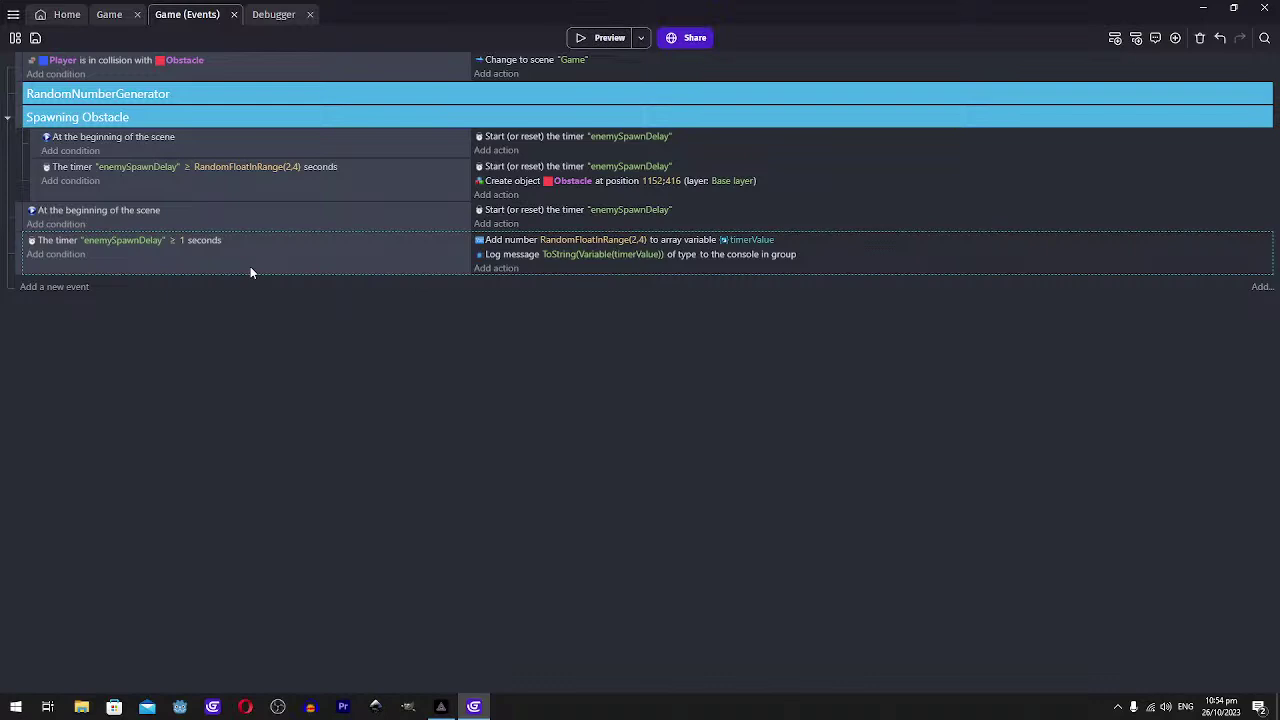
Delete the "enemySpawnDelay" ≥ 1 seconds logging event and the beginning-of-scene event below the Spawning Obstacle group
{"action": "key", "text": "Delete"}
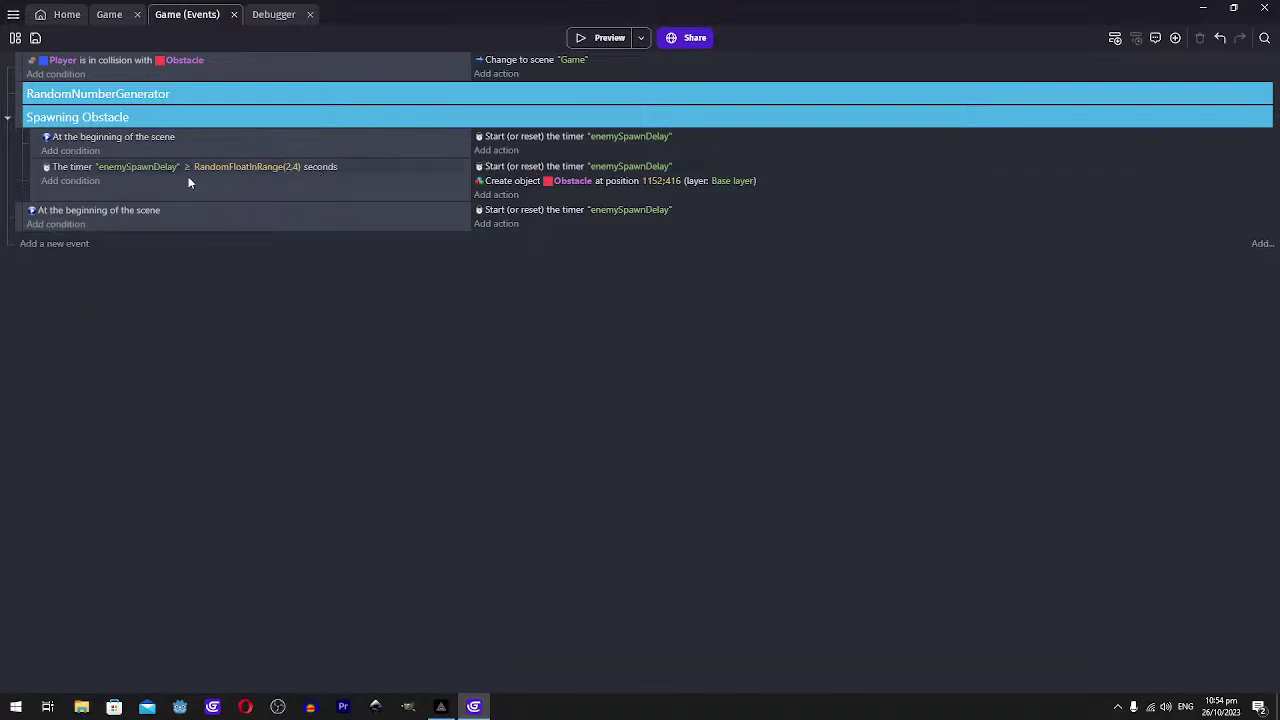
{"action": "left_click", "coordinate": [371, 228]}
{"action": "key", "text": "Delete"}
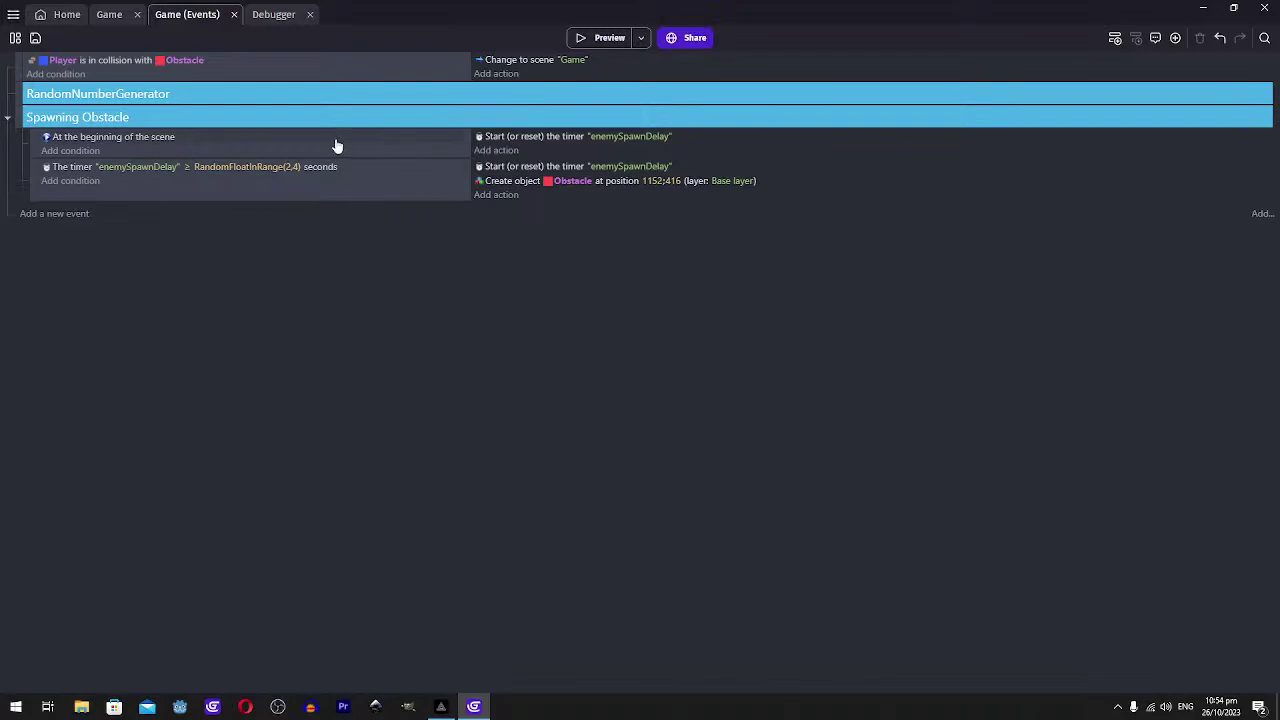
{"action": "left_click", "coordinate": [496, 152]}
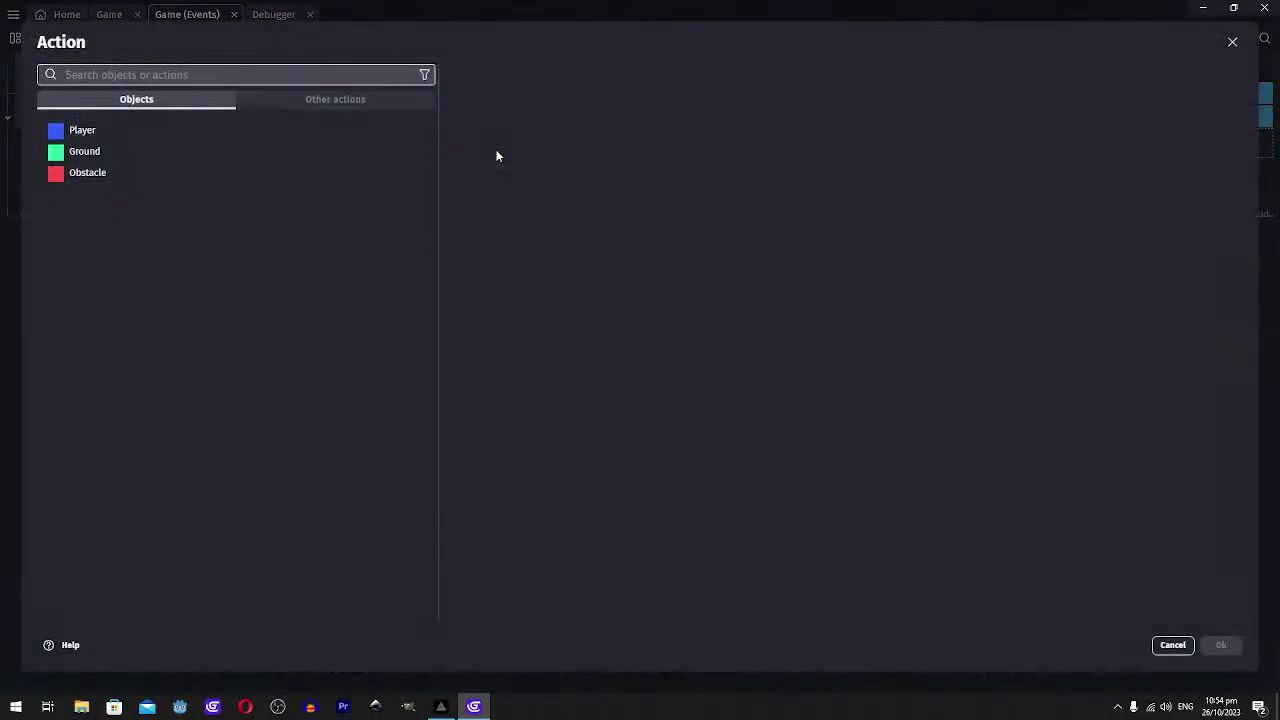
{"action": "type", "text": "change"}
{"action": "key", "text": "BackSpace"}
{"action": "key", "text": "BackSpace"}
{"action": "key", "text": "BackSpace"}
{"action": "key", "text": "BackSpace"}
{"action": "key", "text": "BackSpace"}
{"action": "key", "text": "BackSpace"}
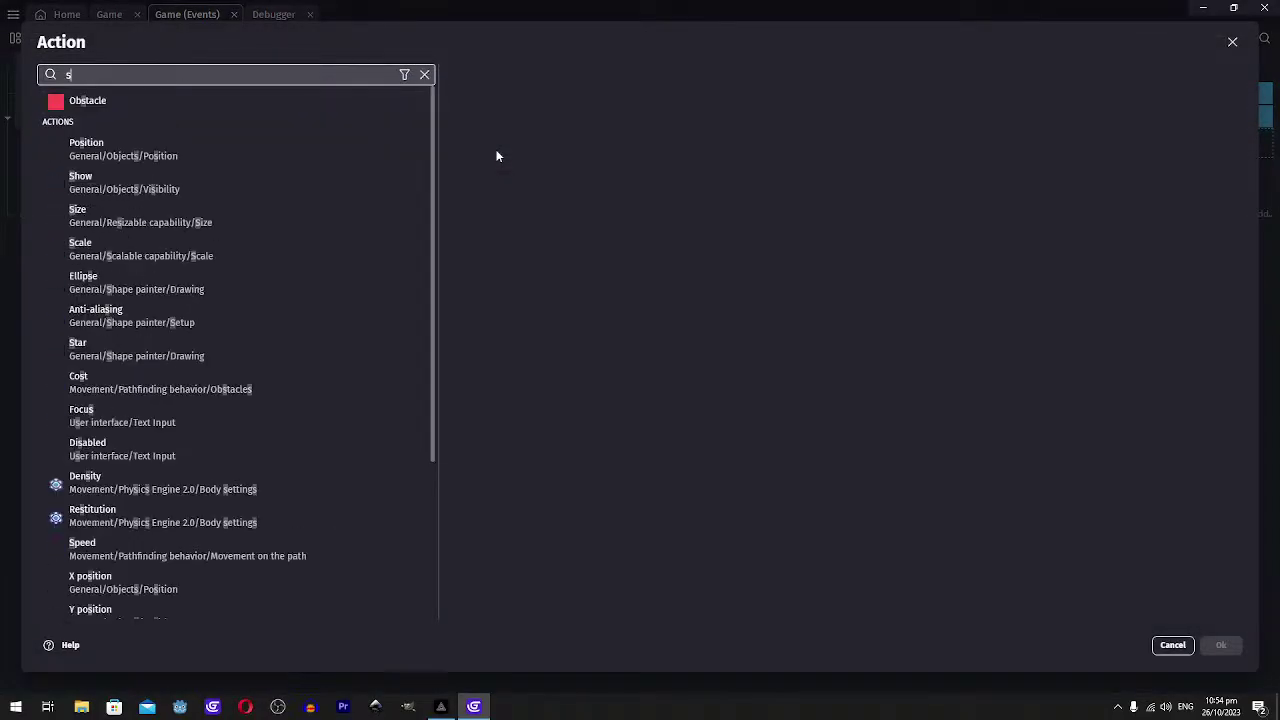
{"action": "type", "text": "timer"}
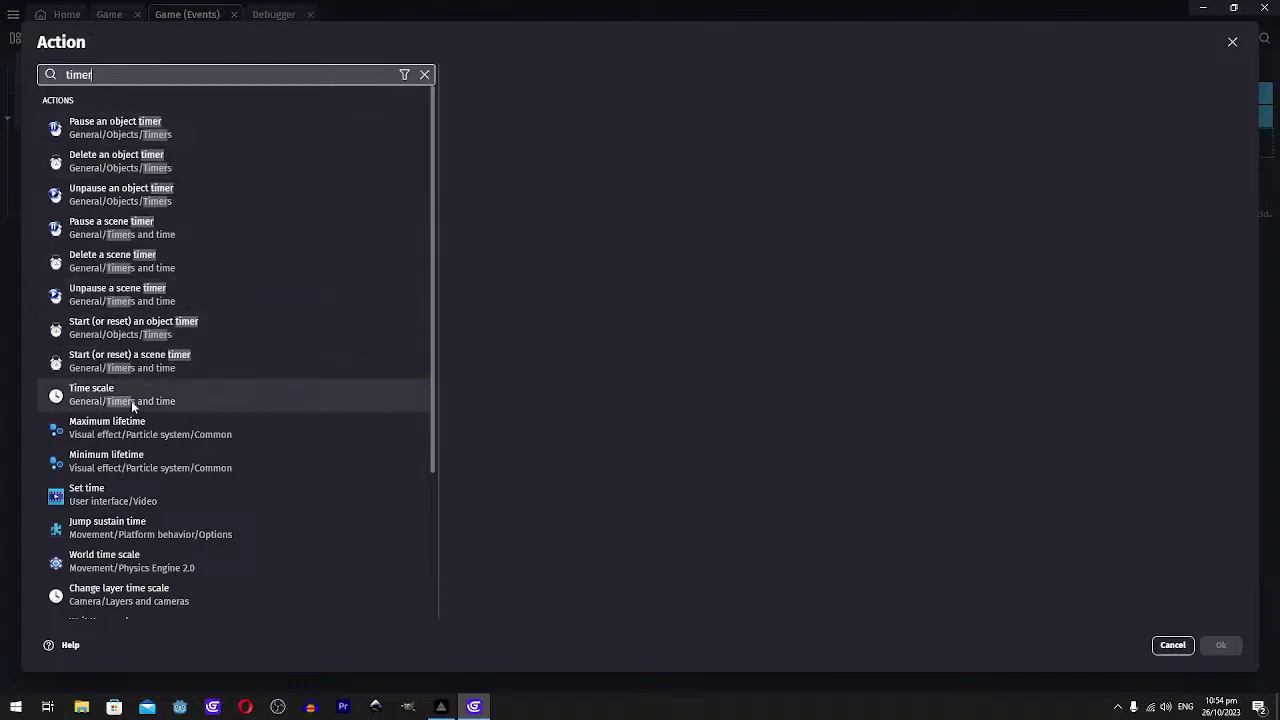
{"action": "scroll", "coordinate": [131, 400], "scroll_direction": "down", "scroll_amount": 1}
{"action": "scroll", "coordinate": [131, 400], "scroll_direction": "down", "scroll_amount": 1}
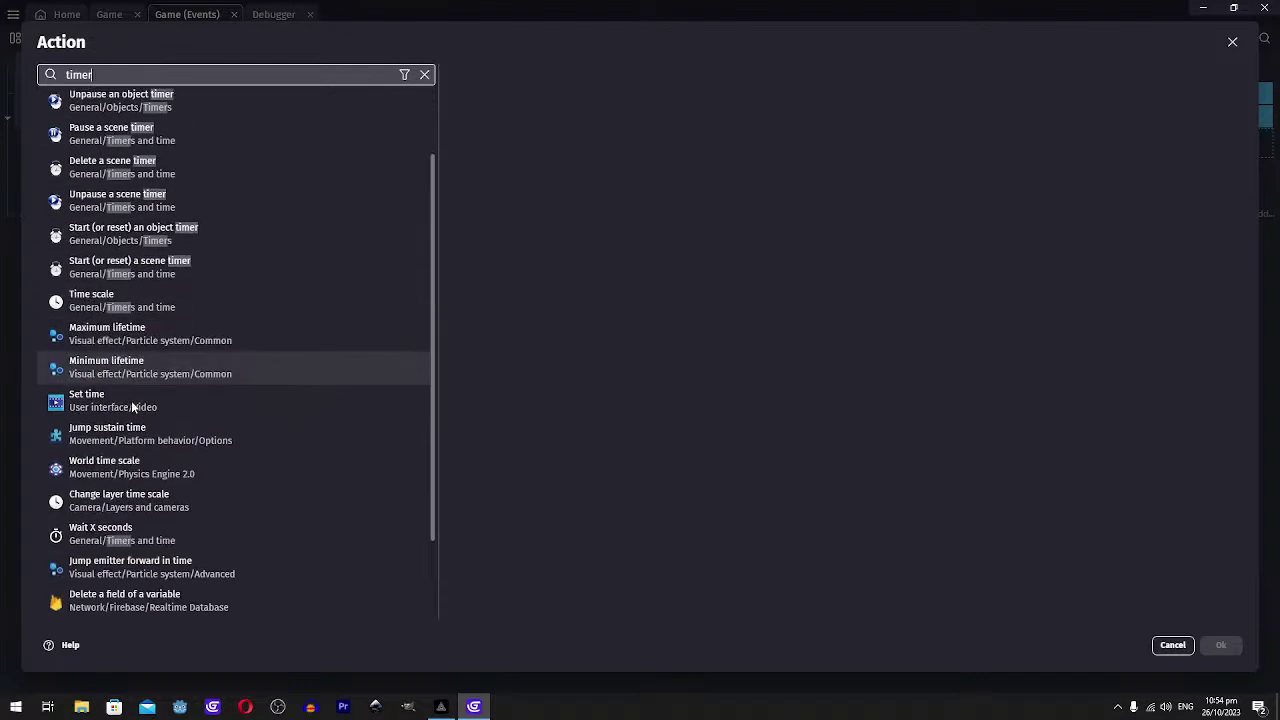
{"action": "scroll", "coordinate": [131, 400], "scroll_direction": "down", "scroll_amount": 1}
{"action": "scroll", "coordinate": [131, 405], "scroll_direction": "down", "scroll_amount": 1}
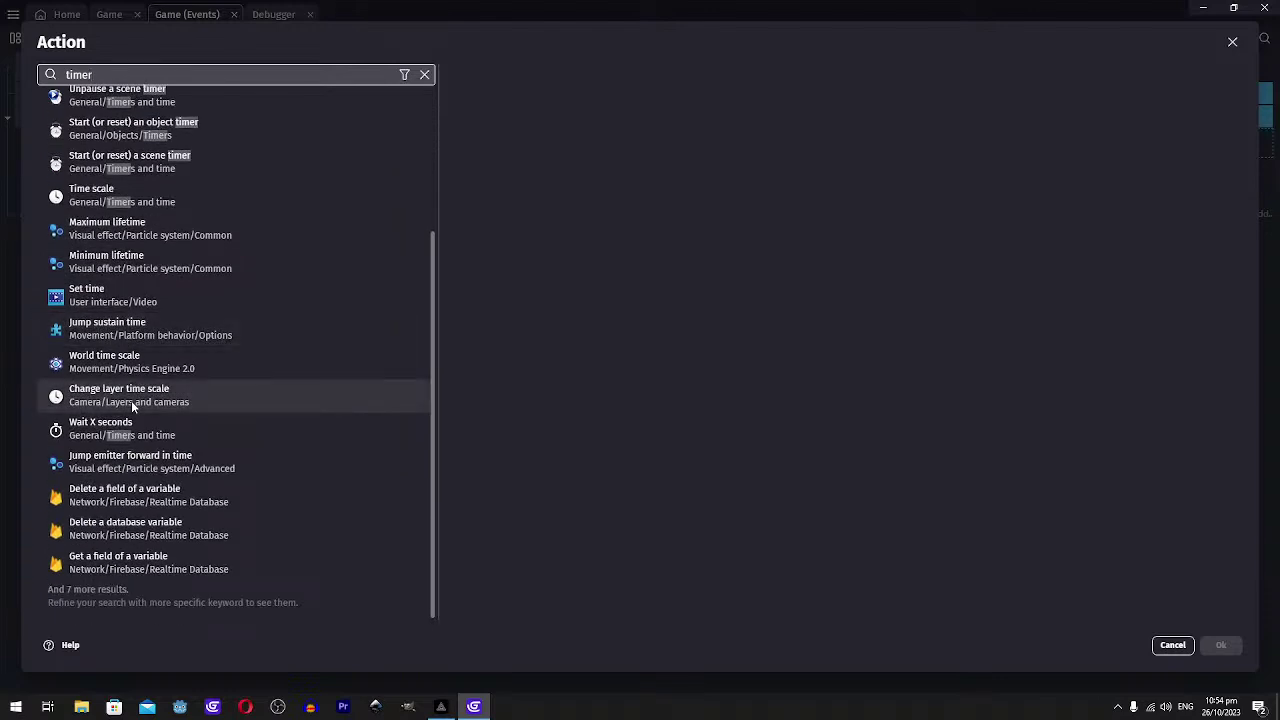
{"action": "left_click", "coordinate": [131, 428]}
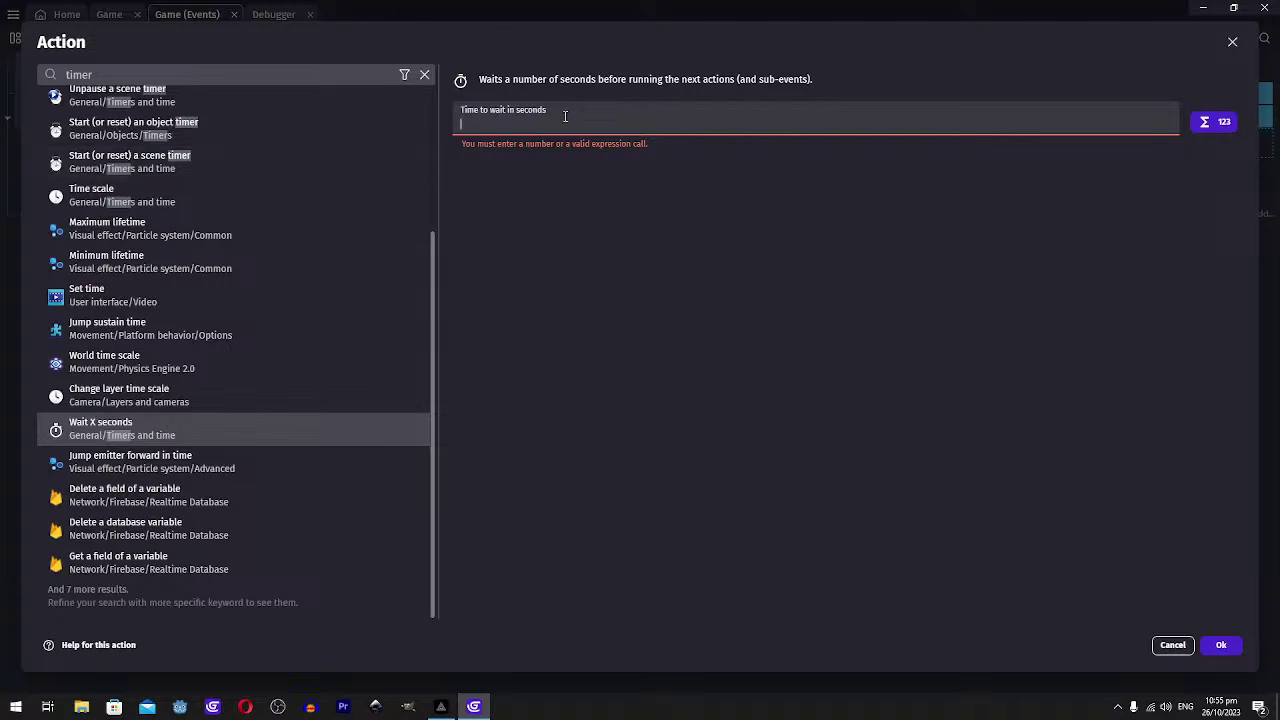
{"action": "key", "text": "Escape"}
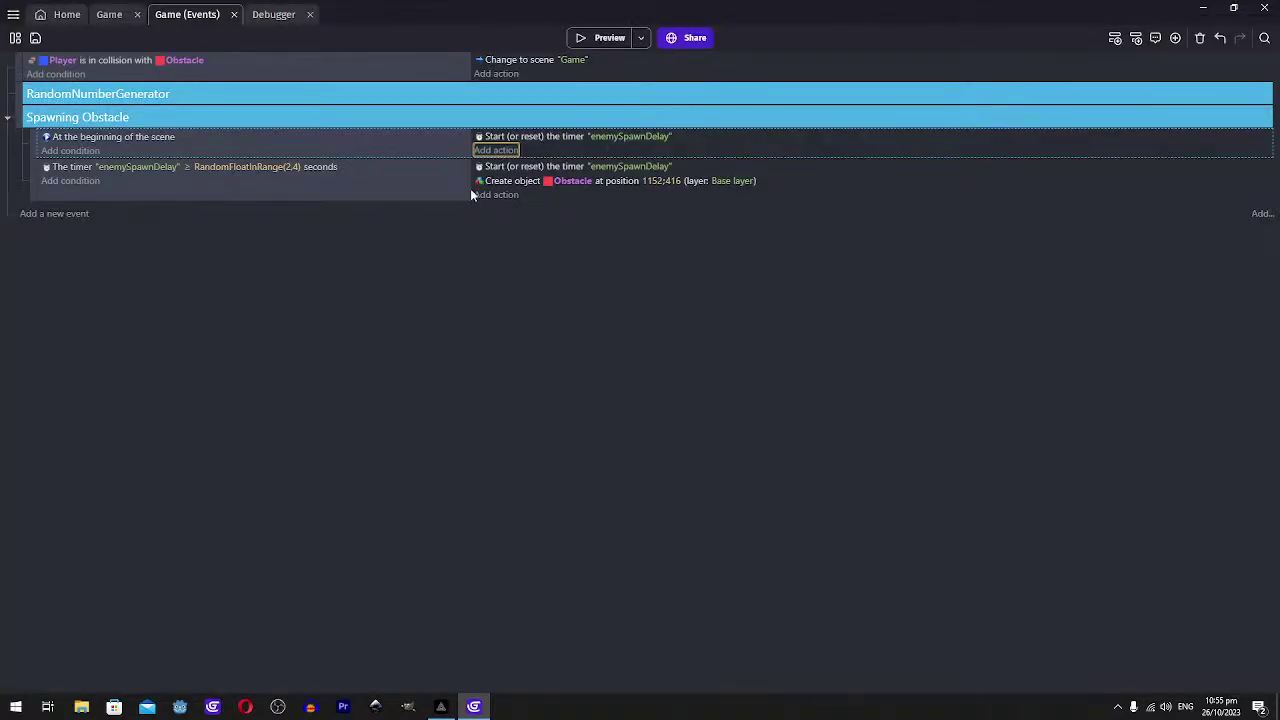
{"action": "left_click", "coordinate": [557, 137]}
{"action": "left_click", "coordinate": [62, 213]}
{"action": "left_click", "coordinate": [59, 212]}
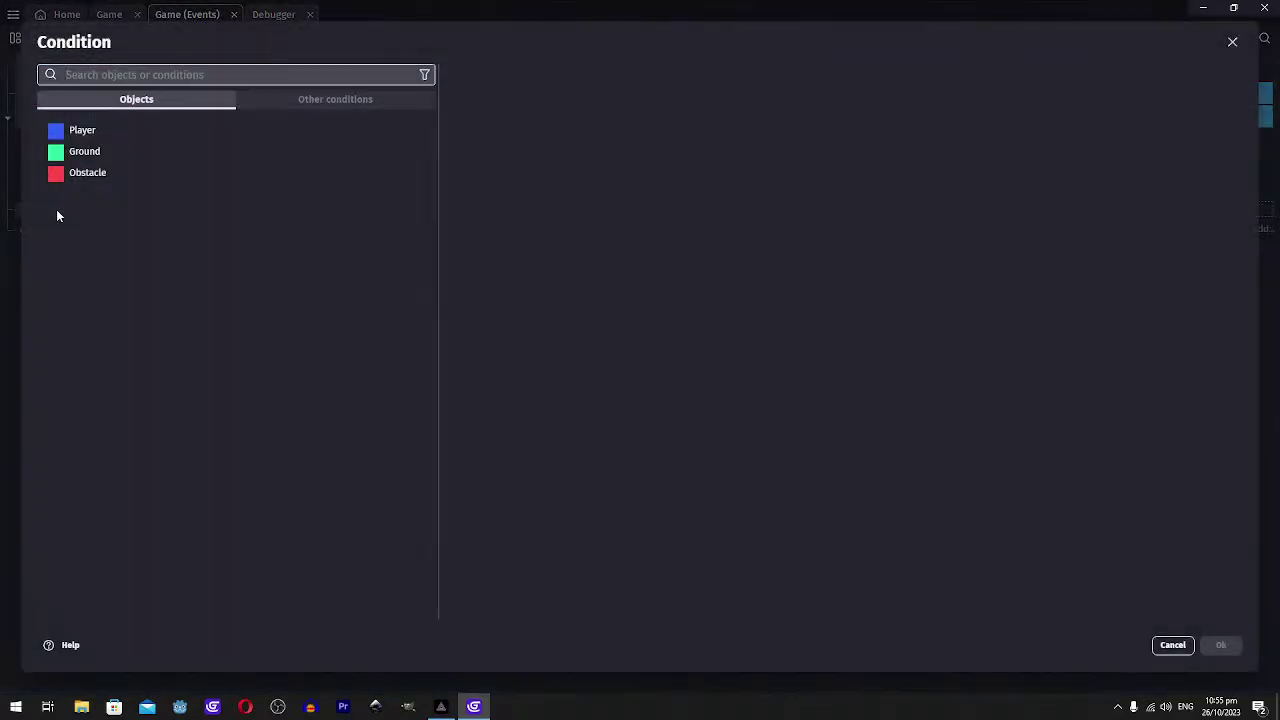
{"action": "type", "text": "for"}
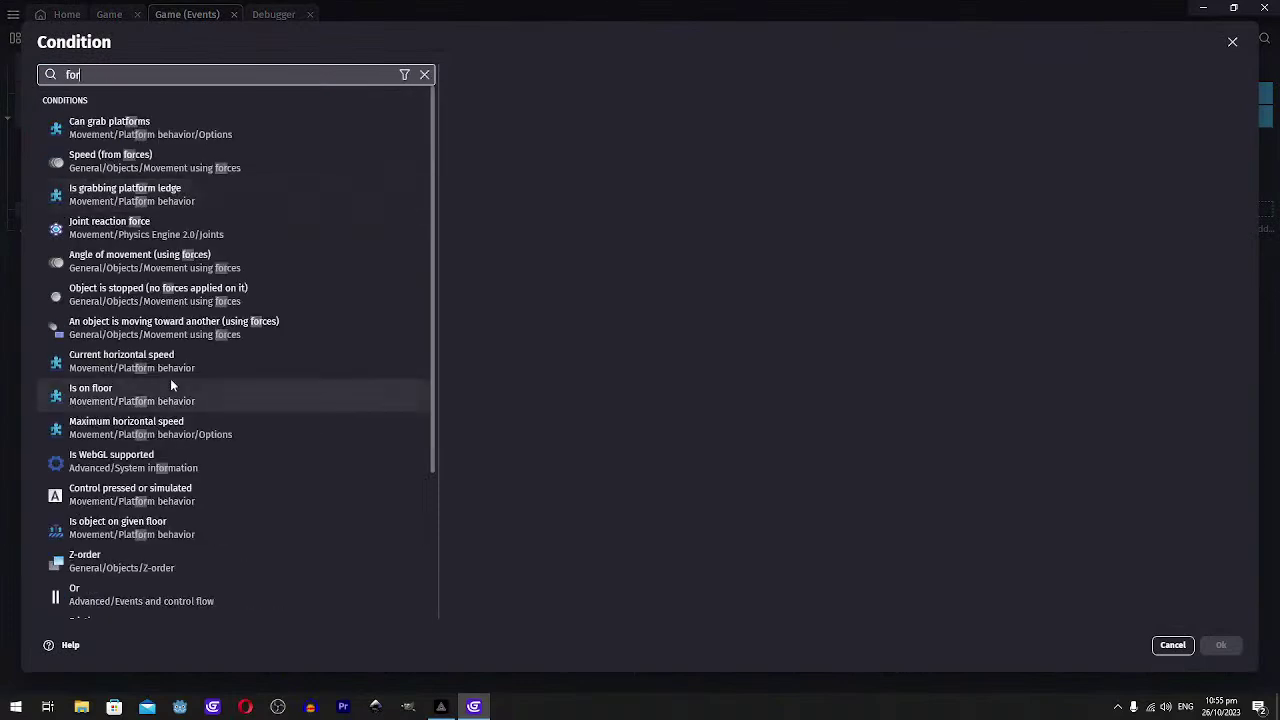
{"action": "scroll", "coordinate": [170, 378], "scroll_direction": "down", "scroll_amount": 3}
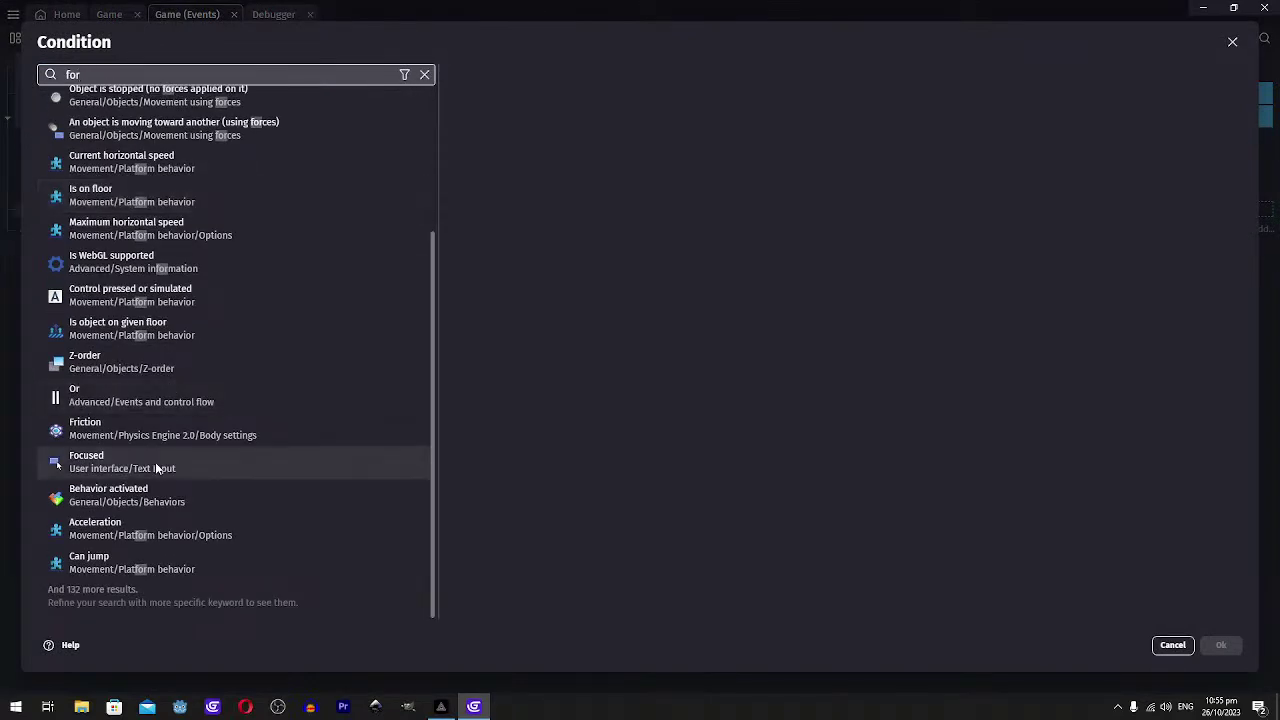
{"action": "key", "text": "BackSpace"}
{"action": "key", "text": "BackSpace"}
{"action": "key", "text": "BackSpace"}
{"action": "type", "text": "loop"}
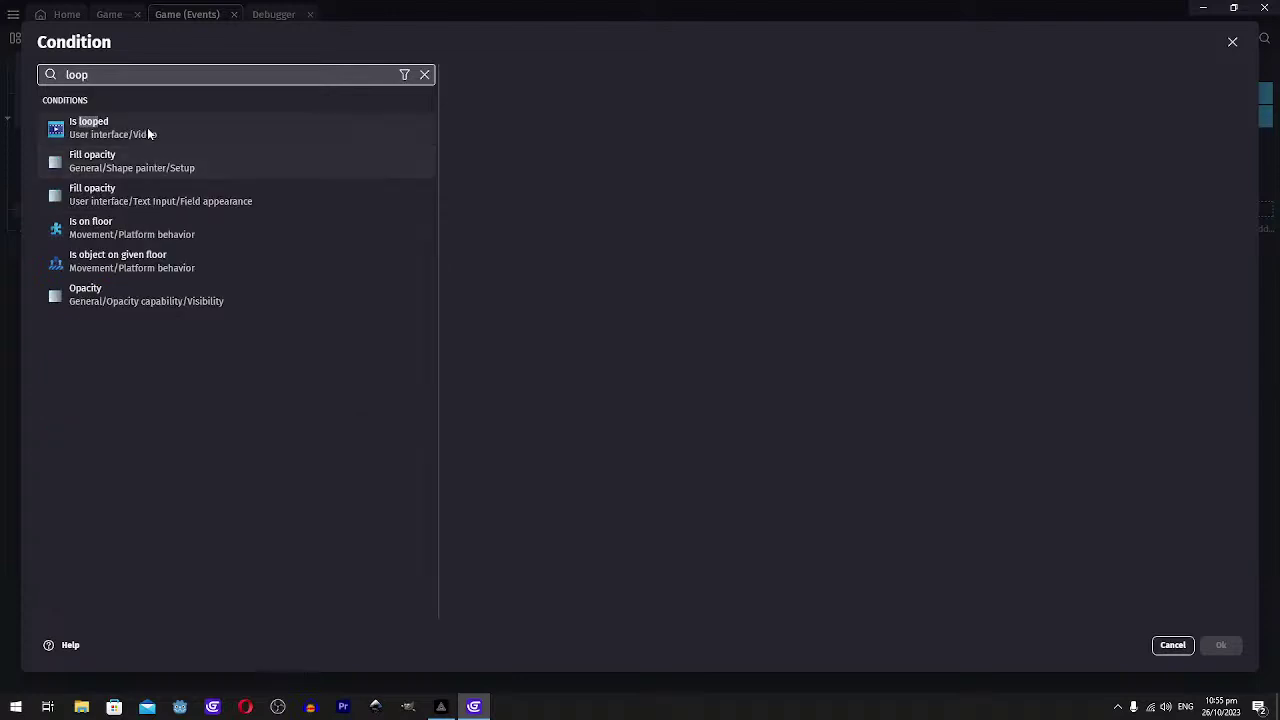
{"action": "key", "text": "Escape"}
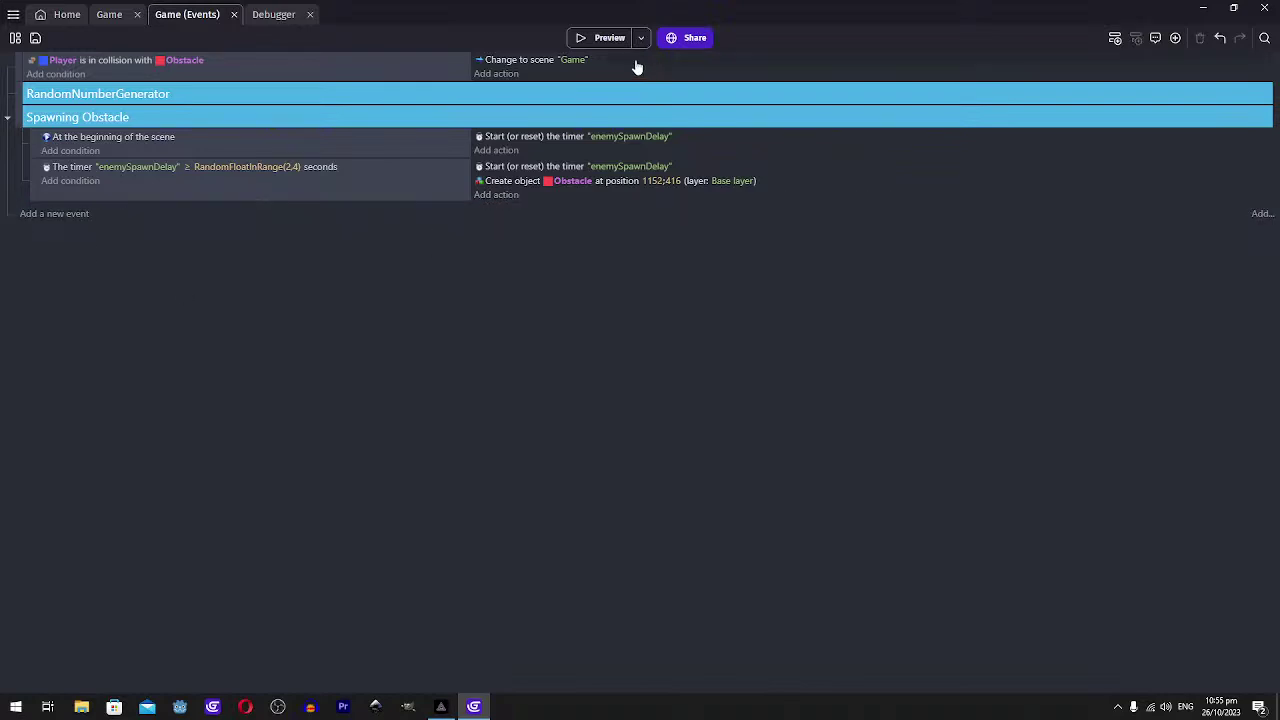
Preview the game, make the player jump over the spawned obstacles, and close the preview
{"action": "left_click", "coordinate": [607, 38]}
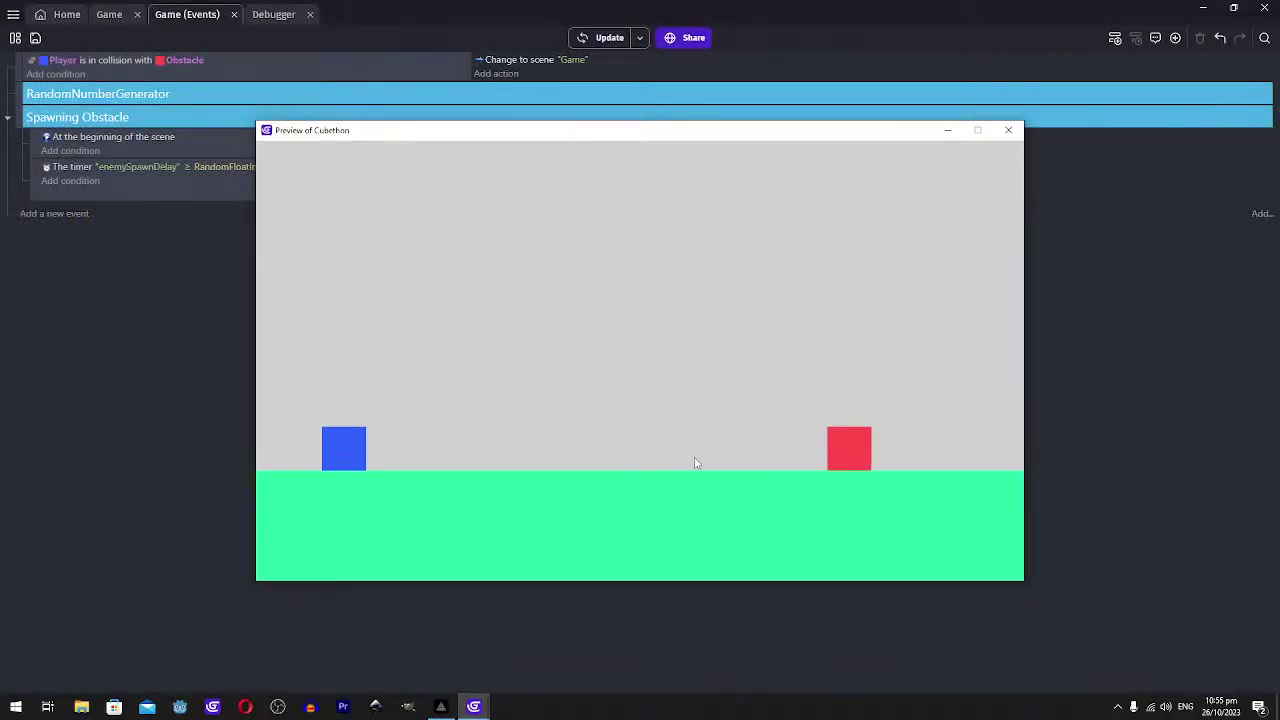
{"action": "key", "text": "space"}
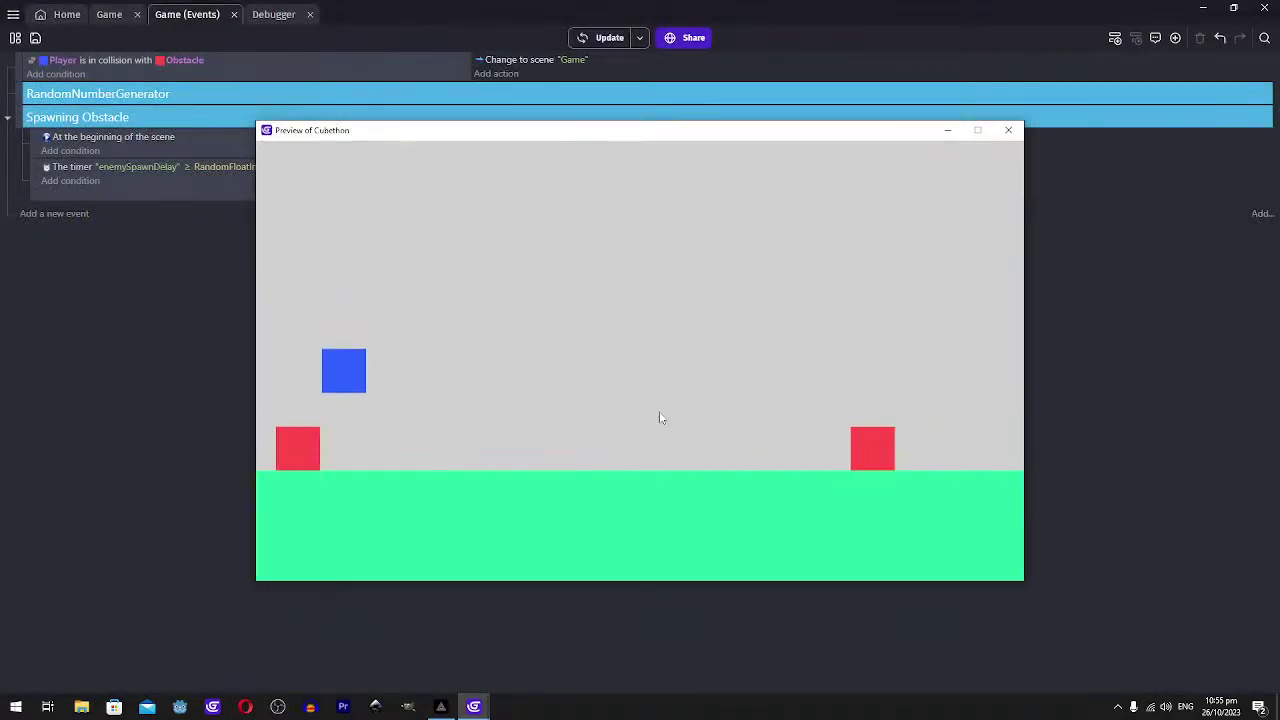
{"action": "key", "text": "space"}
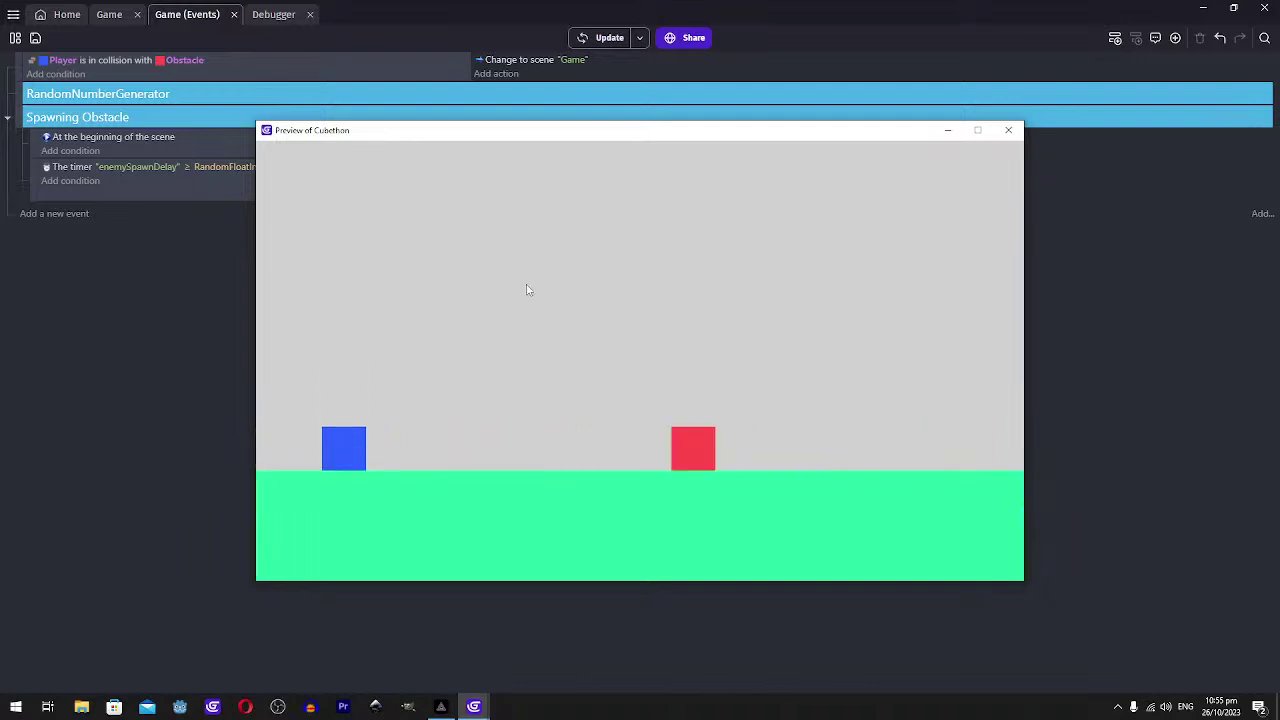
{"action": "key", "text": "space"}
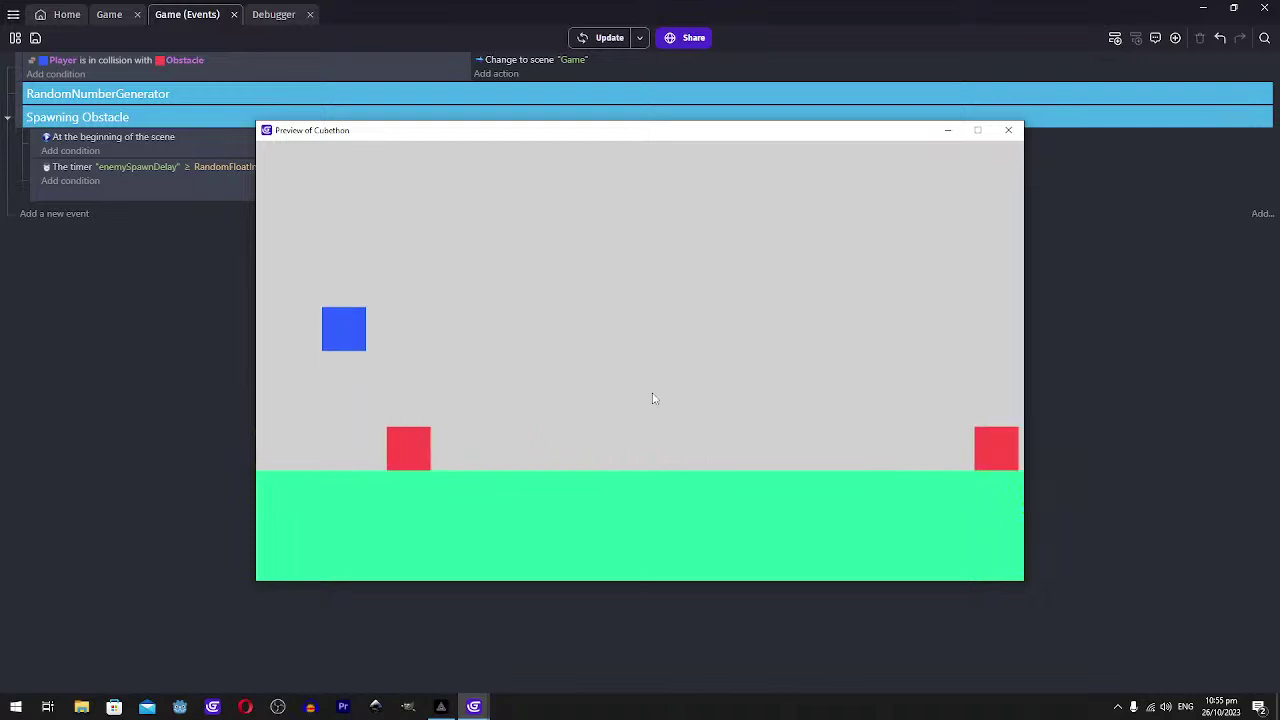
{"action": "key", "text": "space"}
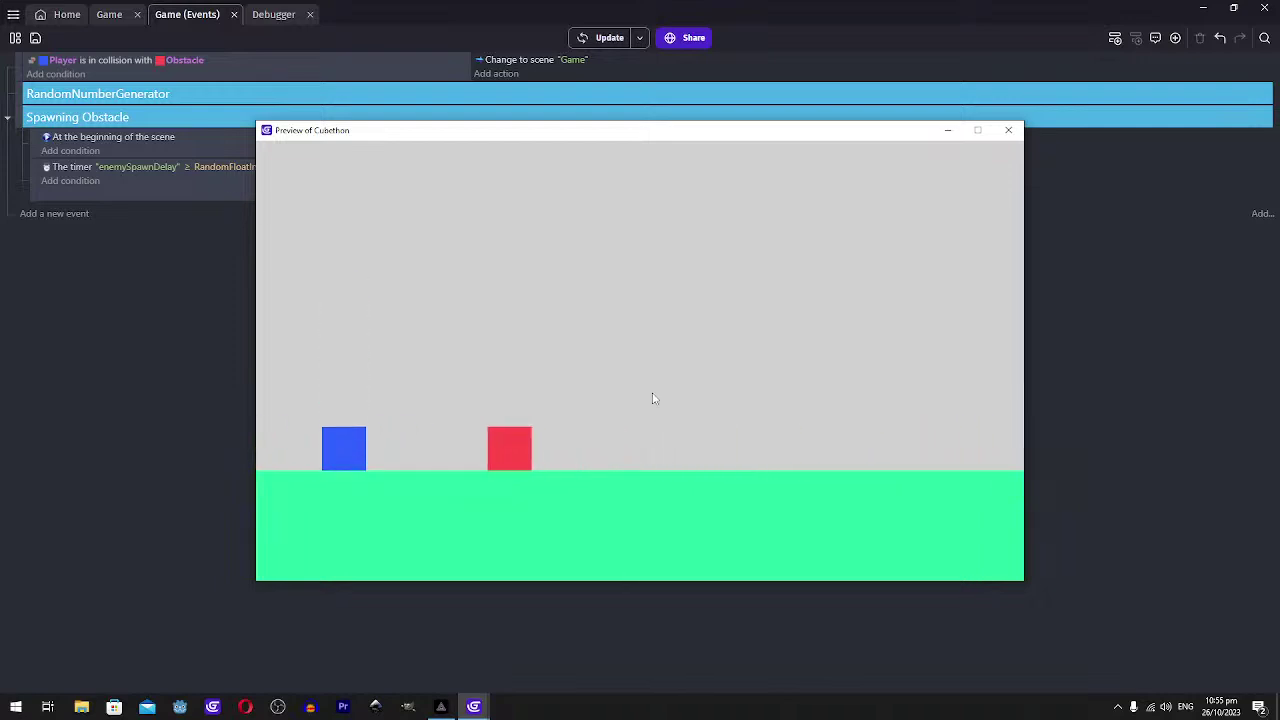
{"action": "key", "text": "space"}
{"action": "left_click", "coordinate": [1008, 130]}
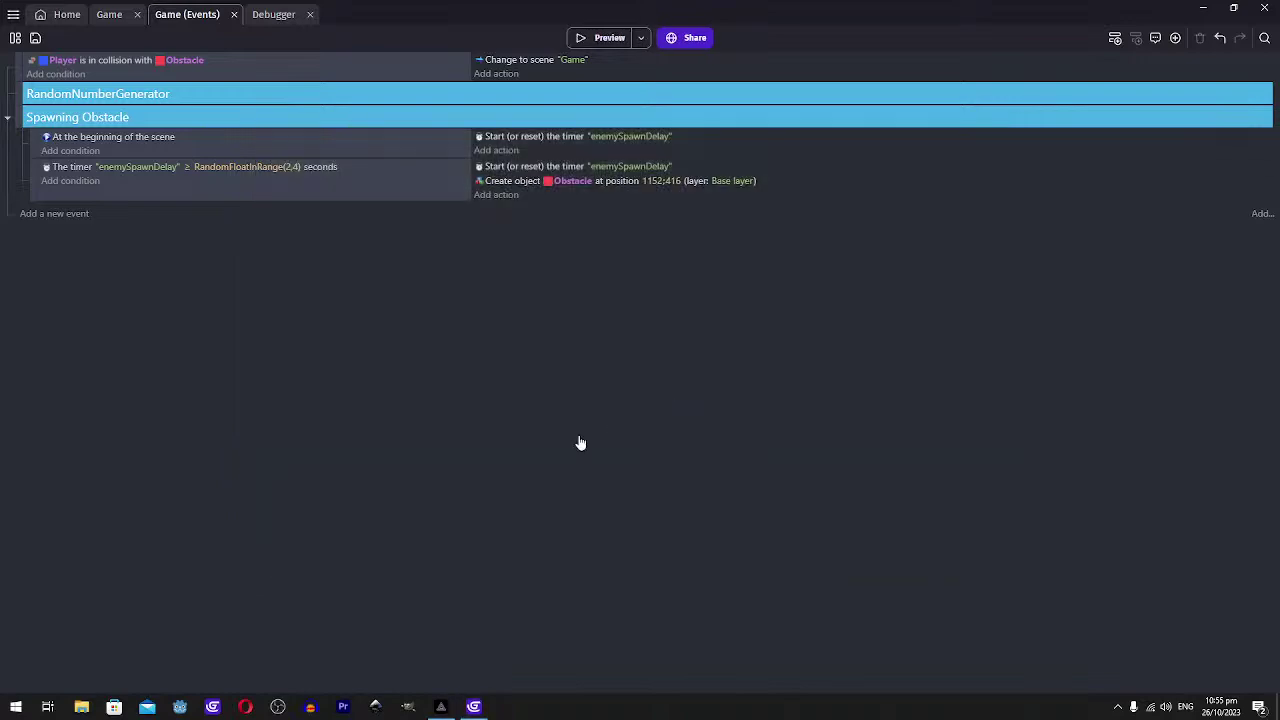
Create a new Text object in the Game scene with the initial text "Score: 00"
{"action": "key", "text": "alt+Tab"}
{"action": "key", "text": "alt+Tab"}
{"action": "left_click", "coordinate": [118, 16]}
{"action": "scroll", "coordinate": [401, 309], "scroll_direction": "down", "scroll_amount": 2}
{"action": "scroll", "coordinate": [660, 296], "scroll_direction": "up", "scroll_amount": 1}
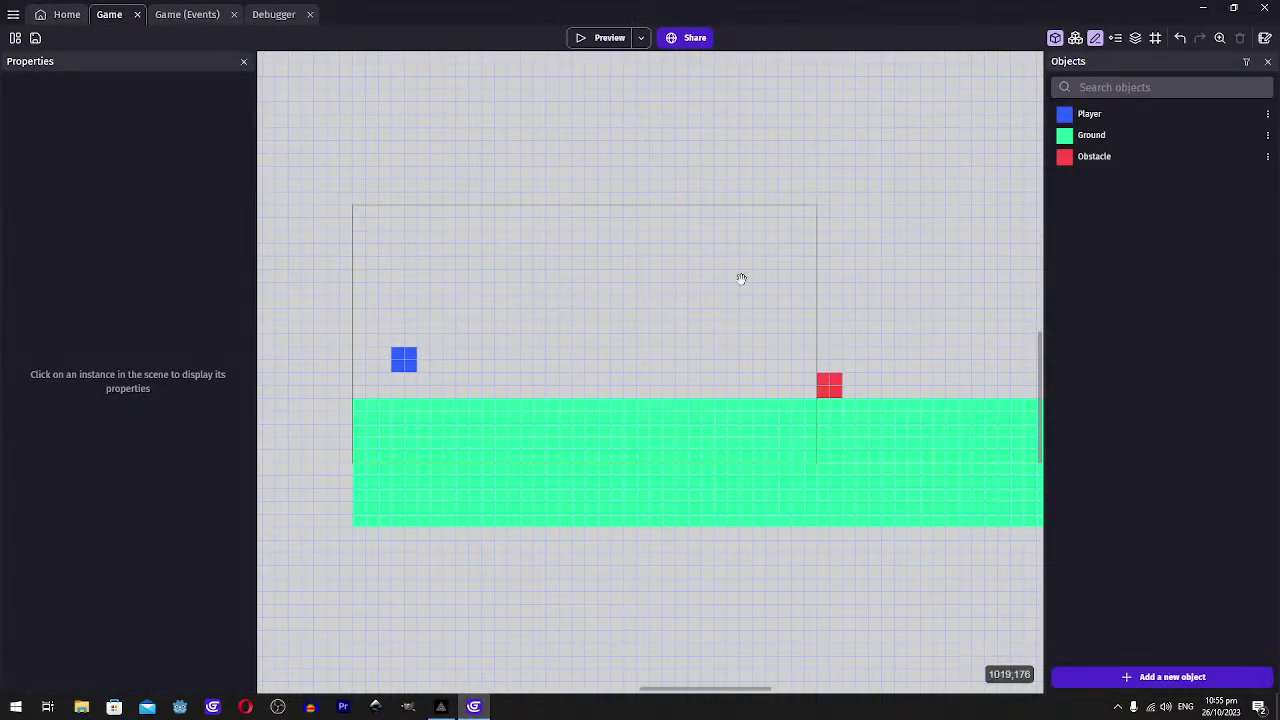
{"action": "mouse_move", "coordinate": [741, 277]}
{"action": "middle_mouse_down"}
{"action": "mouse_move", "coordinate": [729, 283]}
{"action": "mouse_move", "coordinate": [725, 263]}
{"action": "middle_mouse_up"}
{"action": "middle_click_drag", "start_coordinate": [635, 256], "coordinate": [680, 249]}
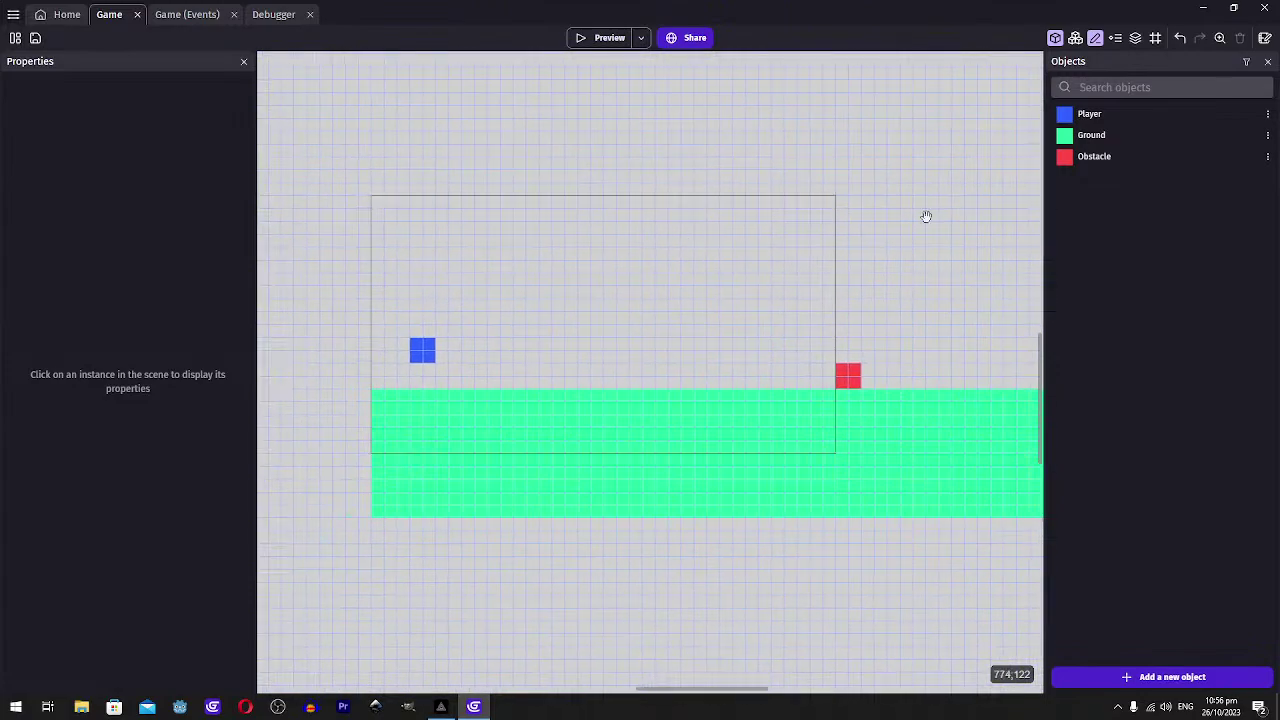
{"action": "left_click", "coordinate": [1194, 679]}
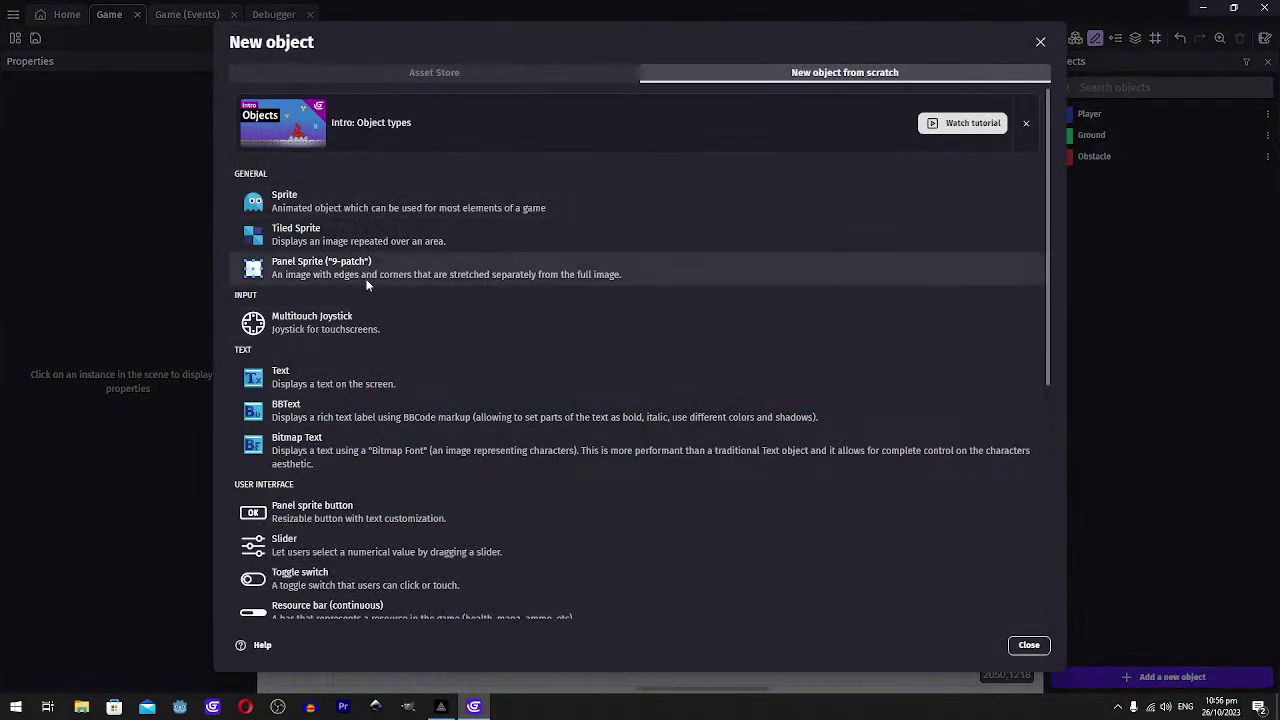
{"action": "left_click", "coordinate": [298, 378]}
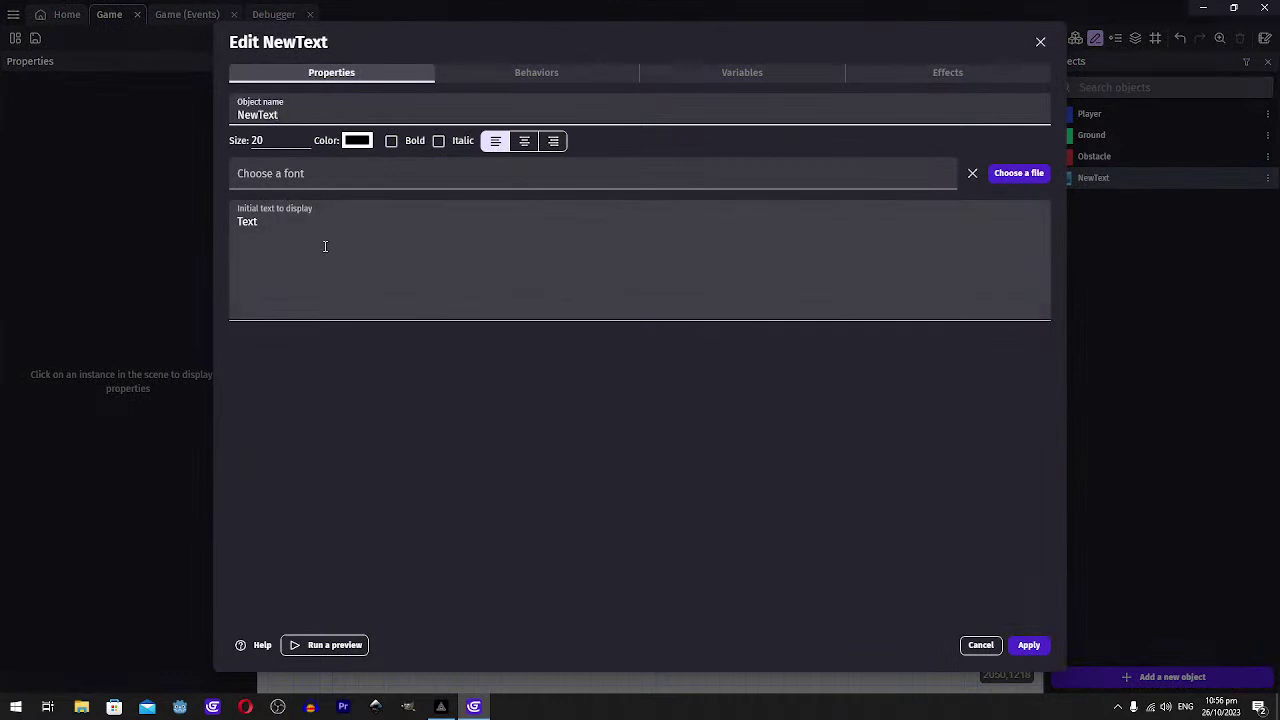
{"action": "double_click", "coordinate": [323, 246]}
{"action": "type", "text": "SCore"}
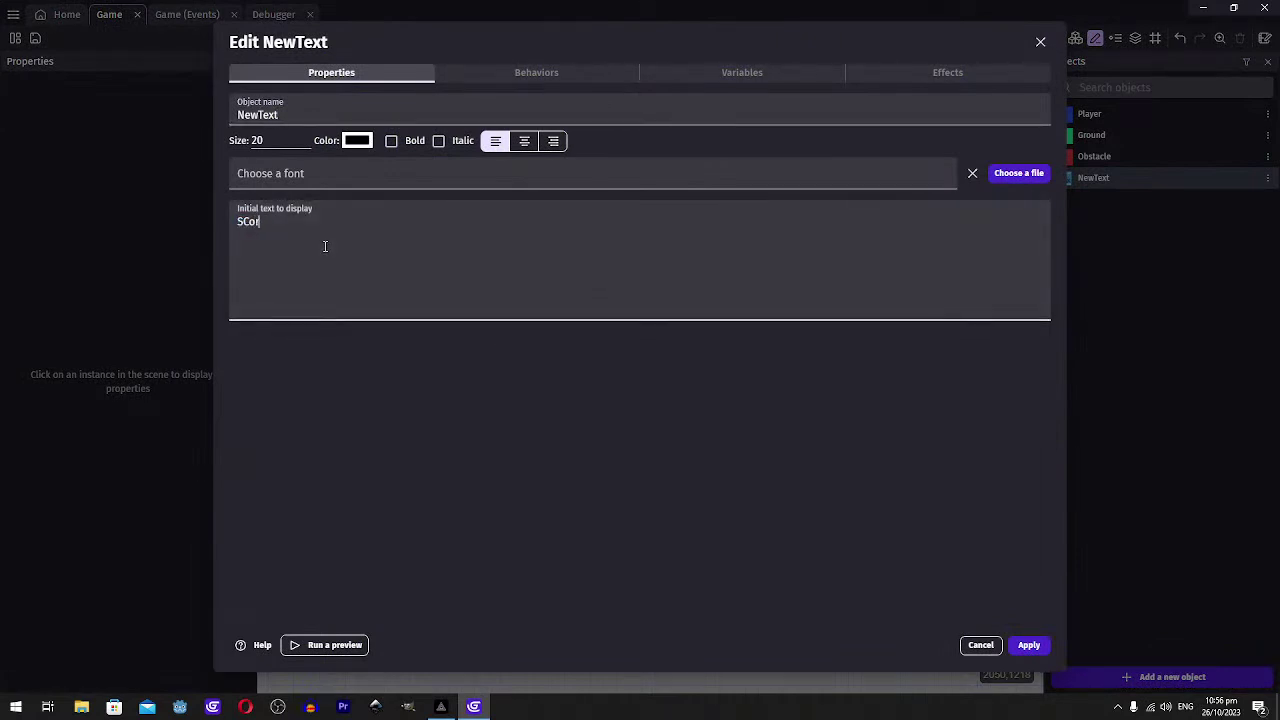
{"action": "key", "text": "BackSpace"}
{"action": "key", "text": "BackSpace"}
{"action": "type", "text": "core"}
Name the new text object Score and apply its properties
{"action": "double_click", "coordinate": [320, 114]}
{"action": "type", "text": "Score"}
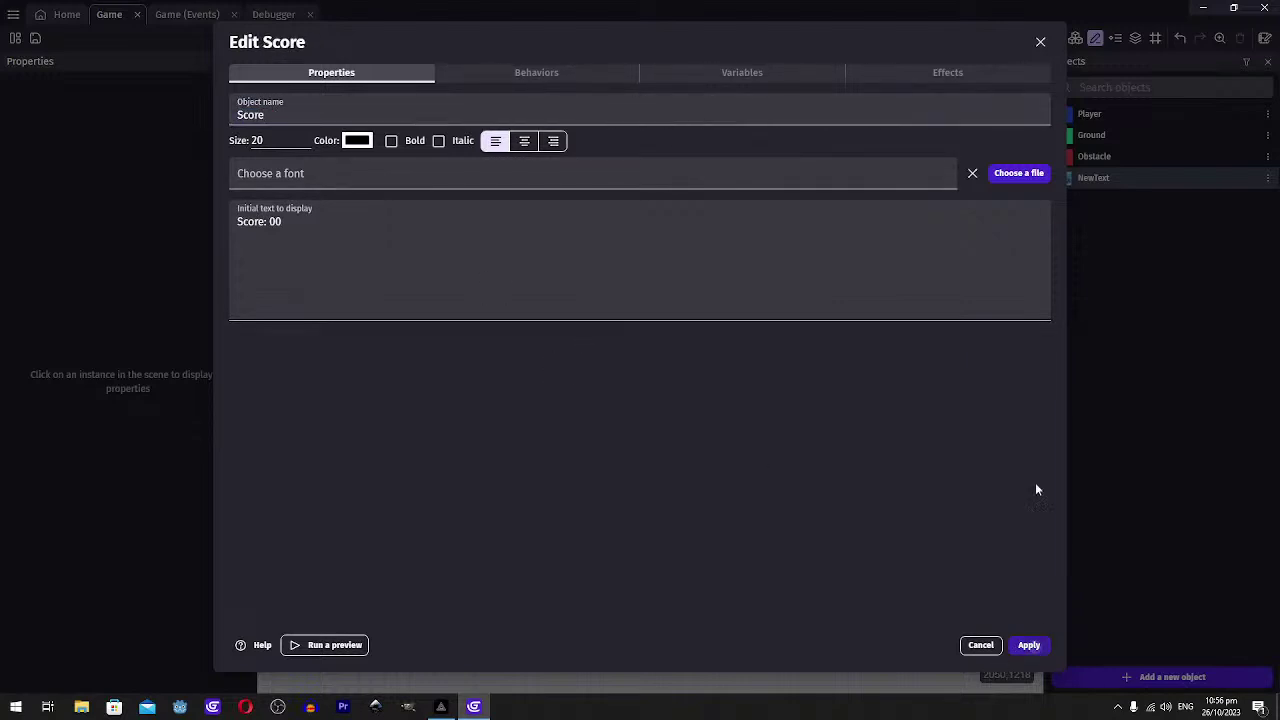
{"action": "left_click", "coordinate": [1029, 645]}
Place the Score text in the scene and move it to the top centre of the game frame, at about X 522, Y 9
{"action": "left_click", "coordinate": [436, 208]}
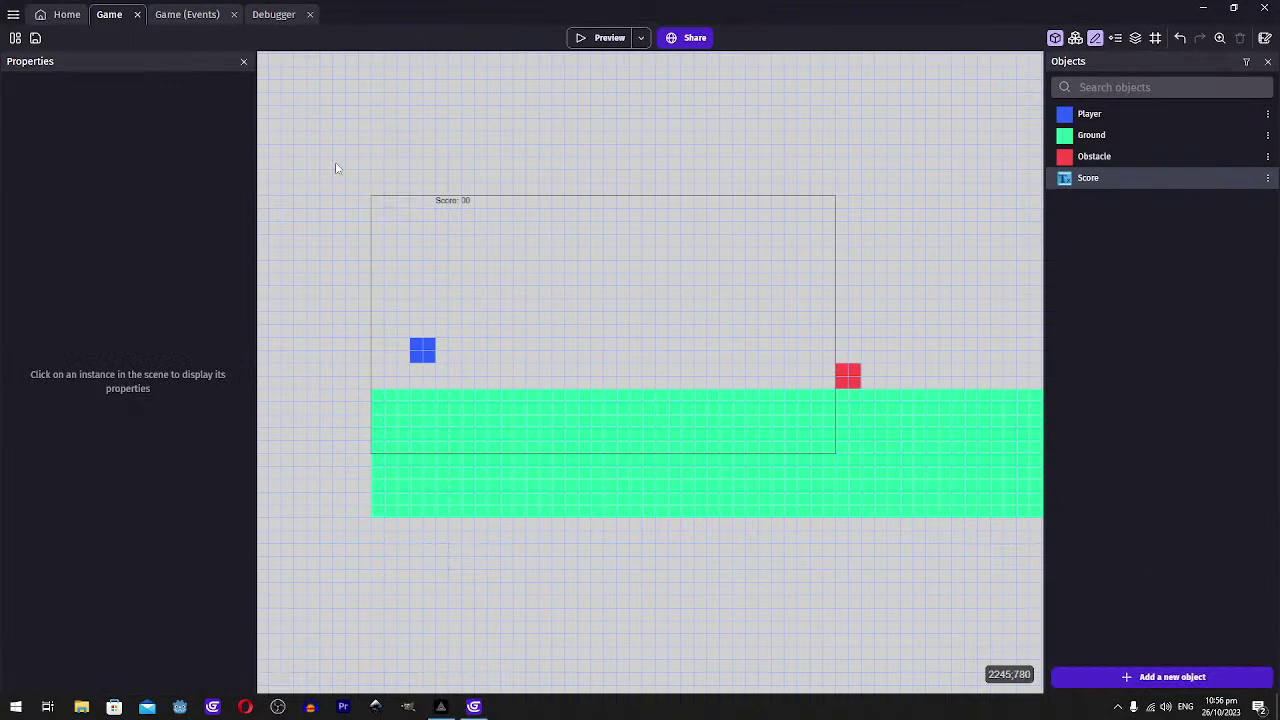
{"action": "left_click", "coordinate": [446, 201]}
{"action": "left_click_drag", "start_coordinate": [470, 208], "coordinate": [610, 220]}
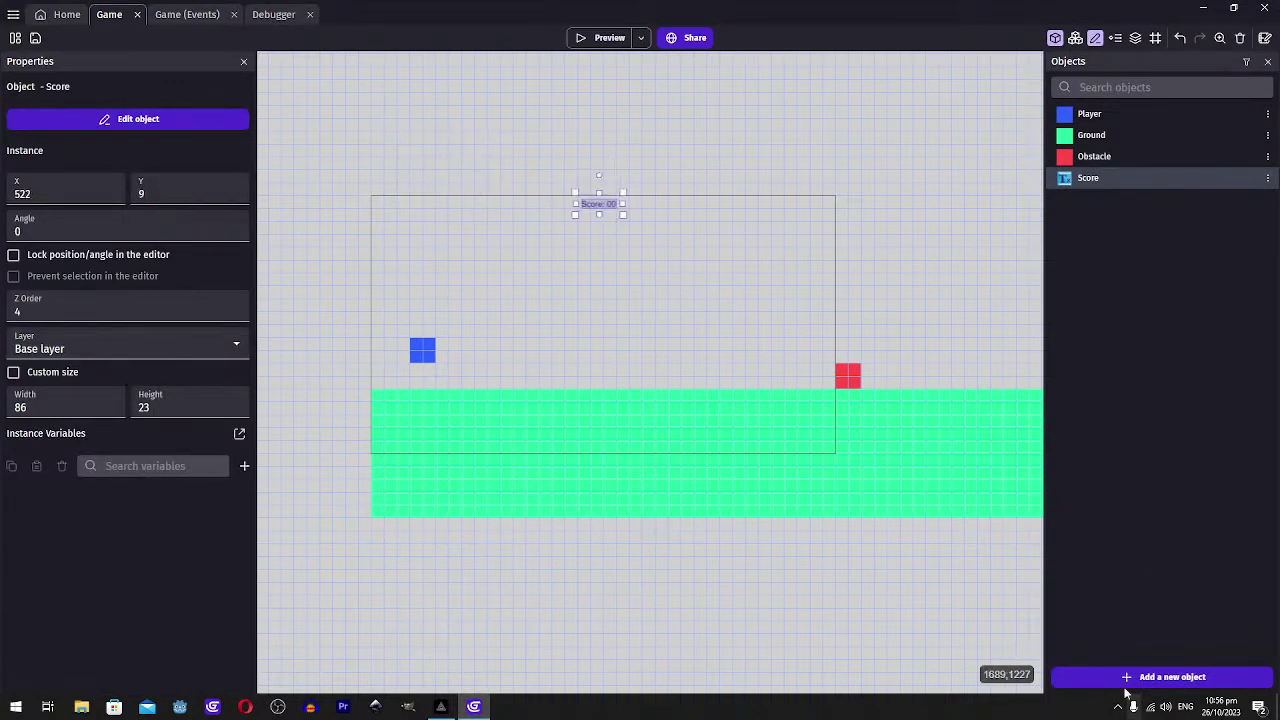
Add a new layer to the scene and name it "UI Layer"
{"action": "left_click", "coordinate": [1135, 38]}
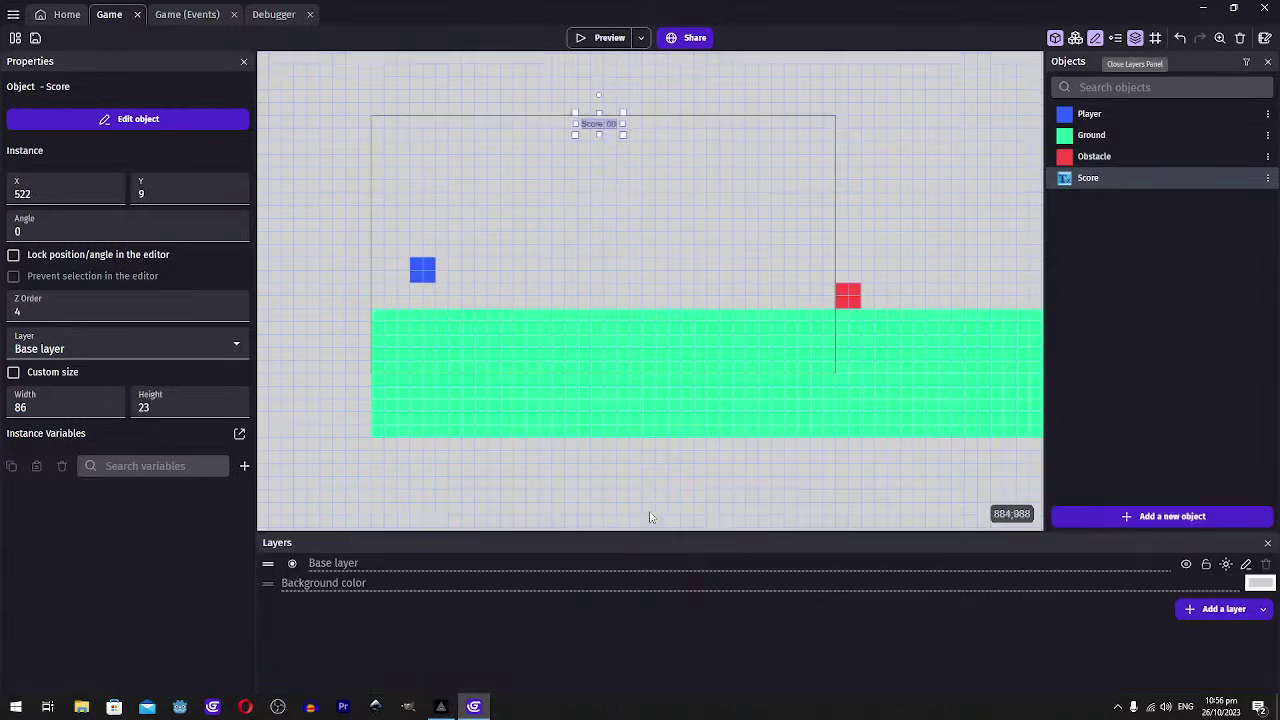
{"action": "left_click", "coordinate": [1218, 609]}
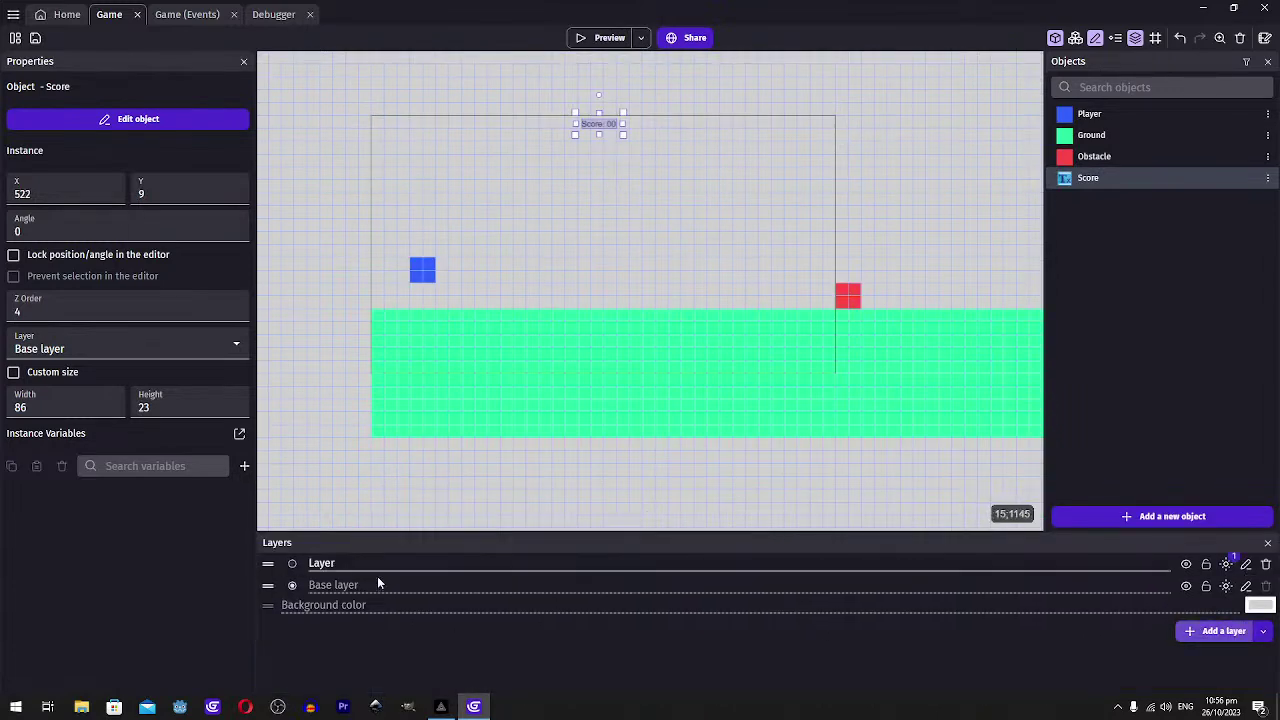
{"action": "double_click", "coordinate": [322, 563]}
{"action": "key", "text": "BackSpace"}
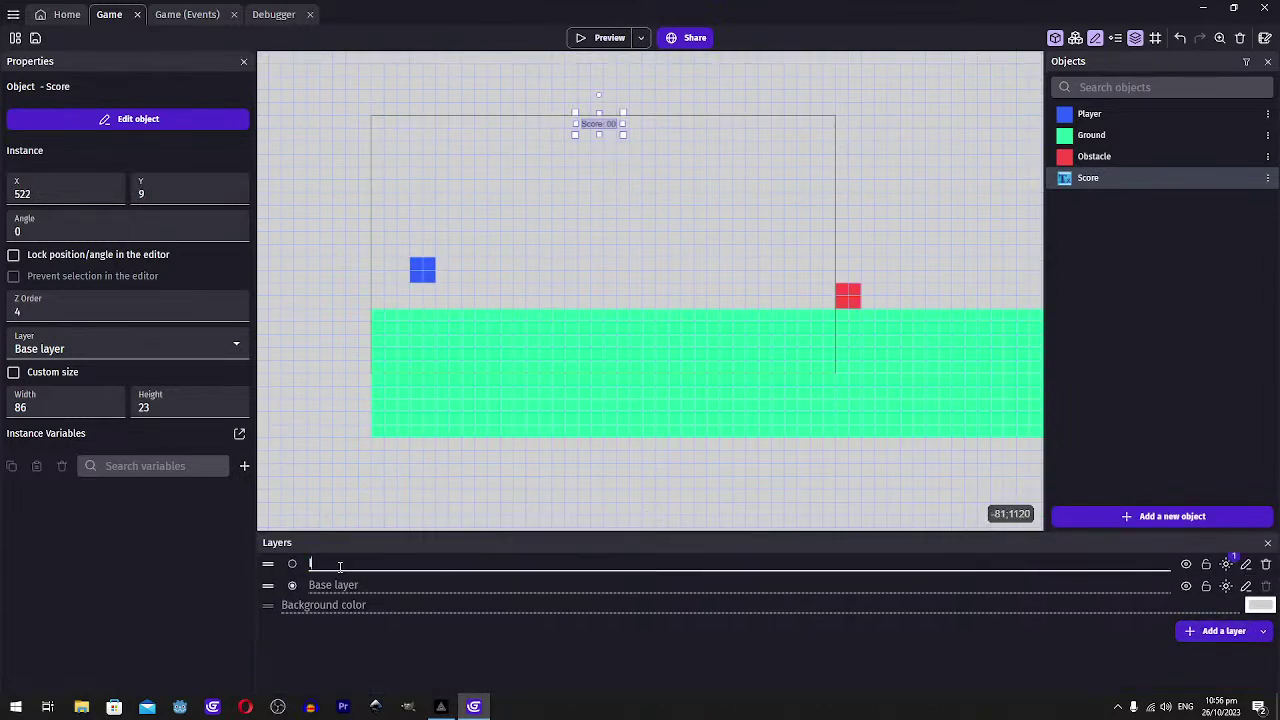
{"action": "type", "text": "UI Layer"}
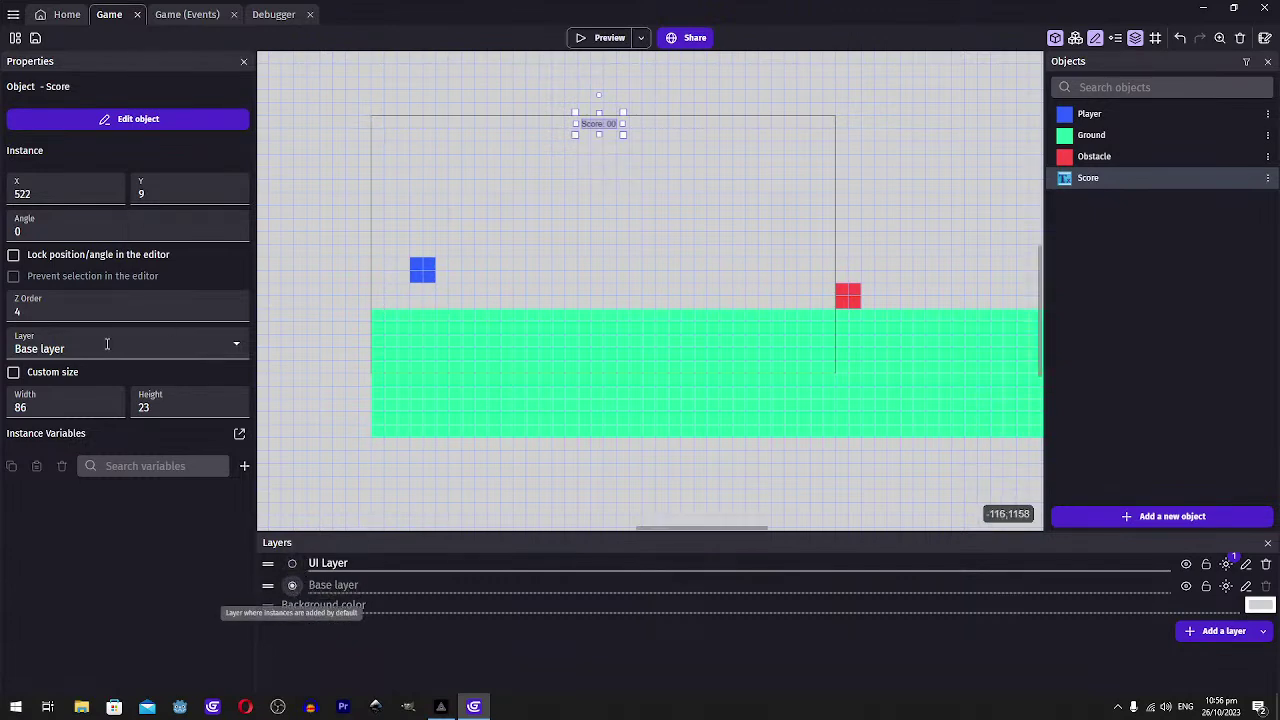
{"action": "left_click", "coordinate": [1268, 543]}
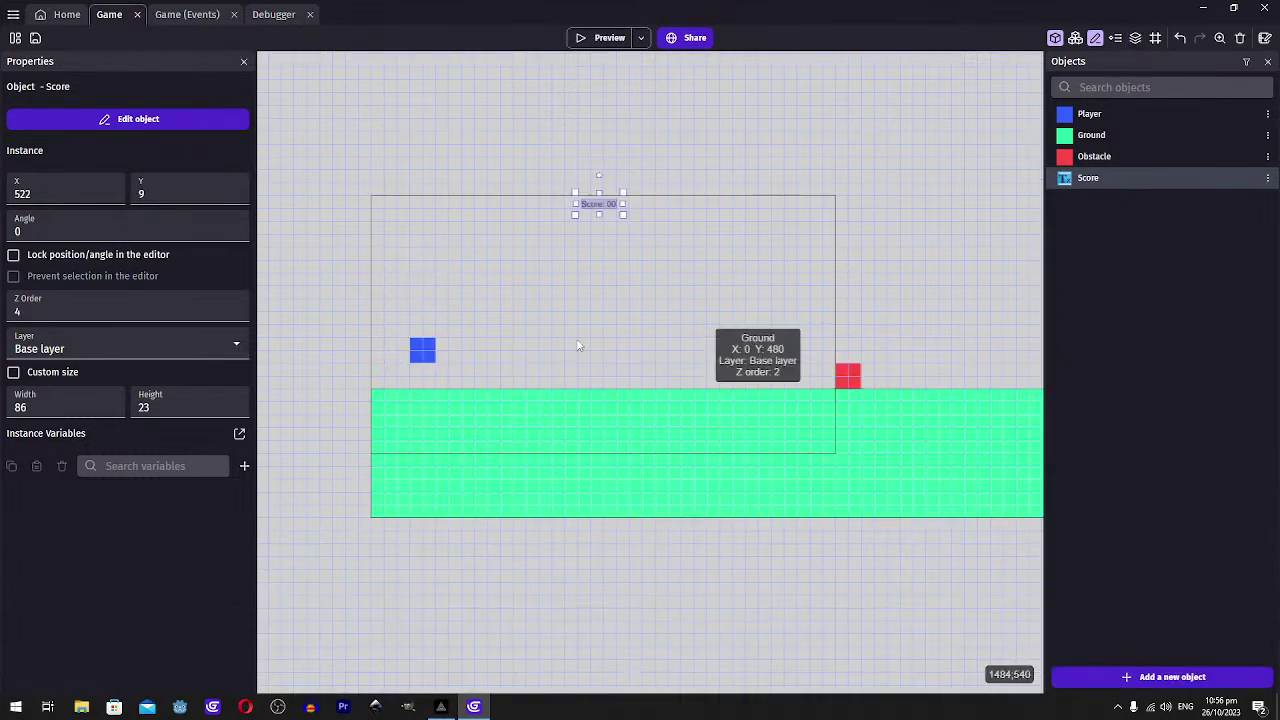
Assign the Score text instance to the UI Layer and deselect it
{"action": "left_click", "coordinate": [94, 349]}
{"action": "left_click", "coordinate": [45, 378]}
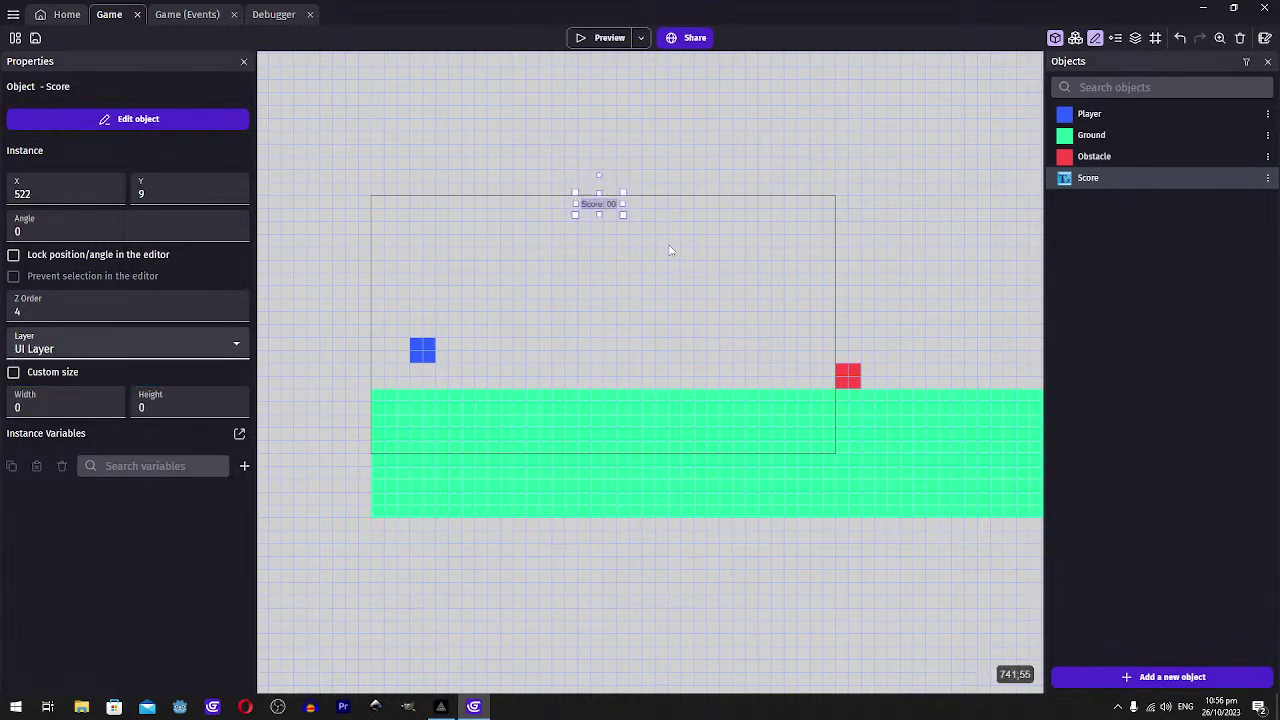
{"action": "left_click", "coordinate": [670, 250]}
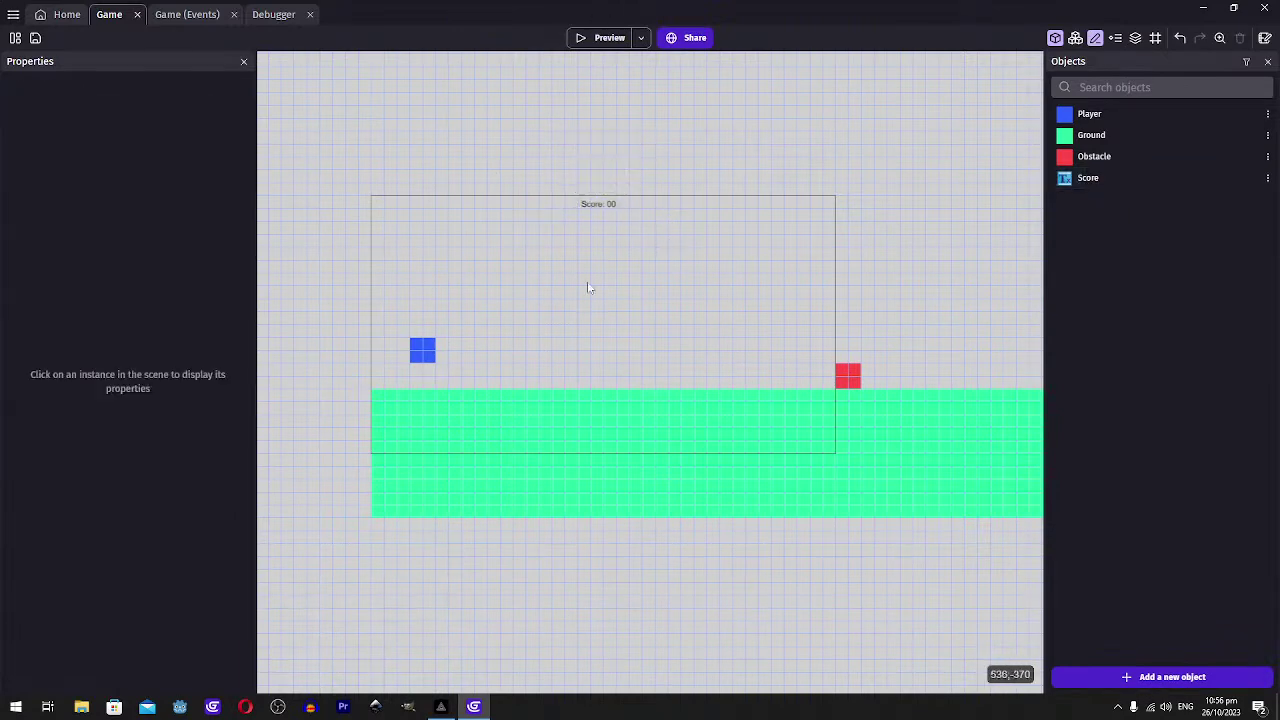
Set the Score text's font size to 64 and reposition it at the top centre of the game frame, at about X 430, Y 24
{"action": "double_click", "coordinate": [597, 210]}
{"action": "double_click", "coordinate": [270, 140]}
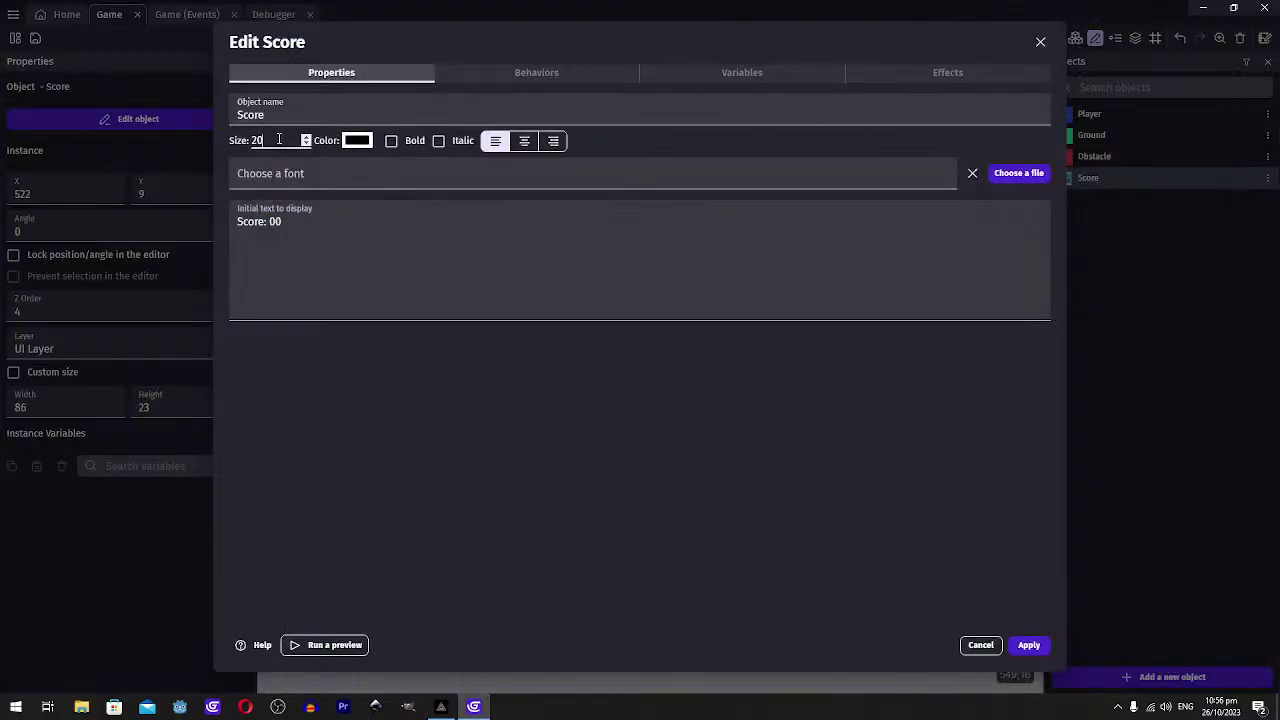
{"action": "type", "text": "64"}
{"action": "left_click", "coordinate": [1031, 643]}
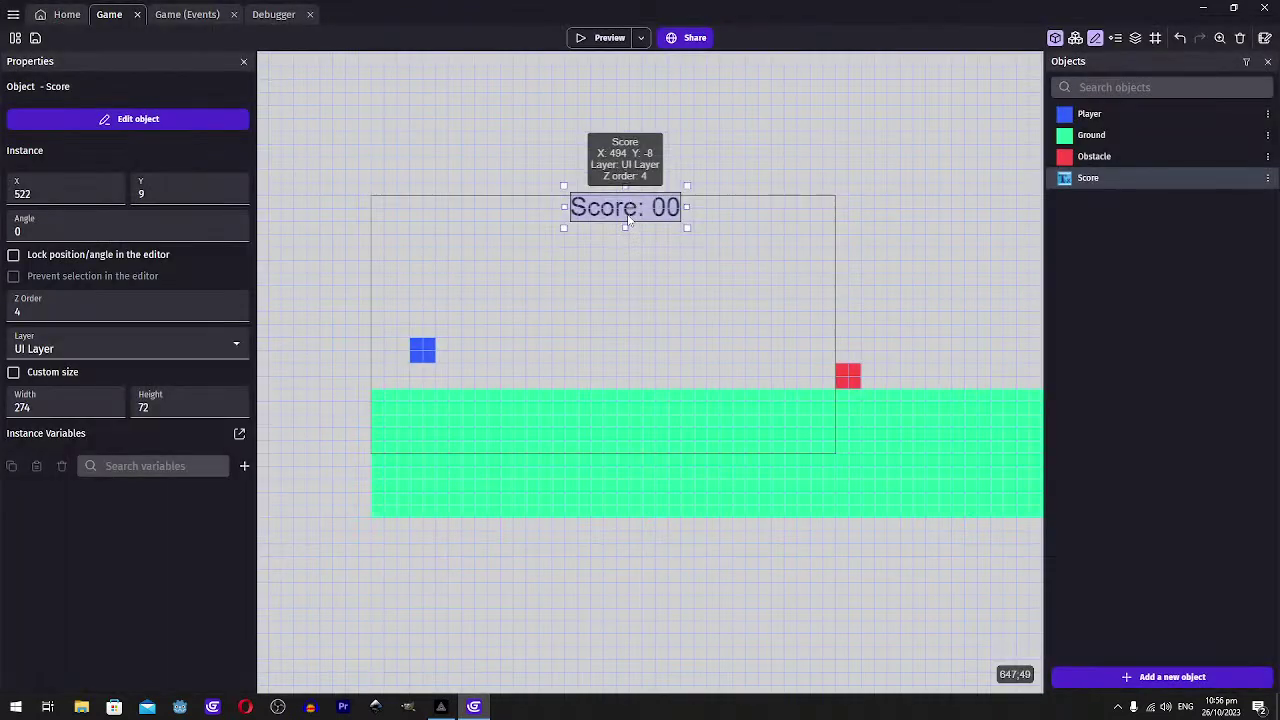
{"action": "left_click_drag", "start_coordinate": [628, 220], "coordinate": [655, 180]}
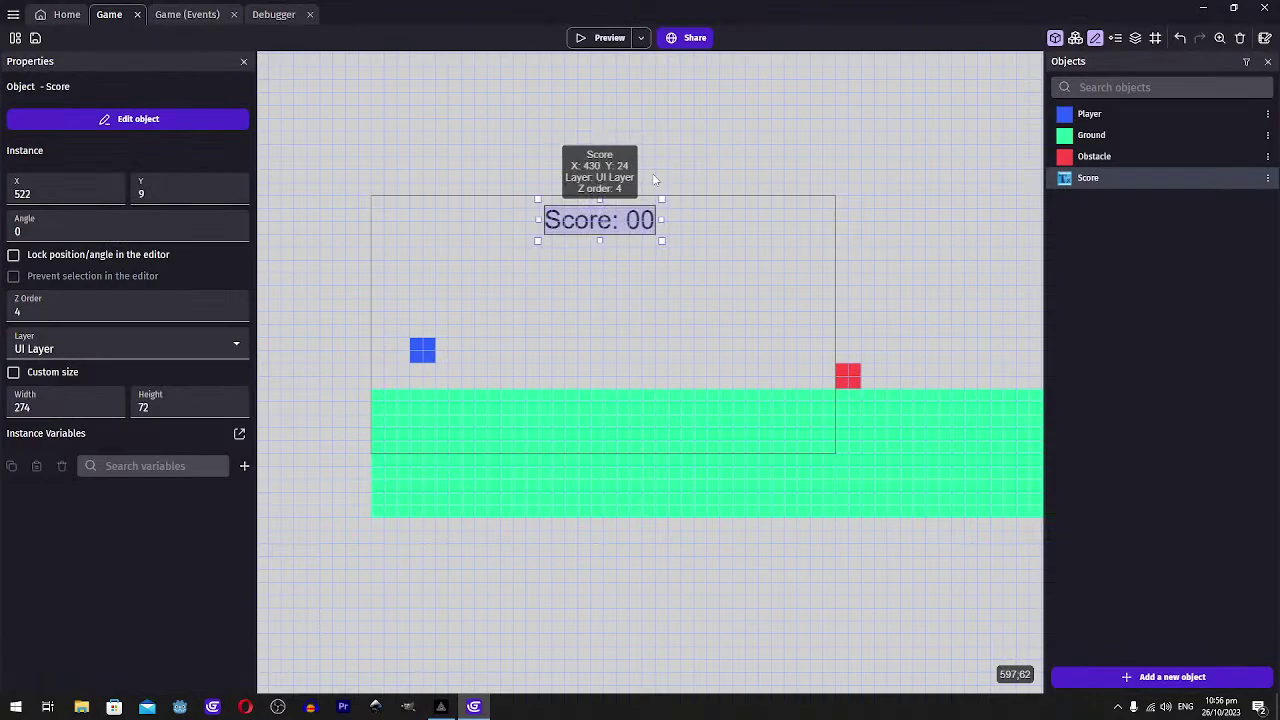
Preview the game, make the player jump over obstacles to check the enlarged score text, and close the preview
{"action": "left_click", "coordinate": [602, 38]}
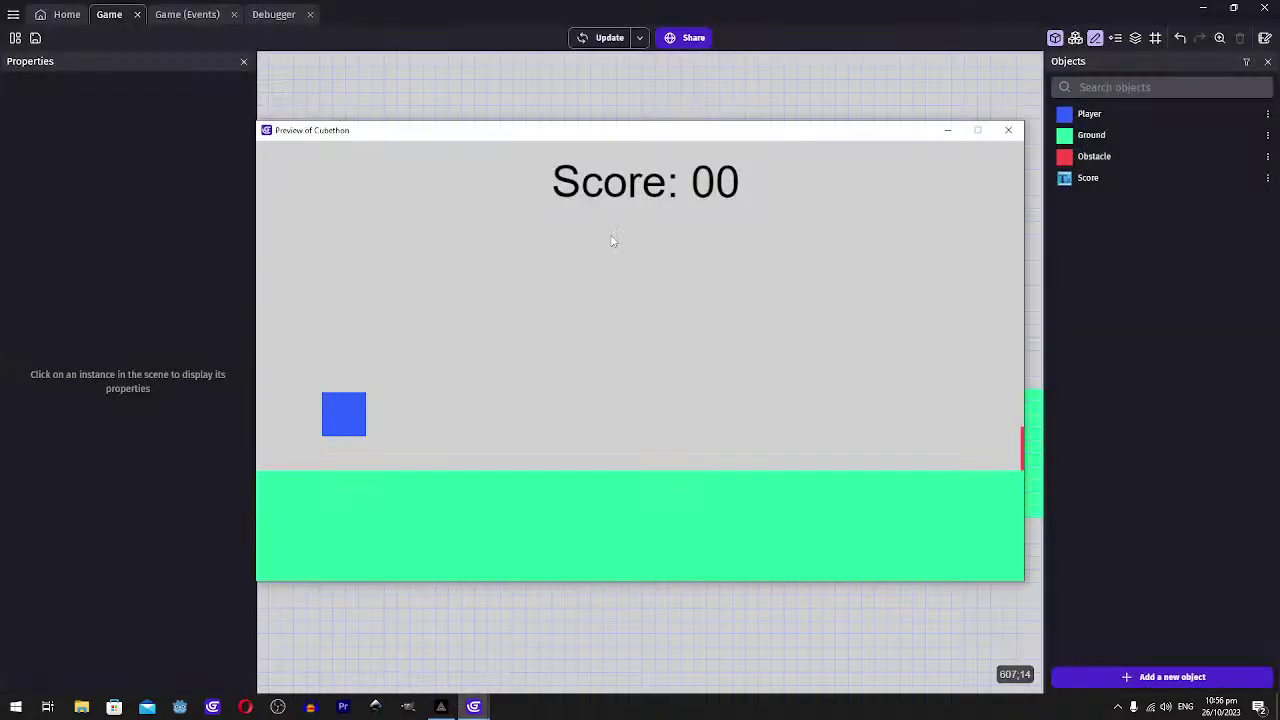
{"action": "key", "text": "space"}
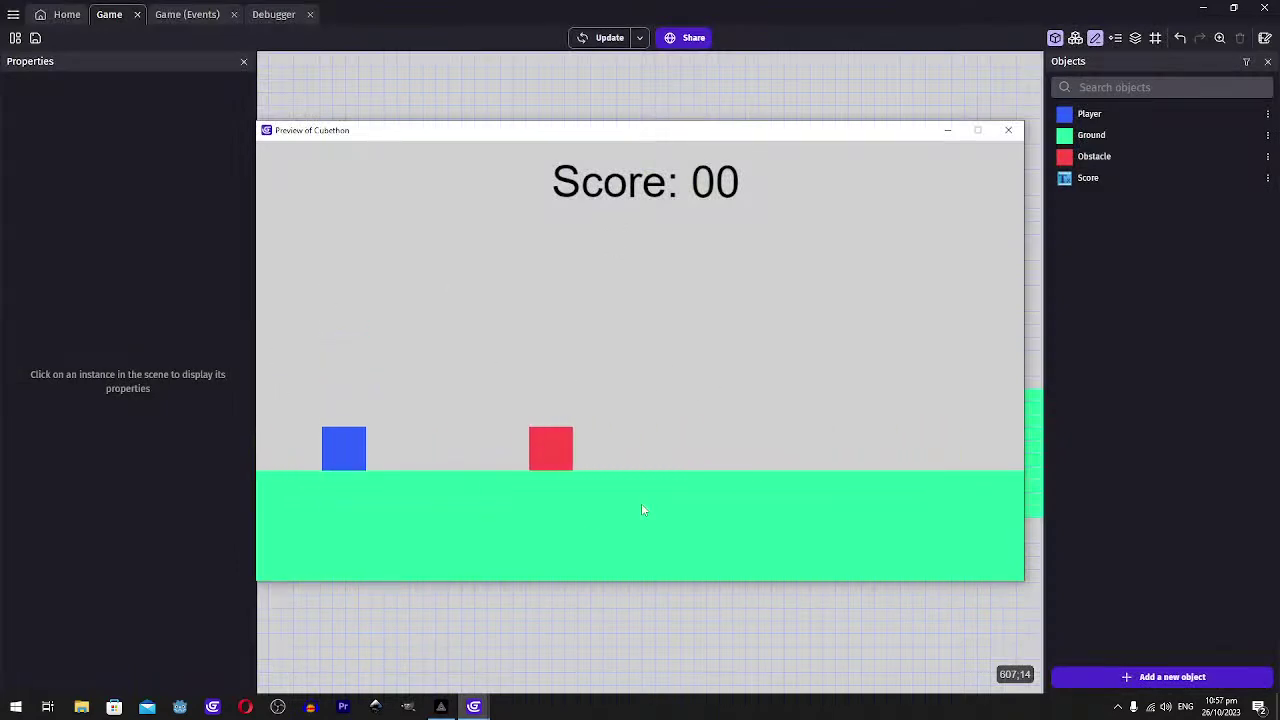
{"action": "key", "text": "space"}
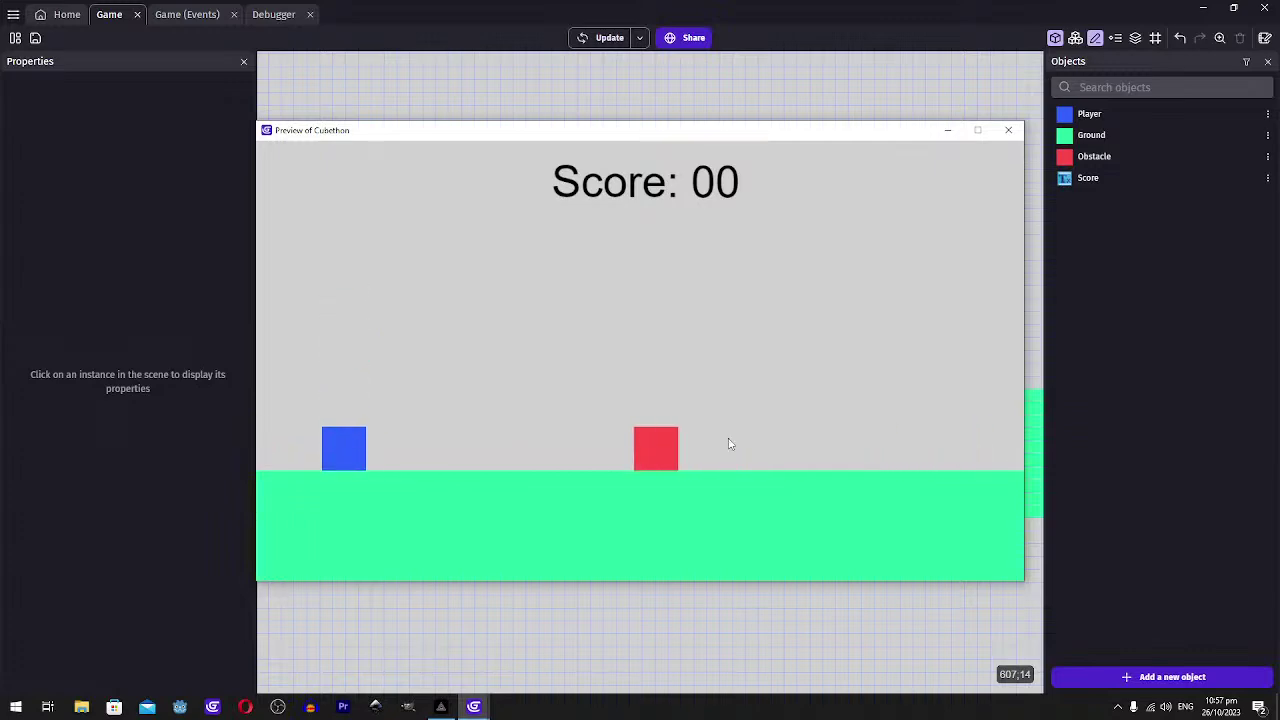
{"action": "left_click", "coordinate": [1009, 131]}
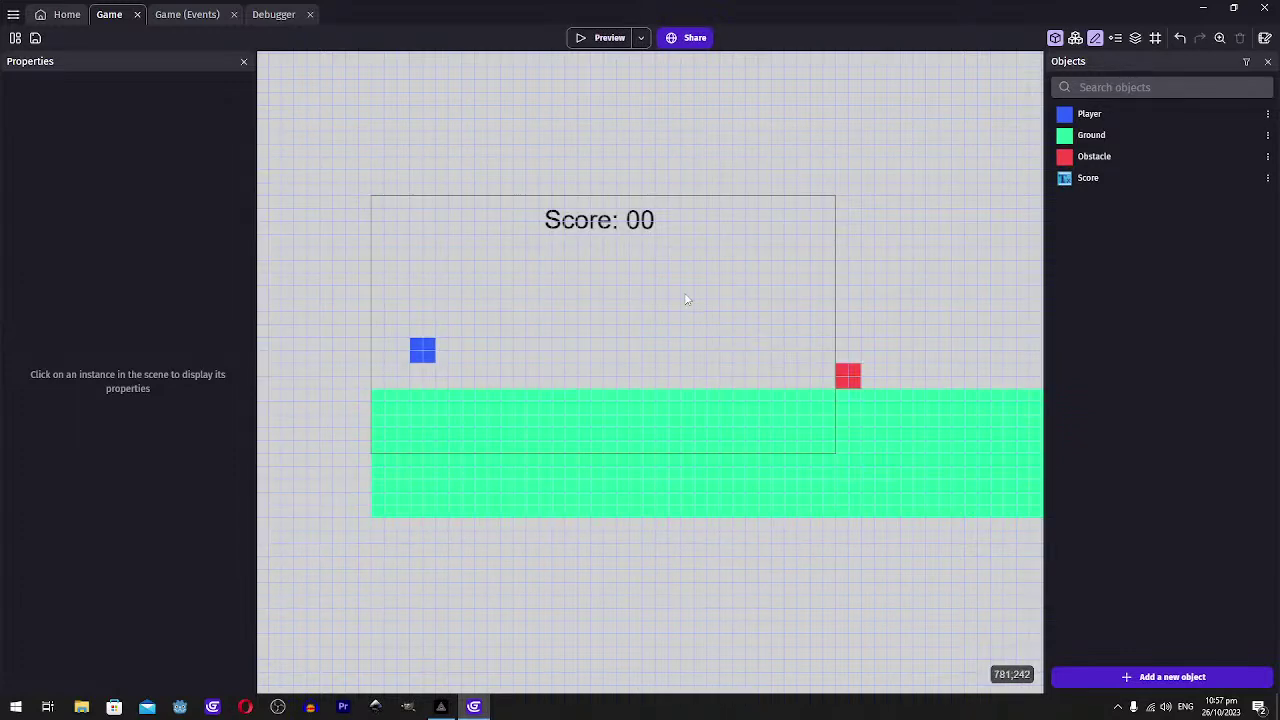
Examine the scene layout, including the obstacle at the game frame's edge and the Score text instance's properties
{"action": "scroll", "coordinate": [591, 293], "scroll_direction": "left", "scroll_amount": 1}
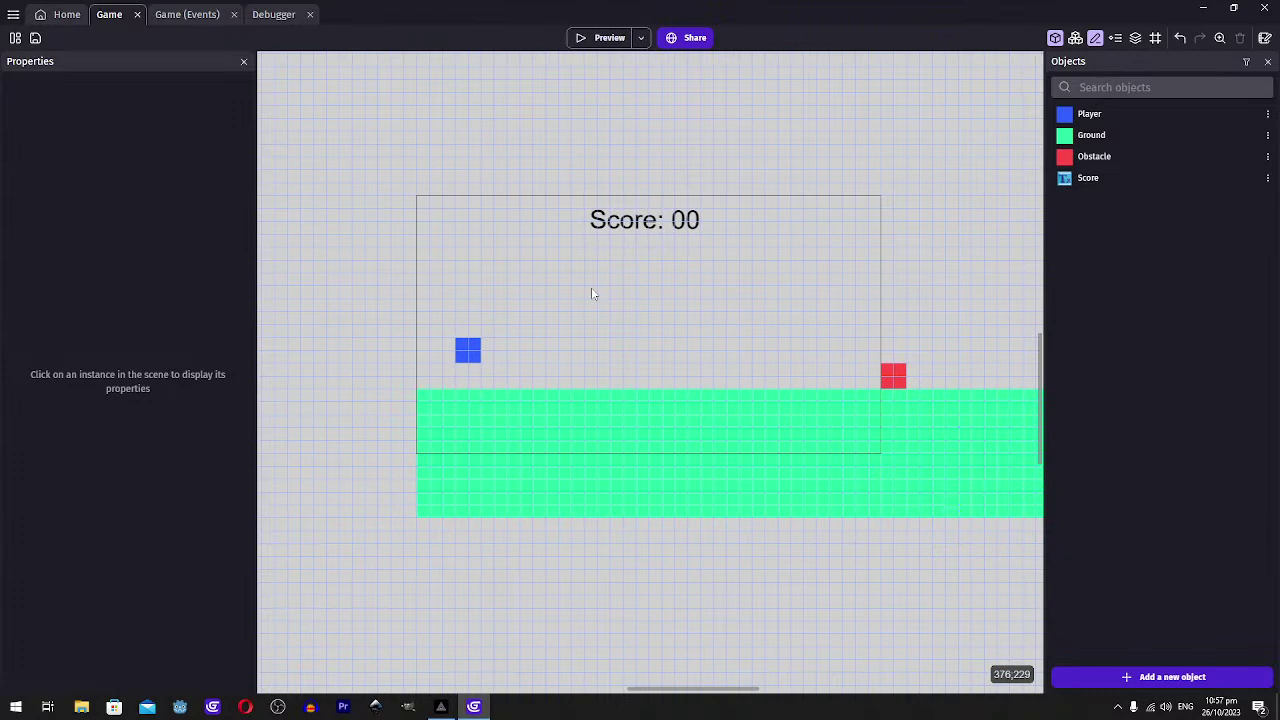
{"action": "scroll", "coordinate": [615, 296], "scroll_direction": "left", "scroll_amount": 1}
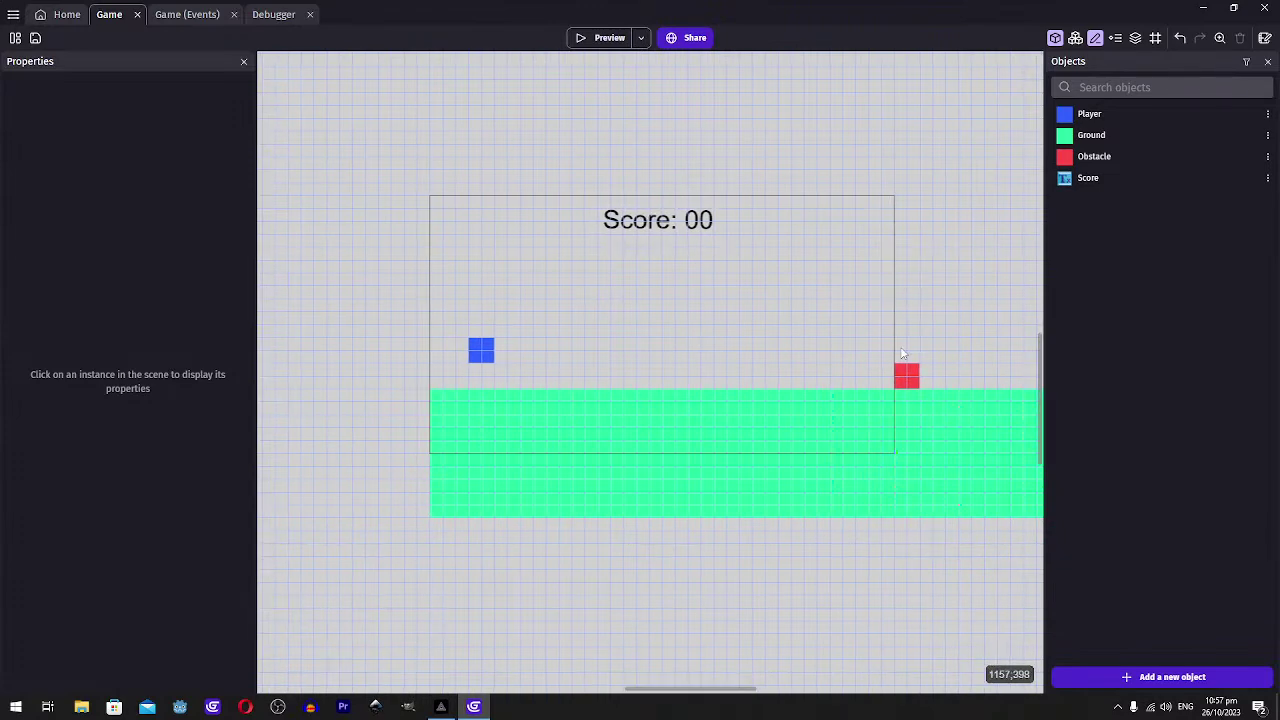
{"action": "scroll", "coordinate": [902, 353], "scroll_direction": "up", "scroll_amount": 2, "text": "ctrl"}
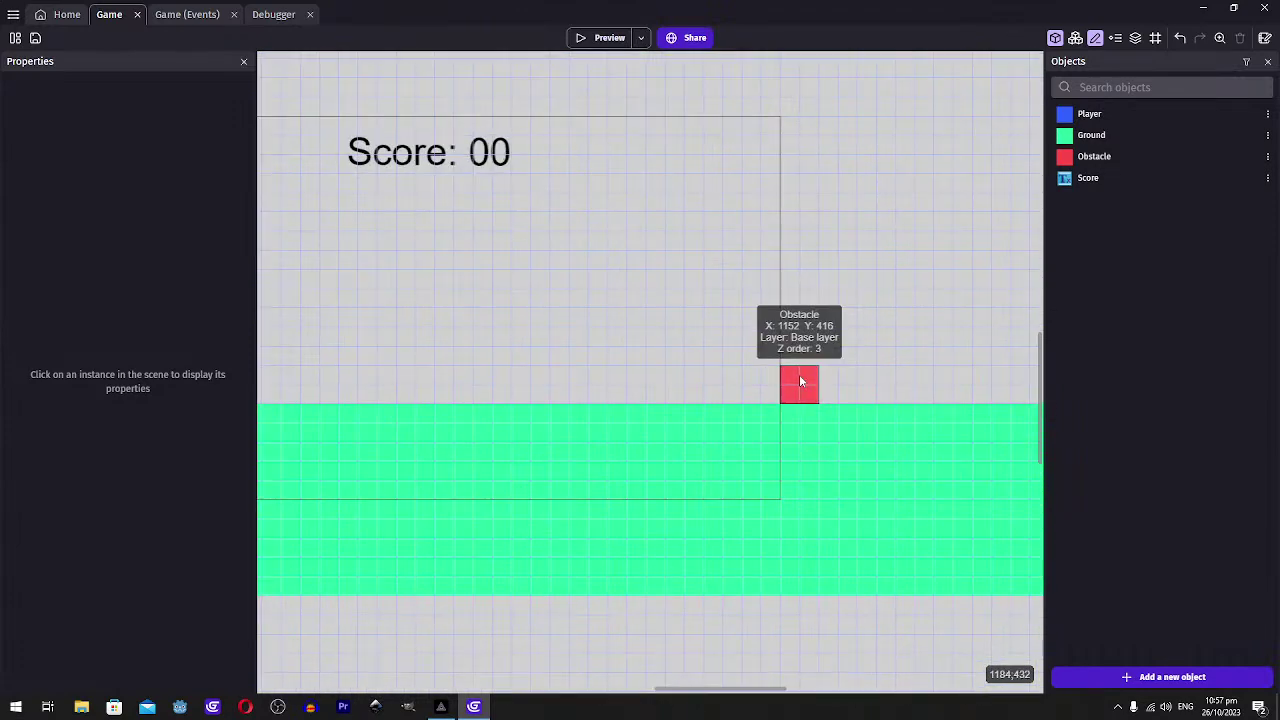
{"action": "scroll", "coordinate": [800, 380], "scroll_direction": "up", "scroll_amount": 1, "text": "ctrl"}
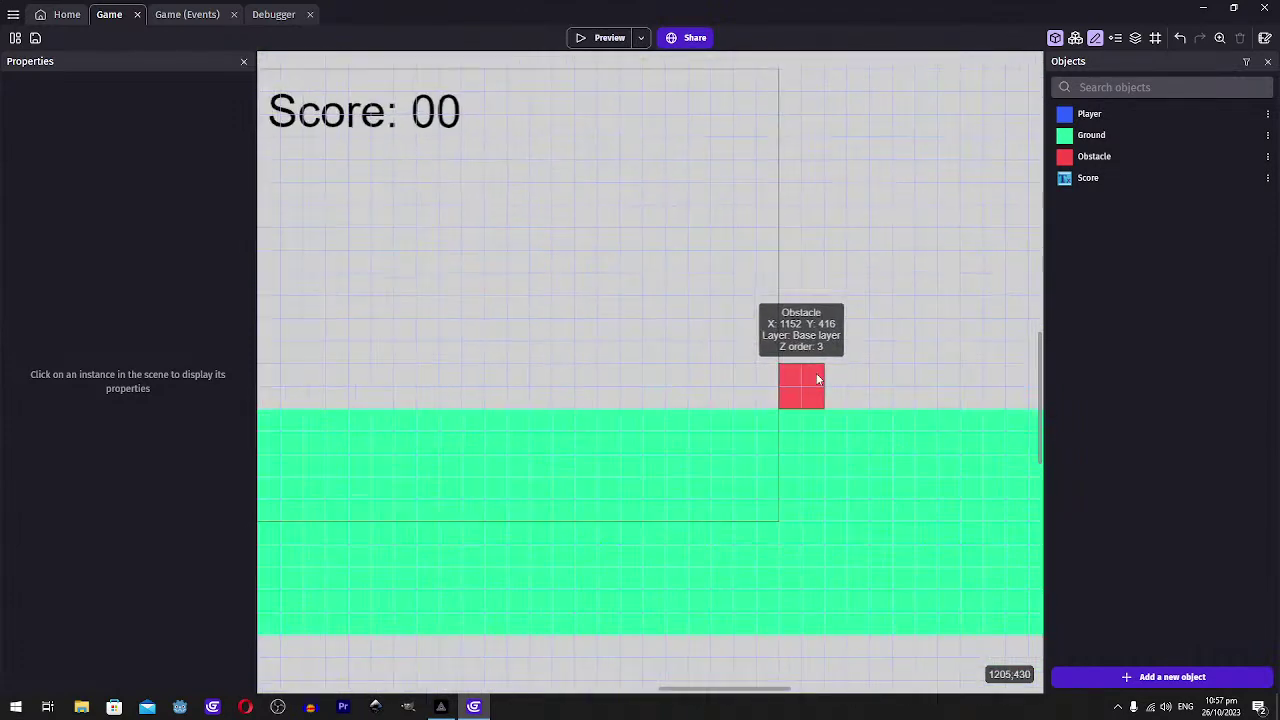
{"action": "scroll", "coordinate": [816, 373], "scroll_direction": "down", "scroll_amount": 3, "text": "ctrl"}
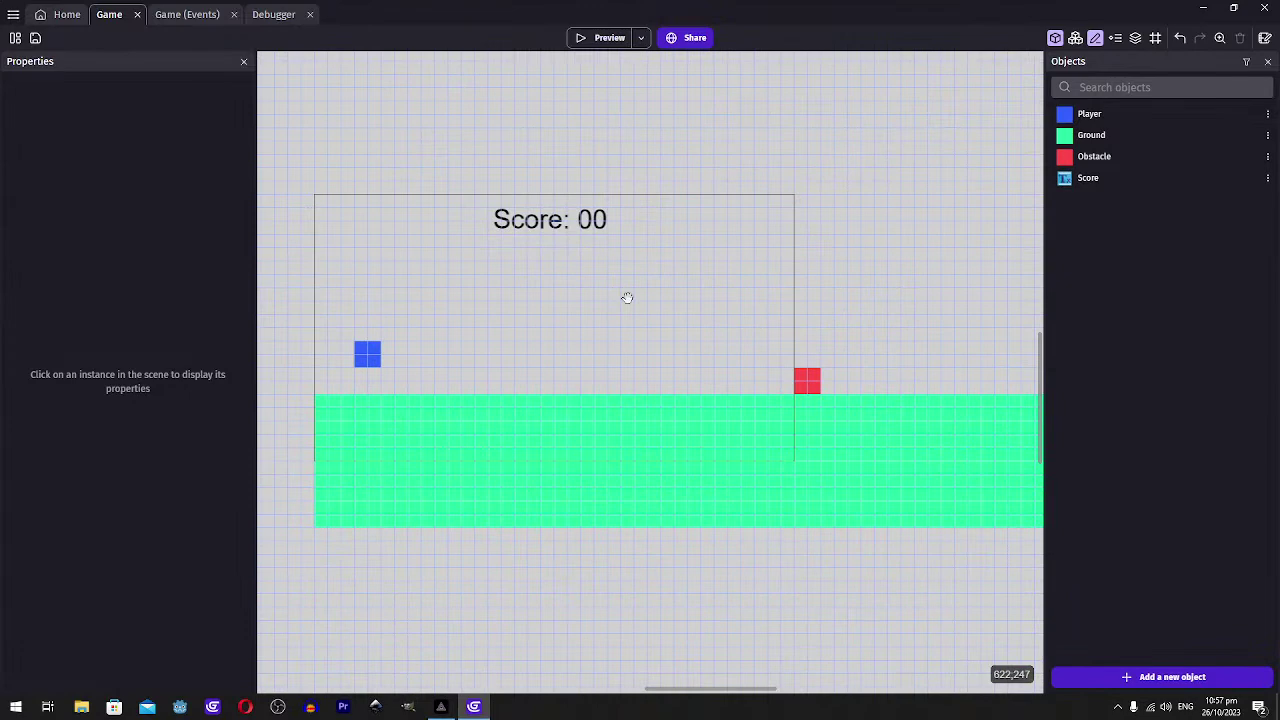
{"action": "middle_click_drag", "start_coordinate": [627, 297], "coordinate": [695, 300]}
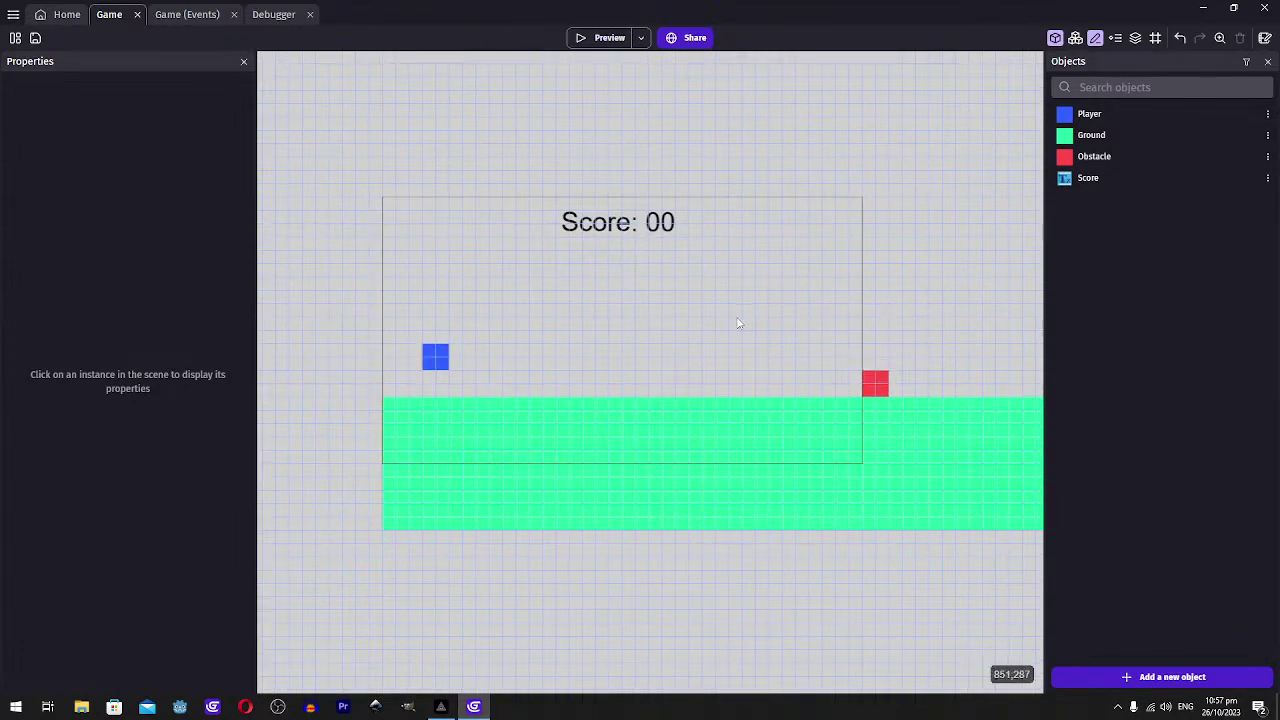
{"action": "scroll", "coordinate": [737, 323], "scroll_direction": "left", "scroll_amount": 3, "text": "shift"}
{"action": "scroll", "coordinate": [611, 277], "scroll_direction": "right", "scroll_amount": 3, "text": "shift"}
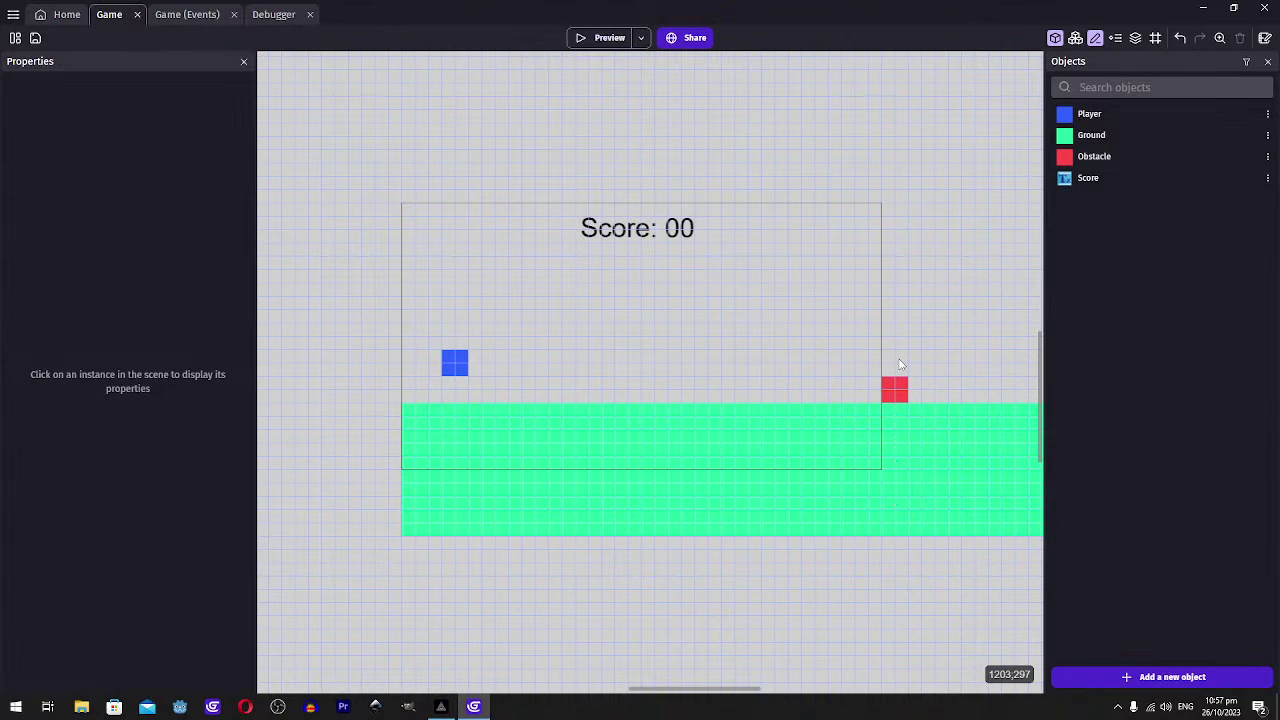
{"action": "left_click", "coordinate": [644, 233]}
{"action": "left_click", "coordinate": [644, 233]}
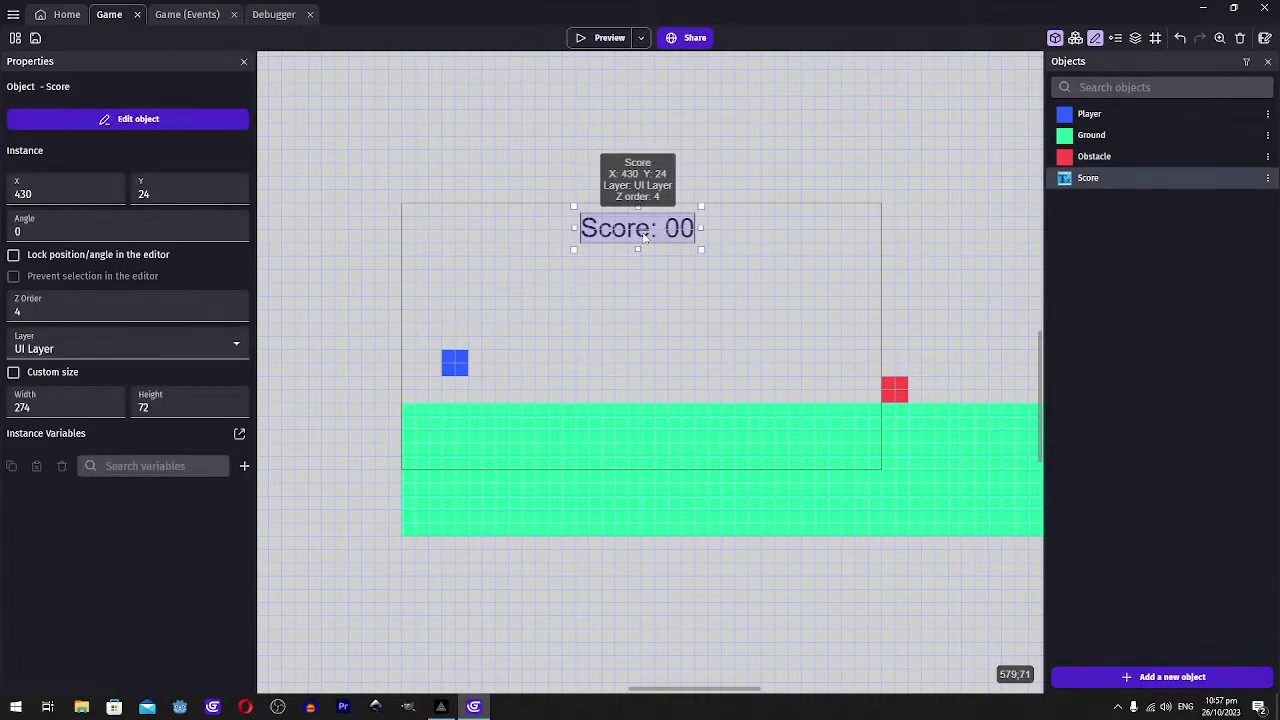
{"action": "double_click", "coordinate": [644, 233]}
{"action": "key", "text": "Escape"}
{"action": "left_click", "coordinate": [417, 120]}
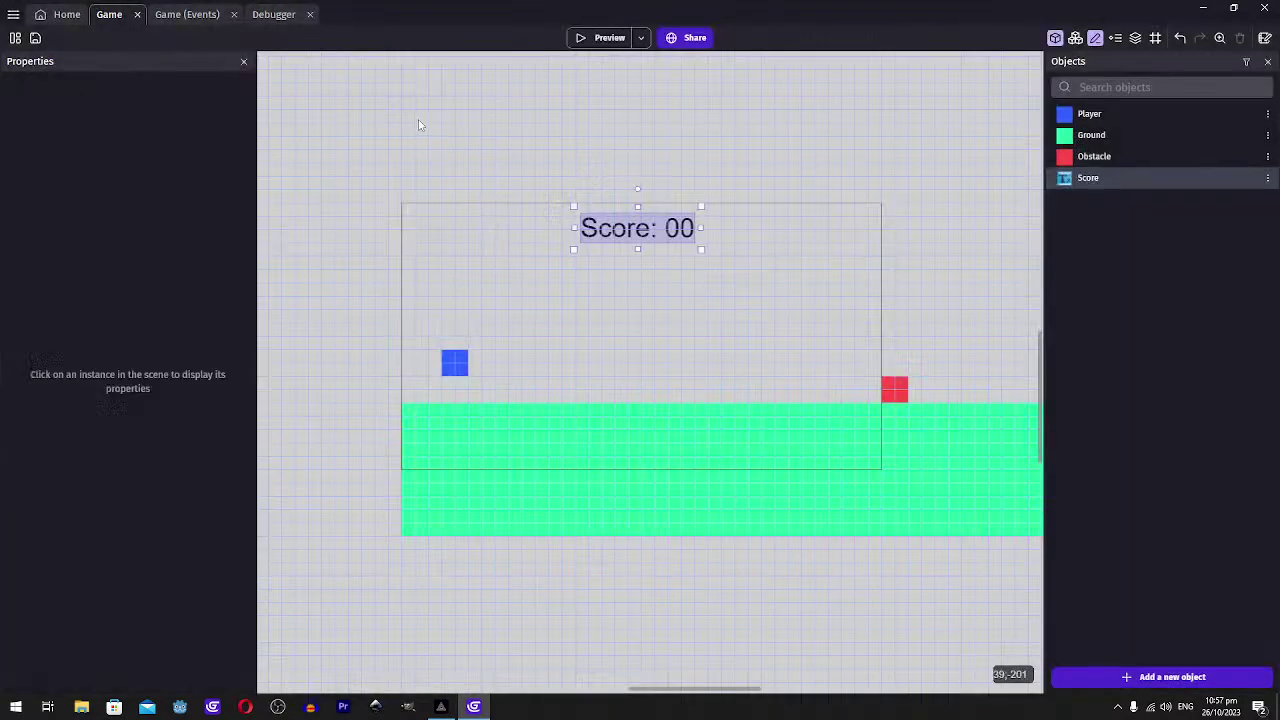
In the Game scene's events, collapse the Spawning Obstacle group and delete the RandomNumberGenerator group
{"action": "left_click", "coordinate": [184, 18]}
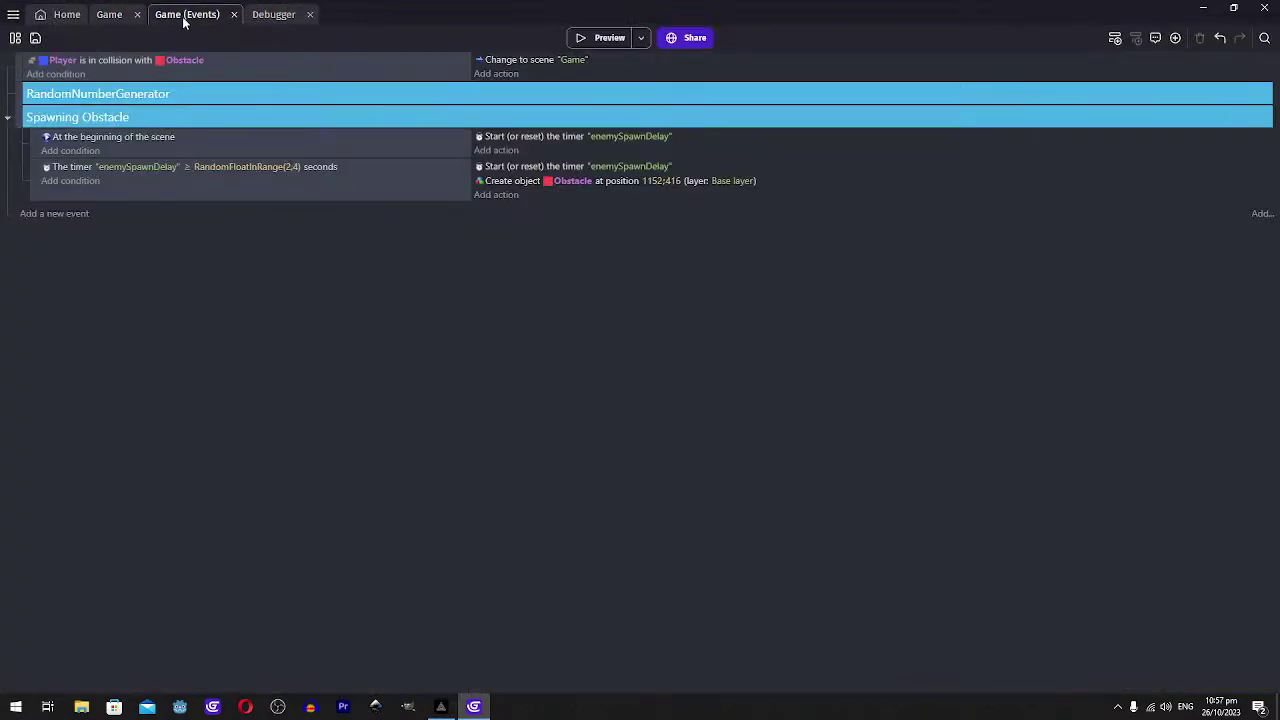
{"action": "left_click", "coordinate": [8, 118]}
{"action": "left_click", "coordinate": [100, 94]}
{"action": "left_click", "coordinate": [104, 94]}
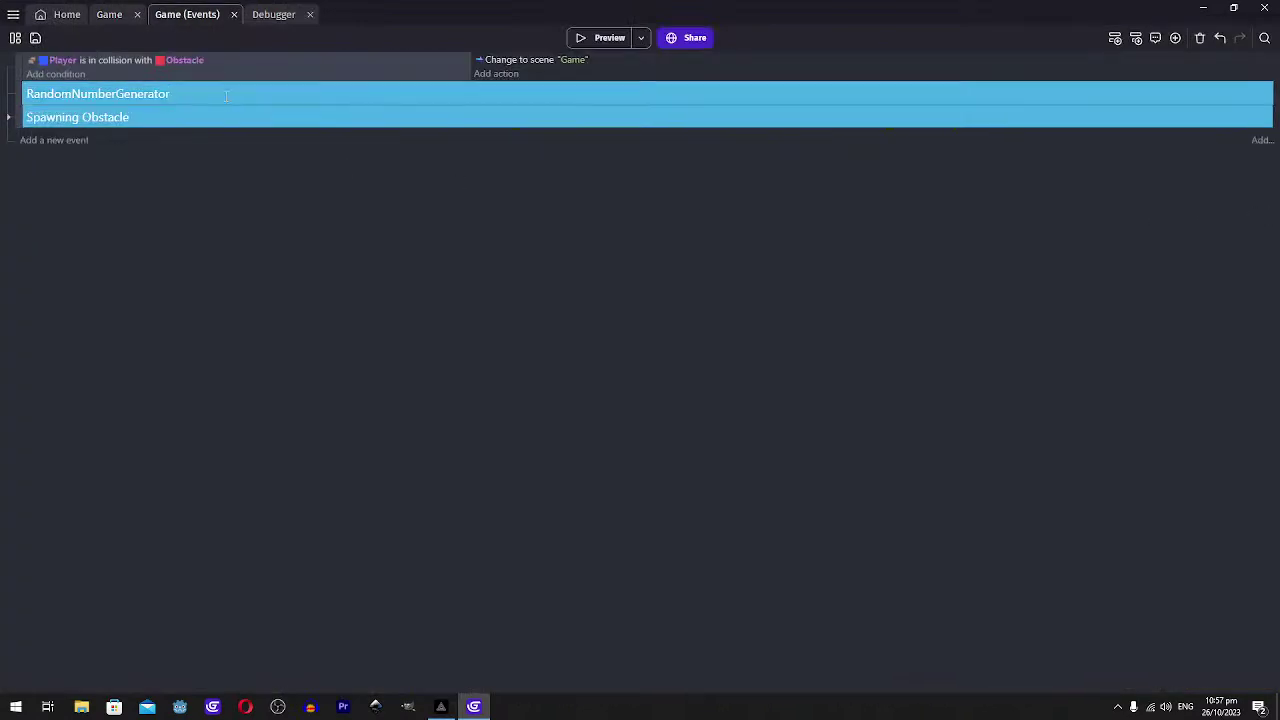
{"action": "key", "text": "Return"}
{"action": "key", "text": "Delete"}
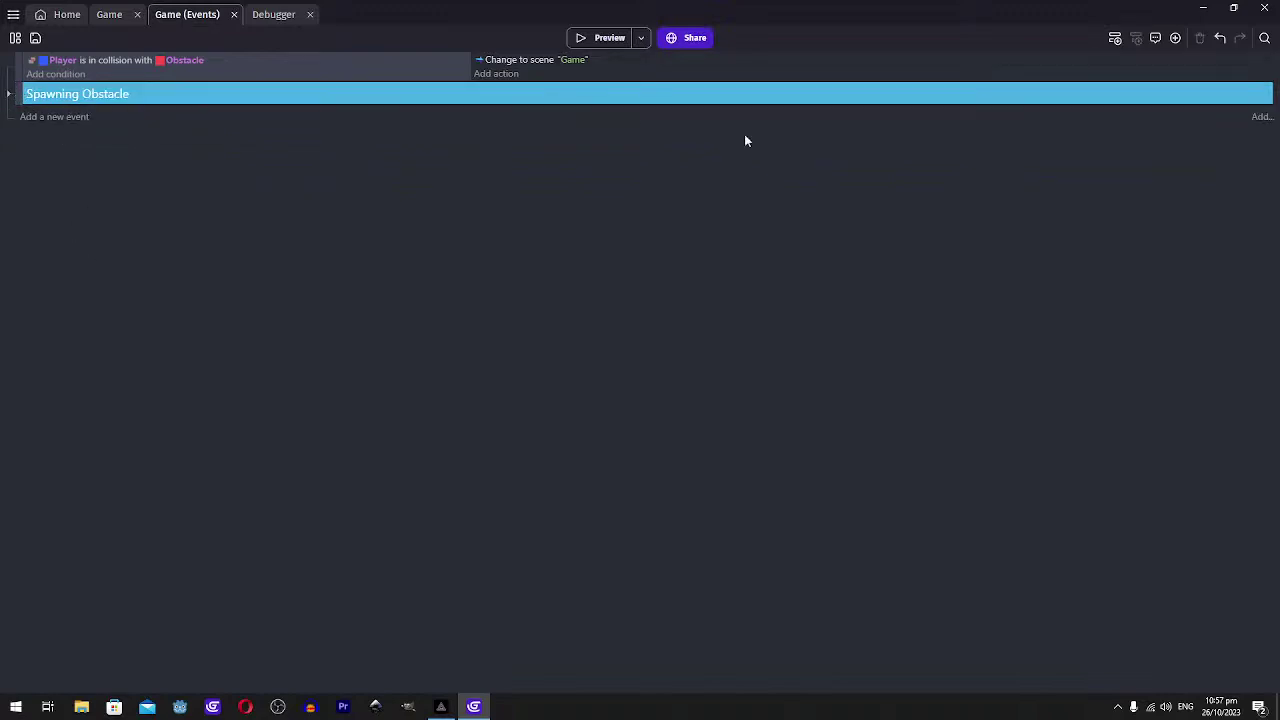
Add an event group named "Score" at the end of the events and a blank event below it
{"action": "left_click", "coordinate": [1260, 117]}
{"action": "left_click", "coordinate": [1046, 190]}
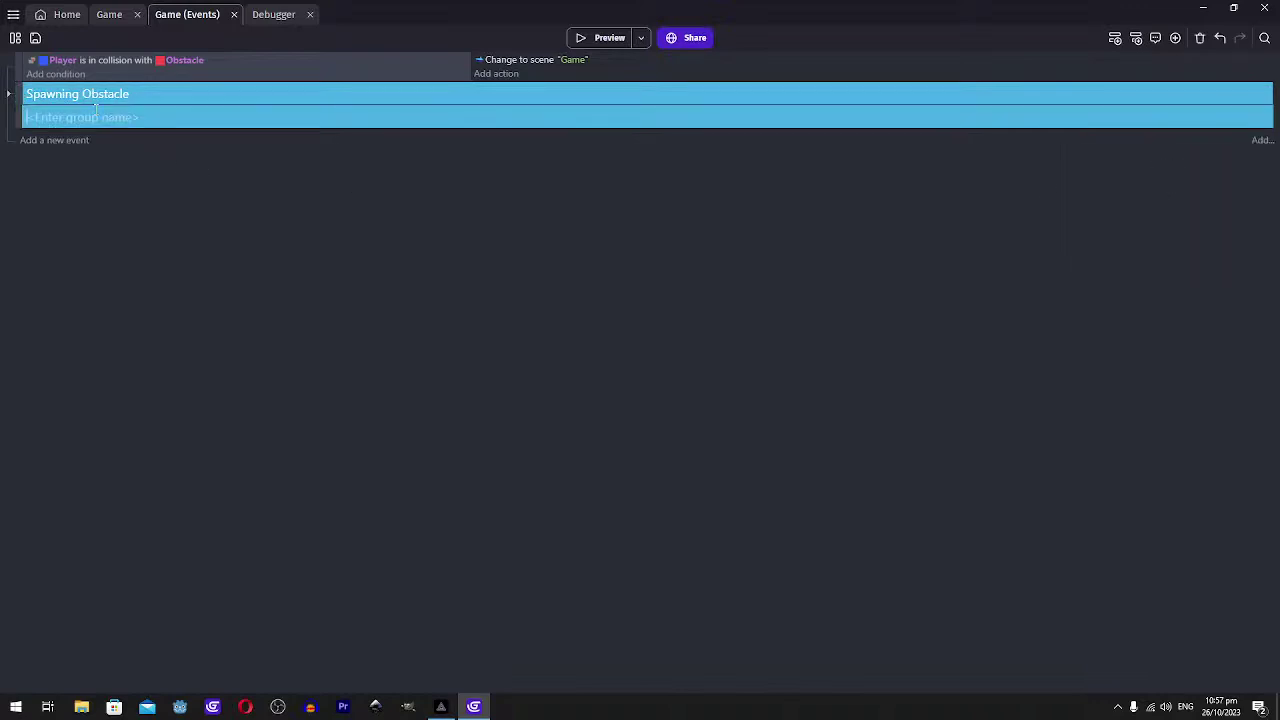
{"action": "type", "text": "Score"}
{"action": "key", "text": "Return"}
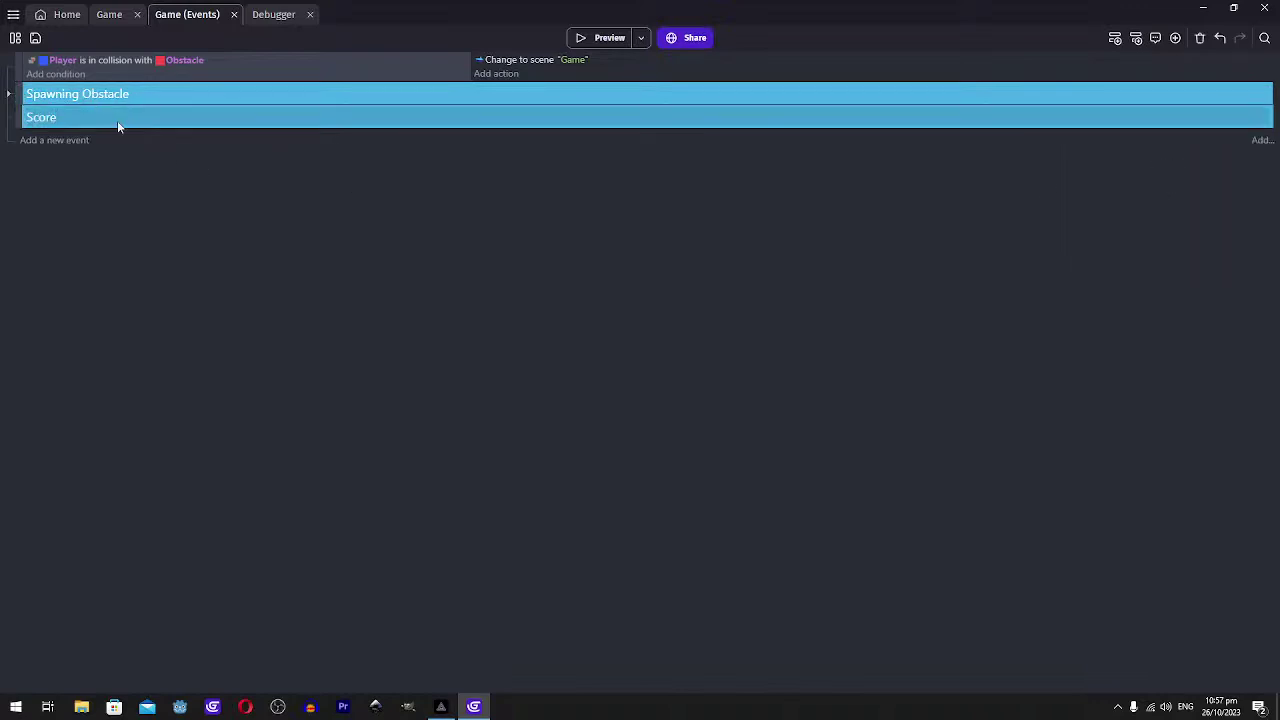
{"action": "left_click", "coordinate": [73, 140]}
{"action": "left_click", "coordinate": [58, 136]}
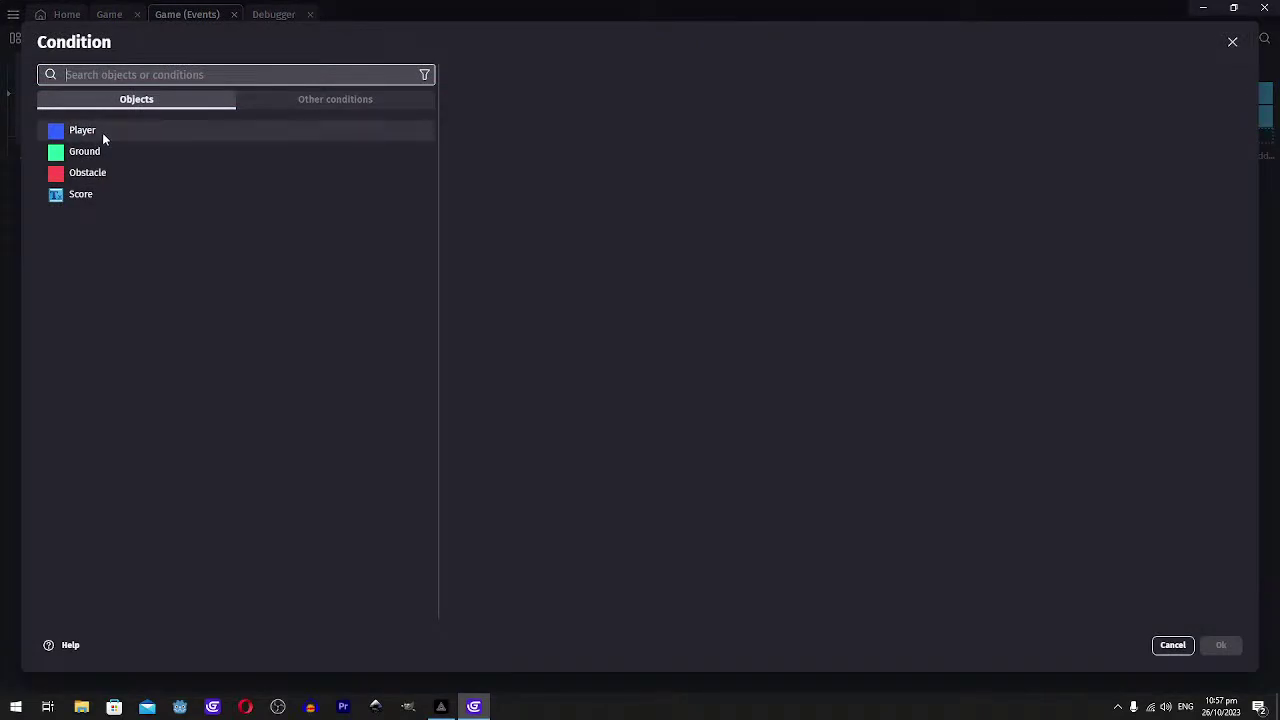
{"action": "left_click", "coordinate": [85, 174]}
{"action": "scroll", "coordinate": [580, 363], "scroll_direction": "down", "scroll_amount": 3}
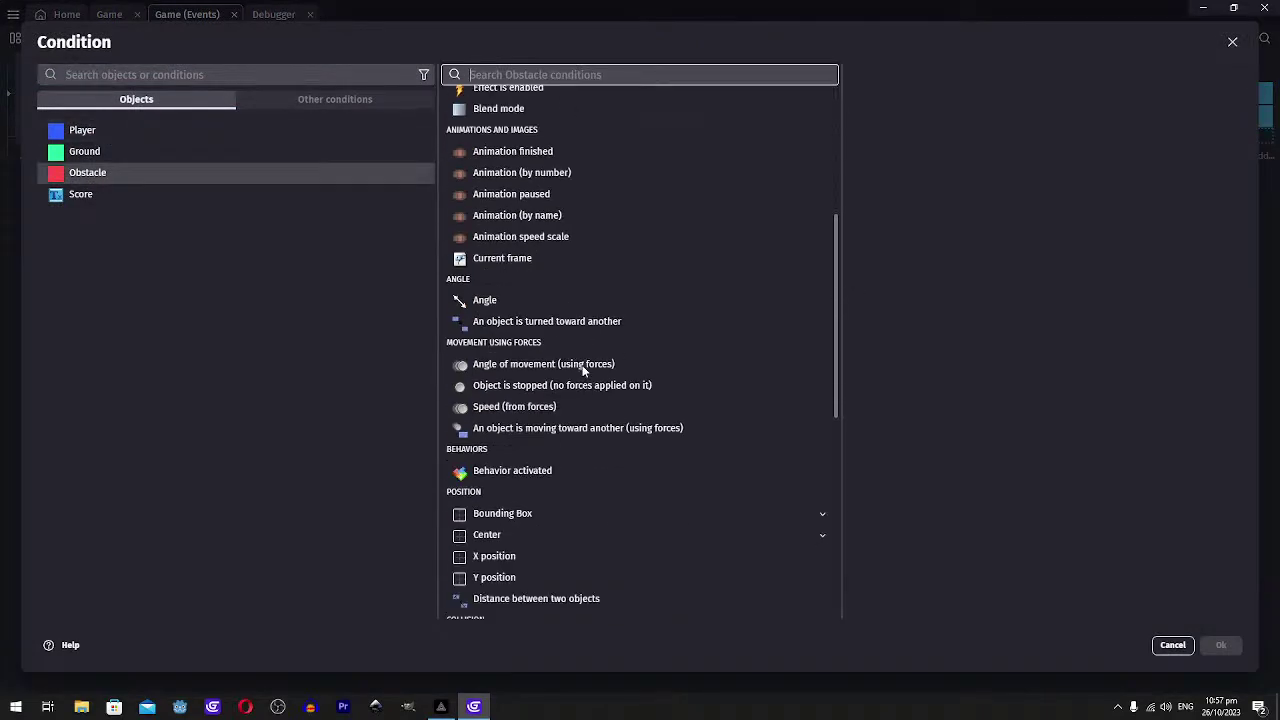
{"action": "scroll", "coordinate": [583, 370], "scroll_direction": "down", "scroll_amount": 3}
{"action": "key", "text": "Escape"}
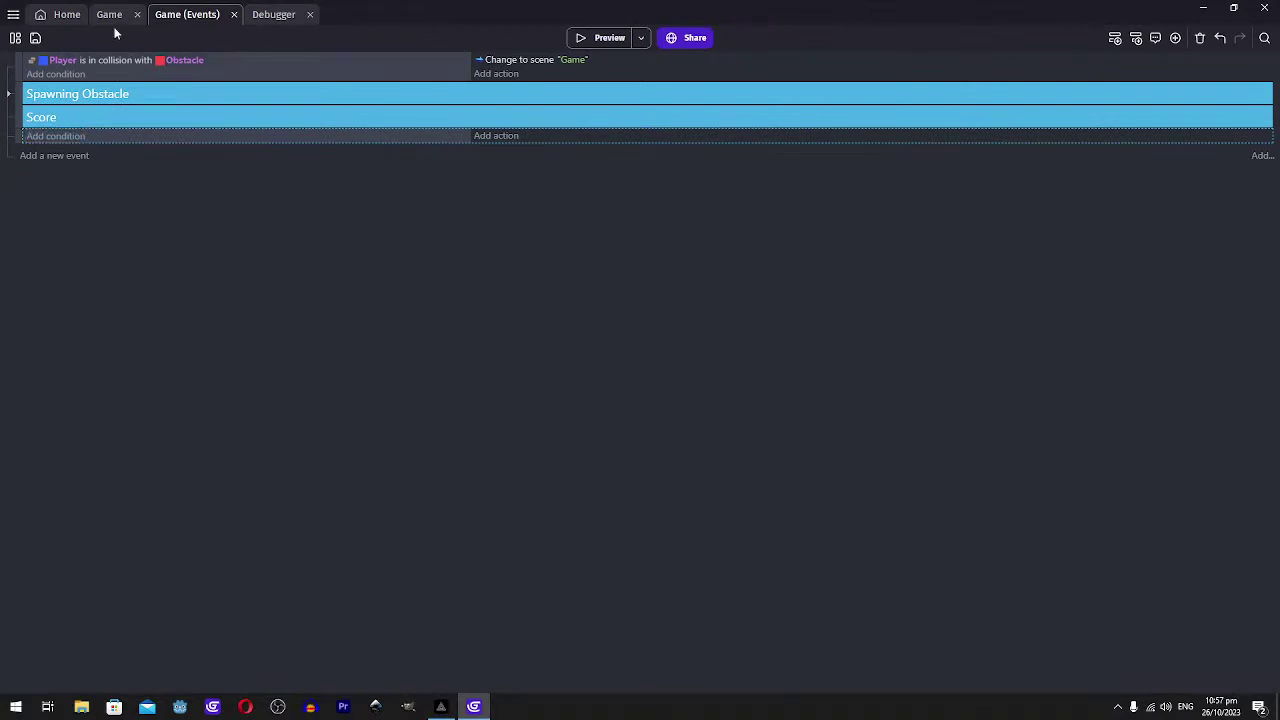
Add an object variable named "score" of type Number to the Score text object in the Game scene and apply it
{"action": "left_click", "coordinate": [114, 24]}
{"action": "left_click", "coordinate": [190, 22]}
{"action": "left_click", "coordinate": [114, 16]}
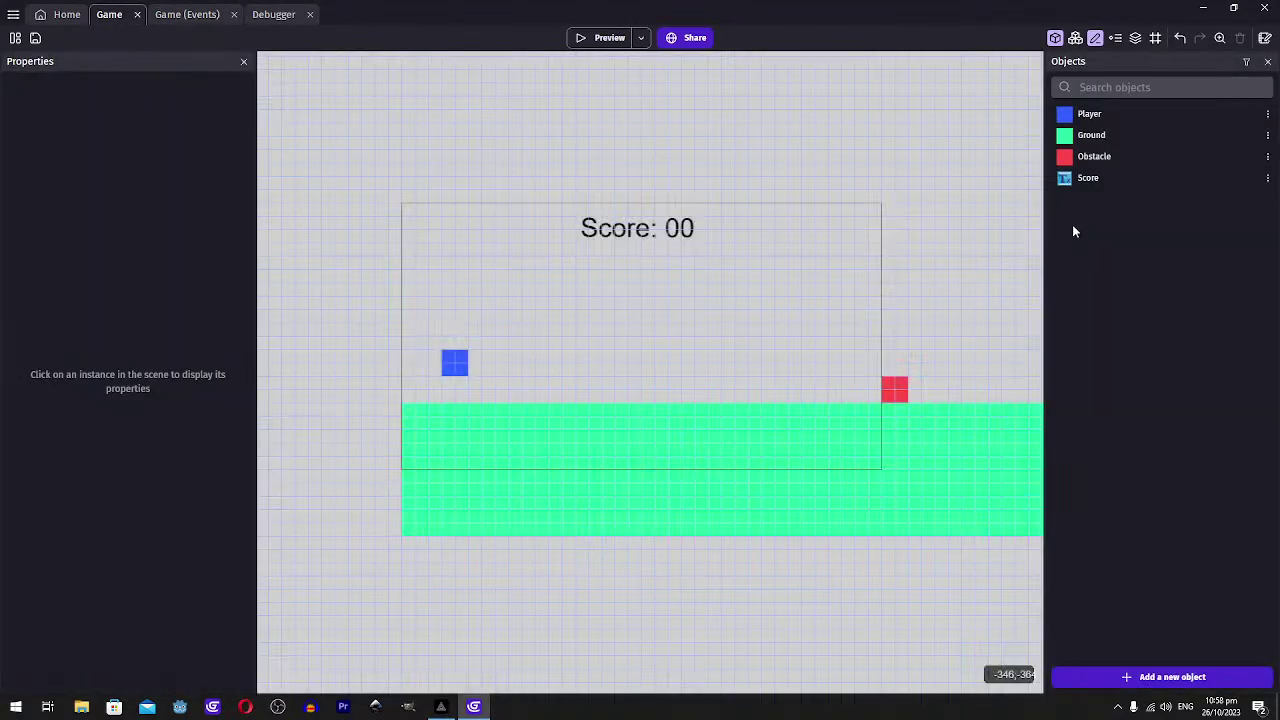
{"action": "double_click", "coordinate": [1088, 177]}
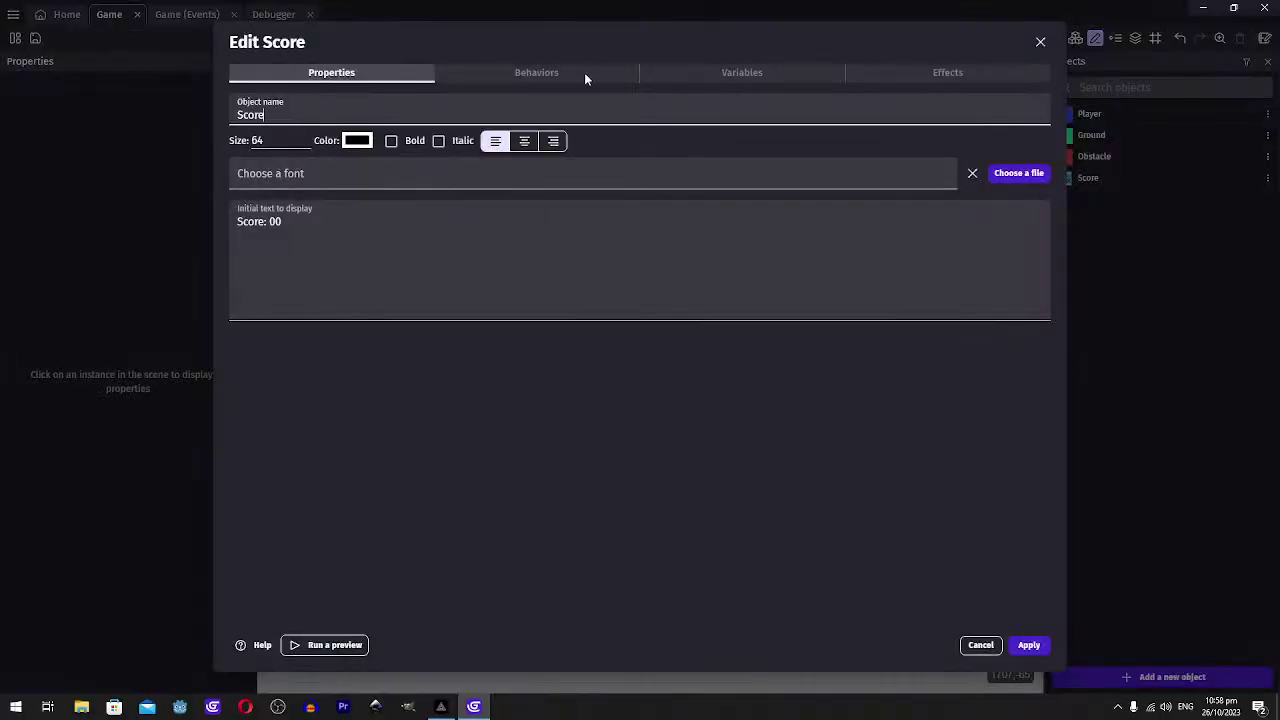
{"action": "left_click", "coordinate": [740, 73]}
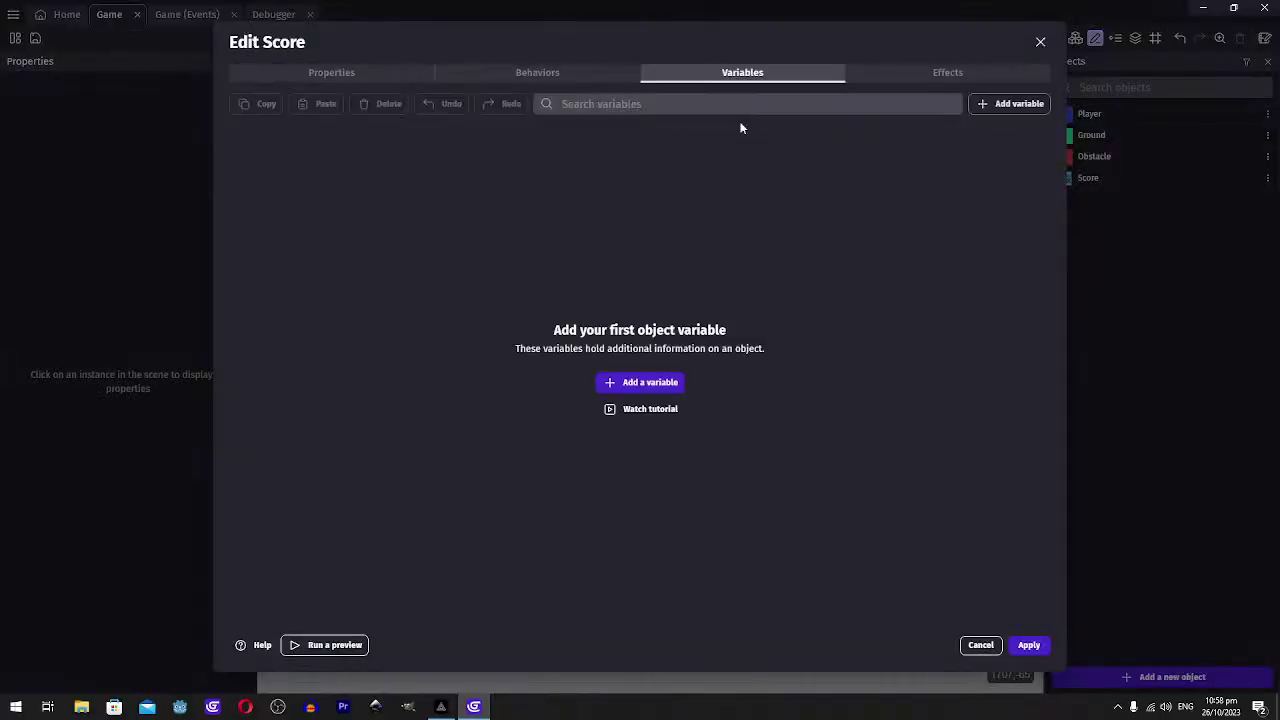
{"action": "left_click", "coordinate": [640, 382]}
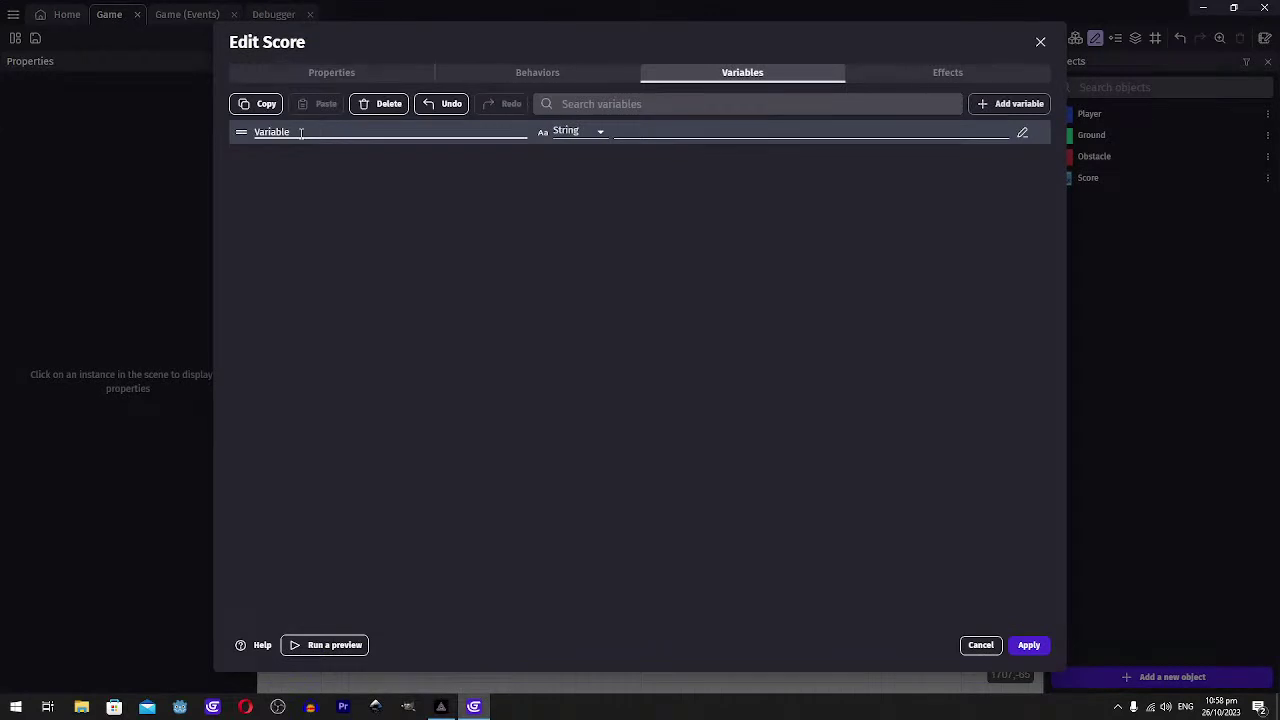
{"action": "type", "text": "score"}
{"action": "left_click", "coordinate": [578, 131]}
{"action": "left_click", "coordinate": [575, 145]}
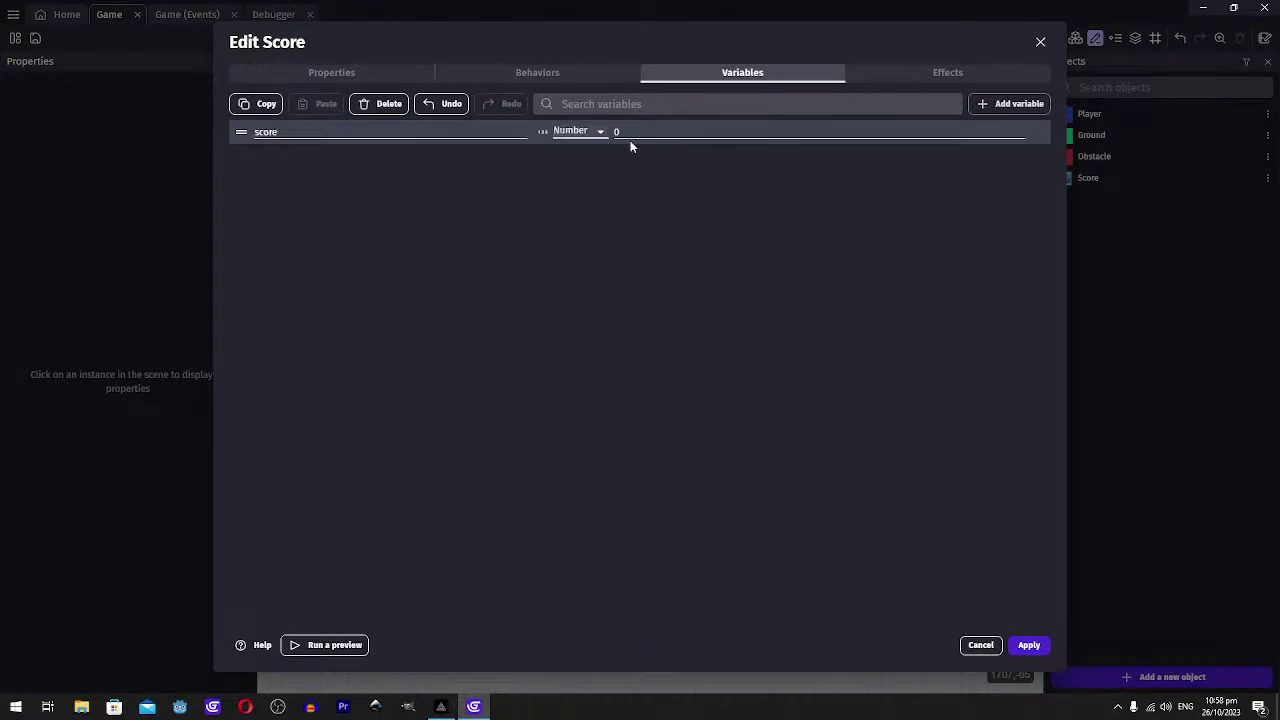
{"action": "left_click", "coordinate": [1029, 645]}
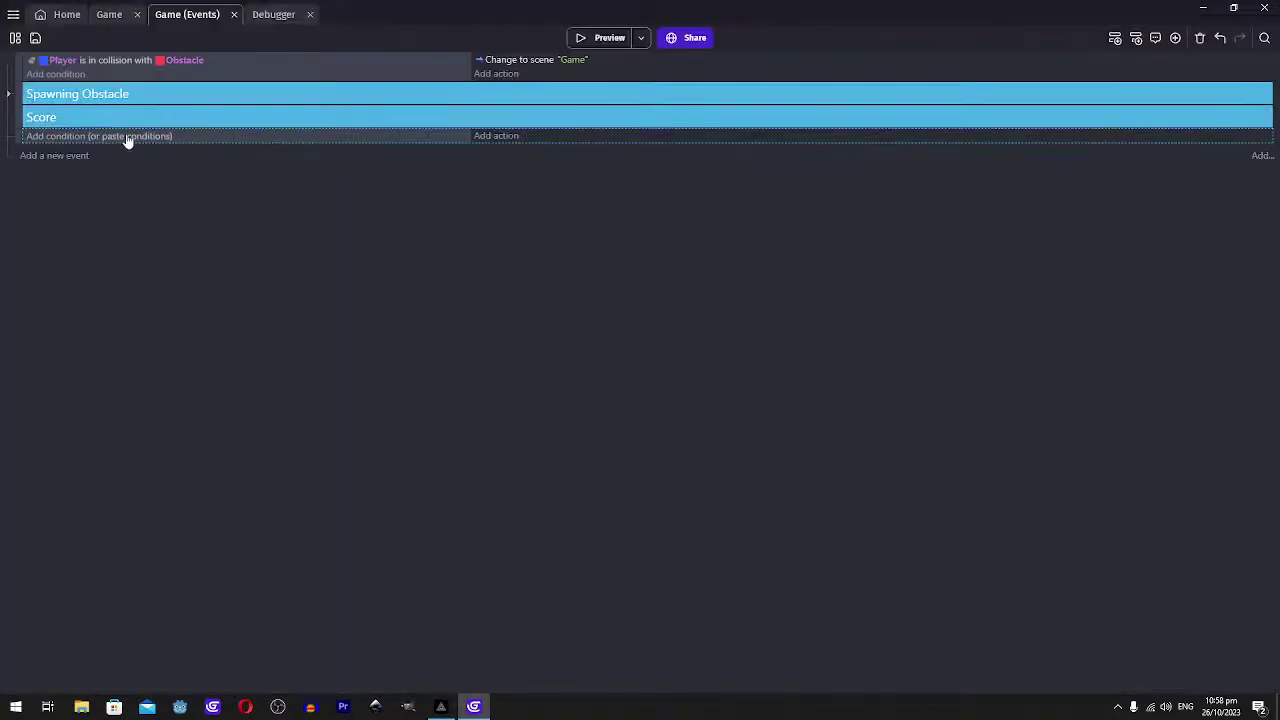
{"action": "left_click", "coordinate": [63, 137]}
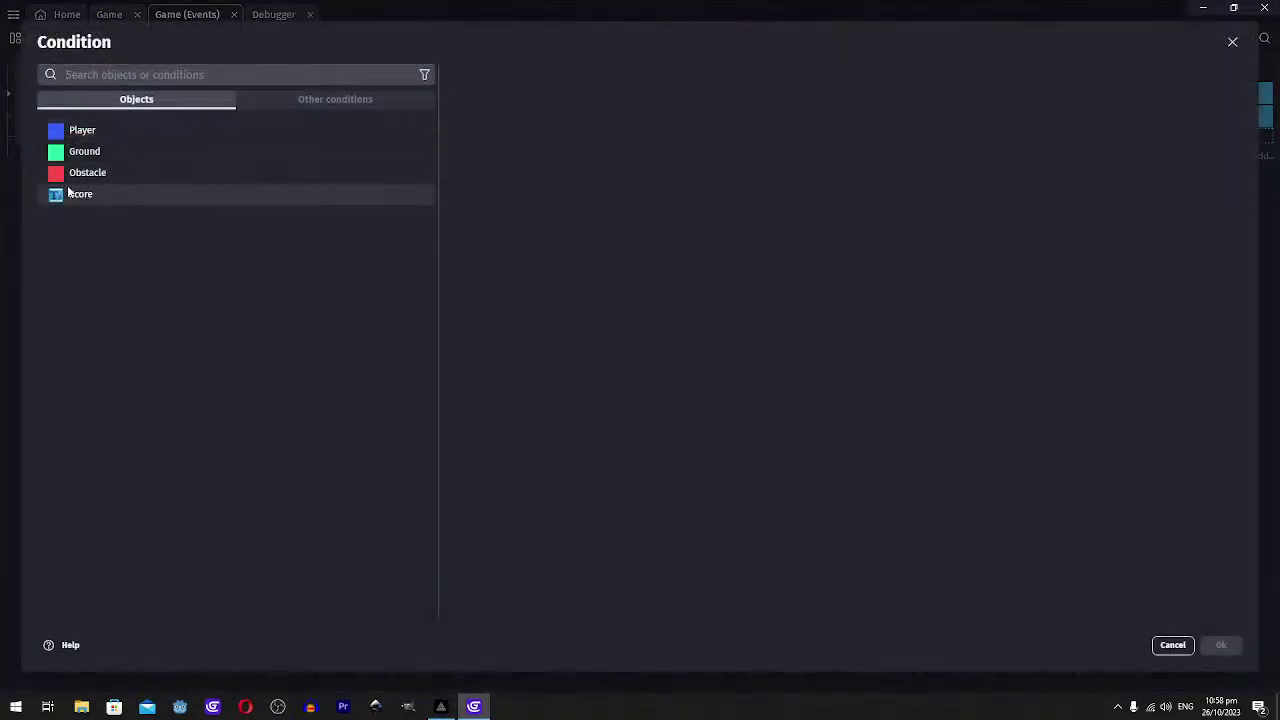
{"action": "left_click", "coordinate": [68, 193]}
{"action": "type", "text": "var"}
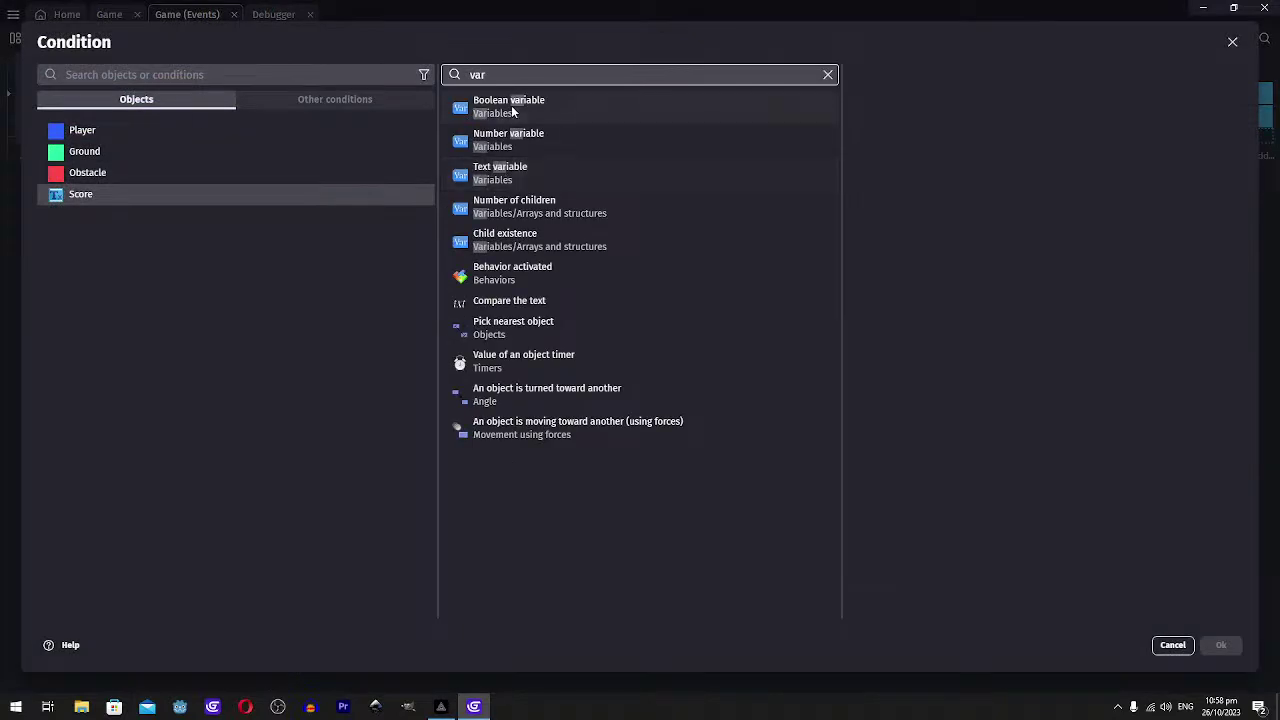
{"action": "key", "text": "Escape"}
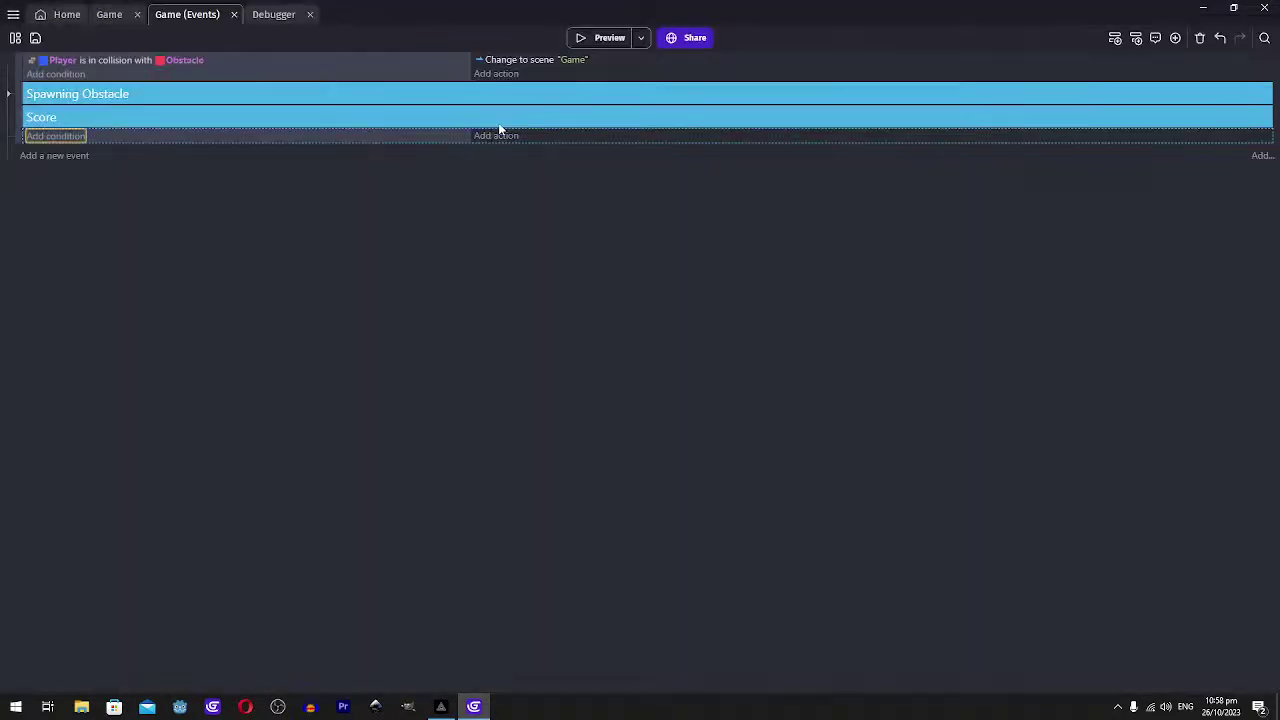
In the blank event under the Score group, start a Modify the text action for the Score object, set to Score.score
{"action": "left_click", "coordinate": [497, 135]}
{"action": "left_click", "coordinate": [320, 194]}
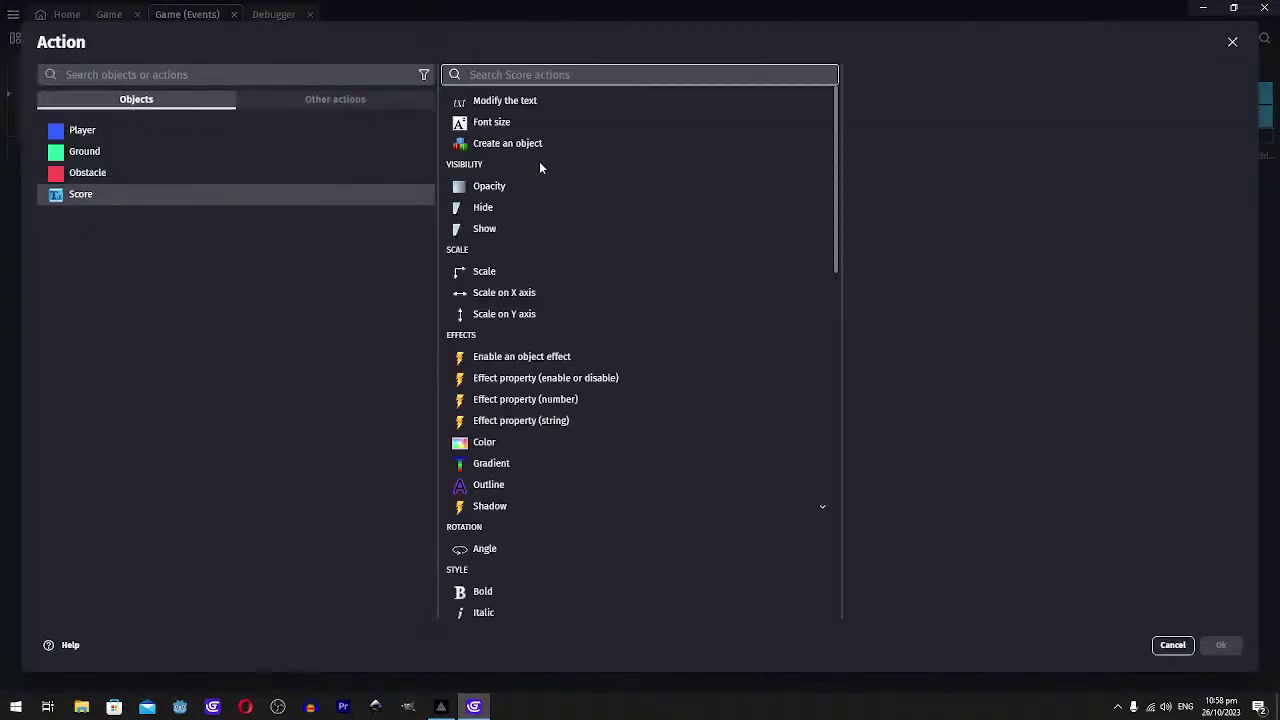
{"action": "left_click", "coordinate": [530, 99]}
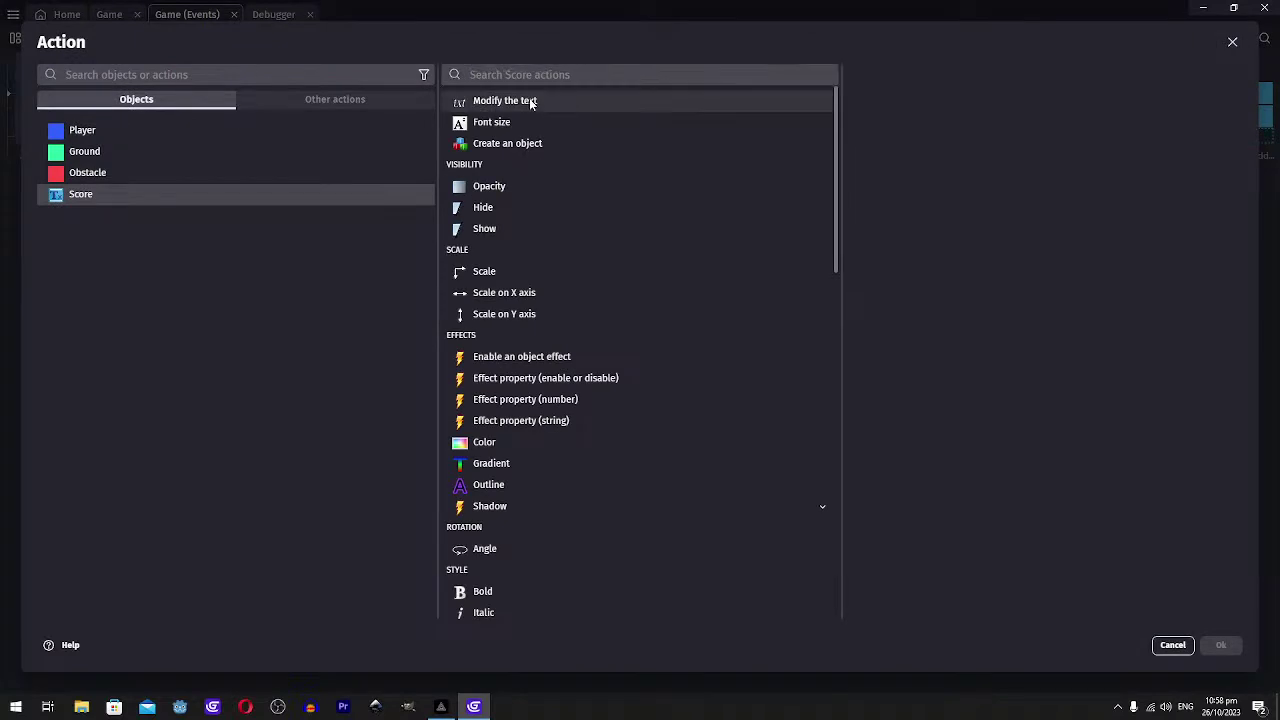
{"action": "left_click", "coordinate": [531, 101]}
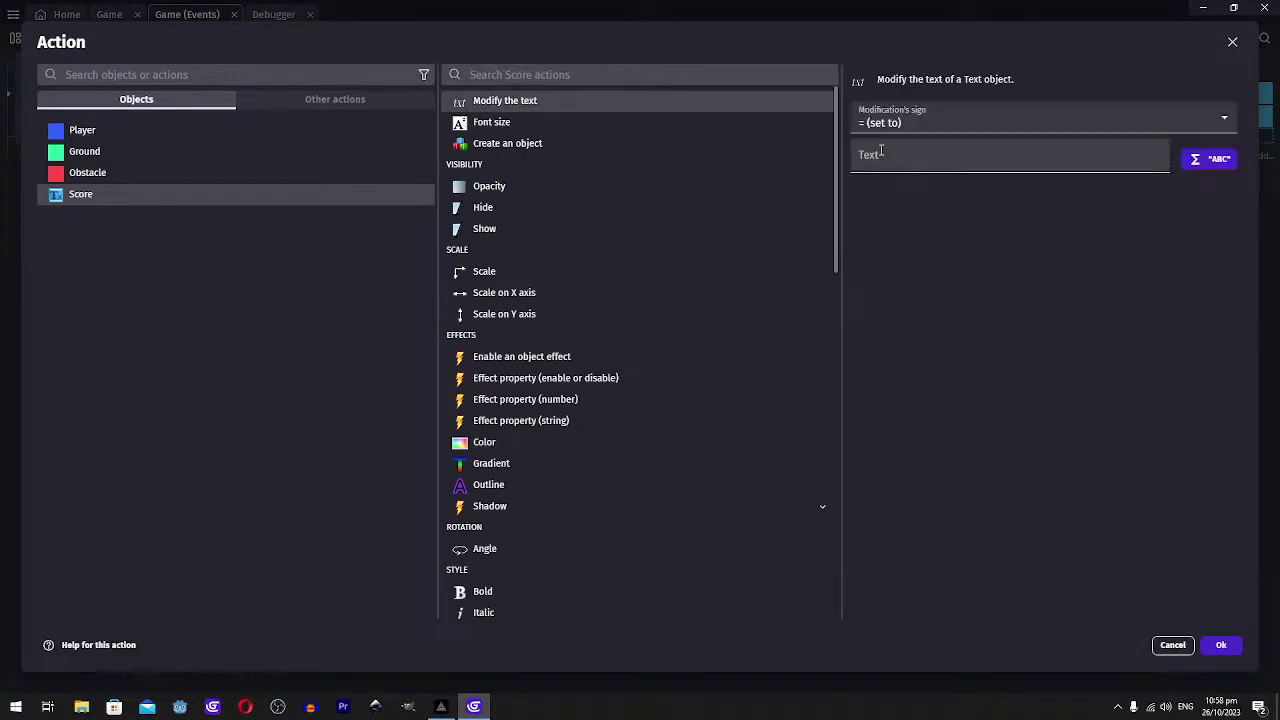
{"action": "left_click", "coordinate": [881, 153]}
{"action": "type", "text": "\""}
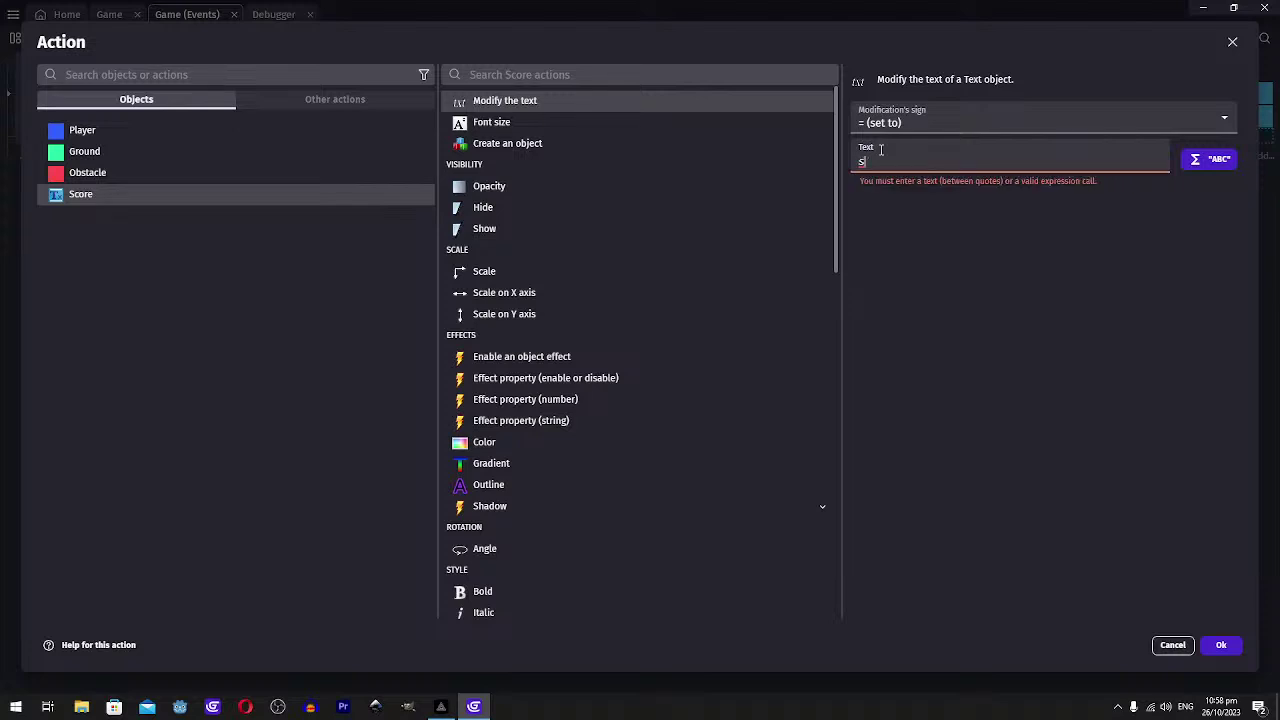
{"action": "type", "text": "core.score"}
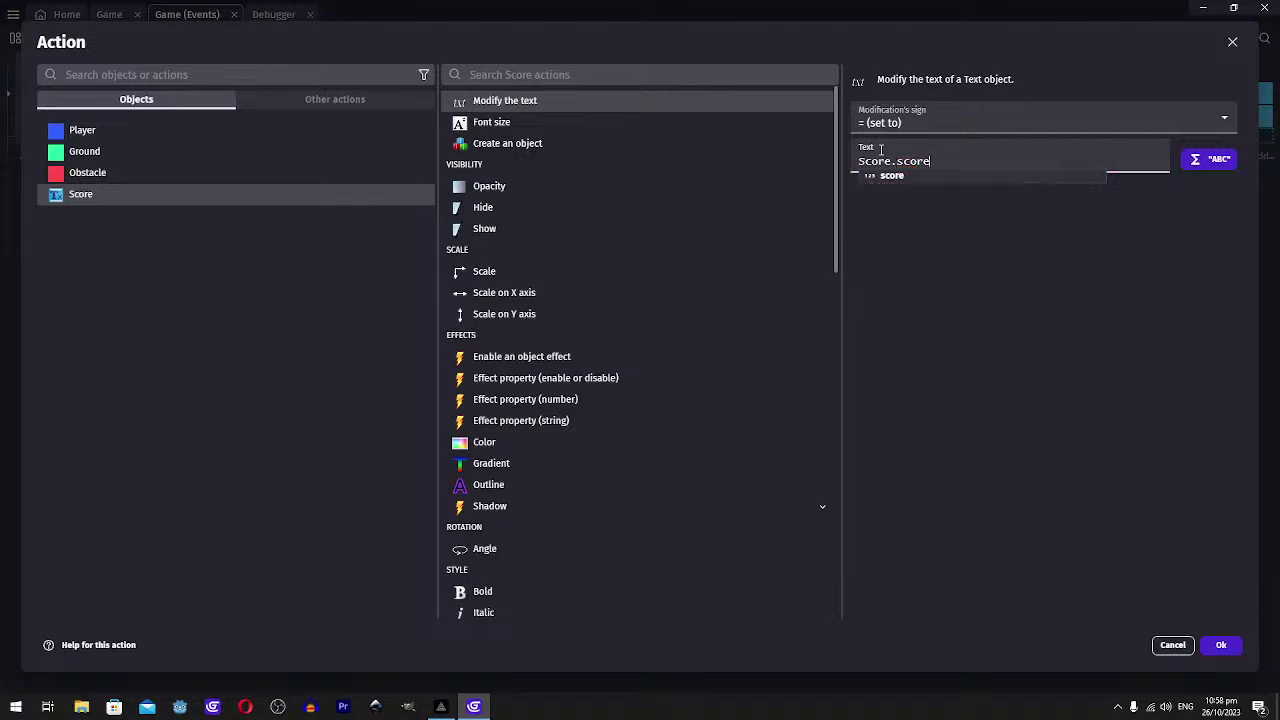
{"action": "key", "text": "Return"}
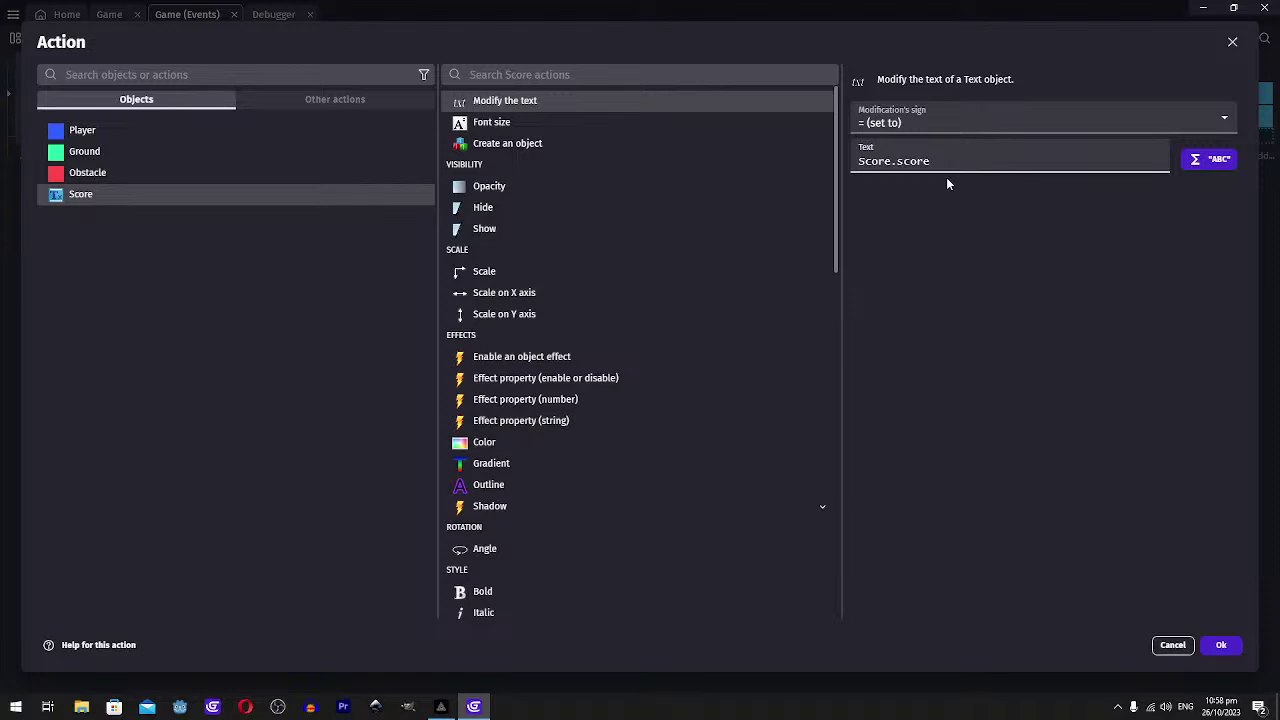
Change the text action to add ToString(Score.score), apply it, and check the score in a game preview
{"action": "left_click", "coordinate": [930, 120]}
{"action": "left_click", "coordinate": [883, 152]}
{"action": "type", "text": "ToStr"}
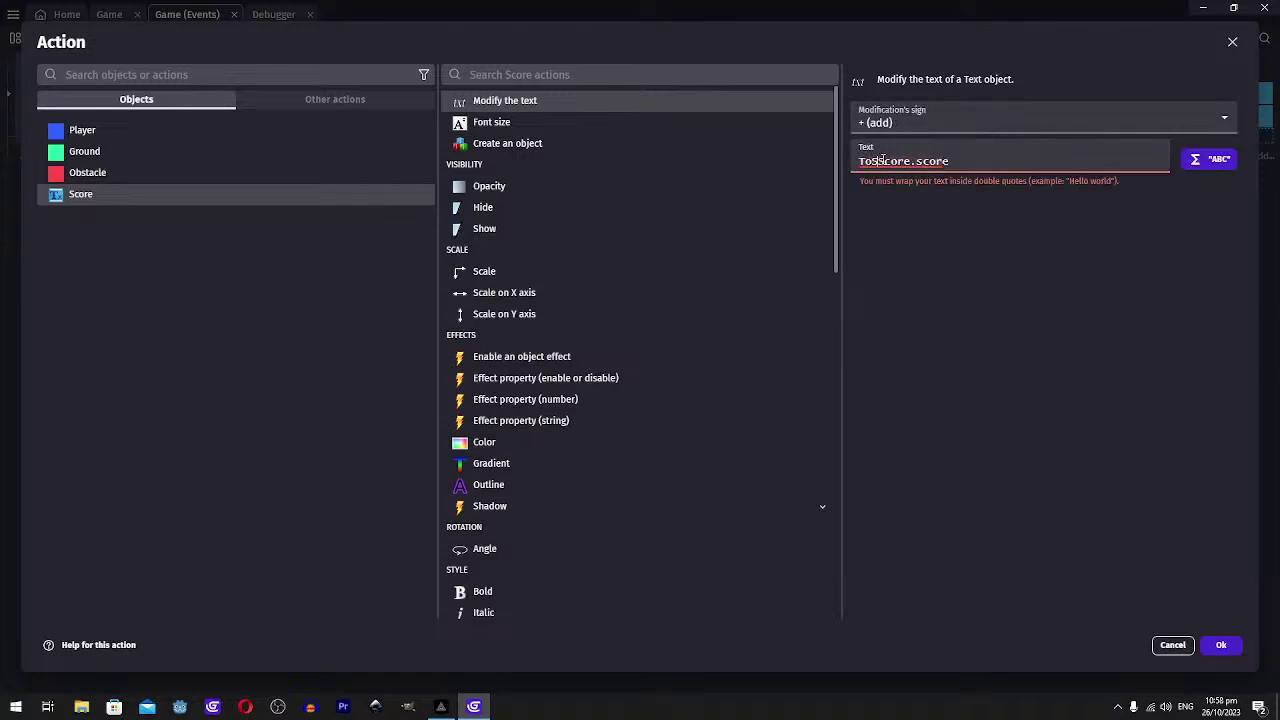
{"action": "type", "text": "ing("}
{"action": "key", "text": "End"}
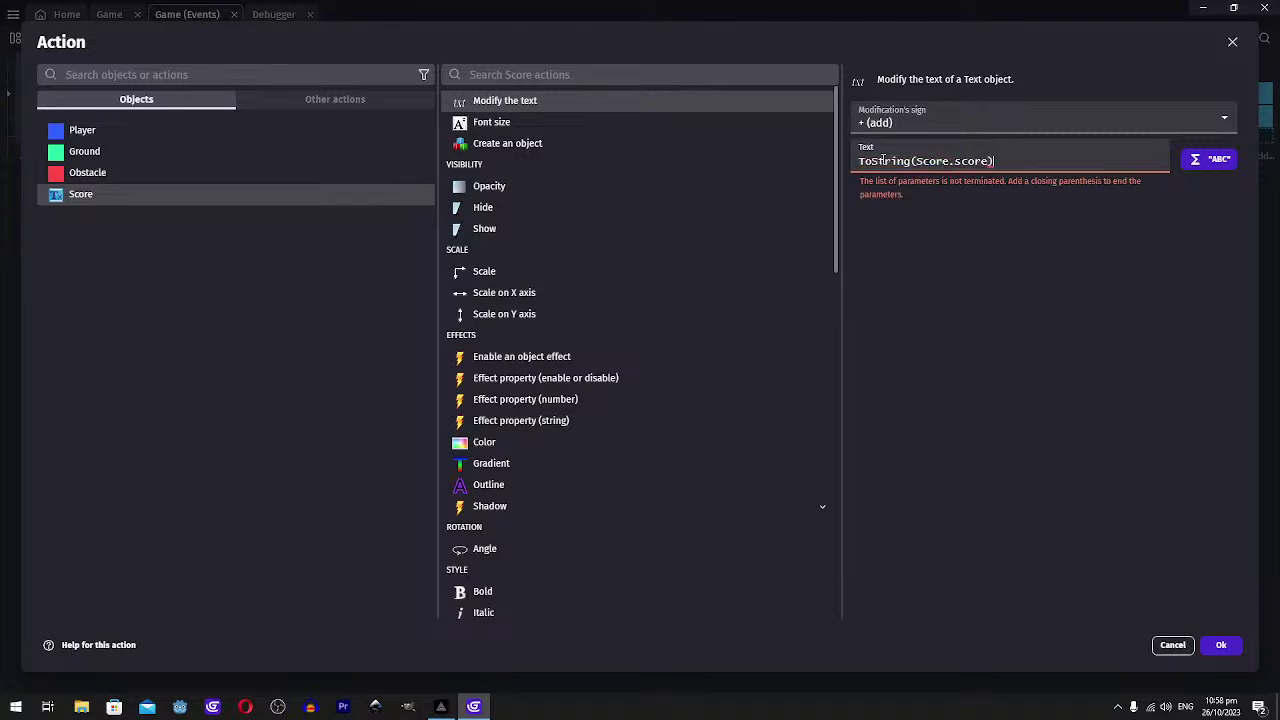
{"action": "type", "text": ")"}
{"action": "left_click", "coordinate": [1221, 645]}
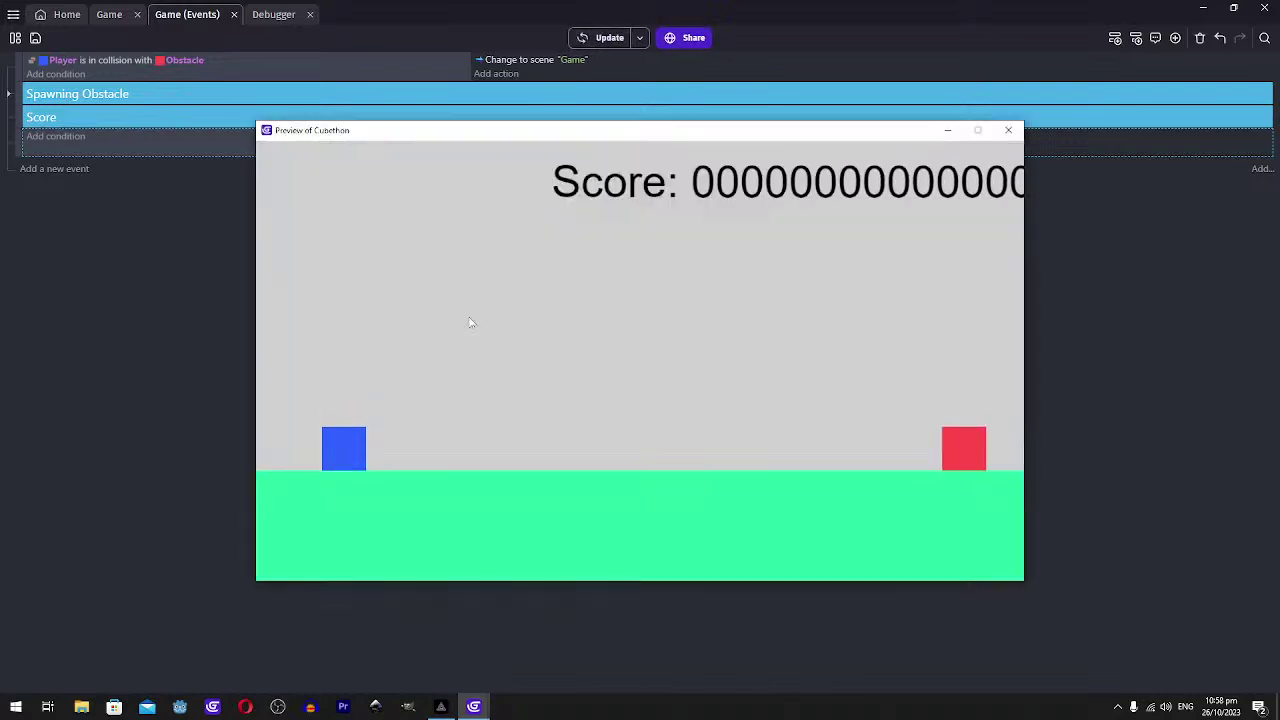
{"action": "left_click", "coordinate": [1008, 130]}
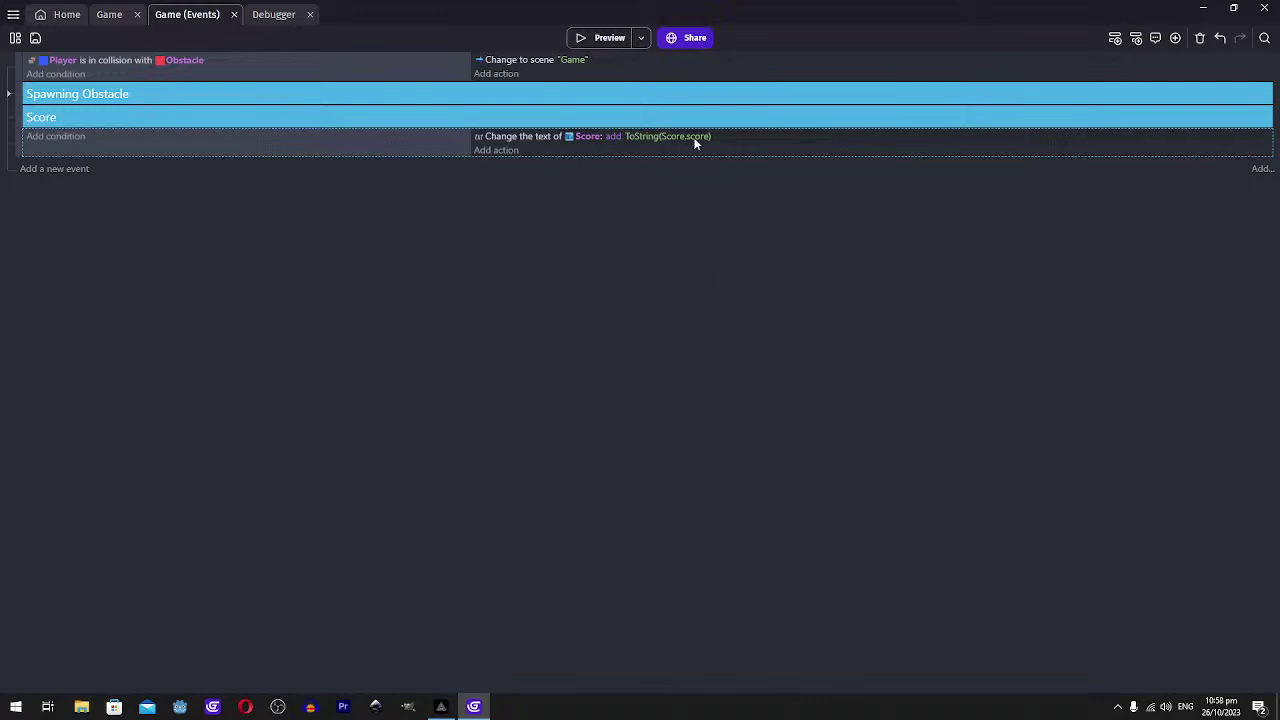
Replace the text action with a Change number variable action adding 1 to Score's score variable, and add a blank event below
{"action": "double_click", "coordinate": [509, 141]}
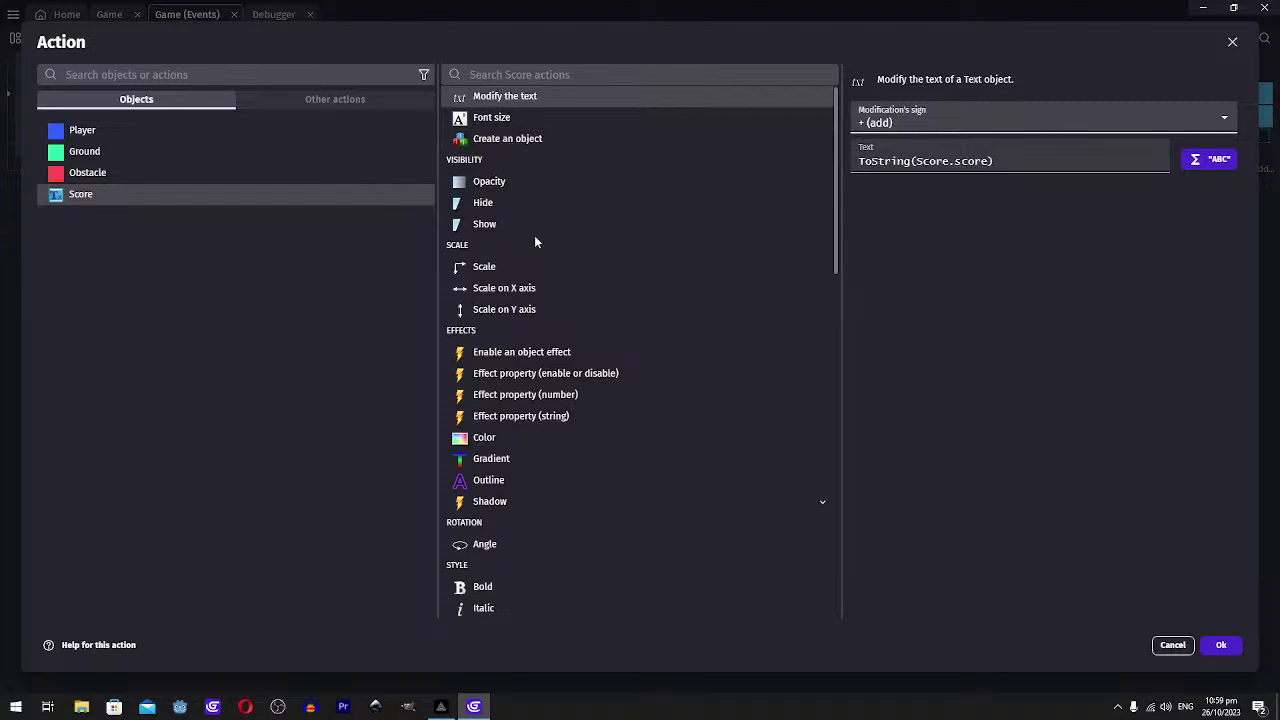
{"action": "scroll", "coordinate": [571, 366], "scroll_direction": "down", "scroll_amount": 10}
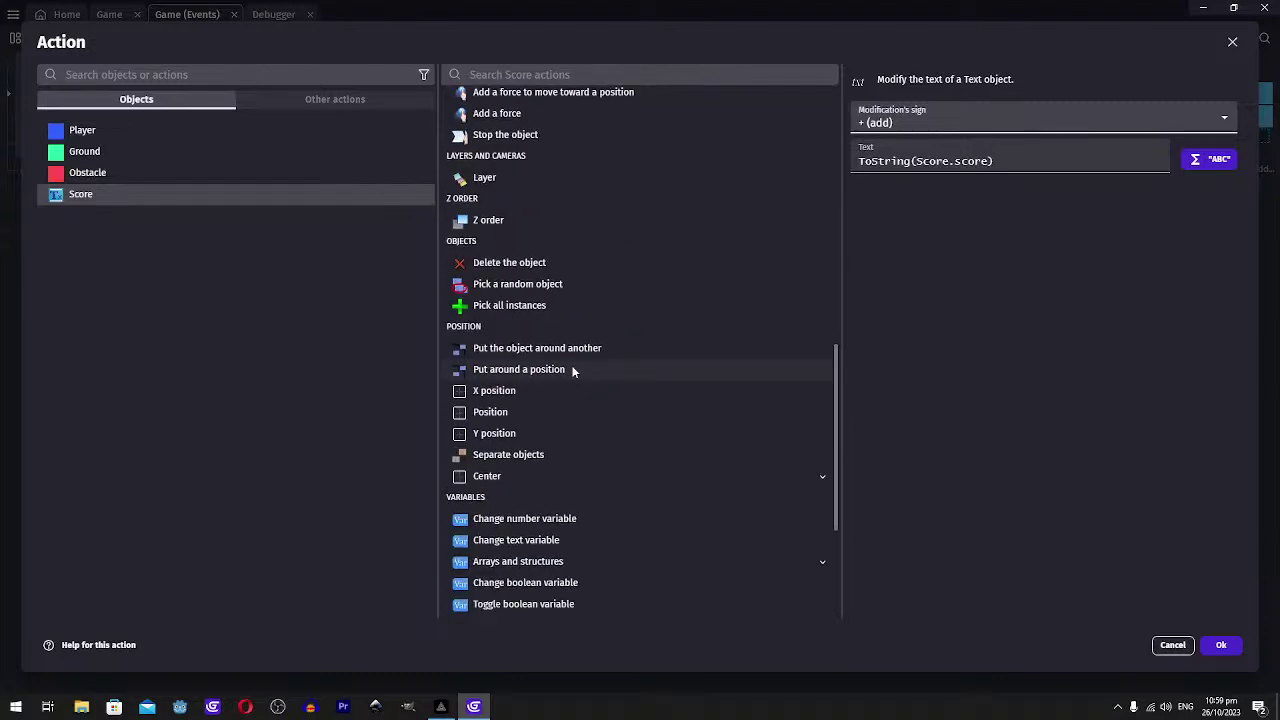
{"action": "scroll", "coordinate": [573, 371], "scroll_direction": "down", "scroll_amount": 2}
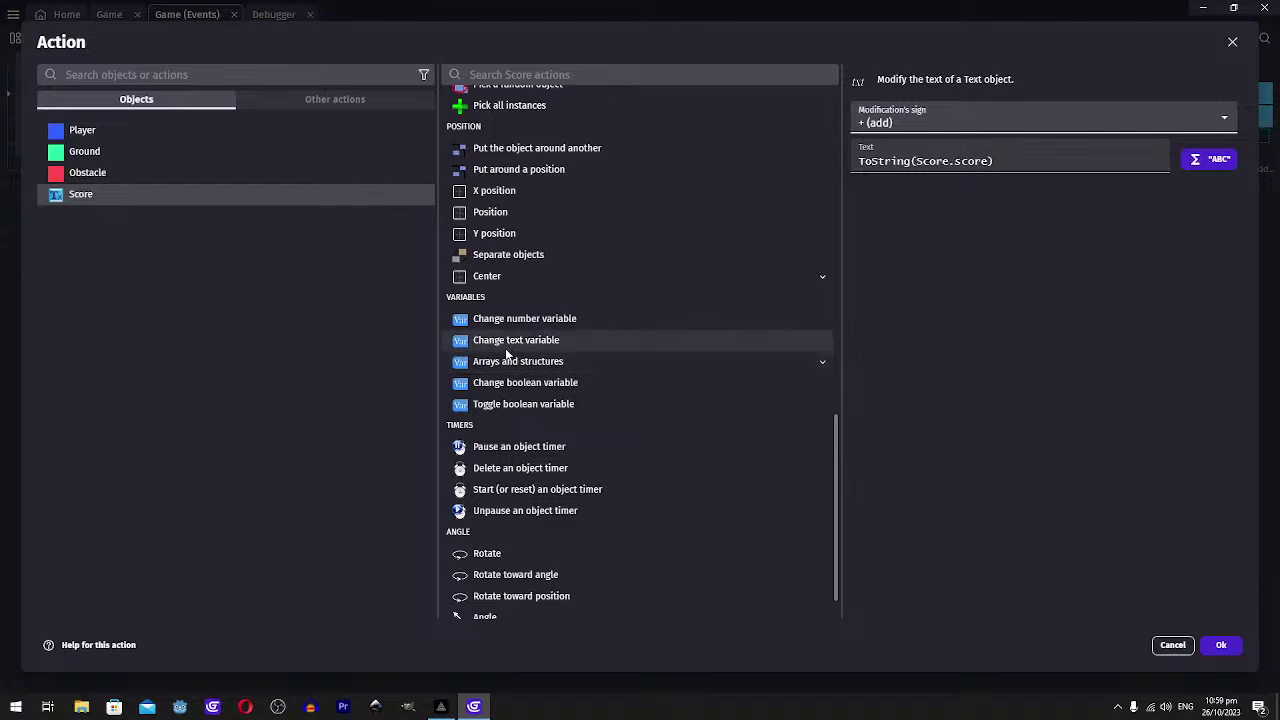
{"action": "left_click", "coordinate": [530, 320]}
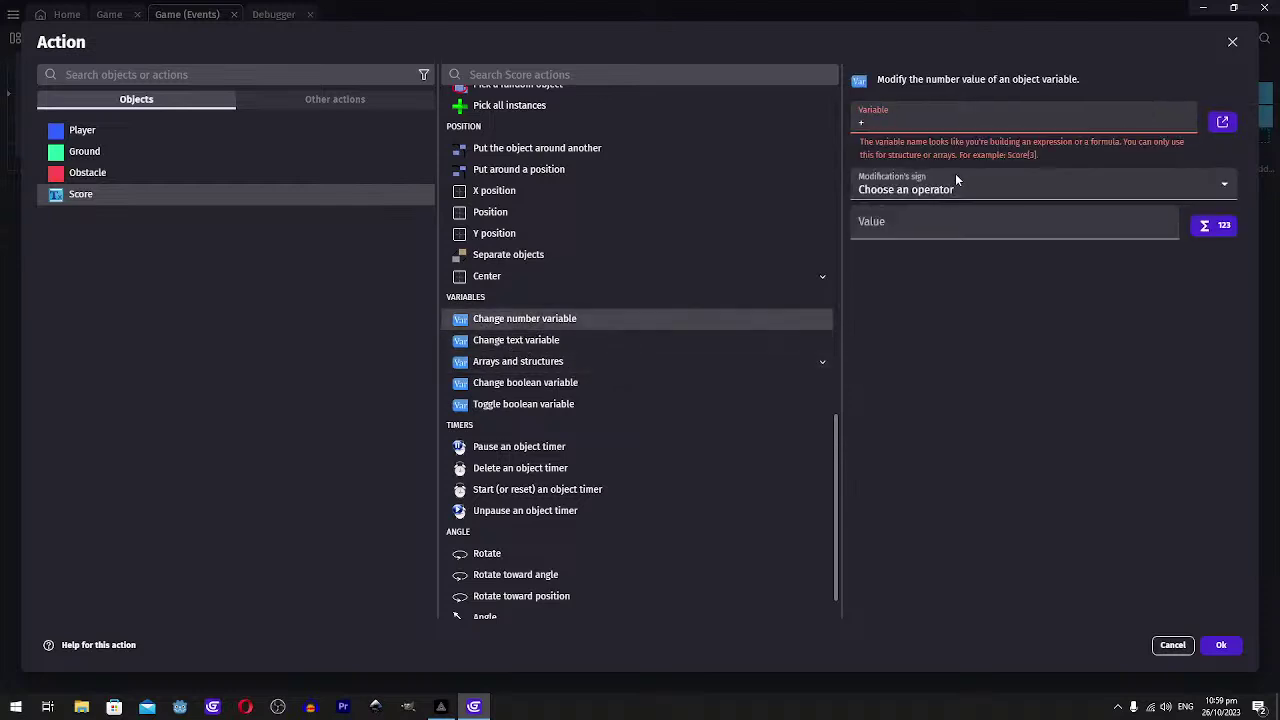
{"action": "key", "text": "BackSpace"}
{"action": "type", "text": "s"}
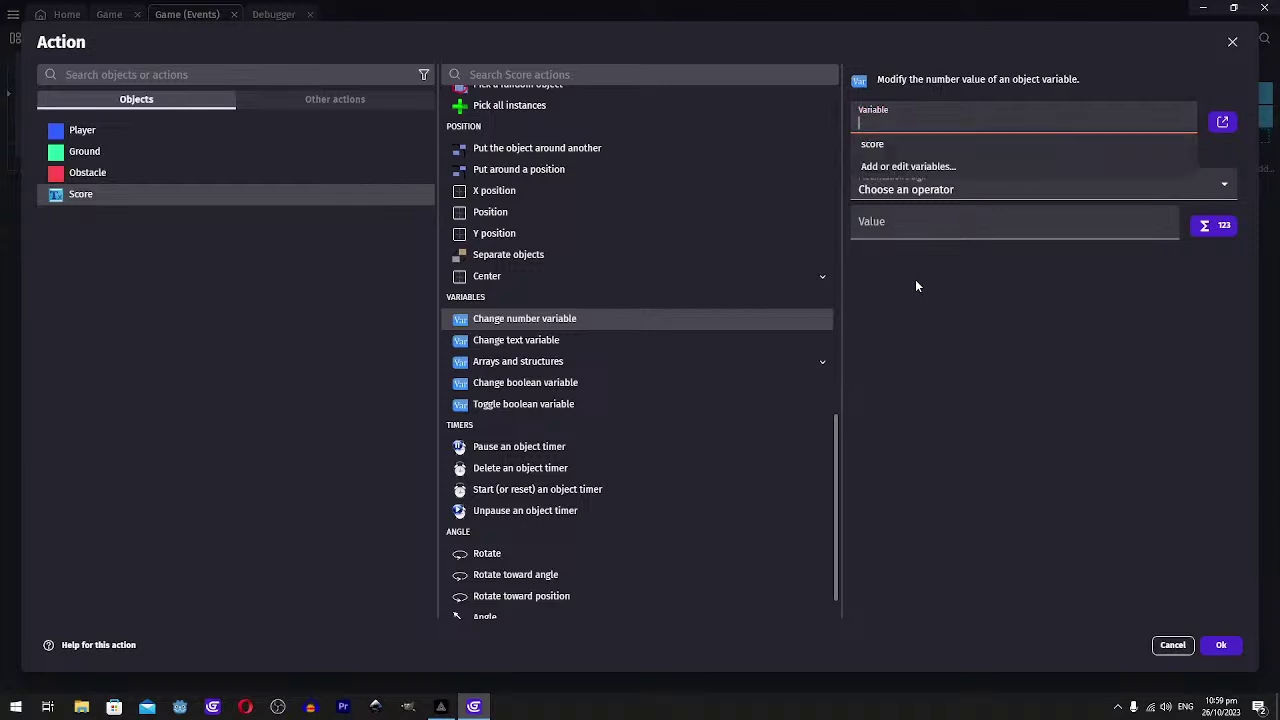
{"action": "left_click", "coordinate": [872, 144]}
{"action": "left_click", "coordinate": [905, 160]}
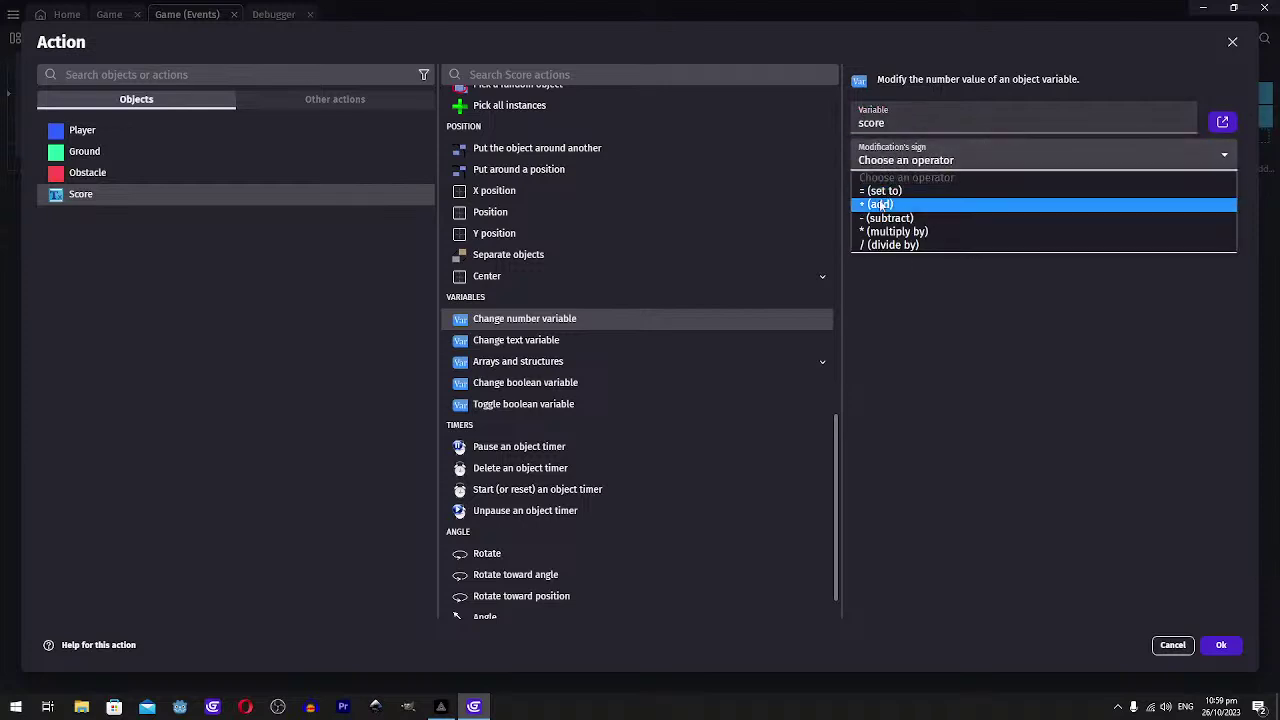
{"action": "left_click", "coordinate": [880, 204]}
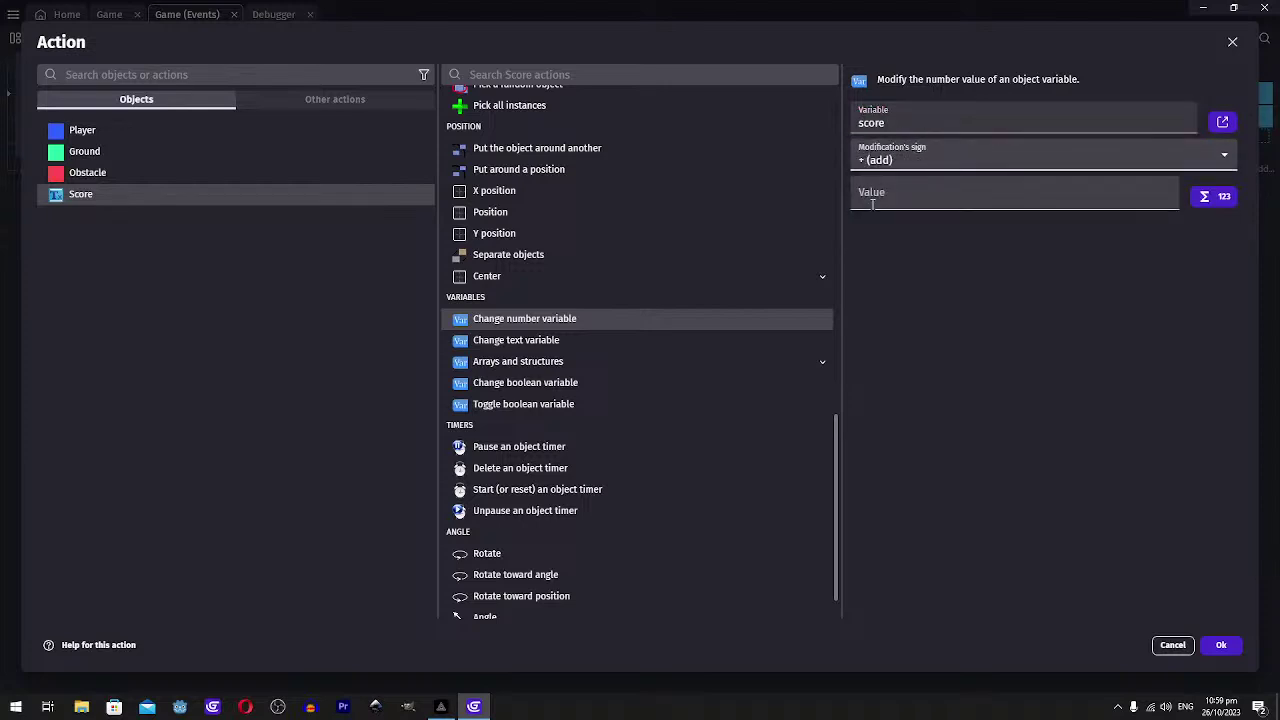
{"action": "type", "text": "1"}
{"action": "left_click", "coordinate": [1220, 645]}
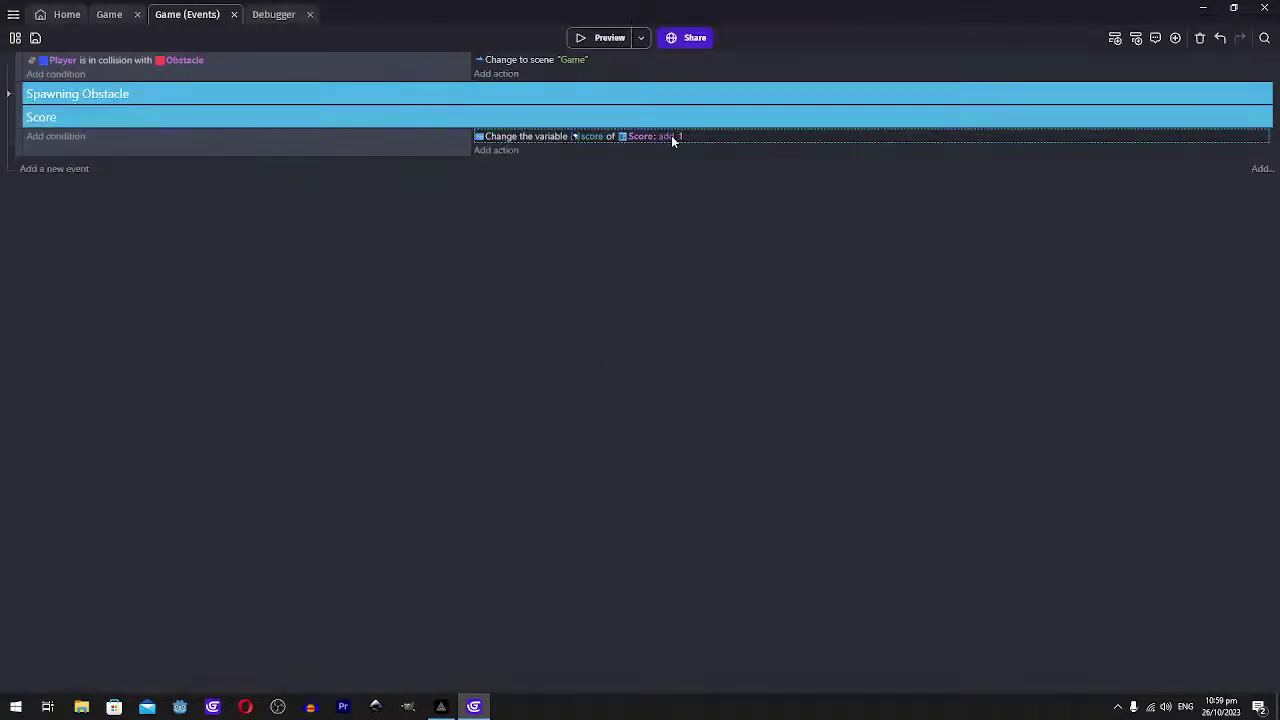
{"action": "left_click", "coordinate": [54, 168]}
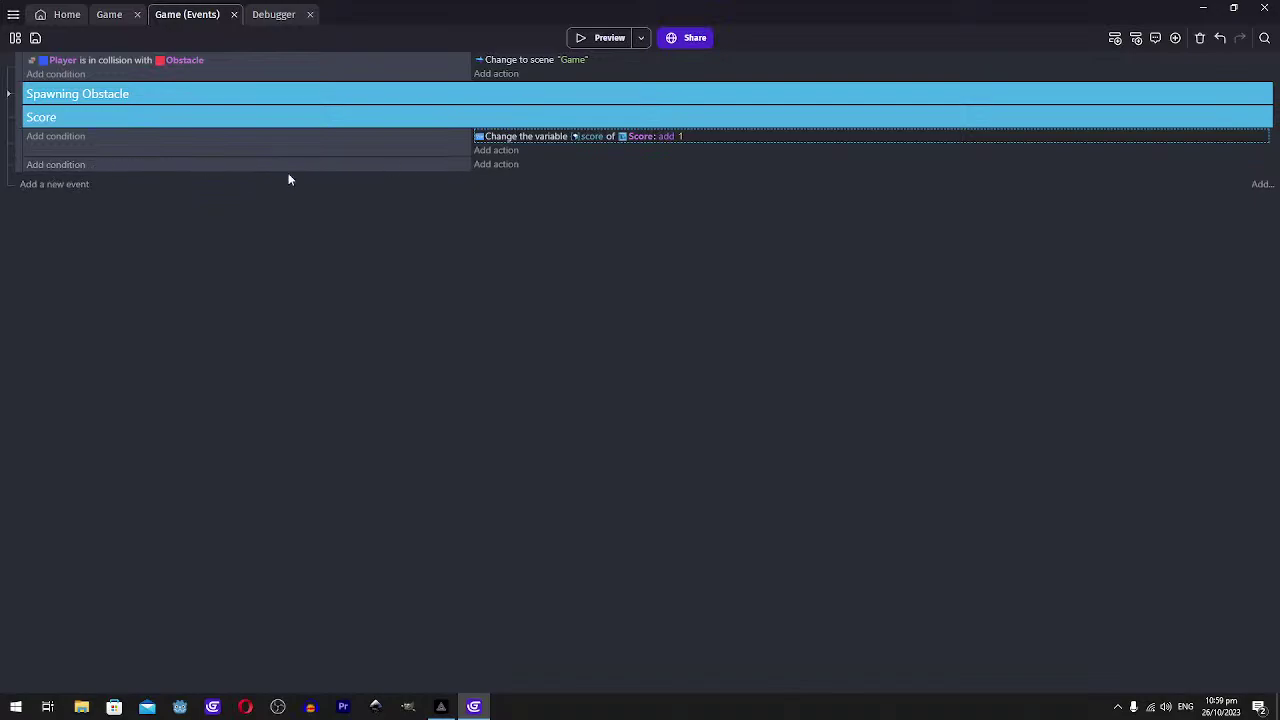
{"action": "left_click", "coordinate": [491, 166]}
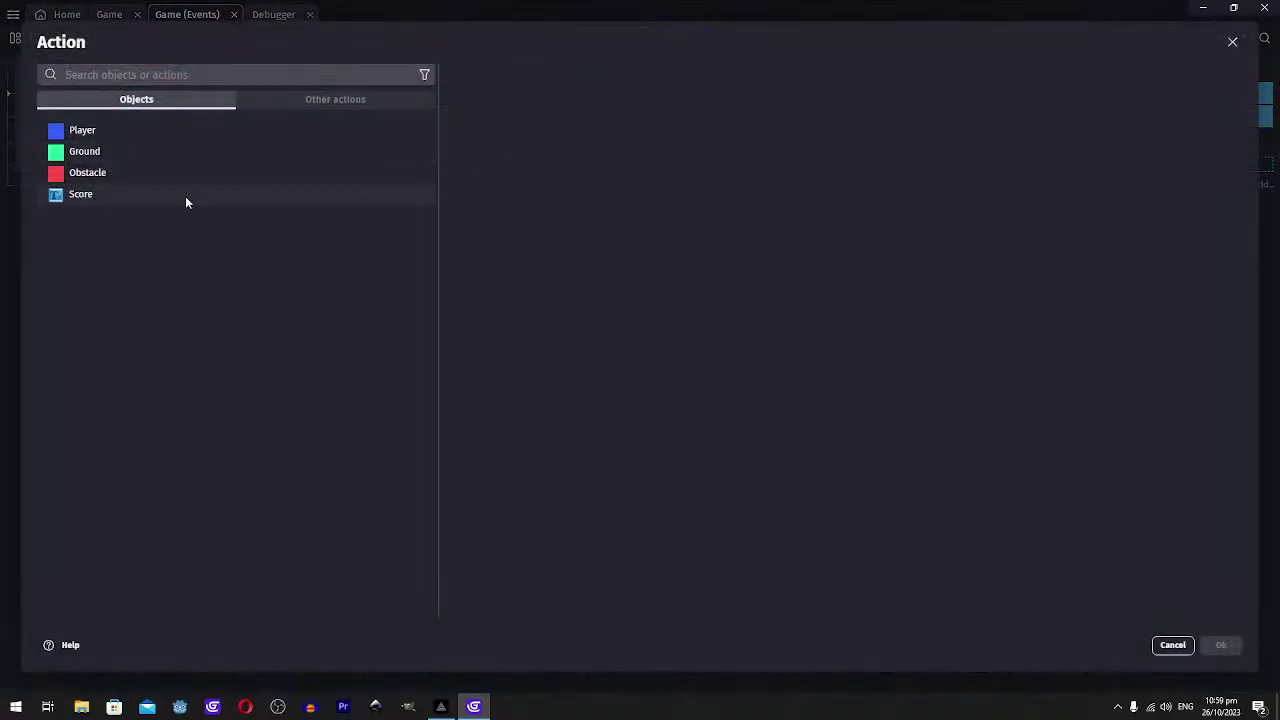
{"action": "left_click", "coordinate": [185, 196]}
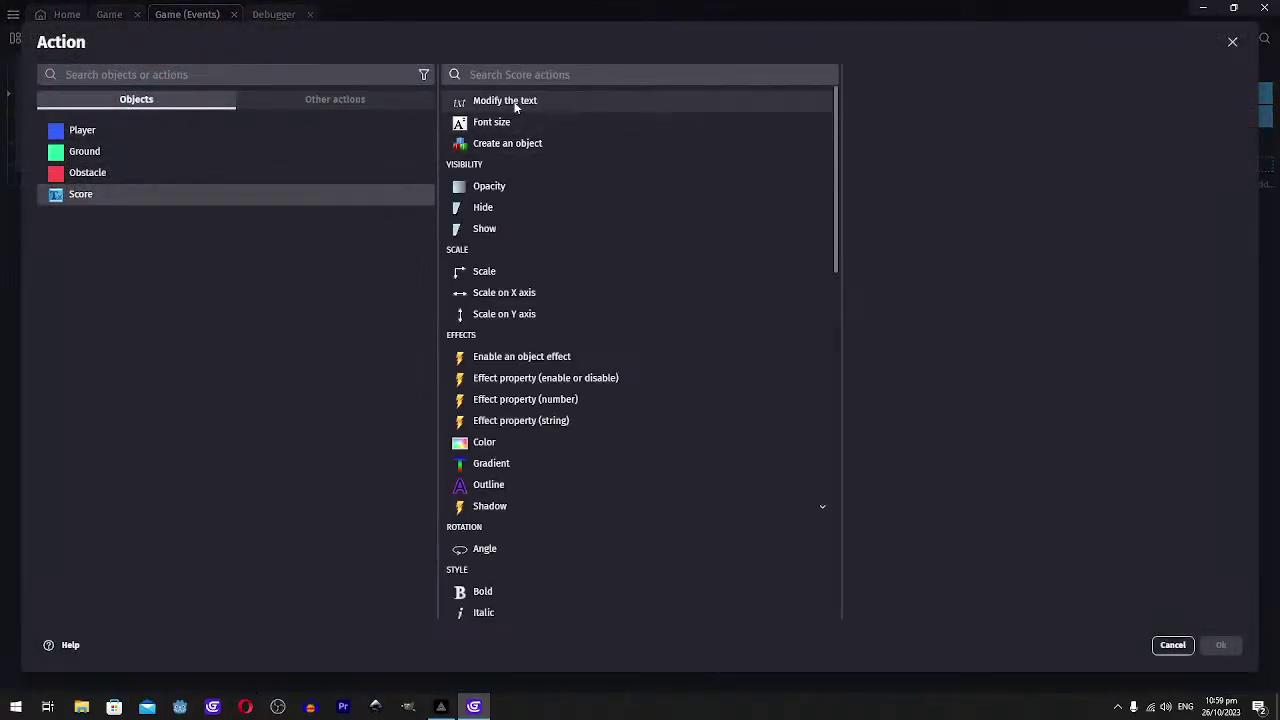
{"action": "left_click", "coordinate": [508, 101]}
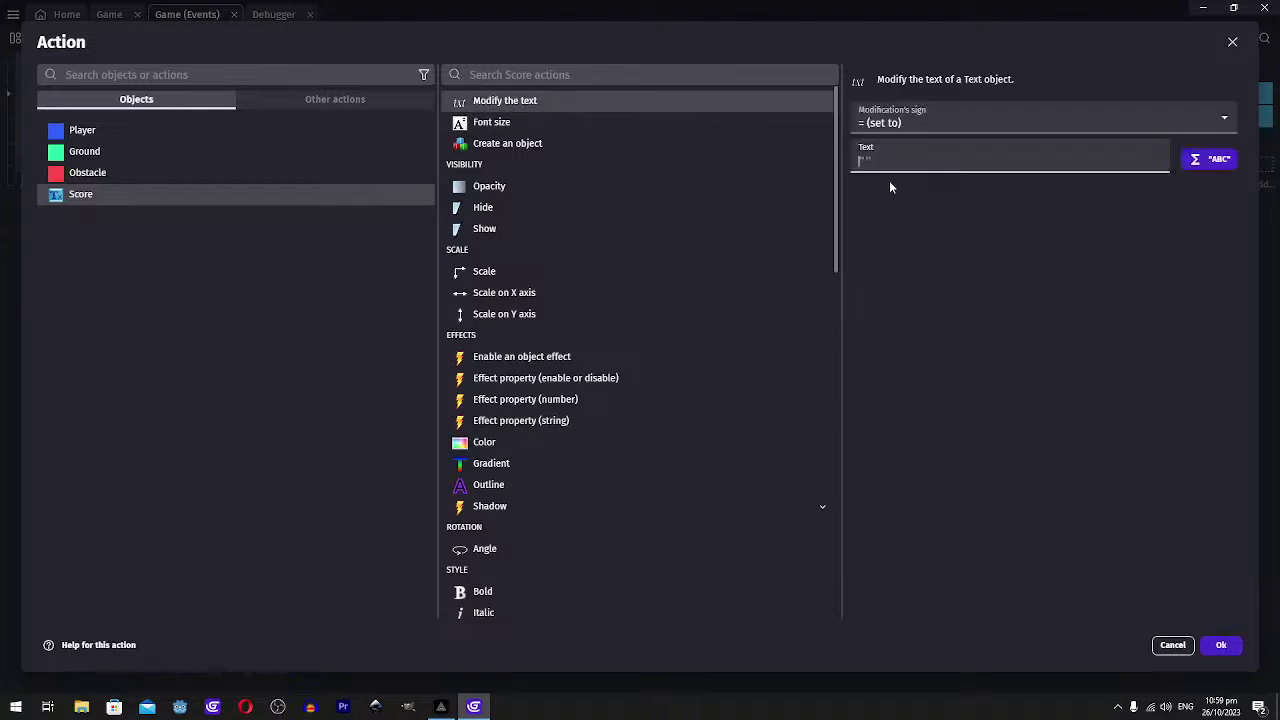
{"action": "type", "text": "Score.score"}
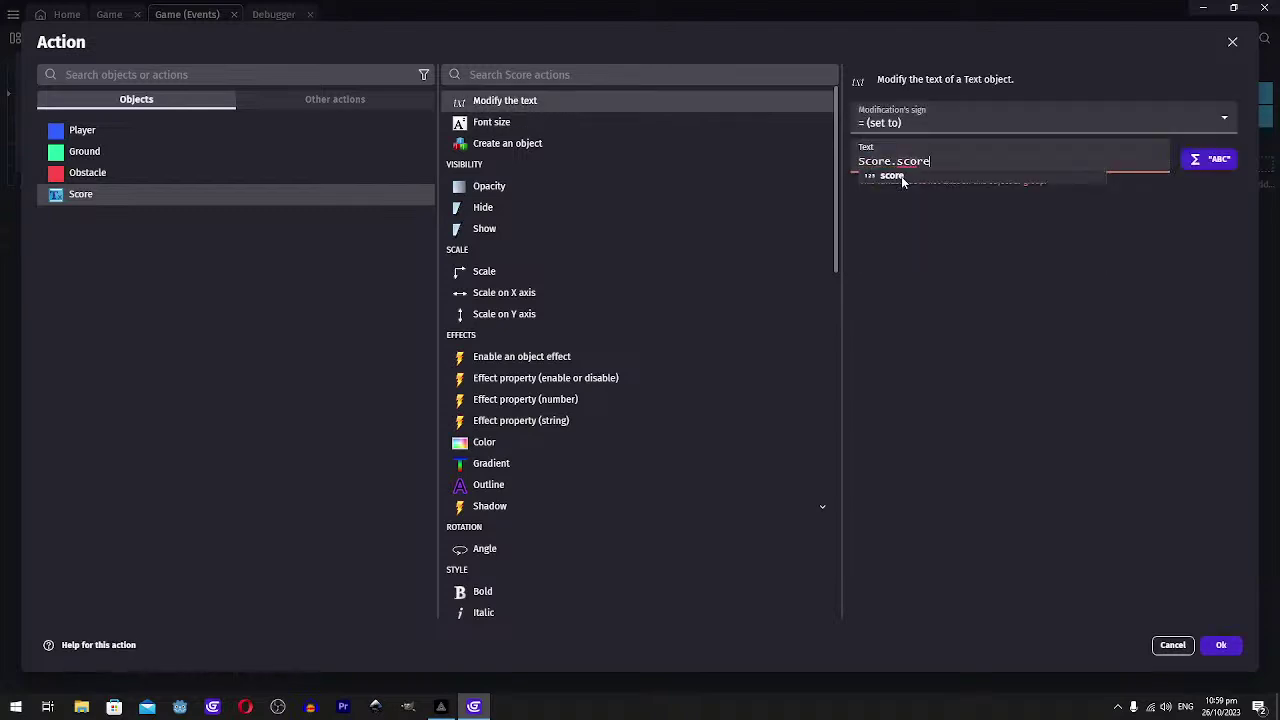
{"action": "left_click", "coordinate": [902, 180]}
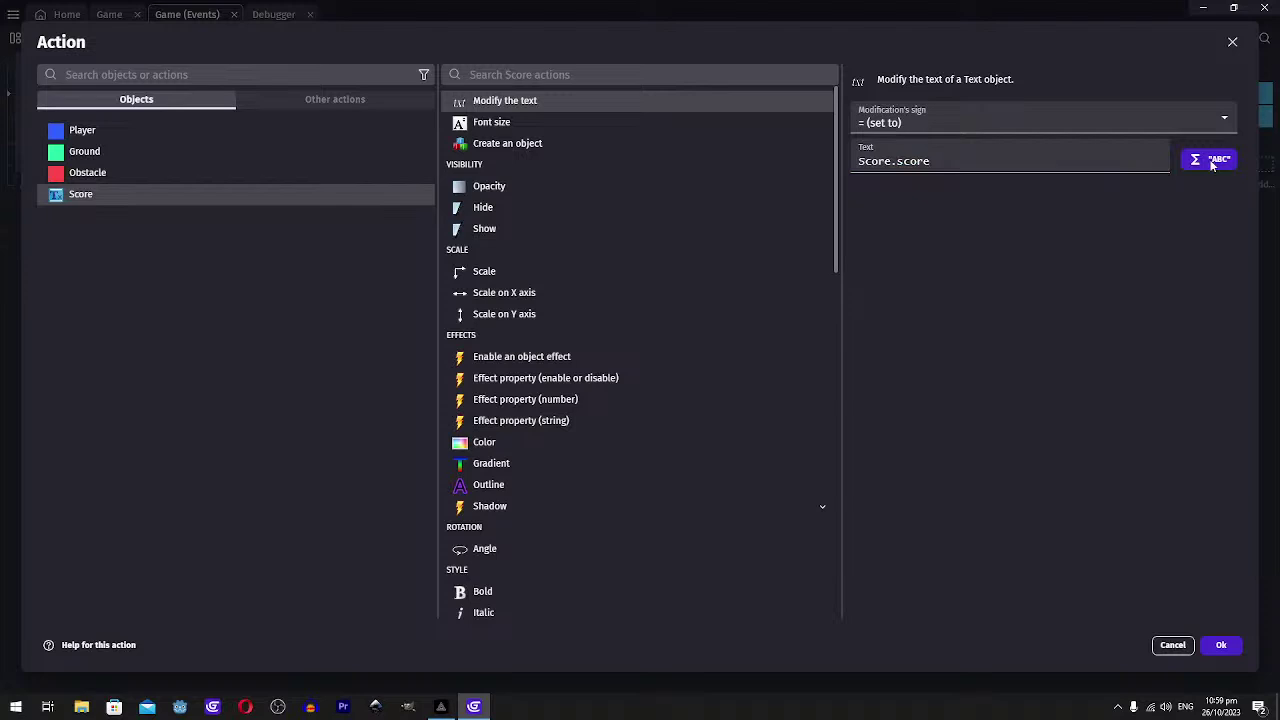
{"action": "left_click", "coordinate": [1211, 161]}
{"action": "key", "text": "Escape"}
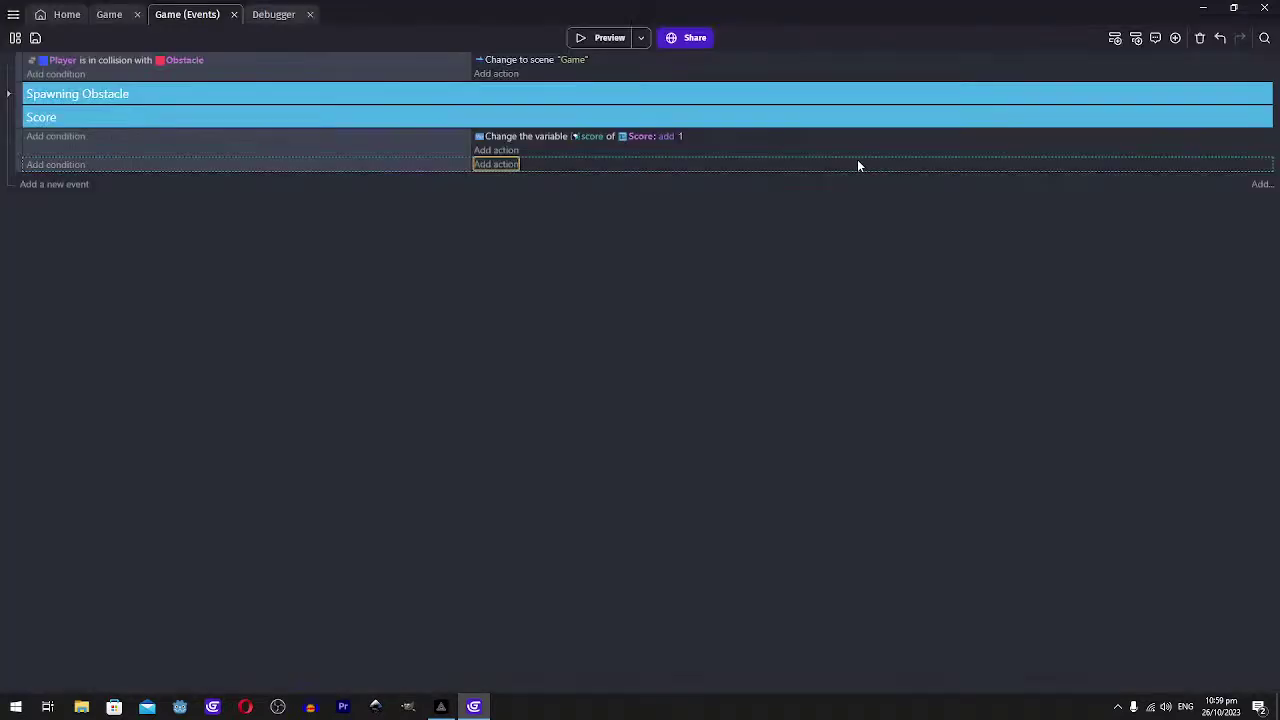
{"action": "left_click", "coordinate": [503, 166]}
{"action": "left_click", "coordinate": [60, 194]}
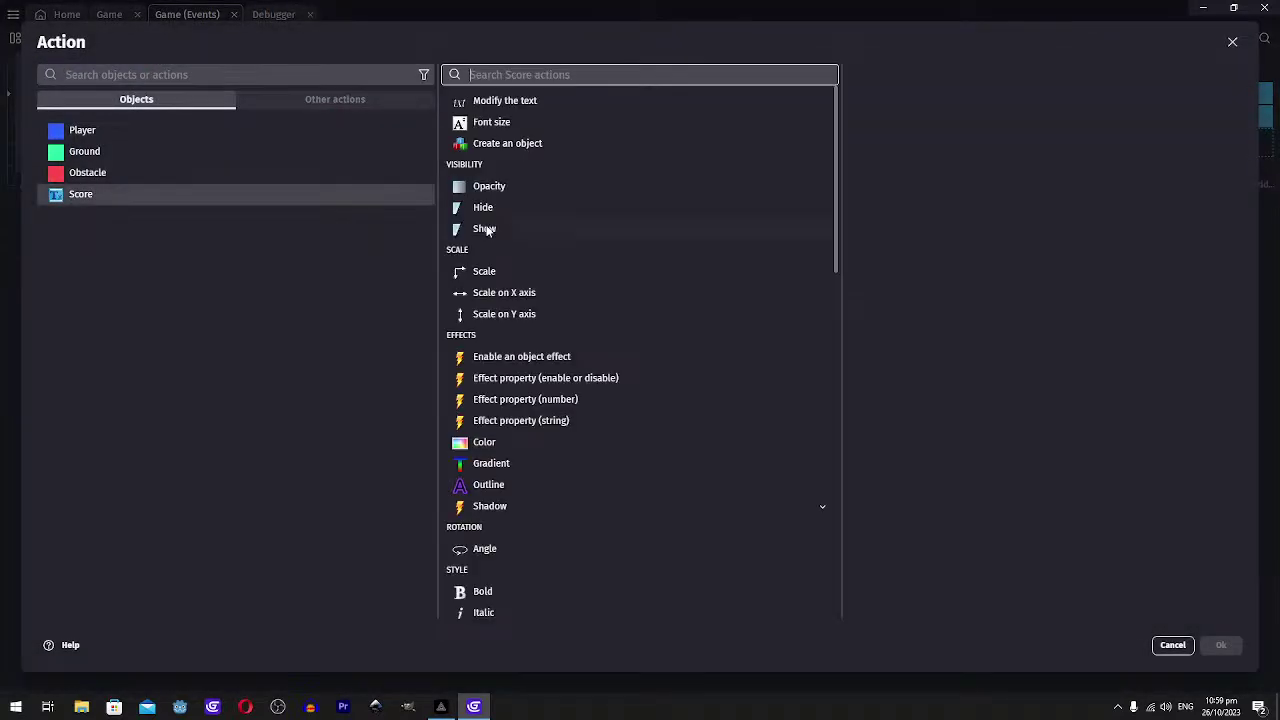
{"action": "key", "text": "Escape"}
In the new blank event, add an action setting the Score object's text to Score.score through the Number > Text conversion
{"action": "left_click", "coordinate": [495, 168]}
{"action": "left_click", "coordinate": [108, 198]}
{"action": "left_click", "coordinate": [486, 103]}
{"action": "left_click", "coordinate": [1211, 160]}
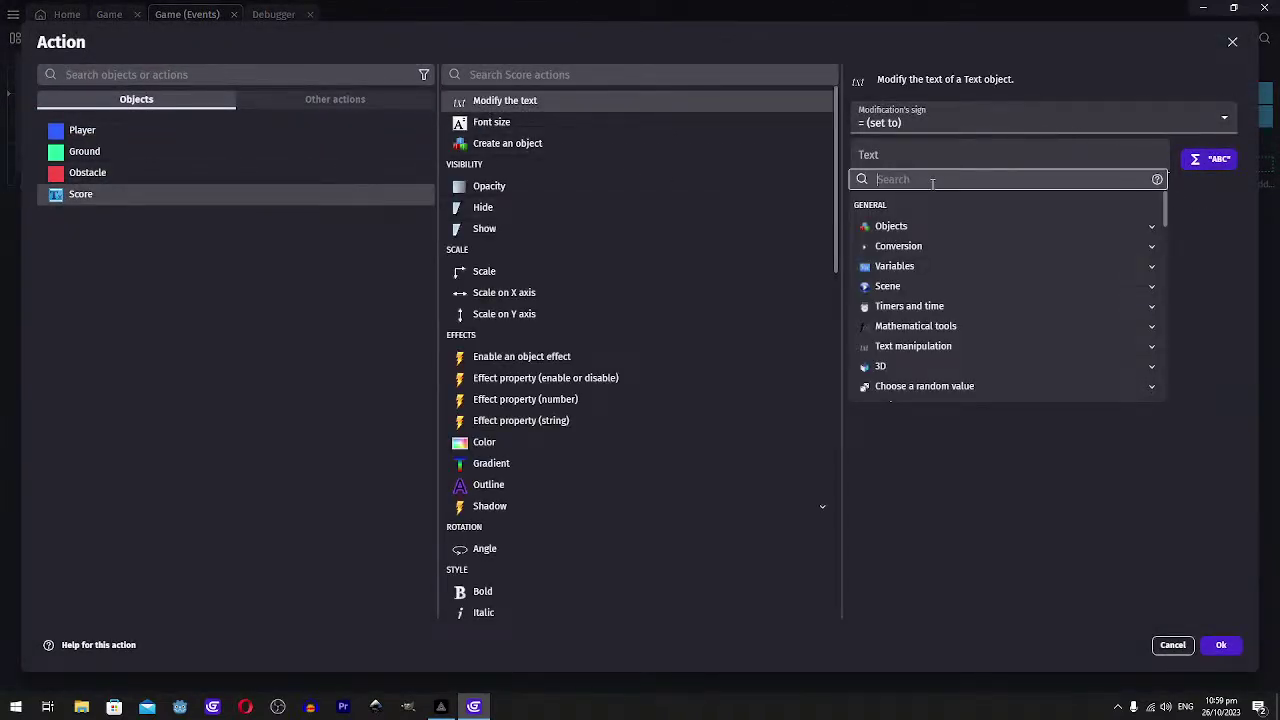
{"action": "left_click", "coordinate": [918, 246]}
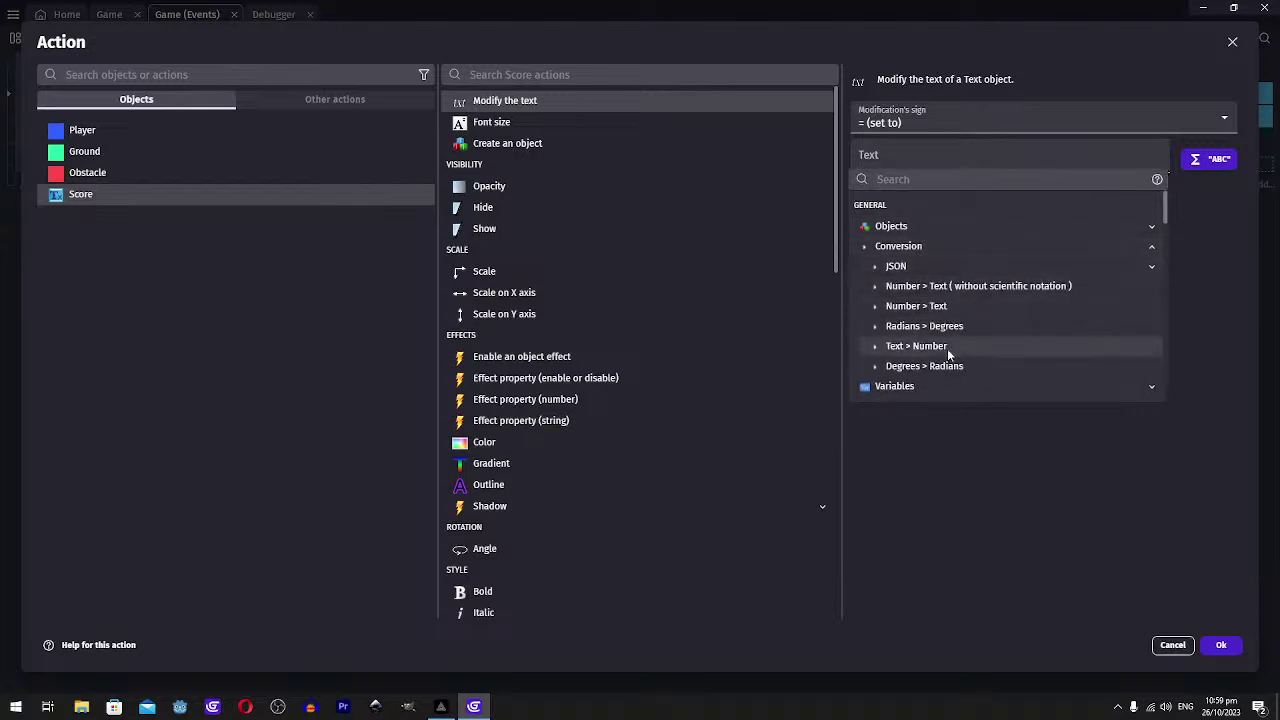
{"action": "left_click", "coordinate": [912, 305]}
{"action": "left_click", "coordinate": [462, 281]}
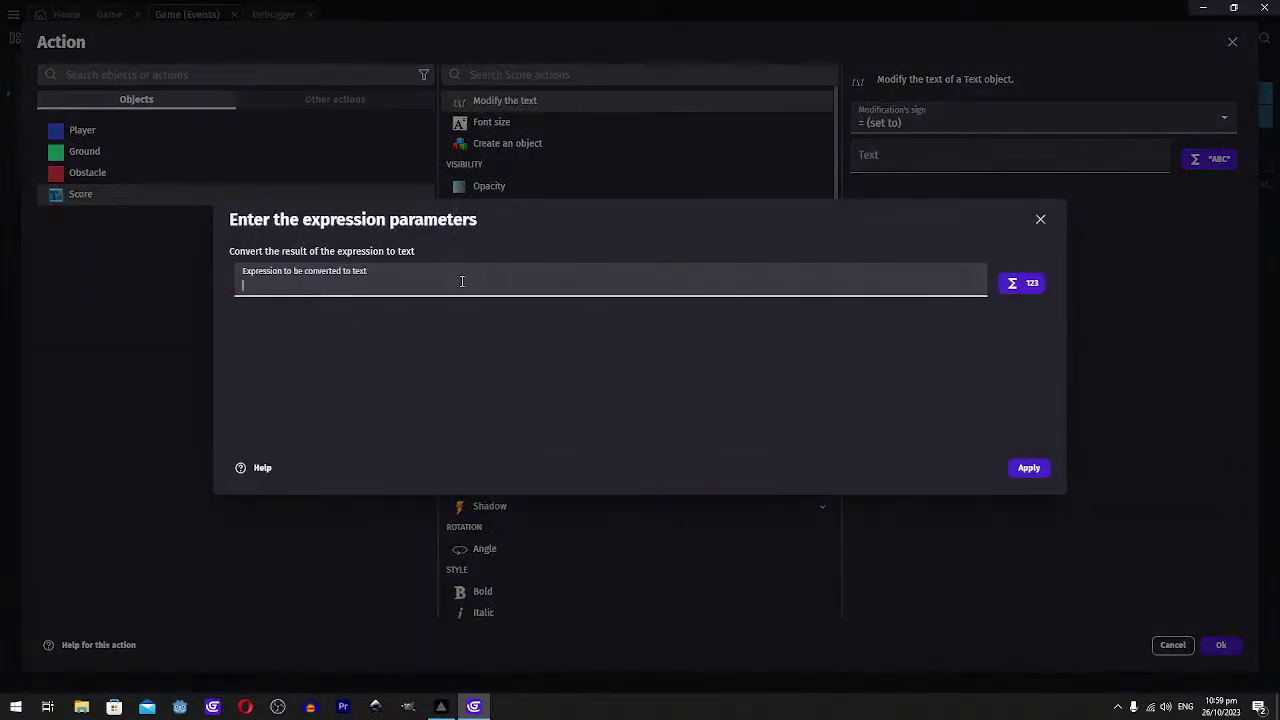
{"action": "type", "text": "sc"}
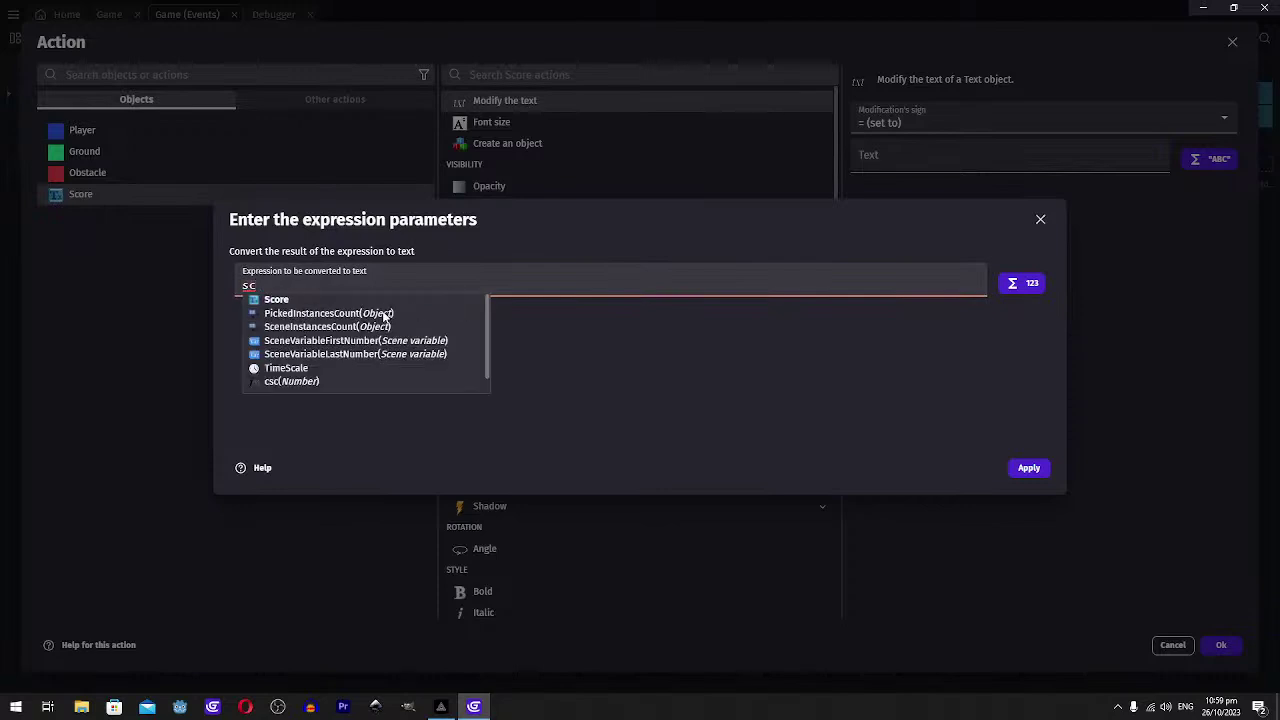
{"action": "key", "text": "Return"}
{"action": "type", "text": "score"}
{"action": "left_click", "coordinate": [1051, 436]}
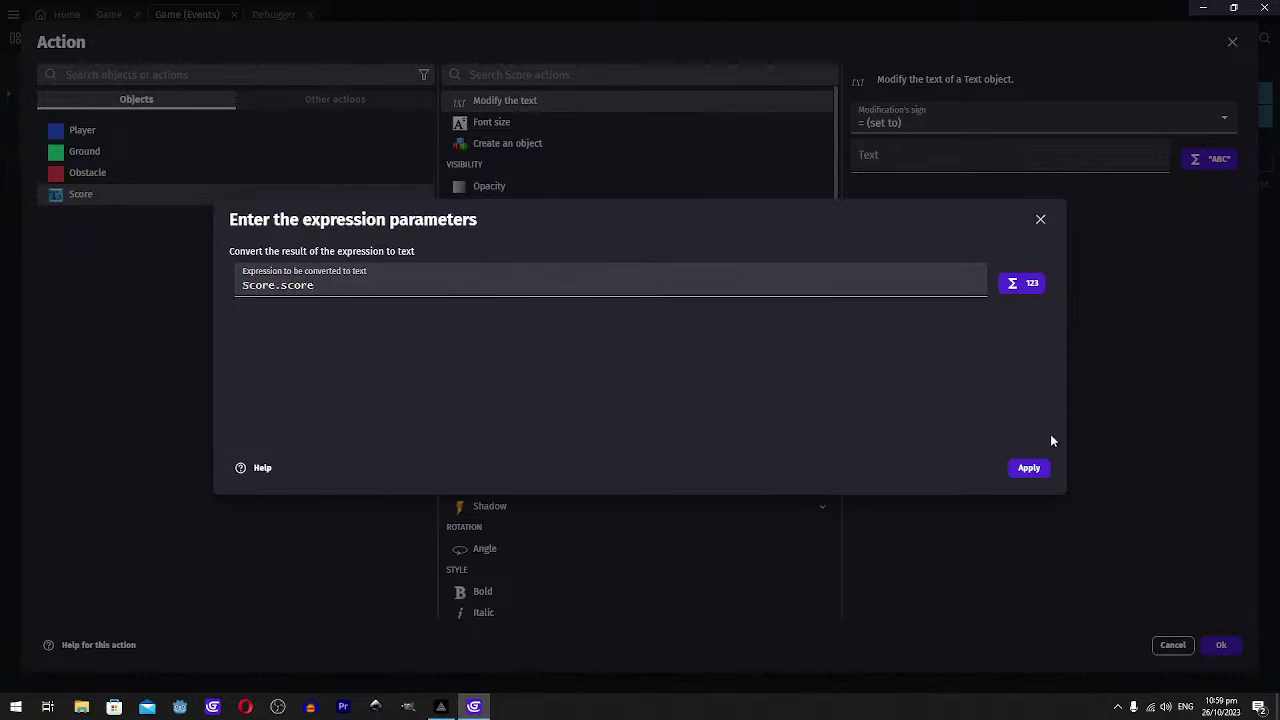
{"action": "left_click", "coordinate": [1029, 467]}
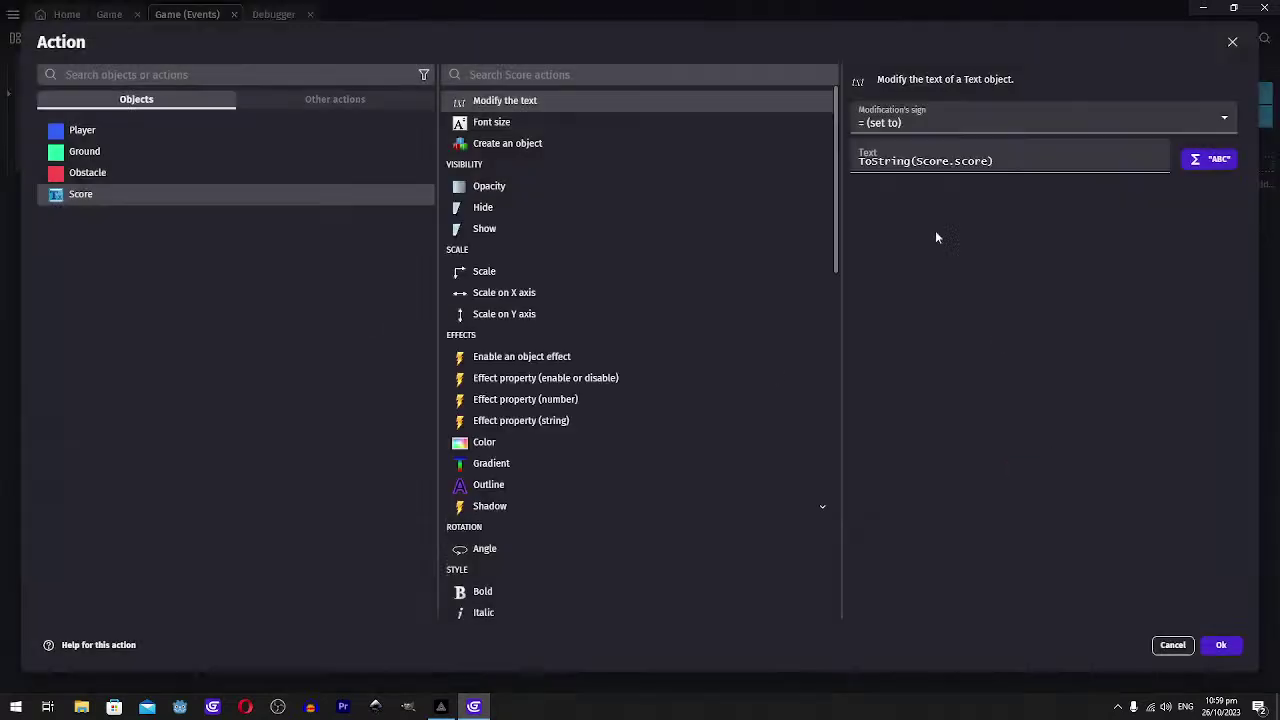
{"action": "left_click", "coordinate": [1221, 646]}
Preview the game and jump over obstacles to check that the score display counts up
{"action": "left_click", "coordinate": [608, 37]}
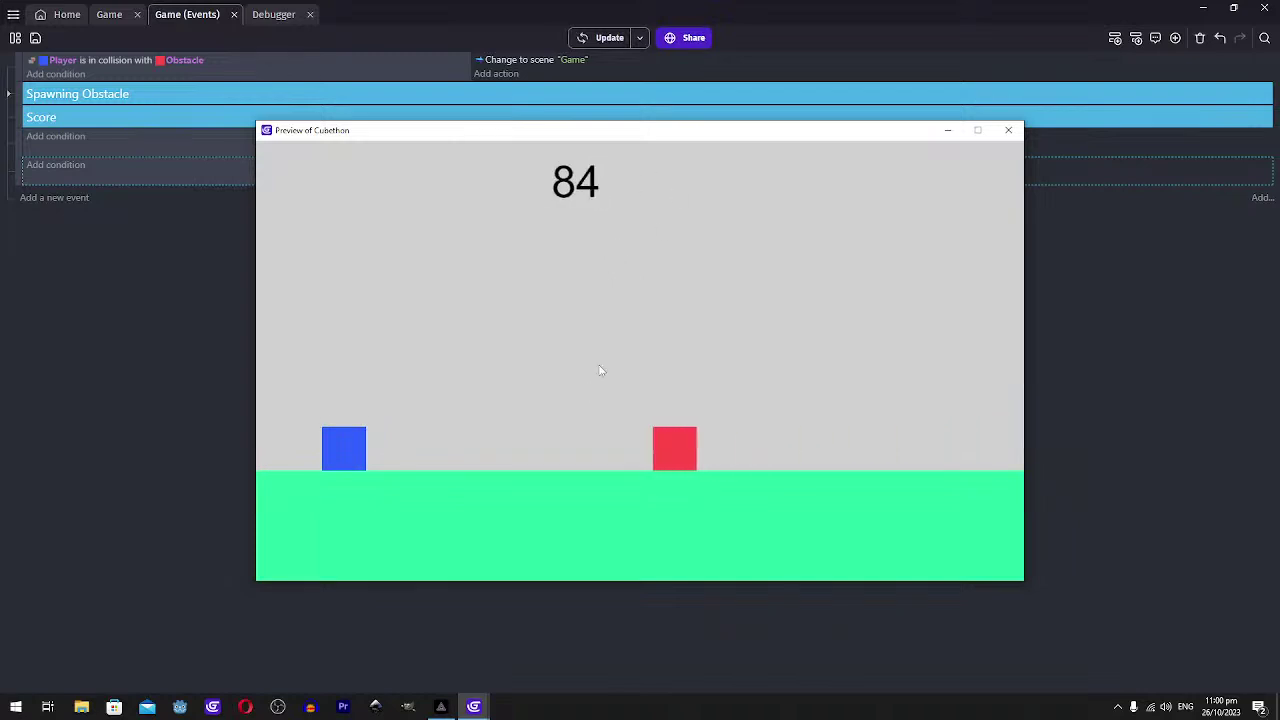
{"action": "key", "text": "space"}
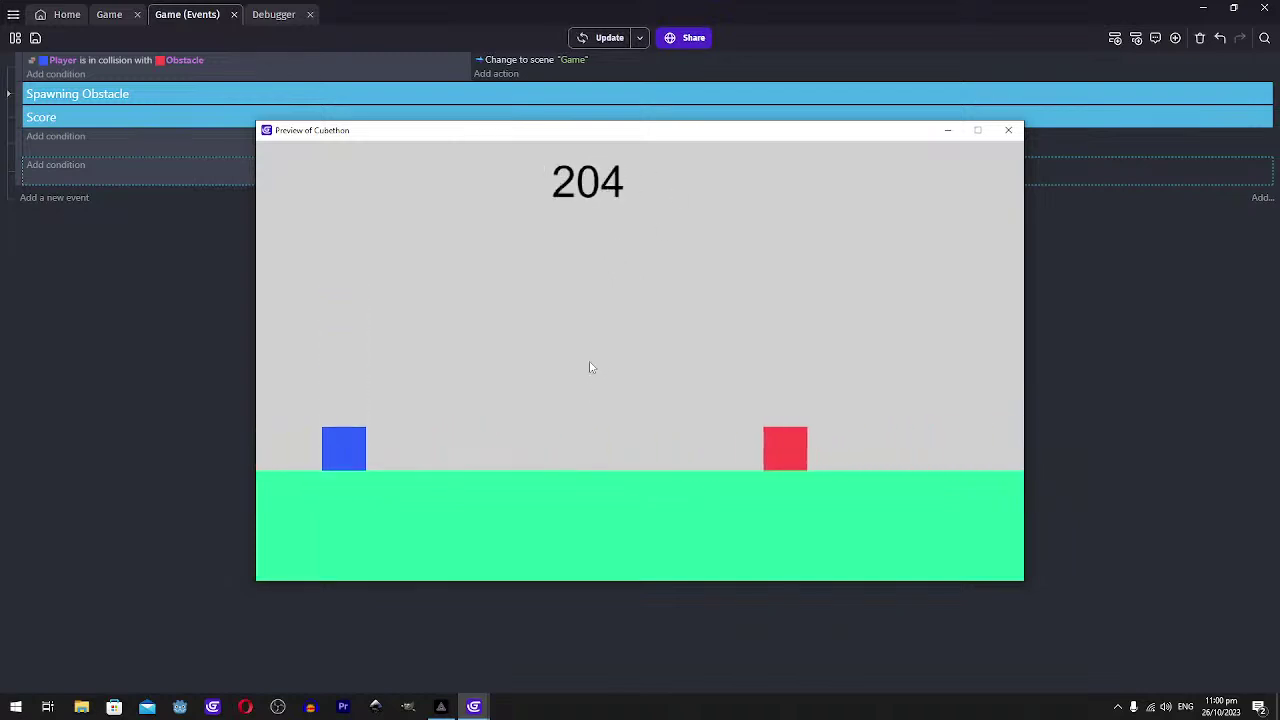
{"action": "key", "text": "space"}
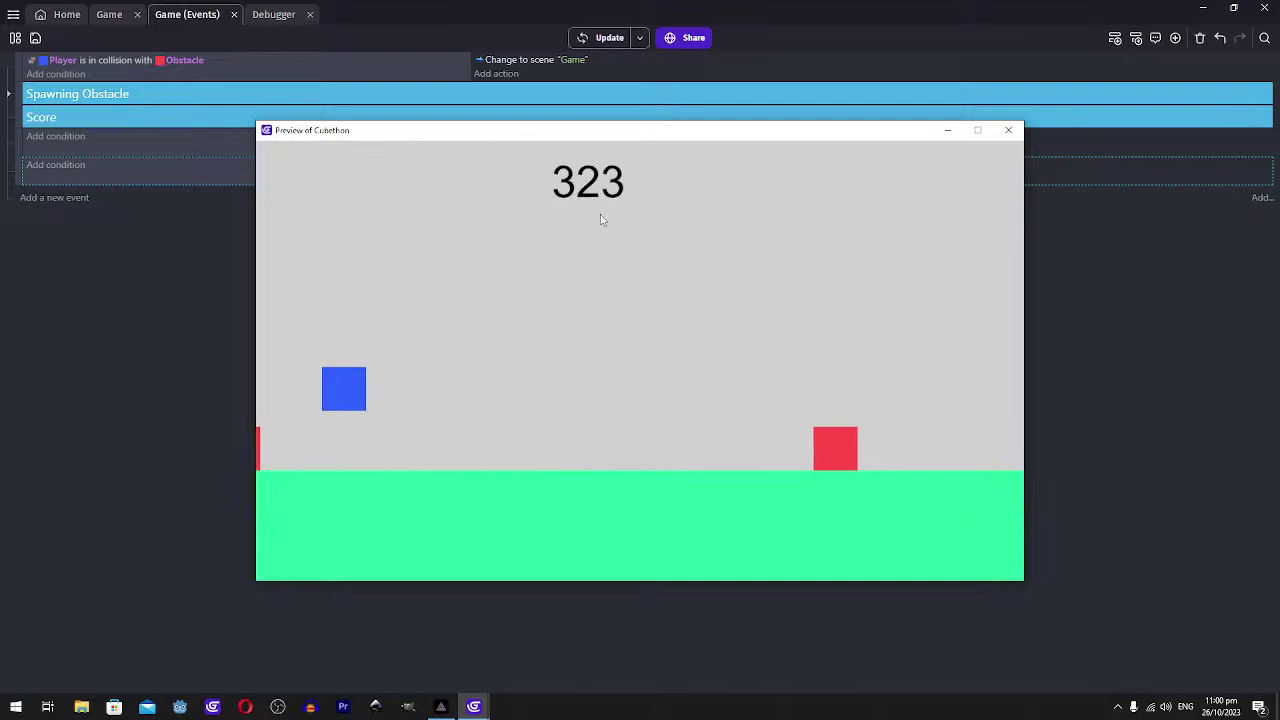
Close the game preview and prefix the Score text expression with "Score: " + ahead of ToString(Score.score)
{"action": "key", "text": "space"}
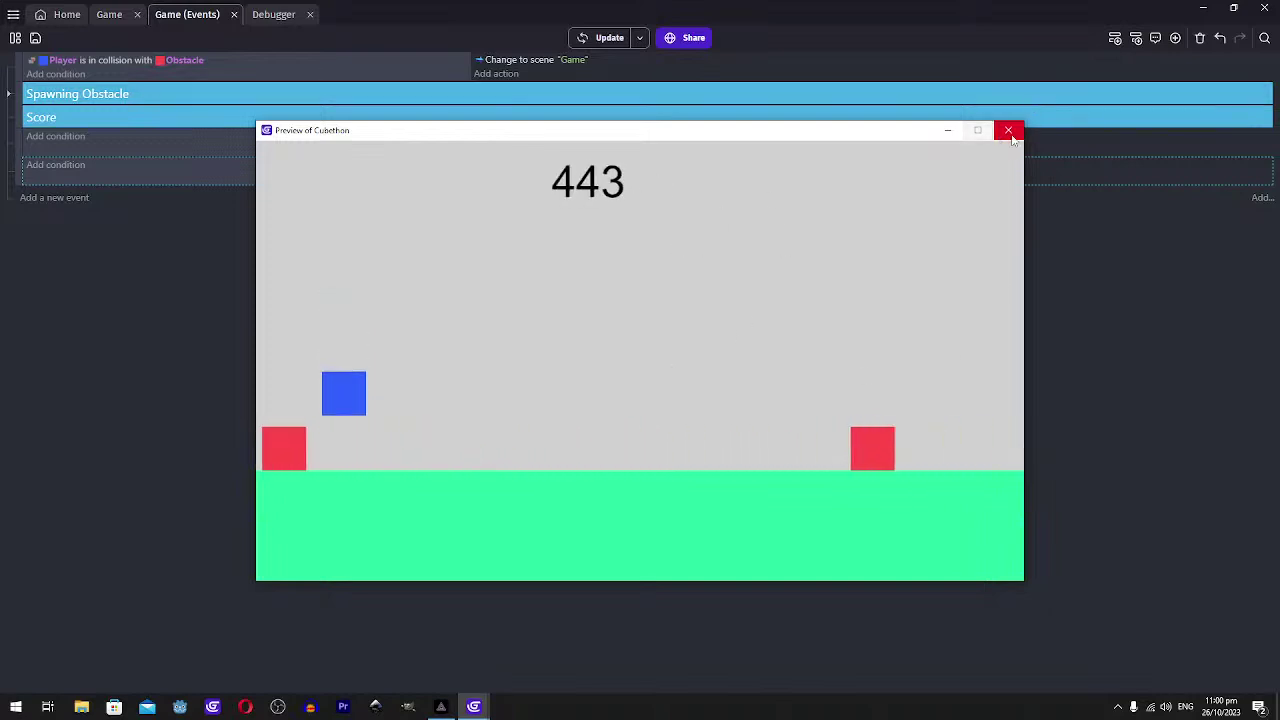
{"action": "left_click", "coordinate": [1009, 134]}
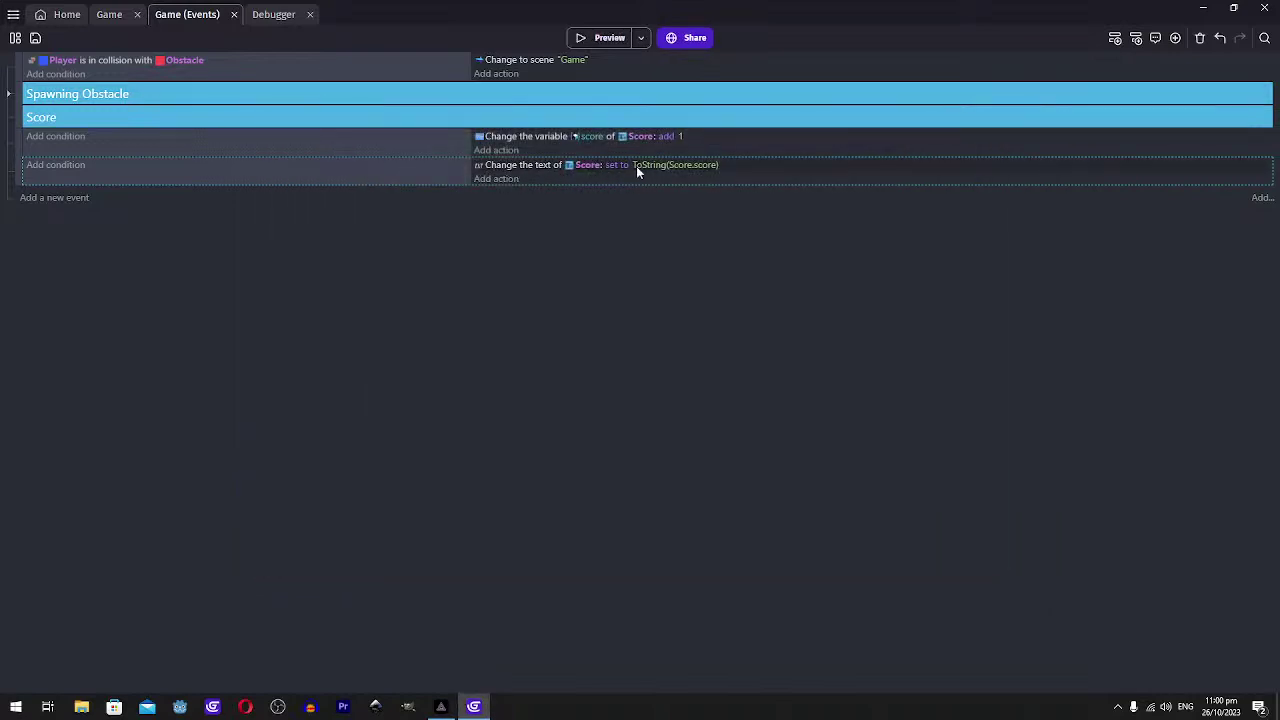
{"action": "left_click", "coordinate": [636, 163]}
{"action": "left_click", "coordinate": [704, 197]}
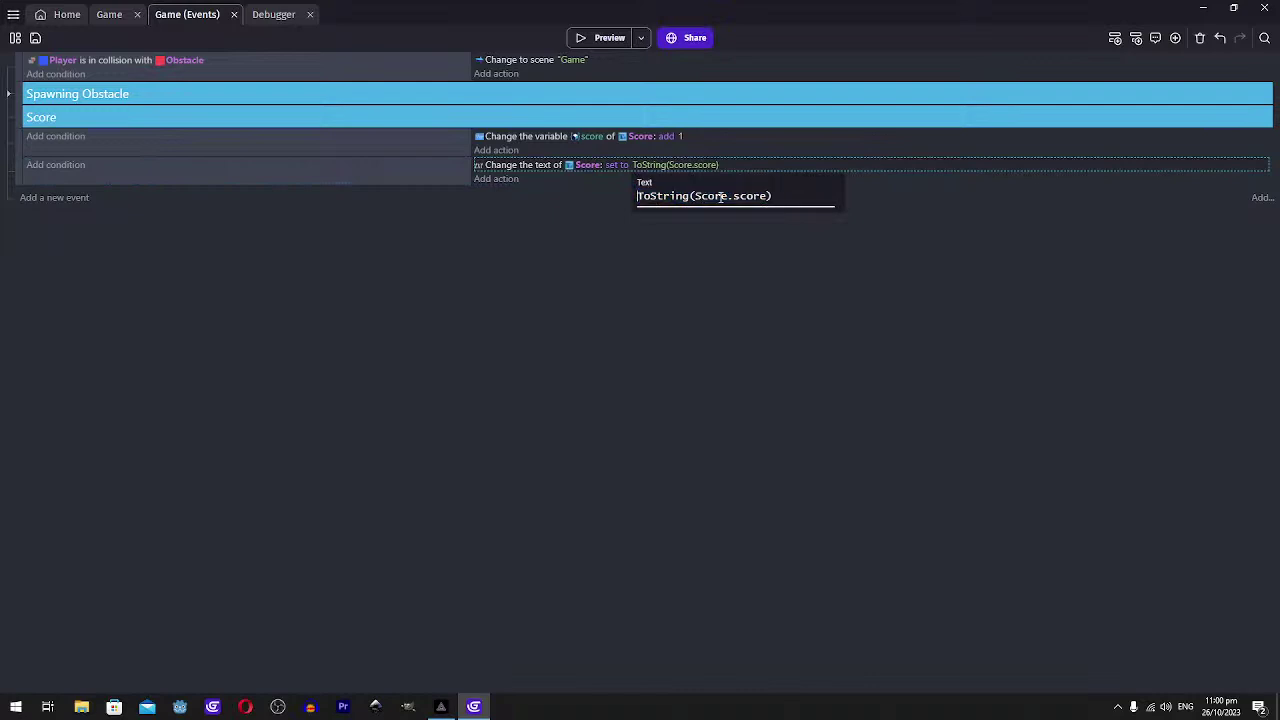
{"action": "type", "text": "\"Score: "}
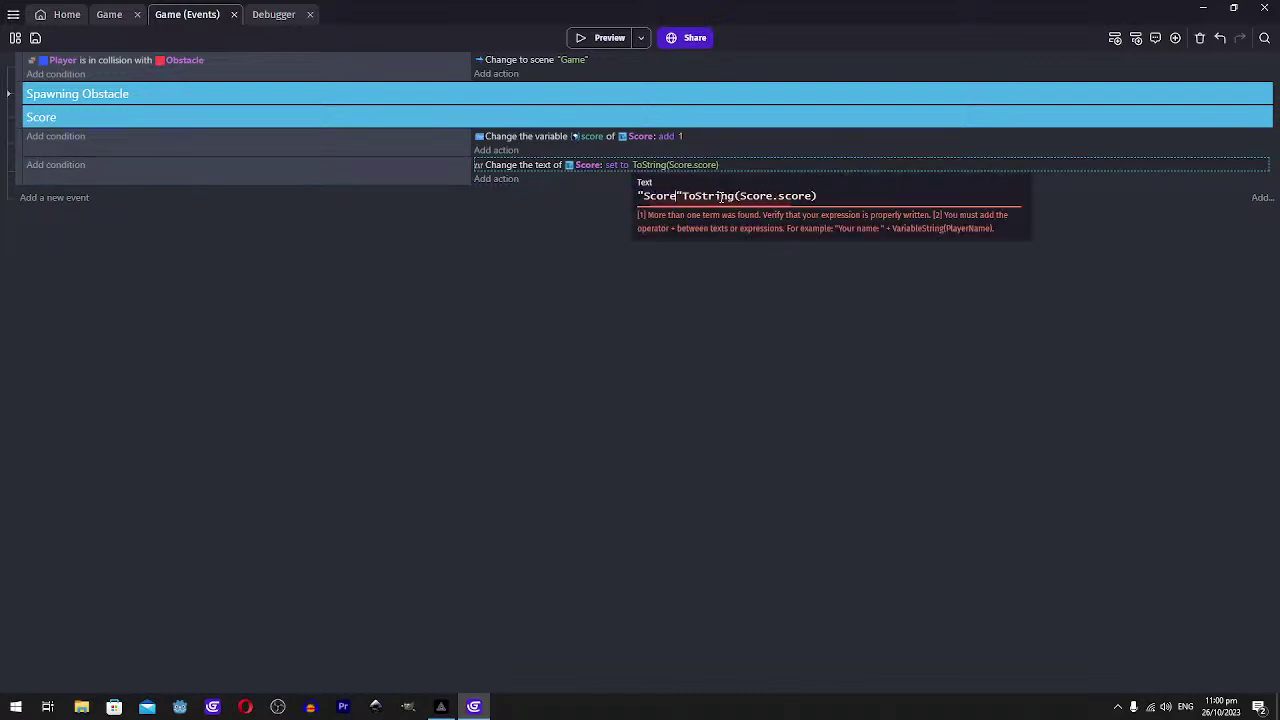
{"action": "type", "text": "\" +"}
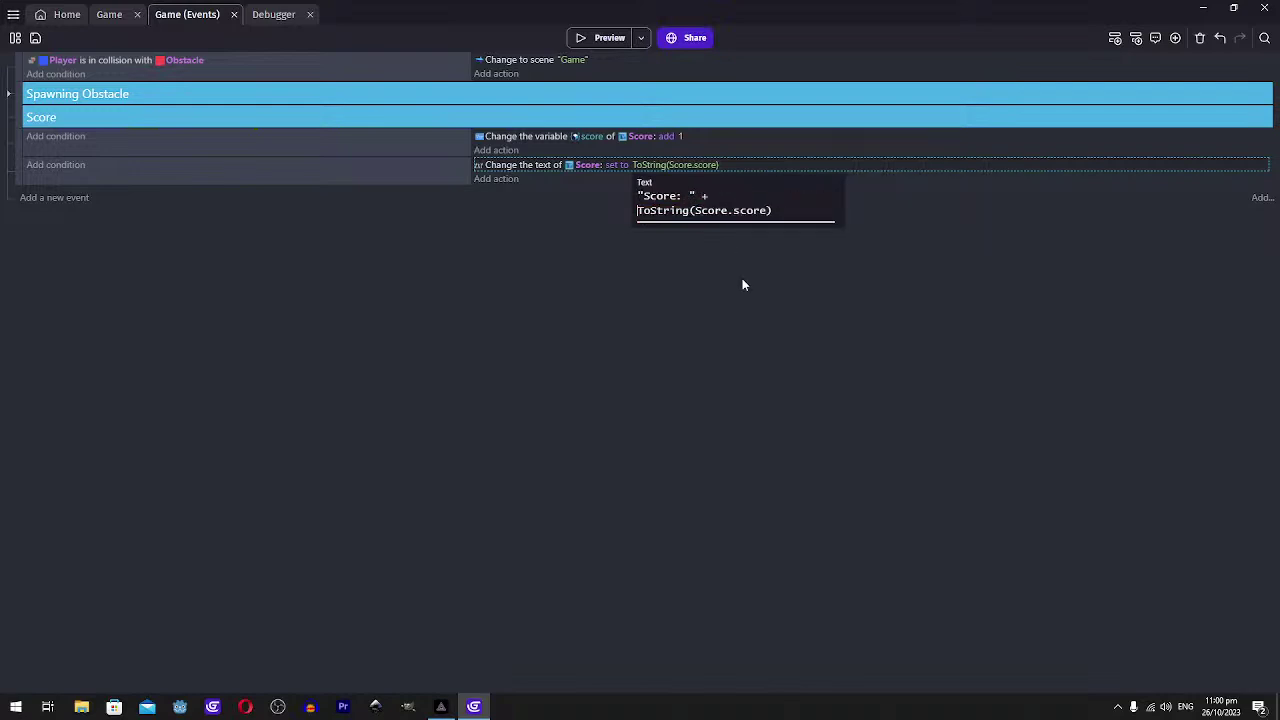
{"action": "left_click", "coordinate": [742, 279]}
Preview the game and jump over a few obstacles to check the prefixed score text, then close the preview
{"action": "left_click", "coordinate": [610, 41]}
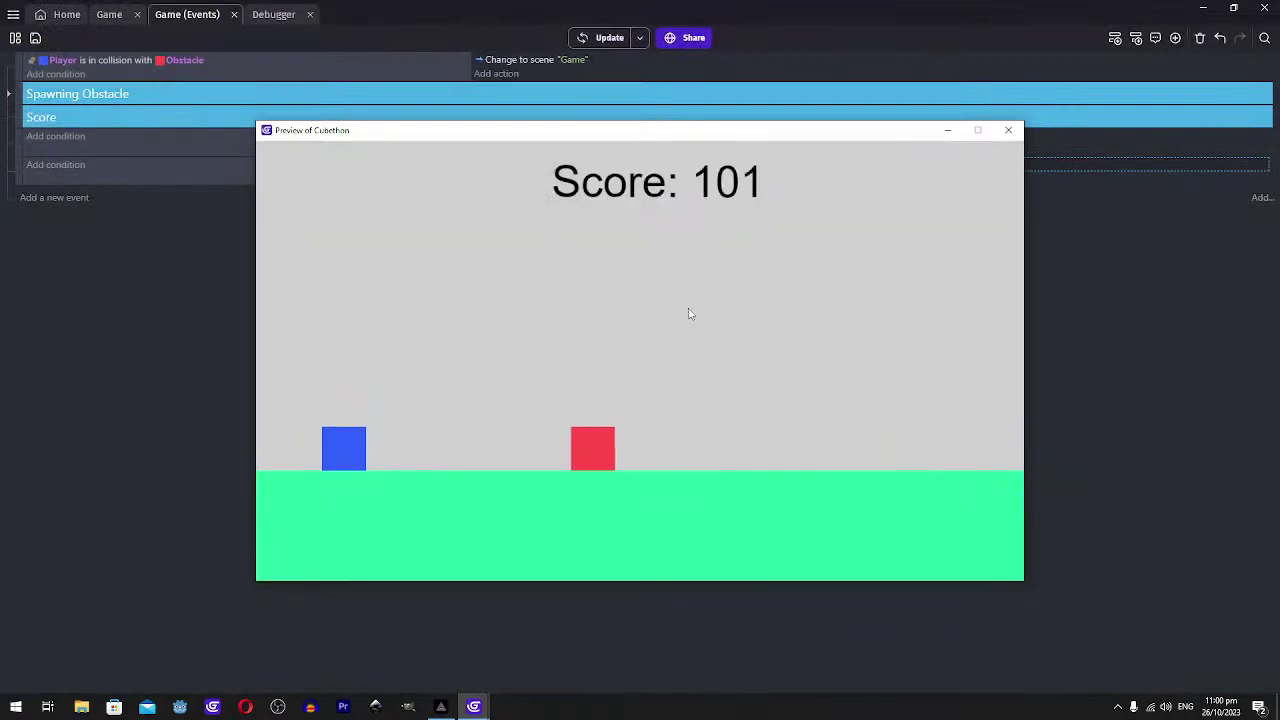
{"action": "key", "text": "space"}
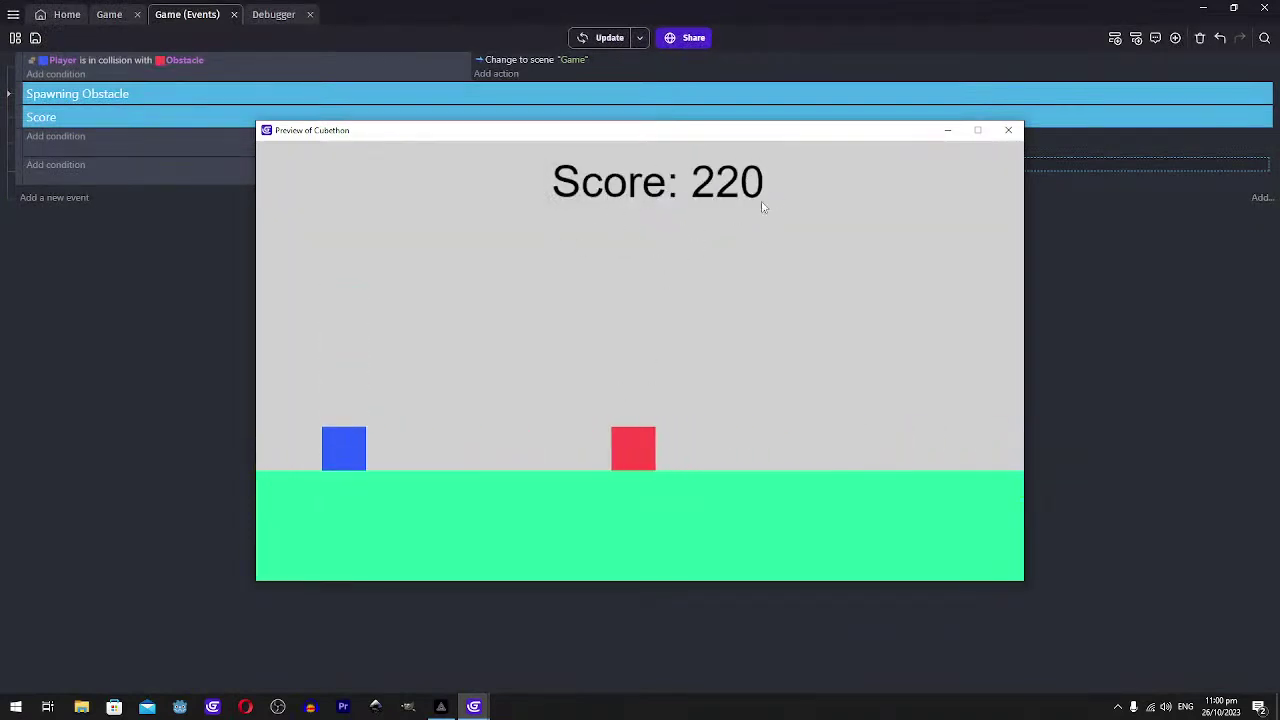
{"action": "key", "text": "space"}
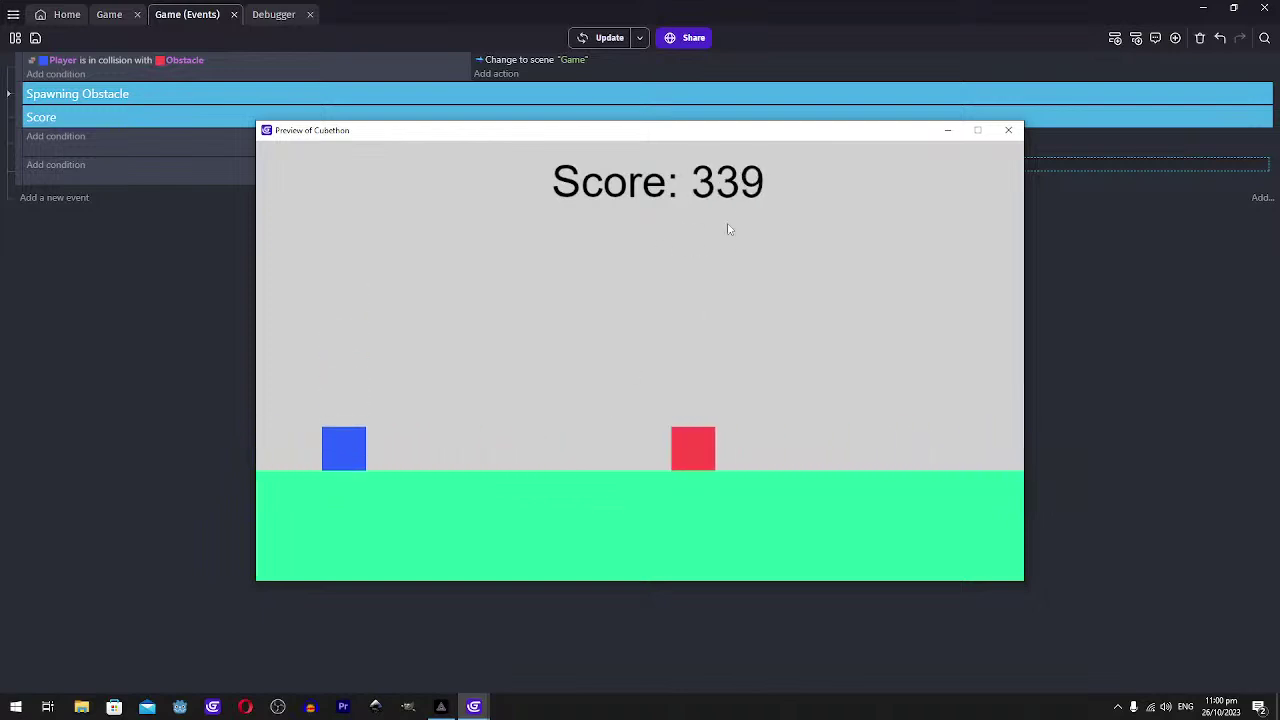
{"action": "key", "text": "space"}
{"action": "left_click", "coordinate": [1008, 130]}
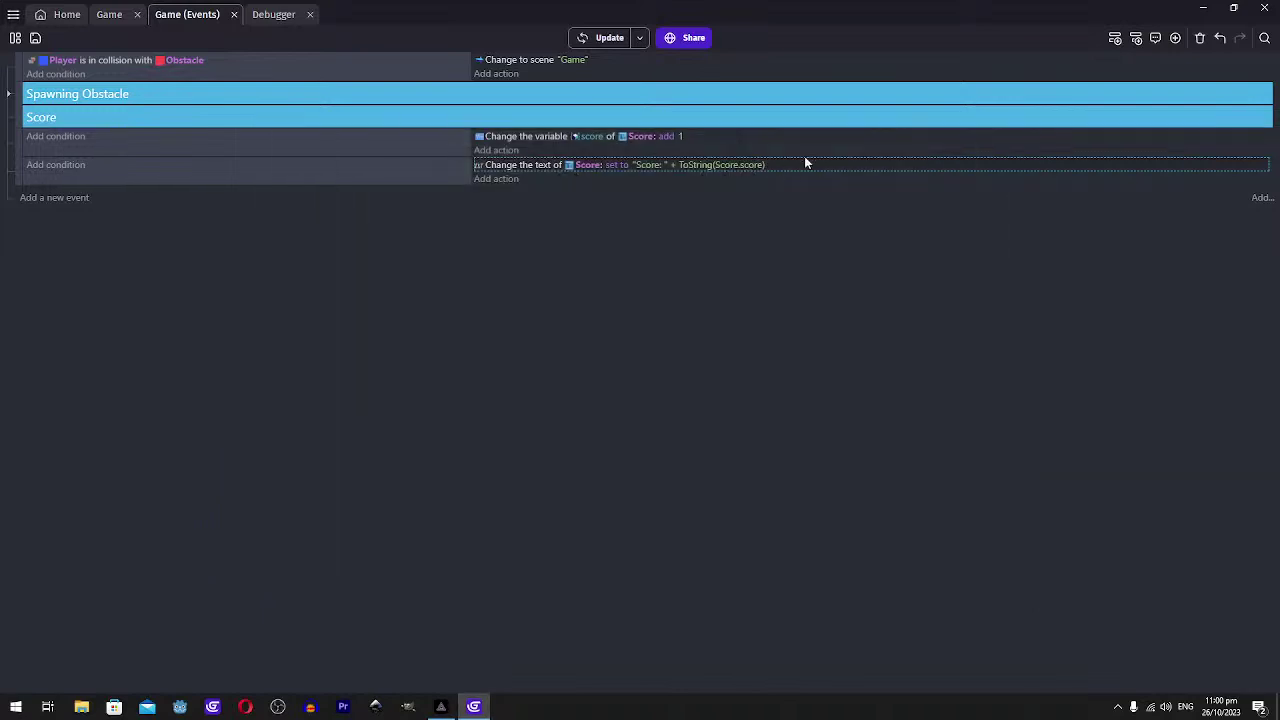
Append + "m" to the end of the Score object's text expression
{"action": "left_click", "coordinate": [746, 167]}
{"action": "left_click", "coordinate": [792, 212]}
{"action": "type", "text": "\"\""}
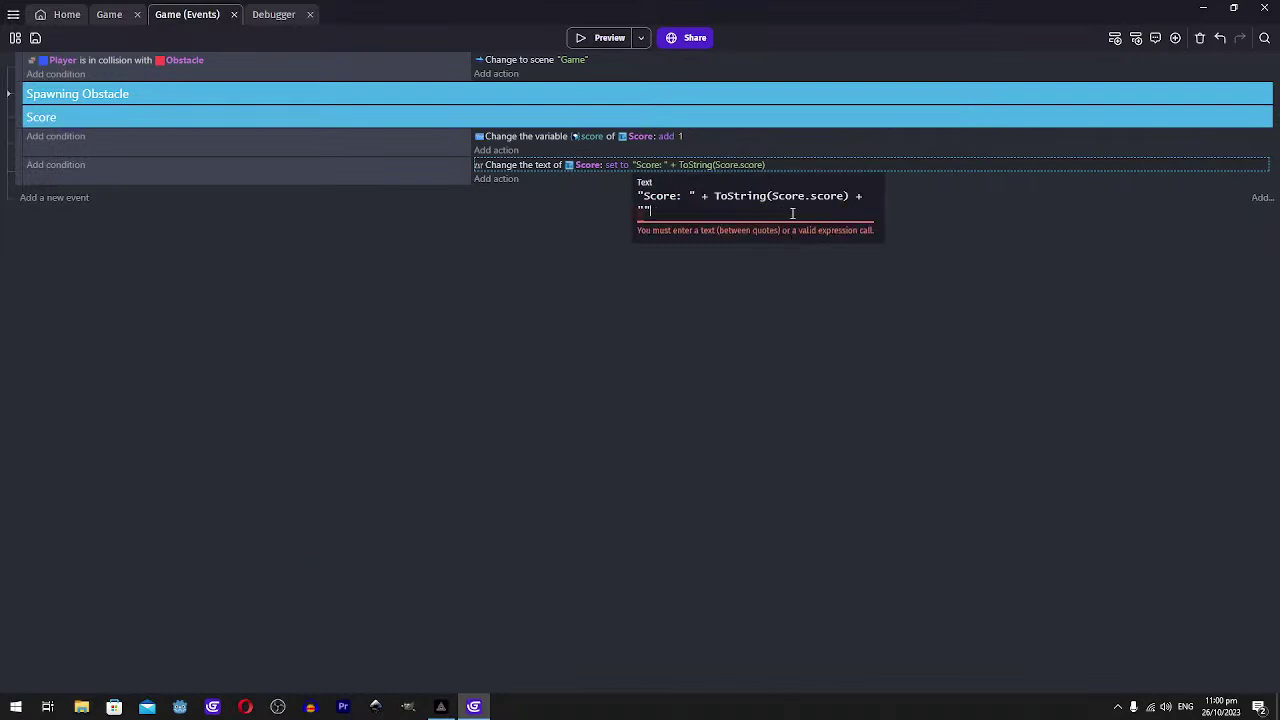
{"action": "left_click", "coordinate": [662, 313]}
Play through a game preview to check the "m" suffix on the score and its behaviour after a collision
{"action": "left_click", "coordinate": [601, 40]}
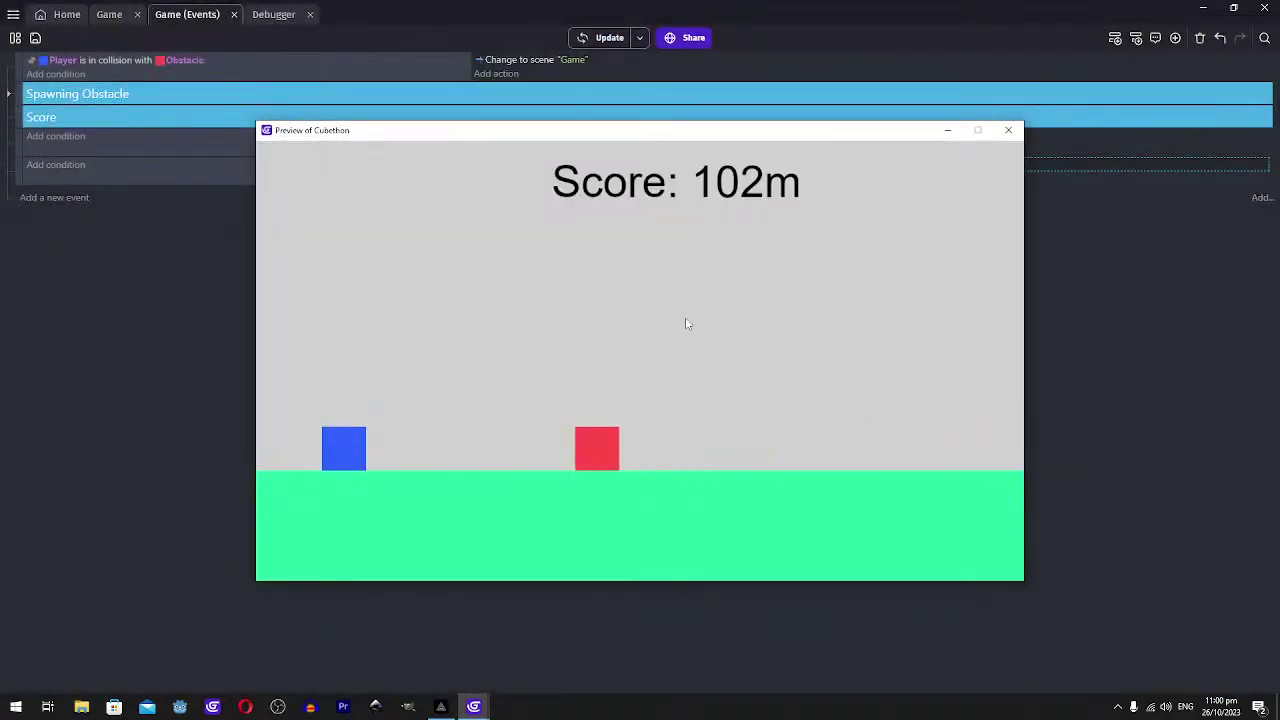
{"action": "key", "text": "space"}
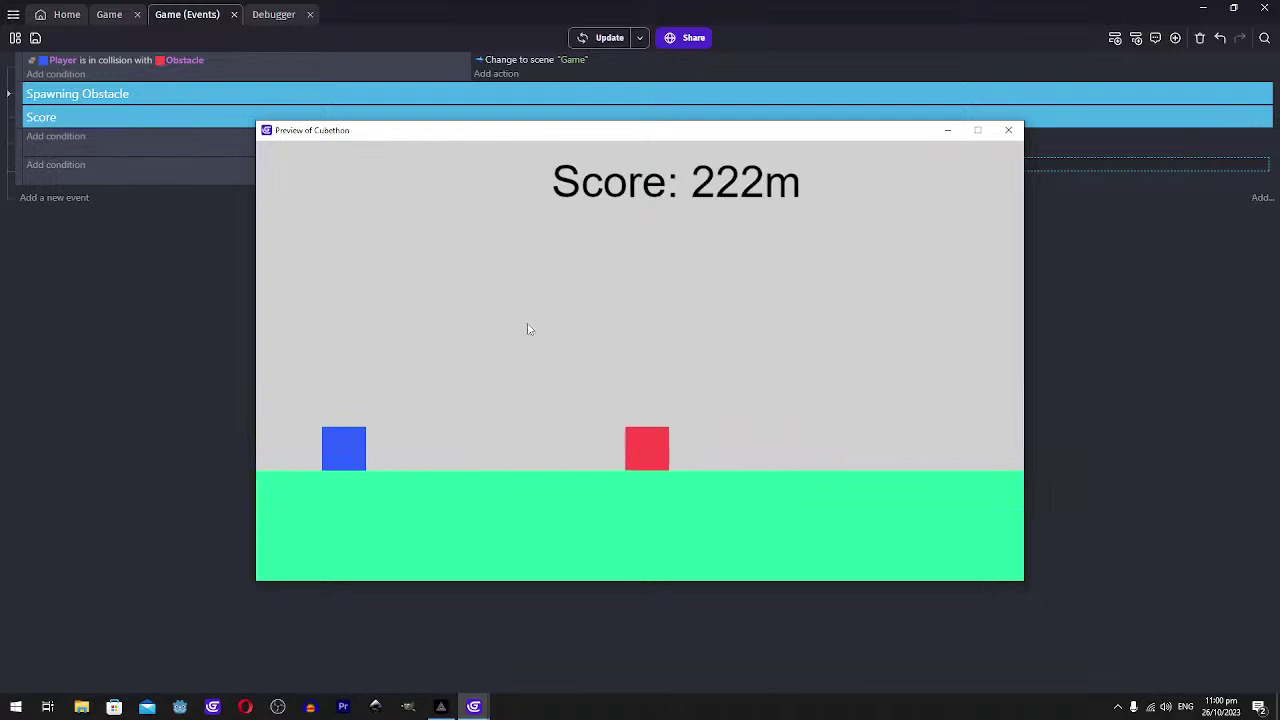
{"action": "key", "text": "space"}
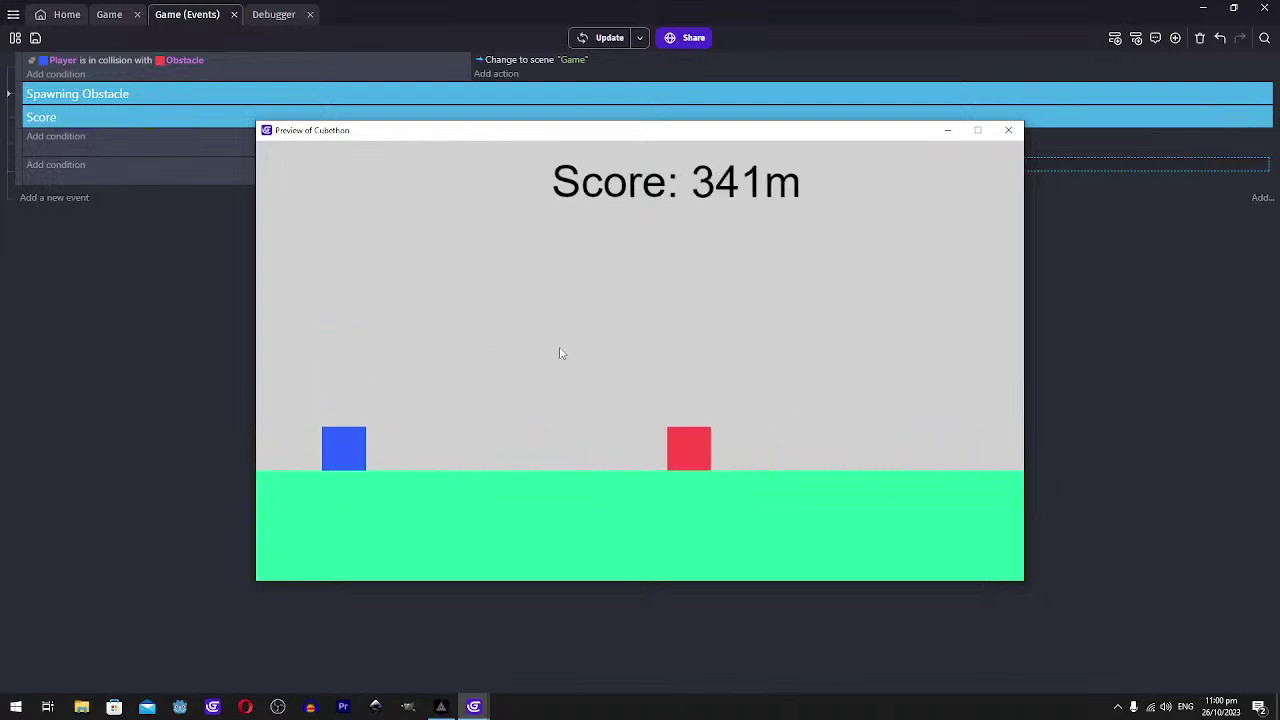
{"action": "key", "text": "space"}
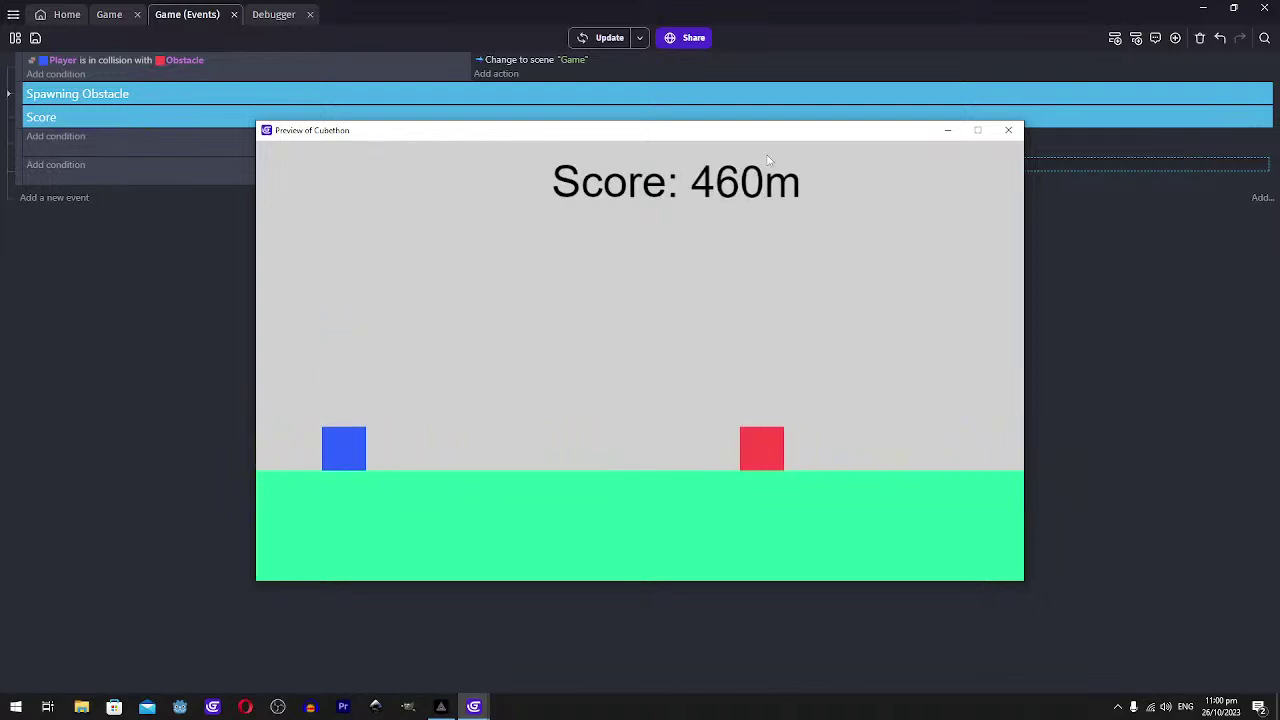
{"action": "key", "text": "space"}
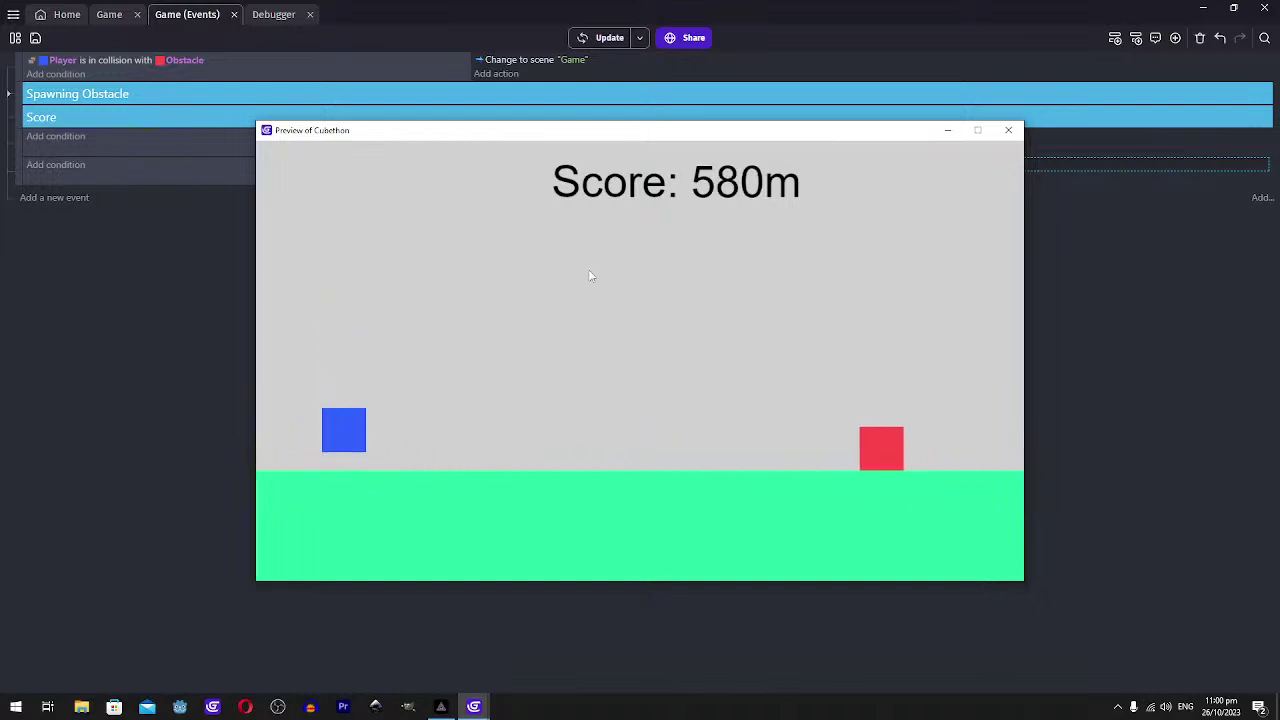
{"action": "key", "text": "space"}
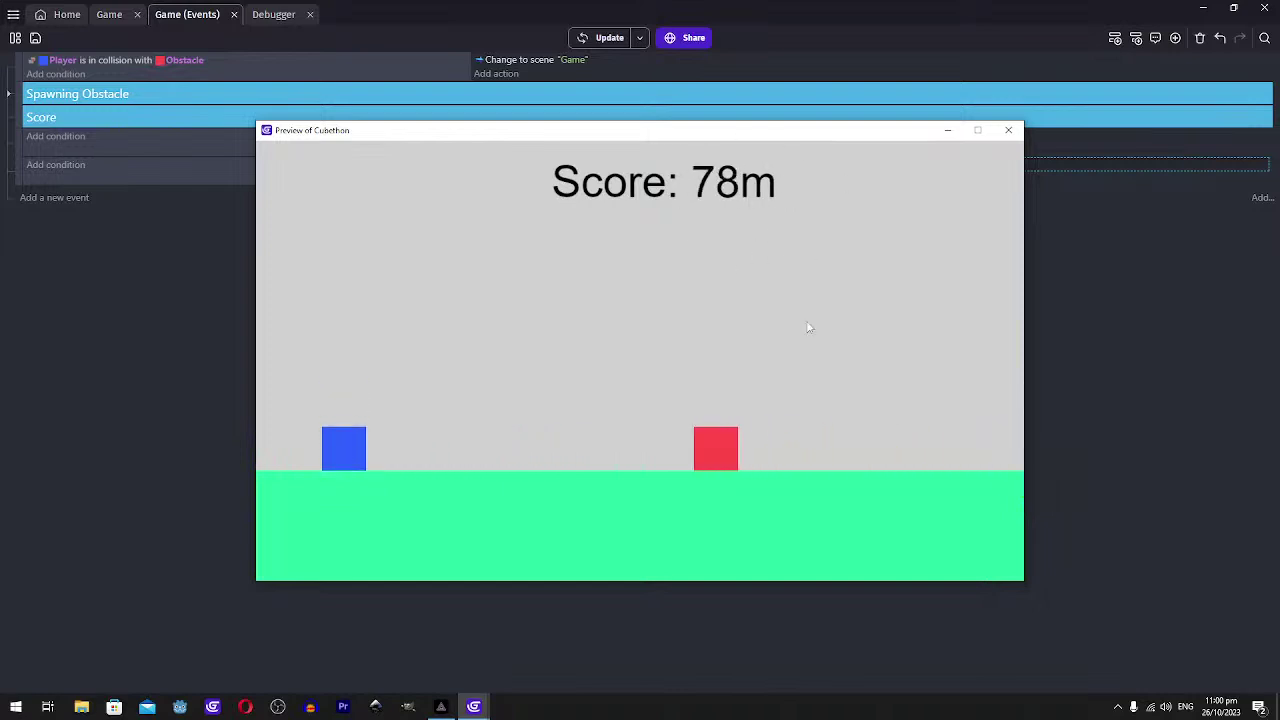
{"action": "key", "text": "space"}
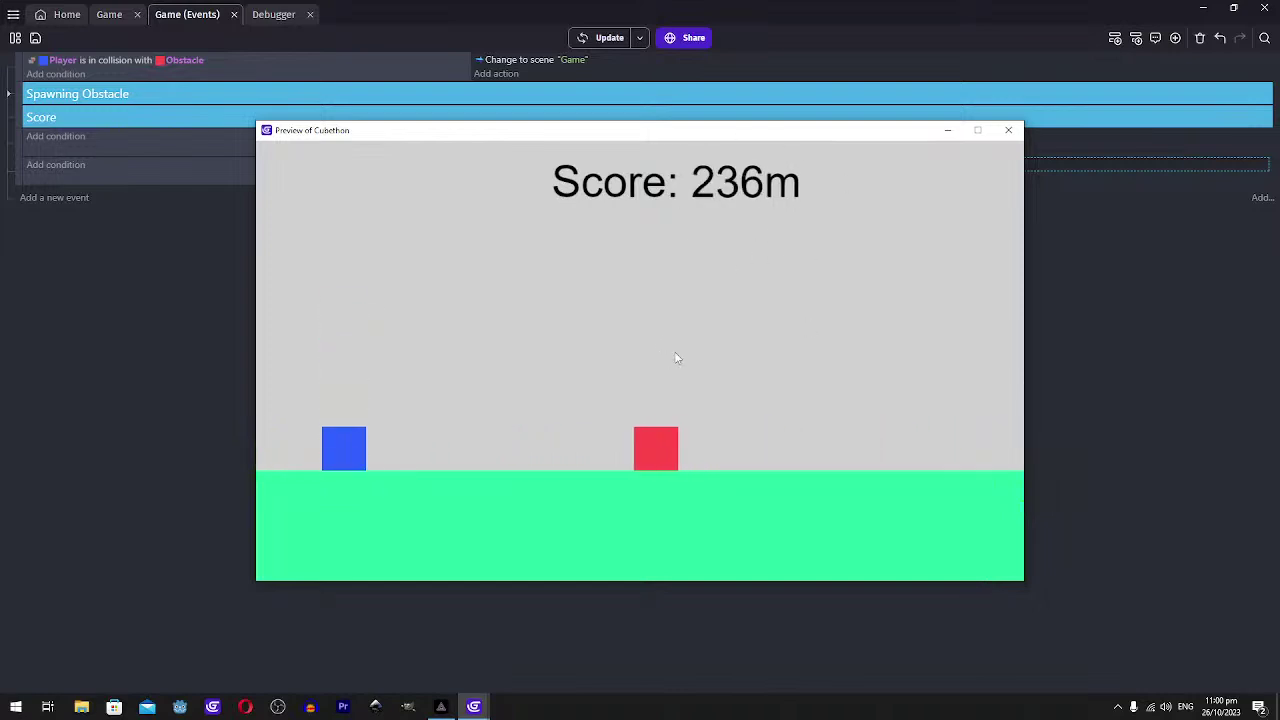
{"action": "key", "text": "space"}
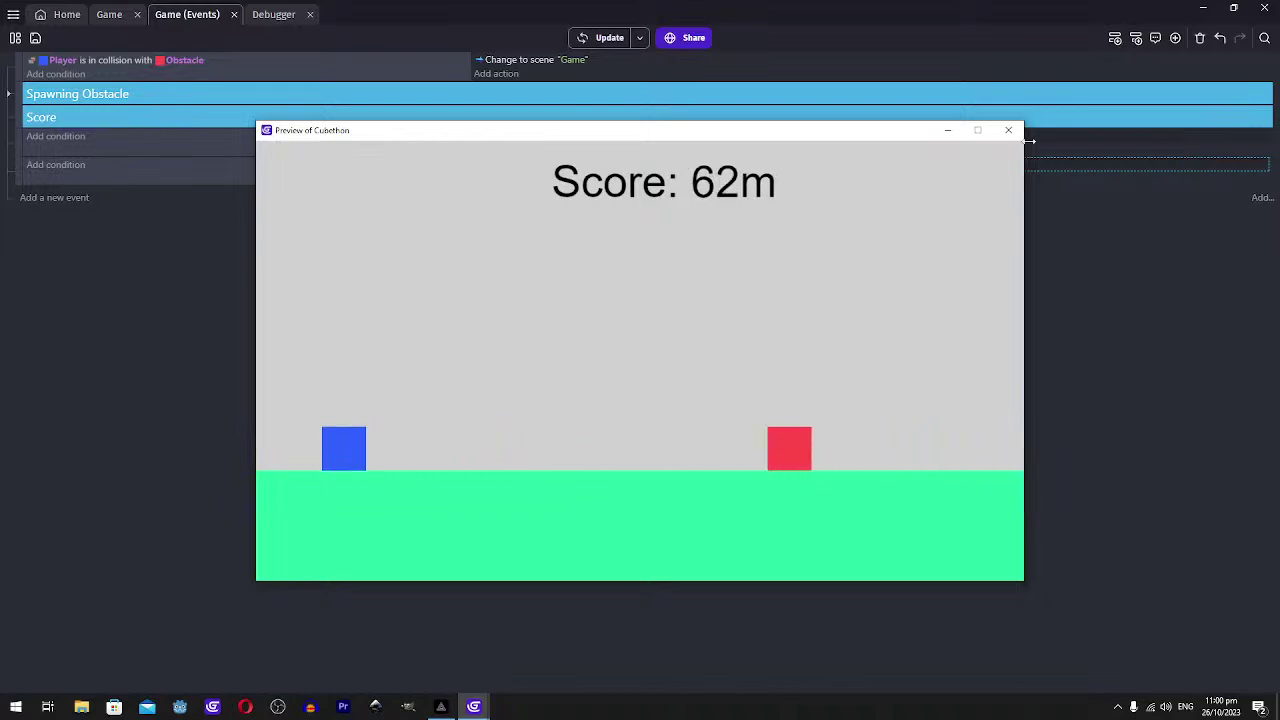
{"action": "left_click", "coordinate": [1016, 133]}
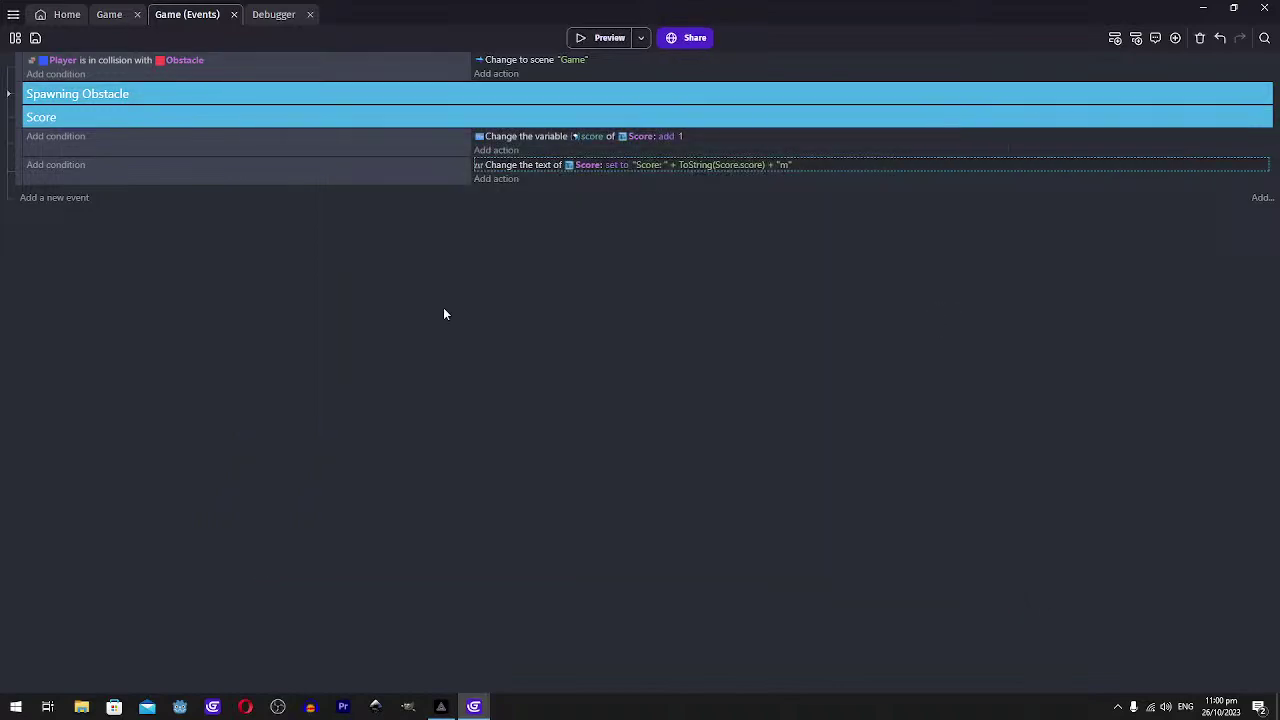
Return to the Game scene layout and briefly check the live chat in PRISM Live Studio
{"action": "left_click", "coordinate": [109, 14]}
{"action": "scroll", "coordinate": [642, 328], "scroll_direction": "down", "scroll_amount": 3, "text": "ctrl"}
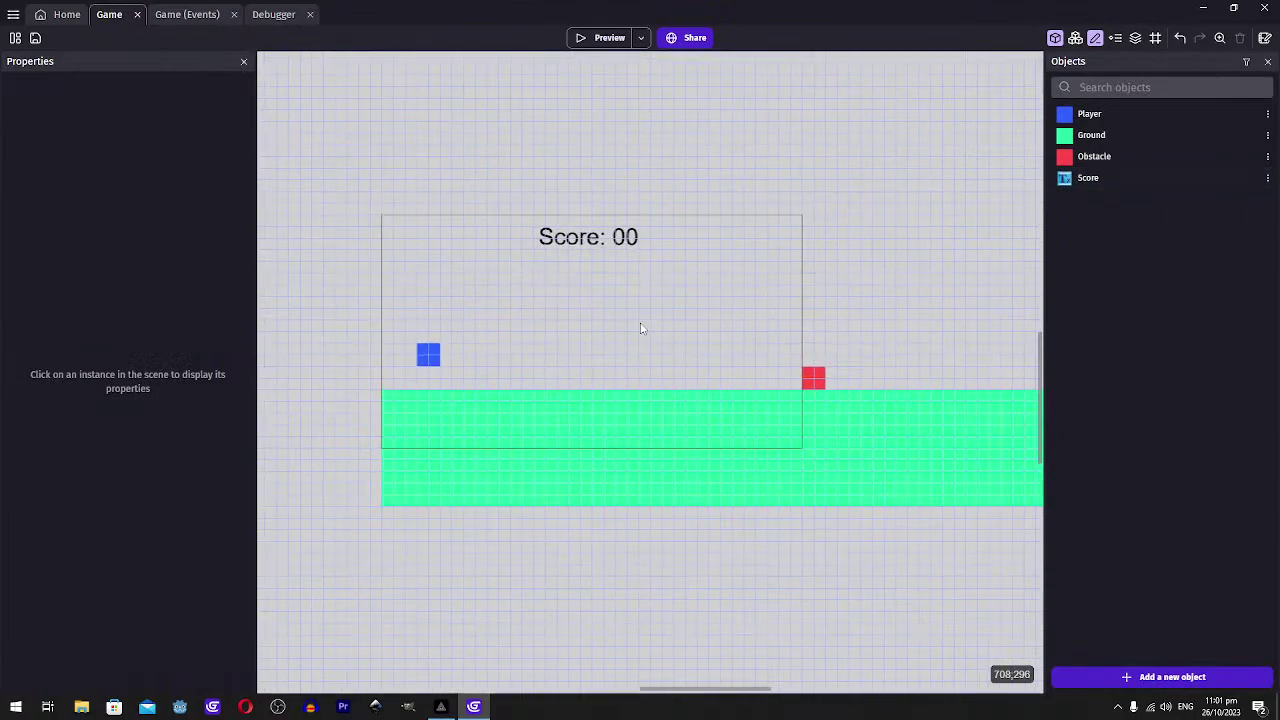
{"action": "left_click", "coordinate": [438, 706]}
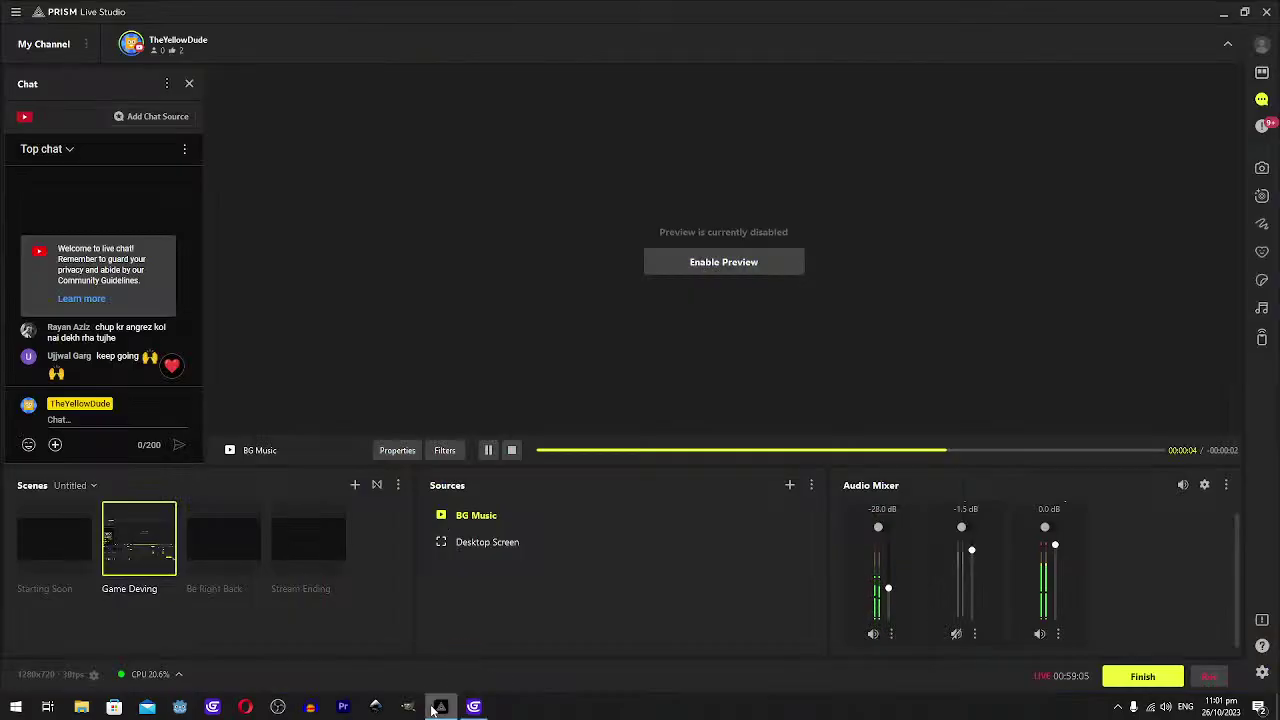
{"action": "left_click", "coordinate": [438, 706]}
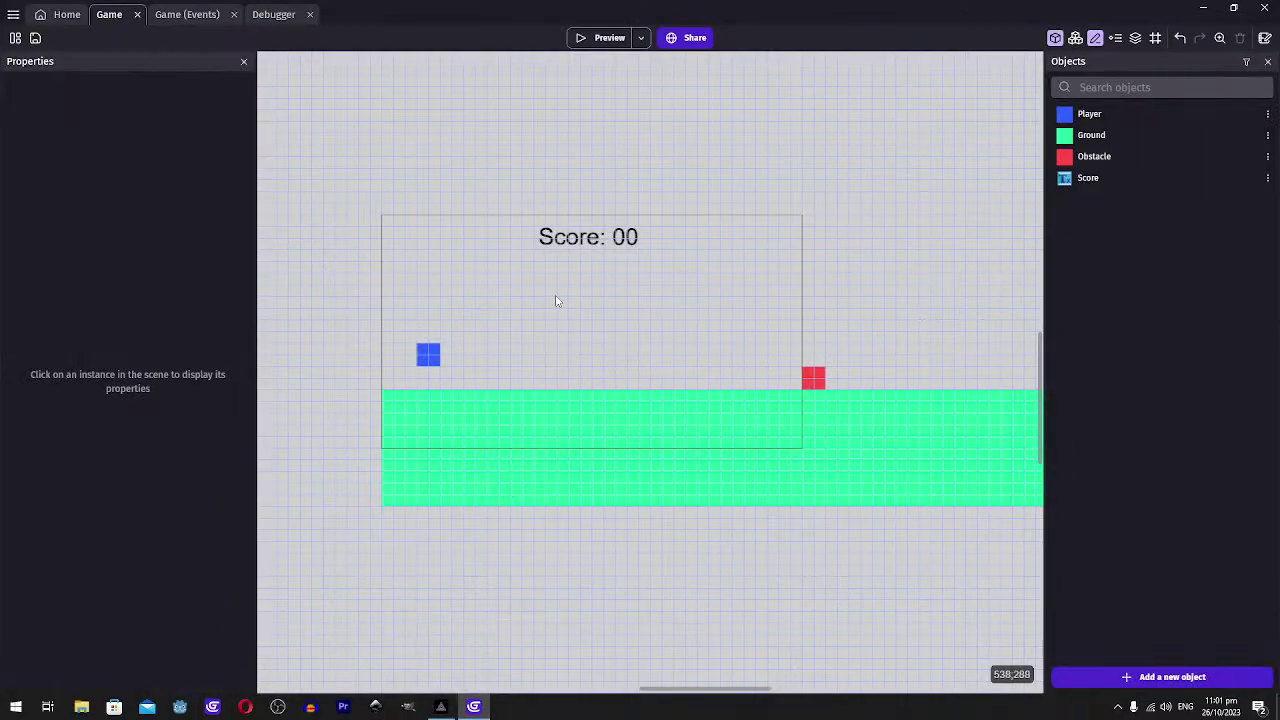
{"action": "middle_click_drag", "start_coordinate": [557, 297], "coordinate": [582, 285]}
{"action": "scroll", "coordinate": [546, 274], "scroll_direction": "up", "scroll_amount": 1}
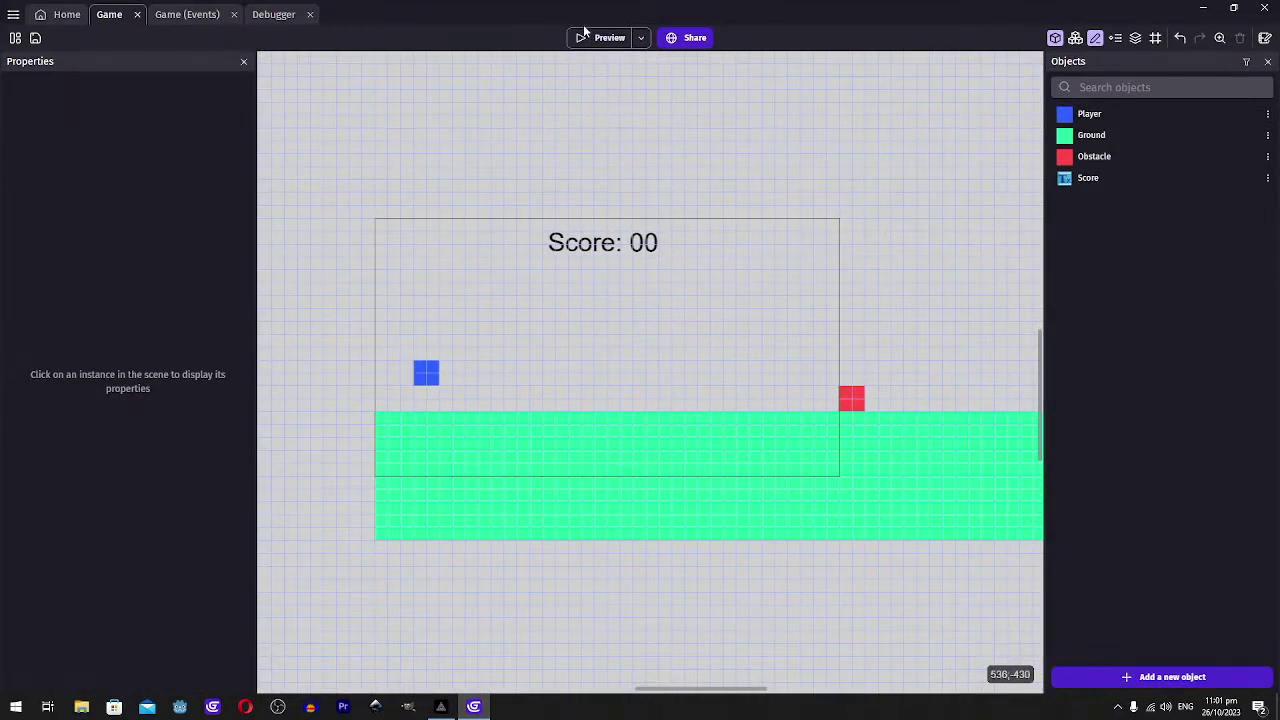
Preview the game from the scene editor, testing jumps and restarts after hitting obstacles
{"action": "left_click", "coordinate": [598, 40]}
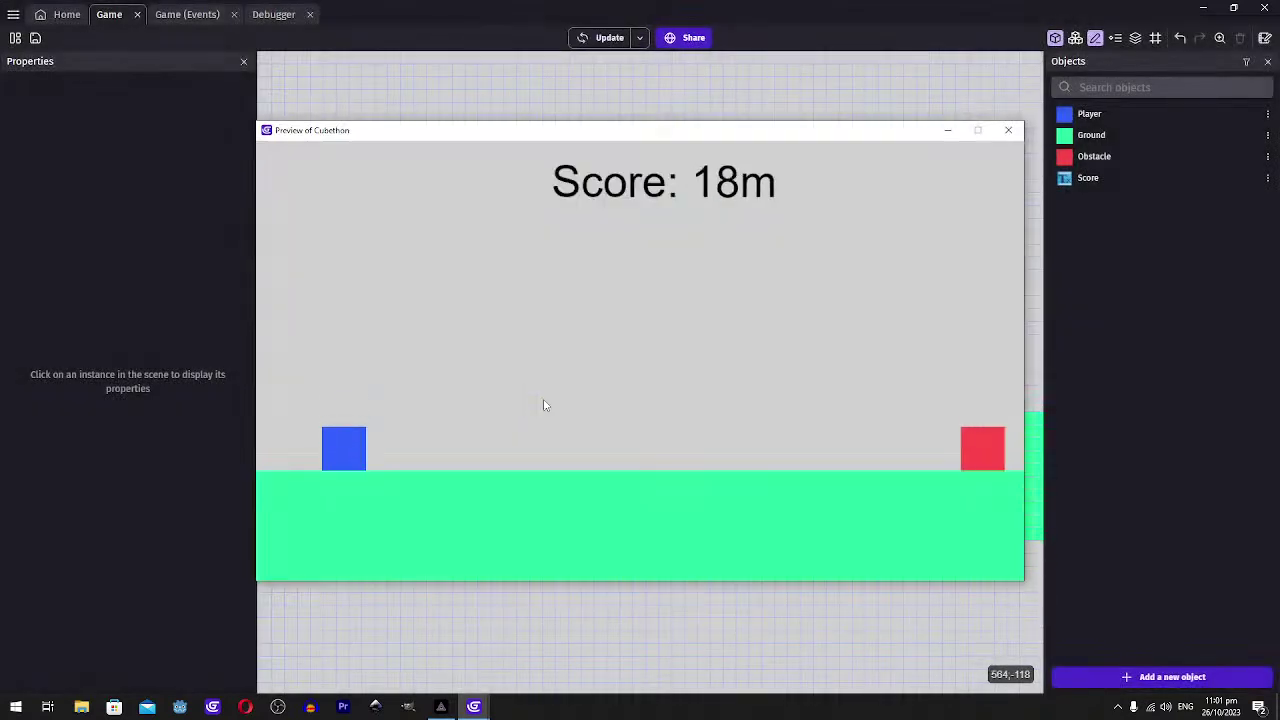
{"action": "key", "text": "space"}
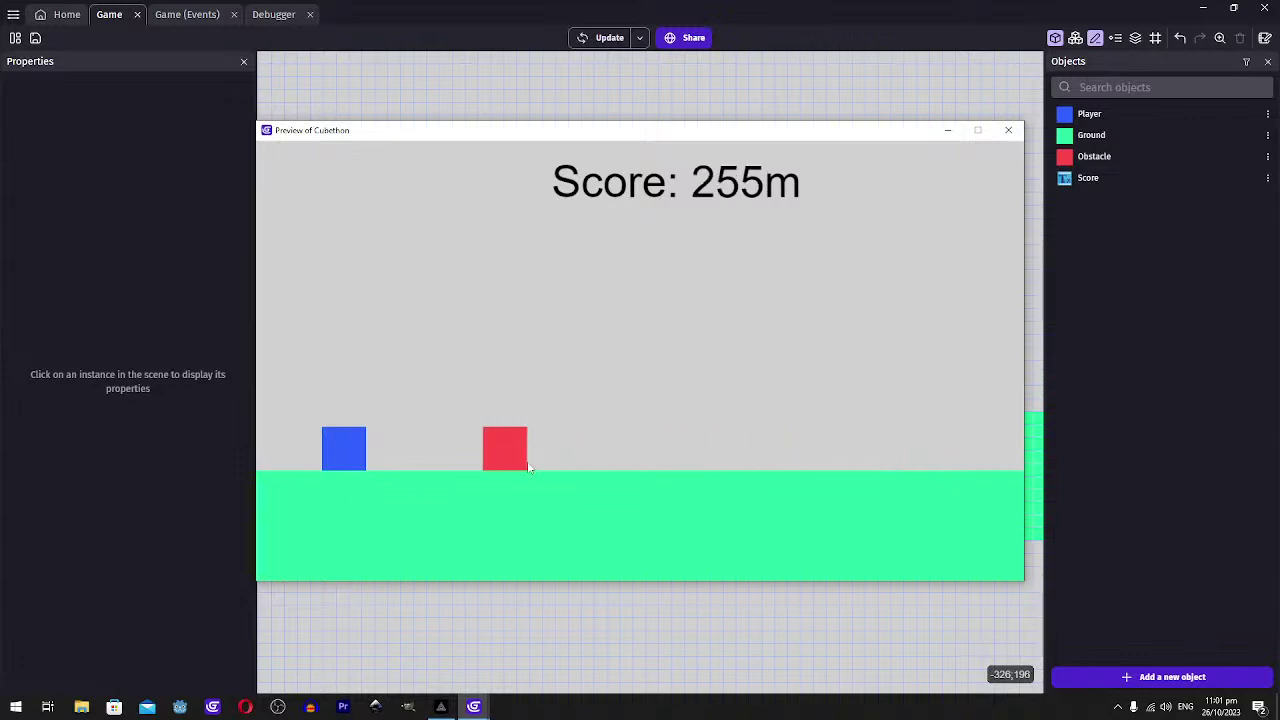
{"action": "key", "text": "space"}
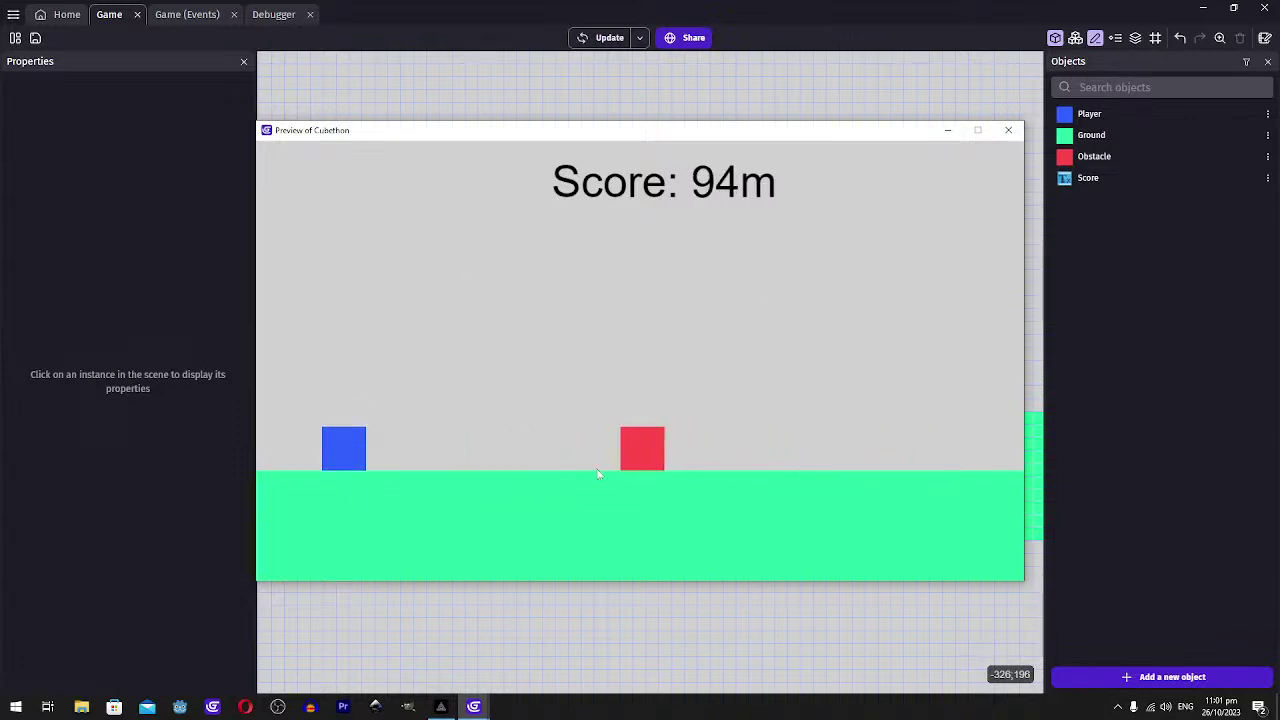
{"action": "key", "text": "space"}
{"action": "key", "text": "space"}
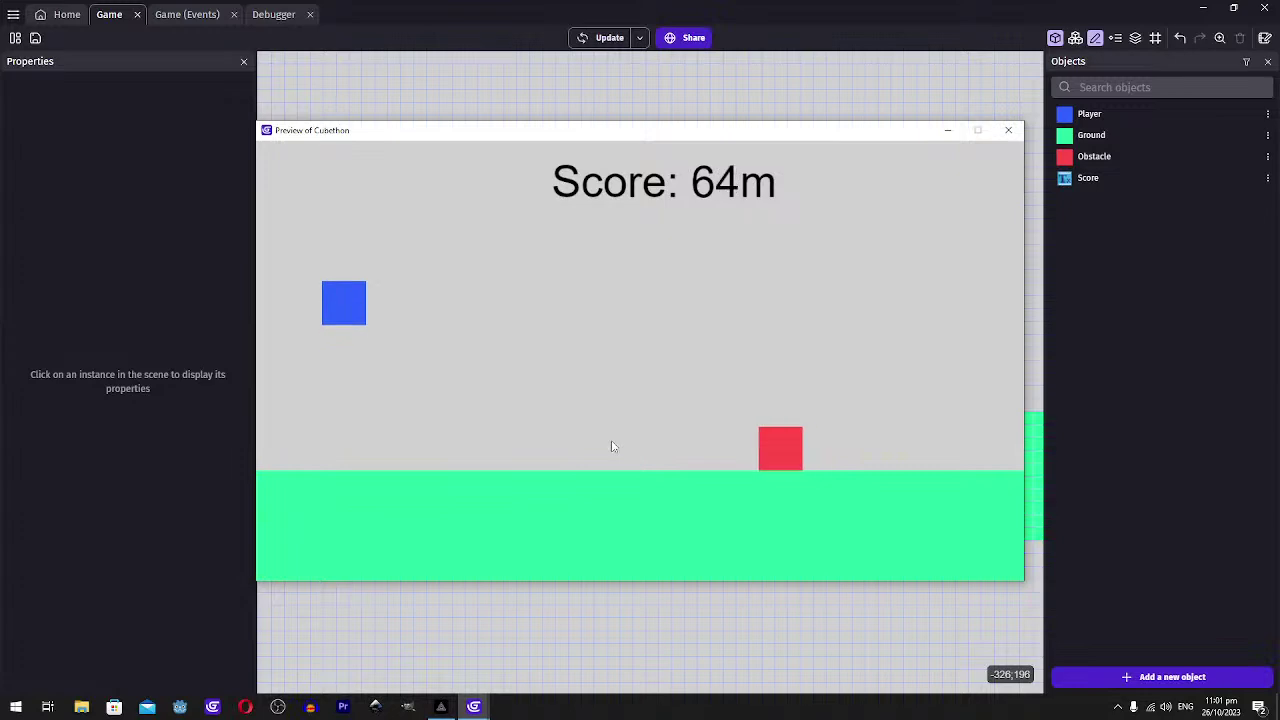
{"action": "key", "text": "space"}
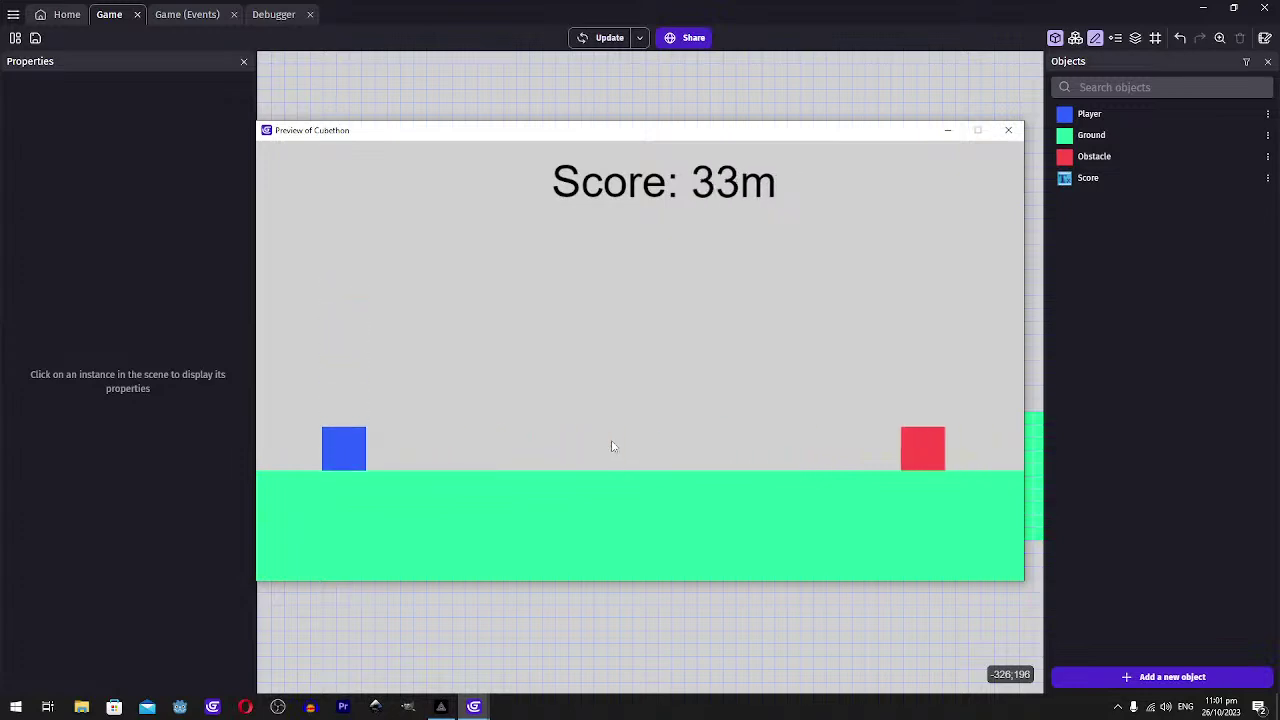
{"action": "key", "text": "space"}
{"action": "key", "text": "space"}
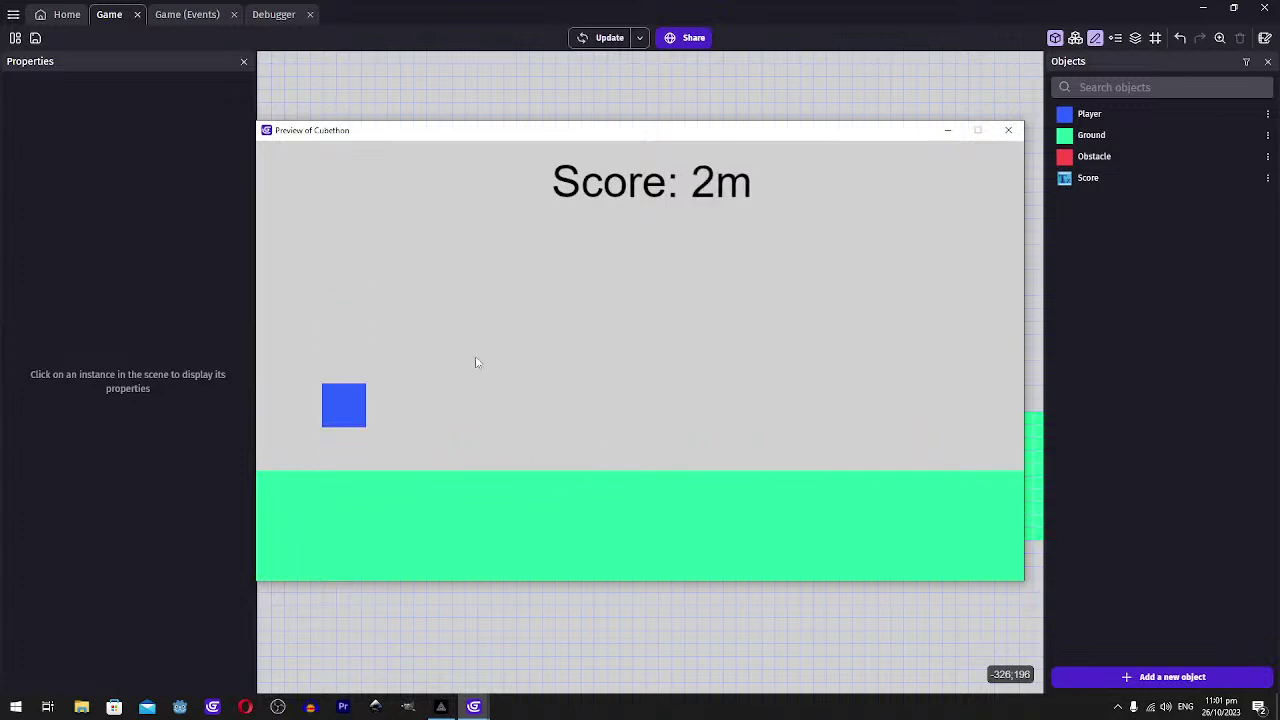
{"action": "key", "text": "space"}
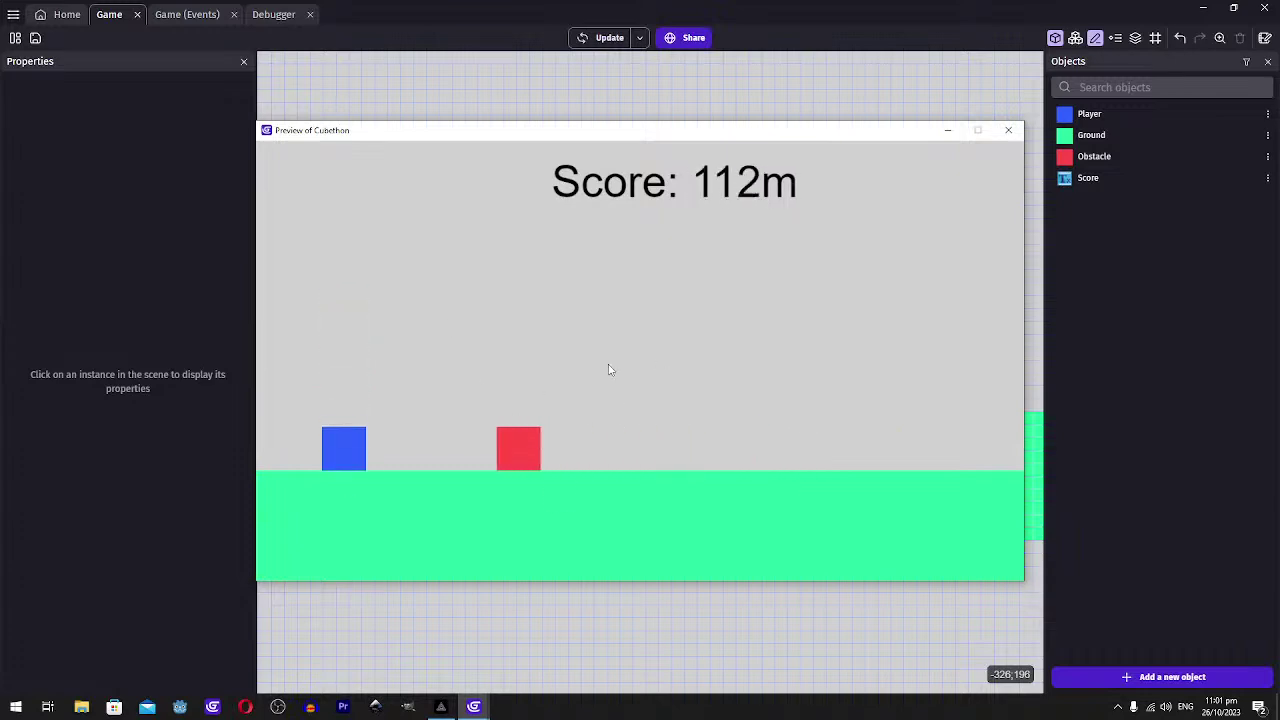
{"action": "key", "text": "space"}
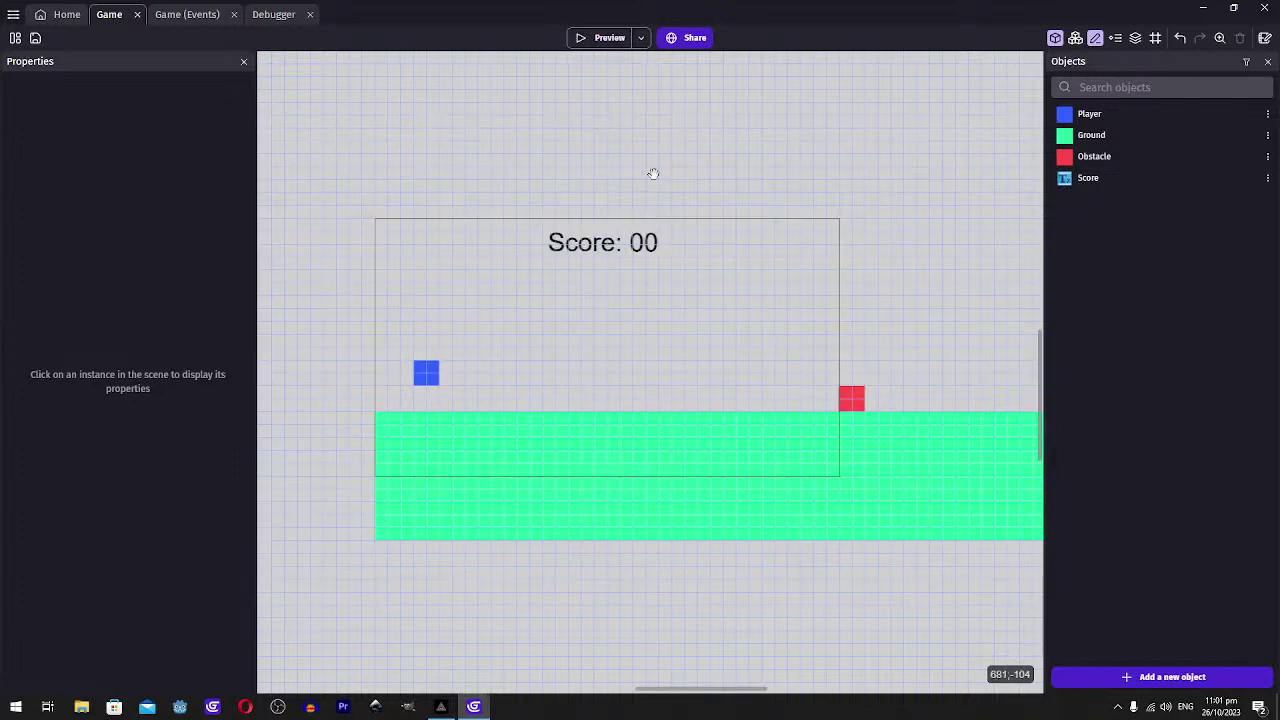
Save the Cubethon project
{"action": "middle_click_drag", "start_coordinate": [653, 174], "coordinate": [659, 169]}
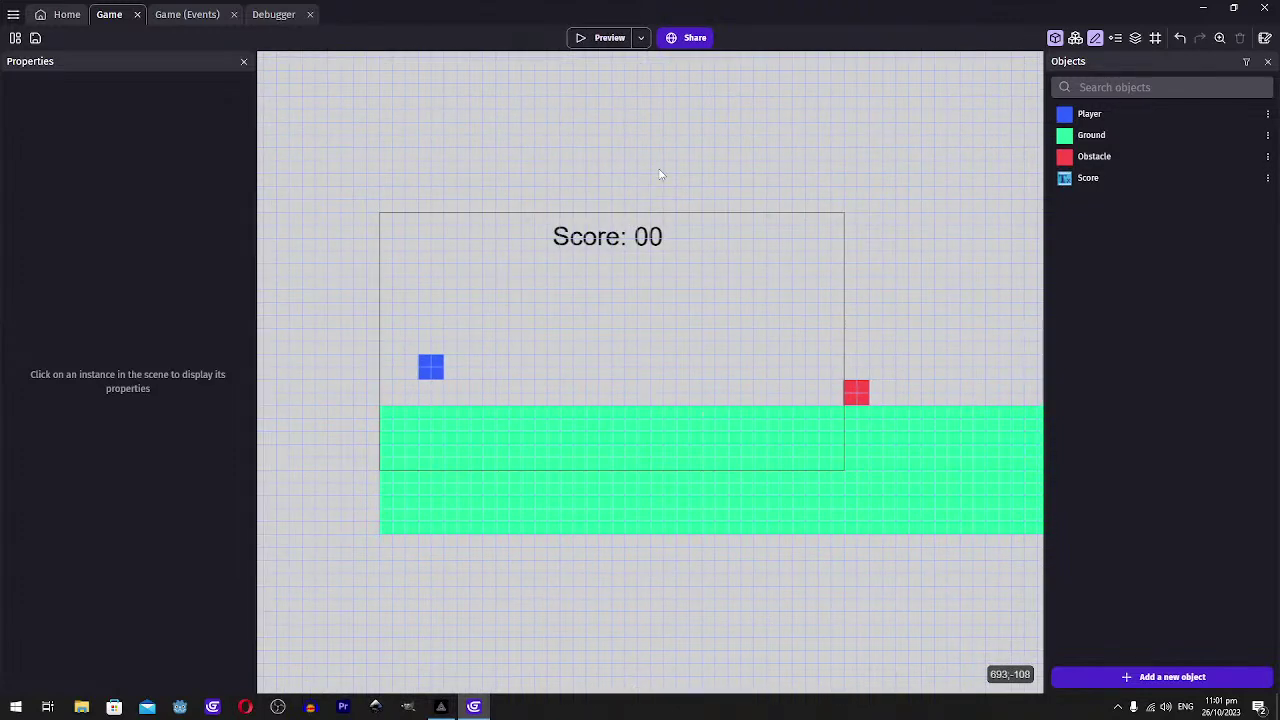
{"action": "middle_click_drag", "start_coordinate": [713, 195], "coordinate": [711, 190]}
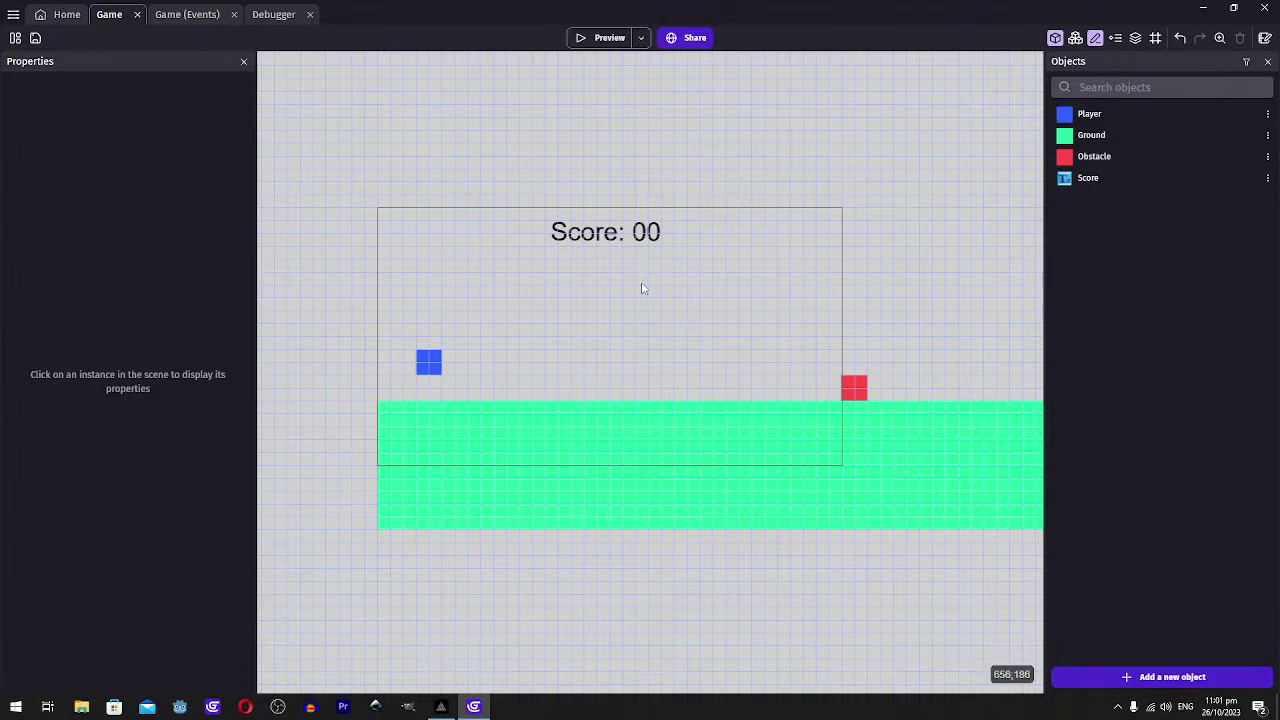
{"action": "middle_click_drag", "start_coordinate": [903, 186], "coordinate": [866, 183]}
{"action": "scroll", "coordinate": [866, 183], "scroll_direction": "down", "scroll_amount": 3}
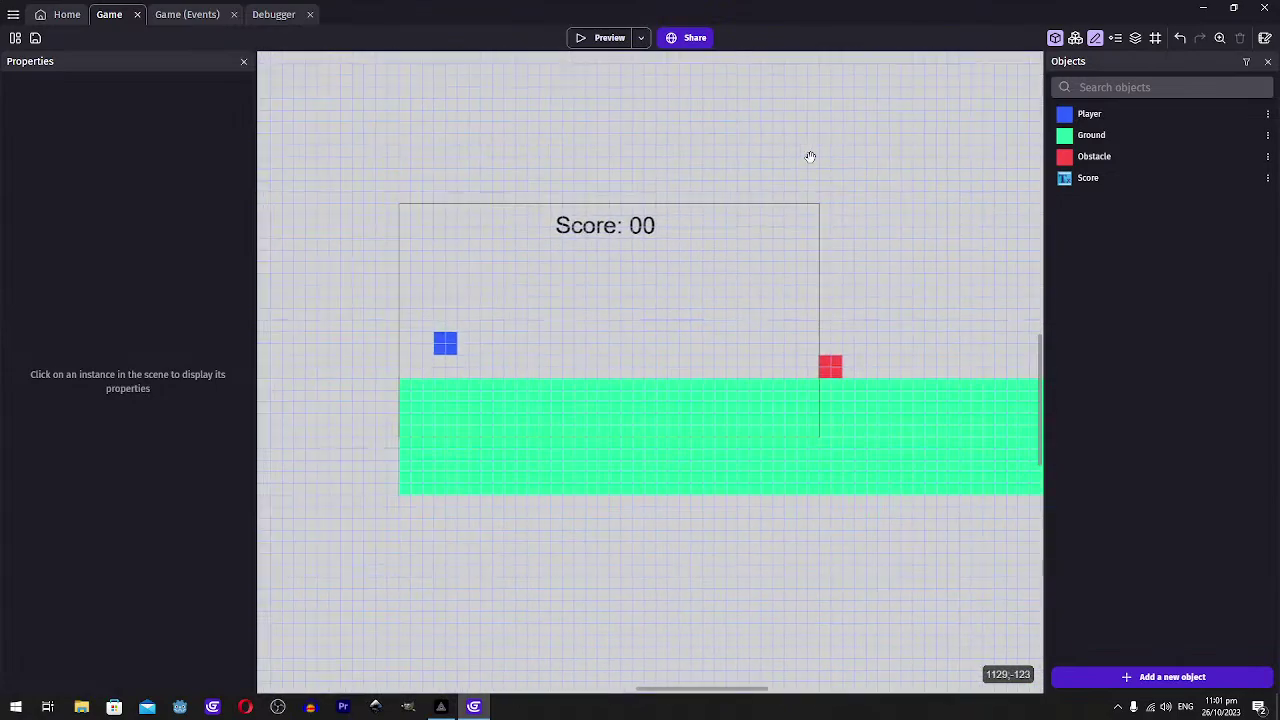
{"action": "middle_click_drag", "start_coordinate": [712, 162], "coordinate": [742, 161]}
{"action": "left_click", "coordinate": [34, 38]}
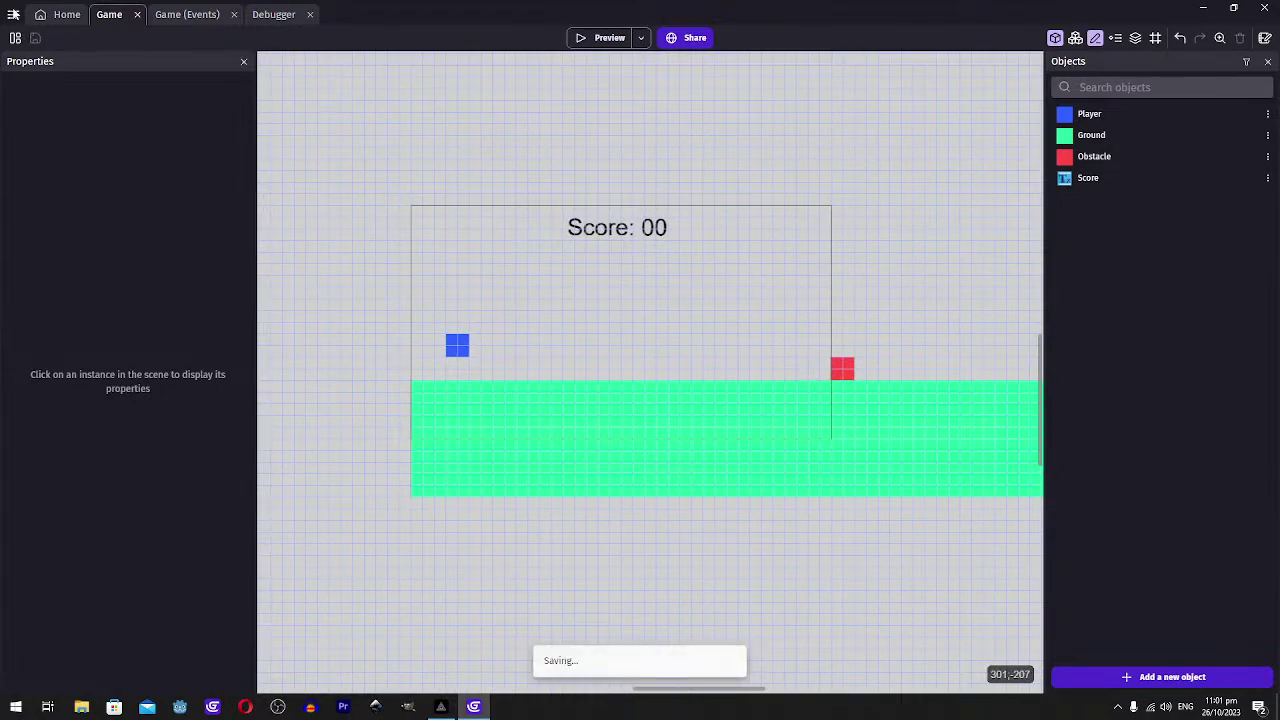
Start a new project with a custom size of 1152 by 640 and name it TopDownShooter
{"action": "left_click", "coordinate": [13, 14]}
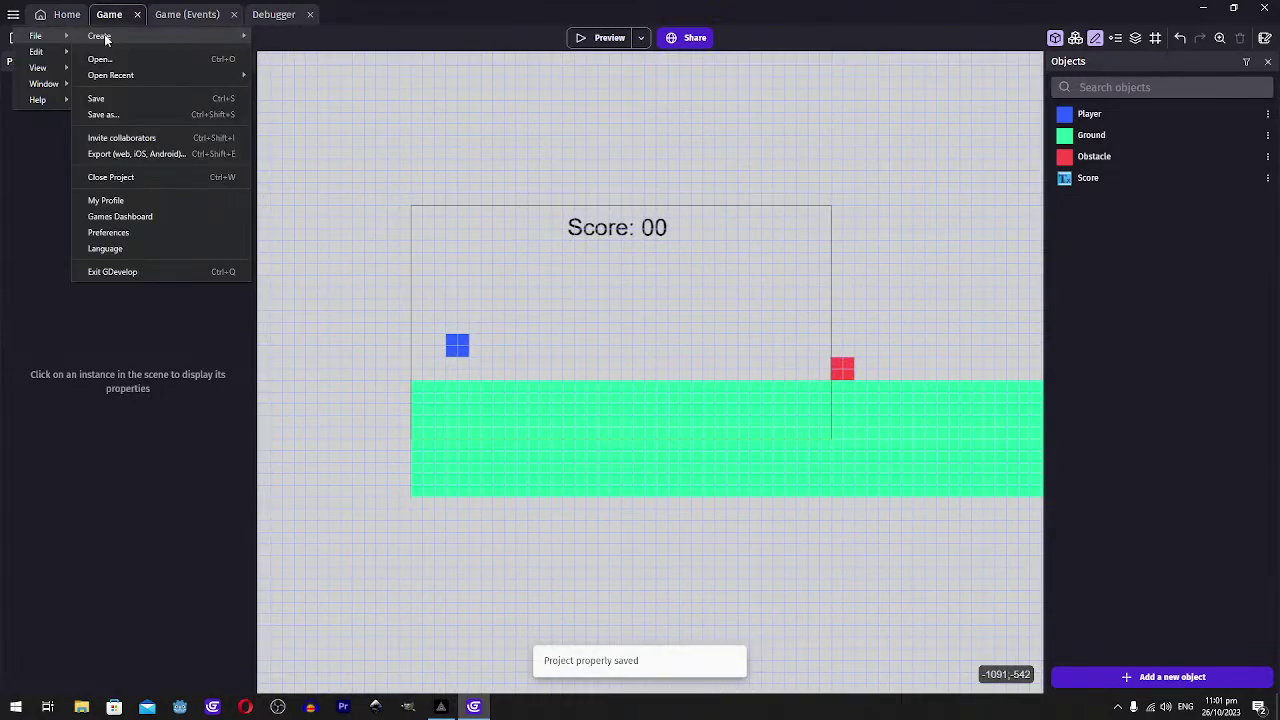
{"action": "left_click", "coordinate": [105, 38]}
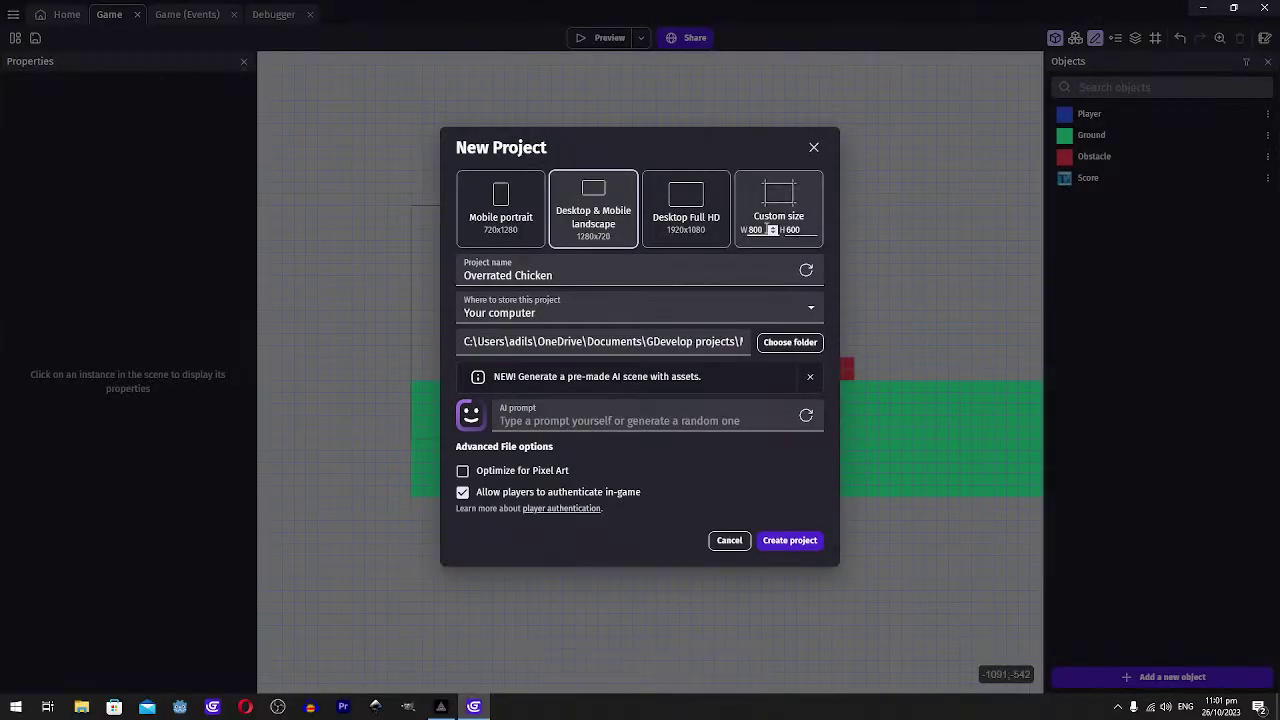
{"action": "left_click", "coordinate": [778, 215]}
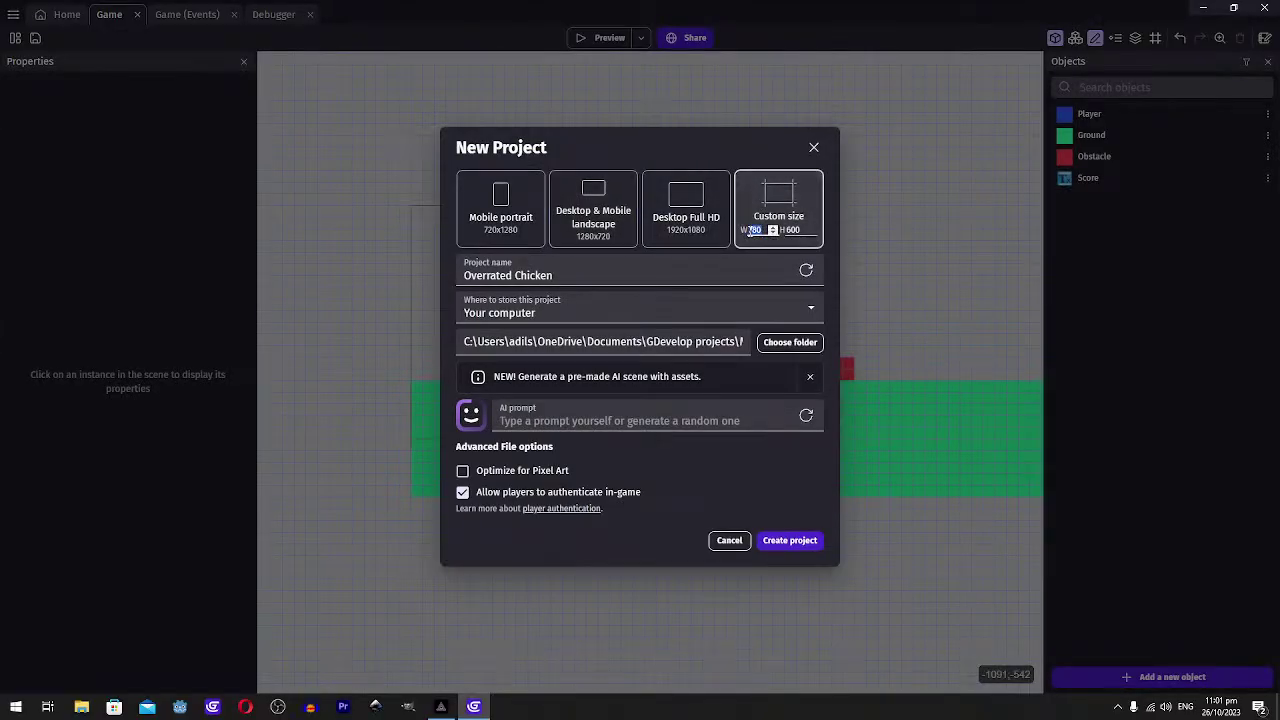
{"action": "type", "text": "1152"}
{"action": "key", "text": "Tab"}
{"action": "triple_click", "coordinate": [558, 275]}
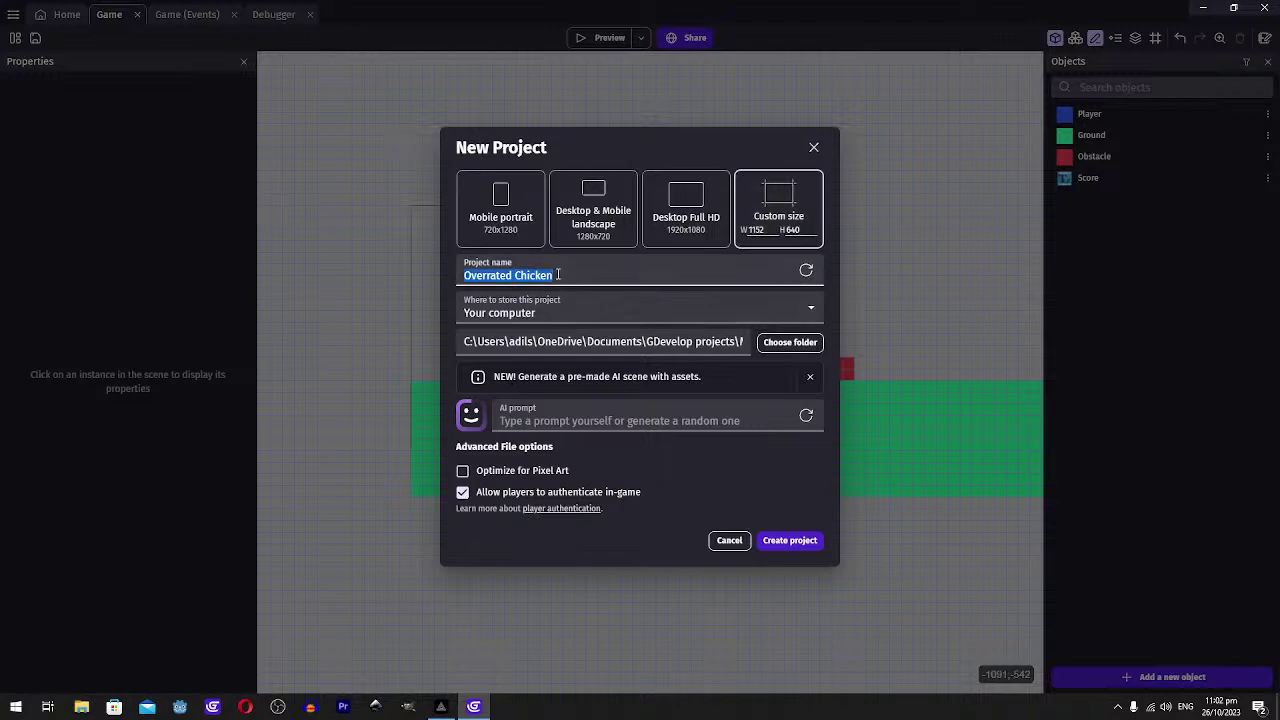
{"action": "type", "text": "TopDownShooter"}
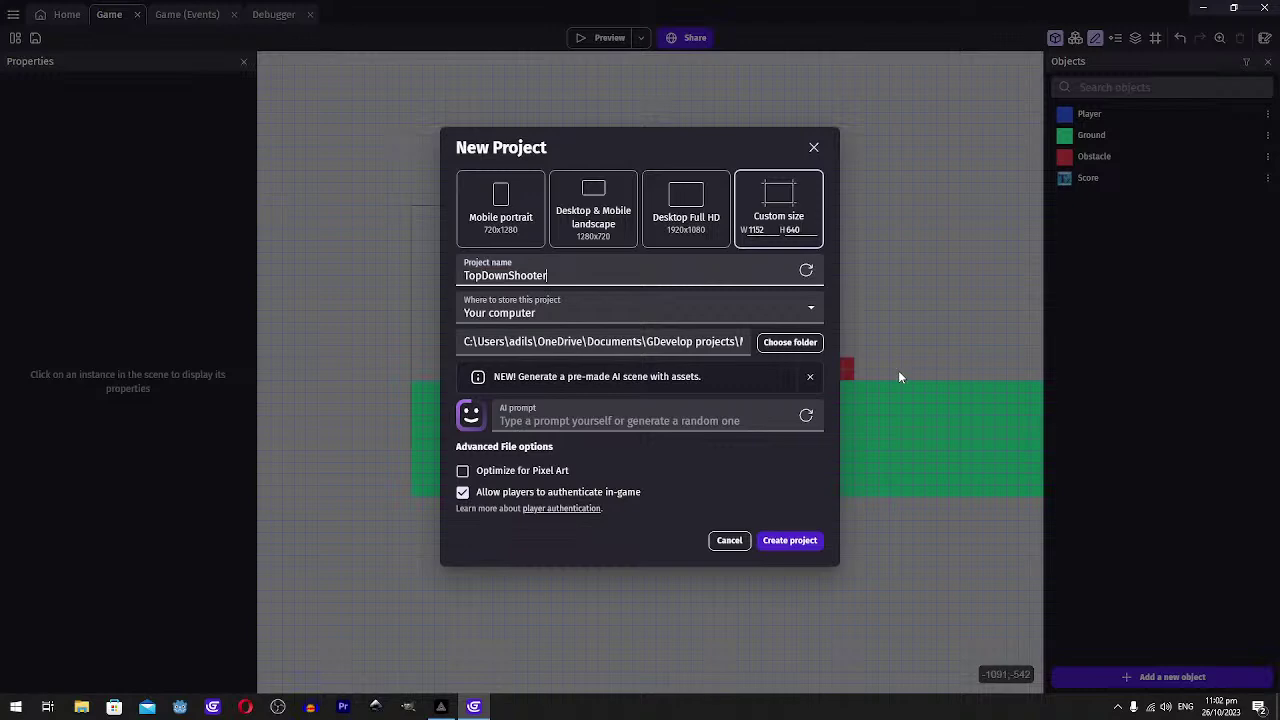
Make a folder named Shooter in G:\Projects\Gdevelop, choose it as the storage location and create the project
{"action": "left_click", "coordinate": [790, 342]}
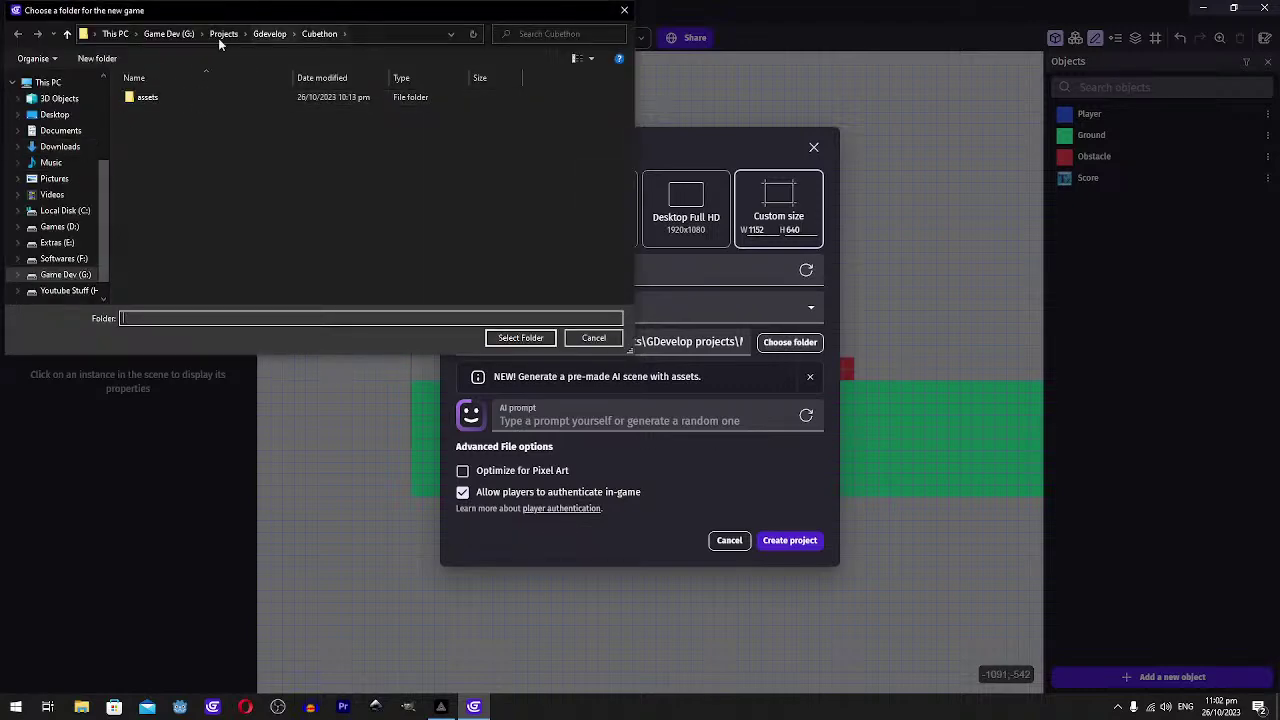
{"action": "left_click", "coordinate": [244, 33]}
{"action": "left_click", "coordinate": [222, 33]}
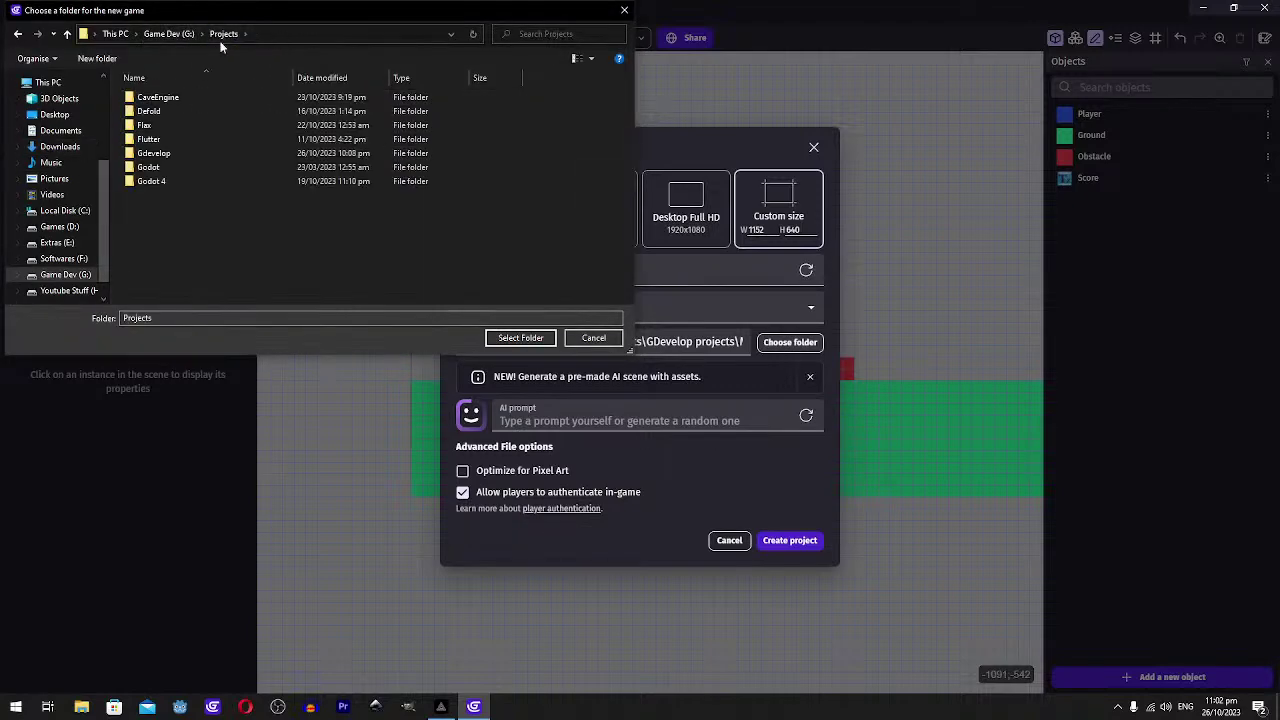
{"action": "double_click", "coordinate": [154, 153]}
{"action": "left_click", "coordinate": [118, 58]}
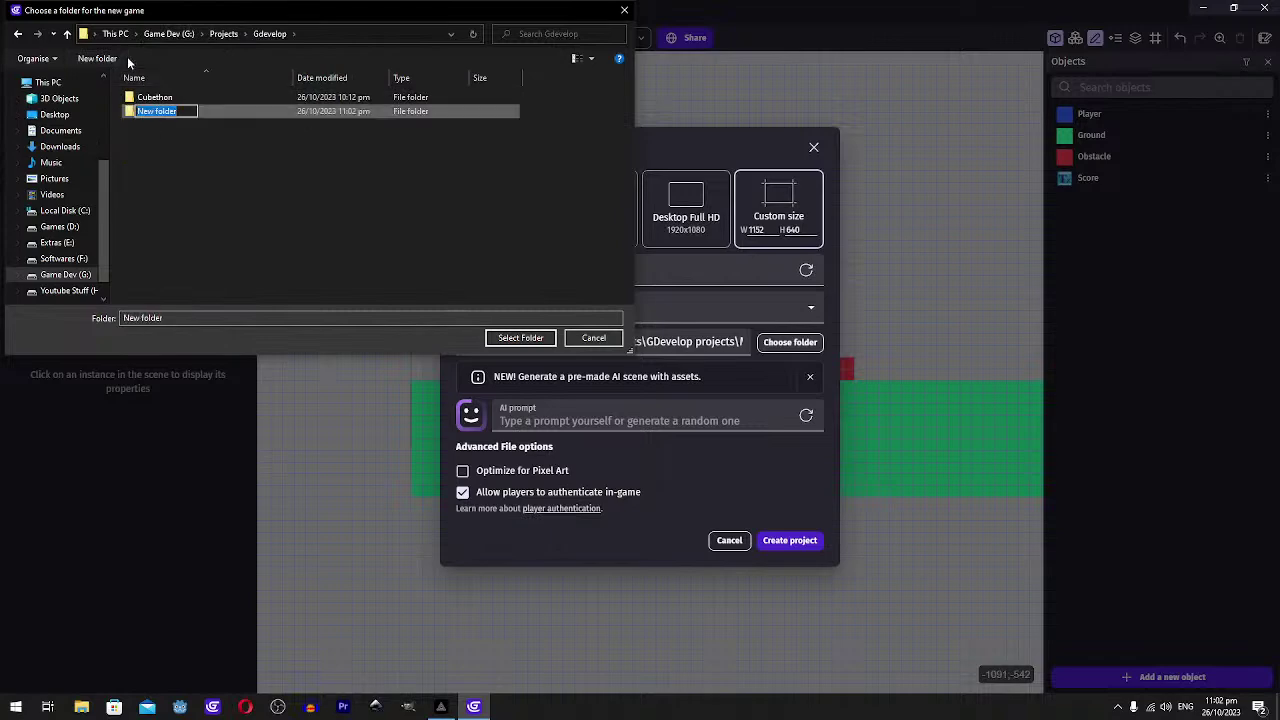
{"action": "type", "text": "Shooter"}
{"action": "key", "text": "Return"}
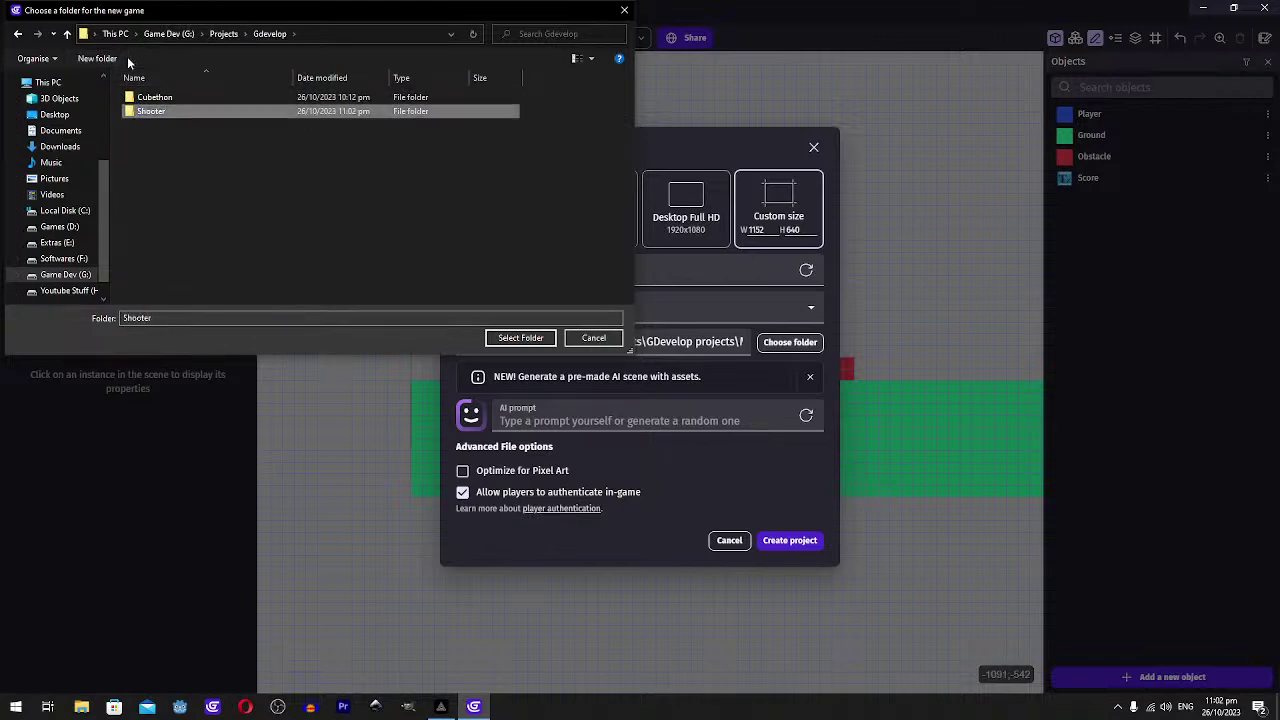
{"action": "double_click", "coordinate": [177, 111]}
{"action": "left_click", "coordinate": [520, 337]}
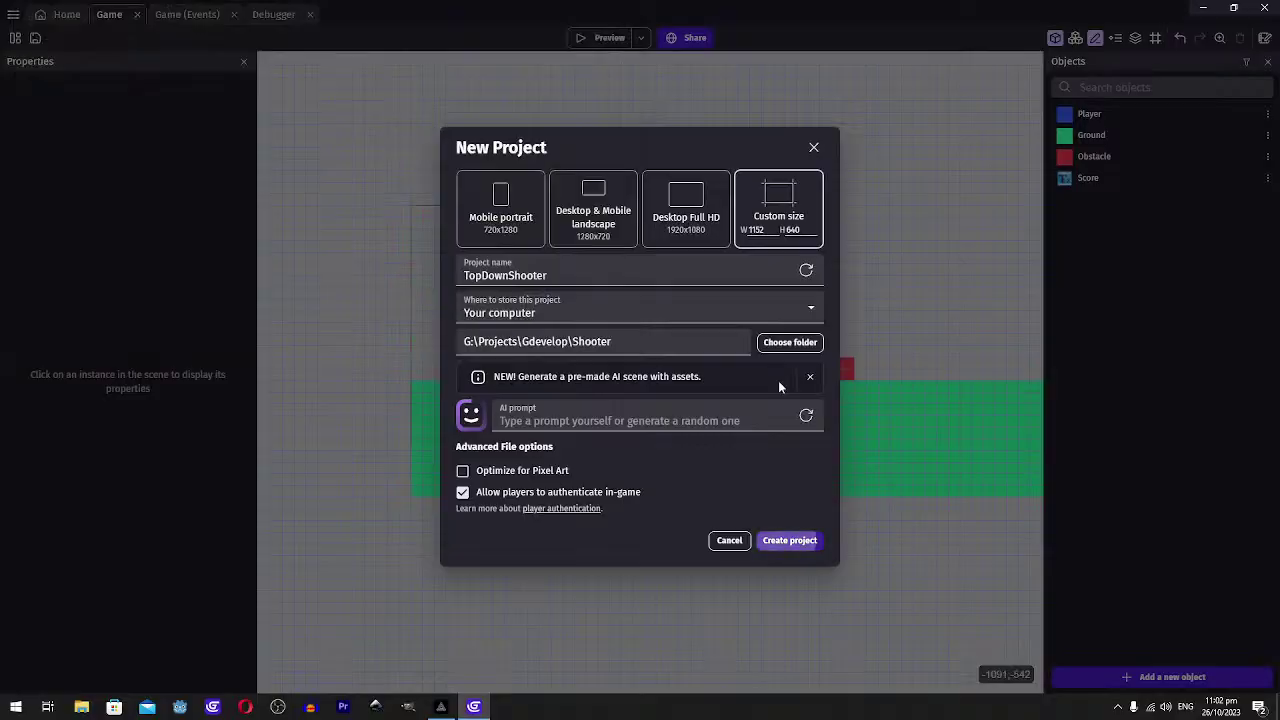
{"action": "key", "text": "Return"}
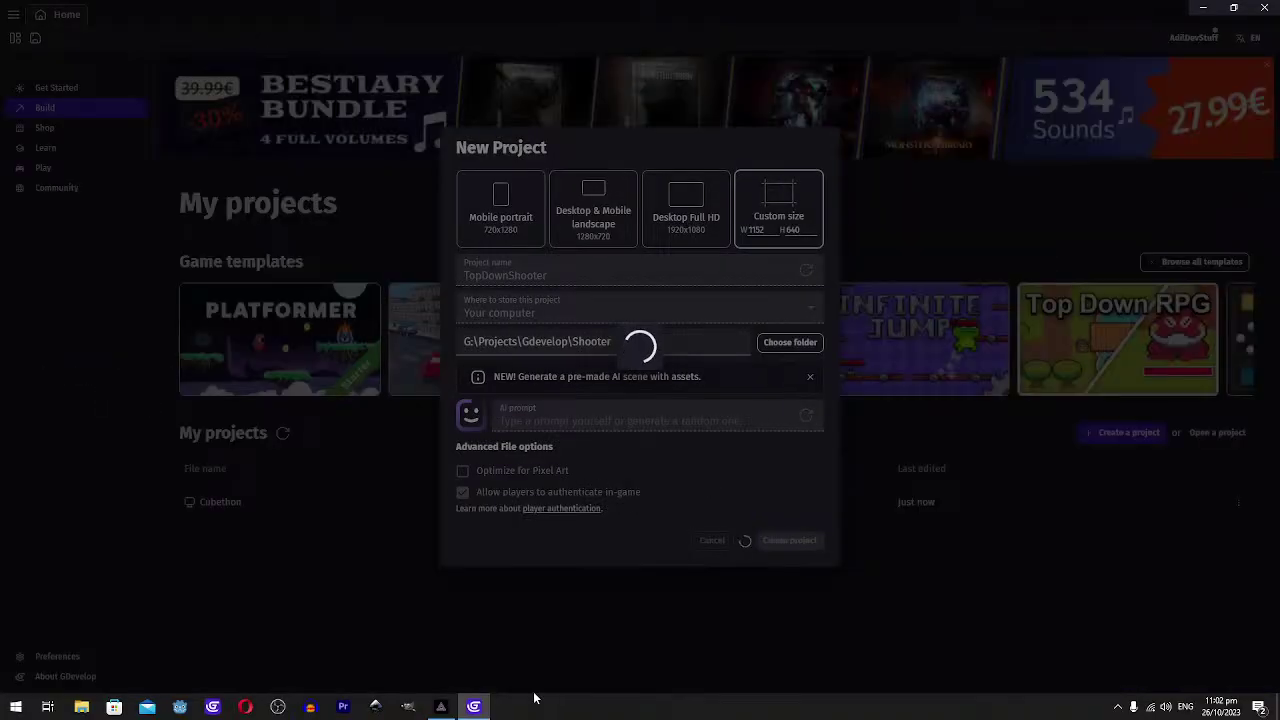
Check the live chat in PRISM Live Studio, then return to the new project's empty scene in GDevelop
{"action": "left_click", "coordinate": [443, 706]}
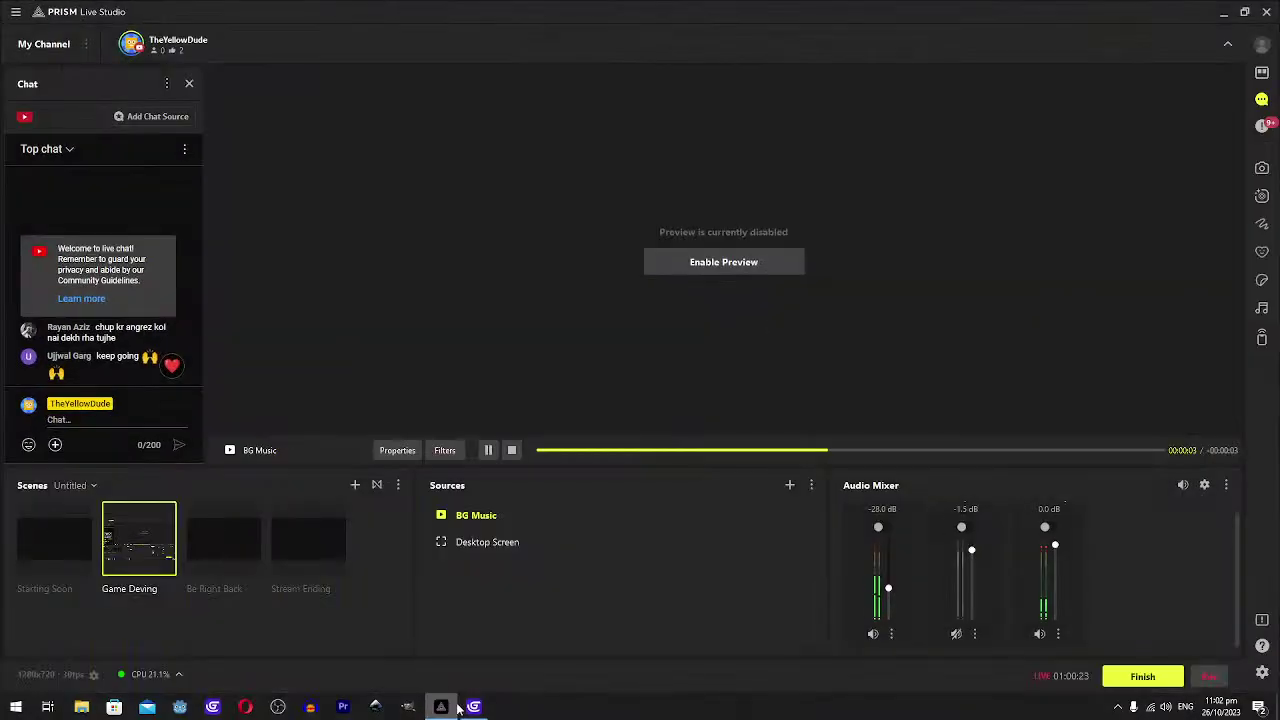
{"action": "left_click", "coordinate": [443, 706]}
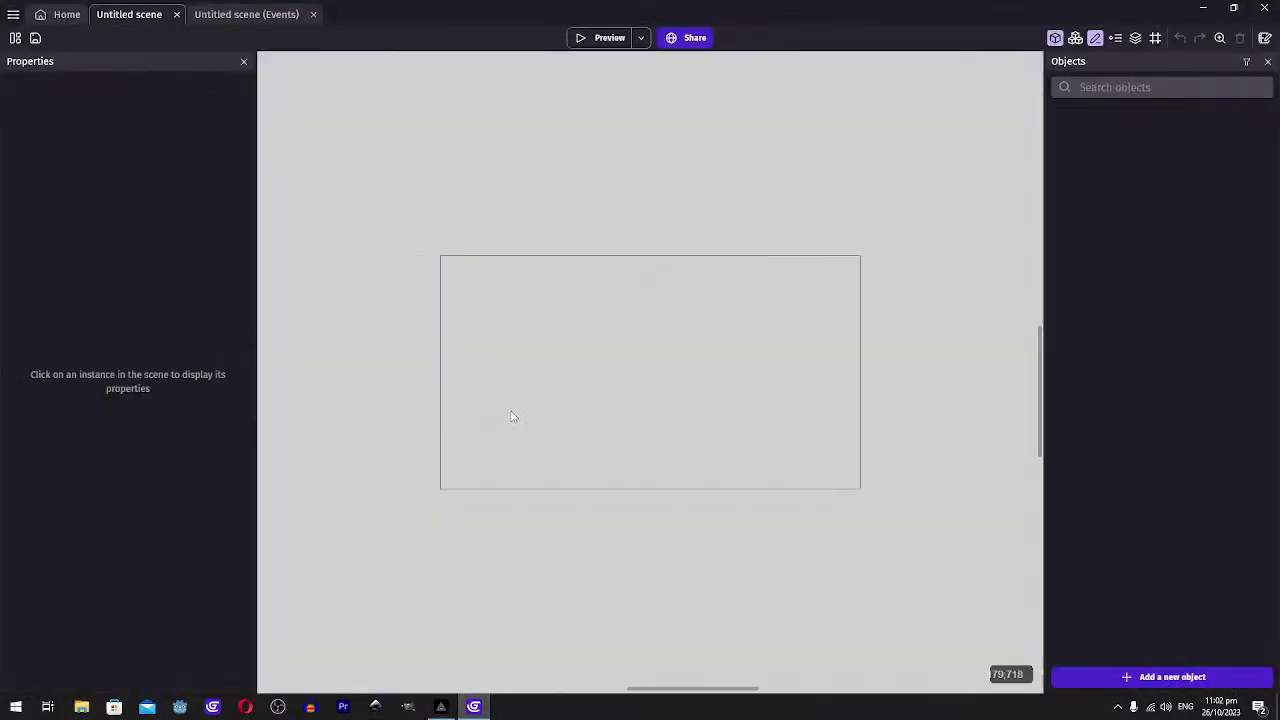
{"action": "scroll", "coordinate": [589, 366], "scroll_direction": "up", "scroll_amount": 5}
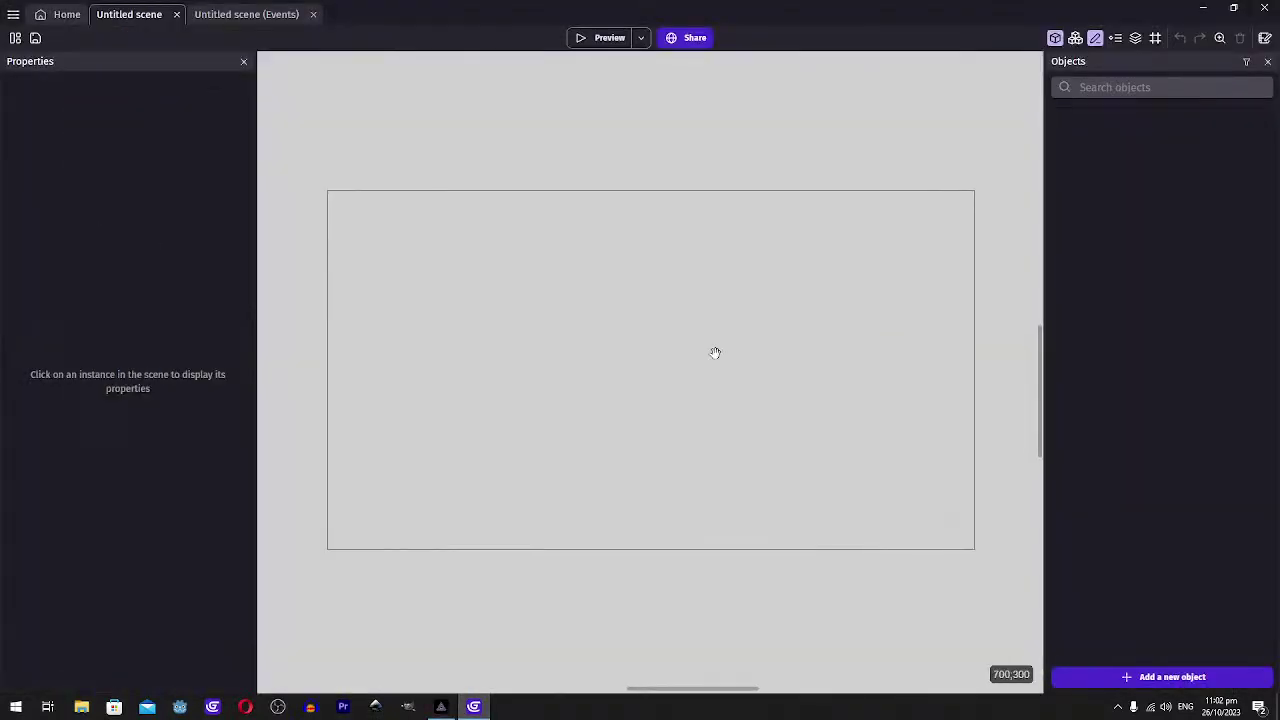
Add a new sprite object to the scene and name it Player
{"action": "left_click", "coordinate": [1165, 677]}
{"action": "left_click", "coordinate": [399, 209]}
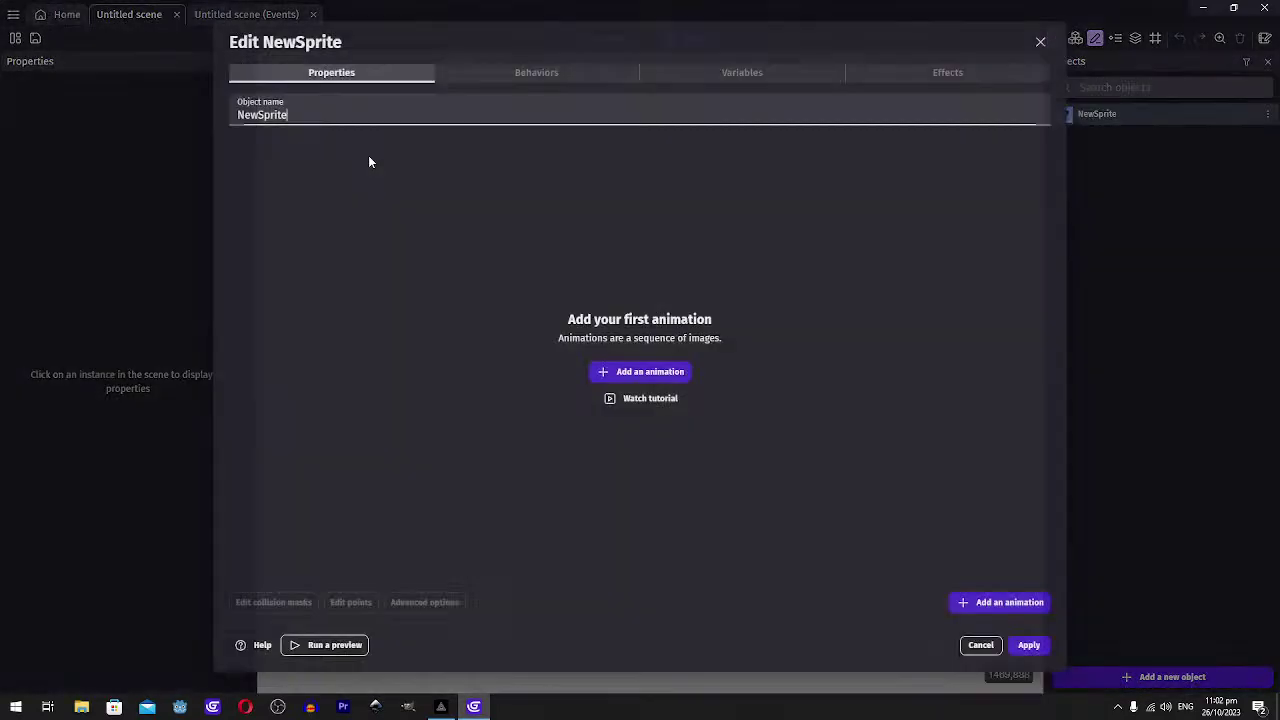
{"action": "double_click", "coordinate": [330, 108]}
{"action": "type", "text": "PLayer"}
{"action": "double_click", "coordinate": [330, 108]}
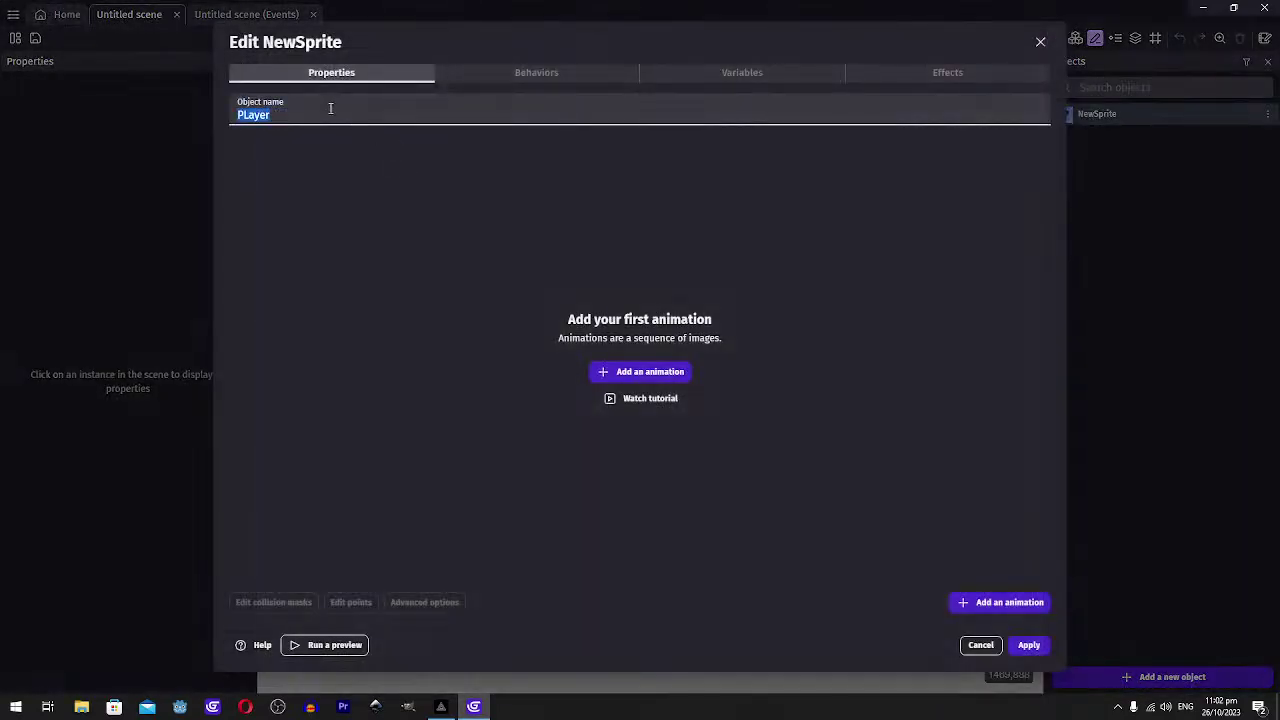
{"action": "type", "text": "PLay"}
{"action": "double_click", "coordinate": [330, 108]}
{"action": "type", "text": "Pla"}
Add an animation to Player, fill its 64x64 frame with light blue #4d7dff in Piskel and save the image
{"action": "left_click", "coordinate": [650, 372]}
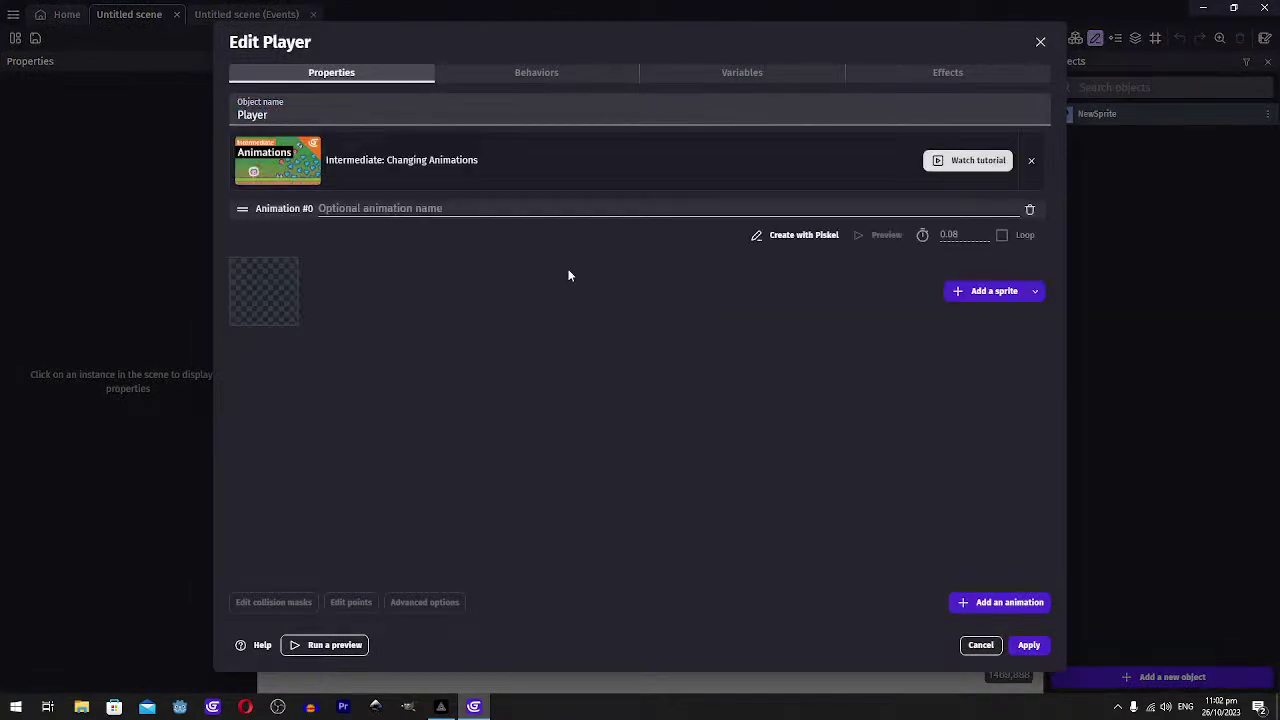
{"action": "left_click", "coordinate": [800, 240]}
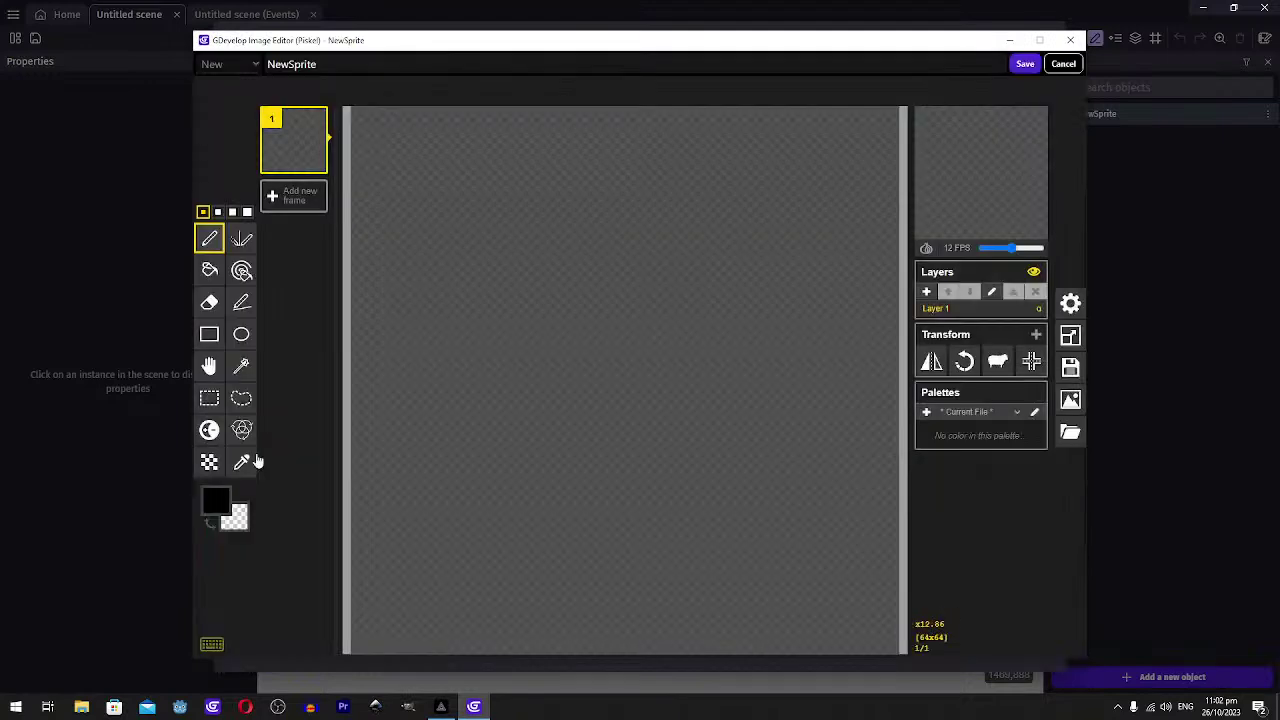
{"action": "left_click", "coordinate": [228, 497]}
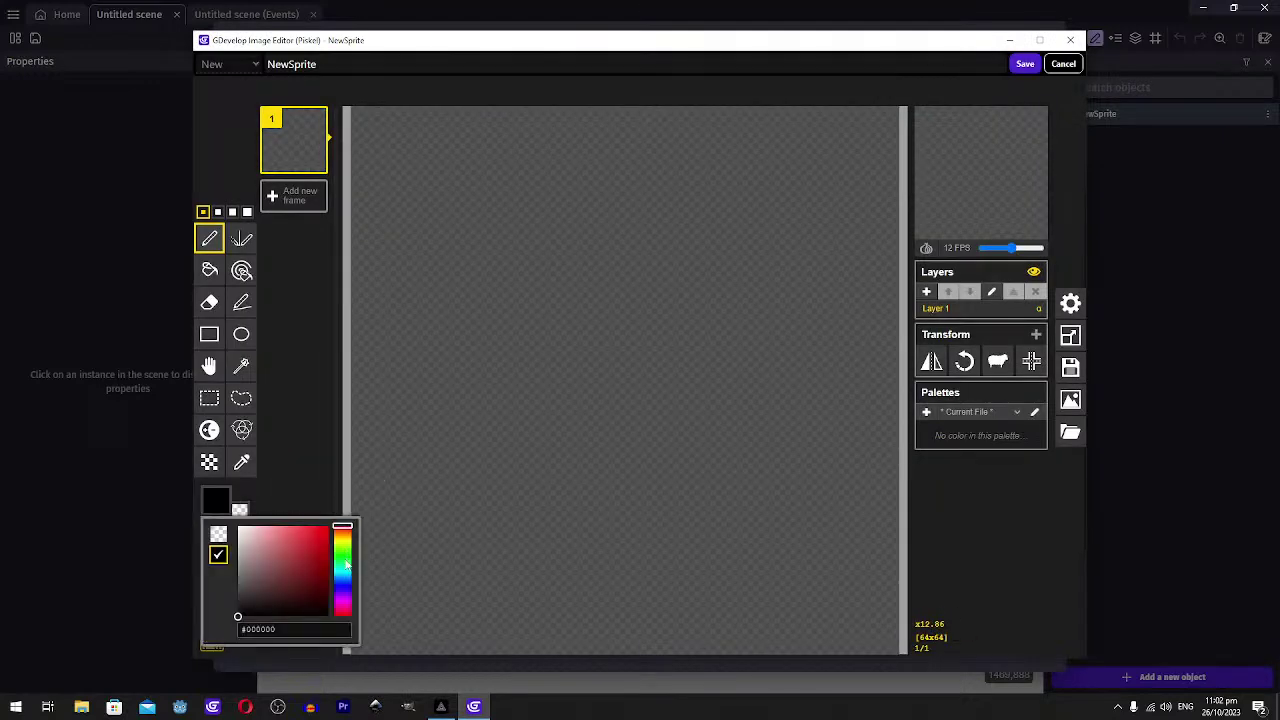
{"action": "left_click_drag", "start_coordinate": [343, 562], "coordinate": [343, 588]}
{"action": "left_click", "coordinate": [209, 270]}
{"action": "left_click", "coordinate": [543, 274]}
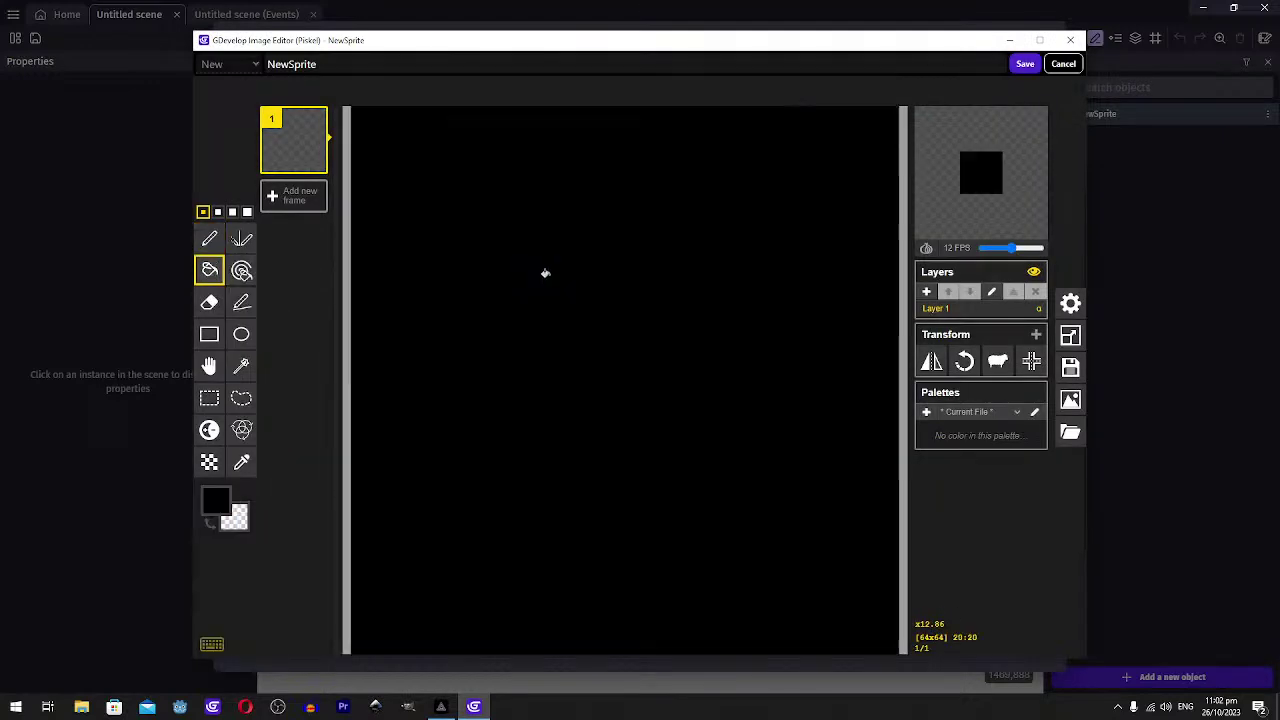
{"action": "left_click", "coordinate": [215, 500]}
{"action": "left_click", "coordinate": [326, 527]}
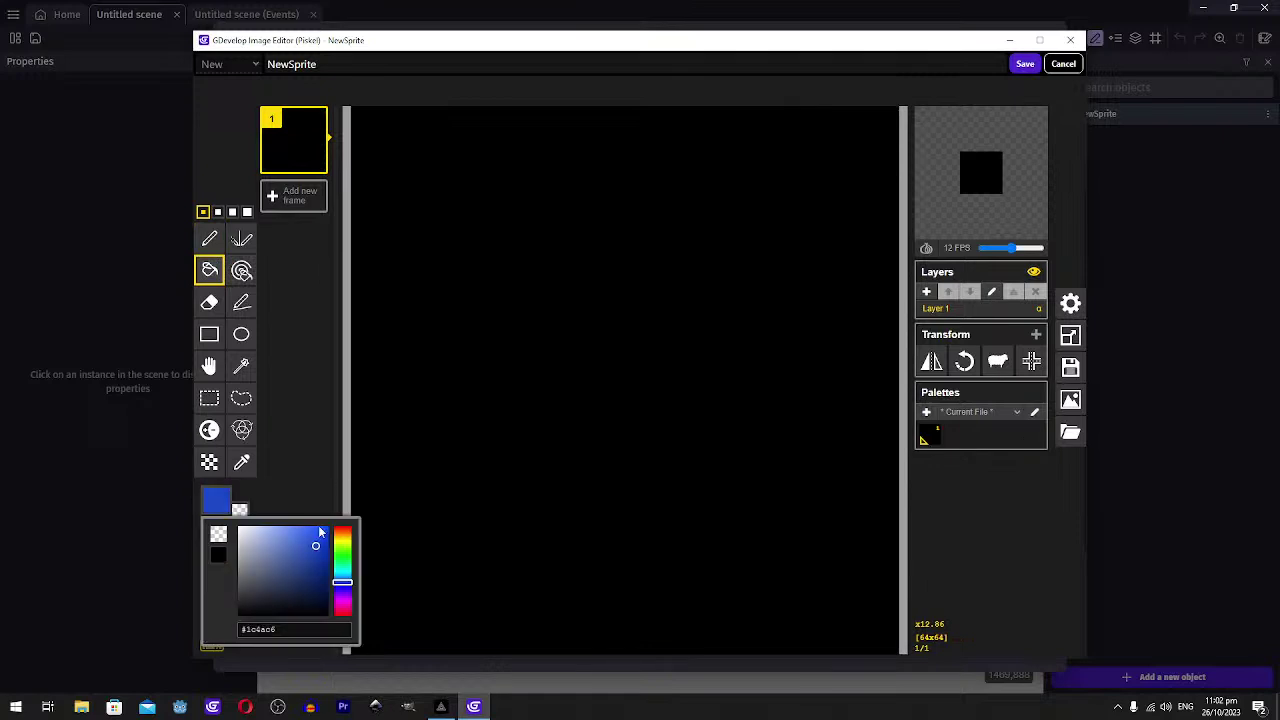
{"action": "left_click", "coordinate": [281, 564]}
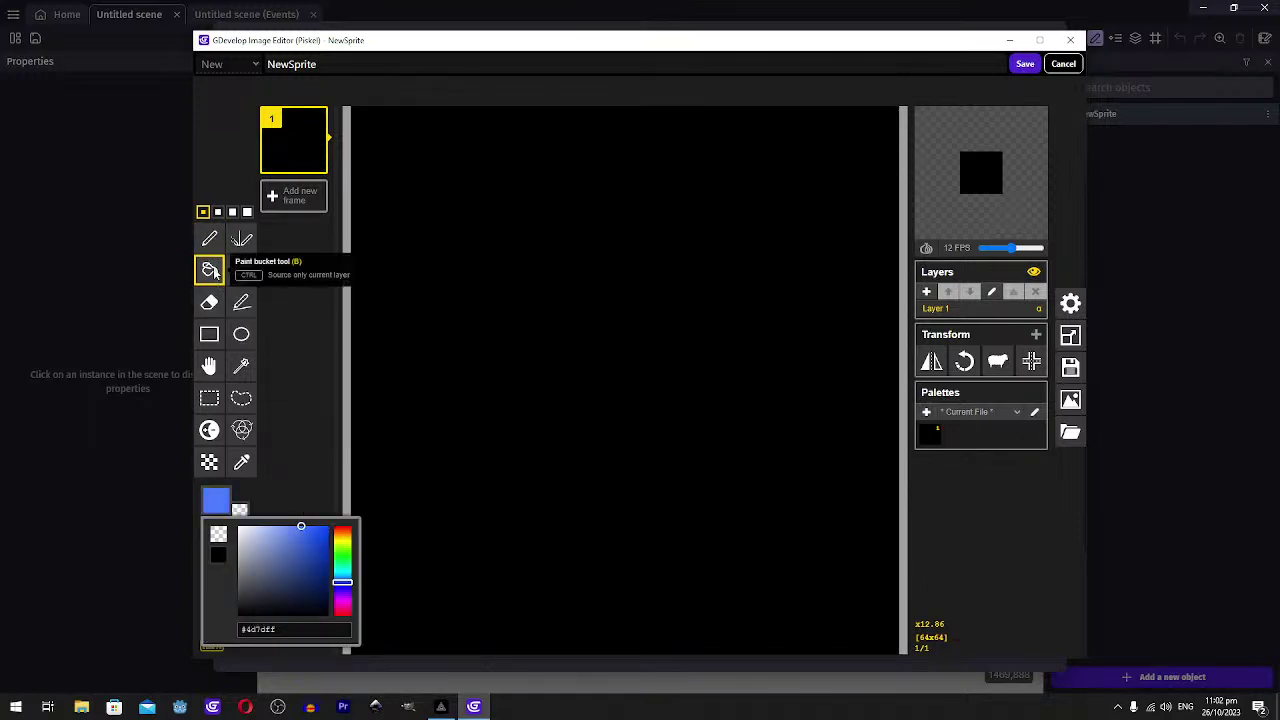
{"action": "left_click", "coordinate": [211, 269]}
{"action": "left_click", "coordinate": [658, 253]}
{"action": "left_click", "coordinate": [1025, 64]}
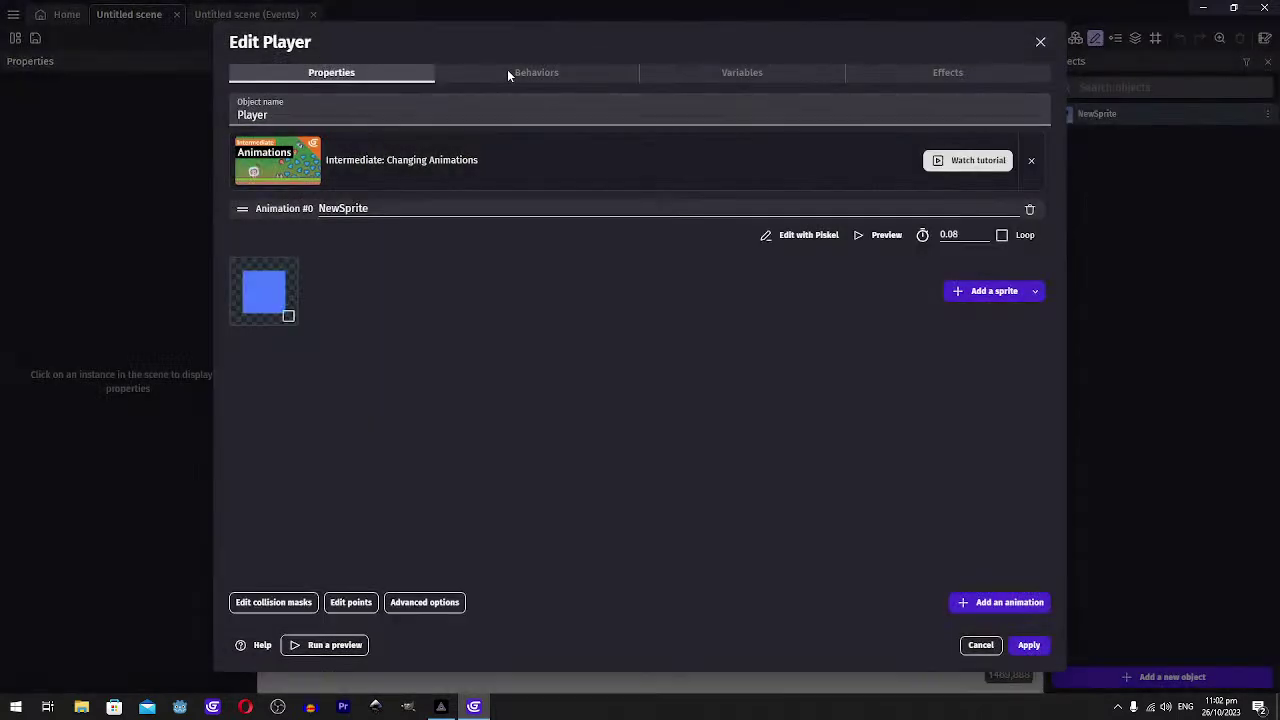
Add the TopDownMovement behavior to Player with diagonals allowed and object rotation disabled, and apply the changes
{"action": "left_click", "coordinate": [507, 70]}
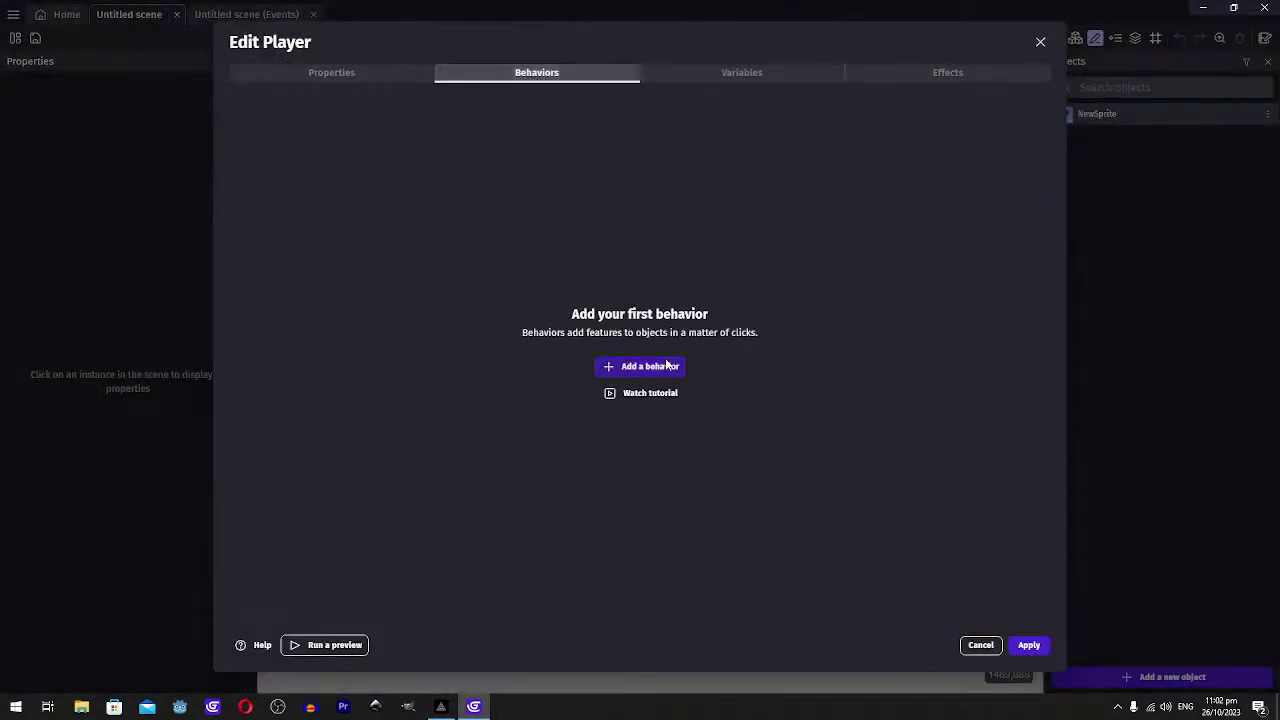
{"action": "left_click", "coordinate": [325, 322]}
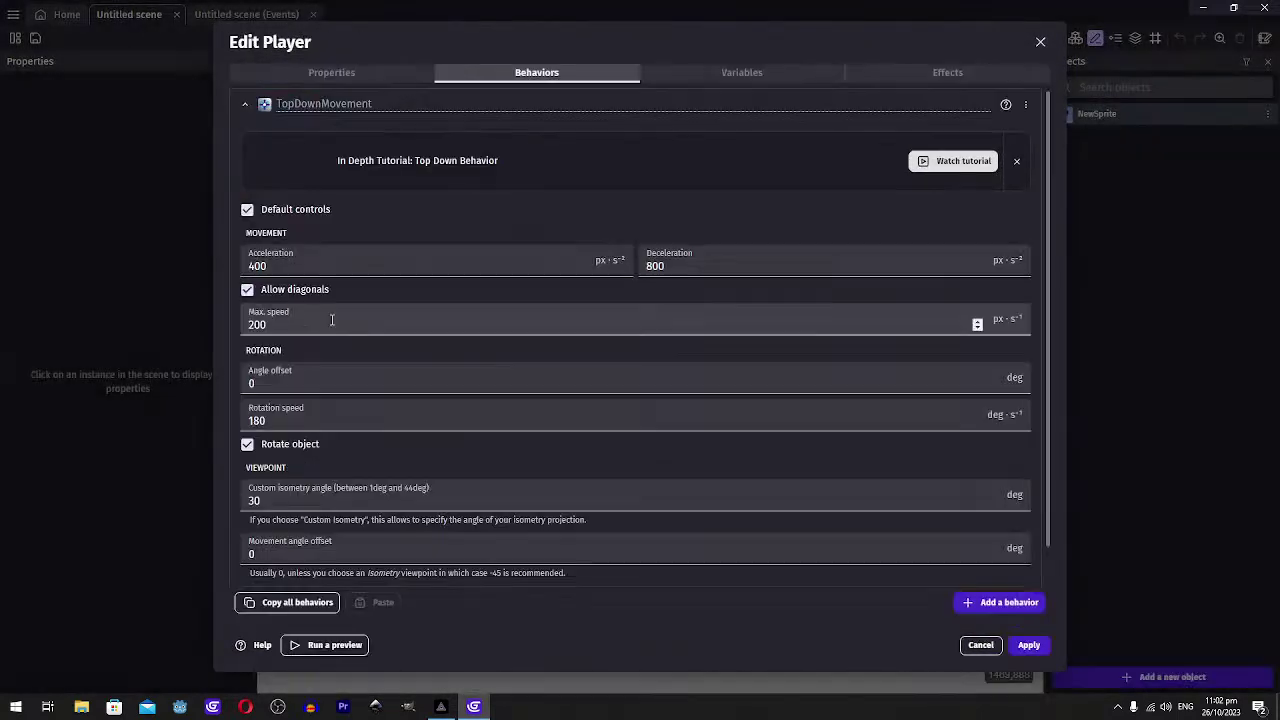
{"action": "scroll", "coordinate": [276, 263], "scroll_direction": "down", "scroll_amount": 1}
{"action": "left_click", "coordinate": [247, 247]}
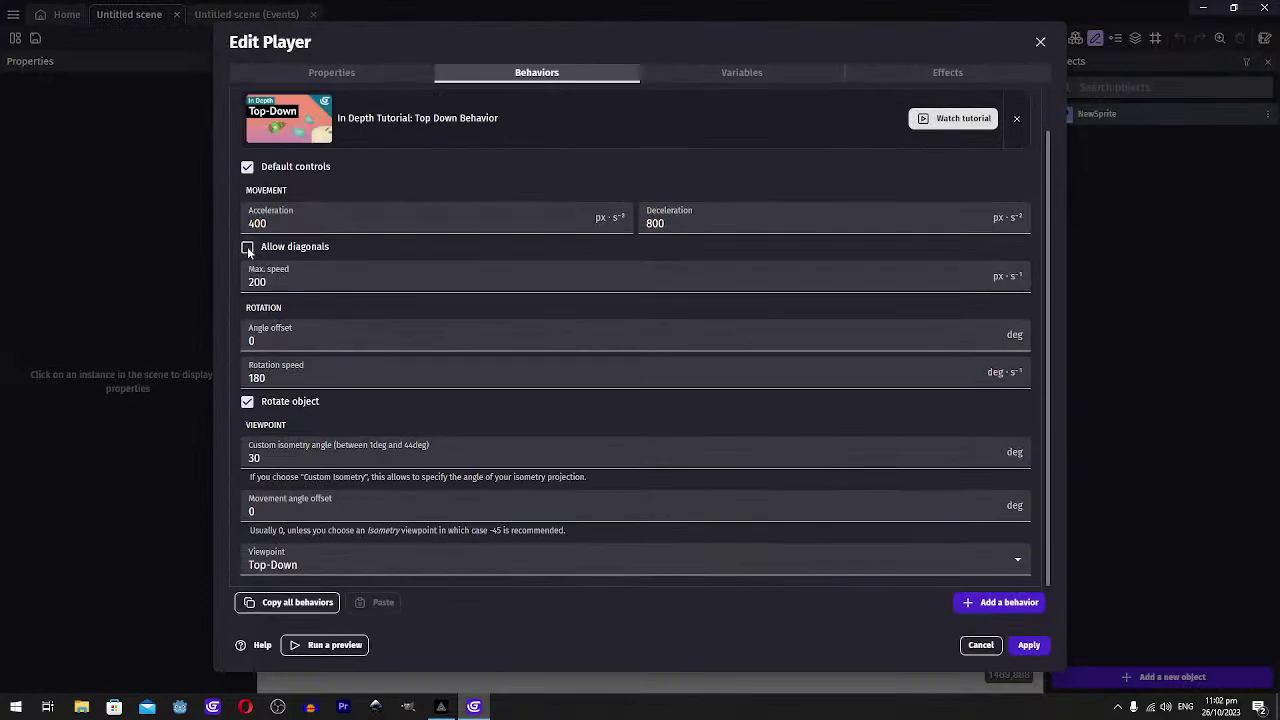
{"action": "left_click", "coordinate": [247, 247]}
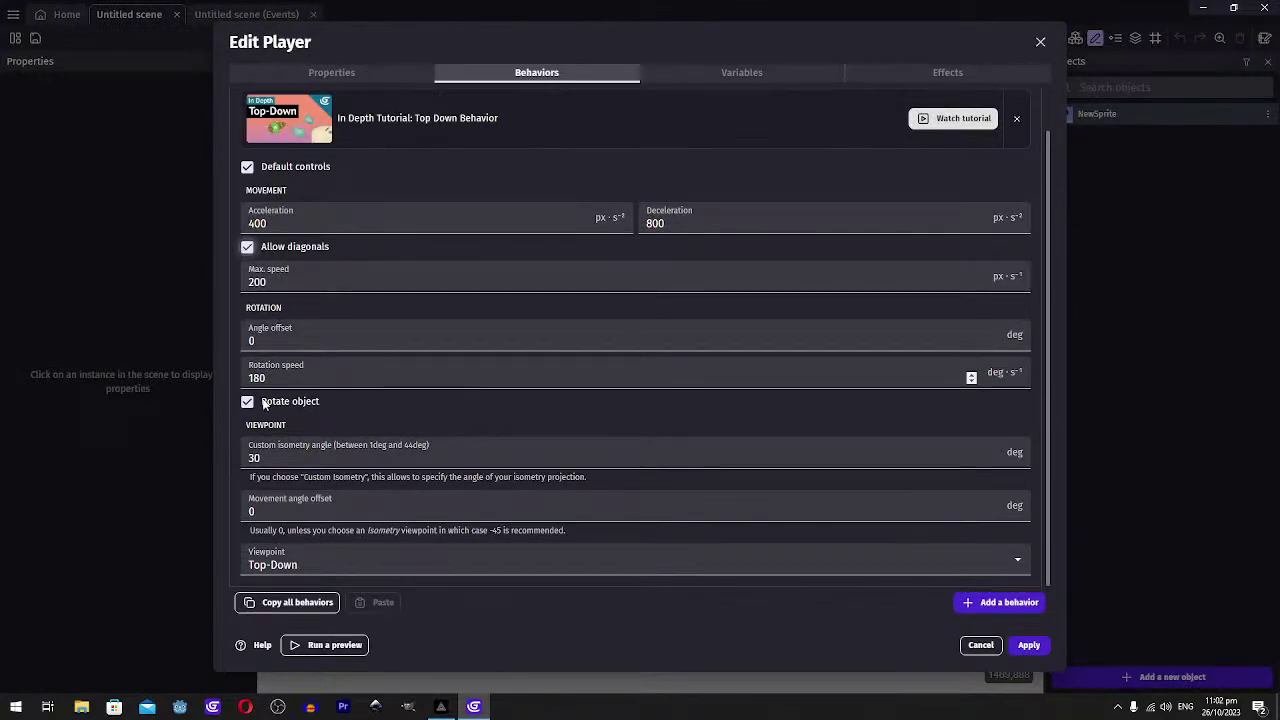
{"action": "left_click", "coordinate": [1030, 645]}
Place the Player square in the scene and preview the game, testing its movement in all directions
{"action": "left_click", "coordinate": [590, 40]}
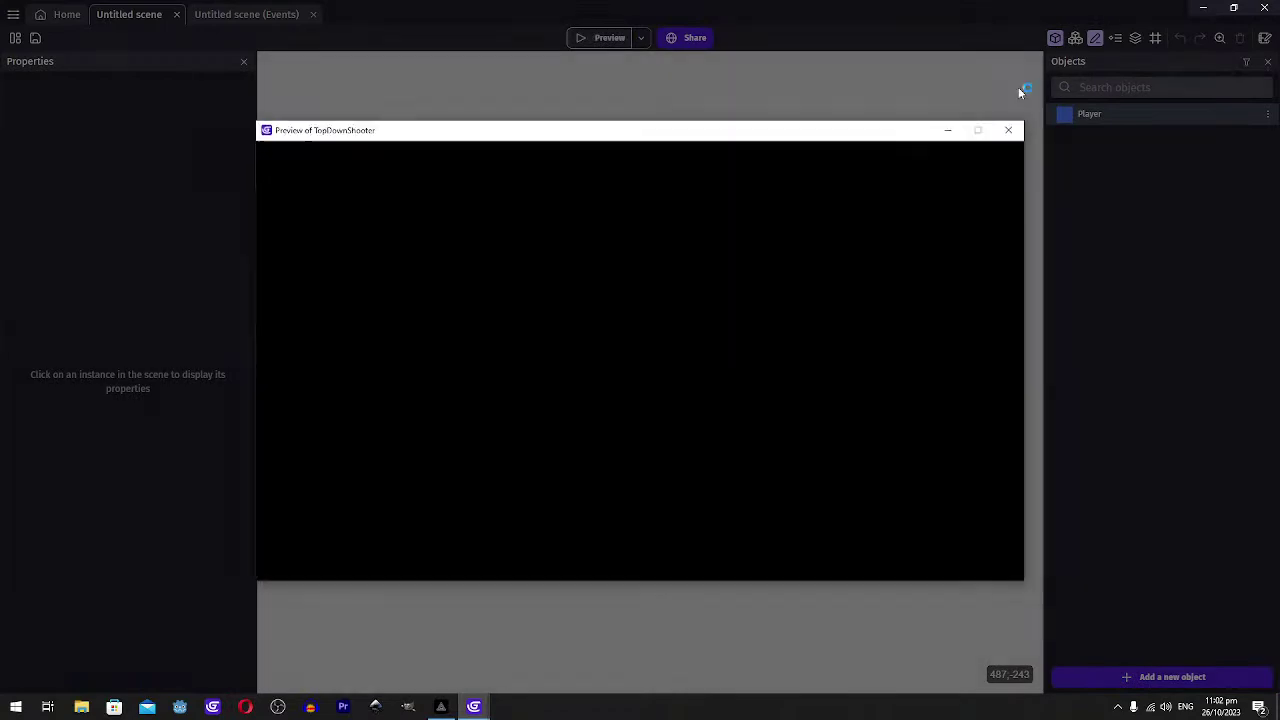
{"action": "left_click", "coordinate": [1009, 129]}
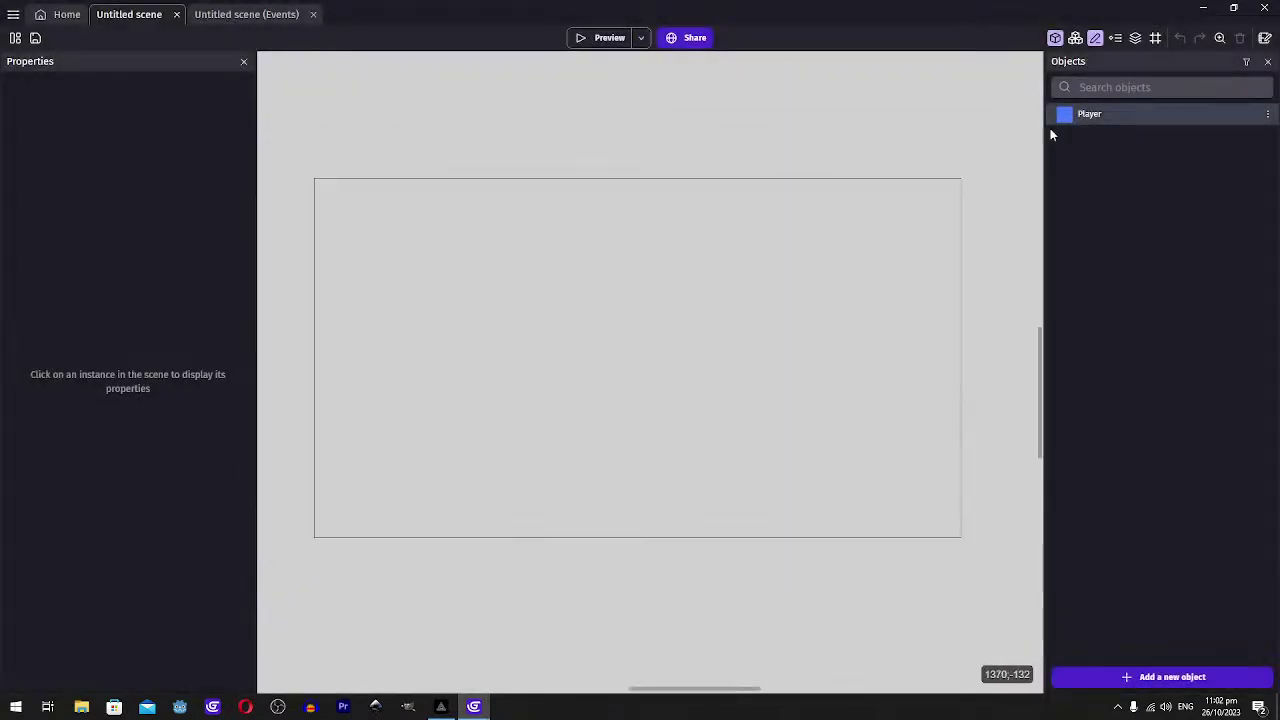
{"action": "left_click", "coordinate": [605, 38]}
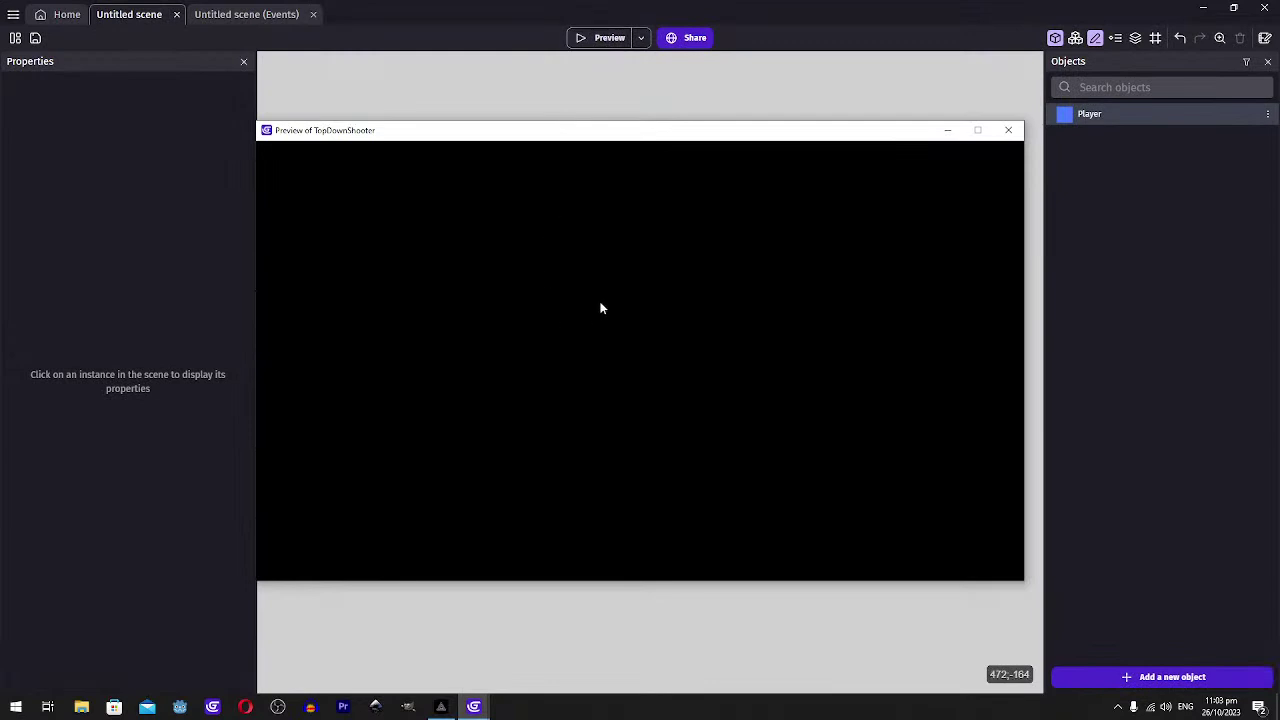
{"action": "key", "text": "Up"}
{"action": "key", "text": "Left"}
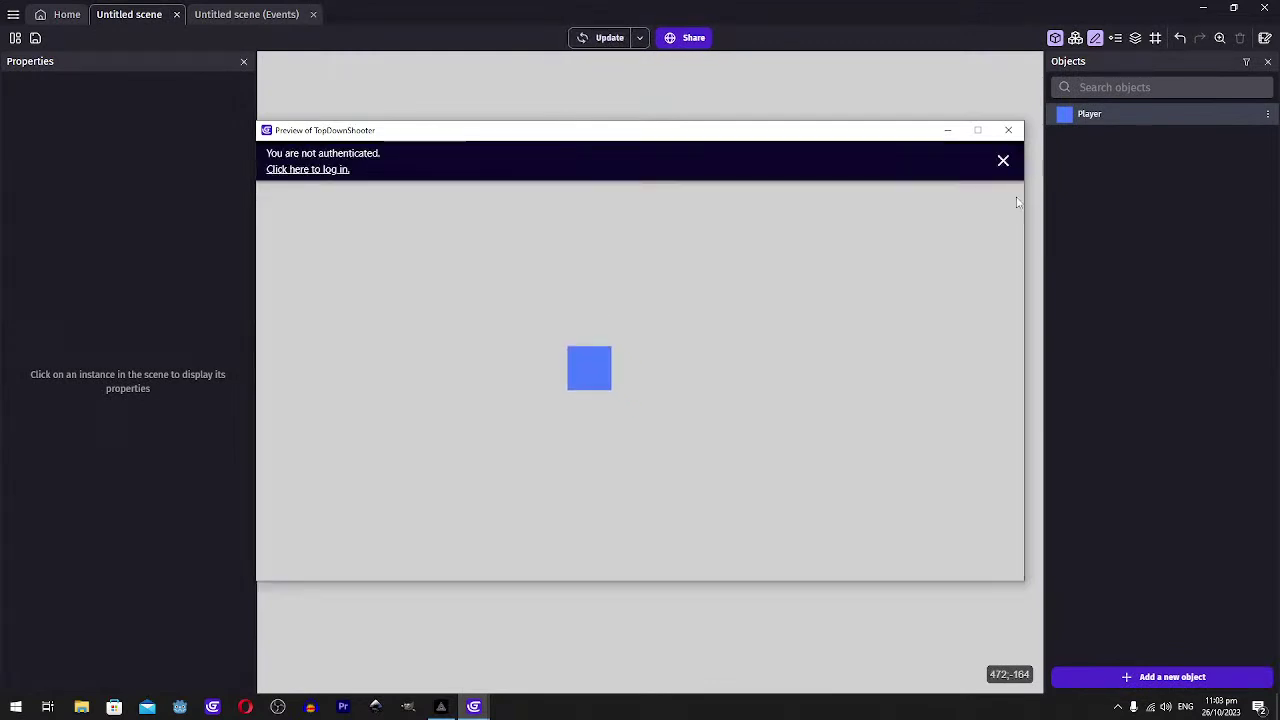
{"action": "key", "text": "Up"}
{"action": "key", "text": "Right"}
{"action": "left_click", "coordinate": [1003, 161]}
{"action": "key", "text": "Down"}
{"action": "key", "text": "Left"}
{"action": "key", "text": "Up"}
{"action": "key", "text": "Left"}
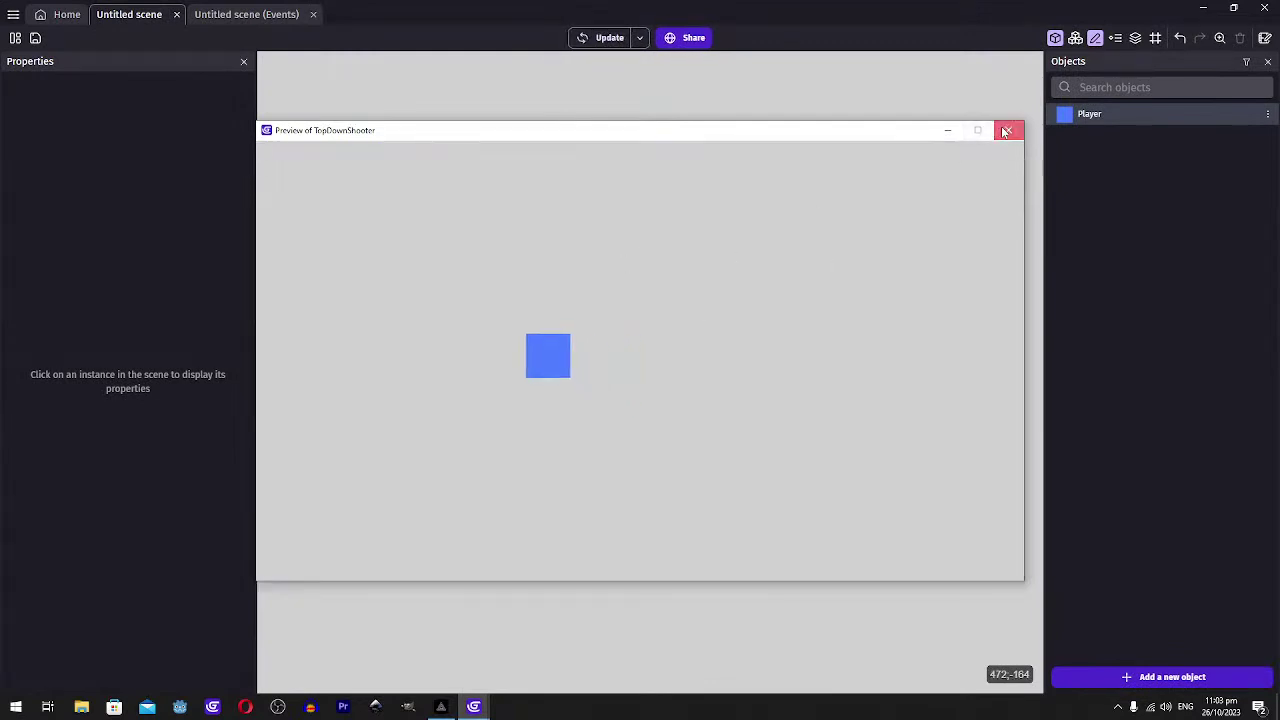
{"action": "left_click", "coordinate": [1005, 131]}
Set Player's top-down movement acceleration to 800 and its maximum speed to 600
{"action": "double_click", "coordinate": [1078, 114]}
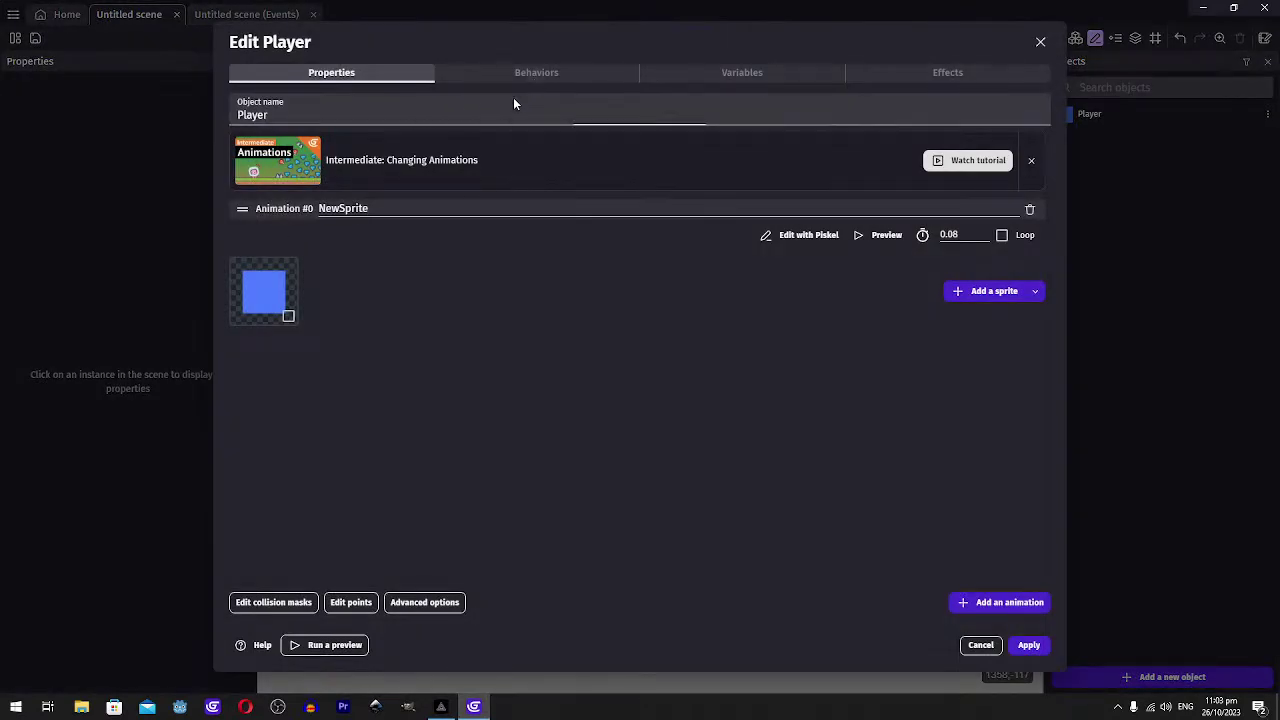
{"action": "left_click", "coordinate": [525, 74]}
{"action": "left_click", "coordinate": [290, 268]}
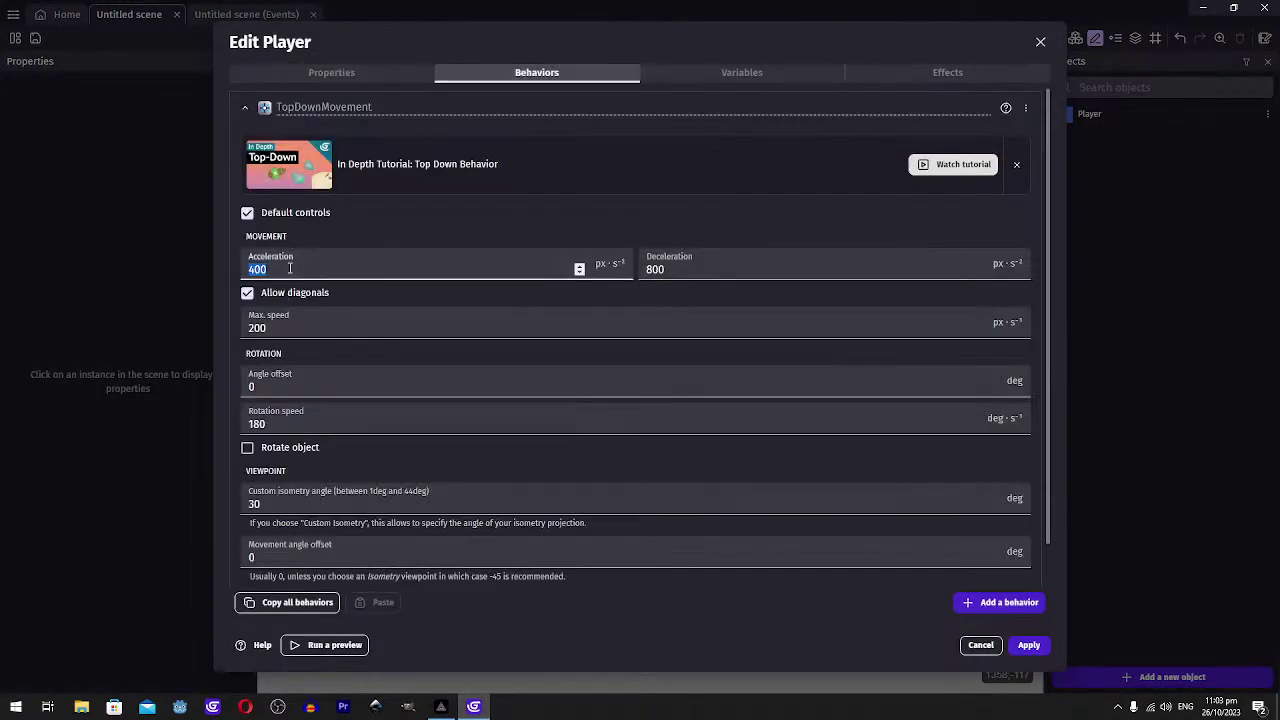
{"action": "left_click", "coordinate": [256, 330]}
{"action": "type", "text": "600"}
{"action": "left_click", "coordinate": [277, 266]}
{"action": "key", "text": "Tab"}
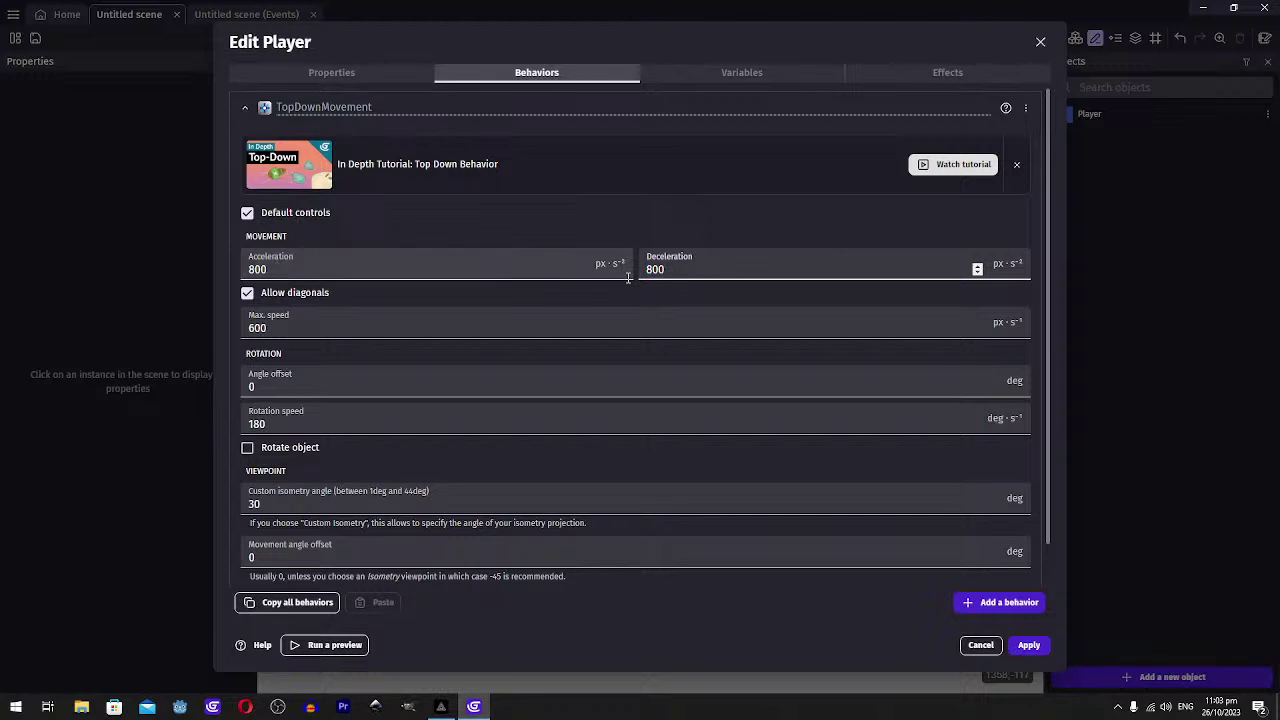
Apply Player's top-down movement settings with deceleration 1200, and preview the game, moving the square in all directions
{"action": "left_click", "coordinate": [1029, 645]}
{"action": "left_click", "coordinate": [602, 37]}
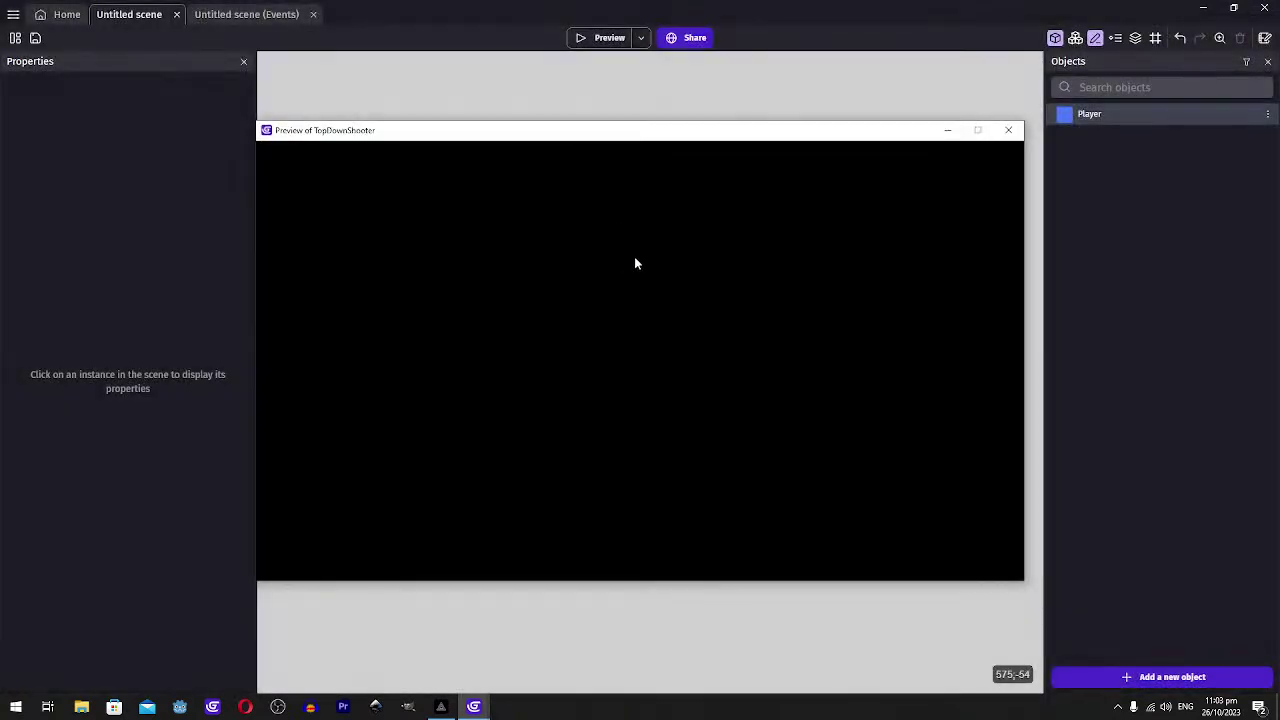
{"action": "key", "text": "Up"}
{"action": "key", "text": "Left"}
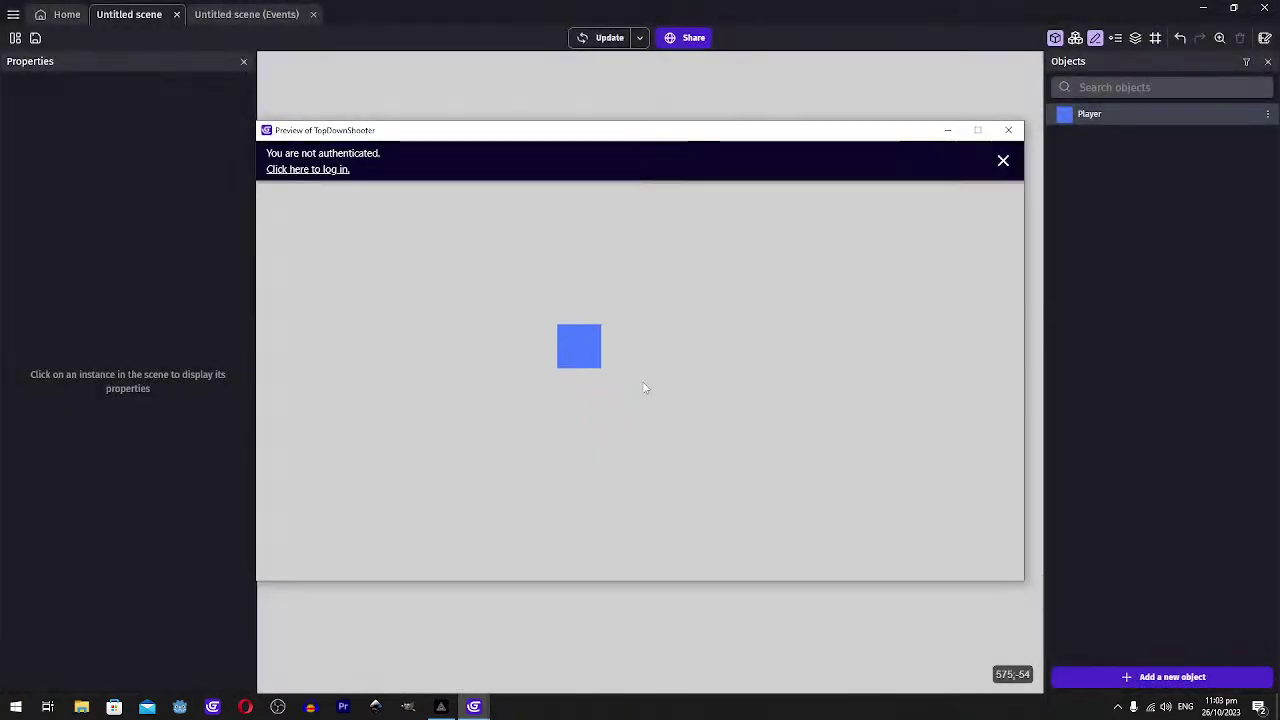
{"action": "key", "text": "Down"}
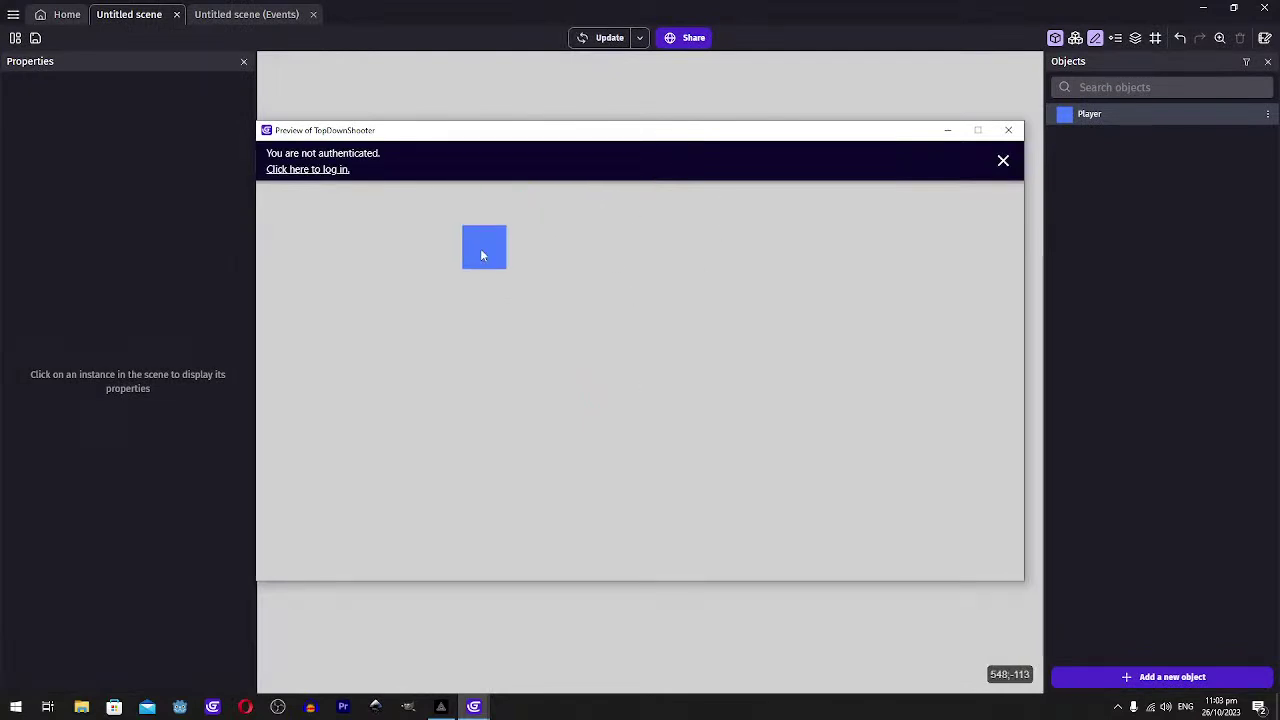
{"action": "key", "text": "Right"}
{"action": "key", "text": "Up"}
{"action": "key", "text": "Down"}
{"action": "key", "text": "Left"}
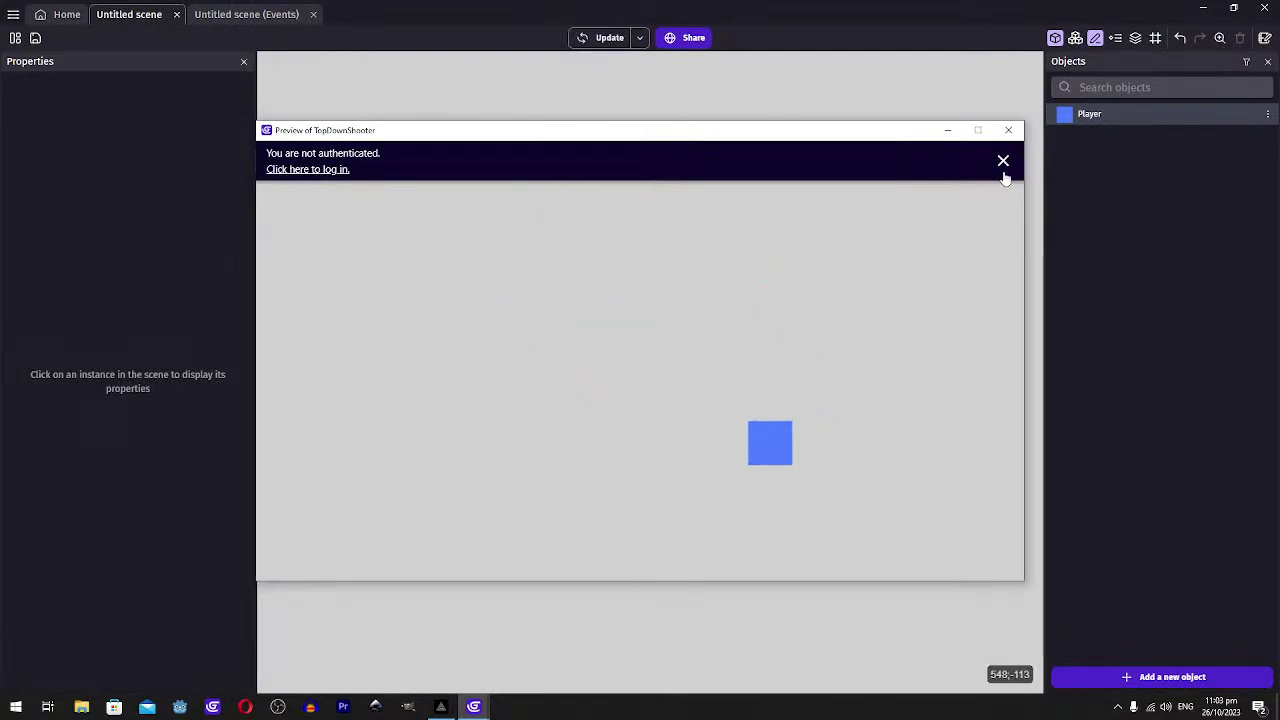
{"action": "key", "text": "Up"}
{"action": "key", "text": "Right"}
{"action": "left_click", "coordinate": [1008, 130]}
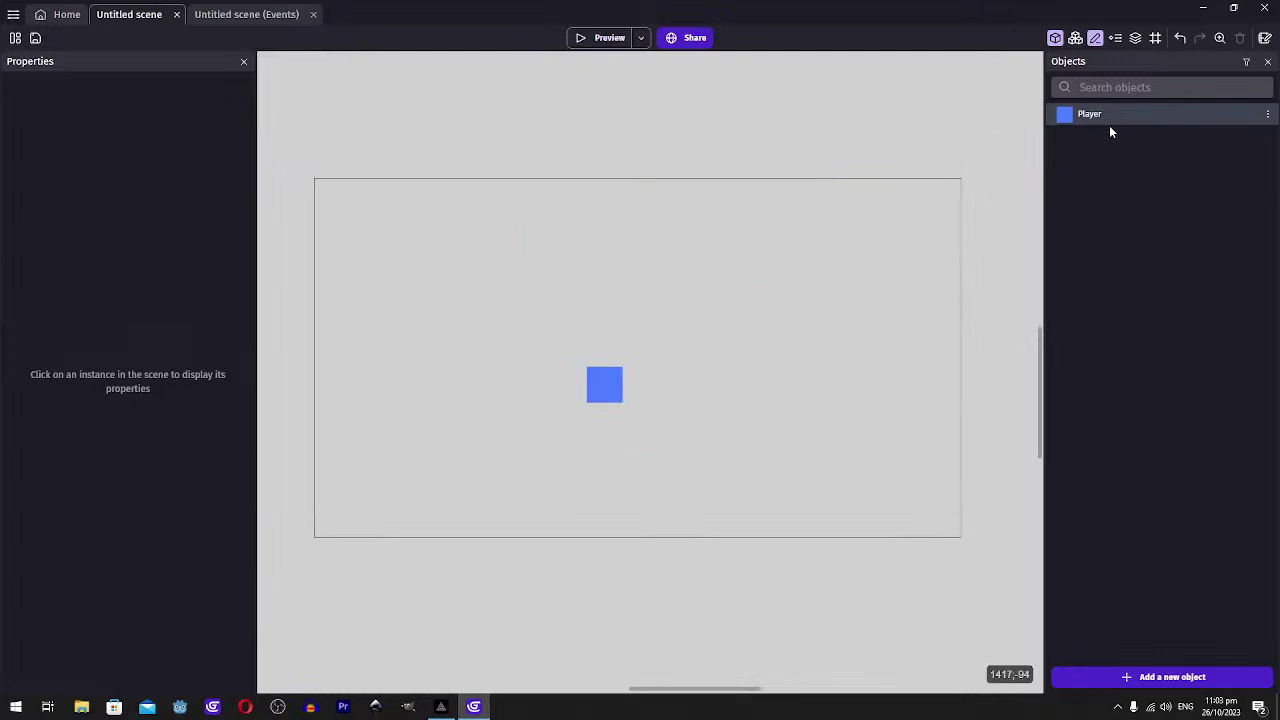
Change the deceleration of Player's TopDownMovement behavior again and apply the change
{"action": "double_click", "coordinate": [1109, 125]}
{"action": "left_click", "coordinate": [510, 78]}
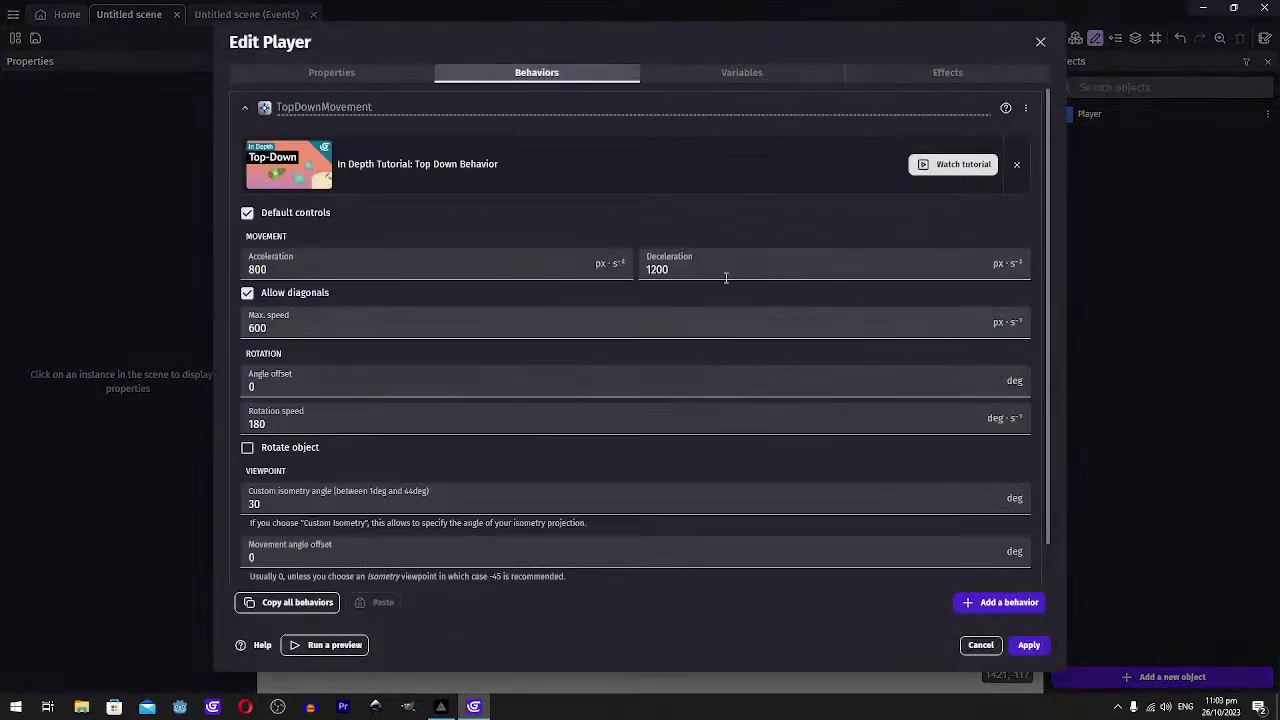
{"action": "double_click", "coordinate": [726, 277]}
{"action": "type", "text": "0"}
{"action": "left_click", "coordinate": [1029, 645]}
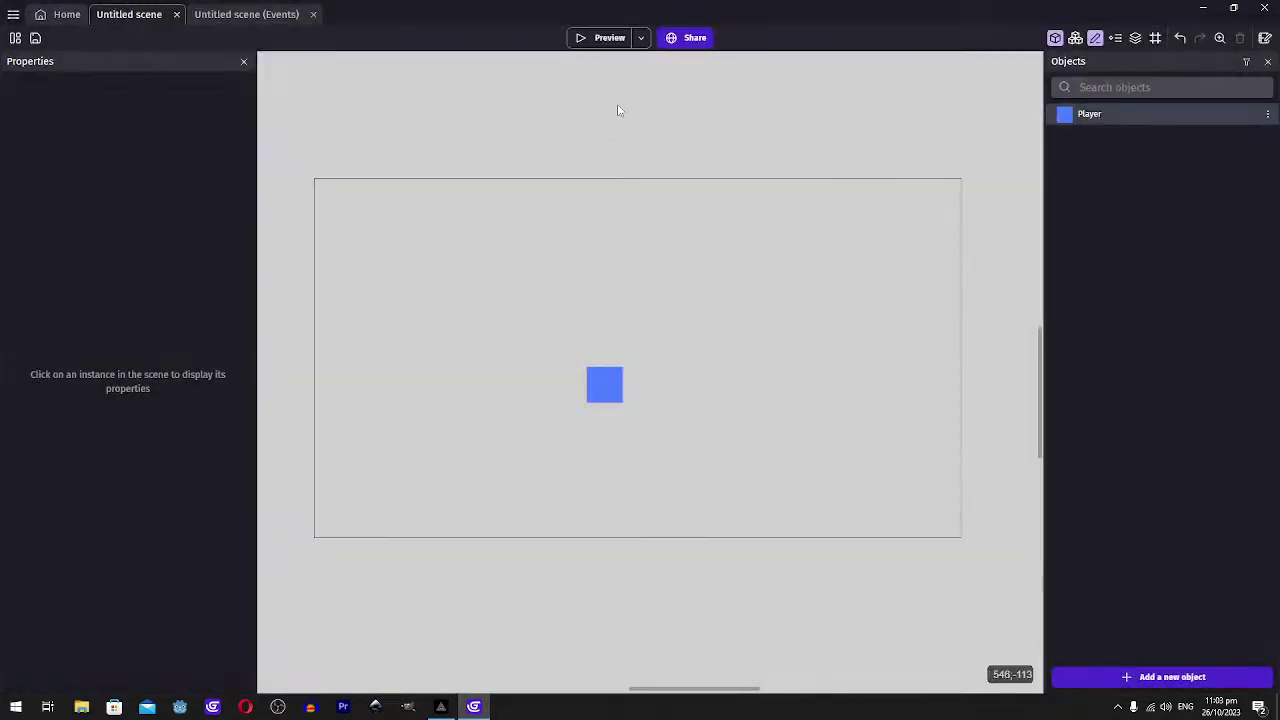
Preview the game and move the square around to test the new deceleration, and close the preview
{"action": "left_click", "coordinate": [602, 38]}
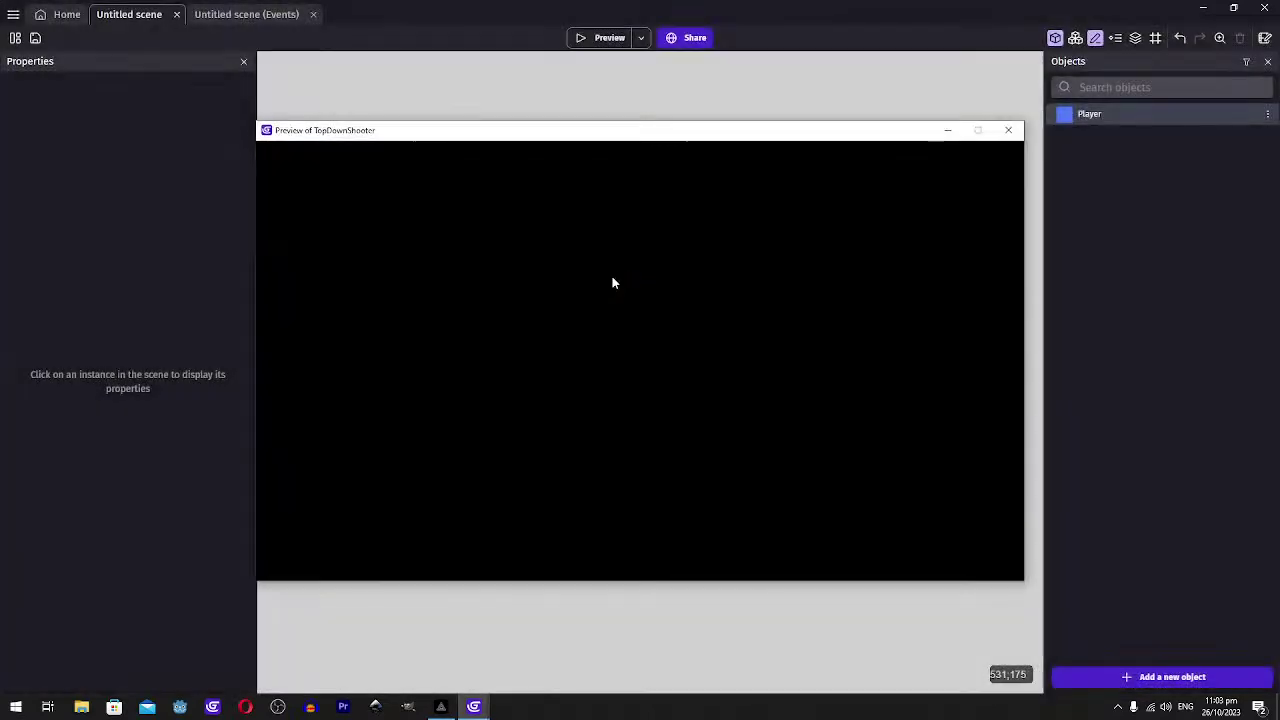
{"action": "key", "text": "Up"}
{"action": "key", "text": "Left"}
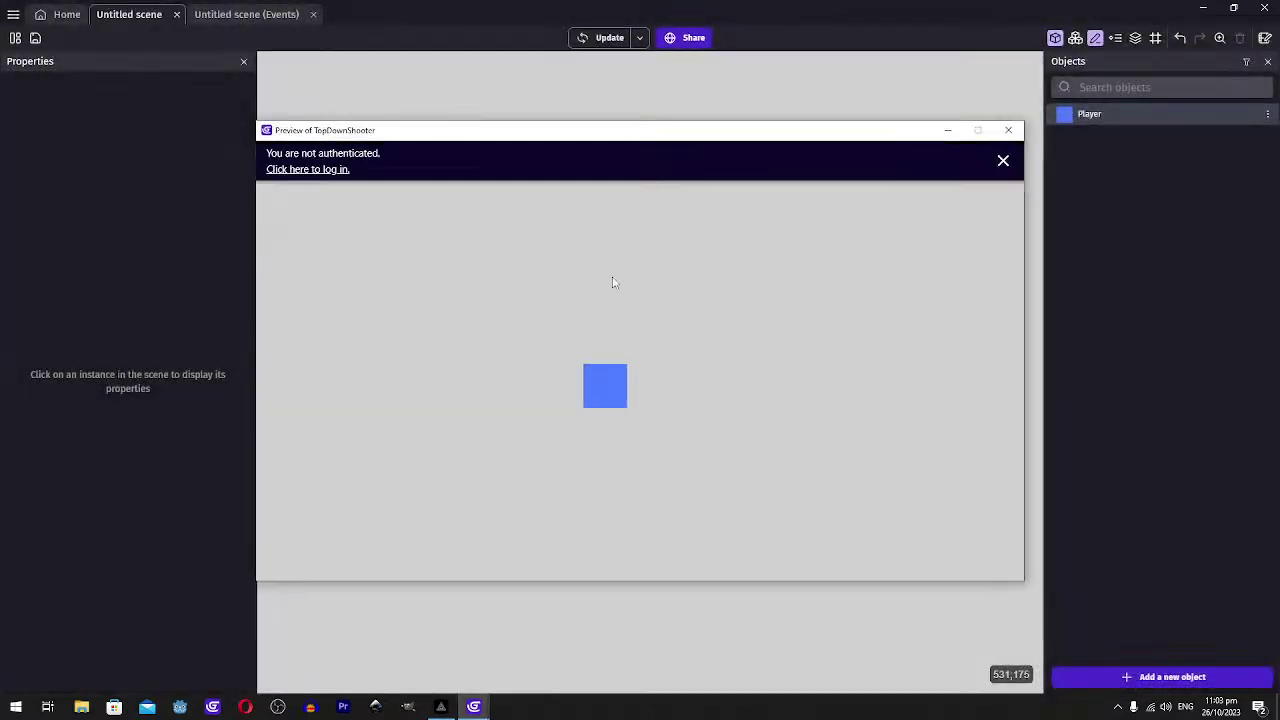
{"action": "key", "text": "Down"}
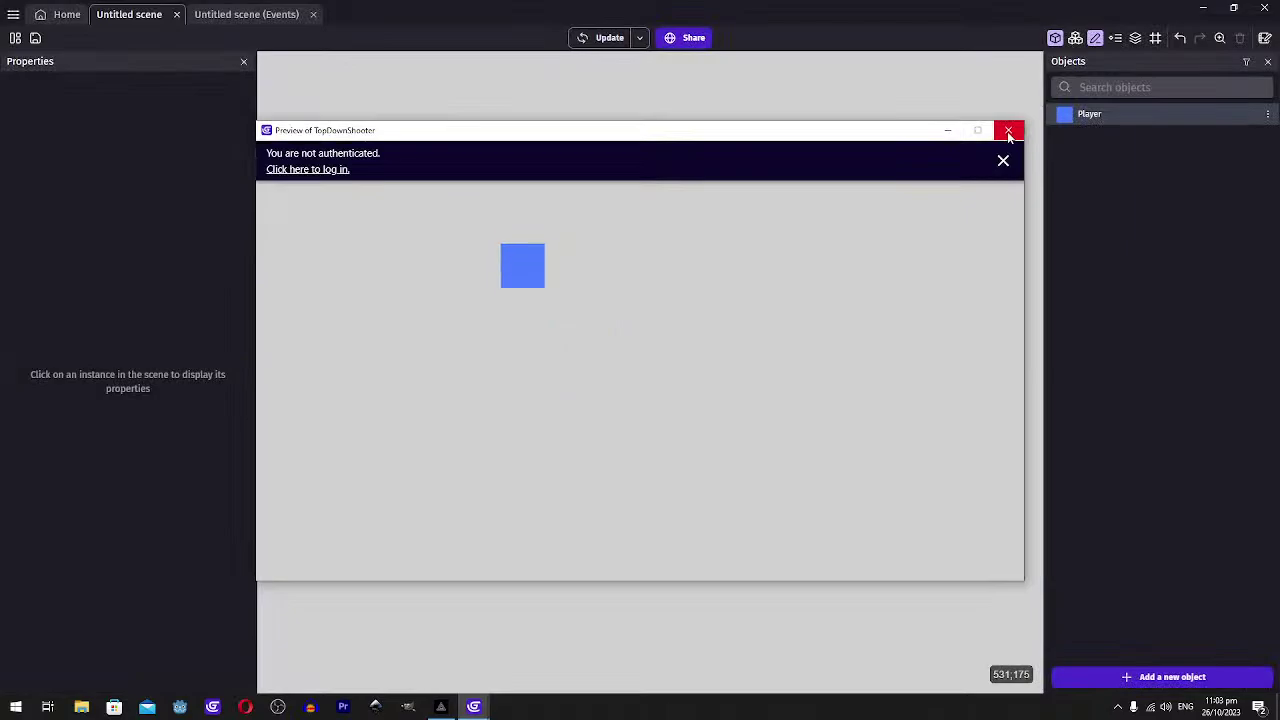
{"action": "left_click", "coordinate": [1008, 130]}
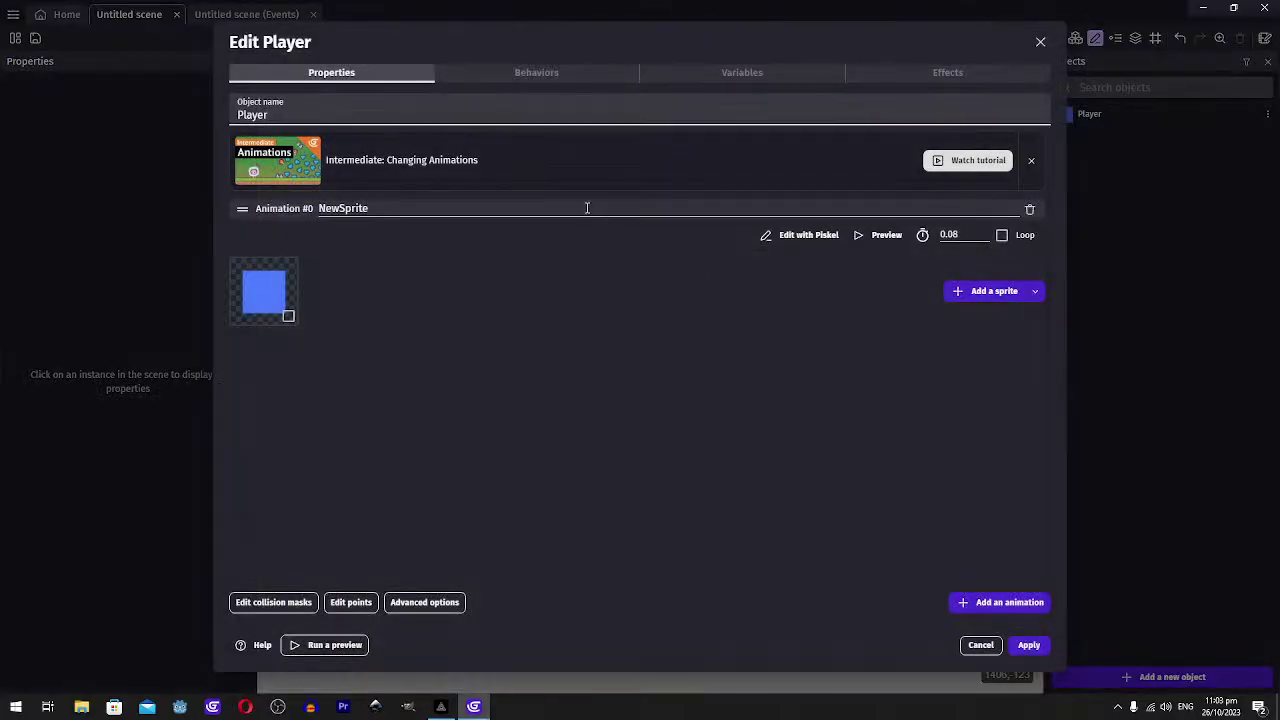
Set Player's top-down movement deceleration to 600000 and apply the change
{"action": "left_click", "coordinate": [526, 78]}
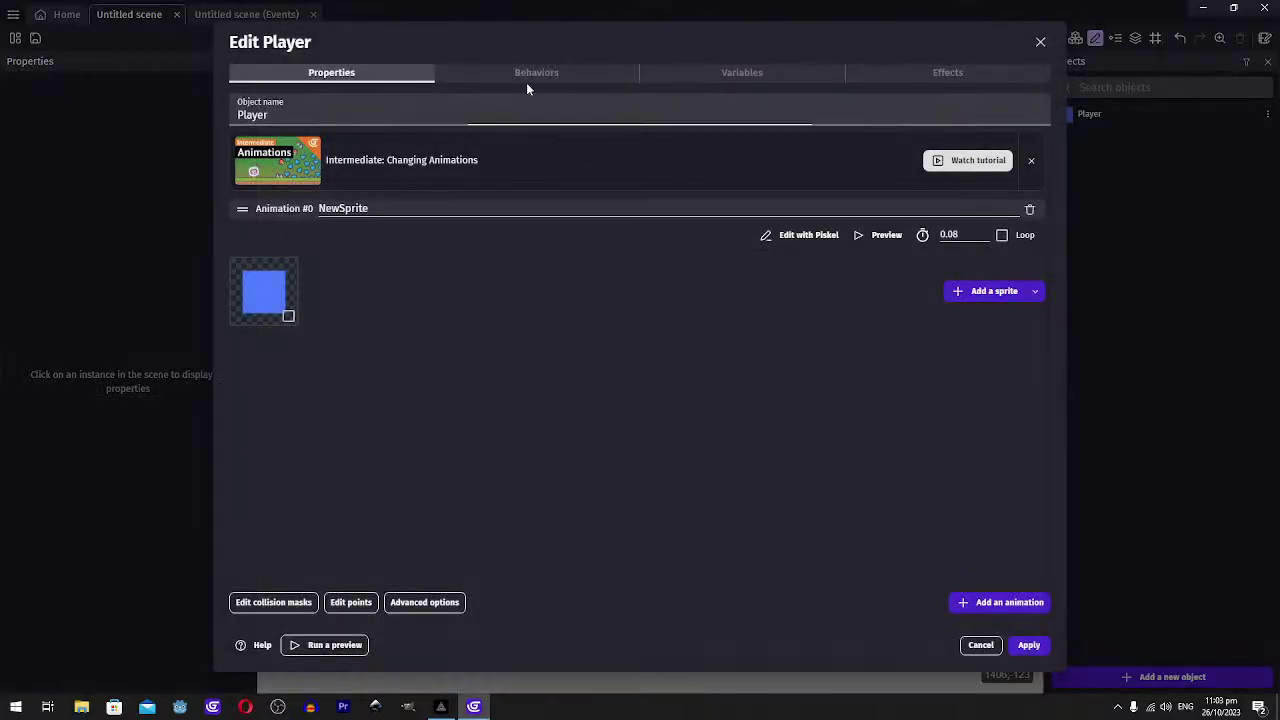
{"action": "left_click", "coordinate": [690, 272]}
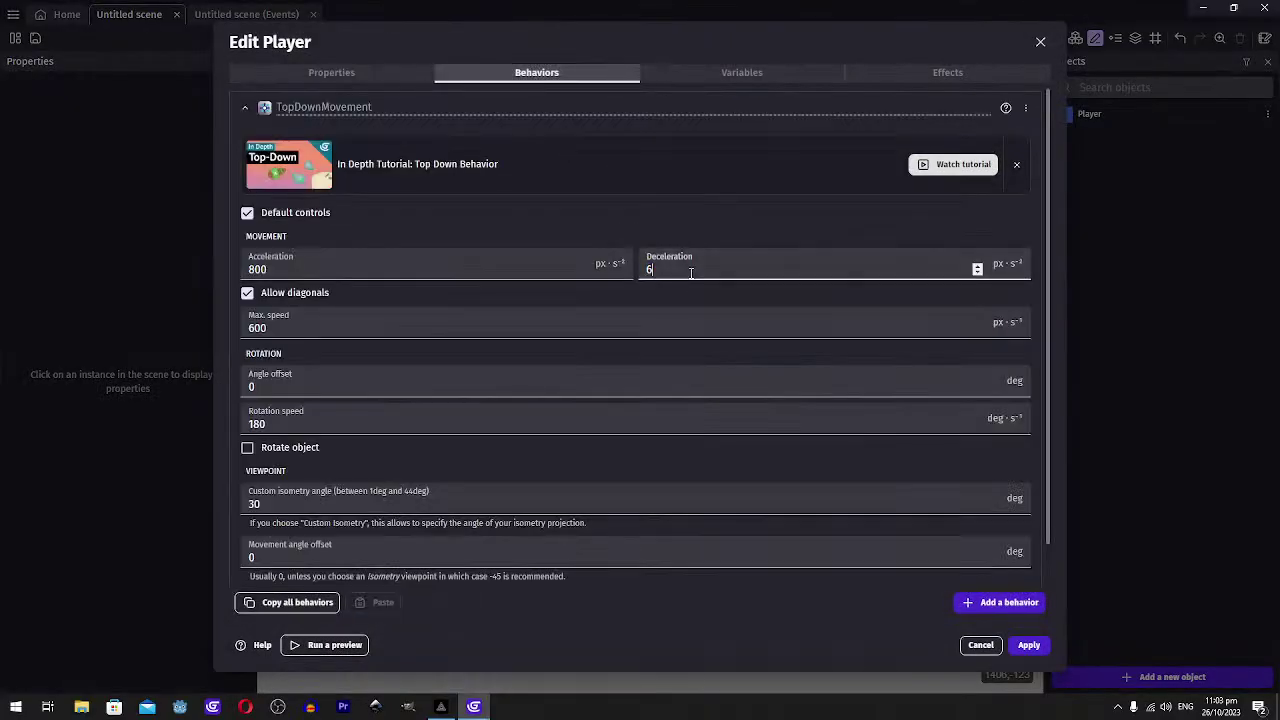
{"action": "left_click", "coordinate": [1014, 645]}
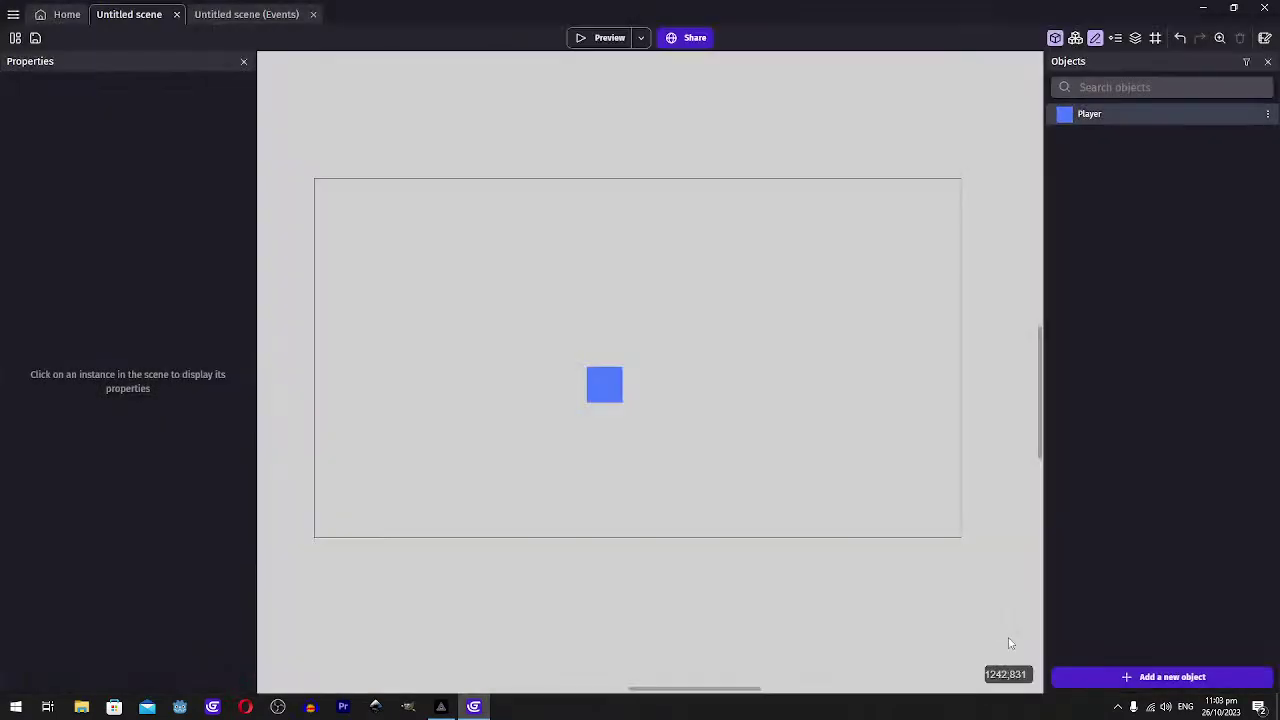
Preview the game to test how abruptly the Player square stops with the 600000 deceleration, and close the preview
{"action": "left_click", "coordinate": [607, 38]}
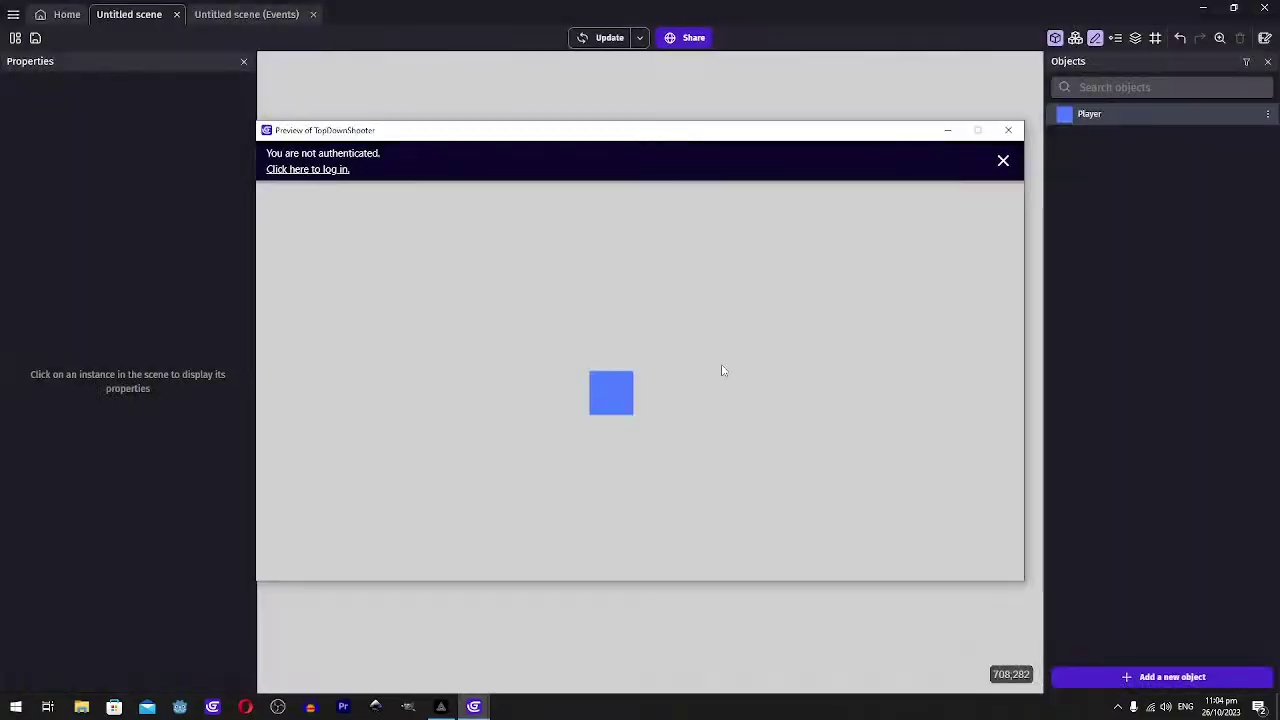
{"action": "key", "text": "Left"}
{"action": "key", "text": "Down"}
{"action": "key", "text": "Up"}
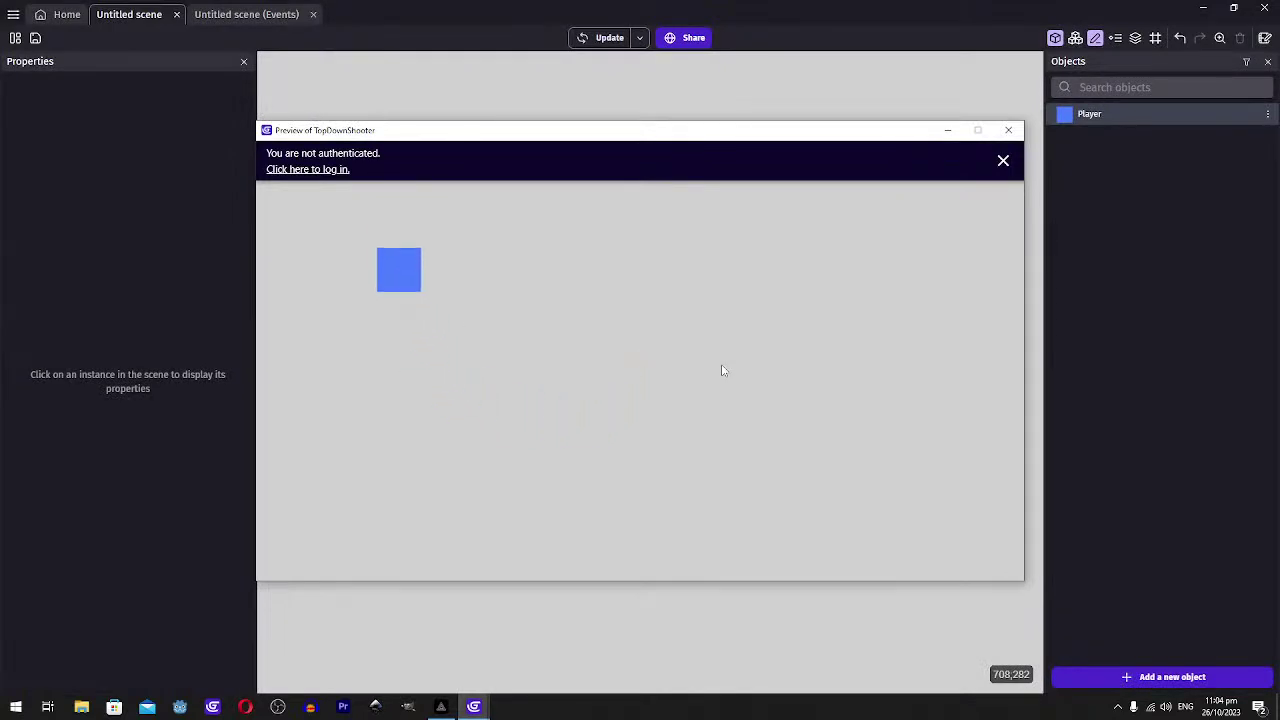
{"action": "key", "text": "Right"}
{"action": "key", "text": "Down"}
{"action": "left_click", "coordinate": [1008, 130]}
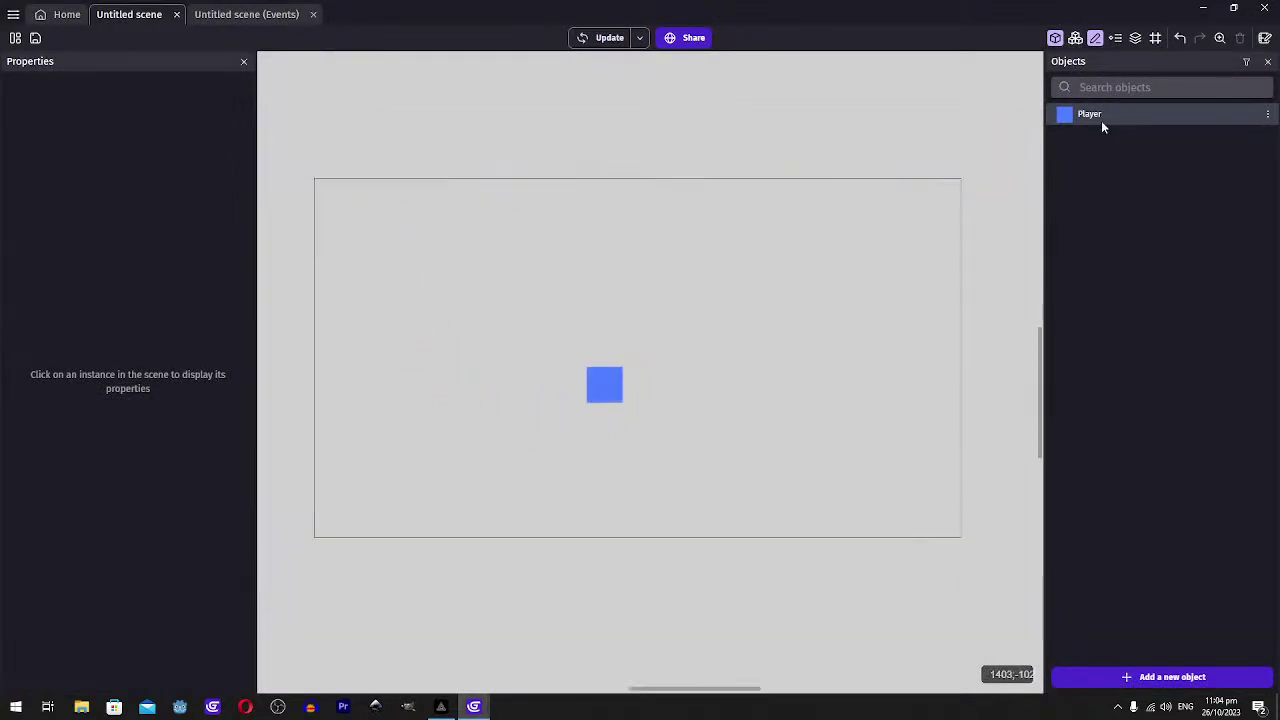
Set Player's top-down movement acceleration to 60000 and apply the change
{"action": "double_click", "coordinate": [1090, 114]}
{"action": "left_click", "coordinate": [556, 75]}
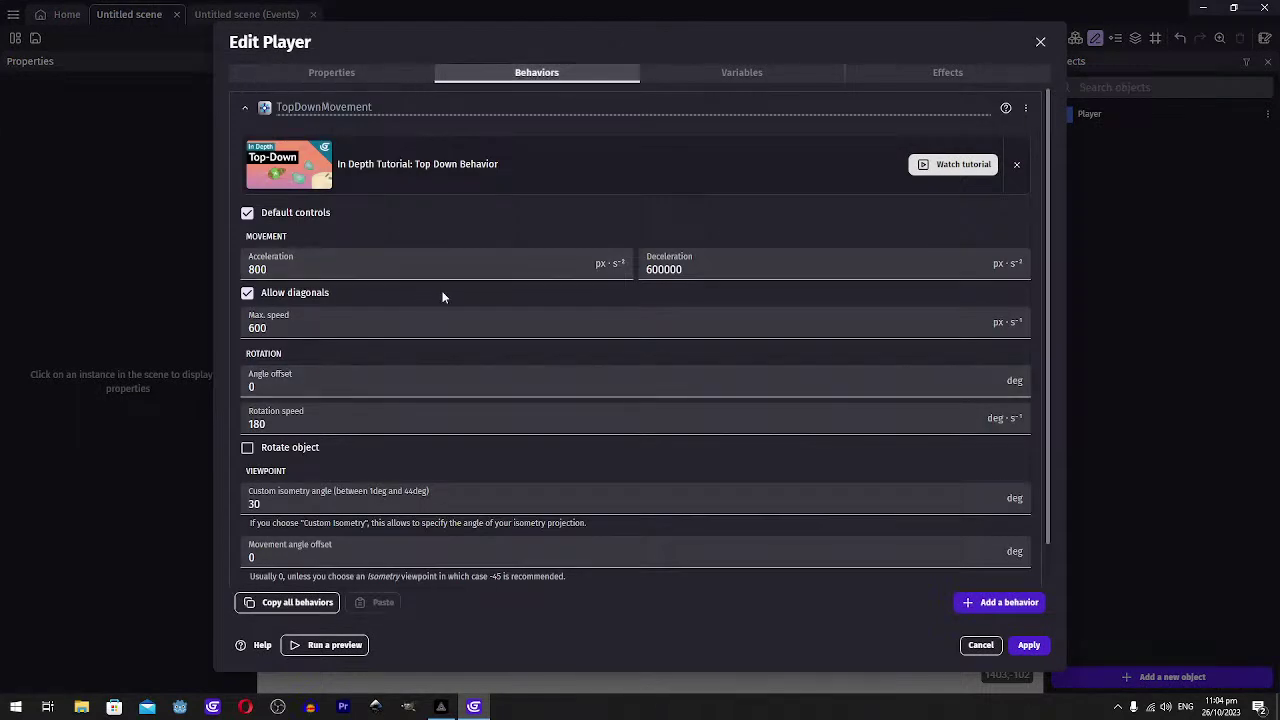
{"action": "left_click", "coordinate": [330, 268]}
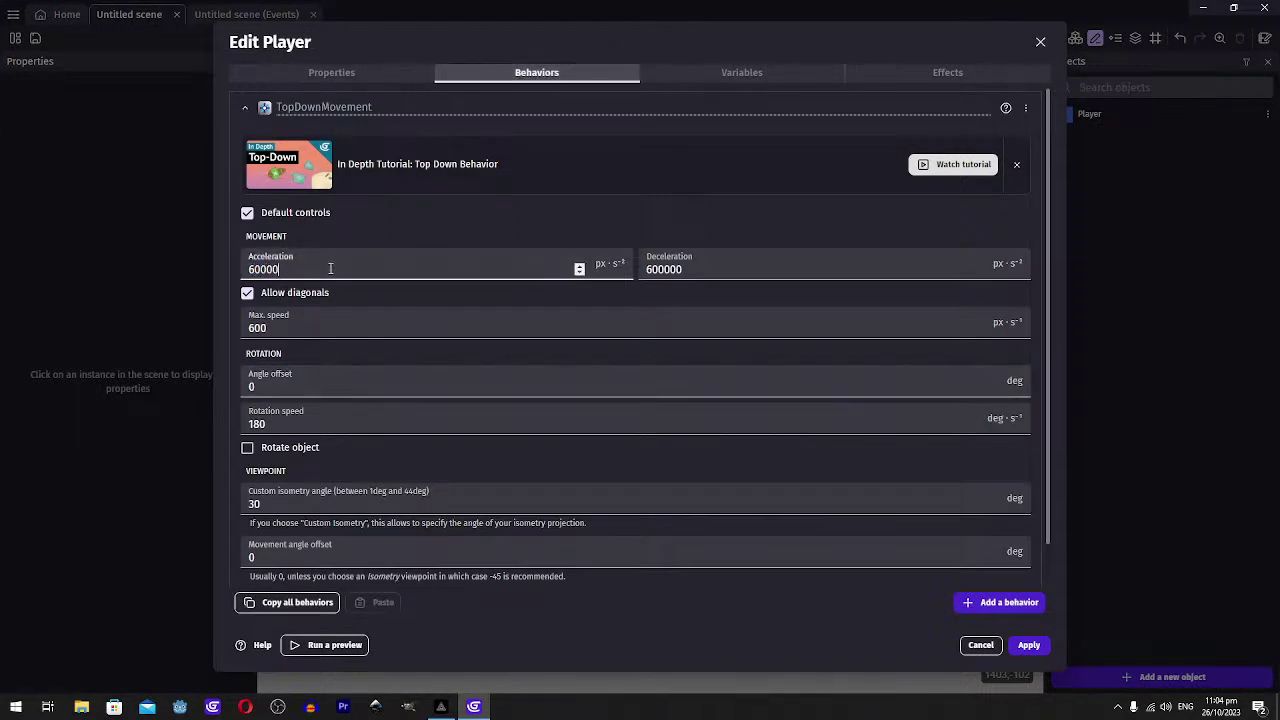
{"action": "type", "text": "60000"}
{"action": "key", "text": "Return"}
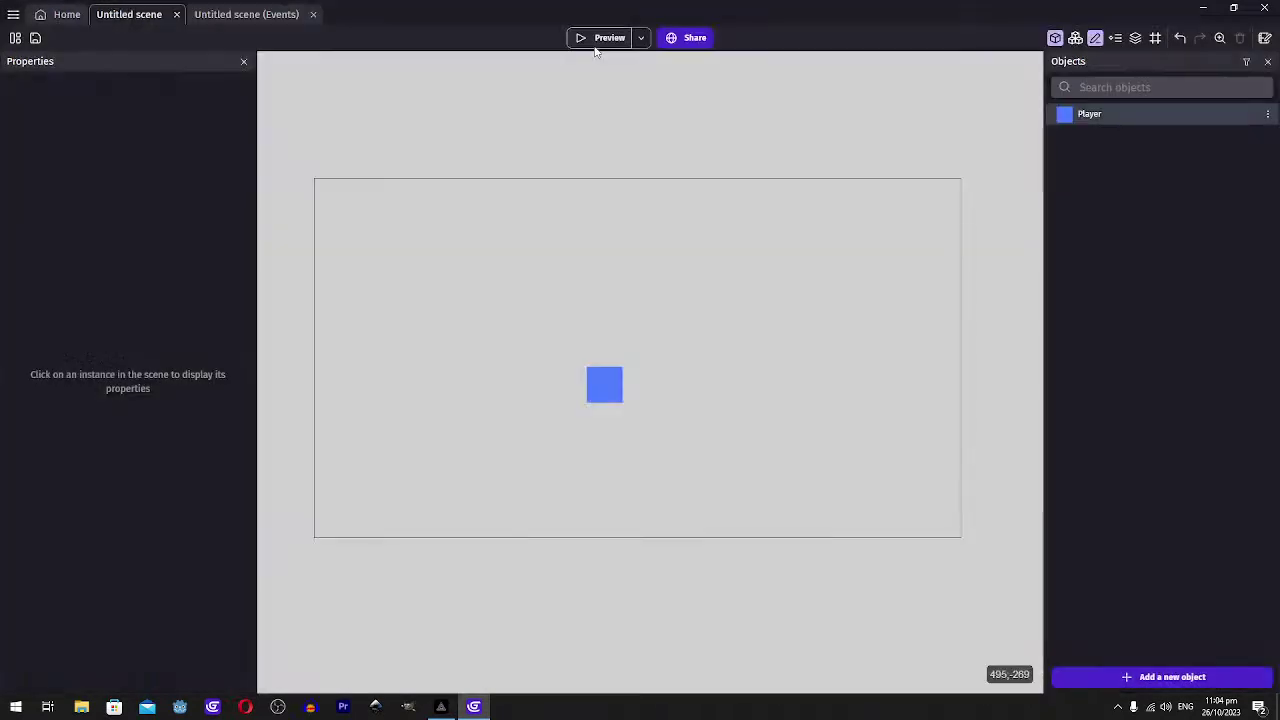
Preview the game and steer the square repeatedly in all four directions to test the 60000 acceleration, and close the preview
{"action": "left_click", "coordinate": [600, 38]}
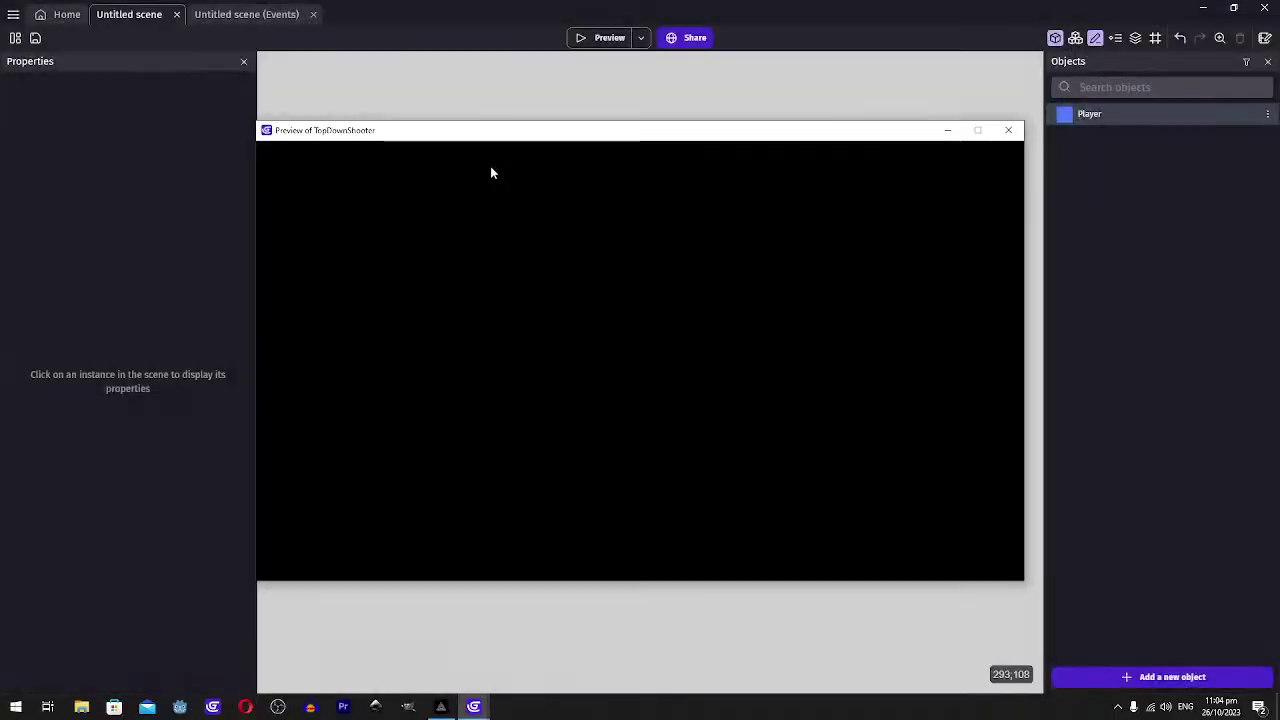
{"action": "key", "text": "Up"}
{"action": "key", "text": "Left"}
{"action": "key", "text": "Down"}
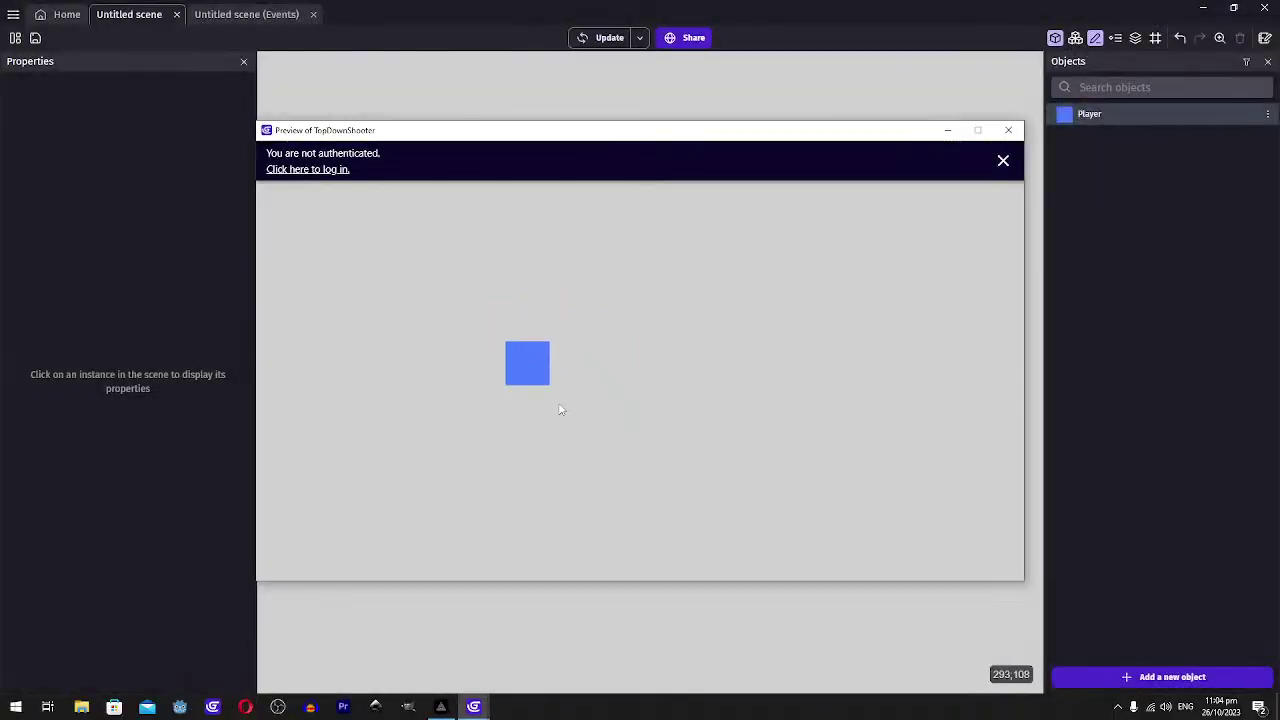
{"action": "key", "text": "Right"}
{"action": "key", "text": "Up"}
{"action": "key", "text": "Left"}
{"action": "key", "text": "Down"}
{"action": "key", "text": "Right"}
{"action": "key", "text": "Up"}
{"action": "key", "text": "Left"}
{"action": "key", "text": "Down"}
{"action": "key", "text": "Right"}
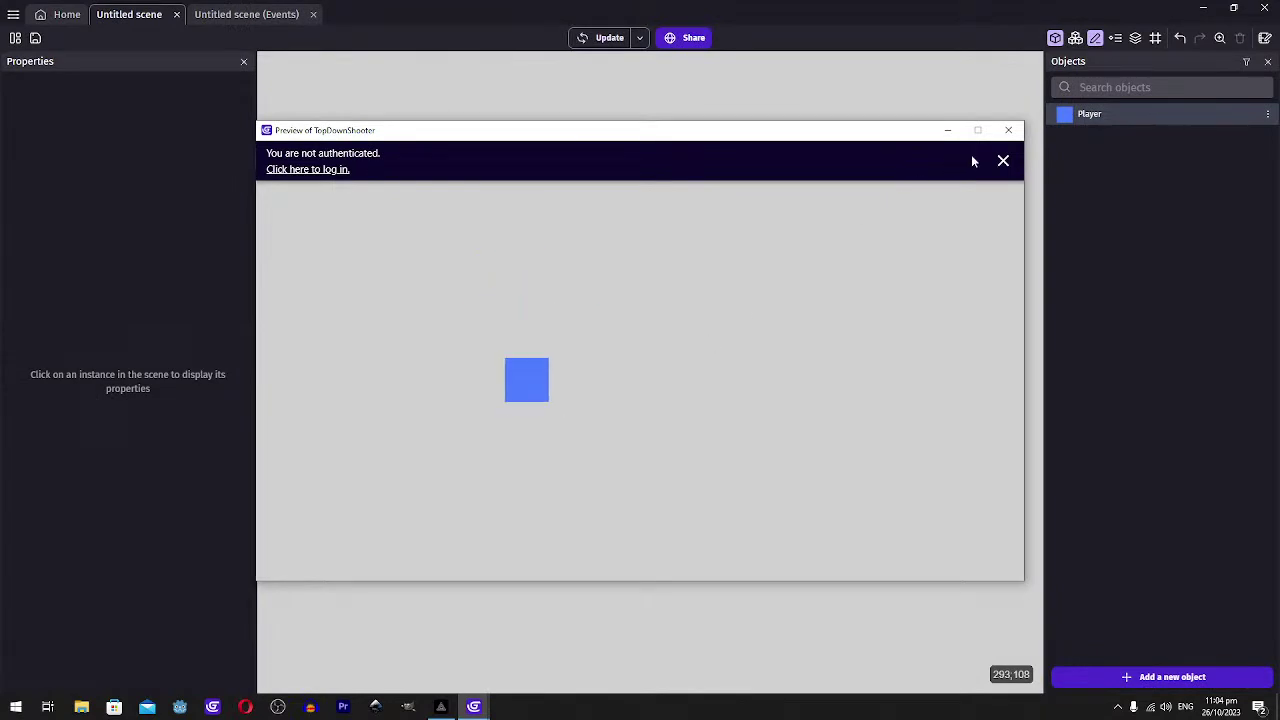
{"action": "left_click", "coordinate": [1008, 130]}
Set both the acceleration and deceleration of Player's top-down movement to 4000 and apply the changes
{"action": "double_click", "coordinate": [1090, 116]}
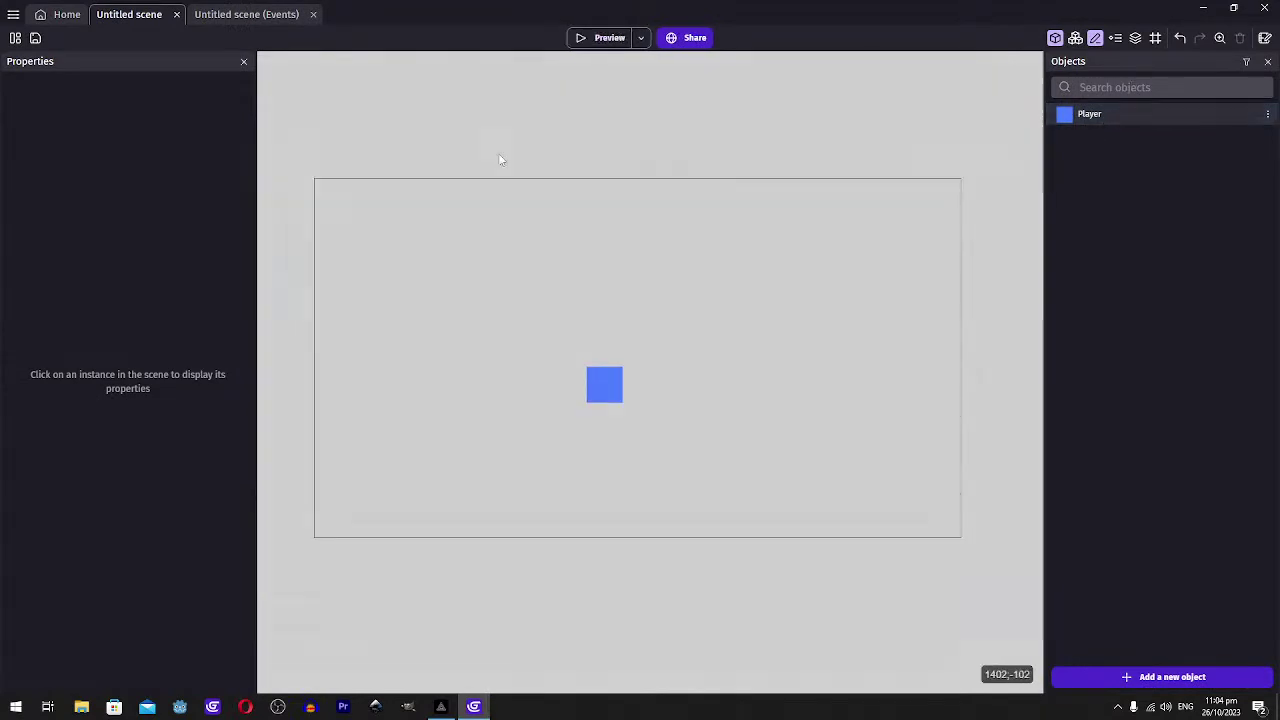
{"action": "left_click", "coordinate": [505, 74]}
{"action": "double_click", "coordinate": [358, 262]}
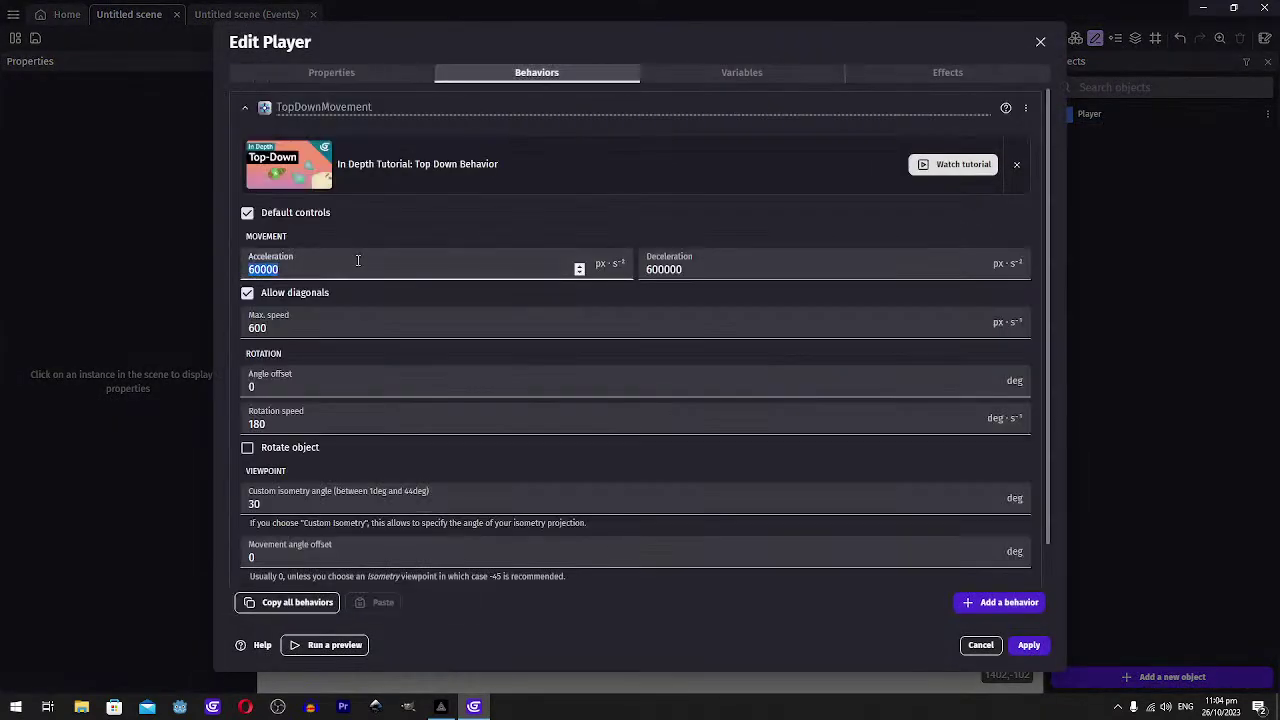
{"action": "type", "text": "4000"}
{"action": "double_click", "coordinate": [718, 267]}
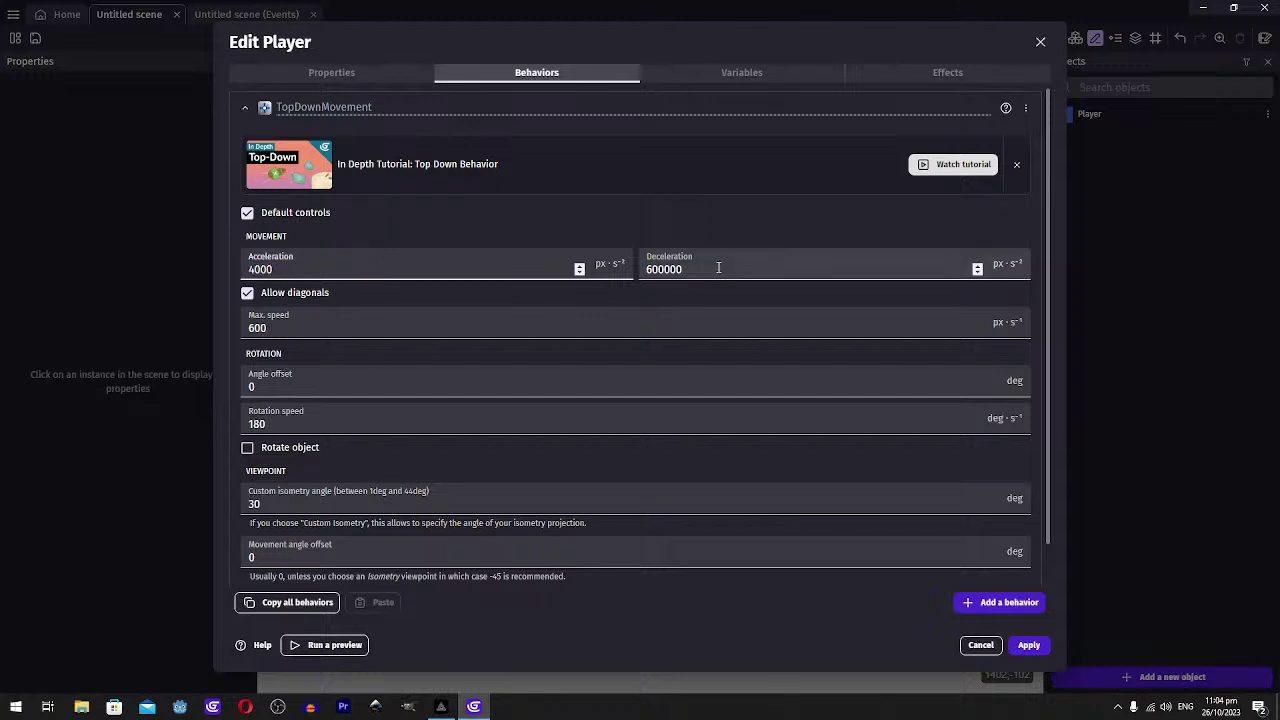
{"action": "type", "text": "7"}
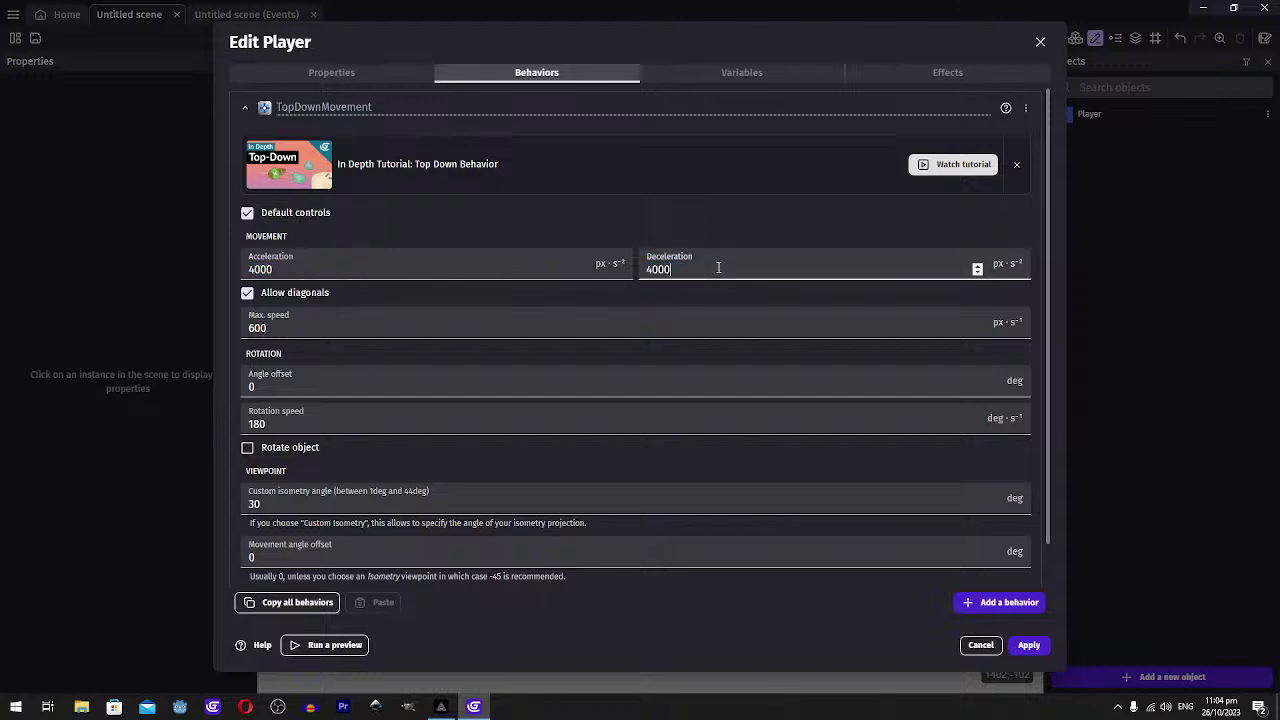
{"action": "left_click", "coordinate": [1029, 645]}
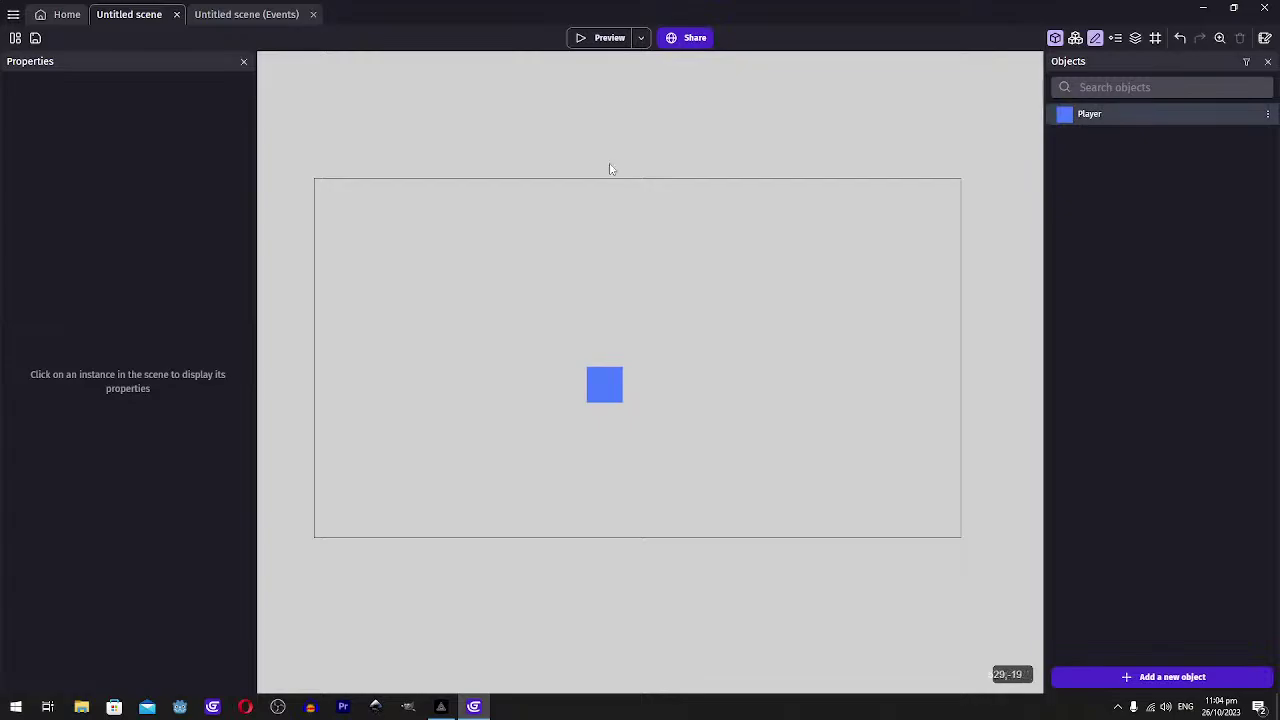
Preview the game and move the square in circles to test the 4000 acceleration and deceleration, and close the preview
{"action": "left_click", "coordinate": [598, 38]}
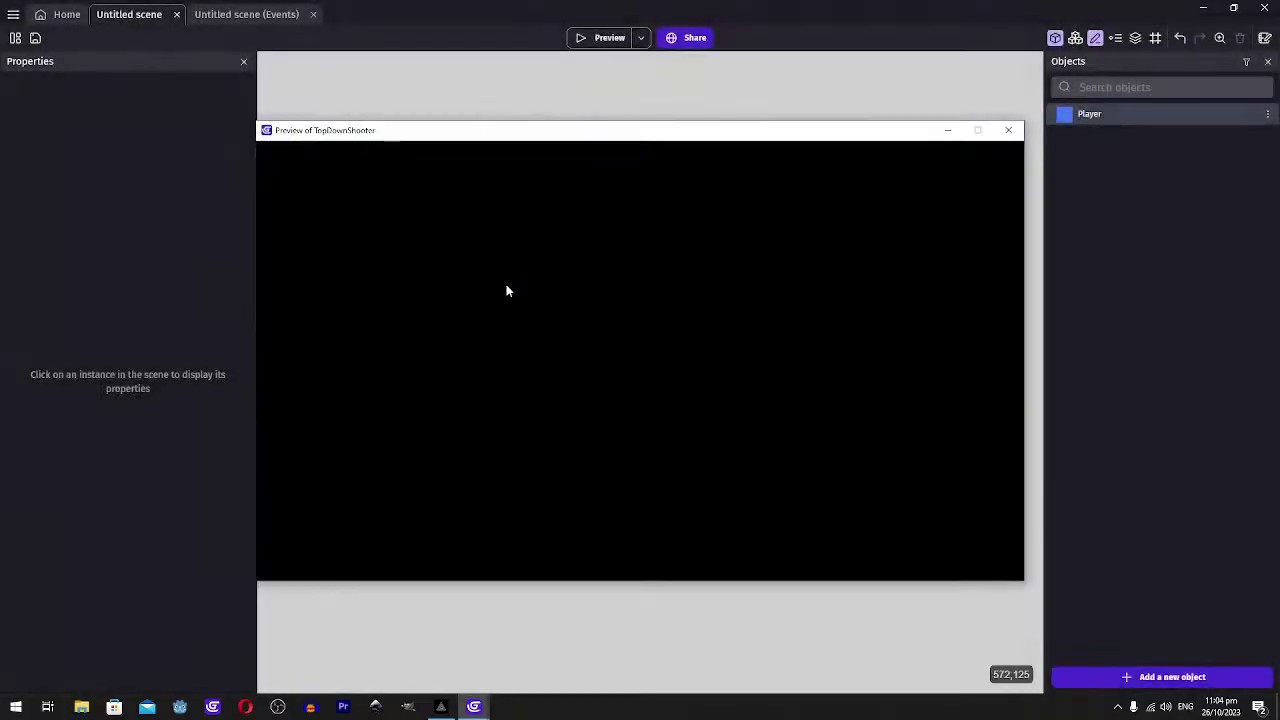
{"action": "key", "text": "Up"}
{"action": "key", "text": "Right"}
{"action": "key", "text": "Down"}
{"action": "key", "text": "Left"}
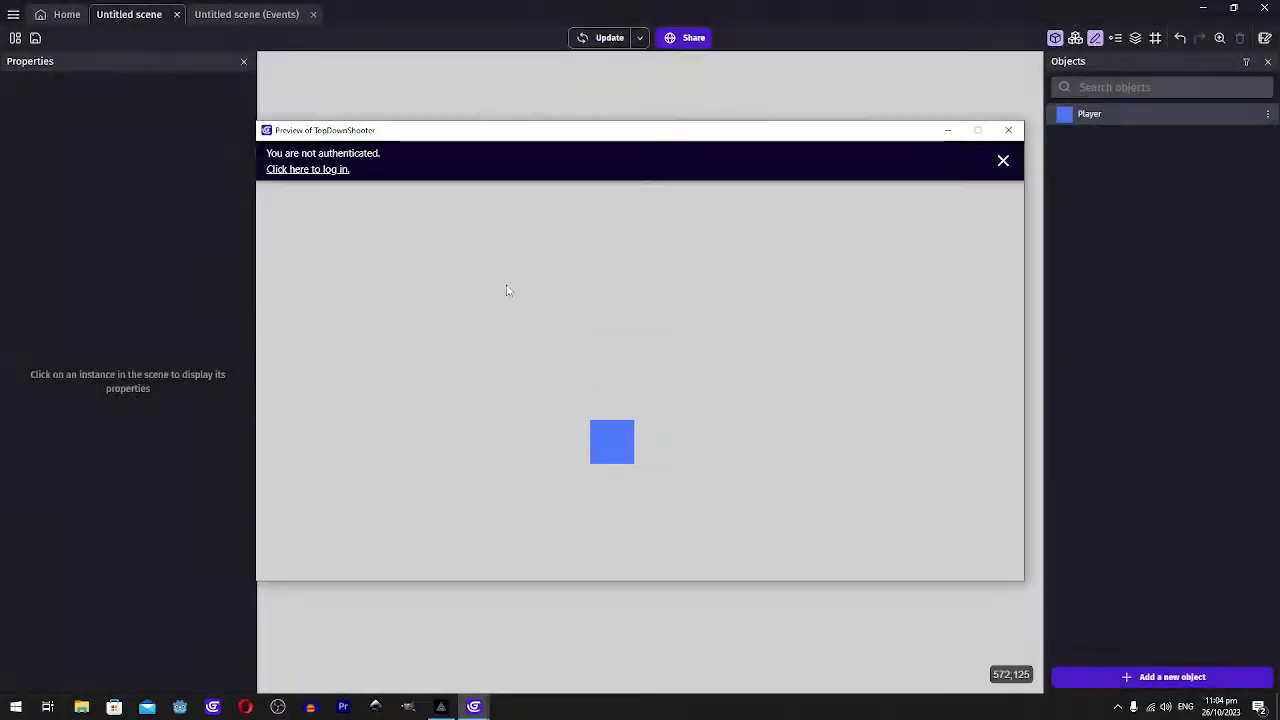
{"action": "key", "text": "Up"}
{"action": "key", "text": "Up"}
{"action": "key", "text": "Right"}
{"action": "key", "text": "Down"}
{"action": "key", "text": "Left"}
{"action": "key", "text": "Up"}
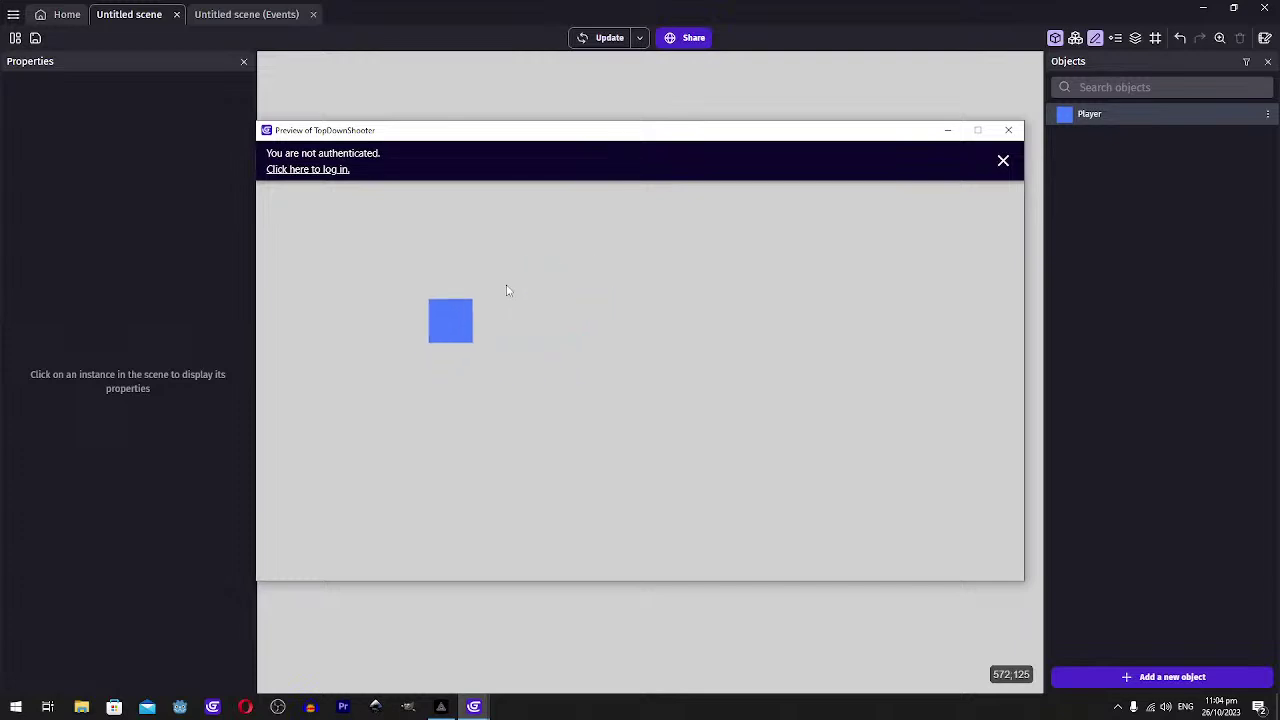
{"action": "key", "text": "Right"}
{"action": "key", "text": "Down"}
{"action": "key", "text": "Left"}
{"action": "key", "text": "Up"}
{"action": "key", "text": "Right"}
{"action": "key", "text": "Down"}
{"action": "key", "text": "Down"}
{"action": "key", "text": "Left"}
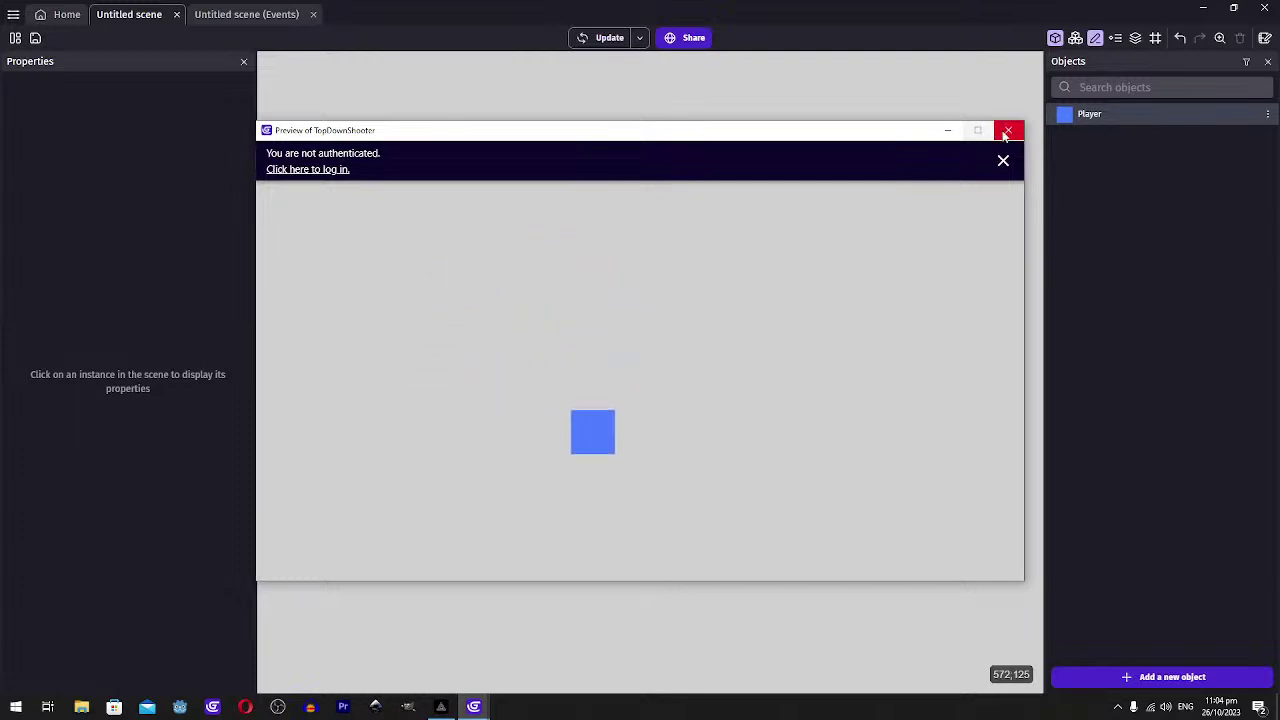
{"action": "left_click", "coordinate": [1008, 130]}
Check the scene's empty event sheet, return to the scene and preview the Player movement once more
{"action": "left_click", "coordinate": [246, 14]}
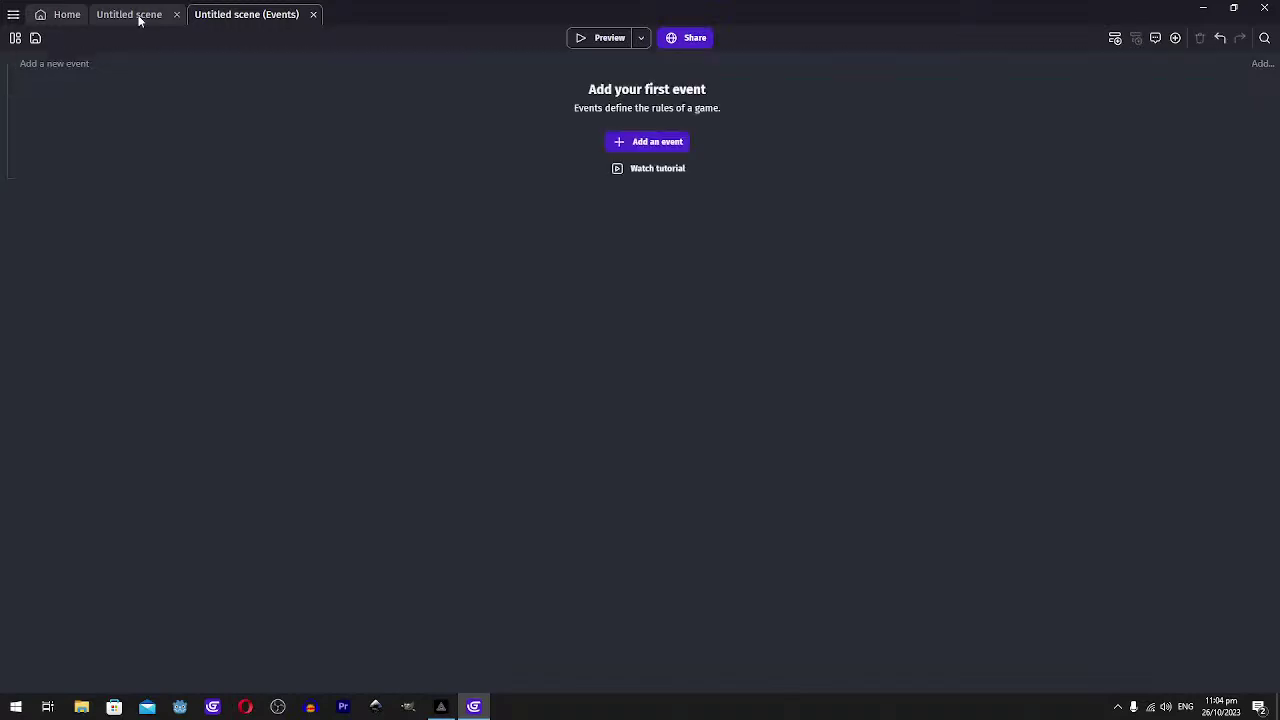
{"action": "key", "text": "ctrl+shift+Tab"}
{"action": "left_click", "coordinate": [600, 40]}
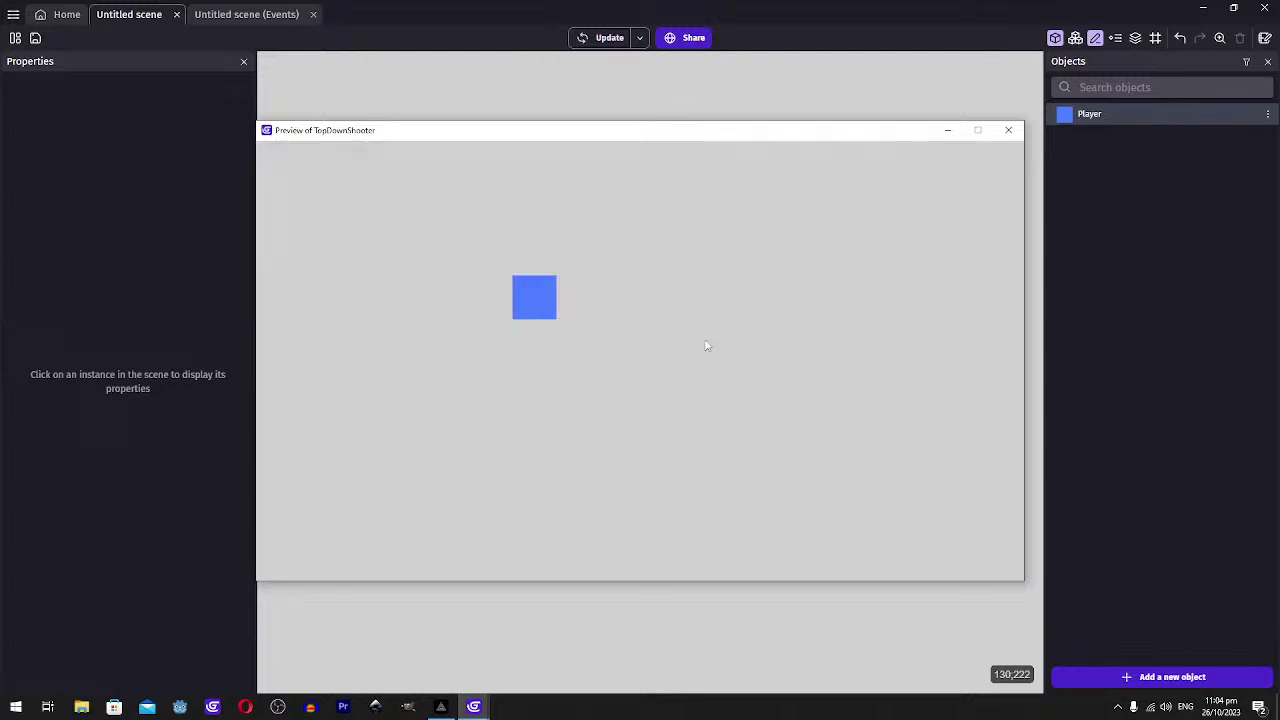
{"action": "key", "text": "Right"}
{"action": "key", "text": "Down"}
{"action": "key", "text": "Left"}
{"action": "key", "text": "Up"}
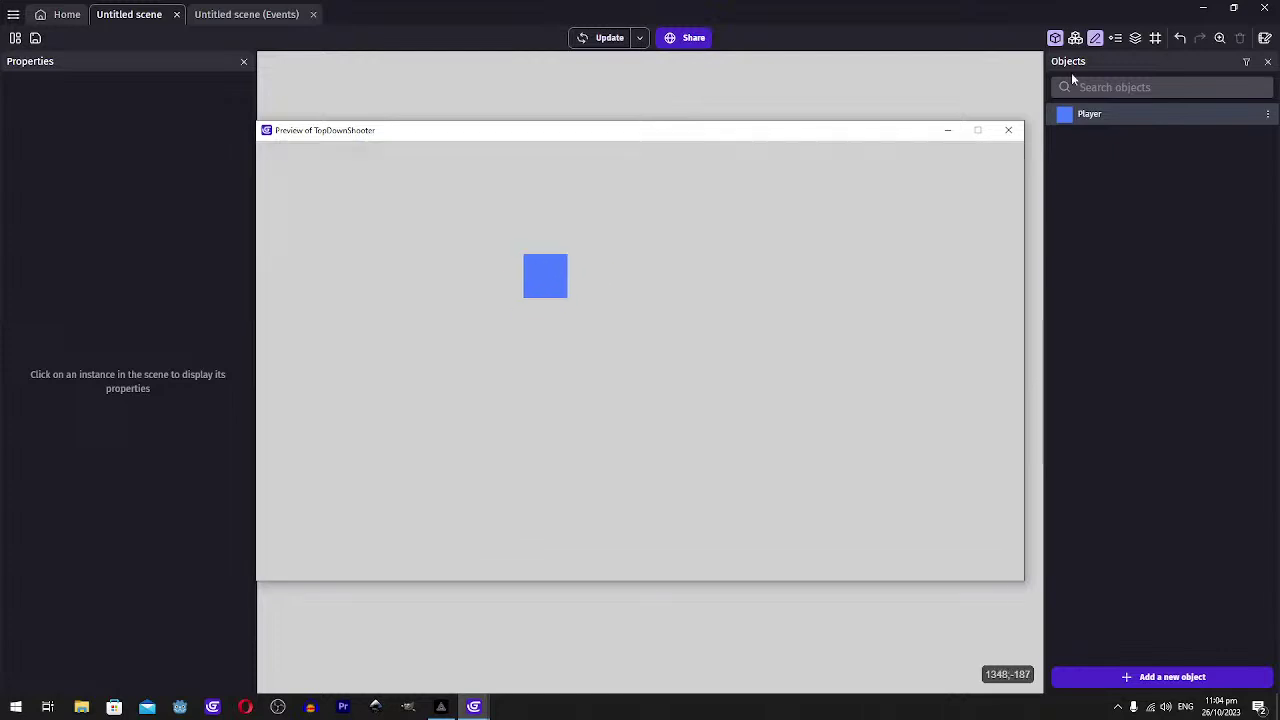
Move the Player square around in all four directions in the preview, and close the preview
{"action": "key", "text": "Right"}
{"action": "key", "text": "Down"}
{"action": "key", "text": "Left"}
{"action": "key", "text": "Up"}
{"action": "left_click", "coordinate": [1009, 130]}
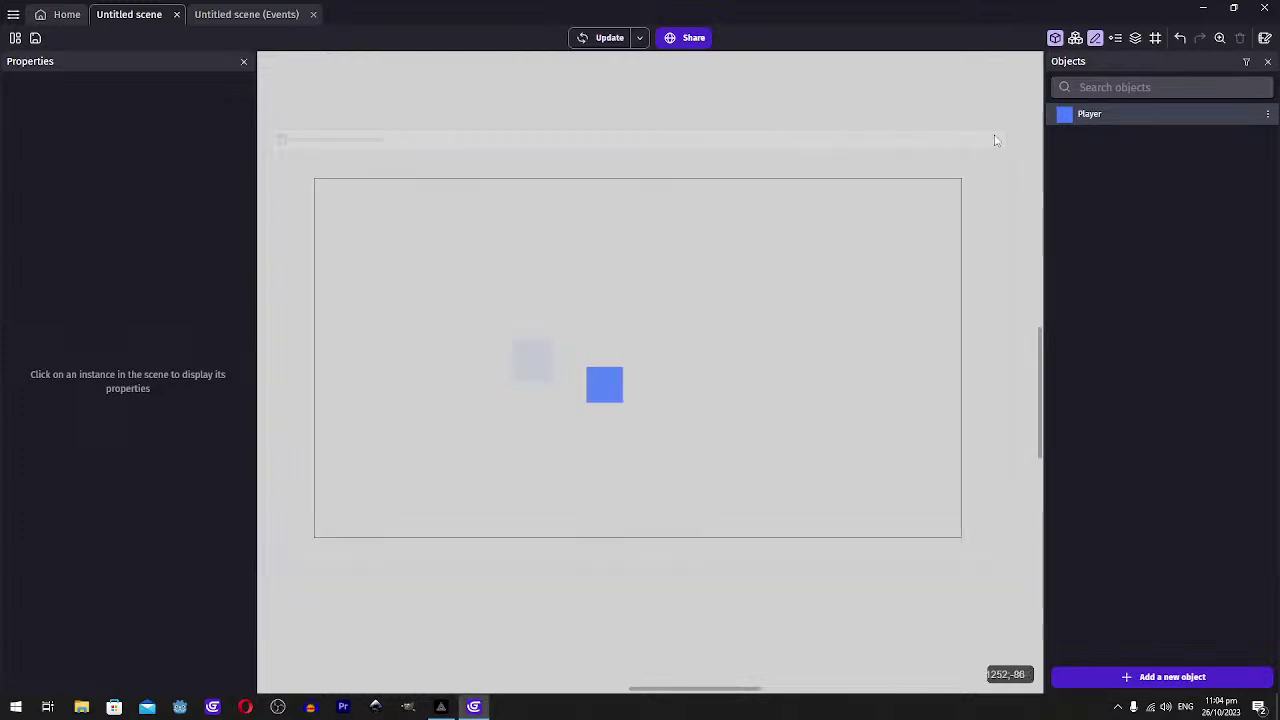
Add an event to the scene's event sheet and look up "rotate" among the Player actions for it
{"action": "left_click", "coordinate": [250, 17]}
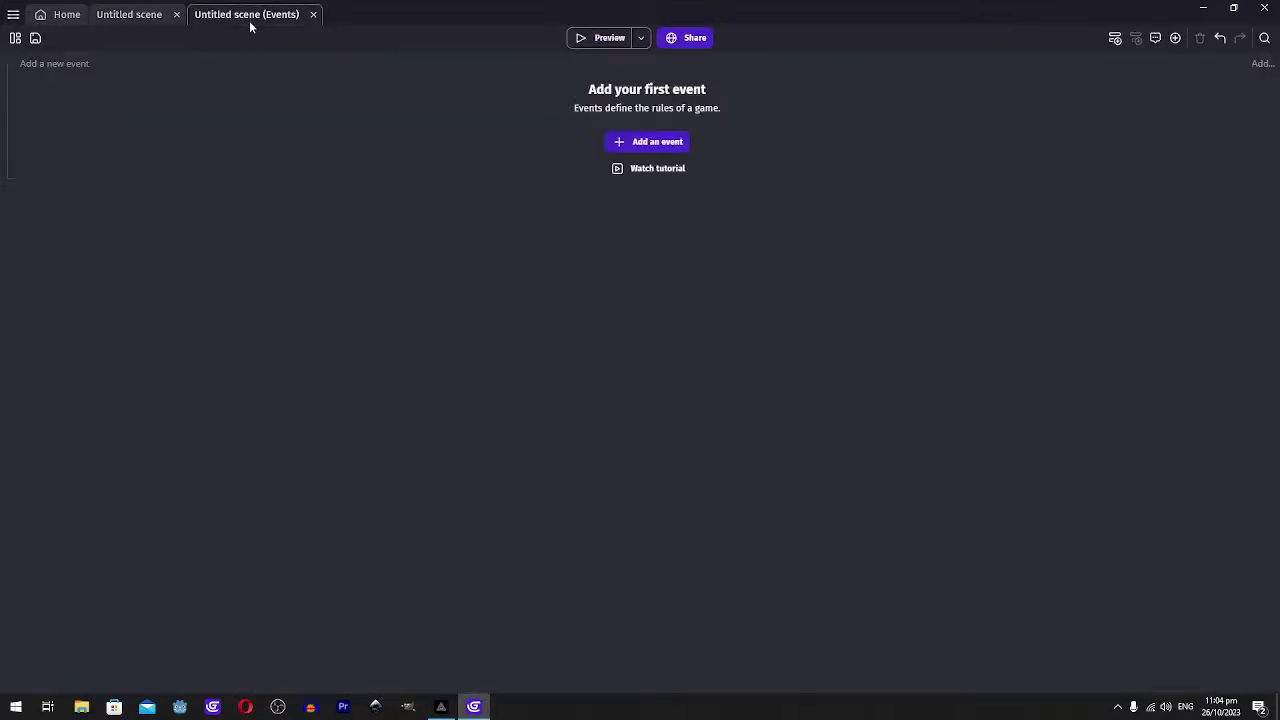
{"action": "left_click", "coordinate": [651, 142]}
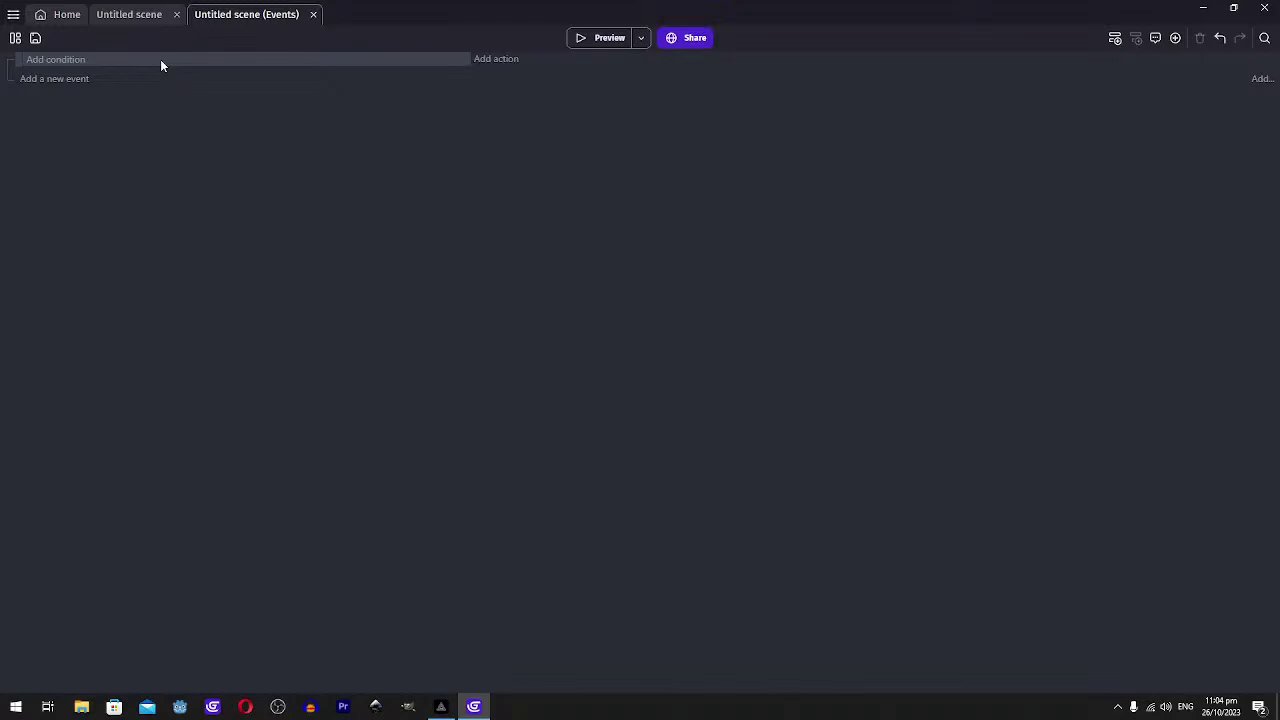
{"action": "left_click", "coordinate": [490, 60]}
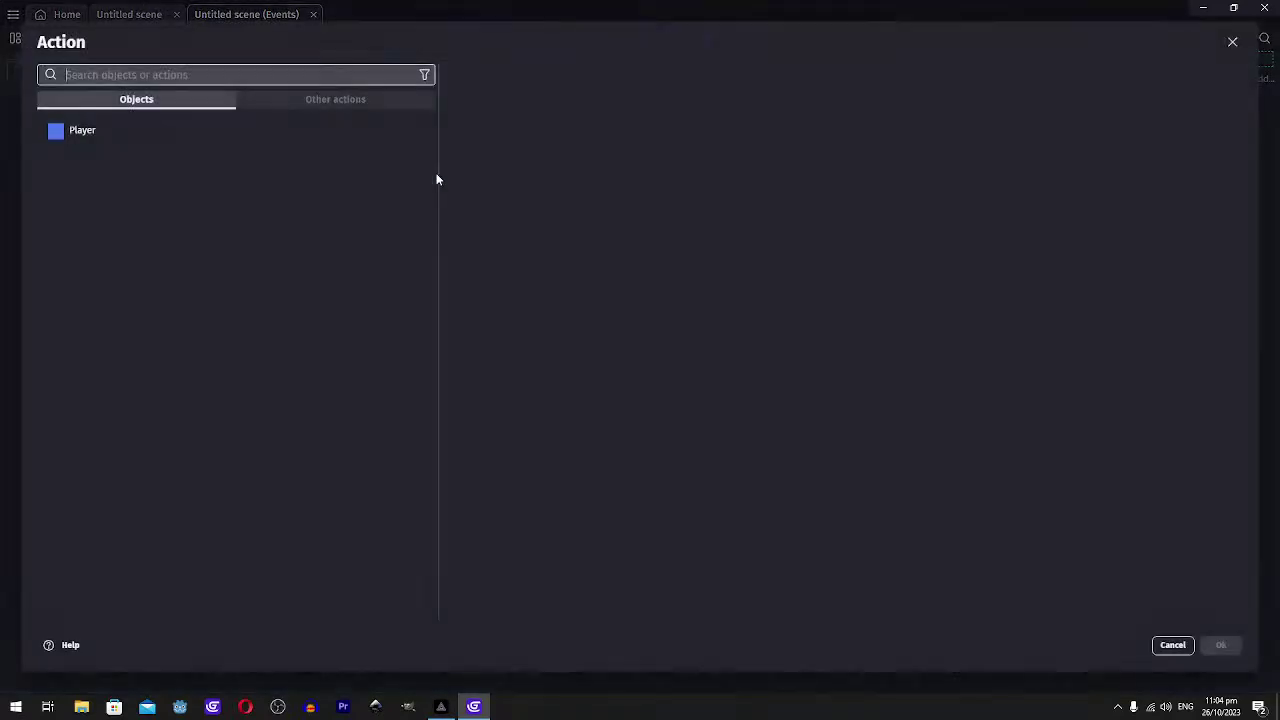
{"action": "left_click", "coordinate": [119, 128]}
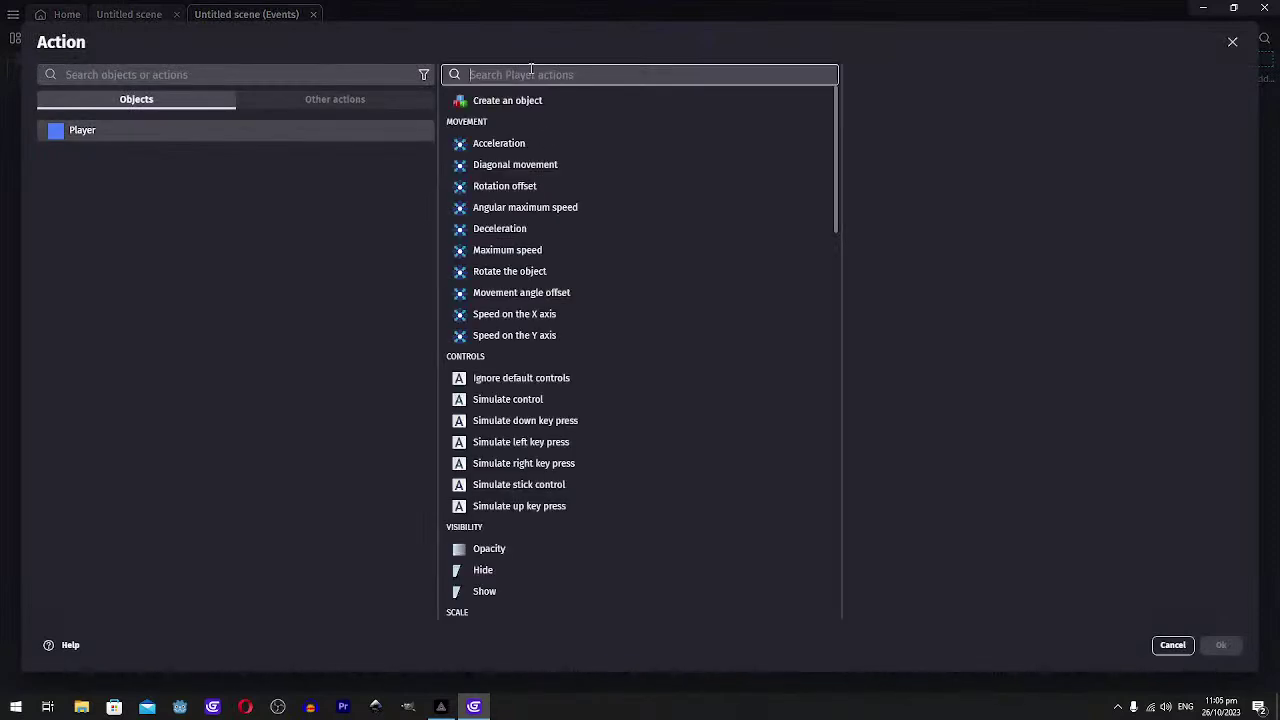
{"action": "type", "text": "rotate"}
Compare the parameters of the Rotate the object, Rotate, Rotate toward angle and Rotate toward position actions
{"action": "left_click", "coordinate": [525, 139]}
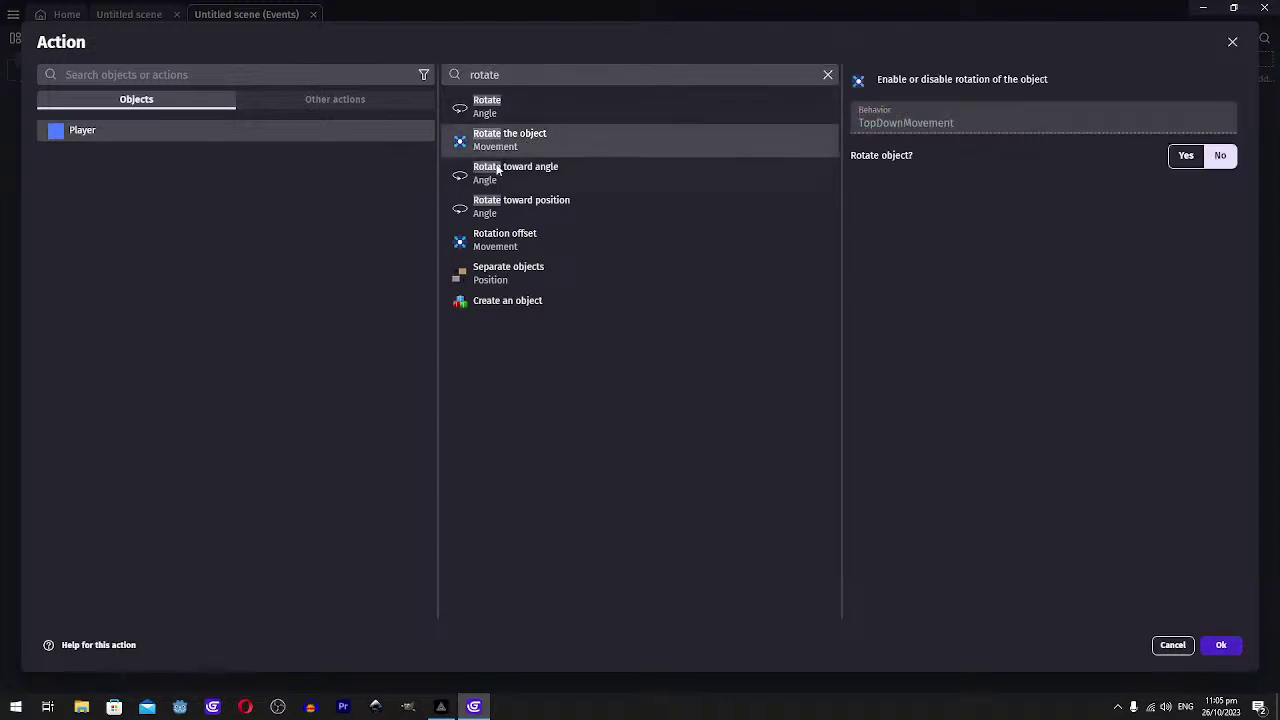
{"action": "left_click", "coordinate": [522, 113]}
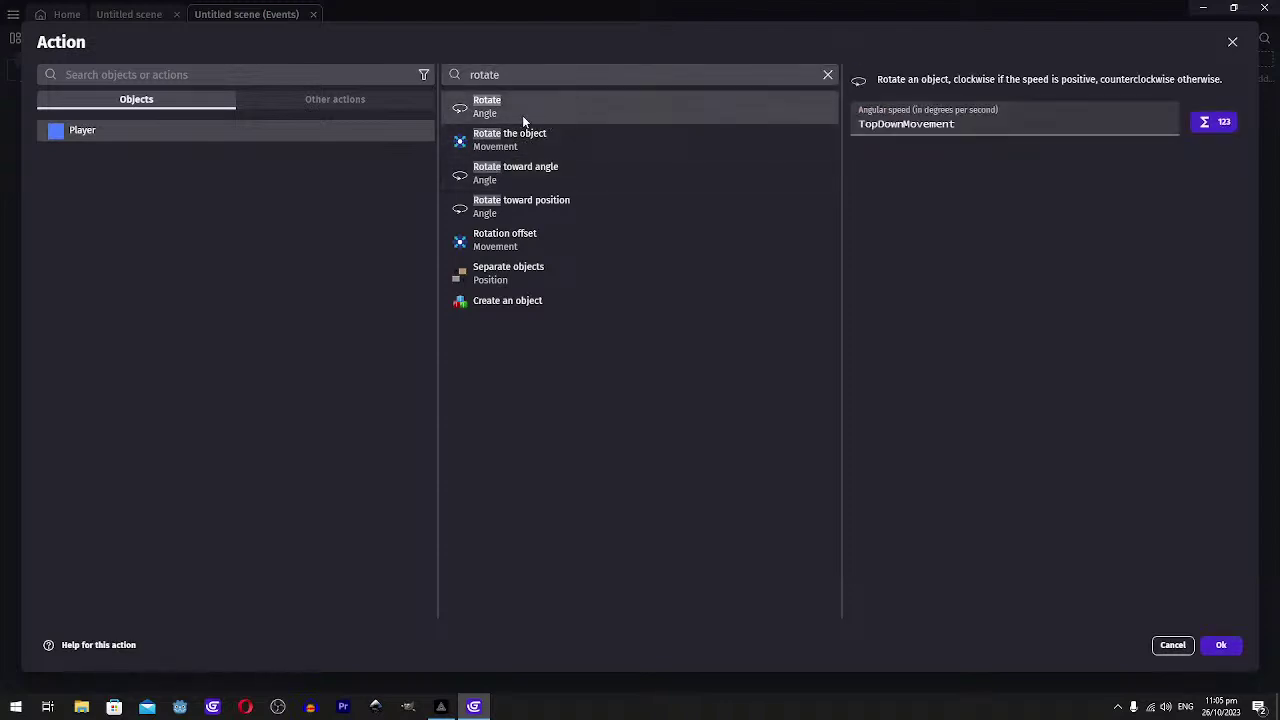
{"action": "left_click", "coordinate": [506, 186]}
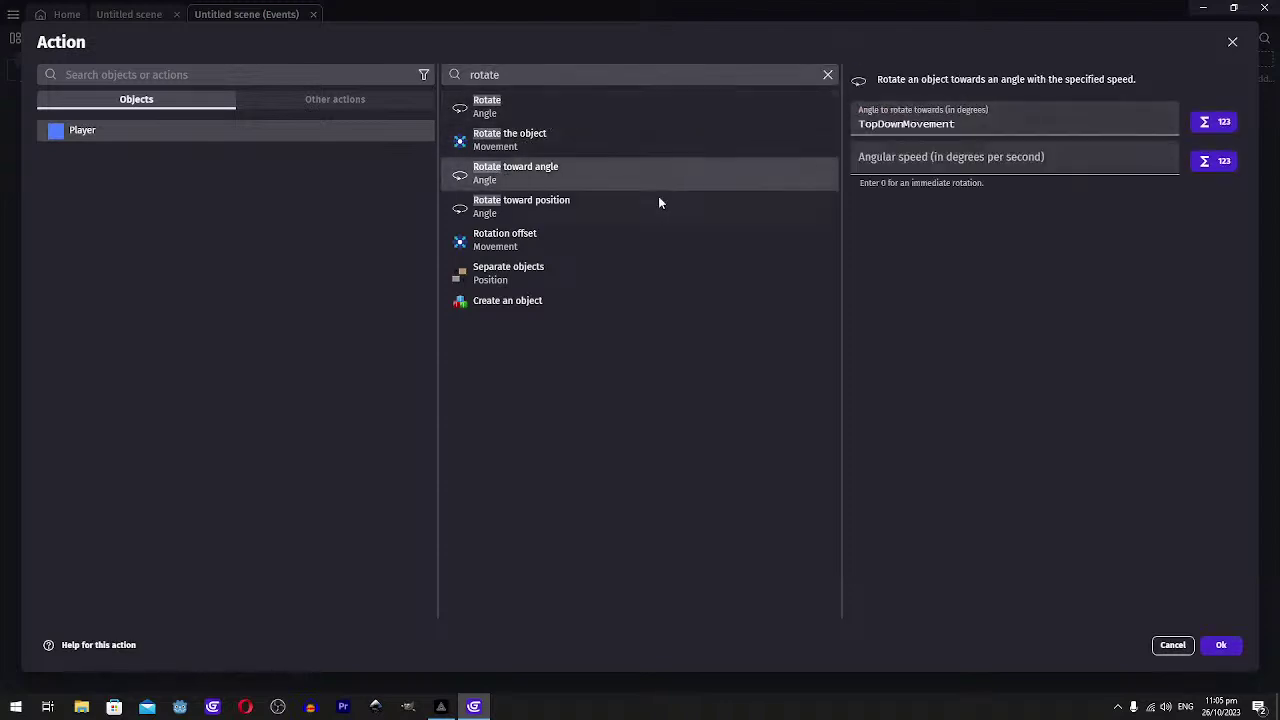
{"action": "left_click", "coordinate": [480, 206]}
{"action": "left_click", "coordinate": [923, 158]}
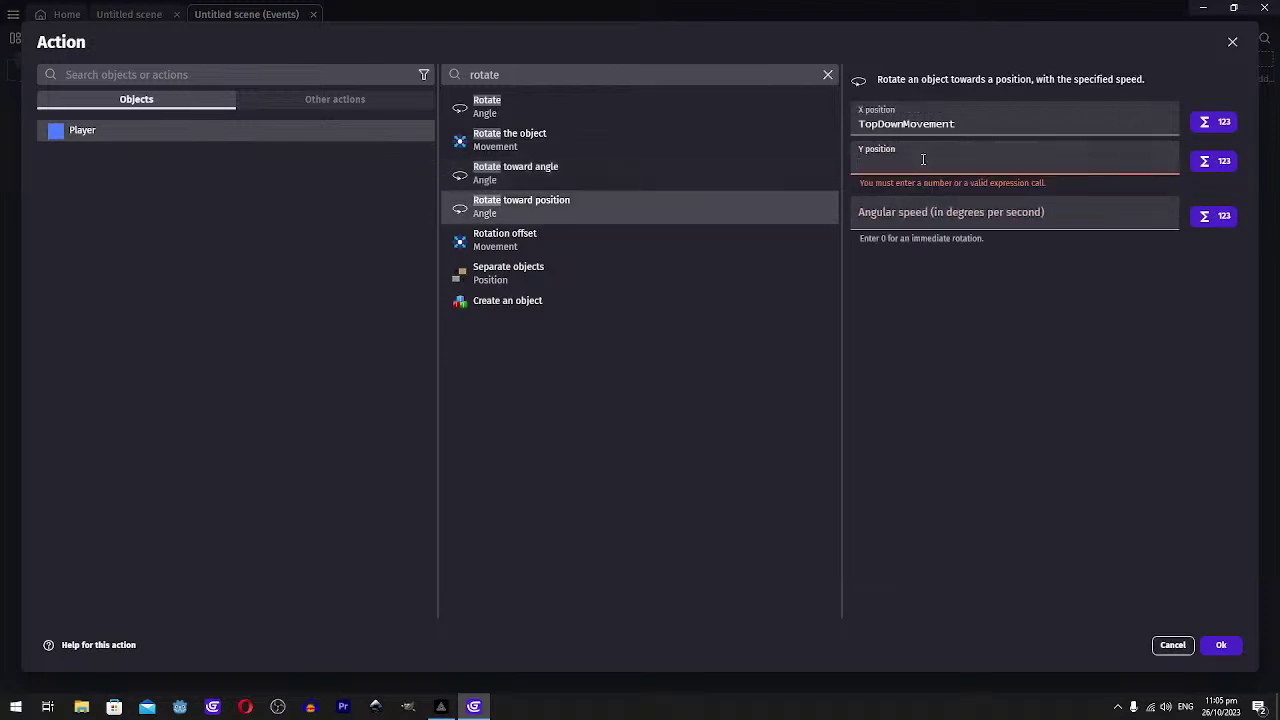
Try to find a mouse expression for the angular speed of Rotate toward angle, using mouse, global and mousex
{"action": "left_click", "coordinate": [517, 177]}
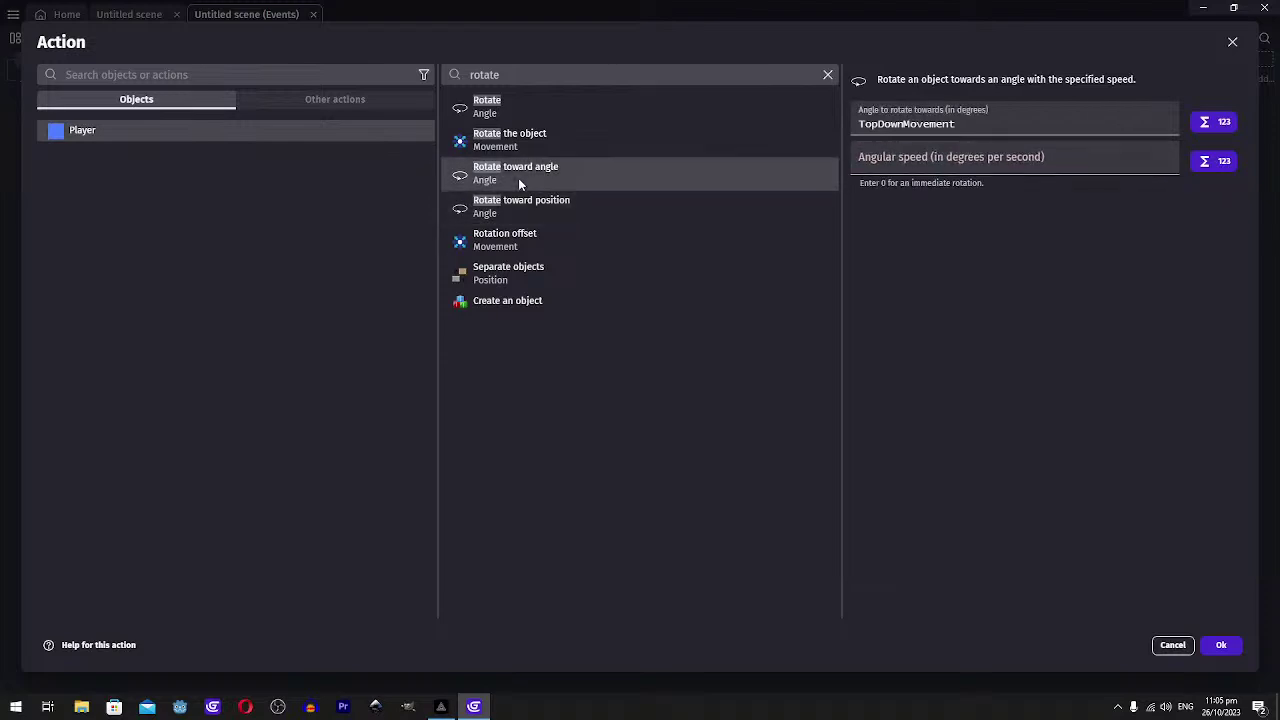
{"action": "left_click", "coordinate": [900, 166]}
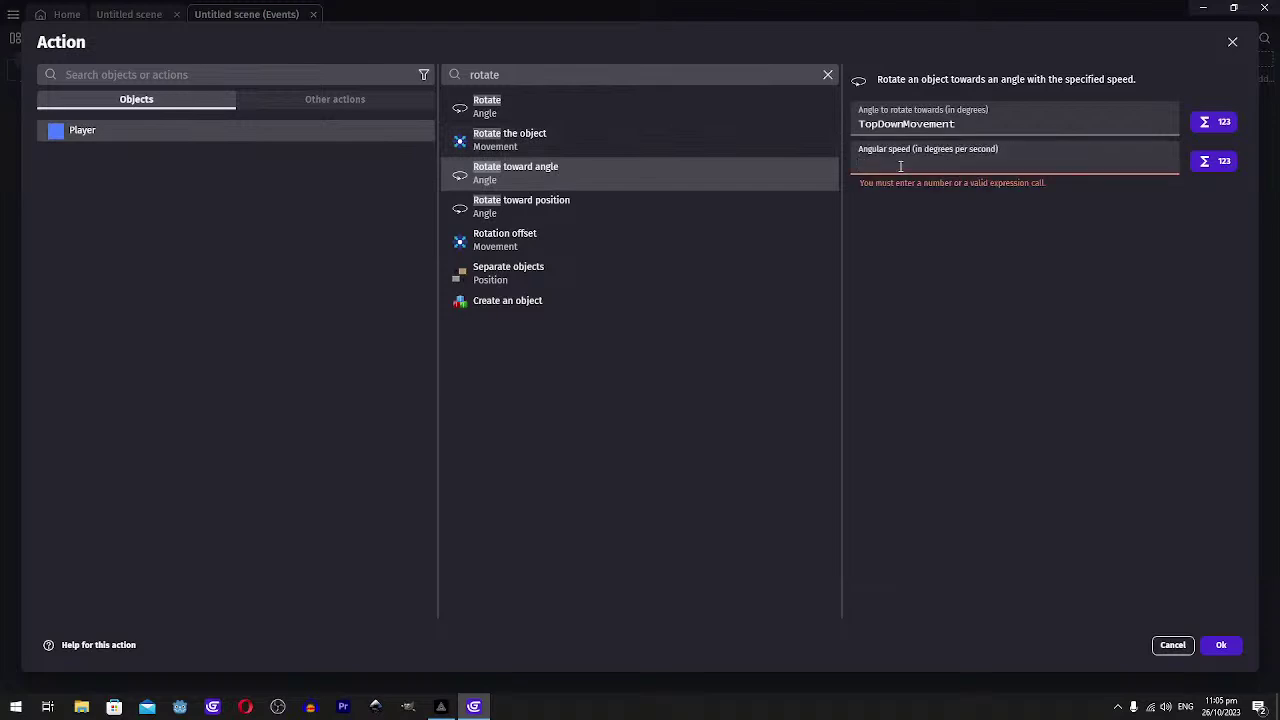
{"action": "type", "text": "mouse"}
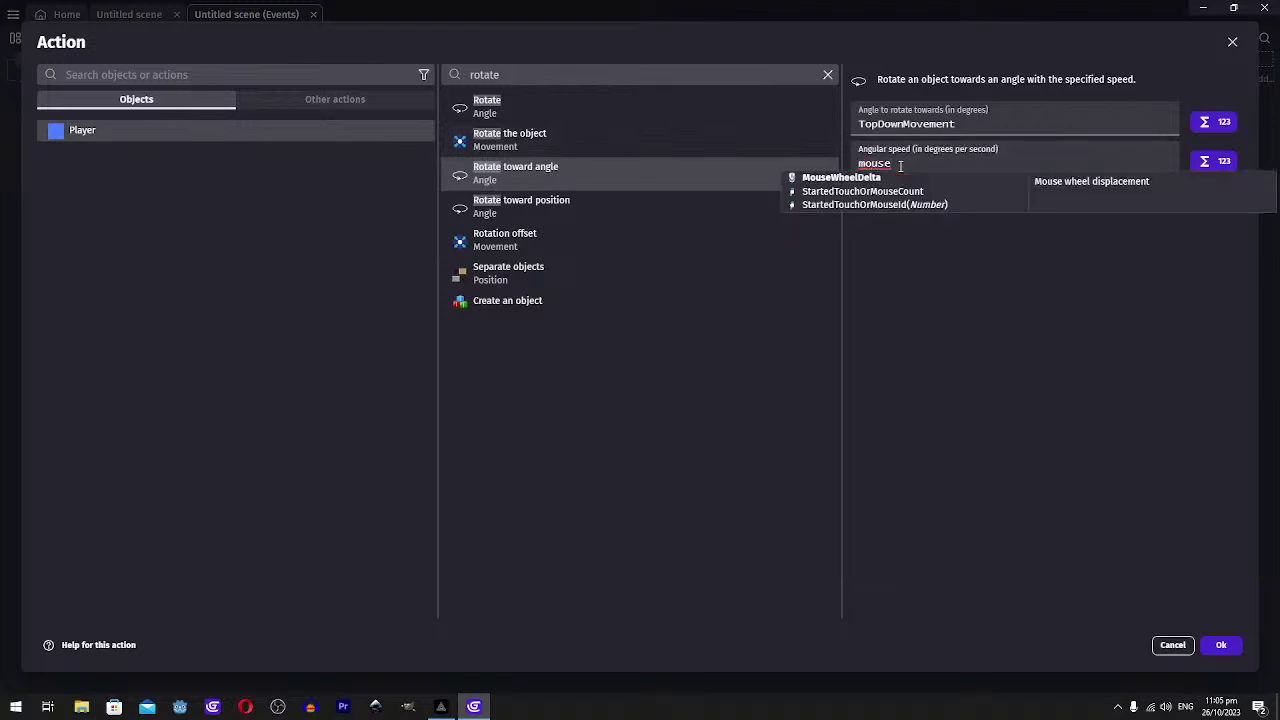
{"action": "key", "text": "ctrl+a"}
{"action": "key", "text": "BackSpace"}
{"action": "type", "text": "m"}
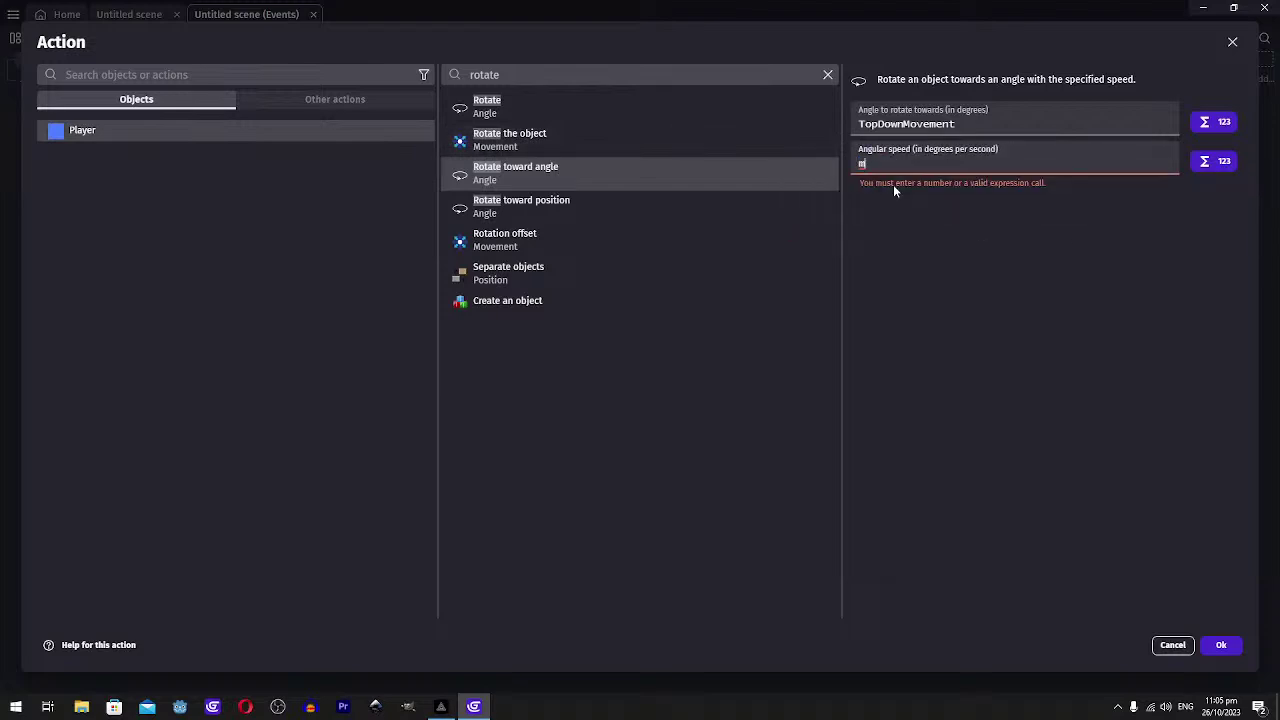
{"action": "key", "text": "BackSpace"}
{"action": "type", "text": "global"}
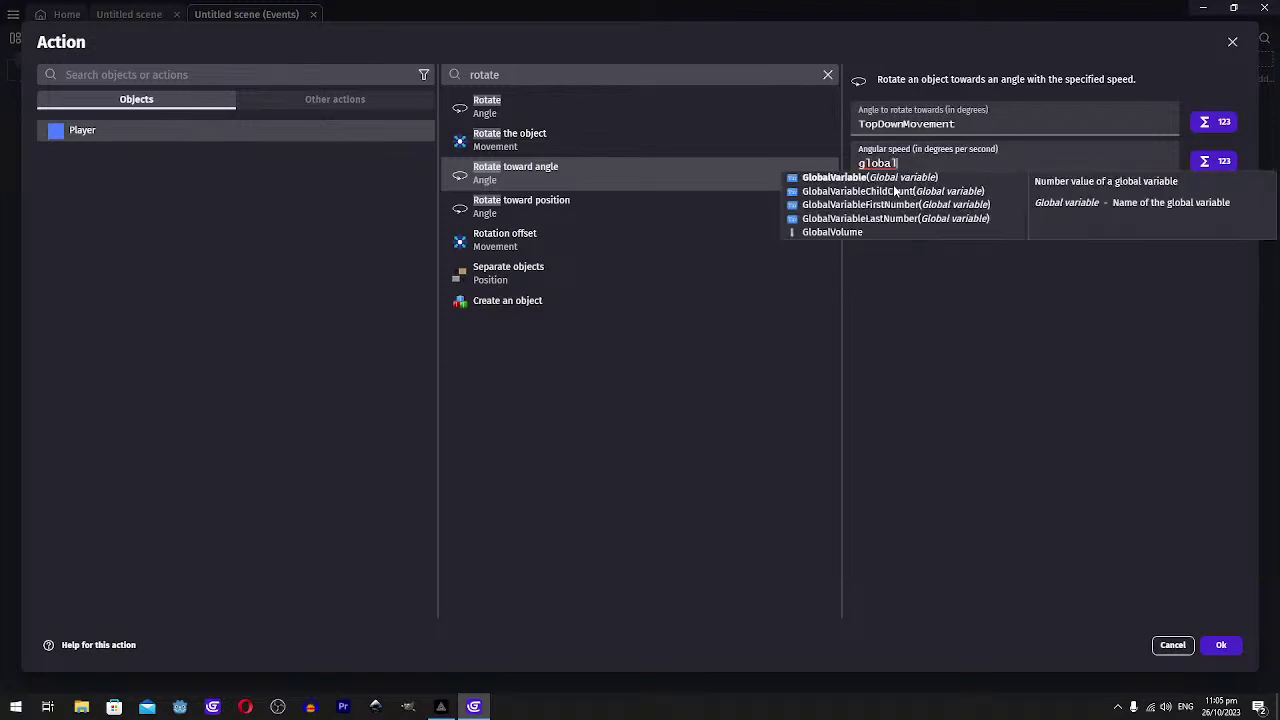
{"action": "key", "text": "ctrl+a"}
{"action": "key", "text": "BackSpace"}
{"action": "type", "text": "mousex"}
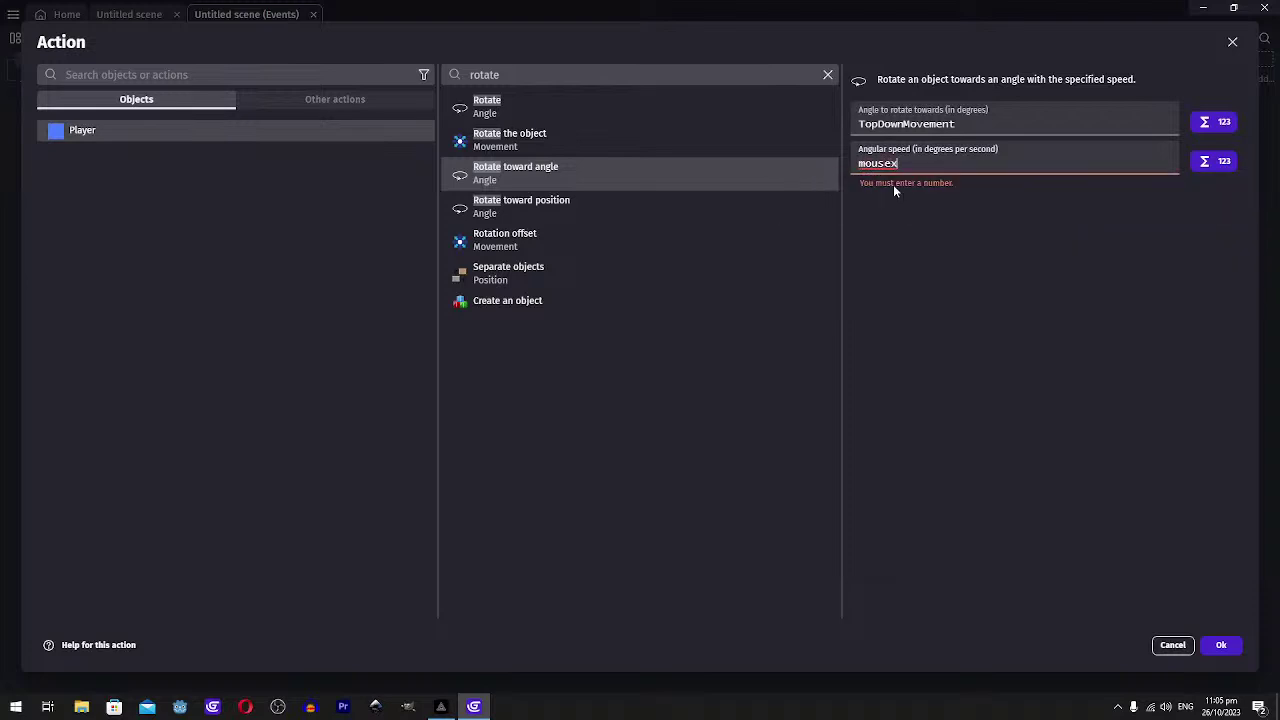
{"action": "key", "text": "BackSpace"}
{"action": "key", "text": "BackSpace"}
{"action": "key", "text": "BackSpace"}
{"action": "key", "text": "BackSpace"}
{"action": "key", "text": "BackSpace"}
{"action": "key", "text": "BackSpace"}
Try to find a mouse expression for the X position of the Rotate toward position action, and clear the field
{"action": "left_click", "coordinate": [560, 206]}
{"action": "left_click", "coordinate": [943, 118]}
{"action": "key", "text": "ctrl+a"}
{"action": "type", "text": "m"}
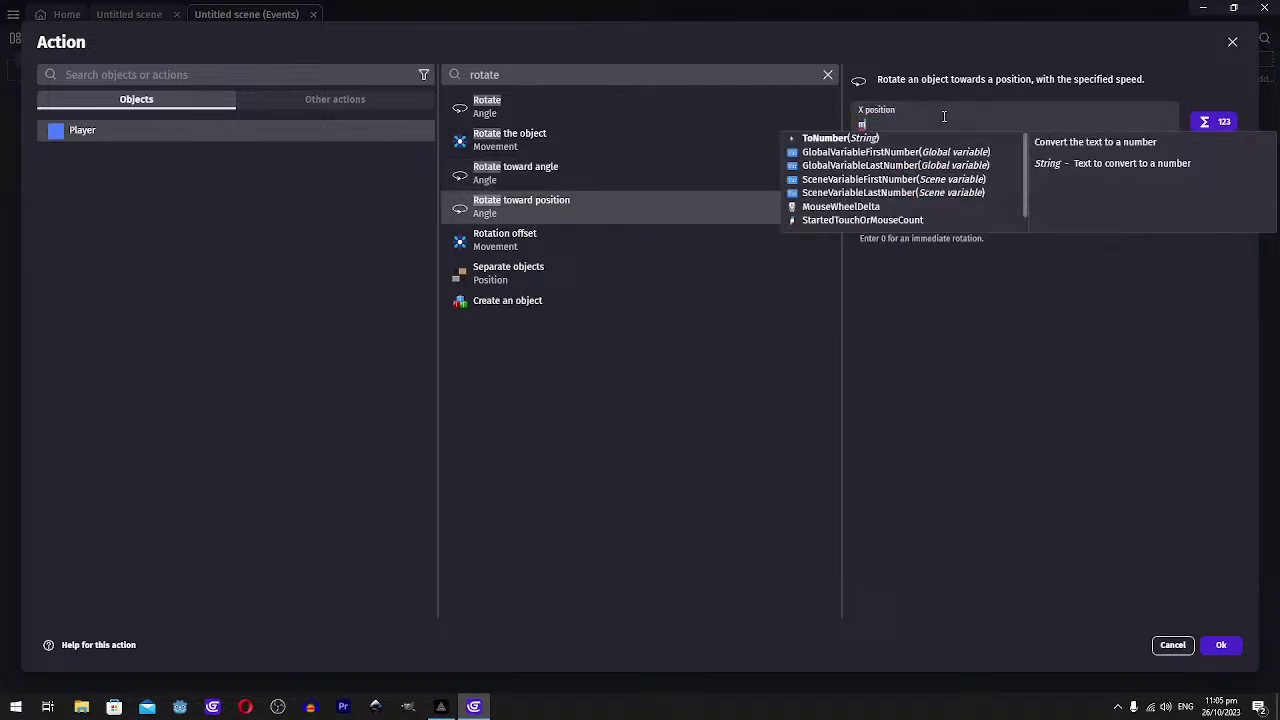
{"action": "type", "text": "use"}
{"action": "key", "text": "BackSpace"}
{"action": "key", "text": "BackSpace"}
{"action": "key", "text": "BackSpace"}
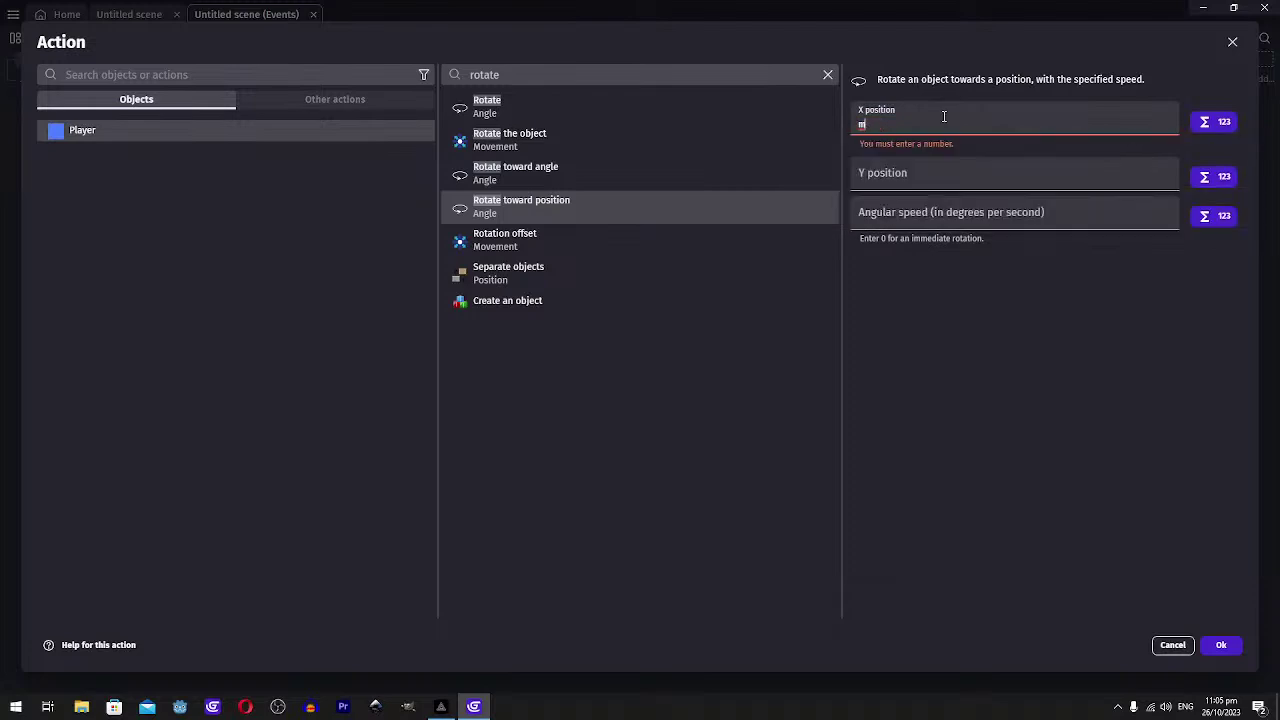
{"action": "type", "text": "ouse"}
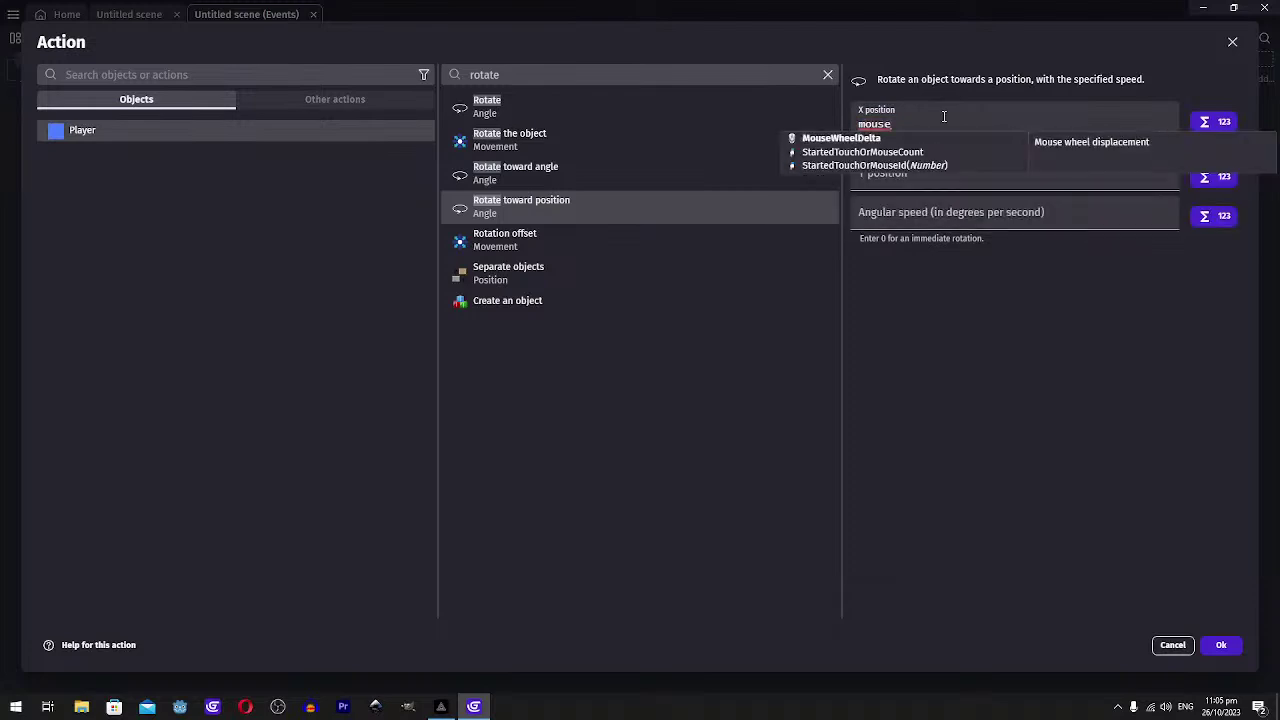
{"action": "key", "text": "Down"}
{"action": "key", "text": "Down"}
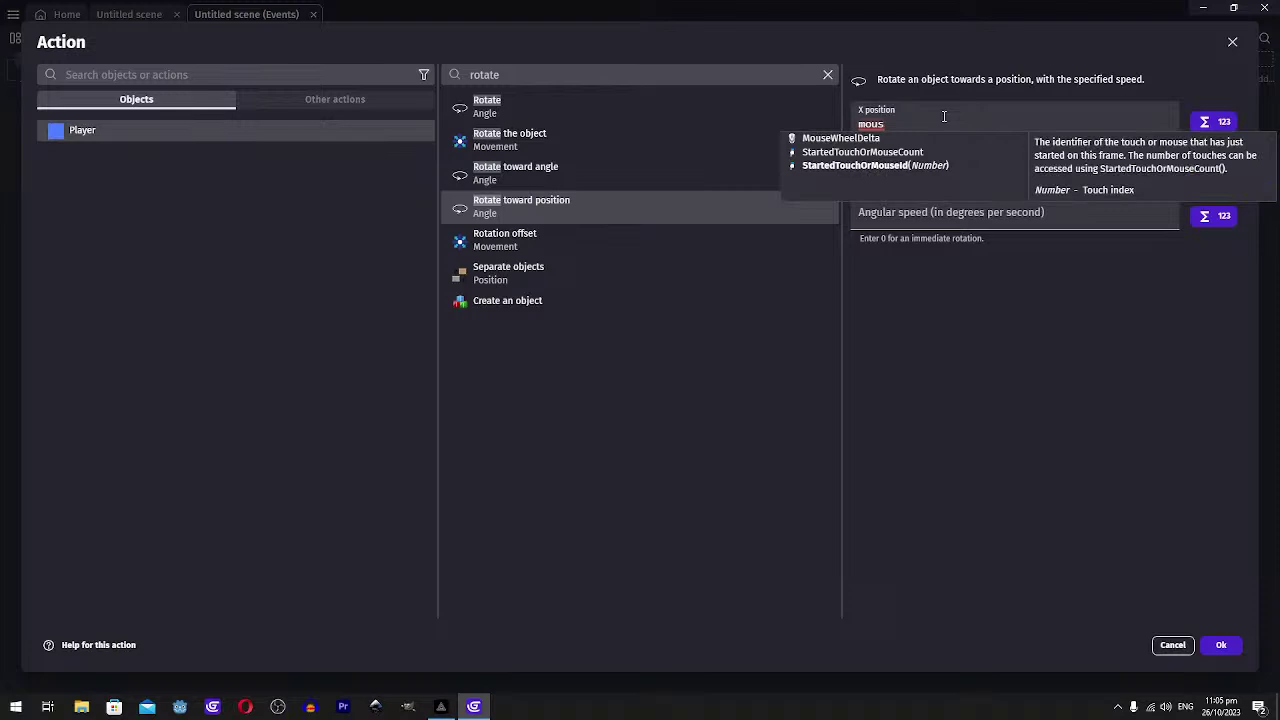
{"action": "key", "text": "BackSpace"}
{"action": "key", "text": "BackSpace"}
{"action": "key", "text": "BackSpace"}
{"action": "key", "text": "BackSpace"}
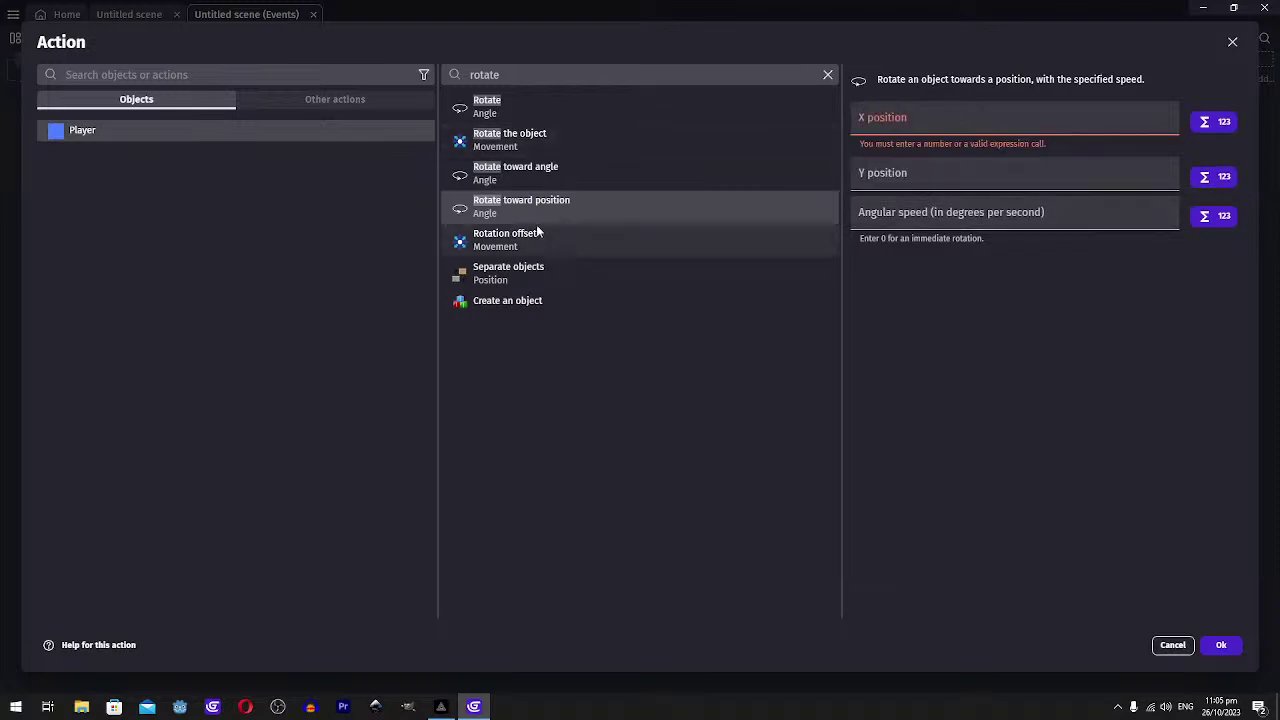
Try mouse as the plain Rotate action's angular speed, clear it, and search the available expressions for cursor
{"action": "left_click", "coordinate": [512, 100]}
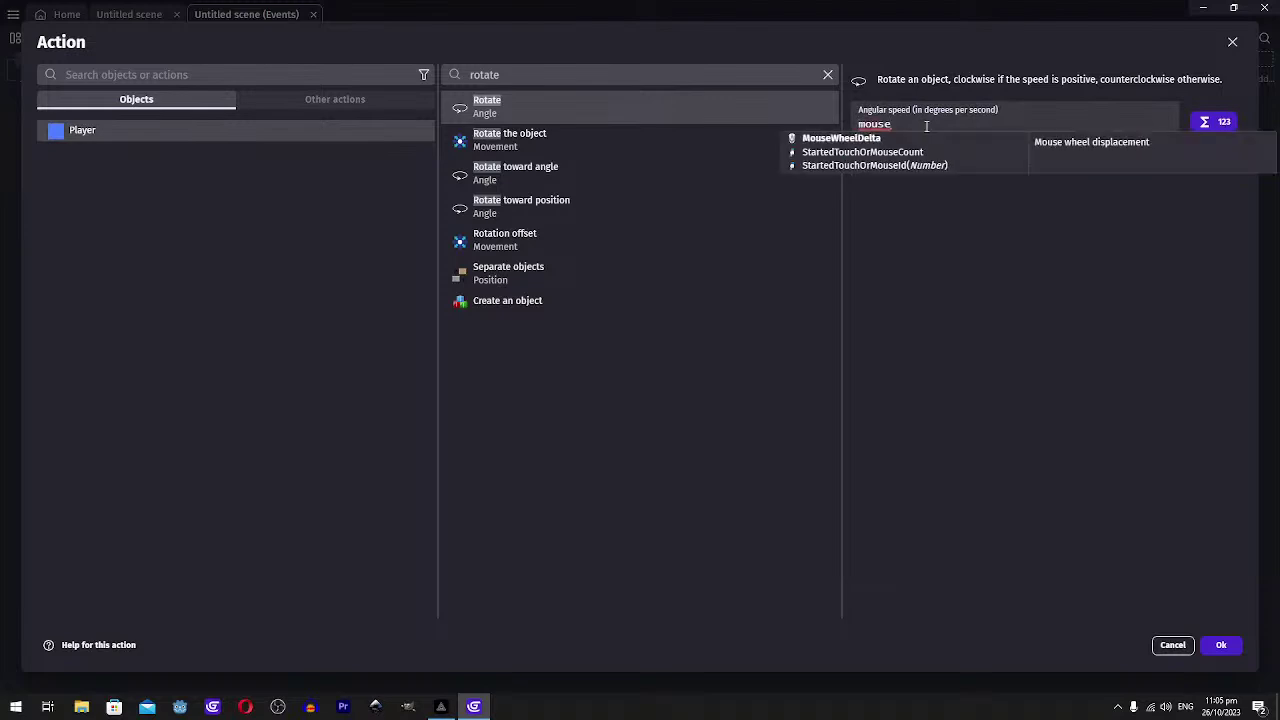
{"action": "key", "text": "BackSpace"}
{"action": "key", "text": "BackSpace"}
{"action": "key", "text": "BackSpace"}
{"action": "key", "text": "BackSpace"}
{"action": "key", "text": "BackSpace"}
{"action": "left_click", "coordinate": [1214, 124]}
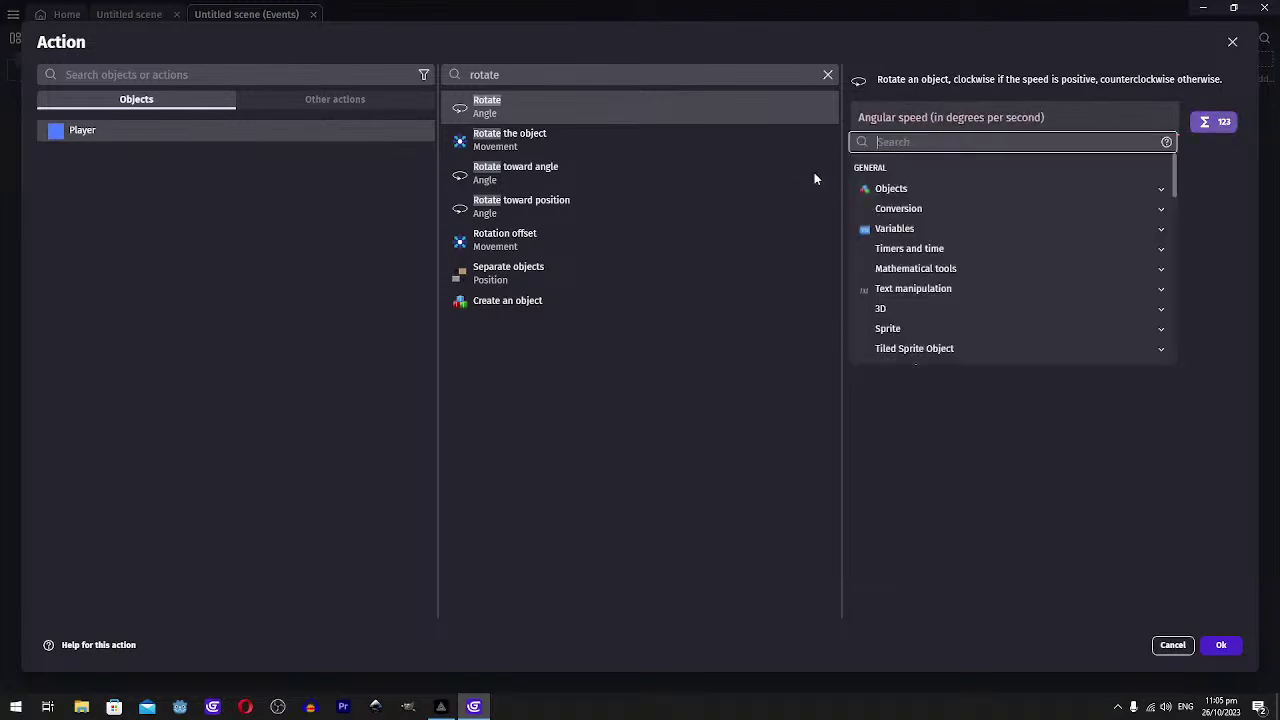
{"action": "type", "text": "cur"}
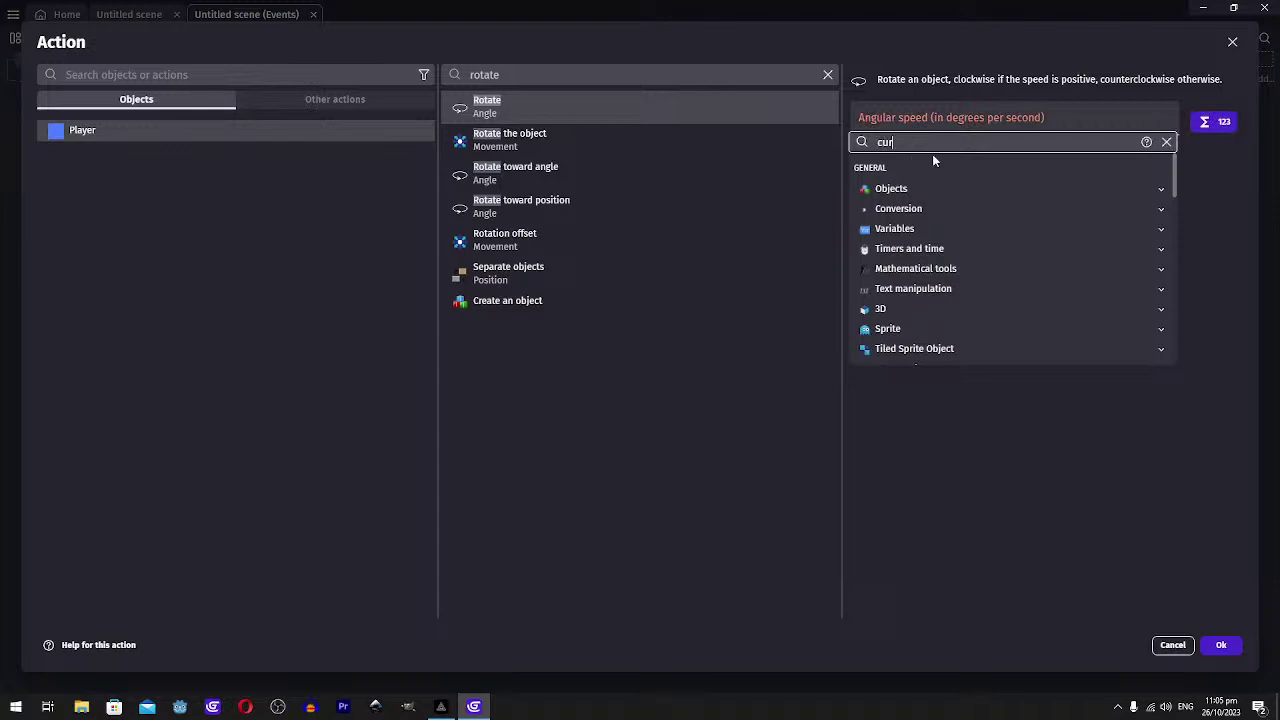
{"action": "type", "text": "sor"}
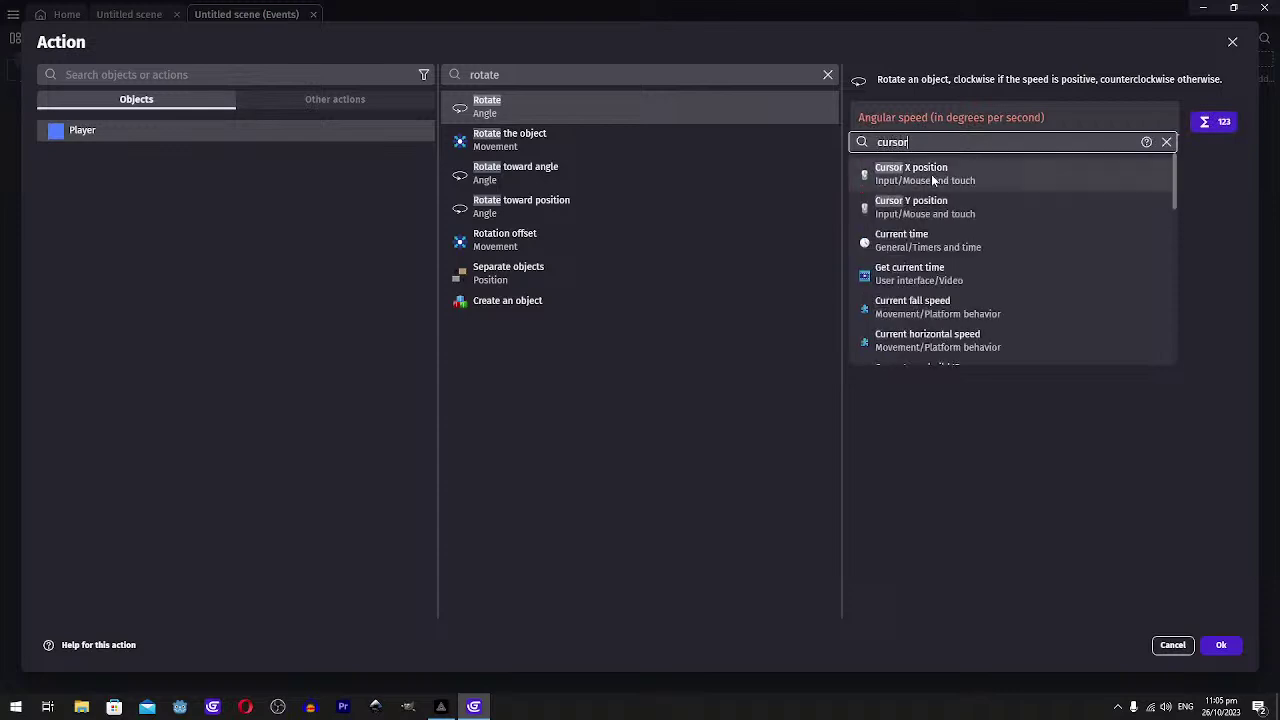
Choose the Rotate toward position action for Player with CursorX() as X position and CursorY() as Y position
{"action": "left_click", "coordinate": [560, 206]}
{"action": "left_click", "coordinate": [929, 124]}
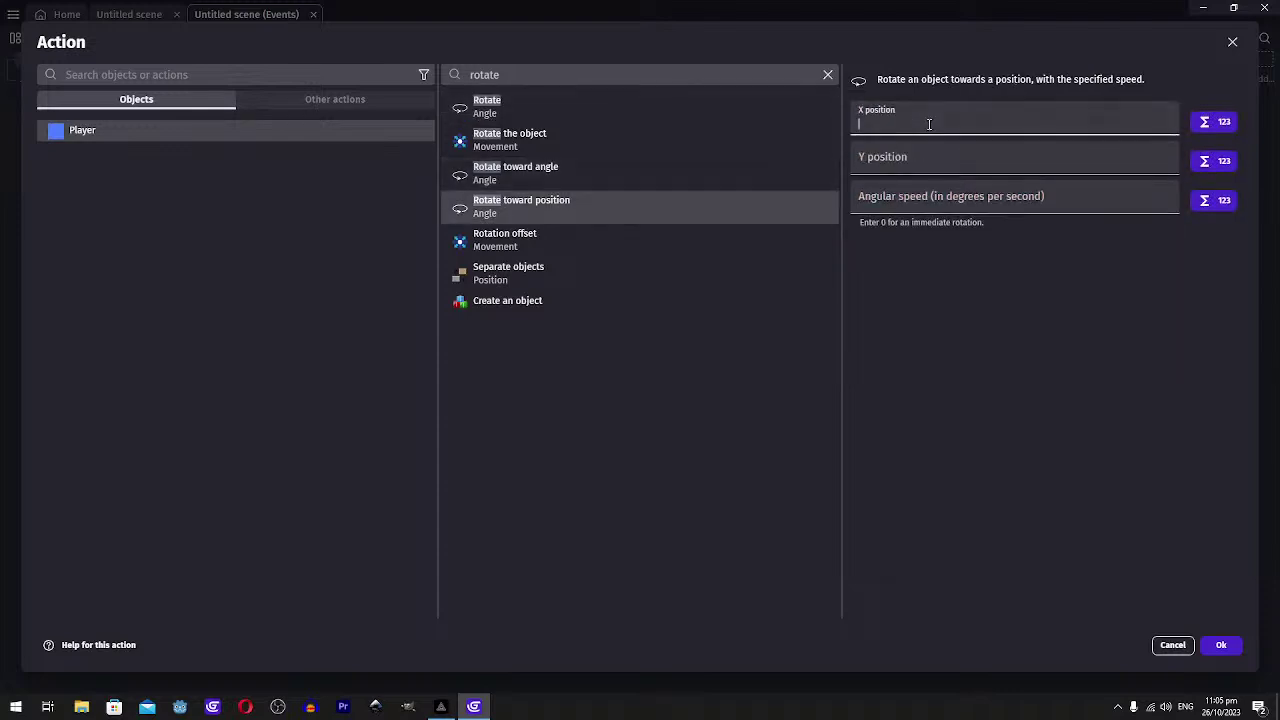
{"action": "type", "text": "cursorX()"}
{"action": "key", "text": "Return"}
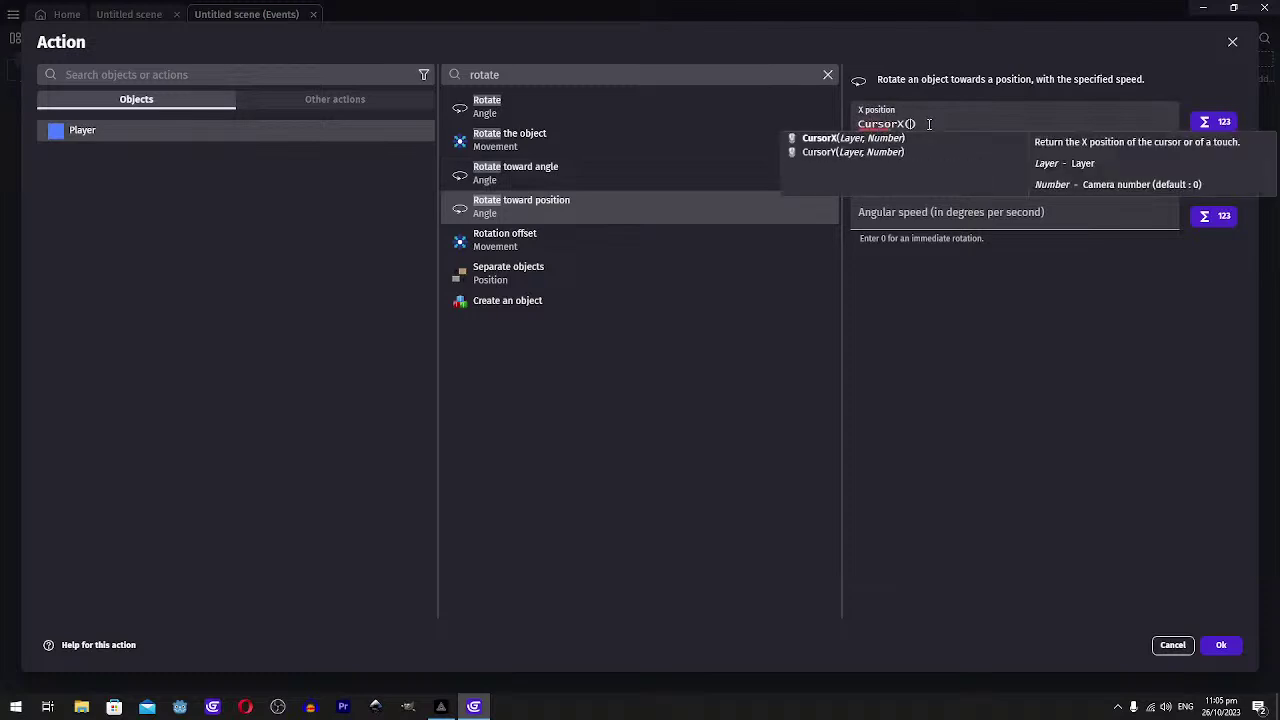
{"action": "triple_click", "coordinate": [929, 124]}
{"action": "key", "text": "ctrl+c"}
{"action": "left_click", "coordinate": [923, 156]}
{"action": "key", "text": "ctrl+v"}
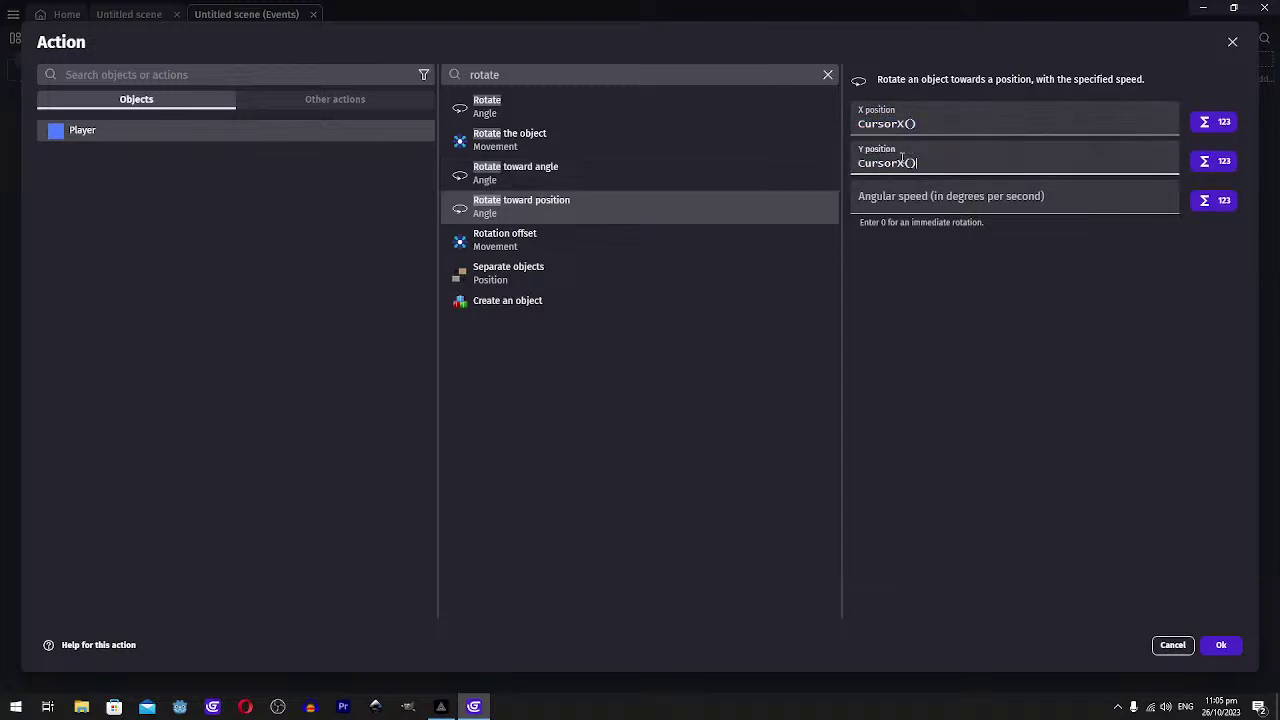
{"action": "left_click", "coordinate": [904, 162]}
{"action": "key", "text": "BackSpace"}
{"action": "type", "text": "Y"}
{"action": "left_click", "coordinate": [1030, 325]}
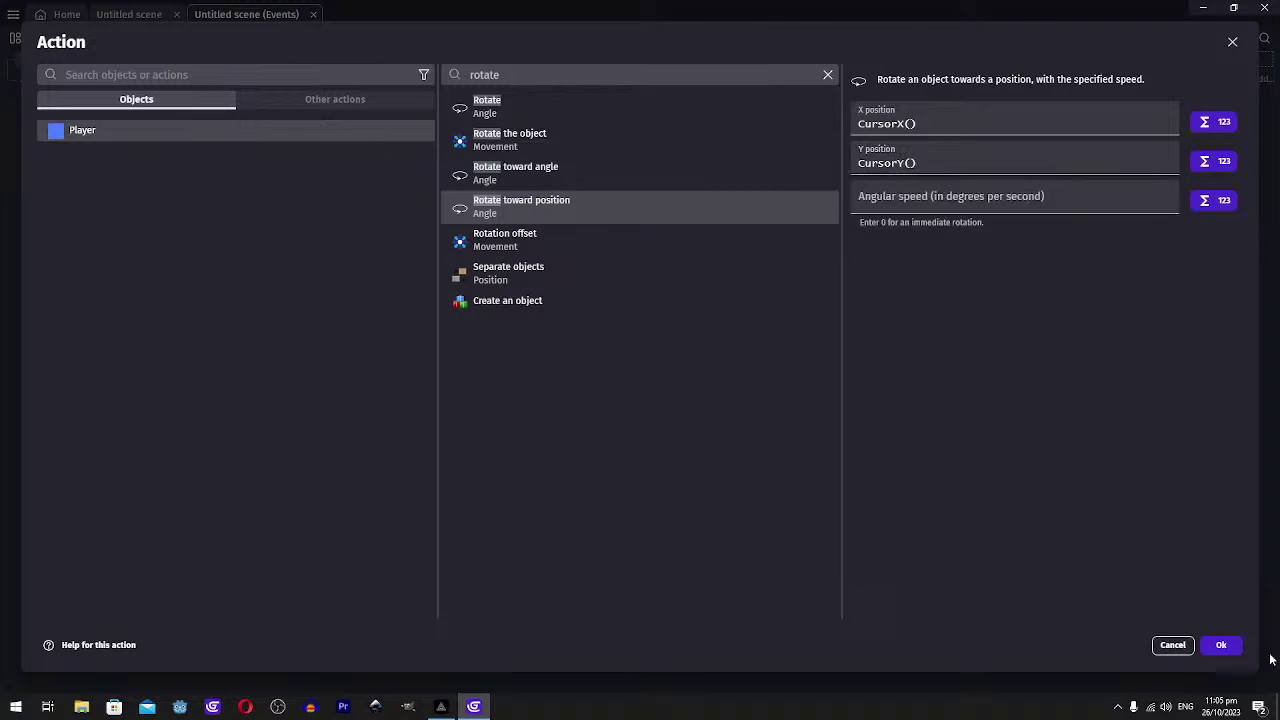
Confirm the rotation action and set its angular speed to 0 degrees per second in the event
{"action": "left_click", "coordinate": [1229, 645]}
{"action": "left_click", "coordinate": [727, 60]}
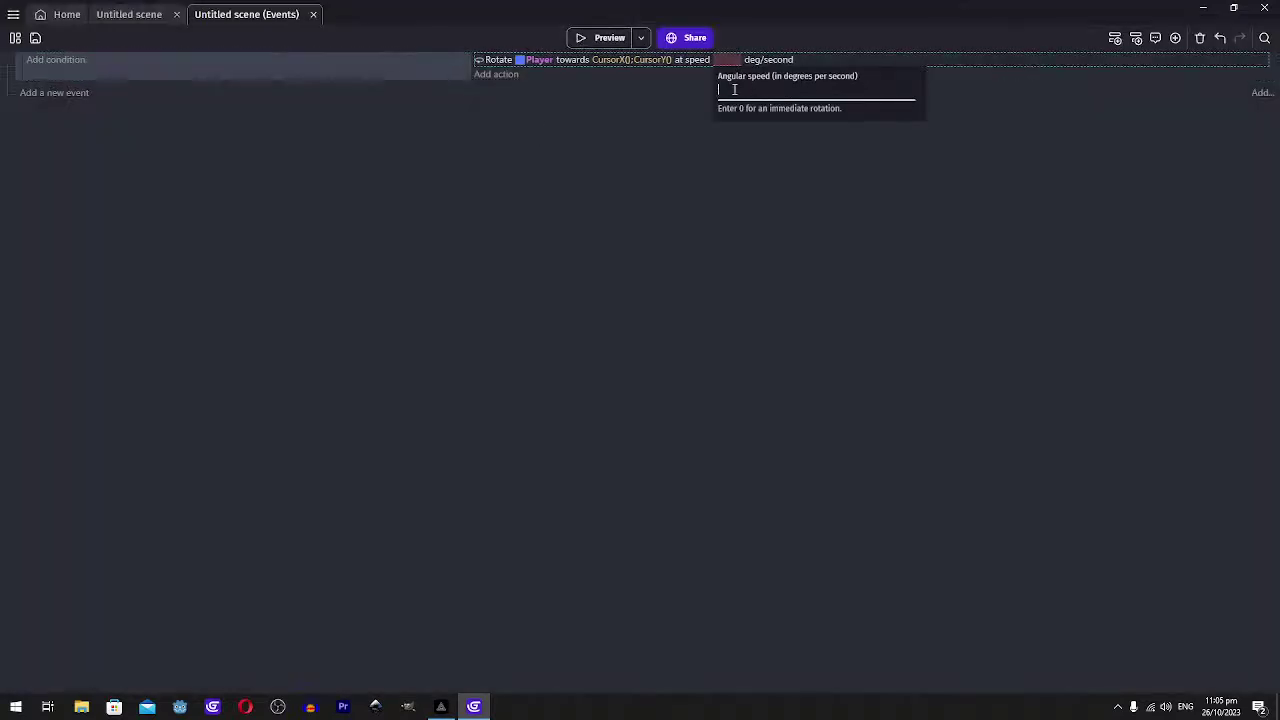
{"action": "left_click", "coordinate": [660, 117]}
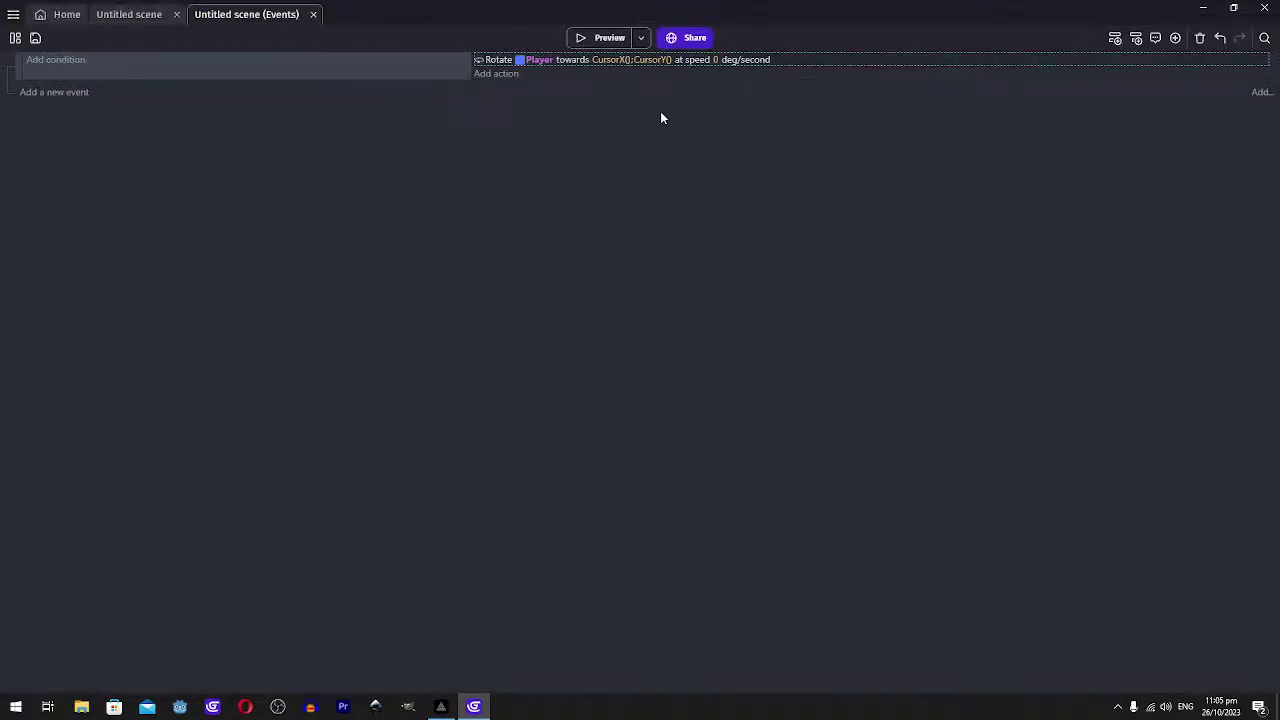
Preview the game and steer the square in all directions while moving the cursor to test its rotation towards the cursor
{"action": "left_click", "coordinate": [603, 35]}
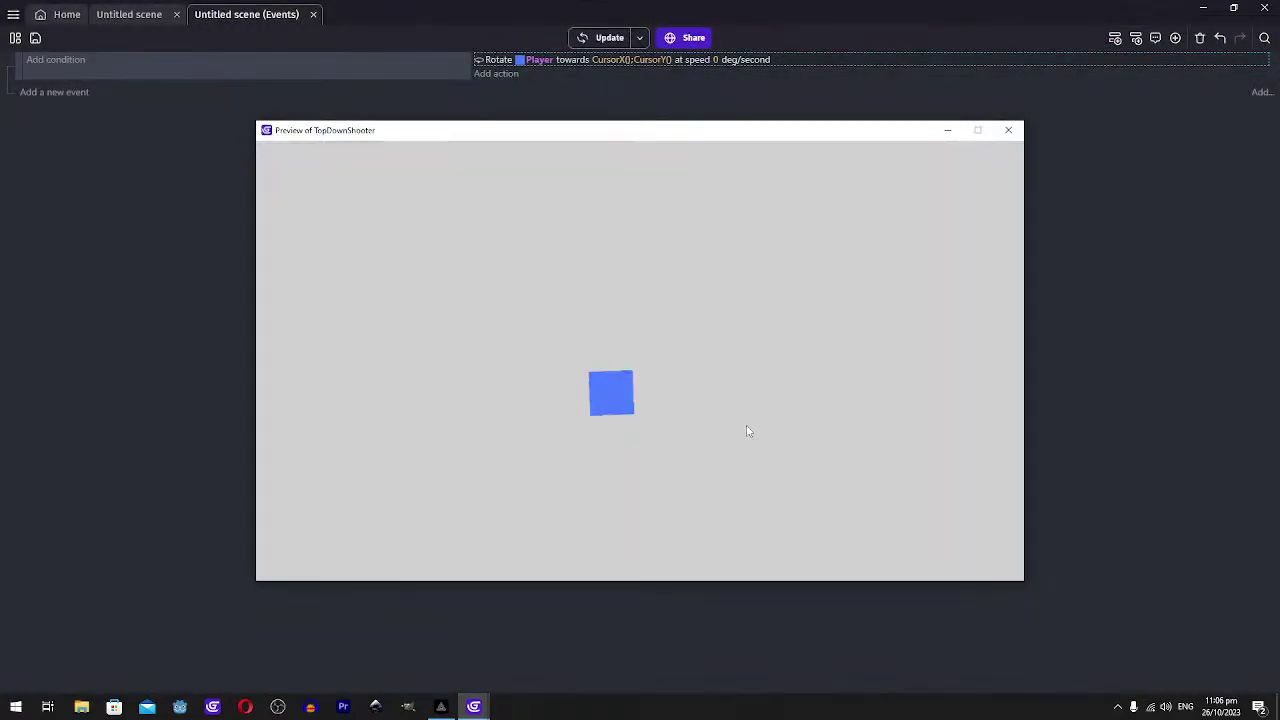
{"action": "key", "text": "Up"}
{"action": "key", "text": "Right"}
{"action": "key", "text": "Down"}
{"action": "key", "text": "Left"}
{"action": "key", "text": "Up"}
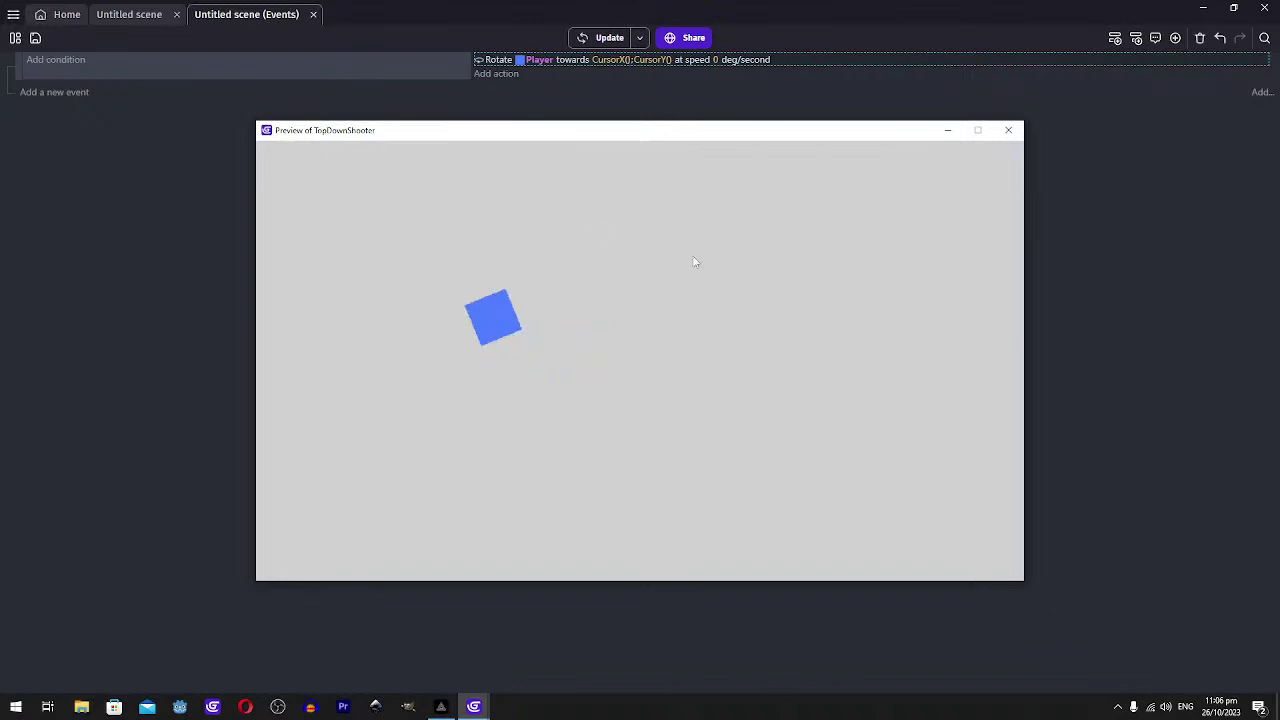
{"action": "key", "text": "Right"}
{"action": "key", "text": "Down"}
{"action": "key", "text": "Left"}
{"action": "key", "text": "Up"}
{"action": "key", "text": "Right"}
{"action": "key", "text": "Down"}
{"action": "key", "text": "Left"}
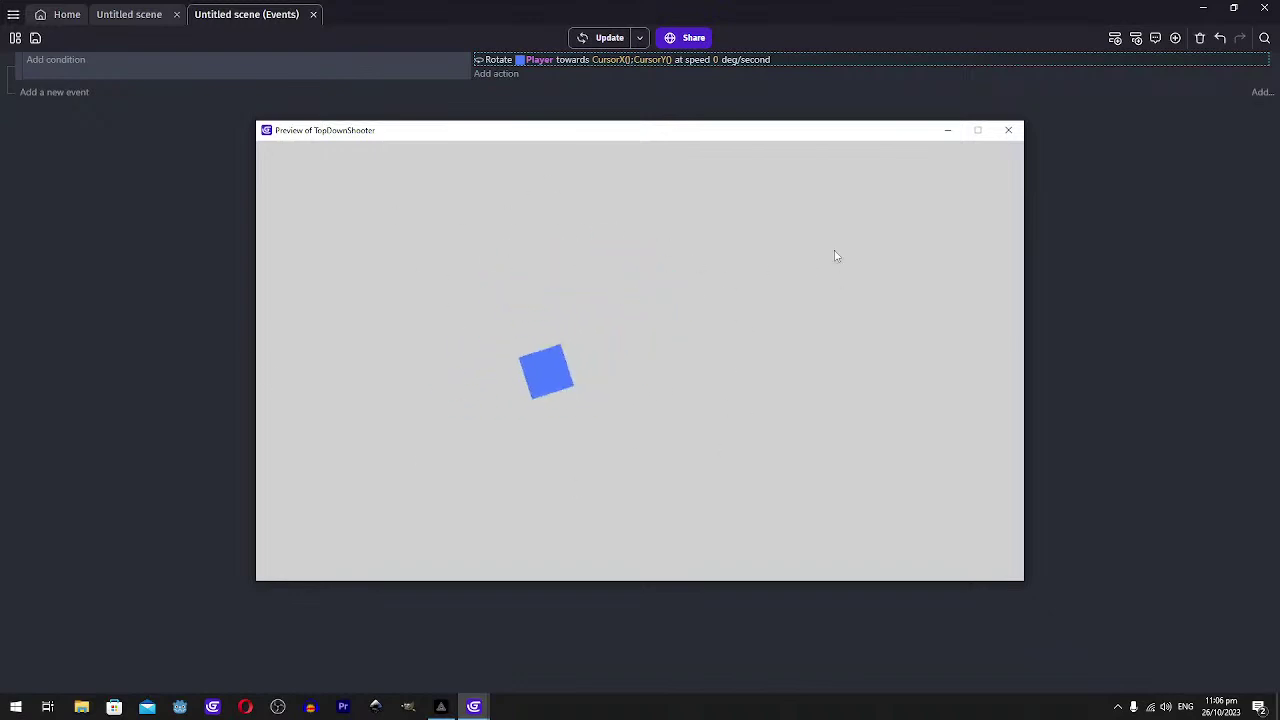
{"action": "key", "text": "Up"}
{"action": "key", "text": "Right"}
{"action": "key", "text": "Down"}
{"action": "key", "text": "Left"}
{"action": "key", "text": "Down"}
{"action": "key", "text": "Right"}
{"action": "key", "text": "Up"}
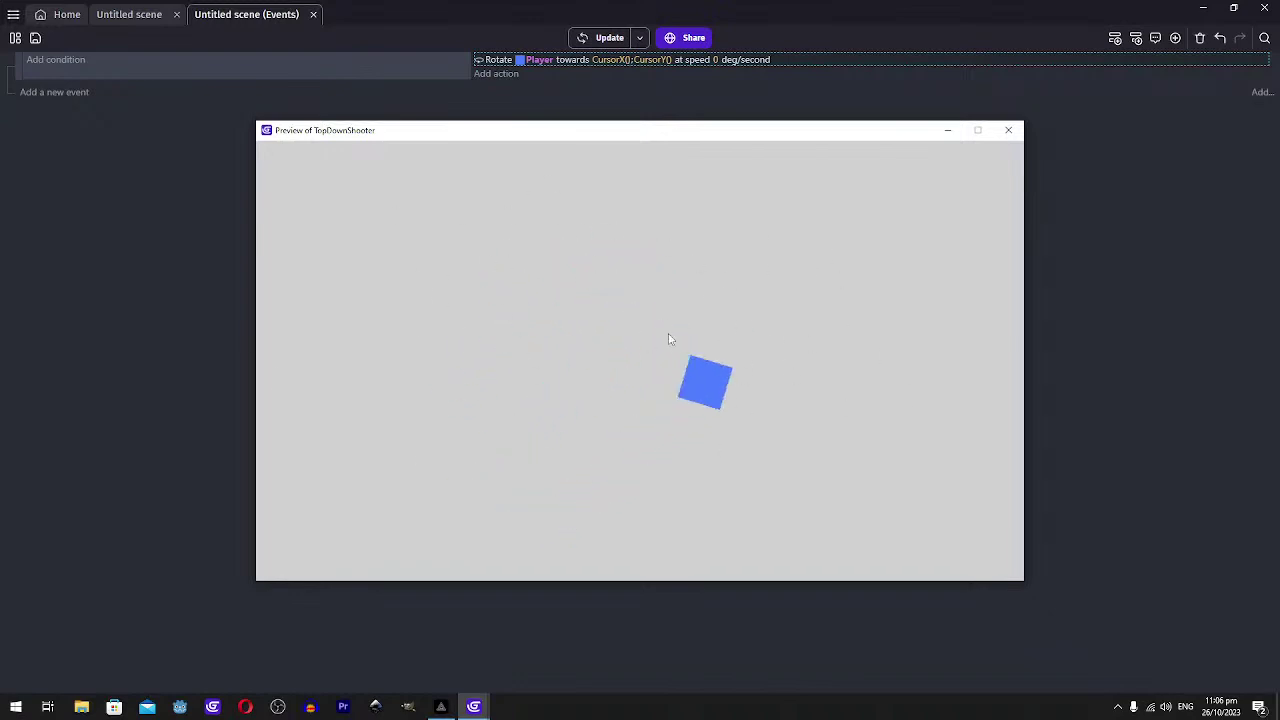
{"action": "key", "text": "Up"}
{"action": "key", "text": "Left"}
{"action": "key", "text": "Down"}
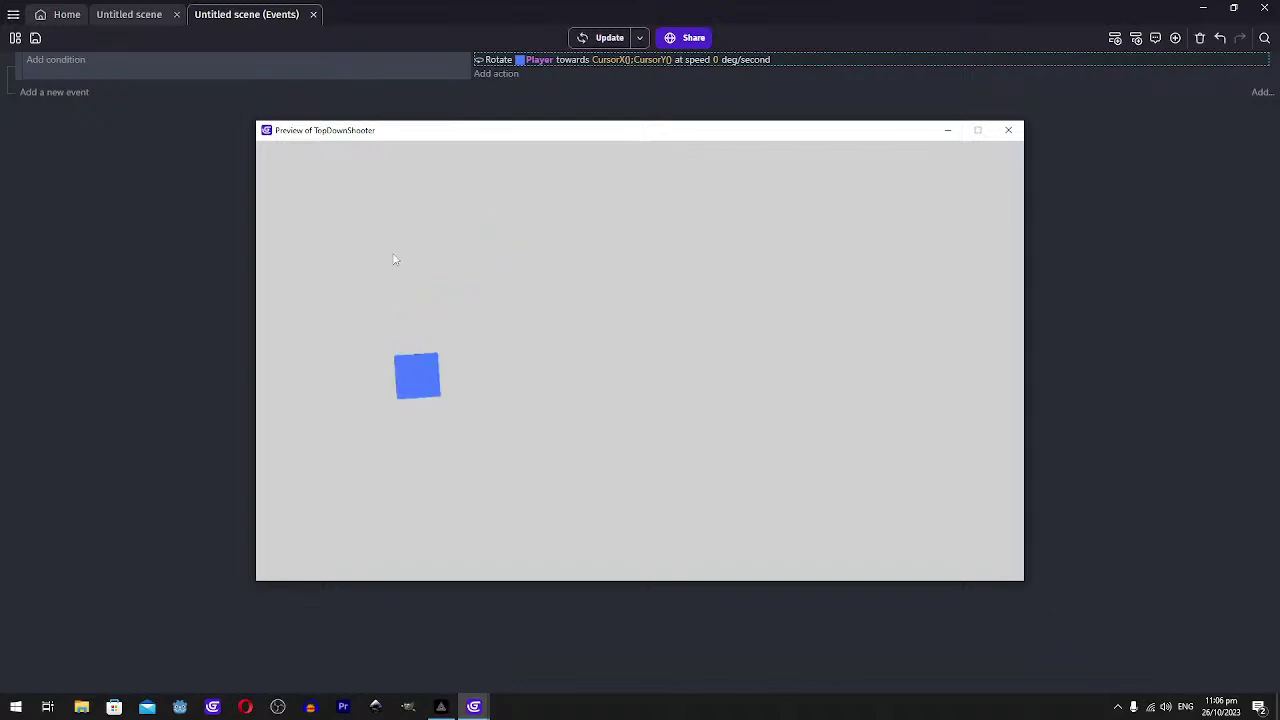
Steer the square around the running preview once more to check its rotation, and close the preview
{"action": "key", "text": "Up"}
{"action": "key", "text": "Right"}
{"action": "key", "text": "Down"}
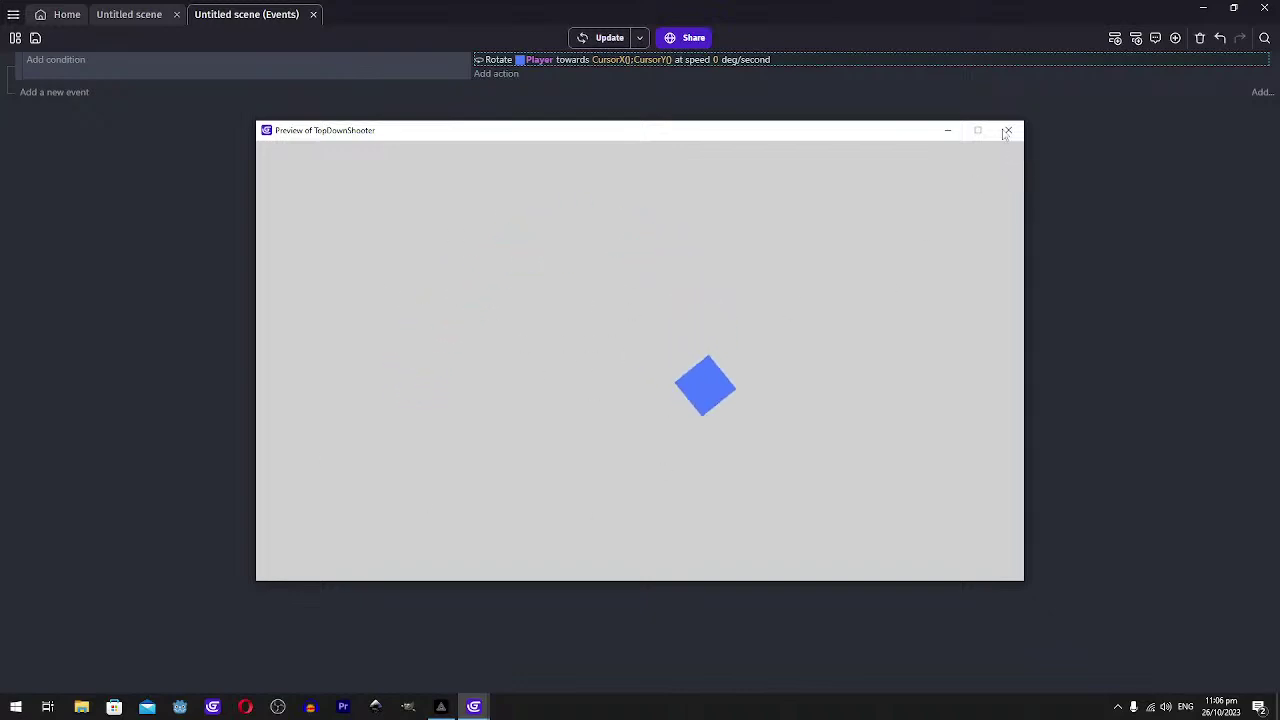
{"action": "left_click", "coordinate": [1007, 131]}
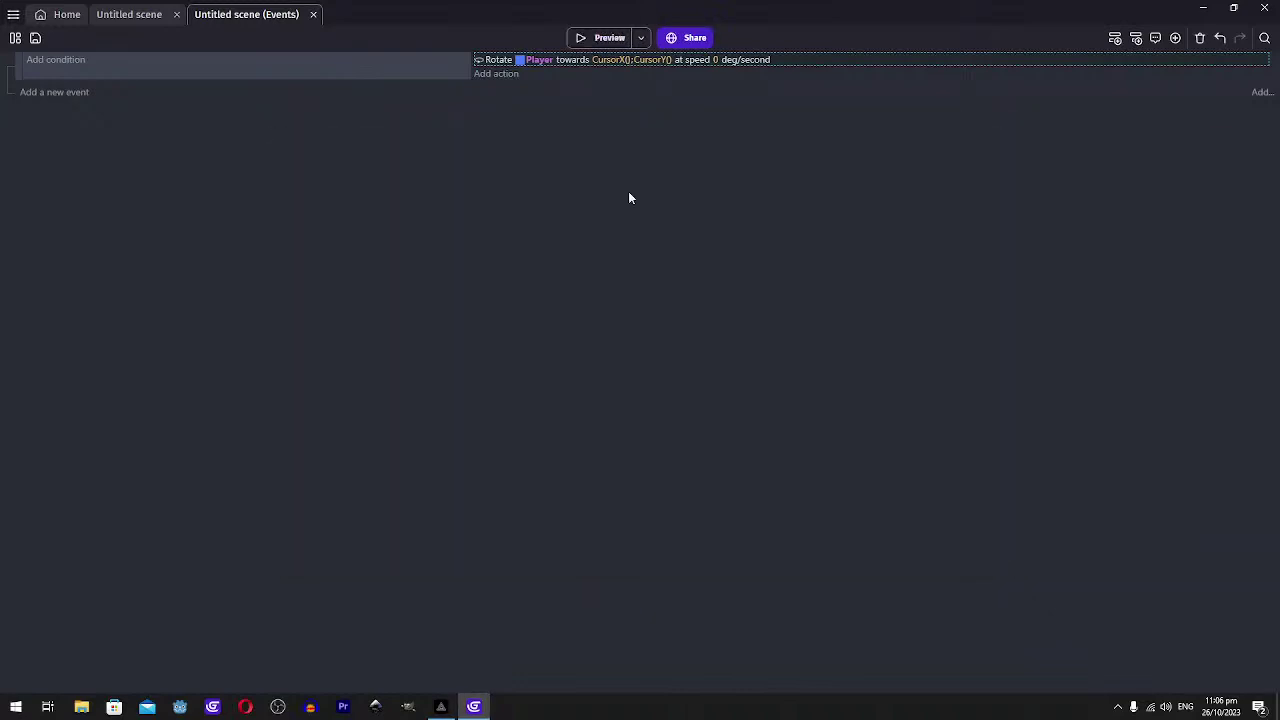
Add an event group named Movement and nest the Player rotation event inside it
{"action": "left_click", "coordinate": [1260, 92]}
{"action": "left_click", "coordinate": [1158, 158]}
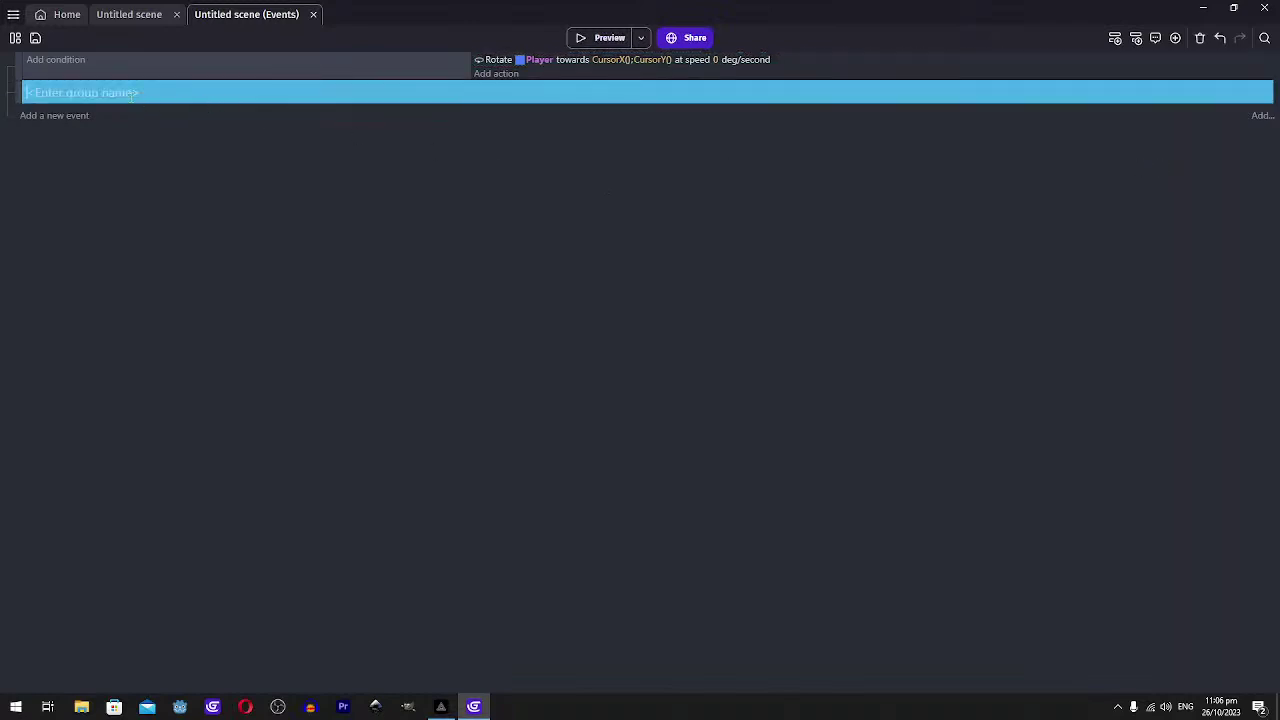
{"action": "type", "text": "Movement"}
{"action": "key", "text": "Return"}
{"action": "mouse_move", "coordinate": [14, 88]}
{"action": "left_mouse_down"}
{"action": "mouse_move", "coordinate": [19, 58]}
{"action": "mouse_move", "coordinate": [19, 76]}
{"action": "left_mouse_up"}
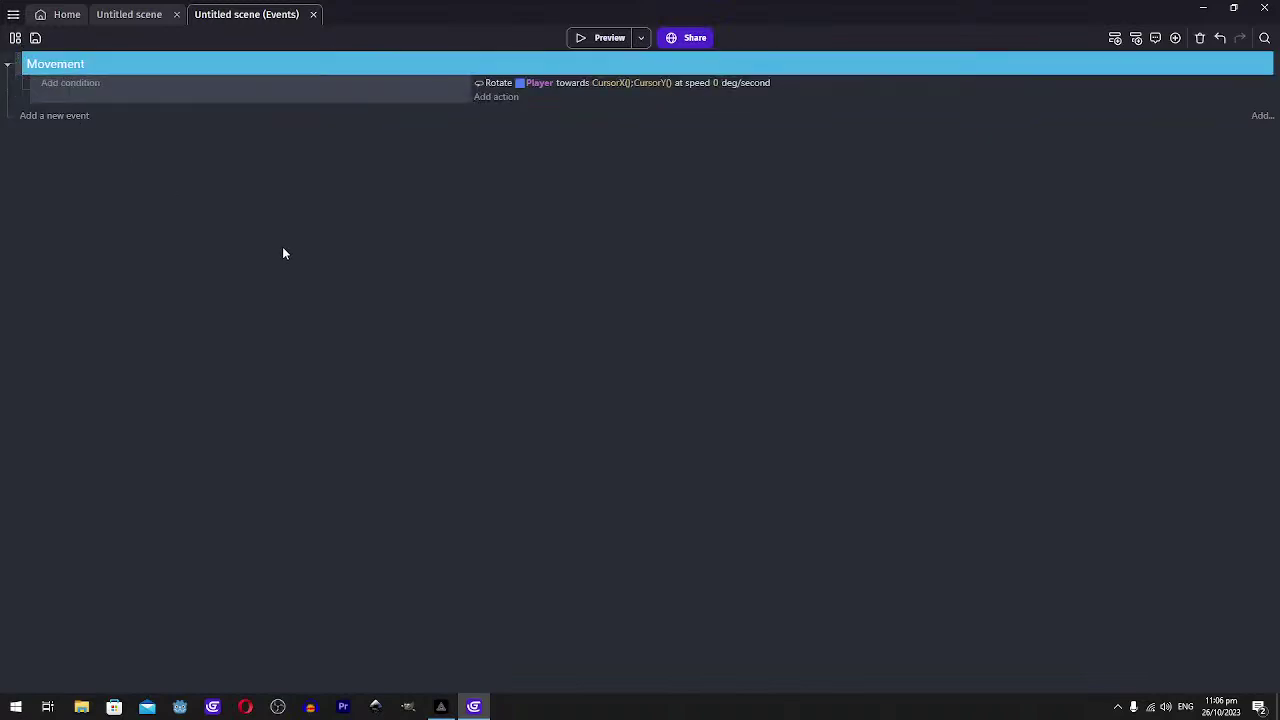
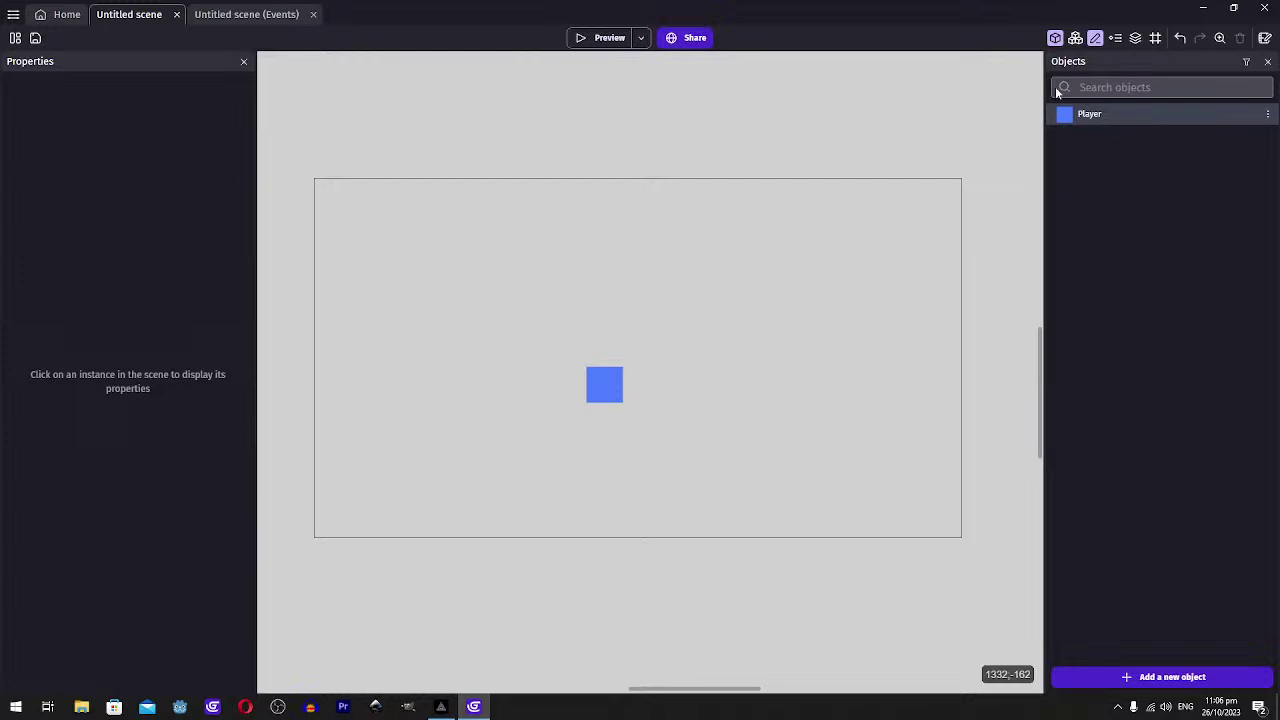
Open the Player object in the scene and examine its sprite's collision mask
{"action": "double_click", "coordinate": [1112, 116]}
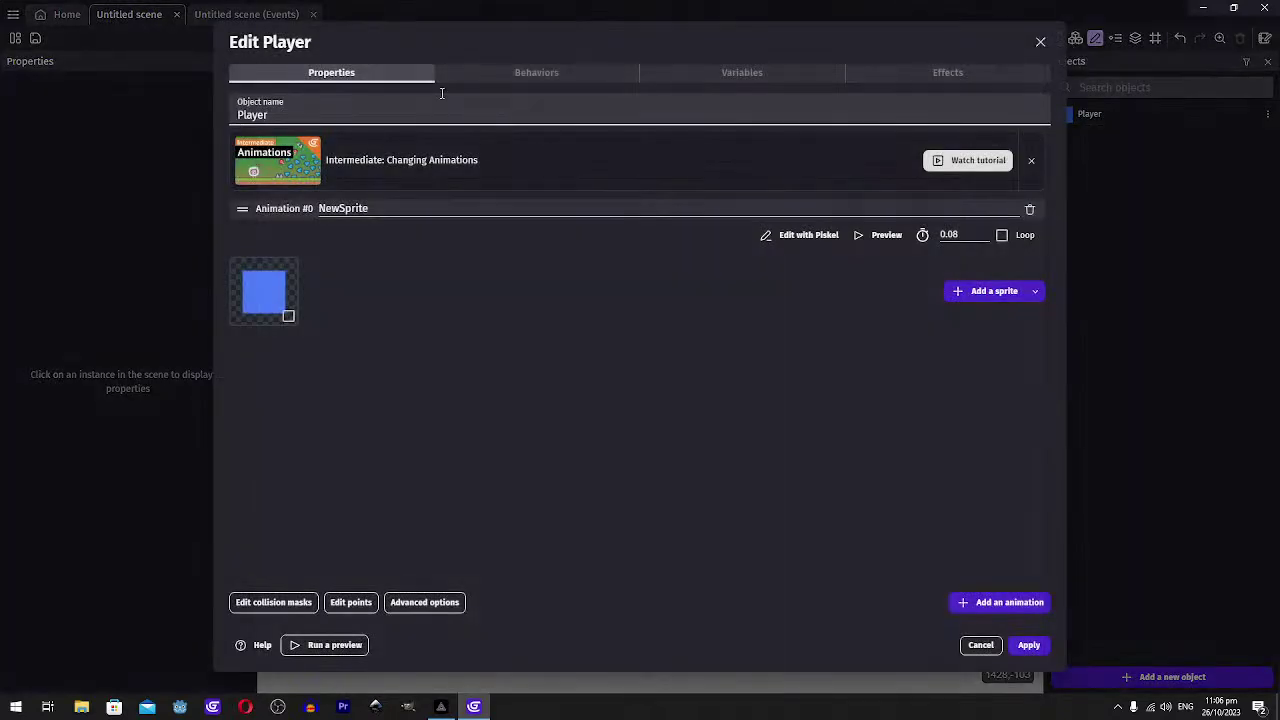
{"action": "left_click", "coordinate": [273, 602]}
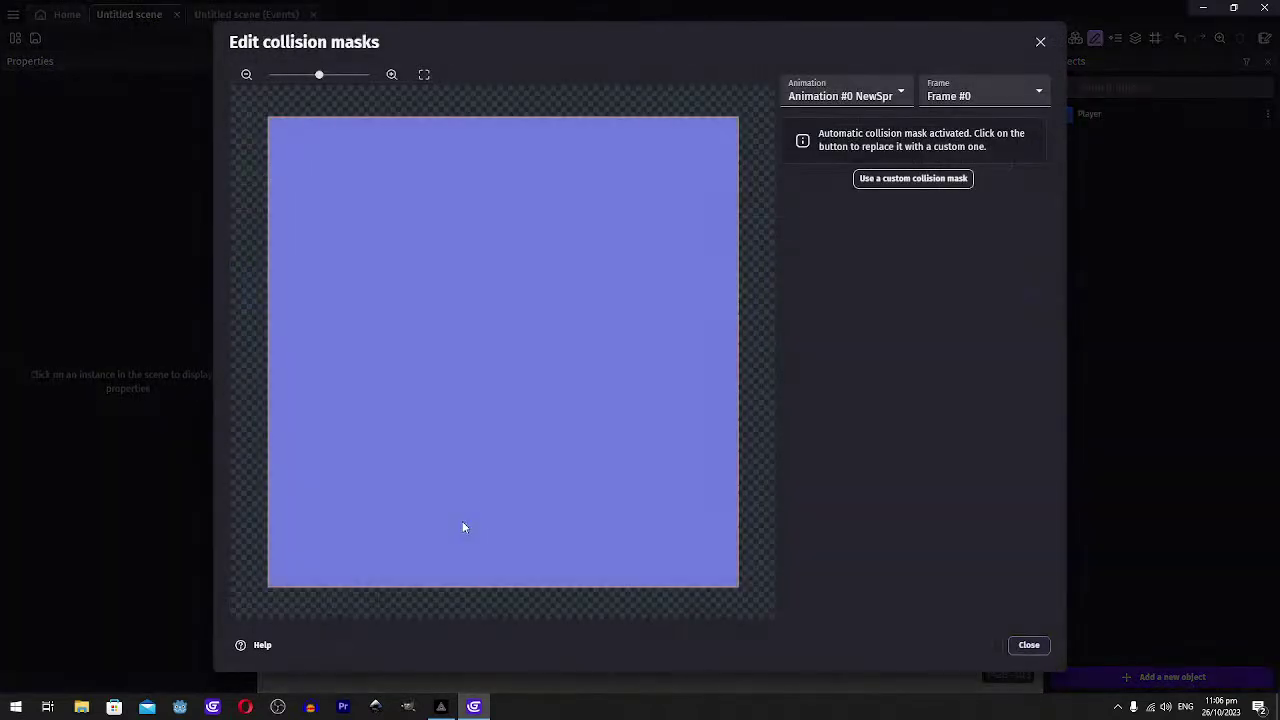
{"action": "left_click", "coordinate": [1029, 645]}
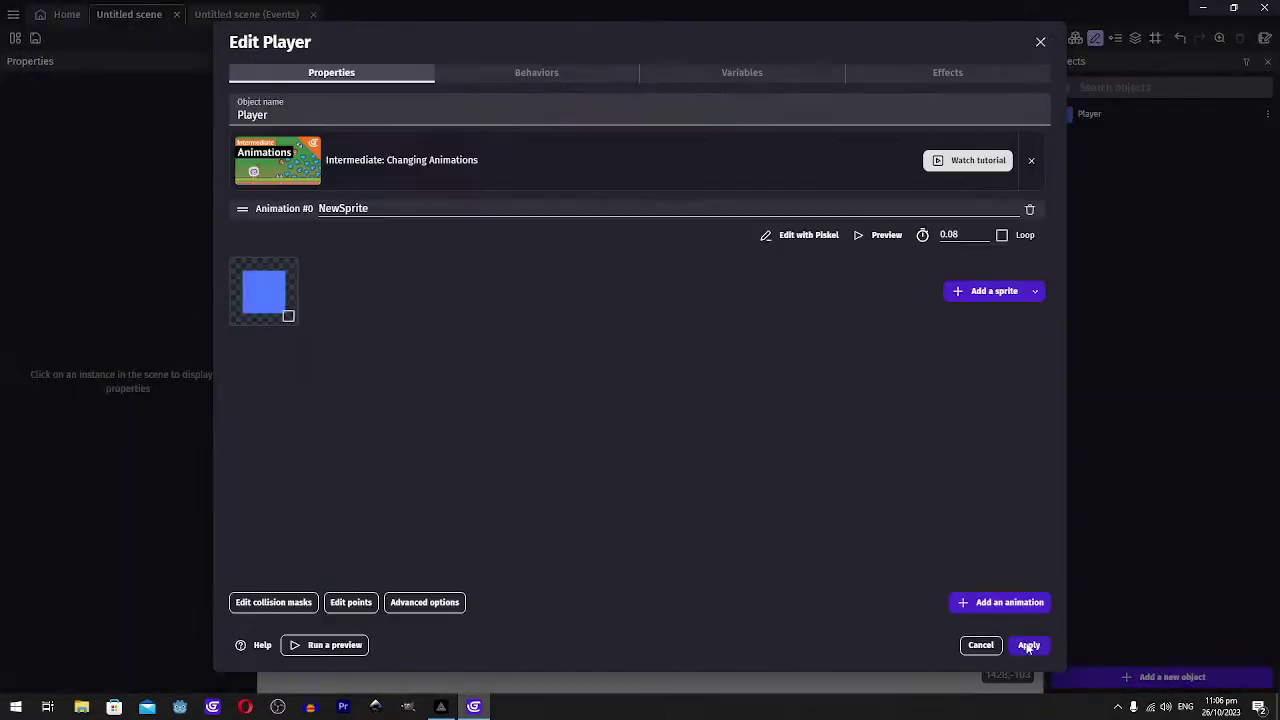
Move the Player sprite's Origin point to the centre of the square at X 32, Y 32
{"action": "left_click", "coordinate": [349, 603]}
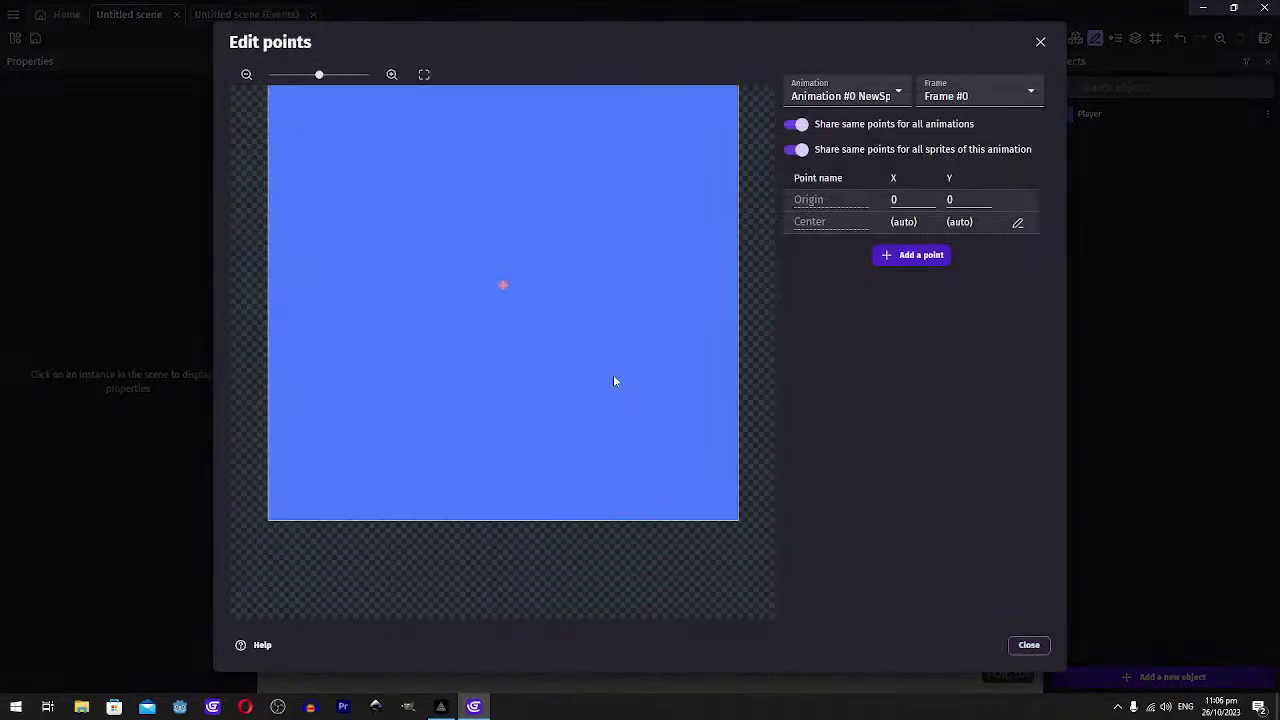
{"action": "scroll", "coordinate": [615, 381], "scroll_direction": "down", "scroll_amount": 2}
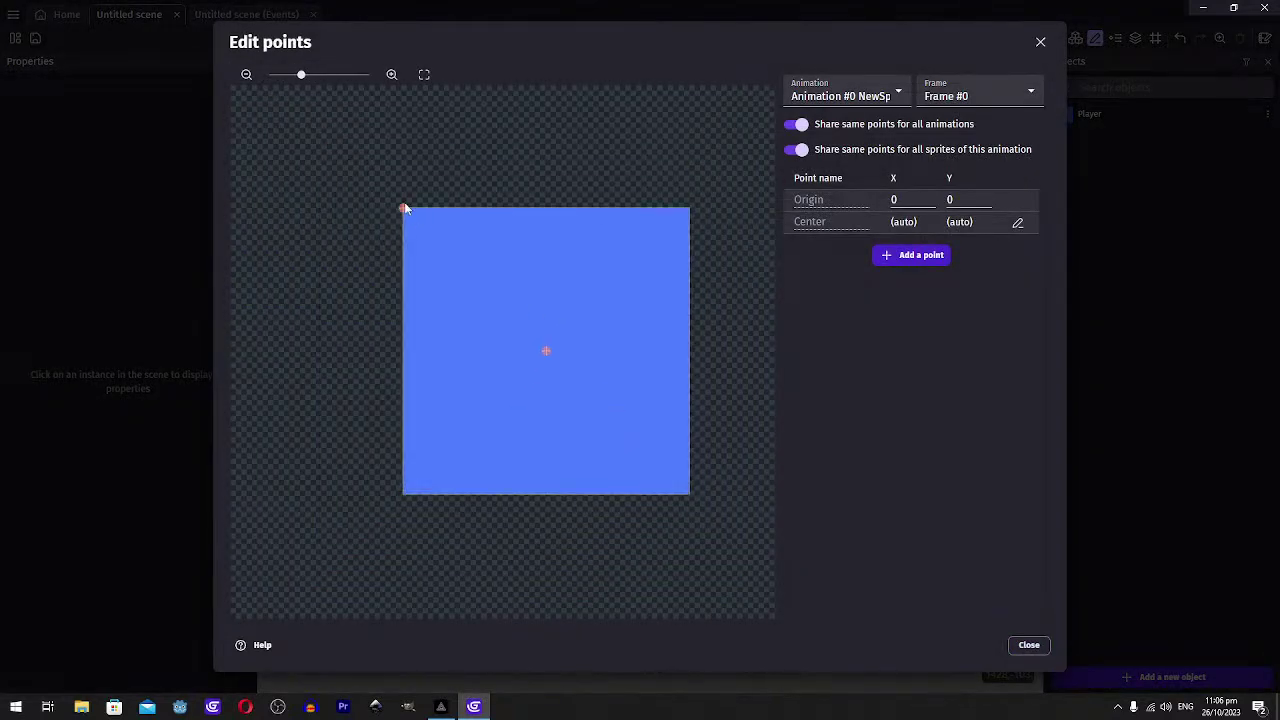
{"action": "left_click_drag", "start_coordinate": [405, 208], "coordinate": [546, 351]}
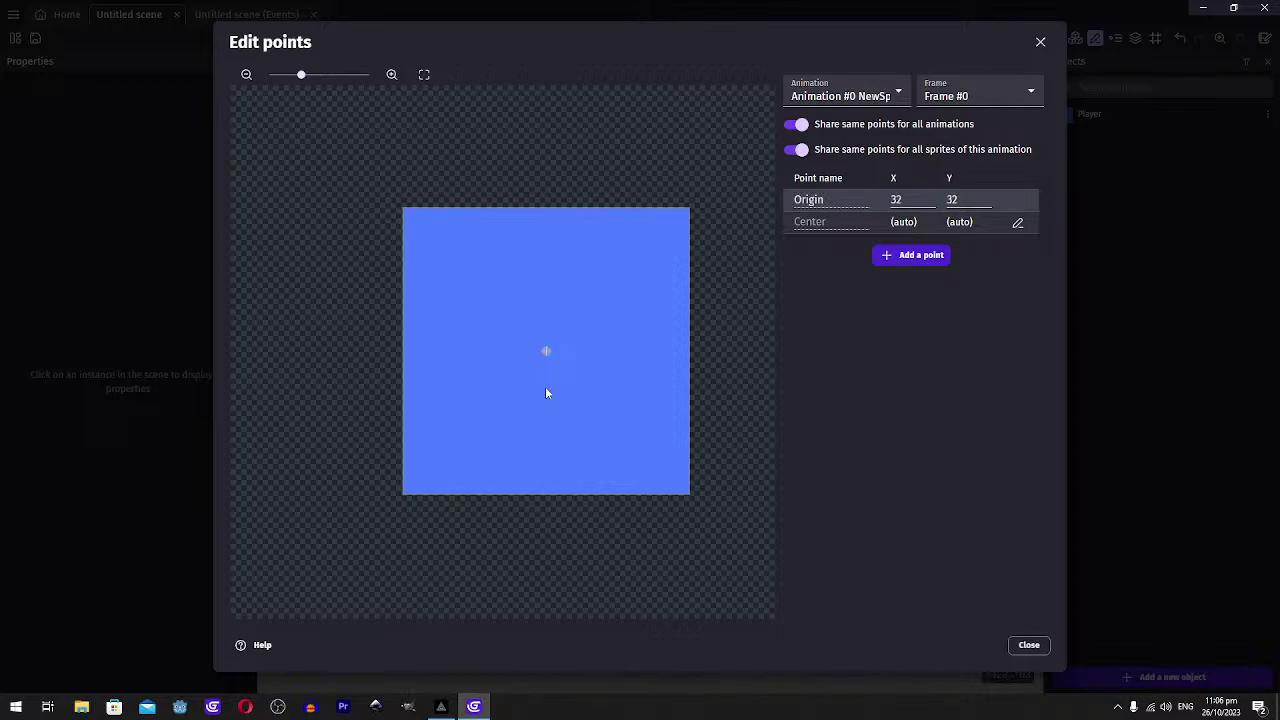
Add a custom point just beyond the Player sprite's right edge and set it to X 77, Y 32
{"action": "scroll", "coordinate": [546, 390], "scroll_direction": "down", "scroll_amount": 1}
{"action": "scroll", "coordinate": [546, 390], "scroll_direction": "down", "scroll_amount": 1, "text": "ctrl"}
{"action": "left_click", "coordinate": [917, 258]}
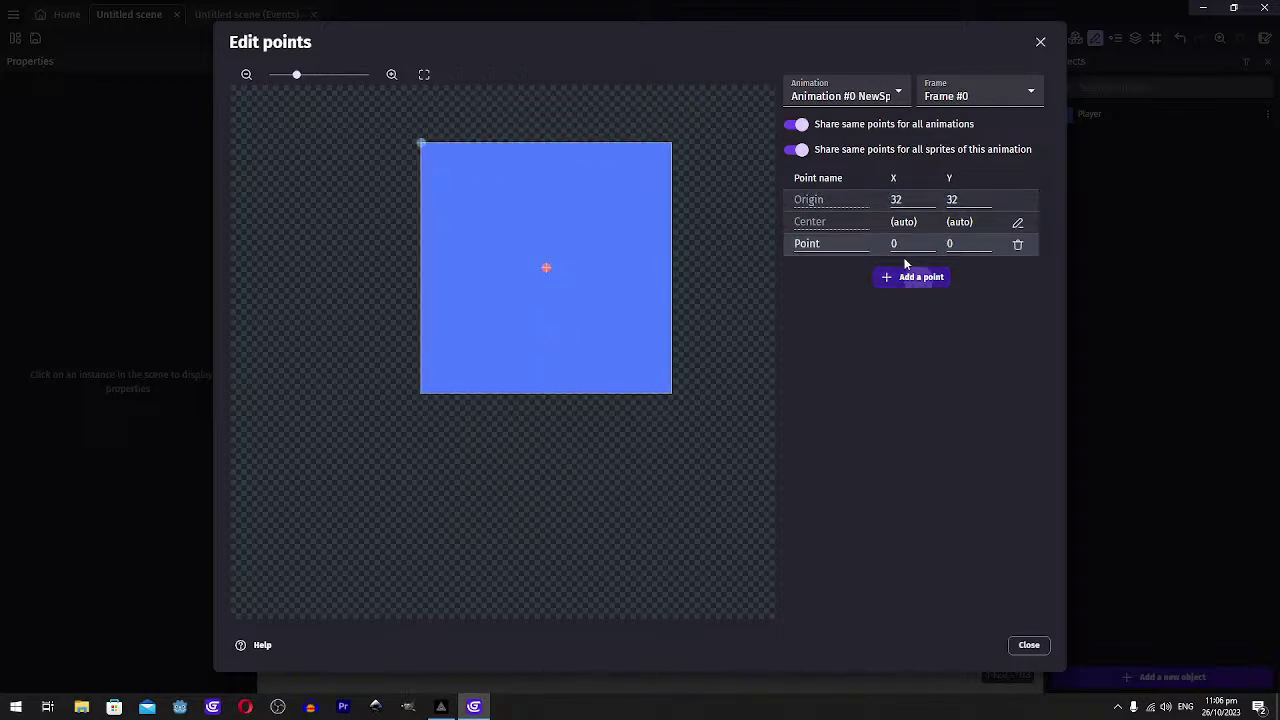
{"action": "left_click_drag", "start_coordinate": [419, 142], "coordinate": [726, 274]}
{"action": "scroll", "coordinate": [629, 283], "scroll_direction": "down", "scroll_amount": 1}
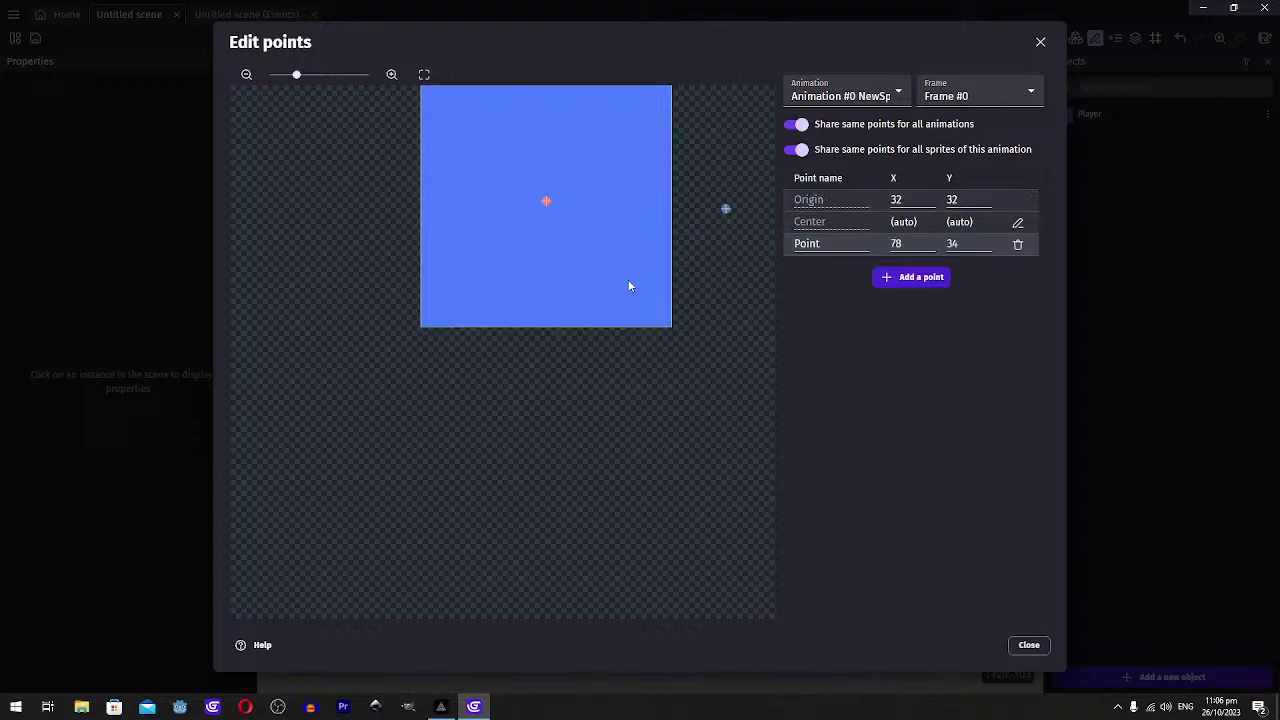
{"action": "scroll", "coordinate": [660, 286], "scroll_direction": "up", "scroll_amount": 1}
{"action": "scroll", "coordinate": [632, 216], "scroll_direction": "right", "scroll_amount": 1}
{"action": "scroll", "coordinate": [603, 280], "scroll_direction": "right", "scroll_amount": 2}
{"action": "scroll", "coordinate": [573, 345], "scroll_direction": "up", "scroll_amount": 1}
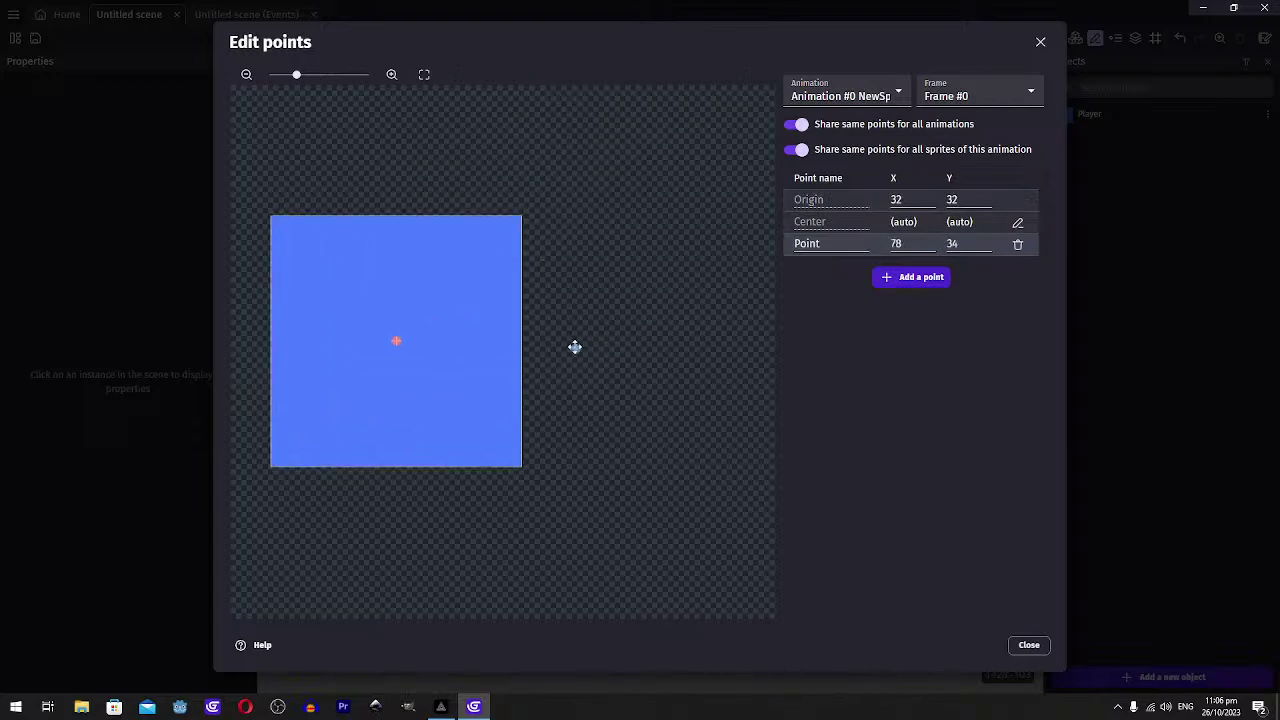
{"action": "left_click_drag", "start_coordinate": [575, 347], "coordinate": [576, 345]}
{"action": "left_click_drag", "start_coordinate": [397, 337], "coordinate": [397, 341]}
{"action": "left_click", "coordinate": [920, 243]}
{"action": "scroll", "coordinate": [922, 240], "scroll_direction": "up", "scroll_amount": 20}
{"action": "scroll", "coordinate": [922, 240], "scroll_direction": "up", "scroll_amount": 20}
Rename the new point as BulletSpawn and finish editing the sprite's points
{"action": "double_click", "coordinate": [836, 249]}
{"action": "type", "text": "BulletSPawn"}
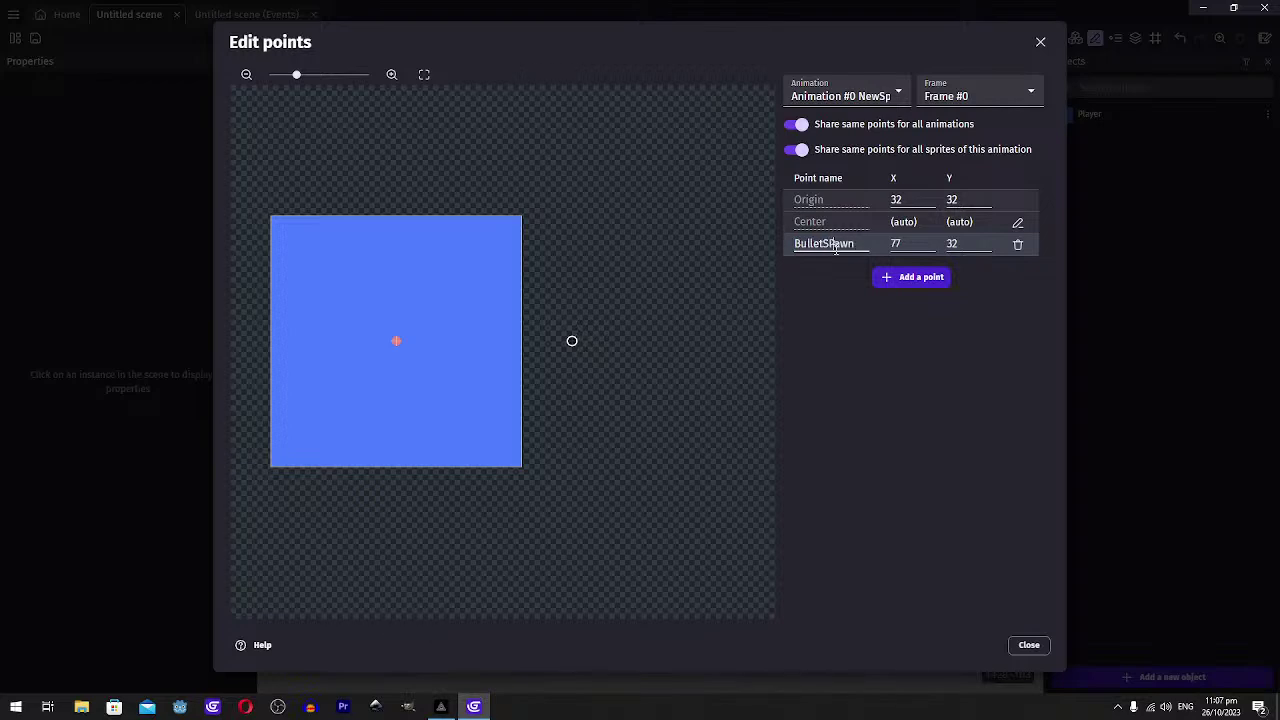
{"action": "key", "text": "BackSpace"}
{"action": "type", "text": "p"}
{"action": "left_click", "coordinate": [1029, 645]}
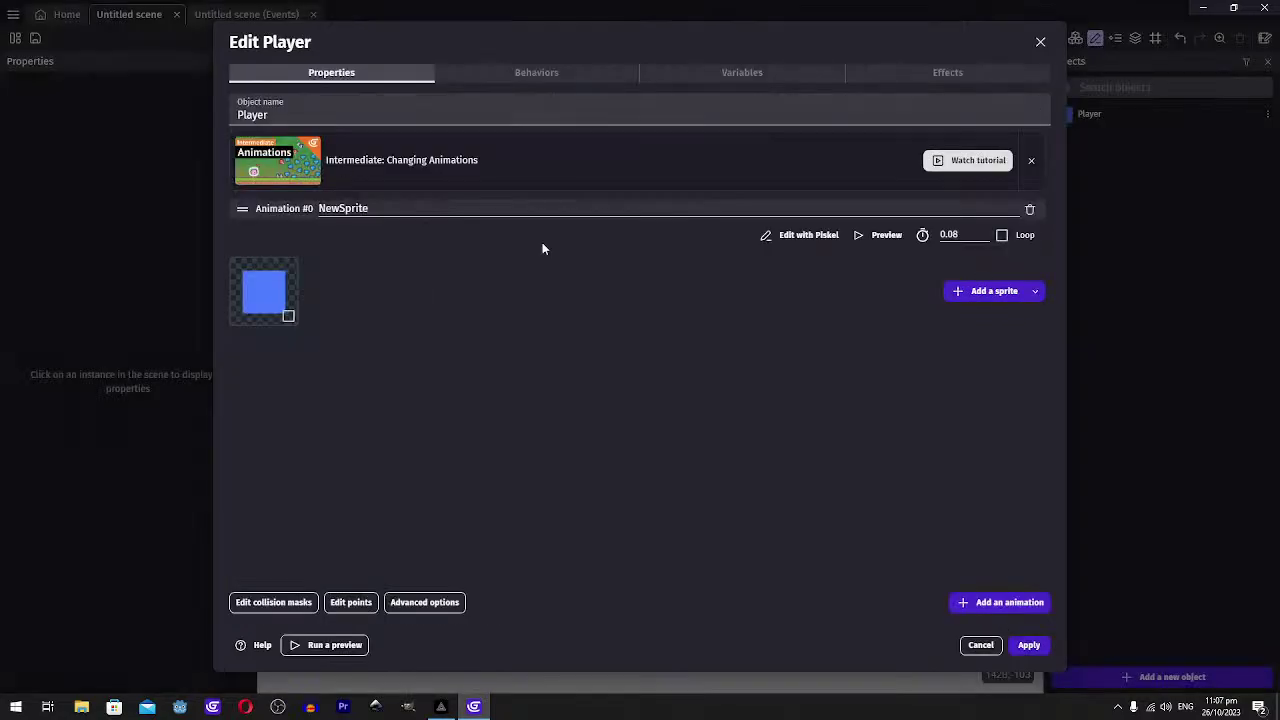
Apply the Player object's changes and run a short preview to check how the square rotates
{"action": "left_click", "coordinate": [1027, 645]}
{"action": "left_click", "coordinate": [601, 37]}
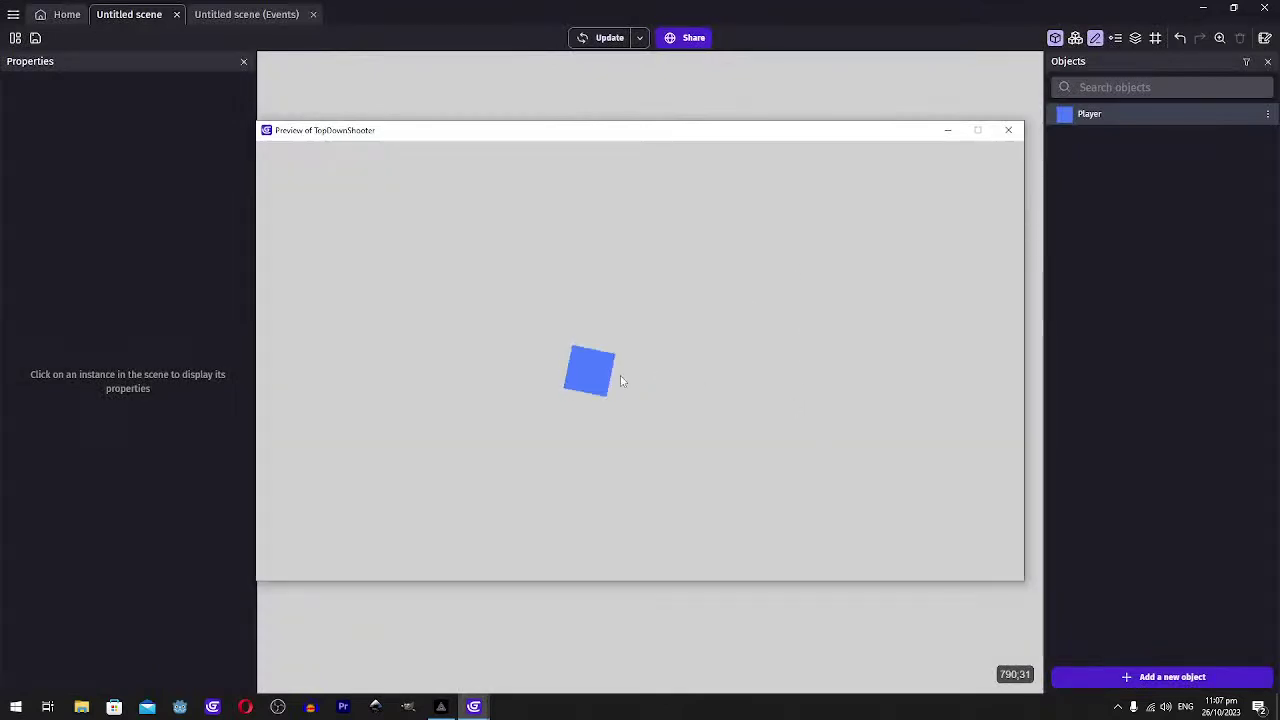
{"action": "left_click", "coordinate": [1008, 130]}
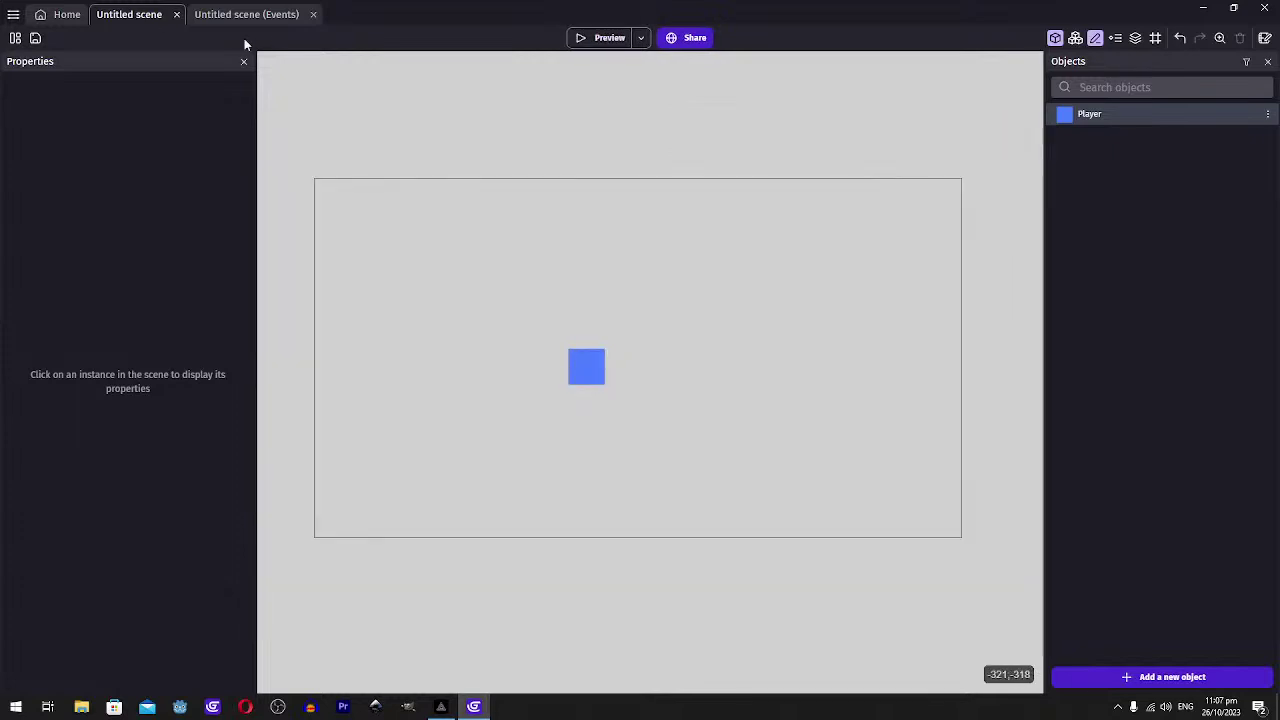
Add a new event below the Movement group with the Mouse button pressed or touch held condition for Left (primary)
{"action": "left_click", "coordinate": [267, 18]}
{"action": "left_click", "coordinate": [46, 118]}
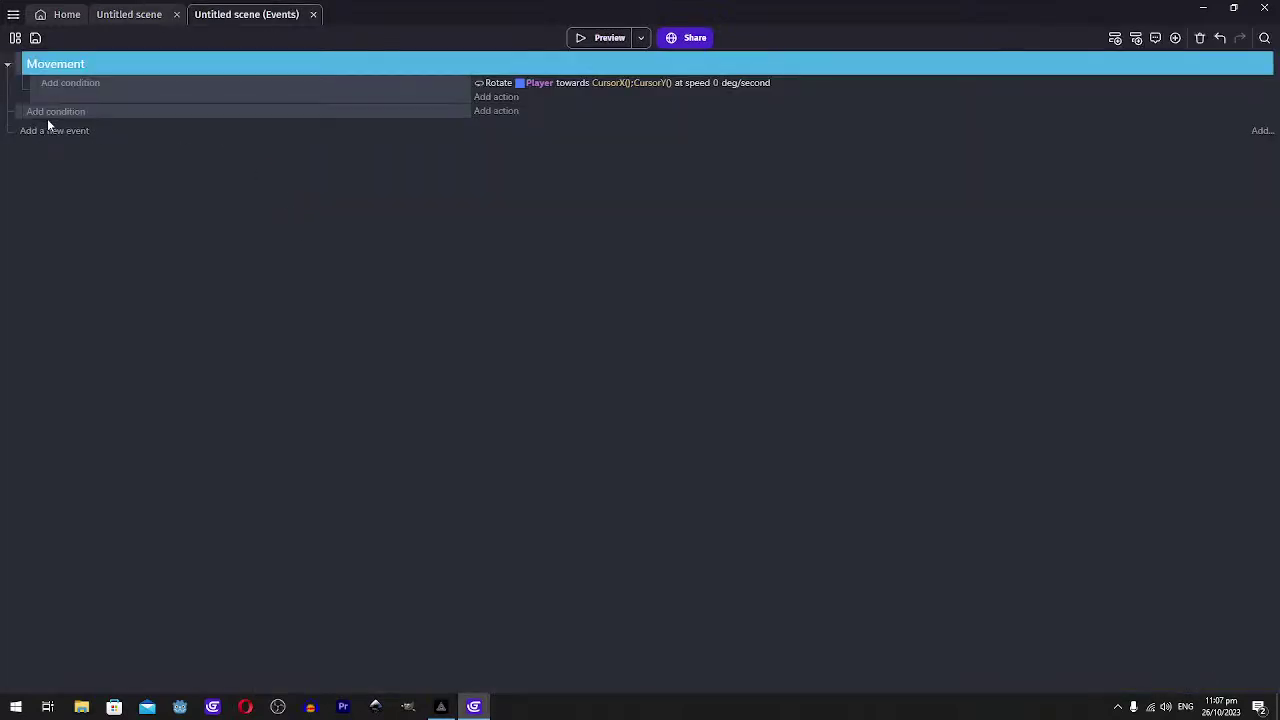
{"action": "left_click", "coordinate": [50, 112]}
{"action": "type", "text": "mouse"}
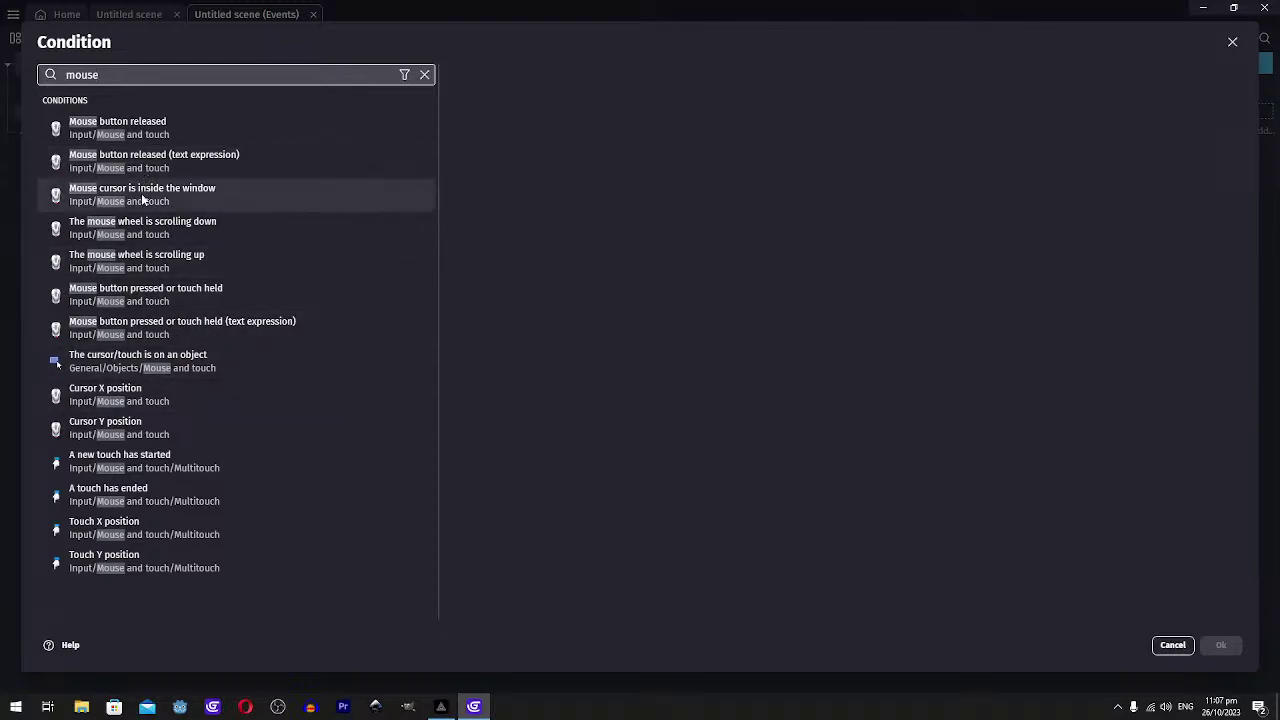
{"action": "left_click", "coordinate": [145, 141]}
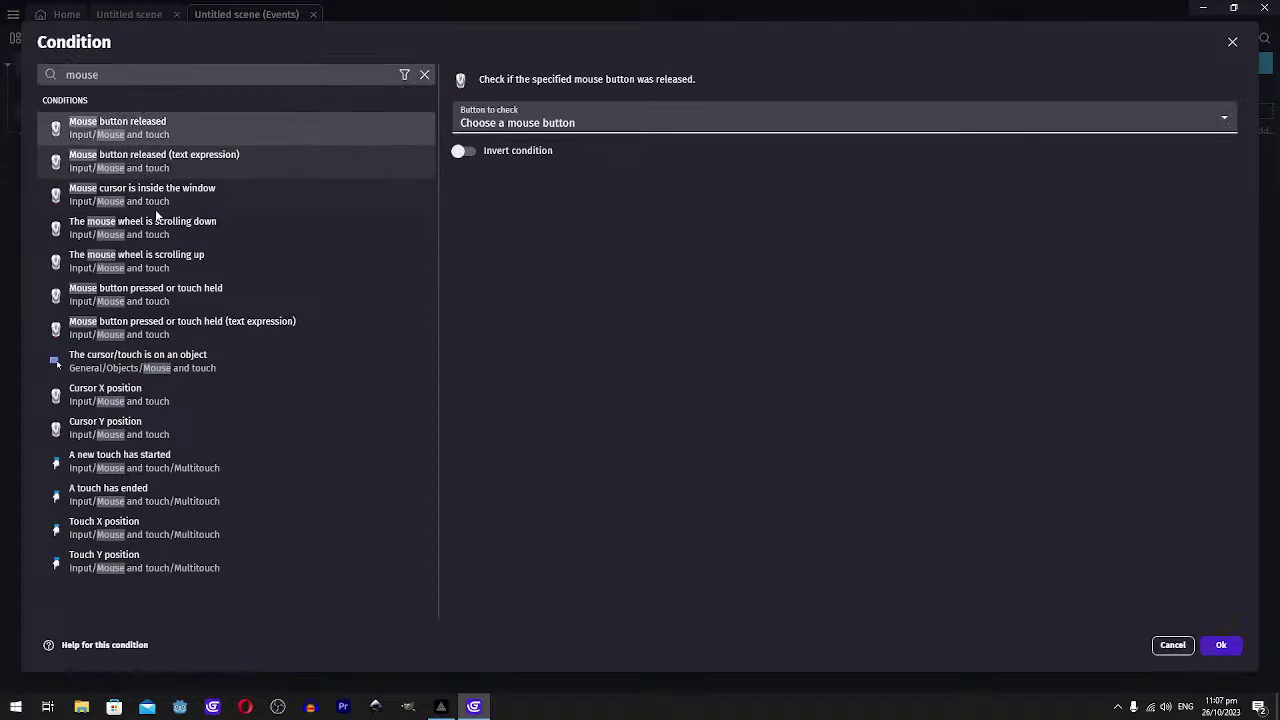
{"action": "left_click", "coordinate": [159, 290]}
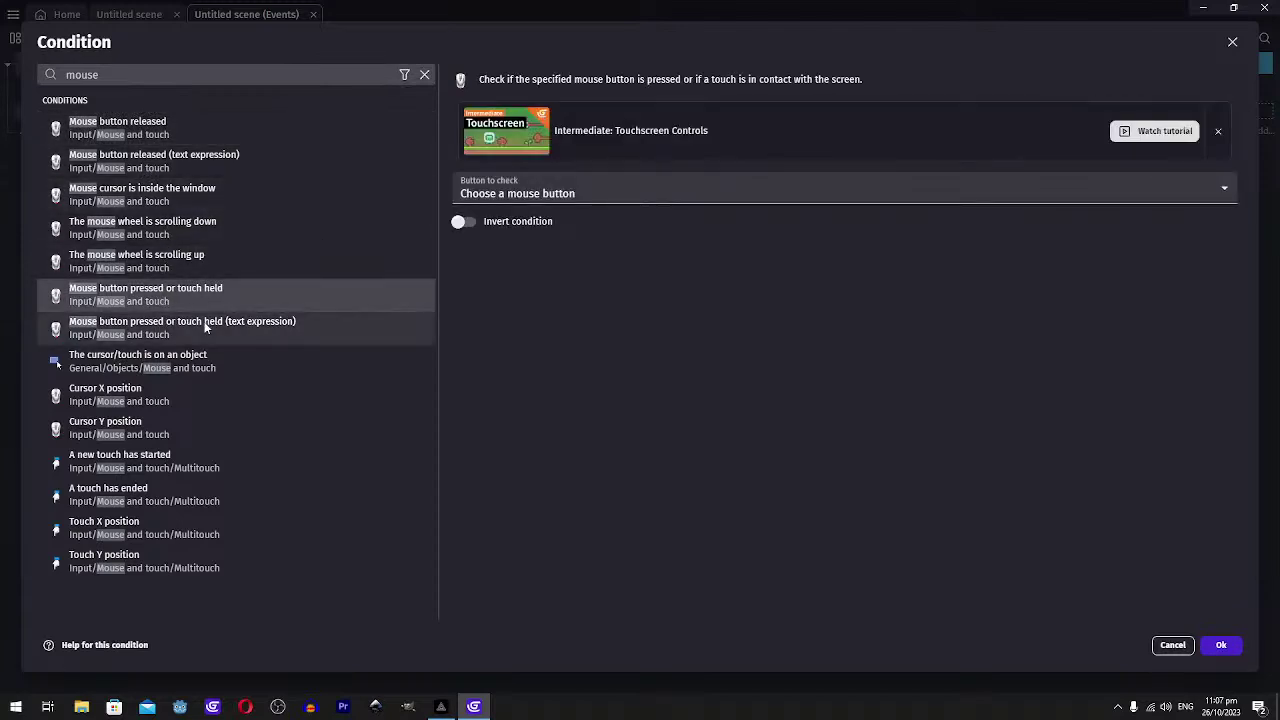
{"action": "left_click", "coordinate": [527, 193]}
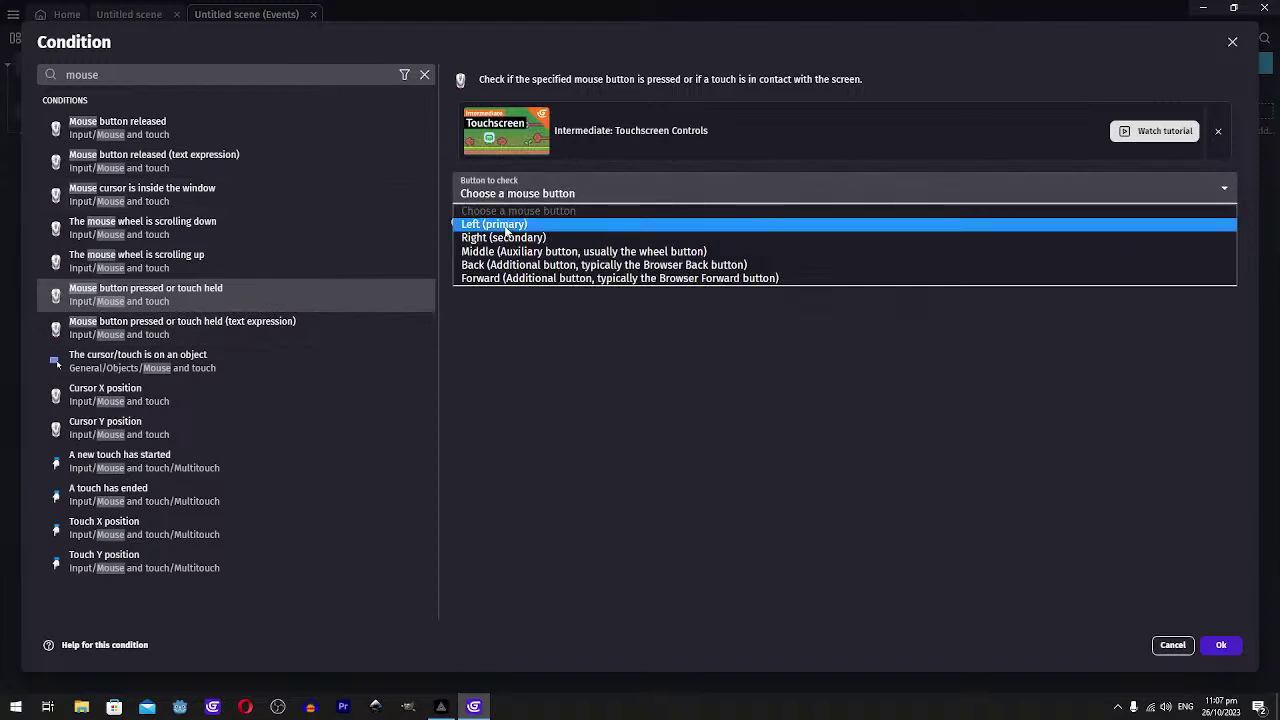
{"action": "left_click", "coordinate": [507, 226]}
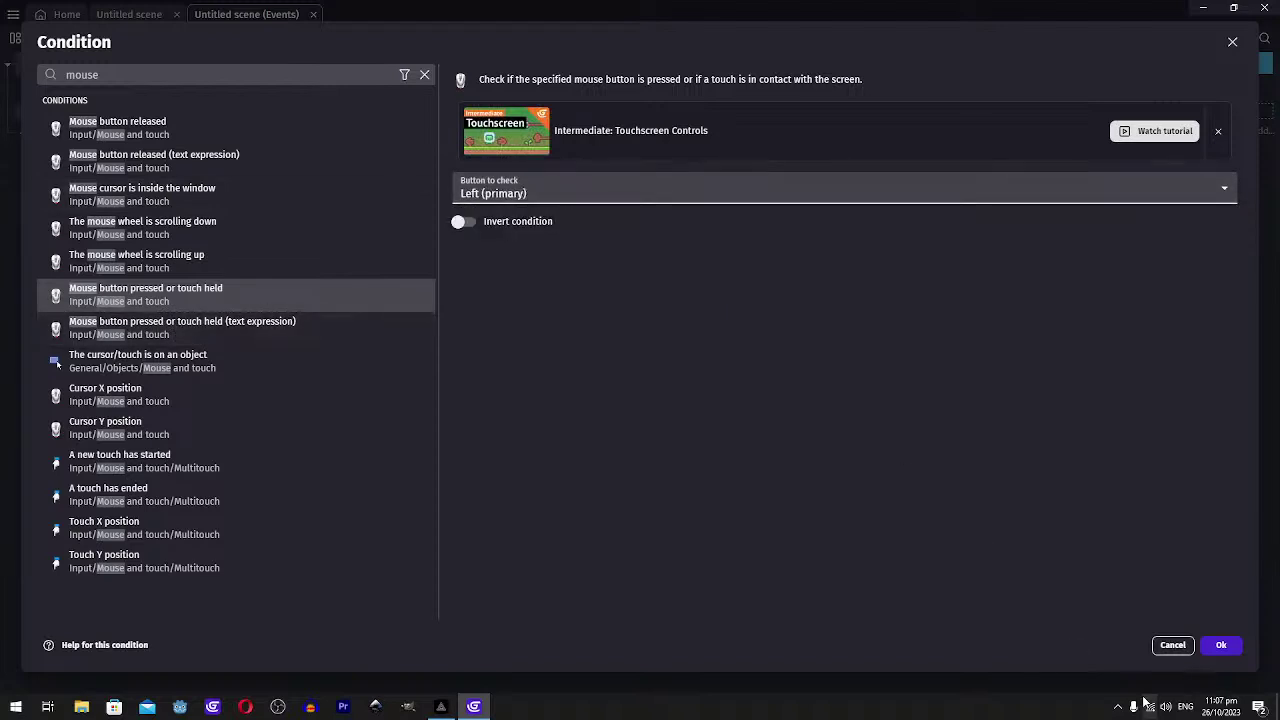
{"action": "left_click", "coordinate": [1221, 645]}
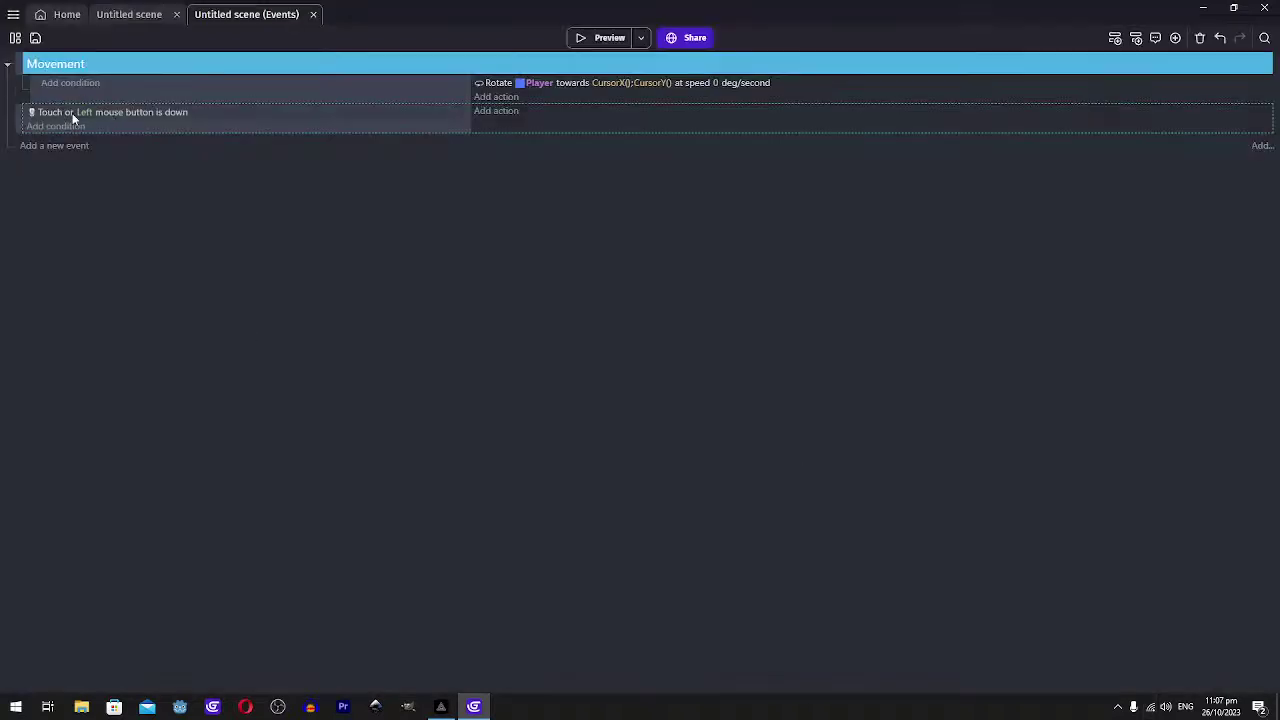
Change the new event's condition to Mouse button released, keeping Left (primary) as the button to check
{"action": "left_click", "coordinate": [168, 112]}
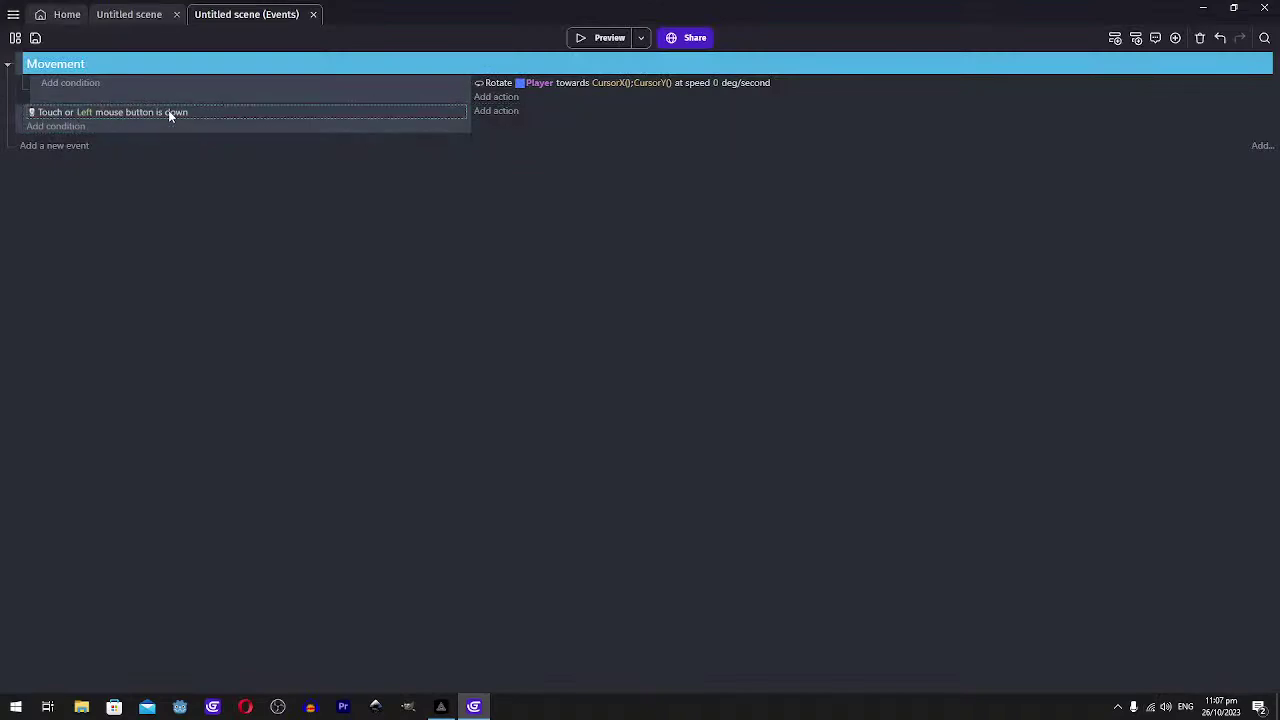
{"action": "double_click", "coordinate": [218, 111]}
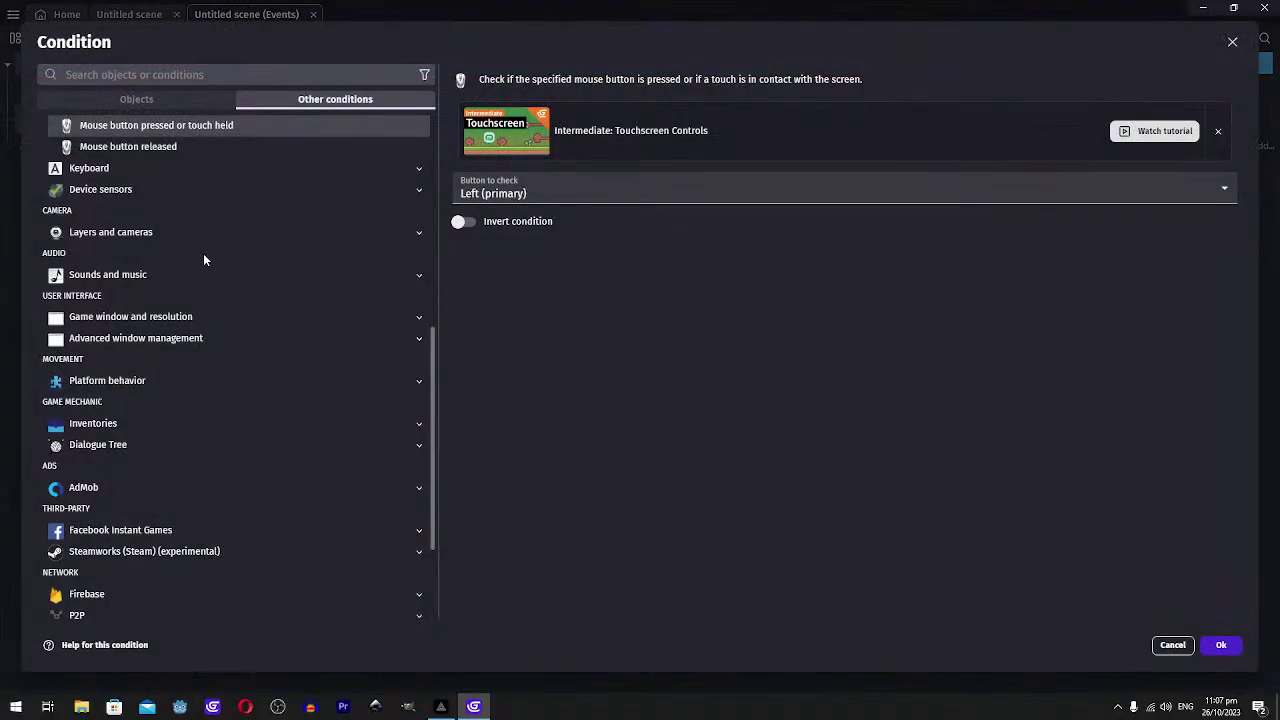
{"action": "scroll", "coordinate": [190, 240], "scroll_direction": "up", "scroll_amount": 5}
{"action": "left_click", "coordinate": [148, 75]}
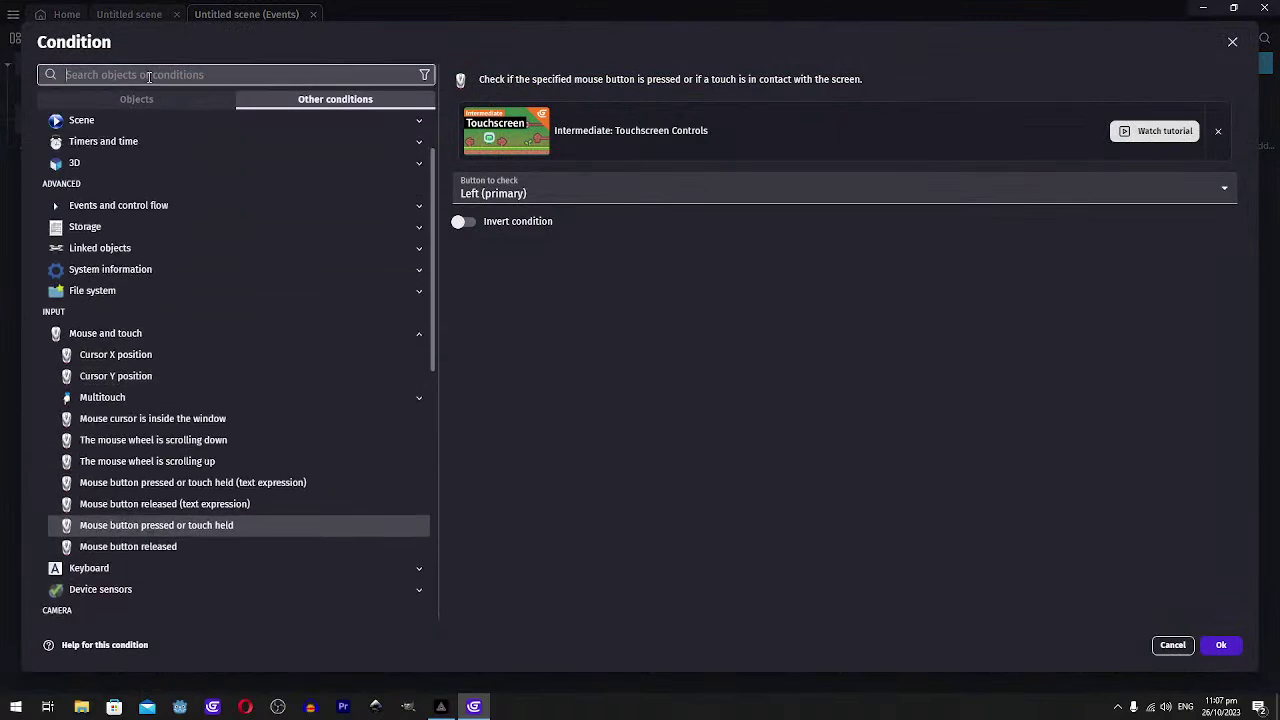
{"action": "type", "text": "pressed"}
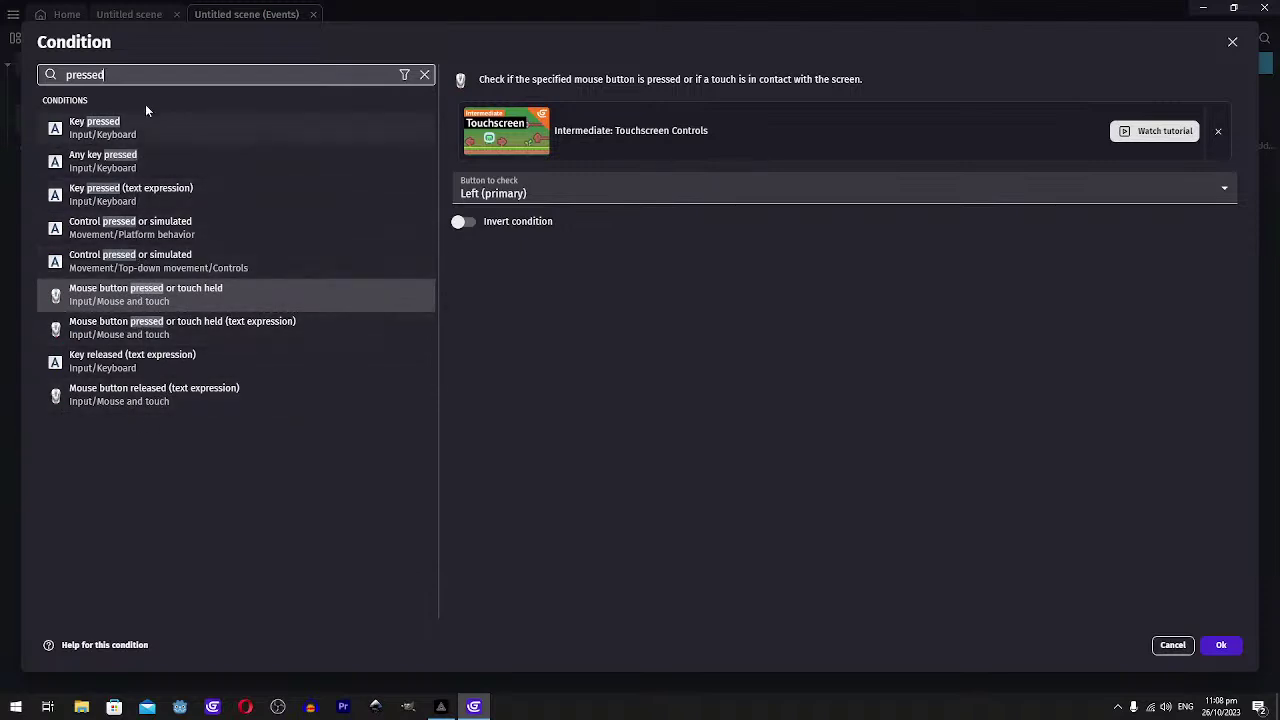
{"action": "double_click", "coordinate": [145, 76]}
{"action": "type", "text": "releasedf"}
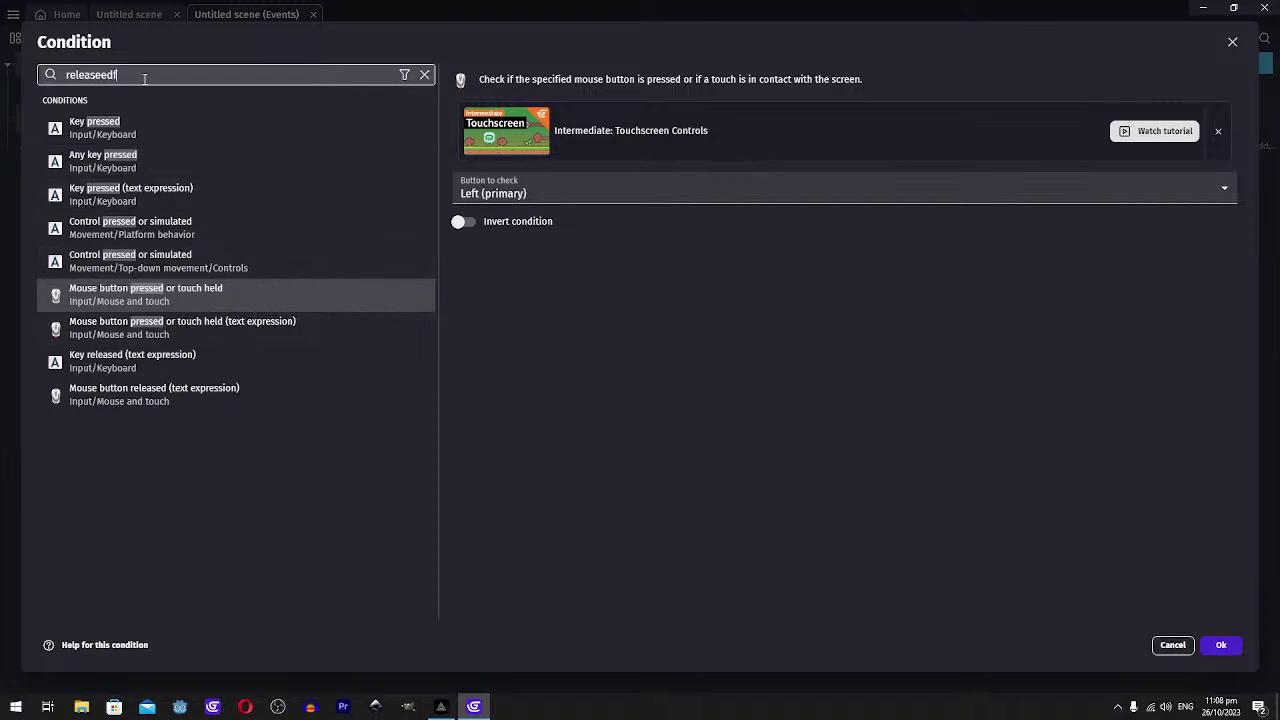
{"action": "key", "text": "BackSpace"}
{"action": "key", "text": "BackSpace"}
{"action": "type", "text": "d"}
{"action": "left_click", "coordinate": [140, 160]}
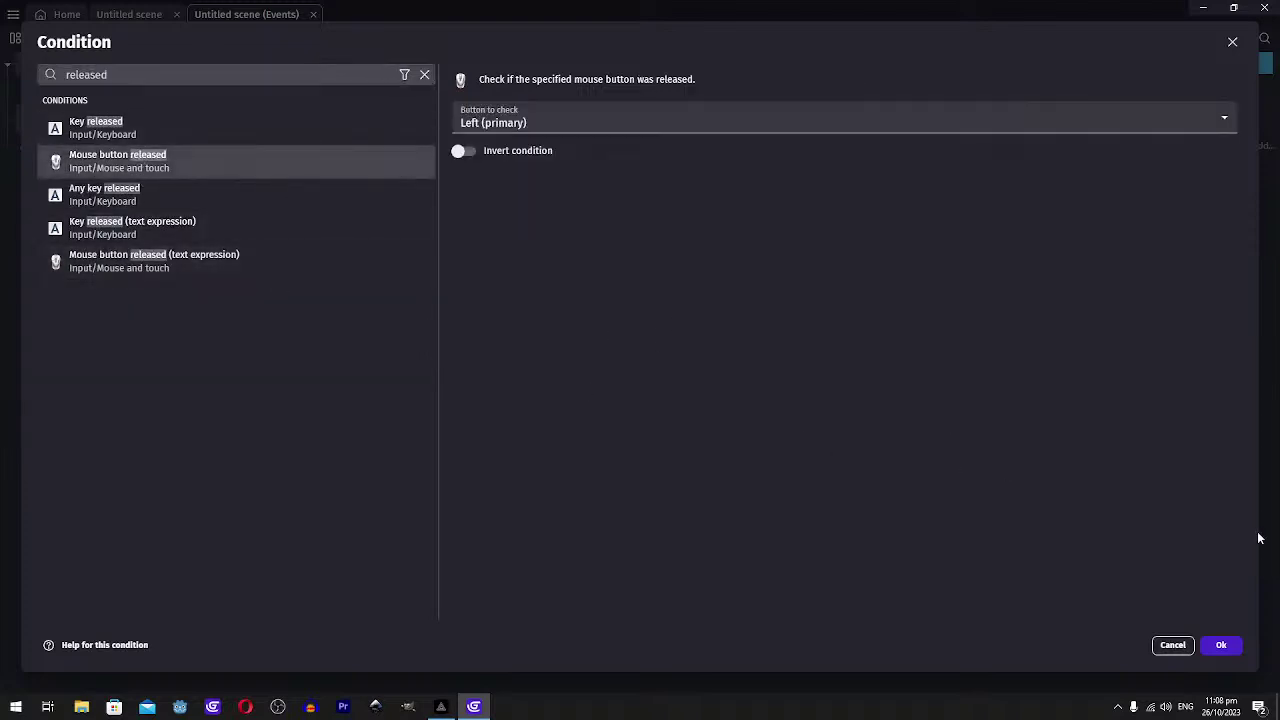
{"action": "left_click", "coordinate": [1221, 645]}
Add the Fire bullets behavior to the Player object in the scene
{"action": "left_click", "coordinate": [481, 111]}
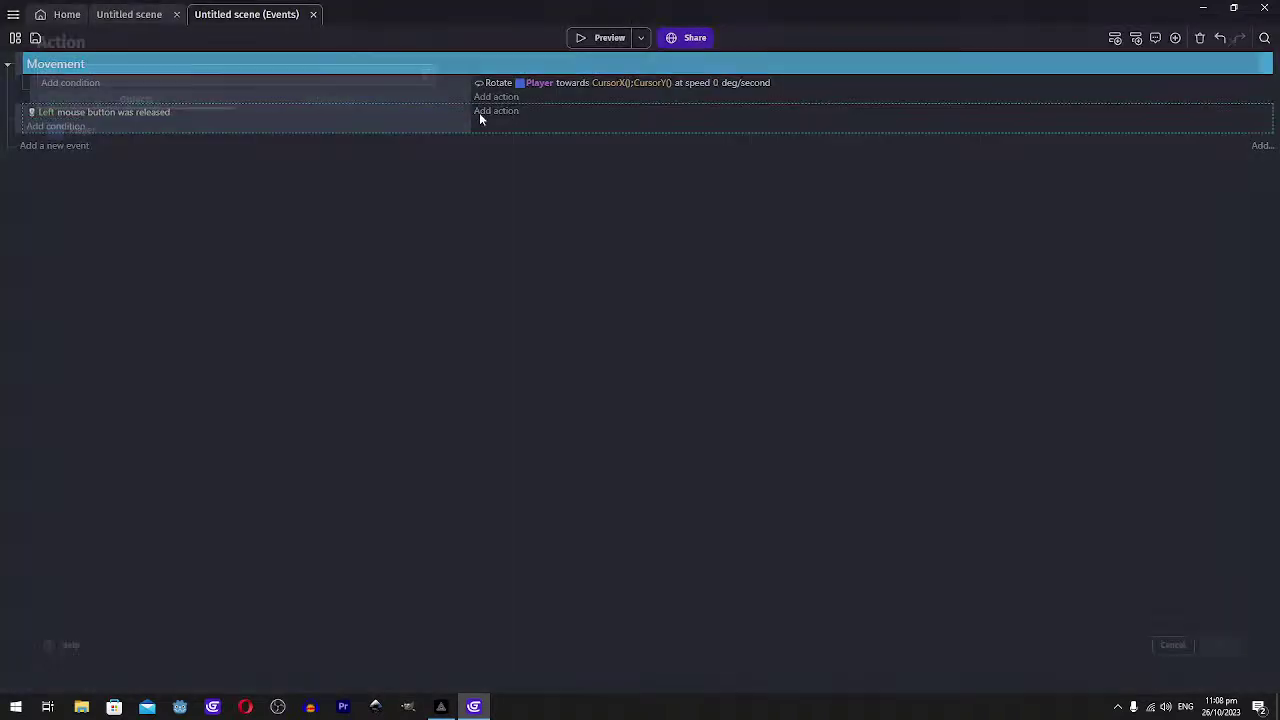
{"action": "left_click", "coordinate": [1172, 645]}
{"action": "left_click", "coordinate": [122, 14]}
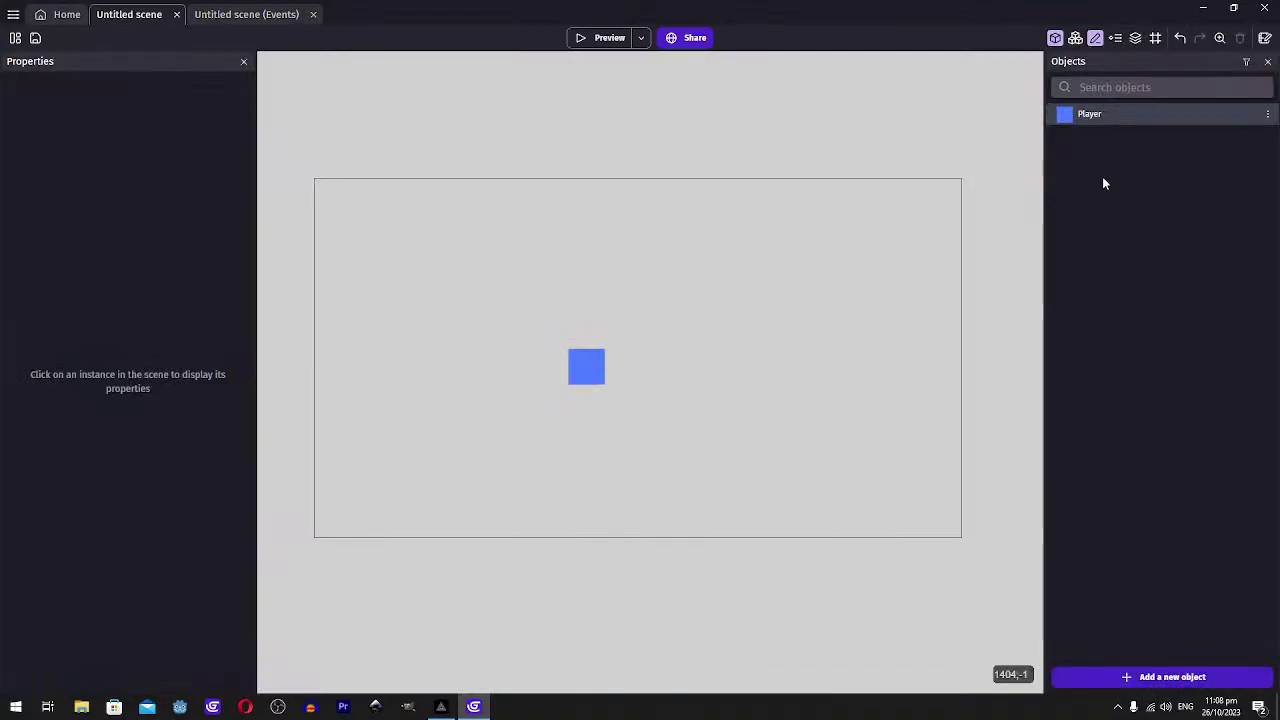
{"action": "double_click", "coordinate": [1100, 116]}
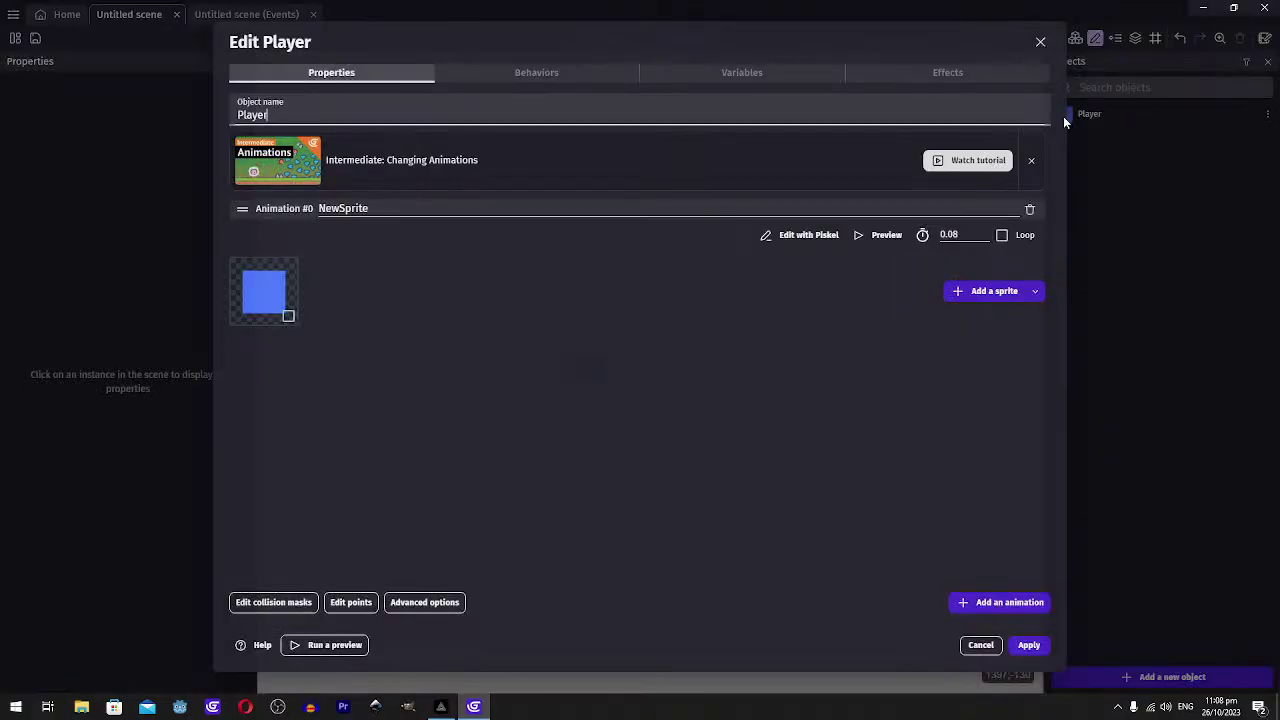
{"action": "left_click", "coordinate": [536, 72]}
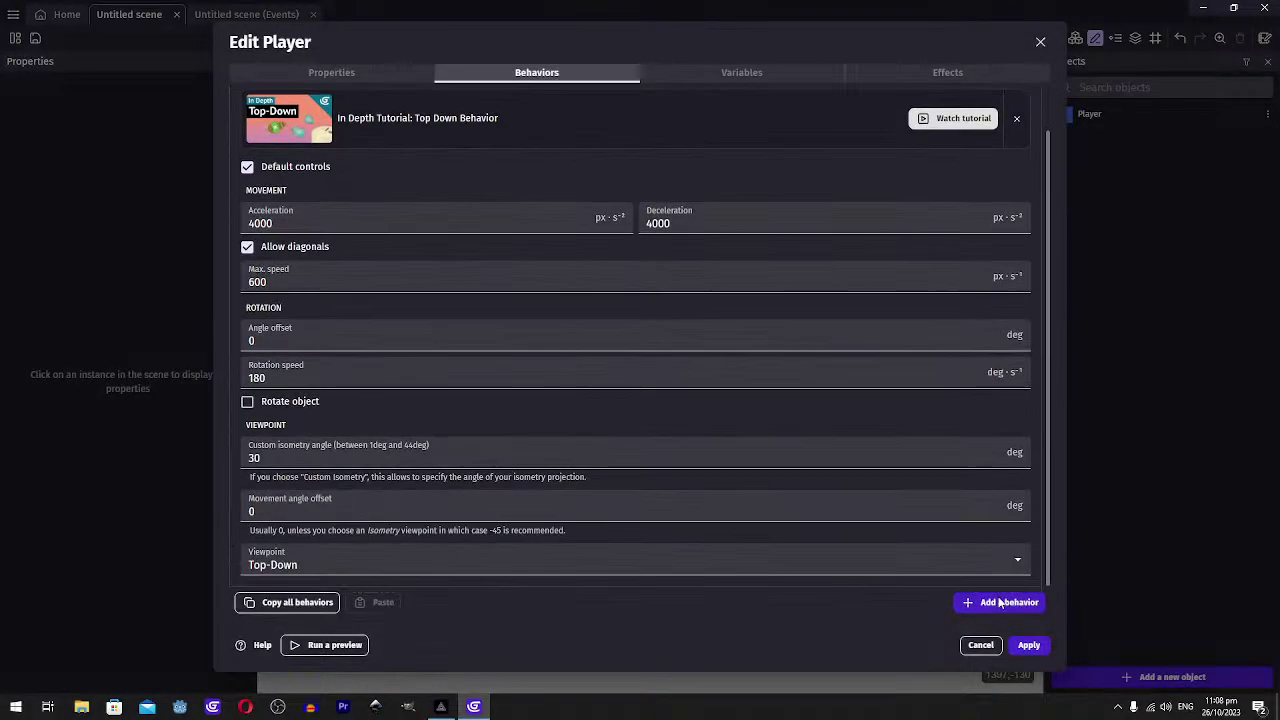
{"action": "scroll", "coordinate": [345, 398], "scroll_direction": "down", "scroll_amount": 3}
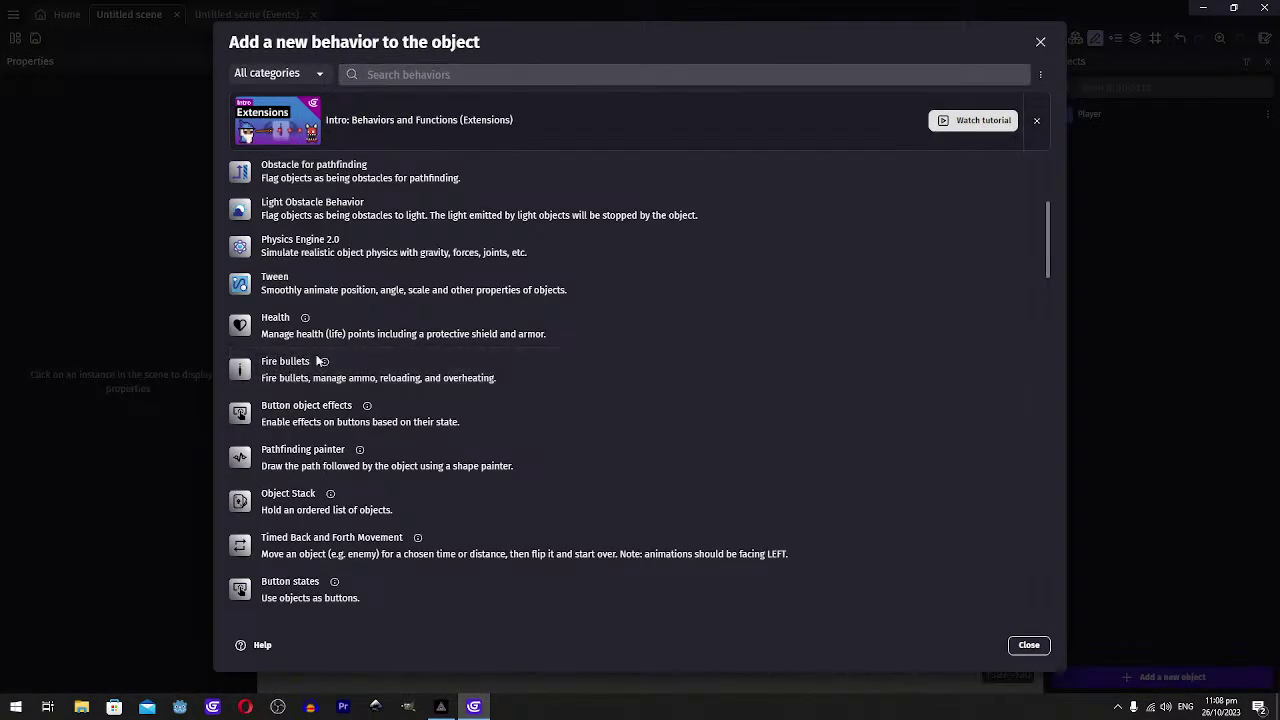
{"action": "left_click", "coordinate": [601, 368]}
Examine the Fire bullets behavior's ammo, firing variance, multi-fire, overheat and reload settings
{"action": "scroll", "coordinate": [477, 404], "scroll_direction": "down", "scroll_amount": 5}
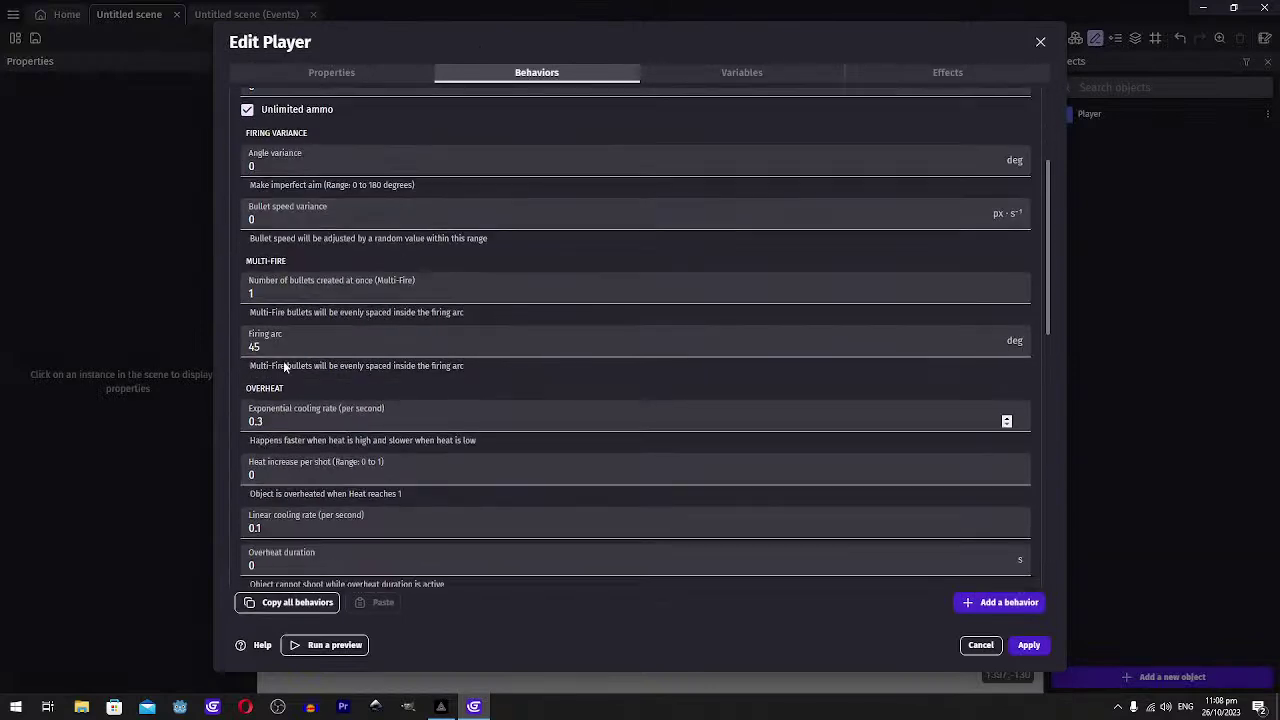
{"action": "scroll", "coordinate": [477, 404], "scroll_direction": "up", "scroll_amount": 4}
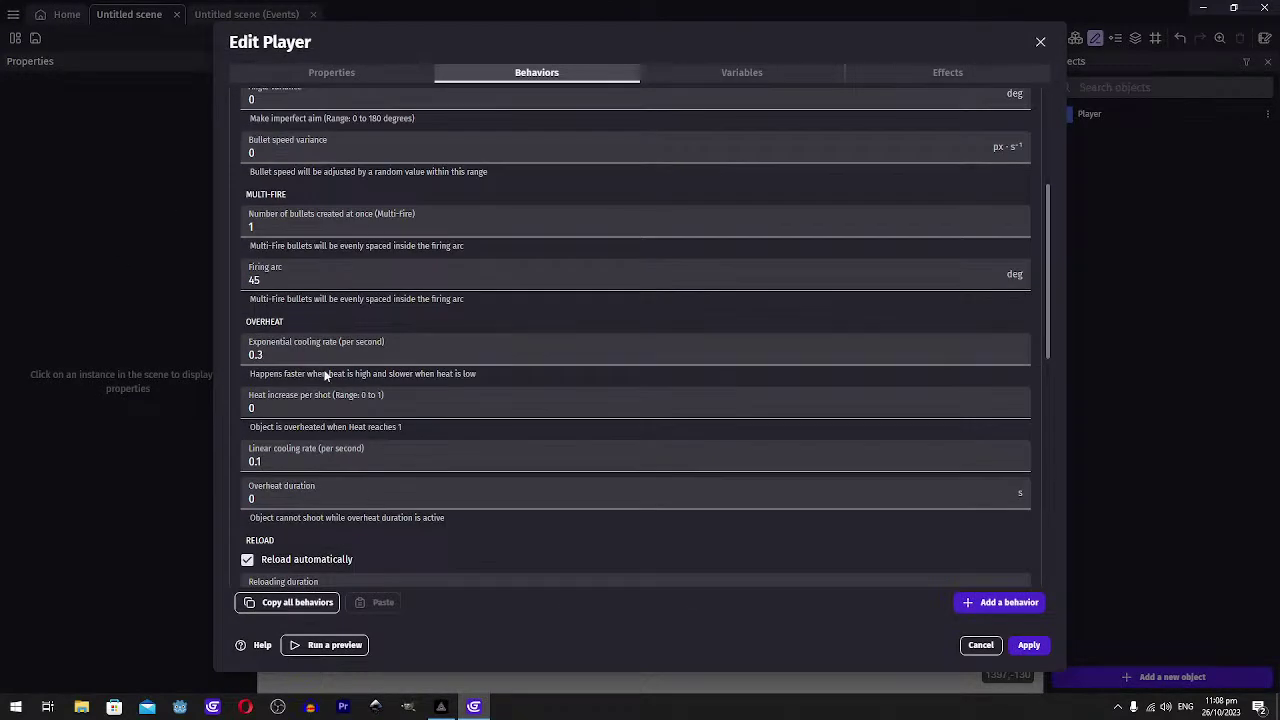
{"action": "scroll", "coordinate": [398, 330], "scroll_direction": "up", "scroll_amount": 1}
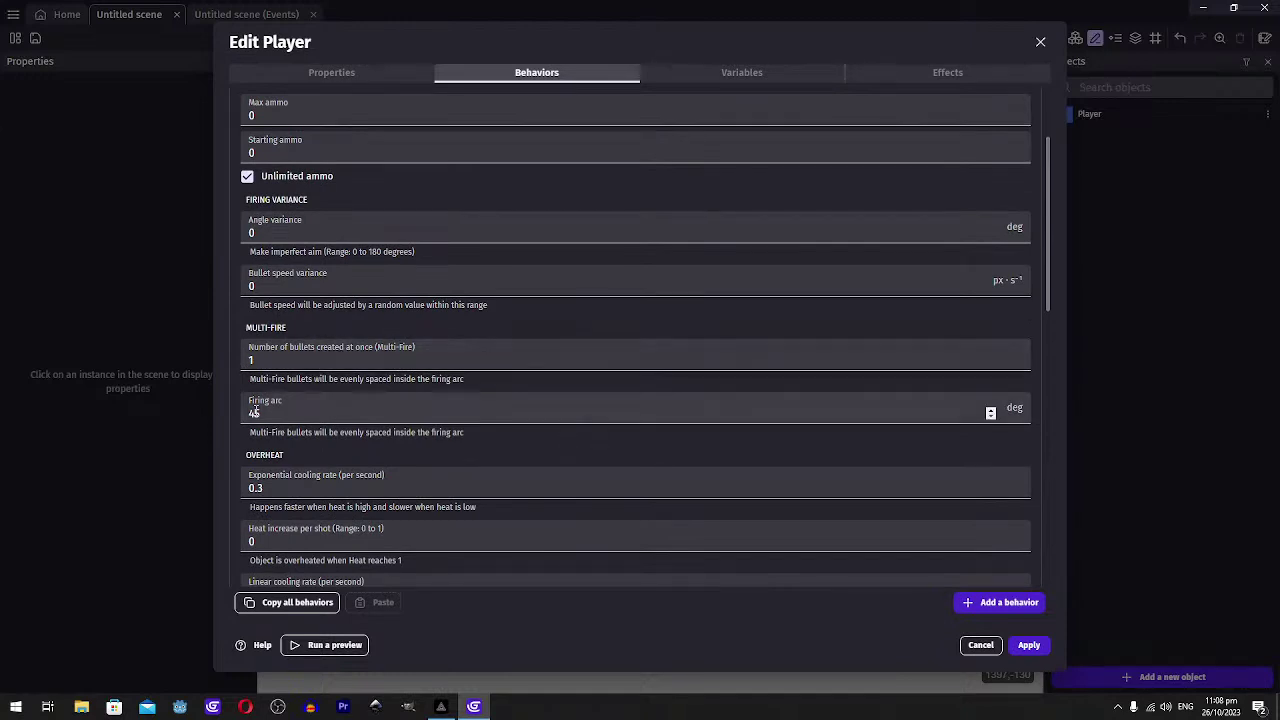
{"action": "scroll", "coordinate": [378, 425], "scroll_direction": "down", "scroll_amount": 5}
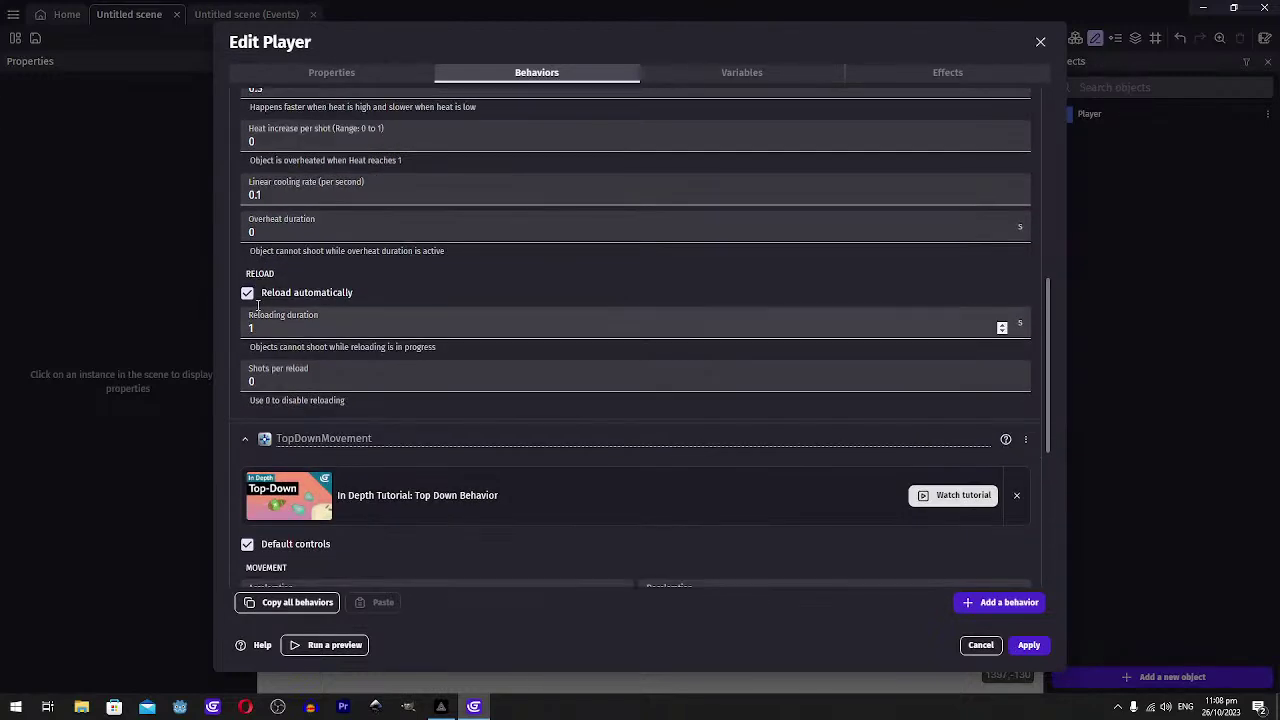
{"action": "scroll", "coordinate": [307, 357], "scroll_direction": "up", "scroll_amount": 3}
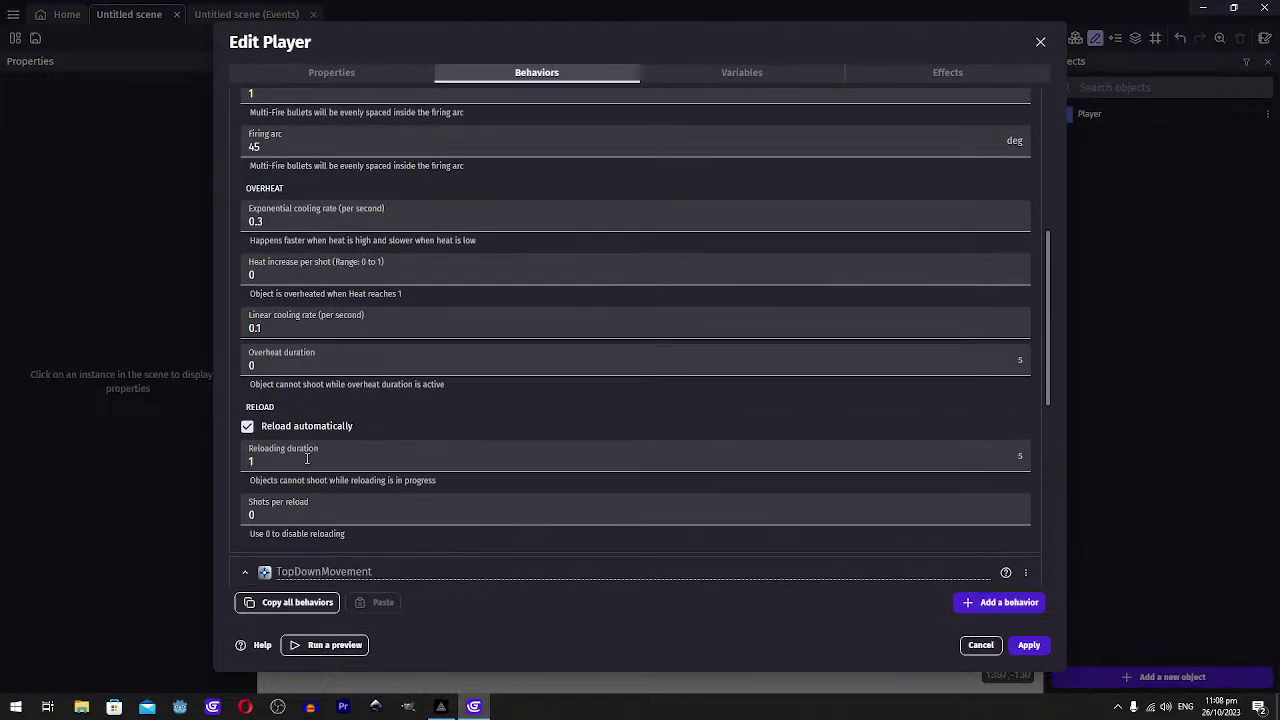
{"action": "scroll", "coordinate": [333, 510], "scroll_direction": "up", "scroll_amount": 1}
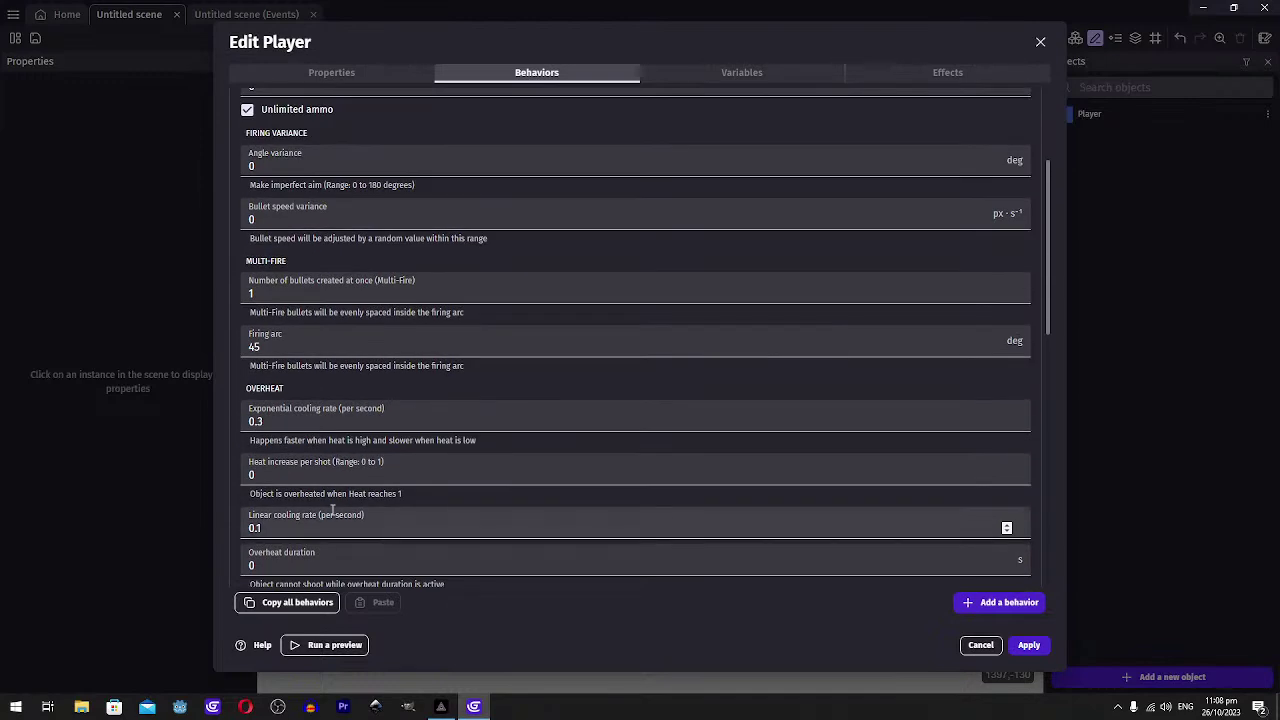
{"action": "scroll", "coordinate": [343, 420], "scroll_direction": "up", "scroll_amount": 2}
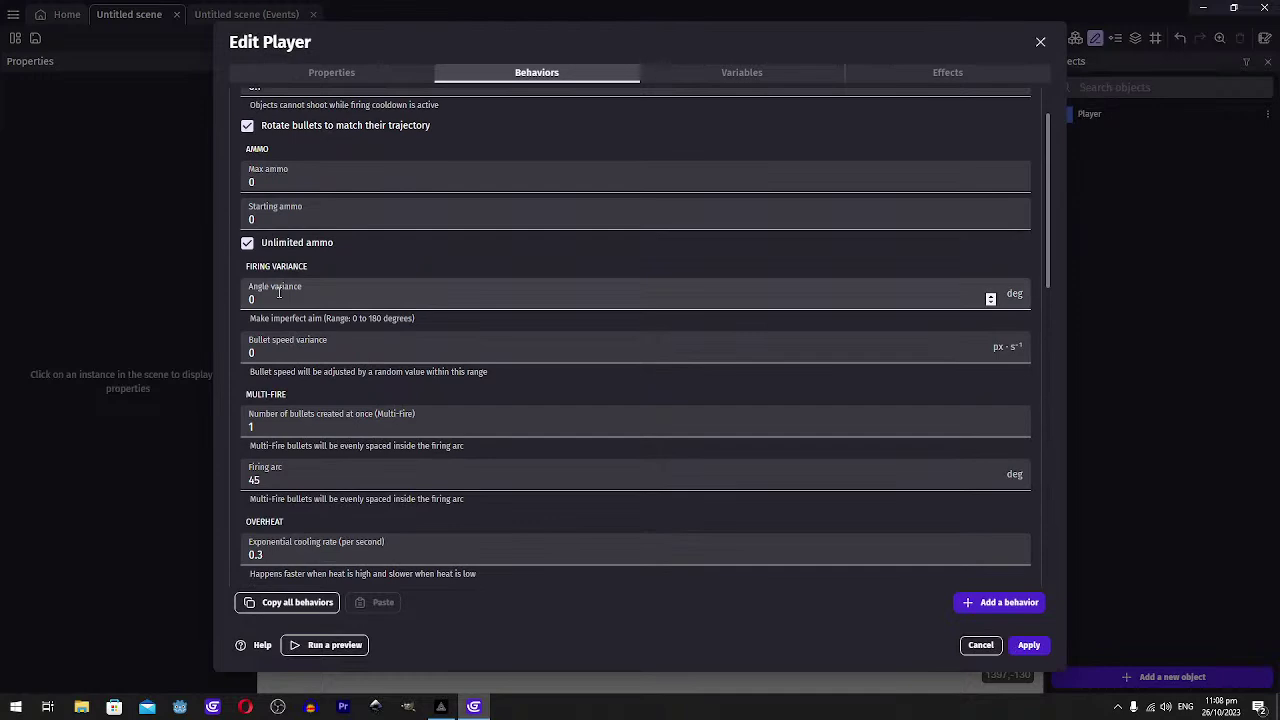
{"action": "scroll", "coordinate": [366, 437], "scroll_direction": "down", "scroll_amount": 1}
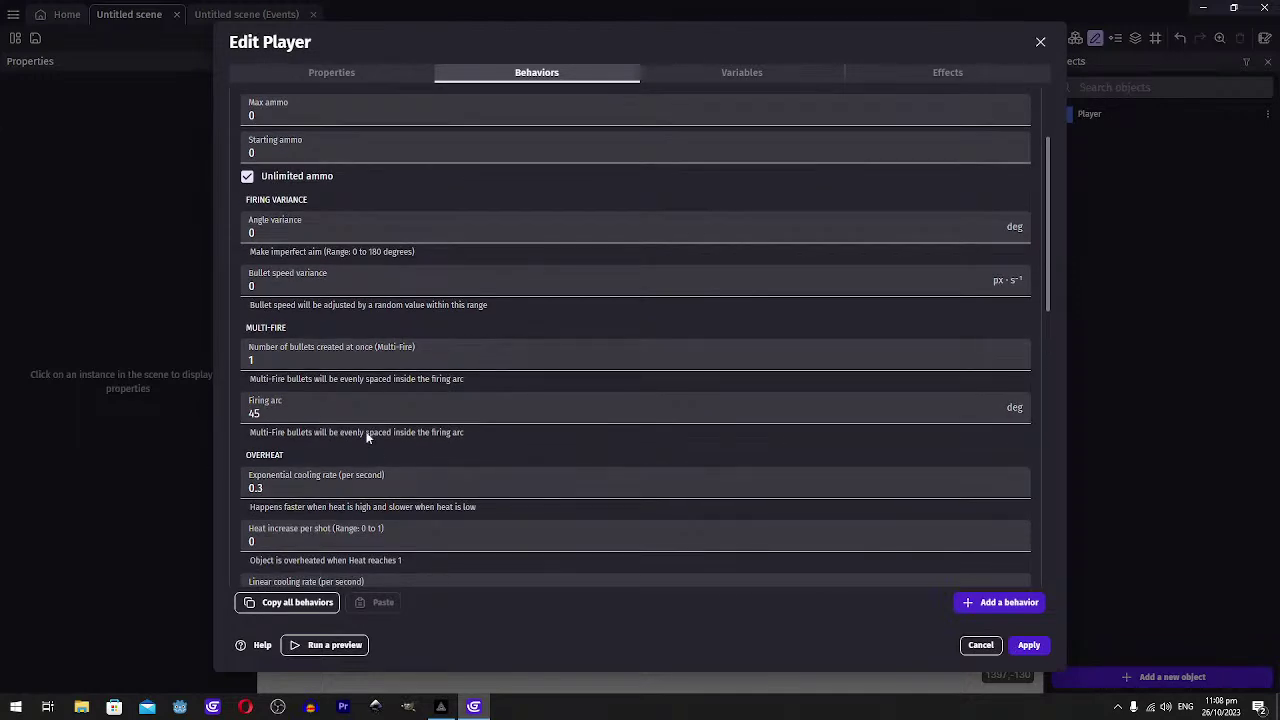
{"action": "scroll", "coordinate": [306, 208], "scroll_direction": "up", "scroll_amount": 1}
{"action": "scroll", "coordinate": [299, 198], "scroll_direction": "up", "scroll_amount": 1}
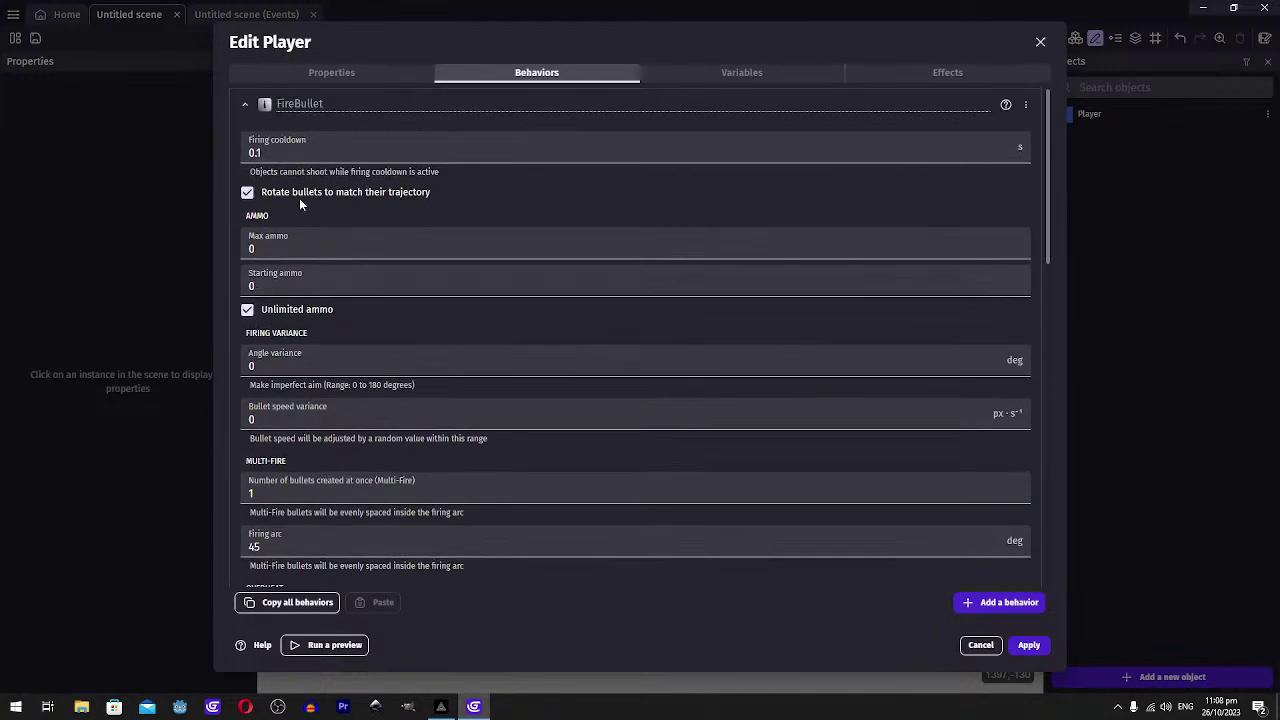
Set the Fire bullets behavior's firing cooldown to 0.2 s and apply the changes to Player
{"action": "left_click", "coordinate": [285, 147]}
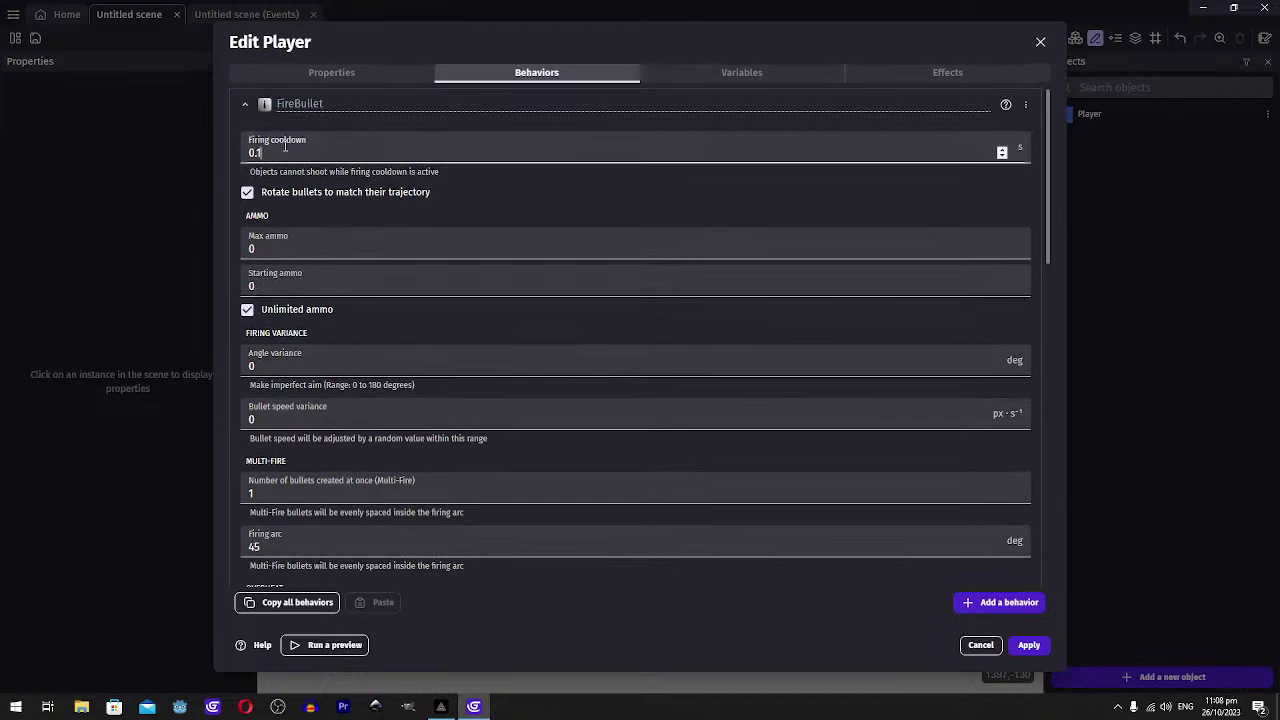
{"action": "type", "text": "0.2"}
{"action": "left_click", "coordinate": [1028, 645]}
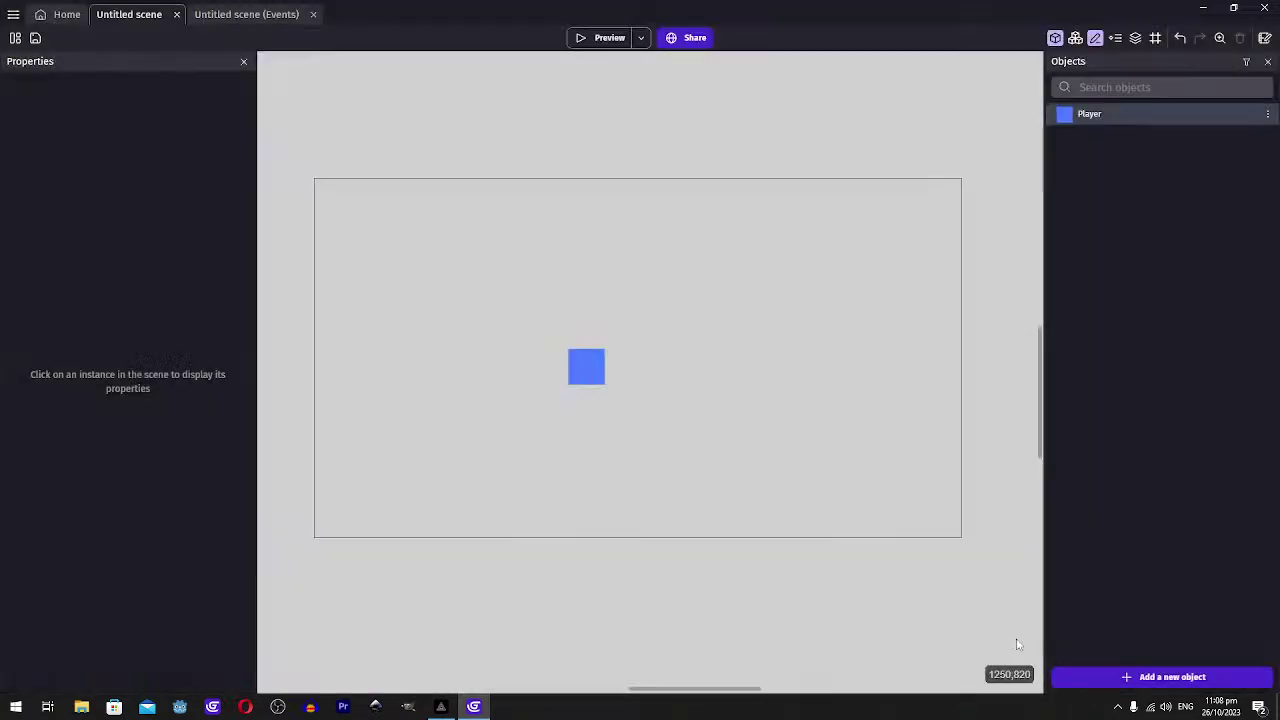
Add a Fire bullets toward a position action to the left mouse button released event, with Player as the object
{"action": "left_click", "coordinate": [262, 15]}
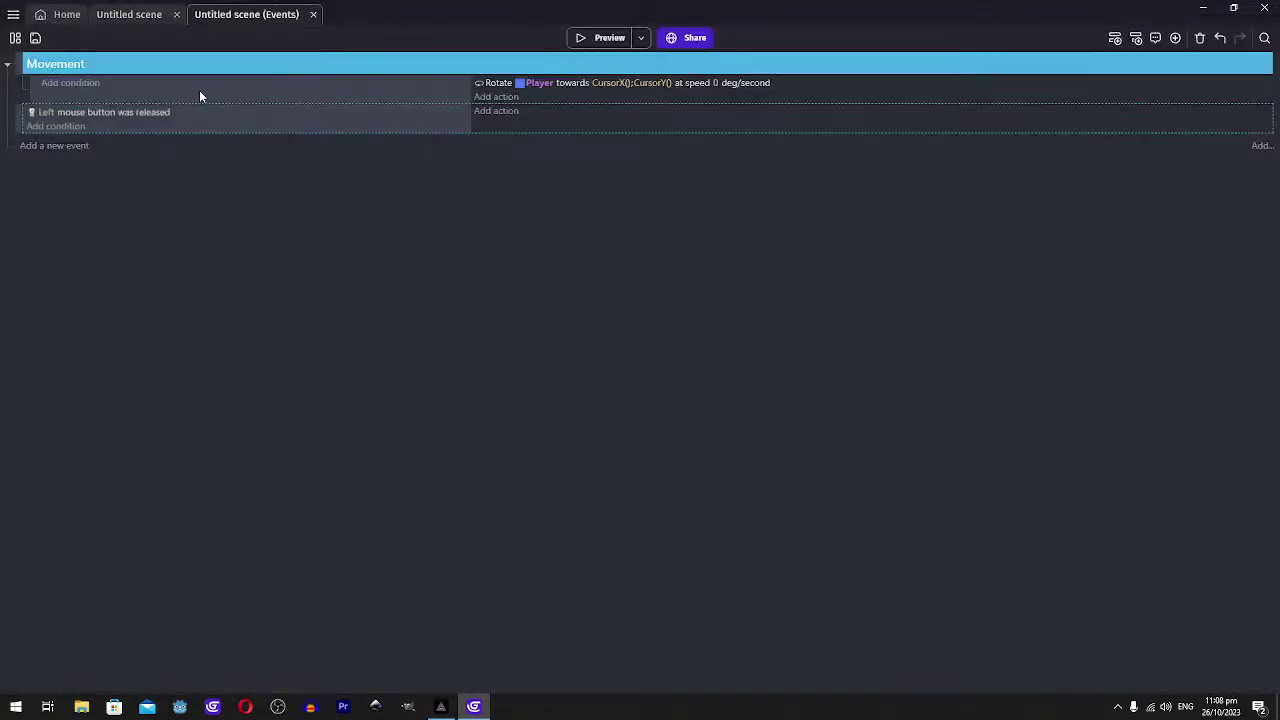
{"action": "left_click", "coordinate": [505, 111]}
{"action": "type", "text": "fire"}
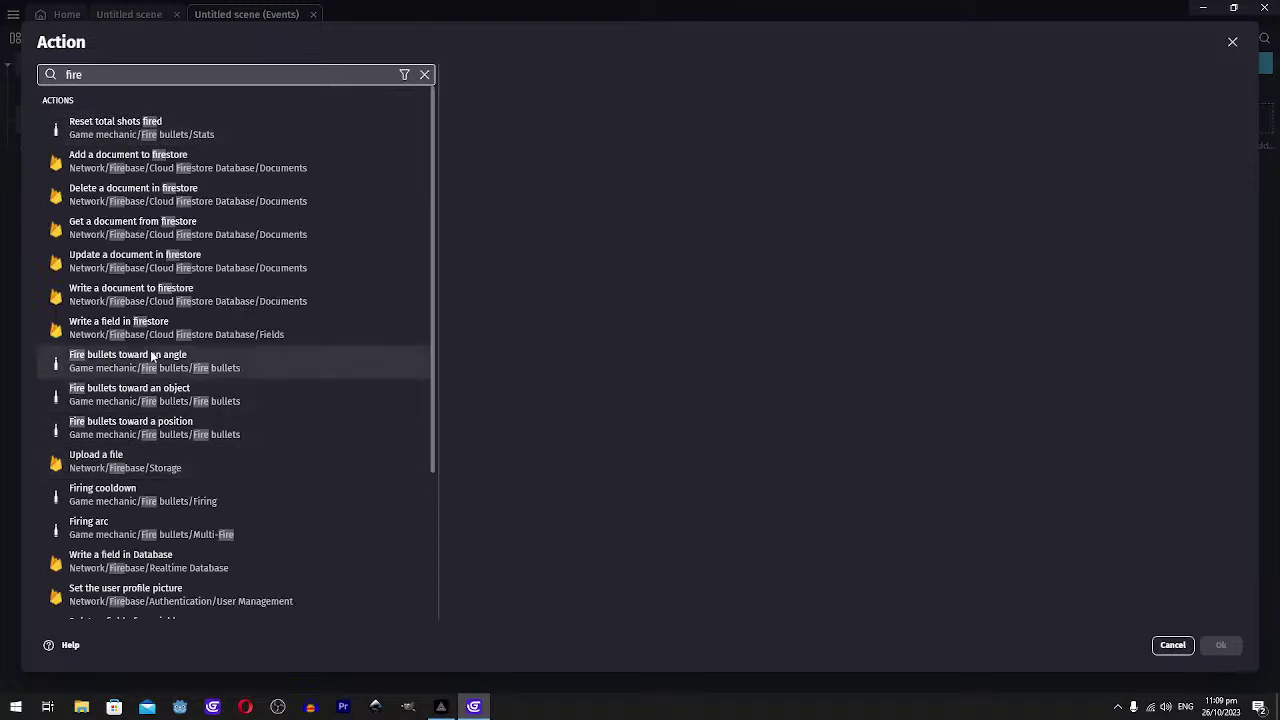
{"action": "left_click", "coordinate": [155, 427]}
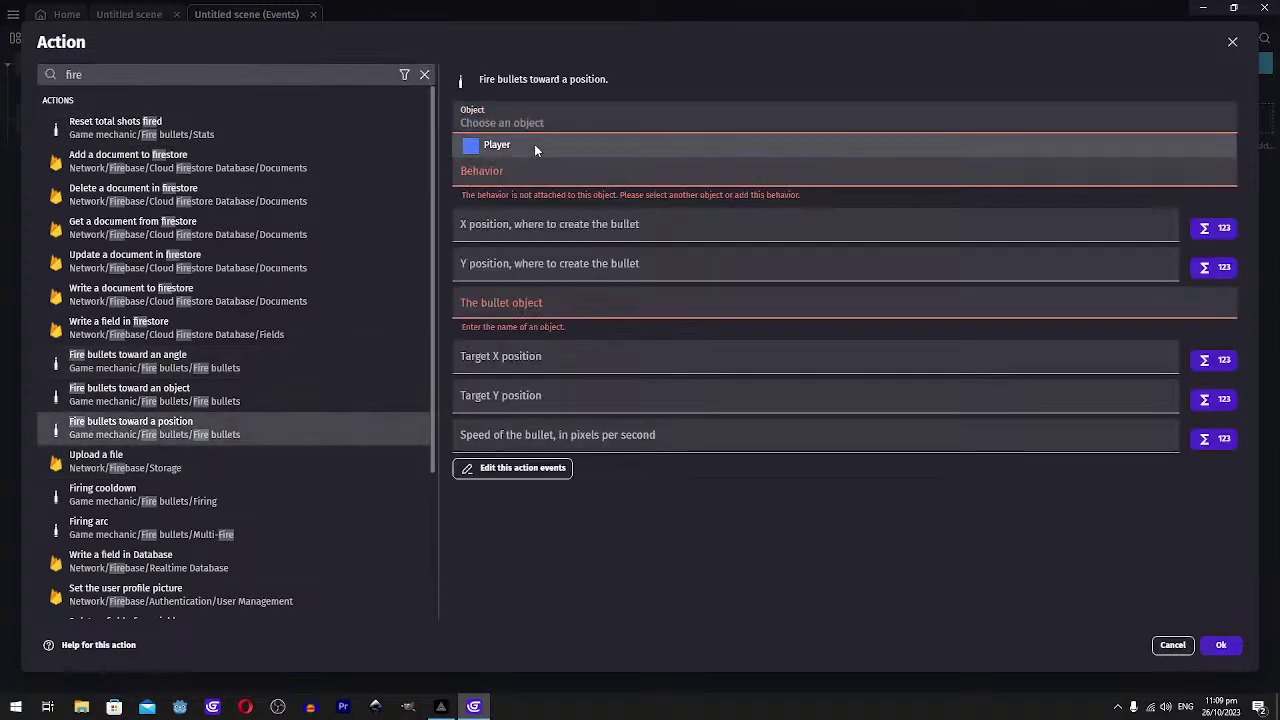
{"action": "left_click", "coordinate": [534, 144]}
Enter CursorX() as the X position where the bullet is created
{"action": "left_click", "coordinate": [495, 186]}
{"action": "type", "text": "cu"}
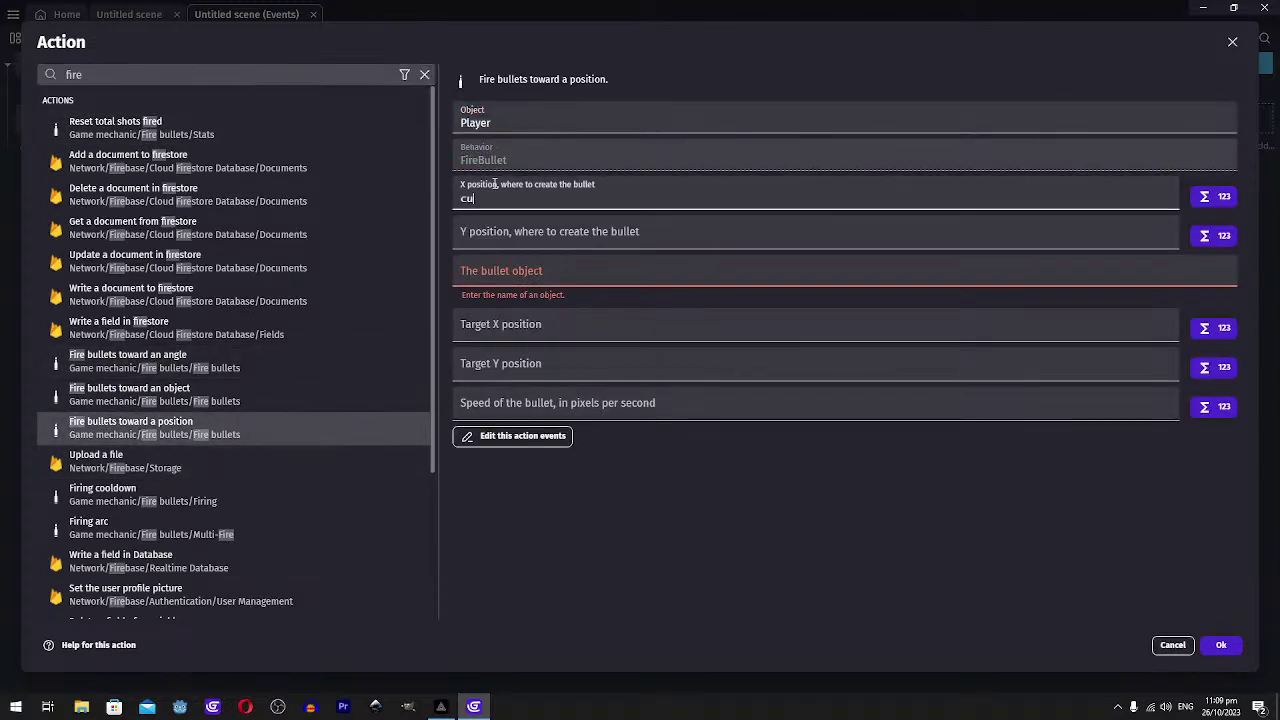
{"action": "type", "text": "r"}
{"action": "key", "text": "Return"}
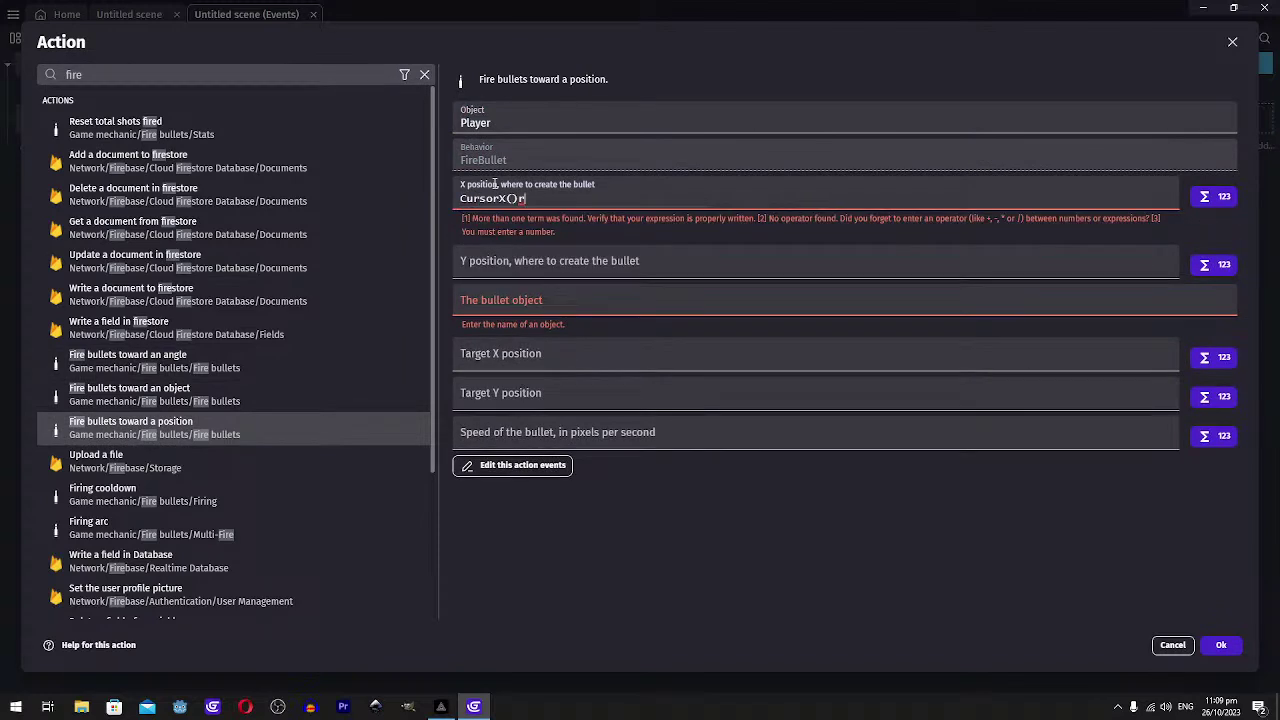
{"action": "key", "text": "BackSpace"}
{"action": "key", "text": "ctrl+a"}
Enter CursorY() as the Y position where the bullet is created
{"action": "left_click", "coordinate": [504, 242]}
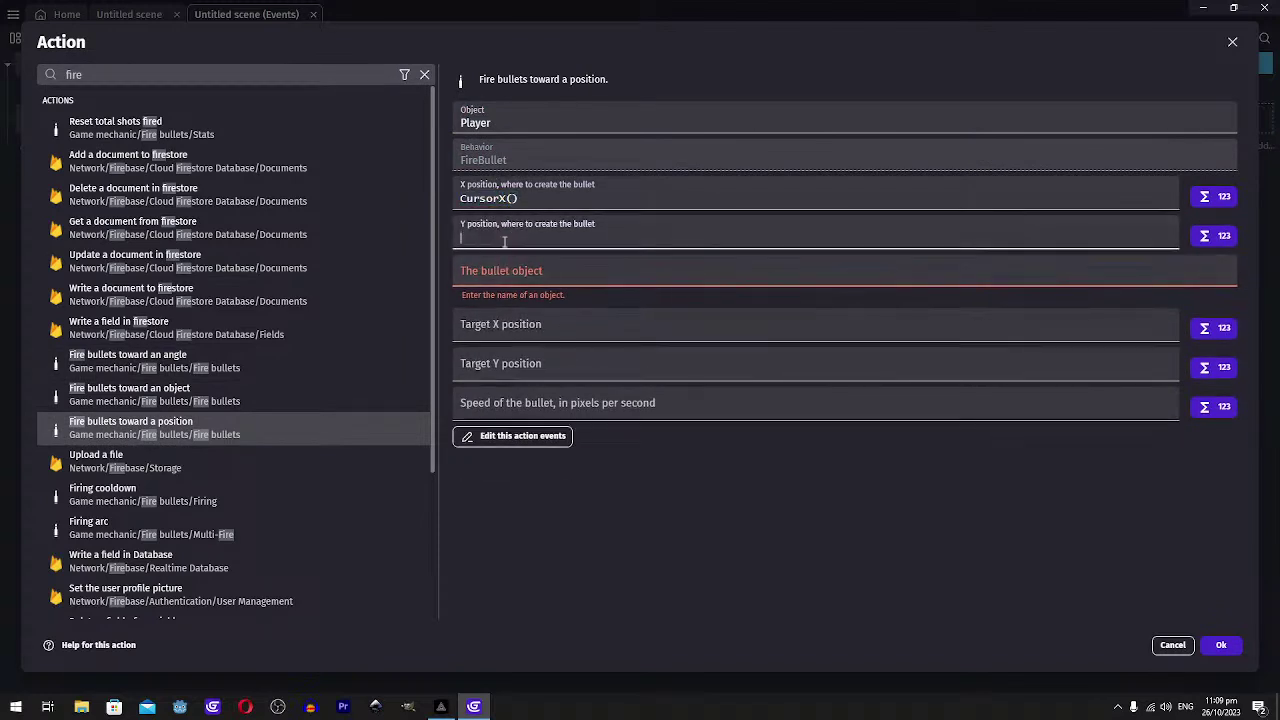
{"action": "type", "text": "curs"}
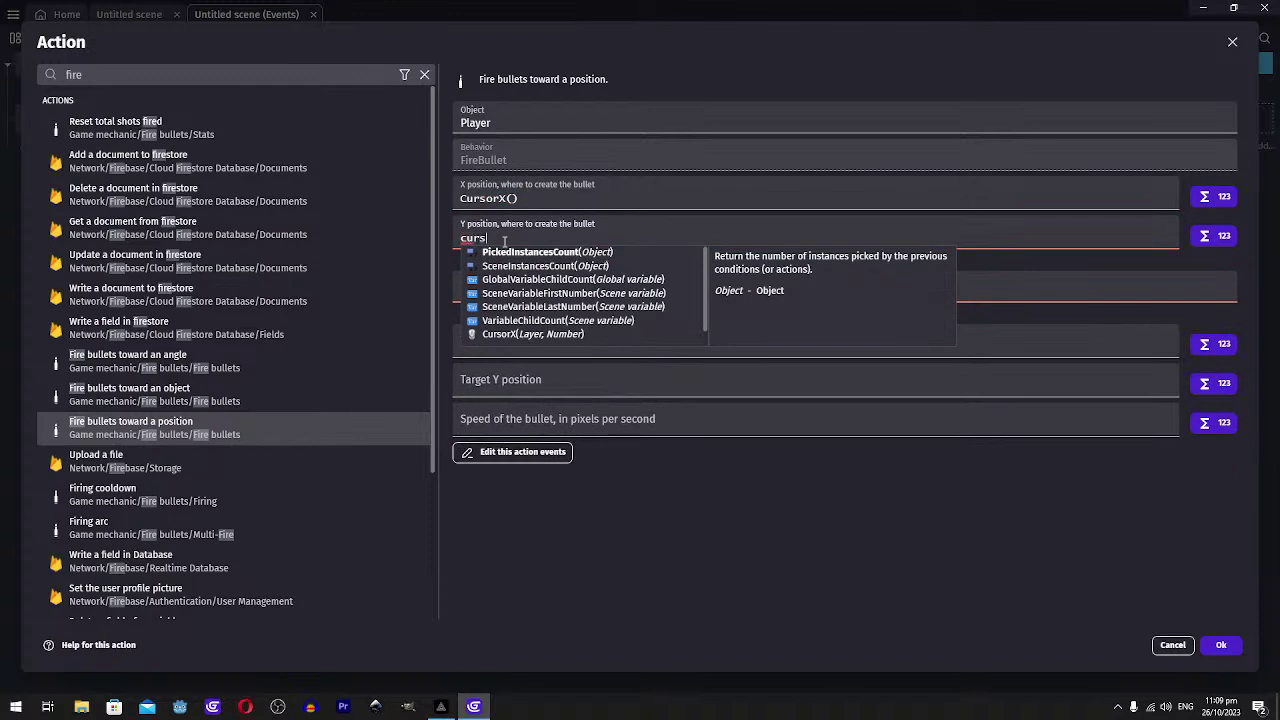
{"action": "key", "text": "Down"}
{"action": "key", "text": "Return"}
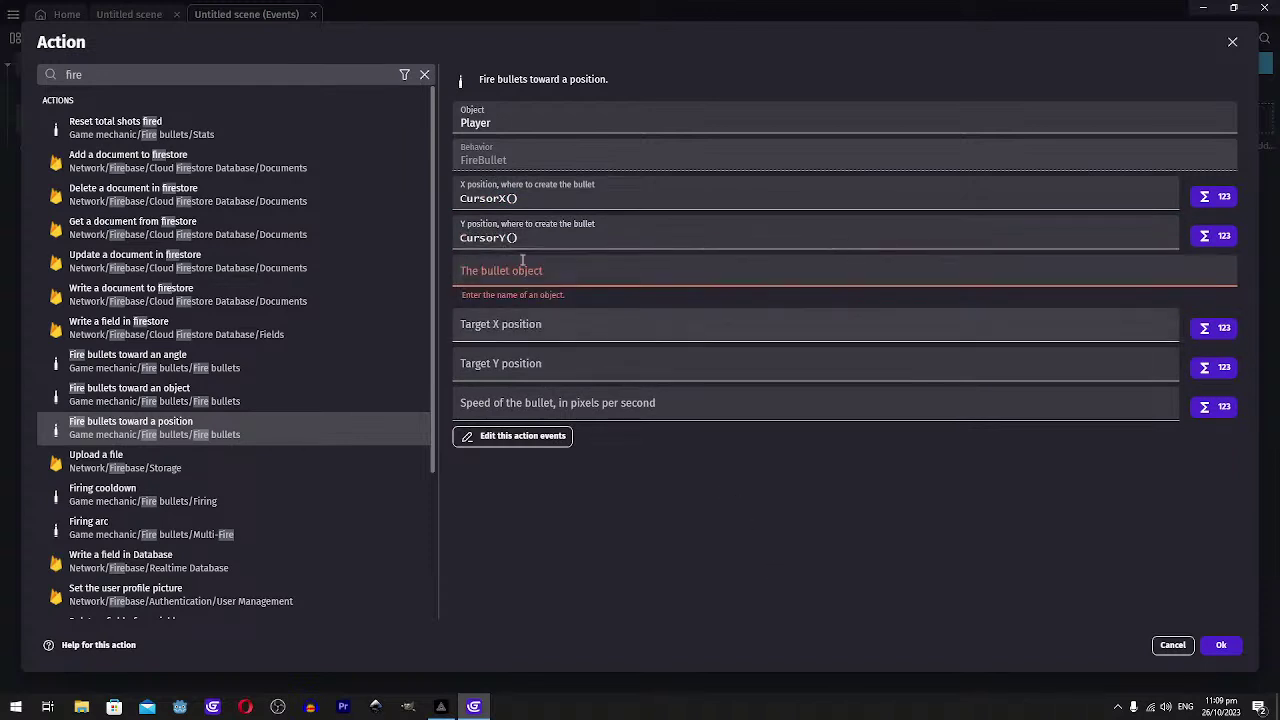
{"action": "key", "text": "Tab"}
{"action": "left_click", "coordinate": [714, 592]}
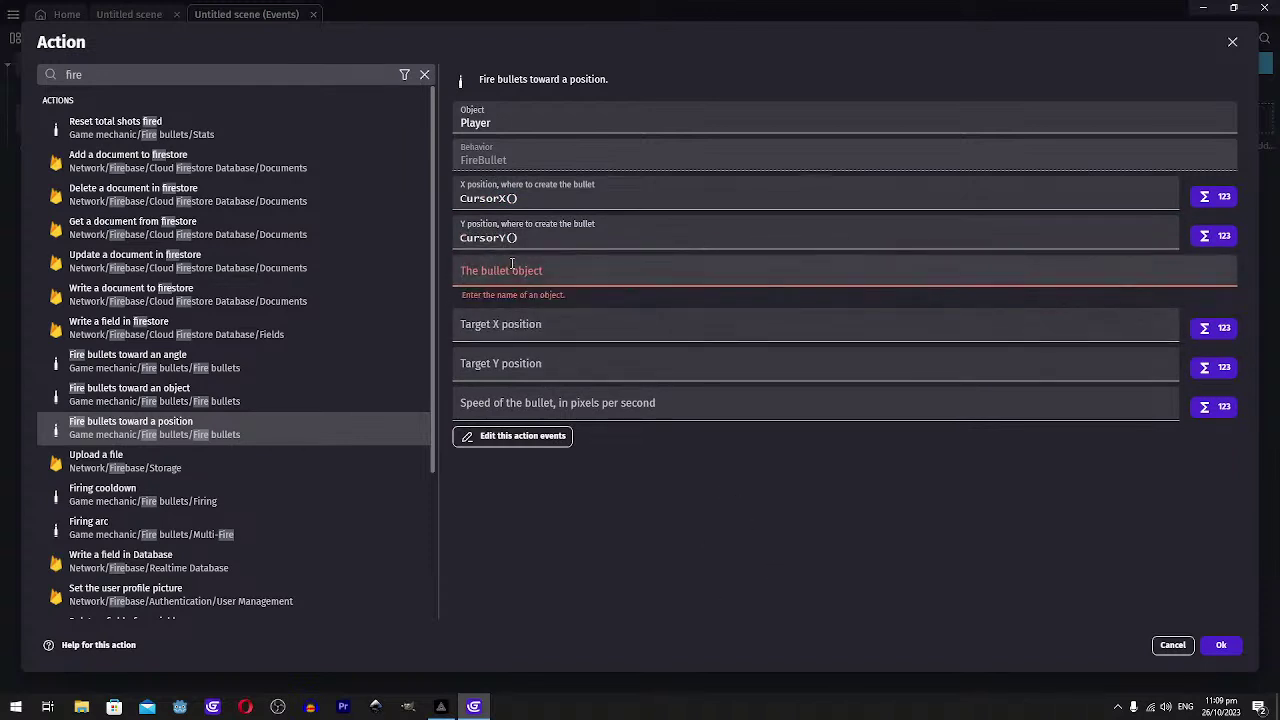
Replace the expression for the bullet's creation X position with Player.spawn
{"action": "left_click_drag", "start_coordinate": [522, 199], "coordinate": [456, 198]}
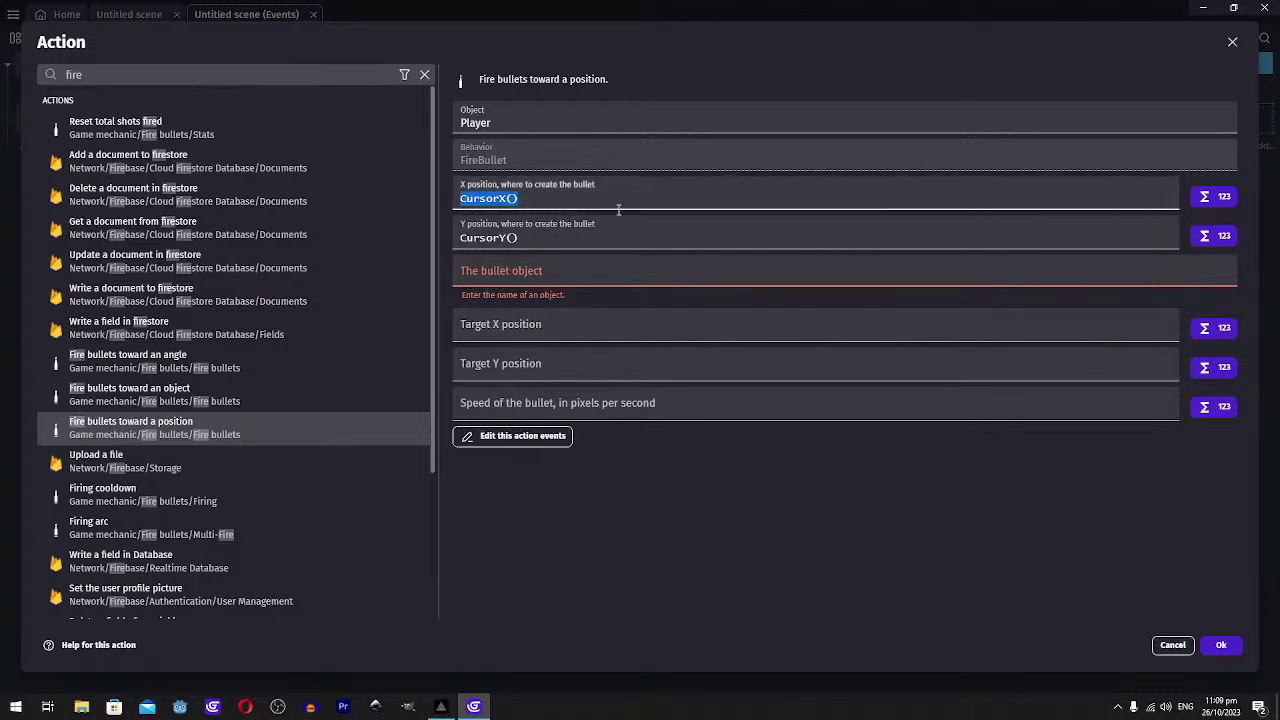
{"action": "key", "text": "BackSpace"}
{"action": "type", "text": "Player.."}
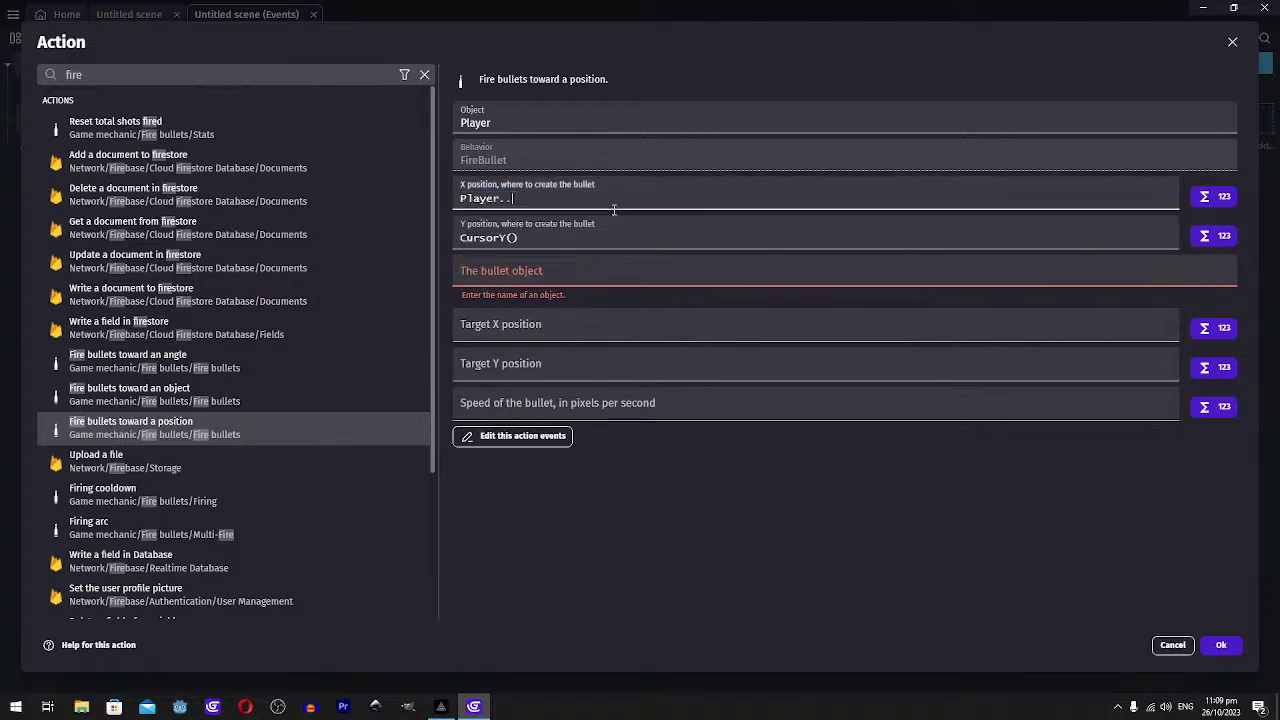
{"action": "key", "text": "BackSpace"}
{"action": "type", "text": "spawn"}
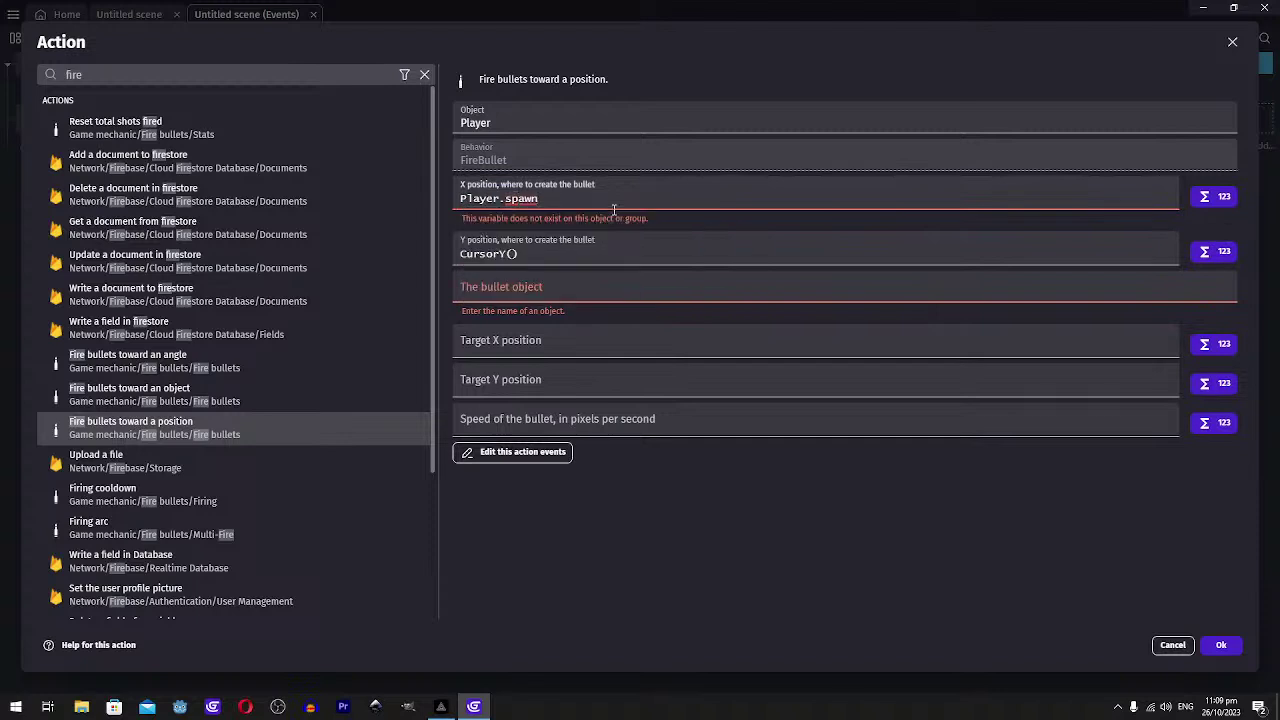
Try Player.bu in place of Player.spawn to find the spawn point expression, and cut the entry back to Player
{"action": "key", "text": "BackSpace"}
{"action": "key", "text": "BackSpace"}
{"action": "key", "text": "BackSpace"}
{"action": "key", "text": "BackSpace"}
{"action": "key", "text": "BackSpace"}
{"action": "type", "text": "bu"}
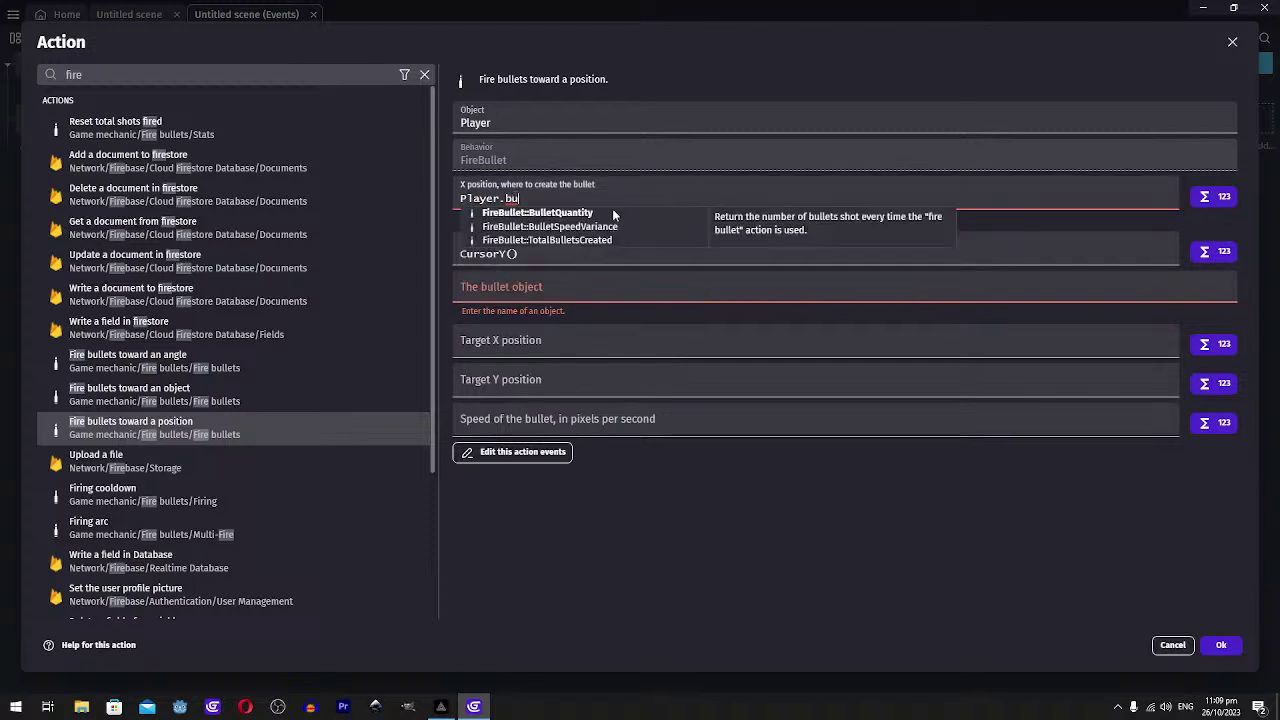
{"action": "key", "text": "BackSpace"}
{"action": "key", "text": "BackSpace"}
{"action": "key", "text": "BackSpace"}
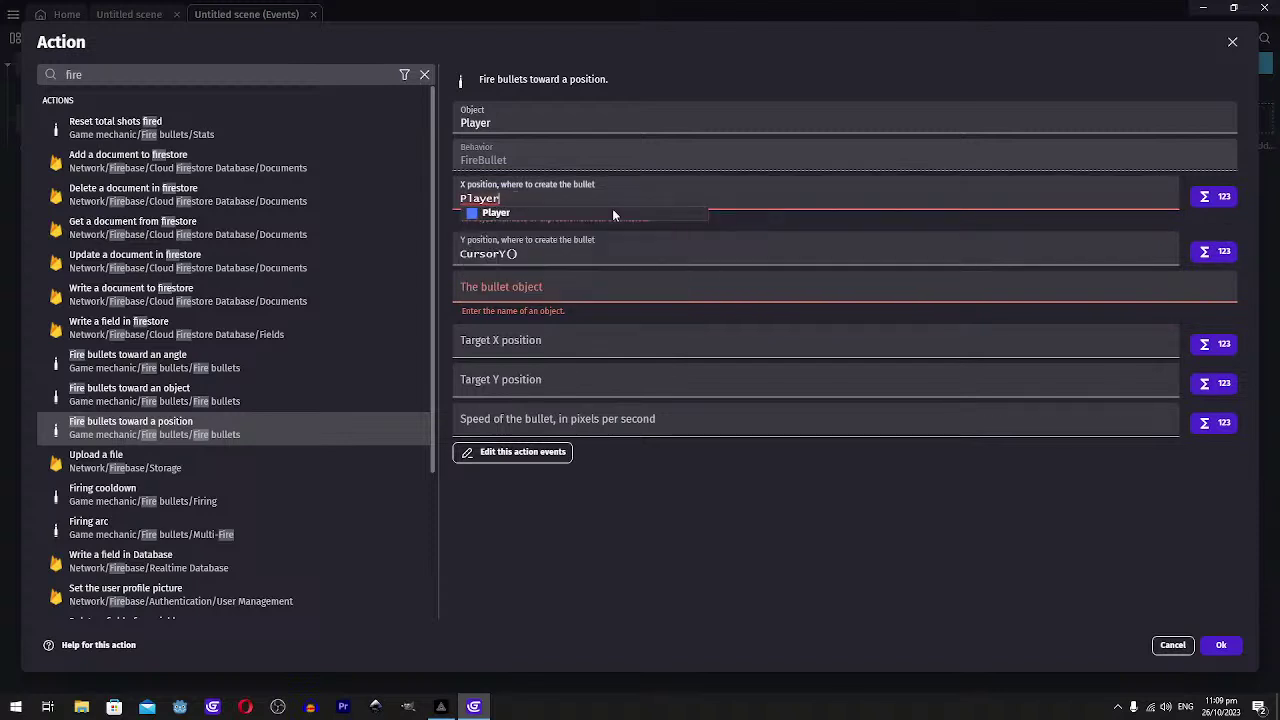
Look through the Player object's expressions for the bullet's X creation position, and narrow them with Player.bull
{"action": "type", "text": "."}
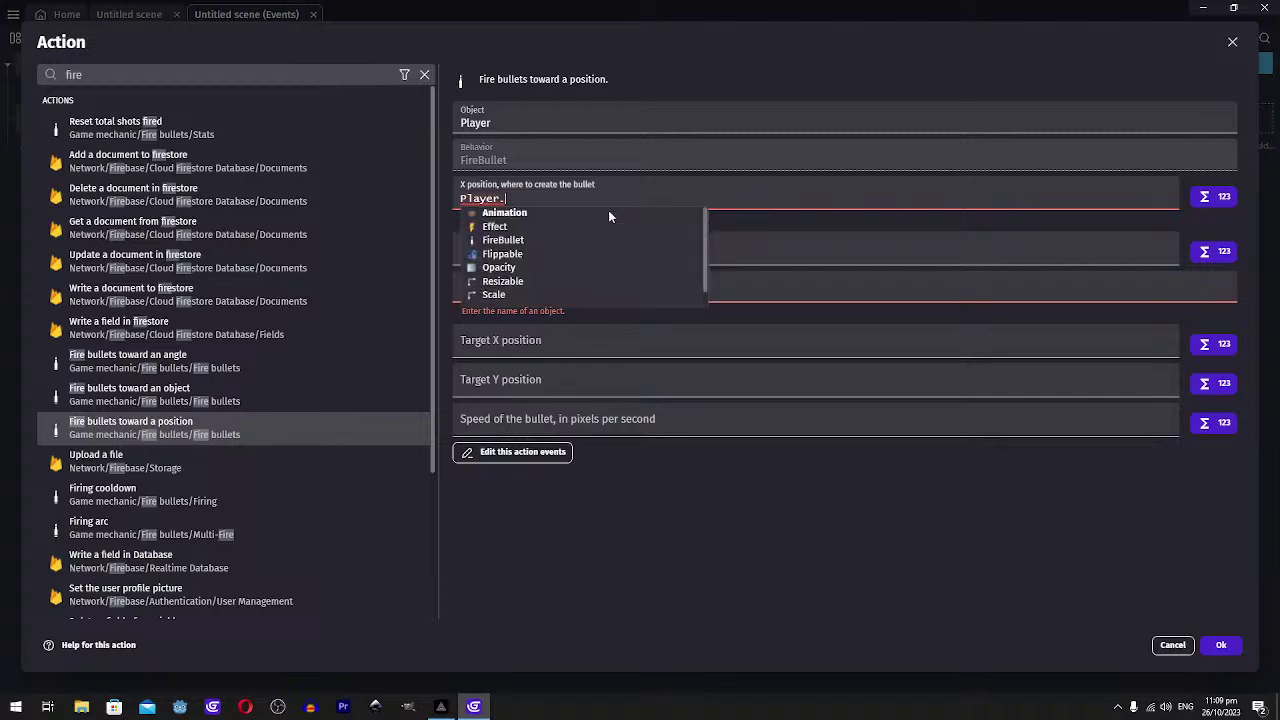
{"action": "scroll", "coordinate": [608, 215], "scroll_direction": "down", "scroll_amount": 5}
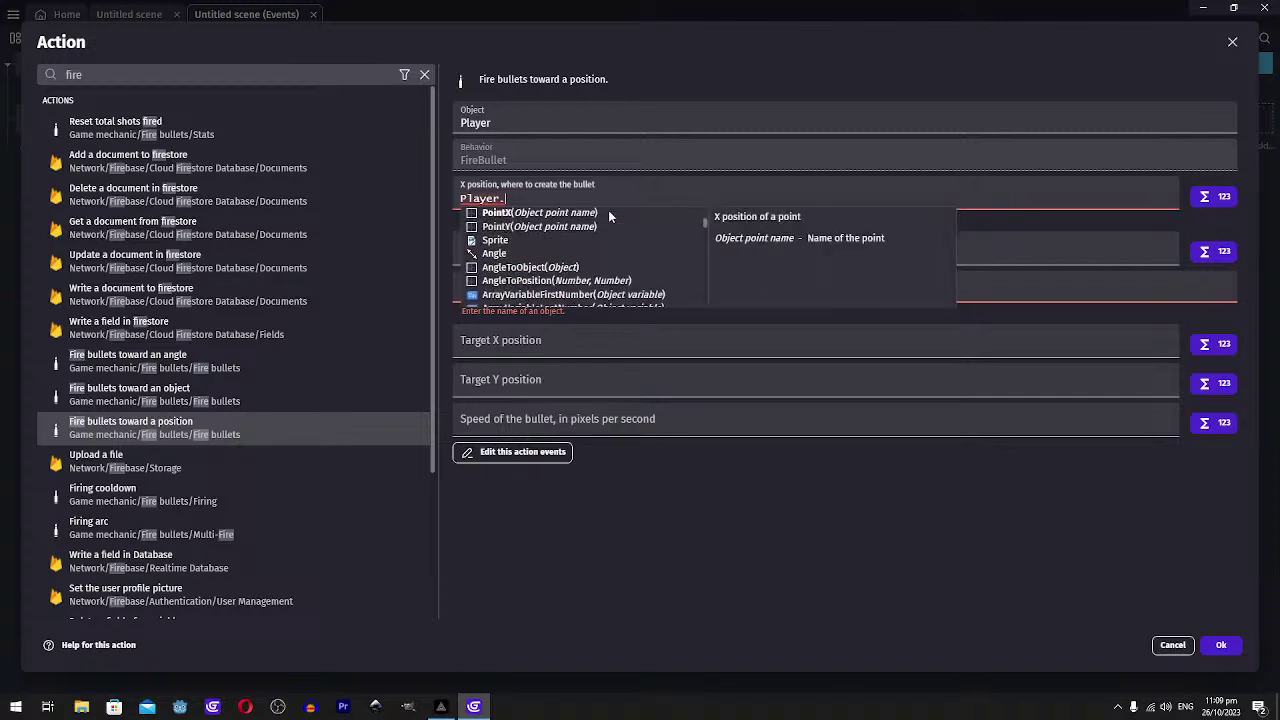
{"action": "scroll", "coordinate": [608, 215], "scroll_direction": "down", "scroll_amount": 2}
{"action": "scroll", "coordinate": [608, 215], "scroll_direction": "up", "scroll_amount": 3}
{"action": "scroll", "coordinate": [609, 216], "scroll_direction": "up", "scroll_amount": 1}
{"action": "scroll", "coordinate": [608, 214], "scroll_direction": "down", "scroll_amount": 7}
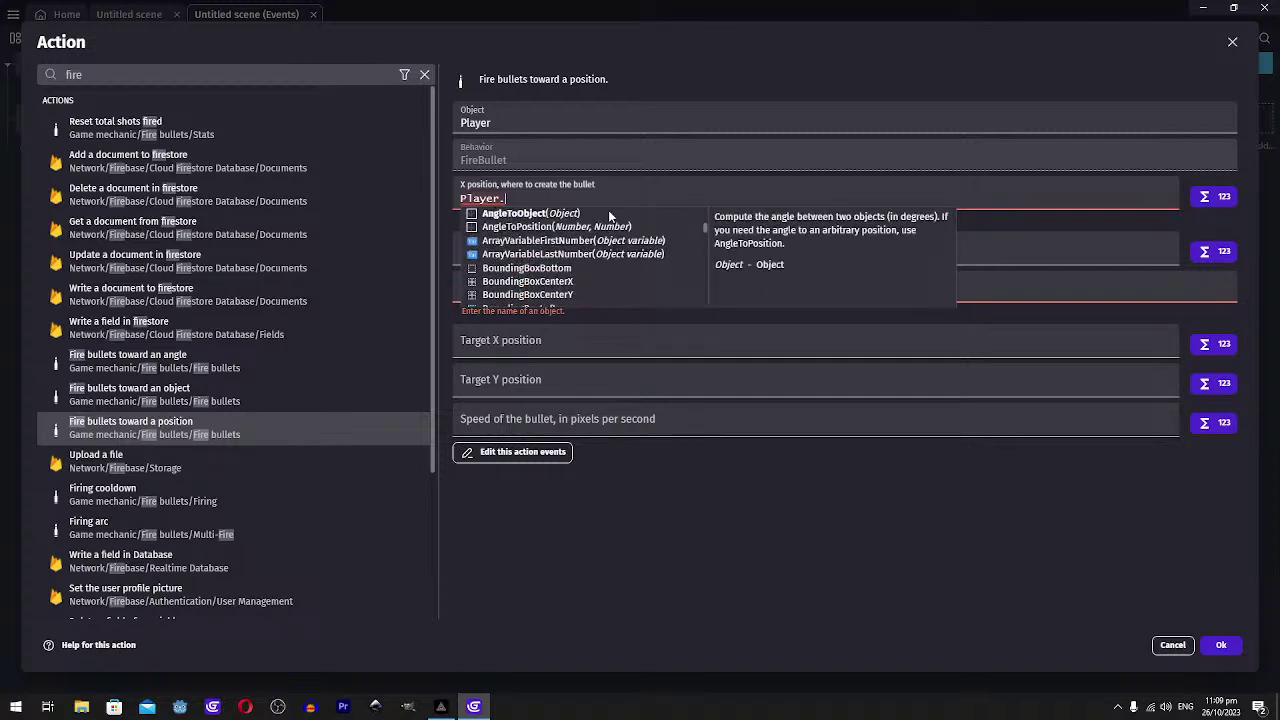
{"action": "scroll", "coordinate": [609, 215], "scroll_direction": "down", "scroll_amount": 8}
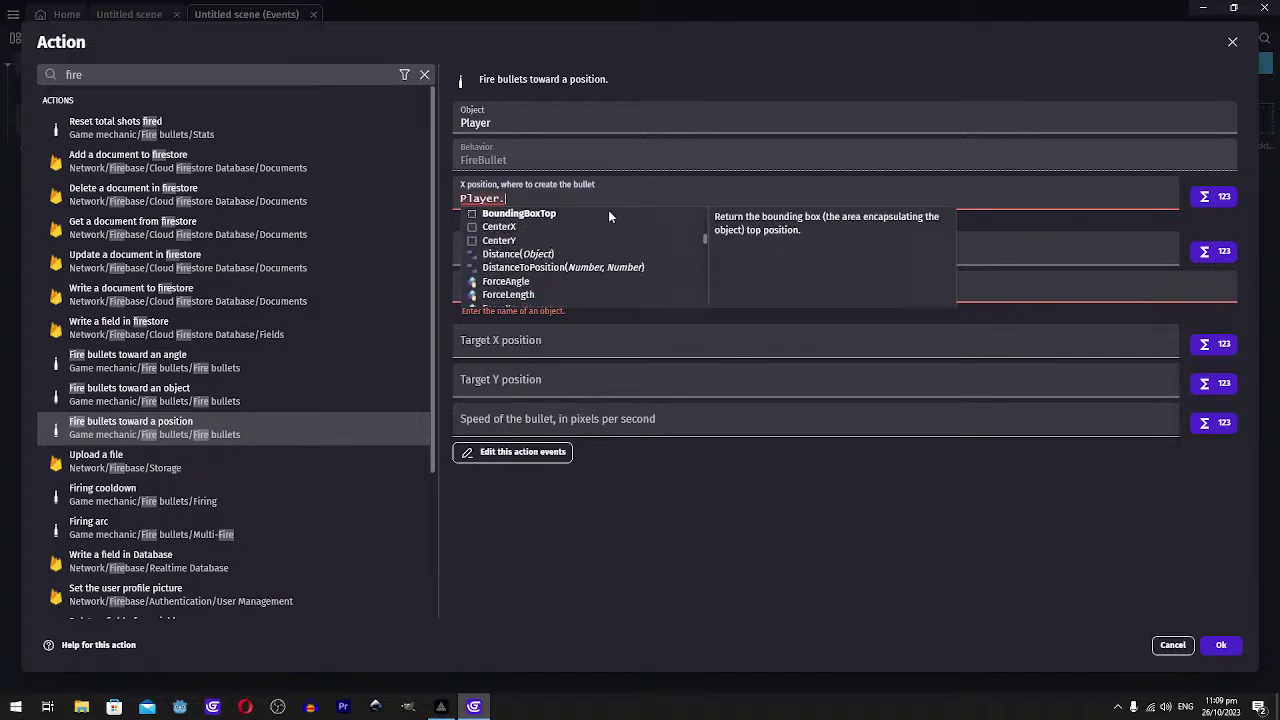
{"action": "scroll", "coordinate": [608, 214], "scroll_direction": "up", "scroll_amount": 2}
{"action": "type", "text": "bull"}
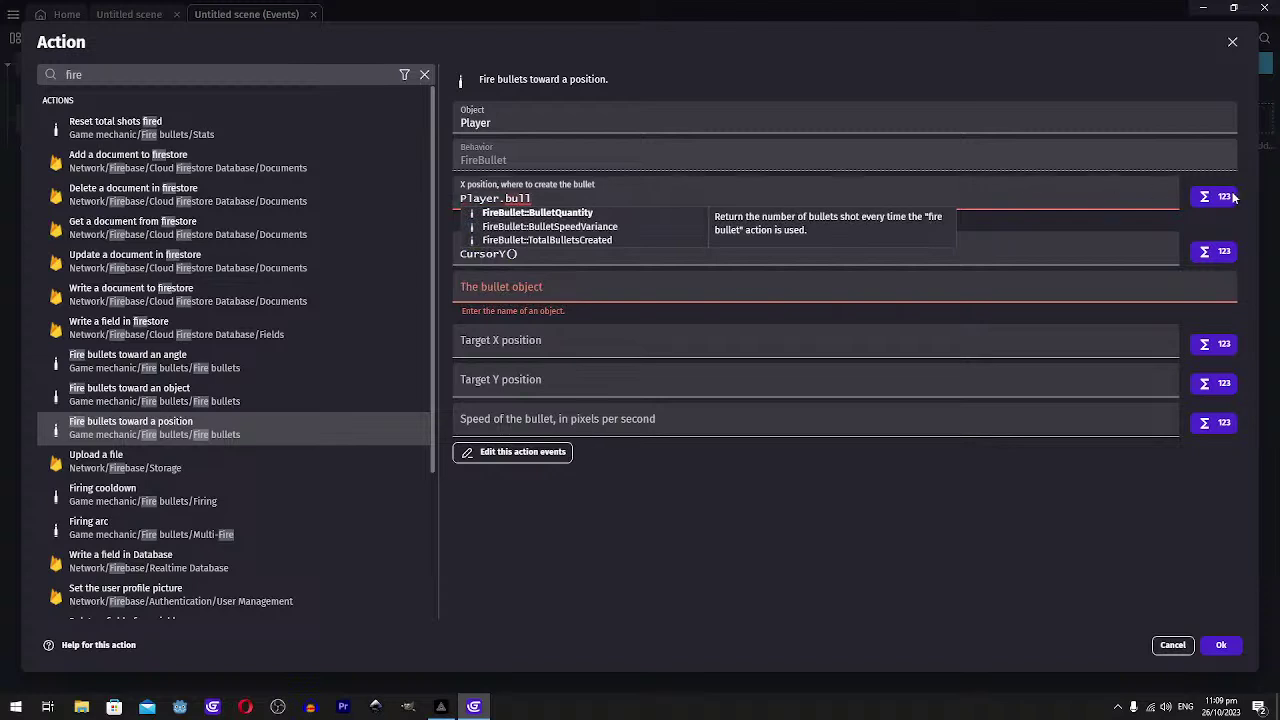
Search the expression list for origin, and discard the unfinished fire bullets action
{"action": "left_click", "coordinate": [1228, 197]}
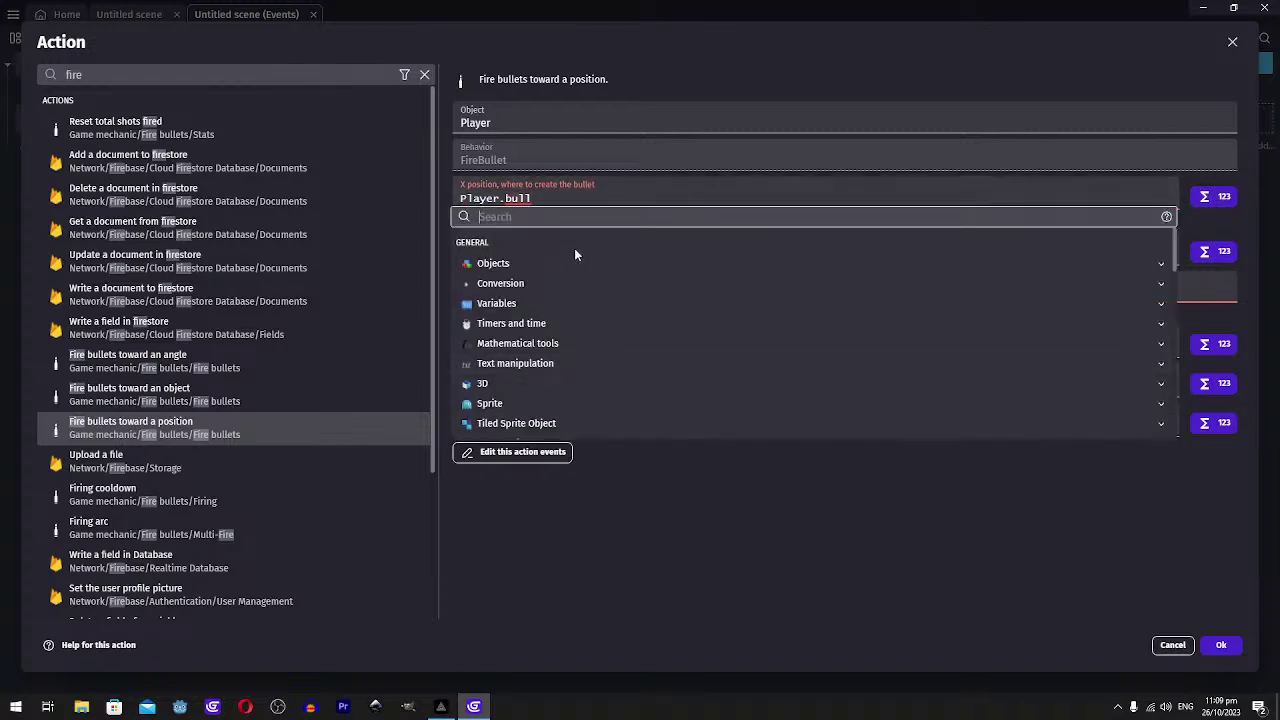
{"action": "type", "text": "bu"}
{"action": "key", "text": "BackSpace"}
{"action": "key", "text": "BackSpace"}
{"action": "type", "text": "origin"}
{"action": "scroll", "coordinate": [588, 288], "scroll_direction": "down", "scroll_amount": 3}
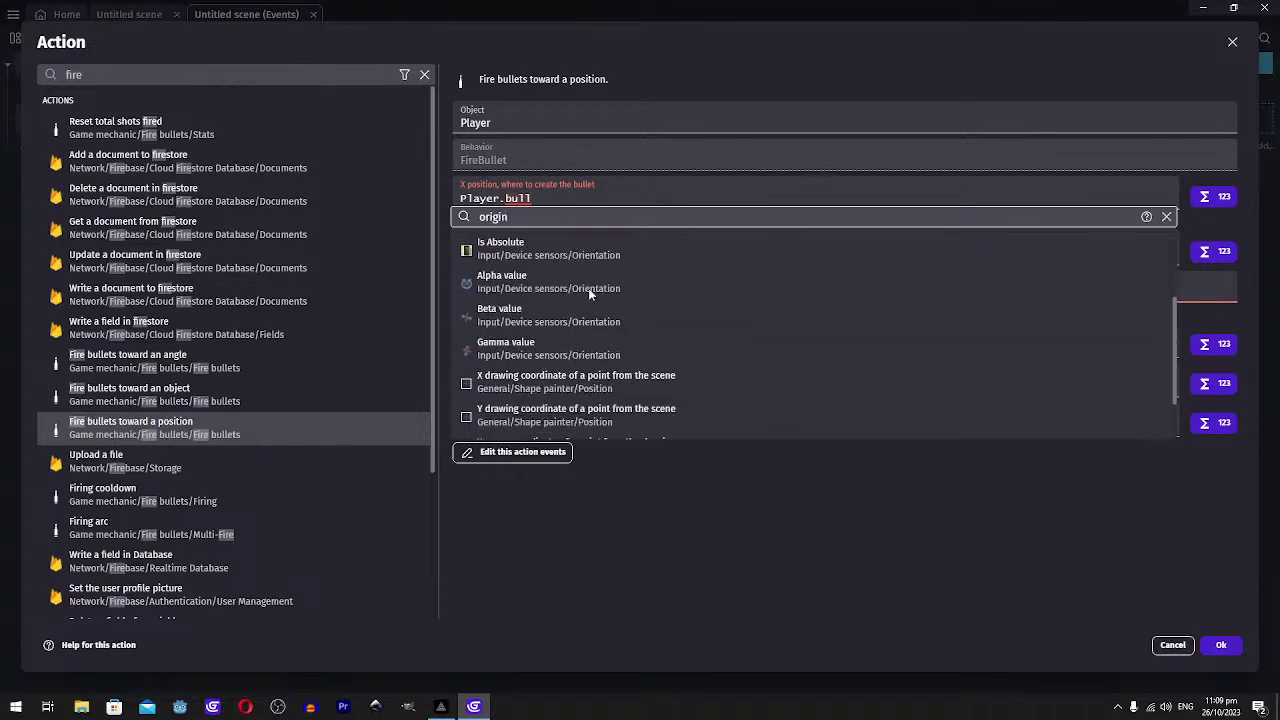
{"action": "left_click", "coordinate": [1165, 620]}
{"action": "left_click", "coordinate": [1172, 645]}
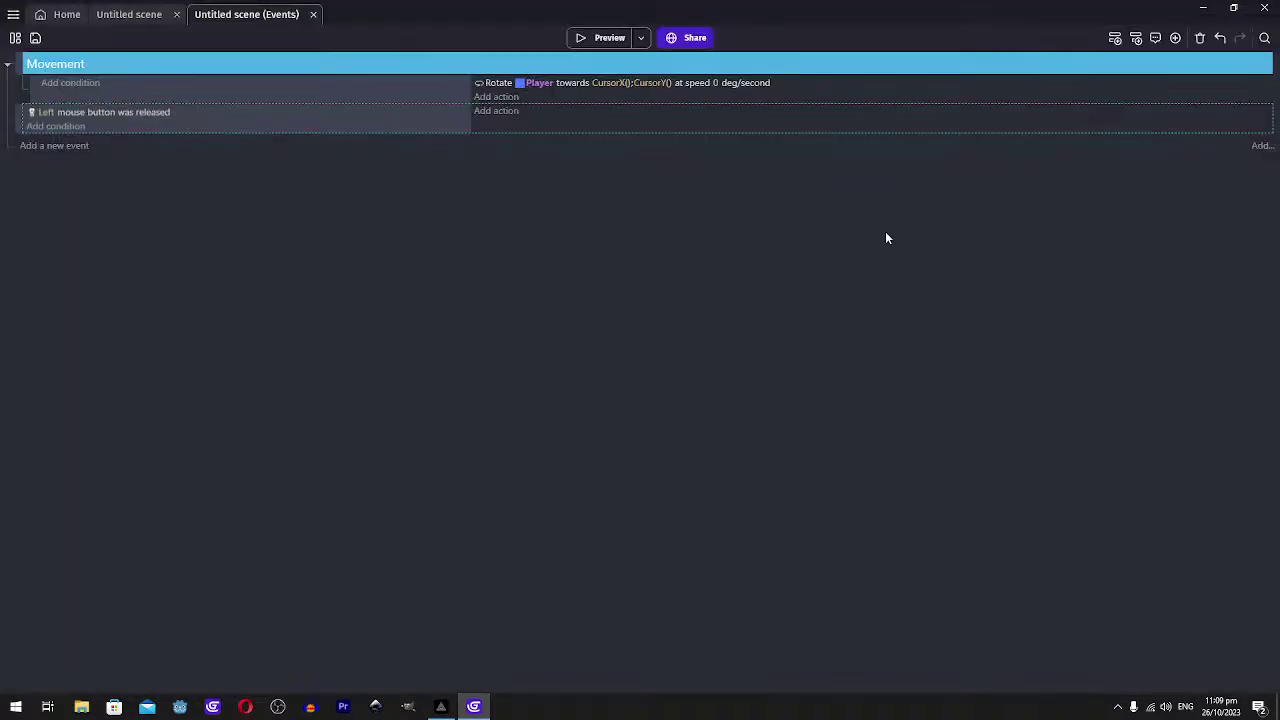
Check the name of the bullet spawn point in the Player object's points, and return to the scene's events
{"action": "left_click", "coordinate": [130, 14]}
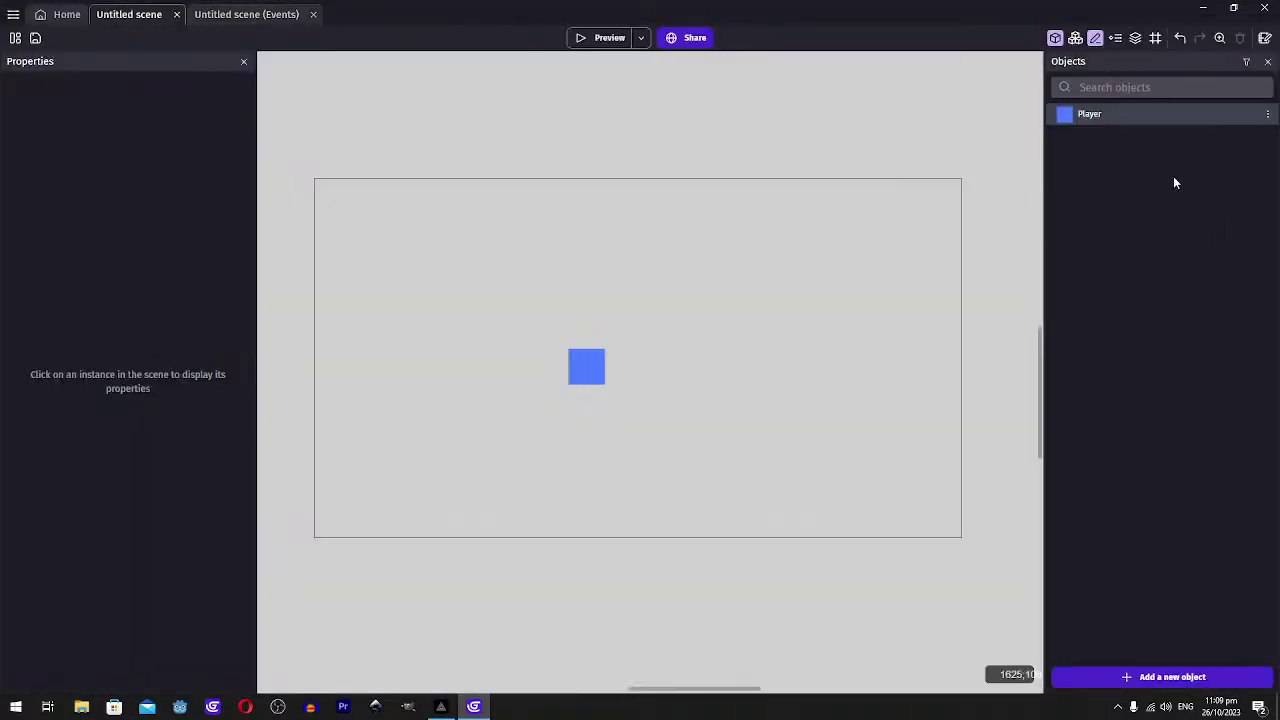
{"action": "double_click", "coordinate": [1124, 112]}
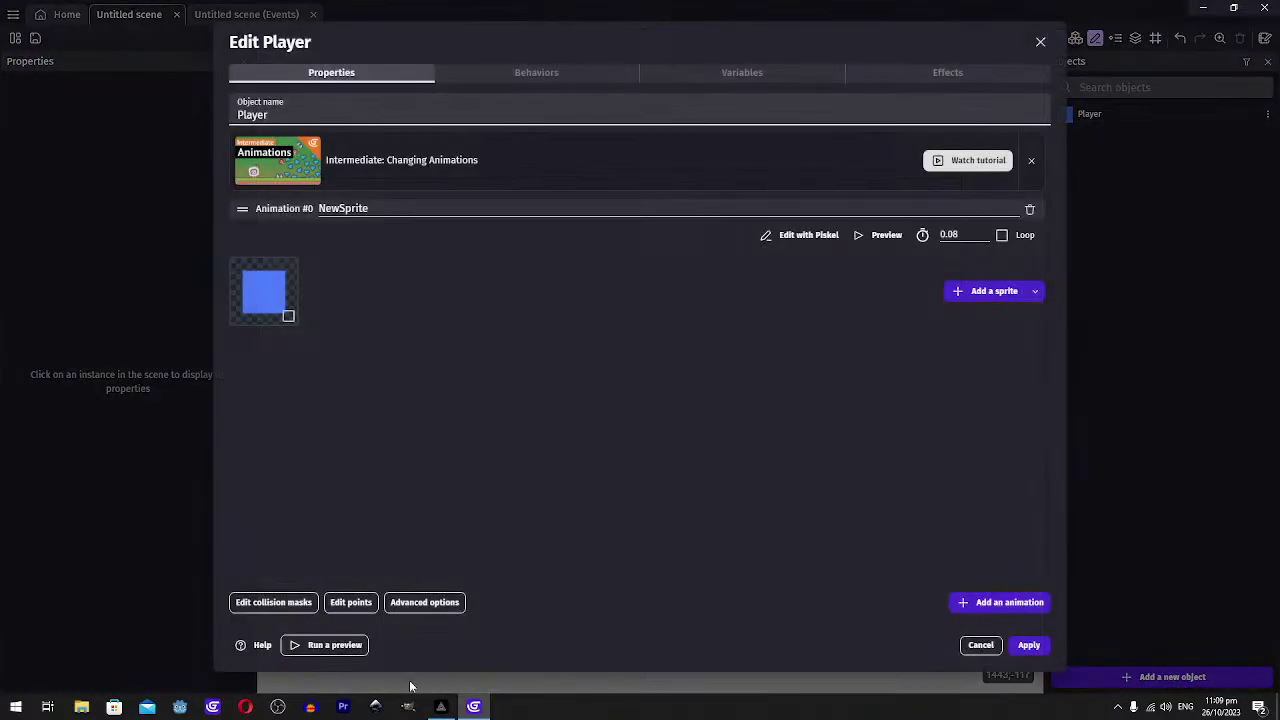
{"action": "left_click", "coordinate": [350, 602]}
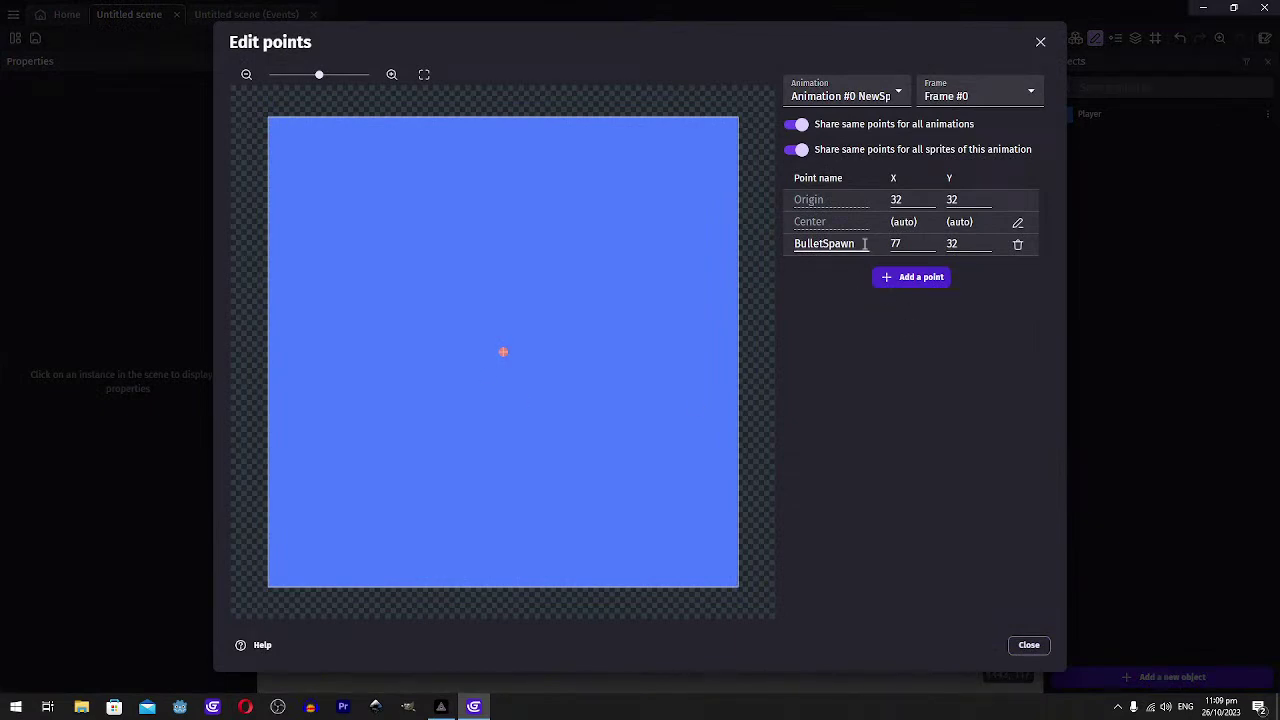
{"action": "double_click", "coordinate": [864, 243]}
{"action": "left_click", "coordinate": [1037, 647]}
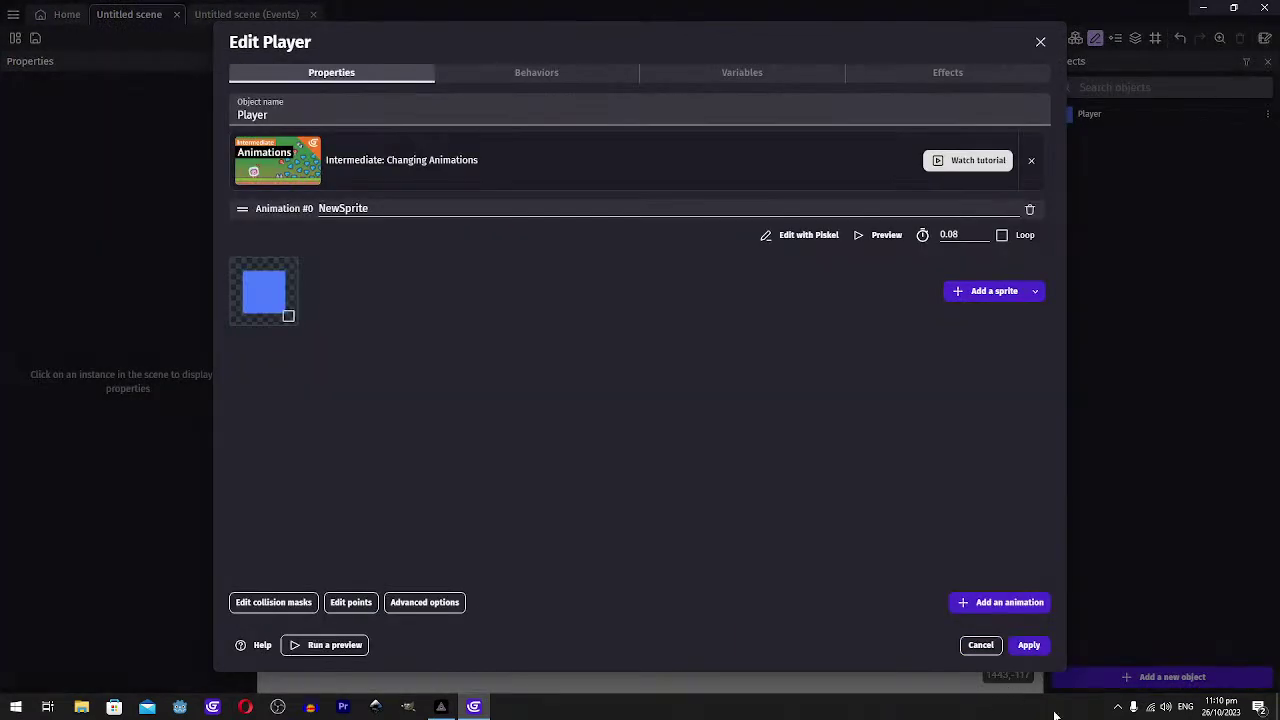
{"action": "left_click", "coordinate": [1030, 645]}
{"action": "left_click", "coordinate": [246, 14]}
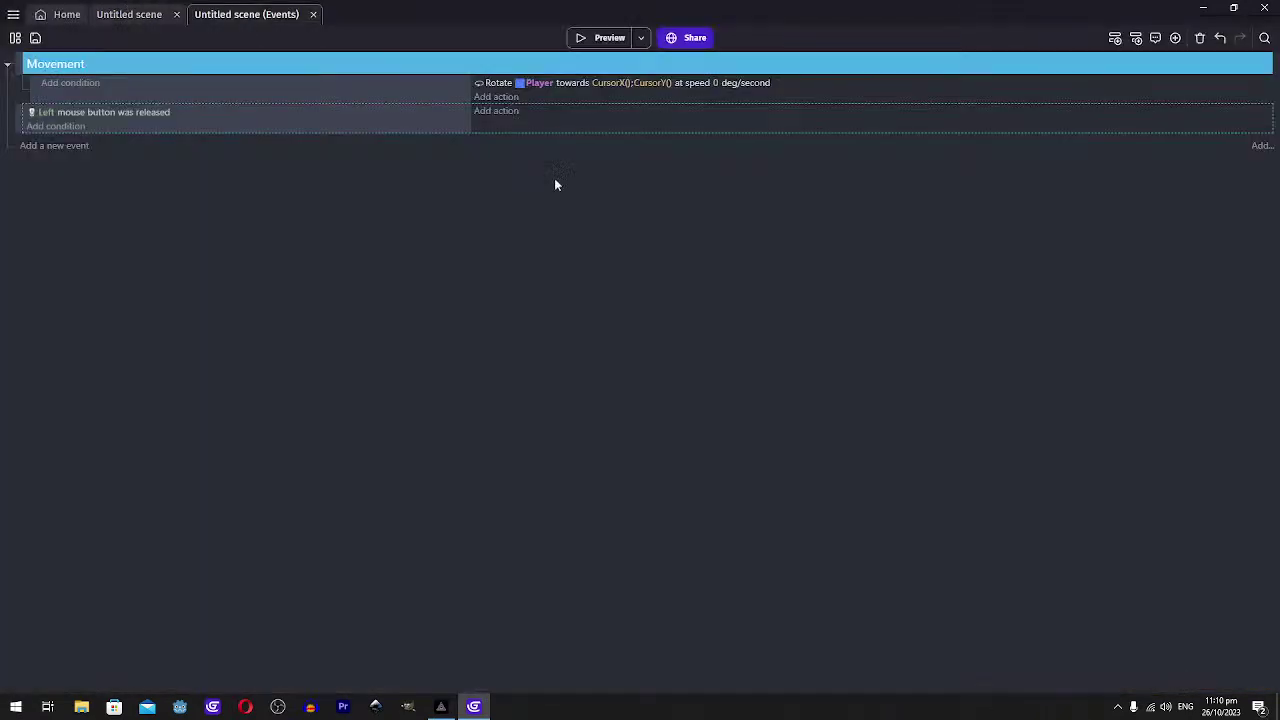
Add a Fire bullets toward a position action to the left mouse button released event, with Player as its object
{"action": "left_click", "coordinate": [497, 111]}
{"action": "type", "text": "fire a "}
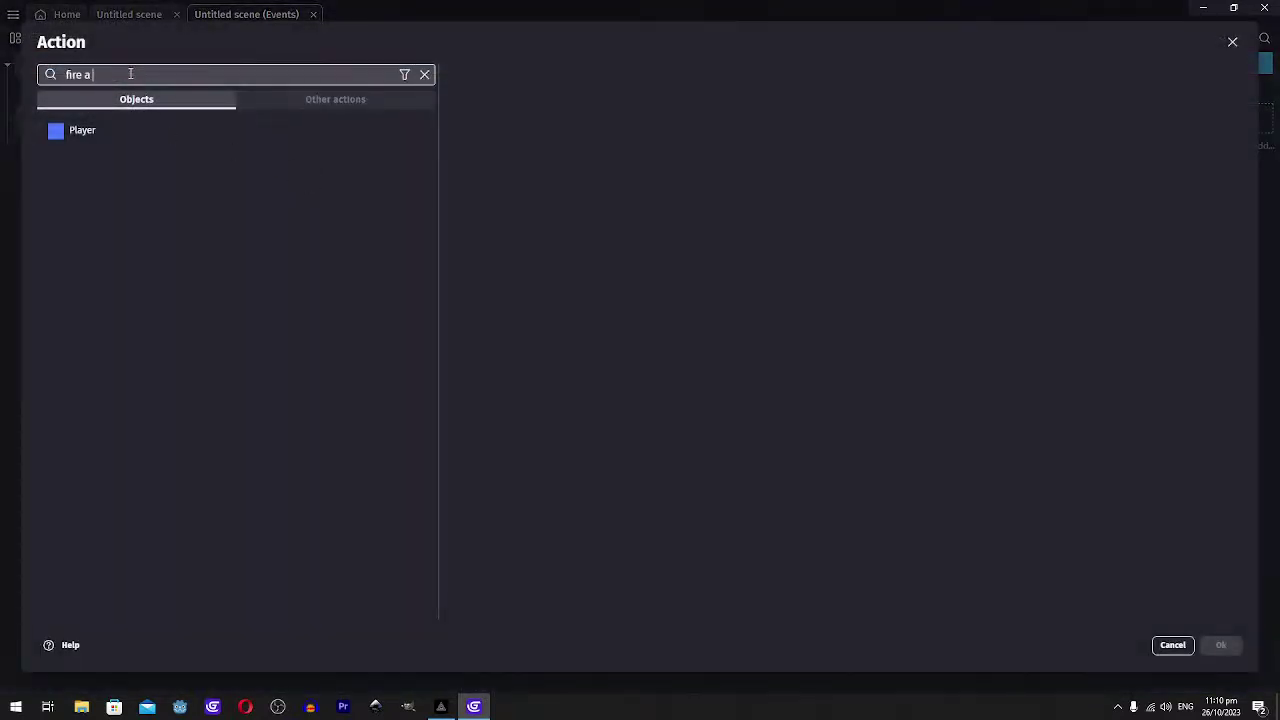
{"action": "type", "text": "b"}
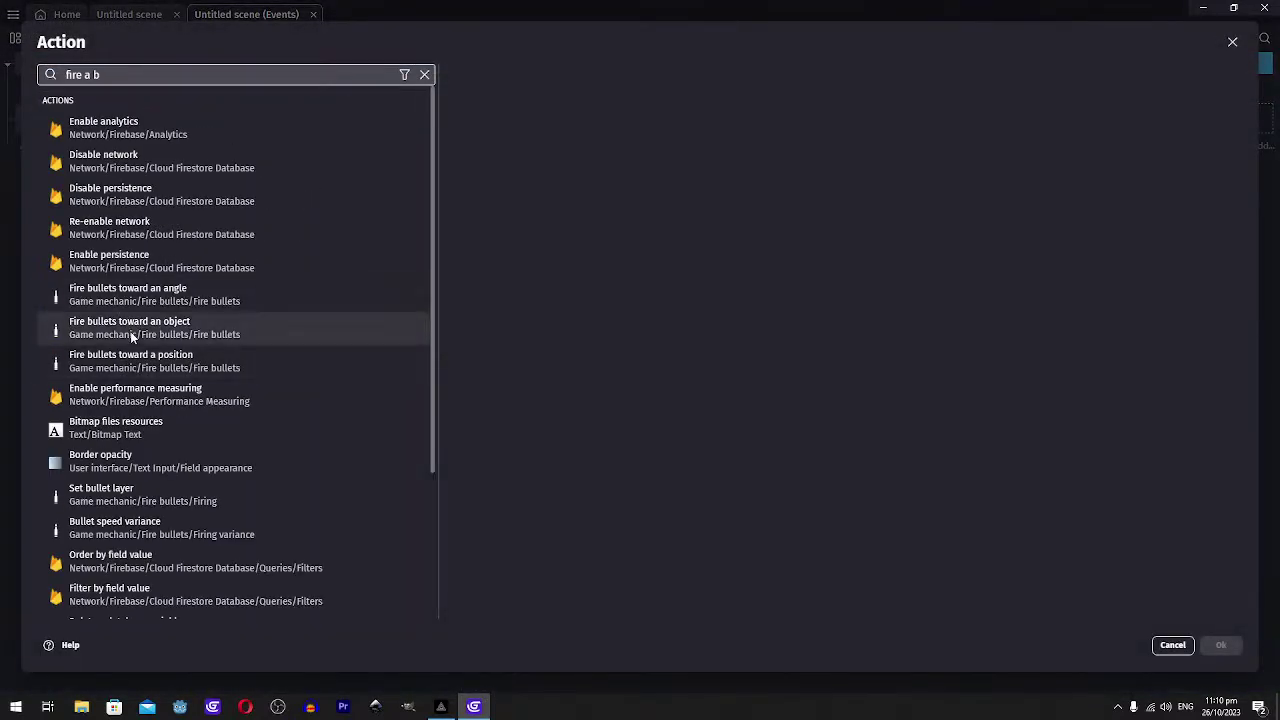
{"action": "left_click", "coordinate": [140, 356]}
{"action": "left_click", "coordinate": [513, 145]}
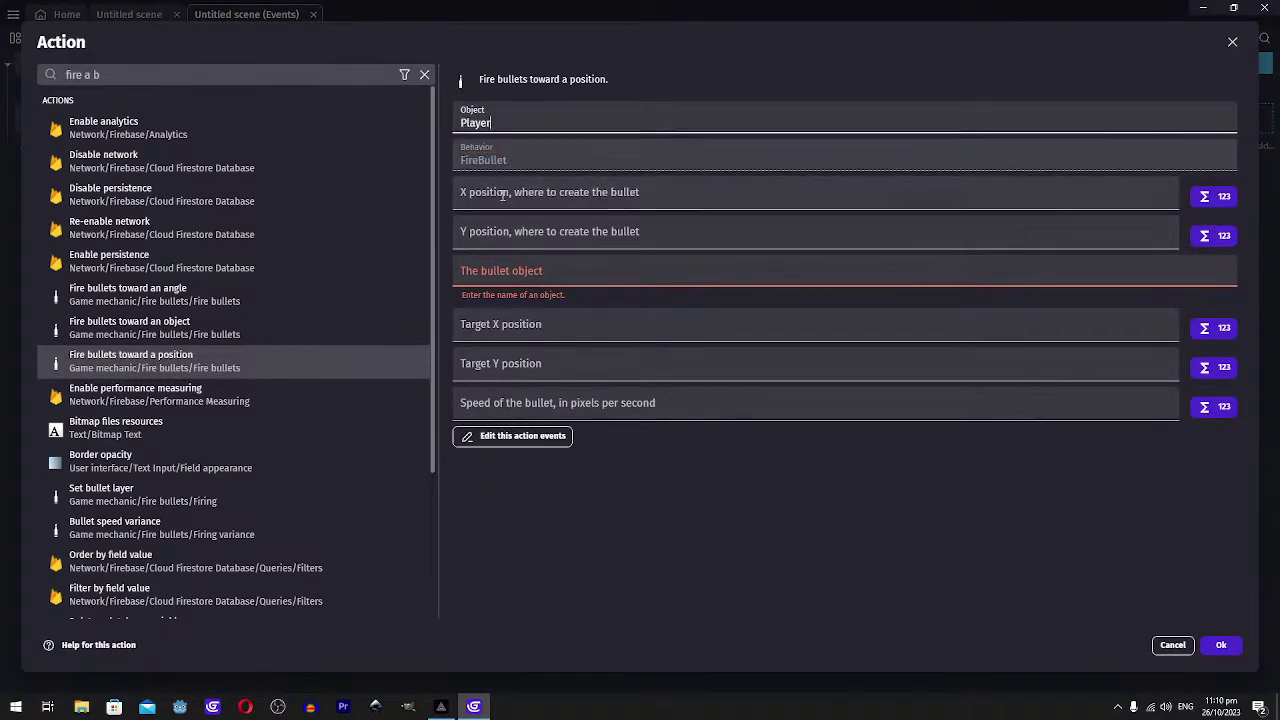
Try Player.BulletSpawn as the X position where the bullet is created
{"action": "left_click", "coordinate": [503, 195]}
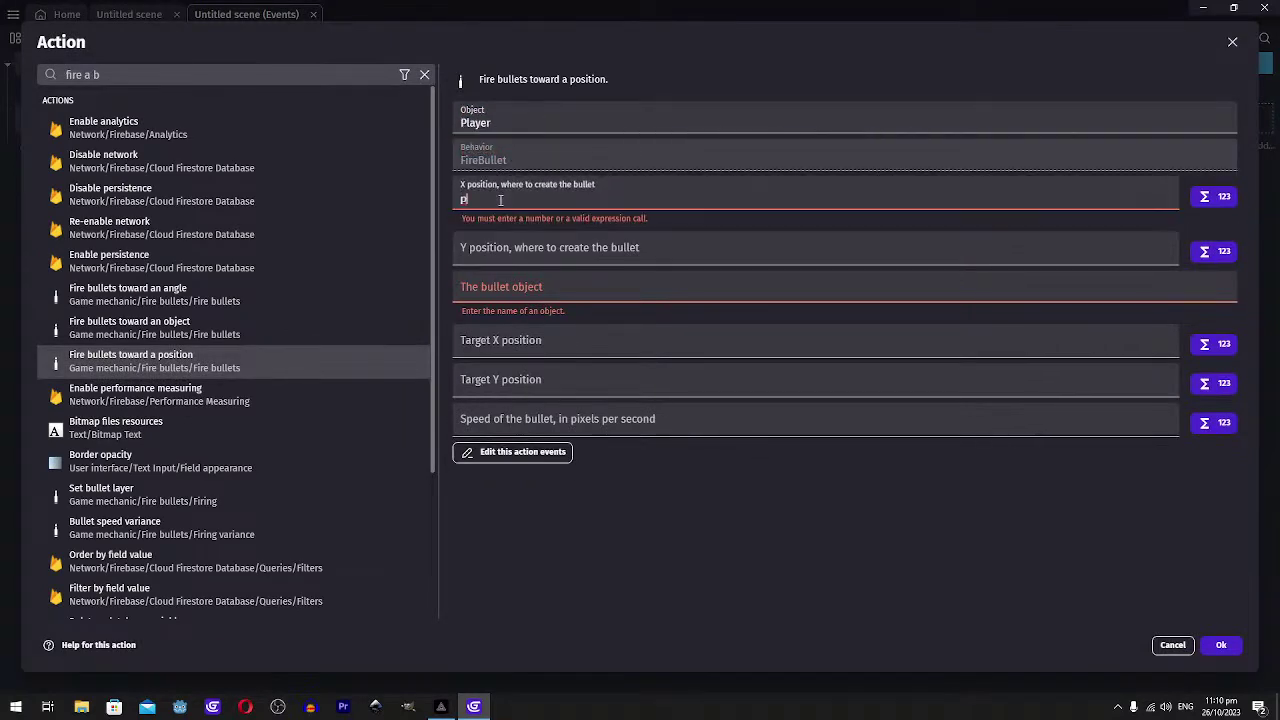
{"action": "type", "text": "layer."}
{"action": "key", "text": "BackSpace"}
{"action": "key", "text": "BackSpace"}
{"action": "key", "text": "BackSpace"}
{"action": "key", "text": "BackSpace"}
{"action": "key", "text": "BackSpace"}
{"action": "key", "text": "BackSpace"}
{"action": "key", "text": "BackSpace"}
{"action": "key", "text": "BackSpace"}
{"action": "key", "text": "BackSpace"}
{"action": "key", "text": "BackSpace"}
{"action": "key", "text": "BackSpace"}
{"action": "type", "text": "ayer"}
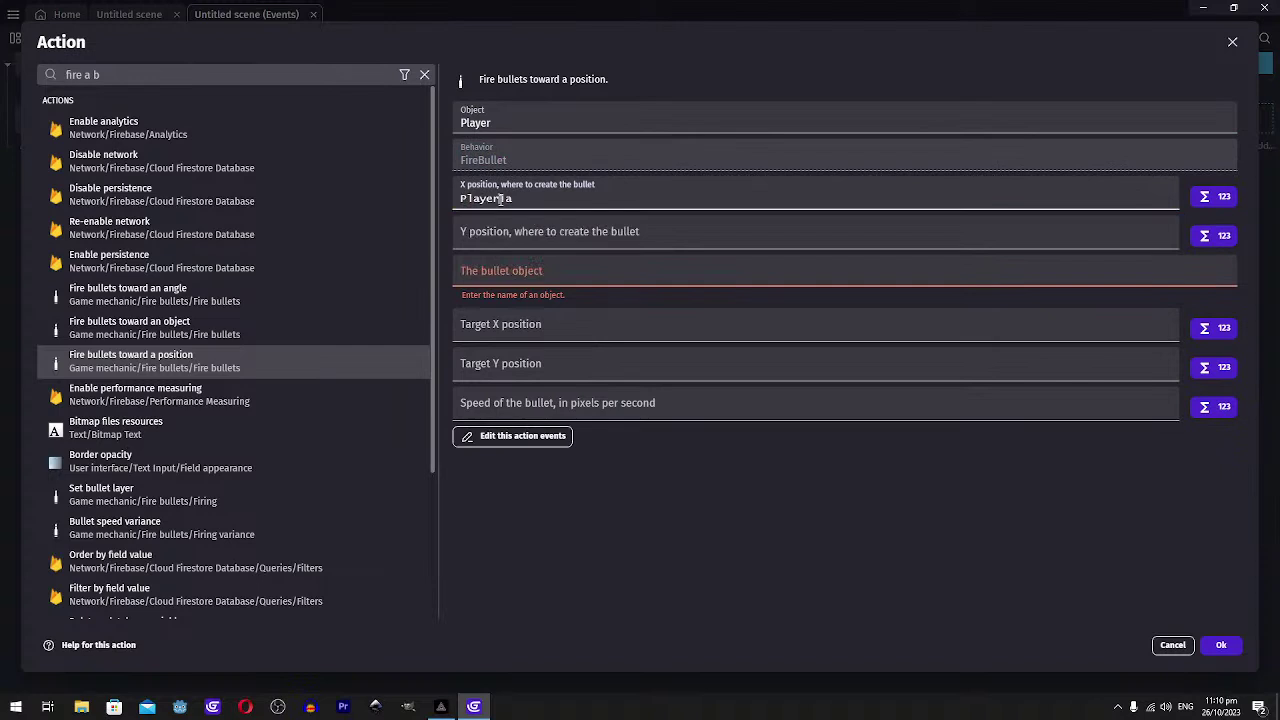
{"action": "type", "text": "BulletSpawn"}
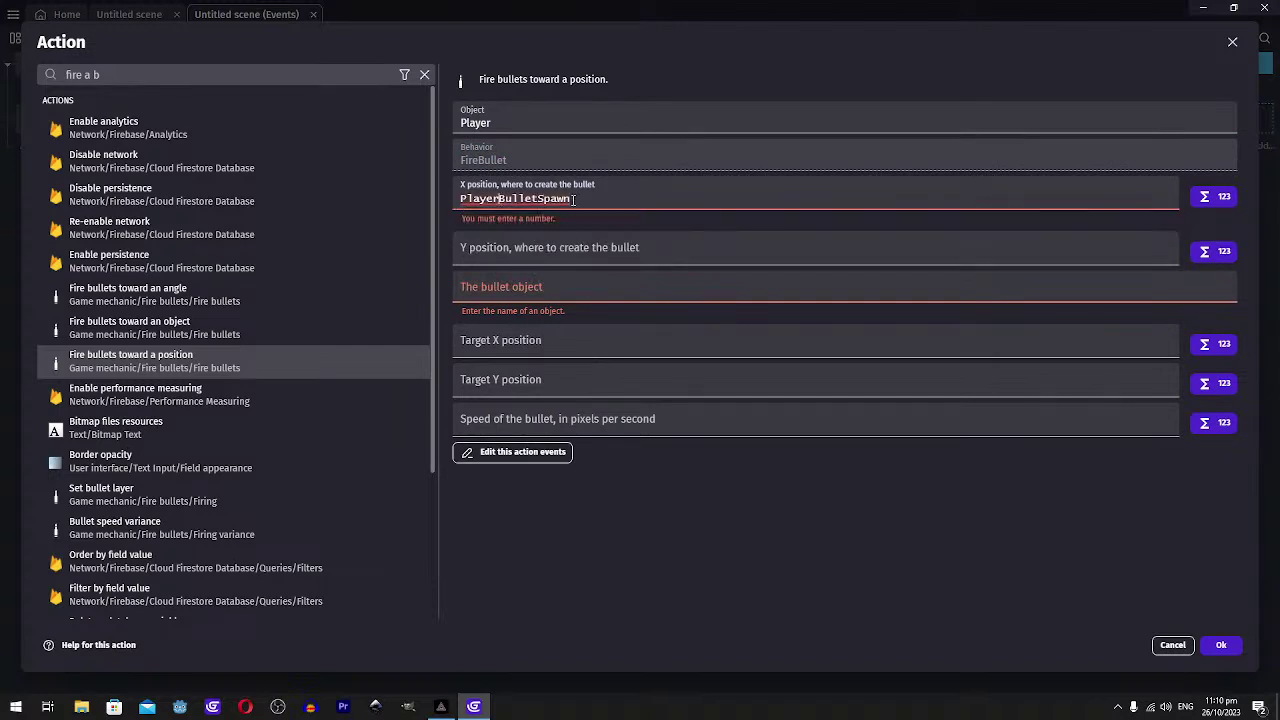
{"action": "left_click", "coordinate": [502, 198]}
{"action": "type", "text": "."}
{"action": "left_click", "coordinate": [622, 200]}
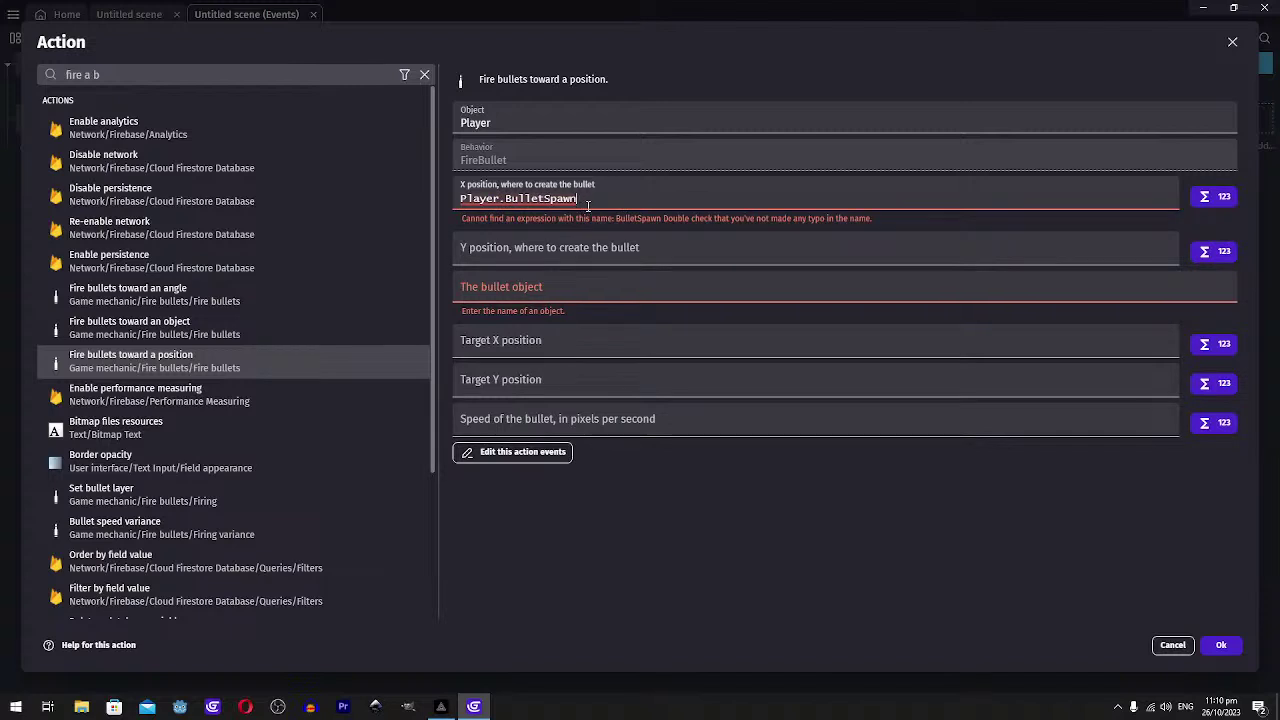
Change the bullet's X creation position to the expression Player.PointX("BulletSpawn")
{"action": "key", "text": "BackSpace"}
{"action": "key", "text": "BackSpace"}
{"action": "key", "text": "BackSpace"}
{"action": "key", "text": "BackSpace"}
{"action": "key", "text": "BackSpace"}
{"action": "key", "text": "BackSpace"}
{"action": "key", "text": "BackSpace"}
{"action": "key", "text": "BackSpace"}
{"action": "key", "text": "BackSpace"}
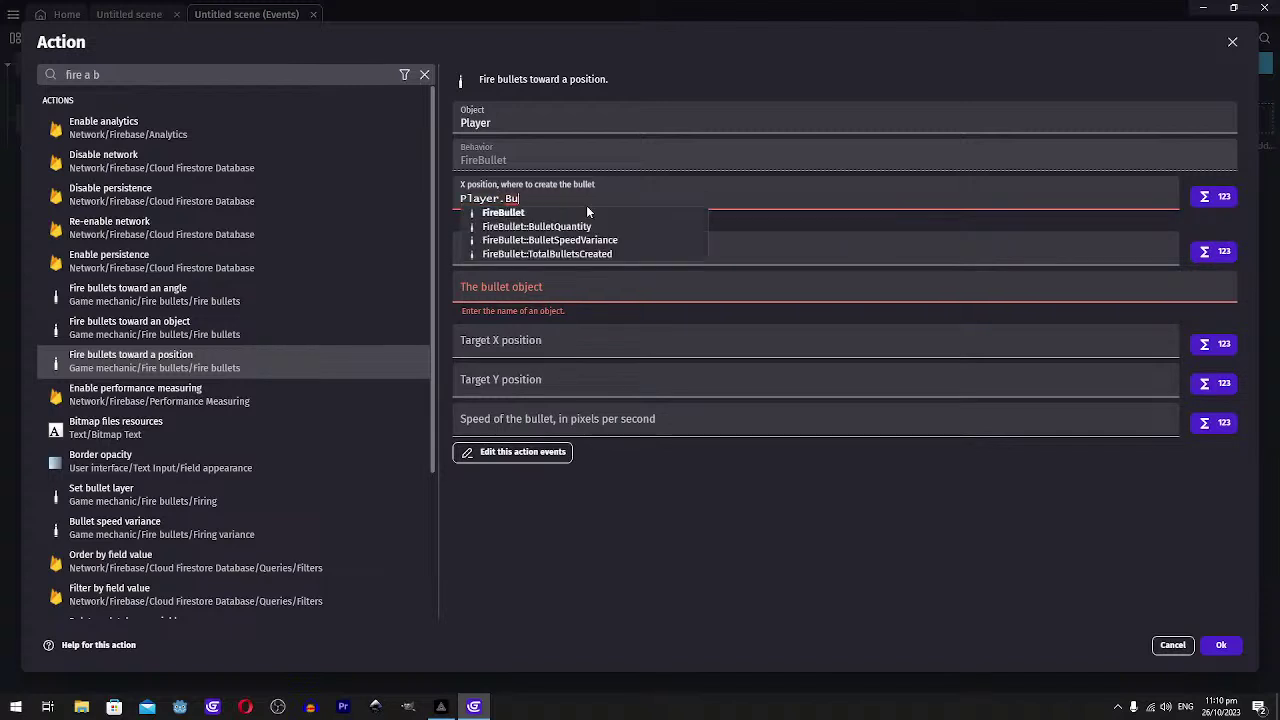
{"action": "type", "text": "po"}
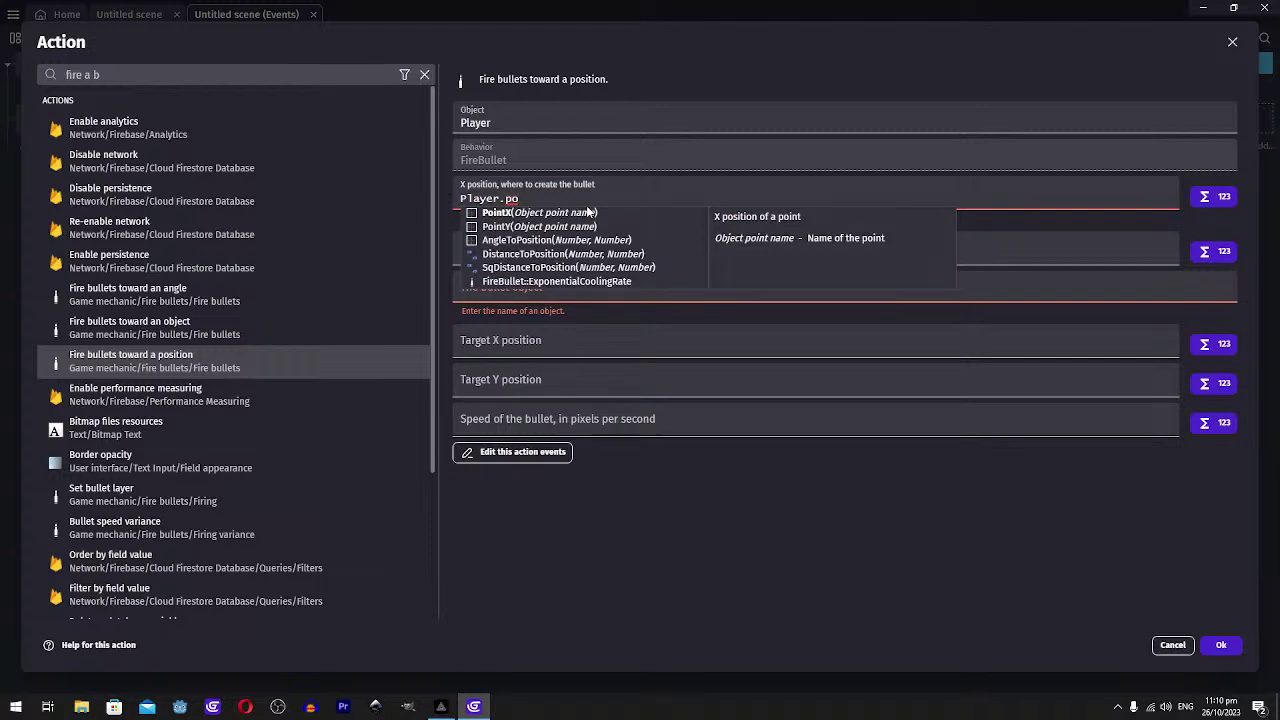
{"action": "left_click", "coordinate": [588, 211]}
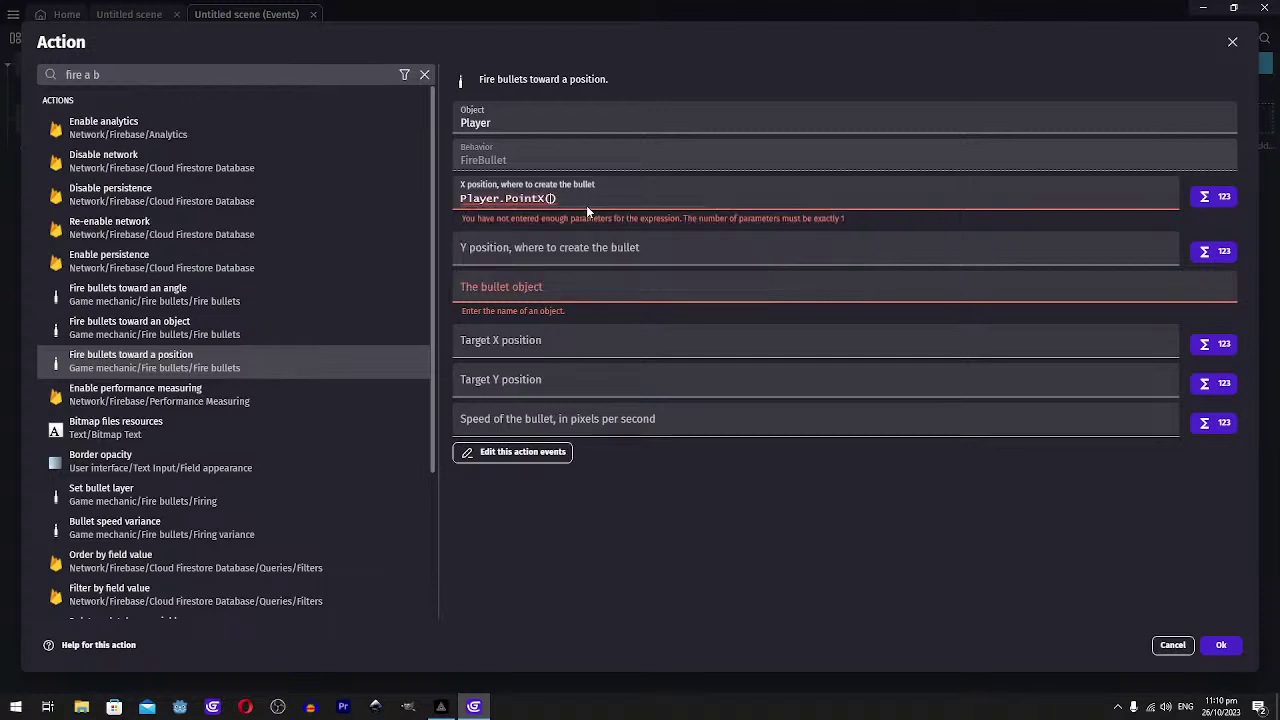
{"action": "type", "text": "bll"}
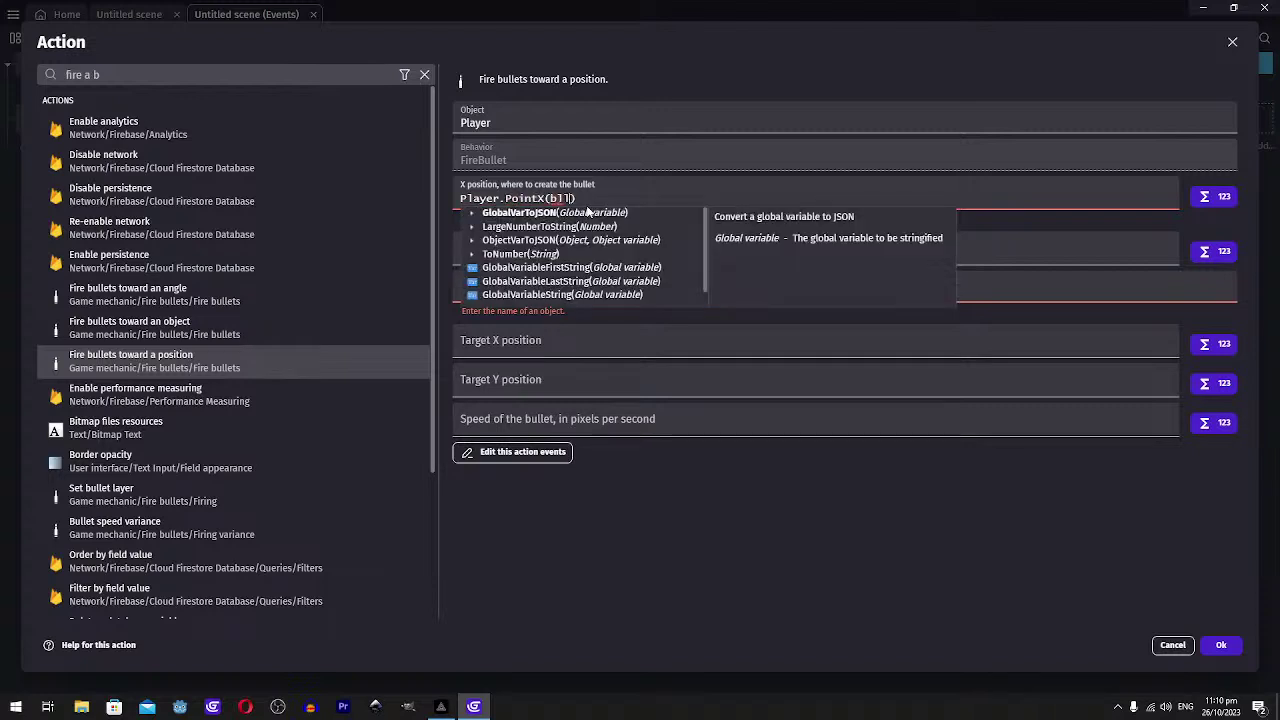
{"action": "key", "text": "Return"}
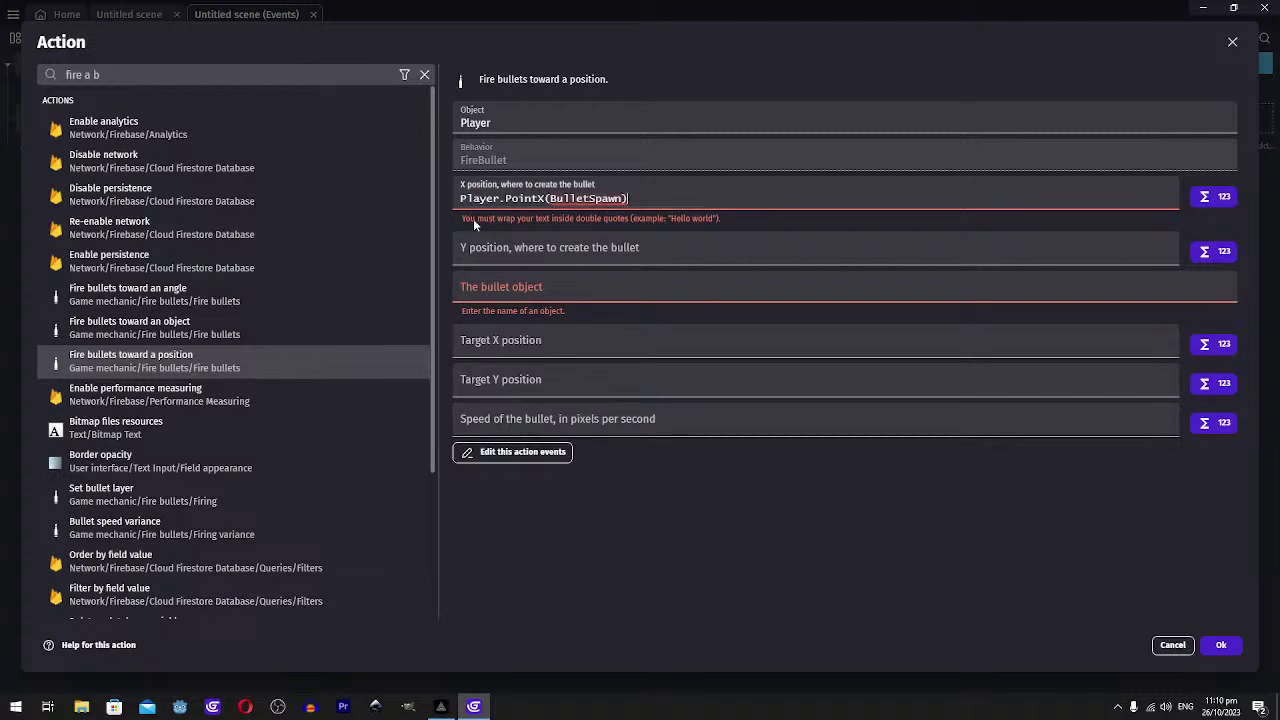
{"action": "double_click", "coordinate": [580, 198]}
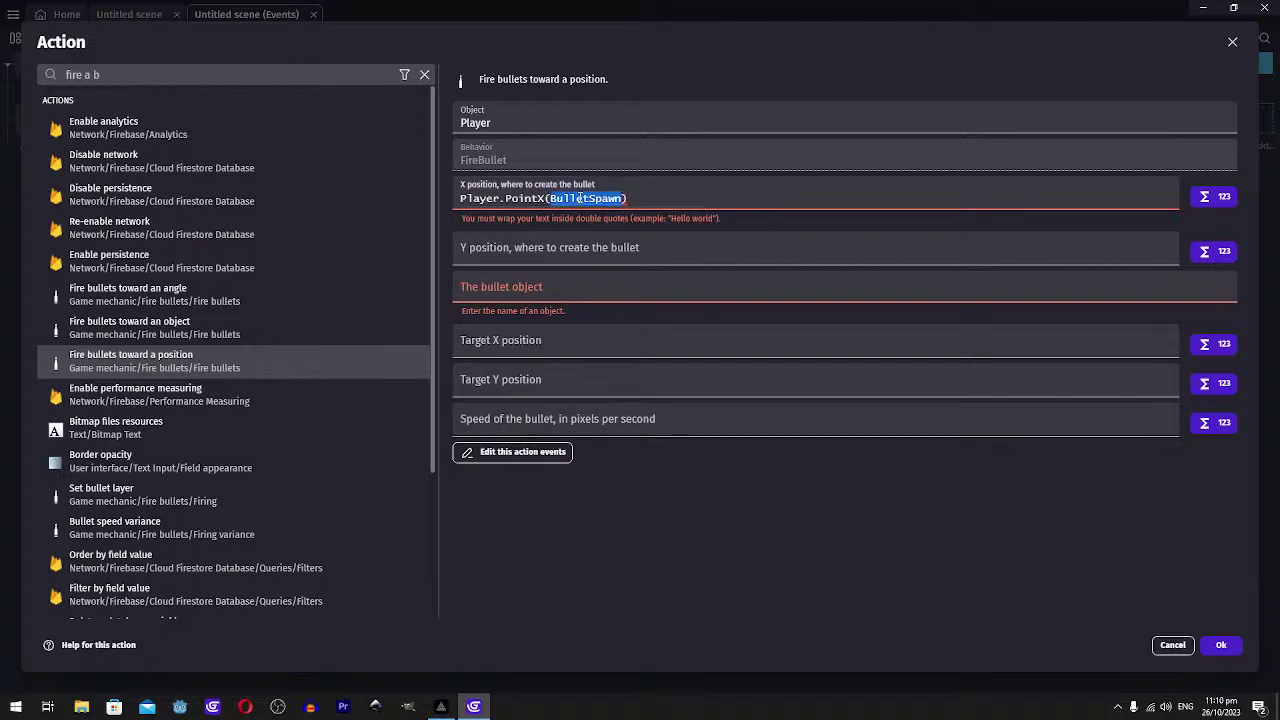
{"action": "type", "text": "\"\""}
{"action": "key", "text": "Return"}
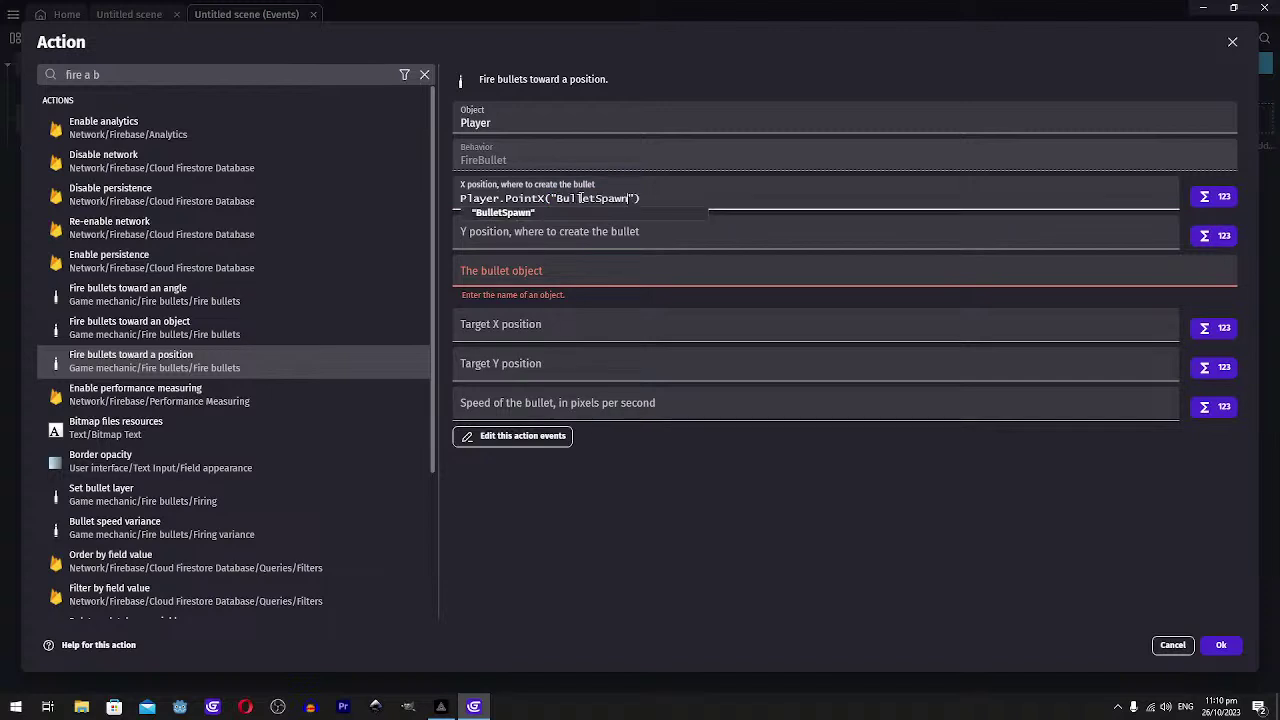
Reuse the X expression for the bullet's Y creation position, changing it to Player.PointY("BulletSpawn")
{"action": "left_click_drag", "start_coordinate": [662, 205], "coordinate": [459, 200]}
{"action": "key", "text": "ctrl+c"}
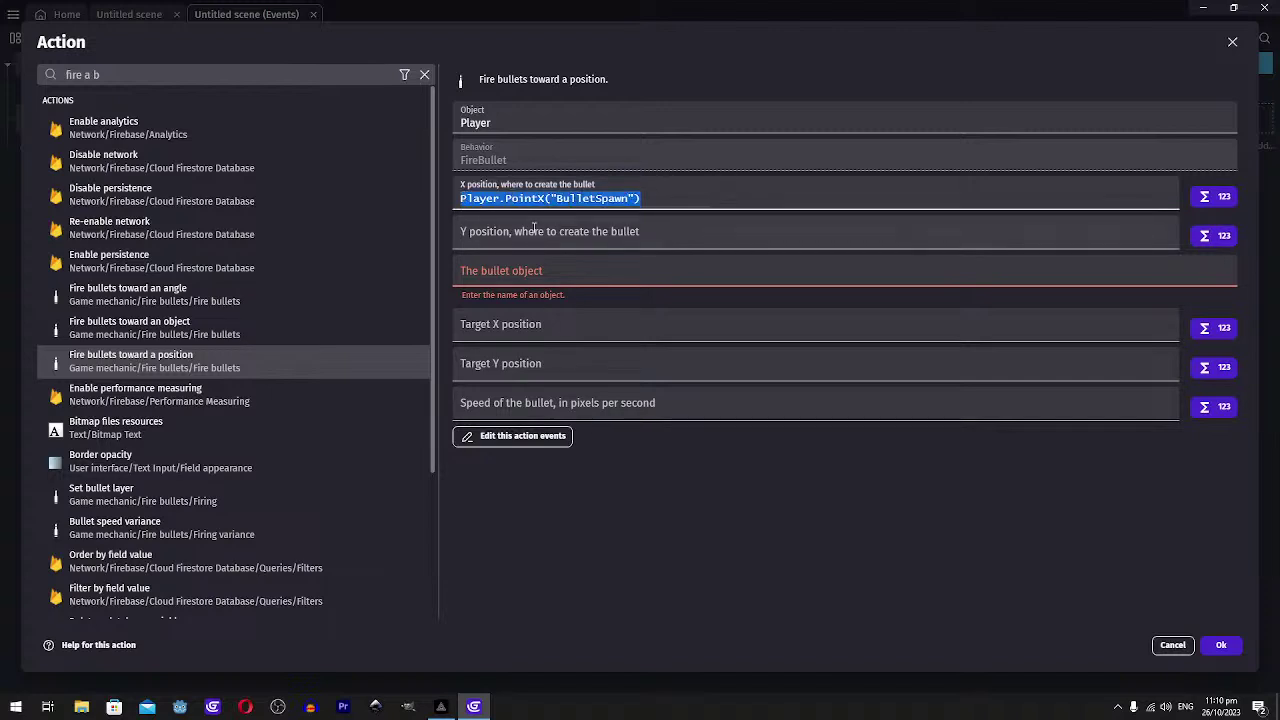
{"action": "left_click", "coordinate": [608, 238]}
{"action": "key", "text": "ctrl+v"}
{"action": "double_click", "coordinate": [608, 238]}
{"action": "key", "text": "BackSpace"}
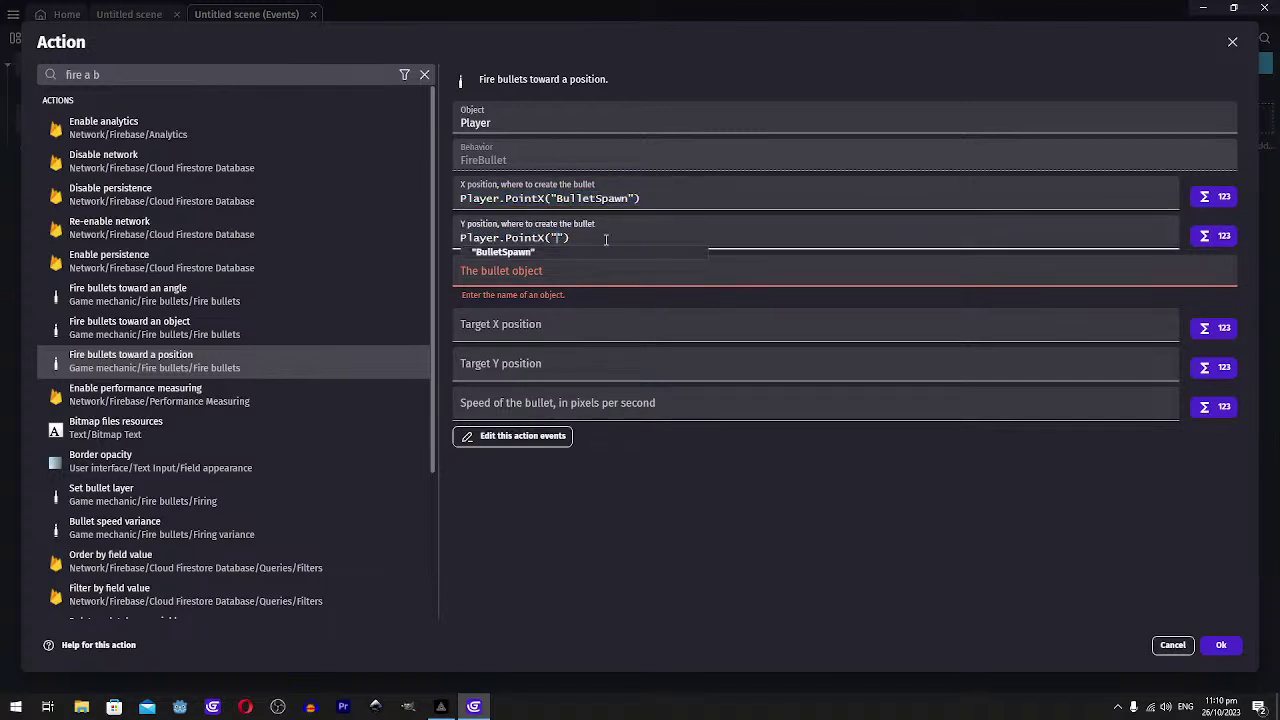
{"action": "key", "text": "ctrl+z"}
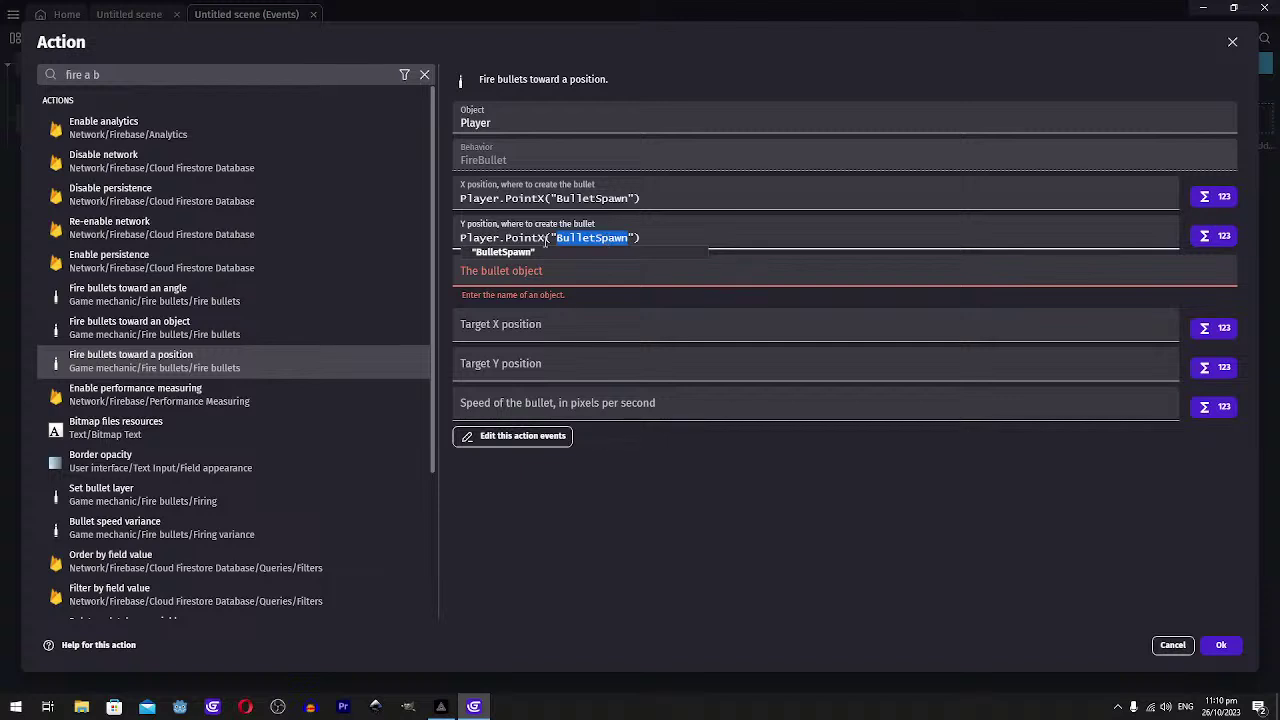
{"action": "left_click", "coordinate": [545, 241]}
{"action": "key", "text": "BackSpace"}
{"action": "type", "text": "Y"}
{"action": "left_click", "coordinate": [557, 267]}
{"action": "left_click", "coordinate": [745, 310]}
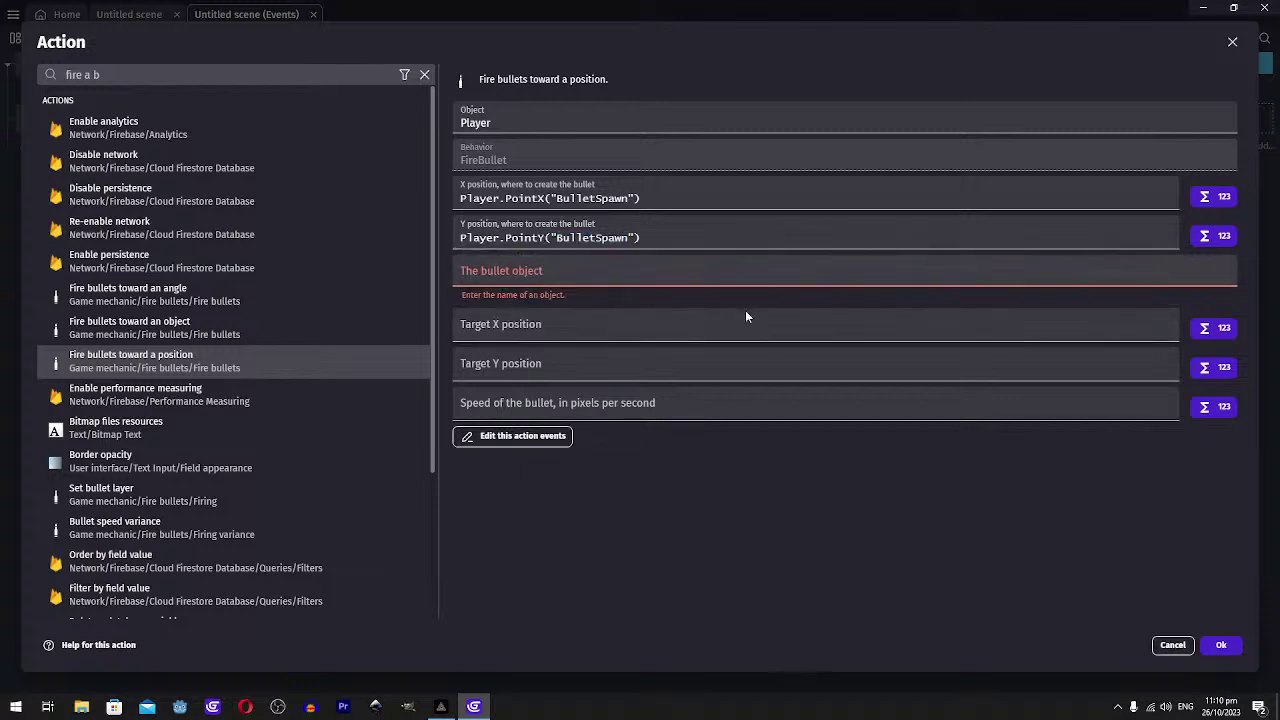
Set the target X position of the fire action to CursorX()
{"action": "left_click", "coordinate": [548, 331]}
{"action": "type", "text": "cur"}
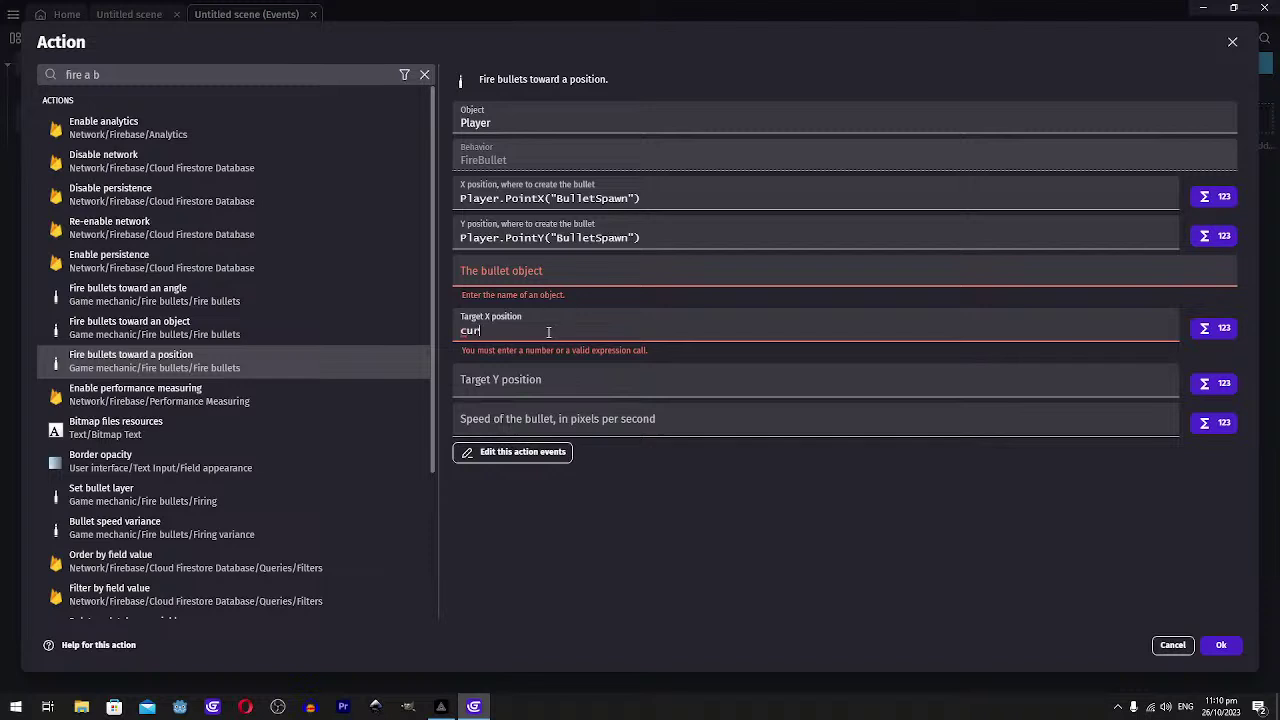
{"action": "type", "text": "s"}
{"action": "key", "text": "Return"}
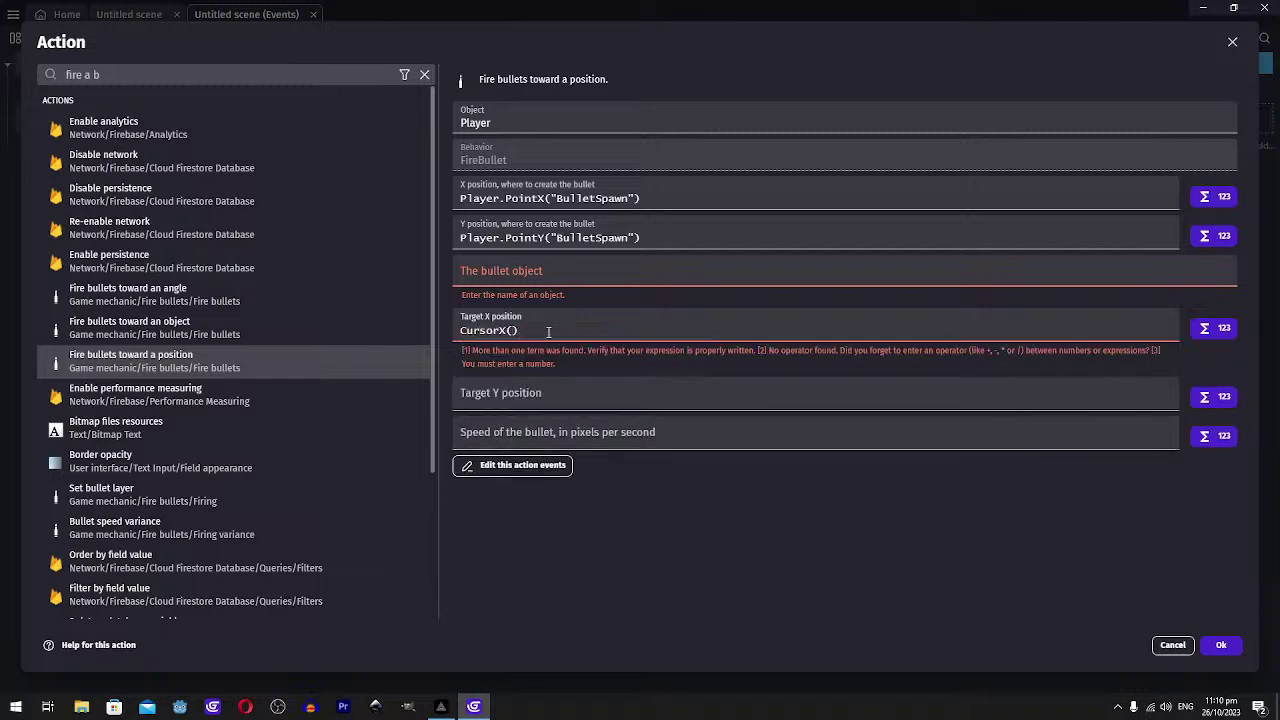
Set the target Y position to CursorY() and add the fire action to the left mouse button event
{"action": "key", "text": "ctrl+a"}
{"action": "key", "text": "ctrl+c"}
{"action": "left_click", "coordinate": [523, 366]}
{"action": "key", "text": "ctrl+v"}
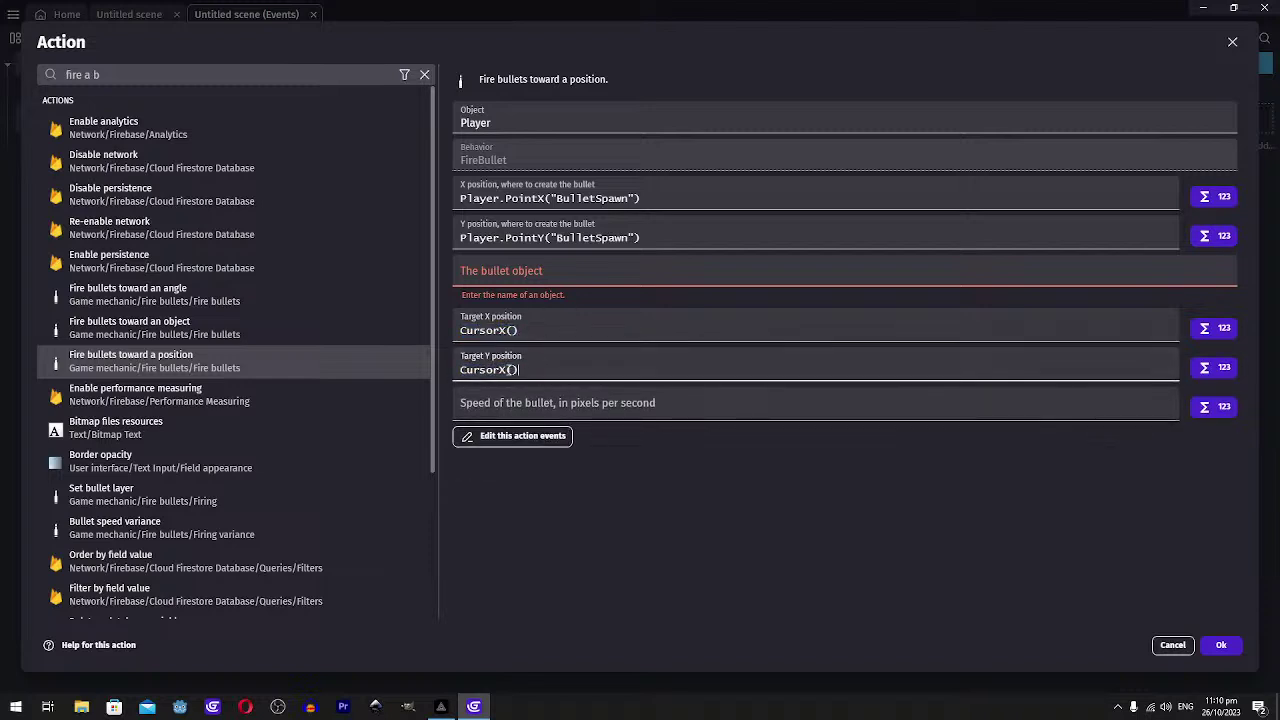
{"action": "left_click", "coordinate": [503, 370]}
{"action": "key", "text": "BackSpace"}
{"action": "type", "text": "rY"}
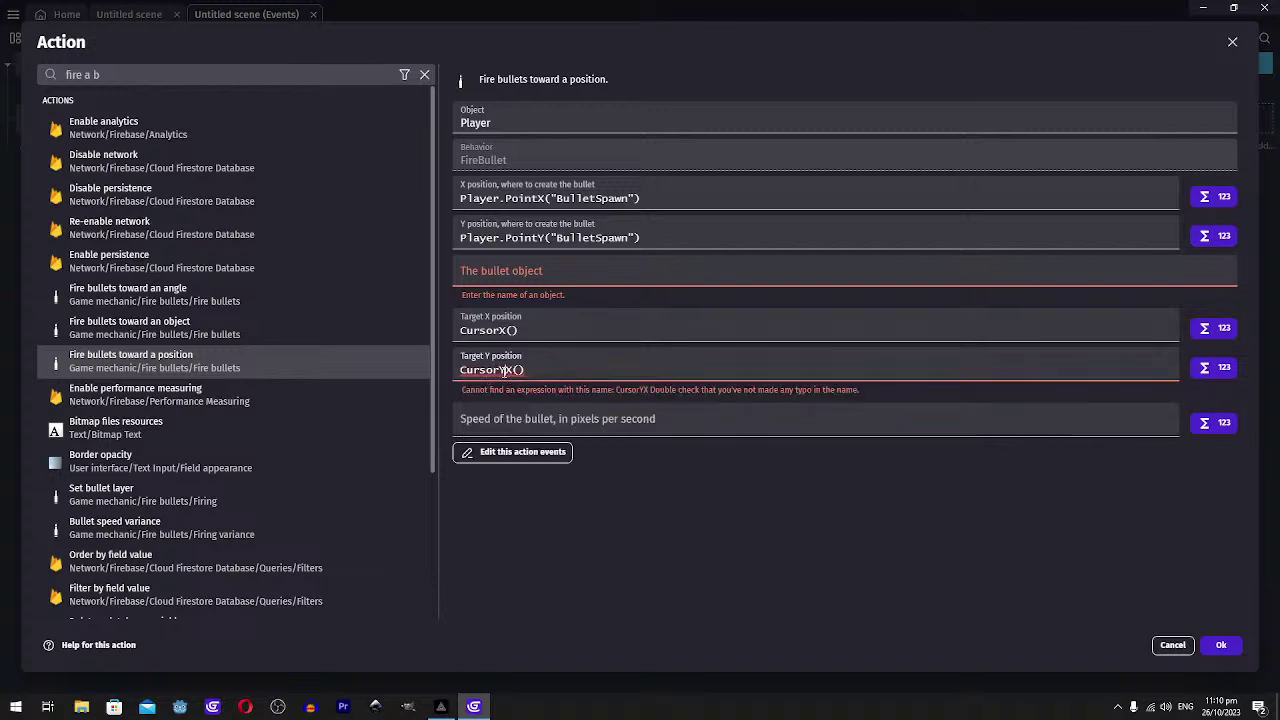
{"action": "key", "text": "Delete"}
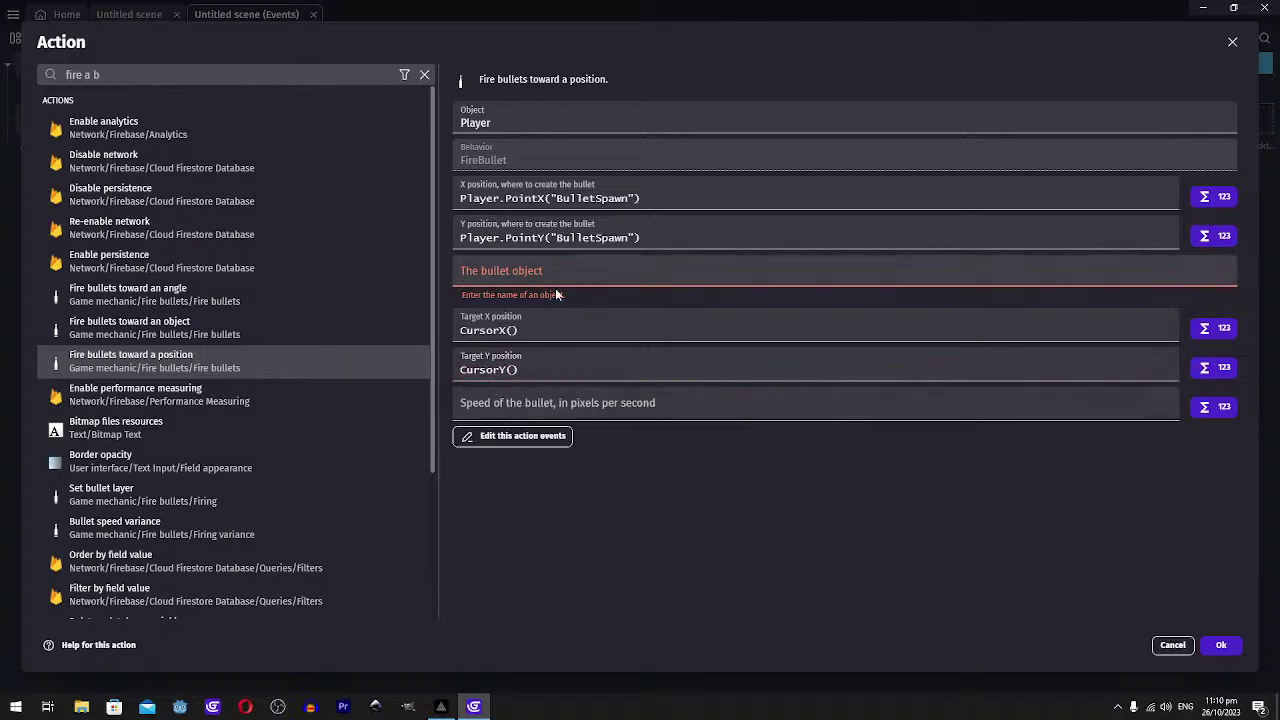
{"action": "left_click", "coordinate": [1216, 649]}
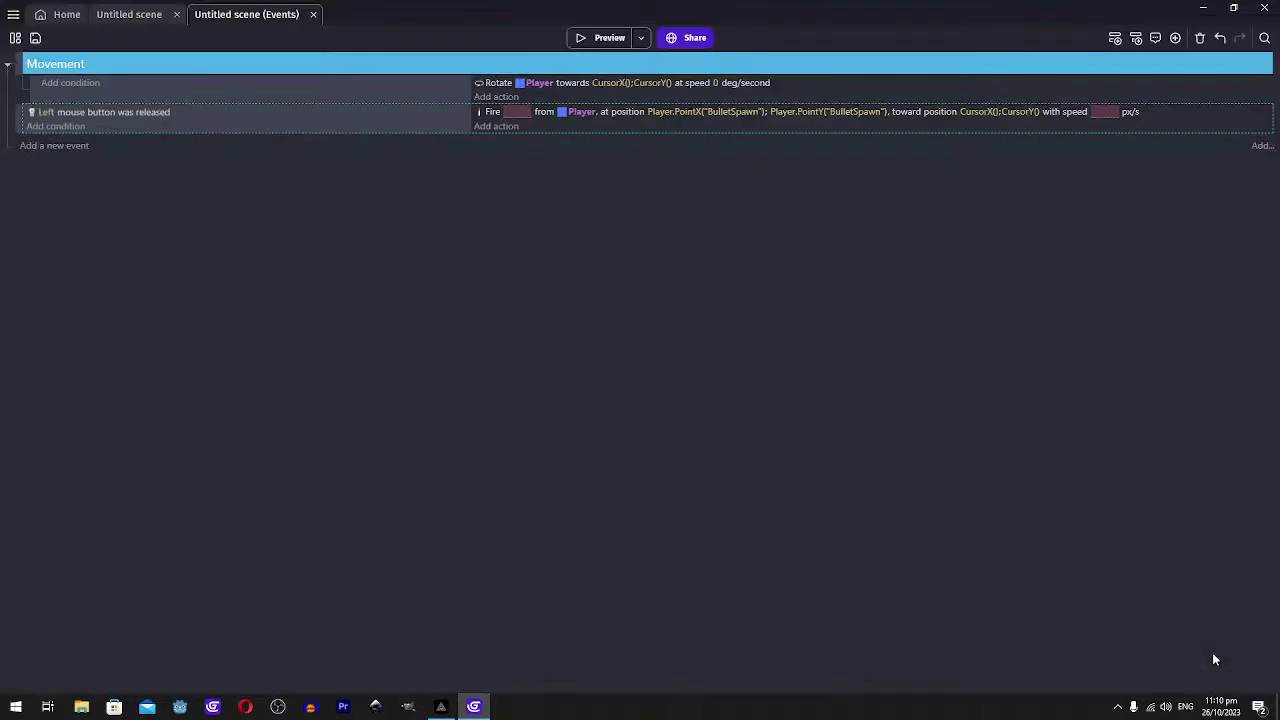
Return to the scene layout and create a new sprite object from scratch
{"action": "left_click", "coordinate": [129, 14]}
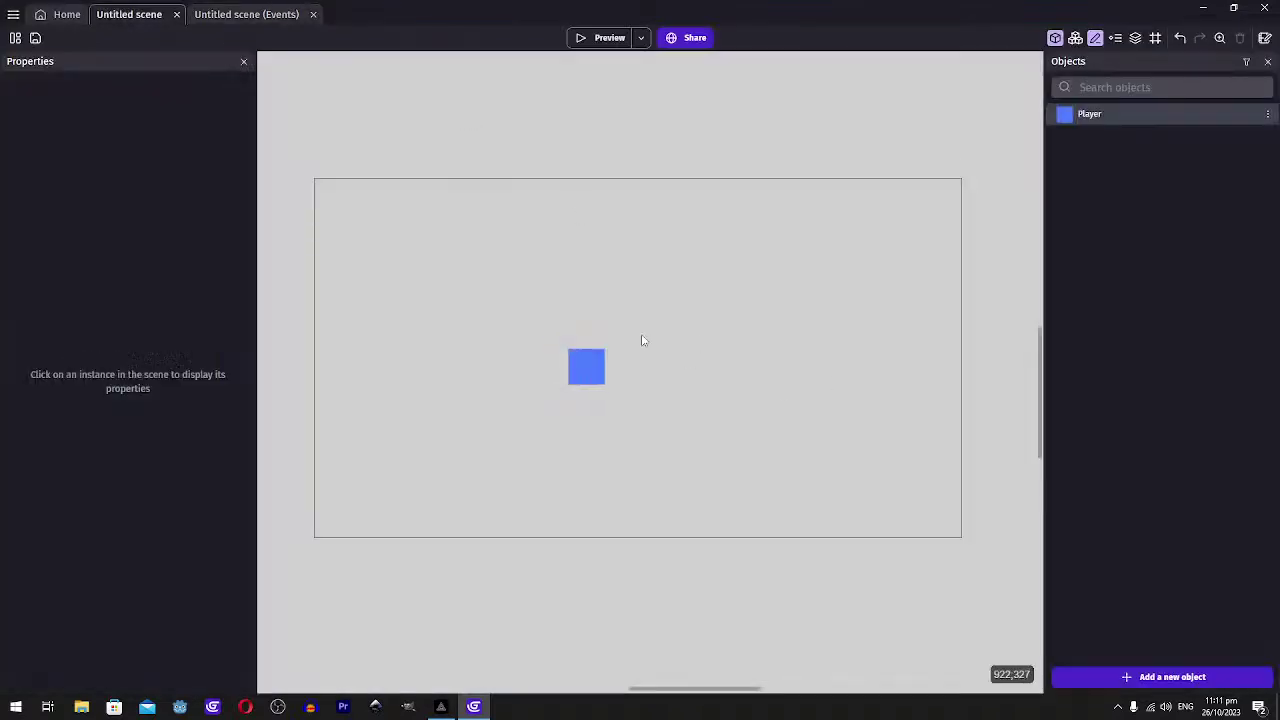
{"action": "scroll", "coordinate": [660, 310], "scroll_direction": "down", "scroll_amount": 1}
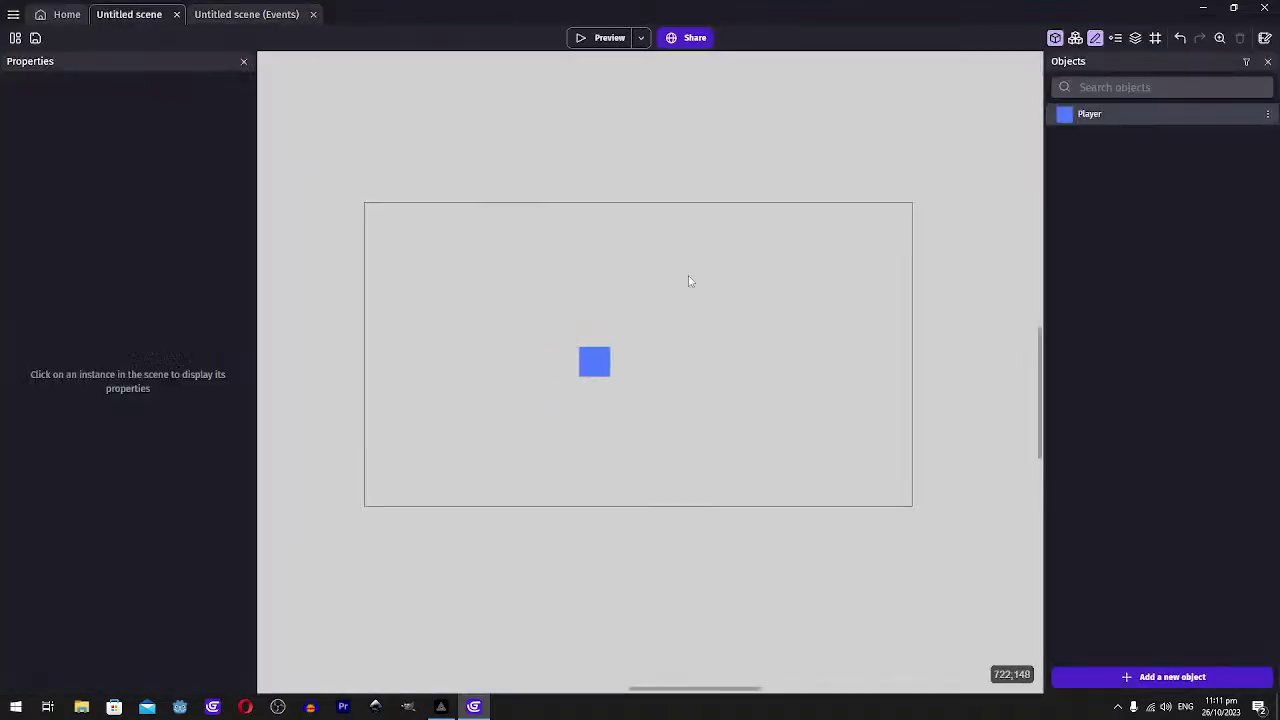
{"action": "left_click", "coordinate": [1123, 677]}
{"action": "scroll", "coordinate": [423, 286], "scroll_direction": "down", "scroll_amount": 3}
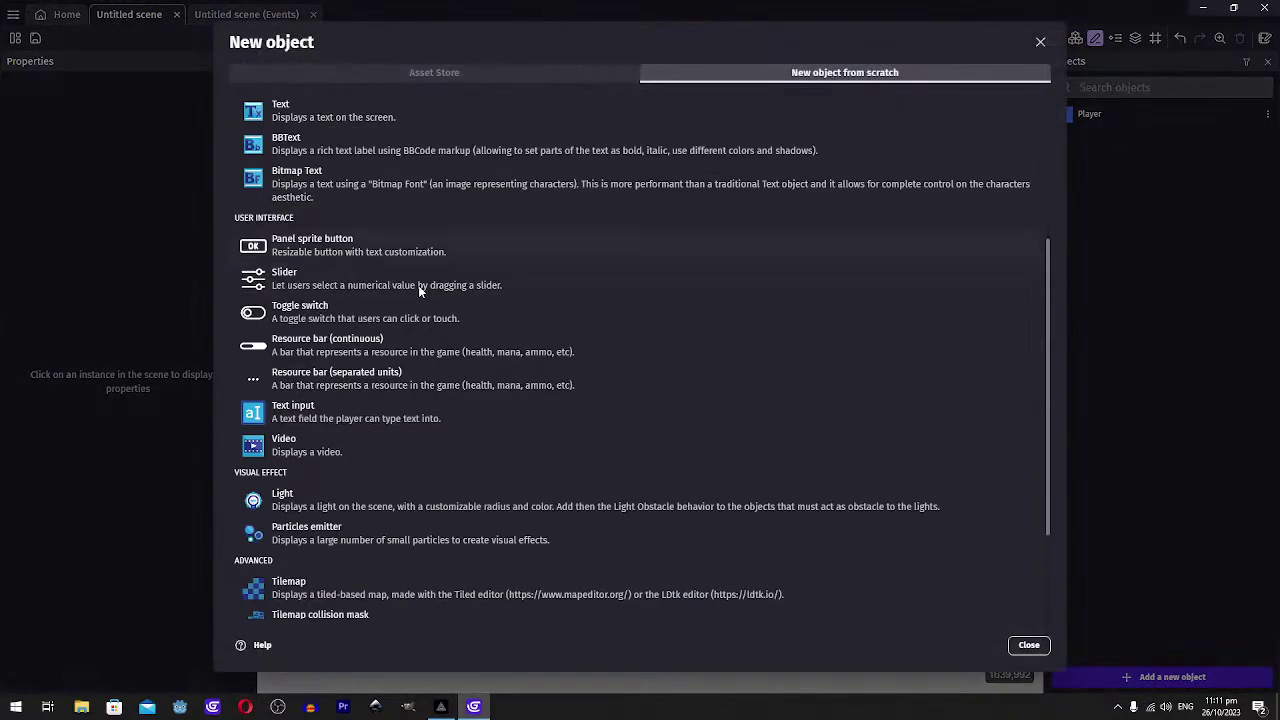
{"action": "scroll", "coordinate": [420, 285], "scroll_direction": "up", "scroll_amount": 3}
{"action": "left_click", "coordinate": [318, 205]}
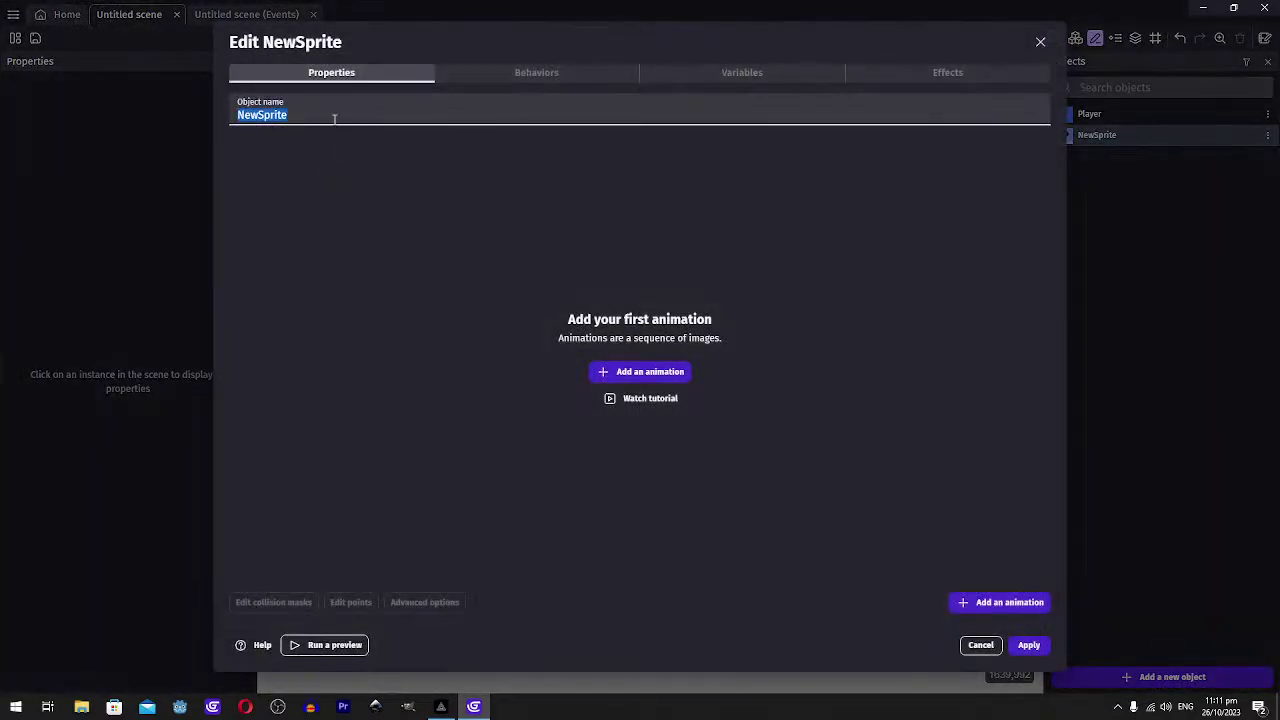
Name the new sprite object Bullet and add its first animation
{"action": "type", "text": "BUlle"}
{"action": "key", "text": "BackSpace"}
{"action": "key", "text": "BackSpace"}
{"action": "left_click", "coordinate": [995, 601]}
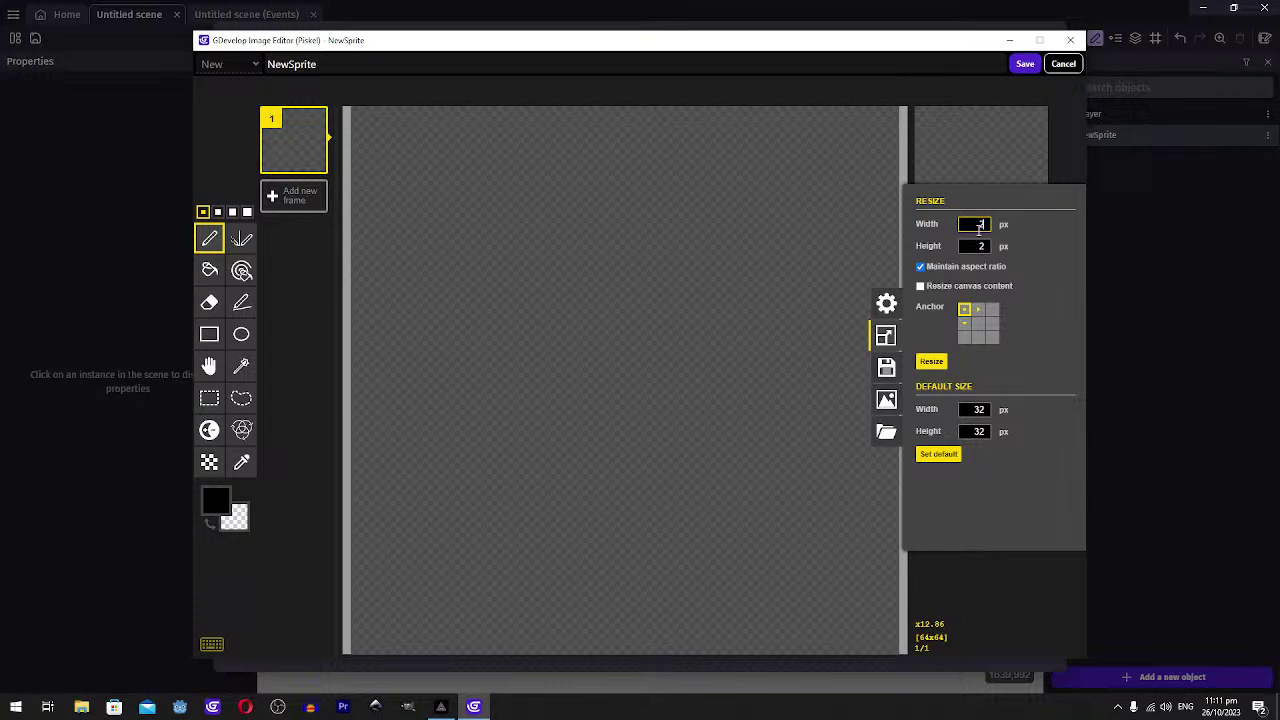
Resize the sprite's canvas to 2 × 2 px, paint it entirely black, and save the image
{"action": "scroll", "coordinate": [653, 359], "scroll_direction": "down", "scroll_amount": 4}
{"action": "left_click", "coordinate": [948, 456]}
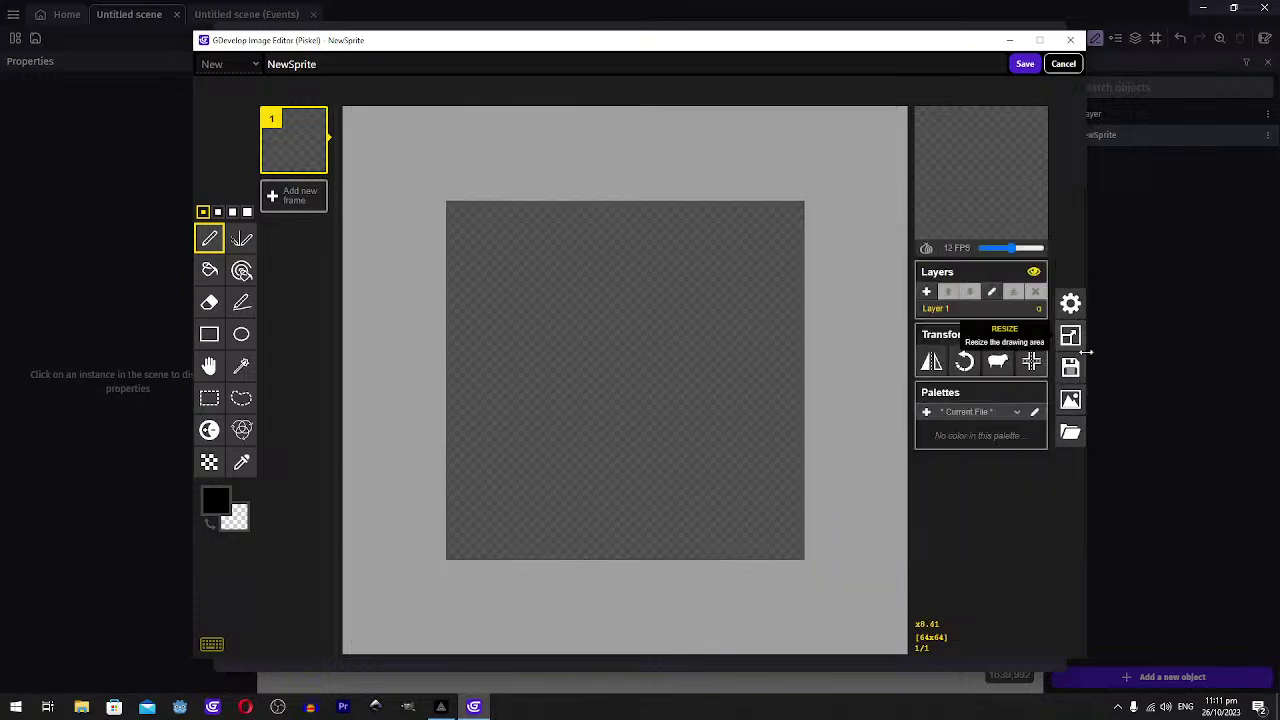
{"action": "left_click", "coordinate": [1070, 336]}
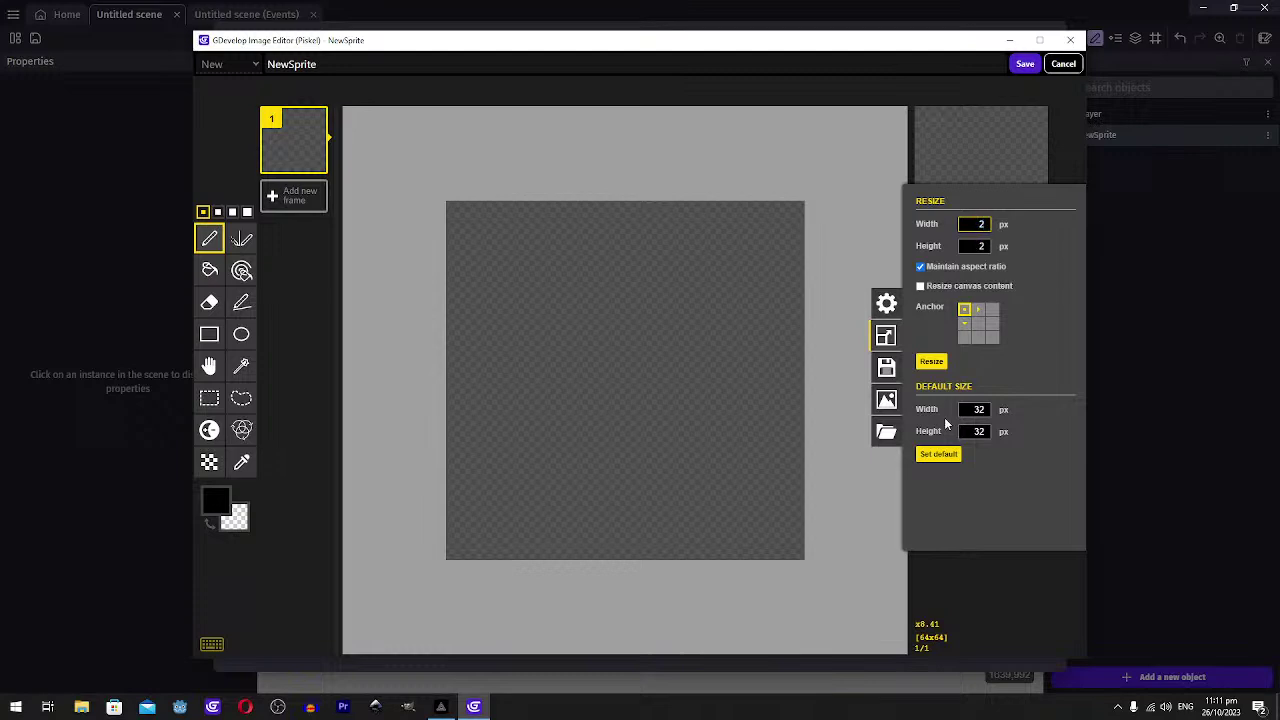
{"action": "left_click", "coordinate": [931, 364]}
{"action": "left_click_drag", "start_coordinate": [645, 358], "coordinate": [648, 404]}
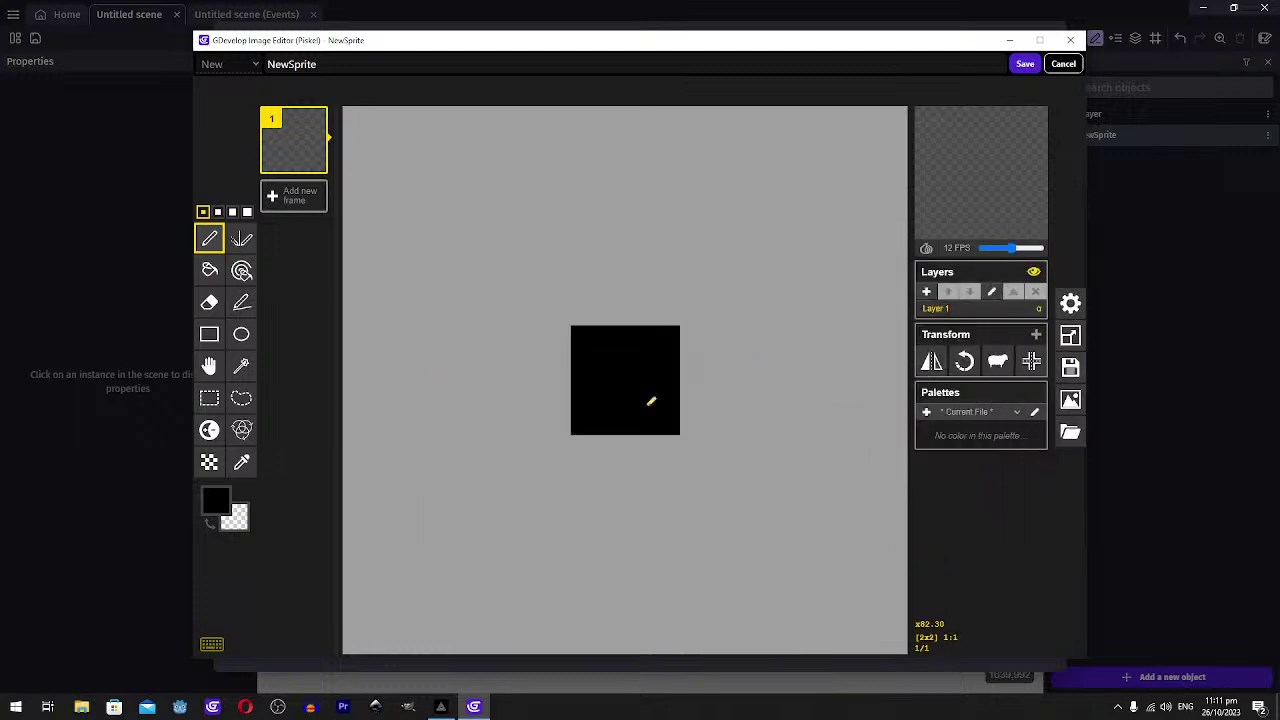
{"action": "left_click", "coordinate": [1025, 63]}
{"action": "left_click", "coordinate": [1036, 648]}
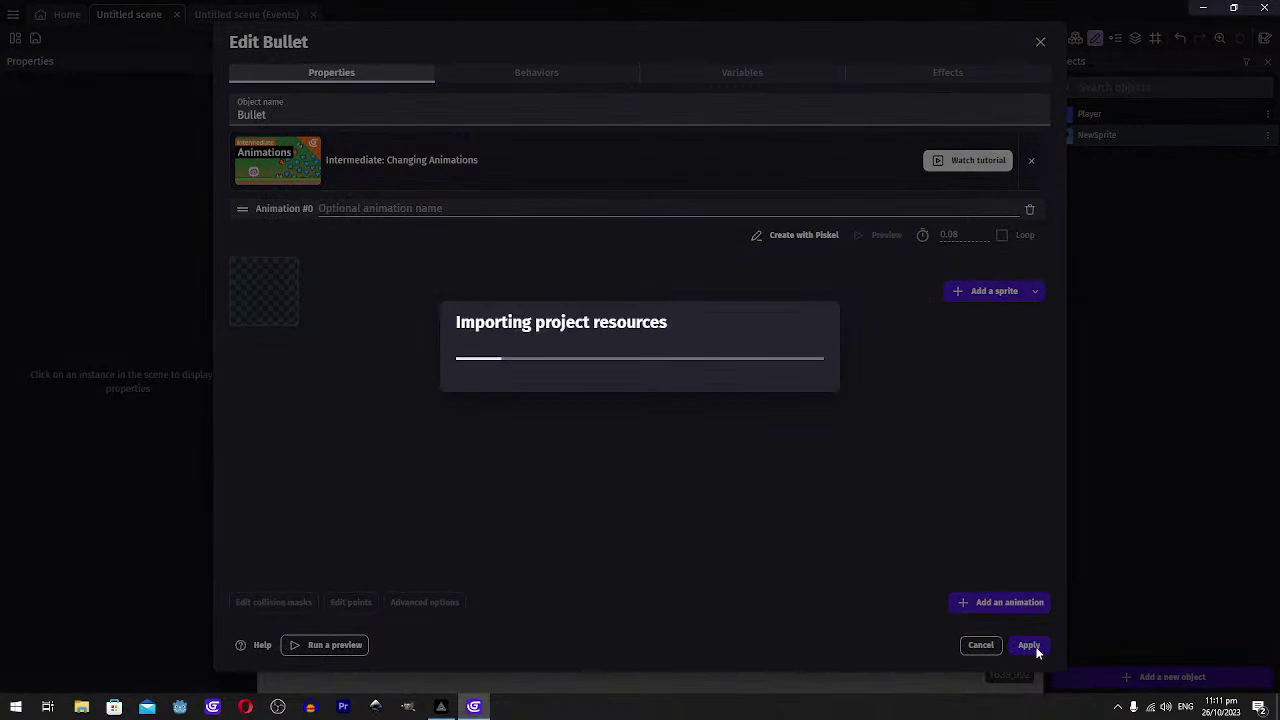
Search the available behaviors for the Bullet object with "bul" and leave the list without adding one
{"action": "left_click", "coordinate": [510, 74]}
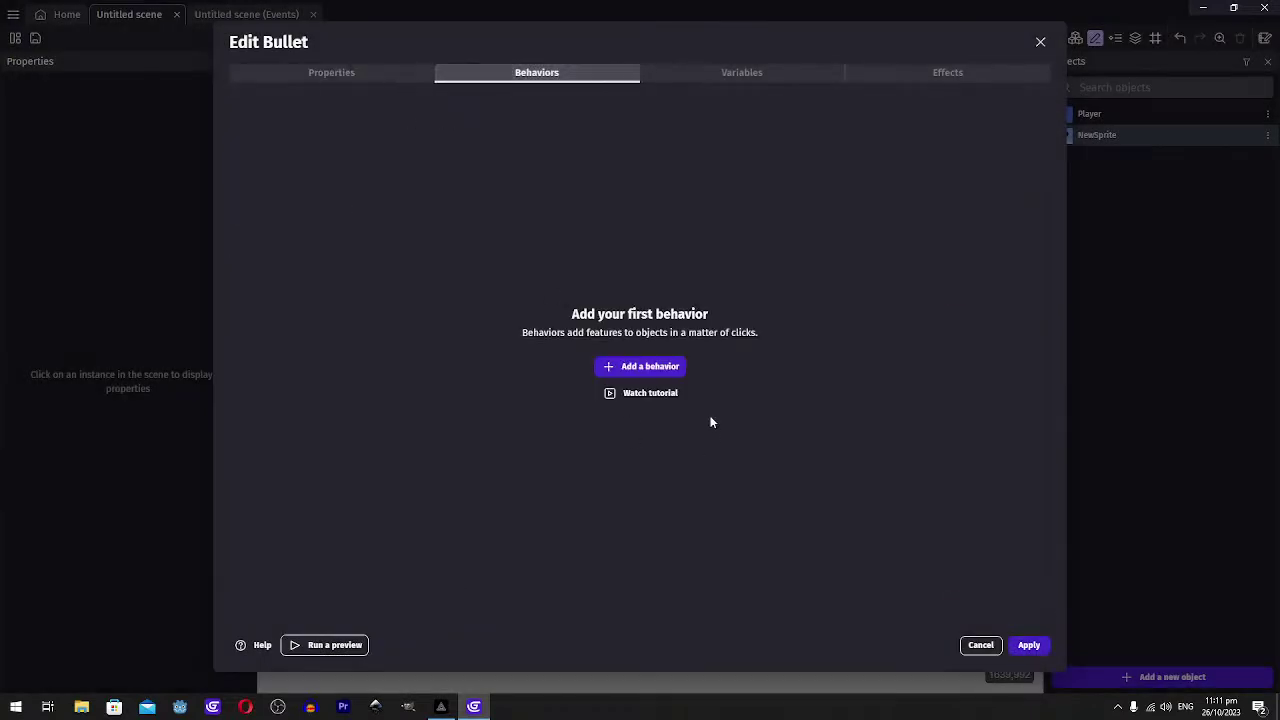
{"action": "left_click", "coordinate": [645, 366]}
{"action": "type", "text": "bul"}
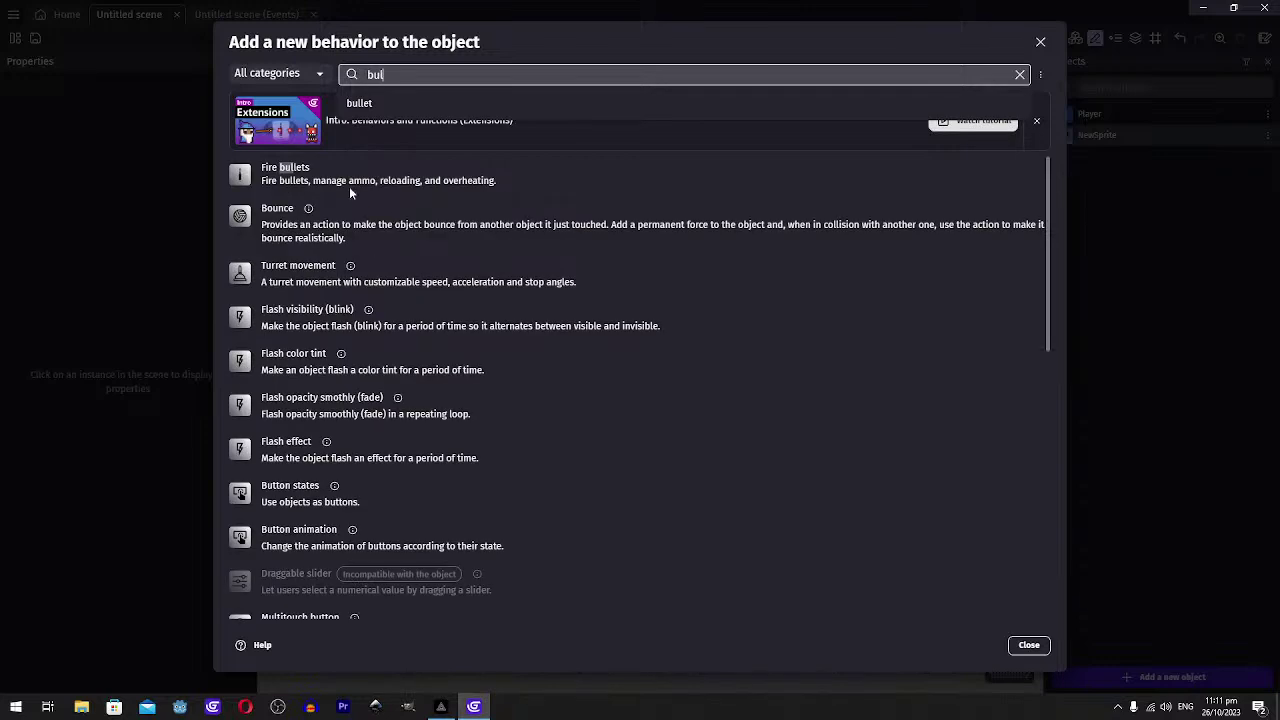
{"action": "left_click", "coordinate": [1033, 644]}
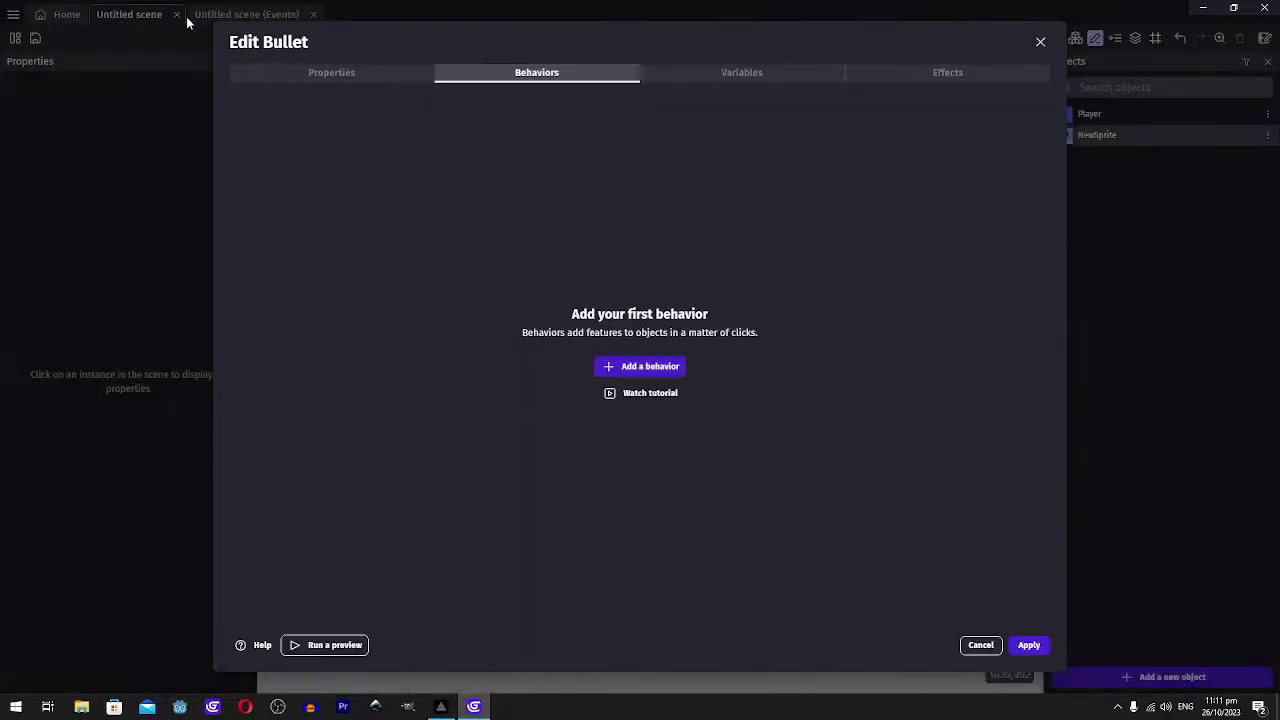
Discard the pending Bullet edits, reopen the NewSprite object, and add its first animation
{"action": "key", "text": "Escape"}
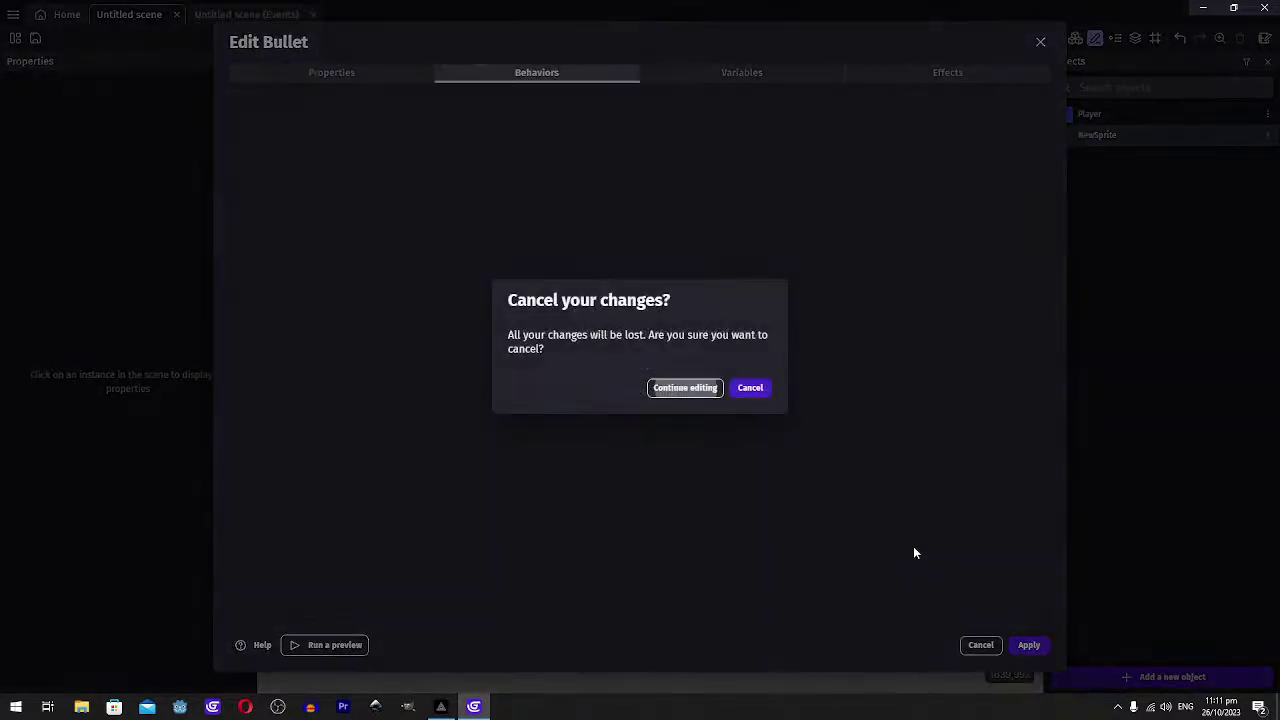
{"action": "left_click", "coordinate": [750, 387]}
{"action": "double_click", "coordinate": [1099, 137]}
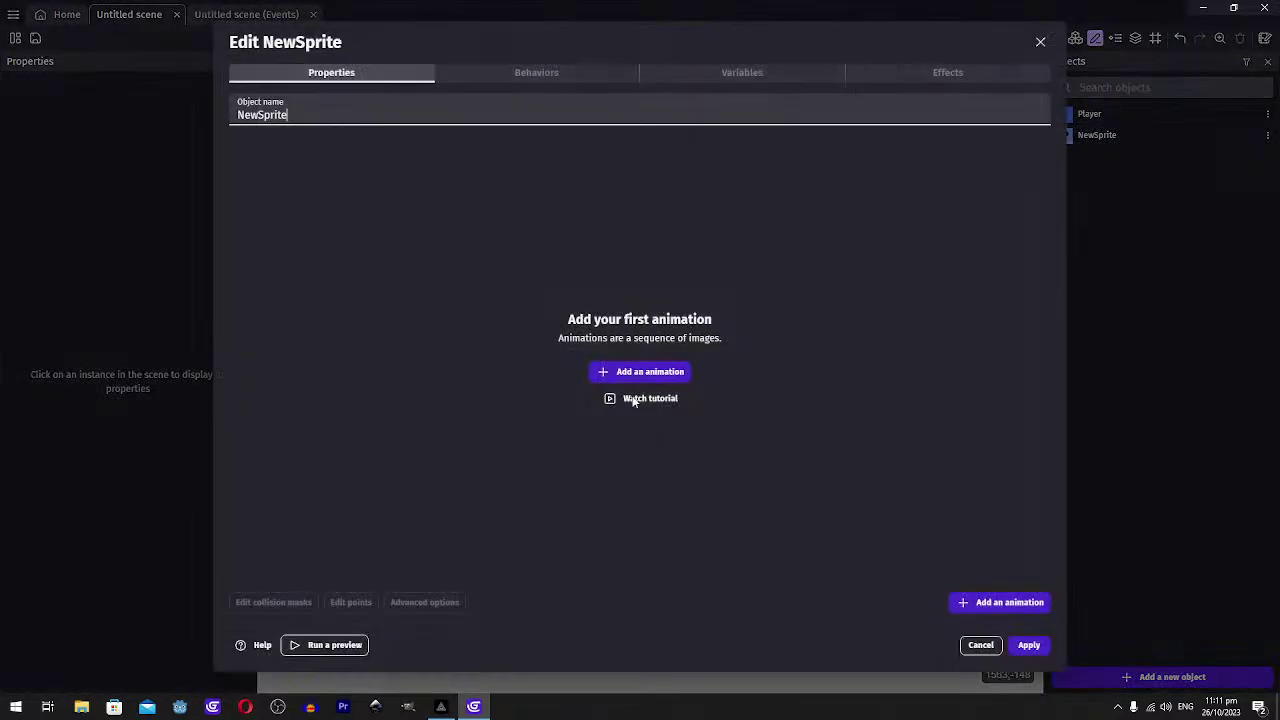
{"action": "left_click", "coordinate": [661, 373]}
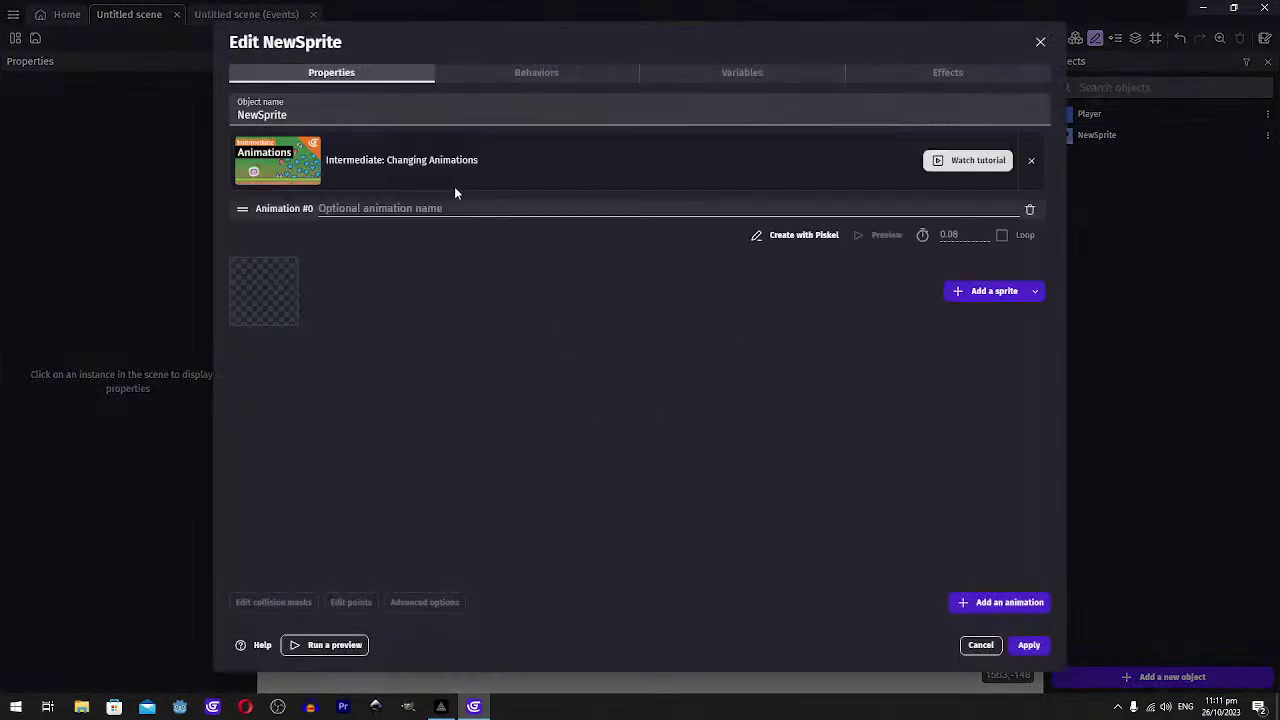
Load NewSprite2.png from the project's assets folder as the animation's sprite and apply the object changes
{"action": "left_click", "coordinate": [1036, 292]}
{"action": "left_click", "coordinate": [1086, 314]}
{"action": "double_click", "coordinate": [147, 97]}
{"action": "left_click", "coordinate": [230, 105]}
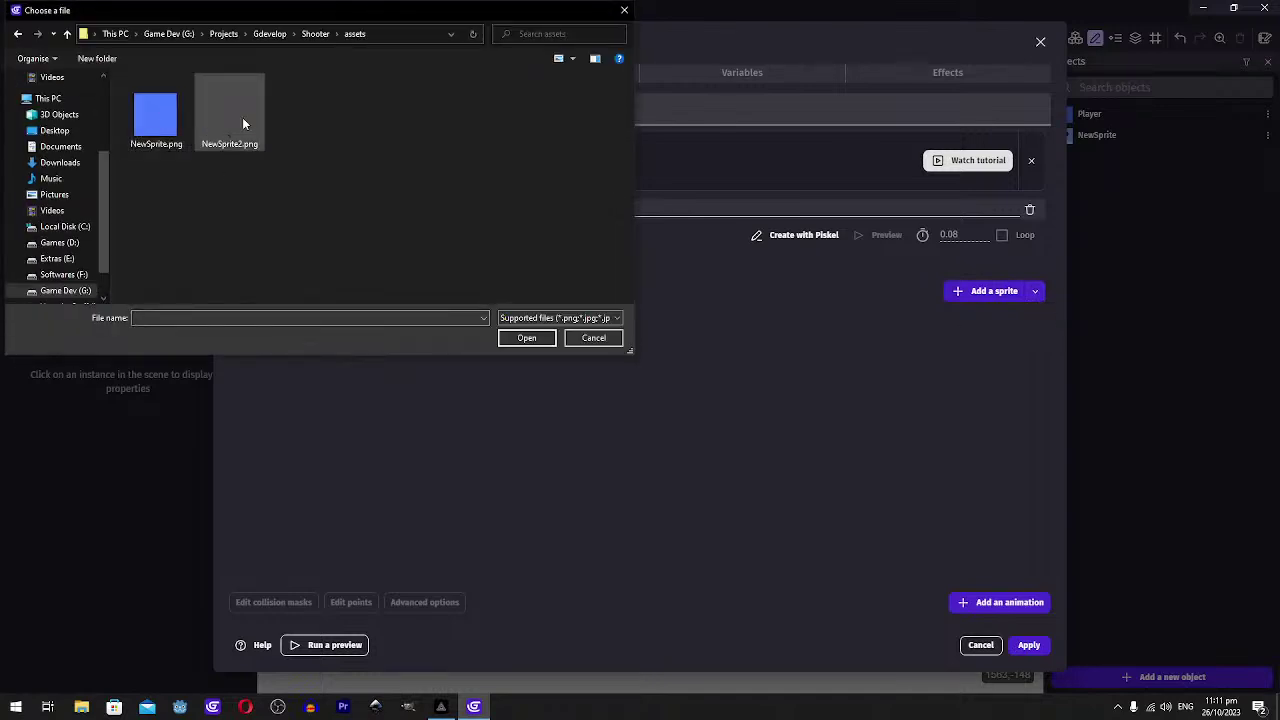
{"action": "left_click", "coordinate": [527, 338]}
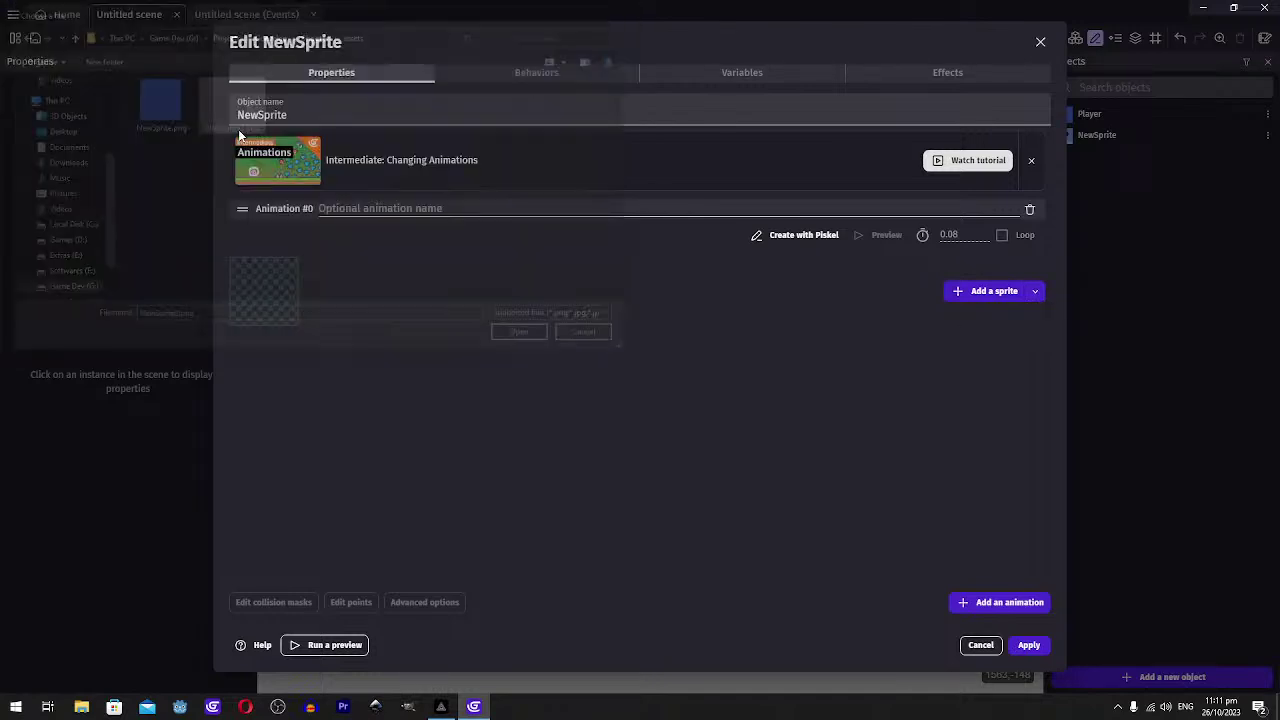
{"action": "left_click", "coordinate": [1030, 647]}
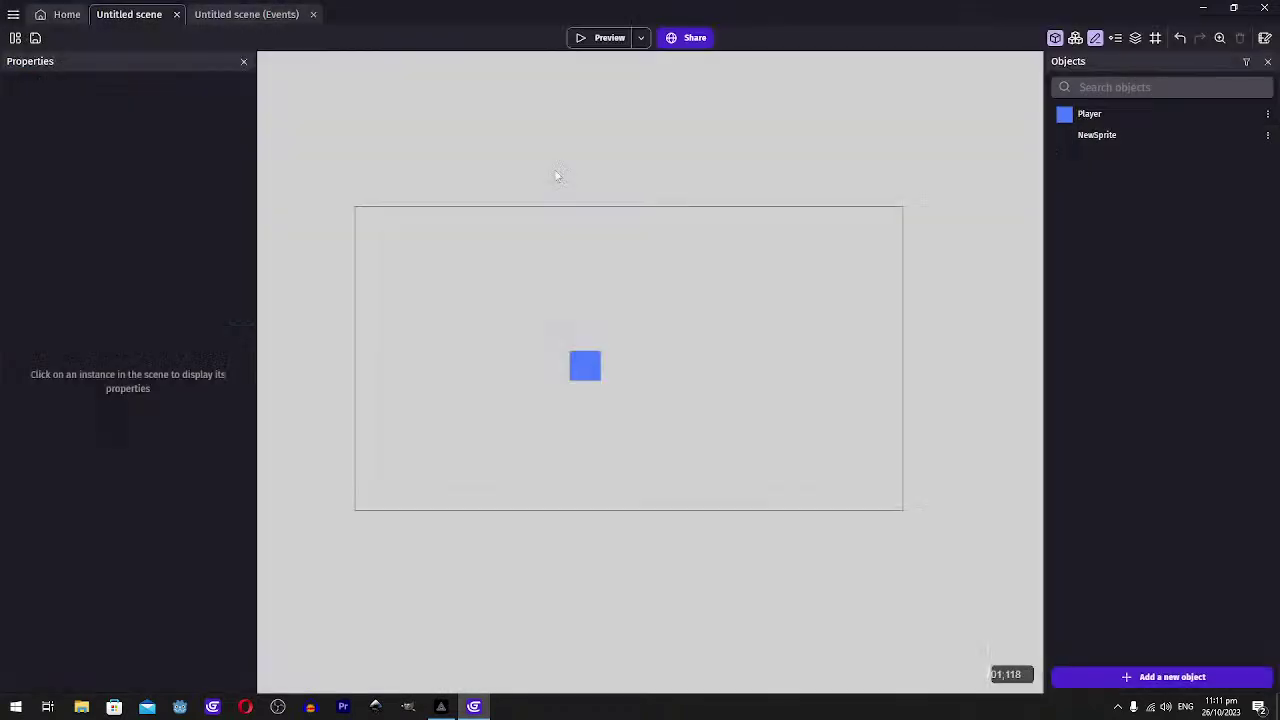
In the scene events, set the Fire action's bullet object to NewSprite and its speed to 20 px/s
{"action": "left_click", "coordinate": [249, 25]}
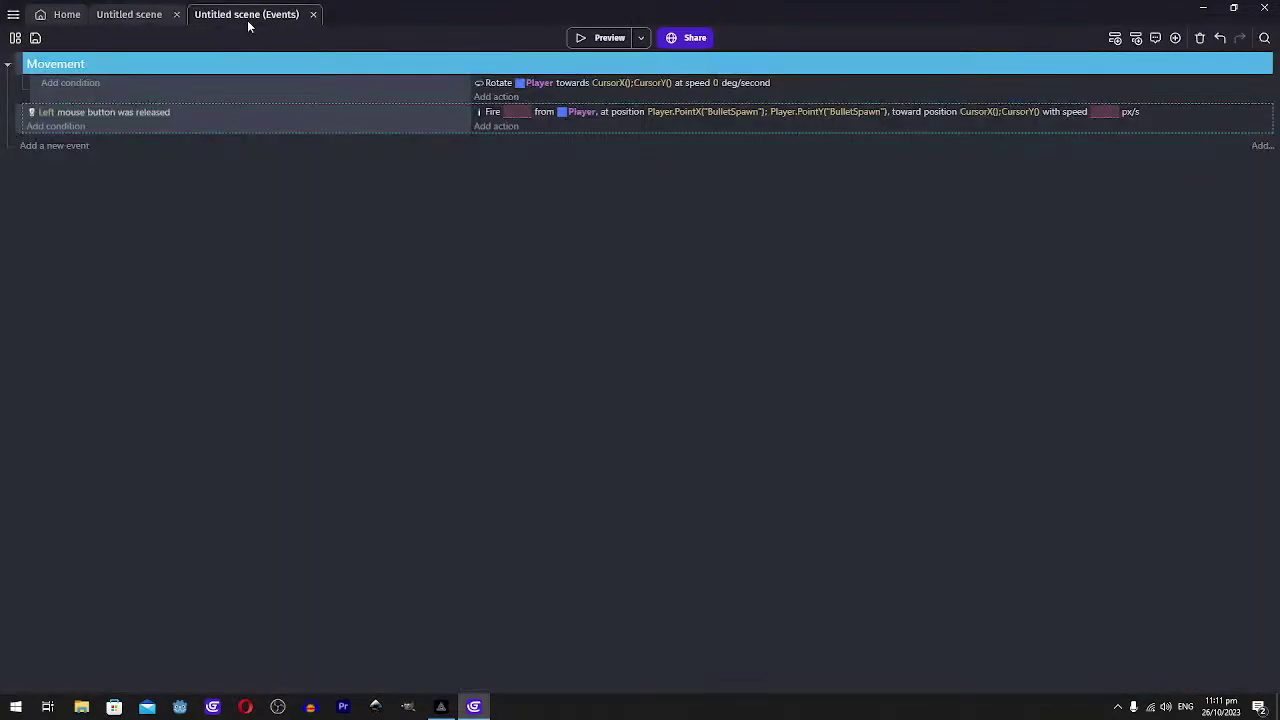
{"action": "left_click", "coordinate": [517, 111]}
{"action": "left_click", "coordinate": [561, 184]}
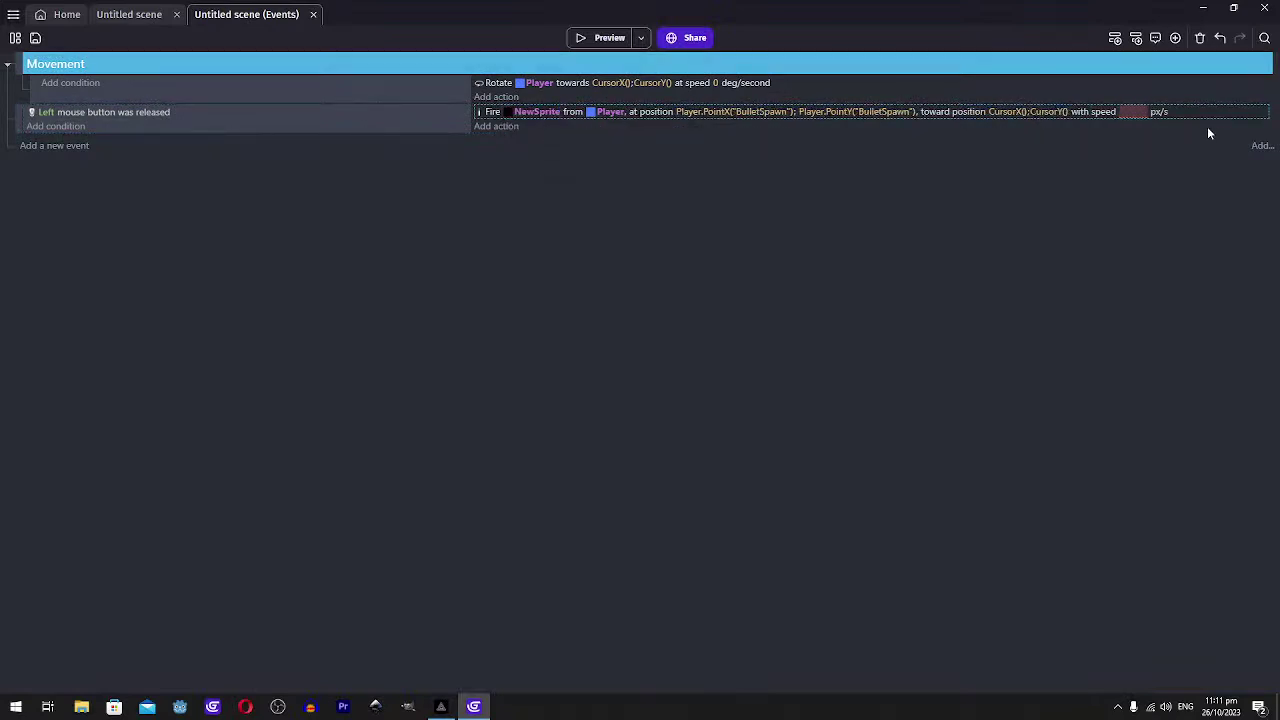
{"action": "left_click", "coordinate": [1122, 112]}
{"action": "type", "text": "20"}
{"action": "key", "text": "Return"}
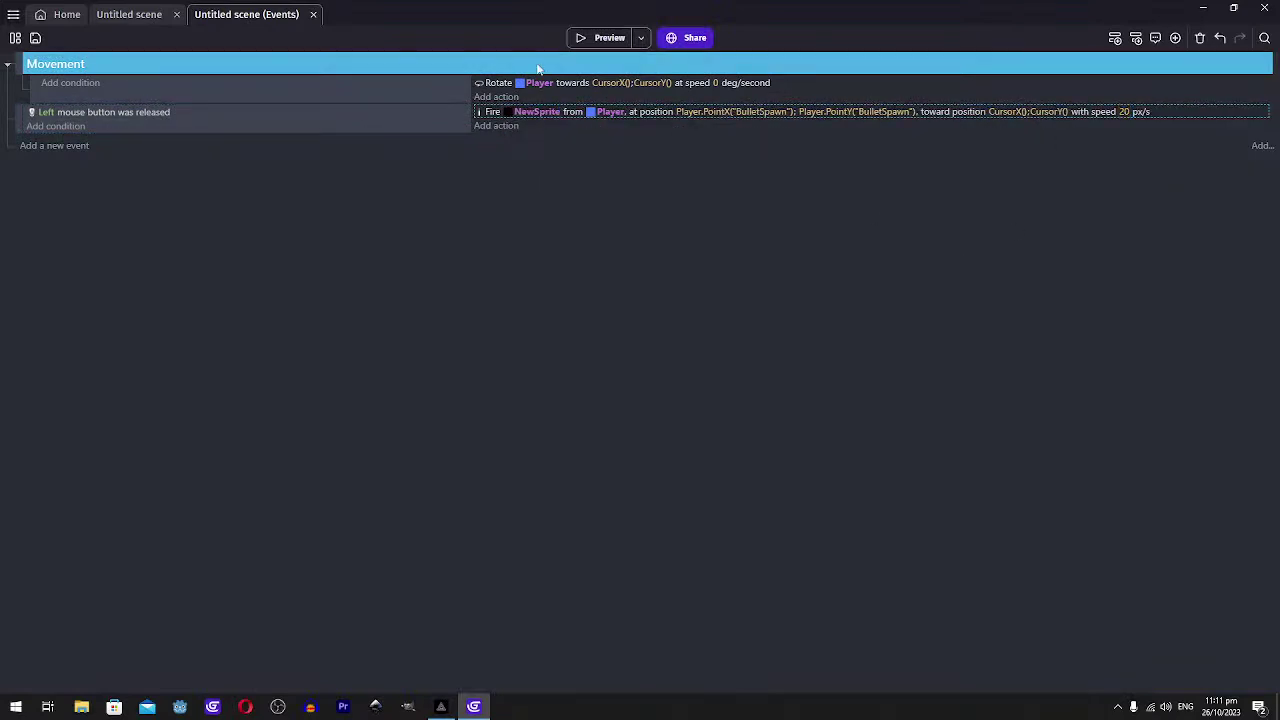
Preview the game, firing bullets in several directions while moving the player around, and close the preview
{"action": "left_click", "coordinate": [580, 39]}
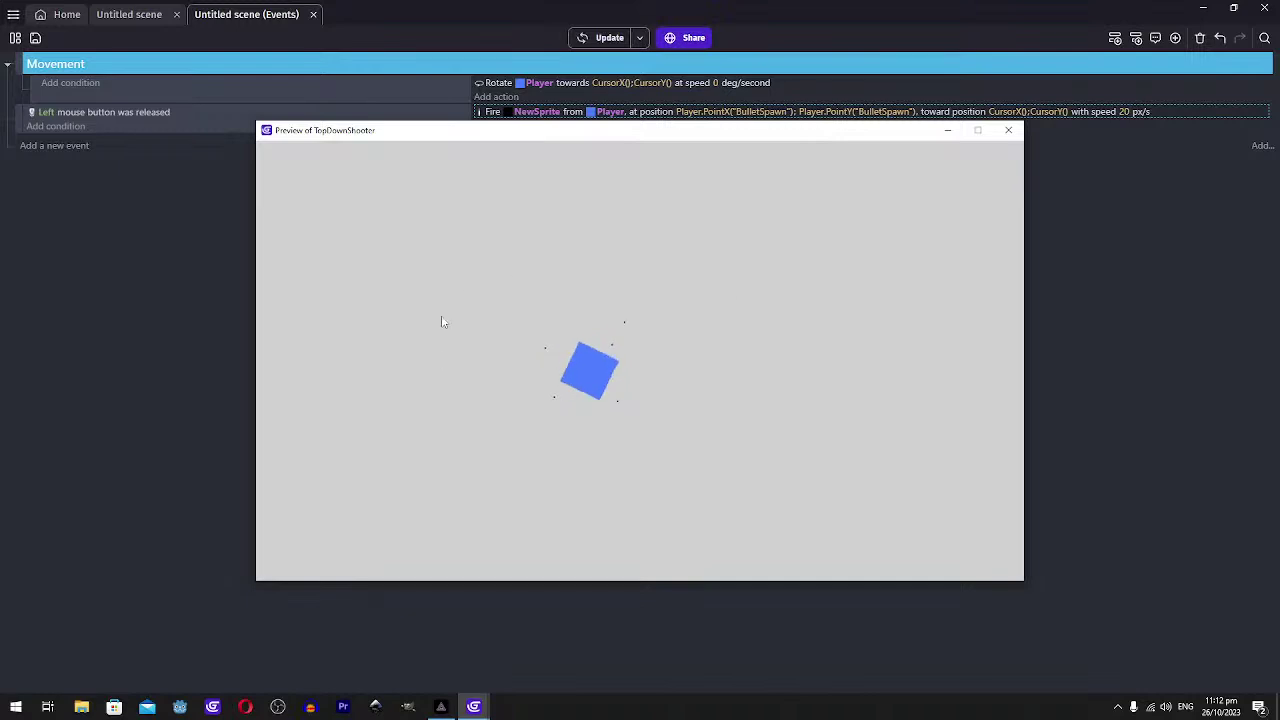
{"action": "left_click", "coordinate": [442, 319]}
{"action": "left_click", "coordinate": [672, 463]}
{"action": "left_click", "coordinate": [724, 284]}
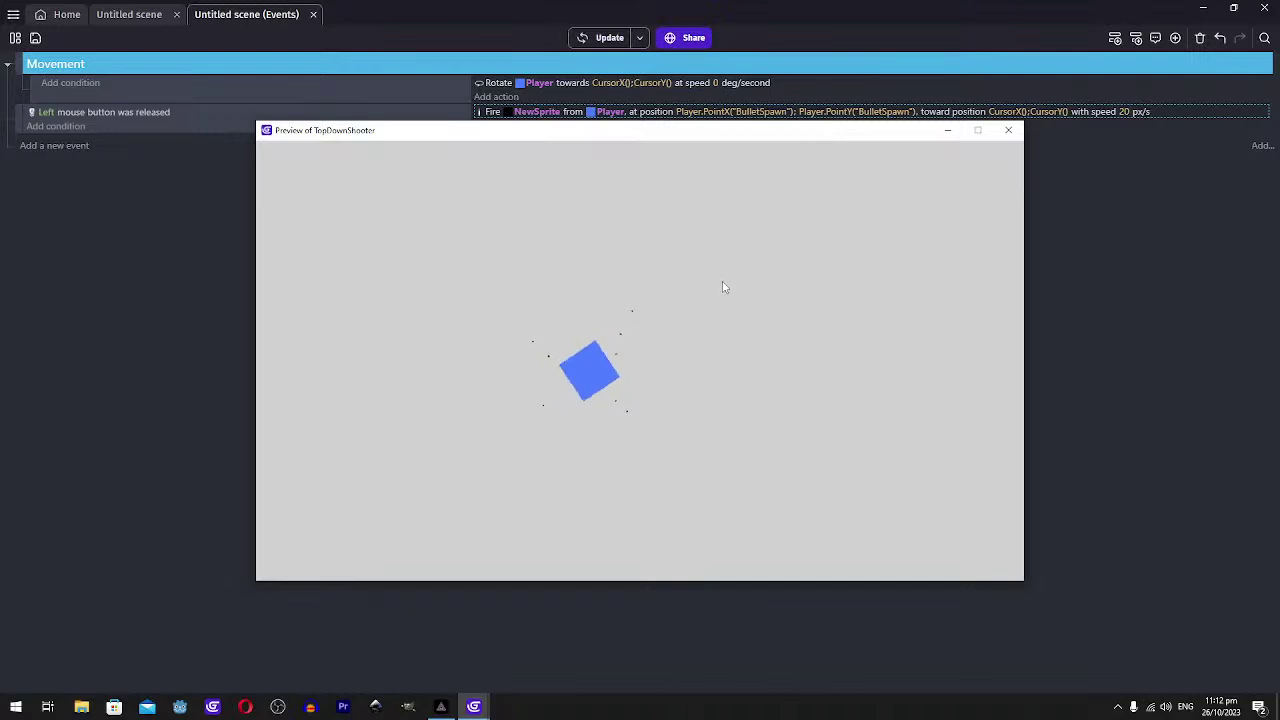
{"action": "key", "text": "Up"}
{"action": "left_click", "coordinate": [690, 437]}
{"action": "key", "text": "Left"}
{"action": "left_click", "coordinate": [601, 450]}
{"action": "key", "text": "Down"}
{"action": "left_click", "coordinate": [592, 395]}
{"action": "left_click", "coordinate": [570, 370]}
{"action": "key", "text": "Right"}
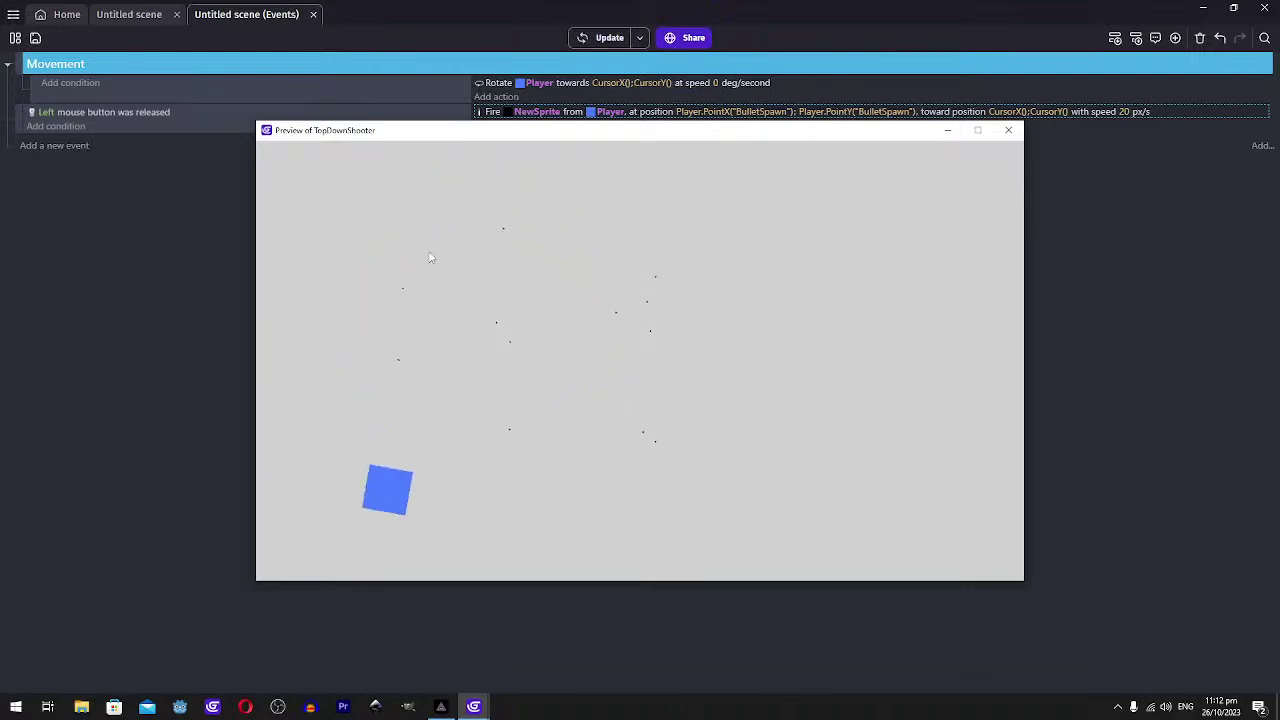
{"action": "left_click", "coordinate": [1008, 130]}
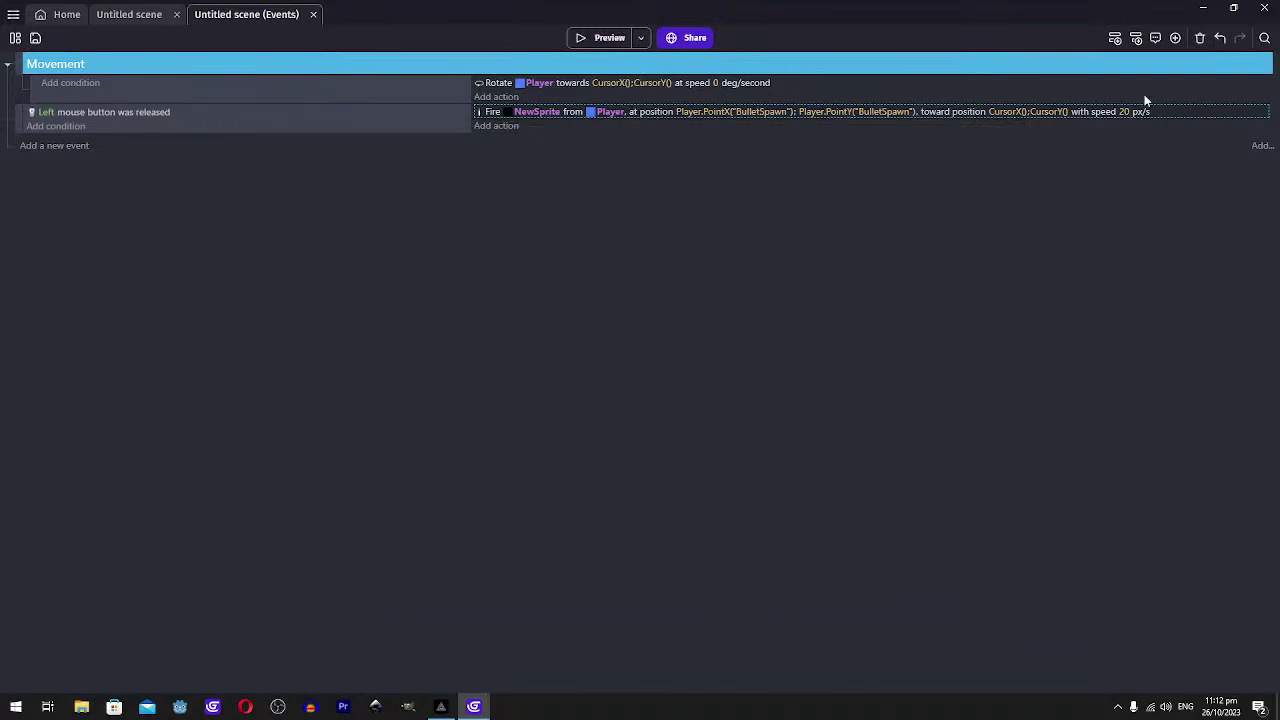
Set the Fire action's bullet speed to 2000 px/s and check it in a preview
{"action": "left_click", "coordinate": [1126, 111]}
{"action": "type", "text": "2000"}
{"action": "key", "text": "Return"}
{"action": "left_click", "coordinate": [598, 38]}
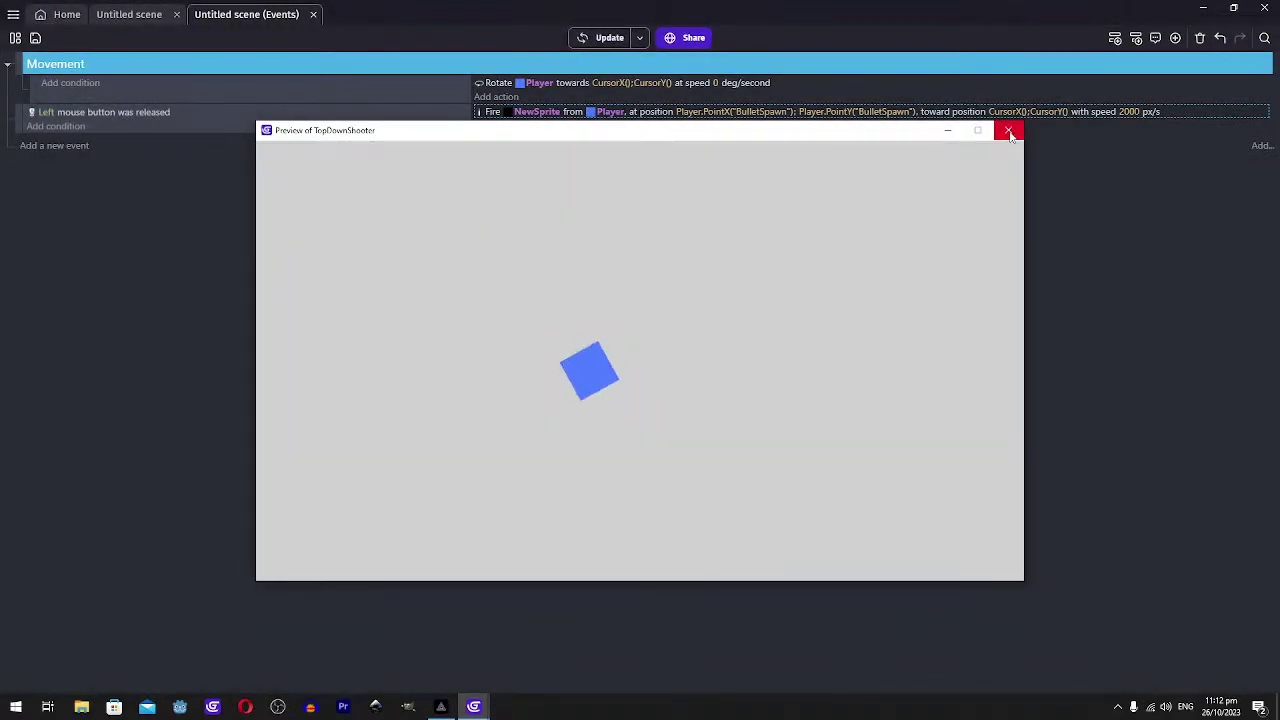
{"action": "left_click", "coordinate": [1010, 132]}
Set the Fire action's bullet speed to 1200 px/s and check it in a preview
{"action": "double_click", "coordinate": [1131, 112]}
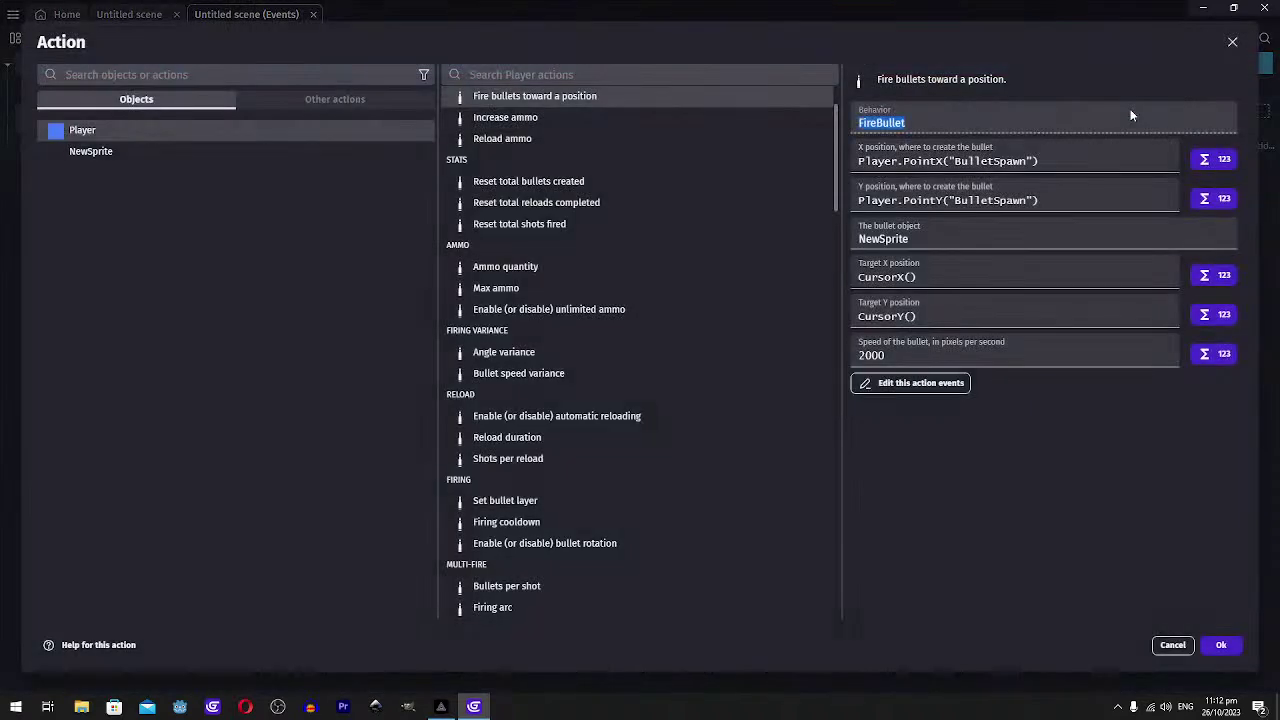
{"action": "left_click", "coordinate": [1232, 42]}
{"action": "left_click", "coordinate": [1129, 112]}
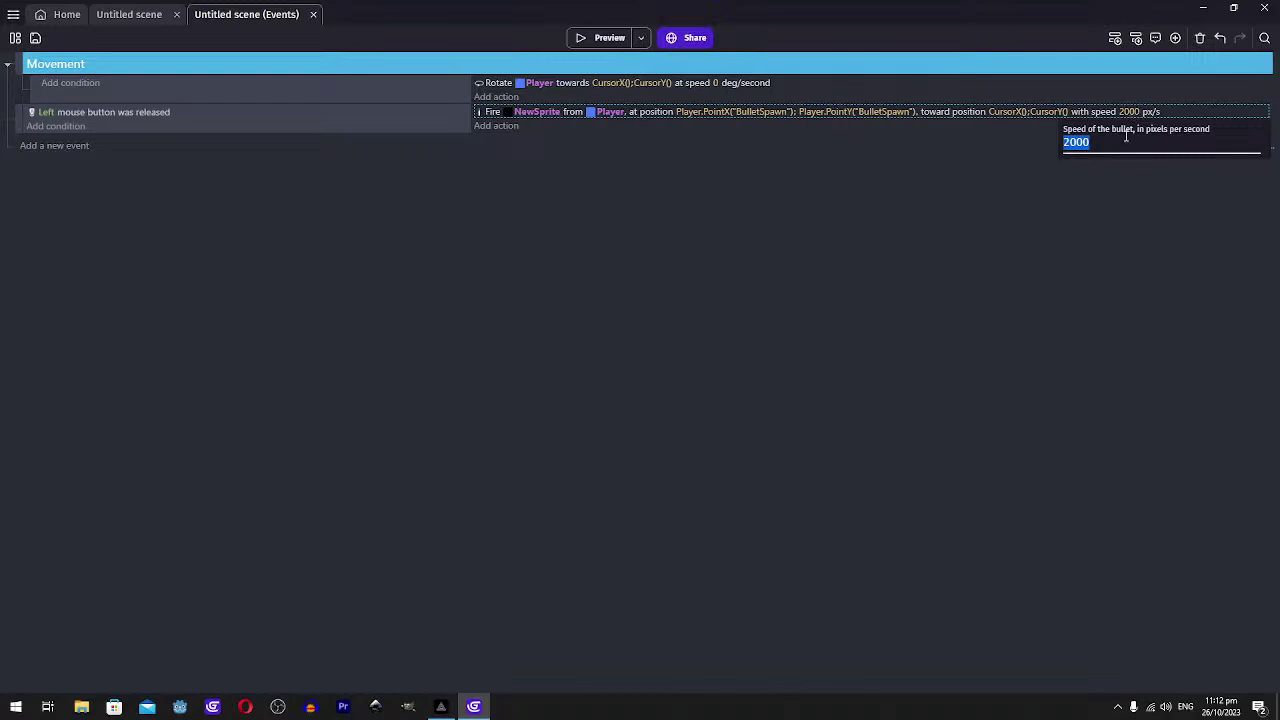
{"action": "type", "text": "1200"}
{"action": "key", "text": "Return"}
{"action": "left_click", "coordinate": [605, 37]}
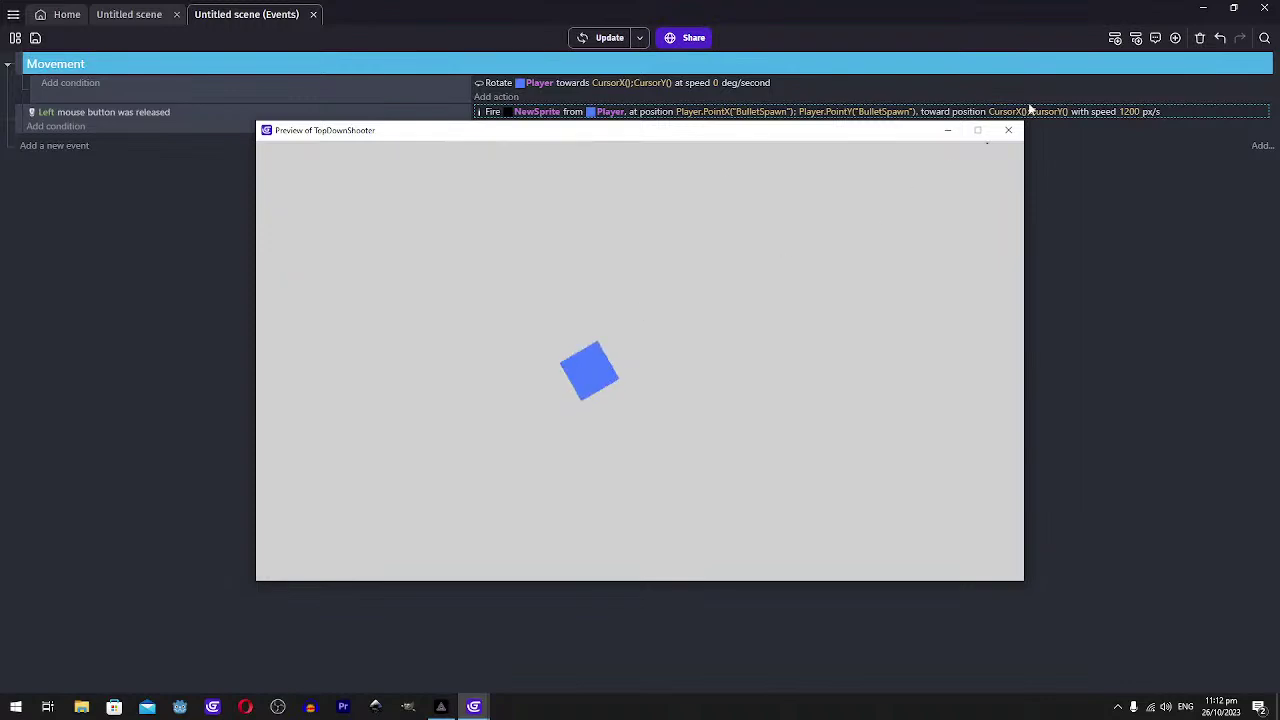
{"action": "left_click", "coordinate": [1008, 130]}
Check the live chat in PRISM Live Studio, switch back to GDevelop, and briefly preview the player's movement
{"action": "left_click", "coordinate": [441, 706]}
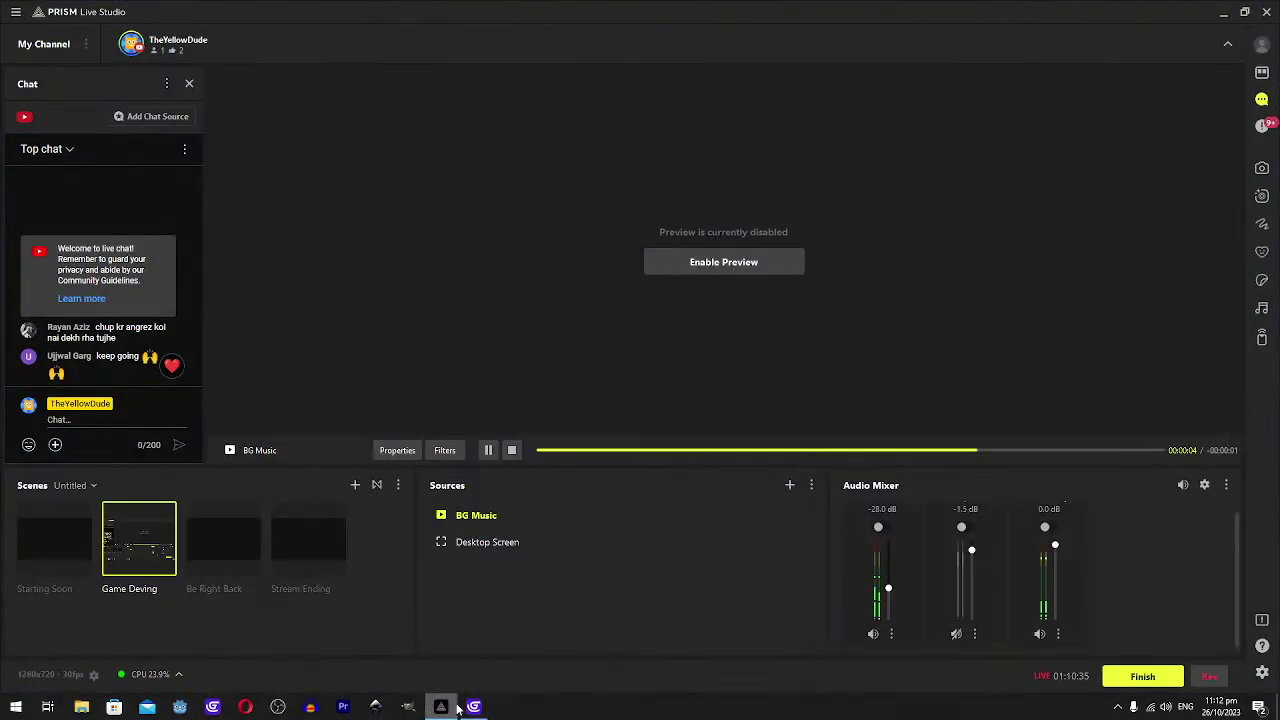
{"action": "left_click", "coordinate": [474, 706]}
{"action": "left_click", "coordinate": [604, 37]}
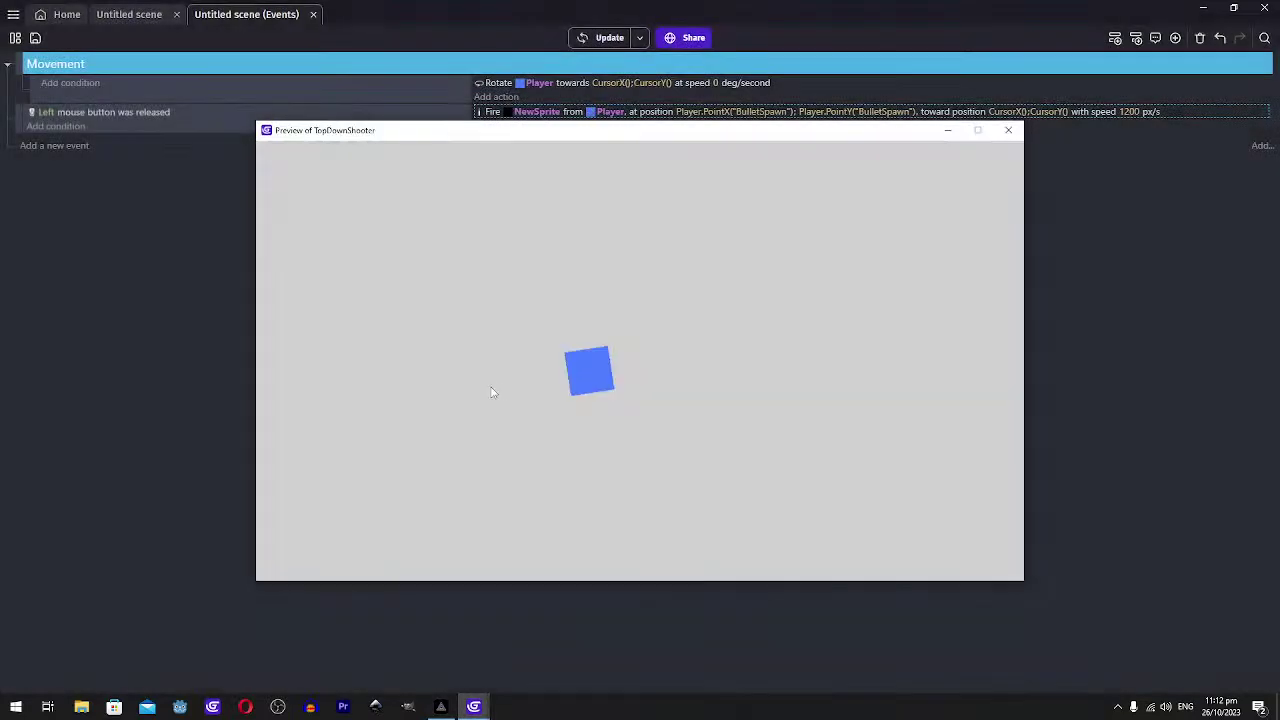
{"action": "key", "text": "Up"}
{"action": "left_click", "coordinate": [1008, 130]}
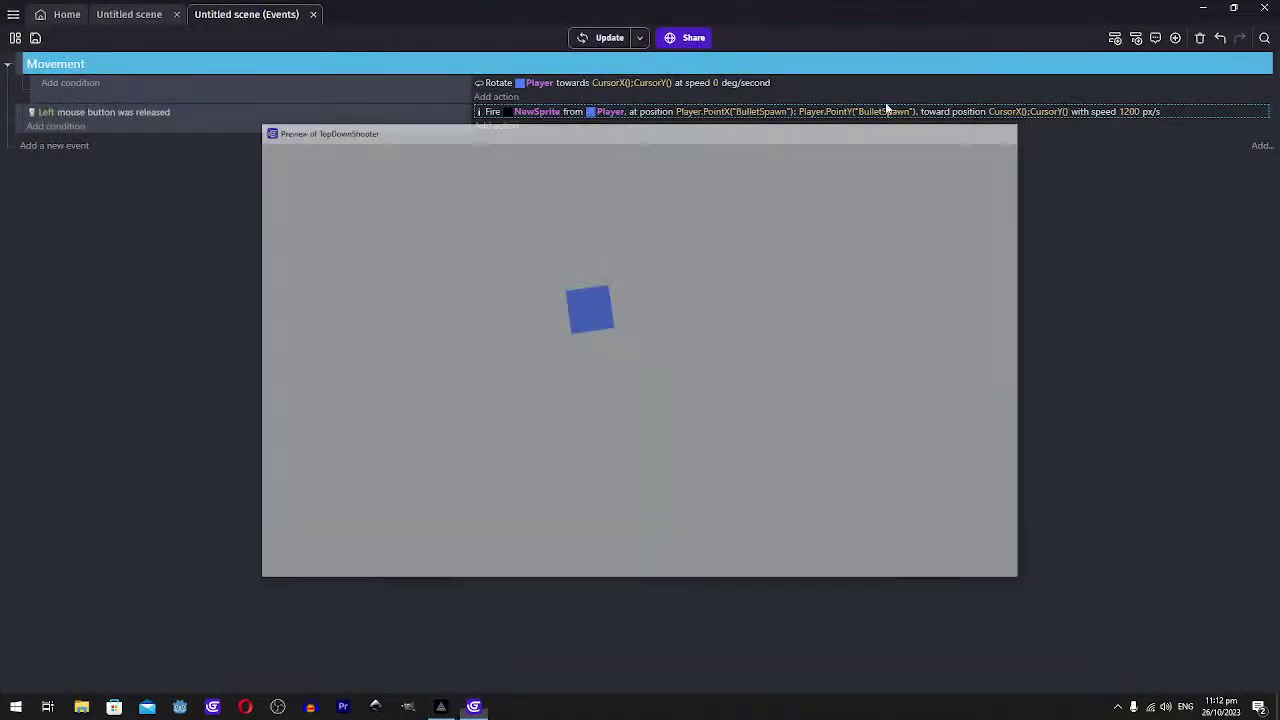
Open NewSprite's image for editing from the scene layout and resize its canvas to 8 × 8 px
{"action": "left_click", "coordinate": [129, 14]}
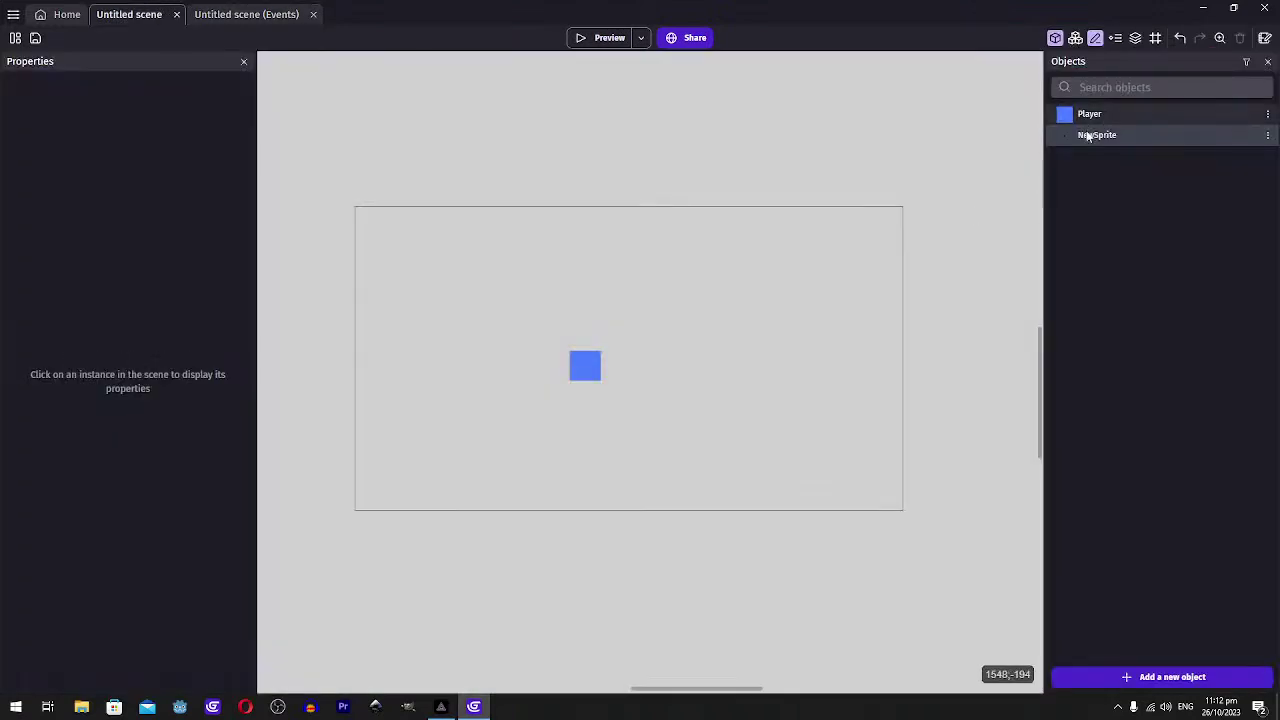
{"action": "double_click", "coordinate": [1092, 134]}
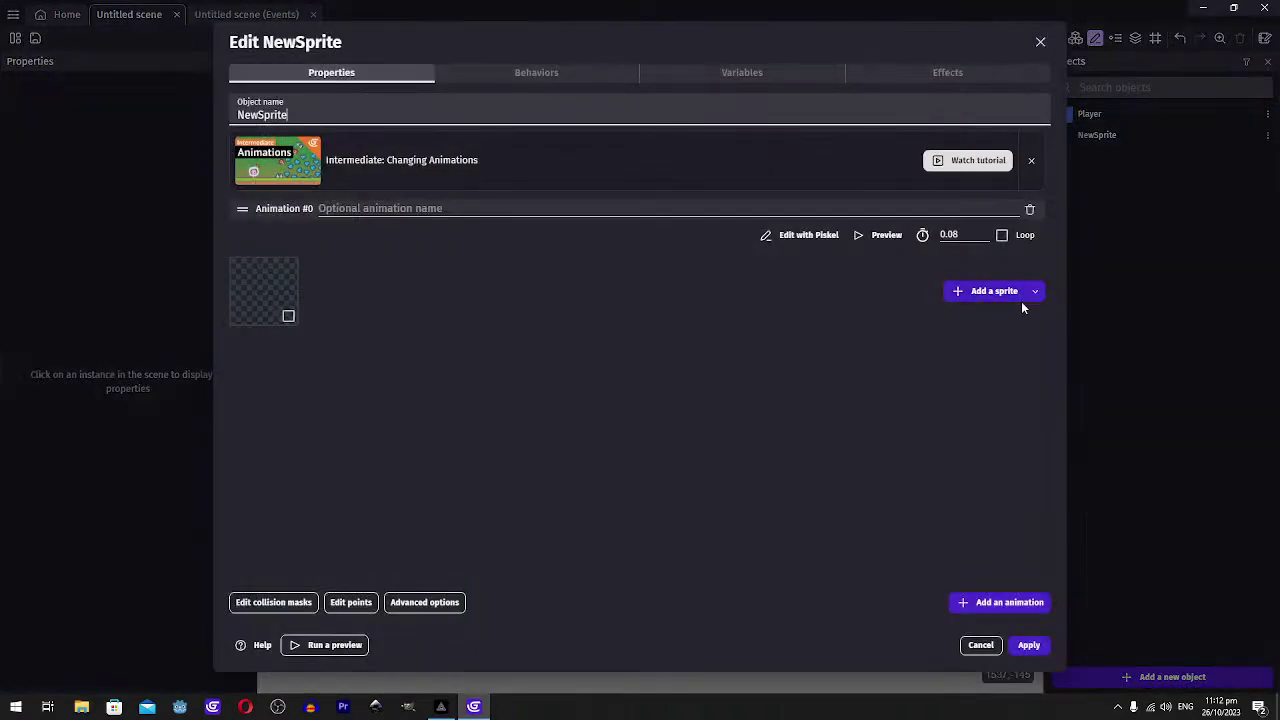
{"action": "left_click", "coordinate": [786, 239]}
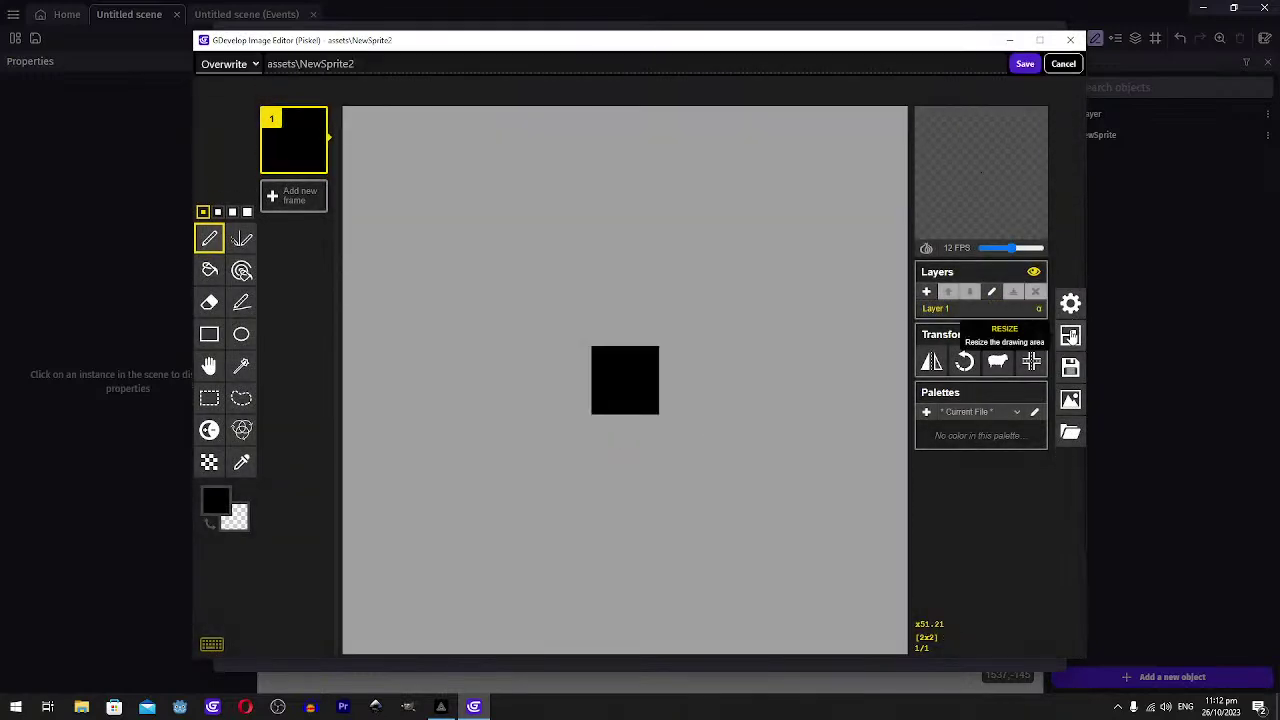
{"action": "left_click", "coordinate": [1070, 331]}
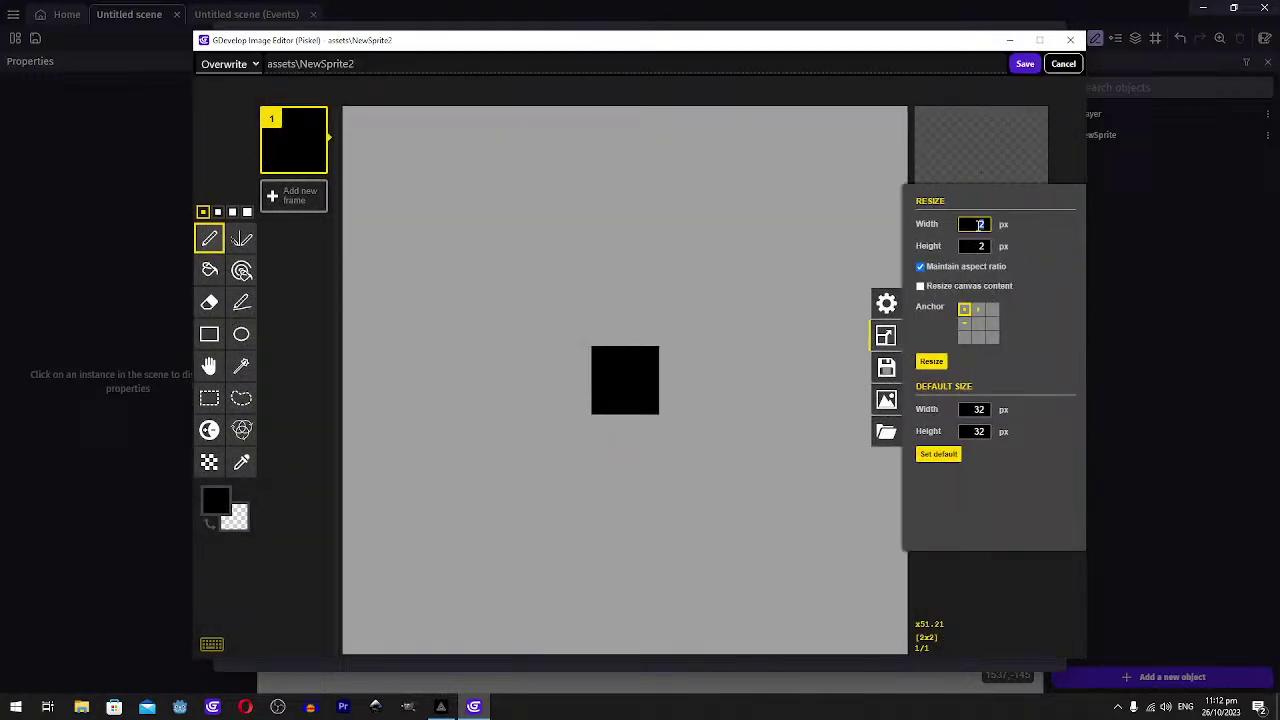
{"action": "left_click", "coordinate": [931, 361]}
Paint the enlarged NewSprite canvas entirely black, save the image, and apply the object changes
{"action": "left_click_drag", "start_coordinate": [540, 188], "coordinate": [433, 410]}
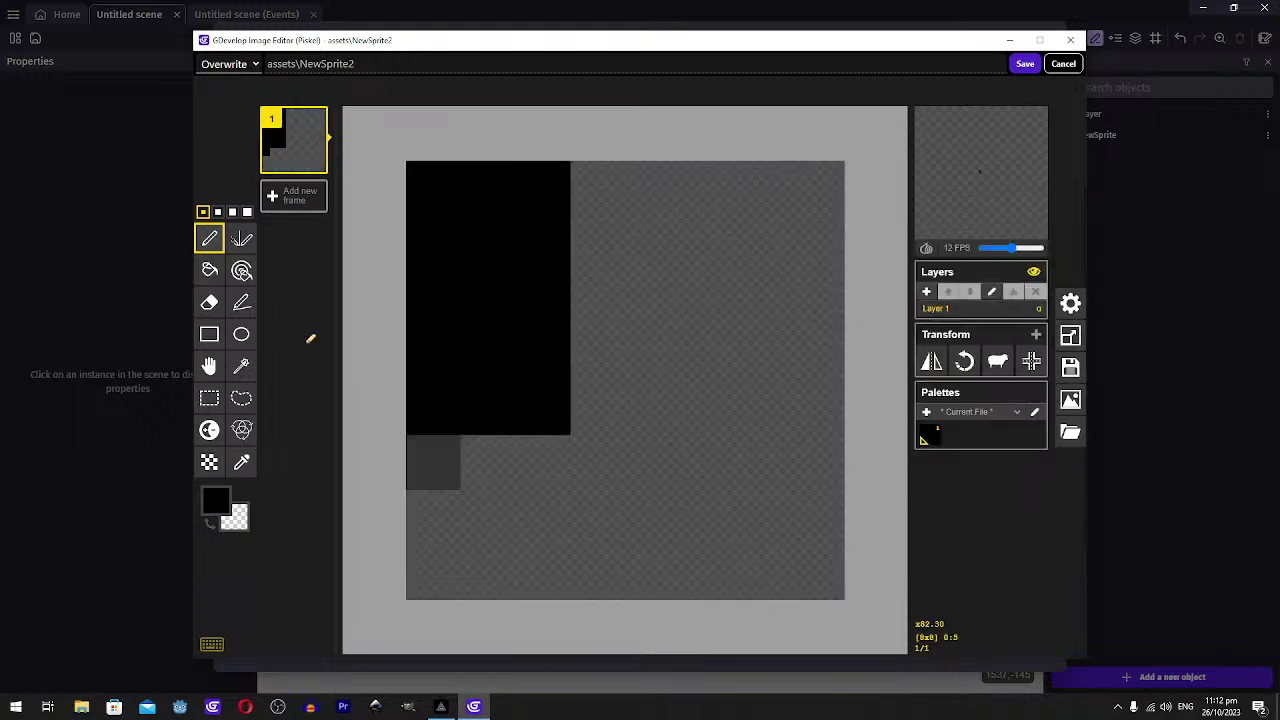
{"action": "left_click", "coordinate": [209, 270]}
{"action": "left_click", "coordinate": [700, 298]}
{"action": "left_click", "coordinate": [1025, 63]}
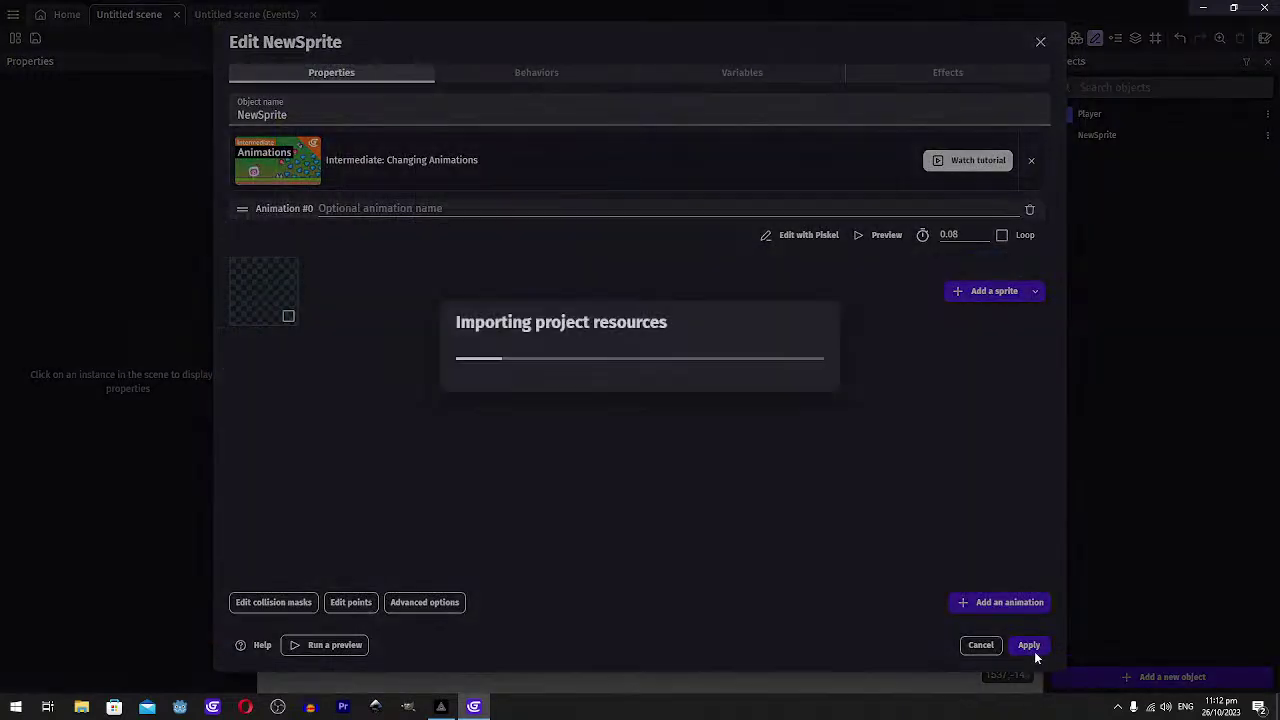
{"action": "left_click", "coordinate": [1029, 645]}
Preview the game and fire the enlarged bullets toward both sides of the player
{"action": "left_click", "coordinate": [612, 40]}
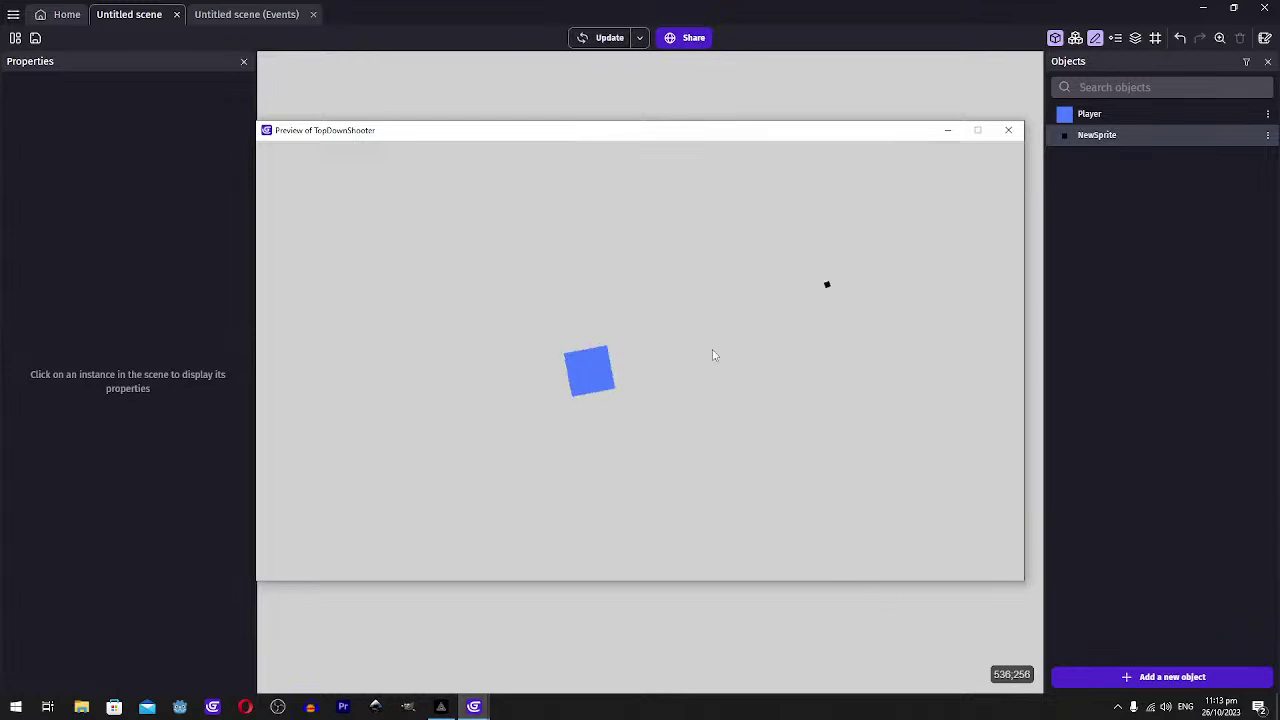
{"action": "left_click", "coordinate": [713, 350]}
{"action": "left_click", "coordinate": [725, 371]}
{"action": "left_click", "coordinate": [746, 376]}
{"action": "left_click", "coordinate": [748, 375]}
{"action": "left_click", "coordinate": [530, 253]}
{"action": "left_click", "coordinate": [499, 308]}
{"action": "left_click", "coordinate": [500, 376]}
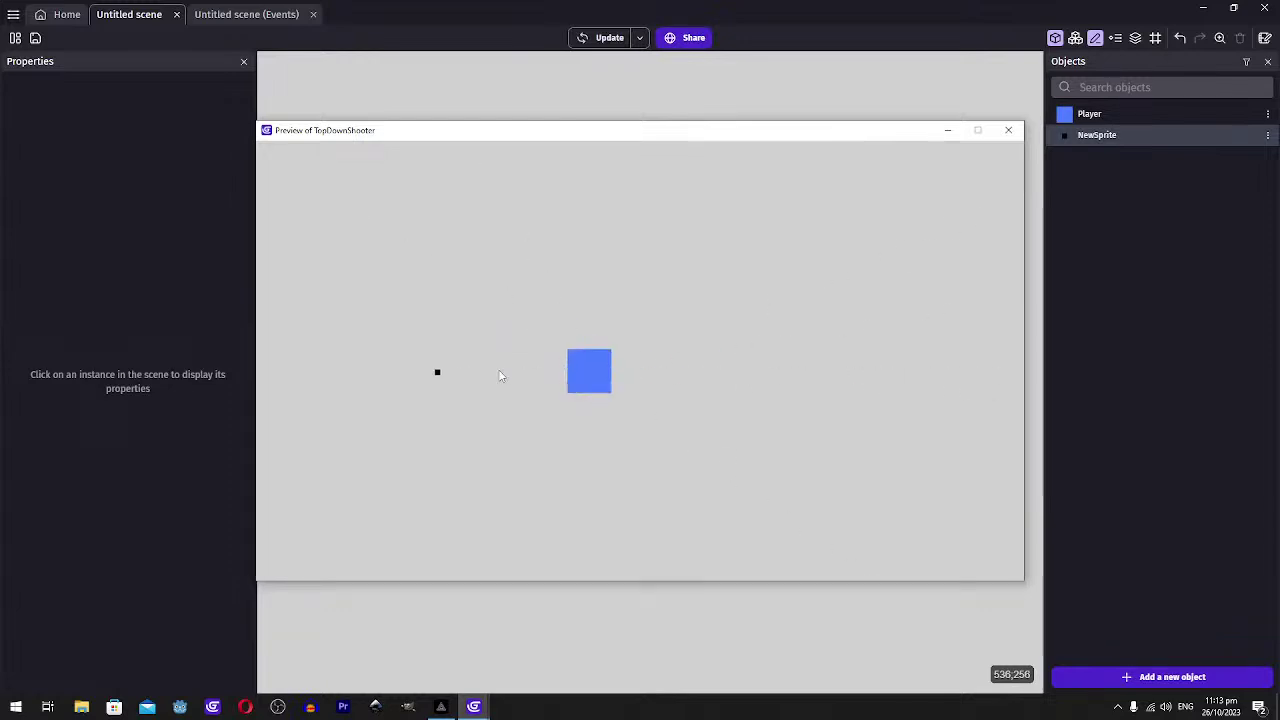
{"action": "left_click", "coordinate": [1008, 130]}
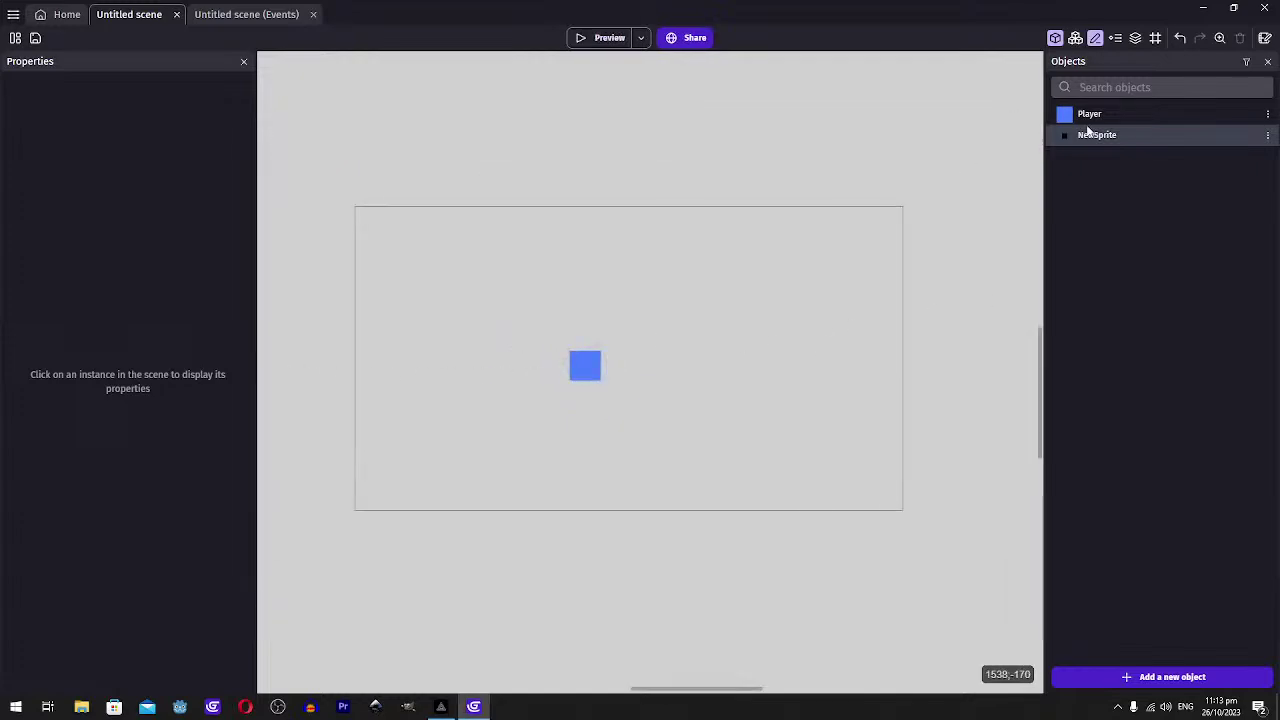
Move the Player's BulletSpawn point to X 77, Y 31 and apply the object changes
{"action": "double_click", "coordinate": [1060, 118]}
{"action": "left_click", "coordinate": [349, 603]}
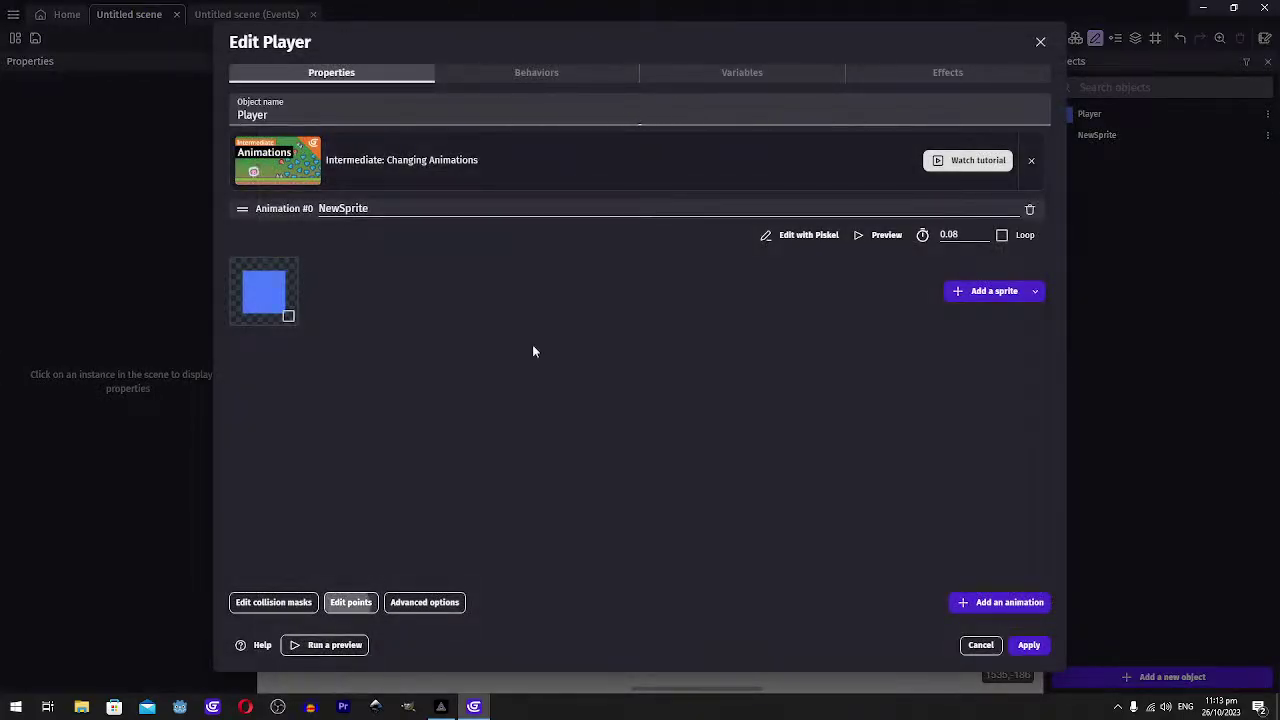
{"action": "scroll", "coordinate": [526, 371], "scroll_direction": "down", "scroll_amount": 3}
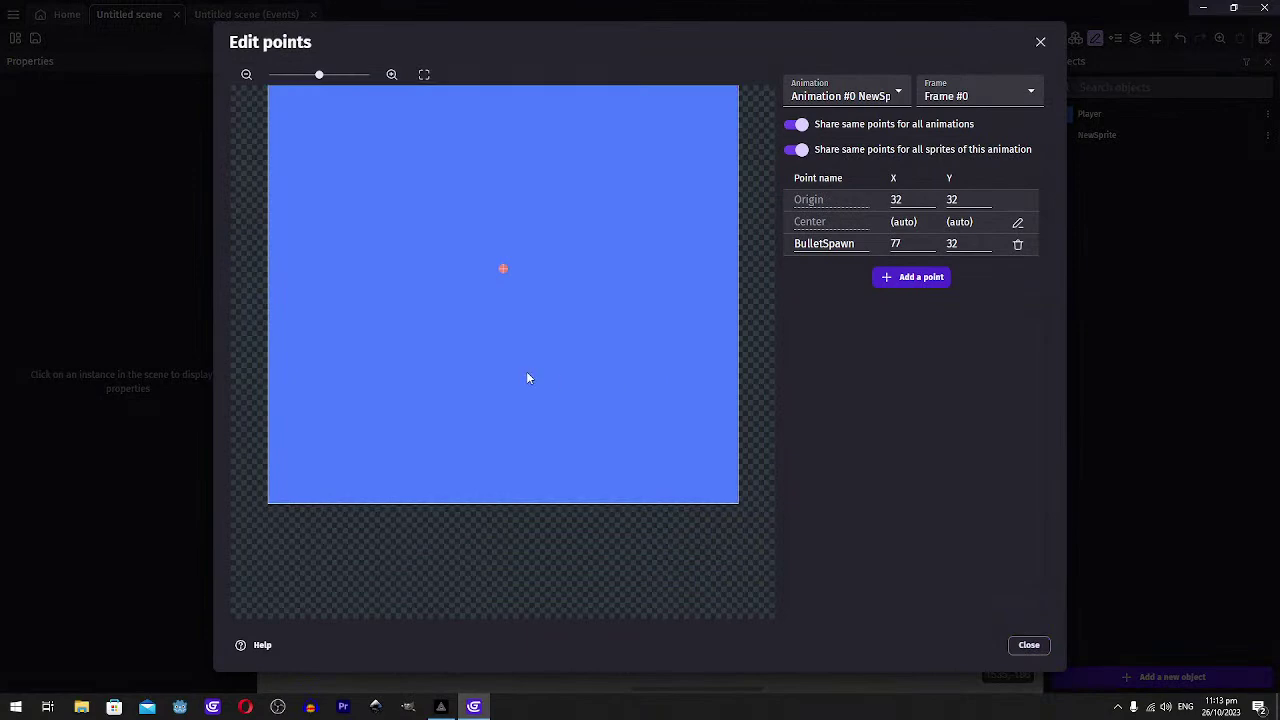
{"action": "left_click", "coordinate": [746, 293]}
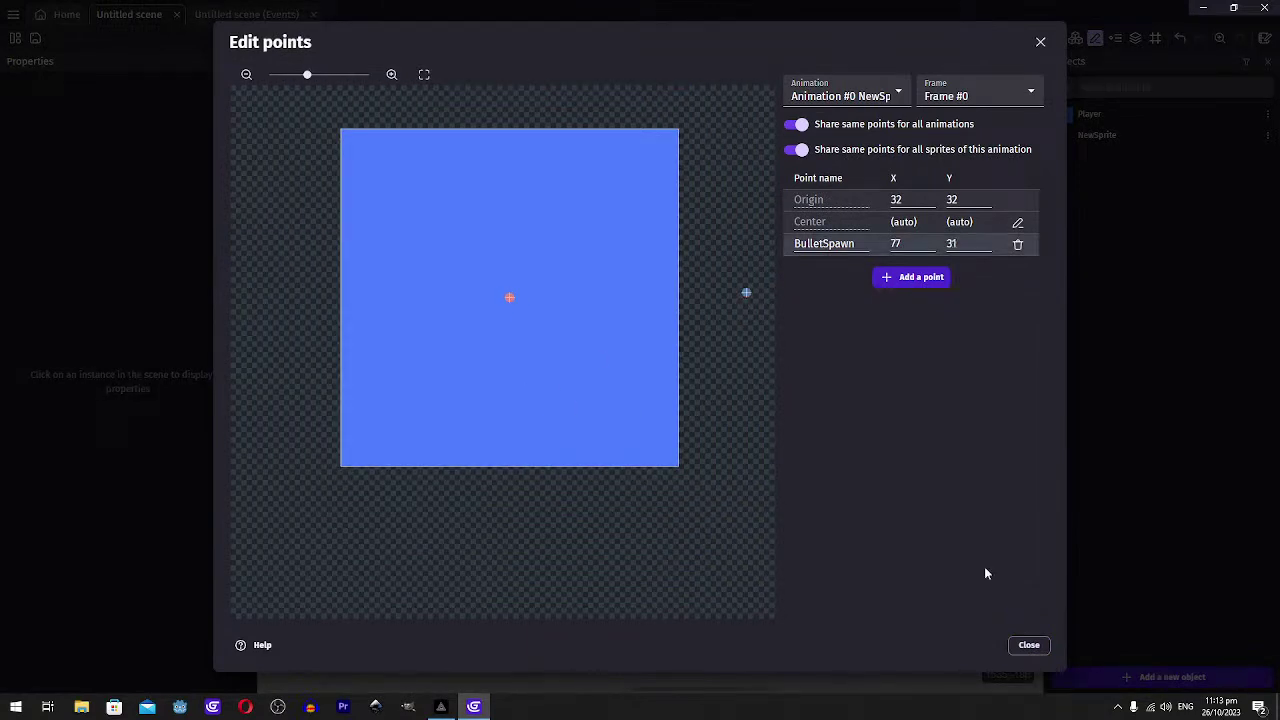
{"action": "left_click", "coordinate": [1030, 646]}
{"action": "left_click", "coordinate": [1028, 646]}
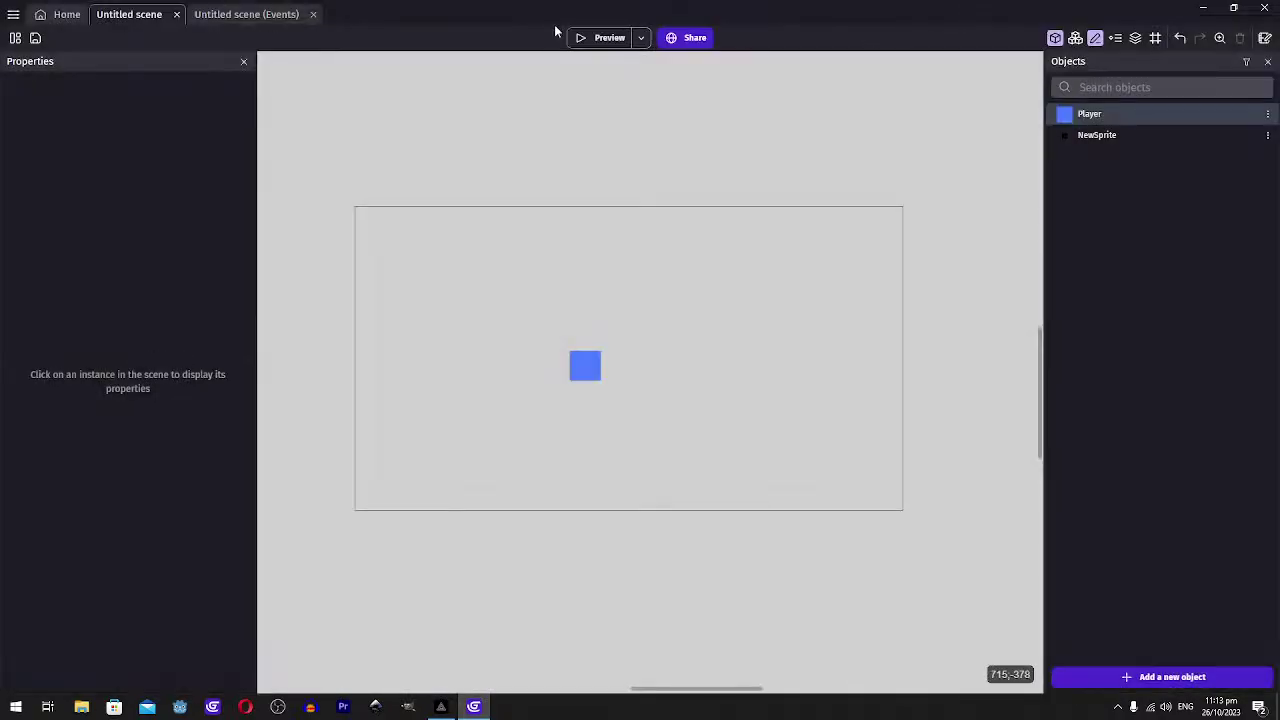
Preview the game, move the player around while firing bullets in several directions to check the spawn position, and close the preview
{"action": "left_click", "coordinate": [583, 37]}
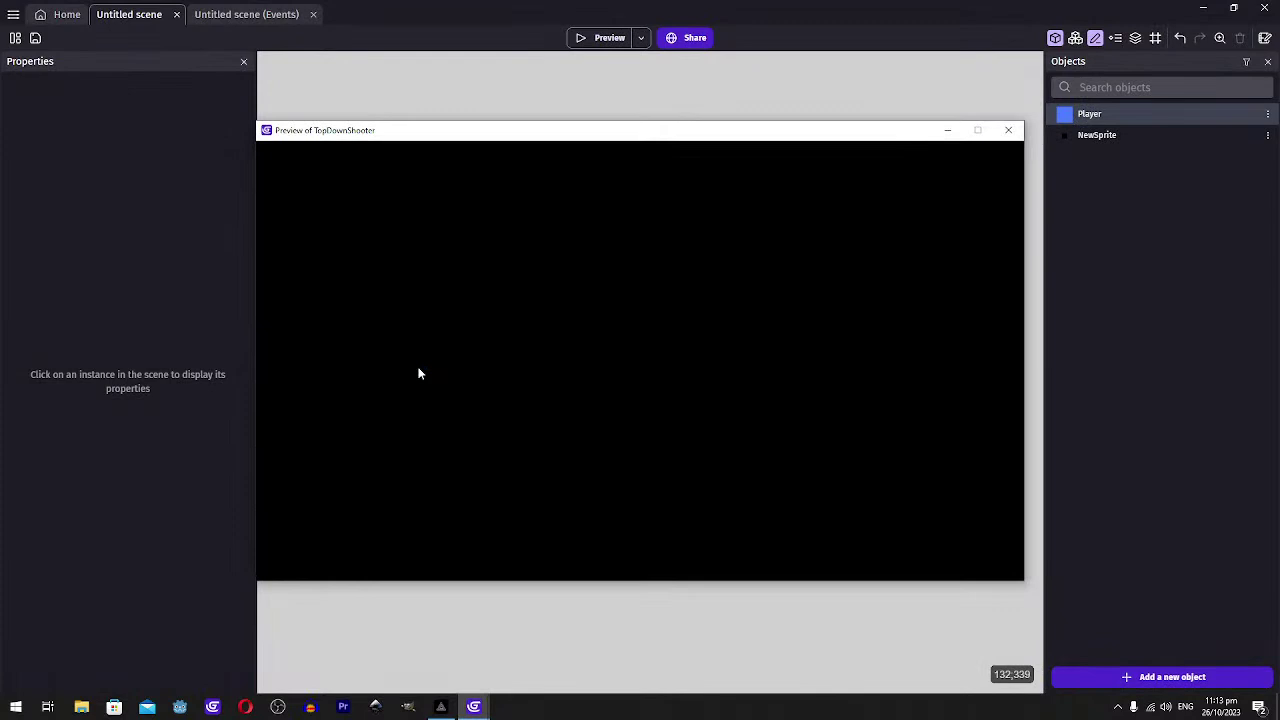
{"action": "left_click", "coordinate": [749, 386]}
{"action": "left_click", "coordinate": [749, 386]}
{"action": "key", "text": "w"}
{"action": "key", "text": "a"}
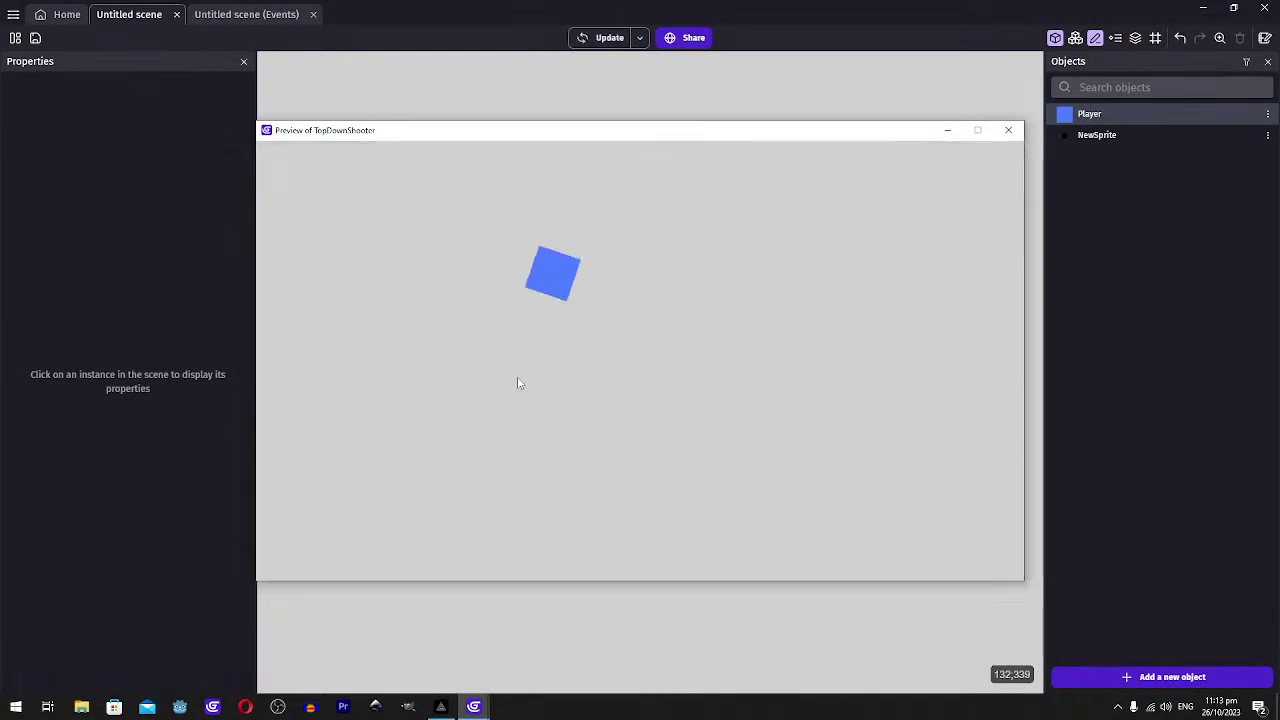
{"action": "key", "text": "d"}
{"action": "key", "text": "s"}
{"action": "left_click", "coordinate": [697, 362]}
{"action": "key", "text": "a"}
{"action": "key", "text": "w"}
{"action": "left_click", "coordinate": [614, 298]}
{"action": "key", "text": "d"}
{"action": "left_click", "coordinate": [572, 377]}
{"action": "key", "text": "s"}
{"action": "key", "text": "a"}
{"action": "left_click", "coordinate": [531, 343]}
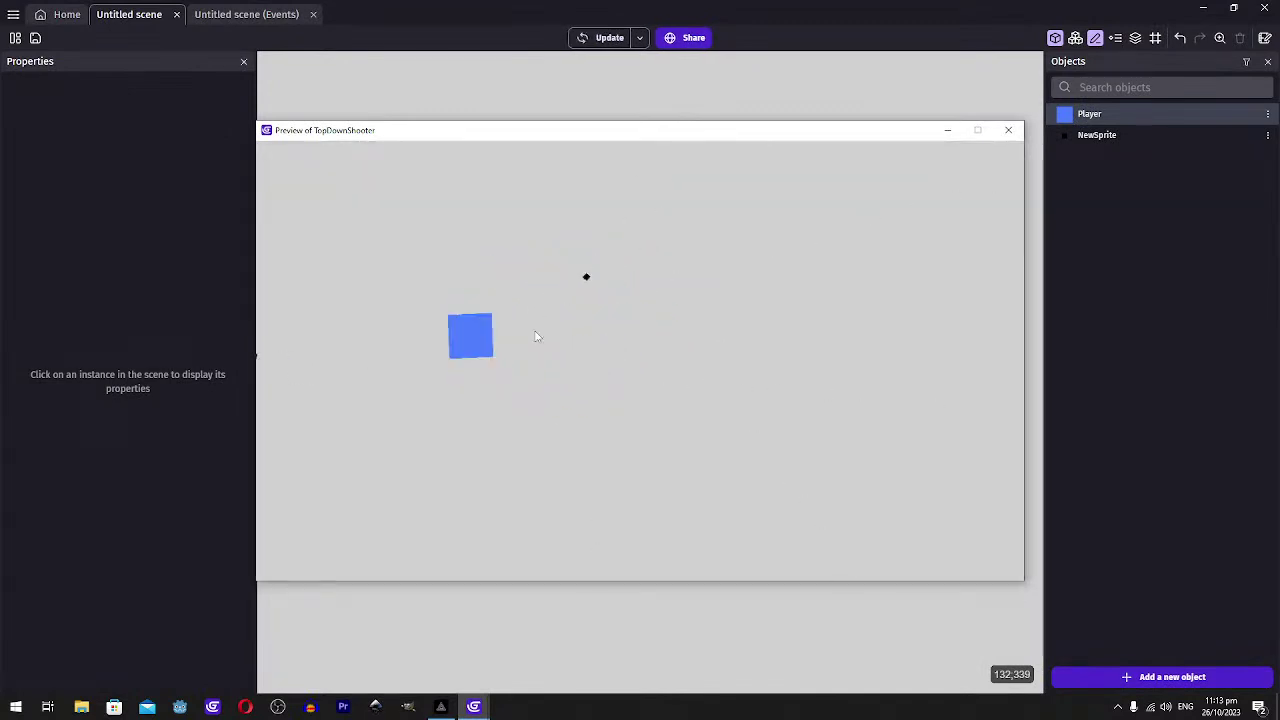
{"action": "key", "text": "d"}
{"action": "key", "text": "s"}
{"action": "left_click", "coordinate": [700, 342]}
{"action": "key", "text": "a"}
{"action": "left_click", "coordinate": [711, 326]}
{"action": "left_click", "coordinate": [711, 326]}
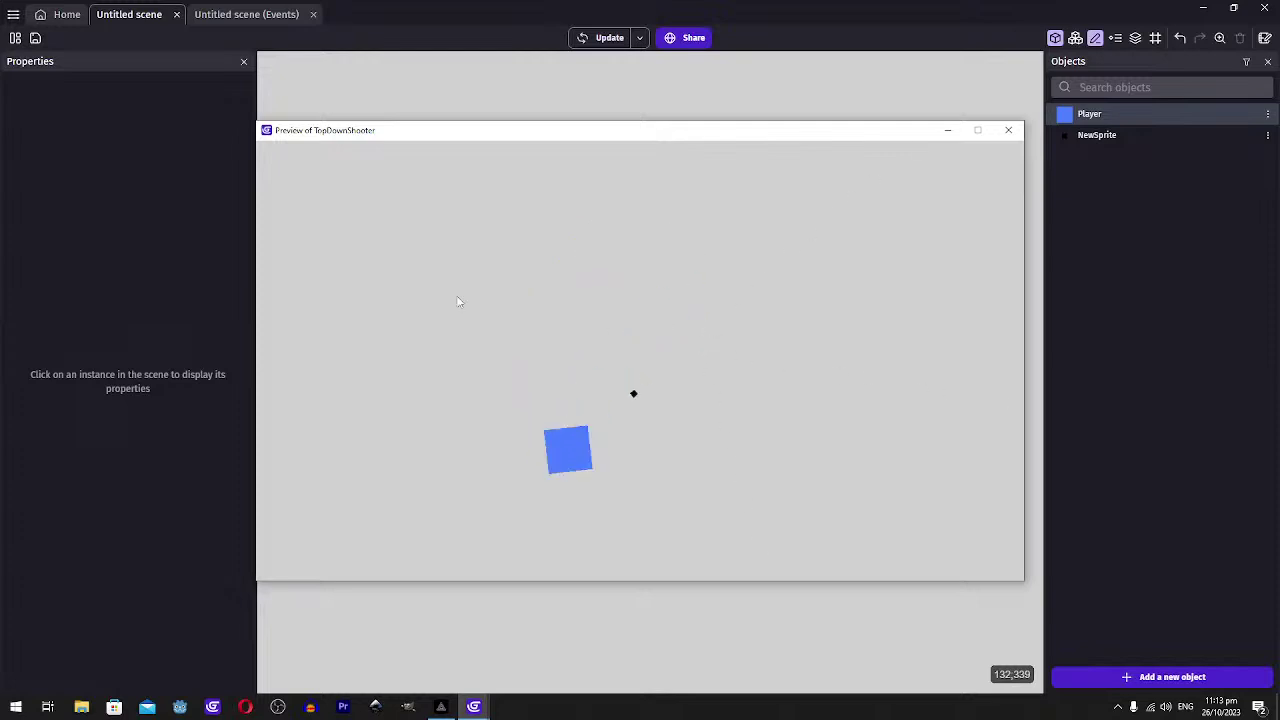
{"action": "left_click", "coordinate": [457, 303]}
{"action": "left_click", "coordinate": [668, 314]}
{"action": "left_click", "coordinate": [477, 306]}
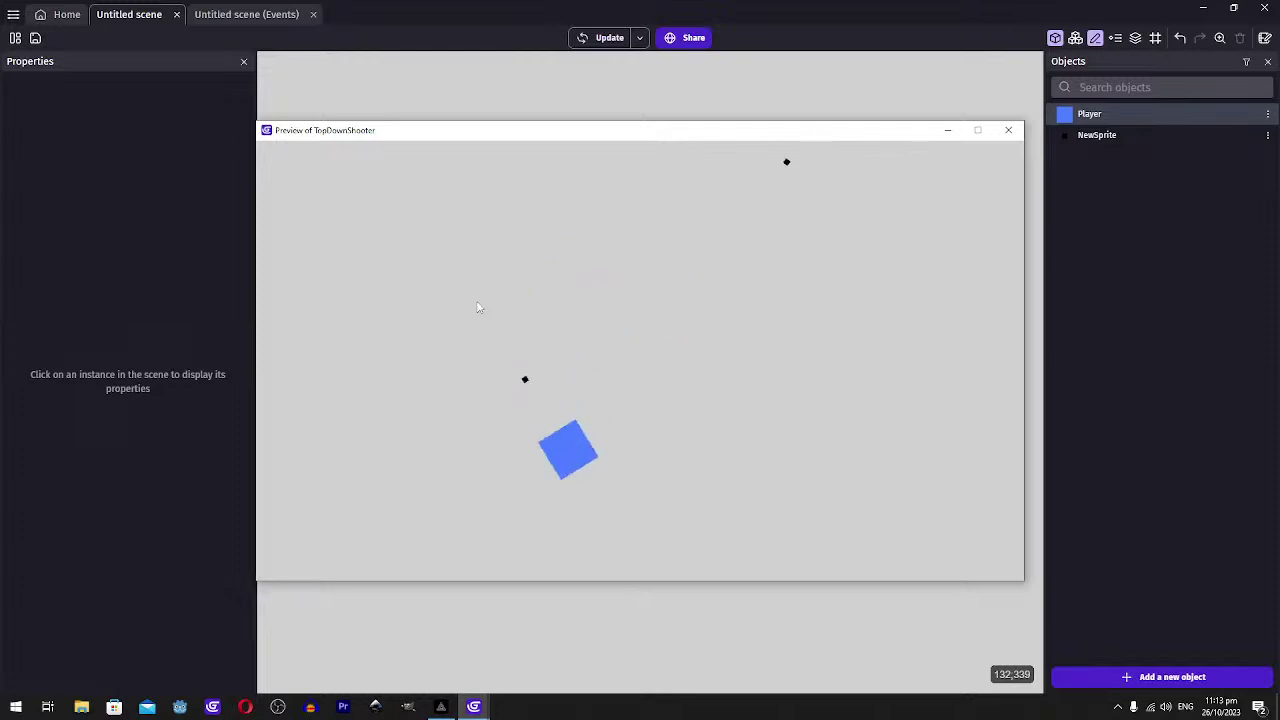
{"action": "left_click", "coordinate": [686, 306]}
{"action": "left_click", "coordinate": [457, 297]}
{"action": "key", "text": "w"}
{"action": "key", "text": "d"}
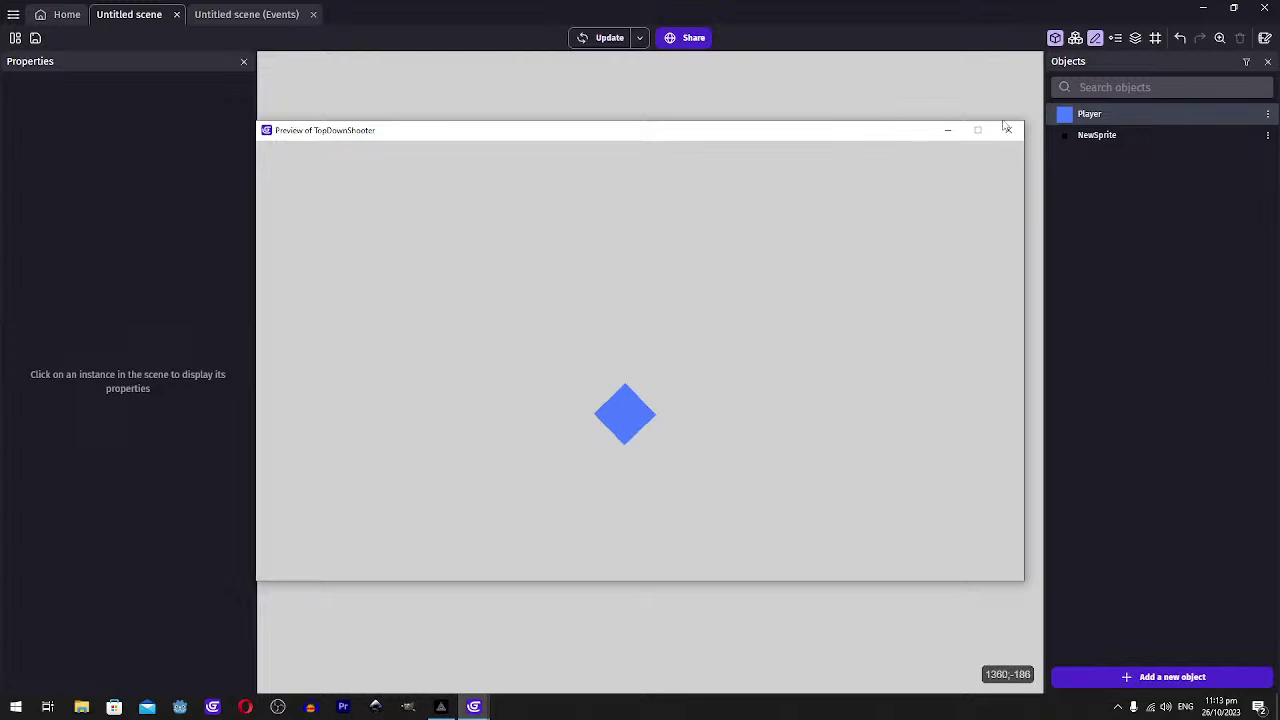
{"action": "left_click", "coordinate": [1008, 130]}
Change the bullet-firing event's condition to "Mouse button pressed or touch held" for the left button
{"action": "left_click", "coordinate": [255, 16]}
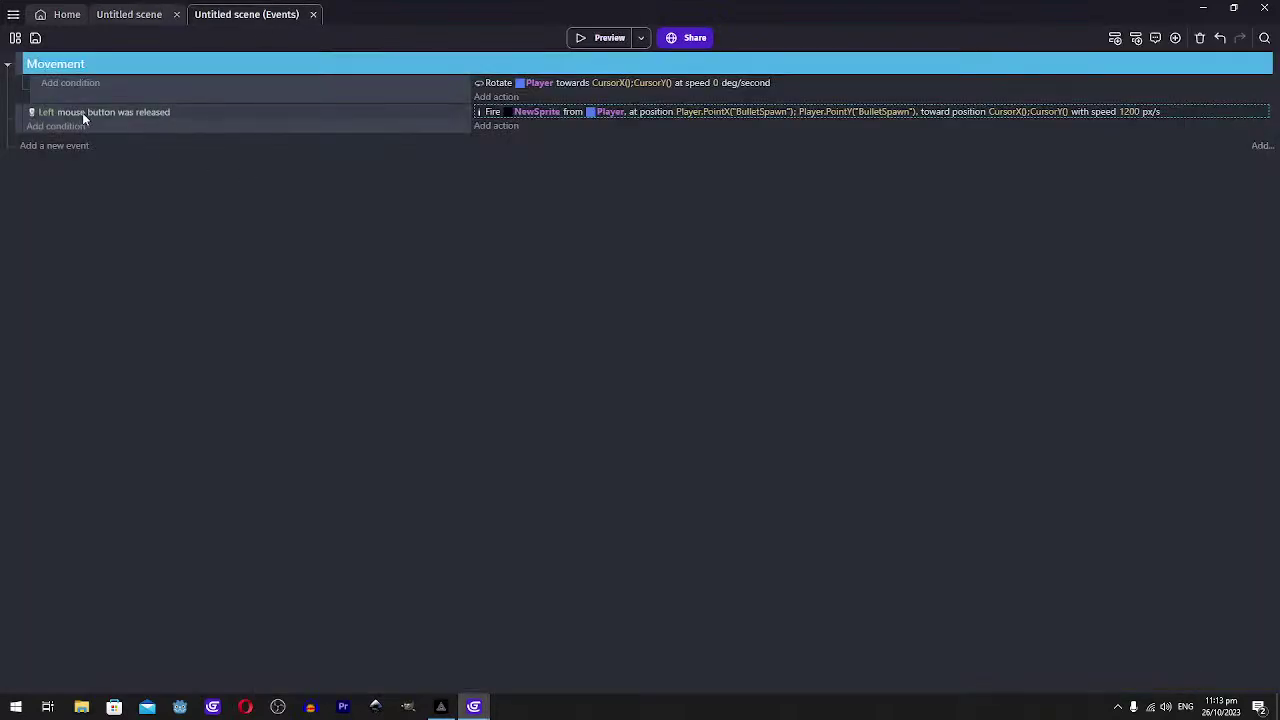
{"action": "double_click", "coordinate": [148, 115]}
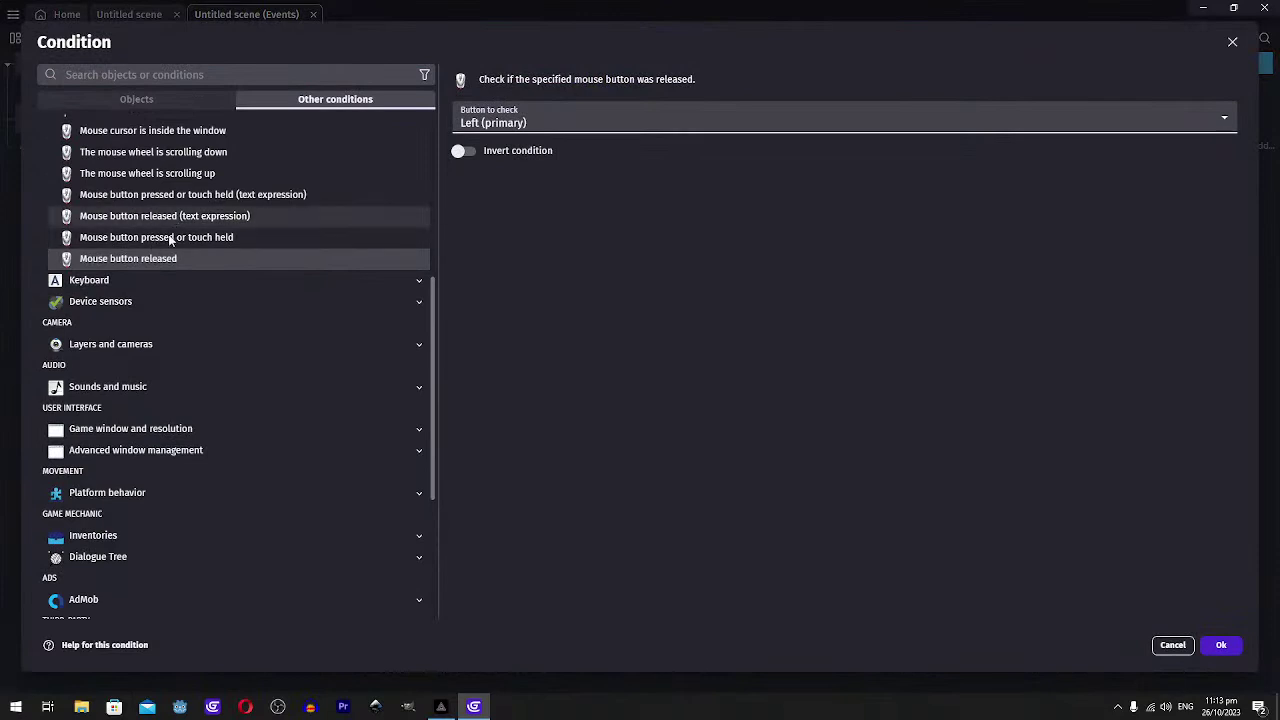
{"action": "left_click", "coordinate": [170, 238]}
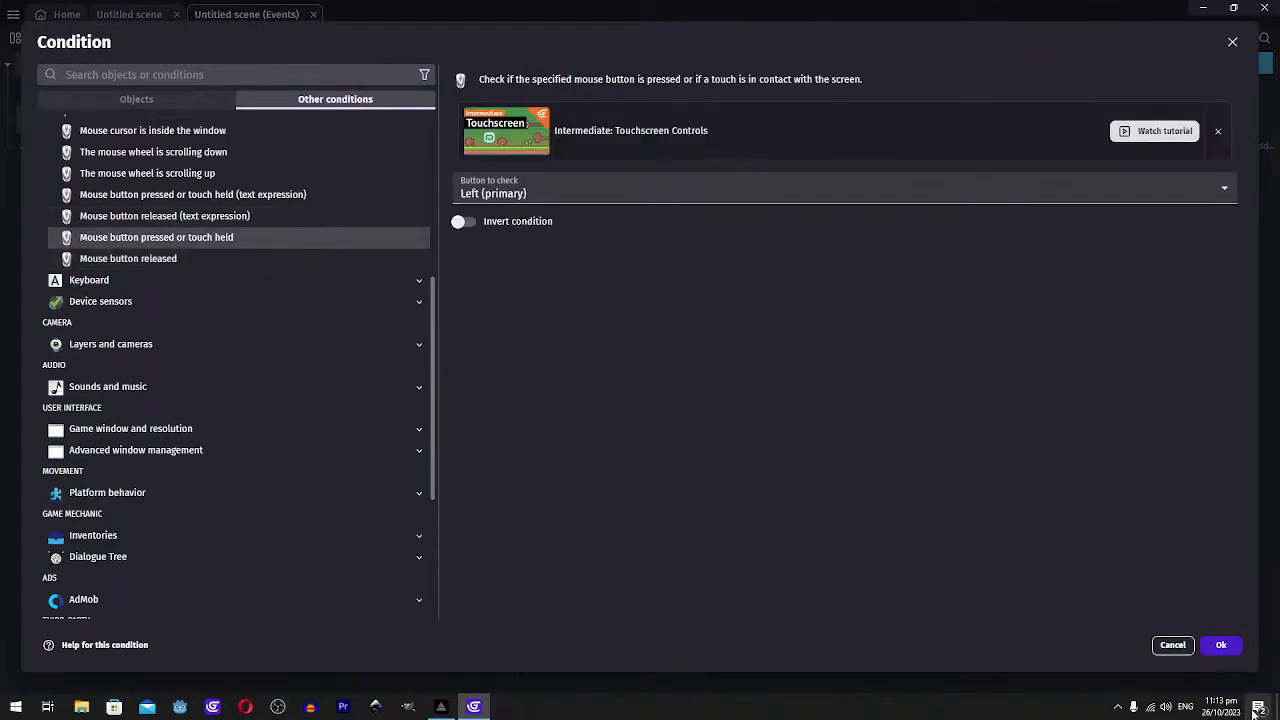
{"action": "left_click", "coordinate": [1220, 645]}
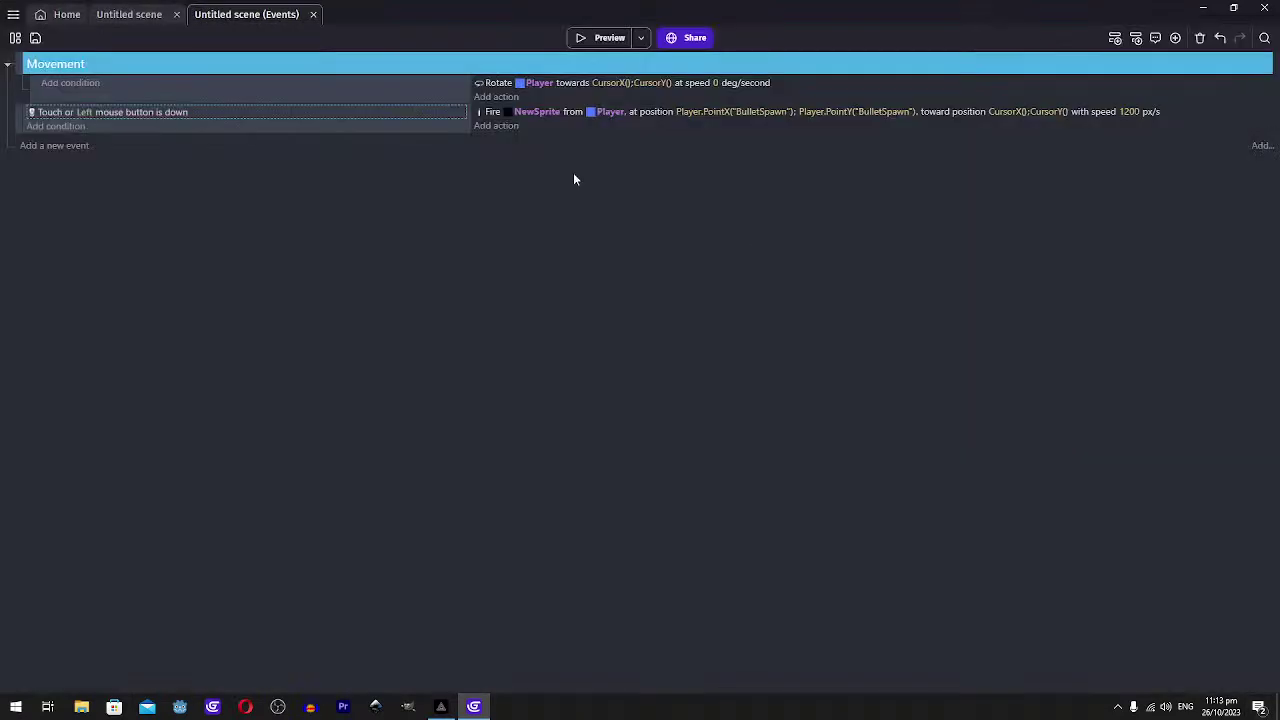
Preview the game, test firing with the mouse button held while moving the player, and close the preview
{"action": "left_click", "coordinate": [587, 37]}
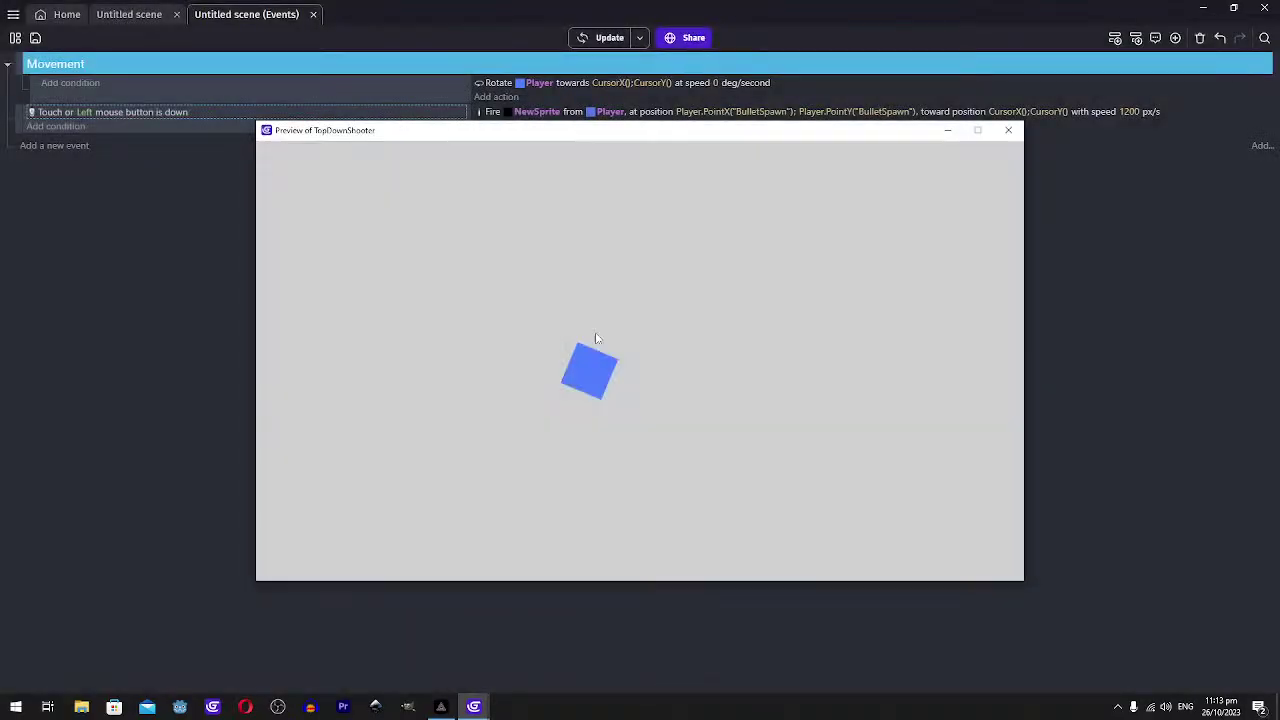
{"action": "left_click", "coordinate": [720, 297]}
{"action": "left_click", "coordinate": [426, 303]}
{"action": "mouse_move", "coordinate": [602, 217]}
{"action": "left_mouse_down"}
{"action": "mouse_move", "coordinate": [620, 260]}
{"action": "mouse_move", "coordinate": [683, 297]}
{"action": "mouse_move", "coordinate": [568, 431]}
{"action": "mouse_move", "coordinate": [508, 409]}
{"action": "mouse_move", "coordinate": [569, 437]}
{"action": "left_mouse_up"}
{"action": "key", "text": "Up"}
{"action": "key", "text": "Left"}
{"action": "key", "text": "Right"}
{"action": "key", "text": "Down"}
{"action": "key", "text": "Up"}
{"action": "key", "text": "Left"}
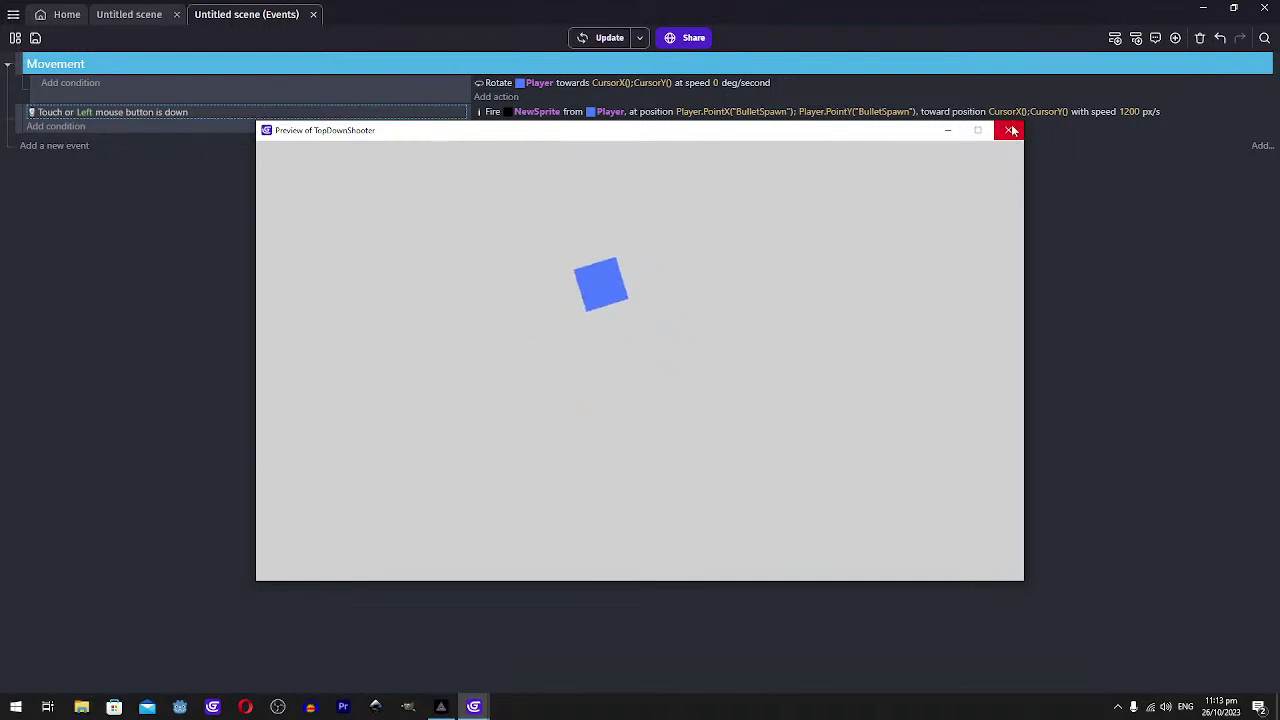
{"action": "left_click", "coordinate": [1008, 132]}
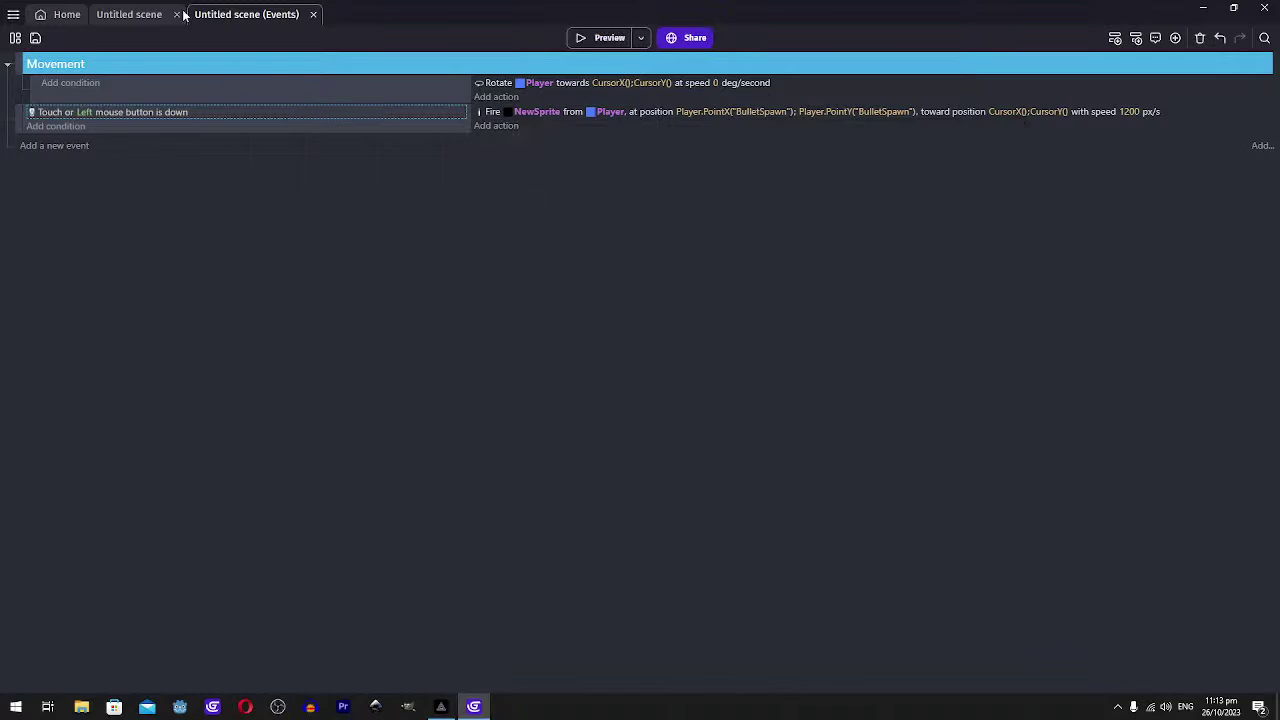
Add a new event below the firing event with an action that waits 5 seconds
{"action": "left_click", "coordinate": [70, 145]}
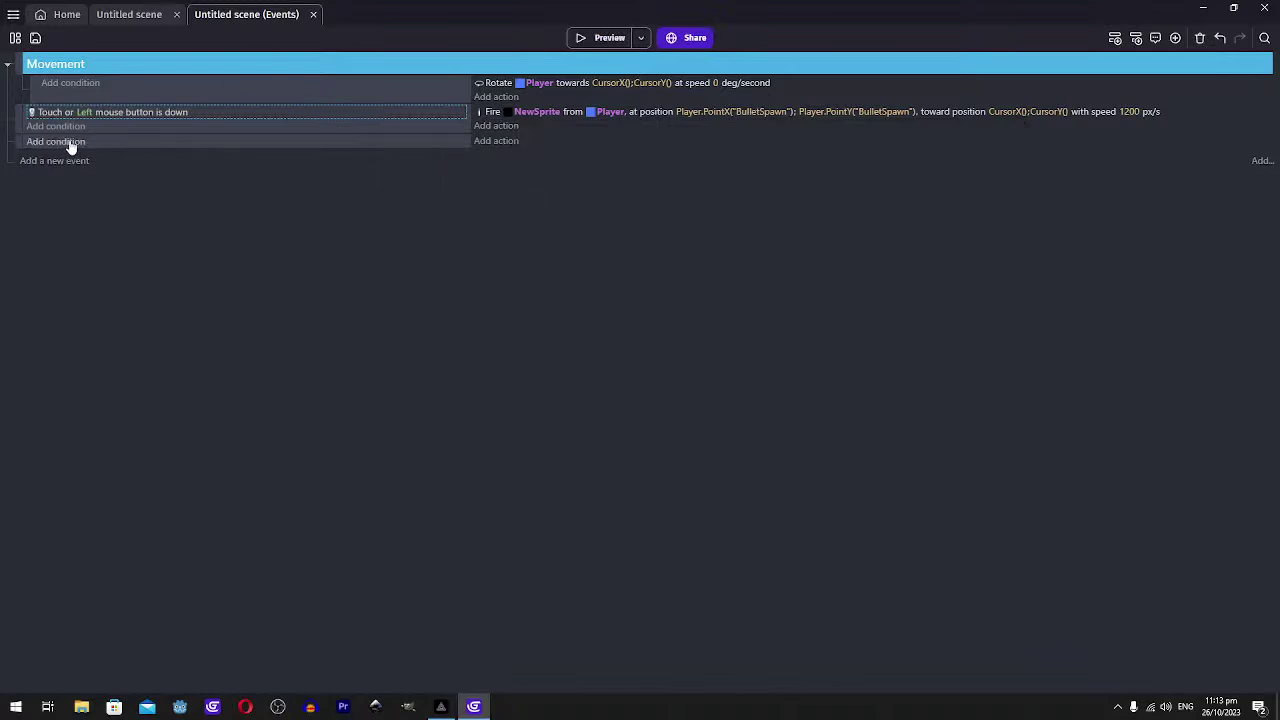
{"action": "left_click", "coordinate": [62, 141]}
{"action": "key", "text": "Escape"}
{"action": "left_click", "coordinate": [490, 141]}
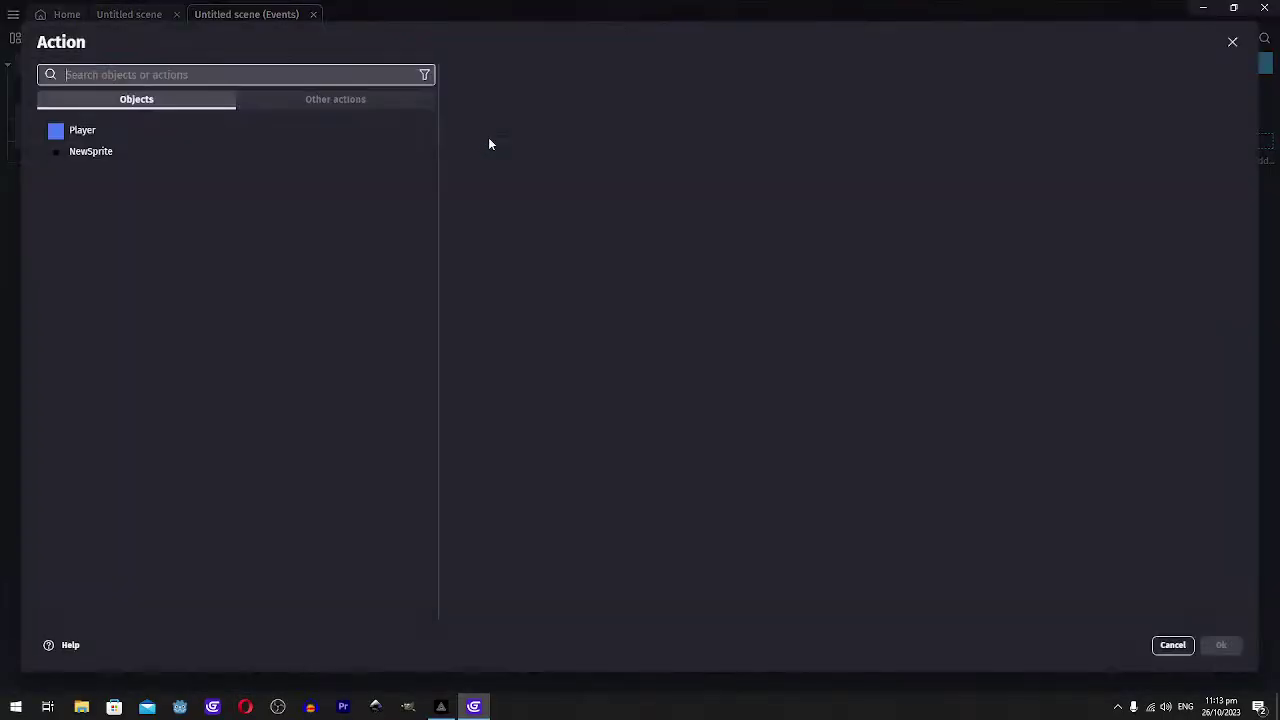
{"action": "type", "text": "d"}
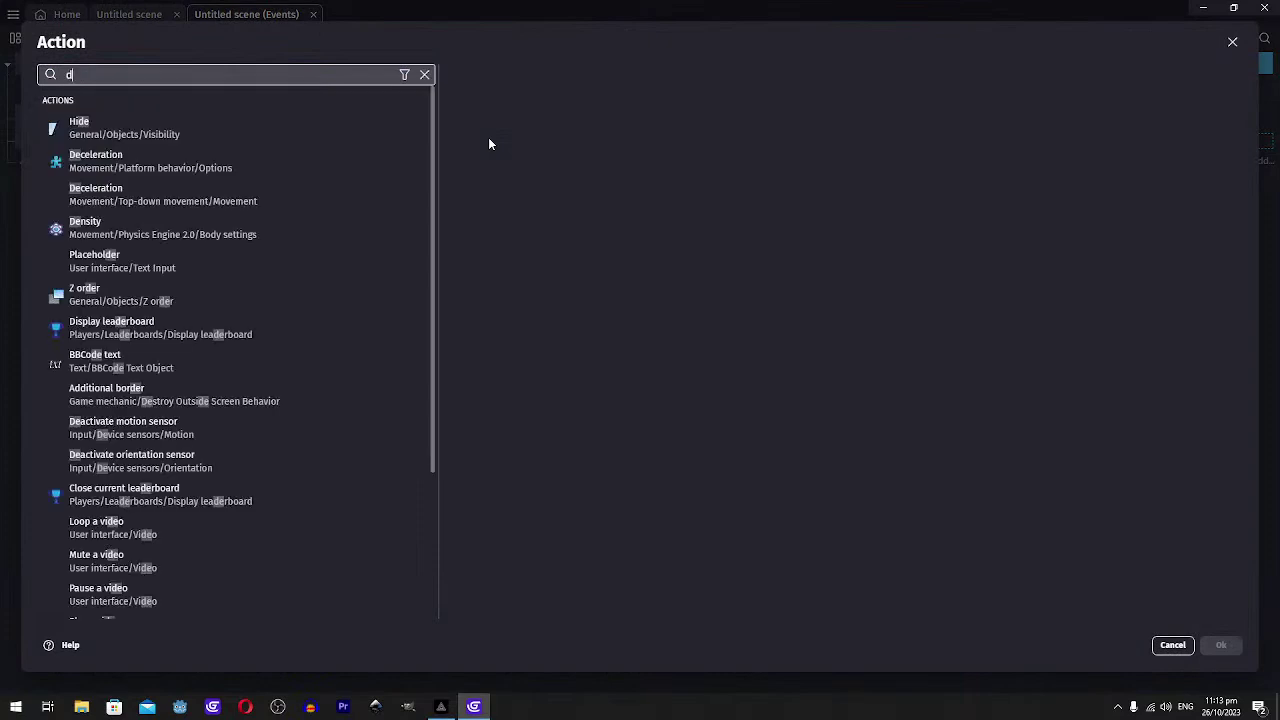
{"action": "key", "text": "BackSpace"}
{"action": "type", "text": "wait"}
{"action": "left_click", "coordinate": [180, 128]}
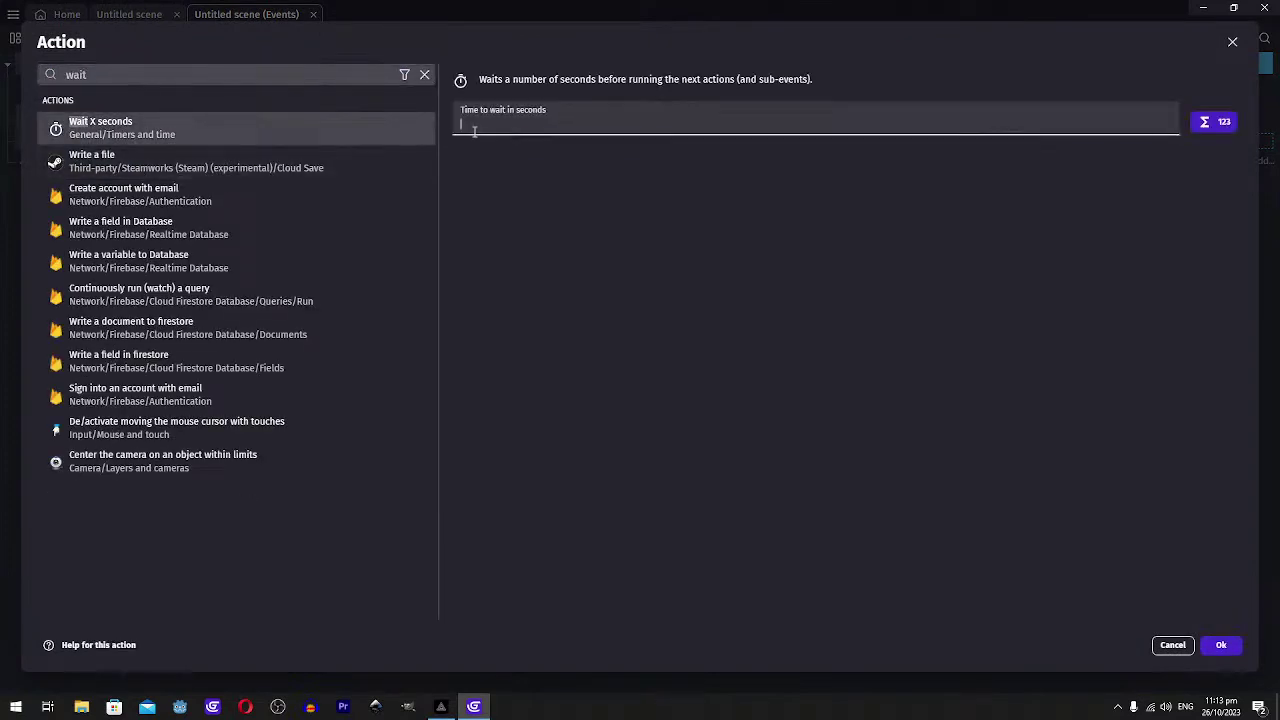
{"action": "type", "text": "5"}
{"action": "key", "text": "Return"}
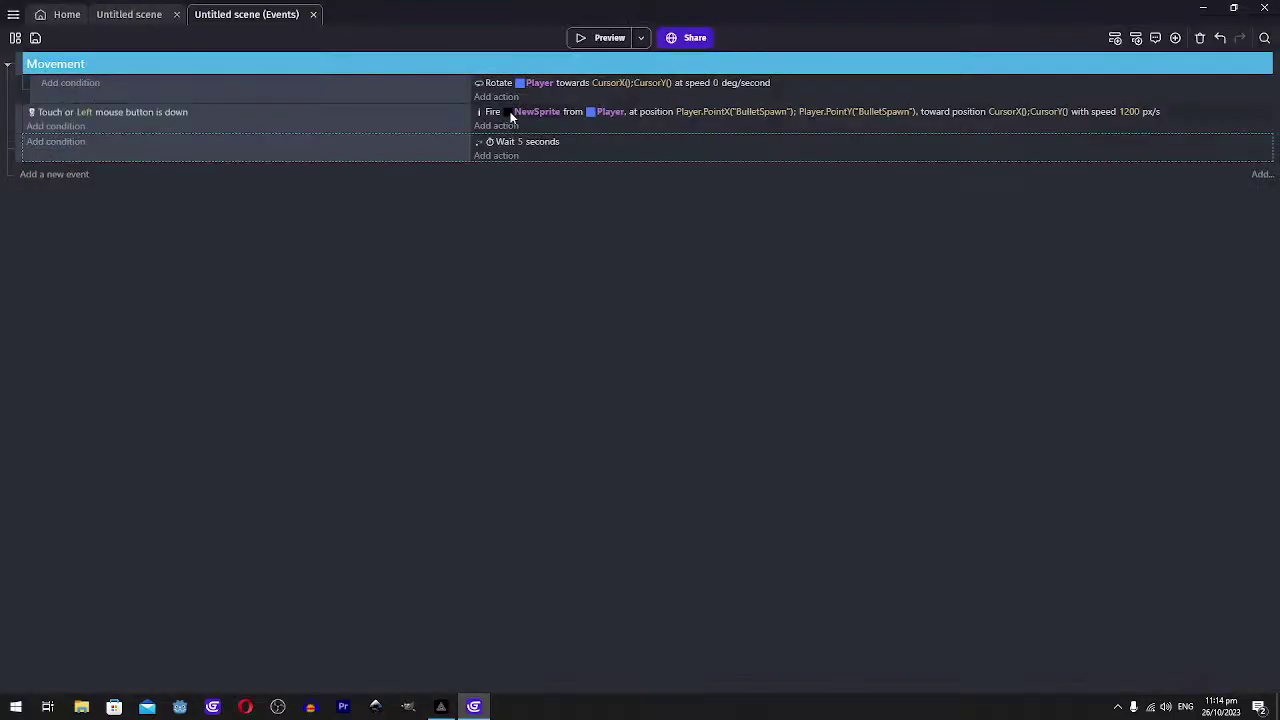
Add an action deleting the NewSprite object after the 5-second wait
{"action": "left_click", "coordinate": [497, 156]}
{"action": "type", "text": "delete"}
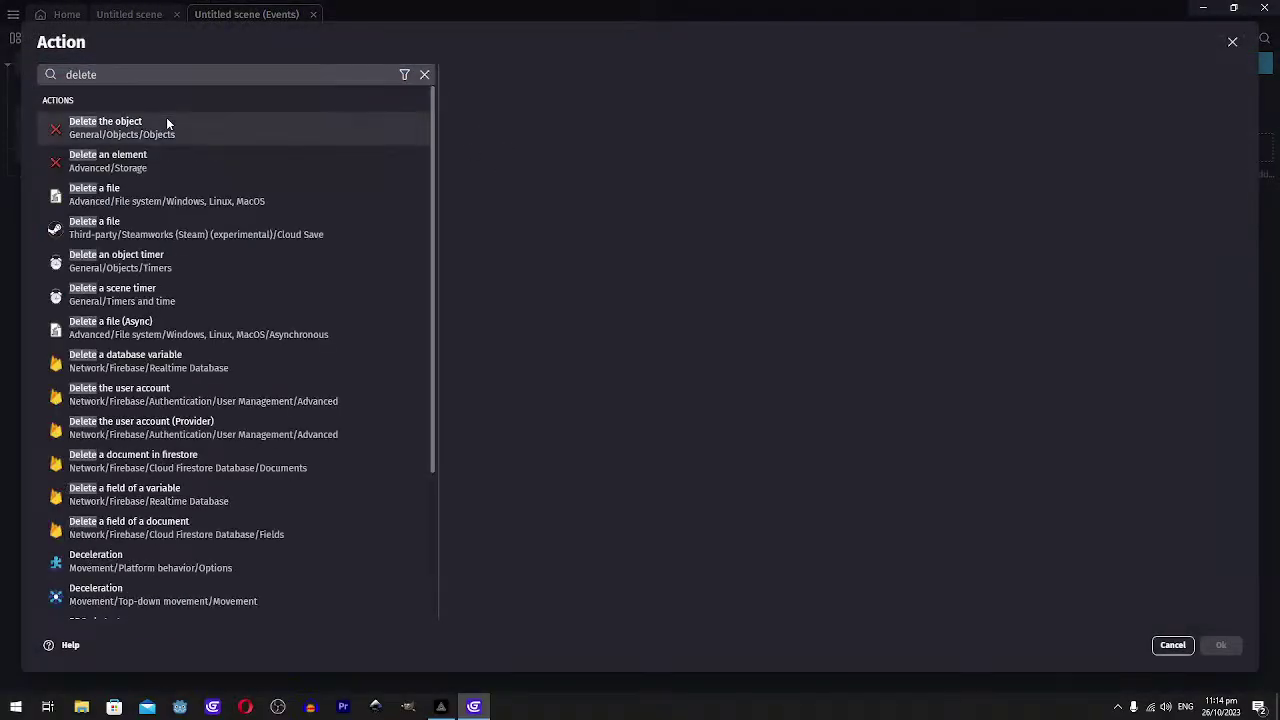
{"action": "left_click", "coordinate": [166, 121]}
{"action": "left_click", "coordinate": [550, 170]}
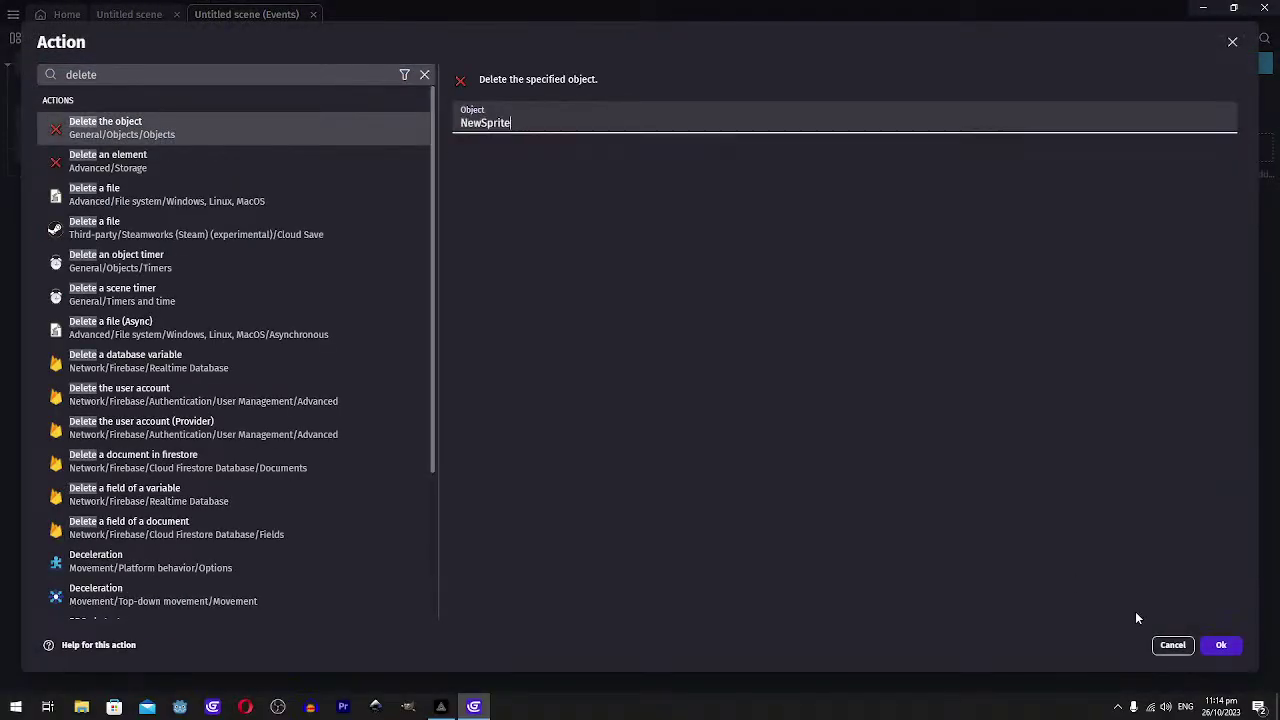
{"action": "left_click", "coordinate": [1219, 646]}
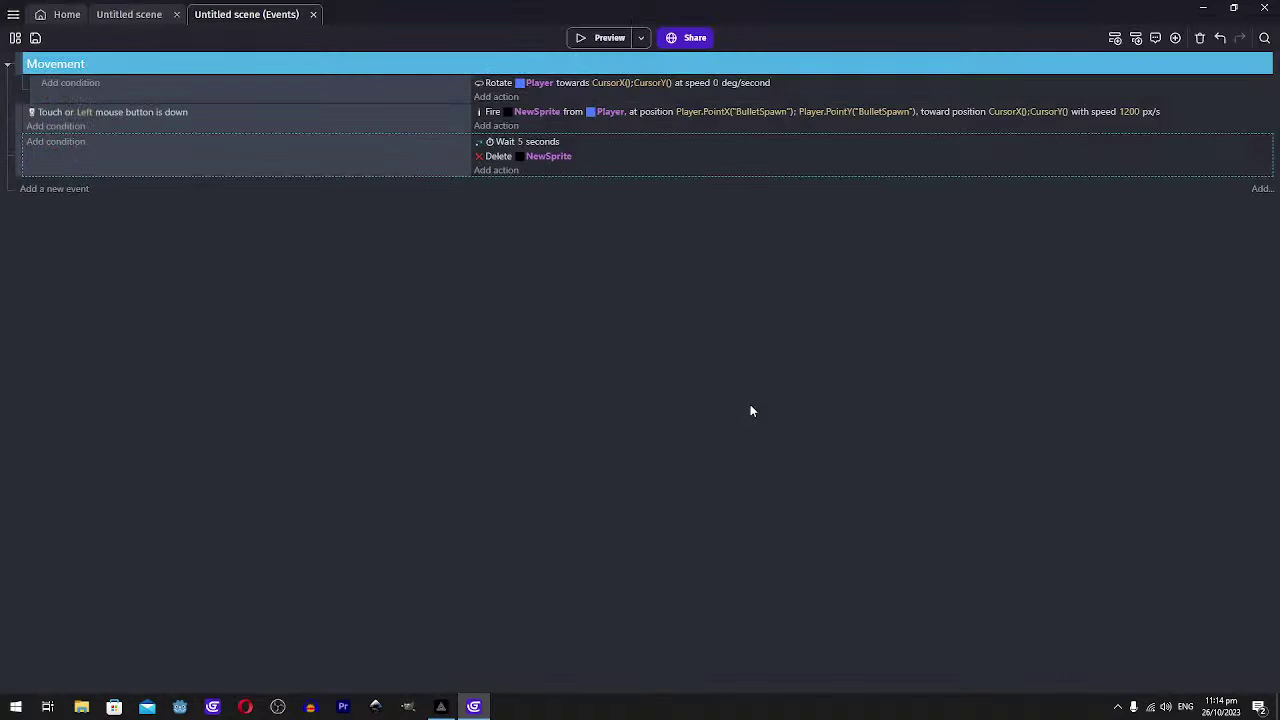
Rename the NewSprite object in the scene's object list as Bullet
{"action": "left_click", "coordinate": [556, 158]}
{"action": "left_click", "coordinate": [120, 15]}
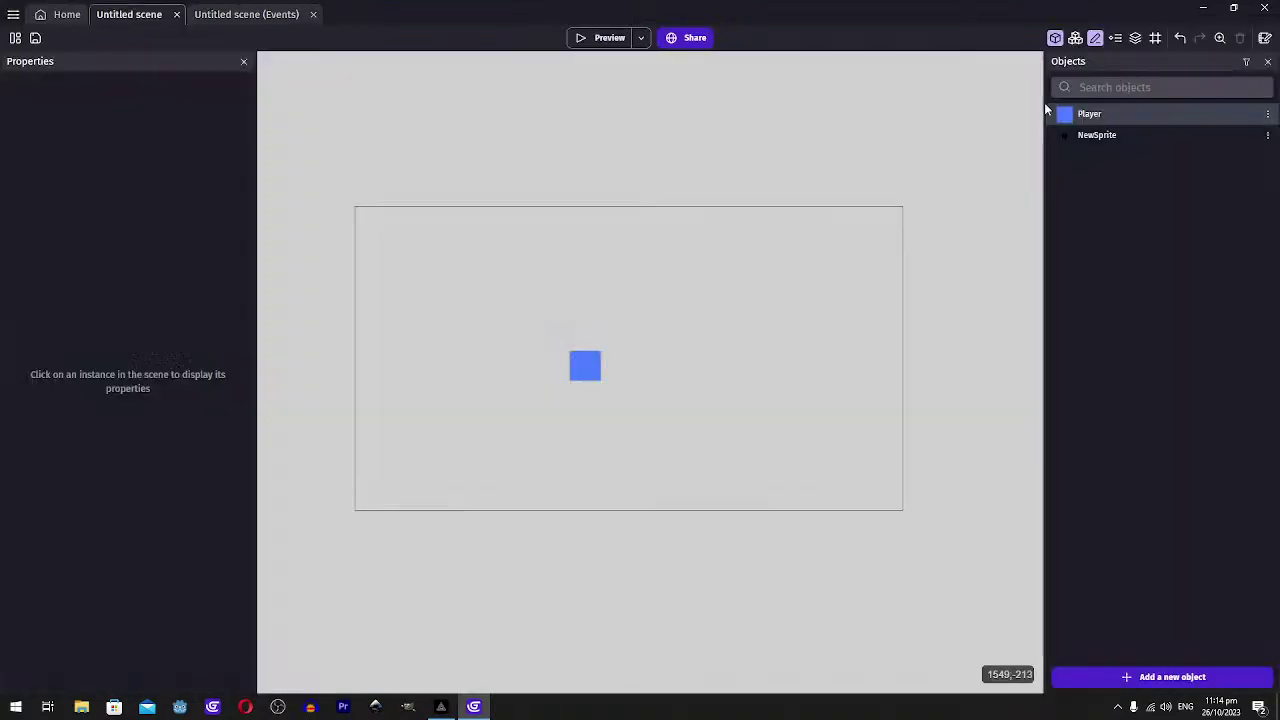
{"action": "right_click", "coordinate": [1116, 139]}
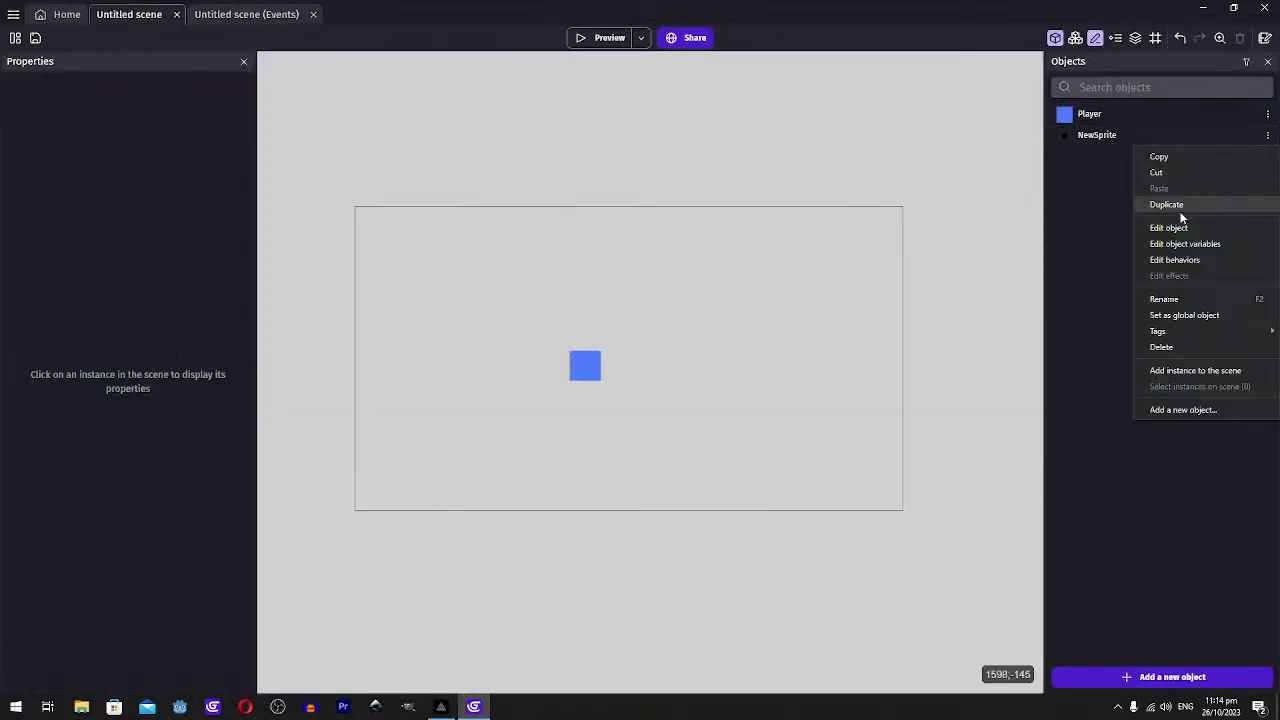
{"action": "left_click", "coordinate": [1176, 297]}
{"action": "type", "text": "Bullet"}
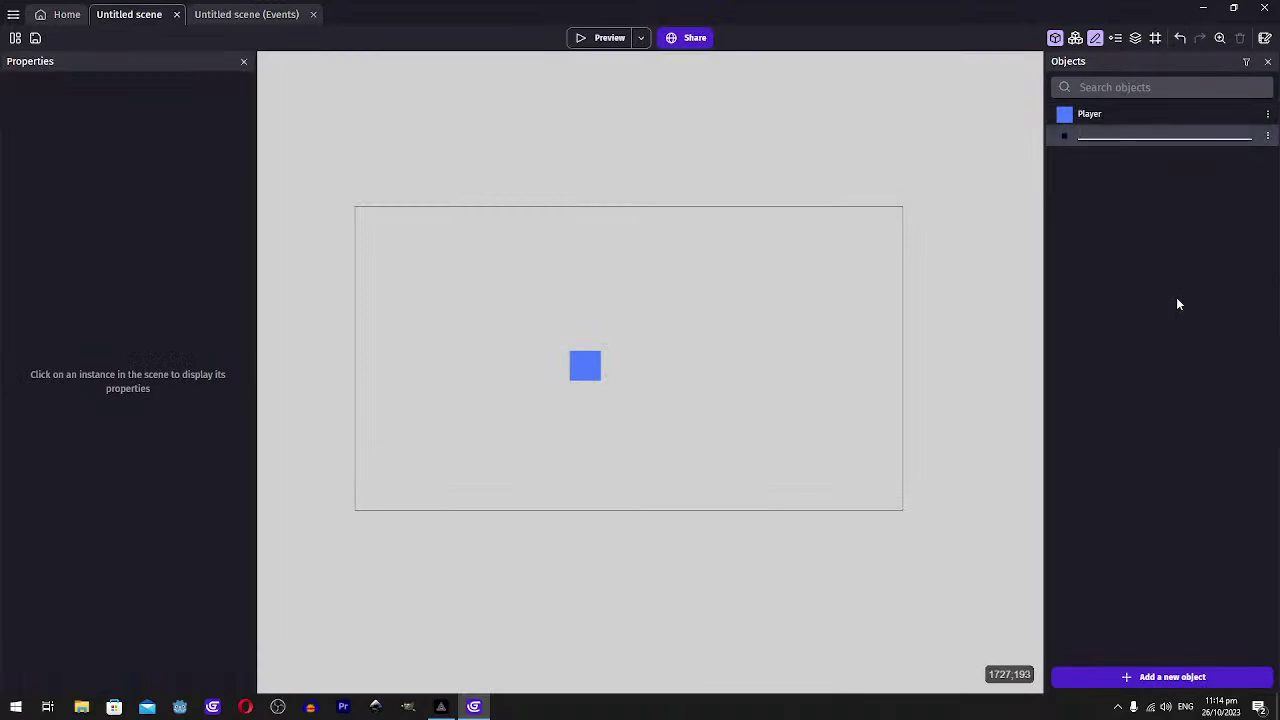
{"action": "key", "text": "Return"}
{"action": "key", "text": "F2"}
{"action": "left_click", "coordinate": [1176, 297]}
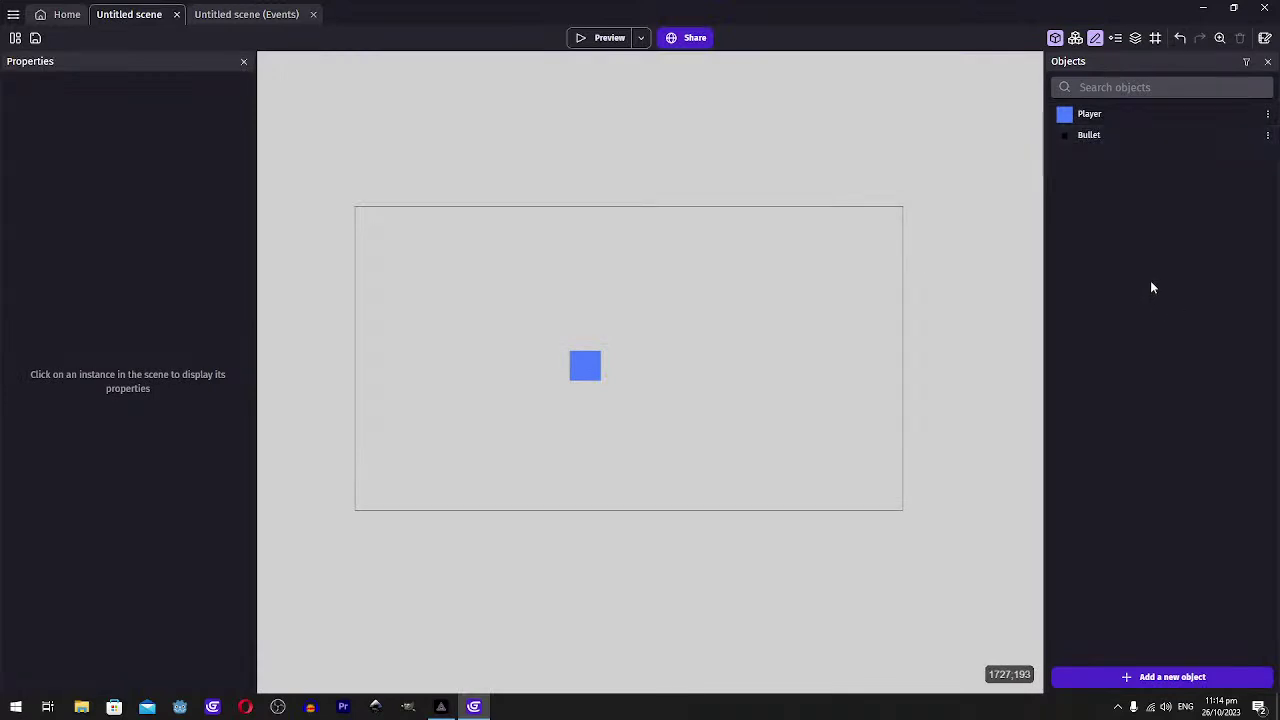
Preview the game with the wait-and-delete event, firing in all directions and moving the player, and close the preview
{"action": "left_click", "coordinate": [246, 14]}
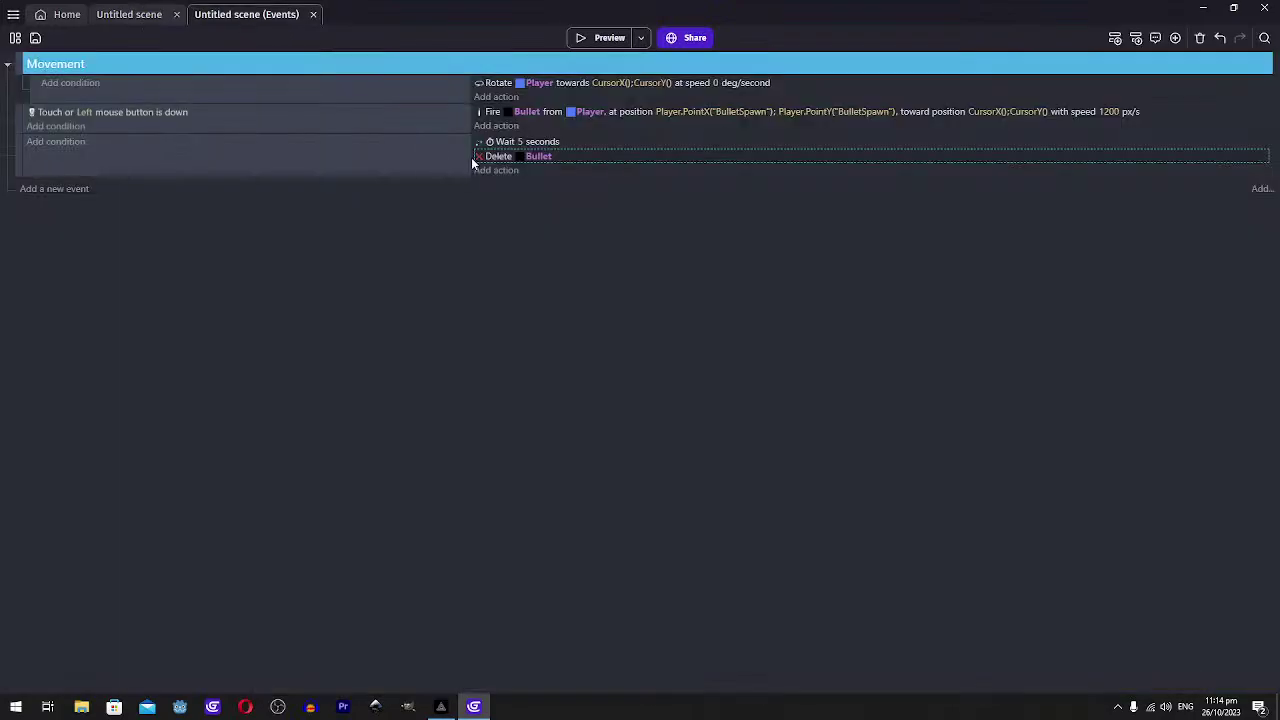
{"action": "left_click", "coordinate": [603, 38]}
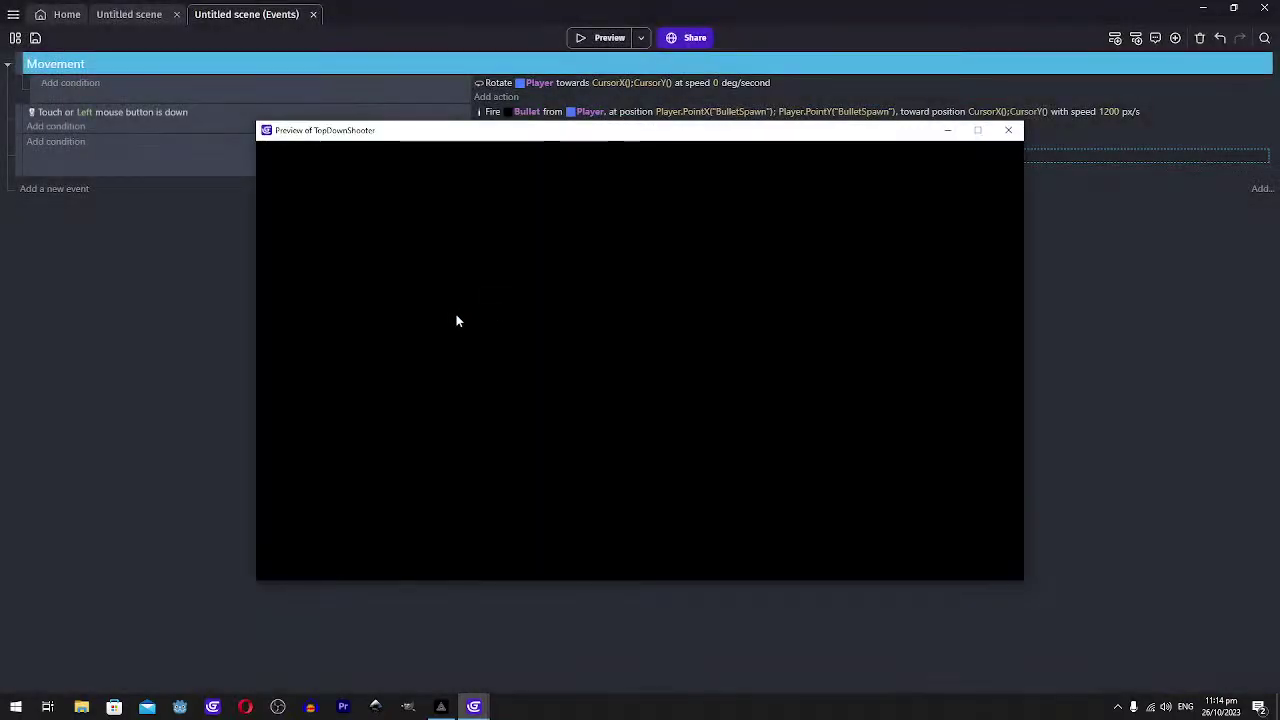
{"action": "left_click", "coordinate": [786, 280]}
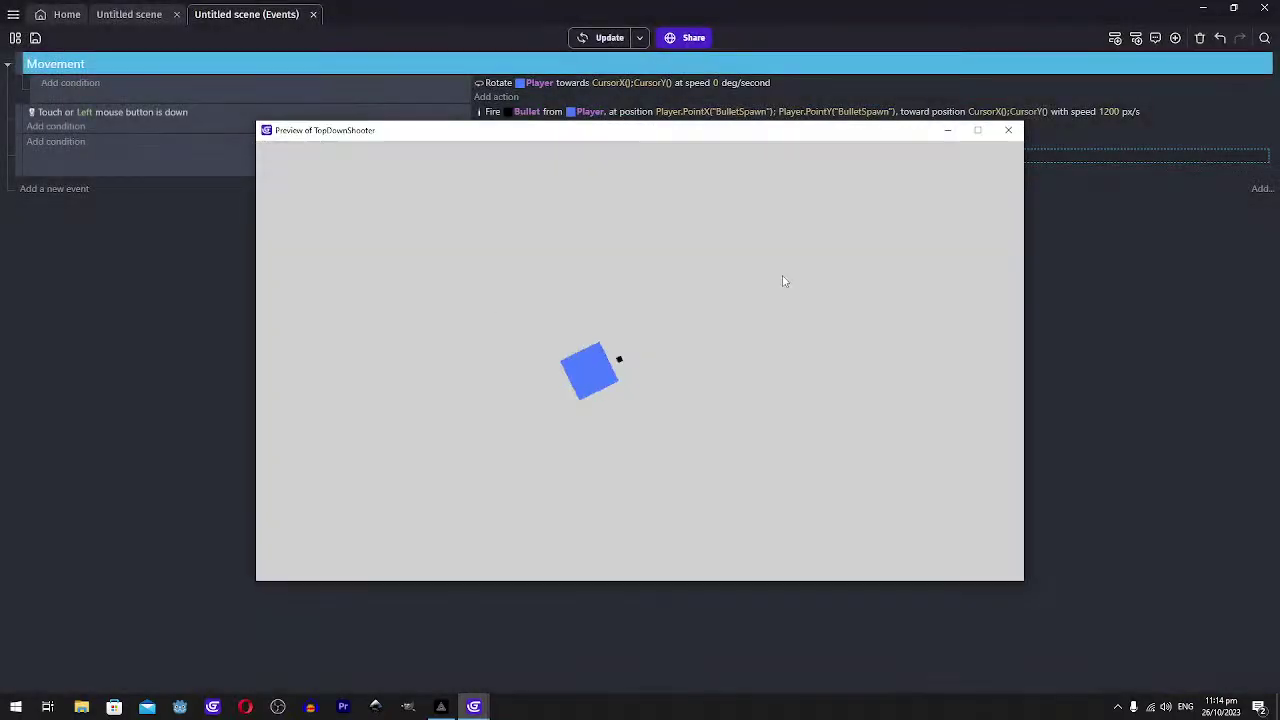
{"action": "left_click", "coordinate": [488, 358]}
{"action": "left_click", "coordinate": [718, 294]}
{"action": "left_click", "coordinate": [583, 277]}
{"action": "left_click", "coordinate": [505, 366]}
{"action": "left_click", "coordinate": [661, 461]}
{"action": "left_click", "coordinate": [775, 306]}
{"action": "left_click", "coordinate": [565, 275]}
{"action": "left_click", "coordinate": [735, 311]}
{"action": "left_click", "coordinate": [545, 462]}
{"action": "key", "text": "Up"}
{"action": "key", "text": "Left"}
{"action": "key", "text": "Right"}
{"action": "key", "text": "Down"}
{"action": "key", "text": "Right"}
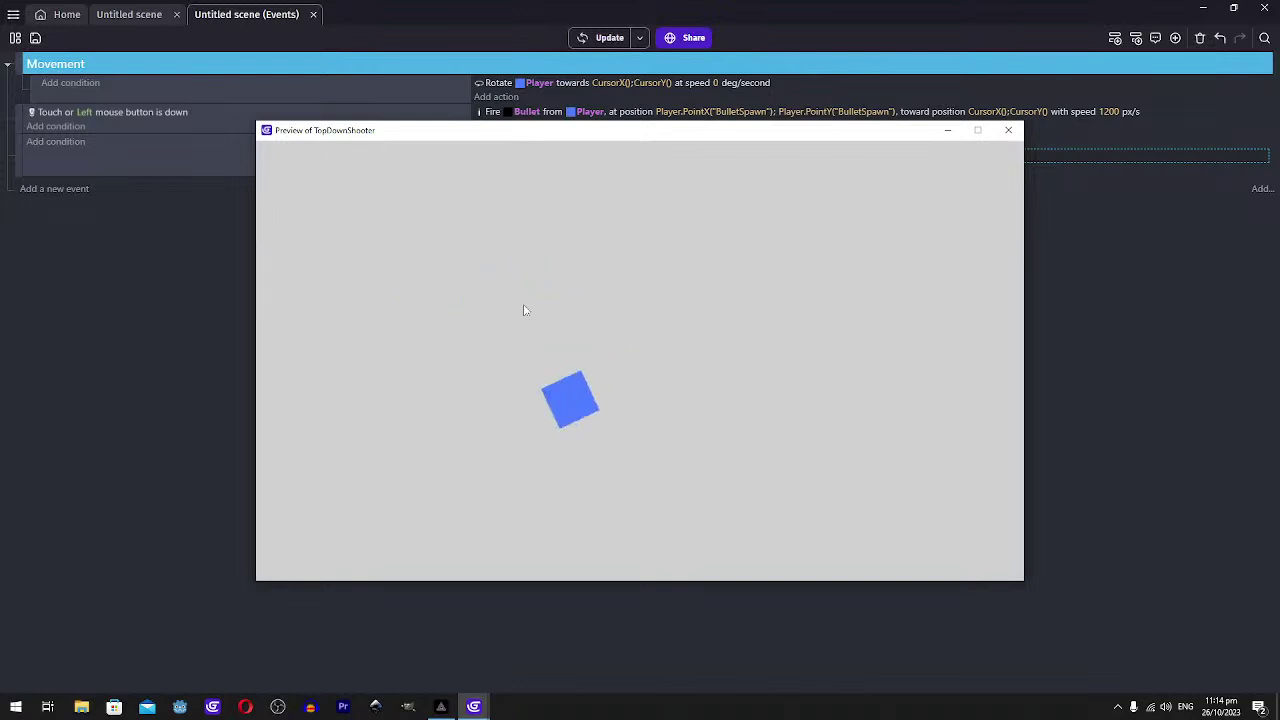
{"action": "left_click", "coordinate": [1008, 131]}
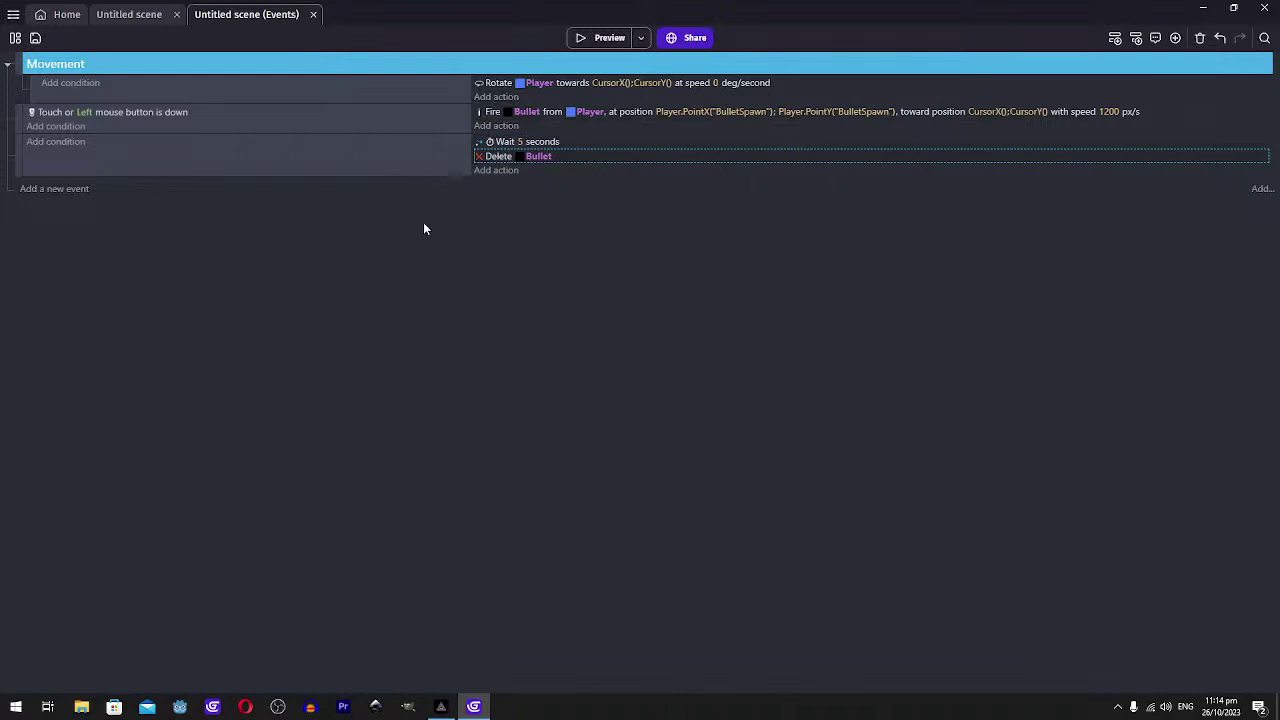
Start a condition on the wait-and-delete event that tests the number of Bullet instances on the scene
{"action": "left_click", "coordinate": [55, 147]}
{"action": "left_click", "coordinate": [112, 154]}
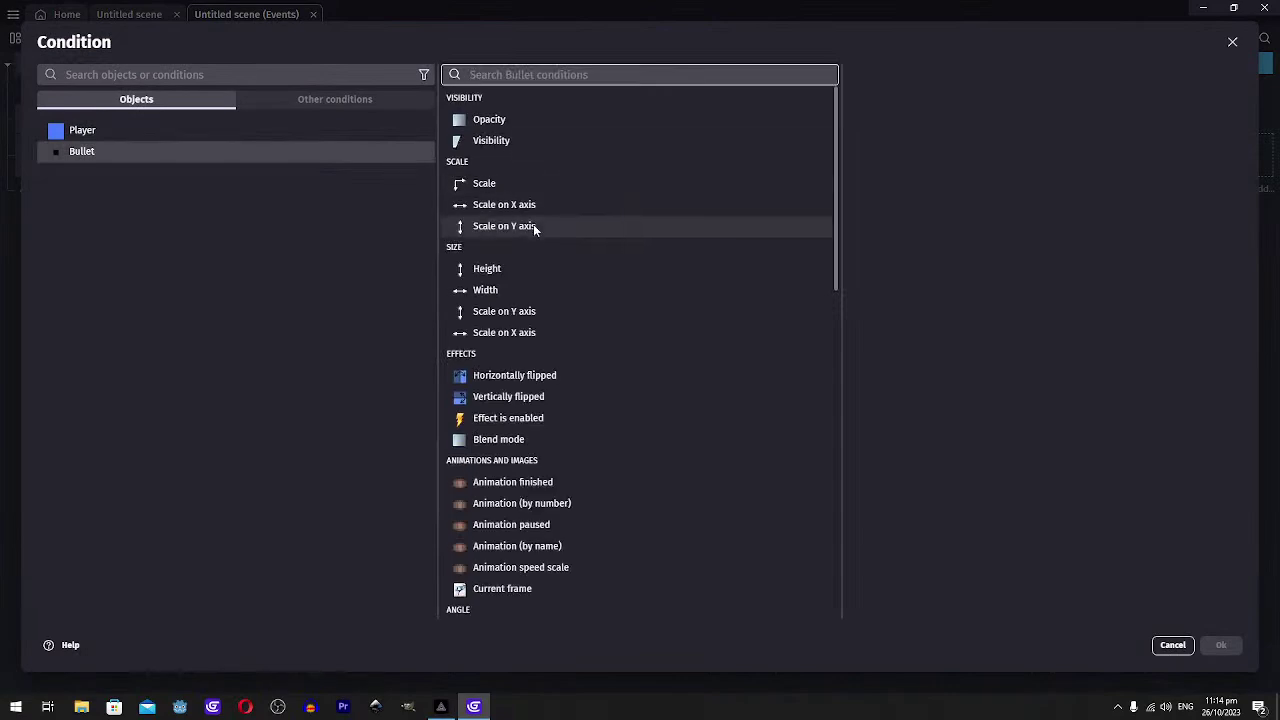
{"action": "scroll", "coordinate": [533, 224], "scroll_direction": "down", "scroll_amount": 10}
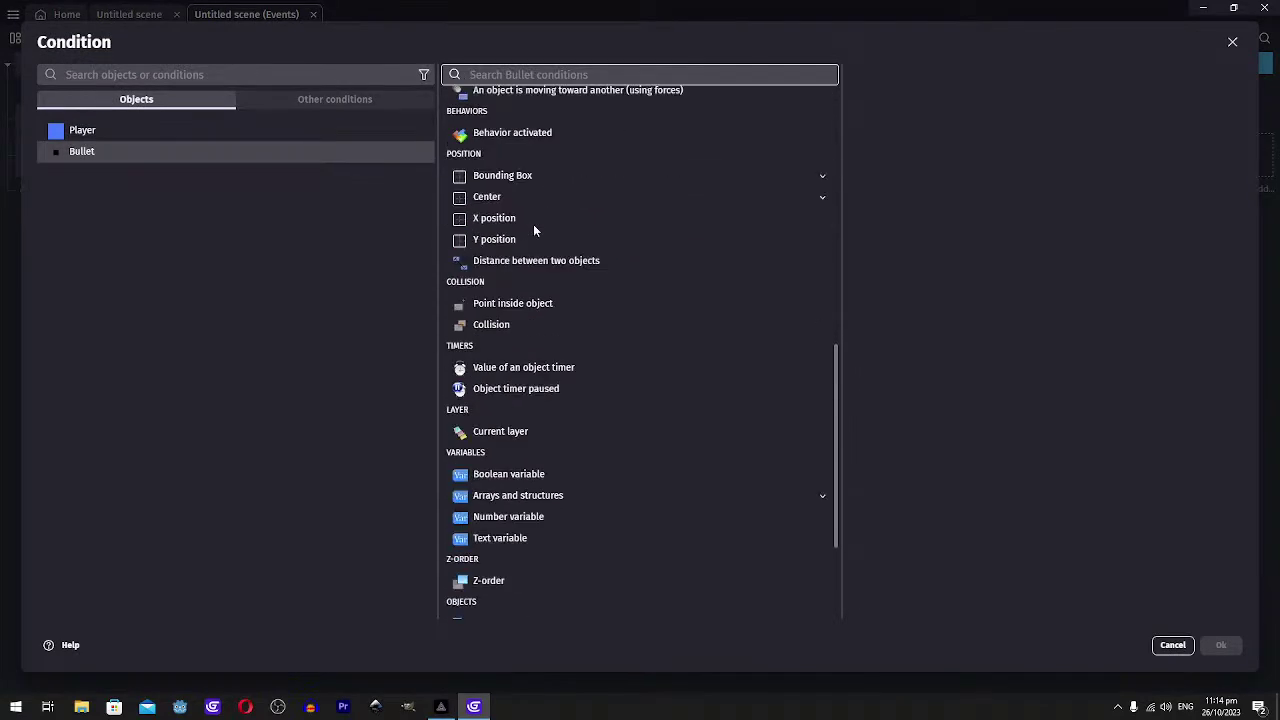
{"action": "scroll", "coordinate": [533, 224], "scroll_direction": "down", "scroll_amount": 5}
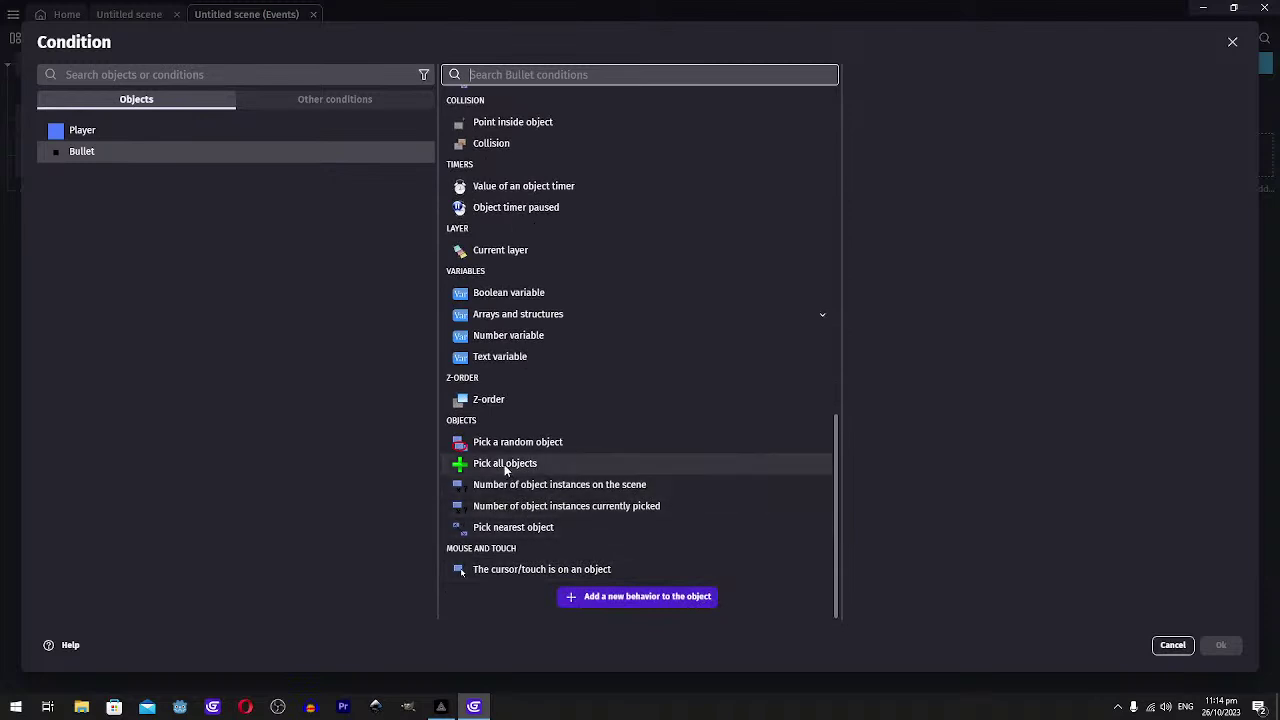
{"action": "left_click", "coordinate": [578, 488]}
{"action": "left_click", "coordinate": [898, 157]}
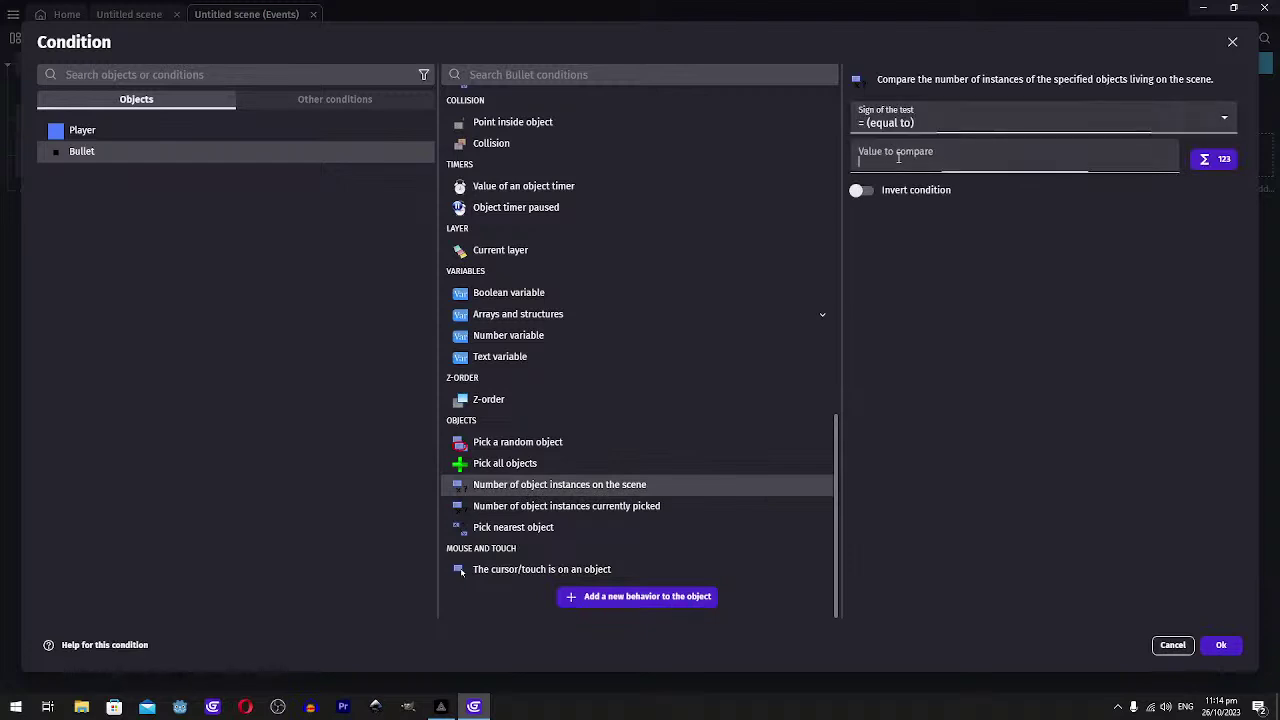
{"action": "left_click", "coordinate": [957, 330]}
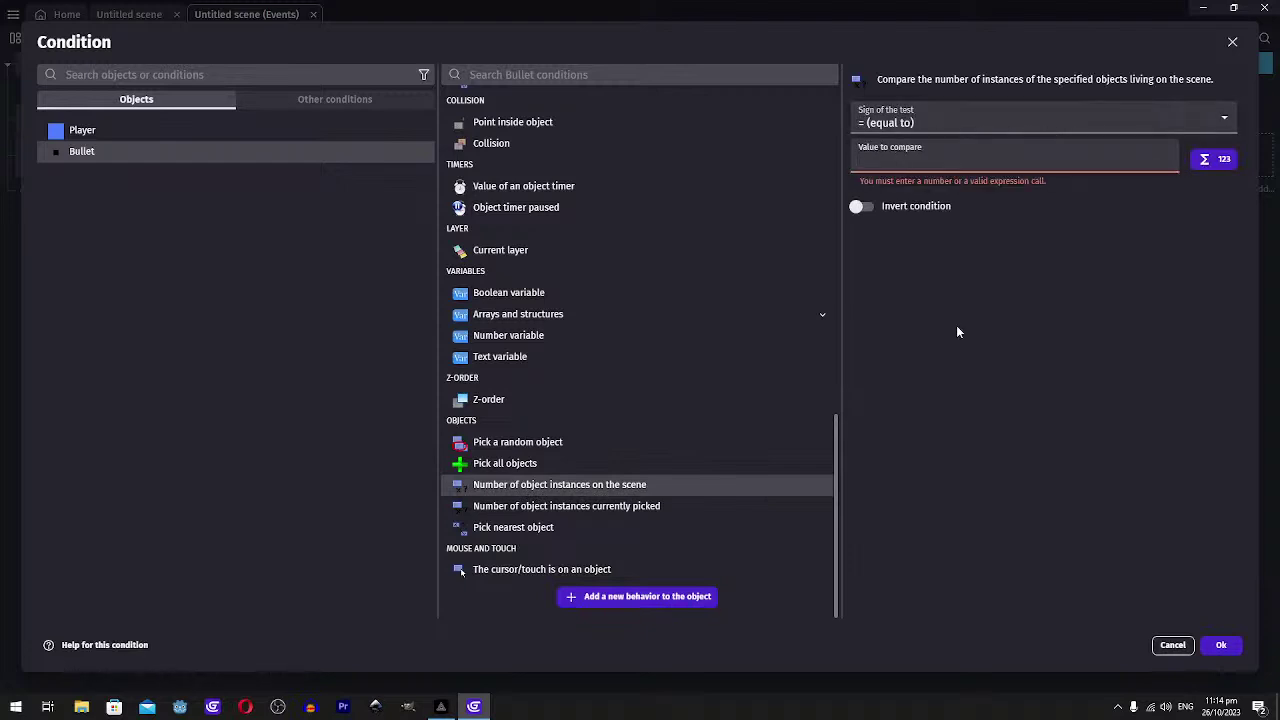
{"action": "left_click", "coordinate": [924, 130]}
{"action": "left_click", "coordinate": [923, 130]}
{"action": "left_click", "coordinate": [923, 130]}
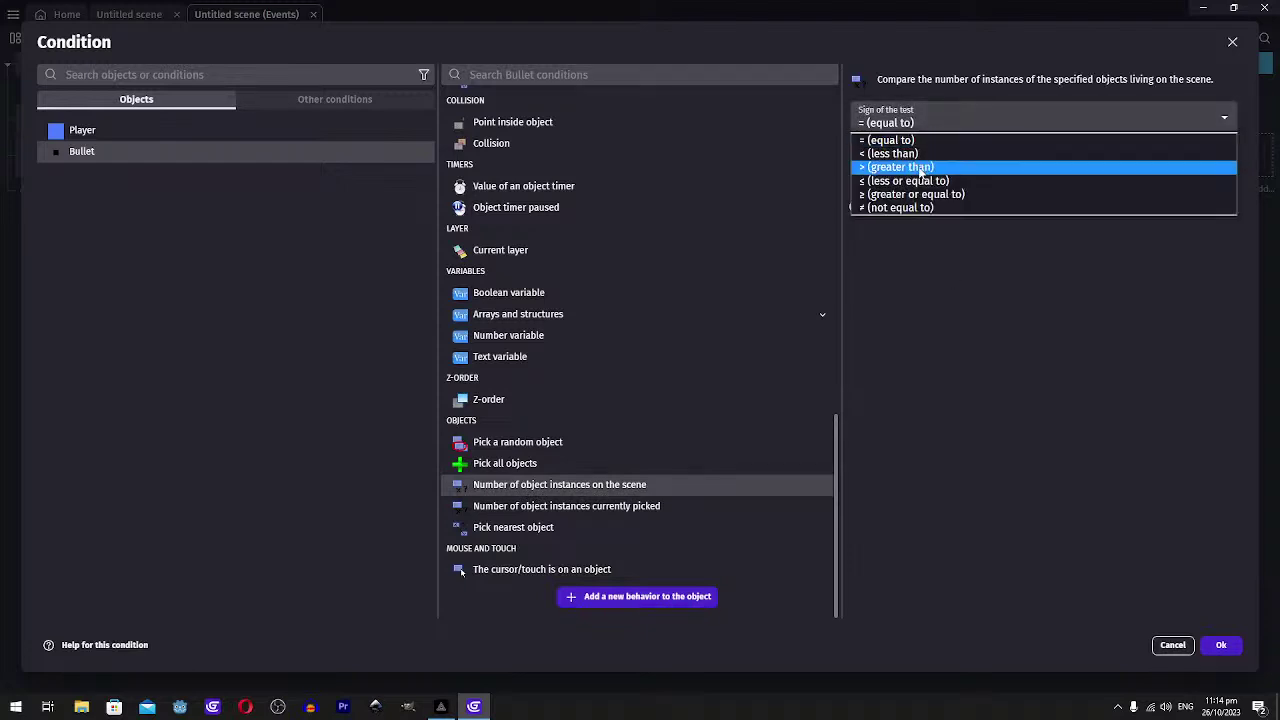
{"action": "left_click", "coordinate": [988, 368]}
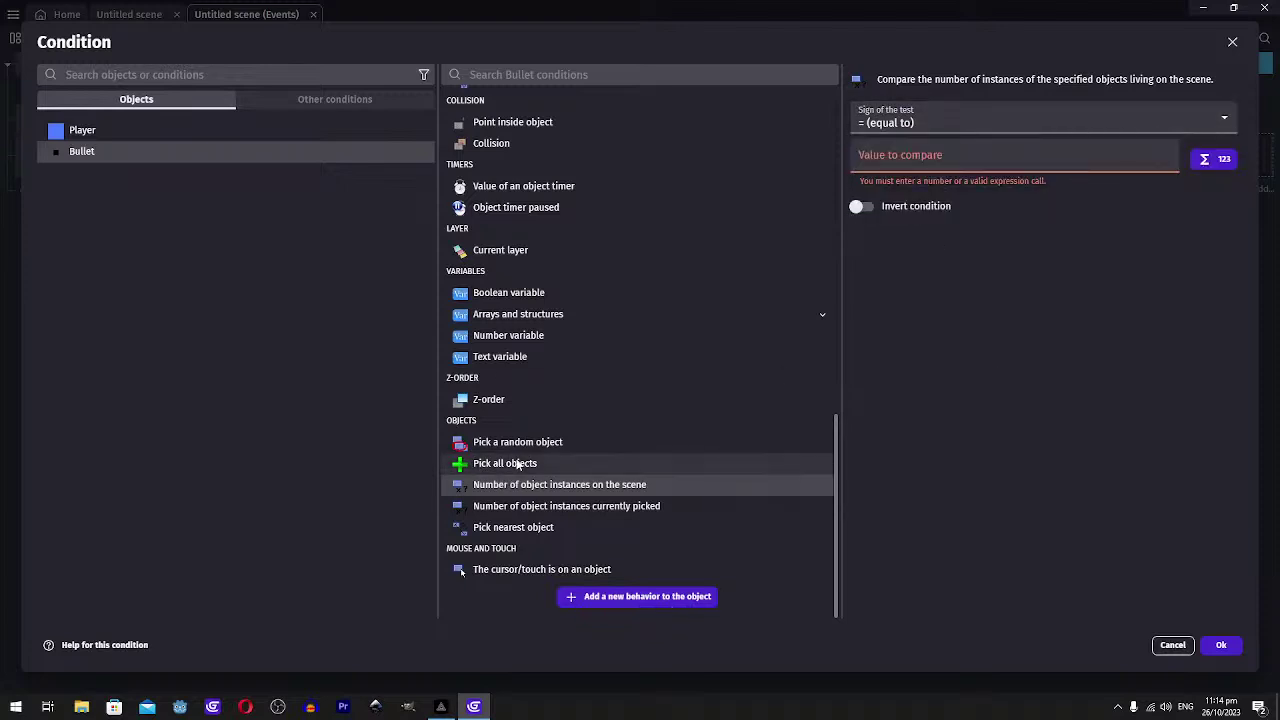
Complete the Bullet instance condition as greater or equal to 5, and remove the 5-second wait action from the event
{"action": "scroll", "coordinate": [516, 463], "scroll_direction": "up", "scroll_amount": 5}
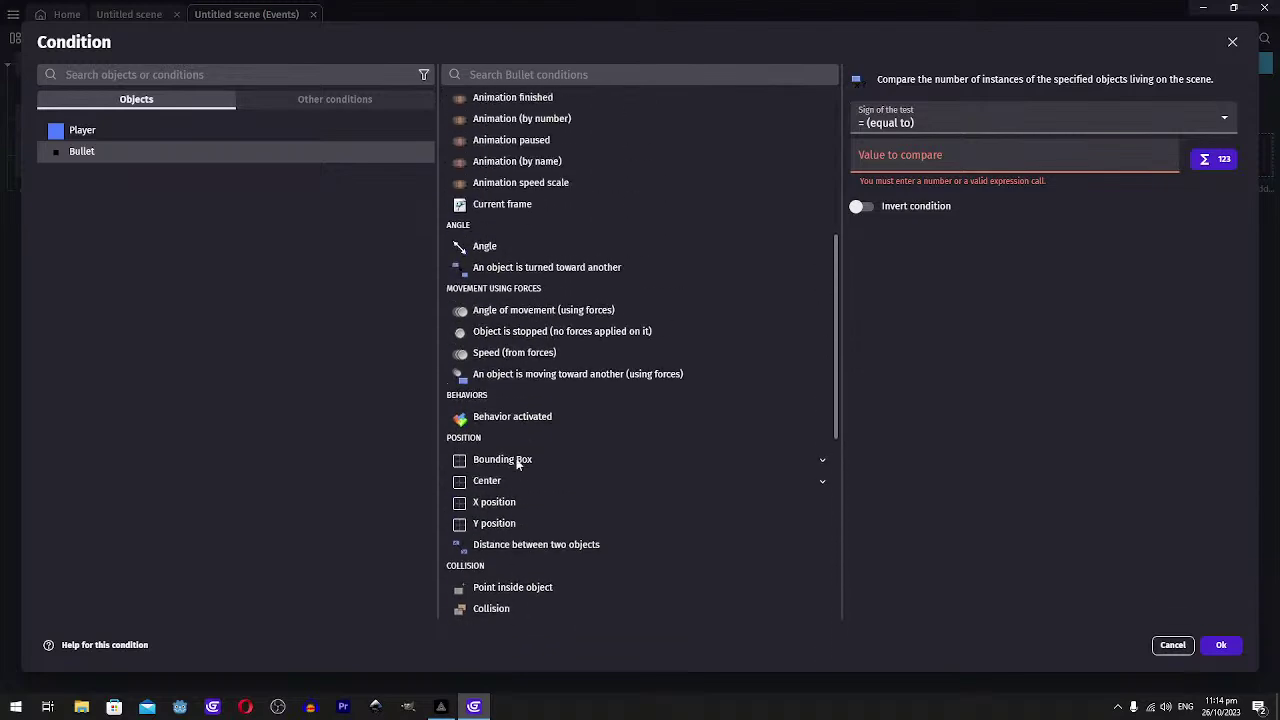
{"action": "scroll", "coordinate": [517, 463], "scroll_direction": "up", "scroll_amount": 4}
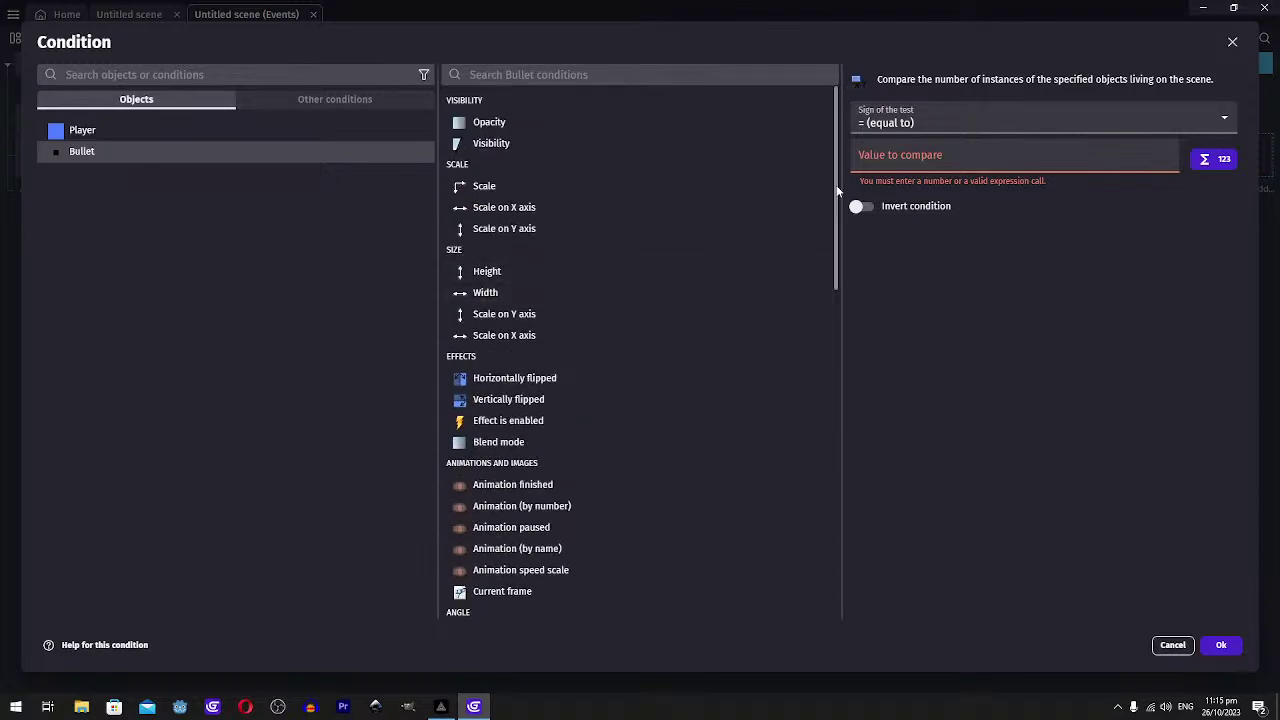
{"action": "left_click_drag", "start_coordinate": [846, 203], "coordinate": [840, 344]}
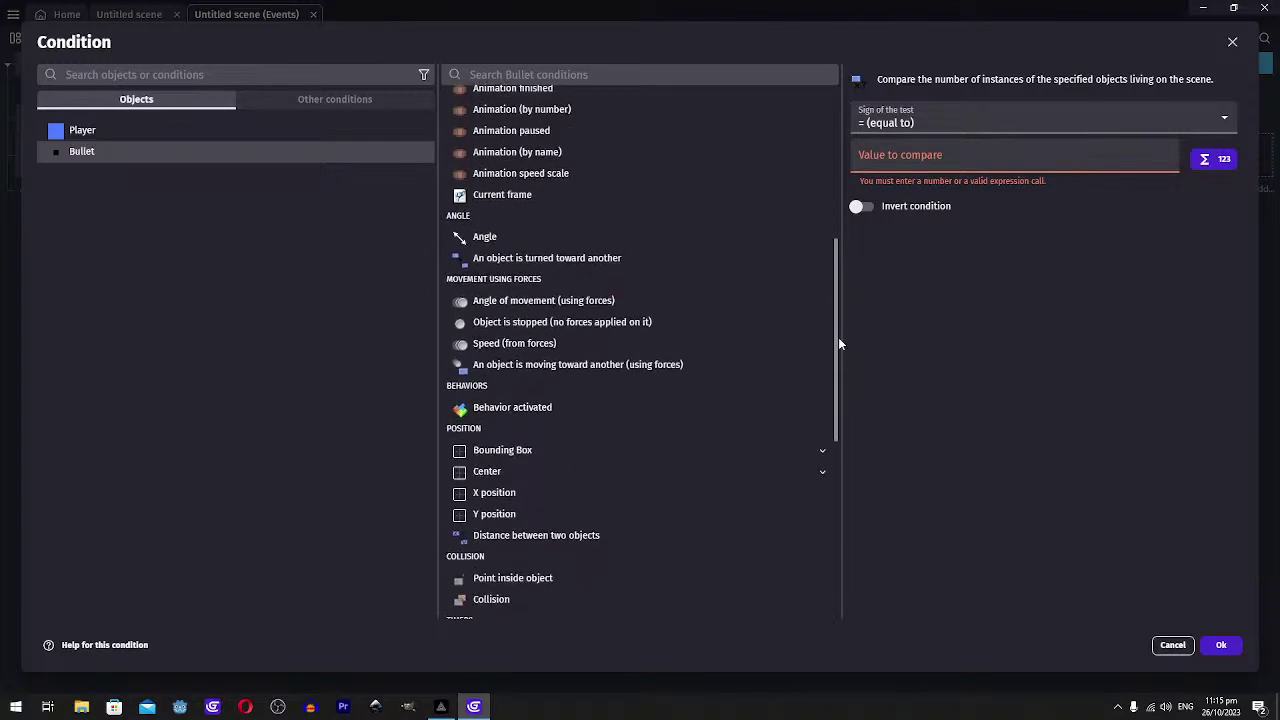
{"action": "scroll", "coordinate": [557, 357], "scroll_direction": "down", "scroll_amount": 4}
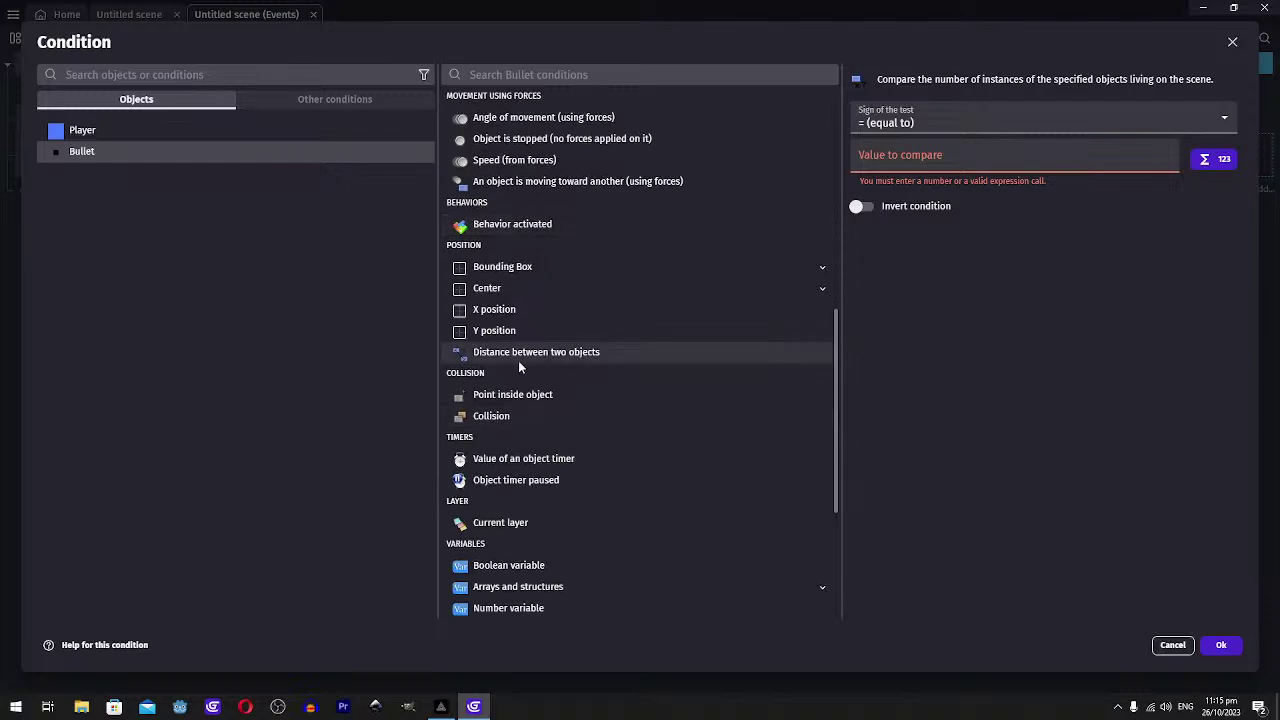
{"action": "scroll", "coordinate": [455, 450], "scroll_direction": "down", "scroll_amount": 5}
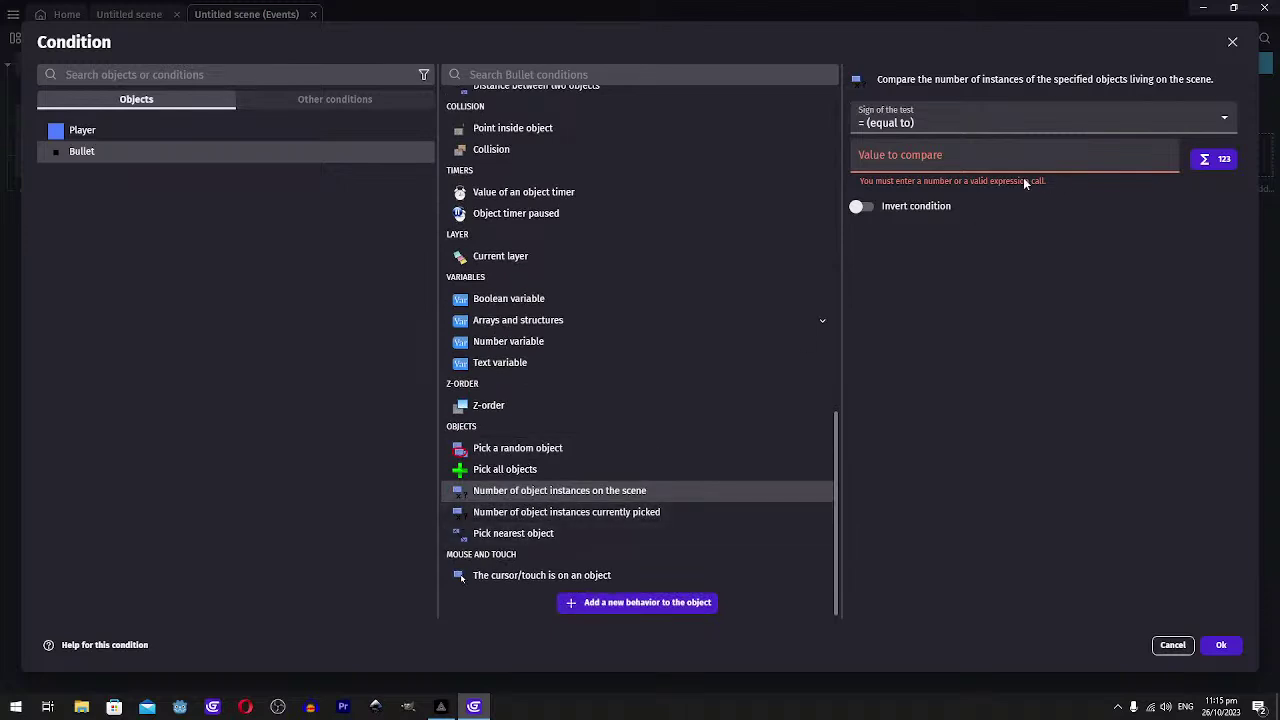
{"action": "left_click", "coordinate": [915, 162]}
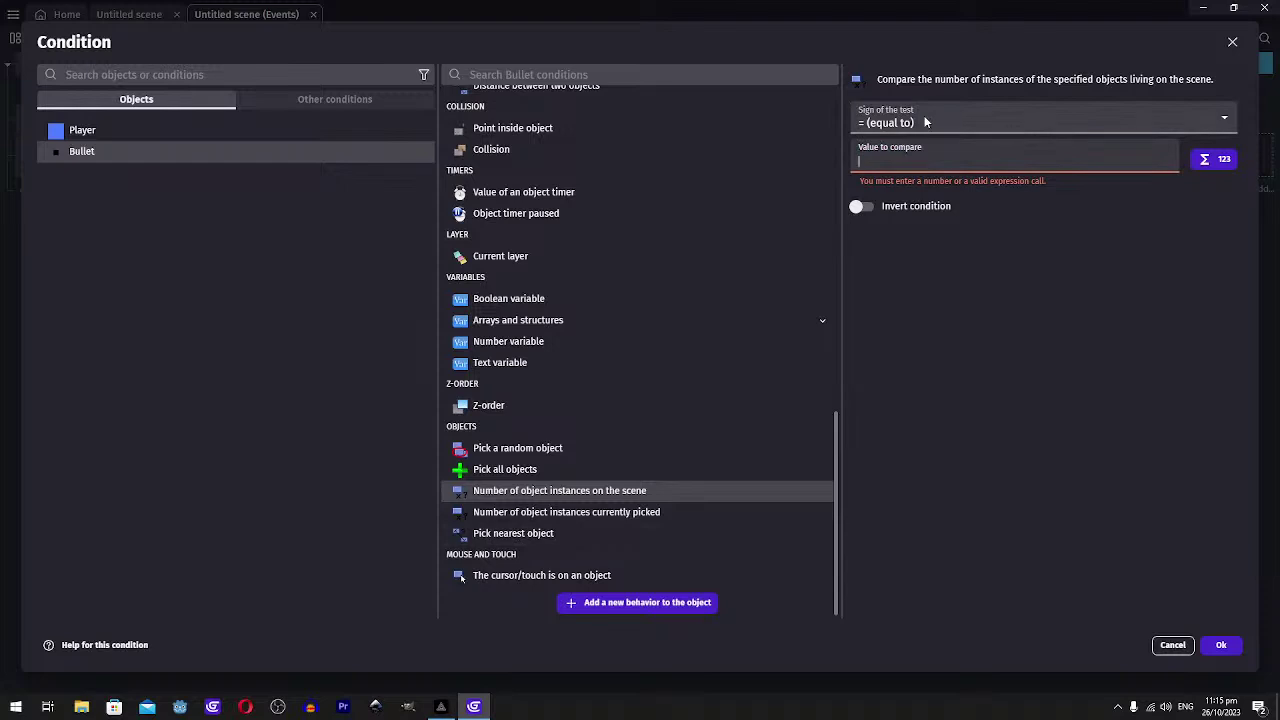
{"action": "left_click", "coordinate": [910, 121]}
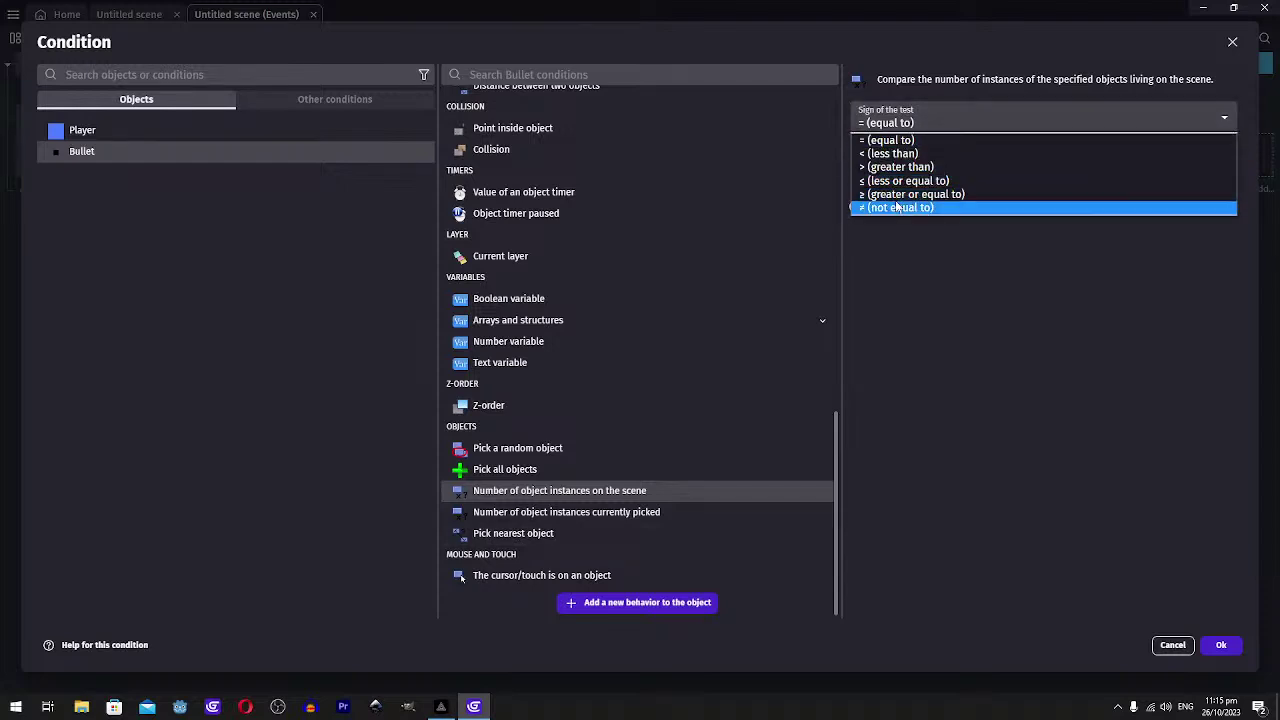
{"action": "left_click", "coordinate": [900, 194]}
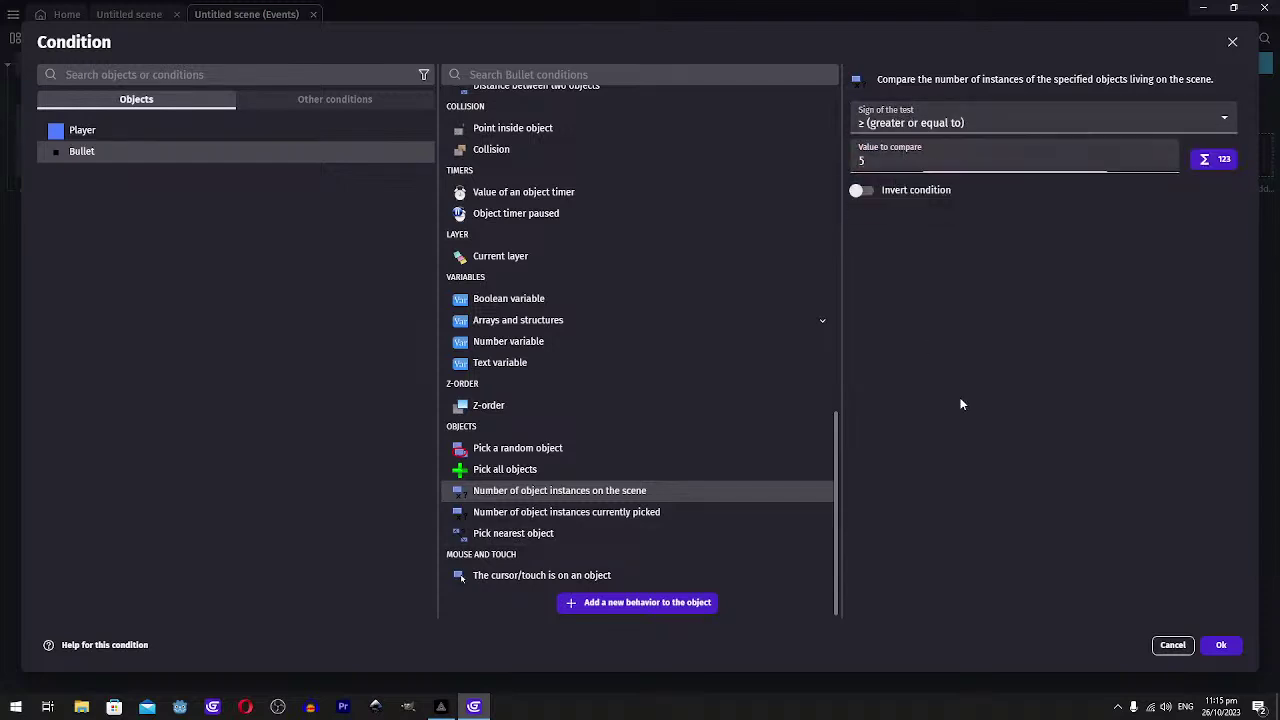
{"action": "left_click", "coordinate": [1221, 645]}
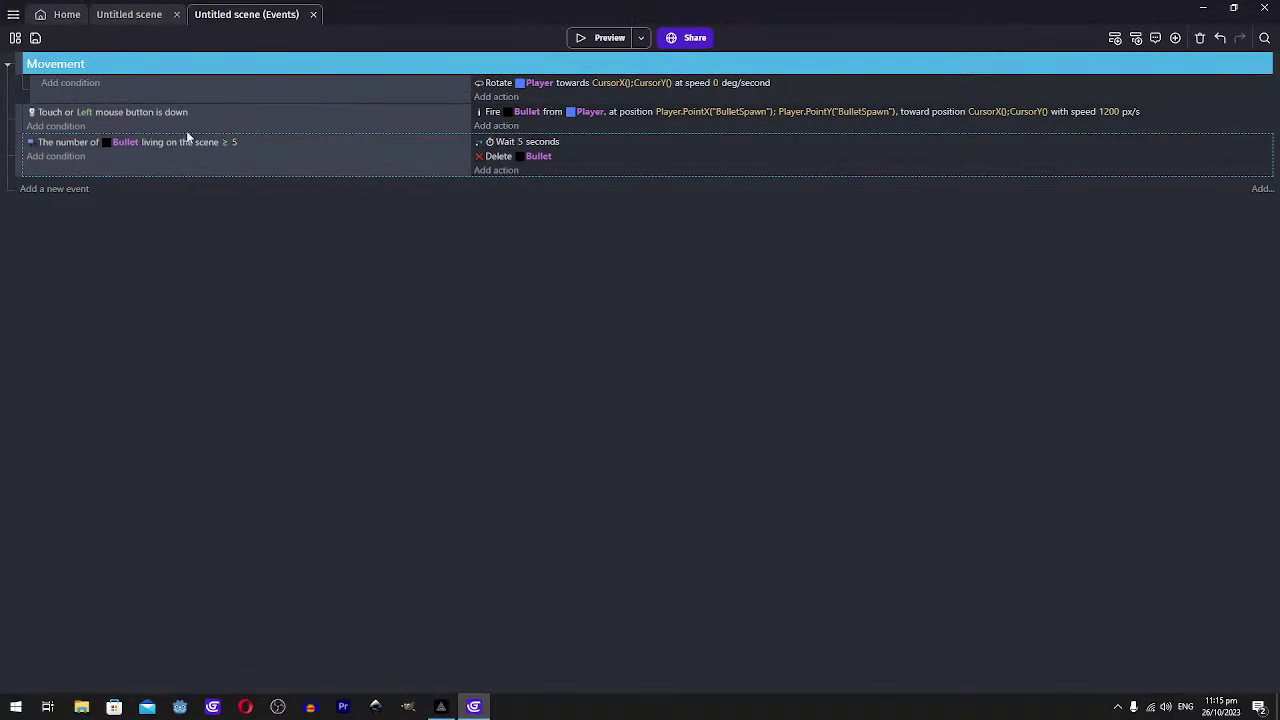
{"action": "left_click", "coordinate": [686, 141]}
{"action": "key", "text": "Delete"}
Preview the game, repeatedly firing bullets in several directions to test the instance limit, and close the preview
{"action": "left_click", "coordinate": [601, 38]}
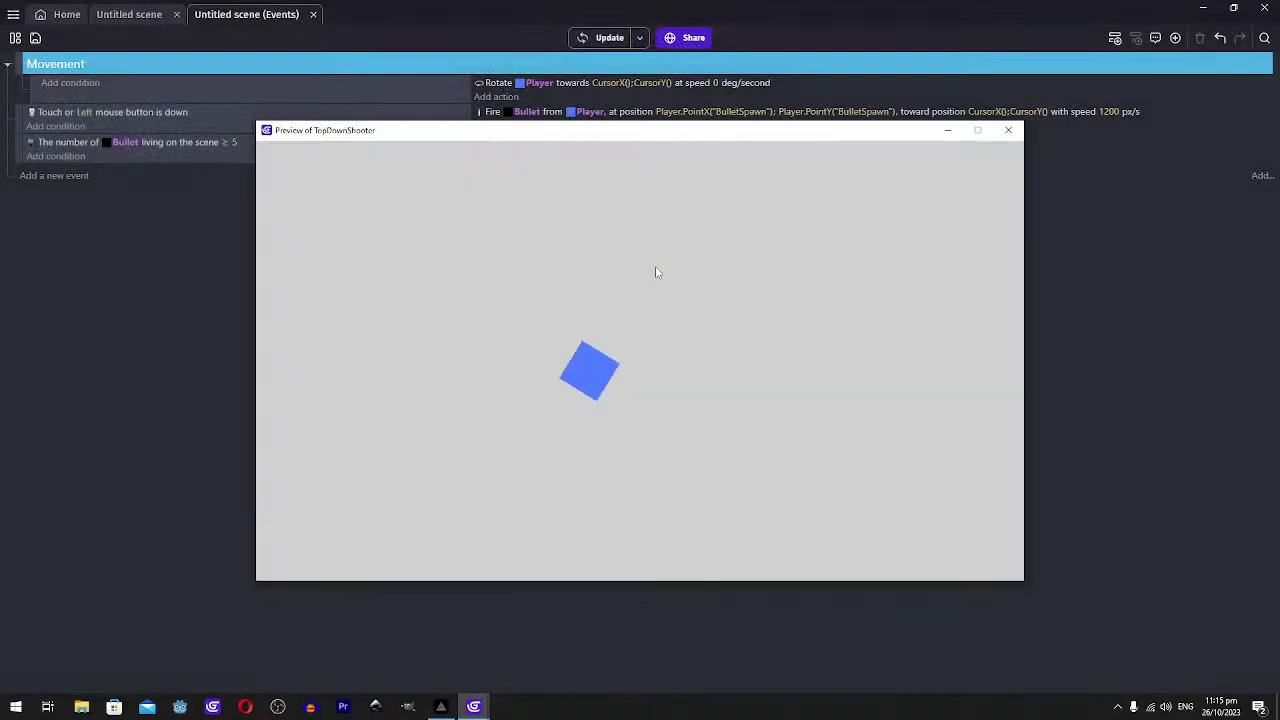
{"action": "left_click", "coordinate": [656, 268]}
{"action": "left_click", "coordinate": [656, 268]}
{"action": "left_click", "coordinate": [713, 341]}
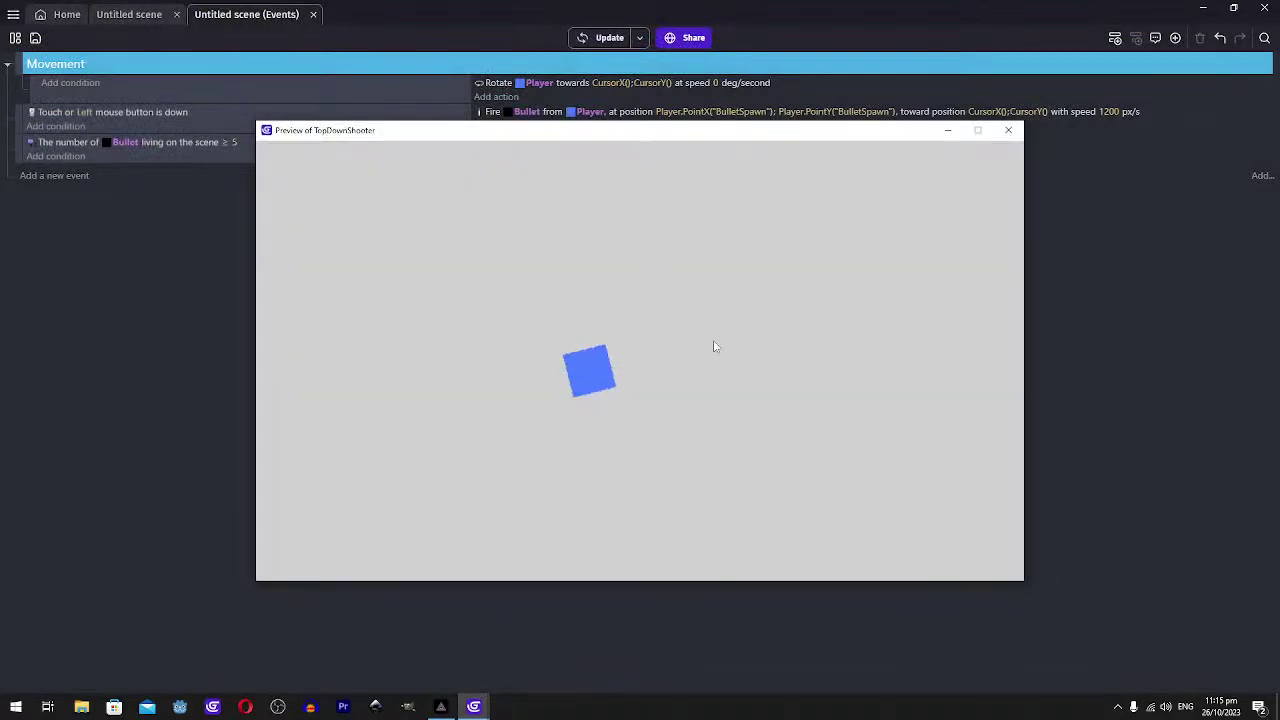
{"action": "left_click", "coordinate": [714, 346]}
{"action": "left_click", "coordinate": [714, 341]}
{"action": "left_click", "coordinate": [751, 261]}
{"action": "left_click", "coordinate": [751, 261]}
{"action": "left_click", "coordinate": [751, 261]}
{"action": "left_click", "coordinate": [751, 261]}
{"action": "left_click", "coordinate": [752, 266]}
{"action": "left_click", "coordinate": [752, 266]}
{"action": "left_click", "coordinate": [752, 266]}
{"action": "left_click", "coordinate": [752, 266]}
{"action": "left_click", "coordinate": [752, 266]}
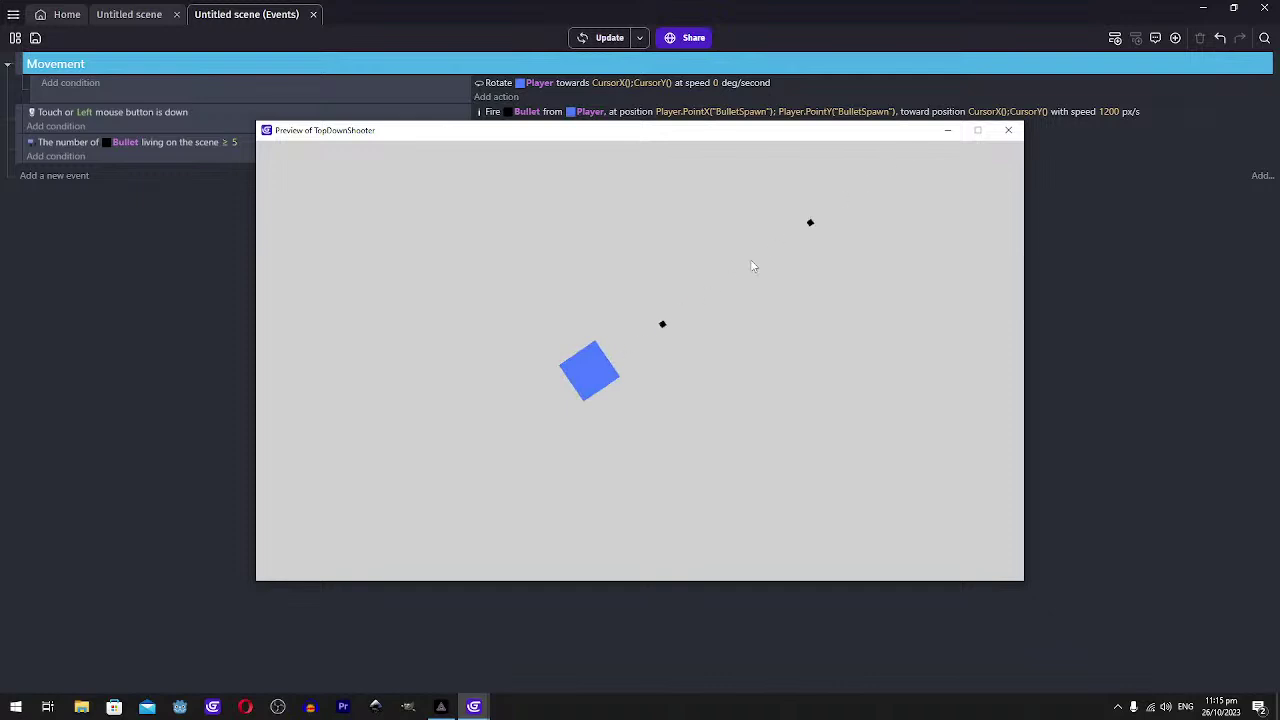
{"action": "left_click", "coordinate": [1008, 130]}
Change the comparison sign in the Bullet instance condition to greater than
{"action": "left_click", "coordinate": [224, 142]}
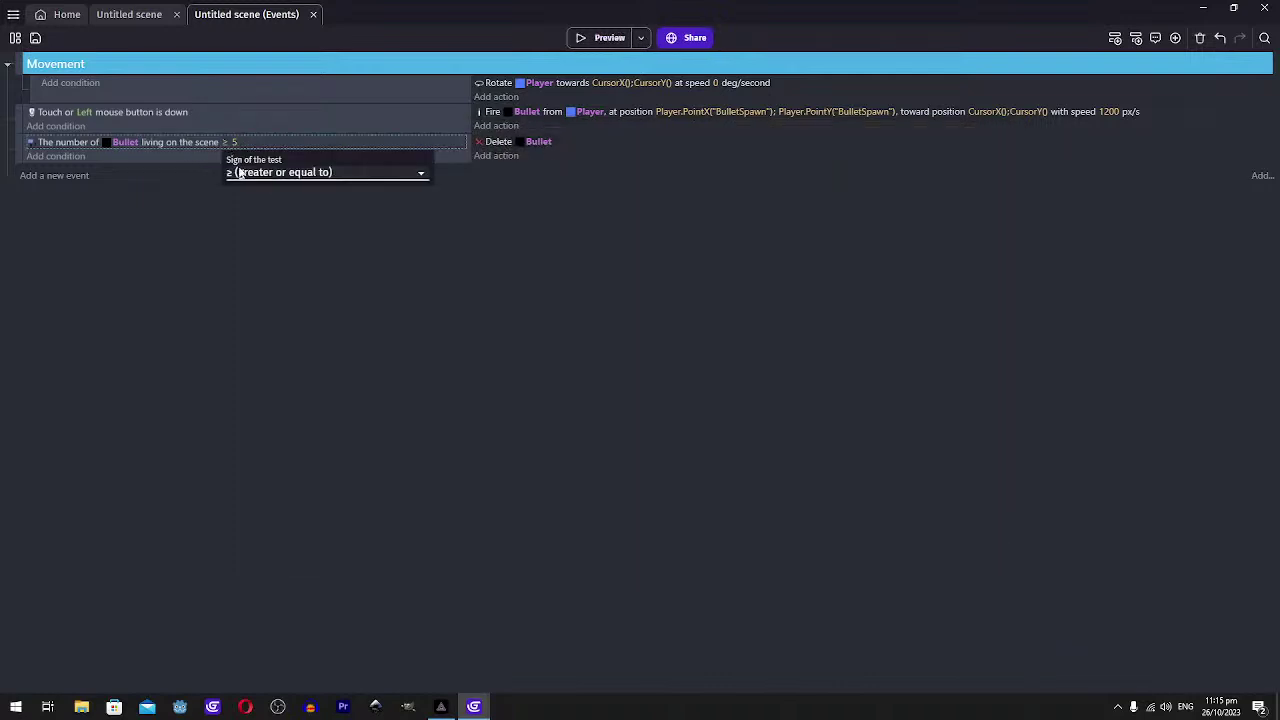
{"action": "left_click", "coordinate": [250, 172]}
{"action": "left_click", "coordinate": [285, 211]}
Preview the game with the greater-than condition, moving the player around while firing in different directions, and close the preview
{"action": "left_click", "coordinate": [606, 38]}
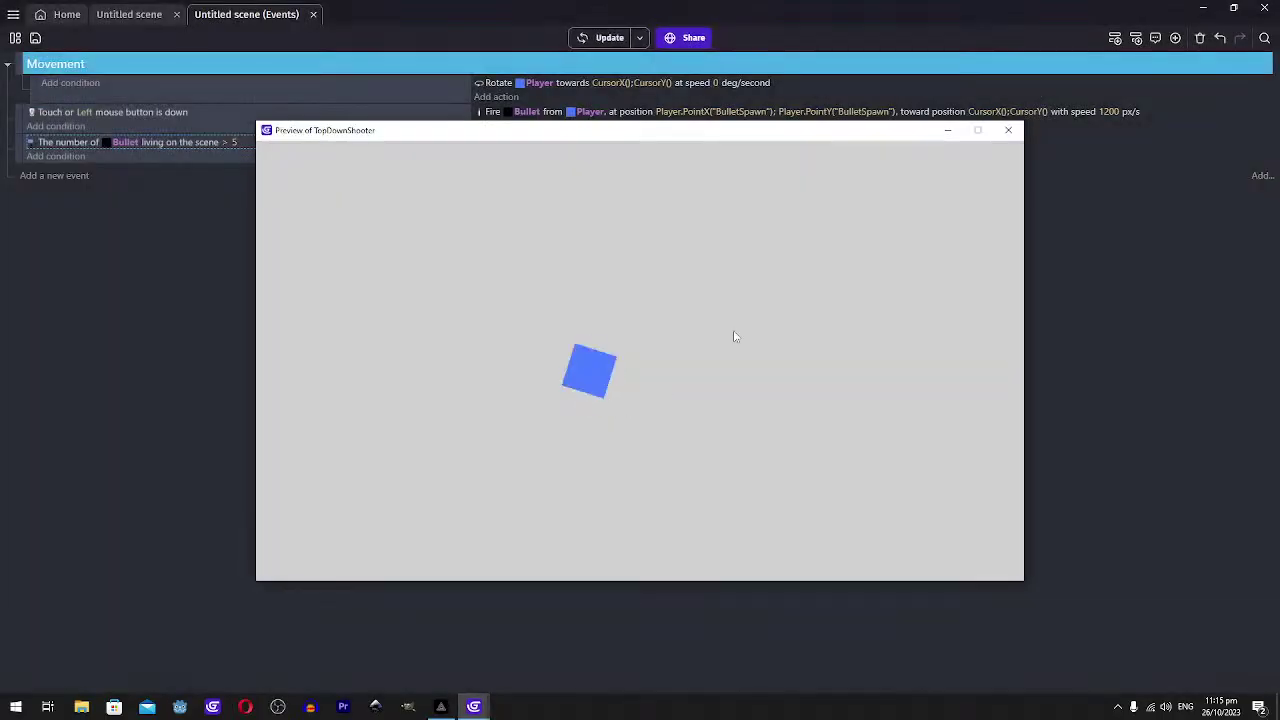
{"action": "left_click", "coordinate": [745, 330]}
{"action": "left_click", "coordinate": [753, 325]}
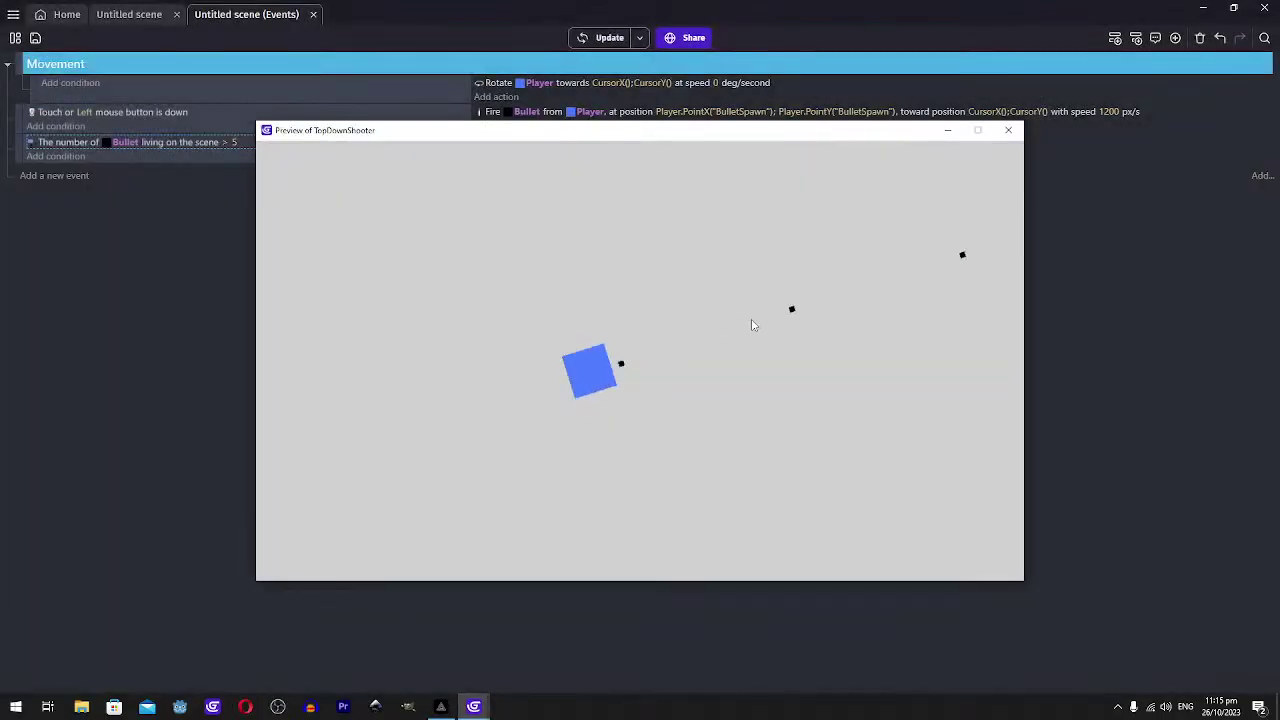
{"action": "left_click", "coordinate": [753, 325]}
{"action": "key", "text": "Up"}
{"action": "key", "text": "Left"}
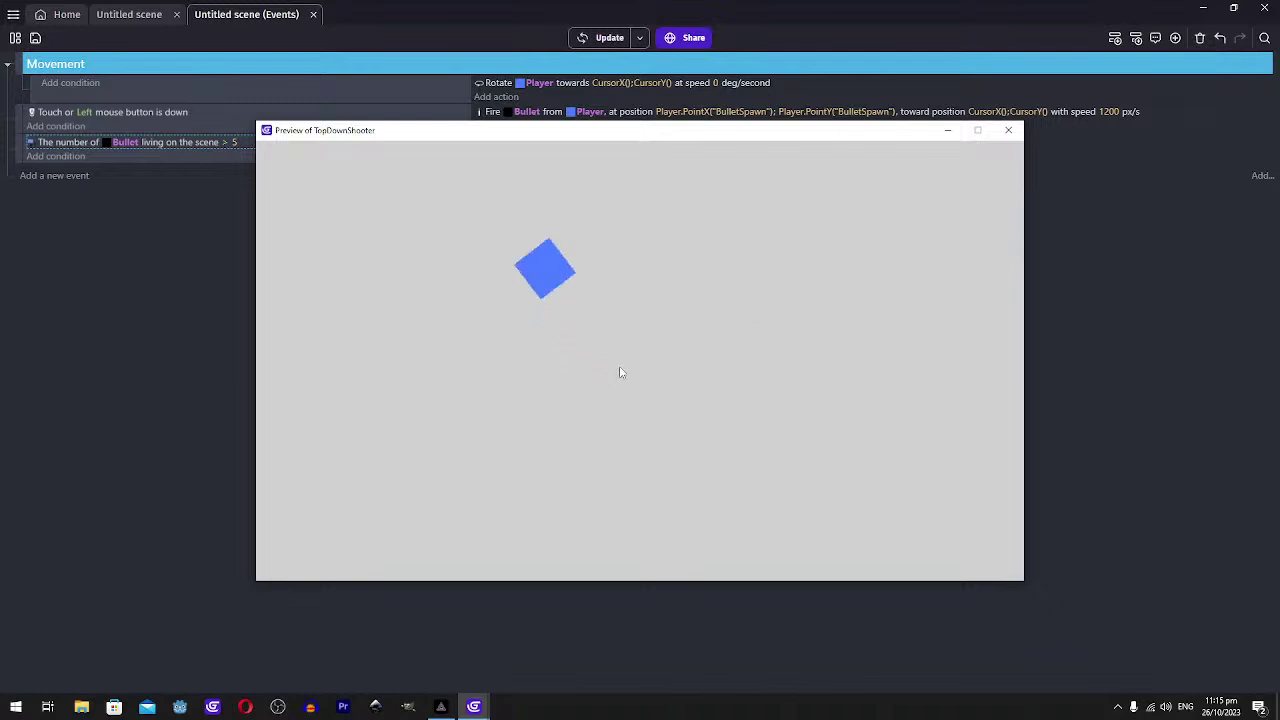
{"action": "key", "text": "Right"}
{"action": "key", "text": "Down"}
{"action": "key", "text": "Left"}
{"action": "key", "text": "Up"}
{"action": "key", "text": "Down"}
{"action": "key", "text": "Left"}
{"action": "key", "text": "Down"}
{"action": "key", "text": "Right"}
{"action": "left_click", "coordinate": [489, 270]}
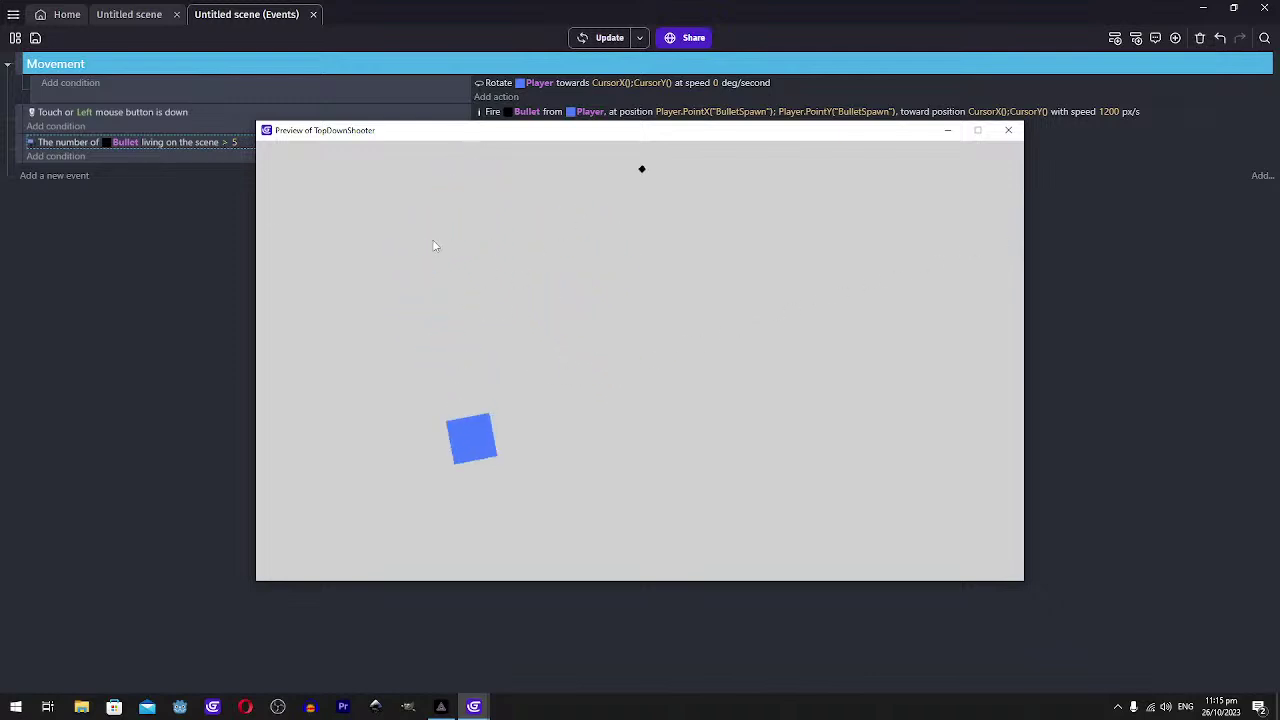
{"action": "key", "text": "Up"}
{"action": "key", "text": "Right"}
{"action": "left_click", "coordinate": [620, 360]}
{"action": "left_click", "coordinate": [480, 420]}
{"action": "left_click", "coordinate": [465, 308]}
{"action": "key", "text": "Up"}
{"action": "key", "text": "Left"}
{"action": "left_click", "coordinate": [711, 429]}
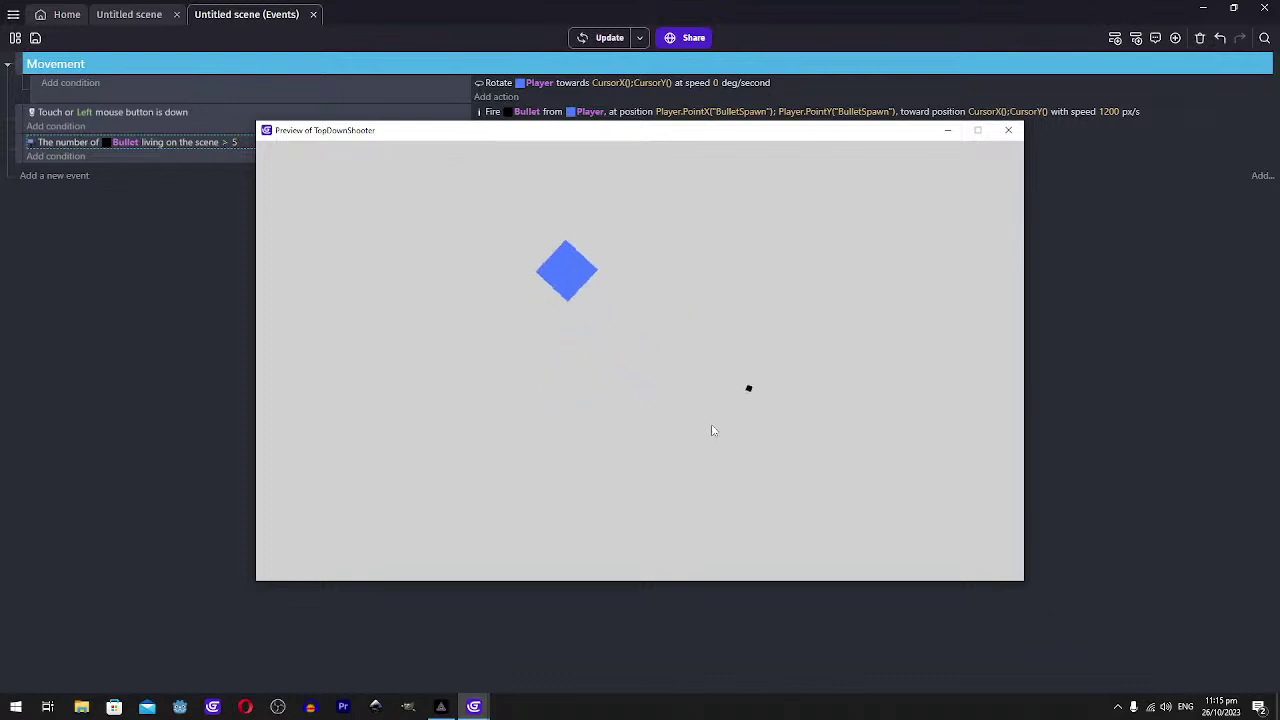
{"action": "left_click", "coordinate": [1008, 130]}
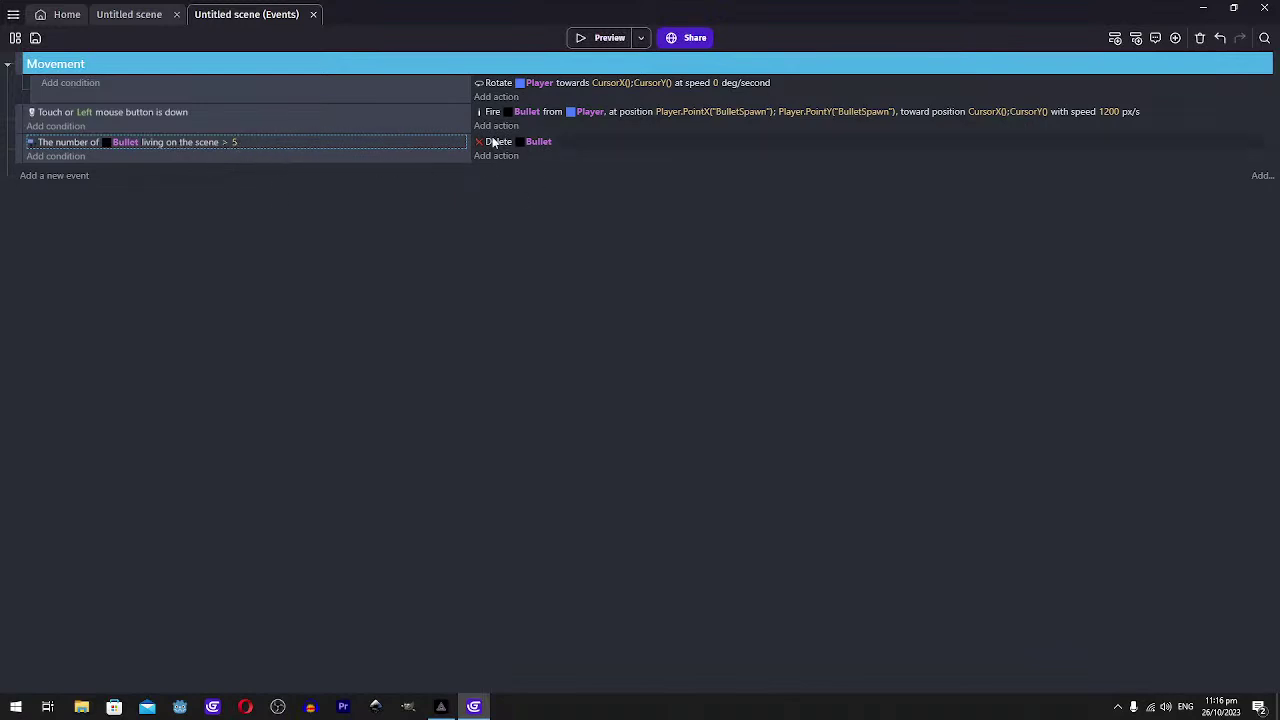
Start a new Bullet condition in the event that deletes bullets, and browse the available Bullet conditions for a suitable one
{"action": "left_click", "coordinate": [440, 161]}
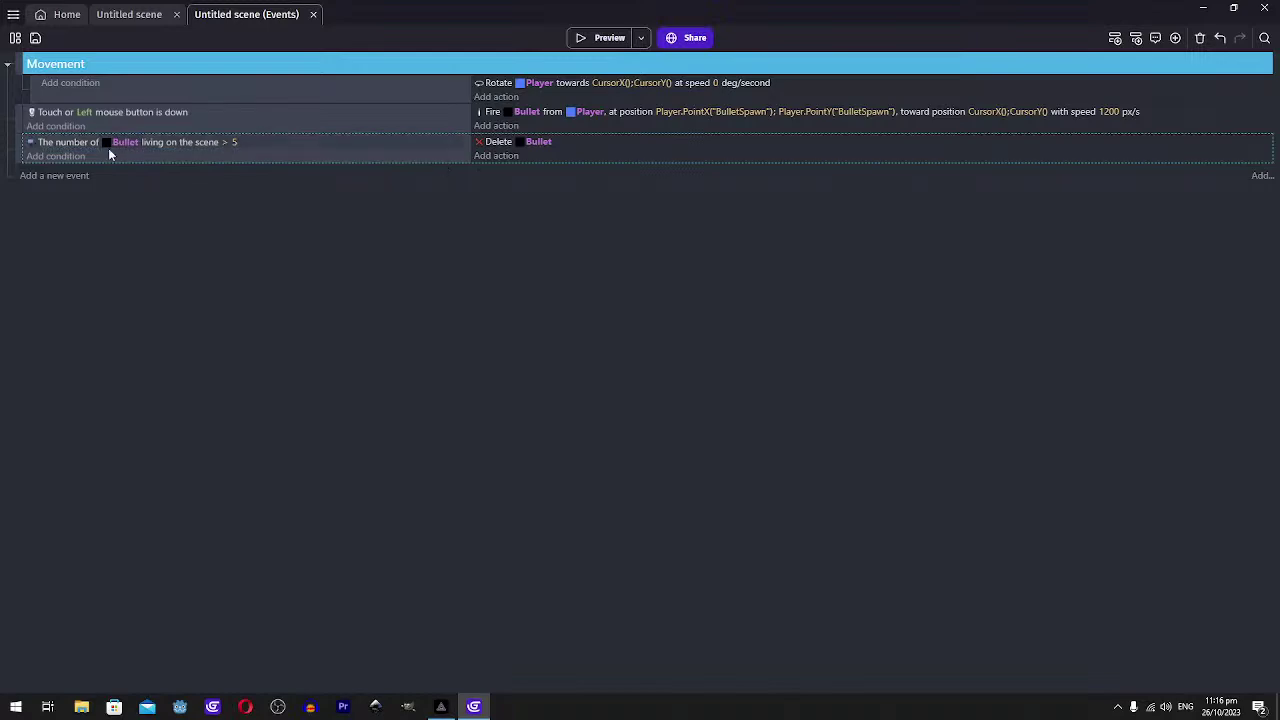
{"action": "left_click", "coordinate": [55, 156]}
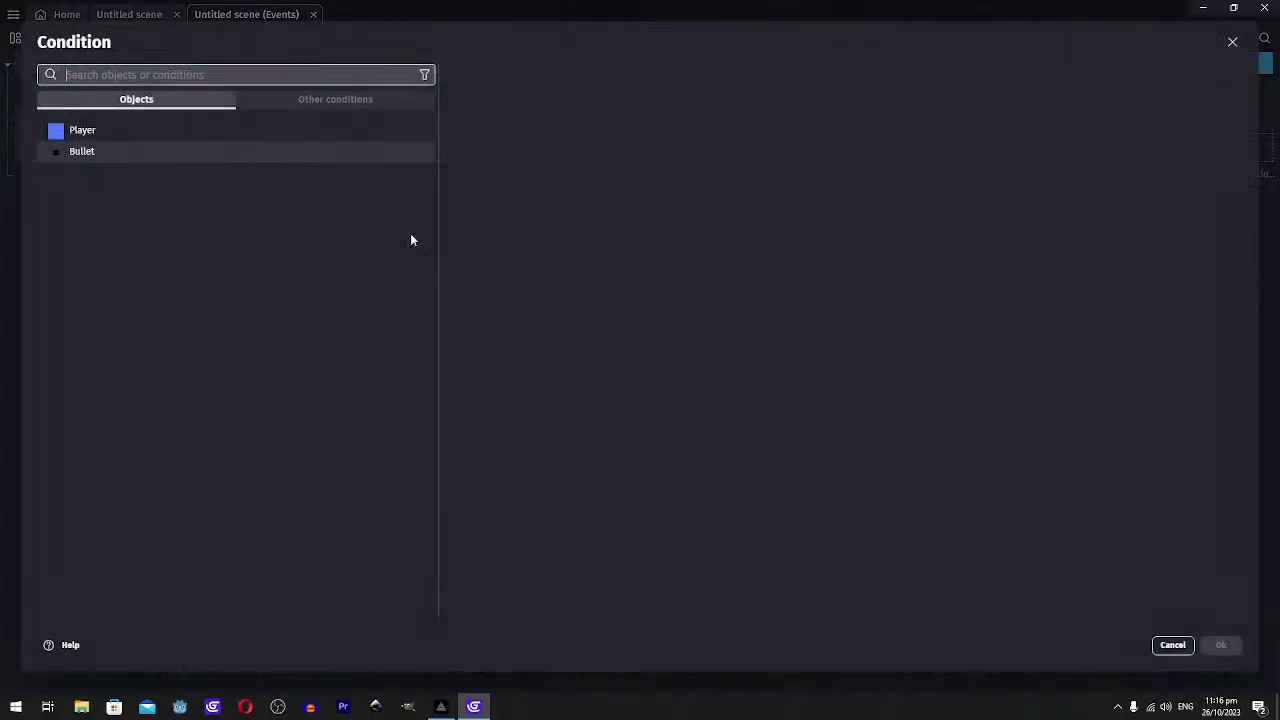
{"action": "left_click", "coordinate": [141, 151]}
{"action": "scroll", "coordinate": [660, 240], "scroll_direction": "down", "scroll_amount": 1}
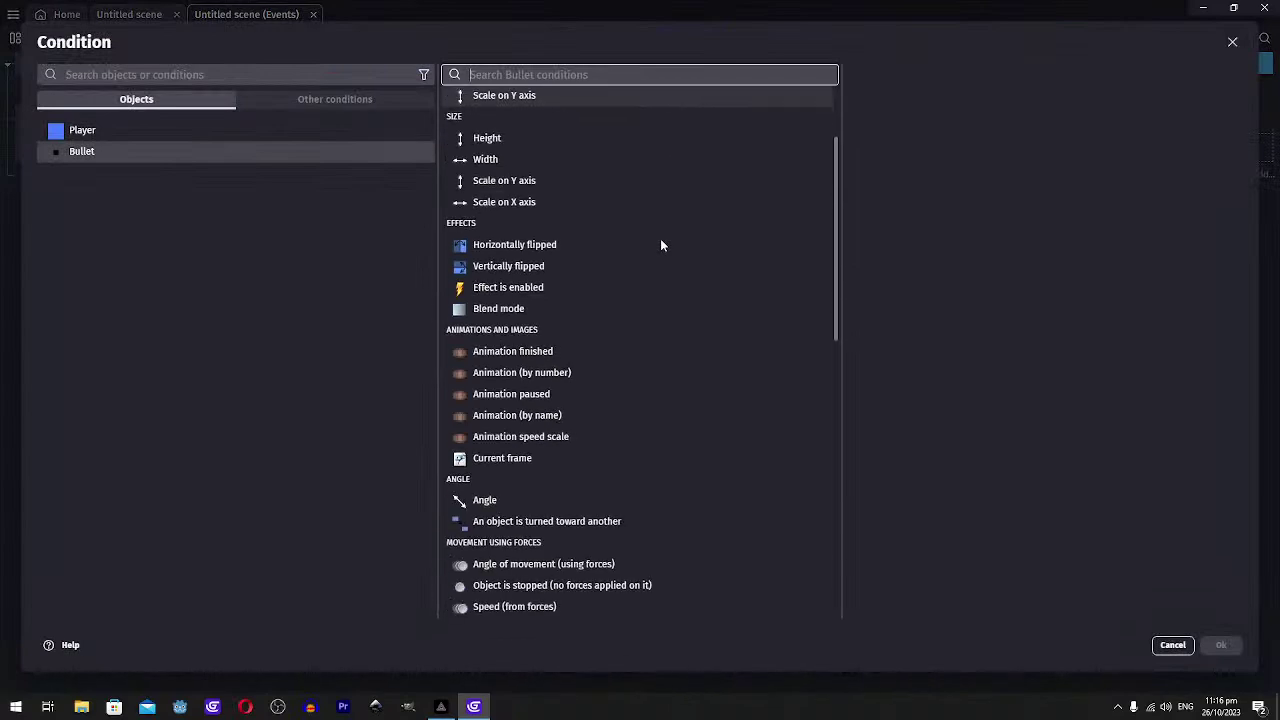
{"action": "scroll", "coordinate": [570, 338], "scroll_direction": "down", "scroll_amount": 3}
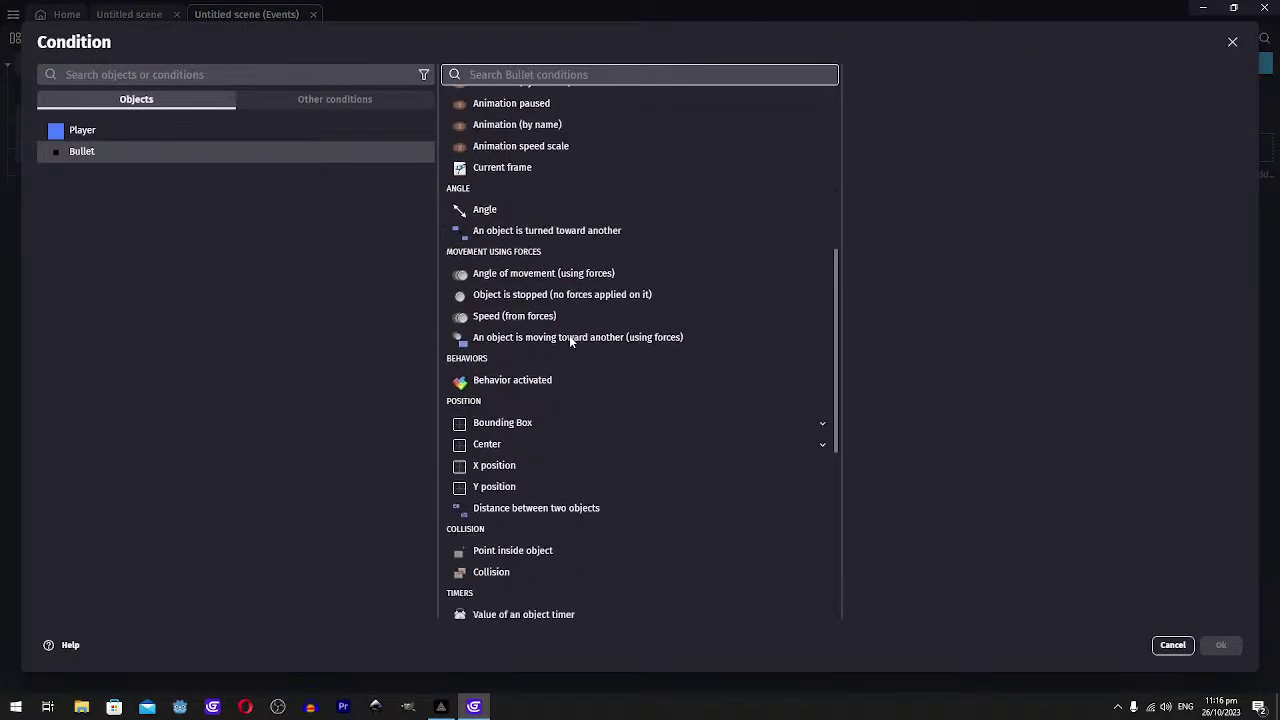
{"action": "scroll", "coordinate": [569, 335], "scroll_direction": "down", "scroll_amount": 1}
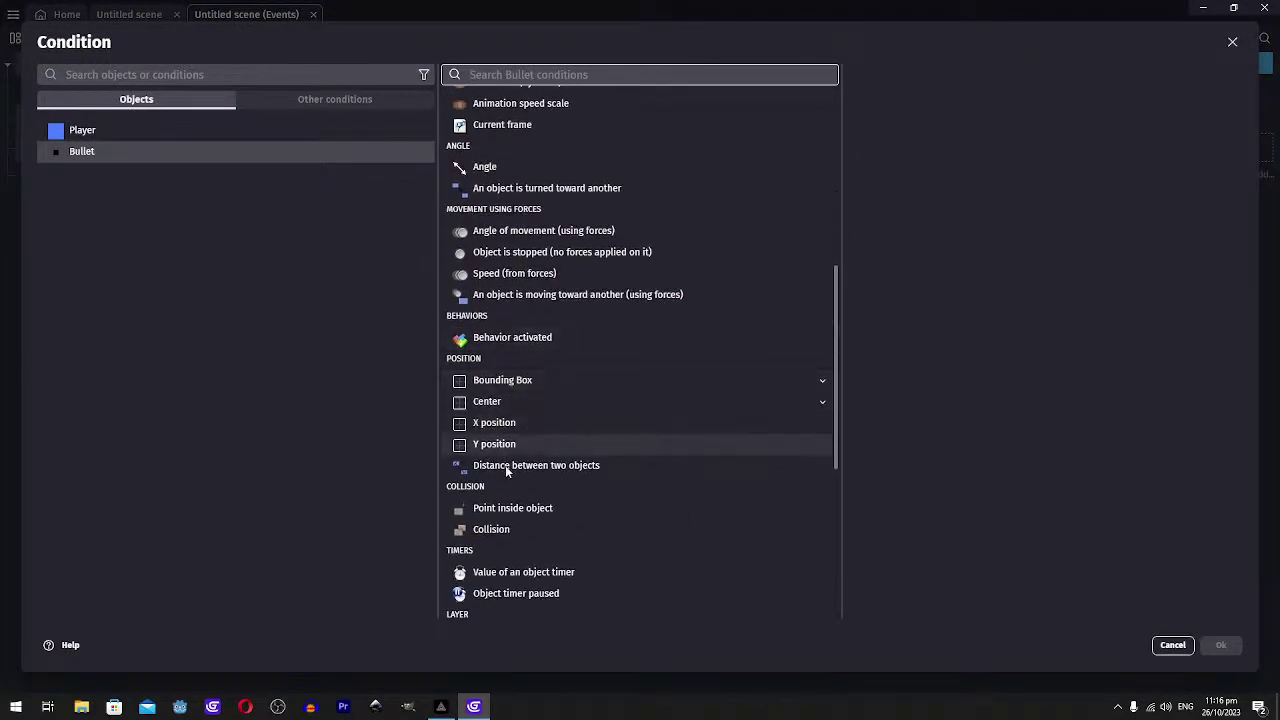
{"action": "scroll", "coordinate": [540, 465], "scroll_direction": "down", "scroll_amount": 3}
{"action": "scroll", "coordinate": [584, 396], "scroll_direction": "down", "scroll_amount": 1}
Search the Bullet conditions for "scree" and for "visi", clearing the search each time
{"action": "type", "text": "sc"}
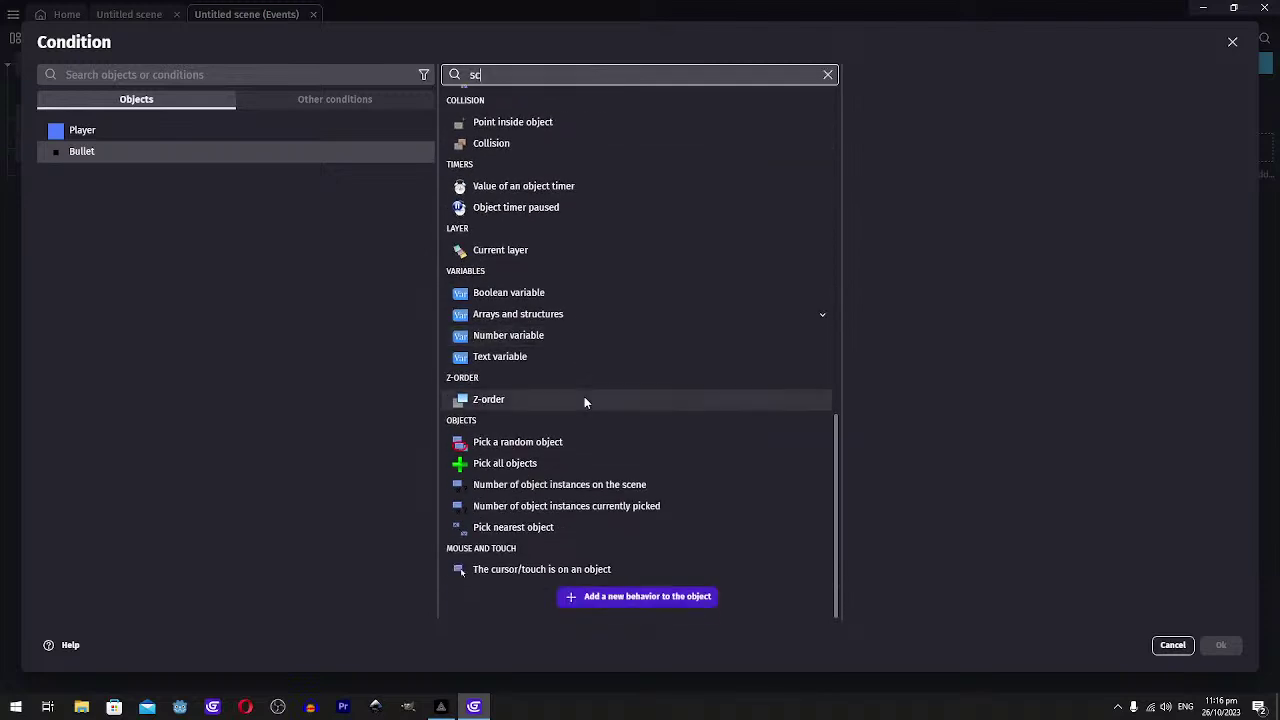
{"action": "type", "text": "ree"}
{"action": "key", "text": "ctrl+a"}
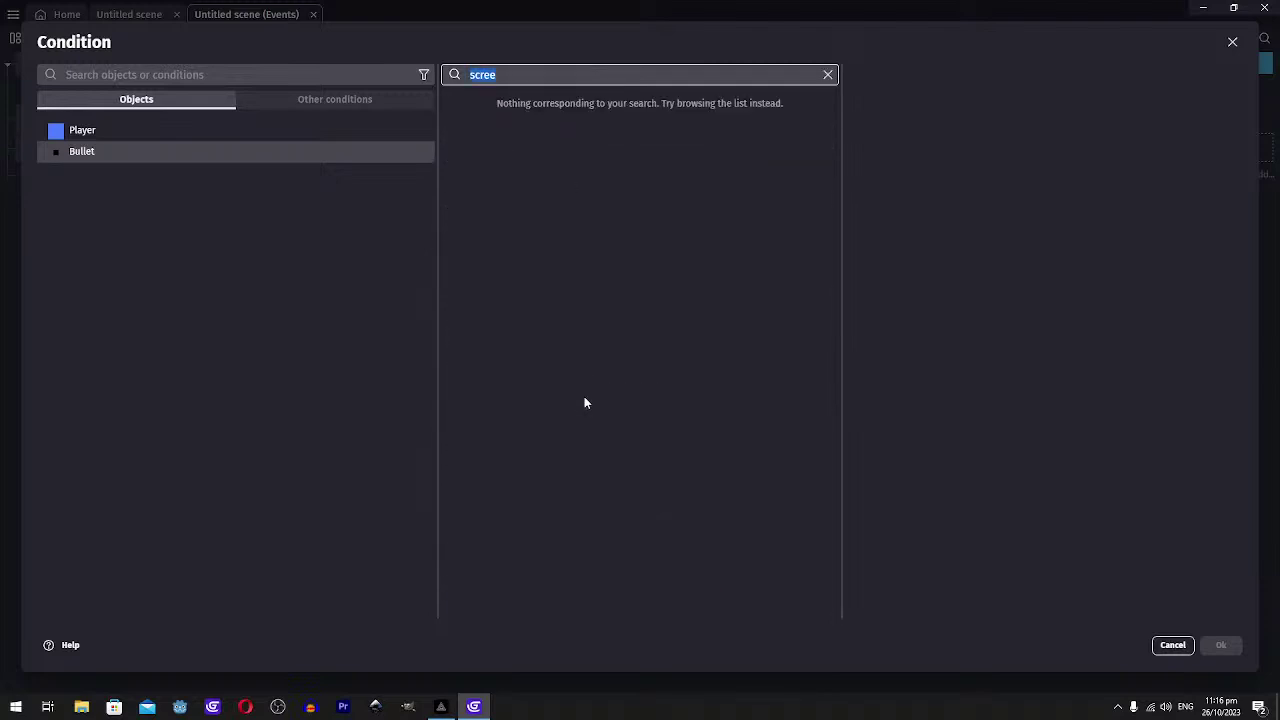
{"action": "key", "text": "BackSpace"}
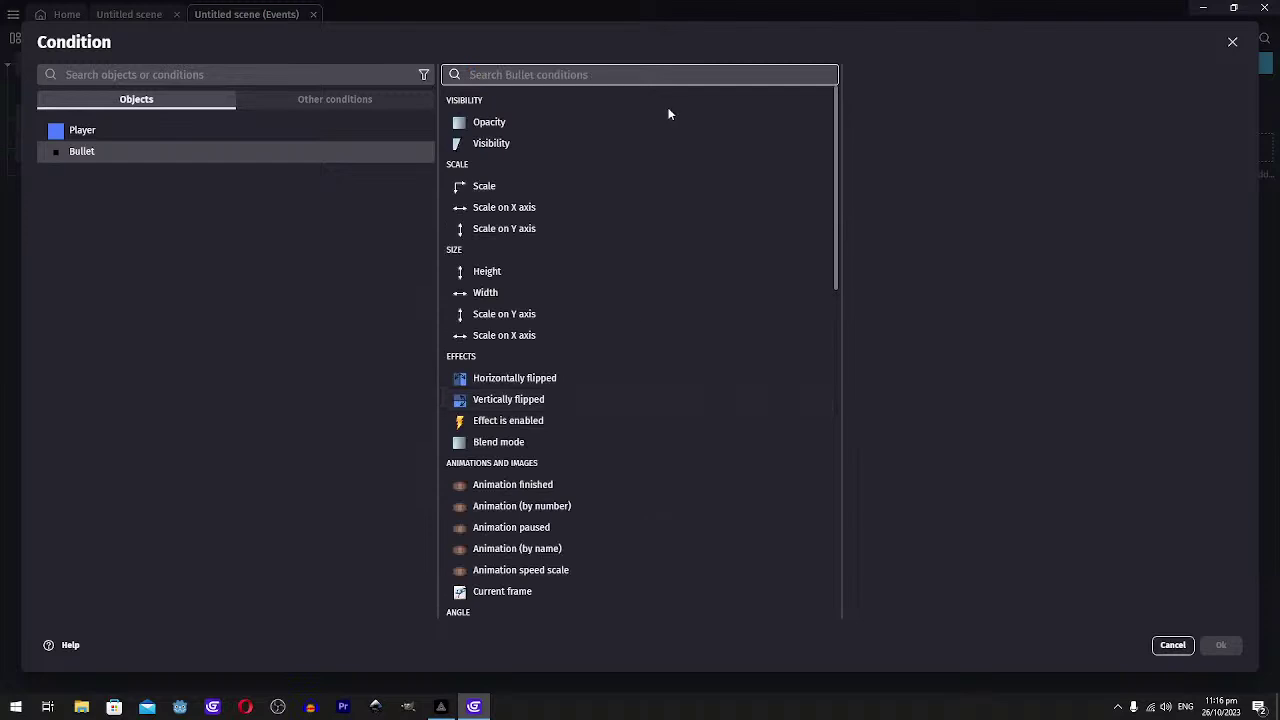
{"action": "type", "text": "visi"}
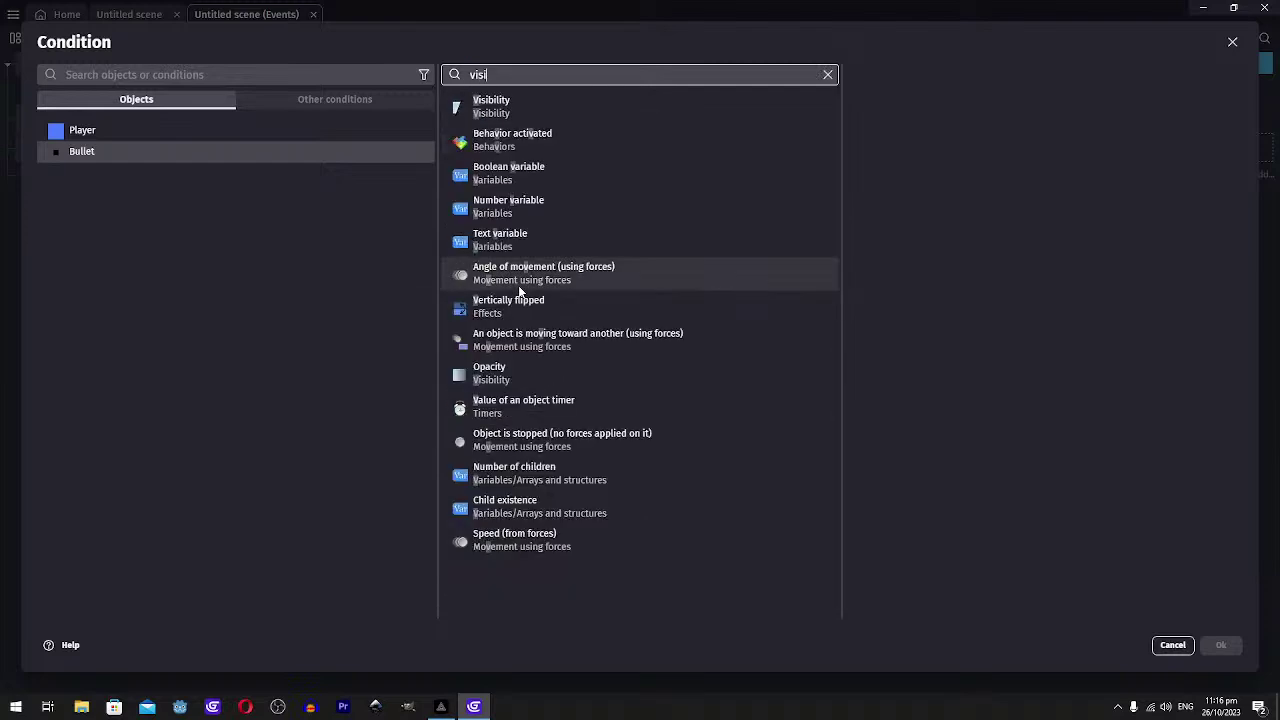
{"action": "key", "text": "ctrl+a"}
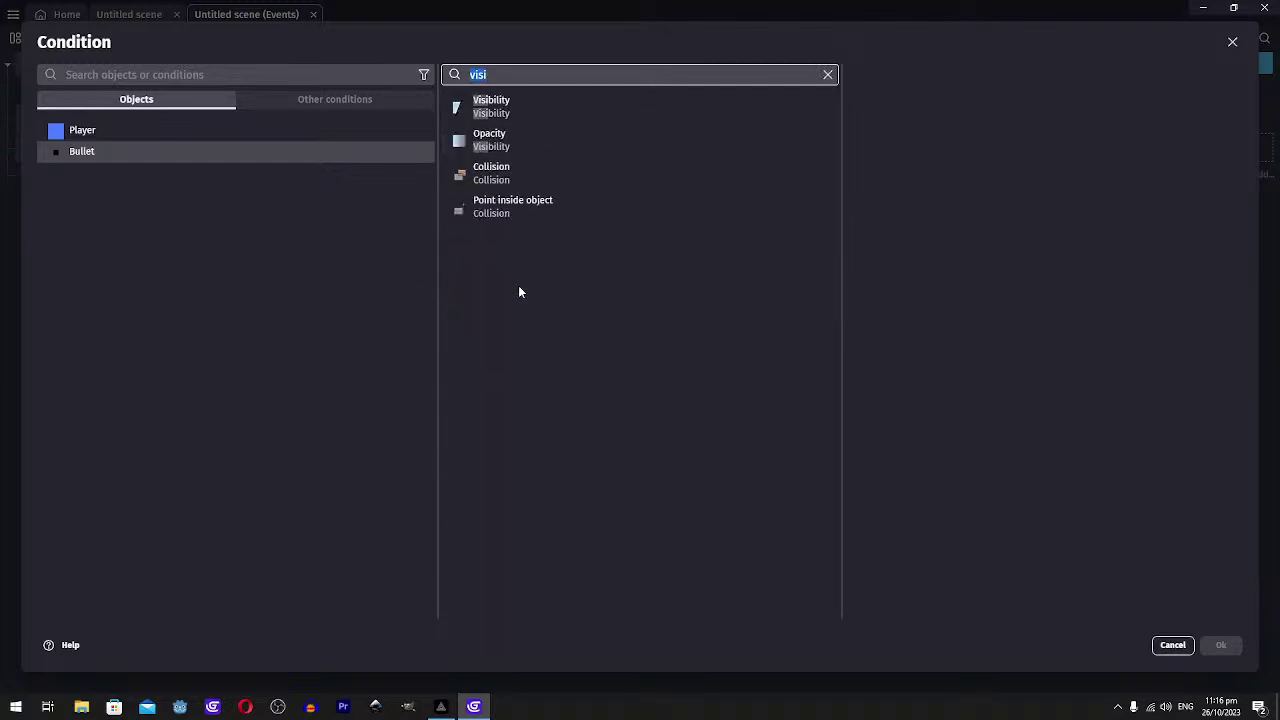
{"action": "key", "text": "BackSpace"}
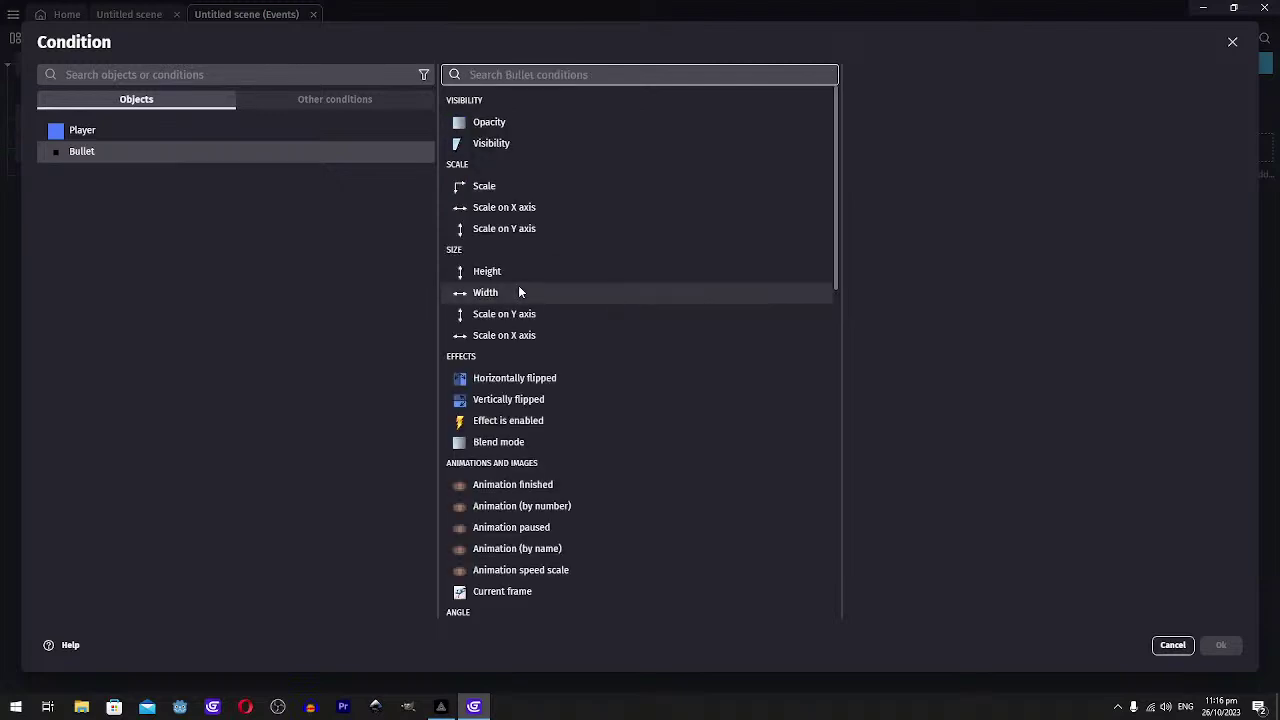
Examine the Bullet's Bounding Box position conditions and open the settings of Bounding box top position
{"action": "scroll", "coordinate": [518, 292], "scroll_direction": "down", "scroll_amount": 4}
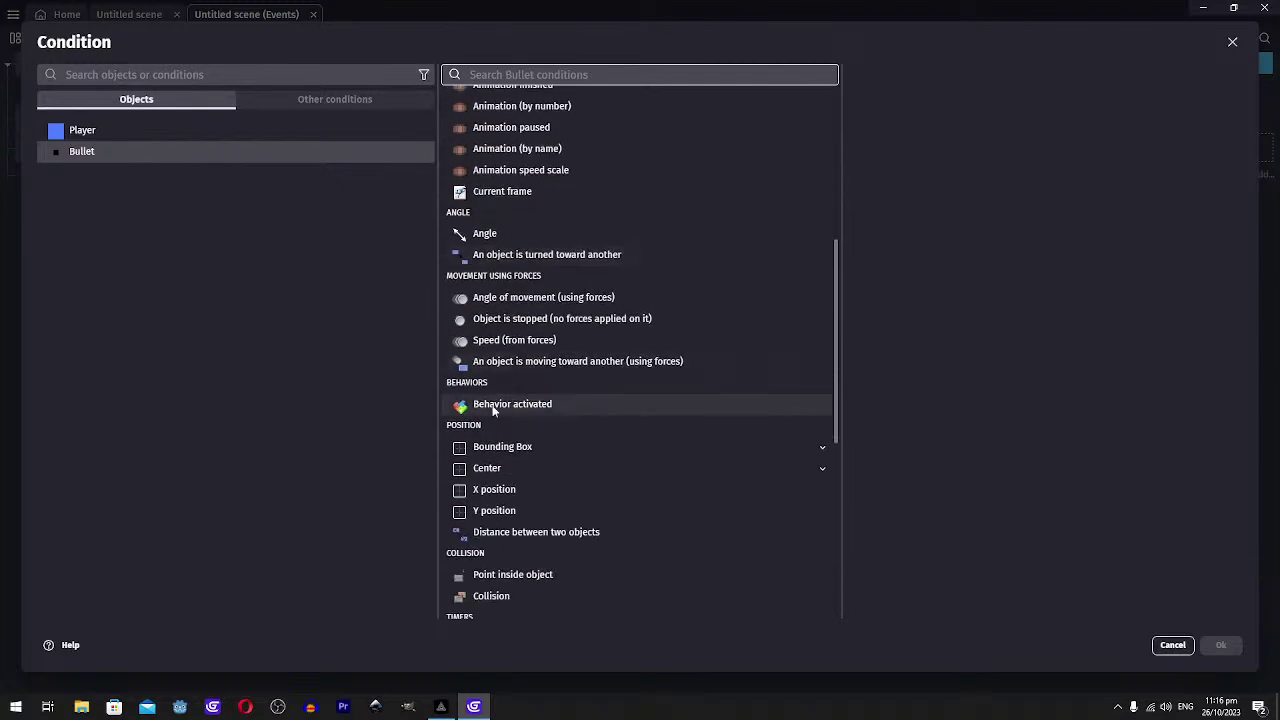
{"action": "left_click", "coordinate": [503, 447]}
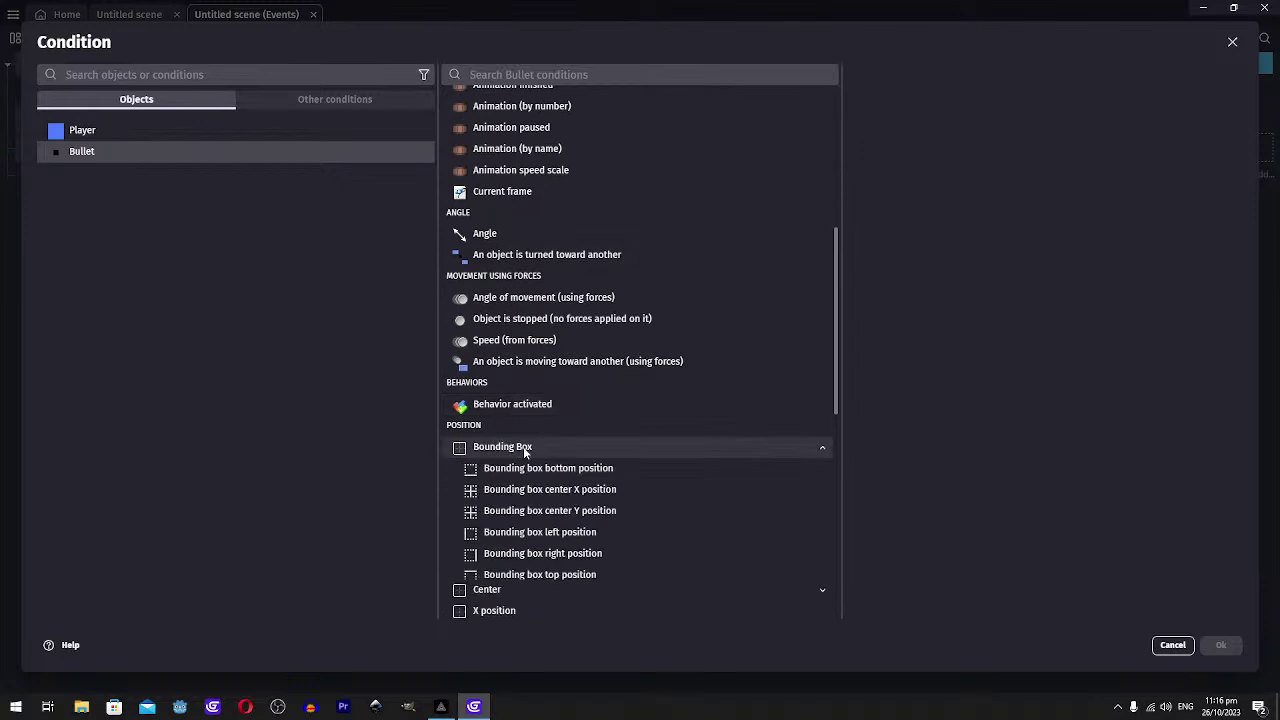
{"action": "scroll", "coordinate": [490, 460], "scroll_direction": "down", "scroll_amount": 1}
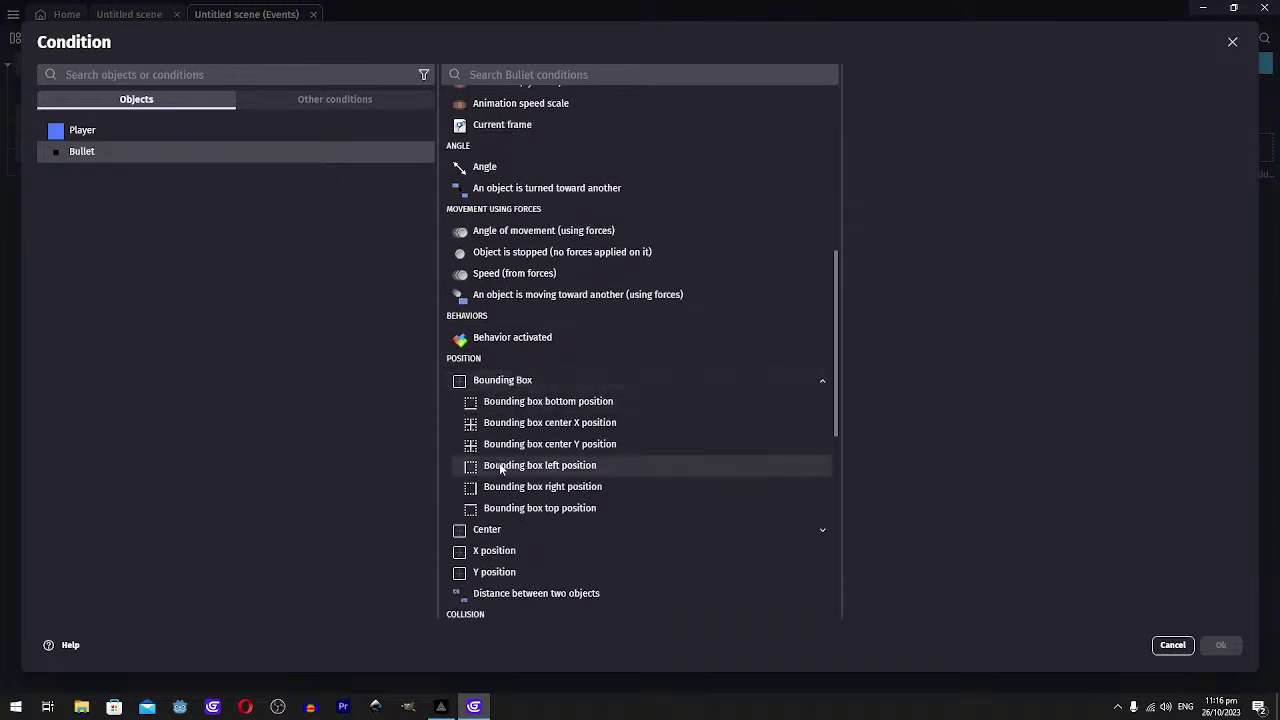
{"action": "scroll", "coordinate": [500, 463], "scroll_direction": "down", "scroll_amount": 2}
{"action": "left_click", "coordinate": [497, 401]}
{"action": "left_click", "coordinate": [500, 400]}
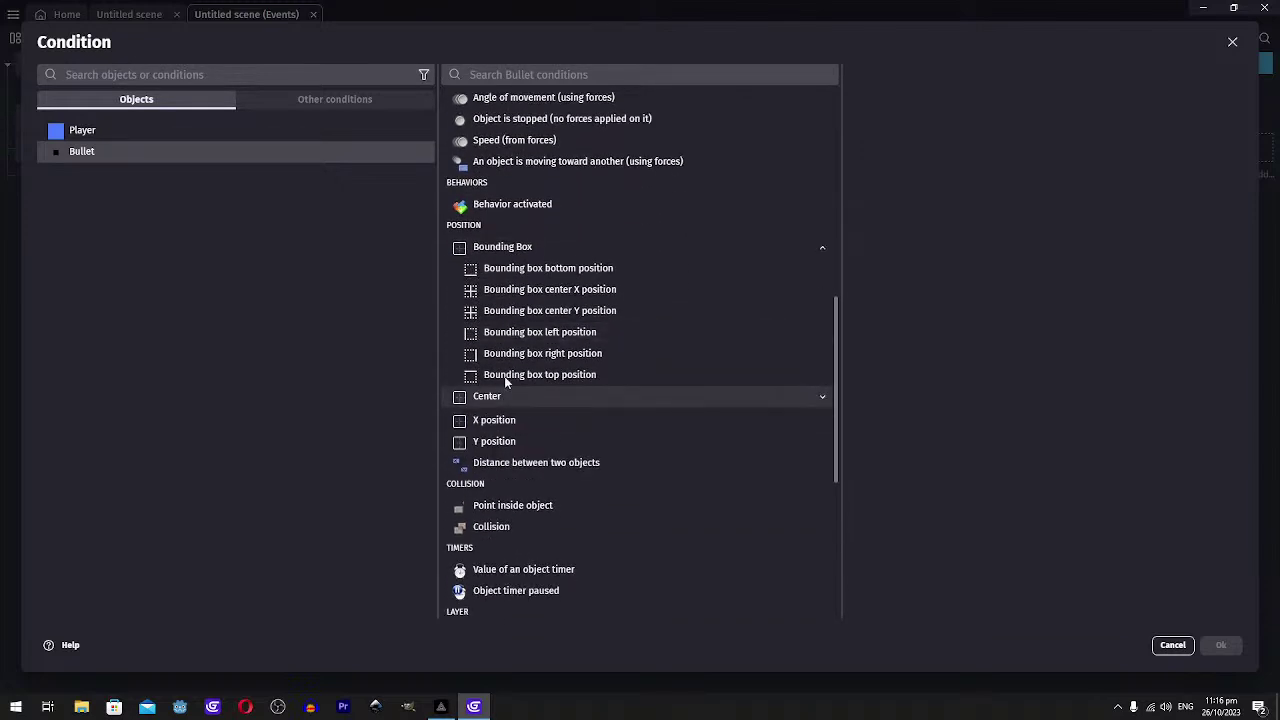
{"action": "left_click", "coordinate": [543, 376]}
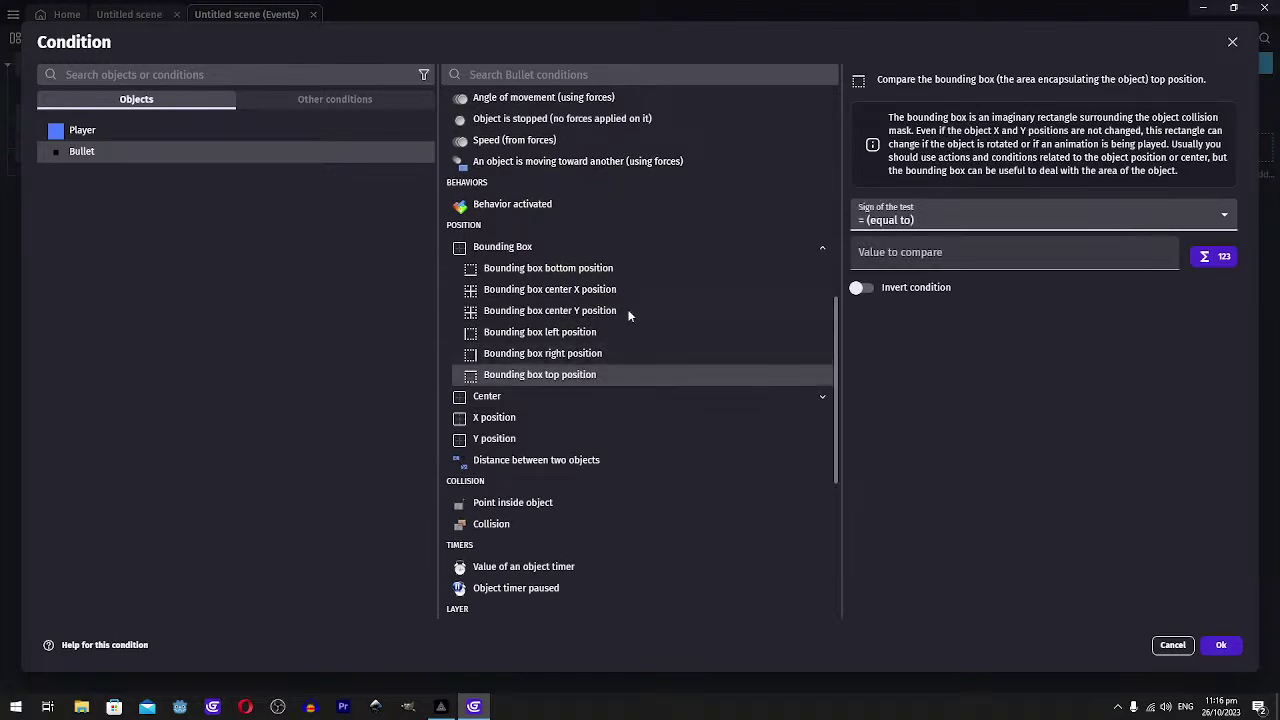
Examine the Bullet's object conditions, including Pick all objects, Pick a random object and Number of object instances currently picked
{"action": "scroll", "coordinate": [571, 357], "scroll_direction": "down", "scroll_amount": 3}
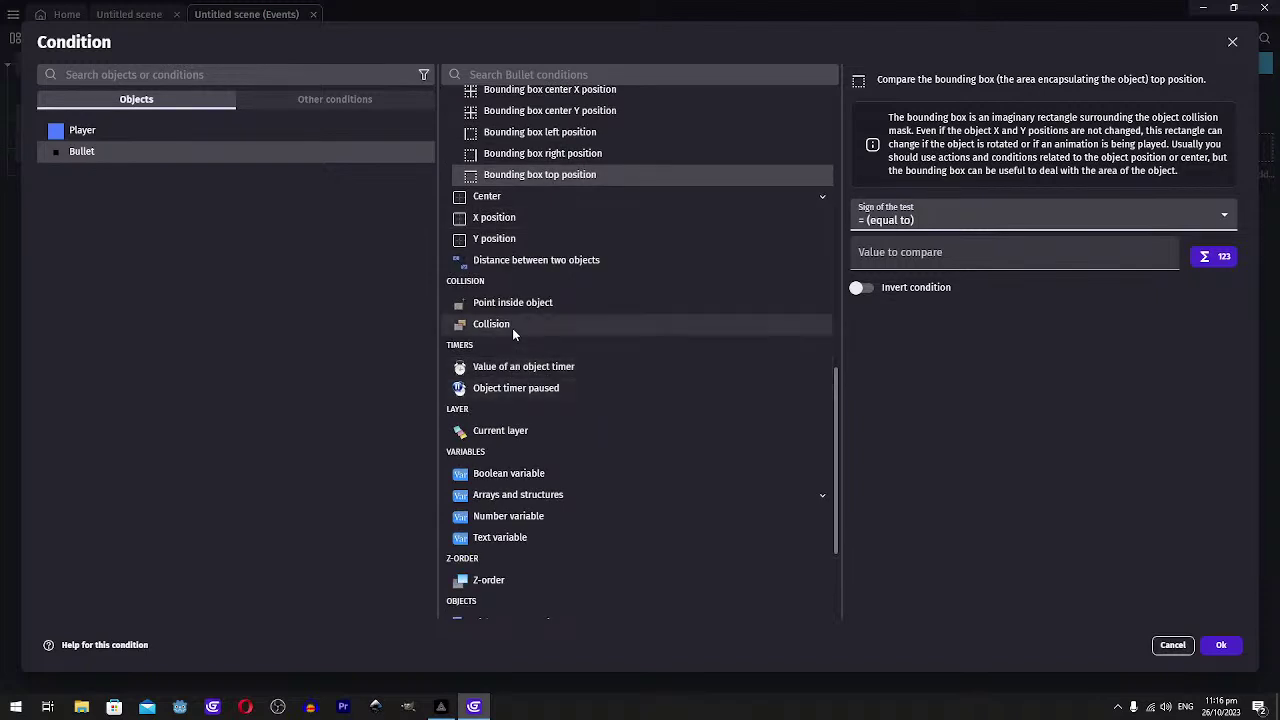
{"action": "scroll", "coordinate": [511, 480], "scroll_direction": "down", "scroll_amount": 2}
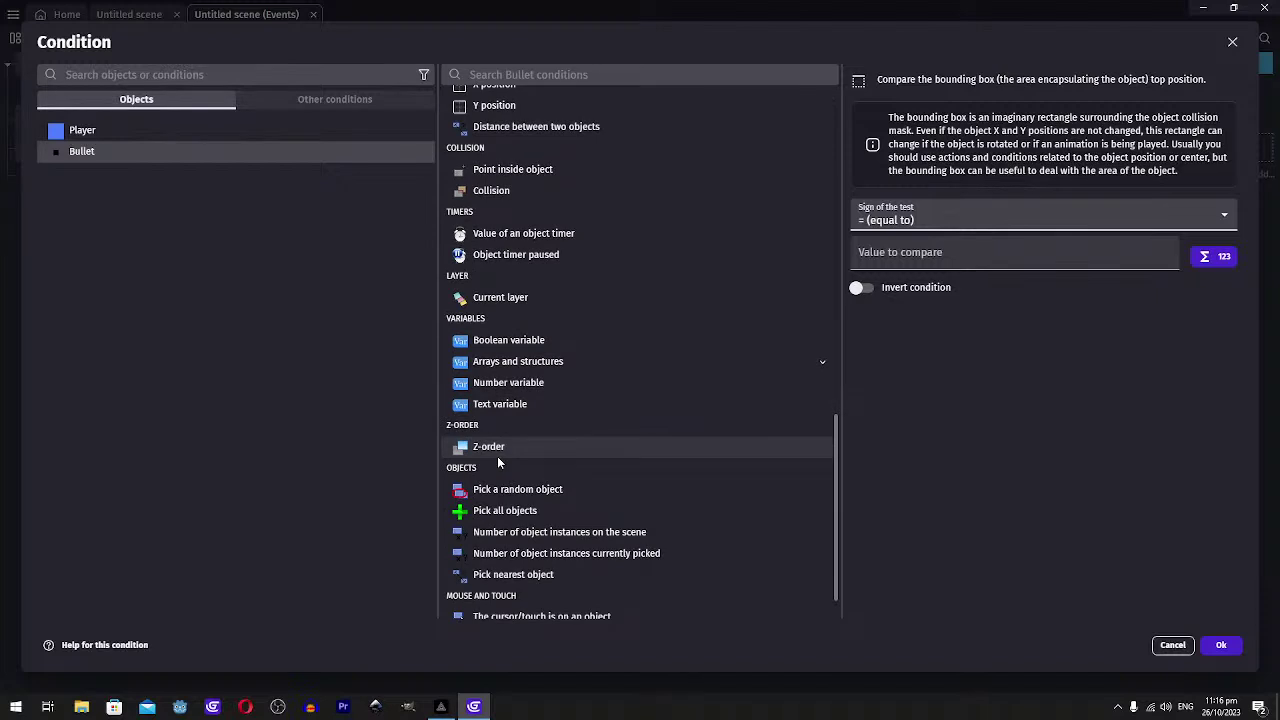
{"action": "scroll", "coordinate": [498, 462], "scroll_direction": "down", "scroll_amount": 1}
{"action": "left_click", "coordinate": [585, 508]}
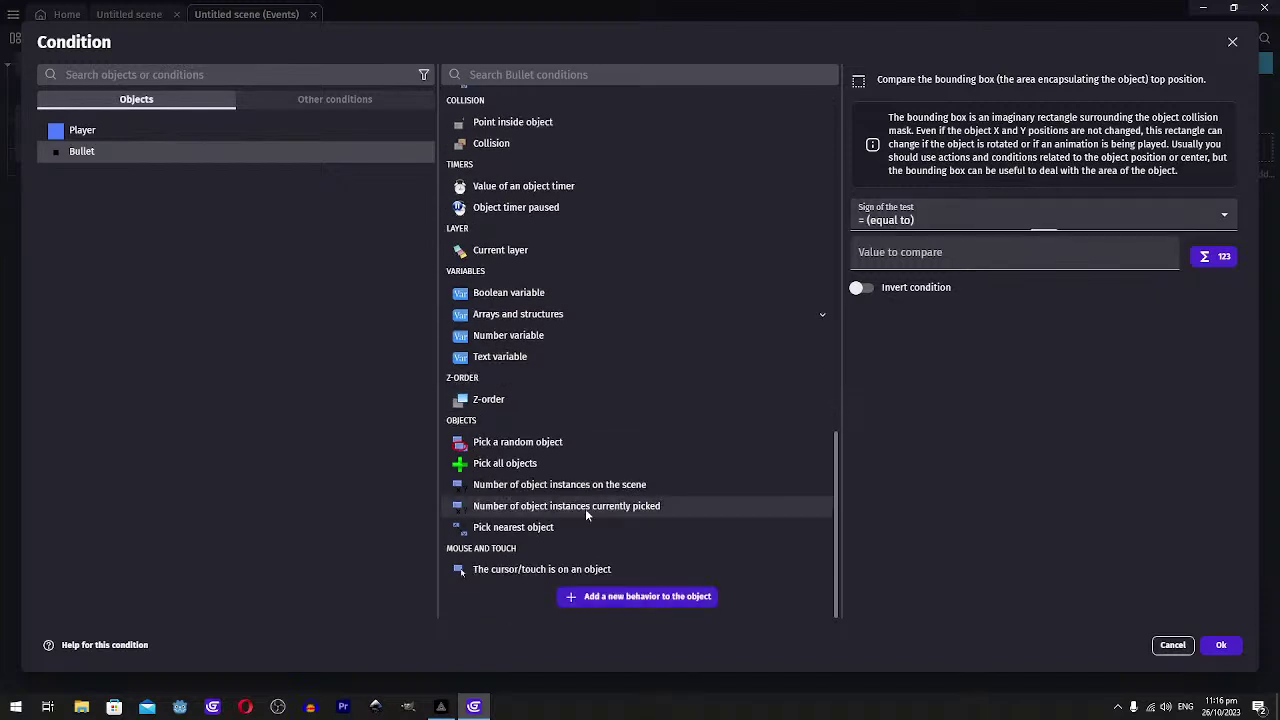
{"action": "left_click", "coordinate": [495, 465]}
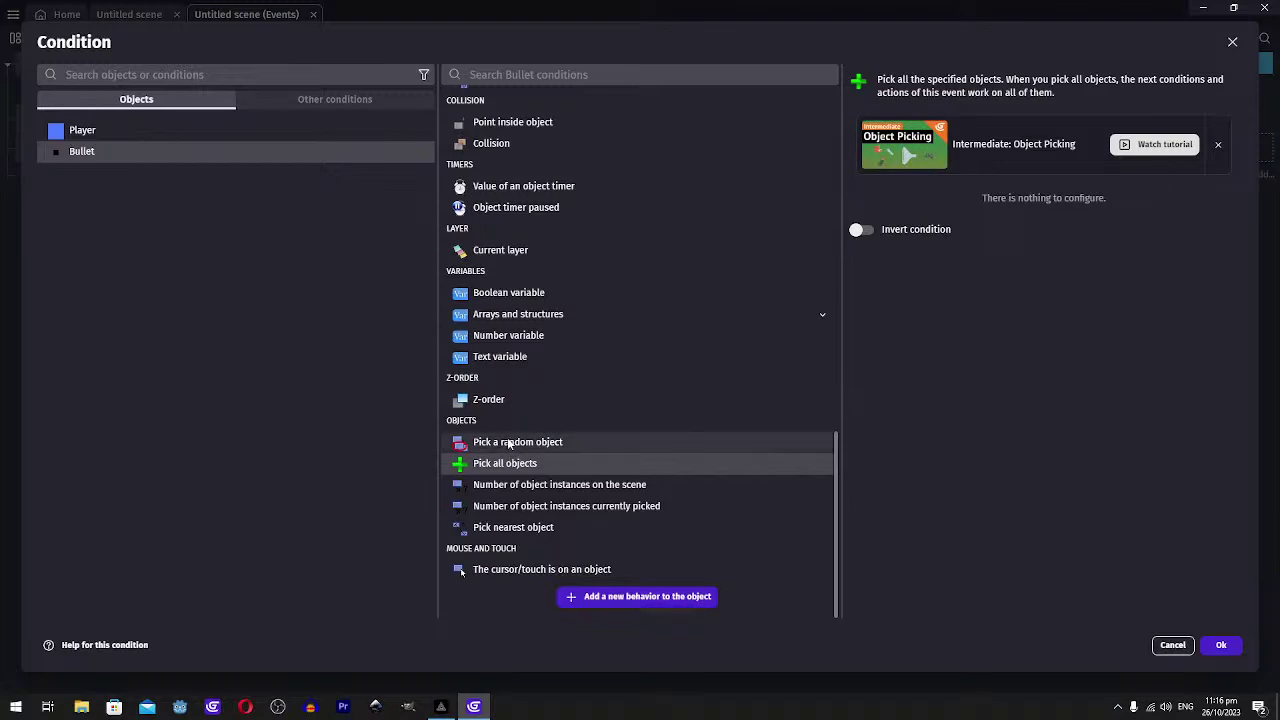
{"action": "left_click", "coordinate": [508, 443]}
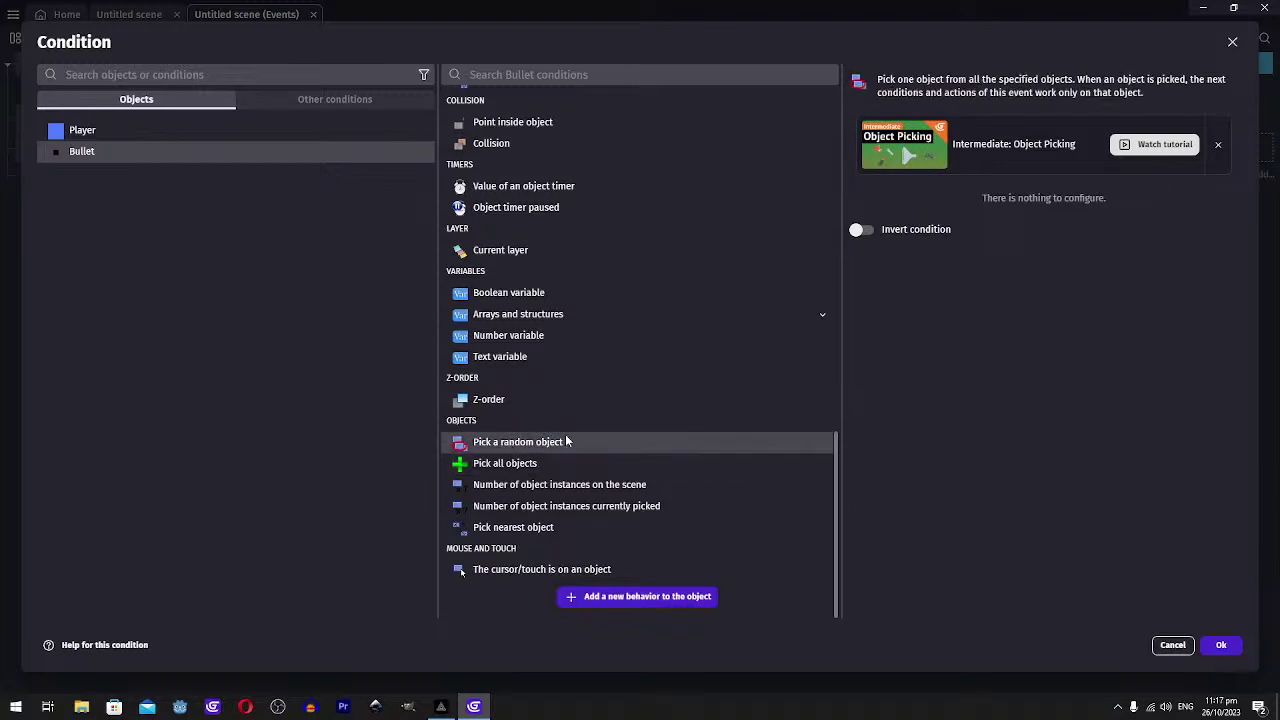
{"action": "left_click", "coordinate": [538, 486]}
{"action": "left_click", "coordinate": [568, 507]}
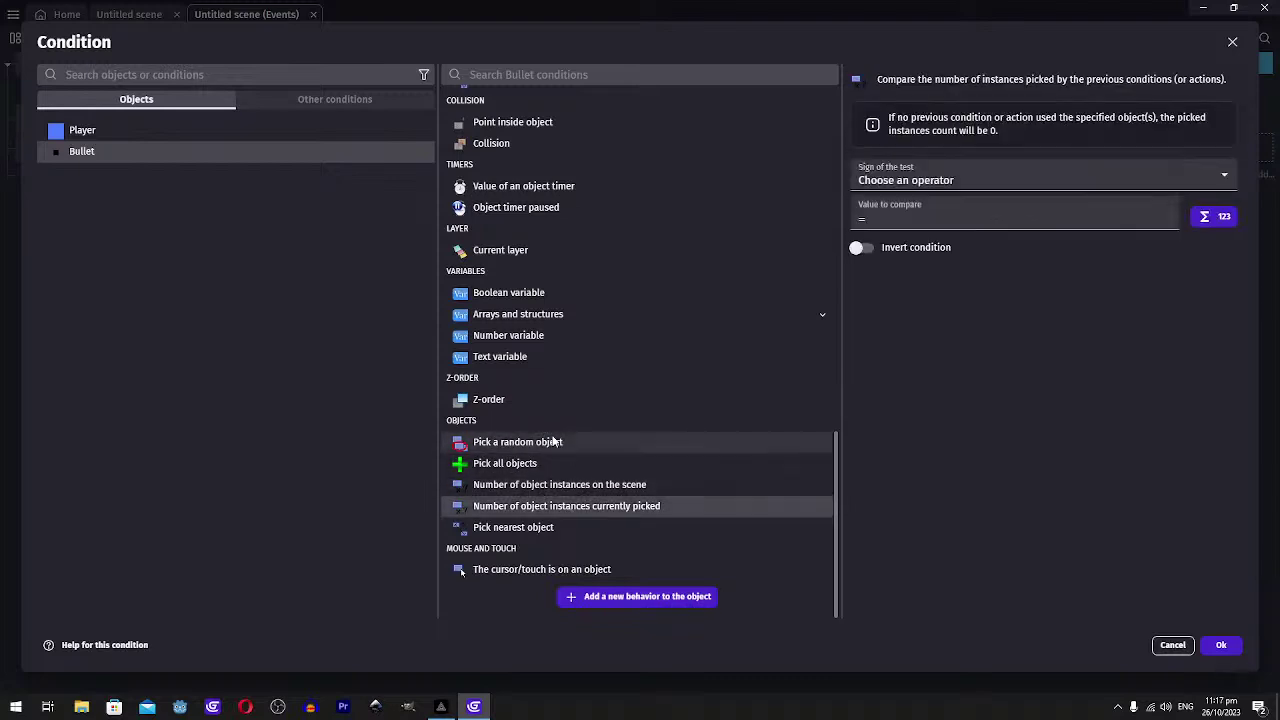
Search all conditions, not only those of the Bullet, for "scree" and for "visible"
{"action": "scroll", "coordinate": [590, 420], "scroll_direction": "up", "scroll_amount": 3}
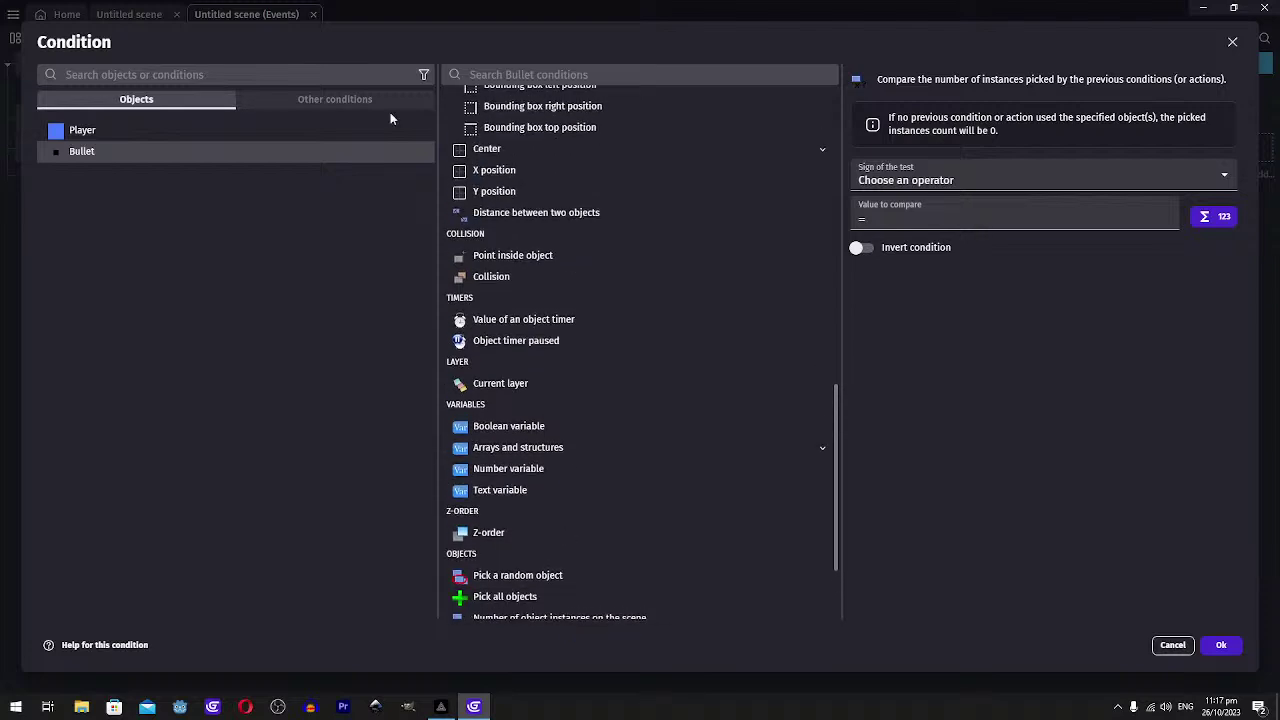
{"action": "left_click", "coordinate": [300, 99]}
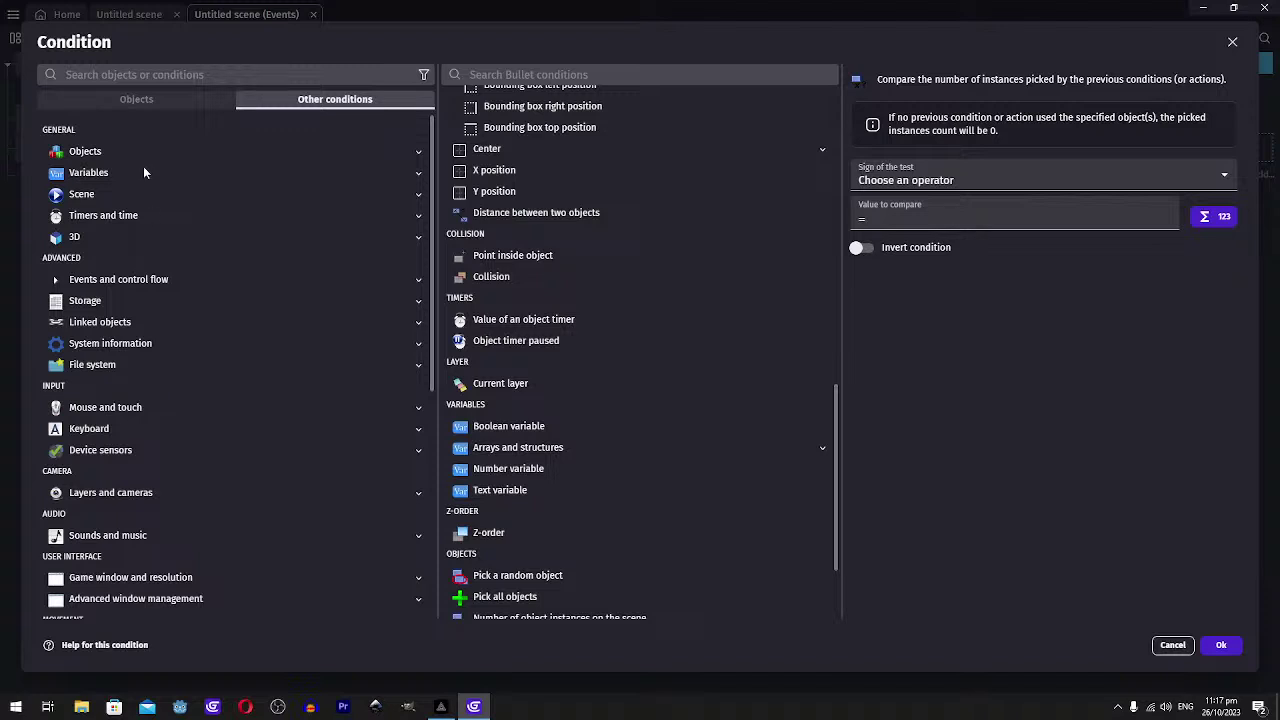
{"action": "left_click", "coordinate": [138, 76]}
{"action": "type", "text": "scree"}
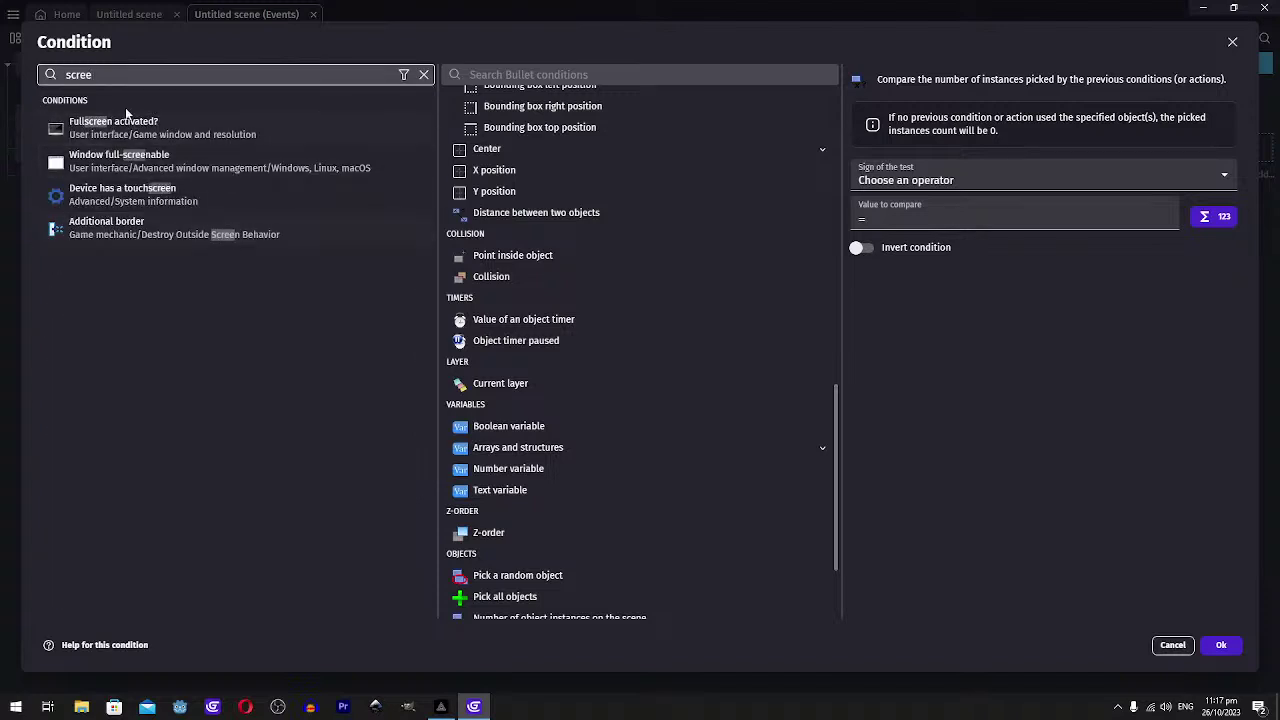
{"action": "double_click", "coordinate": [152, 82]}
{"action": "type", "text": "visible"}
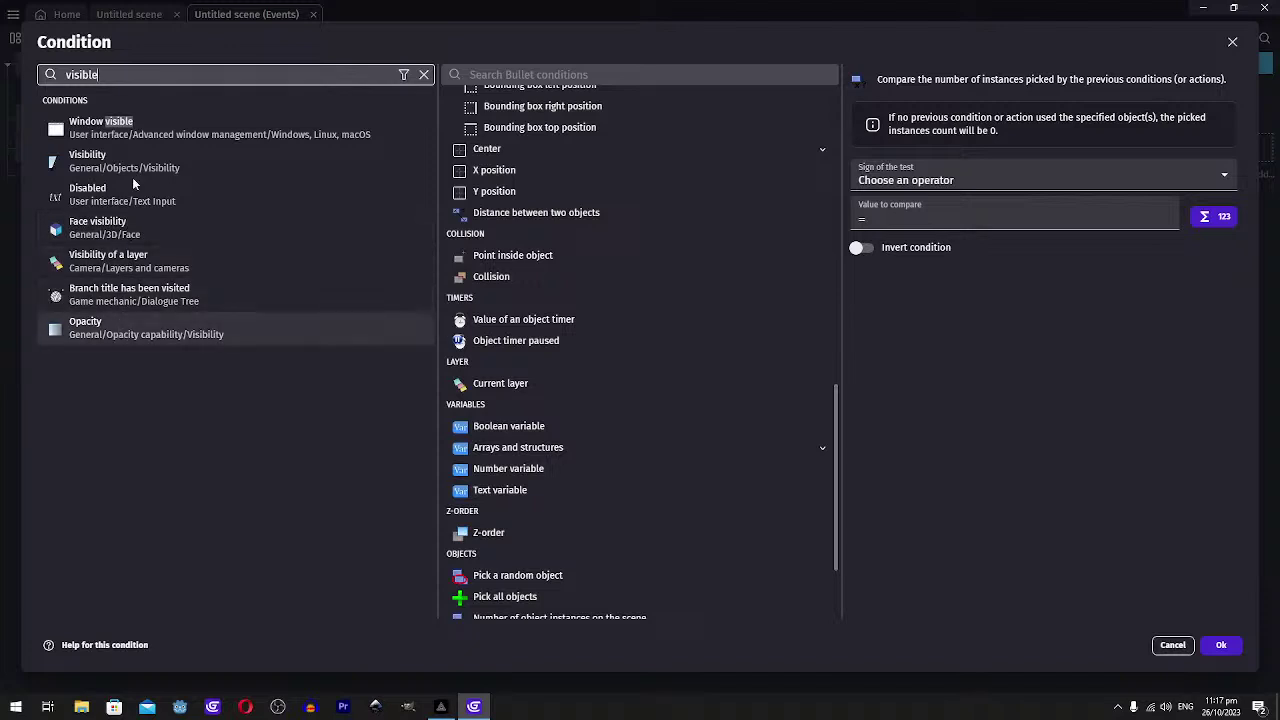
Discard the new condition and remove the Bullet instance-count condition from the event that deletes bullets
{"action": "left_click", "coordinate": [1172, 646]}
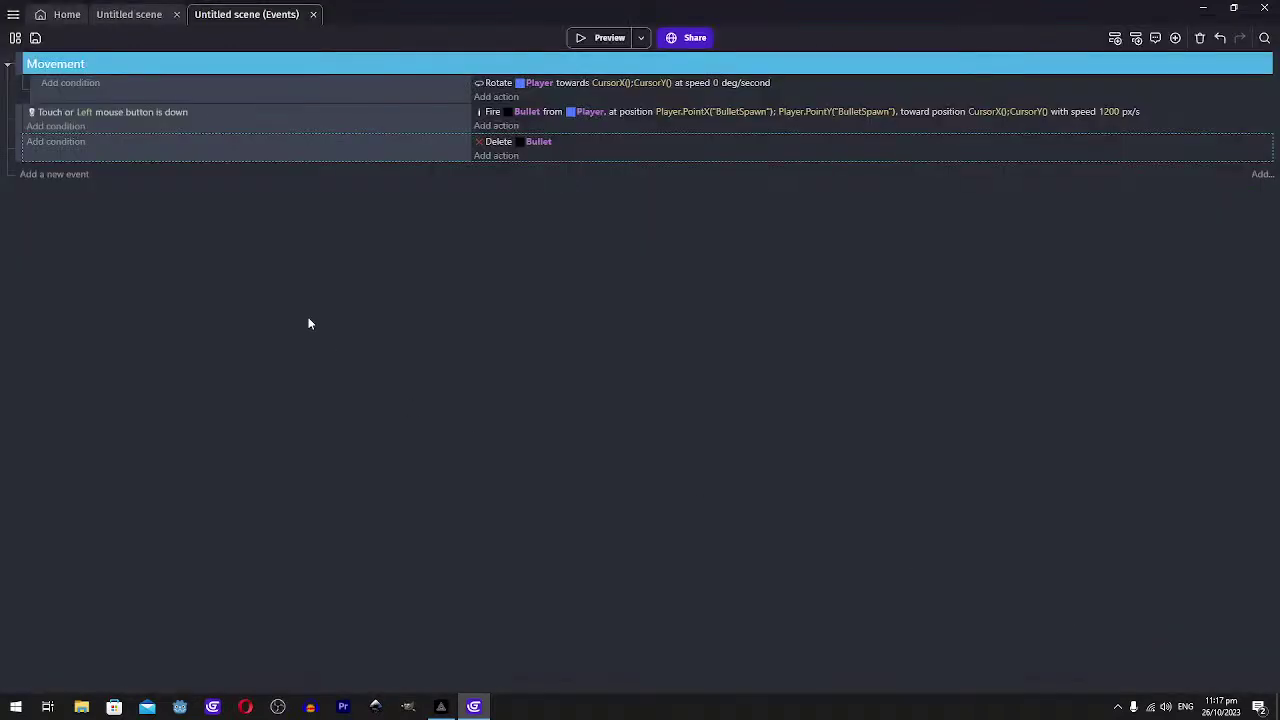
Show the scene layout, check the live chat in PRISM Live Studio, and return to the GDevelop scene
{"action": "left_click", "coordinate": [129, 14]}
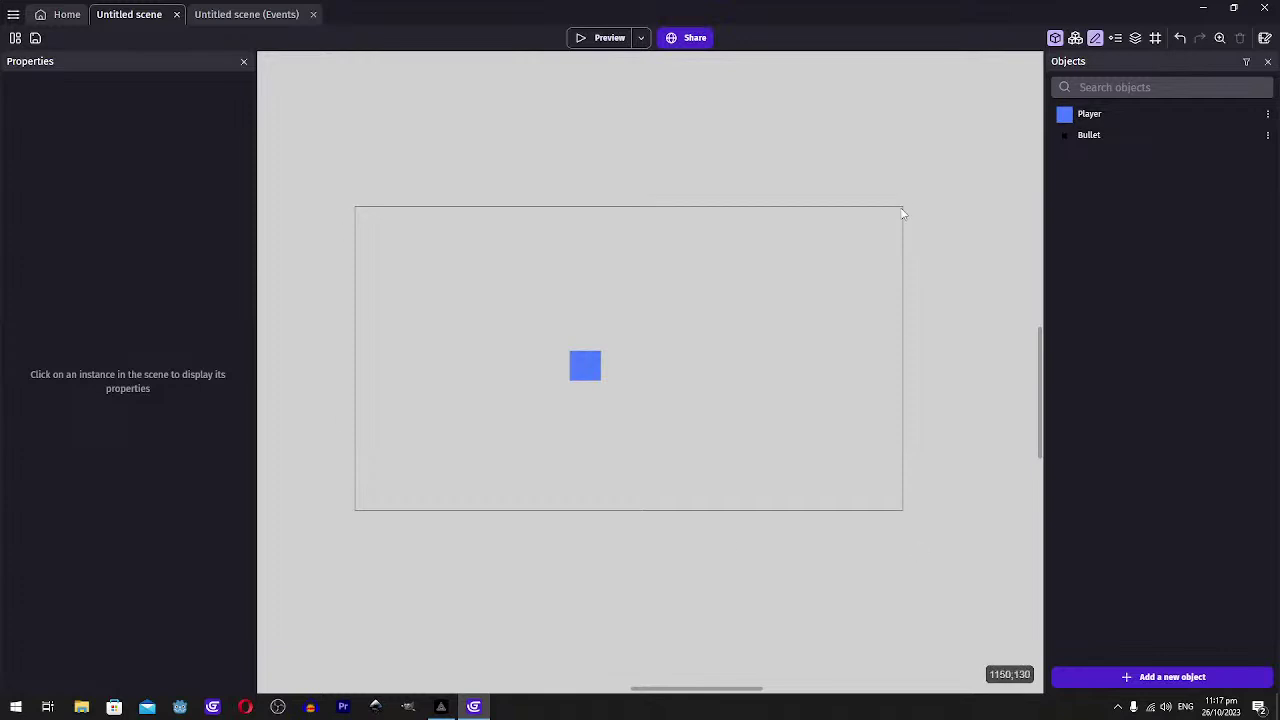
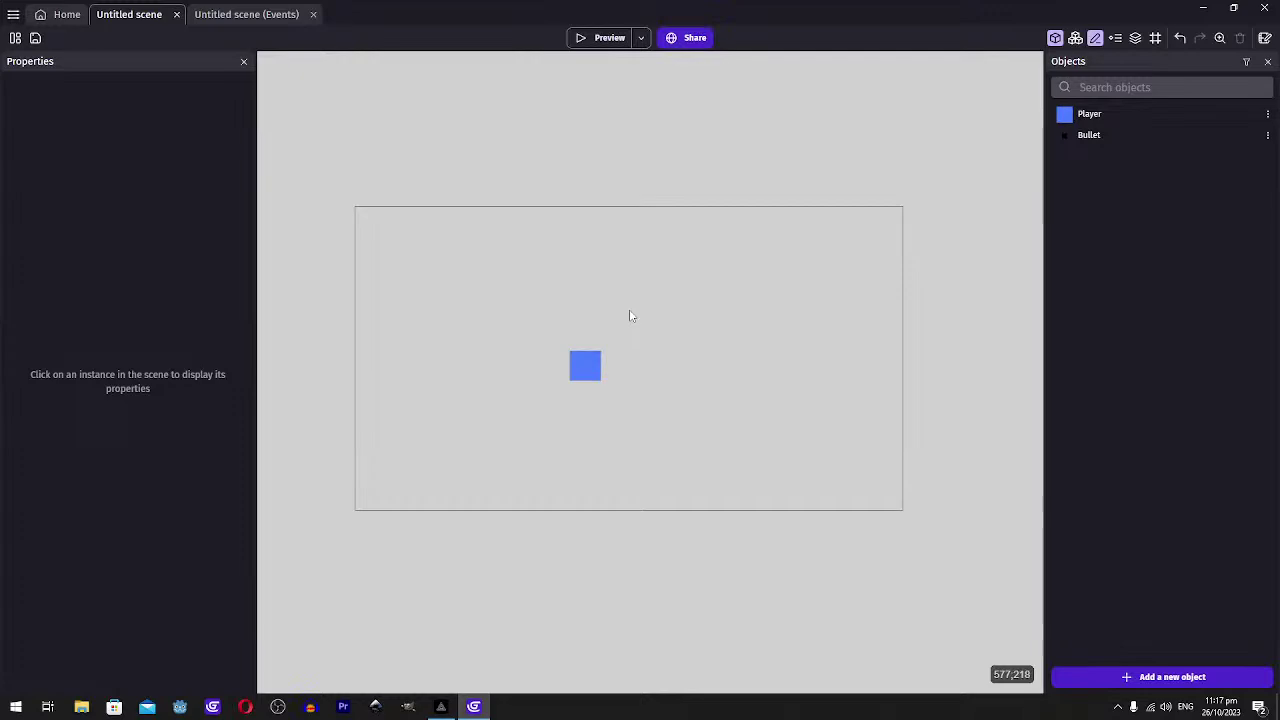
{"action": "key", "text": "alt+Tab"}
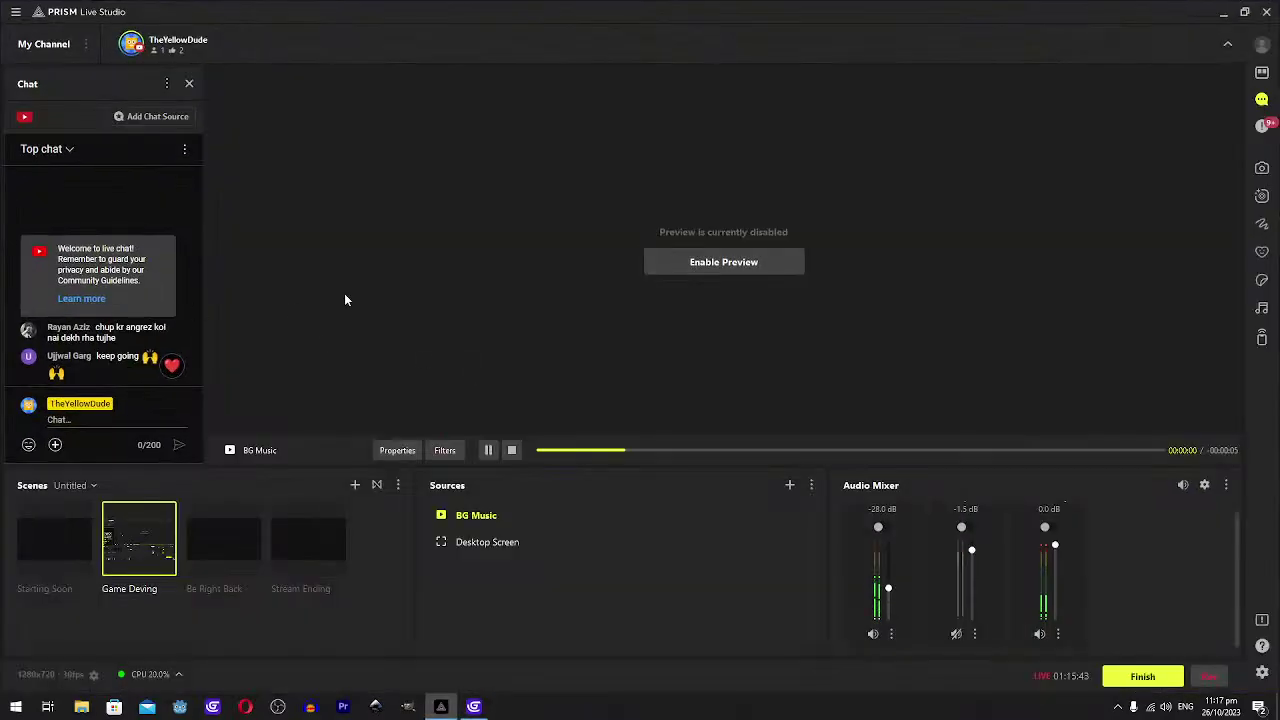
{"action": "key", "text": "alt+Tab"}
{"action": "key", "text": "alt+Tab"}
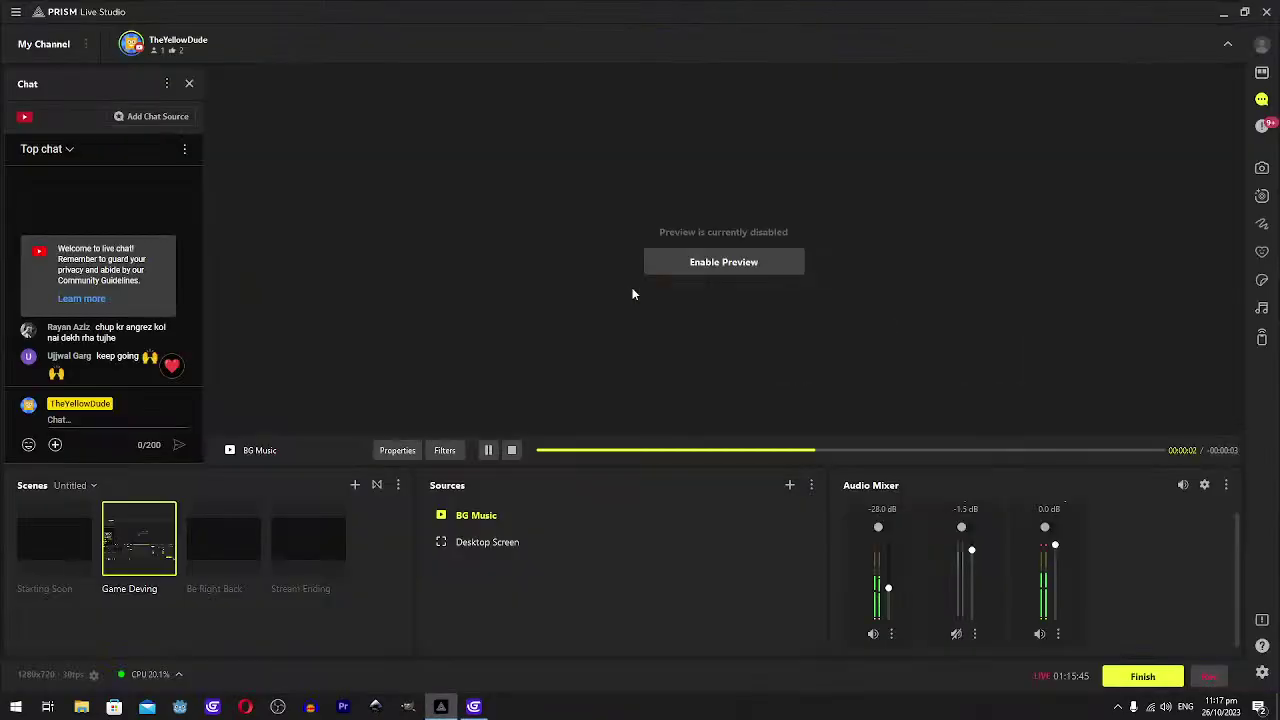
{"action": "key", "text": "alt+Tab"}
Examine the game-screen border around the player in the scene layout, and return to the scene's events
{"action": "scroll", "coordinate": [591, 353], "scroll_direction": "up", "scroll_amount": 1}
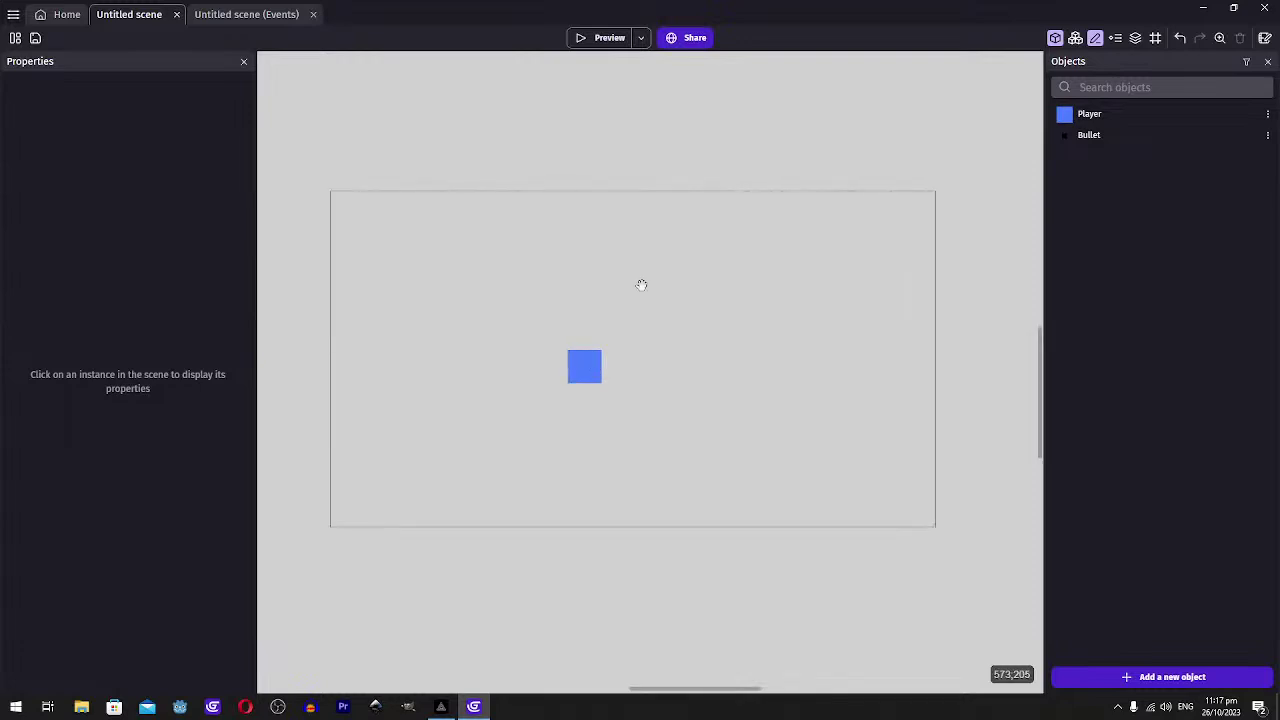
{"action": "scroll", "coordinate": [620, 280], "scroll_direction": "up", "scroll_amount": 1}
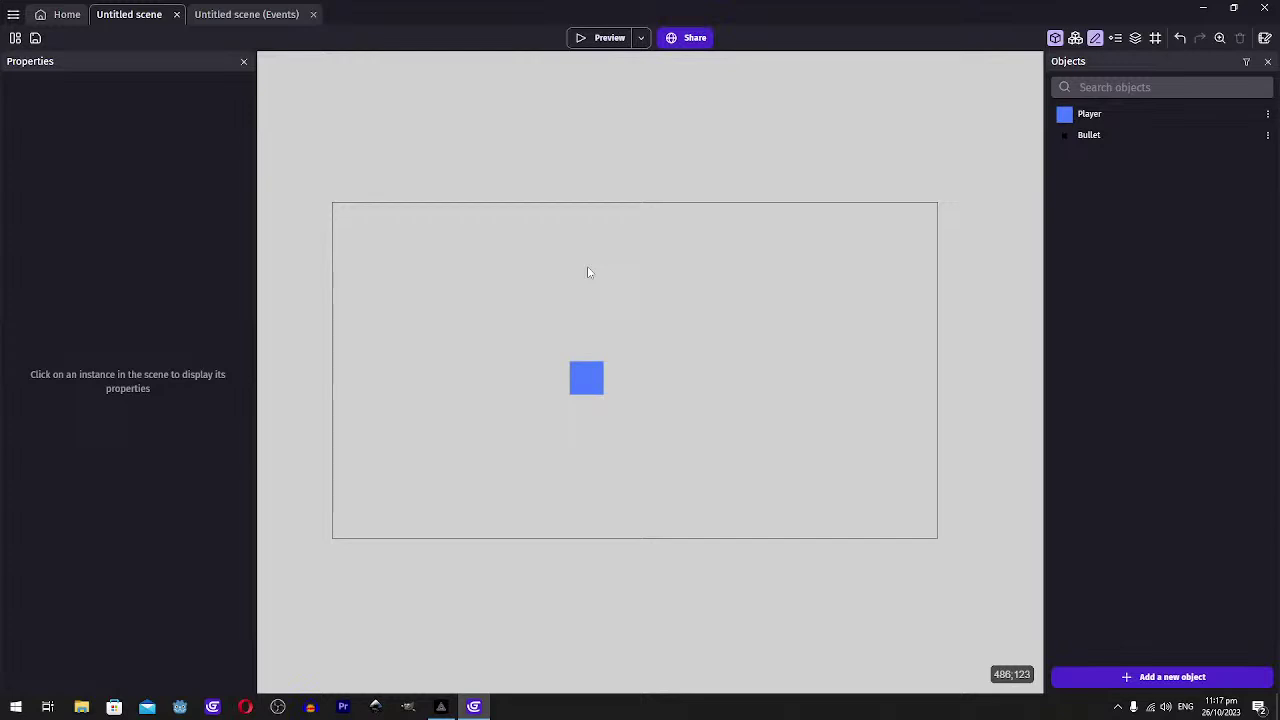
{"action": "scroll", "coordinate": [629, 306], "scroll_direction": "down", "scroll_amount": 1}
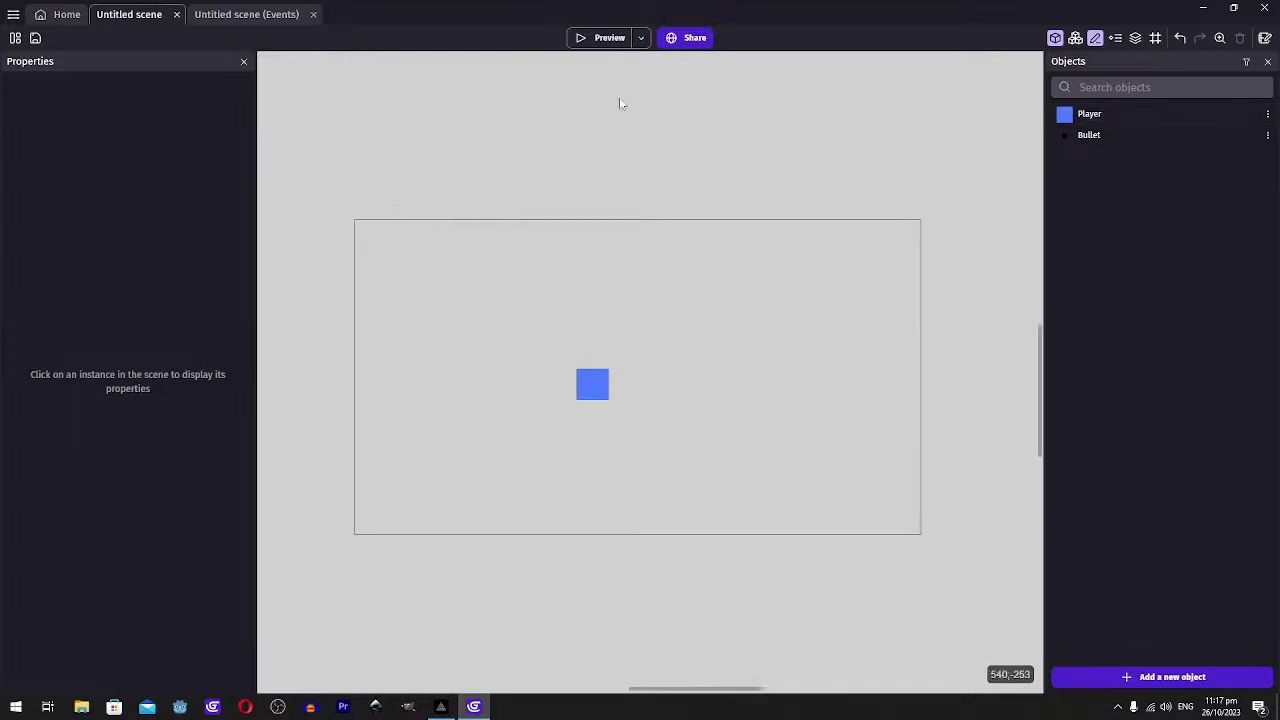
{"action": "left_click", "coordinate": [251, 14]}
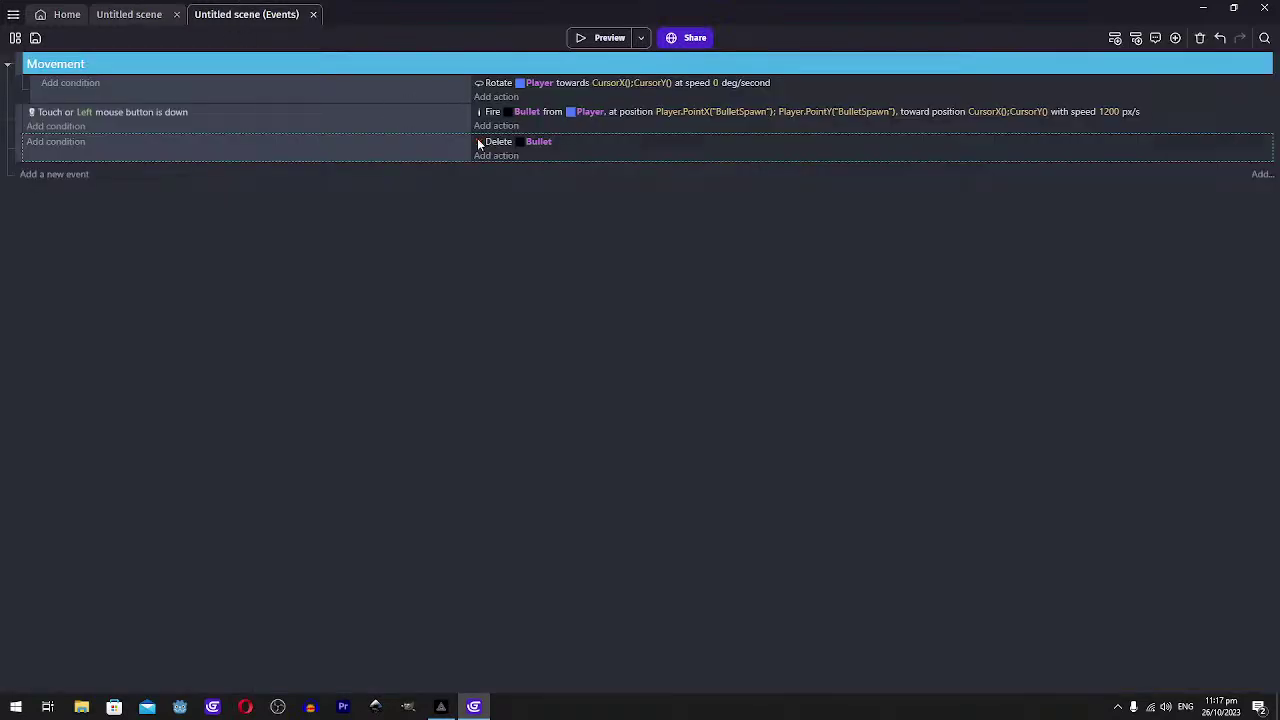
Create an event group named Firing and move the bullet-firing event into it
{"action": "left_click", "coordinate": [1261, 174]}
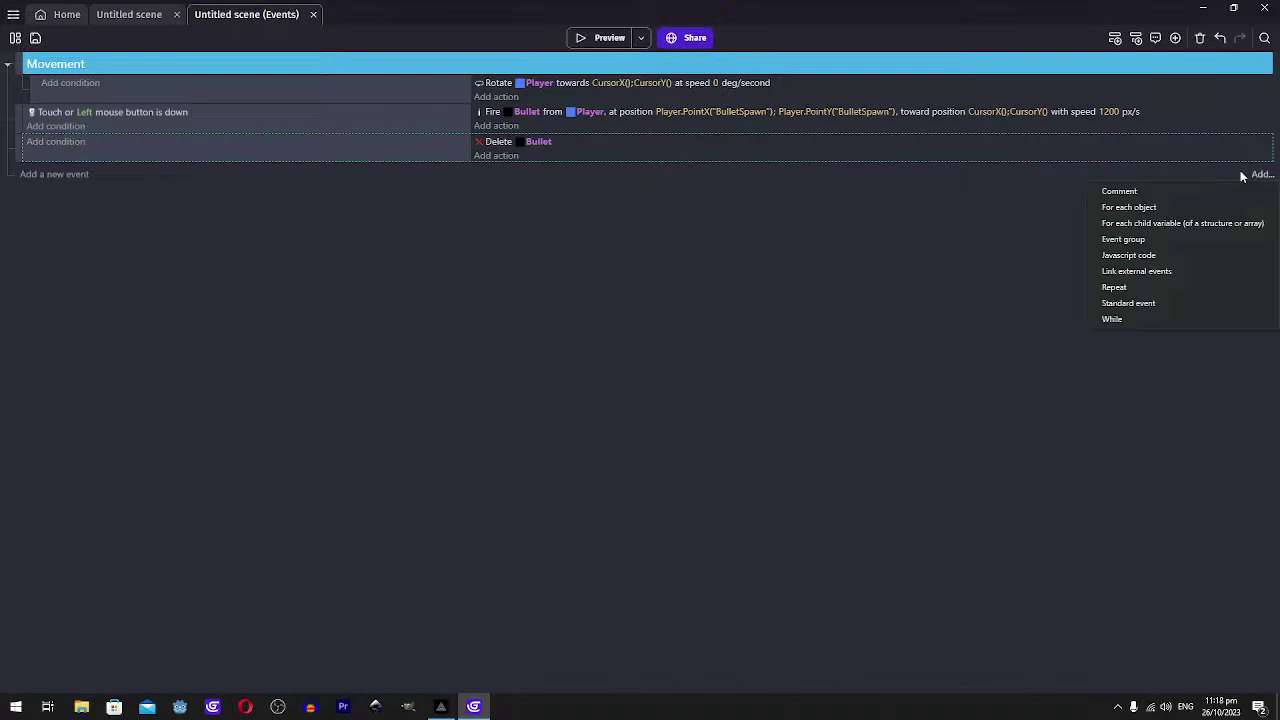
{"action": "left_click", "coordinate": [1134, 240]}
{"action": "type", "text": "Firing"}
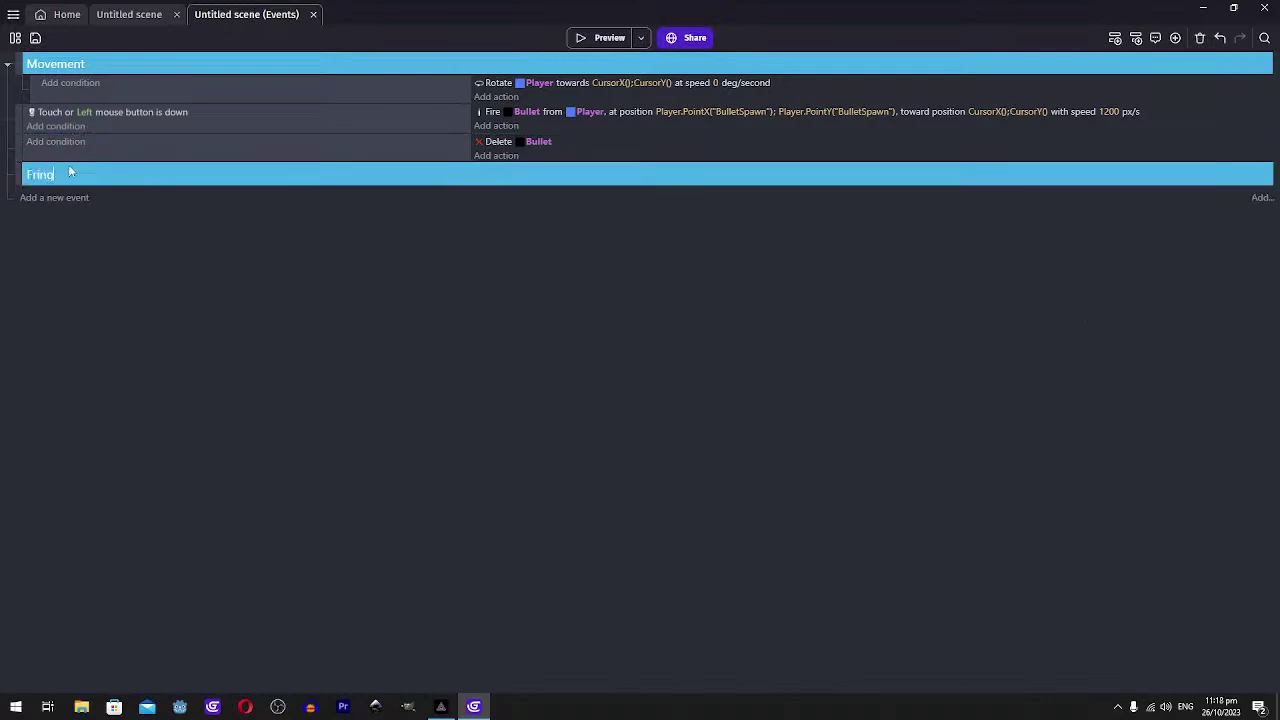
{"action": "key", "text": "Return"}
{"action": "type", "text": "i"}
{"action": "key", "text": "Return"}
{"action": "left_click_drag", "start_coordinate": [18, 173], "coordinate": [50, 140]}
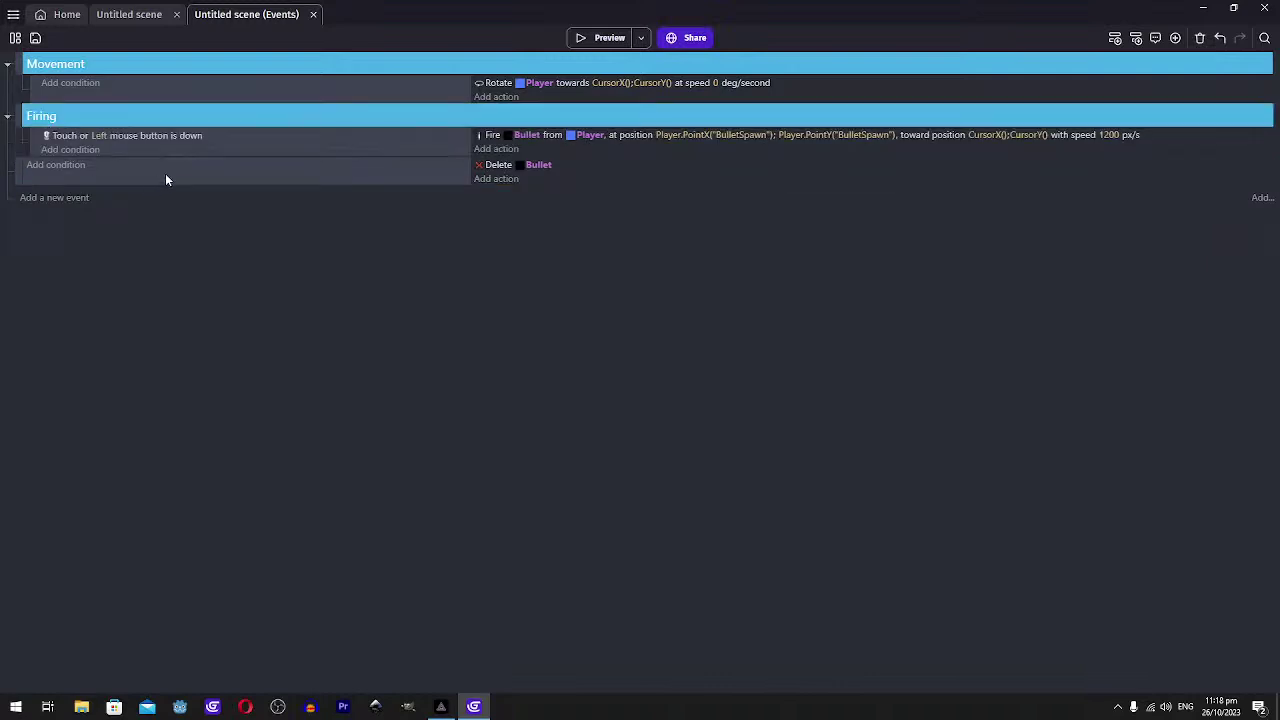
Remove the event that deletes bullets, and collapse the Firing and Movement groups
{"action": "left_click", "coordinate": [166, 178]}
{"action": "key", "text": "Delete"}
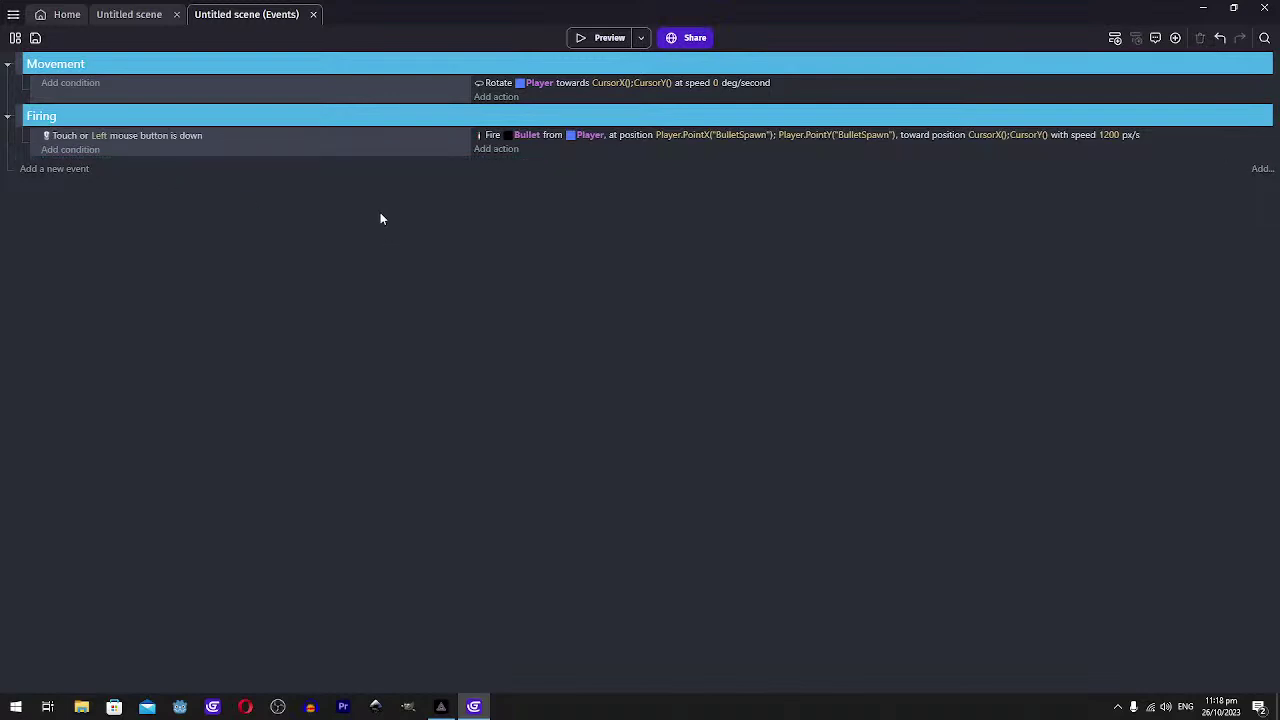
{"action": "left_click", "coordinate": [7, 117]}
{"action": "left_click", "coordinate": [8, 66]}
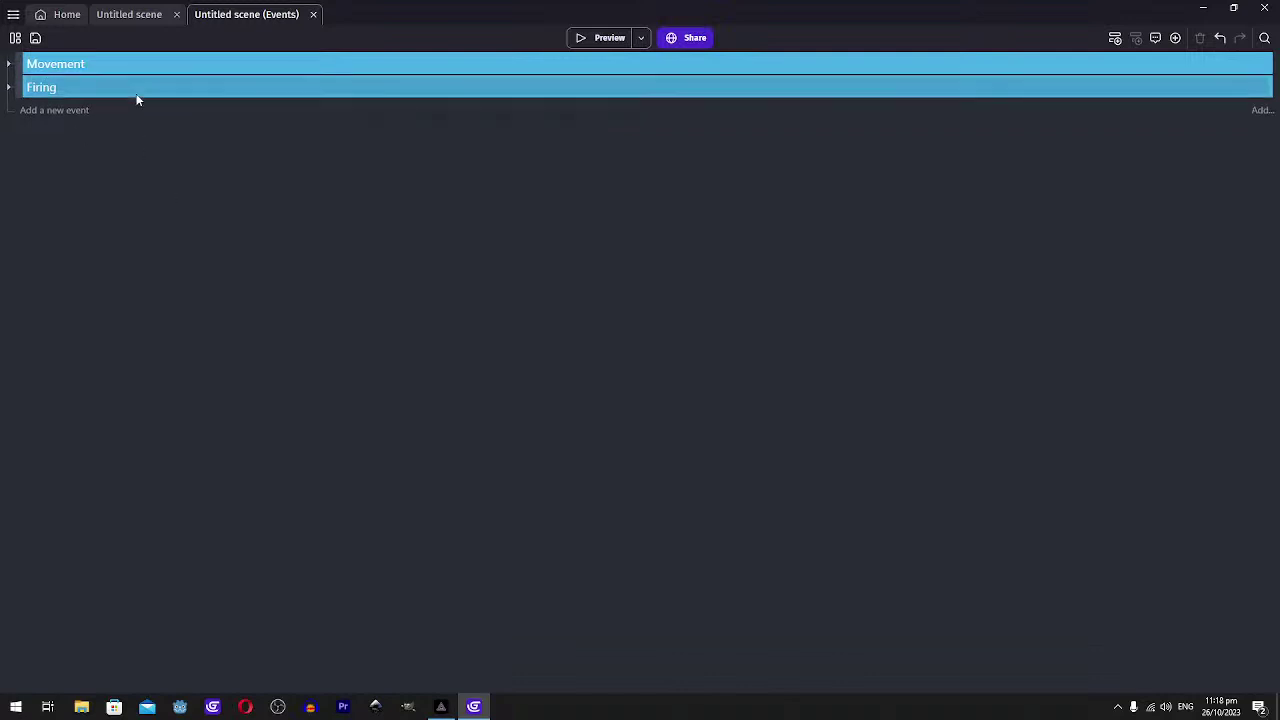
Create a new sprite object in the scene and name it Enemy
{"action": "left_click", "coordinate": [136, 18]}
{"action": "scroll", "coordinate": [700, 352], "scroll_direction": "up", "scroll_amount": 3}
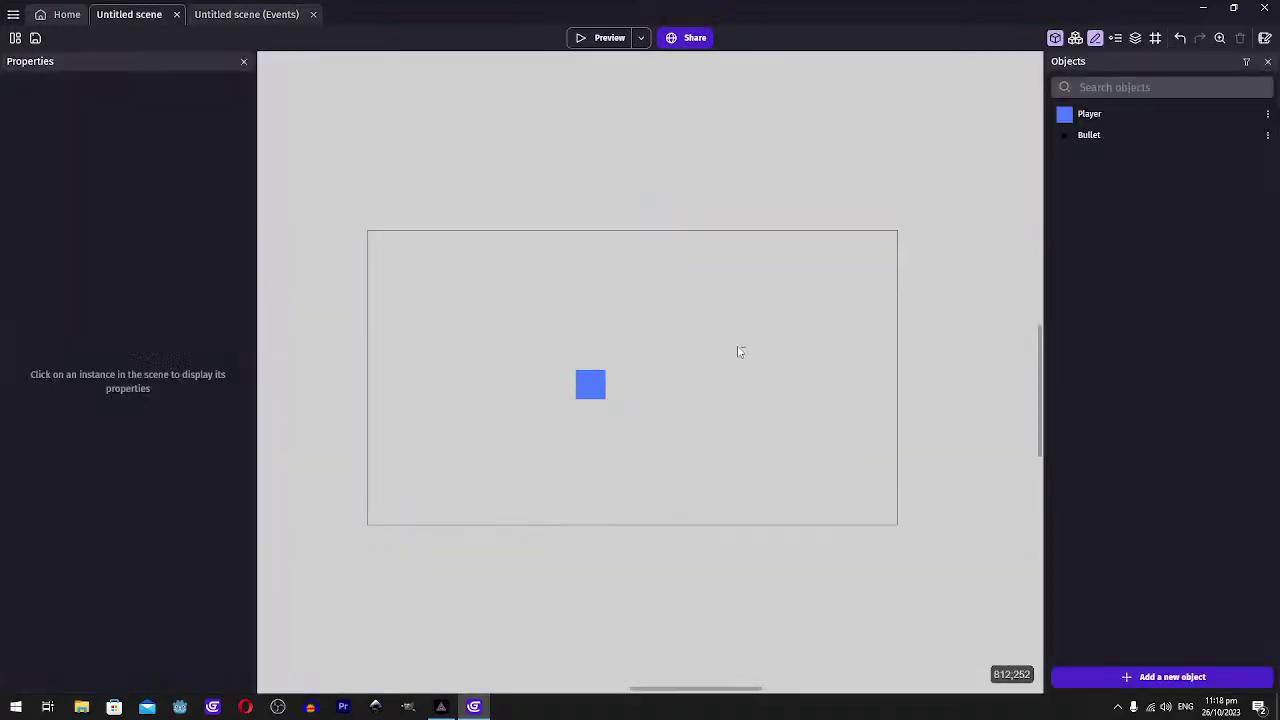
{"action": "left_click", "coordinate": [1172, 677]}
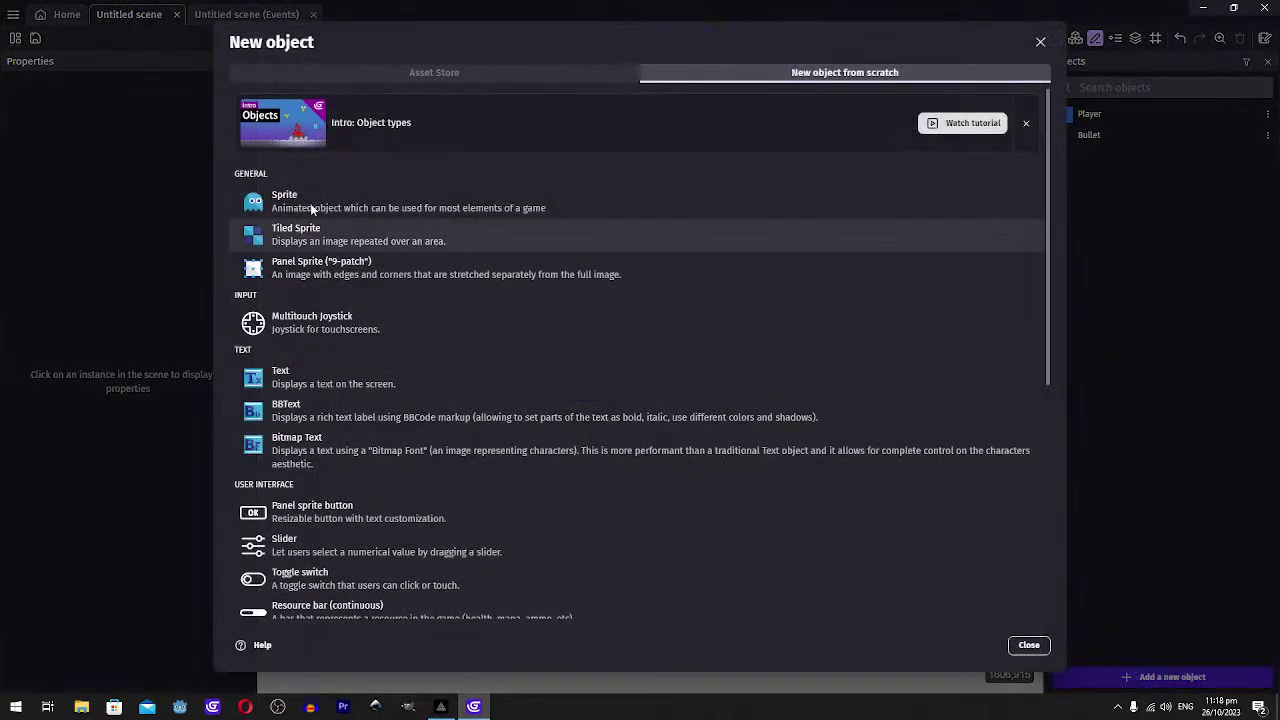
{"action": "left_click", "coordinate": [311, 209]}
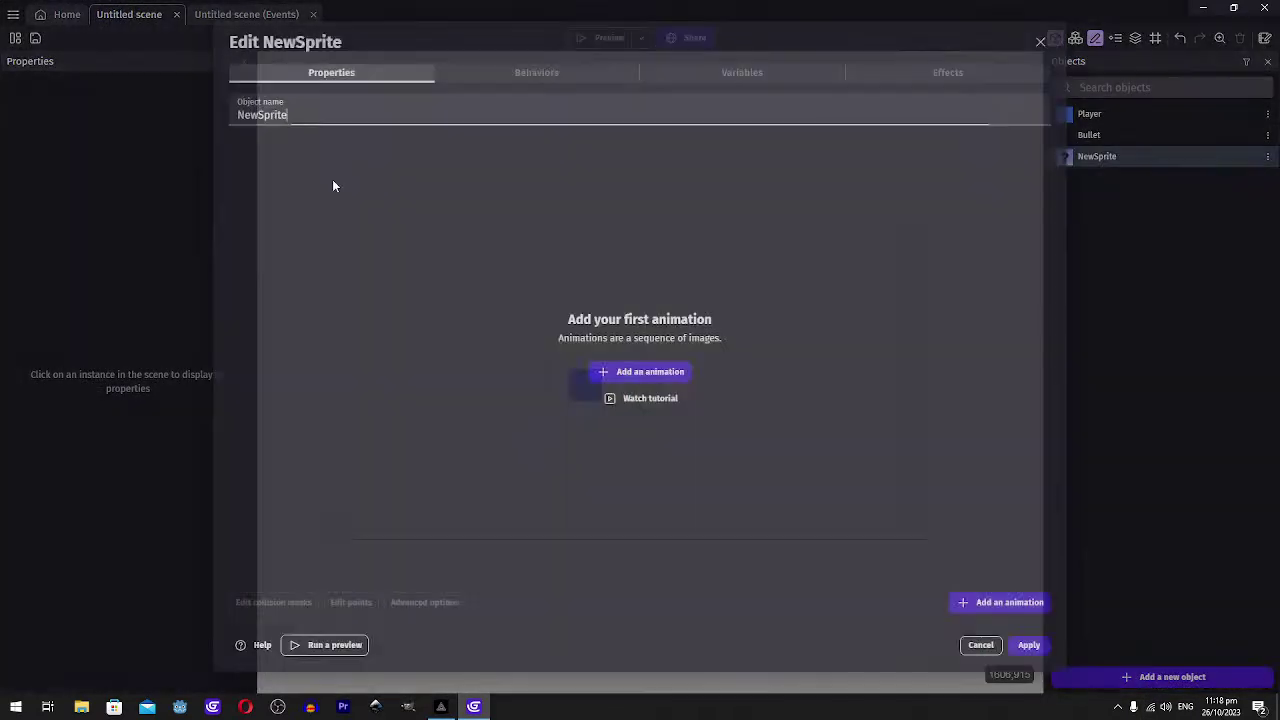
{"action": "double_click", "coordinate": [317, 110]}
{"action": "type", "text": "Enem"}
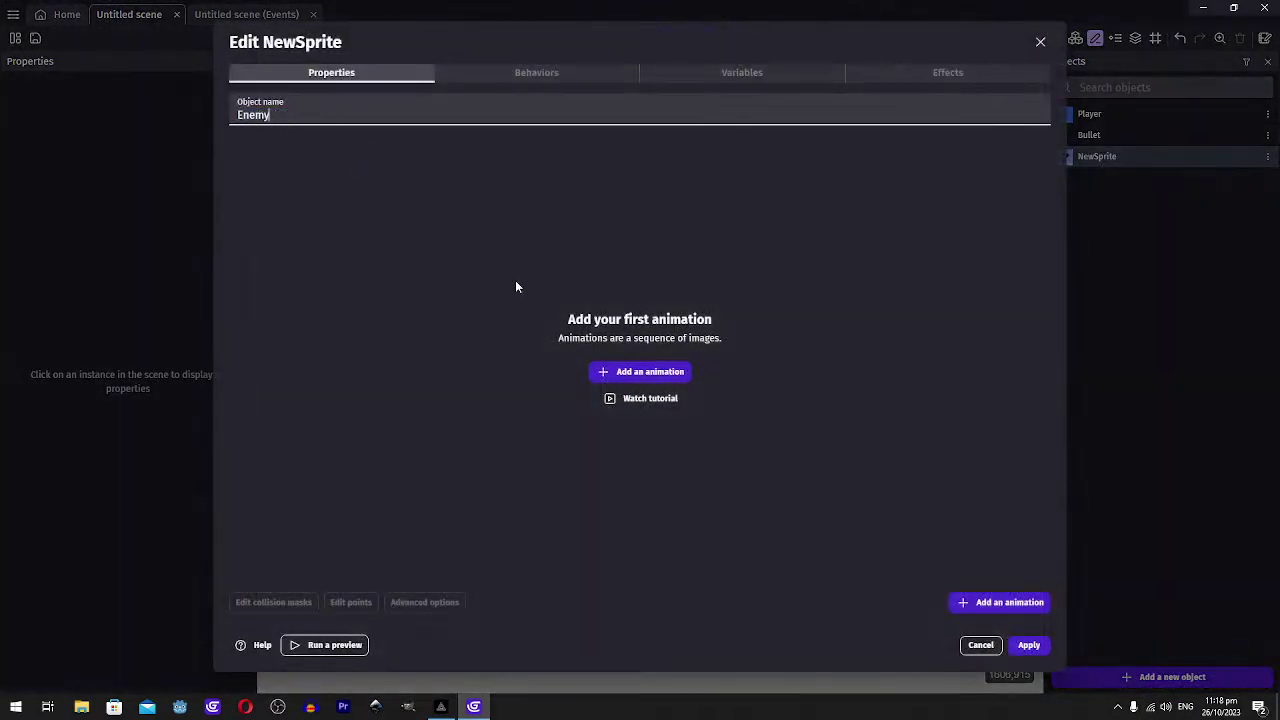
{"action": "type", "text": "y"}
Add an animation to the Enemy and create its image in Piskel as a canvas filled with solid red
{"action": "left_click", "coordinate": [606, 371]}
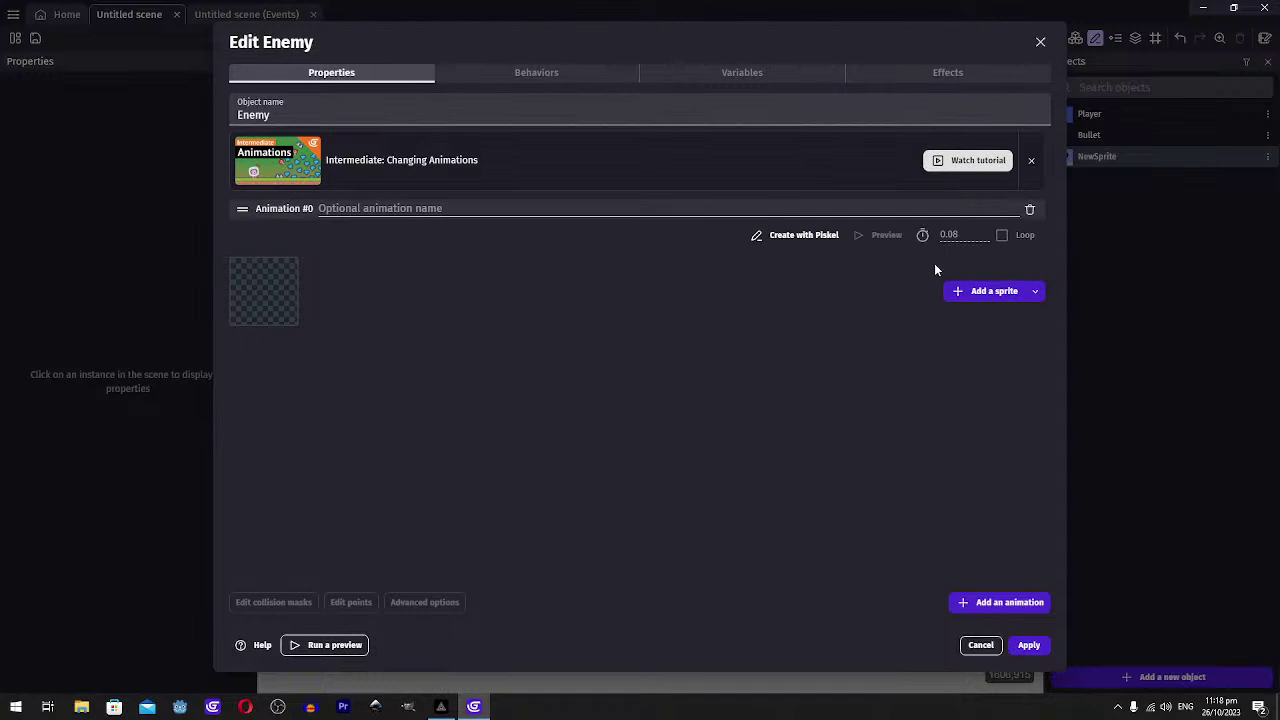
{"action": "left_click", "coordinate": [805, 235]}
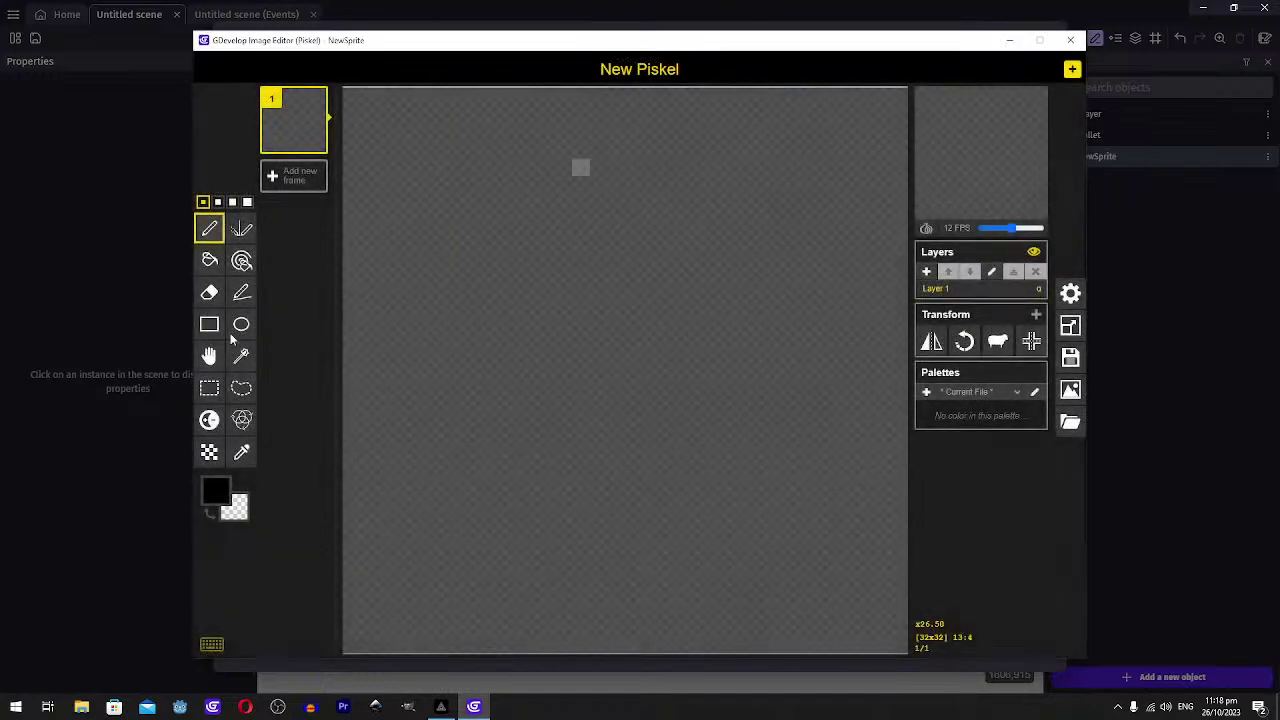
{"action": "left_click", "coordinate": [215, 499]}
{"action": "left_click", "coordinate": [311, 526]}
{"action": "left_click", "coordinate": [209, 270]}
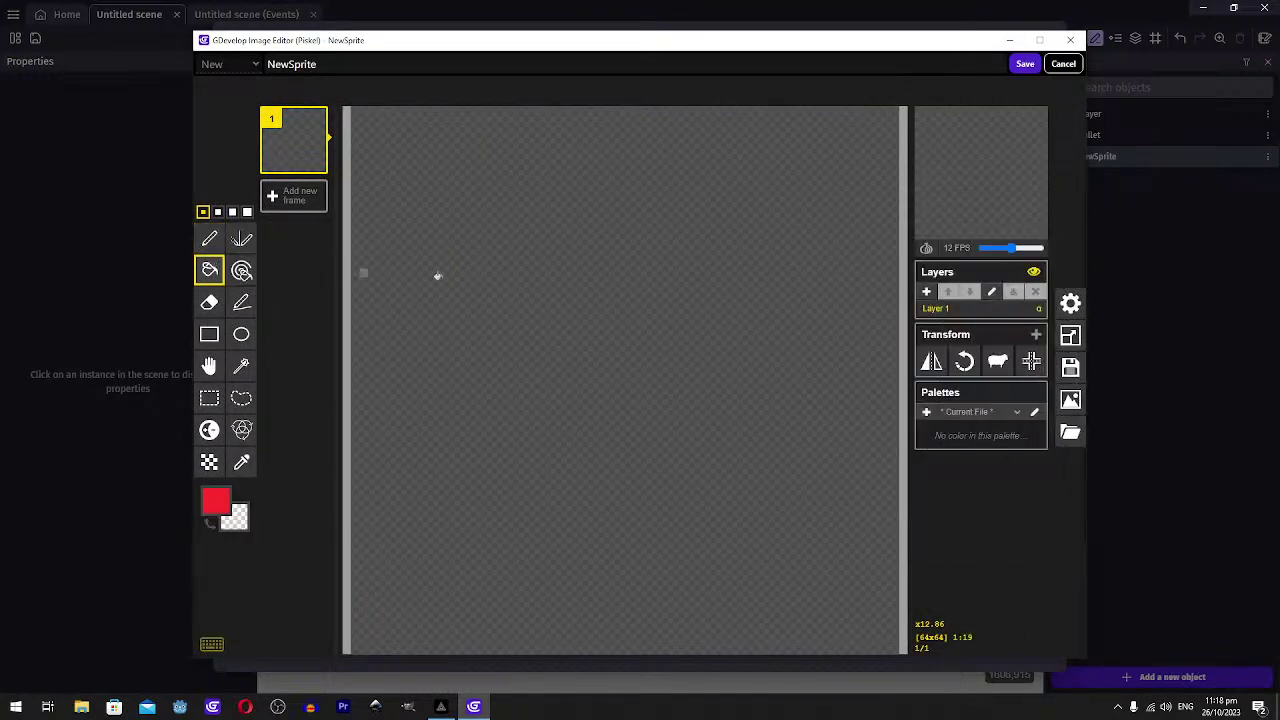
{"action": "left_click", "coordinate": [437, 277]}
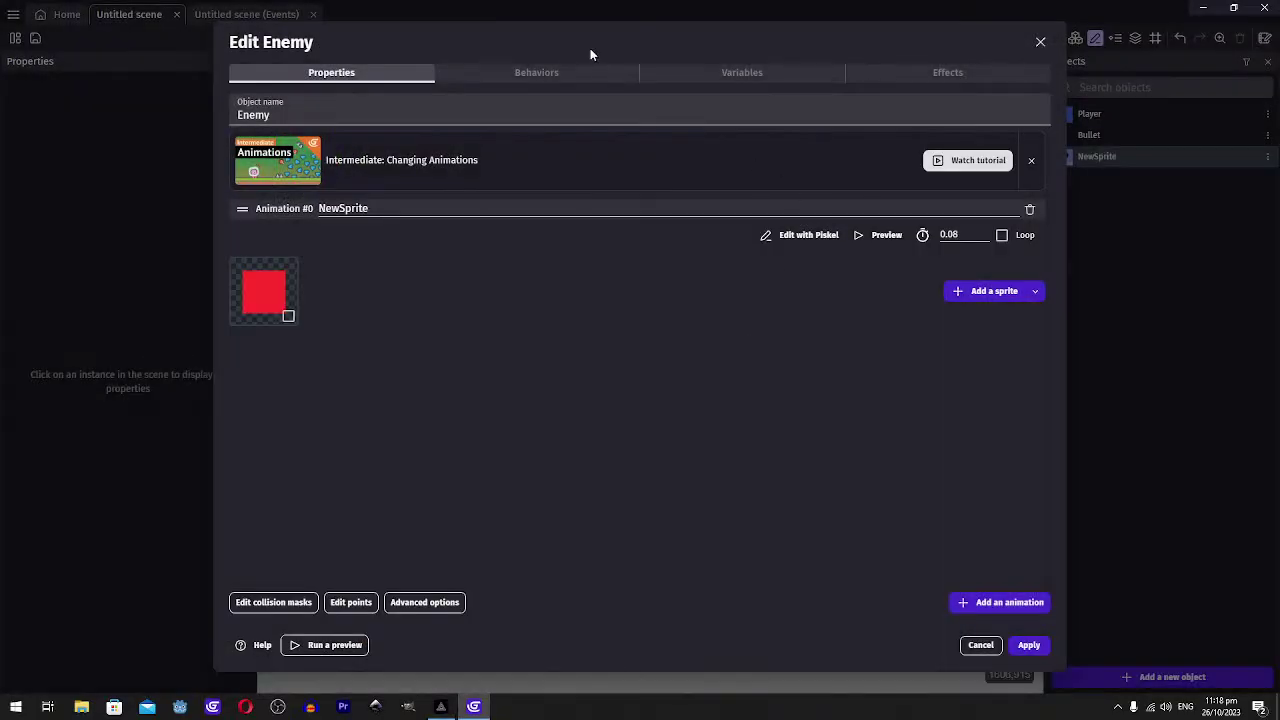
Search the behaviors available for the Enemy for "bul" and "follow", look through the full list, and close it
{"action": "left_click", "coordinate": [575, 72]}
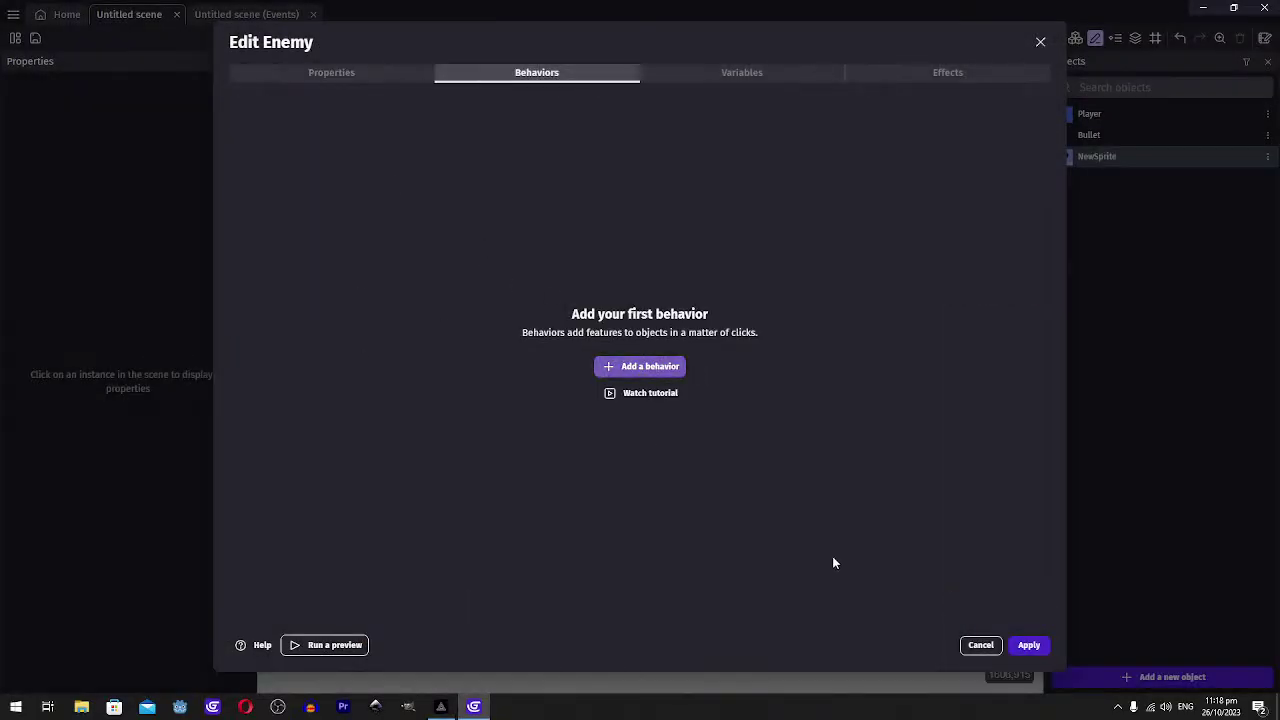
{"action": "left_click", "coordinate": [648, 366]}
{"action": "type", "text": "bul"}
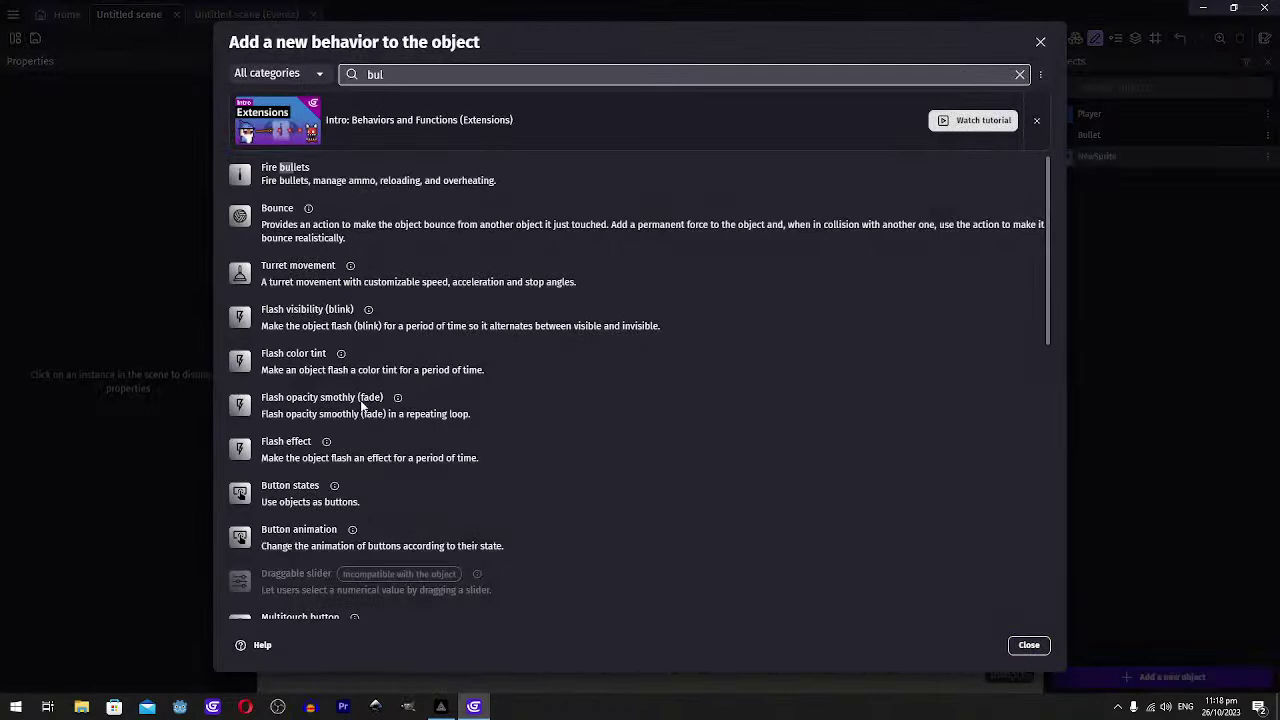
{"action": "scroll", "coordinate": [304, 364], "scroll_direction": "down", "scroll_amount": 2}
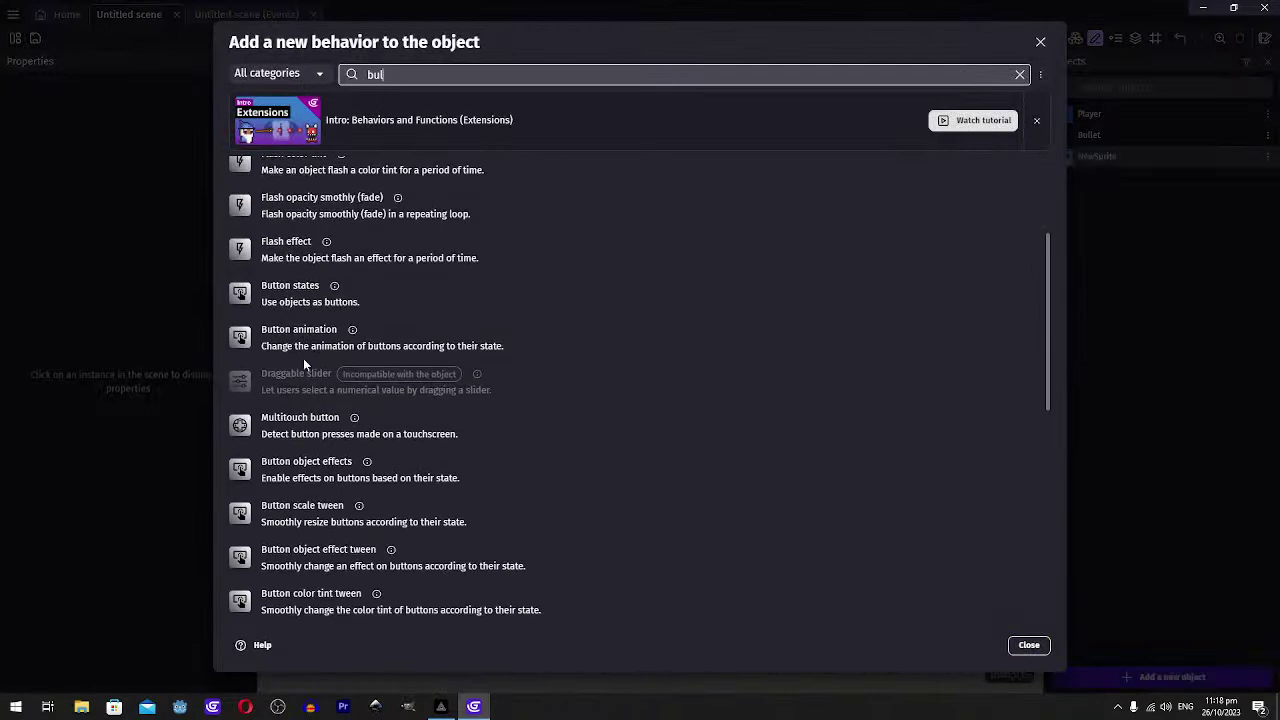
{"action": "scroll", "coordinate": [303, 358], "scroll_direction": "up", "scroll_amount": 2}
{"action": "double_click", "coordinate": [406, 76]}
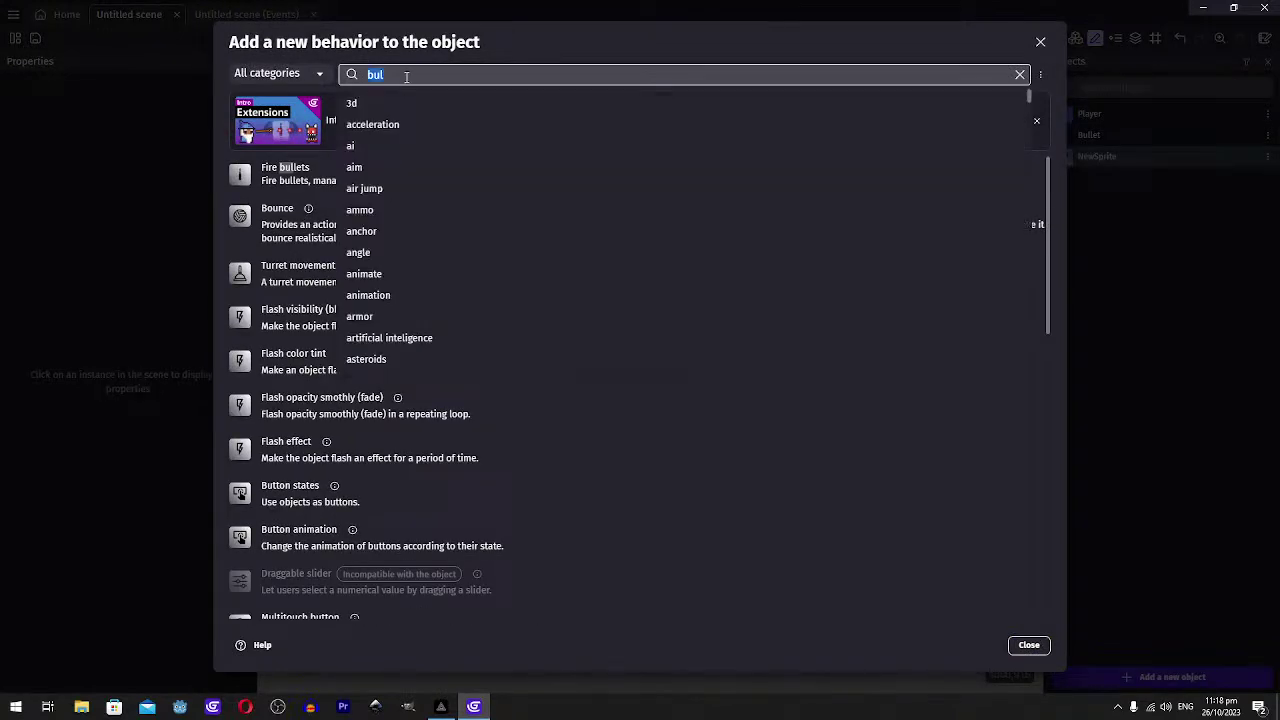
{"action": "key", "text": "BackSpace"}
{"action": "type", "text": "follow"}
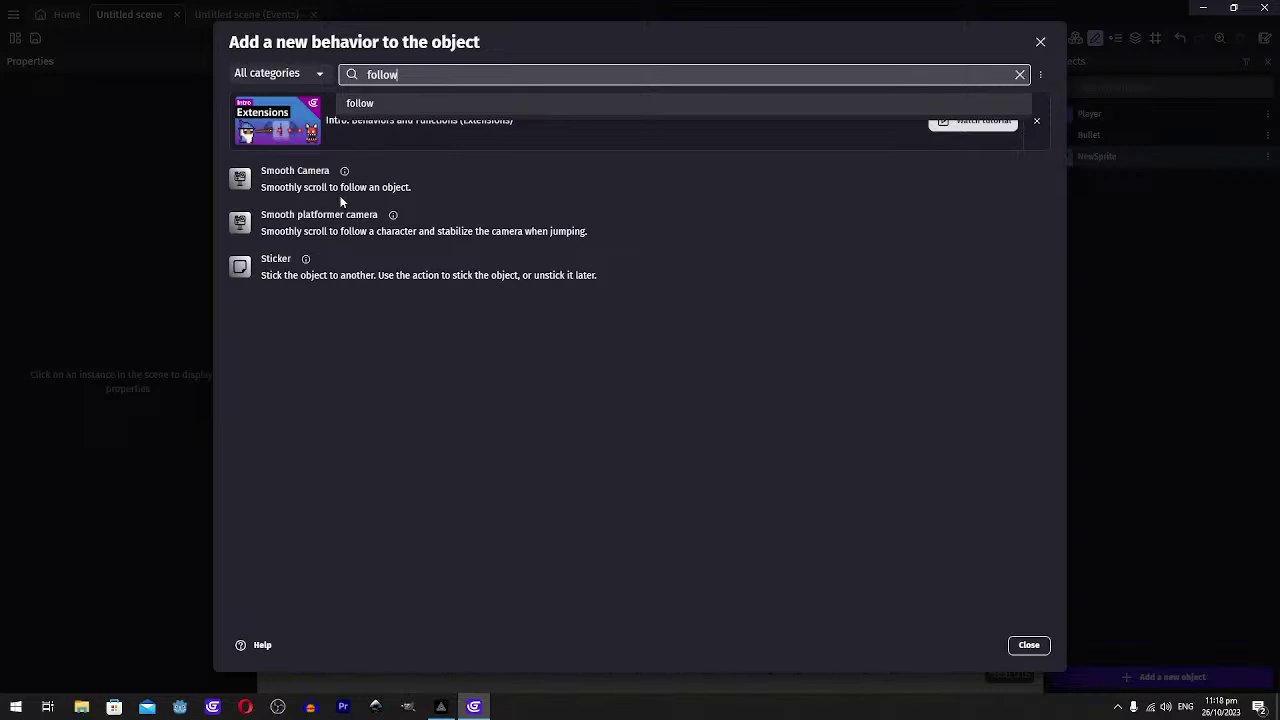
{"action": "left_click", "coordinate": [428, 70]}
{"action": "key", "text": "BackSpace"}
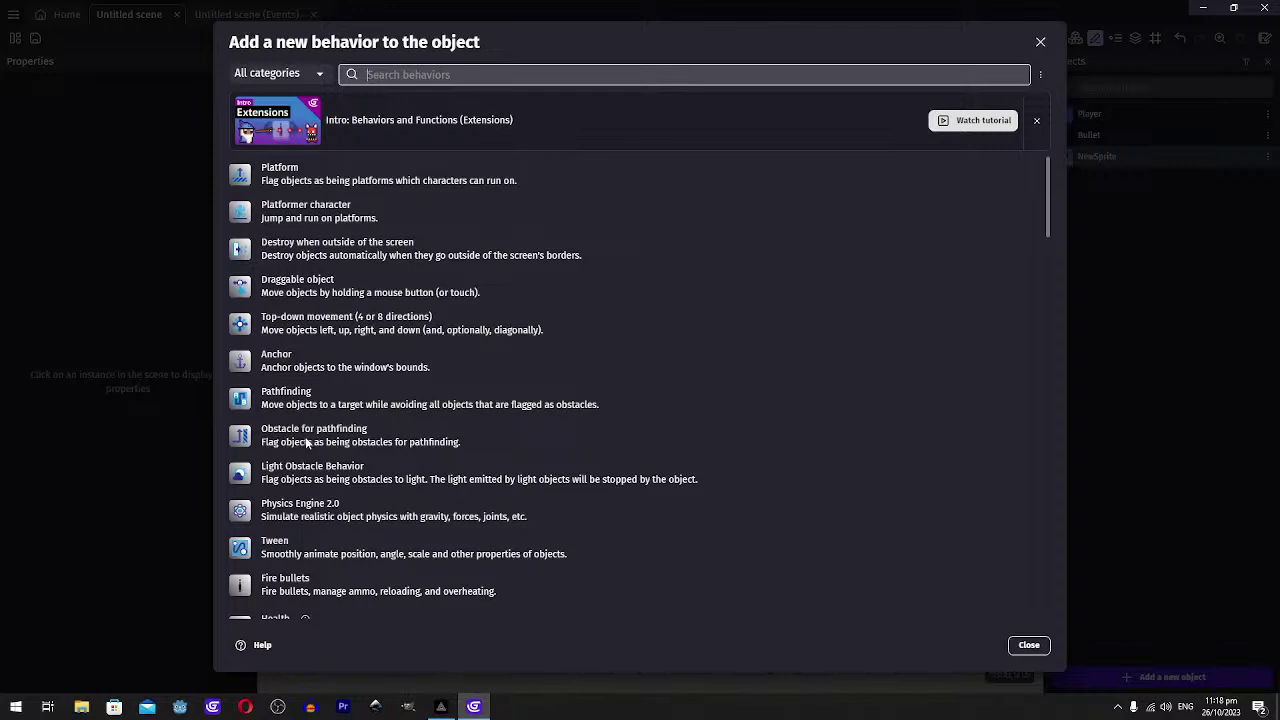
{"action": "left_click", "coordinate": [1029, 645]}
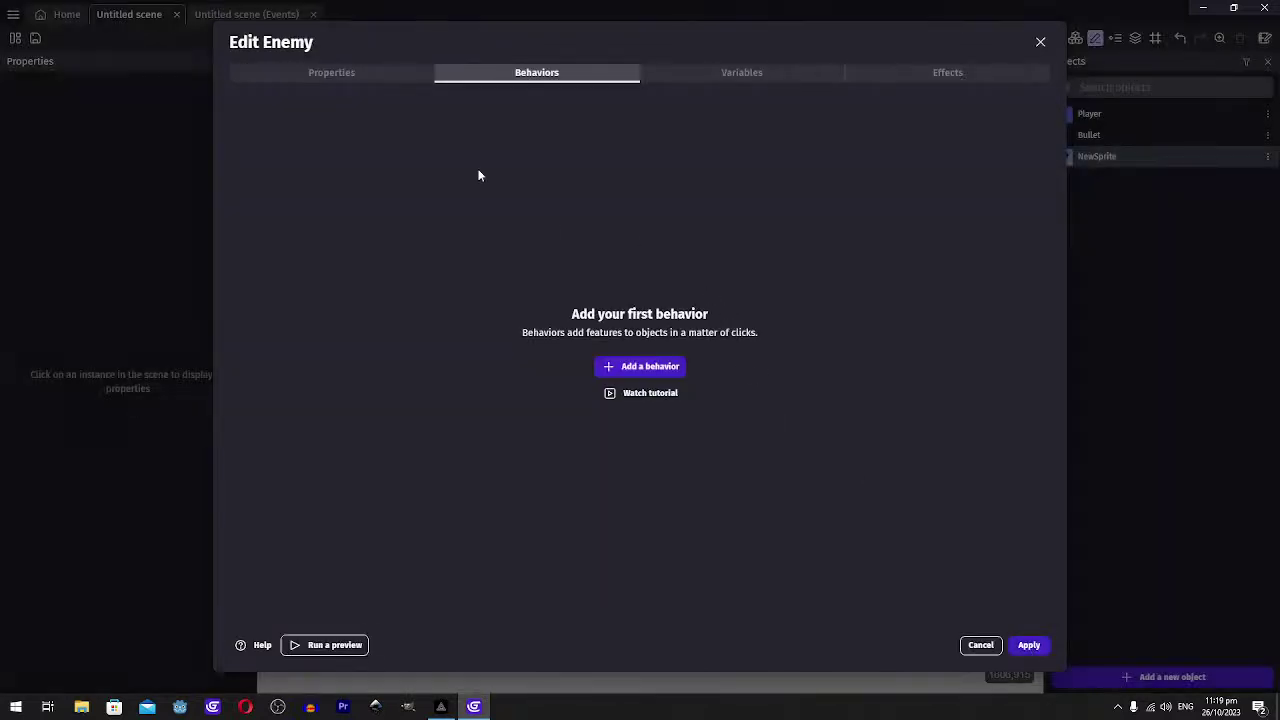
Apply the Enemy object's settings and place an instance at about X 844, Y 29 in the scene
{"action": "left_click", "coordinate": [382, 68]}
{"action": "left_click", "coordinate": [1029, 645]}
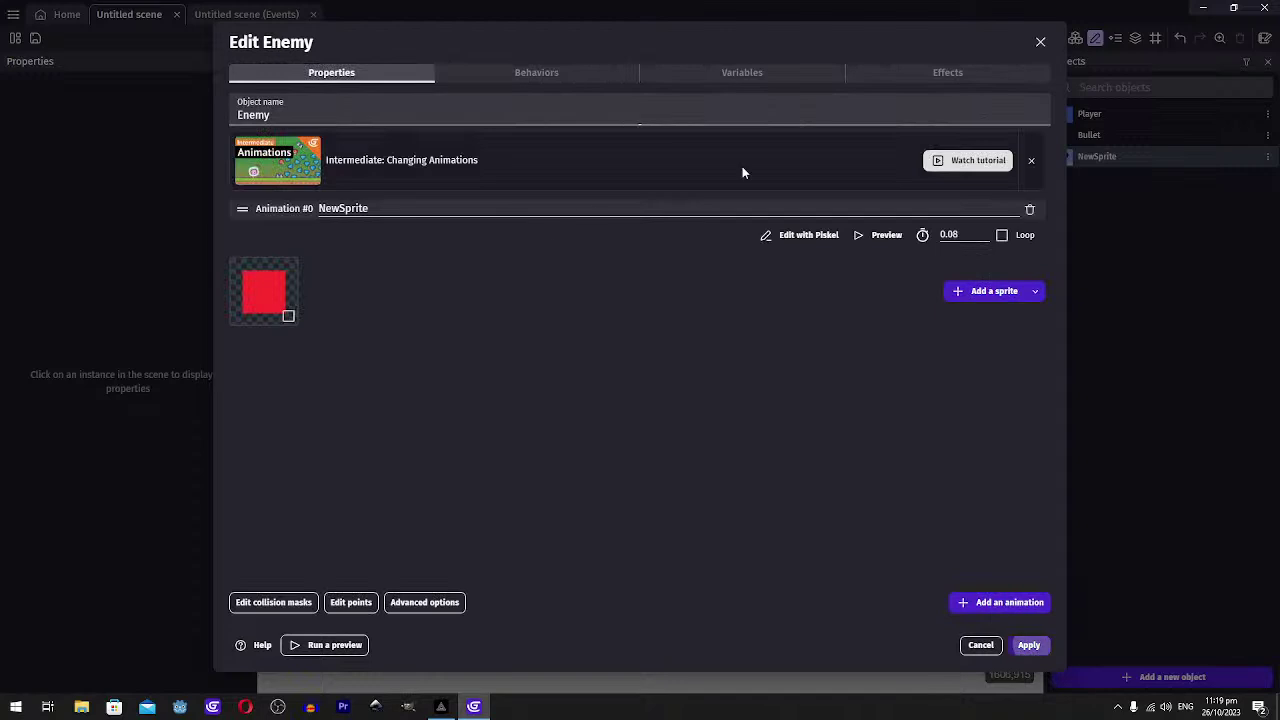
{"action": "left_click_drag", "start_coordinate": [1086, 164], "coordinate": [783, 243]}
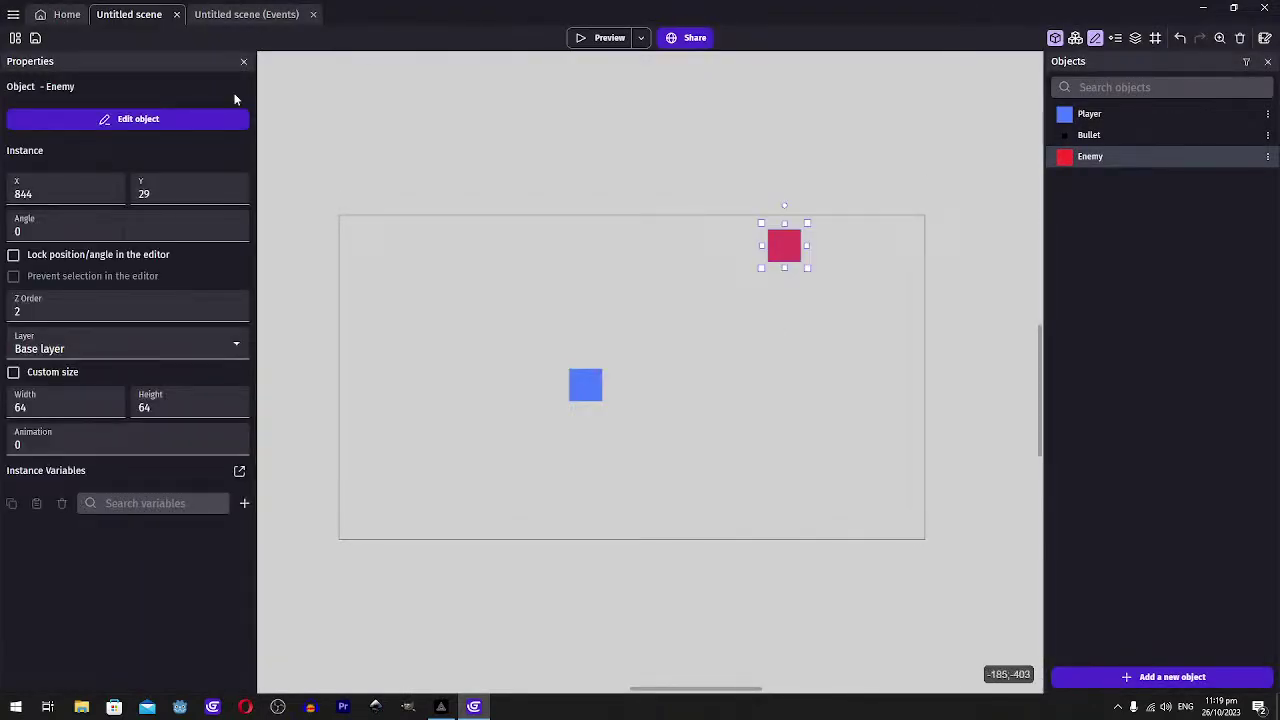
Add a new event below the Firing group and start an action for the Enemy object
{"action": "left_click", "coordinate": [246, 14]}
{"action": "left_click", "coordinate": [42, 112]}
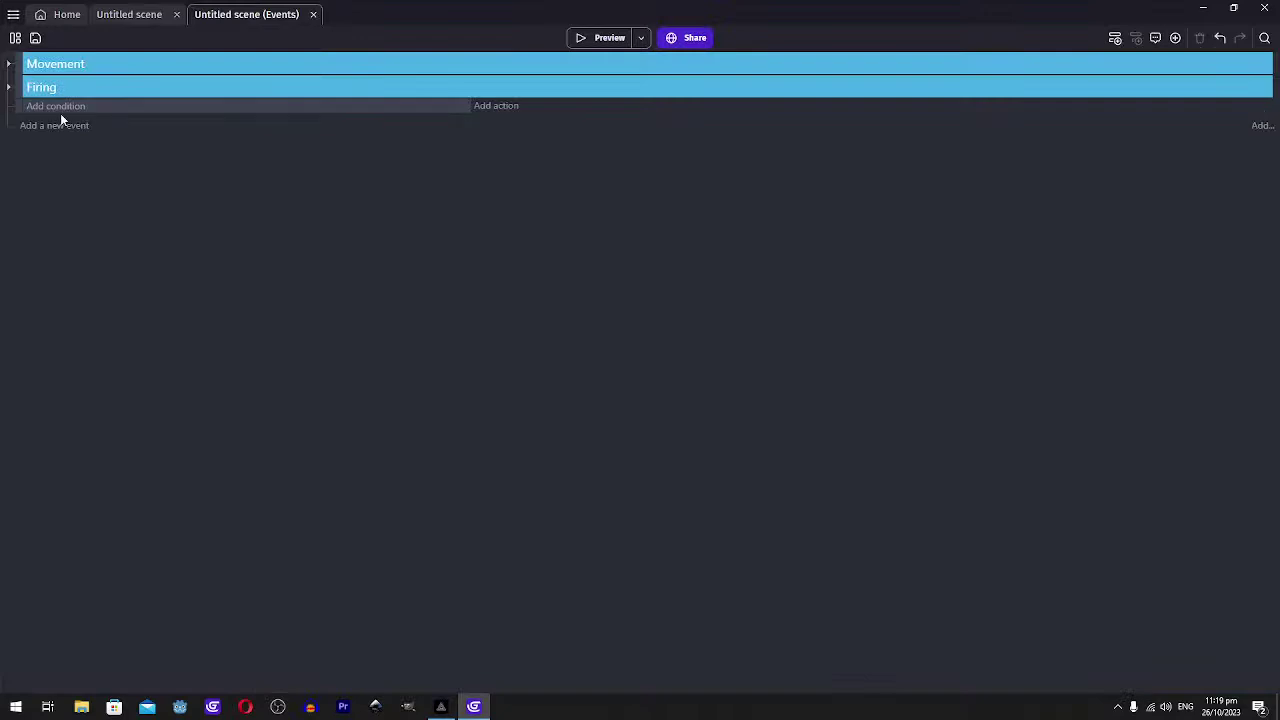
{"action": "left_click", "coordinate": [492, 112]}
{"action": "left_click", "coordinate": [112, 180]}
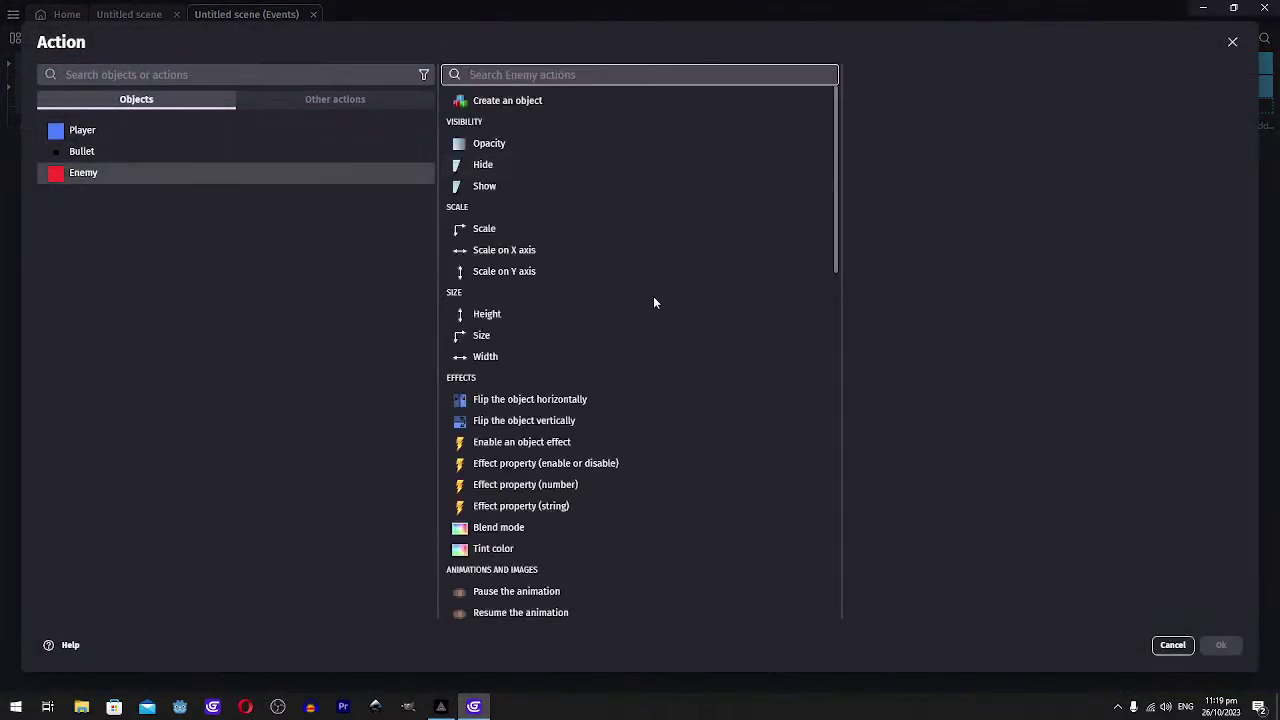
{"action": "scroll", "coordinate": [654, 302], "scroll_direction": "down", "scroll_amount": 15}
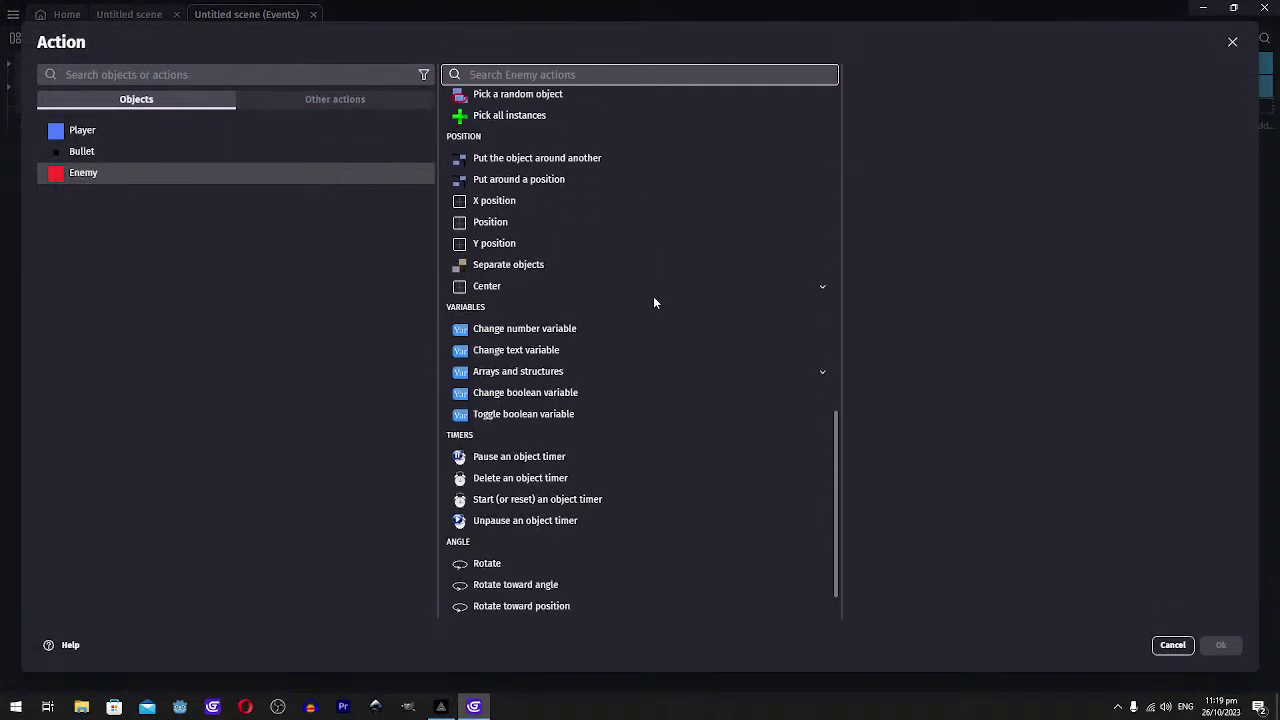
{"action": "scroll", "coordinate": [653, 298], "scroll_direction": "up", "scroll_amount": 1}
{"action": "left_click", "coordinate": [495, 231]}
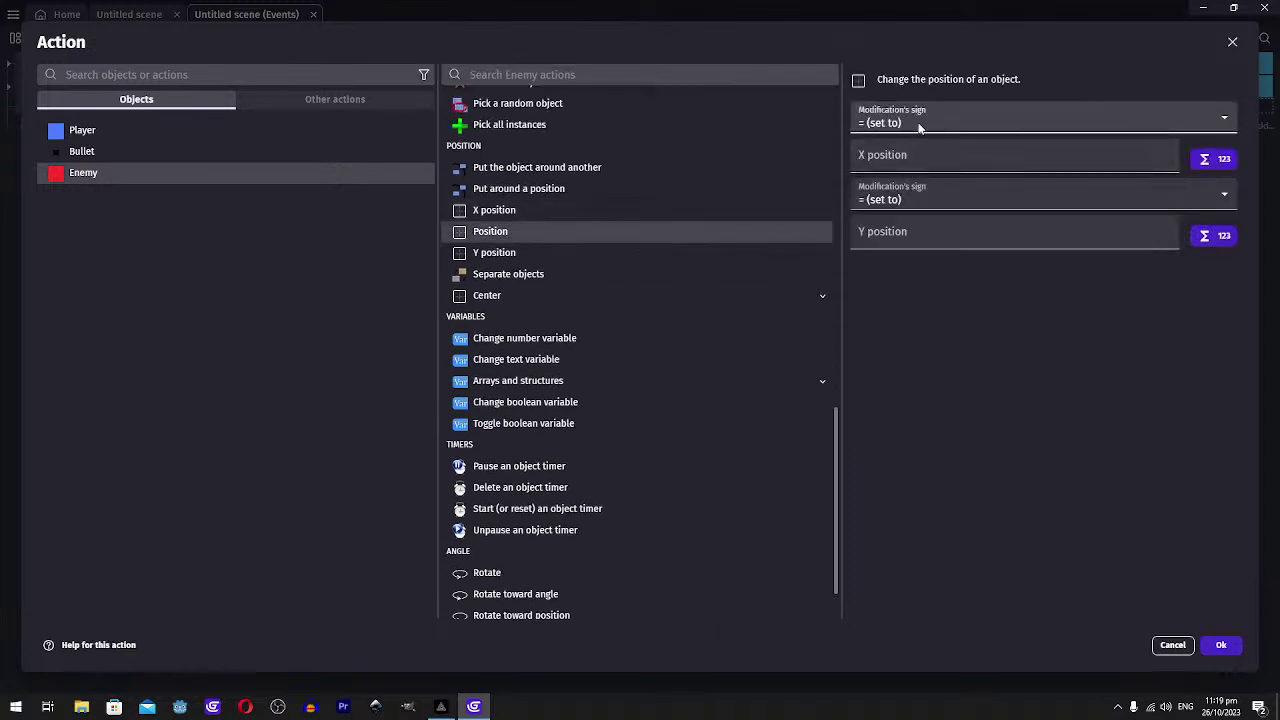
{"action": "left_click", "coordinate": [903, 127]}
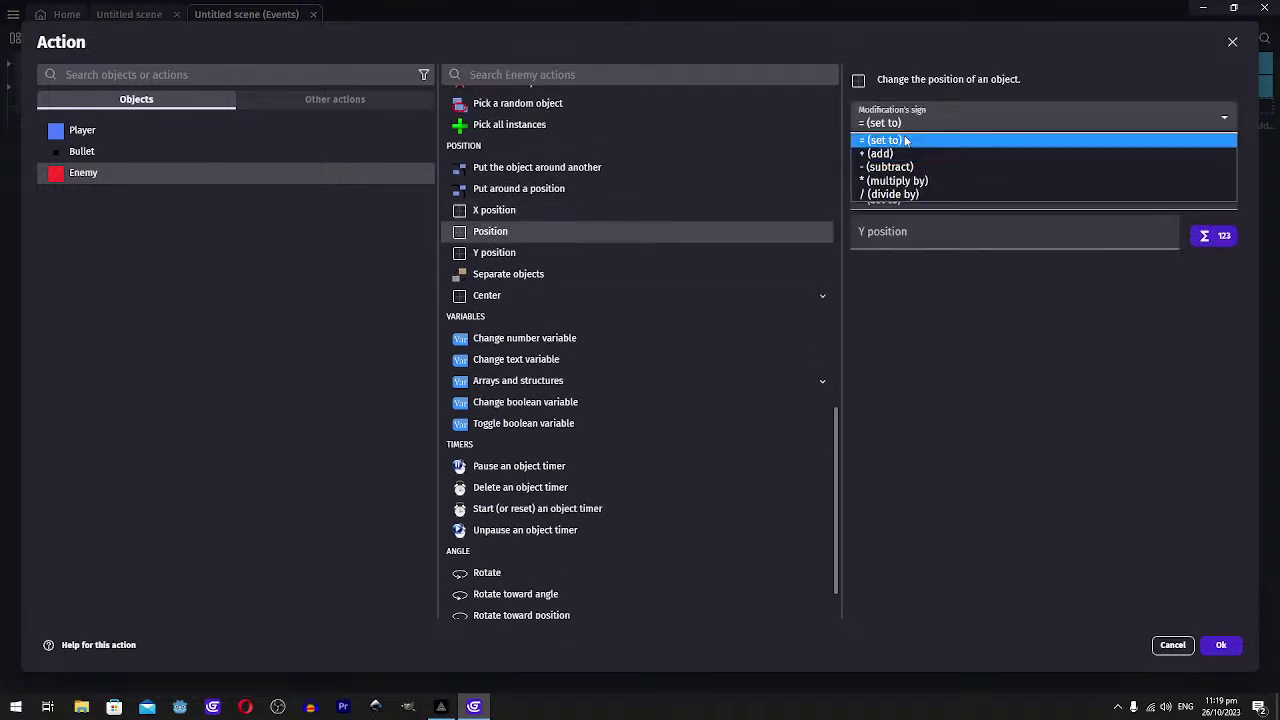
{"action": "left_click", "coordinate": [890, 154]}
{"action": "left_click", "coordinate": [889, 155]}
{"action": "left_click", "coordinate": [942, 309]}
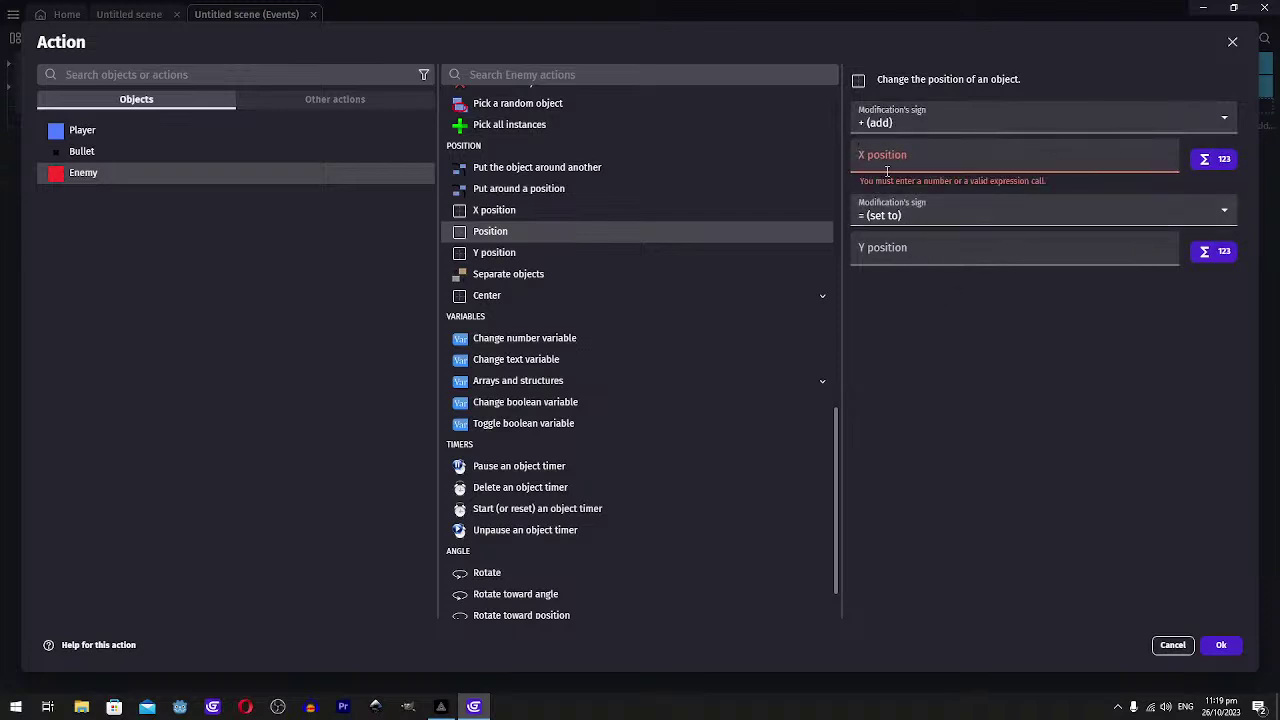
{"action": "left_click", "coordinate": [887, 162]}
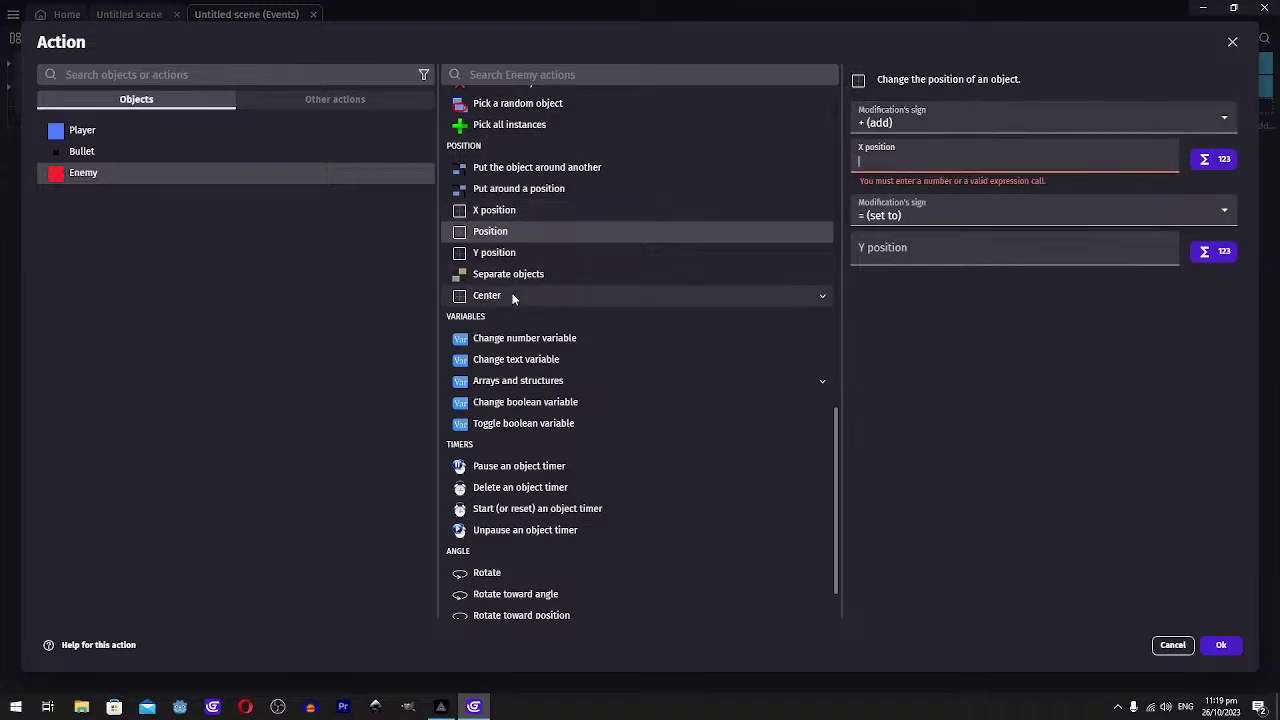
Make the Enemy move toward the Player with a permanent force of 200 pixels per second
{"action": "scroll", "coordinate": [543, 343], "scroll_direction": "up", "scroll_amount": 5}
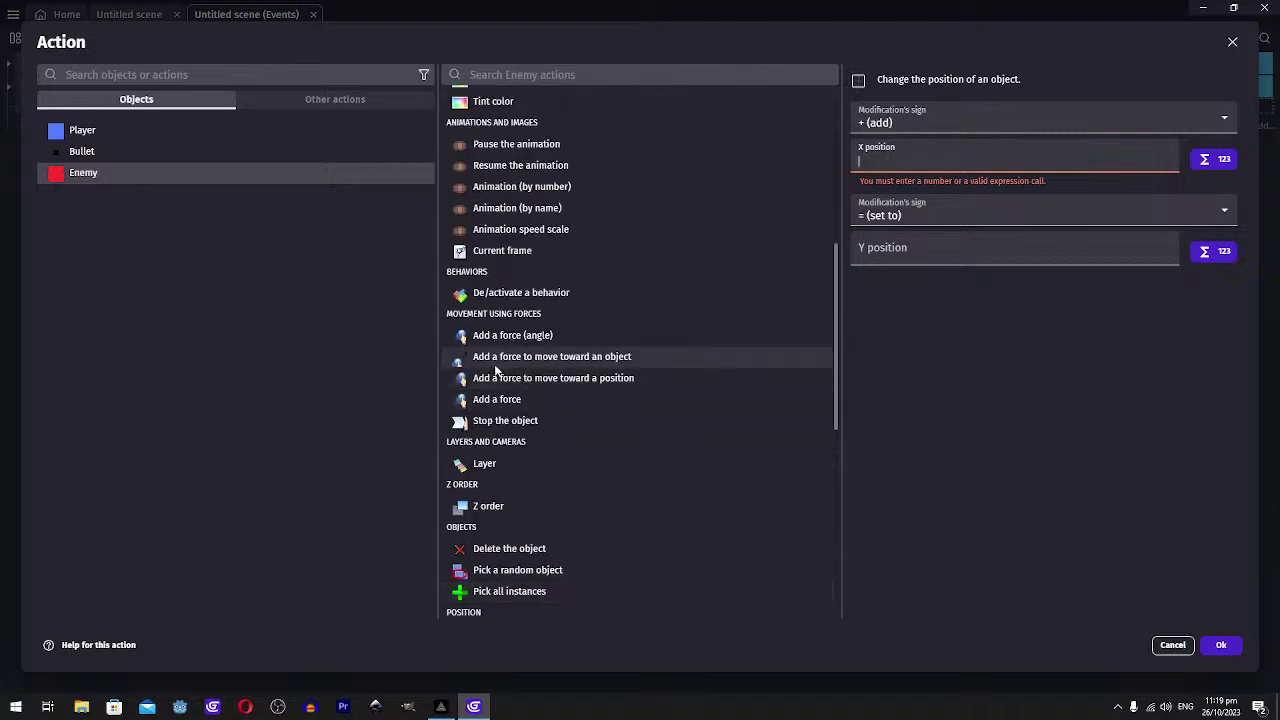
{"action": "left_click", "coordinate": [528, 366]}
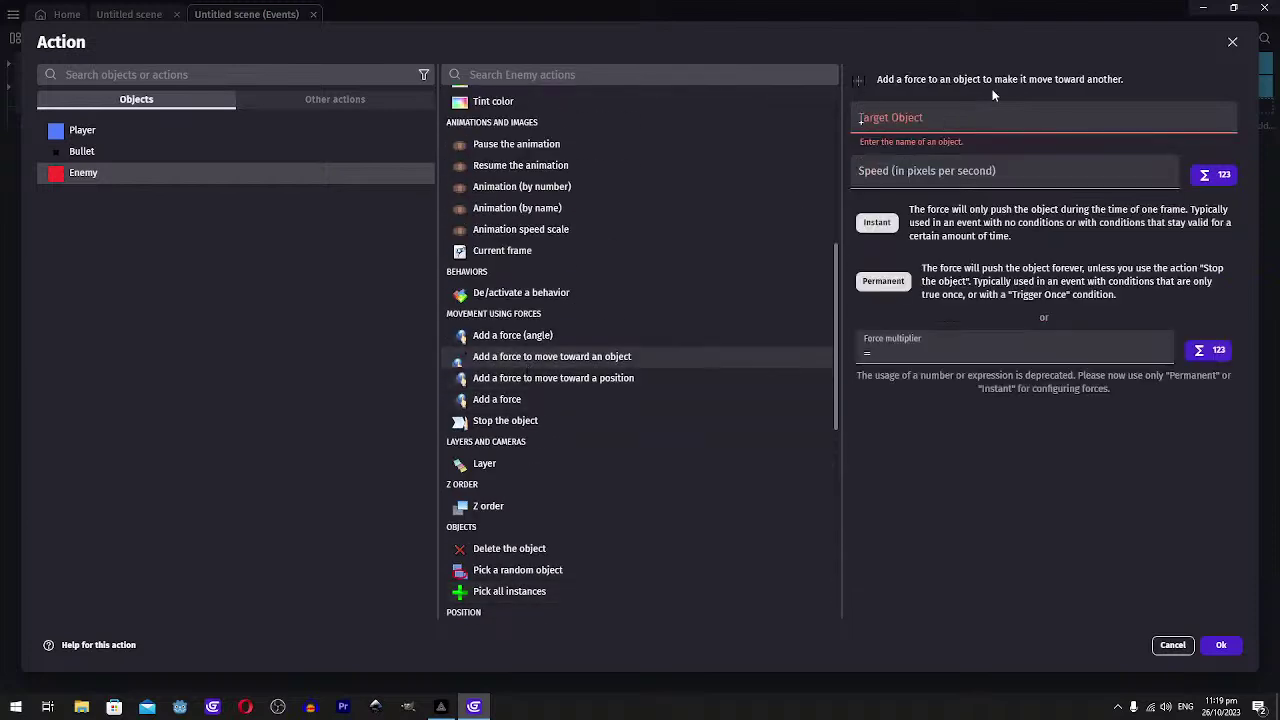
{"action": "left_click", "coordinate": [910, 125]}
{"action": "left_click", "coordinate": [896, 145]}
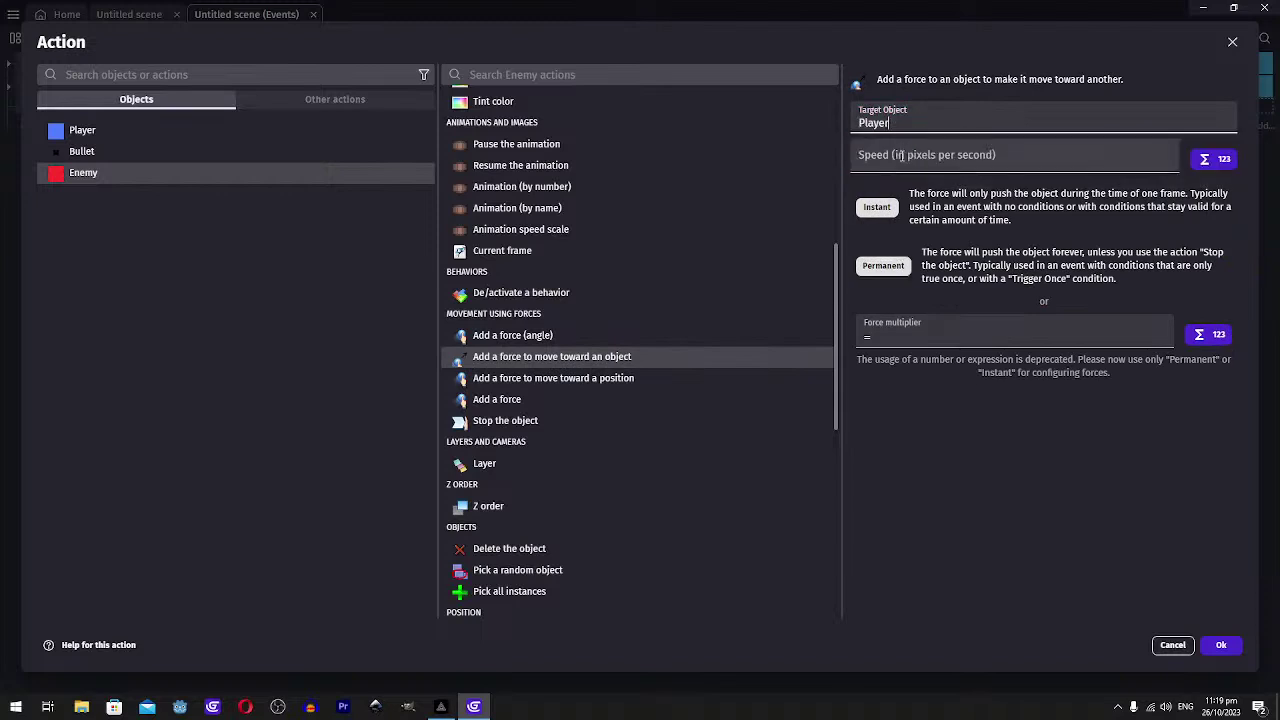
{"action": "left_click", "coordinate": [902, 157]}
{"action": "type", "text": "200"}
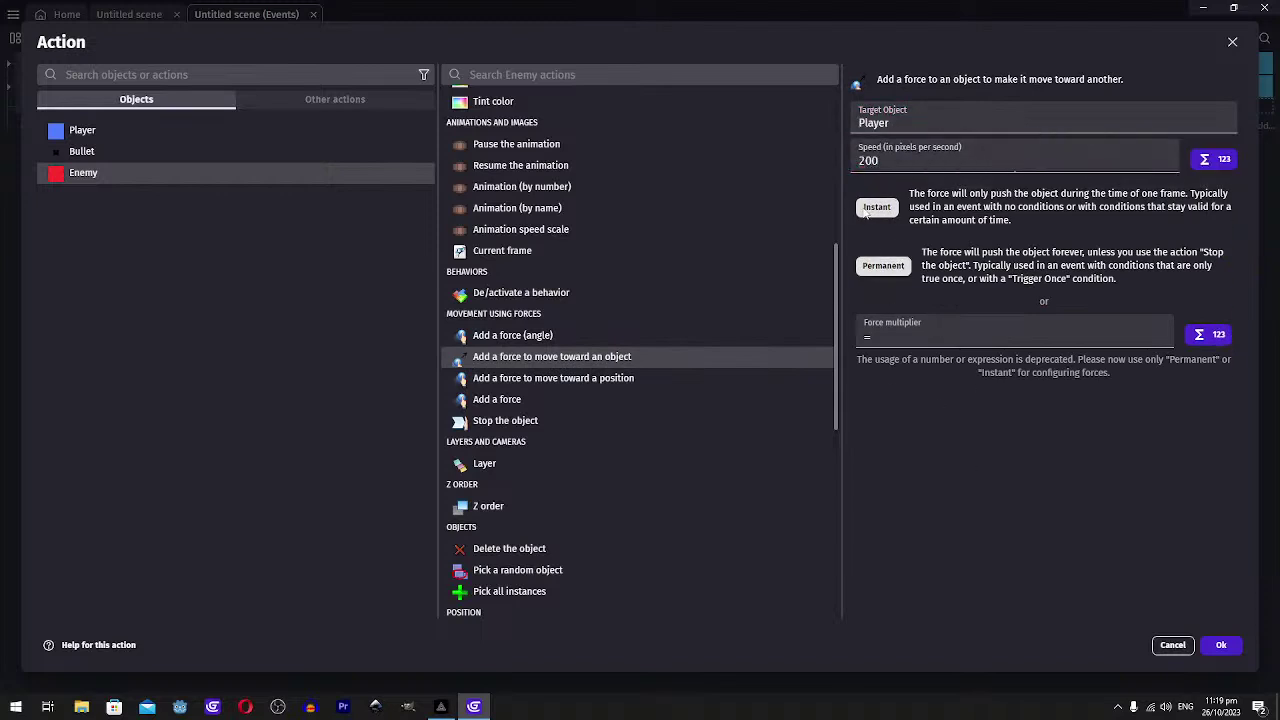
{"action": "left_click", "coordinate": [884, 268]}
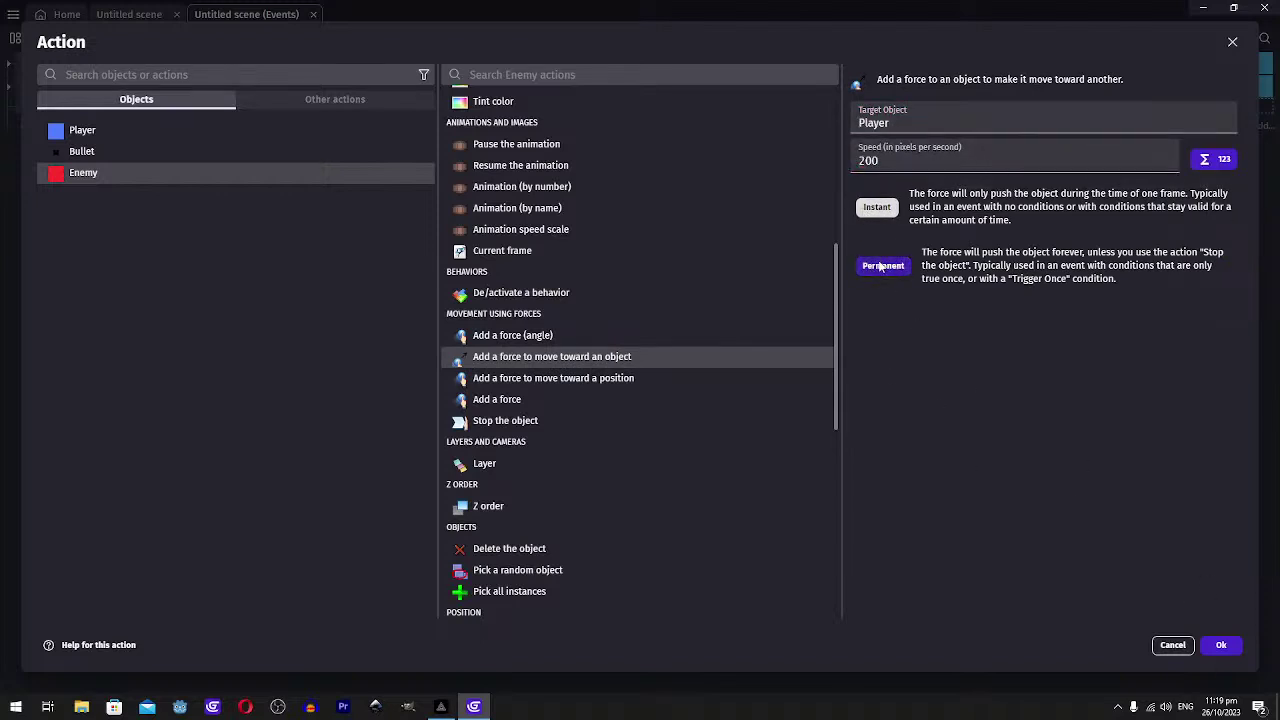
{"action": "left_click", "coordinate": [1222, 644]}
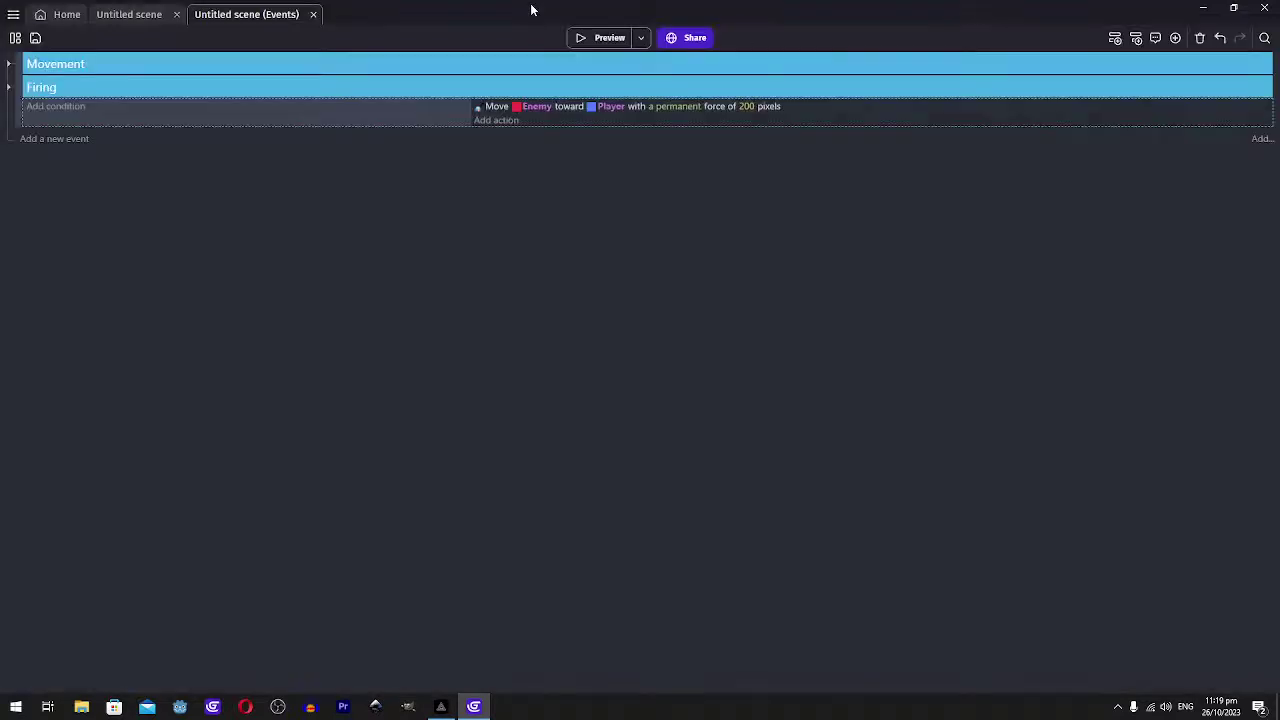
Preview the scene briefly and set the Enemy's permanent force toward the Player to 20 pixels per second
{"action": "left_click", "coordinate": [602, 38]}
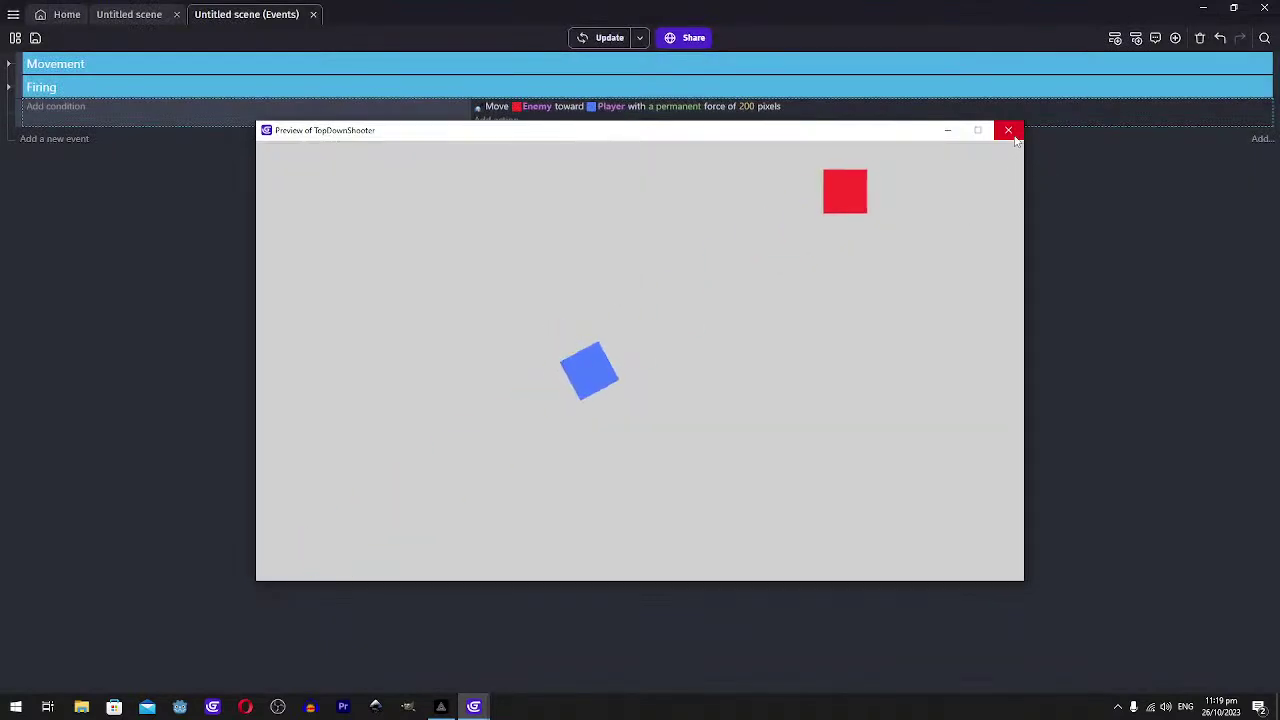
{"action": "left_click", "coordinate": [1008, 130]}
{"action": "left_click", "coordinate": [748, 107]}
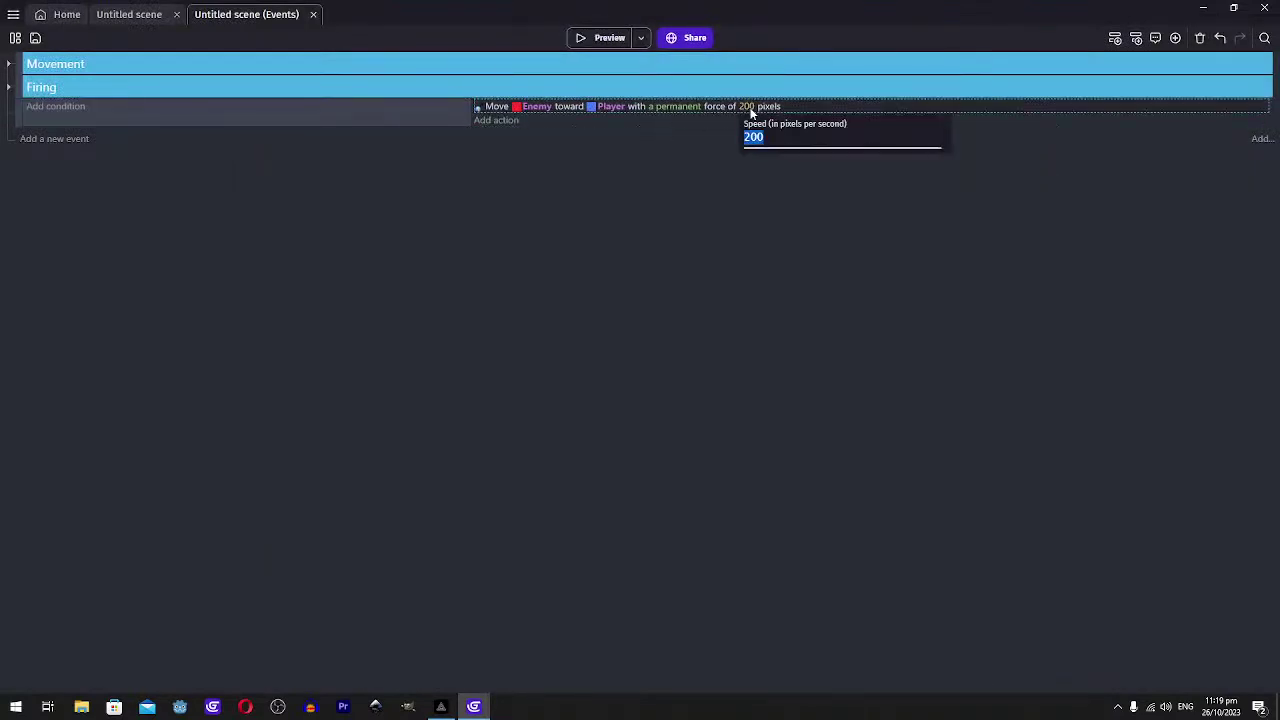
{"action": "type", "text": "20"}
{"action": "key", "text": "Return"}
Preview the scene and steer the Player in all directions to test the Enemy's pursuit, and close the preview
{"action": "left_click", "coordinate": [602, 40]}
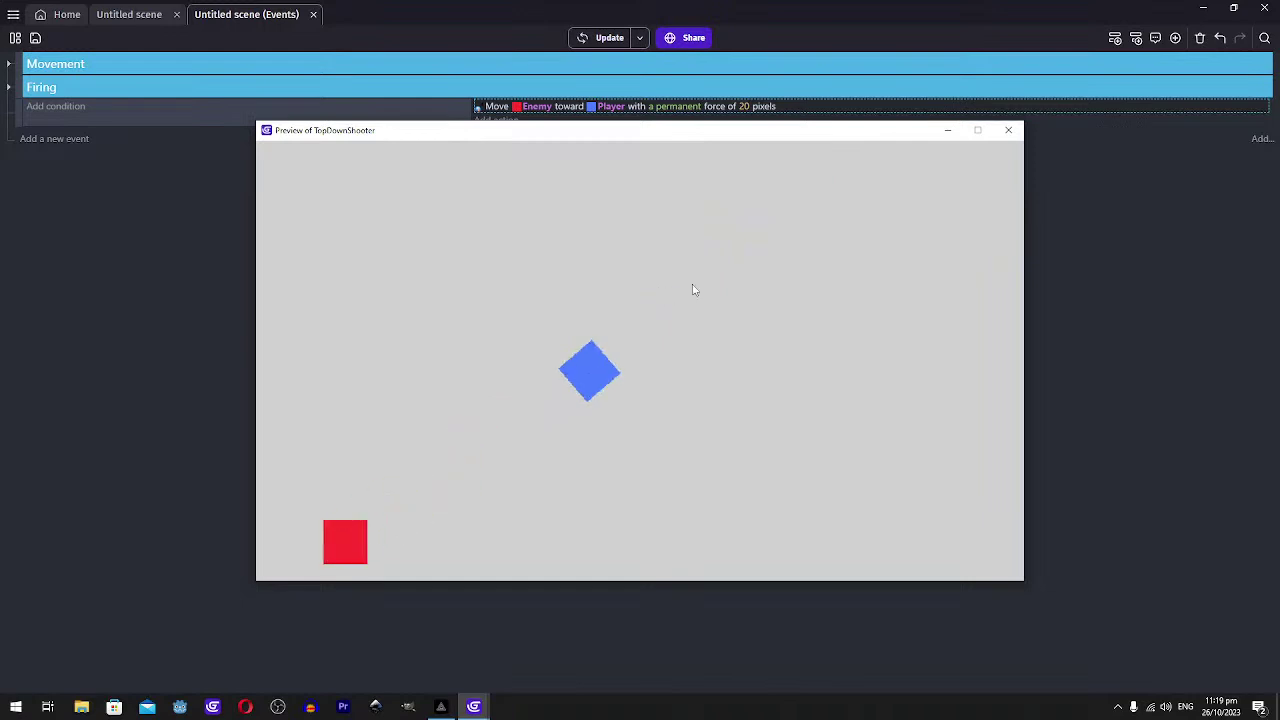
{"action": "key", "text": "w"}
{"action": "key", "text": "a"}
{"action": "key", "text": "s"}
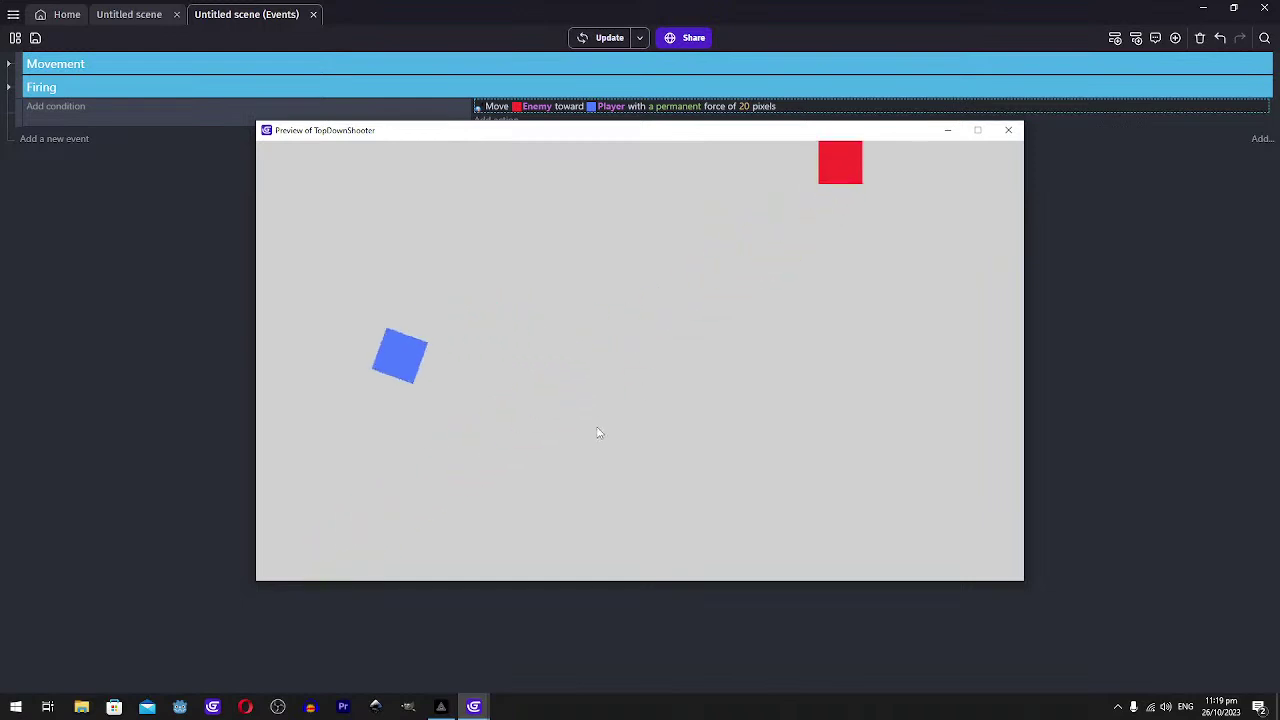
{"action": "key", "text": "d"}
{"action": "key", "text": "w"}
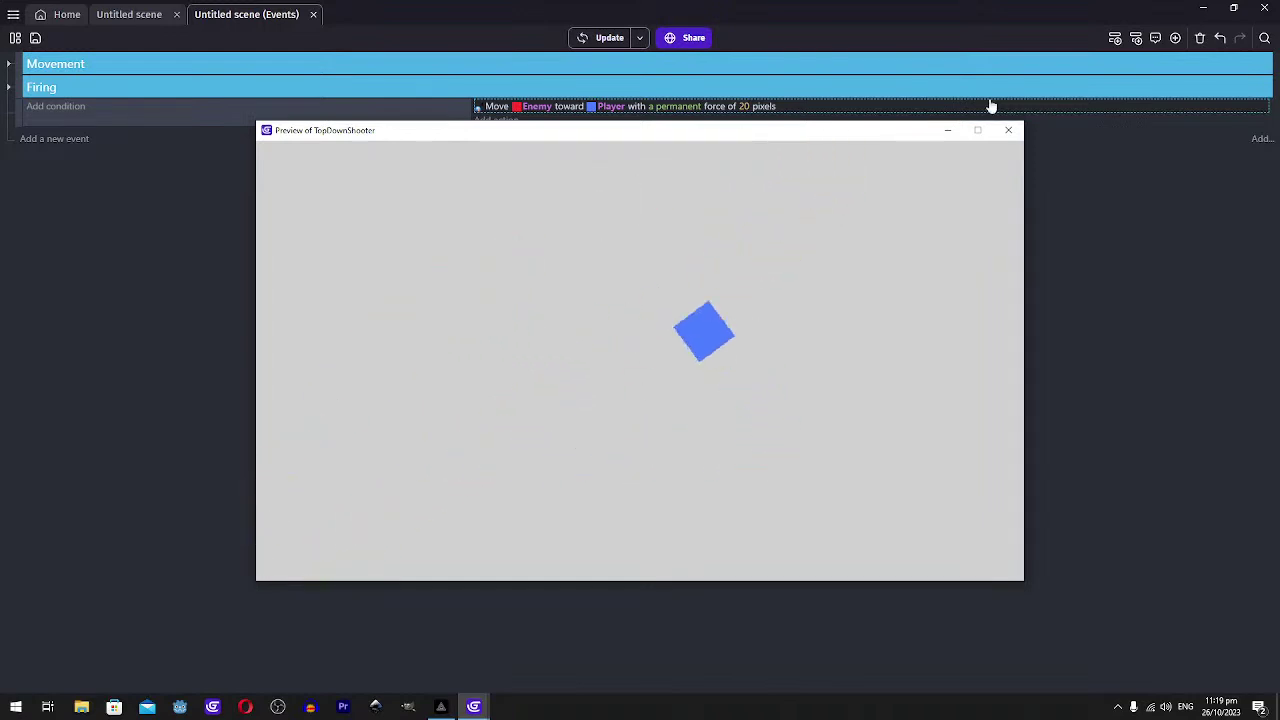
{"action": "left_click", "coordinate": [1008, 130]}
Set the speed of the Enemy's permanent force toward the Player to 2 pixels per second
{"action": "left_click", "coordinate": [744, 106]}
{"action": "type", "text": "02"}
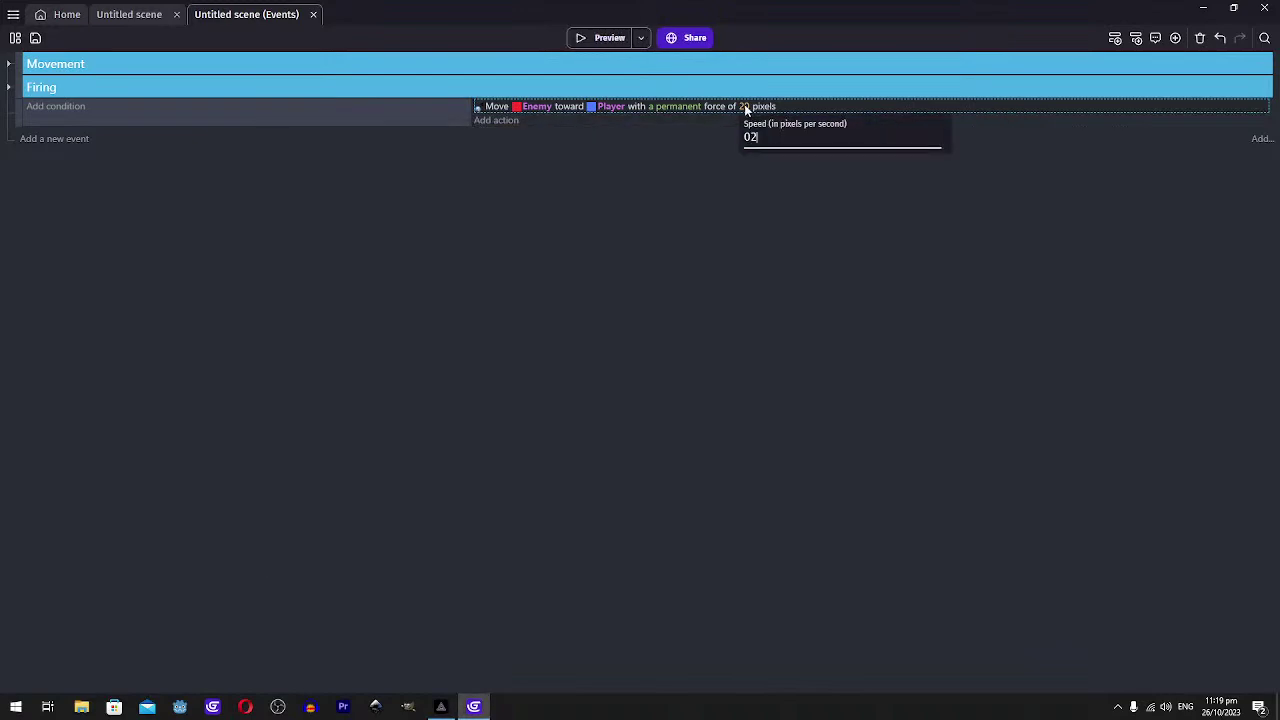
{"action": "key", "text": "BackSpace"}
{"action": "key", "text": "BackSpace"}
{"action": "type", "text": "2"}
{"action": "key", "text": "Return"}
Preview the scene with the slower Enemy force, move the Player around it, and close the preview
{"action": "left_click", "coordinate": [606, 39]}
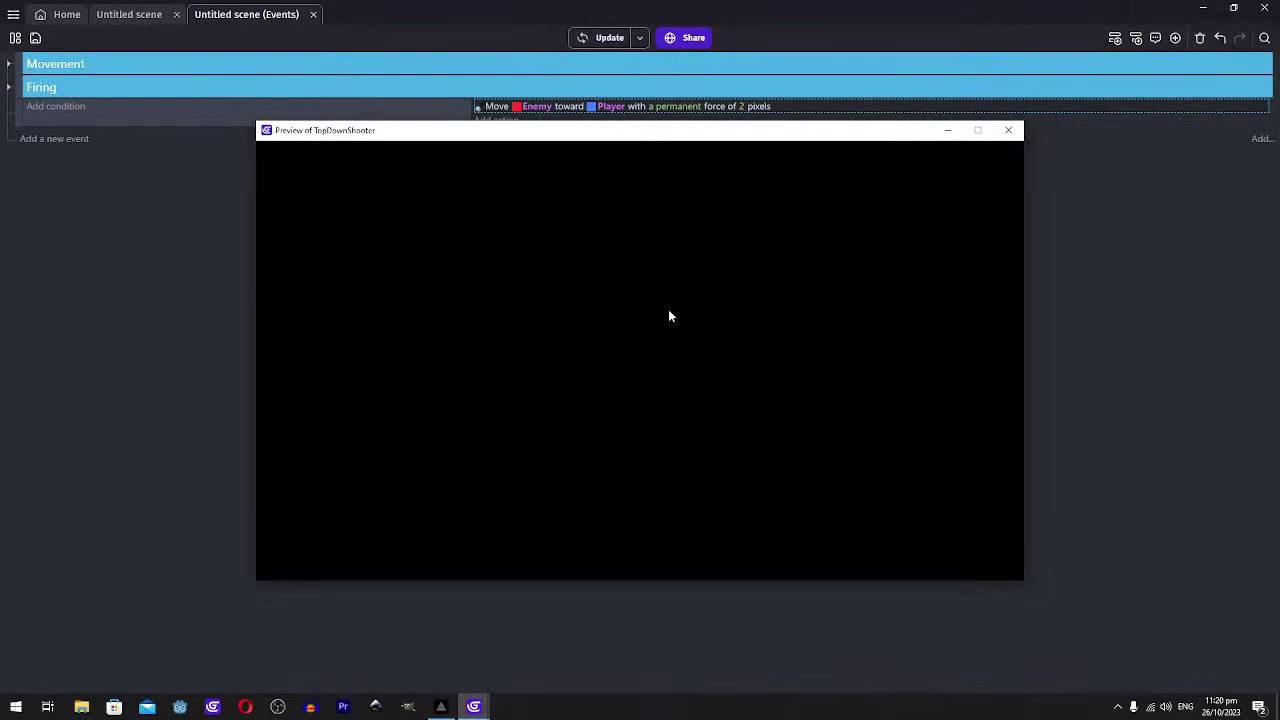
{"action": "key", "text": "Left"}
{"action": "key", "text": "Up"}
{"action": "key", "text": "Right"}
{"action": "key", "text": "Down"}
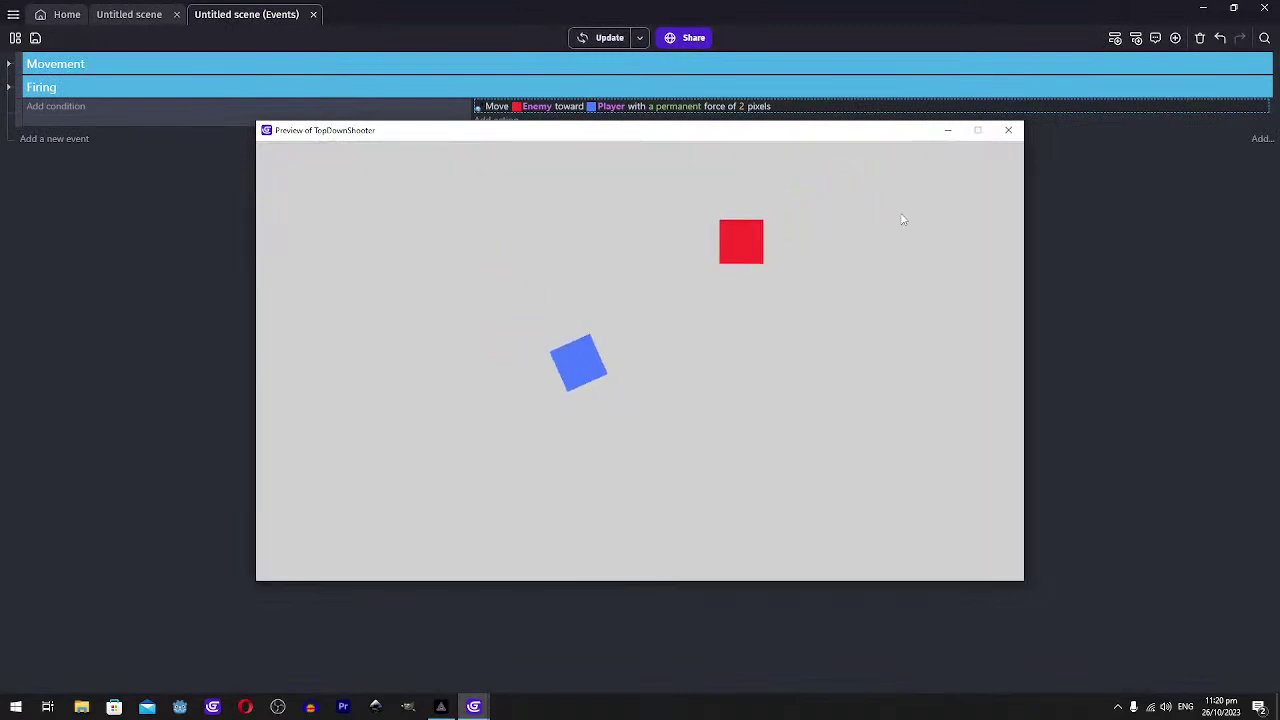
{"action": "key", "text": "Left"}
{"action": "key", "text": "Up"}
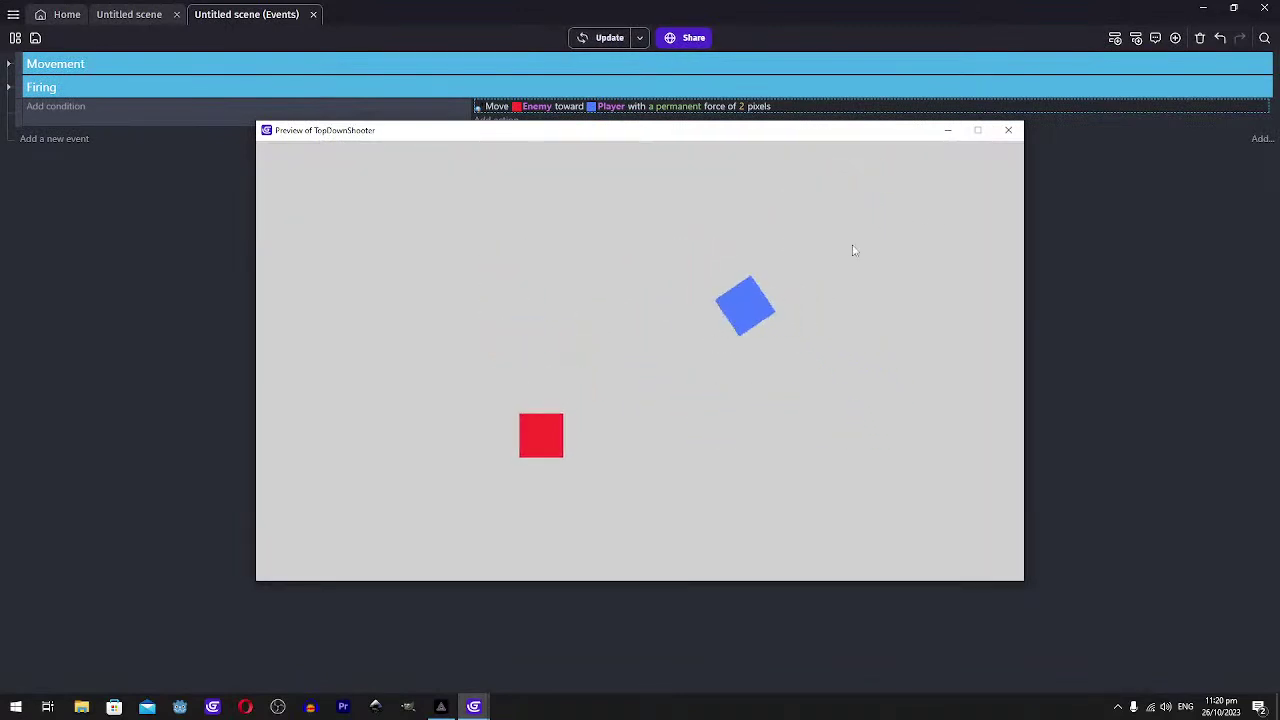
{"action": "left_click", "coordinate": [1008, 130]}
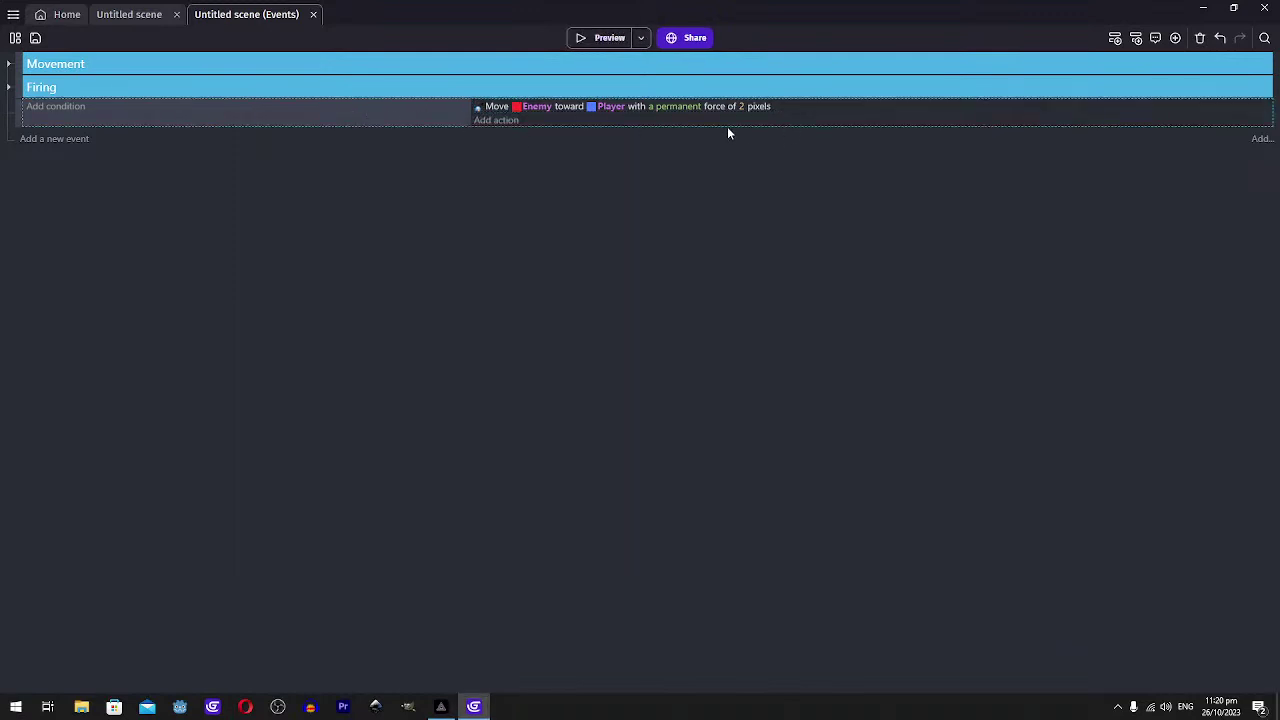
Change the Enemy's force toward the Player to Instant and check it in a brief preview
{"action": "double_click", "coordinate": [727, 126]}
{"action": "scroll", "coordinate": [632, 224], "scroll_direction": "up", "scroll_amount": 2}
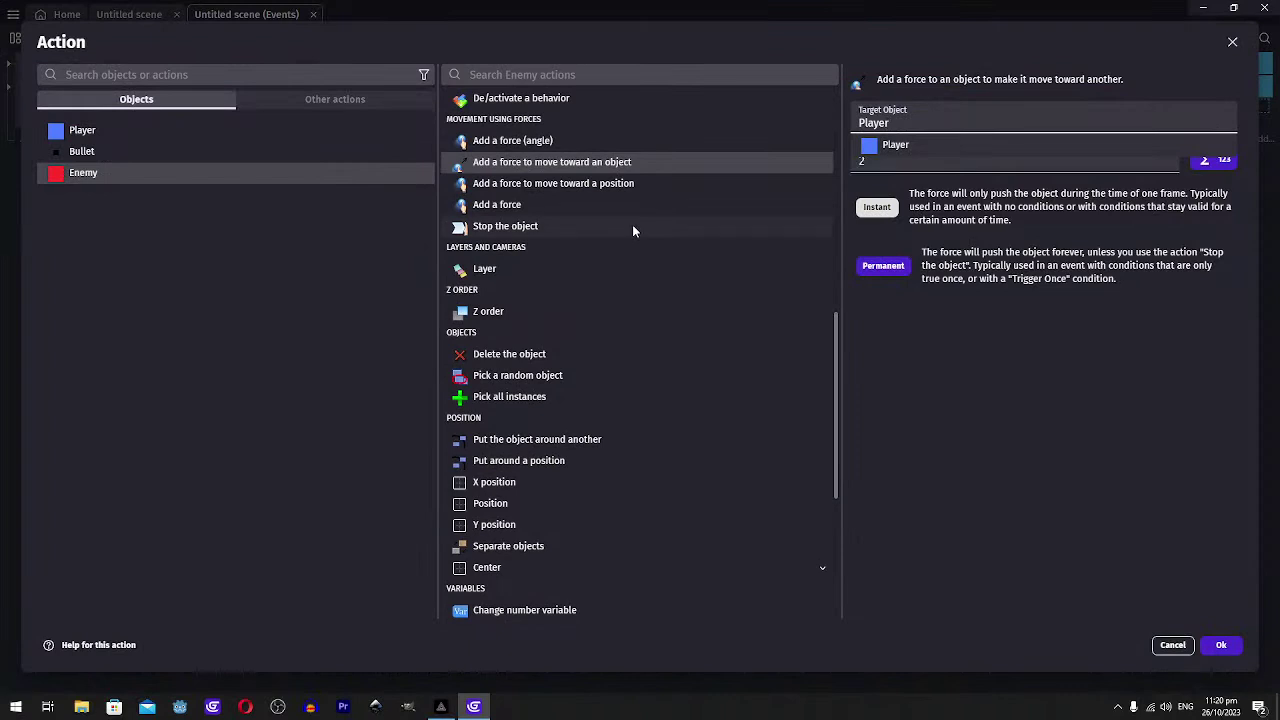
{"action": "left_click", "coordinate": [877, 214]}
{"action": "left_click", "coordinate": [877, 213]}
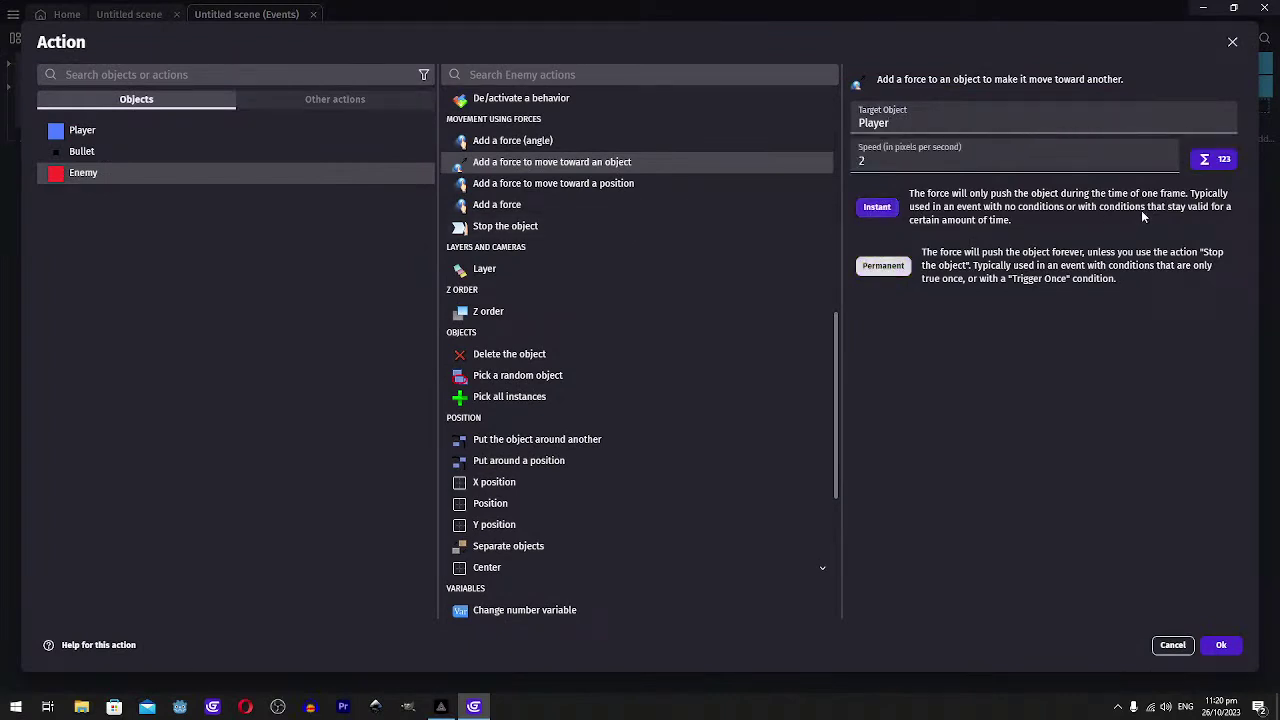
{"action": "left_click", "coordinate": [1220, 645]}
{"action": "key", "text": "ctrl+Return"}
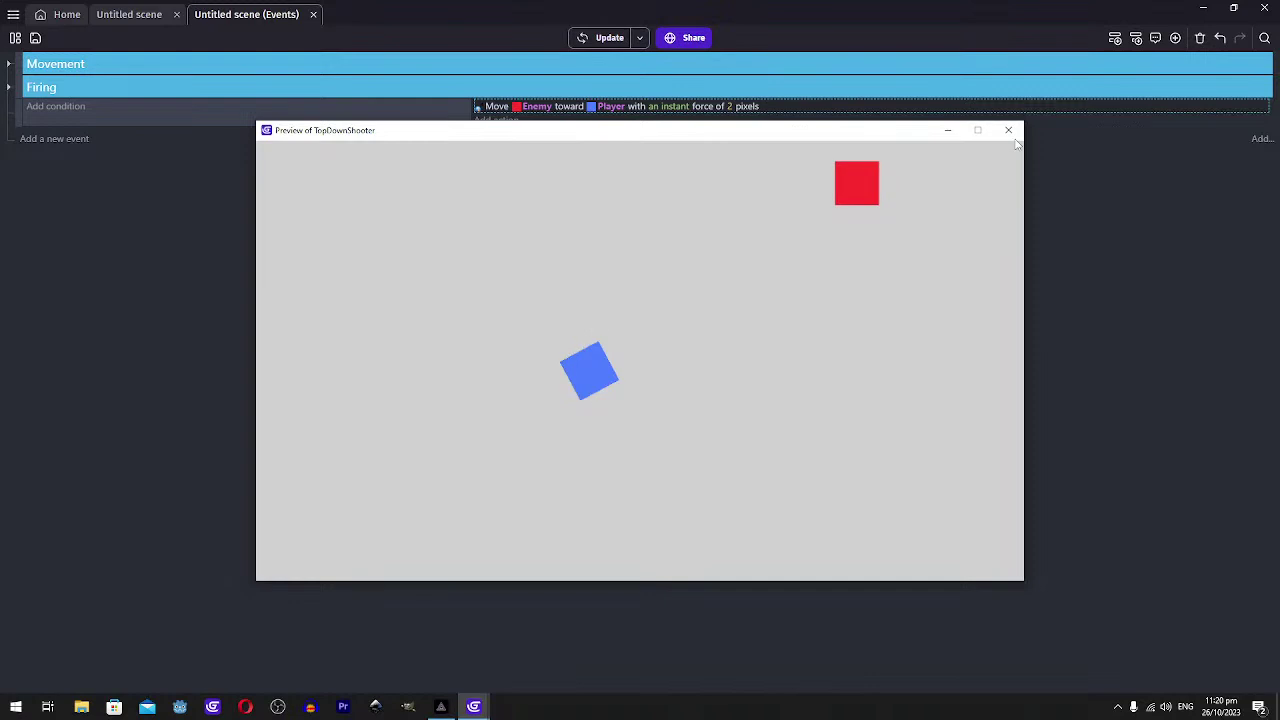
{"action": "left_click", "coordinate": [1008, 131]}
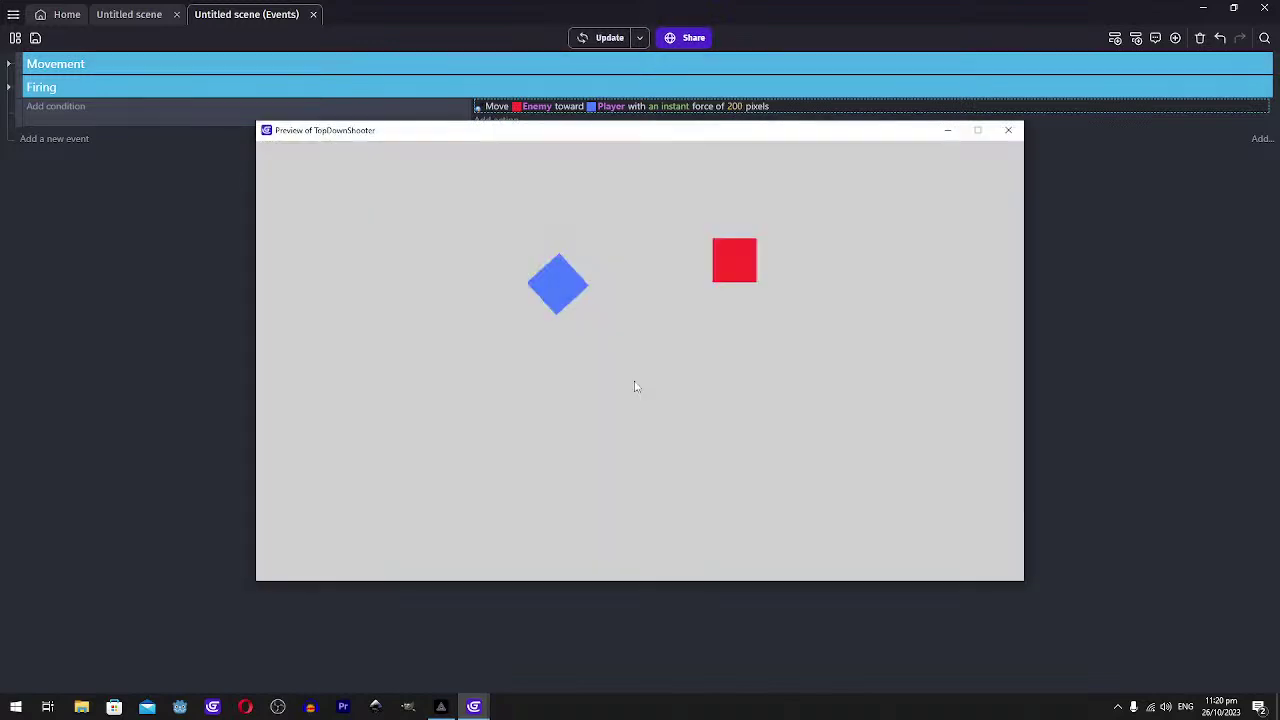
Steer the Player around the running preview to test how the Enemy follows with the instant force
{"action": "key", "text": "Right"}
{"action": "key", "text": "Down"}
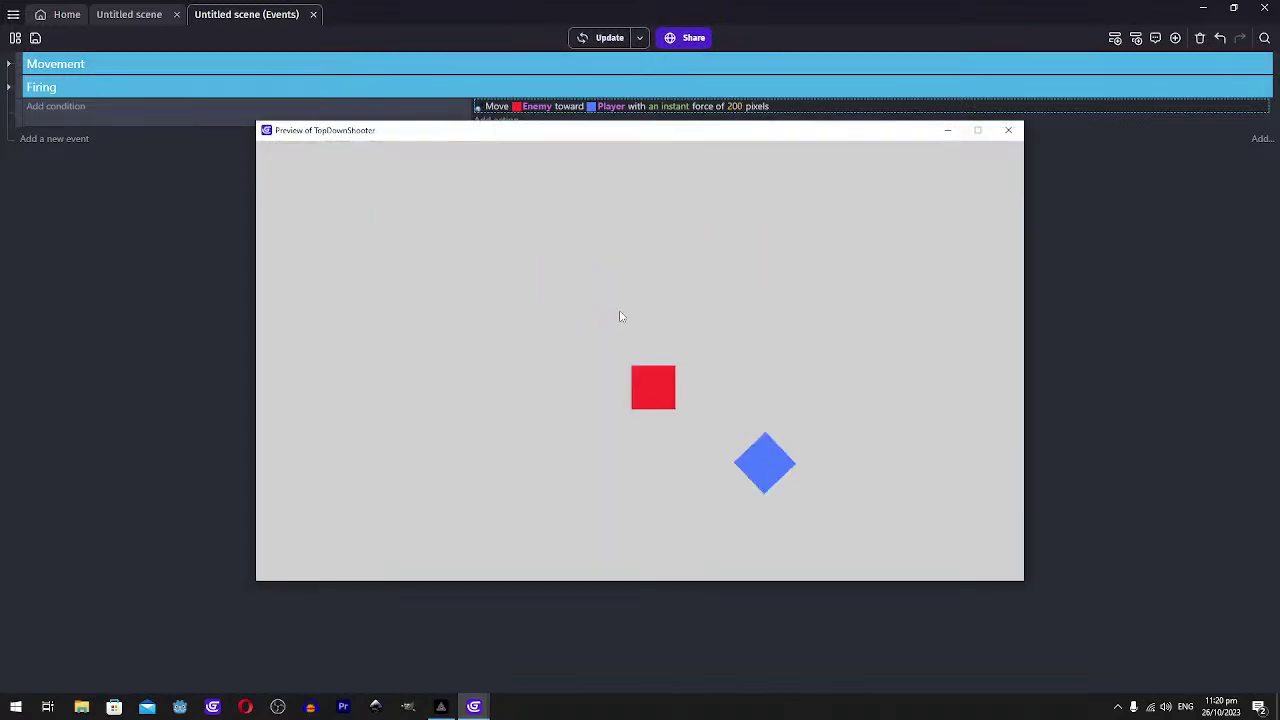
{"action": "key", "text": "Left"}
{"action": "key", "text": "Up"}
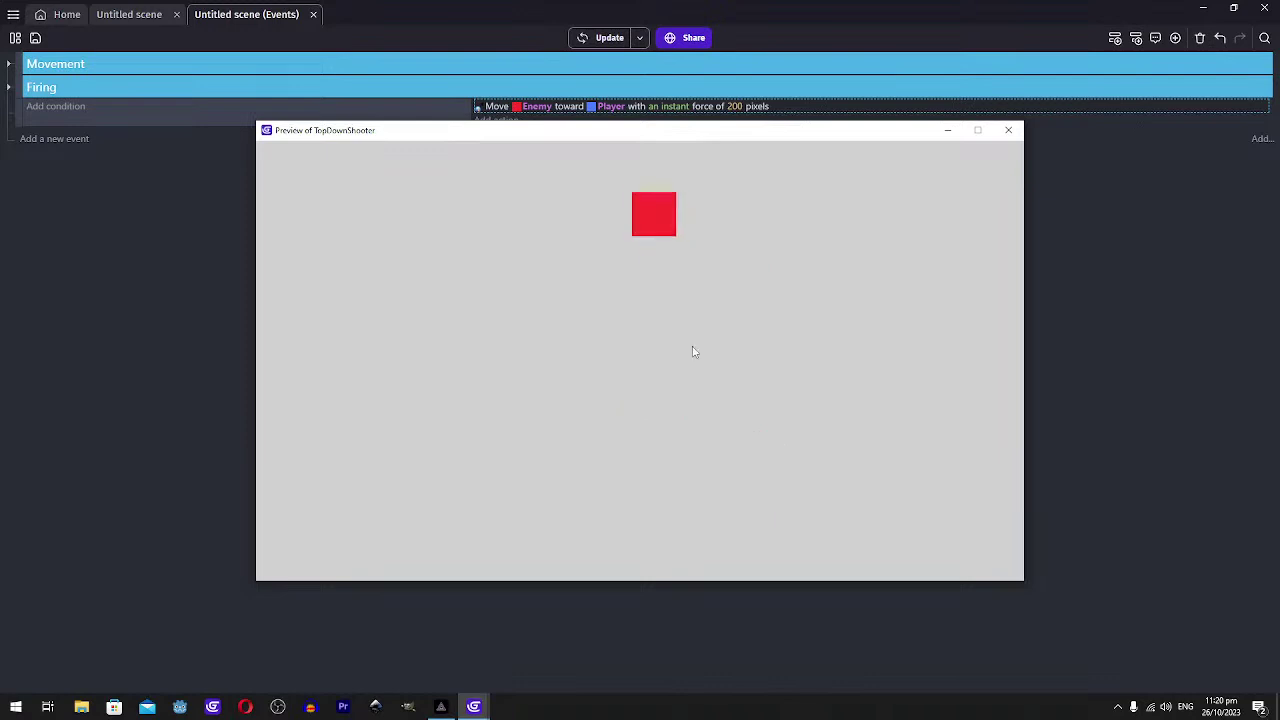
{"action": "key", "text": "Down"}
{"action": "key", "text": "Right"}
{"action": "key", "text": "Down"}
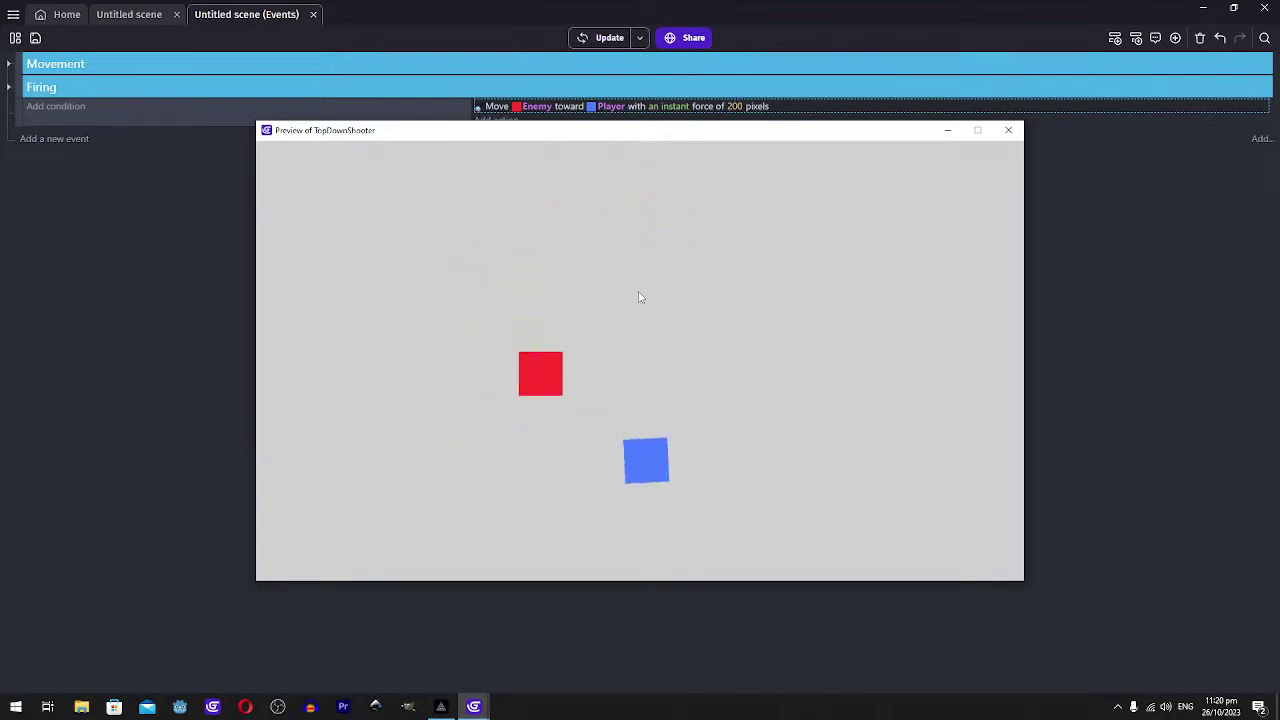
{"action": "key", "text": "Up"}
{"action": "key", "text": "a"}
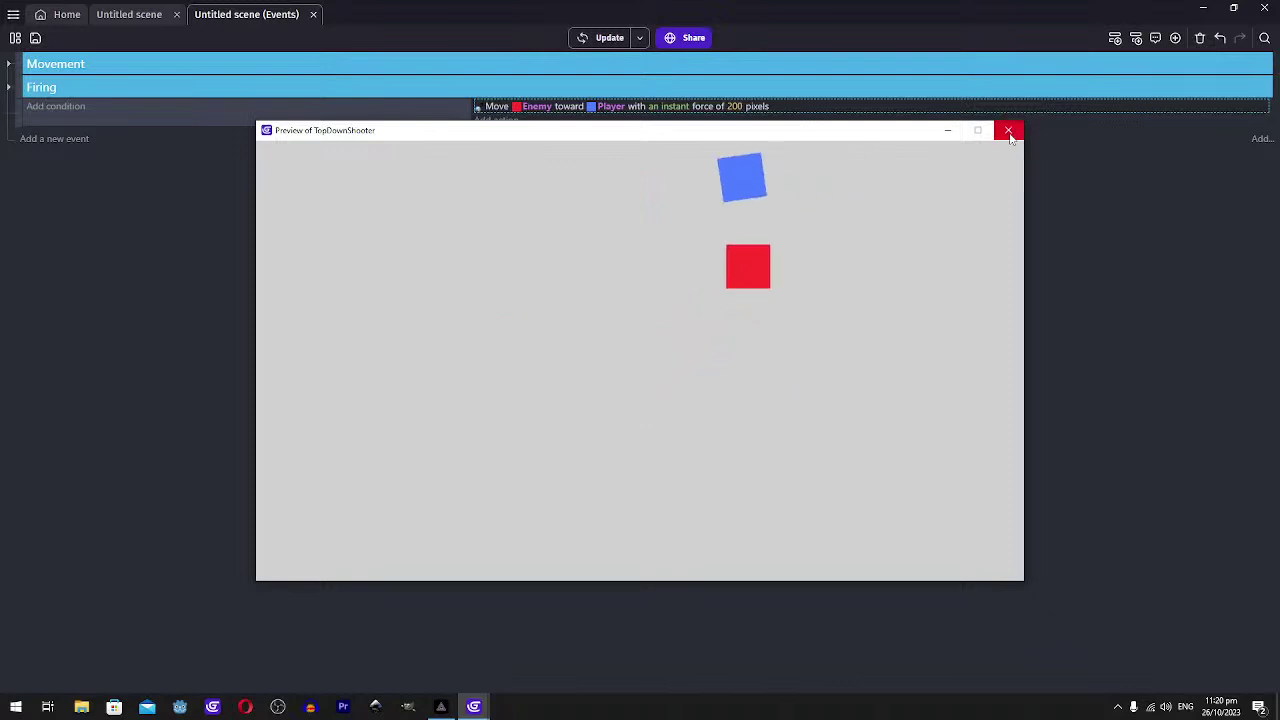
Fire bullets in several directions while moving the Player in the preview, and close the preview
{"action": "key", "text": "s"}
{"action": "left_click", "coordinate": [786, 217]}
{"action": "left_click", "coordinate": [690, 232]}
{"action": "left_click", "coordinate": [560, 300]}
{"action": "key", "text": "d"}
{"action": "left_click", "coordinate": [545, 345]}
{"action": "left_click", "coordinate": [597, 417]}
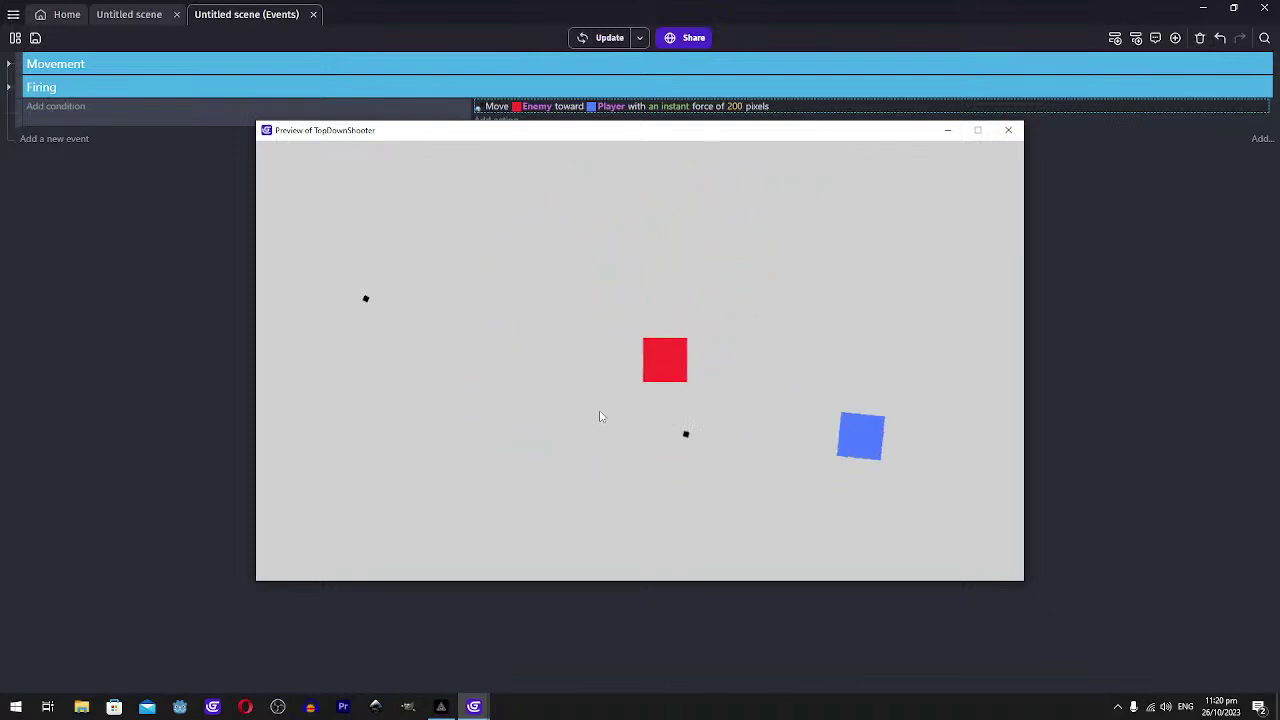
{"action": "key", "text": "w"}
{"action": "left_click", "coordinate": [683, 355]}
{"action": "key", "text": "a"}
{"action": "key", "text": "s"}
{"action": "left_click", "coordinate": [1011, 131]}
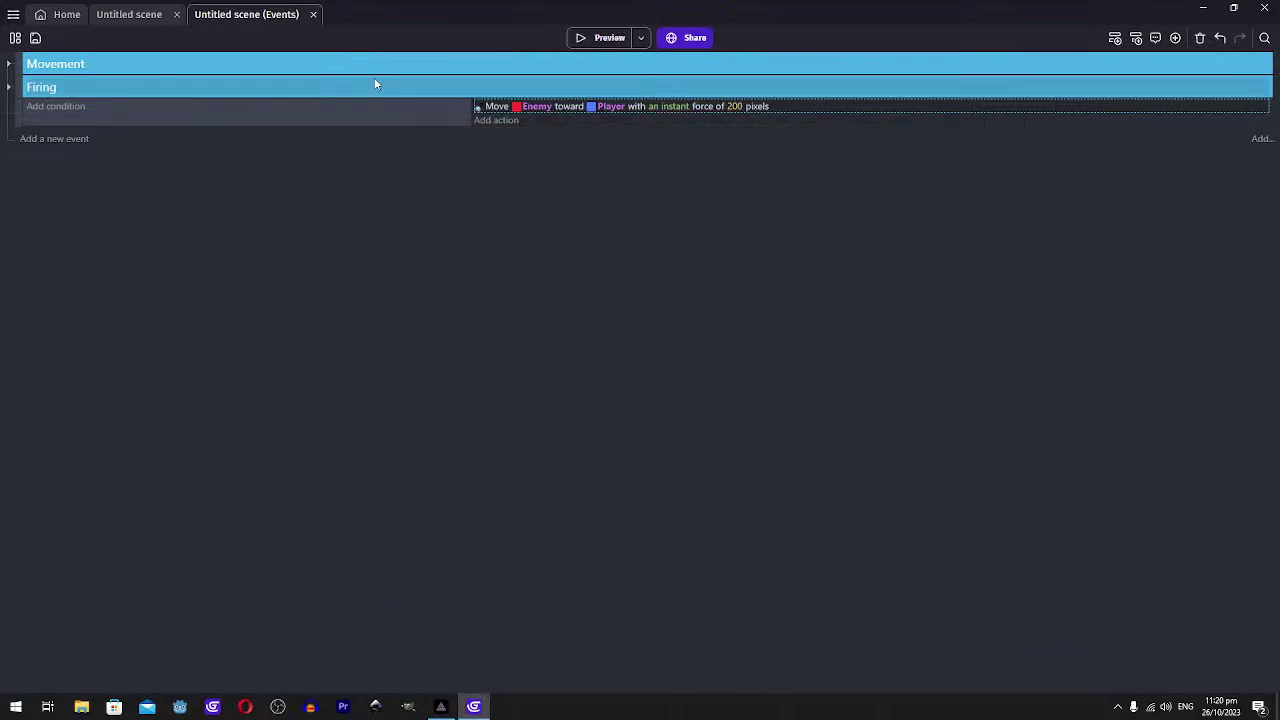
Add an event group named Enemy and place the Enemy's move-toward-Player event directly below its heading
{"action": "left_click", "coordinate": [1265, 138]}
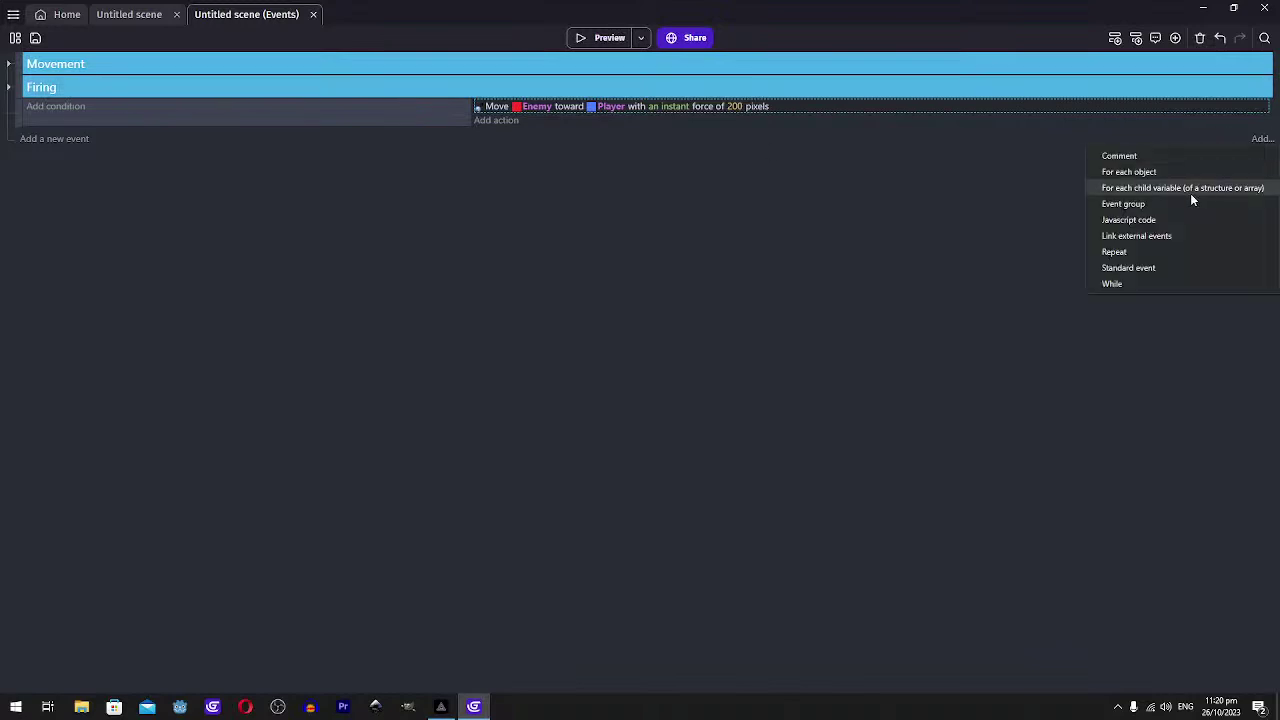
{"action": "left_click", "coordinate": [1157, 204]}
{"action": "type", "text": "Enemy"}
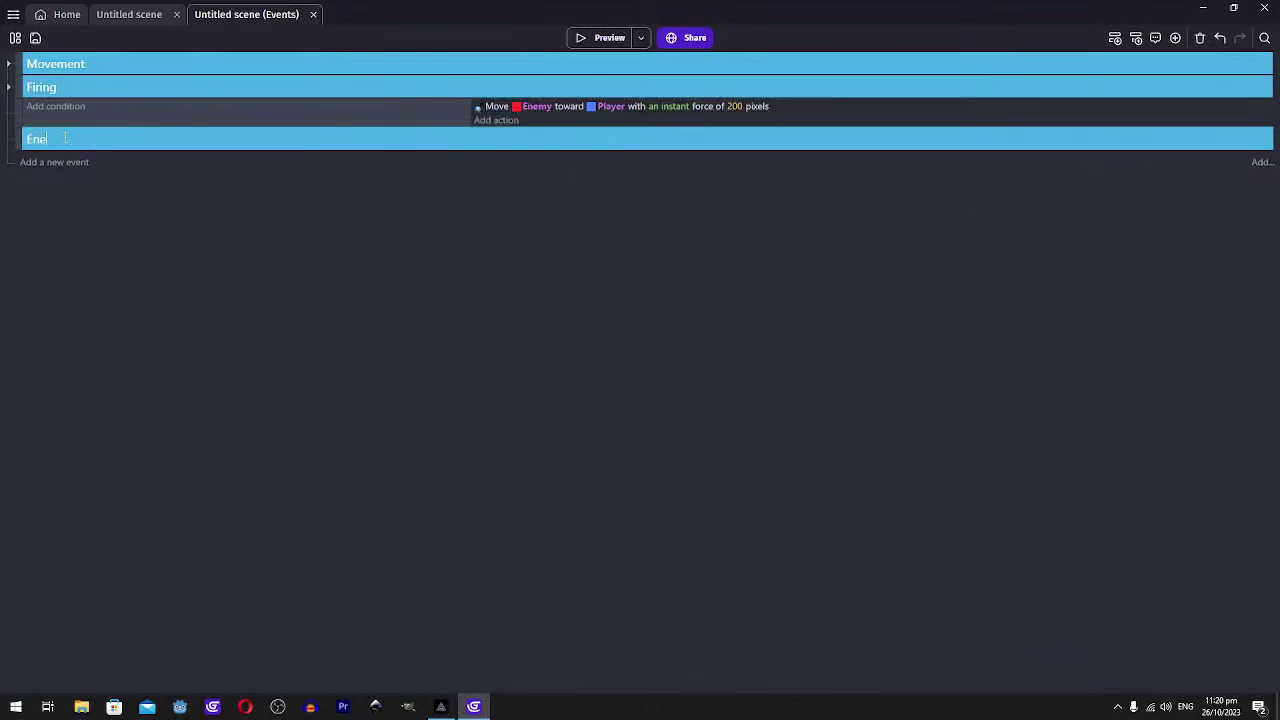
{"action": "key", "text": "Return"}
{"action": "left_click_drag", "start_coordinate": [23, 106], "coordinate": [34, 158]}
{"action": "left_click", "coordinate": [1260, 163]}
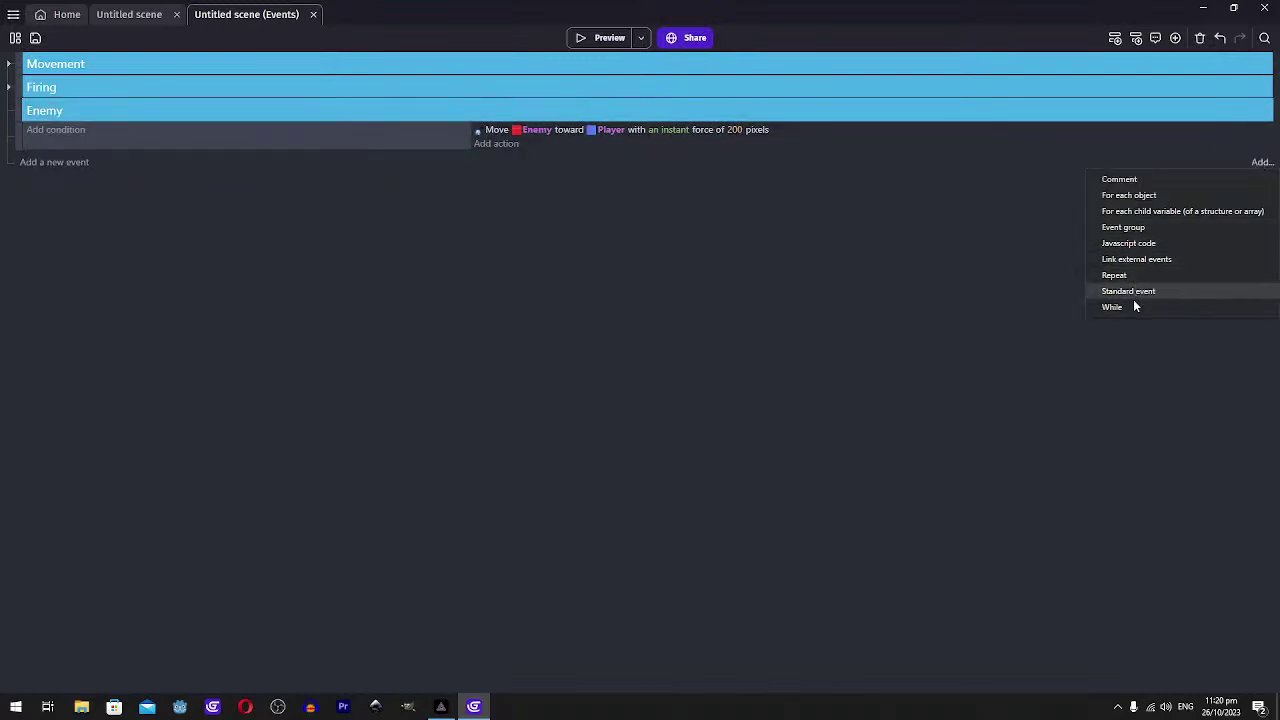
{"action": "left_click", "coordinate": [1128, 276]}
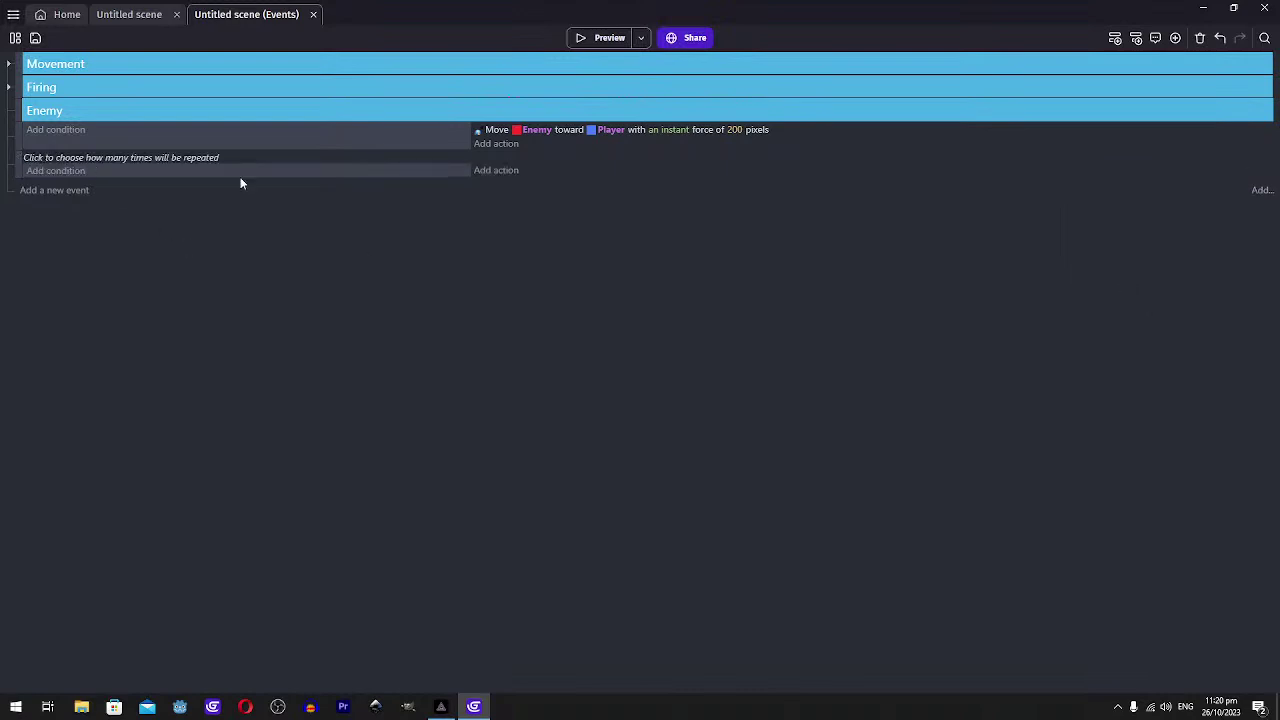
{"action": "left_click", "coordinate": [55, 157]}
{"action": "left_click", "coordinate": [256, 241]}
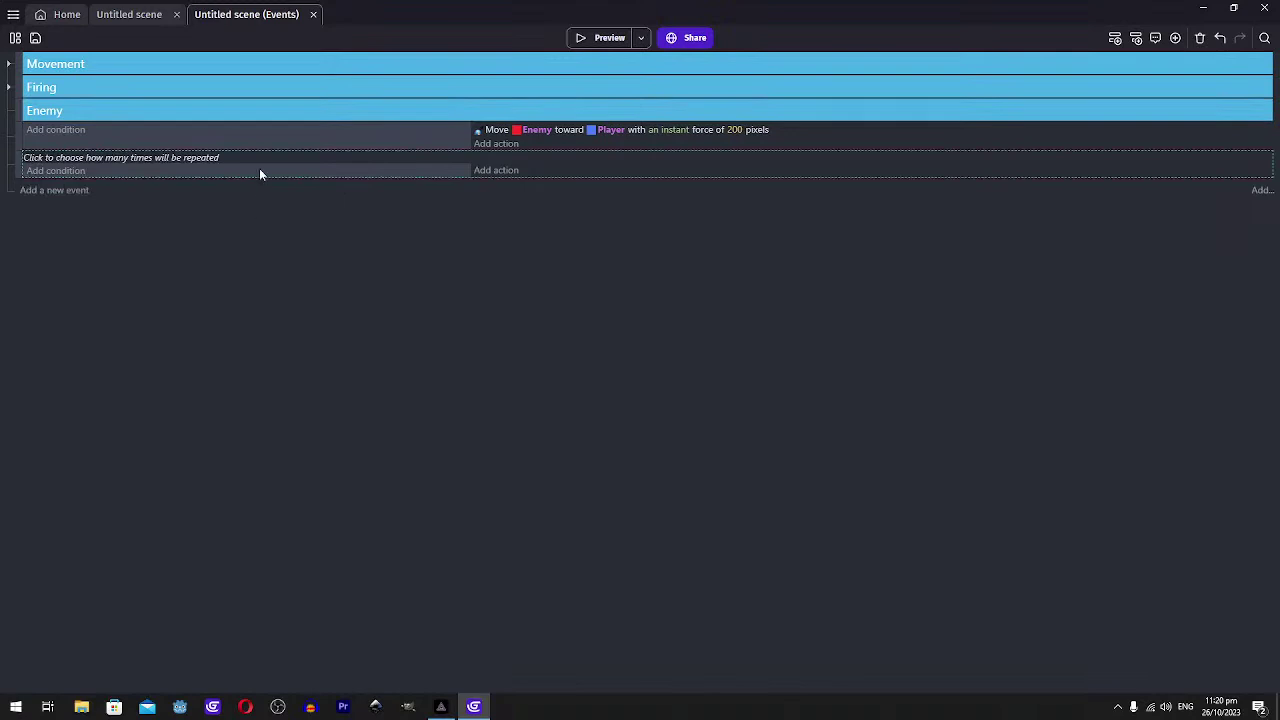
{"action": "key", "text": "Delete"}
Add a comment reading "Movement" and place it directly above the Enemy's move-toward-Player event
{"action": "left_click", "coordinate": [1262, 162]}
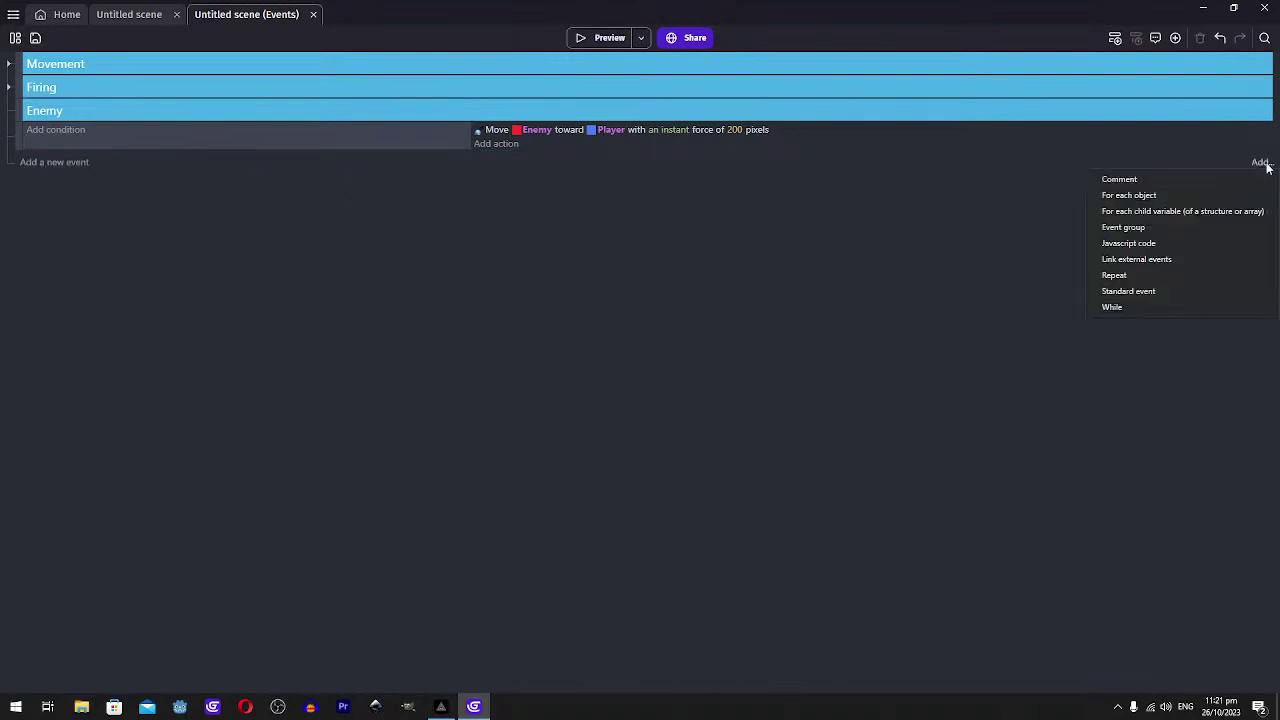
{"action": "left_click", "coordinate": [1119, 179]}
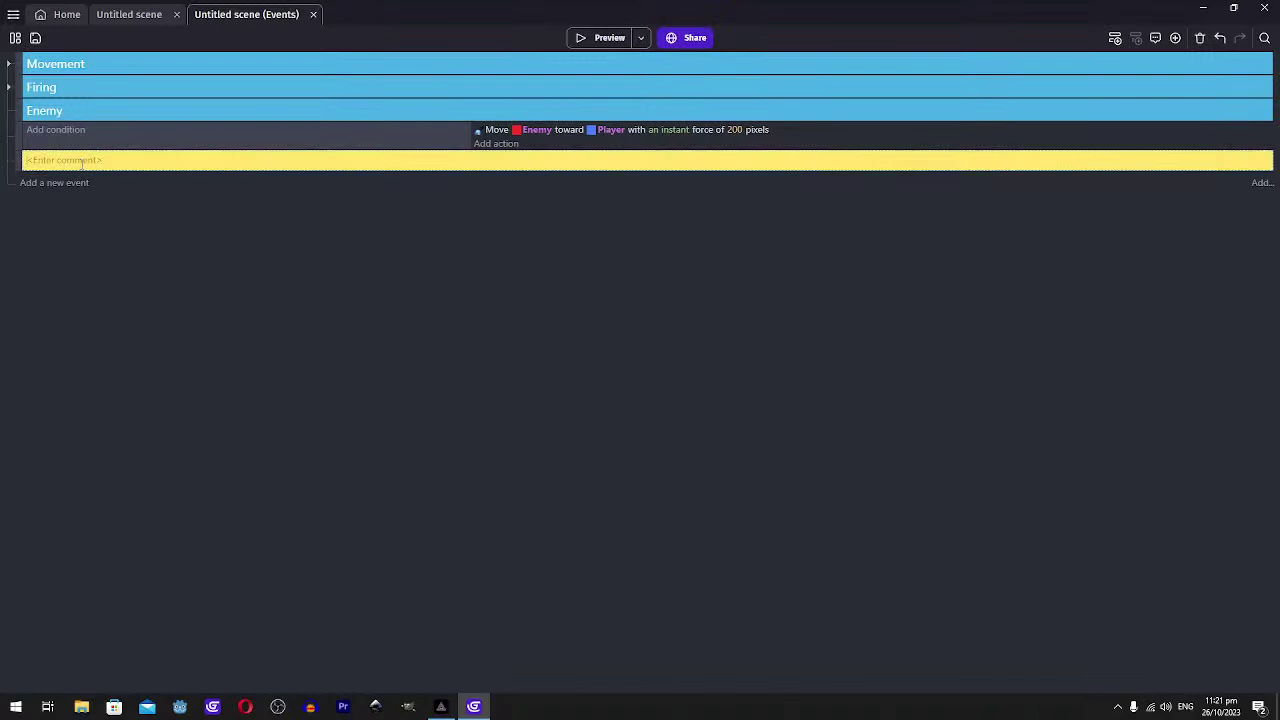
{"action": "type", "text": "Movement"}
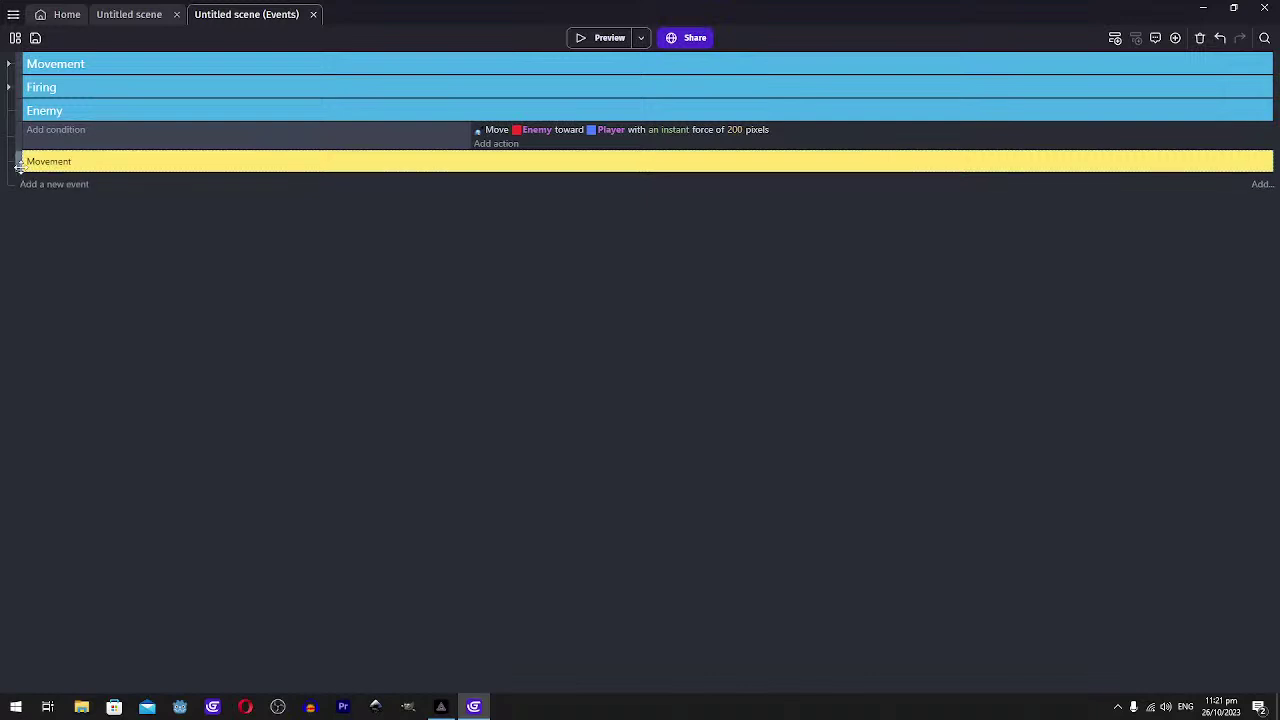
{"action": "left_click_drag", "start_coordinate": [17, 158], "coordinate": [48, 170]}
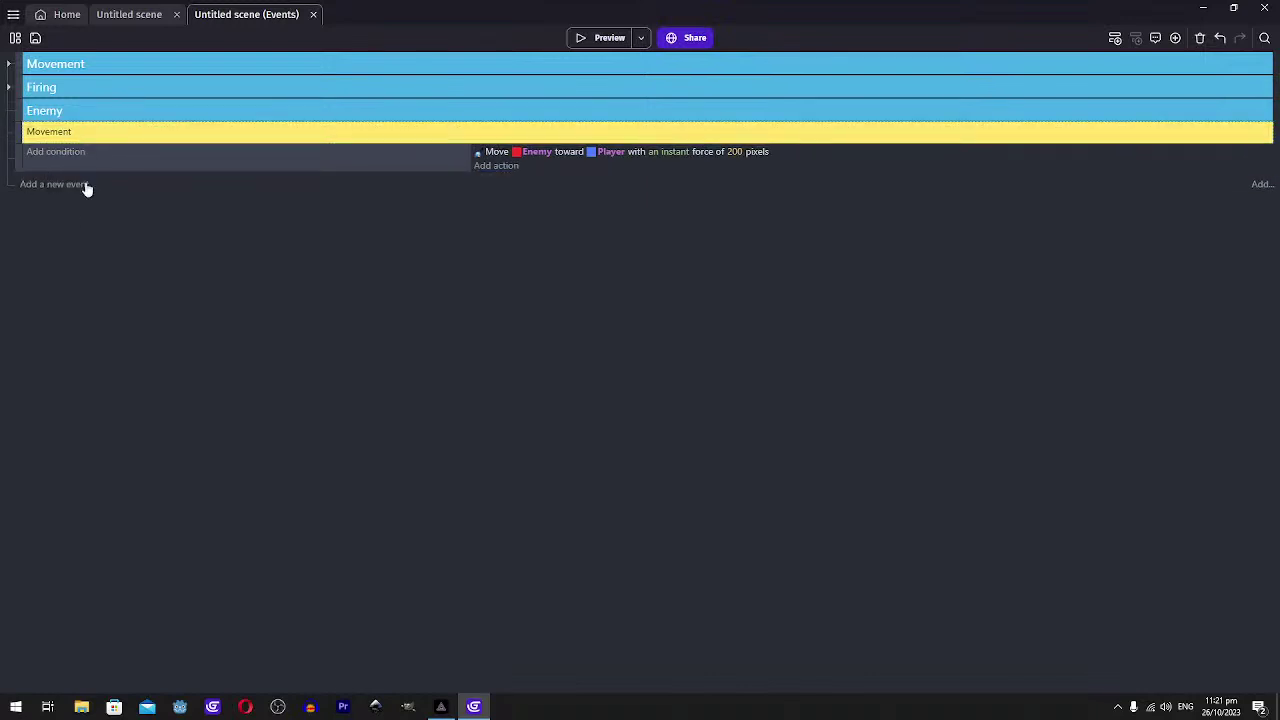
Duplicate the Movement comment, place the copy below the Enemy's move event, and change its text to "Enemy Spawning"
{"action": "key", "text": "ctrl+v"}
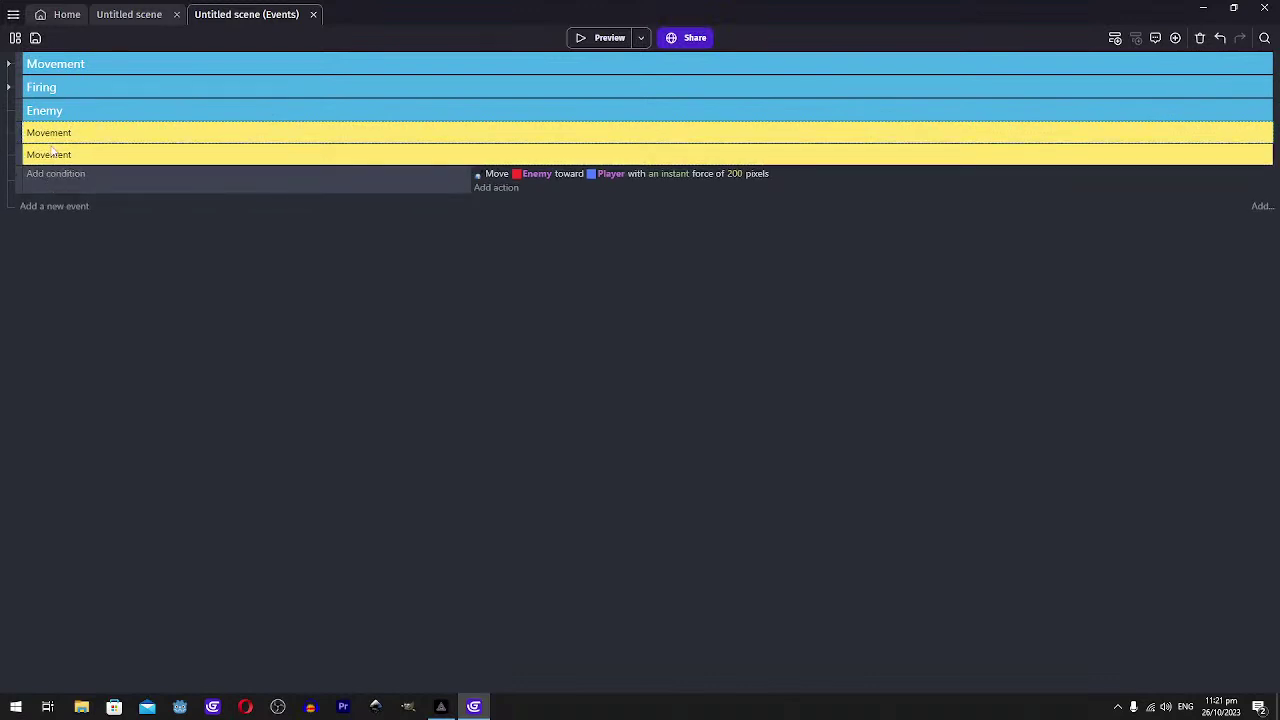
{"action": "left_click_drag", "start_coordinate": [17, 154], "coordinate": [36, 184]}
{"action": "left_click", "coordinate": [50, 182]}
{"action": "double_click", "coordinate": [48, 182]}
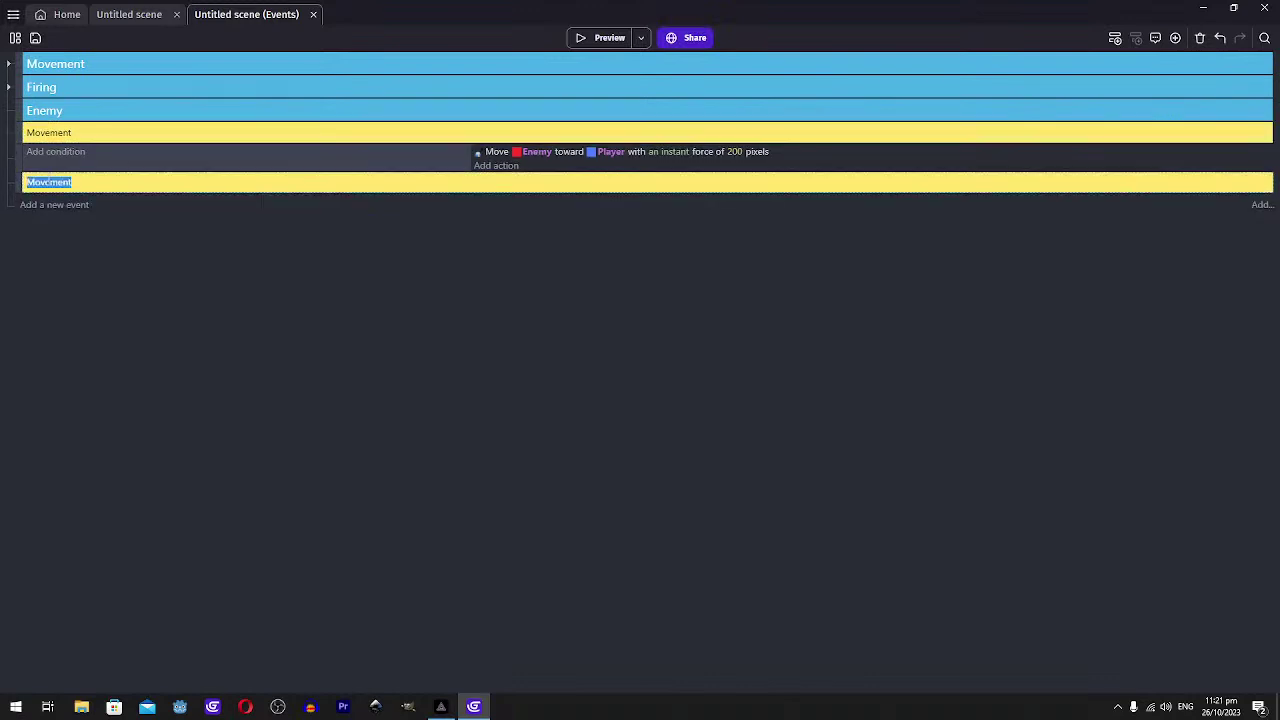
{"action": "type", "text": "Fir"}
{"action": "type", "text": "ing"}
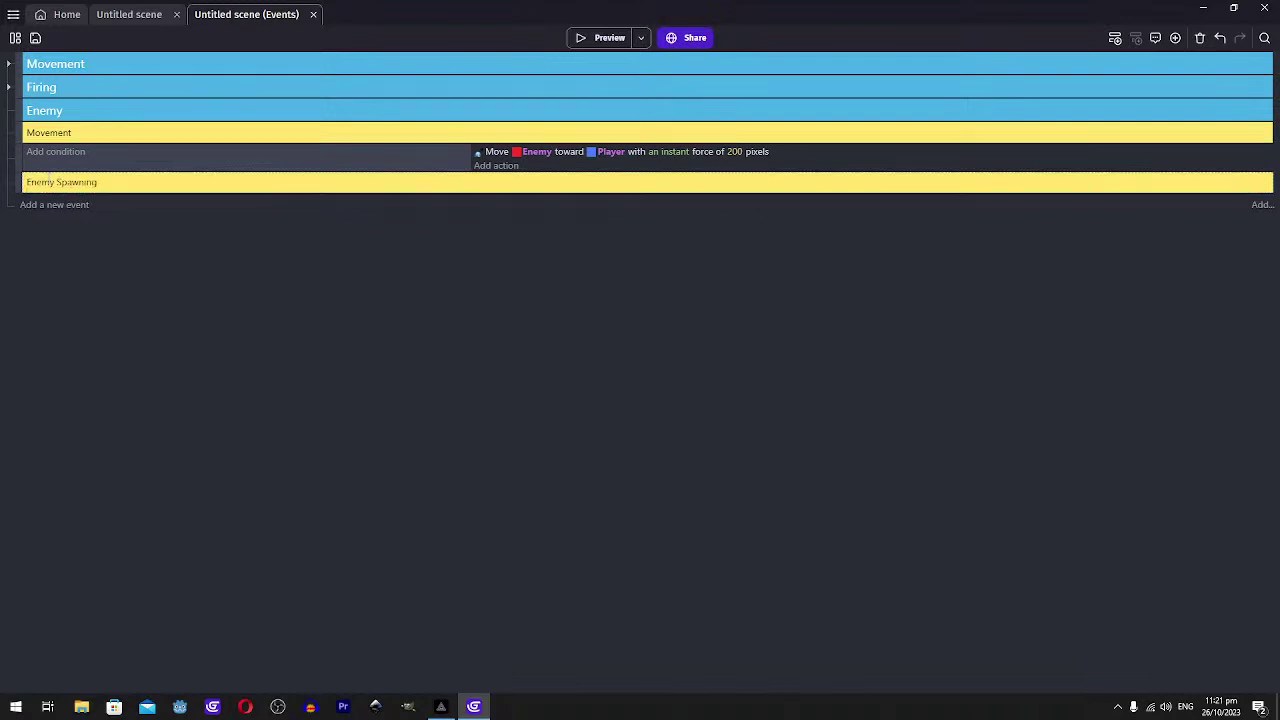
Add an event below the Enemy Spawning comment with the condition "At the beginning of the scene"
{"action": "left_click", "coordinate": [70, 214]}
{"action": "left_click", "coordinate": [65, 206]}
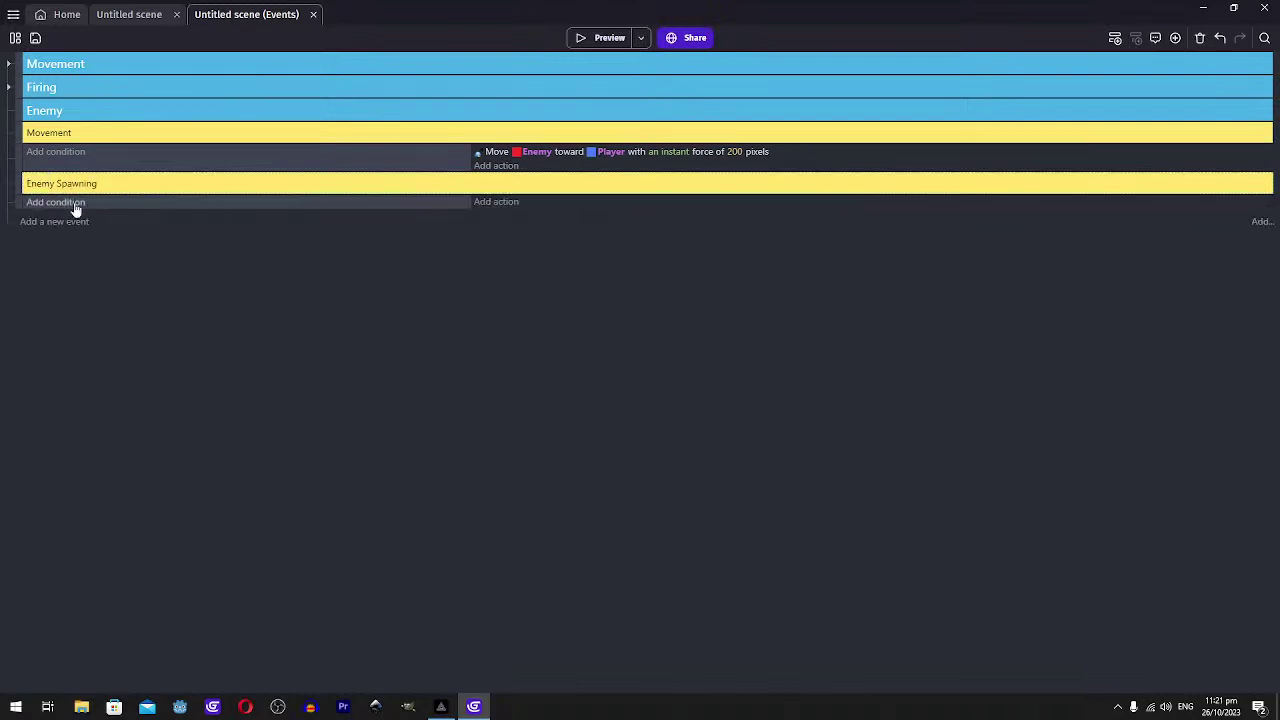
{"action": "left_click", "coordinate": [71, 203]}
{"action": "type", "text": "at"}
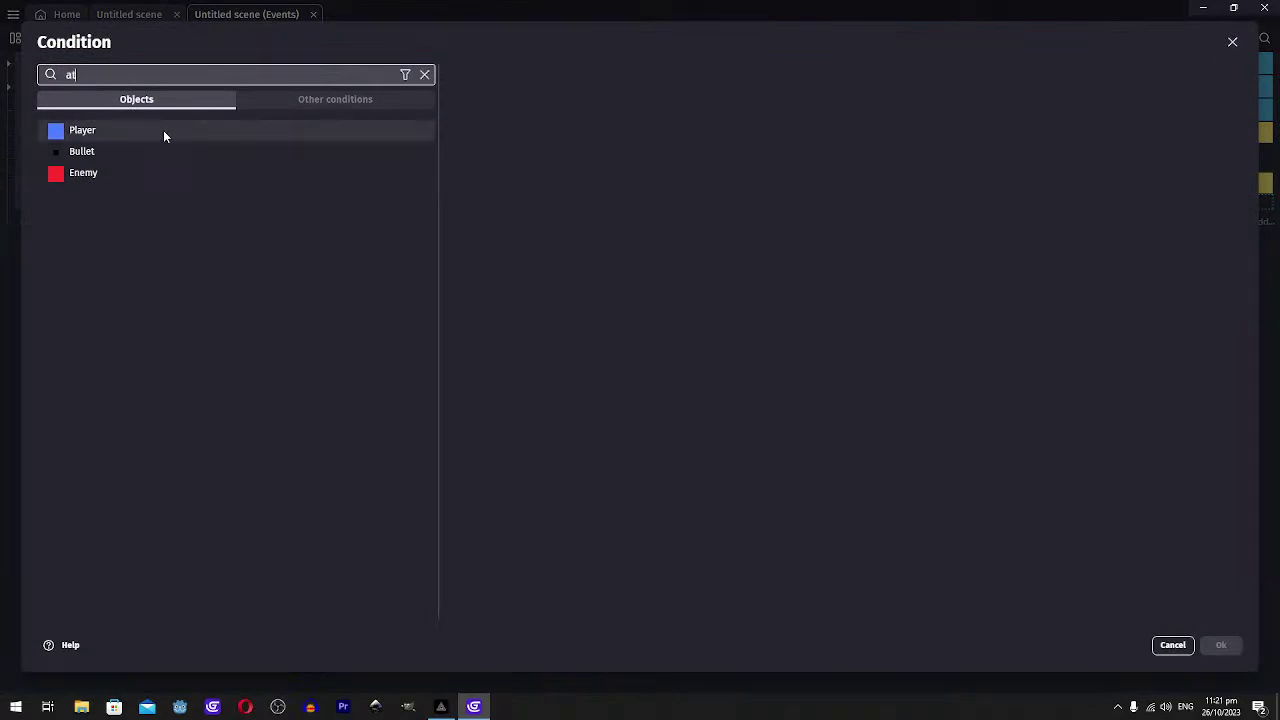
{"action": "type", "text": " thebe"}
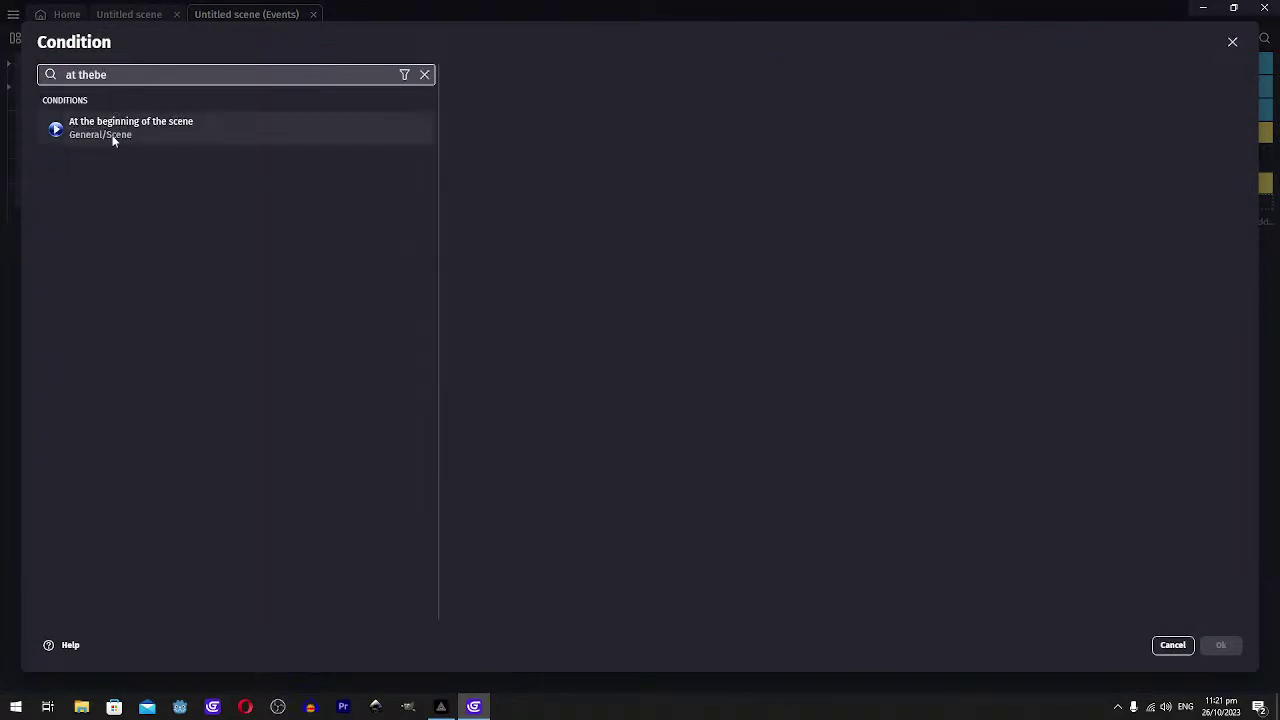
{"action": "left_click", "coordinate": [112, 130]}
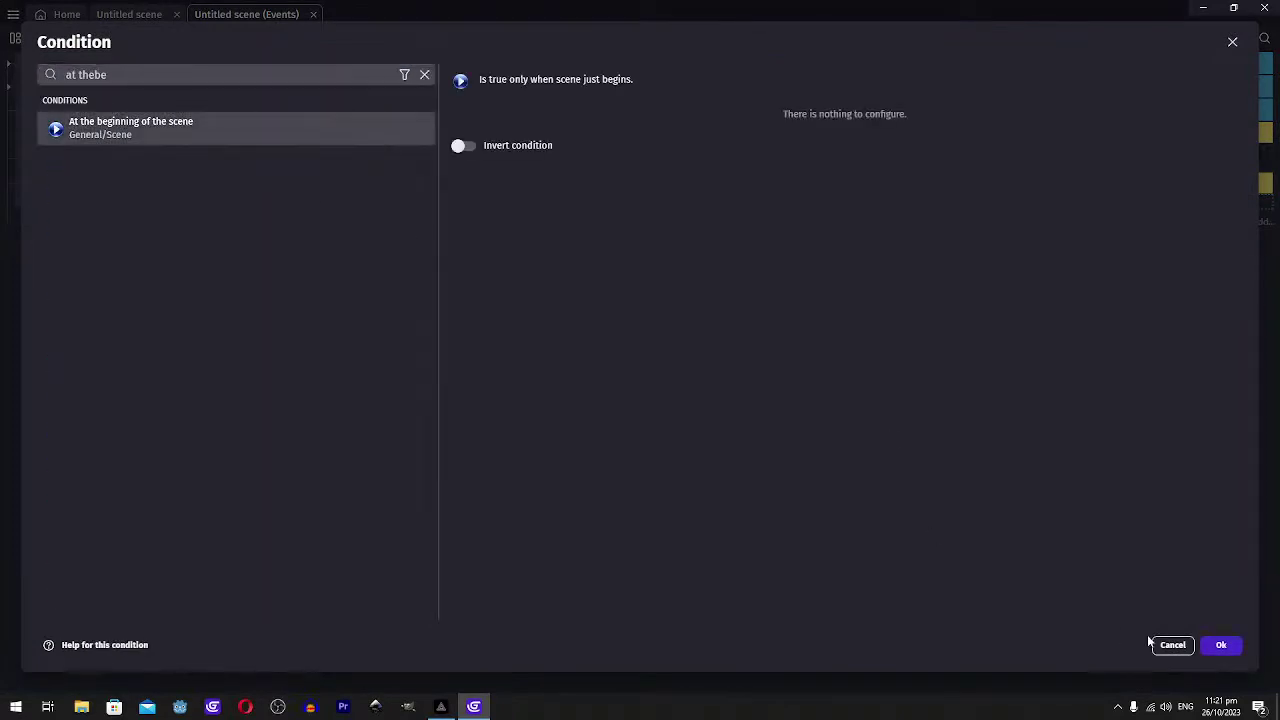
{"action": "left_click", "coordinate": [1219, 646]}
Add an action to the beginning-of-scene event that starts or resets the scene timer "enemySpawnDelay"
{"action": "left_click", "coordinate": [503, 202]}
{"action": "type", "text": "create"}
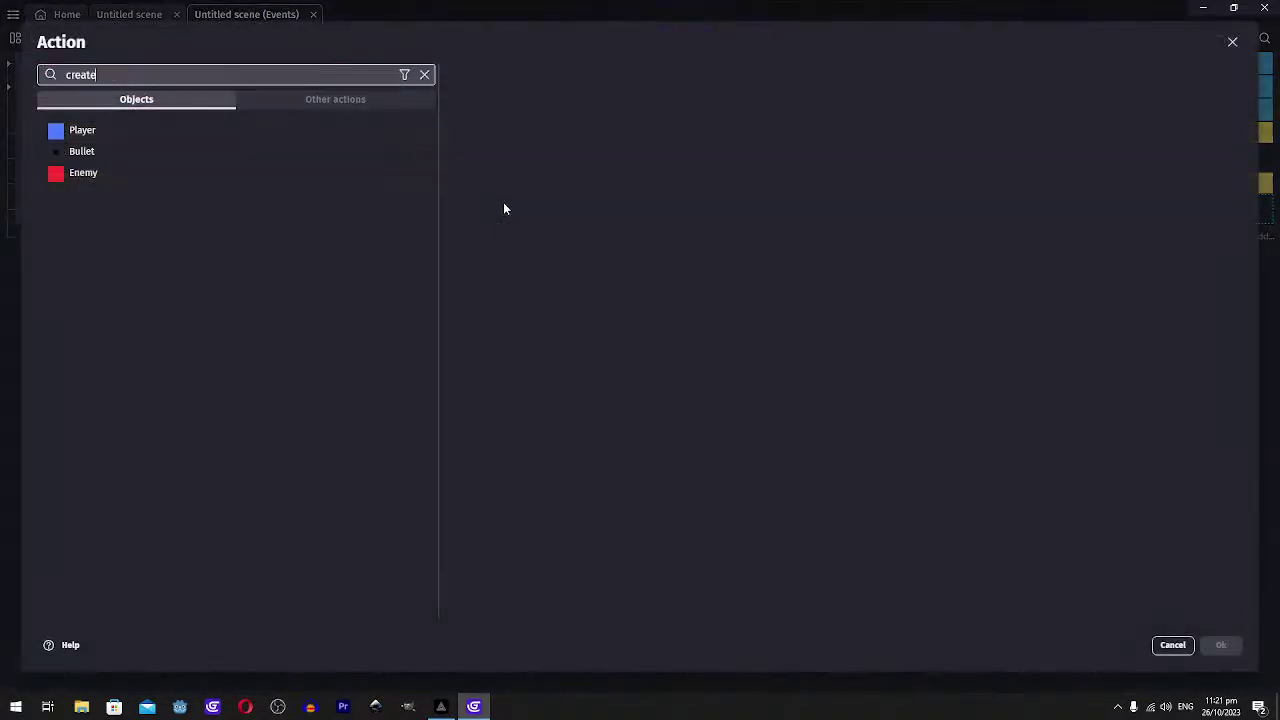
{"action": "type", "text": " timer"}
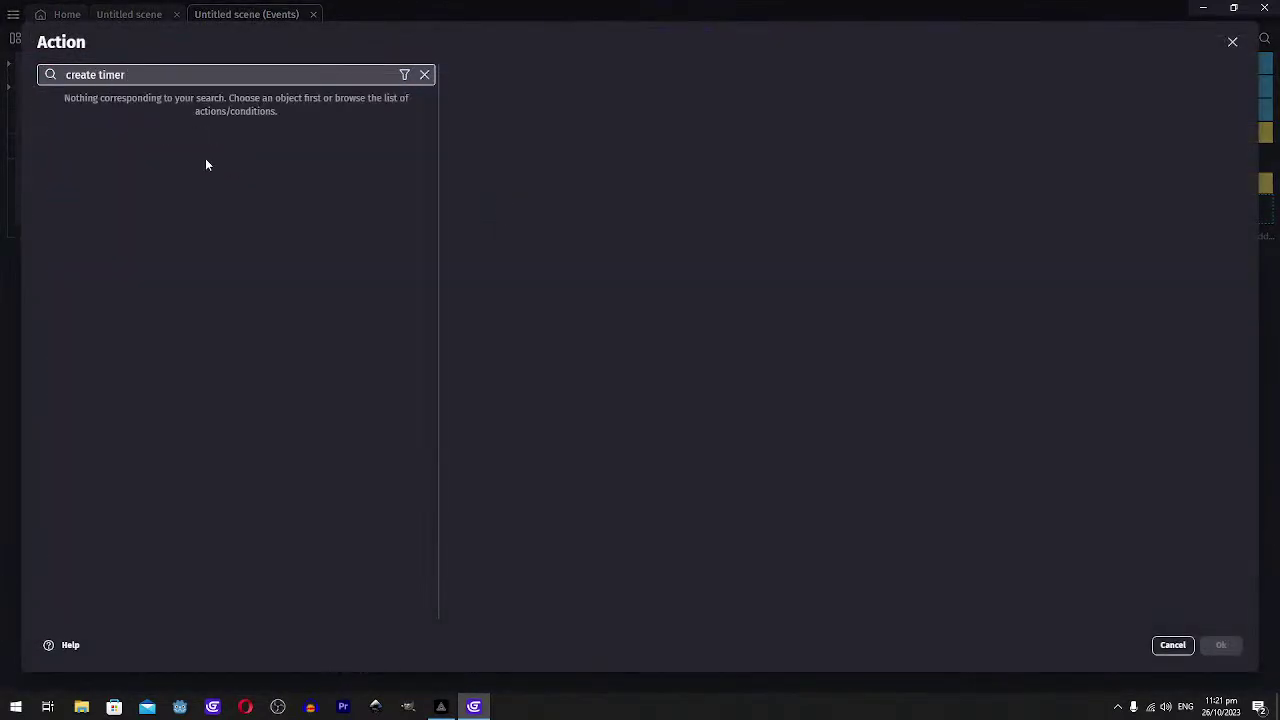
{"action": "key", "text": "ctrl+a"}
{"action": "type", "text": "timer"}
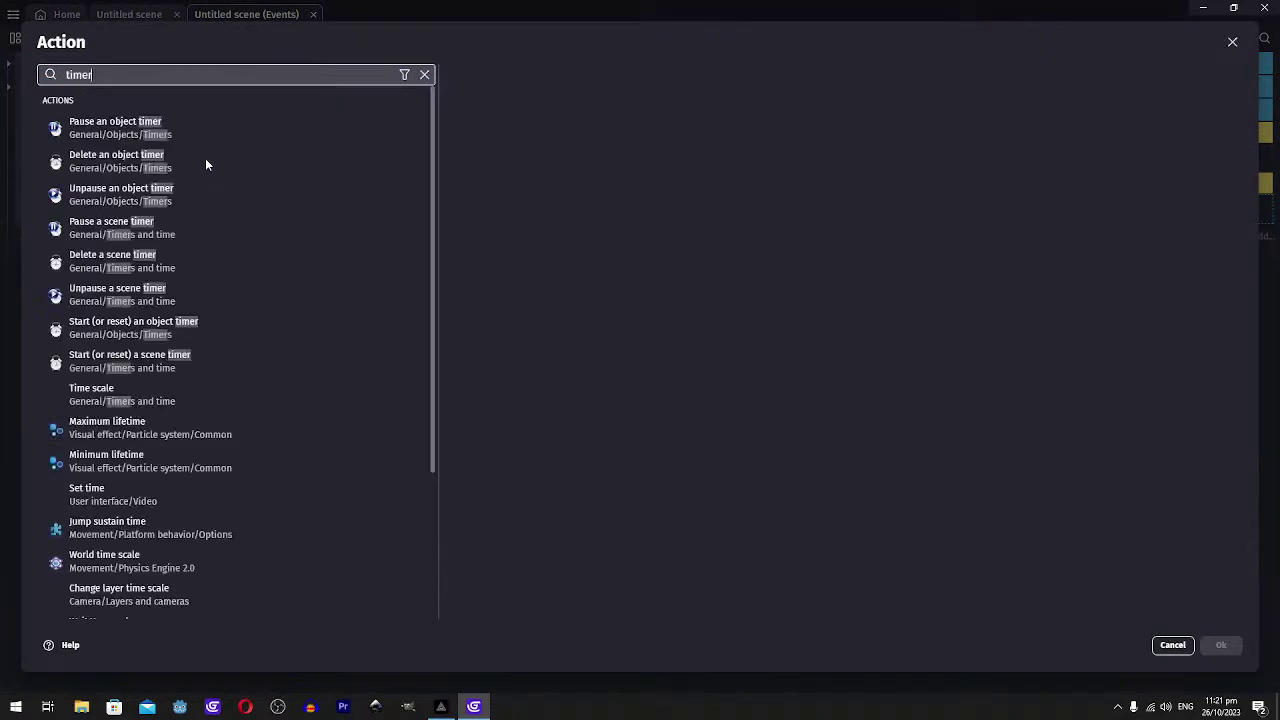
{"action": "left_click", "coordinate": [109, 362]}
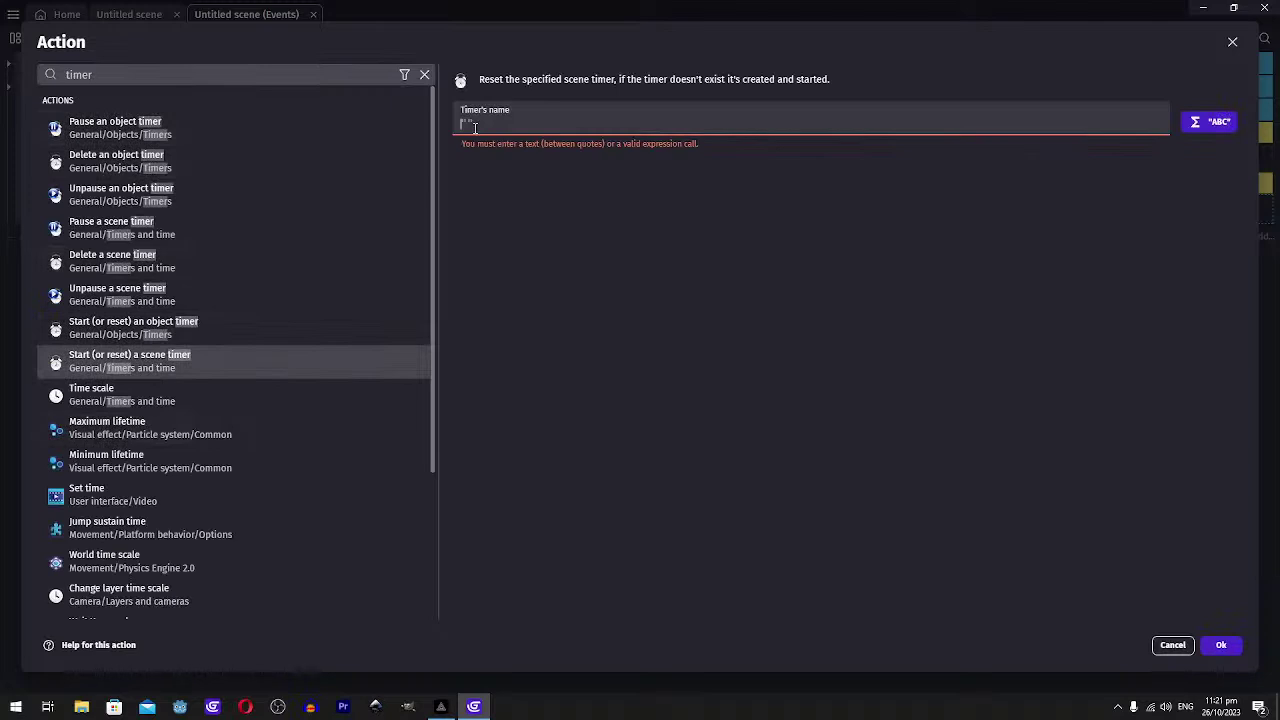
{"action": "type", "text": "\""}
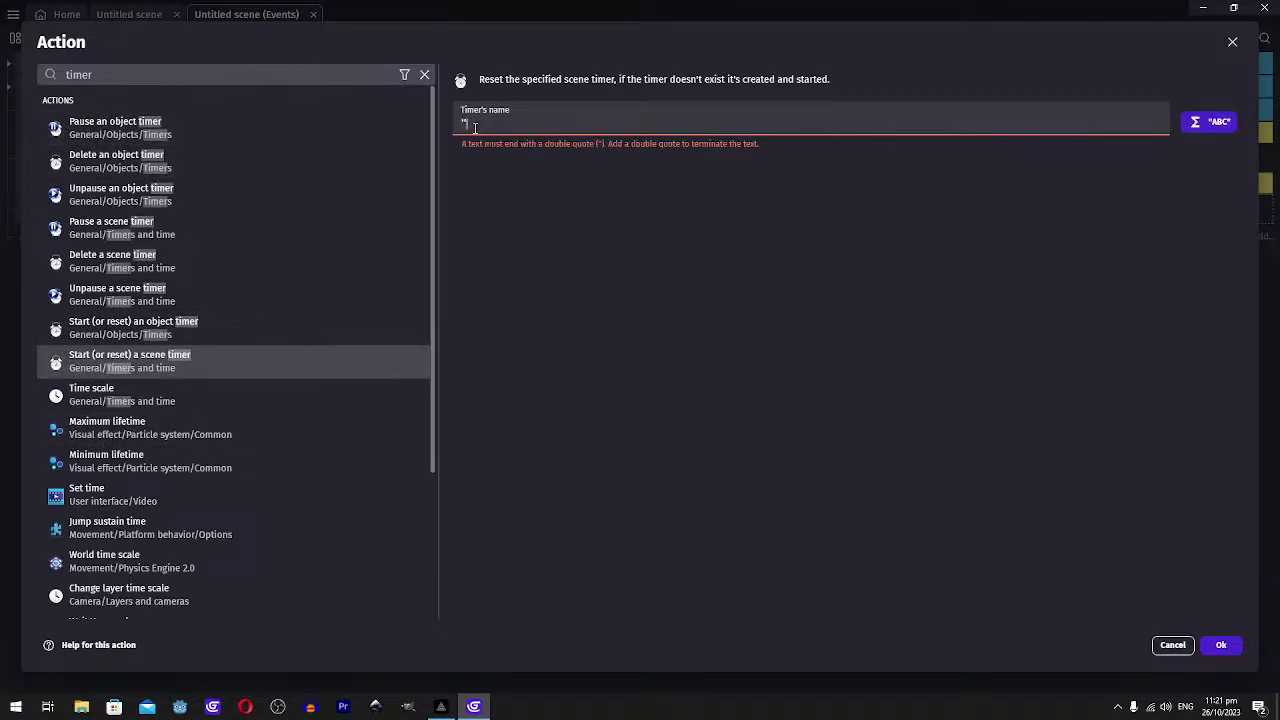
{"action": "type", "text": "en"}
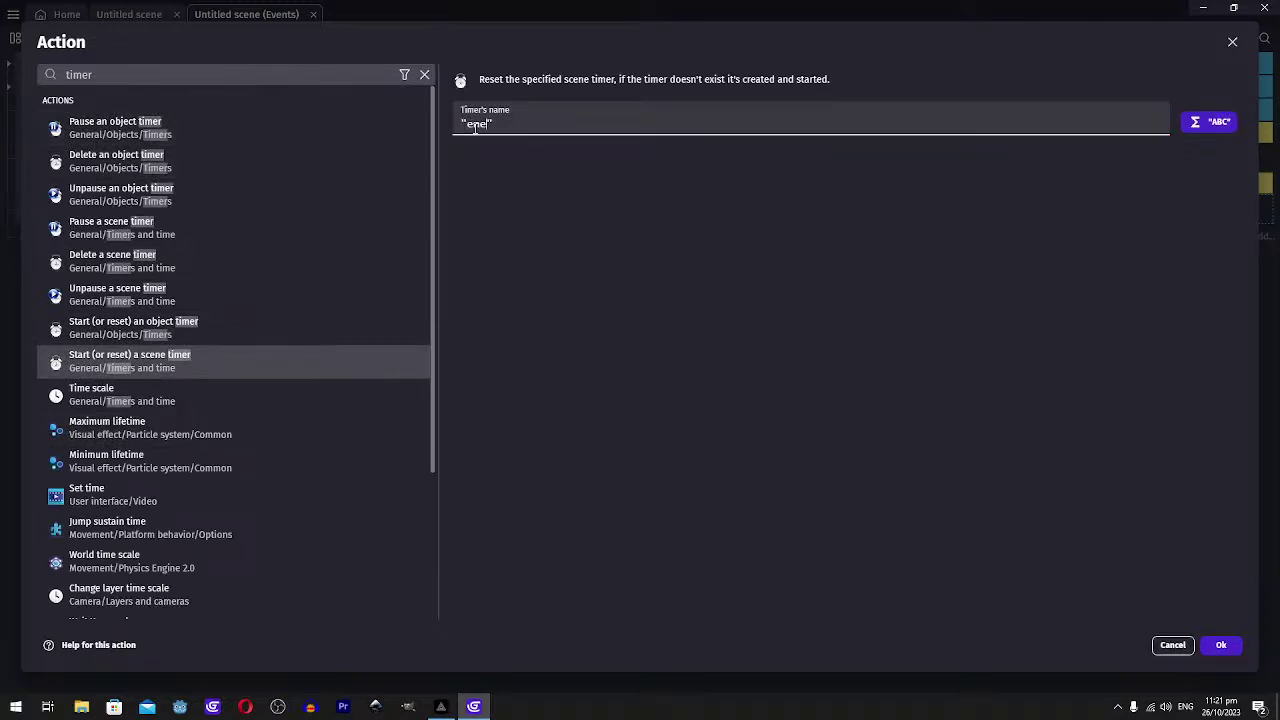
{"action": "type", "text": "emySpawnDelay"}
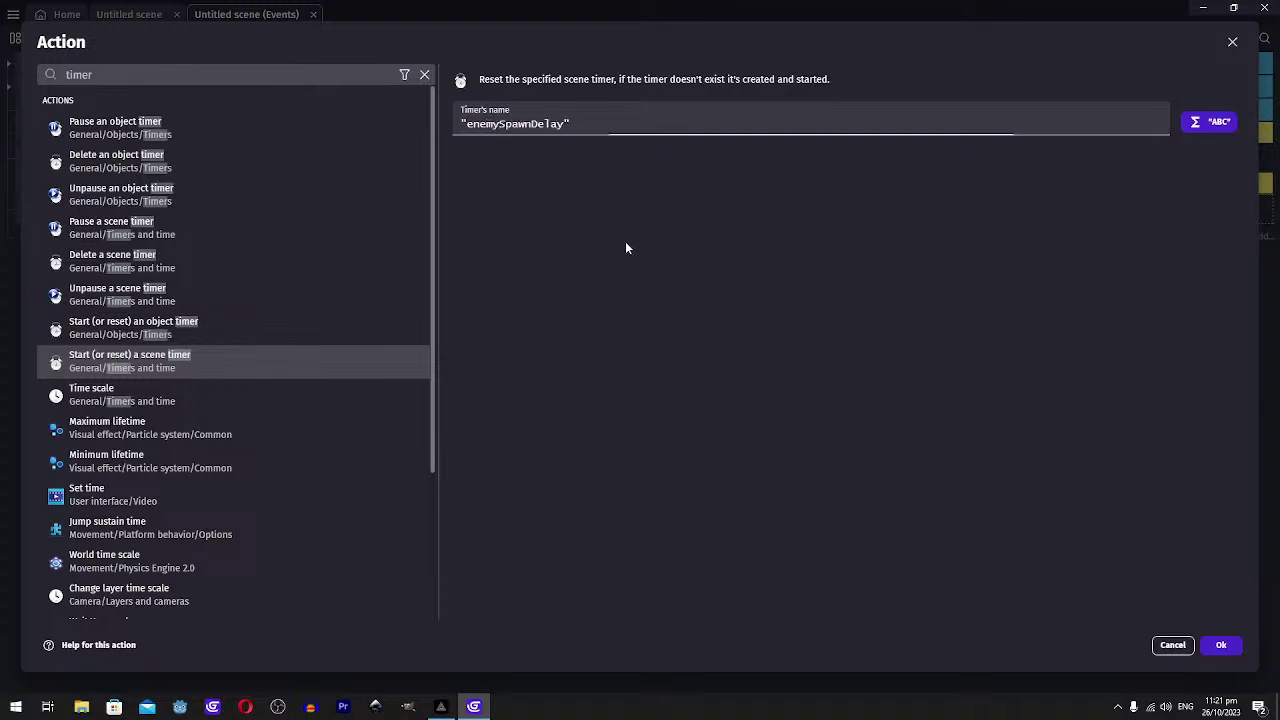
{"action": "left_click", "coordinate": [1221, 645]}
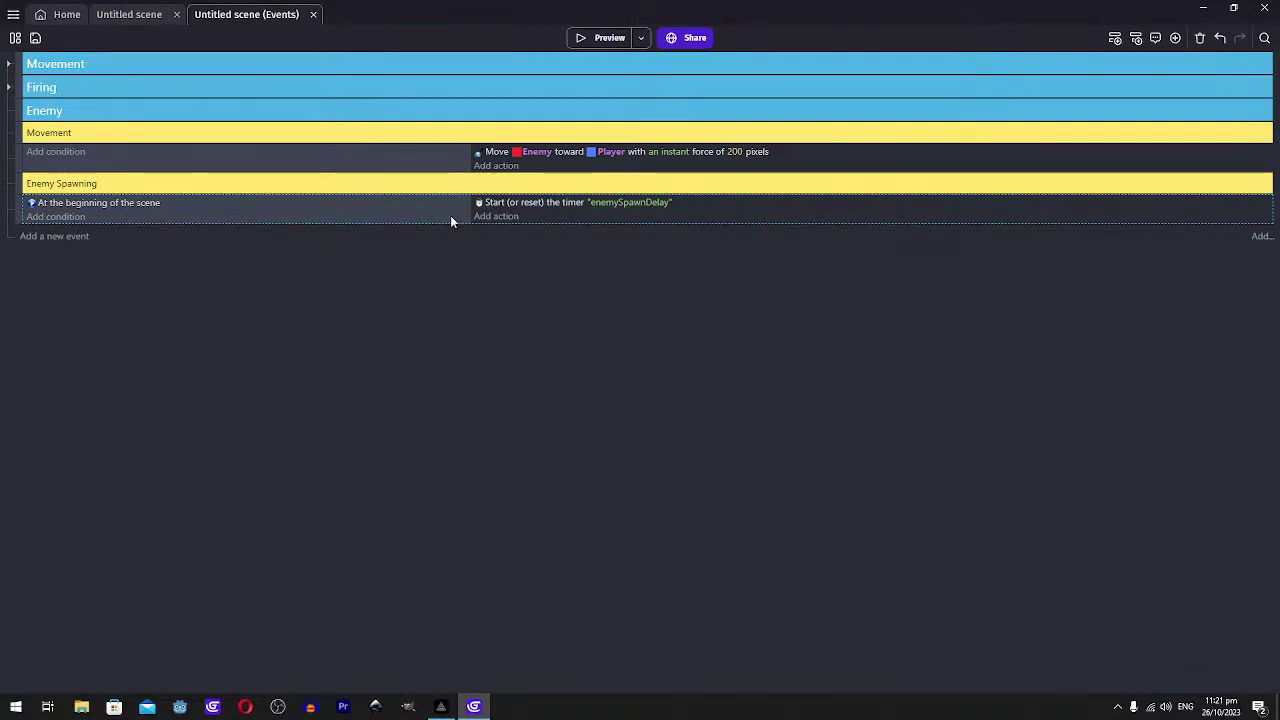
{"action": "left_click", "coordinate": [1261, 236]}
{"action": "left_click", "coordinate": [1145, 344]}
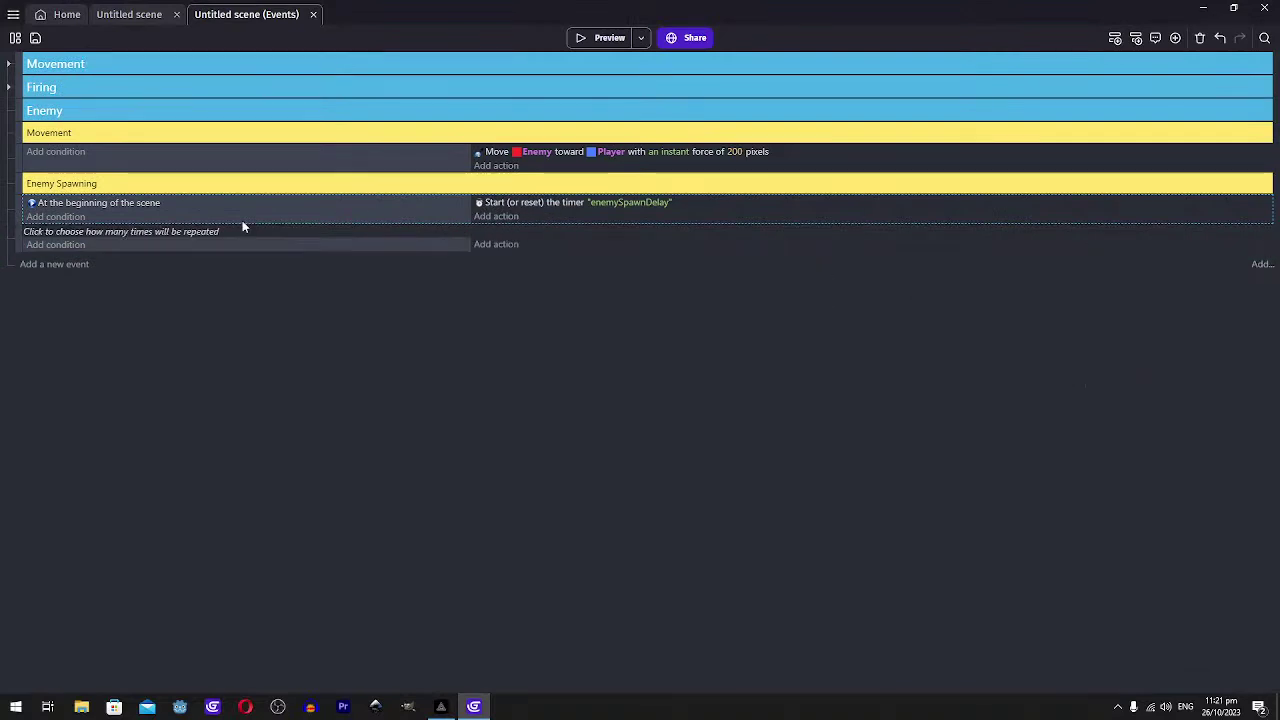
{"action": "left_click", "coordinate": [65, 236]}
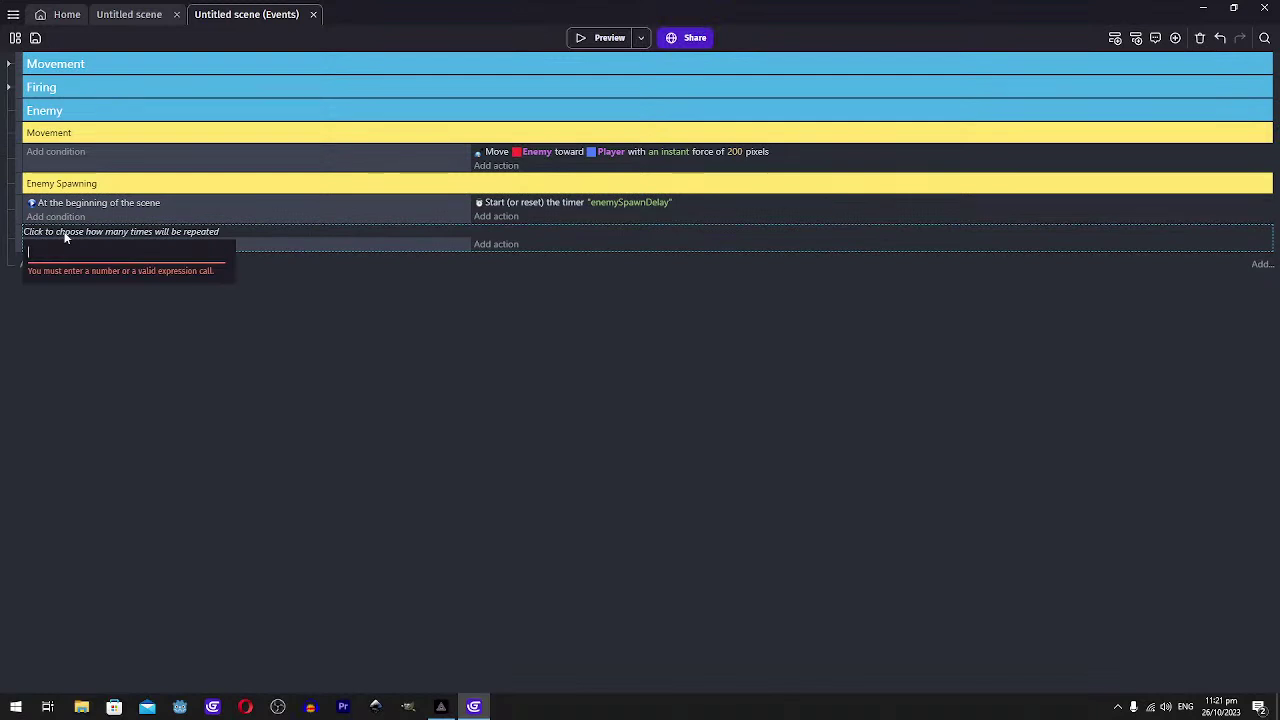
{"action": "left_click", "coordinate": [334, 299]}
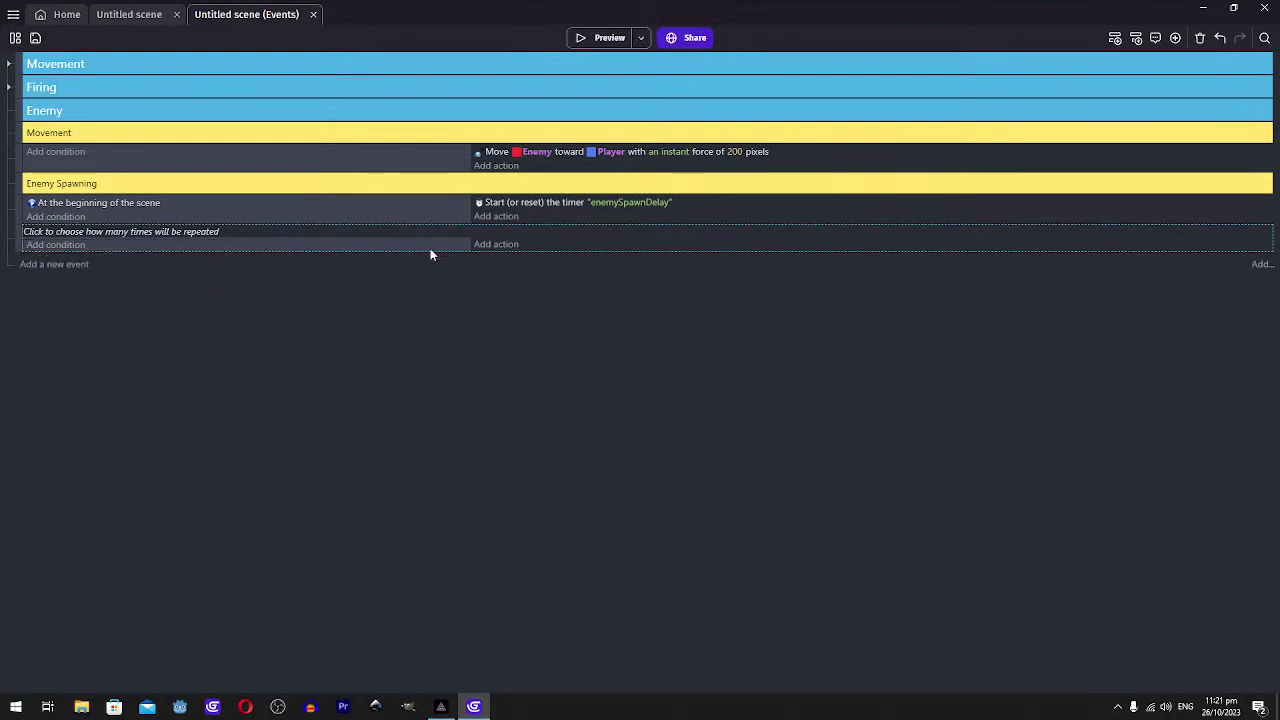
{"action": "key", "text": "Delete"}
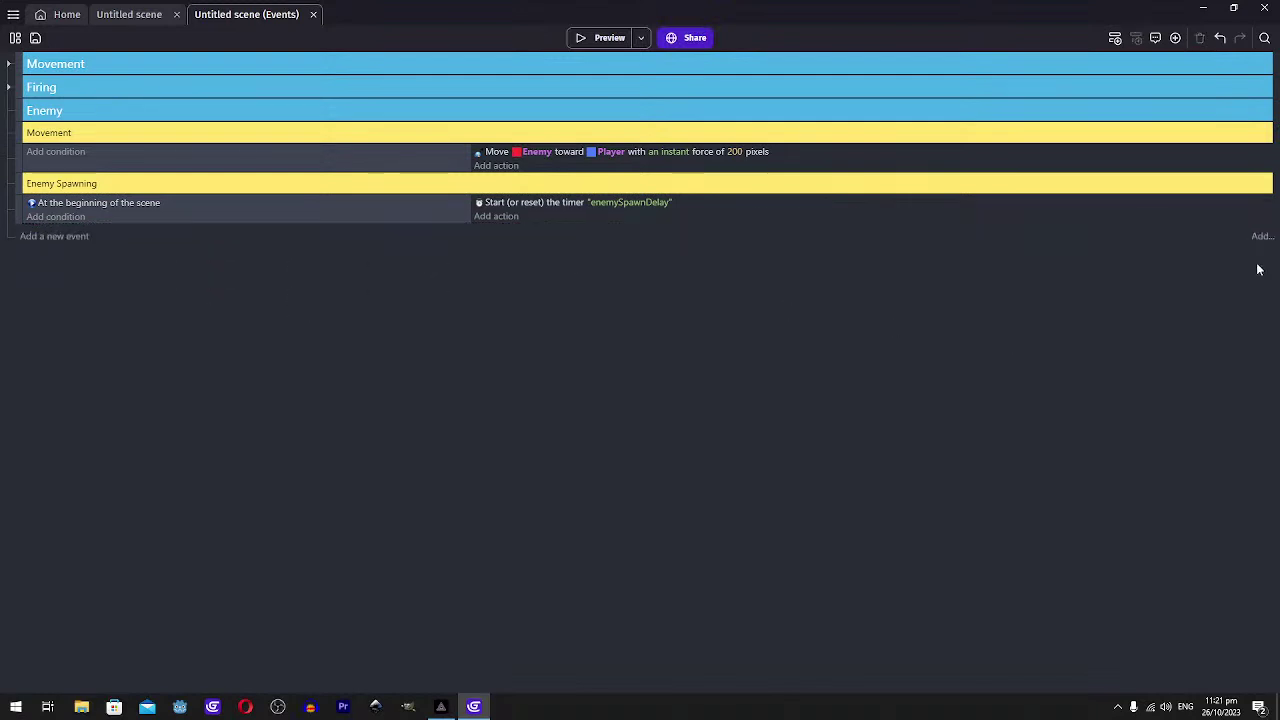
Add a Repeat event below the beginning-of-scene event and set its repeat count to 0
{"action": "left_click", "coordinate": [1261, 236]}
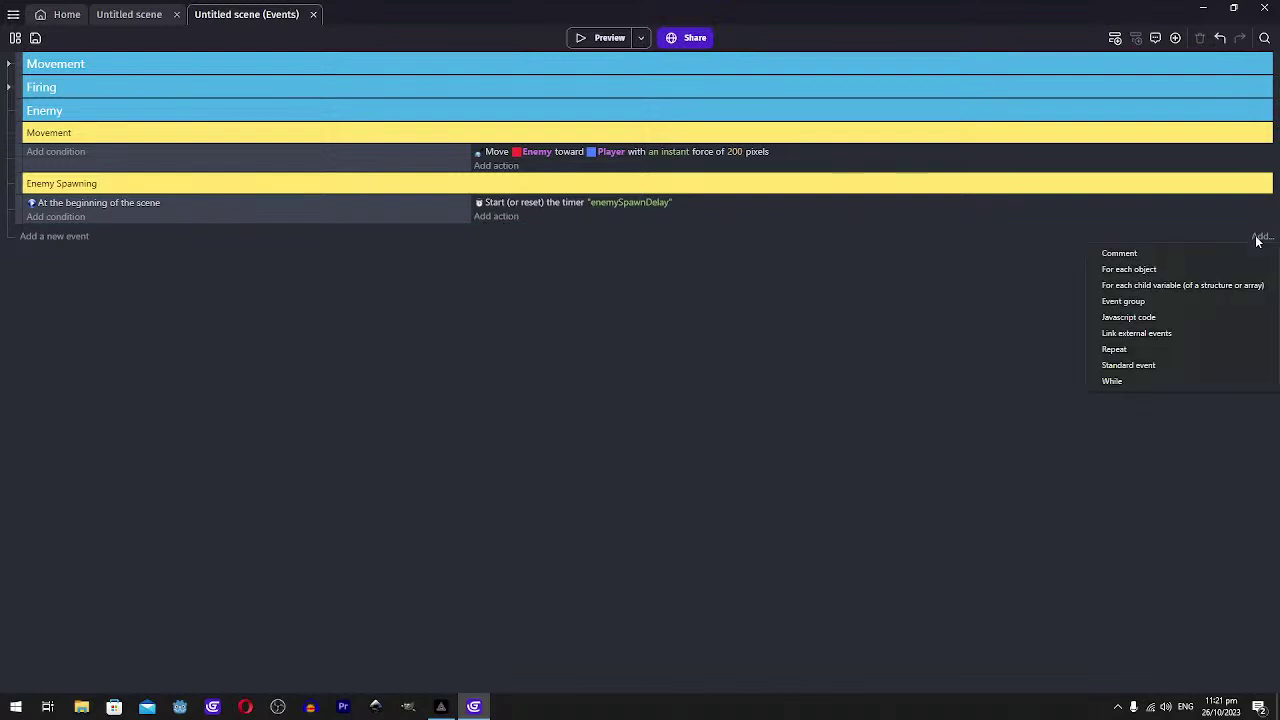
{"action": "left_click", "coordinate": [1131, 349]}
{"action": "left_click", "coordinate": [88, 232]}
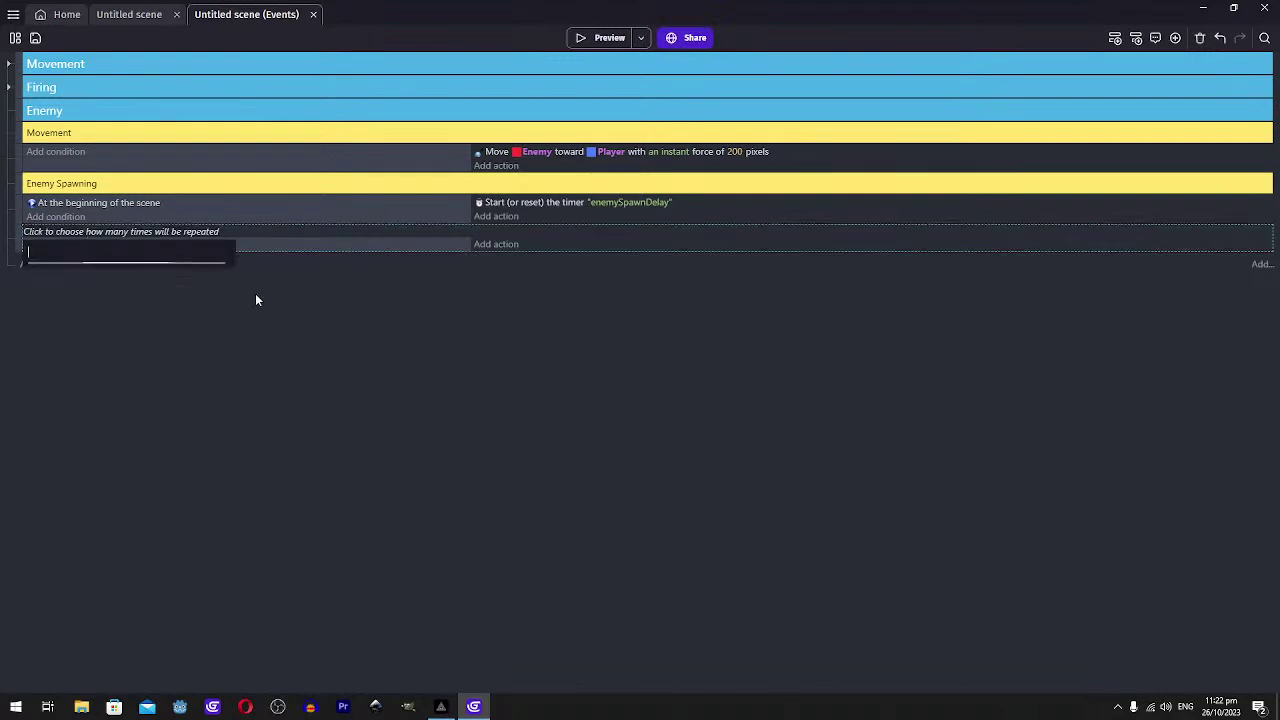
{"action": "type", "text": "0"}
{"action": "key", "text": "Return"}
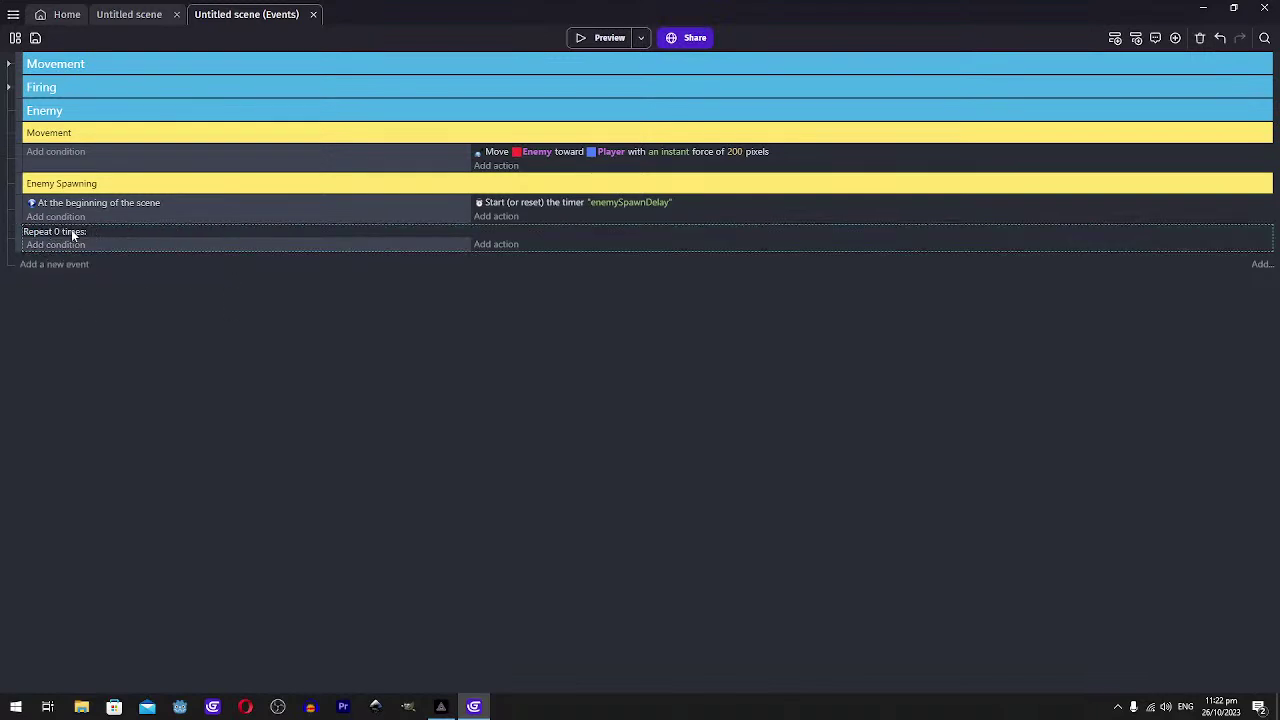
Change the Repeat event's count to 0000
{"action": "left_click", "coordinate": [68, 245]}
{"action": "type", "text": "p"}
{"action": "type", "text": "0"}
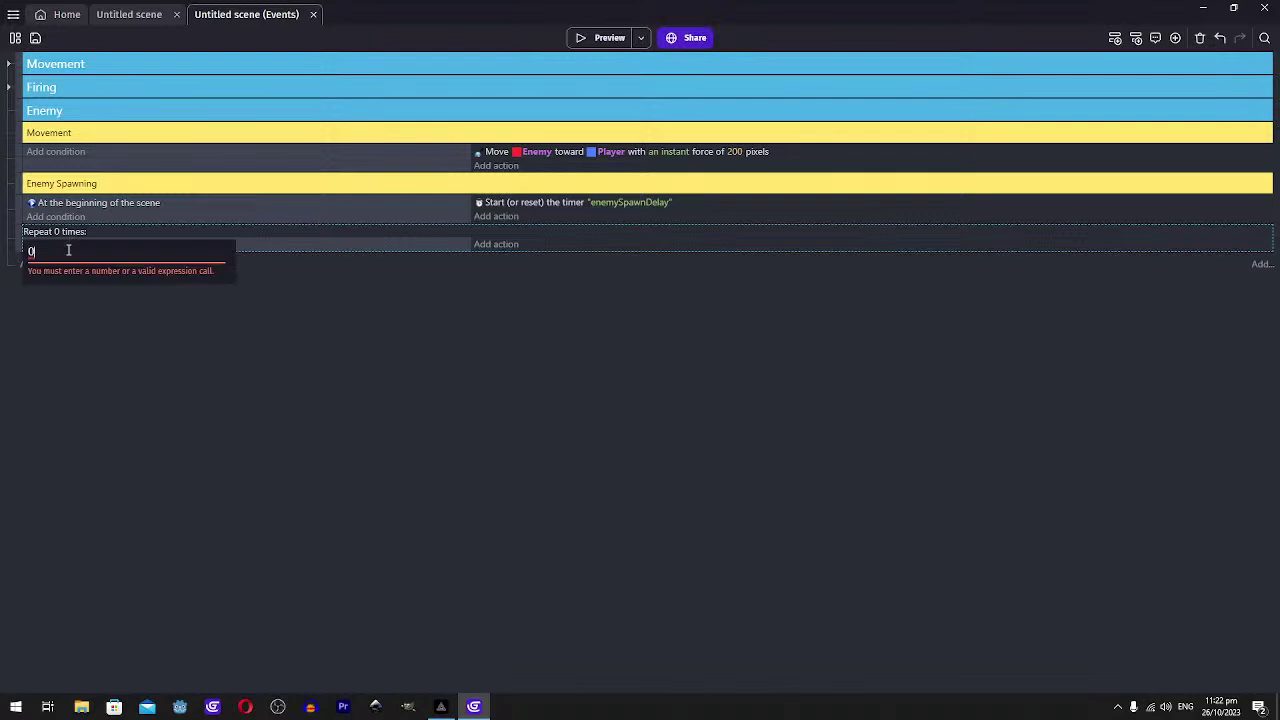
{"action": "type", "text": "000"}
{"action": "key", "text": "Return"}
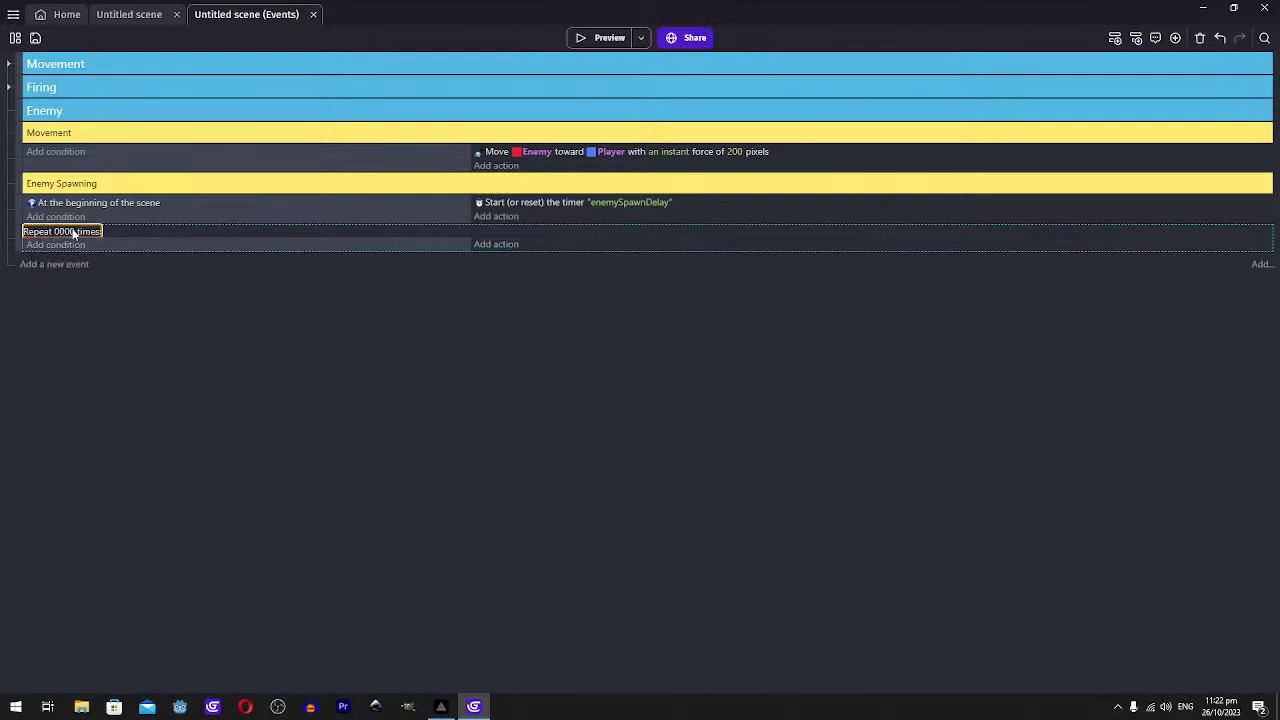
{"action": "left_click", "coordinate": [62, 232]}
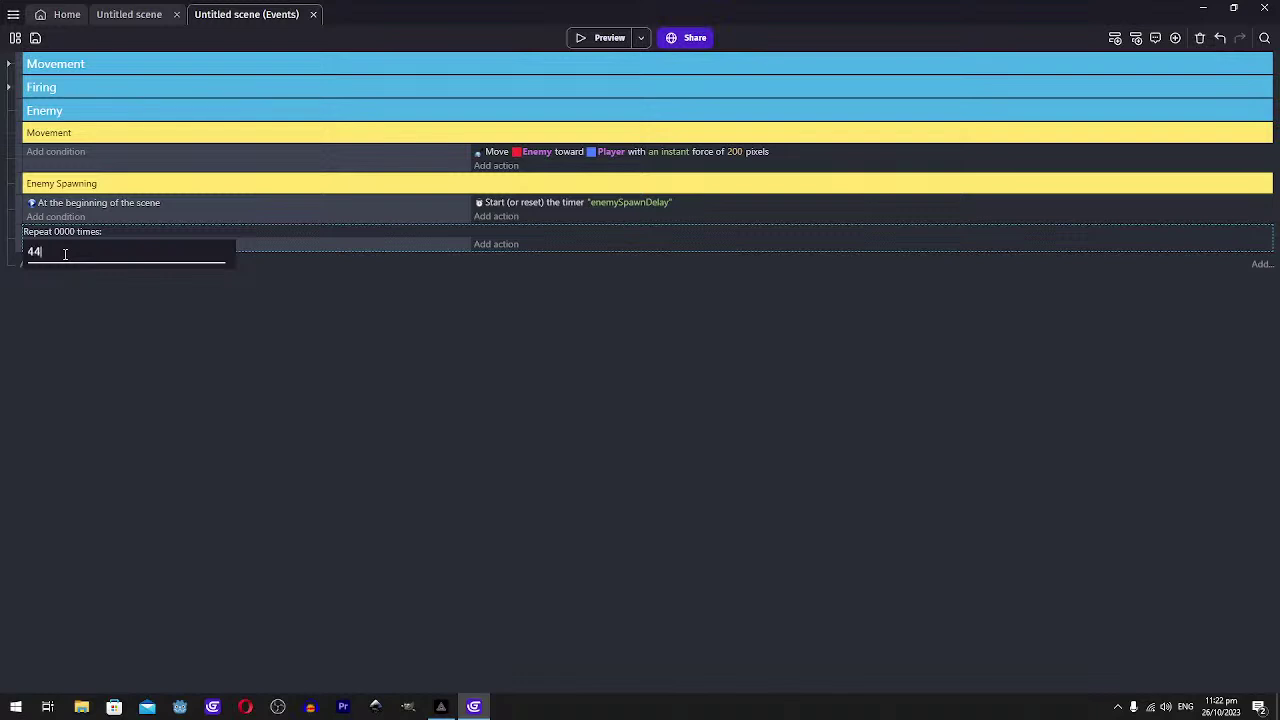
{"action": "type", "text": "999999999999999999999999999"}
{"action": "key", "text": "Return"}
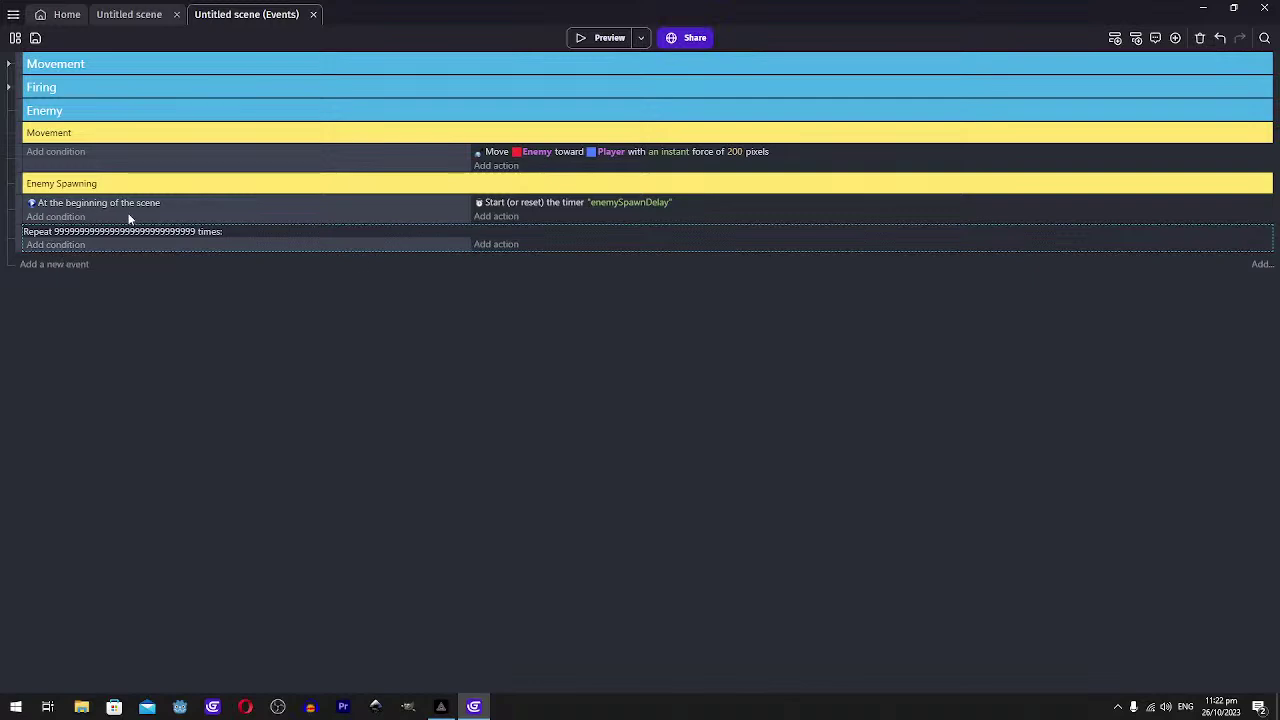
Start a Create an object action in the Repeat event and choose Enemy as the object to create
{"action": "left_click", "coordinate": [508, 248]}
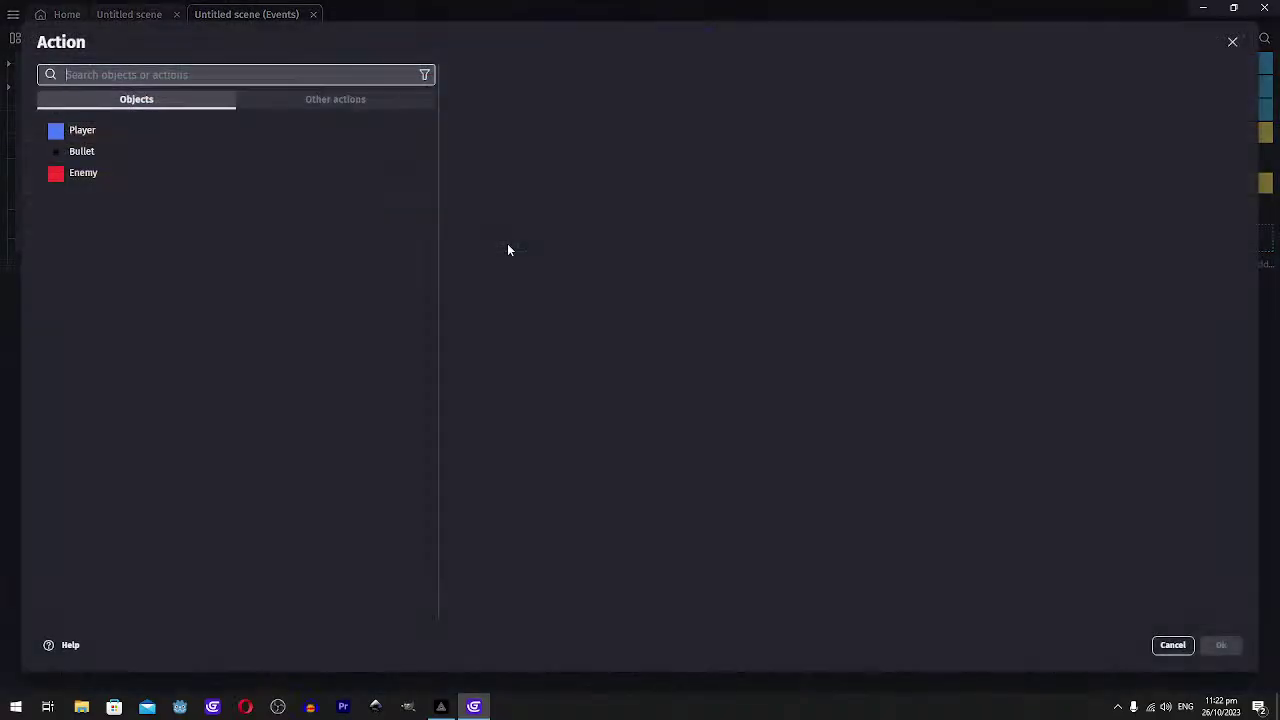
{"action": "type", "text": "spaw"}
{"action": "key", "text": "ctrl+a"}
{"action": "type", "text": "create"}
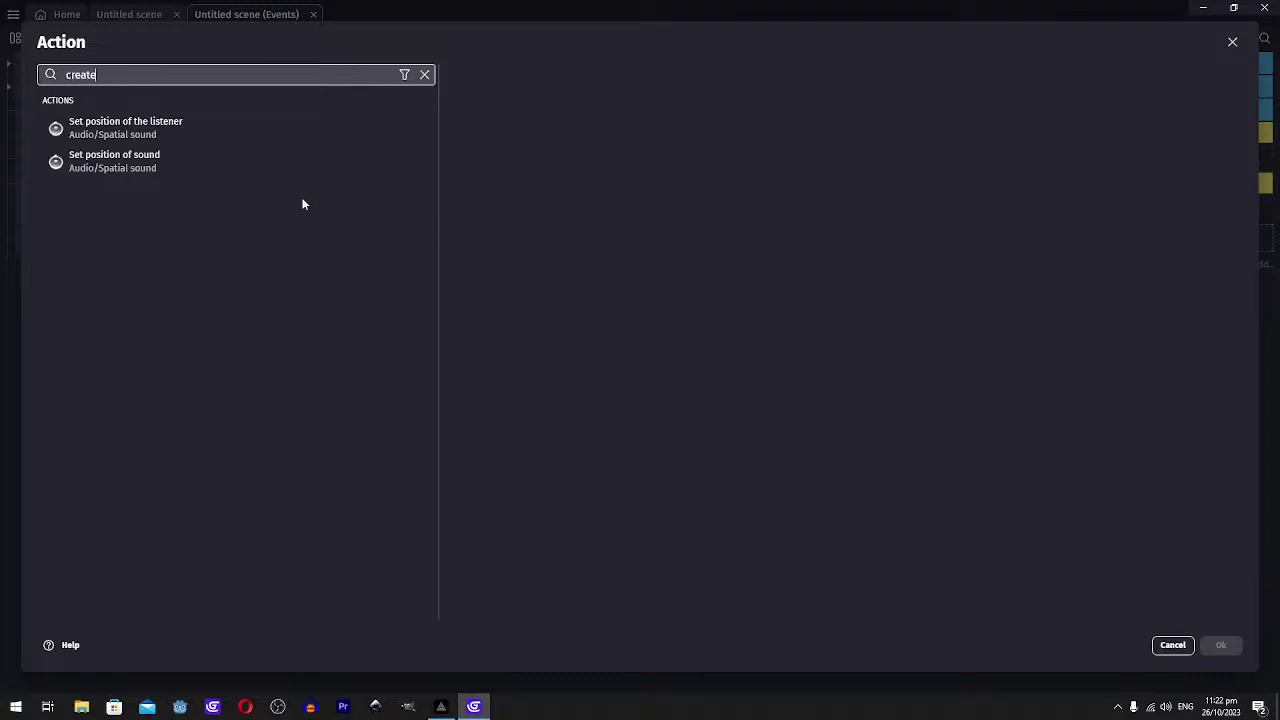
{"action": "key", "text": "Return"}
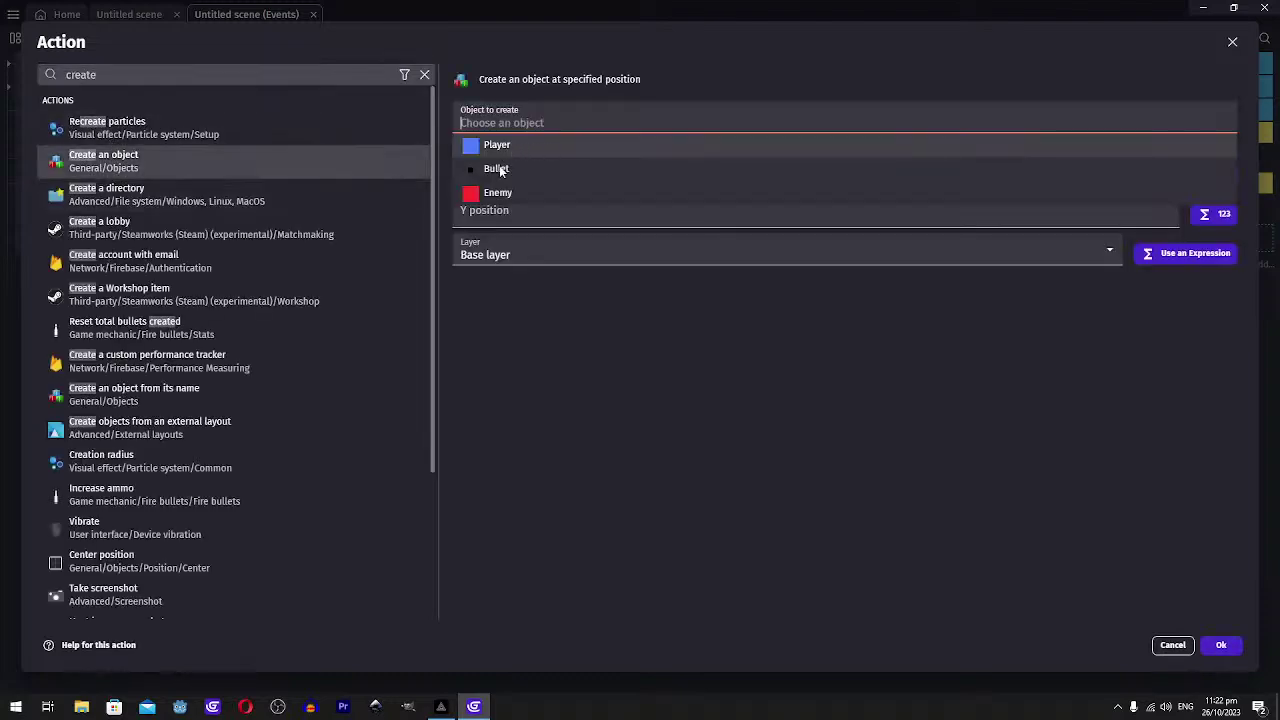
{"action": "left_click", "coordinate": [497, 186]}
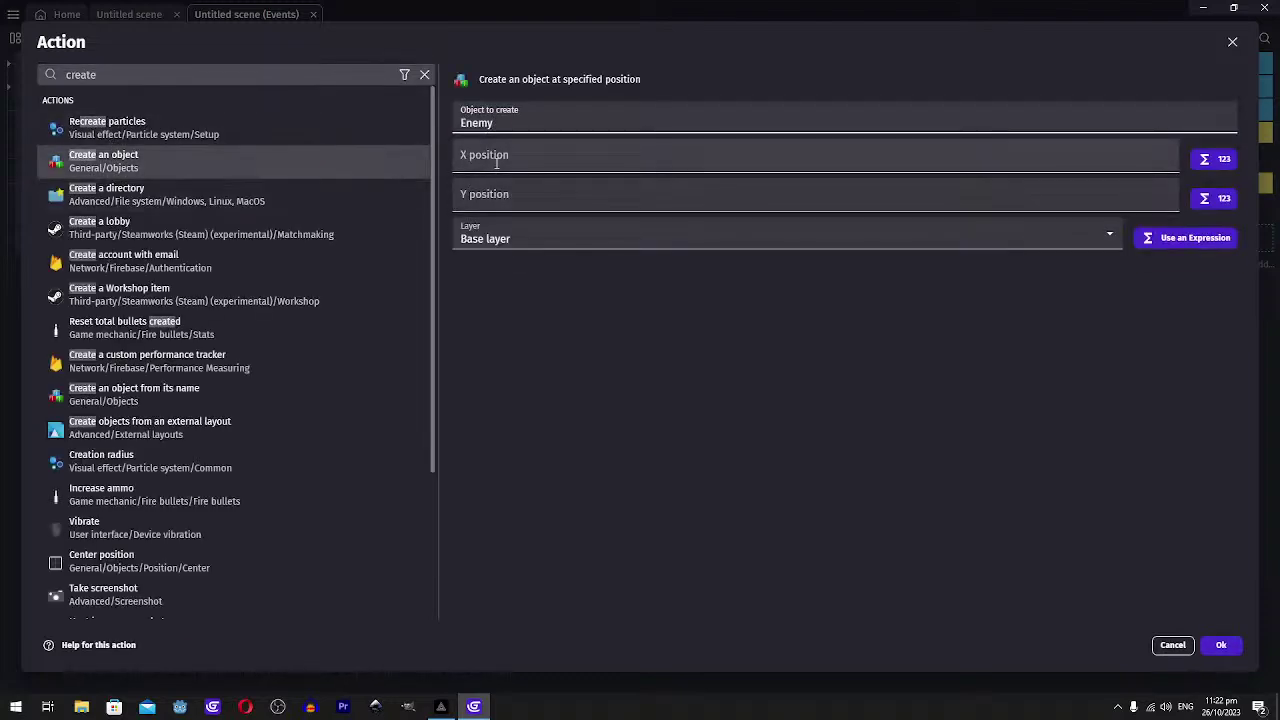
Enter an empty RandomInRange() expression as the Enemy's X position and accept the create action
{"action": "left_click", "coordinate": [496, 162]}
{"action": "type", "text": "ra"}
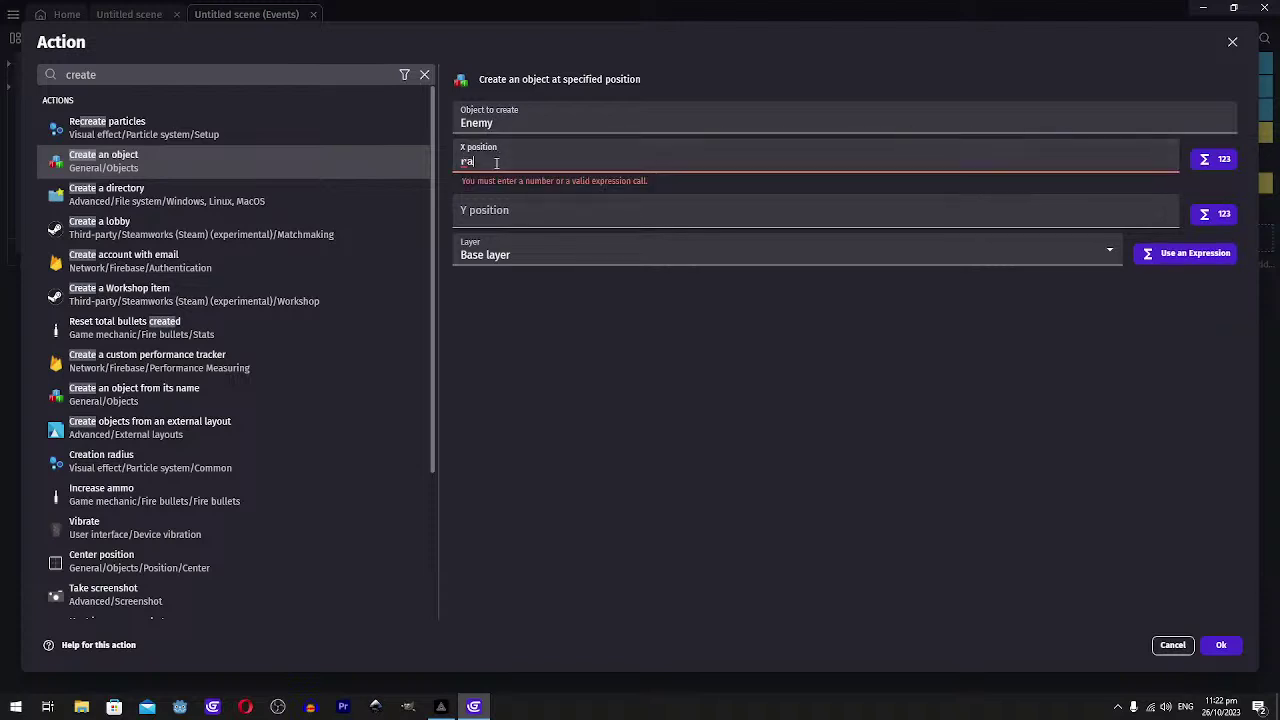
{"action": "type", "text": "nd"}
{"action": "key", "text": "Down"}
{"action": "key", "text": "Down"}
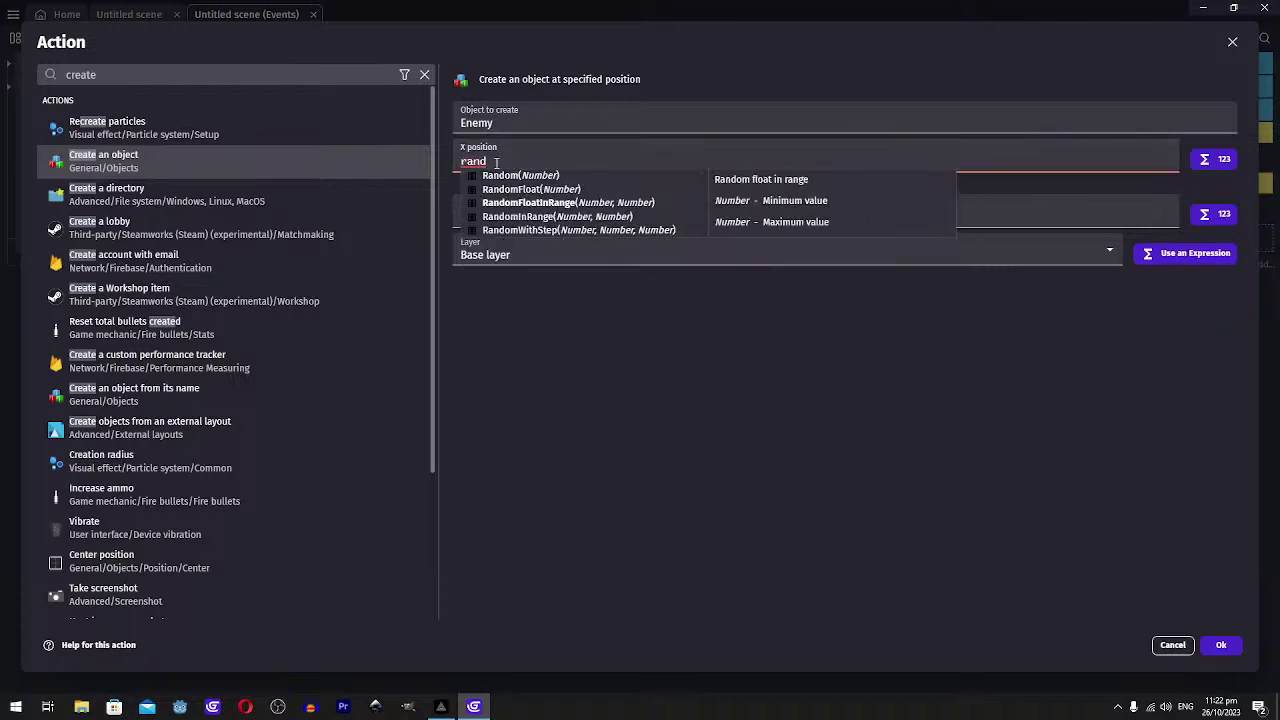
{"action": "key", "text": "Down"}
{"action": "key", "text": "Return"}
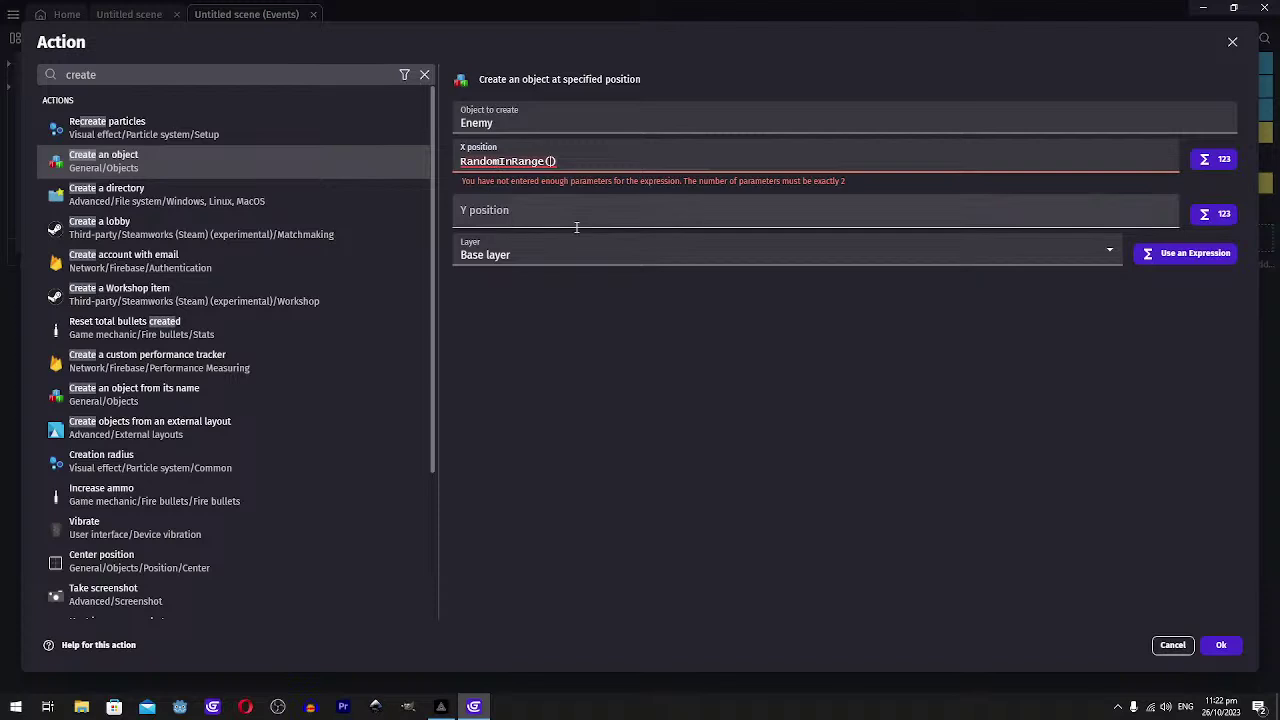
{"action": "type", "text": "1152"}
{"action": "key", "text": "BackSpace"}
{"action": "key", "text": "BackSpace"}
{"action": "key", "text": "BackSpace"}
{"action": "key", "text": "BackSpace"}
{"action": "left_click", "coordinate": [1220, 645]}
Switch to the scene layout and show its grid
{"action": "left_click", "coordinate": [143, 17]}
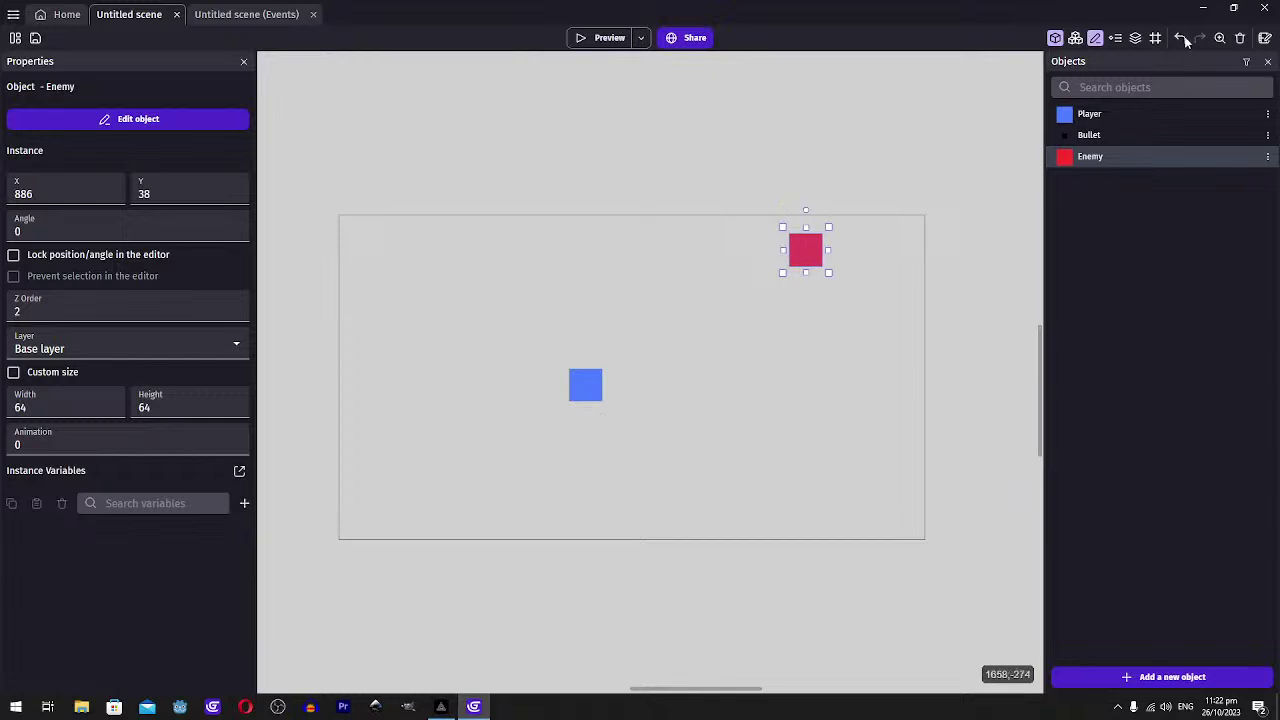
{"action": "left_click", "coordinate": [1156, 39]}
{"action": "left_click", "coordinate": [1183, 79]}
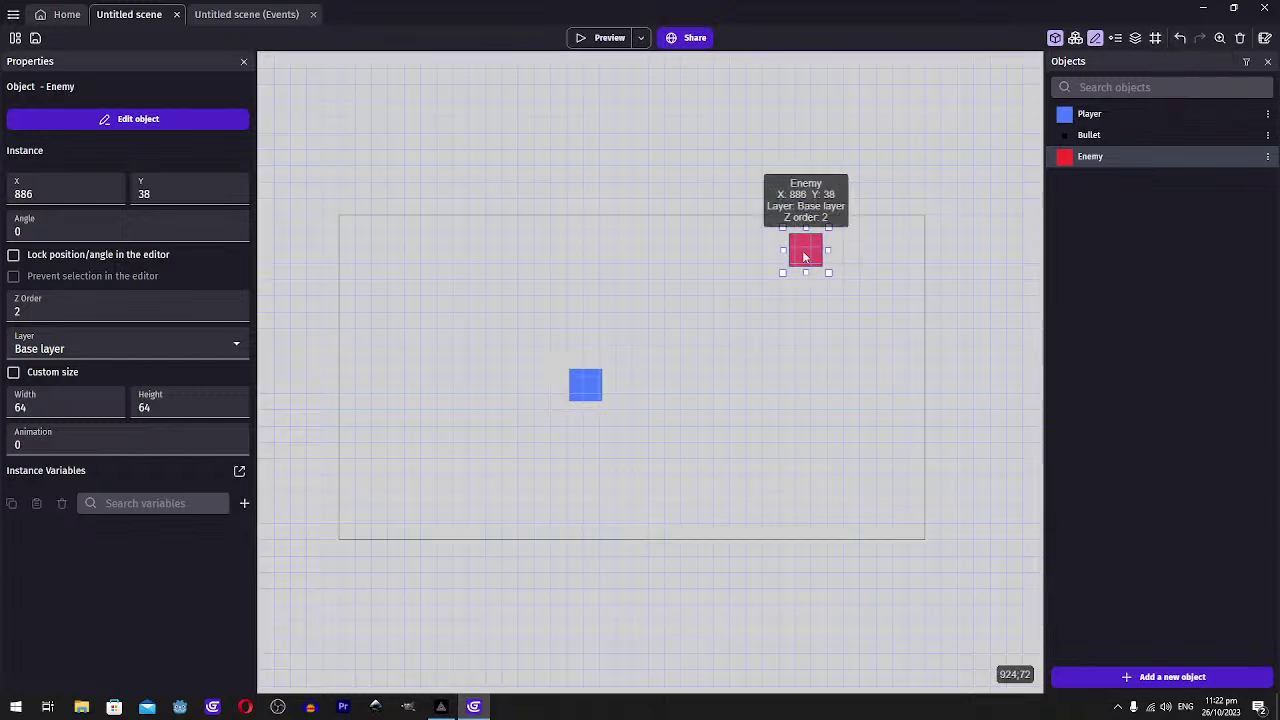
Move the Enemy just outside the scene's lower-right corner at X 1152, Y 640, and place it at the upper-left corner, X 0, Y 0
{"action": "left_click_drag", "start_coordinate": [805, 257], "coordinate": [956, 567]}
{"action": "left_click", "coordinate": [387, 214]}
{"action": "left_click", "coordinate": [333, 206]}
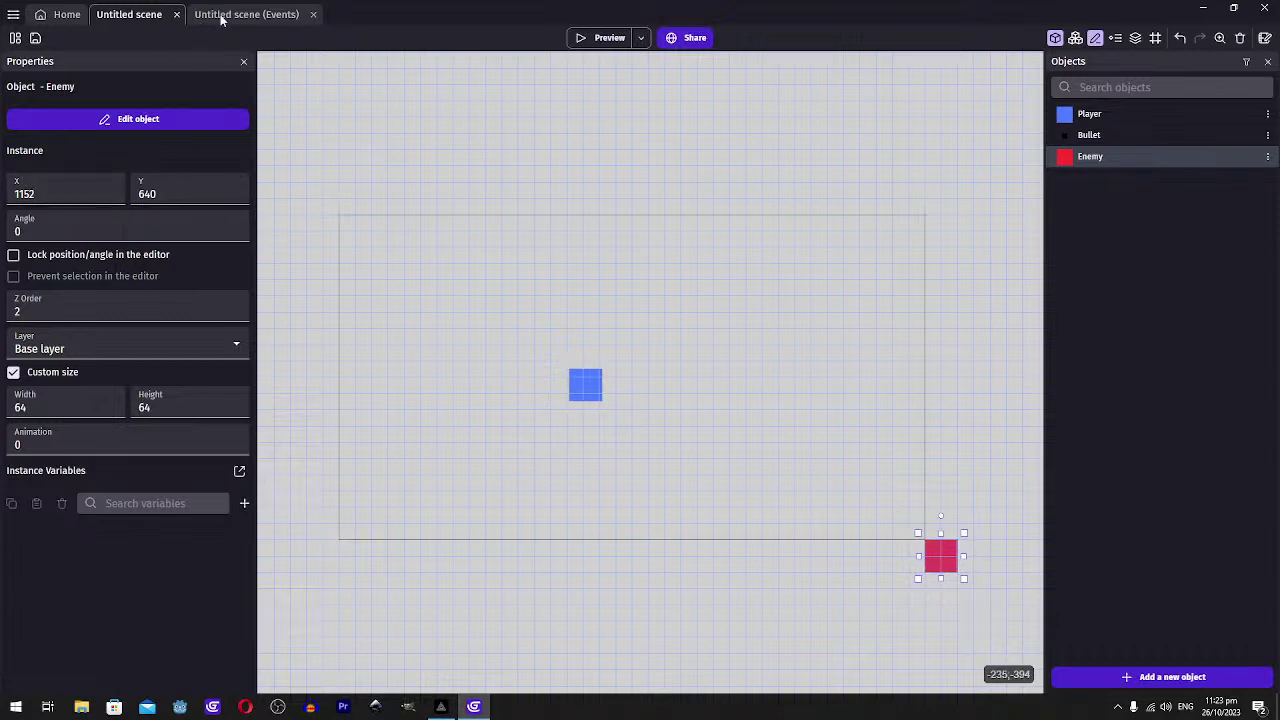
{"action": "left_click_drag", "start_coordinate": [928, 566], "coordinate": [370, 236]}
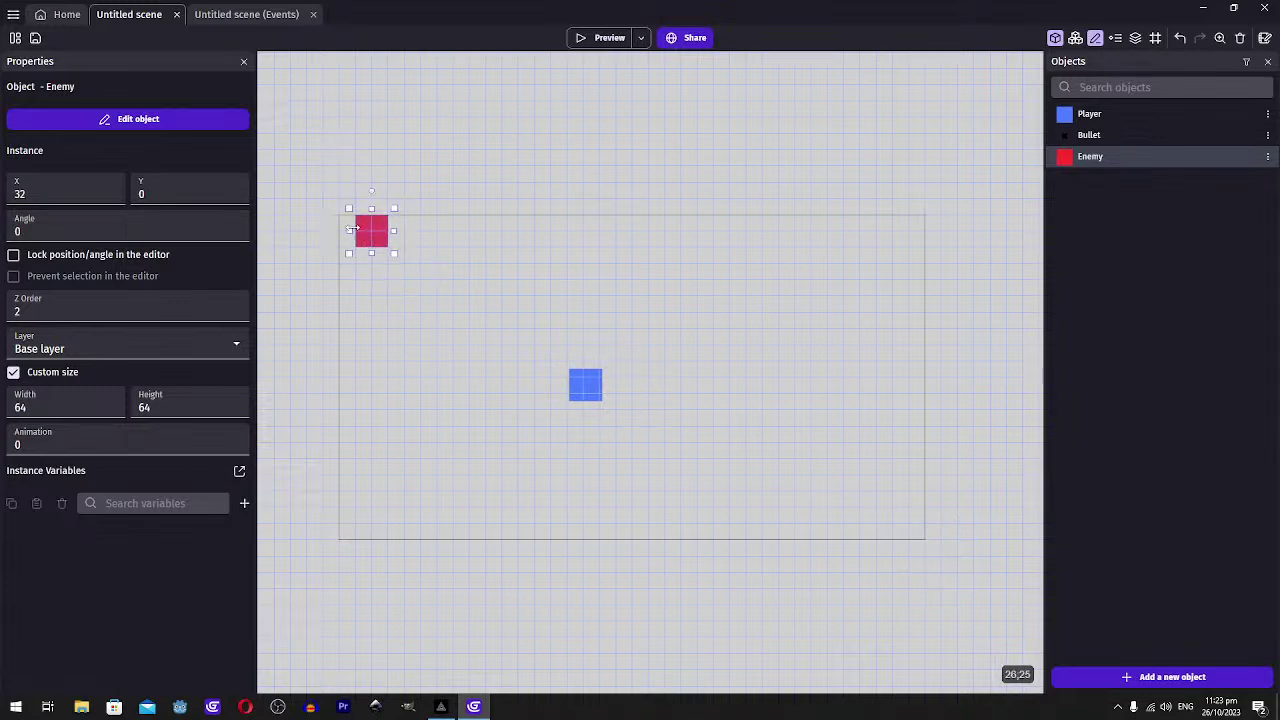
{"action": "left_click_drag", "start_coordinate": [357, 229], "coordinate": [342, 228]}
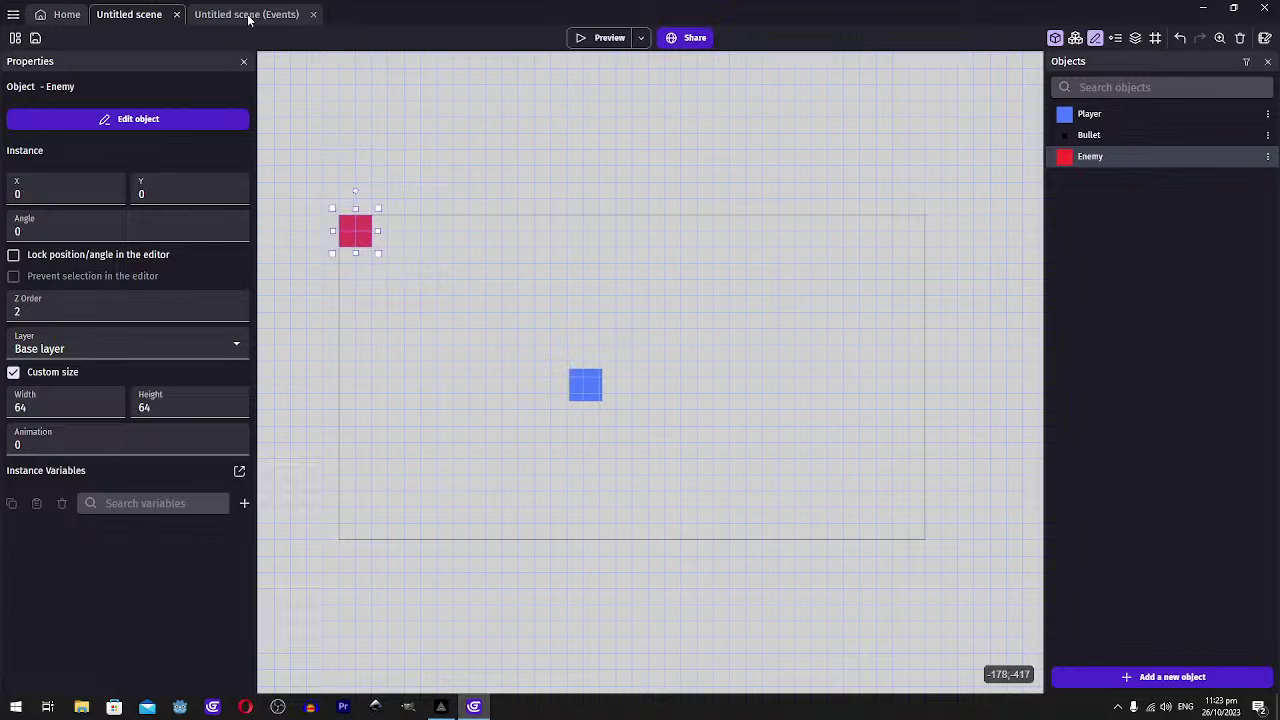
In the scene events, set the X position of the Enemy creation action to RandomInRange(0,1152)
{"action": "left_click", "coordinate": [251, 19]}
{"action": "left_click", "coordinate": [724, 245]}
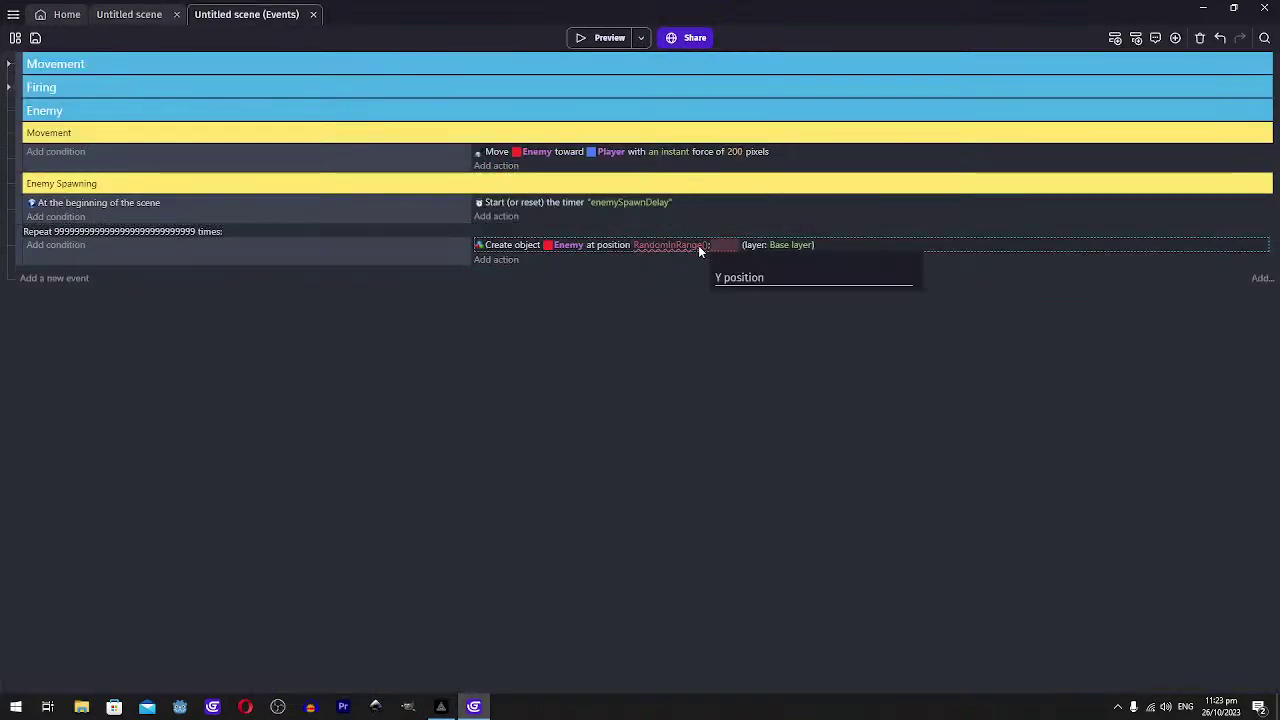
{"action": "left_click", "coordinate": [686, 246]}
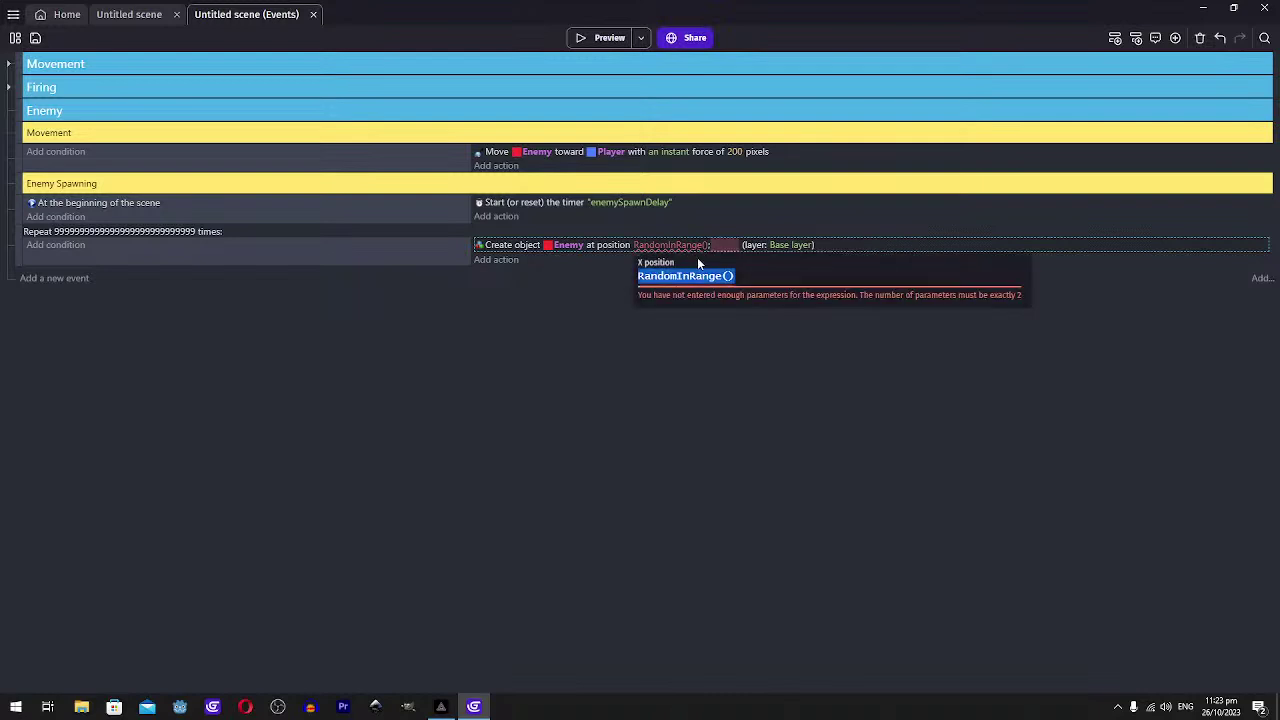
{"action": "left_click", "coordinate": [834, 276]}
{"action": "type", "text": "0,"}
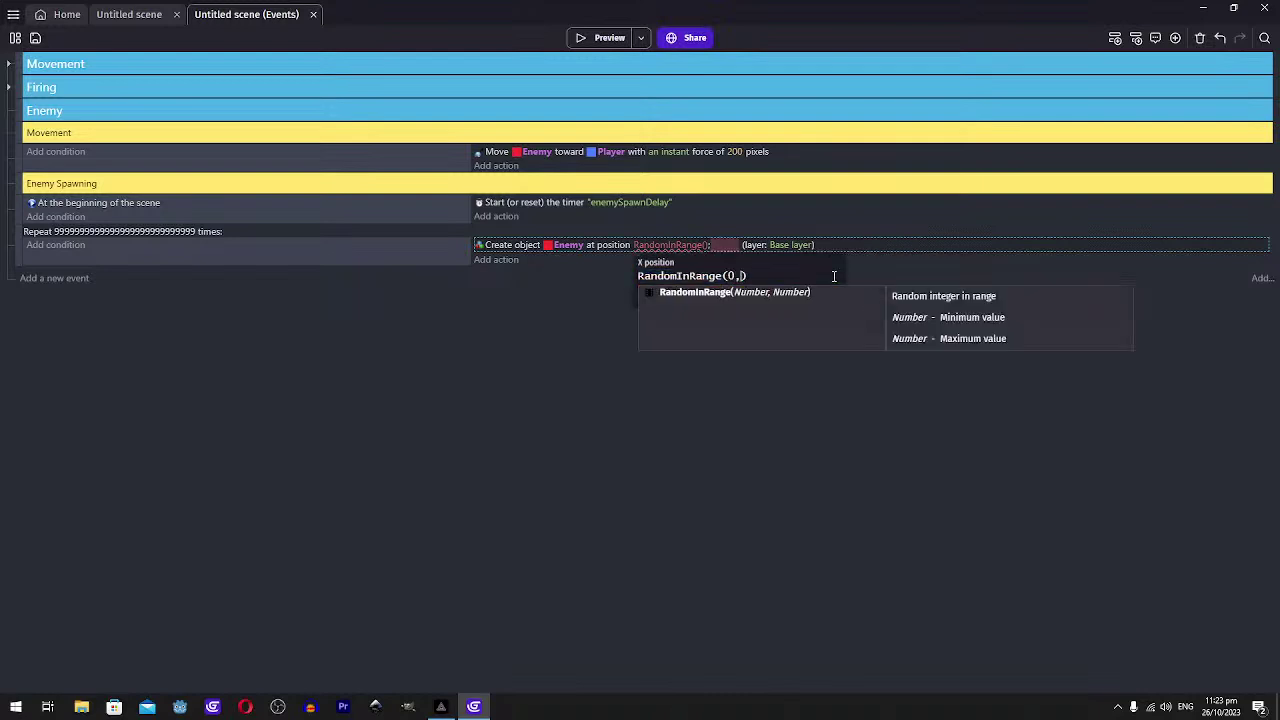
{"action": "type", "text": "640"}
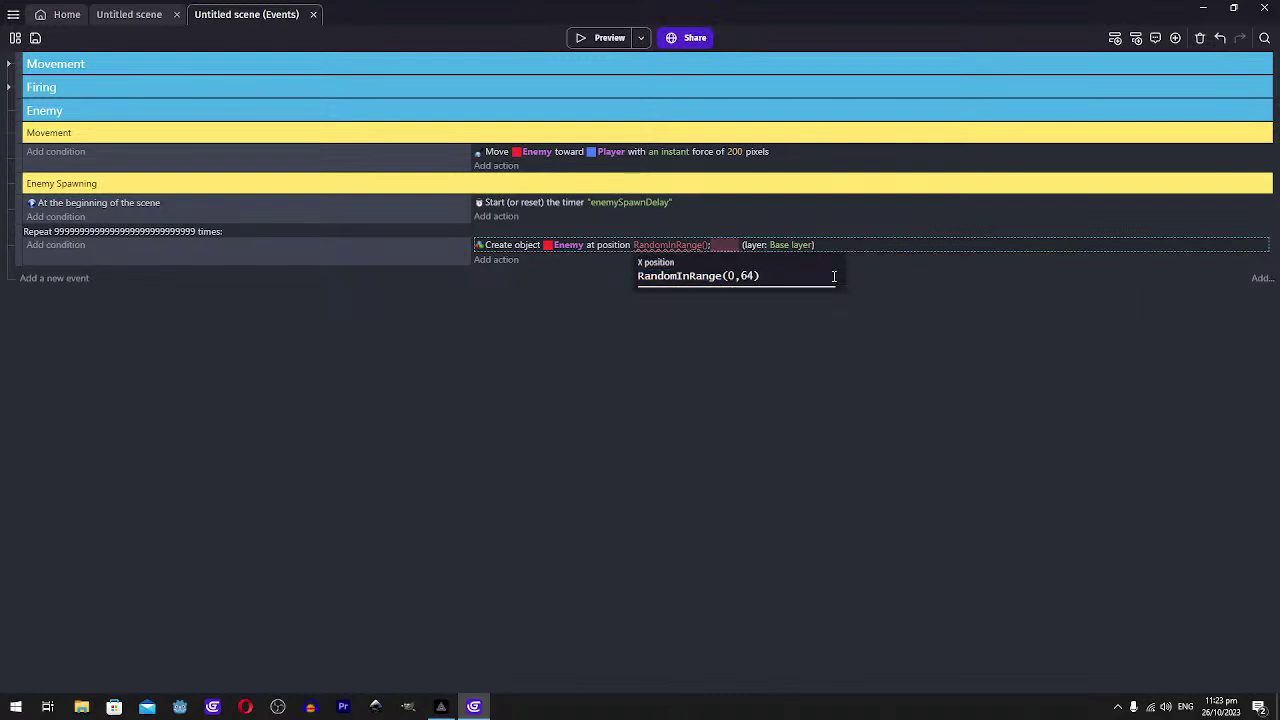
{"action": "type", "text": "52"}
{"action": "left_click", "coordinate": [823, 420]}
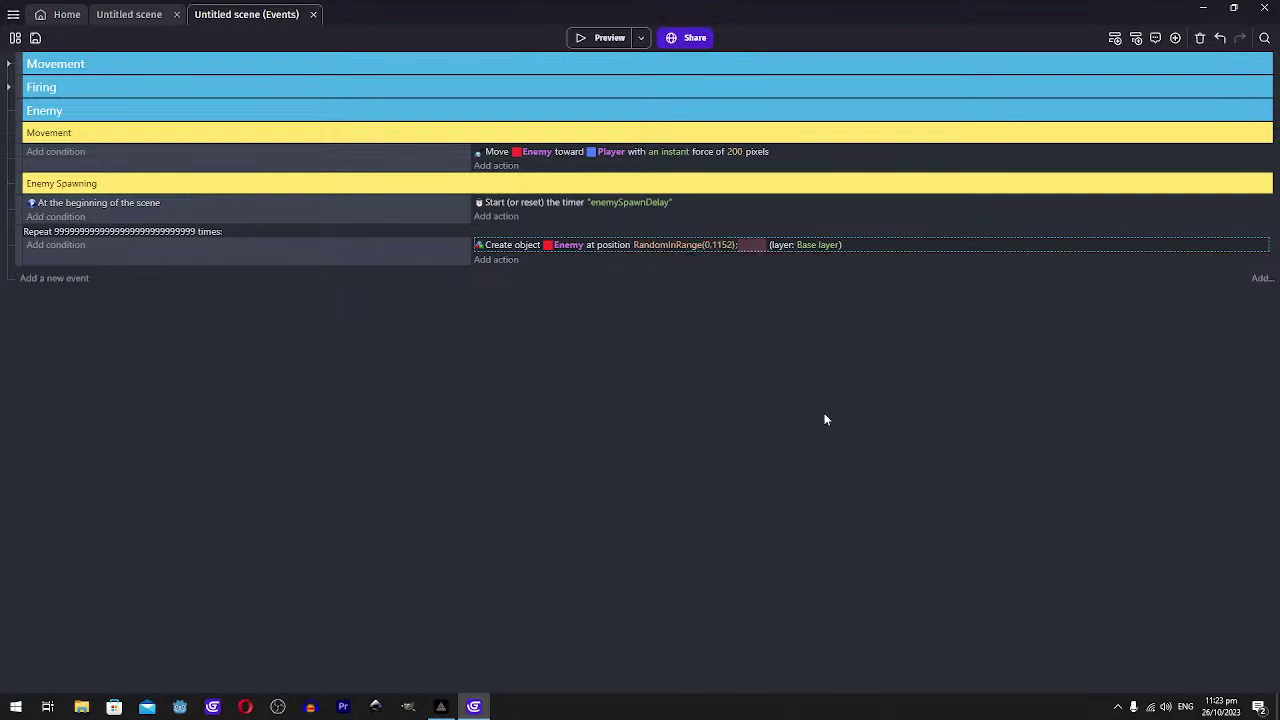
Set the Y position of the Enemy creation action to RandomInRange(0,640)
{"action": "left_click", "coordinate": [745, 245]}
{"action": "type", "text": "rand"}
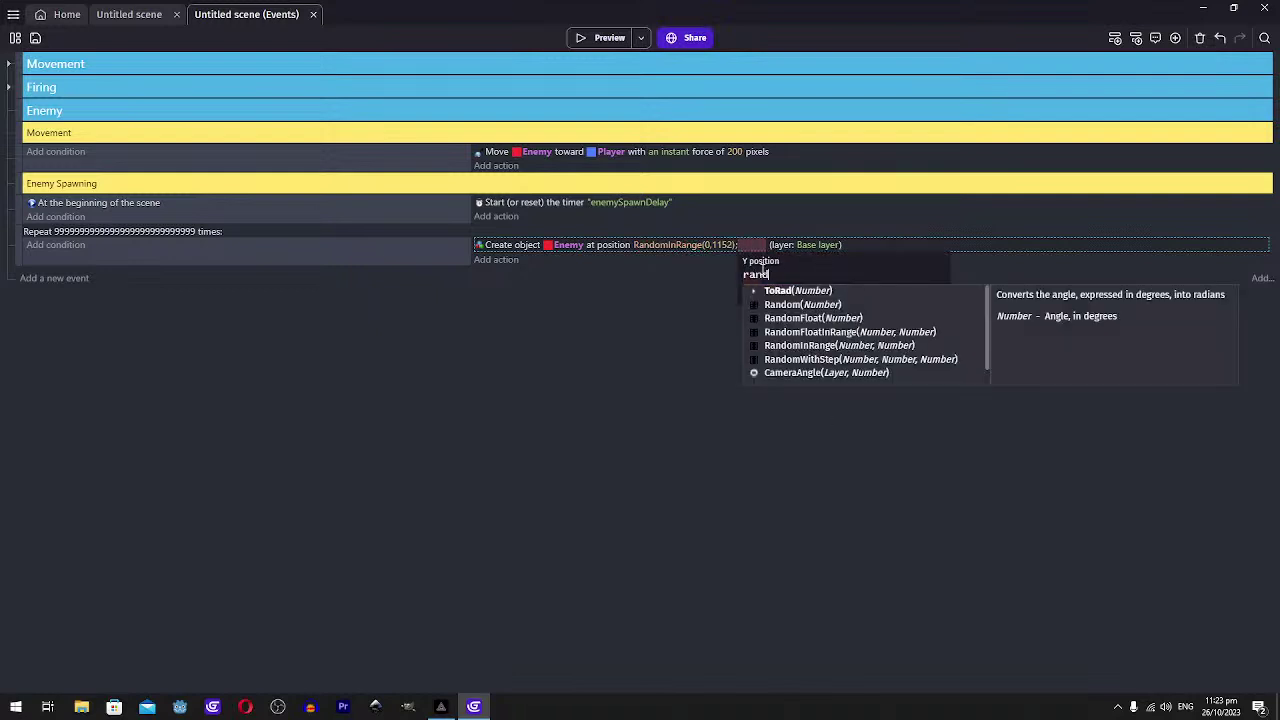
{"action": "key", "text": "Return"}
{"action": "type", "text": "0"}
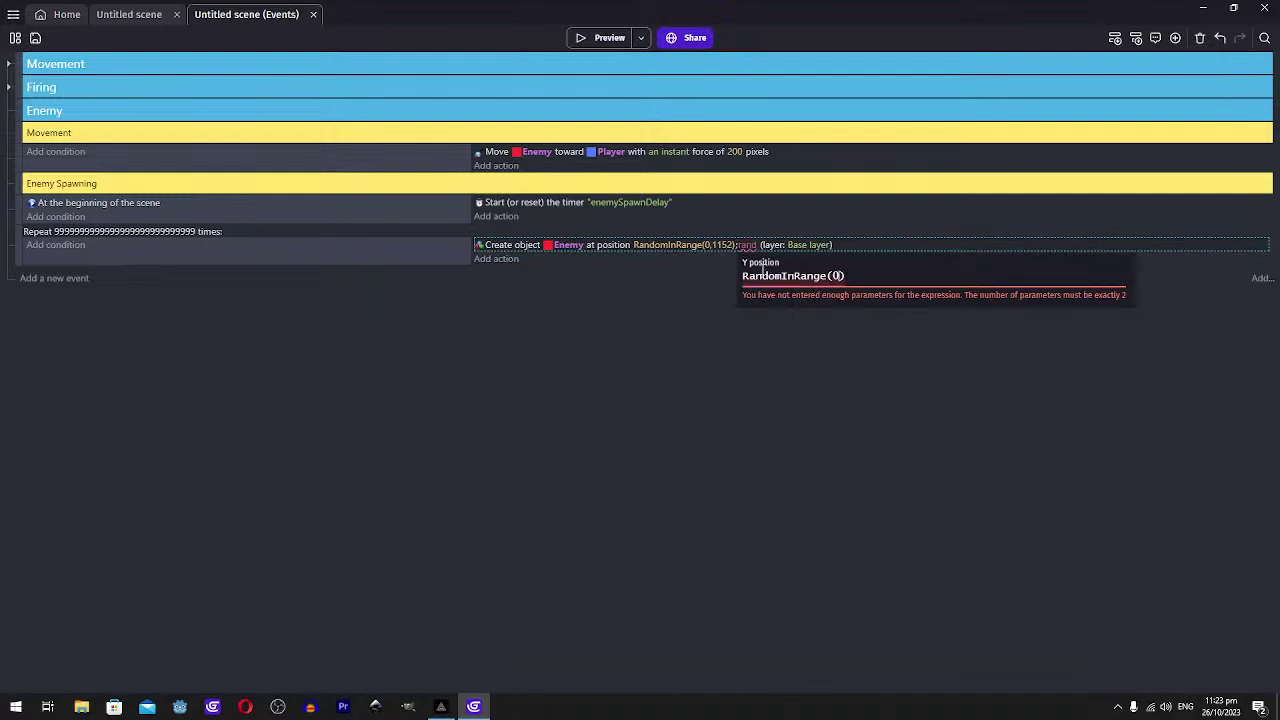
{"action": "type", "text": ",640"}
{"action": "left_click", "coordinate": [704, 268]}
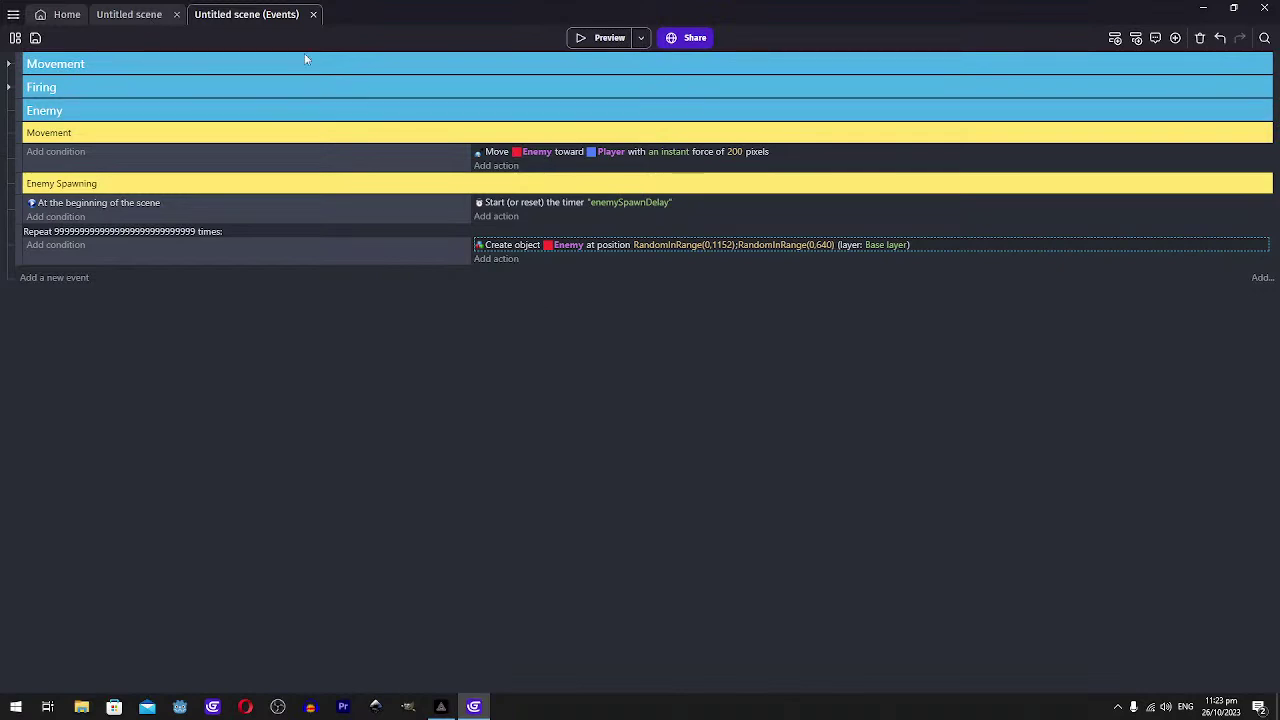
Return to the scene layout, run a preview of the game, and close it
{"action": "key", "text": "ctrl+shift+Tab"}
{"action": "left_click", "coordinate": [592, 40]}
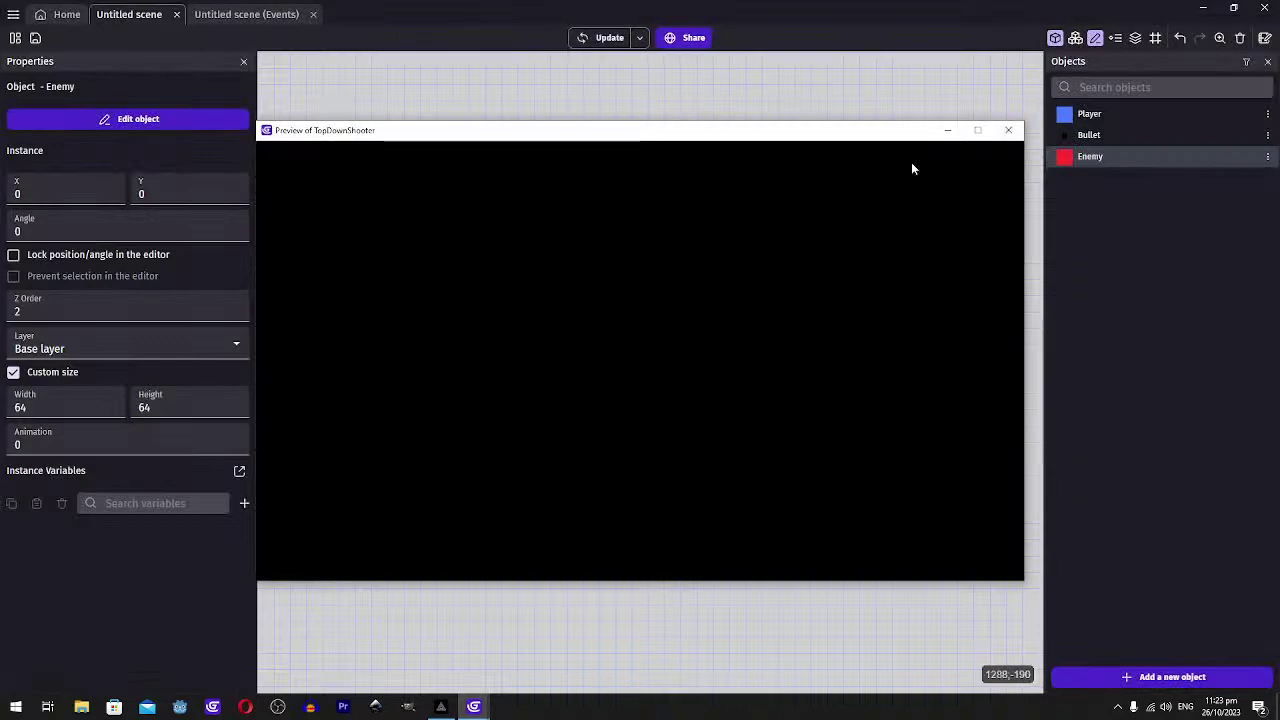
{"action": "left_click", "coordinate": [1007, 130]}
In the scene events, set the Repeat event's number of repetitions to 4
{"action": "left_click", "coordinate": [258, 19]}
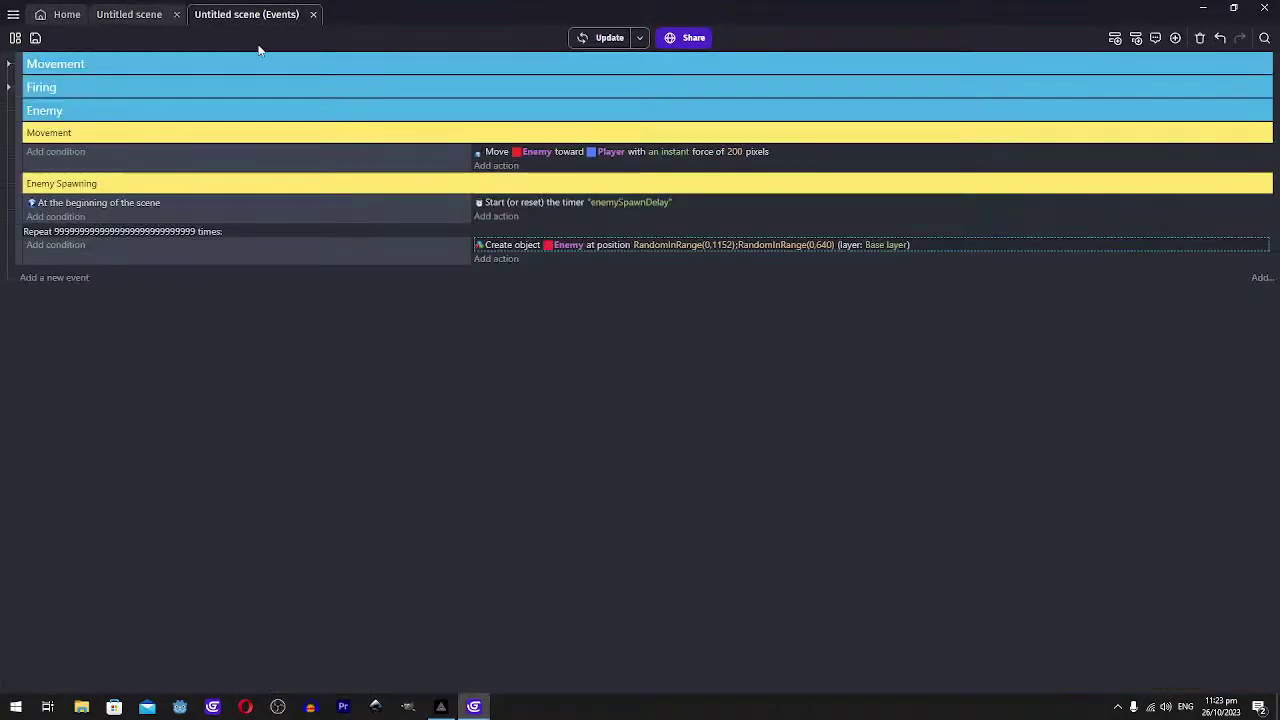
{"action": "left_click", "coordinate": [118, 232]}
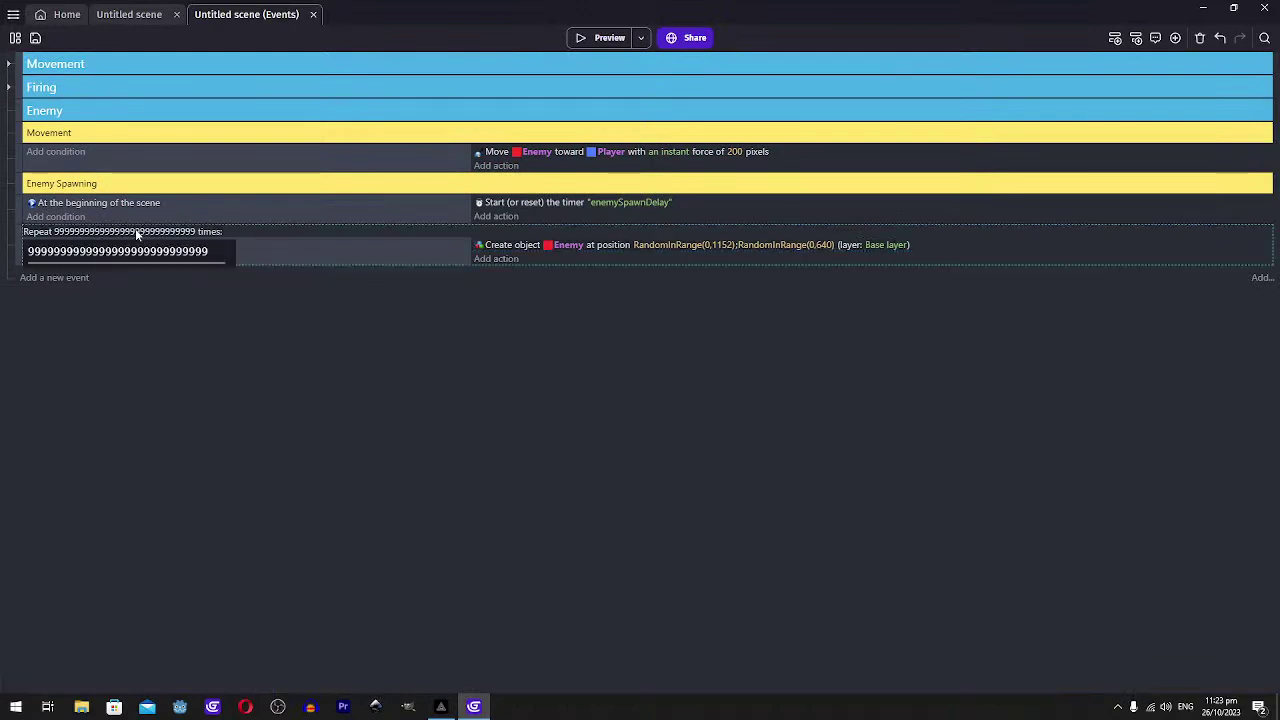
{"action": "left_click_drag", "start_coordinate": [200, 251], "coordinate": [40, 251]}
{"action": "key", "text": "BackSpace"}
{"action": "key", "text": "BackSpace"}
{"action": "key", "text": "BackSpace"}
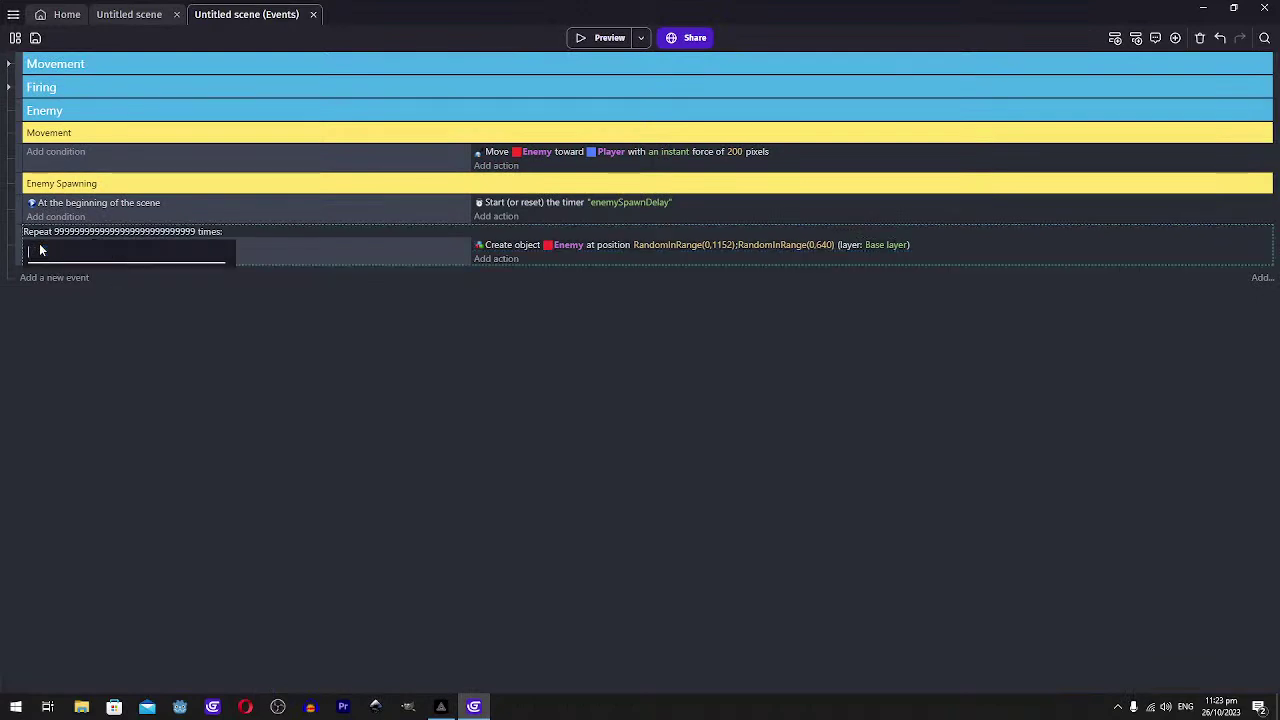
{"action": "type", "text": "4"}
{"action": "left_click", "coordinate": [148, 300]}
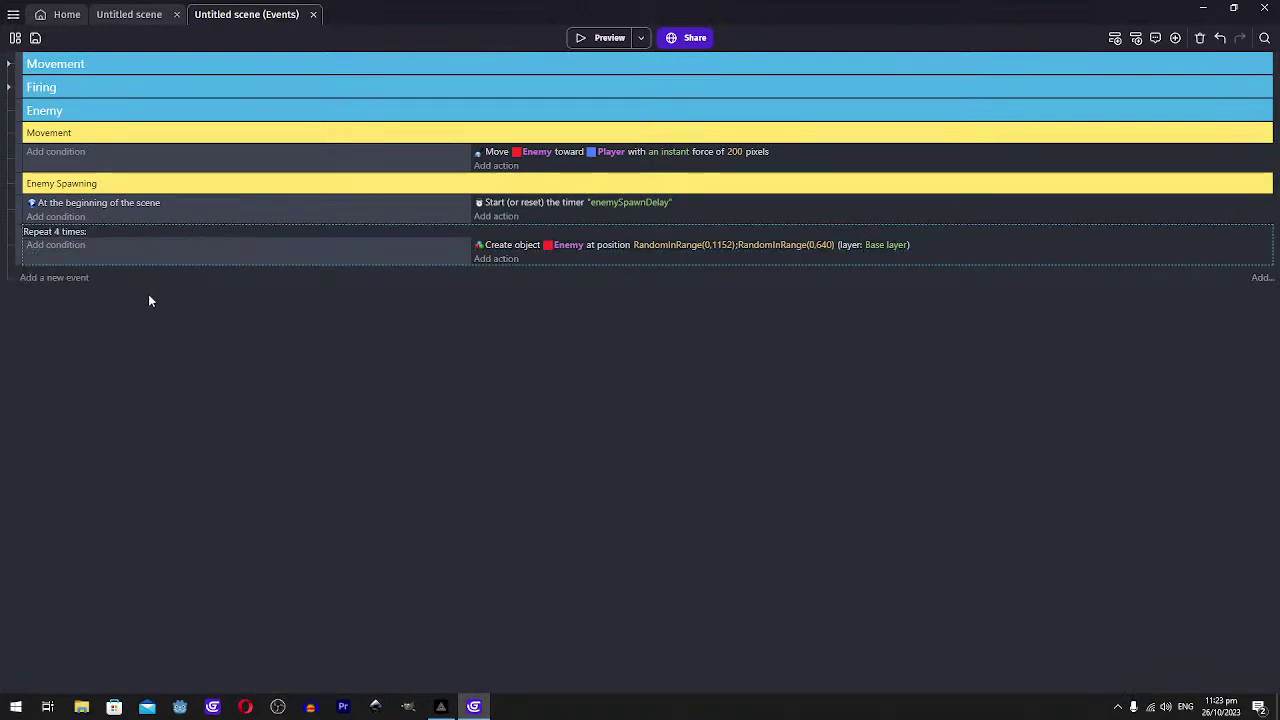
Add a 2-second Wait action after the Enemy creation in the Repeat event and check it in a preview
{"action": "left_click", "coordinate": [496, 258]}
{"action": "type", "text": "wait"}
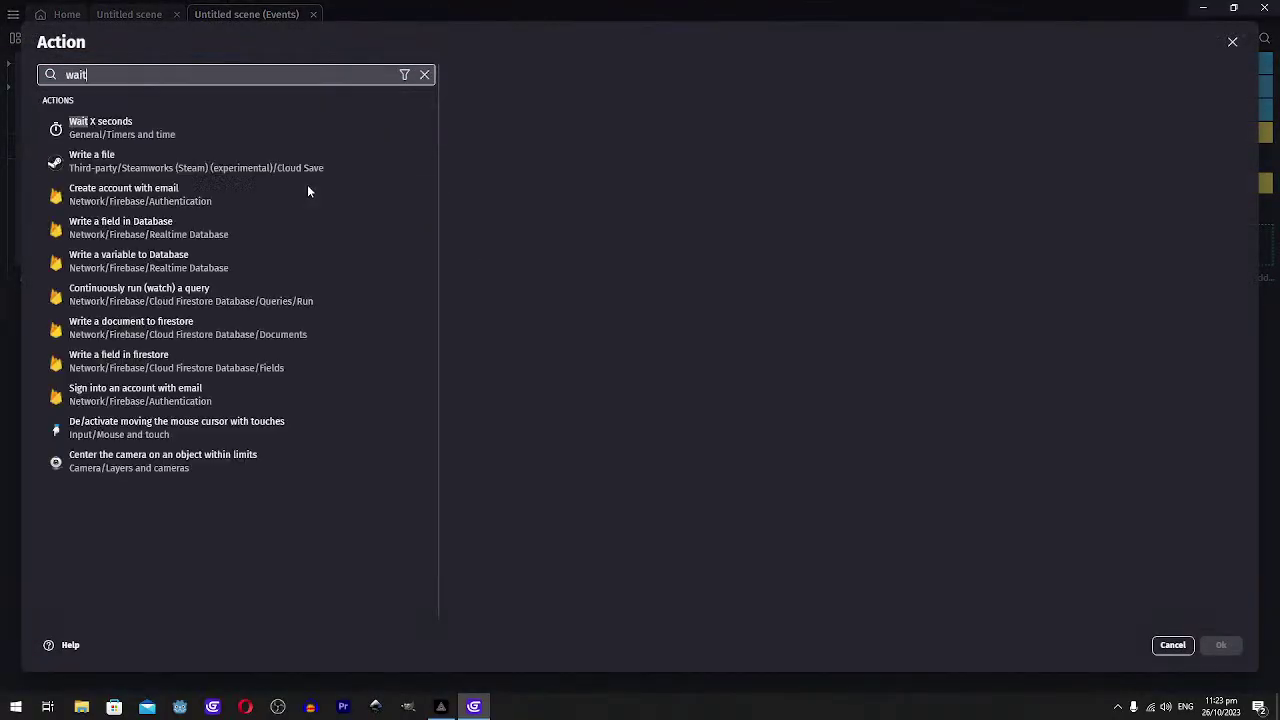
{"action": "left_click", "coordinate": [242, 130]}
{"action": "type", "text": "2"}
{"action": "left_click", "coordinate": [1224, 645]}
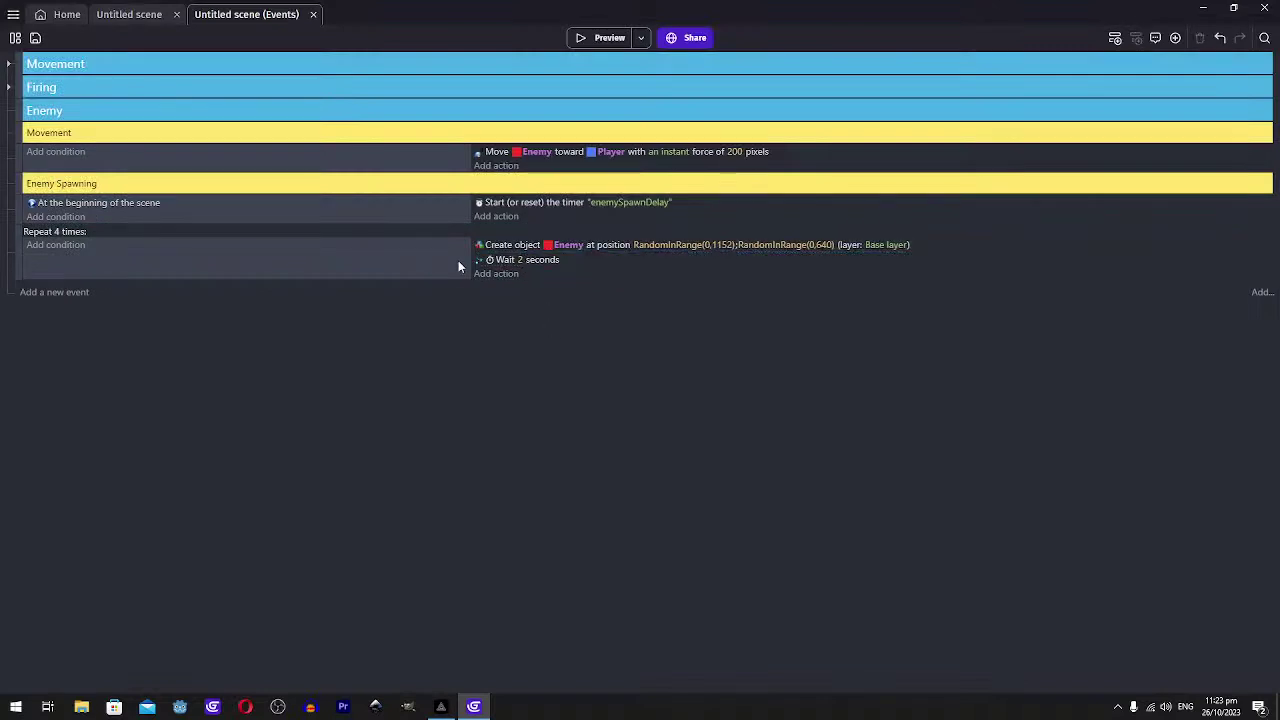
{"action": "left_click", "coordinate": [590, 40]}
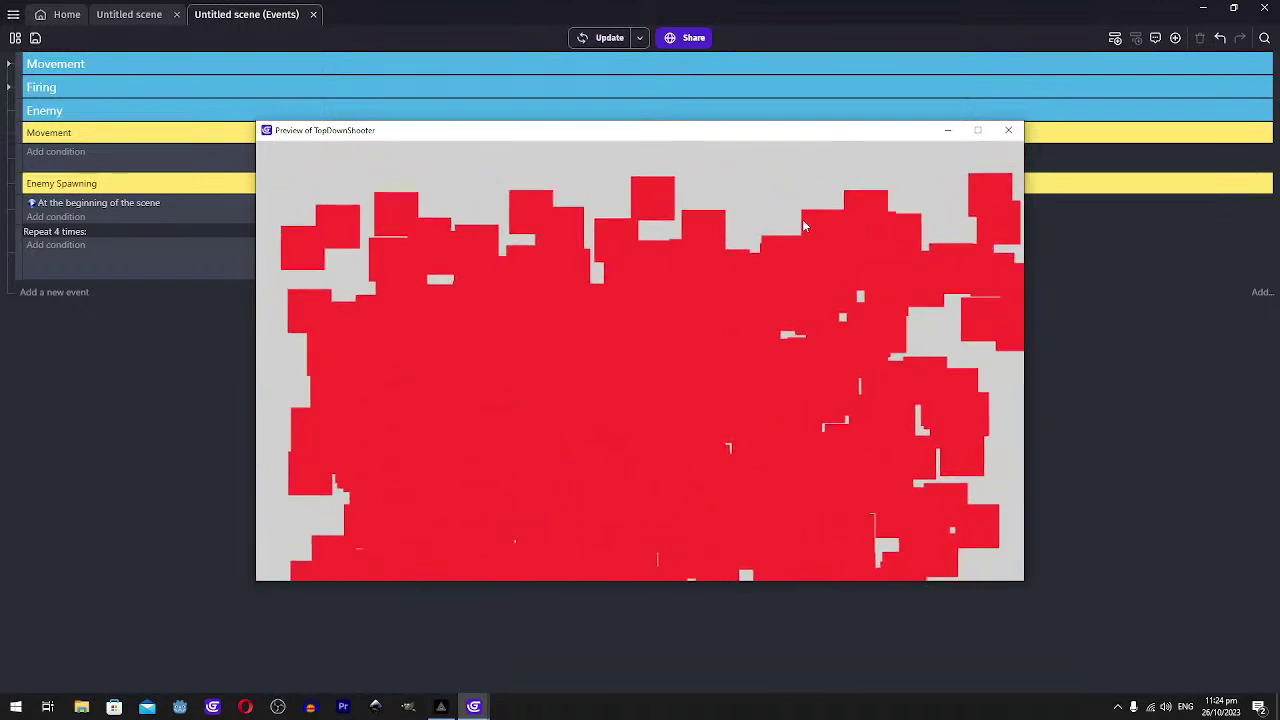
{"action": "left_click", "coordinate": [1008, 130]}
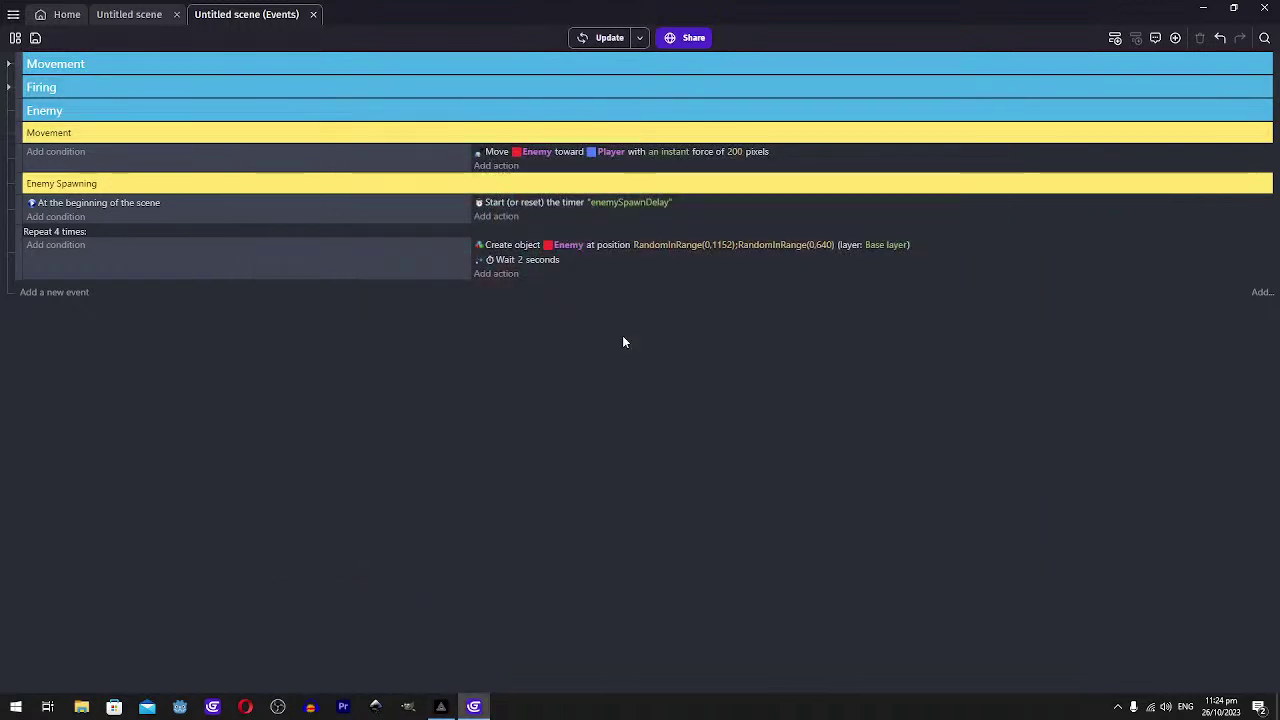
Delete the Repeat event under Enemy Spawning and add an empty event in its place
{"action": "left_click", "coordinate": [86, 232]}
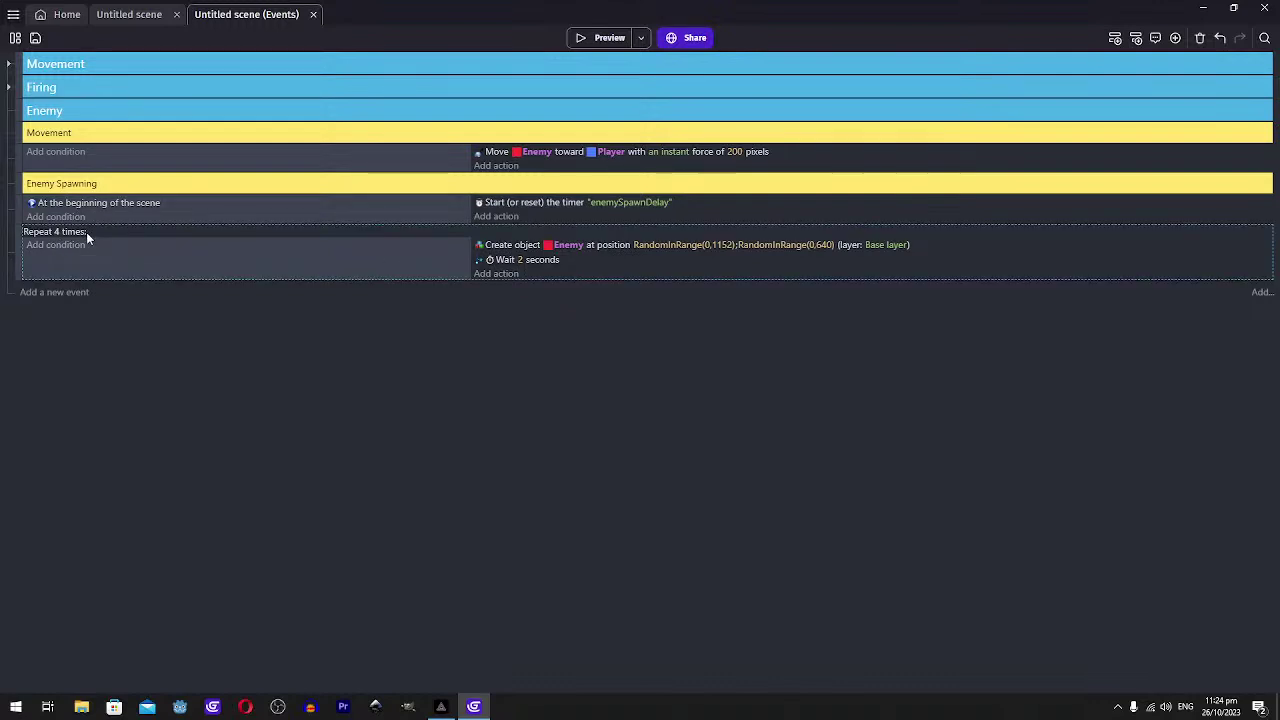
{"action": "key", "text": "Delete"}
{"action": "left_click", "coordinate": [85, 237]}
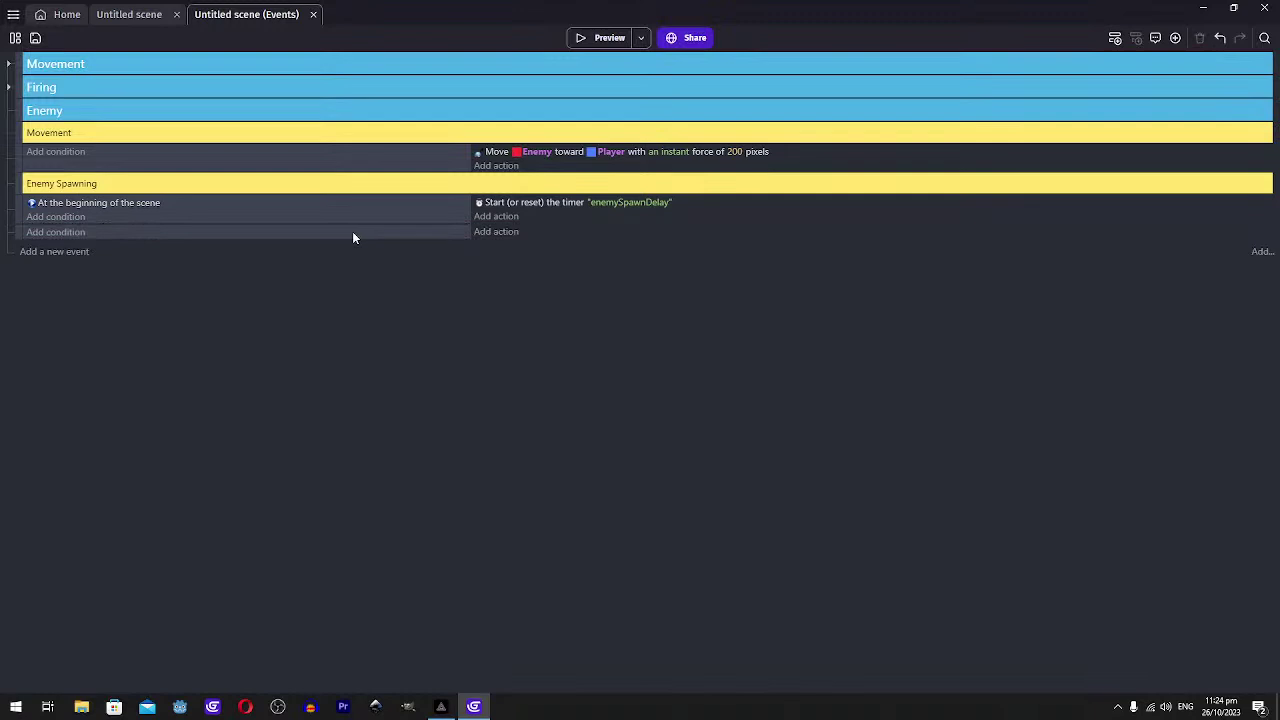
Give the empty event a scene timer condition requiring "enemySpawnDelay" to be greater than 2 seconds
{"action": "left_click", "coordinate": [55, 231]}
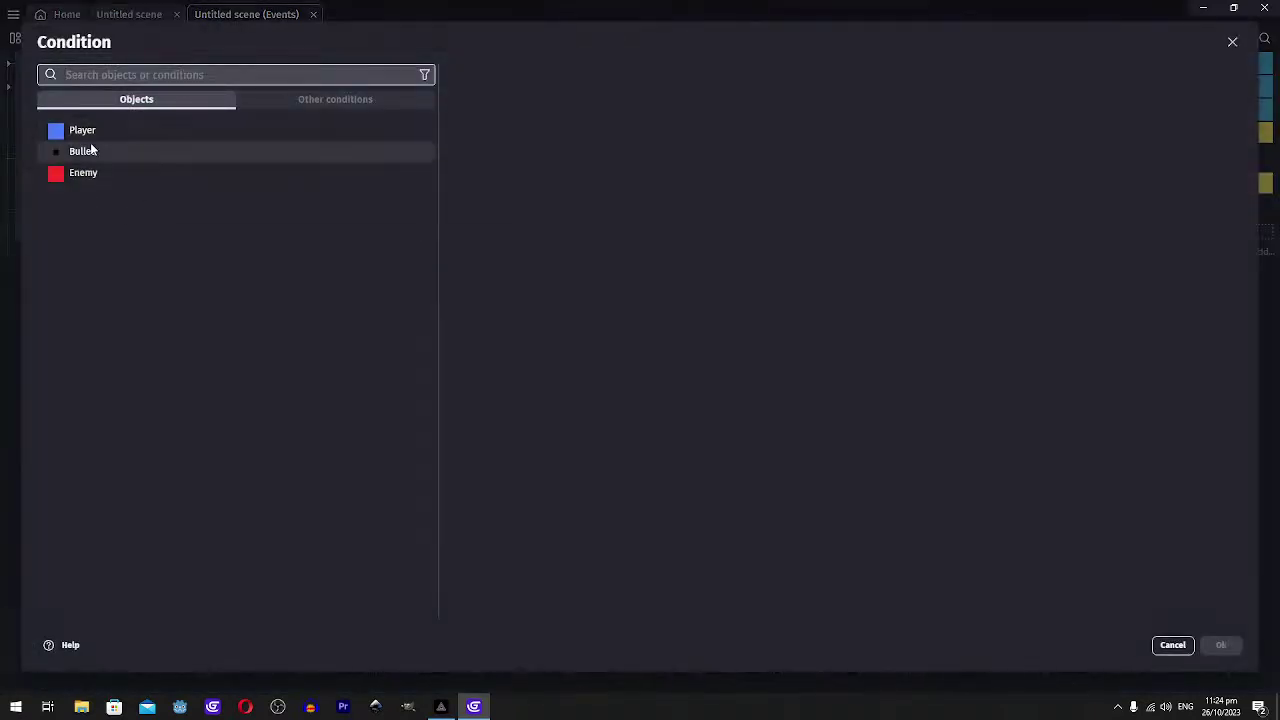
{"action": "type", "text": "timer"}
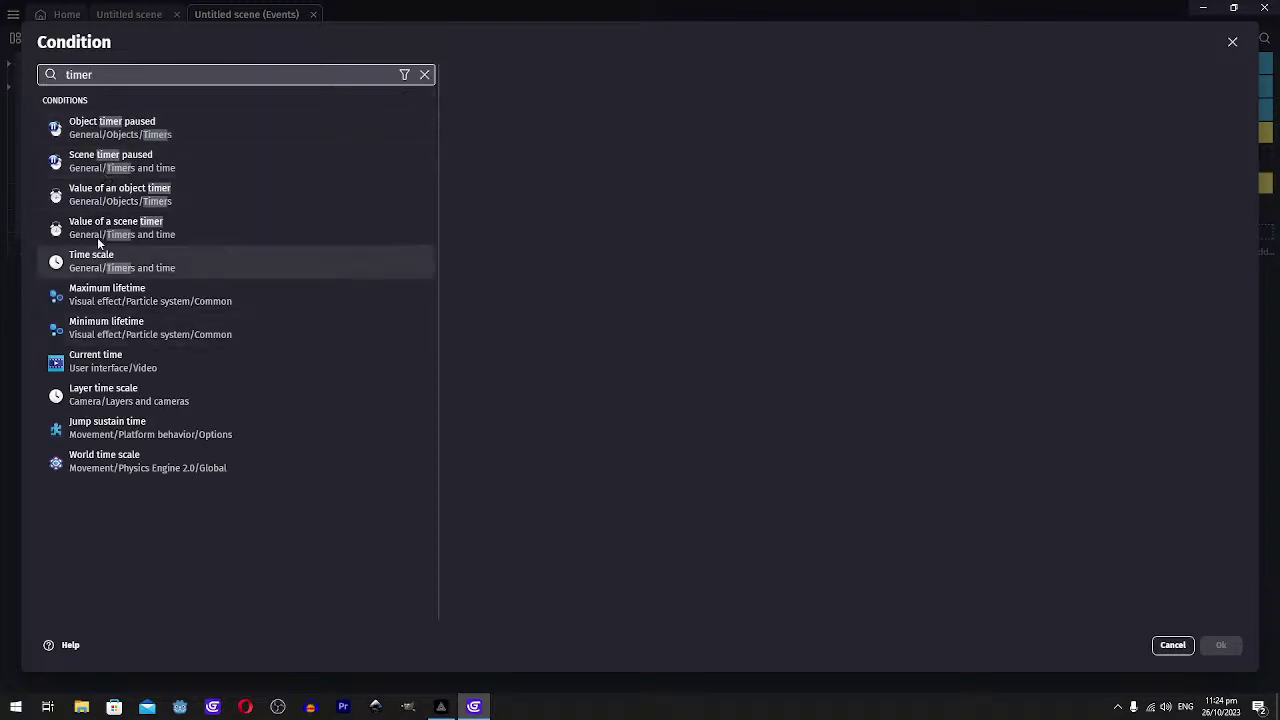
{"action": "left_click", "coordinate": [111, 236]}
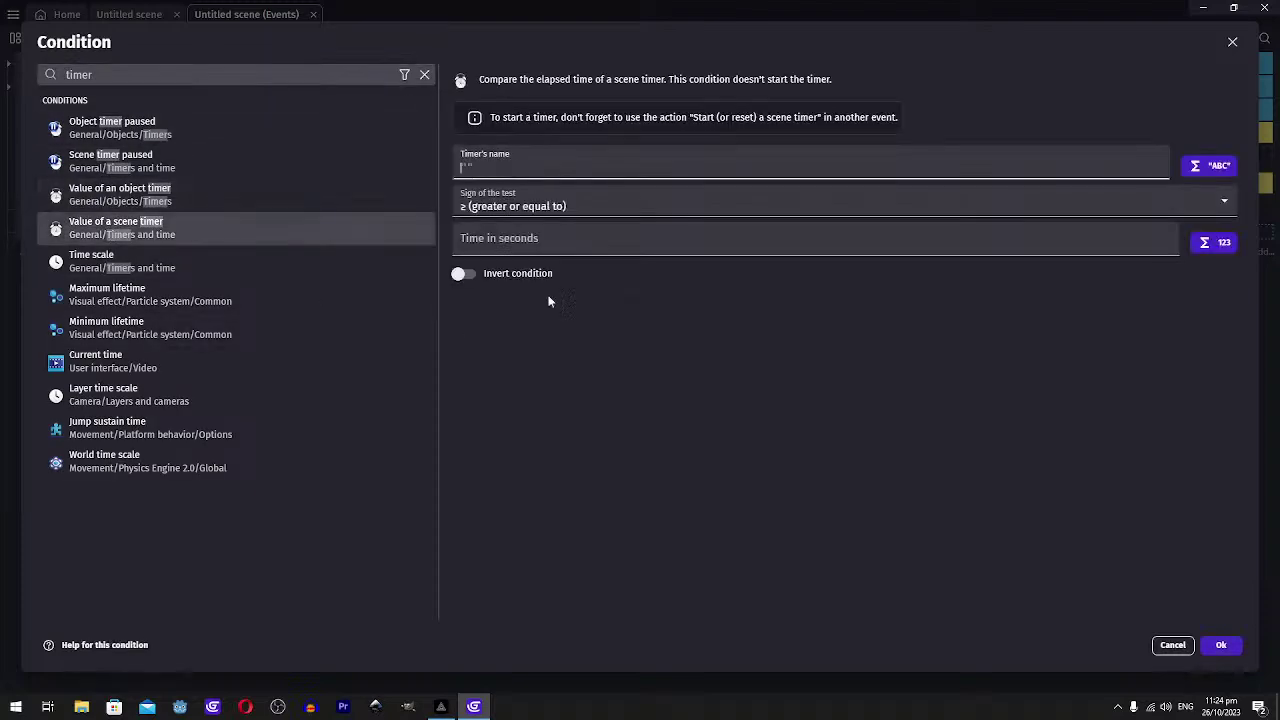
{"action": "left_click", "coordinate": [547, 185]}
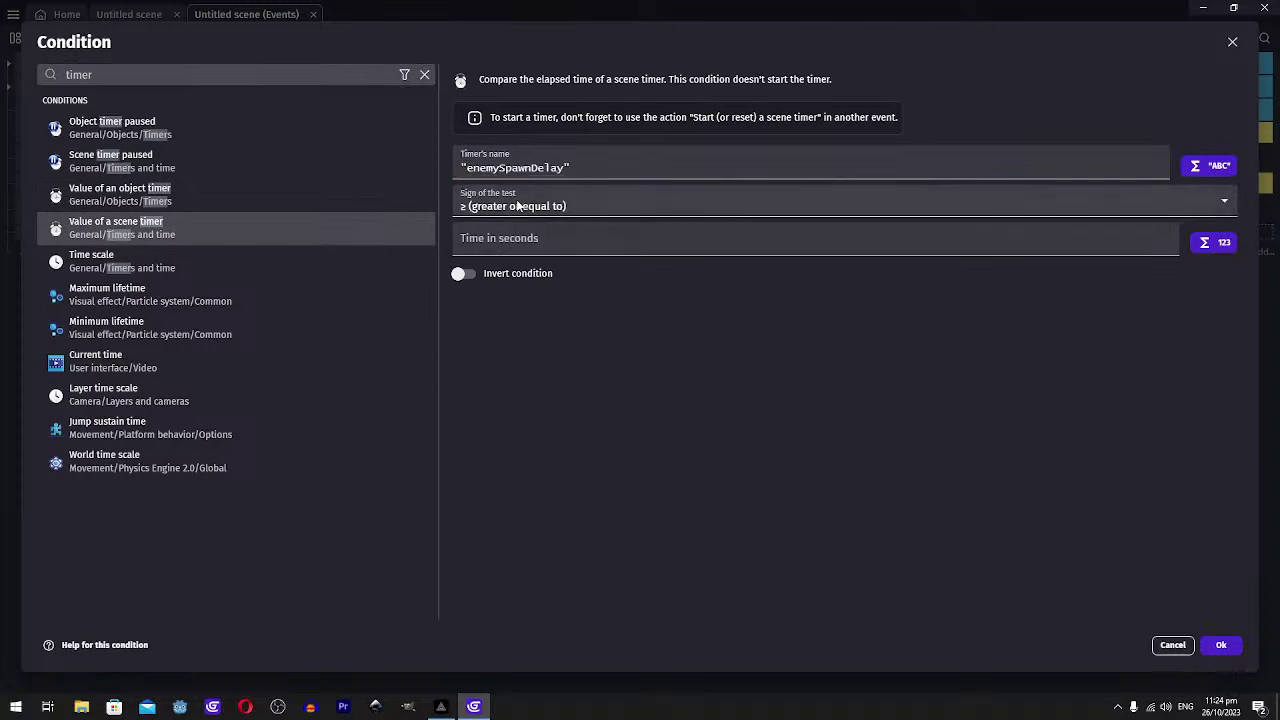
{"action": "left_click", "coordinate": [518, 207]}
{"action": "left_click", "coordinate": [503, 243]}
{"action": "type", "text": "2"}
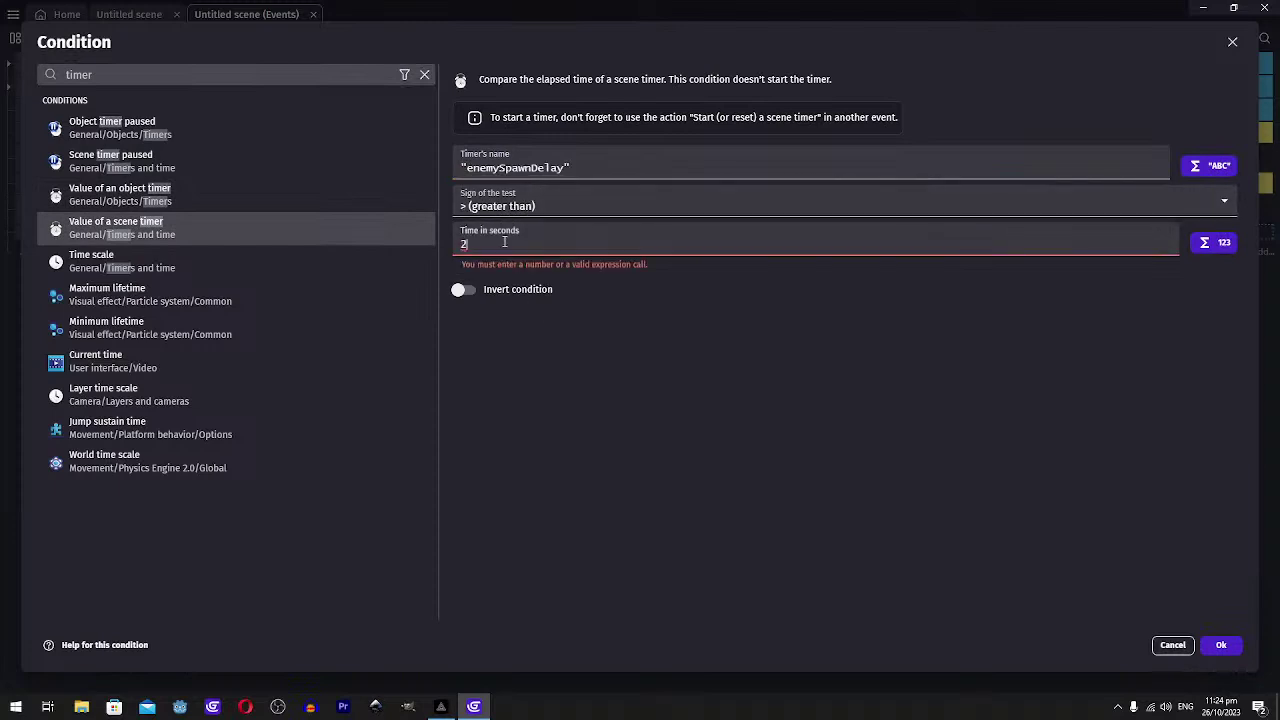
{"action": "left_click", "coordinate": [1221, 645]}
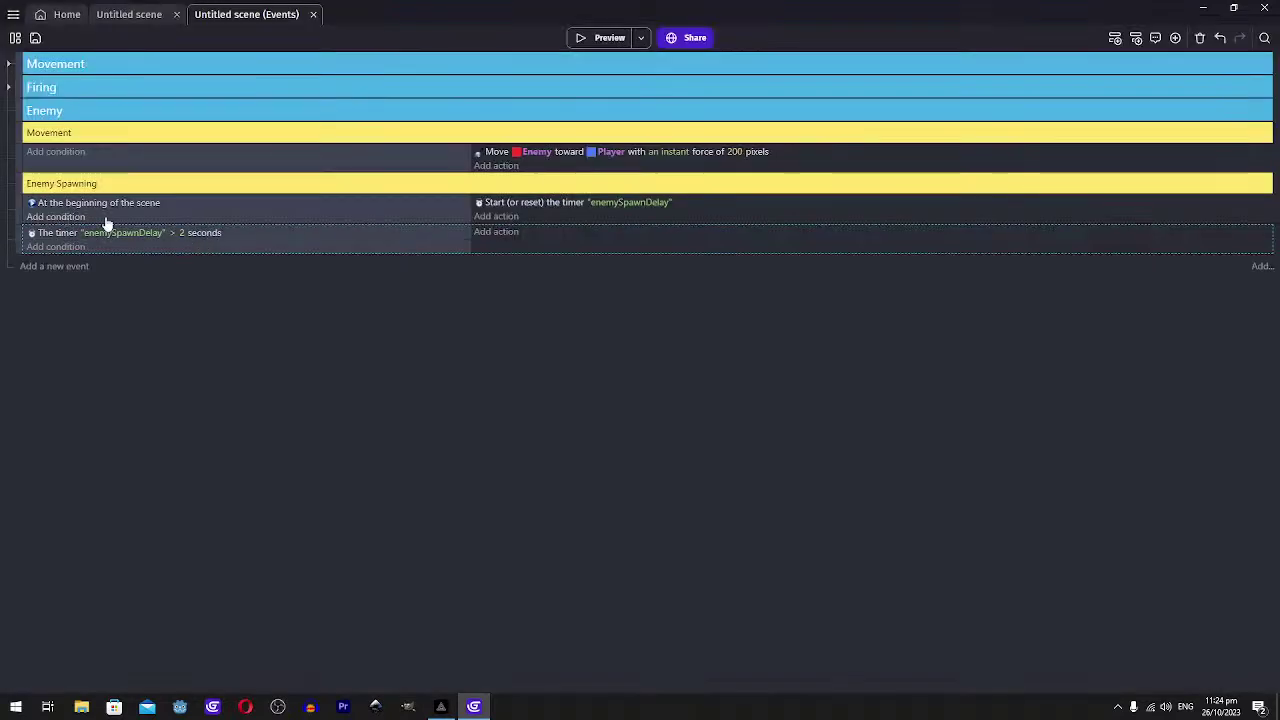
Start a Create an object action for Enemy in the timer event
{"action": "left_click", "coordinate": [491, 237]}
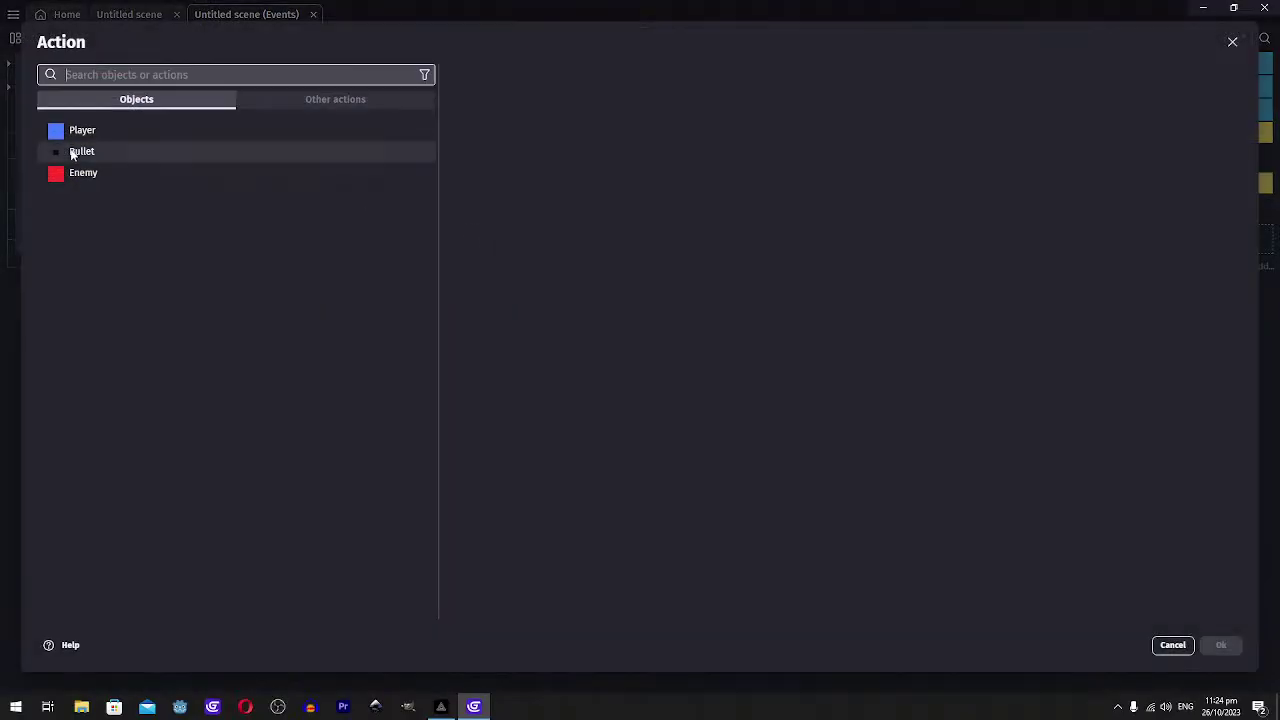
{"action": "type", "text": "create"}
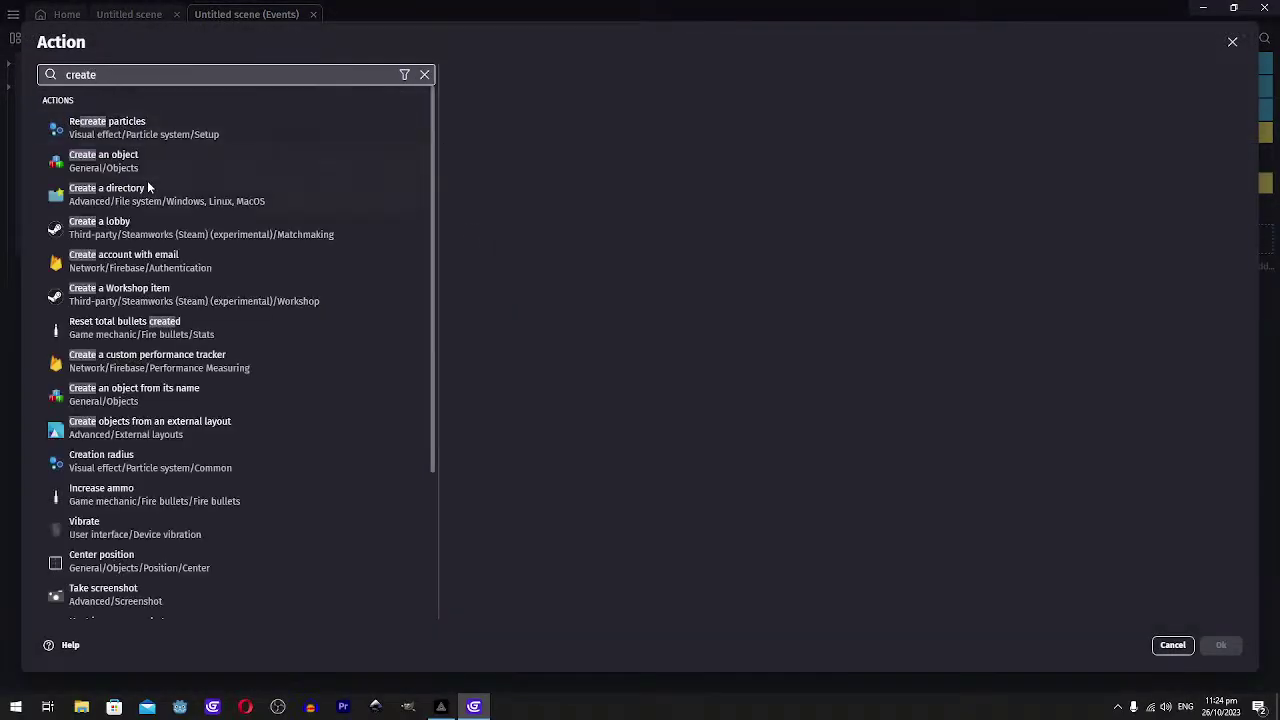
{"action": "left_click", "coordinate": [84, 172]}
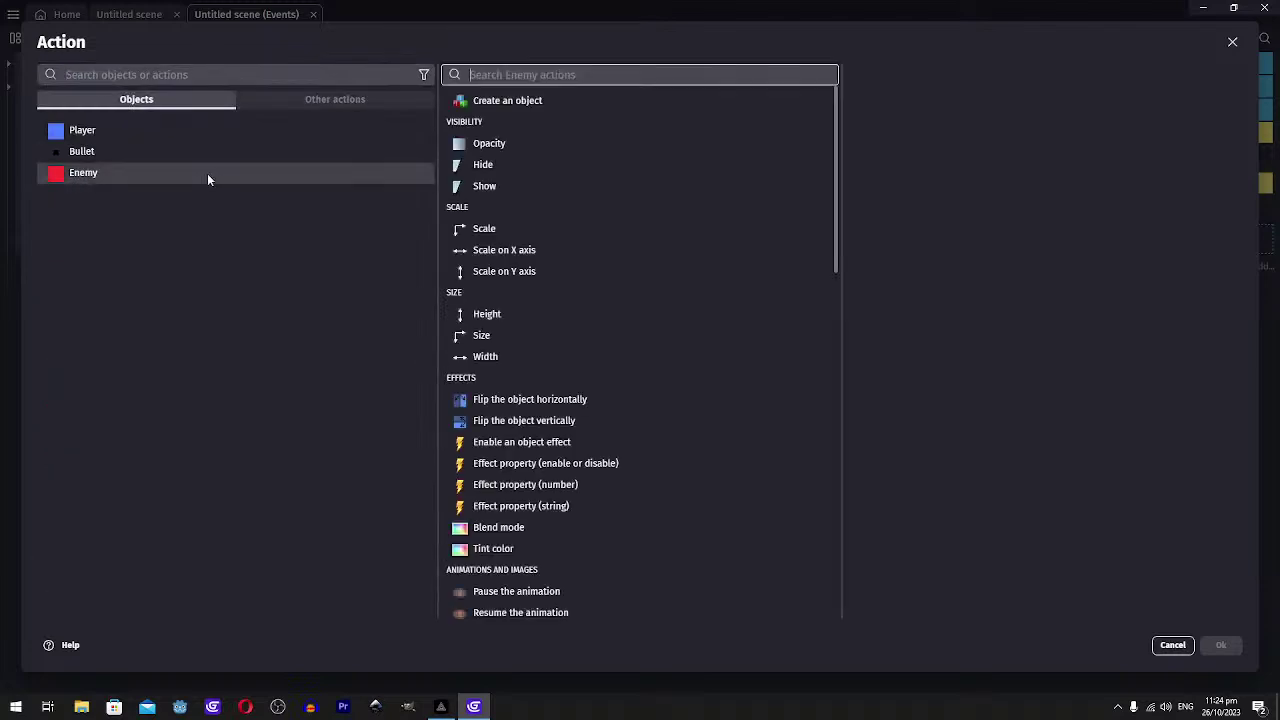
{"action": "type", "text": "create"}
{"action": "left_click", "coordinate": [490, 101]}
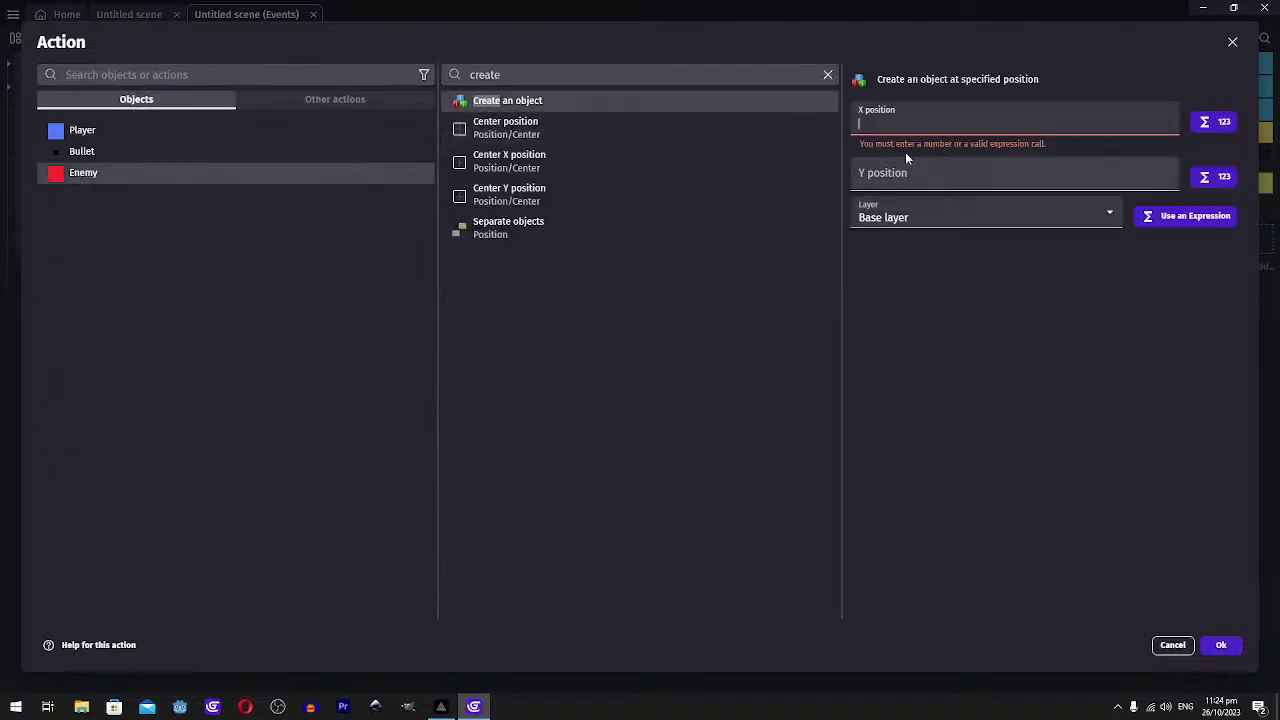
Set the new Enemy's X position to the expression RandomInRange(0,1152)
{"action": "type", "text": "ran"}
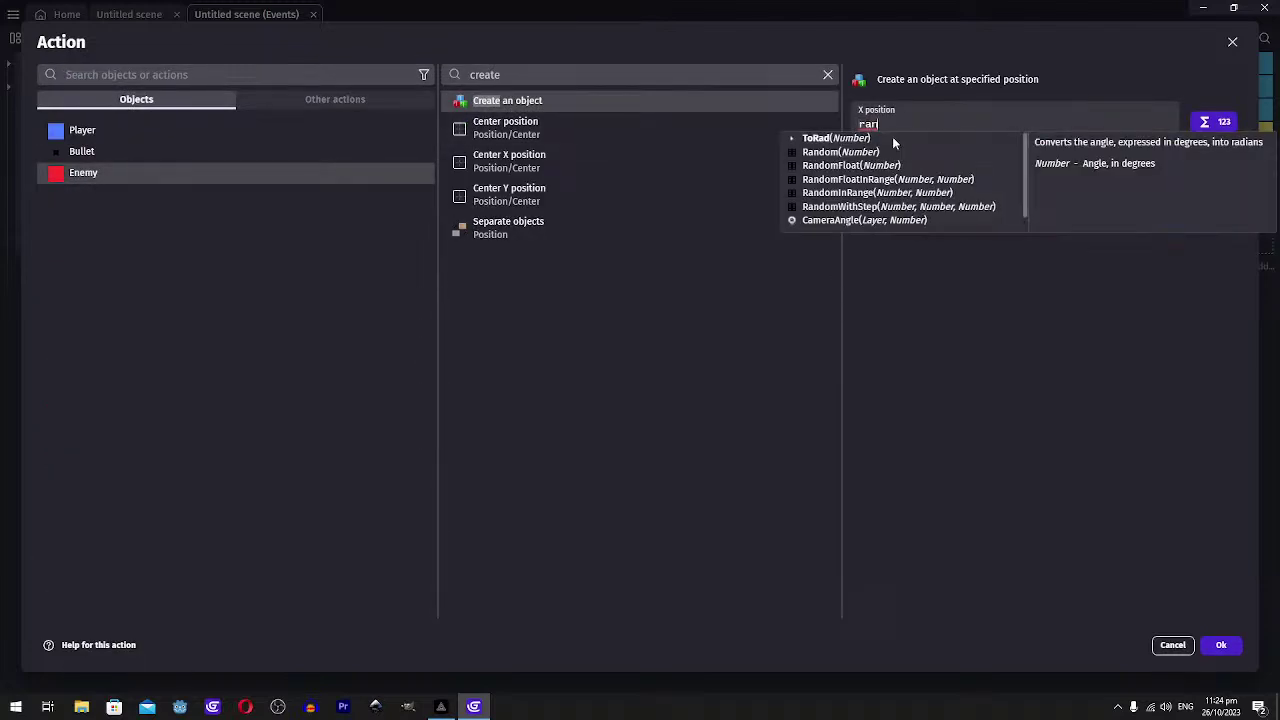
{"action": "type", "text": "dominran"}
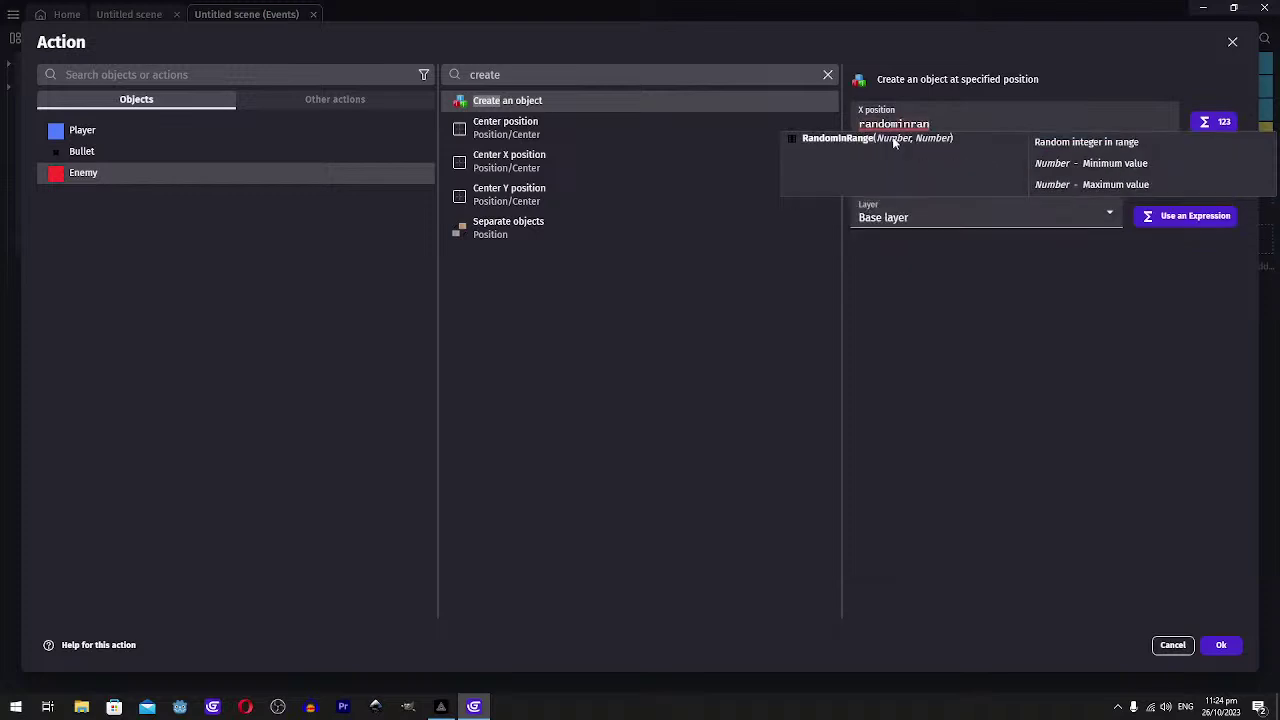
{"action": "left_click", "coordinate": [893, 138]}
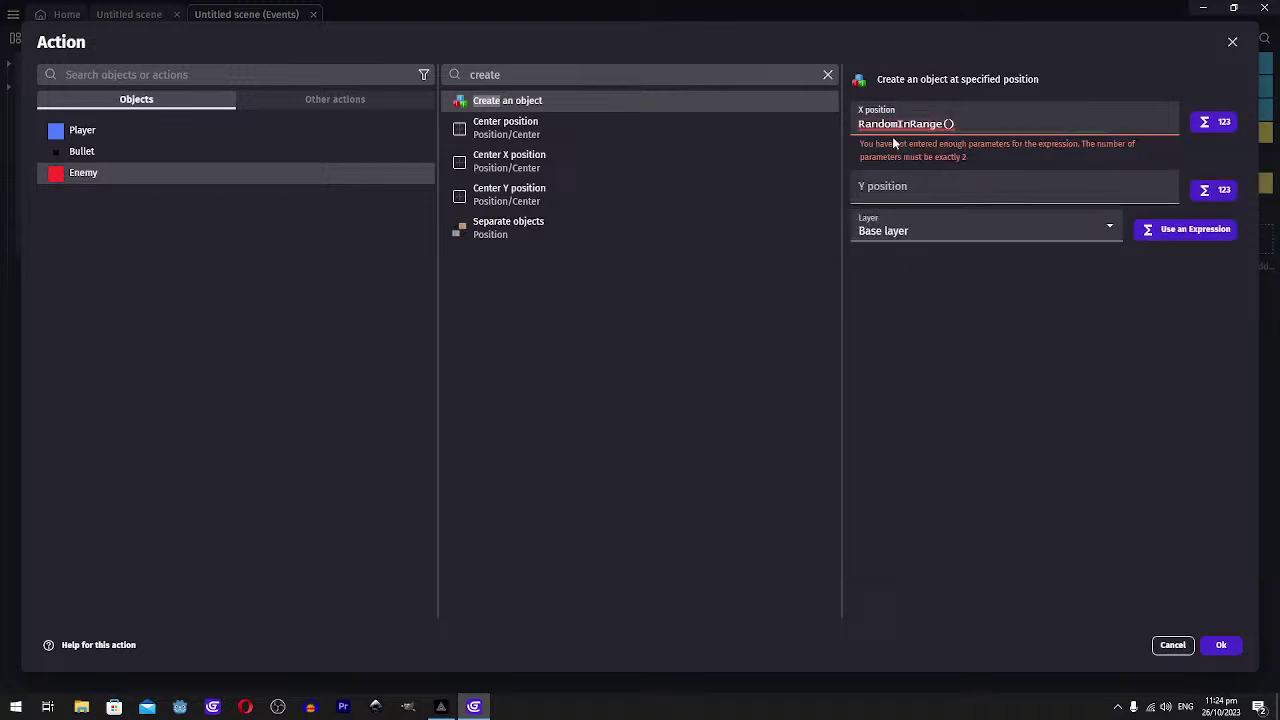
{"action": "type", "text": "0,1152"}
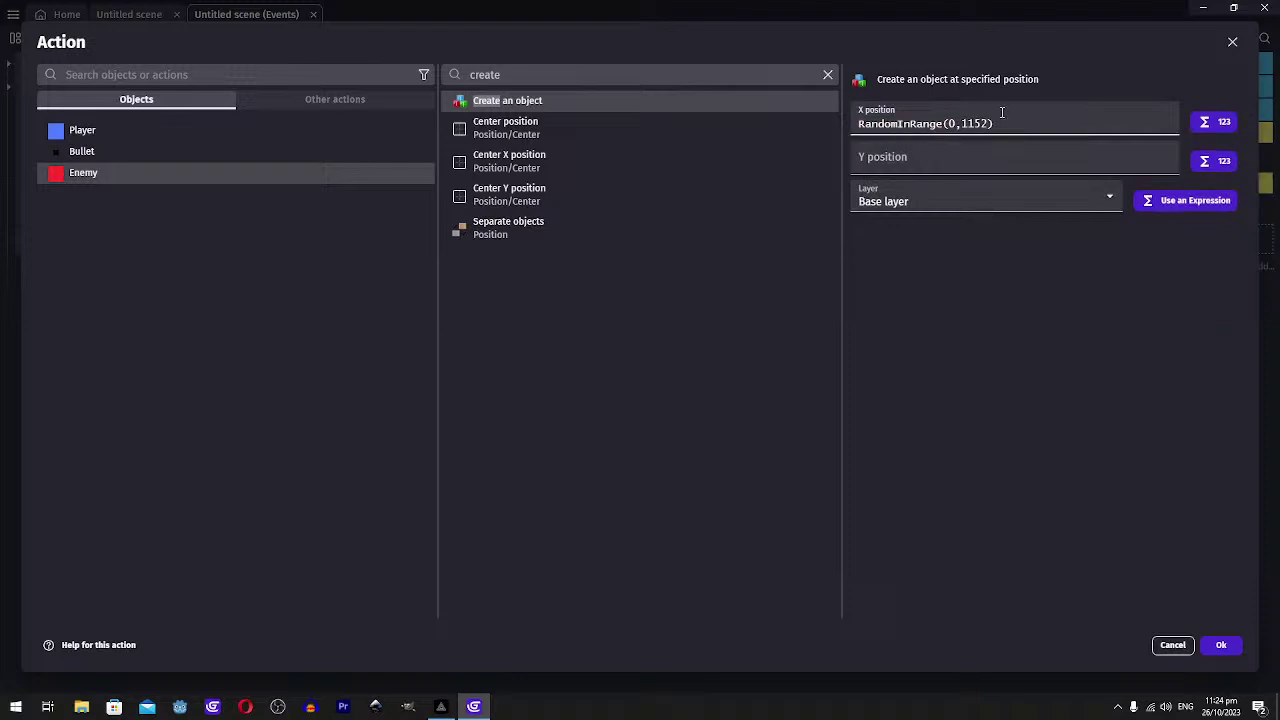
Set the new Enemy's Y position to the expression RandomInRange(0, 640) and finish the Create an object action
{"action": "key", "text": "ctrl+a"}
{"action": "key", "text": "ctrl+c"}
{"action": "left_click", "coordinate": [958, 165]}
{"action": "key", "text": "ctrl+v"}
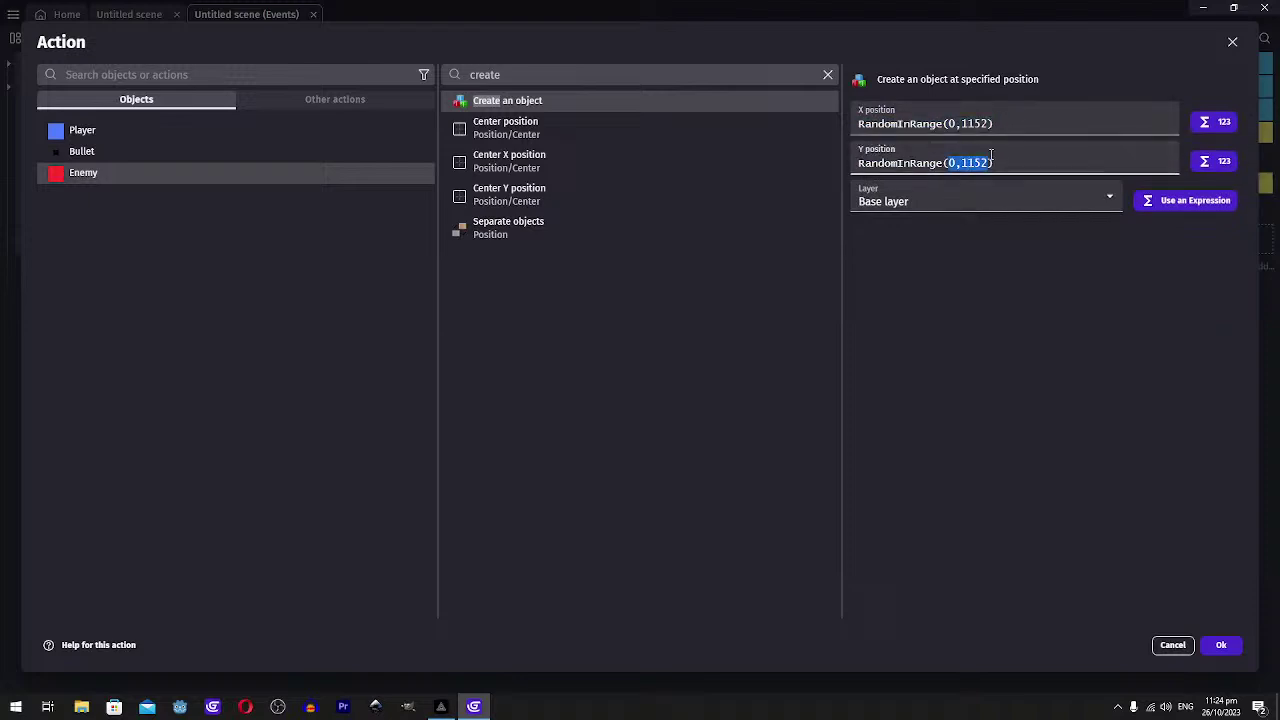
{"action": "key", "text": "BackSpace"}
{"action": "key", "text": "BackSpace"}
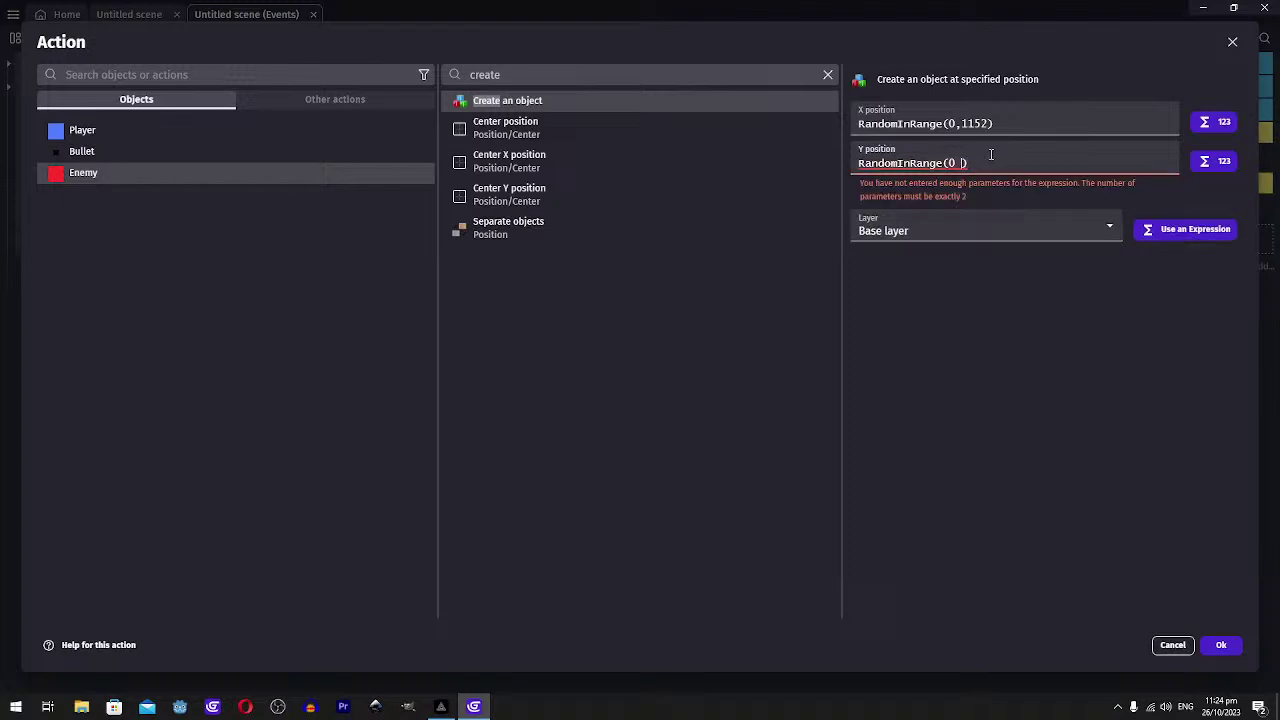
{"action": "type", "text": ", 640"}
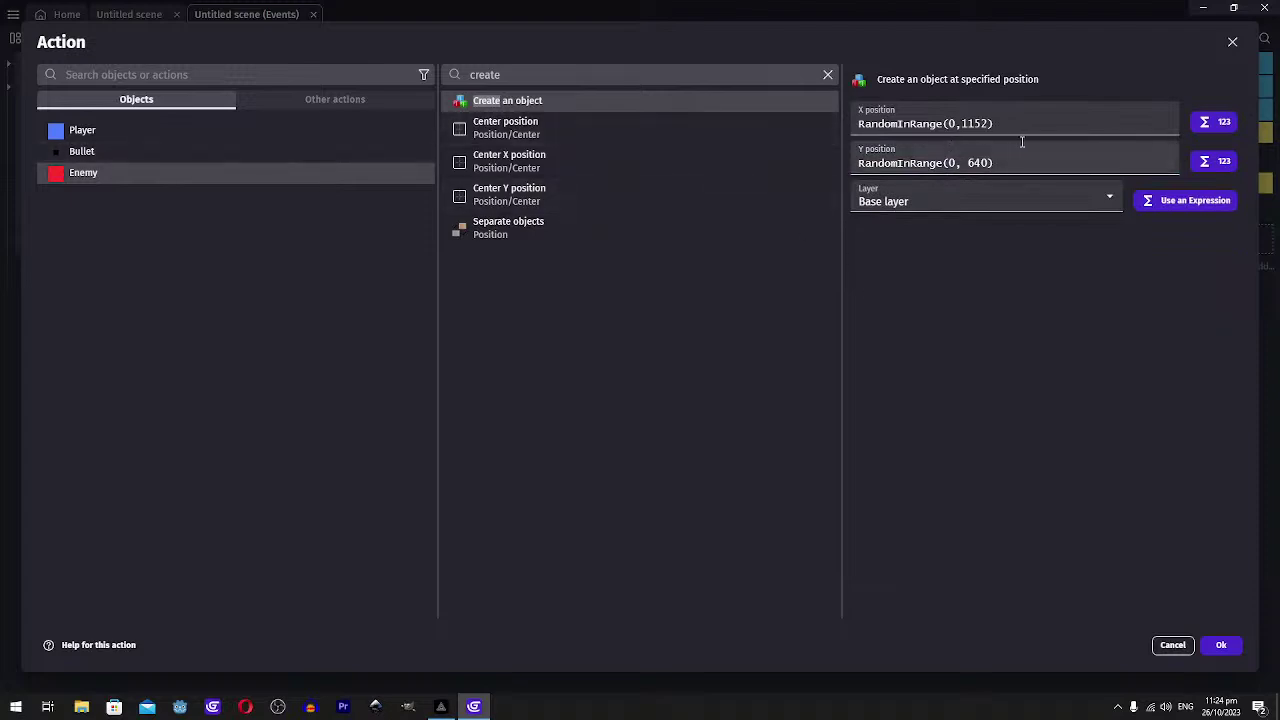
{"action": "left_click", "coordinate": [1221, 645]}
Examine the game window frame around the Player and Enemy in the scene layout
{"action": "left_click", "coordinate": [129, 15]}
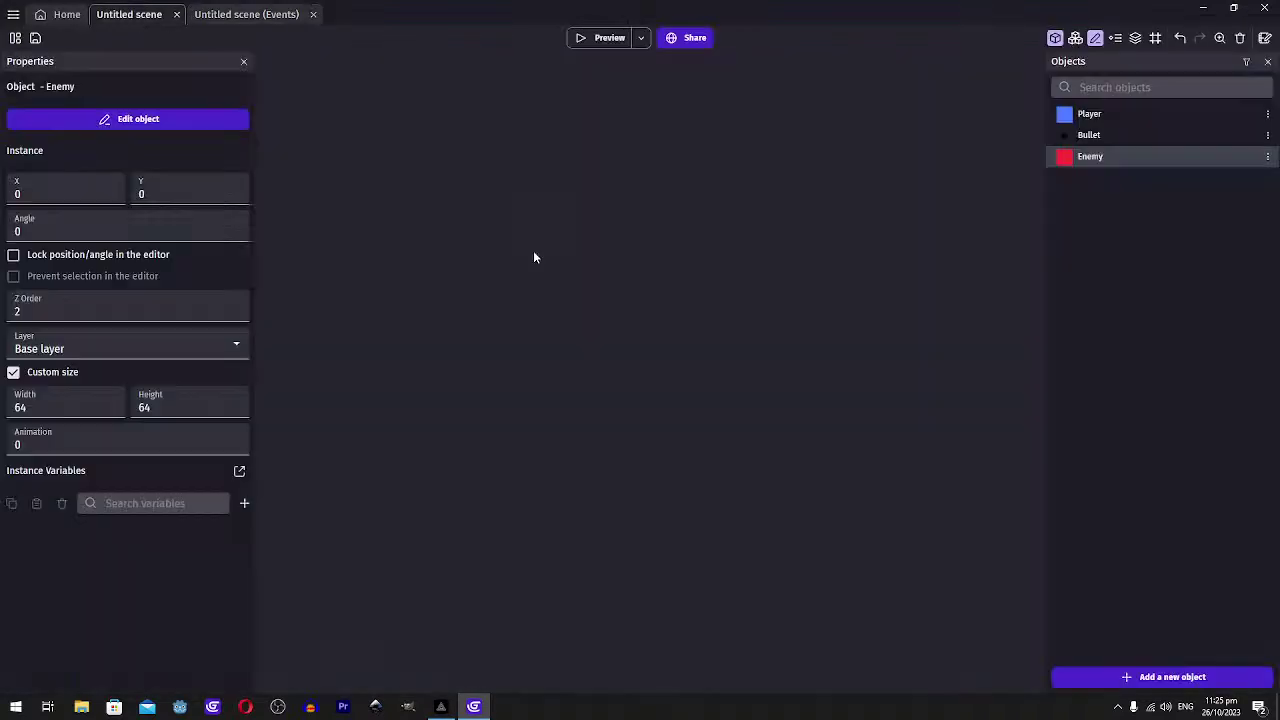
{"action": "left_click_drag", "start_coordinate": [366, 255], "coordinate": [870, 434]}
{"action": "left_click", "coordinate": [863, 194]}
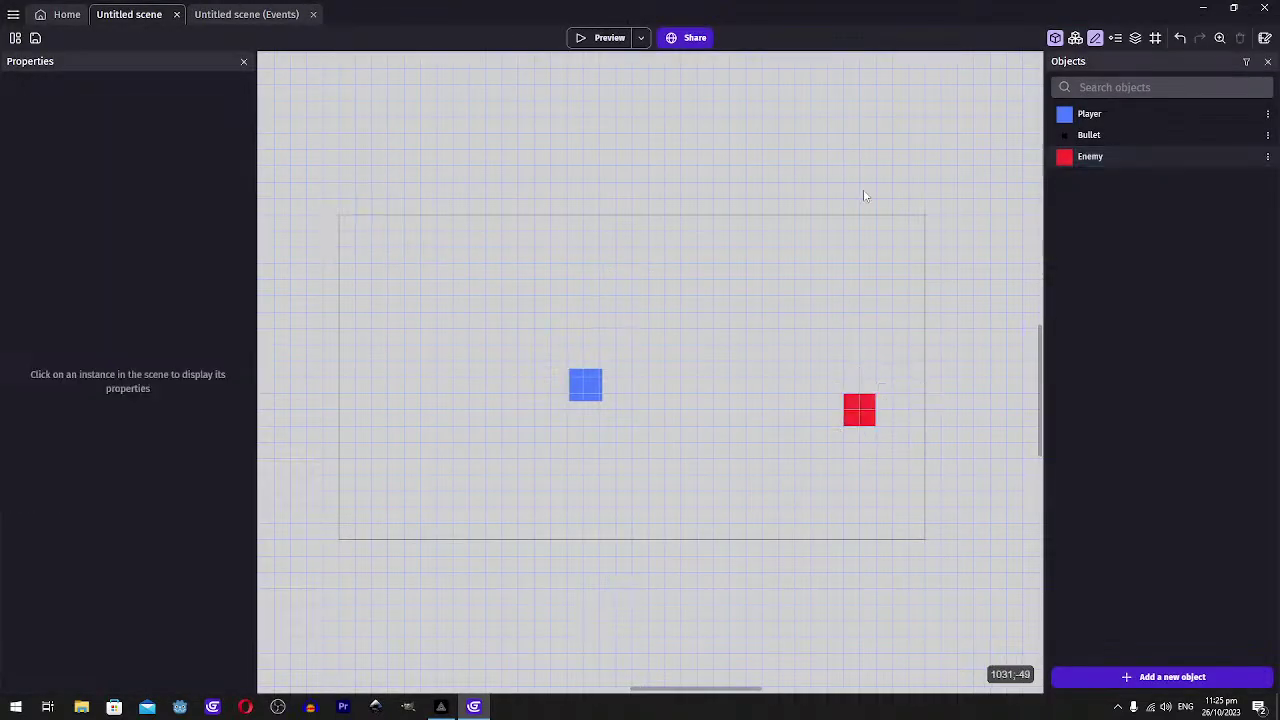
Copy the action that resets the "enemySpawnDelay" timer into the 2-second timer event, after the Enemy creation
{"action": "left_click", "coordinate": [246, 15]}
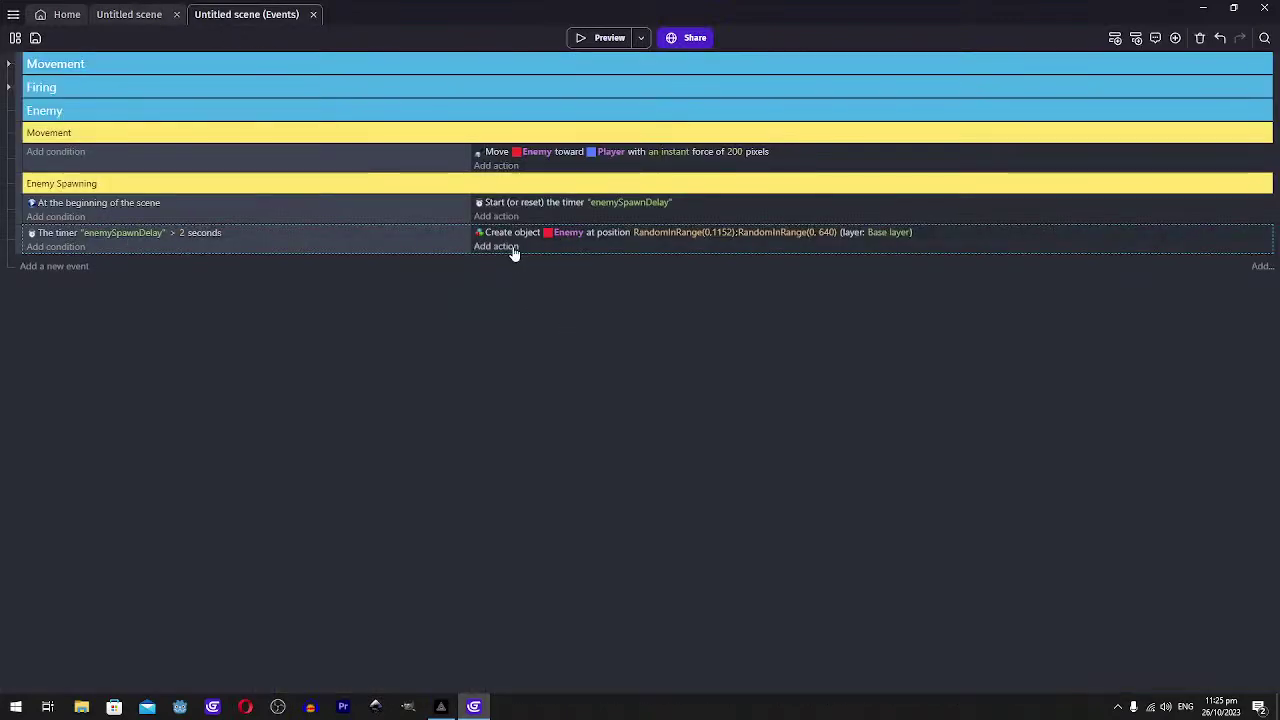
{"action": "left_click", "coordinate": [557, 202]}
{"action": "key", "text": "ctrl+c"}
{"action": "left_click", "coordinate": [545, 248]}
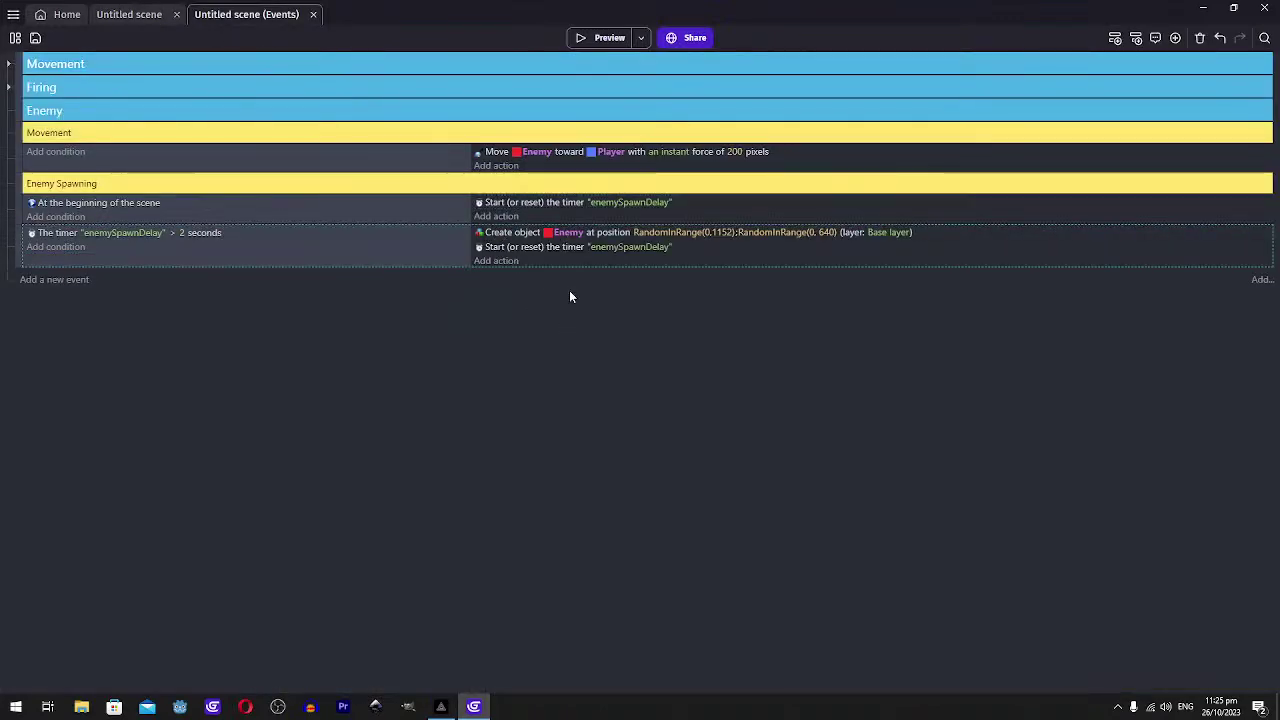
Preview the game, move the player around and fire to test the timed enemy spawning, and close the preview
{"action": "left_click", "coordinate": [588, 37]}
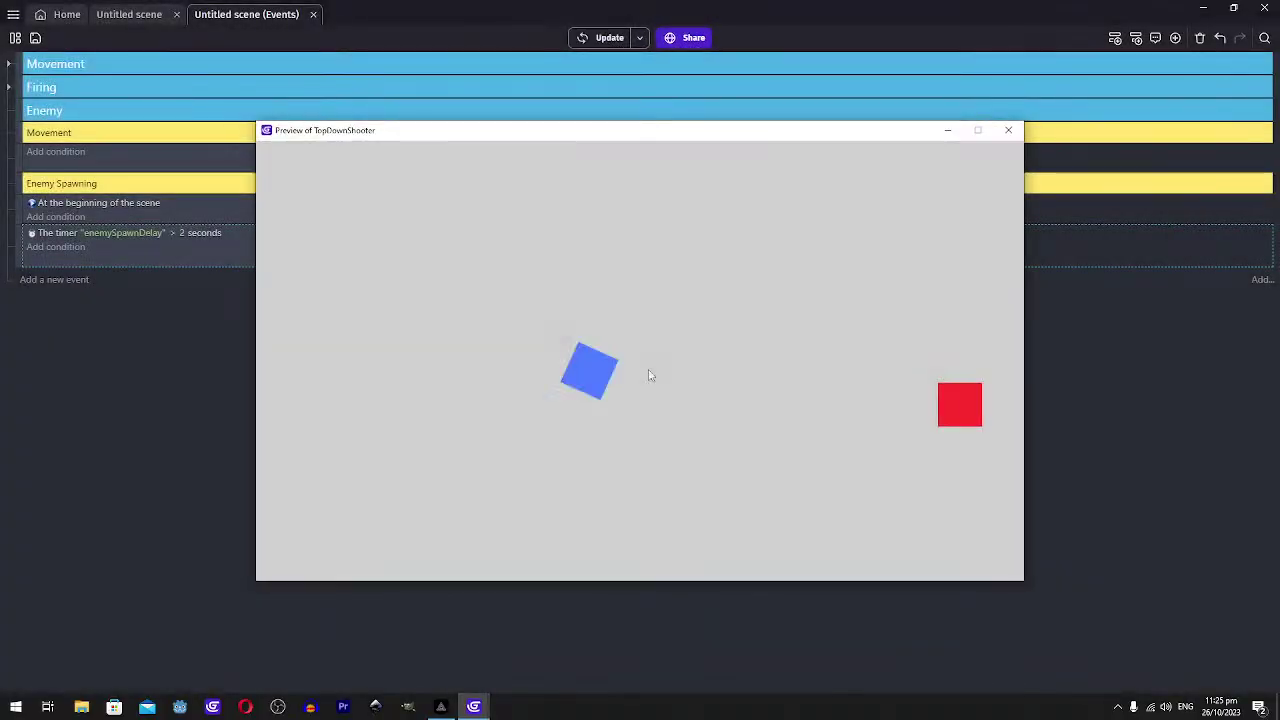
{"action": "key", "text": "w"}
{"action": "key", "text": "d"}
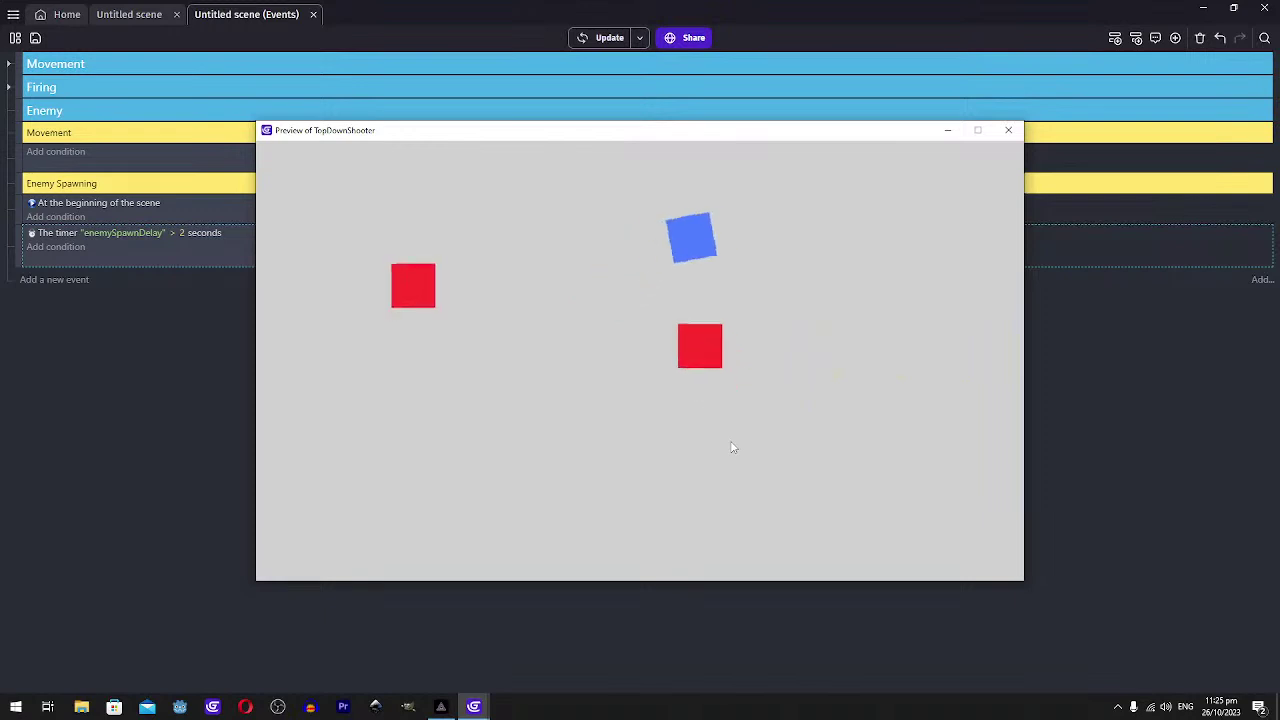
{"action": "key", "text": "s"}
{"action": "key", "text": "a"}
{"action": "key", "text": "w"}
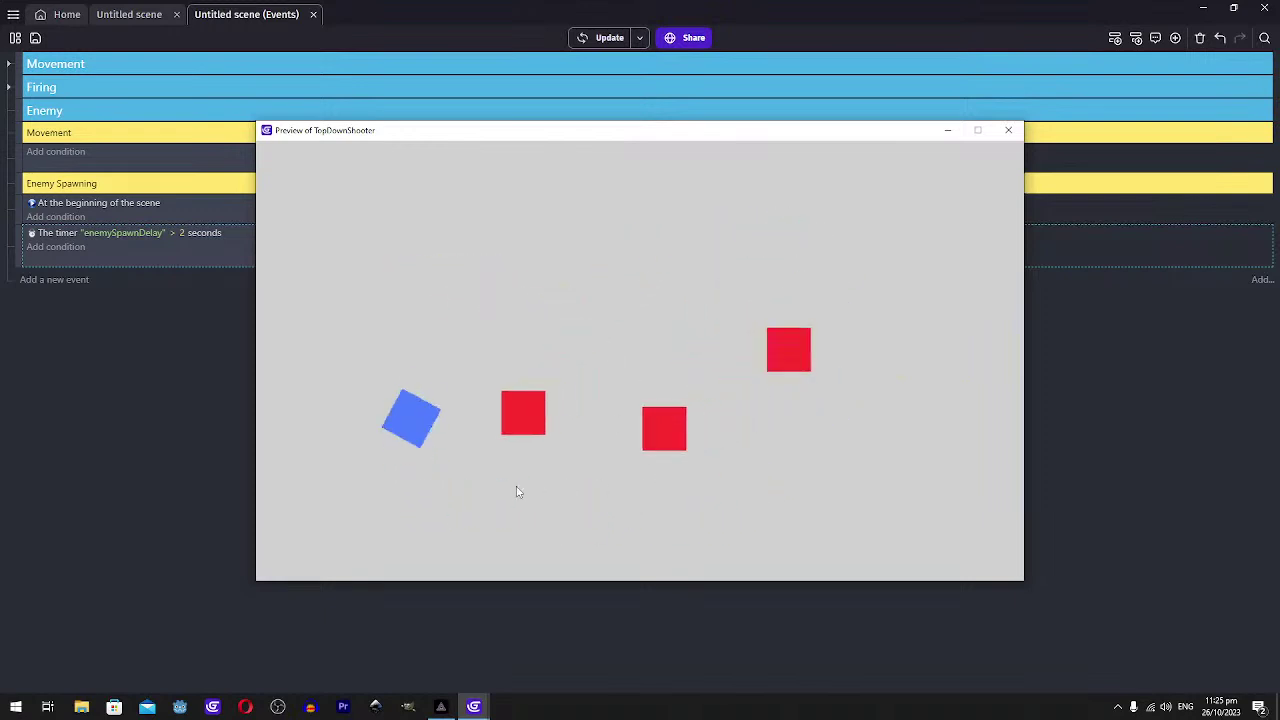
{"action": "key", "text": "d"}
{"action": "key", "text": "d"}
{"action": "key", "text": "s"}
{"action": "left_click", "coordinate": [530, 425]}
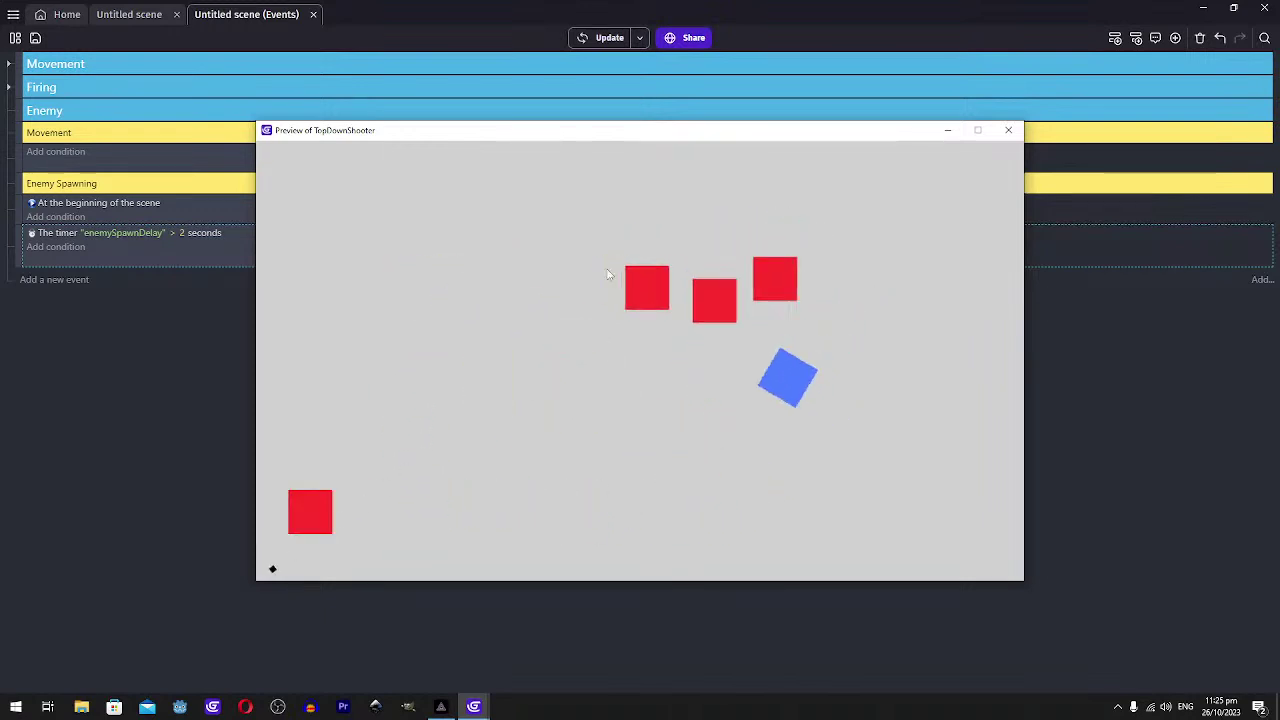
{"action": "key", "text": "a"}
{"action": "key", "text": "w"}
{"action": "key", "text": "d"}
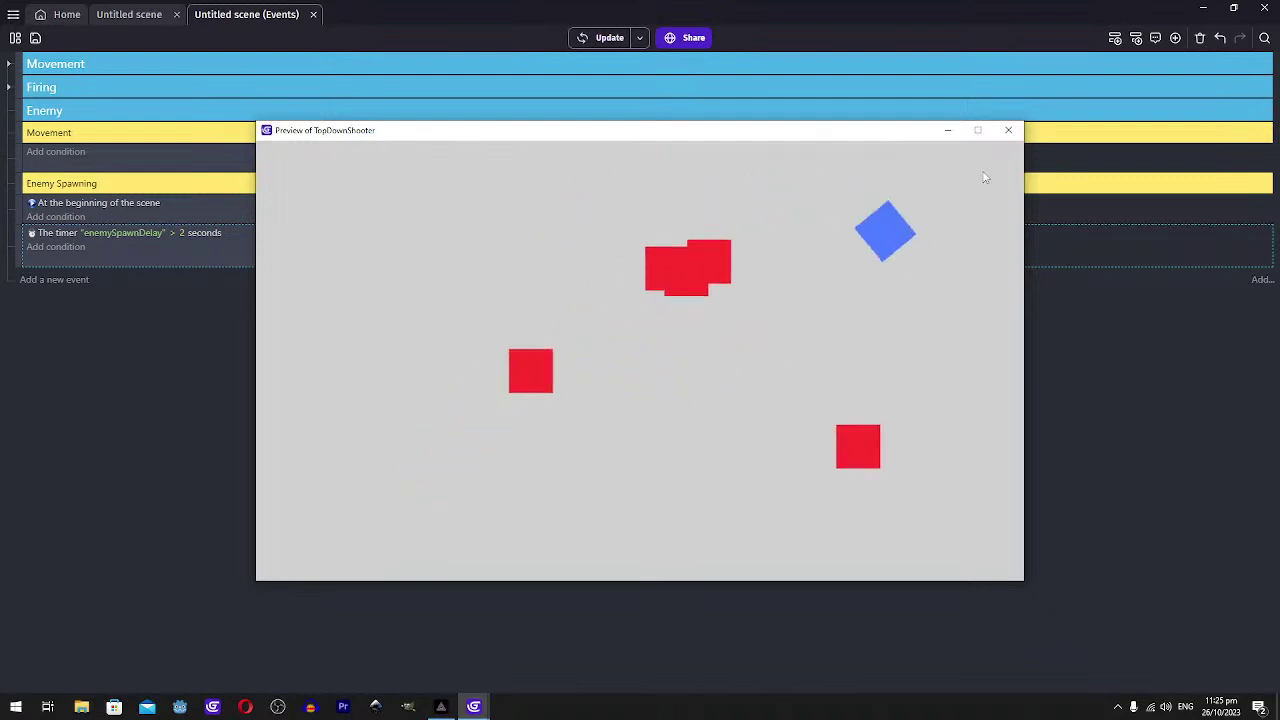
{"action": "key", "text": "s"}
{"action": "left_click", "coordinate": [1008, 130]}
{"action": "left_click", "coordinate": [130, 14]}
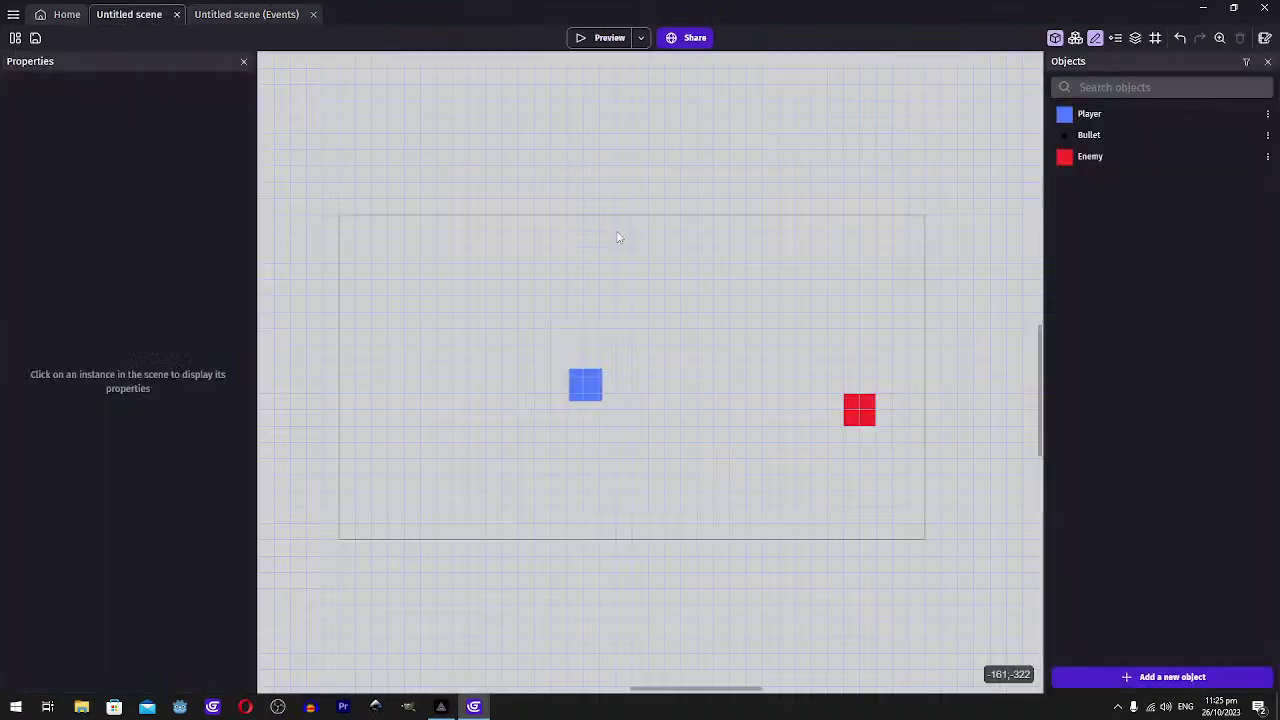
{"action": "double_click", "coordinate": [1090, 156]}
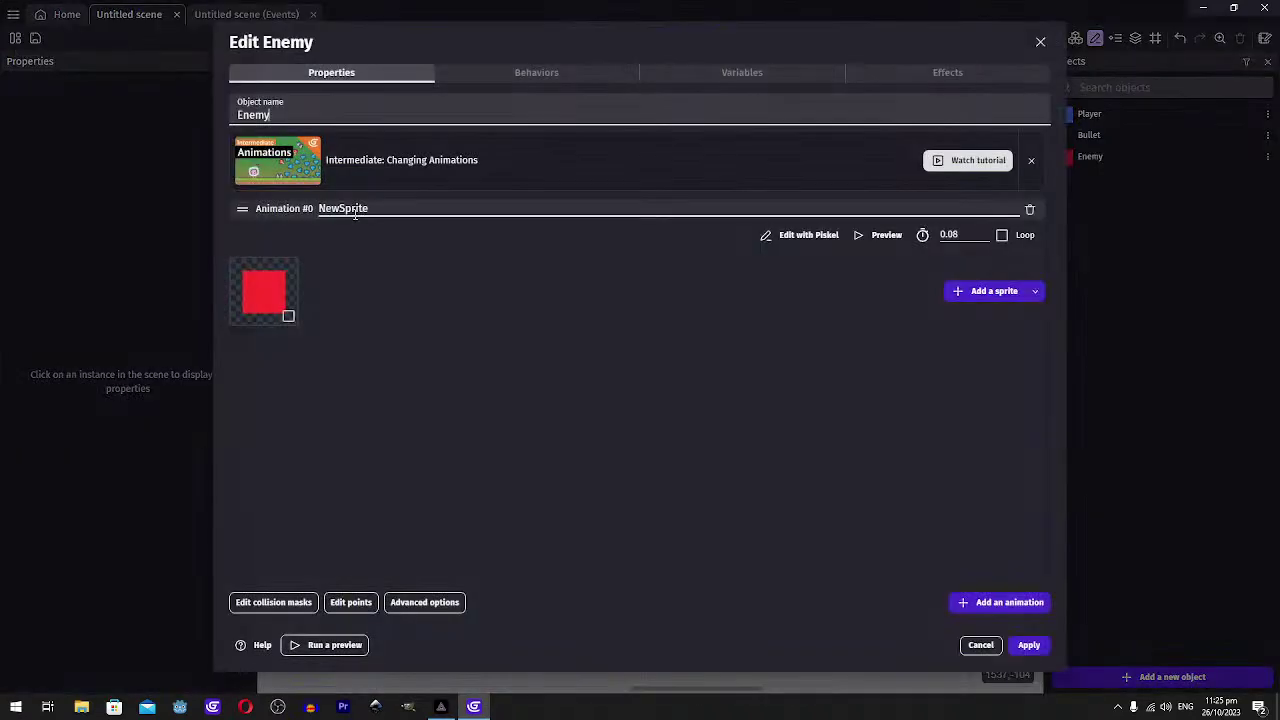
{"action": "left_click", "coordinate": [508, 74]}
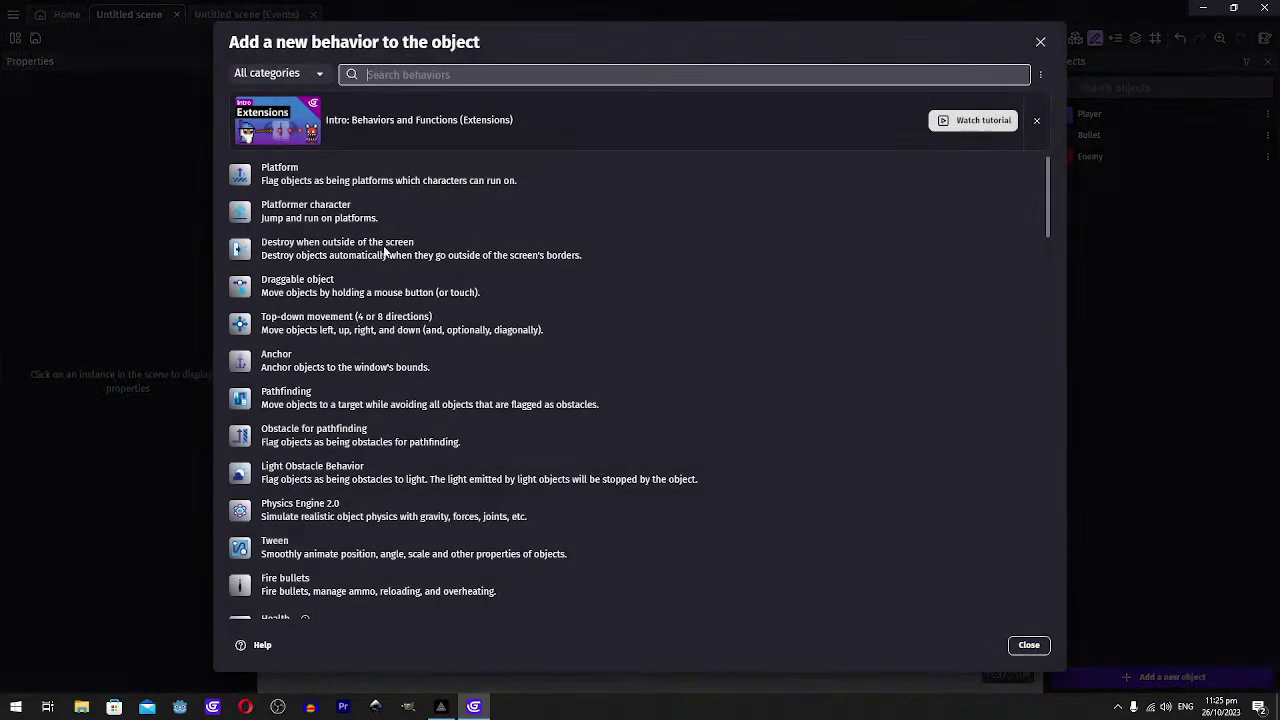
{"action": "scroll", "coordinate": [400, 352], "scroll_direction": "down", "scroll_amount": 5}
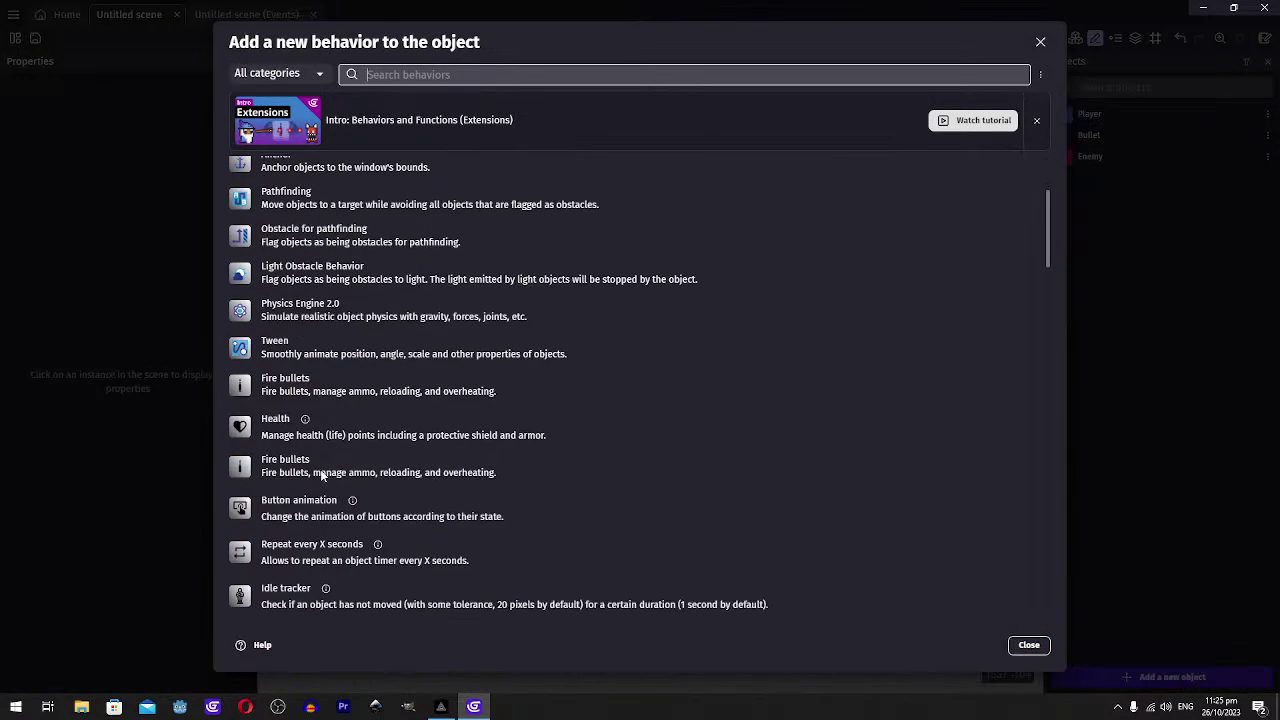
{"action": "scroll", "coordinate": [340, 380], "scroll_direction": "up", "scroll_amount": 5}
{"action": "key", "text": "Escape"}
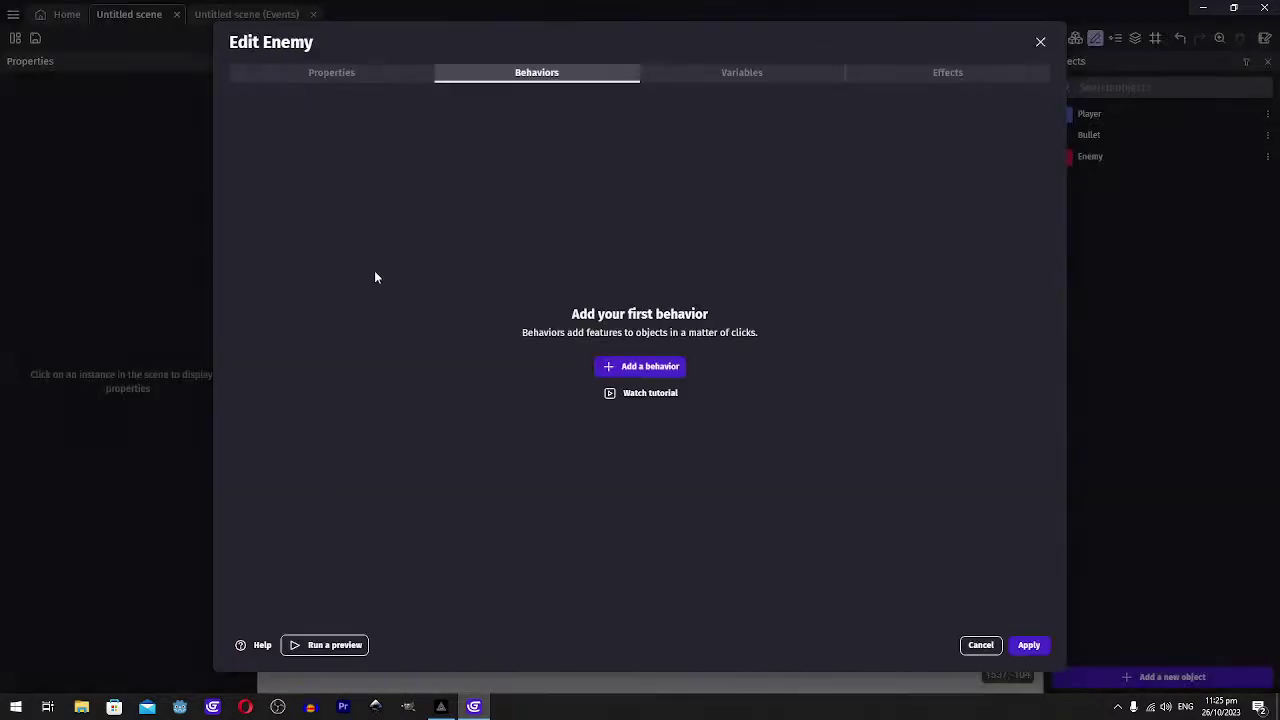
{"action": "left_click", "coordinate": [987, 645]}
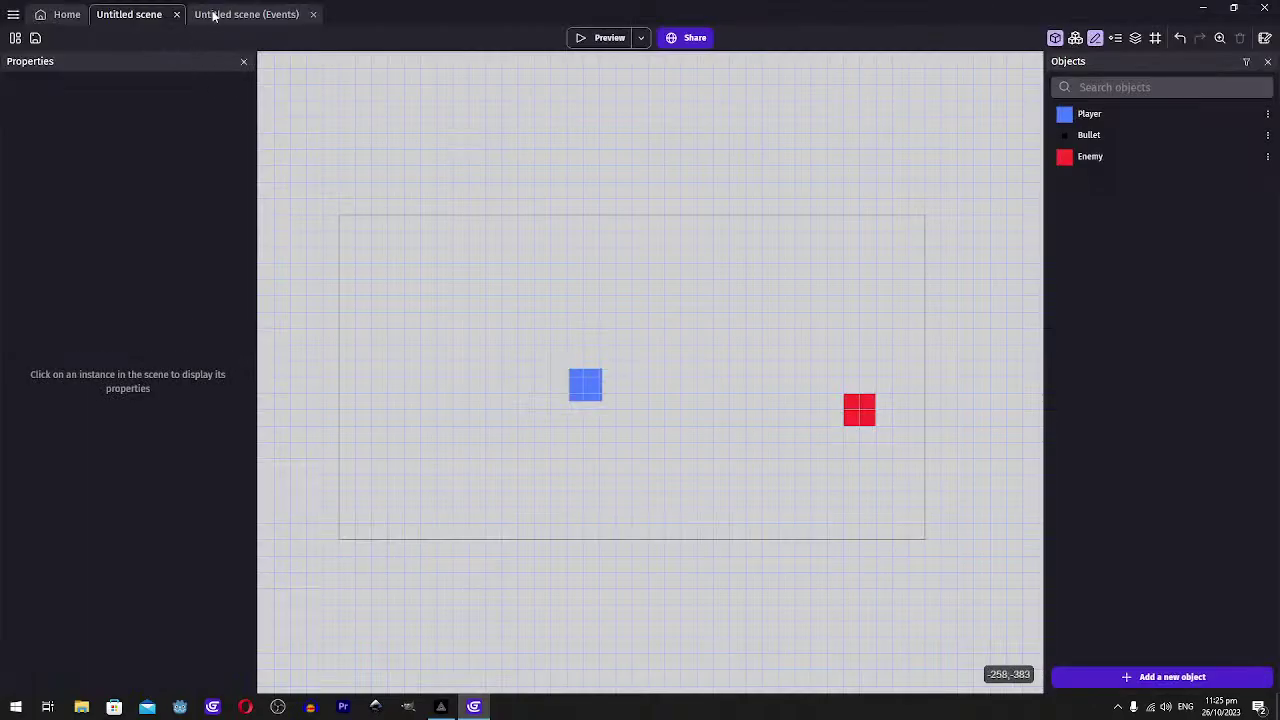
{"action": "left_click", "coordinate": [211, 14]}
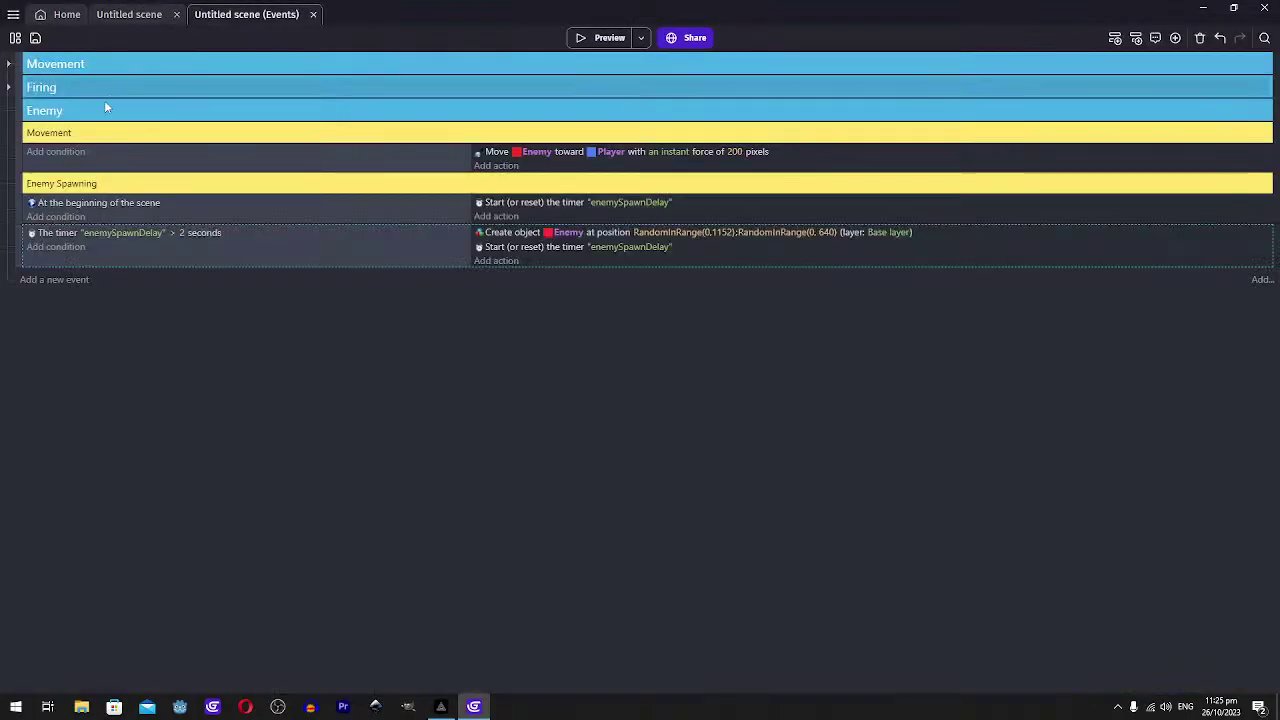
Add a new event under Enemy Spawning with a Separate objects action that moves Enemy away from other Enemy instances
{"action": "left_click", "coordinate": [492, 273]}
{"action": "left_click", "coordinate": [200, 172]}
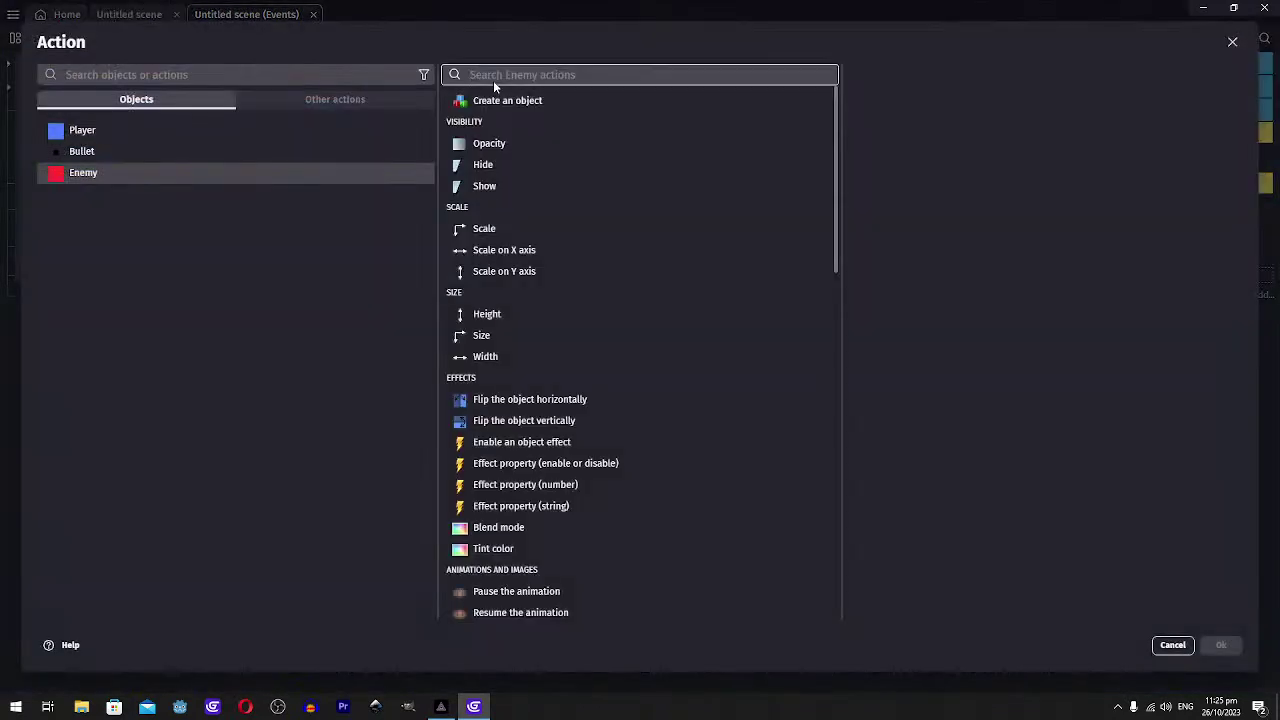
{"action": "scroll", "coordinate": [574, 384], "scroll_direction": "down", "scroll_amount": 5}
{"action": "scroll", "coordinate": [574, 388], "scroll_direction": "down", "scroll_amount": 3}
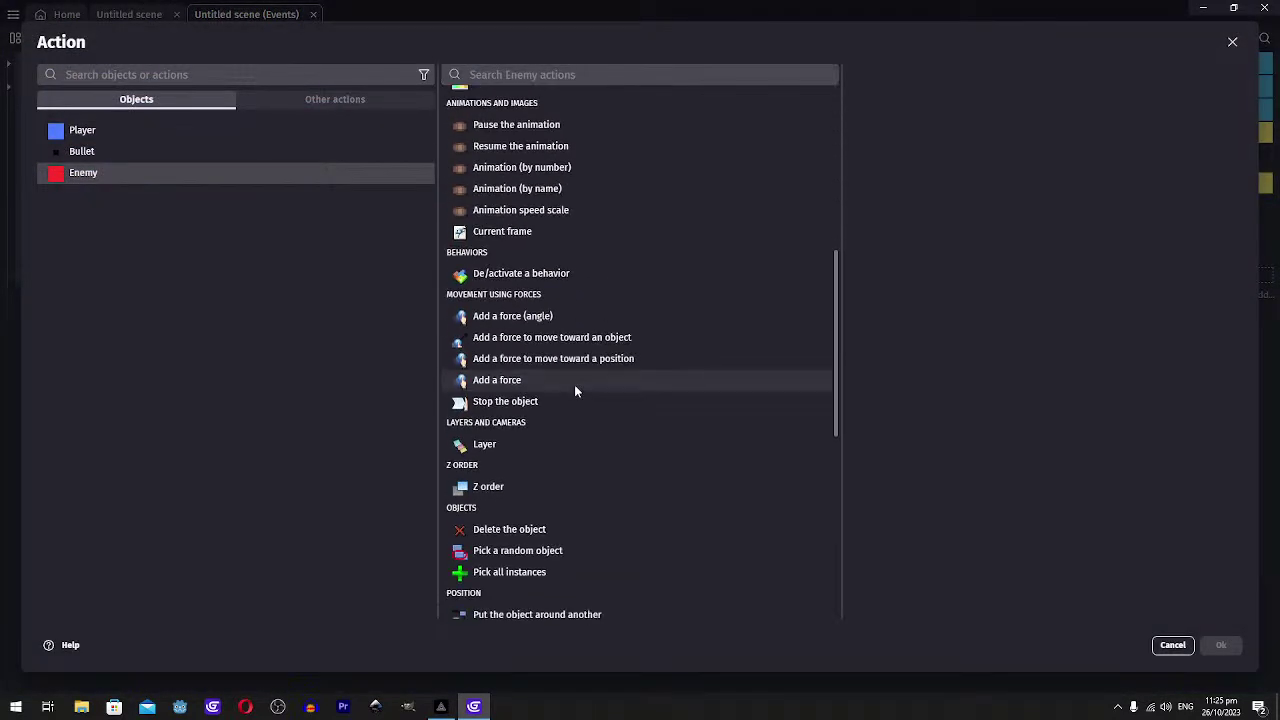
{"action": "scroll", "coordinate": [540, 340], "scroll_direction": "down", "scroll_amount": 3}
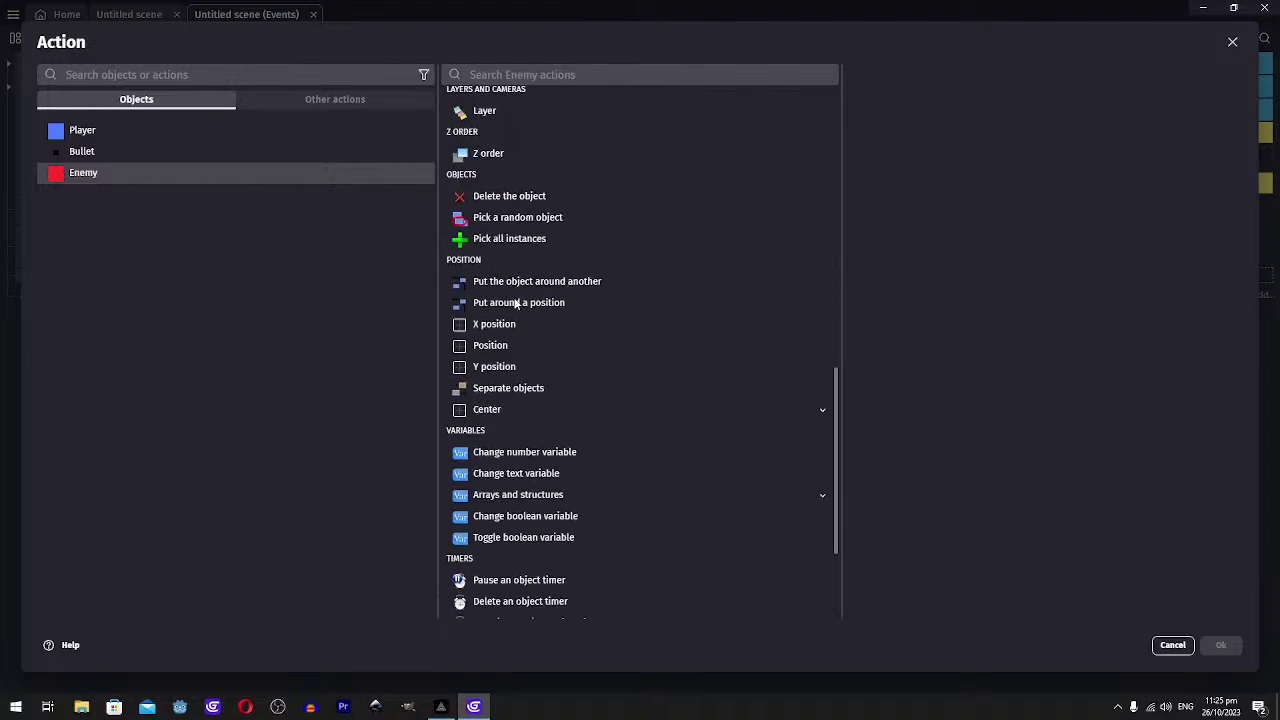
{"action": "left_click", "coordinate": [514, 389]}
{"action": "left_click", "coordinate": [866, 217]}
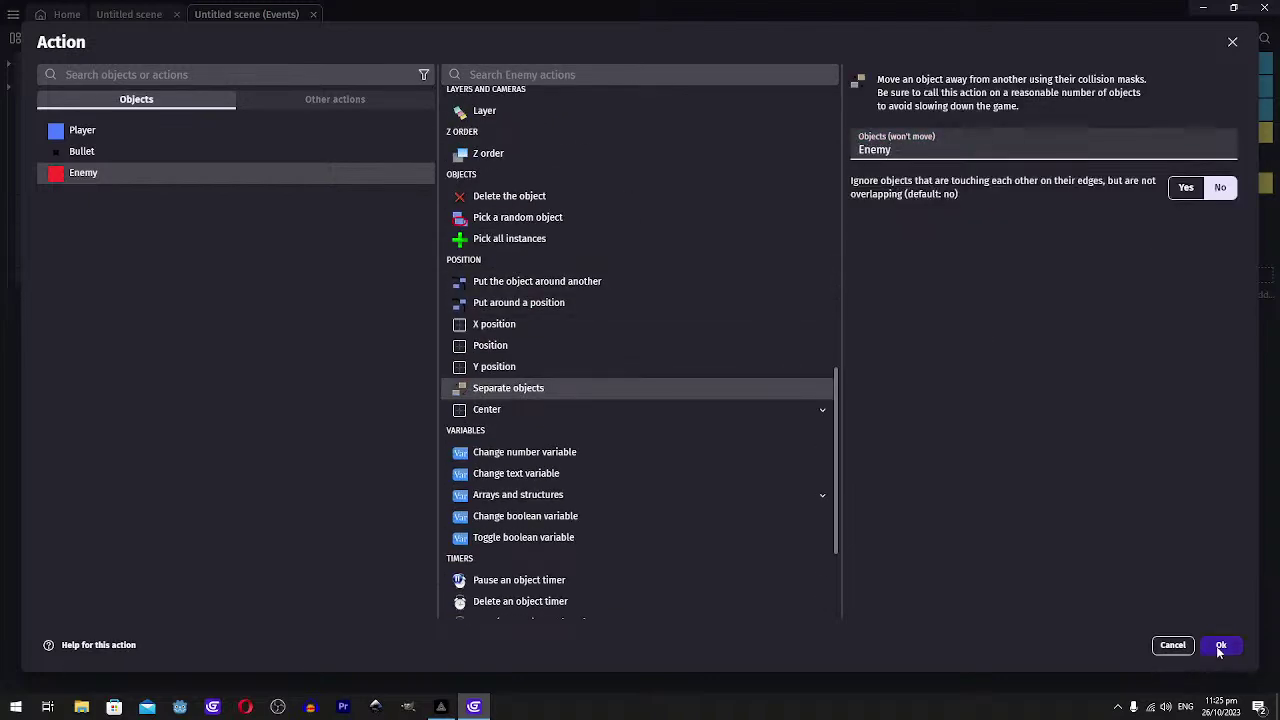
{"action": "left_click", "coordinate": [1221, 645]}
Preview the game and move the player around to test whether the chasing enemies keep apart
{"action": "left_click", "coordinate": [600, 38]}
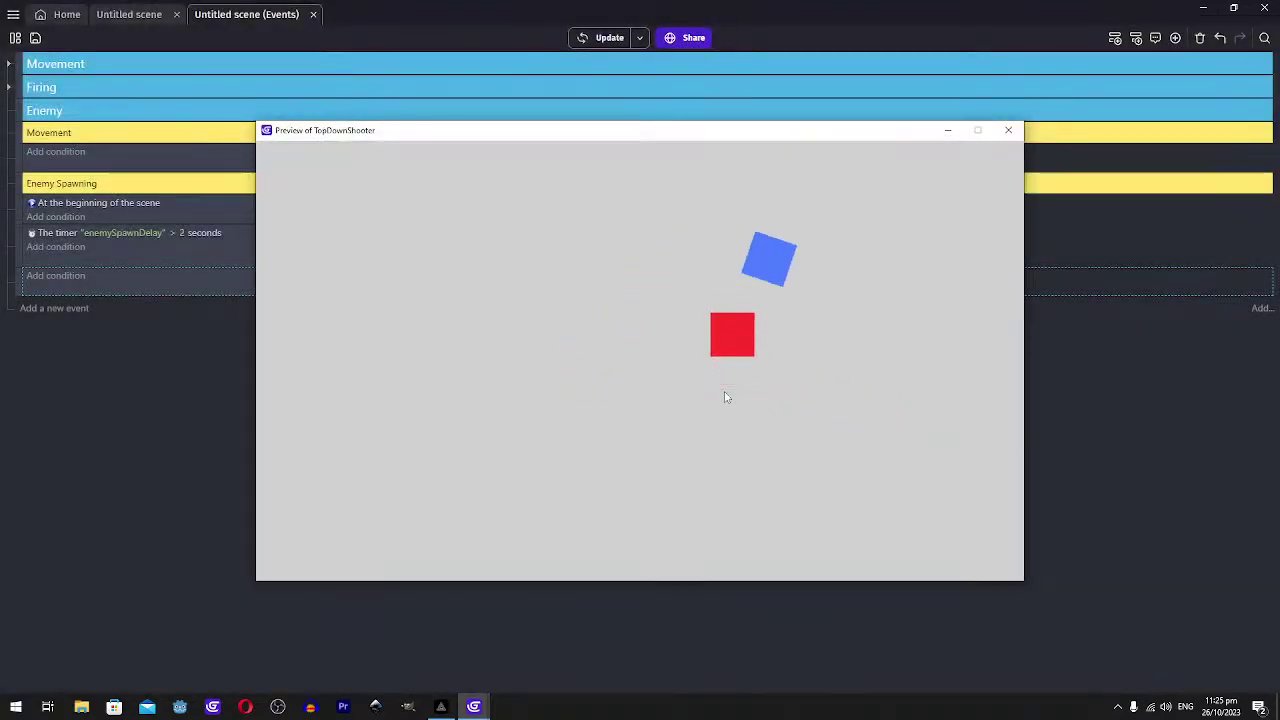
{"action": "key", "text": "Left"}
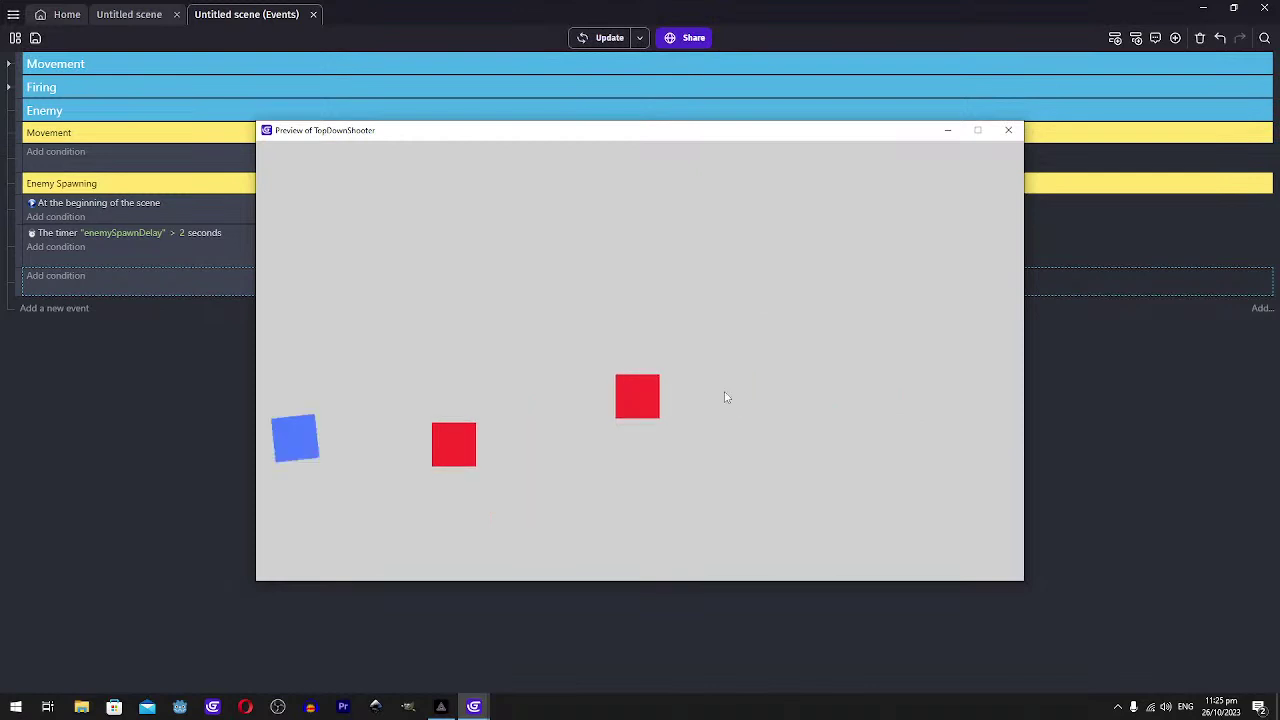
{"action": "key", "text": "d"}
{"action": "key", "text": "w"}
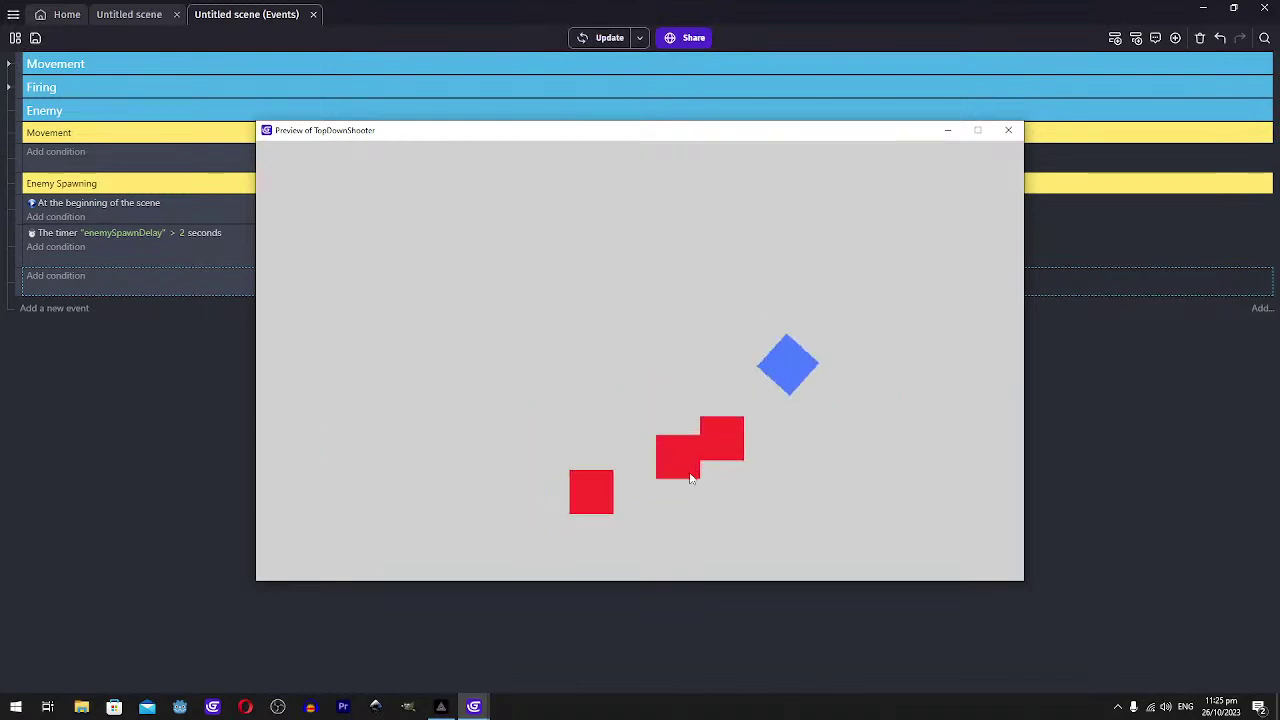
{"action": "key", "text": "a"}
{"action": "key", "text": "s"}
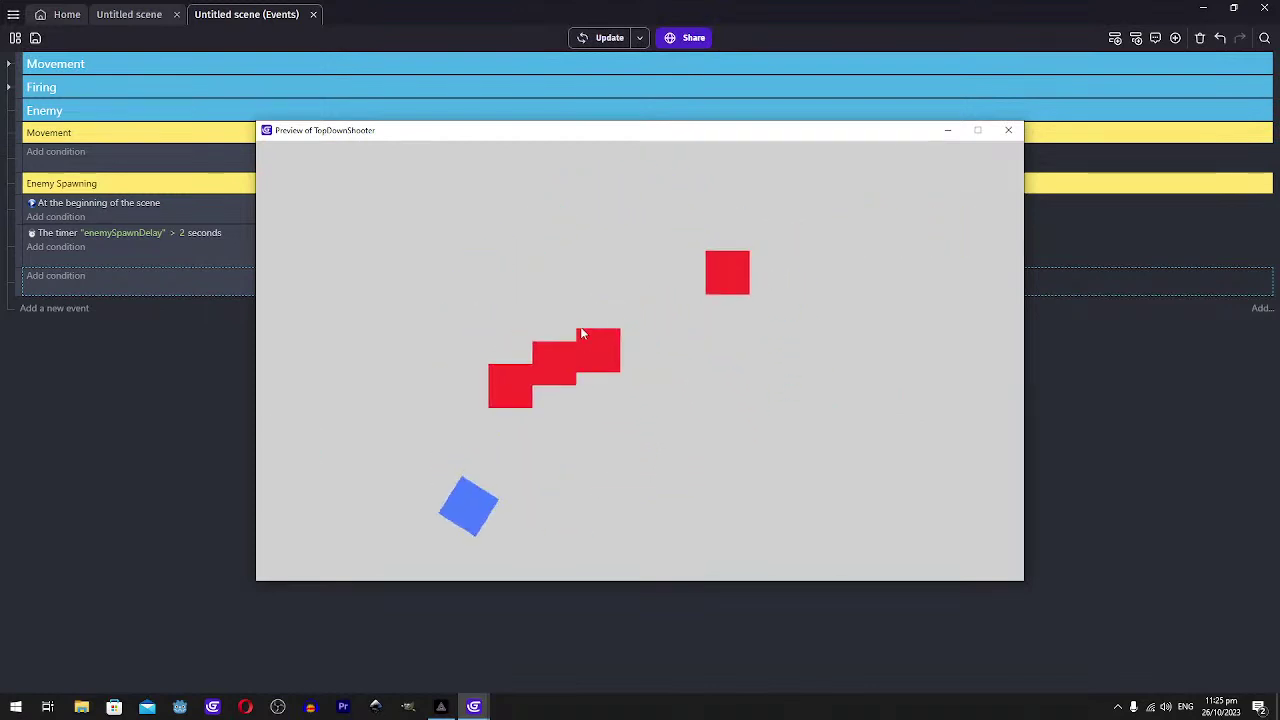
{"action": "key", "text": "d"}
{"action": "key", "text": "w"}
{"action": "key", "text": "a"}
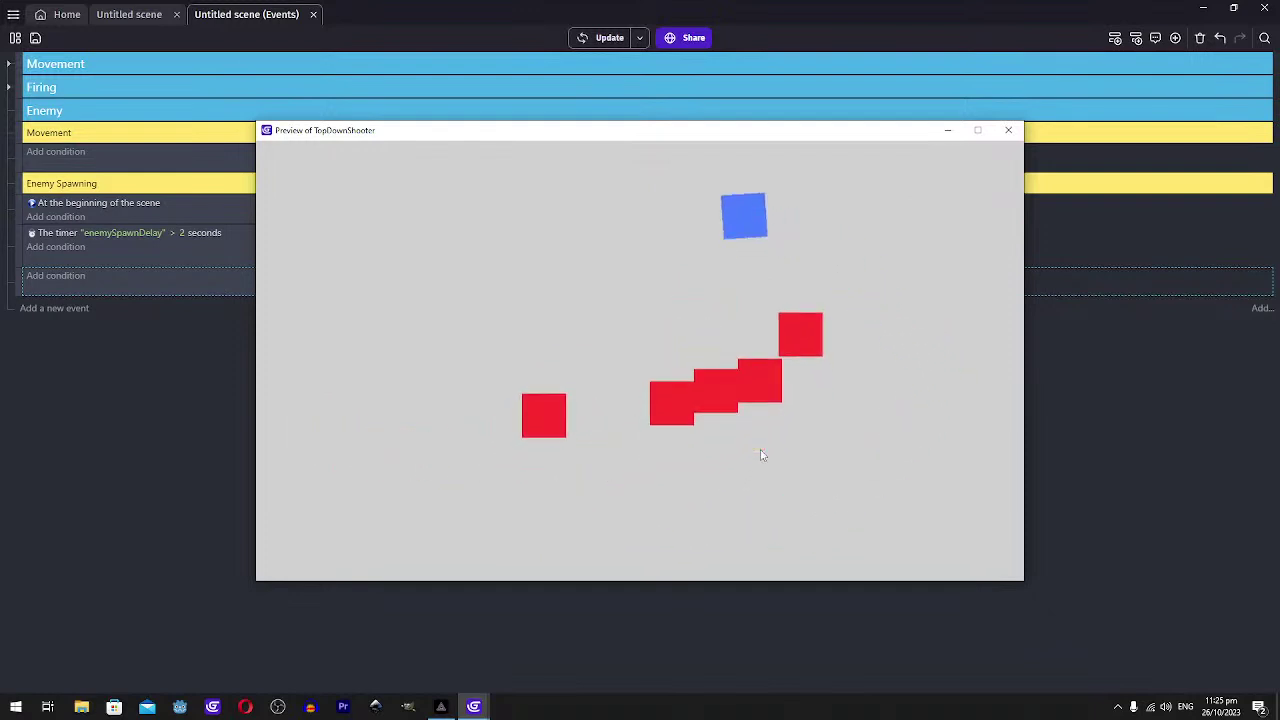
Play the running game preview, moving the player around the chasing enemies, and close the preview
{"action": "key", "text": "s"}
{"action": "key", "text": "d"}
{"action": "key", "text": "w"}
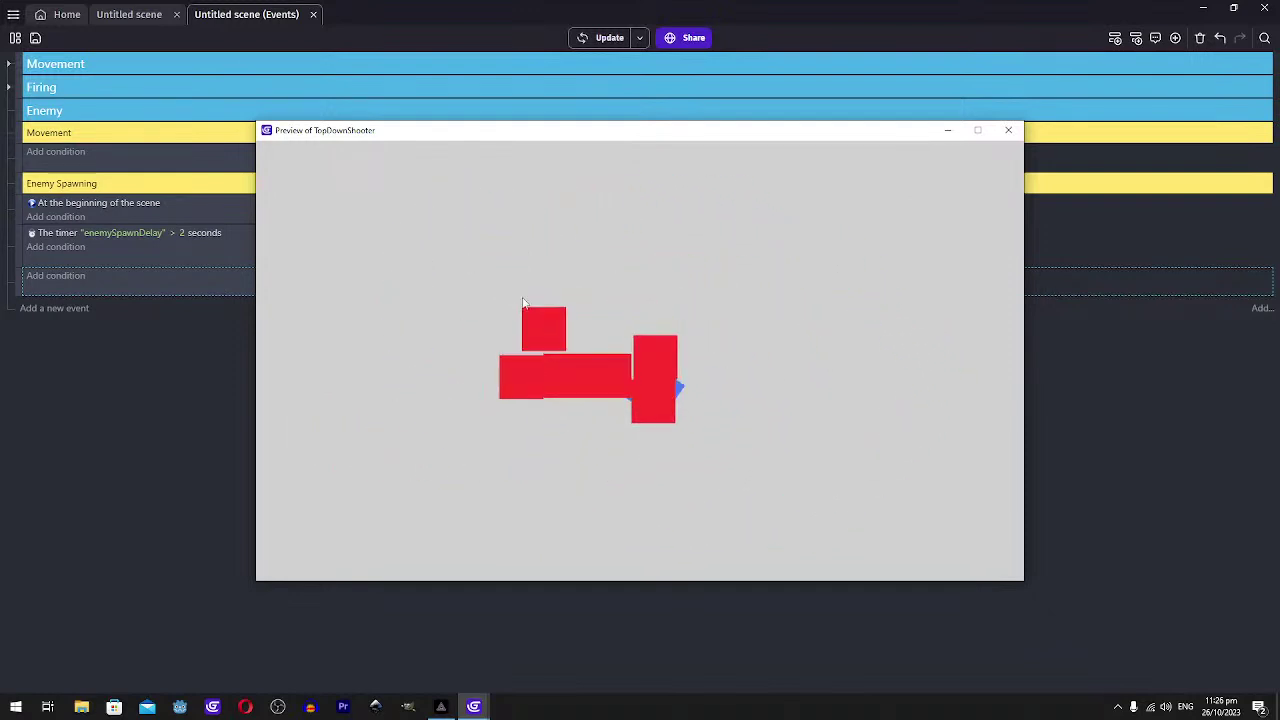
{"action": "key", "text": "s"}
{"action": "key", "text": "w"}
{"action": "key", "text": "a"}
{"action": "mouse_move", "coordinate": [738, 366]}
{"action": "left_mouse_down"}
{"action": "mouse_move", "coordinate": [796, 294]}
{"action": "mouse_move", "coordinate": [780, 294]}
{"action": "left_mouse_up"}
{"action": "key", "text": "s"}
{"action": "left_click", "coordinate": [1008, 131]}
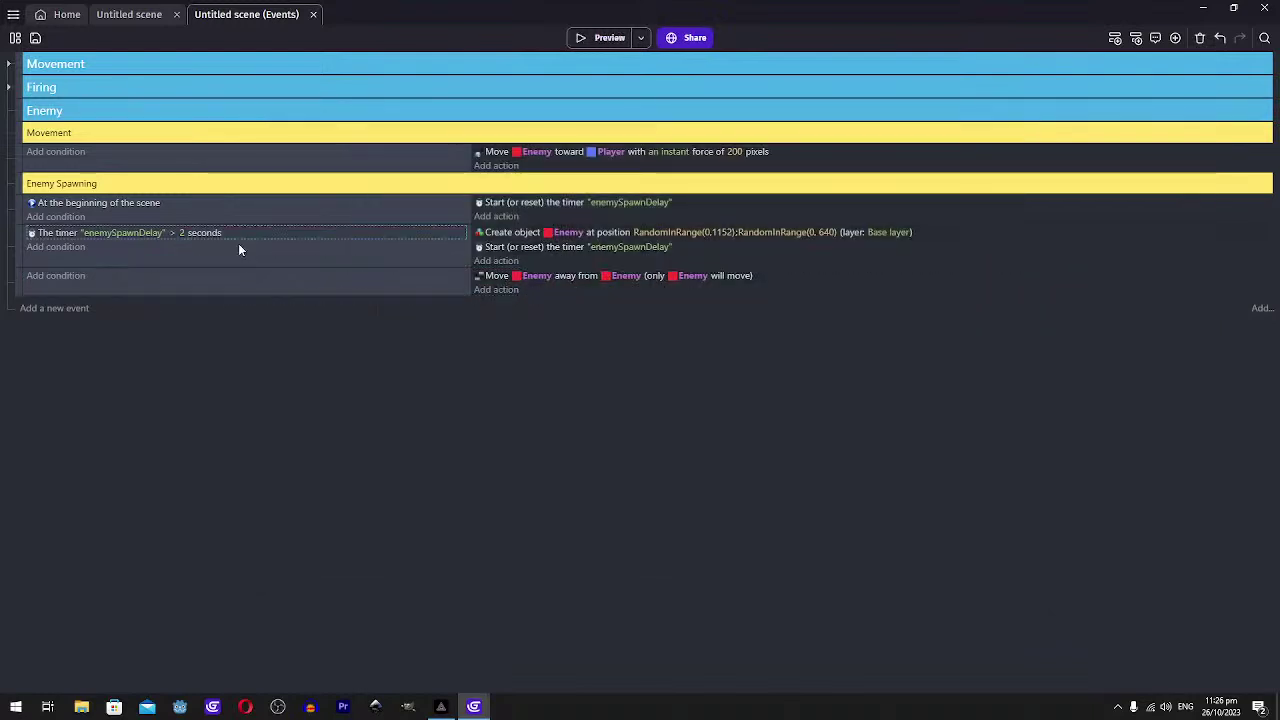
Set the enemySpawnDelay timer condition to 3 seconds
{"action": "left_click", "coordinate": [182, 233]}
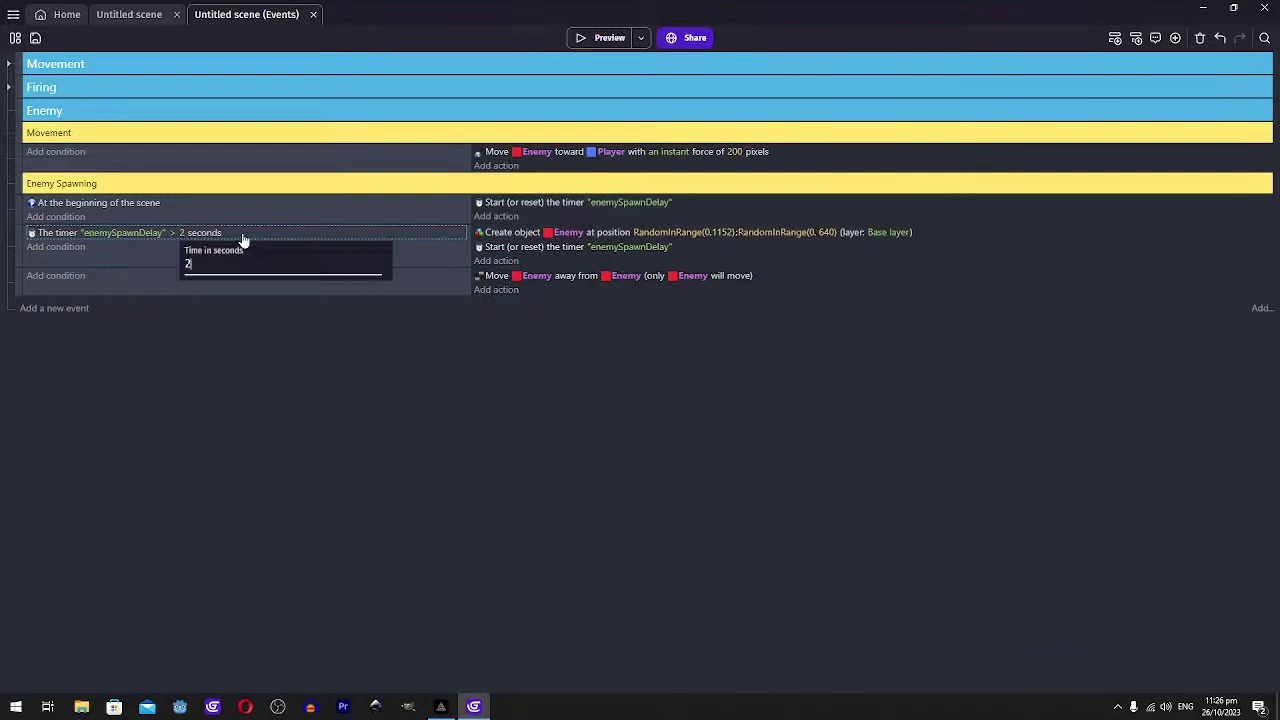
{"action": "type", "text": "3"}
{"action": "left_click", "coordinate": [459, 443]}
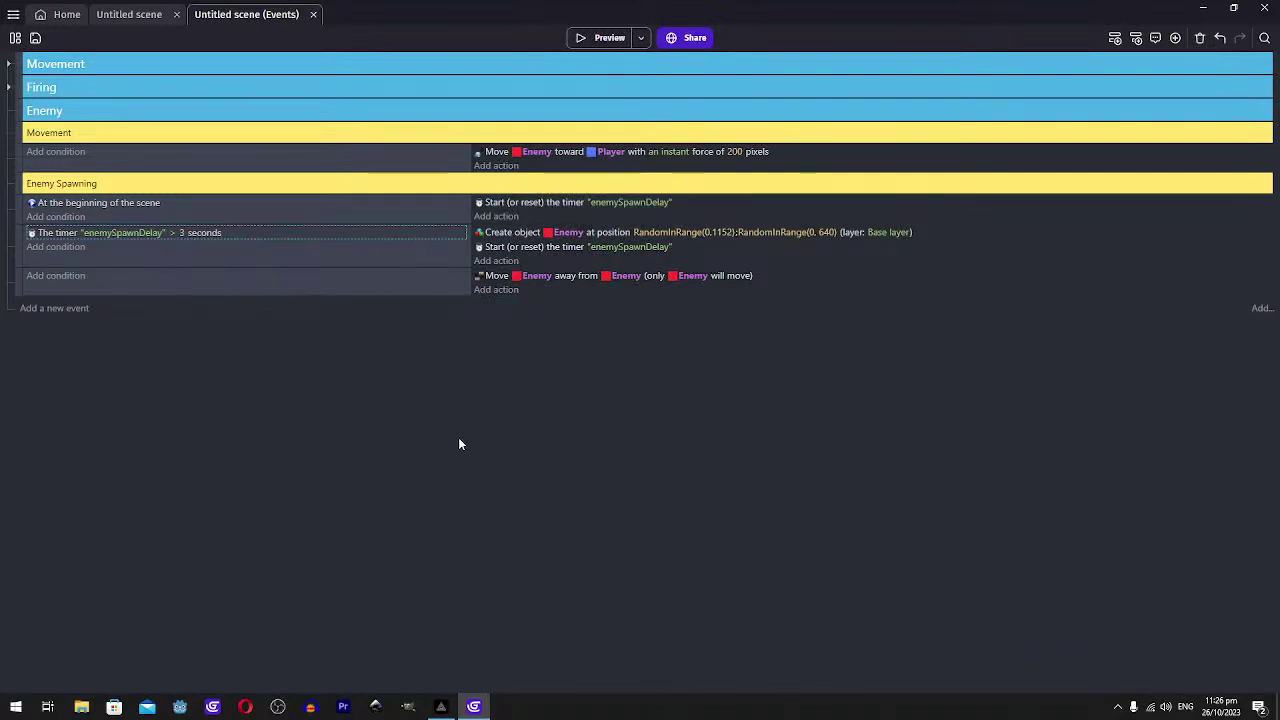
Nest the Movement and Enemy Spawning comments, together with their events, inside the Enemy group of the events sheet
{"action": "left_click", "coordinate": [140, 17]}
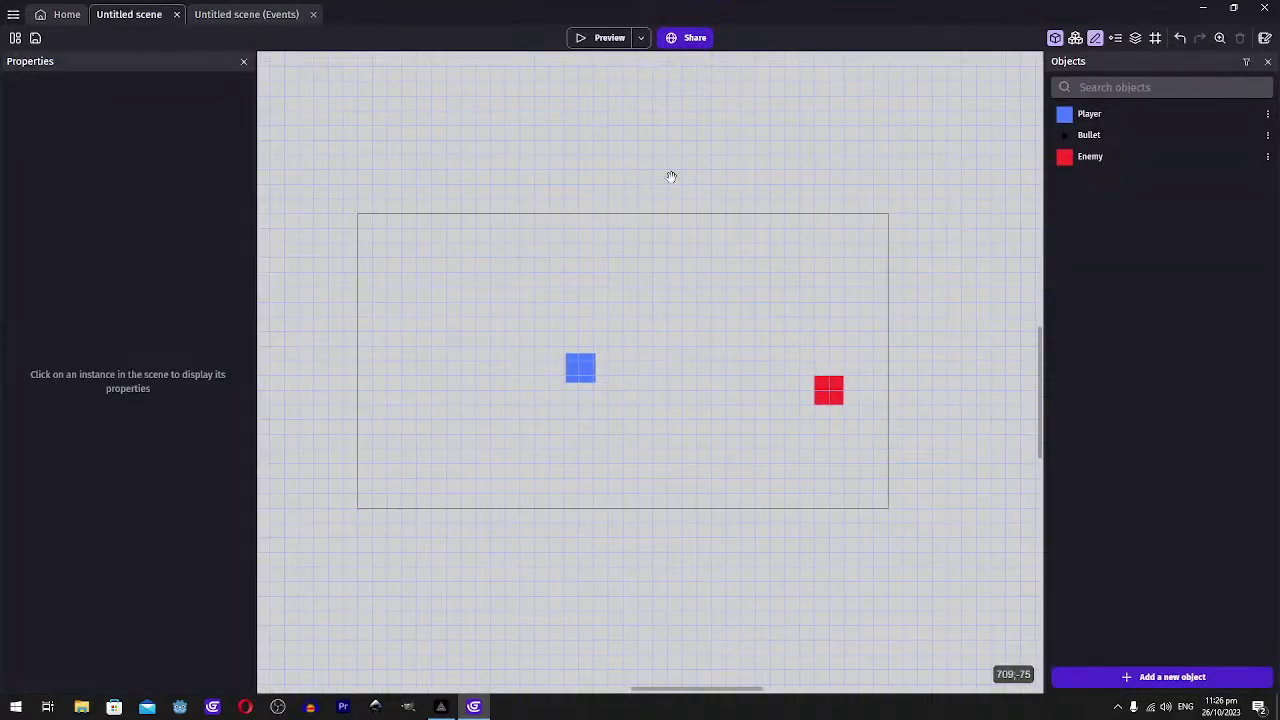
{"action": "left_click", "coordinate": [266, 17]}
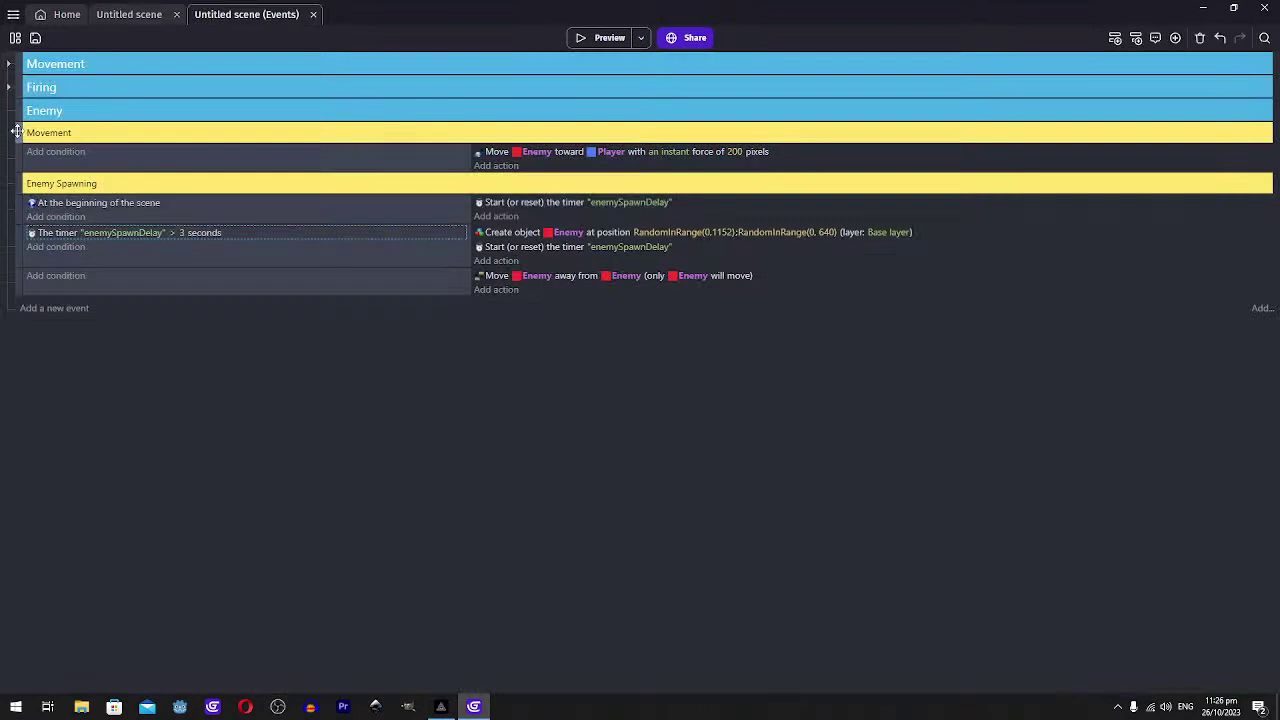
{"action": "left_click_drag", "start_coordinate": [17, 205], "coordinate": [32, 199]}
{"action": "left_click_drag", "start_coordinate": [17, 136], "coordinate": [34, 156]}
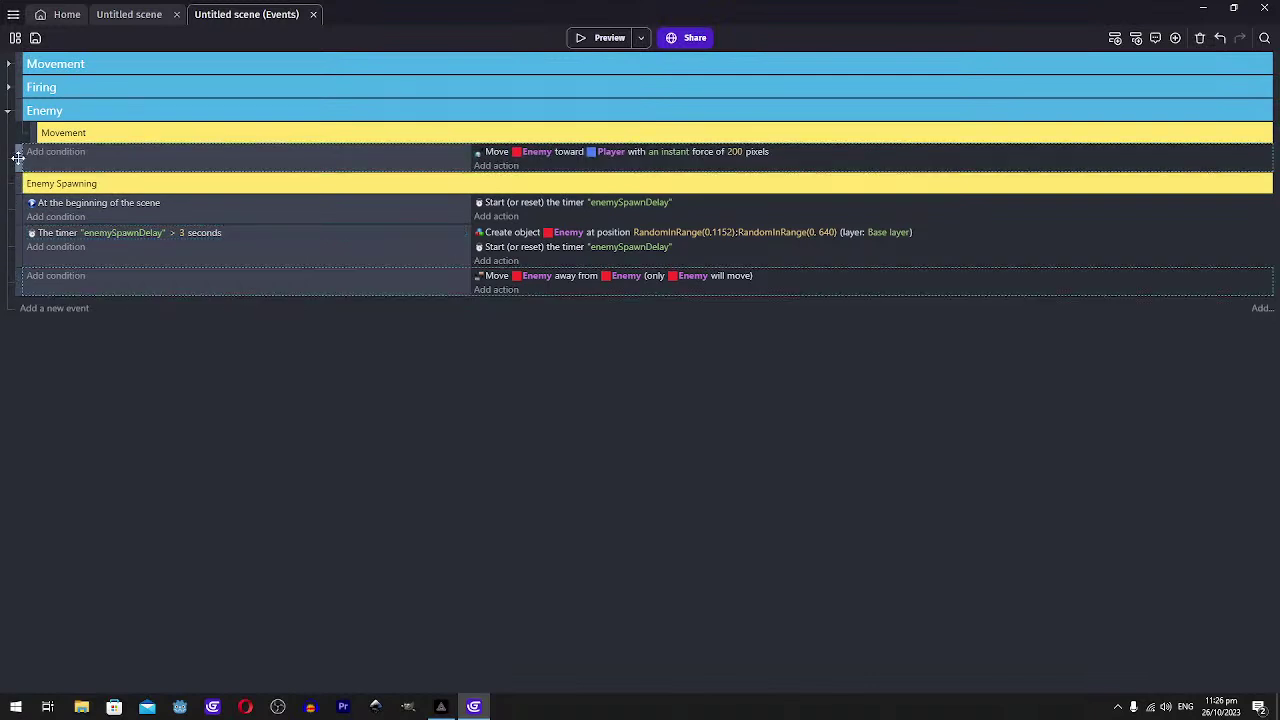
{"action": "left_click_drag", "start_coordinate": [18, 155], "coordinate": [5, 190]}
{"action": "mouse_move", "coordinate": [19, 155]}
{"action": "left_mouse_down"}
{"action": "mouse_move", "coordinate": [42, 151]}
{"action": "mouse_move", "coordinate": [34, 158]}
{"action": "left_mouse_up"}
{"action": "mouse_move", "coordinate": [29, 204]}
{"action": "left_mouse_down"}
{"action": "mouse_move", "coordinate": [21, 161]}
{"action": "mouse_move", "coordinate": [33, 134]}
{"action": "mouse_move", "coordinate": [33, 224]}
{"action": "left_mouse_up"}
{"action": "left_click_drag", "start_coordinate": [30, 278], "coordinate": [35, 275]}
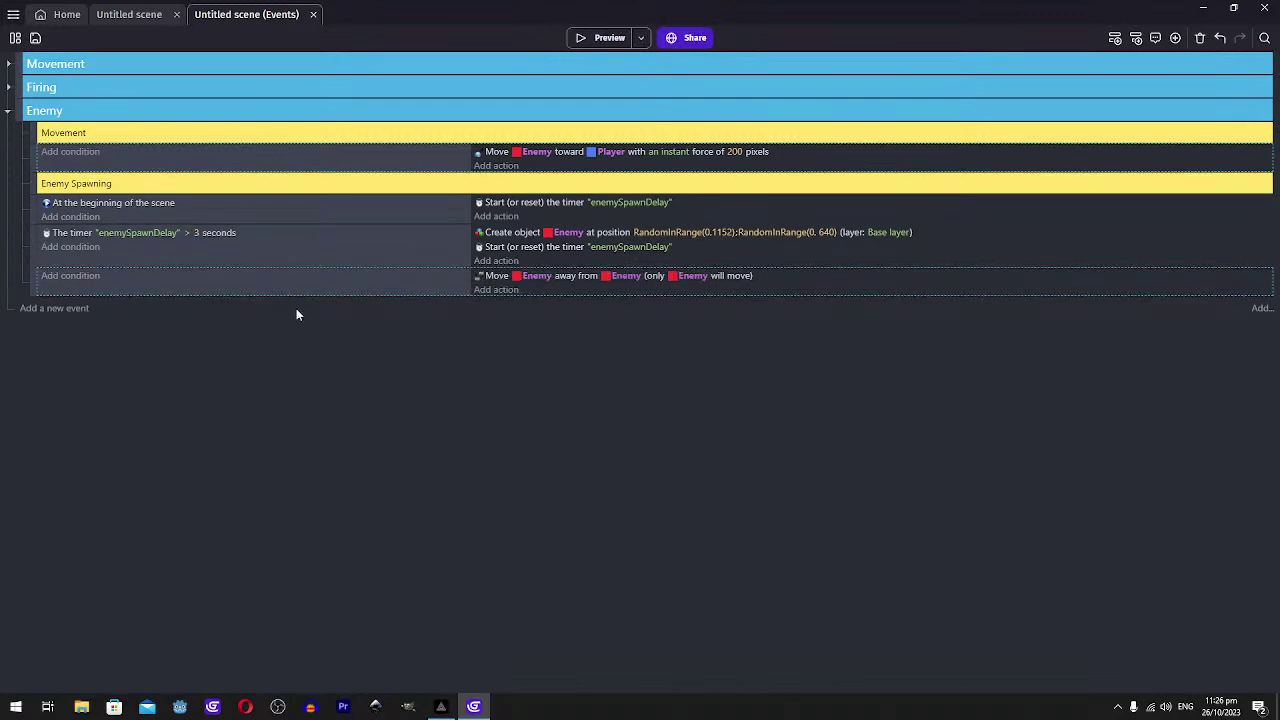
{"action": "left_click", "coordinate": [126, 131]}
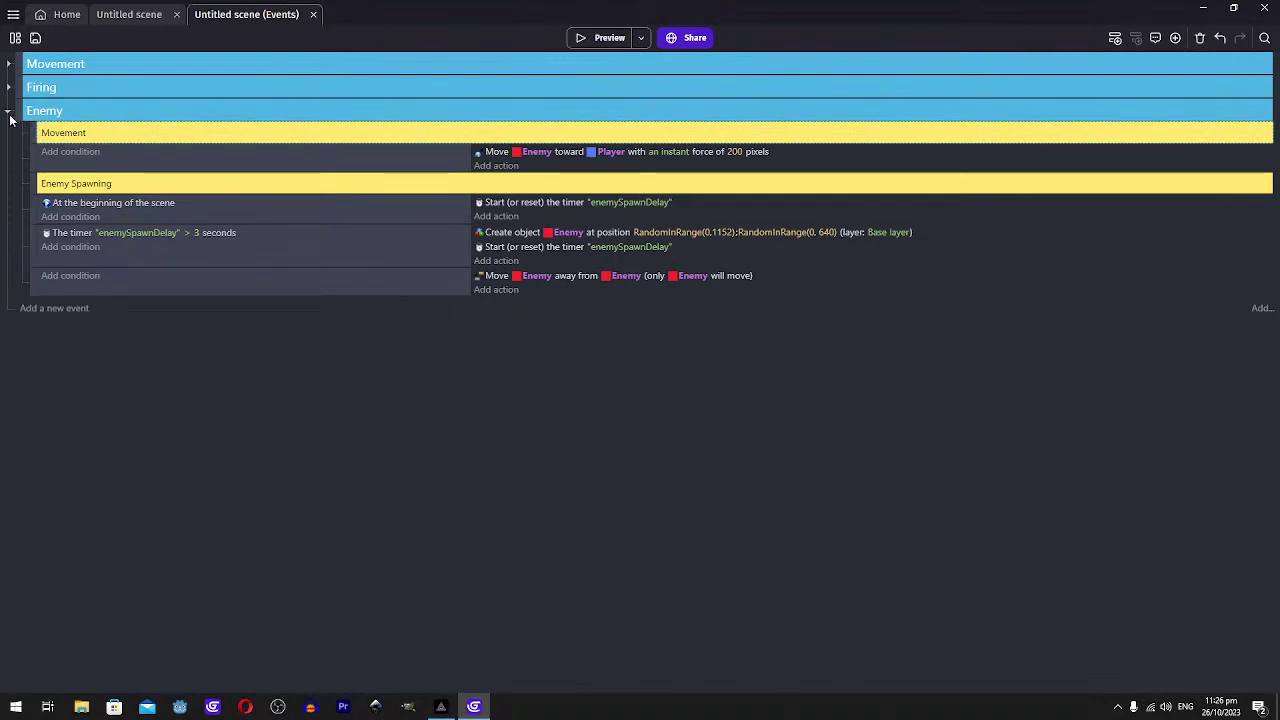
Collapse the Enemy group, expand the Firing group and add a new empty event below the firing event
{"action": "left_click", "coordinate": [9, 112]}
{"action": "left_click", "coordinate": [8, 88]}
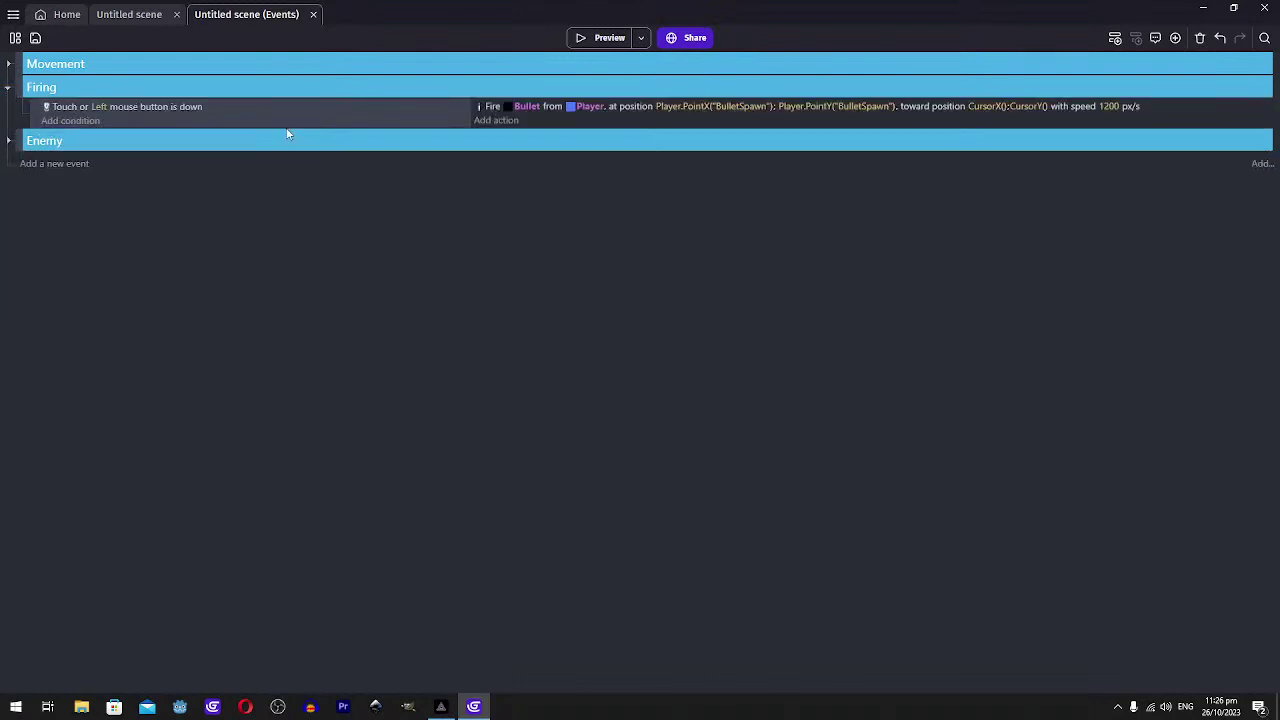
{"action": "right_click", "coordinate": [89, 94]}
{"action": "mouse_move", "coordinate": [146, 210]}
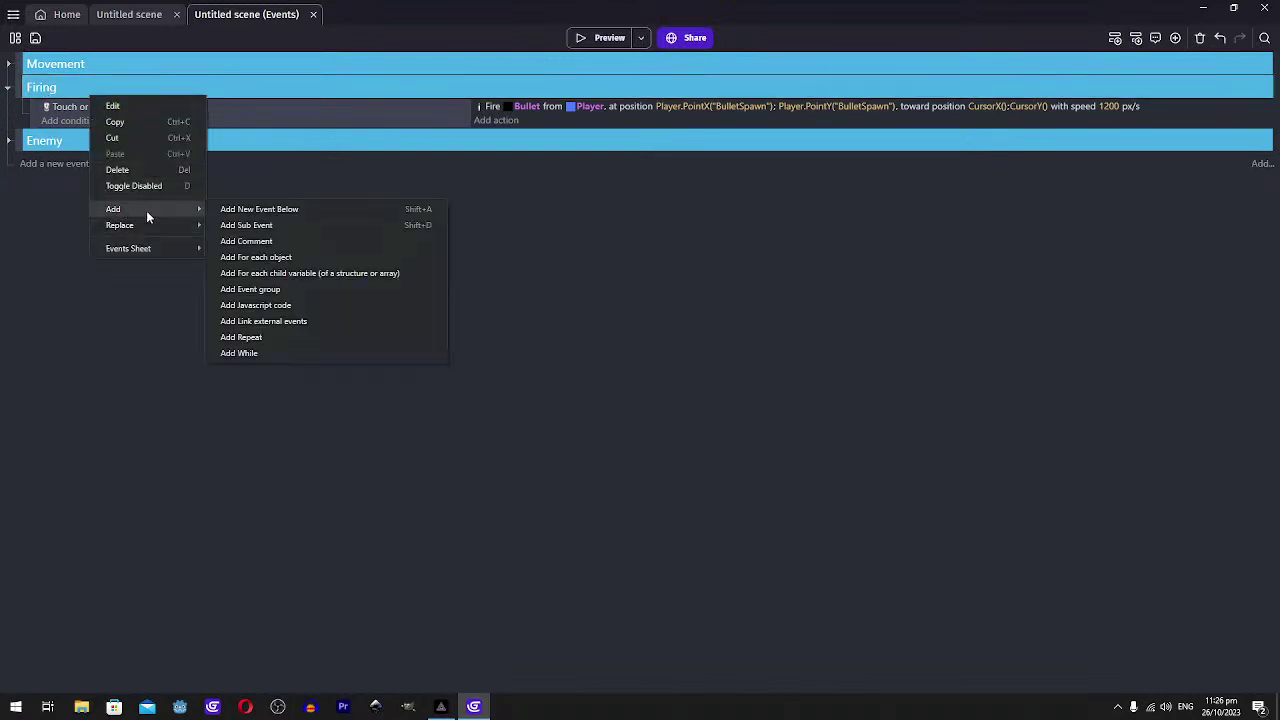
{"action": "left_click", "coordinate": [262, 211]}
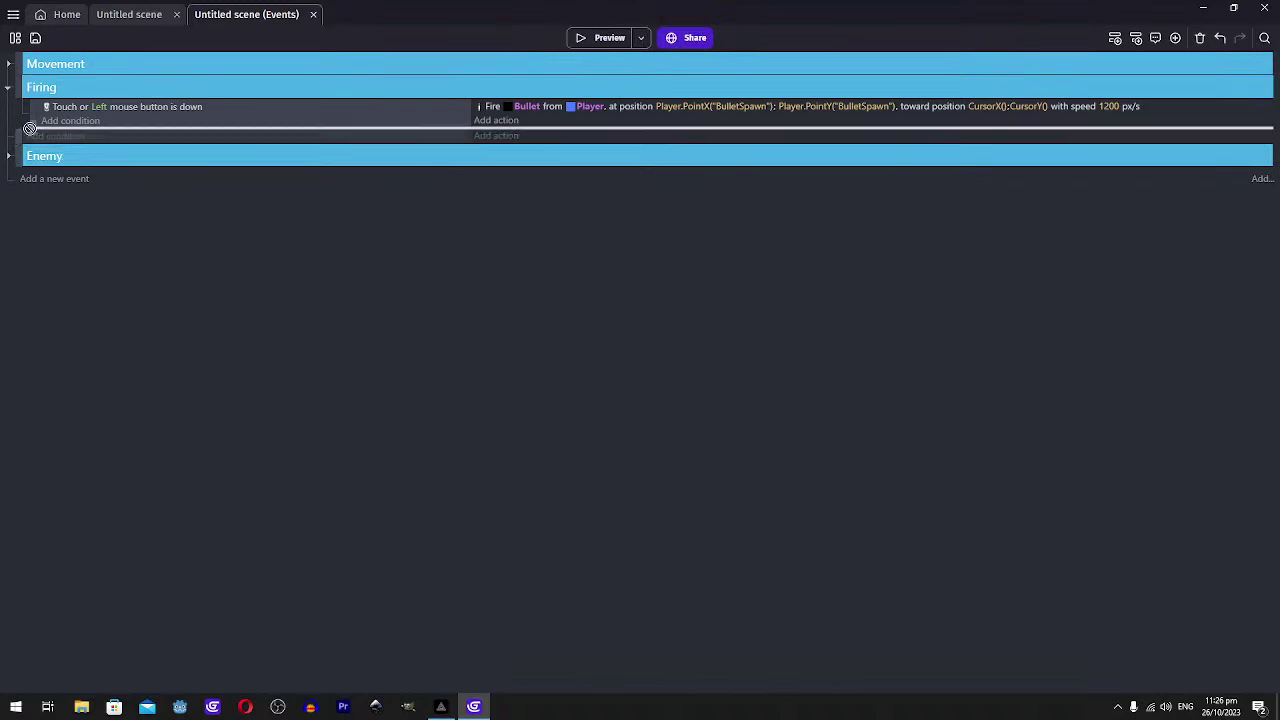
Give the new Firing event a Collision condition that tests Bullet against Enemy
{"action": "left_click", "coordinate": [71, 136]}
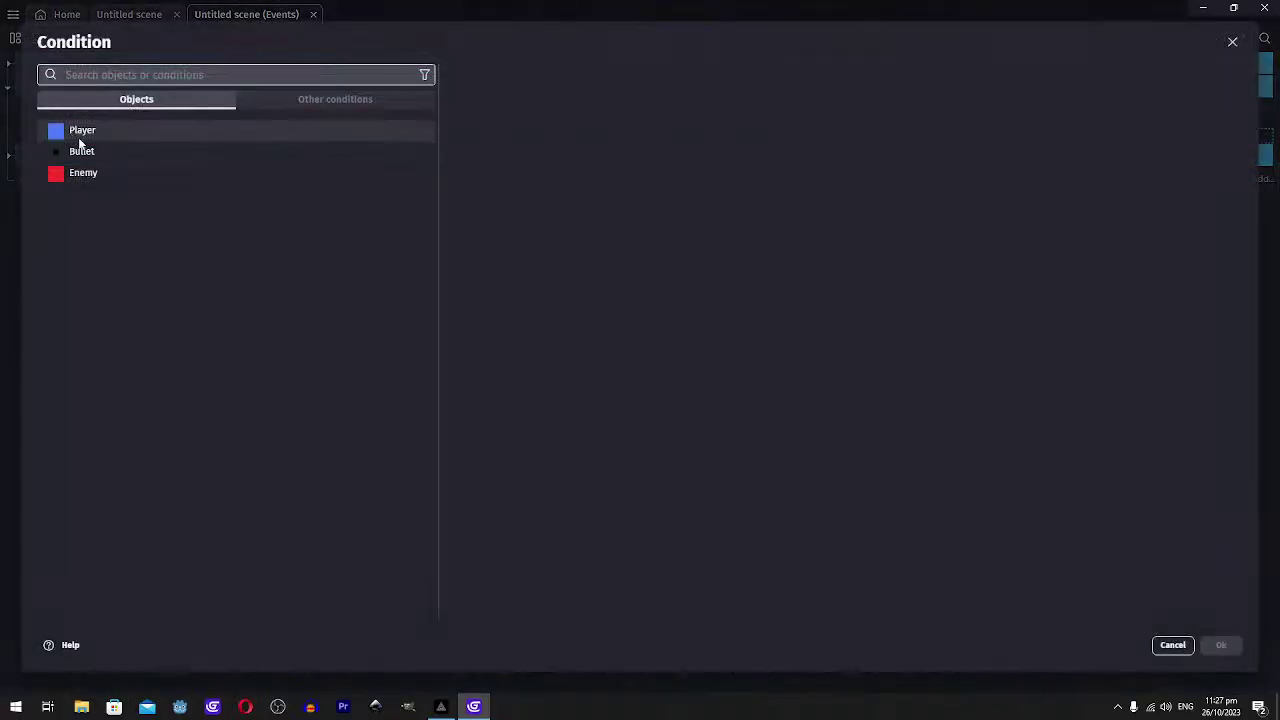
{"action": "left_click", "coordinate": [82, 155]}
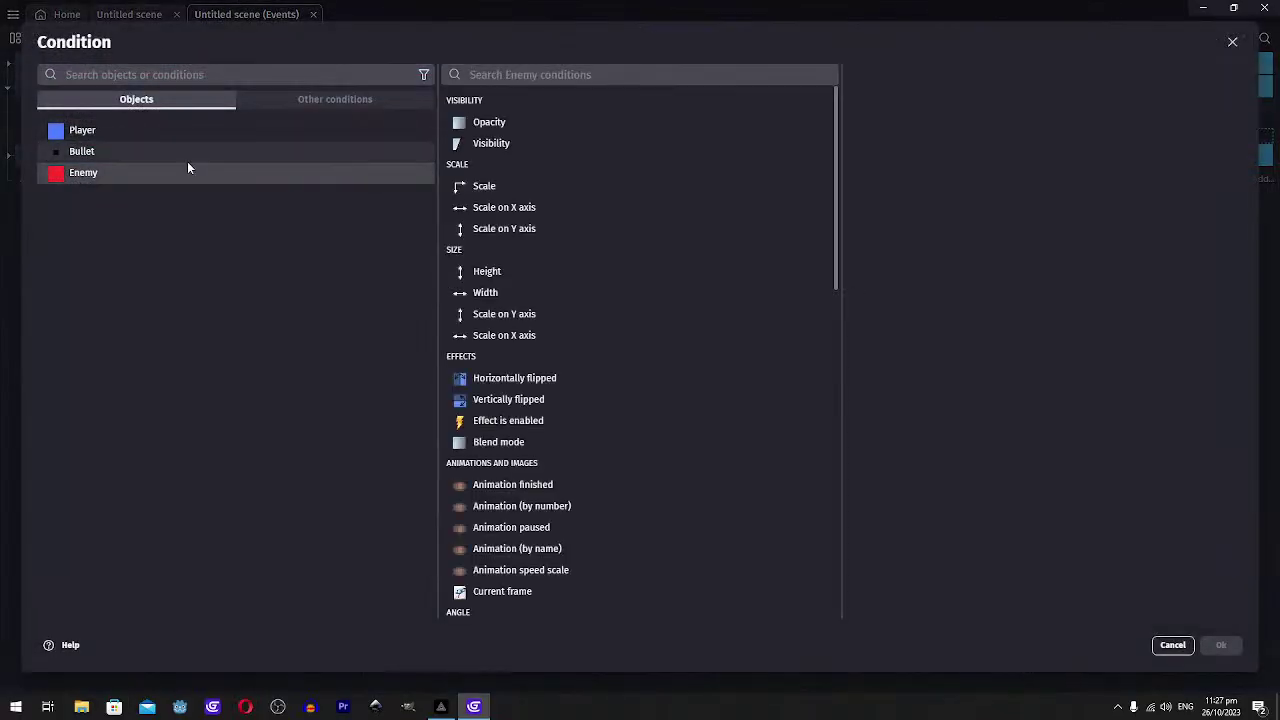
{"action": "left_click", "coordinate": [466, 76]}
{"action": "type", "text": "col"}
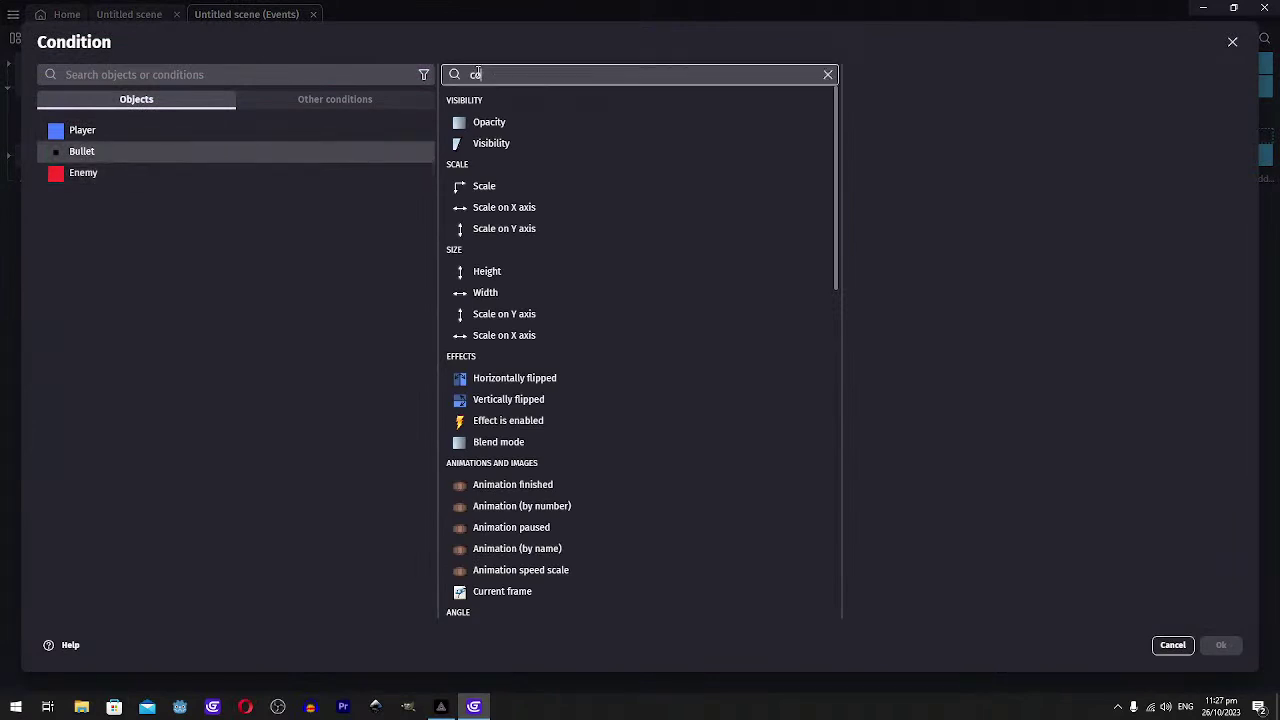
{"action": "type", "text": "l"}
{"action": "left_click", "coordinate": [491, 106]}
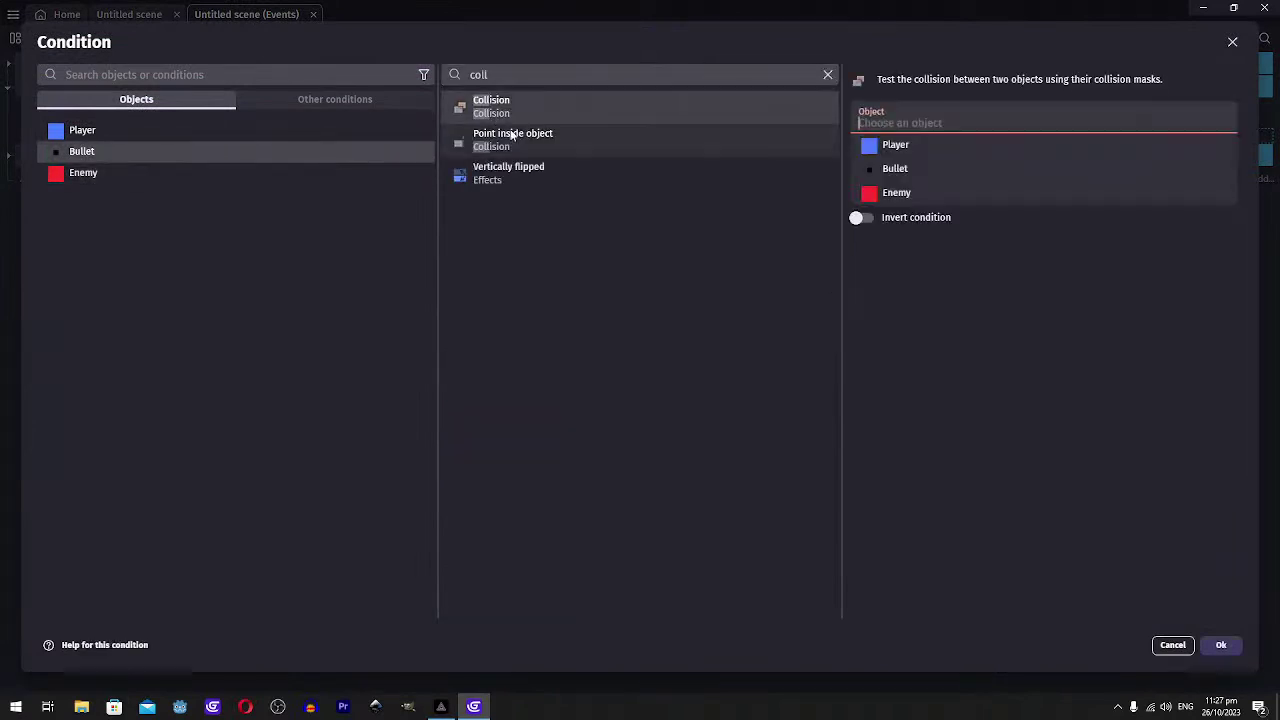
{"action": "left_click", "coordinate": [905, 191]}
{"action": "left_click", "coordinate": [1221, 645]}
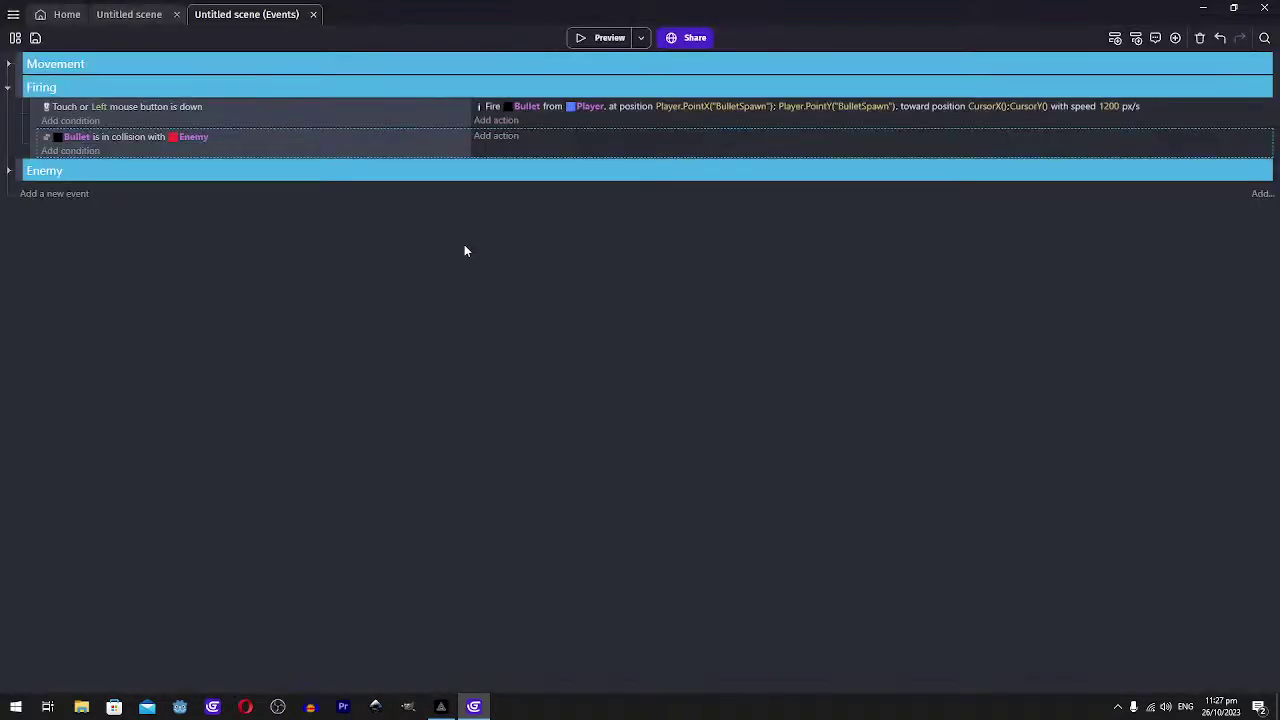
Add a Delete the object action for Enemy to the bullet collision event
{"action": "left_click", "coordinate": [494, 146]}
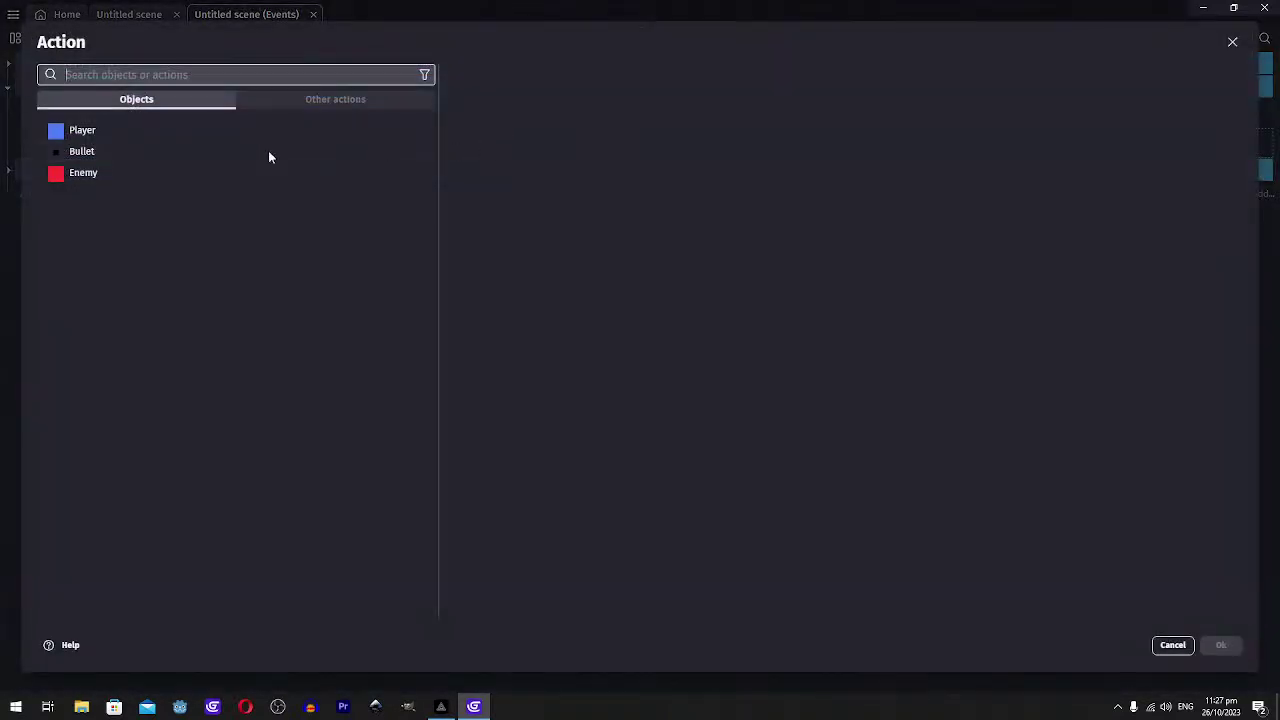
{"action": "left_click", "coordinate": [89, 172]}
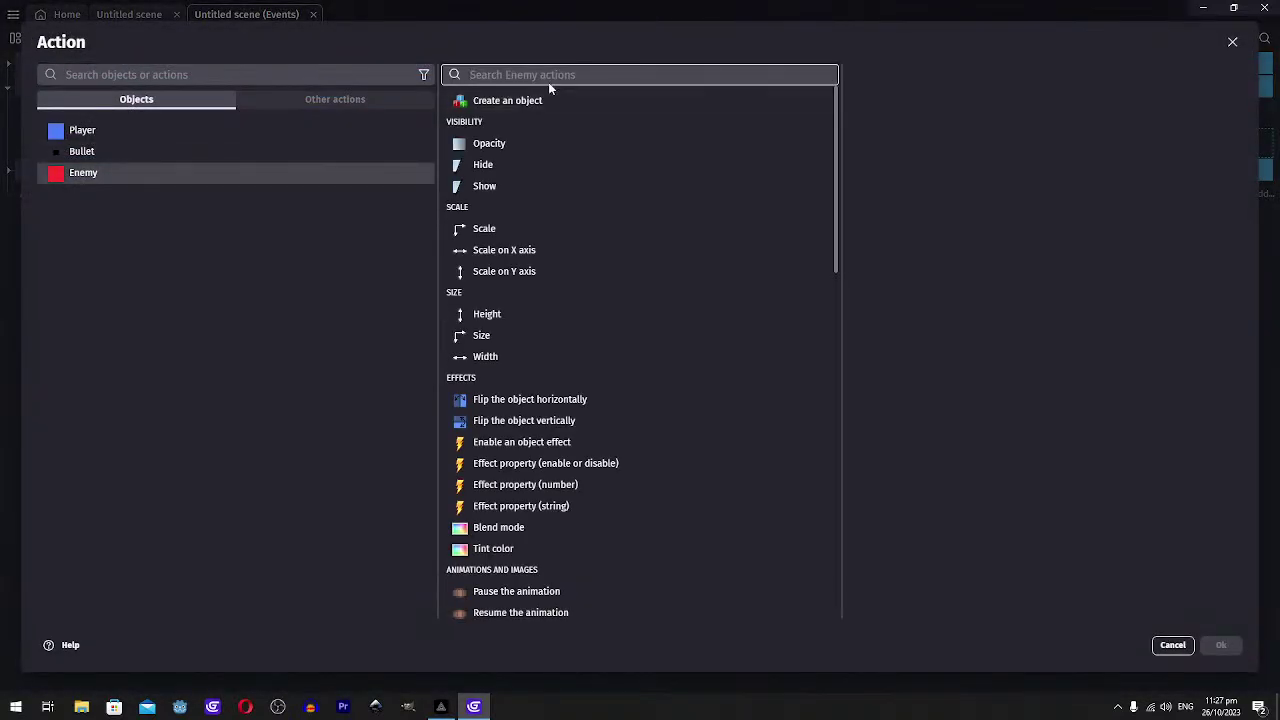
{"action": "type", "text": "de"}
{"action": "left_click", "coordinate": [508, 220]}
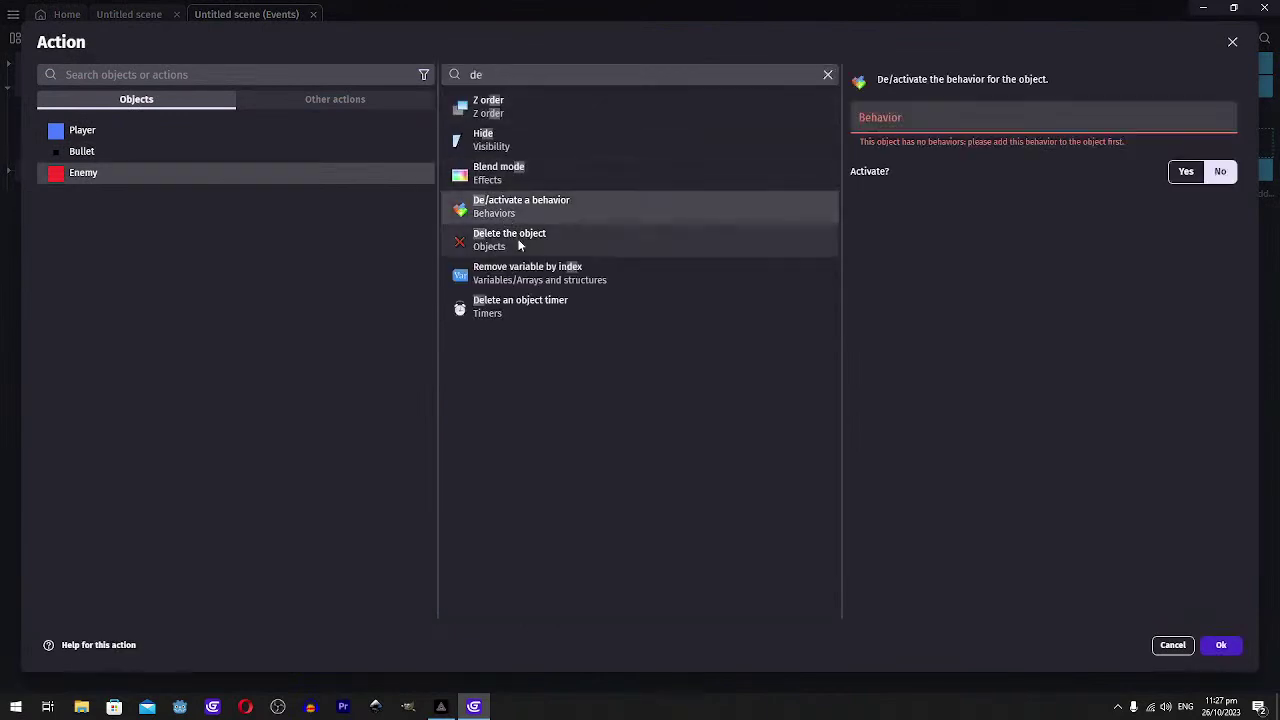
{"action": "left_click", "coordinate": [515, 240]}
{"action": "left_click", "coordinate": [1221, 645]}
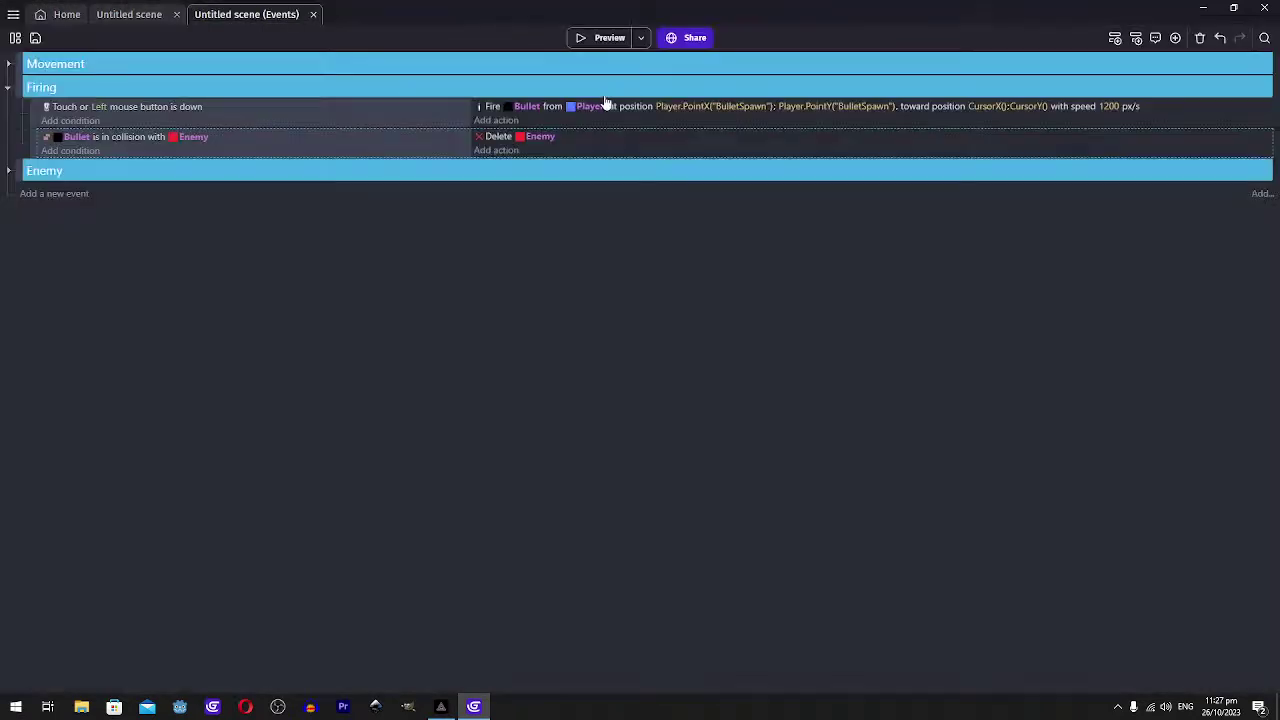
Preview the game, move the player and shoot at enemies to test their deletion, and close the preview
{"action": "left_click", "coordinate": [577, 38]}
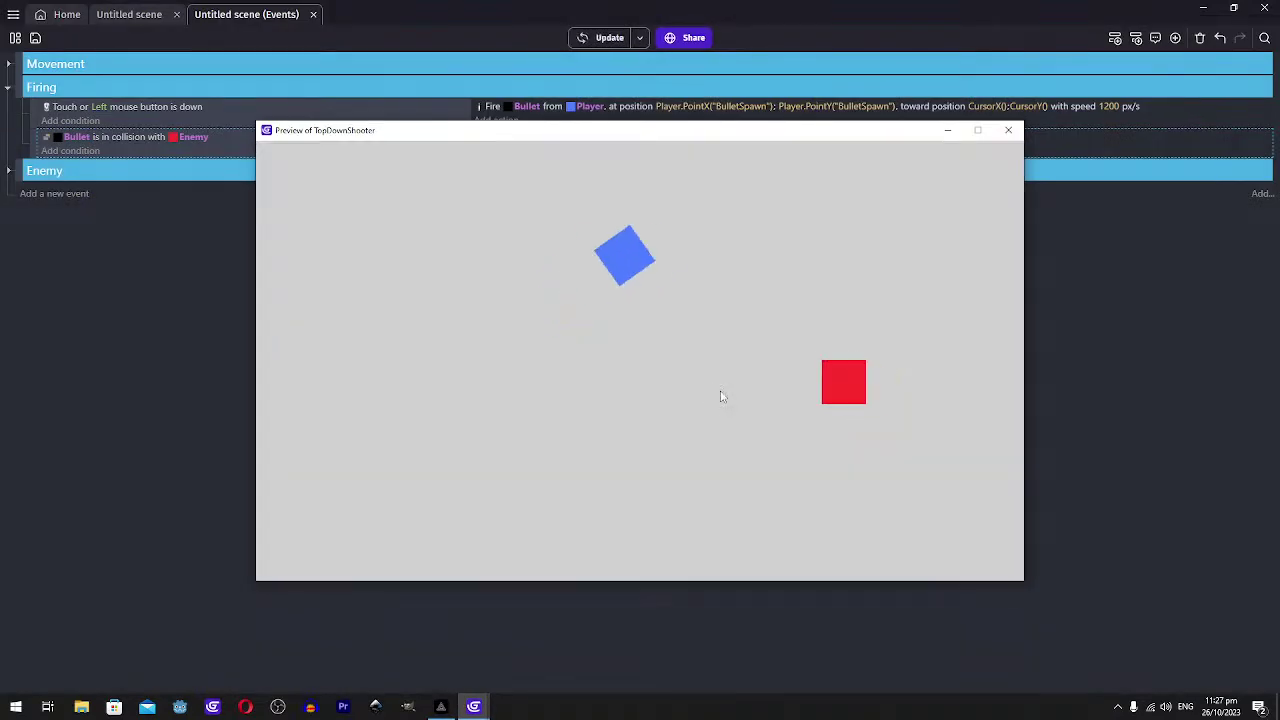
{"action": "left_click", "coordinate": [745, 260]}
{"action": "key", "text": "s"}
{"action": "key", "text": "d"}
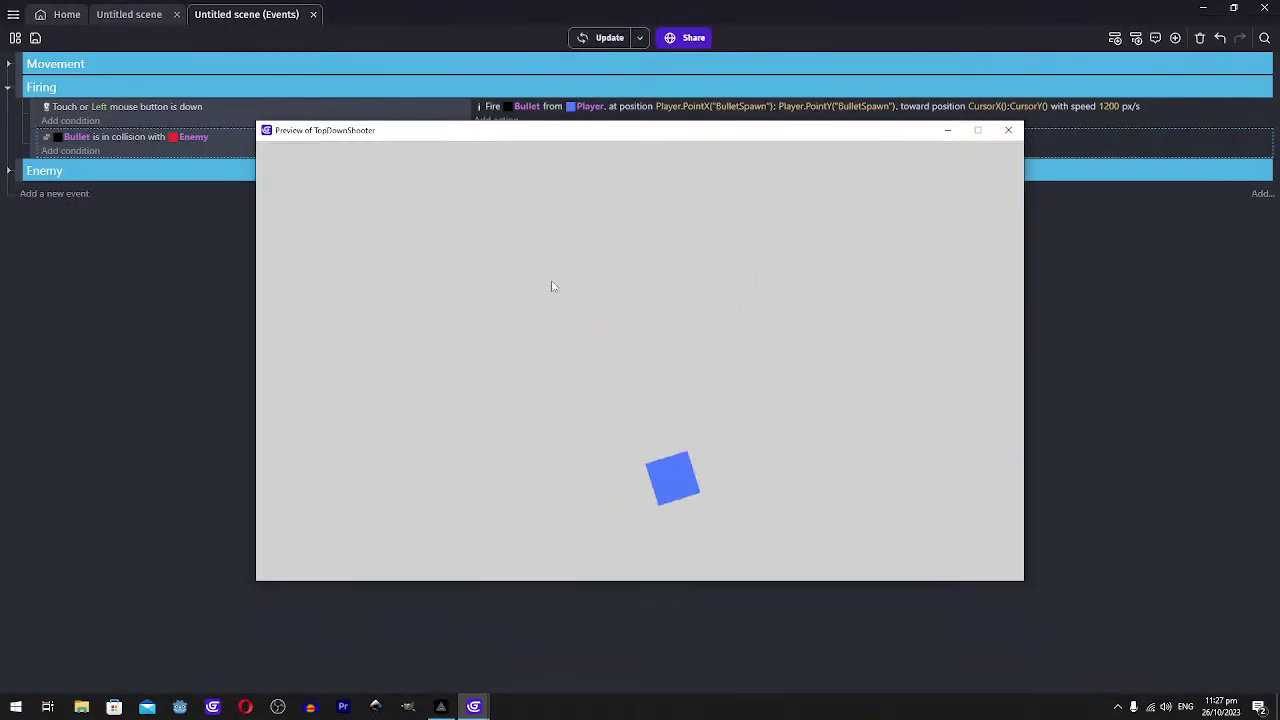
{"action": "key", "text": "w"}
{"action": "left_click", "coordinate": [555, 429]}
{"action": "left_click", "coordinate": [554, 429]}
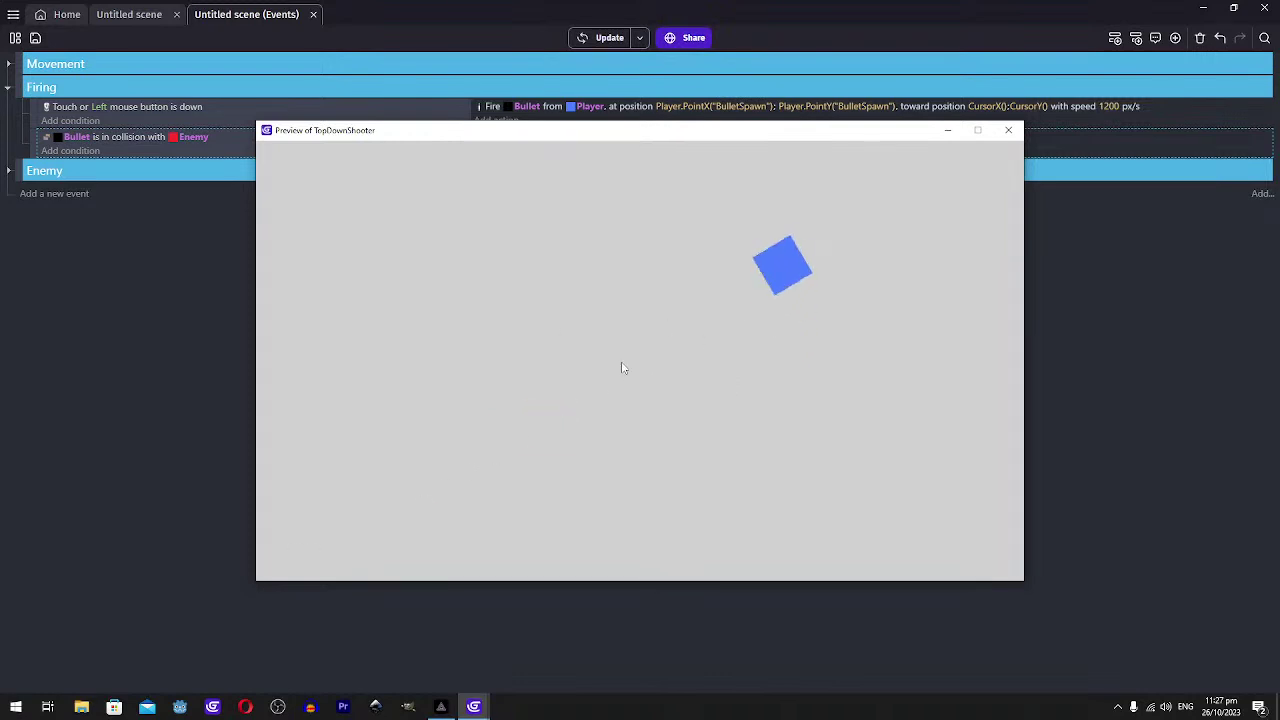
{"action": "key", "text": "w"}
{"action": "key", "text": "a"}
{"action": "key", "text": "s"}
{"action": "key", "text": "s"}
{"action": "key", "text": "d"}
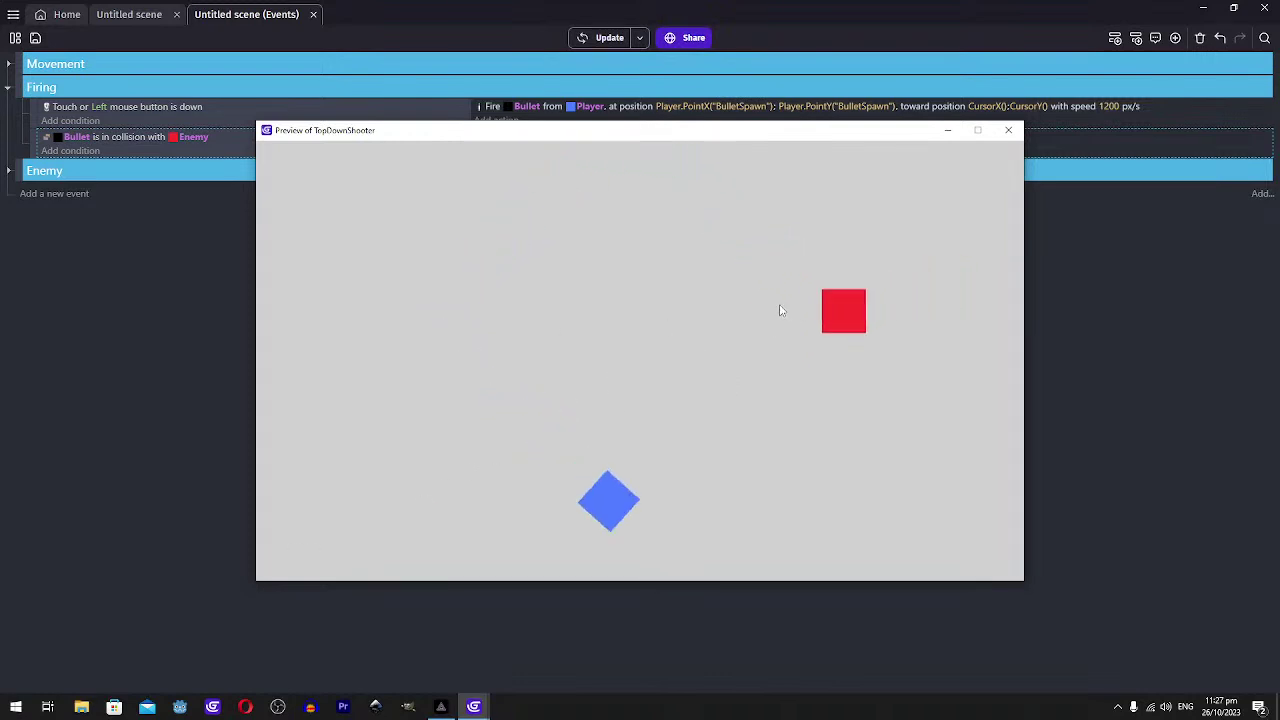
{"action": "key", "text": "a"}
{"action": "key", "text": "w"}
{"action": "key", "text": "d"}
{"action": "key", "text": "d"}
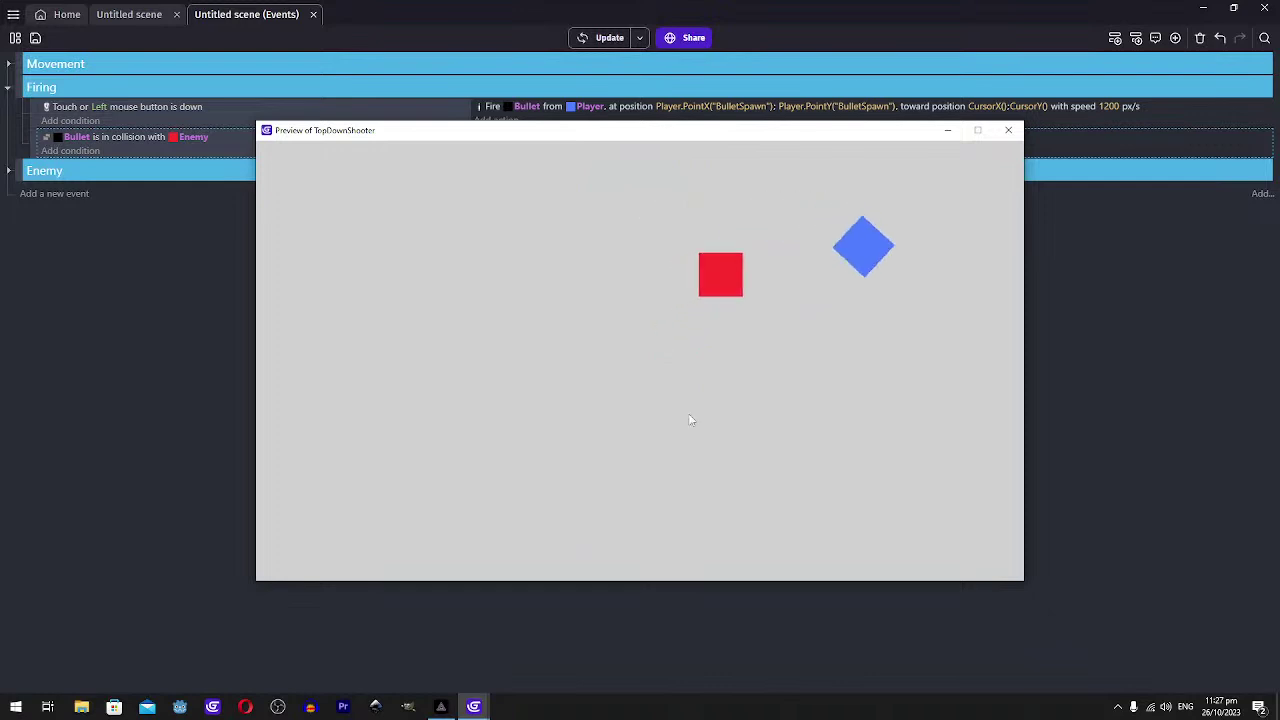
{"action": "key", "text": "s"}
{"action": "key", "text": "a"}
{"action": "key", "text": "w"}
{"action": "left_click", "coordinate": [760, 380]}
{"action": "left_click", "coordinate": [755, 476]}
{"action": "key", "text": "w"}
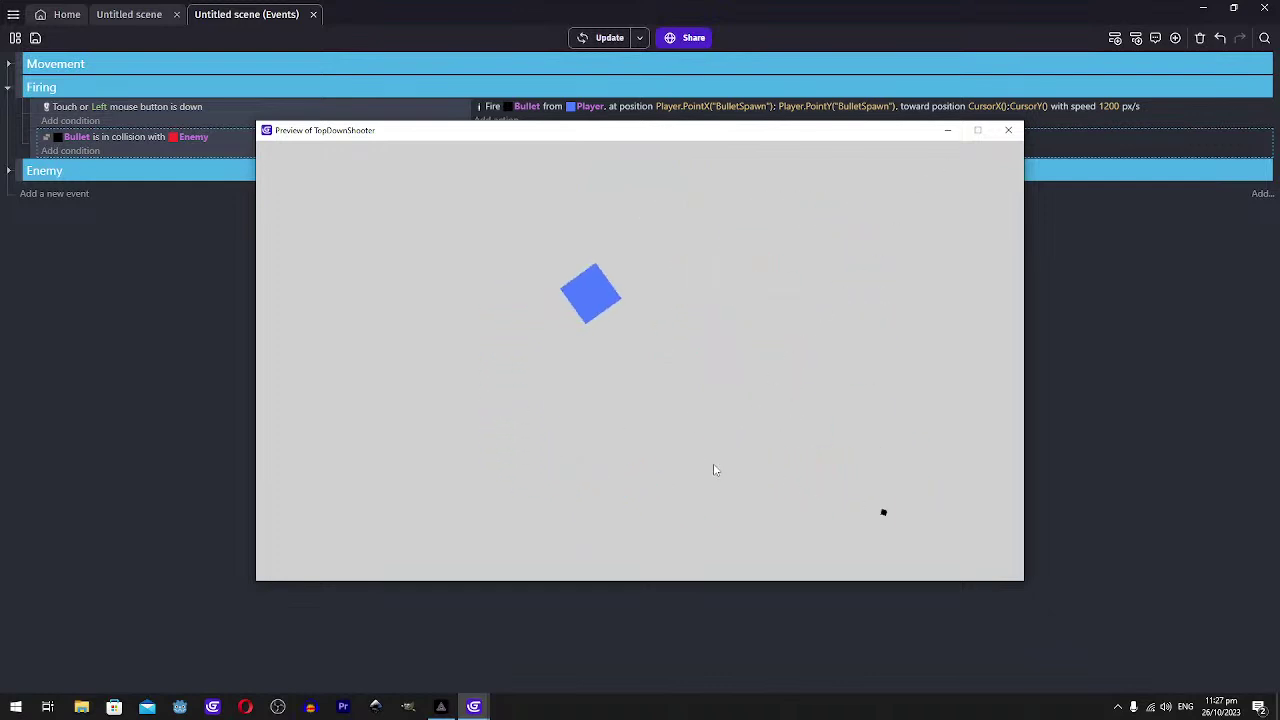
{"action": "key", "text": "d"}
{"action": "key", "text": "s"}
{"action": "key", "text": "a"}
{"action": "left_click", "coordinate": [1006, 132]}
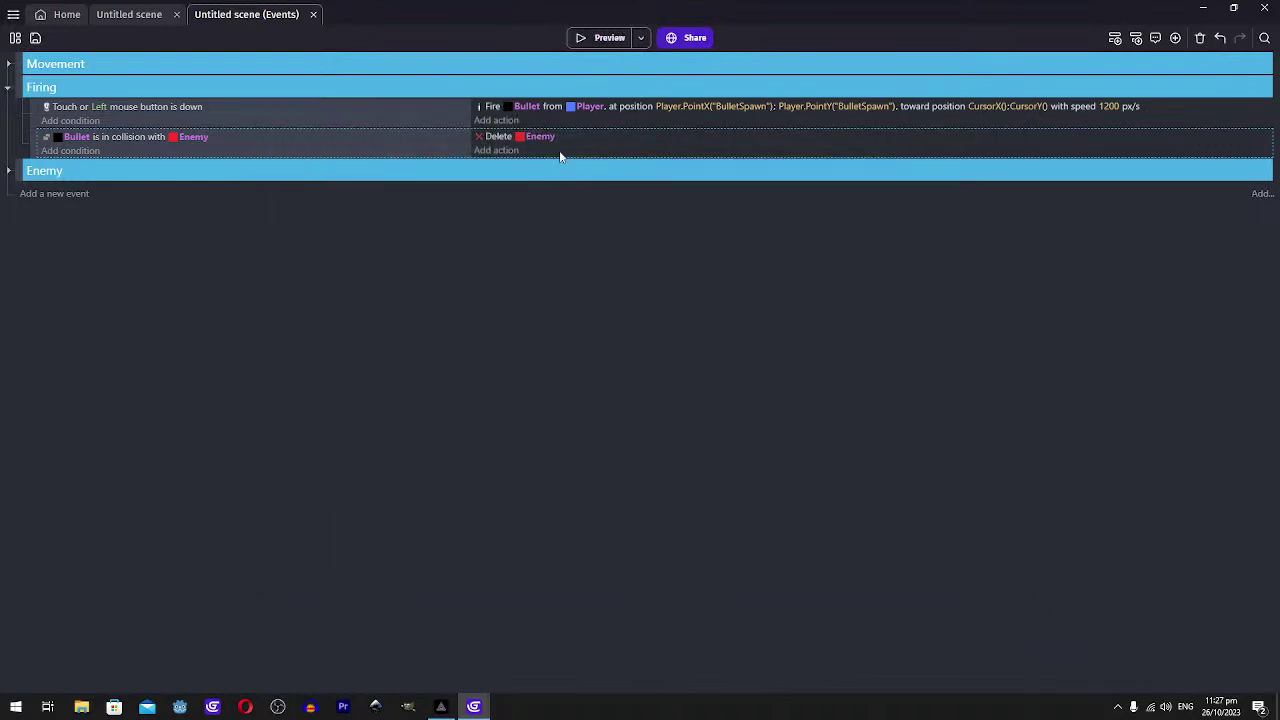
Duplicate the Delete Enemy action in the collision event and change the copy's object to Bullet
{"action": "left_click", "coordinate": [545, 137]}
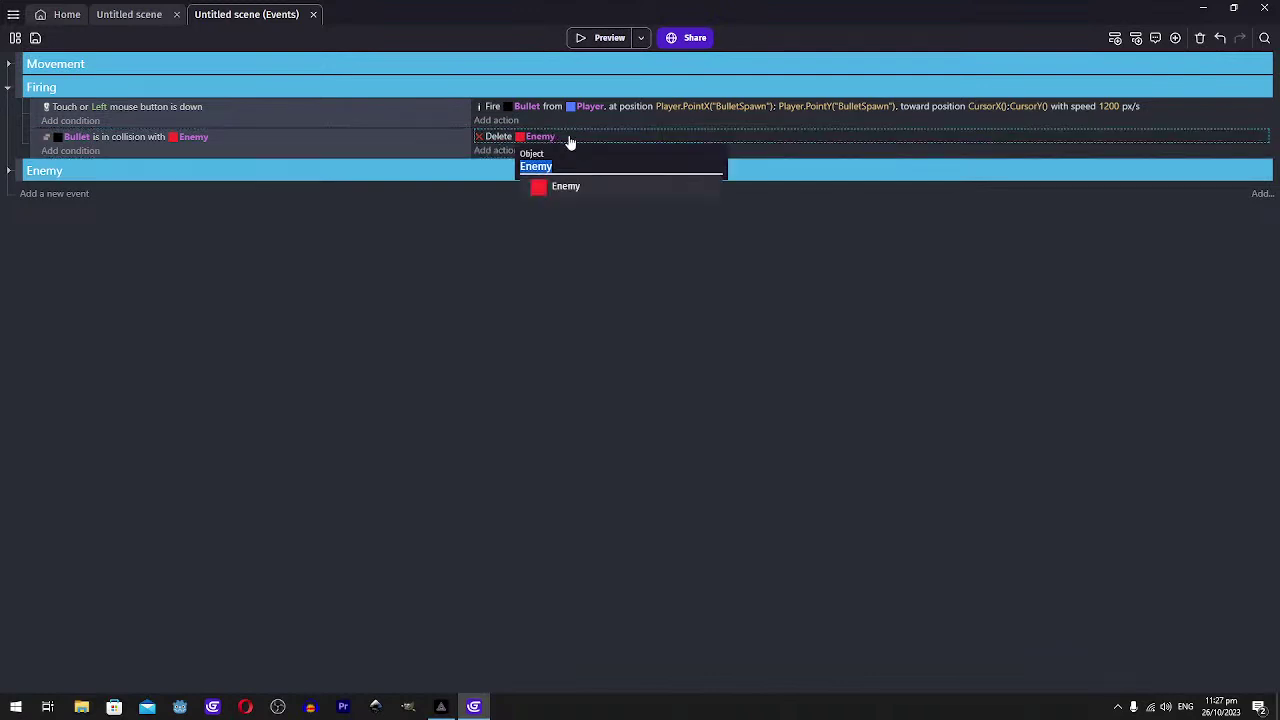
{"action": "left_click", "coordinate": [551, 143]}
{"action": "key", "text": "ctrl+c"}
{"action": "key", "text": "ctrl+v"}
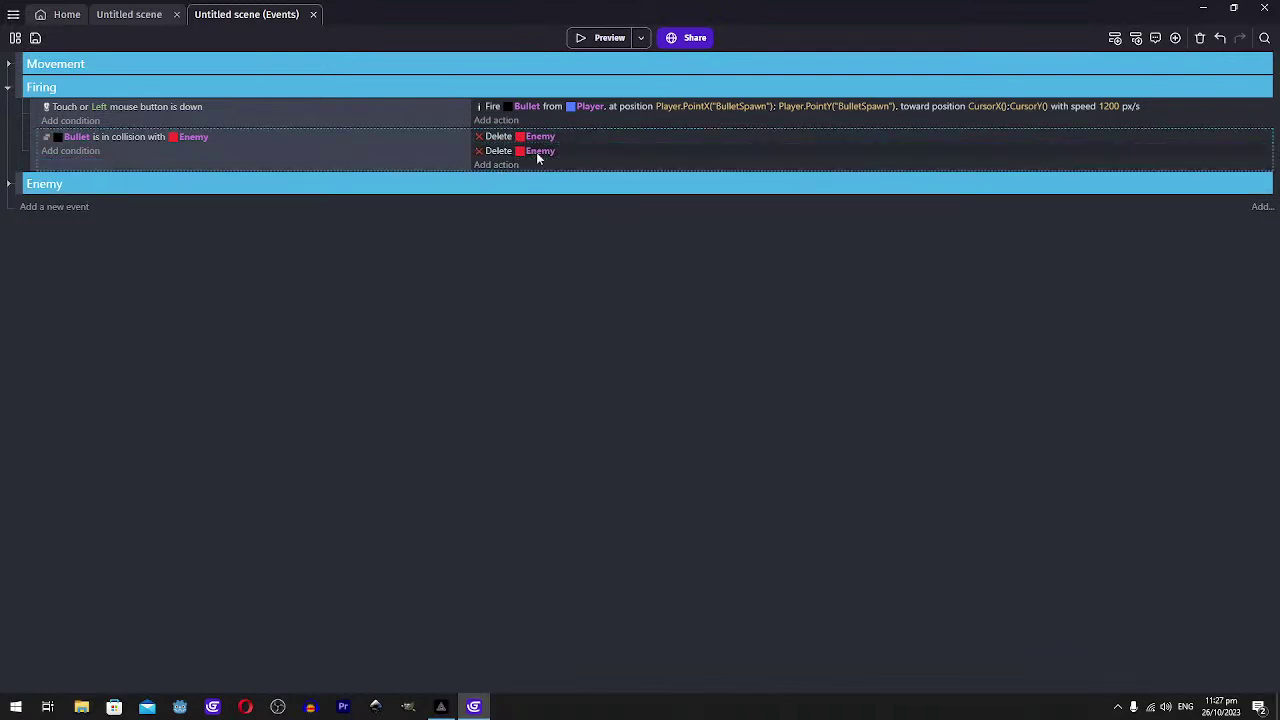
{"action": "left_click", "coordinate": [538, 151]}
{"action": "type", "text": "s"}
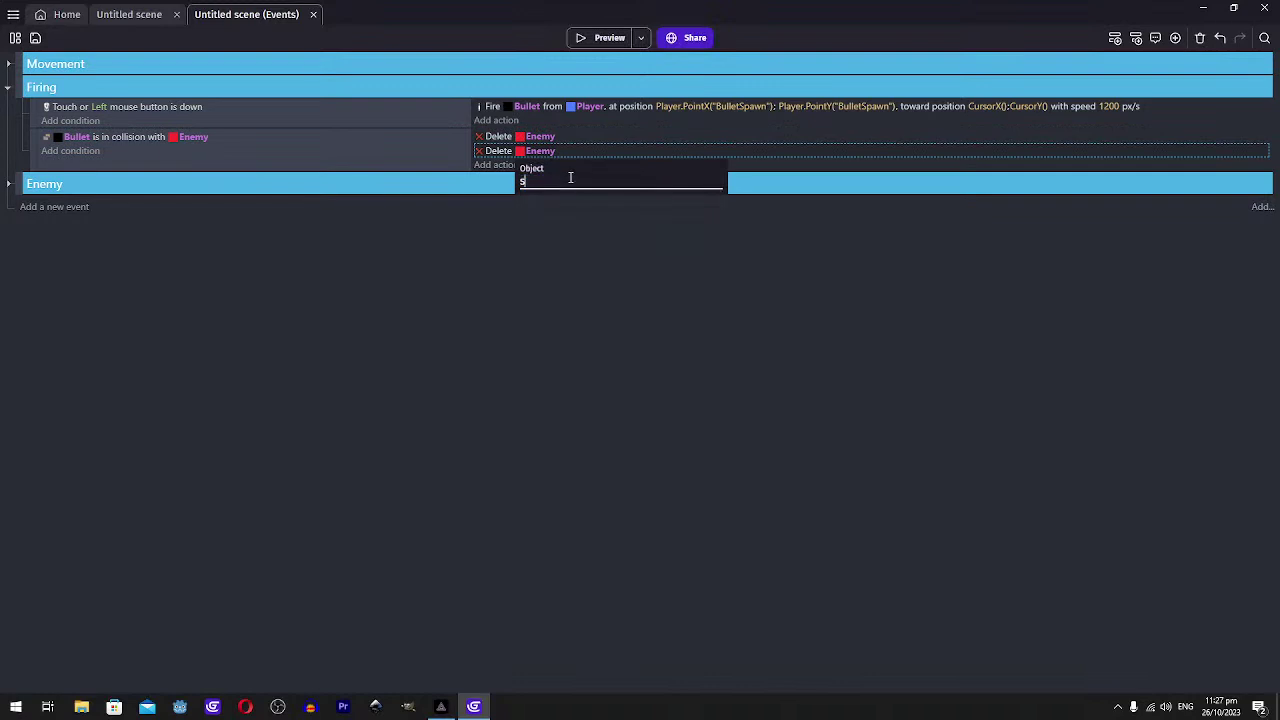
{"action": "key", "text": "BackSpace"}
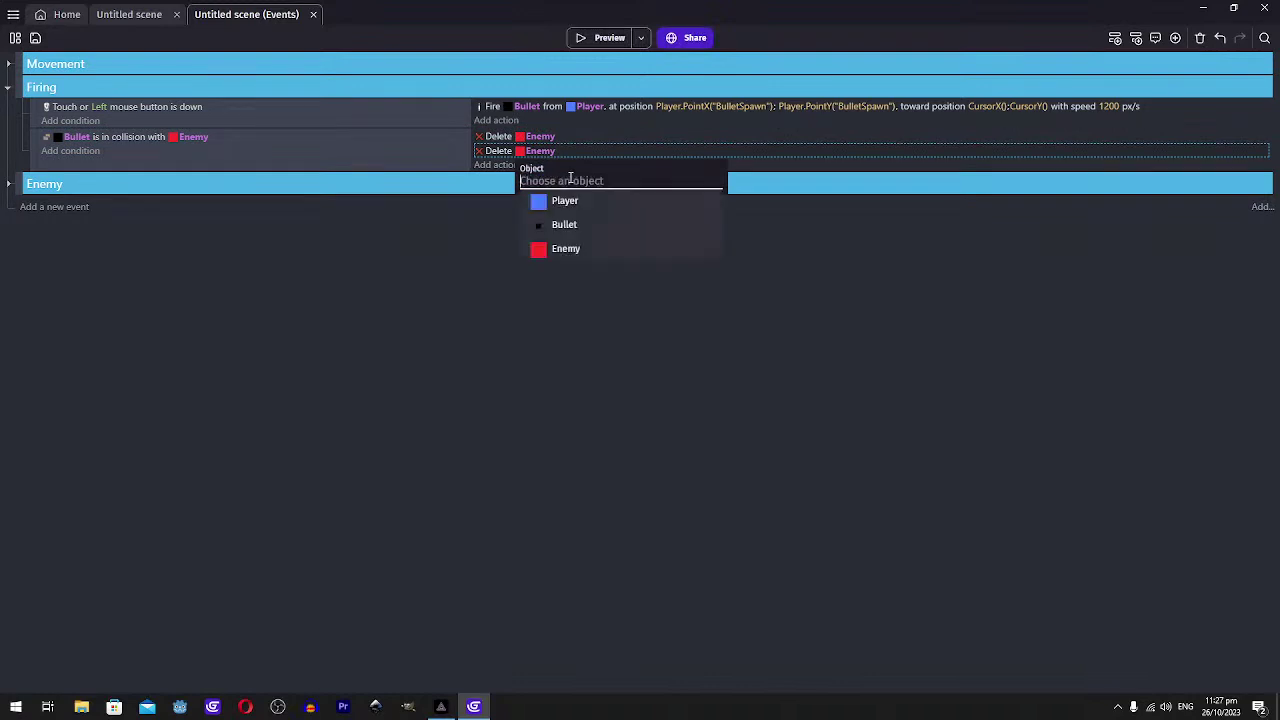
{"action": "left_click", "coordinate": [565, 224]}
Preview the game, move the player and shoot at the enemies to test that bullets and enemies are deleted, and close the preview
{"action": "left_click", "coordinate": [581, 37]}
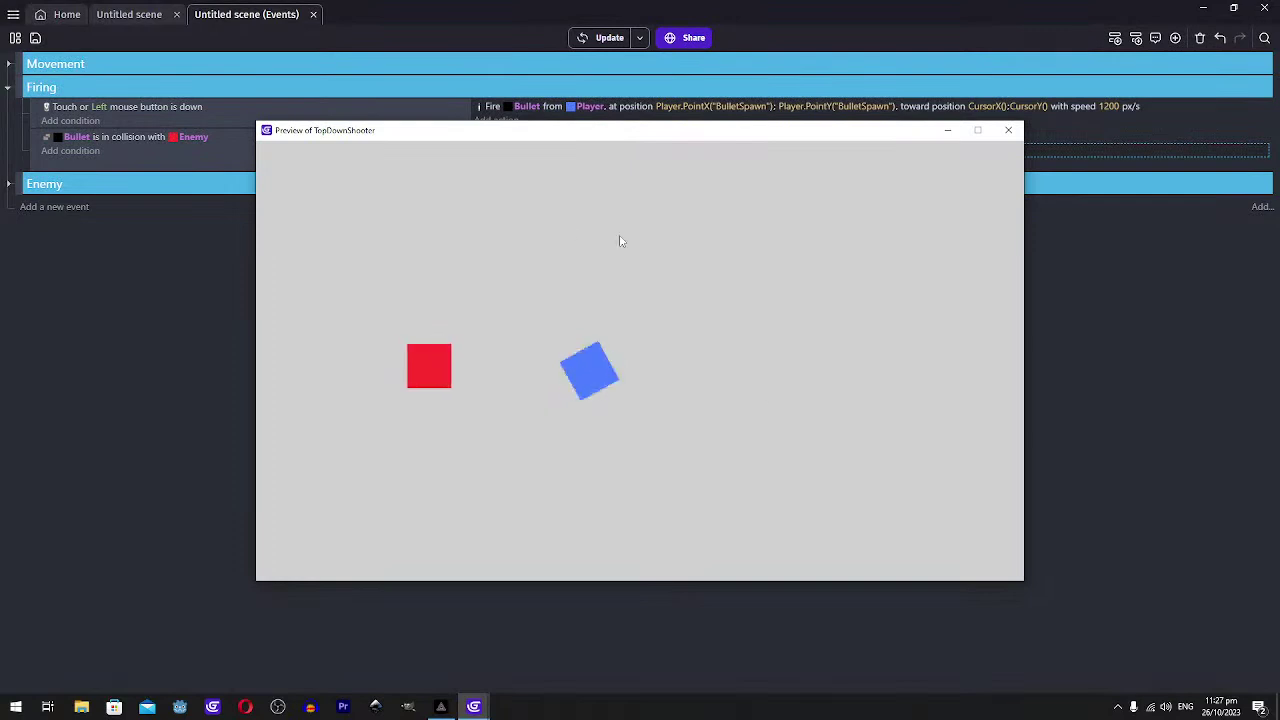
{"action": "key", "text": "d"}
{"action": "left_click", "coordinate": [508, 377]}
{"action": "key", "text": "w"}
{"action": "key", "text": "a"}
{"action": "key", "text": "s"}
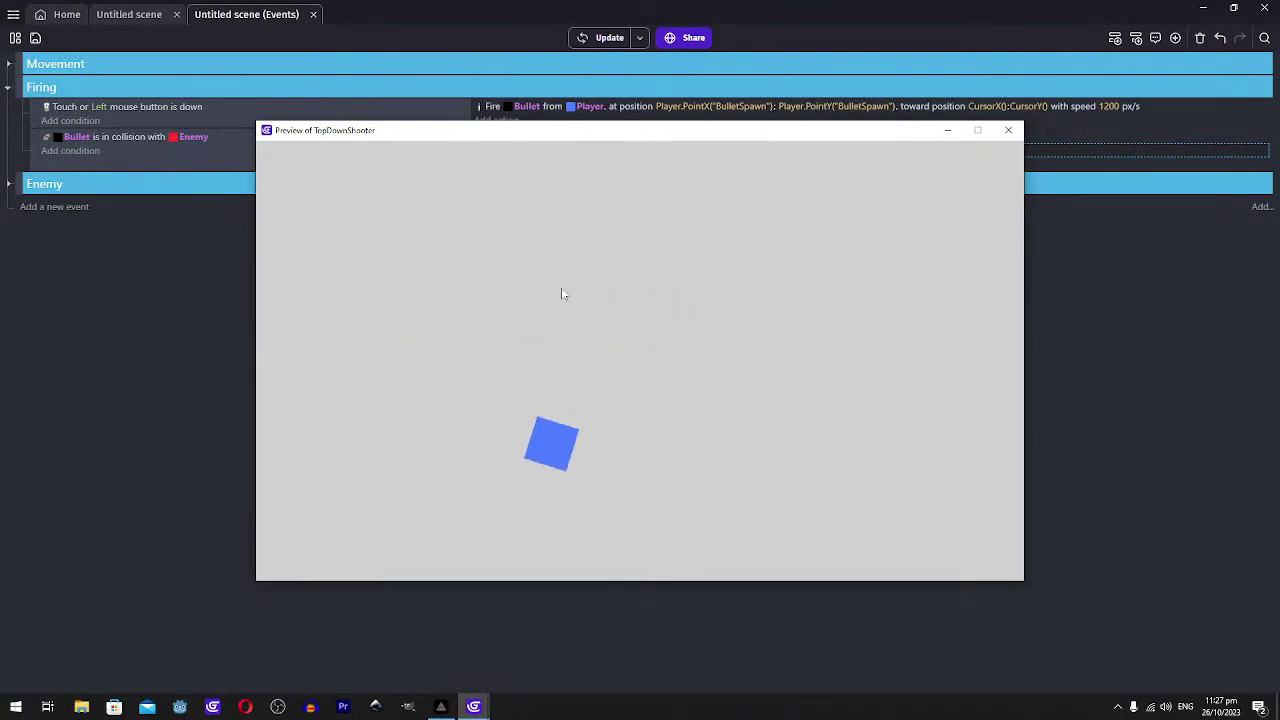
{"action": "key", "text": "d"}
{"action": "key", "text": "w"}
{"action": "key", "text": "a"}
{"action": "left_click", "coordinate": [801, 384]}
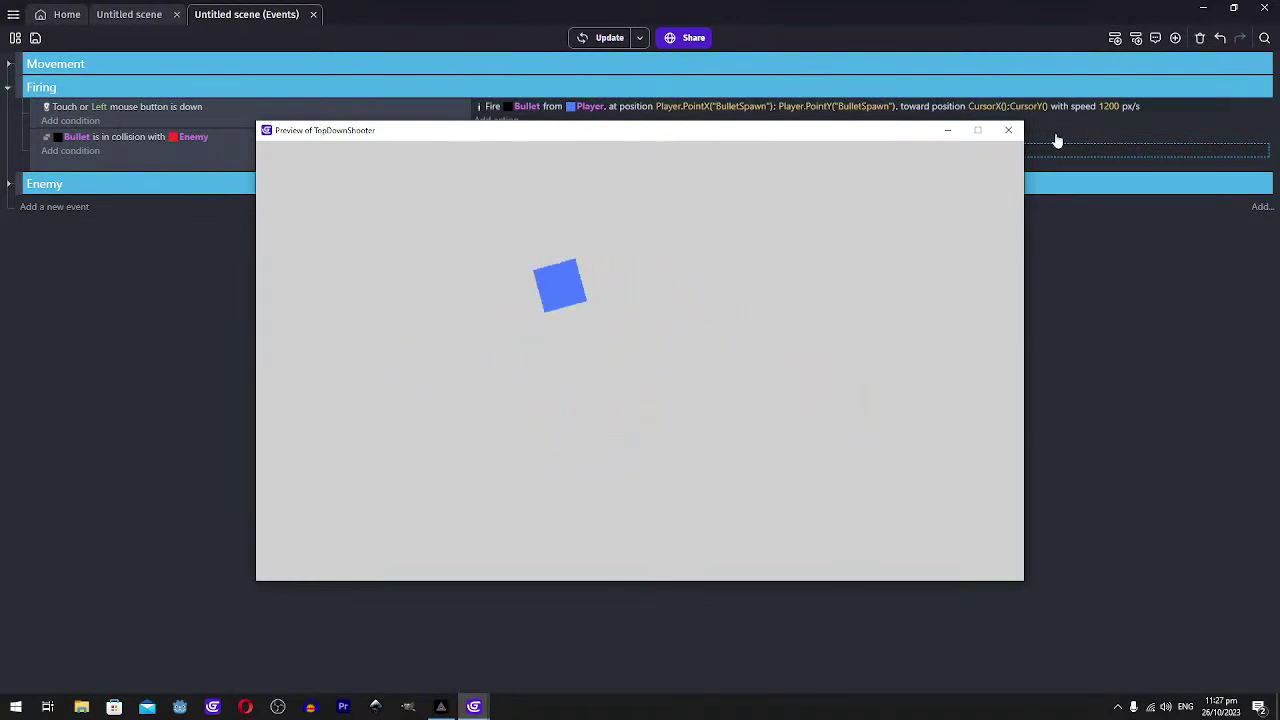
{"action": "left_click", "coordinate": [1008, 130]}
Add a new Text object to the scene's objects and name it KillCounter
{"action": "left_click", "coordinate": [130, 14]}
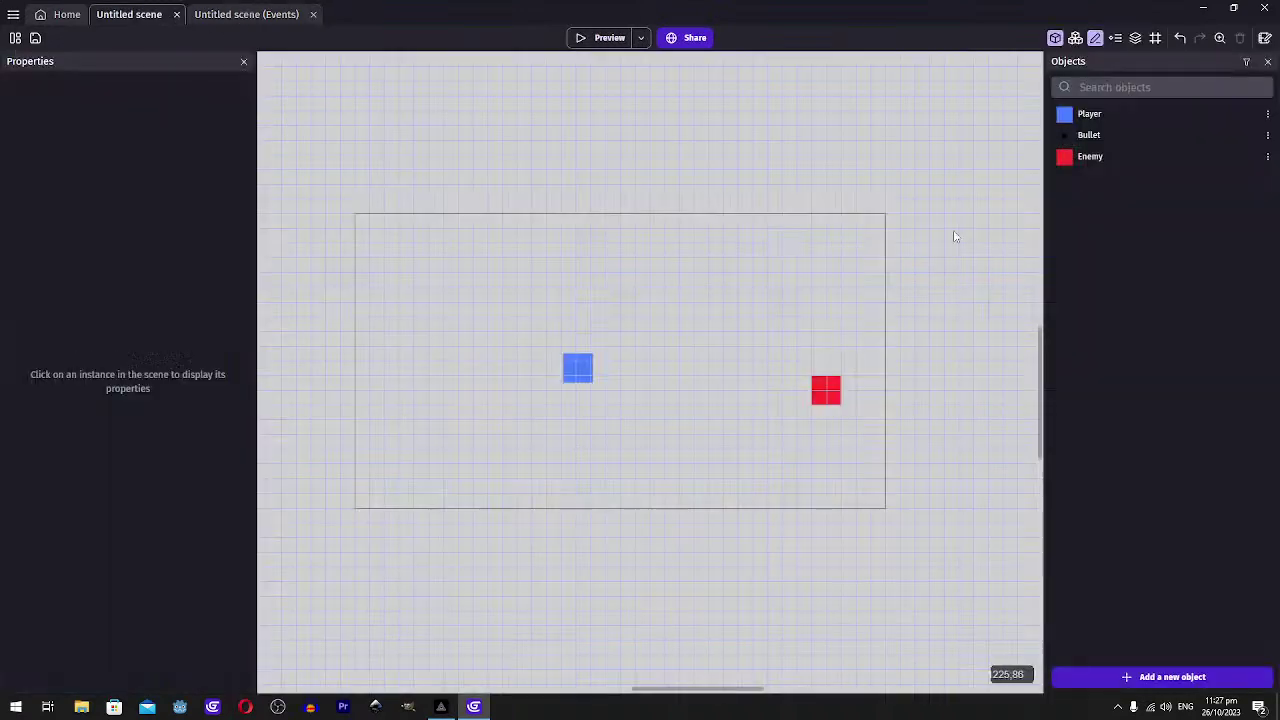
{"action": "left_click", "coordinate": [1160, 677]}
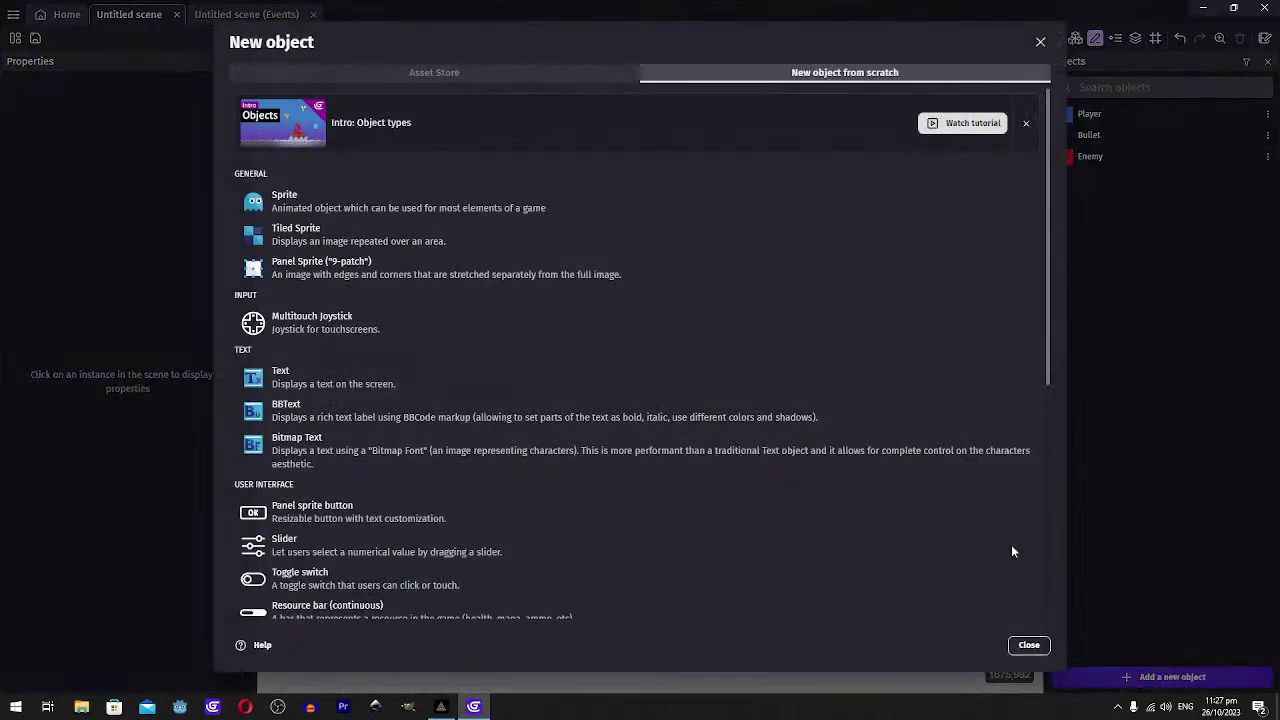
{"action": "left_click", "coordinate": [290, 377]}
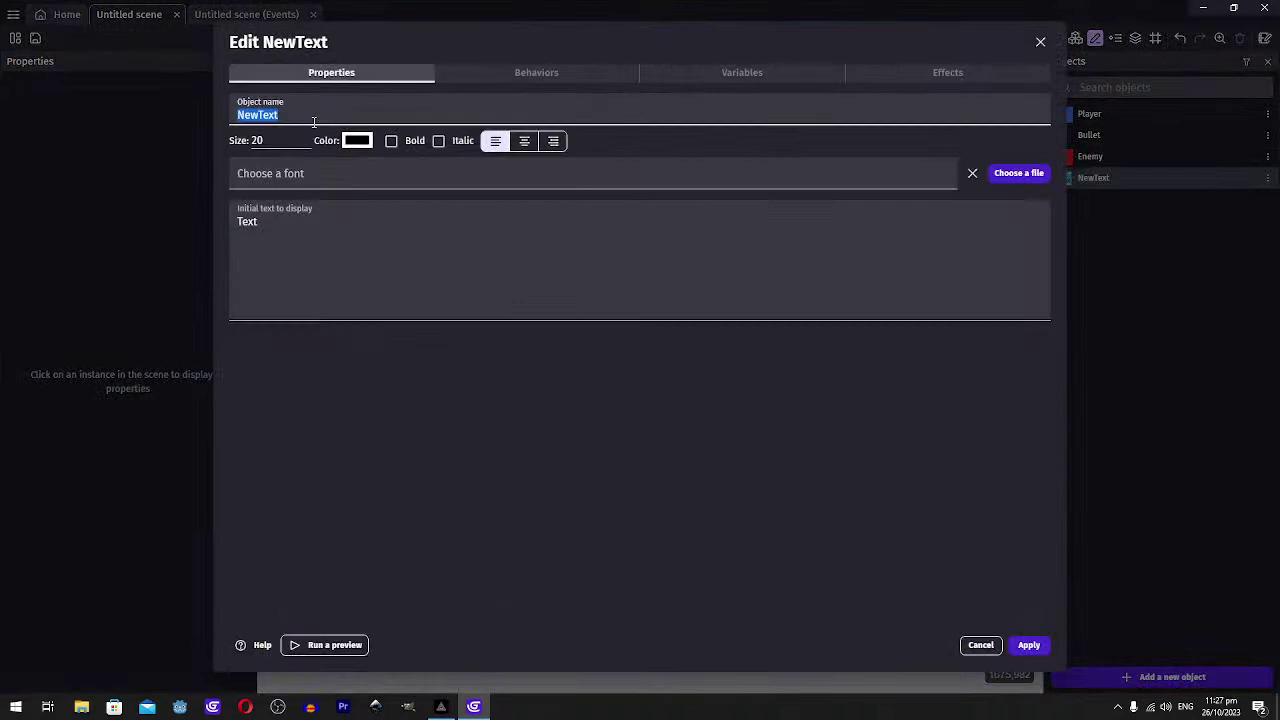
{"action": "type", "text": "s"}
{"action": "key", "text": "BackSpace"}
{"action": "type", "text": "killc"}
{"action": "key", "text": "BackSpace"}
{"action": "type", "text": "Counter"}
{"action": "key", "text": "Home"}
{"action": "key", "text": "Delete"}
{"action": "type", "text": "Kills"}
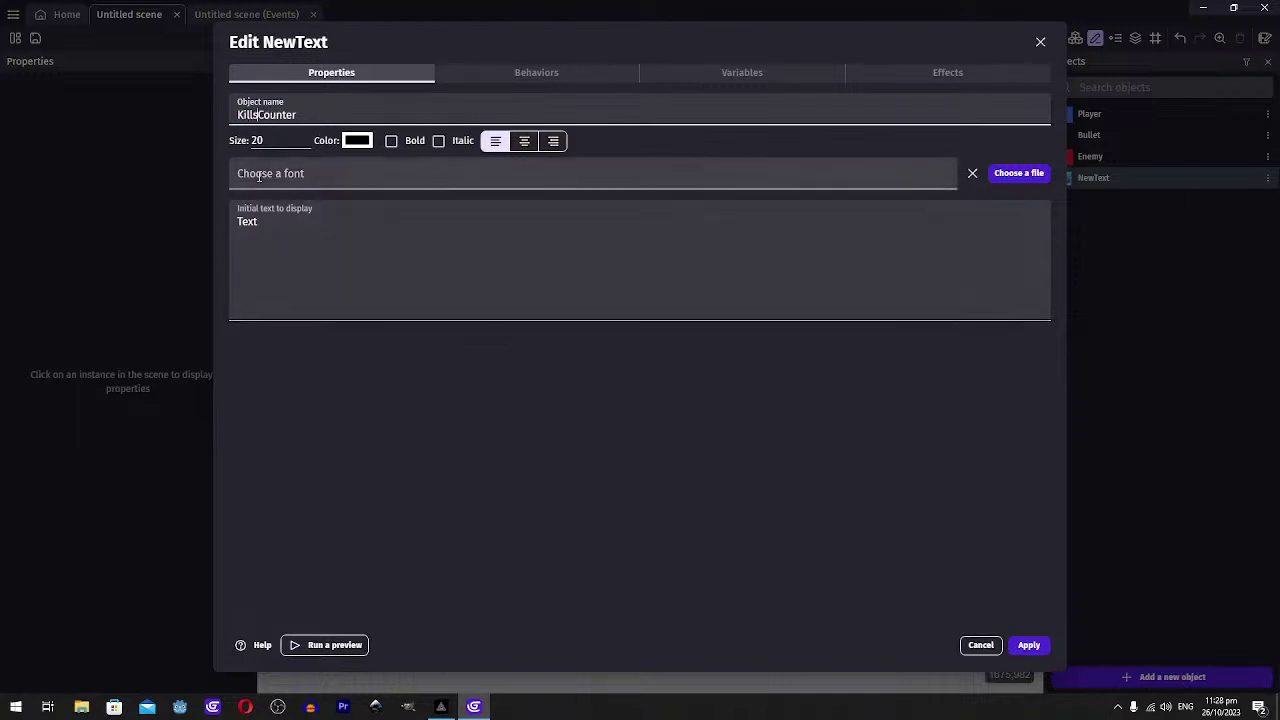
{"action": "key", "text": "BackSpace"}
Set the KillCounter text size to 64 and its initial text to "Kills: 00"
{"action": "left_click", "coordinate": [270, 141]}
{"action": "type", "text": "64"}
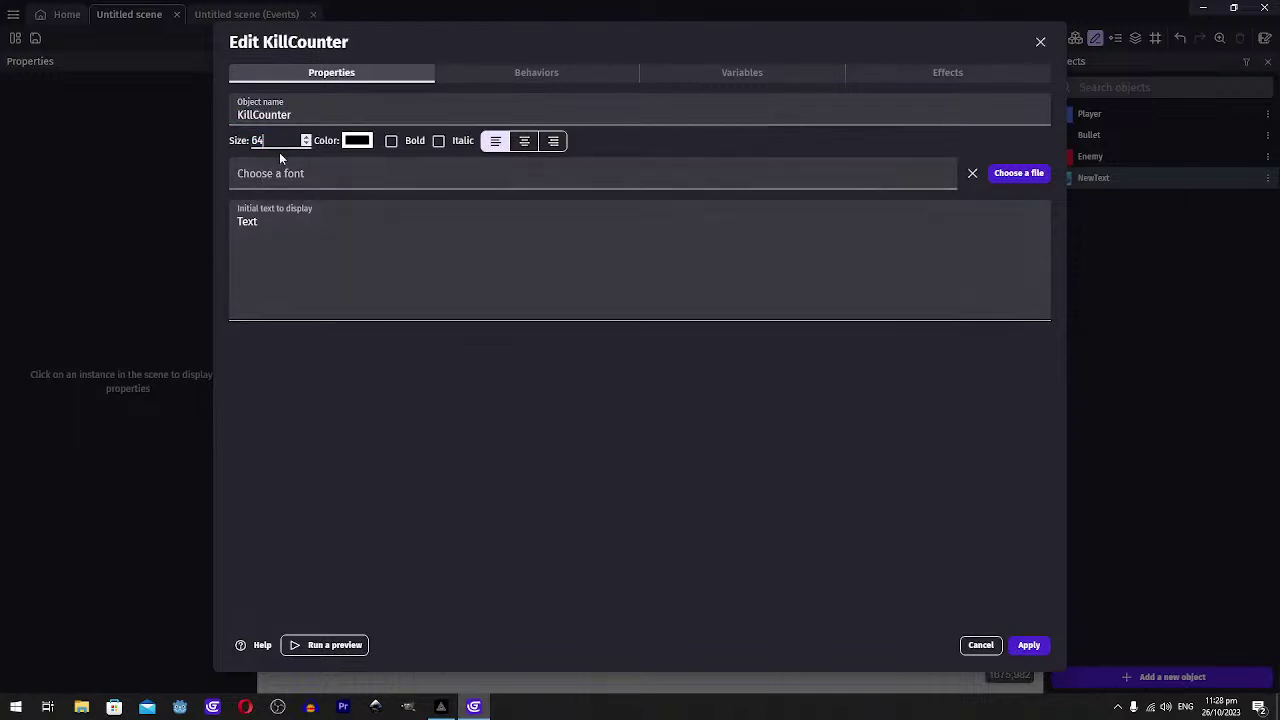
{"action": "left_click", "coordinate": [298, 231]}
{"action": "double_click", "coordinate": [298, 231]}
{"action": "type", "text": "Kills: 00"}
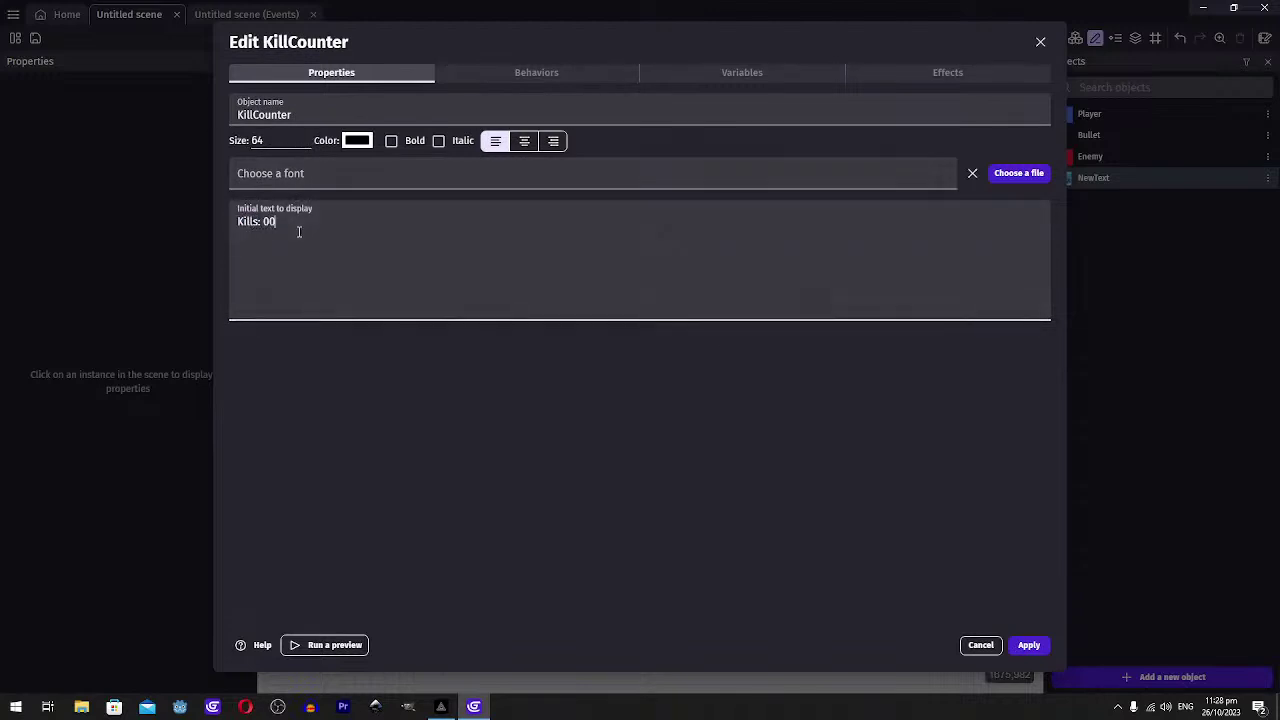
{"action": "left_click", "coordinate": [302, 173]}
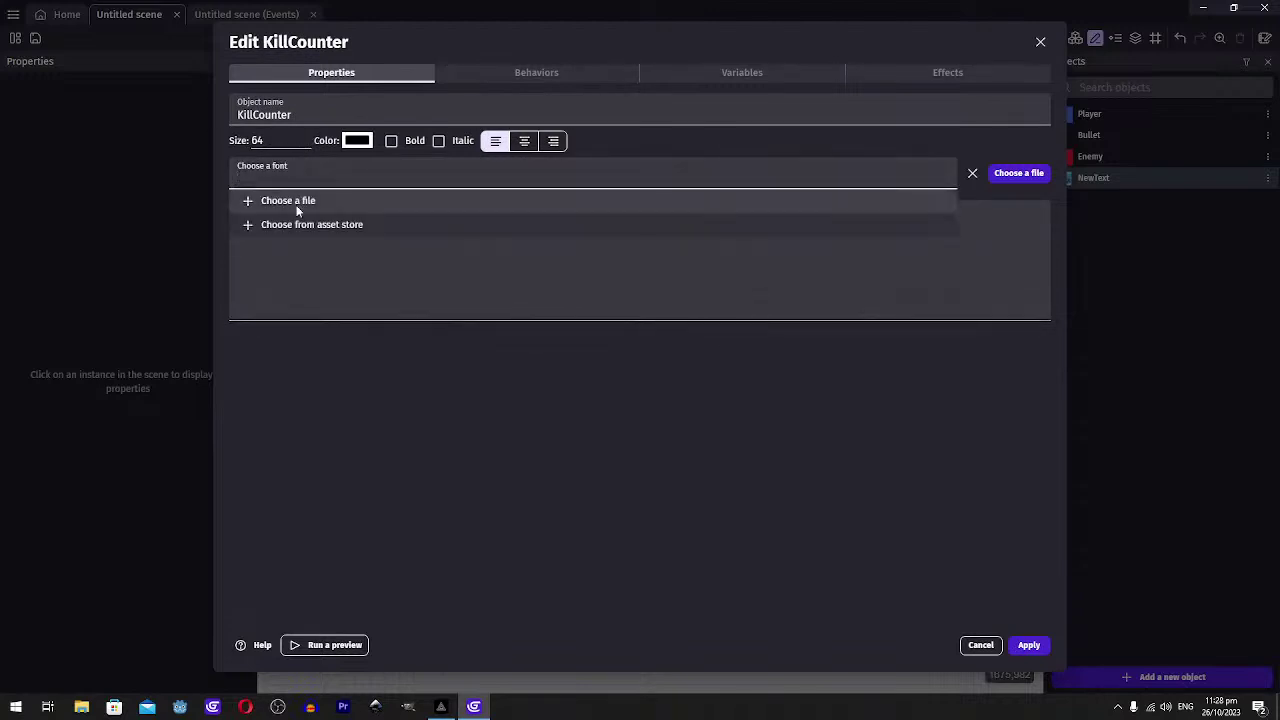
{"action": "left_click", "coordinate": [296, 205]}
{"action": "key", "text": "Escape"}
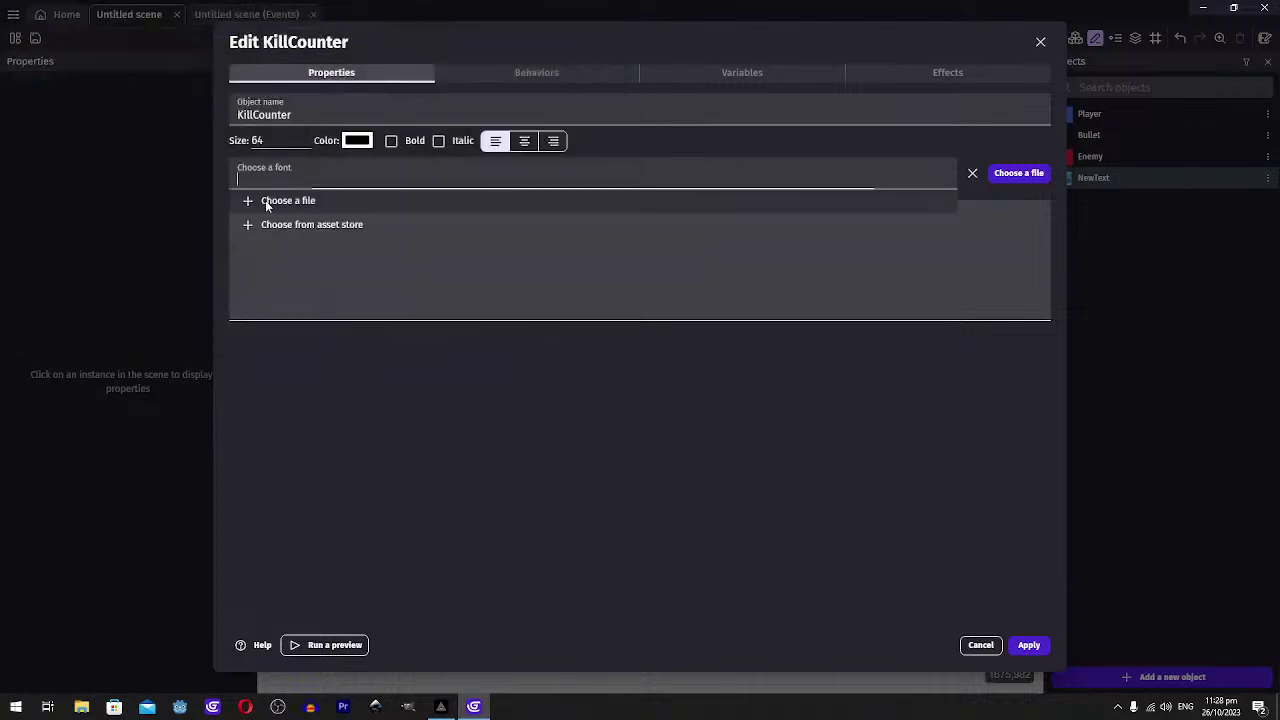
{"action": "key", "text": "Escape"}
Make the KillCounter text centre-aligned and bold, and apply the object's properties
{"action": "left_click", "coordinate": [524, 141]}
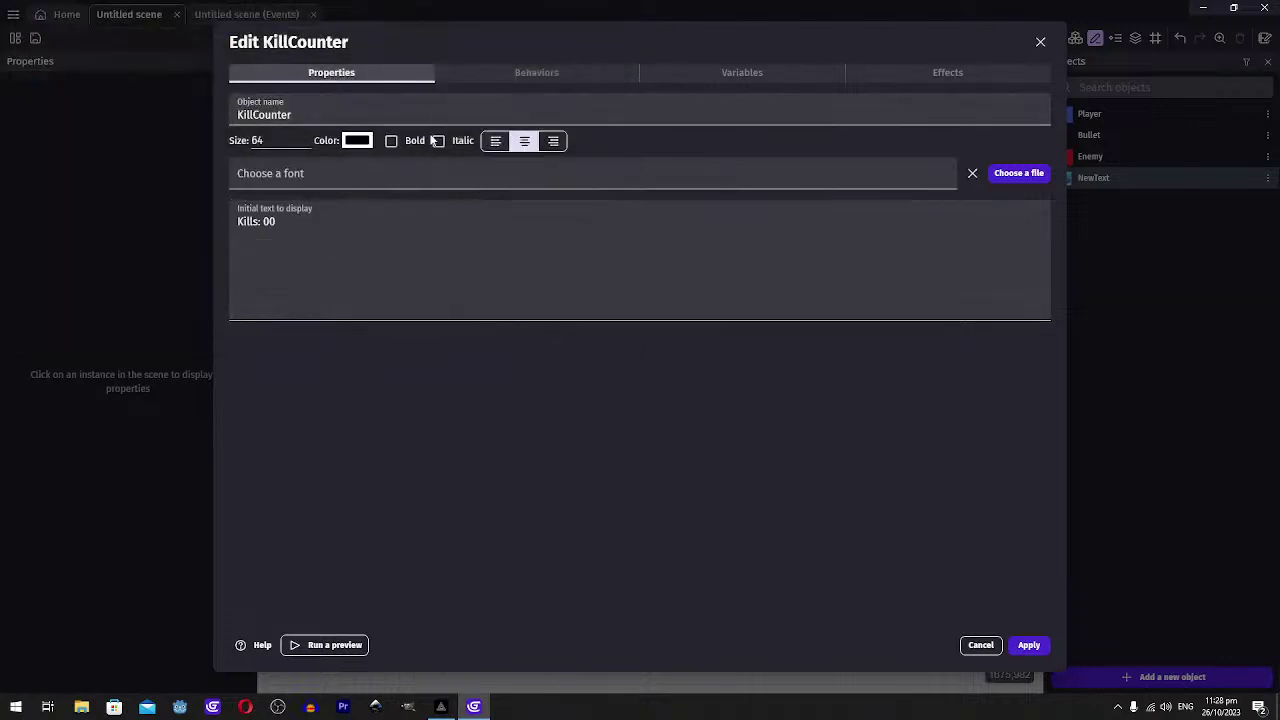
{"action": "left_click", "coordinate": [401, 141]}
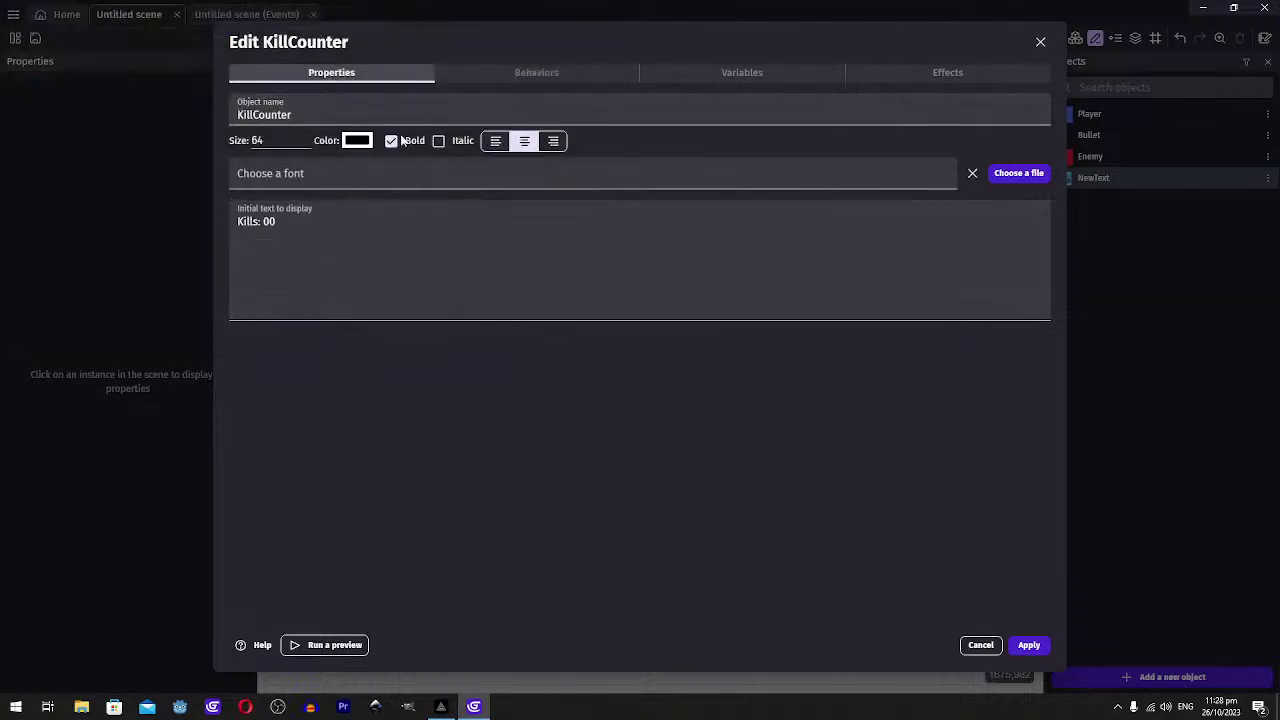
{"action": "left_click", "coordinate": [1028, 645]}
Place KillCounter in the scene near the top centre of the game frame, at about X 448, Y 32
{"action": "left_click_drag", "start_coordinate": [1090, 179], "coordinate": [516, 214]}
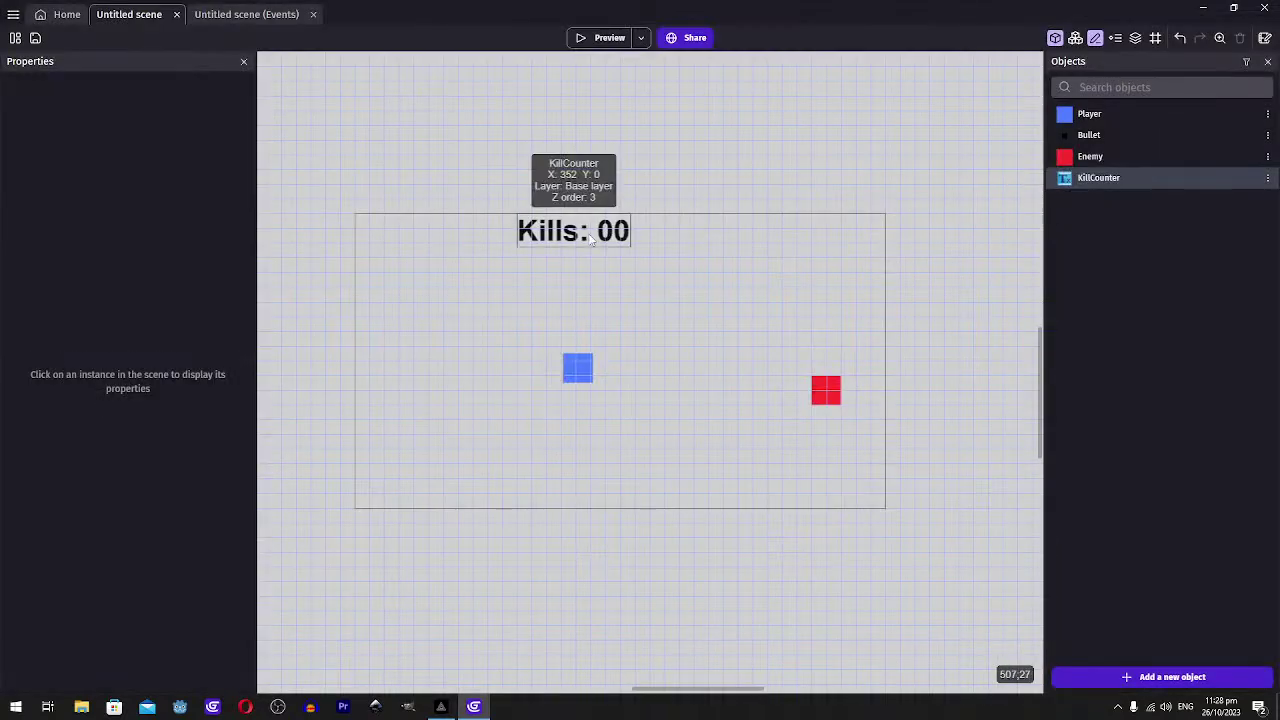
{"action": "left_click", "coordinate": [590, 237]}
{"action": "left_click_drag", "start_coordinate": [614, 254], "coordinate": [613, 228]}
{"action": "left_click", "coordinate": [640, 136]}
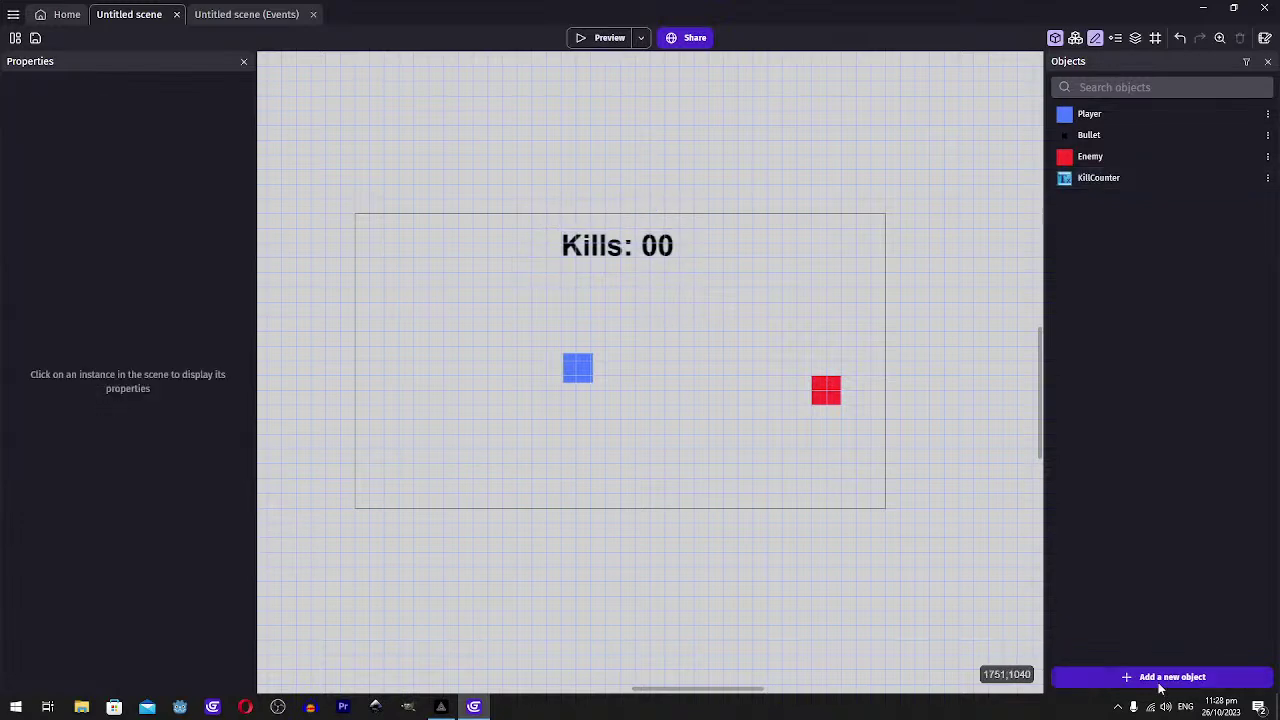
Add a new layer named UI Layer above the base layer
{"action": "left_click", "coordinate": [1135, 37]}
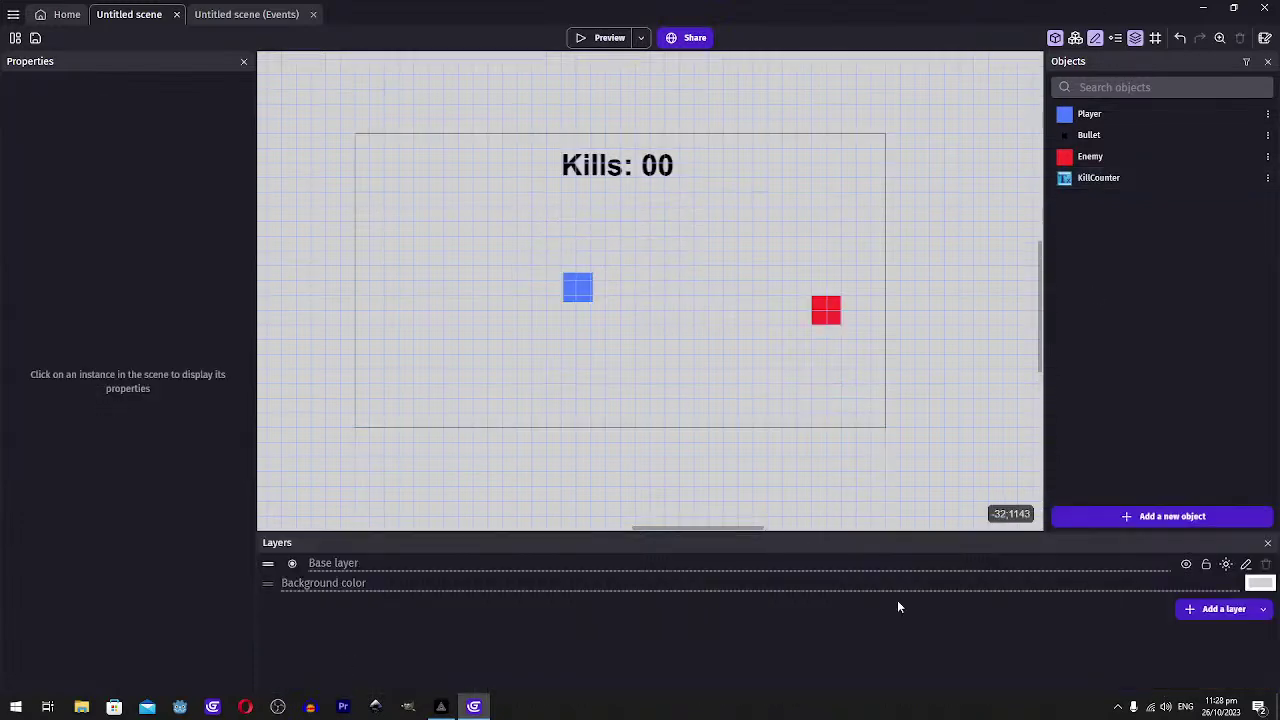
{"action": "left_click", "coordinate": [1201, 610]}
{"action": "type", "text": "UI Layer"}
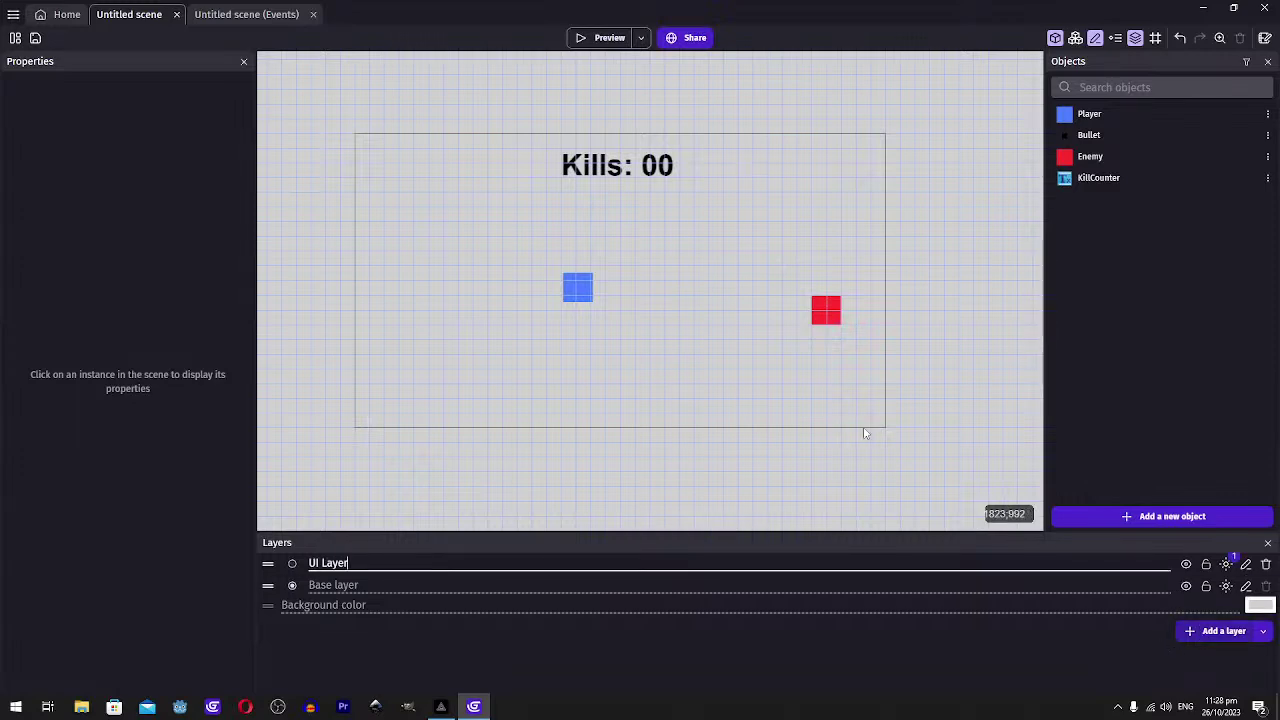
{"action": "left_click", "coordinate": [1268, 542]}
Assign the KillCounter instance in the scene to the UI Layer
{"action": "left_click", "coordinate": [605, 240]}
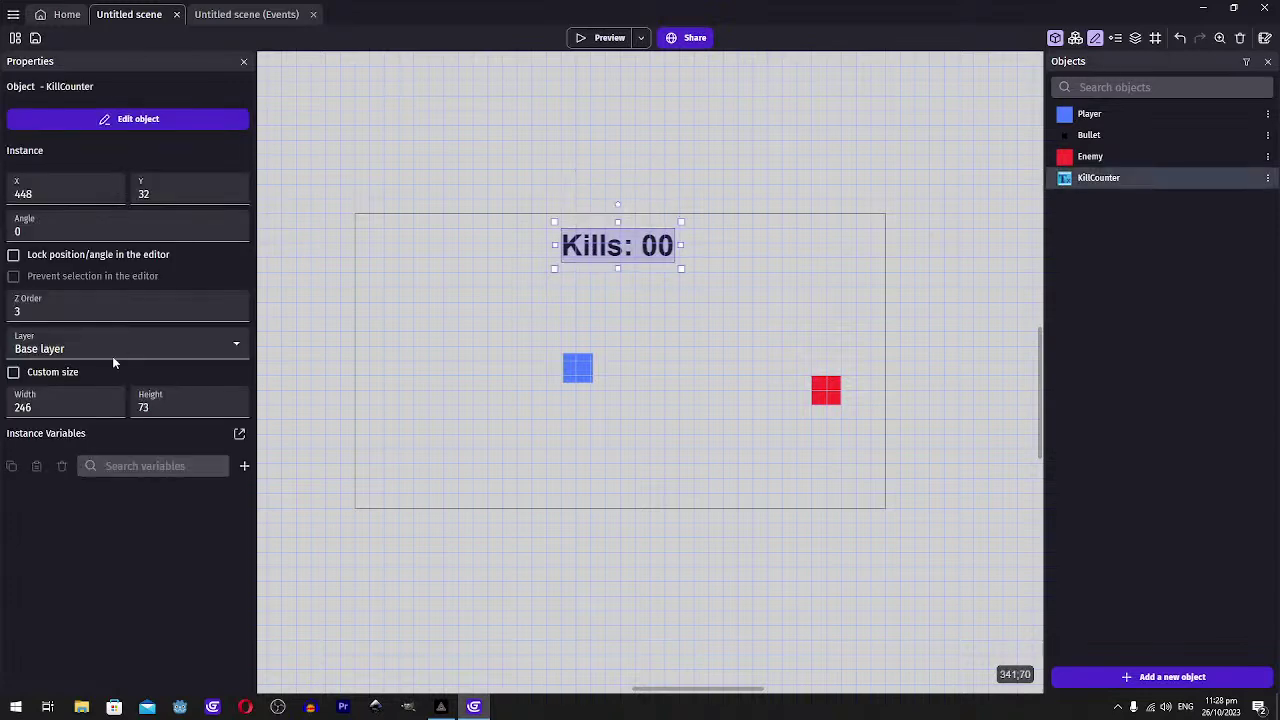
{"action": "left_click", "coordinate": [62, 347]}
{"action": "left_click", "coordinate": [60, 370]}
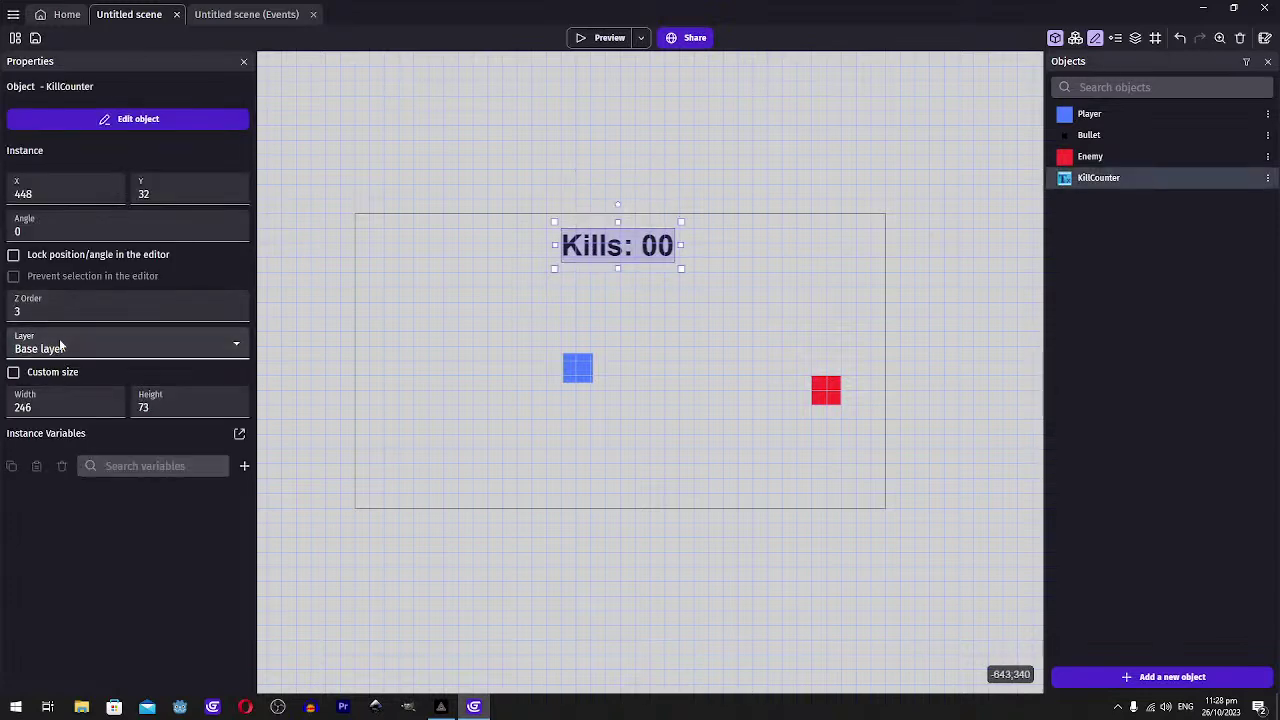
{"action": "left_click", "coordinate": [62, 346]}
{"action": "left_click", "coordinate": [53, 380]}
{"action": "left_click", "coordinate": [572, 128]}
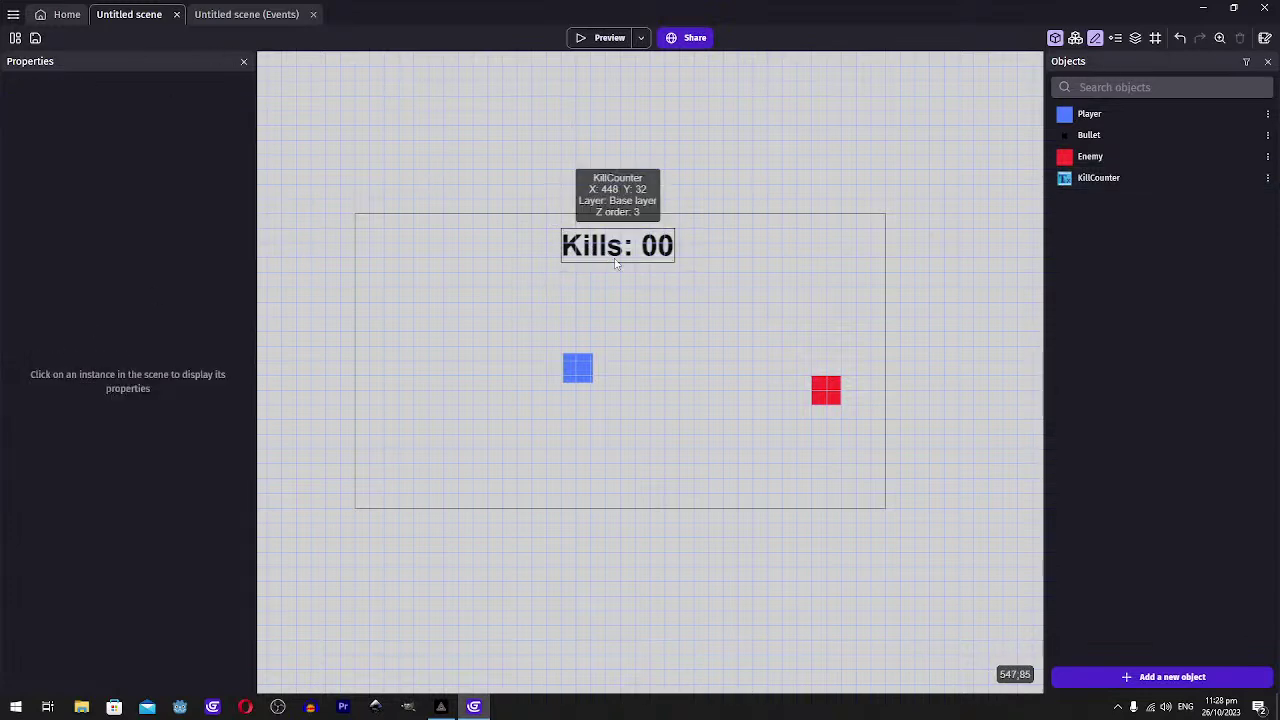
{"action": "left_click", "coordinate": [610, 242]}
{"action": "left_click", "coordinate": [62, 347]}
{"action": "left_click", "coordinate": [47, 381]}
{"action": "left_click", "coordinate": [314, 160]}
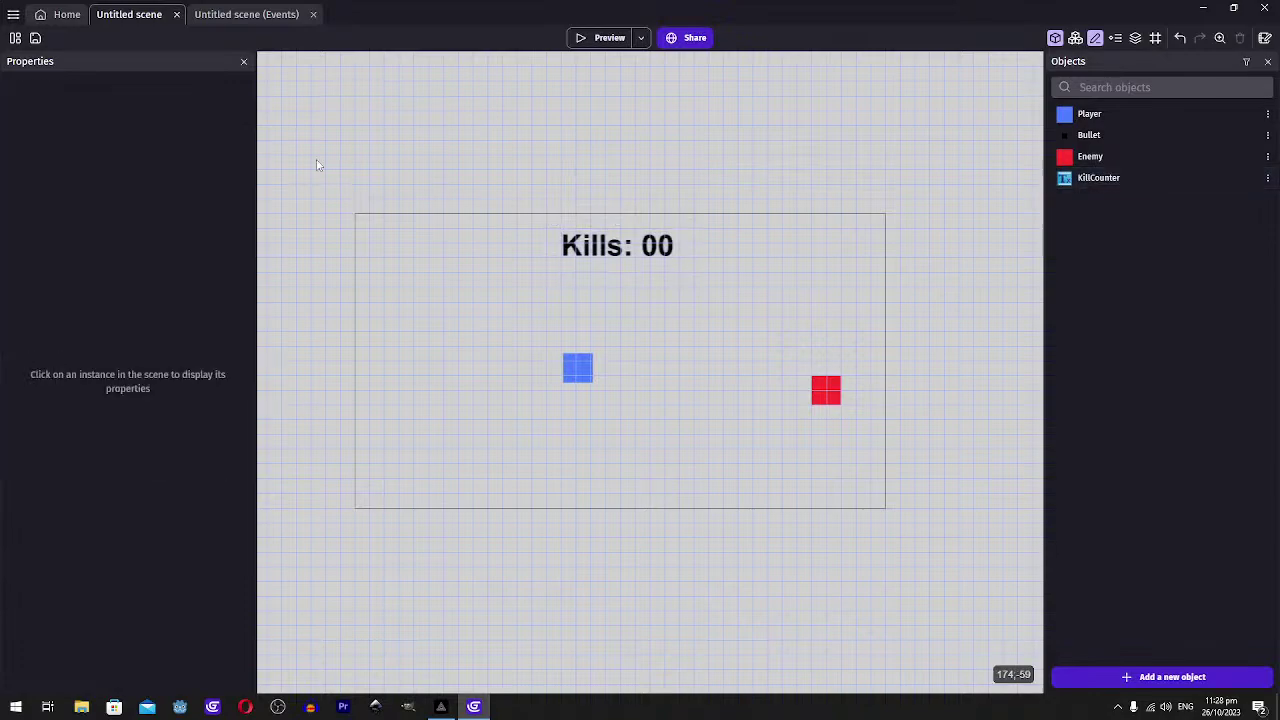
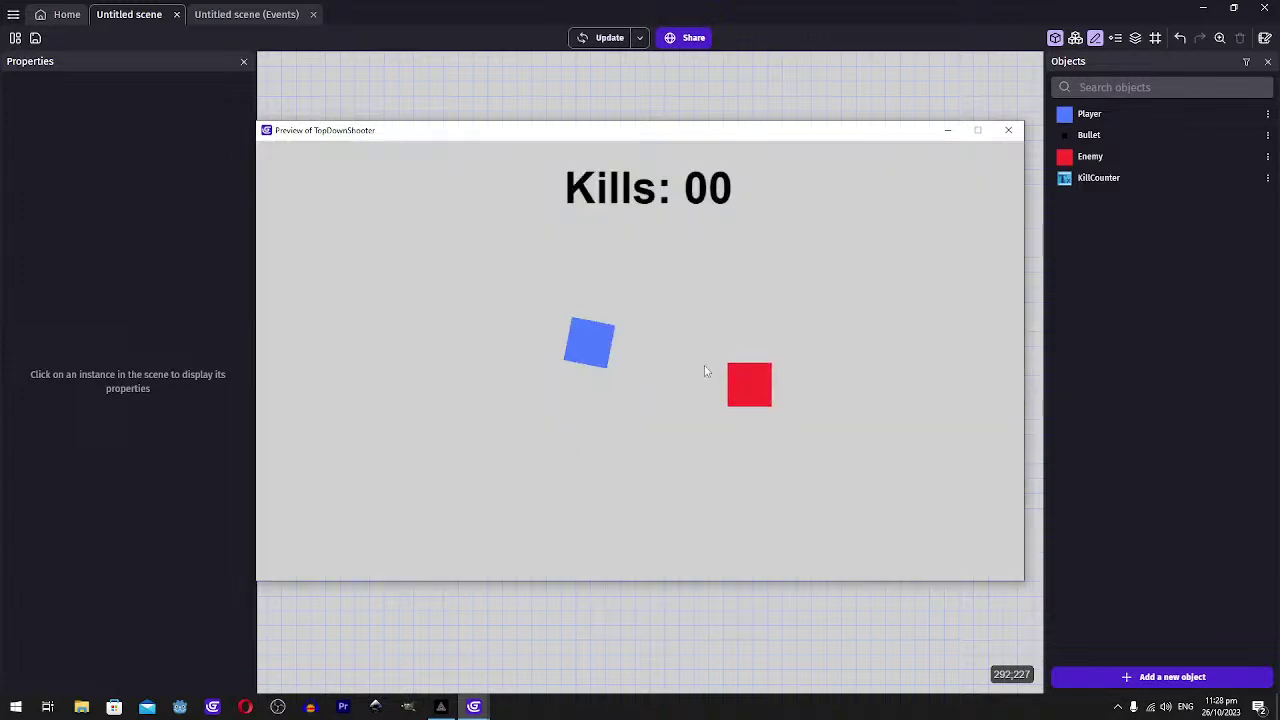
Preview the game with the kill counter on screen, move and shoot with the player, and close the preview
{"action": "key", "text": "w"}
{"action": "left_click", "coordinate": [706, 368]}
{"action": "key", "text": "d"}
{"action": "left_click", "coordinate": [618, 355]}
{"action": "key", "text": "s"}
{"action": "key", "text": "a"}
{"action": "key", "text": "w"}
{"action": "left_click", "coordinate": [1010, 130]}
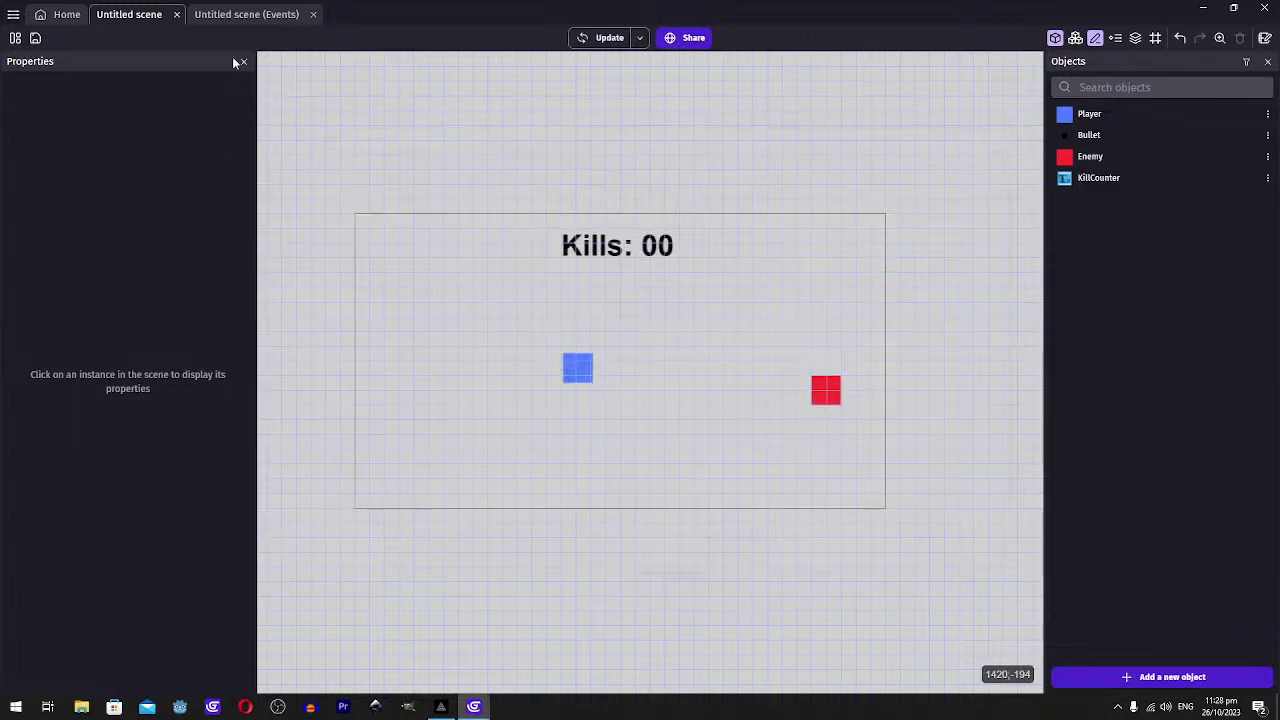
Expand the Movement group in the scene's events and add an empty event inside it
{"action": "left_click", "coordinate": [215, 17]}
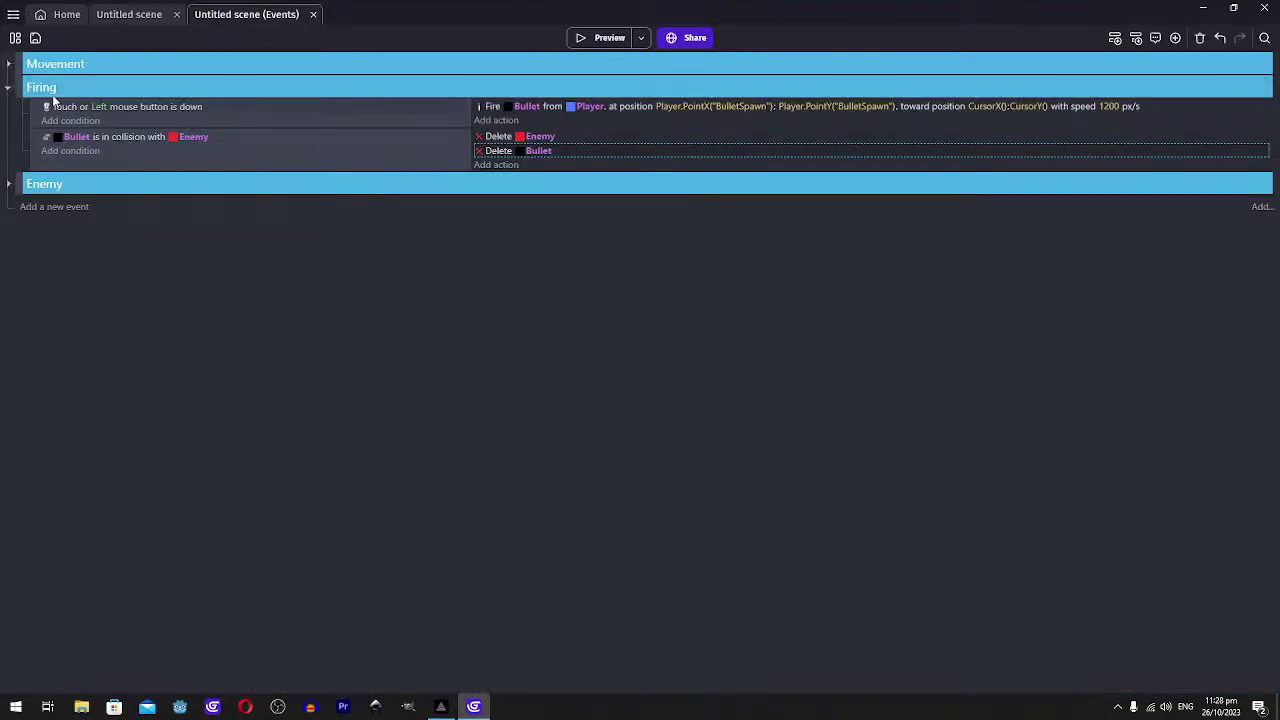
{"action": "left_click", "coordinate": [9, 64]}
{"action": "right_click", "coordinate": [139, 60]}
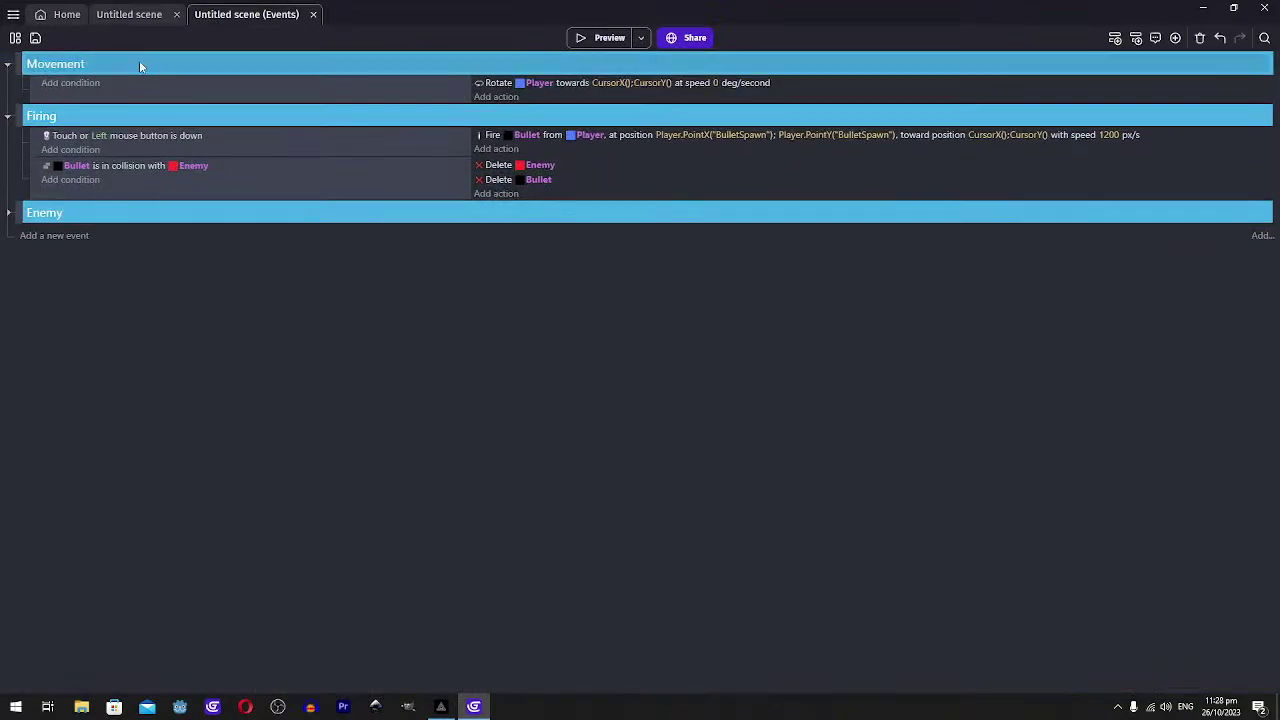
{"action": "mouse_move", "coordinate": [254, 180]}
{"action": "left_click", "coordinate": [296, 191]}
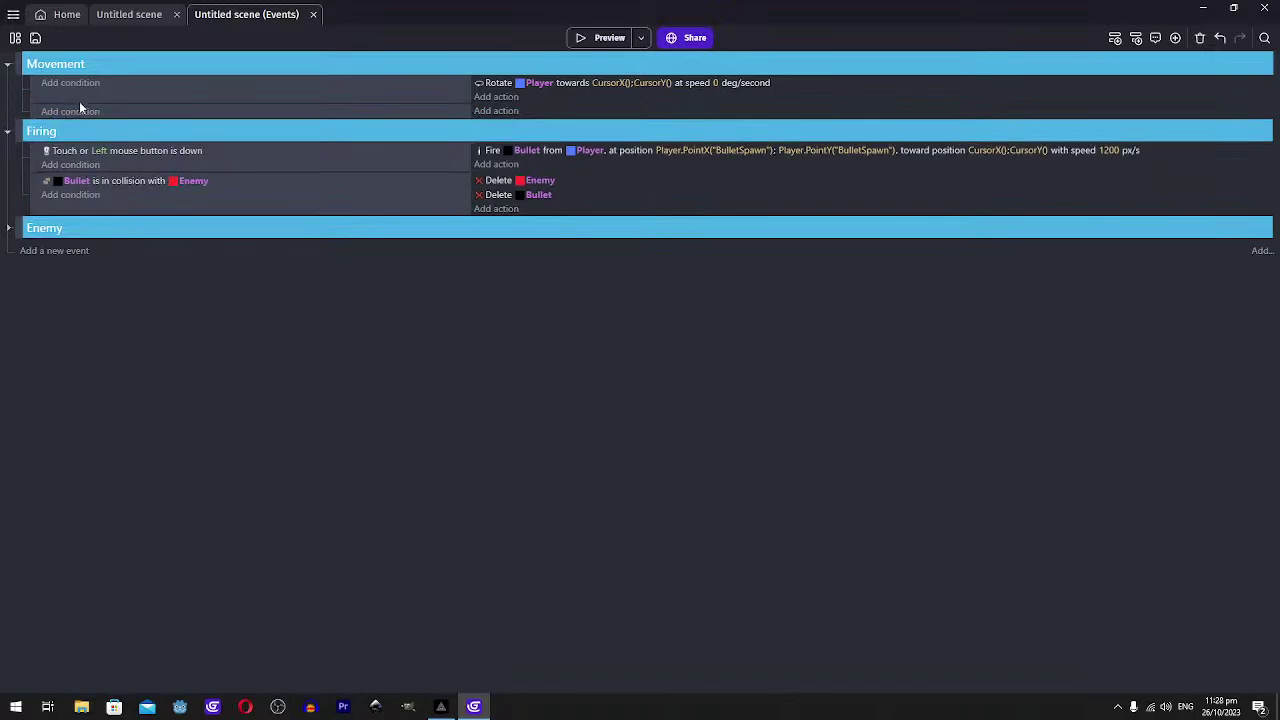
Give the new Movement event a Key pressed condition for the w key
{"action": "left_click", "coordinate": [70, 112]}
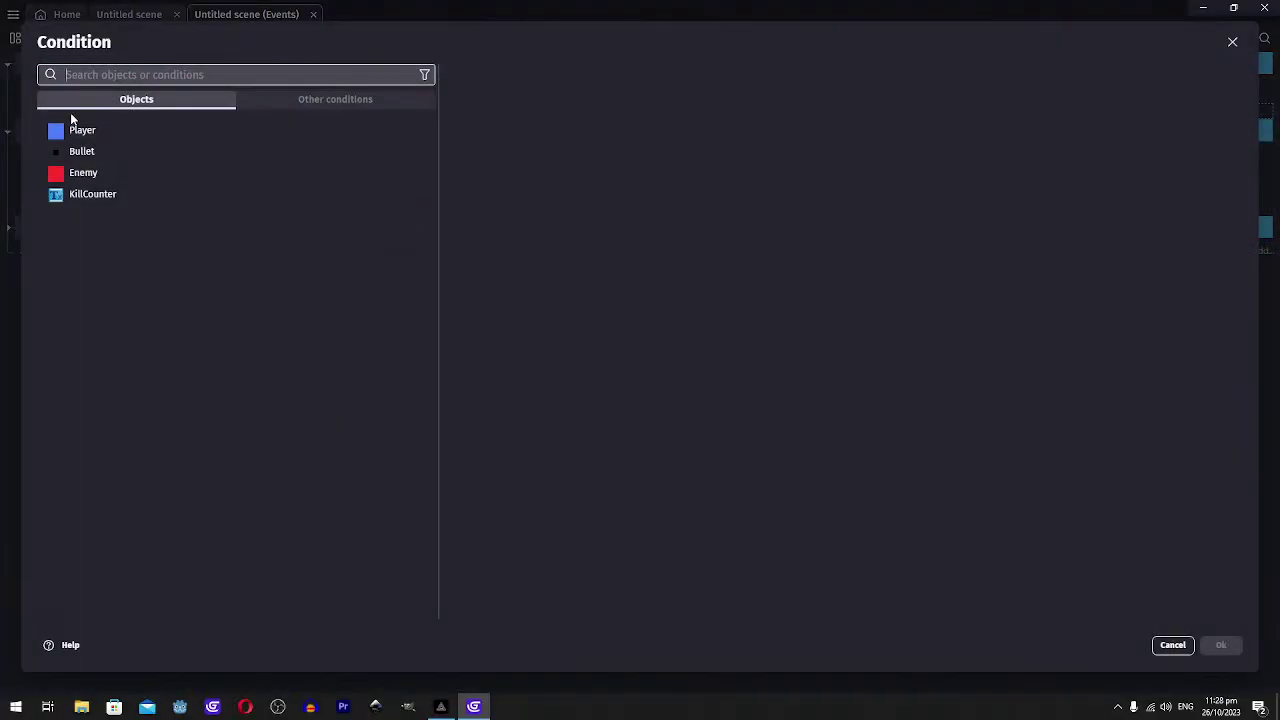
{"action": "type", "text": "key"}
{"action": "left_click", "coordinate": [200, 158]}
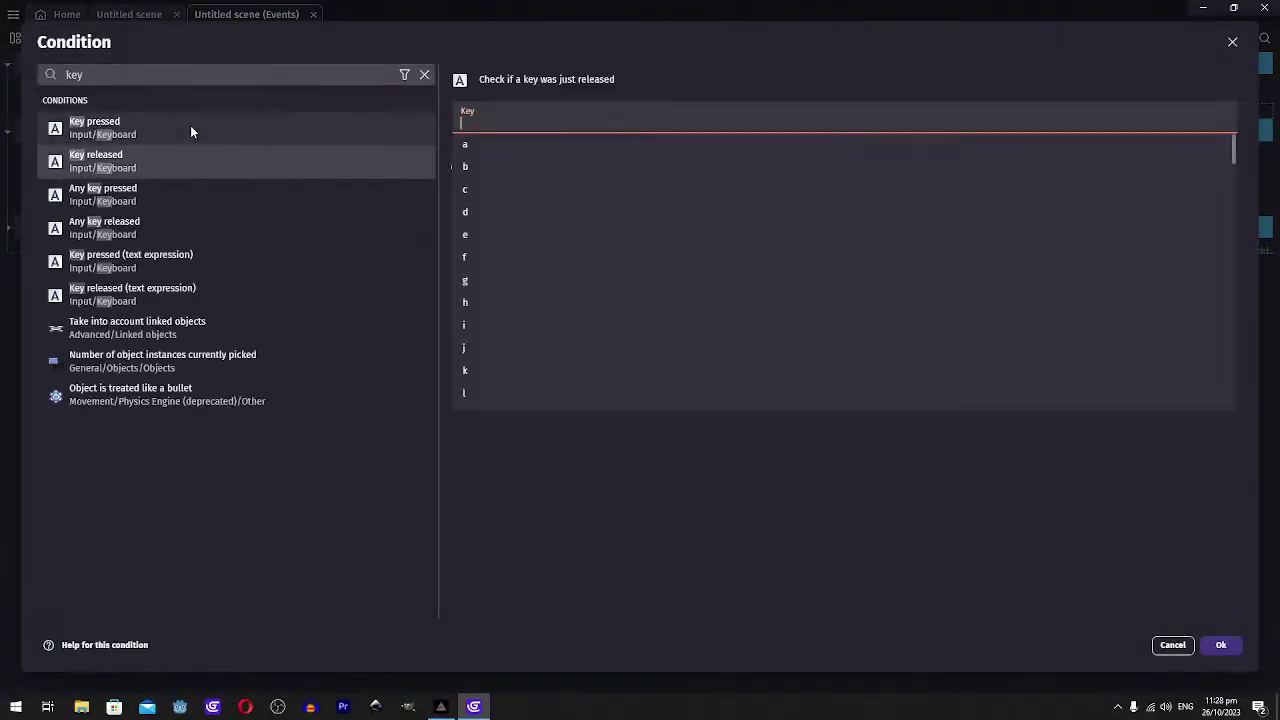
{"action": "left_click", "coordinate": [190, 128]}
{"action": "left_click", "coordinate": [520, 120]}
{"action": "type", "text": "w"}
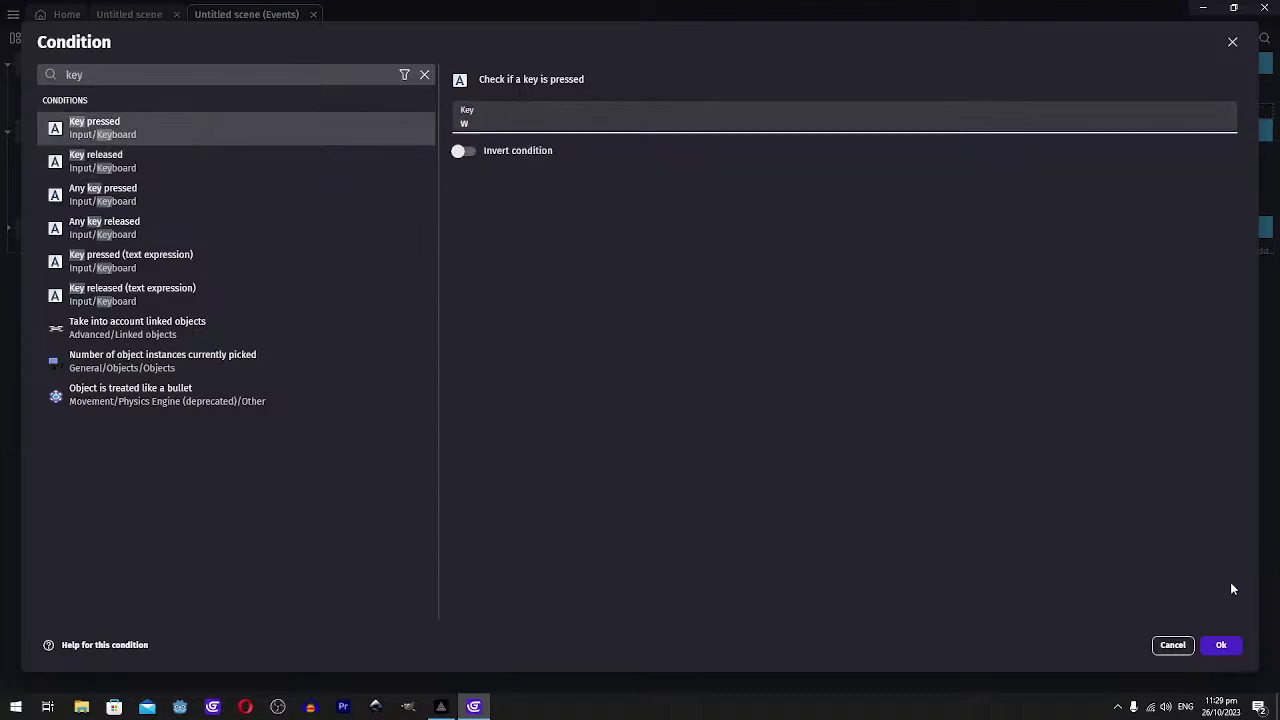
{"action": "left_click", "coordinate": [1220, 645]}
Start a new action for the w key event, searching for "simulate" and choosing Simulate control with Player as the object
{"action": "left_click", "coordinate": [499, 112]}
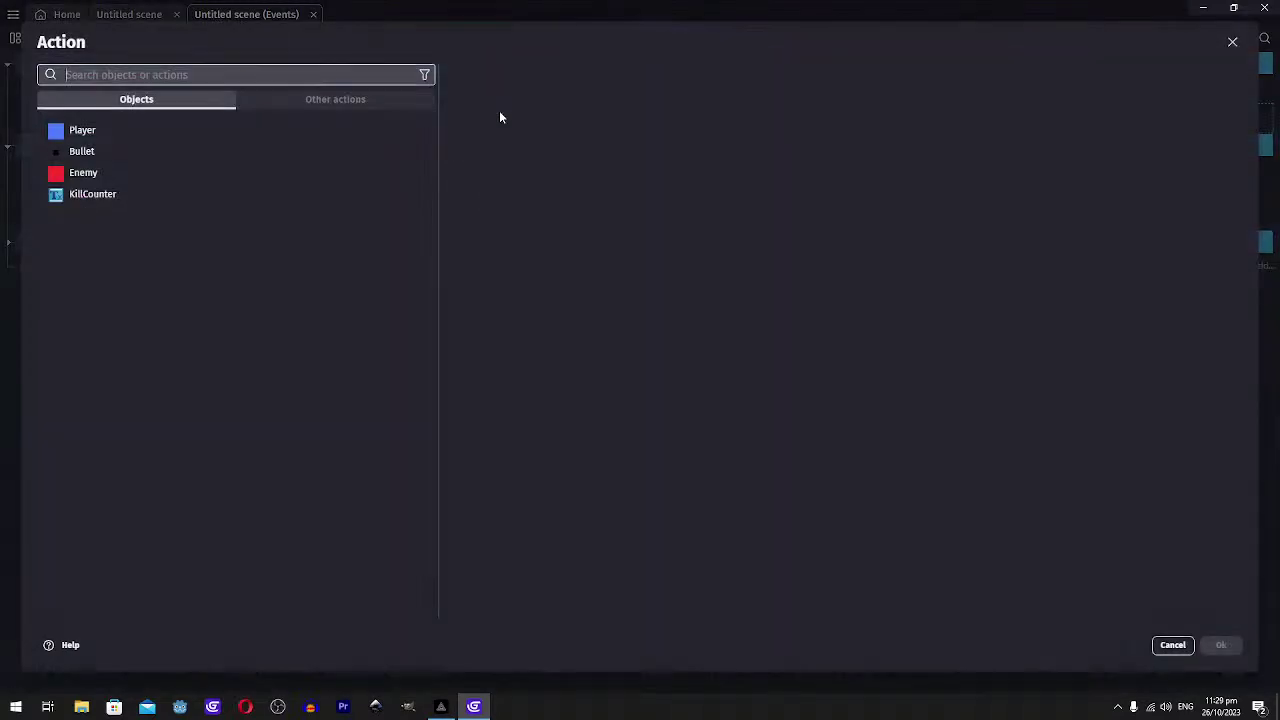
{"action": "type", "text": "simulate"}
{"action": "left_click", "coordinate": [426, 121]}
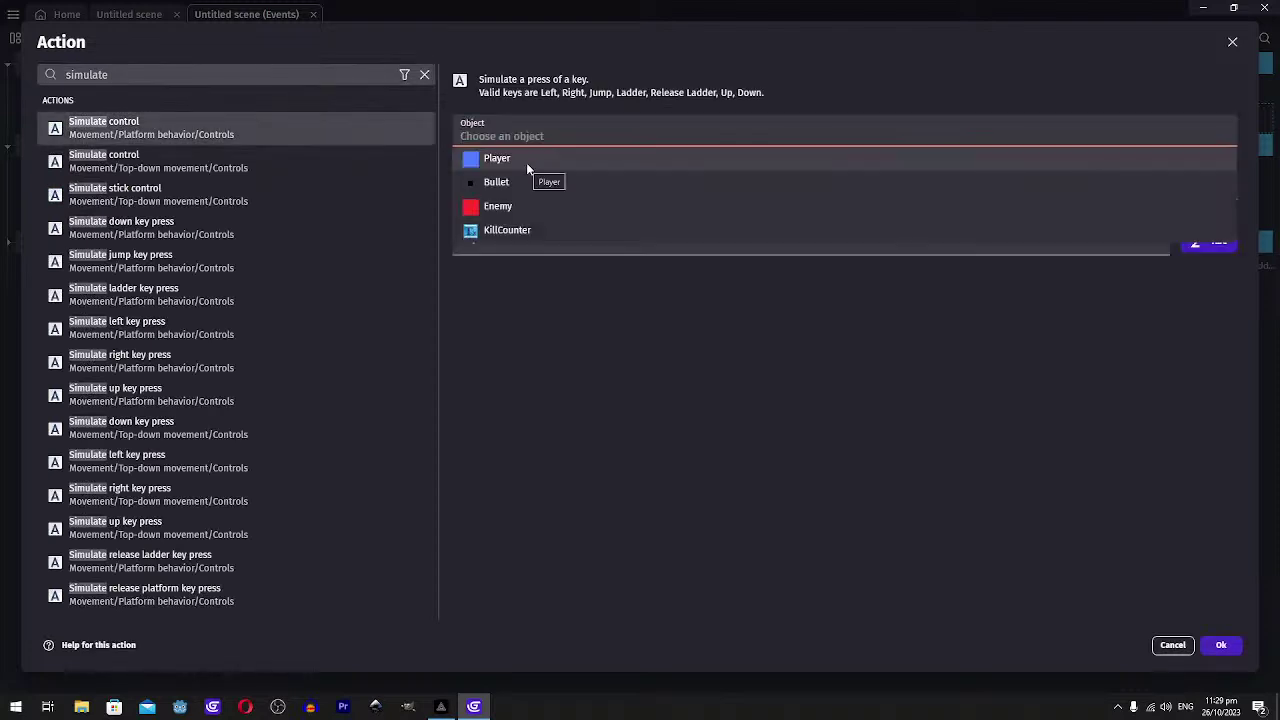
{"action": "left_click", "coordinate": [502, 160]}
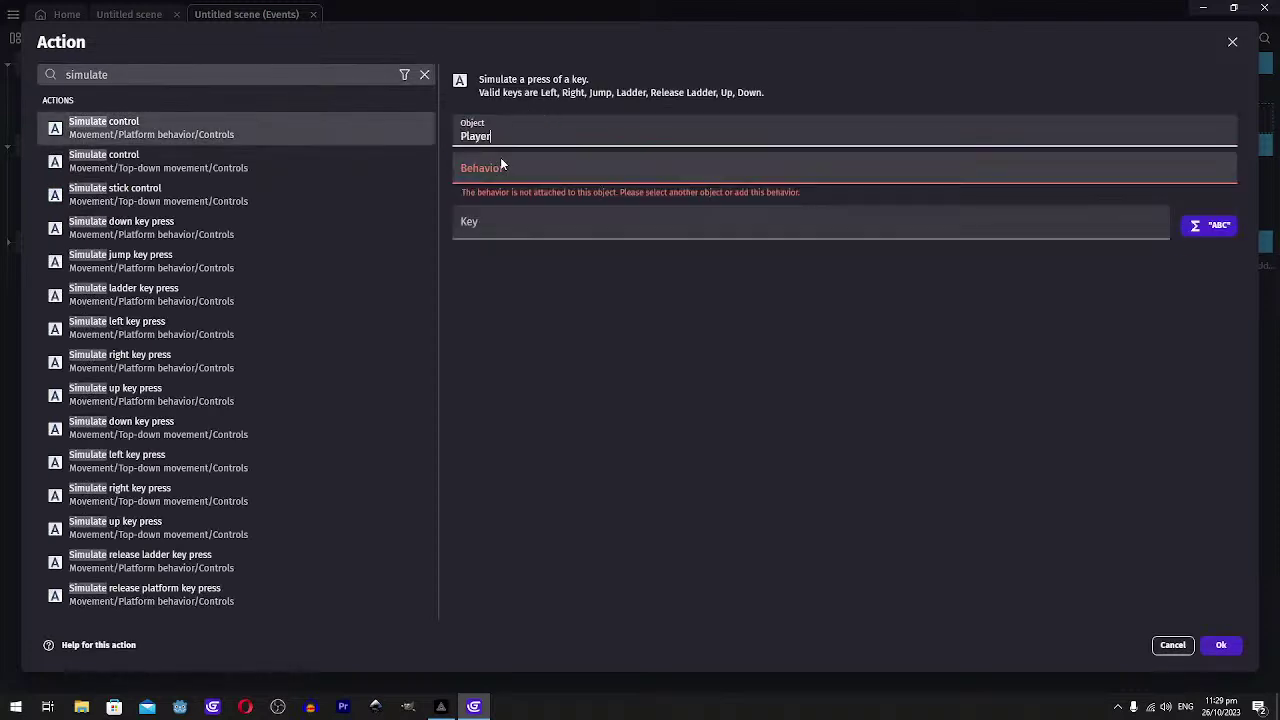
{"action": "left_click", "coordinate": [500, 179]}
{"action": "left_click", "coordinate": [503, 126]}
{"action": "left_click", "coordinate": [488, 187]}
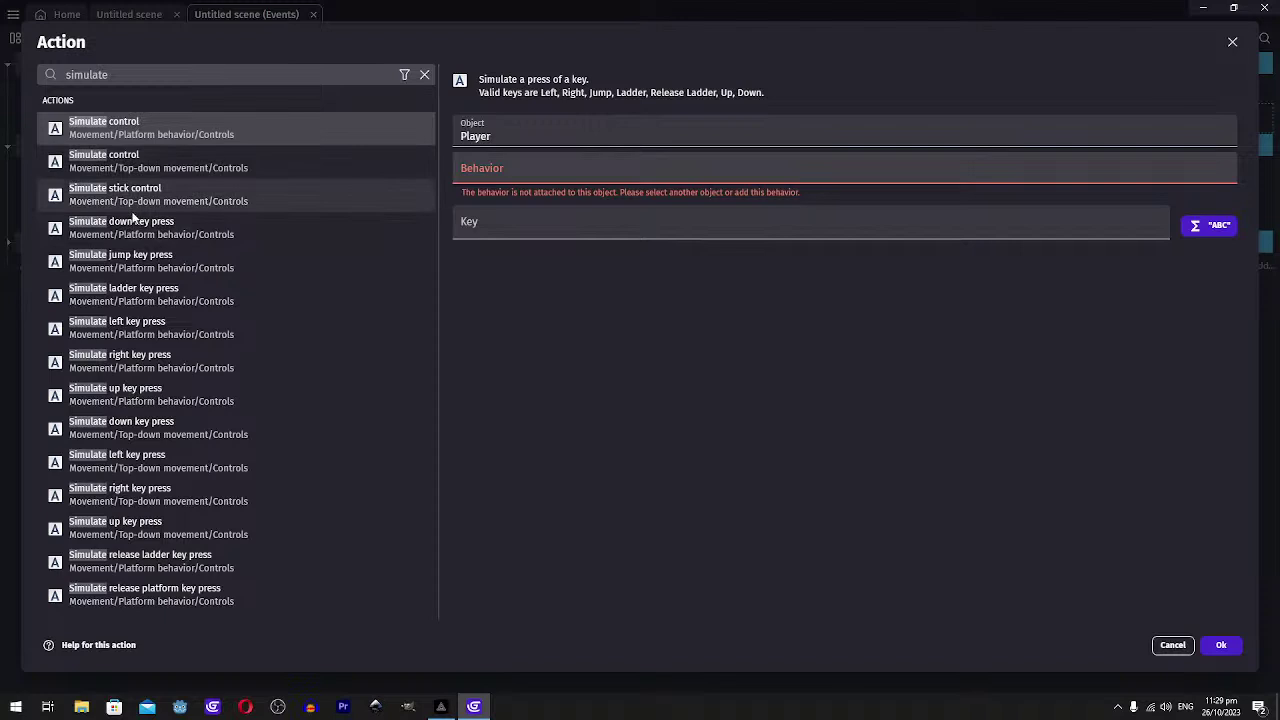
Switch to the top-down movement version of Simulate control, set its key to "Up", and confirm the action
{"action": "left_click", "coordinate": [150, 161]}
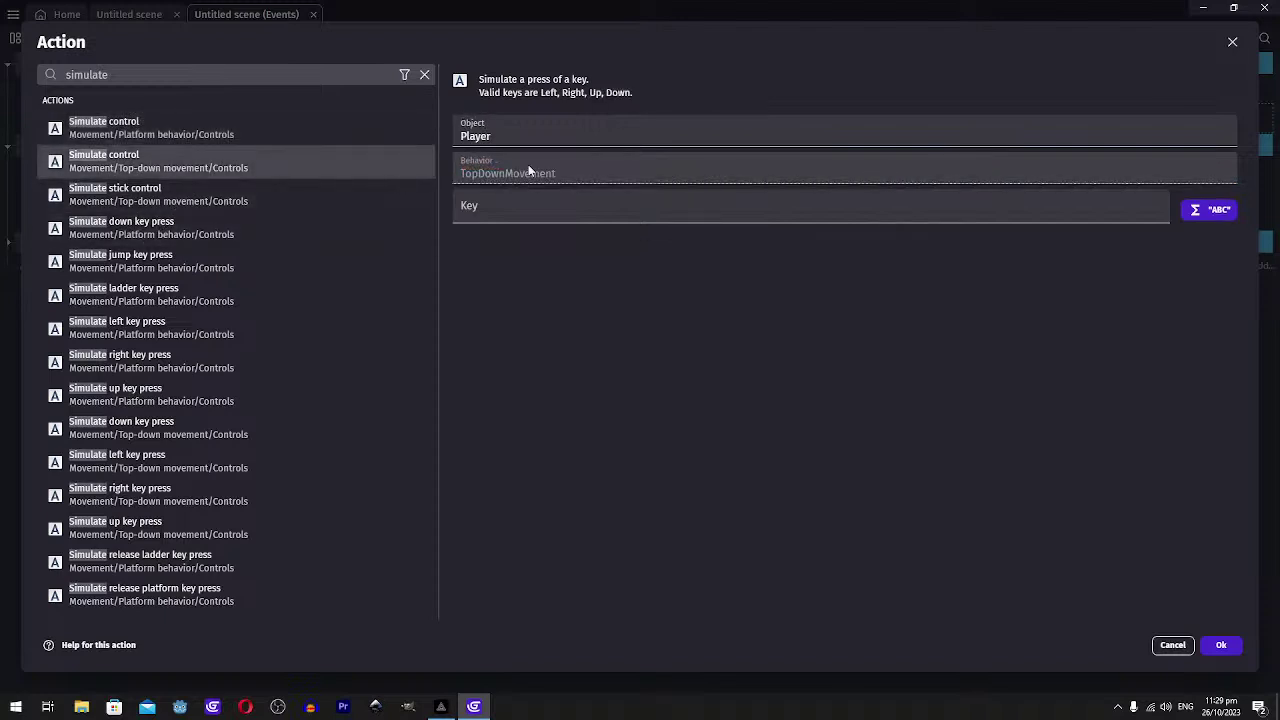
{"action": "left_click", "coordinate": [505, 207]}
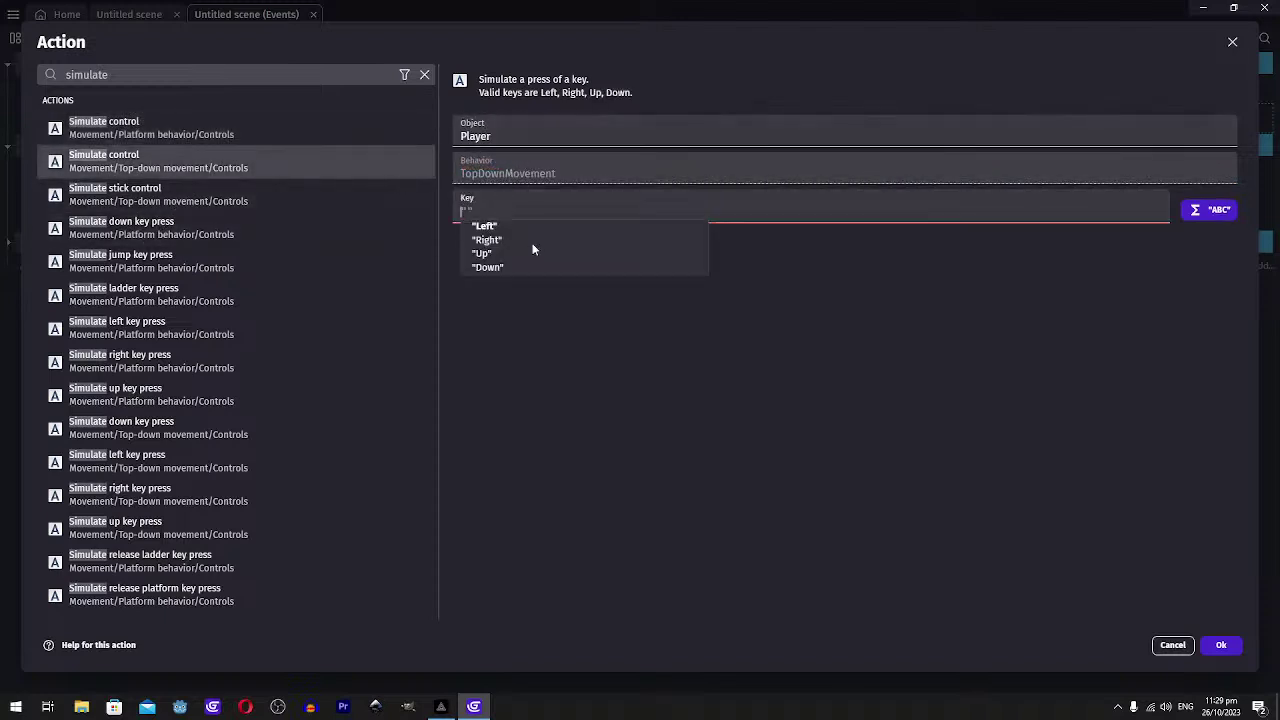
{"action": "key", "text": "Down"}
{"action": "key", "text": "Down"}
{"action": "key", "text": "Return"}
{"action": "left_click", "coordinate": [628, 316]}
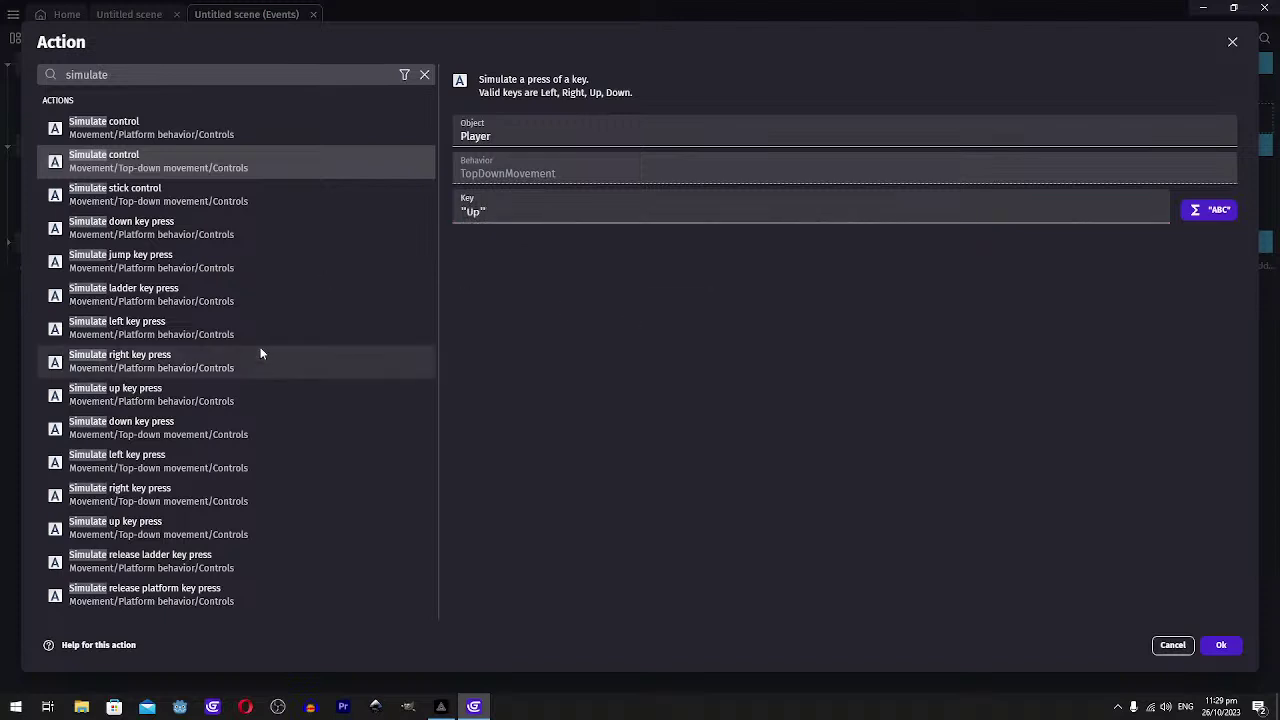
{"action": "left_click", "coordinate": [1221, 645]}
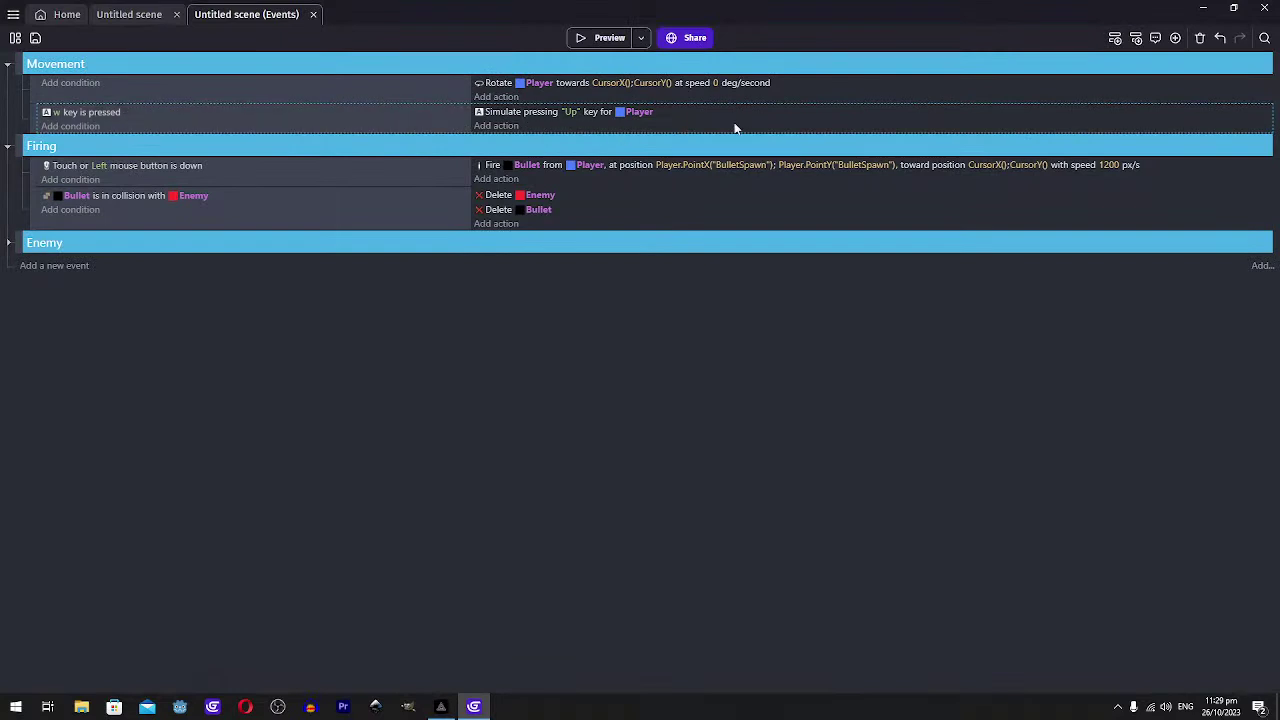
Paste three copies of the w key event into the Movement group
{"action": "key", "text": "ctrl+v"}
{"action": "key", "text": "ctrl+v"}
{"action": "key", "text": "ctrl+v"}
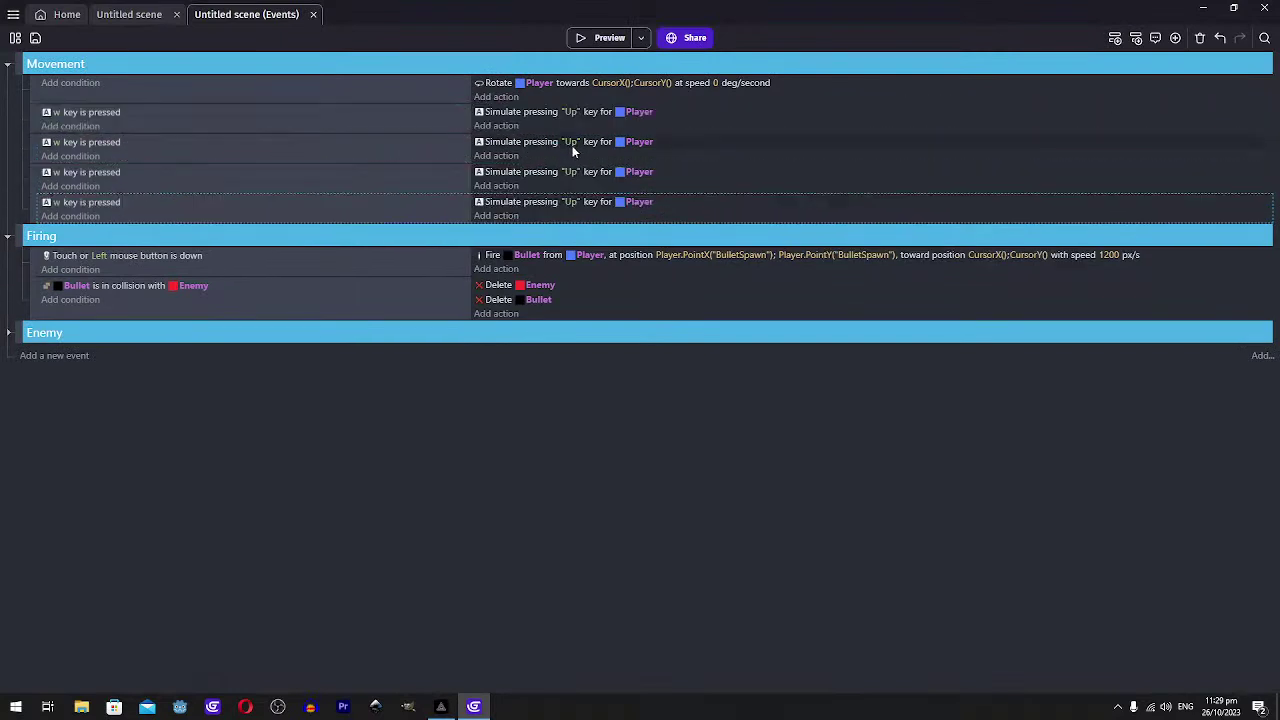
Set the simulated key to "Left" in the action of the first copied w key event
{"action": "left_click", "coordinate": [580, 172]}
{"action": "left_click", "coordinate": [603, 175]}
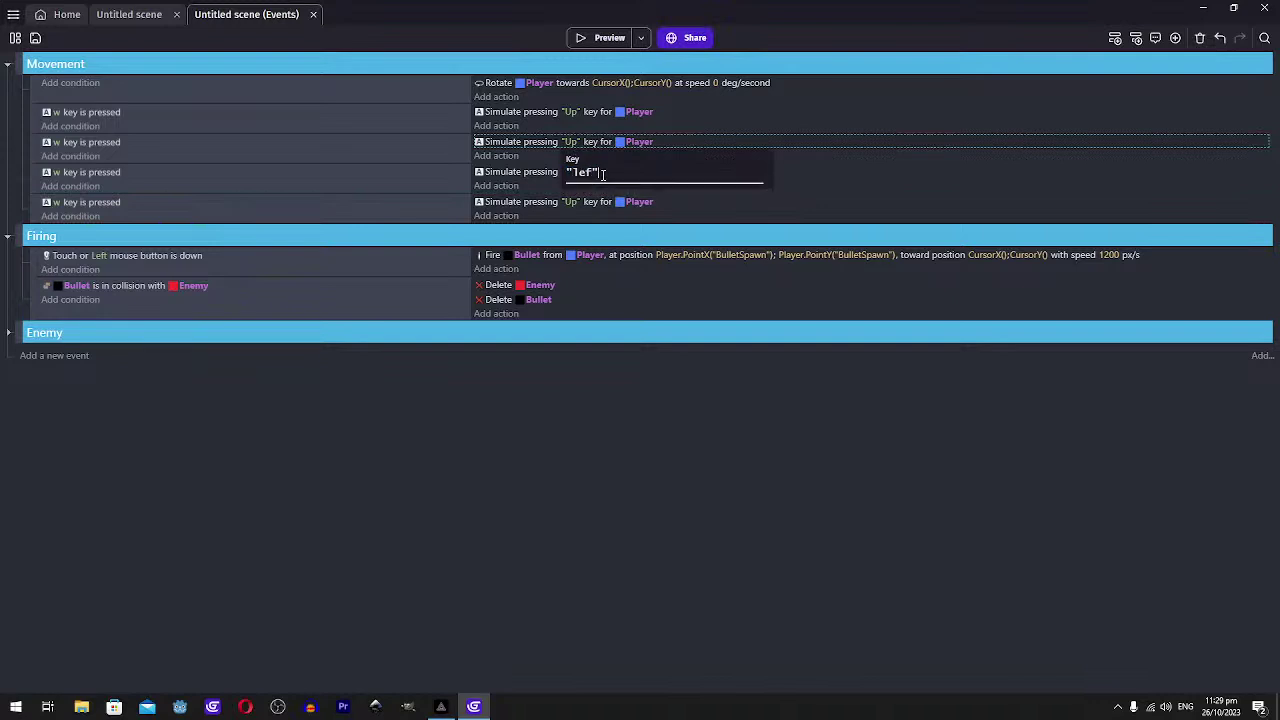
{"action": "key", "text": "BackSpace"}
{"action": "key", "text": "BackSpace"}
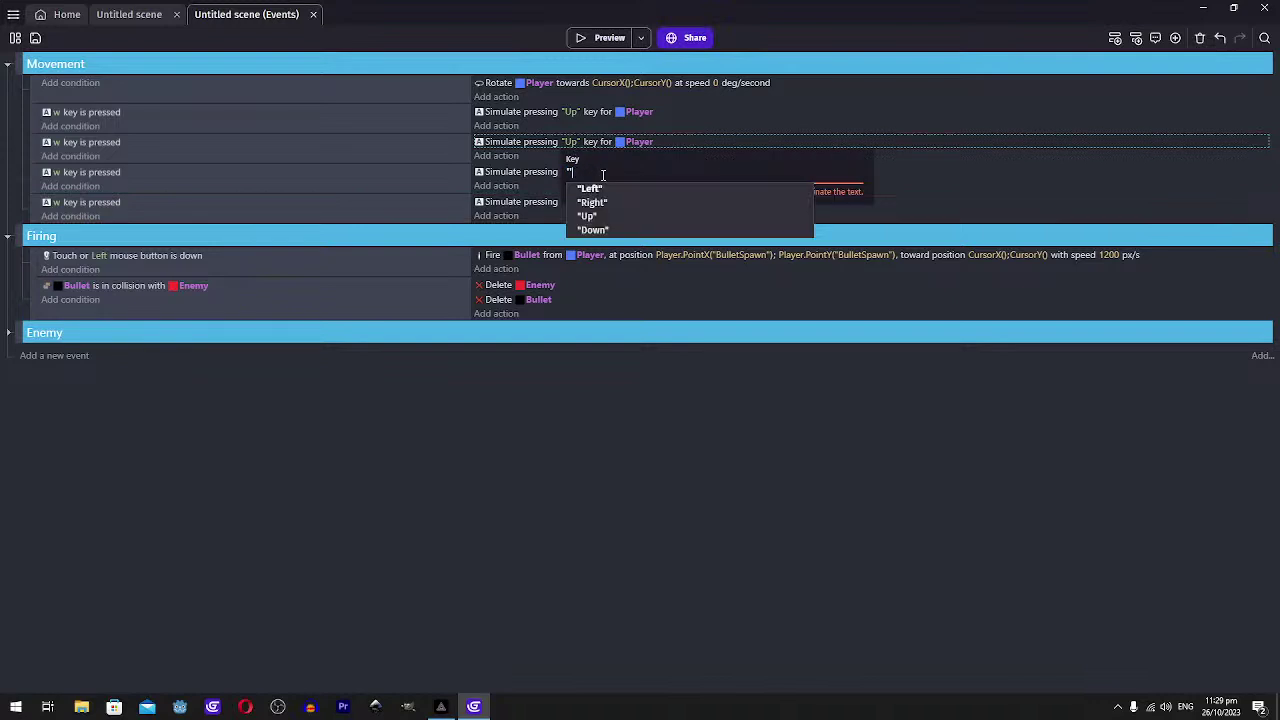
{"action": "type", "text": "Lef"}
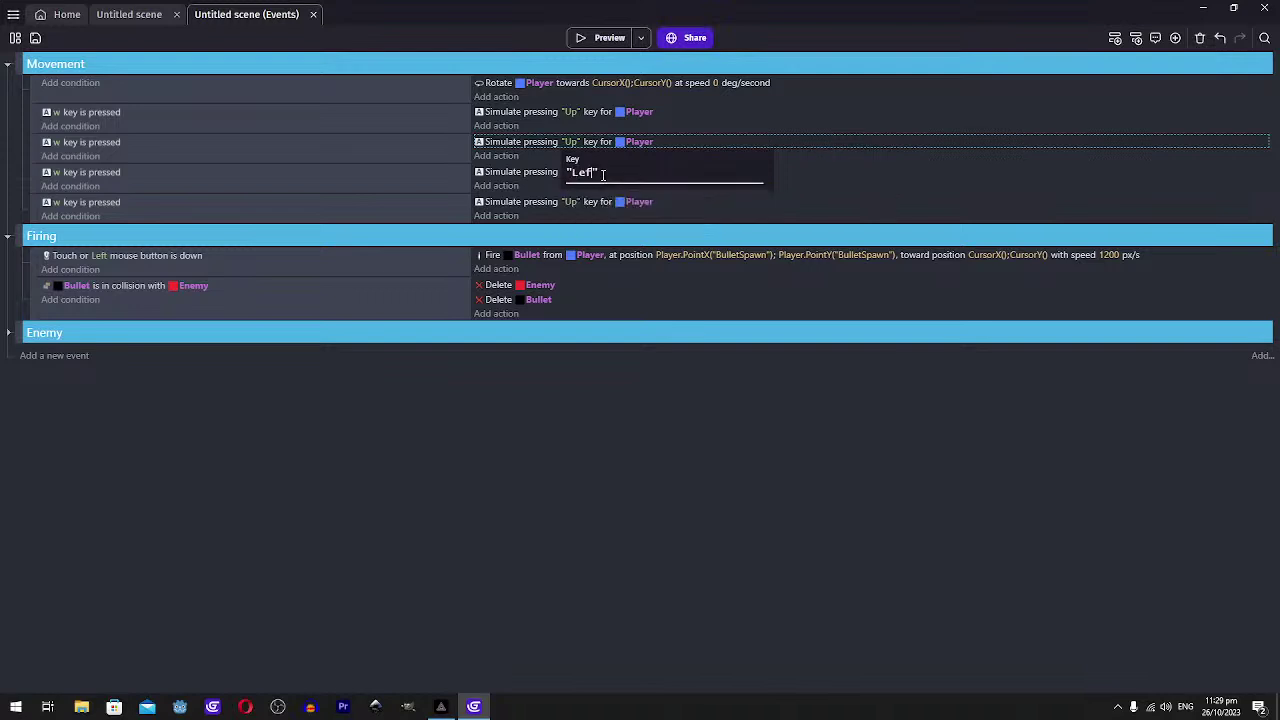
{"action": "type", "text": "t"}
{"action": "key", "text": "Return"}
Set the simulated key to "Right" in the second copied event and "Down" in the third
{"action": "left_click", "coordinate": [570, 171]}
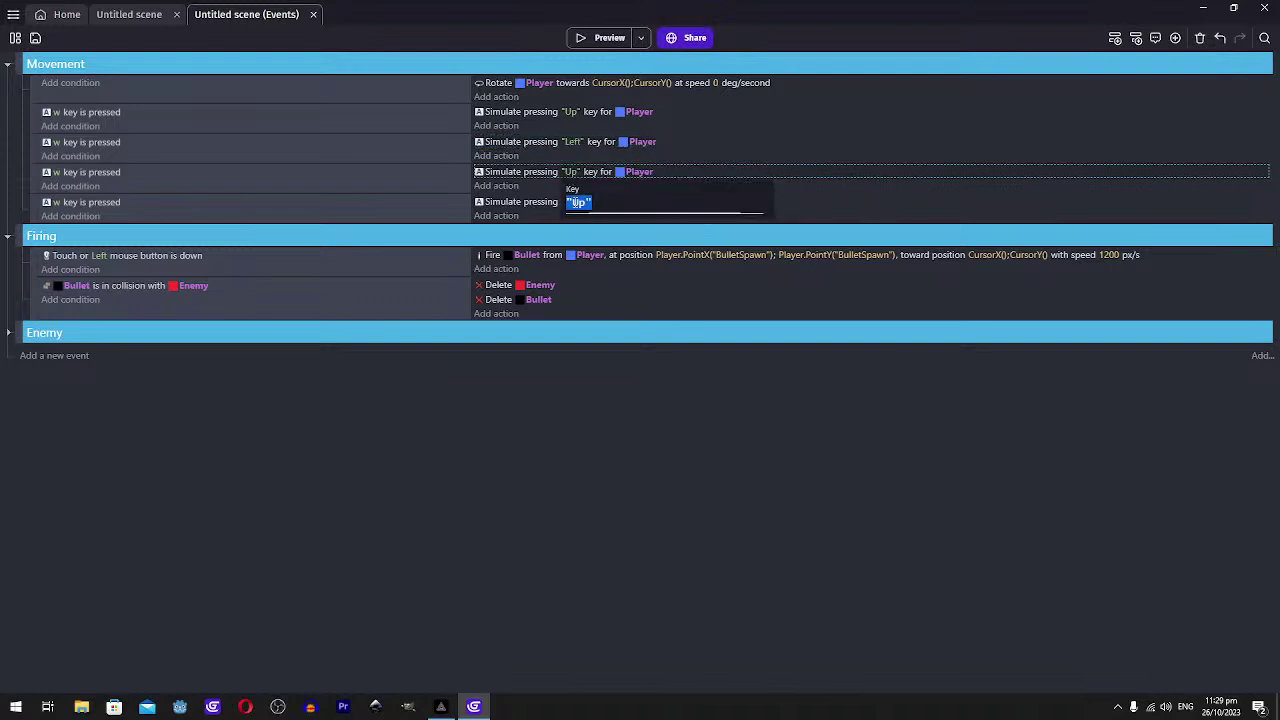
{"action": "type", "text": "Right"}
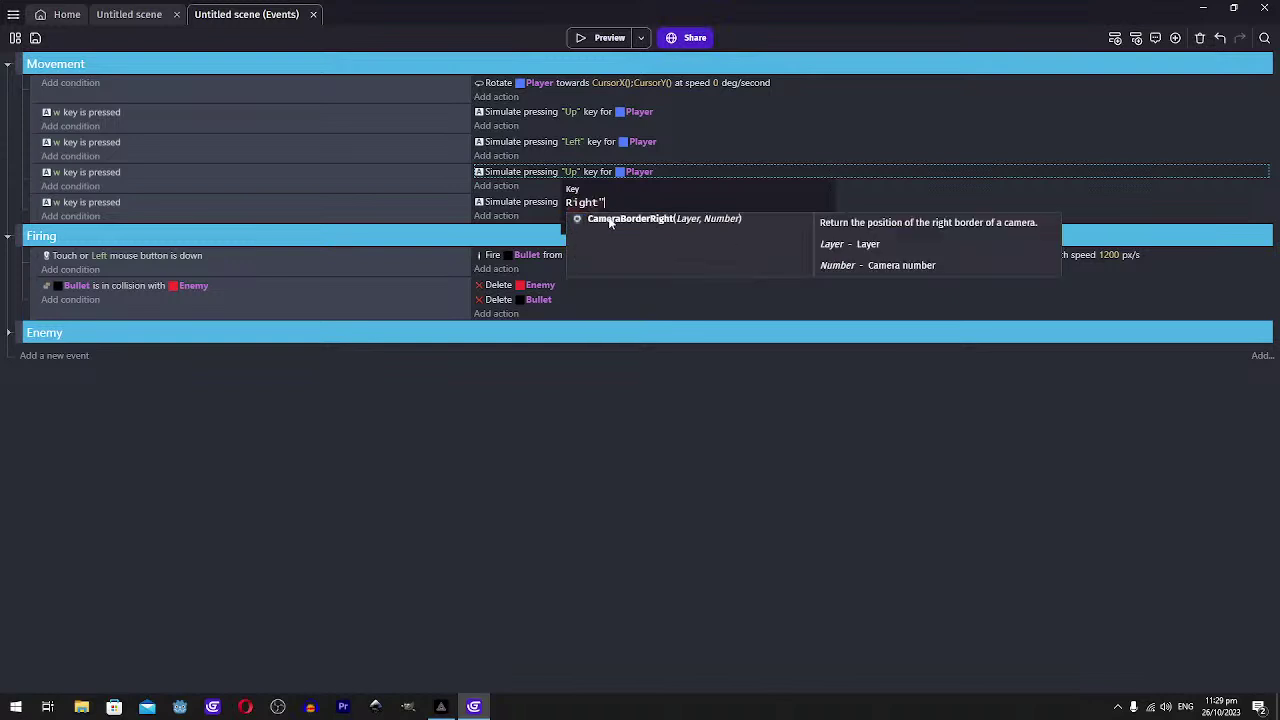
{"action": "key", "text": "Home"}
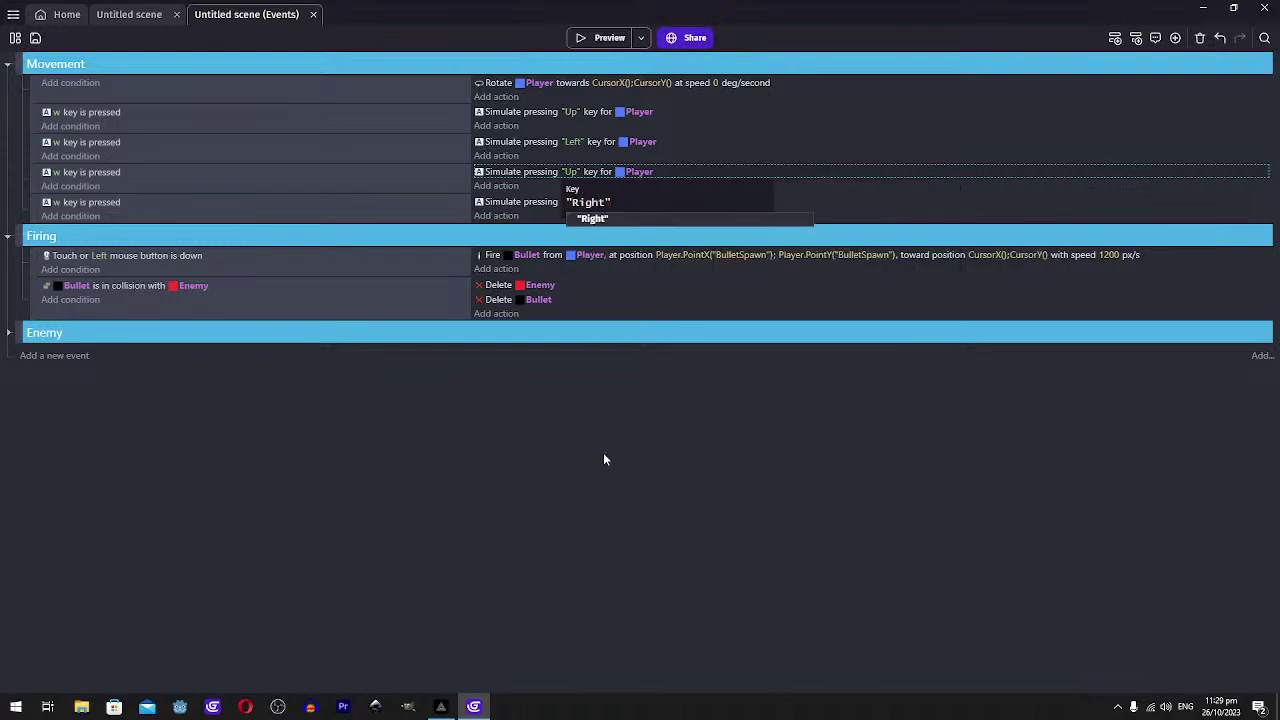
{"action": "left_click", "coordinate": [571, 202]}
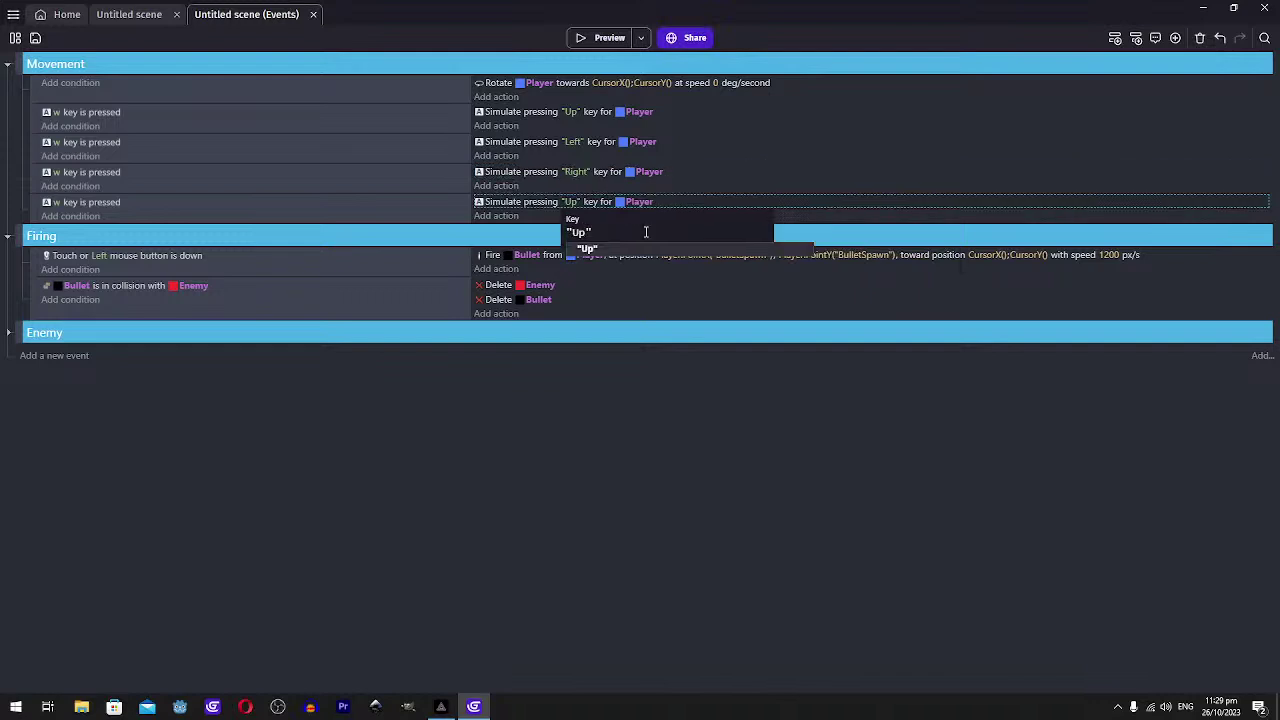
{"action": "type", "text": "DOwn"}
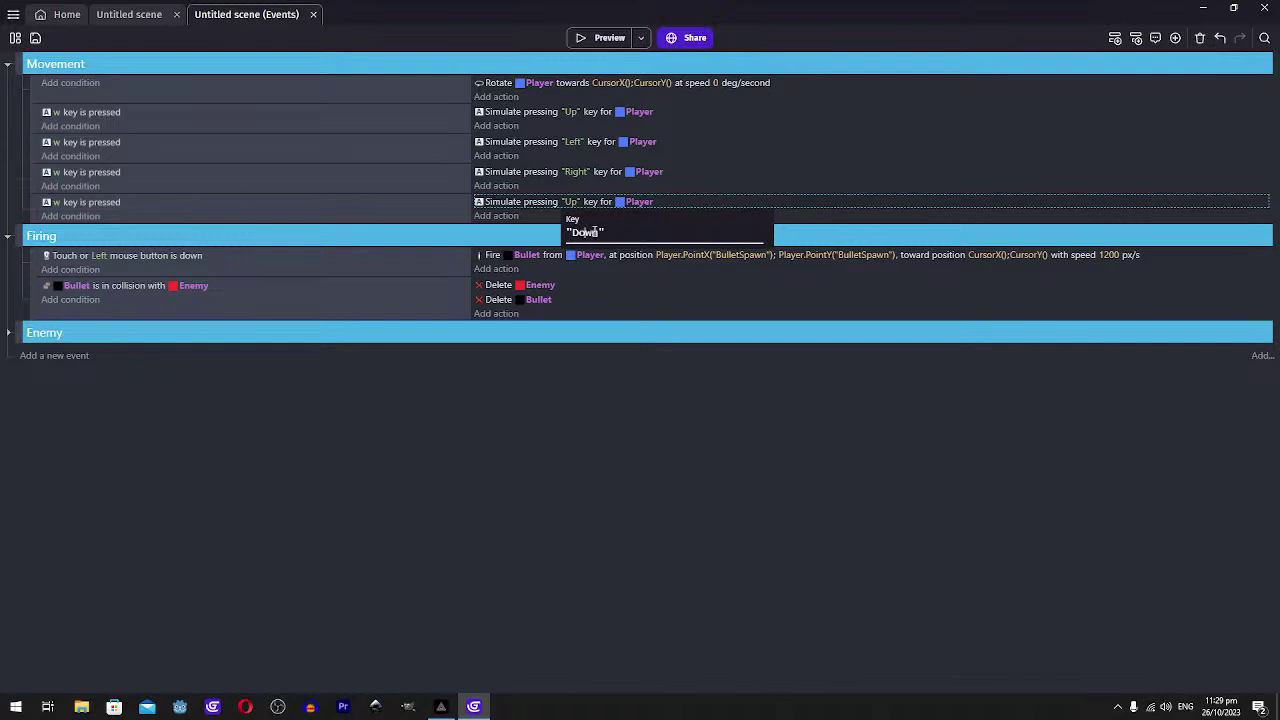
{"action": "left_click", "coordinate": [623, 477]}
Change the key conditions to a for the "Left" event, d for "Right" and s for "Down"
{"action": "left_click", "coordinate": [57, 142]}
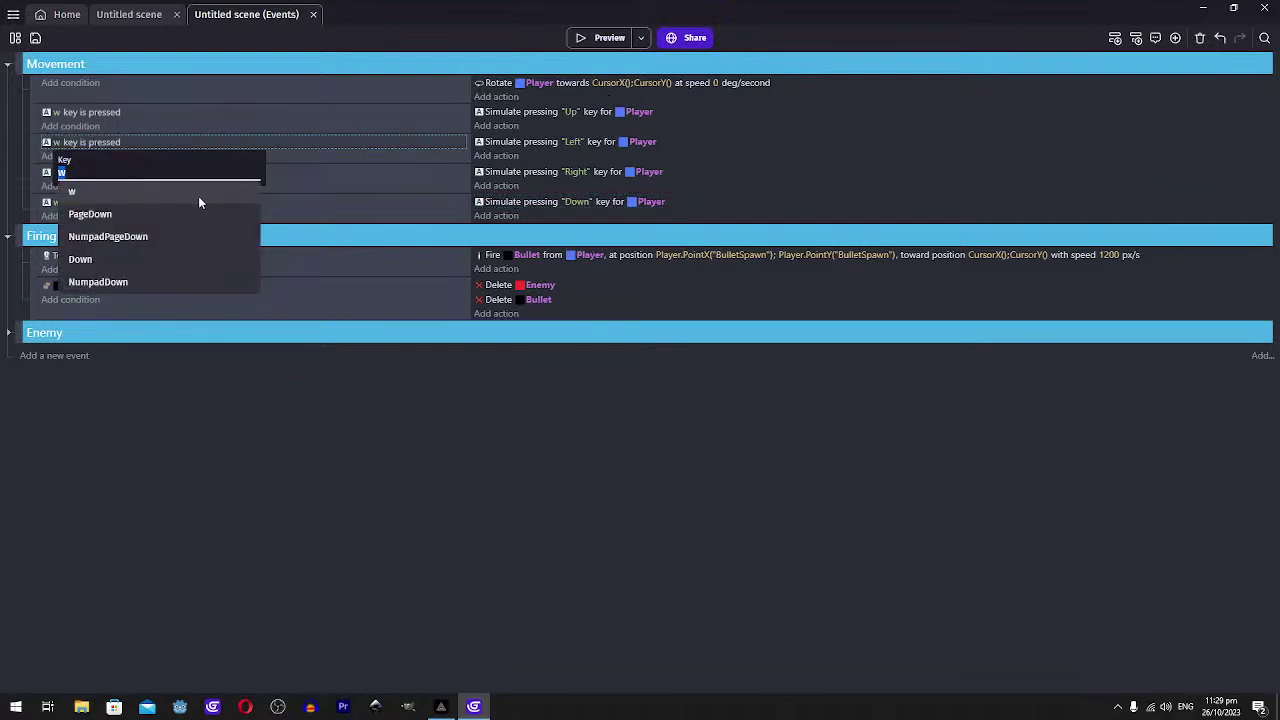
{"action": "type", "text": "a"}
{"action": "left_click", "coordinate": [57, 172]}
{"action": "left_click", "coordinate": [57, 172]}
{"action": "type", "text": "s"}
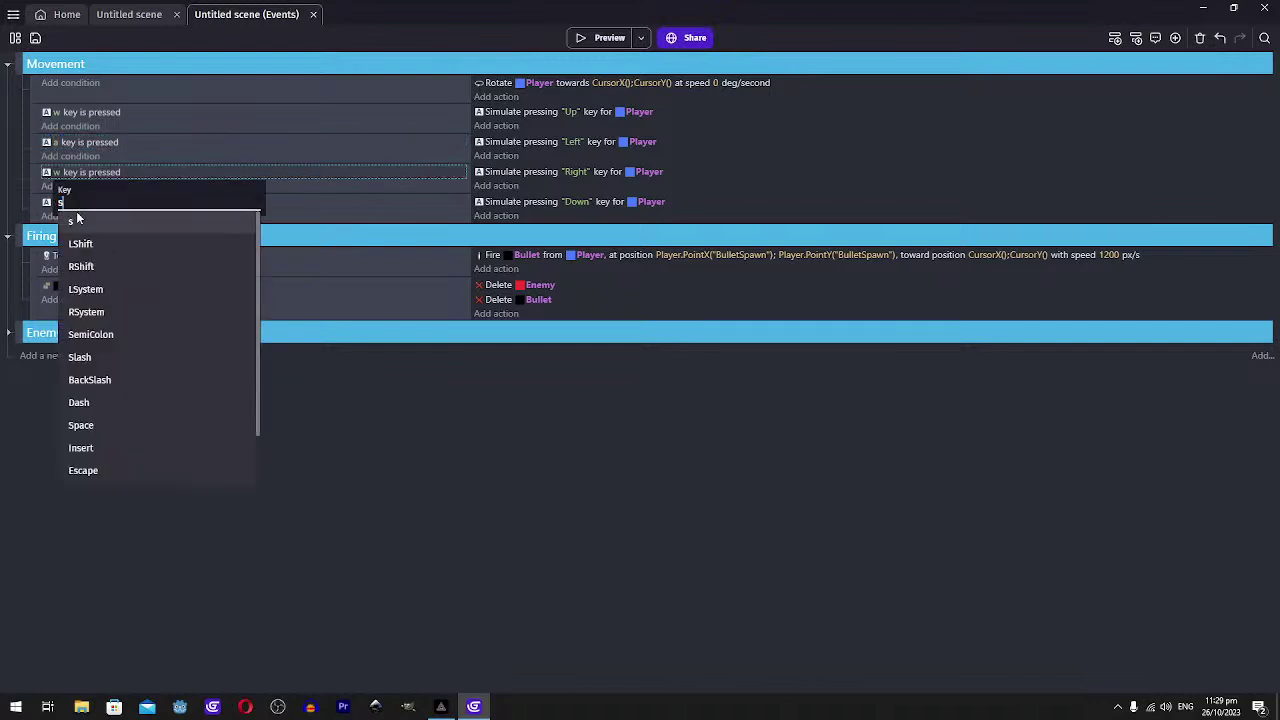
{"action": "key", "text": "BackSpace"}
{"action": "type", "text": "d"}
{"action": "left_click", "coordinate": [57, 202]}
{"action": "left_click", "coordinate": [57, 202]}
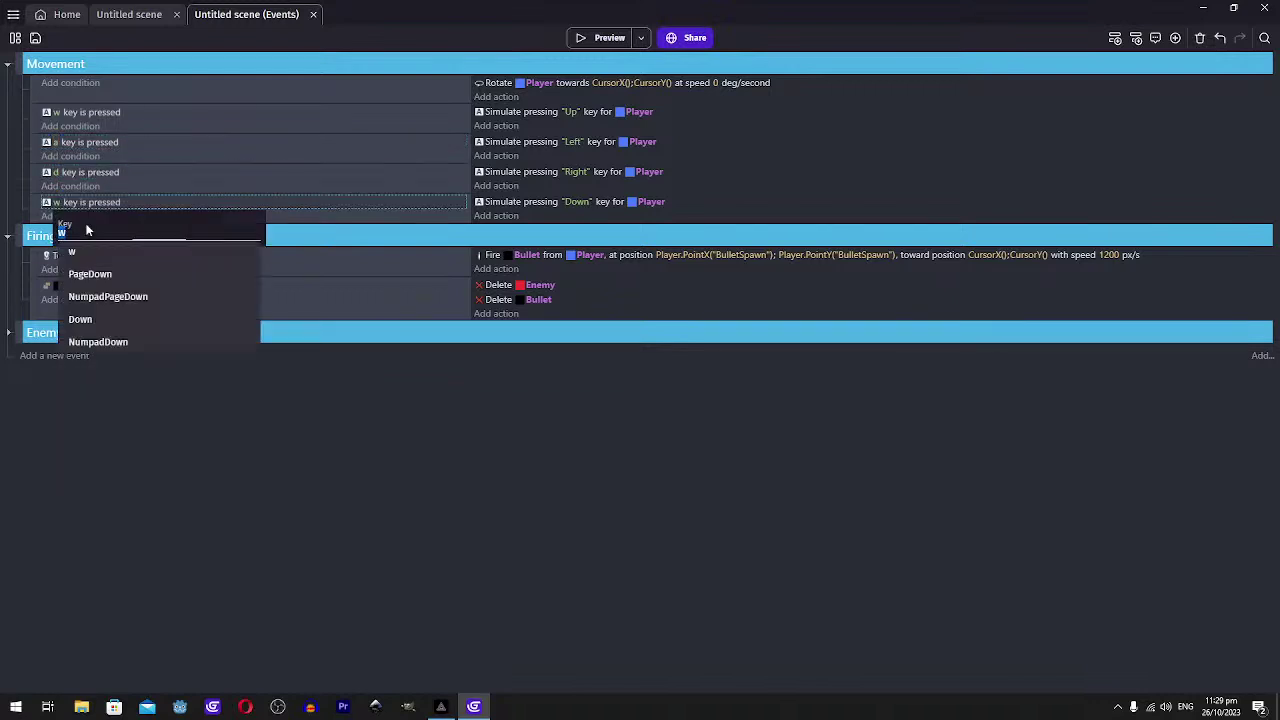
{"action": "type", "text": "s"}
{"action": "left_click", "coordinate": [357, 457]}
Preview the game, move the player with the w, a, s and d keys while shooting, and close the preview
{"action": "left_click", "coordinate": [600, 38]}
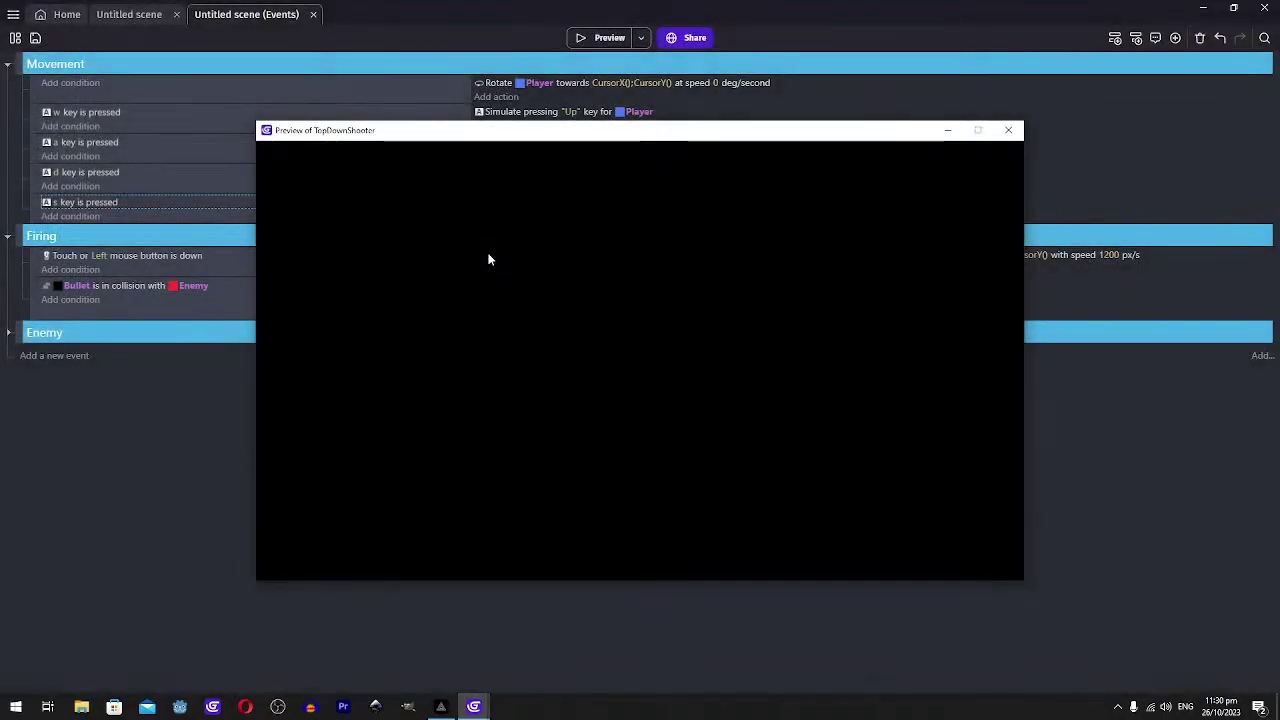
{"action": "key", "text": "w"}
{"action": "key", "text": "a"}
{"action": "key", "text": "s"}
{"action": "key", "text": "d"}
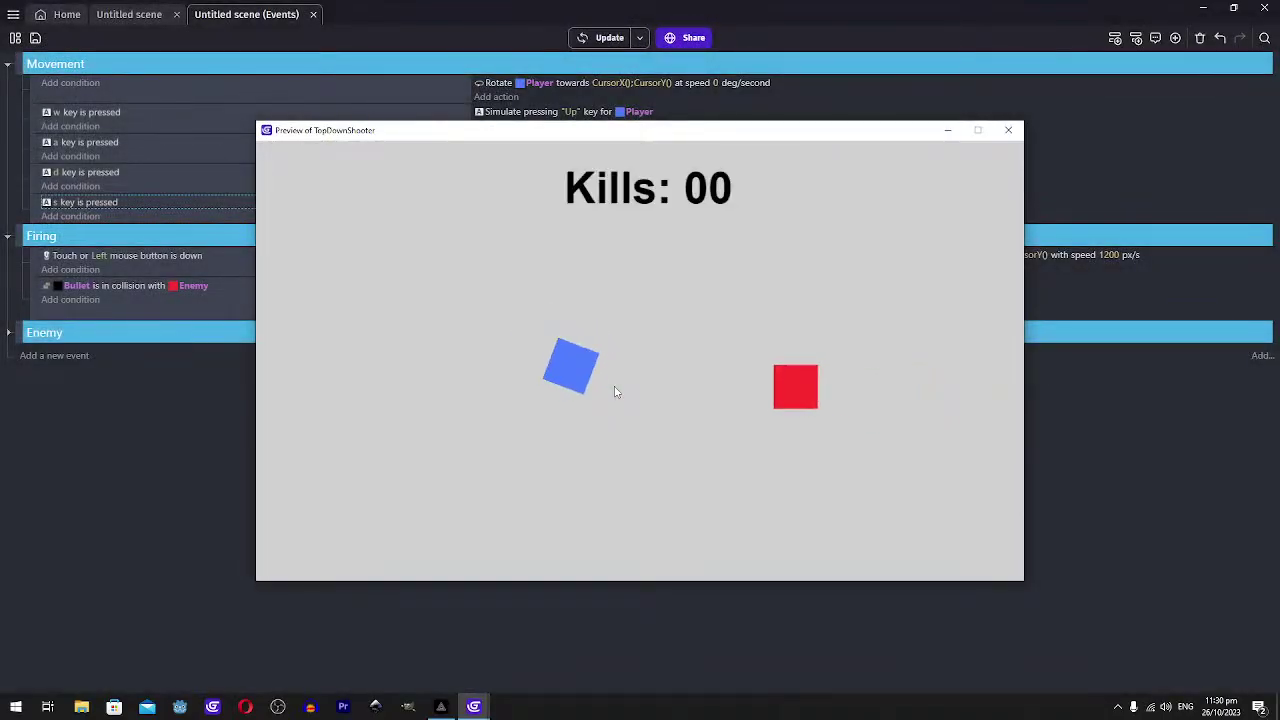
{"action": "key", "text": "w"}
{"action": "key", "text": "a"}
{"action": "left_click", "coordinate": [675, 369]}
{"action": "key", "text": "d"}
{"action": "key", "text": "s"}
{"action": "left_click", "coordinate": [713, 325]}
{"action": "key", "text": "a"}
{"action": "key", "text": "s"}
{"action": "key", "text": "d"}
{"action": "left_click", "coordinate": [700, 306]}
{"action": "key", "text": "w"}
{"action": "key", "text": "a"}
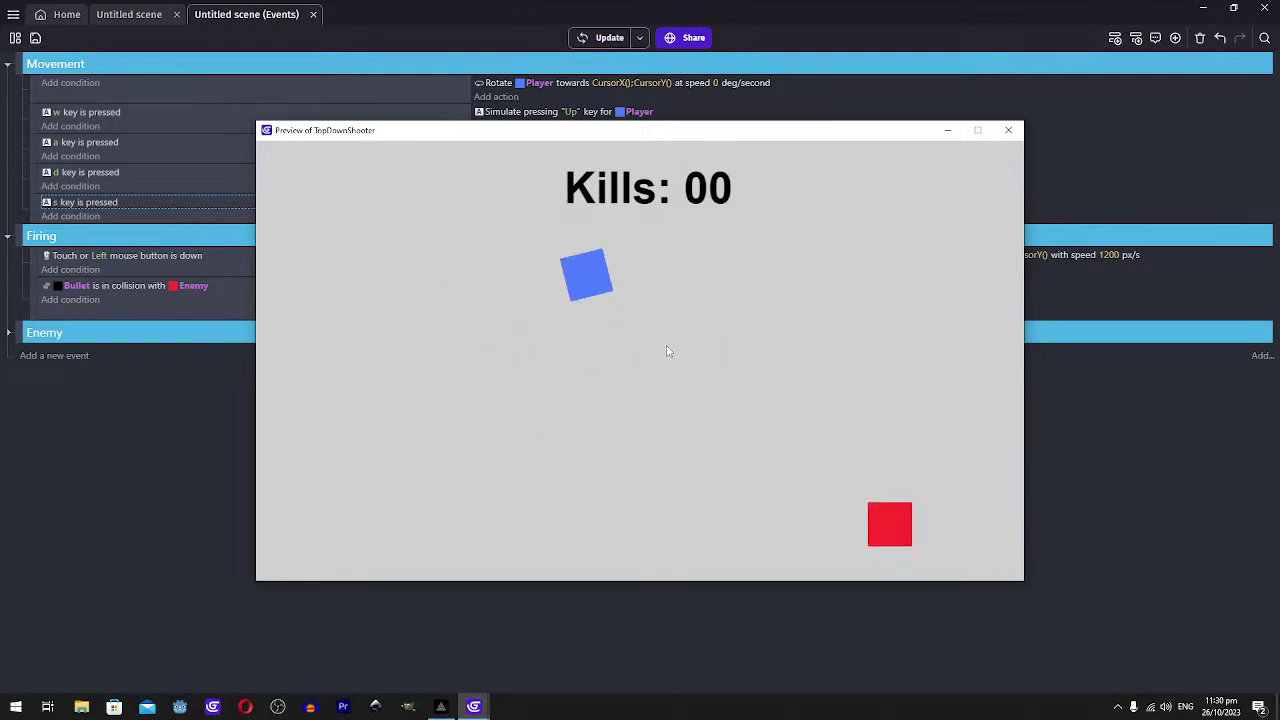
{"action": "key", "text": "s"}
{"action": "key", "text": "d"}
{"action": "left_click", "coordinate": [750, 415]}
{"action": "key", "text": "w"}
{"action": "key", "text": "d"}
{"action": "left_click", "coordinate": [779, 437]}
{"action": "key", "text": "s"}
{"action": "key", "text": "a"}
{"action": "key", "text": "d"}
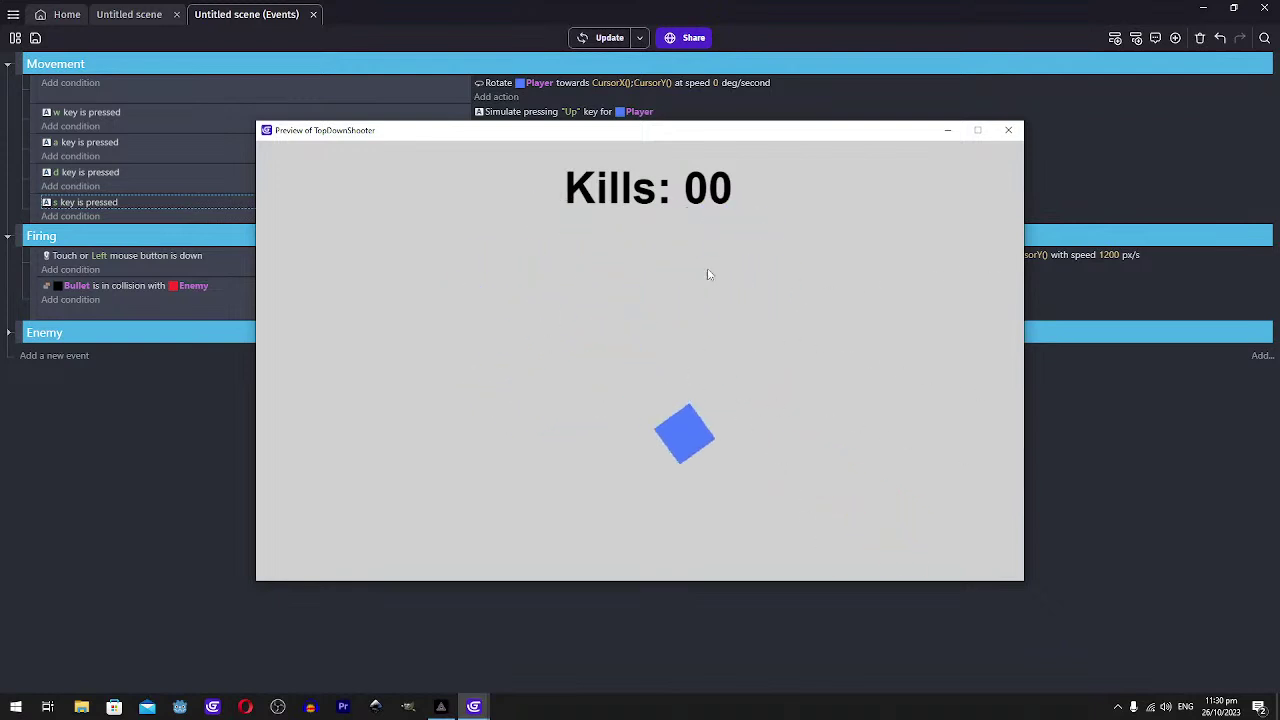
{"action": "key", "text": "w"}
{"action": "key", "text": "a"}
{"action": "key", "text": "d"}
{"action": "key", "text": "a"}
{"action": "key", "text": "alt+F4"}
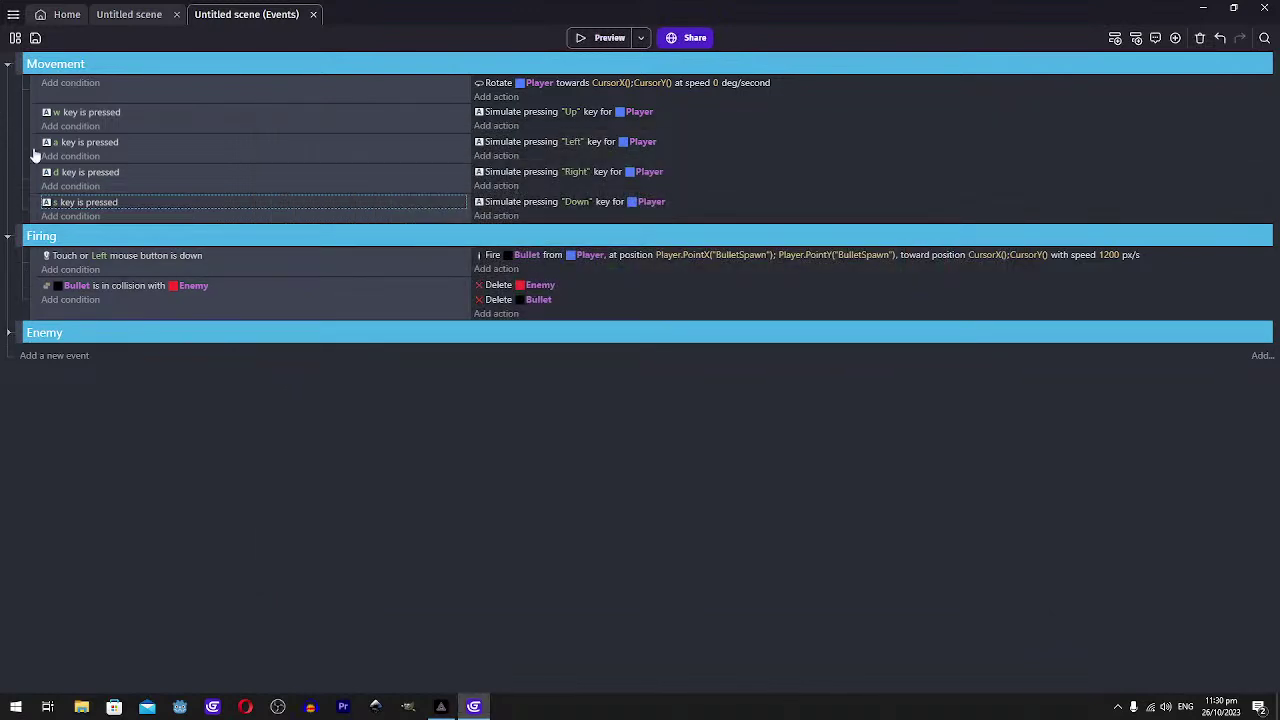
Add an object variable named score to the Player object and set its type to Number
{"action": "left_click", "coordinate": [129, 14]}
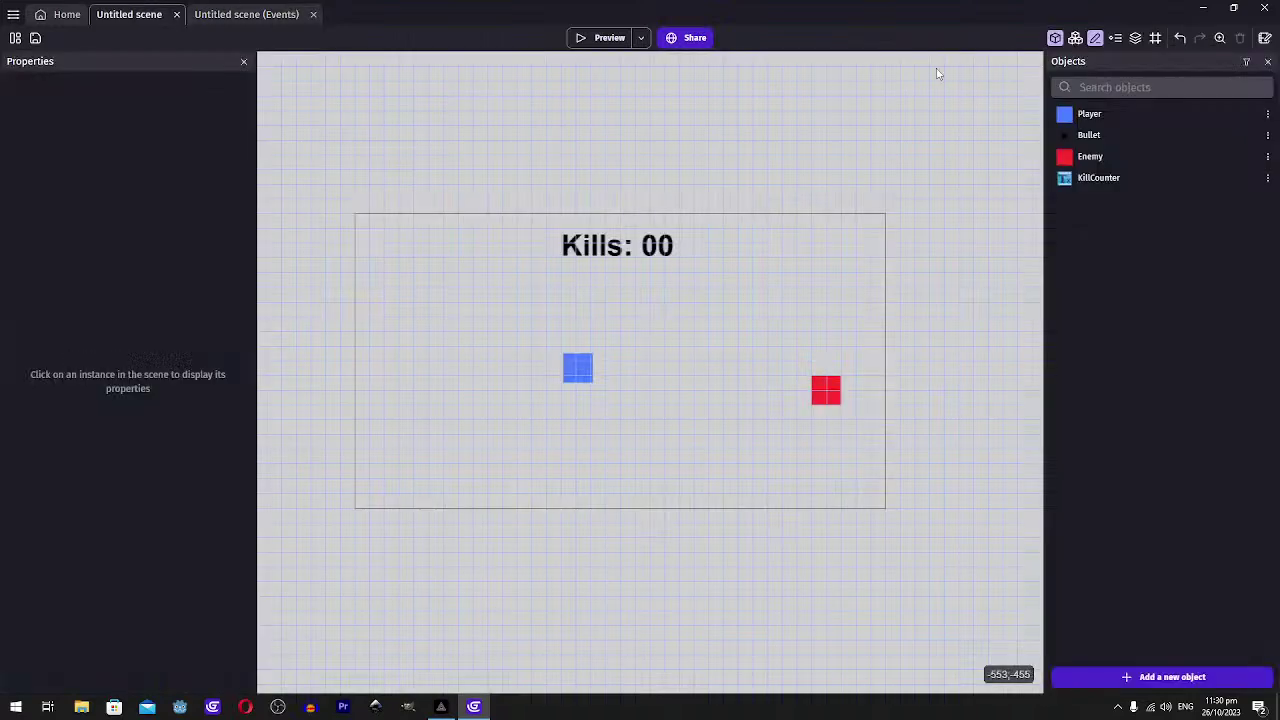
{"action": "left_click", "coordinate": [1088, 114]}
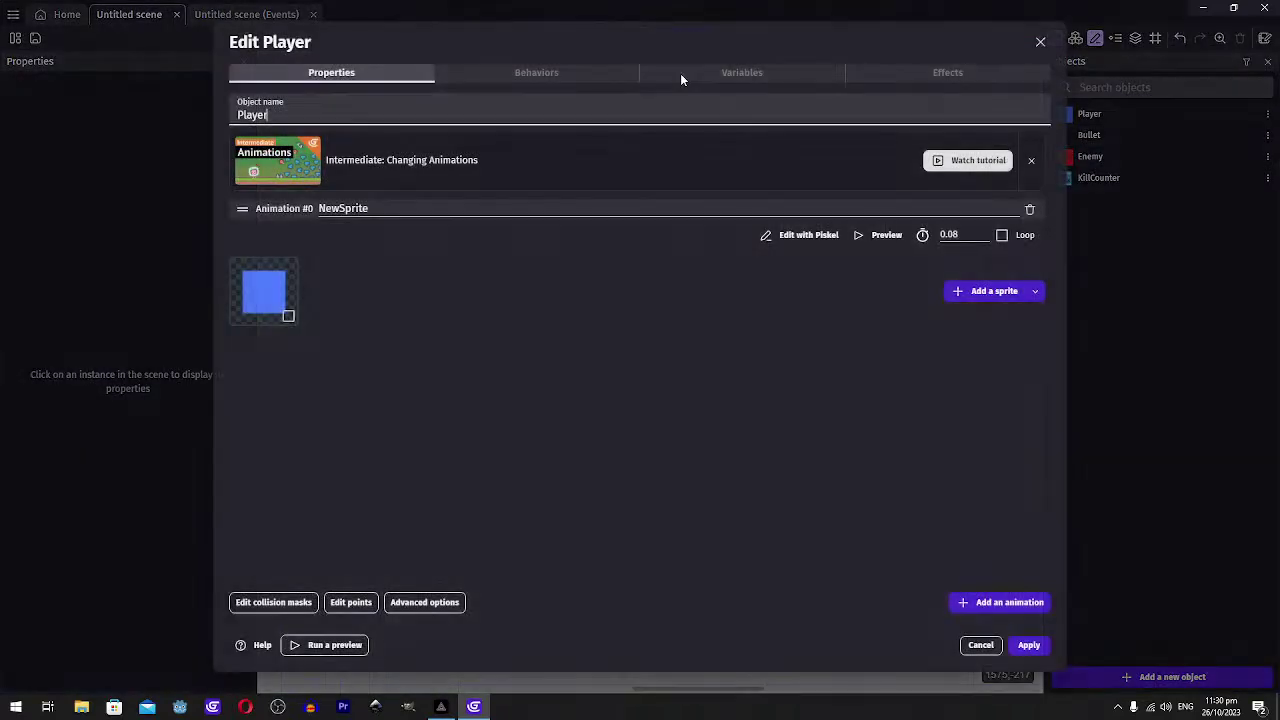
{"action": "left_click", "coordinate": [680, 73]}
{"action": "left_click", "coordinate": [629, 380]}
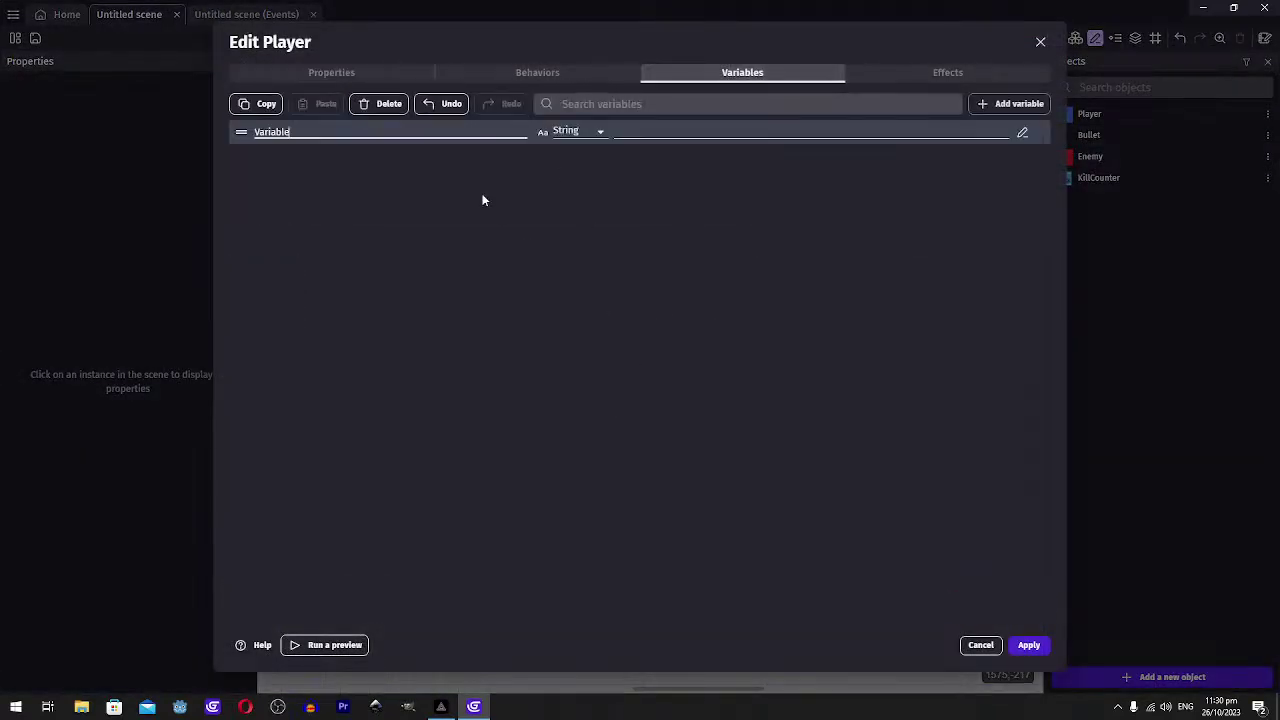
{"action": "left_click", "coordinate": [441, 133]}
{"action": "type", "text": "score"}
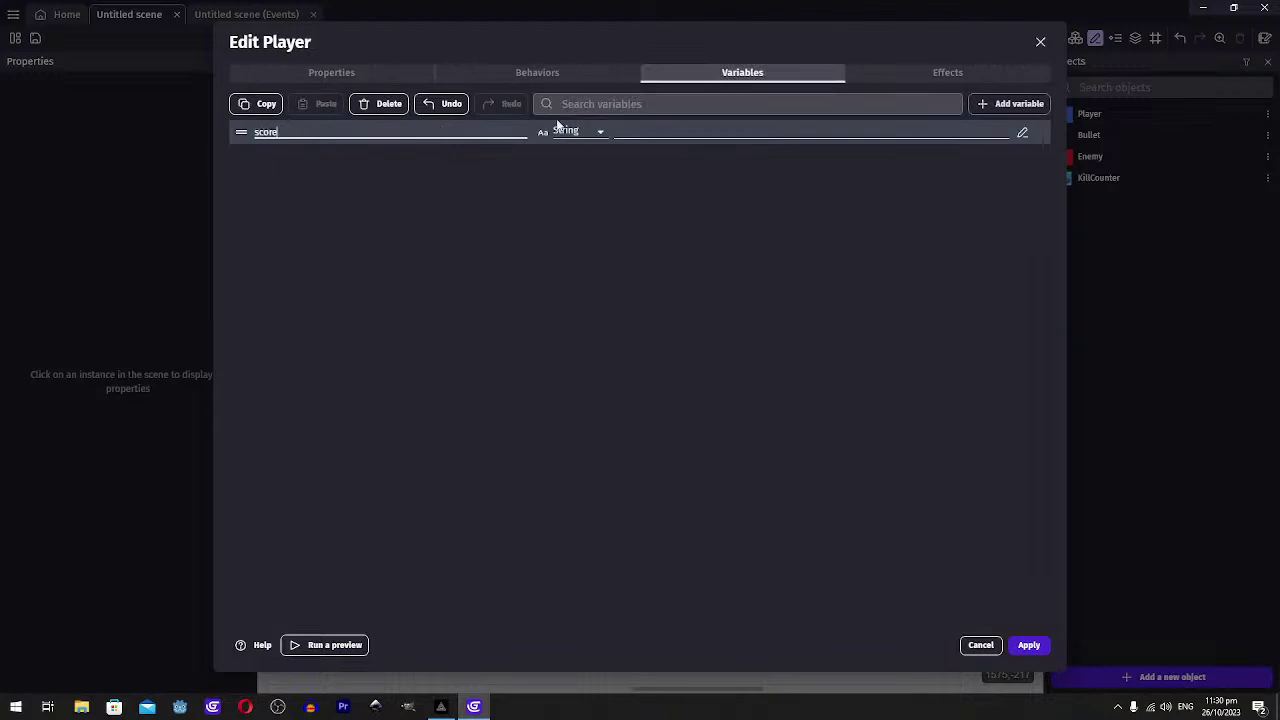
{"action": "left_click", "coordinate": [575, 131]}
{"action": "left_click", "coordinate": [572, 155]}
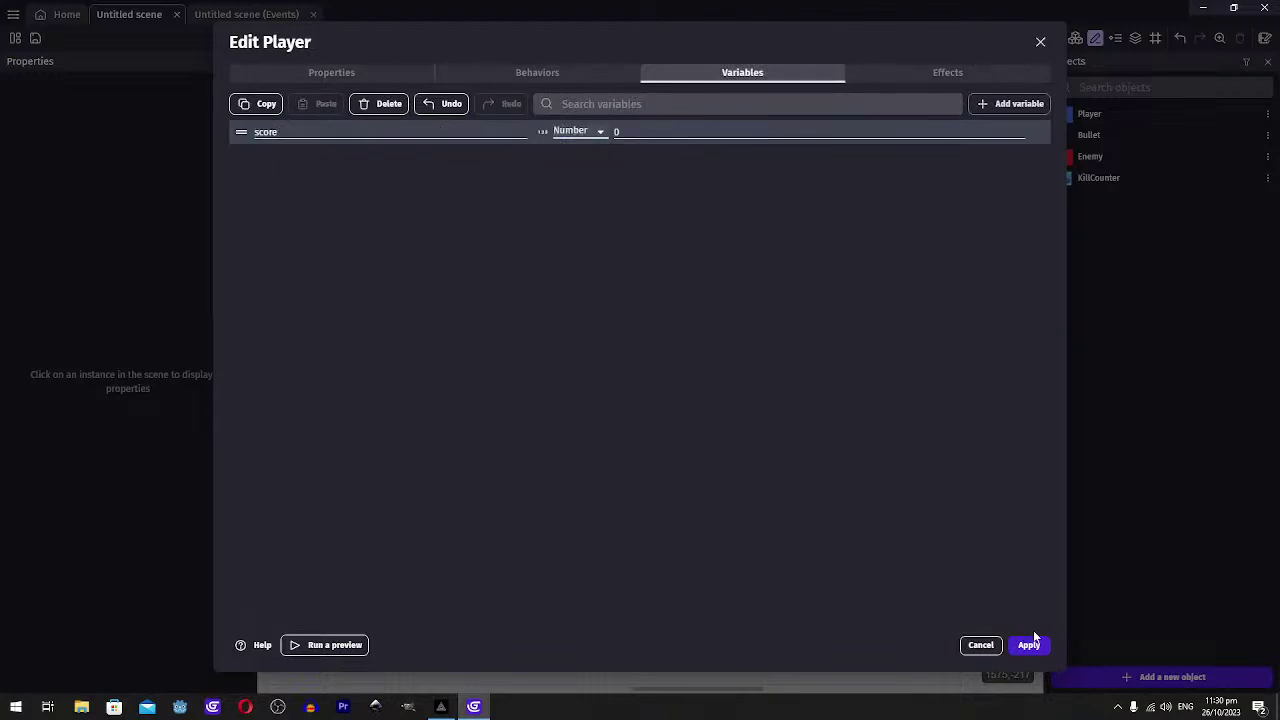
Rename the Player's score variable to kills and apply the object changes
{"action": "left_click", "coordinate": [310, 132]}
{"action": "type", "text": "kills"}
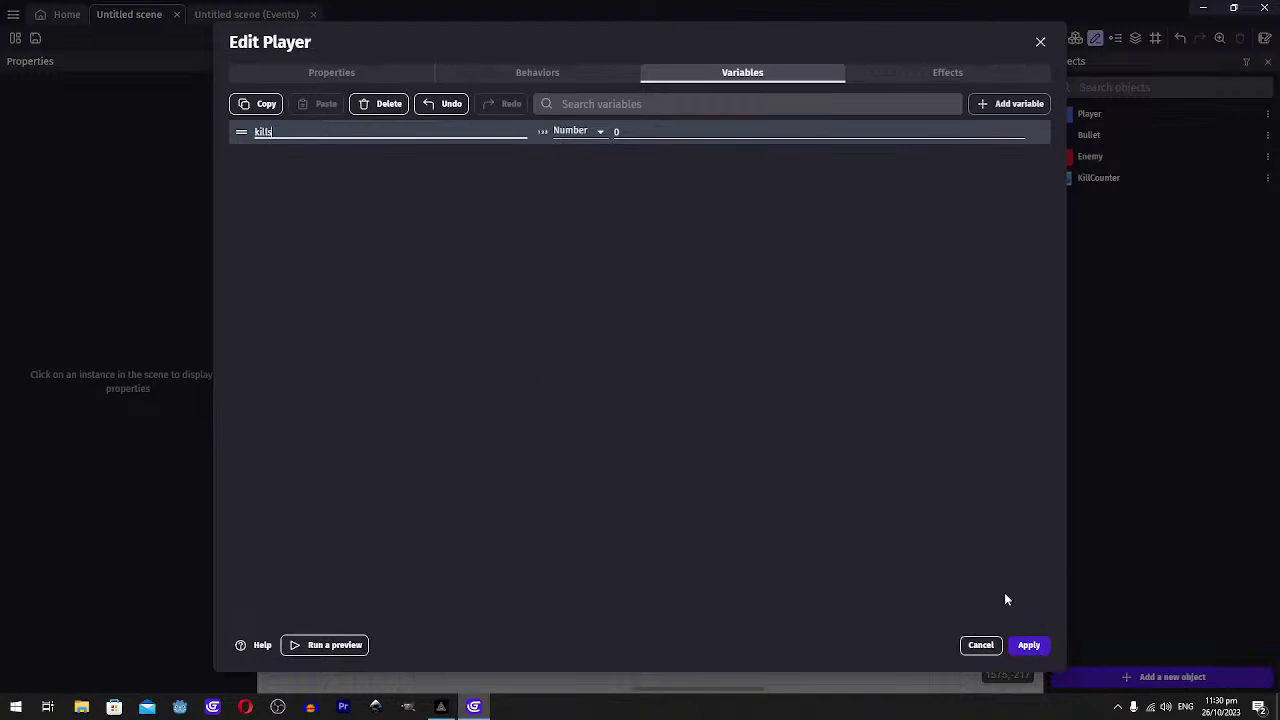
{"action": "left_click", "coordinate": [1029, 645]}
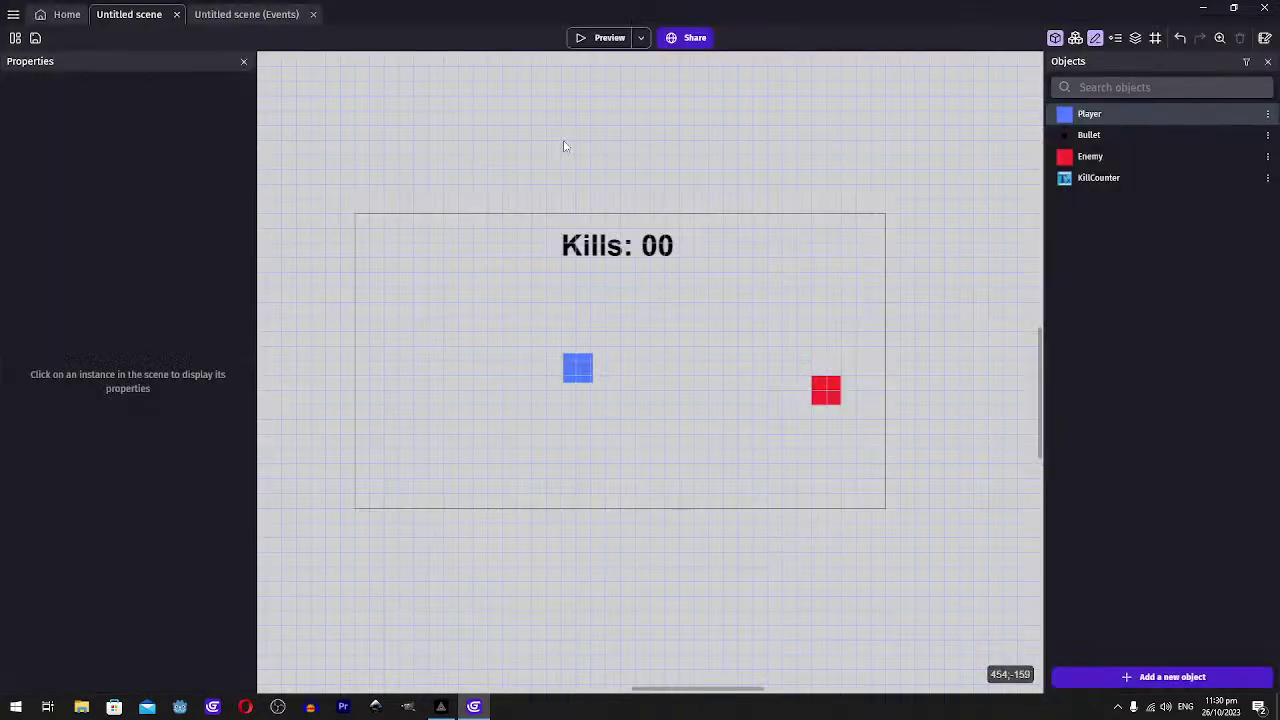
Open the scene's events sheet
{"action": "left_click", "coordinate": [220, 15]}
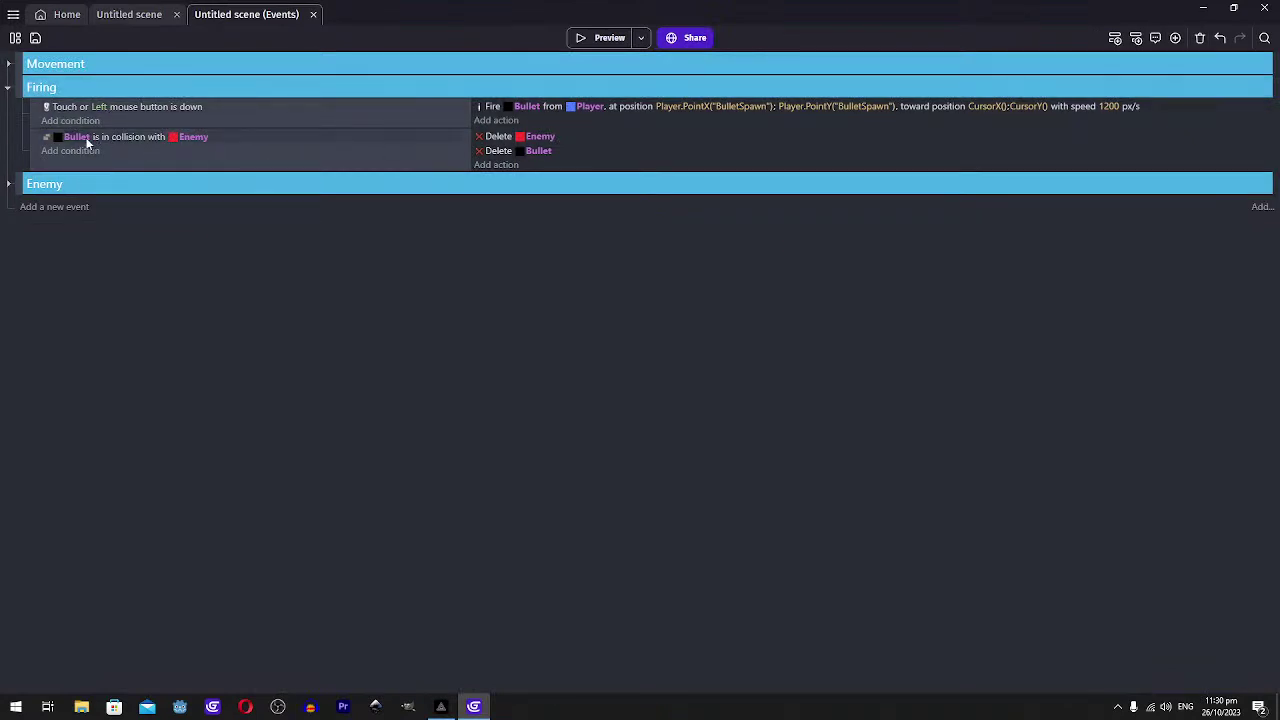
{"action": "left_click", "coordinate": [497, 166]}
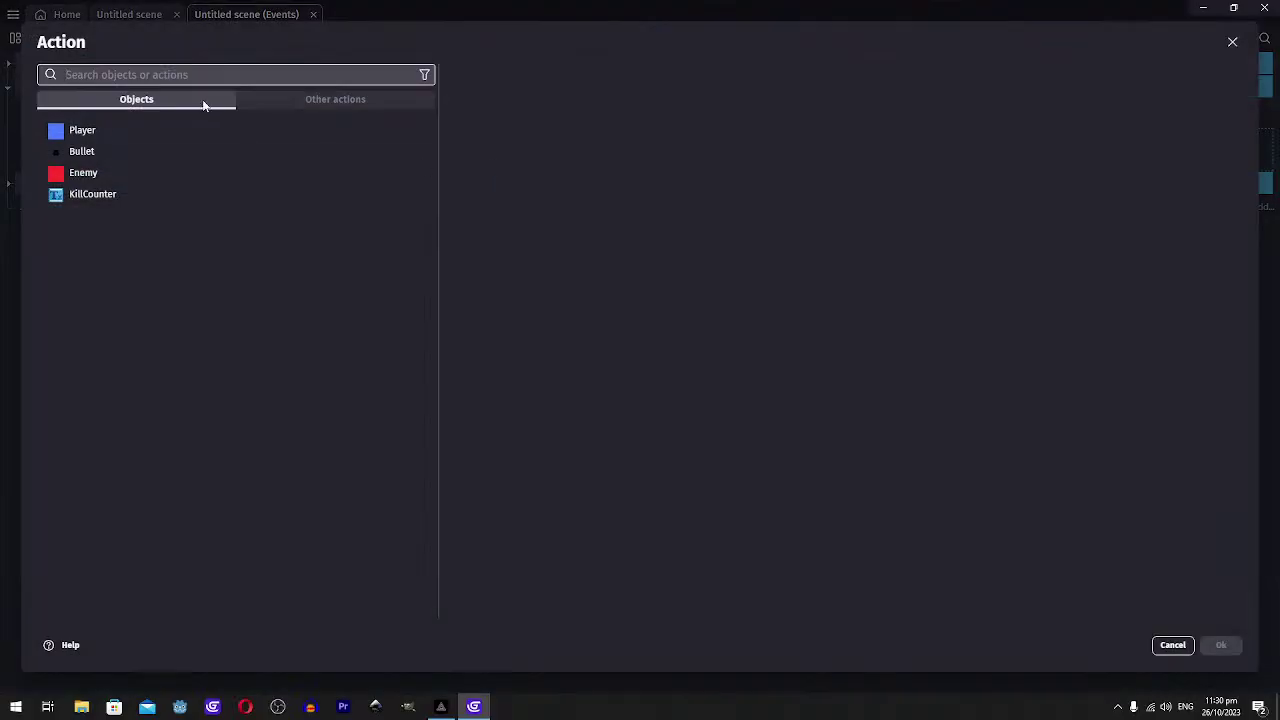
{"action": "type", "text": "set"}
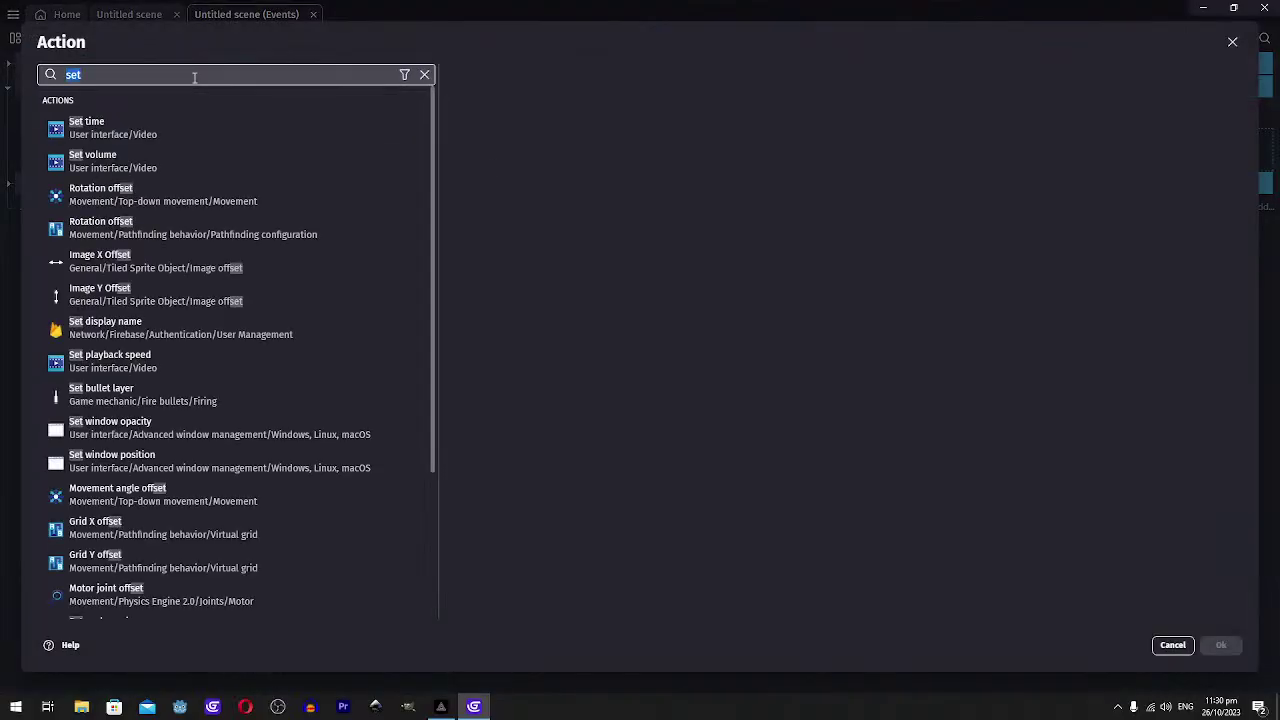
{"action": "type", "text": "mod"}
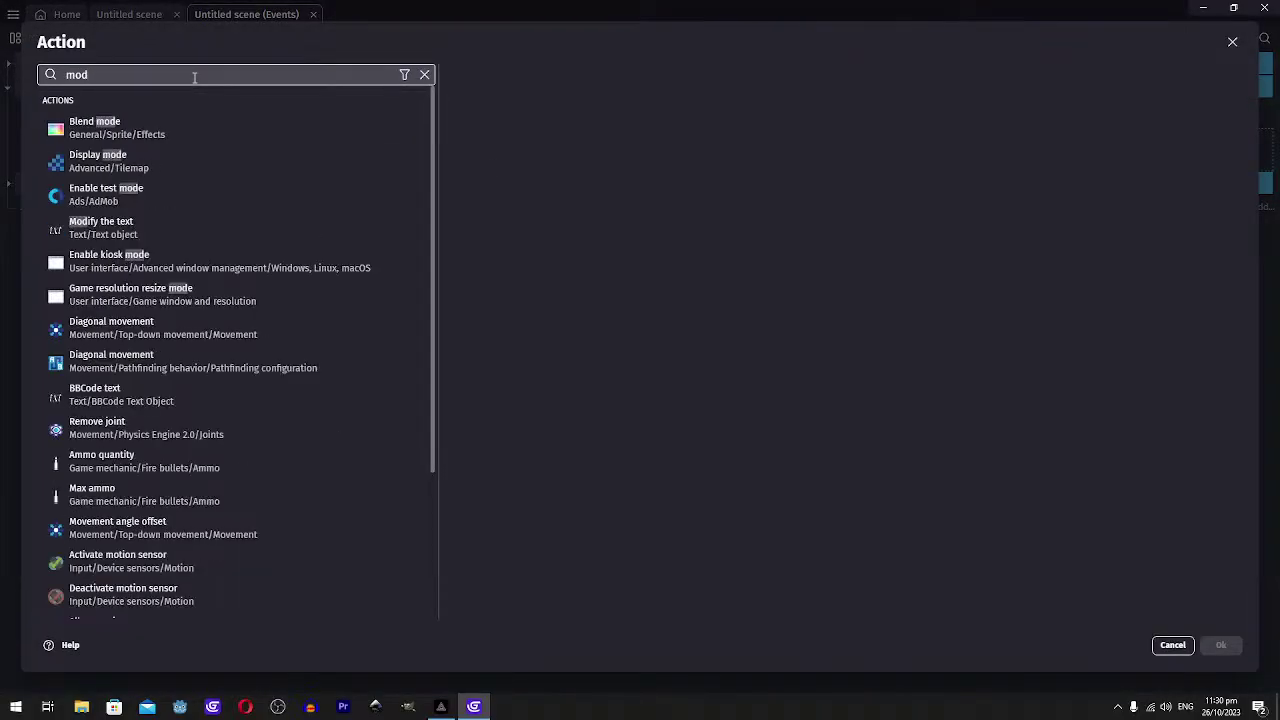
{"action": "key", "text": "Escape"}
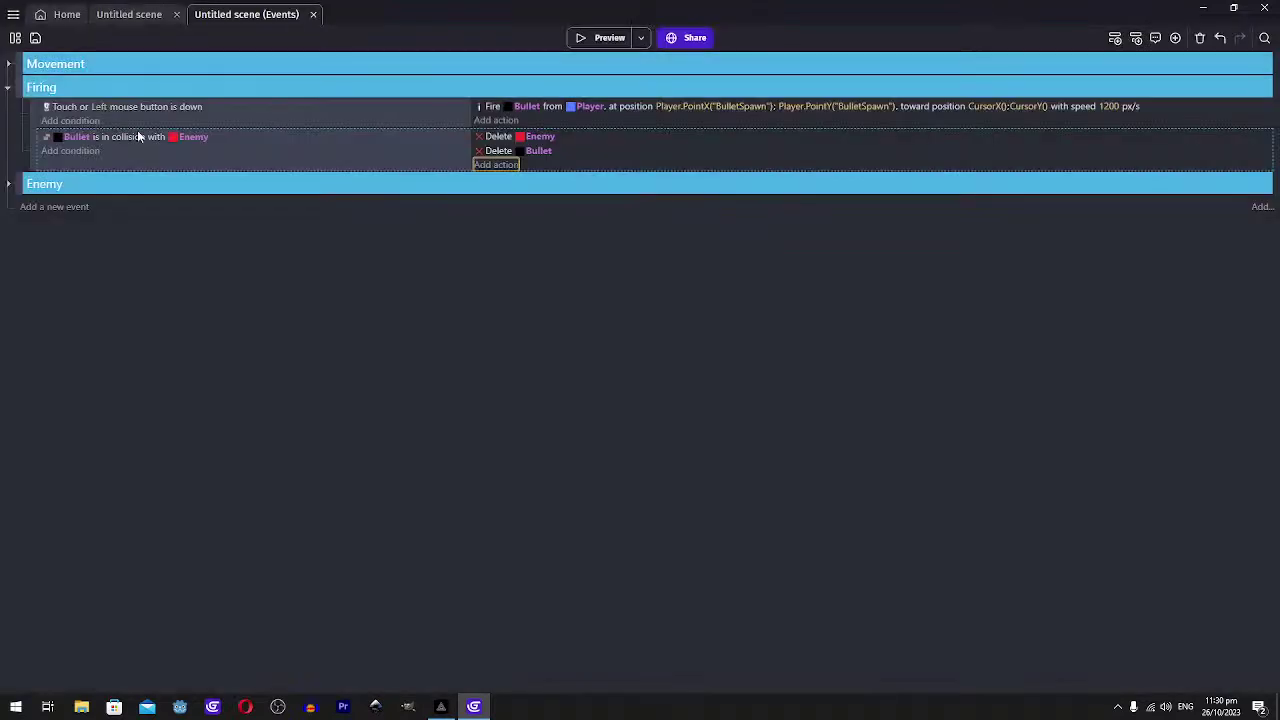
{"action": "left_click", "coordinate": [491, 164]}
{"action": "left_click", "coordinate": [86, 134]}
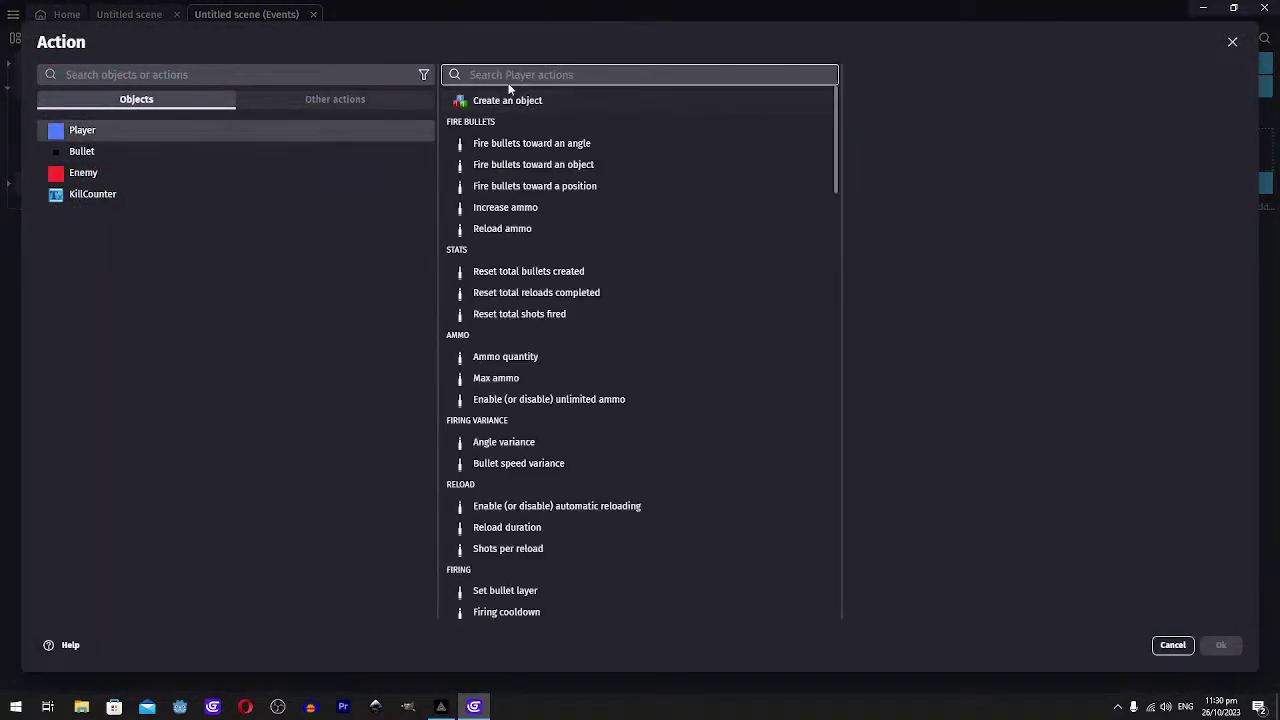
{"action": "type", "text": "modif"}
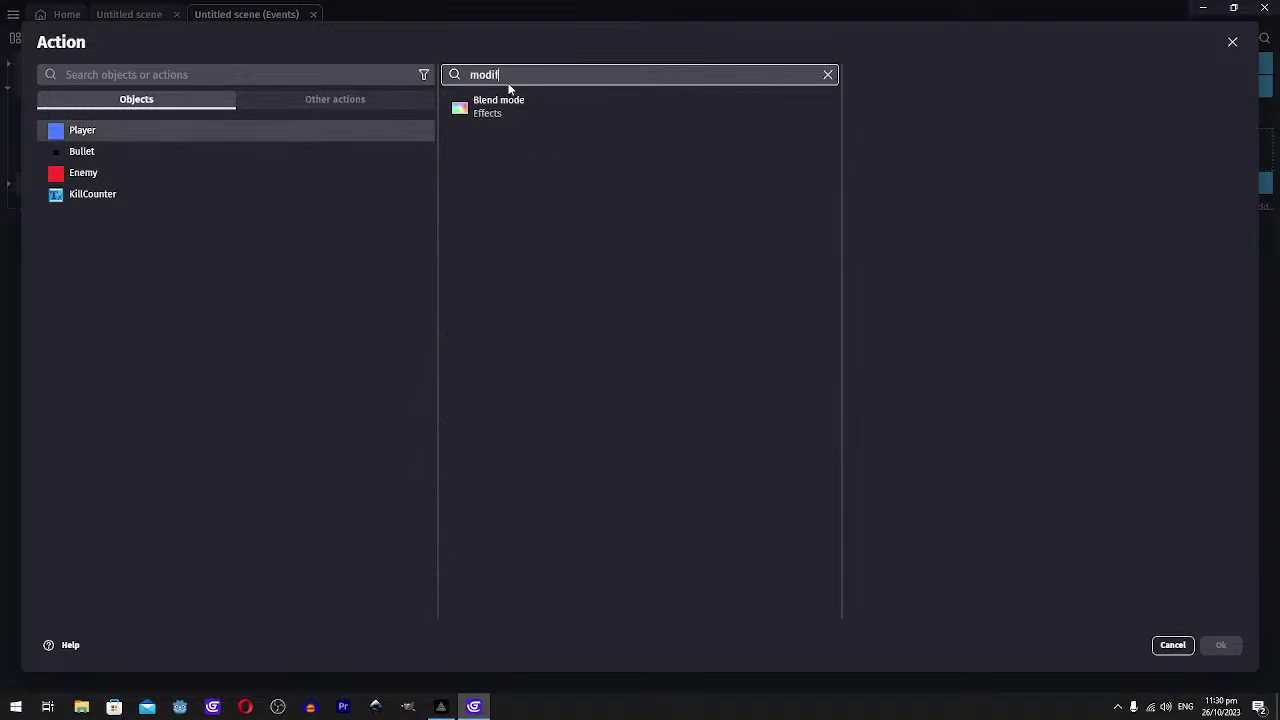
{"action": "key", "text": "ctrl+a"}
{"action": "key", "text": "Escape"}
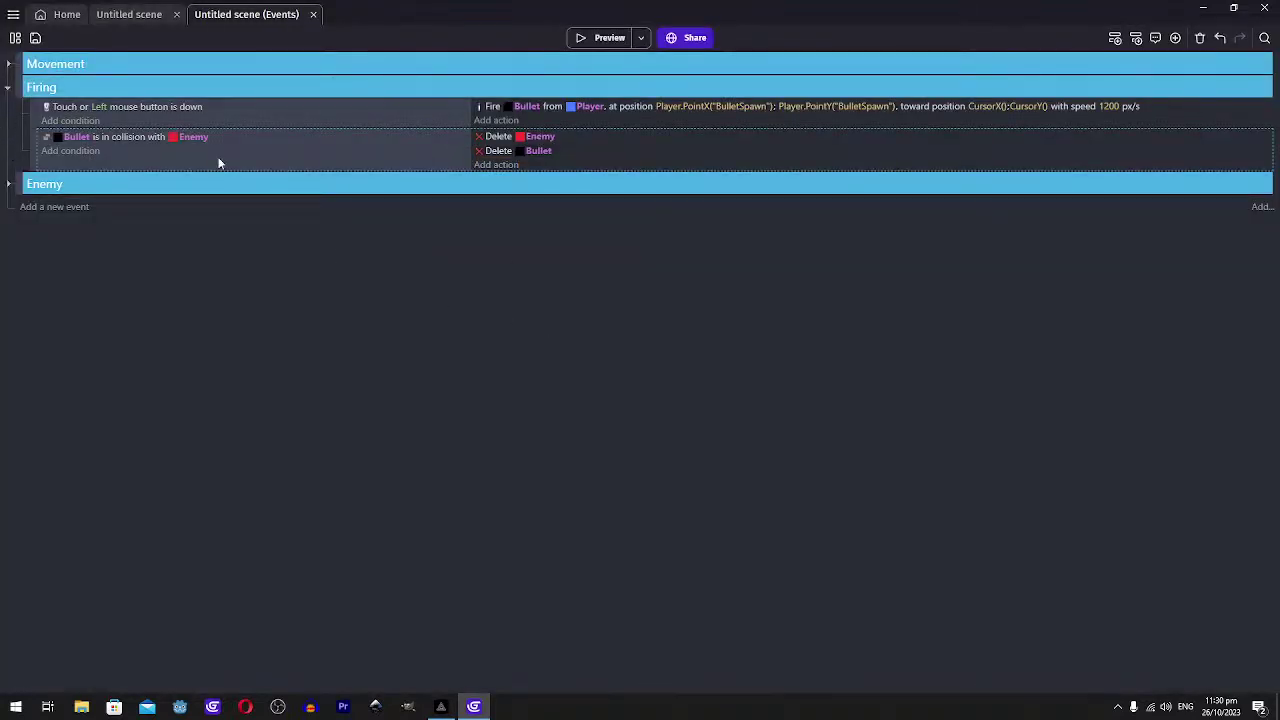
Add an action to the Bullet–Enemy collision event that changes the Player's number variable kills by adding 1
{"action": "left_click", "coordinate": [503, 165]}
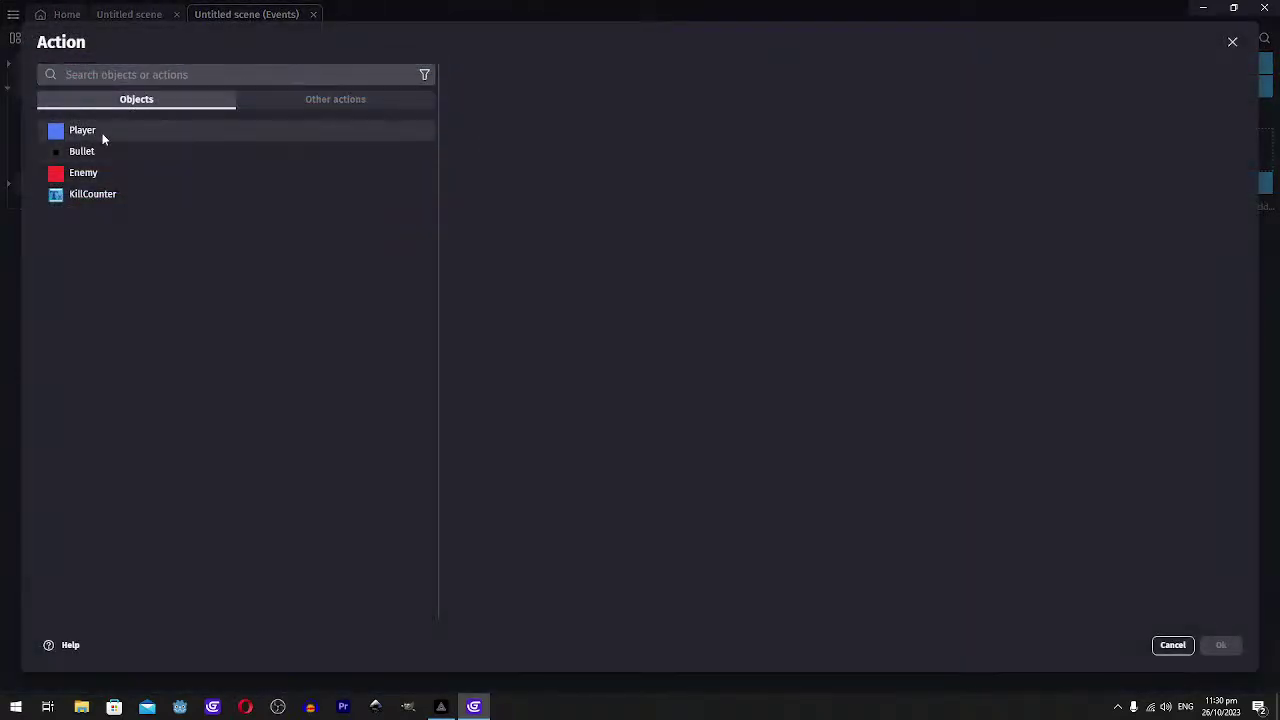
{"action": "scroll", "coordinate": [624, 220], "scroll_direction": "down", "scroll_amount": 15}
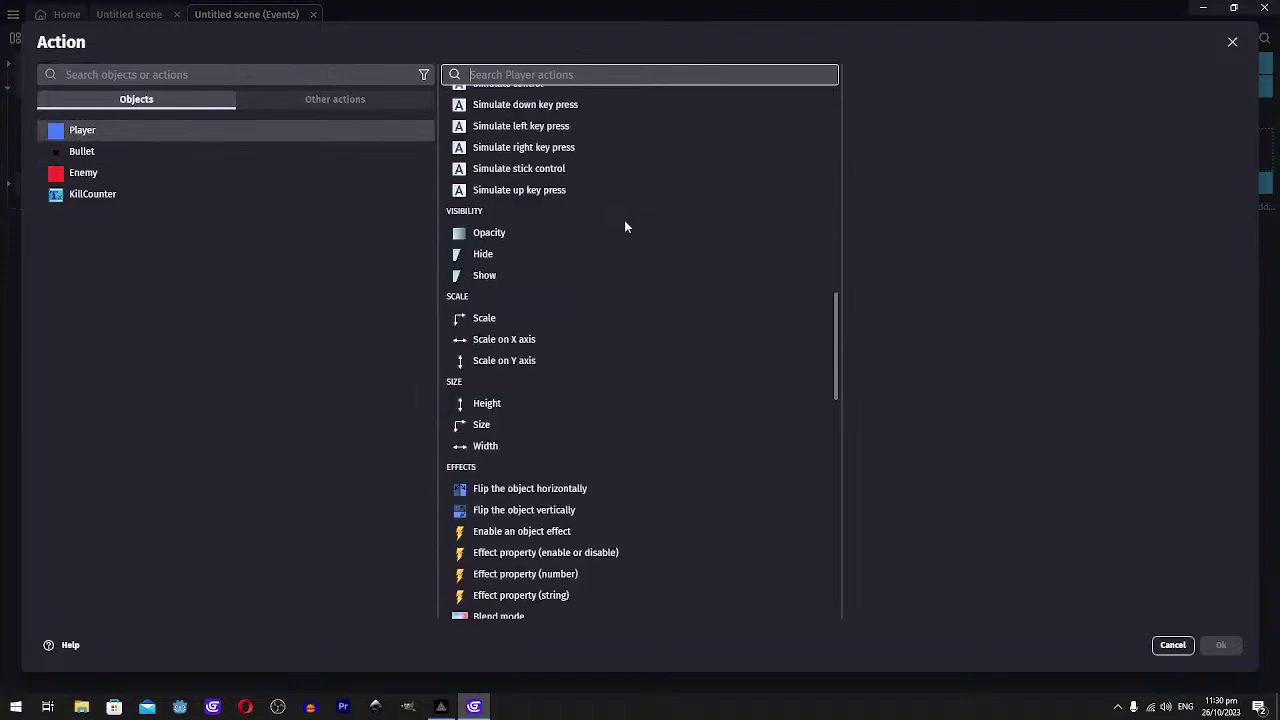
{"action": "type", "text": "variable"}
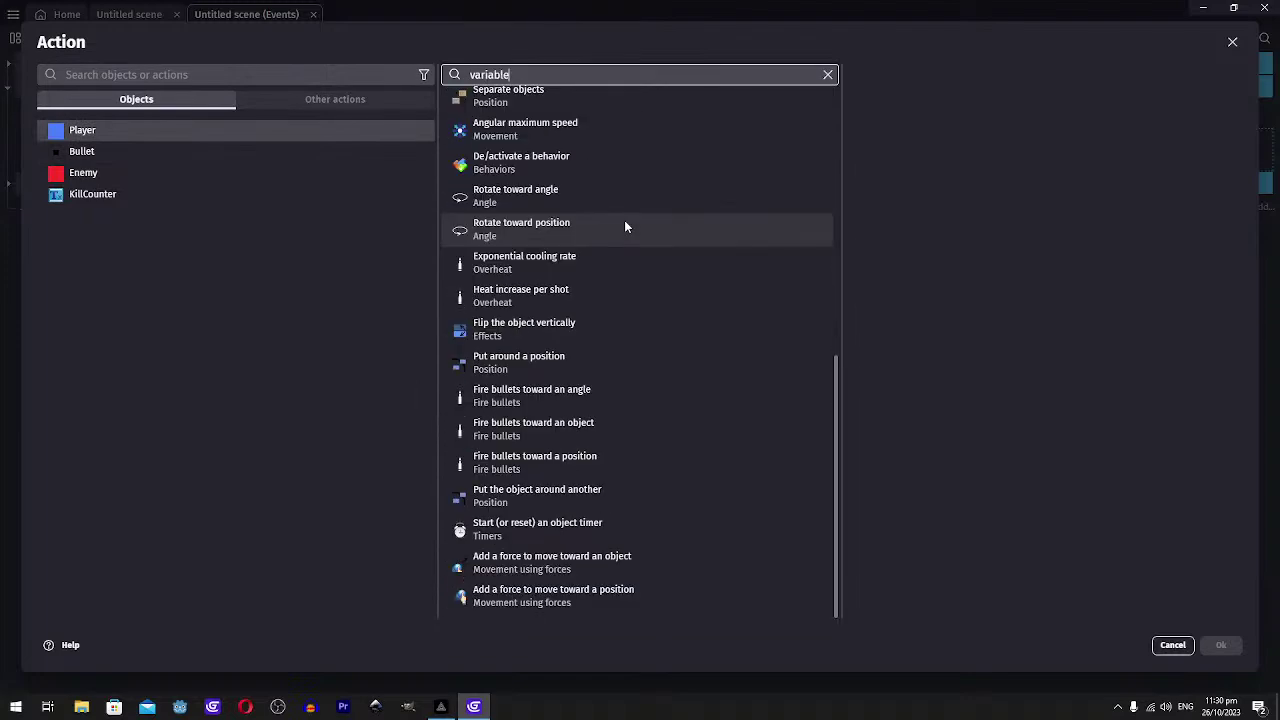
{"action": "left_click", "coordinate": [544, 106]}
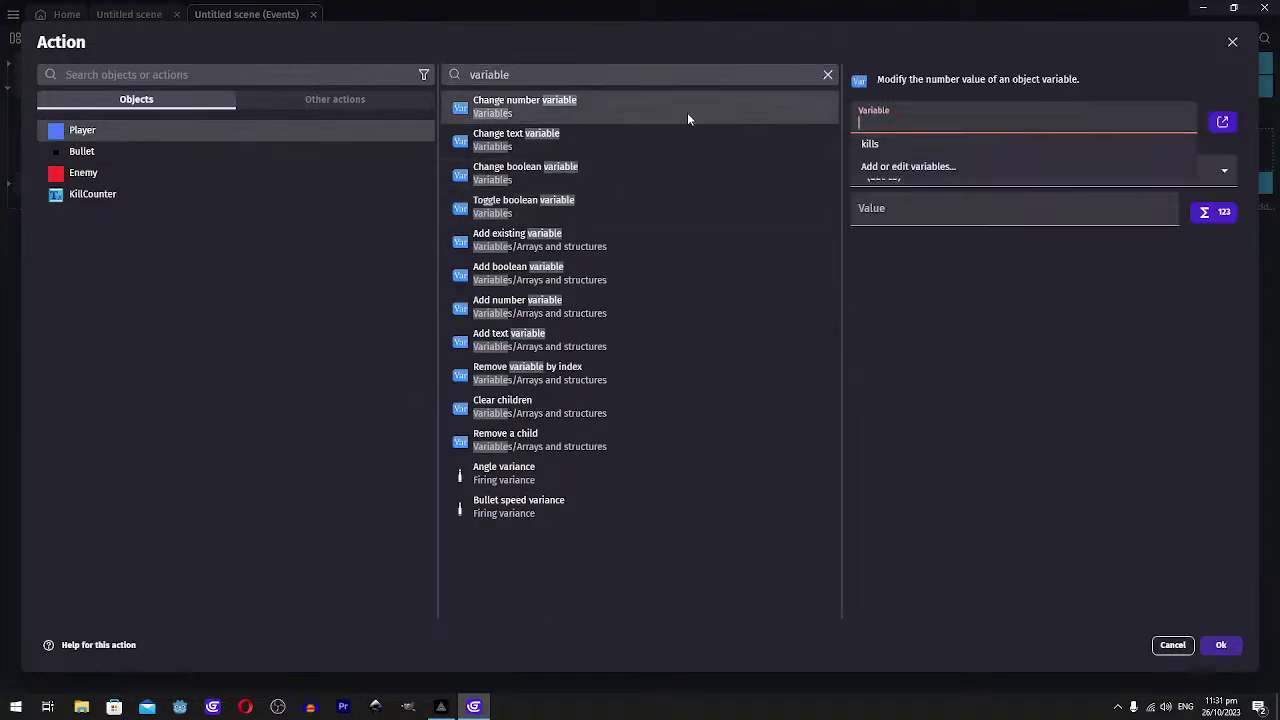
{"action": "left_click", "coordinate": [886, 115]}
{"action": "left_click", "coordinate": [890, 143]}
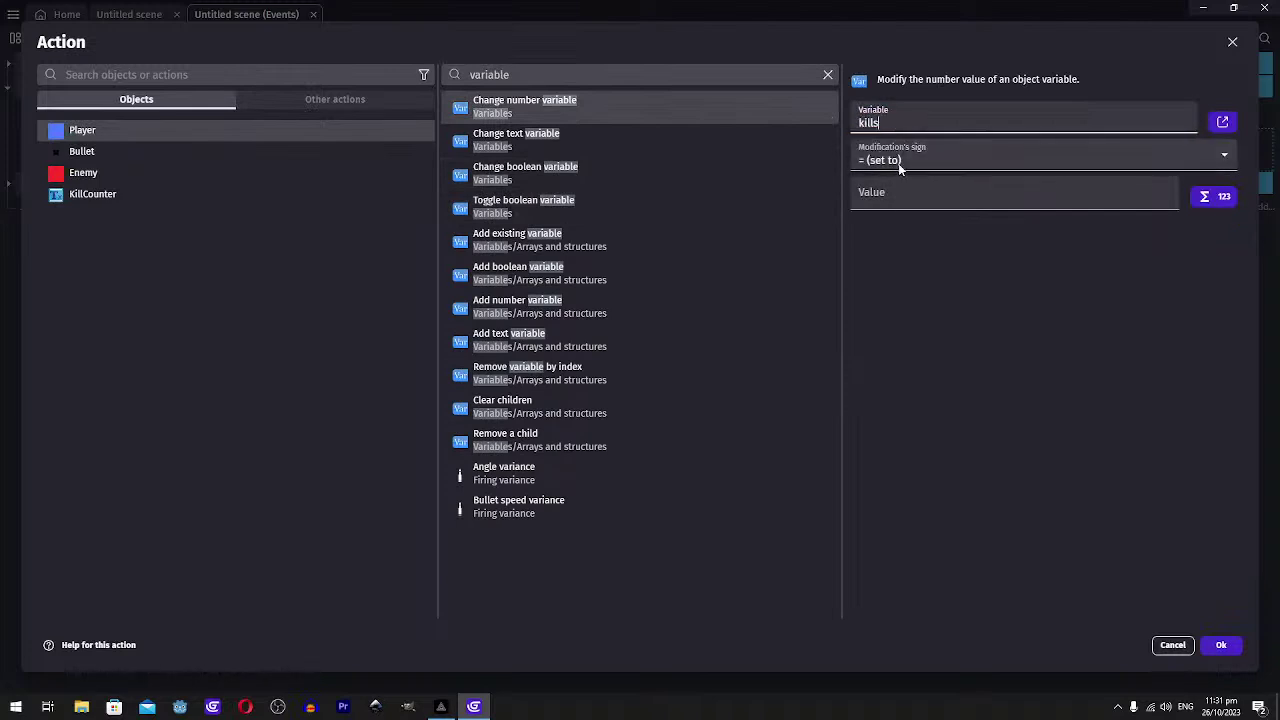
{"action": "left_click", "coordinate": [898, 160]}
{"action": "left_click", "coordinate": [899, 191]}
{"action": "type", "text": "1"}
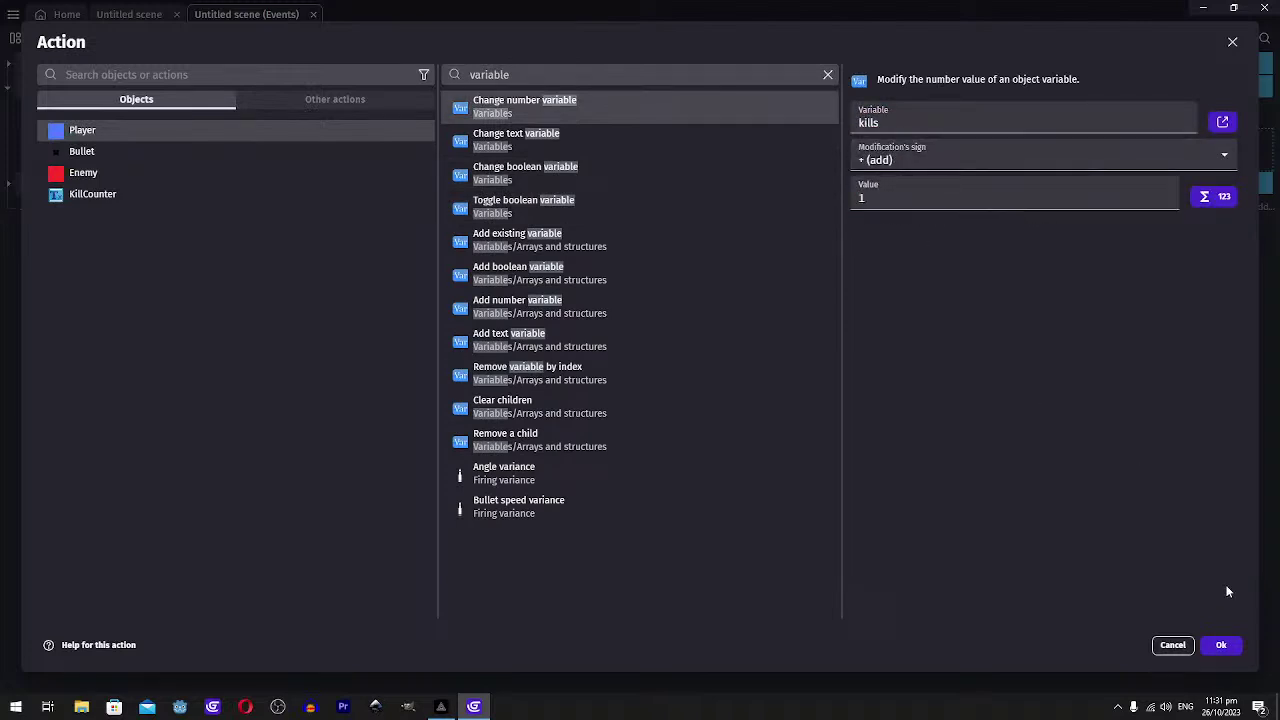
{"action": "left_click", "coordinate": [1221, 644]}
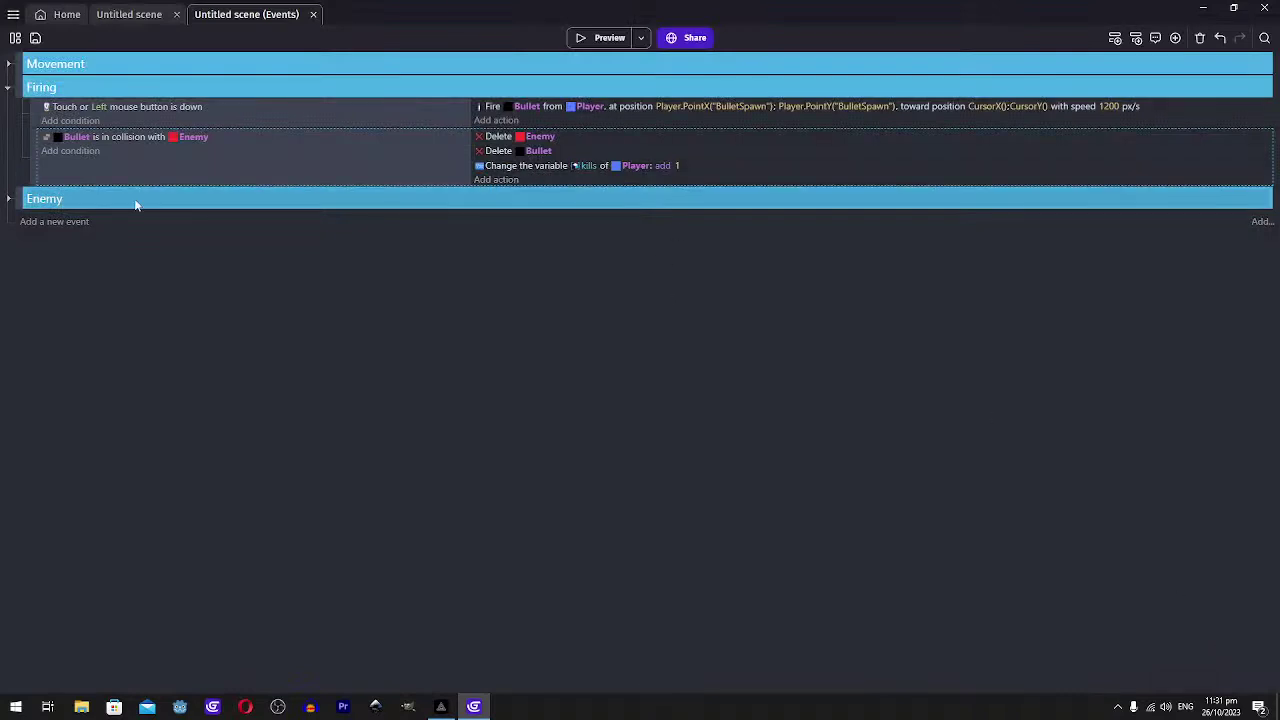
Add an empty sub-event at the end of the Firing group
{"action": "right_click", "coordinate": [63, 203]}
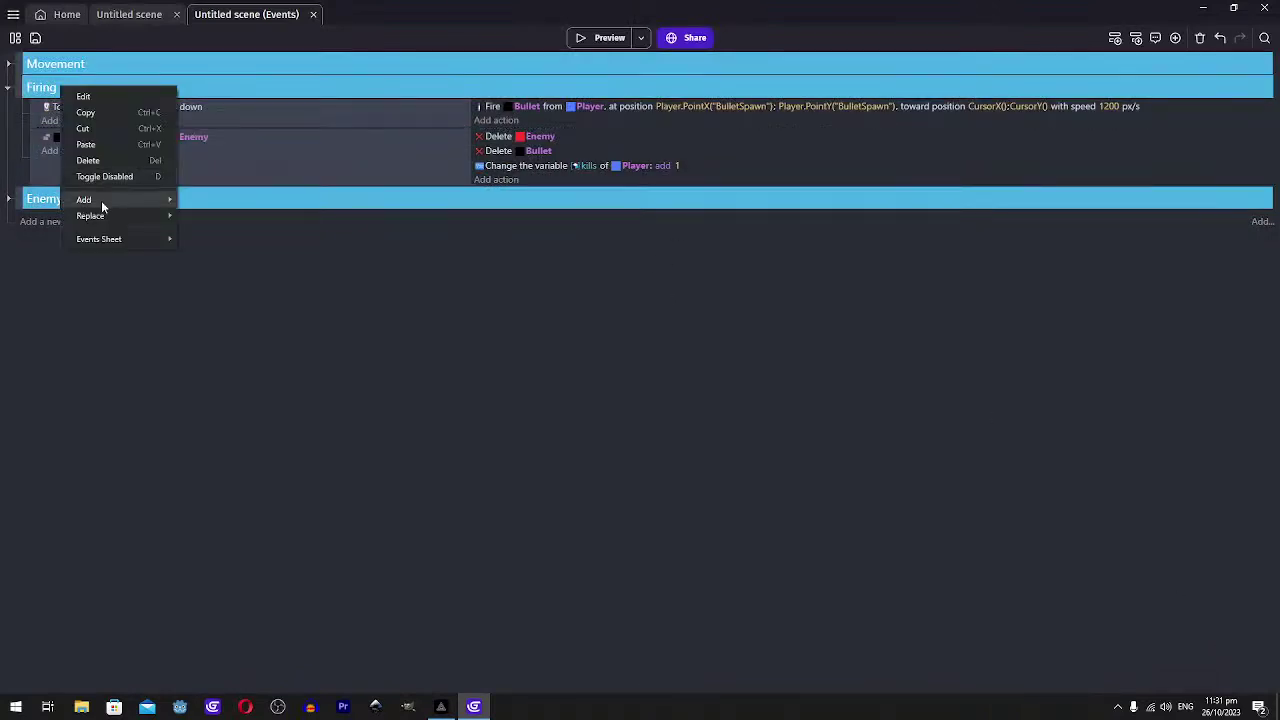
{"action": "mouse_move", "coordinate": [101, 200]}
{"action": "left_click", "coordinate": [199, 200]}
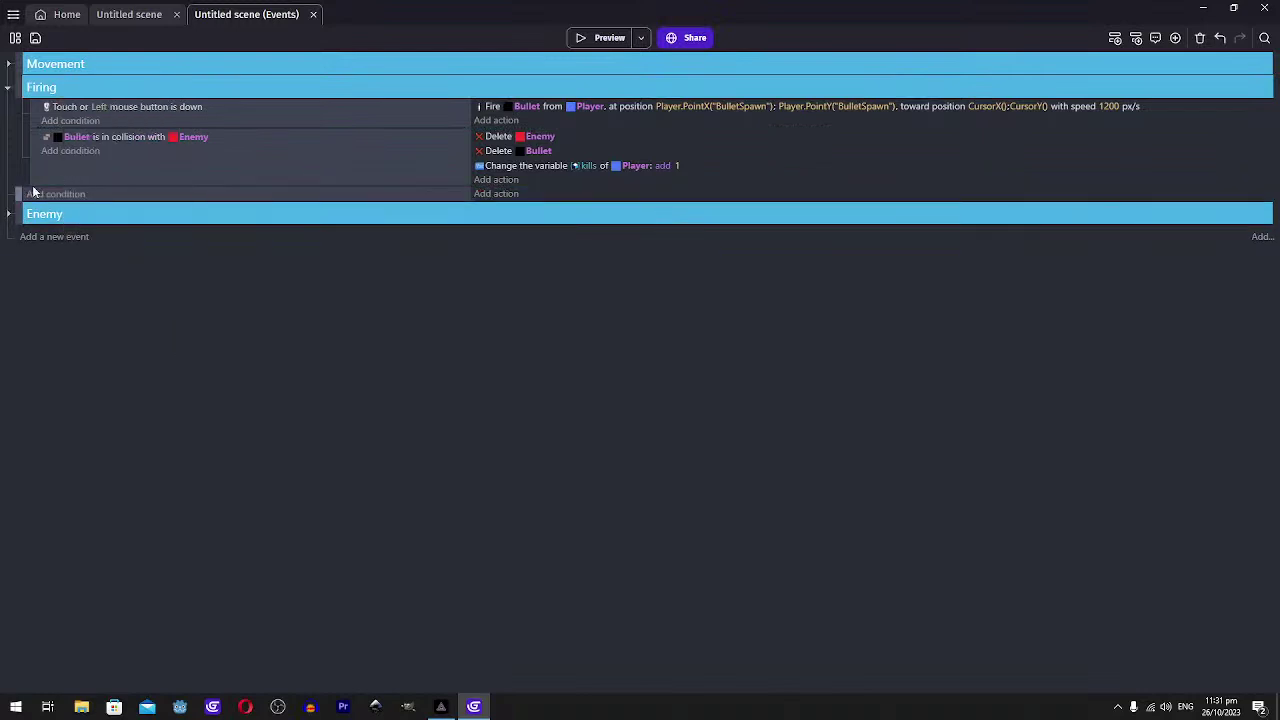
Give the new condition-free event a Modify the text action for KillCounter, using the = (set to) sign
{"action": "left_click", "coordinate": [496, 194]}
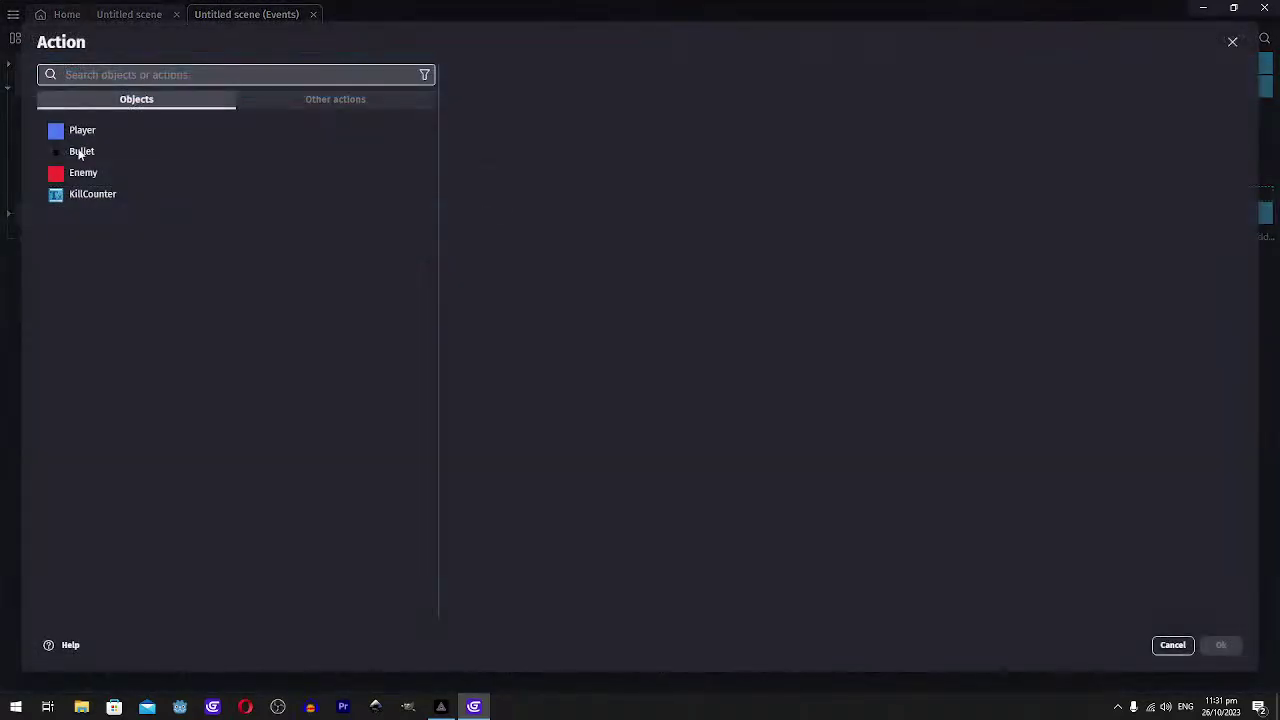
{"action": "left_click", "coordinate": [84, 204]}
{"action": "left_click", "coordinate": [549, 100]}
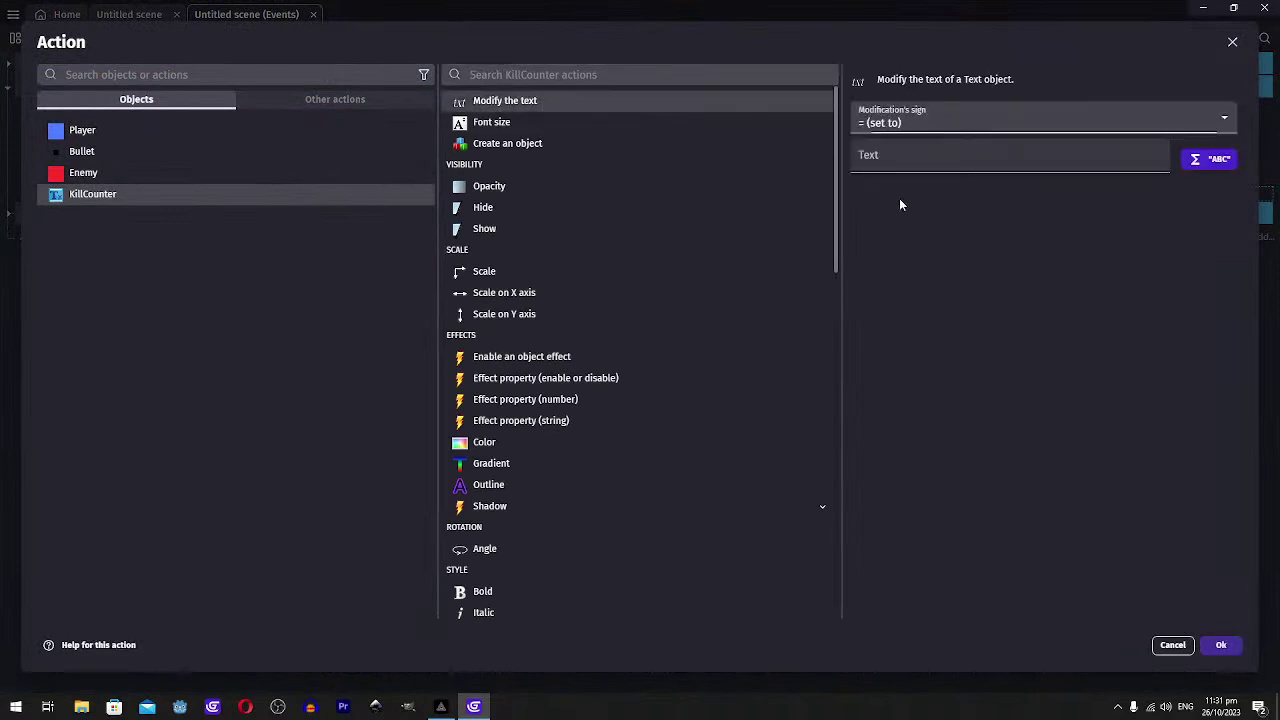
{"action": "left_click", "coordinate": [895, 125]}
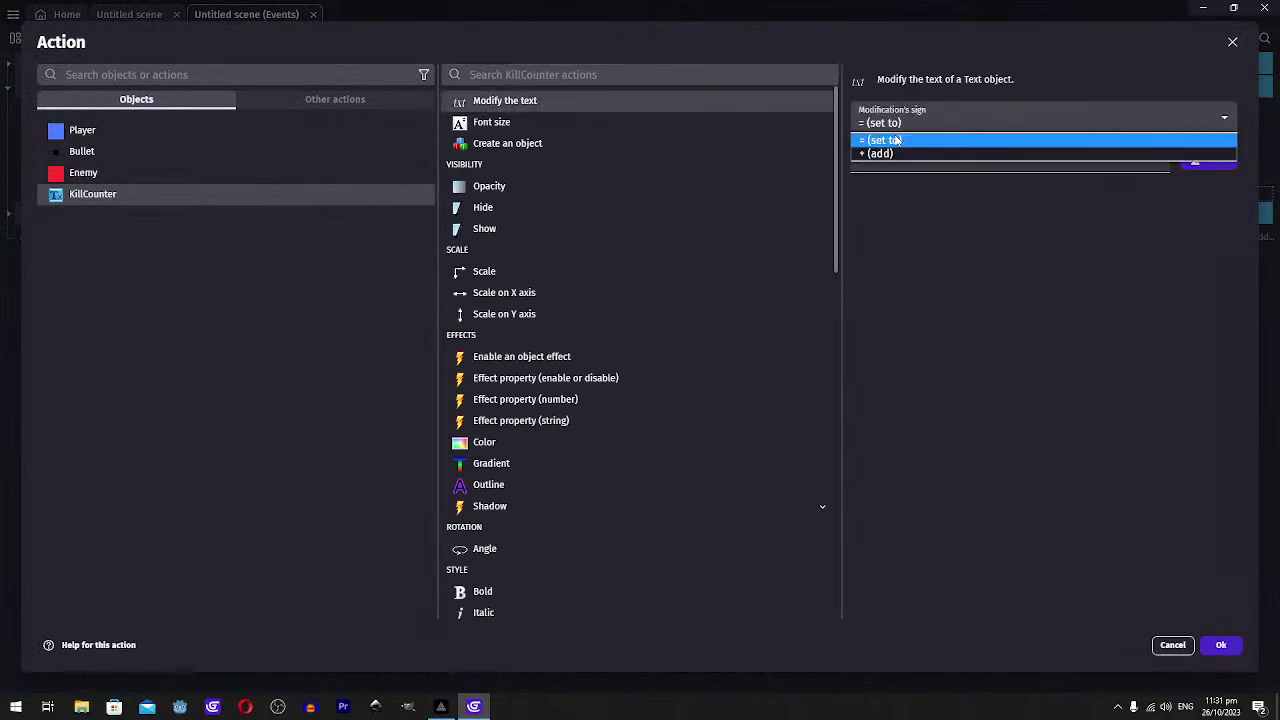
{"action": "left_click", "coordinate": [897, 140]}
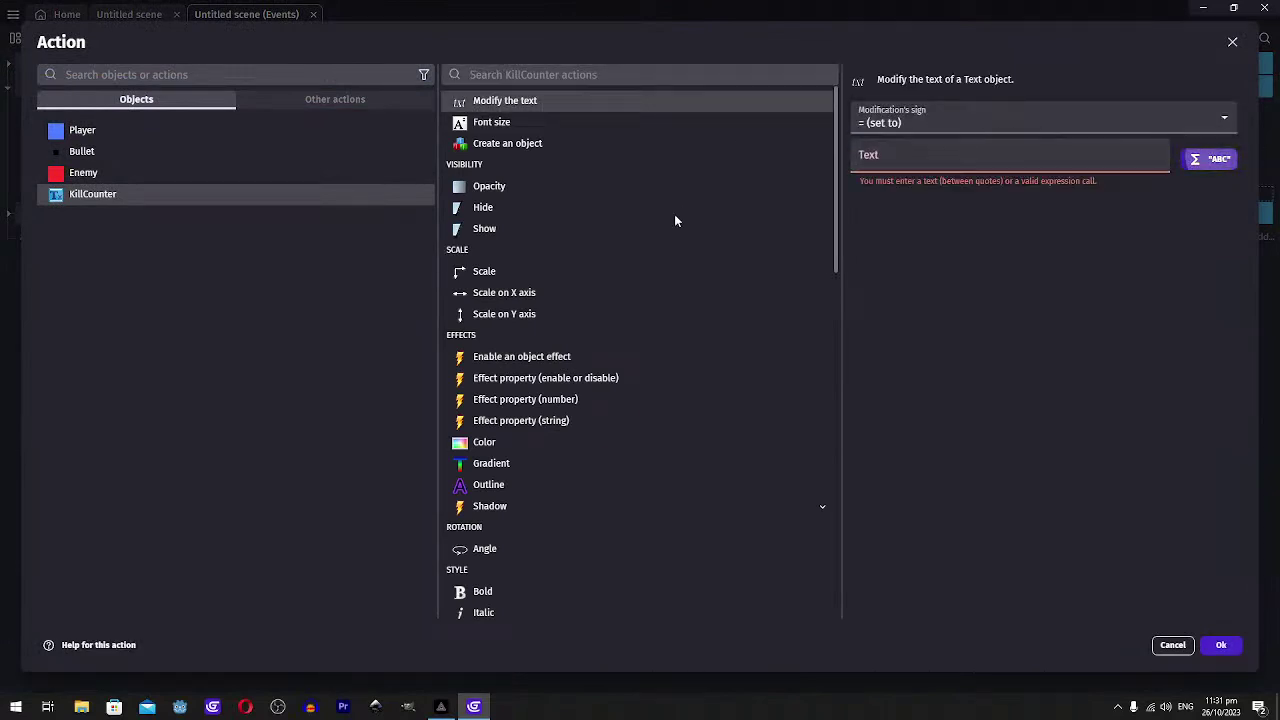
Search the text expressions for "object variable" and choose the objects' Number variable expression as the text value
{"action": "left_click", "coordinate": [1209, 158]}
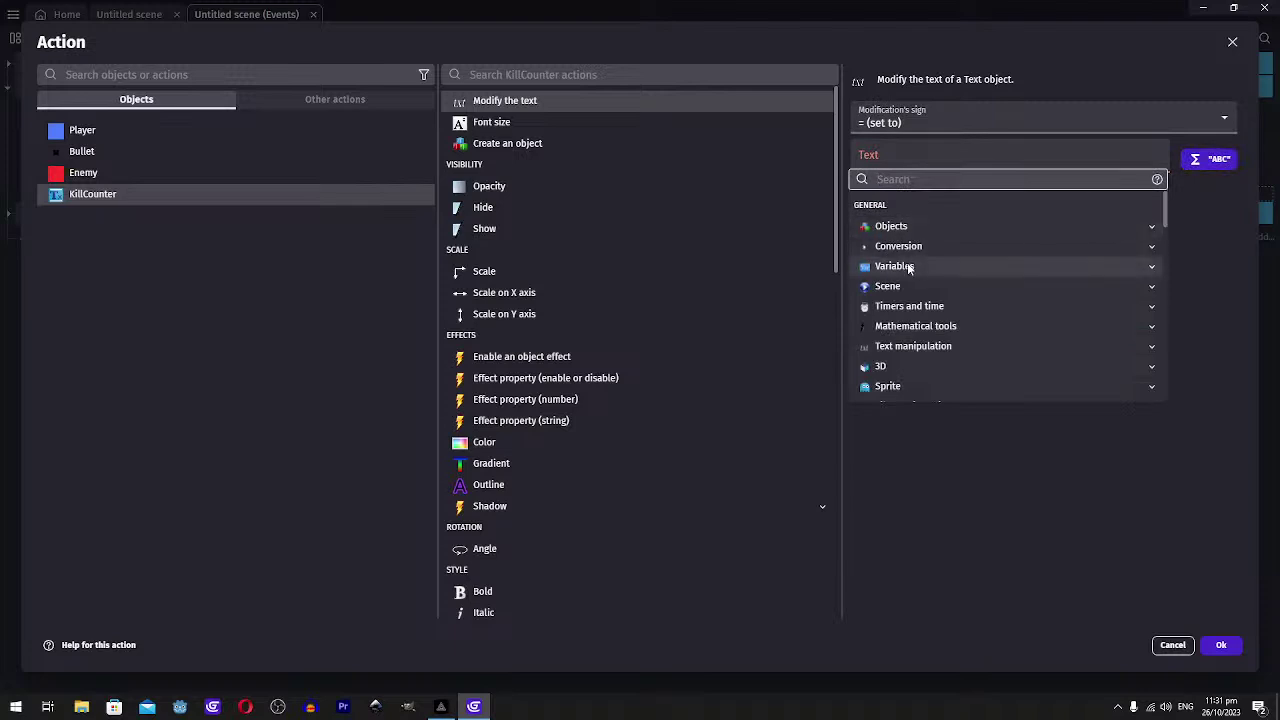
{"action": "left_click", "coordinate": [906, 266]}
{"action": "left_click", "coordinate": [912, 307]}
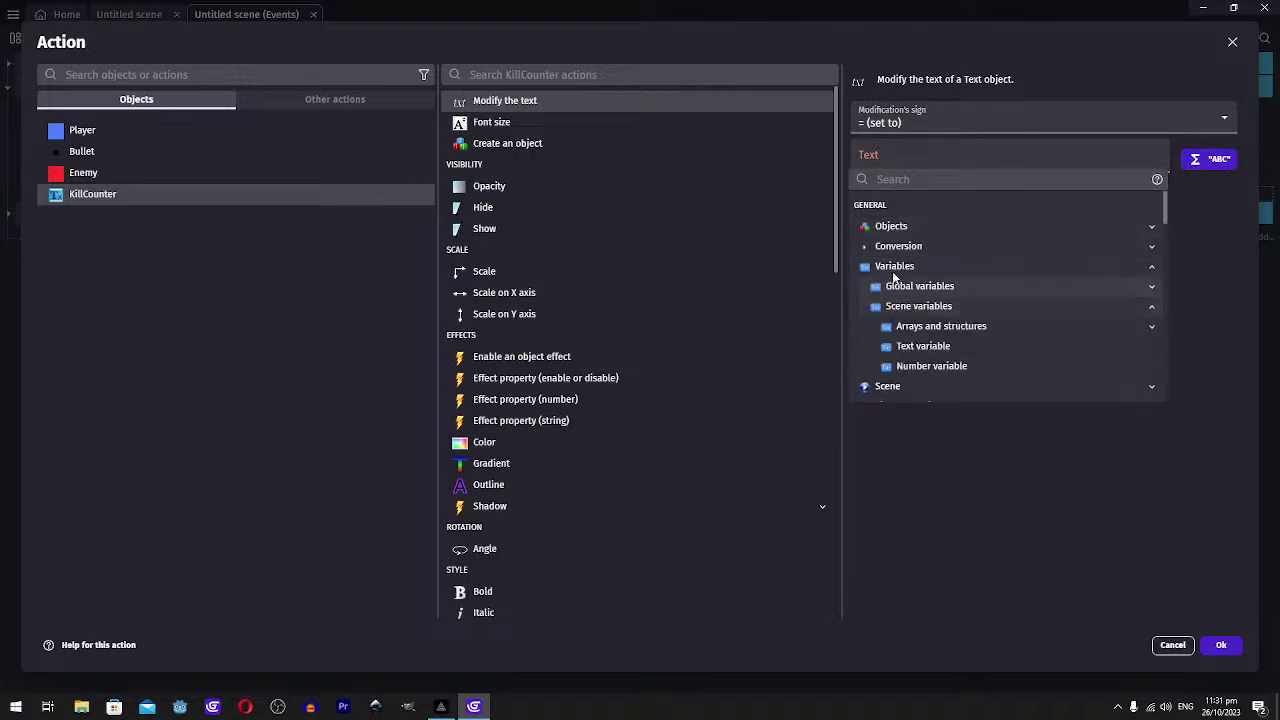
{"action": "left_click", "coordinate": [894, 266]}
{"action": "left_click", "coordinate": [897, 178]}
{"action": "type", "text": "object va"}
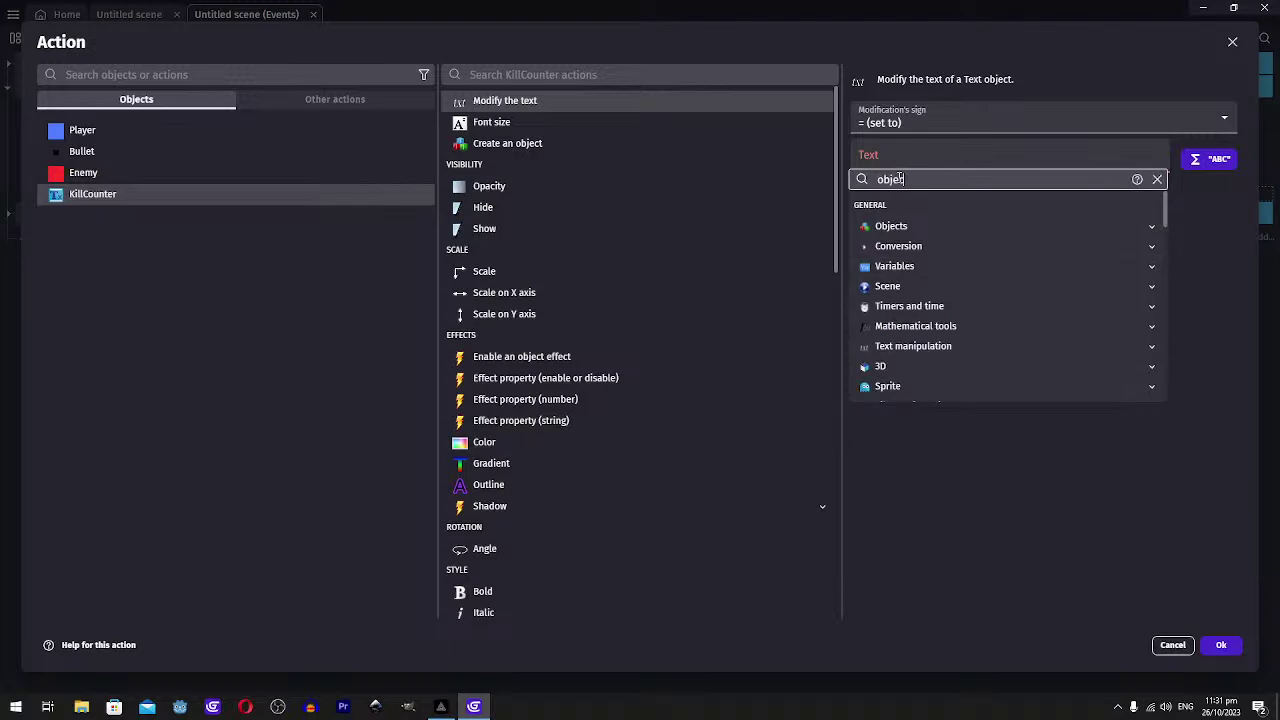
{"action": "type", "text": "riabl"}
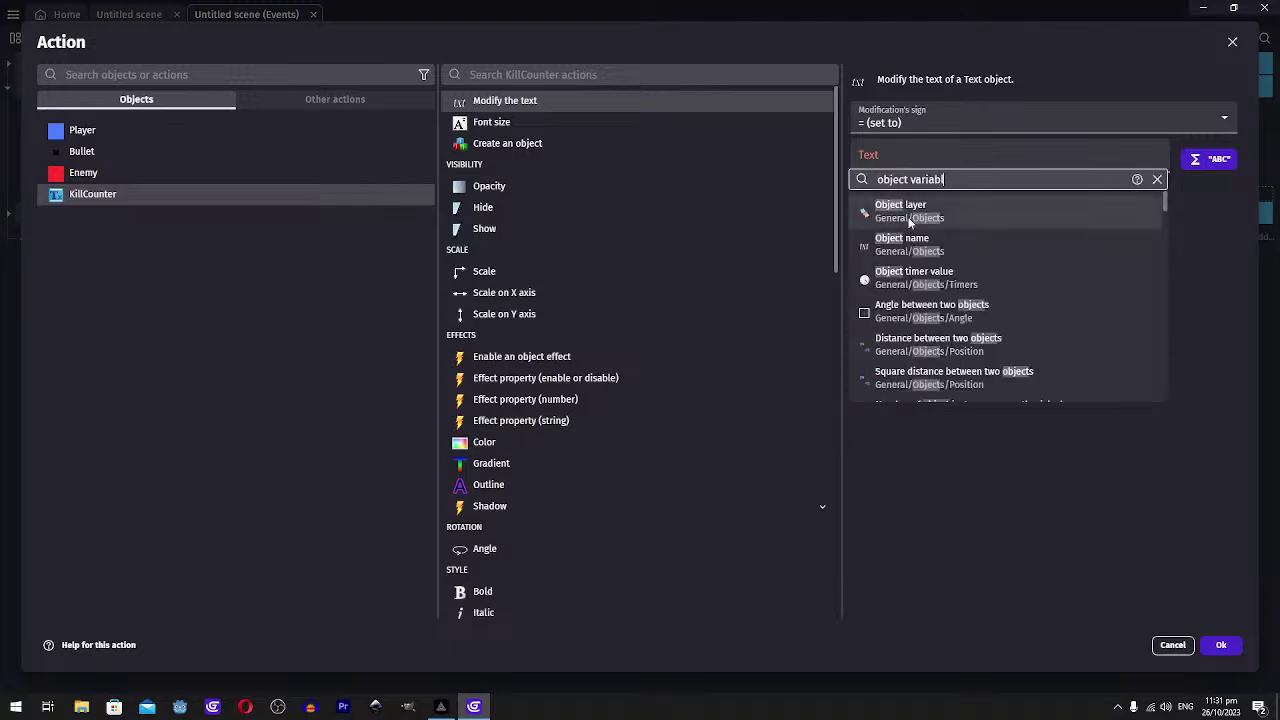
{"action": "type", "text": "e"}
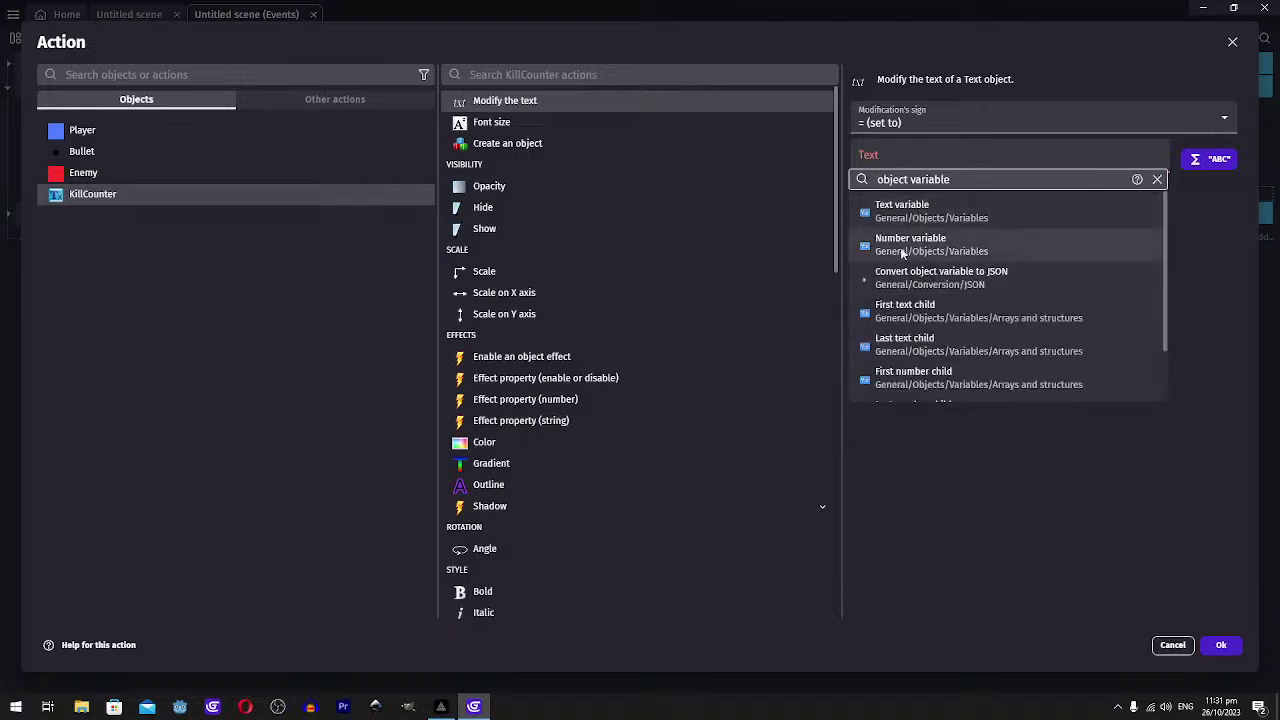
{"action": "left_click", "coordinate": [918, 244]}
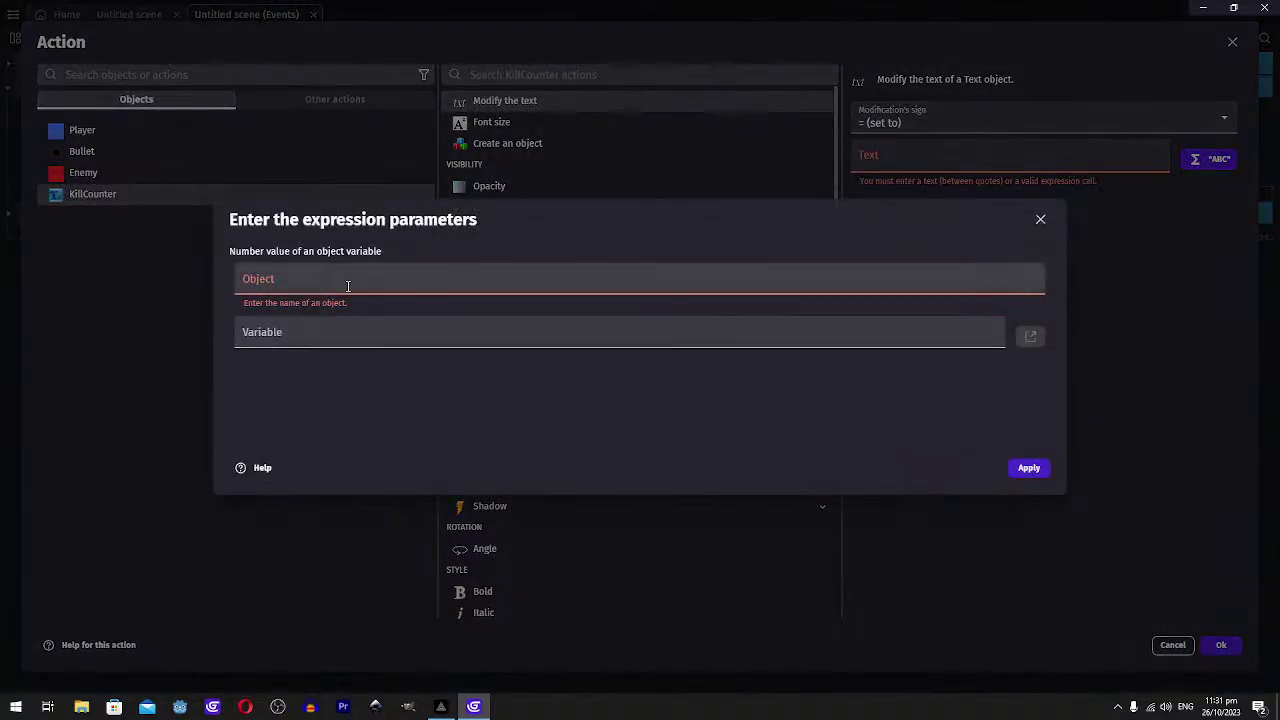
Set the expression's object to Player and its variable to kills, apply it, and confirm the KillCounter text action
{"action": "left_click", "coordinate": [552, 282]}
{"action": "left_click", "coordinate": [284, 306]}
{"action": "left_click", "coordinate": [284, 315]}
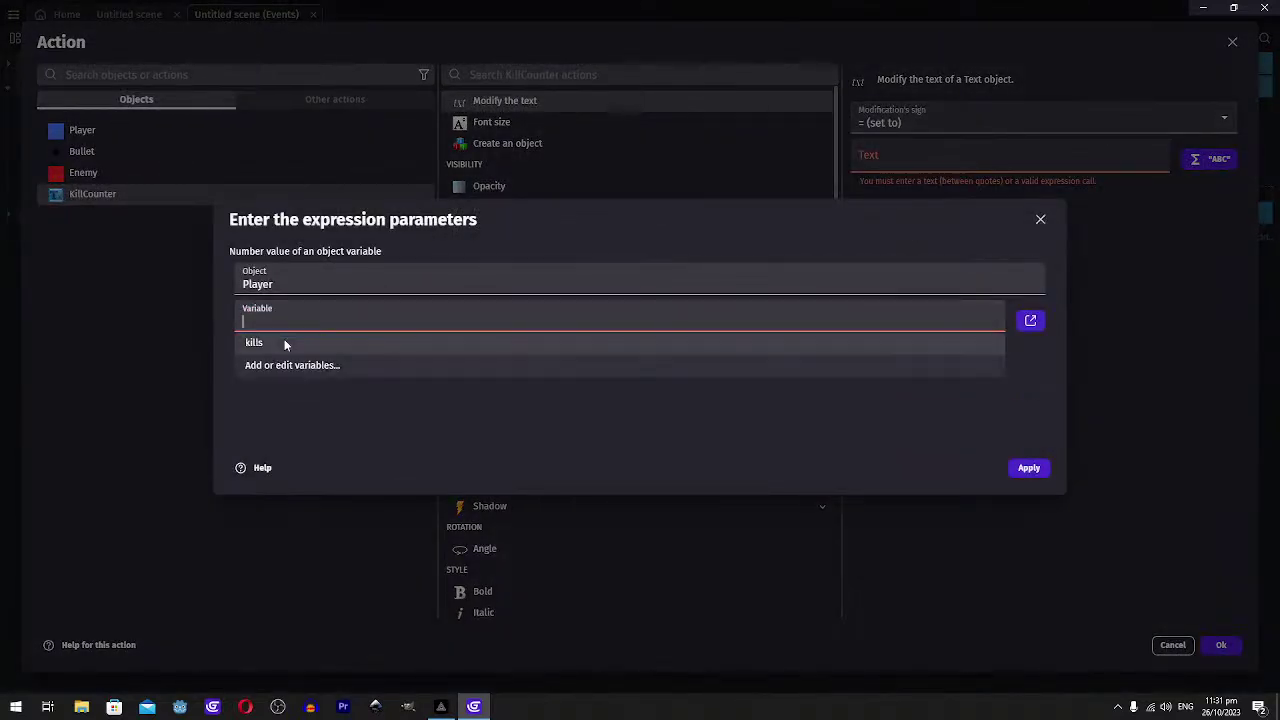
{"action": "left_click", "coordinate": [288, 345]}
{"action": "left_click", "coordinate": [1028, 477]}
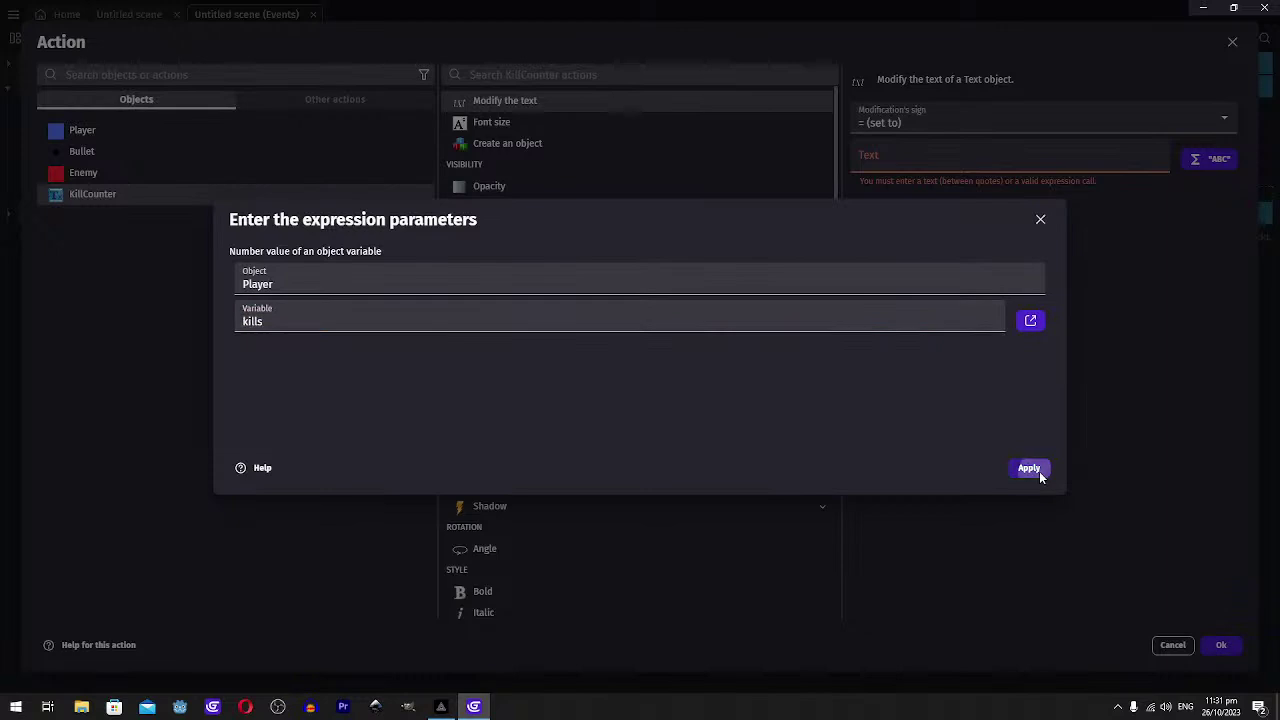
{"action": "left_click", "coordinate": [1030, 470]}
{"action": "left_click", "coordinate": [1217, 650]}
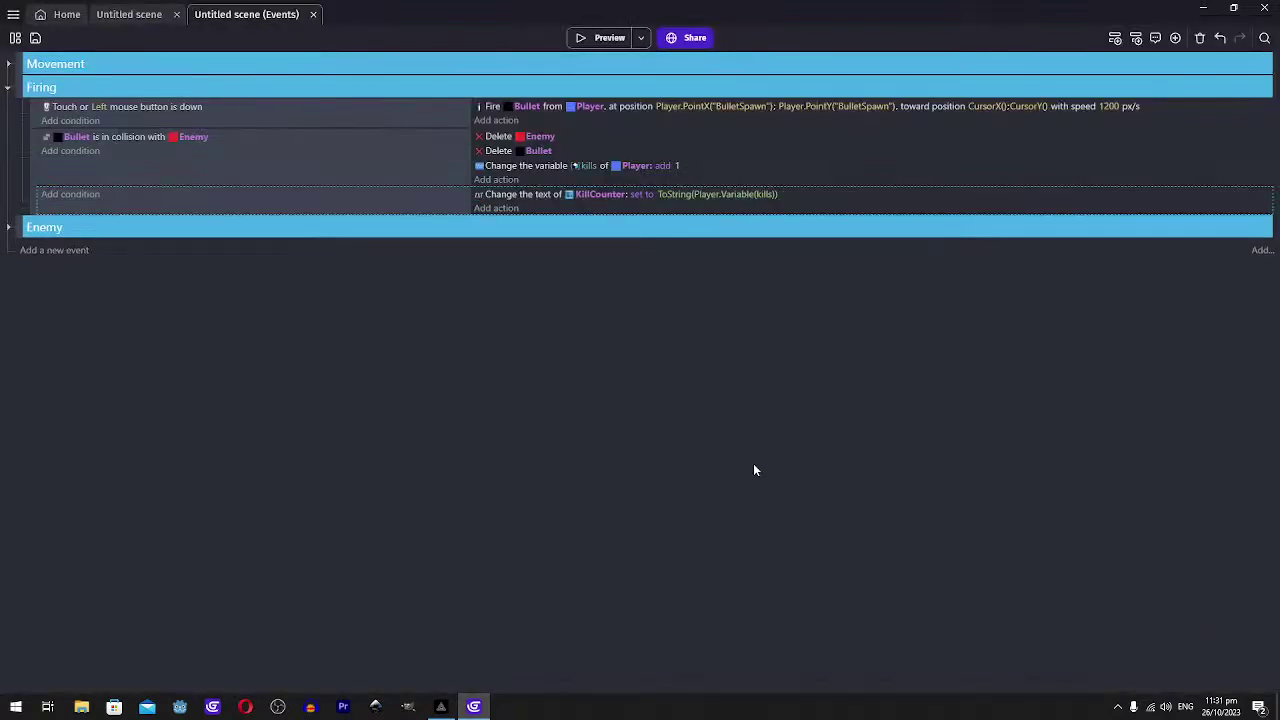
Preview the game, move around with the w, a, s and d keys while shooting enemies to test the kill counter, and close the preview
{"action": "left_click", "coordinate": [597, 39]}
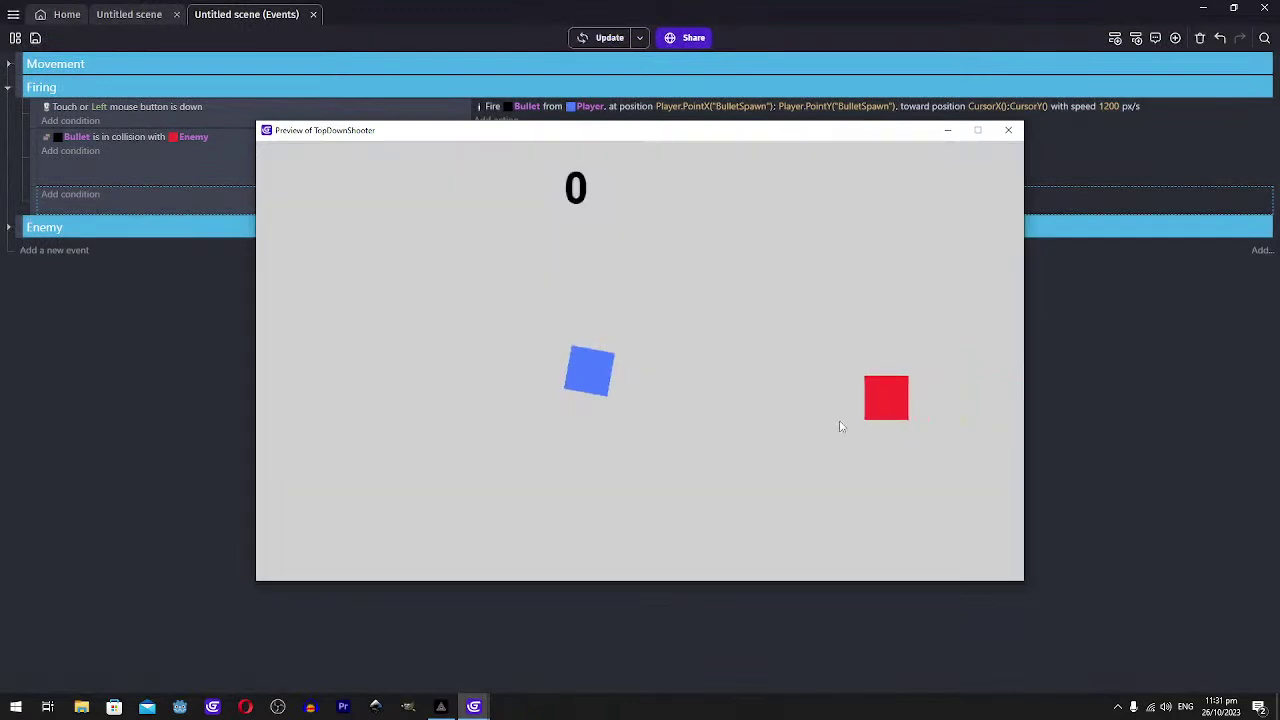
{"action": "left_click", "coordinate": [868, 388]}
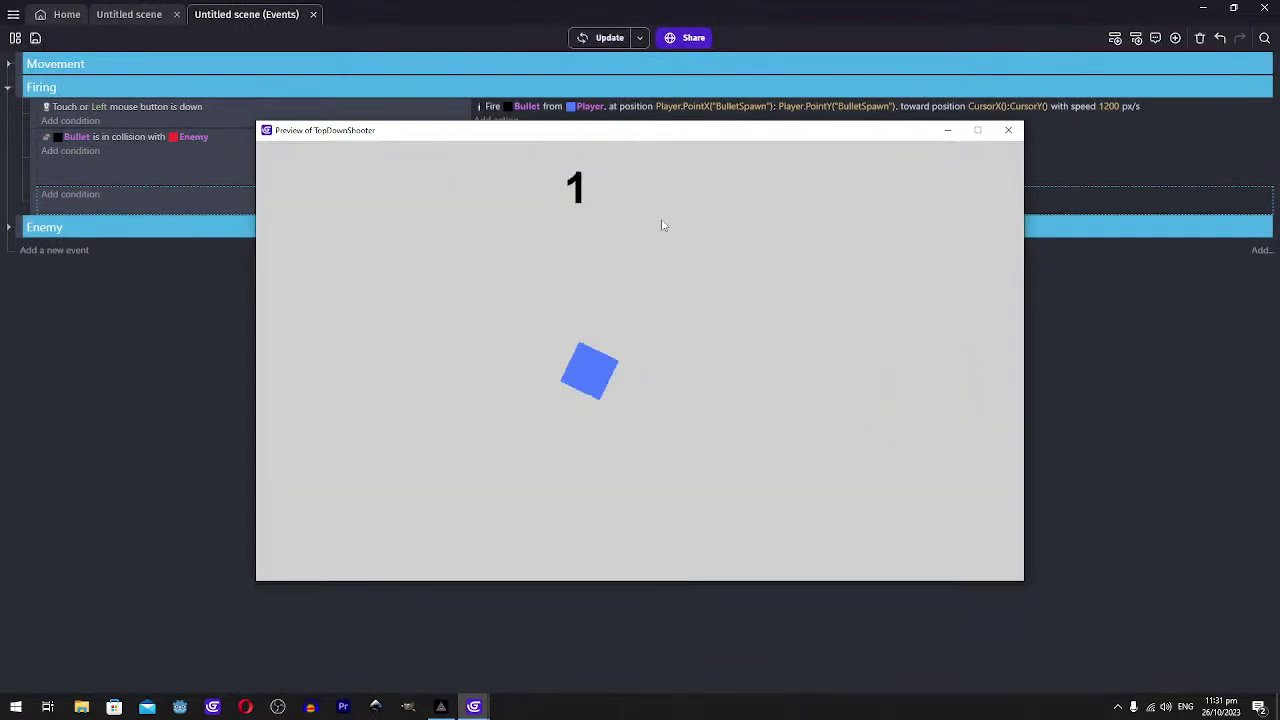
{"action": "key", "text": "w"}
{"action": "key", "text": "d"}
{"action": "key", "text": "d"}
{"action": "key", "text": "s"}
{"action": "key", "text": "d"}
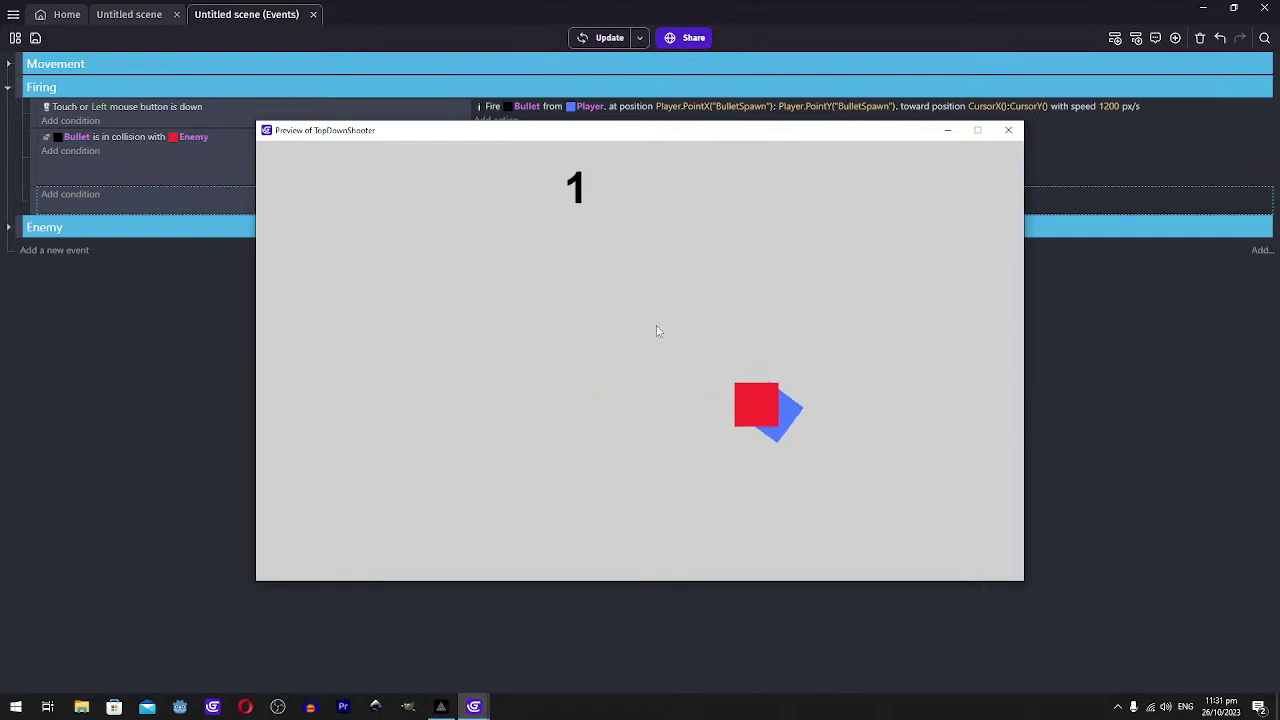
{"action": "left_click", "coordinate": [658, 329]}
{"action": "key", "text": "d"}
{"action": "key", "text": "w"}
{"action": "key", "text": "a"}
{"action": "key", "text": "s"}
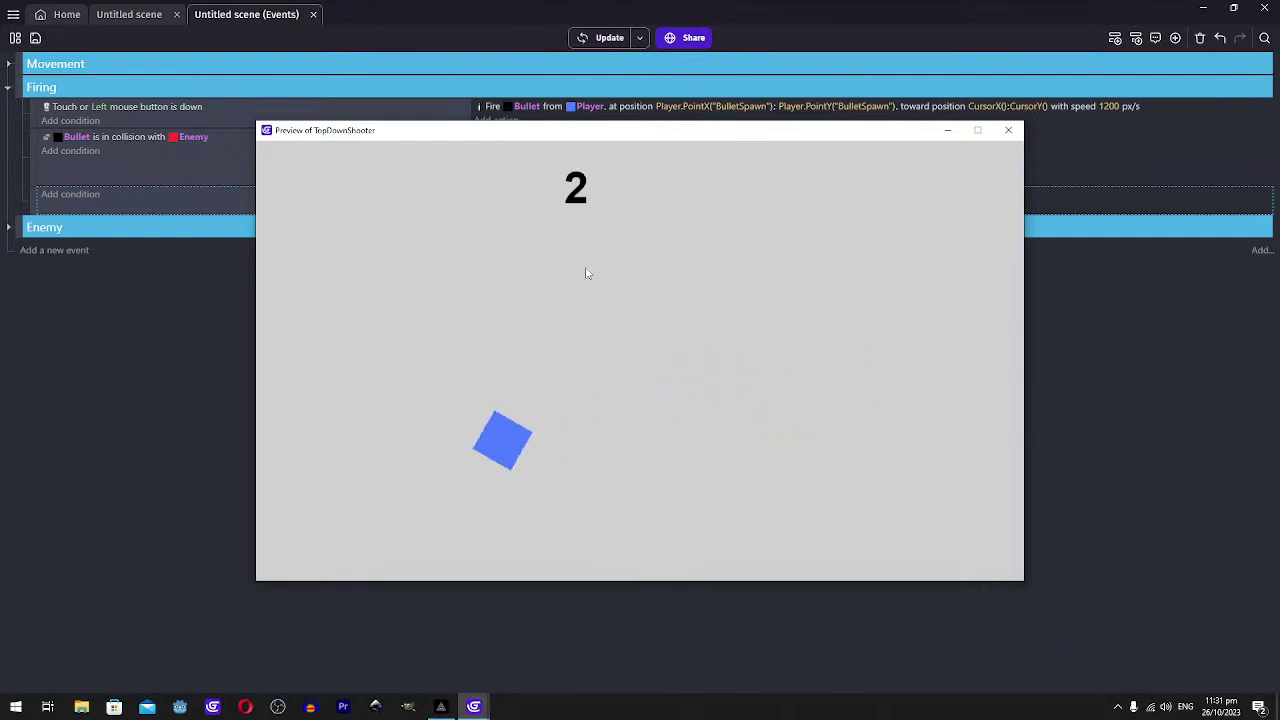
{"action": "key", "text": "w"}
{"action": "key", "text": "d"}
{"action": "left_click", "coordinate": [751, 439]}
{"action": "key", "text": "w"}
{"action": "key", "text": "d"}
{"action": "left_click", "coordinate": [1008, 130]}
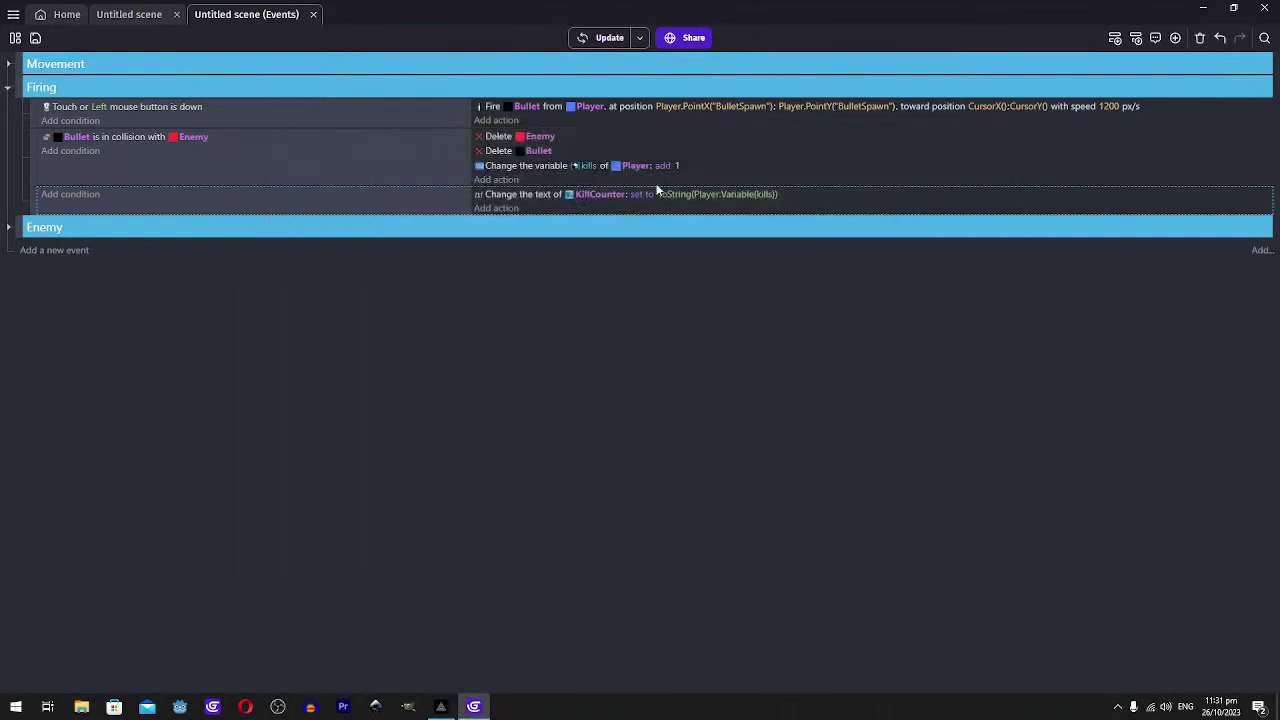
Change the KillCounter text expression to "Kills:" + ToString(Player.Variable(kills))
{"action": "left_click", "coordinate": [685, 196]}
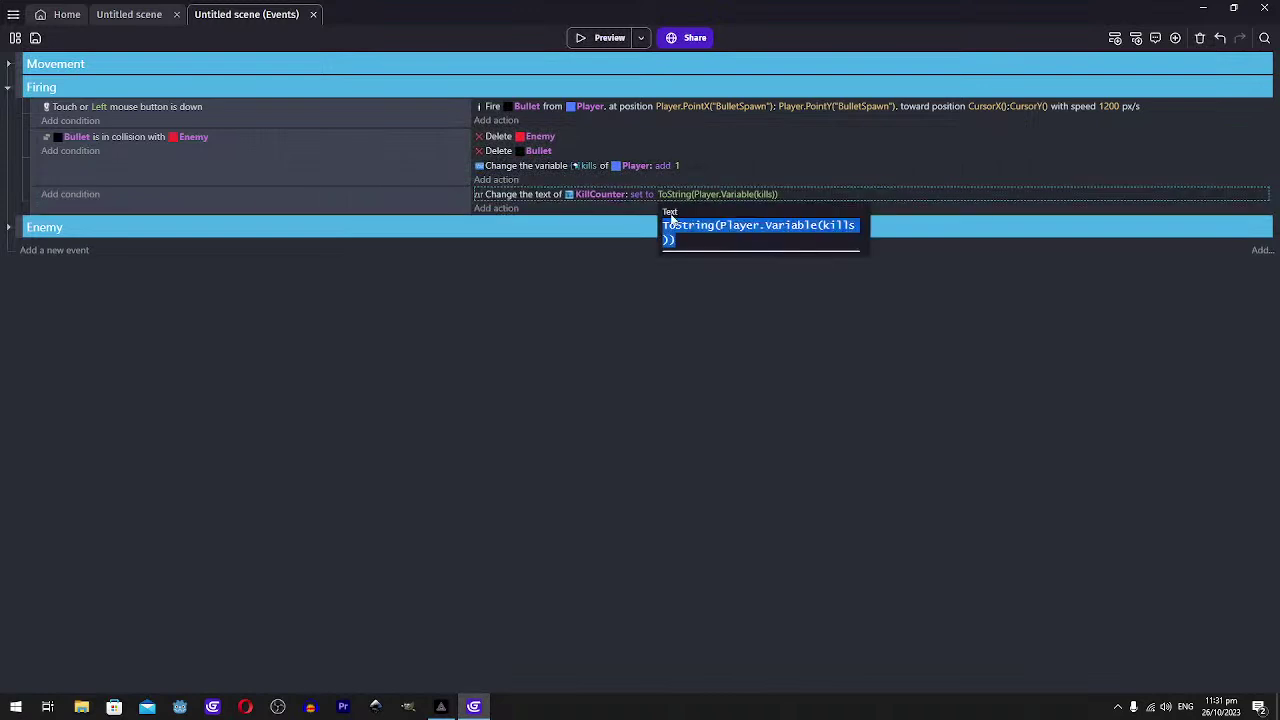
{"action": "type", "text": "\"\" +"}
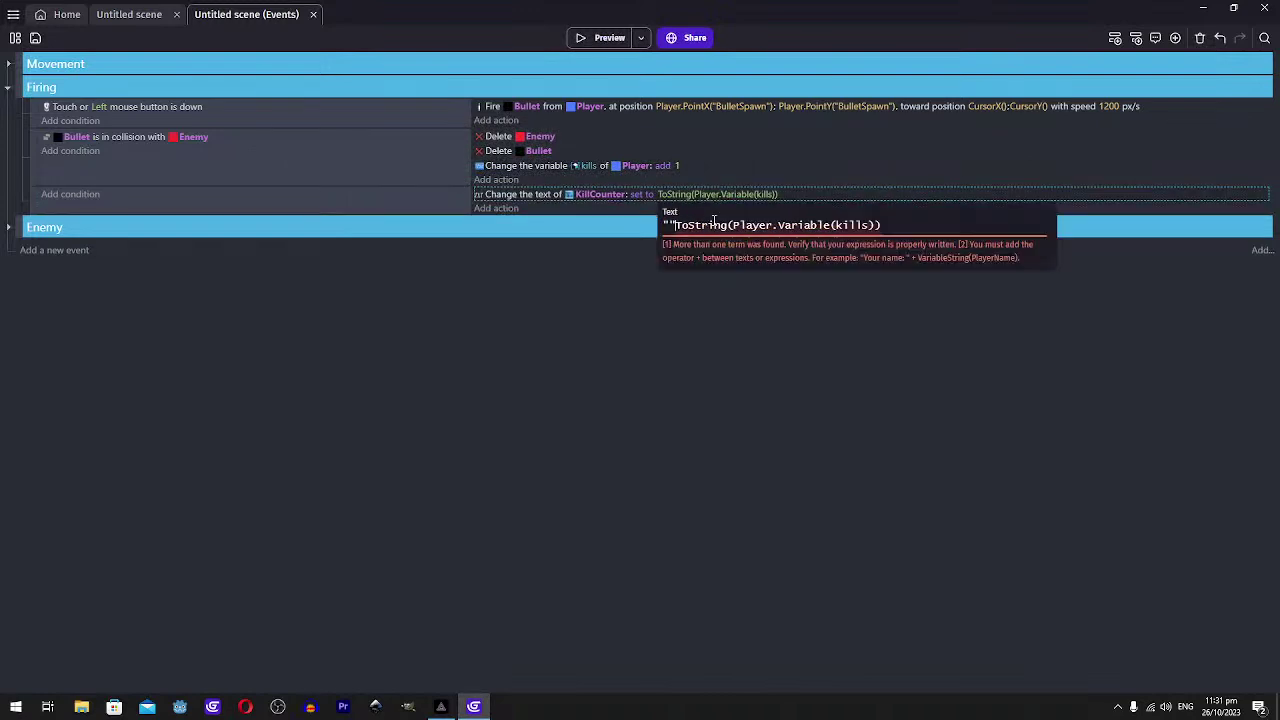
{"action": "key", "text": "Left"}
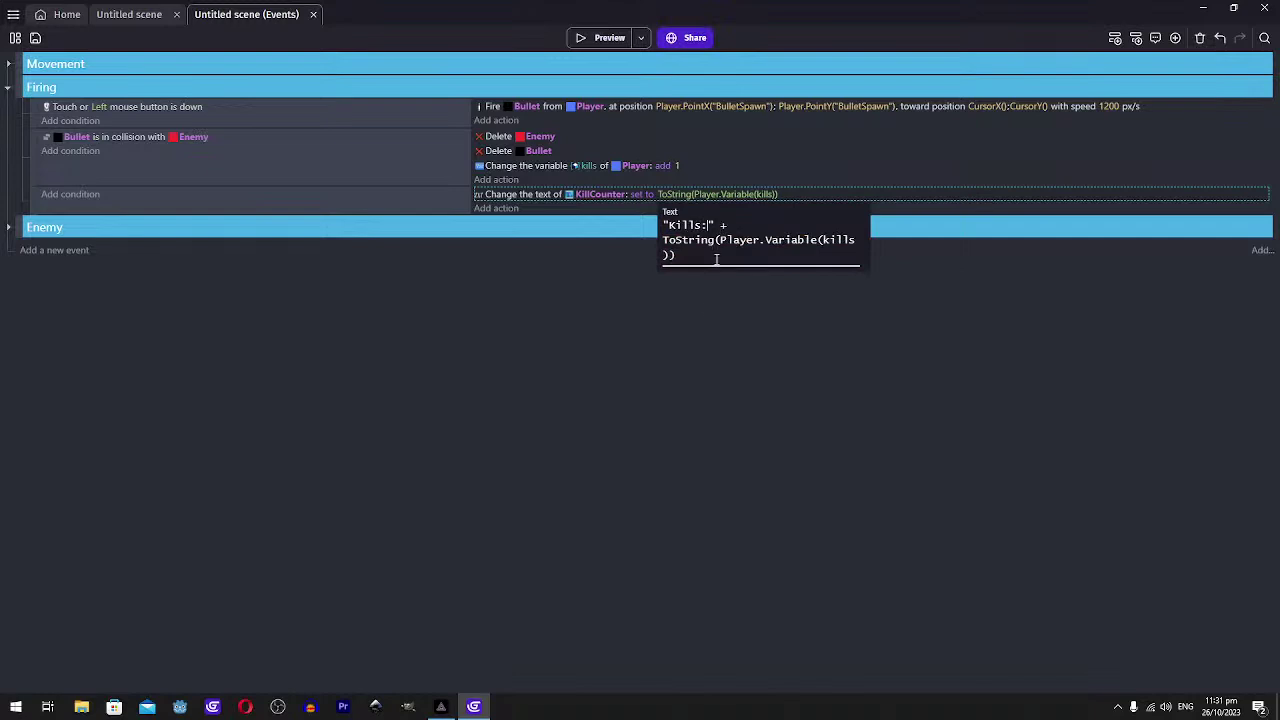
Preview the game, move the player with w, a, s and d while shooting enemies to test the labelled kill counter, and close the preview
{"action": "key", "text": "F5"}
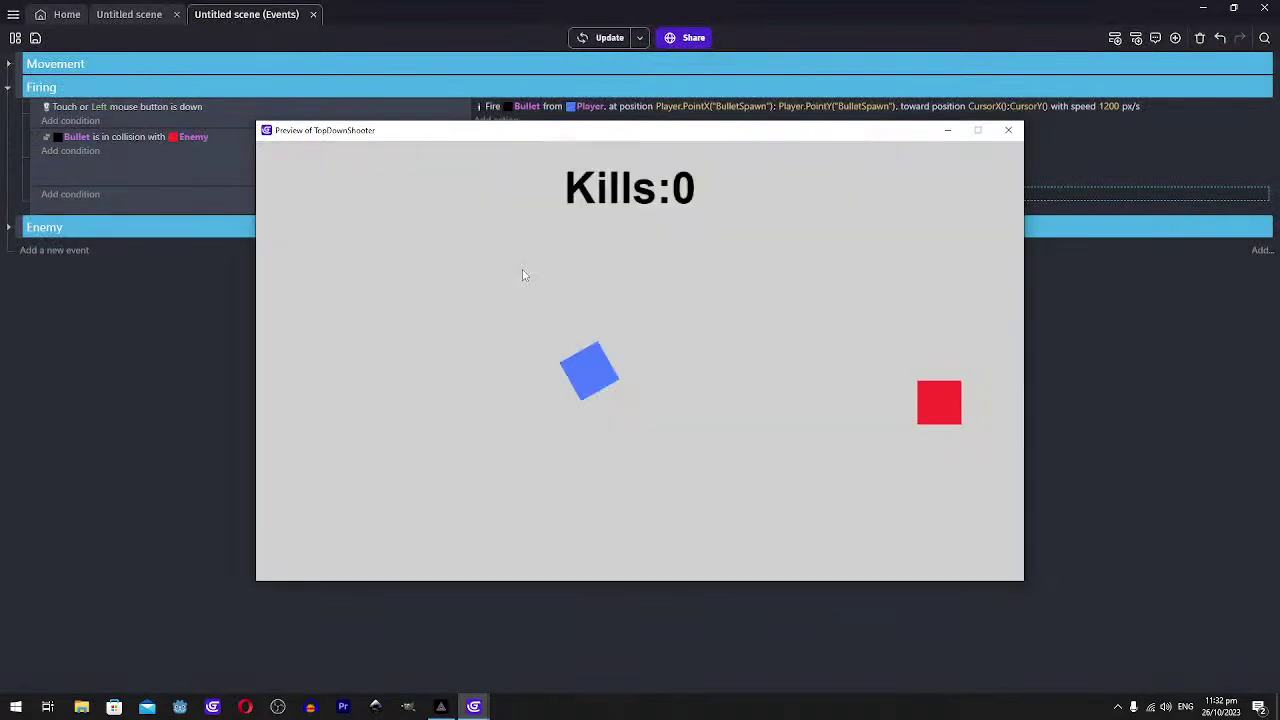
{"action": "key", "text": "w"}
{"action": "key", "text": "d"}
{"action": "left_click", "coordinate": [850, 352]}
{"action": "key", "text": "s"}
{"action": "key", "text": "d"}
{"action": "left_click", "coordinate": [539, 351]}
{"action": "key", "text": "w"}
{"action": "key", "text": "a"}
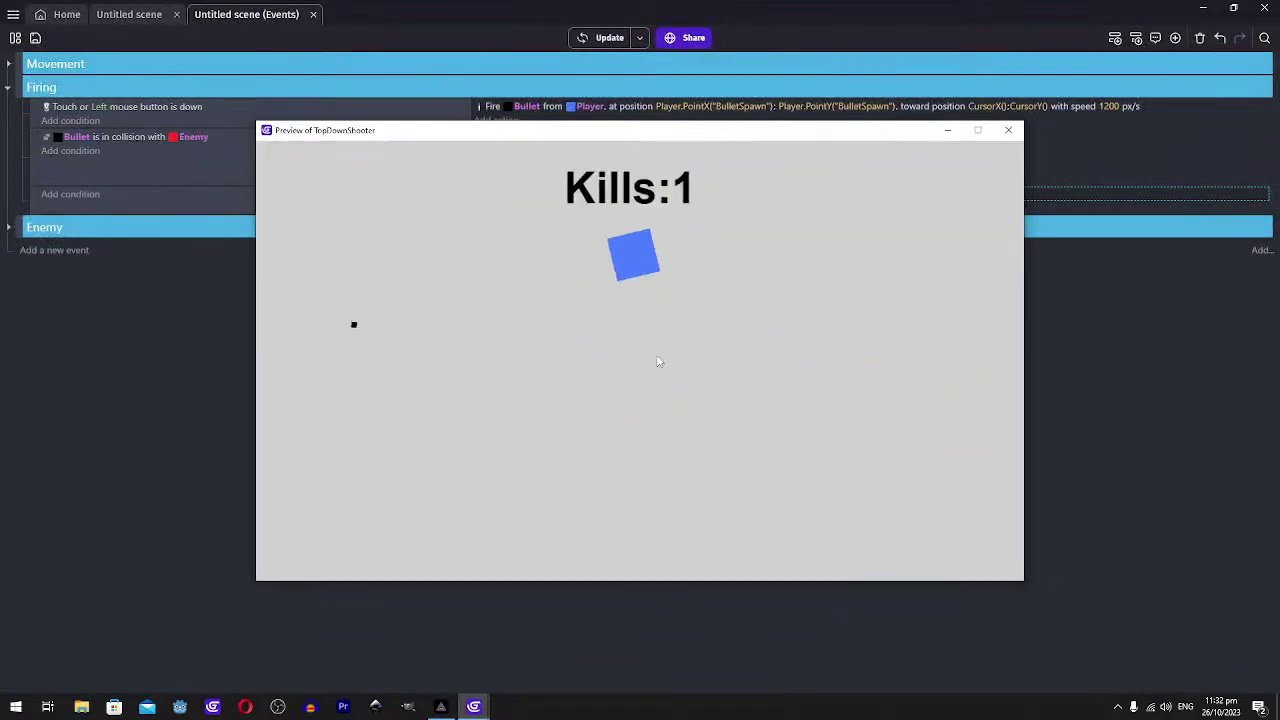
{"action": "key", "text": "s"}
{"action": "key", "text": "d"}
{"action": "key", "text": "w"}
{"action": "left_click", "coordinate": [695, 391]}
{"action": "key", "text": "w"}
{"action": "key", "text": "a"}
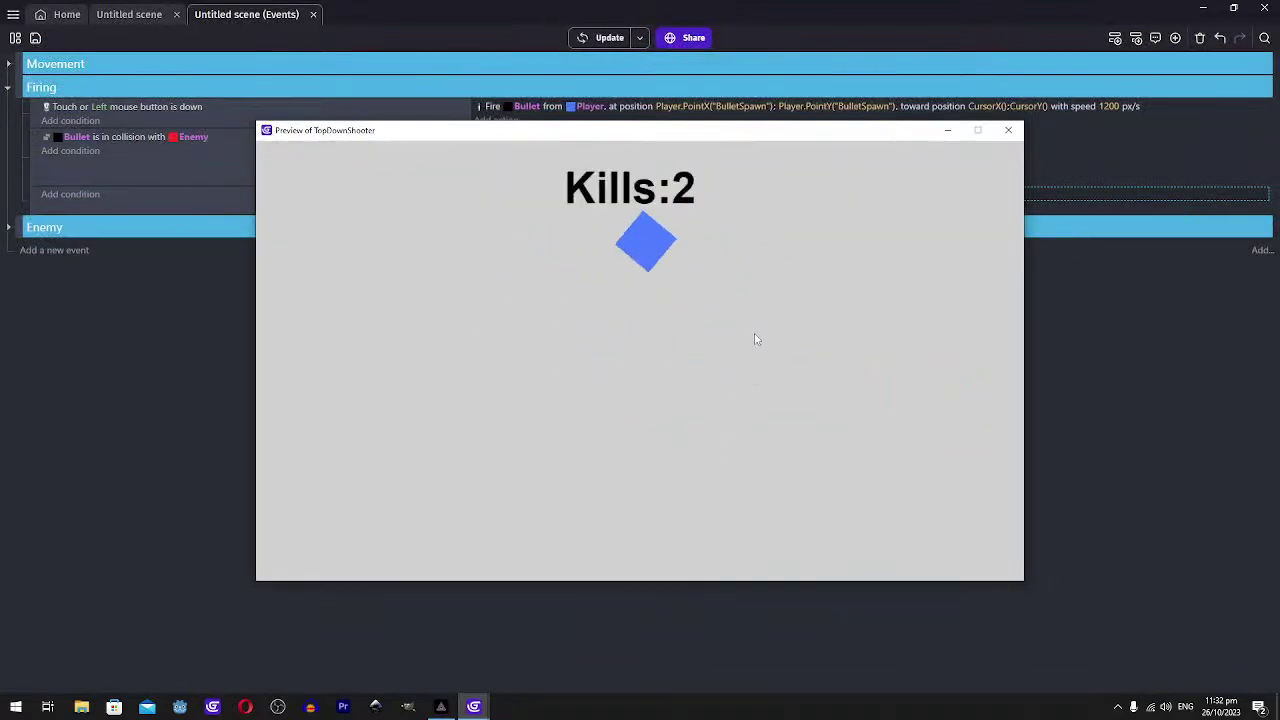
{"action": "key", "text": "s"}
{"action": "key", "text": "d"}
{"action": "key", "text": "w"}
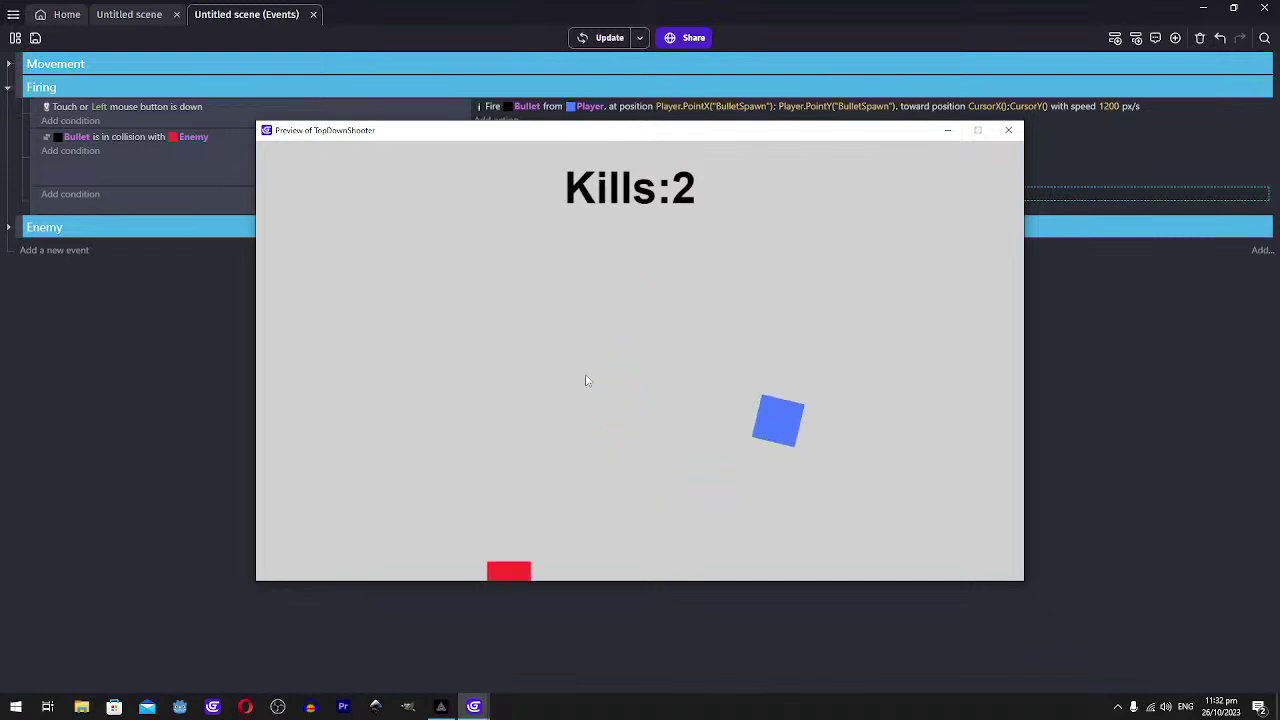
{"action": "key", "text": "d"}
{"action": "left_click", "coordinate": [572, 487]}
{"action": "key", "text": "a"}
{"action": "key", "text": "w"}
{"action": "key", "text": "s"}
{"action": "key", "text": "s"}
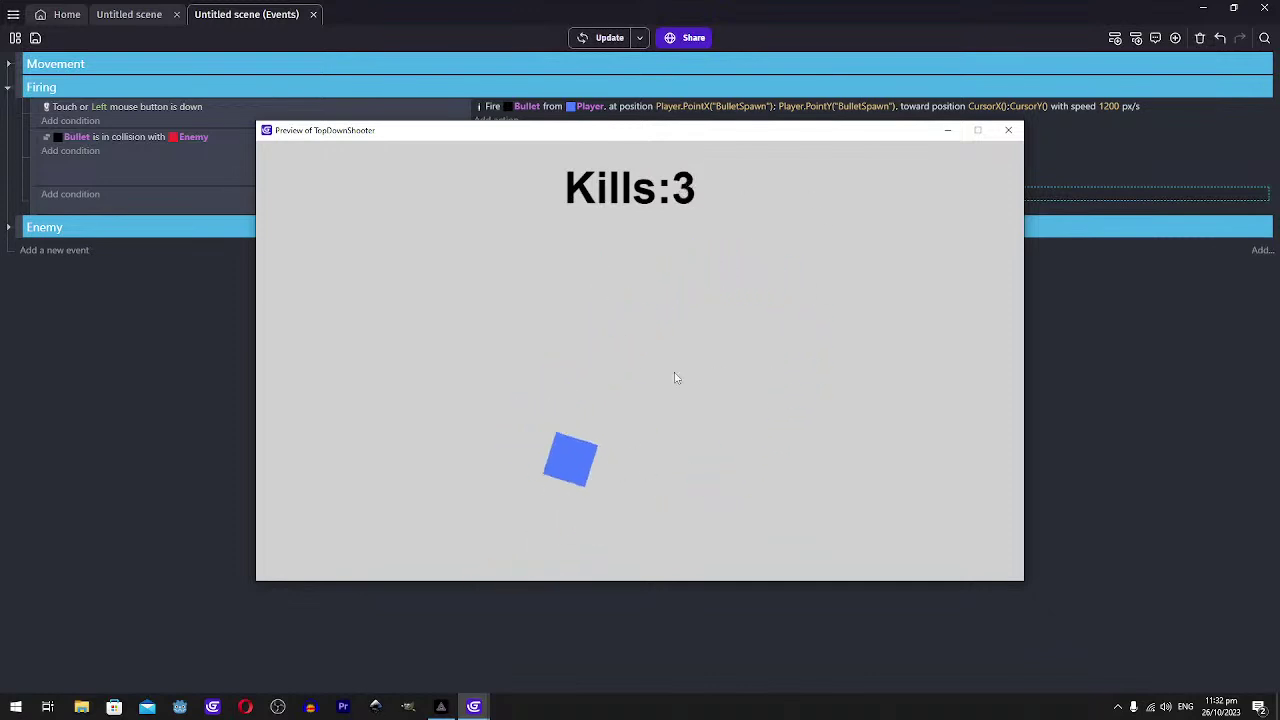
{"action": "key", "text": "d"}
{"action": "key", "text": "w"}
{"action": "key", "text": "a"}
{"action": "key", "text": "s"}
{"action": "key", "text": "a"}
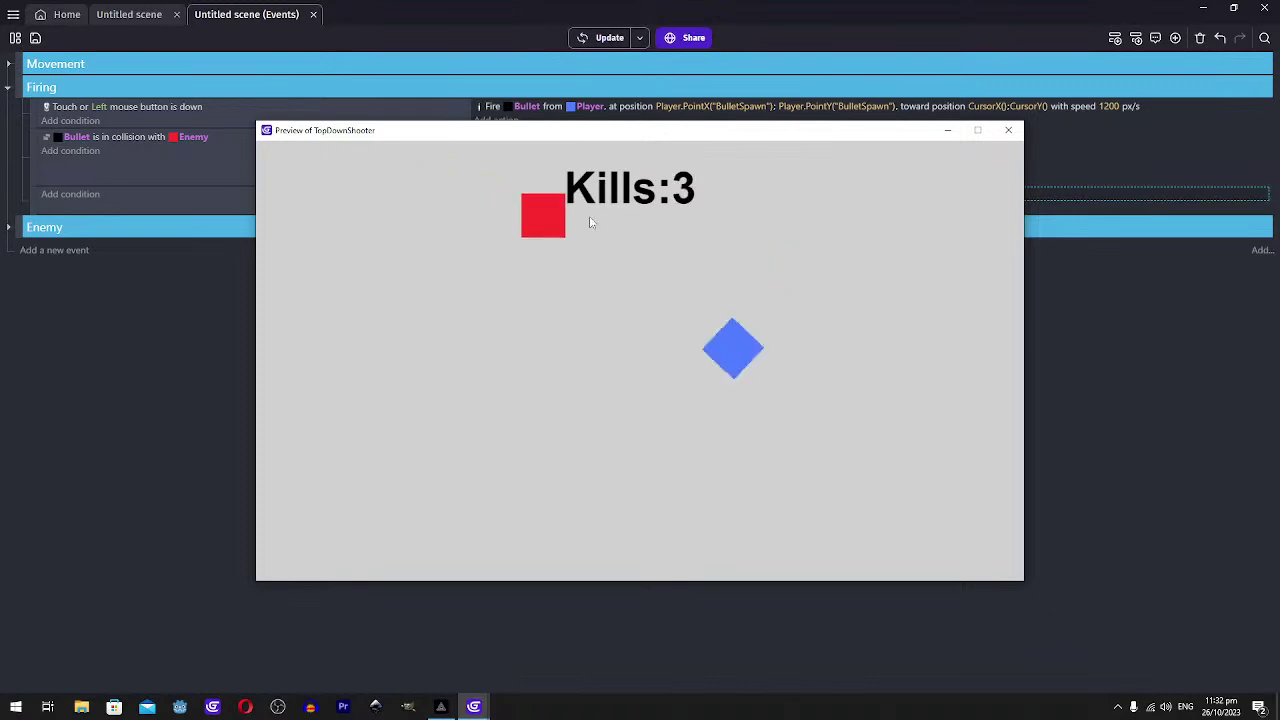
{"action": "left_click", "coordinate": [629, 303]}
{"action": "left_click", "coordinate": [1008, 130]}
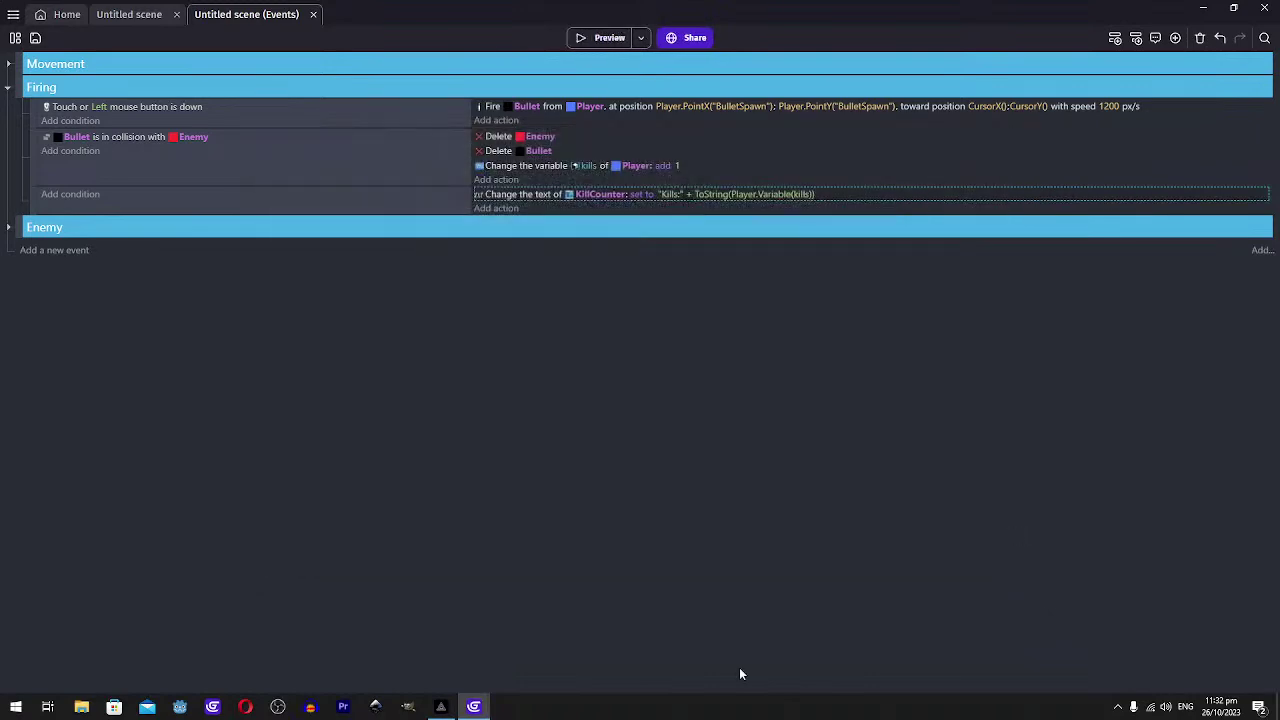
{"action": "left_click", "coordinate": [443, 707]}
{"action": "left_click", "coordinate": [442, 706]}
{"action": "left_click", "coordinate": [118, 14]}
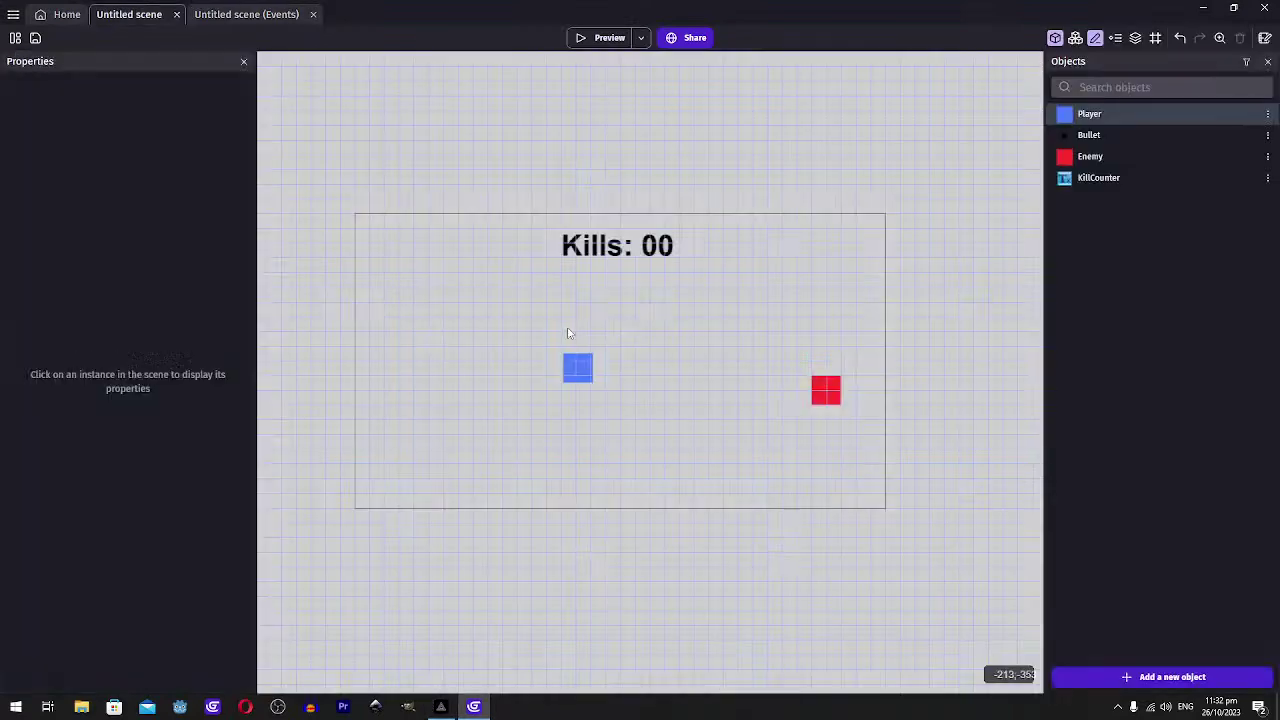
{"action": "scroll", "coordinate": [604, 330], "scroll_direction": "down", "scroll_amount": 2}
{"action": "scroll", "coordinate": [605, 329], "scroll_direction": "up", "scroll_amount": 1}
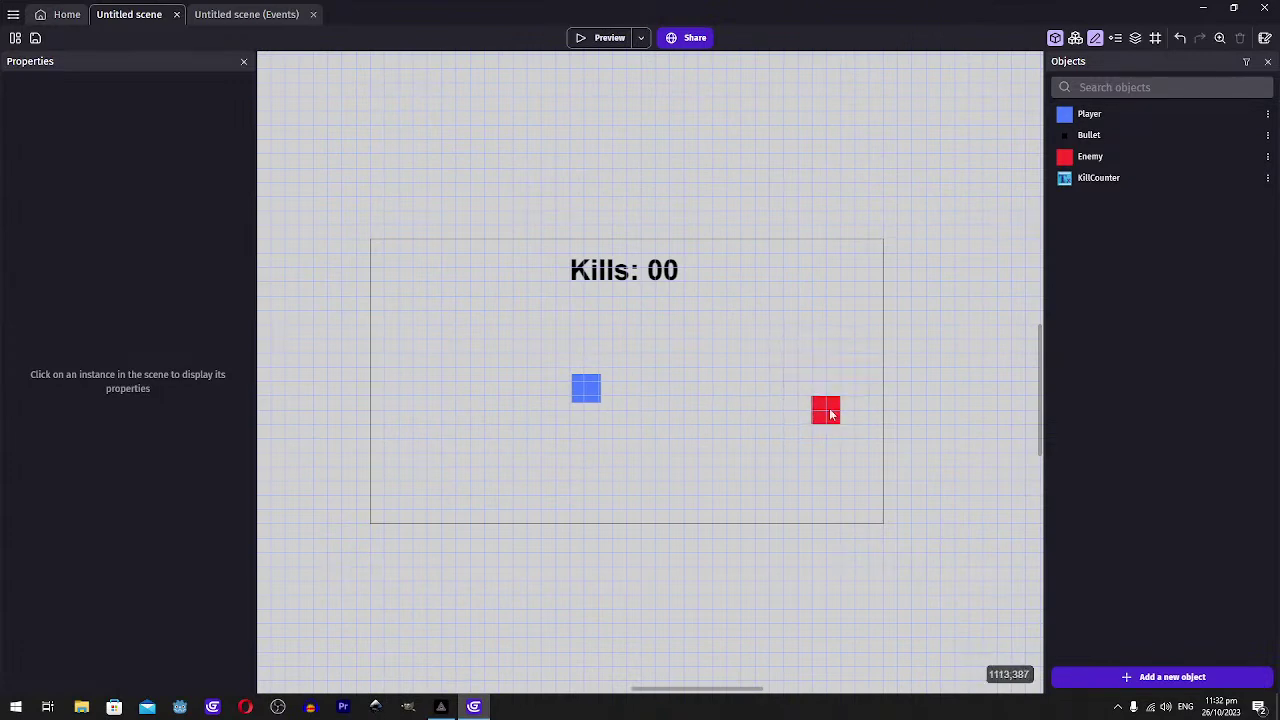
Return to the scene's events, collapse the Firing group and expand the Enemy group
{"action": "left_click", "coordinate": [252, 15]}
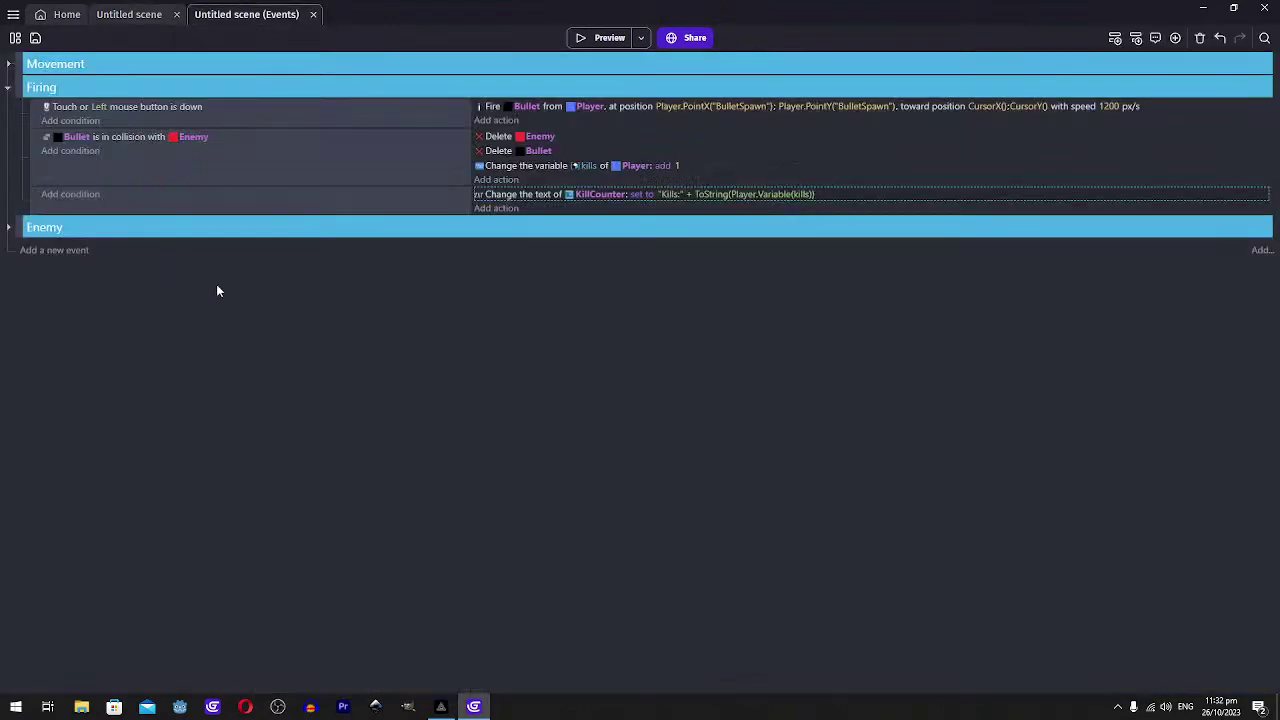
{"action": "left_click", "coordinate": [9, 89]}
{"action": "left_click", "coordinate": [9, 111]}
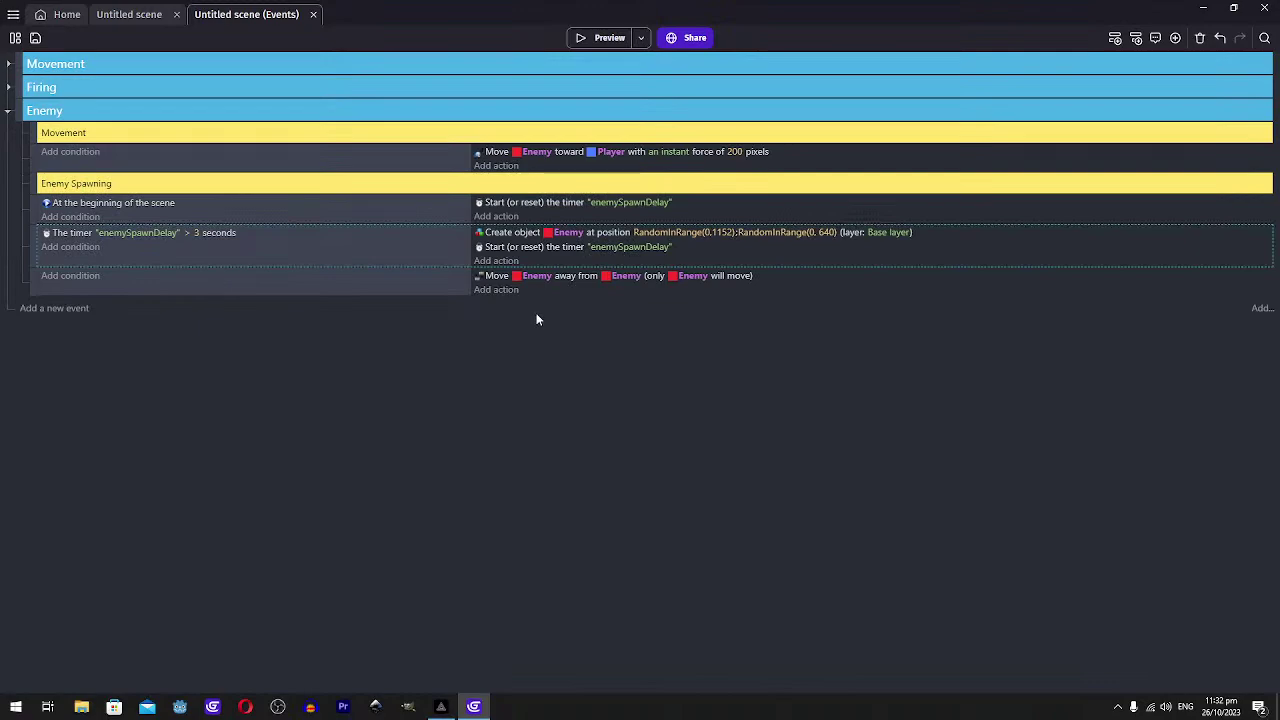
Preview the game again, moving and shooting to check how the enemies spawn and chase the player, and close the preview
{"action": "left_click", "coordinate": [600, 39]}
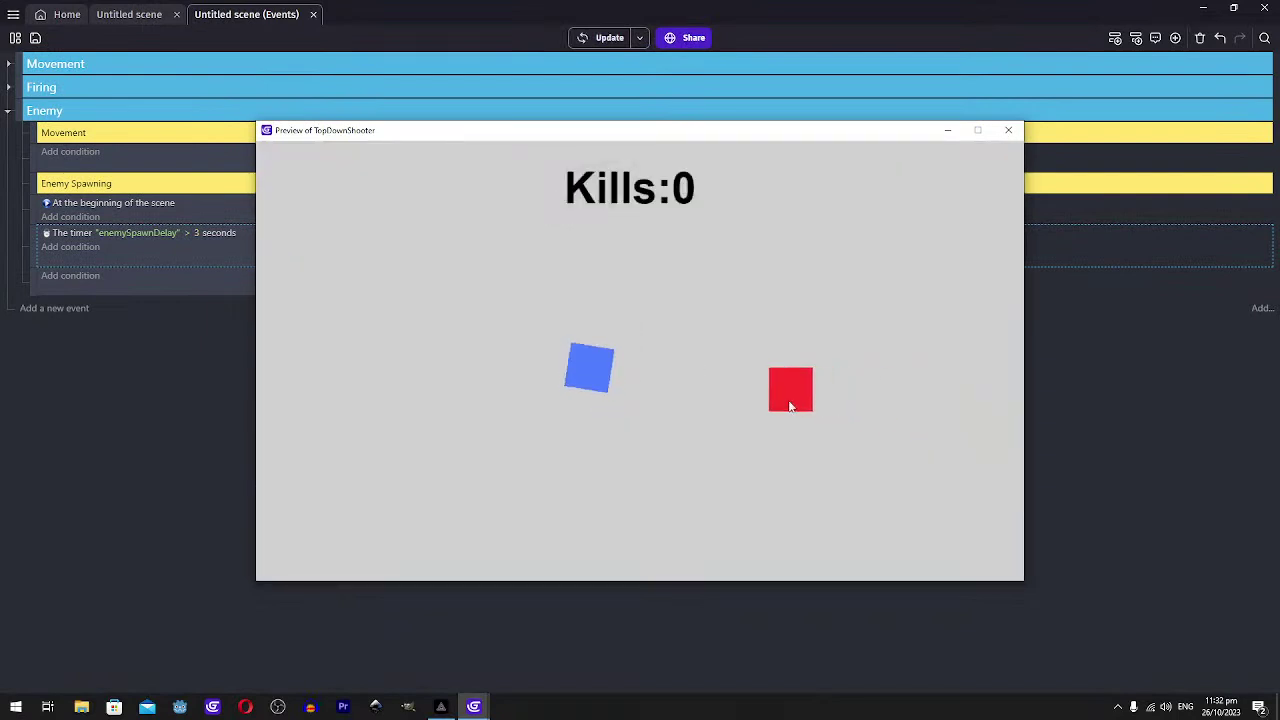
{"action": "key", "text": "w"}
{"action": "key", "text": "d"}
{"action": "key", "text": "s"}
{"action": "key", "text": "a"}
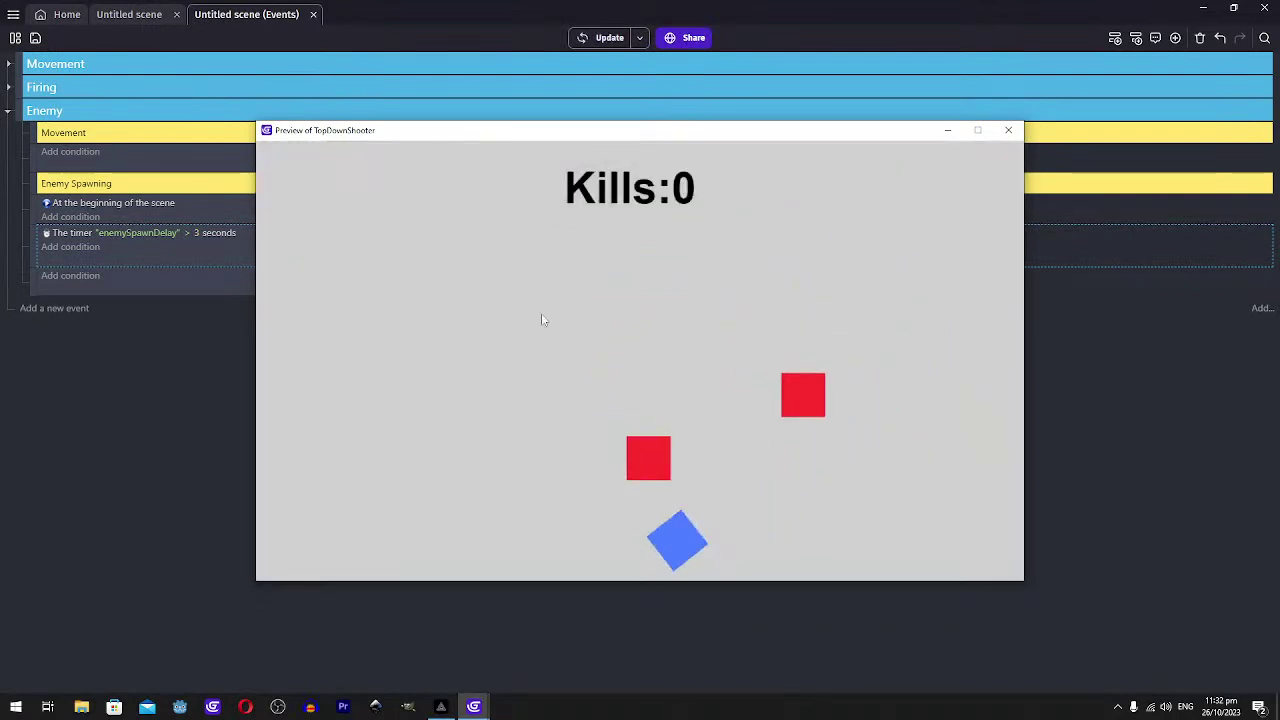
{"action": "key", "text": "w"}
{"action": "key", "text": "d"}
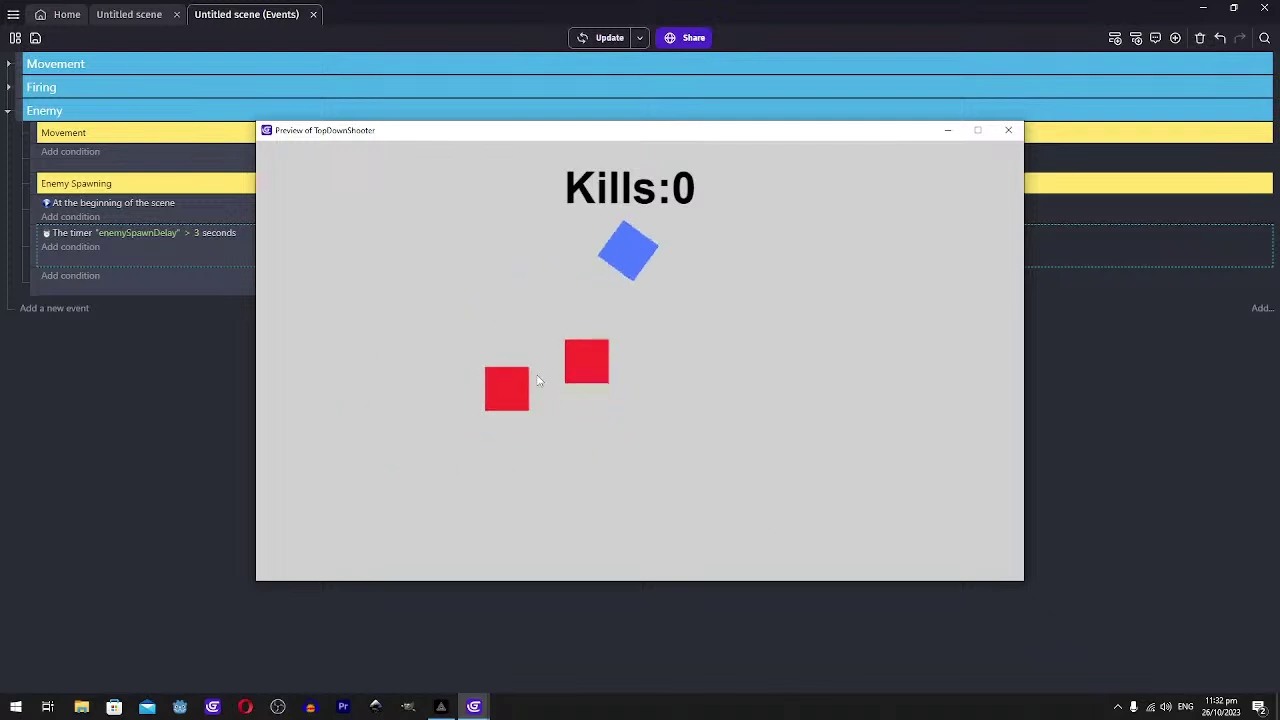
{"action": "key", "text": "s"}
{"action": "left_click", "coordinate": [588, 328]}
{"action": "key", "text": "a"}
{"action": "left_click", "coordinate": [612, 350]}
{"action": "key", "text": "w"}
{"action": "left_click", "coordinate": [652, 298]}
{"action": "key", "text": "d"}
{"action": "key", "text": "s"}
{"action": "key", "text": "w"}
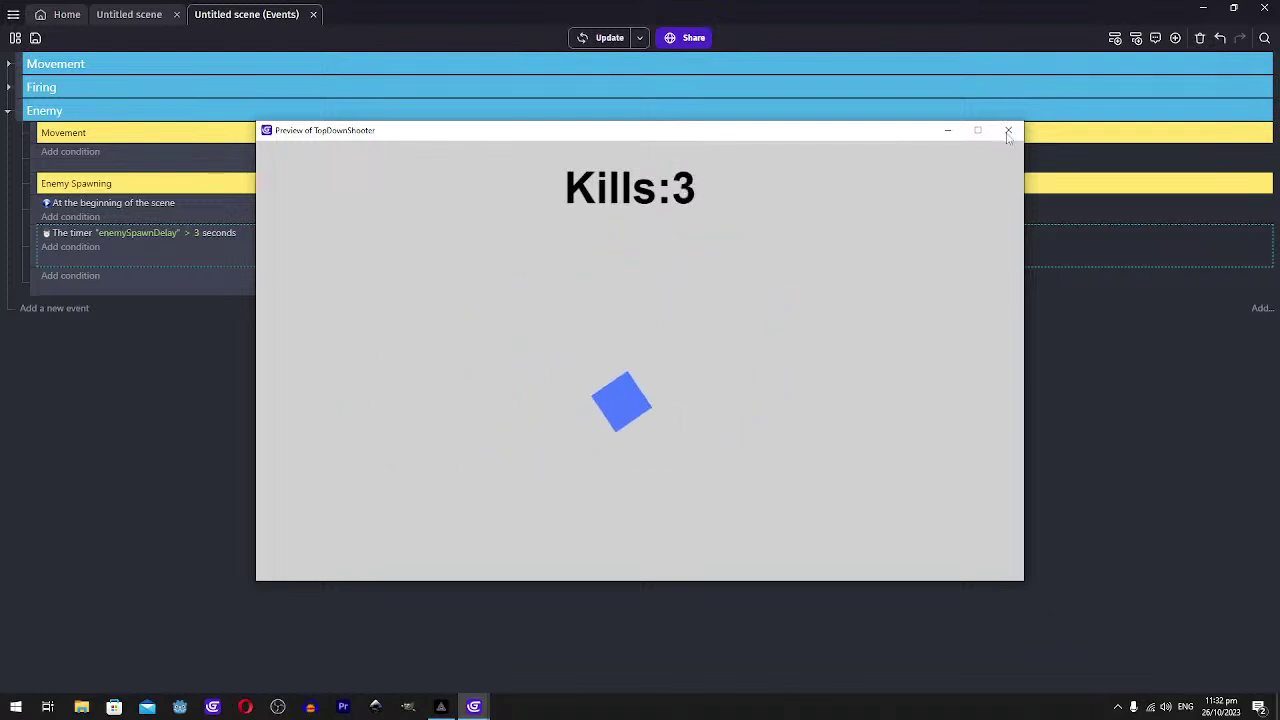
{"action": "left_click", "coordinate": [1008, 131]}
Add a new Sprite object to the scene from scratch and name it WarningSign
{"action": "left_click", "coordinate": [120, 14]}
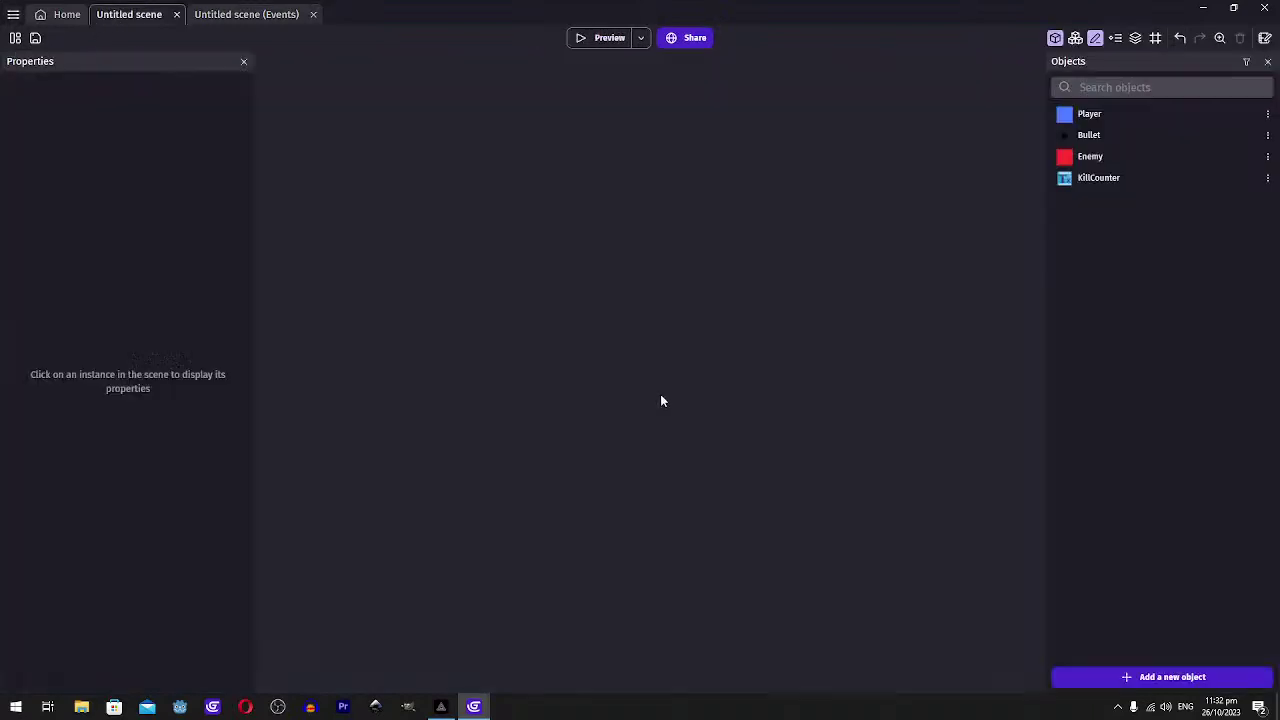
{"action": "left_click", "coordinate": [1172, 676]}
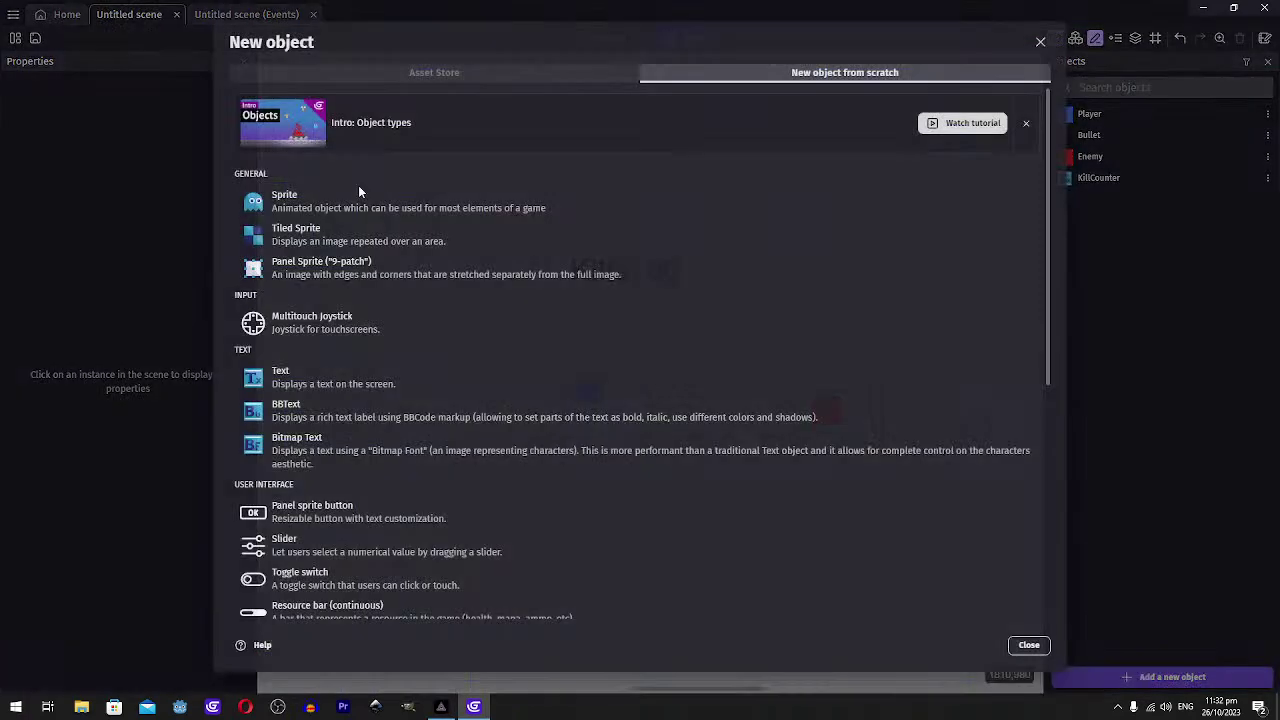
{"action": "left_click", "coordinate": [300, 207]}
{"action": "double_click", "coordinate": [347, 113]}
{"action": "type", "text": "EnemyWarns"}
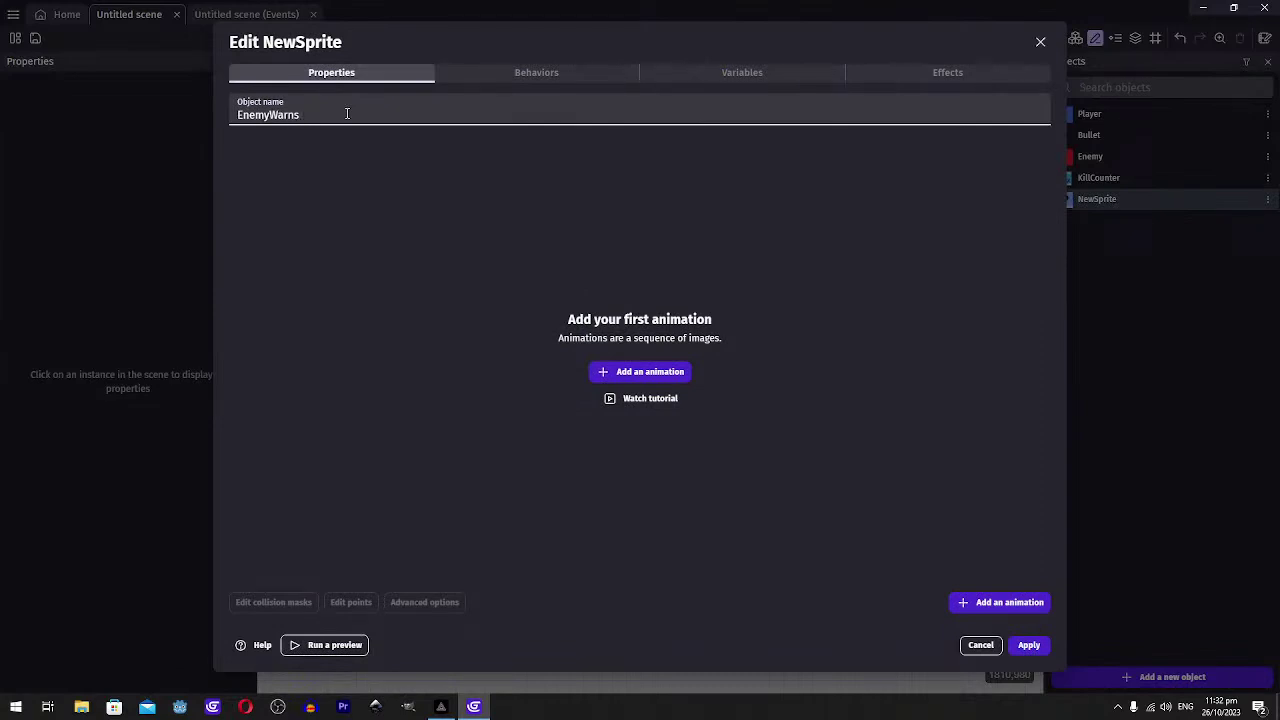
{"action": "key", "text": "Delete"}
{"action": "key", "text": "Delete"}
{"action": "key", "text": "Delete"}
{"action": "key", "text": "Delete"}
{"action": "key", "text": "Delete"}
Add an animation to WarningSign and outline an exclamation mark in Piskel with two rectangles on the 64x64 canvas
{"action": "left_click", "coordinate": [636, 371]}
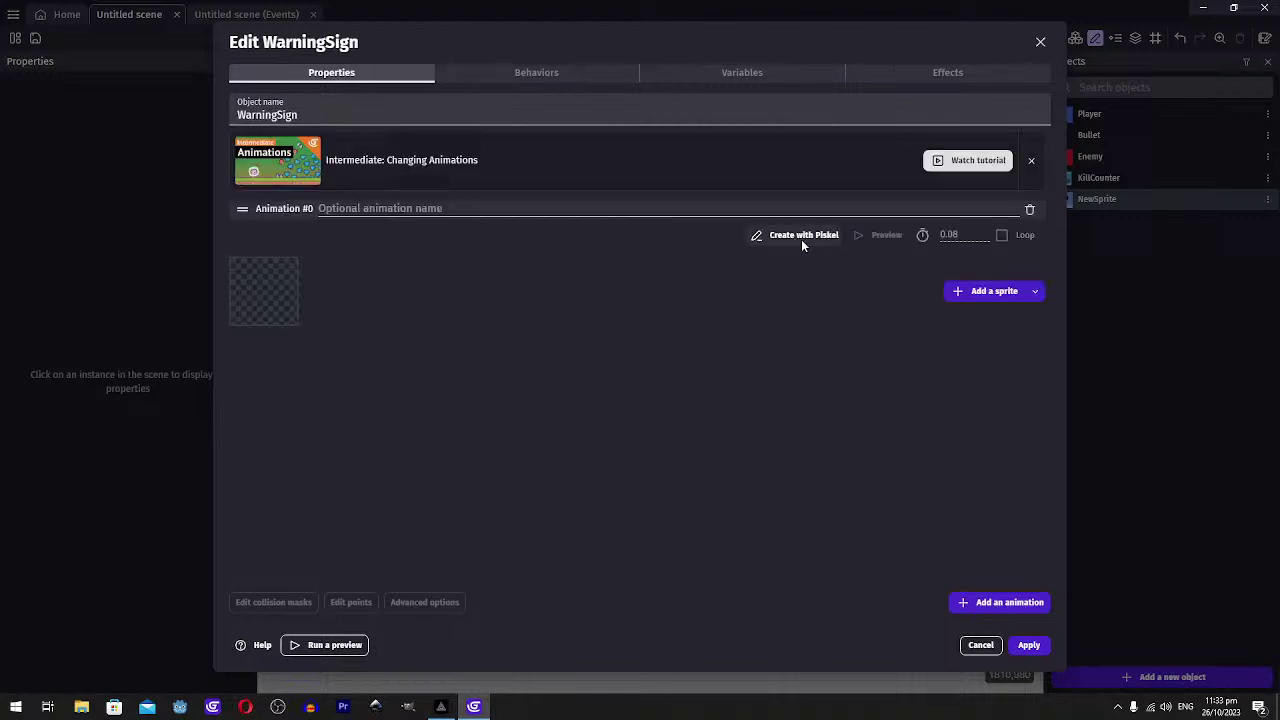
{"action": "left_click", "coordinate": [802, 238]}
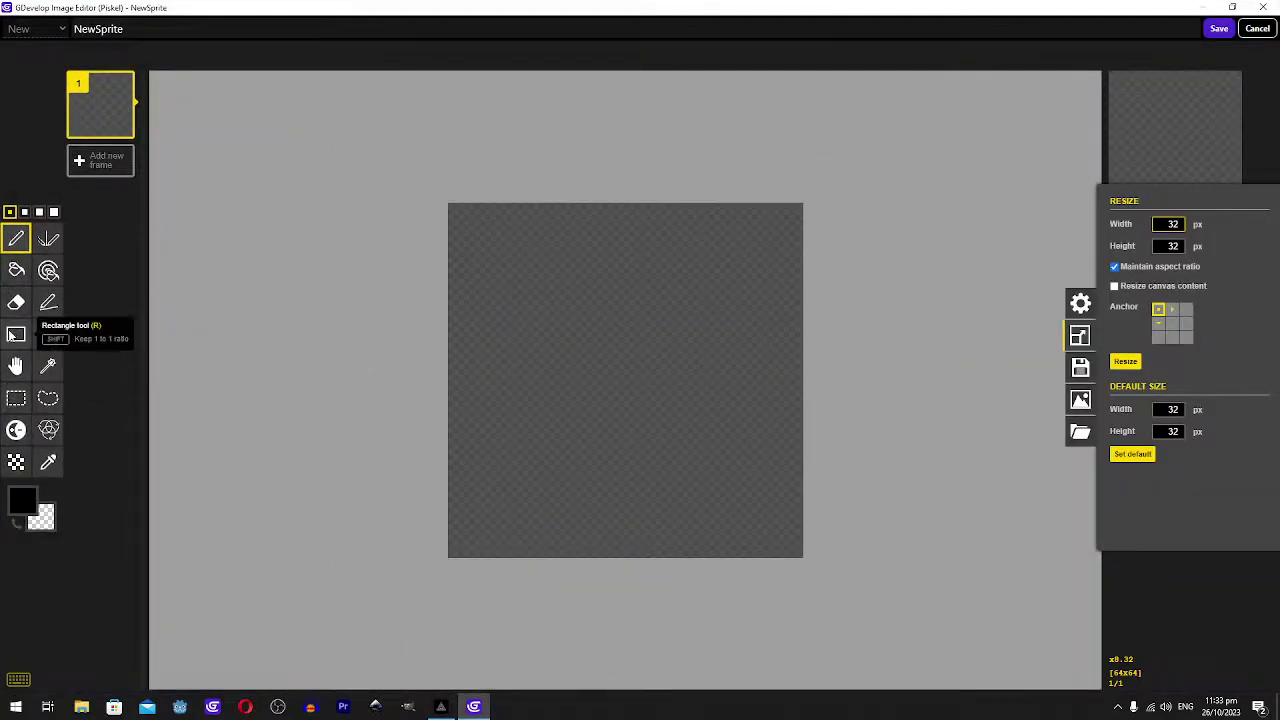
{"action": "left_click", "coordinate": [16, 334]}
{"action": "left_click_drag", "start_coordinate": [597, 203], "coordinate": [663, 555]}
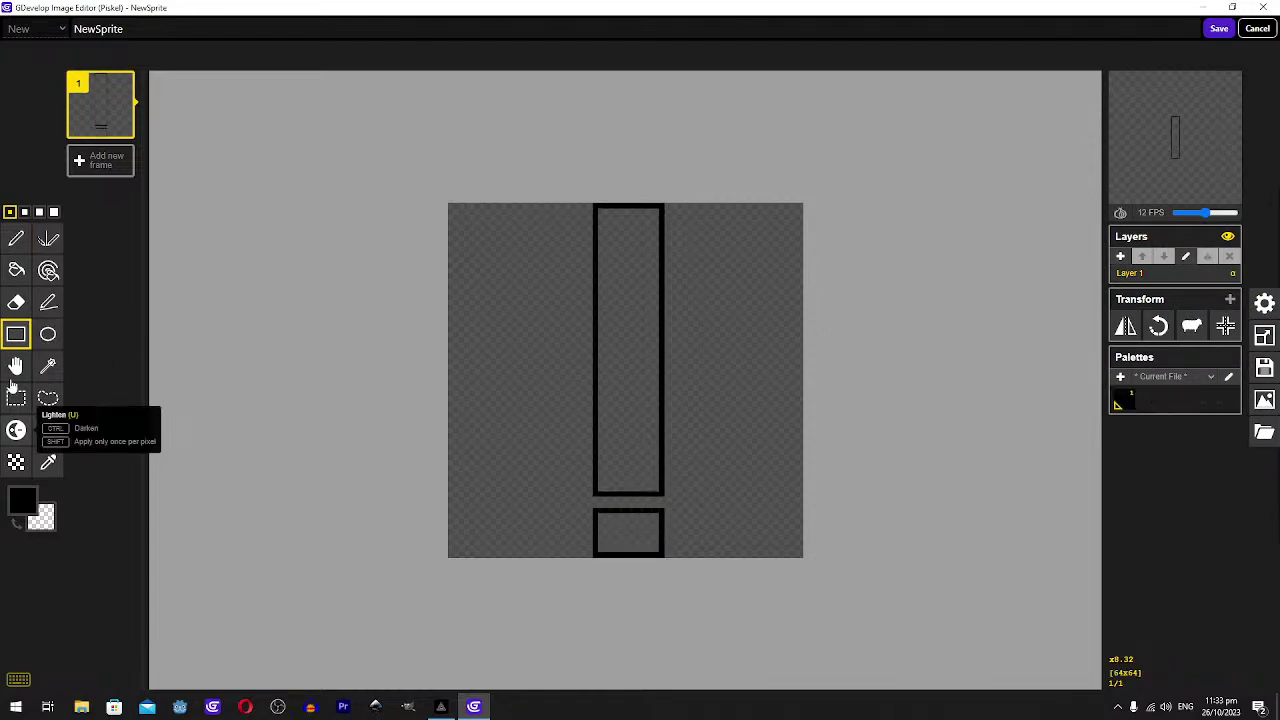
Fill the interiors and outlines of both exclamation mark rectangles with red #ff0000
{"action": "left_click", "coordinate": [16, 270]}
{"action": "left_click", "coordinate": [22, 500]}
{"action": "left_click", "coordinate": [137, 527]}
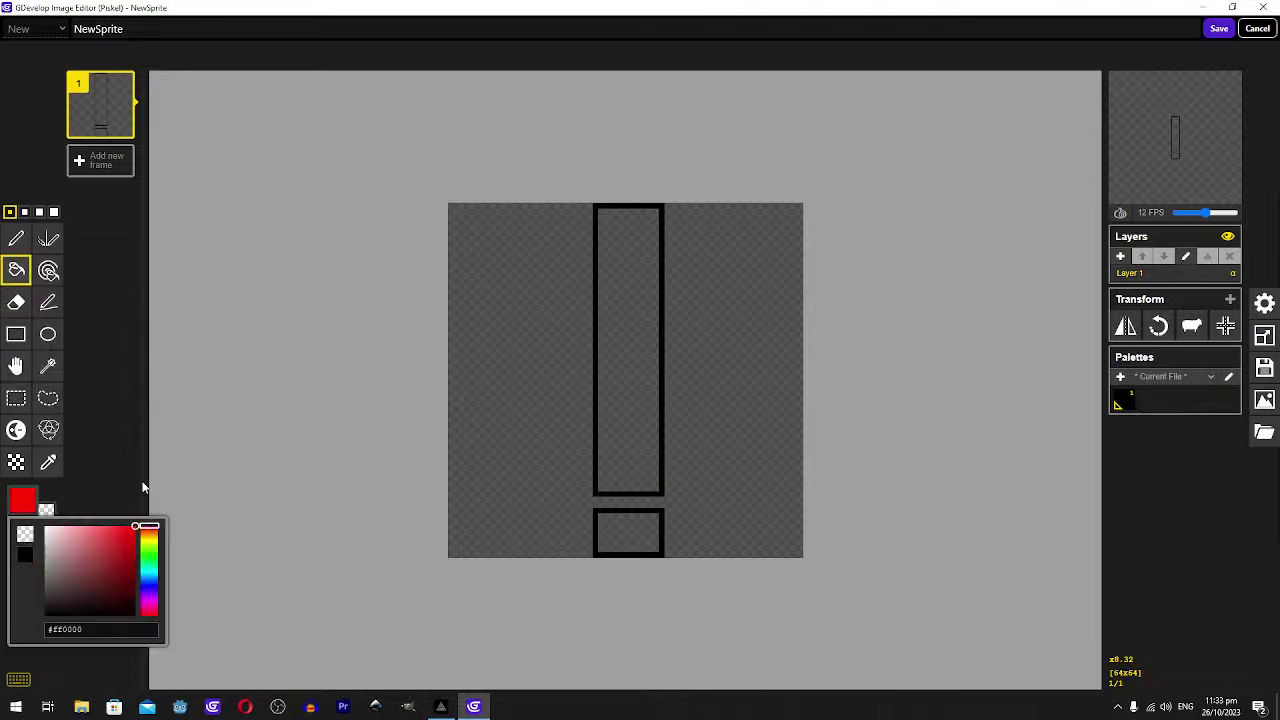
{"action": "left_click", "coordinate": [620, 381]}
{"action": "left_click", "coordinate": [592, 378]}
{"action": "left_click", "coordinate": [624, 515]}
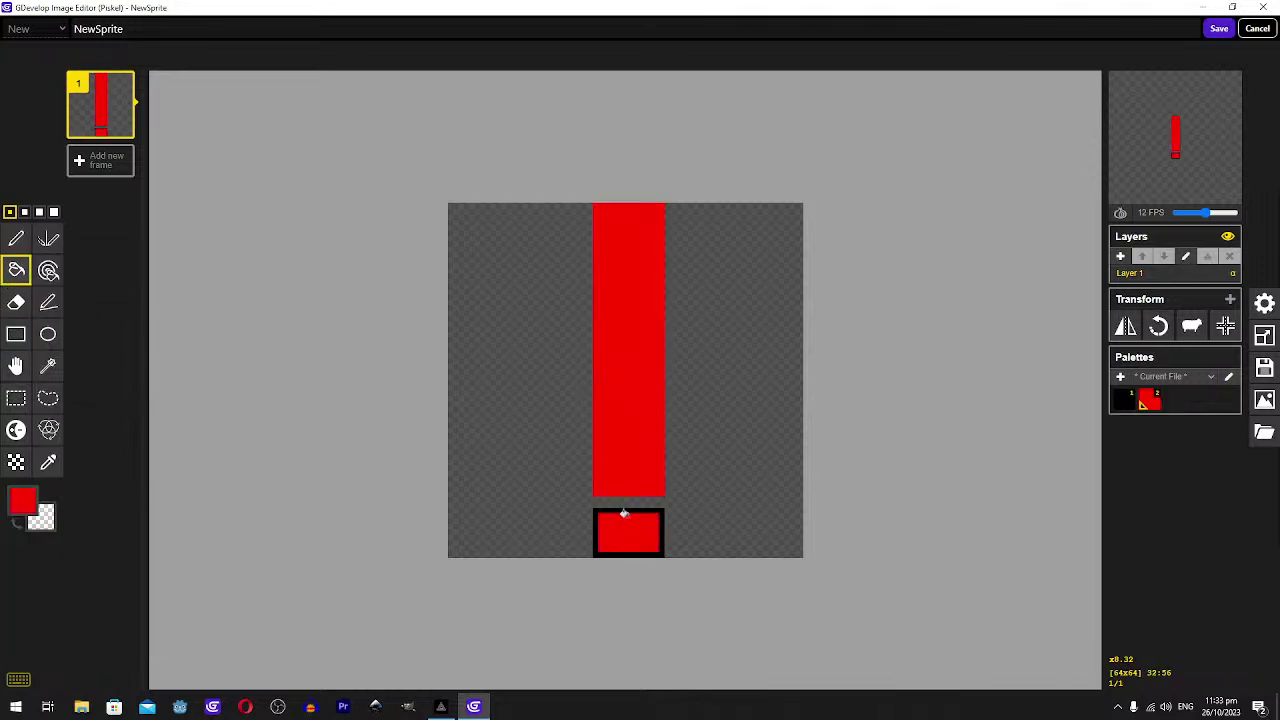
{"action": "left_click", "coordinate": [614, 509]}
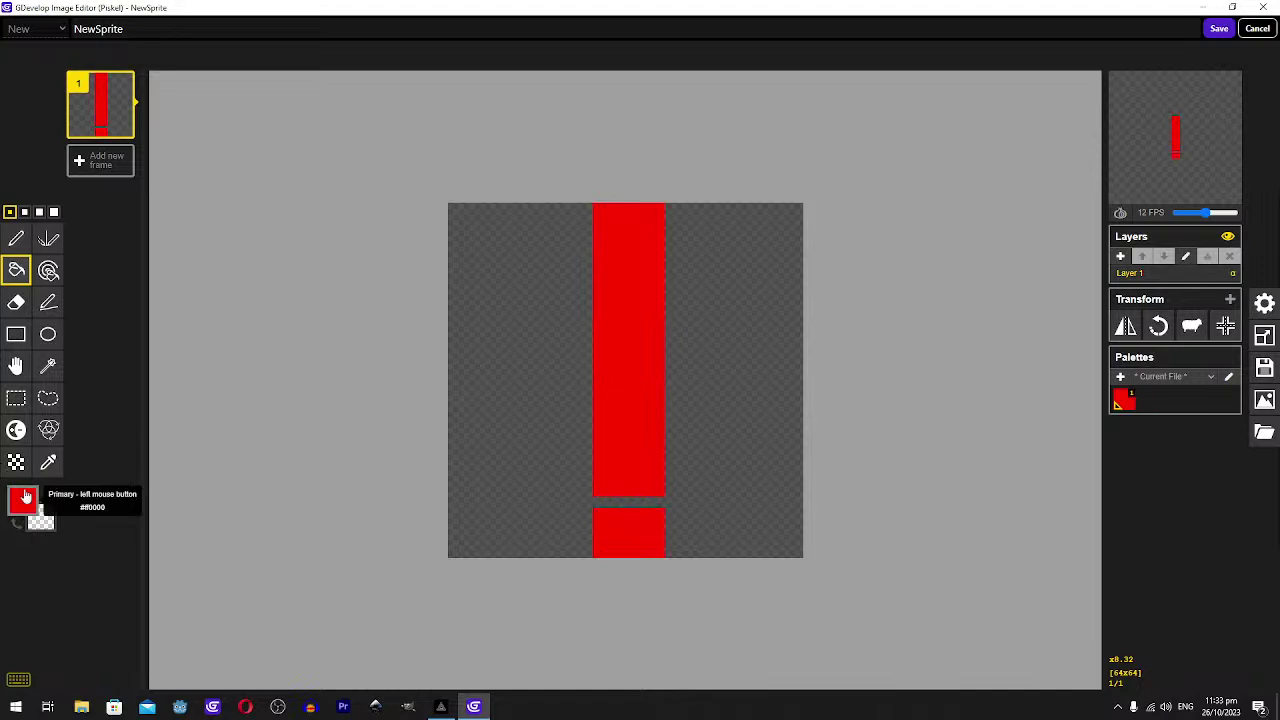
Recolour both parts of the exclamation mark with the lighter red #ff3535, save the sprite and apply the WarningSign object
{"action": "left_click", "coordinate": [22, 500]}
{"action": "left_click", "coordinate": [158, 533]}
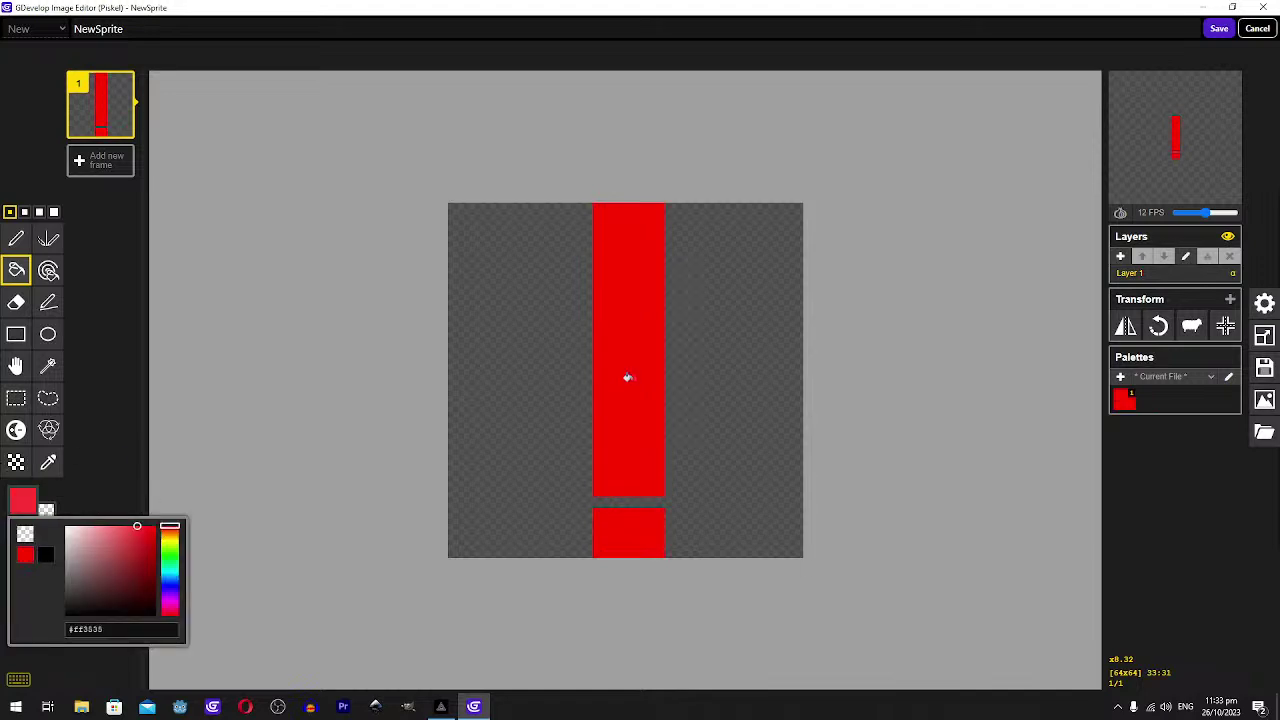
{"action": "left_click", "coordinate": [626, 374]}
{"action": "left_click", "coordinate": [629, 551]}
{"action": "left_click", "coordinate": [1218, 32]}
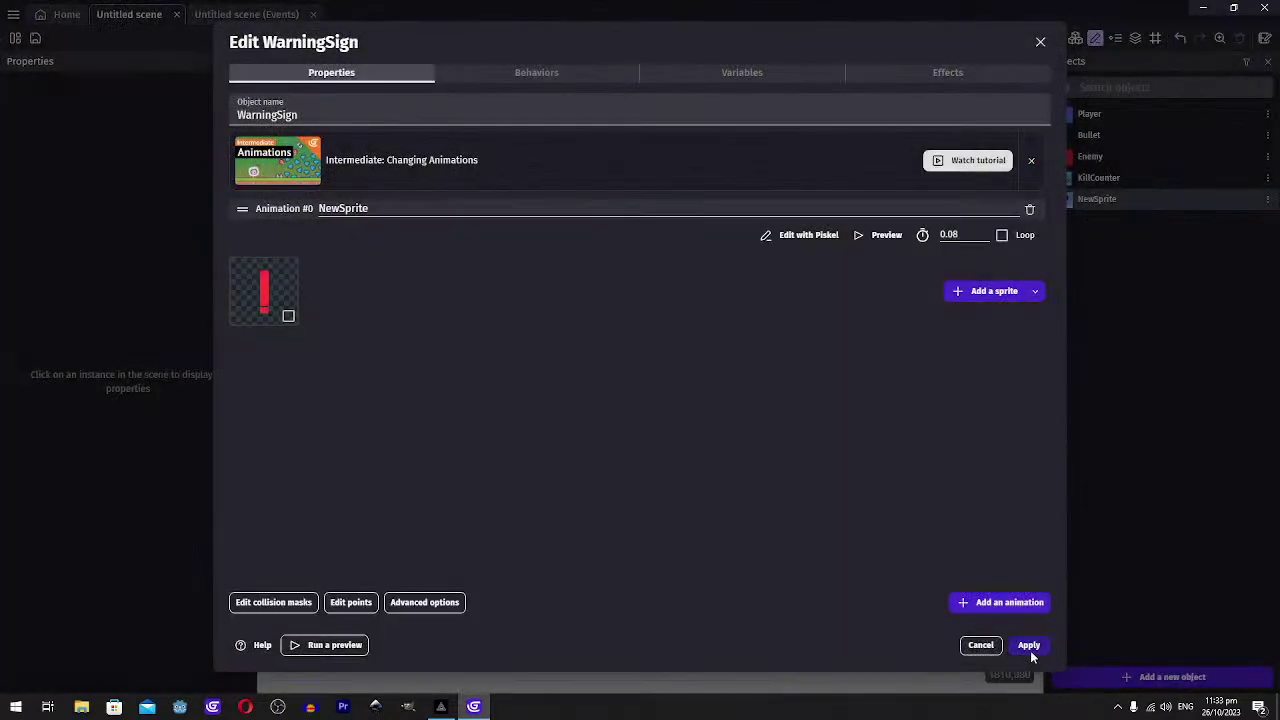
{"action": "left_click", "coordinate": [1030, 650]}
Place a WarningSign instance between the player and the enemy in the scene, and delete it again
{"action": "left_click_drag", "start_coordinate": [1201, 206], "coordinate": [728, 407]}
{"action": "key", "text": "Delete"}
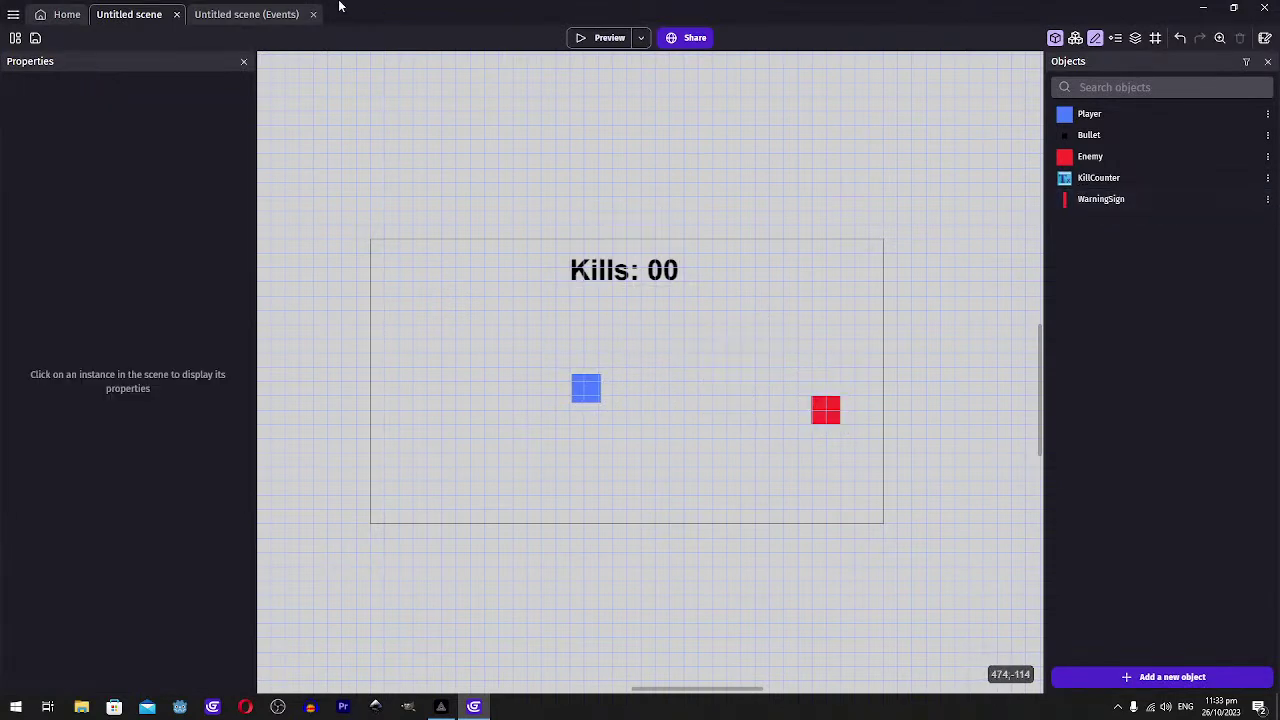
Add a comment reading "Spawn Warning Sign" at the end of the scene's events, below the Enemy group
{"action": "left_click", "coordinate": [288, 14]}
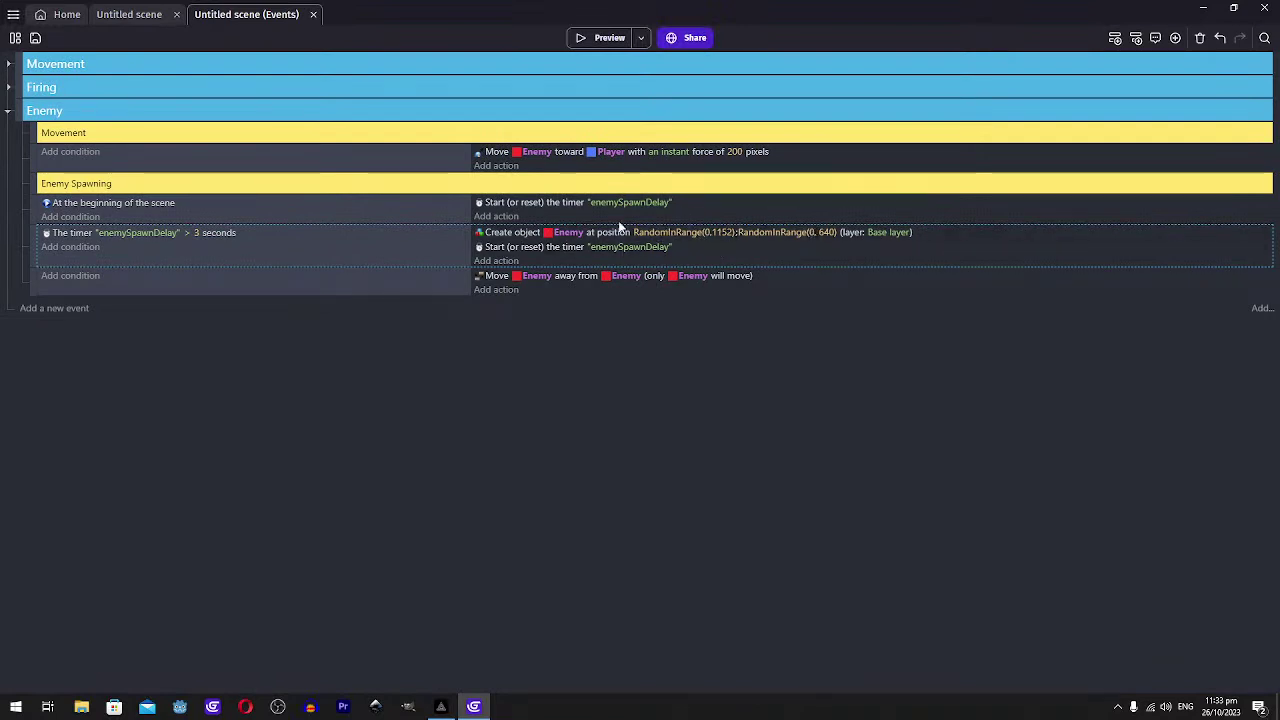
{"action": "left_click", "coordinate": [1261, 308]}
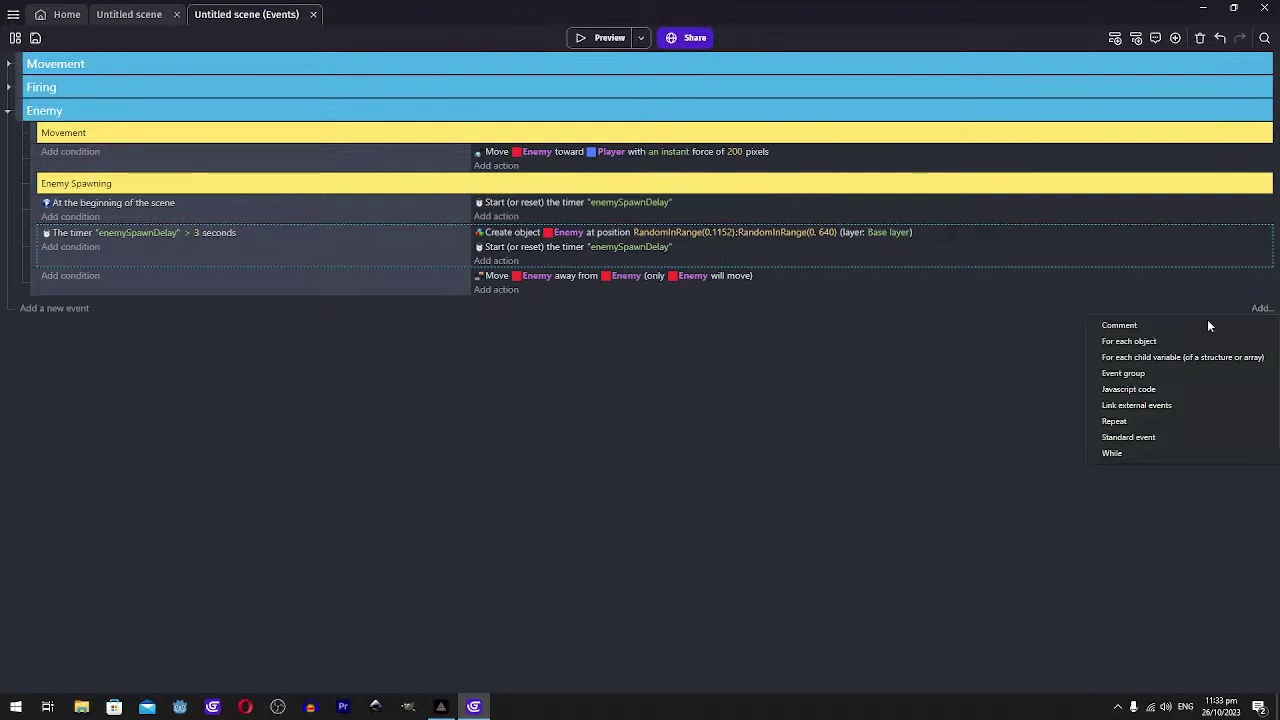
{"action": "left_click", "coordinate": [1142, 377]}
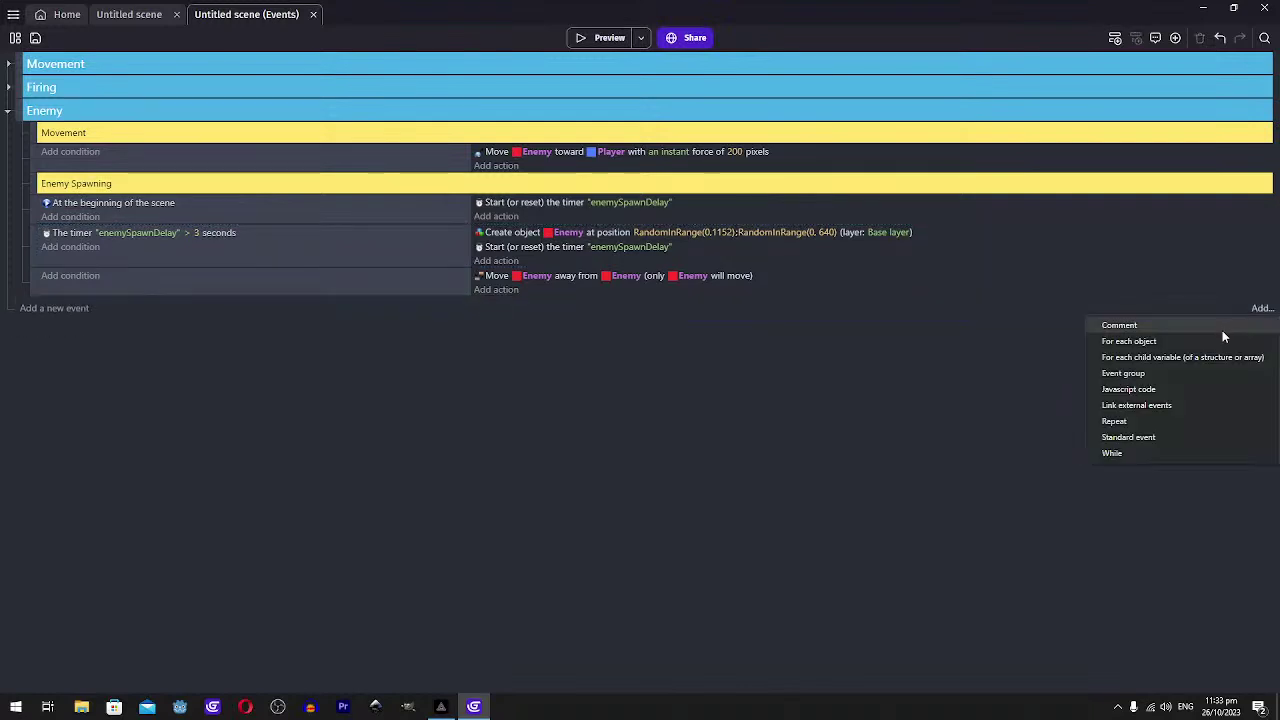
{"action": "left_click", "coordinate": [1222, 330]}
{"action": "type", "text": "Spawn"}
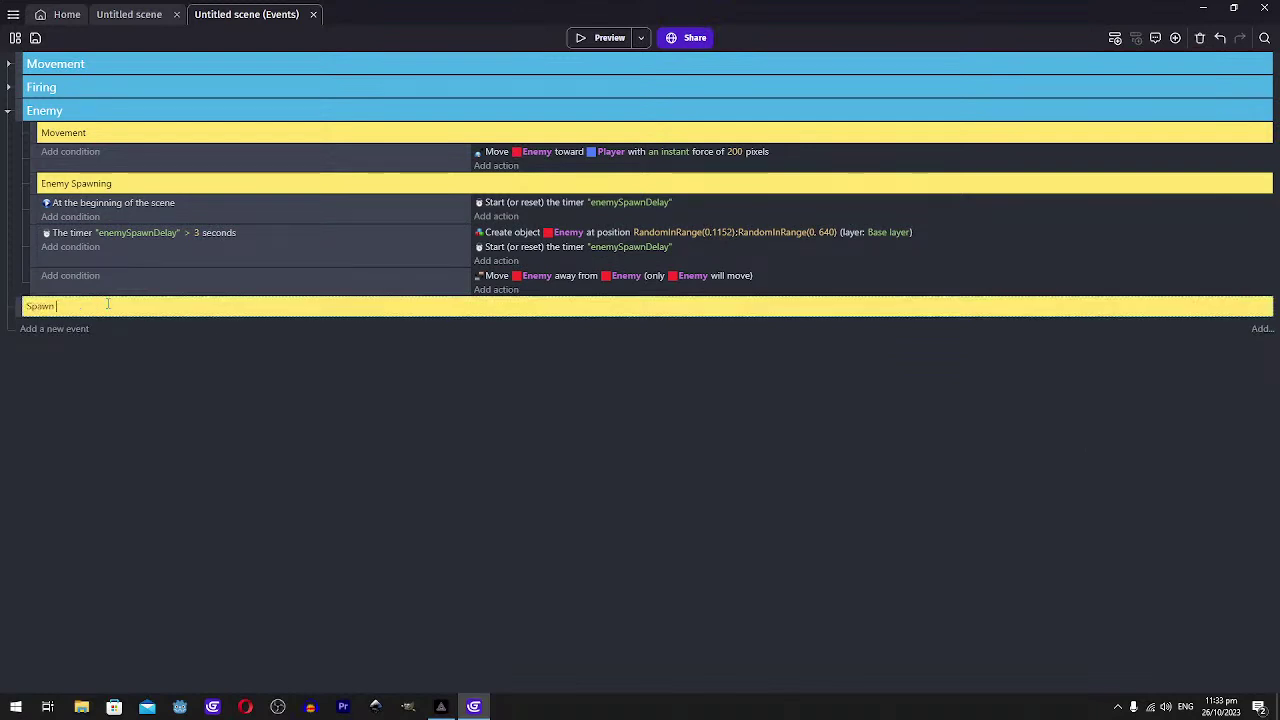
{"action": "type", "text": " Warning Sign"}
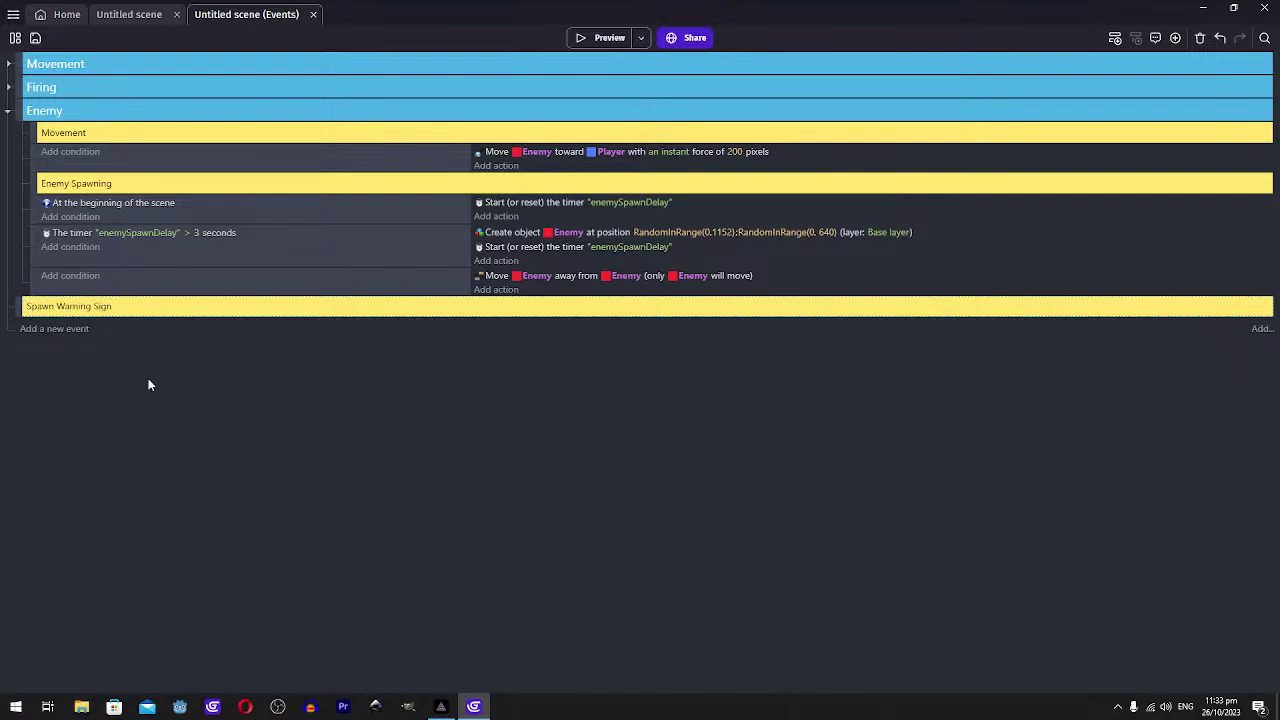
Move the "Spawn Warning Sign" comment into the Enemy group, directly above the "Enemy Spawning" comment, keeping its text clean
{"action": "left_click_drag", "start_coordinate": [14, 305], "coordinate": [46, 188]}
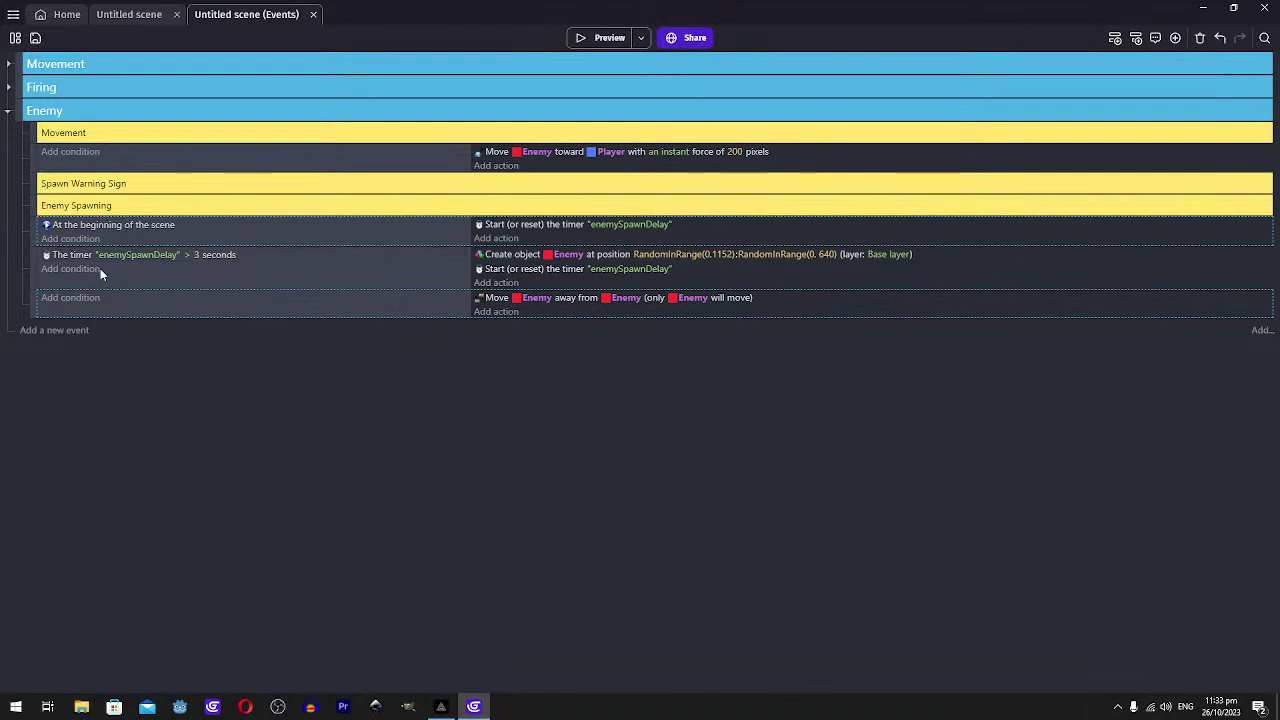
{"action": "left_click", "coordinate": [191, 190]}
{"action": "type", "text": "{\"000kind\":\"GDEVELOP_EventsAndInstructions_CLIPBOARD_KIND-jsBdHbLy912y8Rc\",\"content\":{\"eventsList\":[{\"type\":\"BuiltinCommonInstructions::Standard\",\"conditions\":[],\"actions\":[{\"type\":{\"value\":\"SeparateFromObjects\"},\"parameters\":[\"Enemy\",\"Enemy\",\"\"]}]},{\"type\":\"BuiltinCommonInstructions::Standard\",\"conditions\":[{\"type\":{\"value\":\"DepartScene\"},\"parameters\":[\"\"]}],\"actions\":[{\"type\":{\"value\":\"ResetTimer\"},\"parameters\":[\"\",\"\\\"enemySpawnDelay\\\"\"]}]},{\"type\":\"BuiltinCommonInstructions::Standard\",\"conditions\":[{\"type\":{\"value\":\"CompareTimer\"},\"parameters\":[\"\",\"\\\"enemySpawnDelay\\\"\",\">\",\"3\"]}],\"actions\":[{\"type\":{\"value\":\"Create\"},\"parameters\":[\"\",\"Enemy\",\"RandomInRange(0,1152)\",\"RandomInRange(0, 640)\",\"\"]},{\"type\":{\"value\":\"ResetTimer\"},\"parameters\":[\"\",\"\\\"enemySpawnDelay\\\"\"]}]}],\"eventsCount\":3,\"actionsList\":[],\"actionsCount\":0,\"conditionsList\":[],\"conditionsCount\":0}}"}
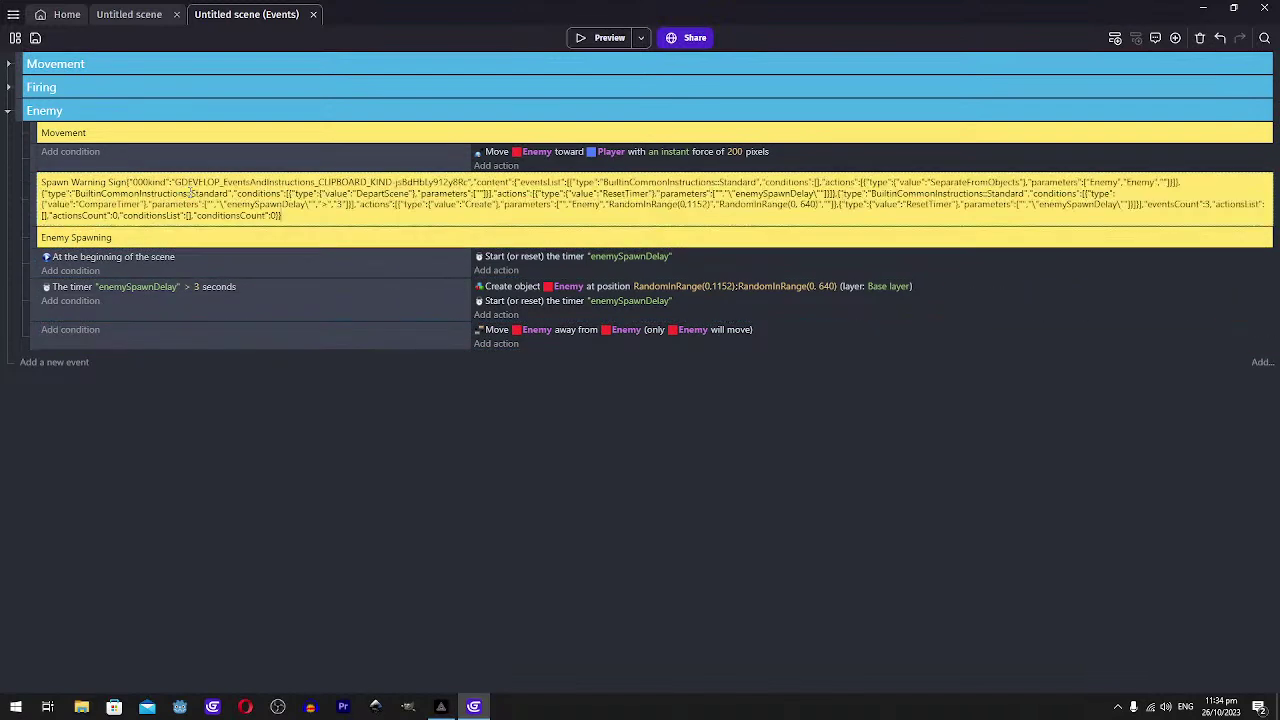
{"action": "key", "text": "ctrl+z"}
Add a new event under the "Spawn Warning Sign" comment and paste copies of the three Enemy Spawning events there
{"action": "left_click", "coordinate": [142, 198]}
{"action": "right_click", "coordinate": [148, 190]}
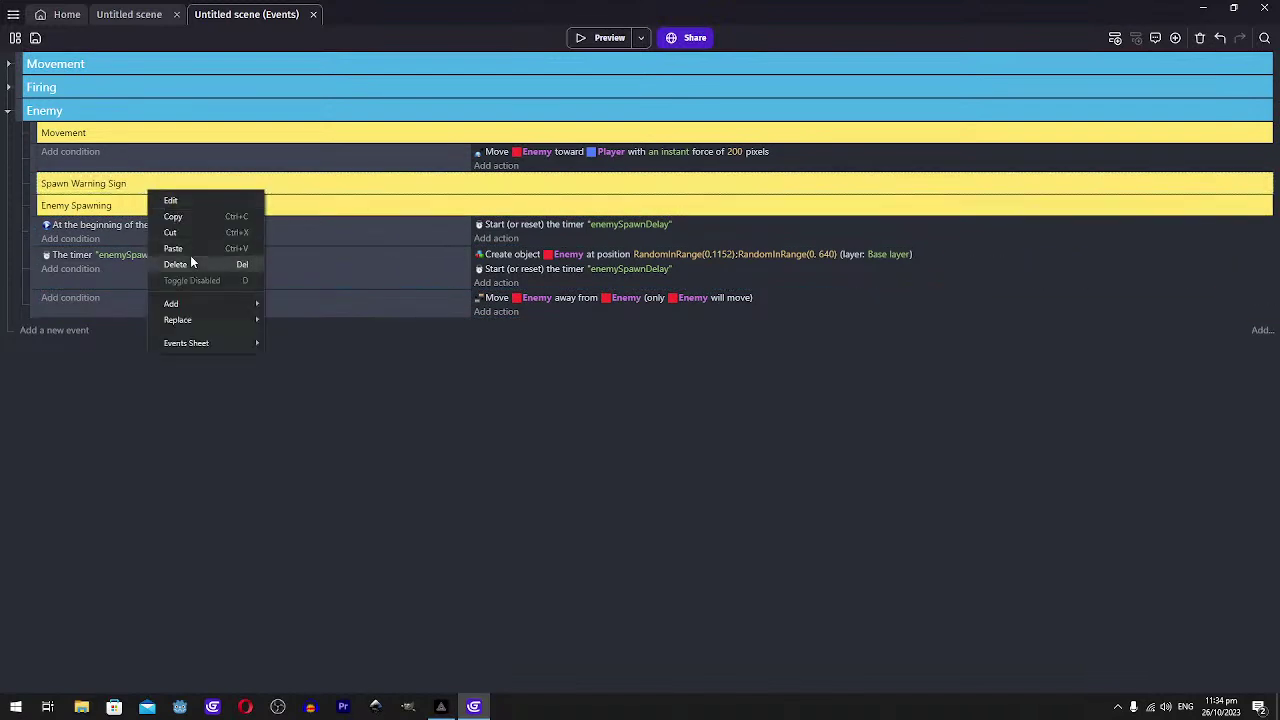
{"action": "mouse_move", "coordinate": [191, 303]}
{"action": "left_click", "coordinate": [304, 300]}
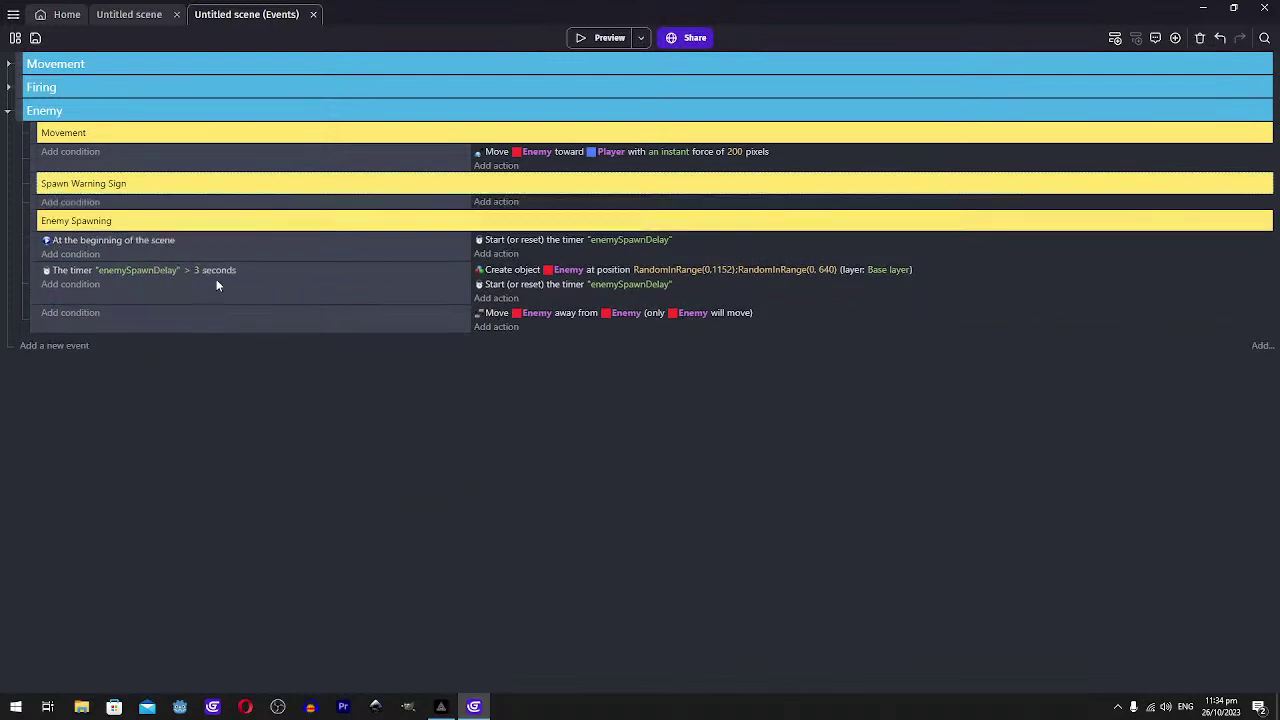
{"action": "left_click", "coordinate": [148, 204]}
{"action": "key", "text": "ctrl+v"}
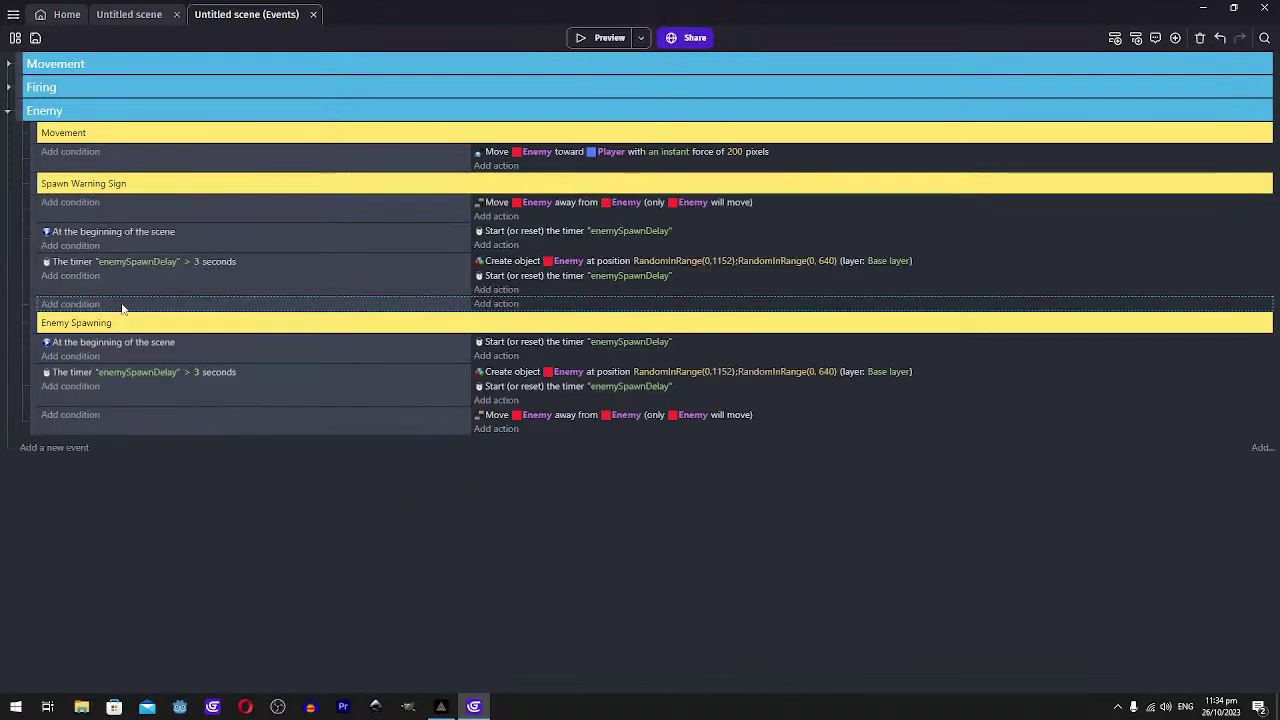
Delete the empty event and the copied Enemy separation event from the Spawn Warning Sign section
{"action": "key", "text": "Delete"}
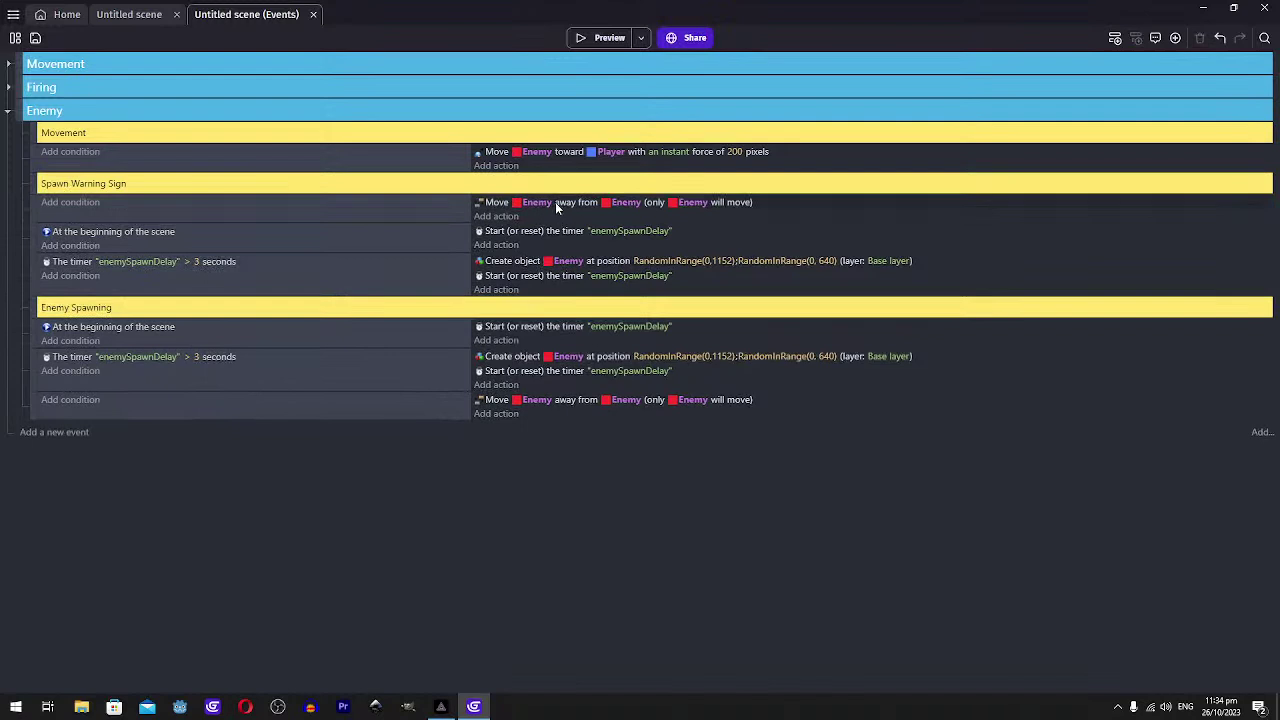
{"action": "left_click", "coordinate": [435, 221]}
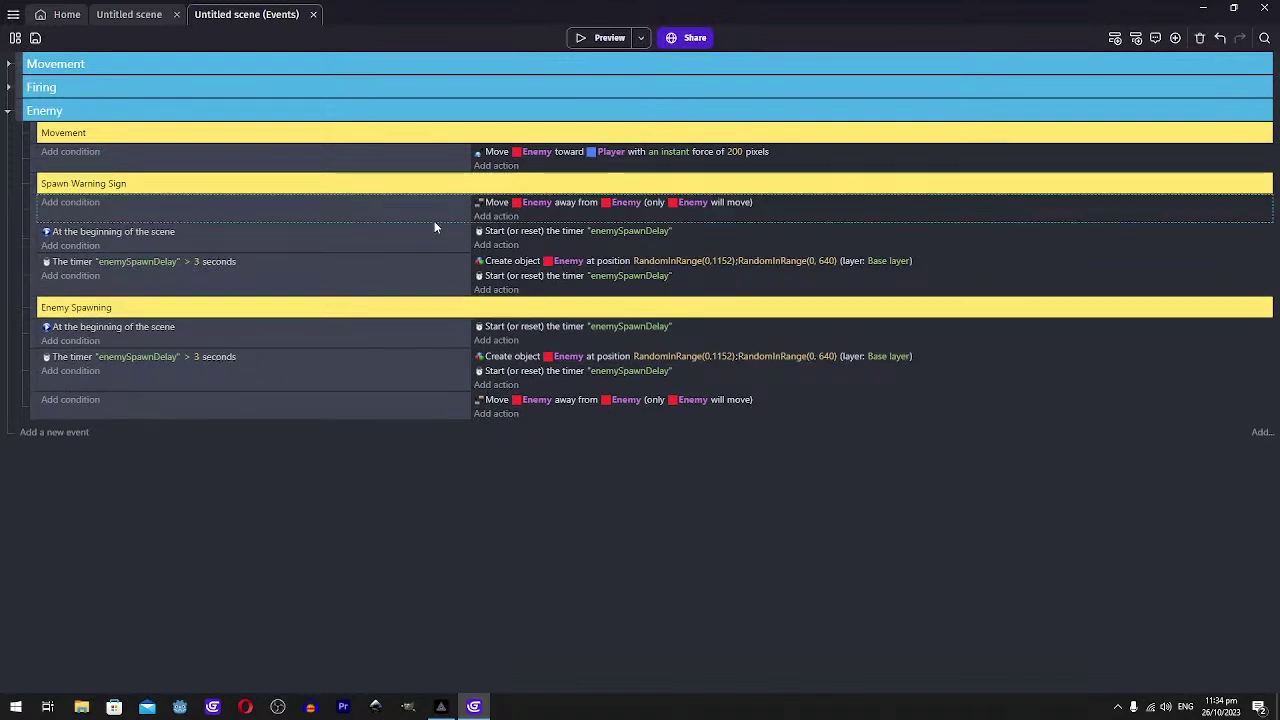
{"action": "key", "text": "Delete"}
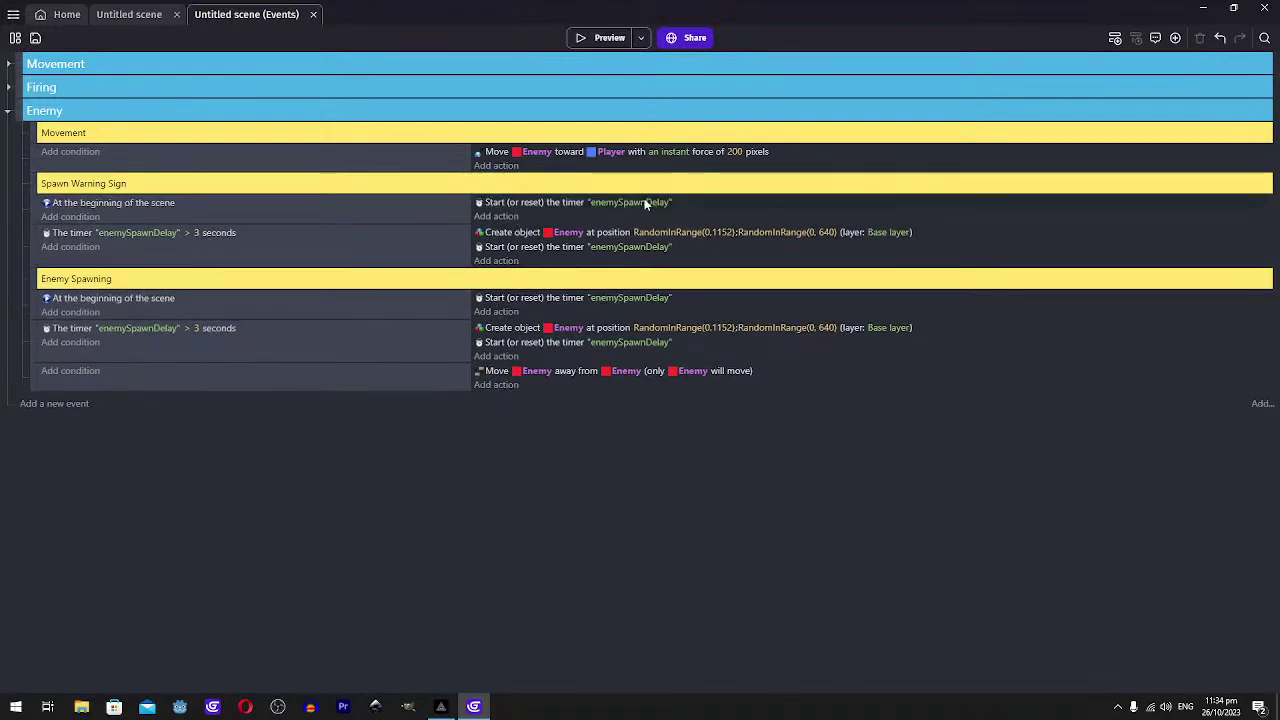
Rename the timer started at the beginning of the scene in the Spawn Warning Sign section to "WarningSignDelay"
{"action": "left_click", "coordinate": [618, 202]}
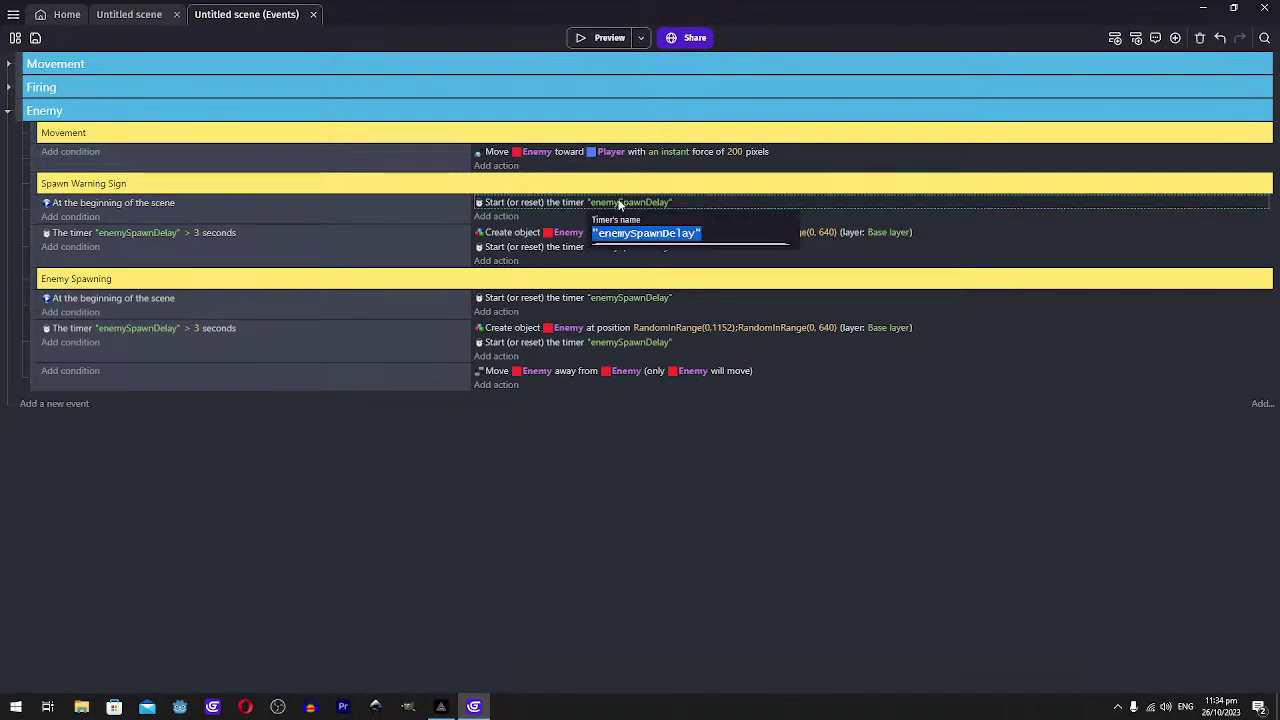
{"action": "left_click", "coordinate": [718, 231]}
{"action": "key", "text": "ctrl+a"}
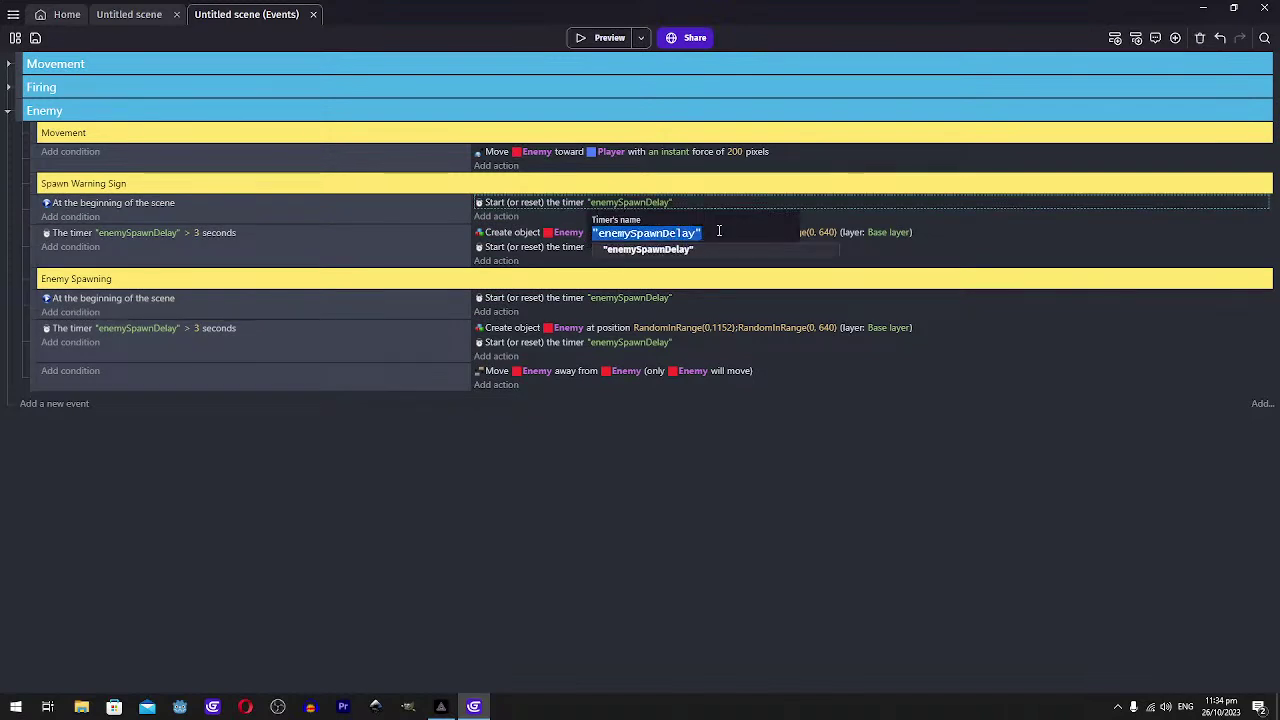
{"action": "key", "text": "BackSpace"}
{"action": "type", "text": "\"\""}
{"action": "key", "text": "Left"}
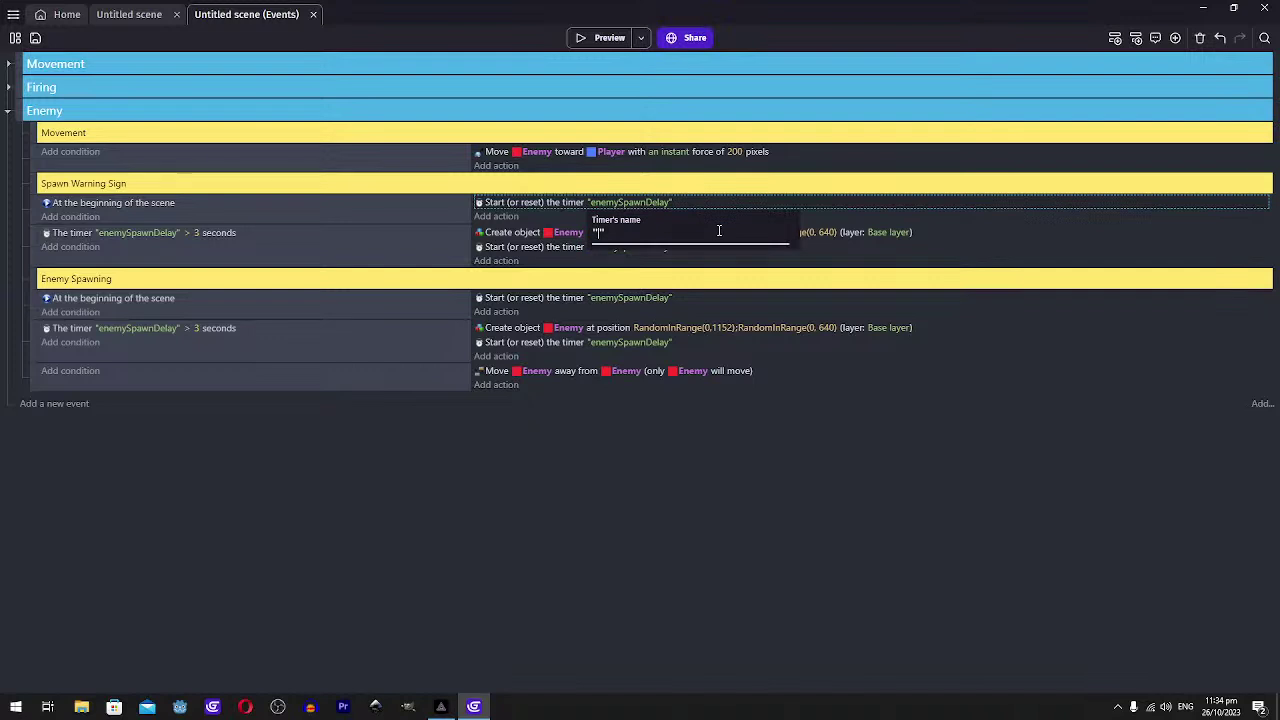
{"action": "type", "text": "warningSignDelay"}
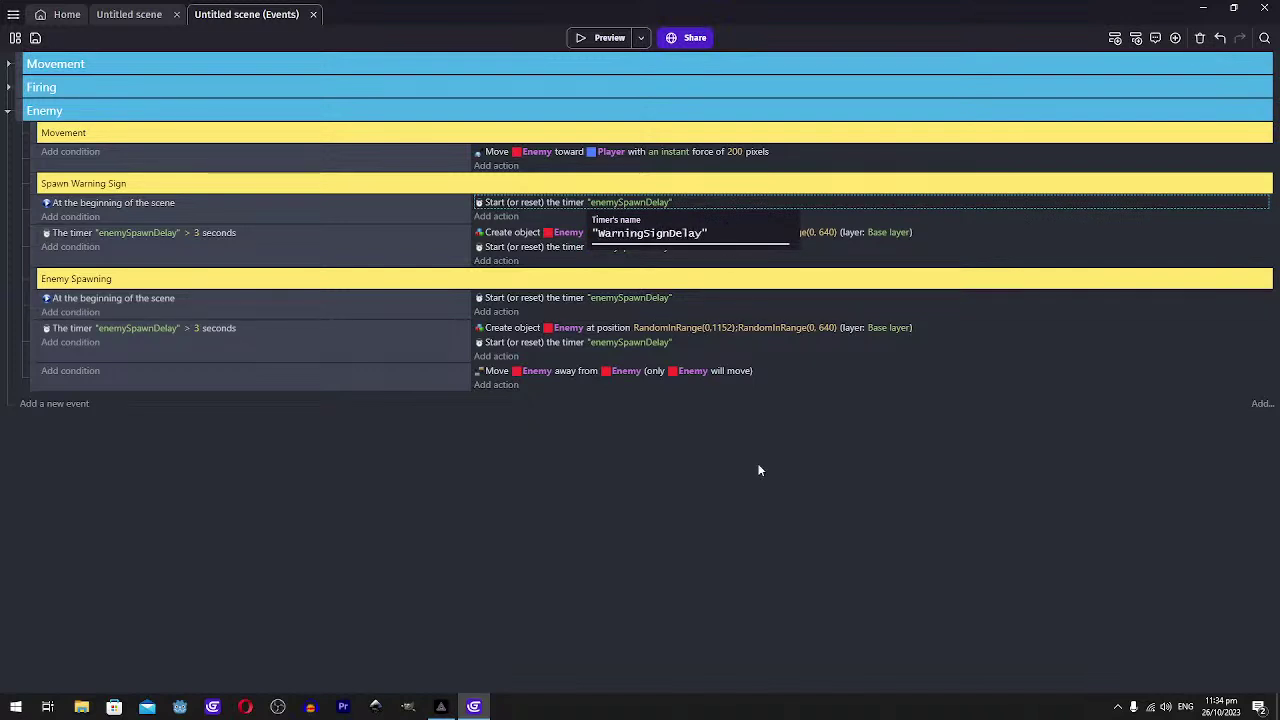
{"action": "key", "text": "Return"}
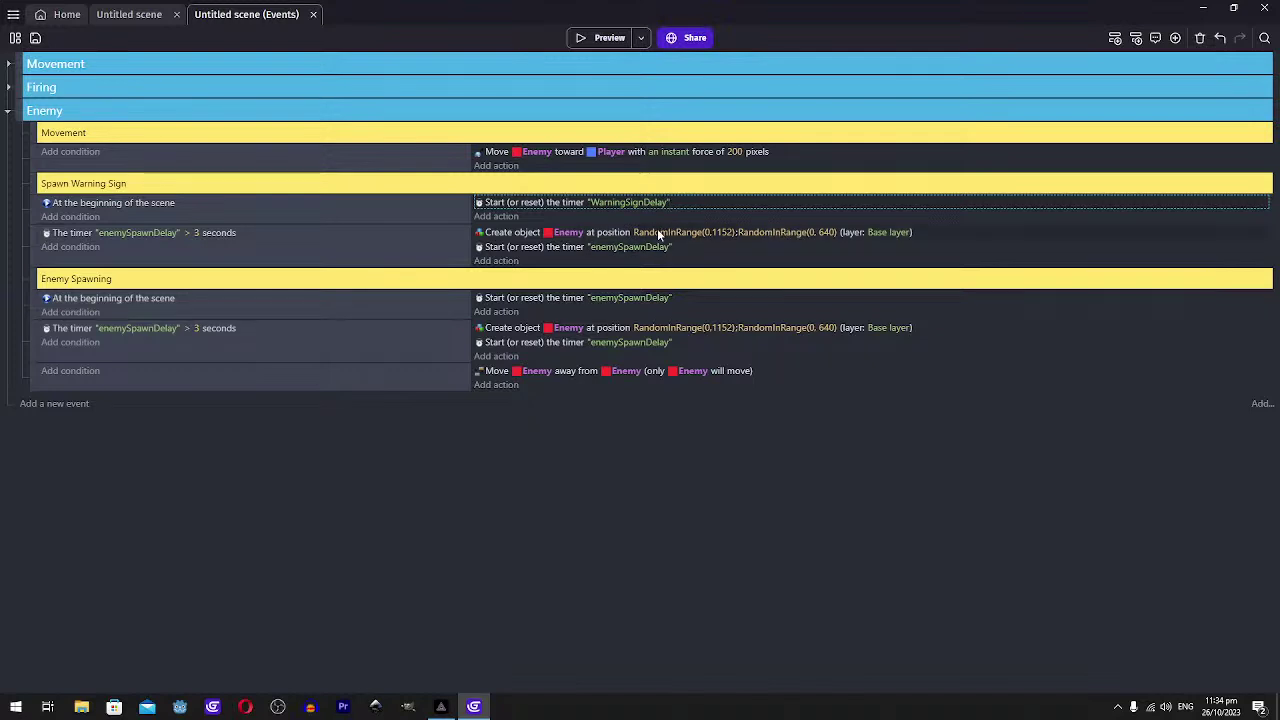
Use the "WarningSignDelay" timer in both the reset action and the 3-second condition of the second Spawn Warning Sign event
{"action": "left_click", "coordinate": [648, 247]}
{"action": "left_click", "coordinate": [674, 204]}
{"action": "left_click", "coordinate": [674, 203]}
{"action": "key", "text": "ctrl+c"}
{"action": "left_click", "coordinate": [685, 262]}
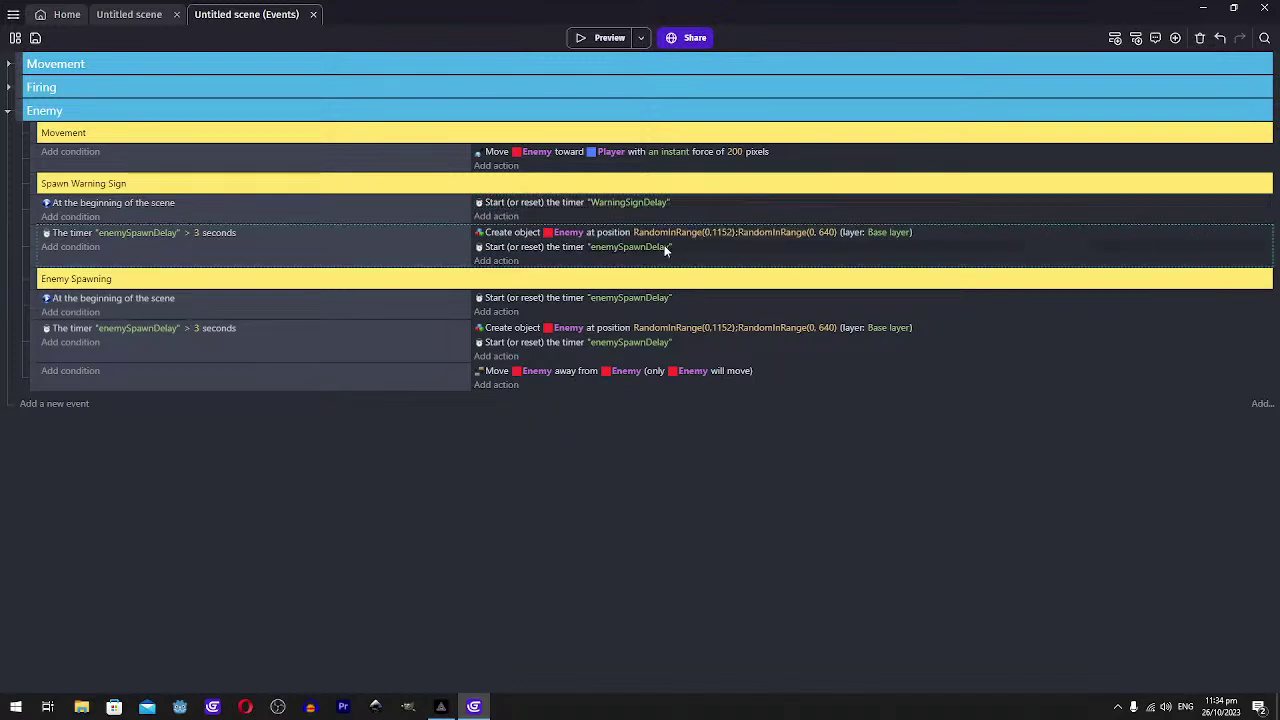
{"action": "left_click", "coordinate": [657, 247]}
{"action": "key", "text": "ctrl+v"}
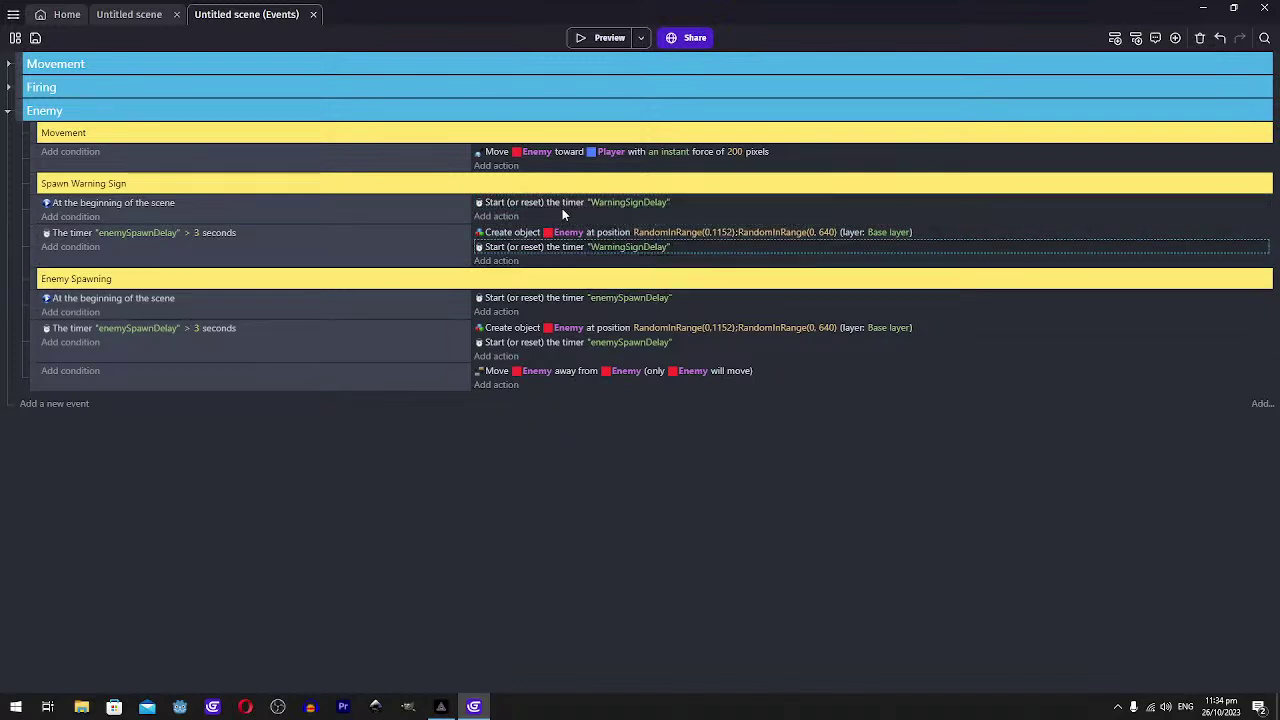
{"action": "left_click", "coordinate": [132, 232]}
{"action": "key", "text": "ctrl+v"}
{"action": "left_click", "coordinate": [268, 580]}
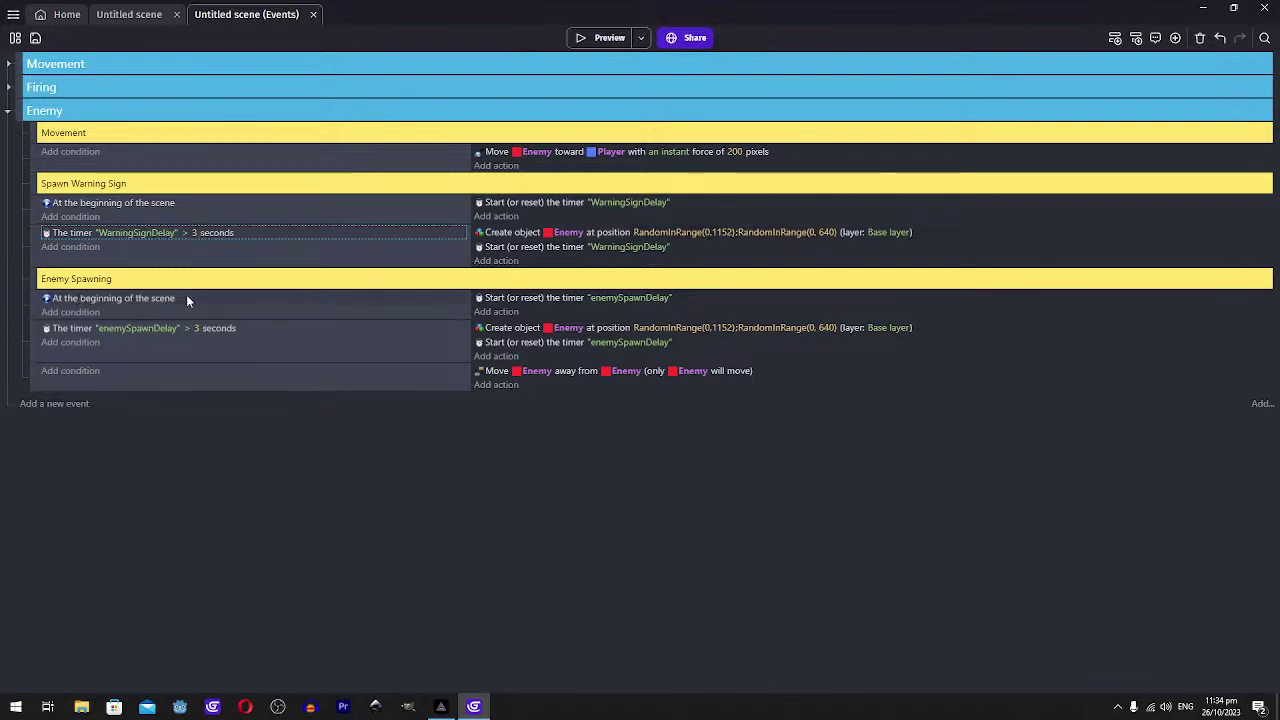
{"action": "left_click", "coordinate": [449, 313]}
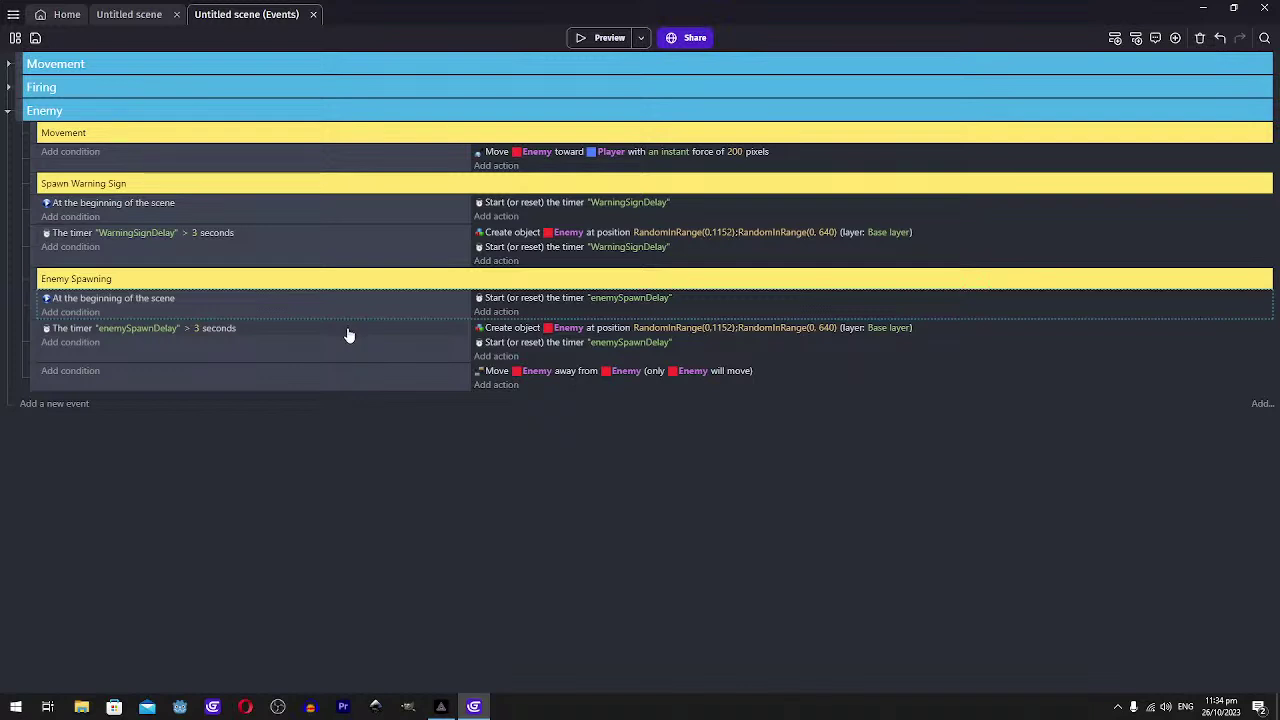
{"action": "left_click", "coordinate": [1249, 406]}
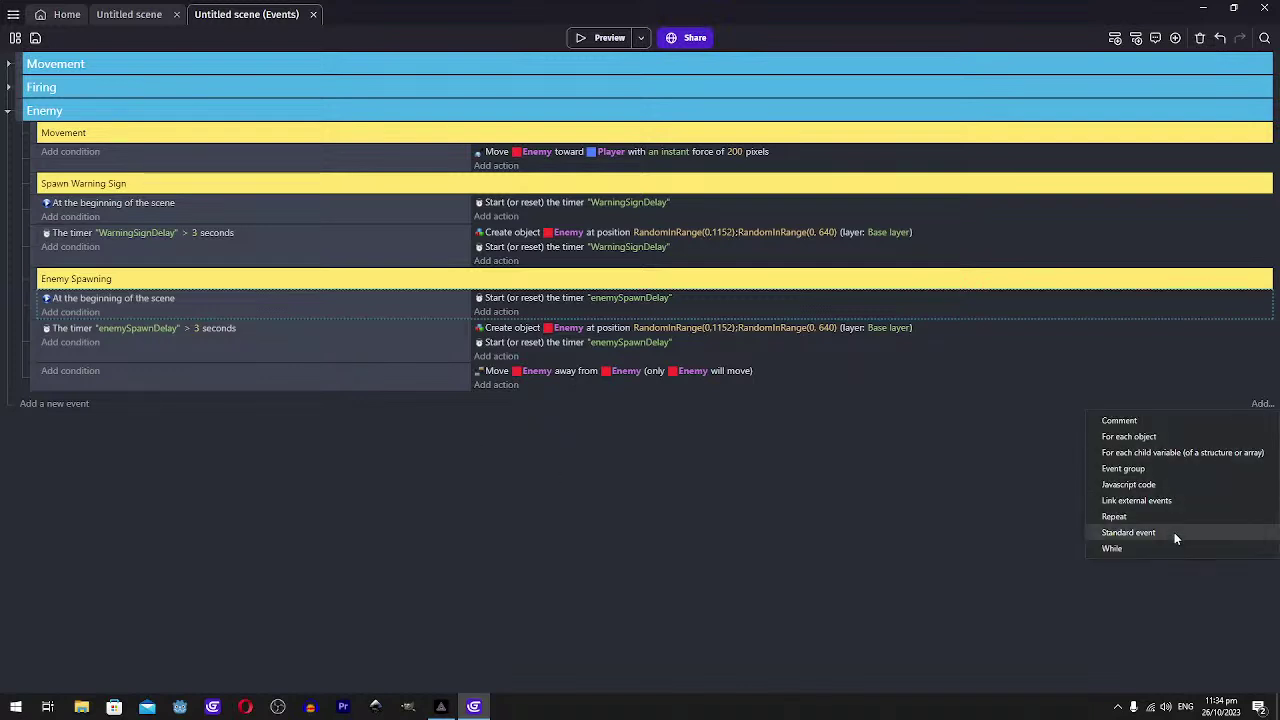
{"action": "left_click", "coordinate": [897, 456]}
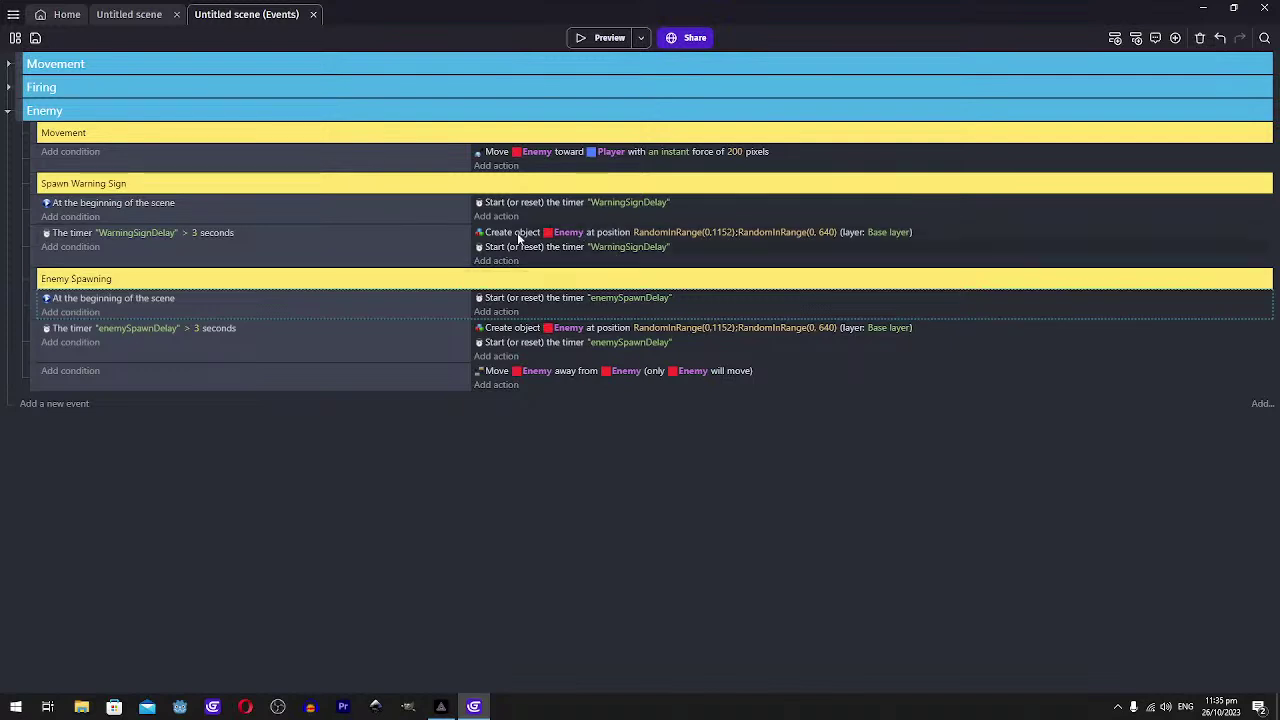
Make the Create object action in the Spawn Warning Sign section create WarningSign instead of Enemy
{"action": "left_click", "coordinate": [566, 232]}
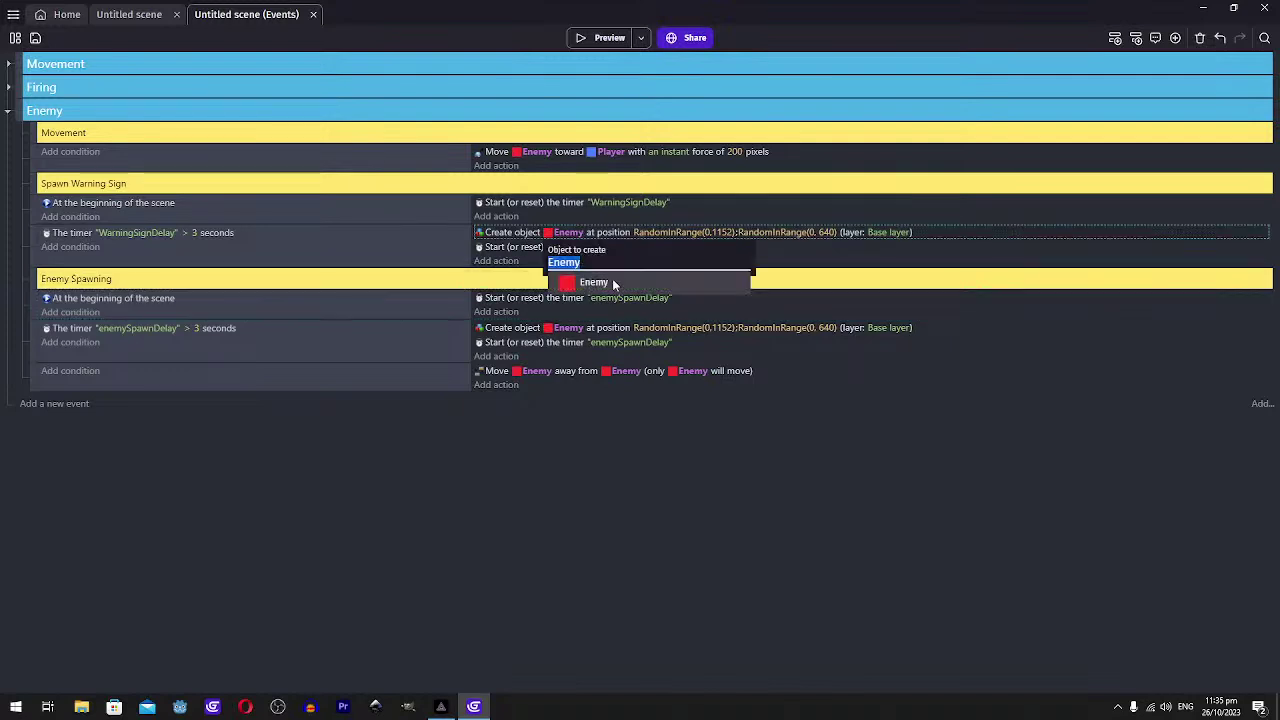
{"action": "left_click", "coordinate": [607, 264]}
{"action": "key", "text": "BackSpace"}
{"action": "key", "text": "BackSpace"}
{"action": "key", "text": "BackSpace"}
{"action": "key", "text": "BackSpace"}
{"action": "key", "text": "BackSpace"}
{"action": "type", "text": "war"}
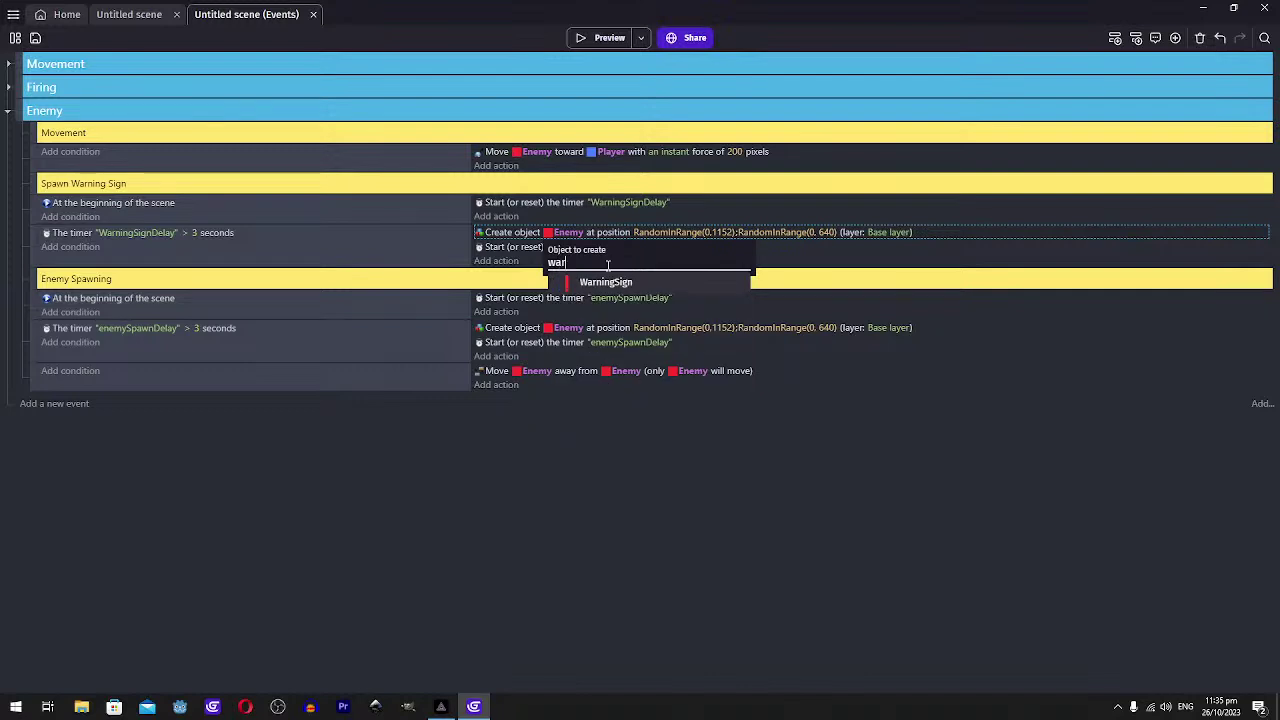
{"action": "left_click", "coordinate": [606, 279]}
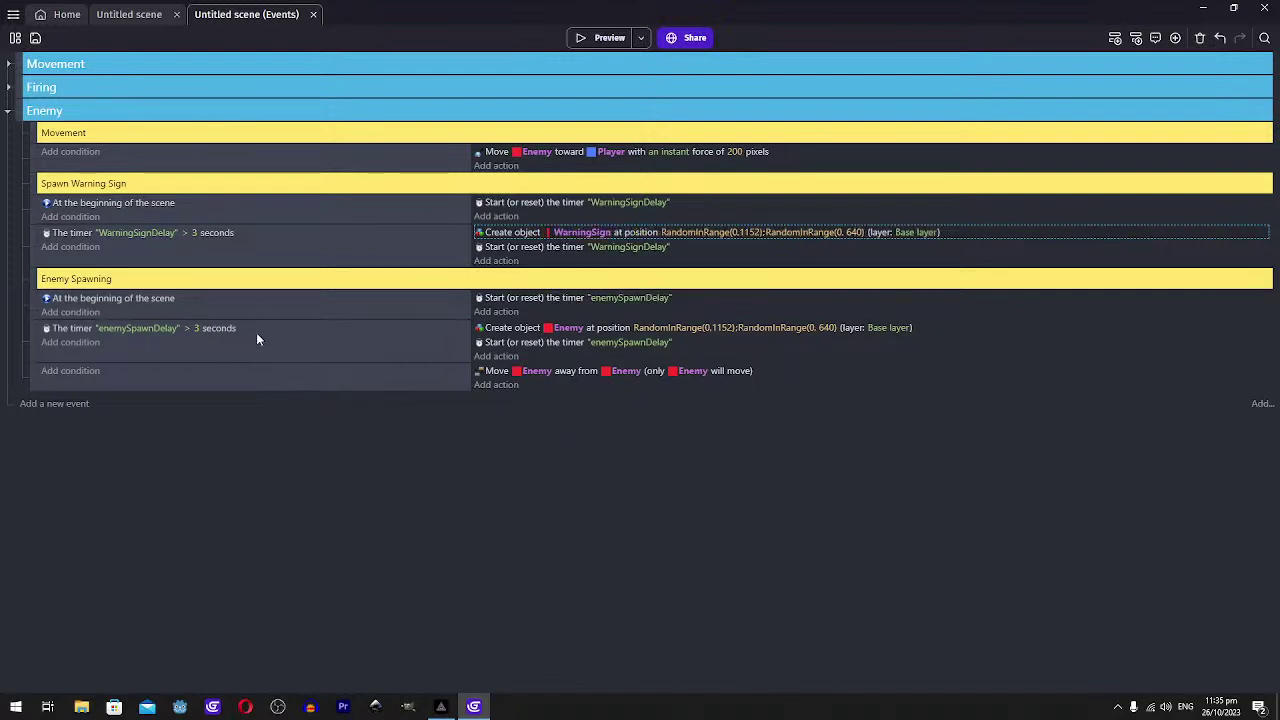
Disable all three events under the "Enemy Spawning" comment
{"action": "left_click", "coordinate": [305, 300]}
{"action": "right_click", "coordinate": [312, 374]}
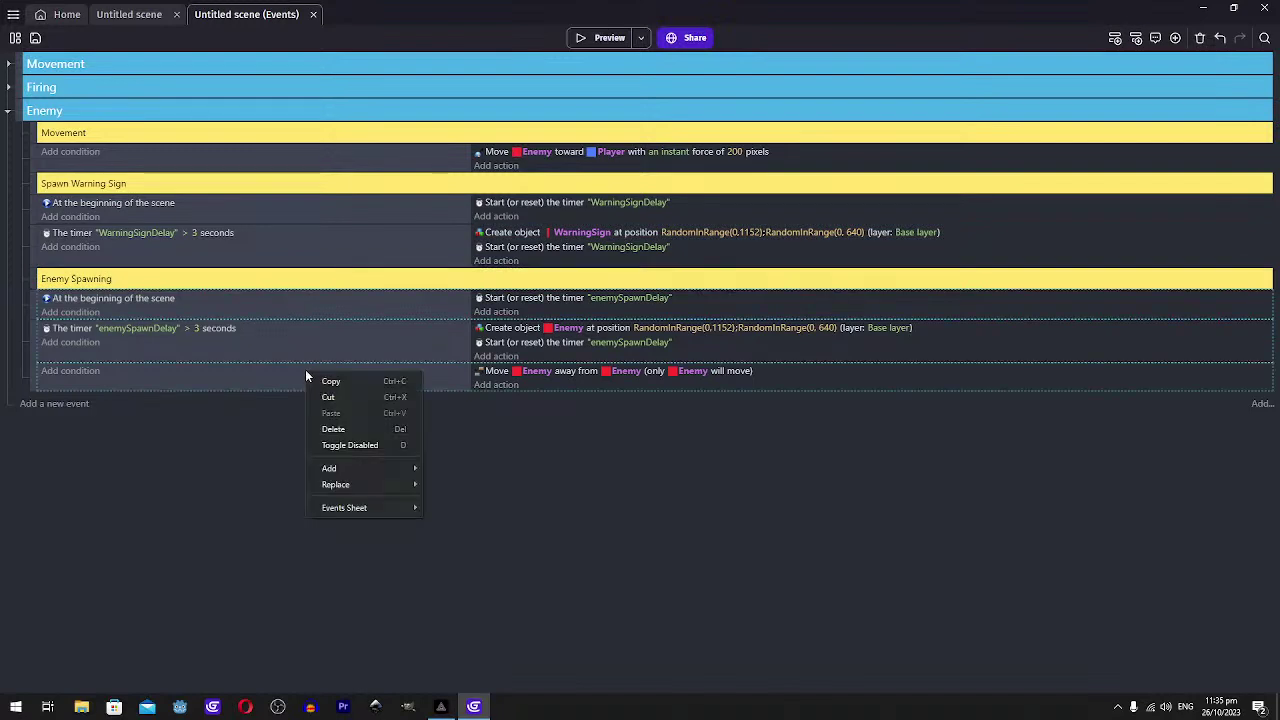
{"action": "left_click", "coordinate": [344, 446]}
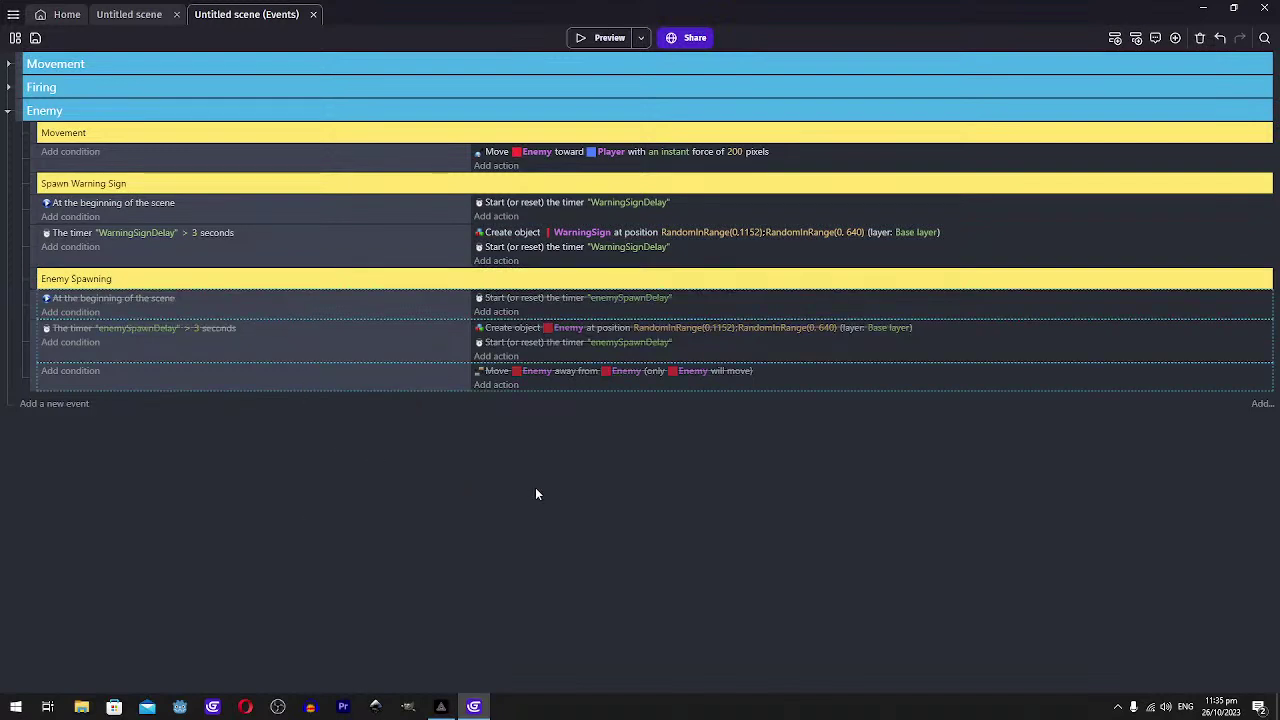
Preview the game, moving the player and shooting the enemy to check how the warning signs spawn
{"action": "left_click", "coordinate": [606, 37]}
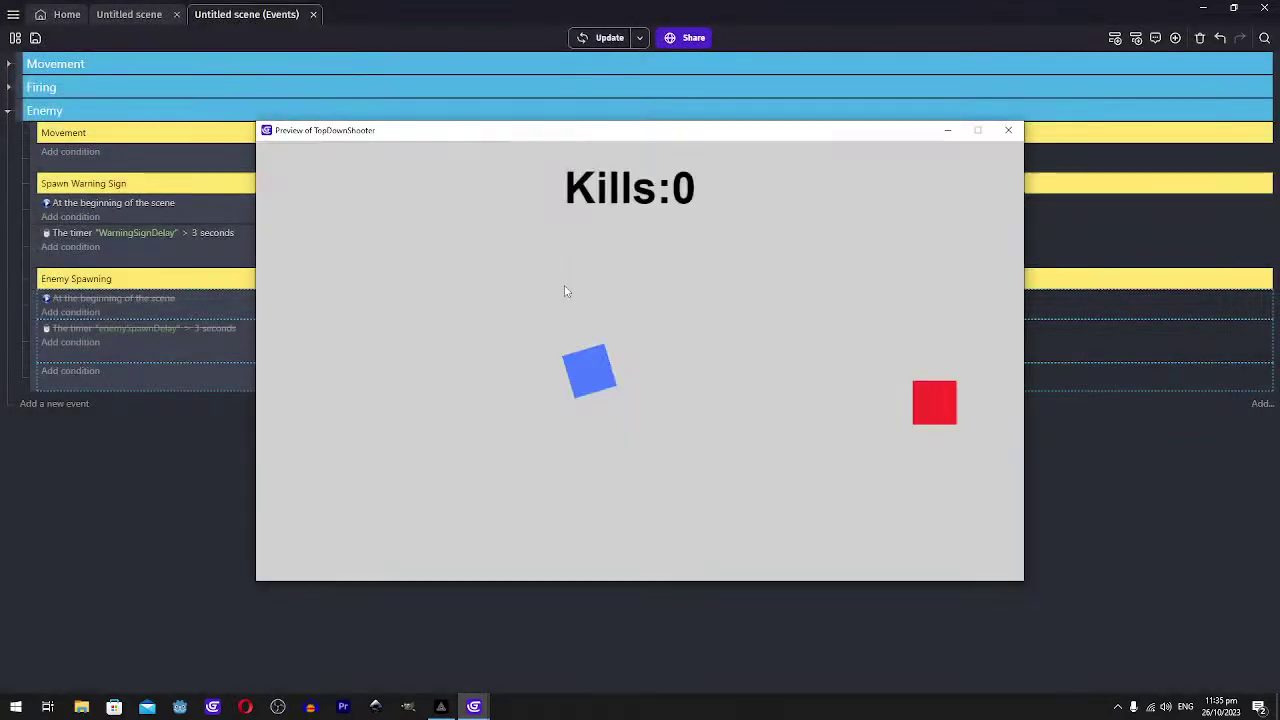
{"action": "key", "text": "w"}
{"action": "key", "text": "d"}
{"action": "left_click", "coordinate": [746, 348]}
{"action": "key", "text": "s"}
{"action": "key", "text": "a"}
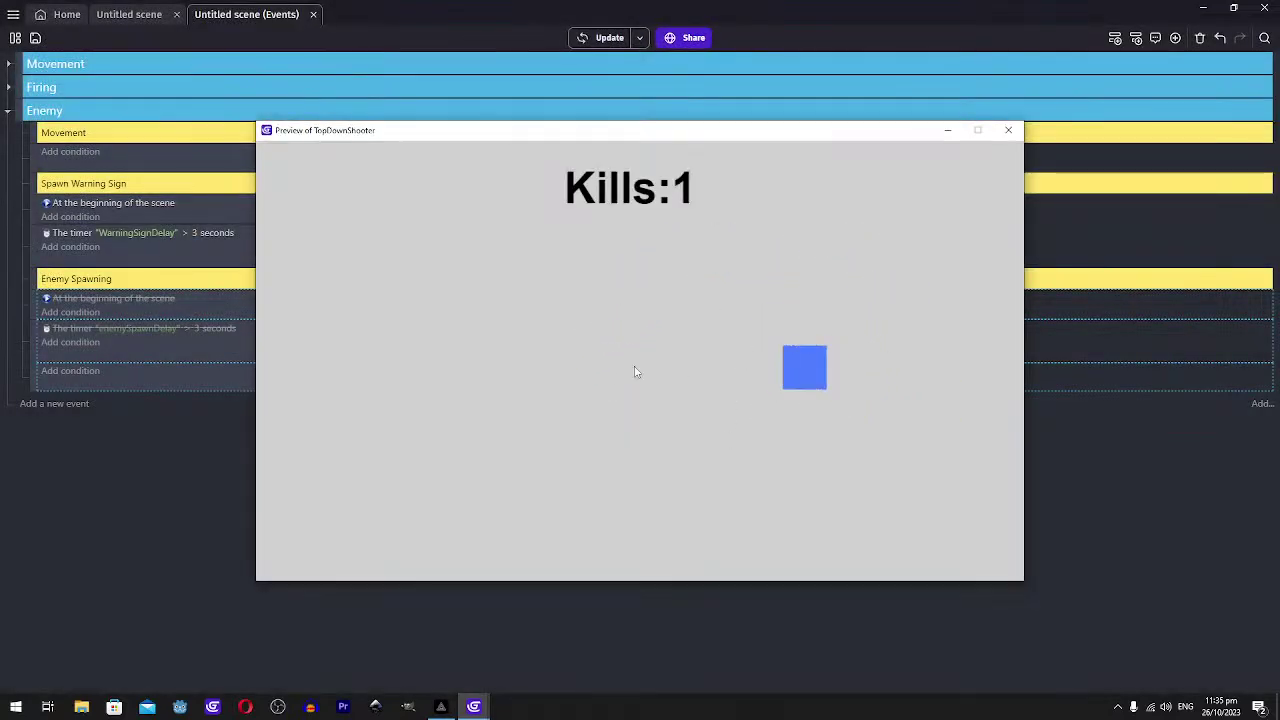
{"action": "key", "text": "s"}
{"action": "key", "text": "a"}
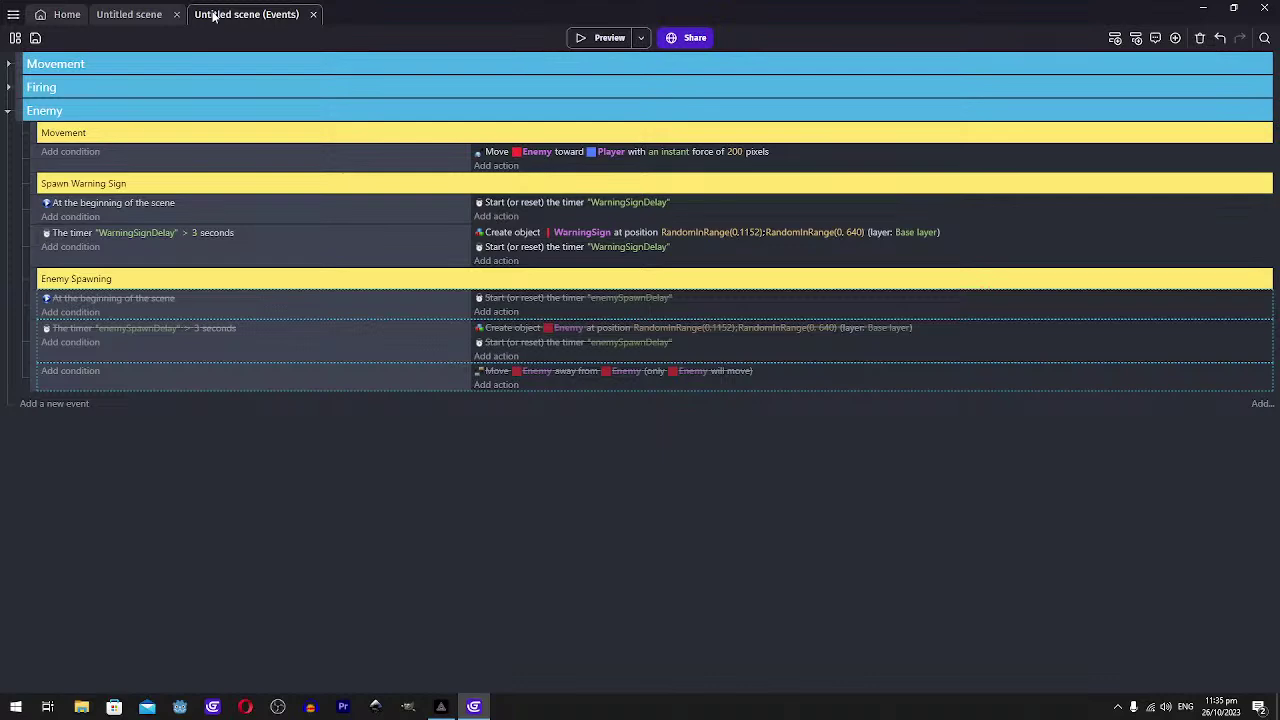
Add a Boolean object variable named canEnemySpawn, set to False, to the WarningSign object and apply it
{"action": "left_click", "coordinate": [152, 14]}
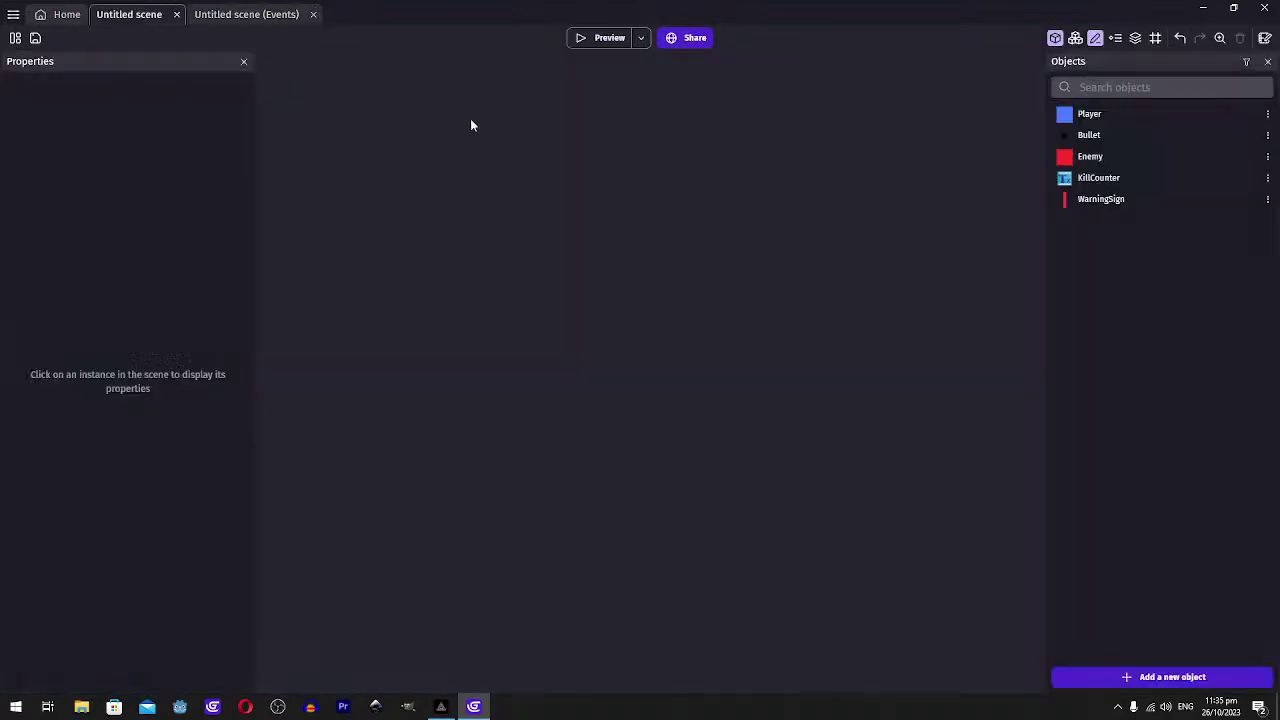
{"action": "double_click", "coordinate": [1099, 199]}
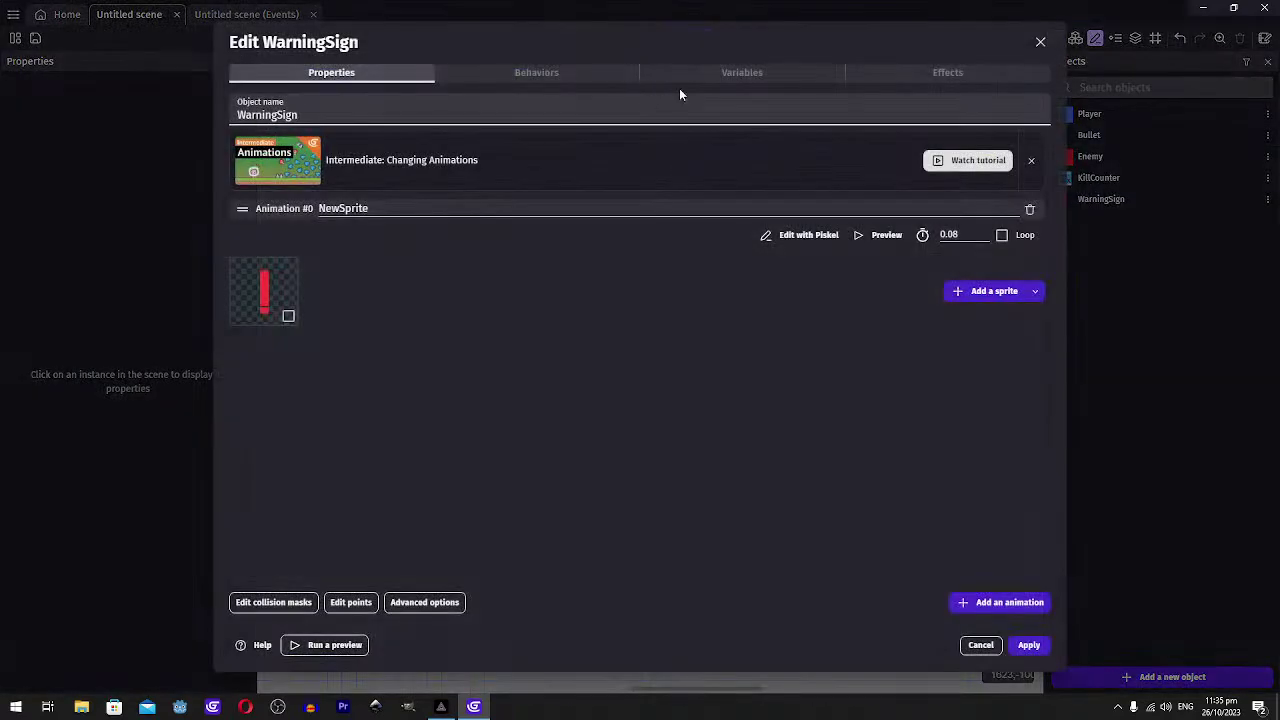
{"action": "left_click", "coordinate": [680, 80]}
{"action": "left_click", "coordinate": [668, 382]}
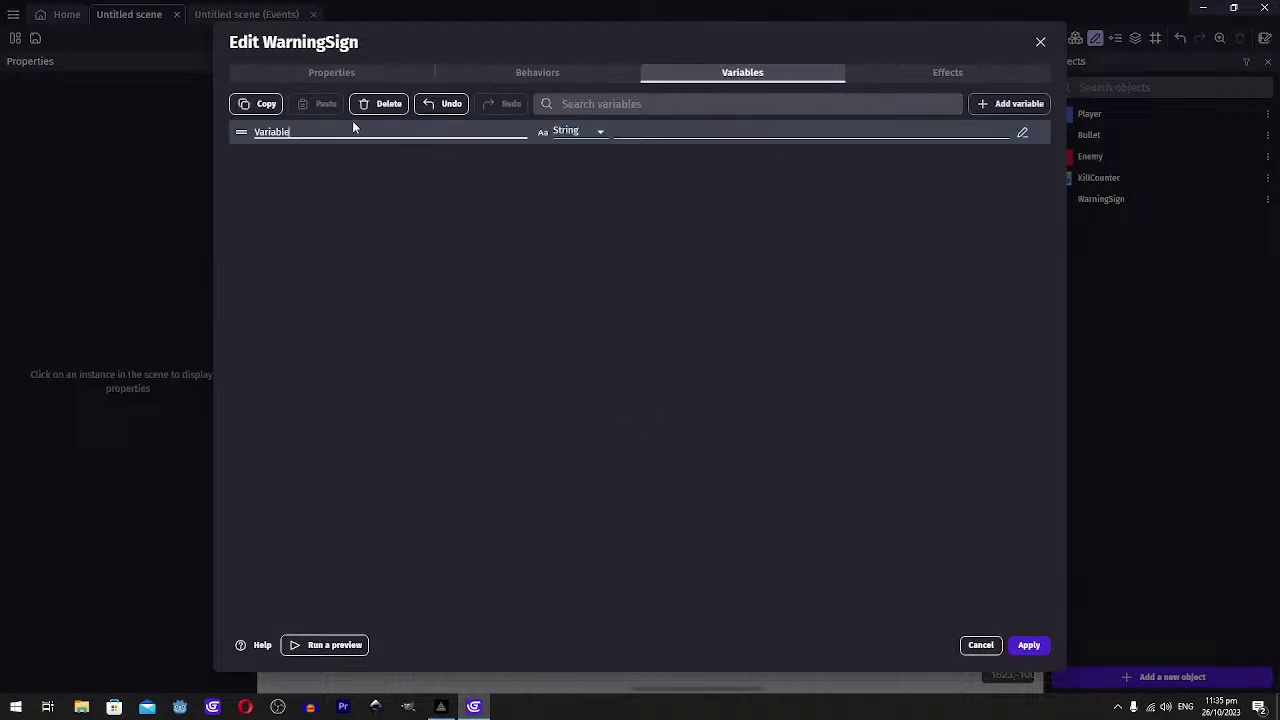
{"action": "double_click", "coordinate": [337, 130]}
{"action": "type", "text": "canEnemySpawn"}
{"action": "left_click", "coordinate": [580, 134]}
{"action": "left_click", "coordinate": [575, 167]}
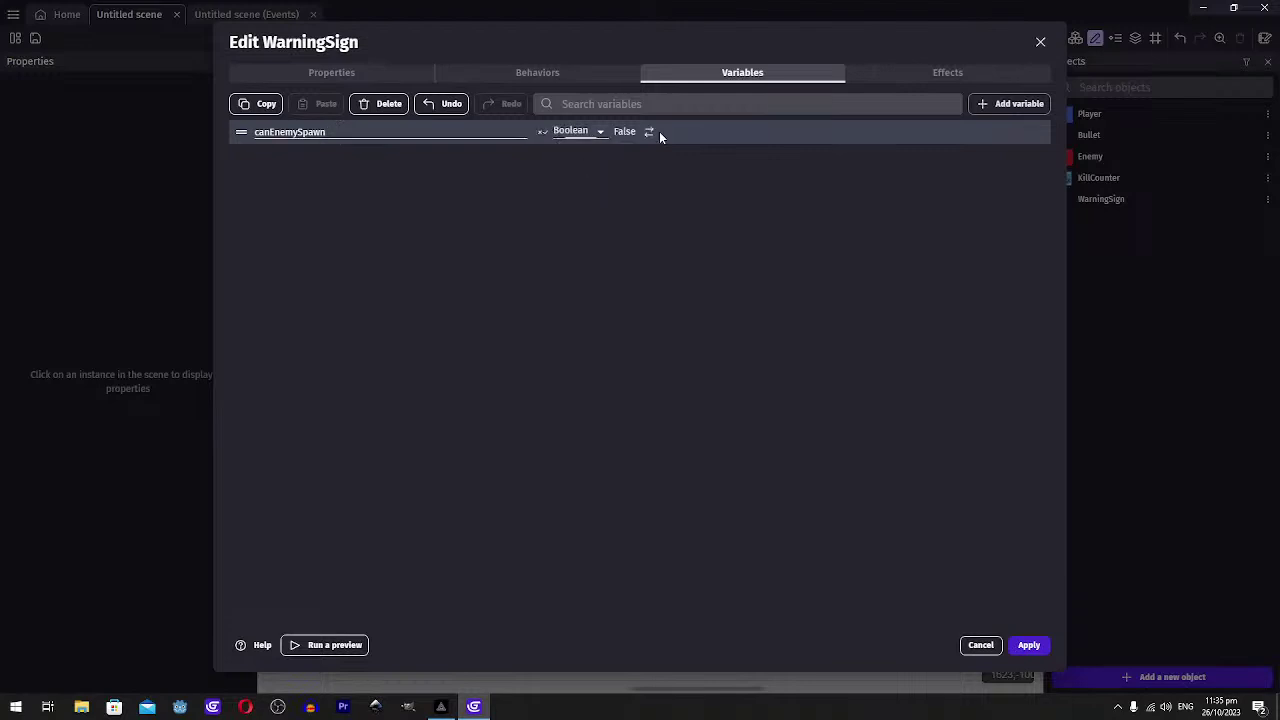
{"action": "left_click", "coordinate": [1029, 645]}
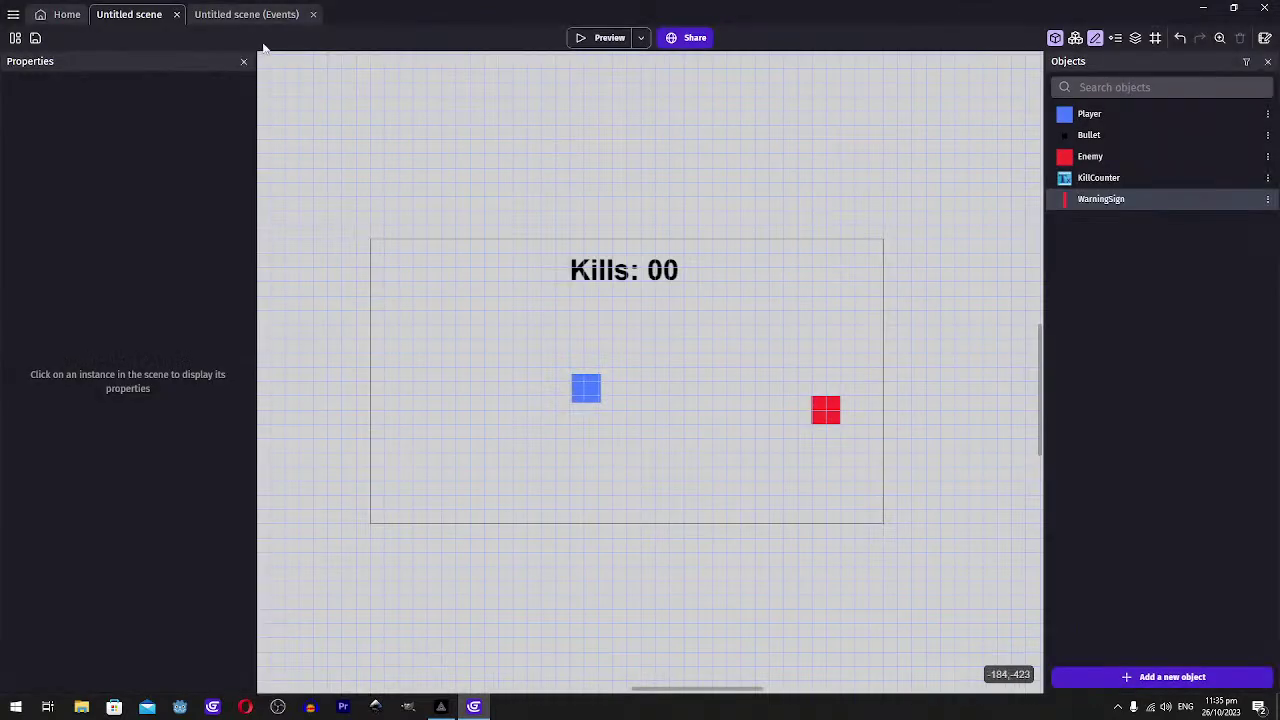
In the WarningSignDelay timer event, add a WarningSign action that changes the boolean variable canEnemySpawn to True
{"action": "left_click", "coordinate": [240, 14]}
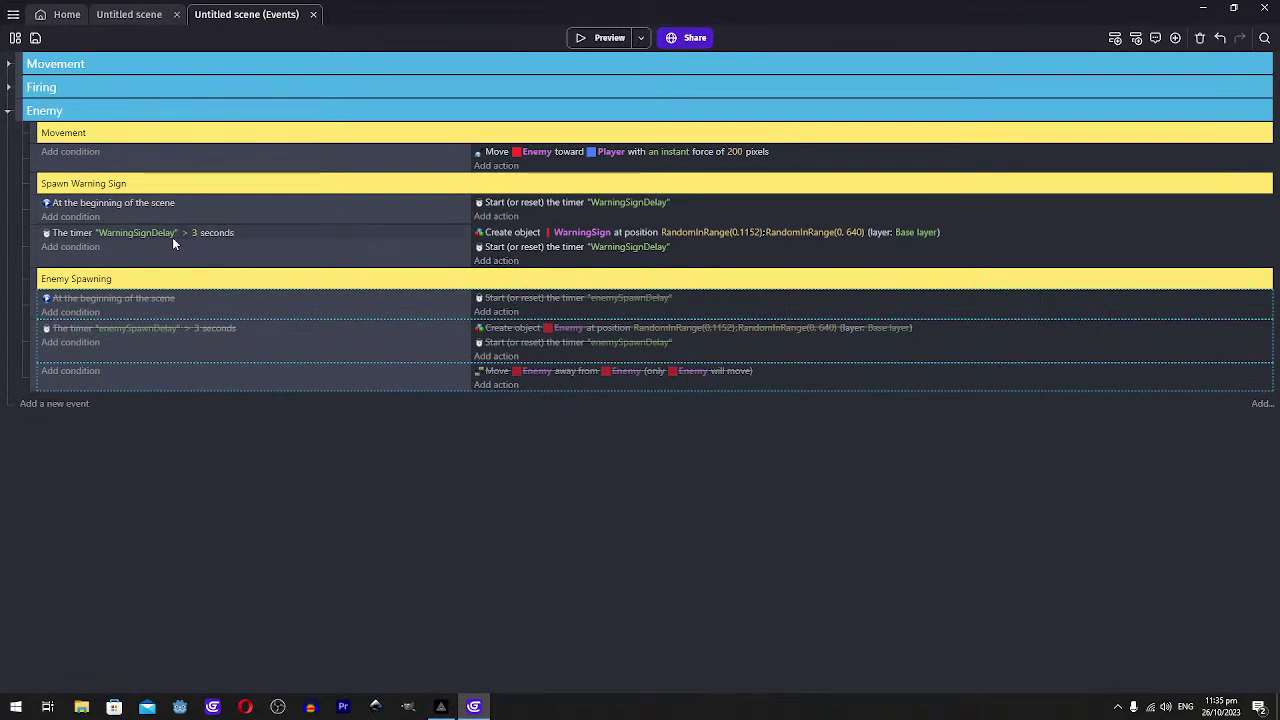
{"action": "left_click", "coordinate": [498, 262]}
{"action": "left_click", "coordinate": [72, 215]}
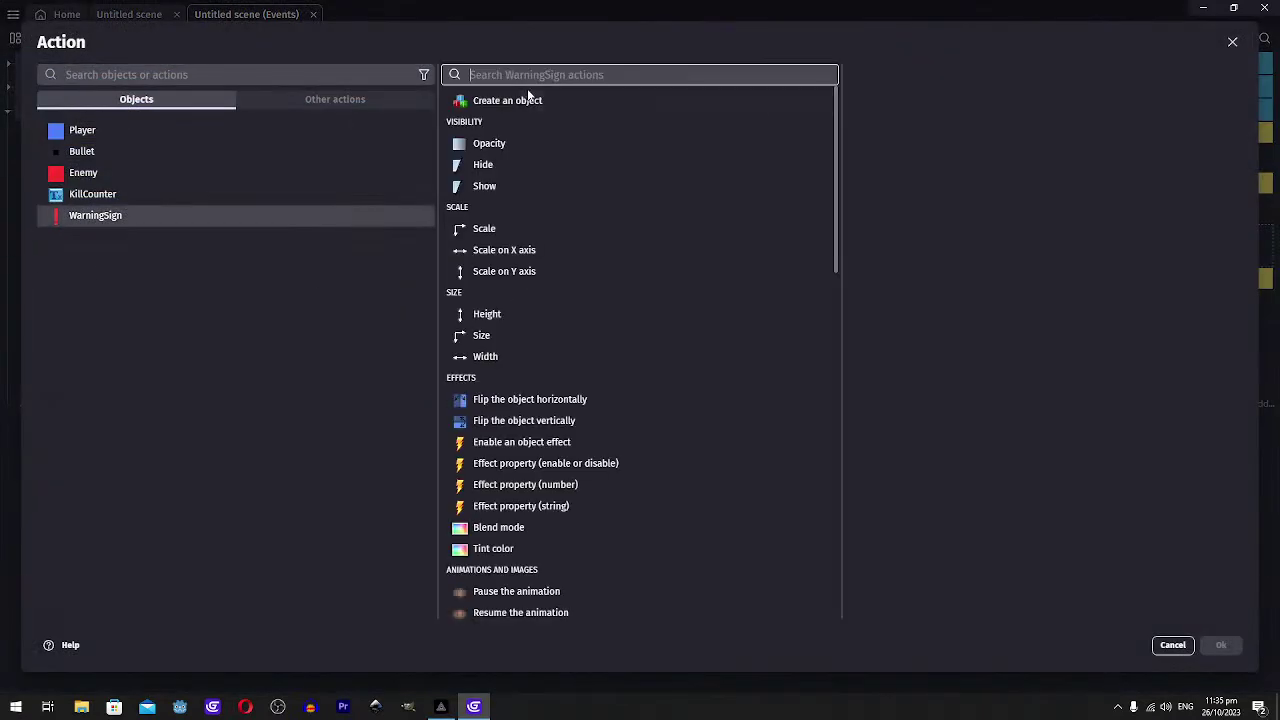
{"action": "type", "text": "boolea"}
{"action": "key", "text": "BackSpace"}
{"action": "key", "text": "BackSpace"}
{"action": "type", "text": "lean"}
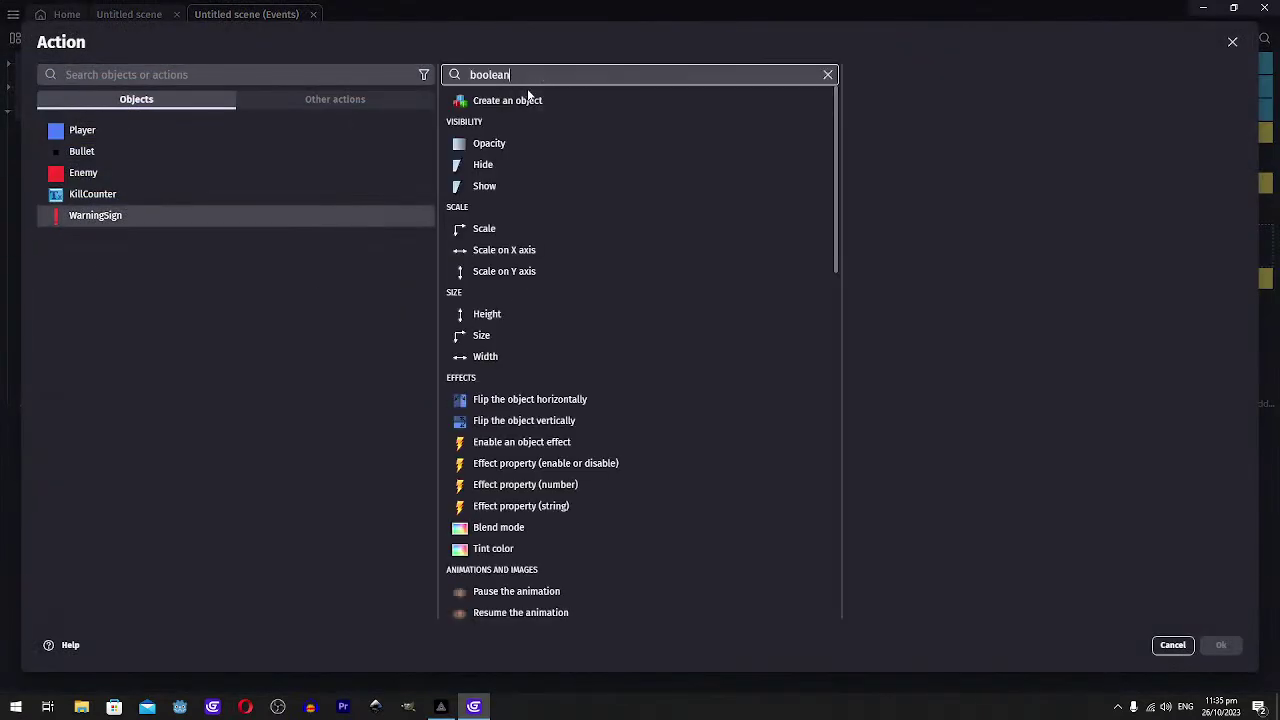
{"action": "left_click", "coordinate": [507, 150]}
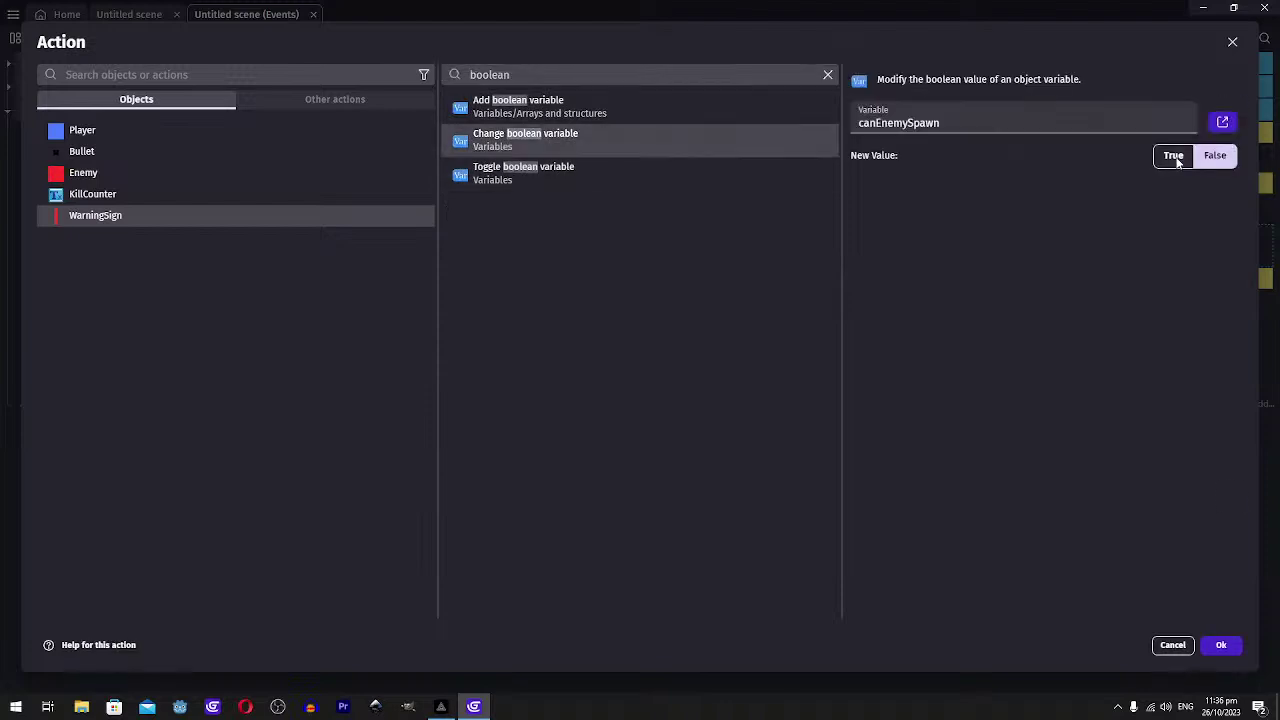
{"action": "left_click", "coordinate": [1171, 157]}
{"action": "left_click", "coordinate": [1221, 645]}
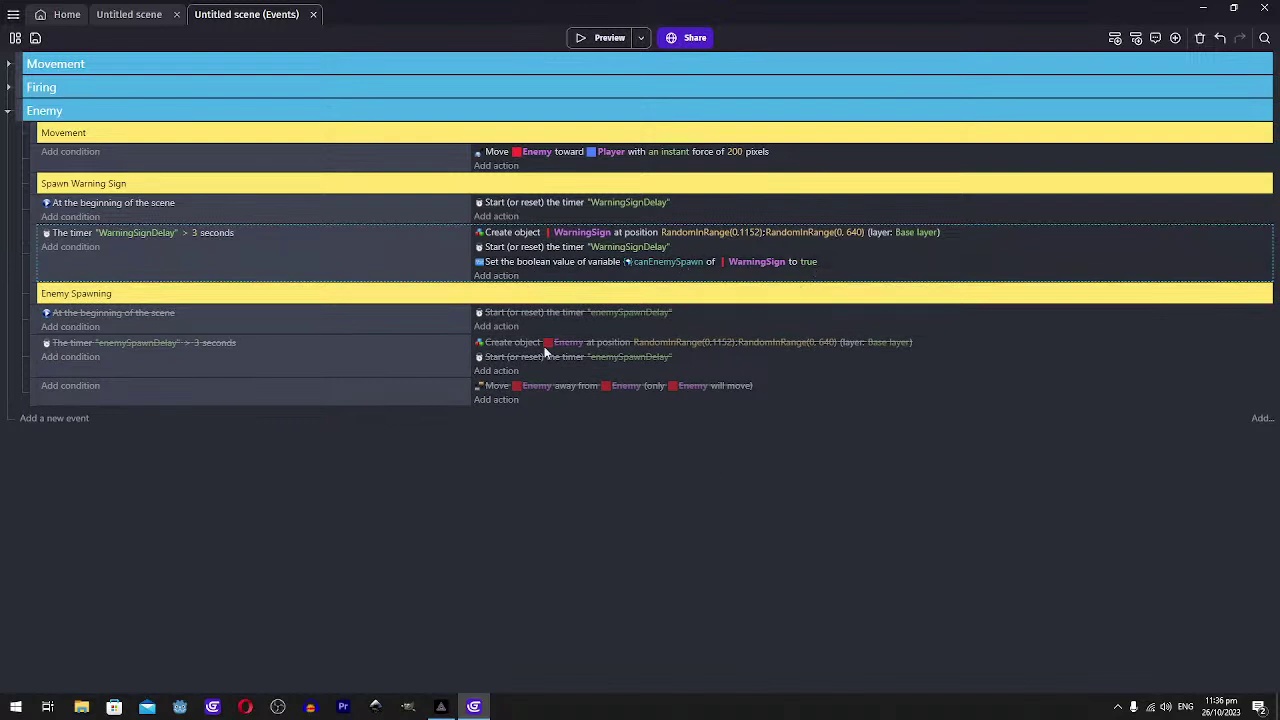
Re-enable all three disabled events under the "Enemy Spawning" comment
{"action": "right_click", "coordinate": [326, 398]}
{"action": "left_click", "coordinate": [329, 357]}
{"action": "left_click", "coordinate": [329, 357], "text": "ctrl"}
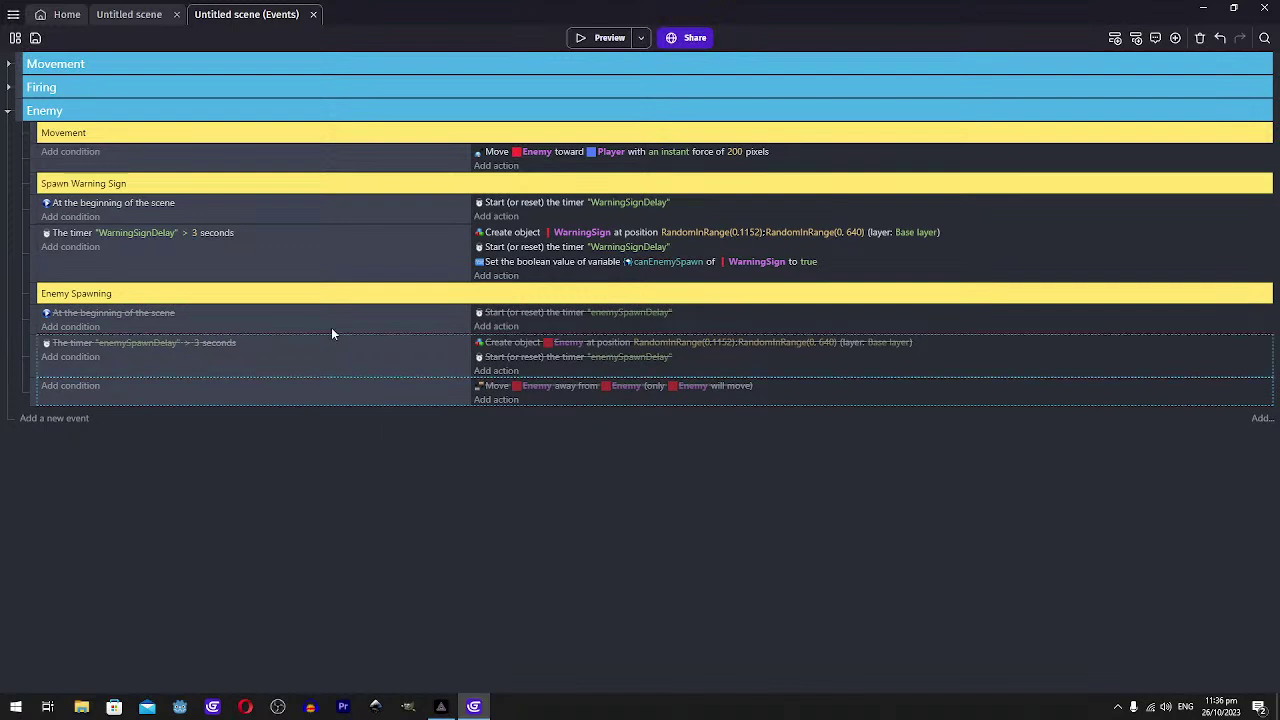
{"action": "right_click", "coordinate": [333, 362]}
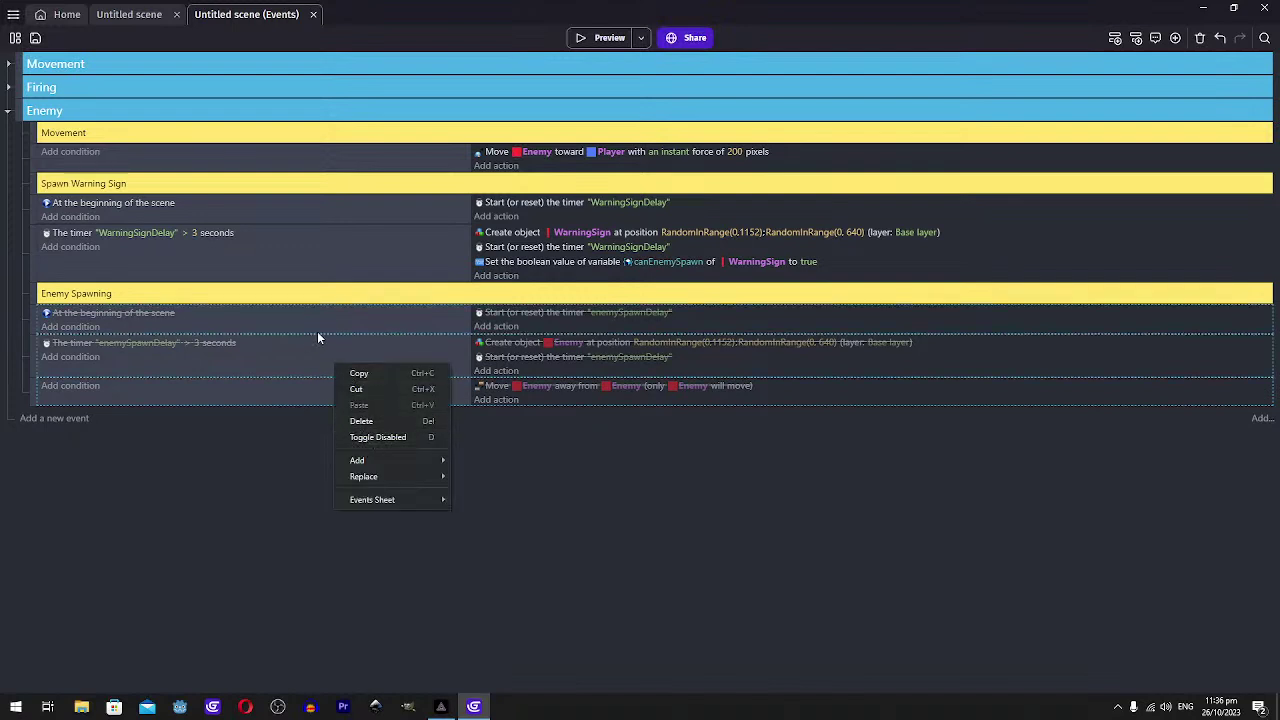
{"action": "left_click", "coordinate": [378, 437]}
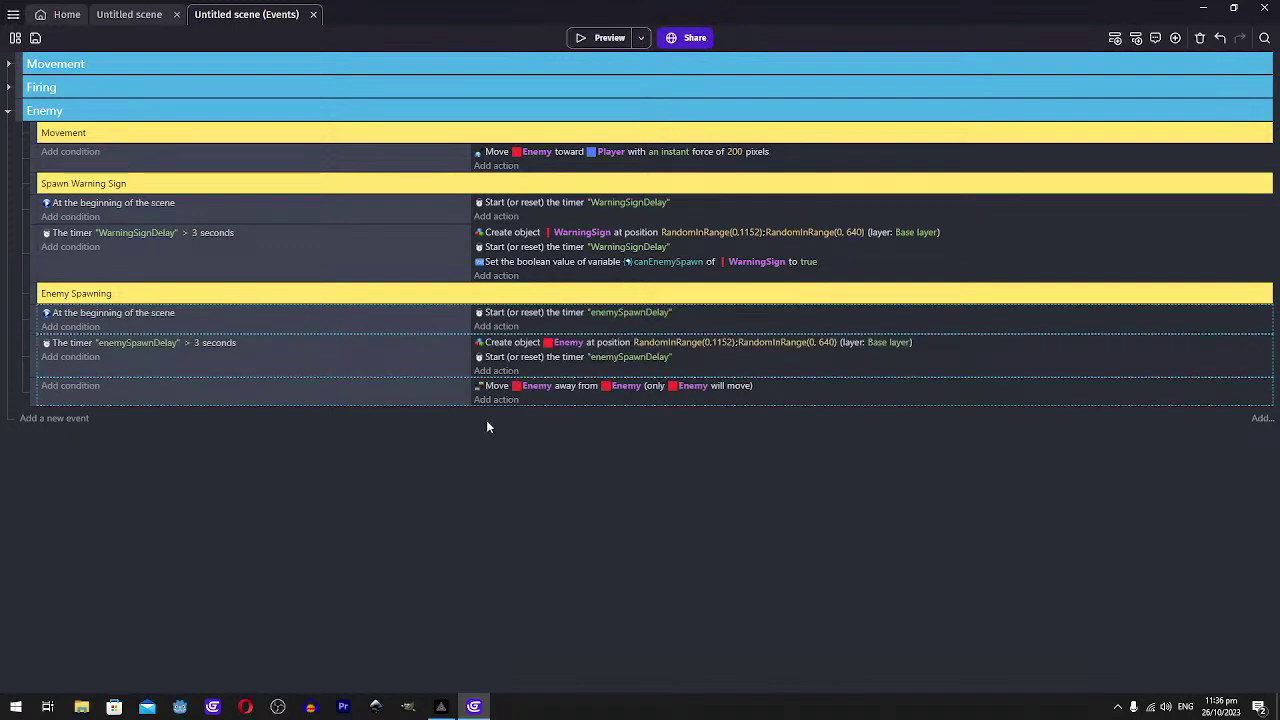
{"action": "left_click", "coordinate": [406, 301]}
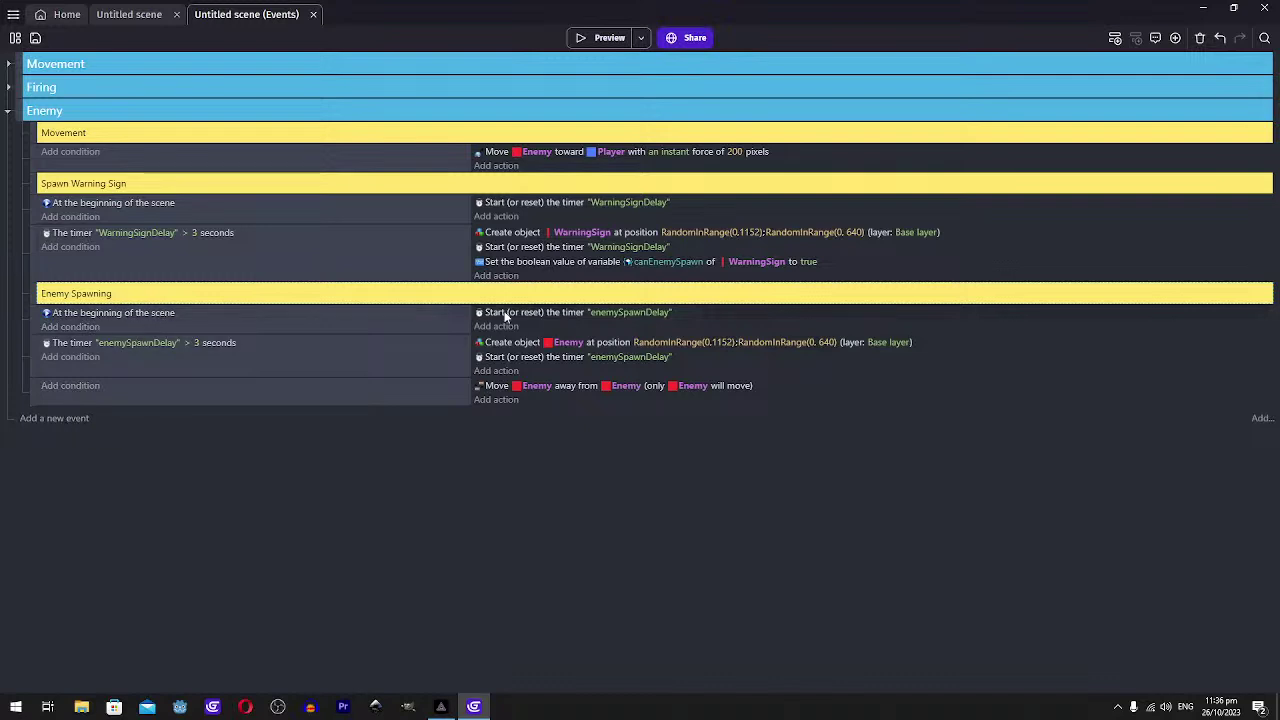
{"action": "left_click", "coordinate": [56, 420]}
{"action": "left_click_drag", "start_coordinate": [13, 418], "coordinate": [45, 305]}
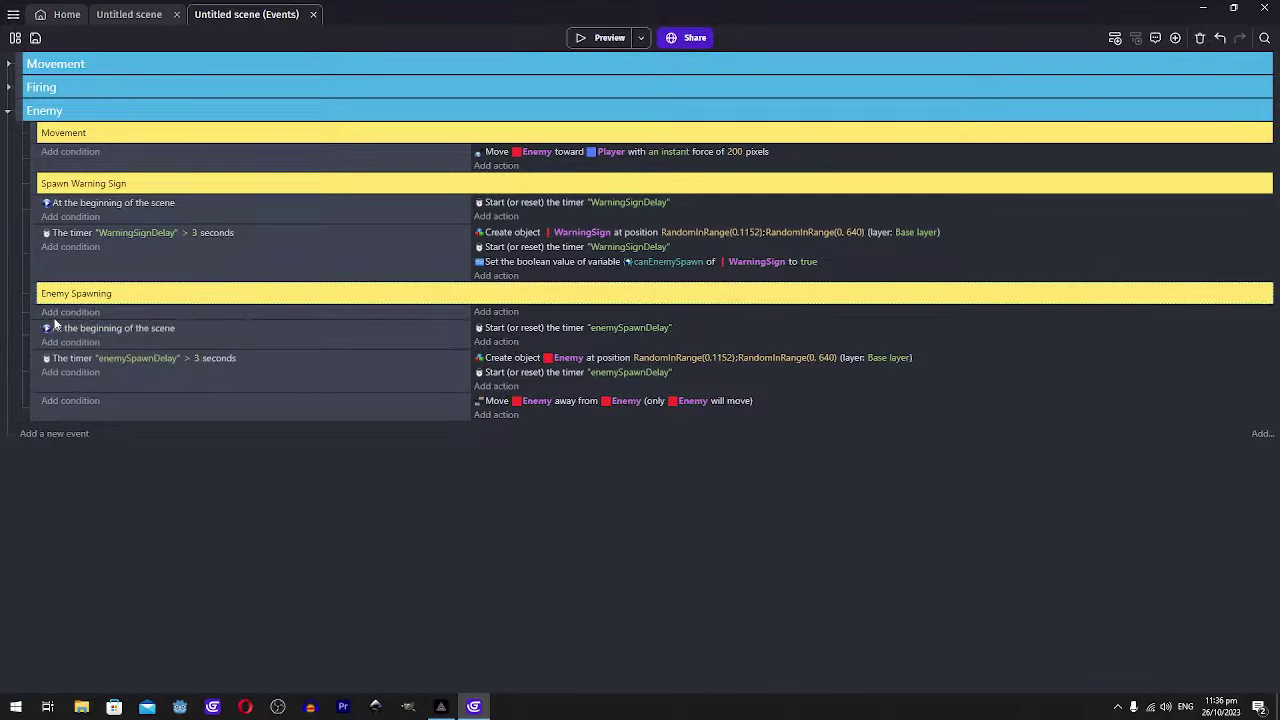
{"action": "left_click", "coordinate": [59, 314]}
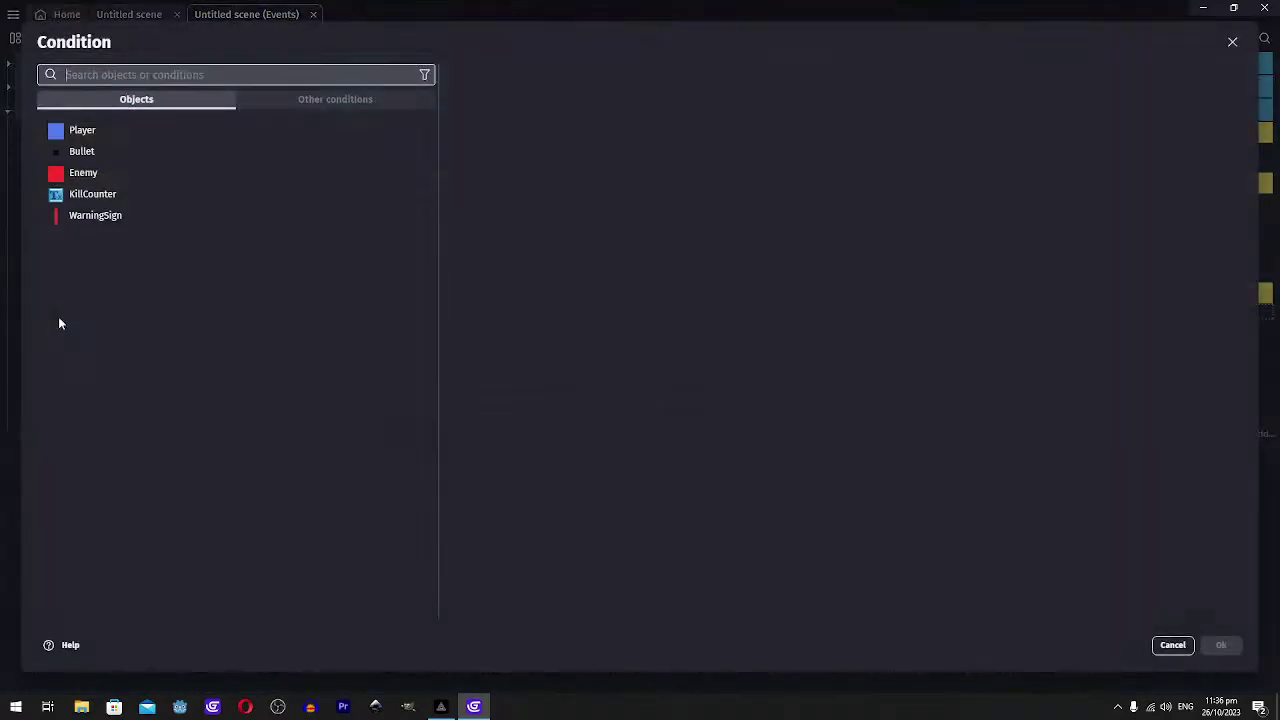
{"action": "key", "text": "Escape"}
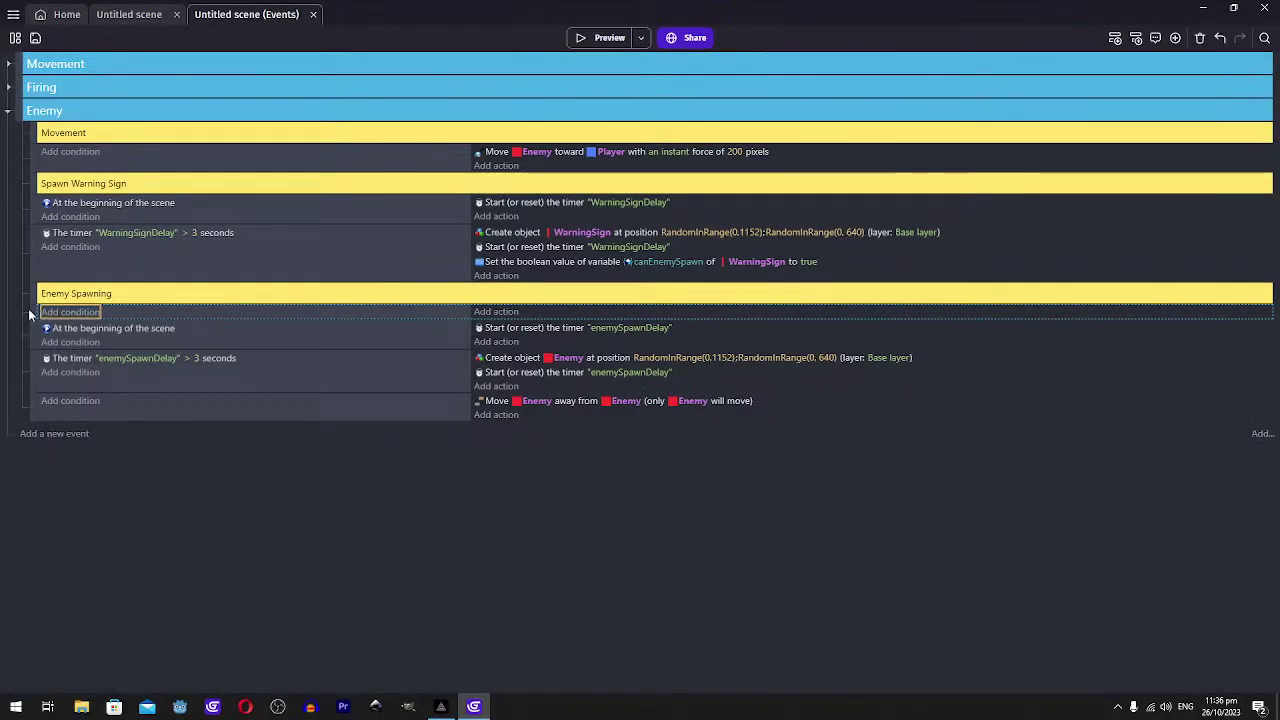
Add an And condition to the enemySpawnDelay timer event and move the timer condition inside it as a sub-condition
{"action": "left_click", "coordinate": [70, 352]}
{"action": "type", "text": "and"}
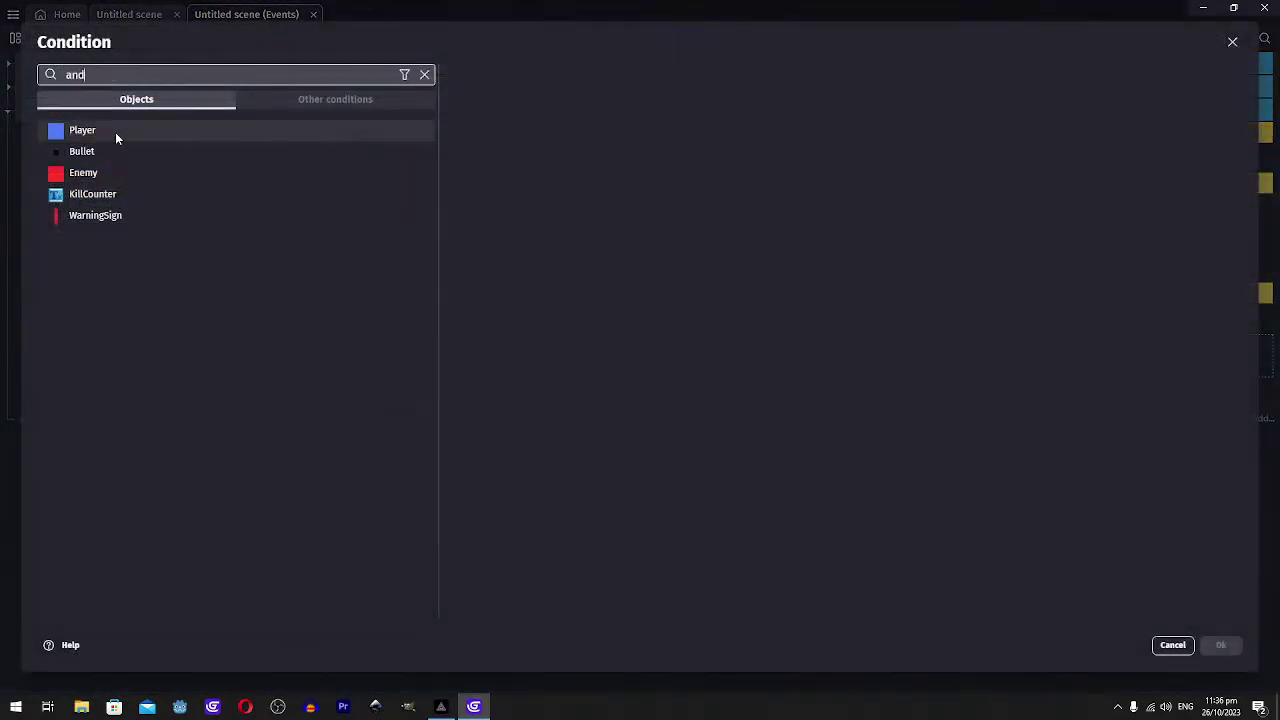
{"action": "left_click", "coordinate": [95, 127]}
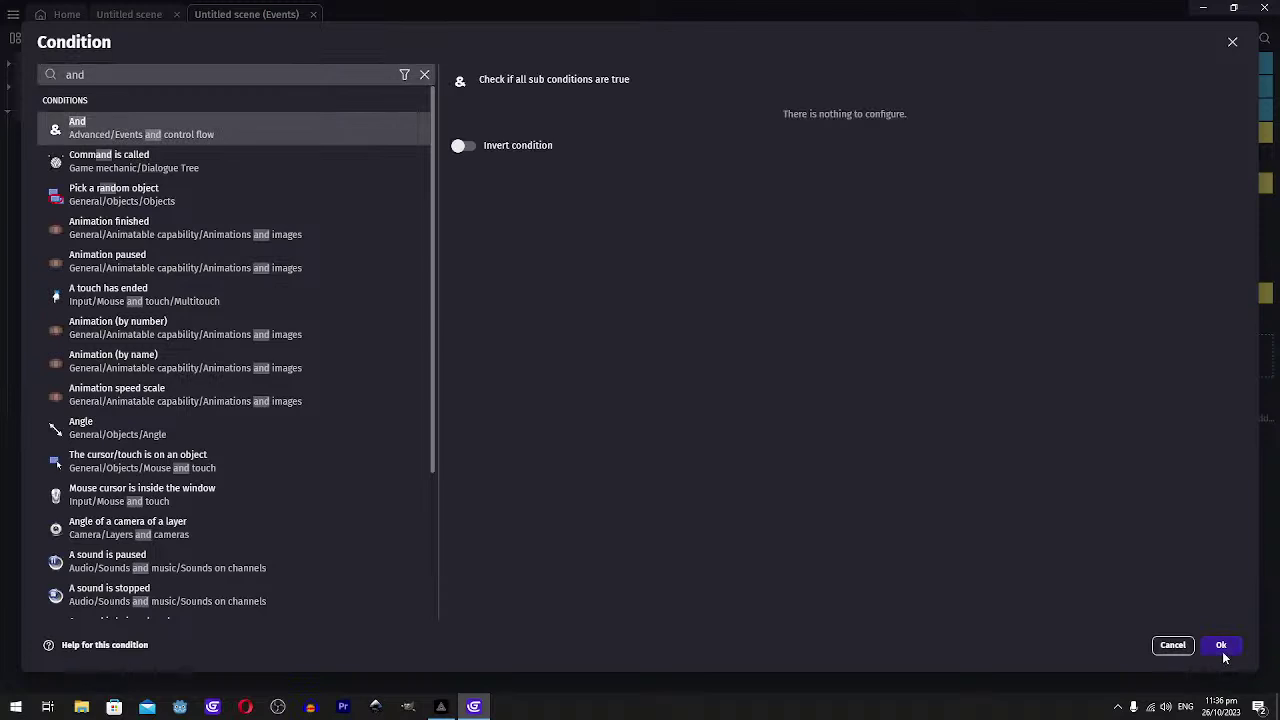
{"action": "left_click", "coordinate": [1222, 651]}
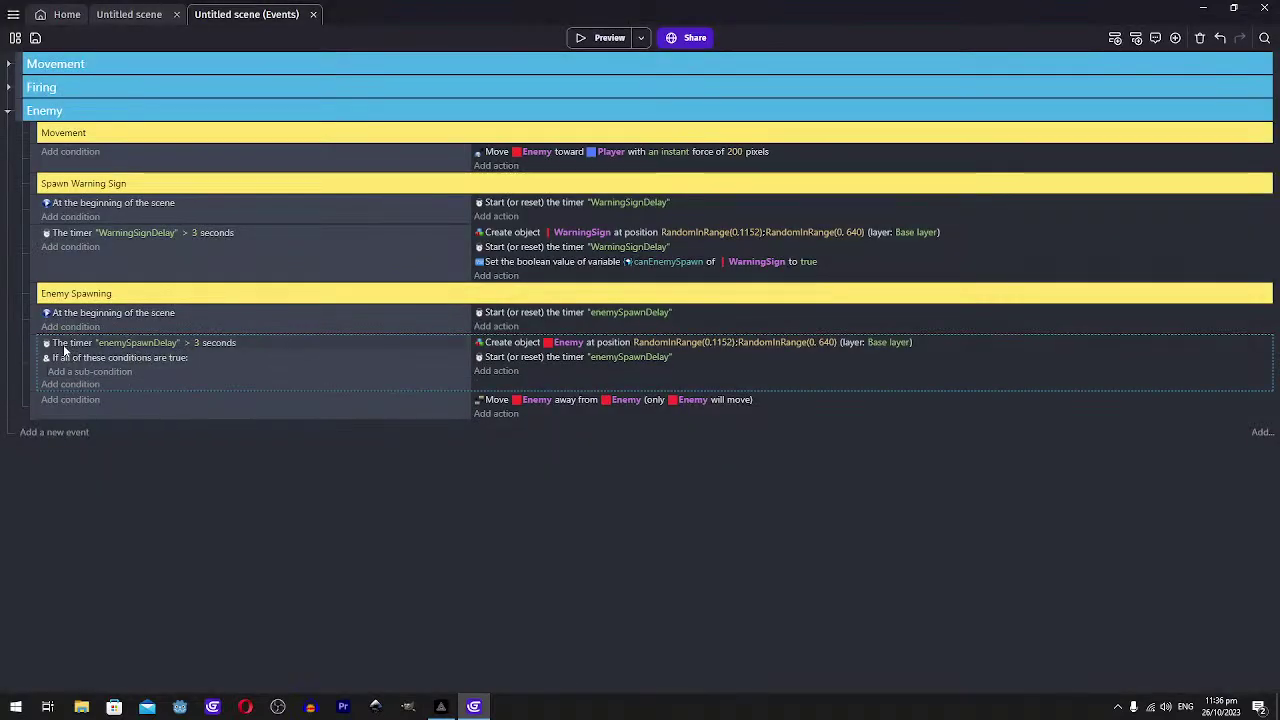
{"action": "left_click_drag", "start_coordinate": [63, 344], "coordinate": [73, 374]}
Add a sub-condition to the And block checking that WarningSign's boolean variable canEnemySpawn is True
{"action": "left_click", "coordinate": [71, 378]}
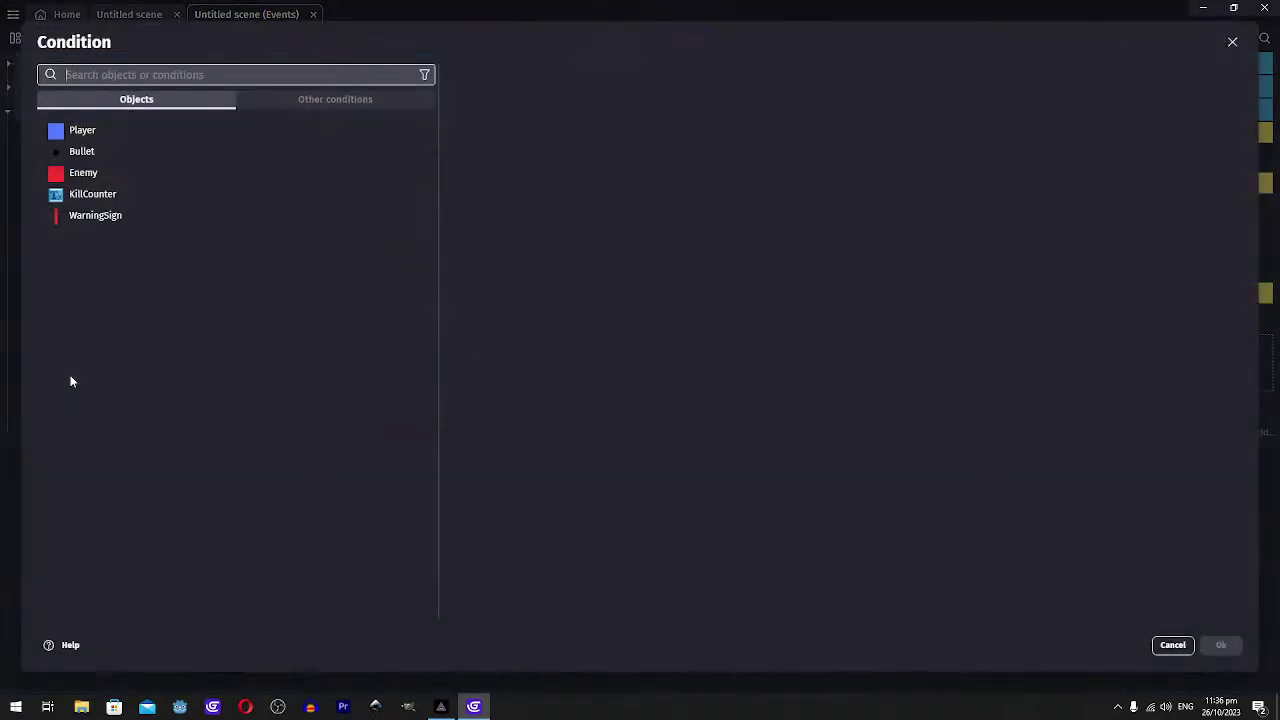
{"action": "left_click", "coordinate": [95, 215]}
{"action": "type", "text": "boolean"}
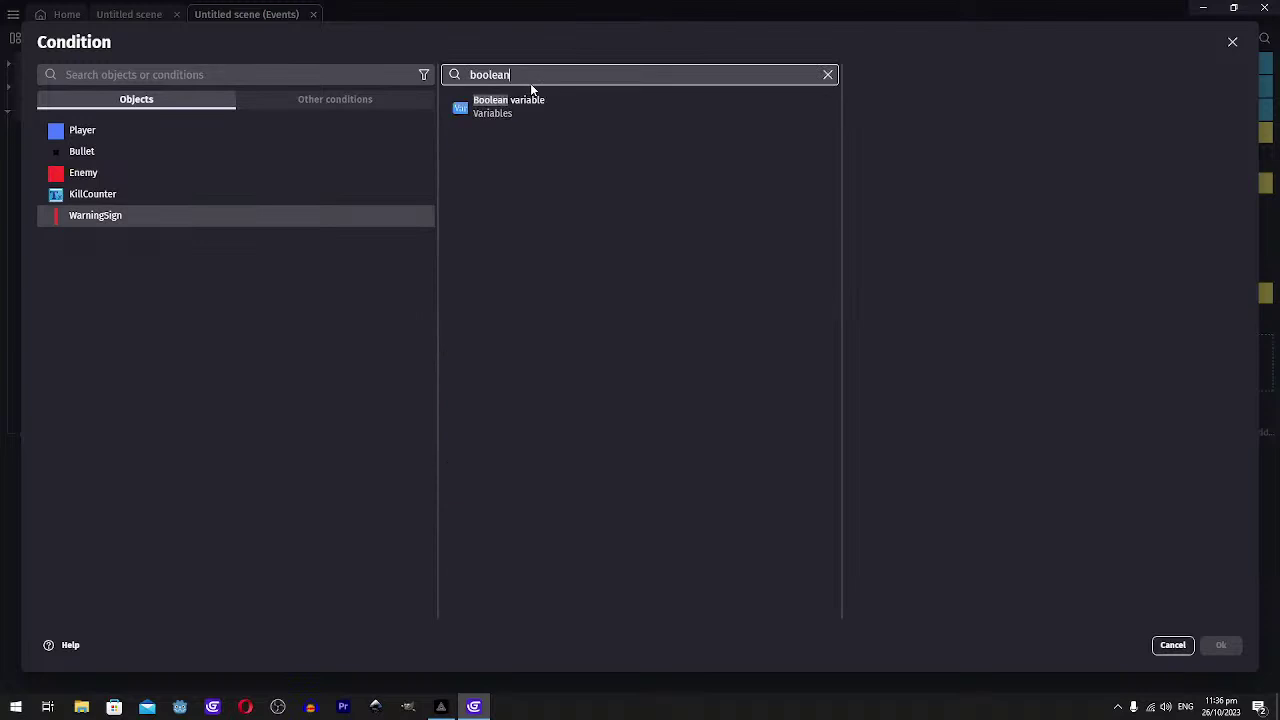
{"action": "left_click", "coordinate": [534, 110]}
{"action": "left_click", "coordinate": [910, 147]}
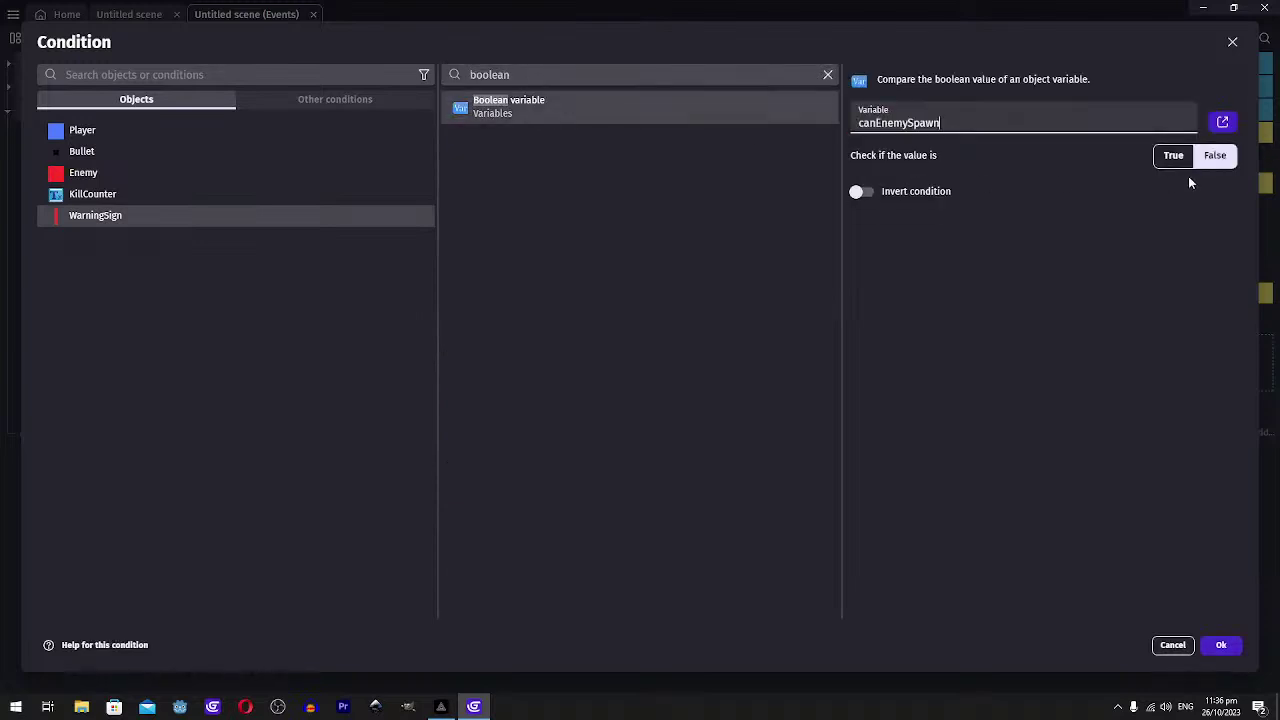
{"action": "left_click", "coordinate": [1173, 155]}
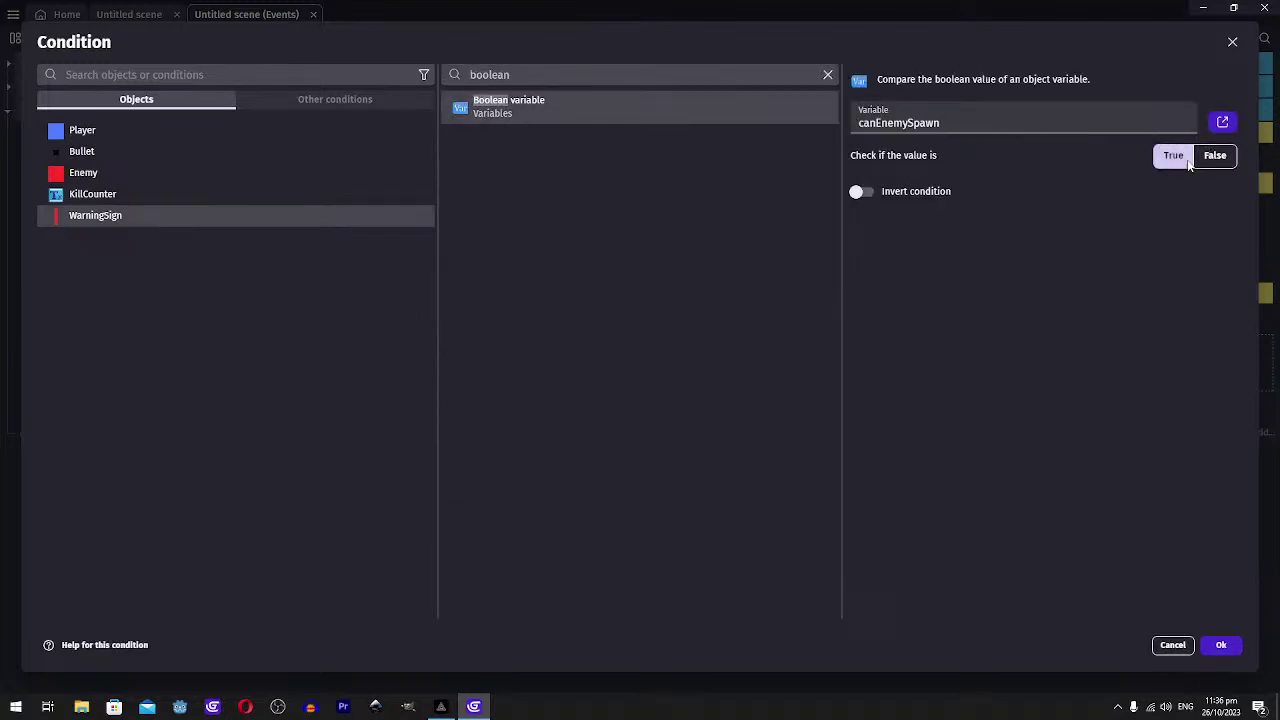
{"action": "left_click", "coordinate": [1221, 645]}
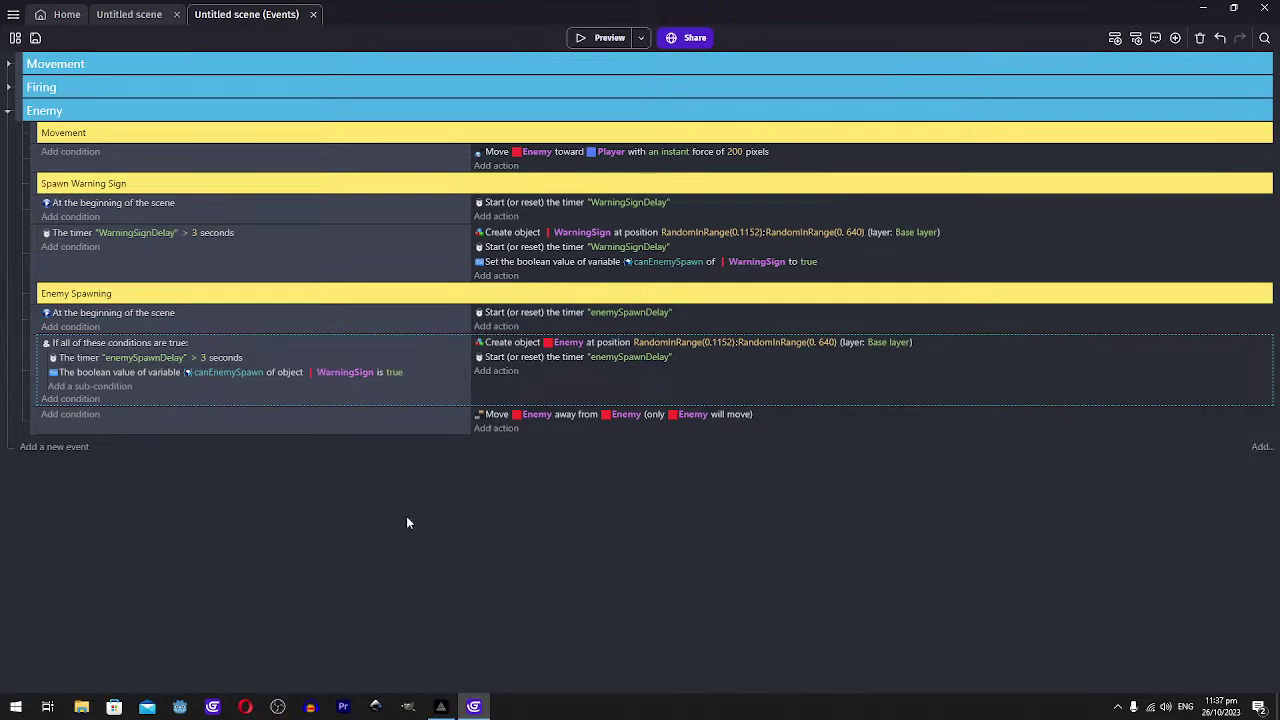
In the Enemy Spawning section's Create object action, set the Enemy's X position to WarningSign.X()
{"action": "left_click", "coordinate": [602, 38]}
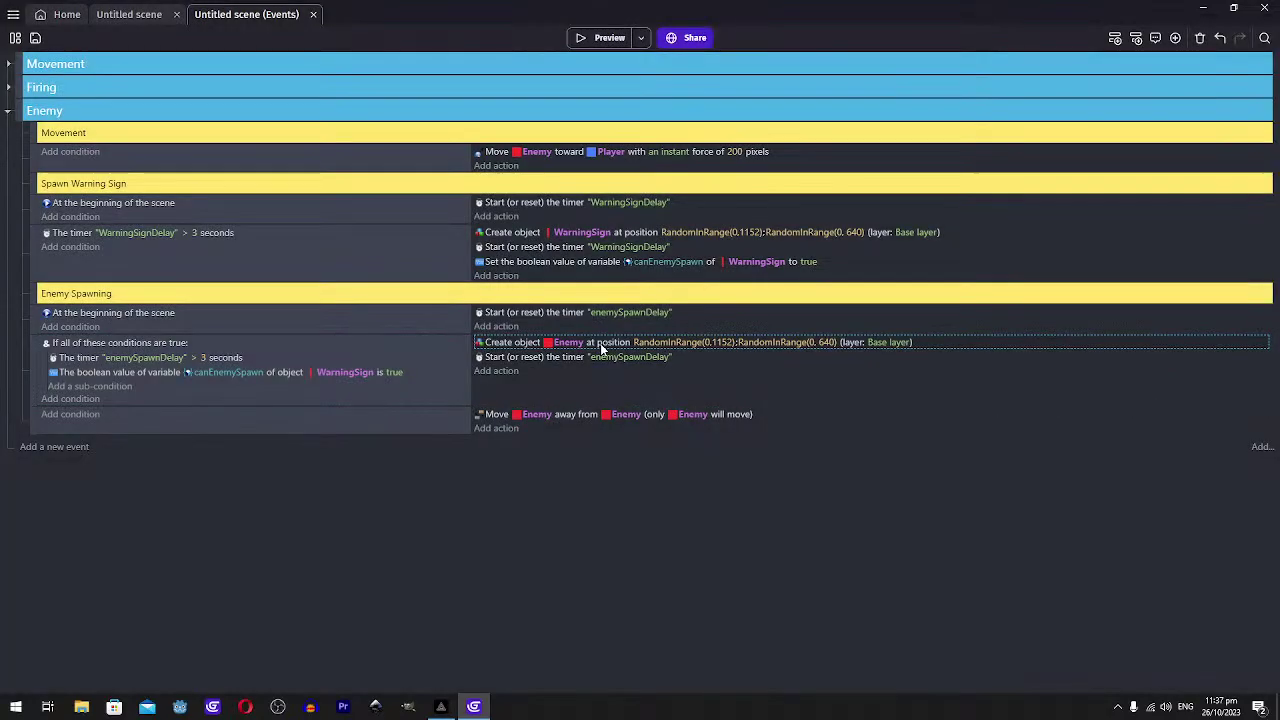
{"action": "double_click", "coordinate": [601, 345]}
{"action": "left_click_drag", "start_coordinate": [607, 161], "coordinate": [464, 164]}
{"action": "type", "text": "warnin"}
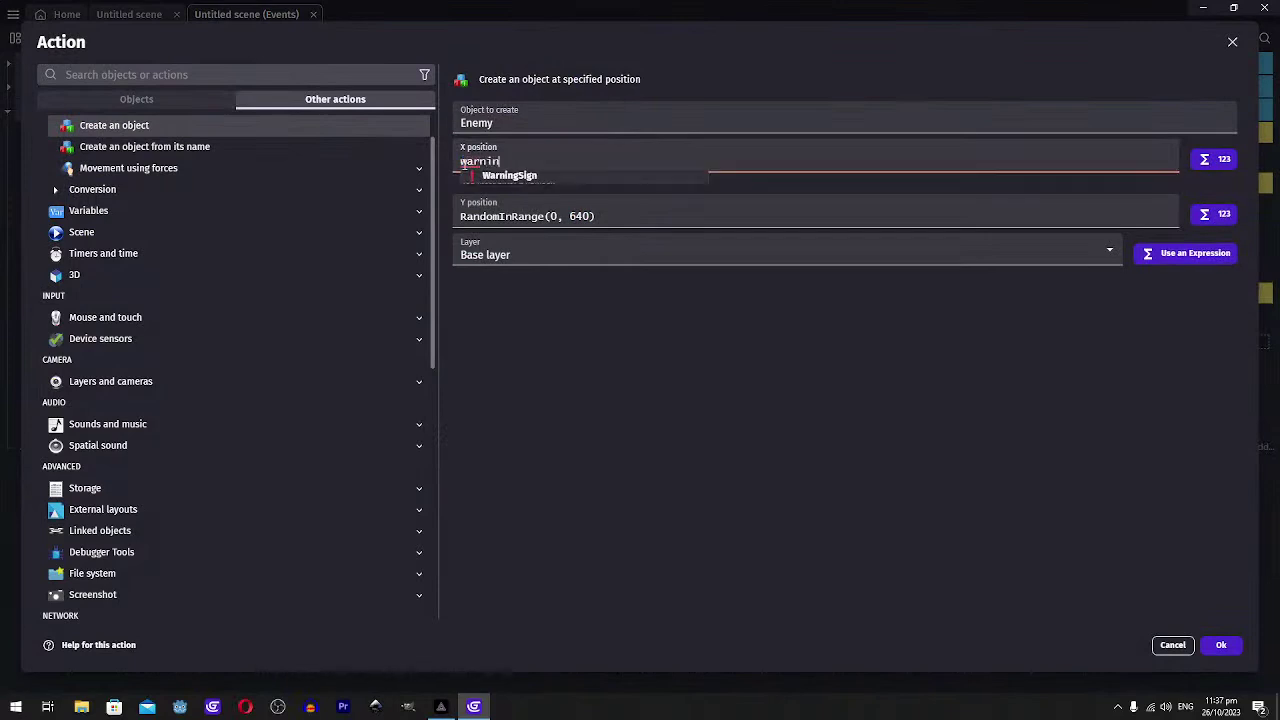
{"action": "type", "text": "g"}
{"action": "key", "text": "Return"}
{"action": "key", "text": "Delete"}
{"action": "key", "text": "Delete"}
{"action": "key", "text": "Delete"}
{"action": "key", "text": "Delete"}
{"action": "key", "text": "Delete"}
{"action": "type", "text": "x"}
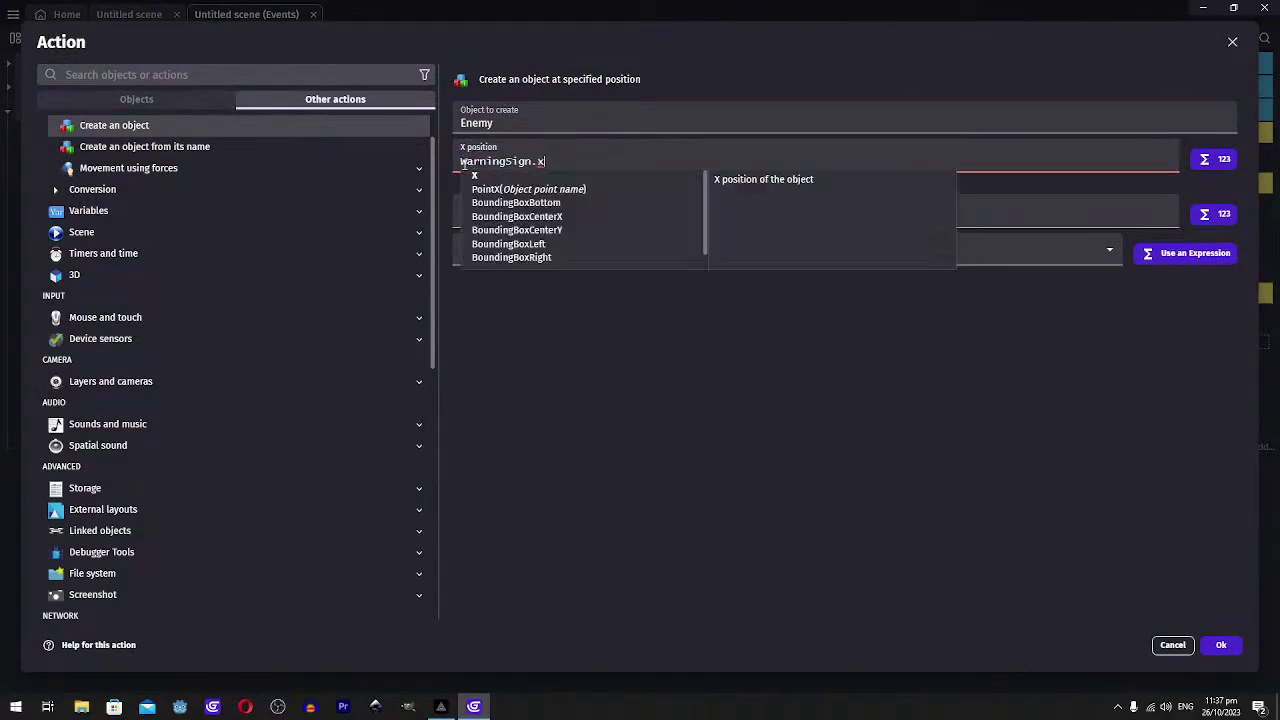
{"action": "key", "text": "Return"}
Set the Enemy's Y position to WarningSign.Y() in the same Create object action and apply it
{"action": "key", "text": "ctrl+a"}
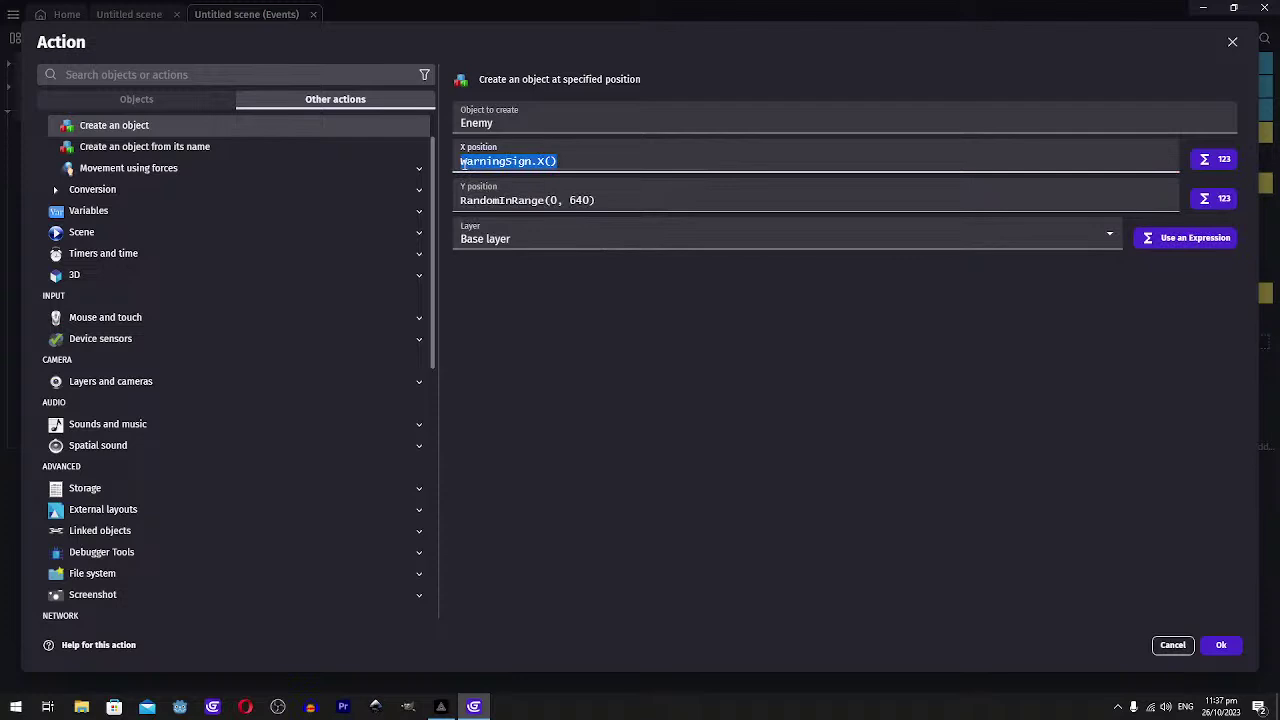
{"action": "key", "text": "ctrl+c"}
{"action": "left_click", "coordinate": [667, 204]}
{"action": "key", "text": "ctrl+a"}
{"action": "key", "text": "ctrl+v"}
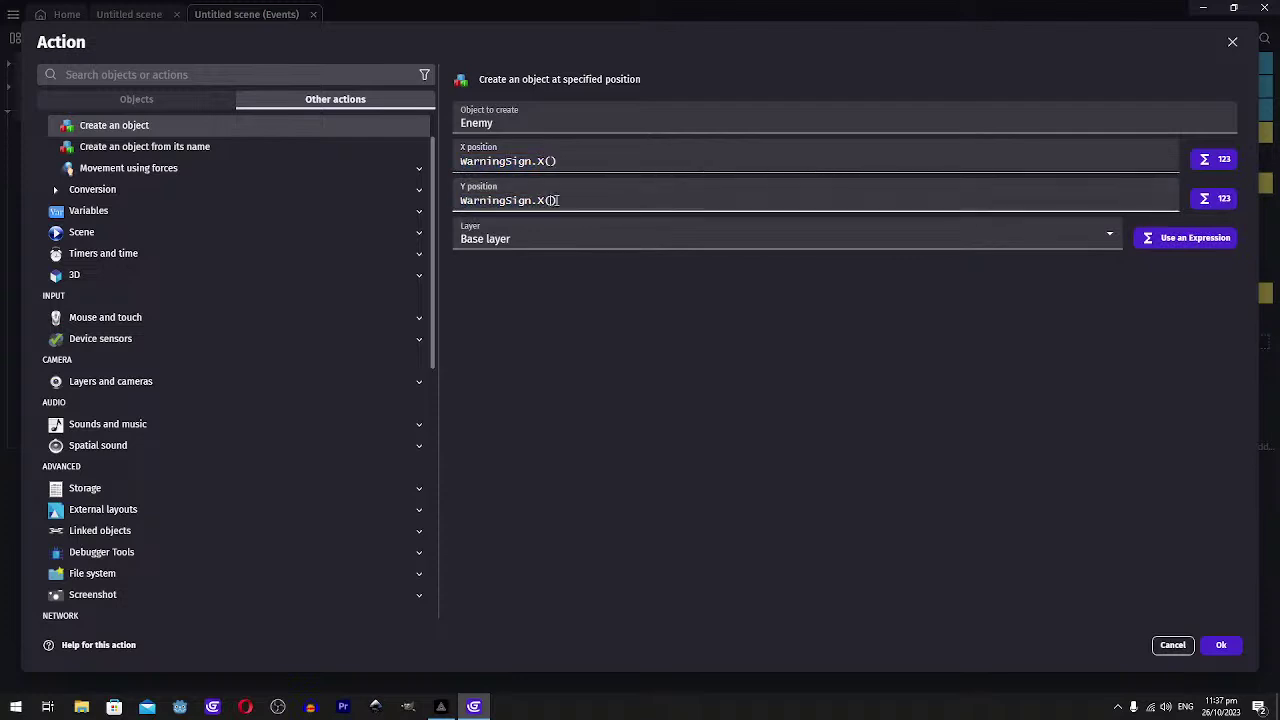
{"action": "key", "text": "Left"}
{"action": "key", "text": "BackSpace"}
{"action": "type", "text": "Y"}
{"action": "left_click", "coordinate": [688, 407]}
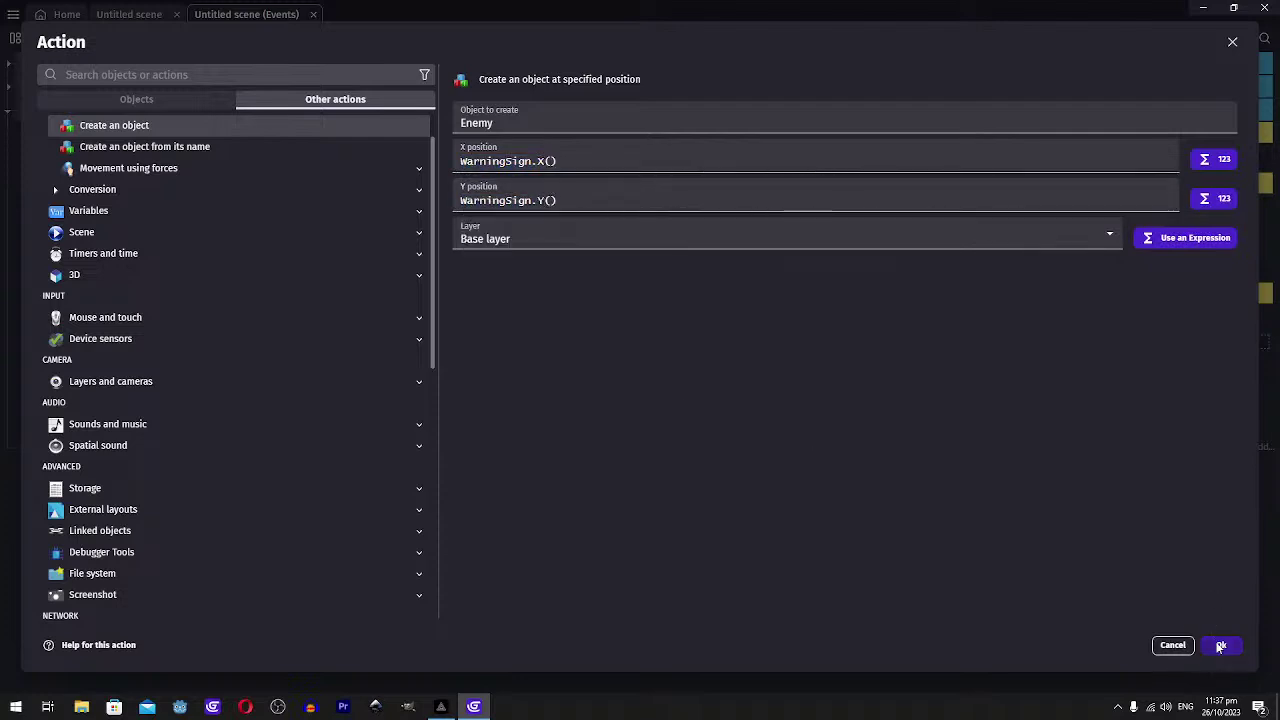
{"action": "left_click", "coordinate": [1220, 646]}
Preview the game, moving and shooting enemies to check whether they spawn at the warning signs, and close the preview
{"action": "left_click", "coordinate": [609, 40]}
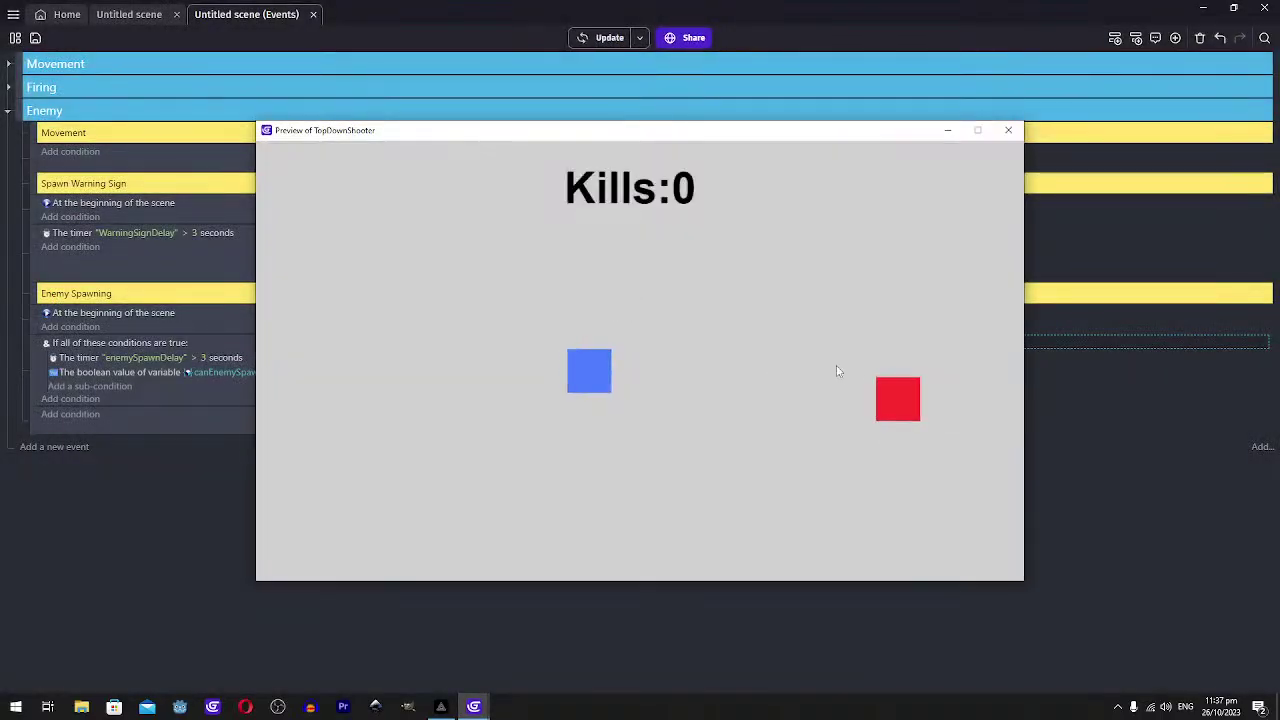
{"action": "left_click", "coordinate": [866, 386]}
{"action": "key", "text": "w"}
{"action": "key", "text": "d"}
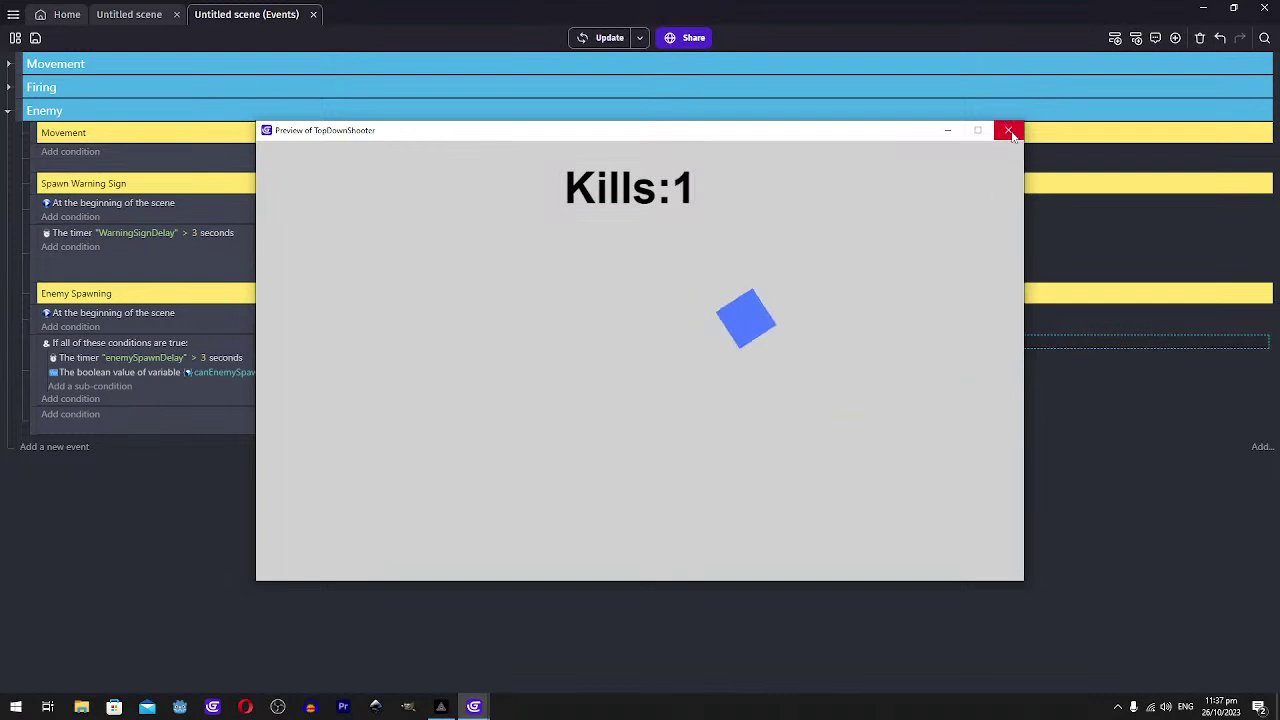
{"action": "key", "text": "s"}
{"action": "key", "text": "a"}
{"action": "key", "text": "s"}
{"action": "key", "text": "d"}
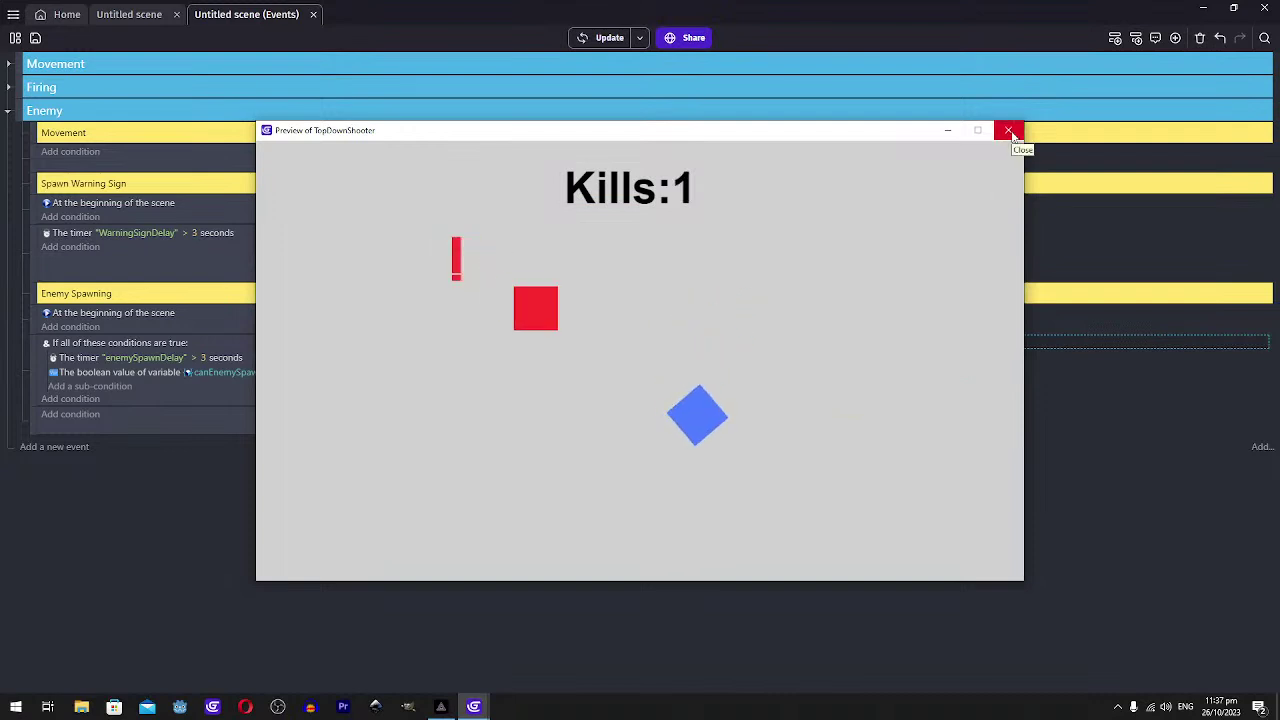
{"action": "left_click", "coordinate": [632, 360]}
{"action": "key", "text": "d"}
{"action": "key", "text": "w"}
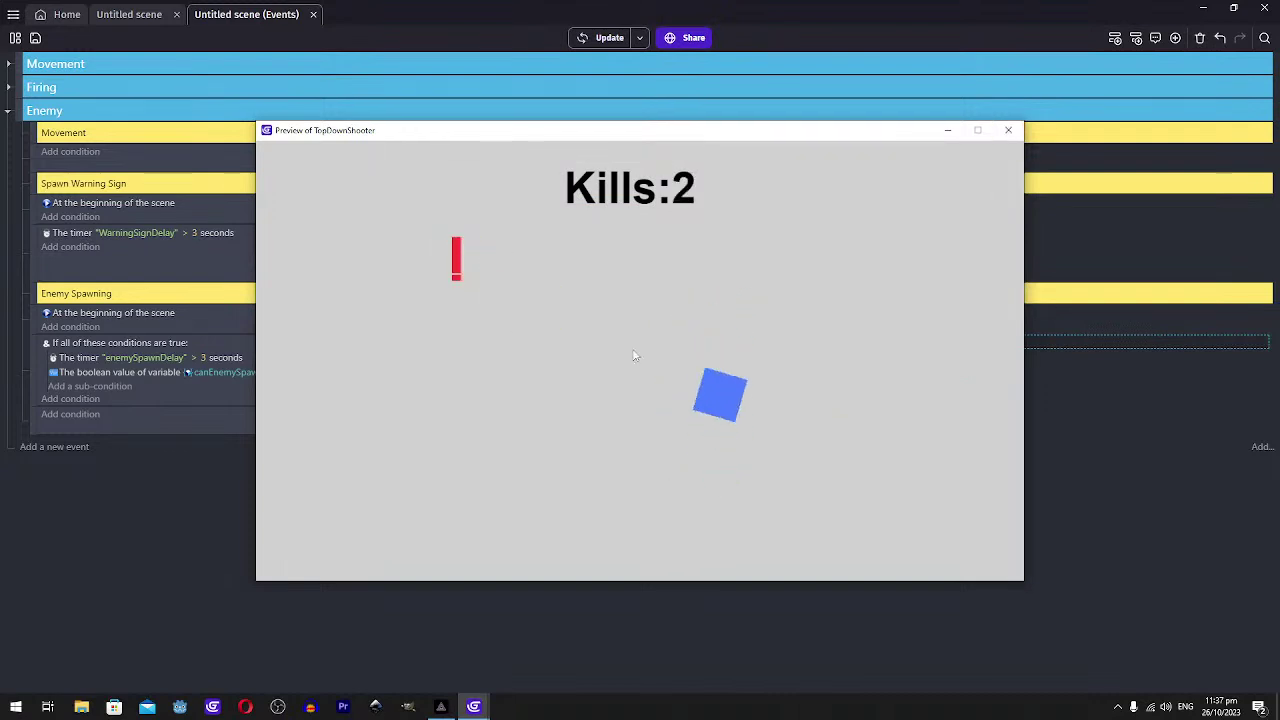
{"action": "left_click", "coordinate": [537, 277]}
{"action": "key", "text": "s"}
{"action": "key", "text": "d"}
{"action": "left_click", "coordinate": [1008, 130]}
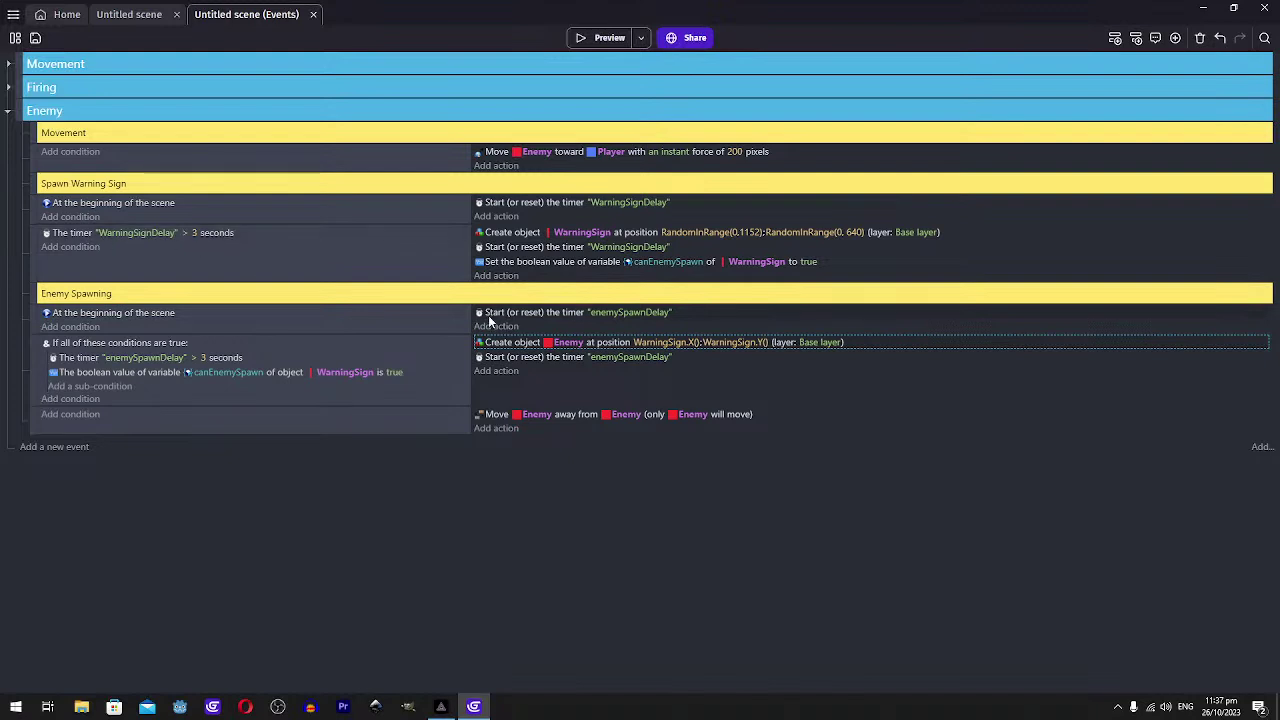
Move the "enemySpawnDelay" timer start action into the WarningSignDelay event and delete the emptied beginning-of-scene event under Enemy Spawning
{"action": "left_click_drag", "start_coordinate": [488, 313], "coordinate": [491, 273]}
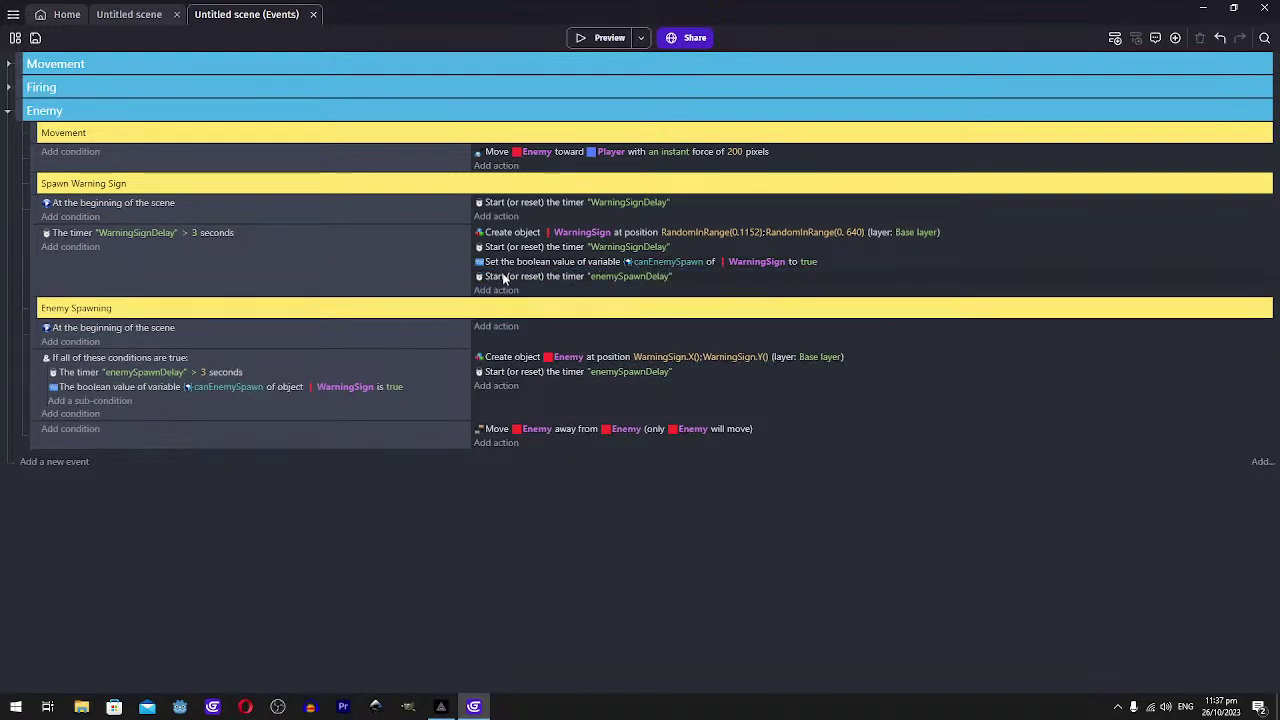
{"action": "left_click", "coordinate": [247, 340]}
{"action": "key", "text": "Delete"}
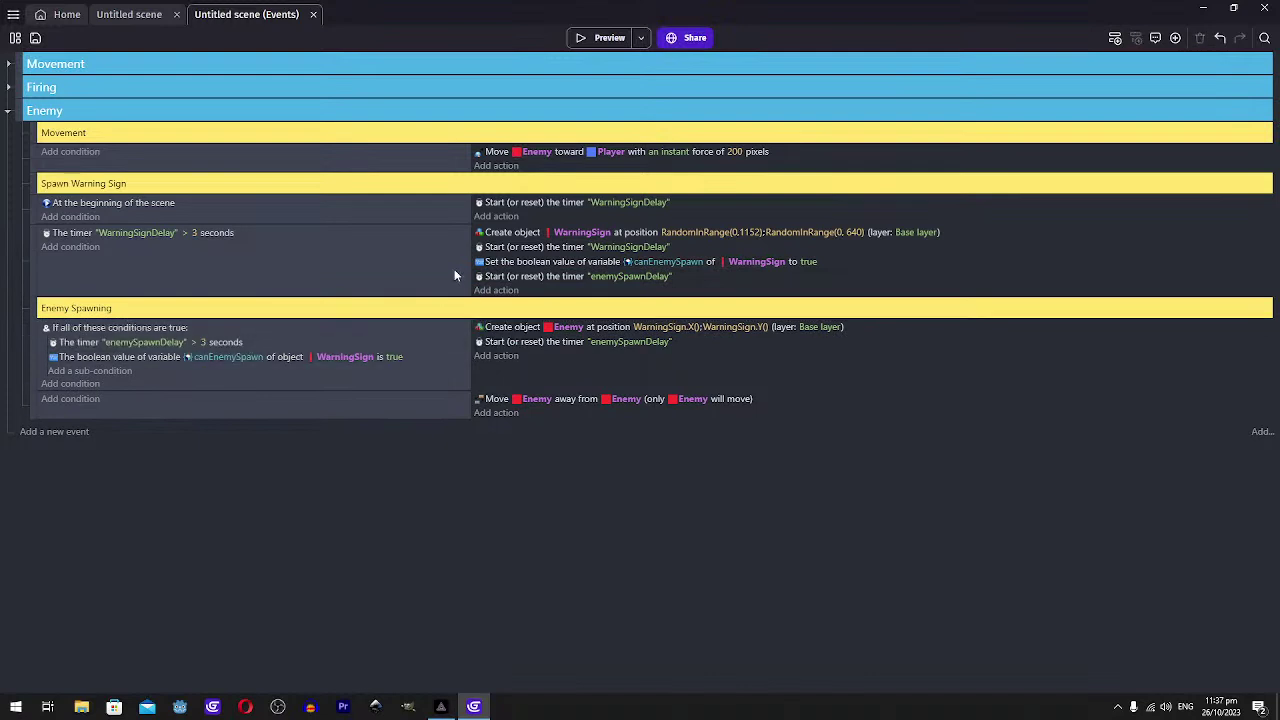
Set the enemySpawnDelay timer condition in the Enemy Spawning section to 1 second
{"action": "left_click", "coordinate": [204, 342]}
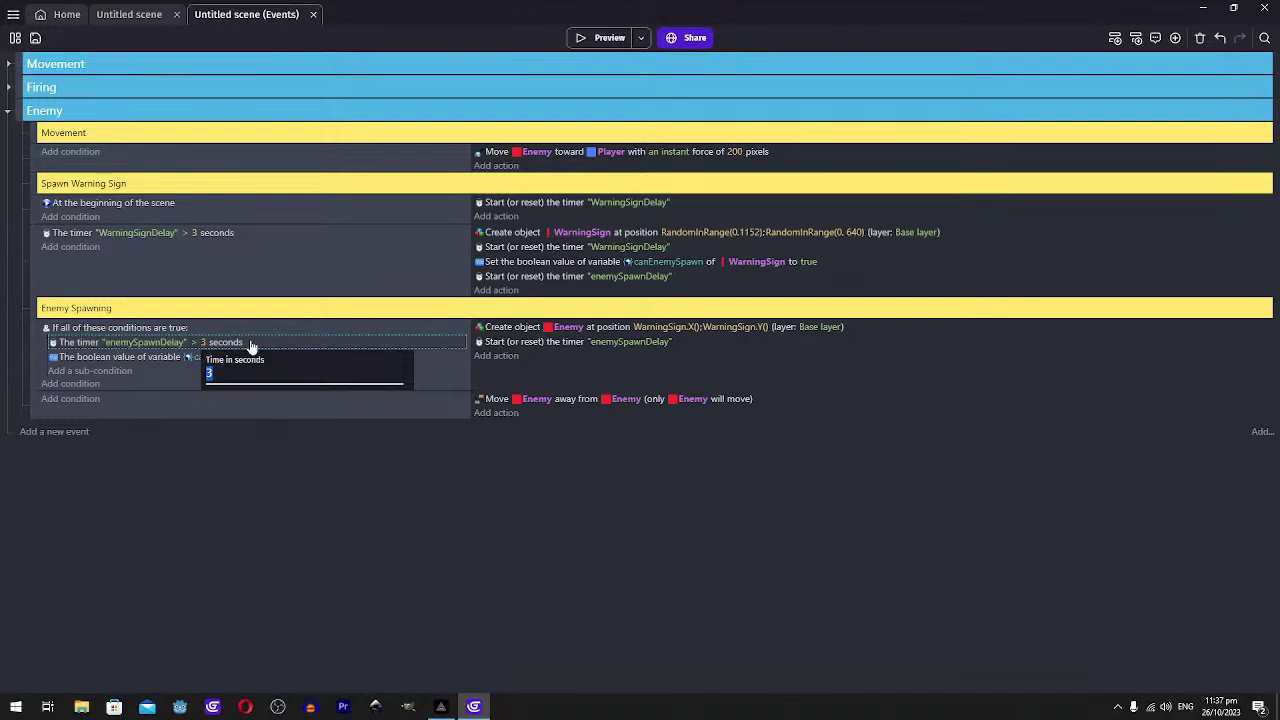
{"action": "type", "text": "1"}
{"action": "key", "text": "Return"}
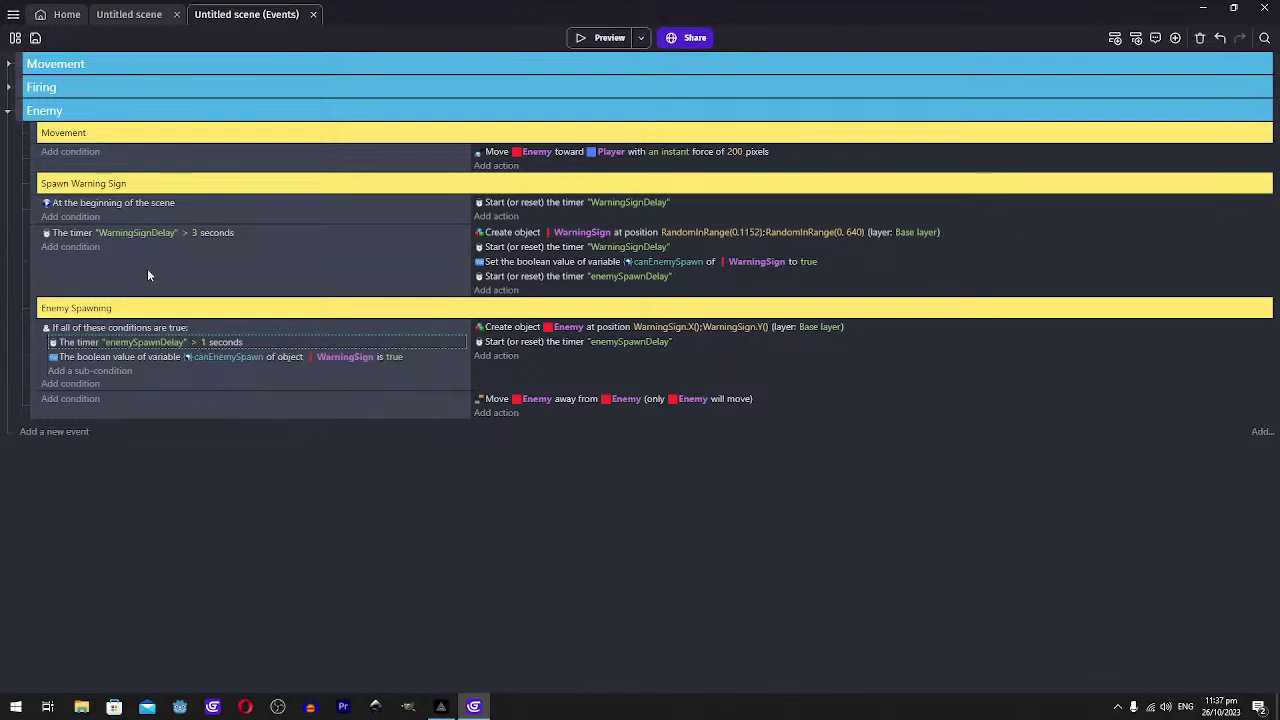
Preview the game, moving and shooting enemies to check the 1-second delay between each warning sign and its enemy, and close the preview
{"action": "left_click", "coordinate": [574, 40]}
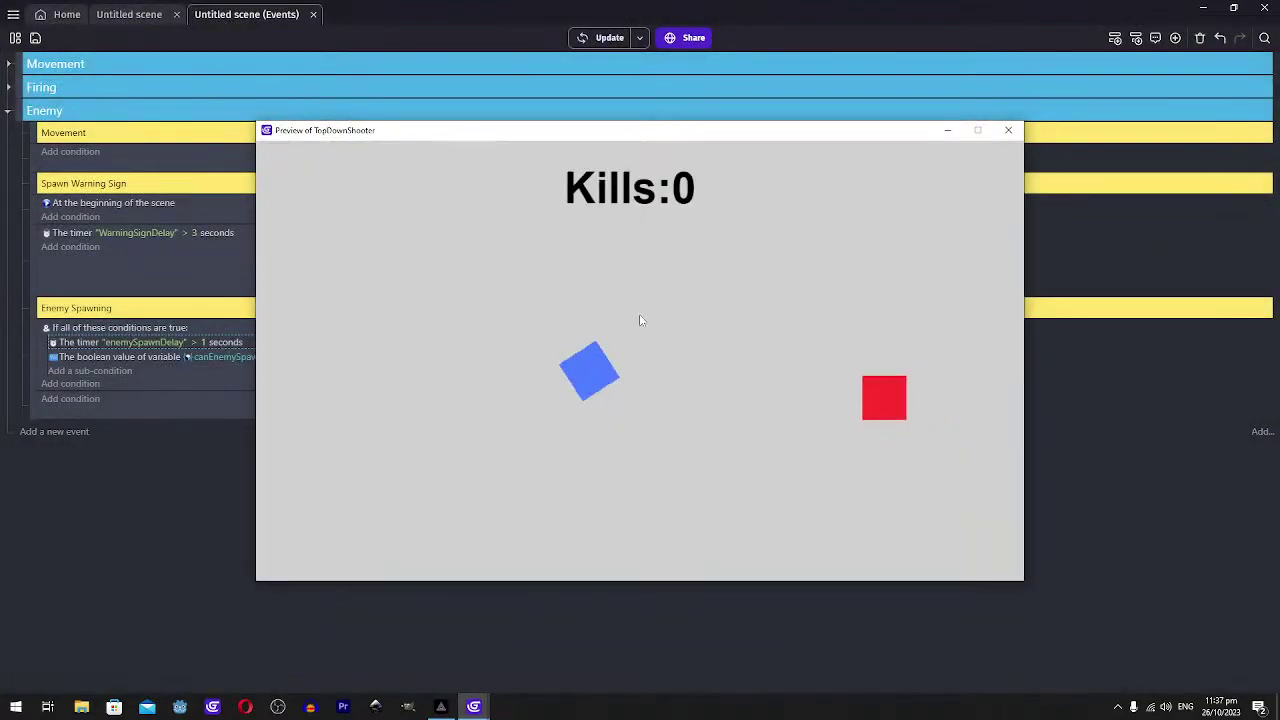
{"action": "key", "text": "w"}
{"action": "left_click", "coordinate": [871, 386]}
{"action": "key", "text": "d"}
{"action": "key", "text": "s"}
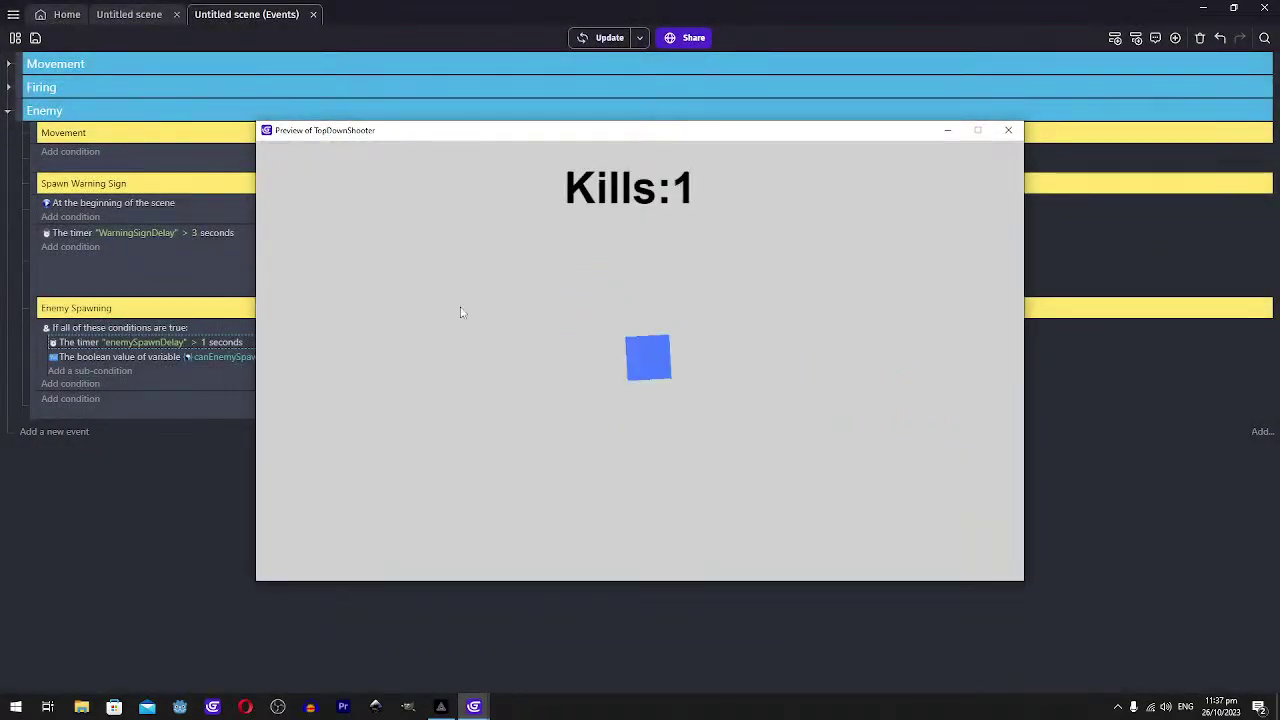
{"action": "key", "text": "w"}
{"action": "key", "text": "a"}
{"action": "key", "text": "a"}
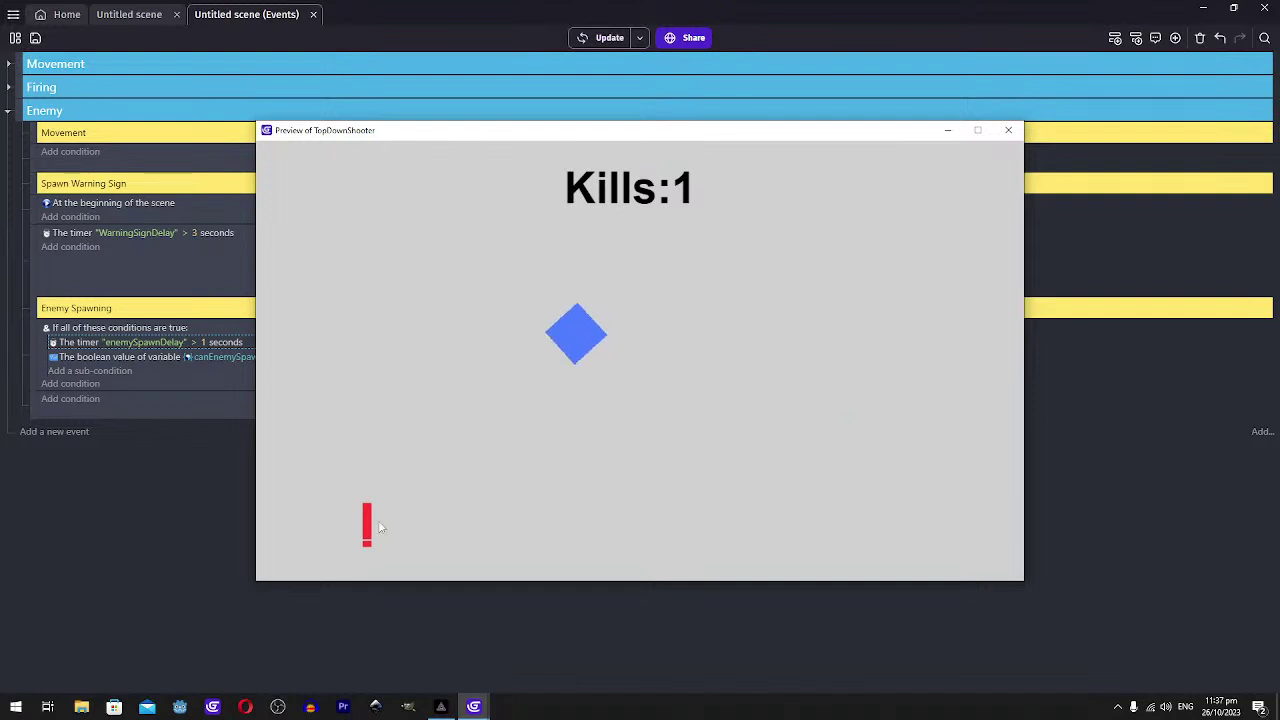
{"action": "key", "text": "a"}
{"action": "key", "text": "s"}
{"action": "key", "text": "d"}
{"action": "key", "text": "w"}
{"action": "left_click", "coordinate": [403, 472]}
{"action": "left_click", "coordinate": [431, 454]}
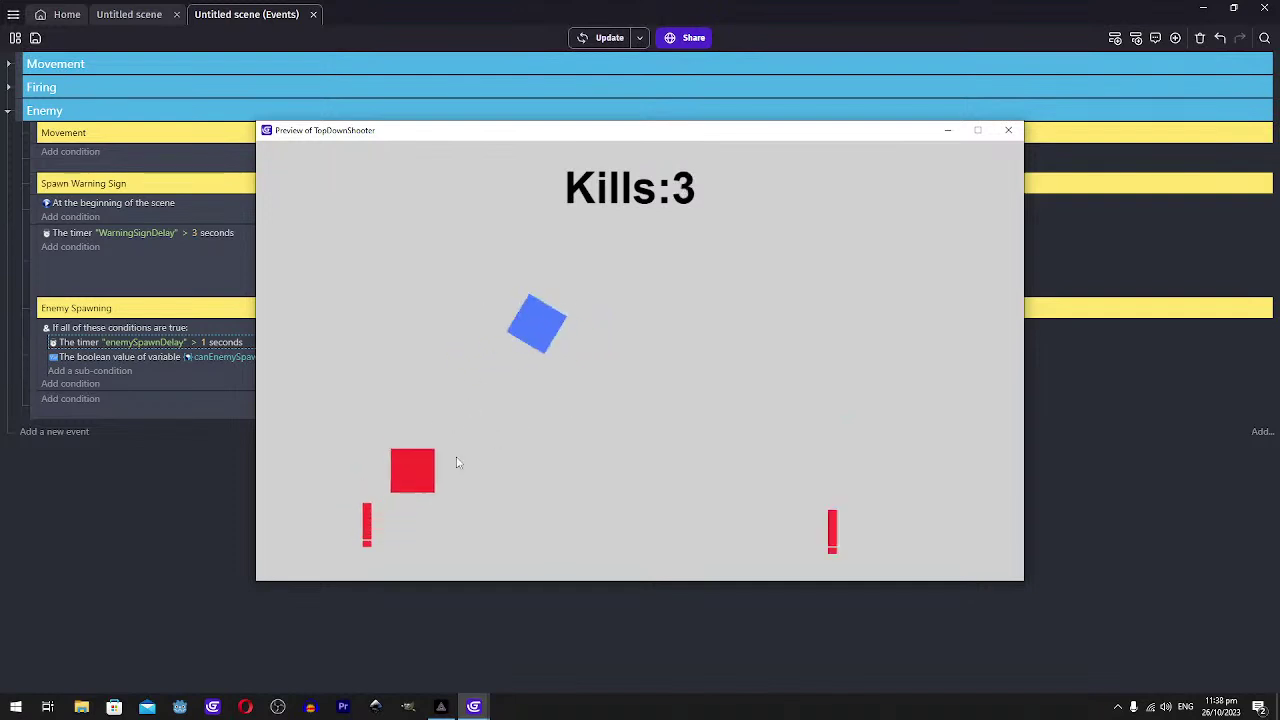
{"action": "key", "text": "d"}
{"action": "key", "text": "w"}
{"action": "left_click", "coordinate": [513, 401]}
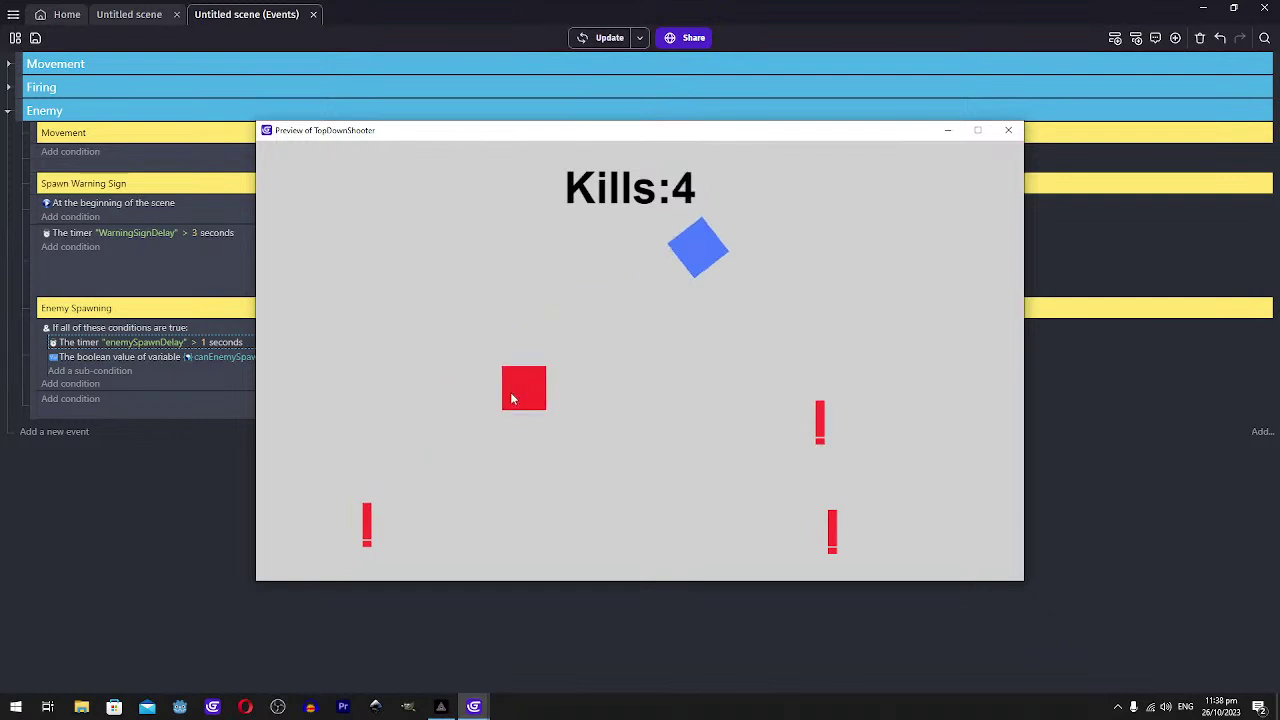
{"action": "left_click", "coordinate": [1004, 136]}
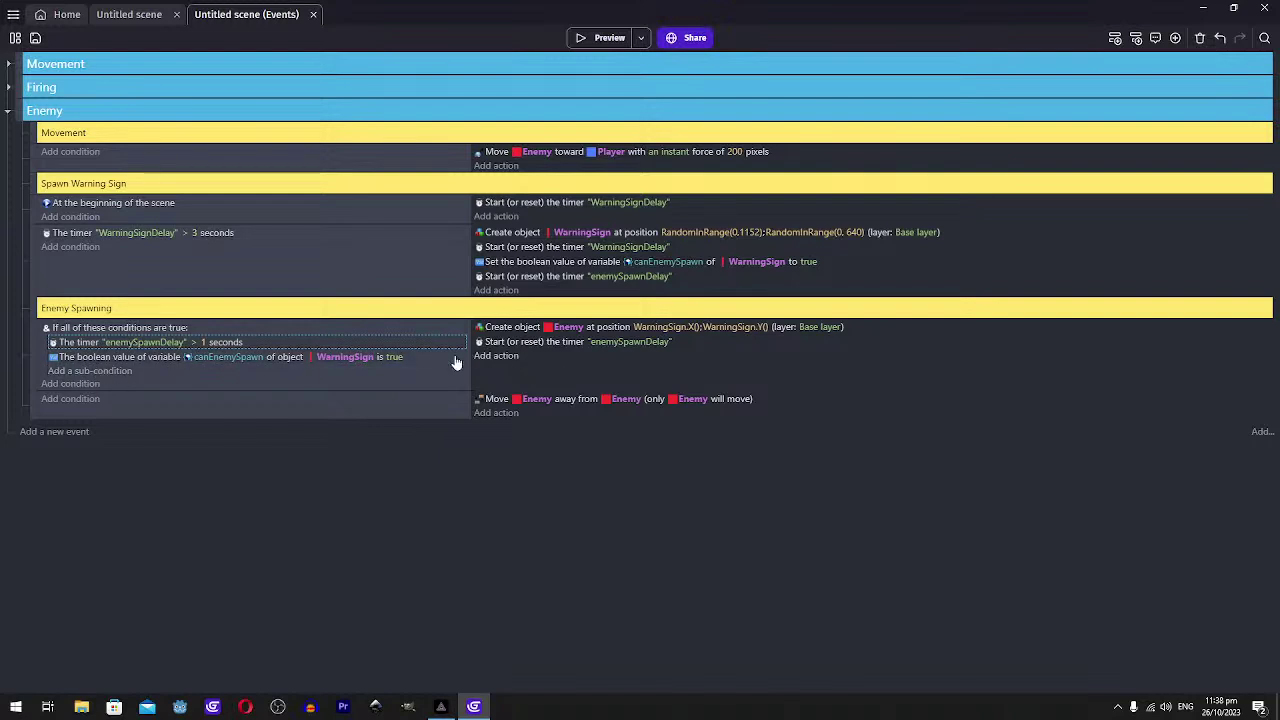
Add a Delete the object action for WarningSign to the Enemy Spawning event with the enemySpawnDelay and canEnemySpawn conditions
{"action": "left_click", "coordinate": [513, 358]}
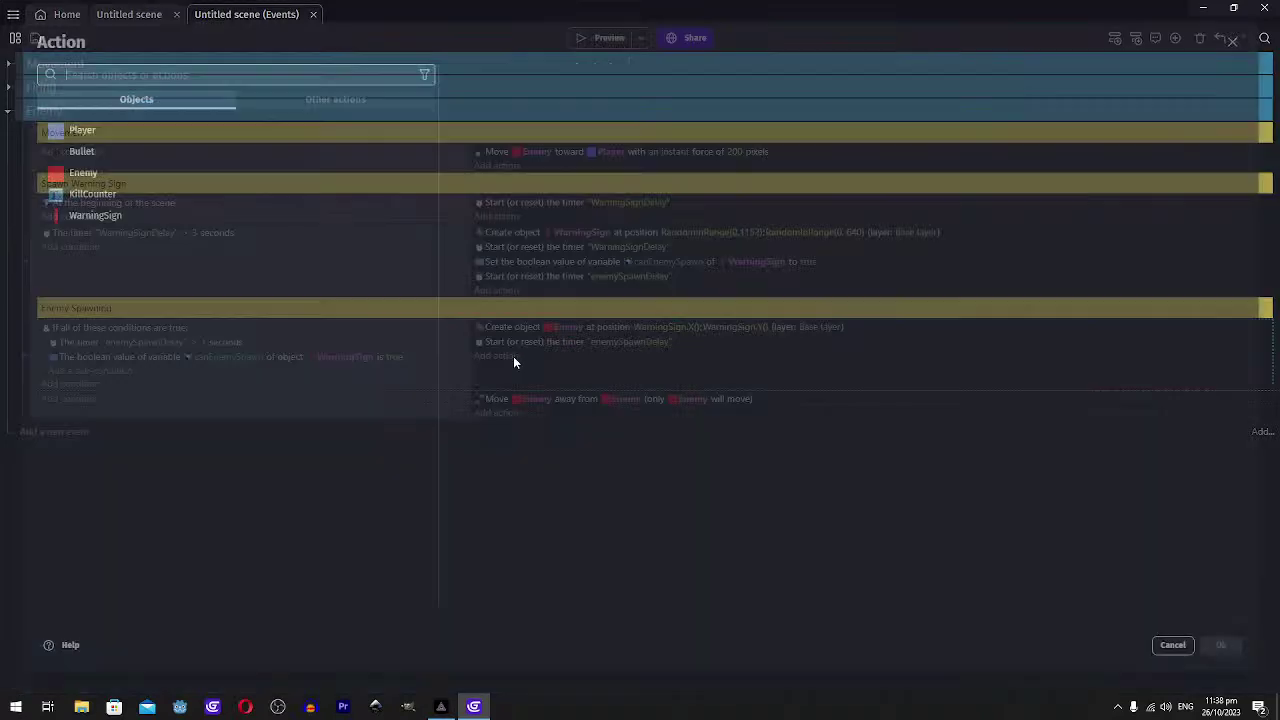
{"action": "type", "text": "delete"}
{"action": "left_click", "coordinate": [430, 137]}
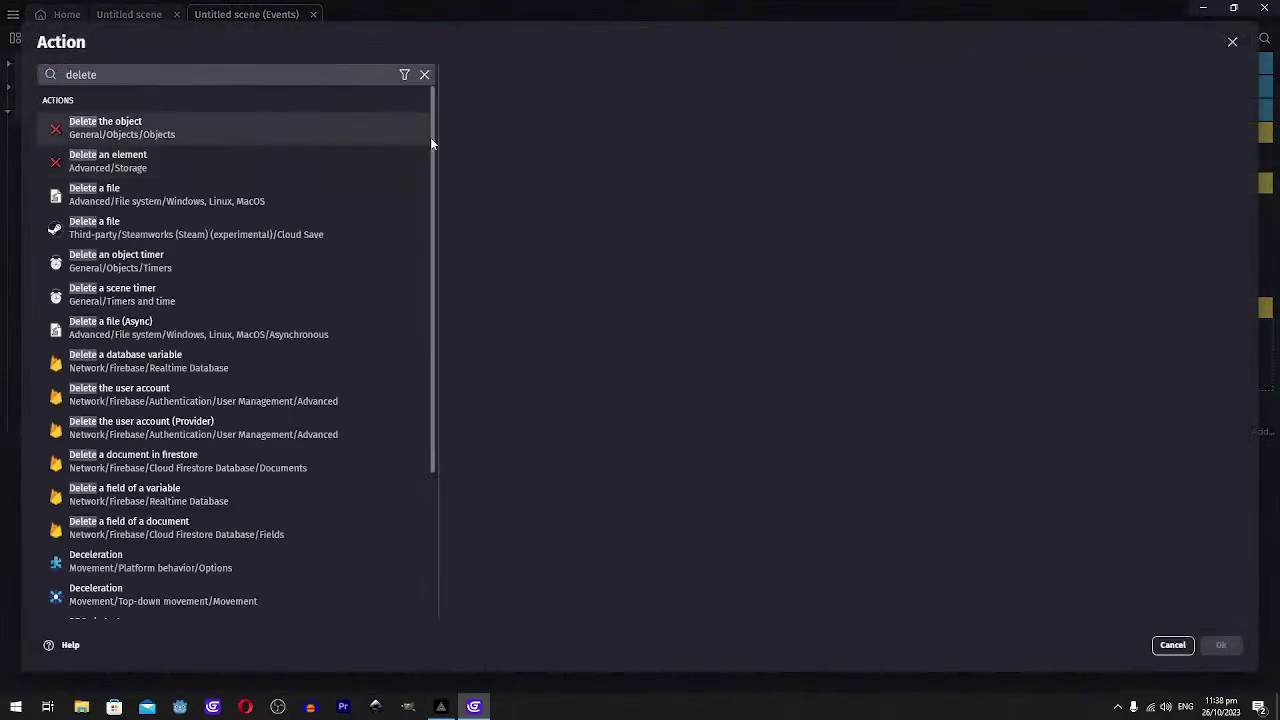
{"action": "left_click", "coordinate": [151, 157]}
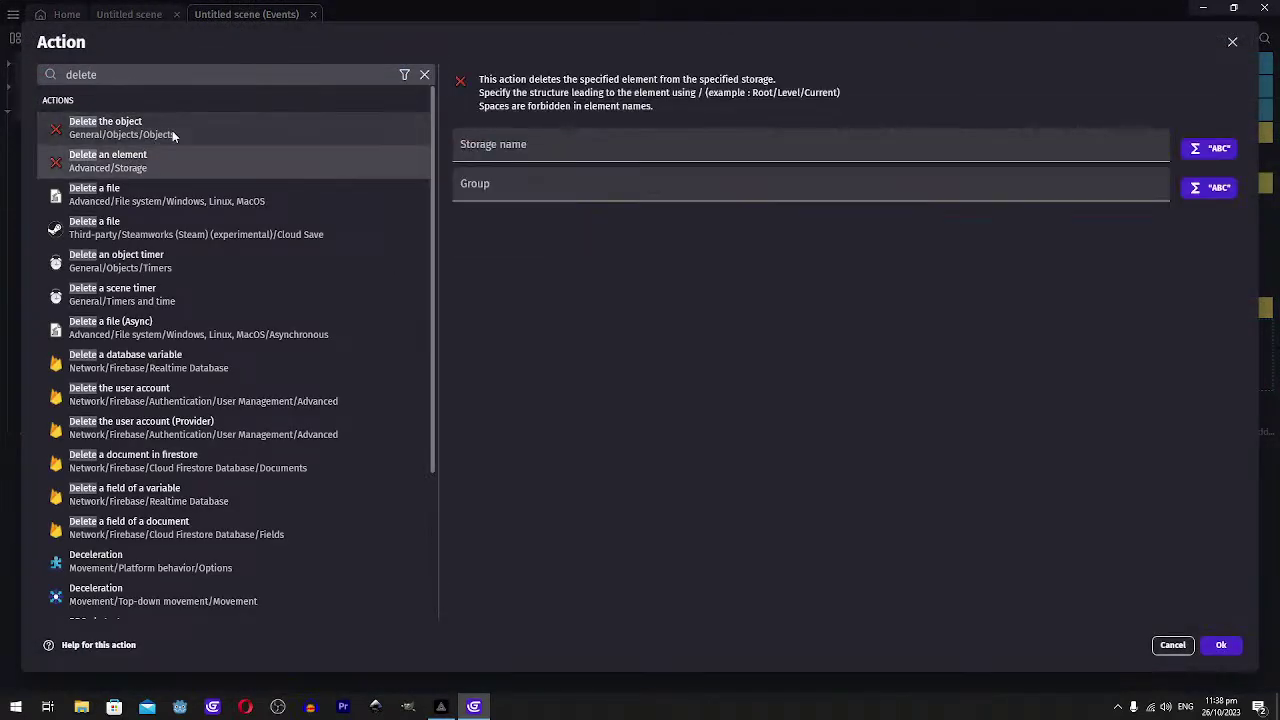
{"action": "left_click", "coordinate": [174, 135]}
{"action": "left_click", "coordinate": [502, 124]}
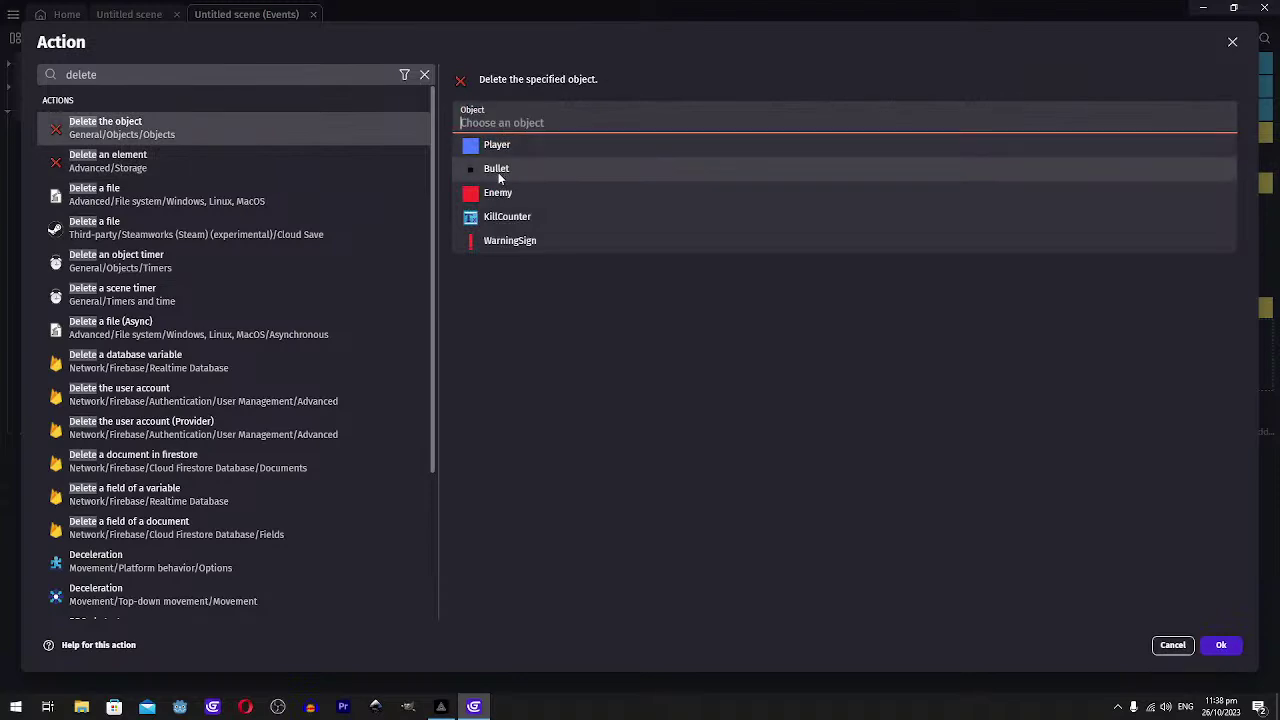
{"action": "left_click", "coordinate": [494, 240]}
{"action": "left_click", "coordinate": [1221, 645]}
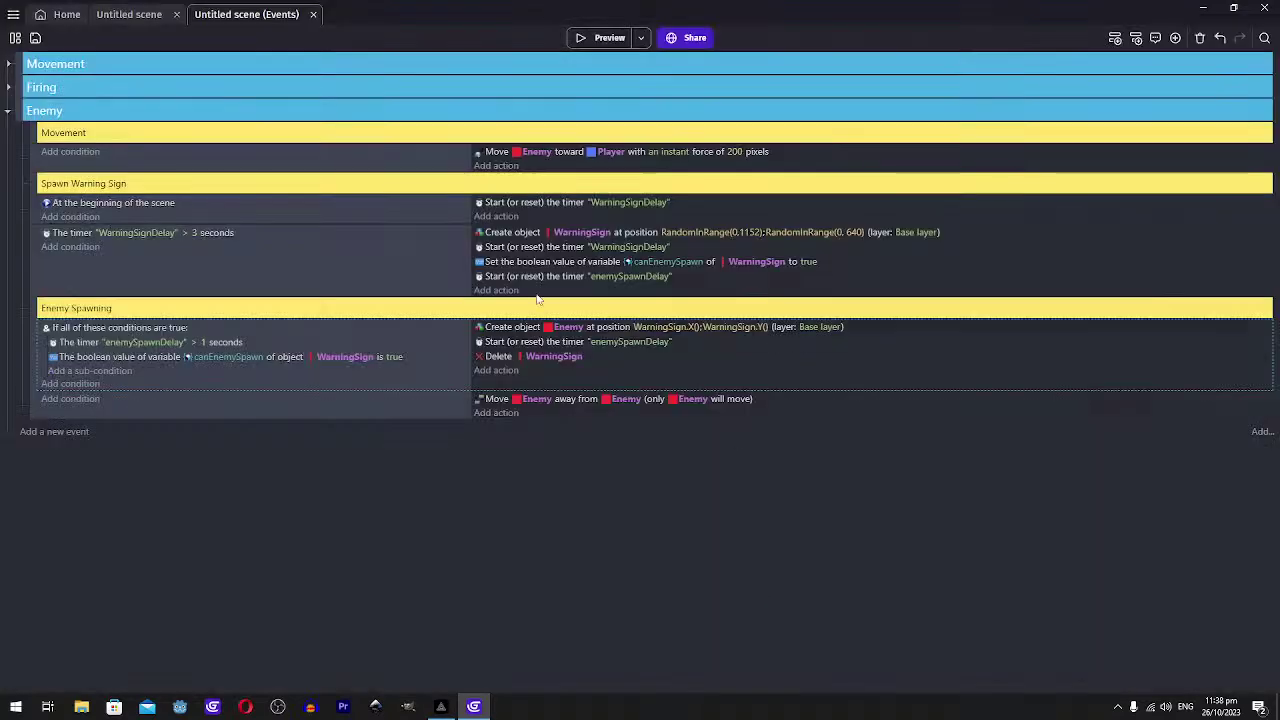
Preview the game and shoot the spawning enemies to check whether each warning sign is deleted when its enemy appears
{"action": "left_click", "coordinate": [607, 38]}
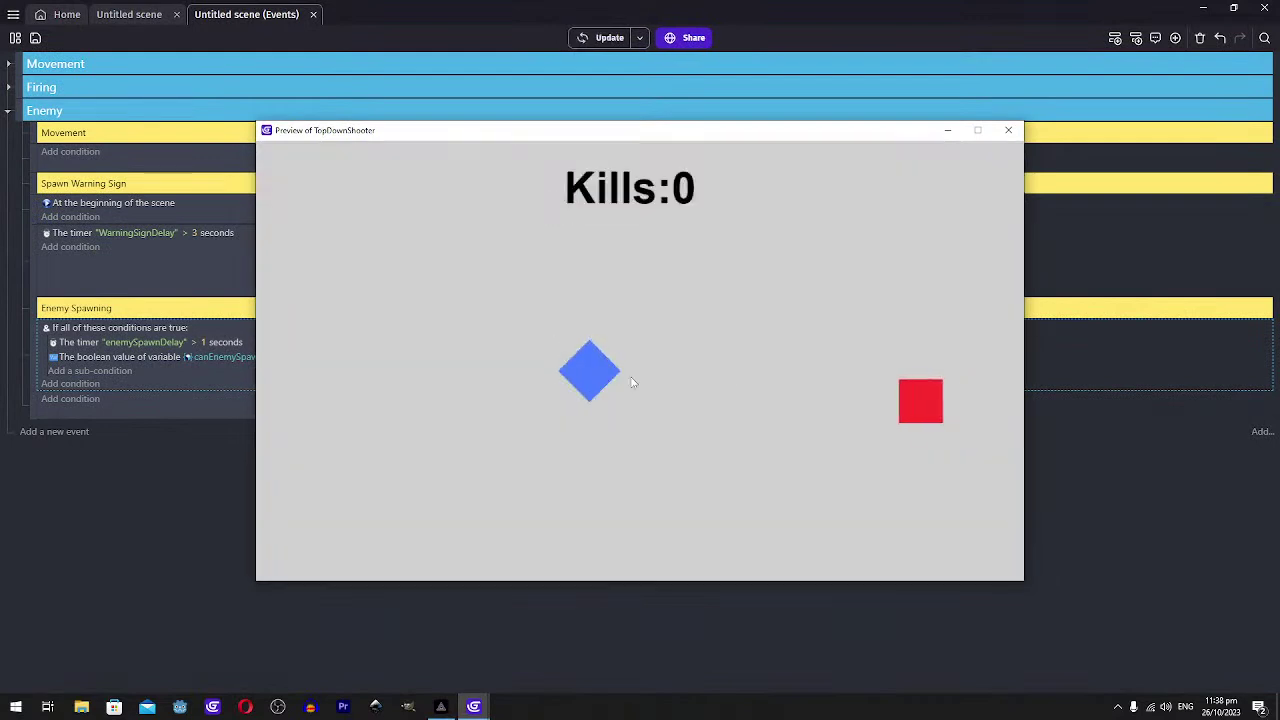
{"action": "left_click", "coordinate": [842, 390]}
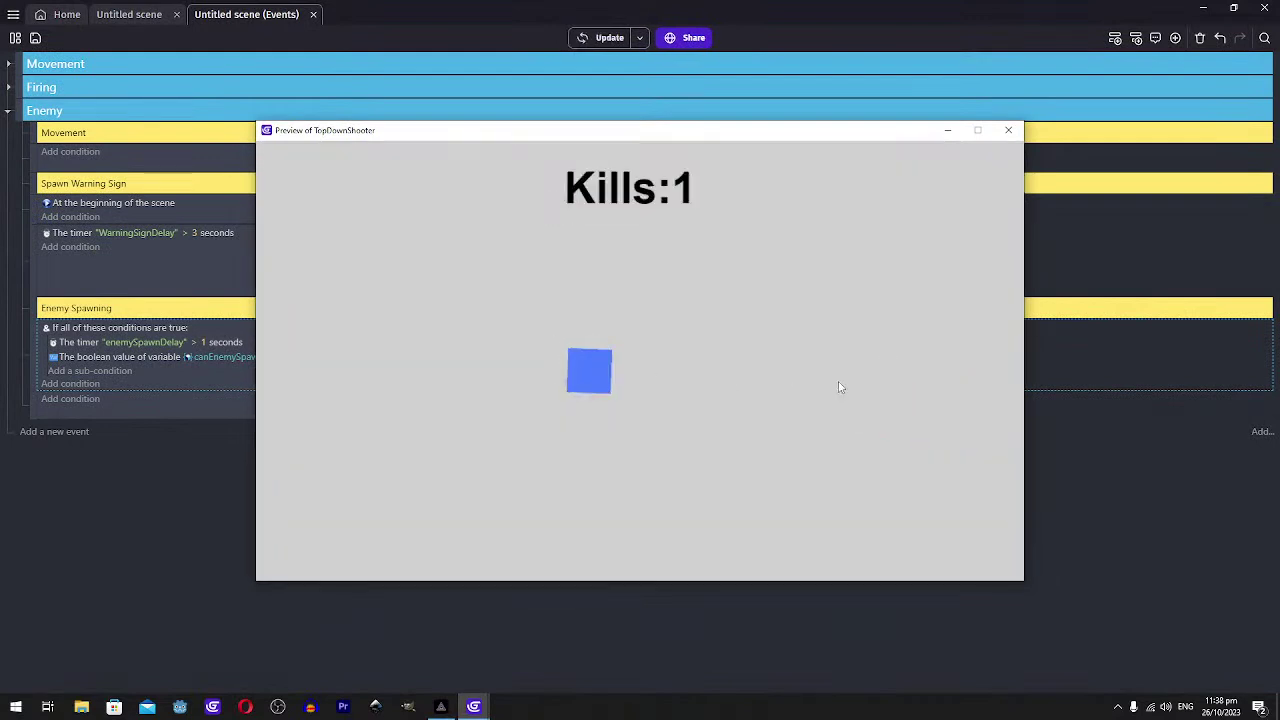
{"action": "key", "text": "d"}
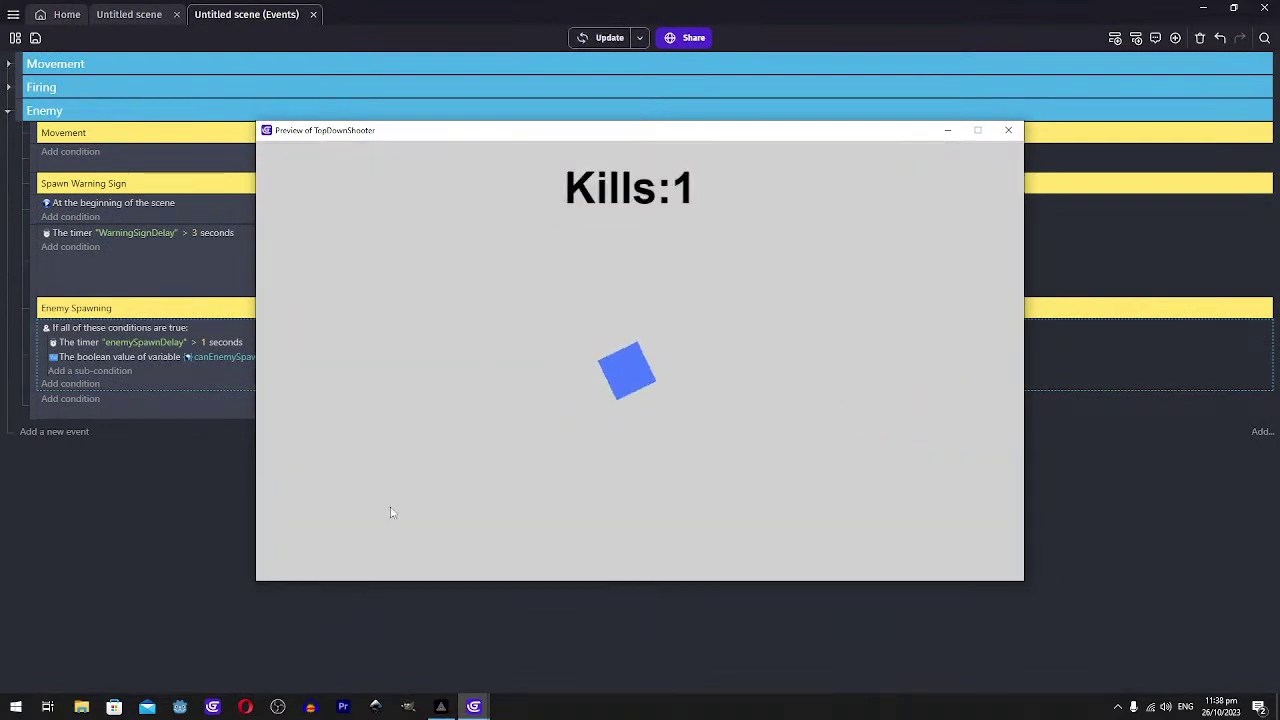
{"action": "left_click", "coordinate": [849, 318]}
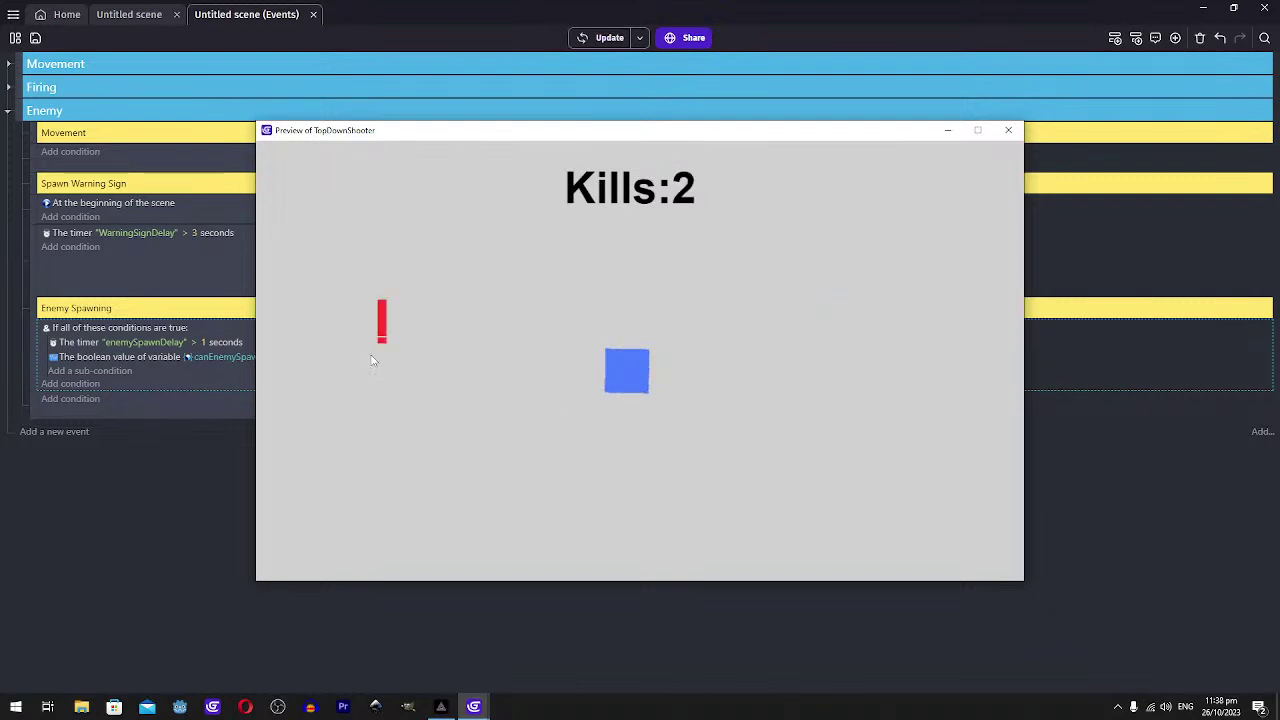
{"action": "left_click", "coordinate": [435, 332]}
{"action": "key", "text": "a"}
{"action": "key", "text": "w"}
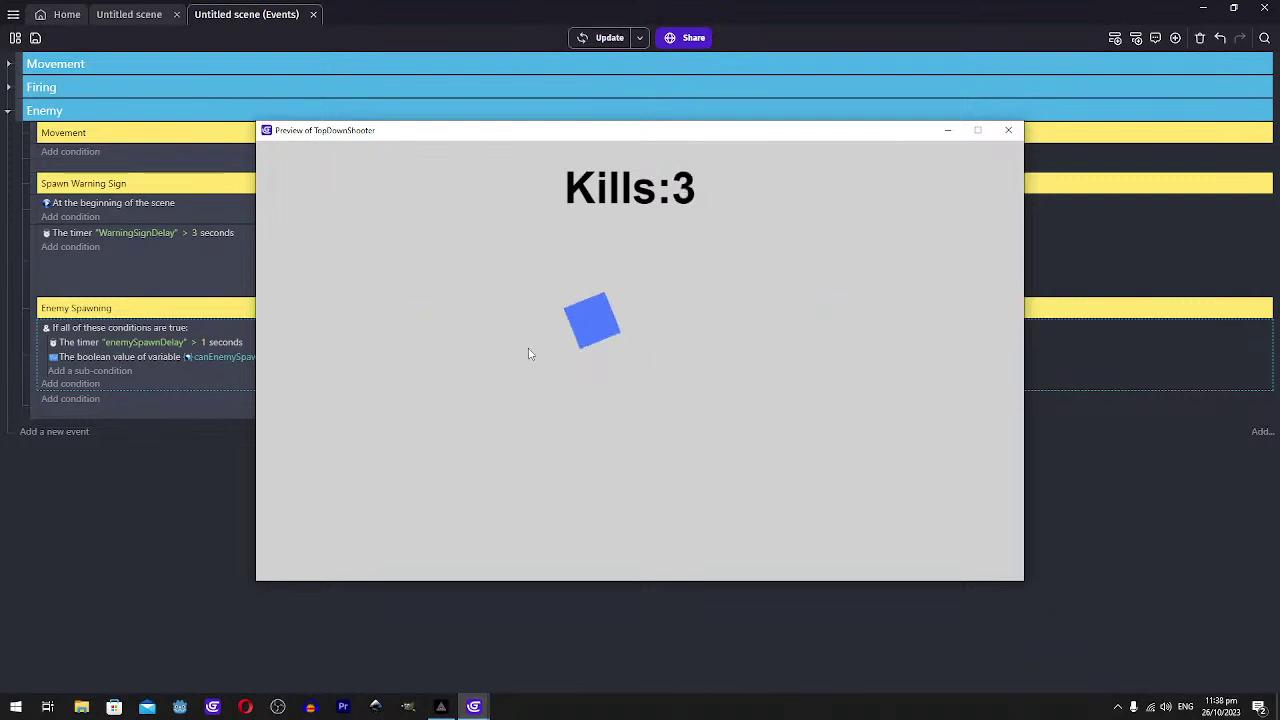
{"action": "key", "text": "s"}
{"action": "key", "text": "d"}
{"action": "key", "text": "d"}
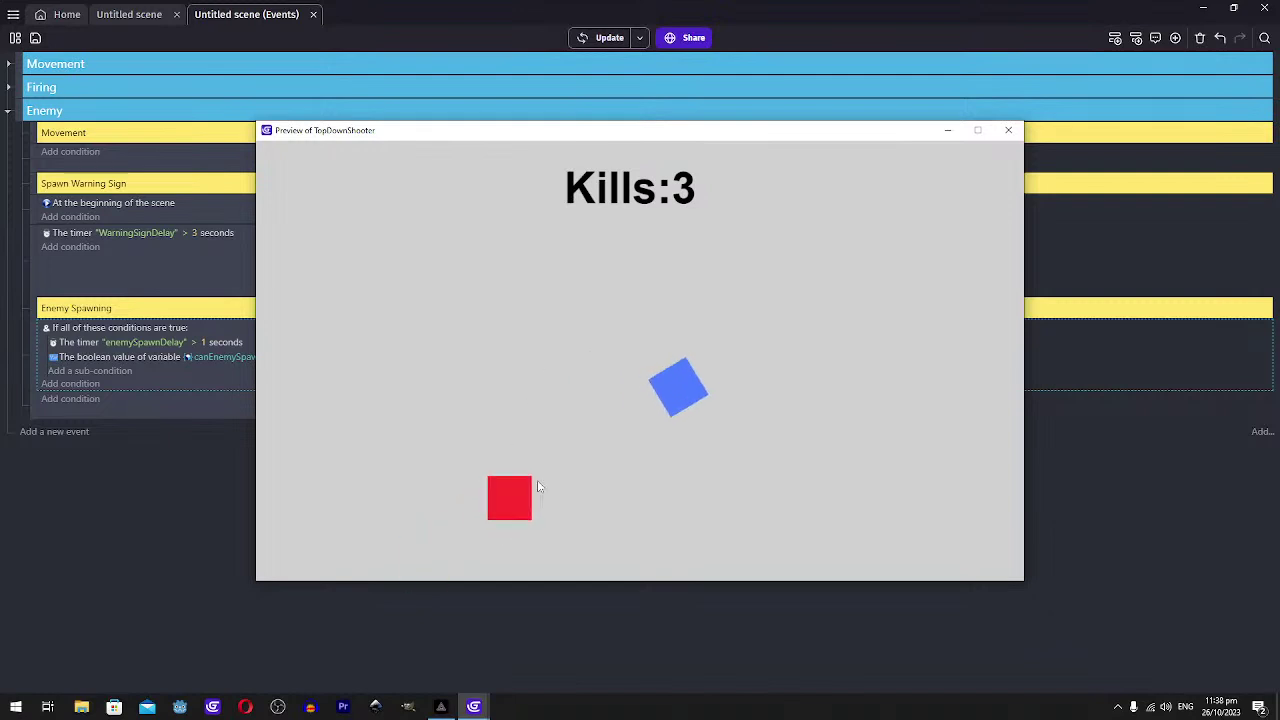
Steer the player around the arena so chasing enemies gather, shoot the group to test spawning and separation, and close the preview
{"action": "key", "text": "w"}
{"action": "key", "text": "a"}
{"action": "key", "text": "w"}
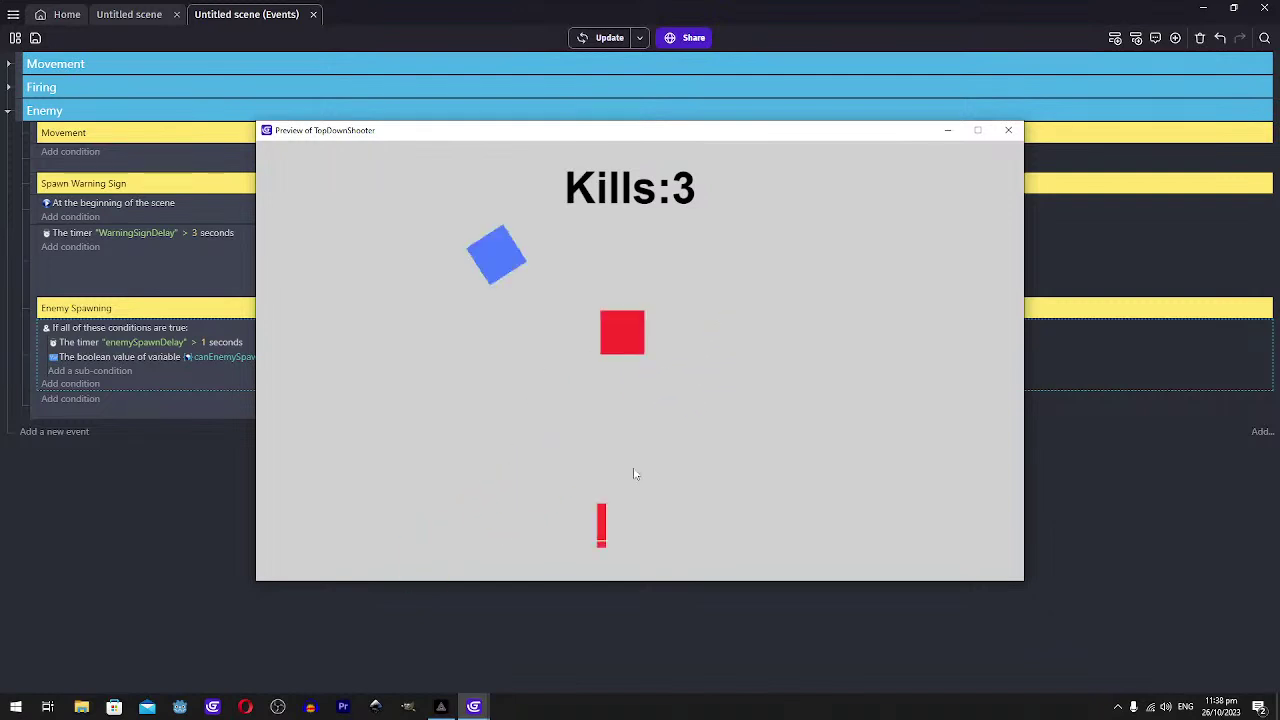
{"action": "key", "text": "d"}
{"action": "key", "text": "s"}
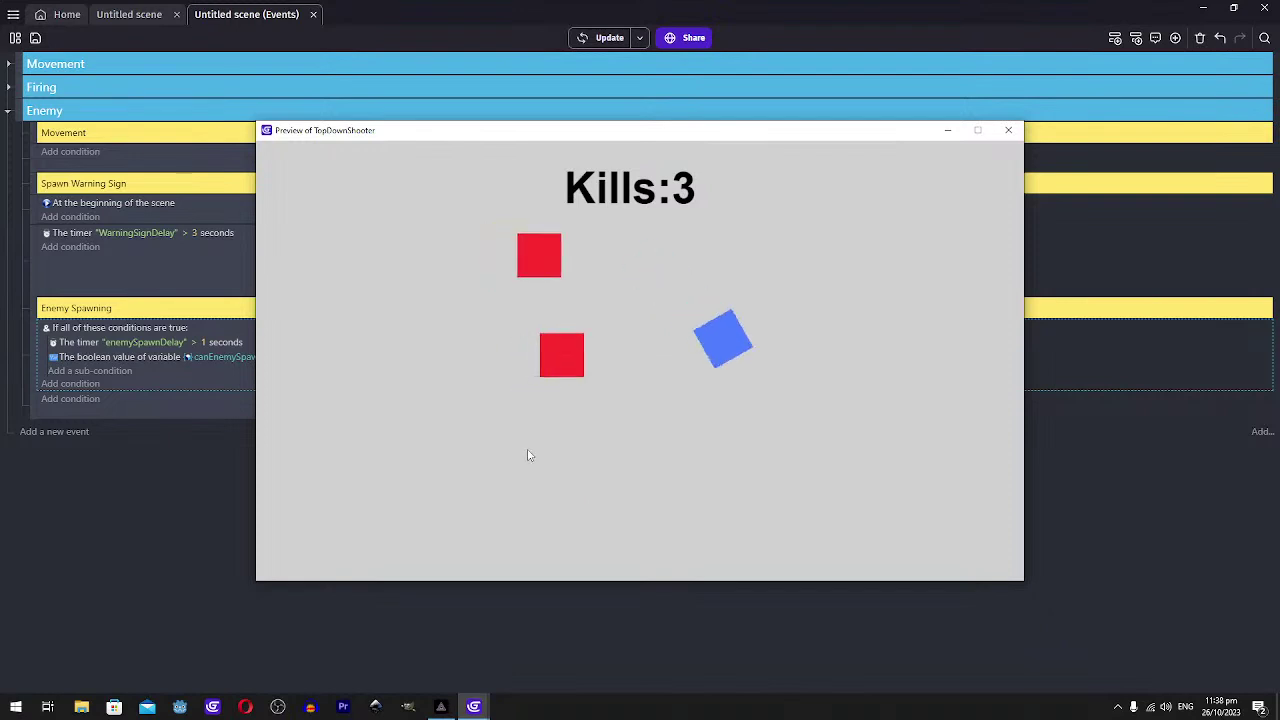
{"action": "key", "text": "a"}
{"action": "key", "text": "w"}
{"action": "key", "text": "d"}
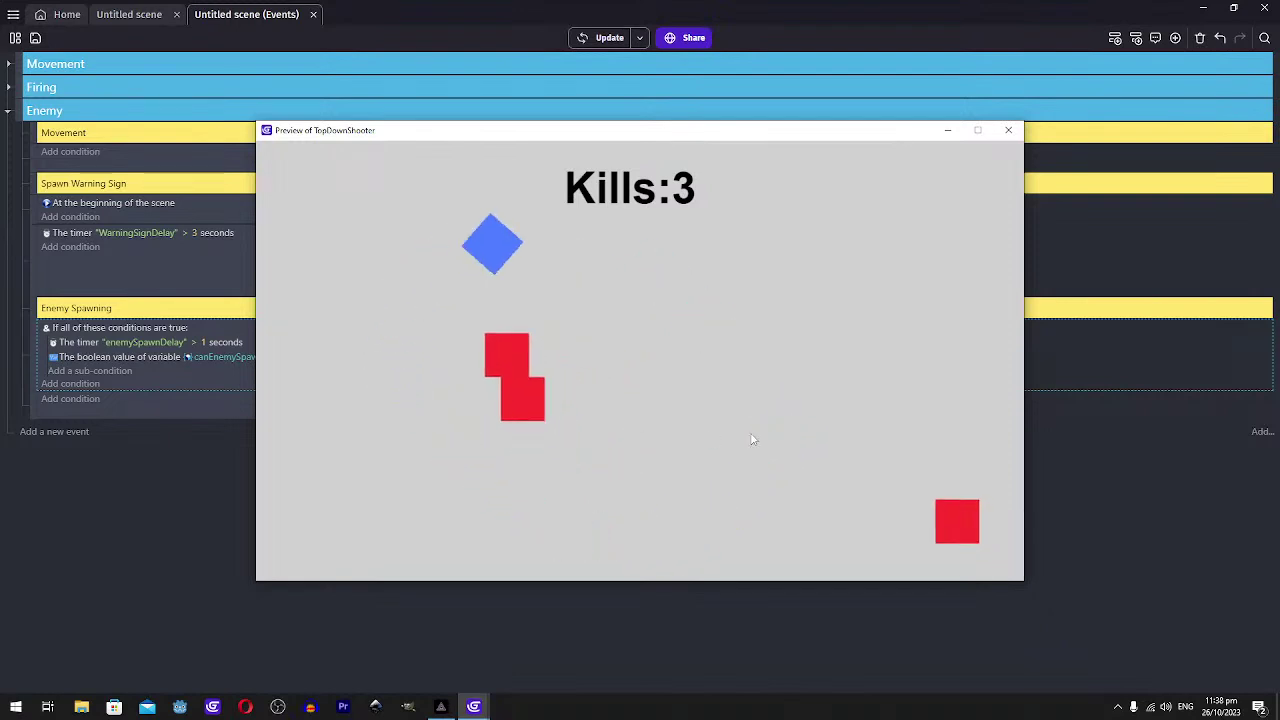
{"action": "key", "text": "s"}
{"action": "key", "text": "a"}
{"action": "key", "text": "w"}
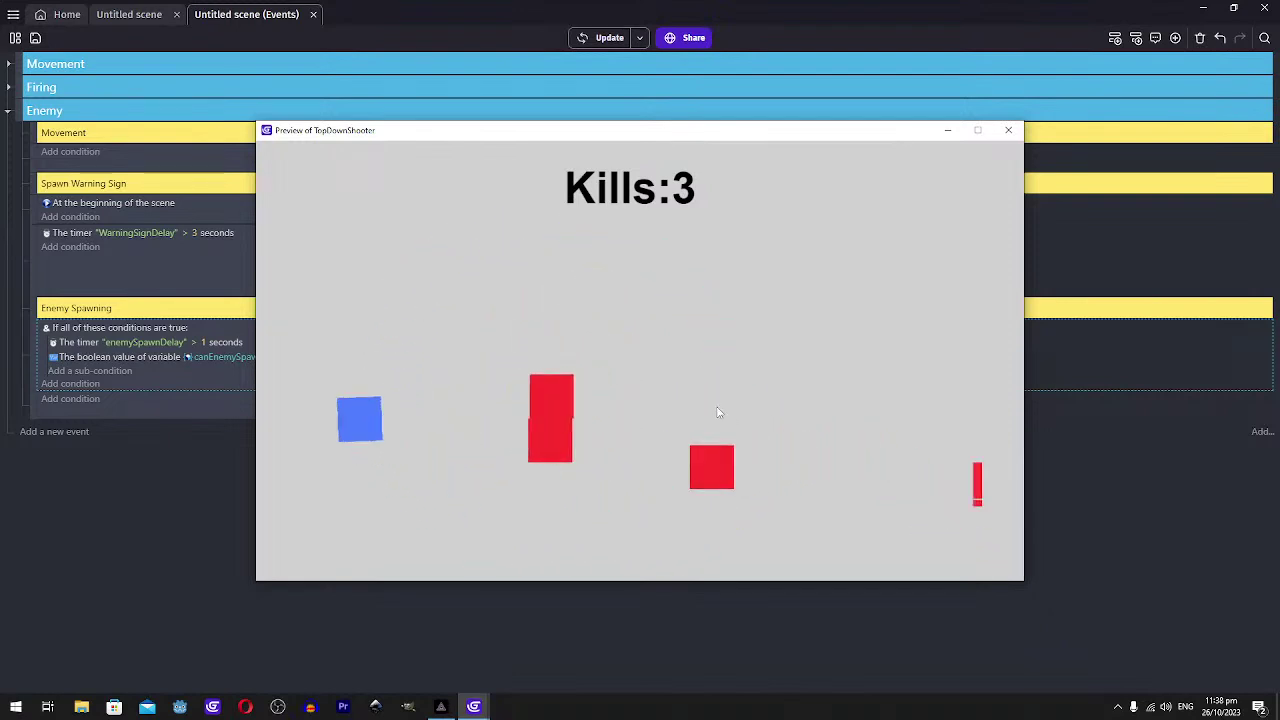
{"action": "key", "text": "d"}
{"action": "key", "text": "s"}
{"action": "key", "text": "a"}
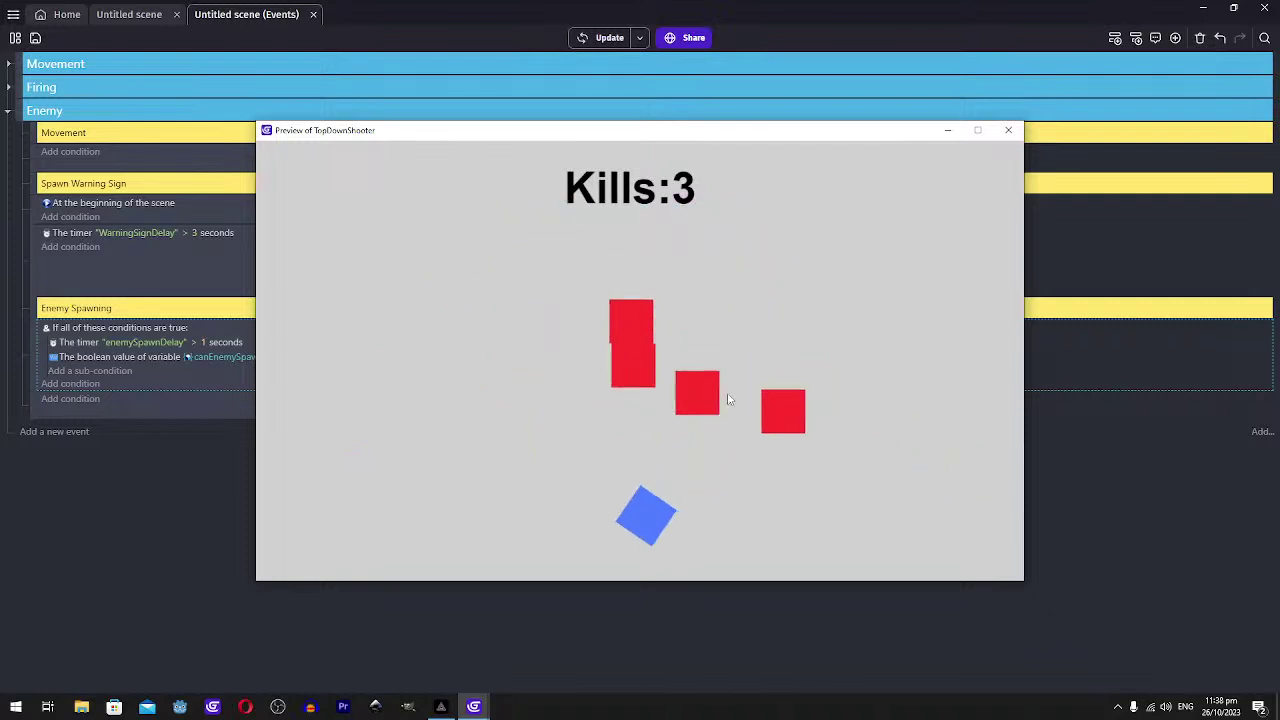
{"action": "key", "text": "w"}
{"action": "key", "text": "d"}
{"action": "key", "text": "d"}
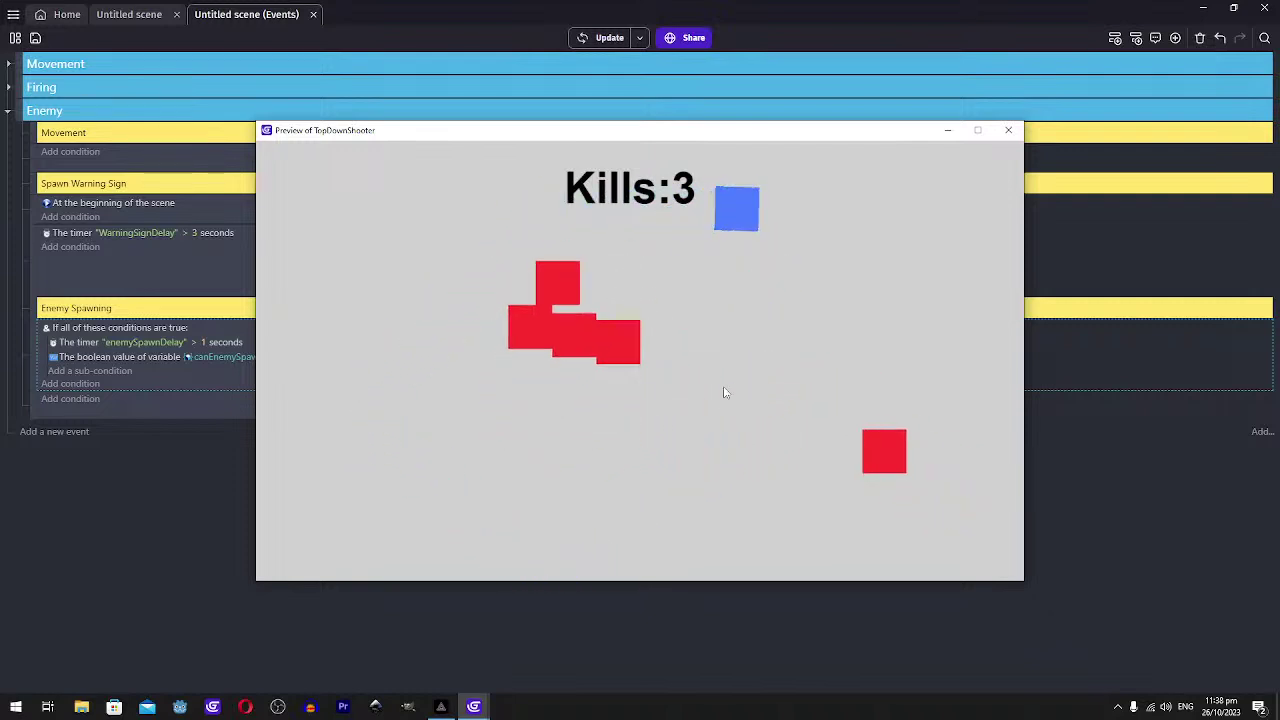
{"action": "key", "text": "s"}
{"action": "key", "text": "a"}
{"action": "key", "text": "w"}
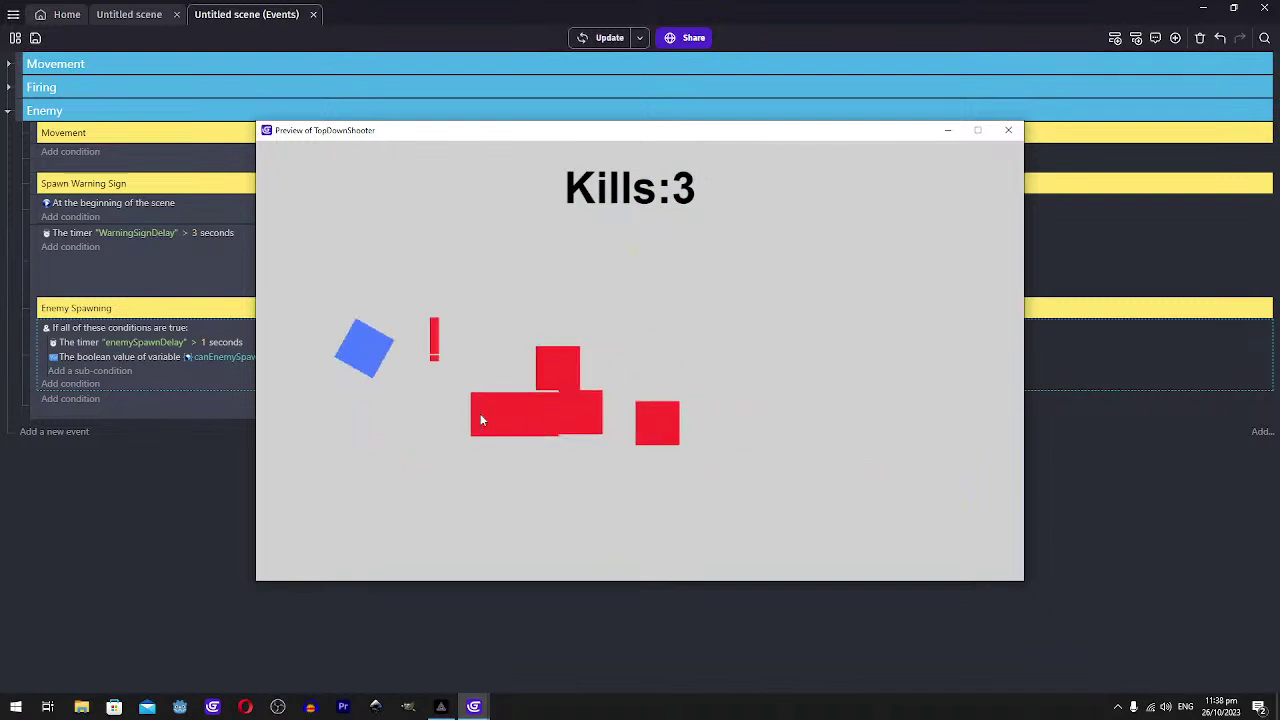
{"action": "key", "text": "d"}
{"action": "key", "text": "s"}
{"action": "key", "text": "a"}
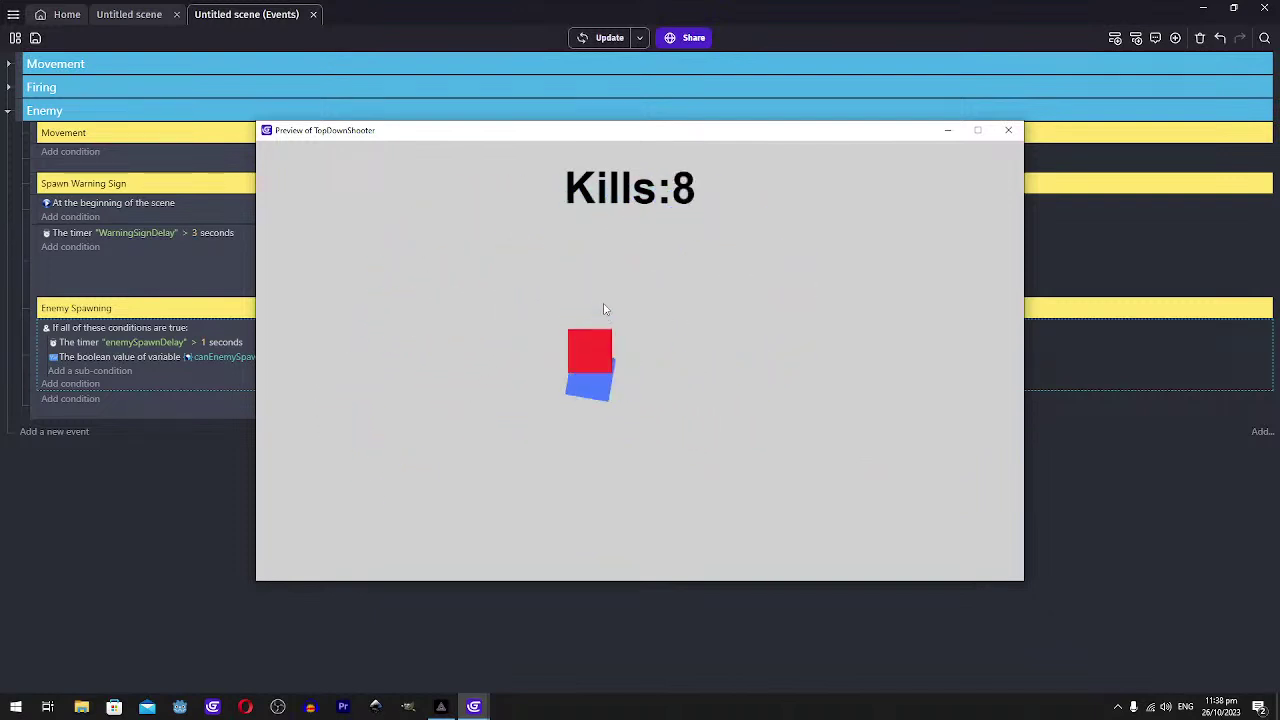
{"action": "key", "text": "s"}
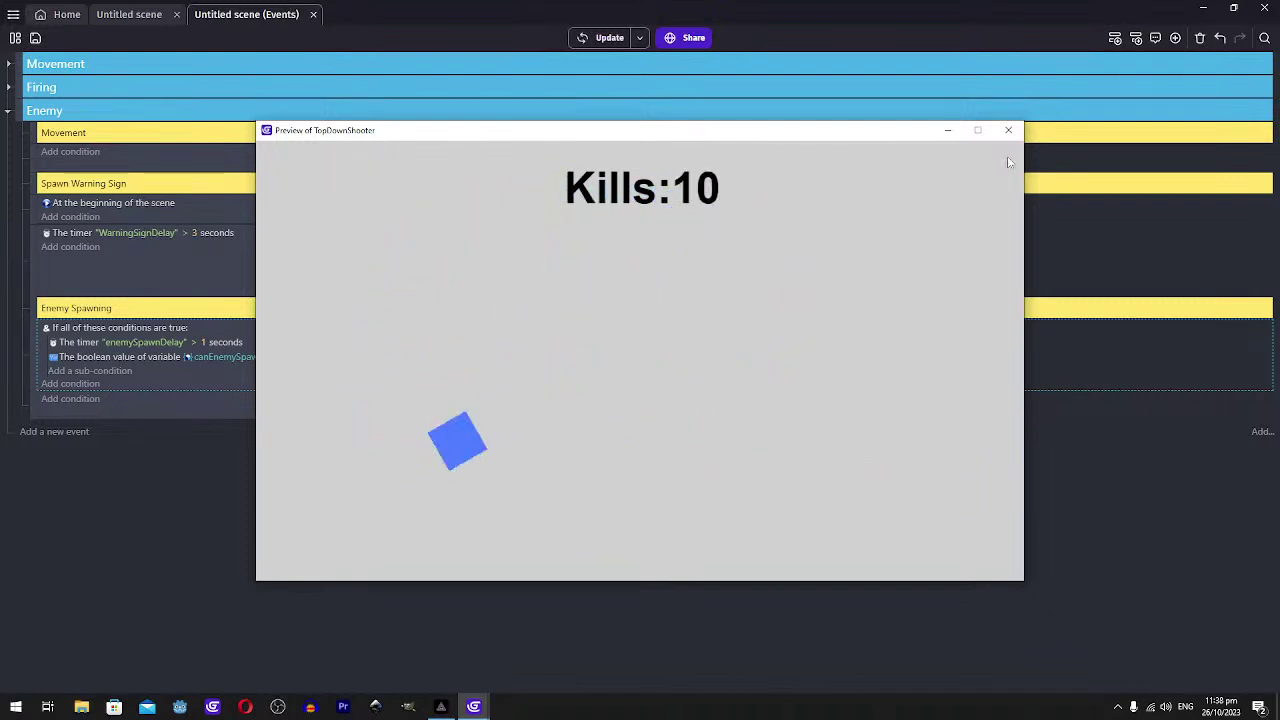
{"action": "left_click", "coordinate": [1007, 130]}
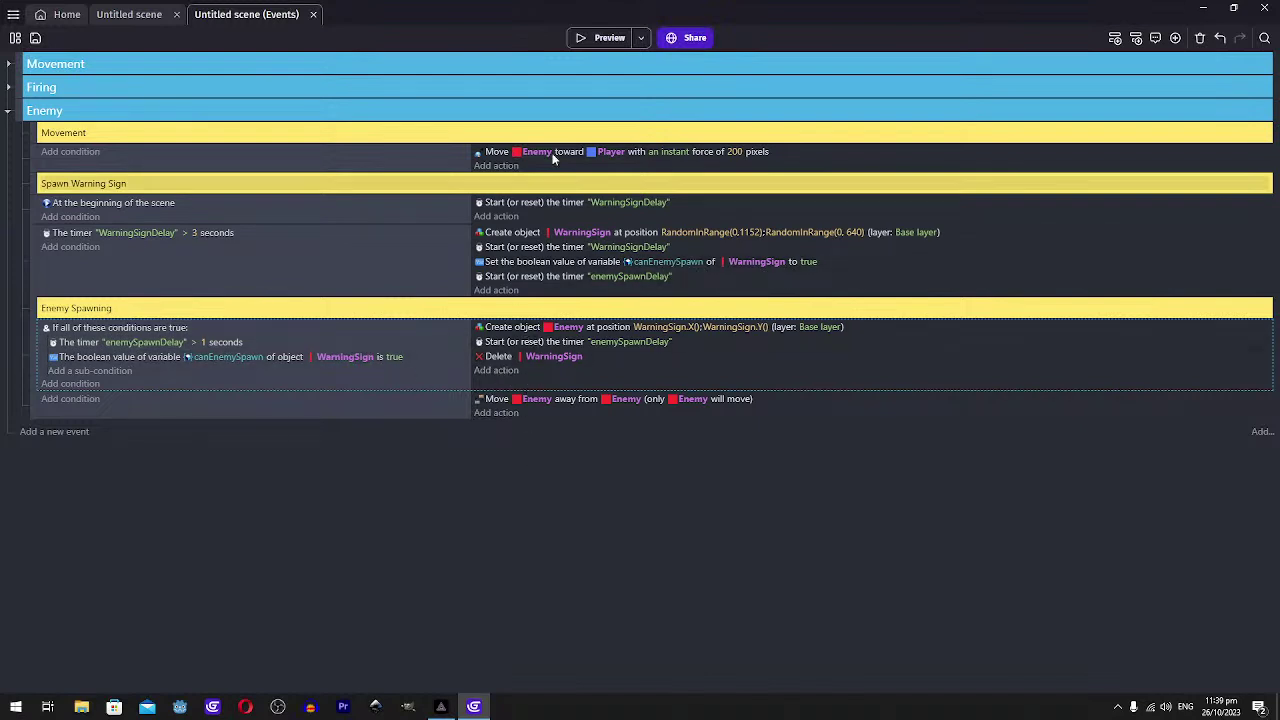
Launch another game preview, check the live chat in PRISM Live Studio, and return to the preview
{"action": "left_click", "coordinate": [602, 37]}
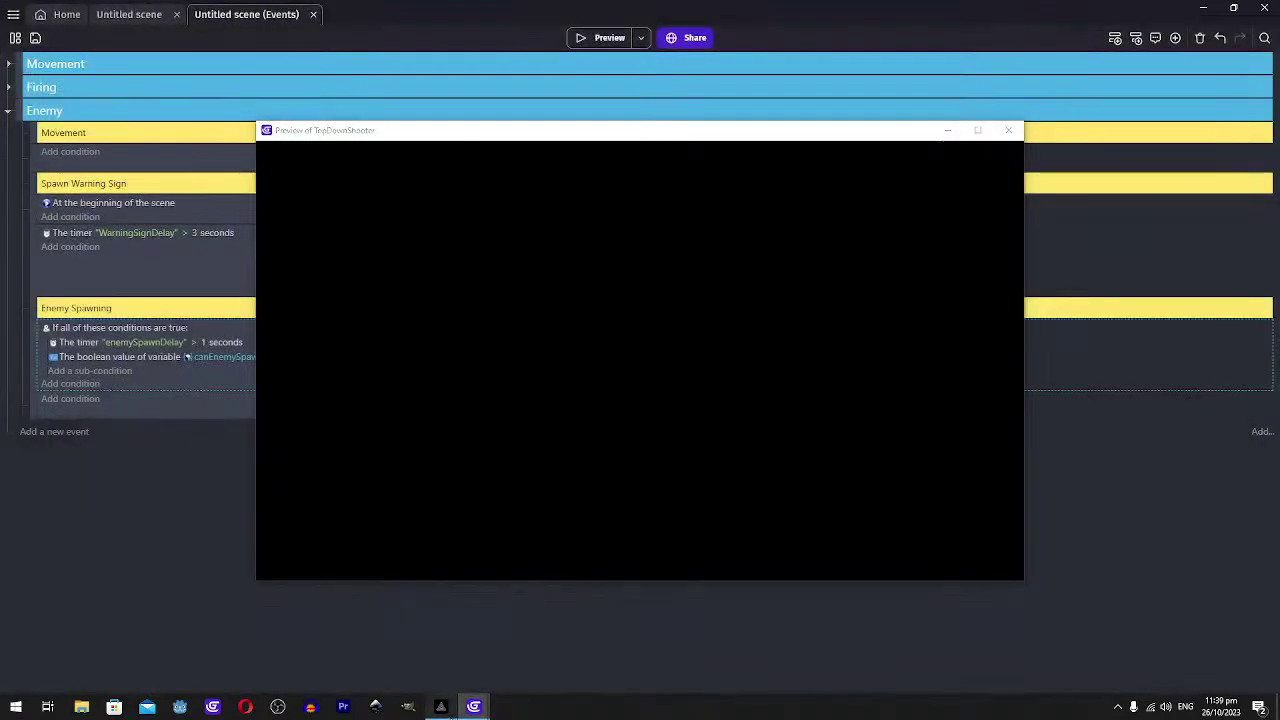
{"action": "left_click", "coordinate": [441, 706]}
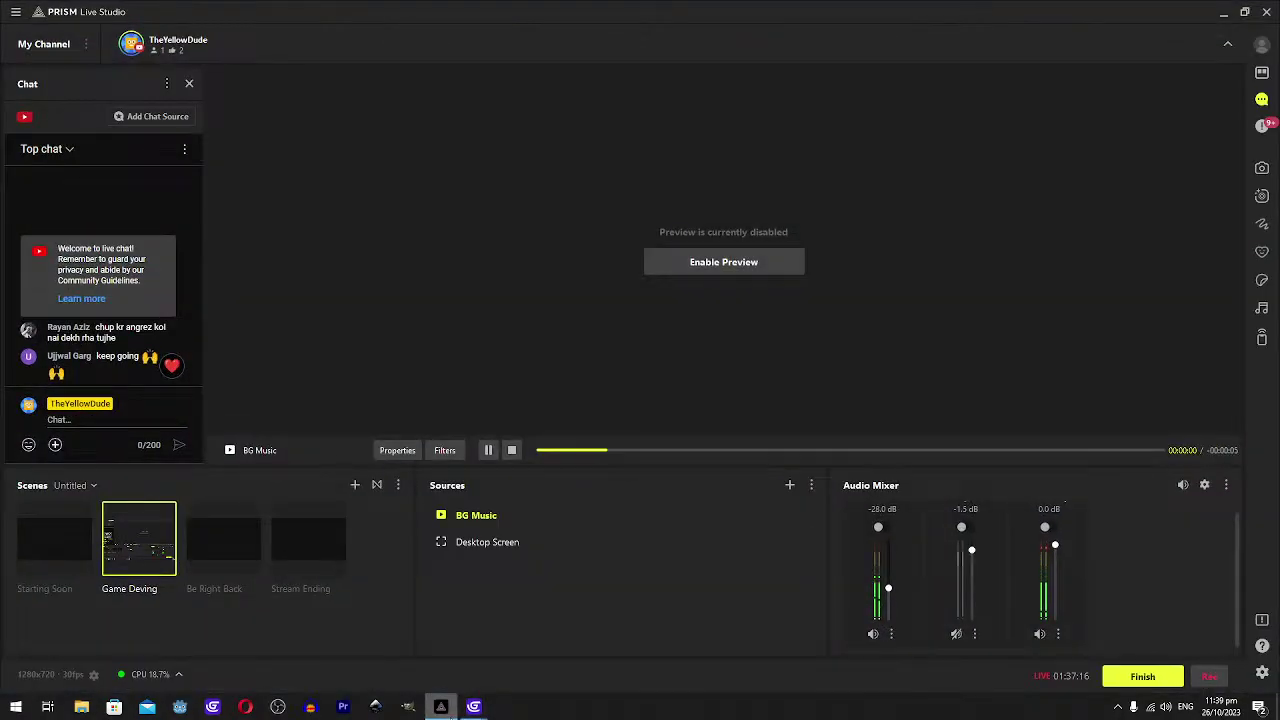
{"action": "left_click", "coordinate": [441, 706]}
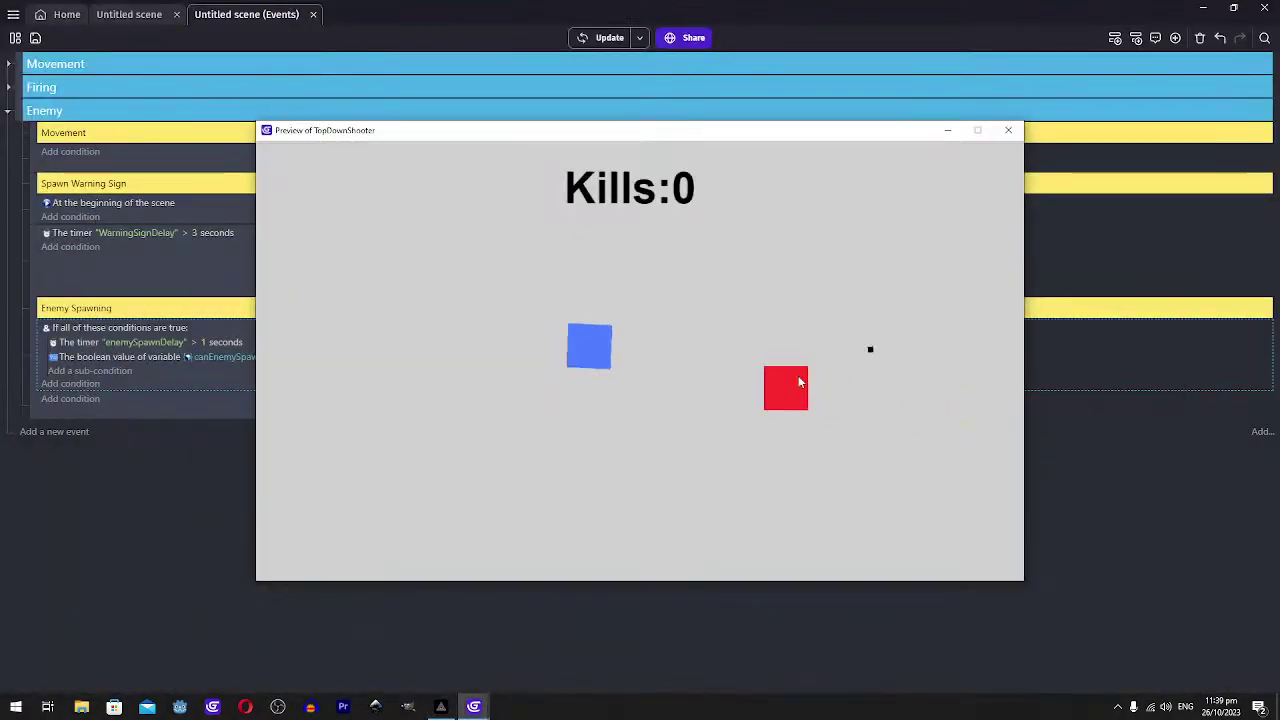
Move the player around the arena, shoot enemies as they spawn to test the warning signs and kill counter, and close the preview
{"action": "key", "text": "w"}
{"action": "left_click", "coordinate": [800, 384]}
{"action": "key", "text": "d"}
{"action": "key", "text": "s"}
{"action": "key", "text": "w"}
{"action": "key", "text": "a"}
{"action": "key", "text": "s"}
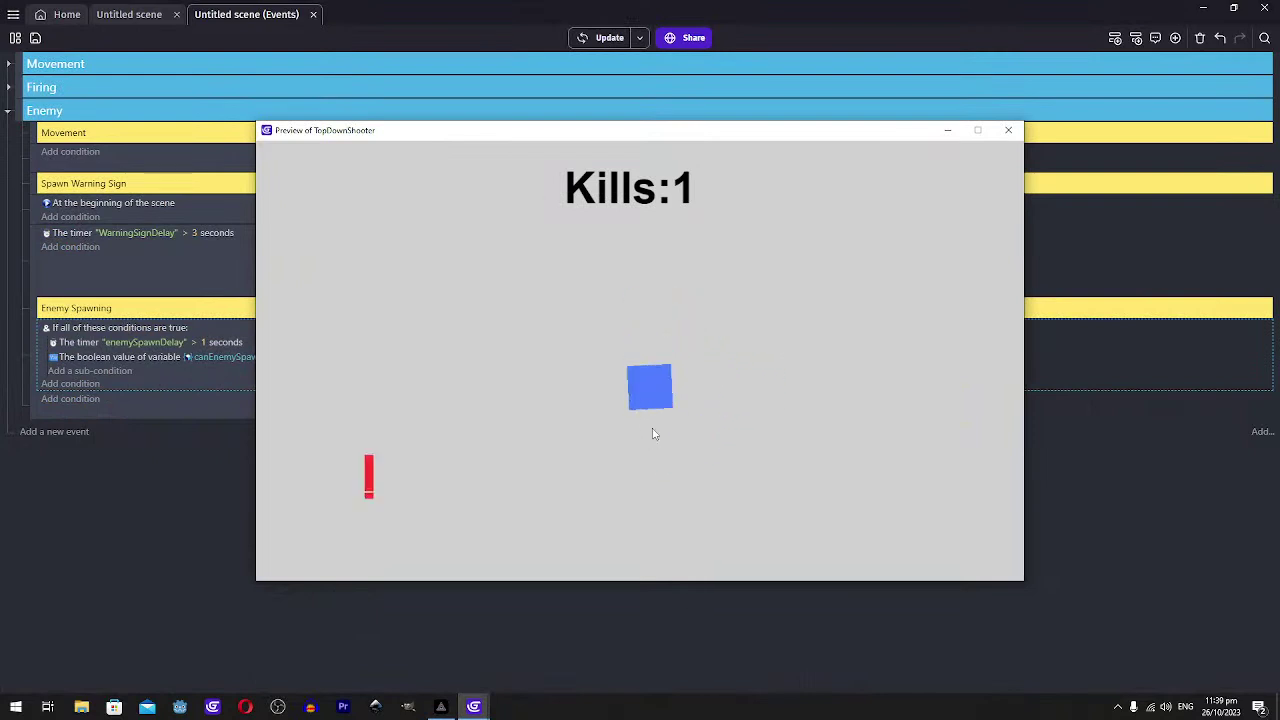
{"action": "key", "text": "s"}
{"action": "left_click", "coordinate": [388, 475]}
{"action": "key", "text": "w"}
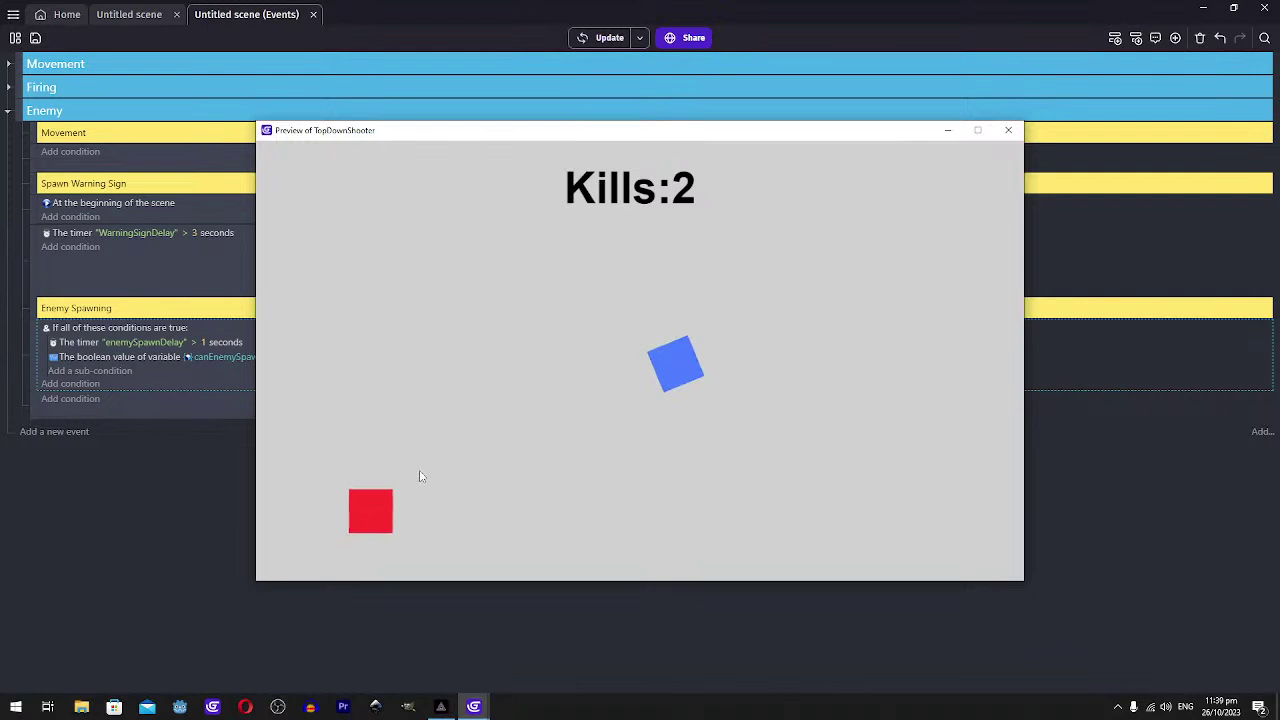
{"action": "left_click", "coordinate": [445, 446]}
{"action": "key", "text": "w"}
{"action": "key", "text": "a"}
{"action": "key", "text": "s"}
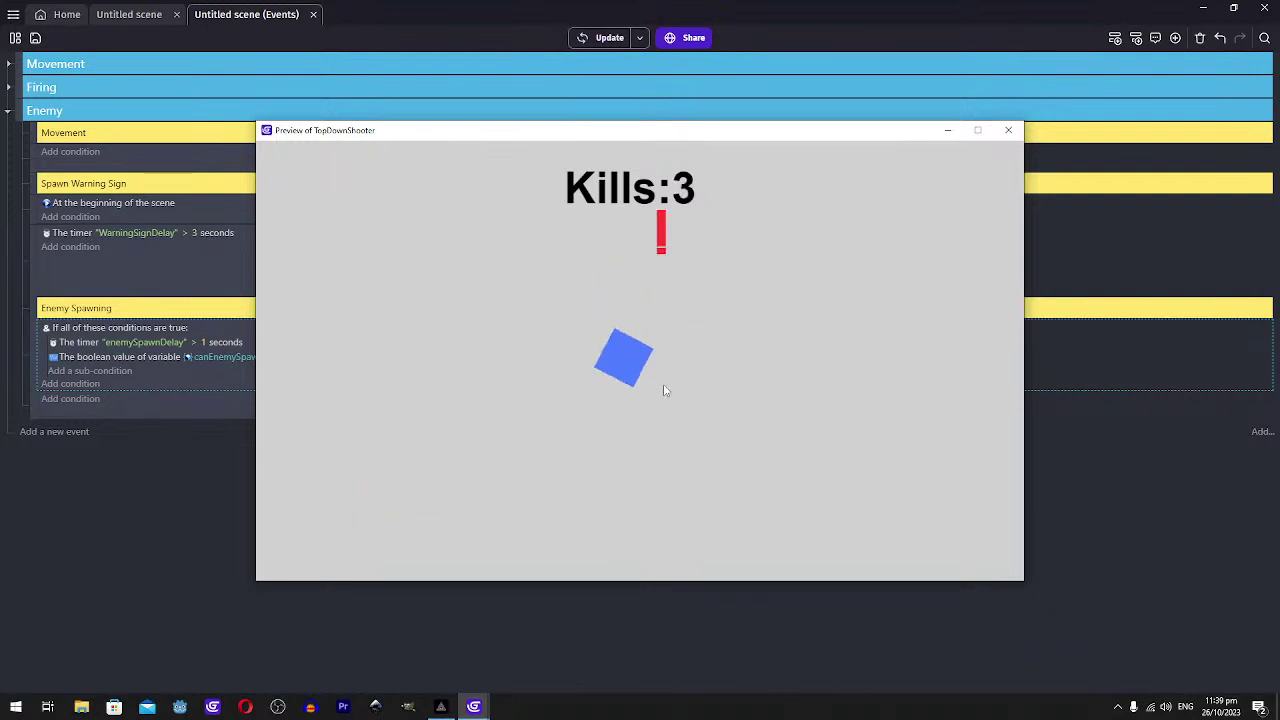
{"action": "key", "text": "a"}
{"action": "left_click", "coordinate": [656, 254]}
{"action": "key", "text": "d"}
{"action": "key", "text": "w"}
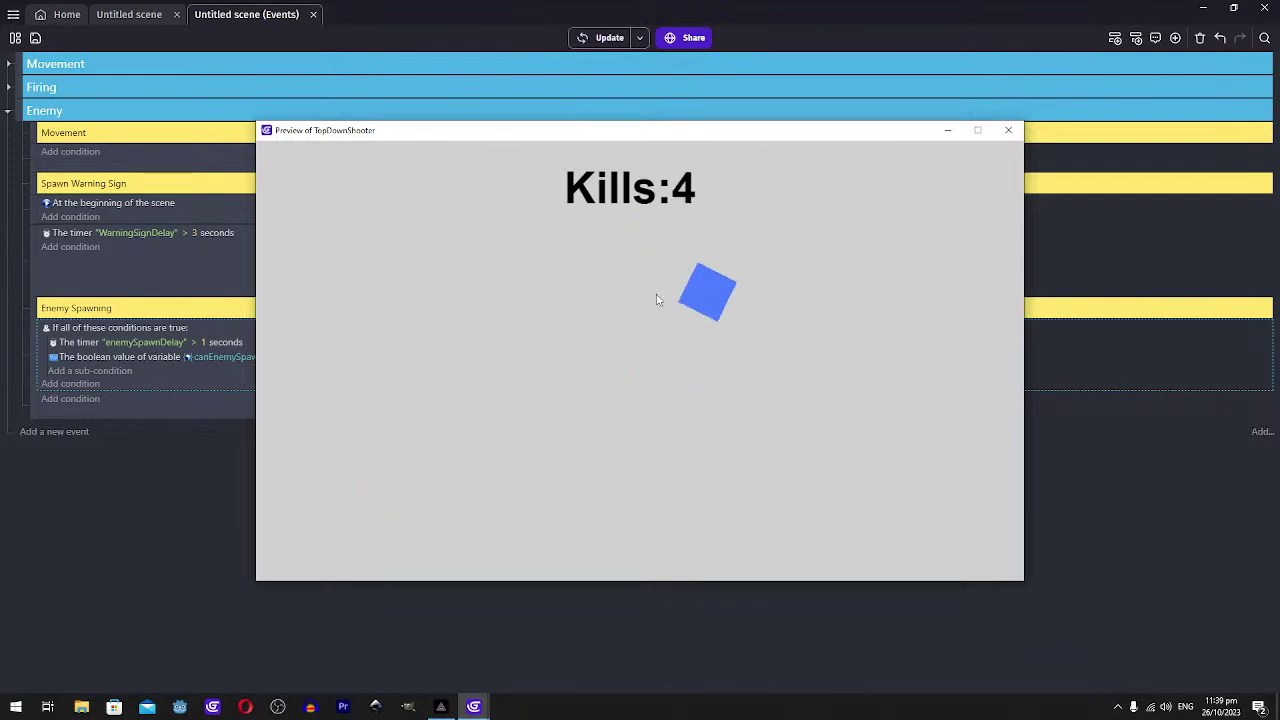
{"action": "key", "text": "a"}
{"action": "key", "text": "s"}
{"action": "key", "text": "d"}
{"action": "key", "text": "d"}
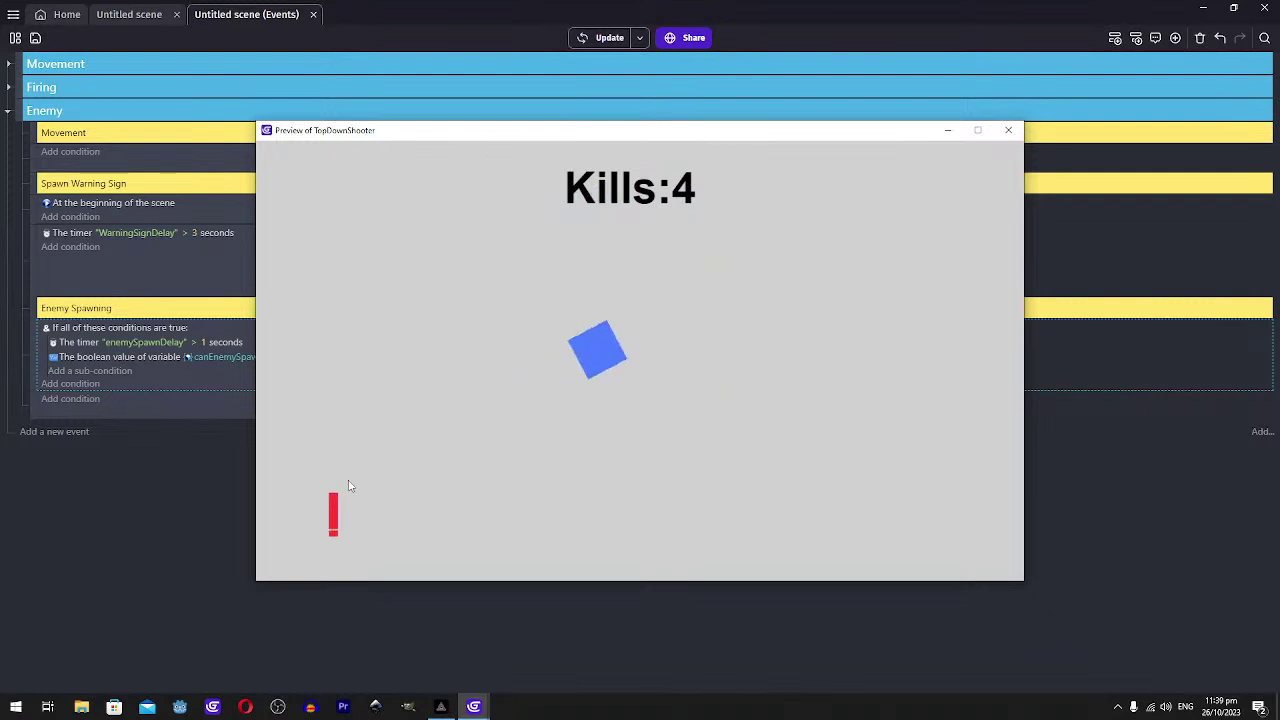
{"action": "left_click", "coordinate": [350, 486]}
{"action": "key", "text": "d"}
{"action": "key", "text": "s"}
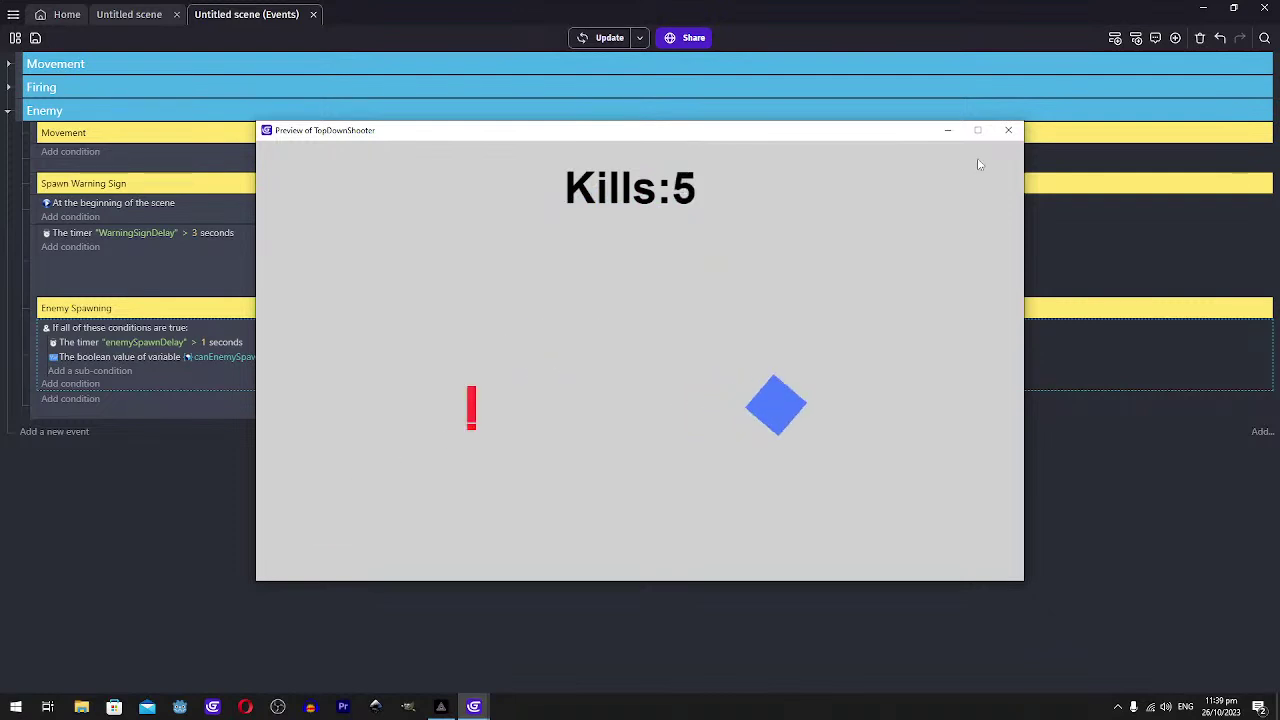
{"action": "key", "text": "w"}
{"action": "key", "text": "a"}
{"action": "left_click", "coordinate": [466, 393]}
{"action": "left_click", "coordinate": [1008, 130]}
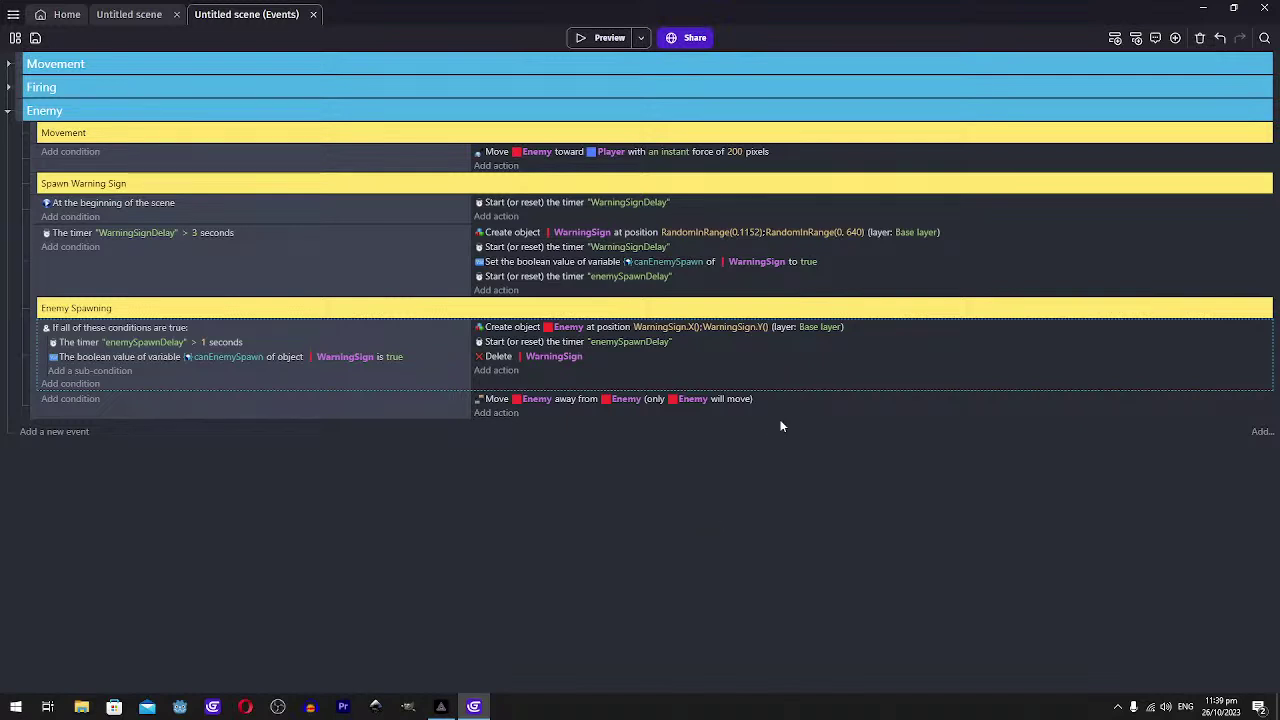
Add a new event below the Enemy group with a Collision condition between Player and Enemy
{"action": "left_click", "coordinate": [8, 112]}
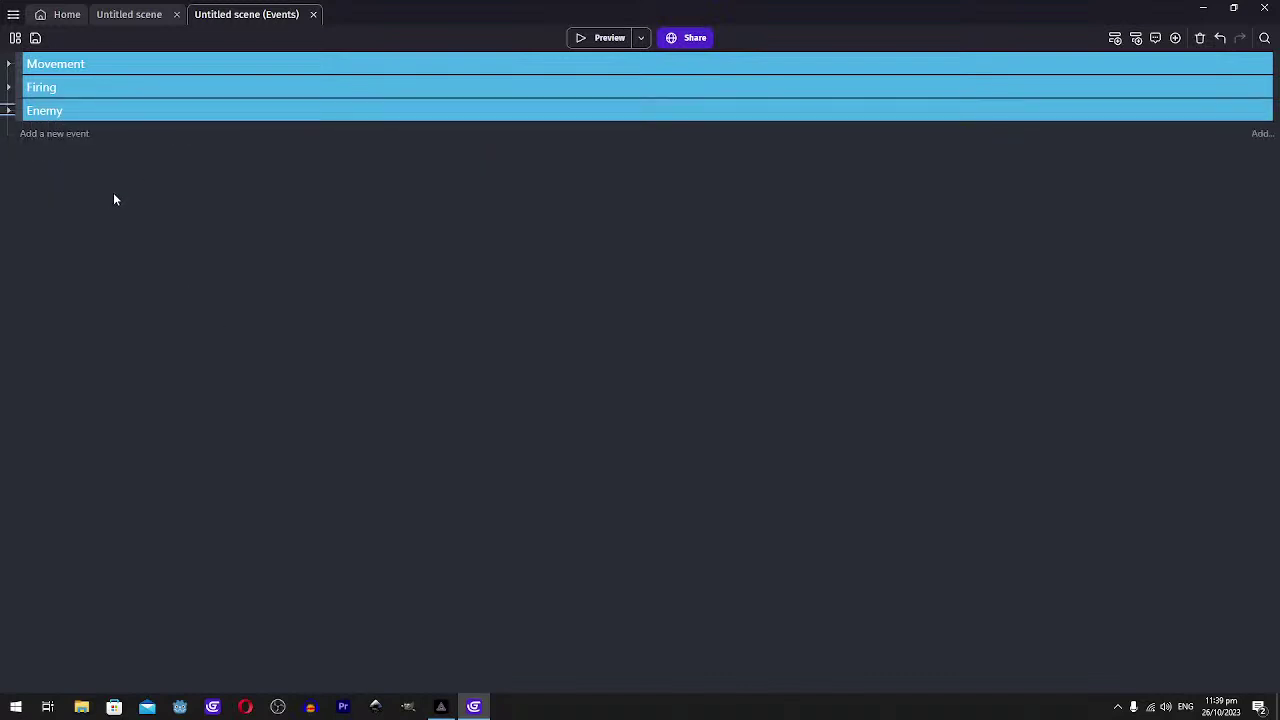
{"action": "left_click", "coordinate": [8, 112]}
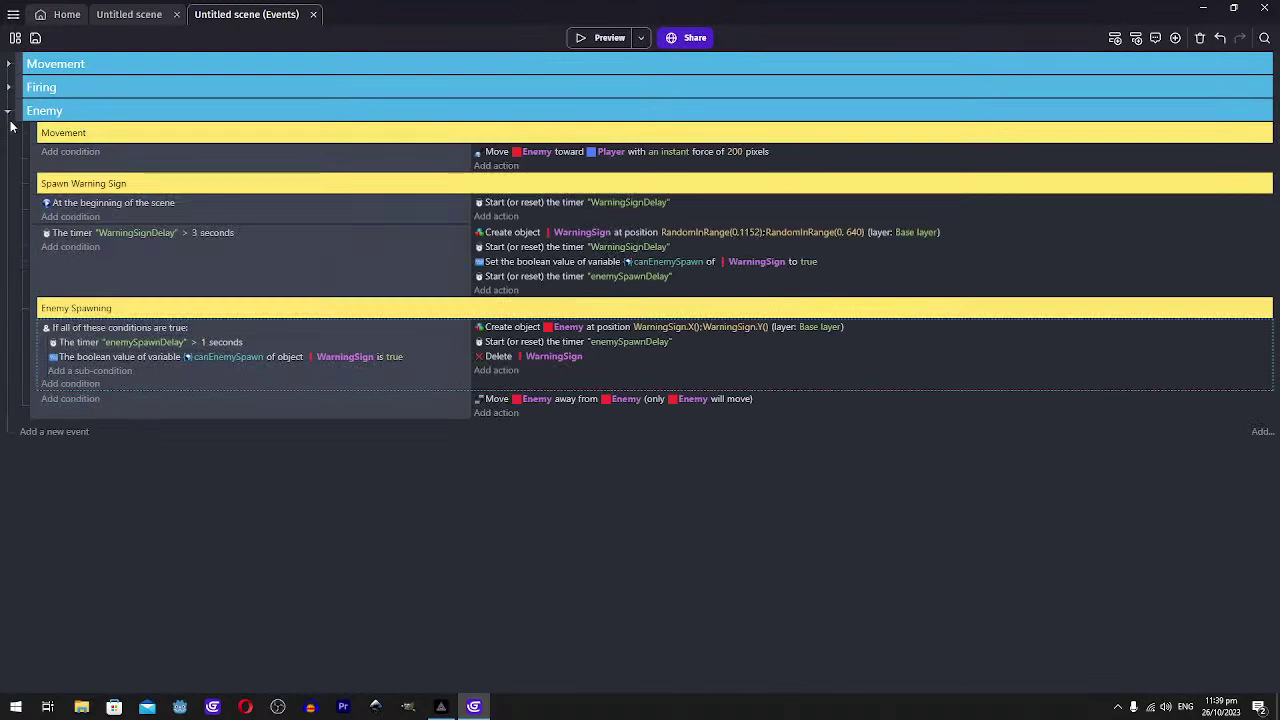
{"action": "left_click", "coordinate": [57, 431]}
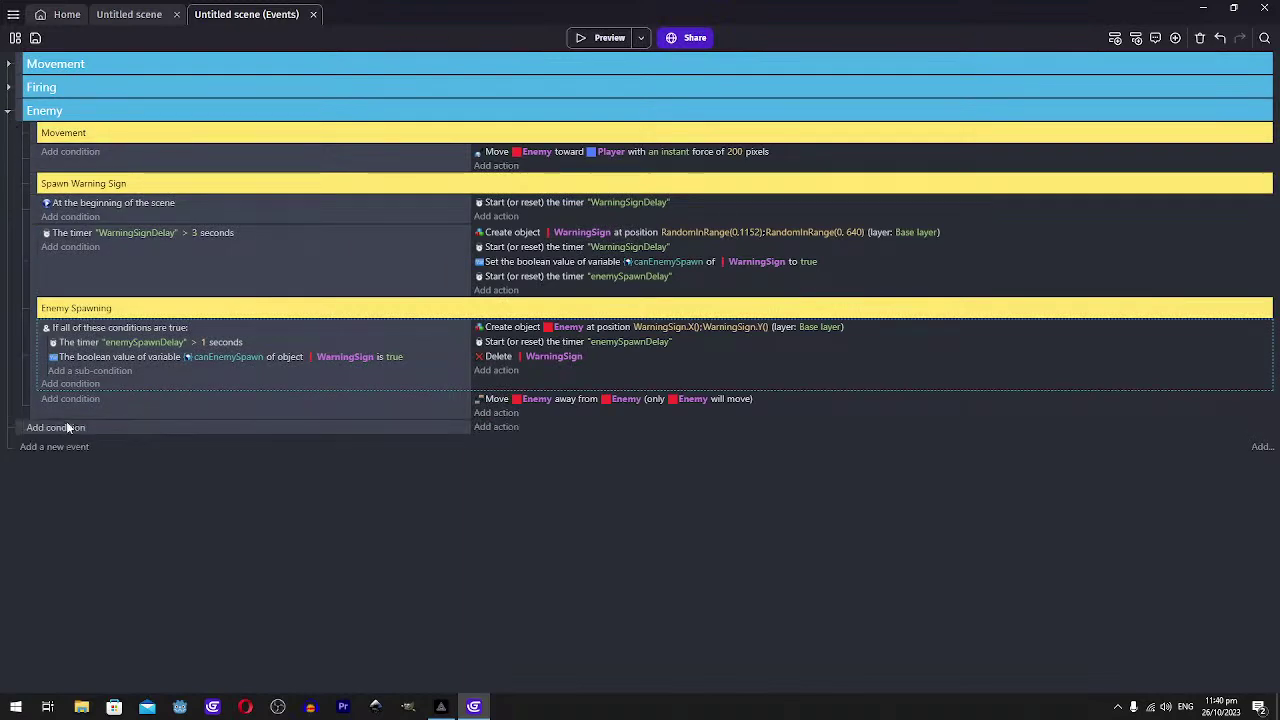
{"action": "left_click", "coordinate": [66, 427]}
{"action": "left_click", "coordinate": [80, 130]}
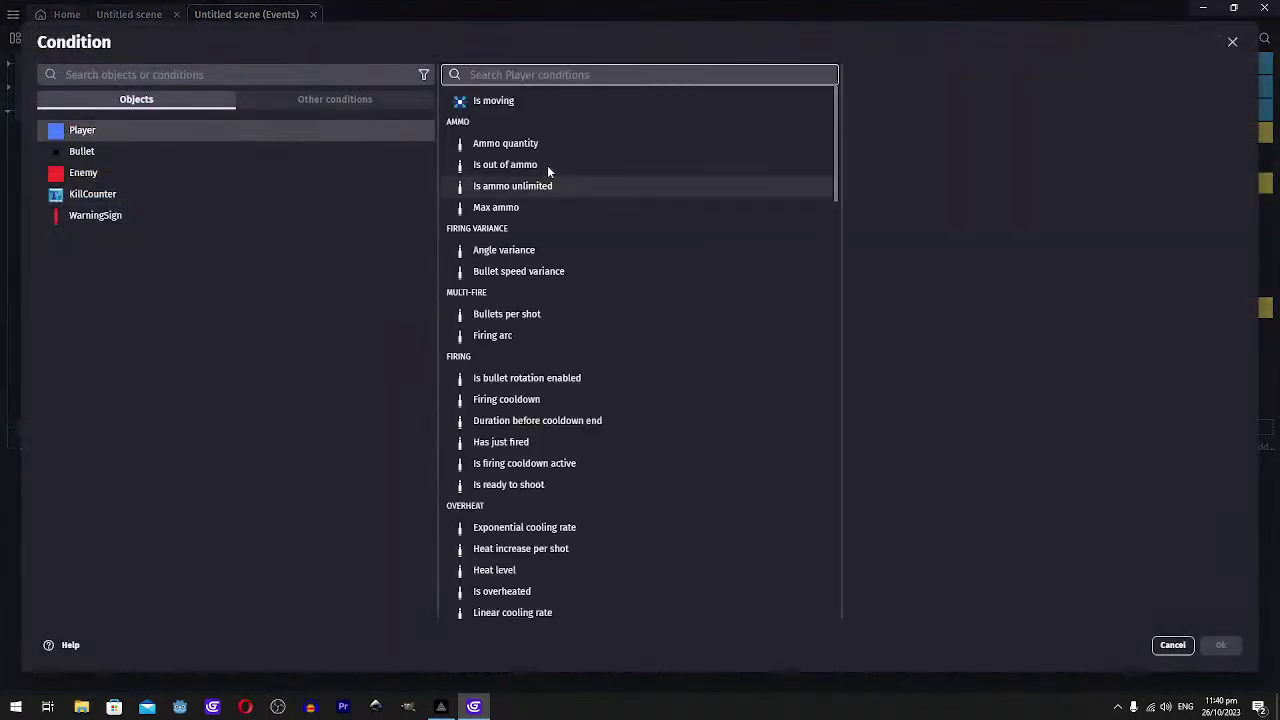
{"action": "type", "text": "clo"}
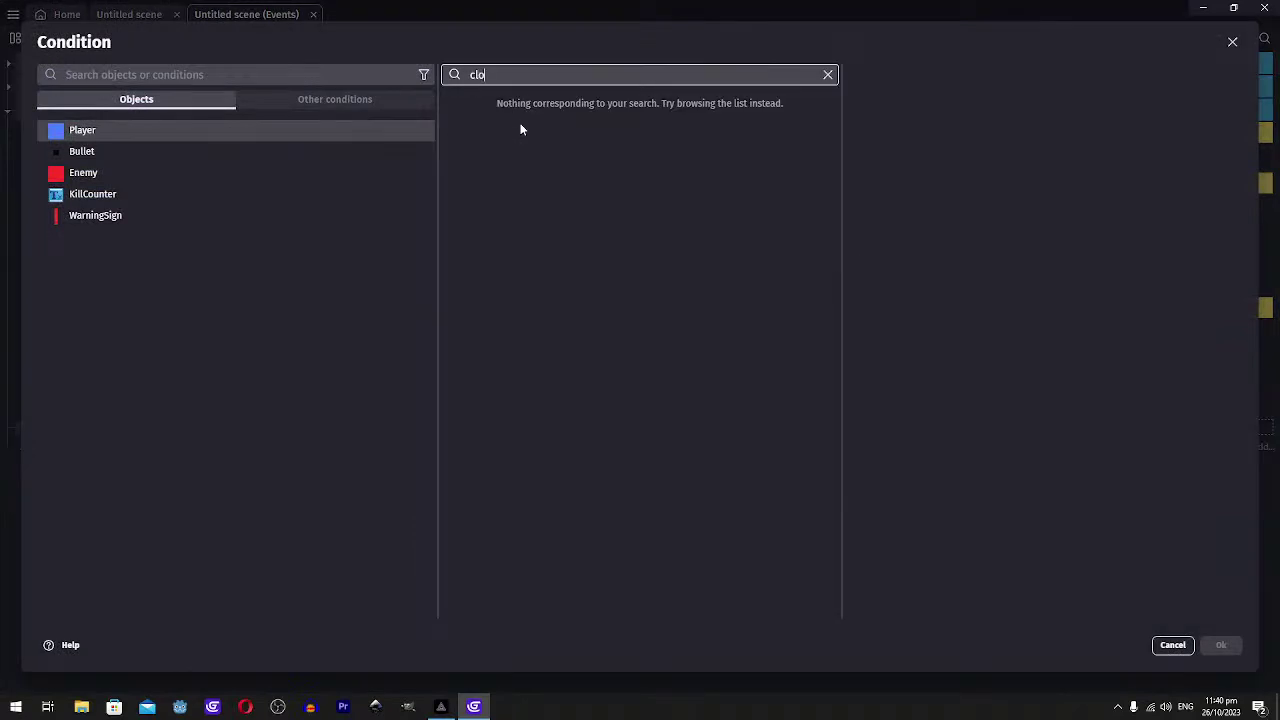
{"action": "key", "text": "BackSpace"}
{"action": "key", "text": "BackSpace"}
{"action": "key", "text": "Return"}
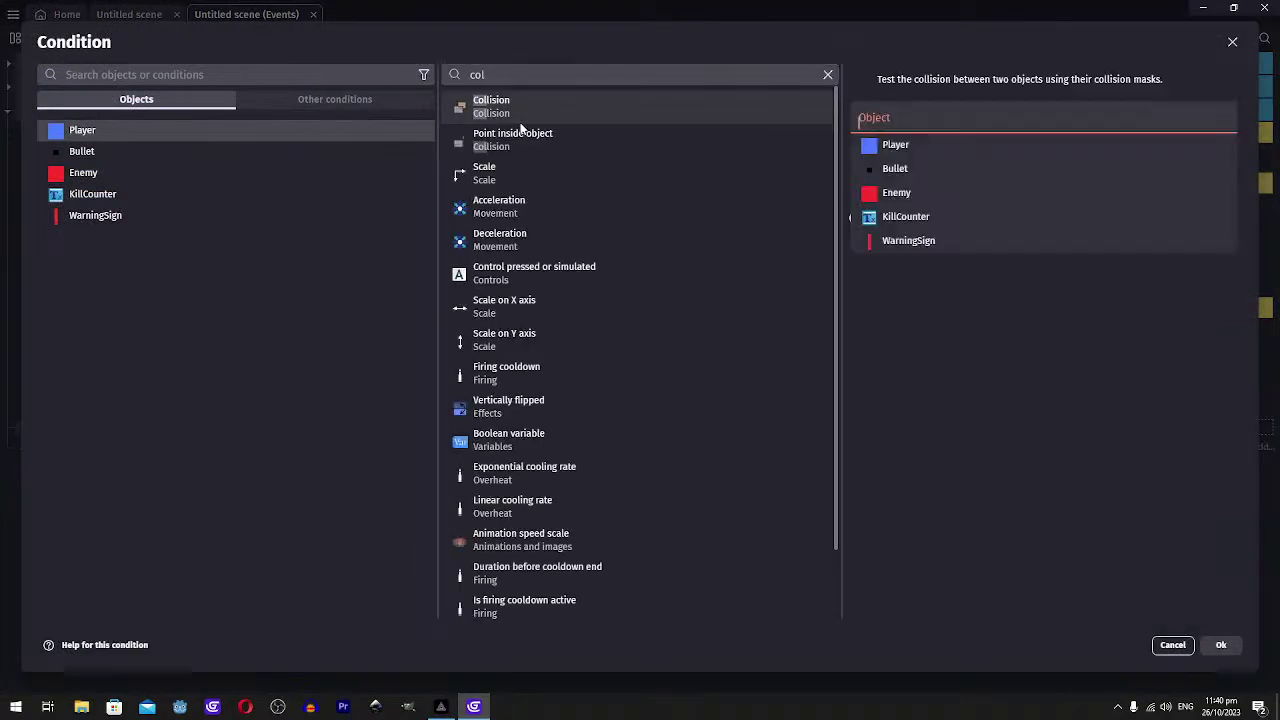
{"action": "left_click", "coordinate": [893, 191]}
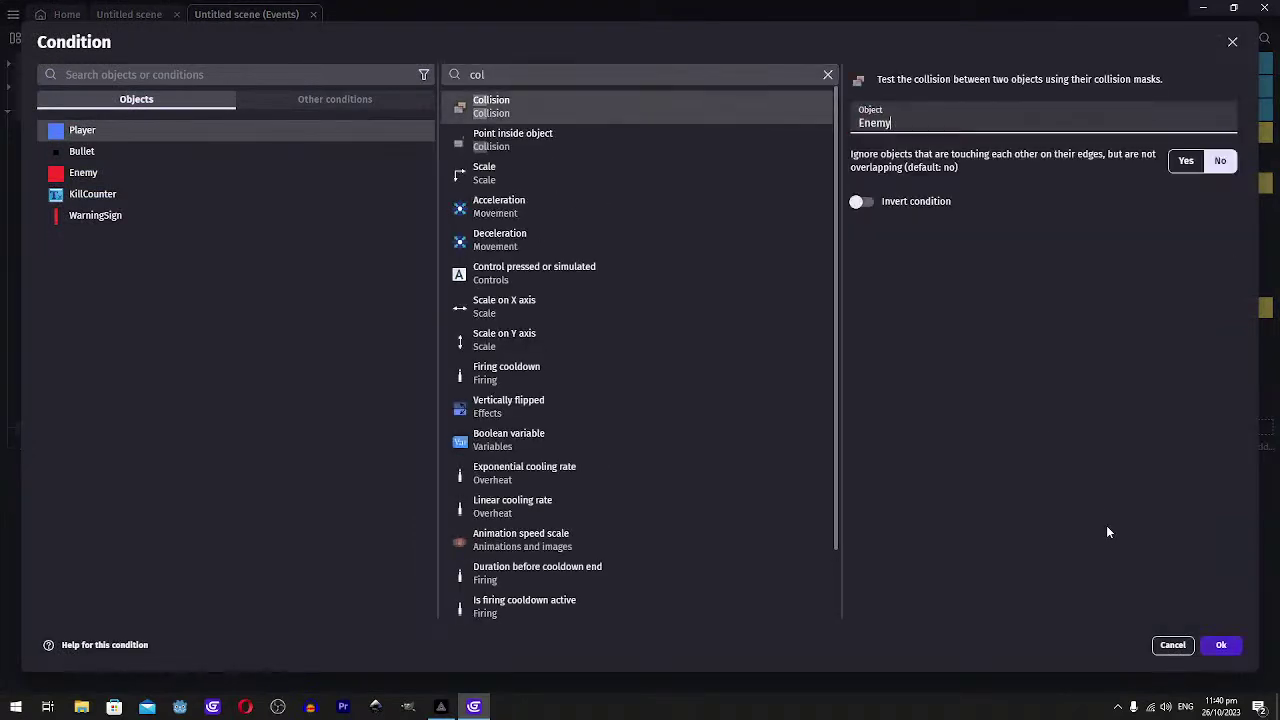
{"action": "left_click", "coordinate": [1222, 646]}
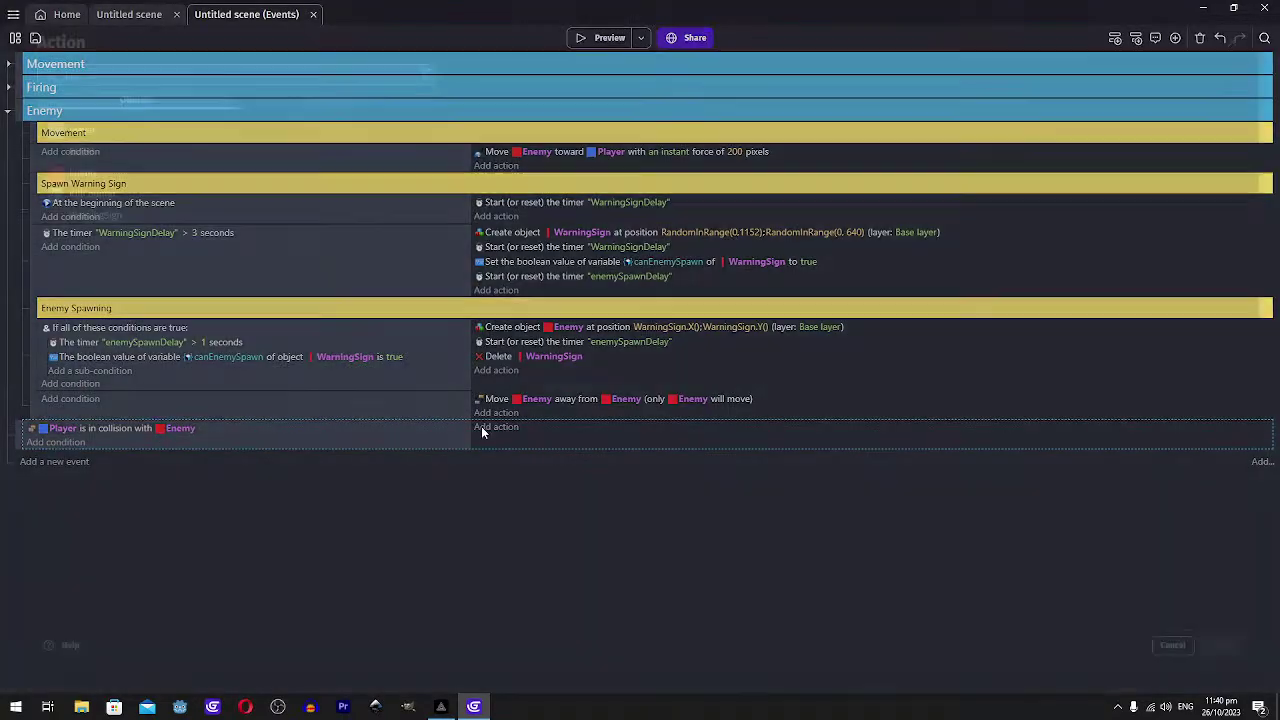
Add a Change the scene action to the Player–Enemy collision event, with Untitled scene as the new scene
{"action": "left_click", "coordinate": [496, 427]}
{"action": "type", "text": "rchange"}
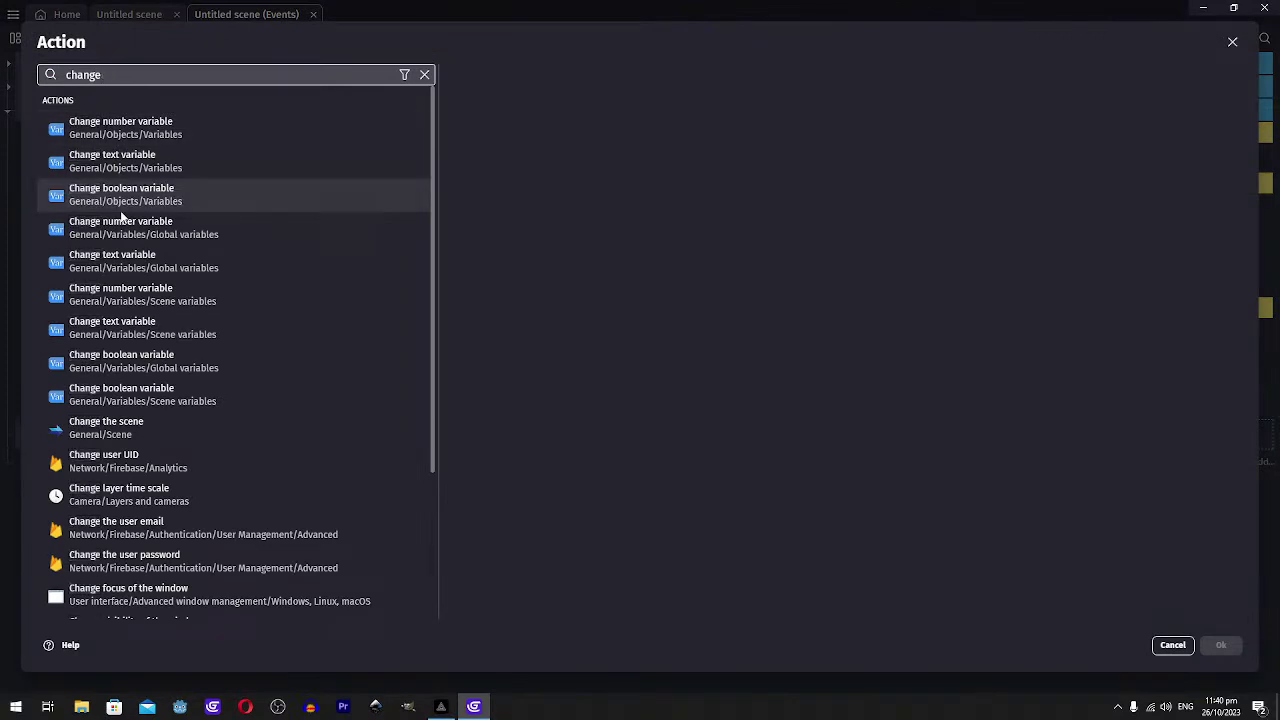
{"action": "type", "text": "the"}
{"action": "left_click", "coordinate": [175, 140]}
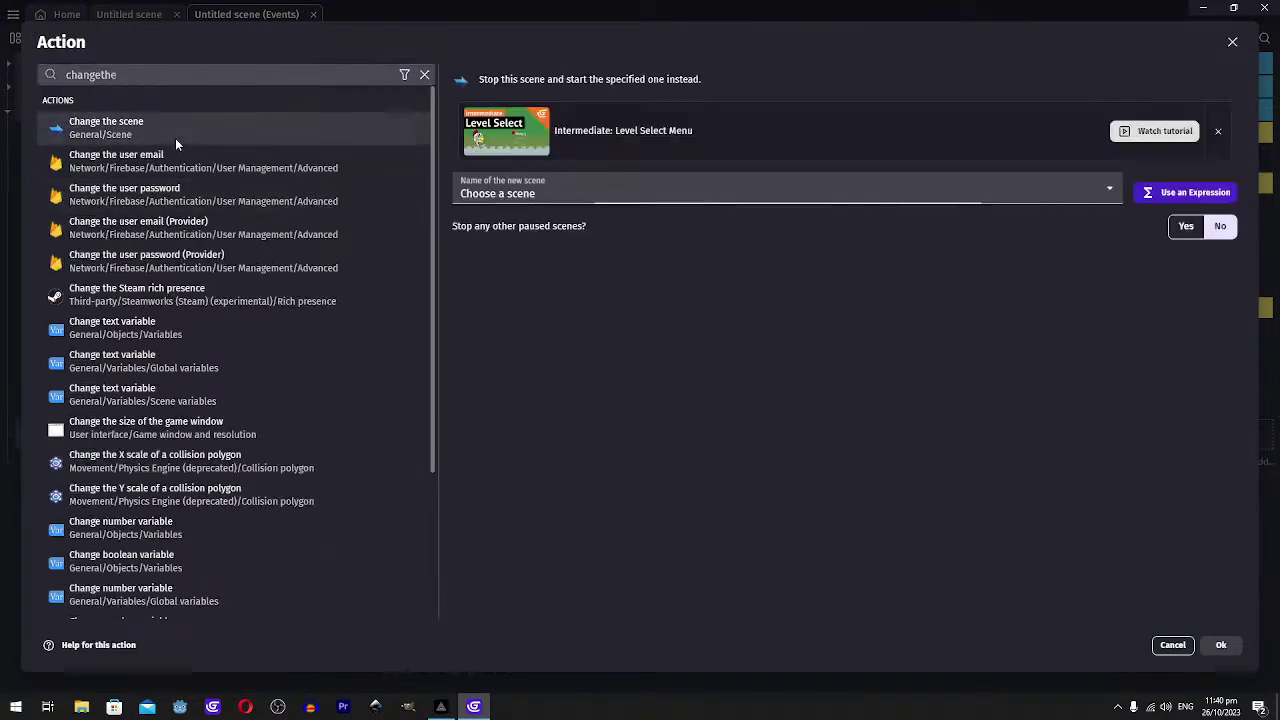
{"action": "left_click", "coordinate": [530, 193]}
{"action": "left_click", "coordinate": [497, 221]}
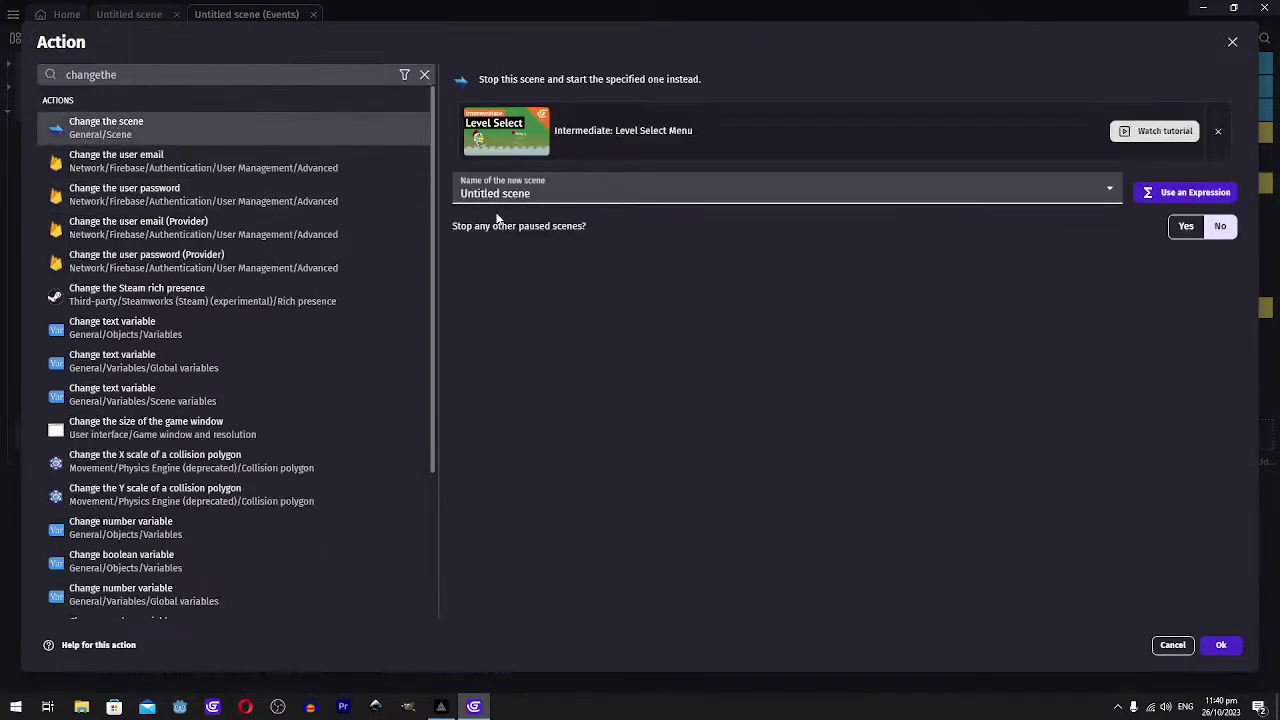
{"action": "left_click", "coordinate": [1221, 645]}
Rename the project's Untitled scene as Game
{"action": "left_click", "coordinate": [131, 25]}
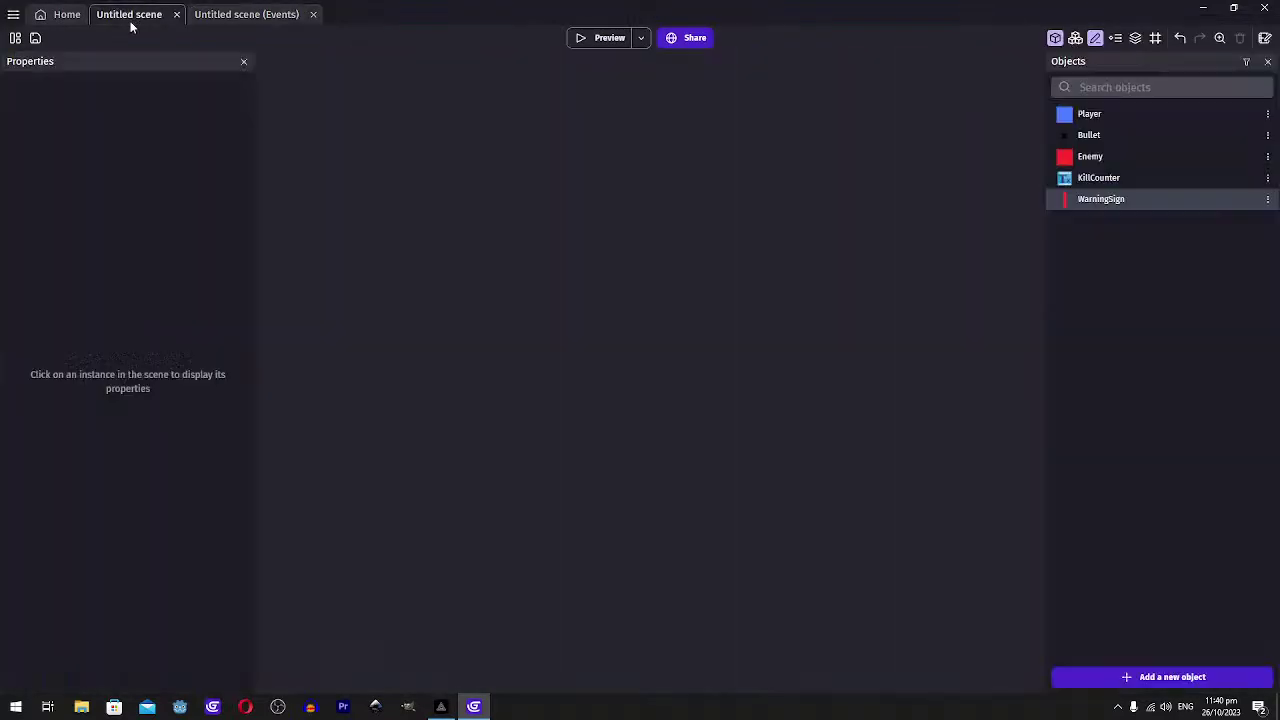
{"action": "left_click", "coordinate": [15, 37]}
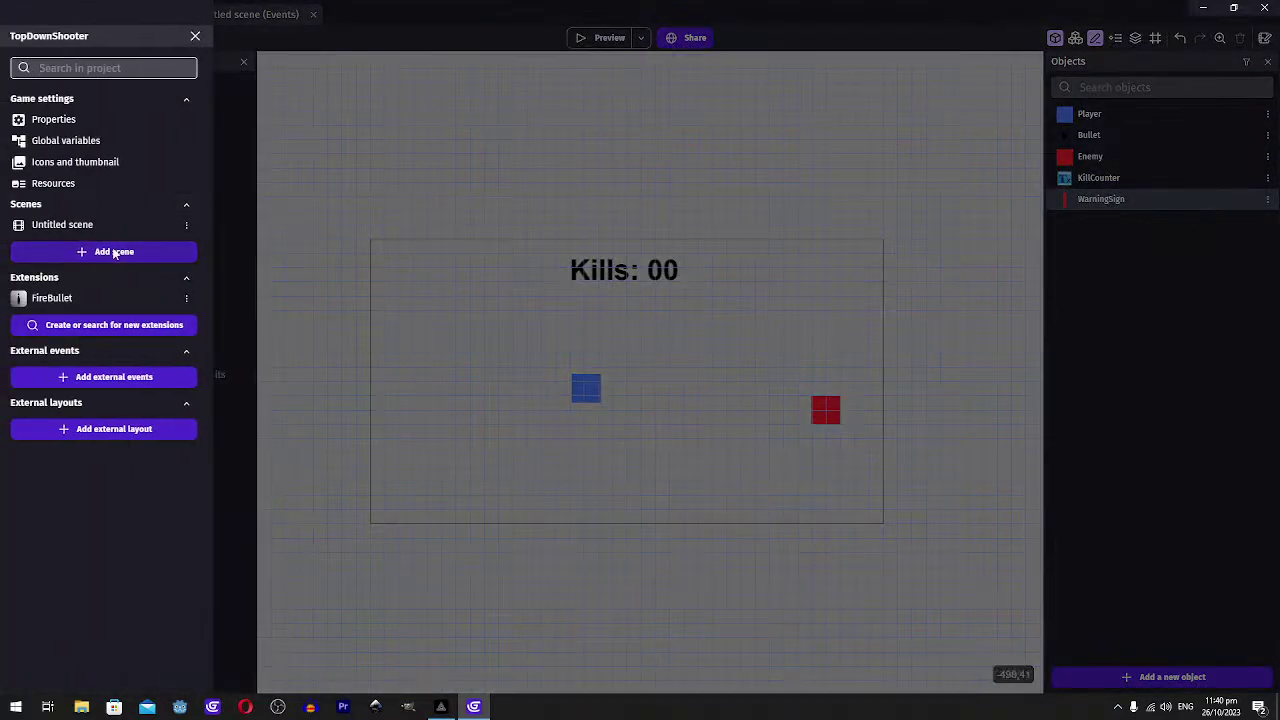
{"action": "left_click", "coordinate": [186, 224]}
{"action": "left_click", "coordinate": [219, 315]}
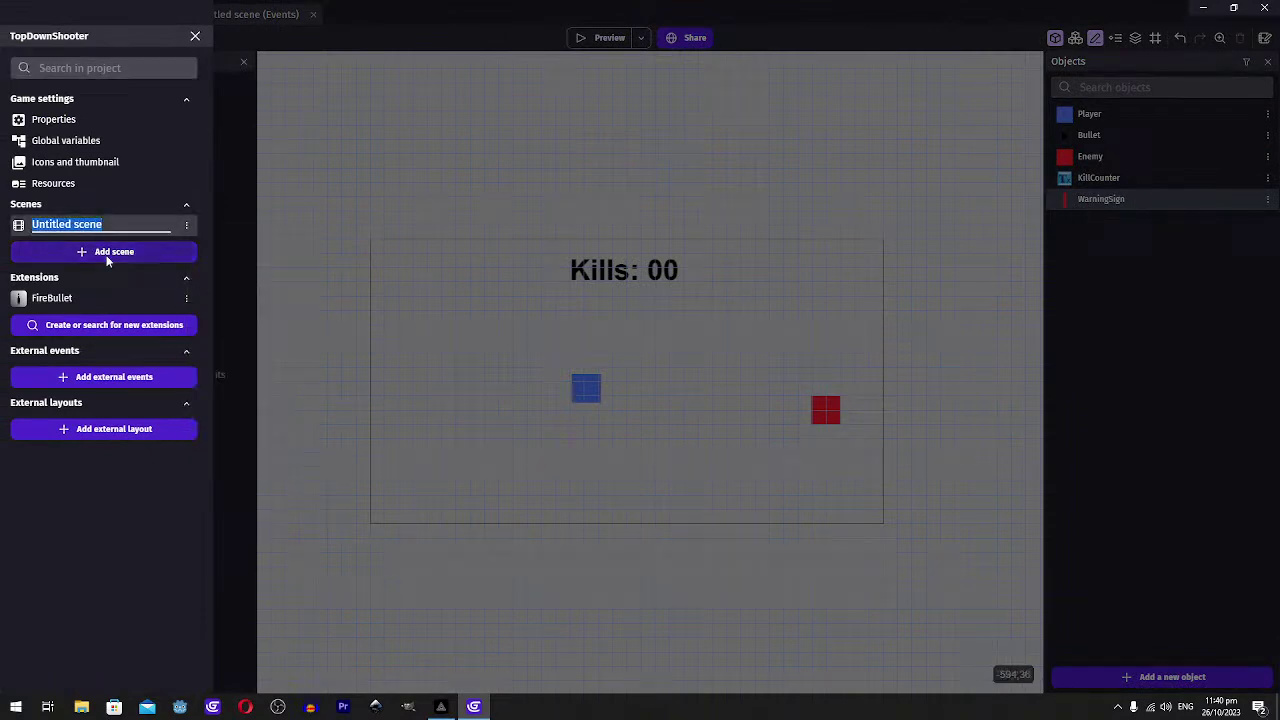
{"action": "type", "text": "Game"}
Add a second scene to the project and name it GameOver
{"action": "left_click", "coordinate": [107, 255]}
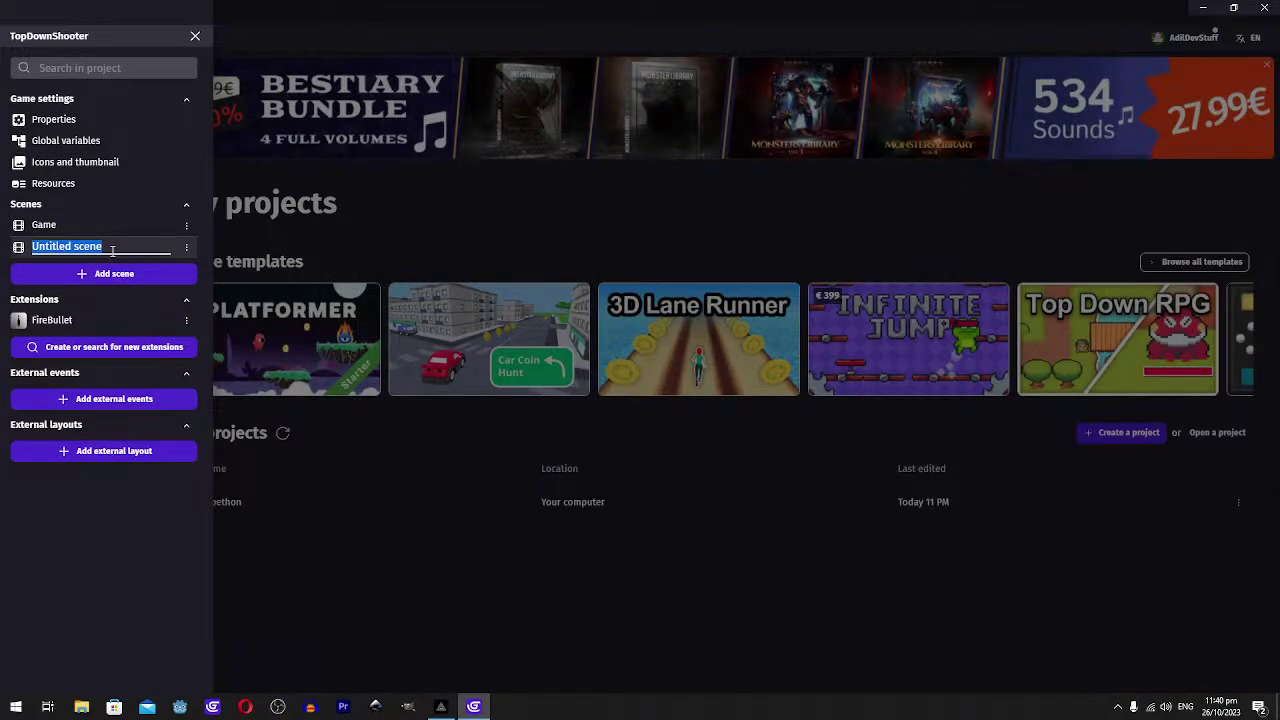
{"action": "type", "text": "GameOver"}
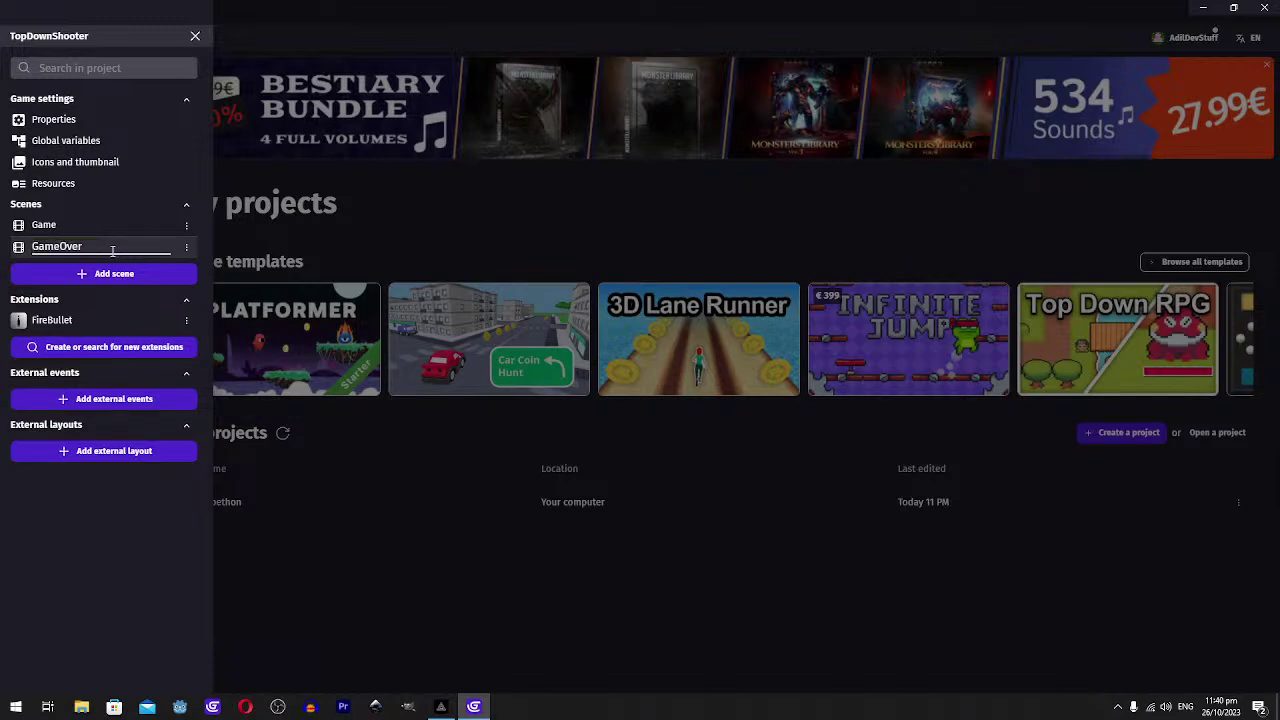
{"action": "key", "text": "Return"}
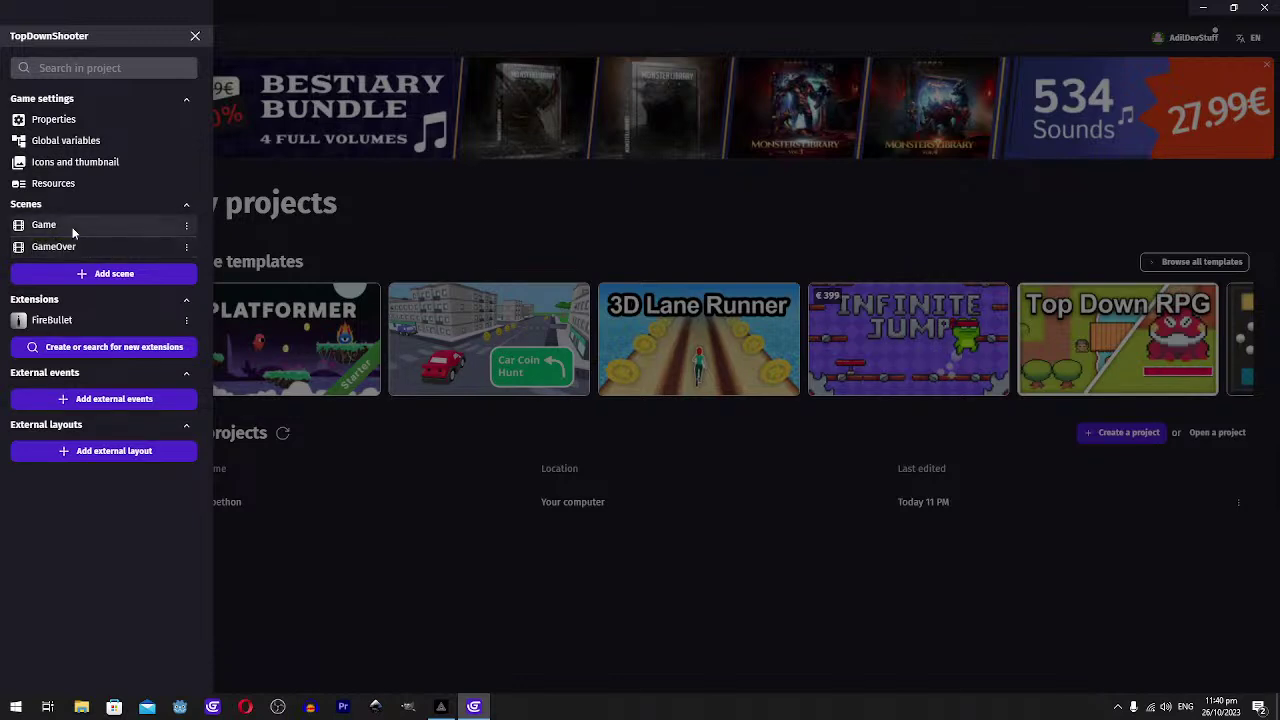
Open the Game scene and add a panel sprite button object from the Red Button With Shadow preset
{"action": "left_click", "coordinate": [62, 226]}
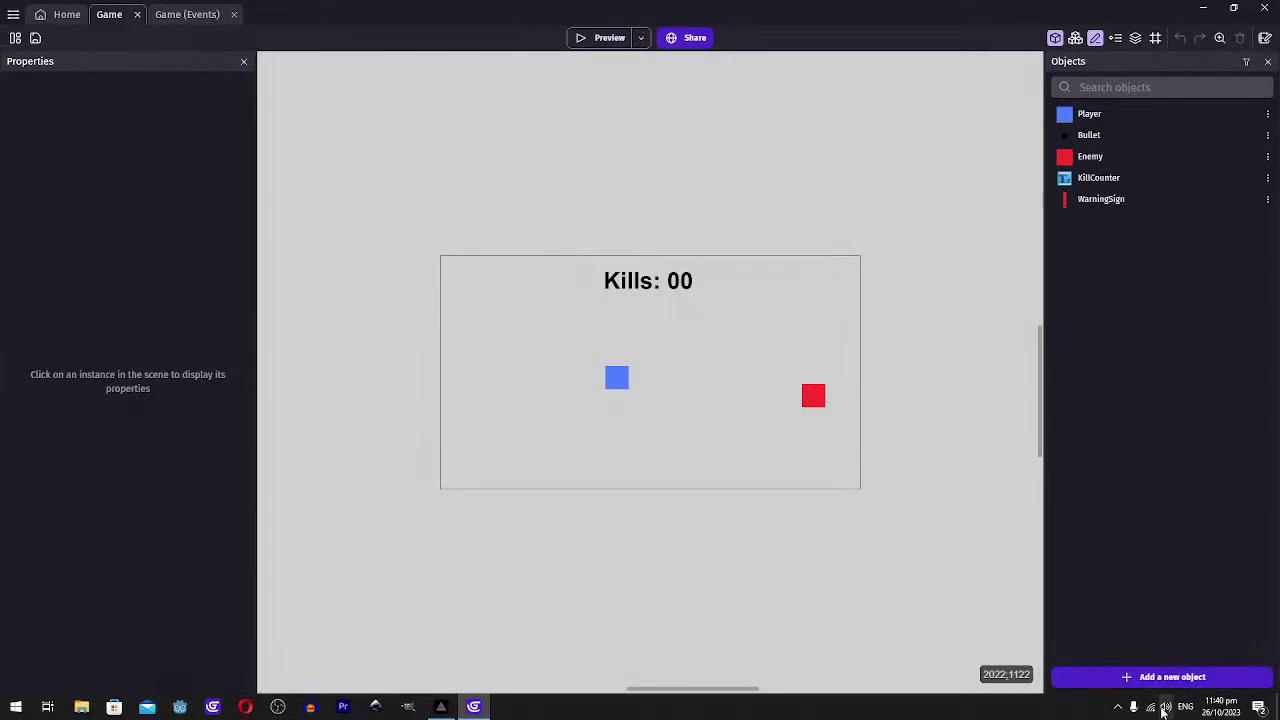
{"action": "left_click", "coordinate": [1172, 677]}
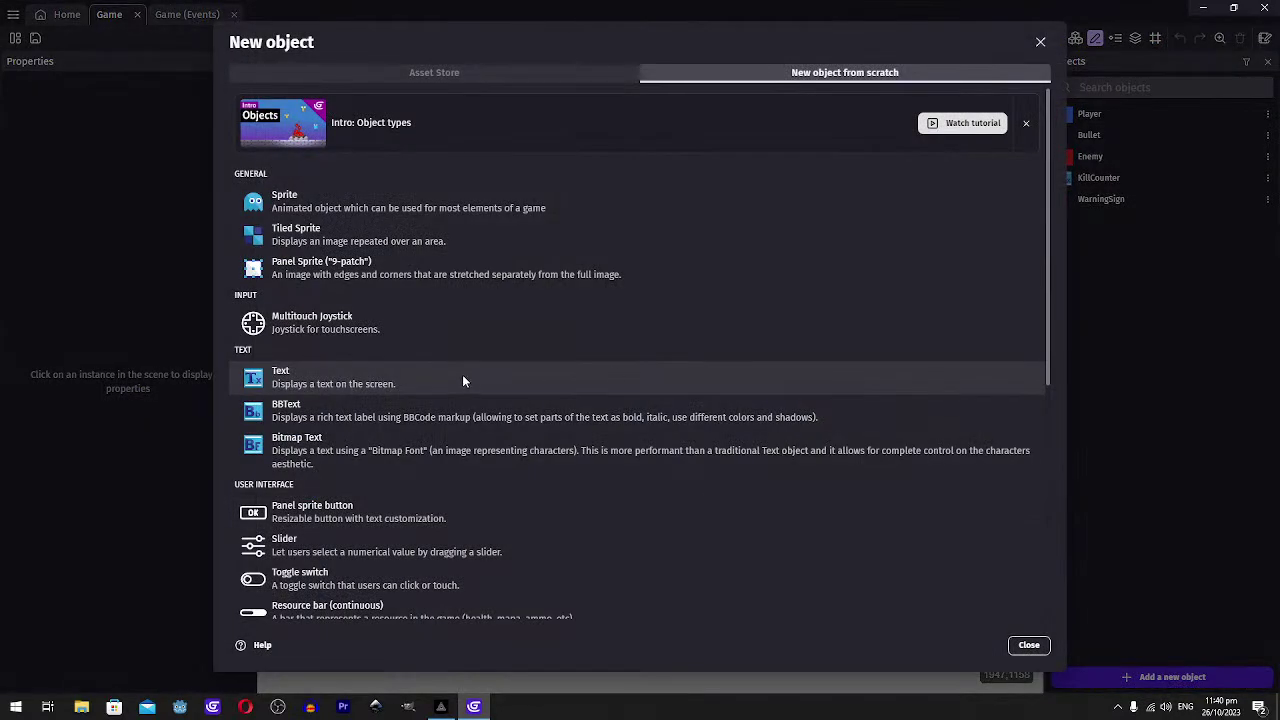
{"action": "scroll", "coordinate": [399, 382], "scroll_direction": "down", "scroll_amount": 2}
{"action": "left_click", "coordinate": [317, 380]}
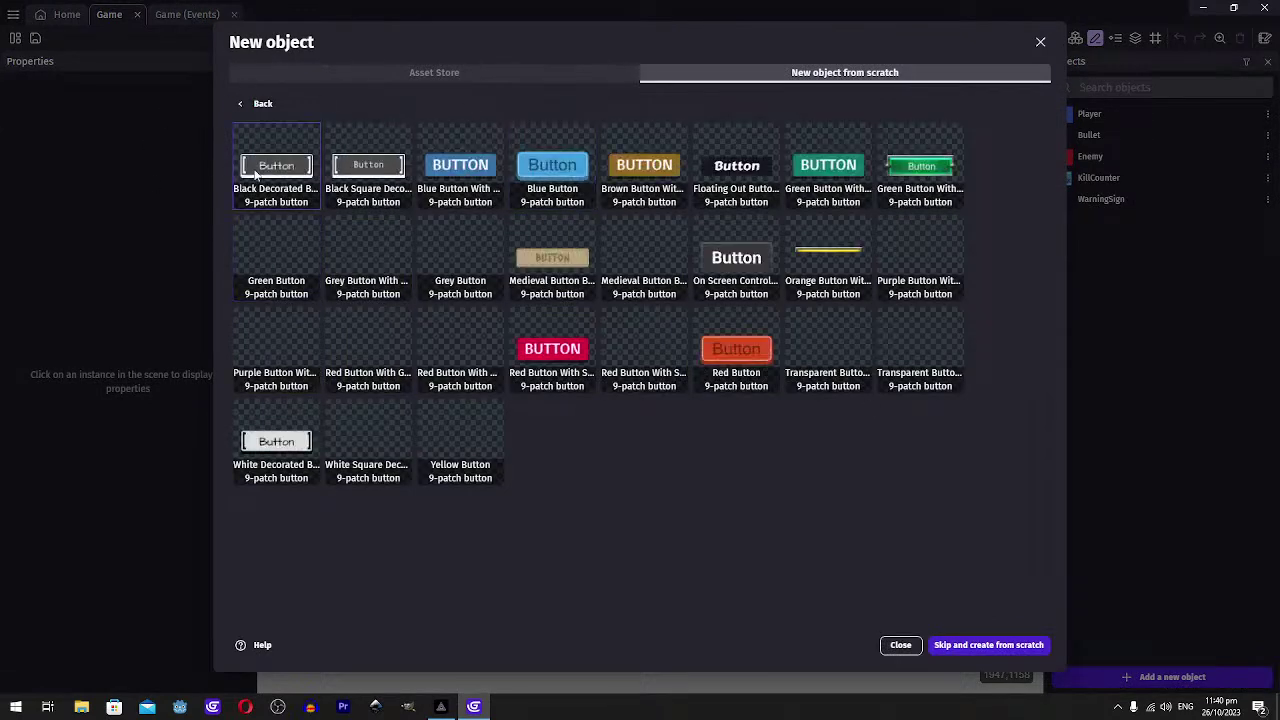
{"action": "left_click", "coordinate": [644, 352]}
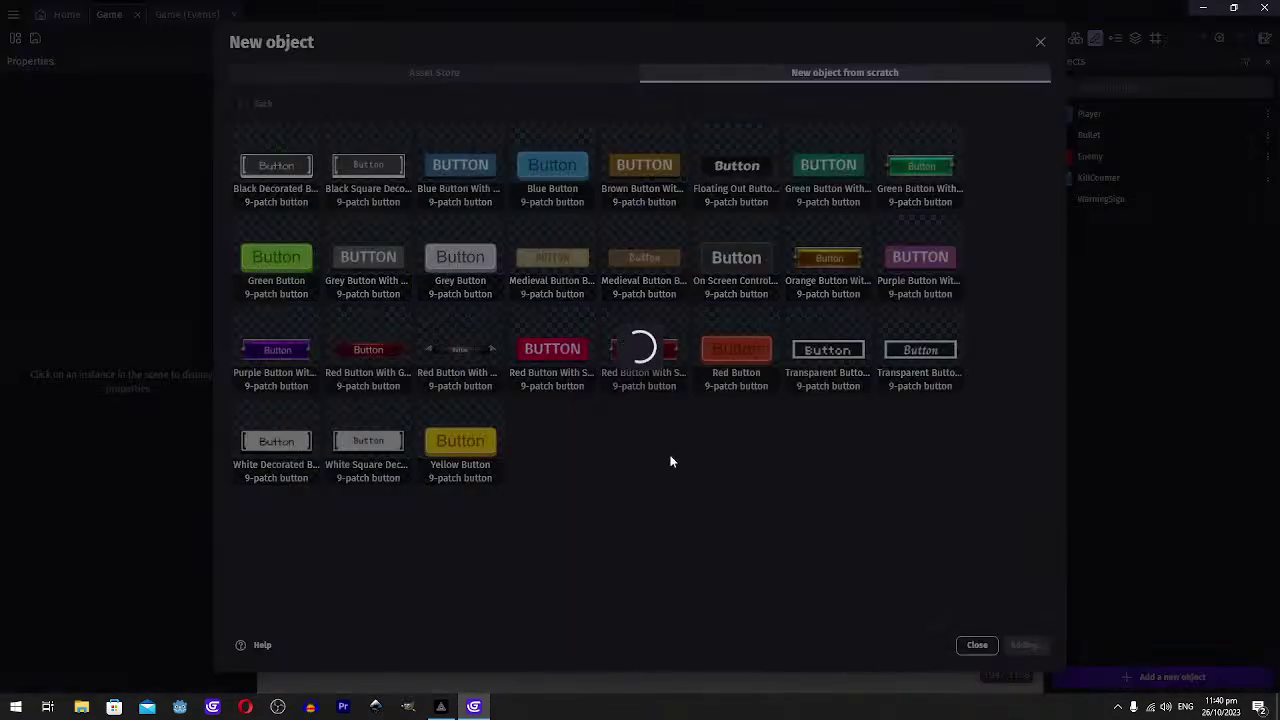
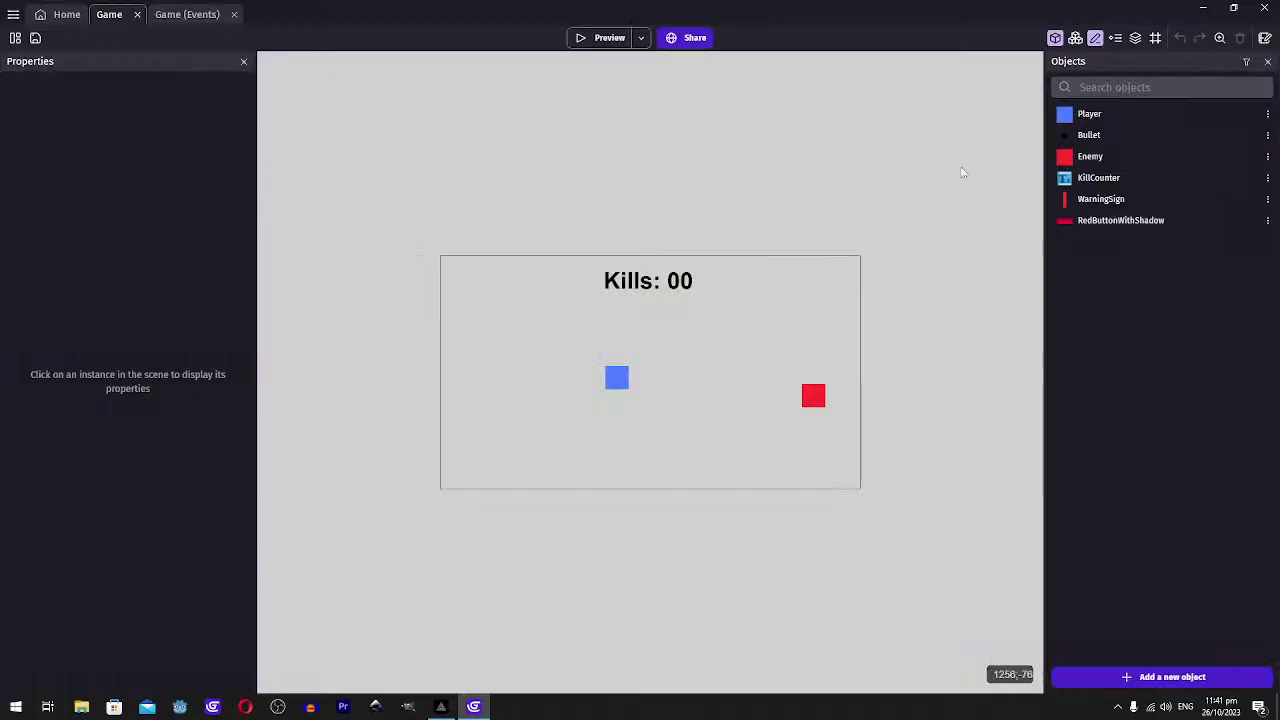
Set the RedButtonWithShadow label text to "RESTART GAE" and rename the object RestartBtn
{"action": "double_click", "coordinate": [1153, 220]}
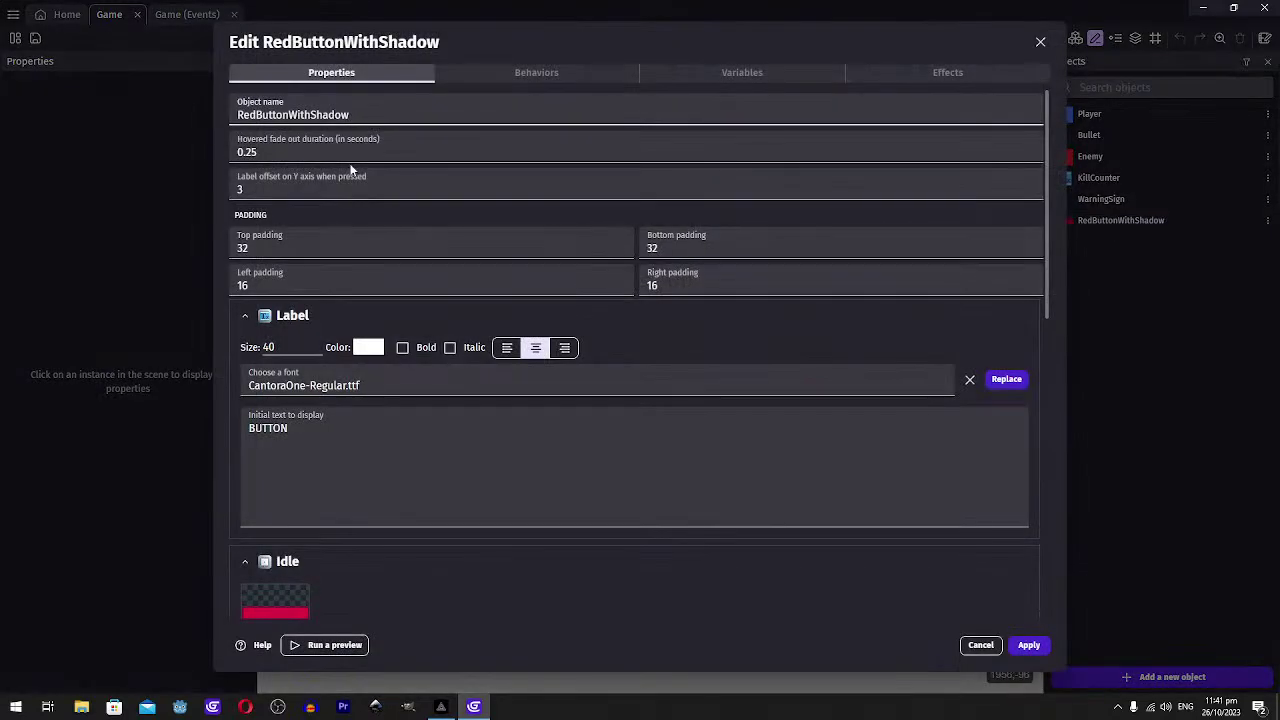
{"action": "left_click", "coordinate": [338, 446]}
{"action": "key", "text": "ctrl+a"}
{"action": "type", "text": "RE"}
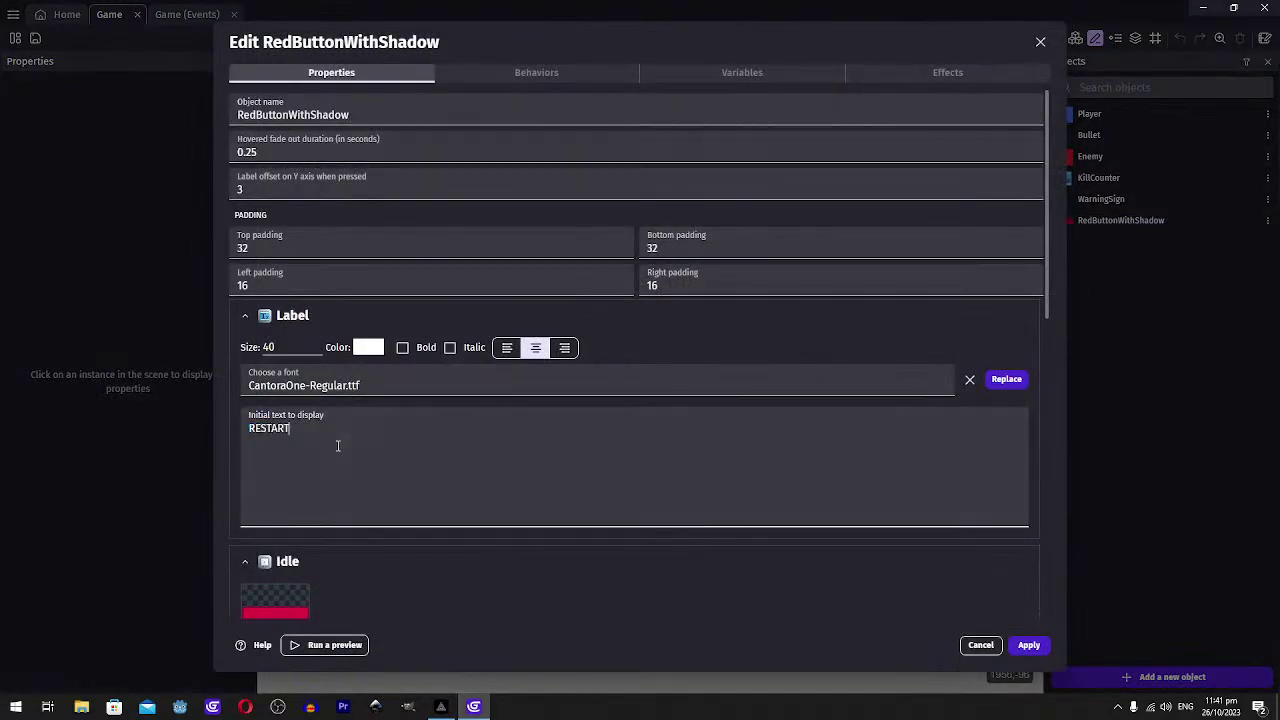
{"action": "left_click", "coordinate": [386, 118]}
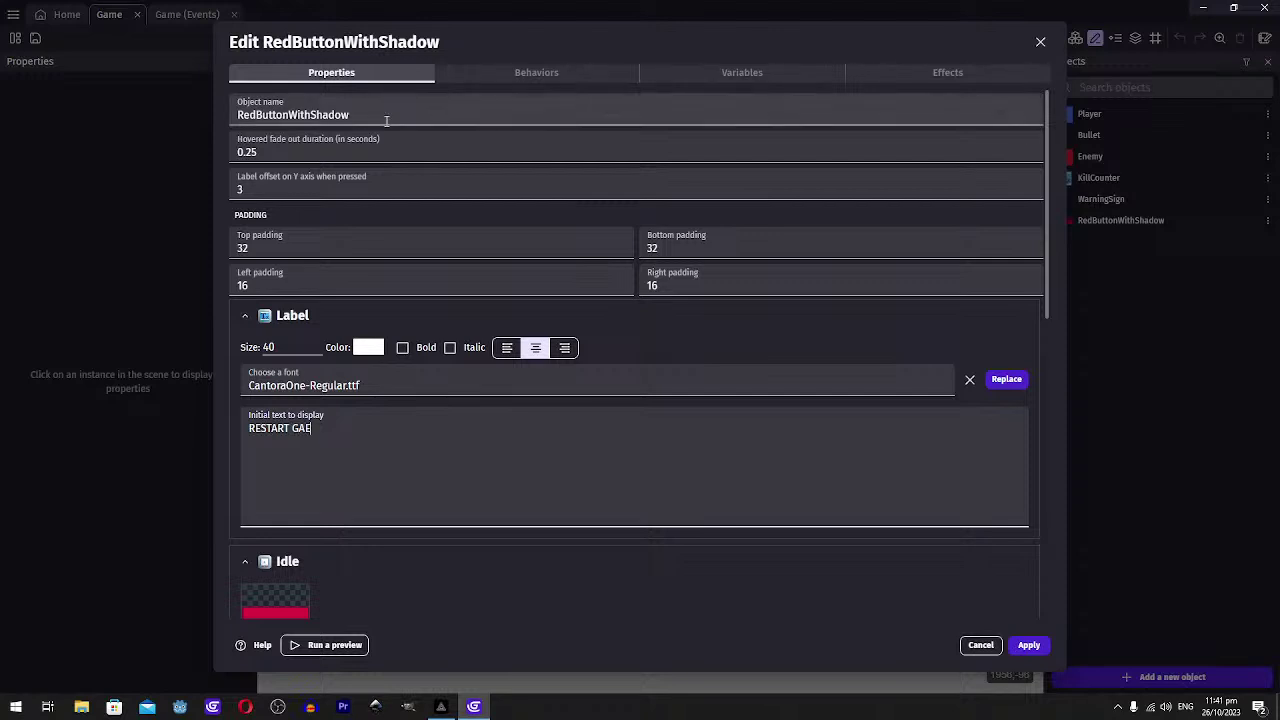
{"action": "key", "text": "ctrl+a"}
{"action": "type", "text": "Re"}
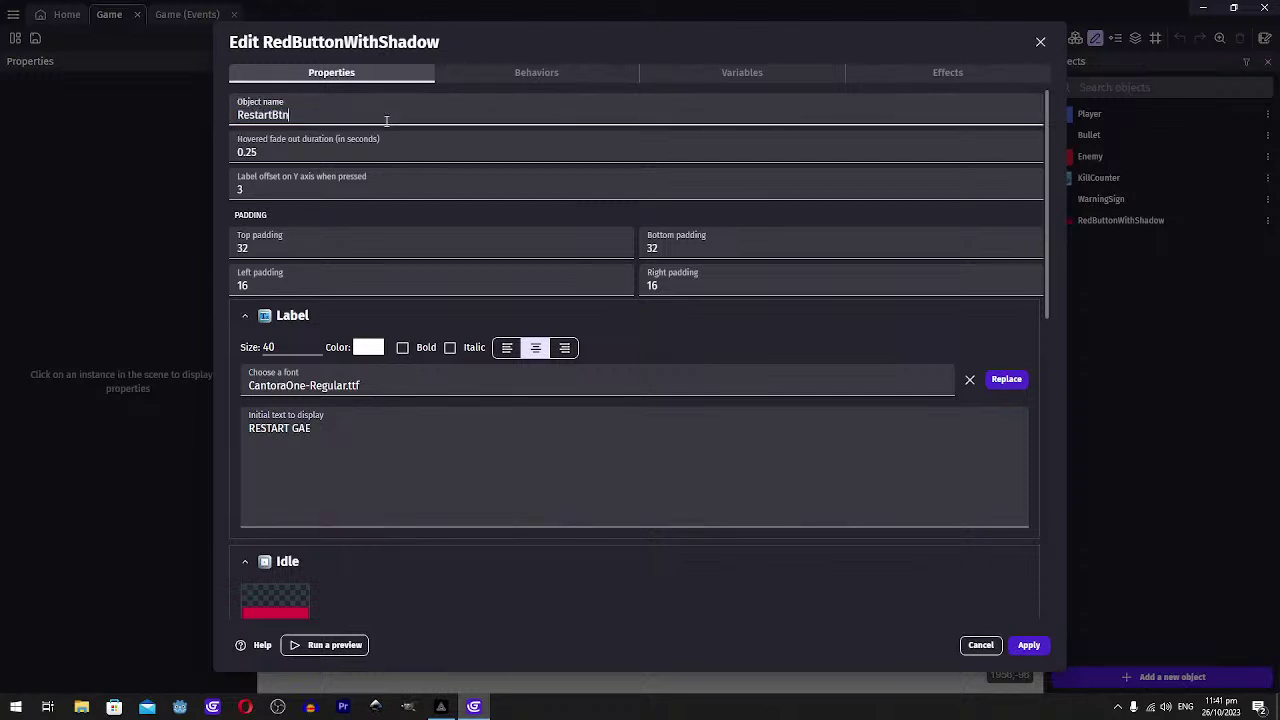
{"action": "left_click", "coordinate": [492, 75]}
{"action": "left_click", "coordinate": [626, 365]}
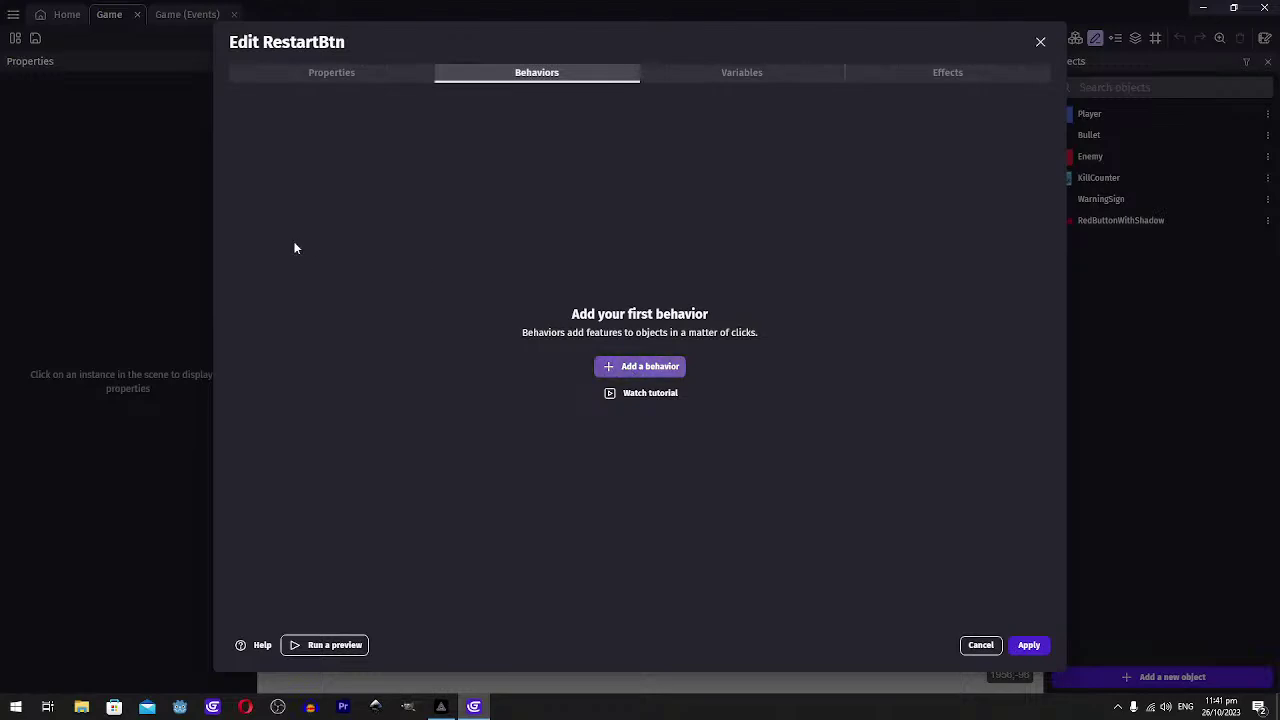
{"action": "type", "text": "but"}
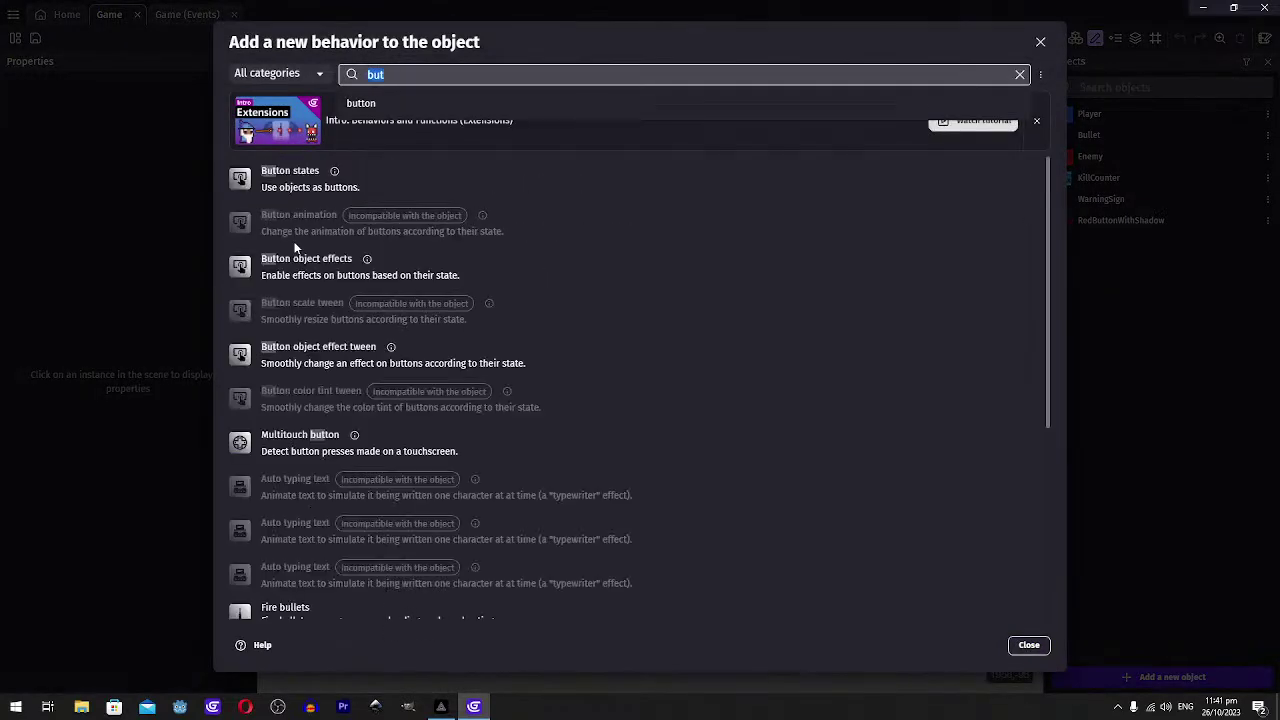
{"action": "key", "text": "BackSpace"}
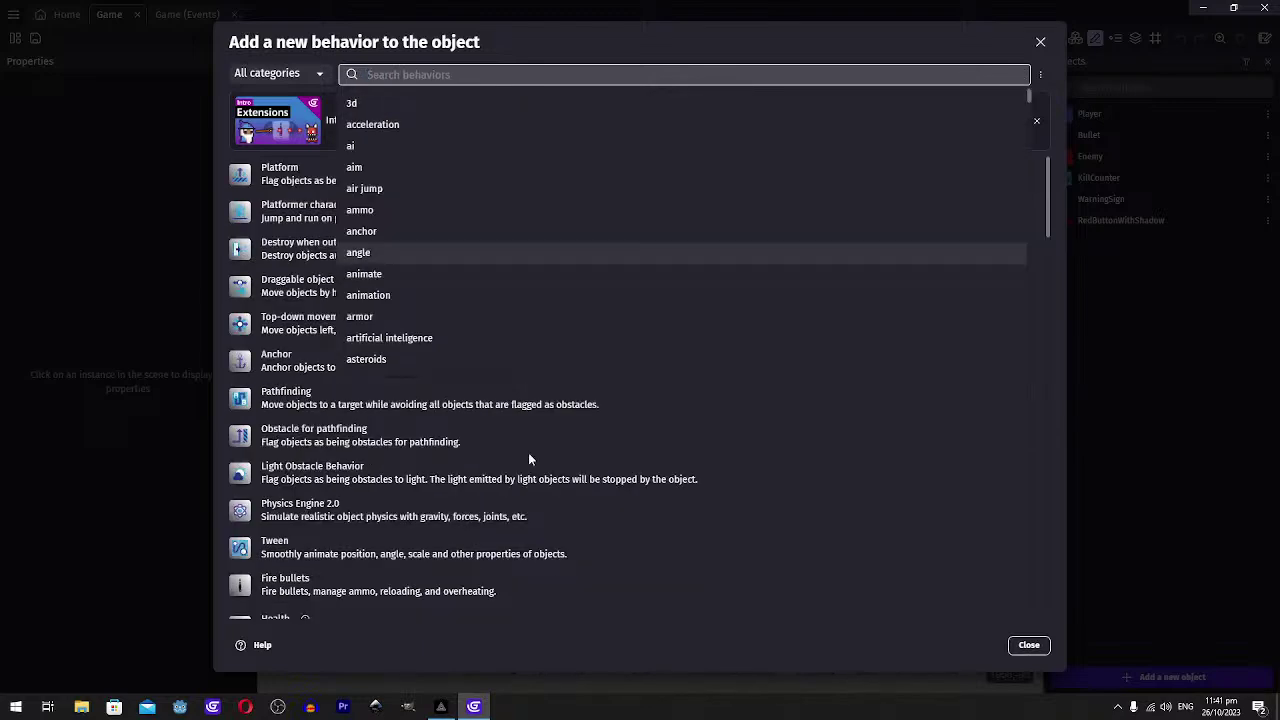
{"action": "left_click", "coordinate": [1028, 645]}
Correct the RestartBtn label text to "RESTART GAME", apply the object changes and briefly preview the game
{"action": "left_click", "coordinate": [340, 74]}
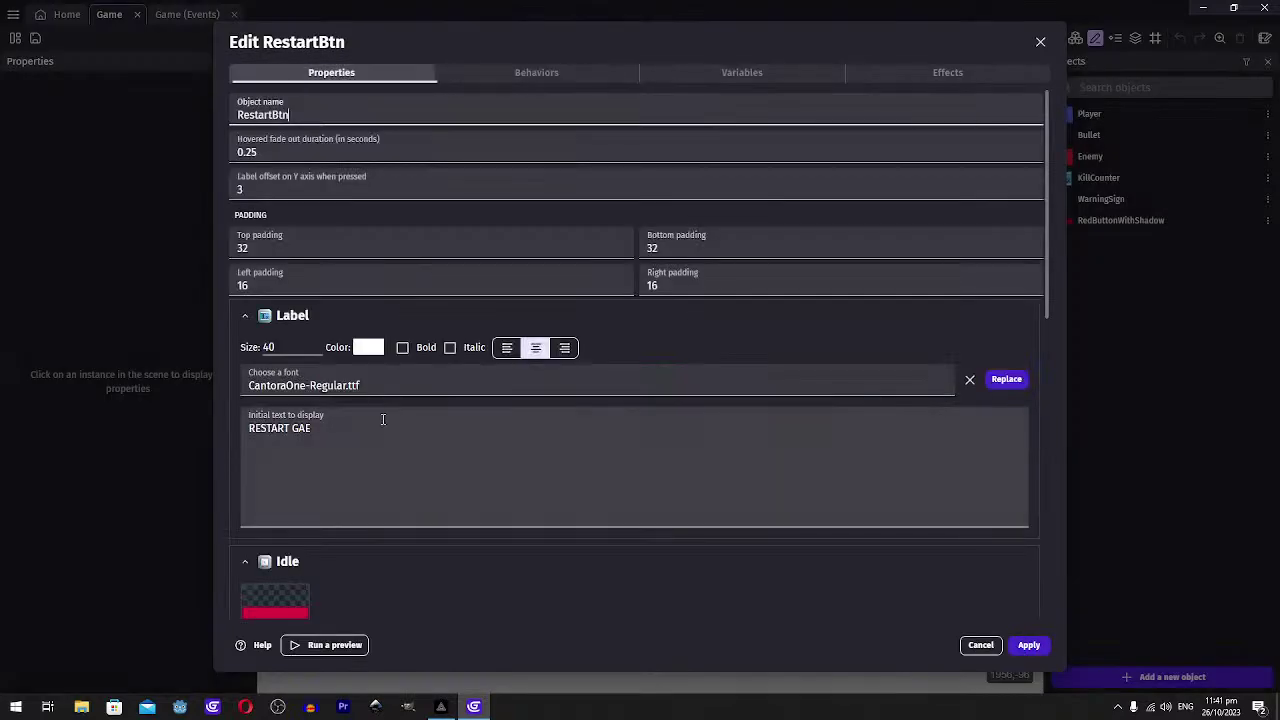
{"action": "scroll", "coordinate": [321, 295], "scroll_direction": "down", "scroll_amount": 3}
{"action": "left_click", "coordinate": [309, 165]}
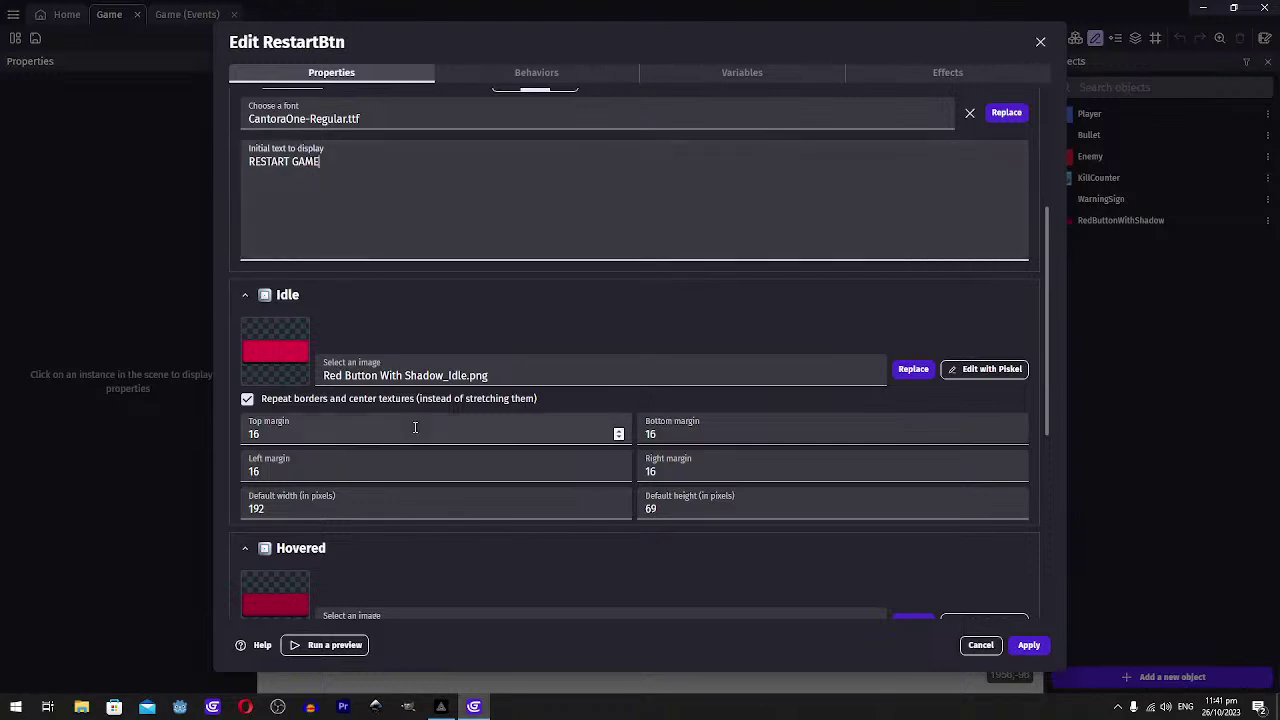
{"action": "scroll", "coordinate": [414, 434], "scroll_direction": "down", "scroll_amount": 3}
{"action": "scroll", "coordinate": [409, 434], "scroll_direction": "up", "scroll_amount": 6}
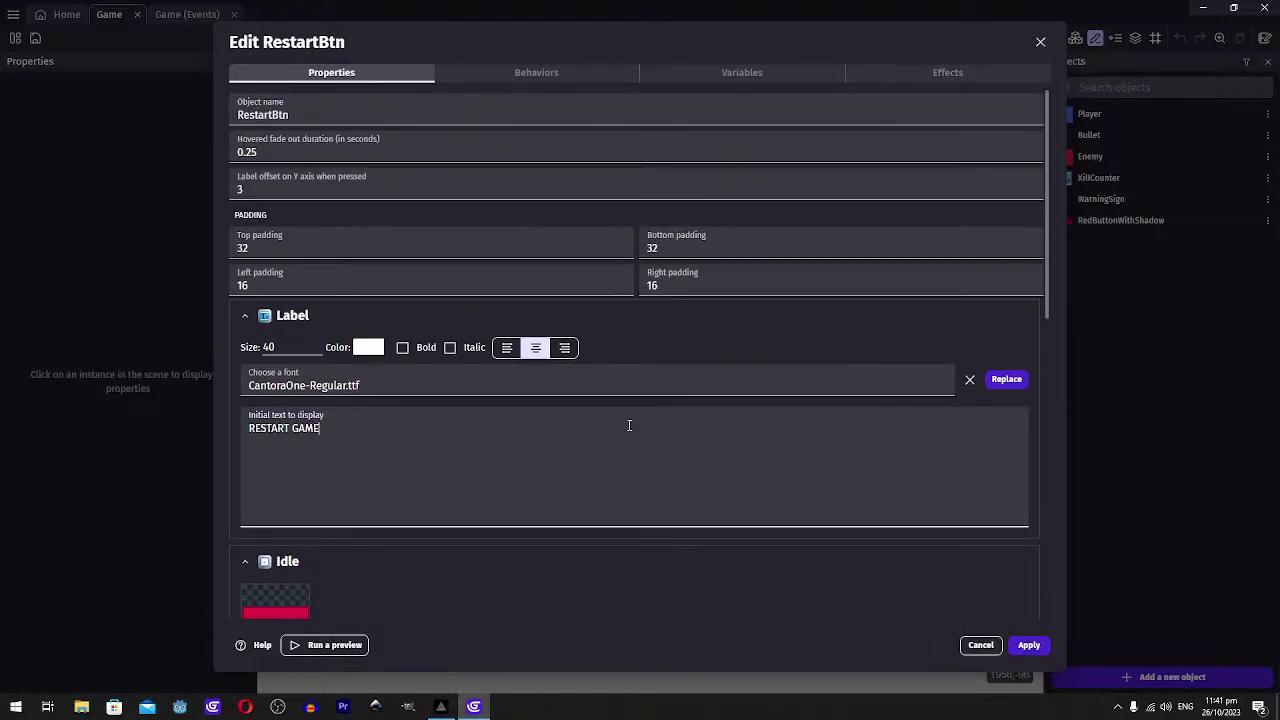
{"action": "scroll", "coordinate": [629, 425], "scroll_direction": "down", "scroll_amount": 3}
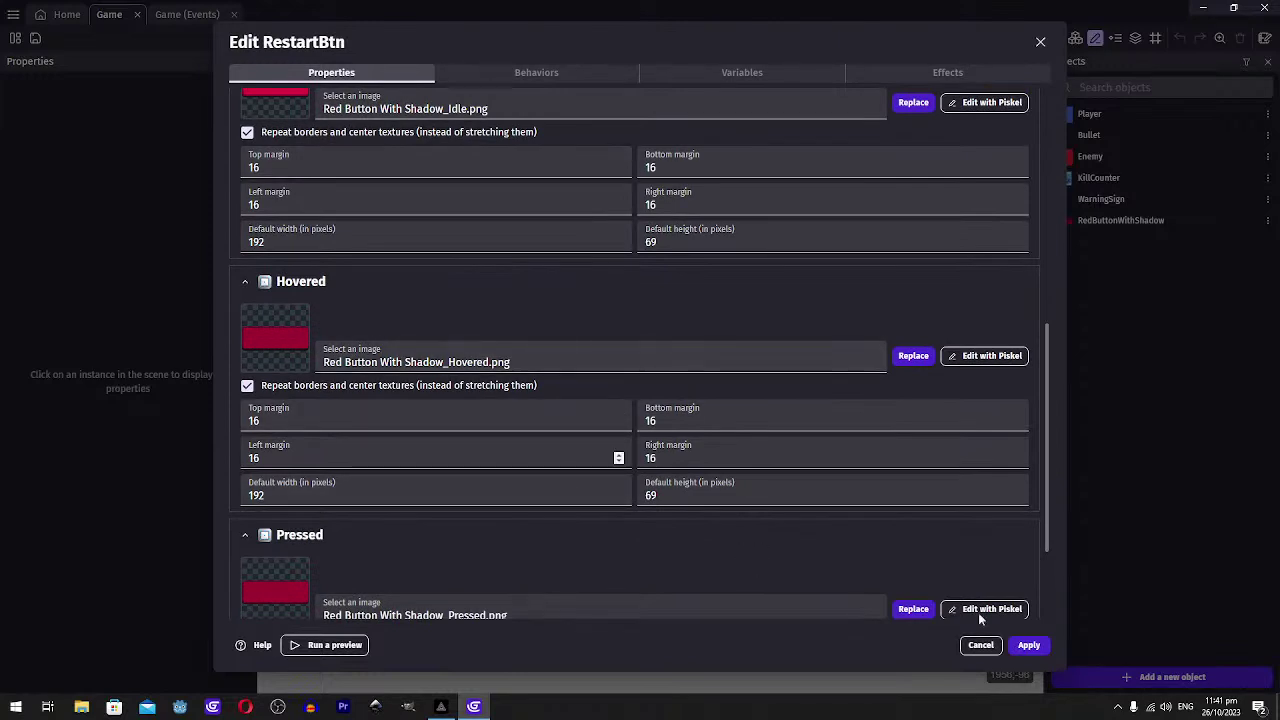
{"action": "left_click", "coordinate": [1029, 645]}
{"action": "left_click", "coordinate": [592, 38]}
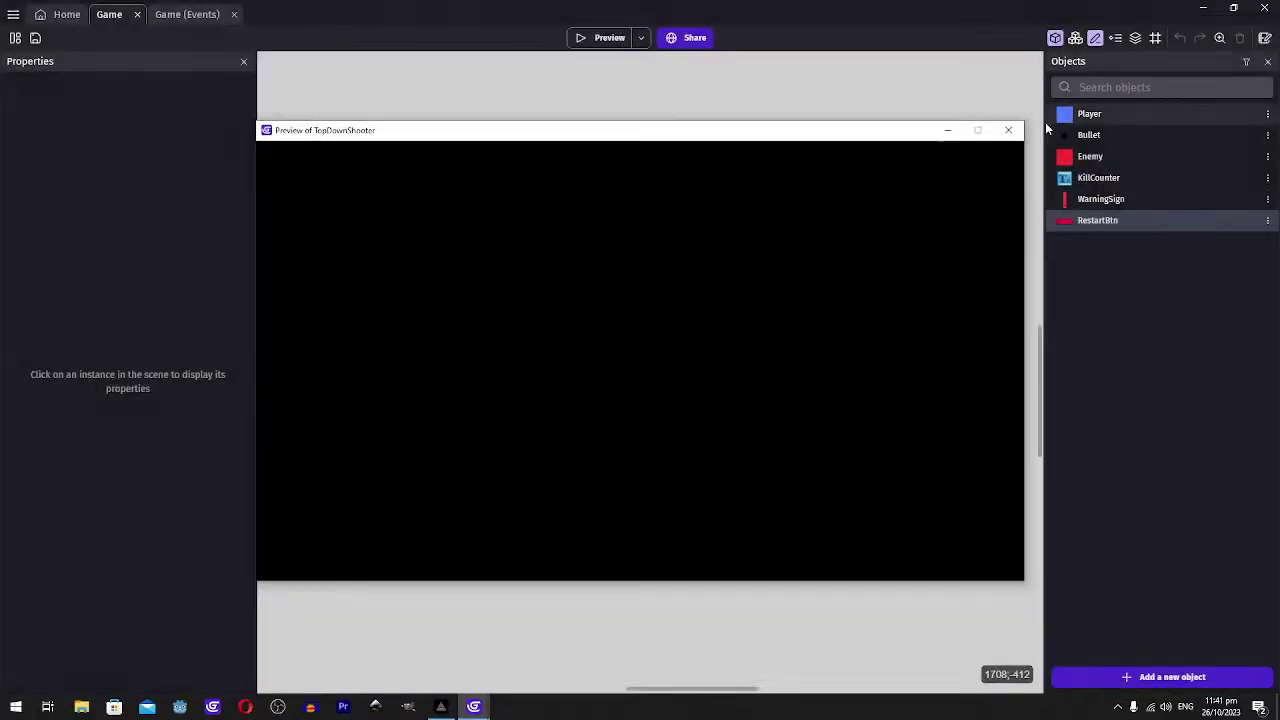
{"action": "left_click", "coordinate": [1002, 129]}
Place a RestartBtn instance below the player in the Game scene and enlarge it to about 369 by 82
{"action": "left_click_drag", "start_coordinate": [1097, 220], "coordinate": [598, 440]}
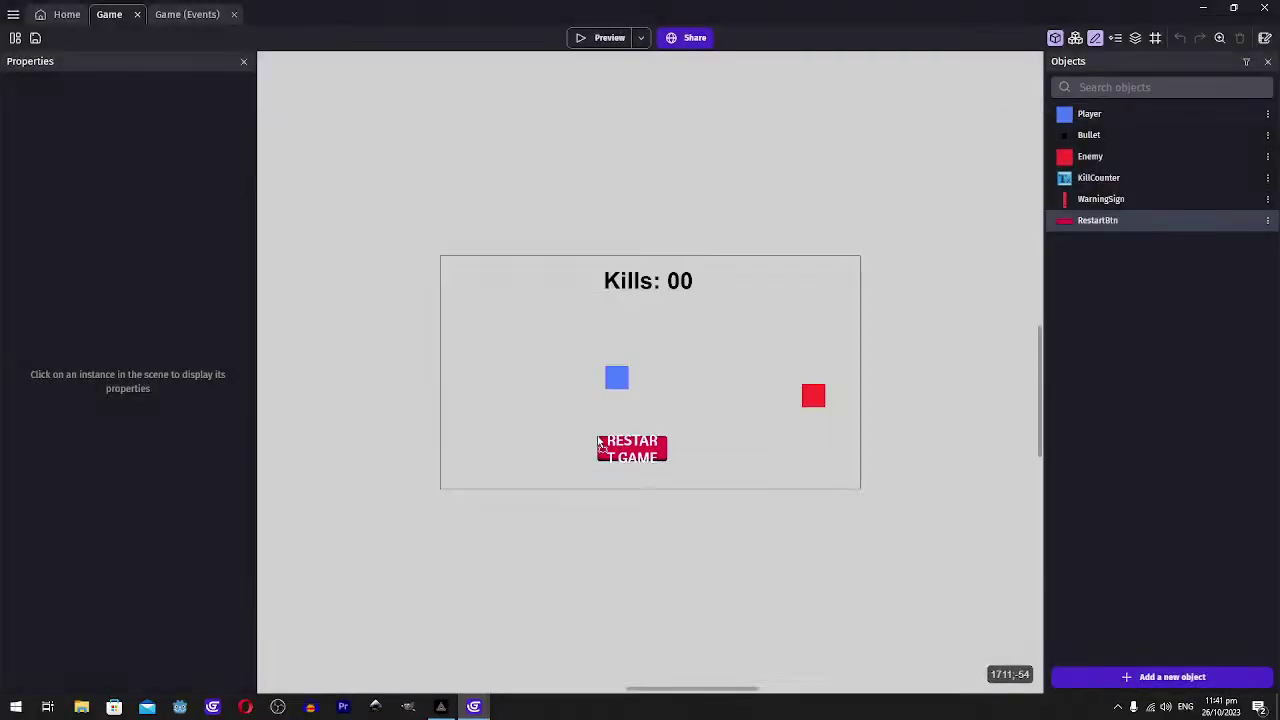
{"action": "left_click", "coordinate": [666, 457]}
{"action": "left_click_drag", "start_coordinate": [671, 467], "coordinate": [738, 473]}
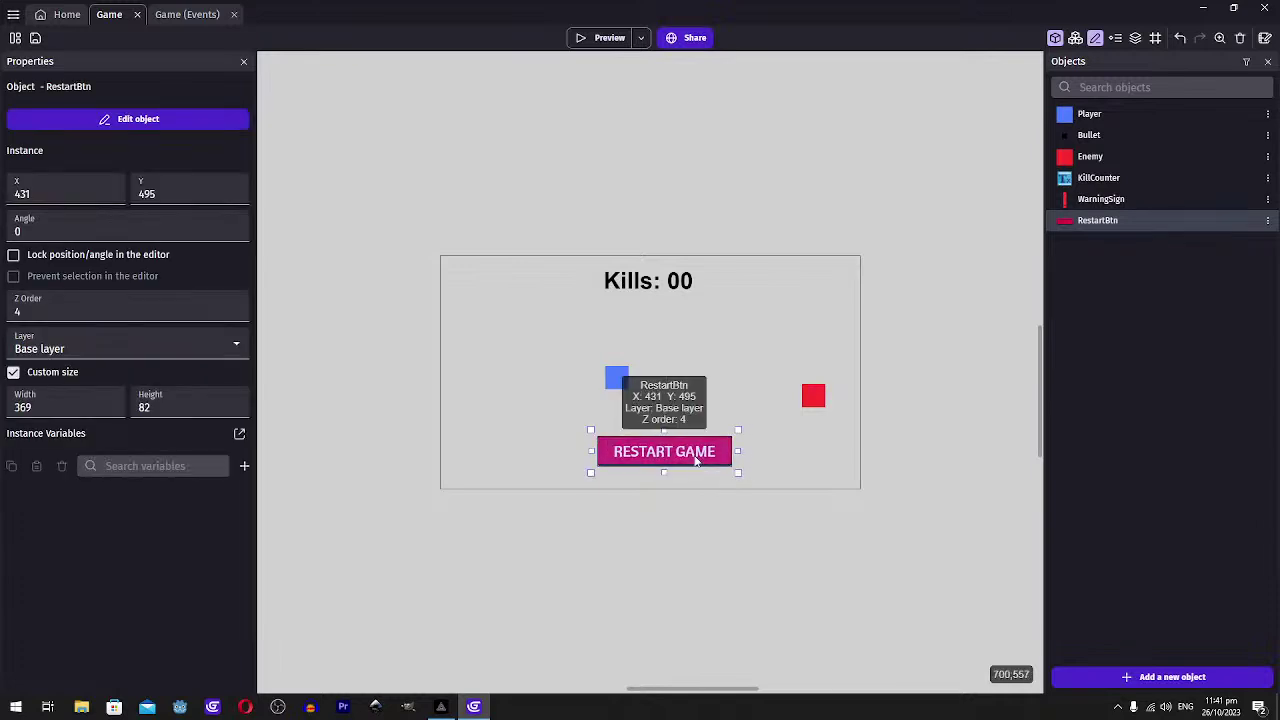
Show the scene grid and move the restart button to about X 399, Y 480, horizontally centred under the player
{"action": "left_click", "coordinate": [1158, 40]}
{"action": "left_click", "coordinate": [1197, 75]}
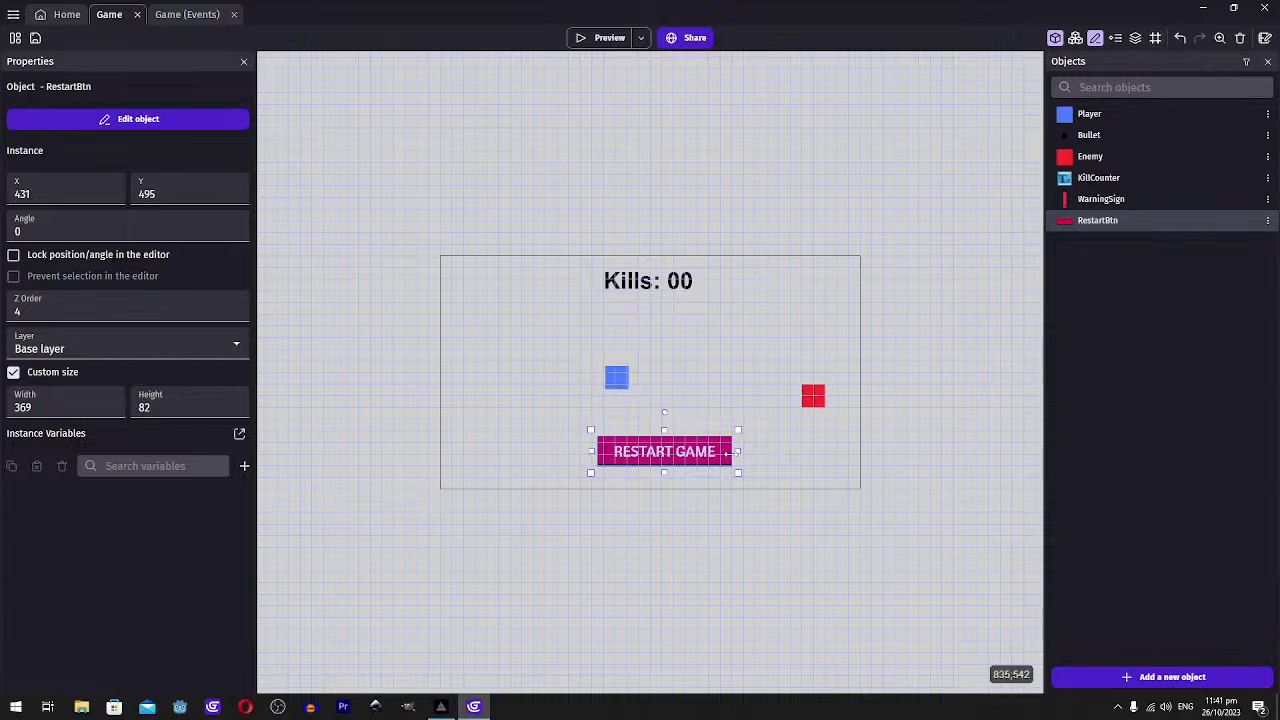
{"action": "mouse_move", "coordinate": [699, 452]}
{"action": "left_mouse_down"}
{"action": "mouse_move", "coordinate": [672, 448]}
{"action": "mouse_move", "coordinate": [676, 461]}
{"action": "mouse_move", "coordinate": [682, 451]}
{"action": "left_mouse_up"}
{"action": "left_click", "coordinate": [701, 346]}
{"action": "left_click", "coordinate": [676, 458]}
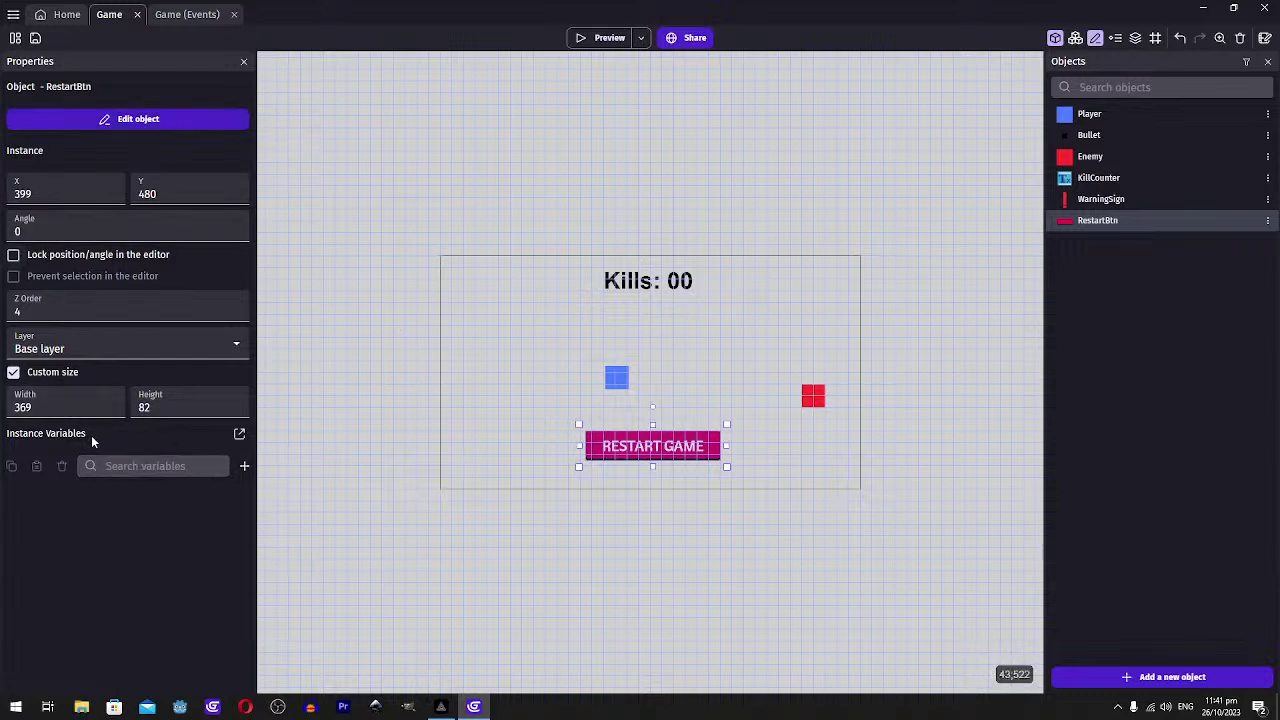
Assign the placed RestartBtn instance to the UI Layer
{"action": "left_click", "coordinate": [70, 348]}
{"action": "left_click", "coordinate": [44, 368]}
{"action": "left_click", "coordinate": [45, 354]}
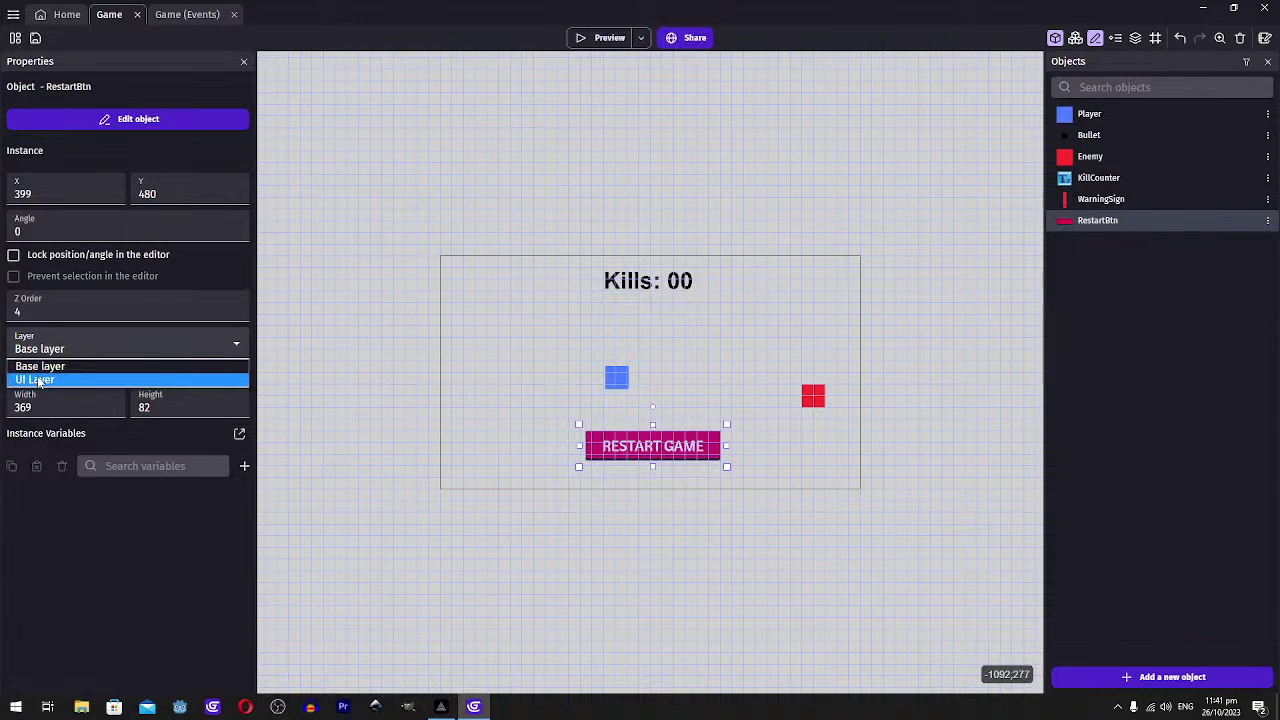
{"action": "left_click", "coordinate": [42, 379]}
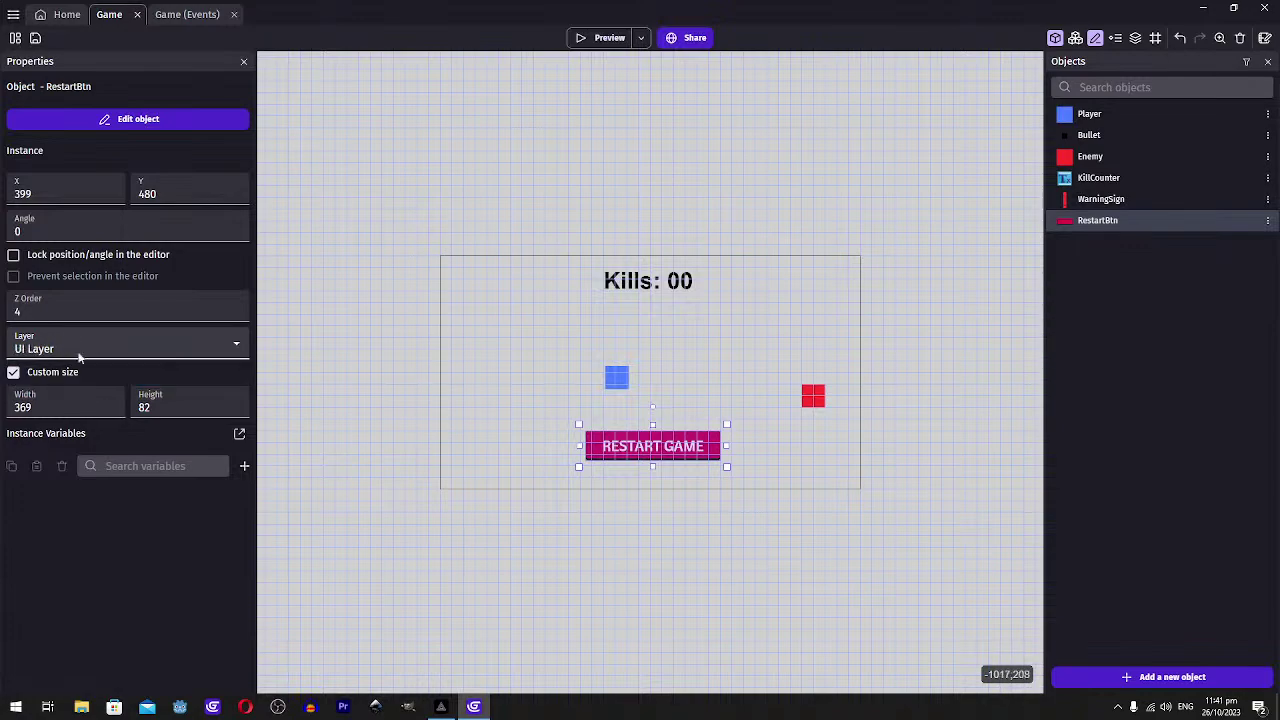
{"action": "left_click", "coordinate": [116, 126]}
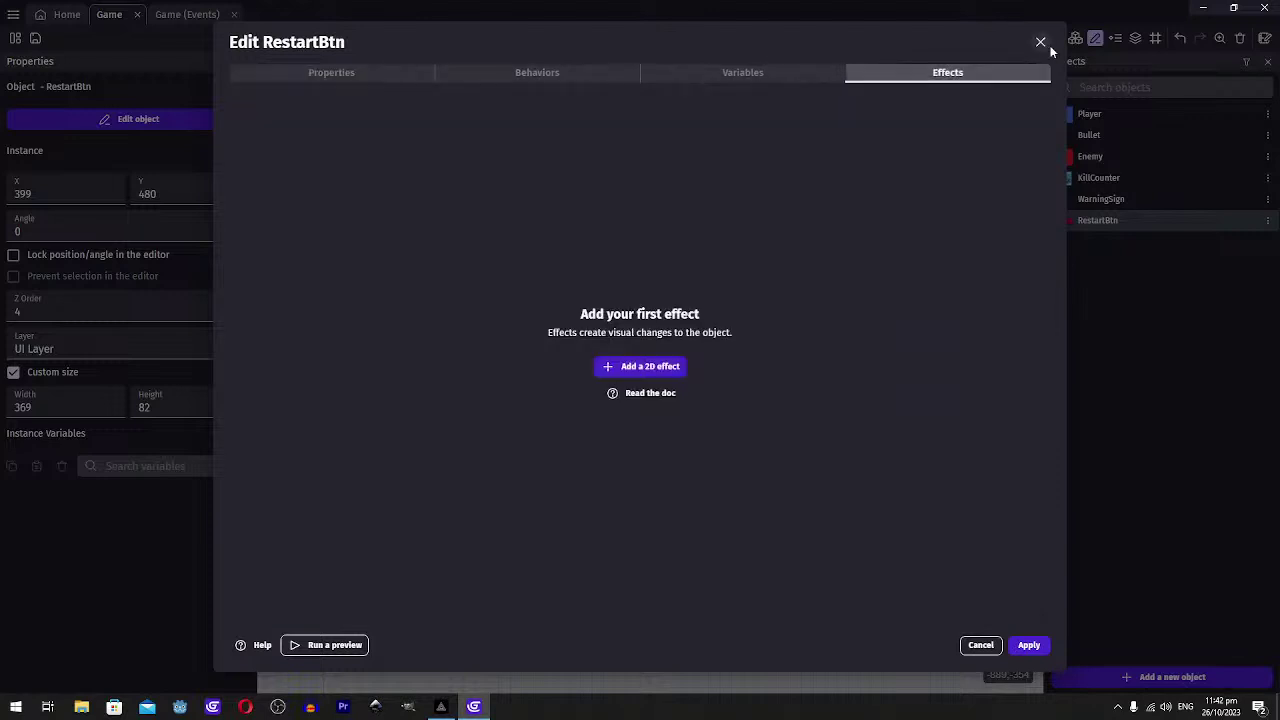
{"action": "left_click", "coordinate": [1042, 42]}
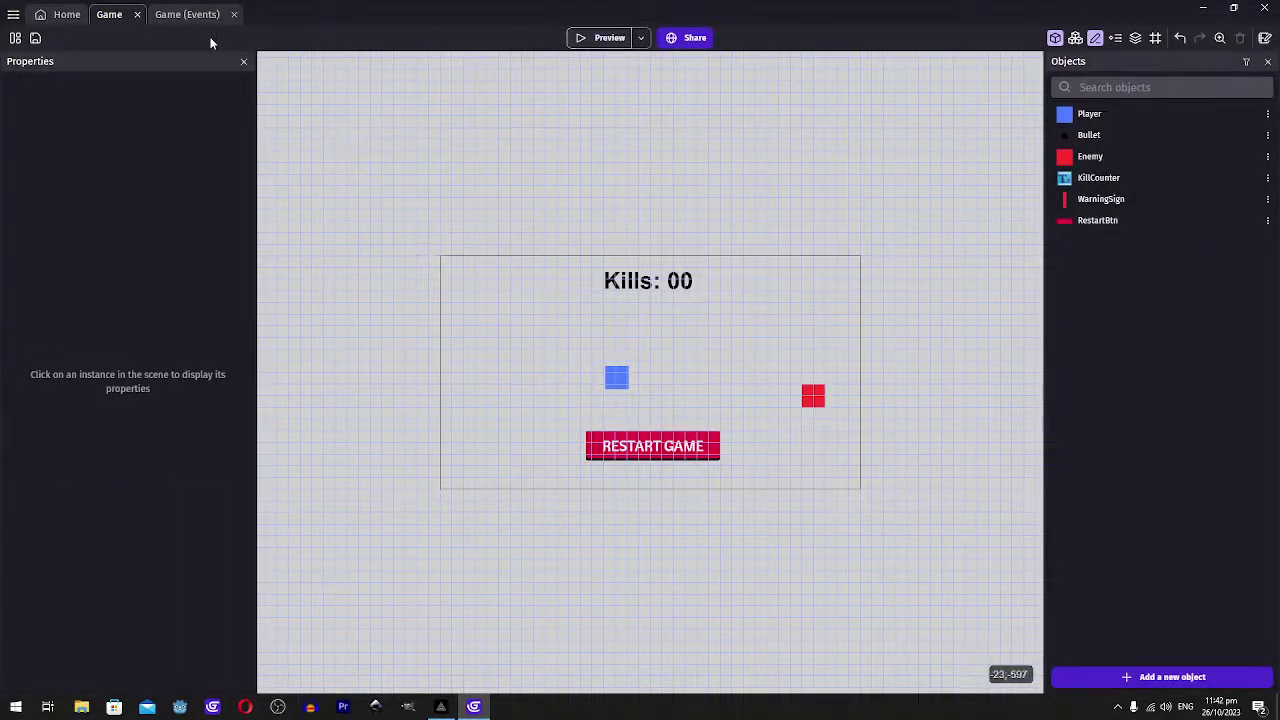
Preview the game to check how the restart button looks and reacts, fire a shot, and close the preview
{"action": "left_click", "coordinate": [186, 17]}
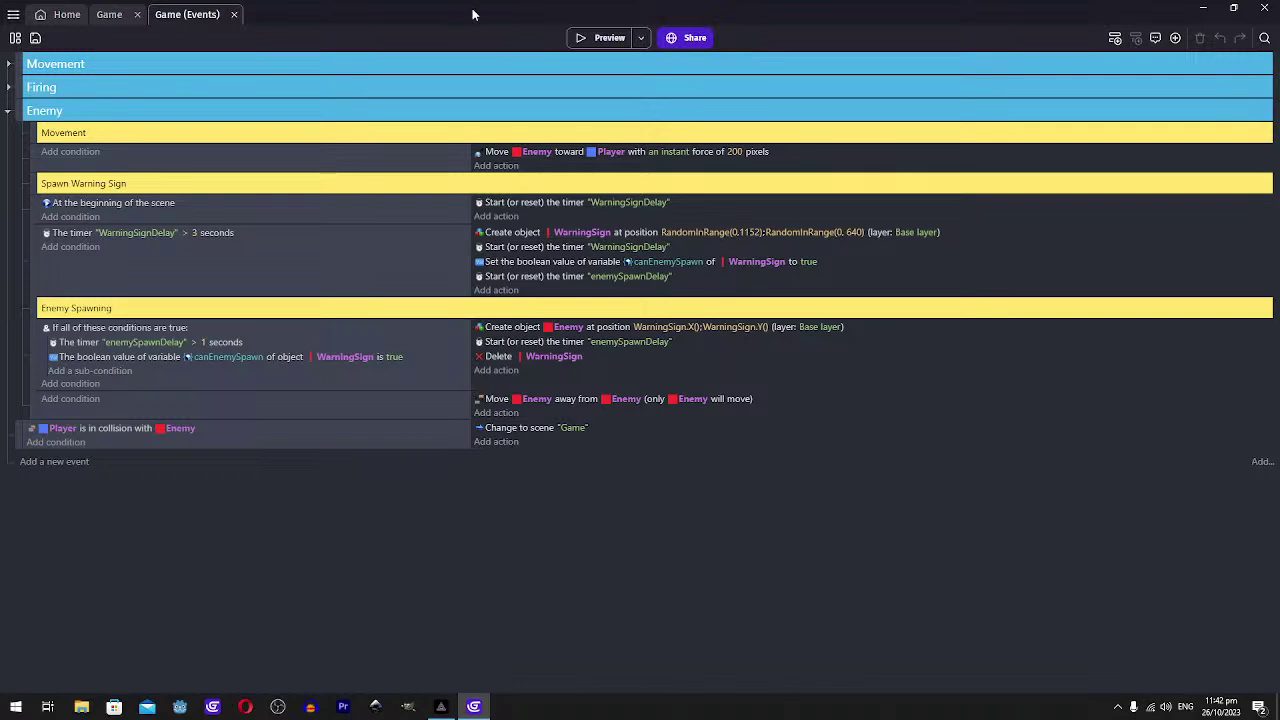
{"action": "left_click", "coordinate": [605, 38]}
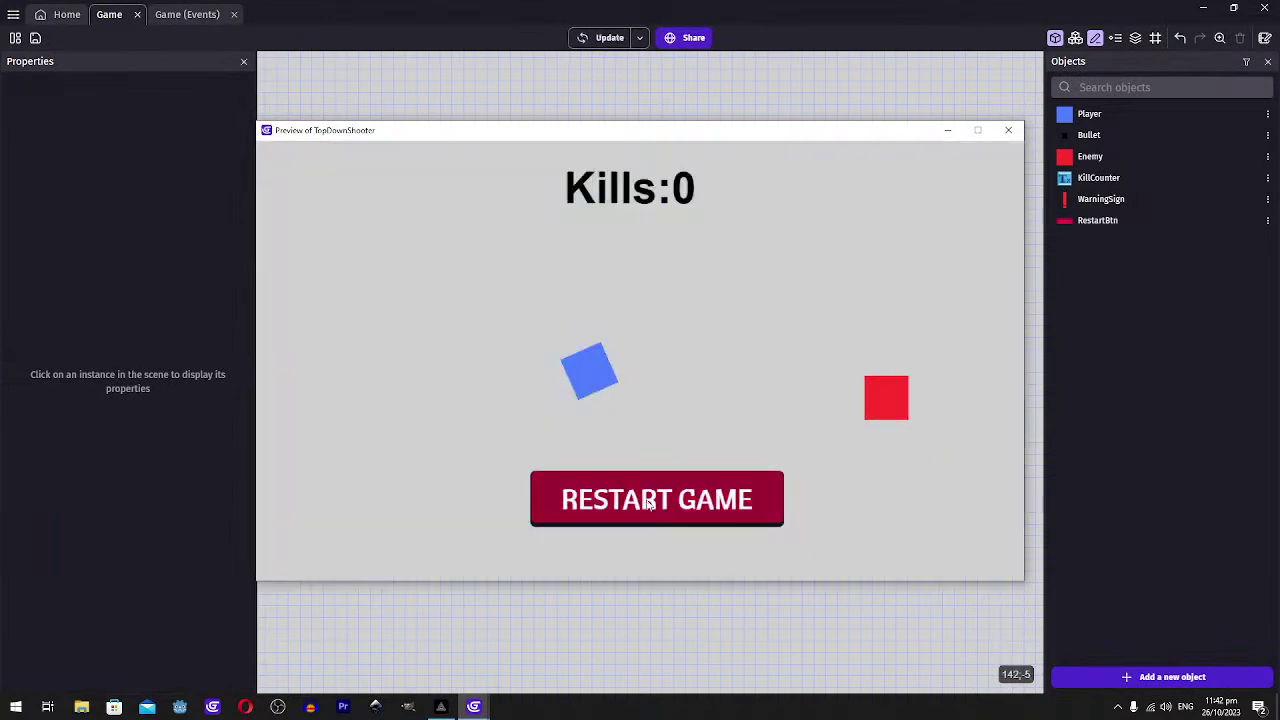
{"action": "left_click", "coordinate": [768, 372]}
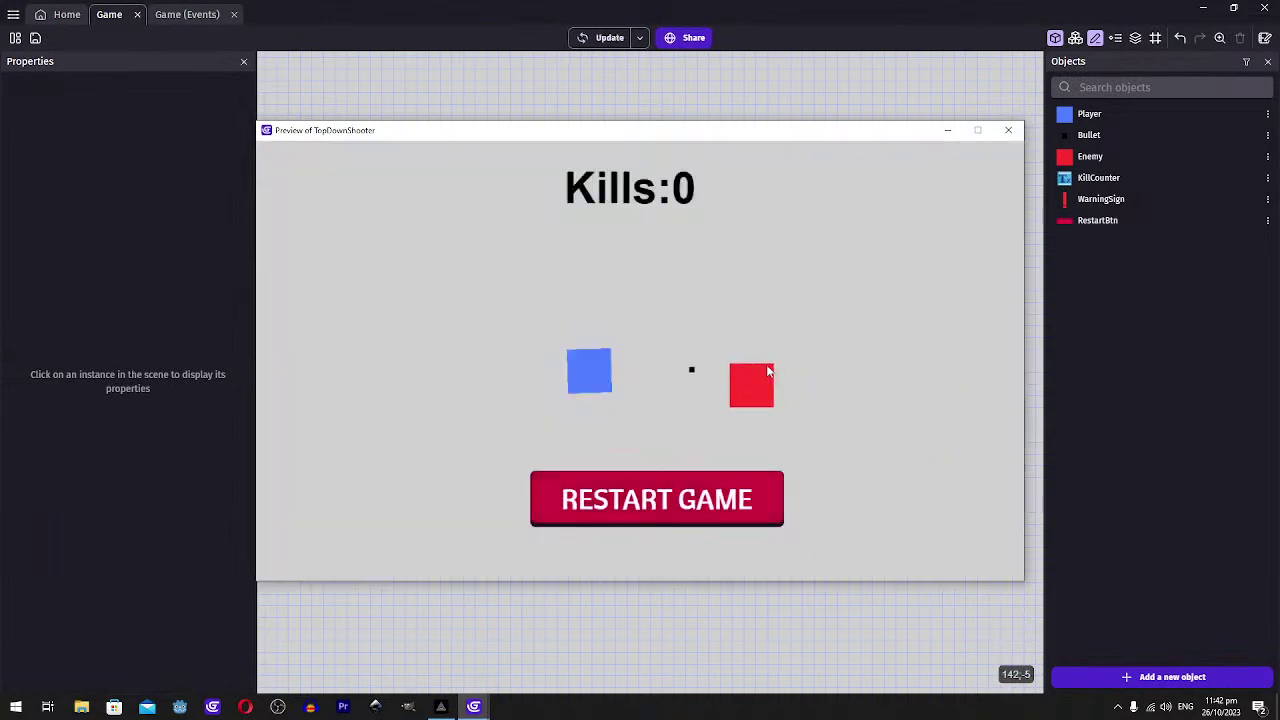
{"action": "left_click", "coordinate": [1008, 130]}
Add a Game scene event below the Enemy group with the condition "At the beginning of the scene"
{"action": "left_click", "coordinate": [187, 14]}
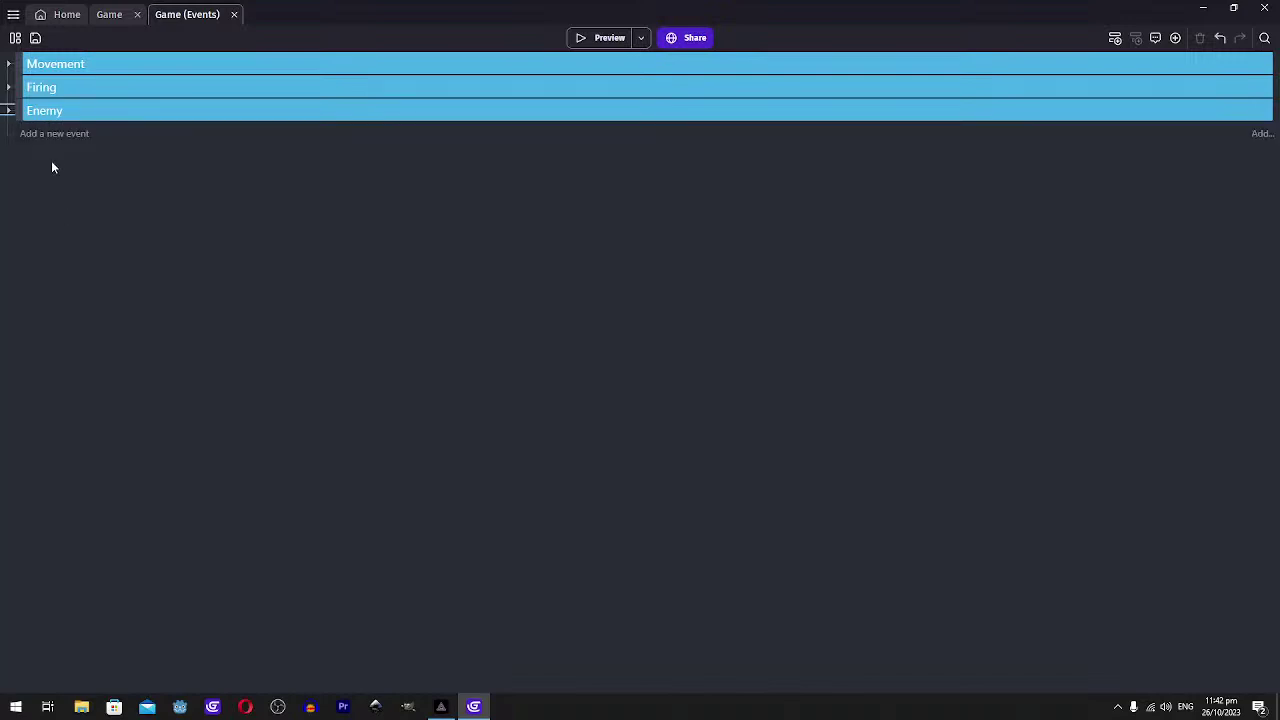
{"action": "left_click", "coordinate": [51, 134]}
{"action": "left_click", "coordinate": [49, 130]}
{"action": "type", "text": "at the"}
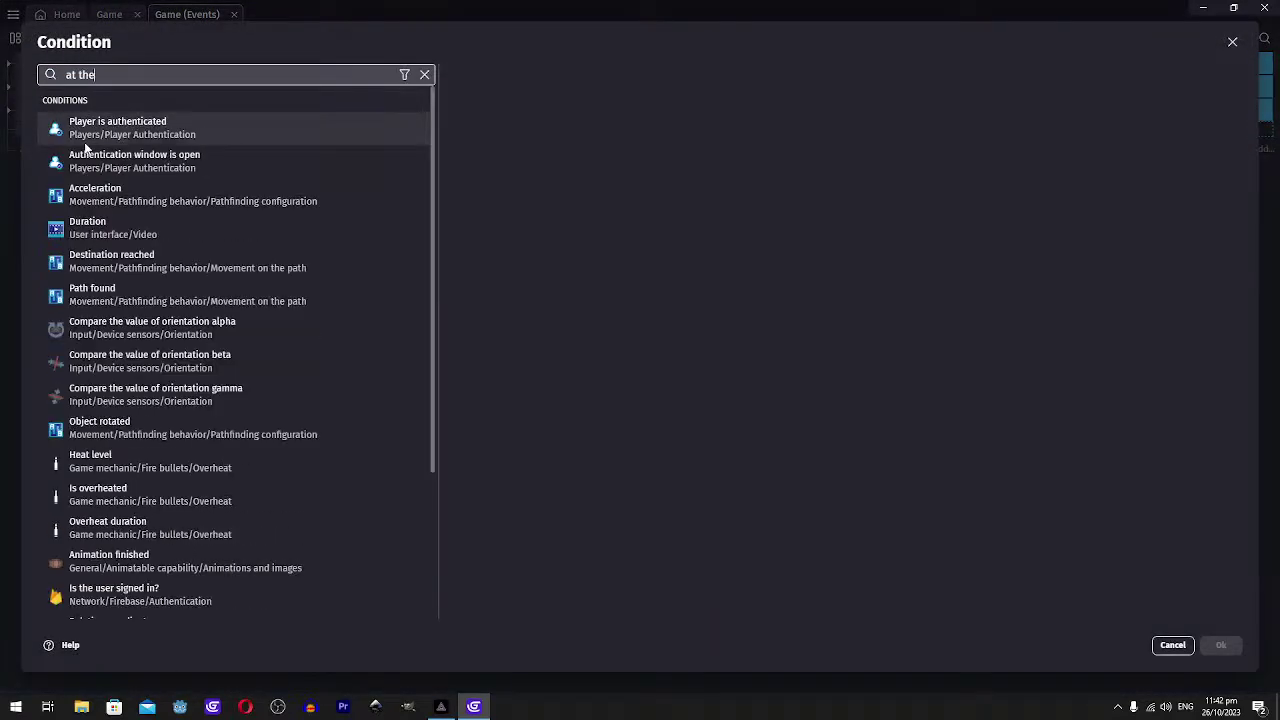
{"action": "left_click", "coordinate": [113, 138]}
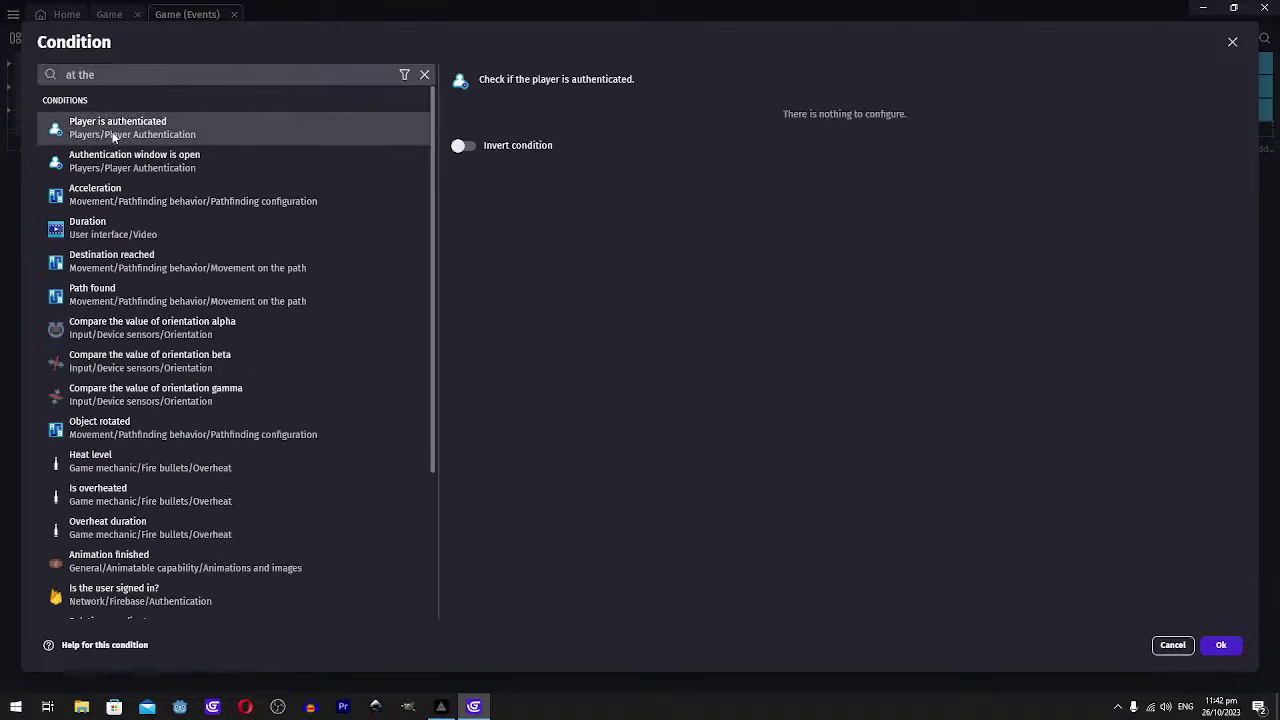
{"action": "double_click", "coordinate": [174, 78]}
{"action": "type", "text": "beg"}
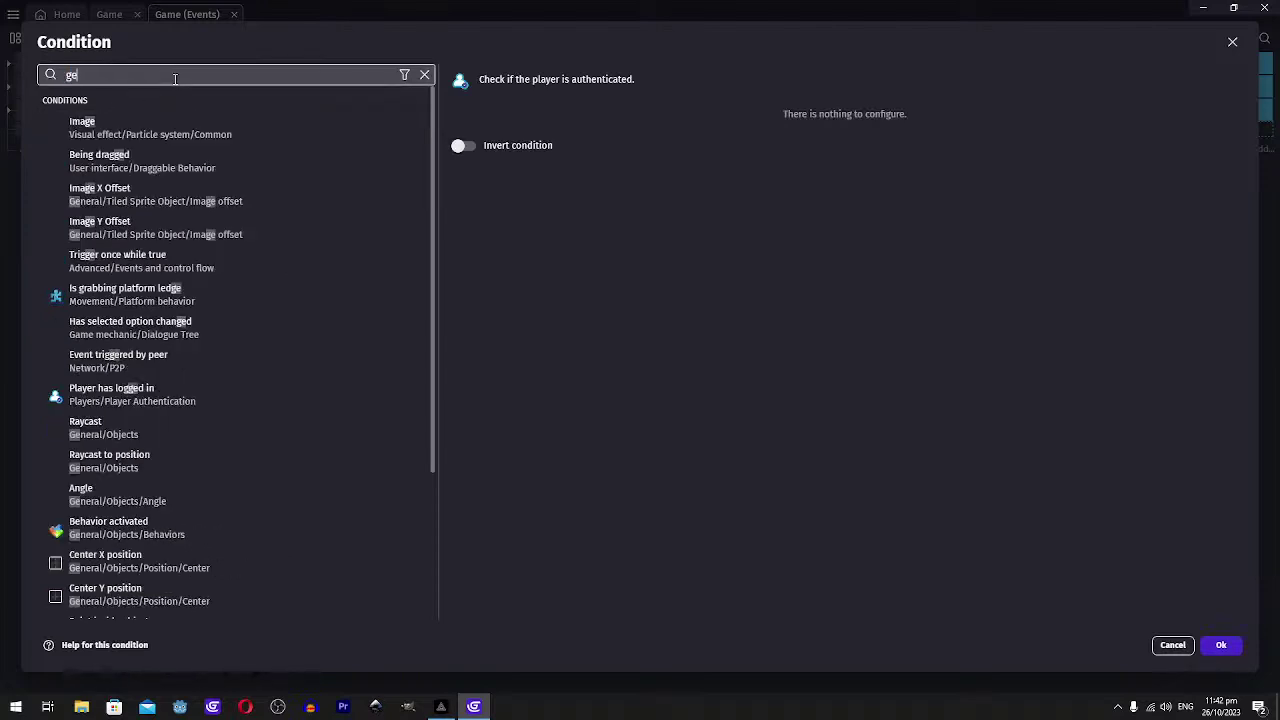
{"action": "left_click", "coordinate": [214, 127]}
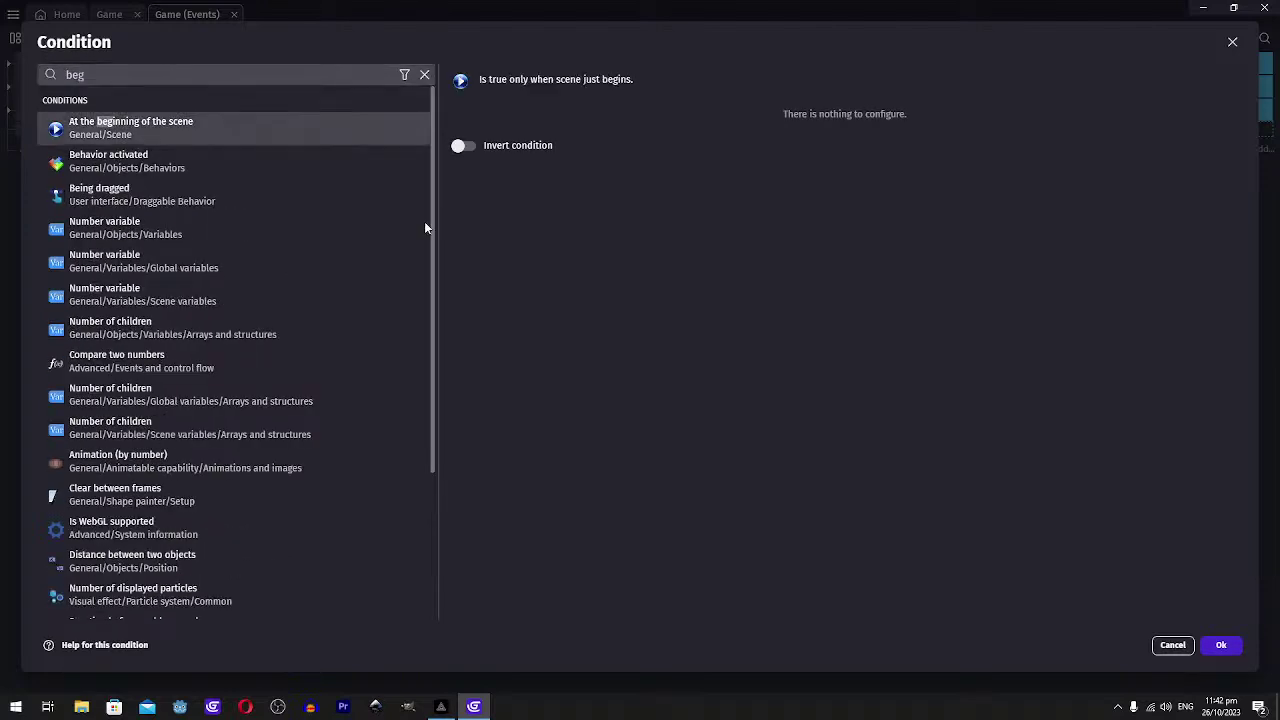
{"action": "left_click", "coordinate": [1222, 645]}
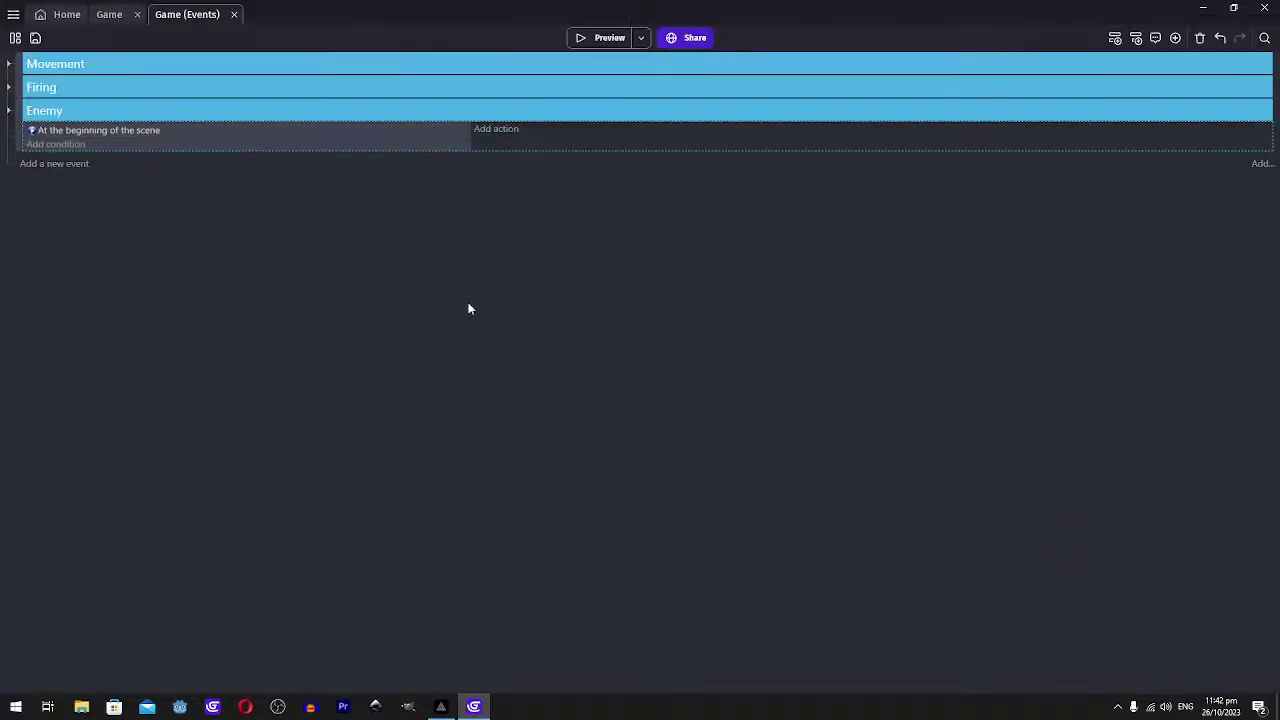
Start an action on RestartBtn in the beginning-of-scene event and search its actions for "vis"
{"action": "left_click", "coordinate": [505, 139]}
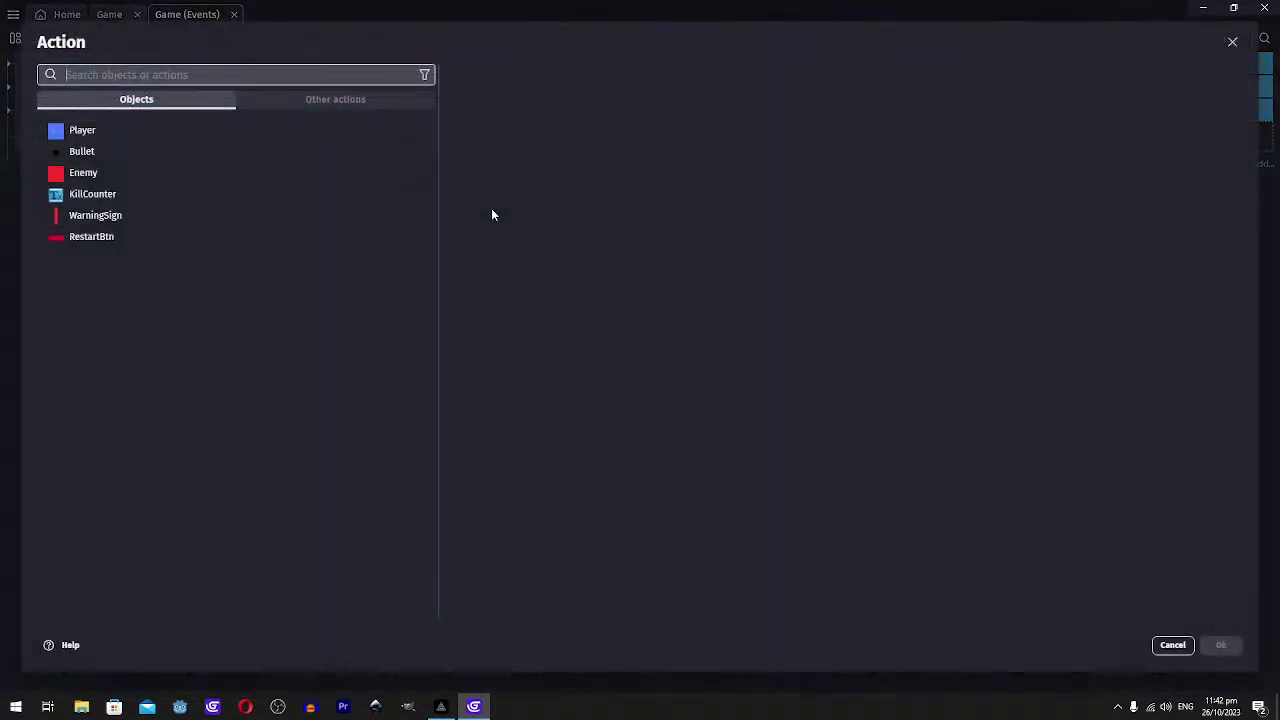
{"action": "left_click", "coordinate": [91, 237]}
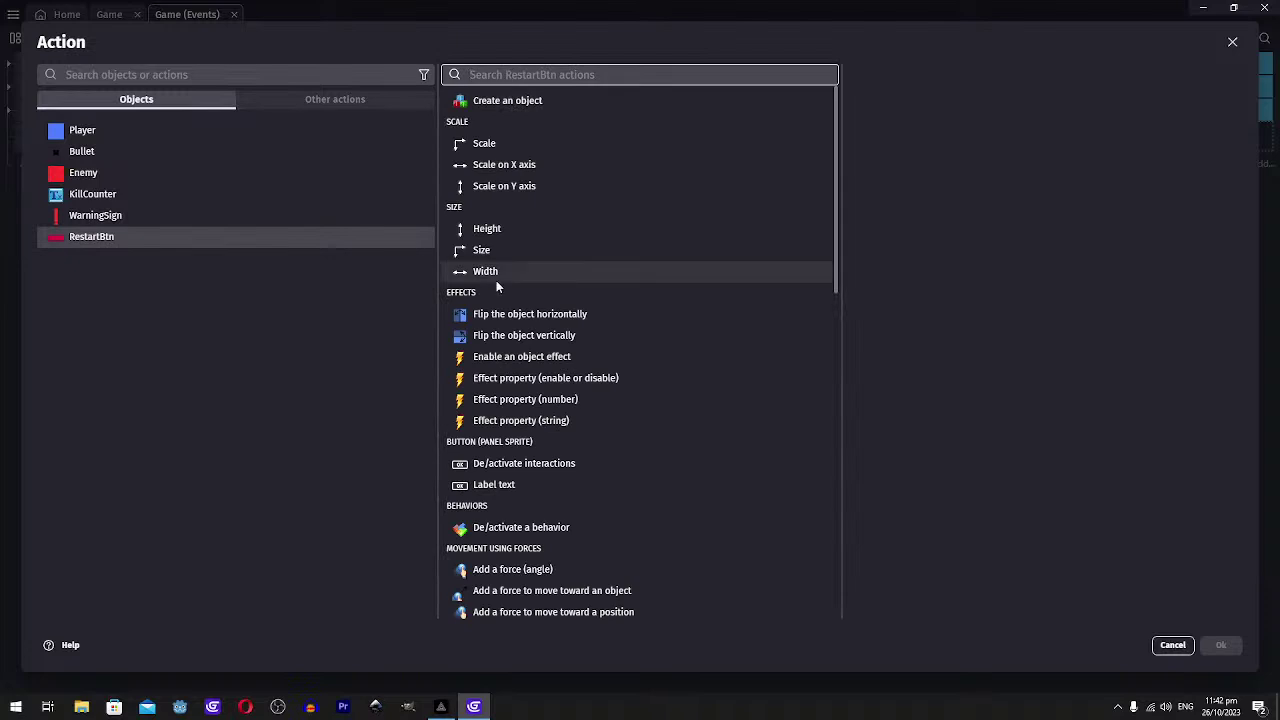
{"action": "type", "text": "vis"}
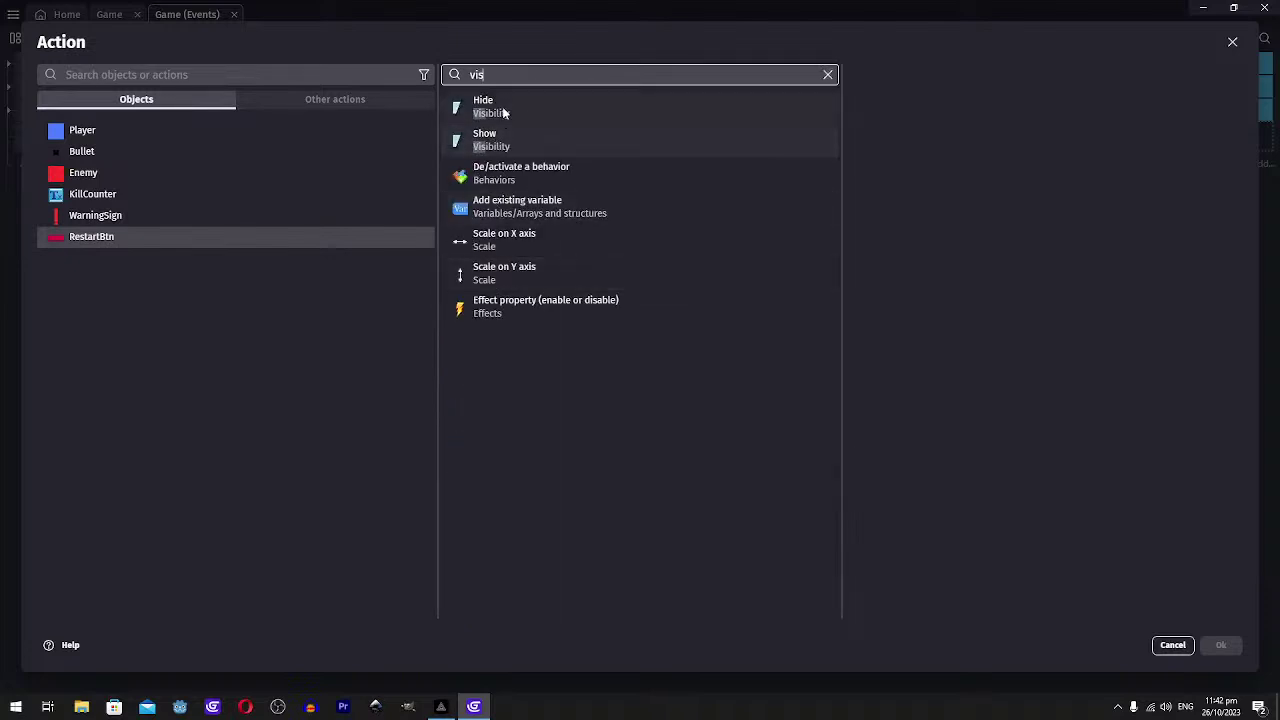
Add an action that hides RestartBtn to the event that runs at the beginning of the scene
{"action": "left_click", "coordinate": [505, 113]}
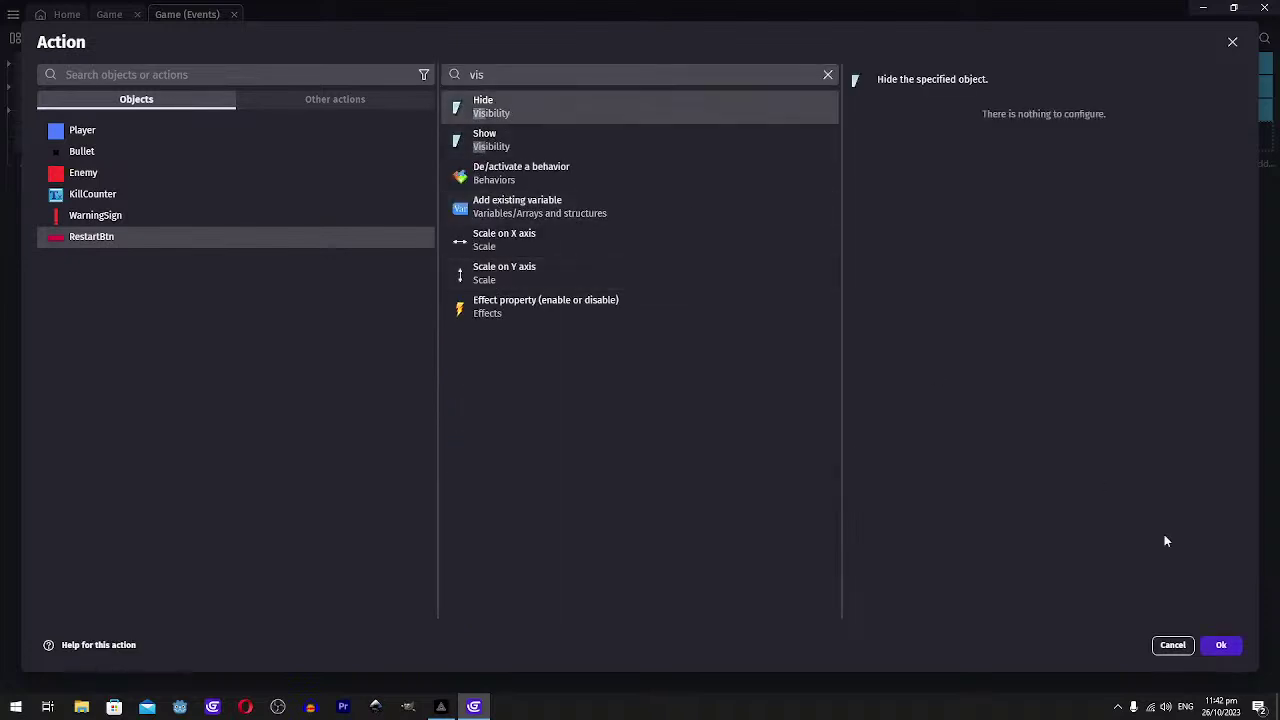
{"action": "left_click", "coordinate": [1228, 645]}
Preview the game and test it by moving the player around and shooting at enemies
{"action": "left_click", "coordinate": [587, 39]}
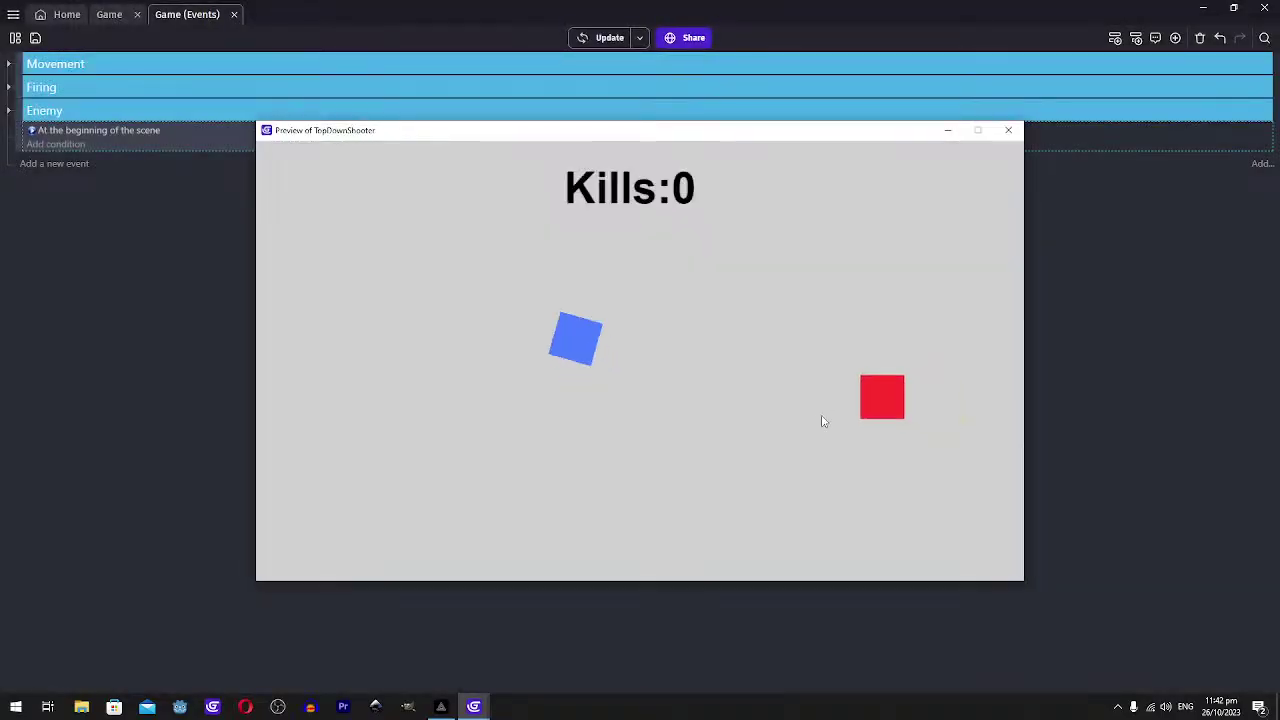
{"action": "key", "text": "d"}
{"action": "key", "text": "w"}
{"action": "left_click", "coordinate": [824, 420]}
{"action": "key", "text": "s"}
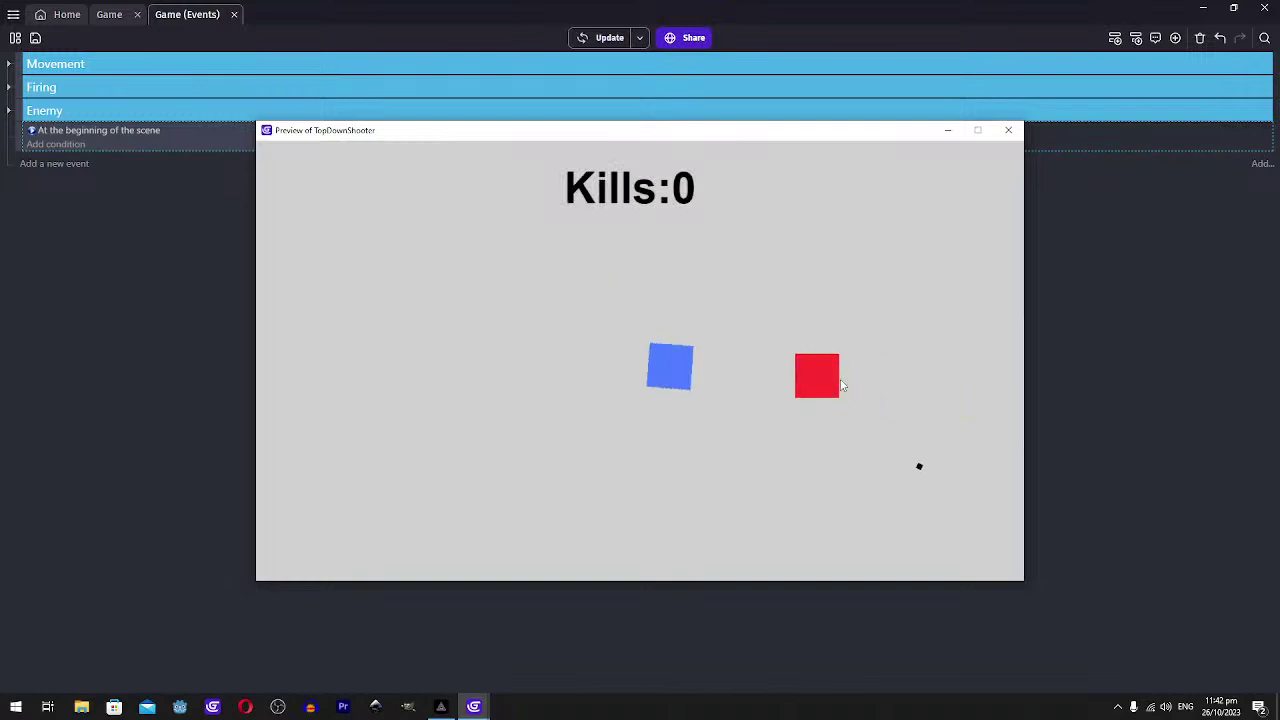
{"action": "left_click", "coordinate": [842, 386]}
{"action": "key", "text": "a"}
{"action": "key", "text": "w"}
{"action": "key", "text": "d"}
{"action": "key", "text": "s"}
{"action": "key", "text": "a"}
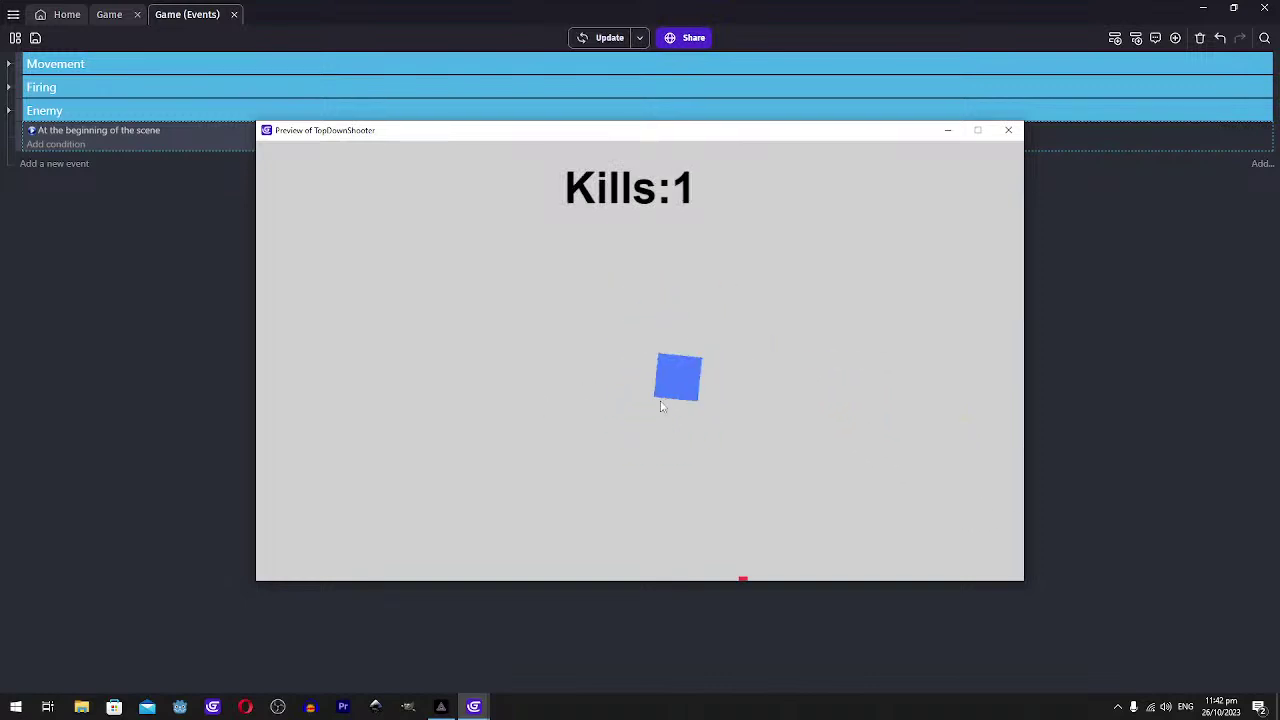
{"action": "key", "text": "w"}
{"action": "left_click", "coordinate": [729, 553]}
{"action": "key", "text": "d"}
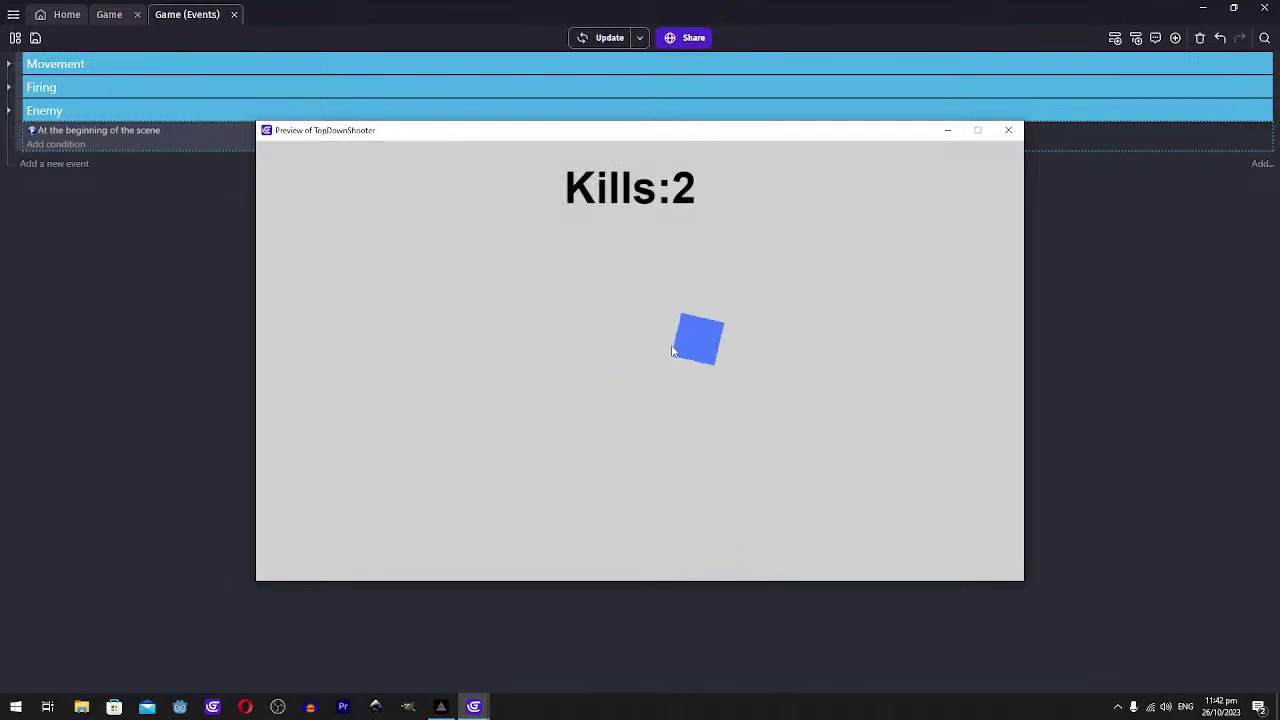
Maximize the preview window, keep moving and shooting enemies to test the game with its hidden restart button, and close the preview
{"action": "left_click", "coordinate": [977, 130]}
{"action": "key", "text": "w"}
{"action": "key", "text": "d"}
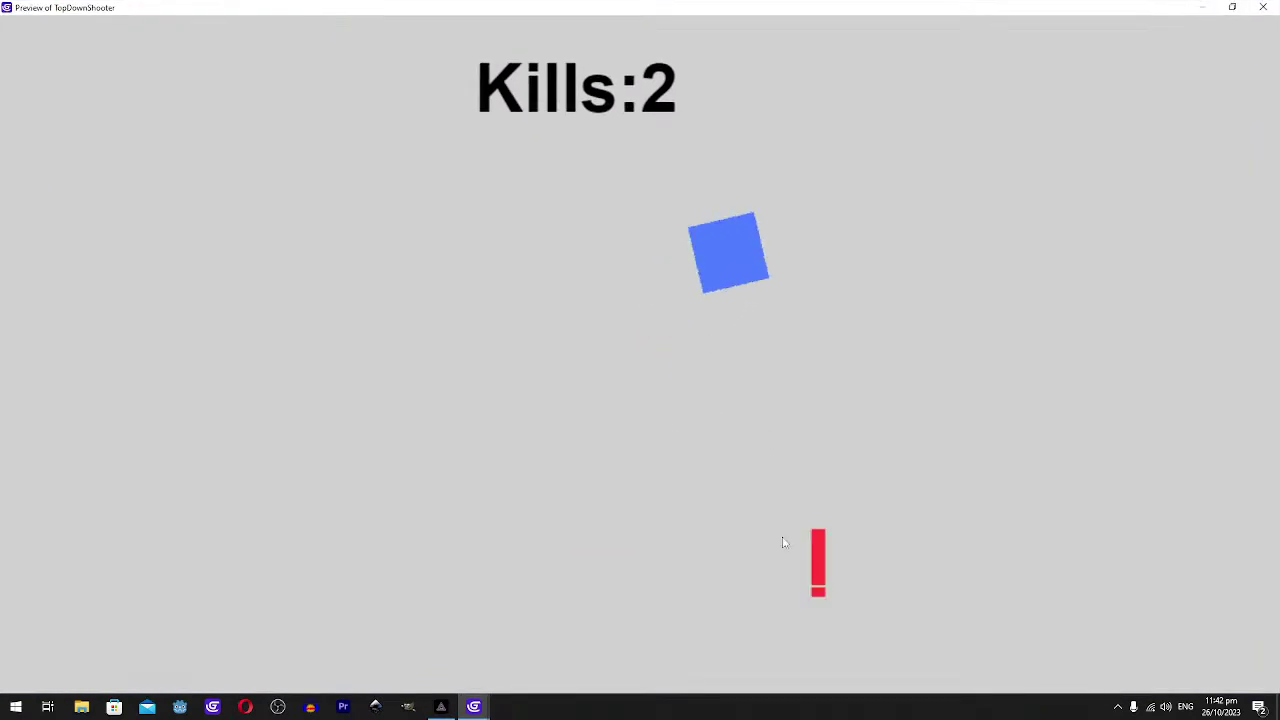
{"action": "left_click", "coordinate": [786, 538]}
{"action": "key", "text": "a"}
{"action": "key", "text": "s"}
{"action": "key", "text": "a"}
{"action": "key", "text": "w"}
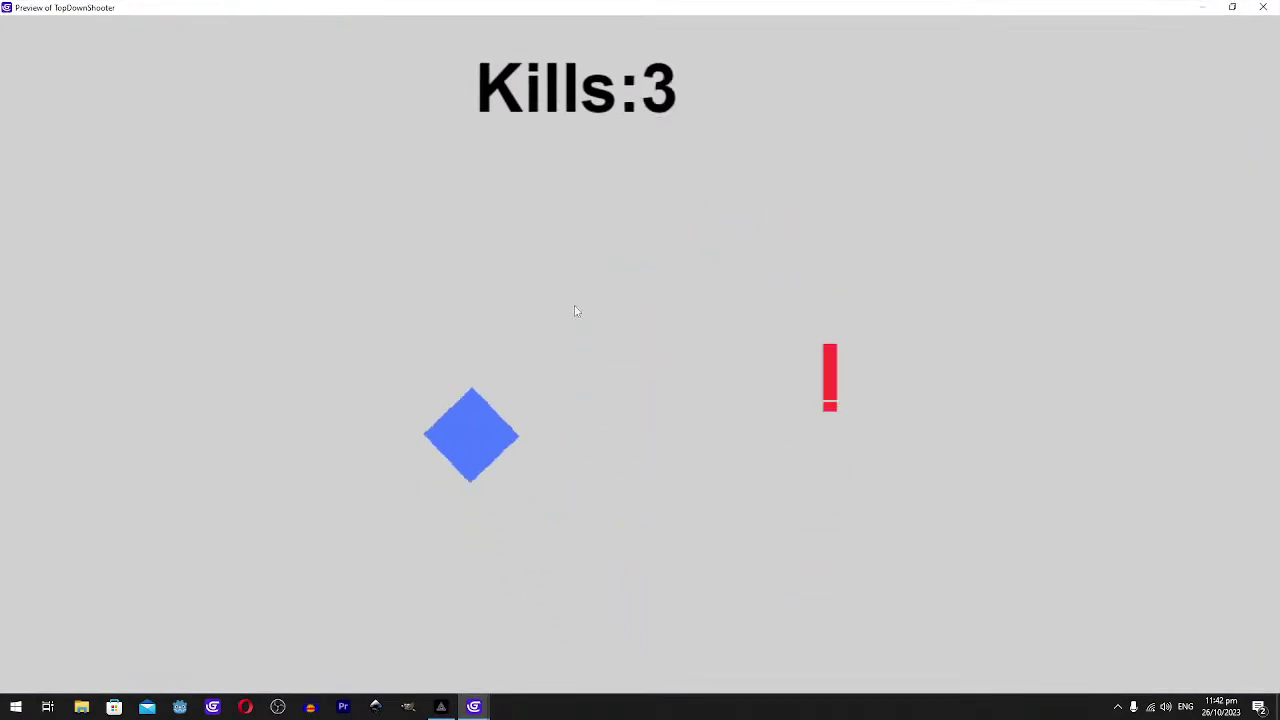
{"action": "key", "text": "d"}
{"action": "key", "text": "a"}
{"action": "key", "text": "w"}
{"action": "key", "text": "s"}
{"action": "left_click", "coordinate": [803, 358]}
{"action": "key", "text": "d"}
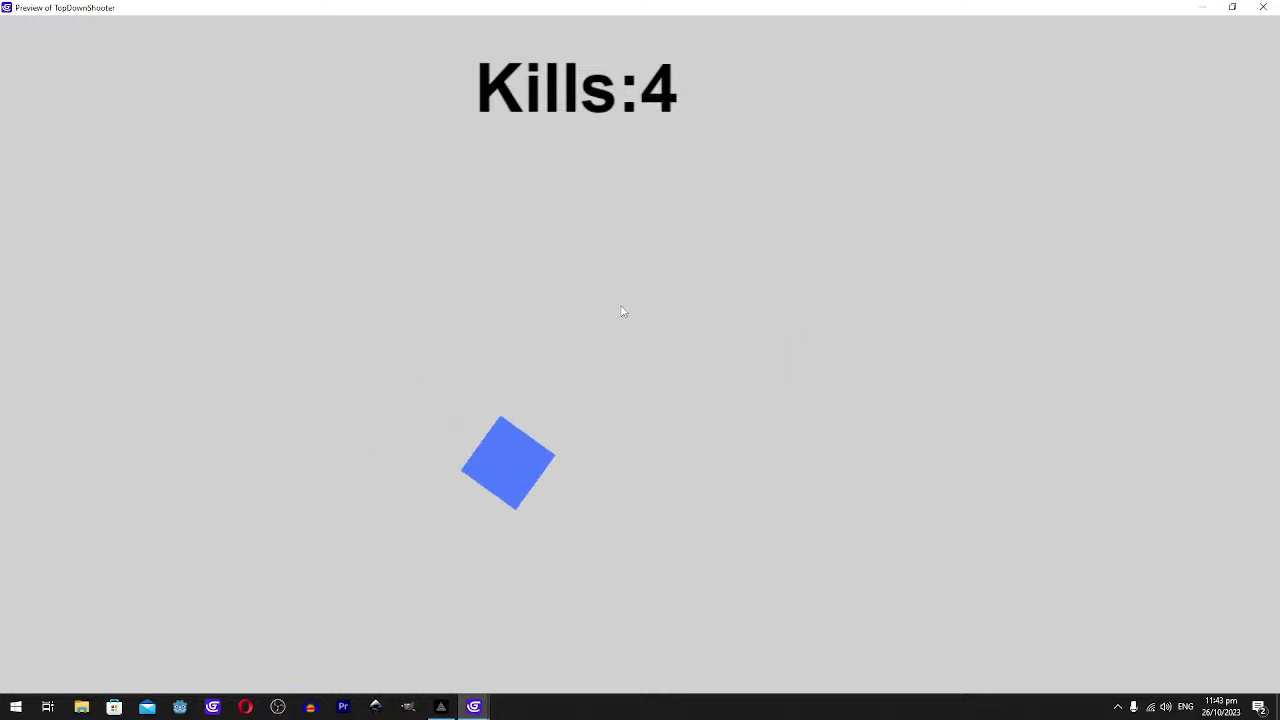
{"action": "key", "text": "w"}
{"action": "key", "text": "a"}
{"action": "key", "text": "s"}
{"action": "key", "text": "d"}
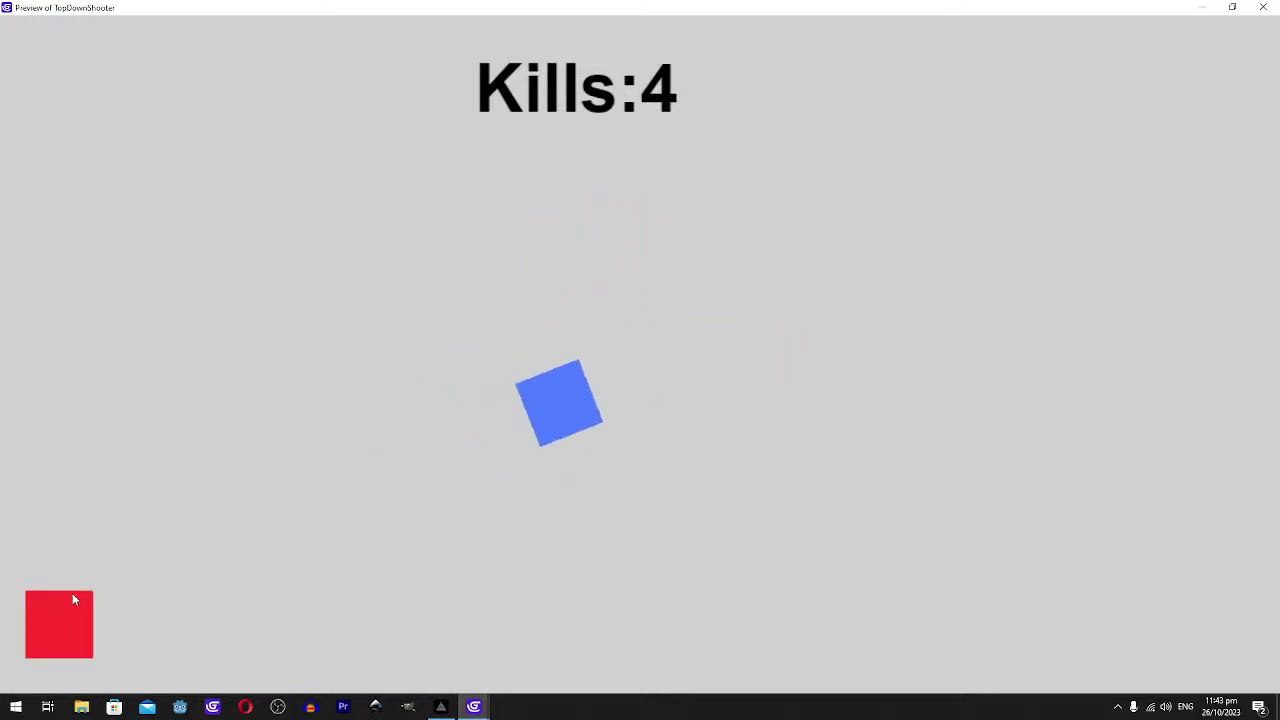
{"action": "left_click", "coordinate": [72, 593]}
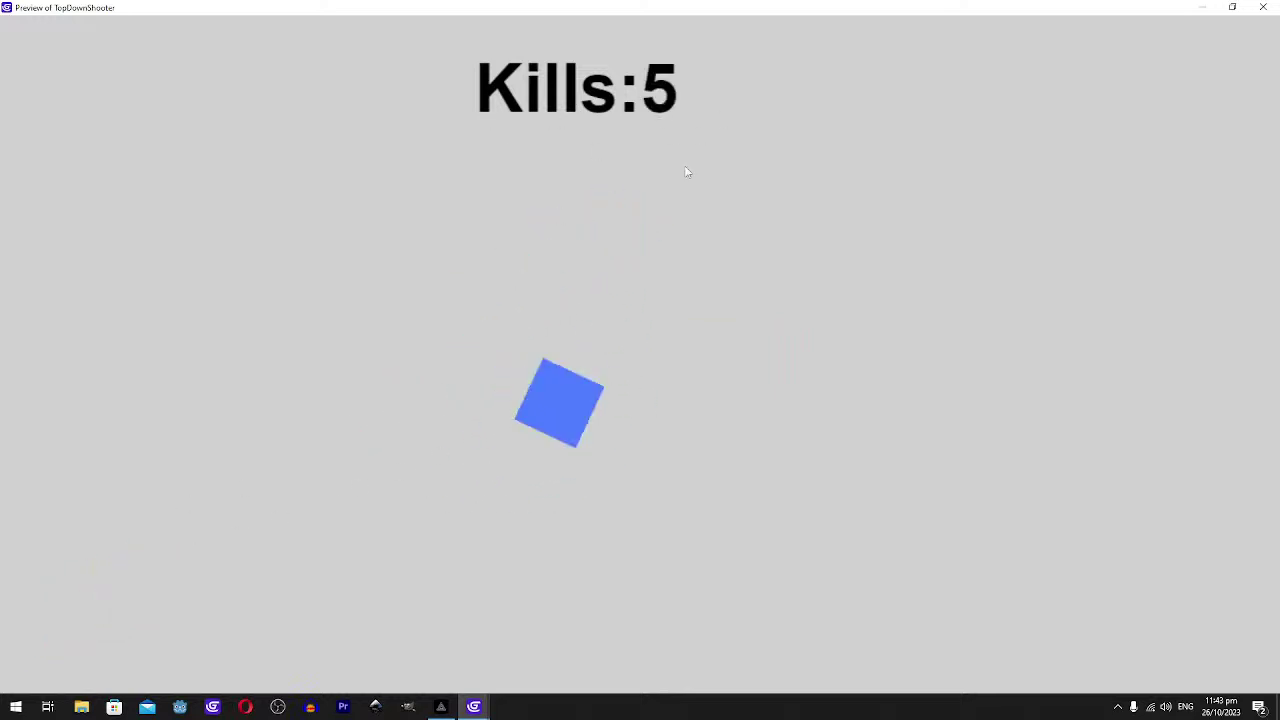
{"action": "key", "text": "w"}
{"action": "key", "text": "d"}
{"action": "left_click", "coordinate": [980, 111]}
{"action": "key", "text": "a"}
{"action": "key", "text": "s"}
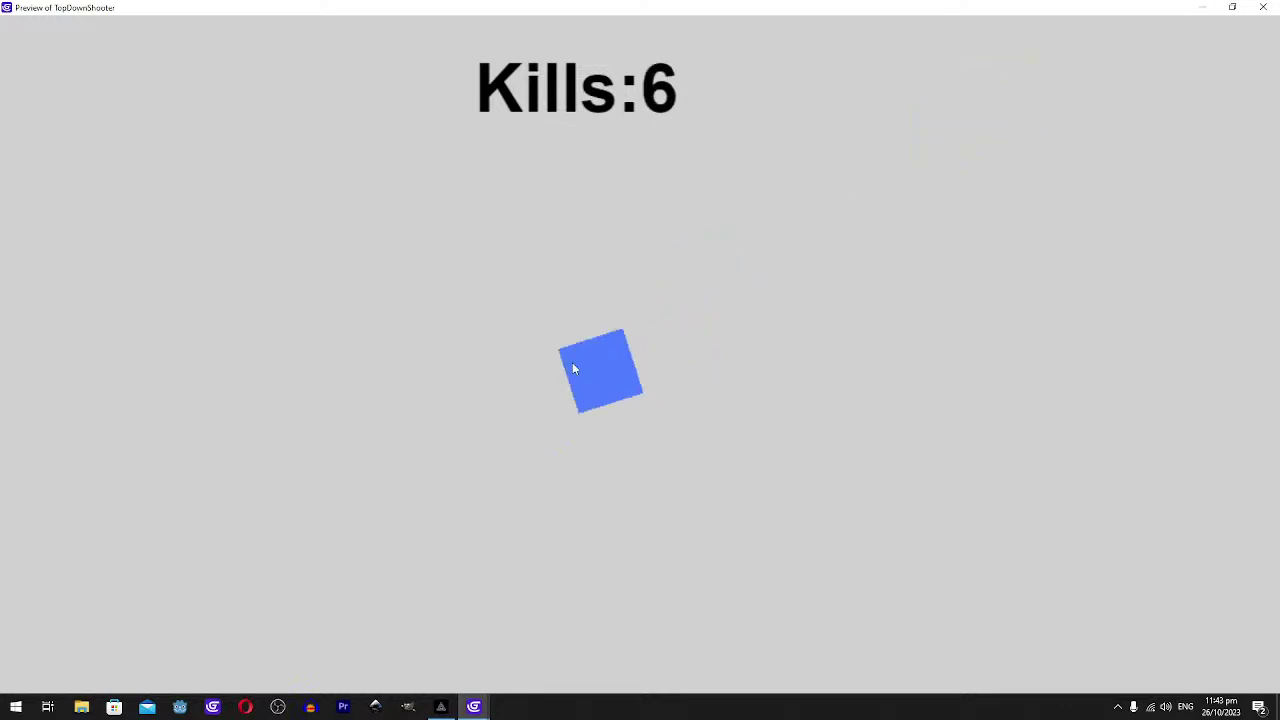
{"action": "left_click", "coordinate": [851, 510]}
{"action": "key", "text": "a"}
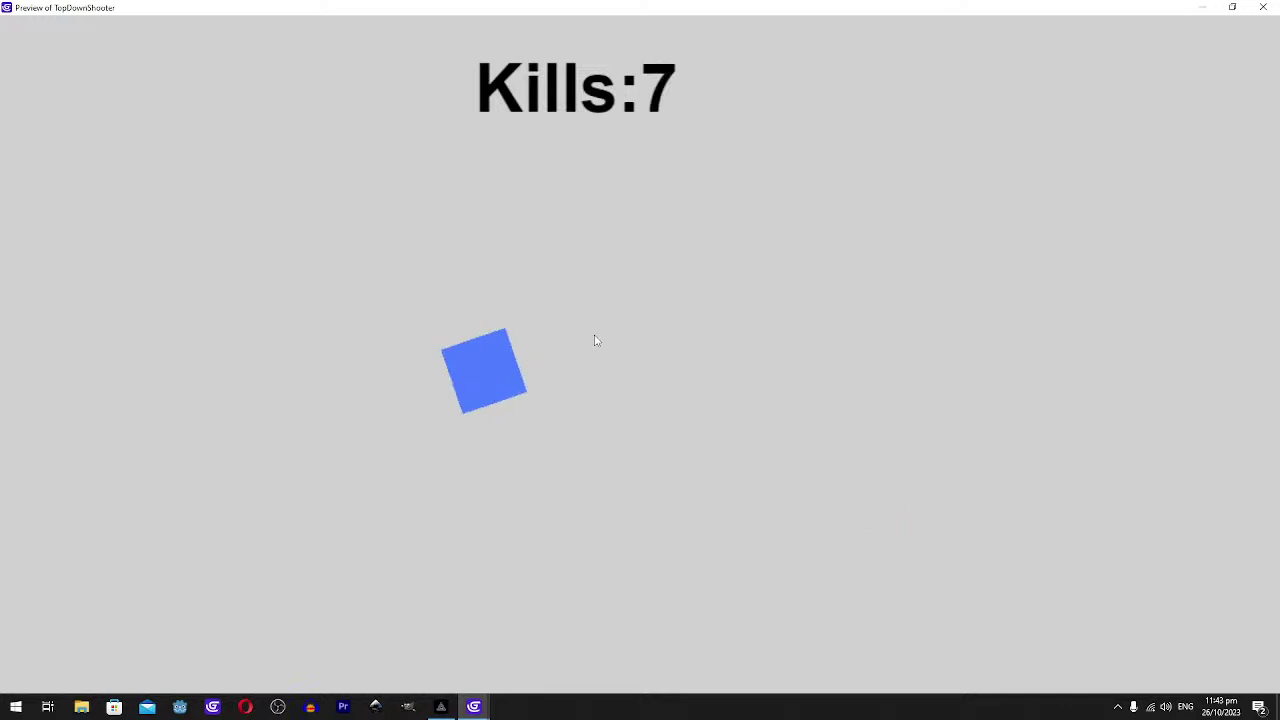
{"action": "left_click", "coordinate": [357, 577]}
{"action": "key", "text": "w"}
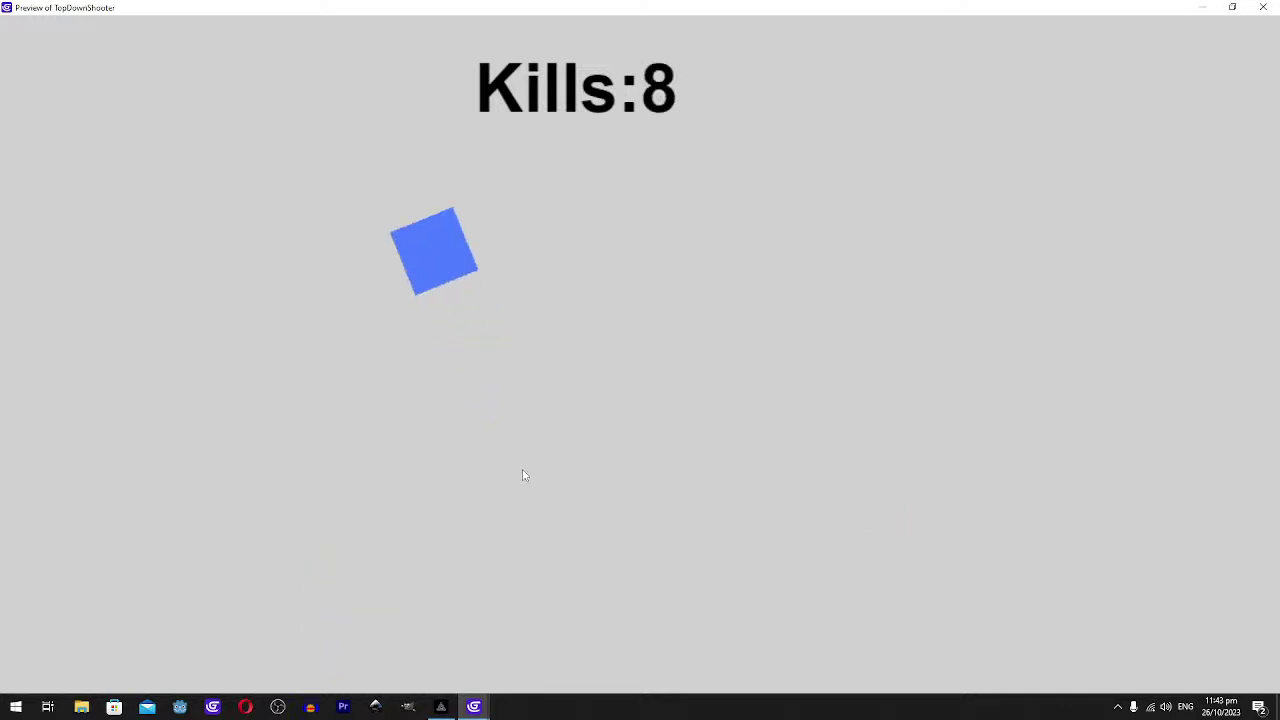
{"action": "key", "text": "d"}
{"action": "key", "text": "a"}
{"action": "key", "text": "s"}
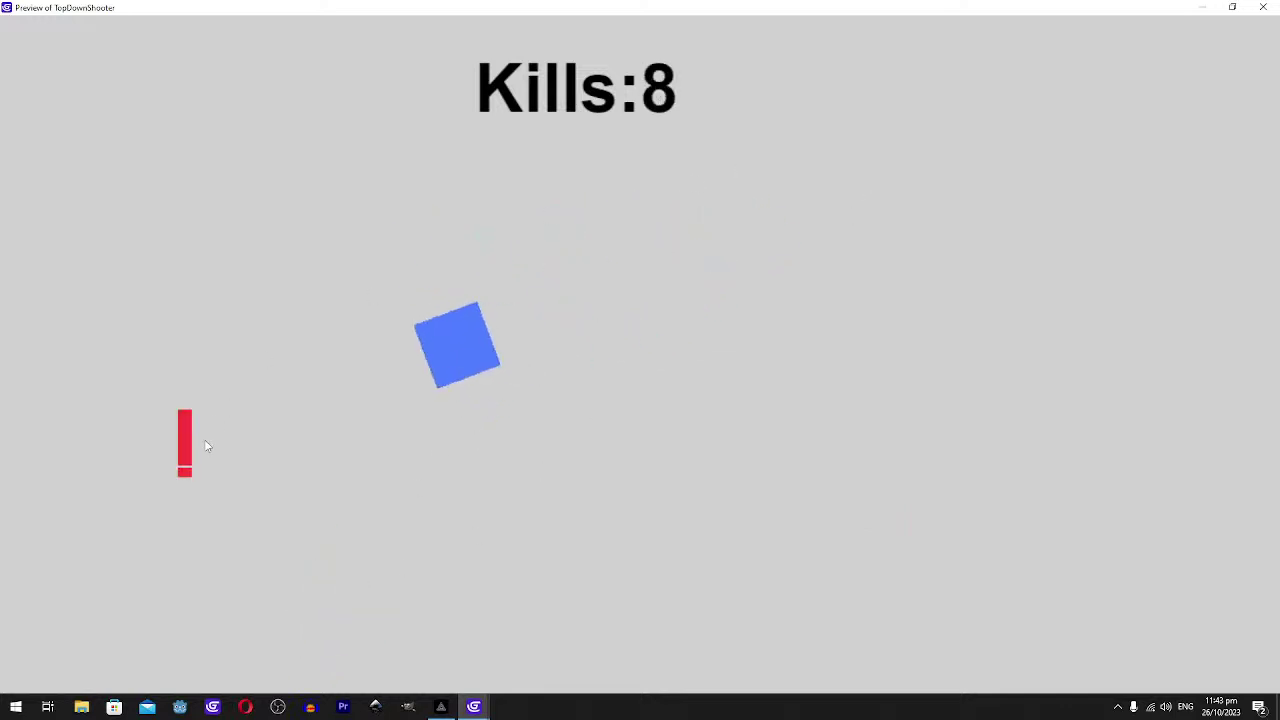
{"action": "left_click", "coordinate": [206, 443]}
{"action": "key", "text": "w"}
{"action": "key", "text": "d"}
{"action": "key", "text": "d"}
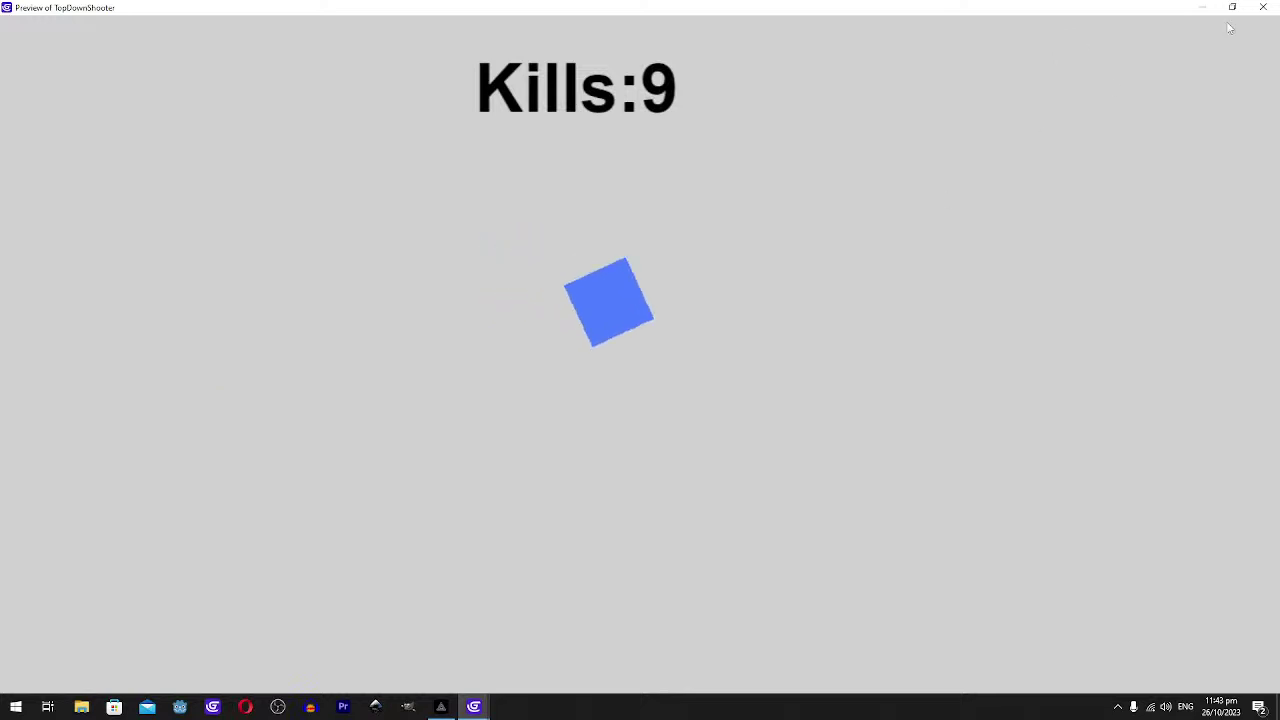
{"action": "key", "text": "s"}
{"action": "left_click", "coordinate": [1263, 7]}
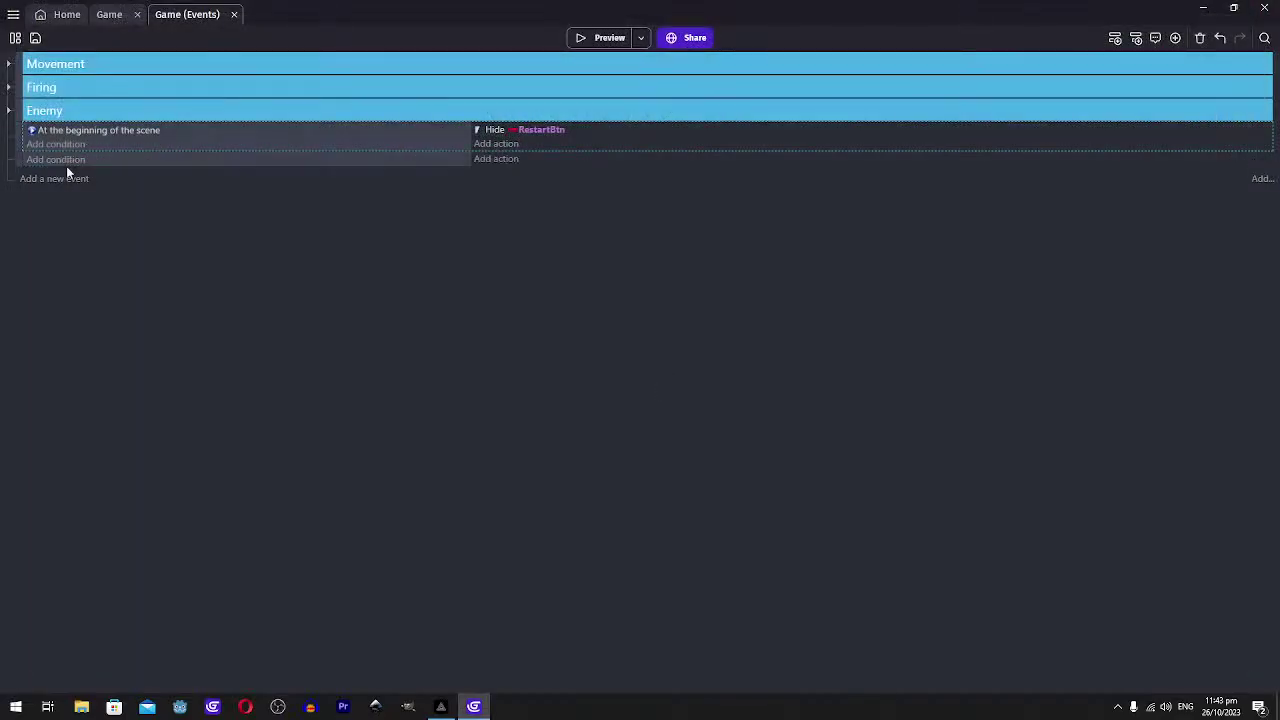
Create a Boolean scene variable named GameOver with the value False in the Game scene's variables
{"action": "left_click", "coordinate": [66, 164]}
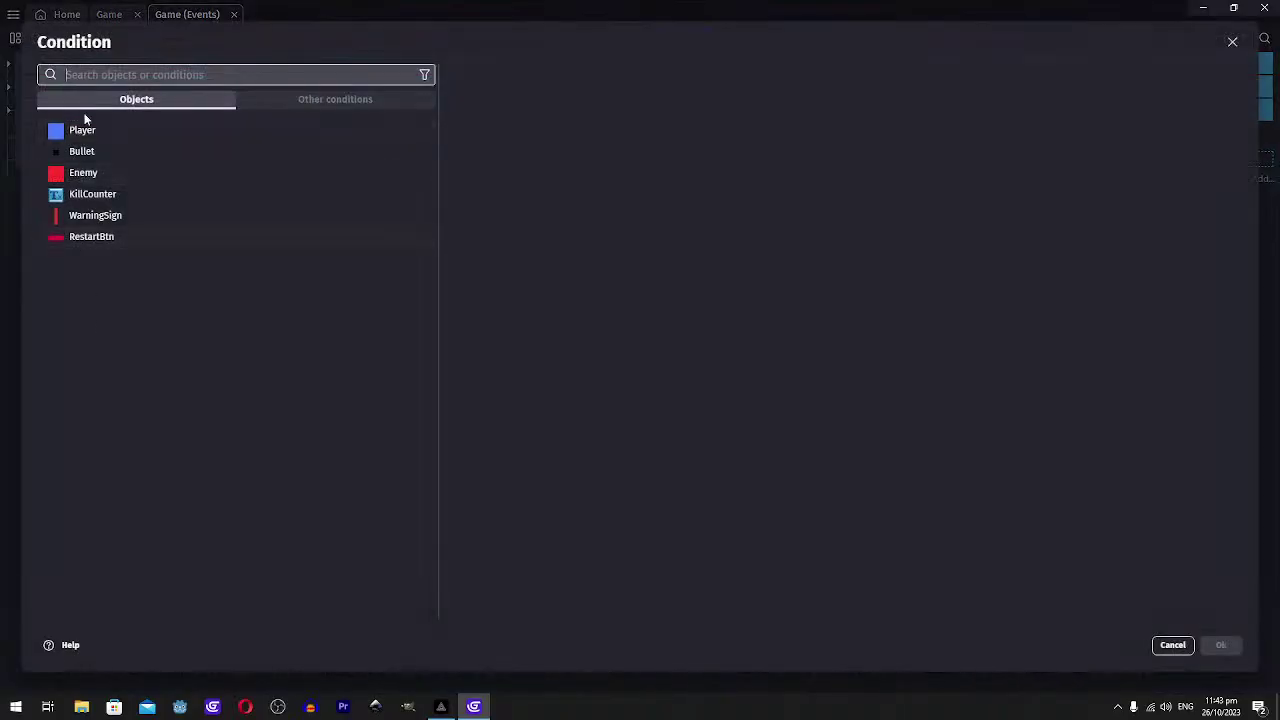
{"action": "key", "text": "Escape"}
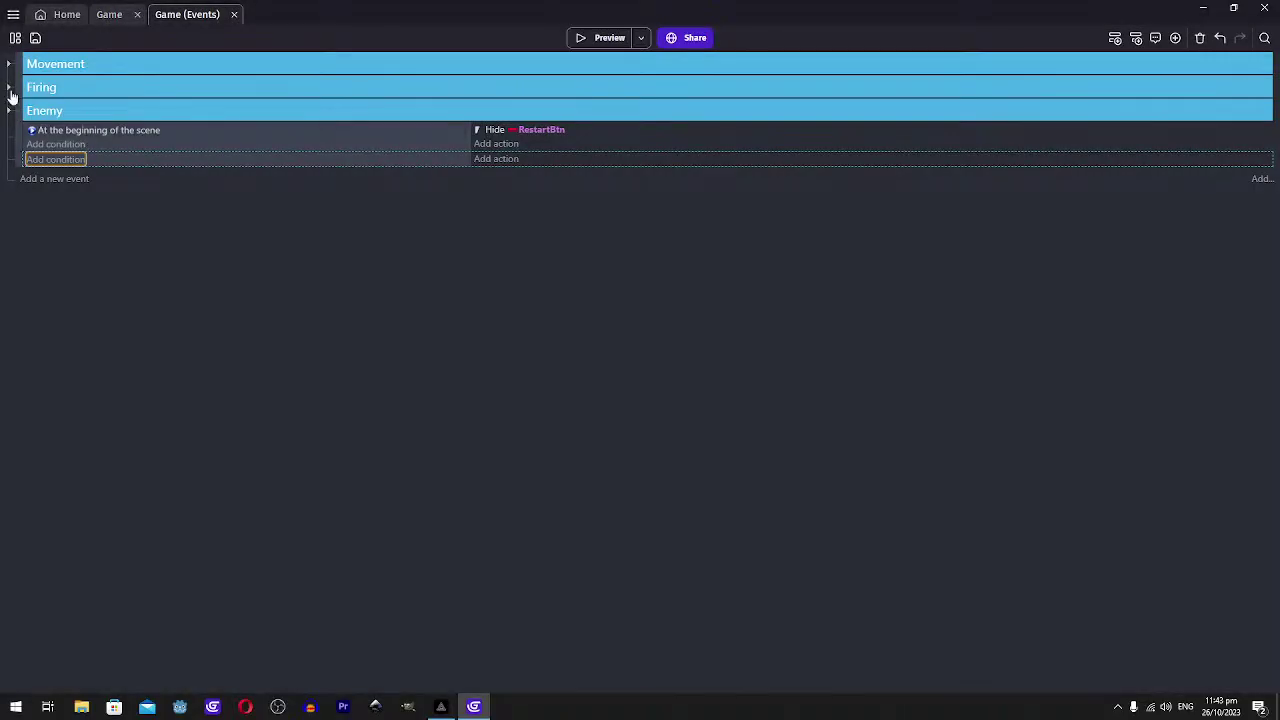
{"action": "left_click", "coordinate": [104, 16]}
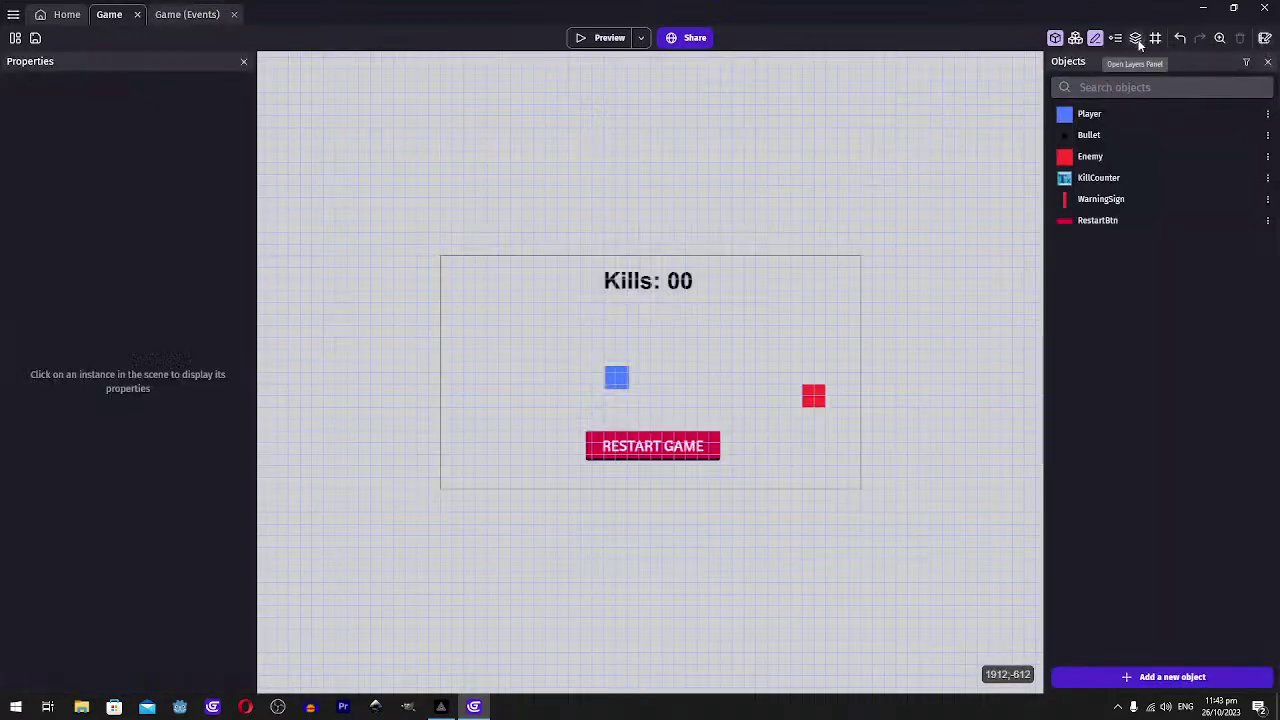
{"action": "left_click", "coordinate": [1265, 38]}
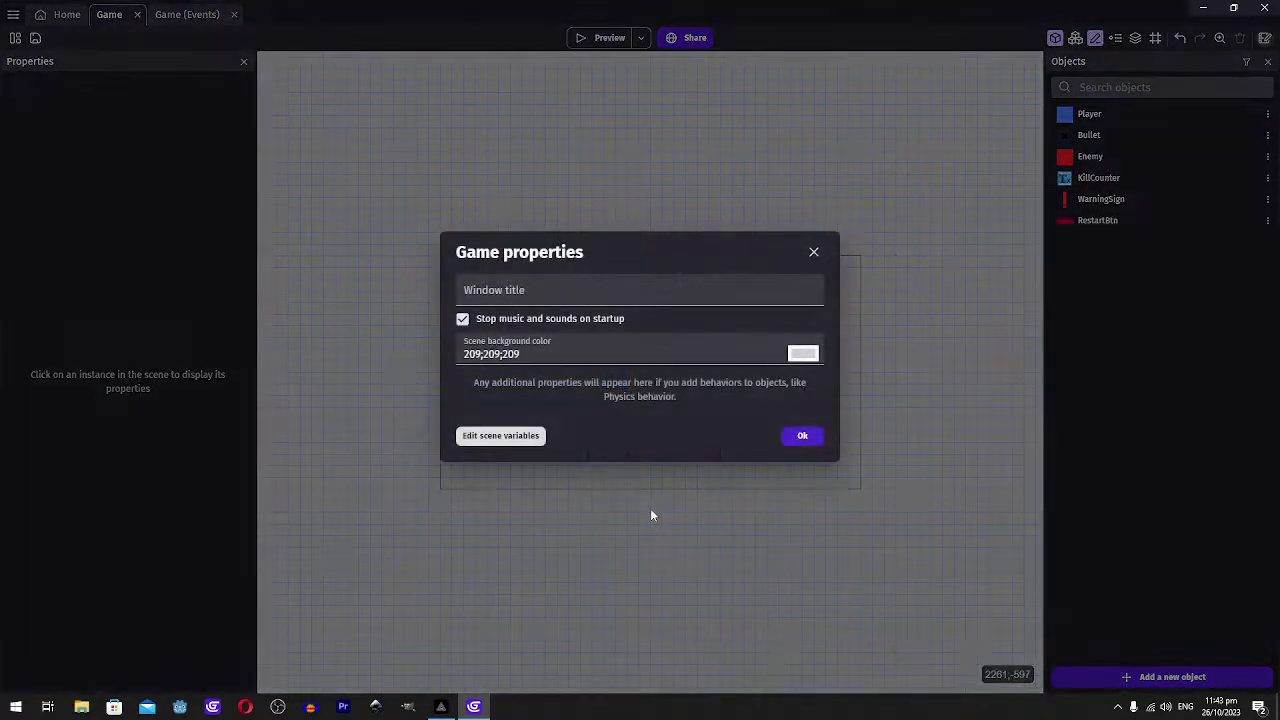
{"action": "left_click", "coordinate": [510, 437]}
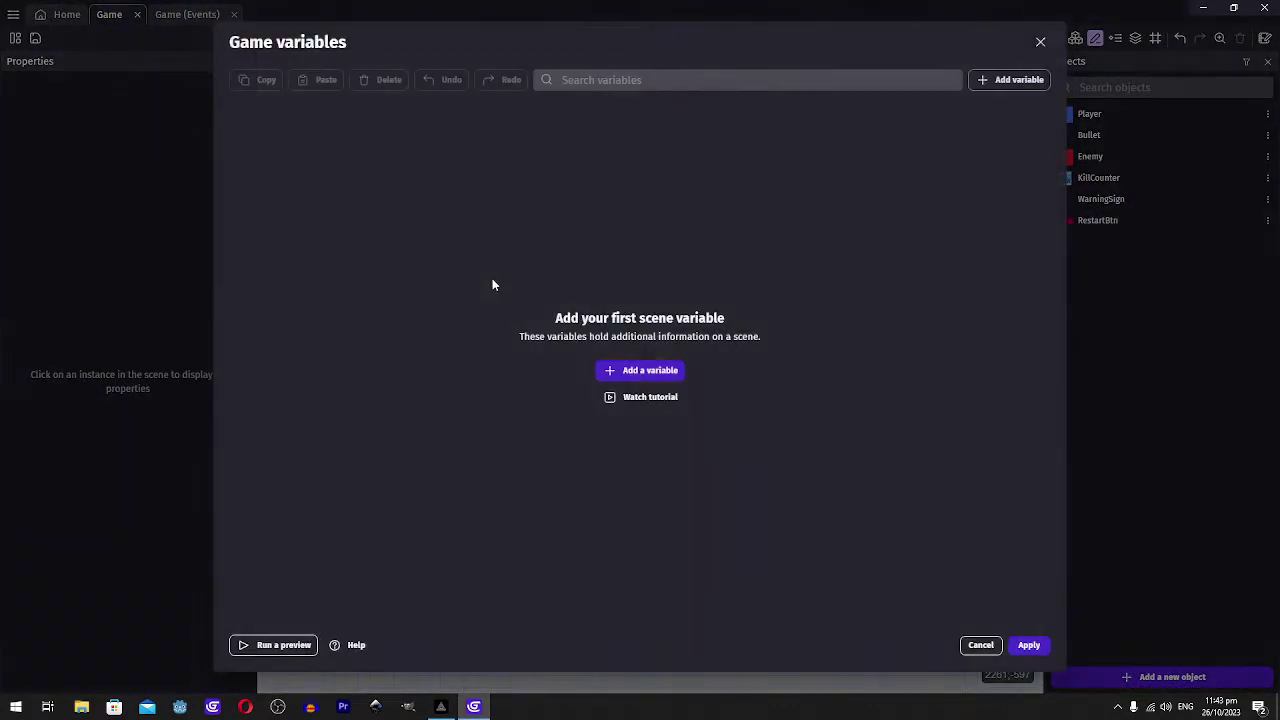
{"action": "left_click", "coordinate": [630, 372]}
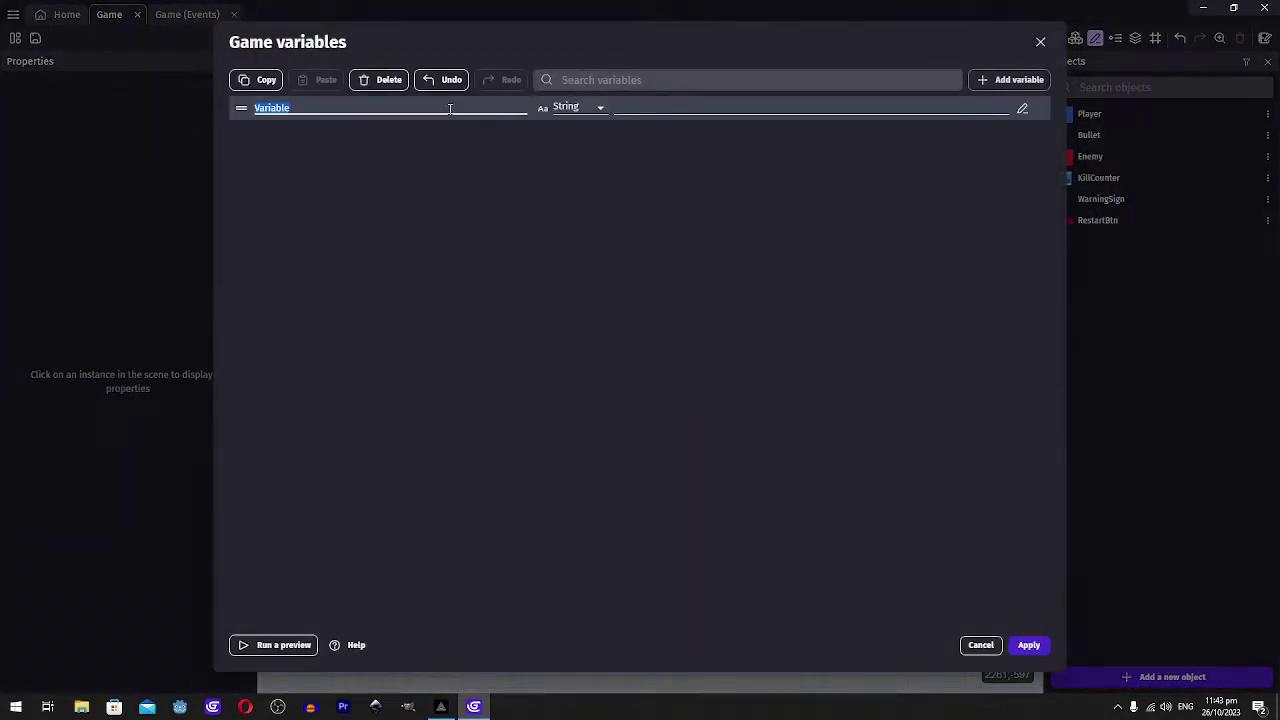
{"action": "left_click", "coordinate": [577, 108]}
{"action": "left_click", "coordinate": [571, 146]}
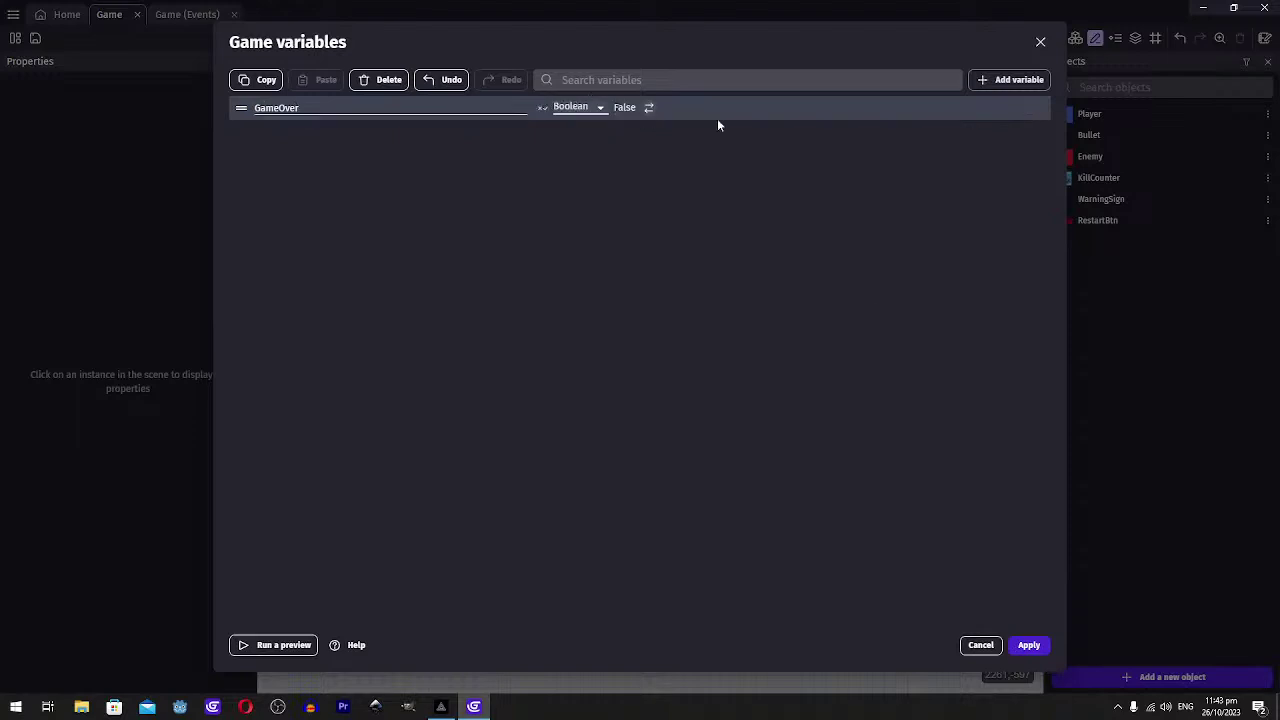
{"action": "left_click", "coordinate": [1028, 644]}
Add a condition to the empty last event that checks whether the boolean scene variable GameOver is True
{"action": "left_click", "coordinate": [210, 15]}
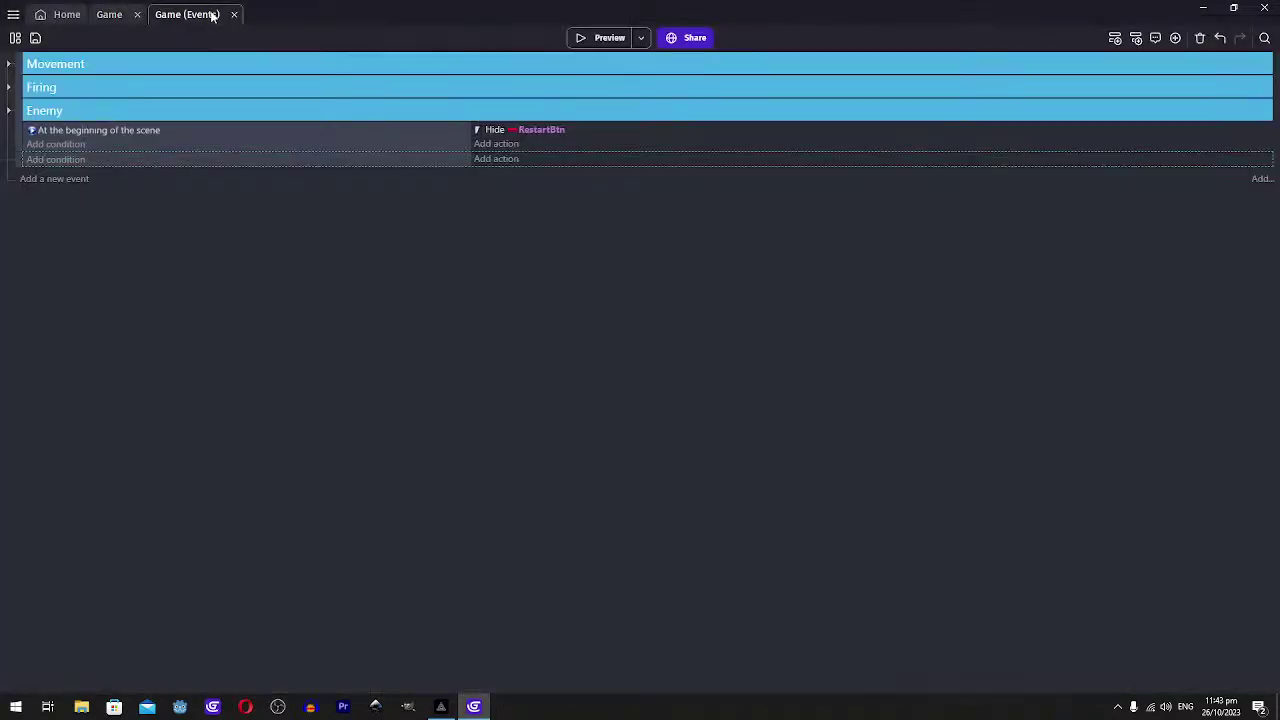
{"action": "left_click", "coordinate": [54, 160]}
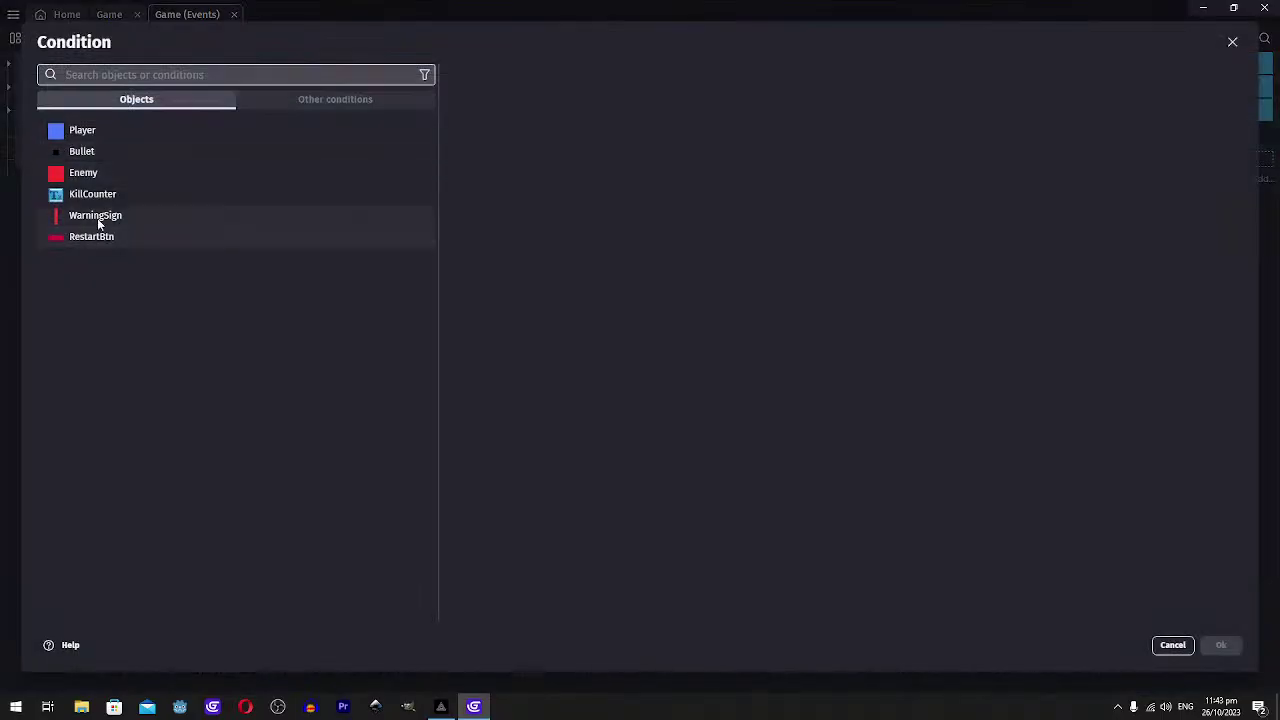
{"action": "type", "text": "game"}
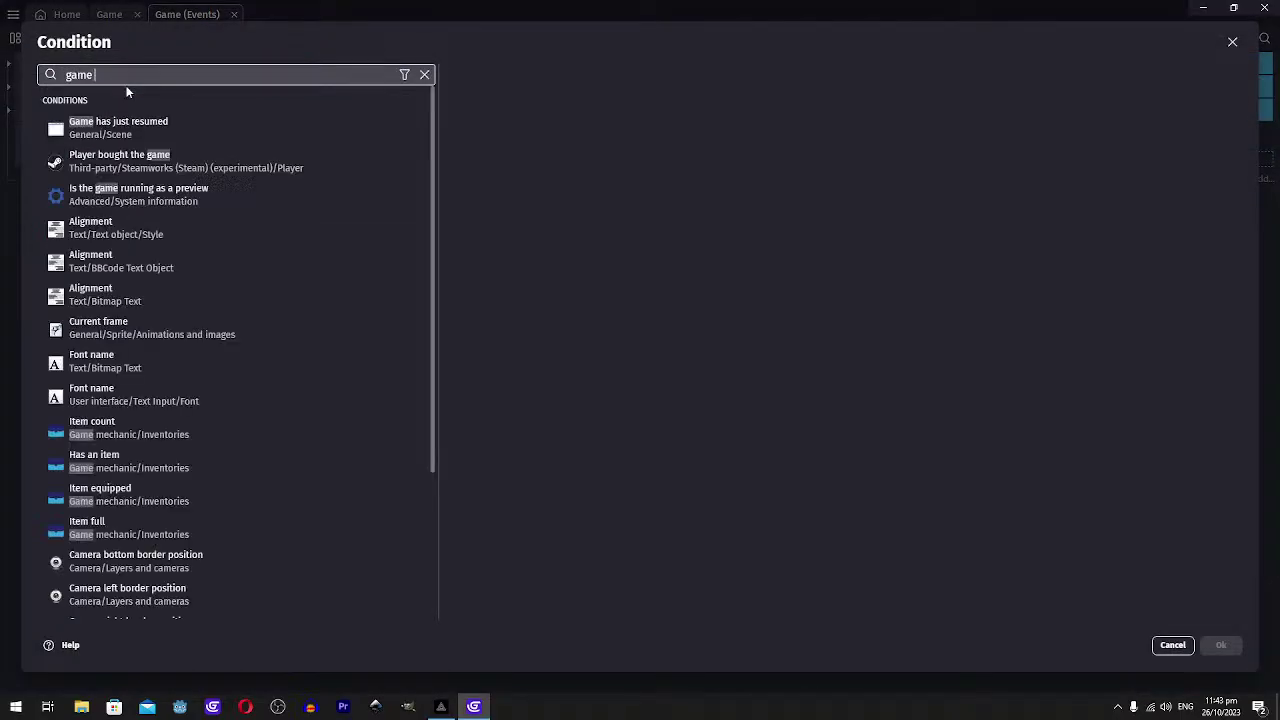
{"action": "key", "text": "BackSpace"}
{"action": "key", "text": "BackSpace"}
{"action": "key", "text": "BackSpace"}
{"action": "key", "text": "BackSpace"}
{"action": "type", "text": "s"}
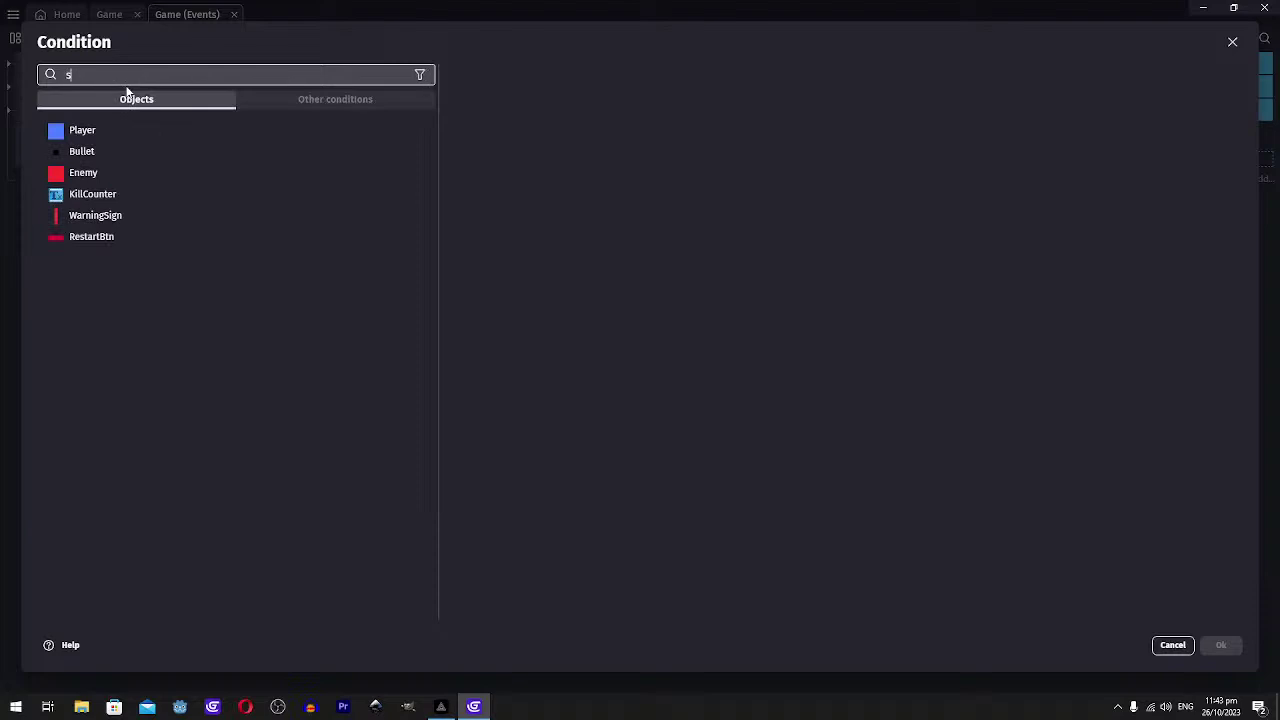
{"action": "type", "text": "cene variable"}
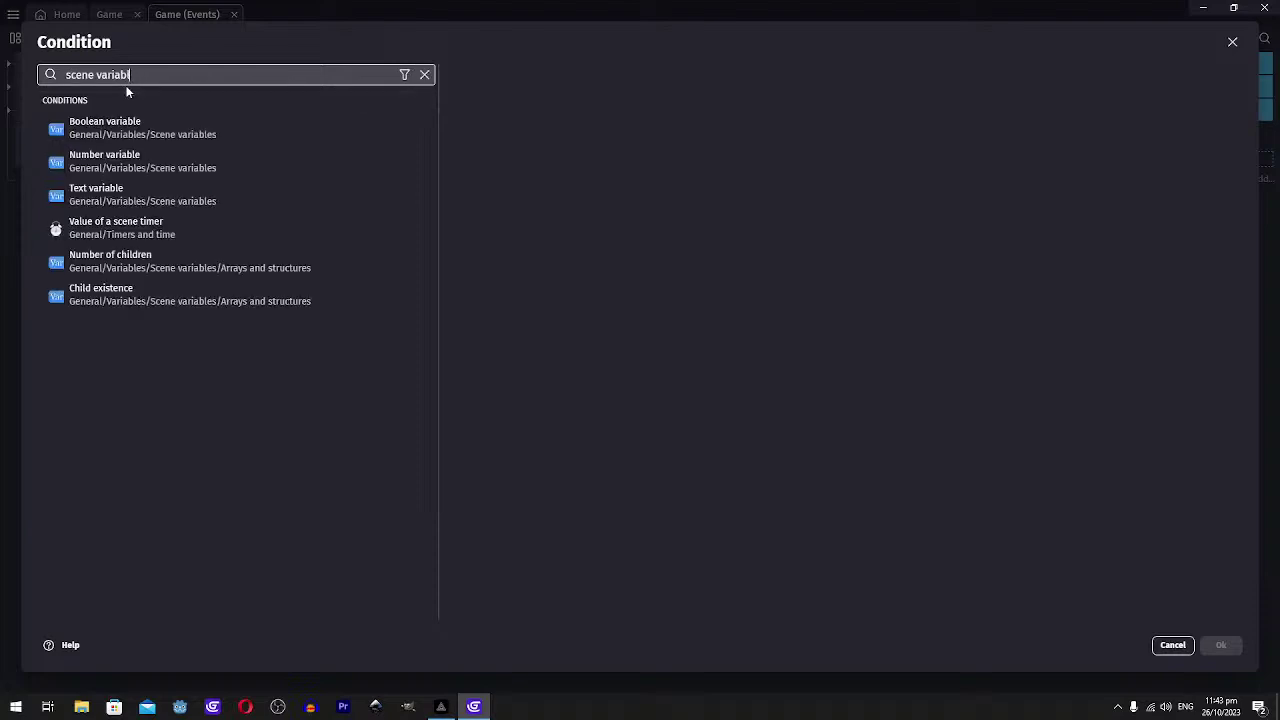
{"action": "left_click", "coordinate": [128, 124]}
{"action": "left_click", "coordinate": [527, 146]}
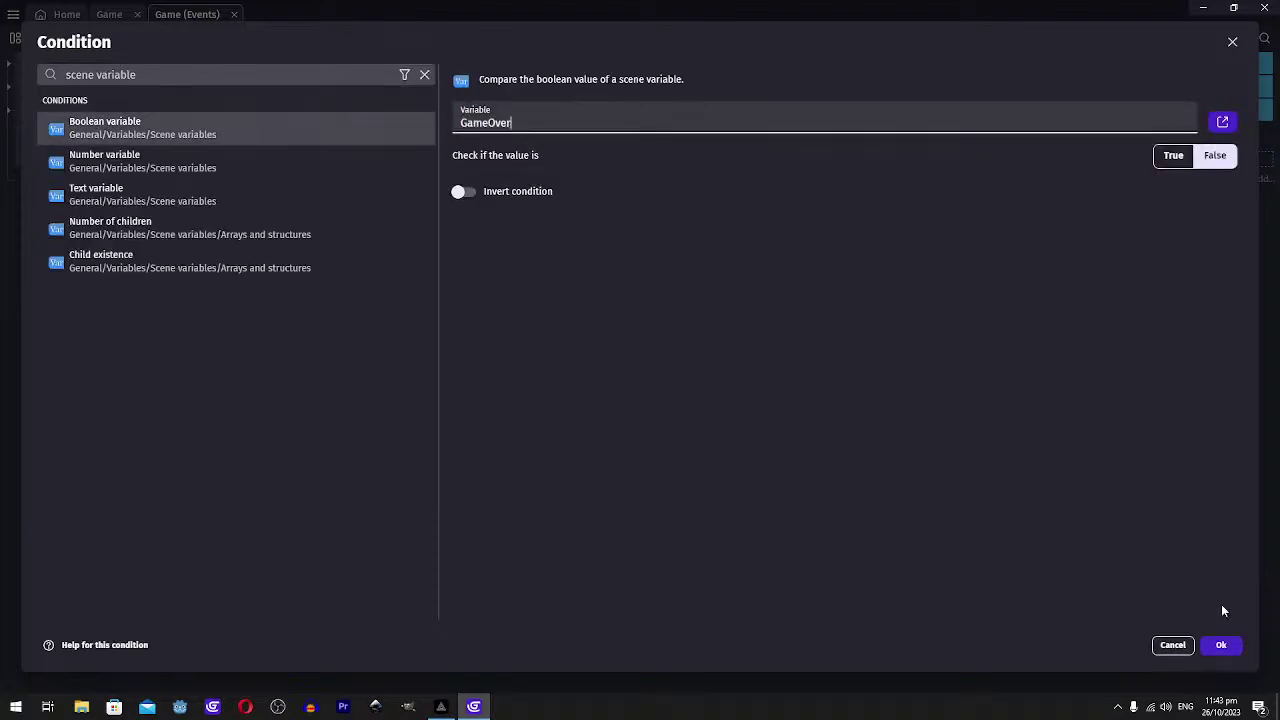
{"action": "left_click", "coordinate": [1173, 158]}
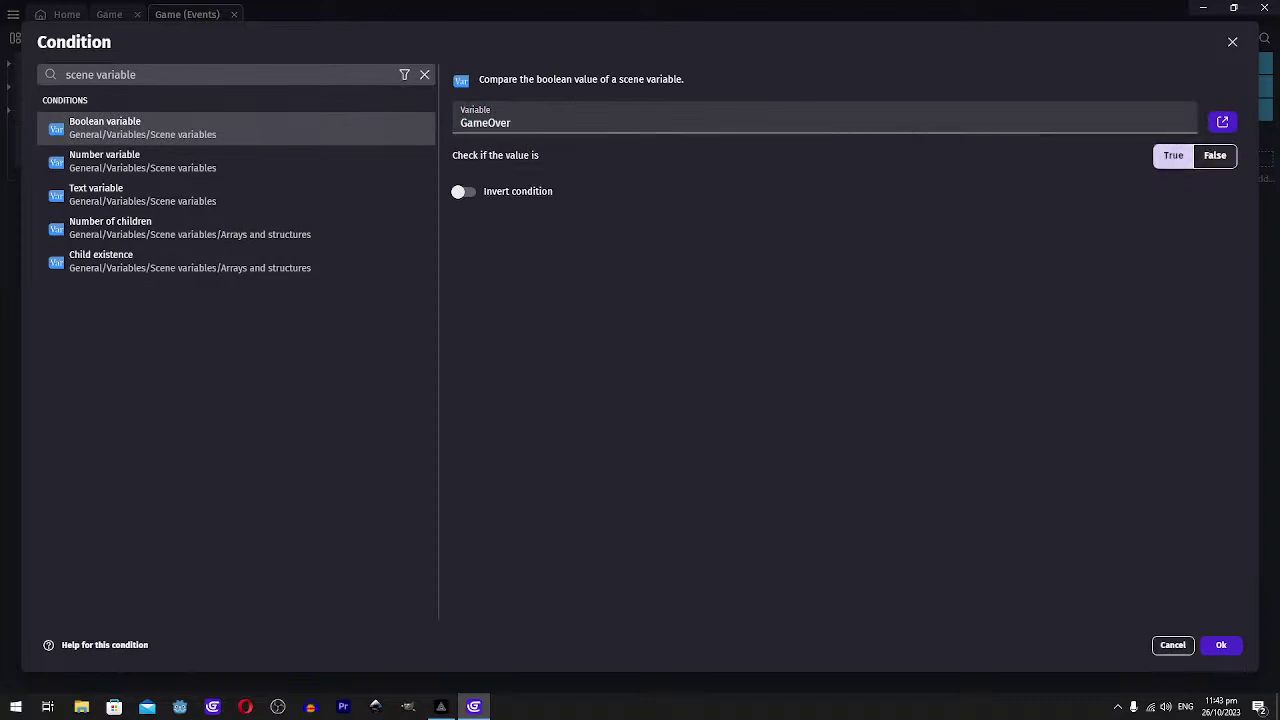
{"action": "left_click", "coordinate": [1220, 643]}
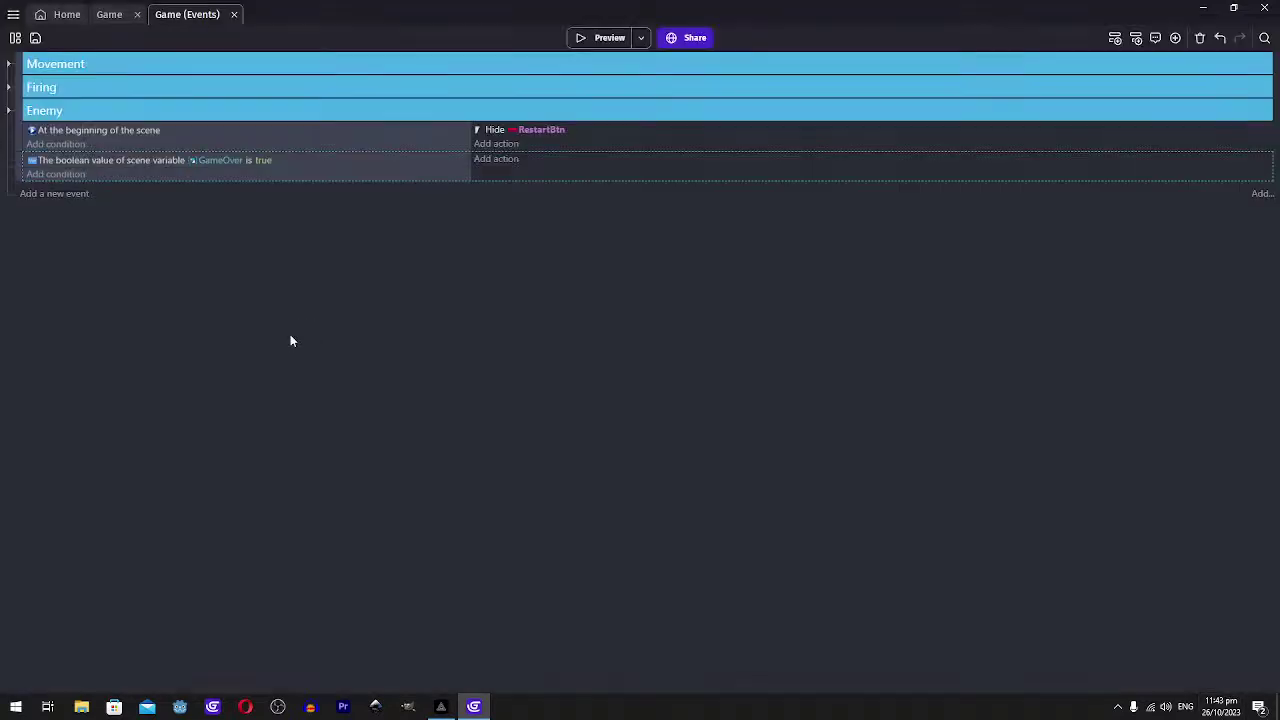
Copy the Hide RestartBtn action into the GameOver event and change the copy to Show
{"action": "left_click", "coordinate": [490, 164]}
{"action": "key", "text": "Escape"}
{"action": "left_click", "coordinate": [560, 145]}
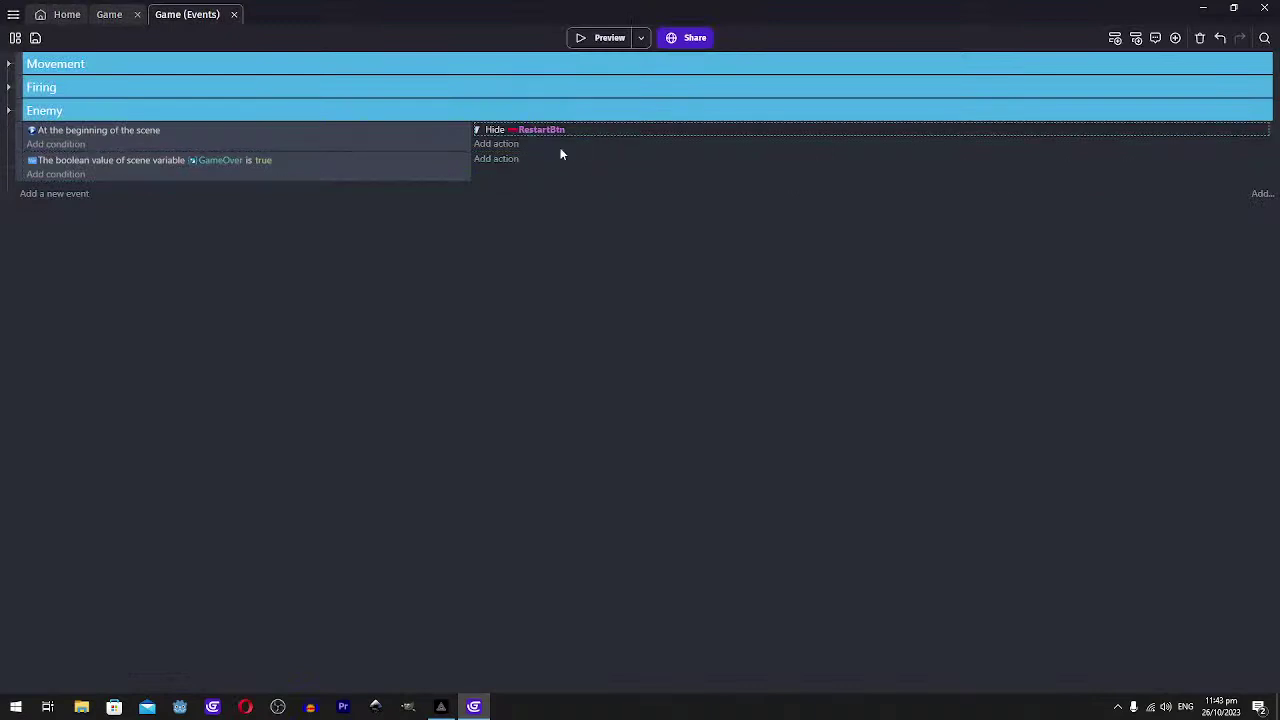
{"action": "key", "text": "ctrl+v"}
{"action": "double_click", "coordinate": [480, 166]}
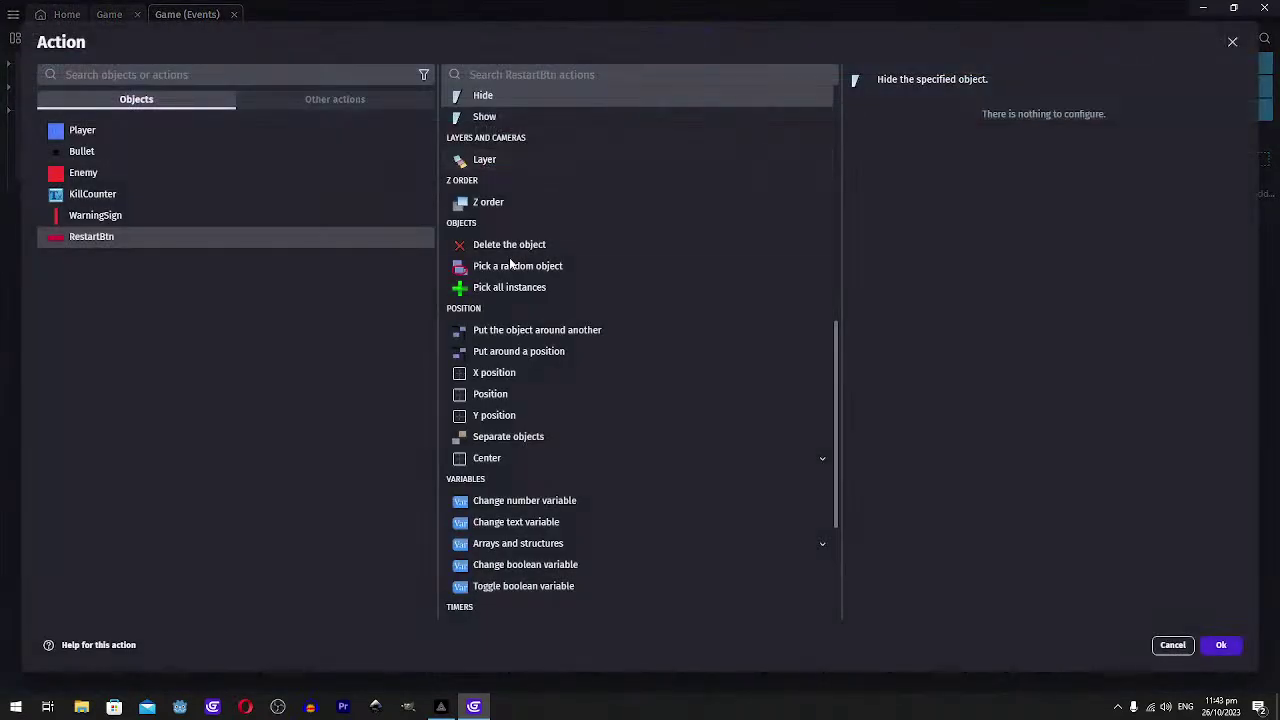
{"action": "scroll", "coordinate": [510, 263], "scroll_direction": "up", "scroll_amount": 1}
{"action": "left_click", "coordinate": [486, 183]}
{"action": "left_click", "coordinate": [1220, 645]}
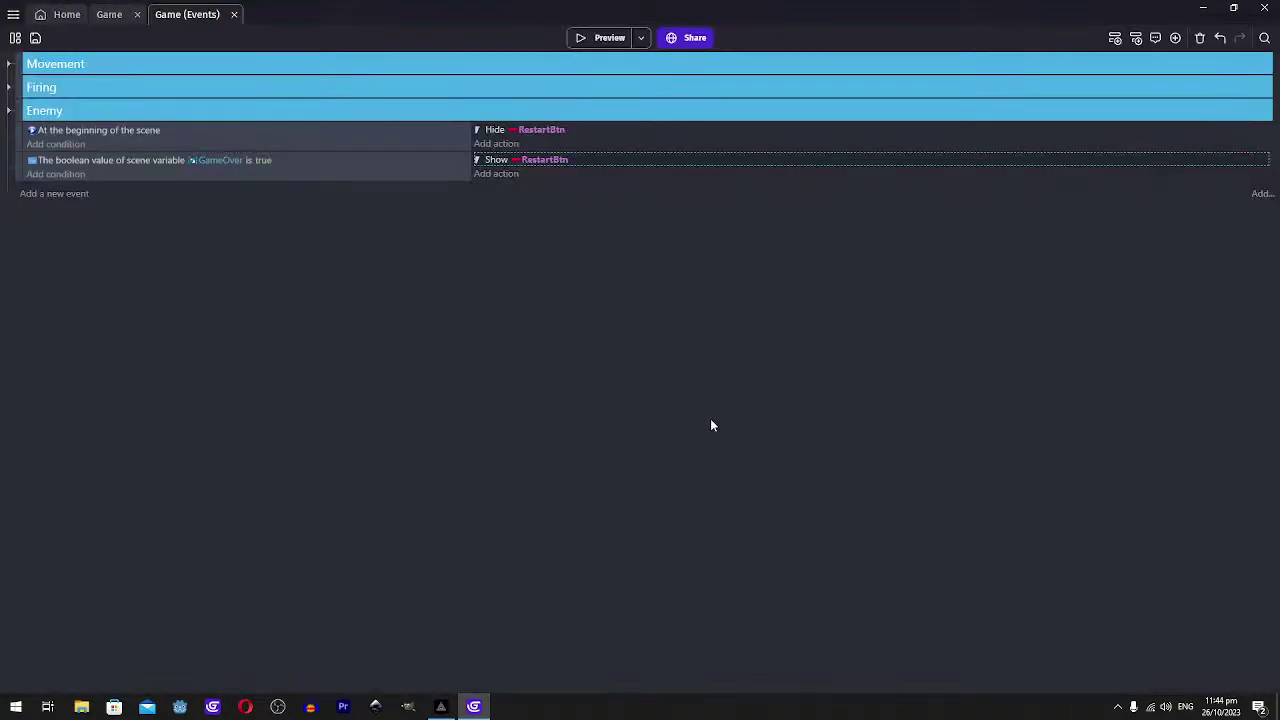
Delete the Change to scene action from the Player and Enemy collision event in the Enemy group, and start a new action there
{"action": "left_click", "coordinate": [9, 88]}
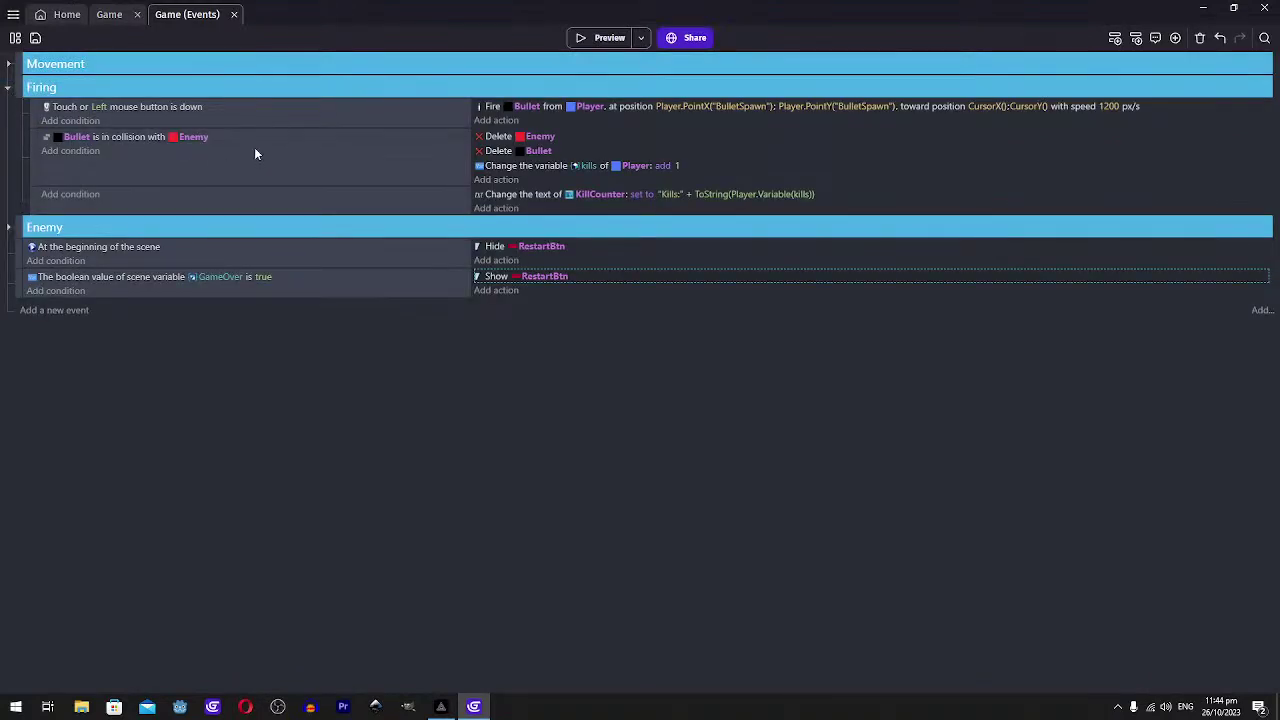
{"action": "left_click", "coordinate": [9, 88]}
{"action": "left_click", "coordinate": [8, 111]}
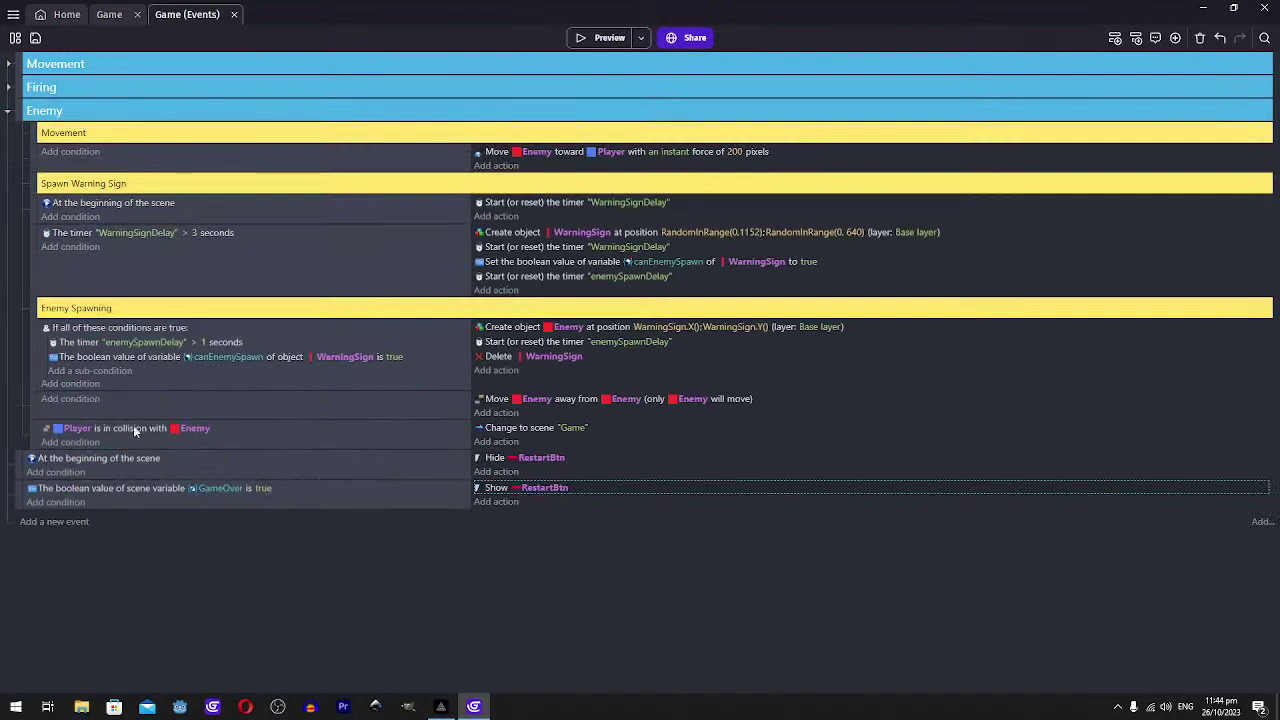
{"action": "left_click", "coordinate": [548, 428]}
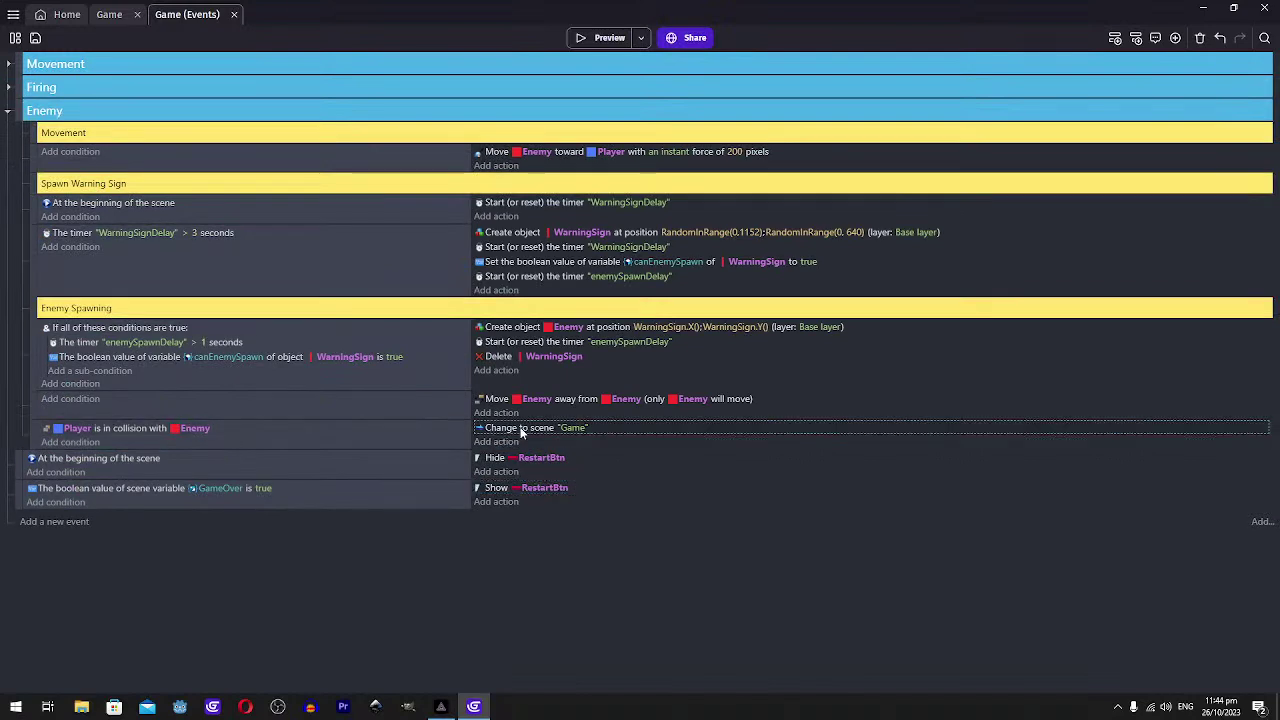
{"action": "key", "text": "Delete"}
{"action": "left_click", "coordinate": [497, 428]}
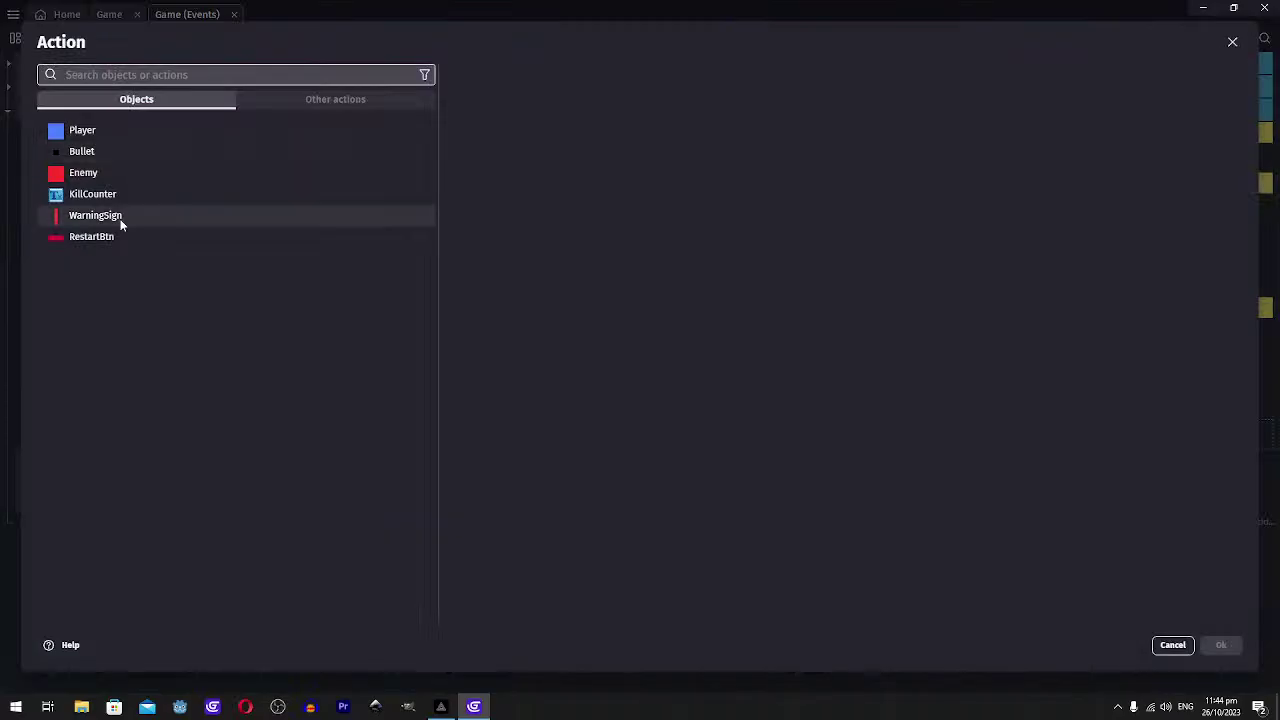
{"action": "left_click", "coordinate": [91, 236]}
{"action": "type", "text": "show"}
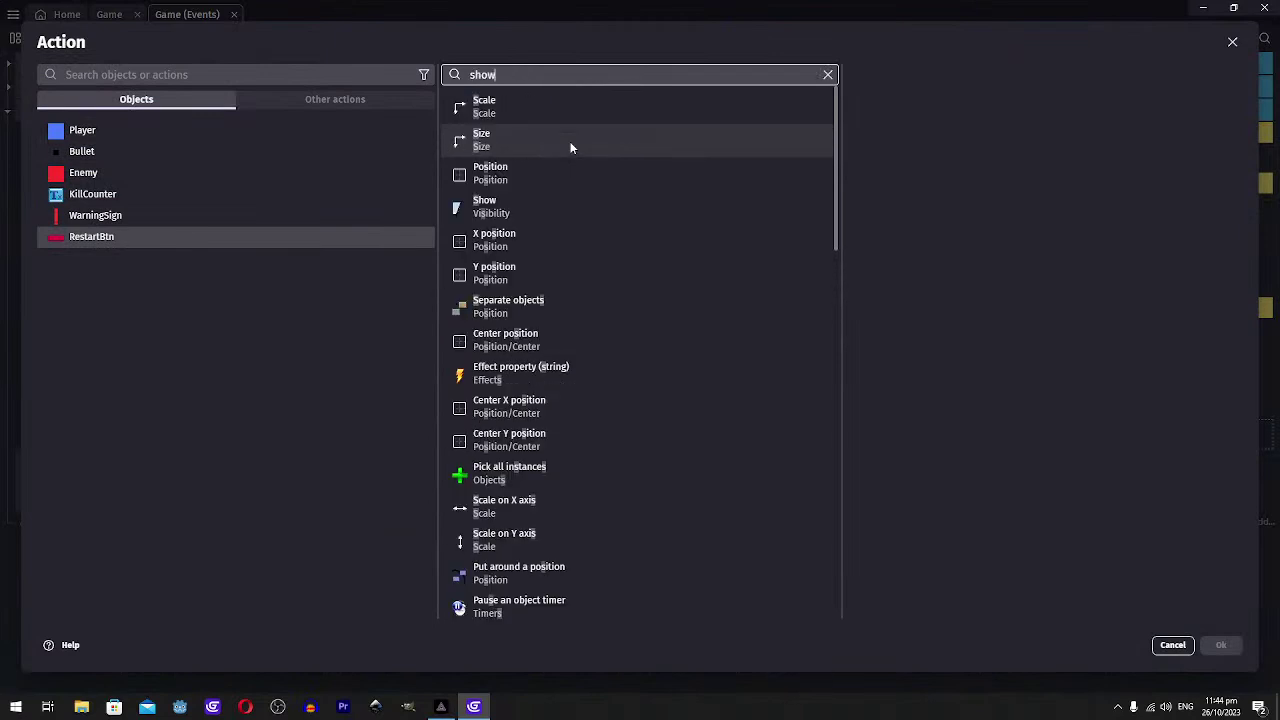
{"action": "left_click", "coordinate": [570, 107]}
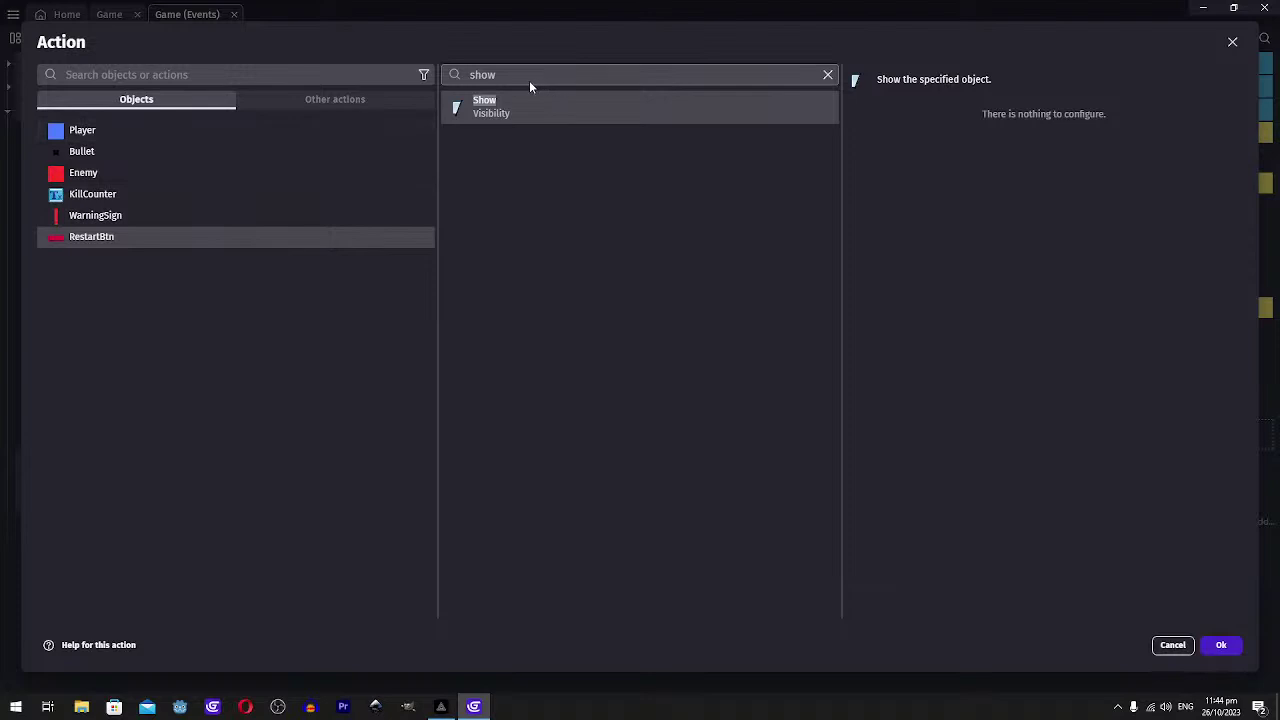
Make the new collision action set the boolean scene variable GameOver to True, and test the collision in a preview
{"action": "left_click", "coordinate": [312, 77]}
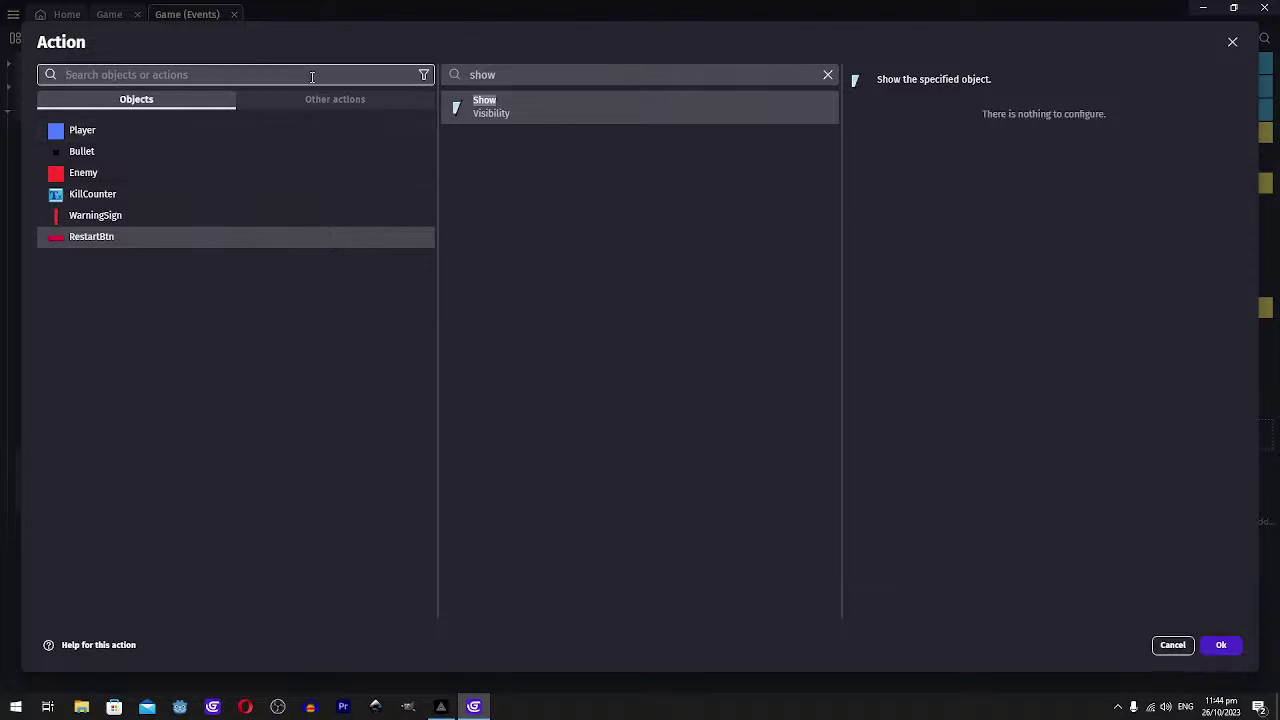
{"action": "type", "text": "scene boolean"}
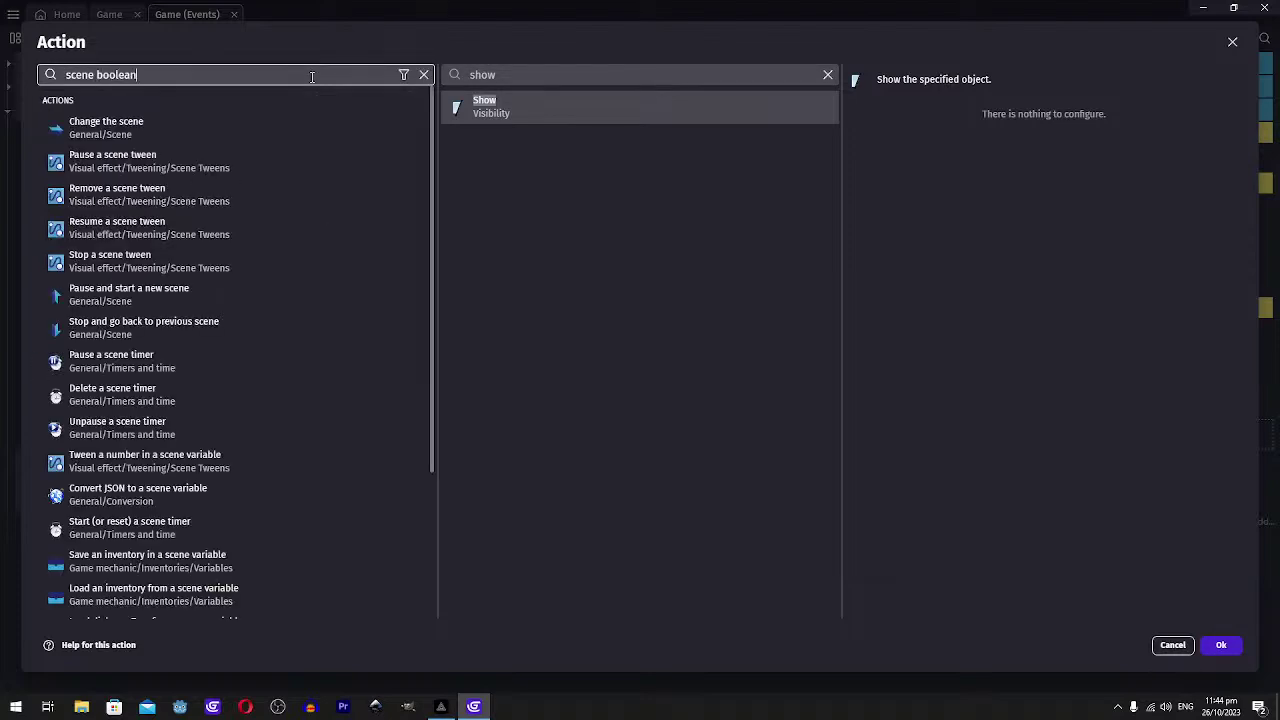
{"action": "left_click", "coordinate": [148, 128]}
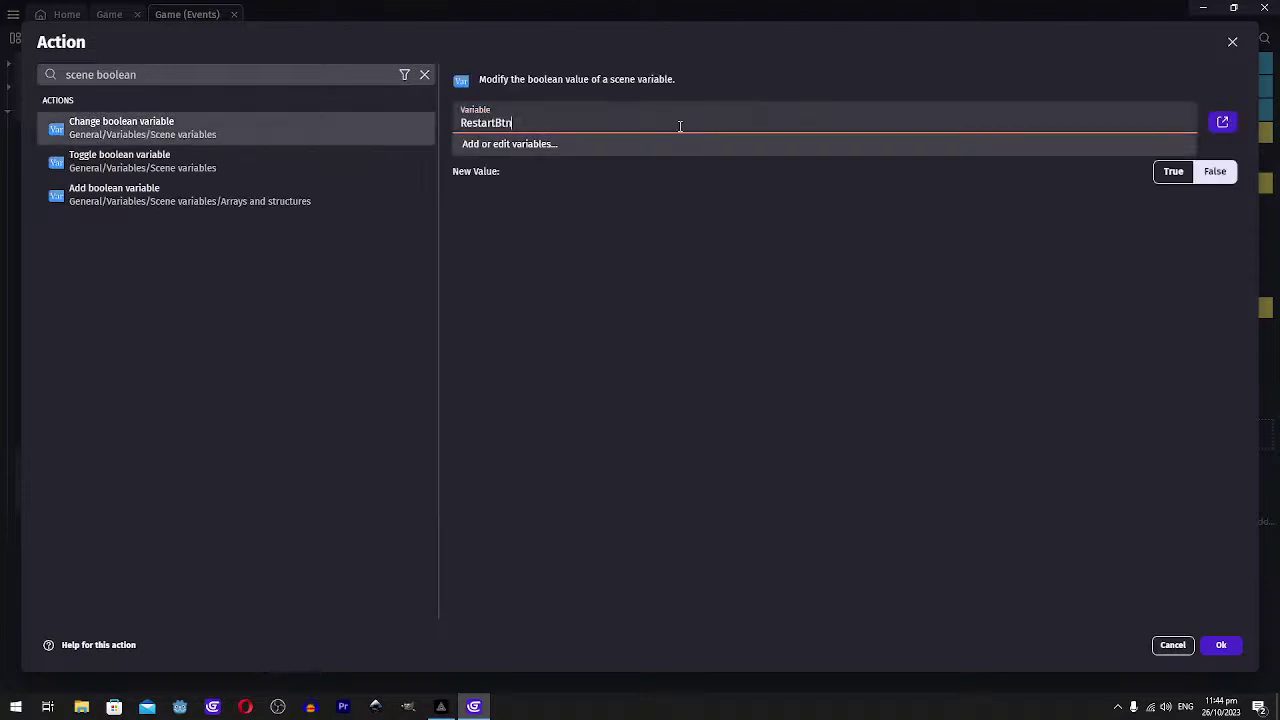
{"action": "left_click", "coordinate": [520, 122]}
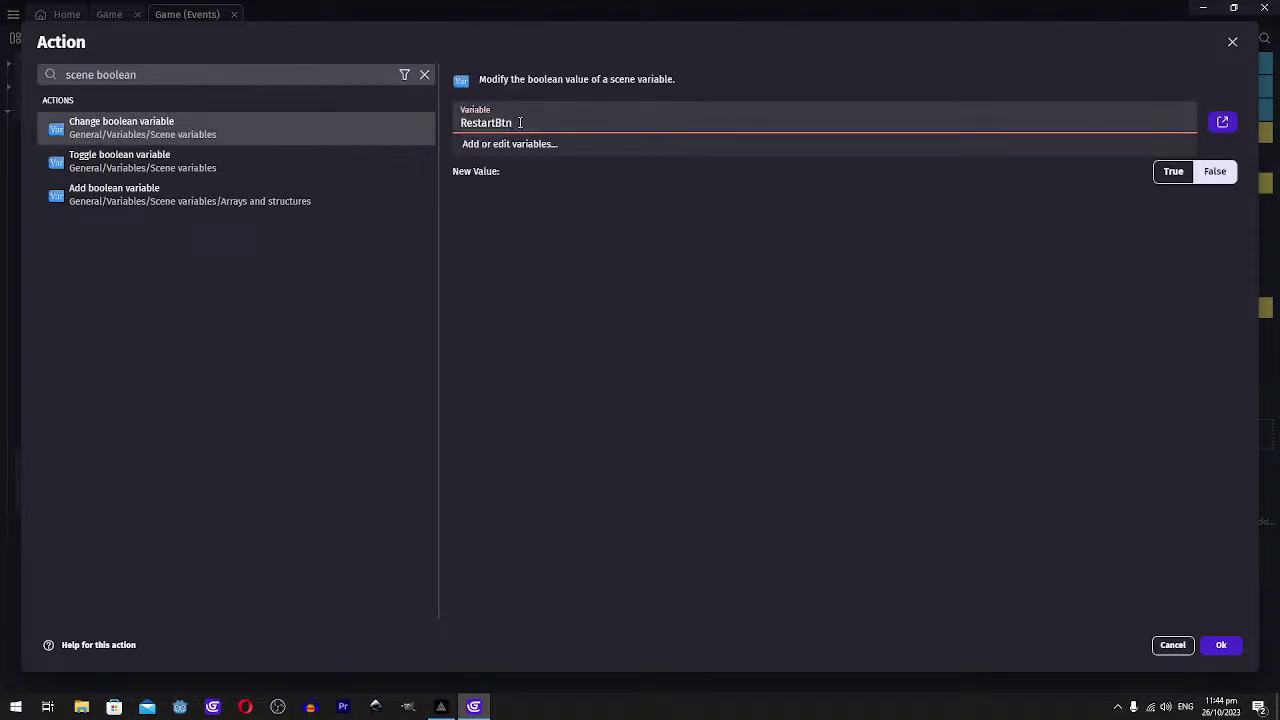
{"action": "key", "text": "BackSpace"}
{"action": "key", "text": "BackSpace"}
{"action": "key", "text": "BackSpace"}
{"action": "key", "text": "BackSpace"}
{"action": "key", "text": "BackSpace"}
{"action": "key", "text": "BackSpace"}
{"action": "key", "text": "BackSpace"}
{"action": "key", "text": "BackSpace"}
{"action": "key", "text": "BackSpace"}
{"action": "left_click", "coordinate": [503, 140]}
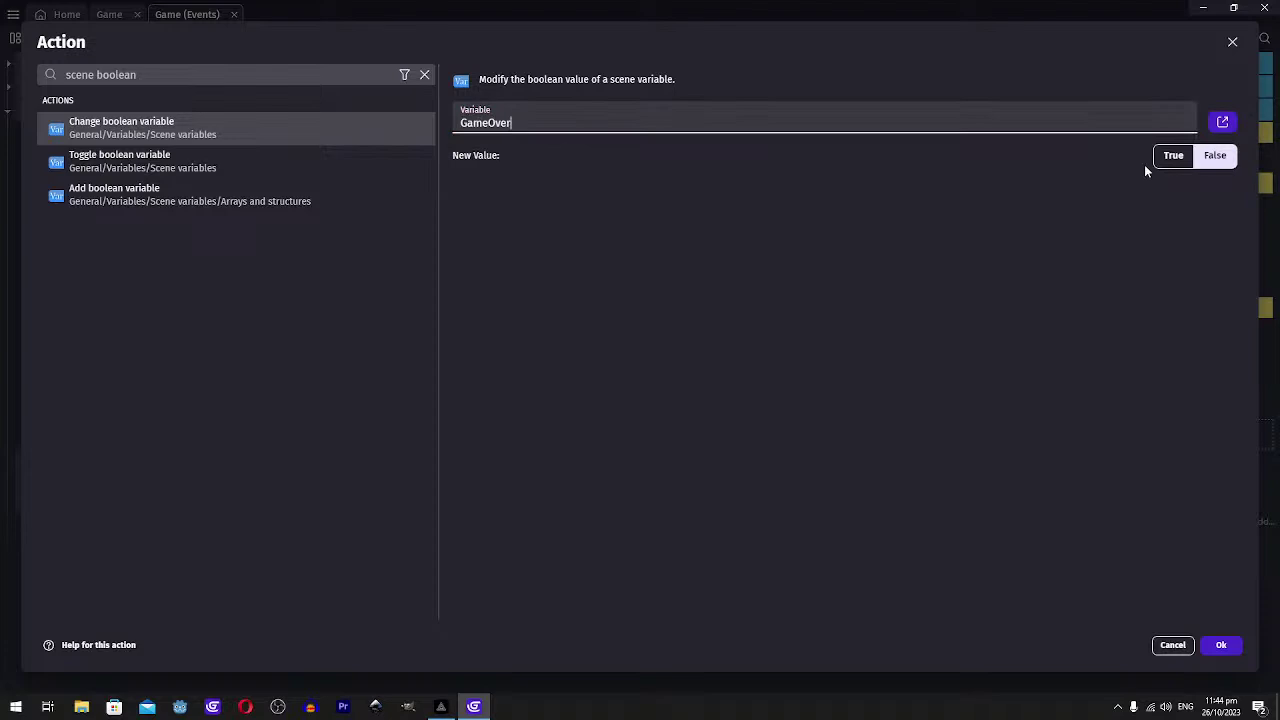
{"action": "left_click", "coordinate": [1173, 155]}
{"action": "left_click", "coordinate": [1221, 645]}
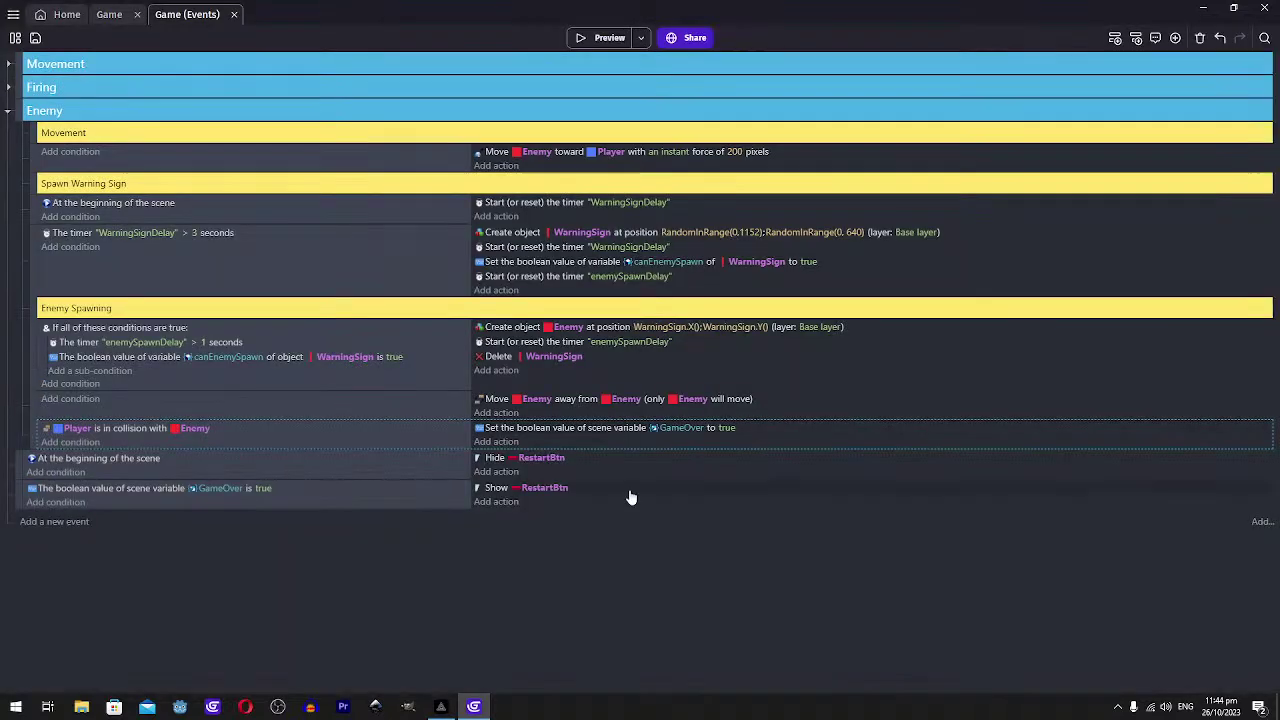
{"action": "left_click", "coordinate": [582, 36]}
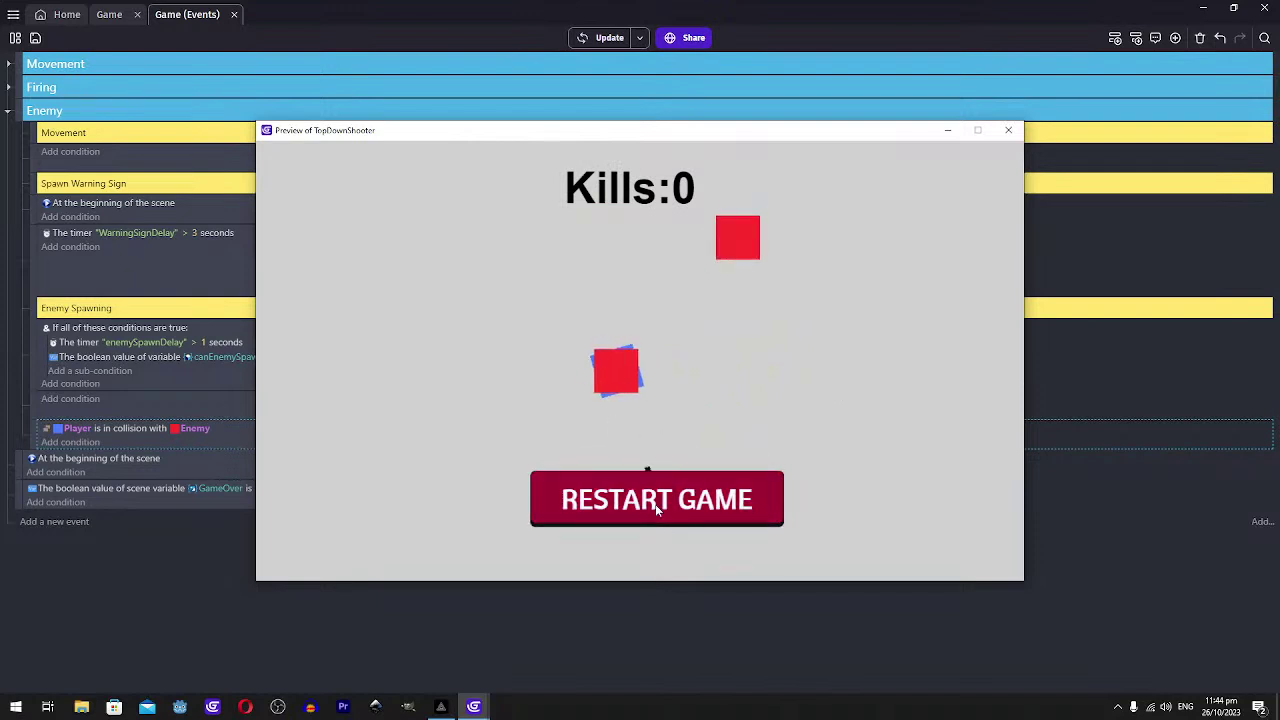
{"action": "left_click", "coordinate": [1007, 131]}
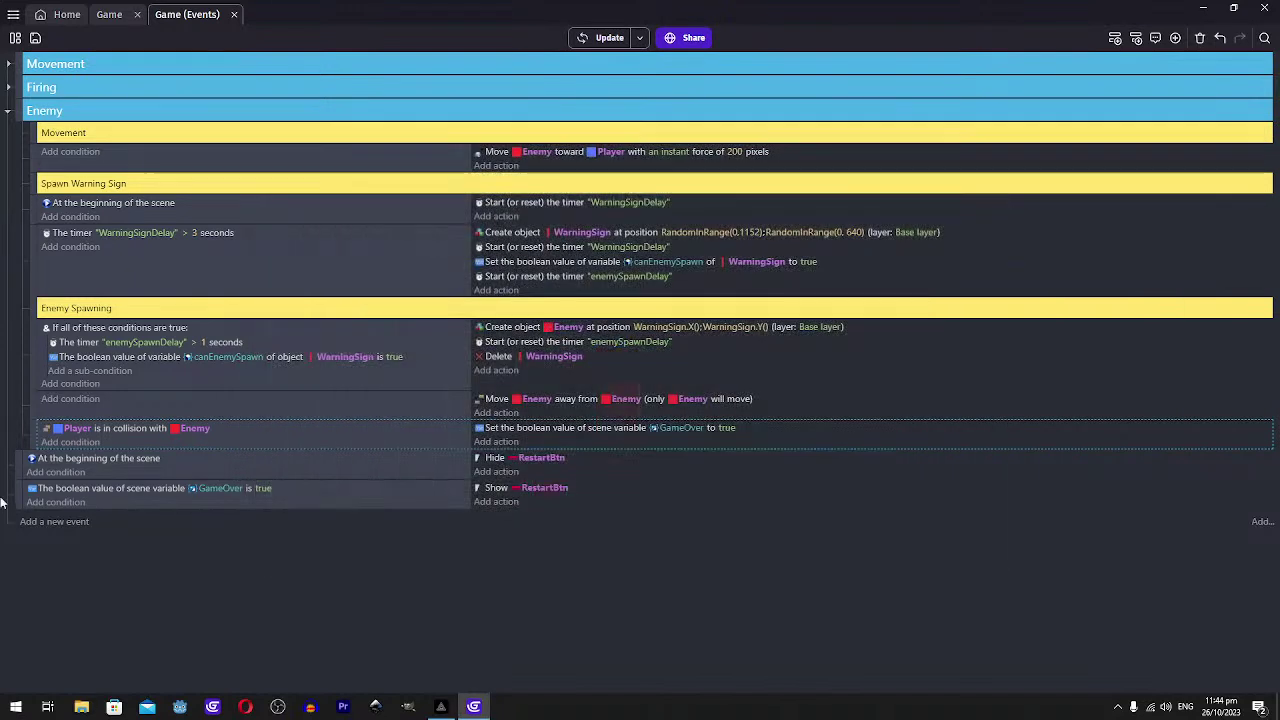
Add a new event at the end of the sheet with the condition that RestartBtn is clicked
{"action": "left_click", "coordinate": [57, 522]}
{"action": "left_click", "coordinate": [114, 236]}
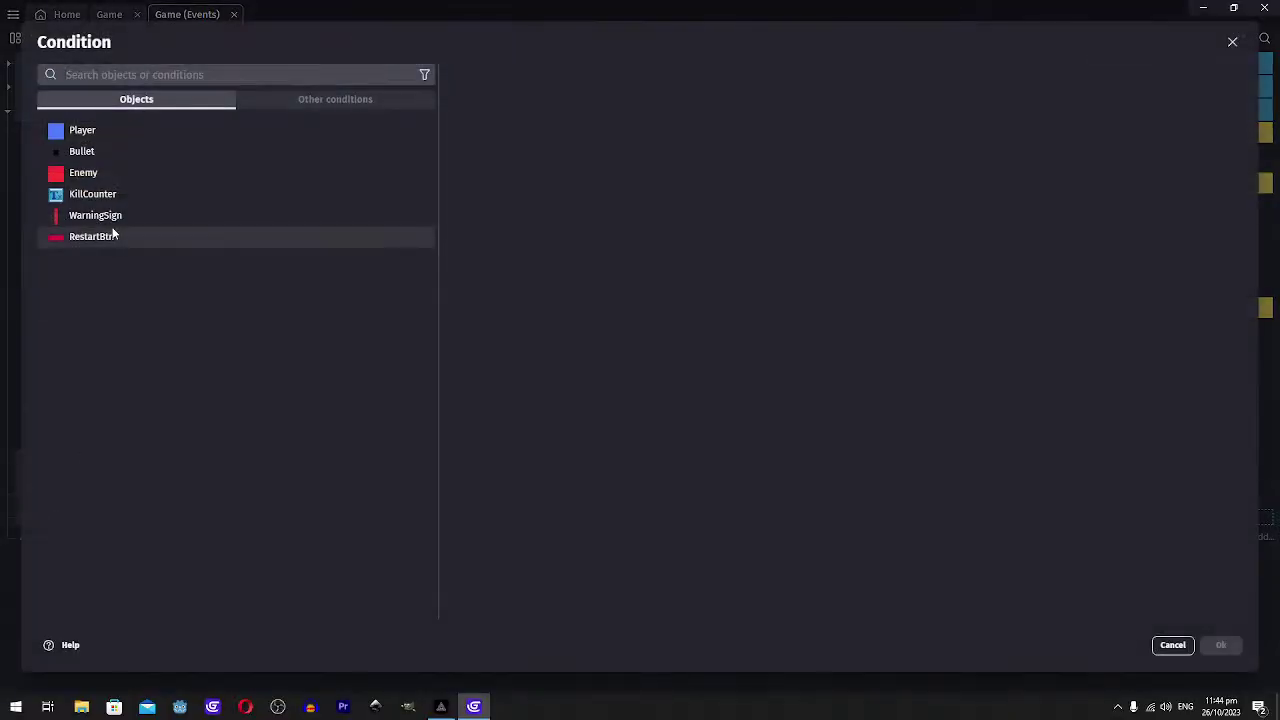
{"action": "left_click", "coordinate": [517, 381]}
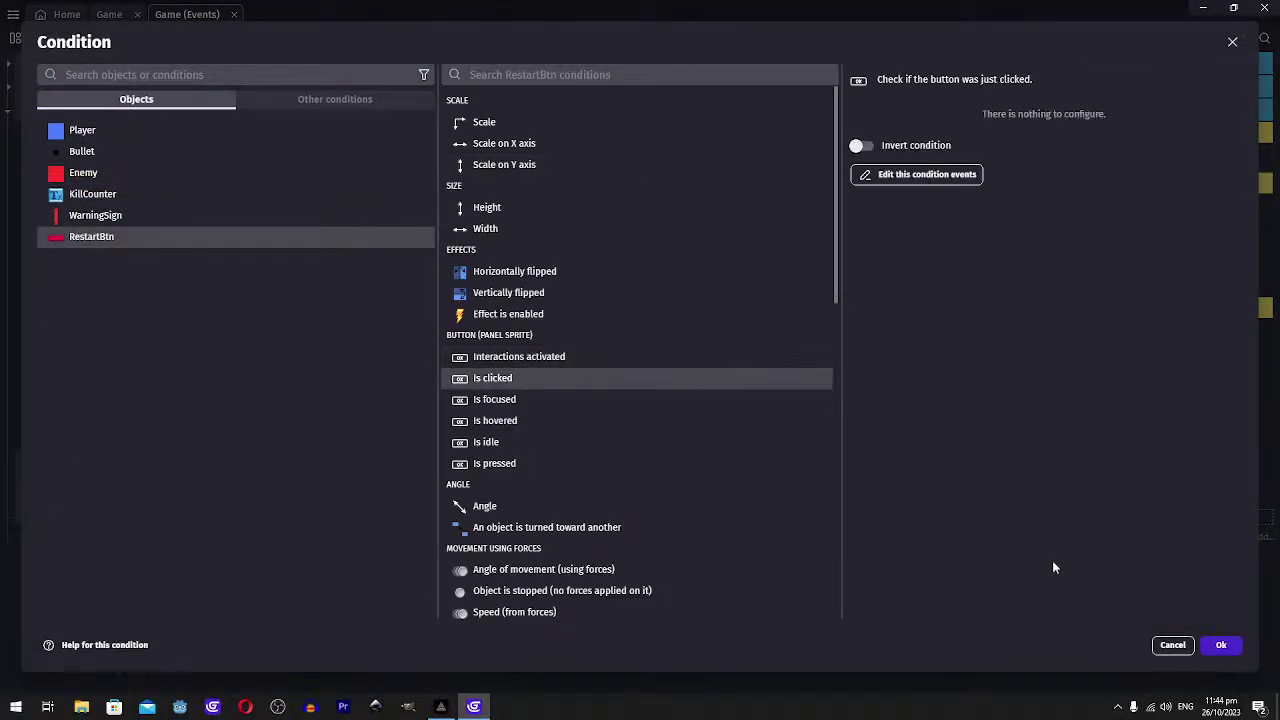
{"action": "left_click", "coordinate": [1220, 645]}
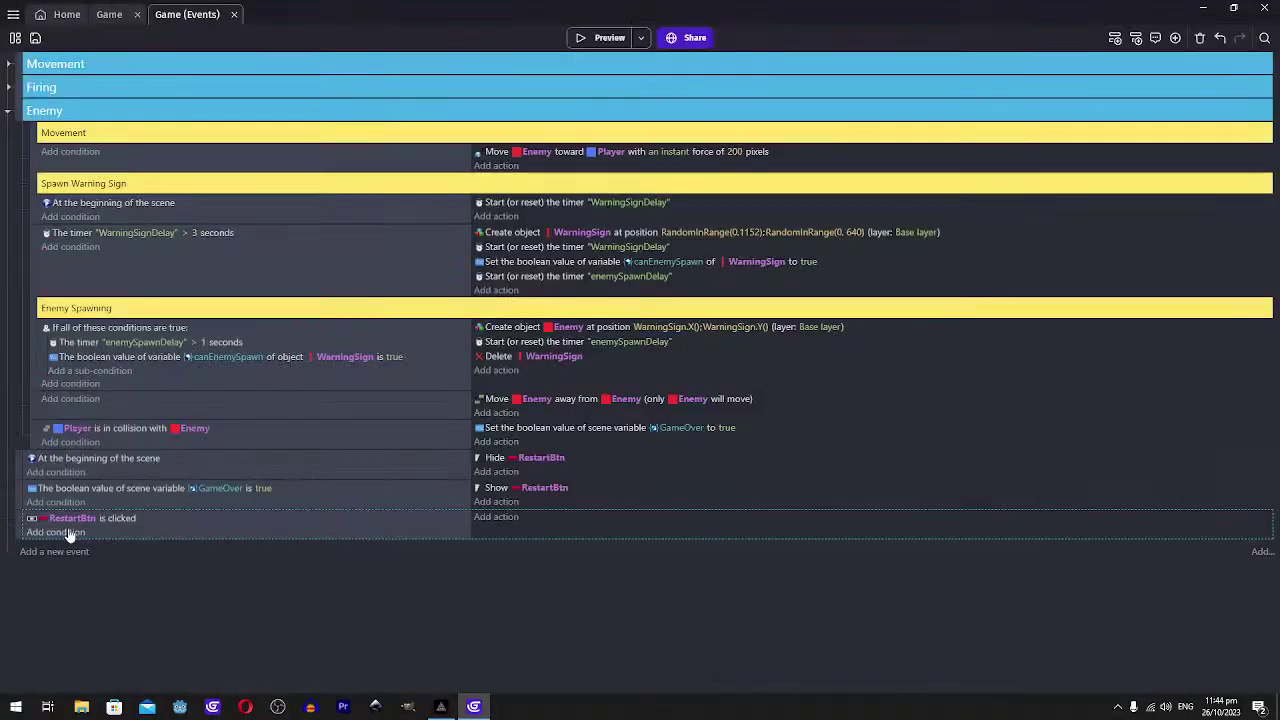
Add a Change the scene action to the RestartBtn event and set its scene to Game
{"action": "left_click", "coordinate": [497, 517]}
{"action": "type", "text": "change the"}
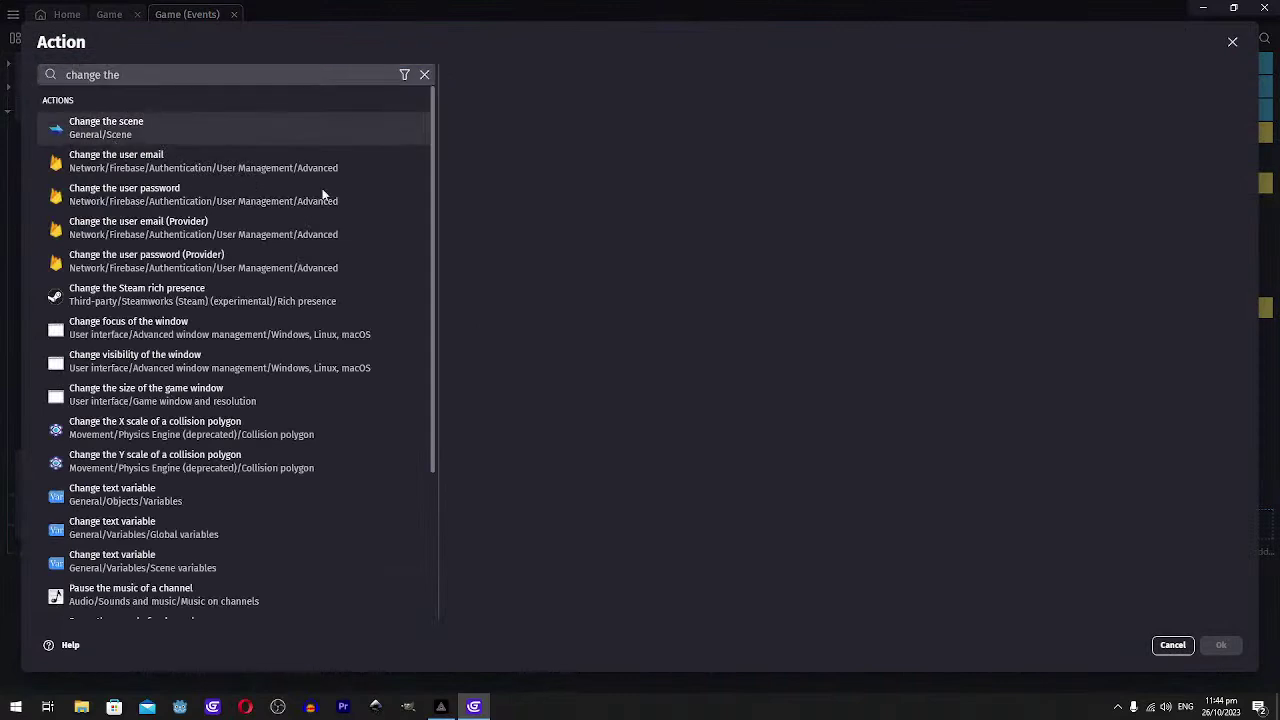
{"action": "key", "text": "Return"}
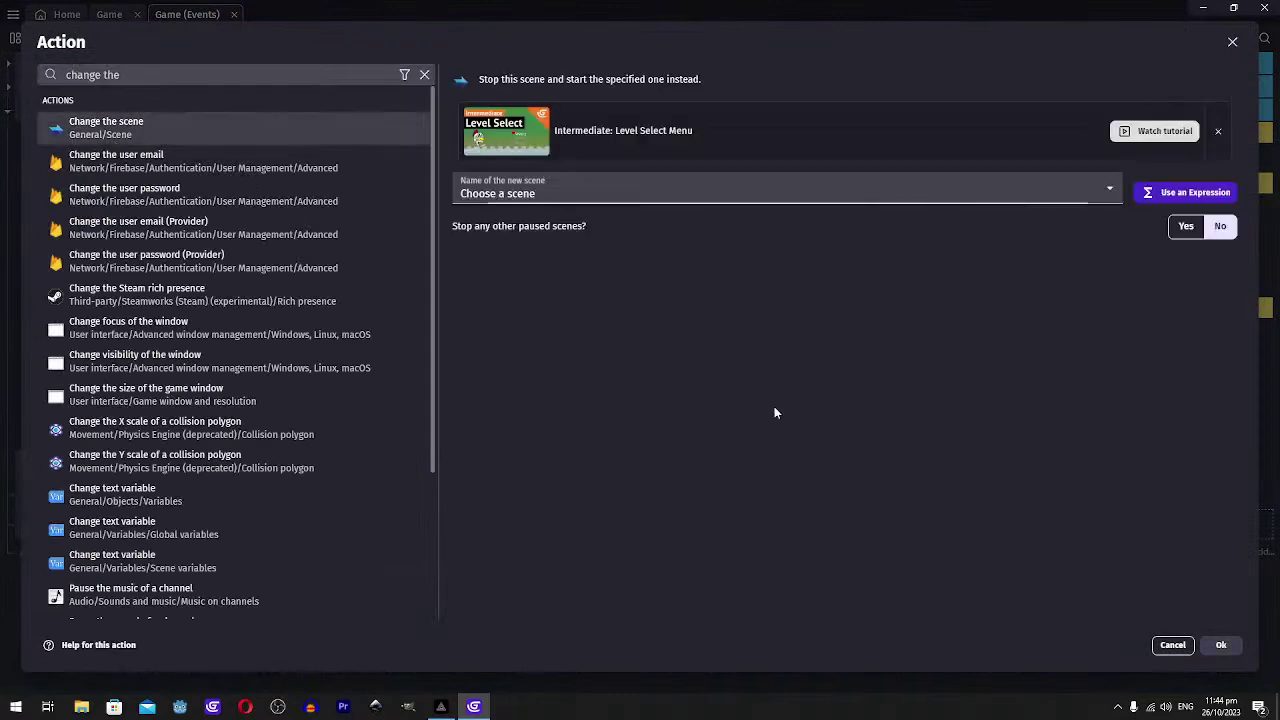
{"action": "left_click", "coordinate": [1220, 645]}
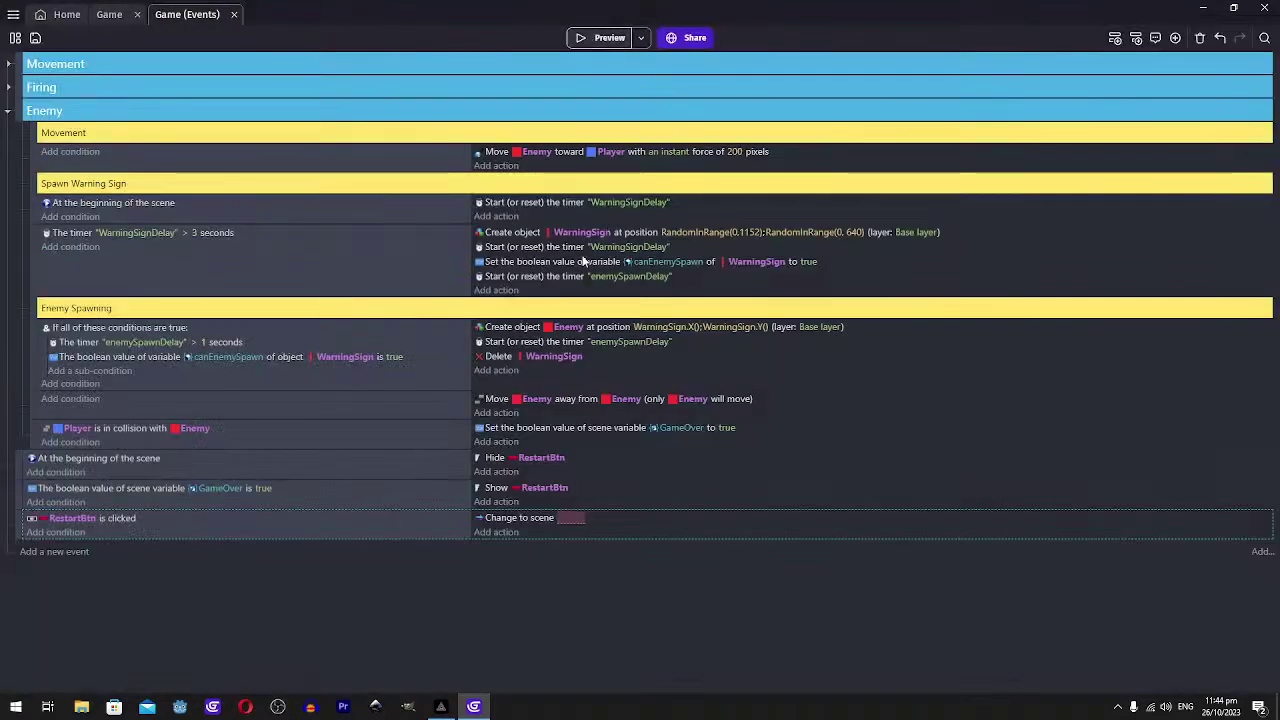
{"action": "left_click", "coordinate": [574, 518]}
{"action": "left_click", "coordinate": [600, 546]}
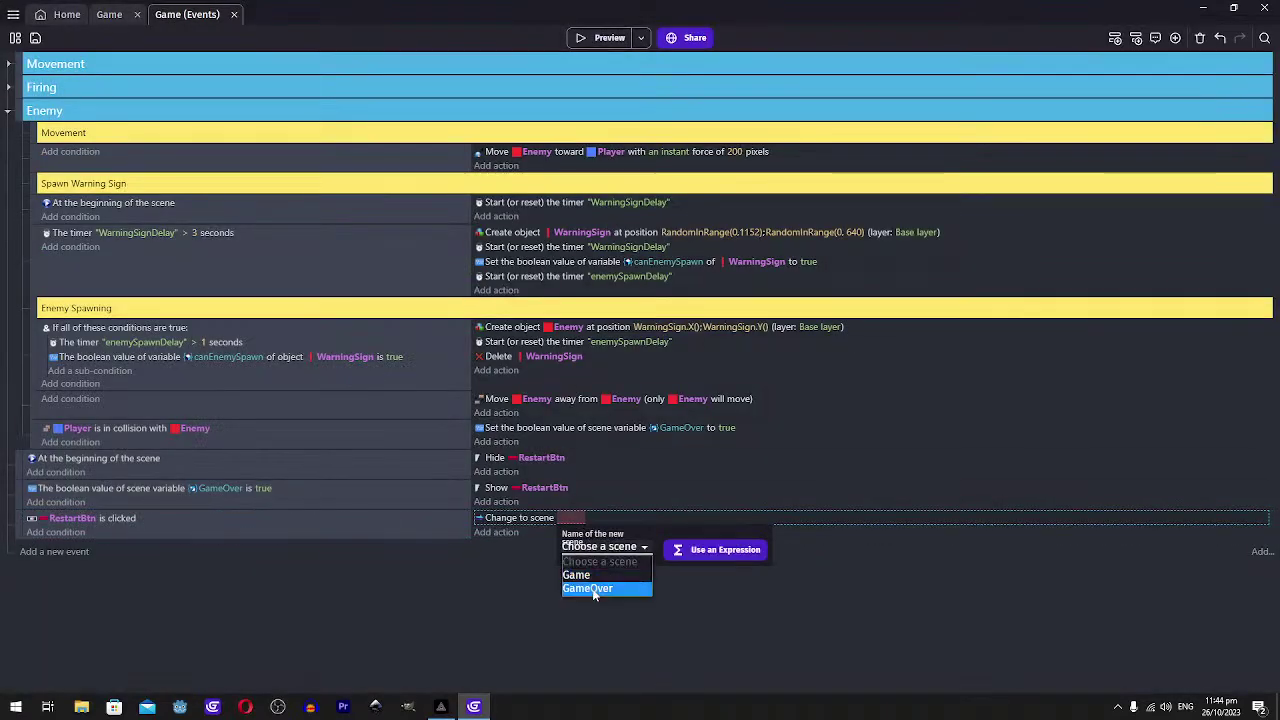
{"action": "left_click", "coordinate": [593, 576]}
{"action": "left_click", "coordinate": [691, 591]}
Preview the game, move the player into an enemy, use the restart button, and close the preview
{"action": "left_click", "coordinate": [600, 38]}
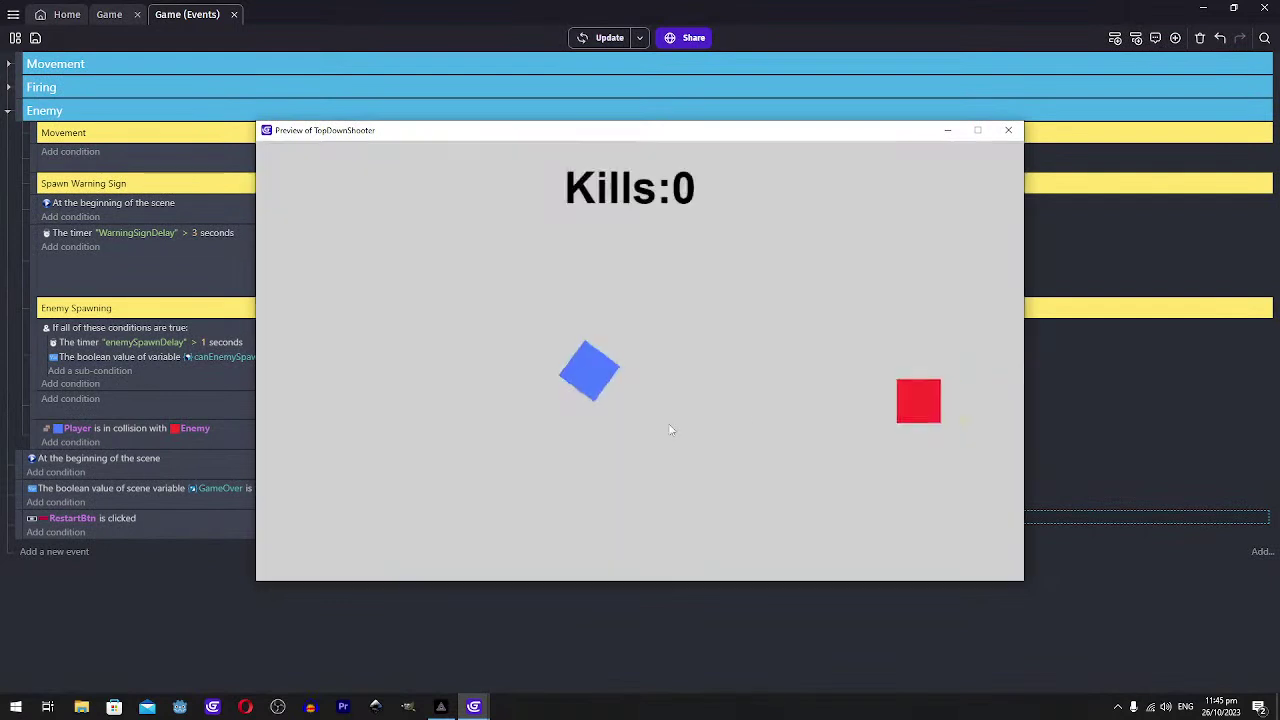
{"action": "key", "text": "d"}
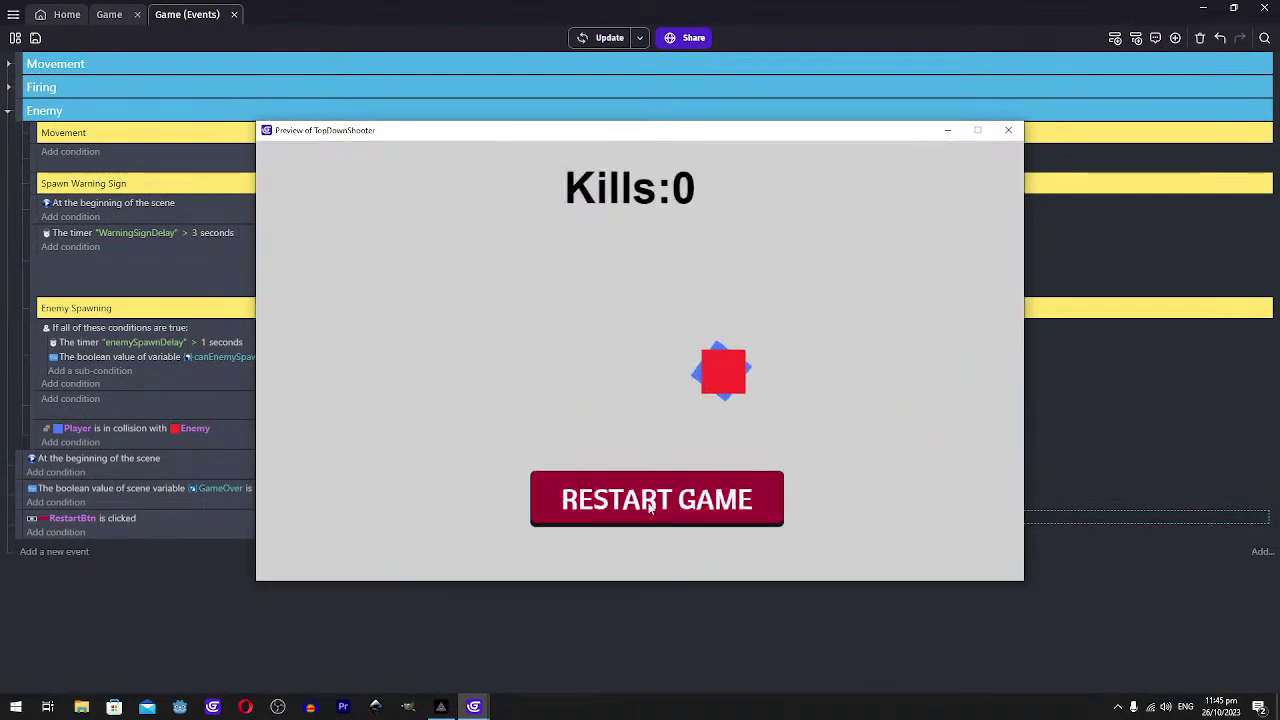
{"action": "left_click", "coordinate": [613, 510]}
{"action": "left_click", "coordinate": [1008, 130]}
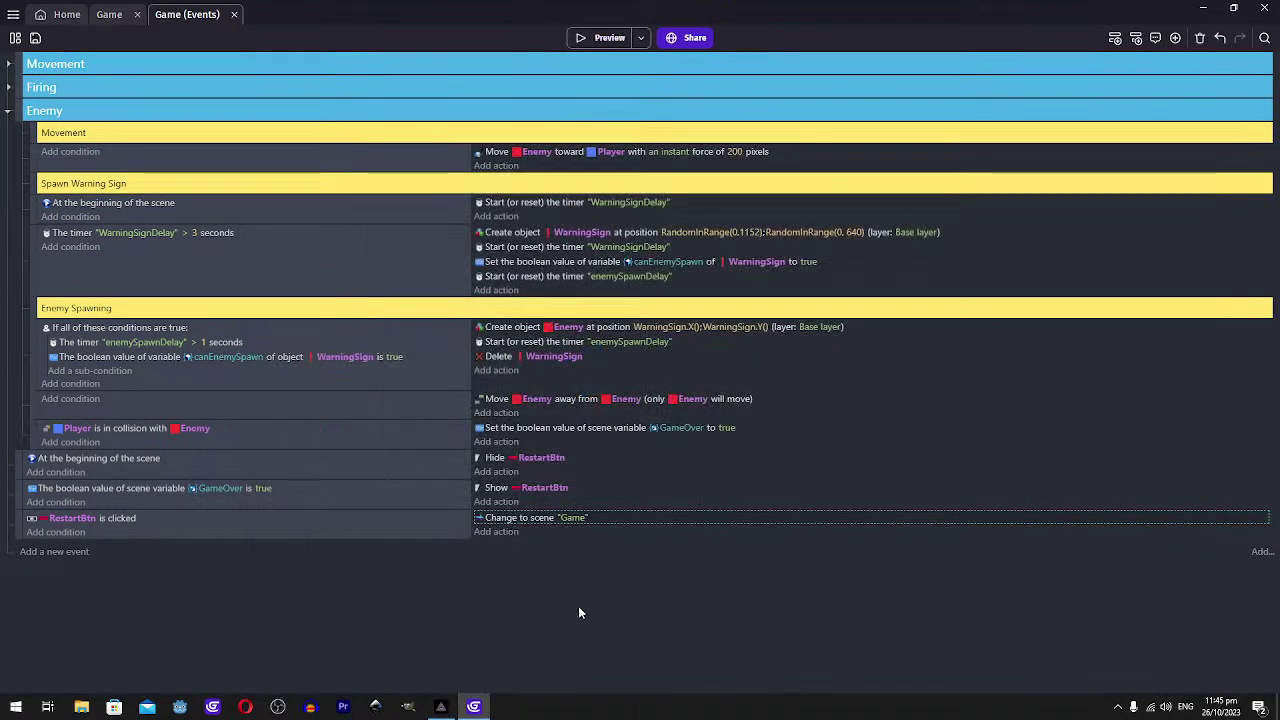
Try stopping other paused scenes in the Change to scene action, test it in a preview, and switch the option back to No
{"action": "double_click", "coordinate": [515, 522]}
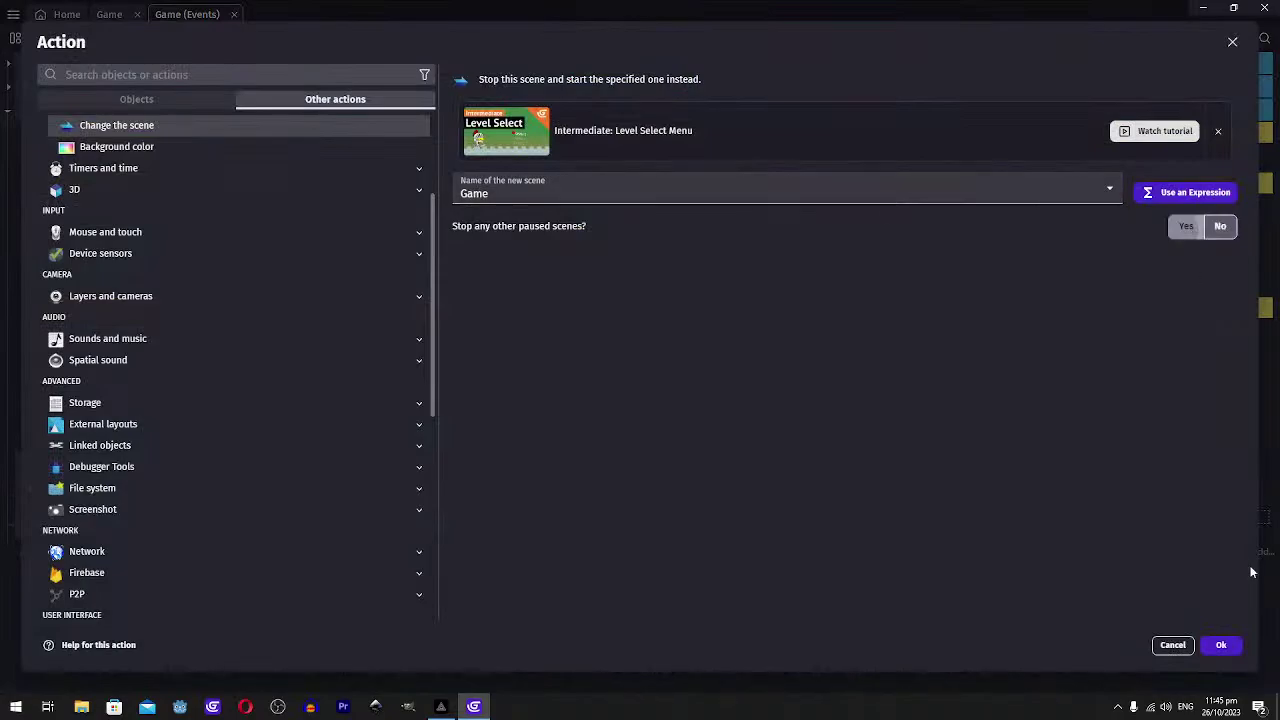
{"action": "left_click", "coordinate": [1221, 645]}
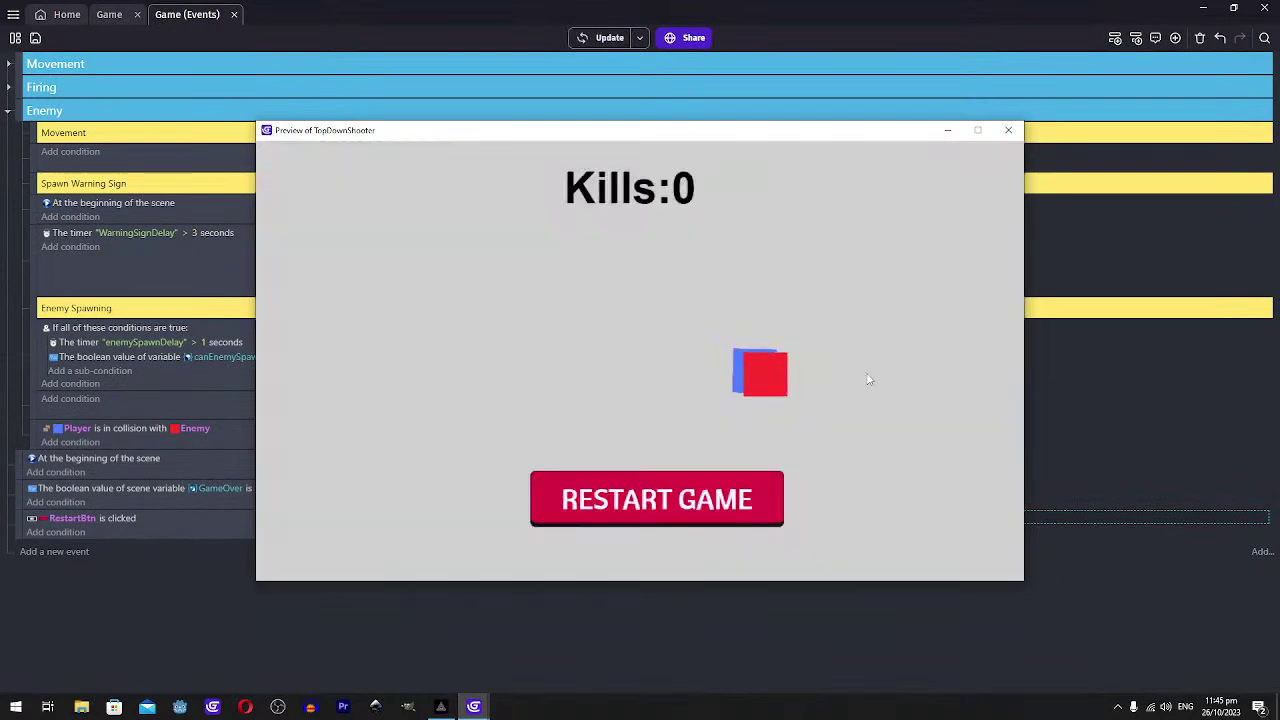
{"action": "left_click", "coordinate": [1008, 130]}
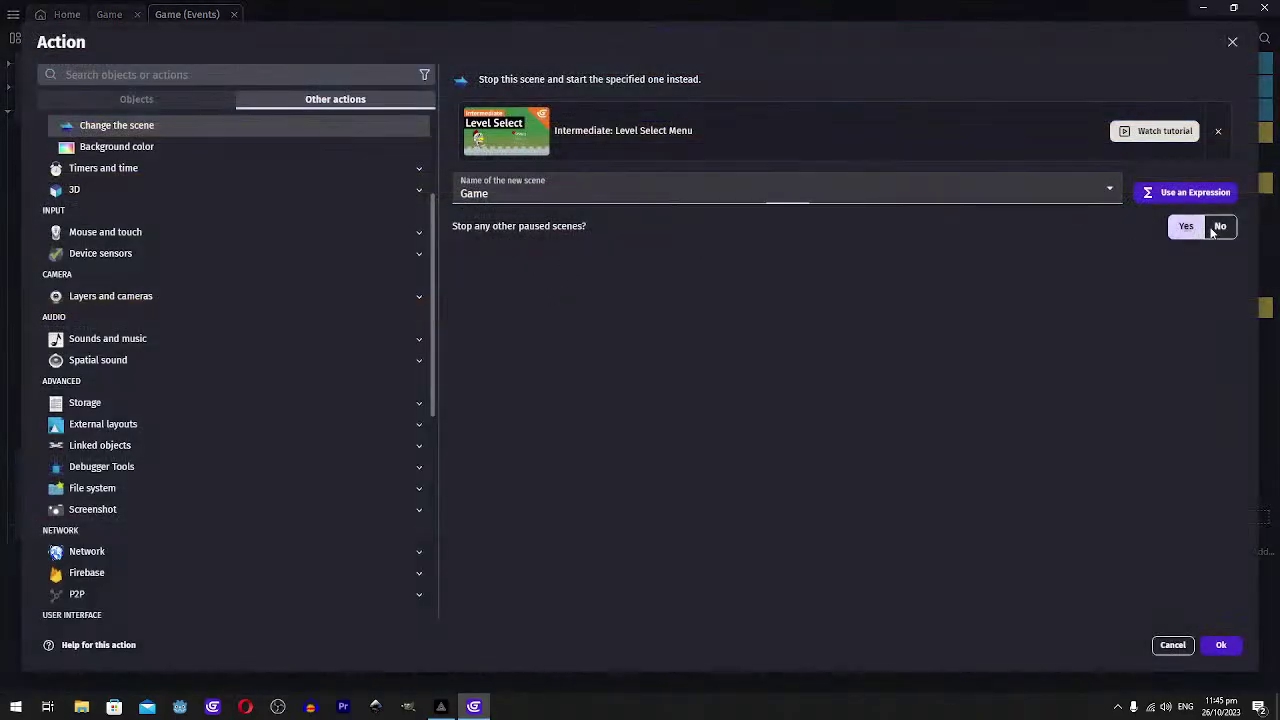
{"action": "left_click", "coordinate": [1214, 231]}
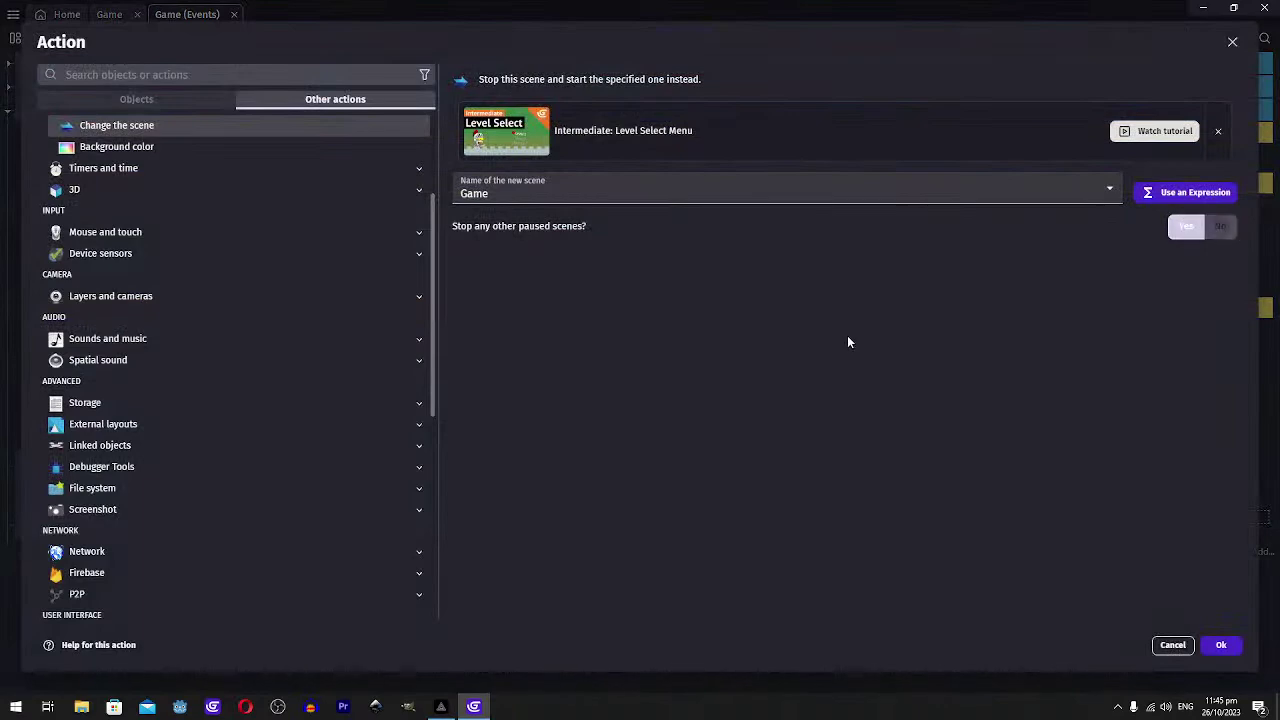
{"action": "left_click", "coordinate": [1220, 646]}
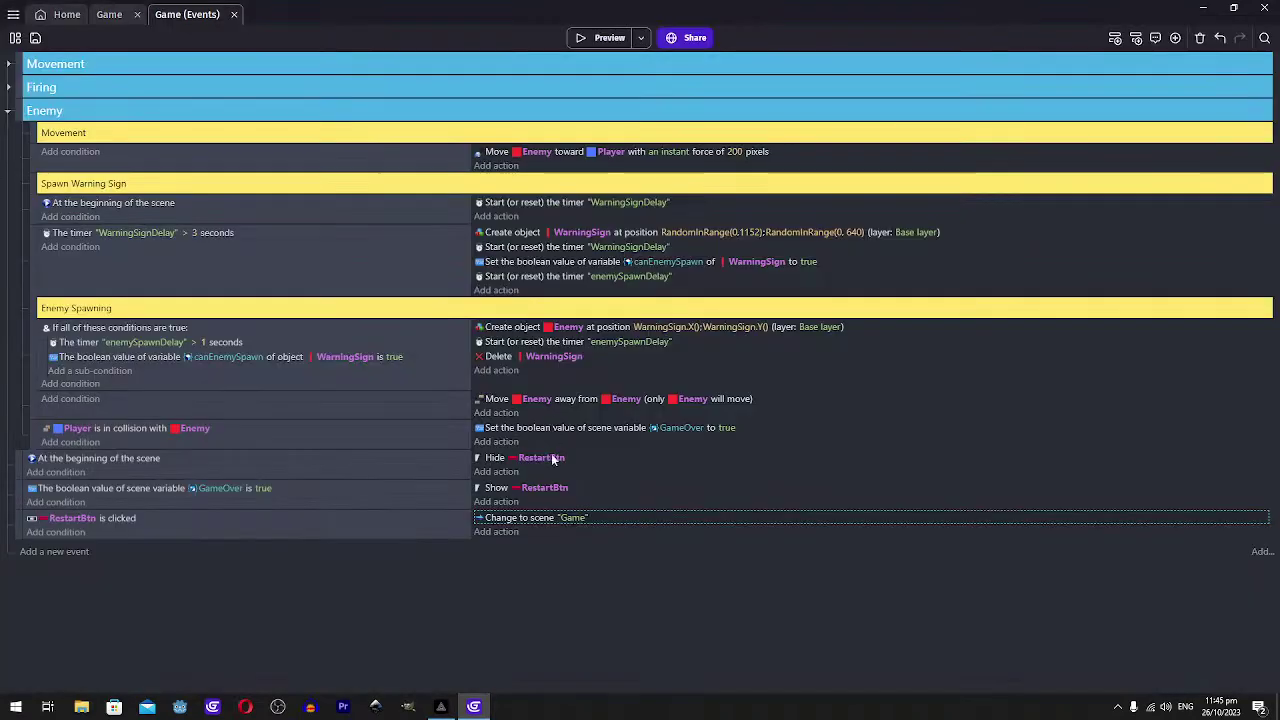
Add a Time scale action with the value 0 to the RestartBtn event, and check the game in a preview
{"action": "left_click", "coordinate": [500, 533]}
{"action": "type", "text": "stop"}
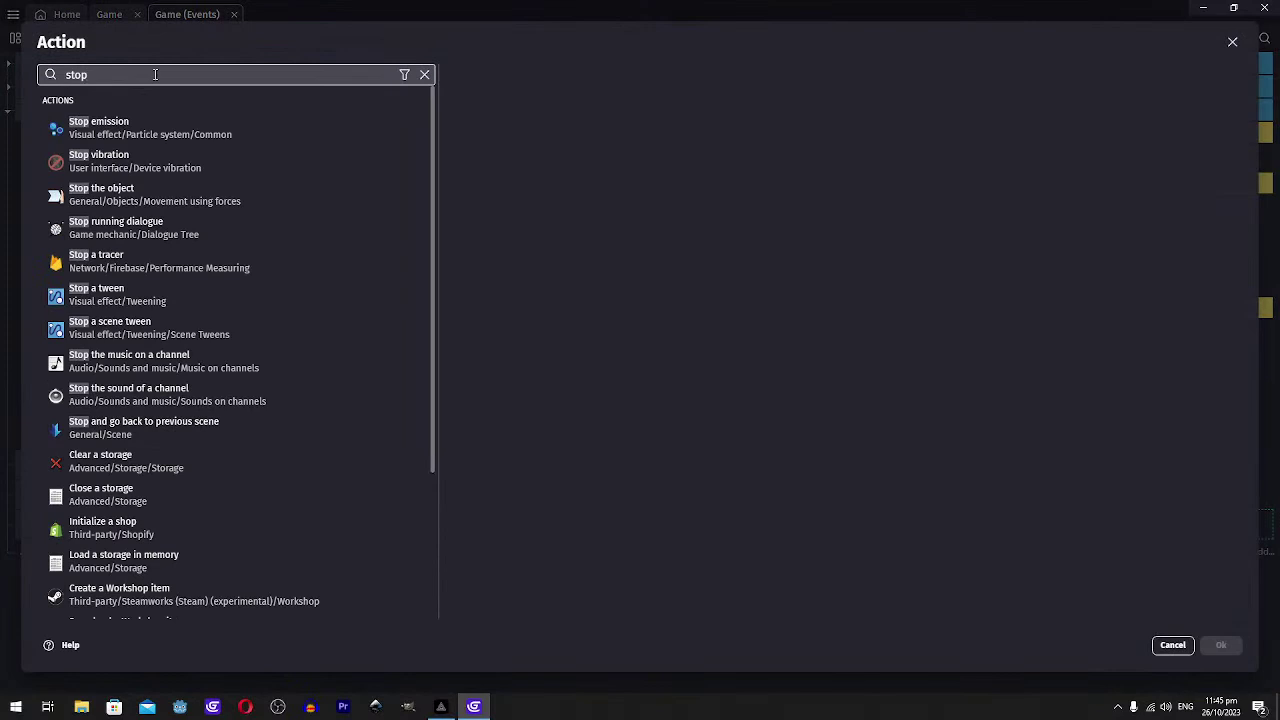
{"action": "type", "text": "time"}
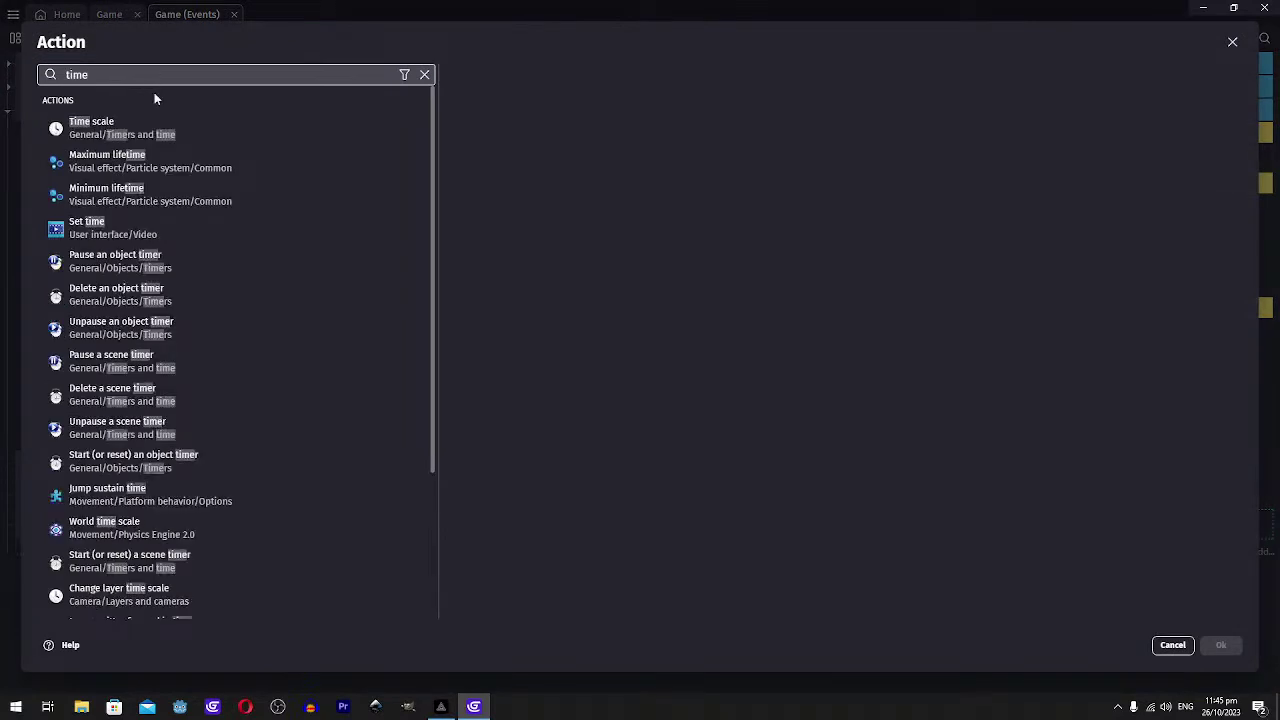
{"action": "left_click", "coordinate": [140, 135]}
{"action": "type", "text": "0"}
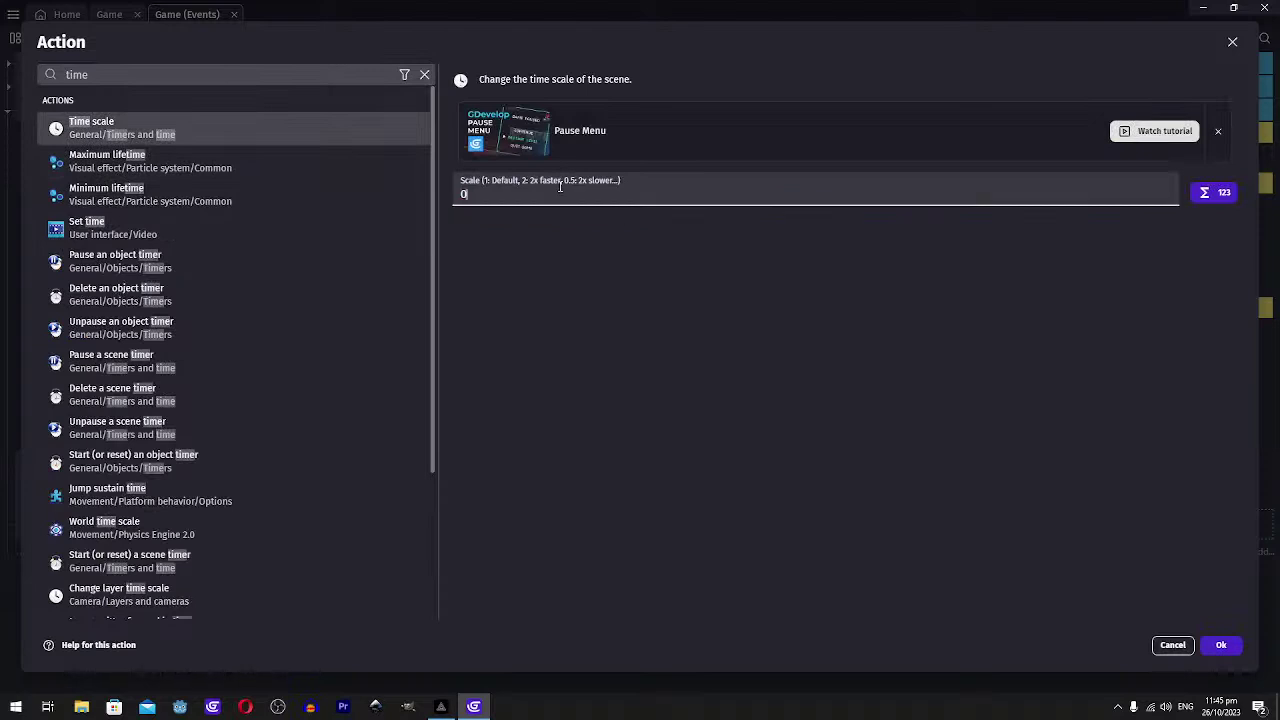
{"action": "left_click", "coordinate": [1221, 645]}
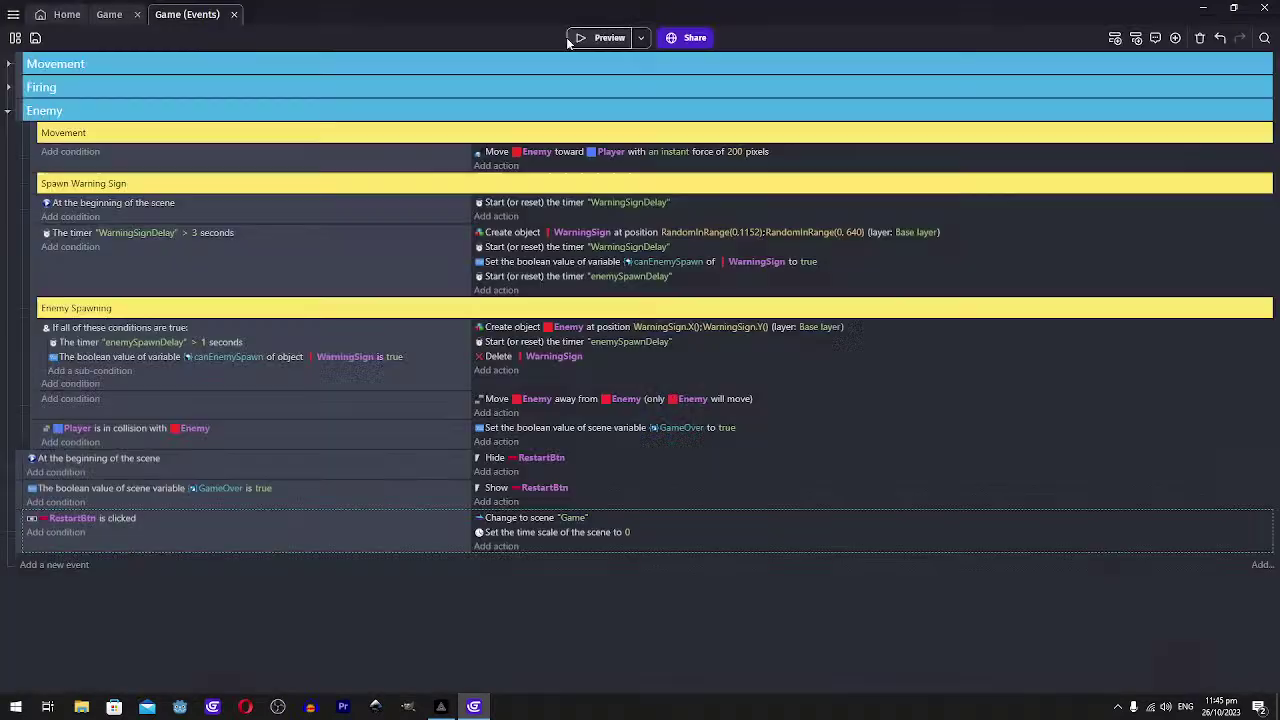
{"action": "left_click", "coordinate": [569, 39]}
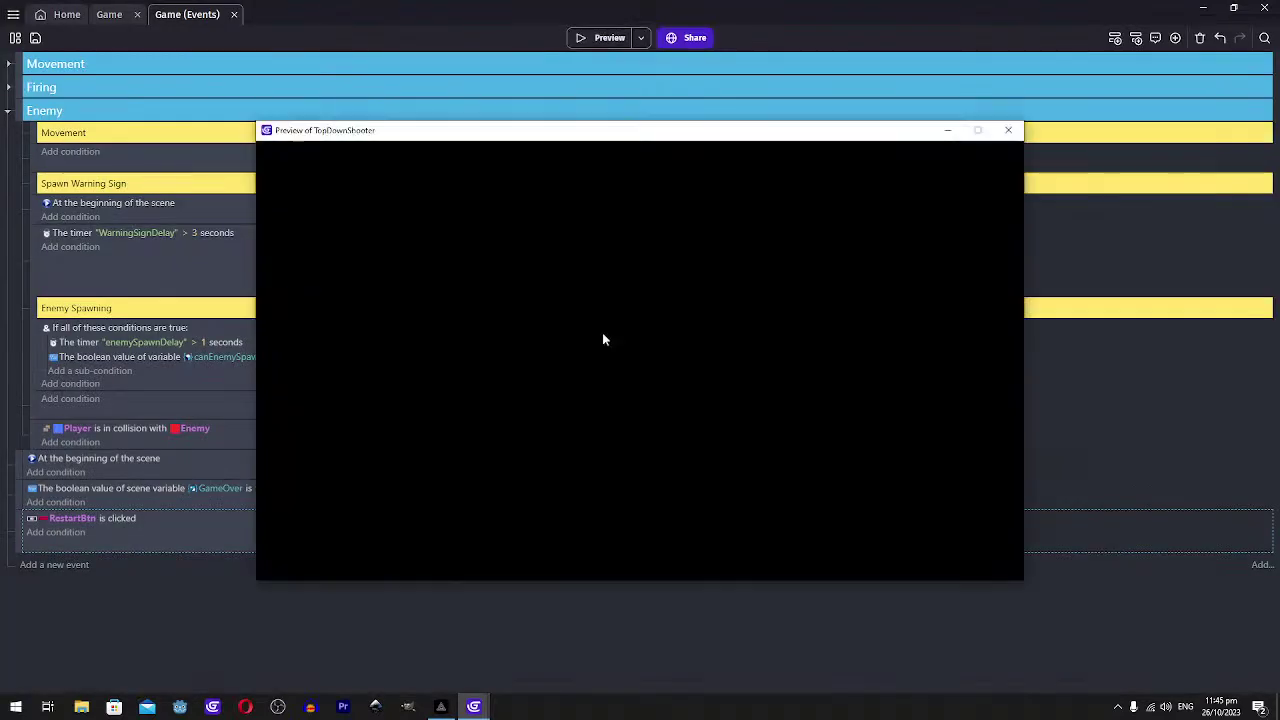
{"action": "left_click", "coordinate": [1008, 130]}
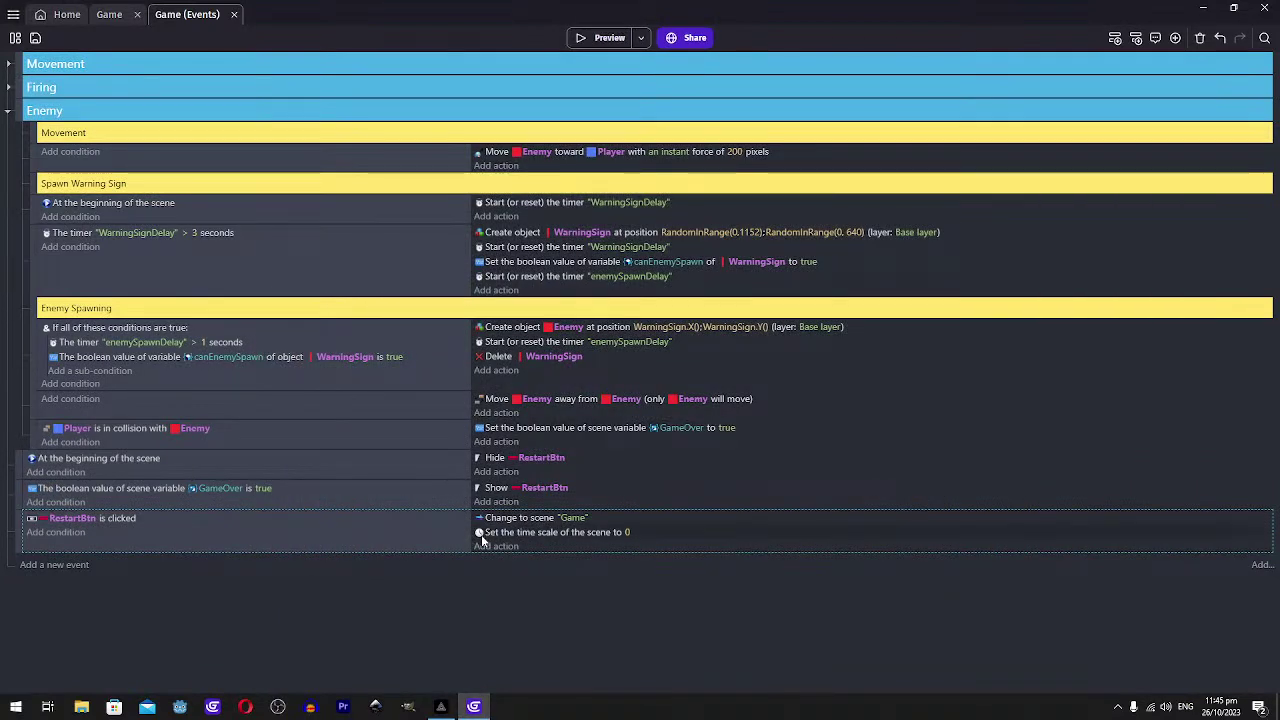
Move the time scale action into the event that checks GameOver is true, and test an enemy collision in a preview
{"action": "left_click_drag", "start_coordinate": [486, 533], "coordinate": [486, 500]}
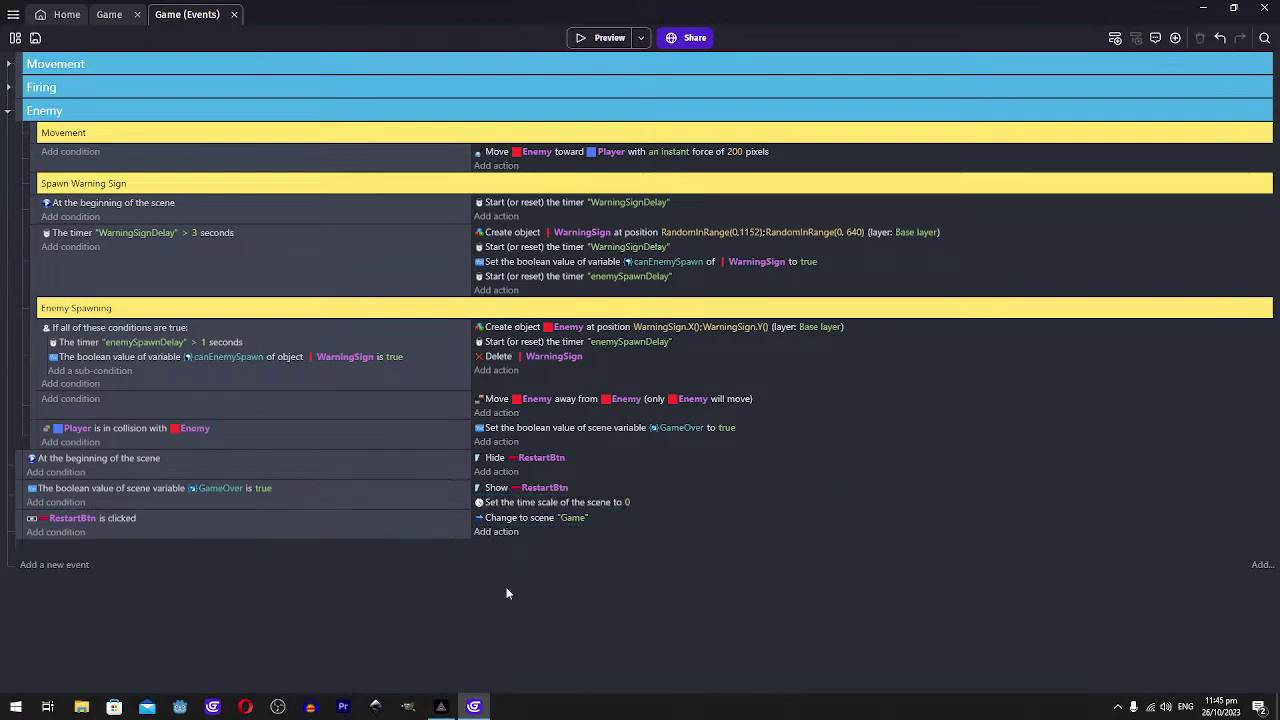
{"action": "left_click", "coordinate": [603, 38]}
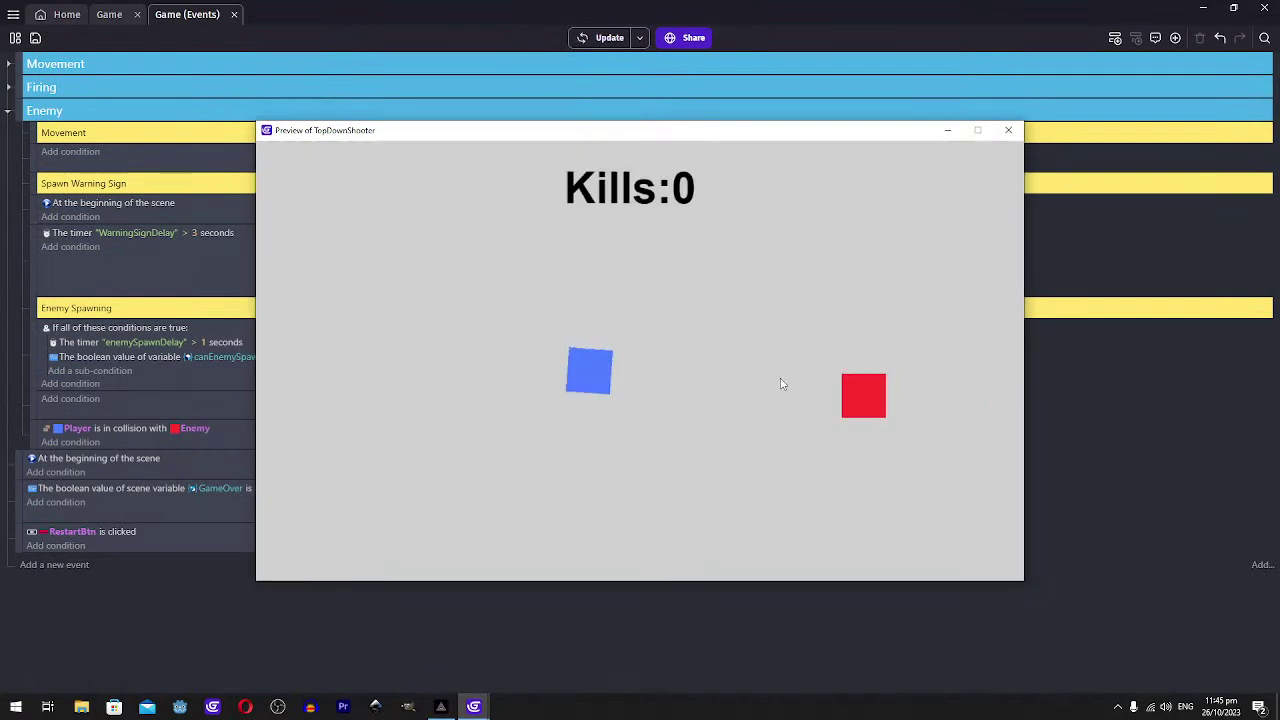
{"action": "key", "text": "d"}
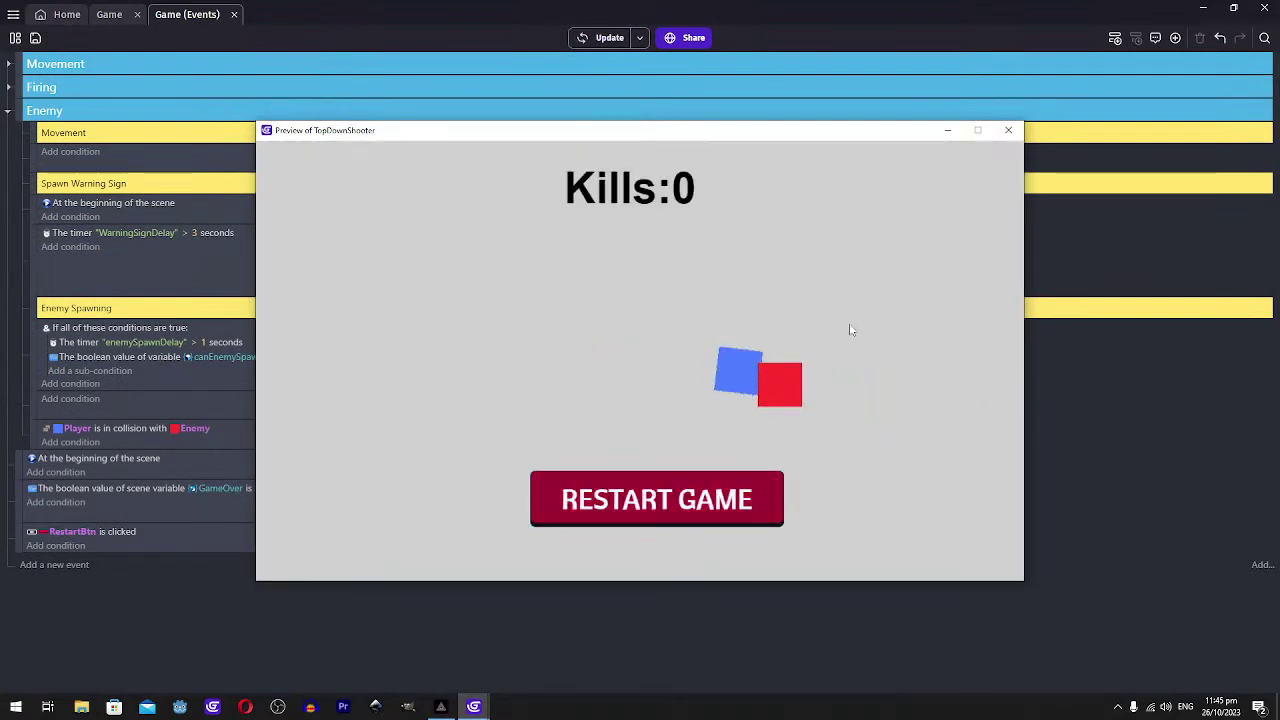
{"action": "left_click", "coordinate": [1010, 130]}
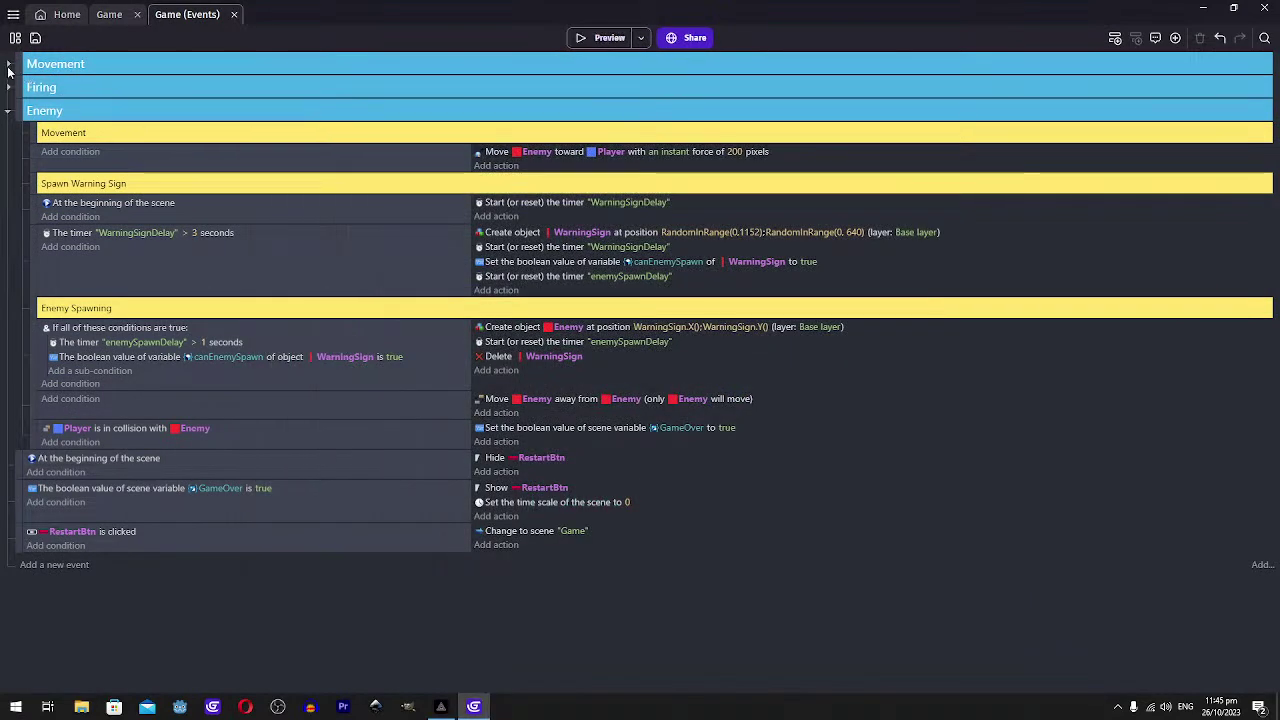
Expand the Movement group and start a scene Boolean variable condition on the event that rotates the player towards the cursor
{"action": "left_click", "coordinate": [12, 66]}
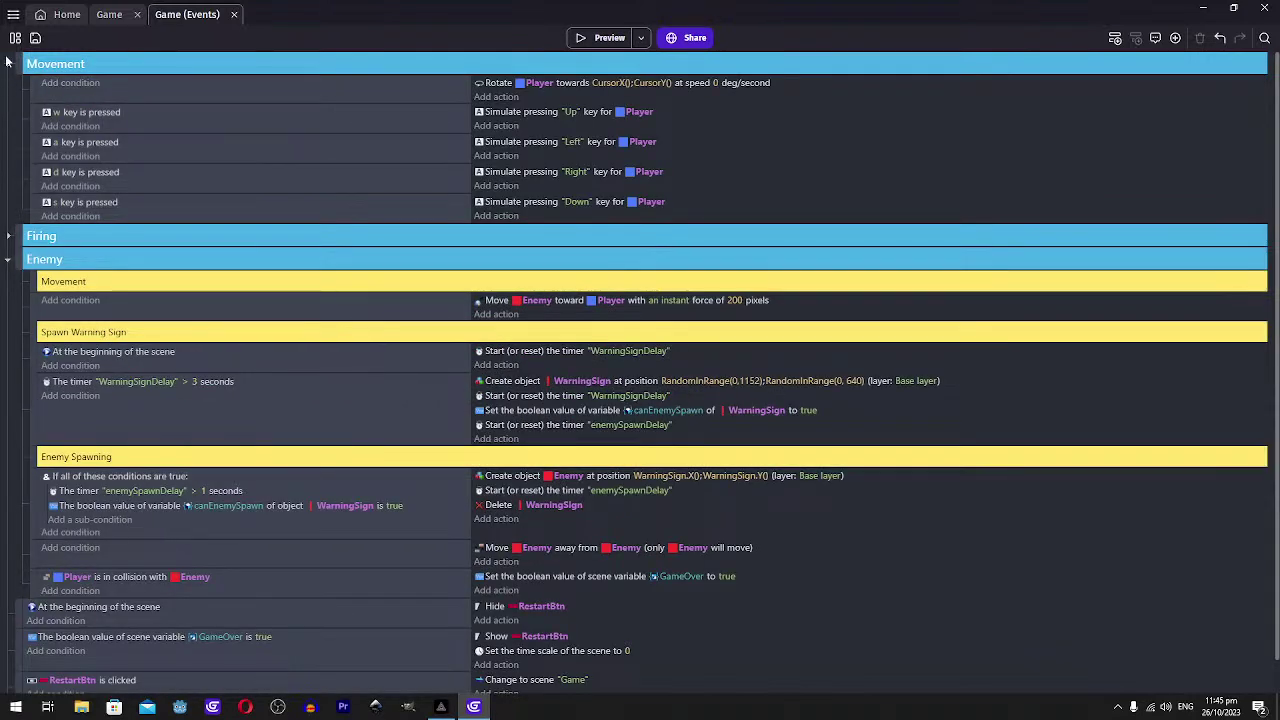
{"action": "left_click", "coordinate": [85, 83]}
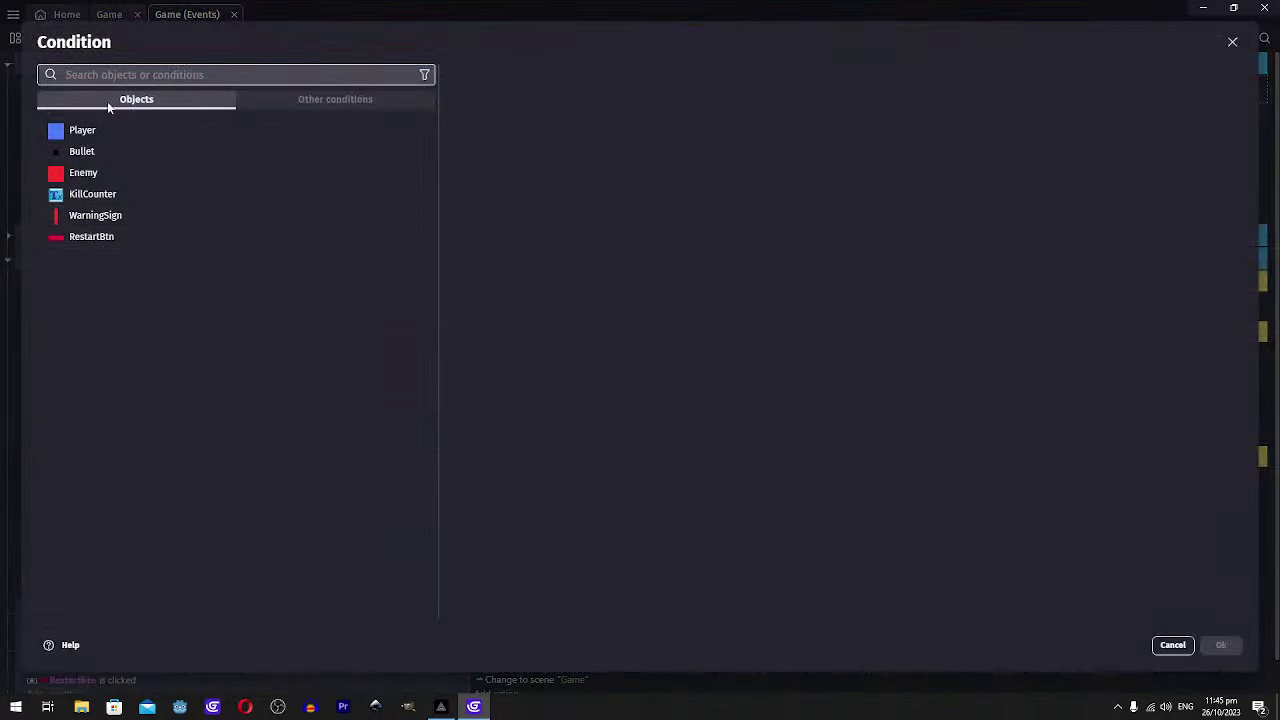
{"action": "type", "text": "cna"}
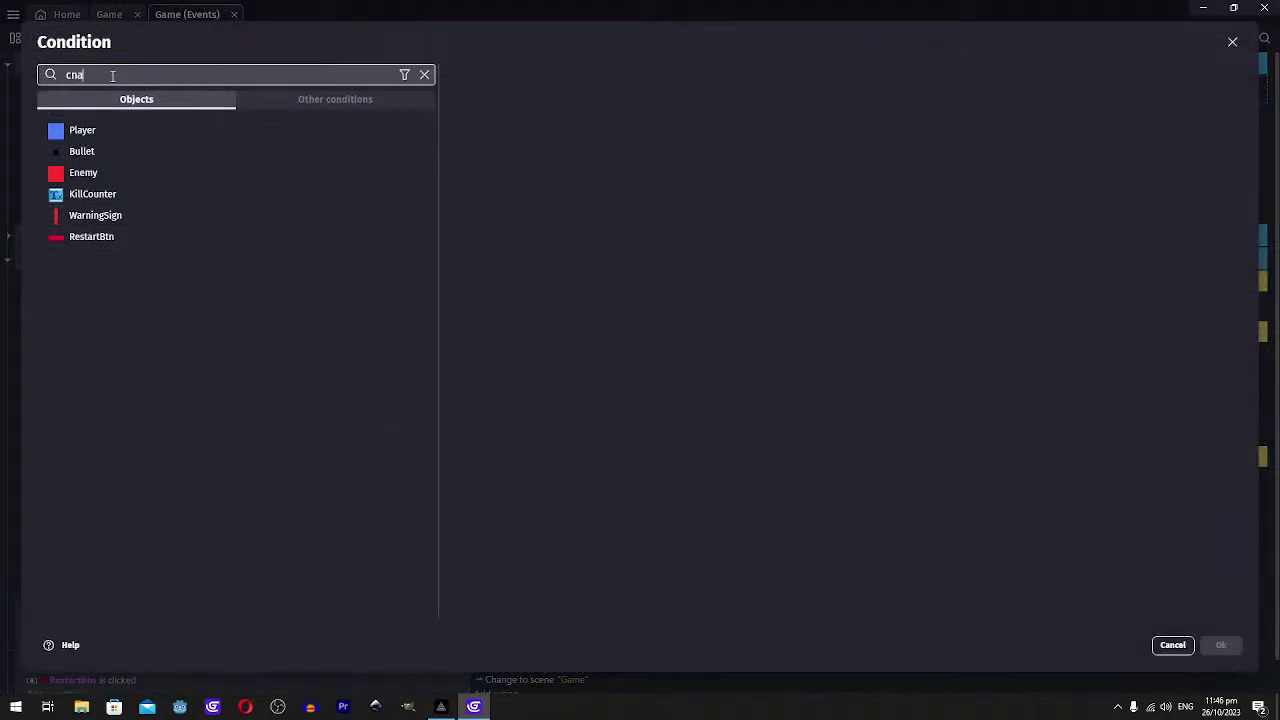
{"action": "key", "text": "BackSpace"}
{"action": "key", "text": "BackSpace"}
{"action": "key", "text": "BackSpace"}
{"action": "type", "text": "scene g"}
{"action": "key", "text": "BackSpace"}
{"action": "type", "text": "va"}
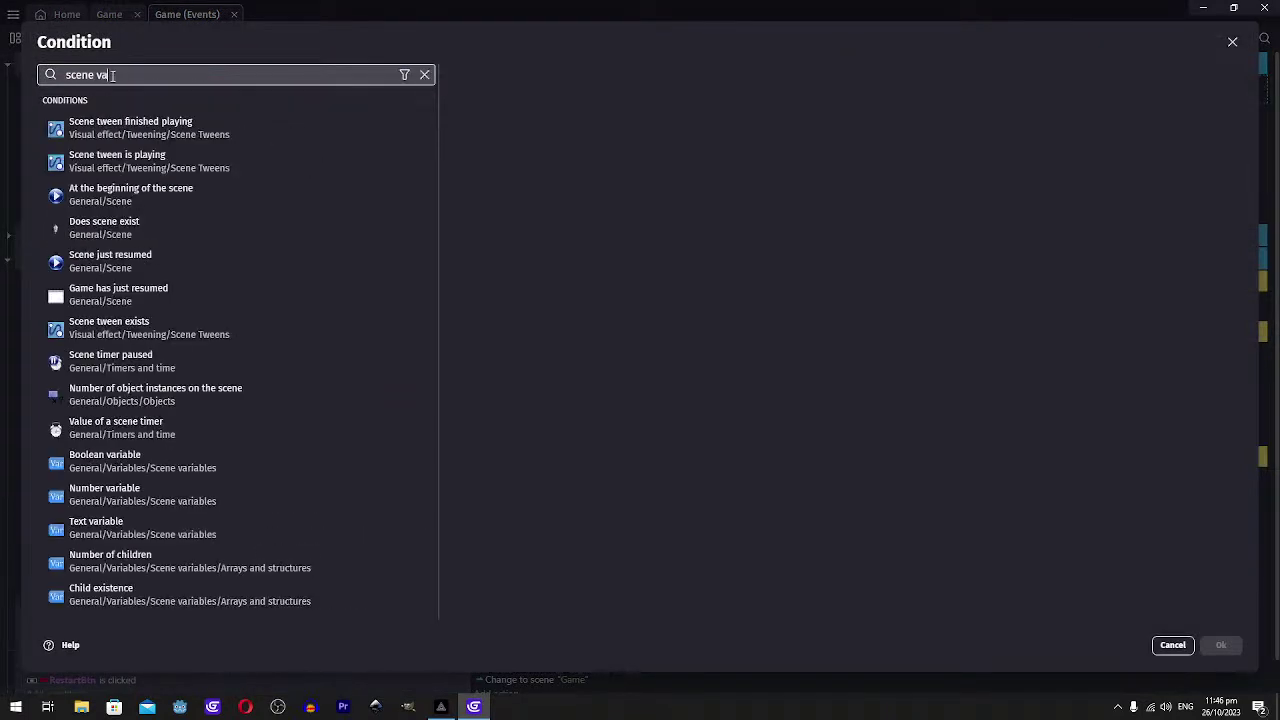
{"action": "key", "text": "BackSpace"}
{"action": "key", "text": "BackSpace"}
{"action": "type", "text": "boolean"}
{"action": "left_click", "coordinate": [250, 134]}
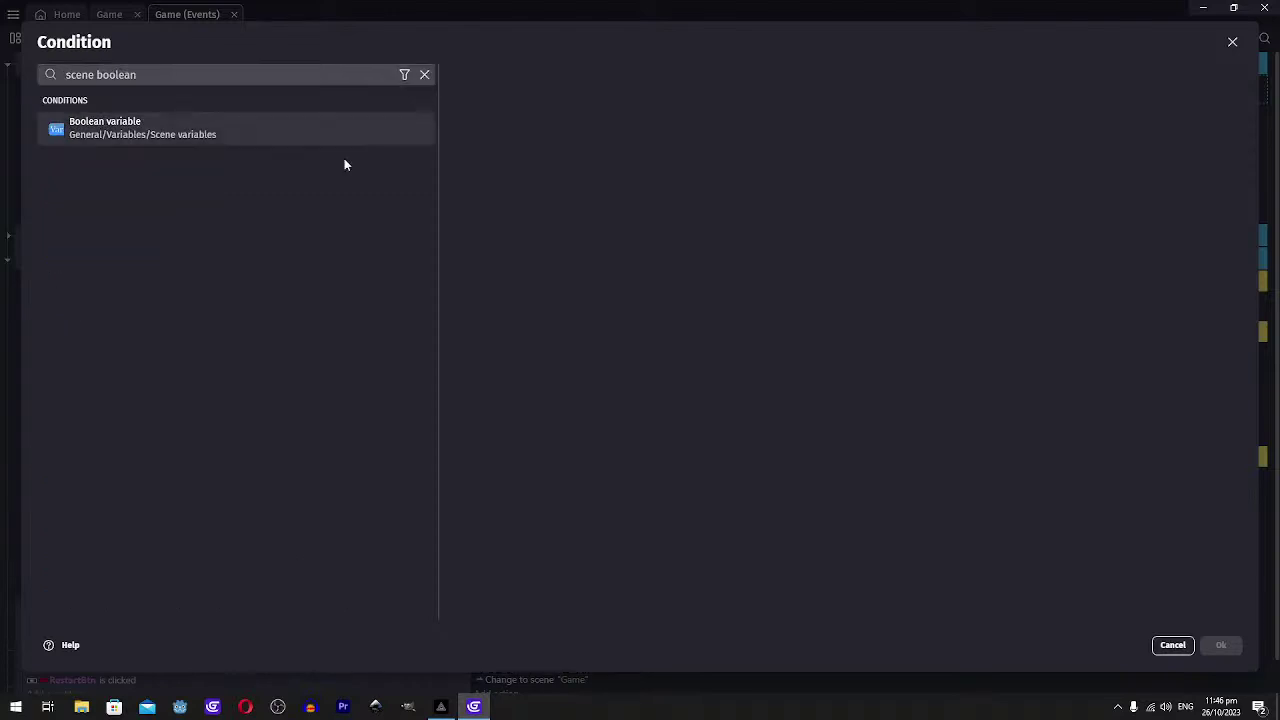
Set the condition to check that the GameOver variable is False
{"action": "left_click", "coordinate": [550, 147]}
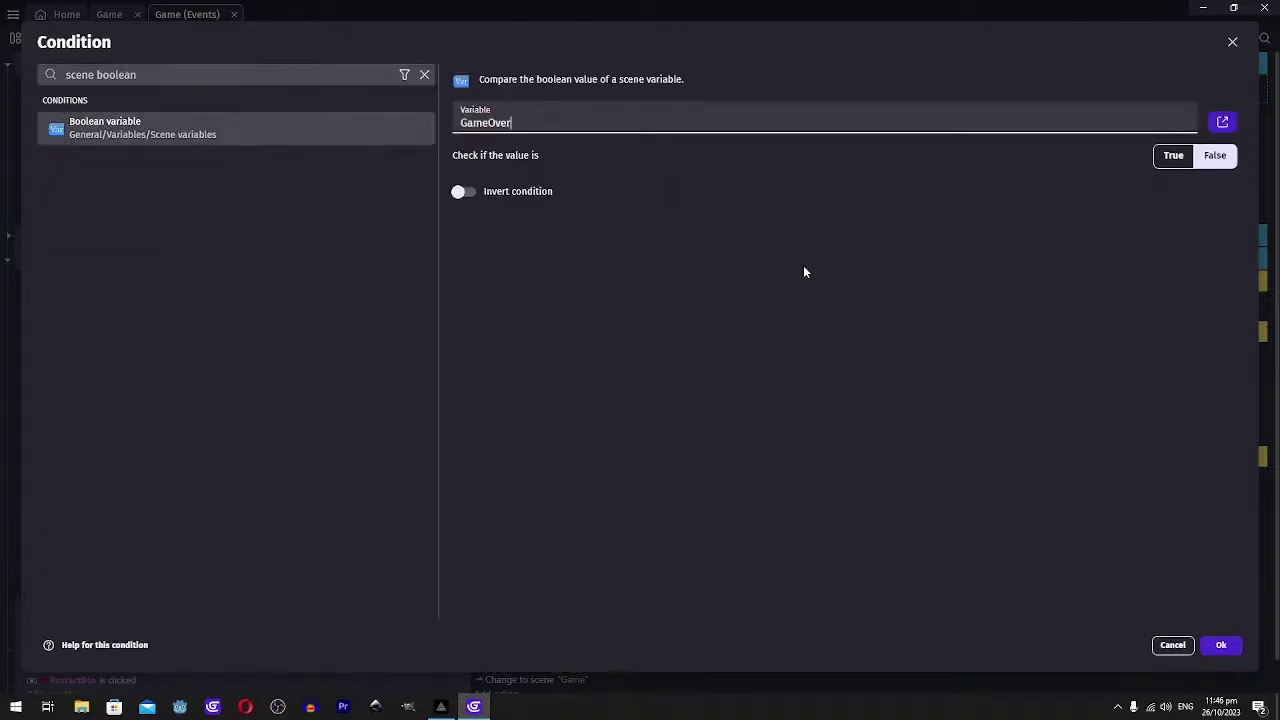
{"action": "left_click", "coordinate": [1175, 157]}
{"action": "left_click", "coordinate": [1214, 157]}
{"action": "left_click", "coordinate": [1208, 654]}
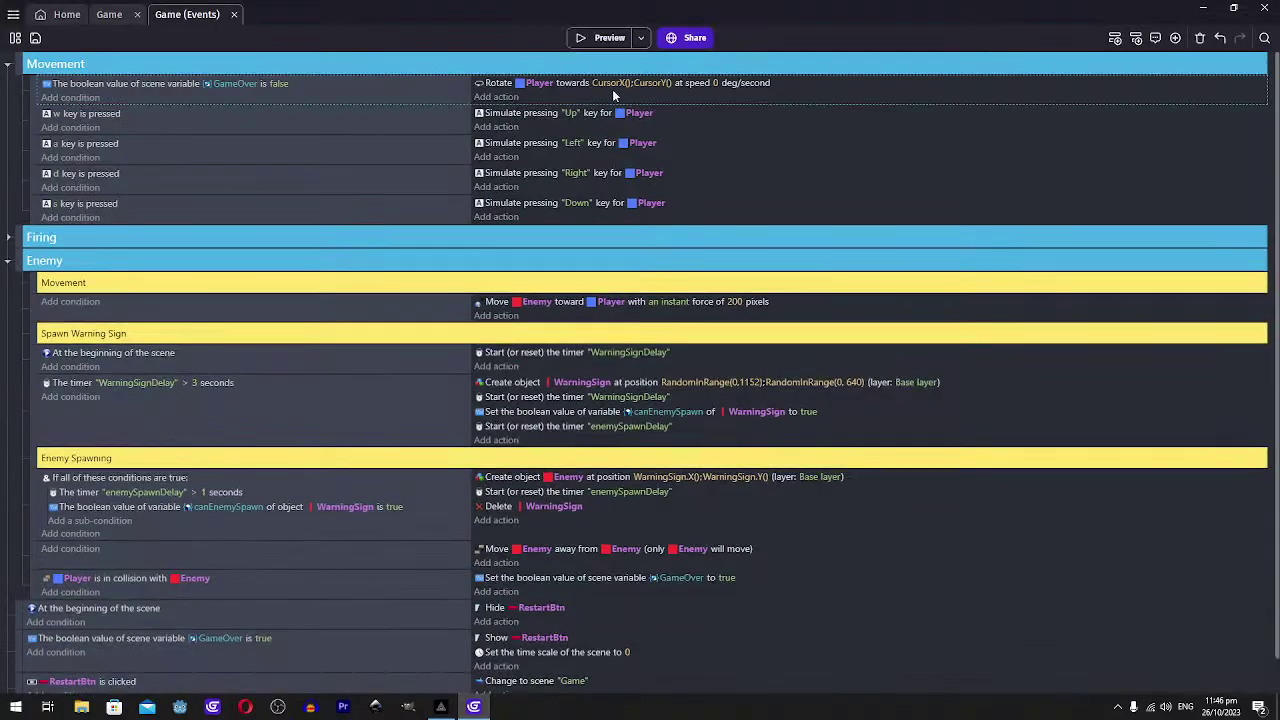
Preview the game, let the enemy hit the player, restart with the restart button, and close the preview
{"action": "left_click", "coordinate": [605, 38]}
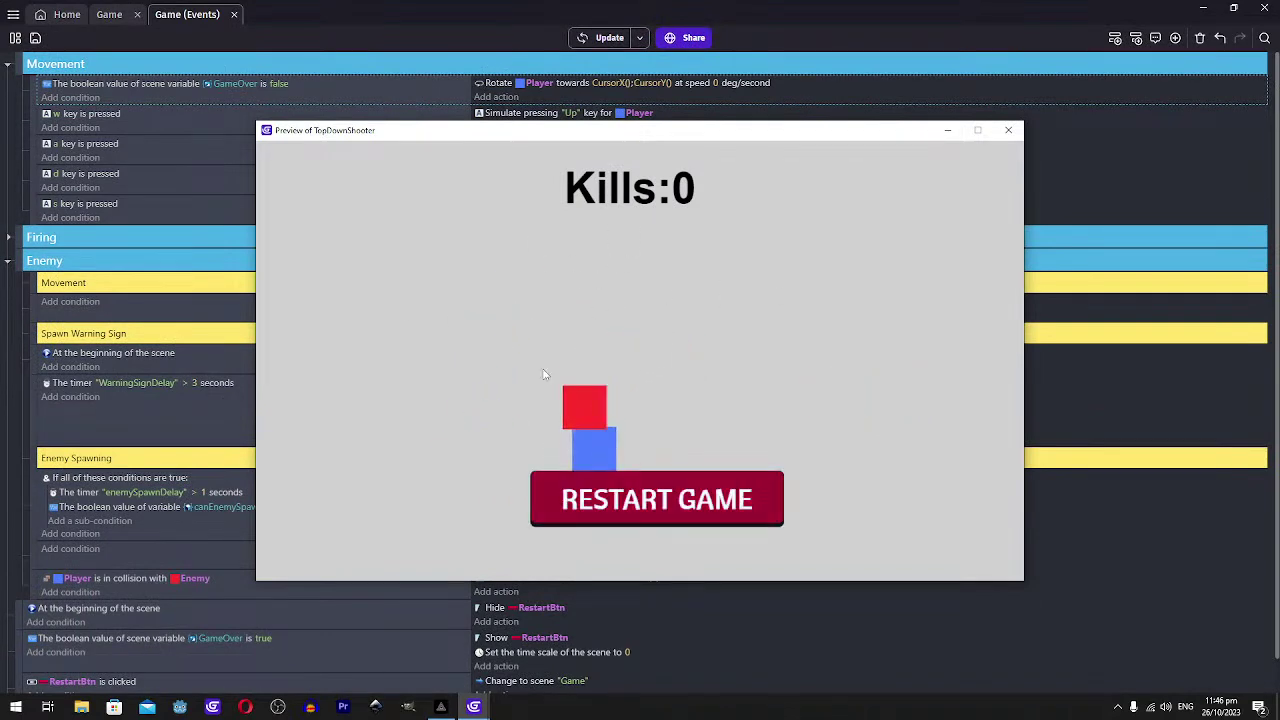
{"action": "left_click", "coordinate": [633, 477]}
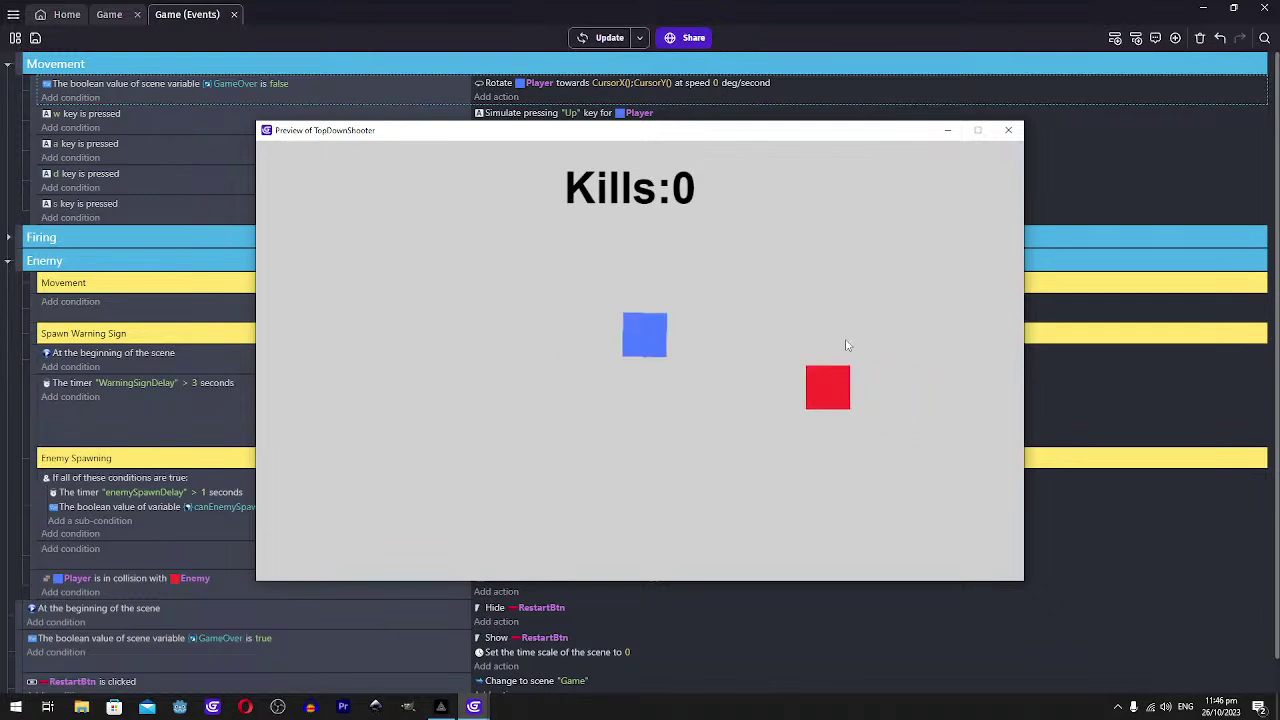
{"action": "left_click", "coordinate": [1008, 130]}
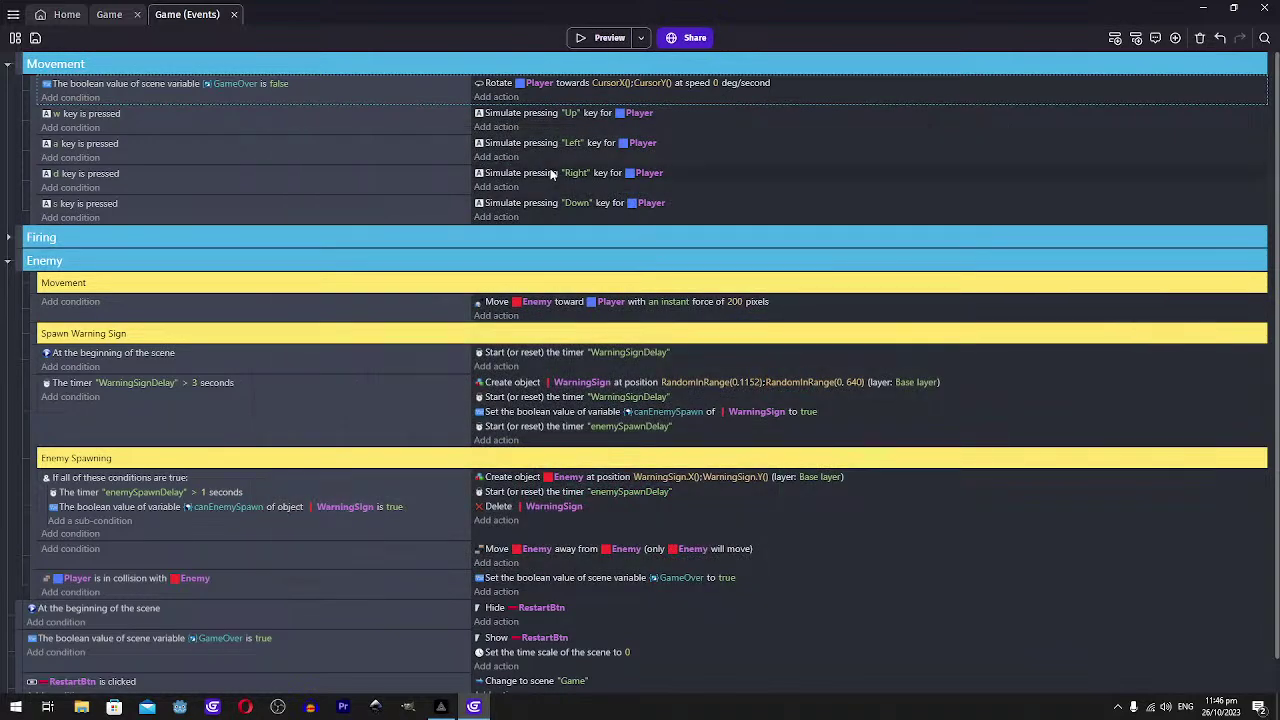
Delete the time scale action from the event that checks GameOver is true
{"action": "scroll", "coordinate": [531, 406], "scroll_direction": "down", "scroll_amount": 1}
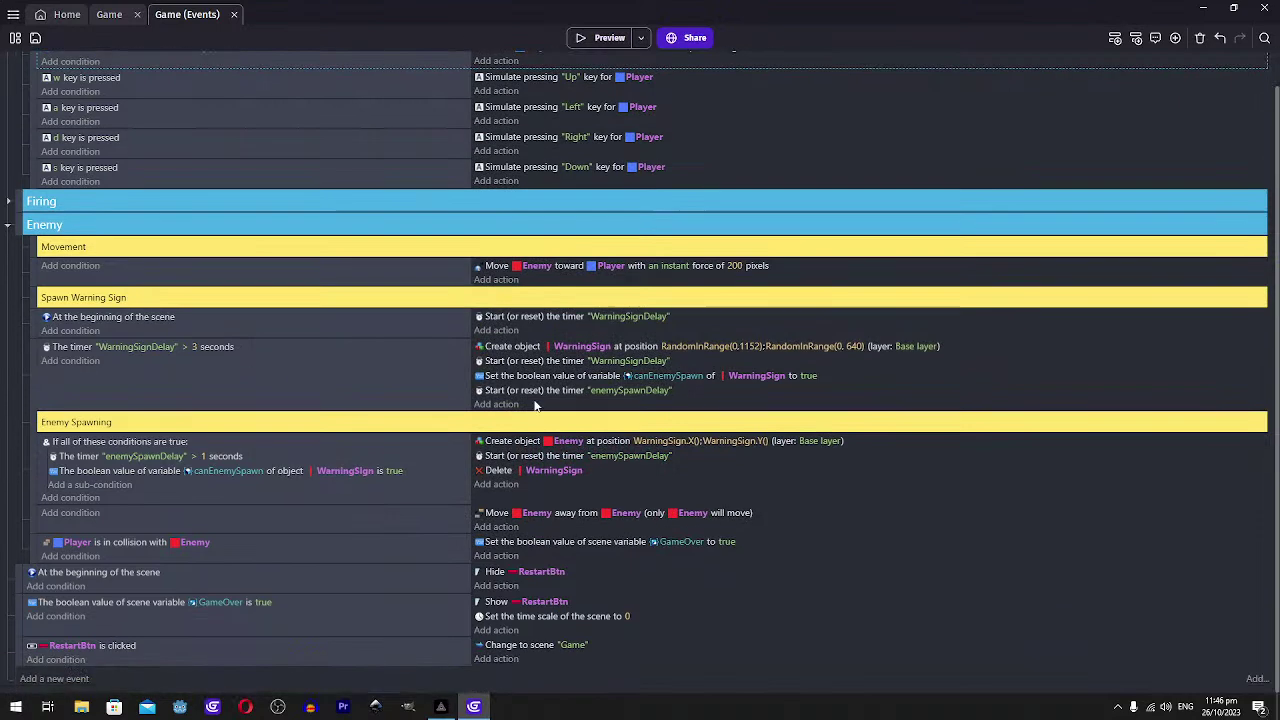
{"action": "left_click", "coordinate": [585, 616]}
{"action": "key", "text": "Delete"}
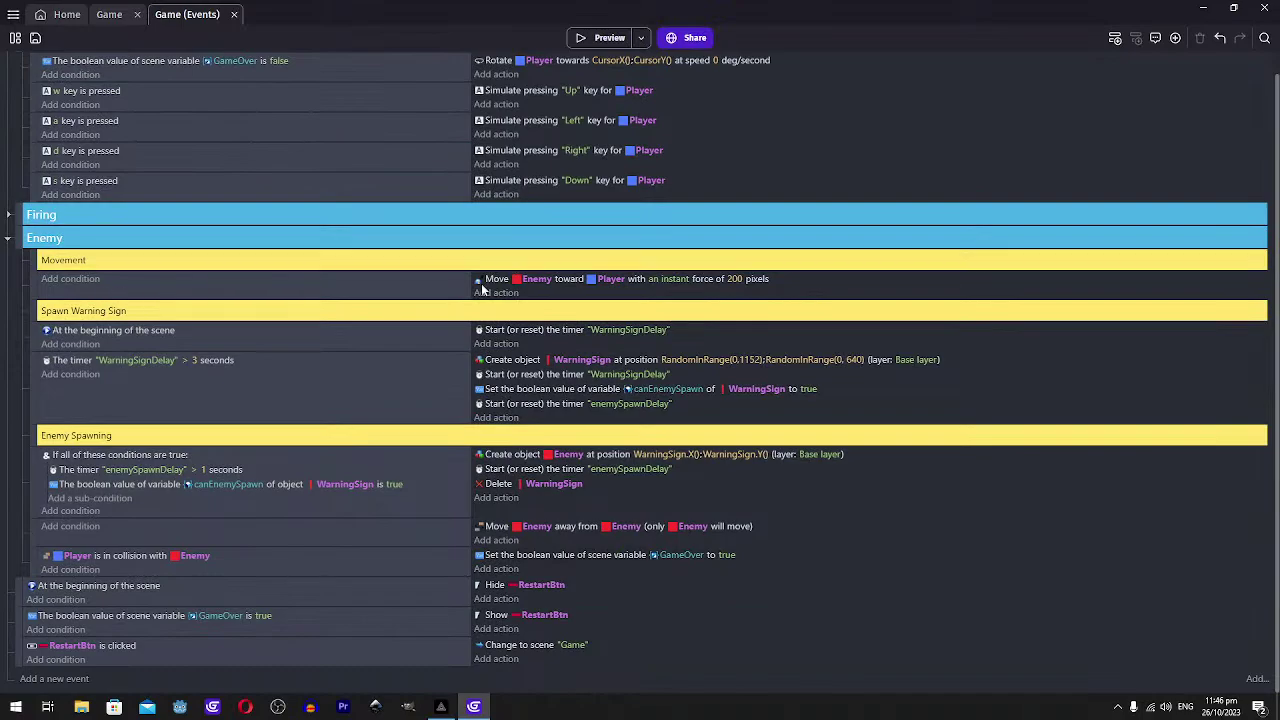
Add a blank event below the Enemy group
{"action": "left_click", "coordinate": [79, 281]}
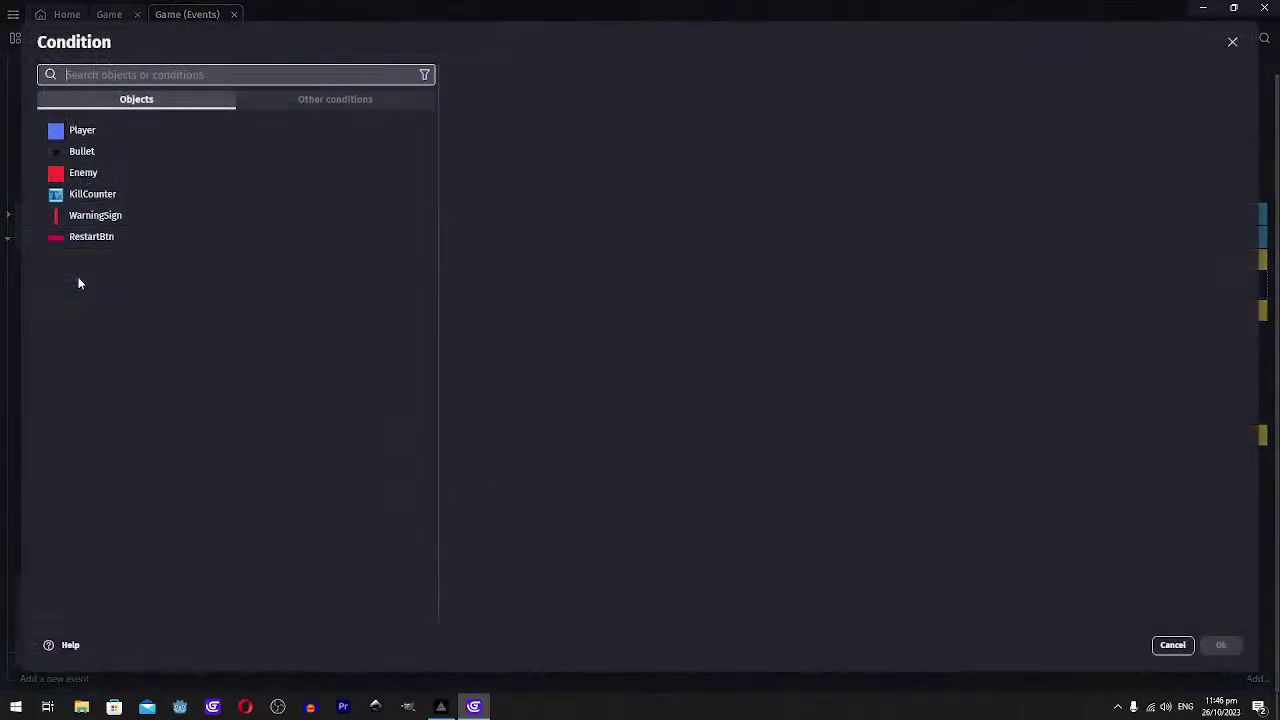
{"action": "key", "text": "Escape"}
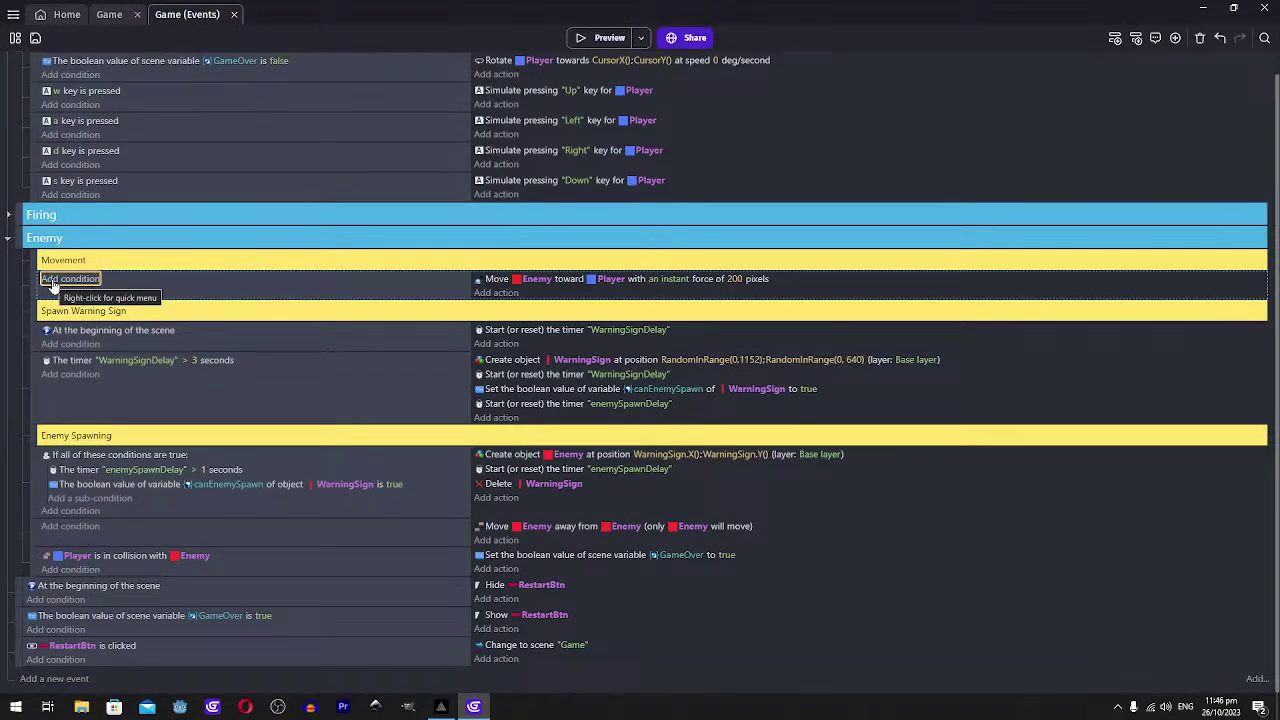
{"action": "right_click", "coordinate": [43, 252]}
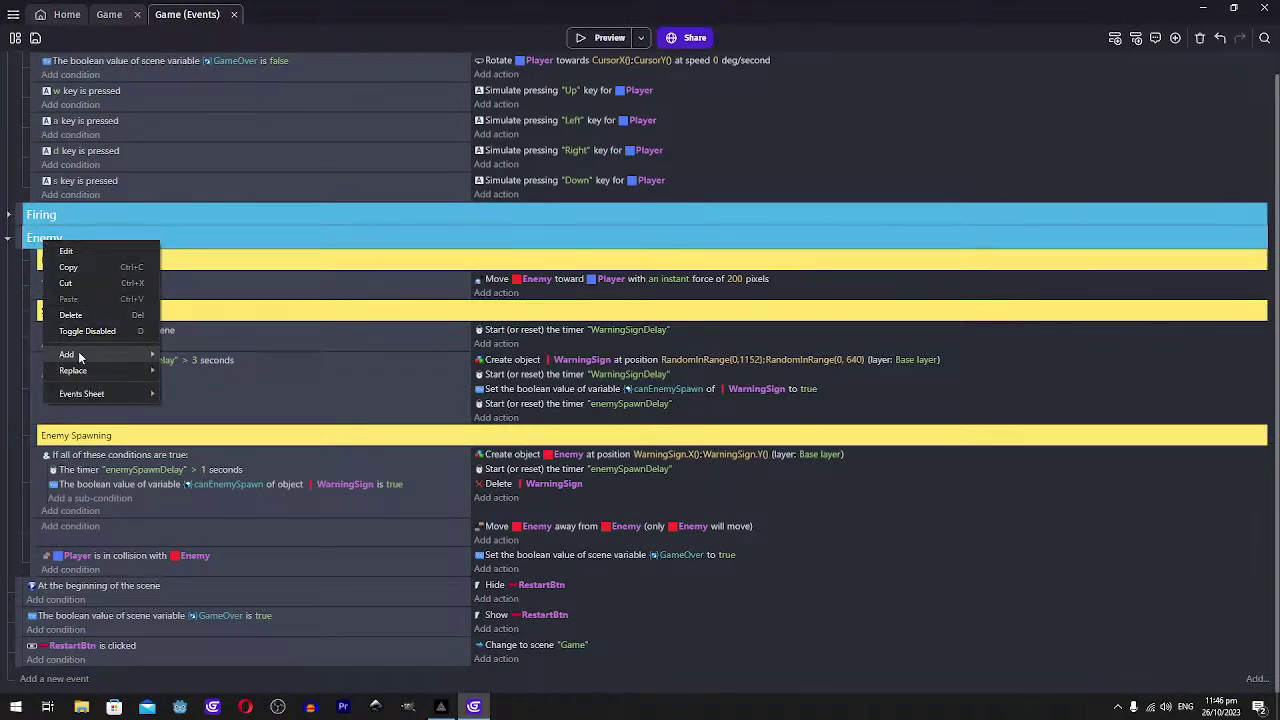
{"action": "mouse_move", "coordinate": [80, 355]}
{"action": "left_click", "coordinate": [198, 360]}
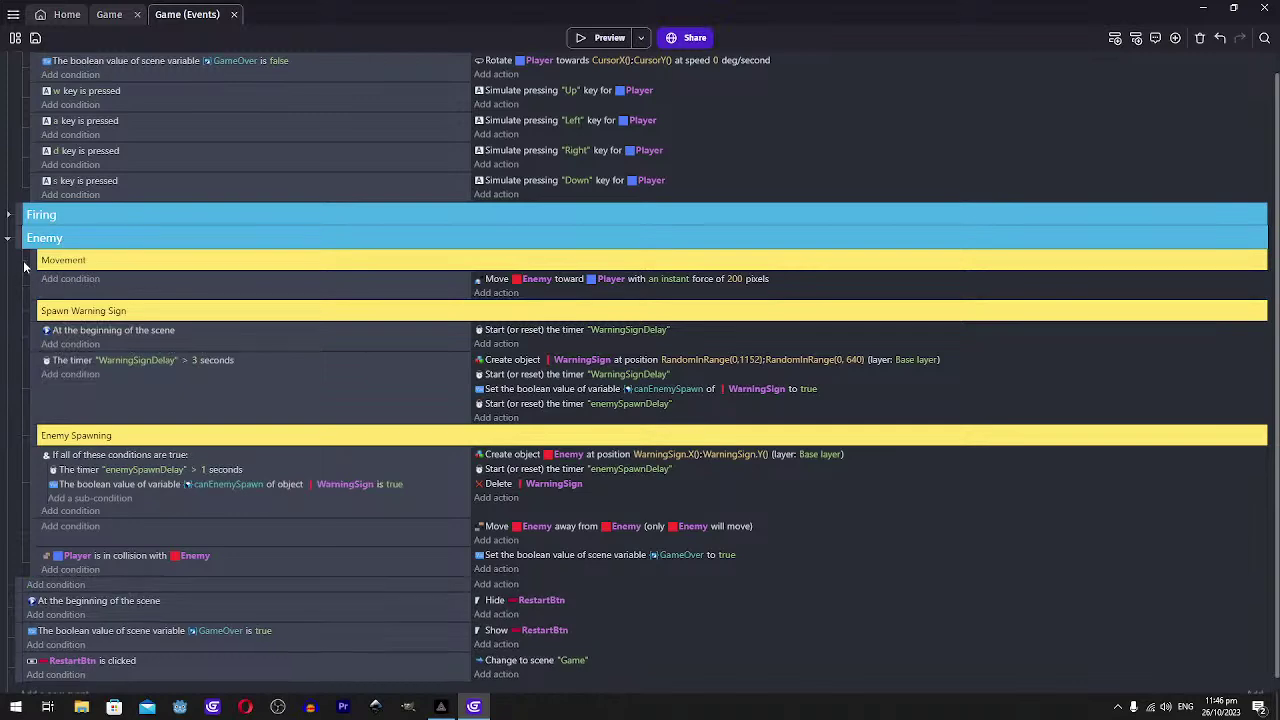
Place the blank event first in the Enemy group and nest the movement, warning sign and spawning events under it, leaving the enemy separation event outside
{"action": "scroll", "coordinate": [59, 470], "scroll_direction": "down", "scroll_amount": 1}
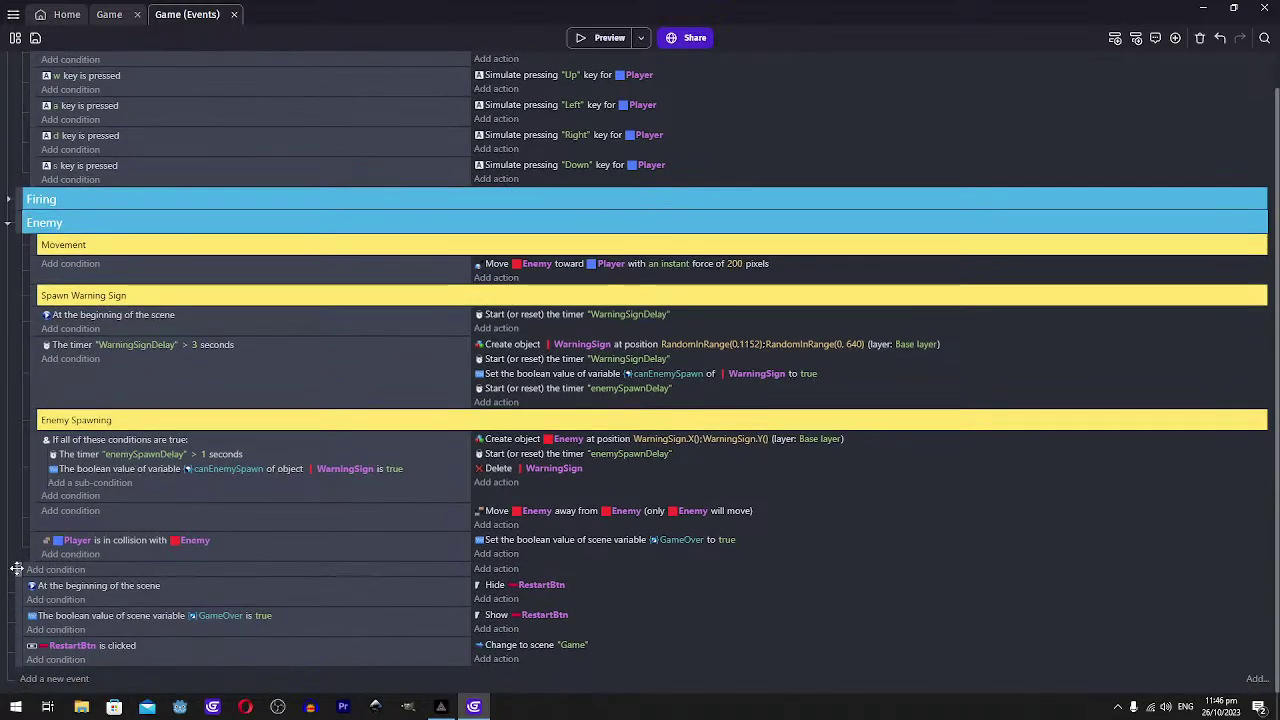
{"action": "mouse_move", "coordinate": [17, 568]}
{"action": "left_mouse_down"}
{"action": "mouse_move", "coordinate": [44, 247]}
{"action": "mouse_move", "coordinate": [32, 222]}
{"action": "mouse_move", "coordinate": [52, 255]}
{"action": "mouse_move", "coordinate": [34, 280]}
{"action": "mouse_move", "coordinate": [57, 280]}
{"action": "mouse_move", "coordinate": [30, 306]}
{"action": "mouse_move", "coordinate": [49, 294]}
{"action": "mouse_move", "coordinate": [36, 317]}
{"action": "mouse_move", "coordinate": [56, 331]}
{"action": "mouse_move", "coordinate": [26, 362]}
{"action": "mouse_move", "coordinate": [49, 451]}
{"action": "mouse_move", "coordinate": [29, 490]}
{"action": "mouse_move", "coordinate": [42, 518]}
{"action": "mouse_move", "coordinate": [44, 502]}
{"action": "mouse_move", "coordinate": [33, 560]}
{"action": "left_mouse_up"}
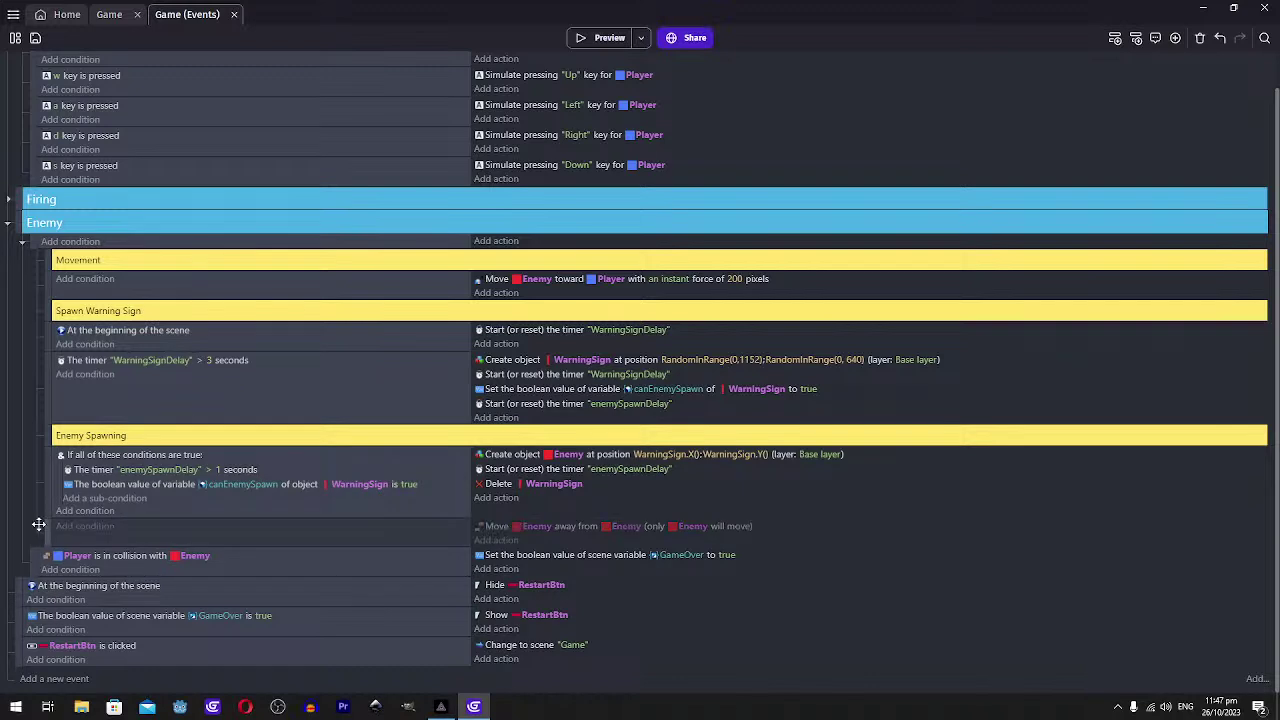
{"action": "left_click_drag", "start_coordinate": [38, 527], "coordinate": [33, 522]}
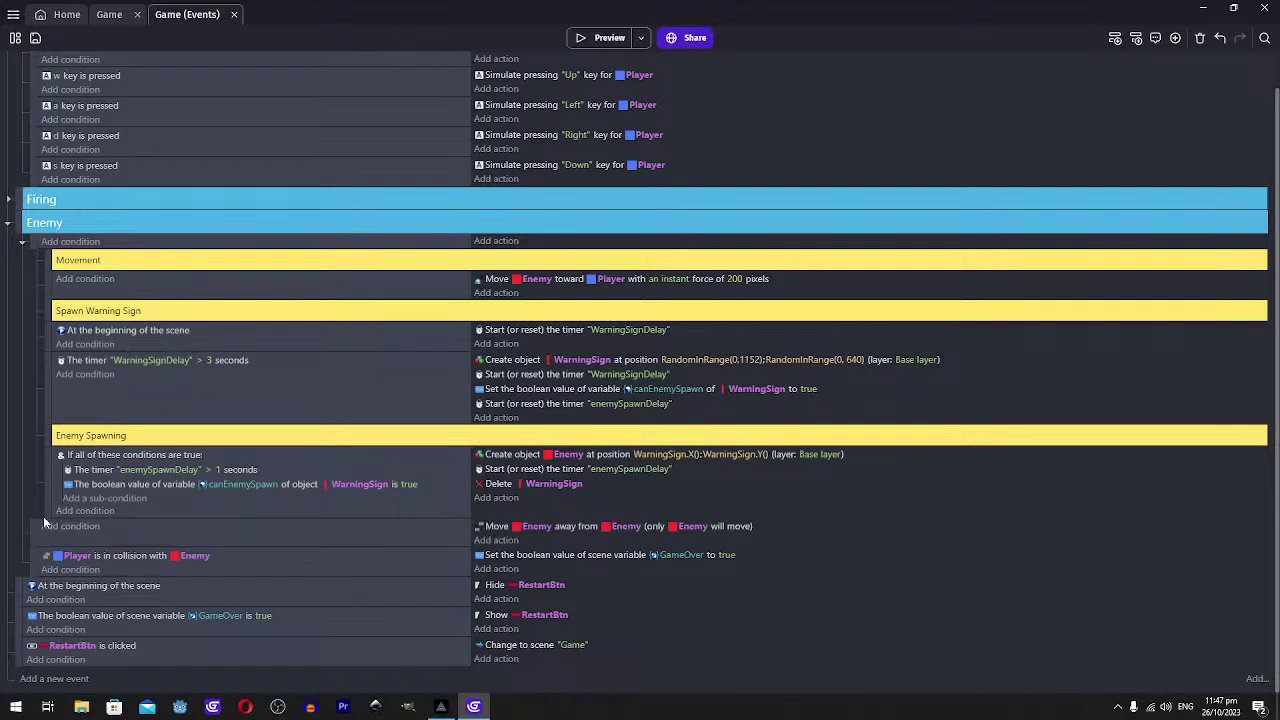
Add a scene Boolean variable condition to the new parent event in the Enemy group, checking that GameOver is False
{"action": "left_click", "coordinate": [72, 243]}
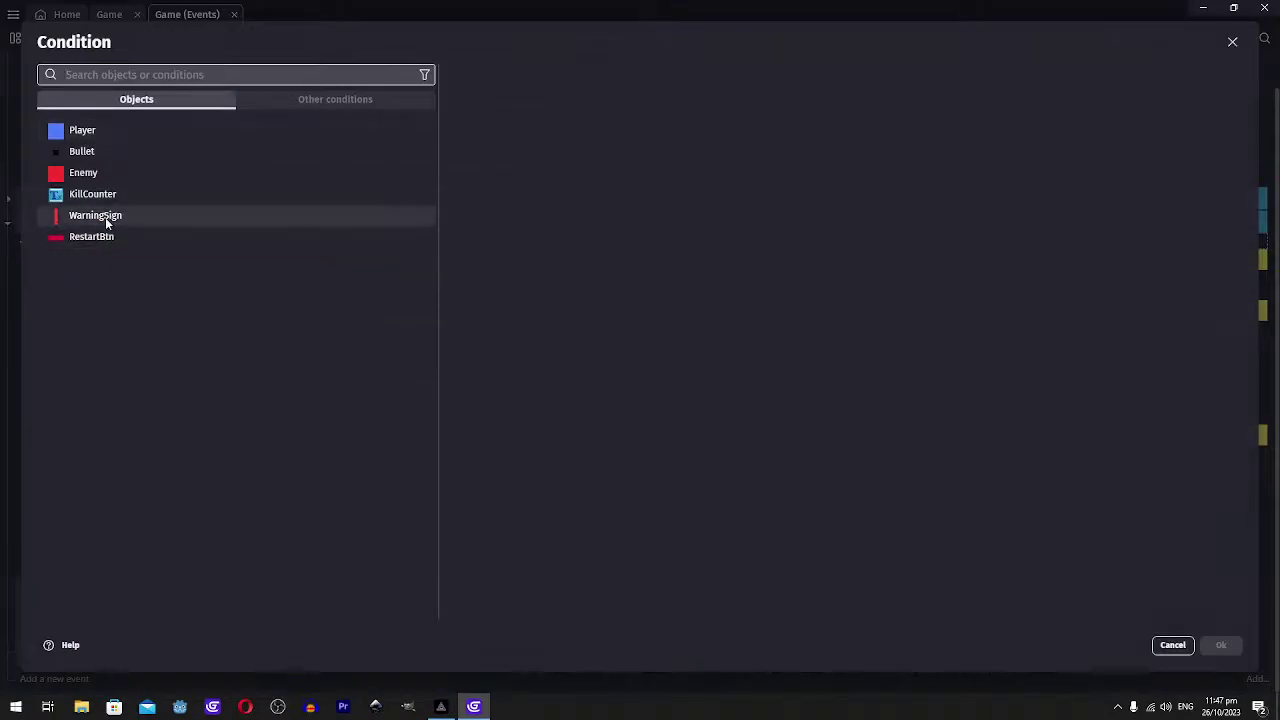
{"action": "type", "text": "g"}
{"action": "key", "text": "BackSpace"}
{"action": "type", "text": "boolean scene"}
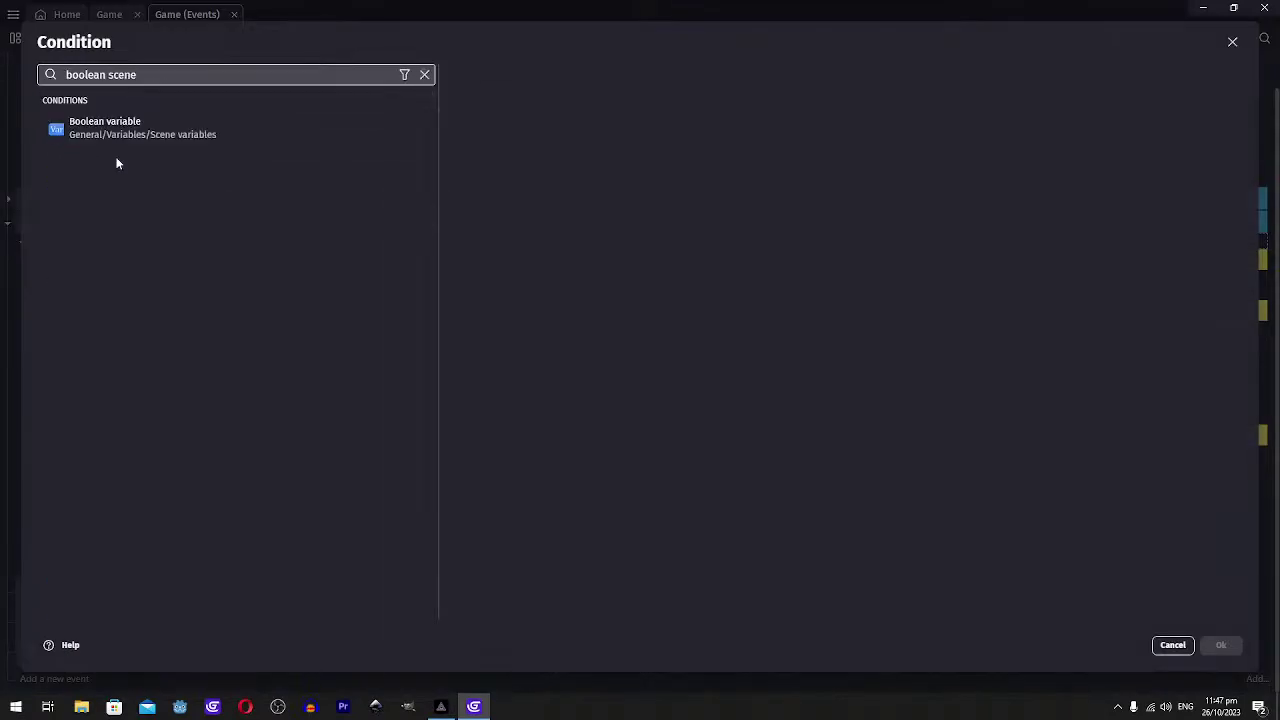
{"action": "left_click", "coordinate": [223, 139]}
{"action": "left_click", "coordinate": [570, 146]}
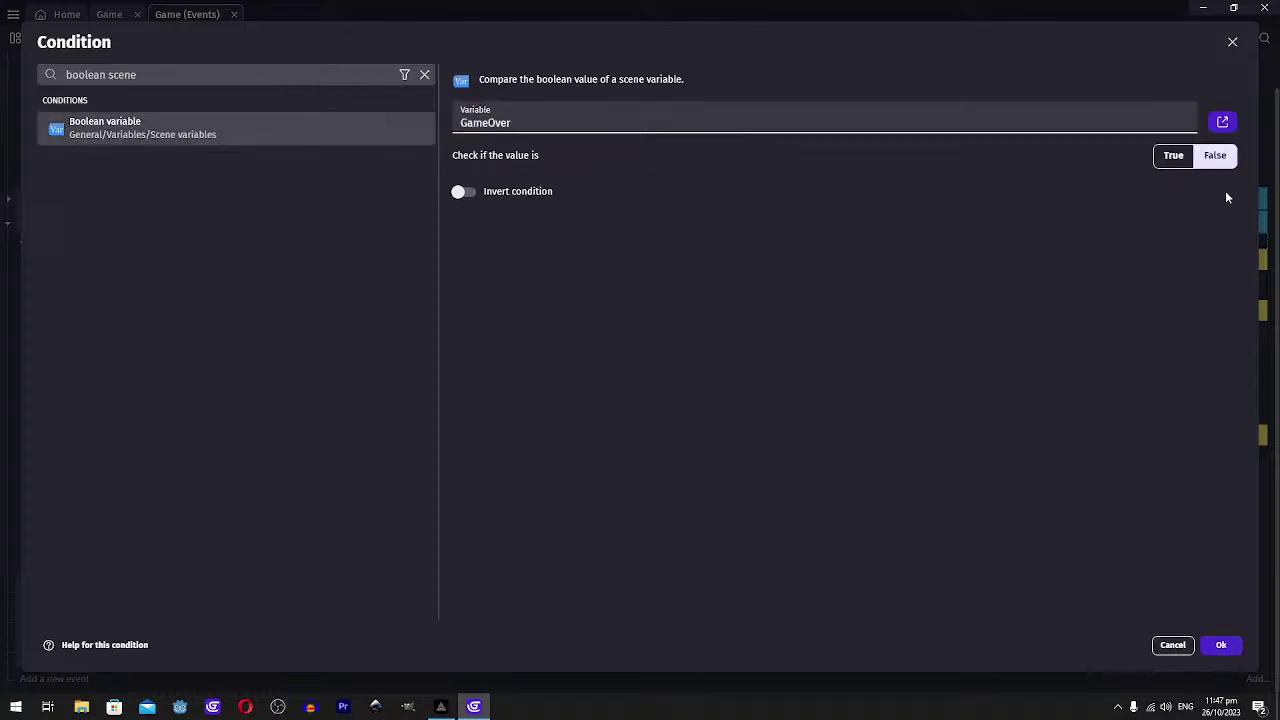
{"action": "left_click", "coordinate": [1168, 156]}
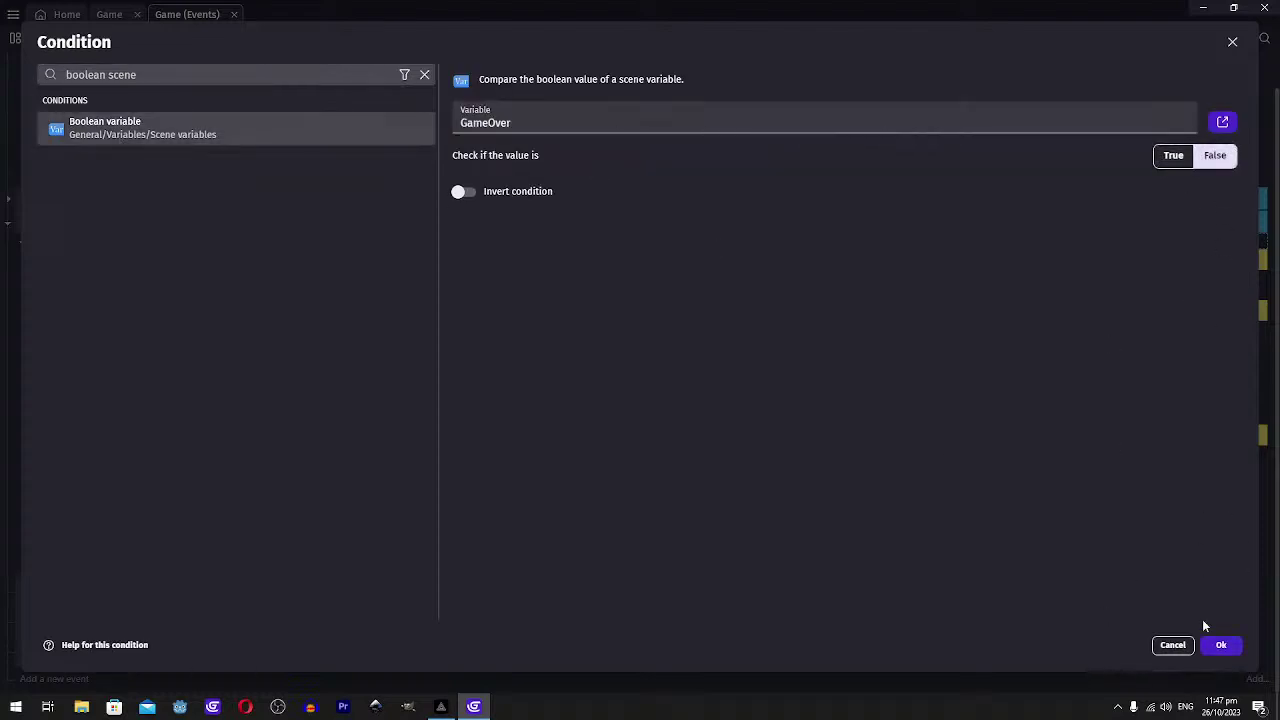
{"action": "left_click", "coordinate": [1219, 645]}
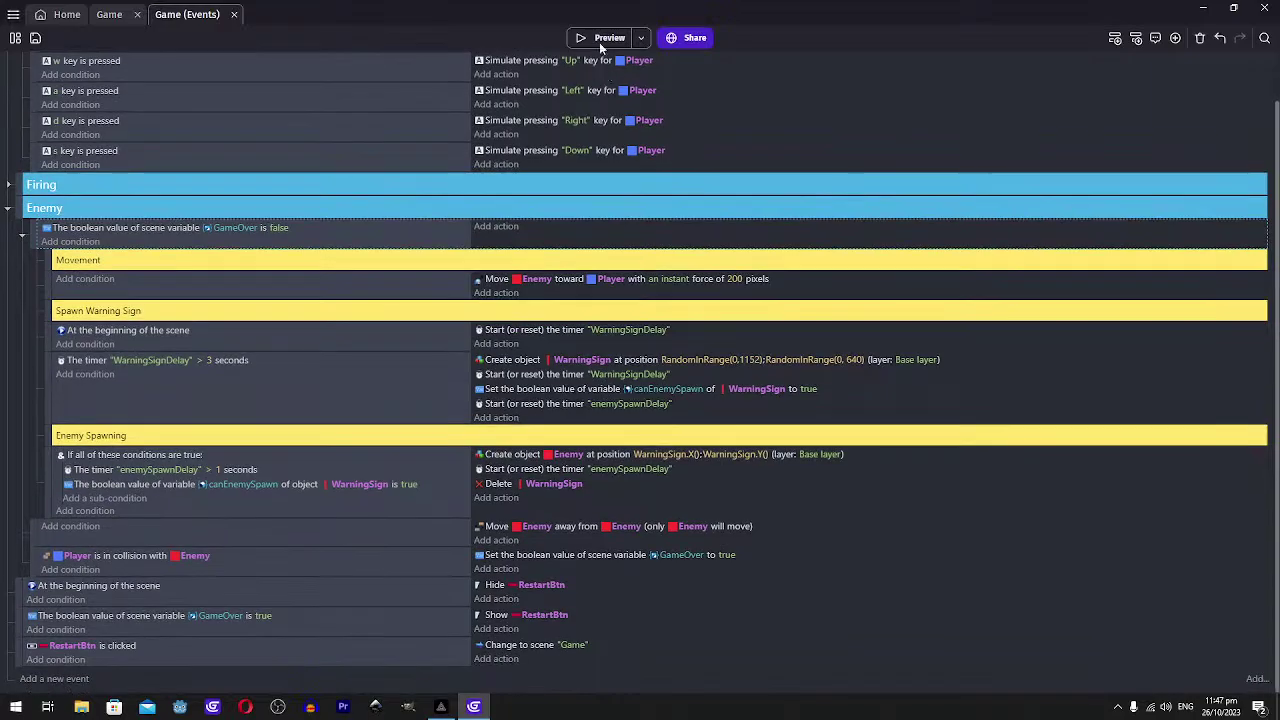
Preview the game, move the player into an enemy, and restart with the restart button
{"action": "left_click", "coordinate": [600, 38]}
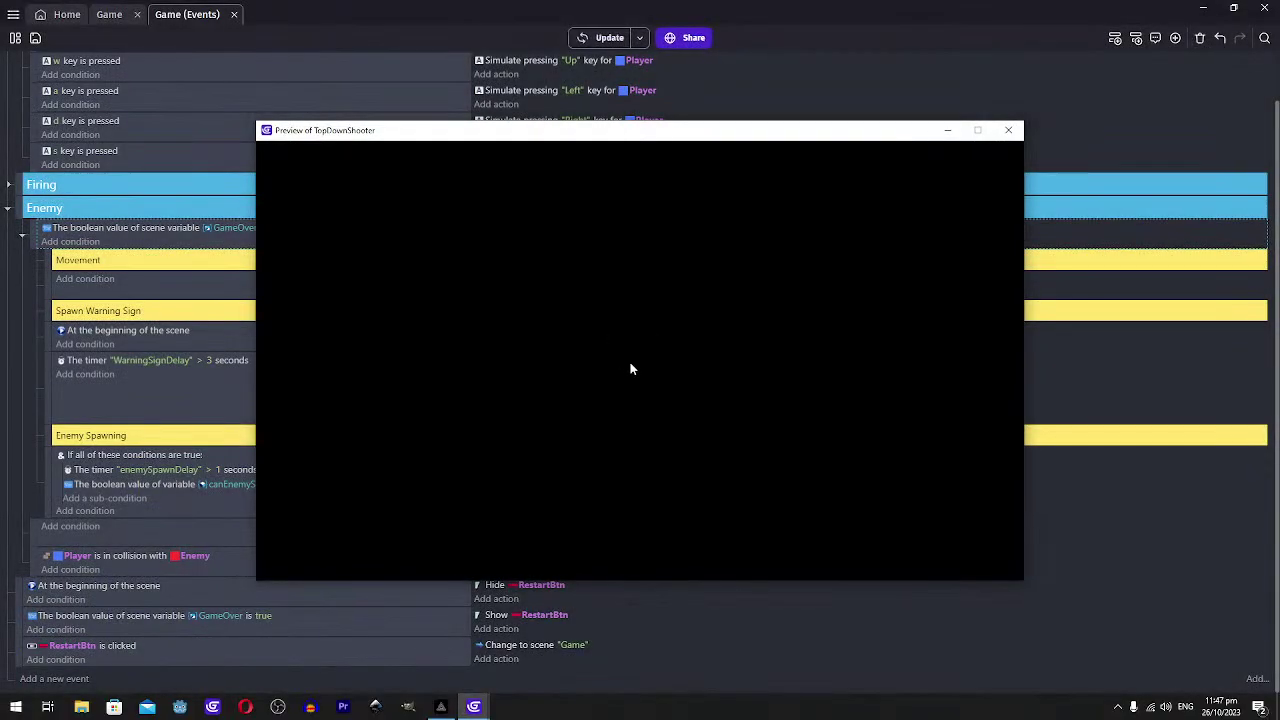
{"action": "key", "text": "w"}
{"action": "key", "text": "d"}
{"action": "key", "text": "s"}
{"action": "key", "text": "d"}
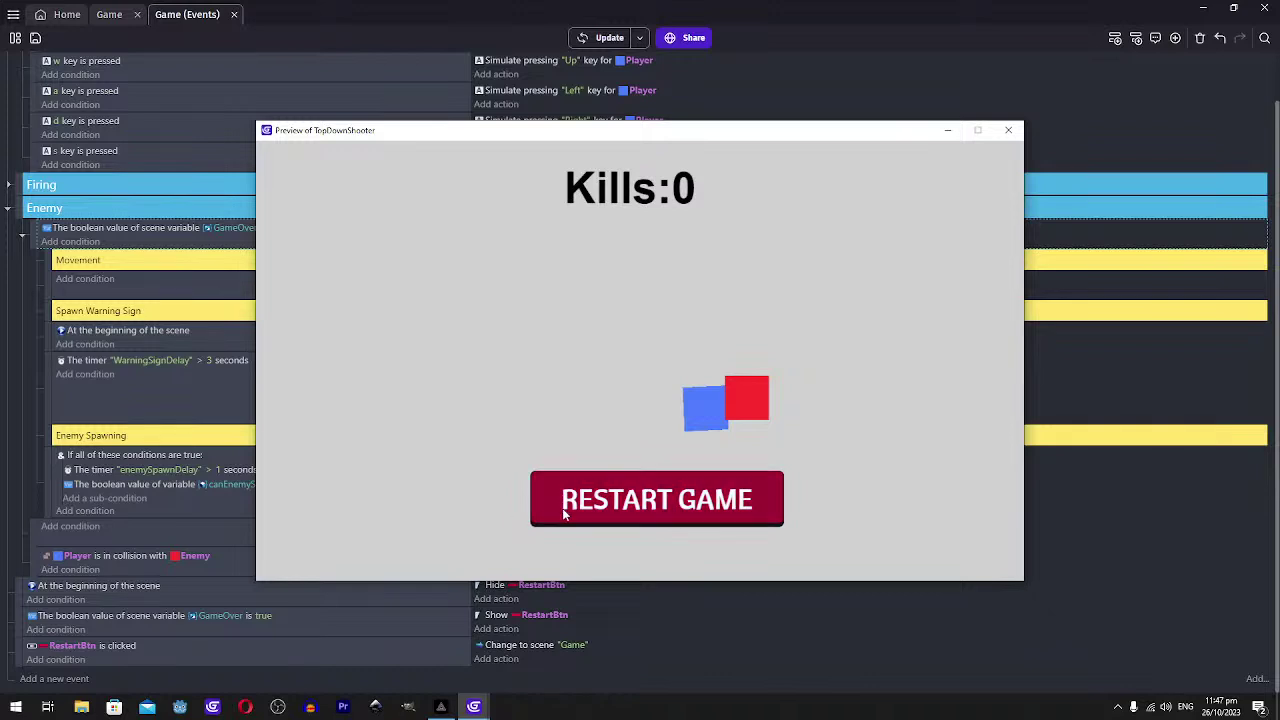
{"action": "left_click", "coordinate": [743, 482]}
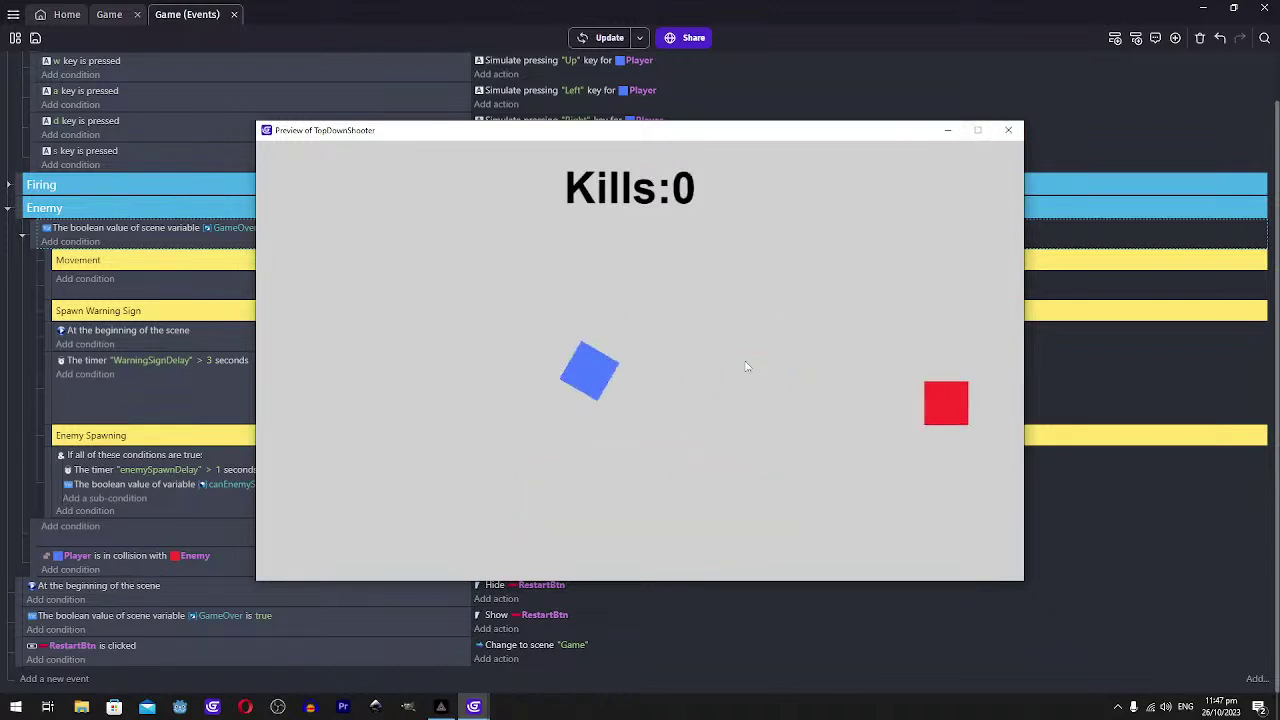
Play the restarted game by moving the player around and shooting an enemy, and close the preview
{"action": "key", "text": "s"}
{"action": "key", "text": "d"}
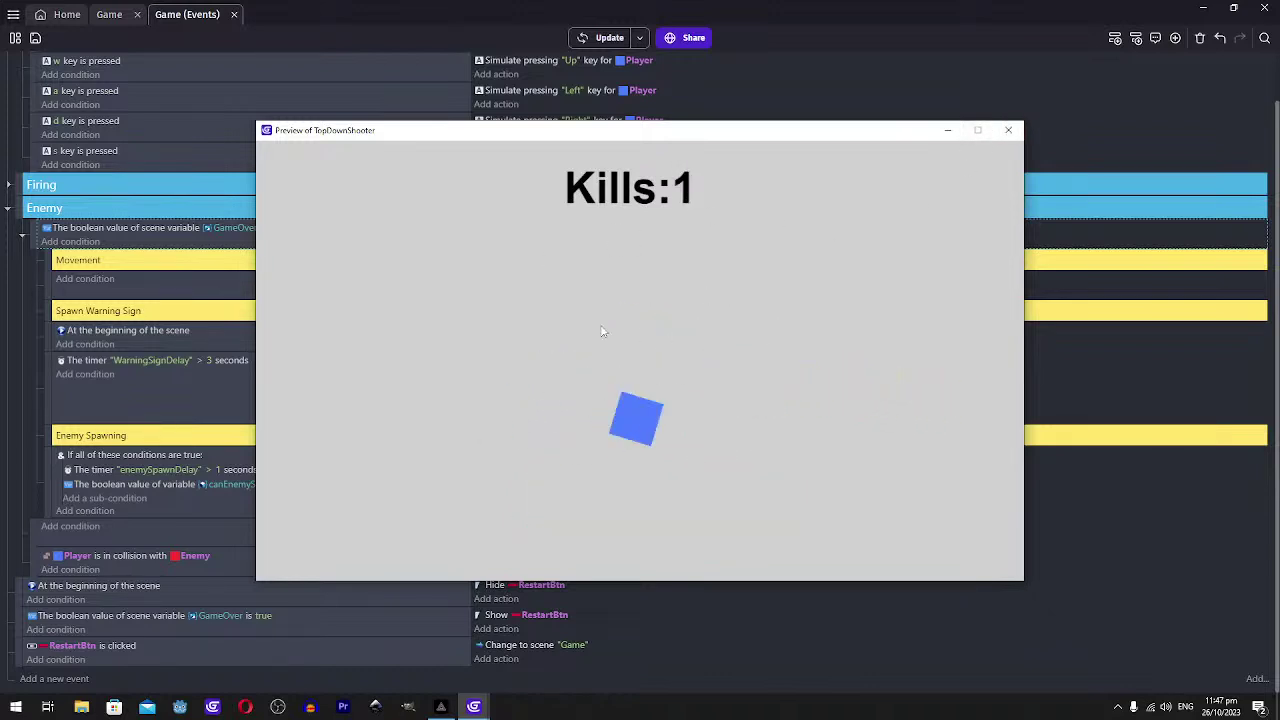
{"action": "key", "text": "w"}
{"action": "key", "text": "a"}
{"action": "key", "text": "s"}
{"action": "key", "text": "s"}
{"action": "key", "text": "d"}
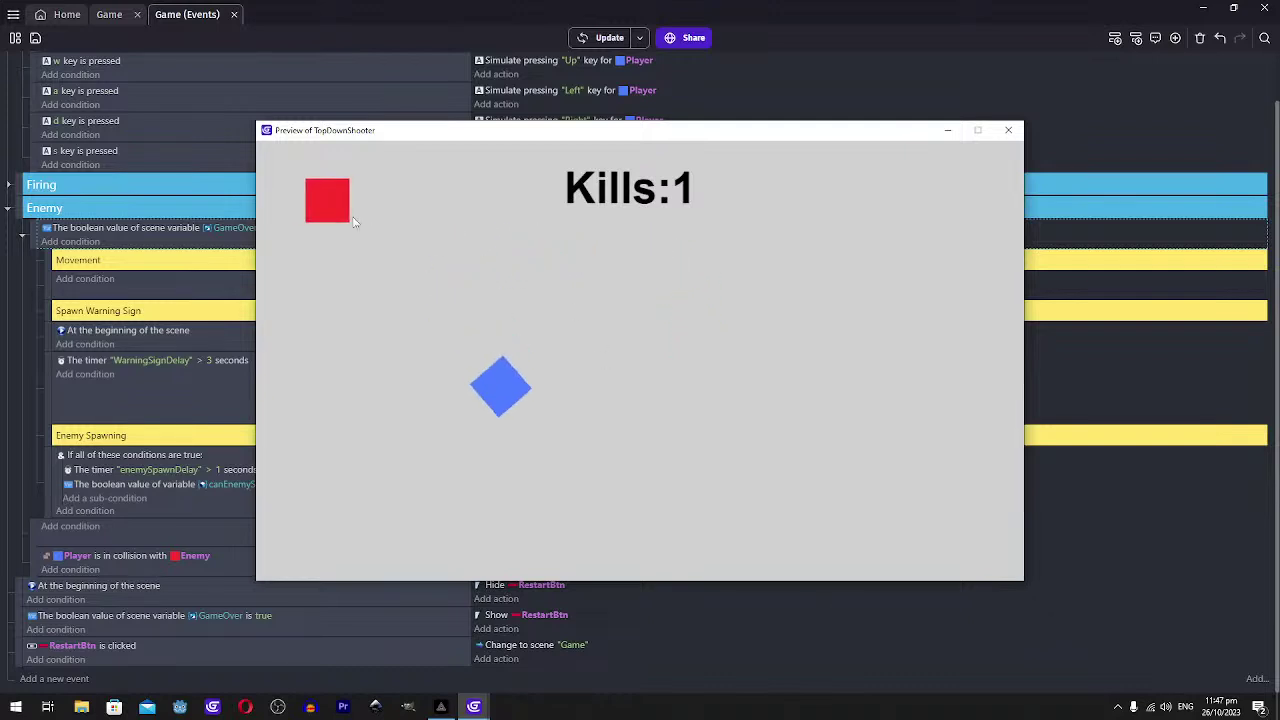
{"action": "key", "text": "w"}
{"action": "key", "text": "s"}
{"action": "key", "text": "a"}
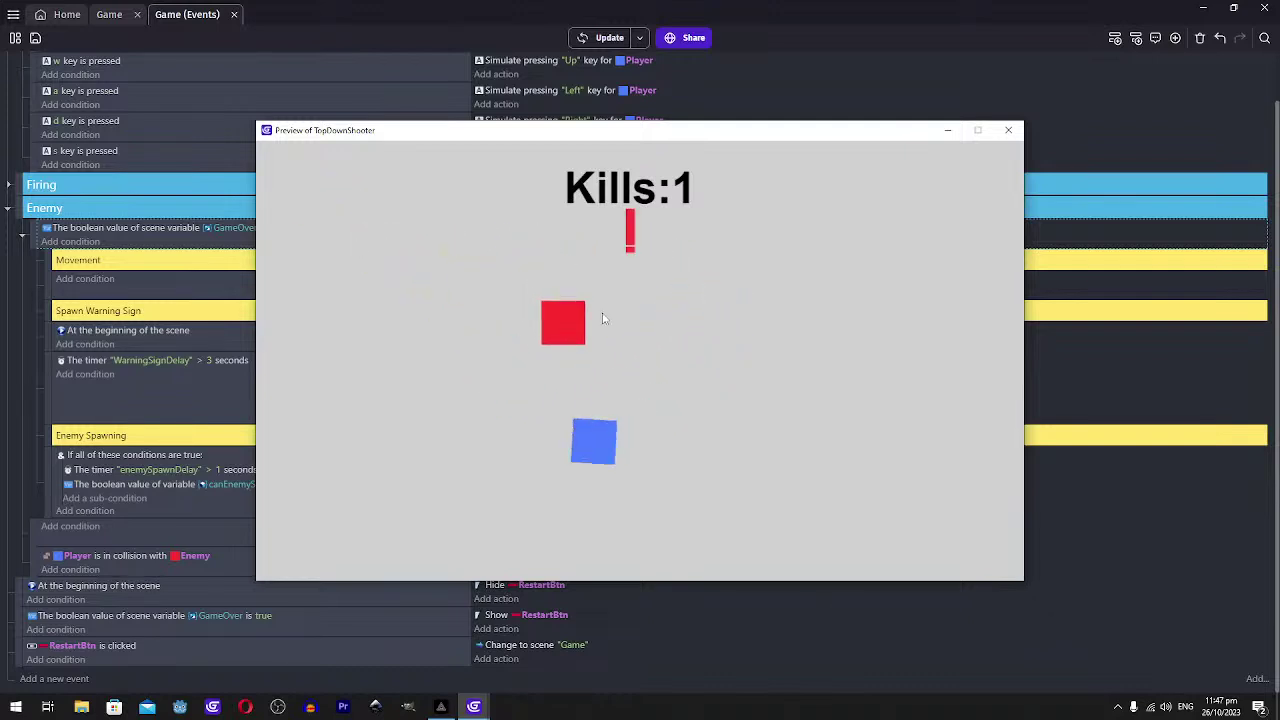
{"action": "key", "text": "w"}
{"action": "key", "text": "d"}
{"action": "key", "text": "s"}
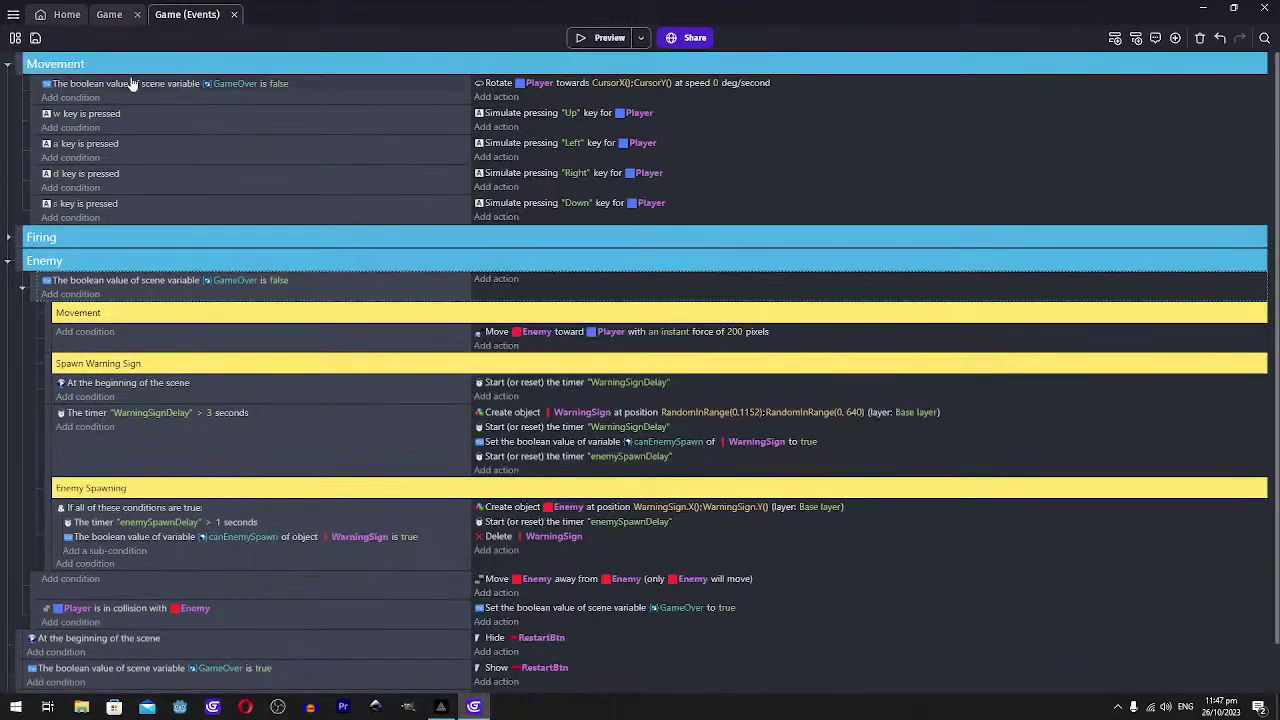
Add a blank event to the Movement group, placed first, and move the GameOver is false condition into it from the player rotation event
{"action": "right_click", "coordinate": [62, 75]}
{"action": "mouse_move", "coordinate": [100, 186]}
{"action": "left_click", "coordinate": [224, 202]}
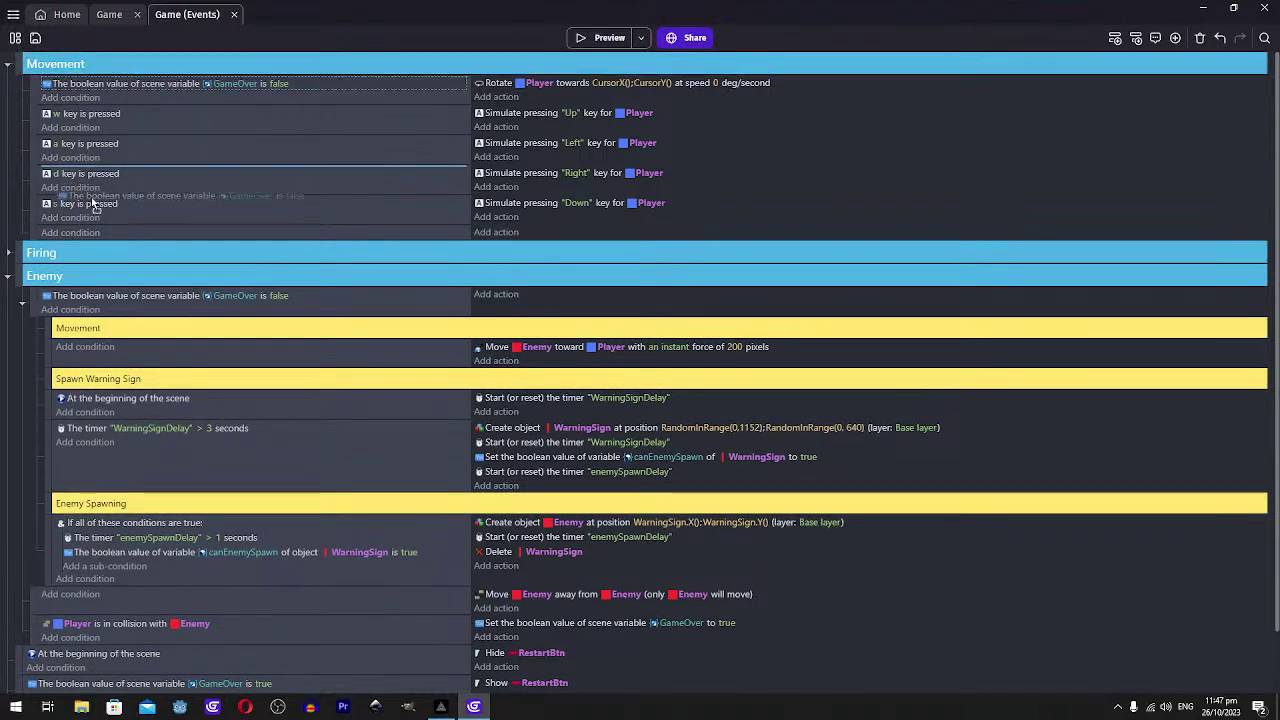
{"action": "left_click_drag", "start_coordinate": [100, 232], "coordinate": [36, 100]}
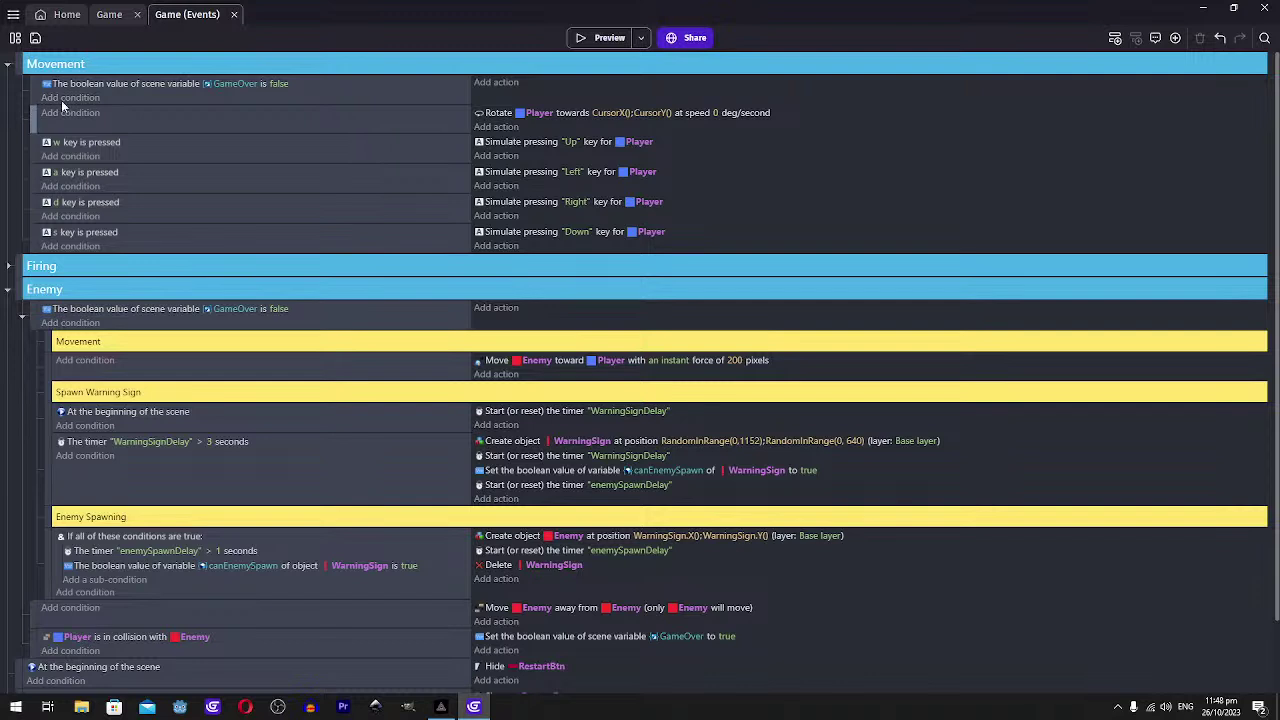
Nest the player rotation event and the w, a, d and s key events under the GameOver condition event in the Movement group
{"action": "left_click_drag", "start_coordinate": [62, 103], "coordinate": [39, 146]}
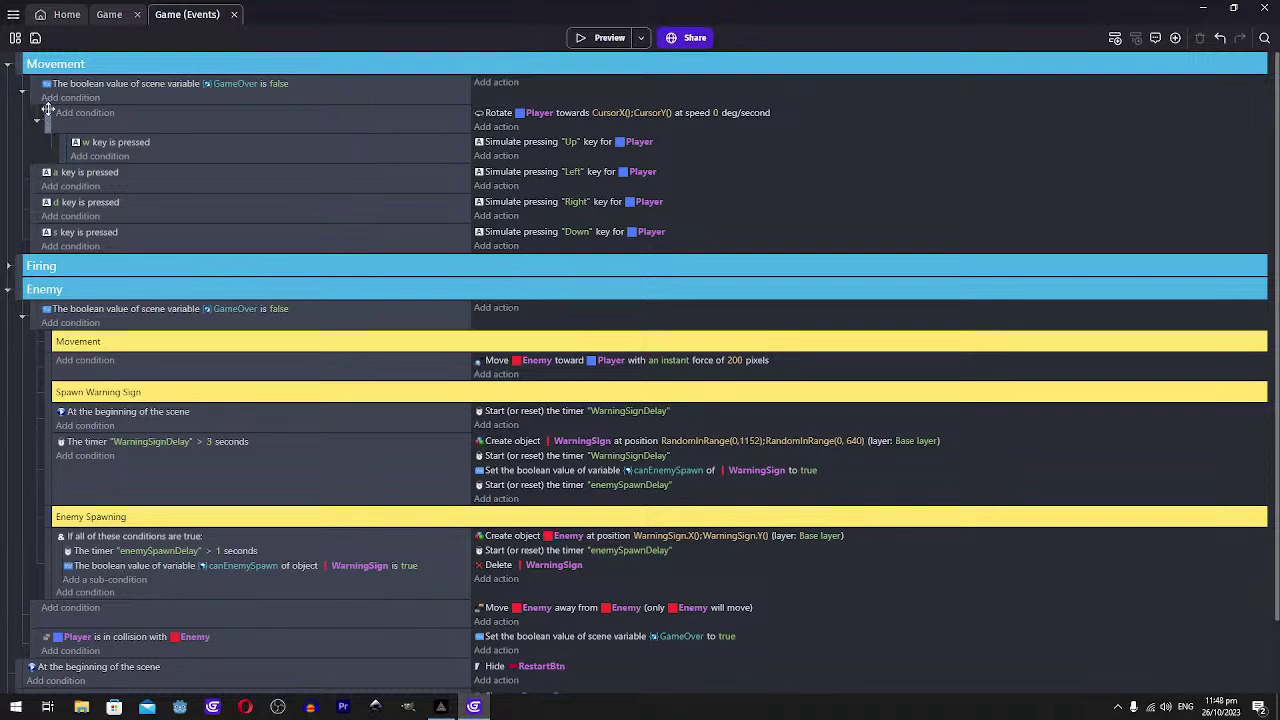
{"action": "left_click_drag", "start_coordinate": [62, 142], "coordinate": [48, 197]}
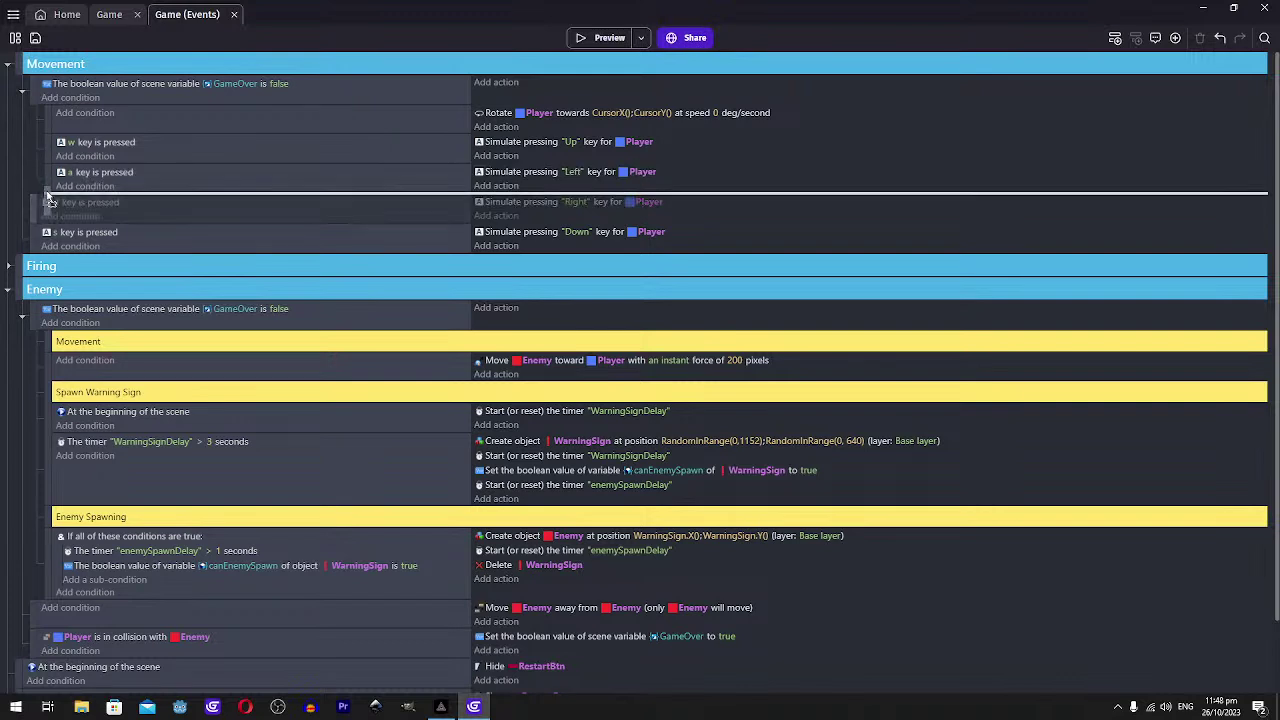
{"action": "left_click_drag", "start_coordinate": [27, 239], "coordinate": [48, 224]}
Check the live chat in PRISM Live Studio and return to the event sheet
{"action": "key", "text": "alt+Tab"}
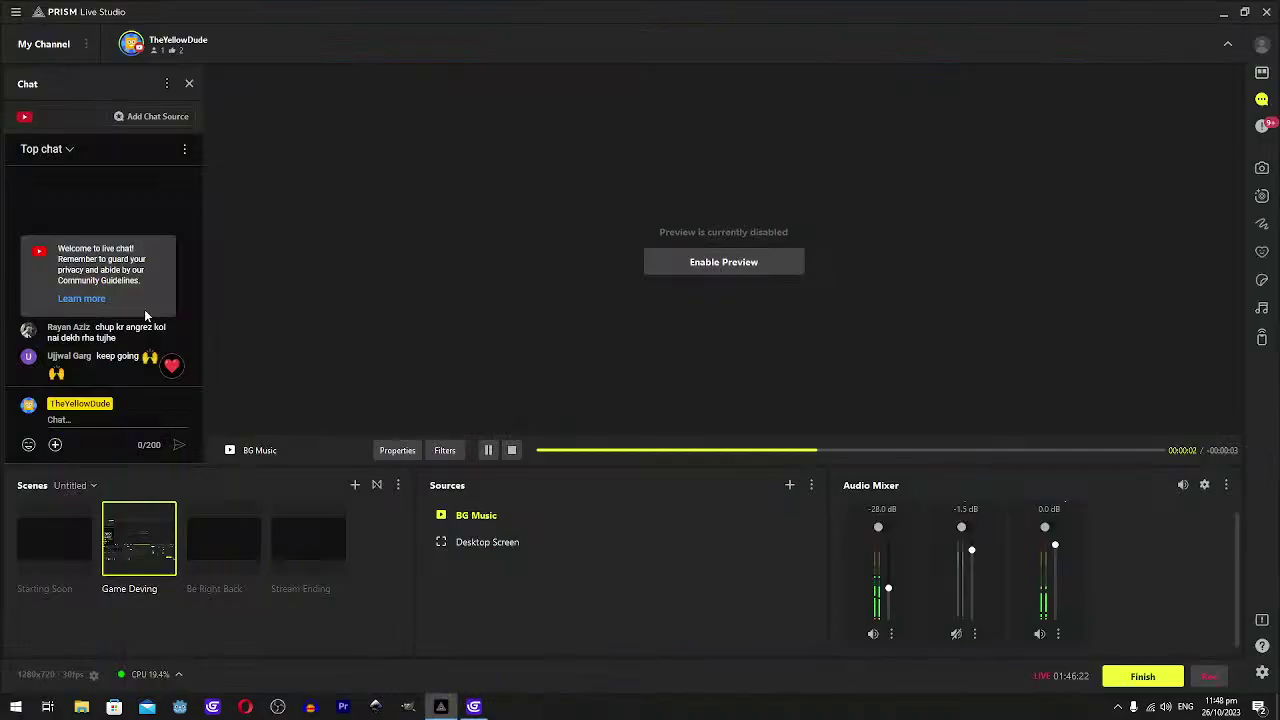
{"action": "key", "text": "alt+Tab"}
Preview the game and move the player around until it collides with an enemy, testing movement during game over
{"action": "left_click", "coordinate": [598, 43]}
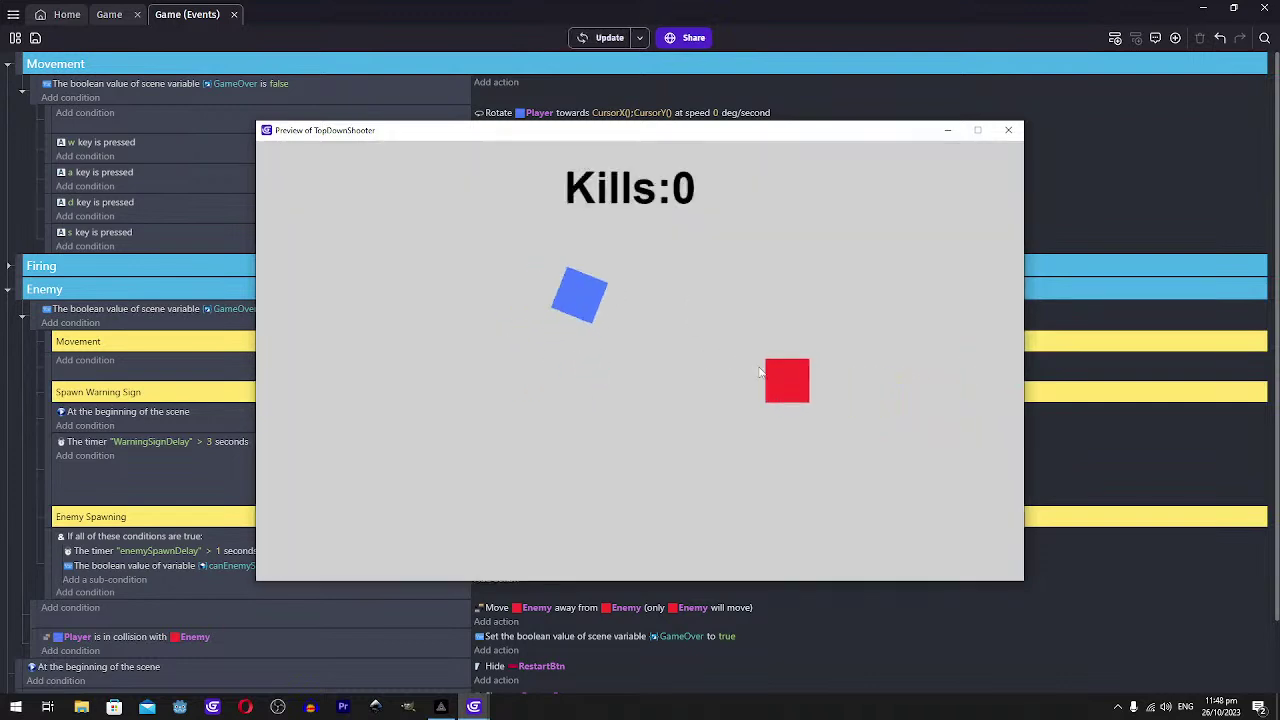
{"action": "key", "text": "d"}
{"action": "key", "text": "s"}
{"action": "key", "text": "a"}
{"action": "key", "text": "w"}
{"action": "key", "text": "d"}
{"action": "key", "text": "s"}
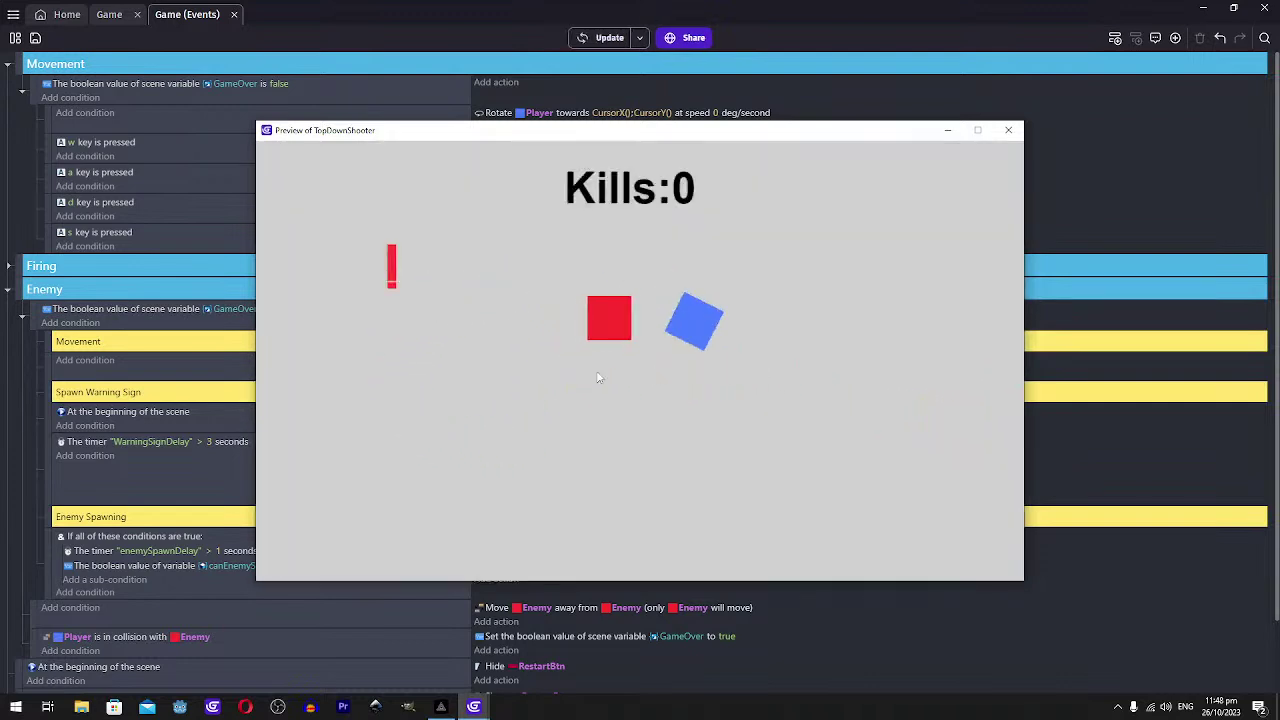
{"action": "key", "text": "a"}
{"action": "key", "text": "w"}
{"action": "key", "text": "d"}
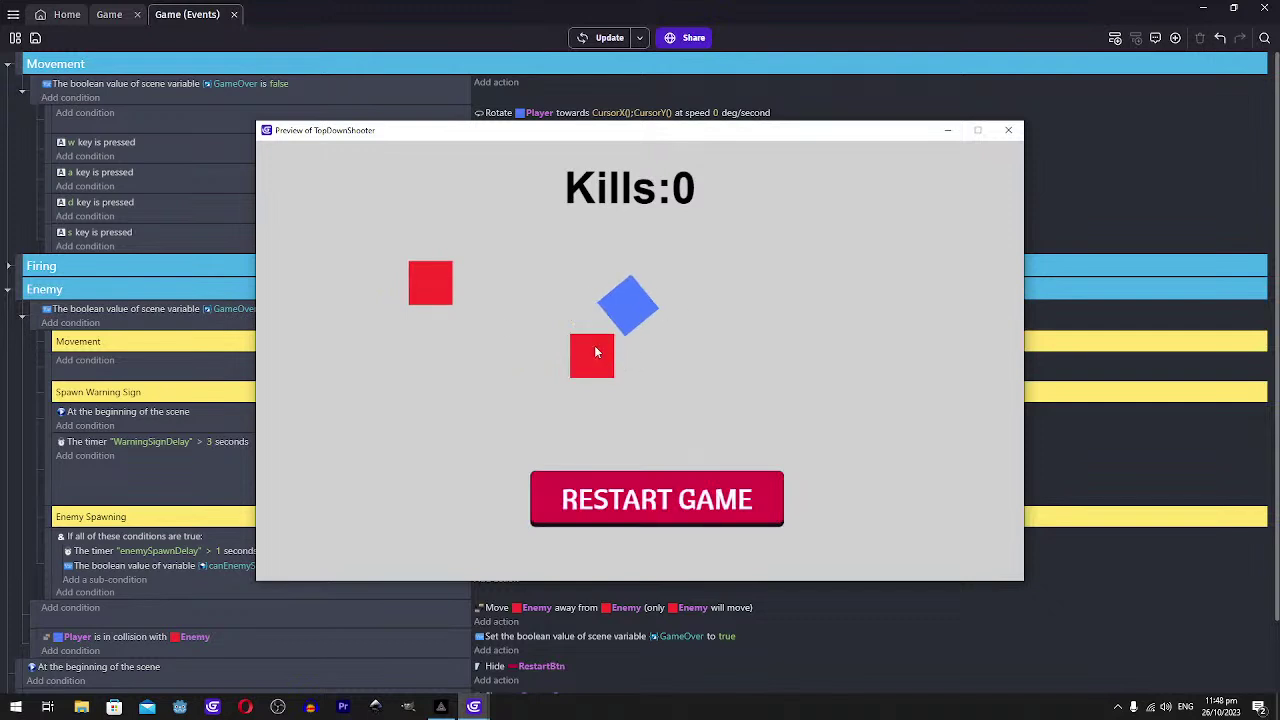
Restart the game with the restart button and move the player into an enemy again
{"action": "left_click", "coordinate": [611, 497]}
{"action": "key", "text": "w"}
{"action": "key", "text": "s"}
{"action": "key", "text": "w"}
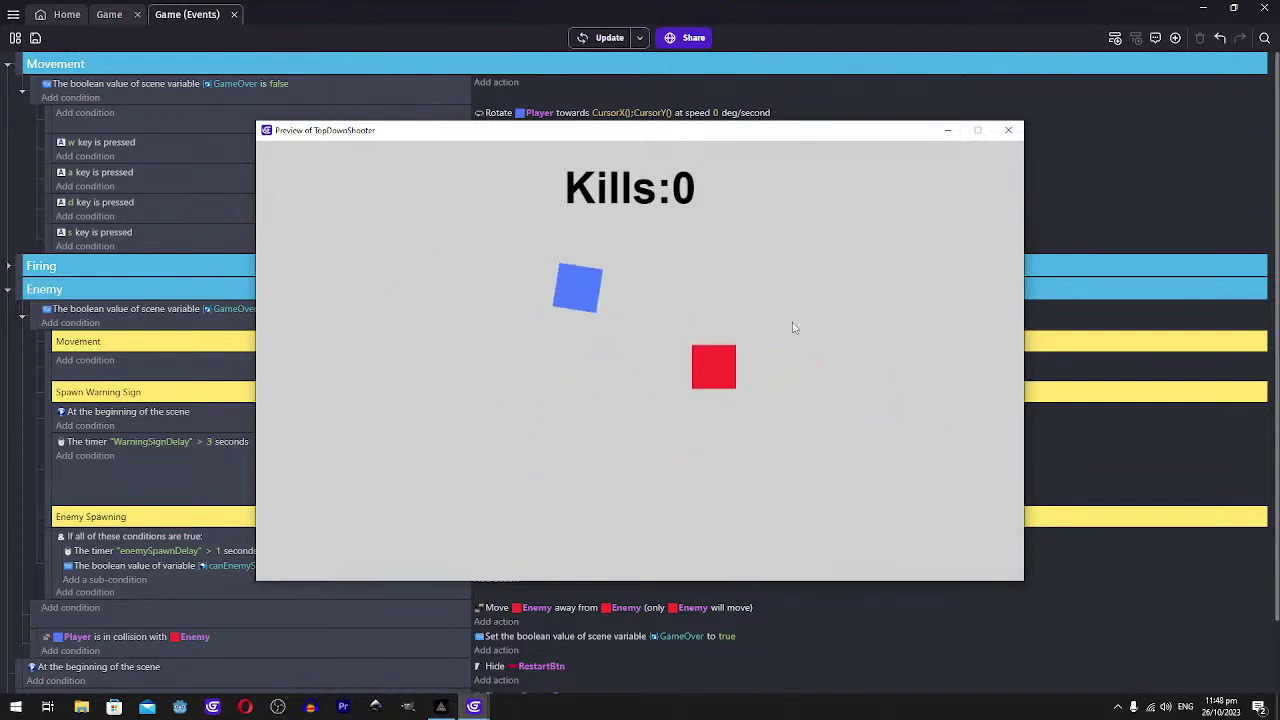
{"action": "key", "text": "d"}
{"action": "key", "text": "s"}
{"action": "key", "text": "a"}
{"action": "key", "text": "w"}
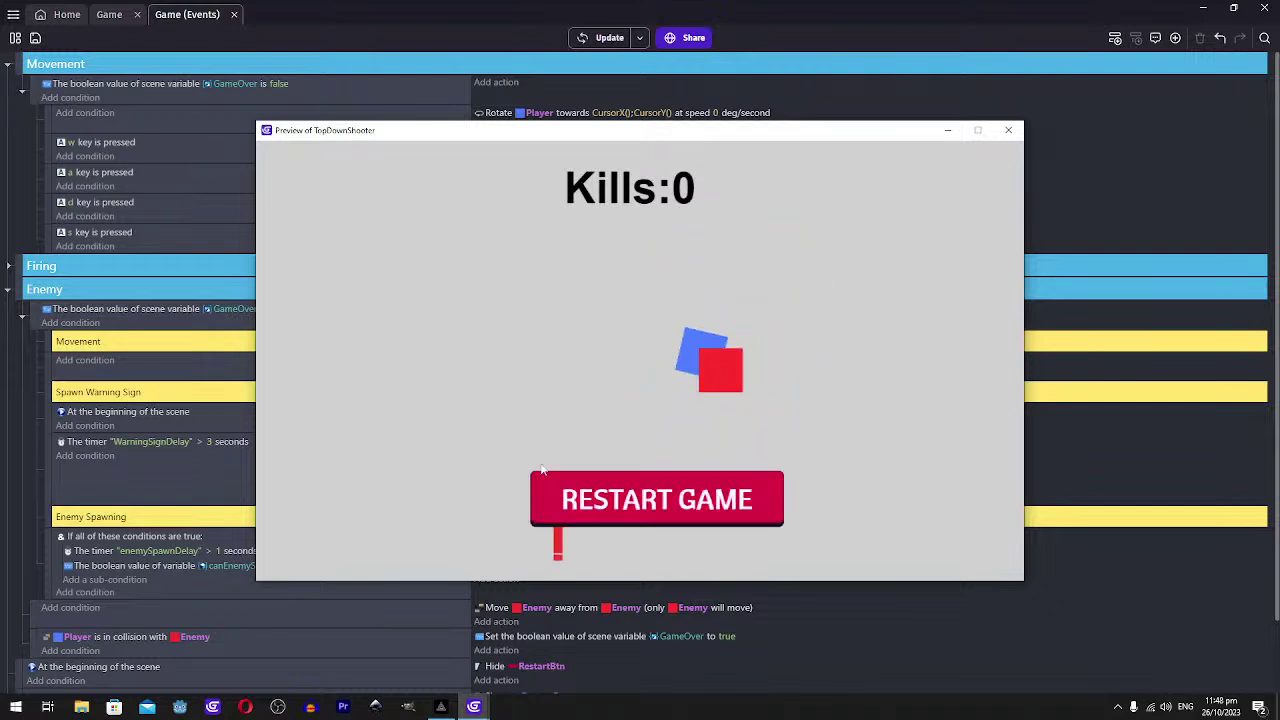
Restart the game with the restart button and play a long round, moving the player and shooting the spawning enemies
{"action": "left_click", "coordinate": [694, 497]}
{"action": "key", "text": "a"}
{"action": "key", "text": "s"}
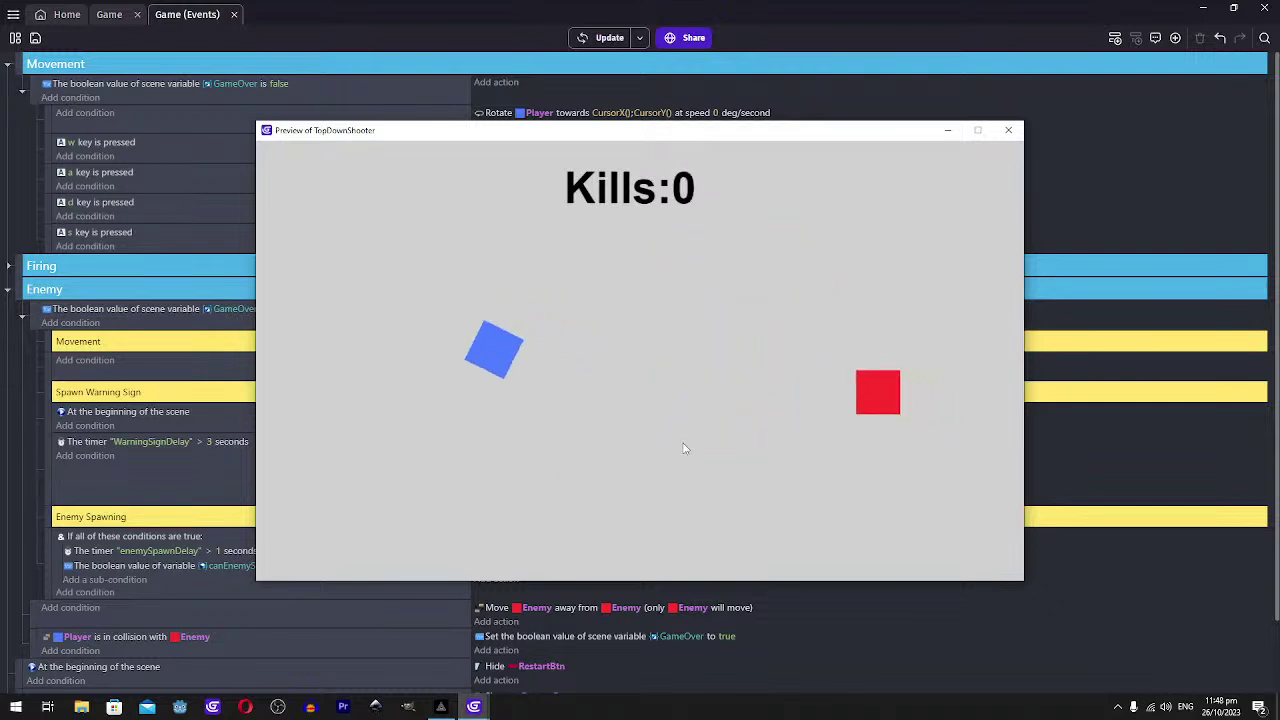
{"action": "key", "text": "d"}
{"action": "key", "text": "d"}
{"action": "key", "text": "s"}
{"action": "left_click", "coordinate": [843, 415]}
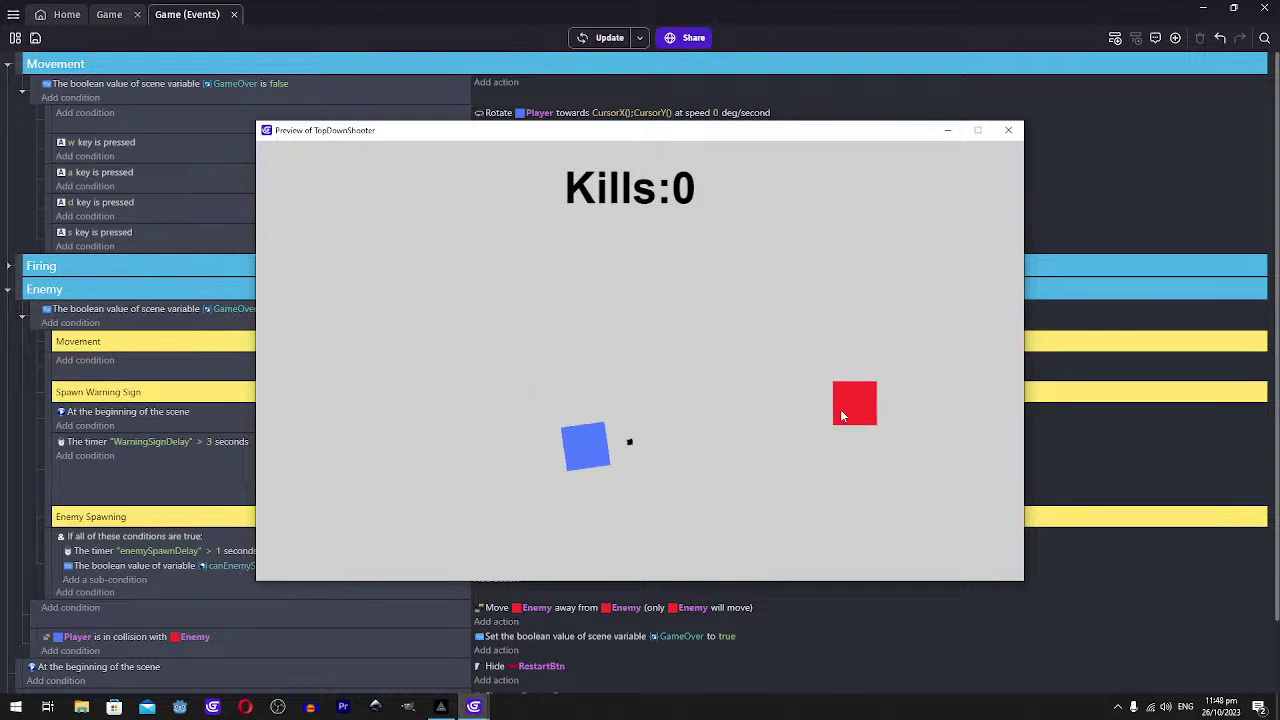
{"action": "key", "text": "w"}
{"action": "key", "text": "d"}
{"action": "key", "text": "w"}
{"action": "key", "text": "a"}
{"action": "key", "text": "s"}
{"action": "key", "text": "d"}
{"action": "key", "text": "w"}
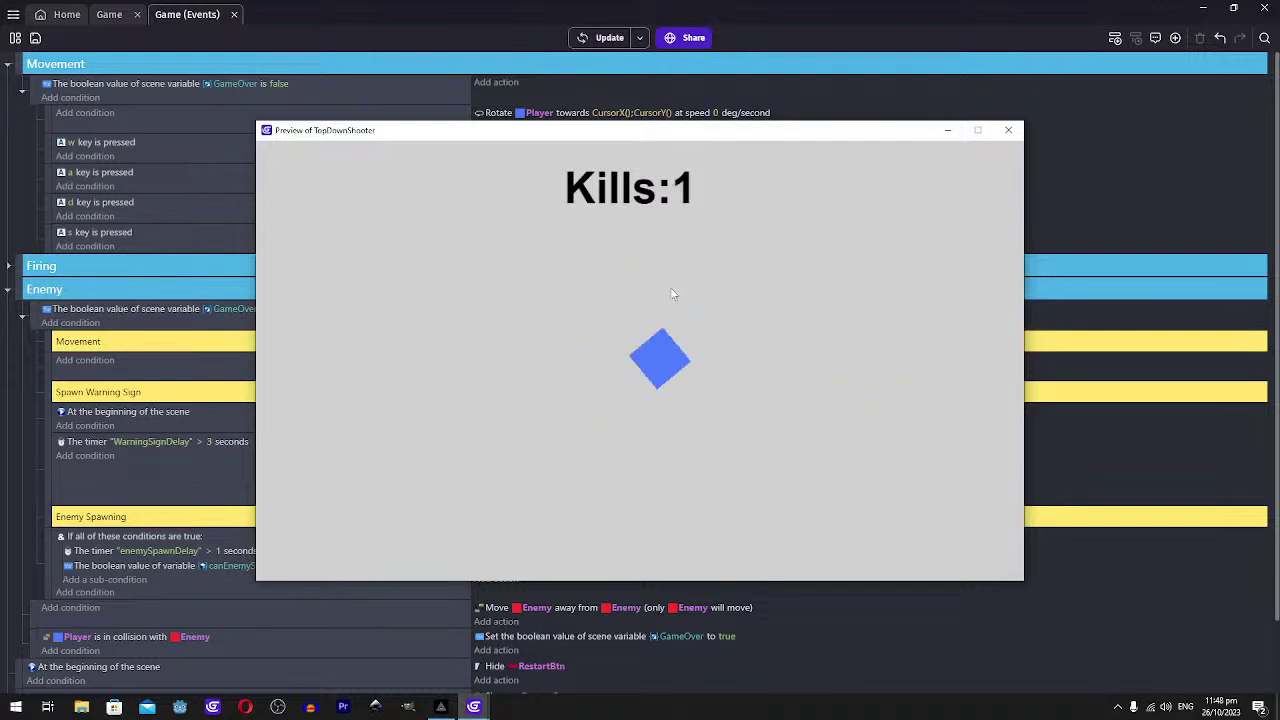
{"action": "key", "text": "a"}
{"action": "key", "text": "s"}
{"action": "key", "text": "d"}
{"action": "key", "text": "w"}
{"action": "key", "text": "s"}
{"action": "key", "text": "d"}
{"action": "left_click", "coordinate": [557, 412]}
{"action": "key", "text": "w"}
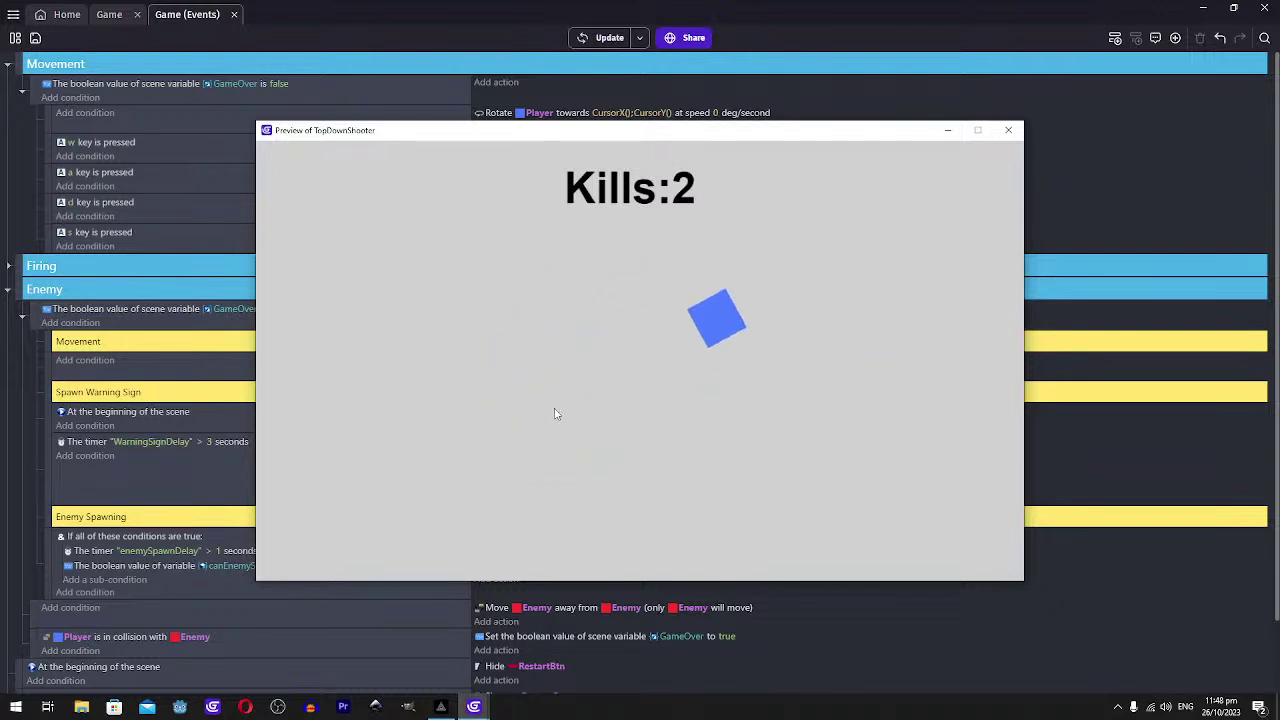
{"action": "key", "text": "a"}
{"action": "key", "text": "s"}
{"action": "key", "text": "w"}
{"action": "key", "text": "d"}
{"action": "key", "text": "w"}
{"action": "key", "text": "d"}
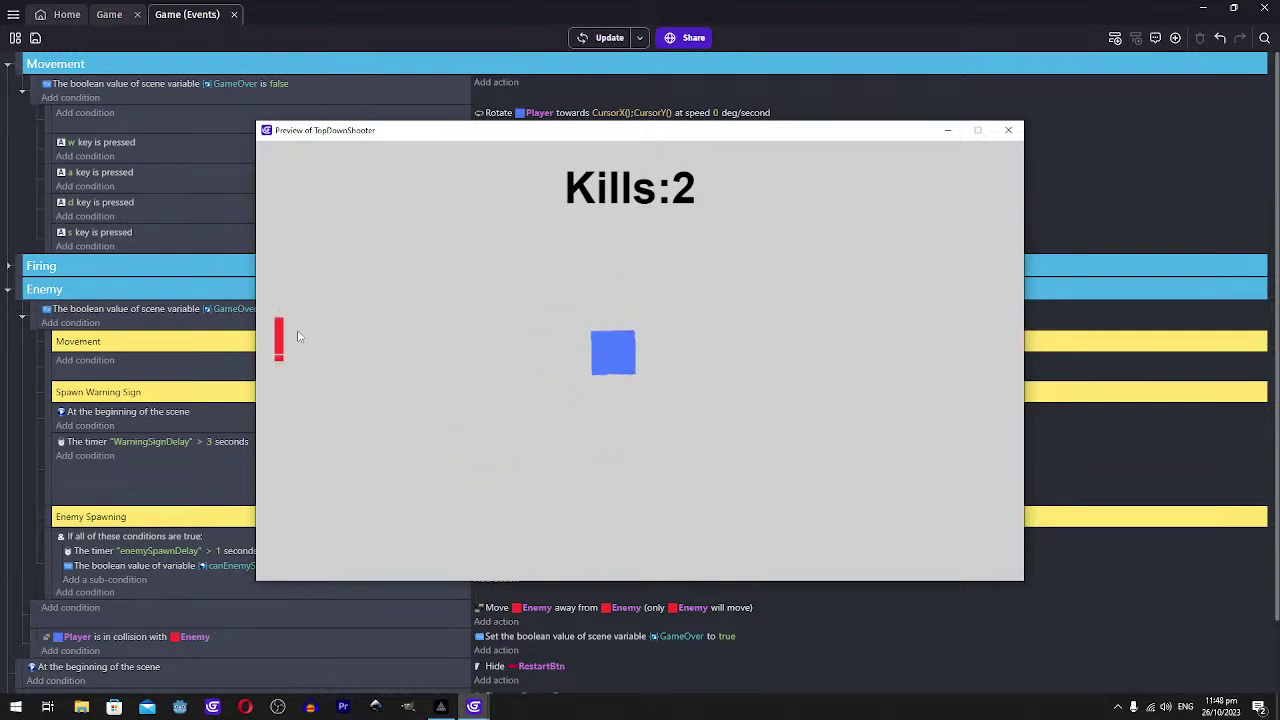
{"action": "left_click", "coordinate": [322, 347]}
{"action": "key", "text": "w"}
{"action": "key", "text": "a"}
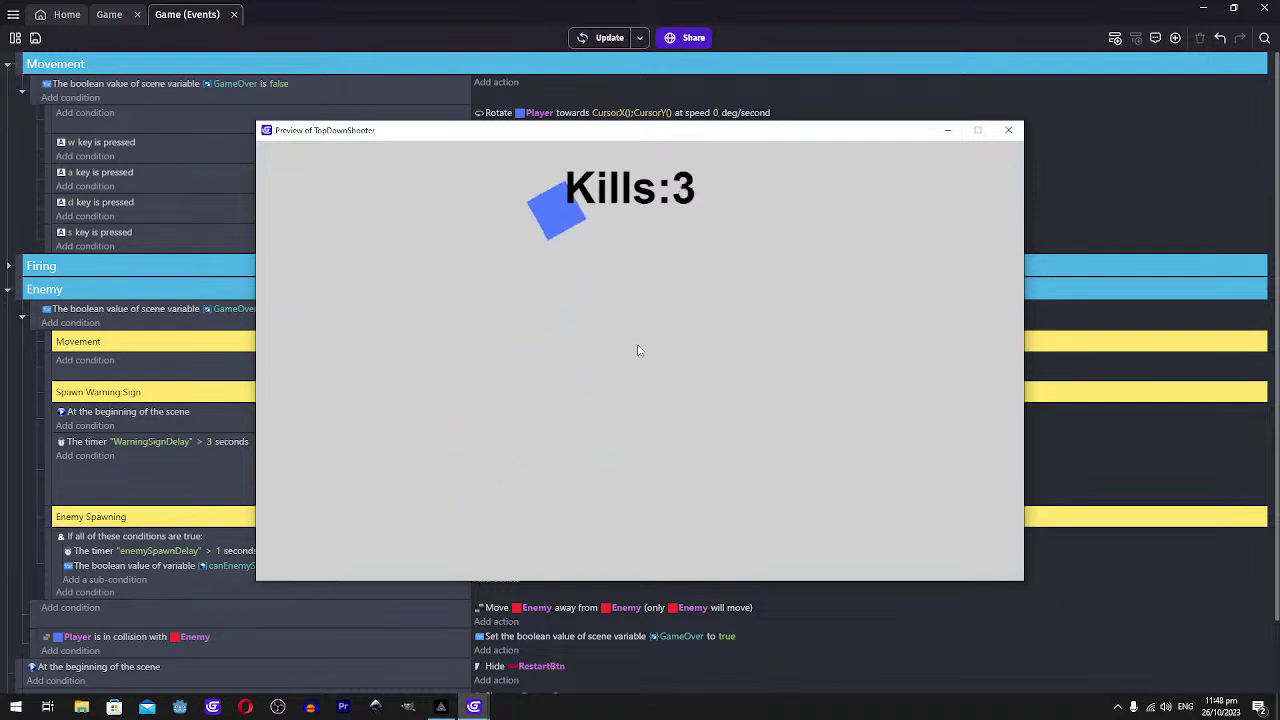
{"action": "key", "text": "a"}
{"action": "key", "text": "s"}
{"action": "key", "text": "d"}
{"action": "key", "text": "w"}
{"action": "key", "text": "s"}
{"action": "key", "text": "d"}
{"action": "left_click", "coordinate": [308, 389]}
{"action": "key", "text": "a"}
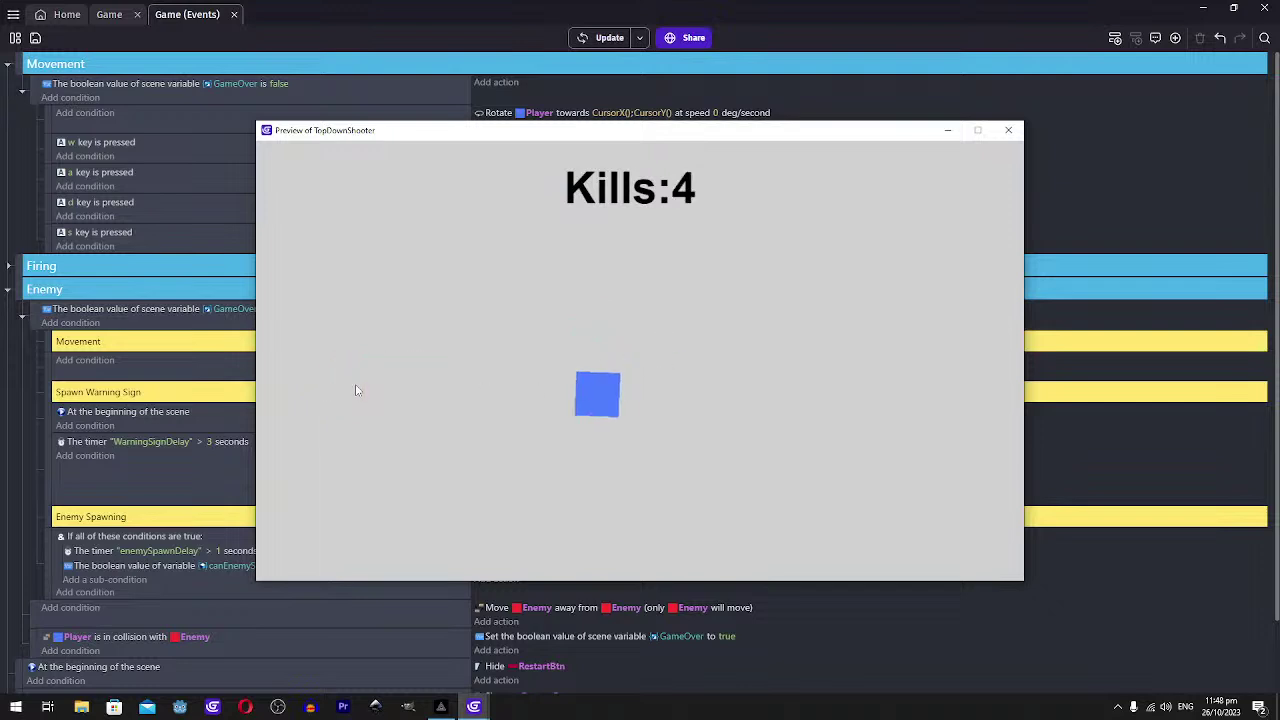
{"action": "key", "text": "a"}
{"action": "key", "text": "w"}
{"action": "key", "text": "d"}
{"action": "key", "text": "a"}
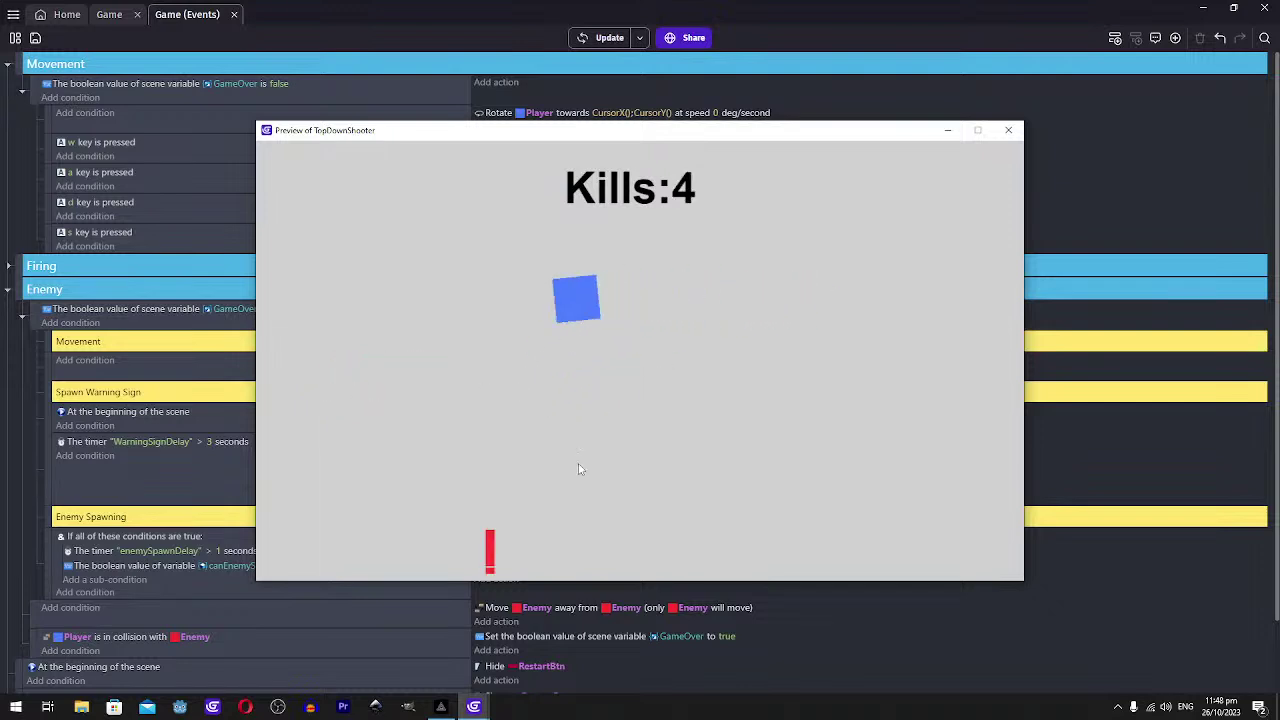
{"action": "key", "text": "d"}
{"action": "left_click", "coordinate": [522, 383]}
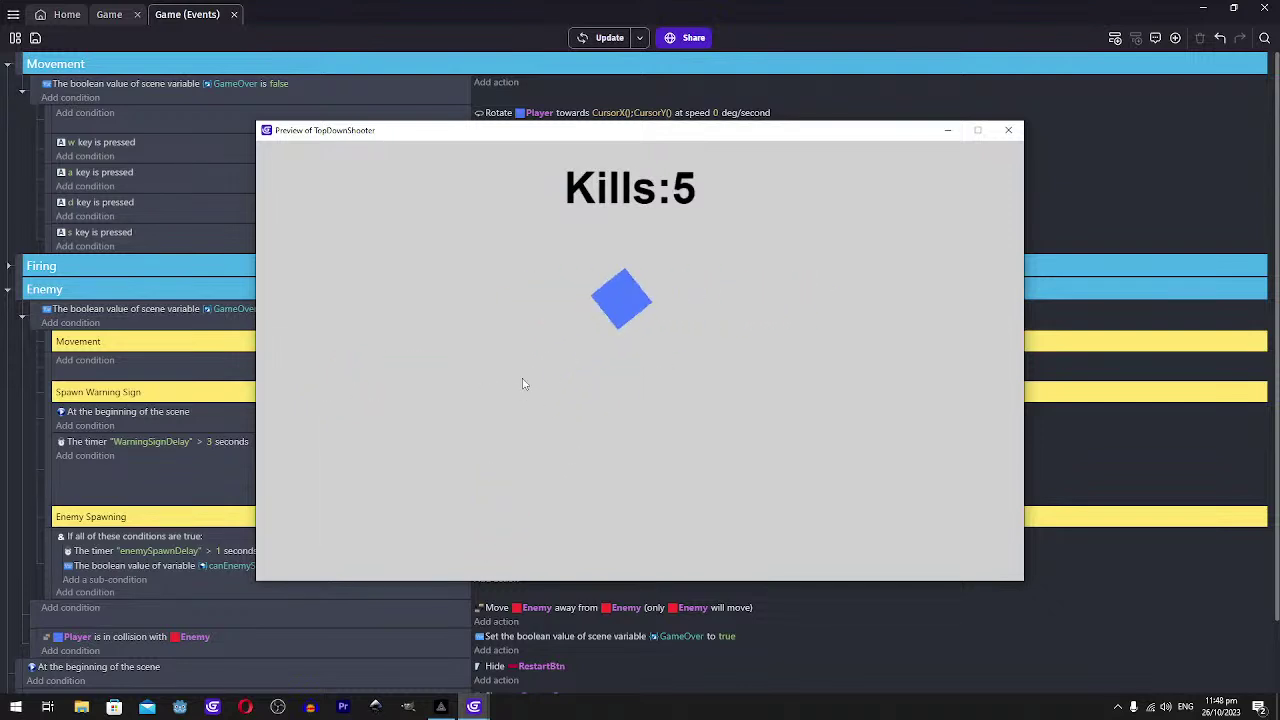
{"action": "key", "text": "a"}
{"action": "key", "text": "w"}
{"action": "key", "text": "s"}
{"action": "left_click", "coordinate": [562, 393]}
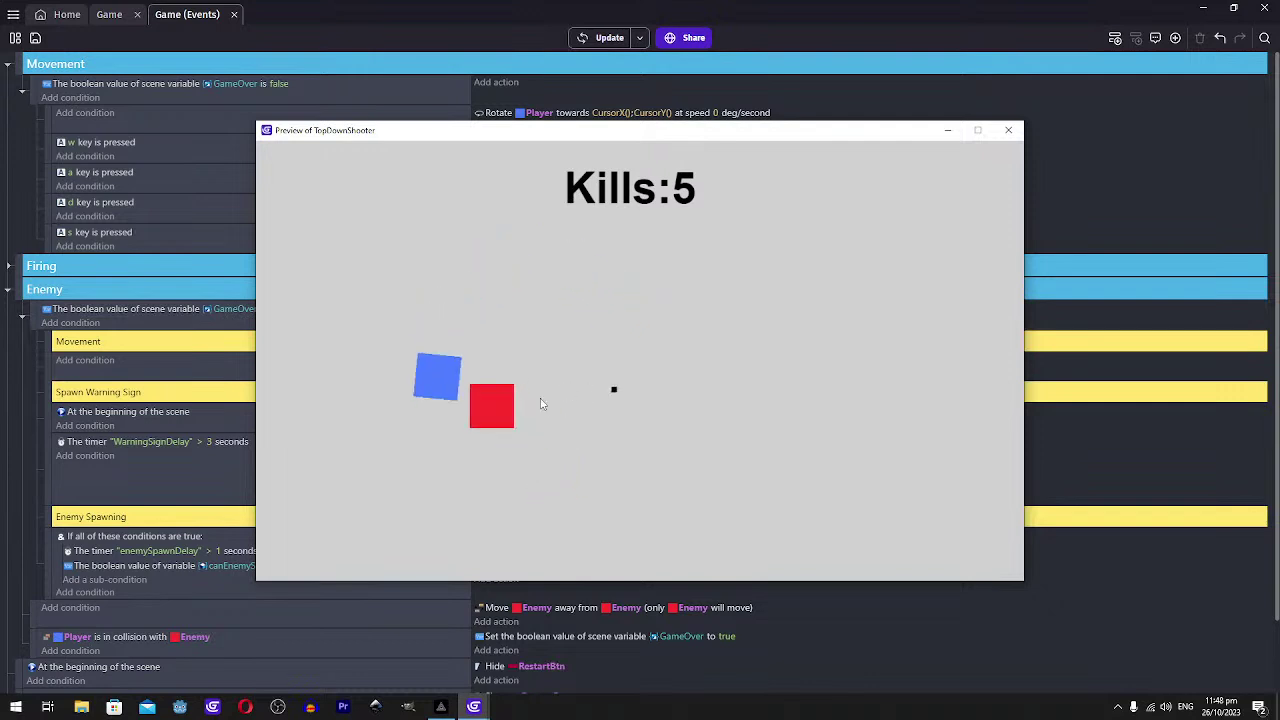
{"action": "key", "text": "w"}
{"action": "key", "text": "d"}
{"action": "left_click", "coordinate": [443, 401]}
{"action": "key", "text": "s"}
{"action": "key", "text": "s"}
{"action": "key", "text": "d"}
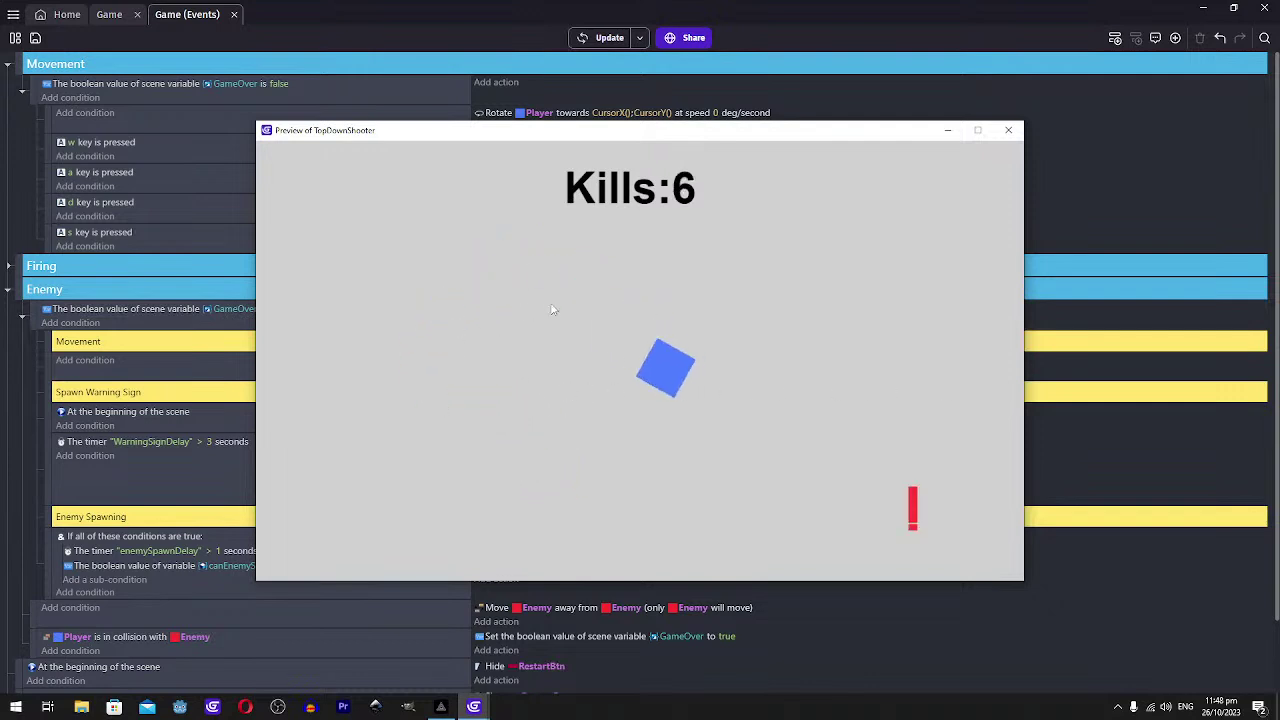
{"action": "key", "text": "w"}
{"action": "key", "text": "a"}
{"action": "left_click", "coordinate": [851, 479]}
{"action": "key", "text": "s"}
{"action": "key", "text": "a"}
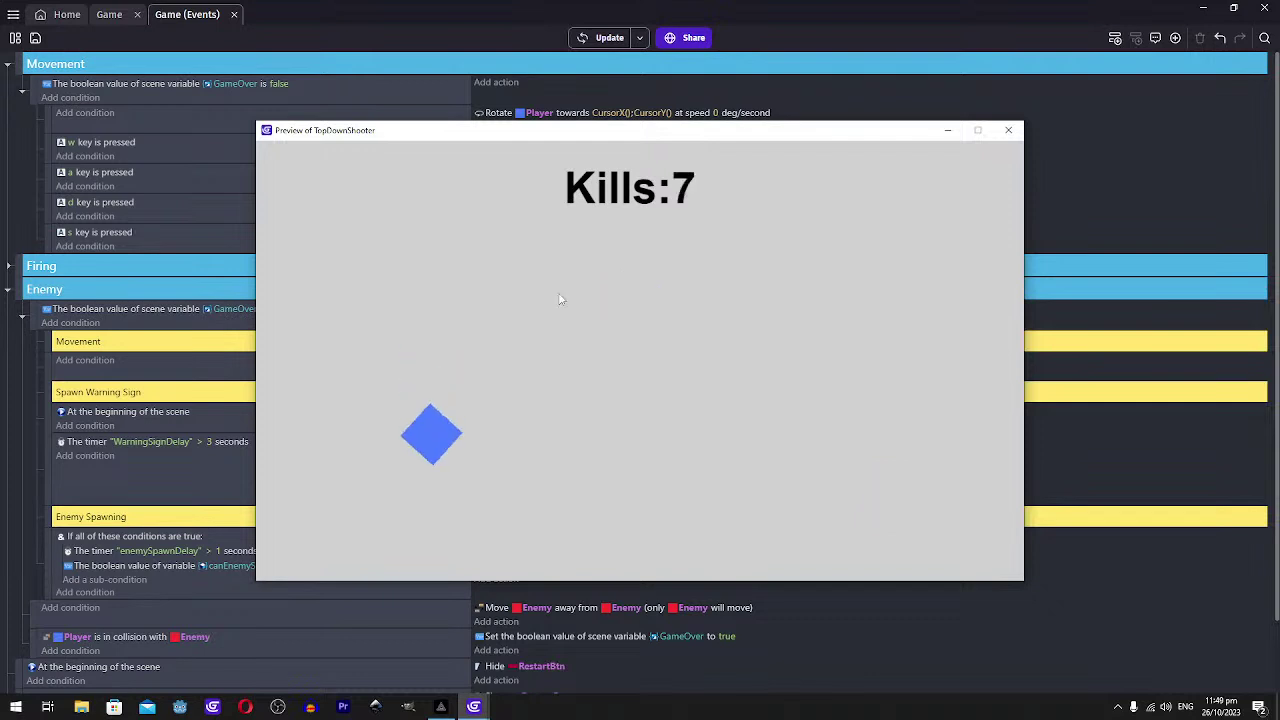
{"action": "key", "text": "w"}
{"action": "key", "text": "d"}
{"action": "key", "text": "s"}
{"action": "left_click", "coordinate": [790, 290]}
{"action": "key", "text": "d"}
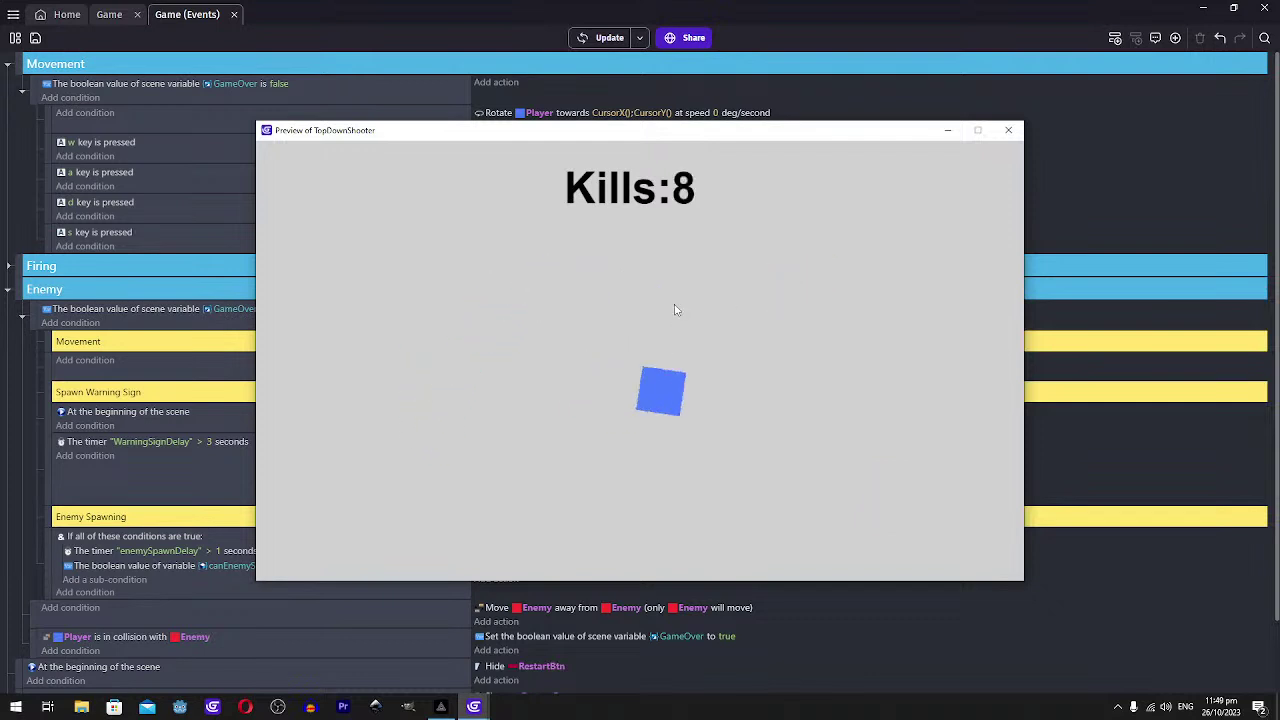
{"action": "key", "text": "w"}
{"action": "key", "text": "a"}
{"action": "key", "text": "s"}
{"action": "key", "text": "a"}
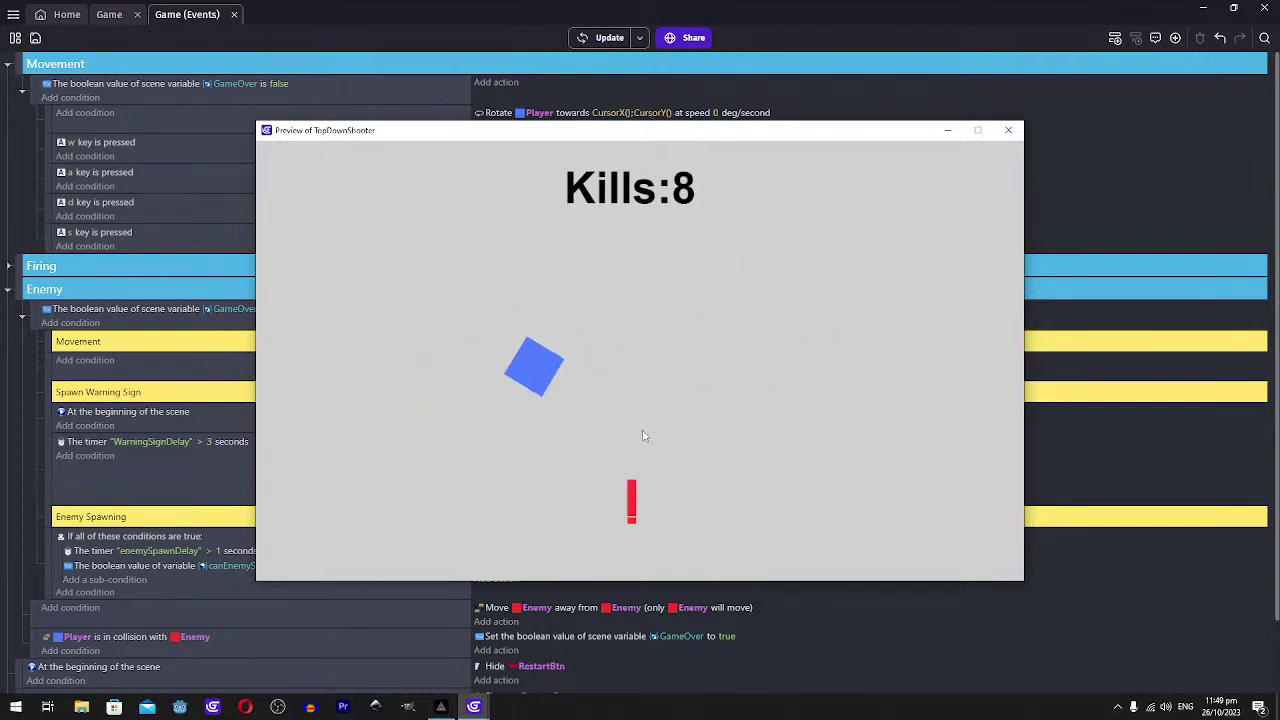
{"action": "key", "text": "a"}
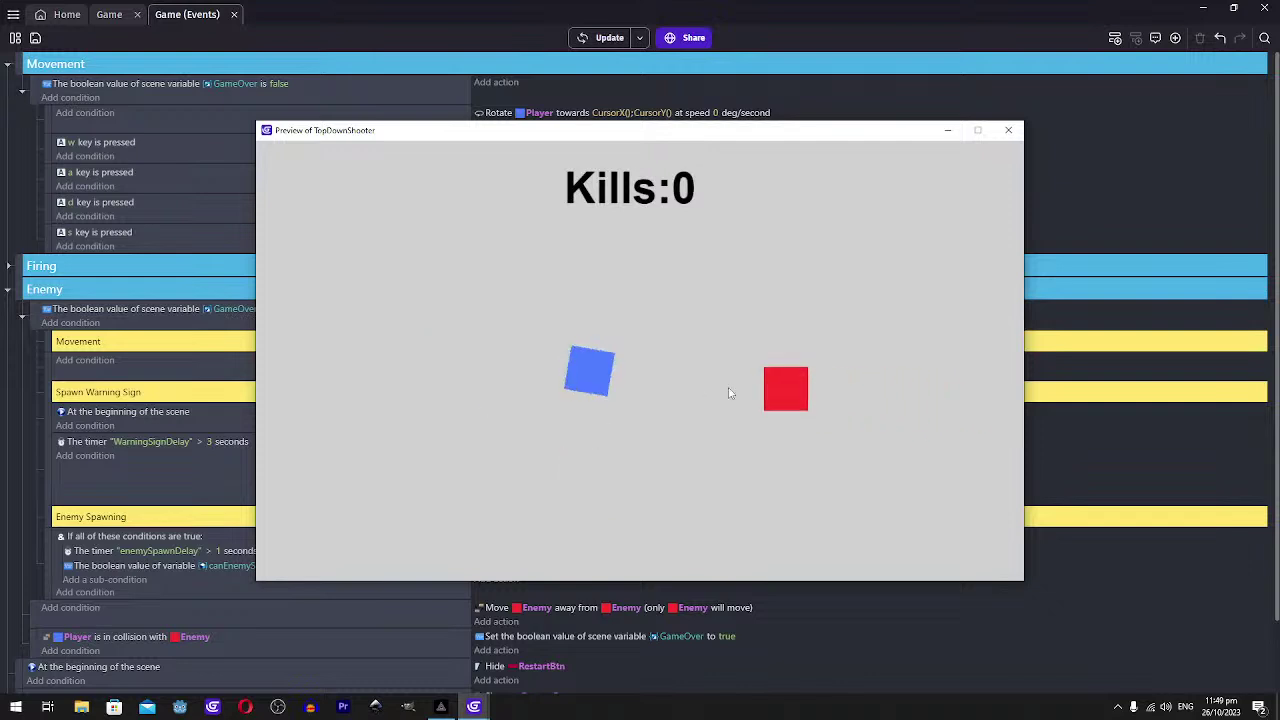
Play the restarted game by moving the player and shooting enemies, and close the preview
{"action": "left_click", "coordinate": [760, 390]}
{"action": "key", "text": "a"}
{"action": "key", "text": "d"}
{"action": "key", "text": "w"}
{"action": "key", "text": "d"}
{"action": "key", "text": "s"}
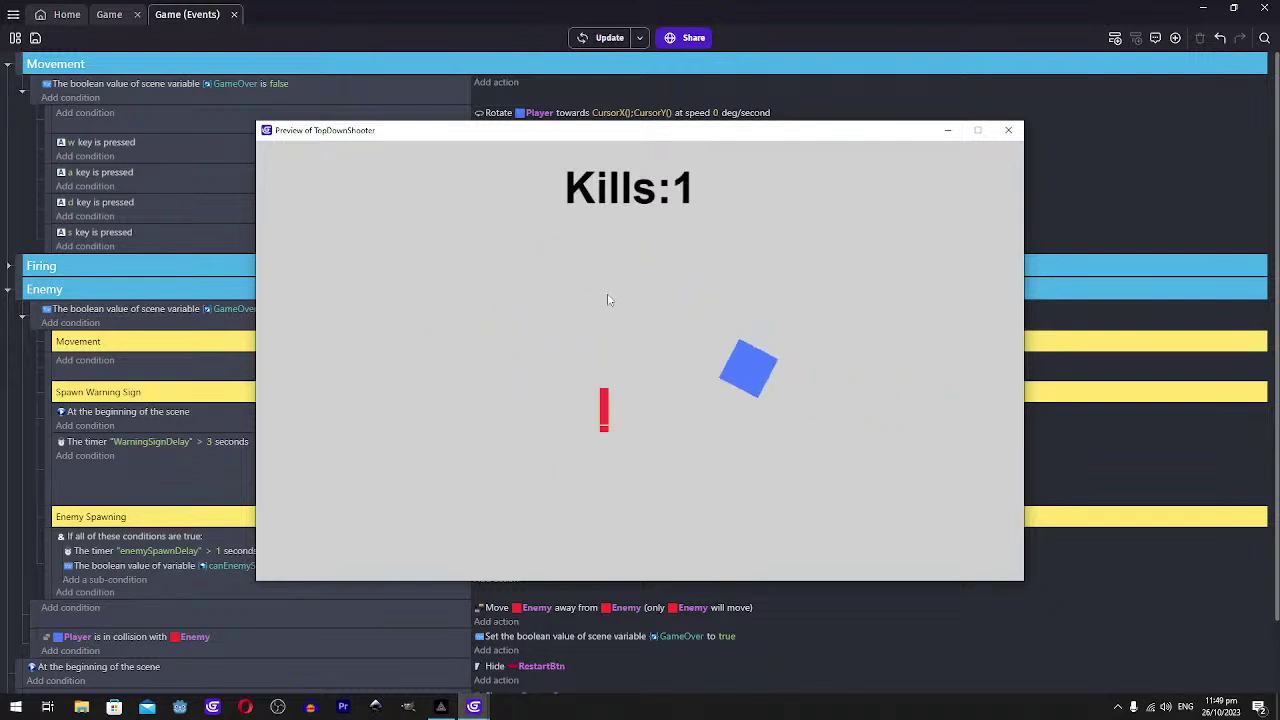
{"action": "key", "text": "d"}
{"action": "key", "text": "w"}
{"action": "left_click", "coordinate": [587, 428]}
{"action": "key", "text": "a"}
{"action": "key", "text": "w"}
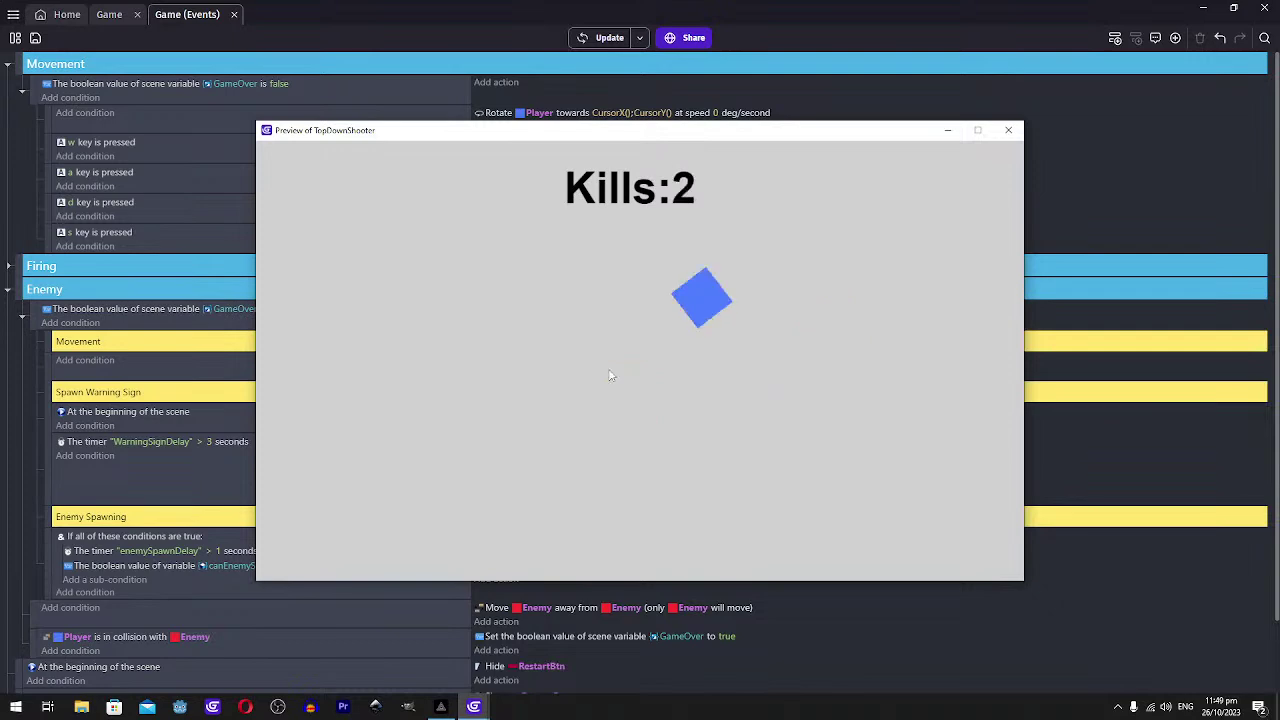
{"action": "key", "text": "a"}
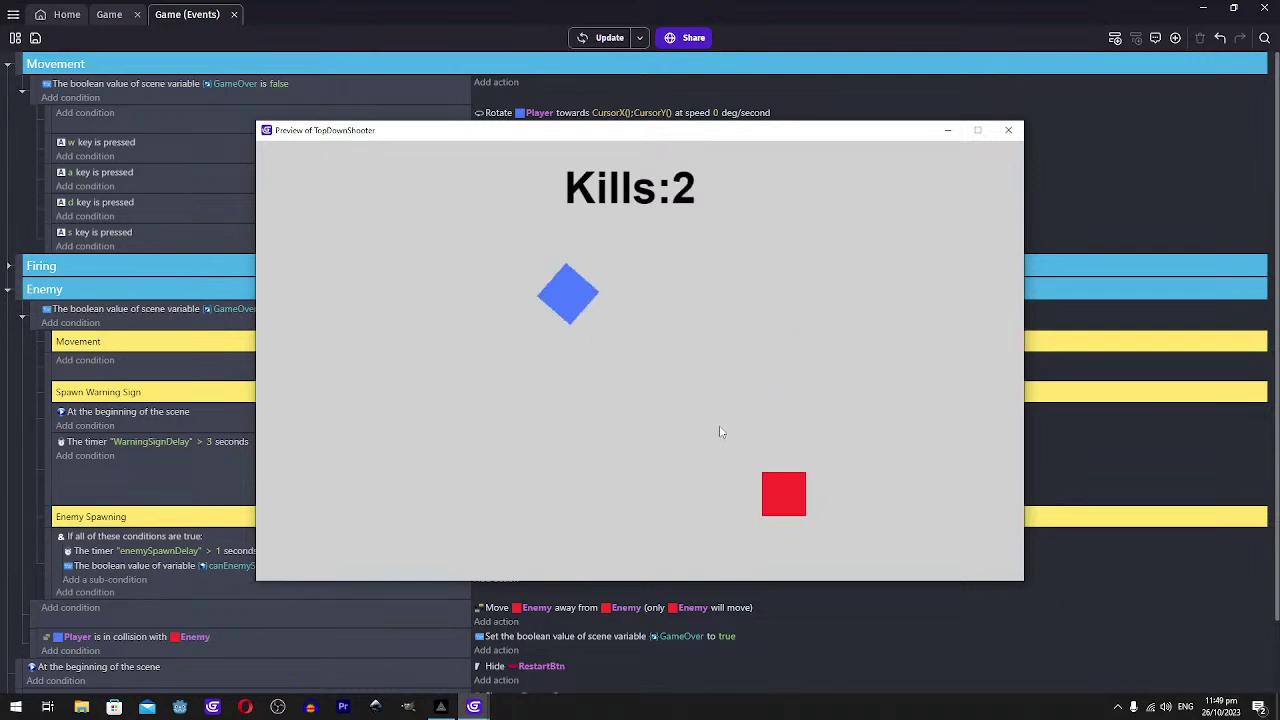
{"action": "left_click", "coordinate": [768, 457]}
{"action": "left_click", "coordinate": [1008, 130]}
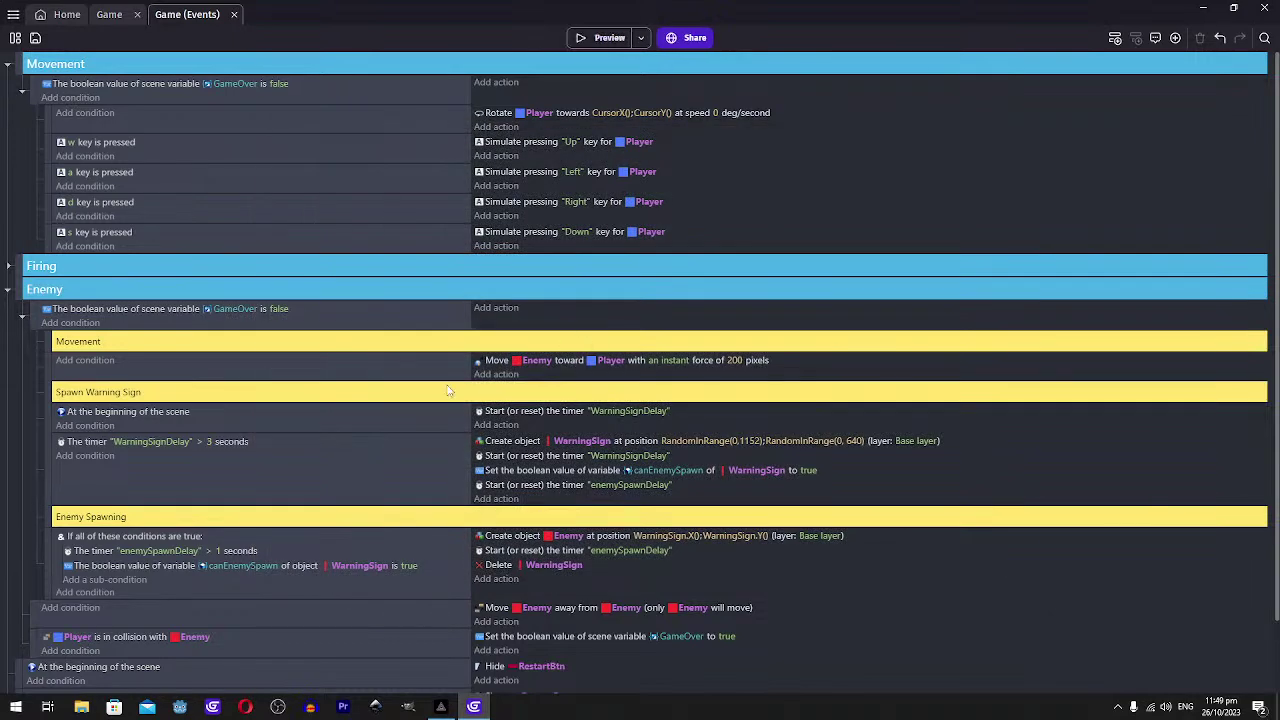
Collapse the Enemy and Movement groups together with the GameOver parent events inside them
{"action": "scroll", "coordinate": [426, 375], "scroll_direction": "down", "scroll_amount": 2}
{"action": "scroll", "coordinate": [426, 375], "scroll_direction": "up", "scroll_amount": 2}
{"action": "left_click", "coordinate": [22, 302]}
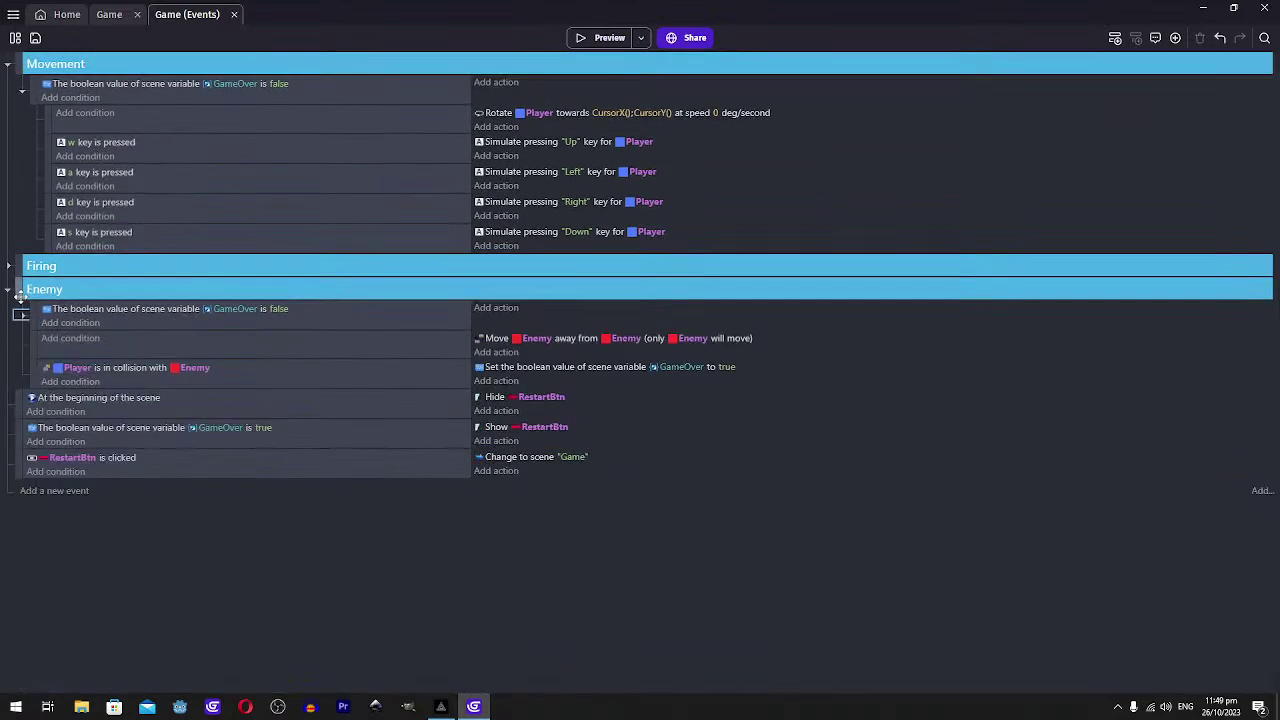
{"action": "left_click", "coordinate": [10, 292]}
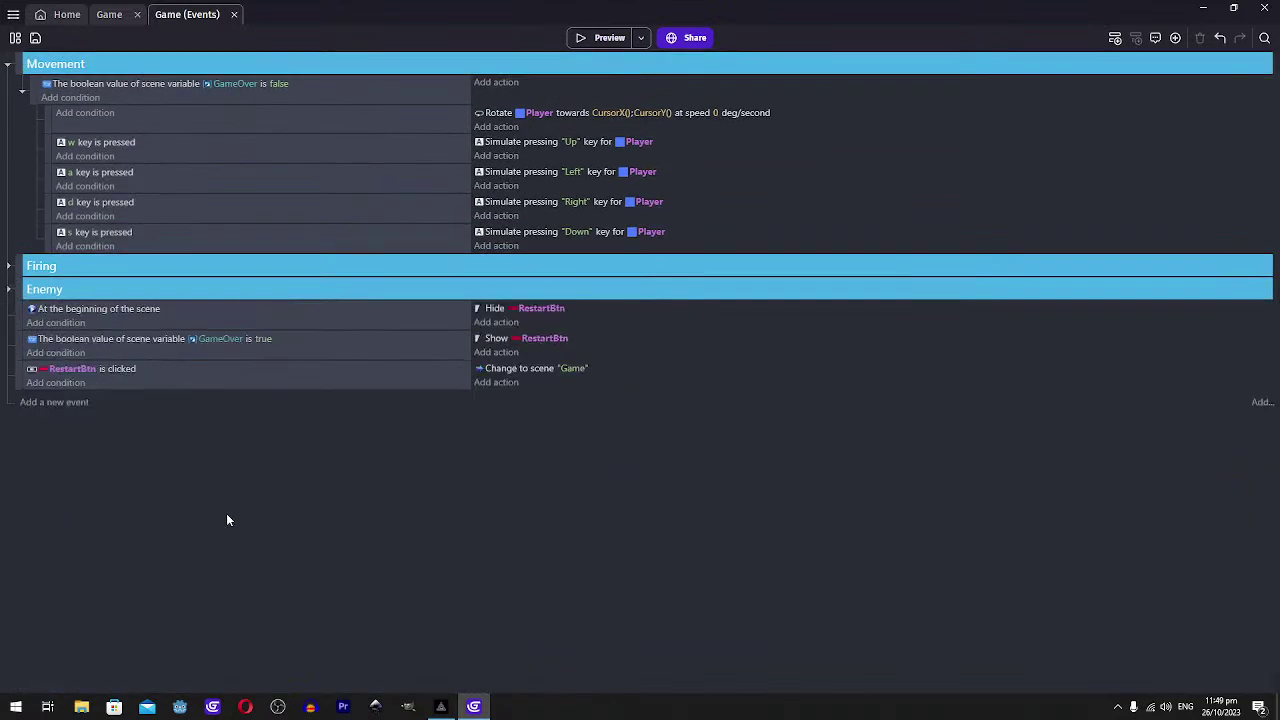
{"action": "left_click", "coordinate": [8, 66]}
{"action": "left_click", "coordinate": [8, 66]}
{"action": "left_click", "coordinate": [21, 91]}
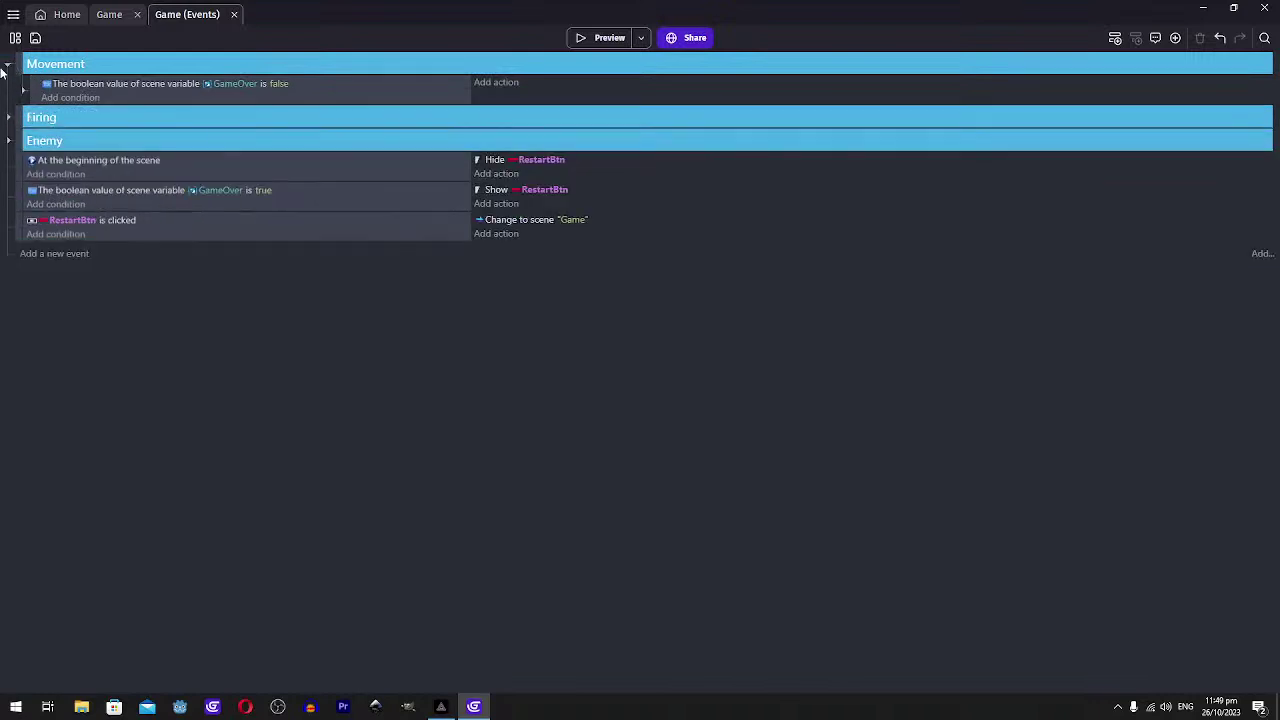
{"action": "left_click", "coordinate": [8, 64]}
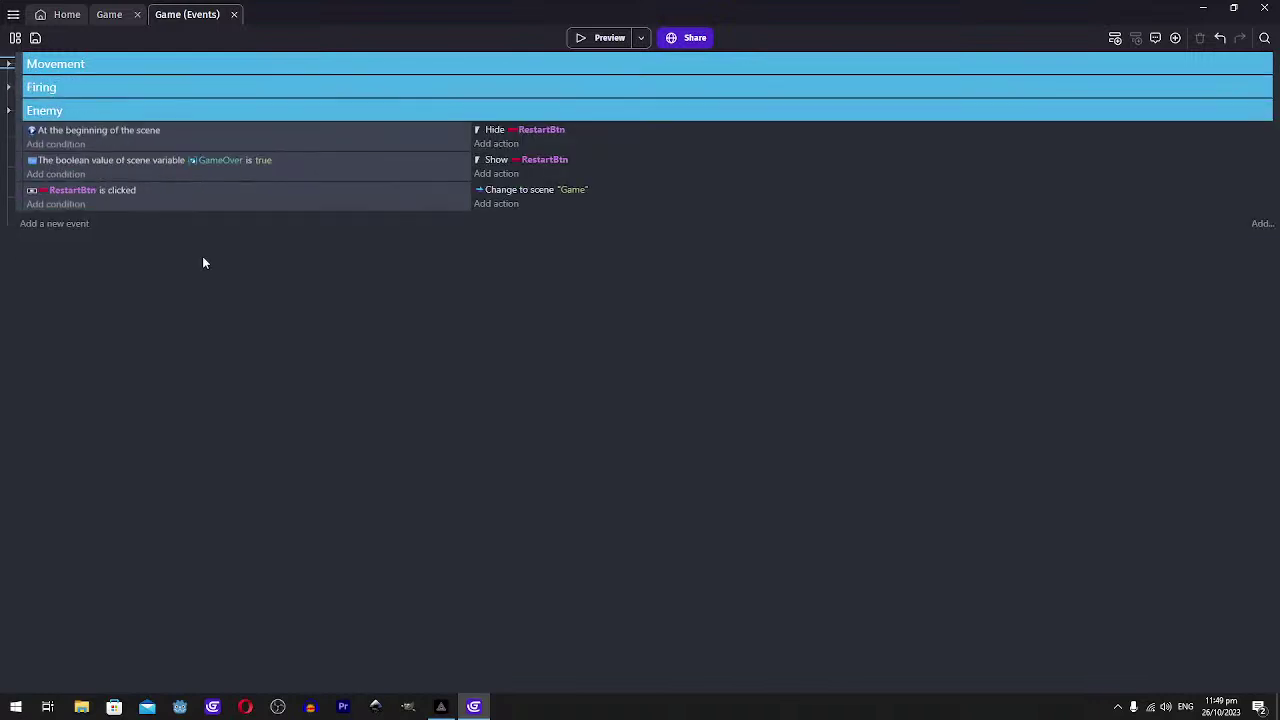
Add an event group named "Evaluate GameOver" at the end of the Game events
{"action": "left_click", "coordinate": [110, 15]}
{"action": "left_click", "coordinate": [1259, 224]}
{"action": "left_click", "coordinate": [1111, 291]}
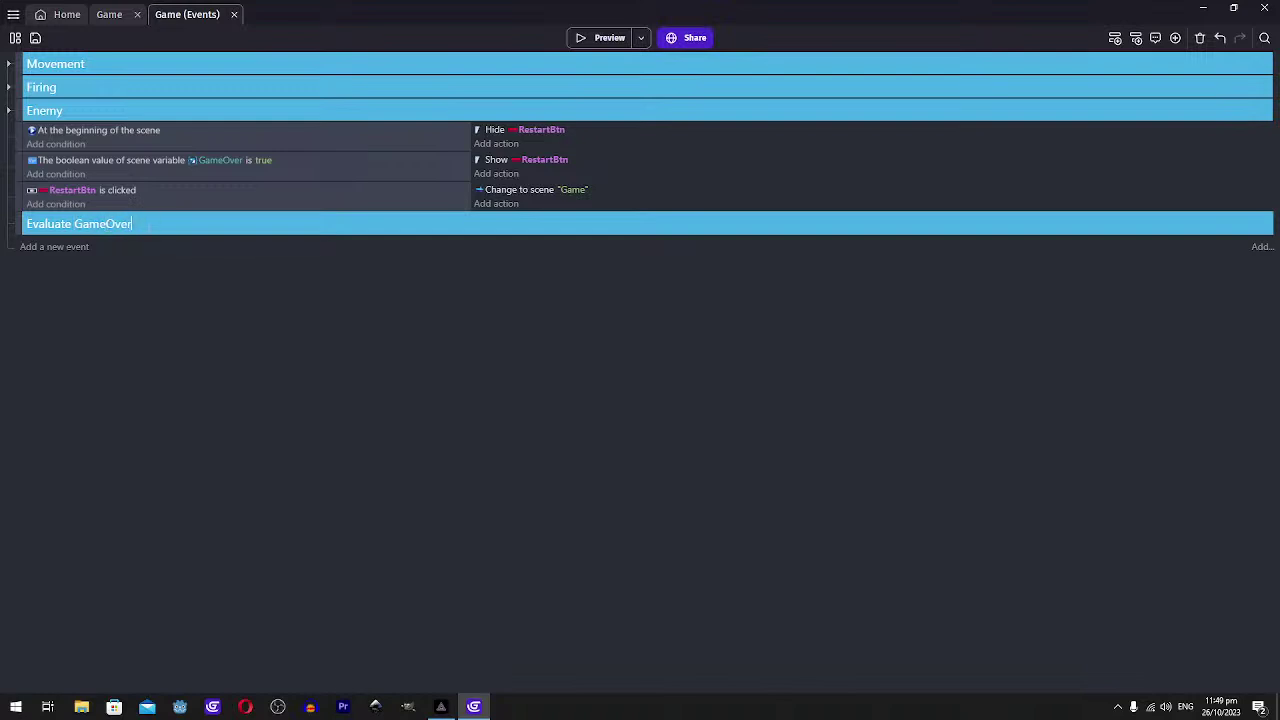
Move the Evaluate GameOver group directly below the Enemy group and nest the three RestartBtn events inside it
{"action": "left_click_drag", "start_coordinate": [16, 221], "coordinate": [24, 135]}
{"action": "left_click", "coordinate": [28, 227]}
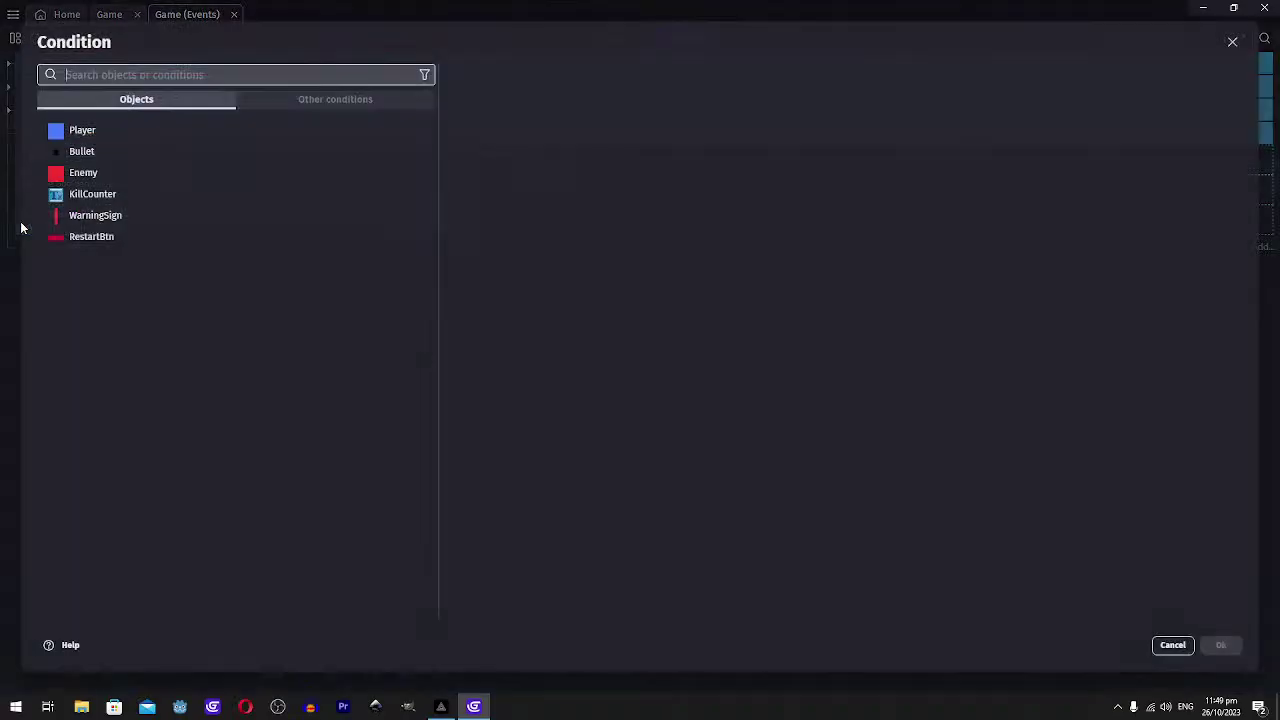
{"action": "key", "text": "Escape"}
{"action": "left_click_drag", "start_coordinate": [18, 161], "coordinate": [62, 218]}
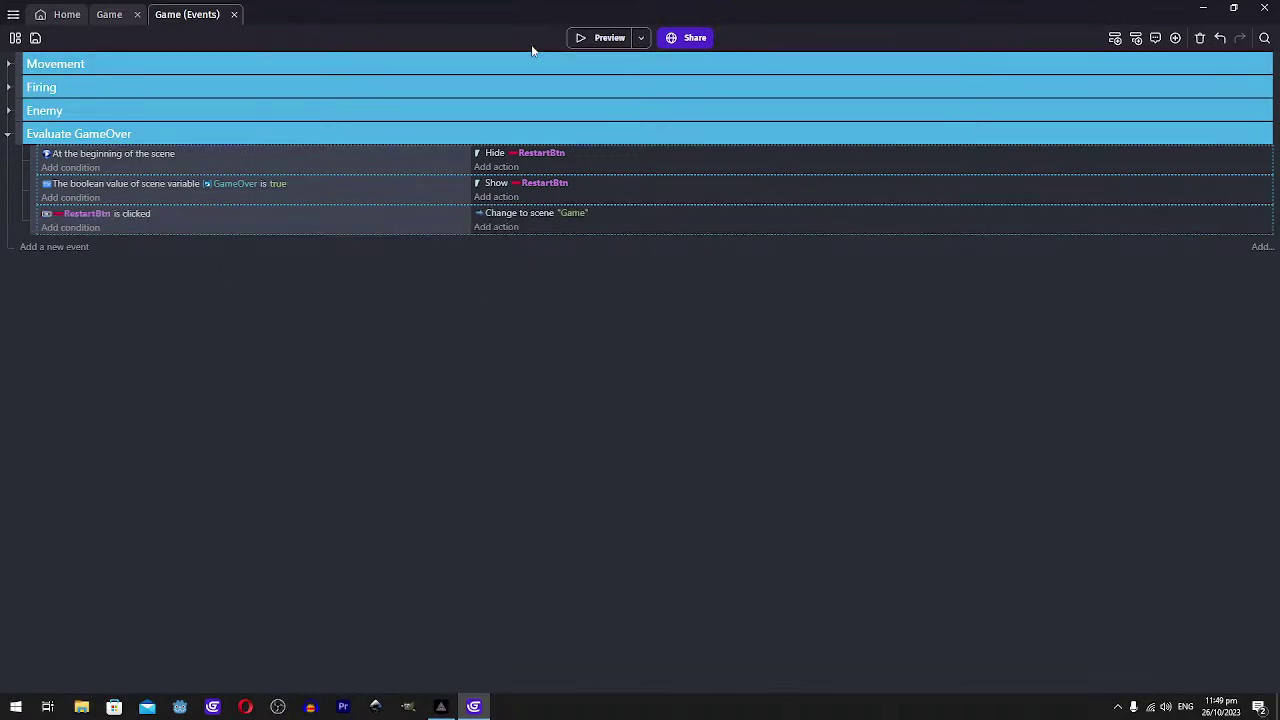
Preview the game with the regrouped events, move the player around, shoot at the enemies, and close the preview
{"action": "left_click", "coordinate": [591, 38]}
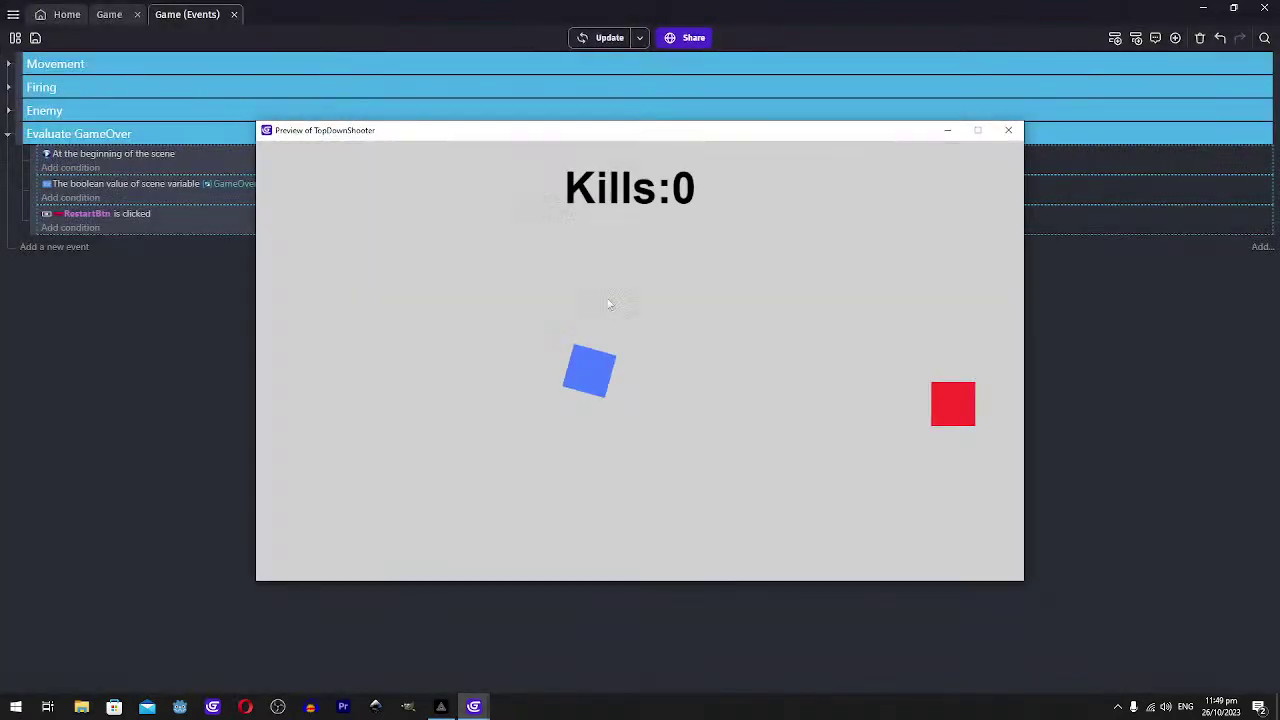
{"action": "key", "text": "w"}
{"action": "key", "text": "d"}
{"action": "key", "text": "s"}
{"action": "left_click", "coordinate": [683, 414]}
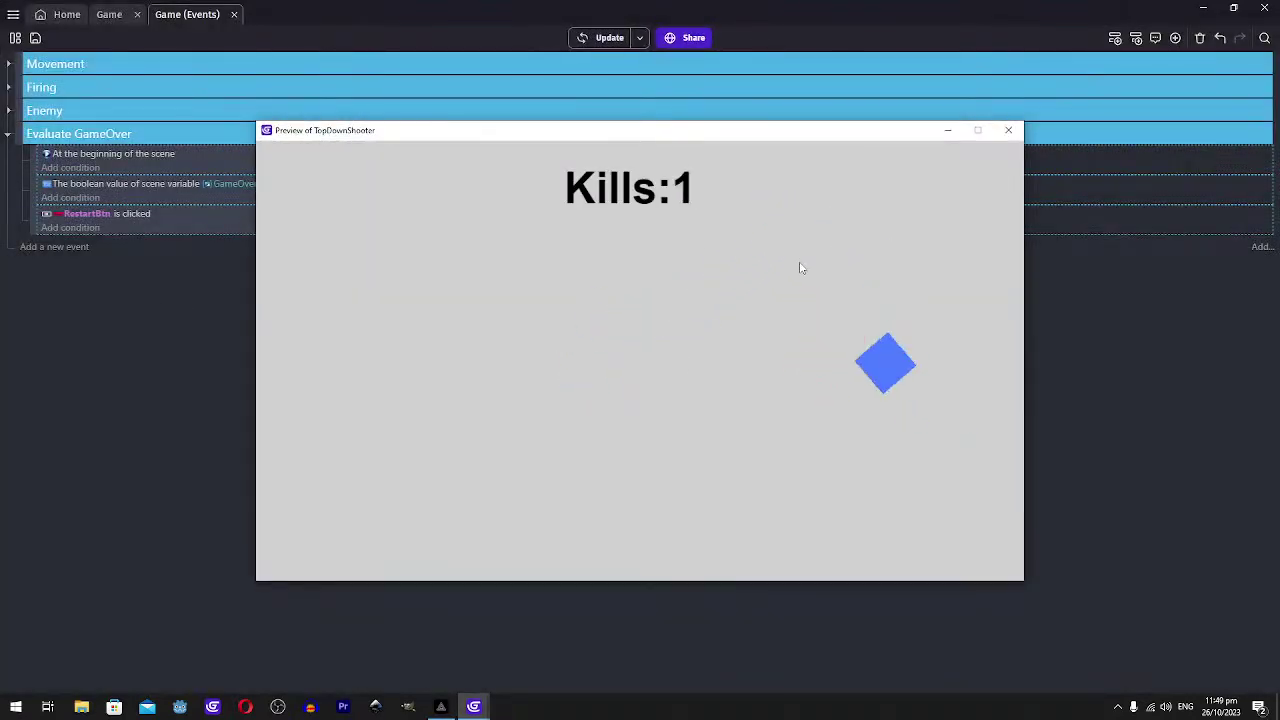
{"action": "key", "text": "a"}
{"action": "key", "text": "s"}
{"action": "key", "text": "a"}
{"action": "key", "text": "w"}
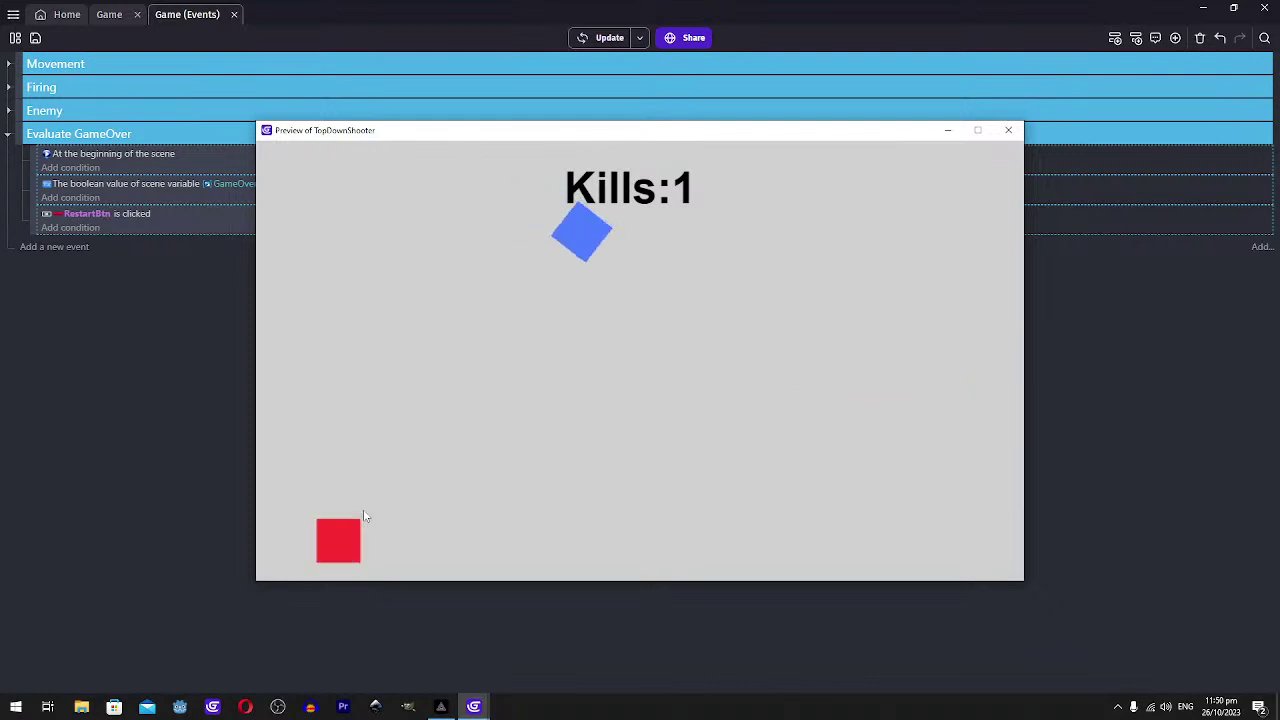
{"action": "key", "text": "s"}
{"action": "left_click", "coordinate": [417, 451]}
{"action": "key", "text": "d"}
{"action": "key", "text": "a"}
{"action": "left_click", "coordinate": [854, 112]}
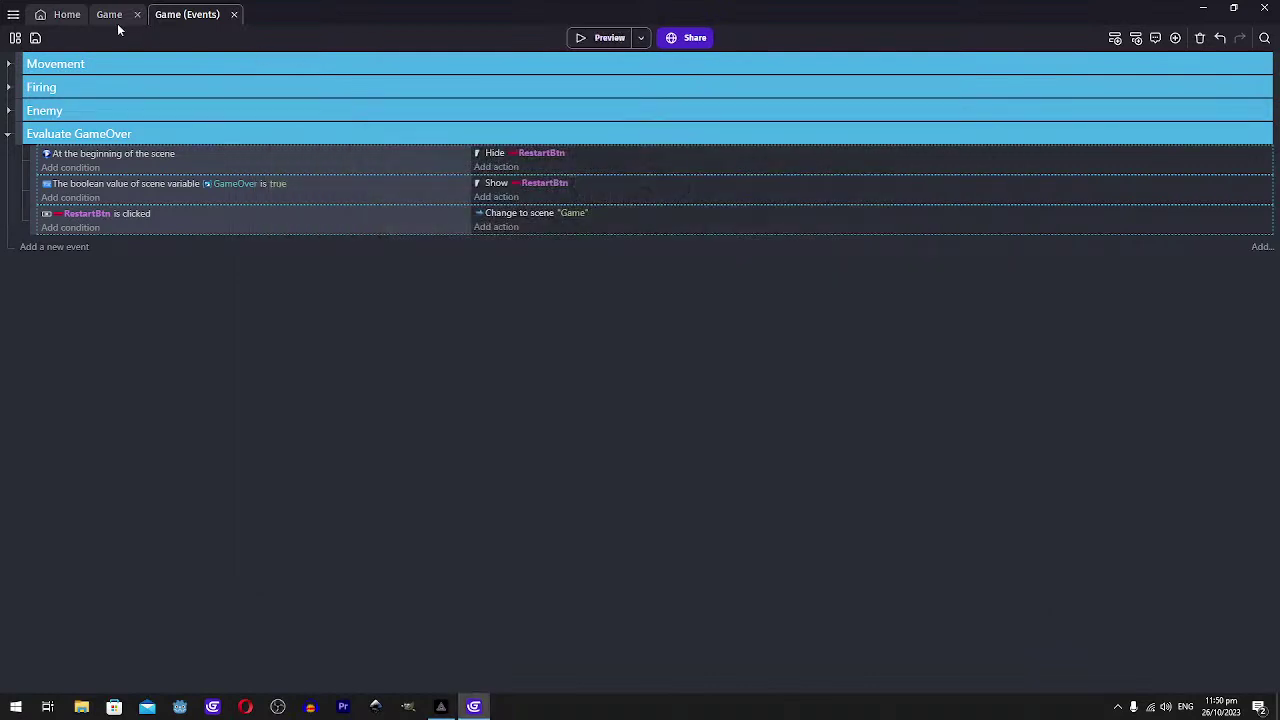
Switch to the Game scene and preview a longer round, moving the player and shooting the spawning enemies, and close the preview
{"action": "left_click", "coordinate": [112, 20]}
{"action": "left_click", "coordinate": [813, 396]}
{"action": "key", "text": "Delete"}
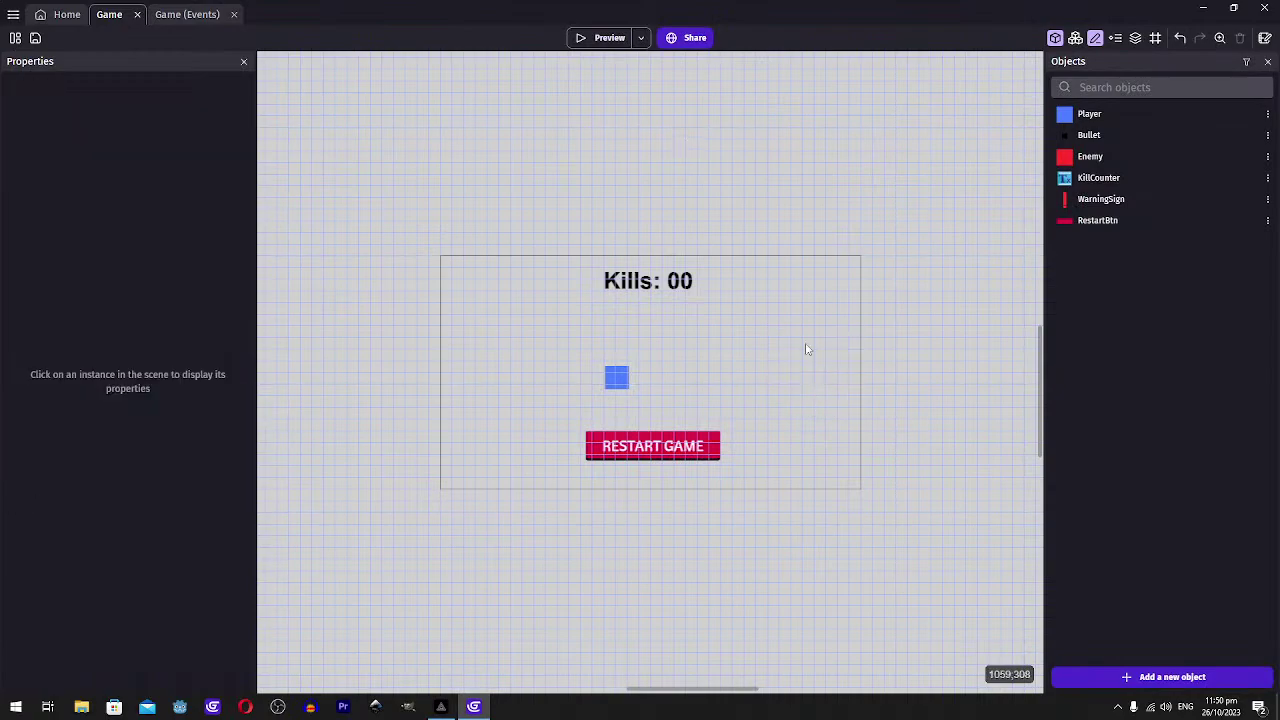
{"action": "left_click", "coordinate": [602, 38]}
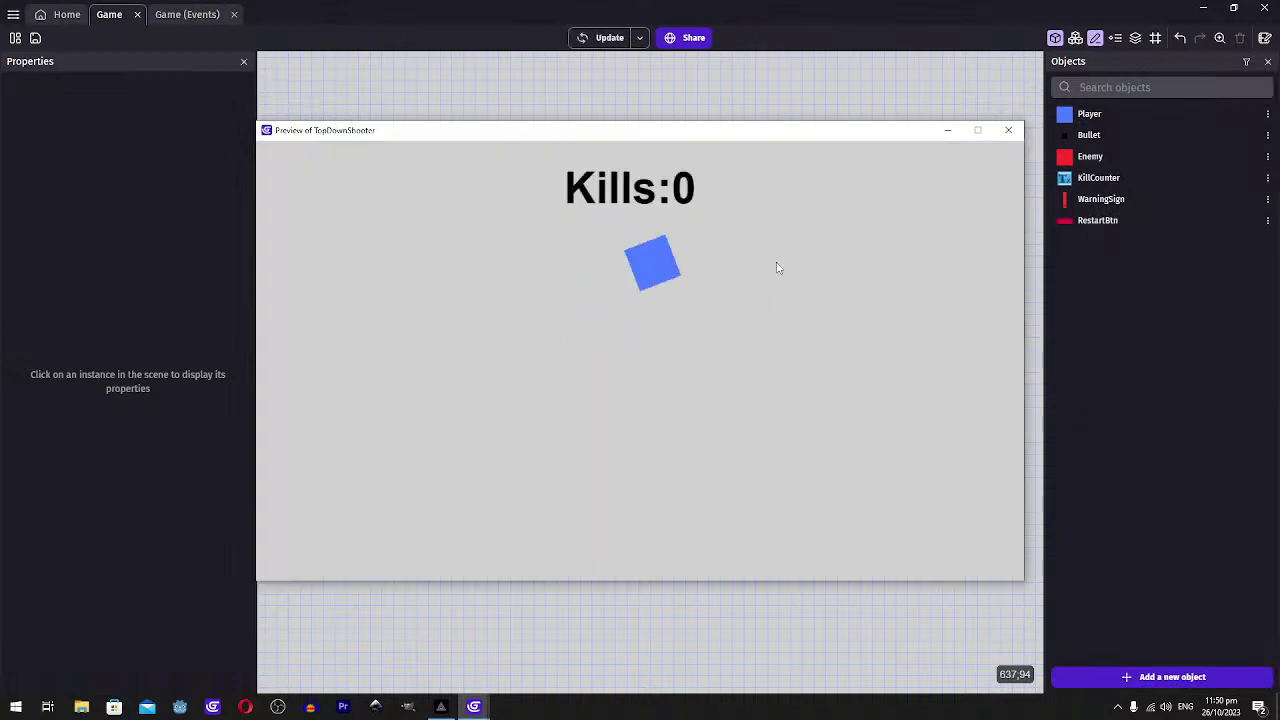
{"action": "key", "text": "d"}
{"action": "key", "text": "s"}
{"action": "key", "text": "a"}
{"action": "key", "text": "s"}
{"action": "key", "text": "d"}
{"action": "key", "text": "w"}
{"action": "key", "text": "d"}
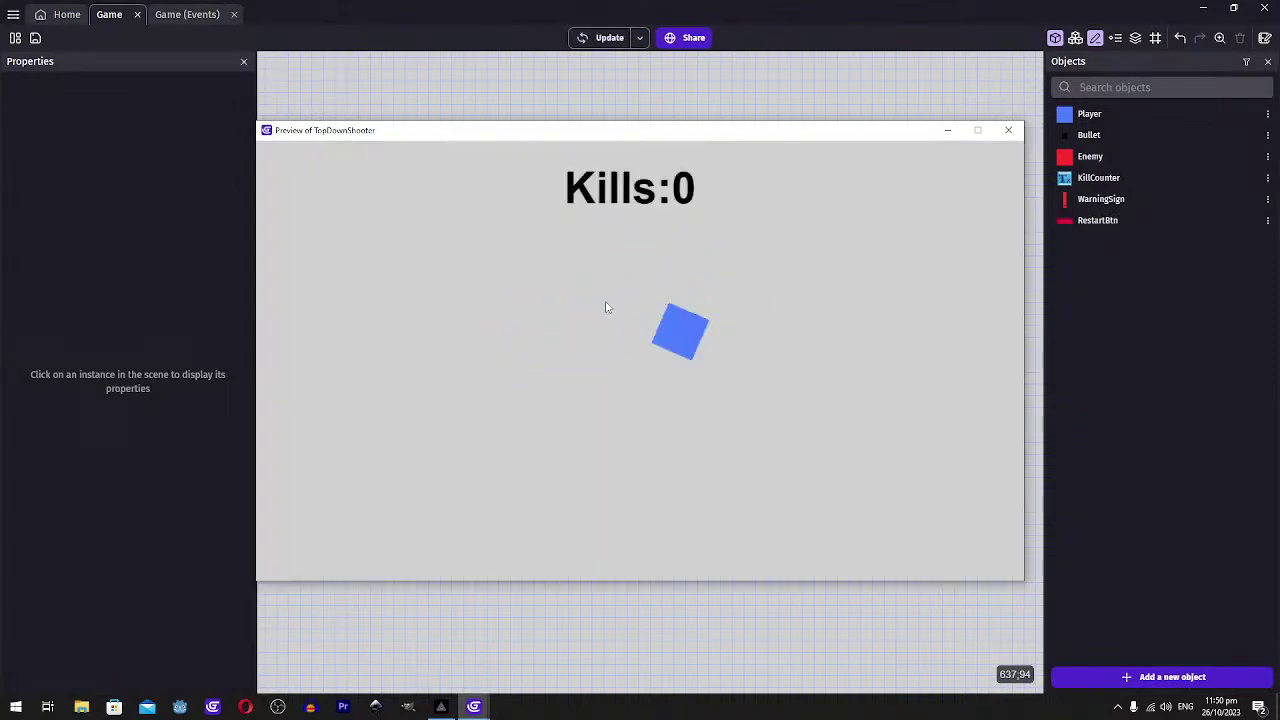
{"action": "key", "text": "a"}
{"action": "key", "text": "s"}
{"action": "key", "text": "w"}
{"action": "key", "text": "d"}
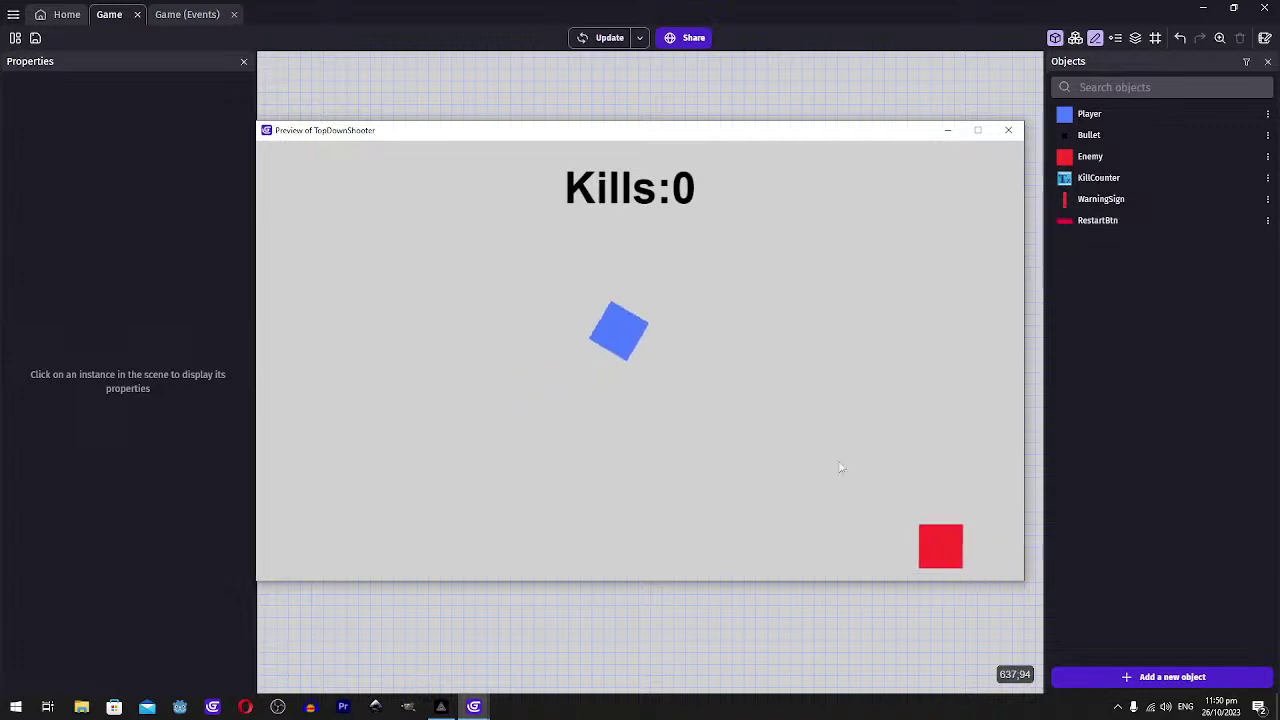
{"action": "left_click", "coordinate": [859, 482]}
{"action": "key", "text": "d"}
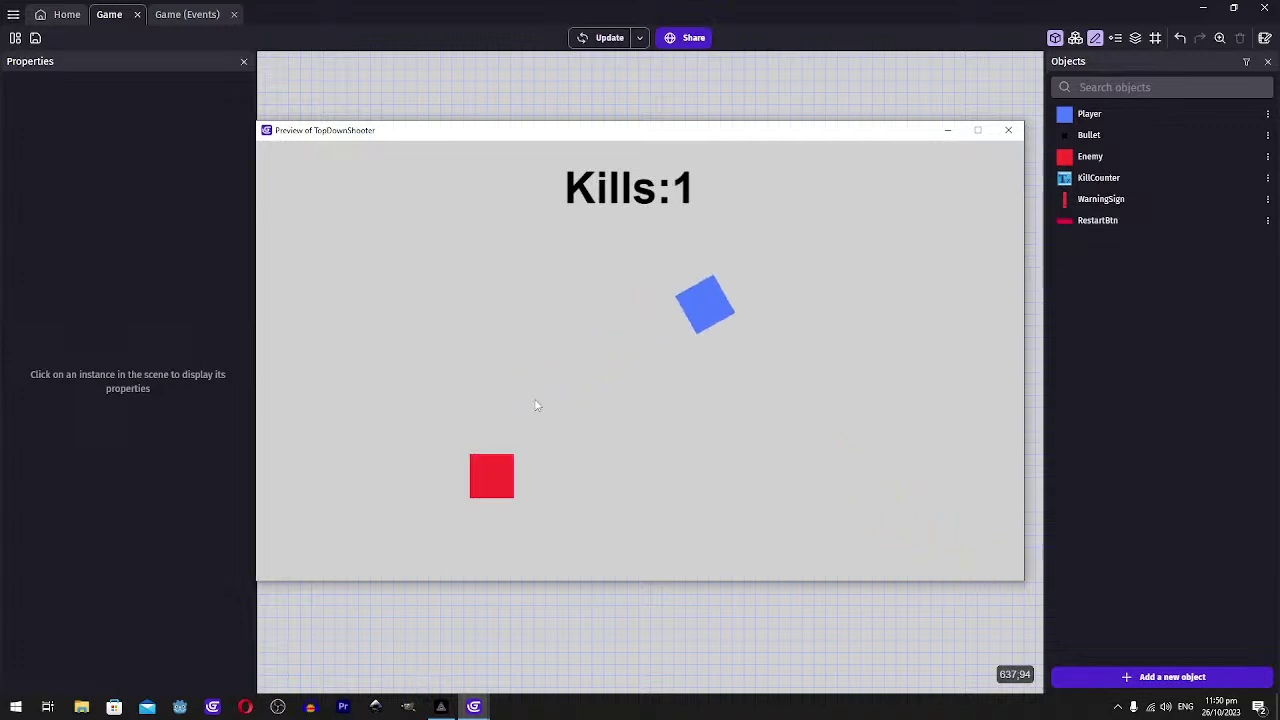
{"action": "left_click", "coordinate": [520, 437]}
{"action": "key", "text": "w"}
{"action": "key", "text": "a"}
{"action": "key", "text": "a"}
{"action": "key", "text": "s"}
{"action": "key", "text": "d"}
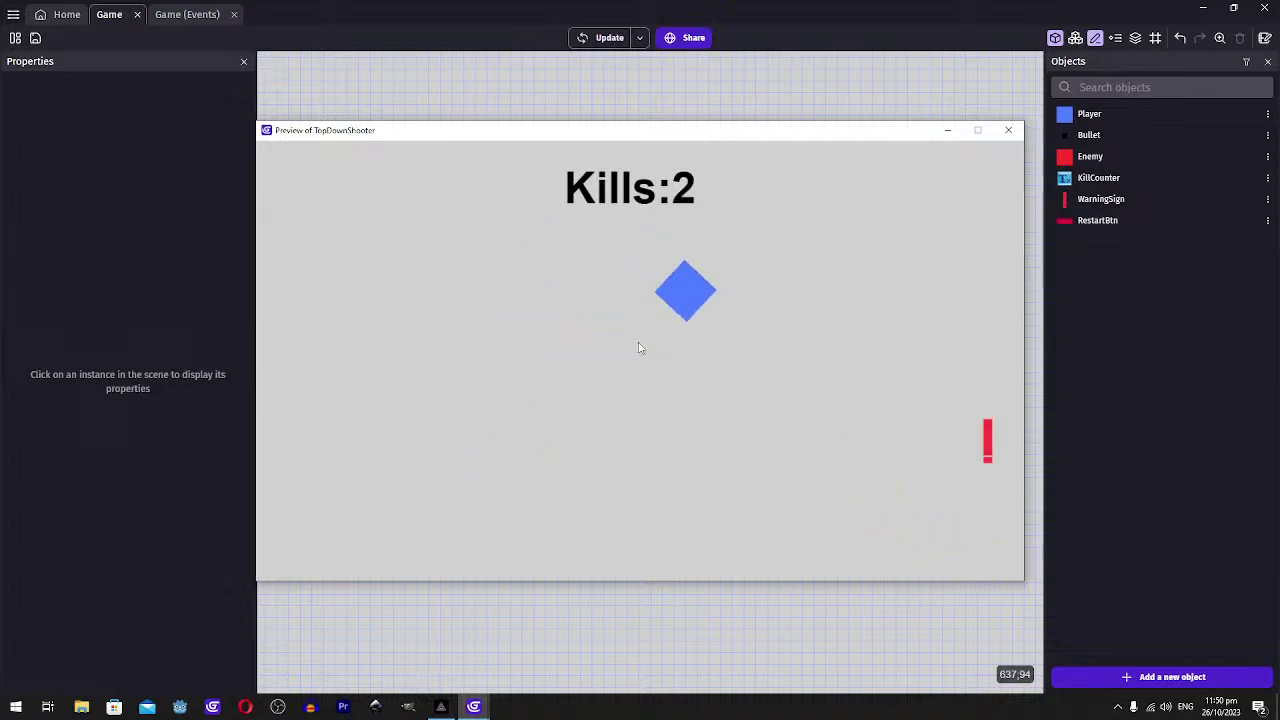
{"action": "key", "text": "w"}
{"action": "key", "text": "s"}
{"action": "key", "text": "d"}
{"action": "left_click", "coordinate": [894, 374]}
{"action": "key", "text": "a"}
{"action": "key", "text": "s"}
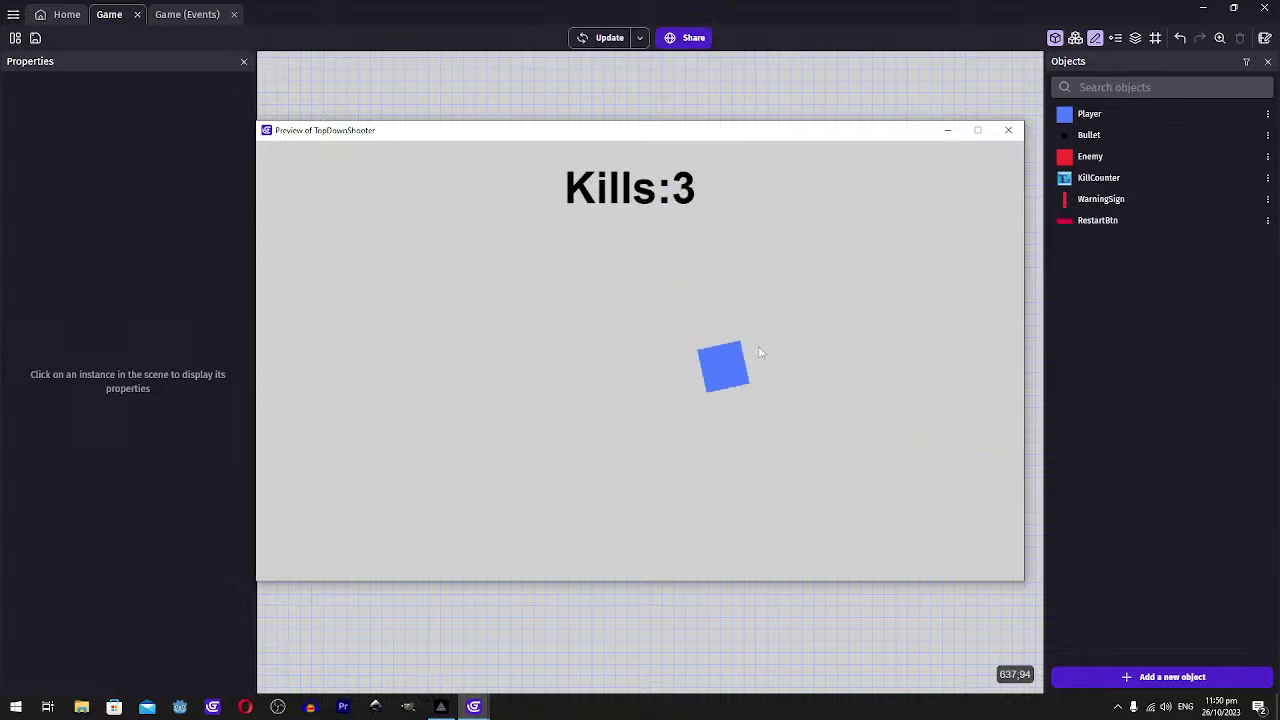
{"action": "key", "text": "w"}
{"action": "key", "text": "d"}
{"action": "key", "text": "s"}
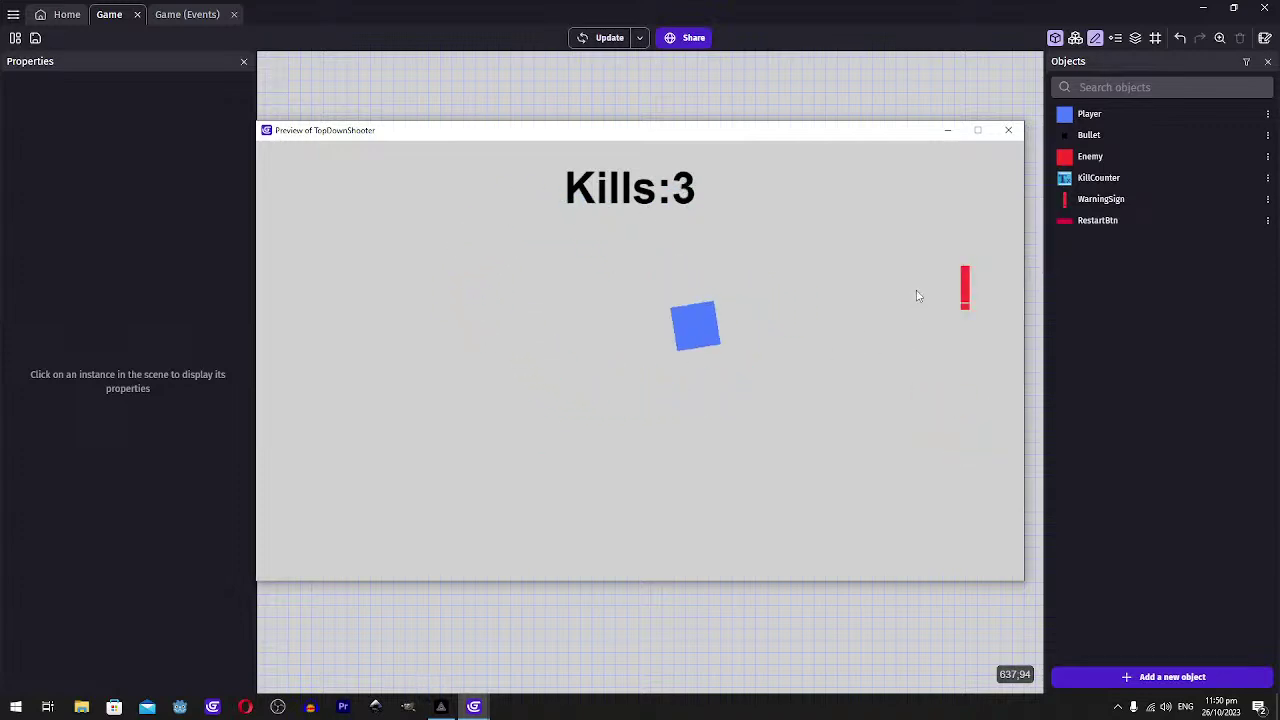
{"action": "left_click", "coordinate": [940, 290]}
{"action": "left_click", "coordinate": [977, 130]}
{"action": "left_click", "coordinate": [1264, 8]}
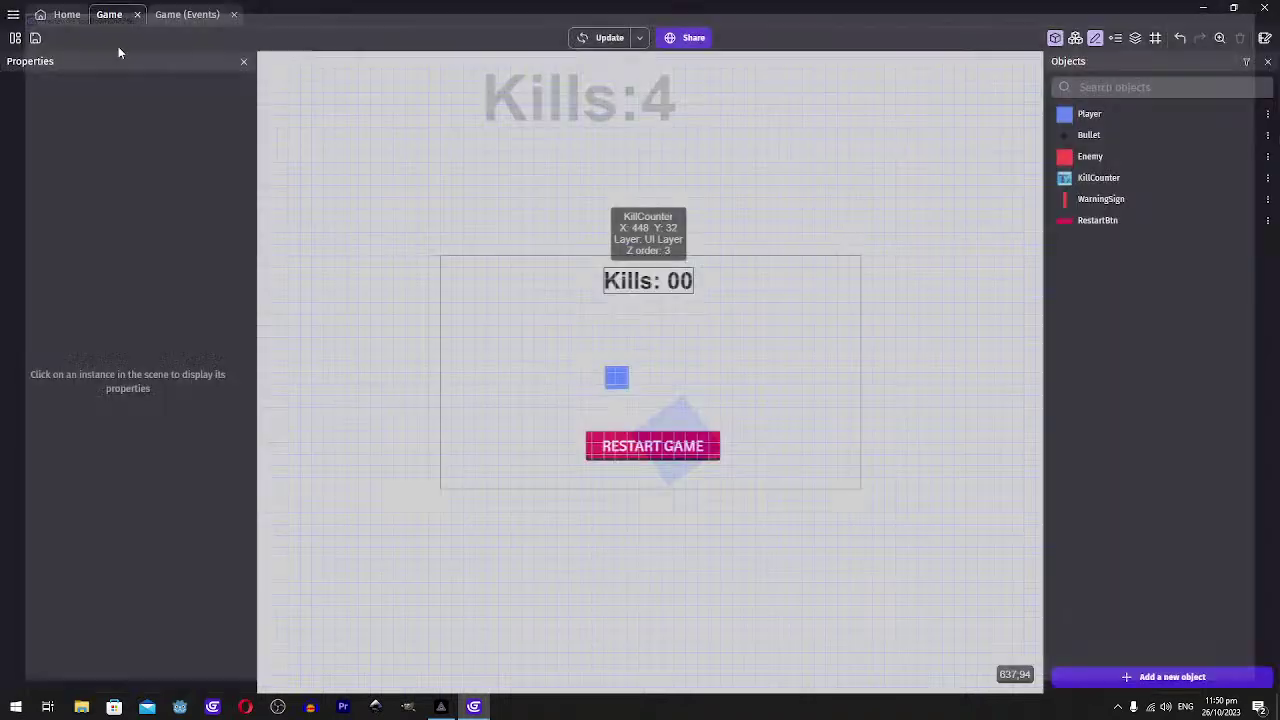
{"action": "scroll", "coordinate": [743, 309], "scroll_direction": "up", "scroll_amount": 2, "text": "ctrl"}
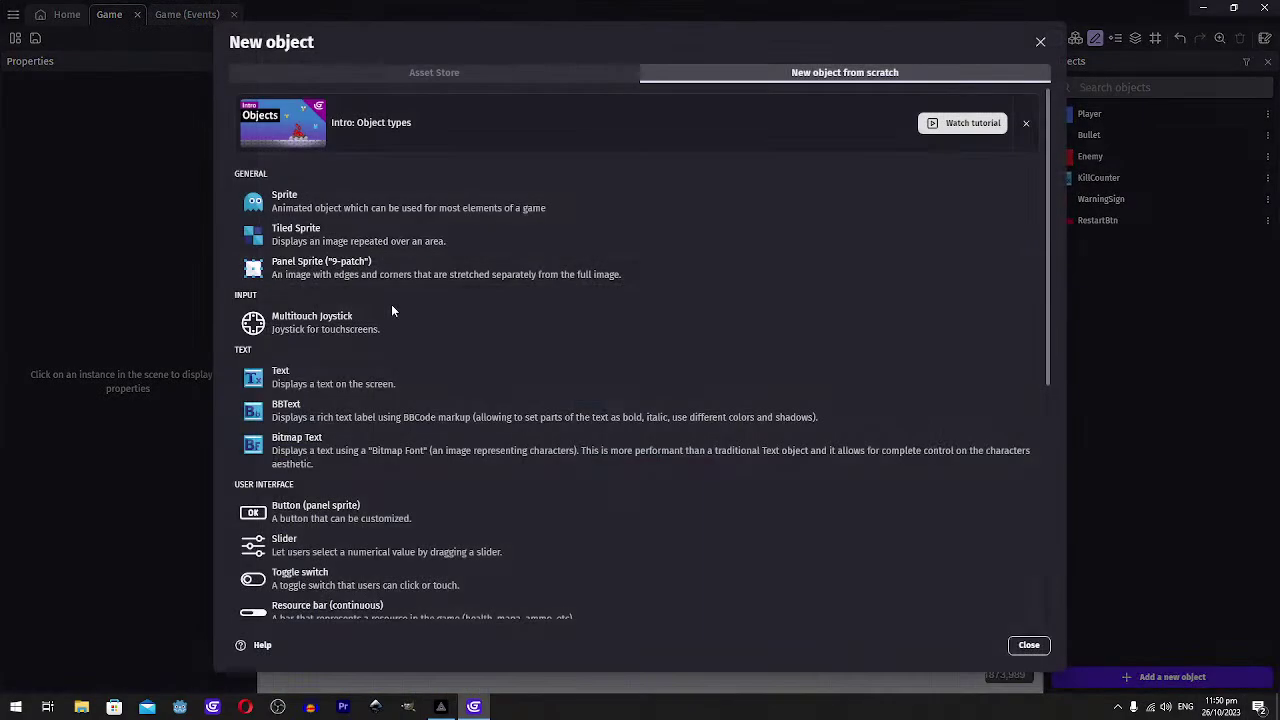
{"action": "scroll", "coordinate": [391, 304], "scroll_direction": "down", "scroll_amount": 6}
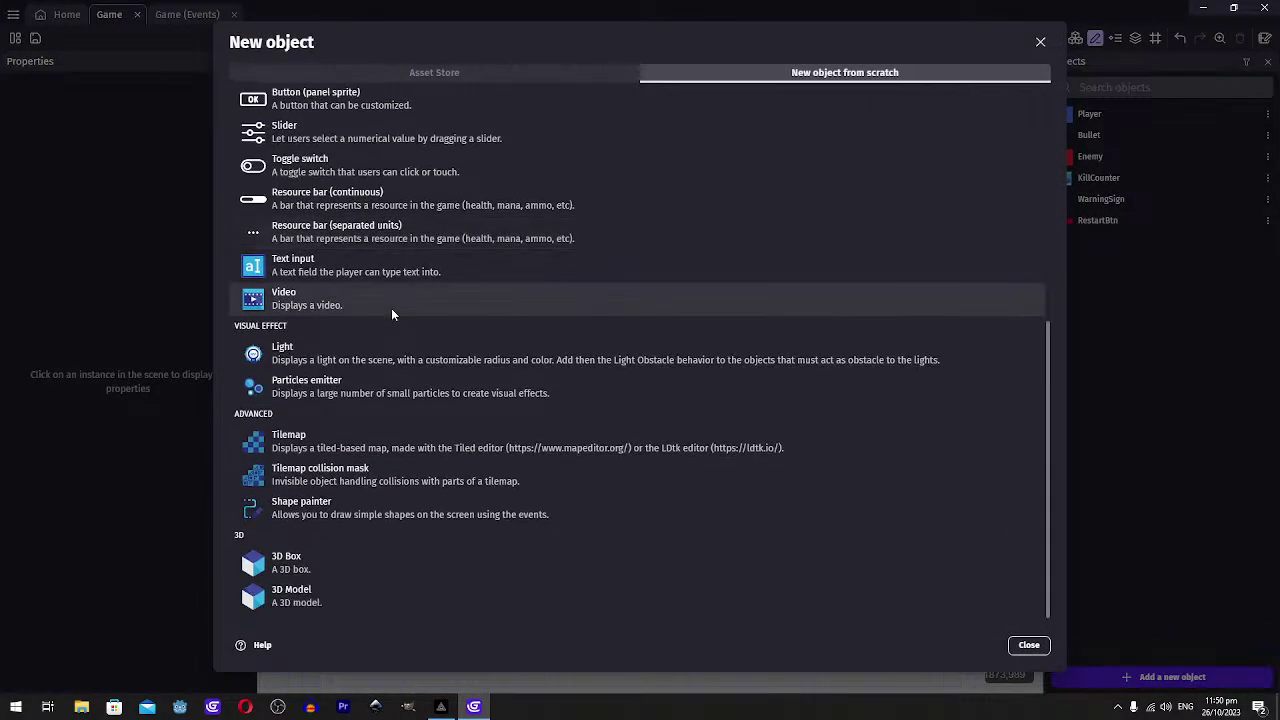
{"action": "scroll", "coordinate": [392, 314], "scroll_direction": "up", "scroll_amount": 6}
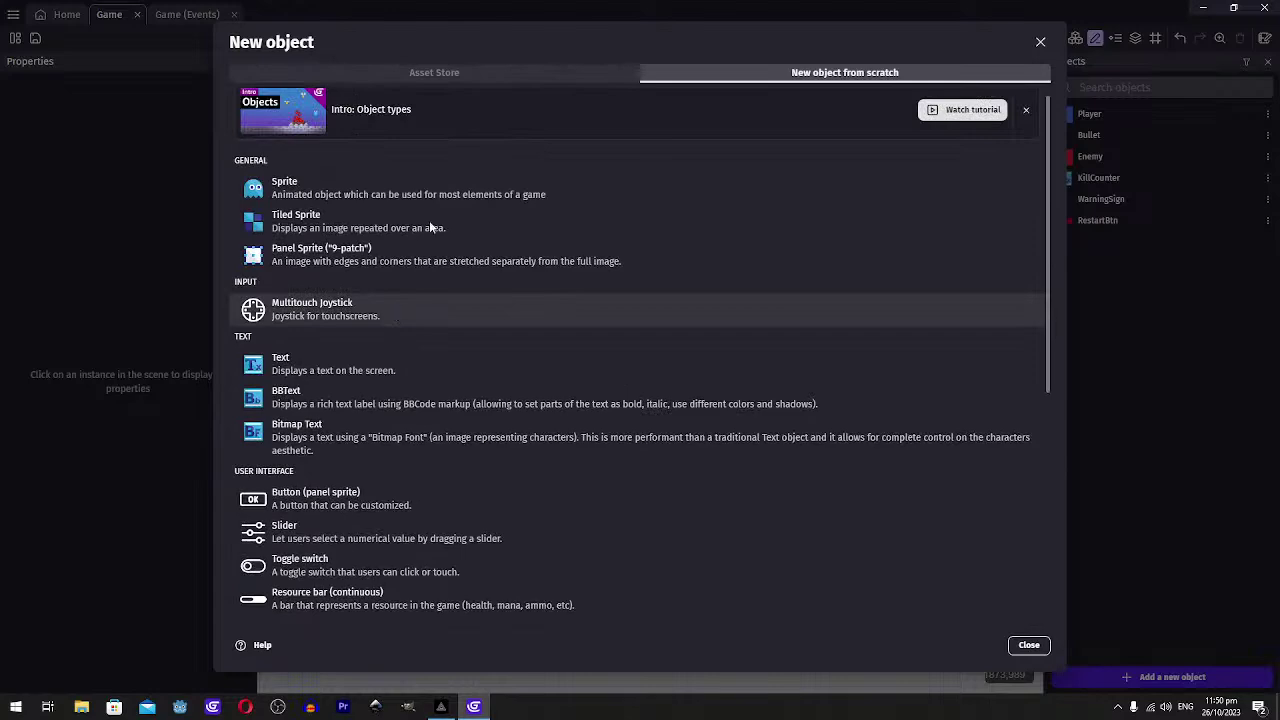
{"action": "left_click", "coordinate": [1040, 41]}
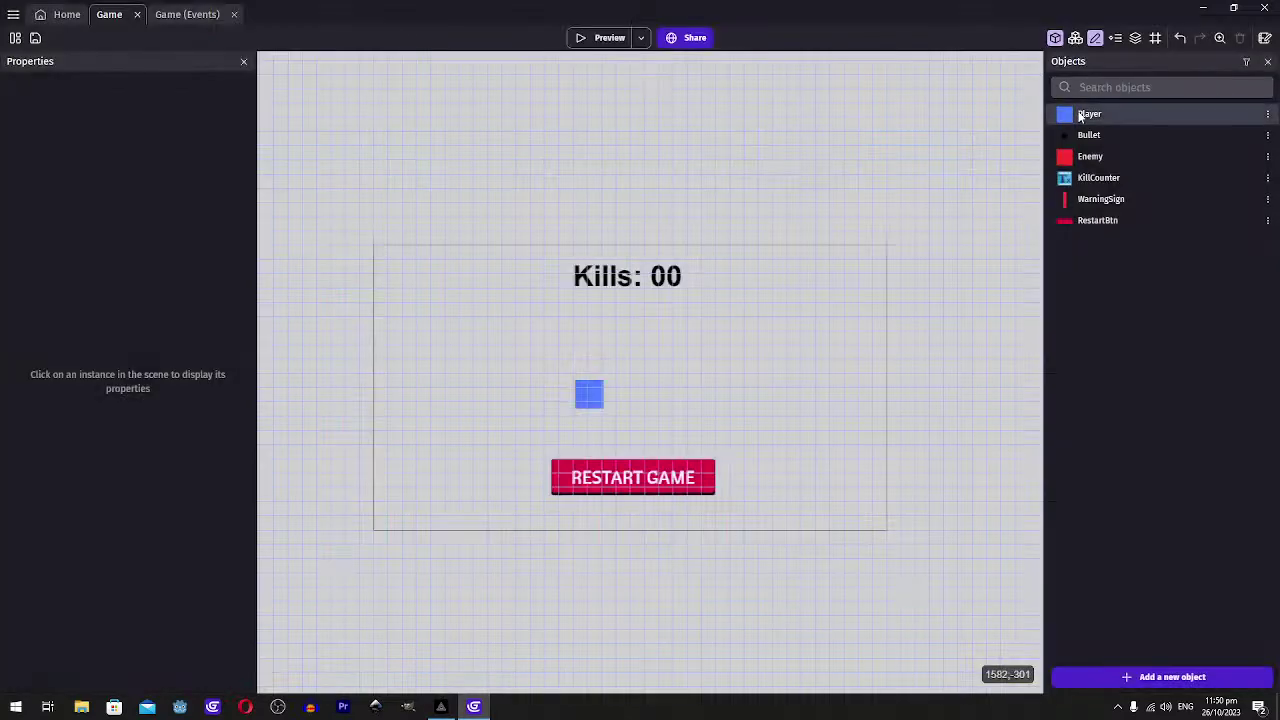
Add an Outline effect with the colour 0;0;0 to the Player object and apply it
{"action": "double_click", "coordinate": [1088, 114]}
{"action": "left_click", "coordinate": [947, 72]}
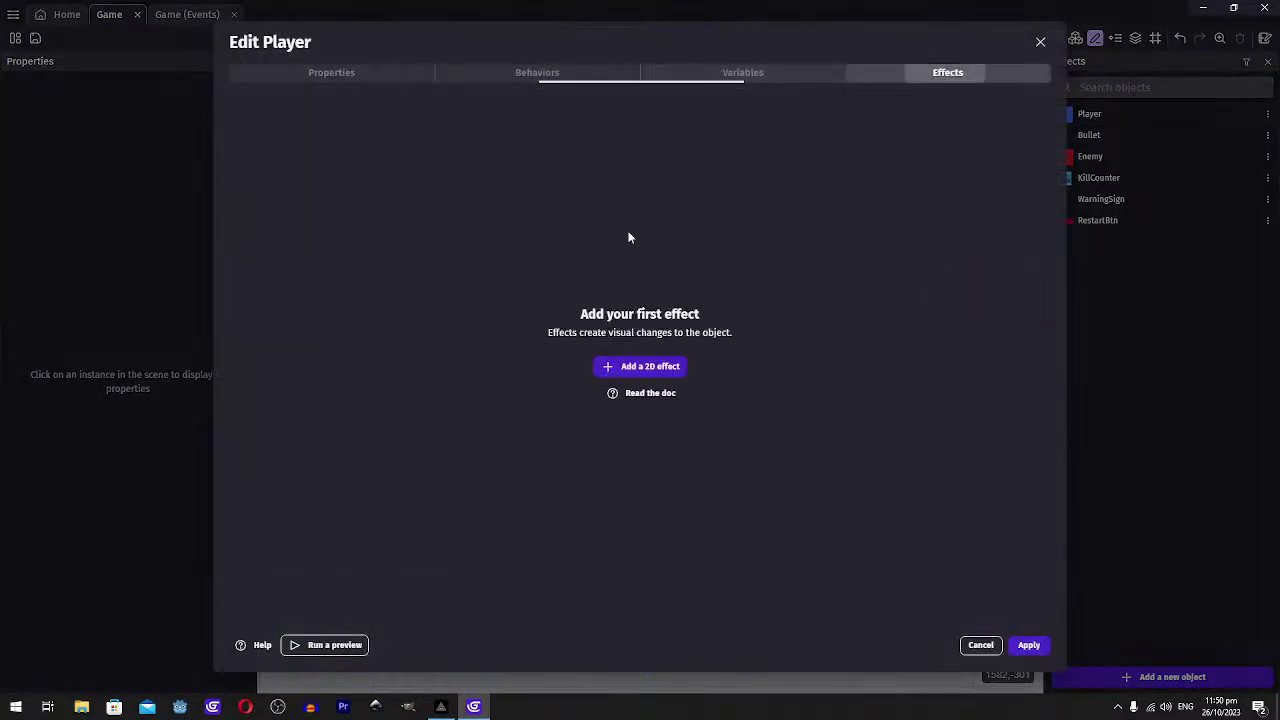
{"action": "left_click", "coordinate": [636, 367]}
{"action": "left_click", "coordinate": [700, 108]}
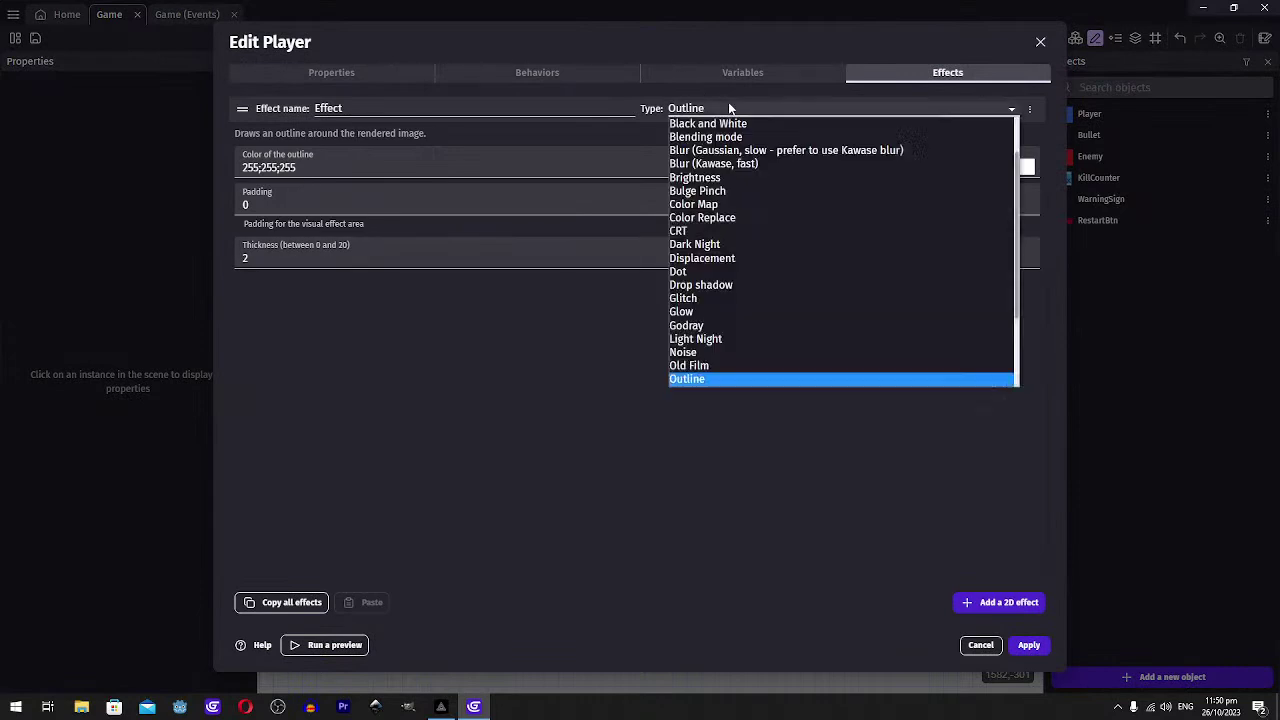
{"action": "left_click", "coordinate": [760, 377]}
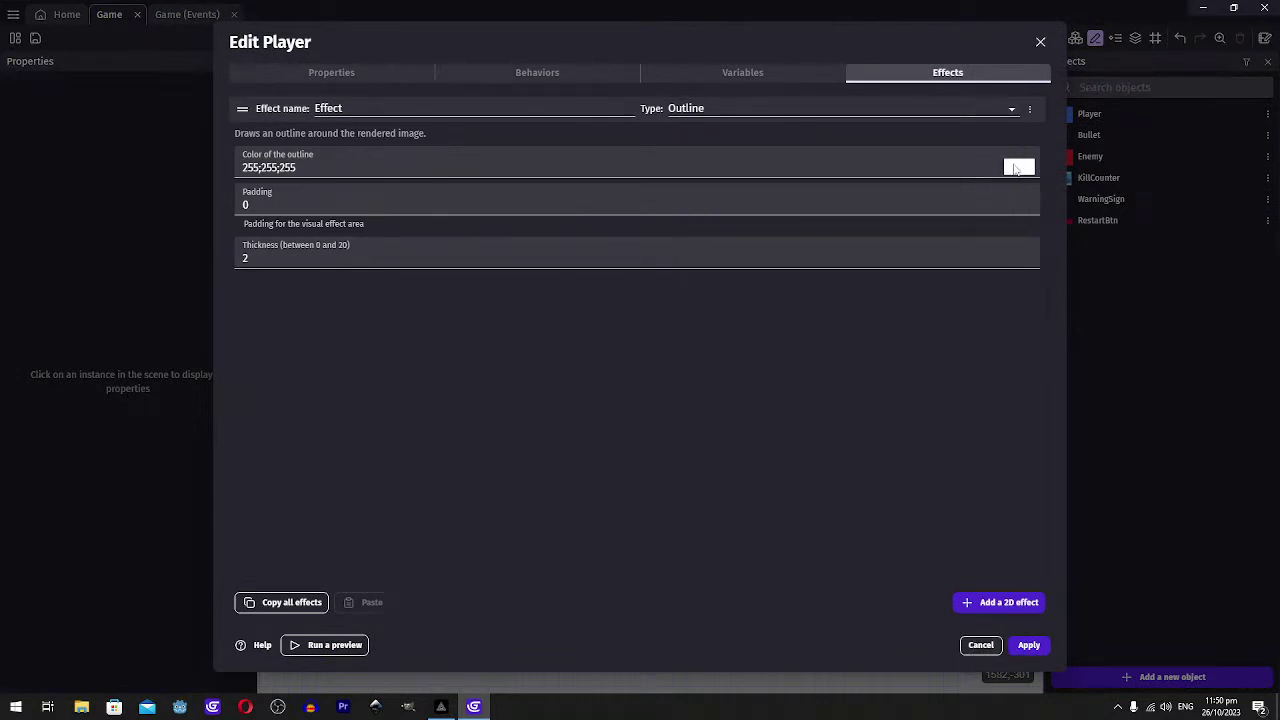
{"action": "left_click", "coordinate": [1016, 168]}
{"action": "left_click", "coordinate": [817, 421]}
{"action": "left_click", "coordinate": [1029, 645]}
Preview the outlined player in the game by moving it and shooting an enemy, and close the preview
{"action": "left_click", "coordinate": [600, 38]}
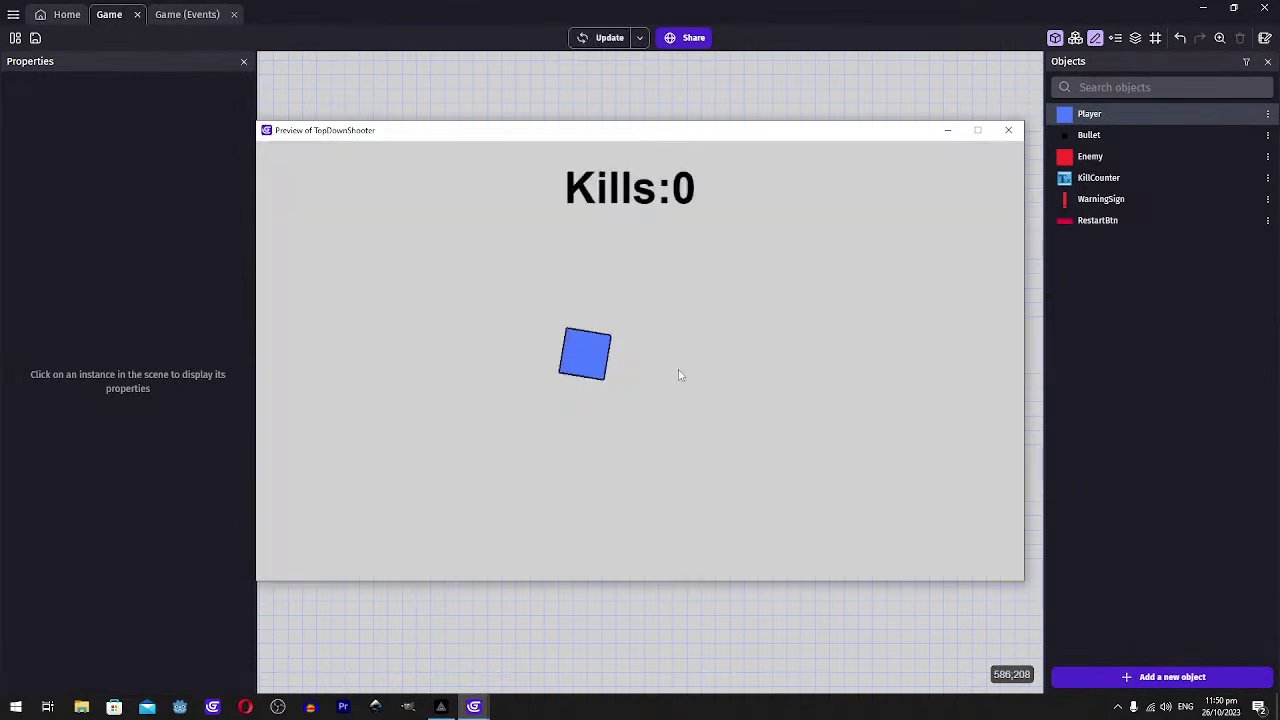
{"action": "key", "text": "Left"}
{"action": "key", "text": "Down"}
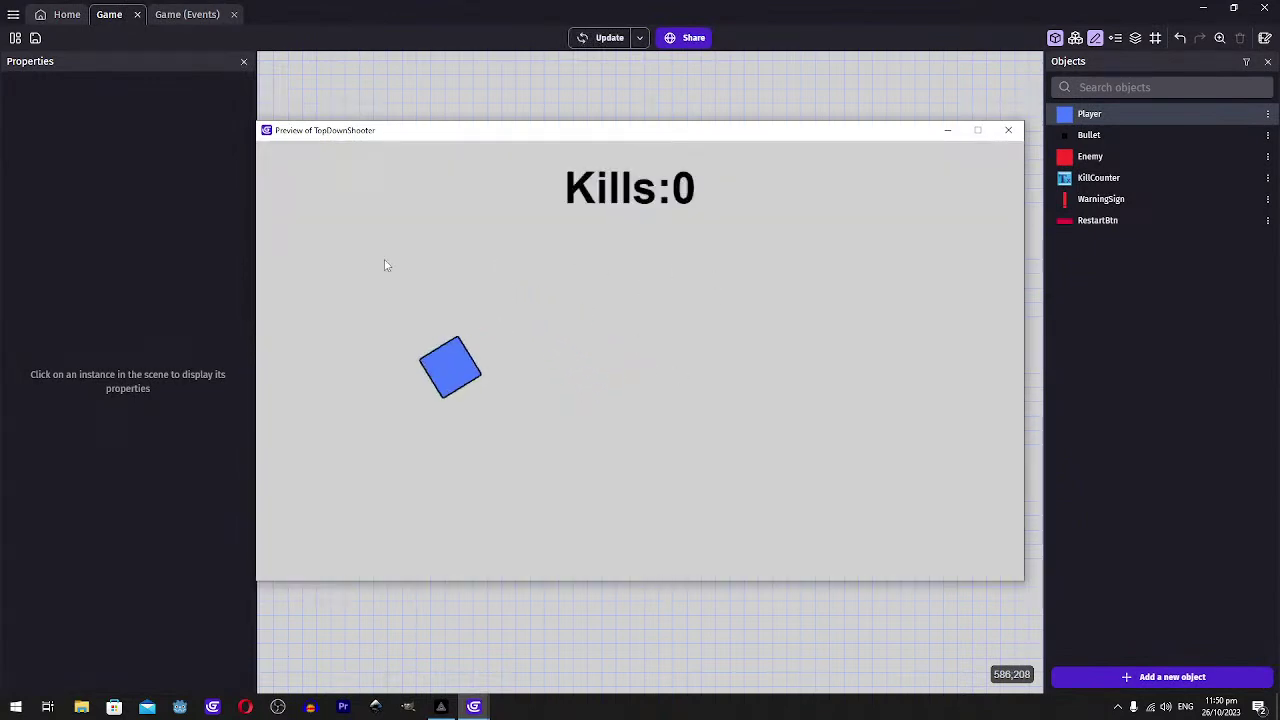
{"action": "key", "text": "Right"}
{"action": "key", "text": "Down"}
{"action": "left_click", "coordinate": [517, 318]}
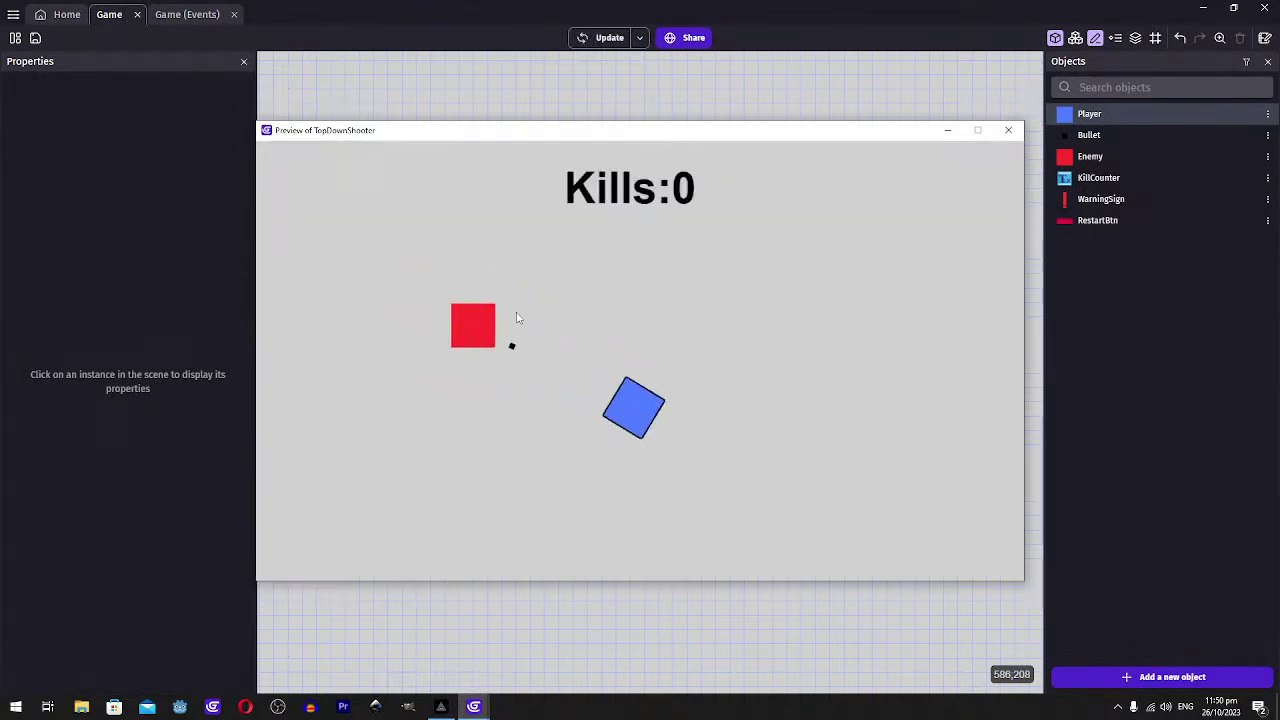
{"action": "key", "text": "Left"}
{"action": "key", "text": "Up"}
{"action": "key", "text": "Down"}
{"action": "key", "text": "Right"}
{"action": "key", "text": "Up"}
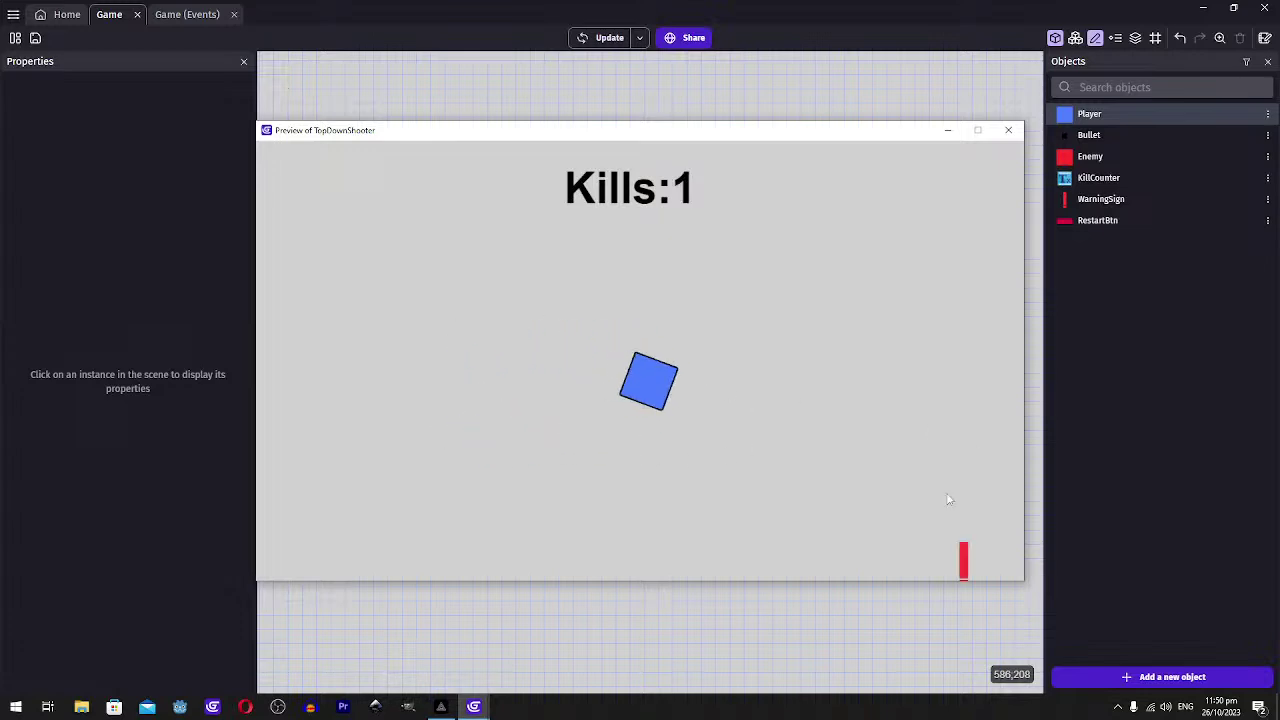
{"action": "left_click", "coordinate": [1008, 131]}
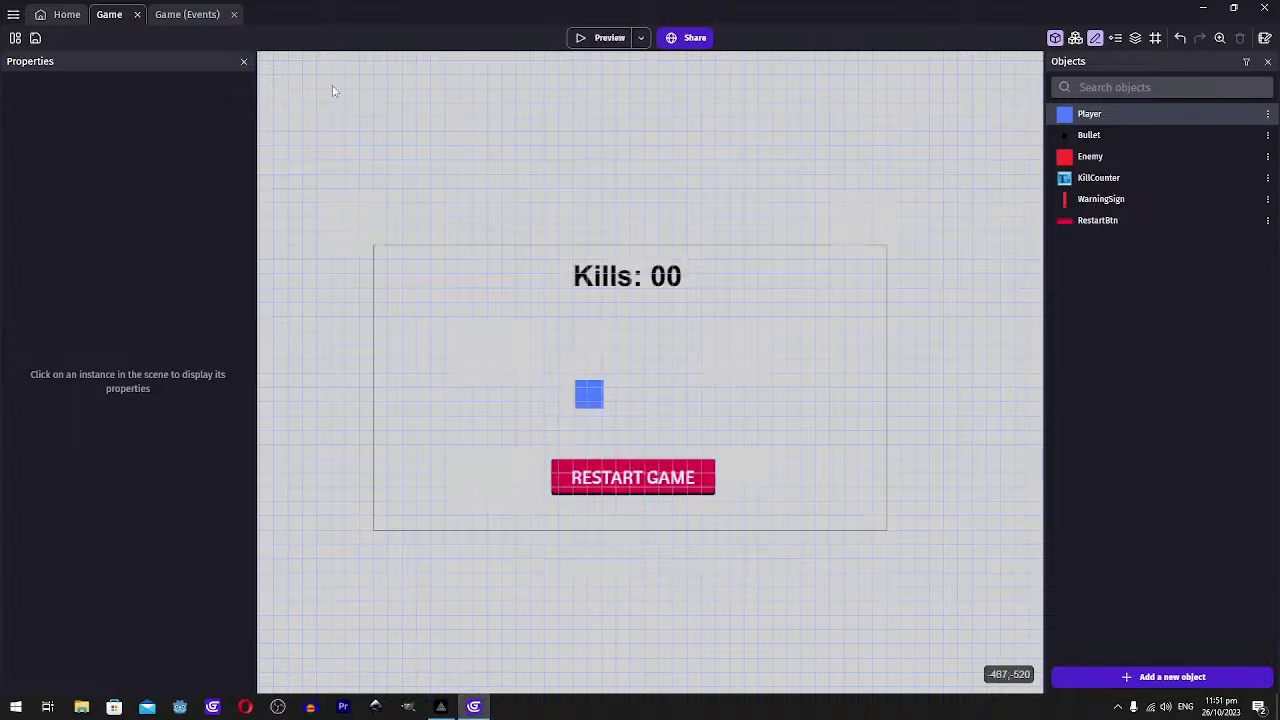
Change the type of the Player object's effect, trying Blending mode first and settling on Pixelate
{"action": "double_click", "coordinate": [1112, 116]}
{"action": "left_click", "coordinate": [835, 73]}
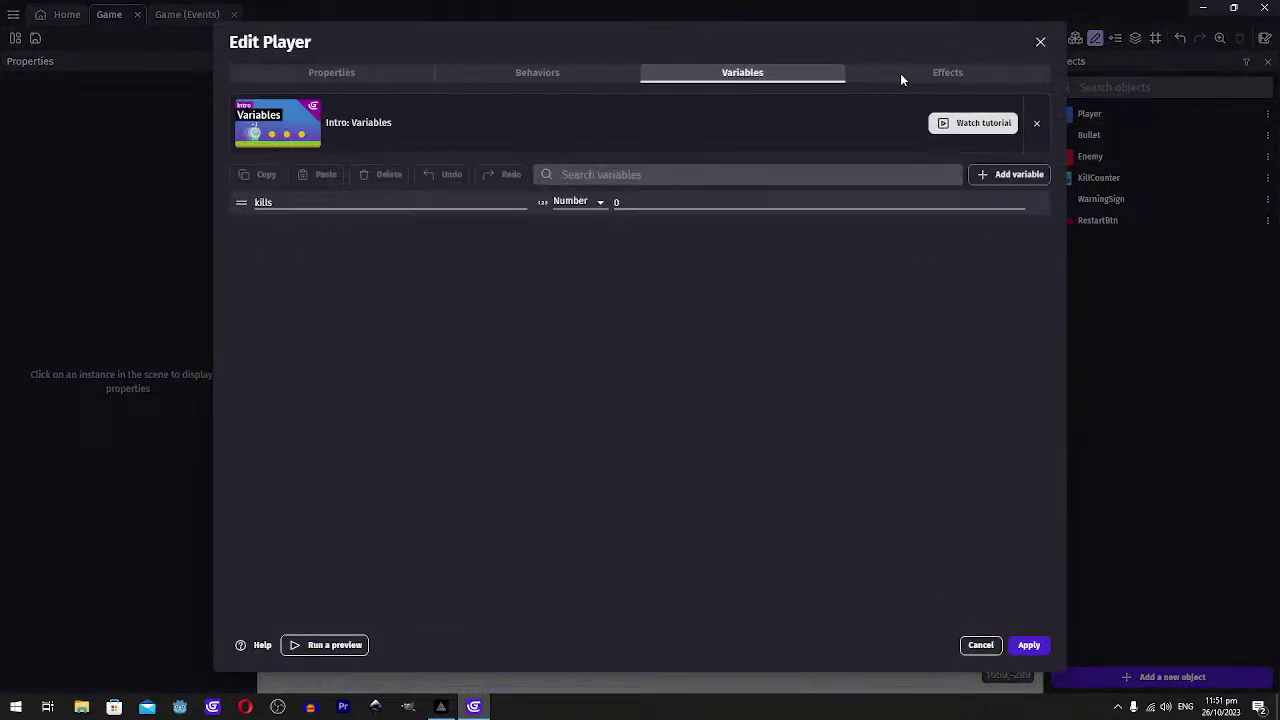
{"action": "left_click", "coordinate": [900, 73]}
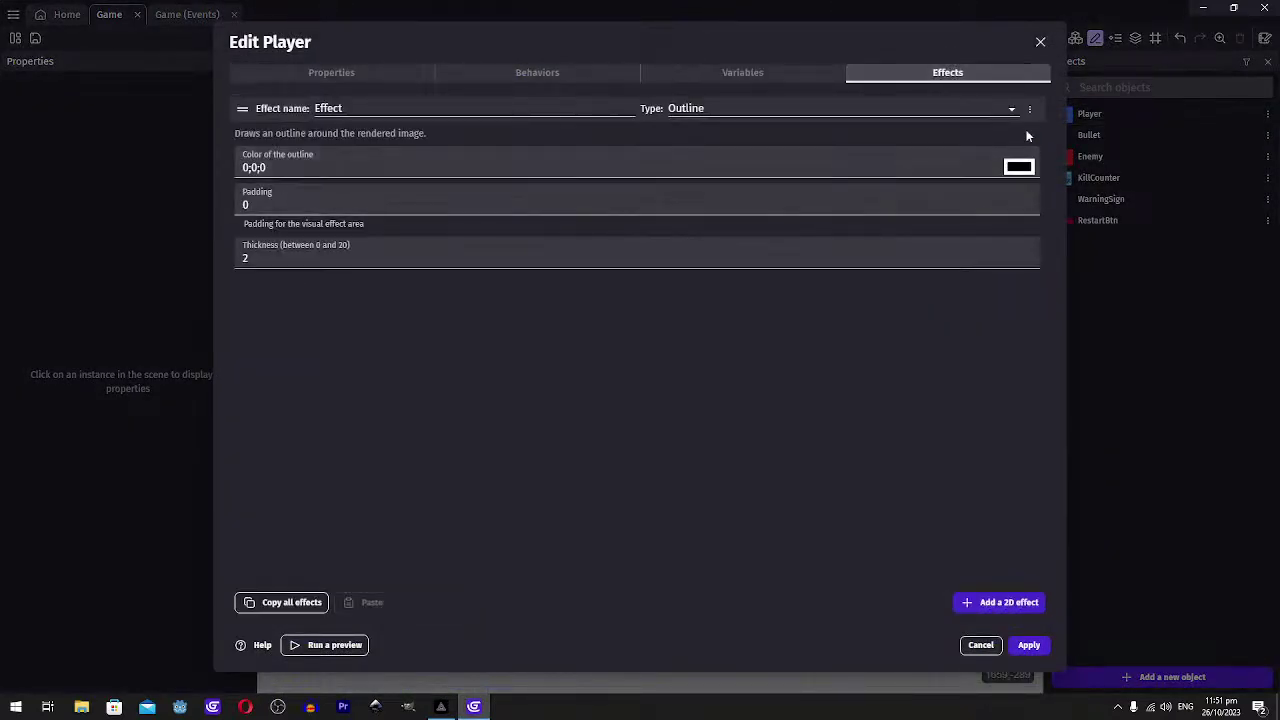
{"action": "left_click", "coordinate": [813, 112]}
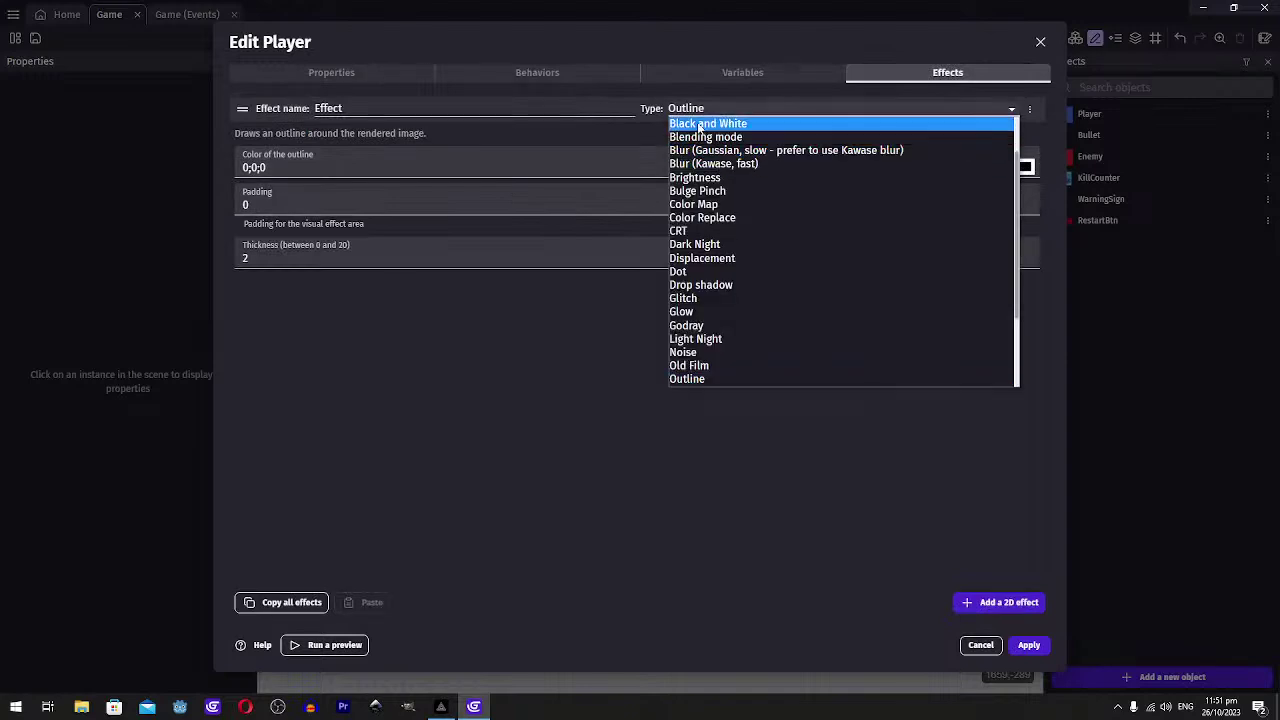
{"action": "left_click", "coordinate": [705, 137]}
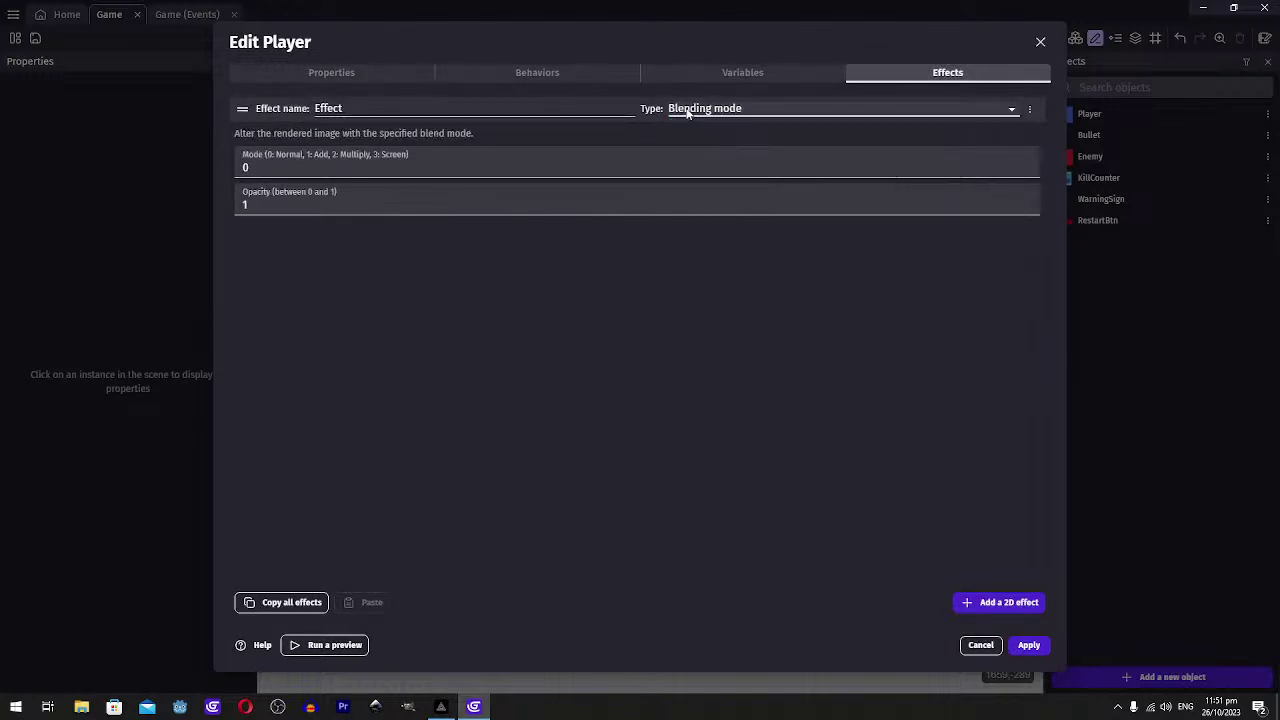
{"action": "left_click", "coordinate": [687, 112]}
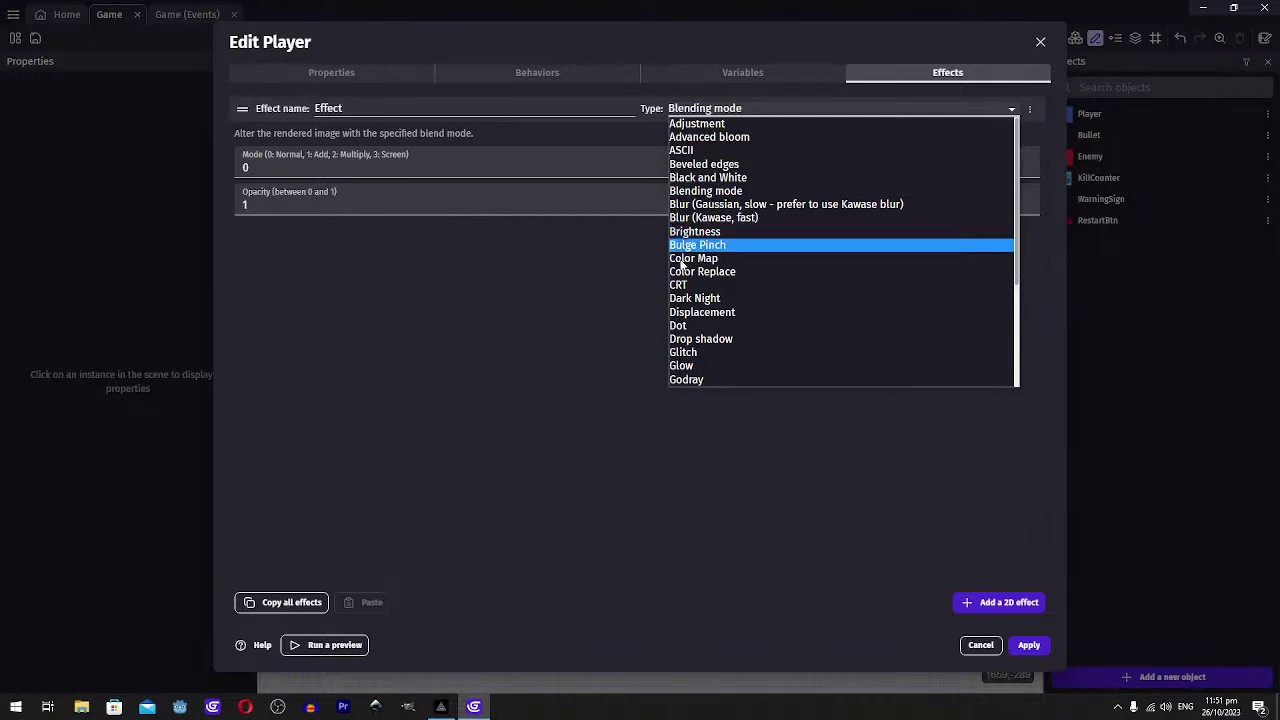
{"action": "scroll", "coordinate": [720, 327], "scroll_direction": "down", "scroll_amount": 3}
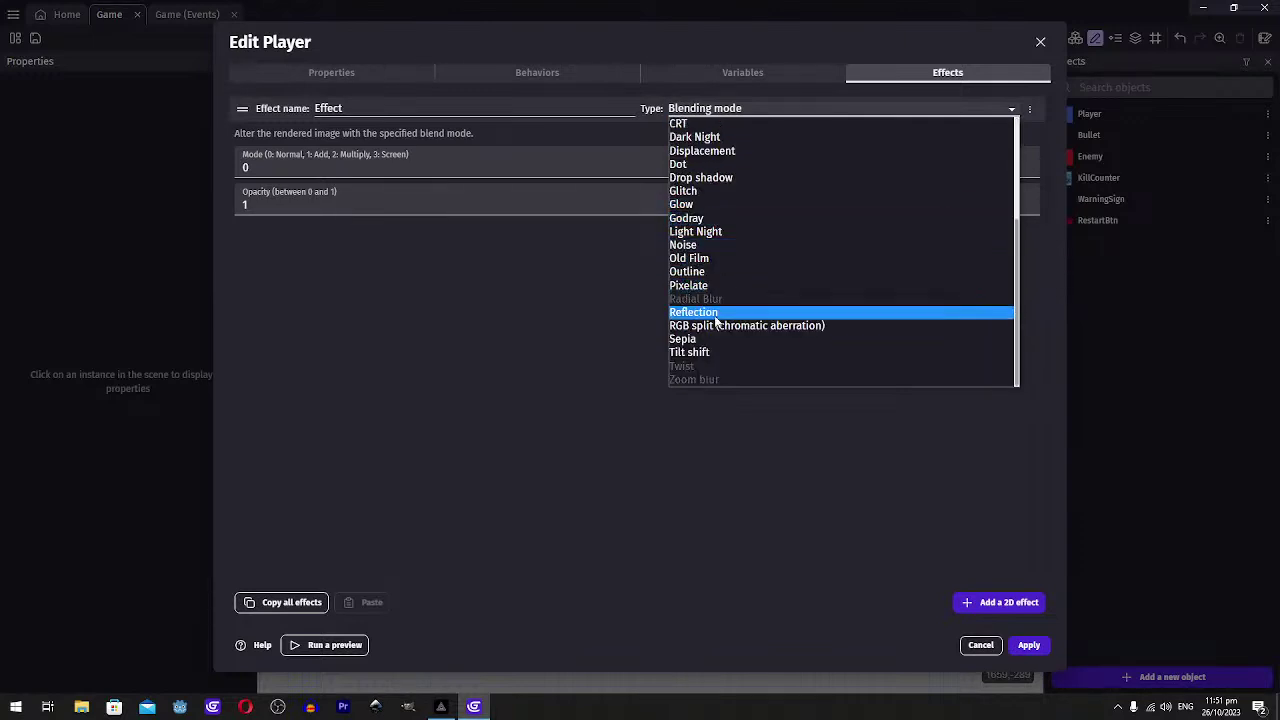
{"action": "left_click", "coordinate": [703, 287]}
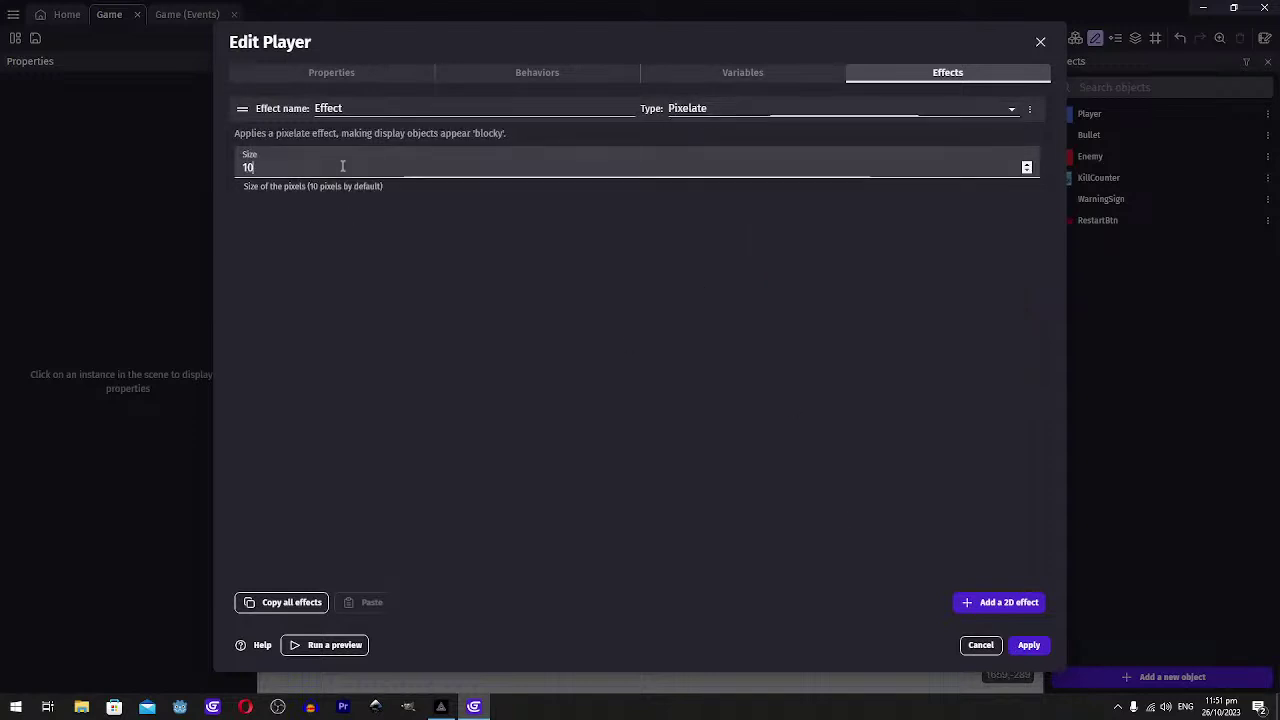
Apply the Pixelate effect with size 10 to the Player, preview the game by moving and shooting an enemy, and close the preview
{"action": "left_click", "coordinate": [1029, 645]}
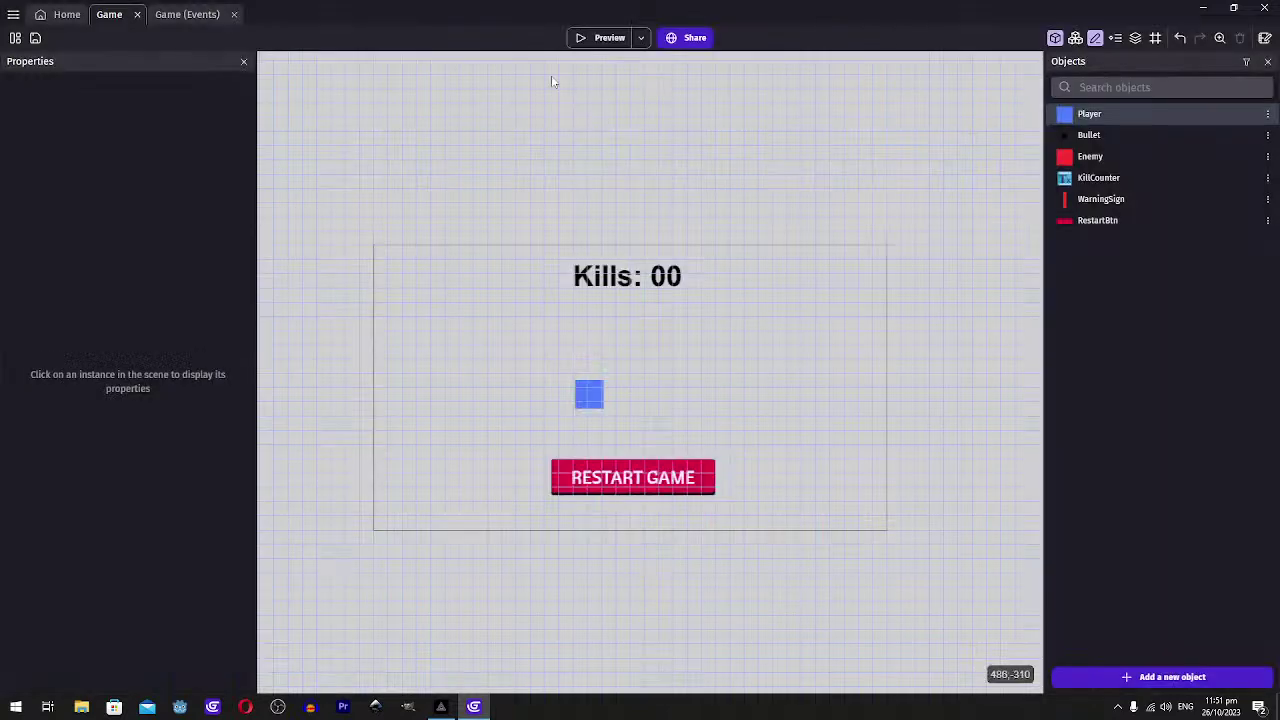
{"action": "left_click", "coordinate": [603, 38]}
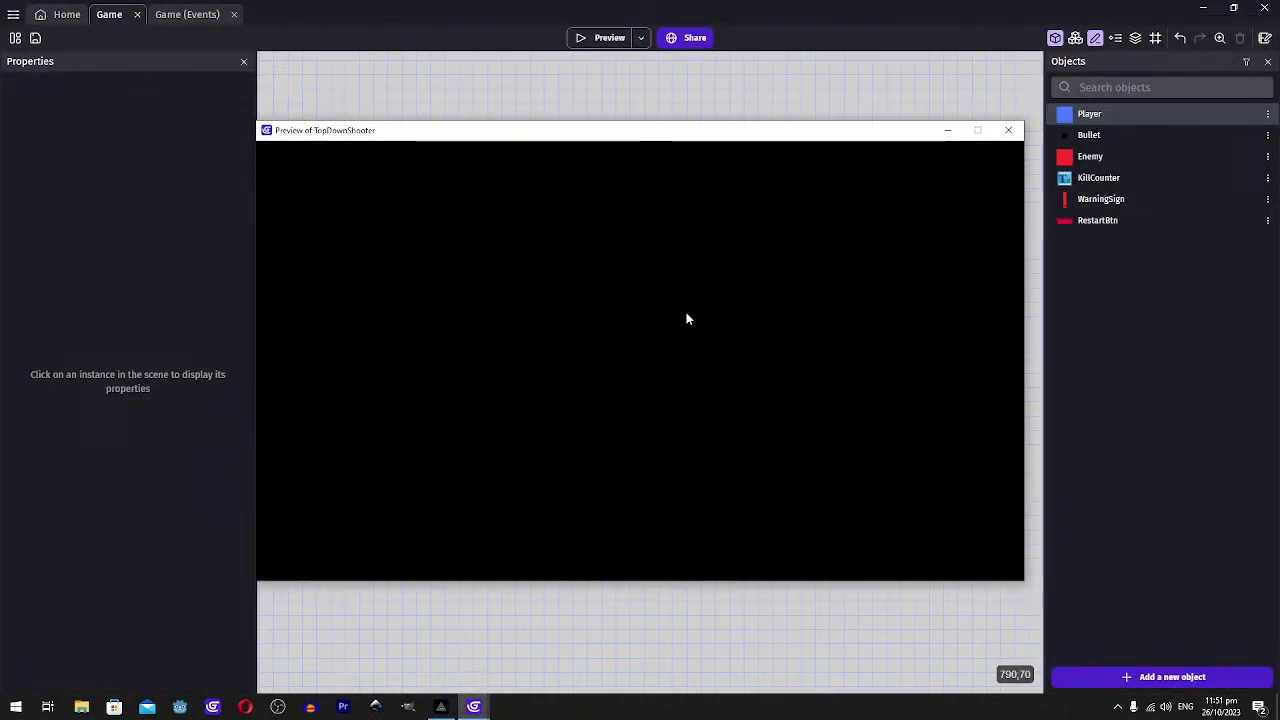
{"action": "key", "text": "w"}
{"action": "key", "text": "a"}
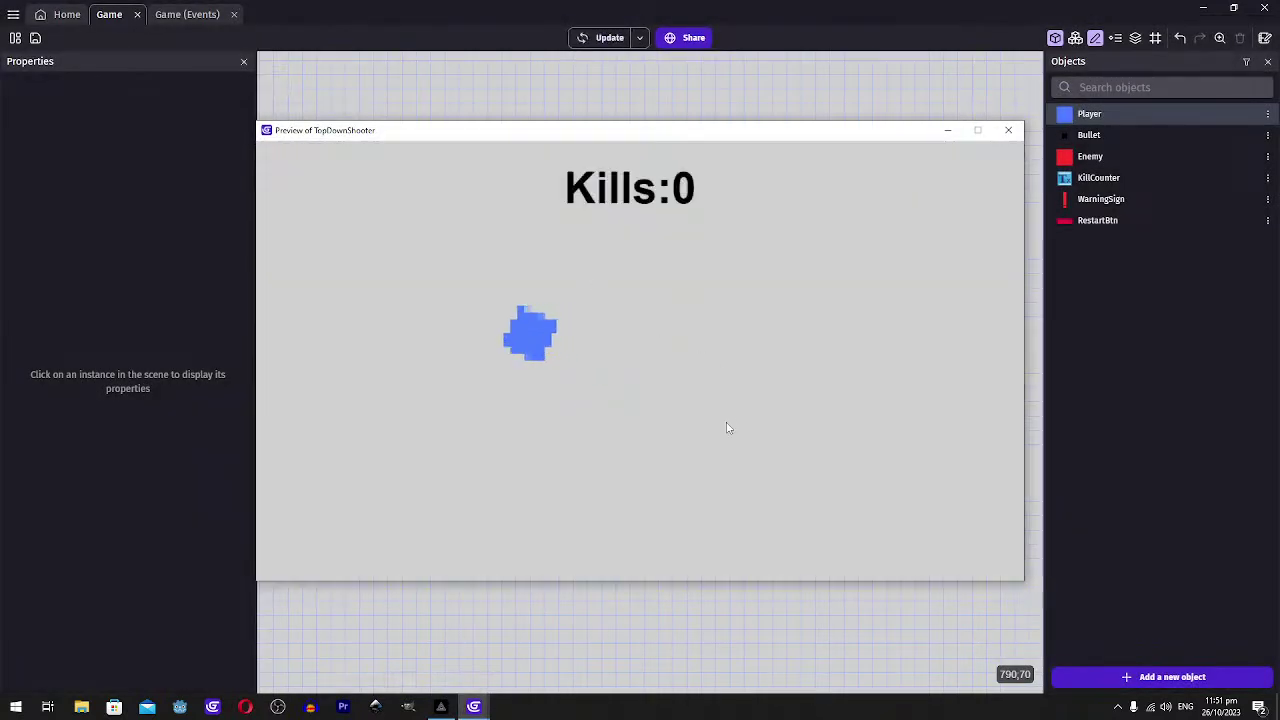
{"action": "left_click", "coordinate": [683, 305]}
{"action": "key", "text": "s"}
{"action": "key", "text": "a"}
{"action": "left_click", "coordinate": [637, 365]}
{"action": "left_click", "coordinate": [645, 425]}
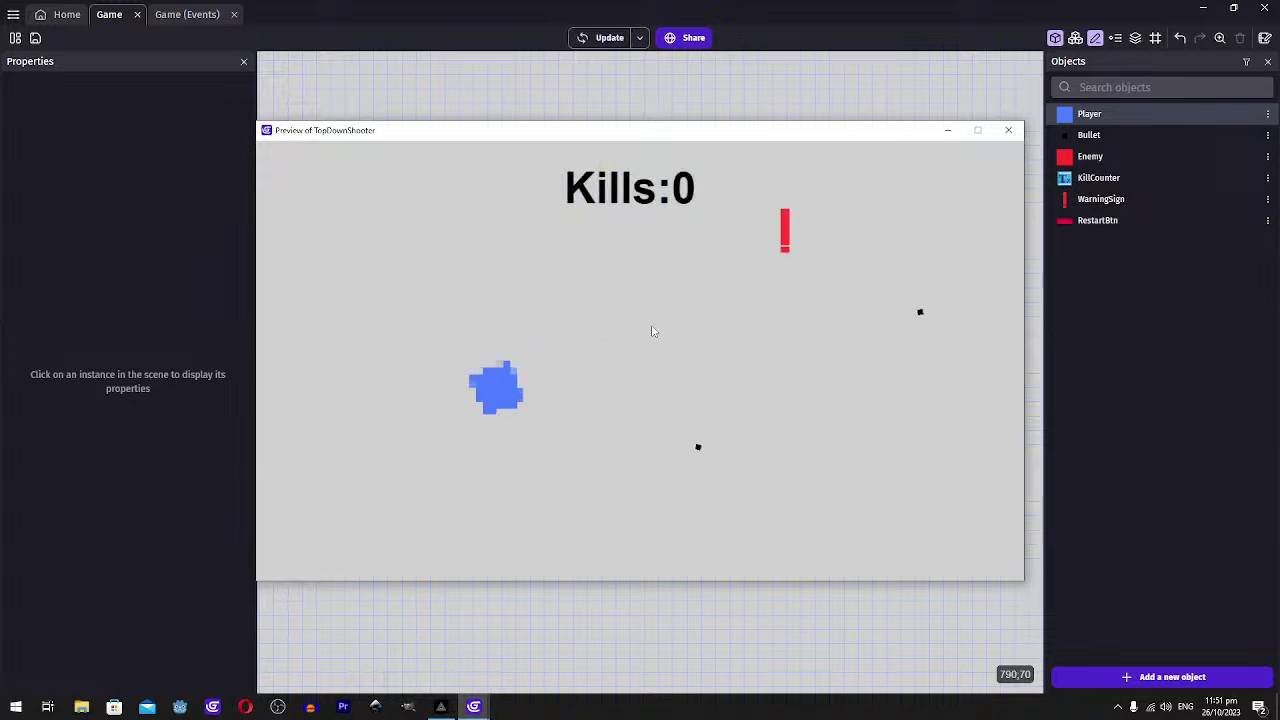
{"action": "left_click", "coordinate": [653, 330]}
{"action": "key", "text": "d"}
{"action": "key", "text": "s"}
{"action": "key", "text": "d"}
{"action": "left_click", "coordinate": [782, 251]}
{"action": "key", "text": "d"}
{"action": "key", "text": "w"}
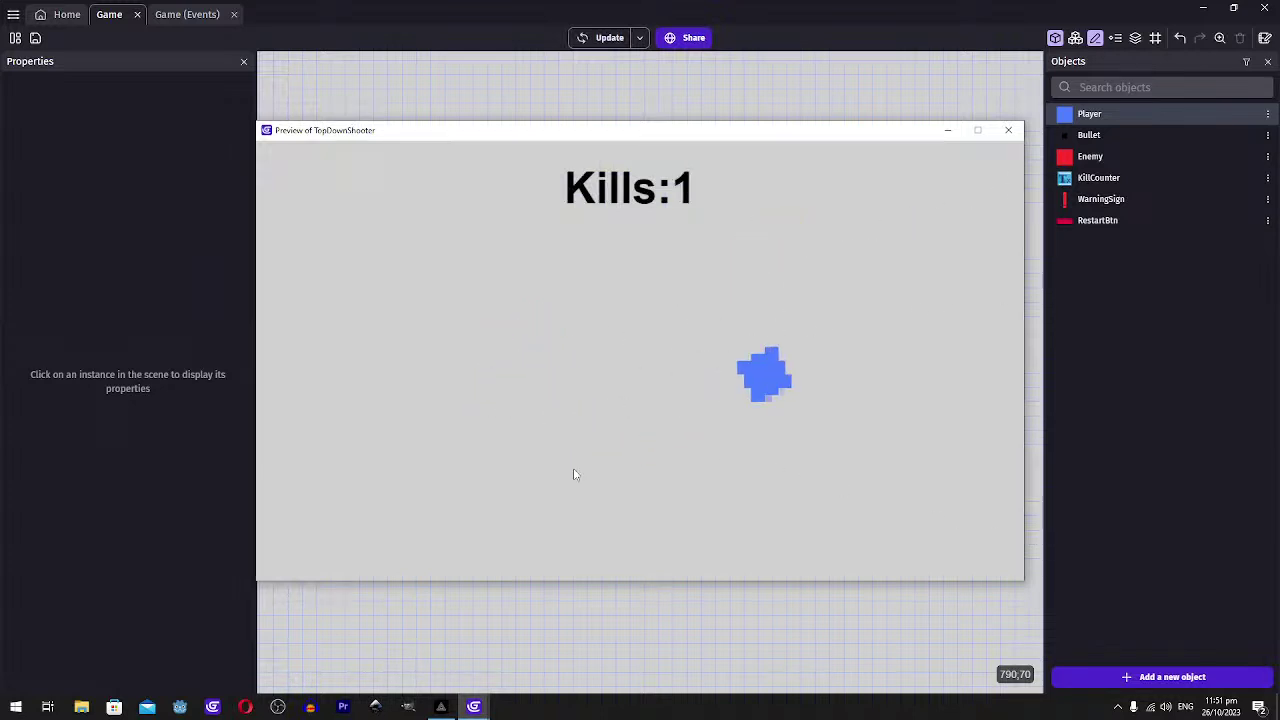
{"action": "key", "text": "a"}
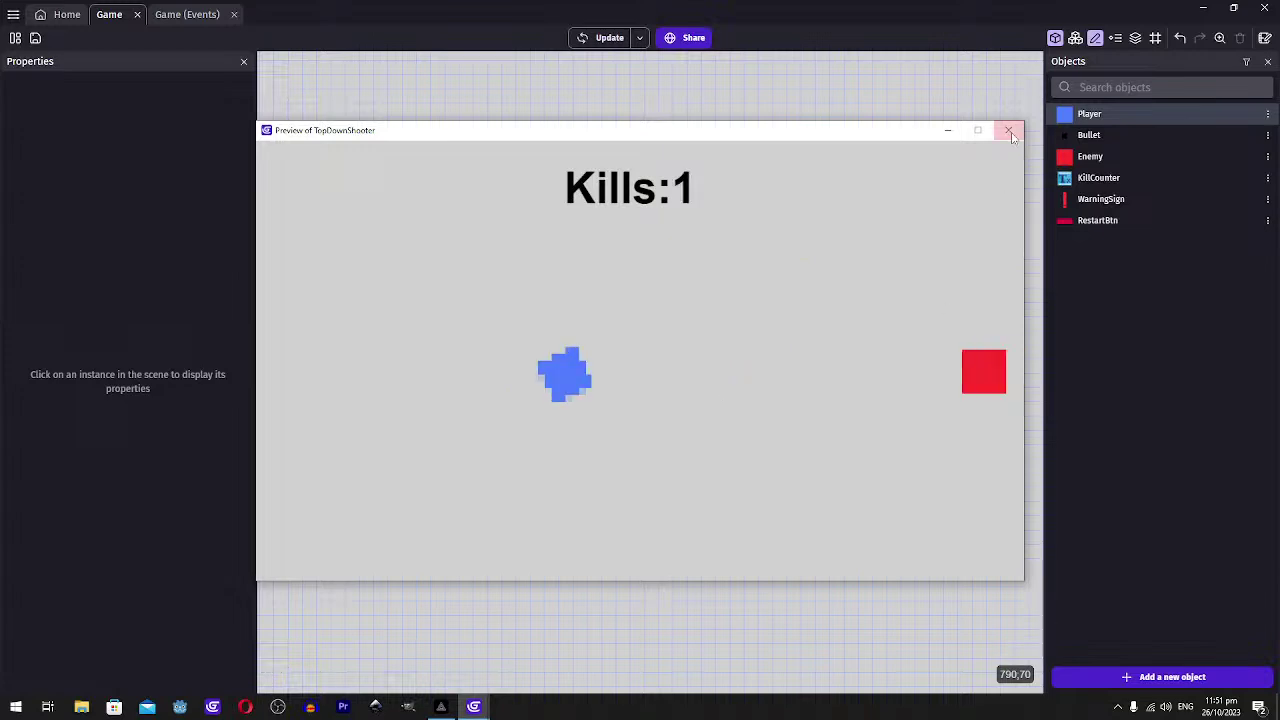
{"action": "left_click", "coordinate": [1008, 130]}
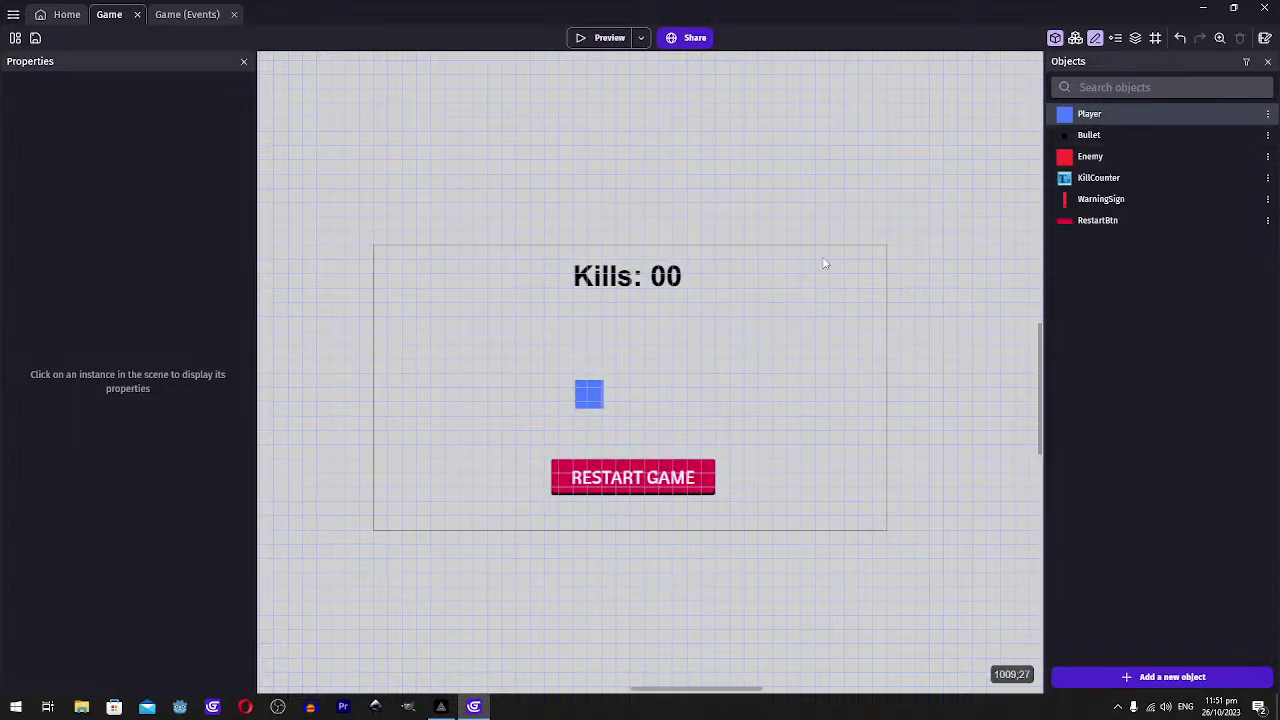
{"action": "left_click", "coordinate": [1079, 46]}
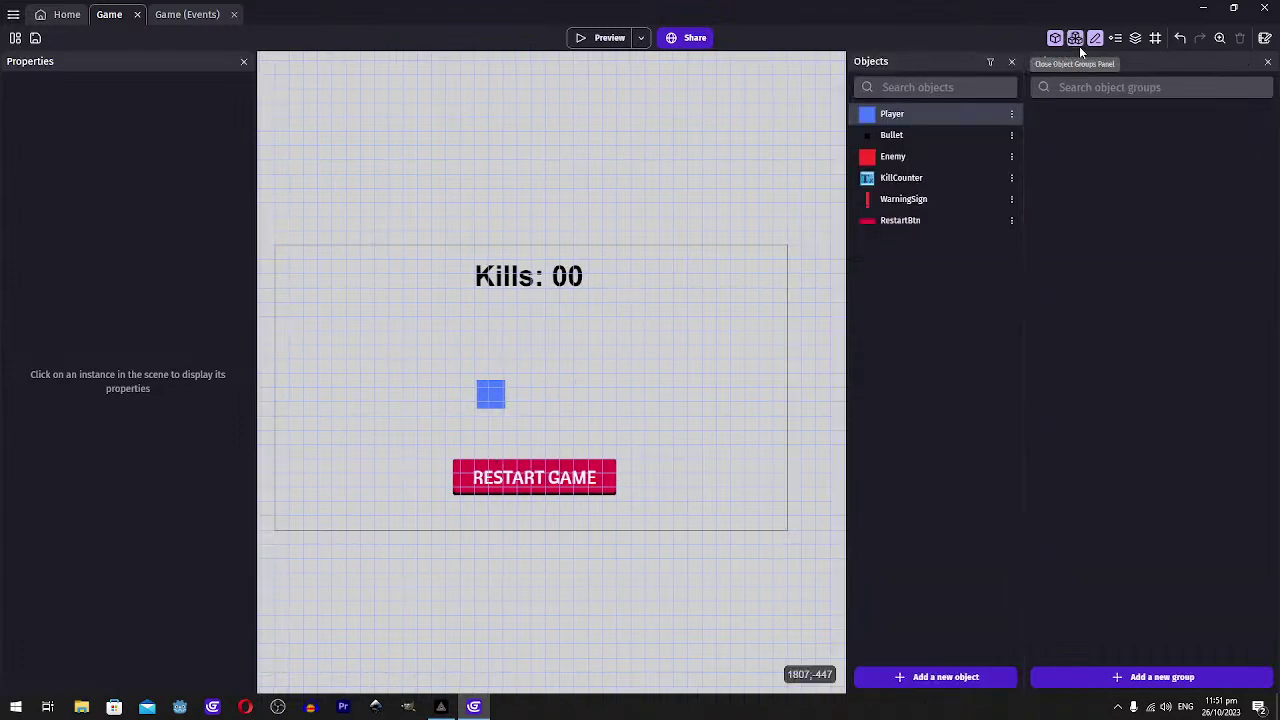
{"action": "left_click", "coordinate": [1076, 40]}
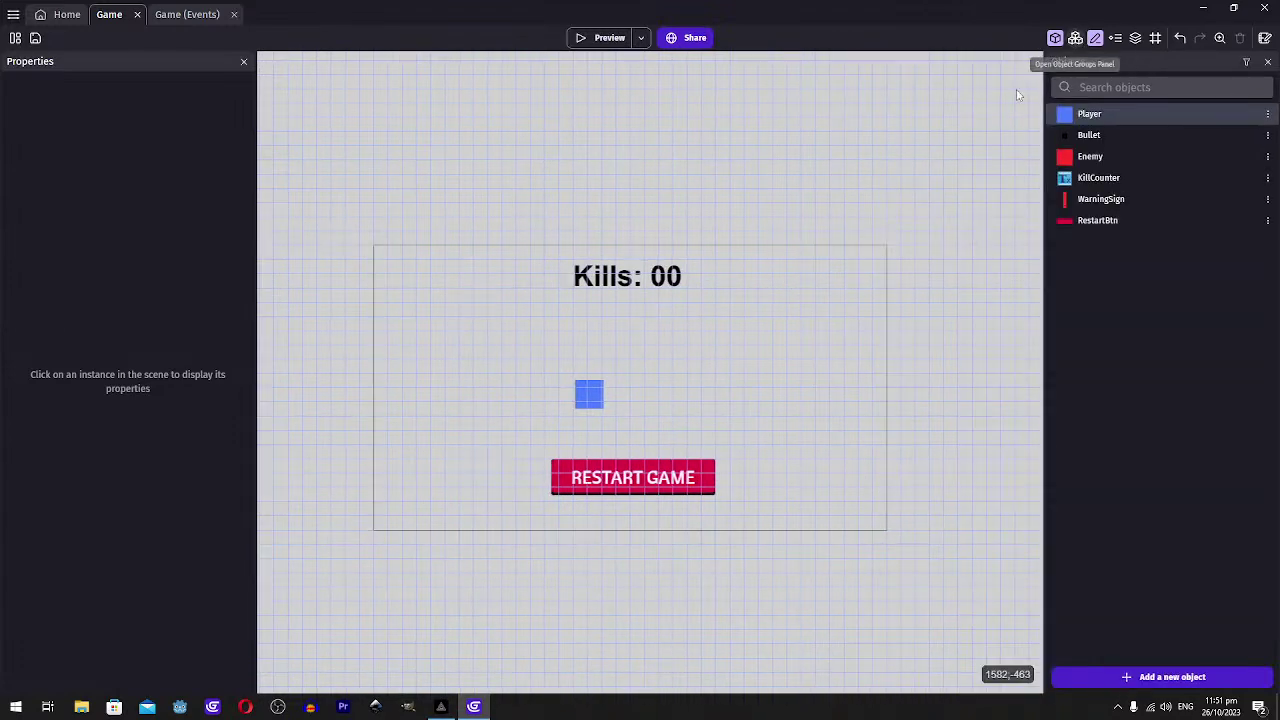
{"action": "scroll", "coordinate": [776, 420], "scroll_direction": "down", "scroll_amount": 1}
{"action": "key", "text": "alt+Tab"}
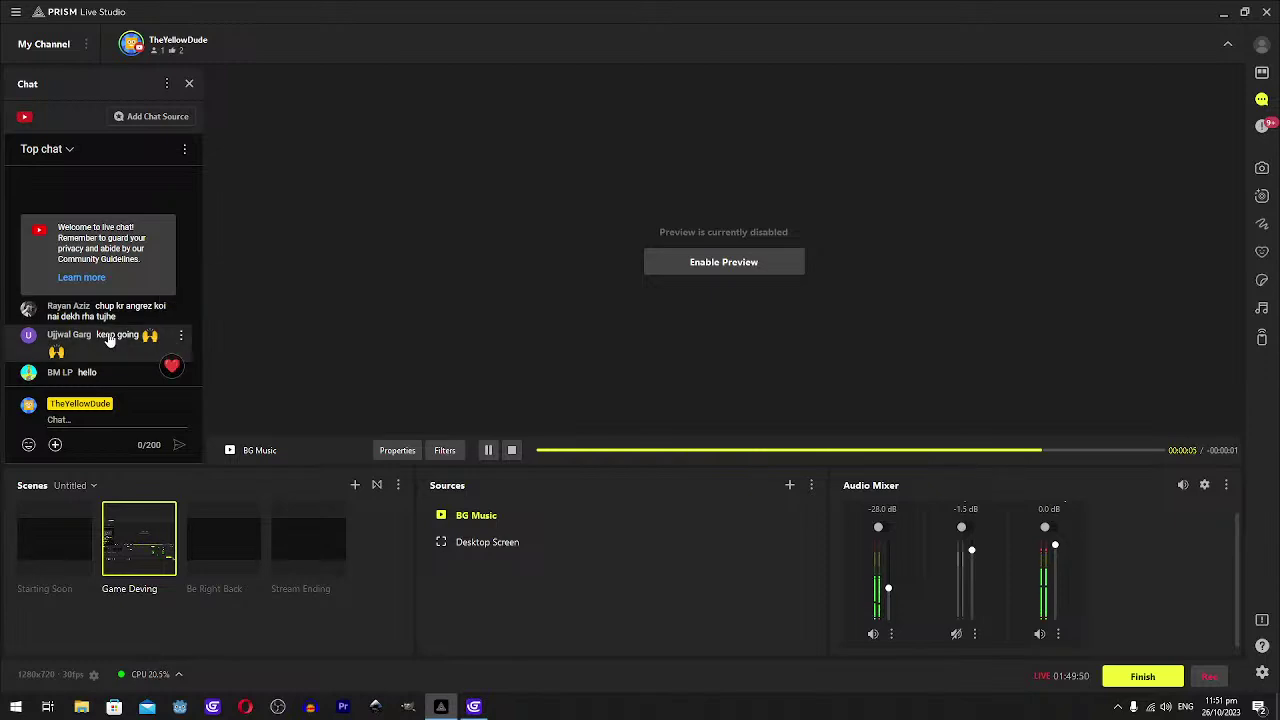
{"action": "key", "text": "alt+Tab"}
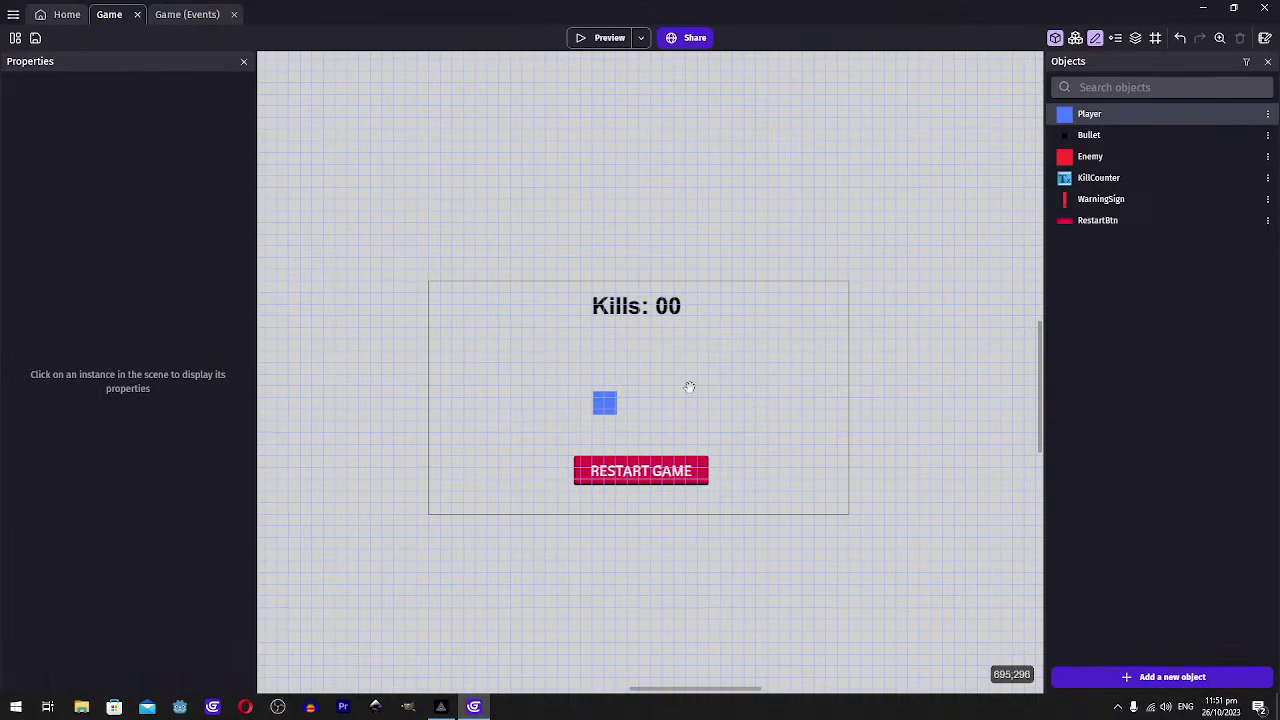
Preview the pixelated player once more and close the preview
{"action": "middle_click_drag", "start_coordinate": [689, 387], "coordinate": [694, 386]}
{"action": "left_click", "coordinate": [532, 216]}
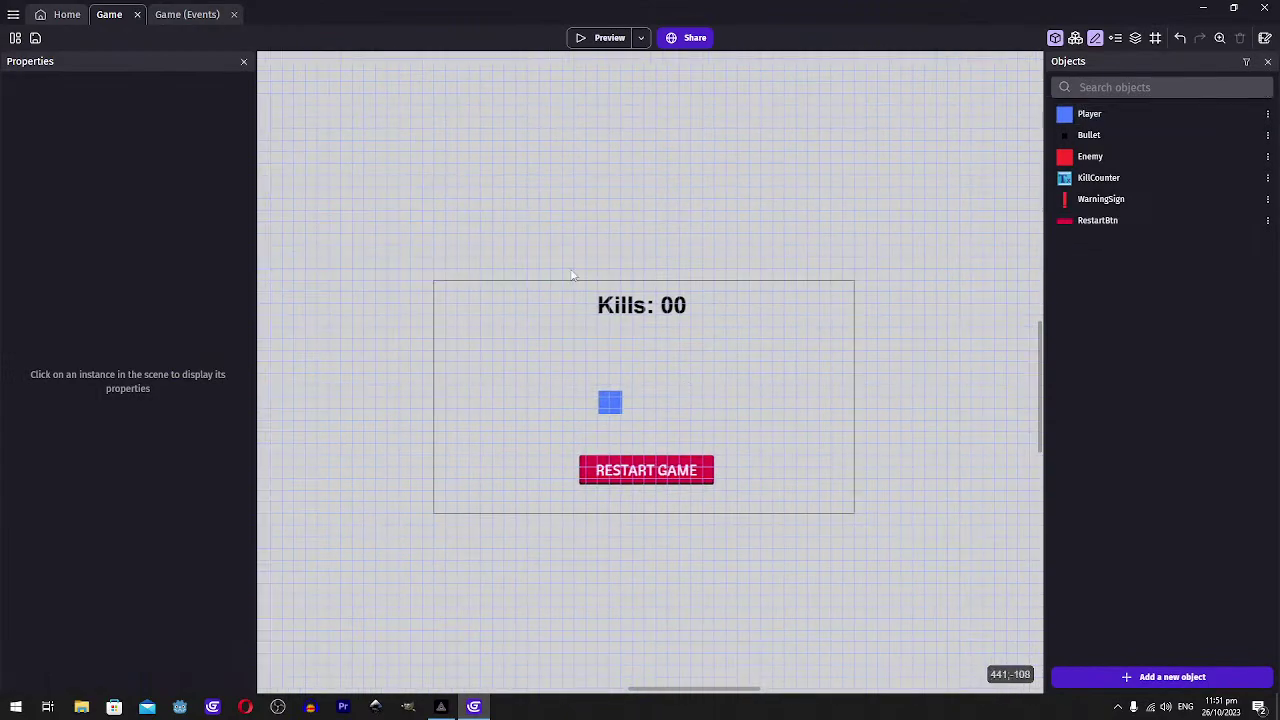
{"action": "left_click", "coordinate": [611, 42]}
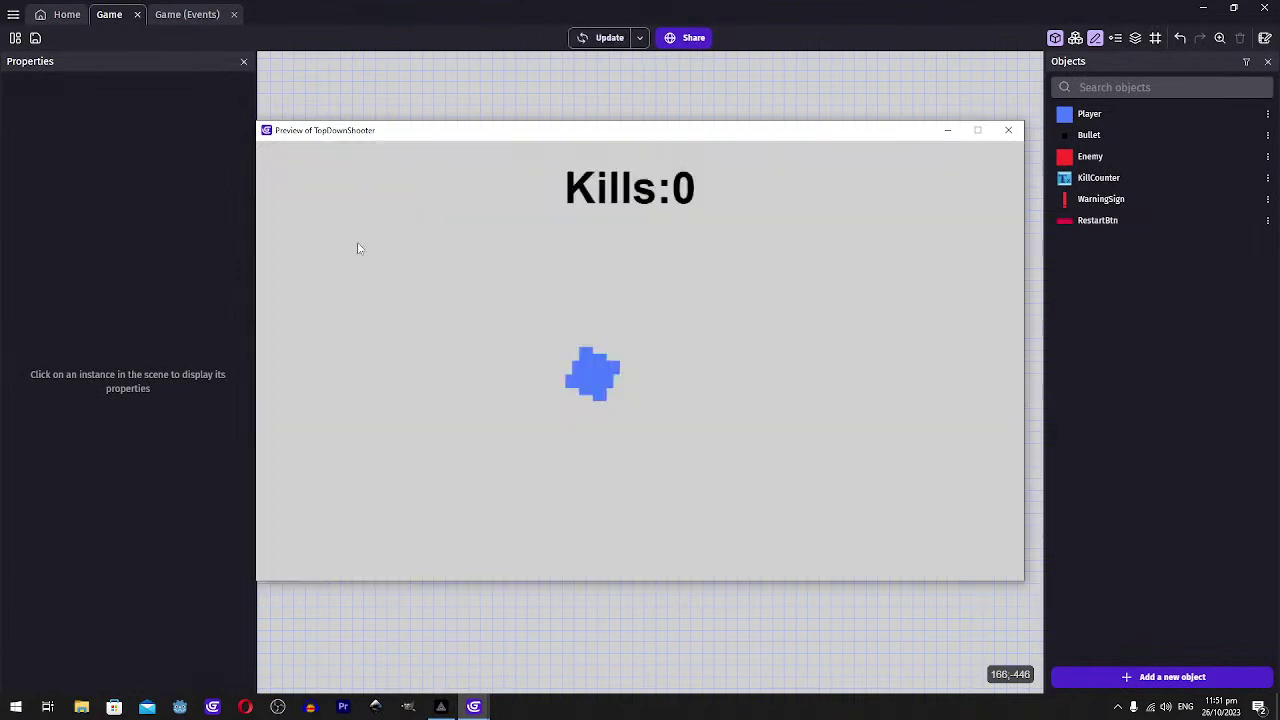
{"action": "left_click", "coordinate": [1008, 130]}
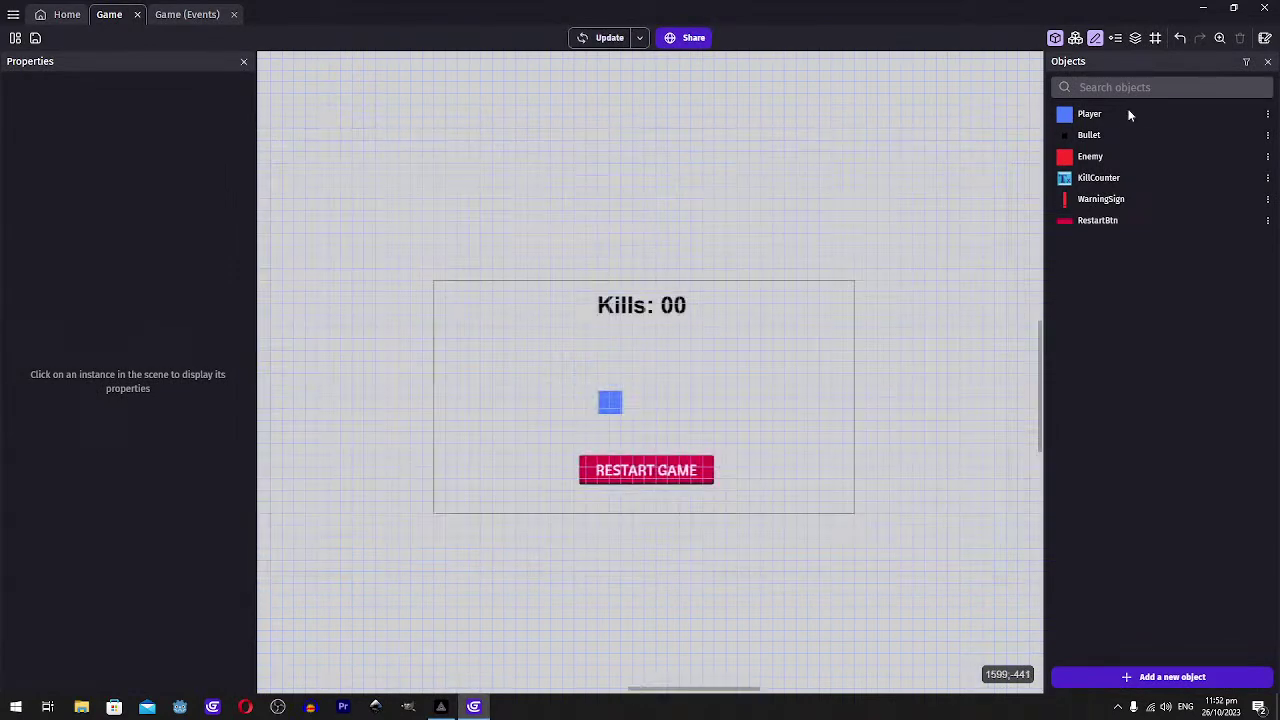
Change the Player object's effect type to Glow, set its colour to 74;144;226, and apply it
{"action": "double_click", "coordinate": [1089, 114]}
{"action": "left_click", "coordinate": [865, 74]}
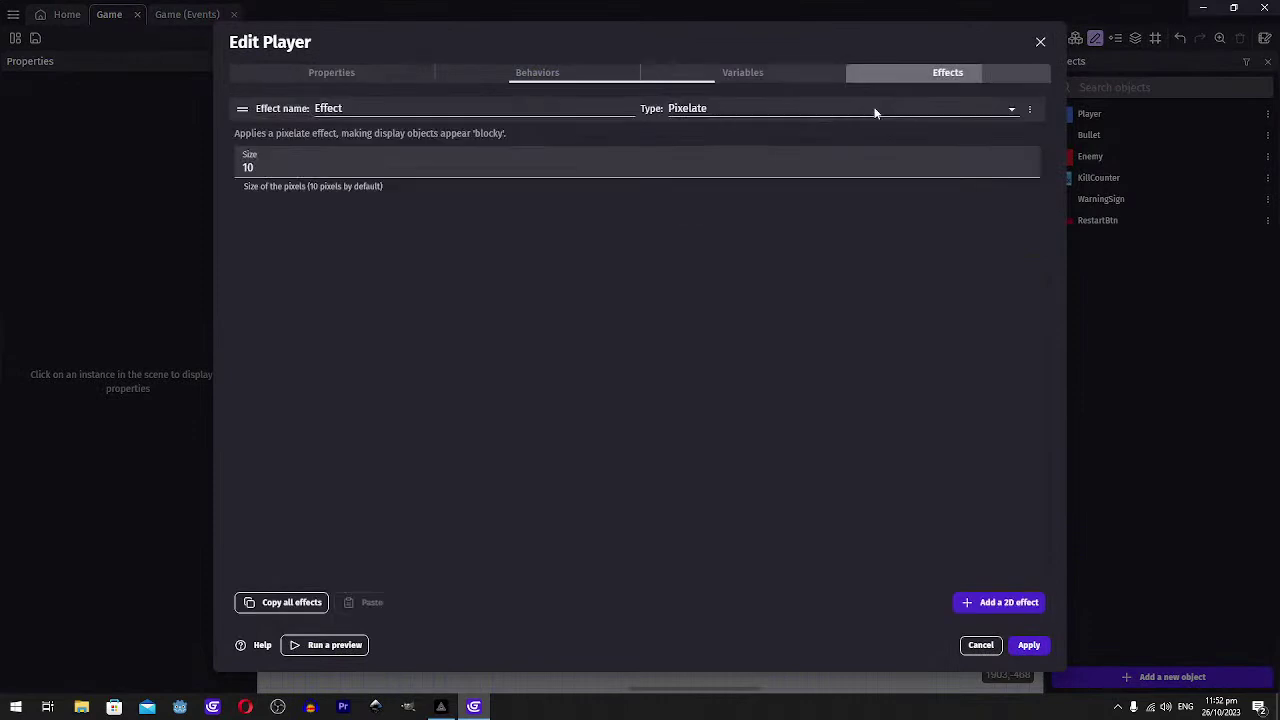
{"action": "left_click", "coordinate": [886, 110]}
{"action": "scroll", "coordinate": [780, 260], "scroll_direction": "down", "scroll_amount": 2}
{"action": "scroll", "coordinate": [726, 346], "scroll_direction": "down", "scroll_amount": 1}
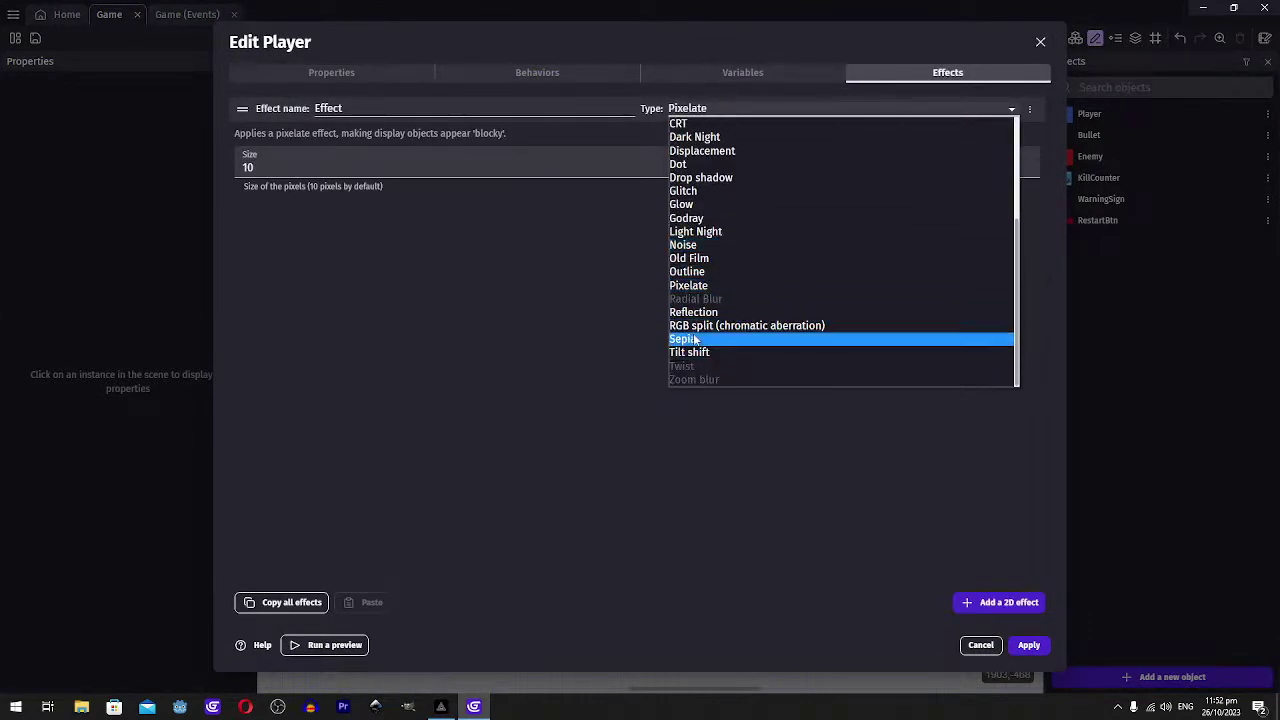
{"action": "scroll", "coordinate": [712, 315], "scroll_direction": "up", "scroll_amount": 4}
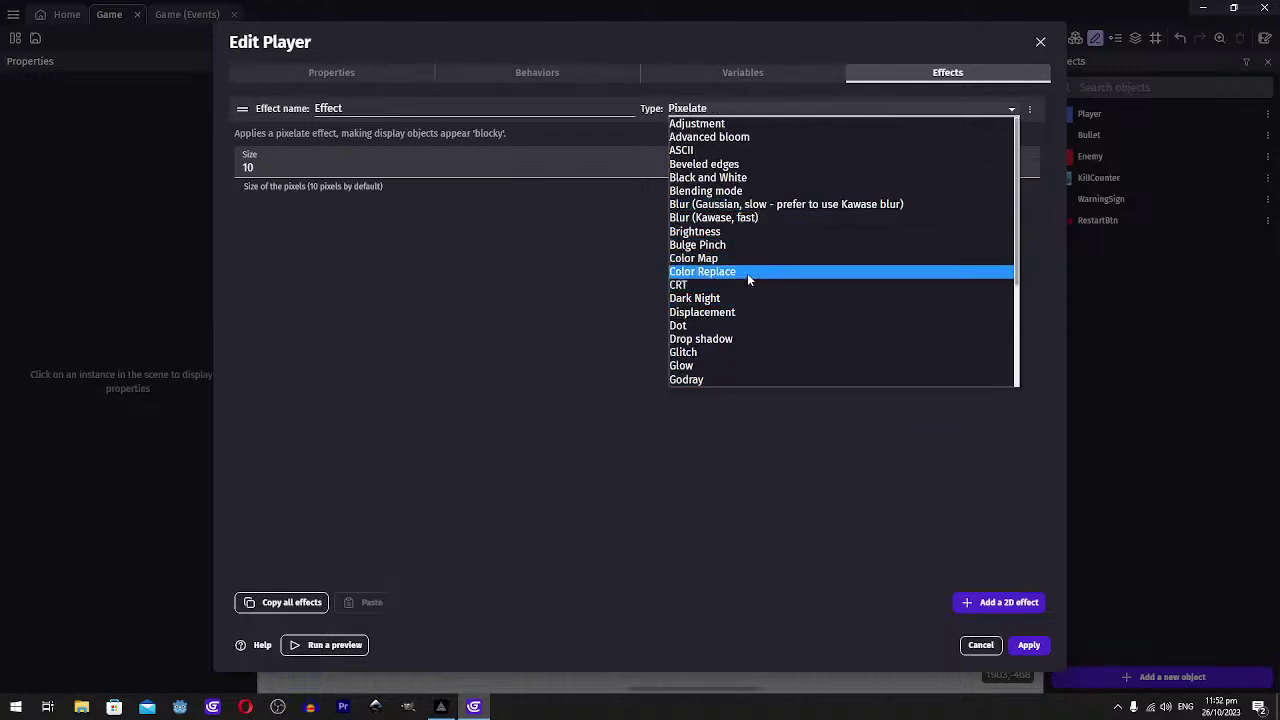
{"action": "left_click", "coordinate": [686, 365]}
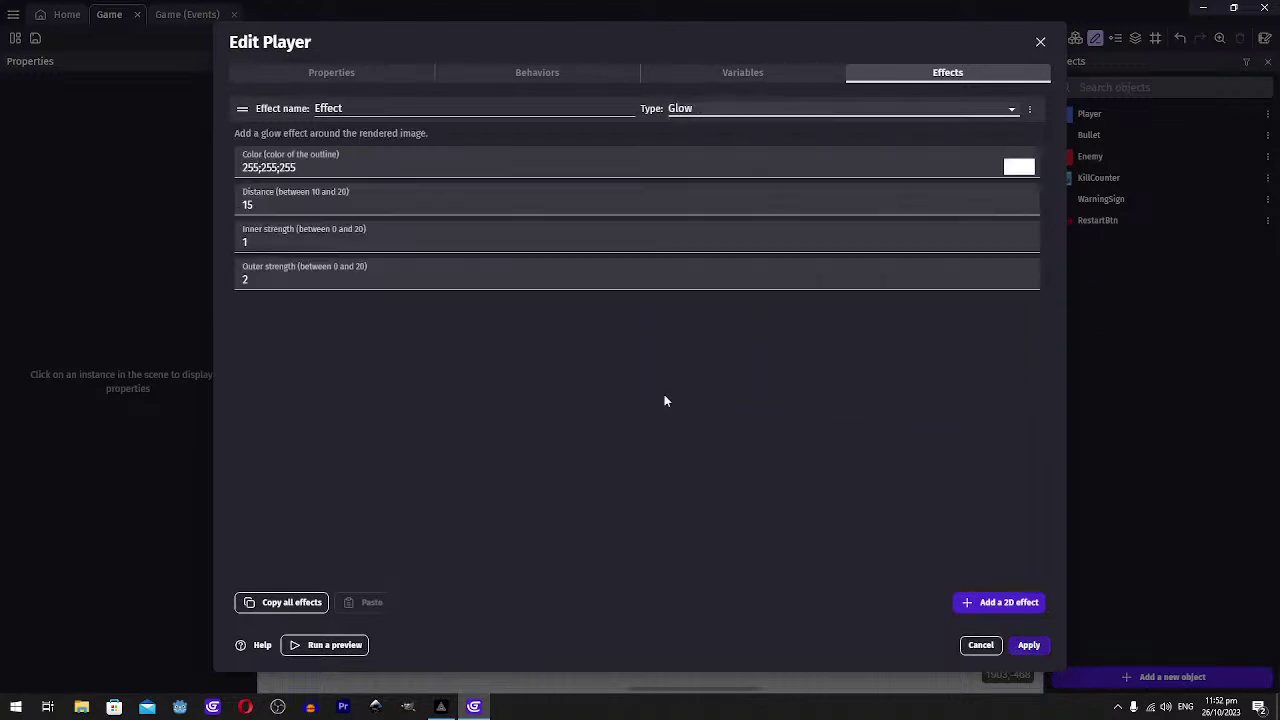
{"action": "left_click", "coordinate": [1019, 165]}
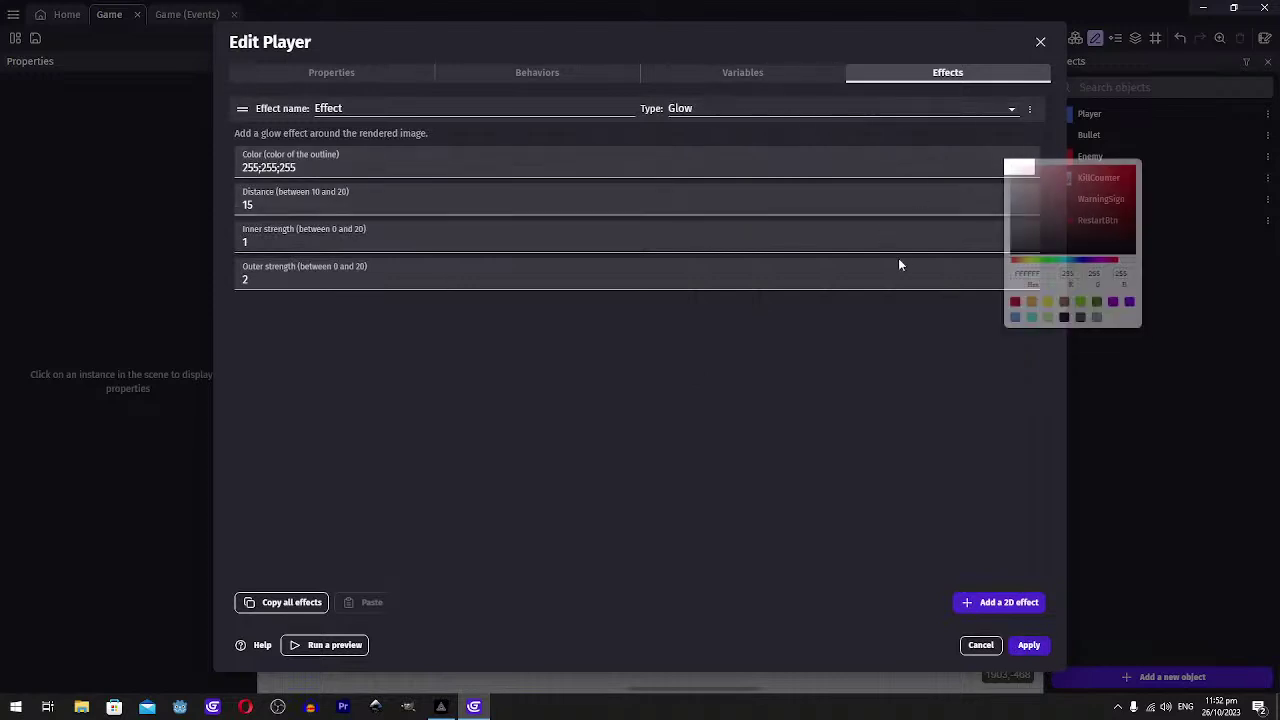
{"action": "left_click", "coordinate": [1097, 165]}
{"action": "left_click", "coordinate": [1016, 336]}
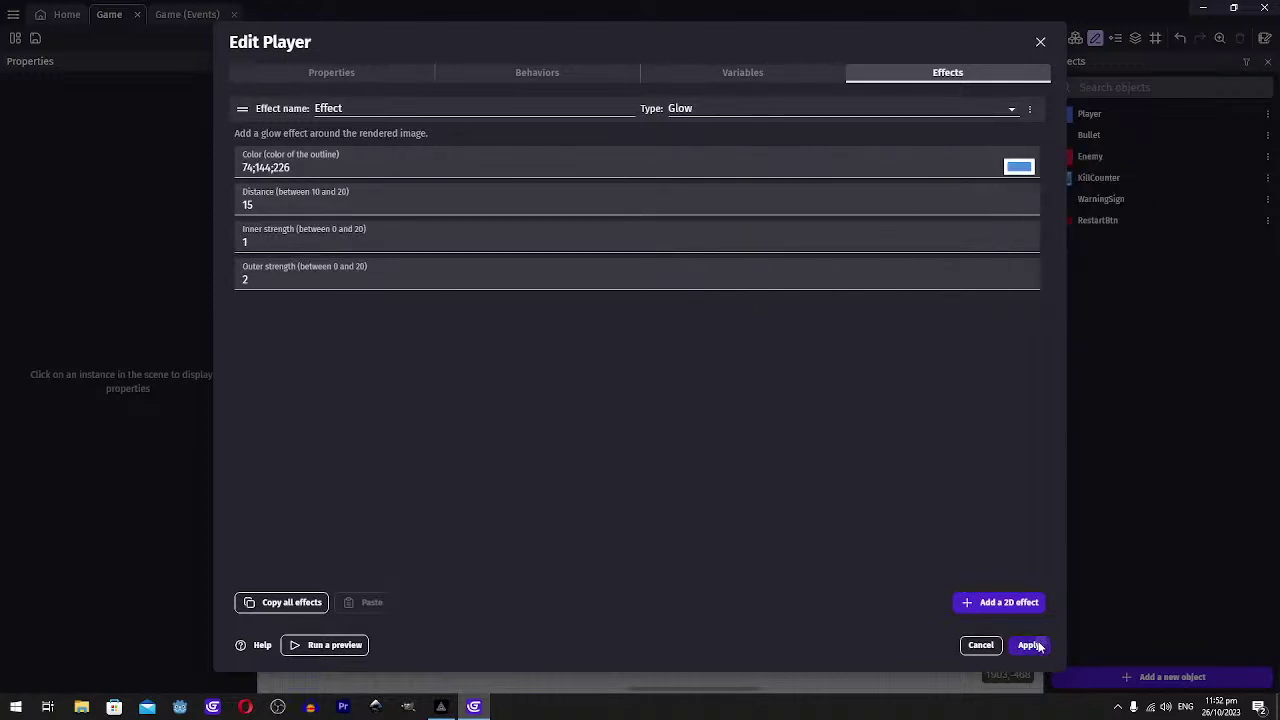
{"action": "left_click", "coordinate": [1032, 645]}
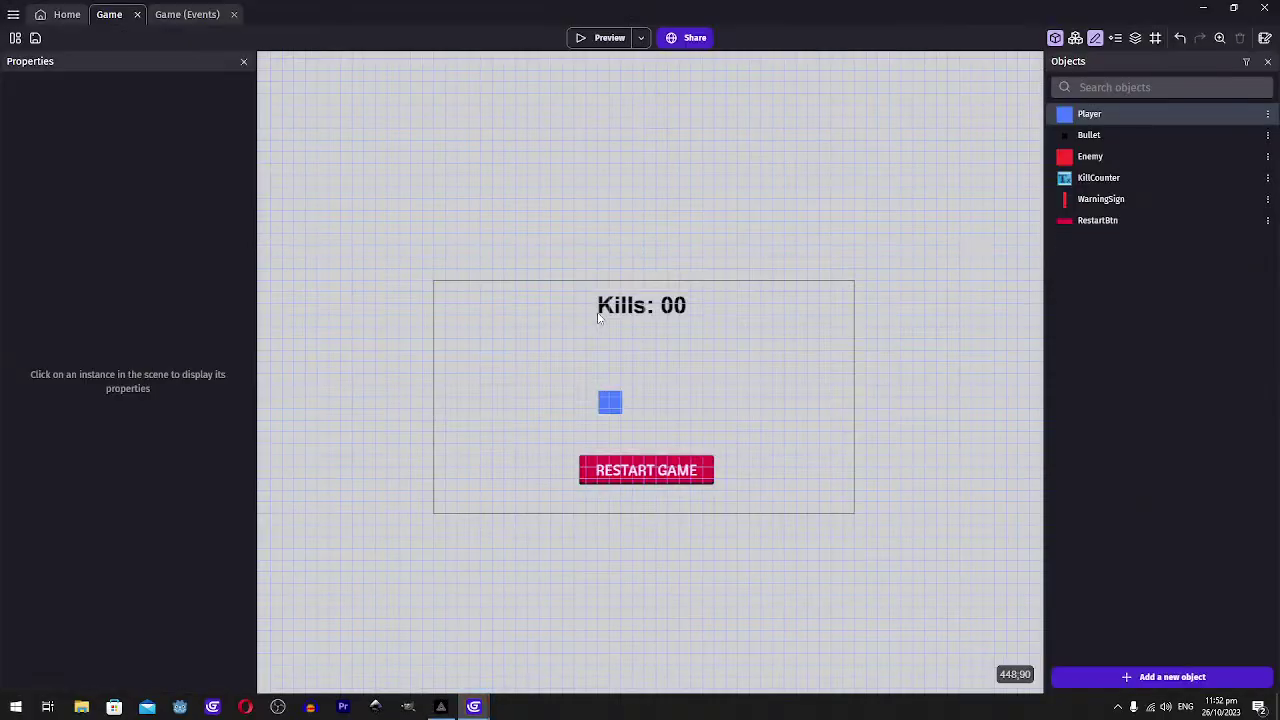
Preview the glowing player in the game by moving it around and firing a shot, and close the preview
{"action": "key", "text": "alt+Tab"}
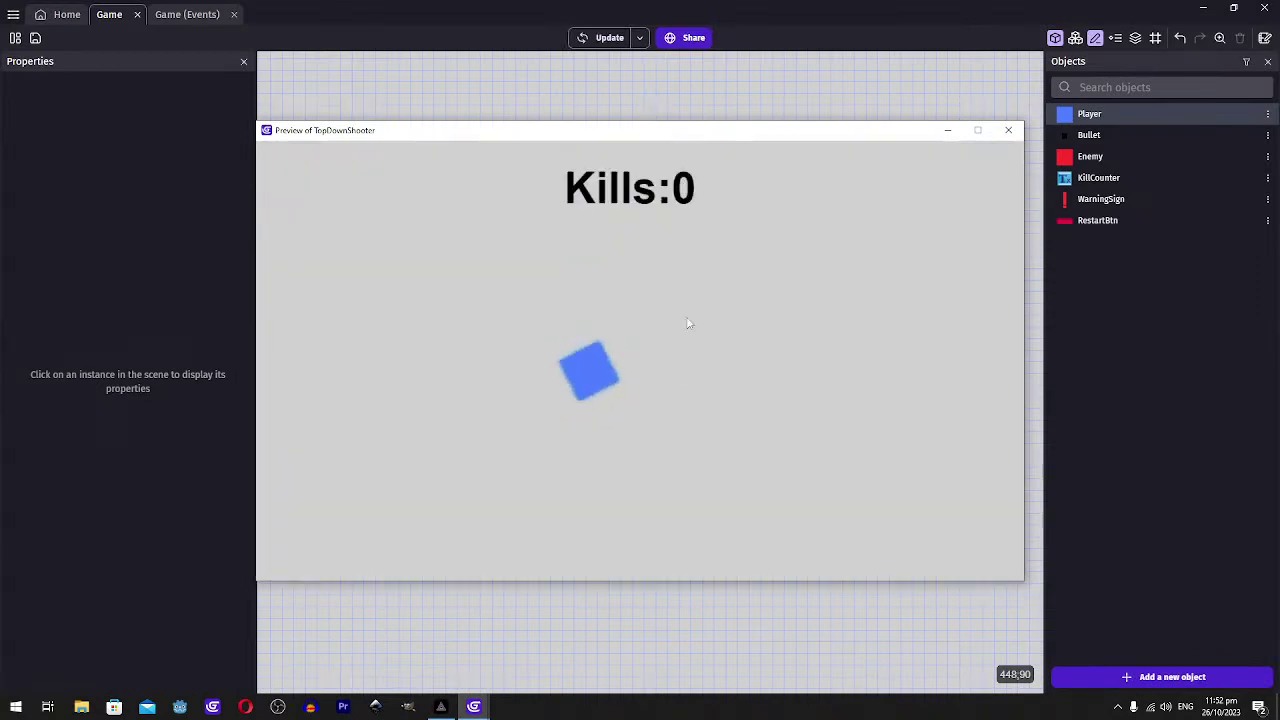
{"action": "key", "text": "w"}
{"action": "key", "text": "s"}
{"action": "key", "text": "d"}
{"action": "key", "text": "a"}
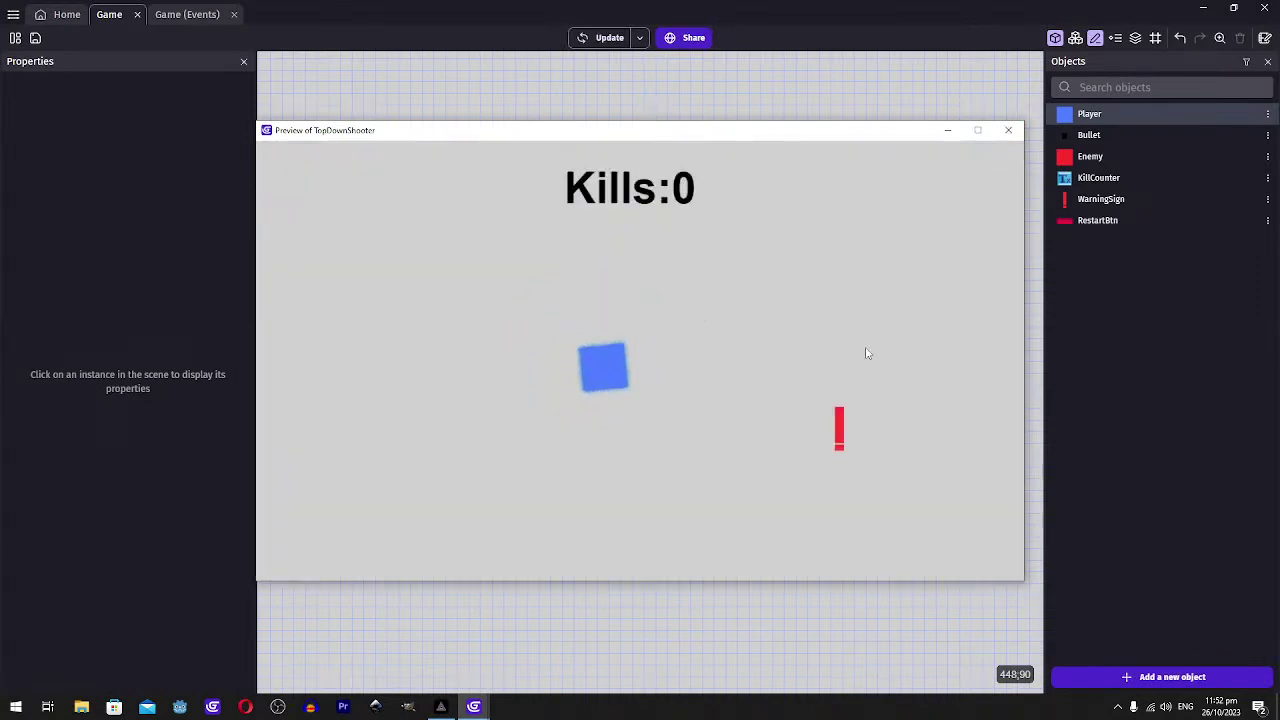
{"action": "left_click", "coordinate": [832, 432]}
{"action": "left_click", "coordinate": [1008, 130]}
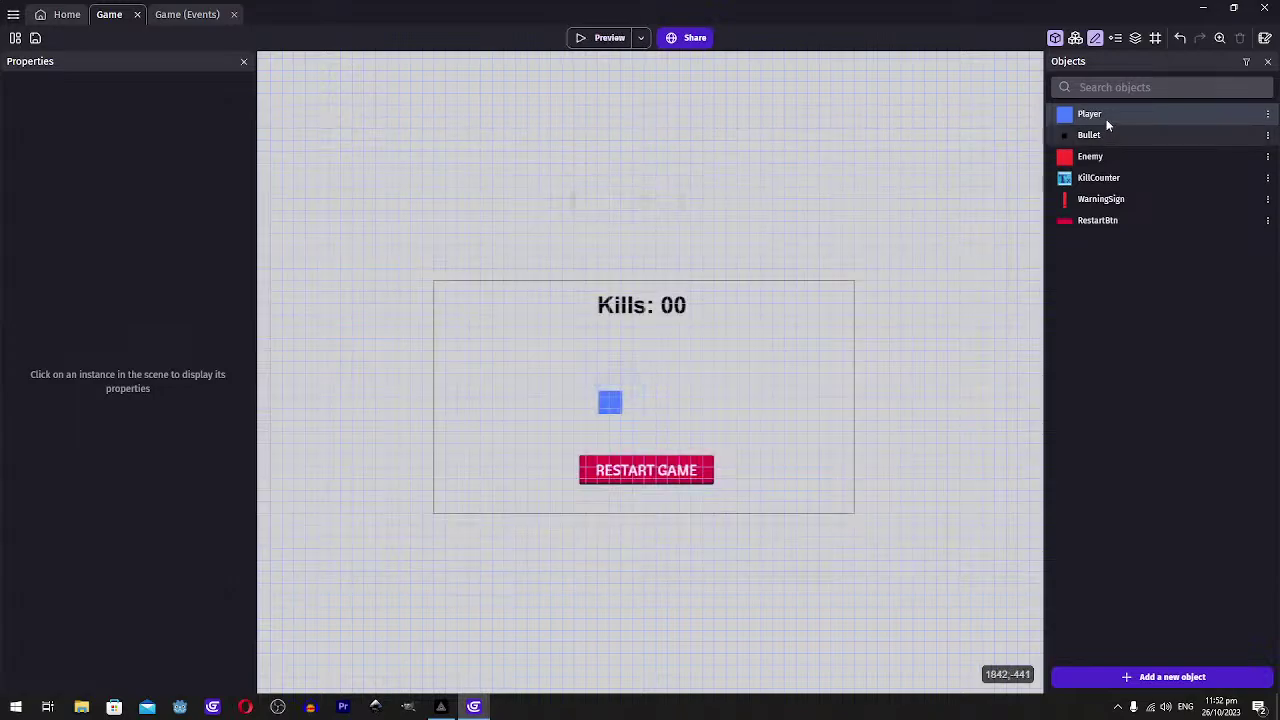
Delete the Glow effect from the Player object and apply the change
{"action": "double_click", "coordinate": [1100, 118]}
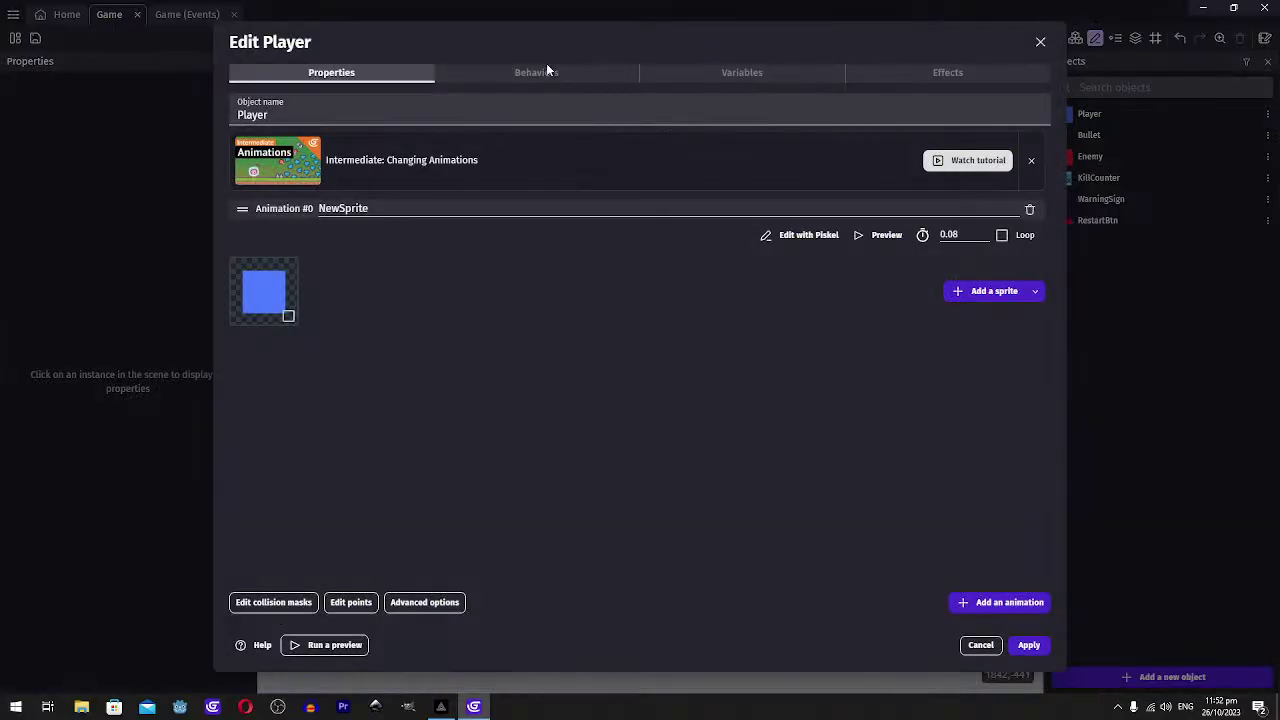
{"action": "left_click", "coordinate": [547, 72]}
{"action": "left_click", "coordinate": [934, 76]}
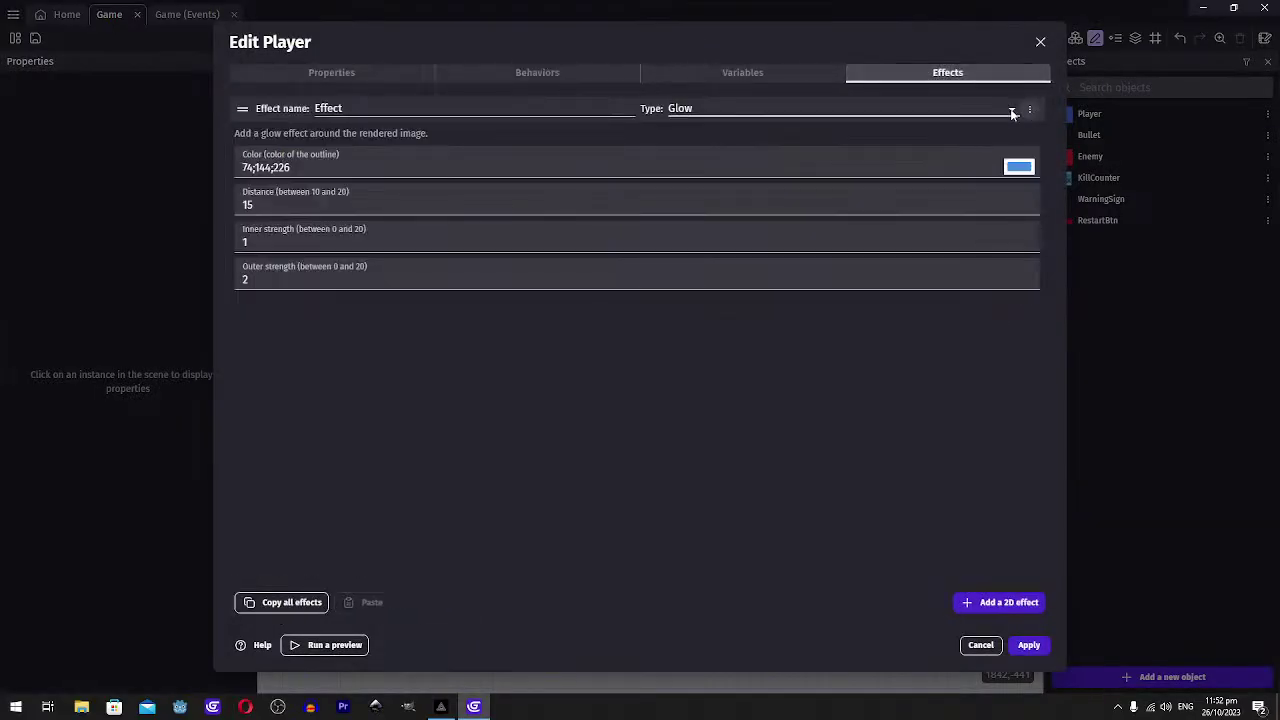
{"action": "left_click", "coordinate": [1012, 111]}
{"action": "left_click", "coordinate": [1028, 110]}
{"action": "left_click", "coordinate": [1065, 128]}
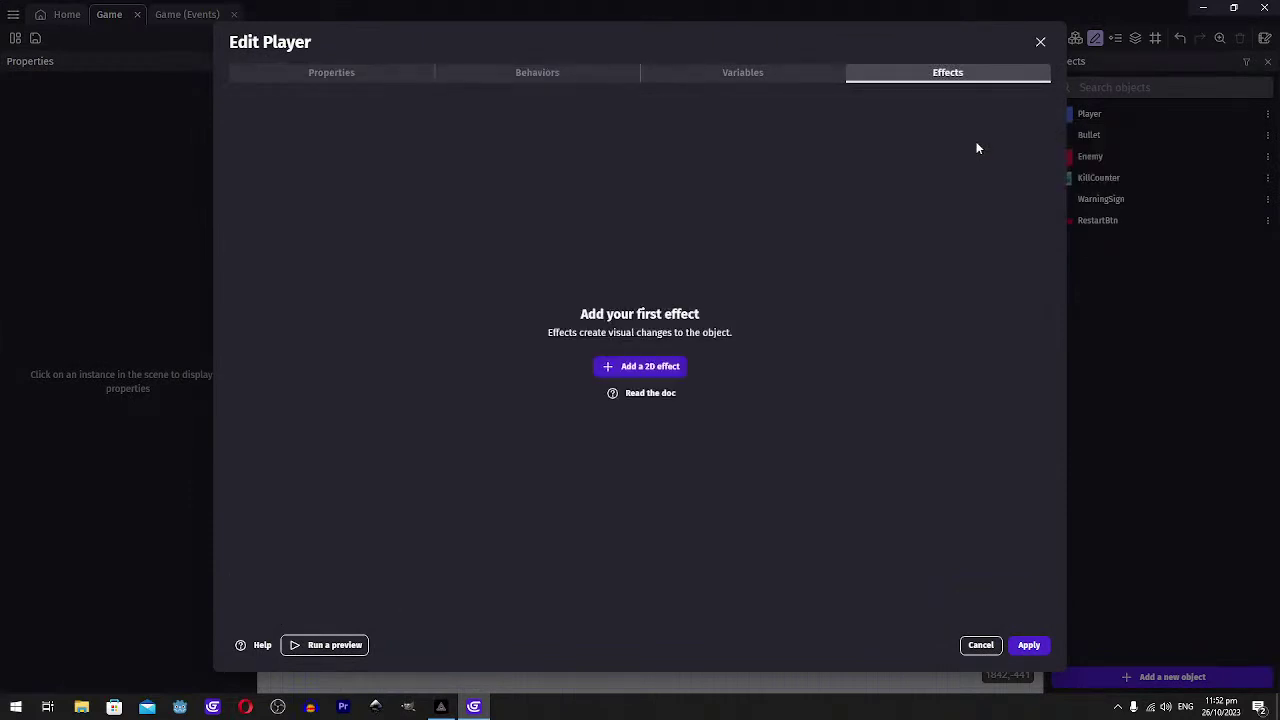
{"action": "left_click", "coordinate": [1029, 646]}
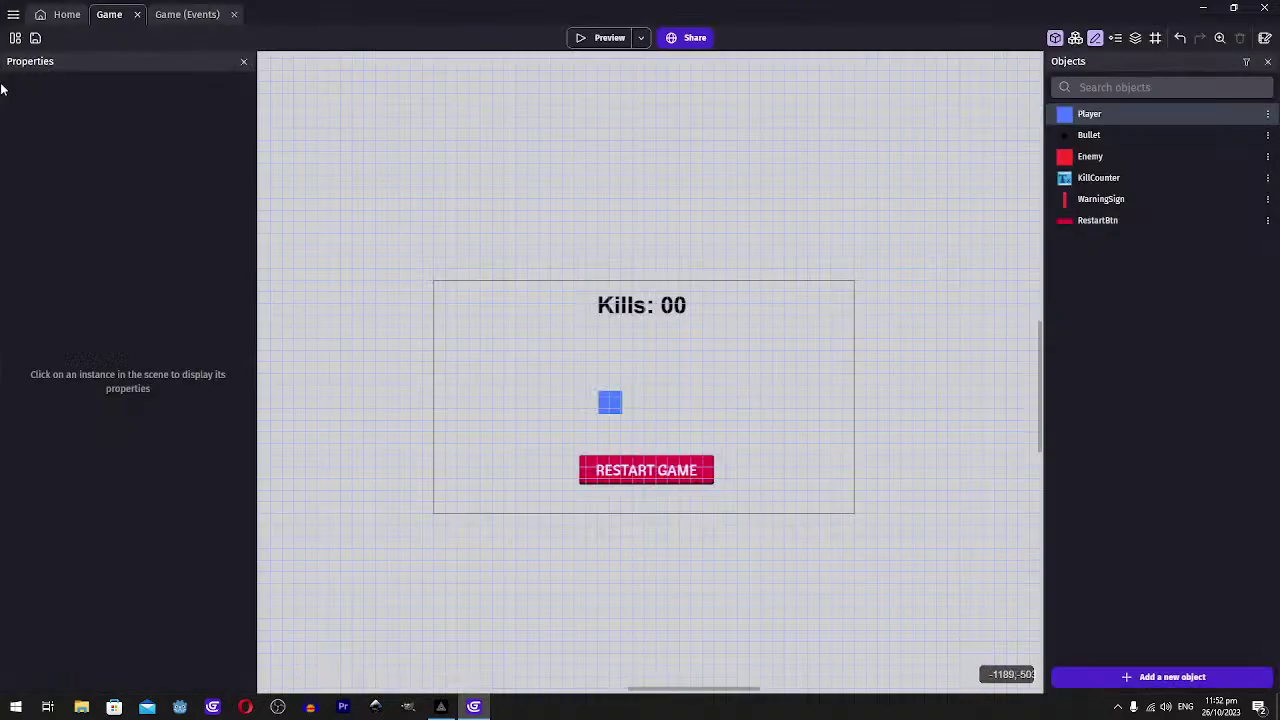
{"action": "left_click", "coordinate": [13, 14]}
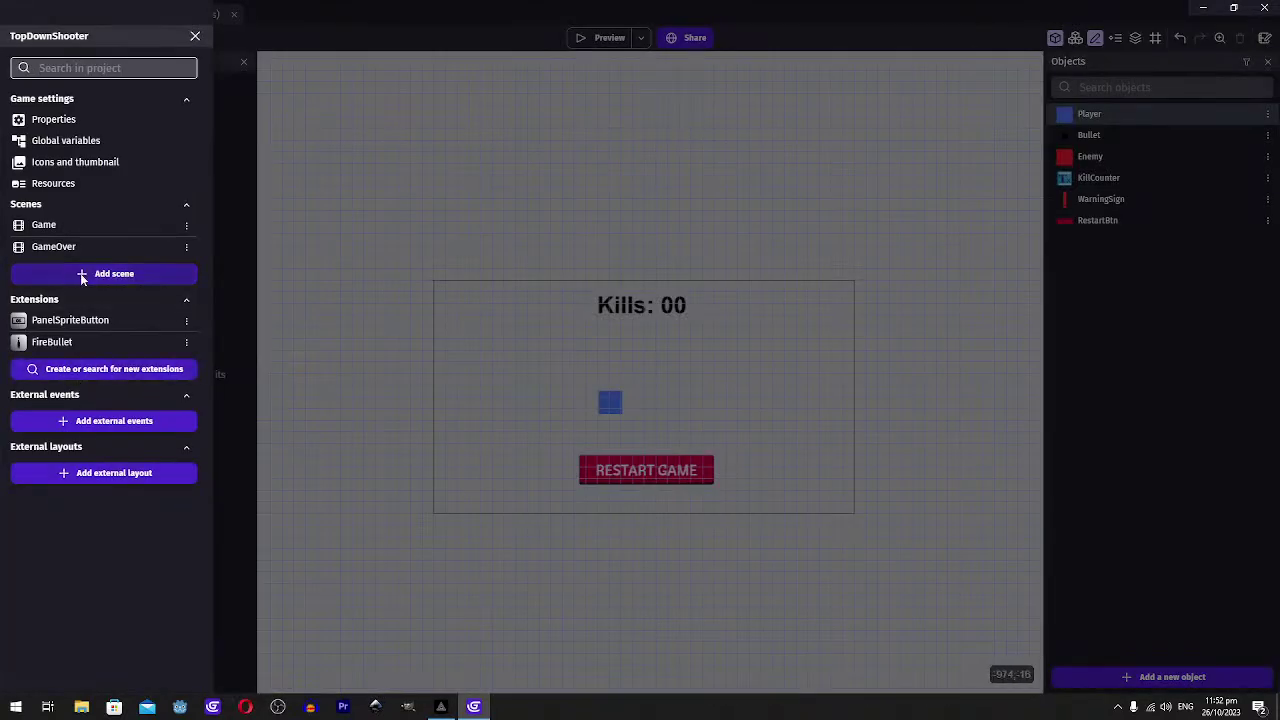
{"action": "left_click", "coordinate": [270, 178]}
{"action": "left_click", "coordinate": [1265, 39]}
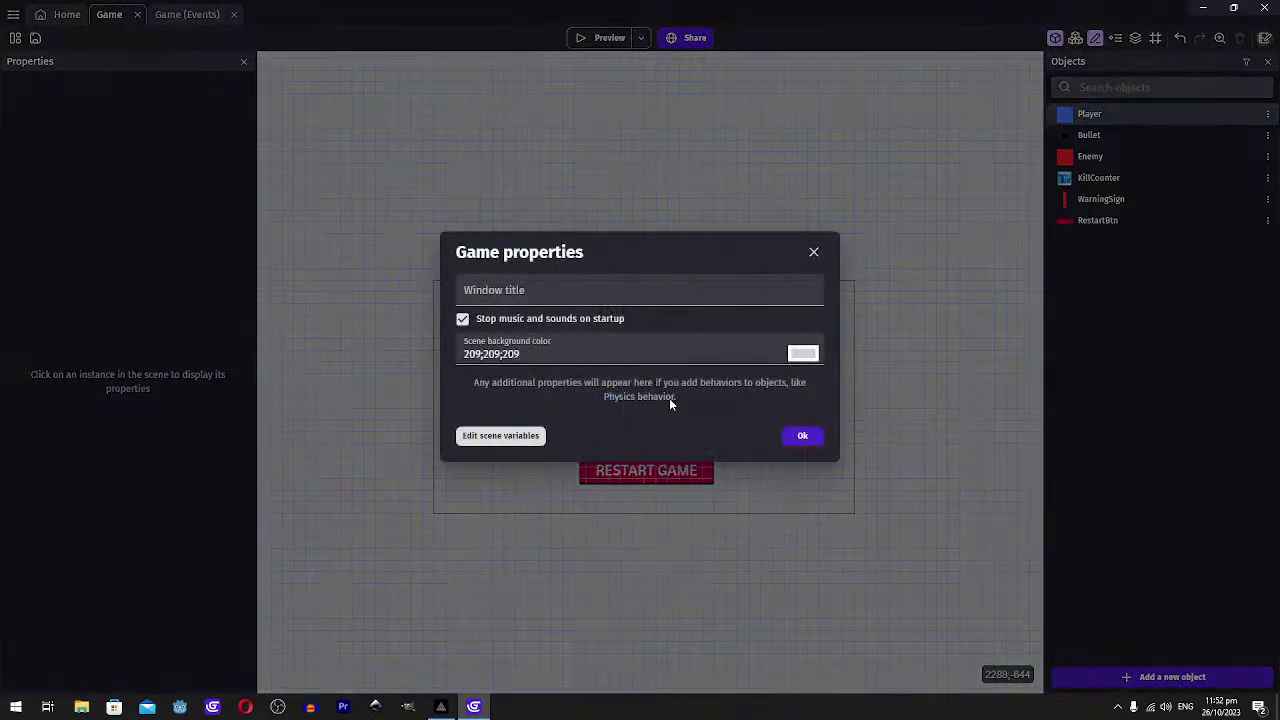
{"action": "left_click", "coordinate": [820, 254]}
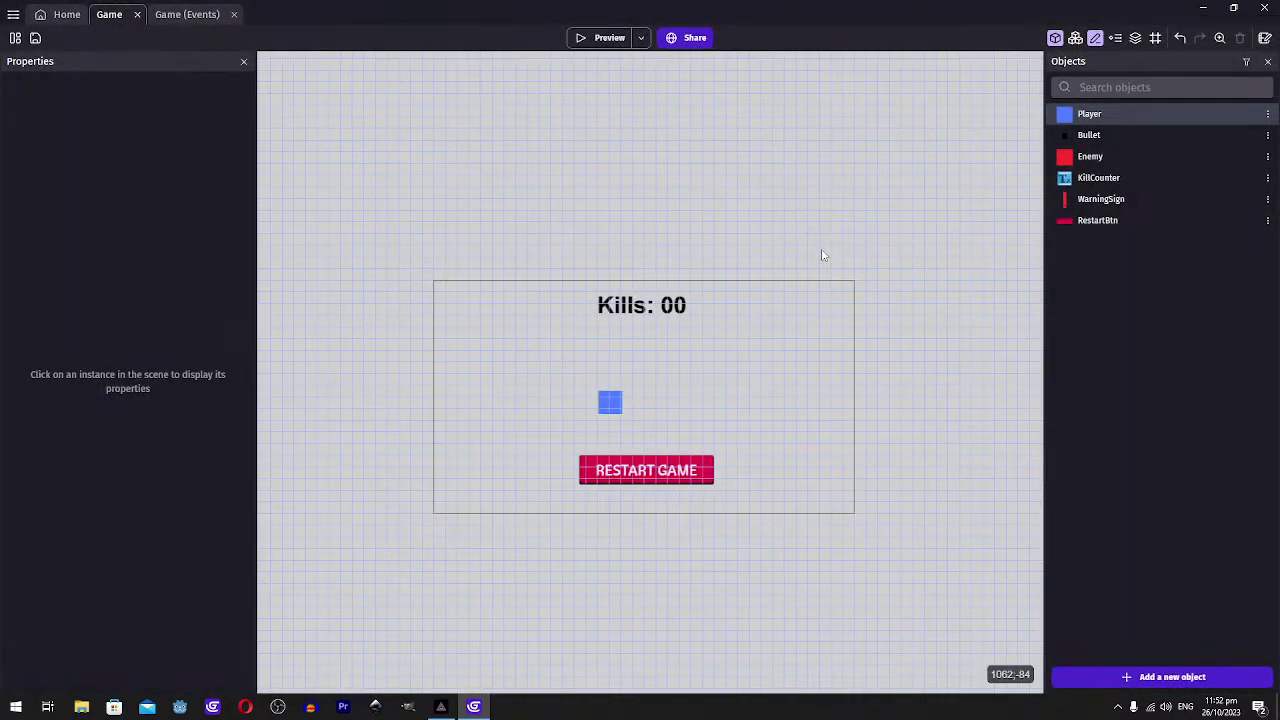
Switch to the Opera browser and search the web for "how to add post processing in gdevelop"
{"action": "left_click", "coordinate": [244, 706]}
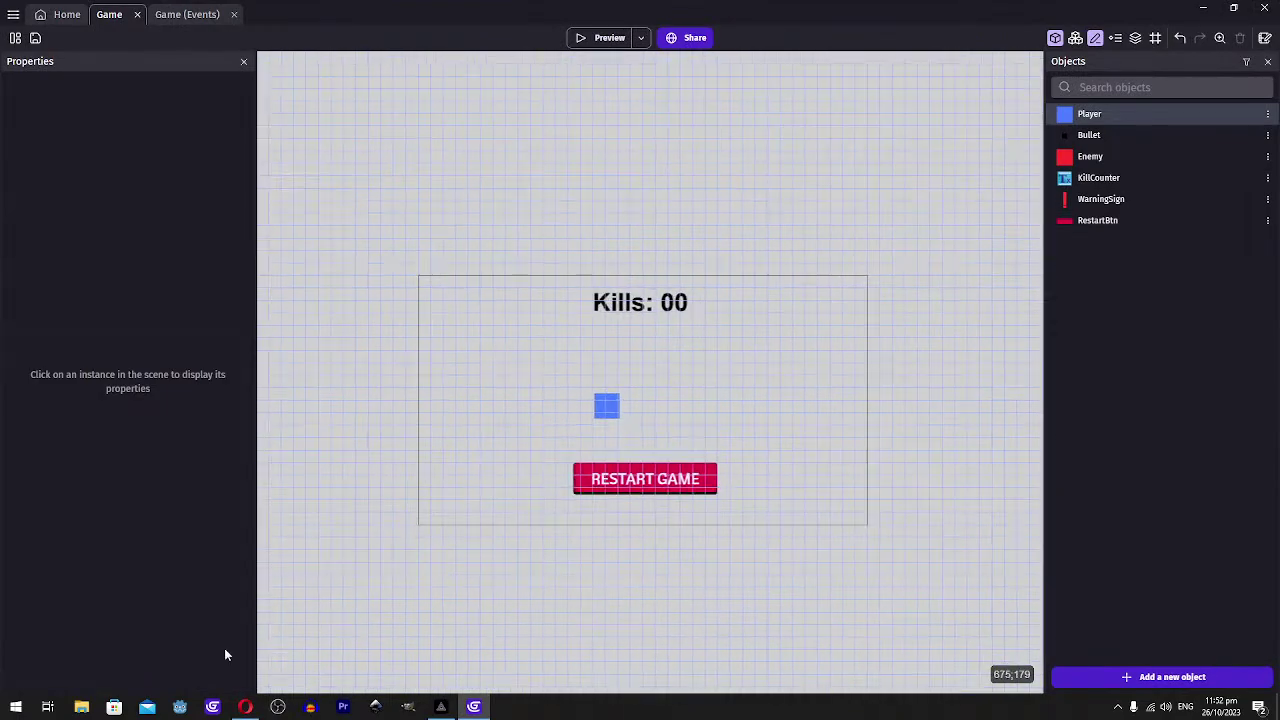
{"action": "left_click", "coordinate": [244, 706]}
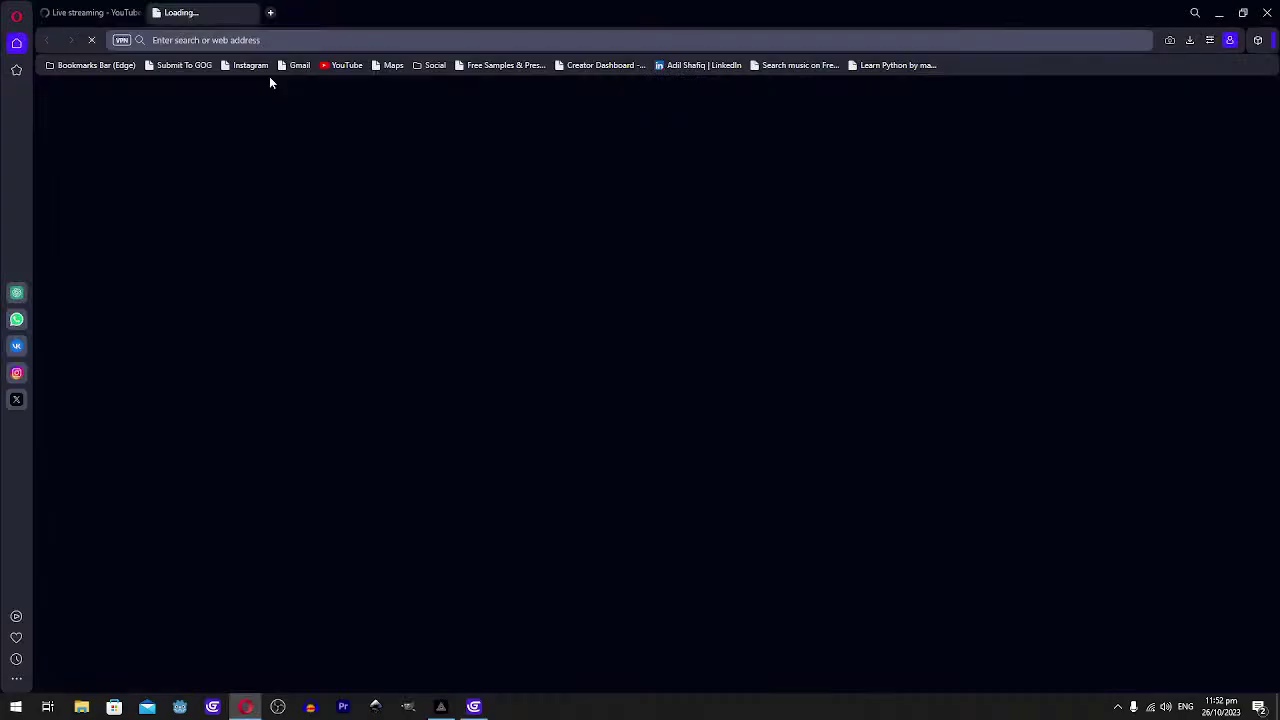
{"action": "left_click", "coordinate": [230, 39]}
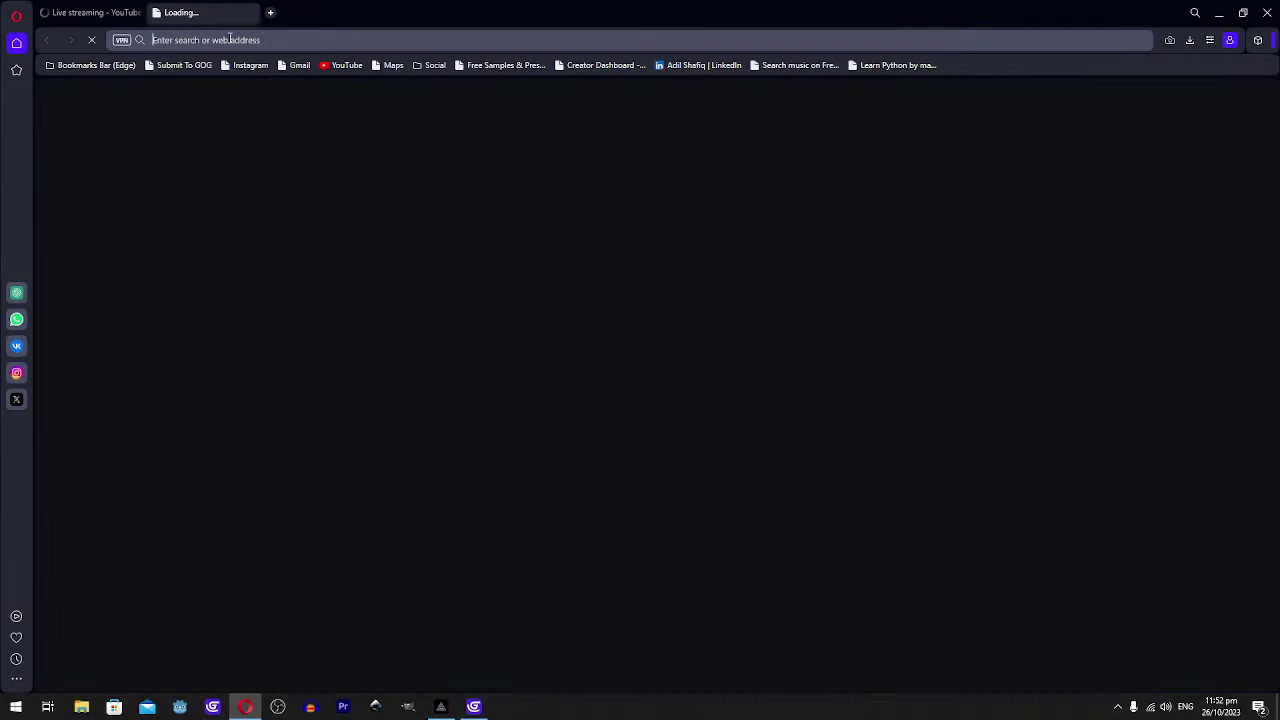
{"action": "type", "text": "how to "}
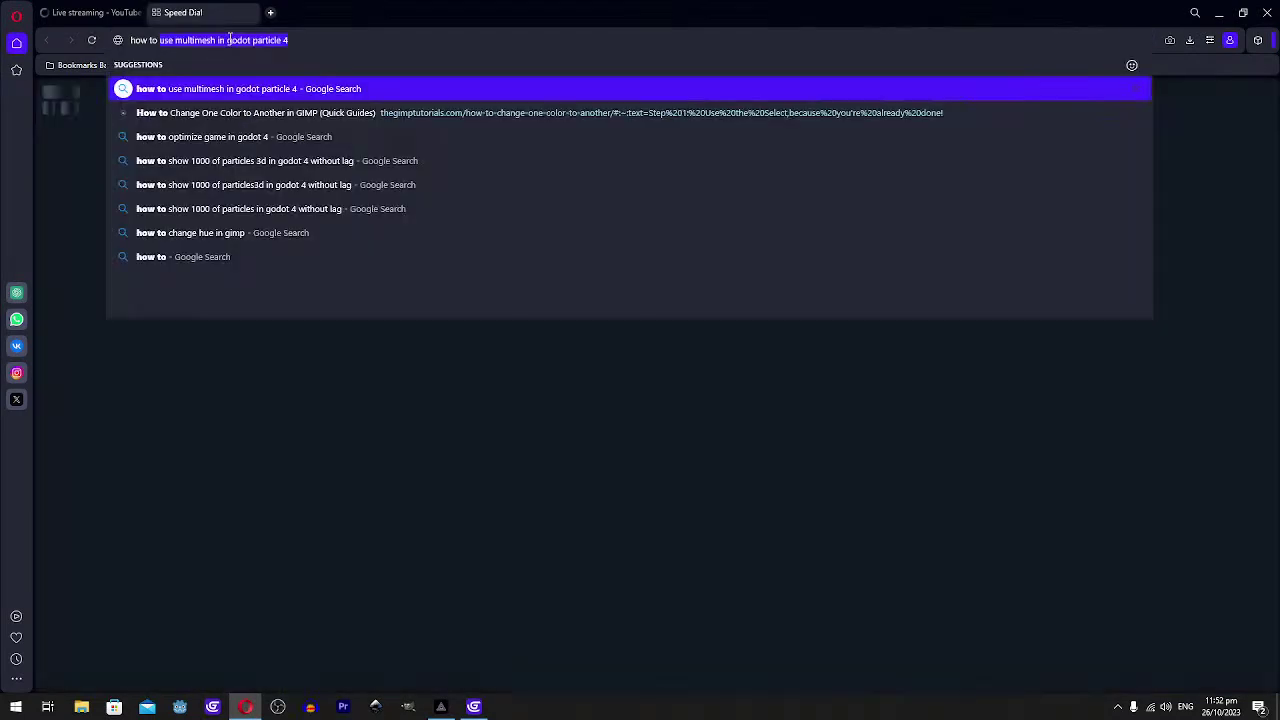
{"action": "type", "text": "add post processi"}
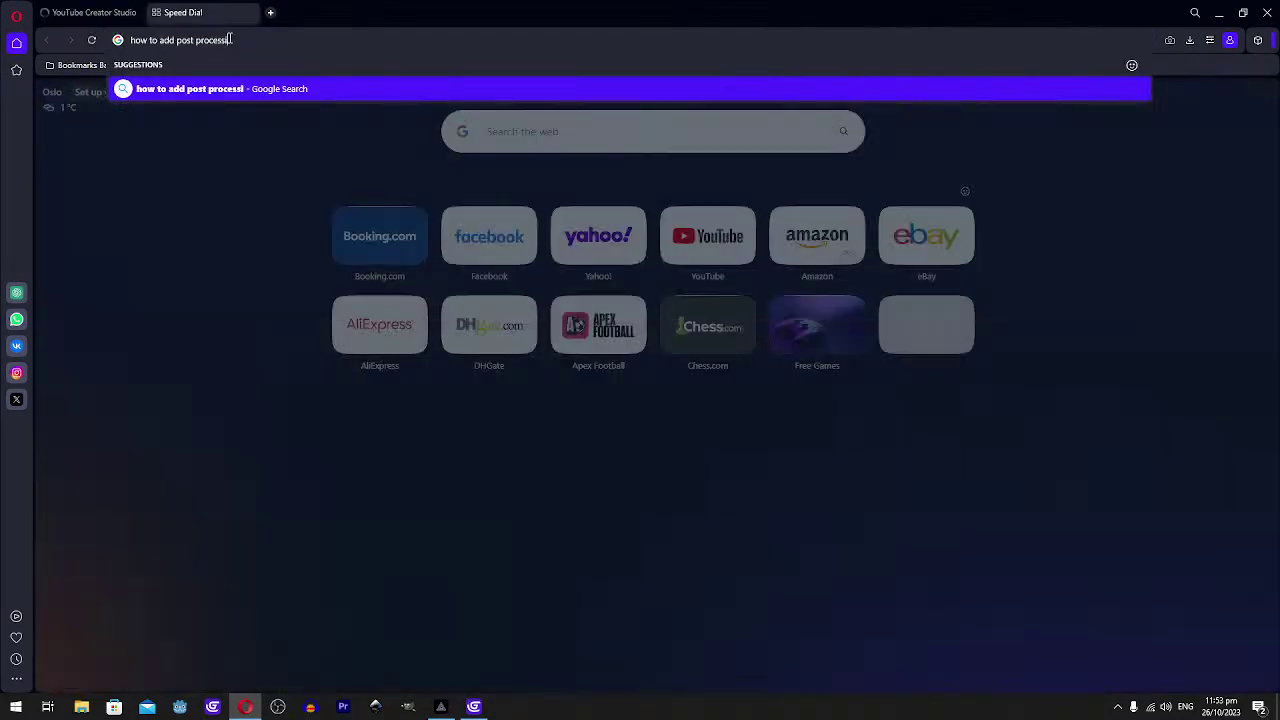
{"action": "type", "text": "ng in "}
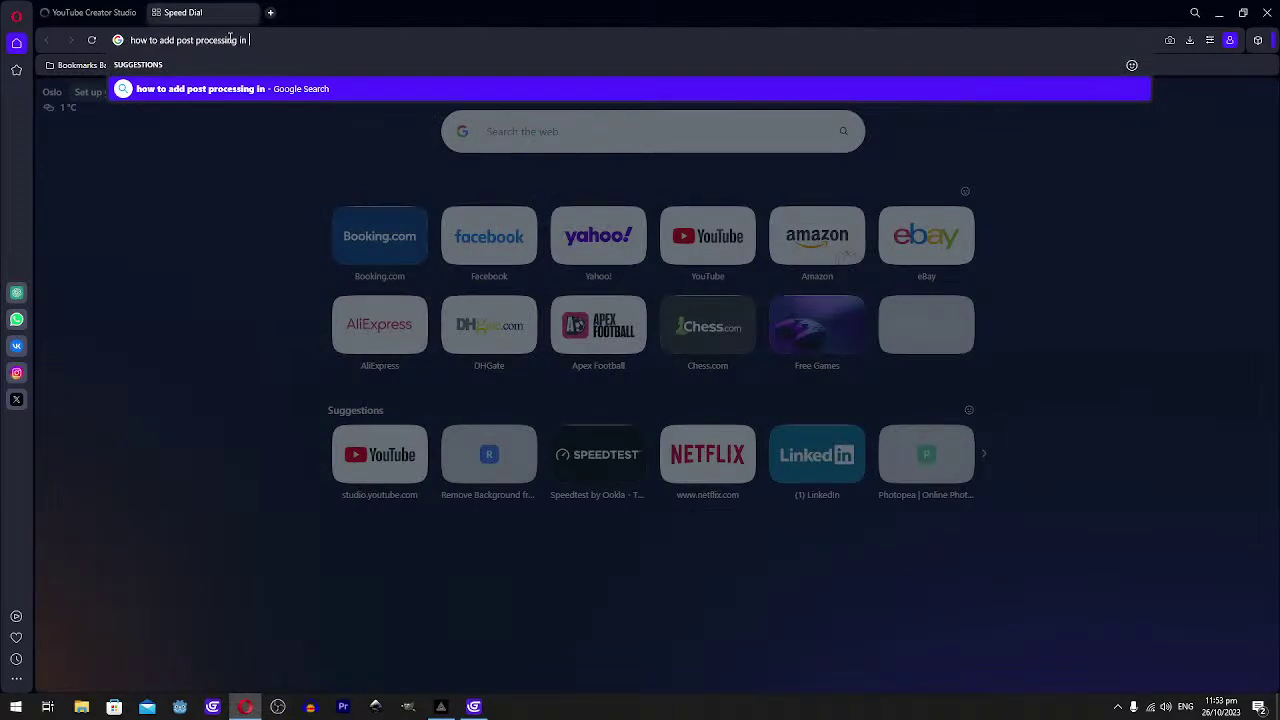
{"action": "type", "text": "g"}
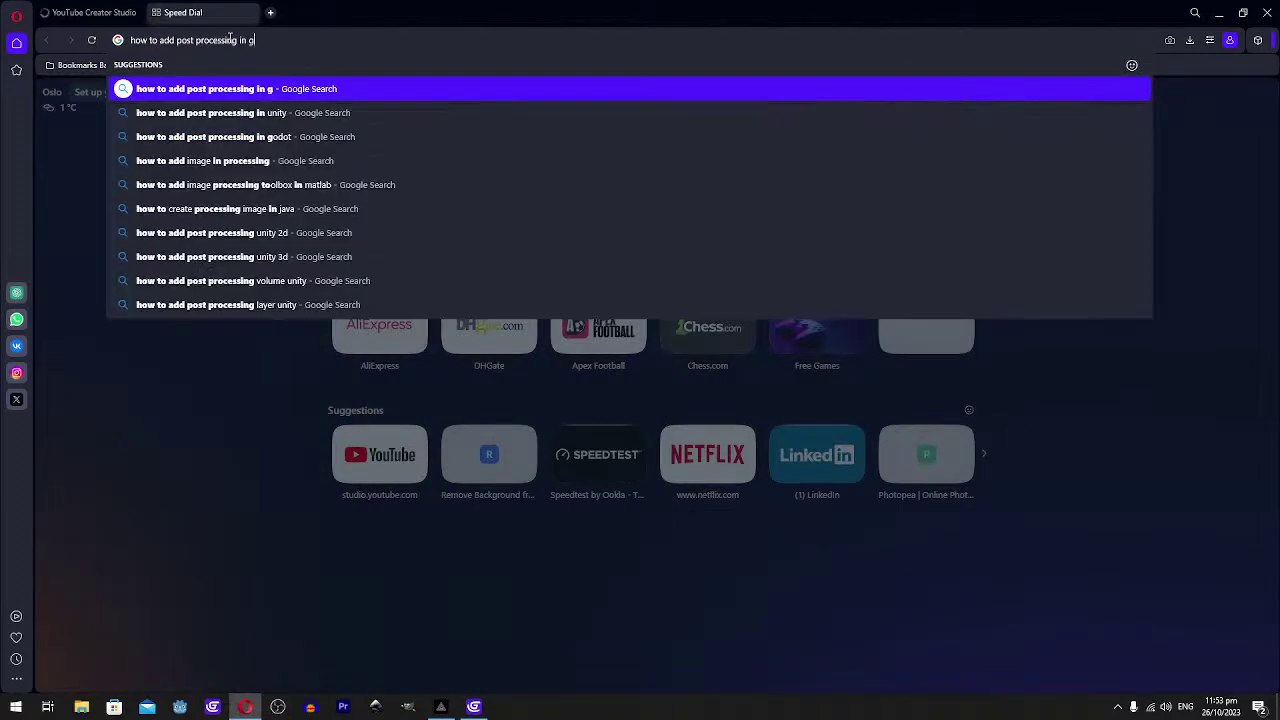
{"action": "type", "text": "develop"}
{"action": "key", "text": "Return"}
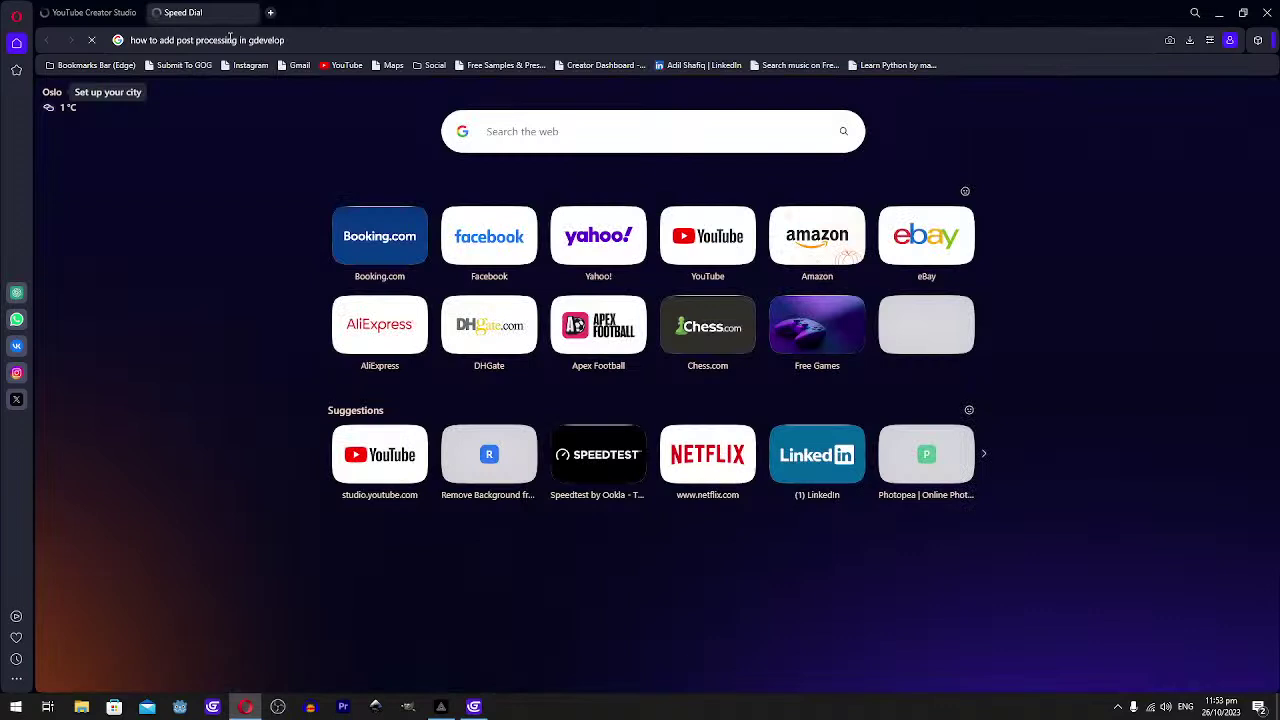
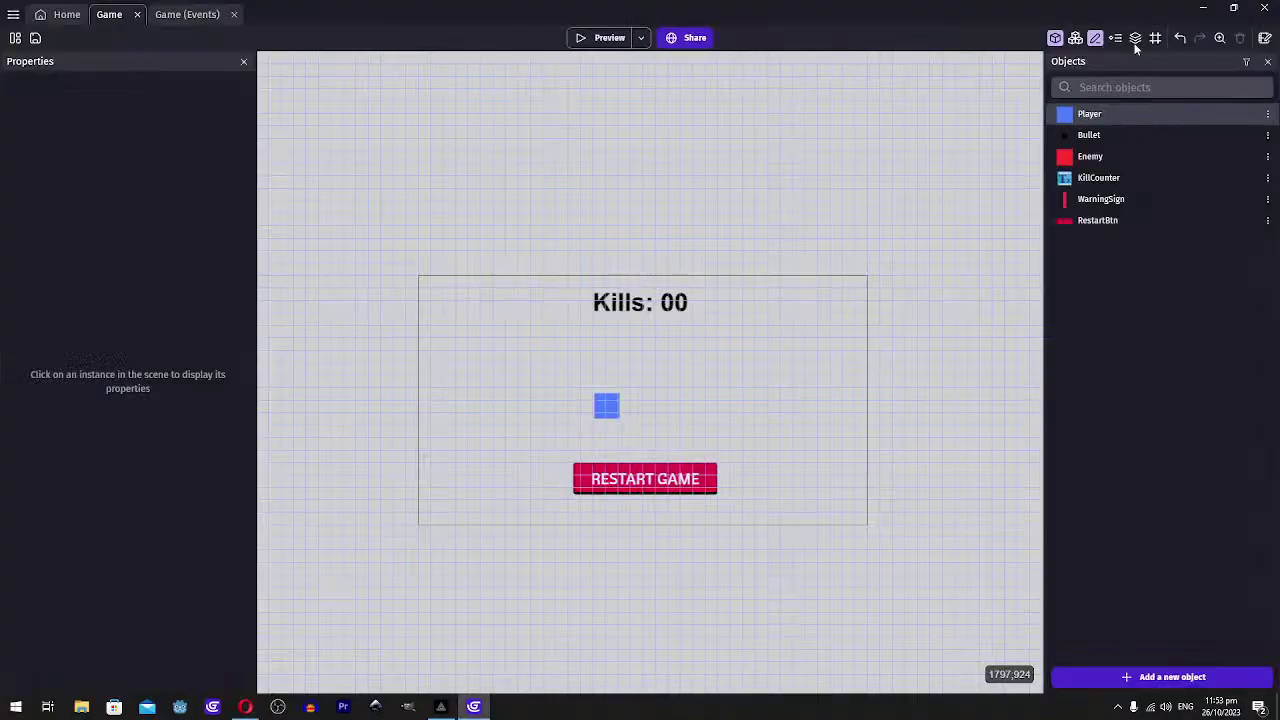
Back in GDevelop, add a 3D Directional light effect with its default settings to the Base layer and apply it
{"action": "left_click", "coordinate": [1135, 39]}
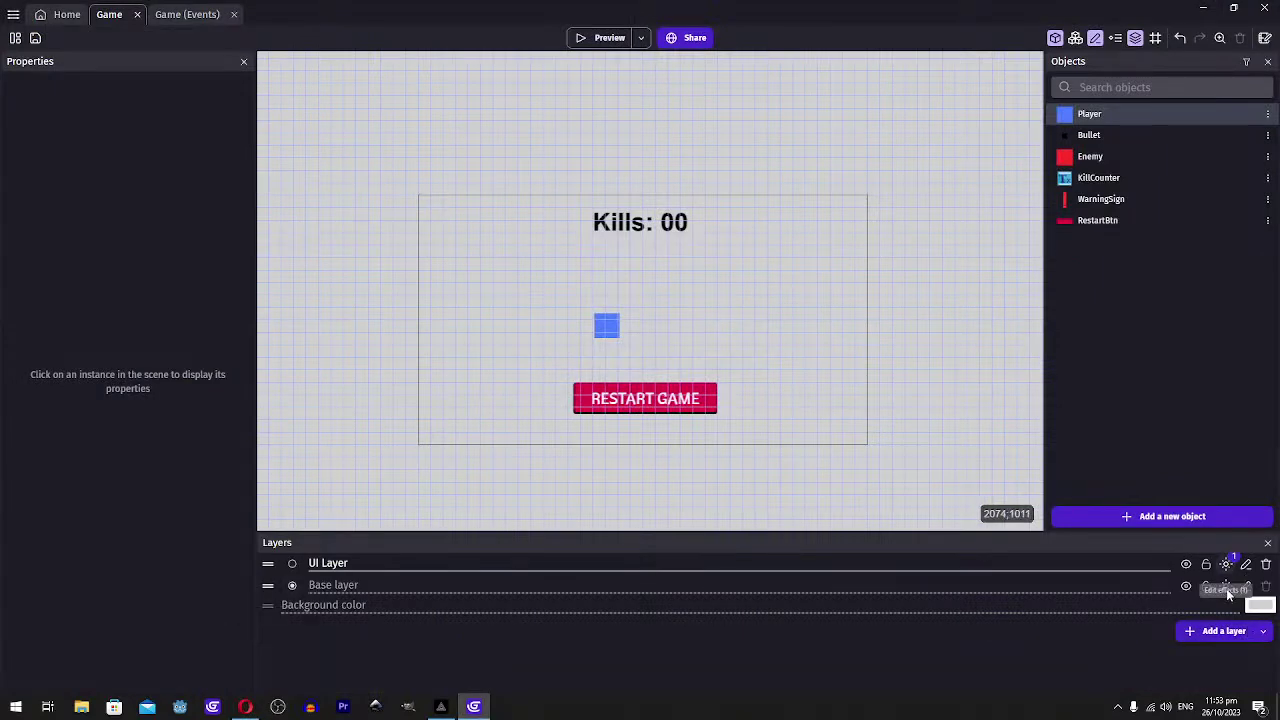
{"action": "left_click", "coordinate": [1227, 588]}
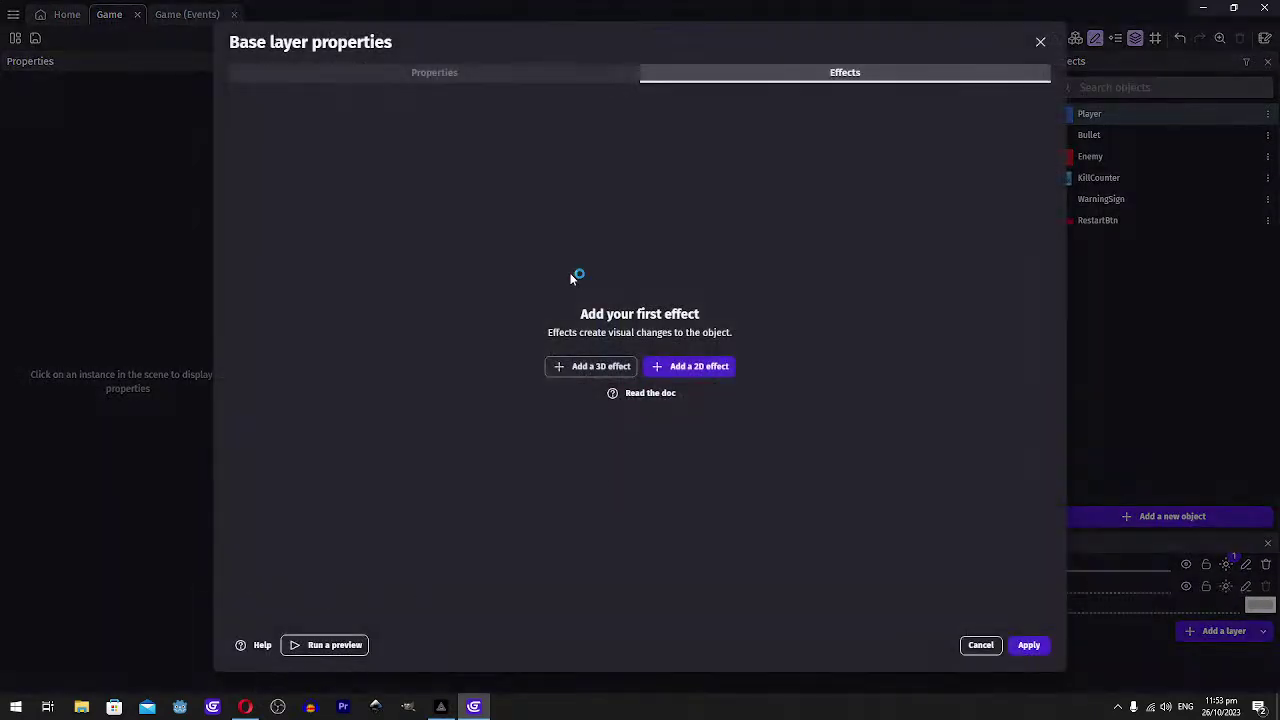
{"action": "left_click", "coordinate": [592, 366]}
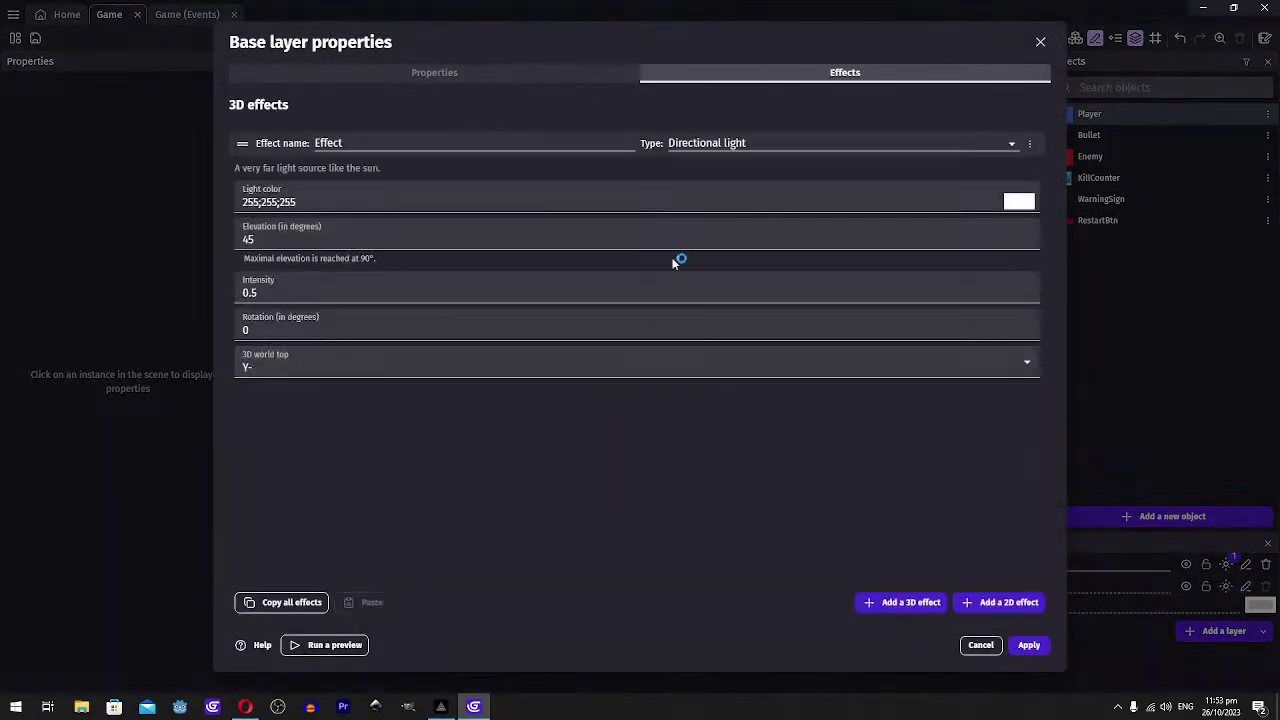
{"action": "left_click", "coordinate": [700, 143]}
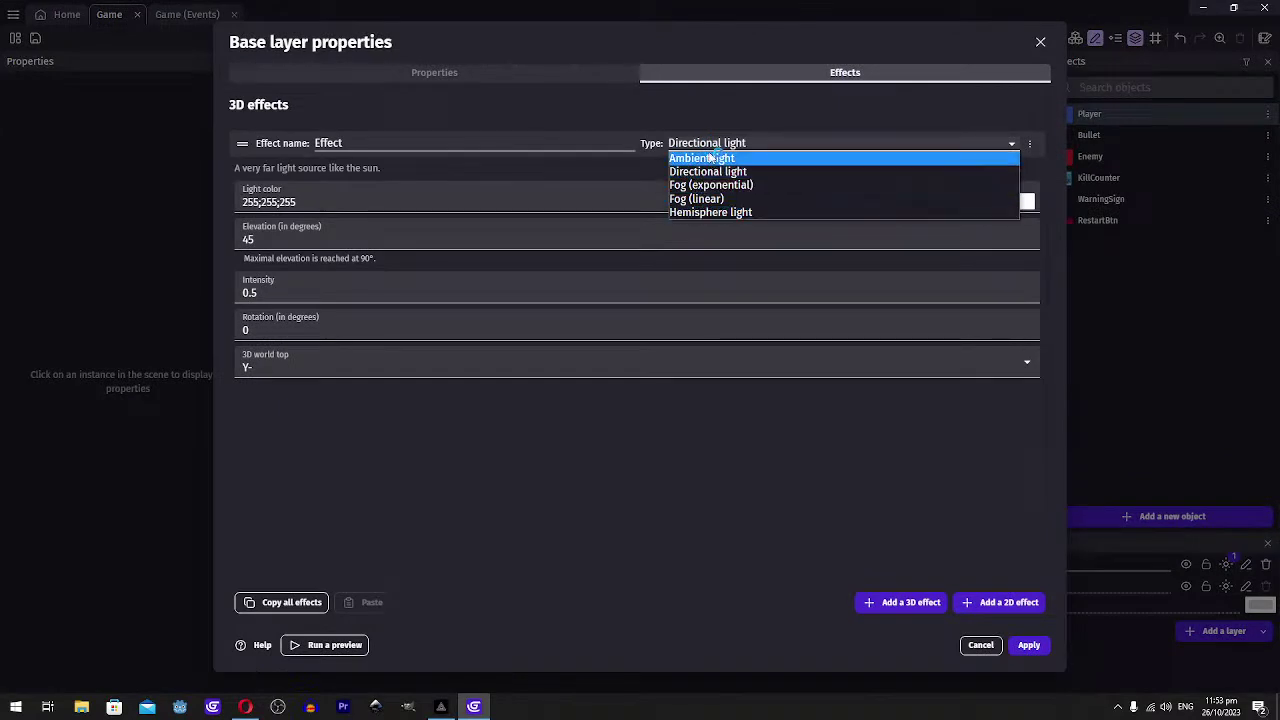
{"action": "left_click", "coordinate": [613, 468]}
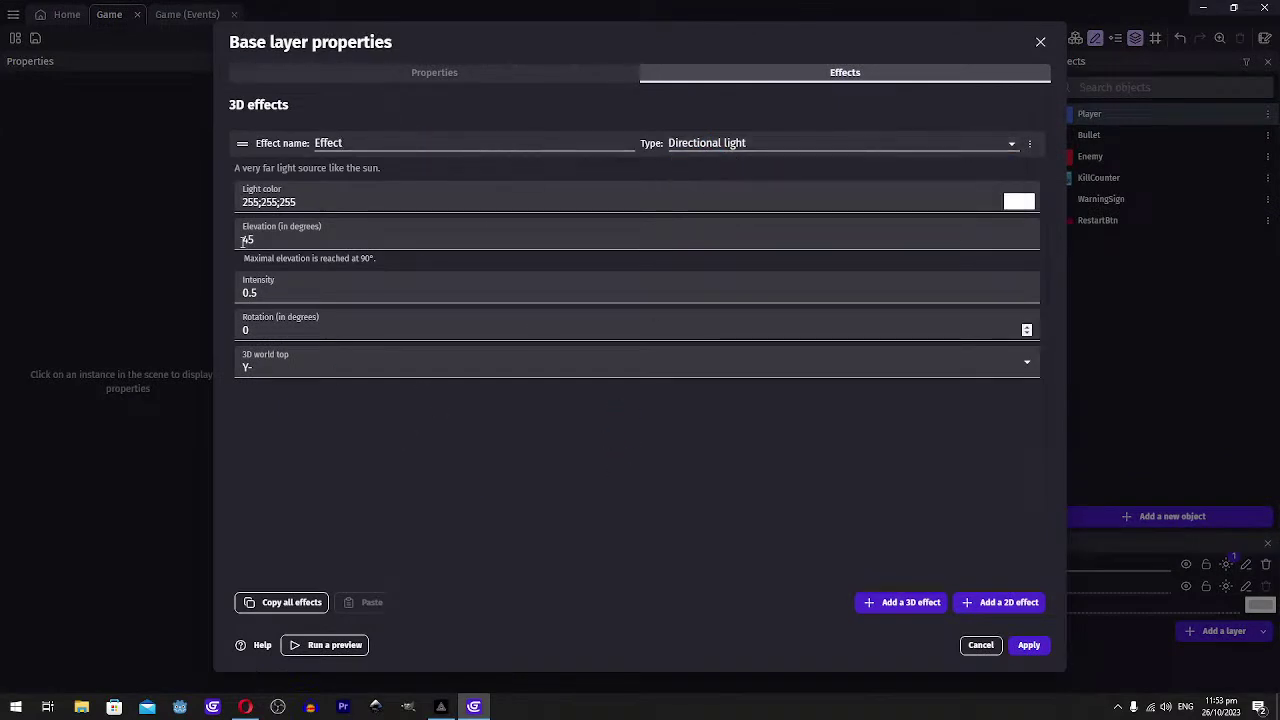
{"action": "left_click", "coordinate": [1028, 645]}
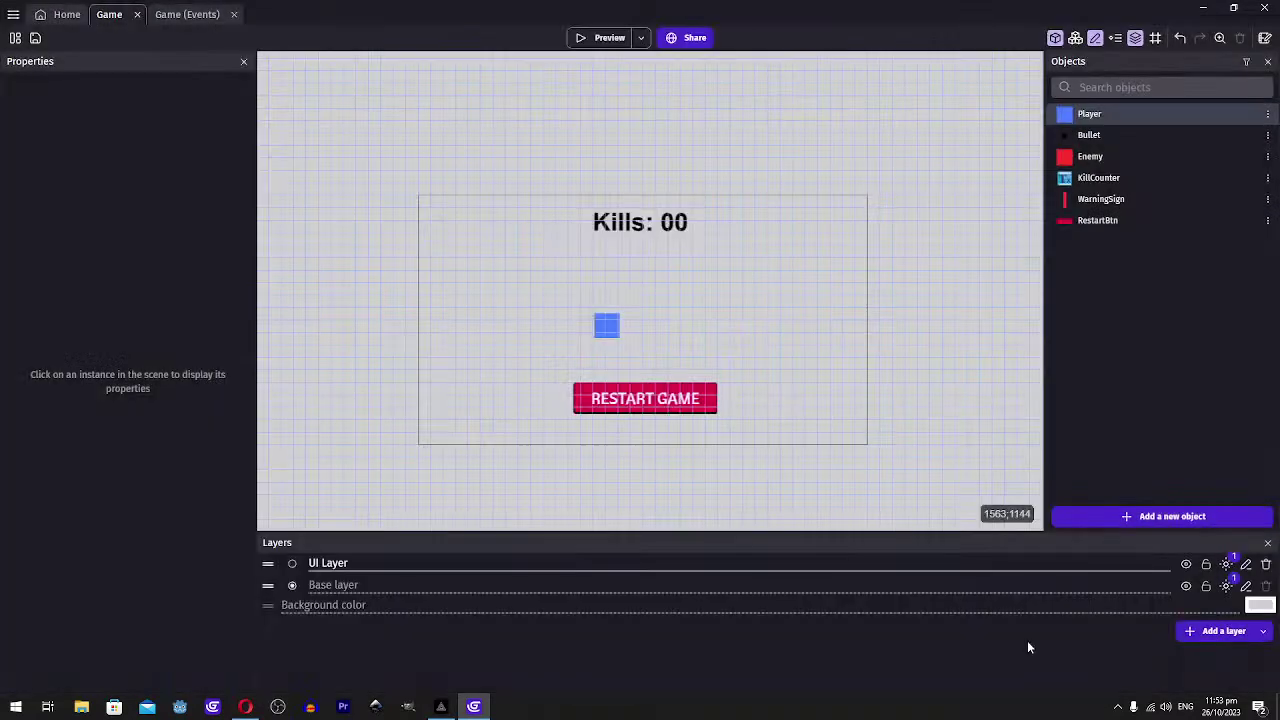
Add a 2D effect of type Outline to the Base layer and apply the change
{"action": "left_click", "coordinate": [1224, 587]}
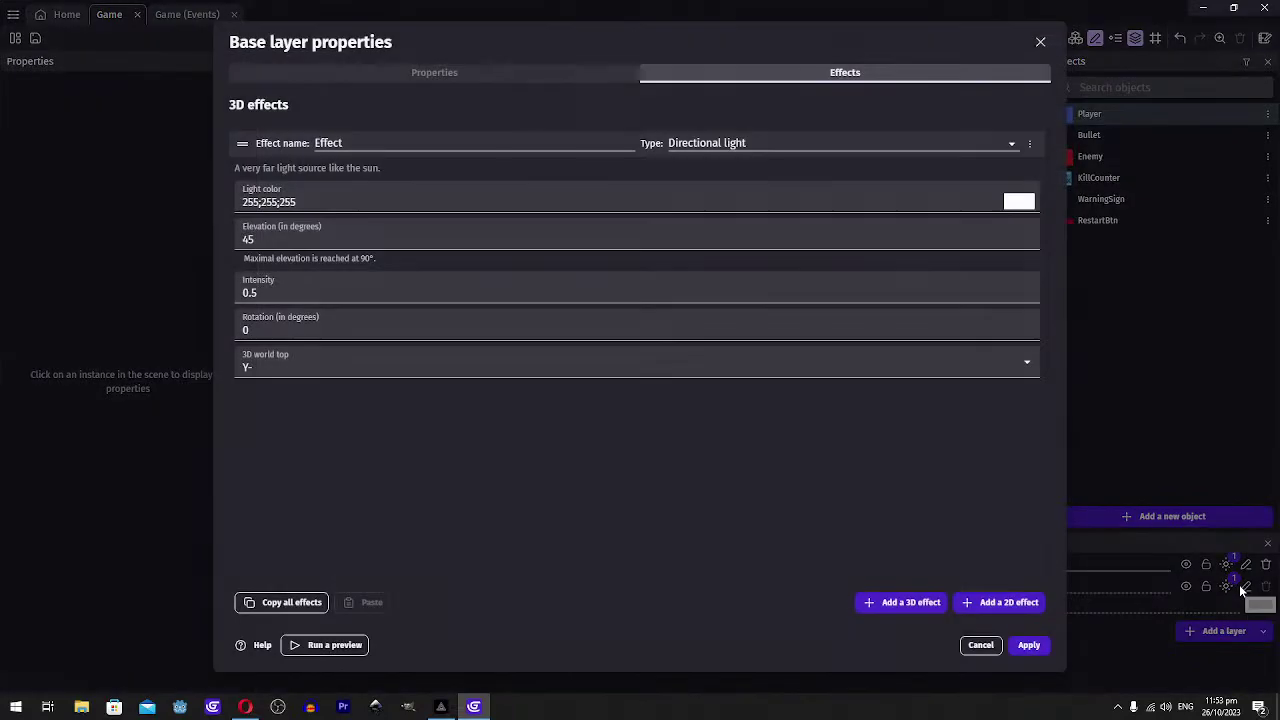
{"action": "left_click", "coordinate": [1020, 603]}
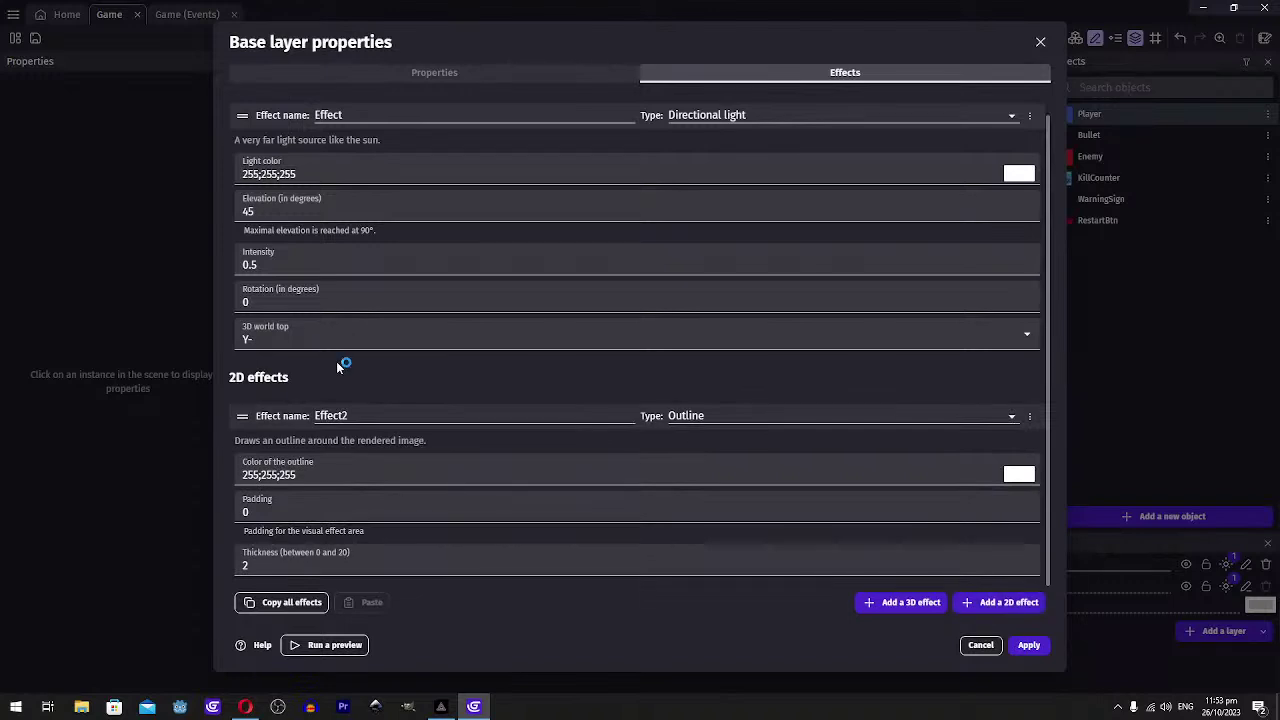
{"action": "left_click", "coordinate": [730, 420]}
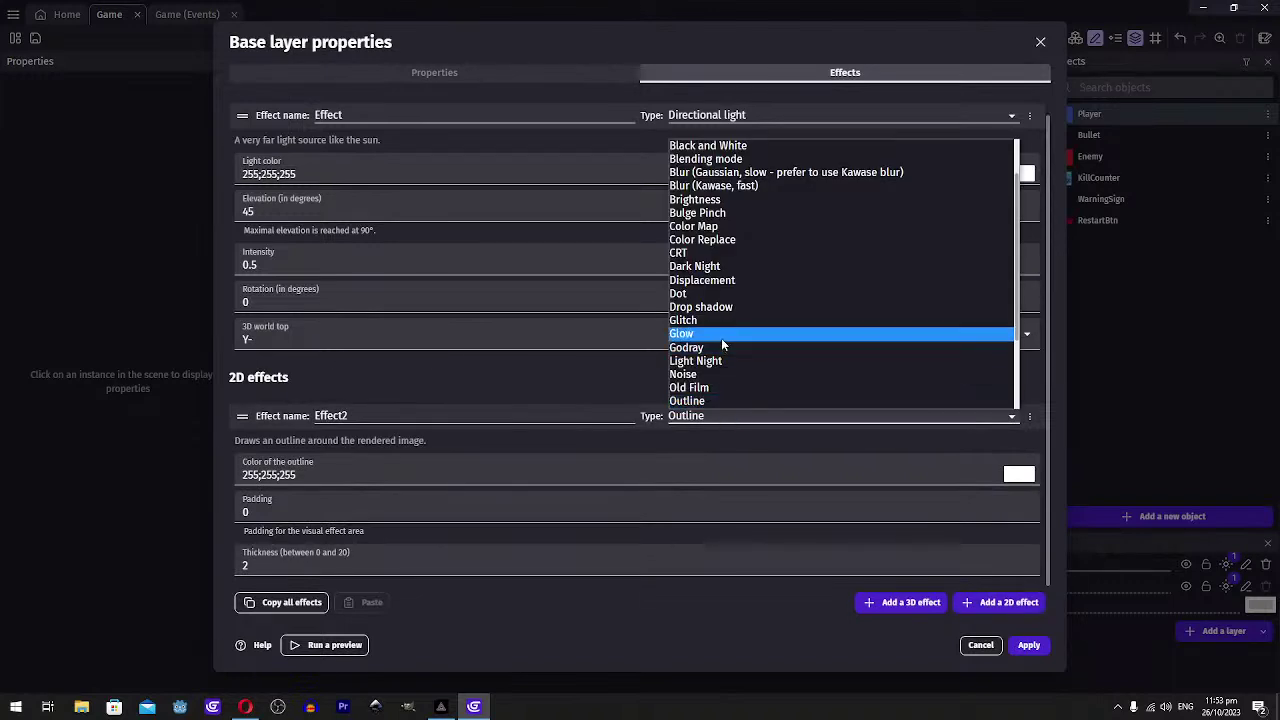
{"action": "left_click", "coordinate": [690, 401]}
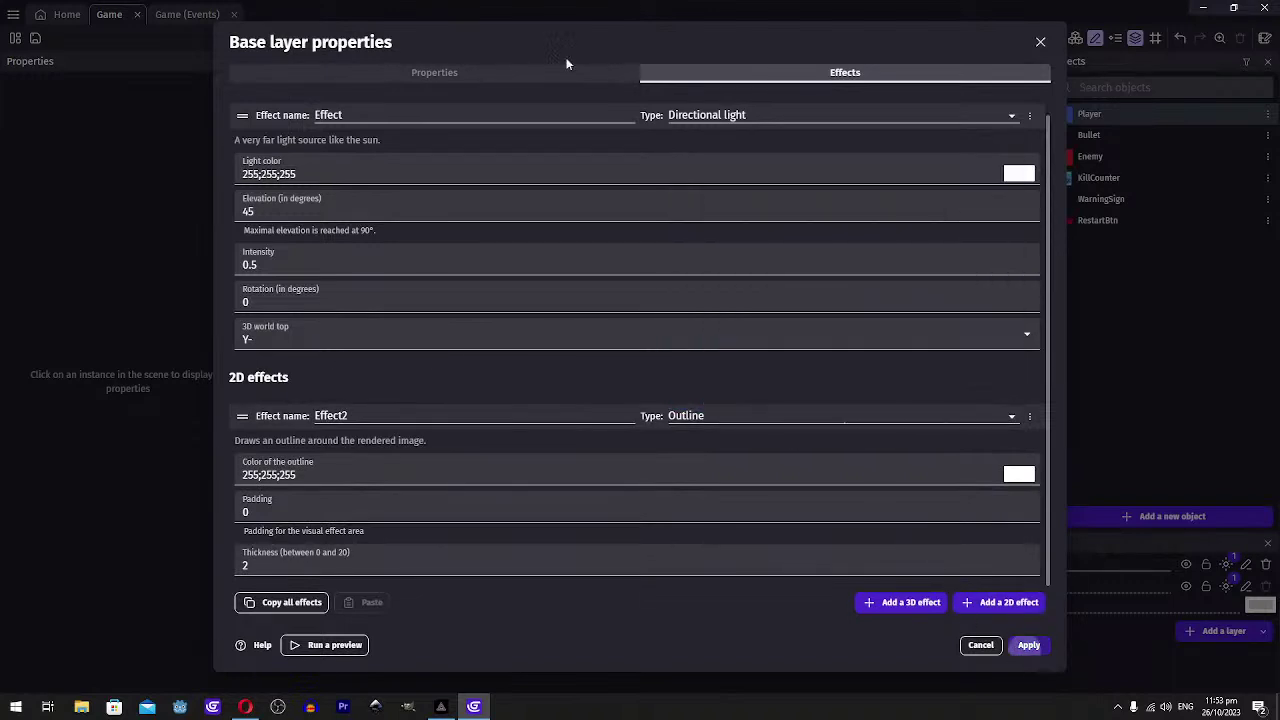
{"action": "left_click", "coordinate": [1028, 645]}
Preview the game with the Base layer outline by moving the player and firing a shot, and close the preview
{"action": "left_click", "coordinate": [605, 37]}
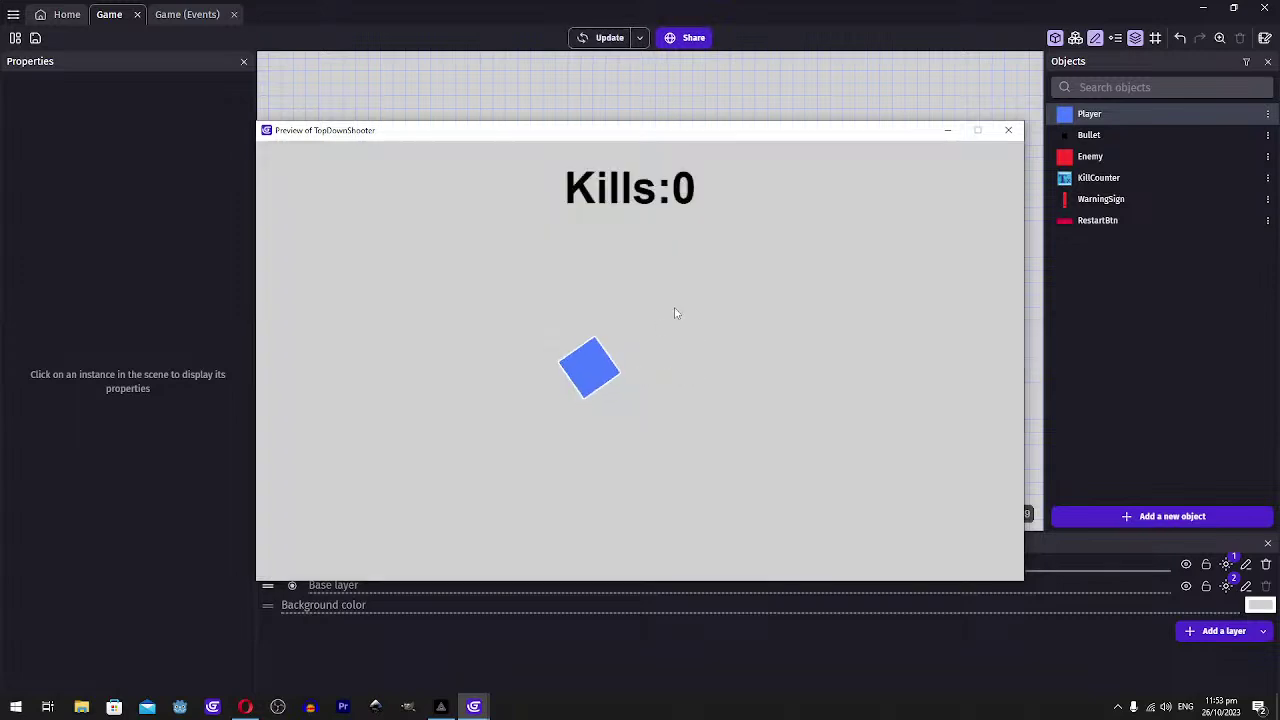
{"action": "key", "text": "Left"}
{"action": "key", "text": "Right"}
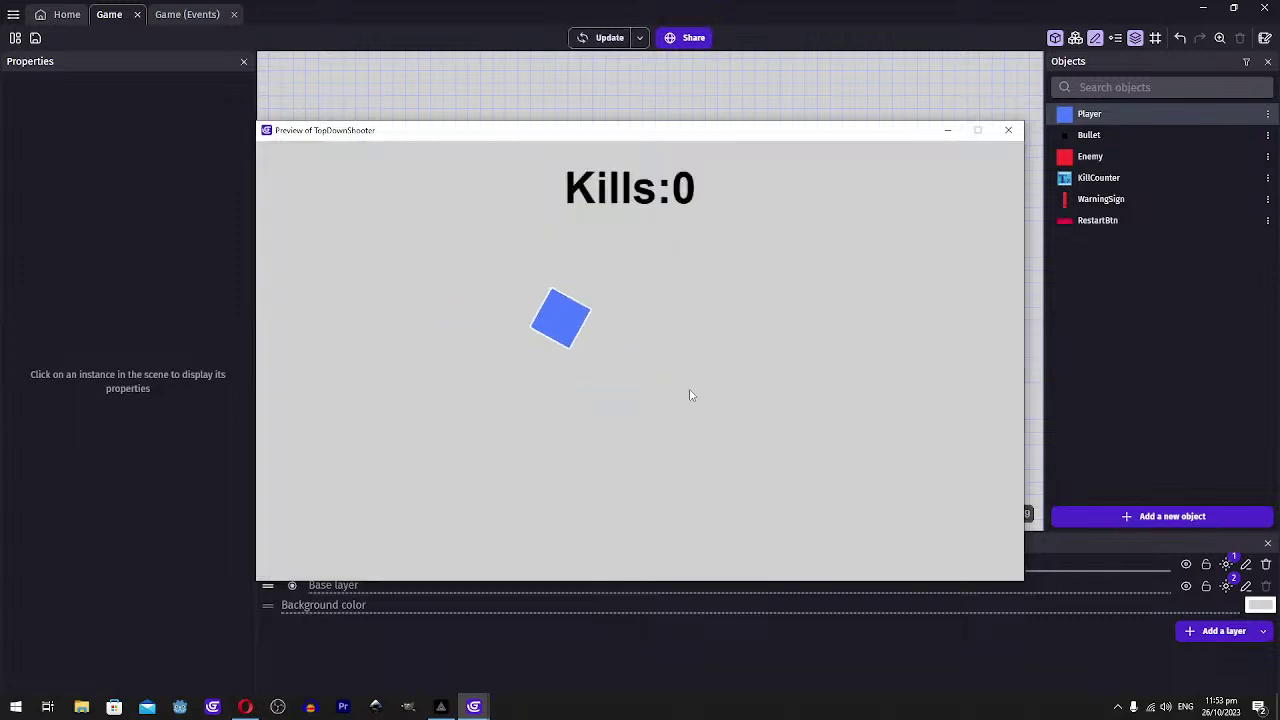
{"action": "left_click", "coordinate": [900, 440]}
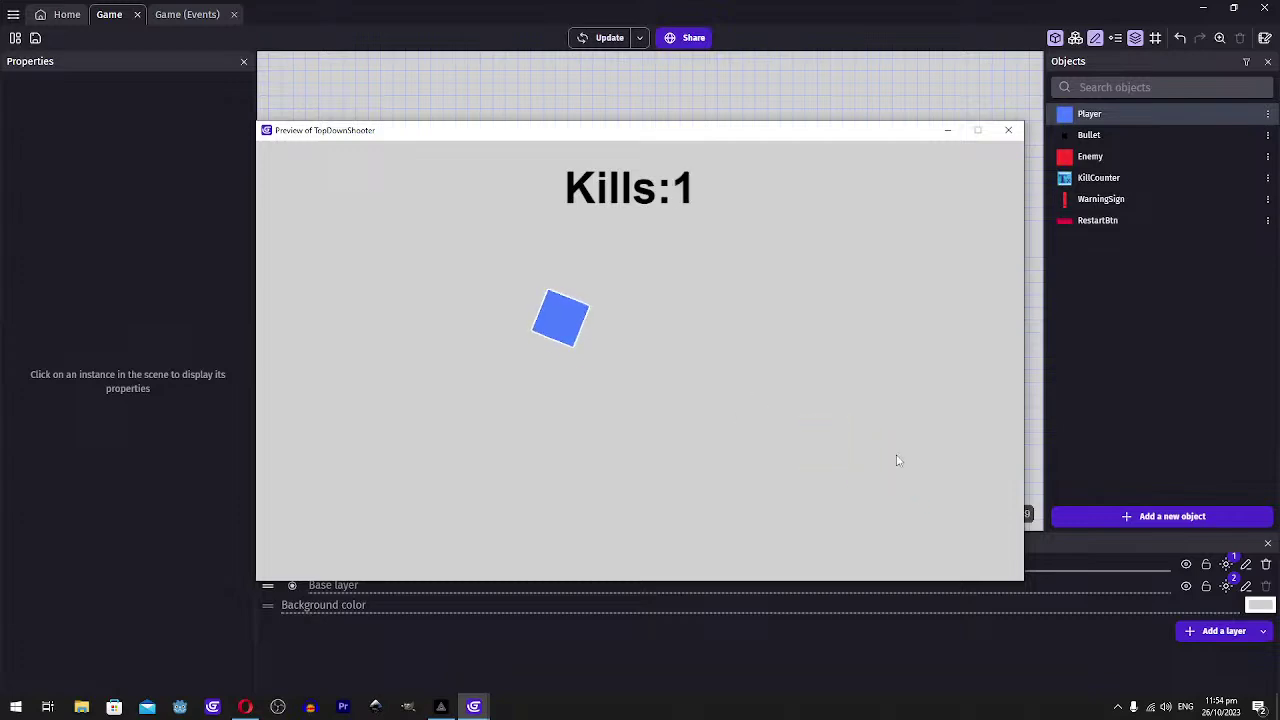
{"action": "left_click", "coordinate": [1008, 130]}
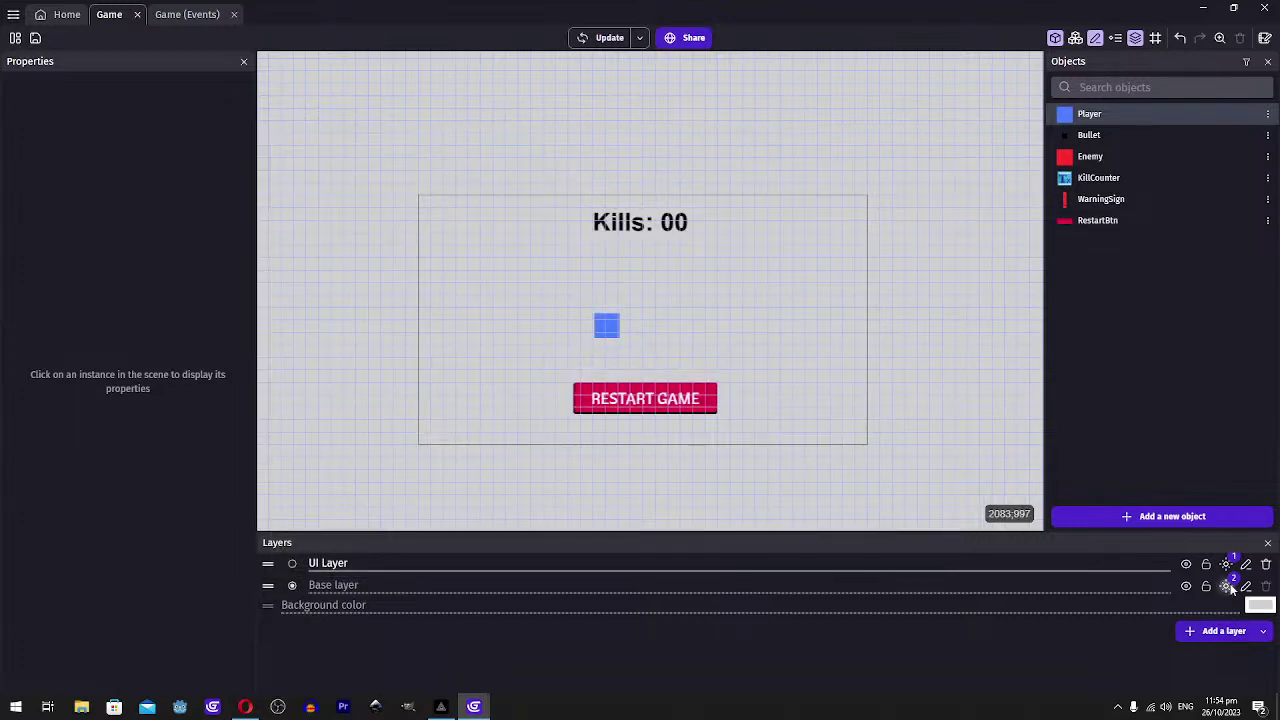
Change the Base layer's 2D effect type to Drop shadow, set the shadow colour to 0;0;0, and apply it
{"action": "left_click", "coordinate": [1226, 586]}
{"action": "scroll", "coordinate": [451, 394], "scroll_direction": "down", "scroll_amount": 1}
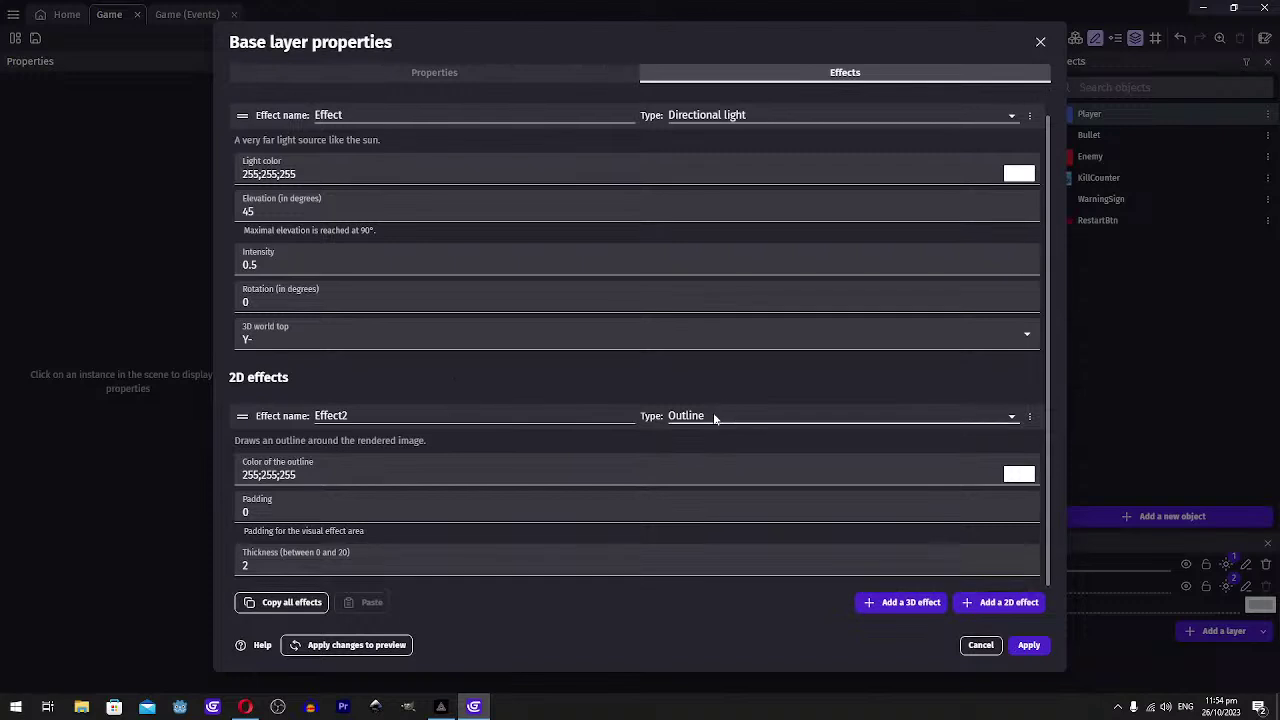
{"action": "left_click", "coordinate": [714, 416]}
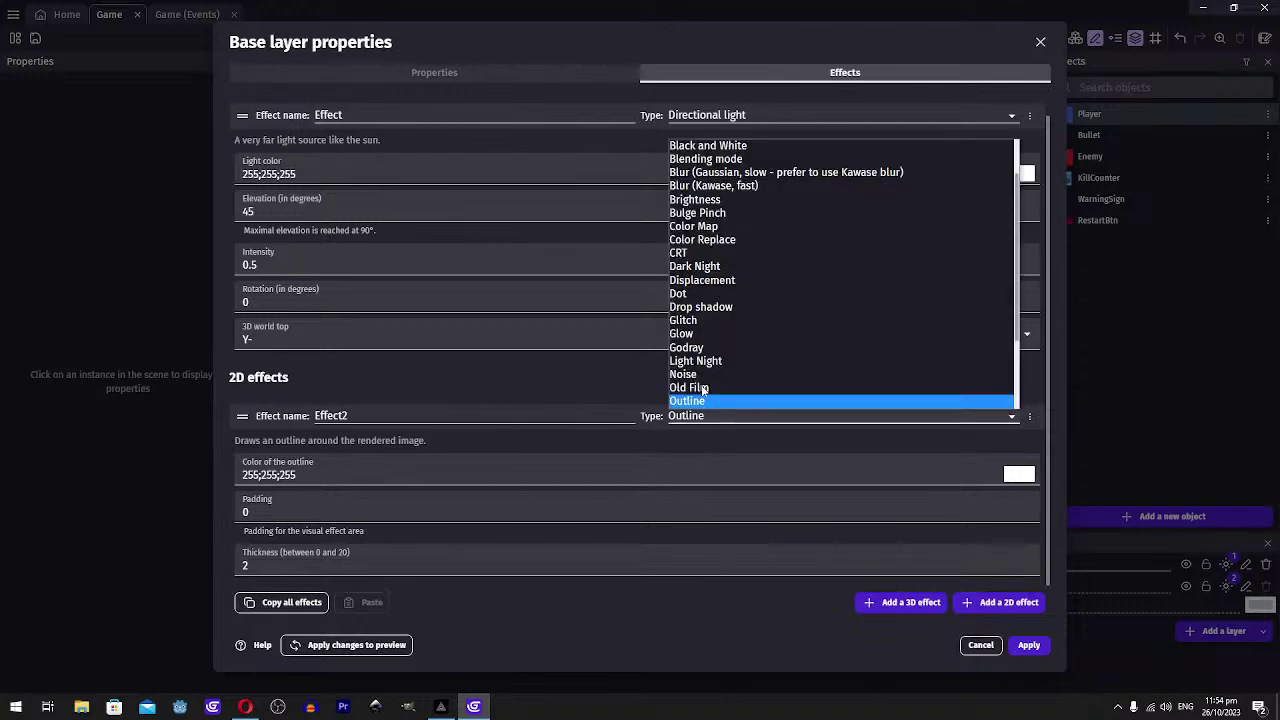
{"action": "left_click", "coordinate": [700, 307]}
{"action": "scroll", "coordinate": [431, 450], "scroll_direction": "down", "scroll_amount": 3}
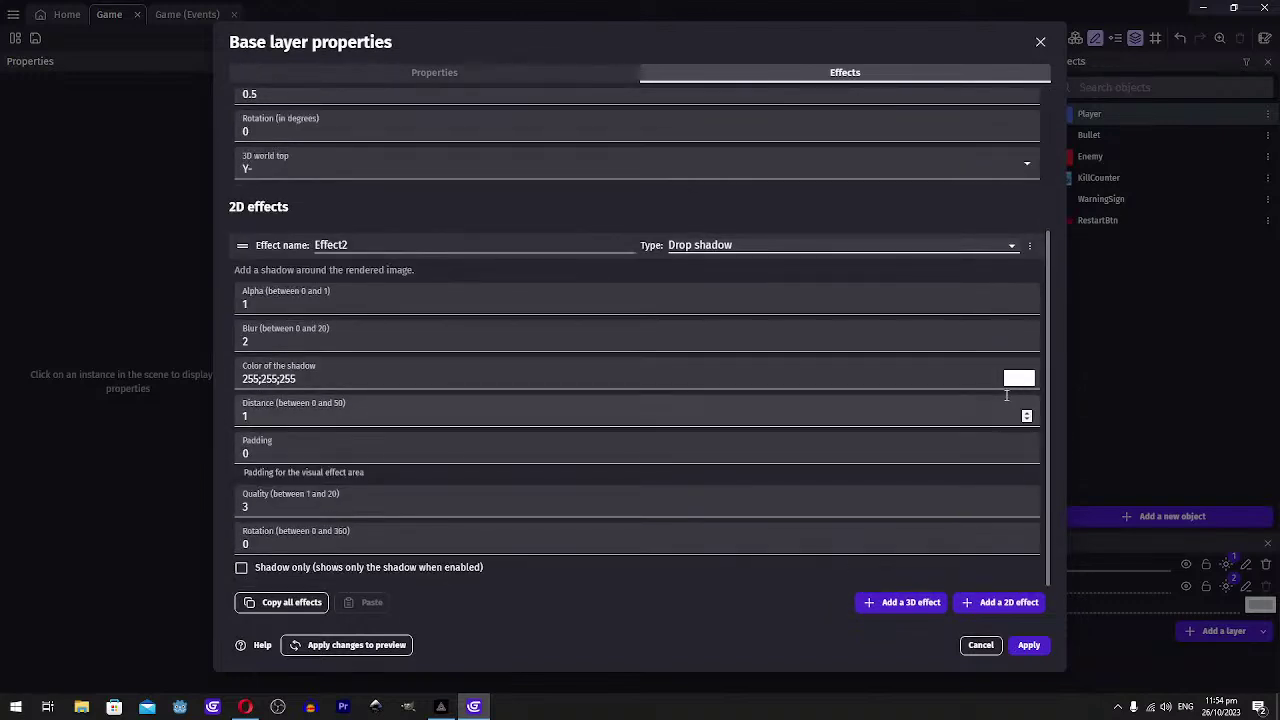
{"action": "left_click", "coordinate": [1018, 379]}
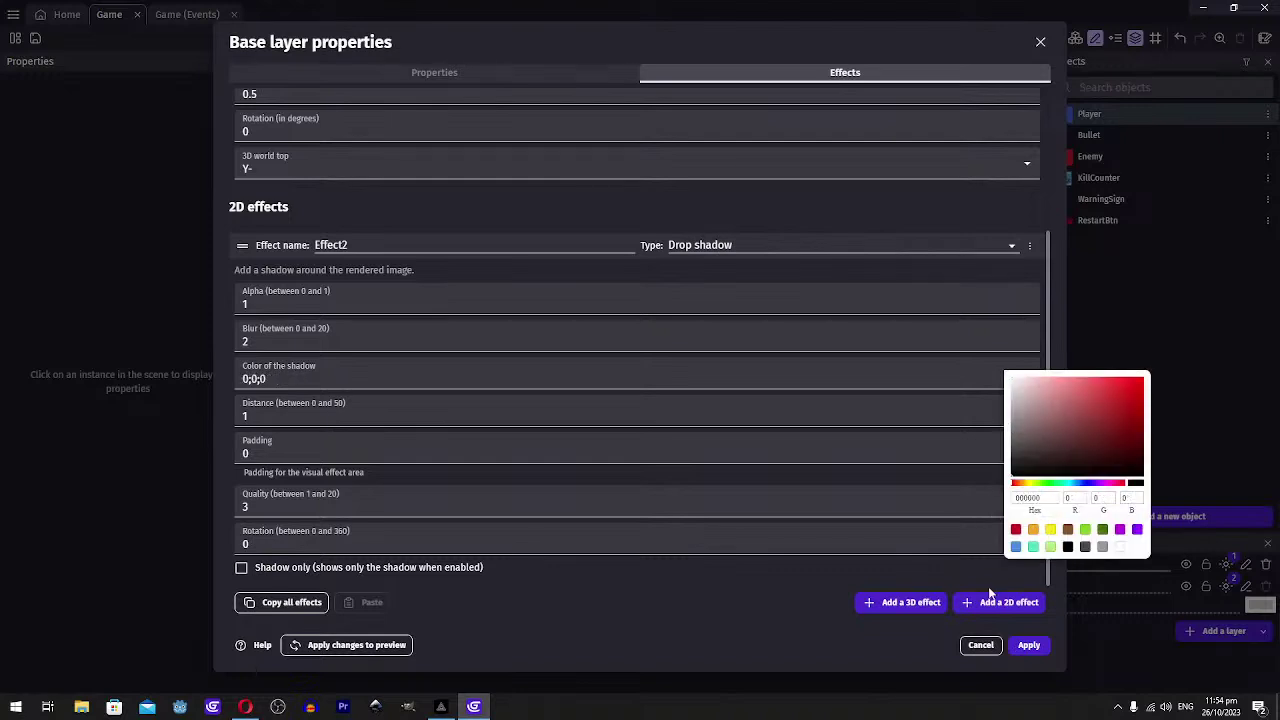
{"action": "left_click", "coordinate": [1029, 645]}
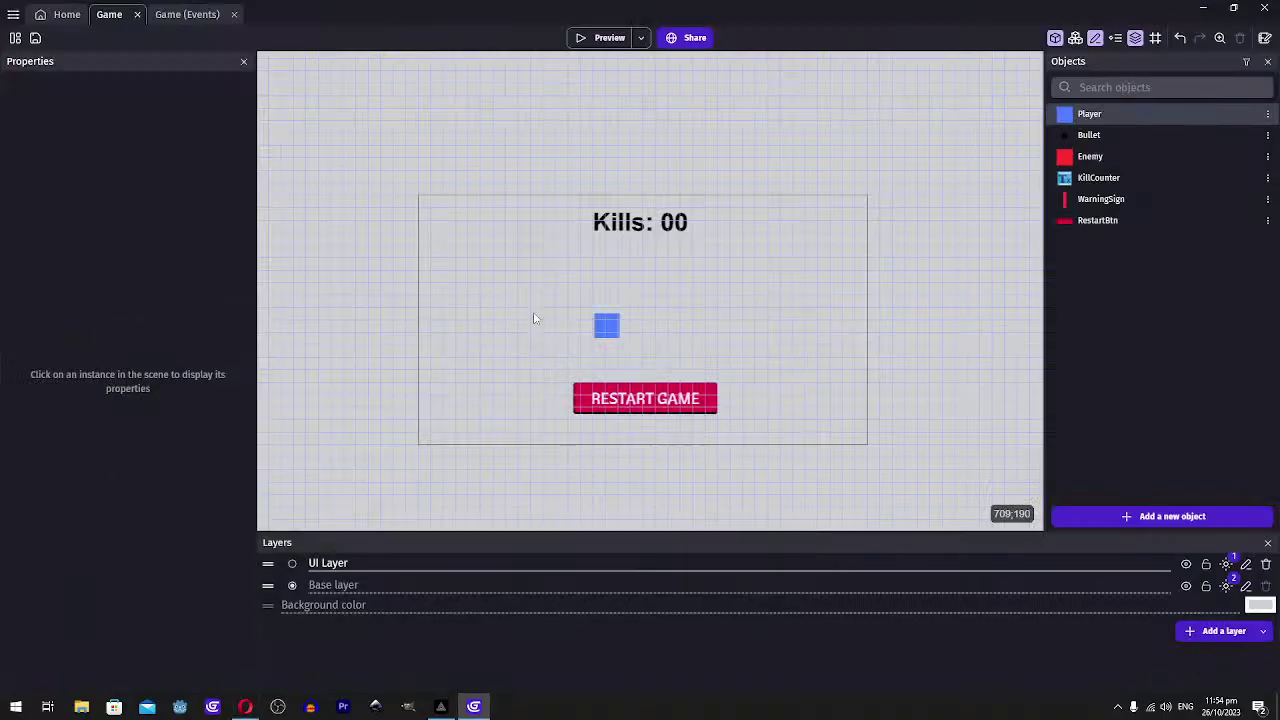
Check the live chat in PRISM Live Studio and return to the GDevelop scene editor
{"action": "key", "text": "alt+Tab"}
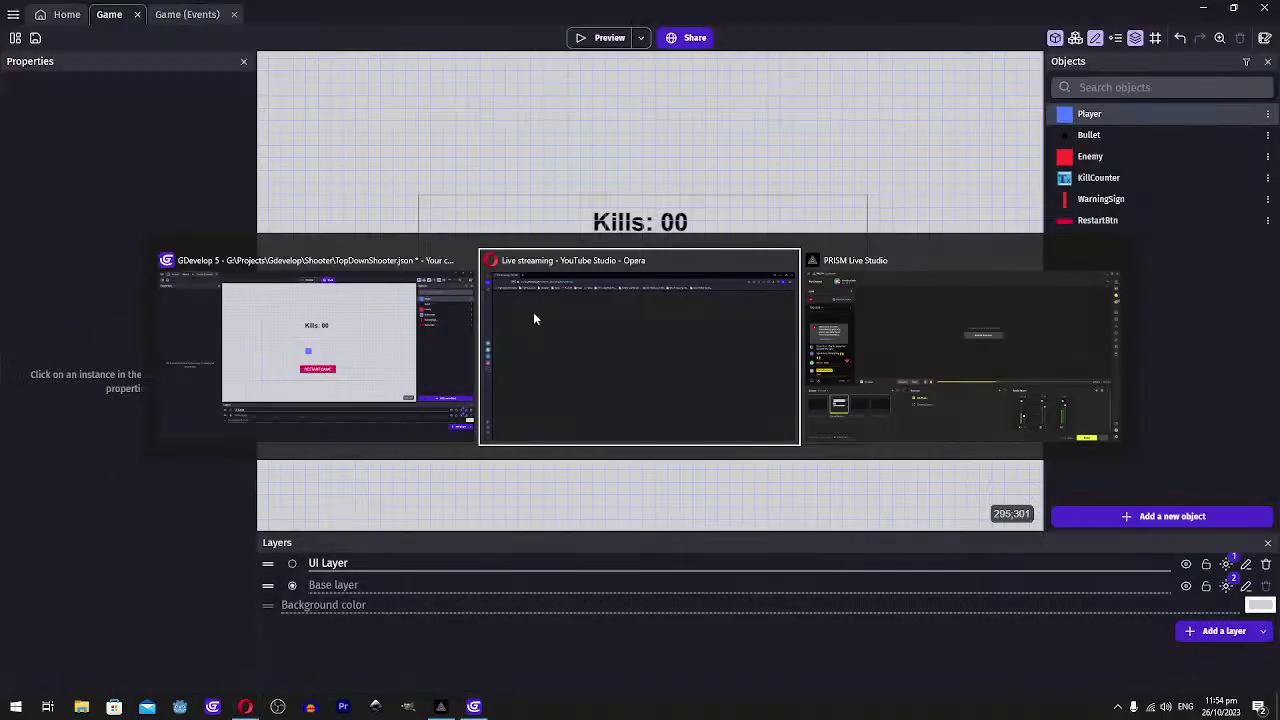
{"action": "key", "text": "alt+Tab"}
{"action": "key", "text": "Tab"}
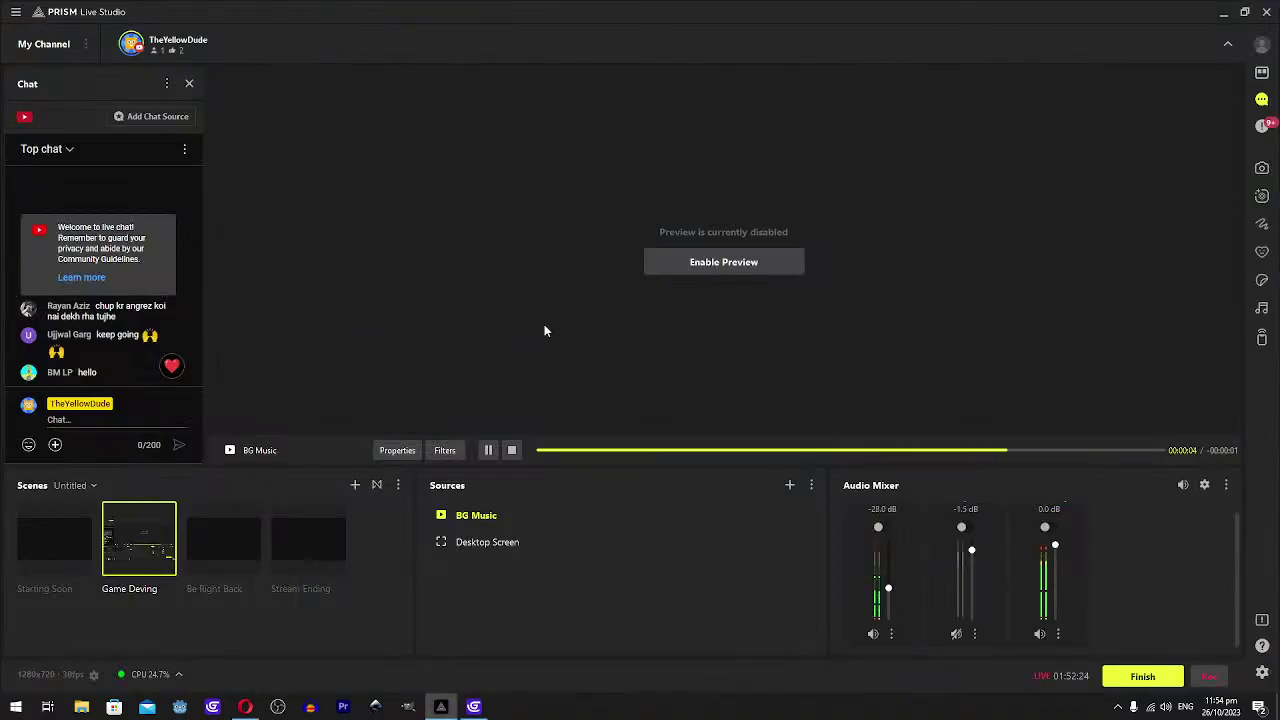
{"action": "key", "text": "alt+Tab"}
{"action": "key", "text": "alt+Tab"}
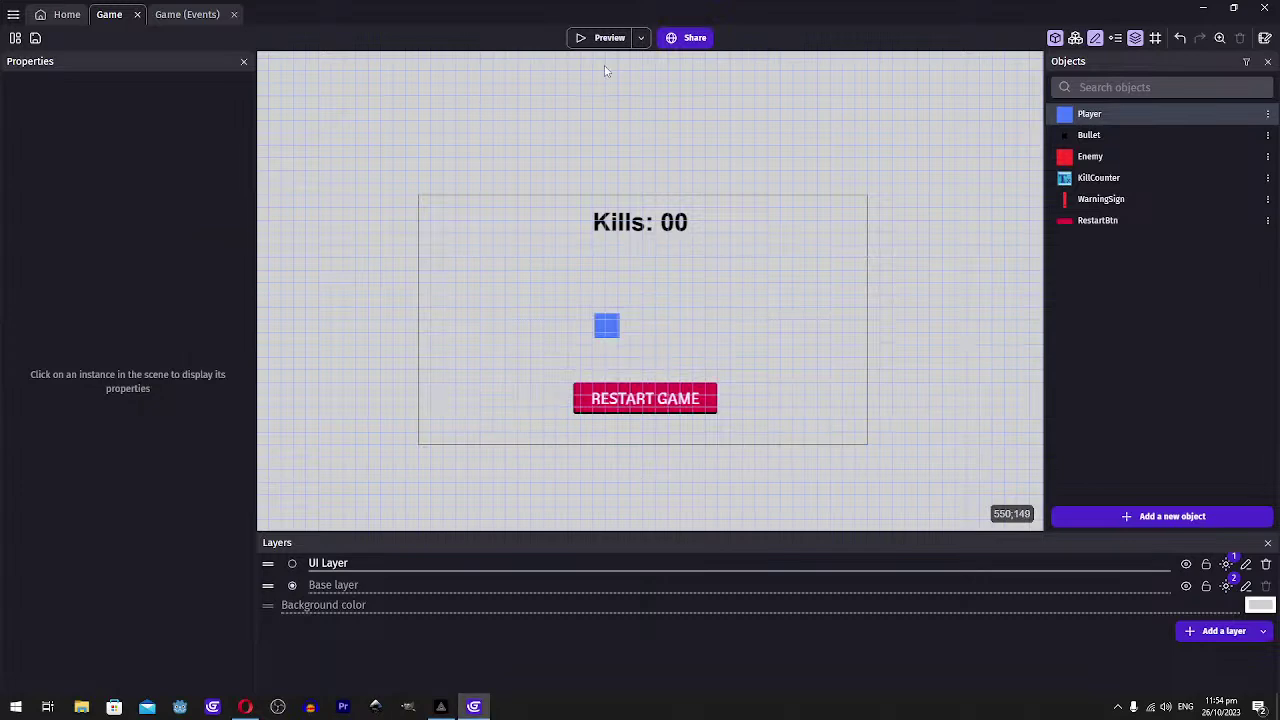
Preview the game with the Base layer drop shadow, moving the player around and shooting at the first enemy
{"action": "left_click", "coordinate": [603, 45]}
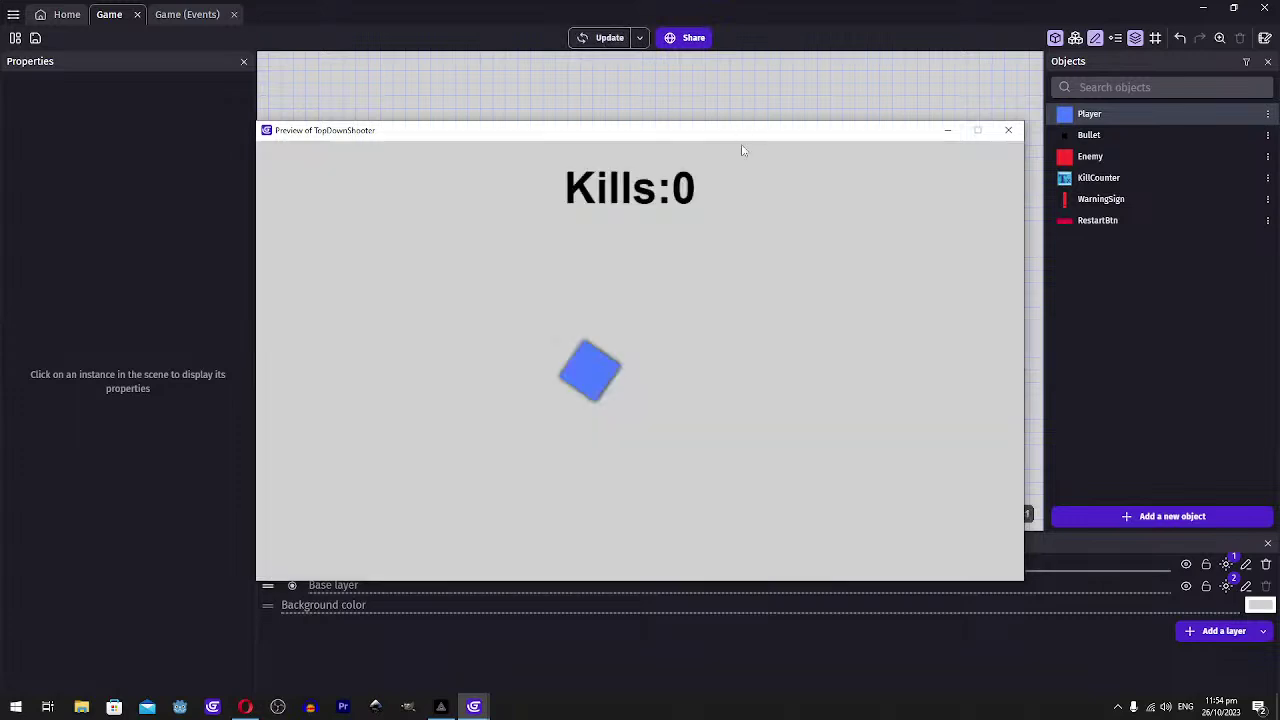
{"action": "key", "text": "Up"}
{"action": "key", "text": "Left"}
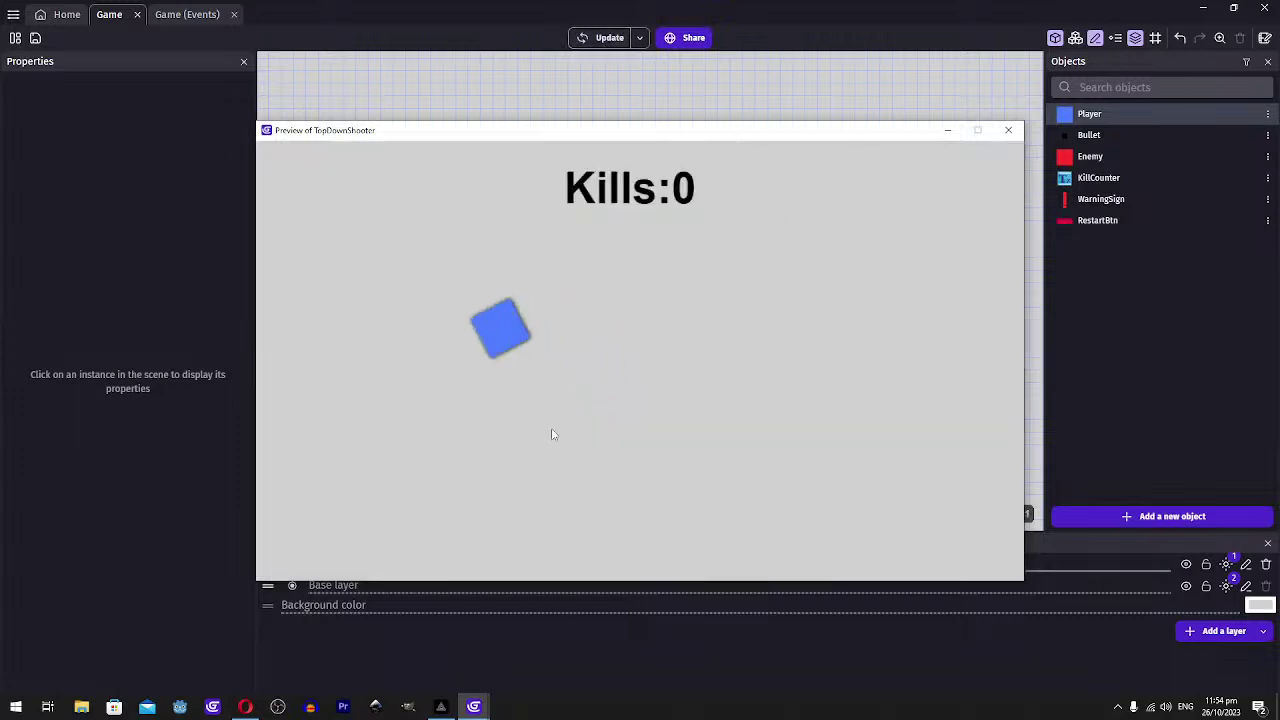
{"action": "left_click", "coordinate": [686, 331]}
{"action": "key", "text": "a"}
{"action": "key", "text": "s"}
{"action": "left_click", "coordinate": [668, 348]}
{"action": "key", "text": "w"}
{"action": "key", "text": "d"}
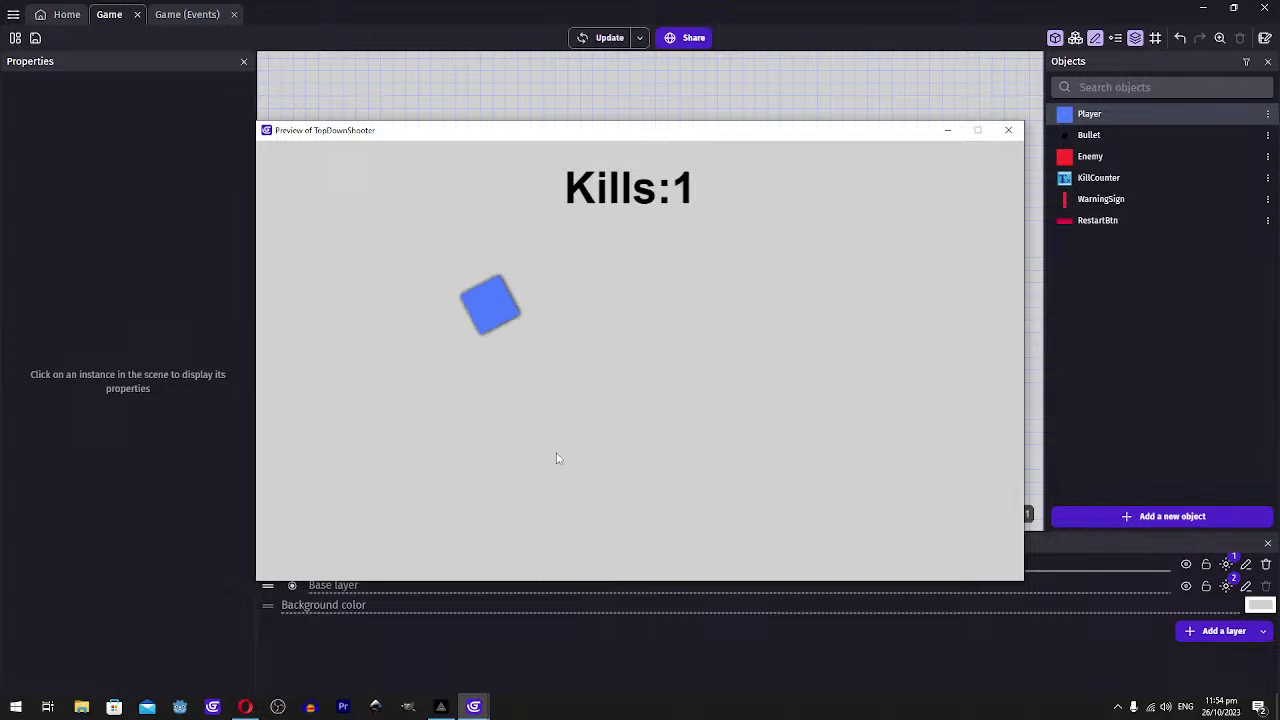
{"action": "key", "text": "s"}
{"action": "key", "text": "a"}
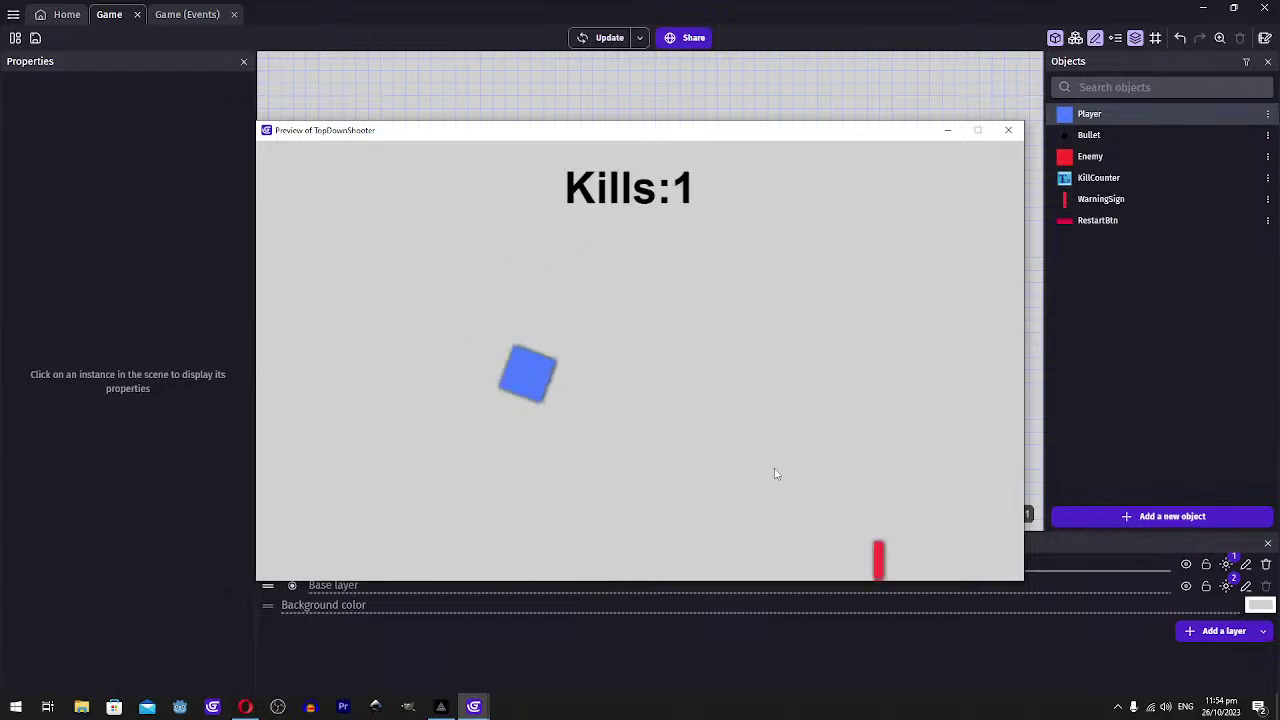
{"action": "key", "text": "d"}
{"action": "key", "text": "w"}
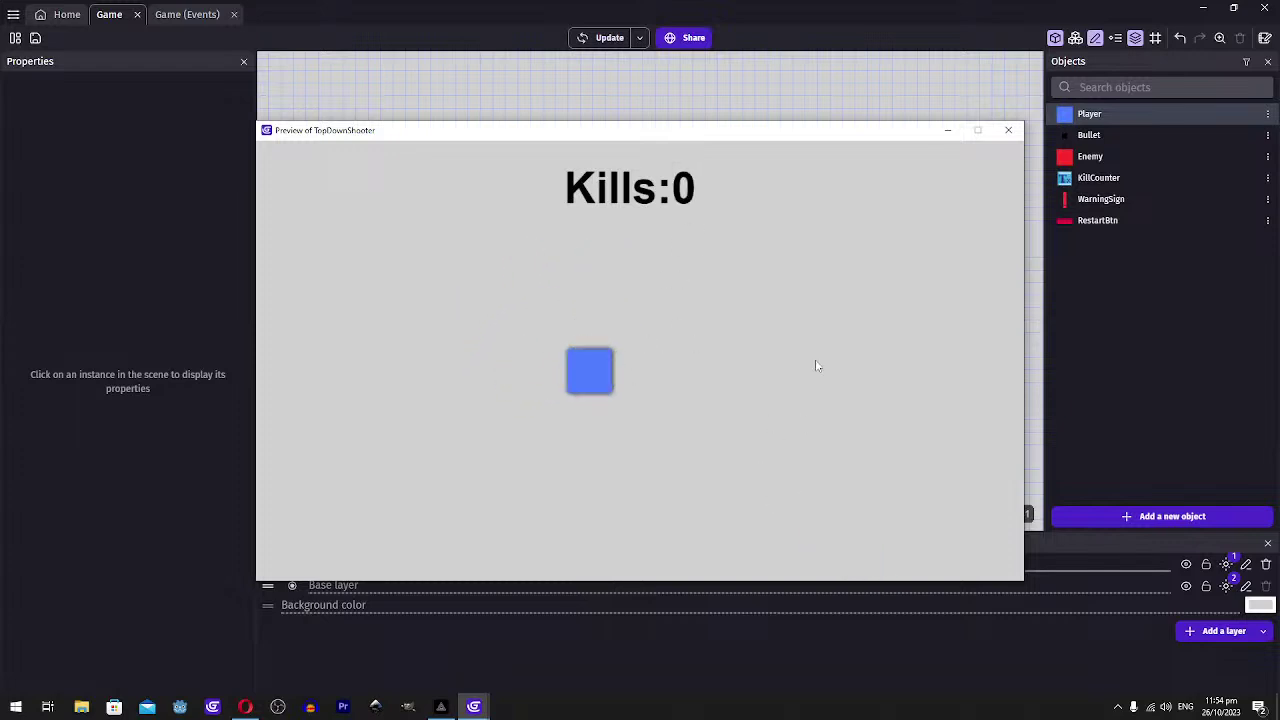
Fire several shots in different directions and move the player to check the shadow on the bullets
{"action": "left_click", "coordinate": [762, 337]}
{"action": "left_click", "coordinate": [746, 304]}
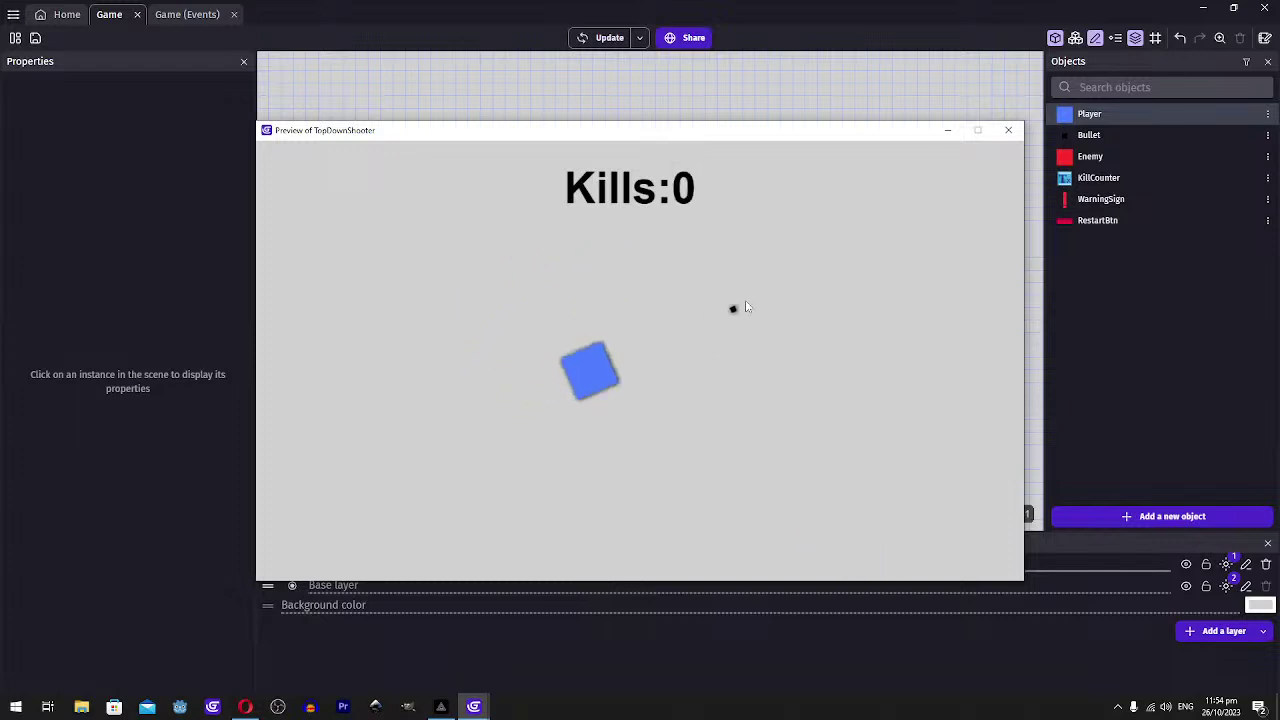
{"action": "left_click", "coordinate": [692, 300]}
{"action": "left_click", "coordinate": [680, 328]}
{"action": "left_click", "coordinate": [691, 418]}
{"action": "left_click", "coordinate": [700, 350]}
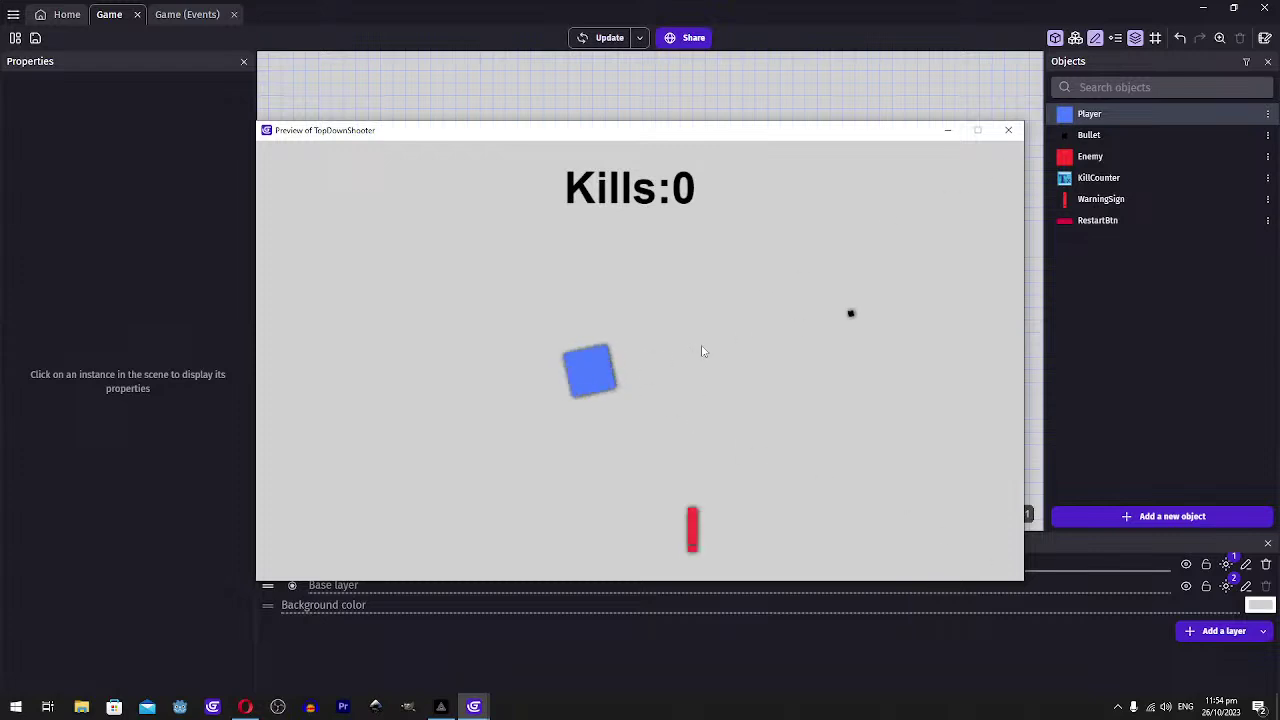
{"action": "key", "text": "d"}
{"action": "key", "text": "w"}
Restart the game and play a round, moving the player in all directions and shooting the enemies that spawn
{"action": "left_click", "coordinate": [708, 498]}
{"action": "key", "text": "a"}
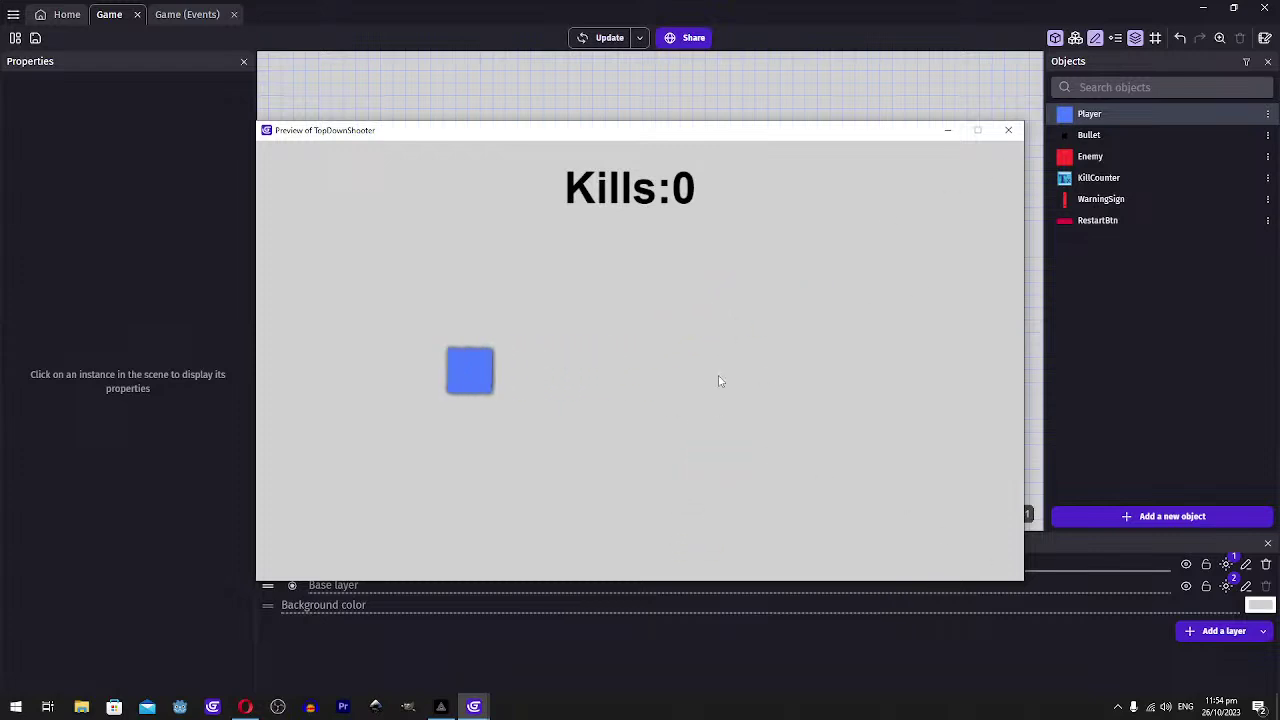
{"action": "key", "text": "s"}
{"action": "key", "text": "d"}
{"action": "key", "text": "w"}
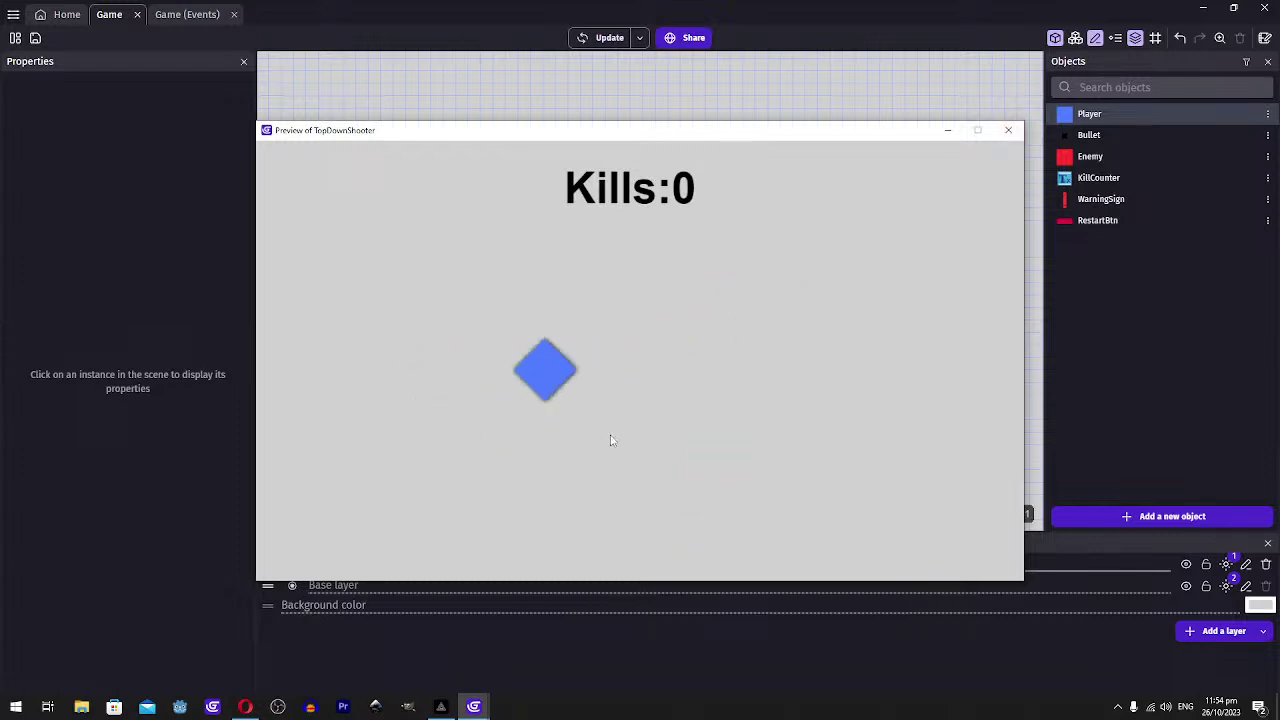
{"action": "key", "text": "s"}
{"action": "left_click", "coordinate": [522, 331]}
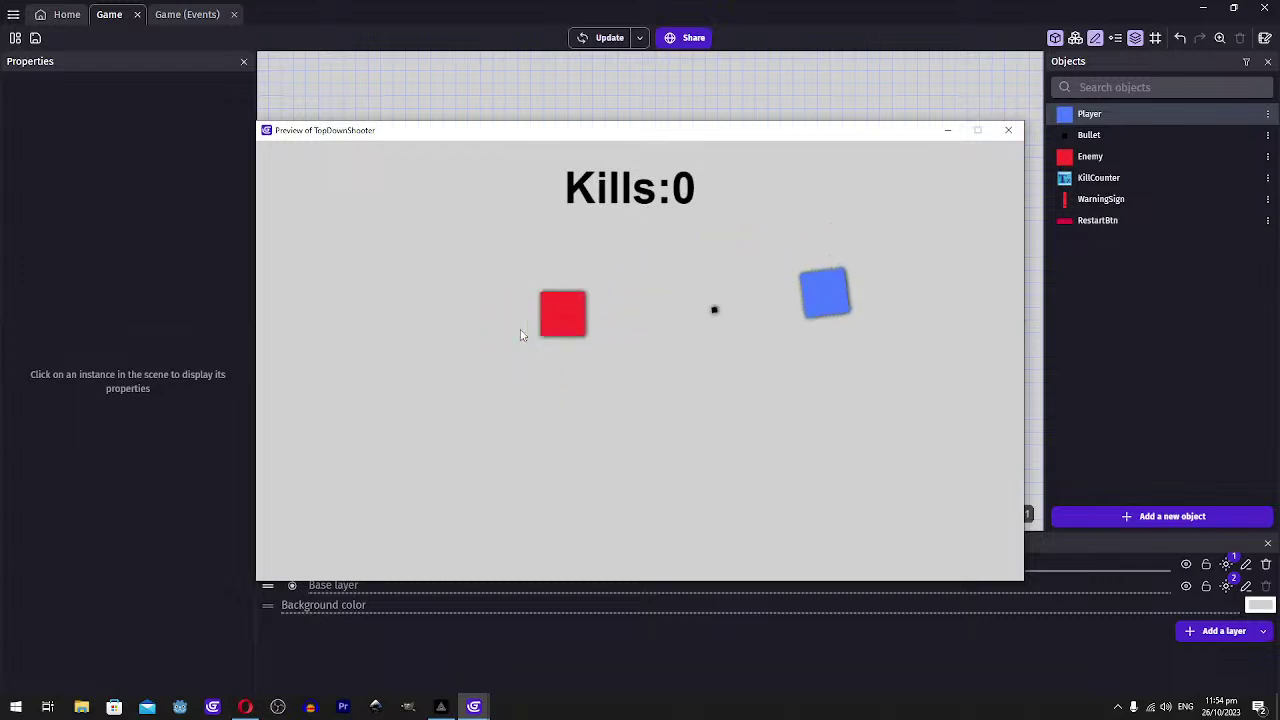
{"action": "key", "text": "s"}
{"action": "key", "text": "a"}
{"action": "key", "text": "w"}
{"action": "key", "text": "d"}
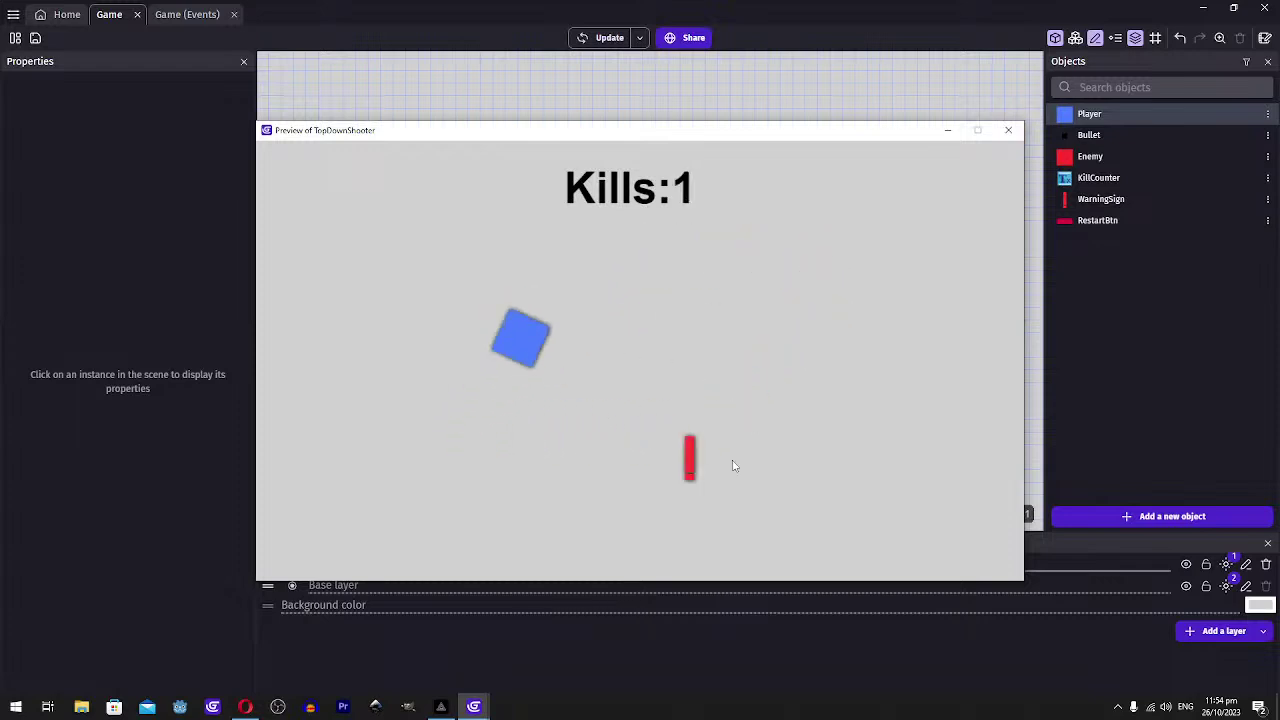
{"action": "key", "text": "s"}
{"action": "left_click", "coordinate": [685, 454]}
{"action": "key", "text": "a"}
{"action": "key", "text": "w"}
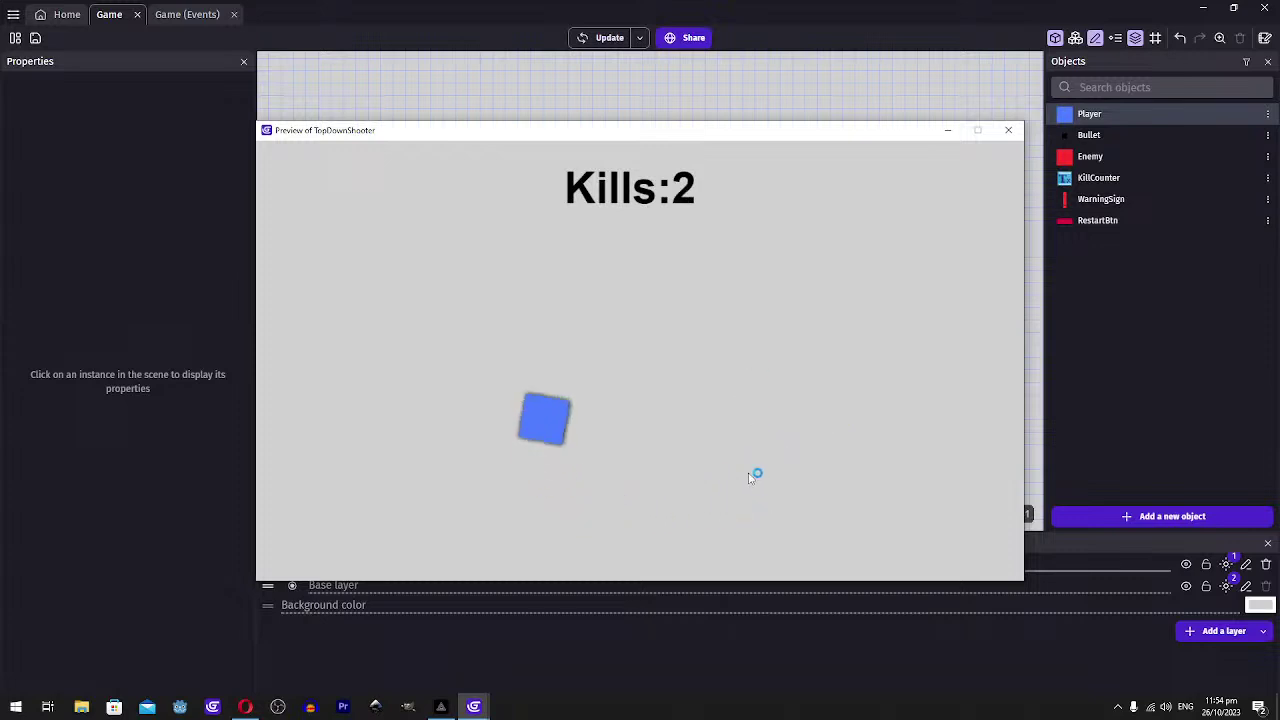
{"action": "key", "text": "d"}
Restart the game again, steer the player around and shoot the enemy spawning in the arena's lower-left corner
{"action": "left_click", "coordinate": [750, 503]}
{"action": "key", "text": "d"}
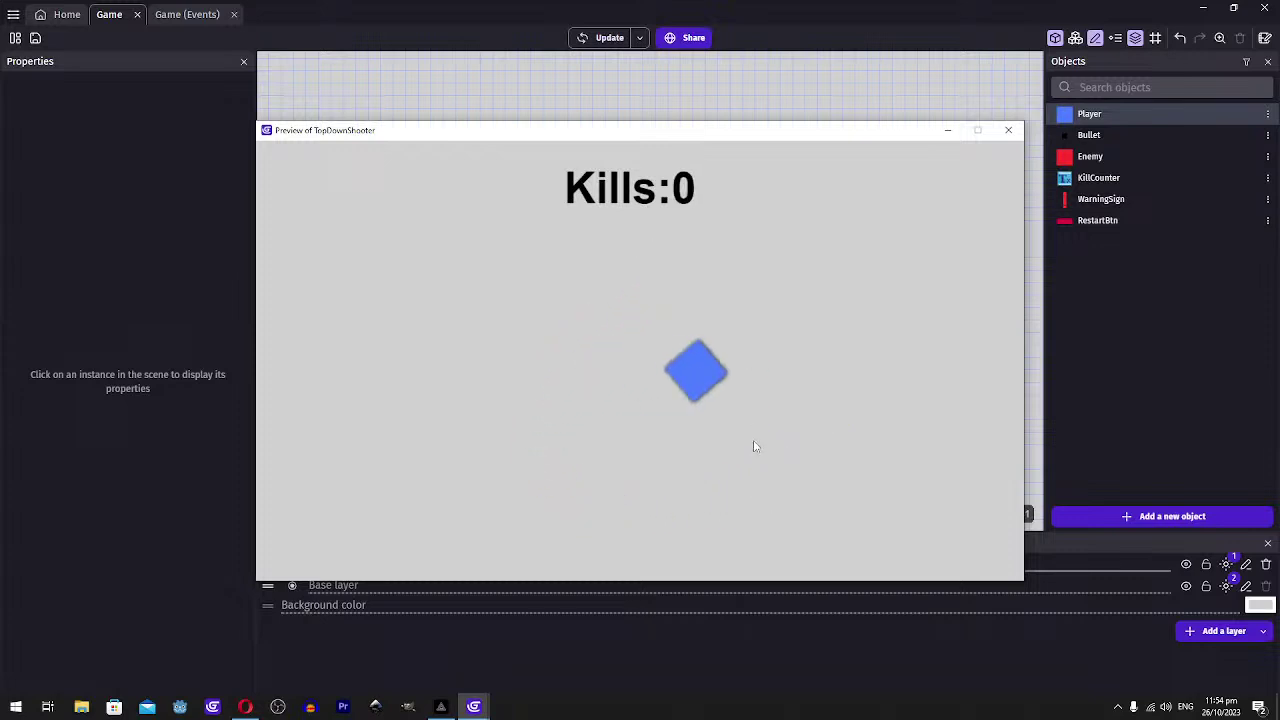
{"action": "key", "text": "w"}
{"action": "key", "text": "a"}
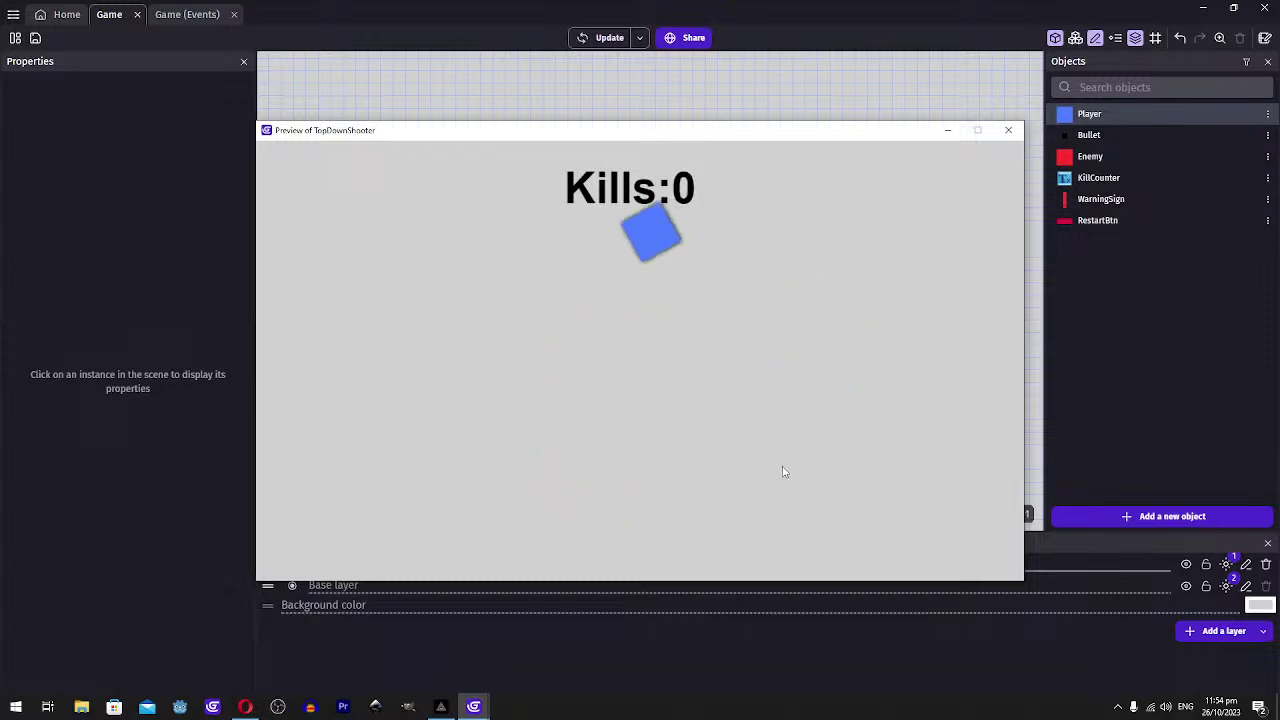
{"action": "key", "text": "s"}
{"action": "key", "text": "d"}
{"action": "key", "text": "w"}
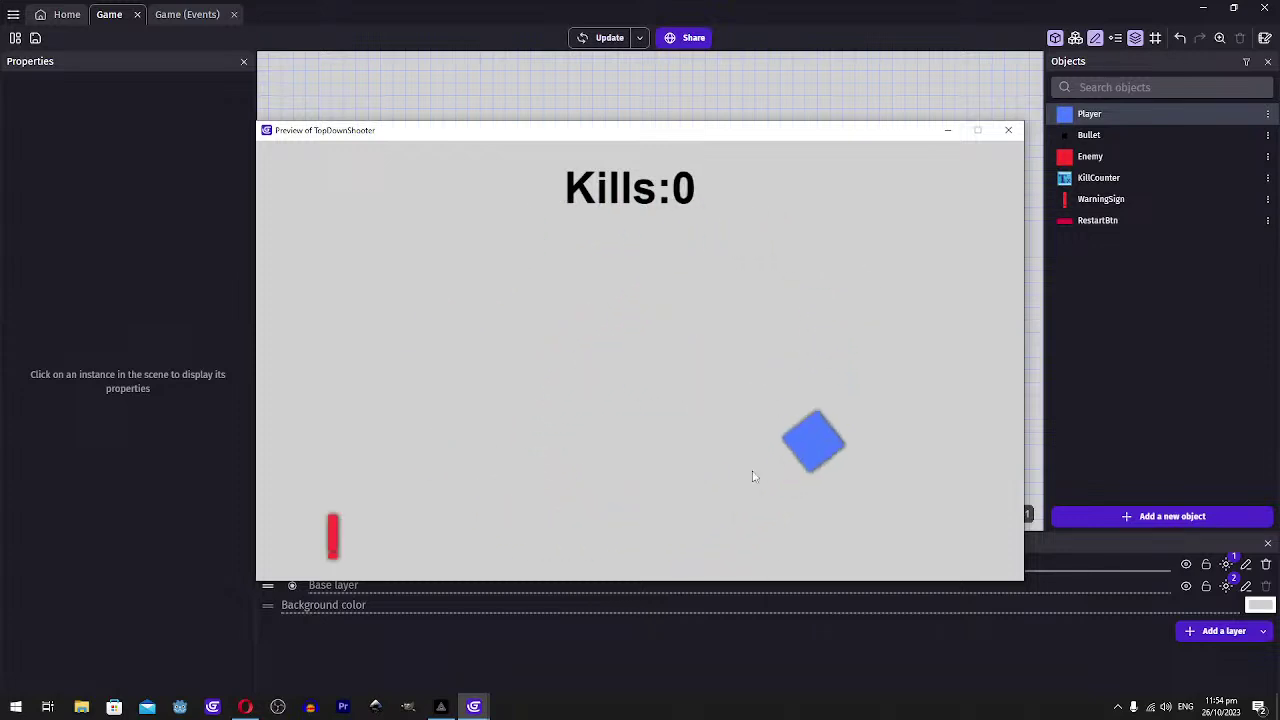
{"action": "left_click", "coordinate": [362, 531]}
{"action": "key", "text": "a"}
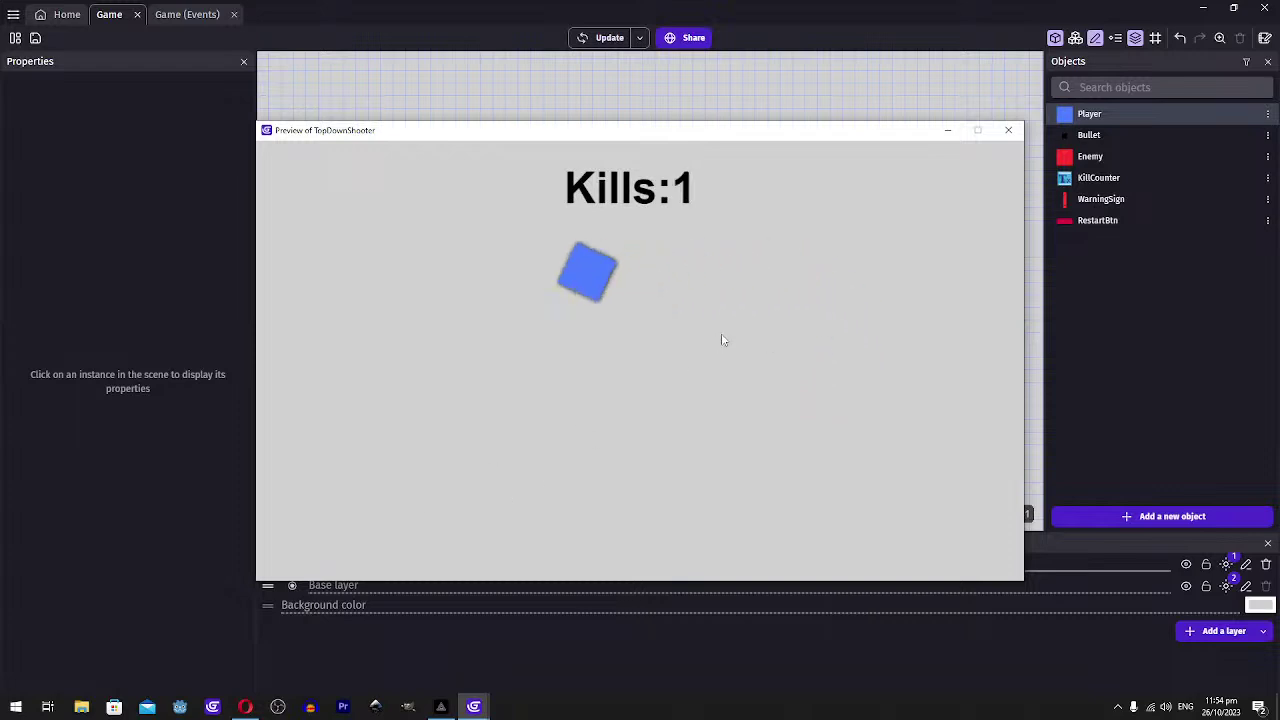
Continue the round by dodging around the arena and shooting the enemies that spawn on its right side
{"action": "key", "text": "w"}
{"action": "key", "text": "d"}
{"action": "key", "text": "s"}
{"action": "key", "text": "a"}
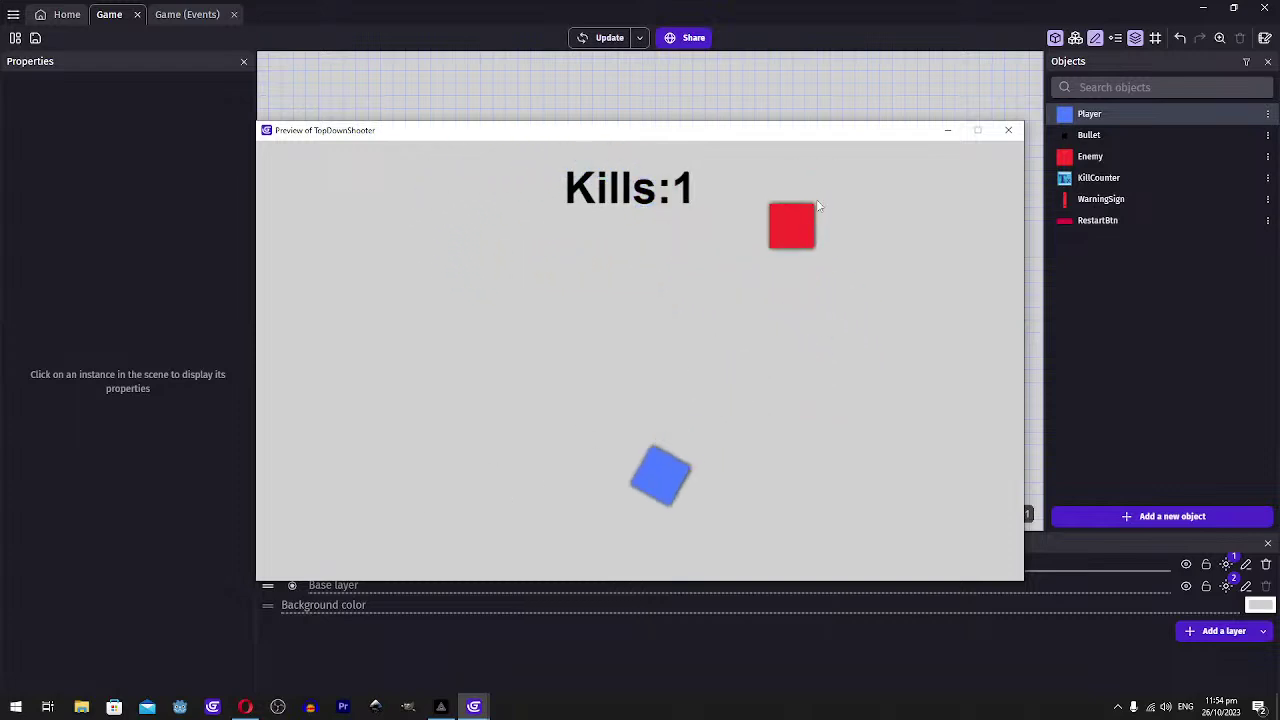
{"action": "left_click", "coordinate": [817, 202]}
{"action": "key", "text": "w"}
{"action": "key", "text": "d"}
{"action": "left_click", "coordinate": [811, 498]}
{"action": "left_click", "coordinate": [812, 503]}
{"action": "key", "text": "s"}
{"action": "left_click", "coordinate": [811, 498]}
{"action": "key", "text": "a"}
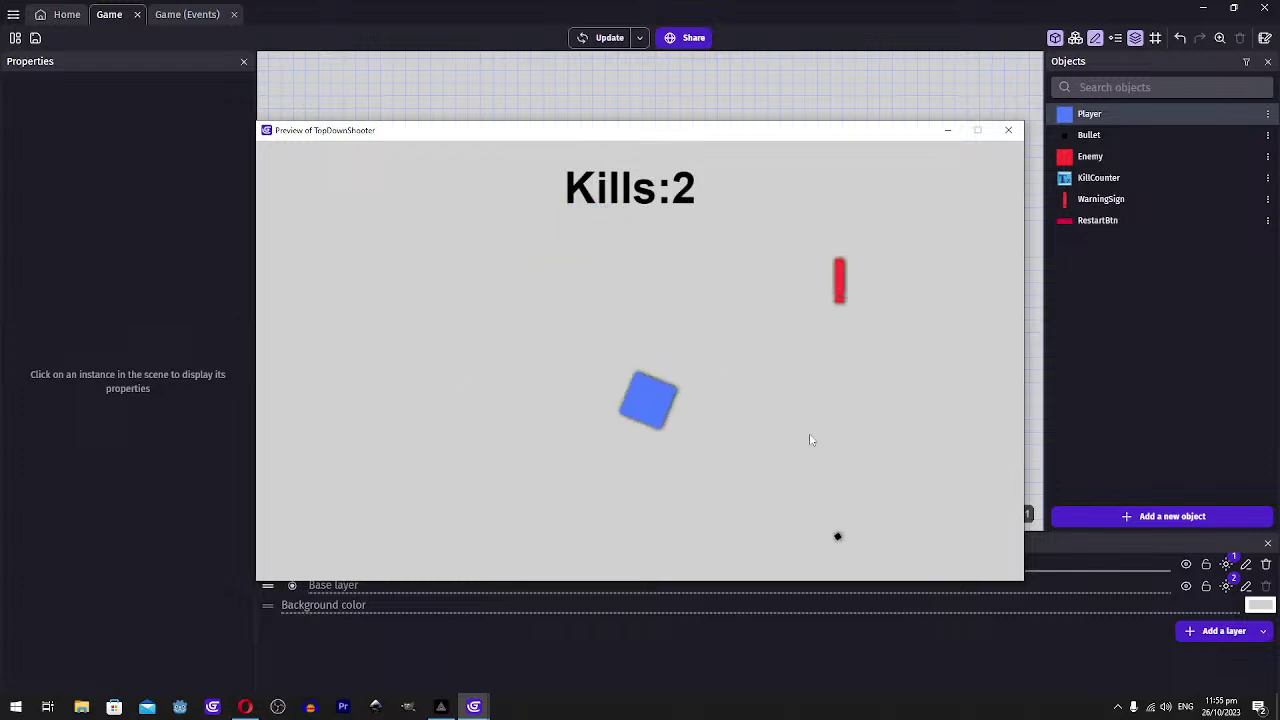
{"action": "left_click", "coordinate": [812, 434]}
{"action": "left_click", "coordinate": [828, 370]}
{"action": "key", "text": "w"}
{"action": "double_click", "coordinate": [830, 304]}
{"action": "key", "text": "d"}
{"action": "left_click", "coordinate": [823, 299]}
{"action": "key", "text": "a"}
{"action": "key", "text": "s"}
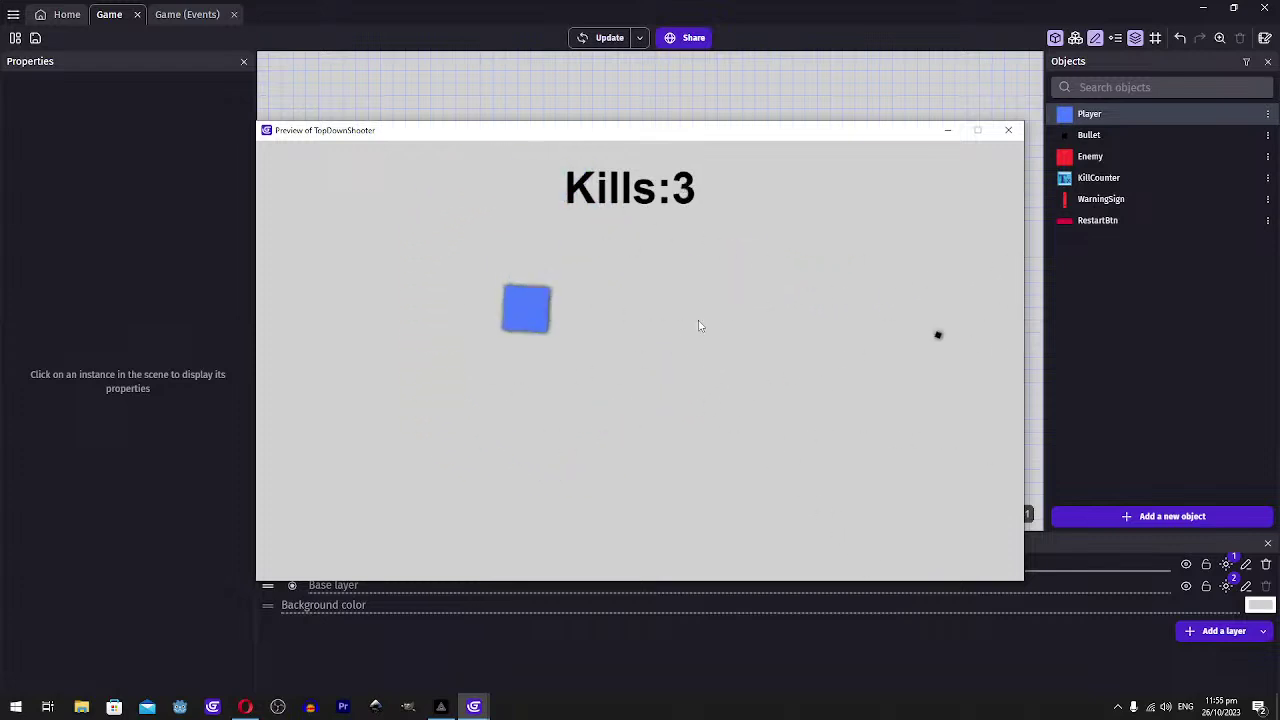
{"action": "key", "text": "d"}
{"action": "key", "text": "w"}
{"action": "key", "text": "a"}
{"action": "key", "text": "s"}
{"action": "key", "text": "d"}
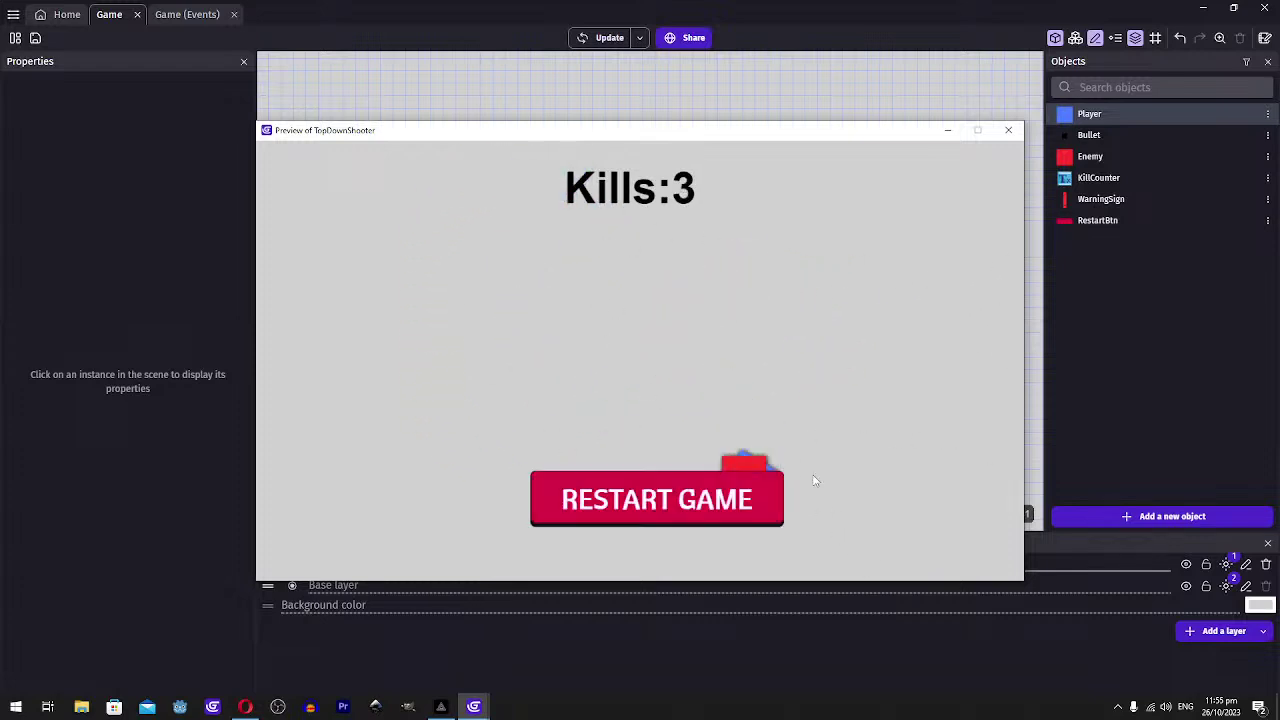
Restart the game, move the player and shoot at the warning sign near the arena's centre, and close the preview
{"action": "left_click", "coordinate": [754, 490]}
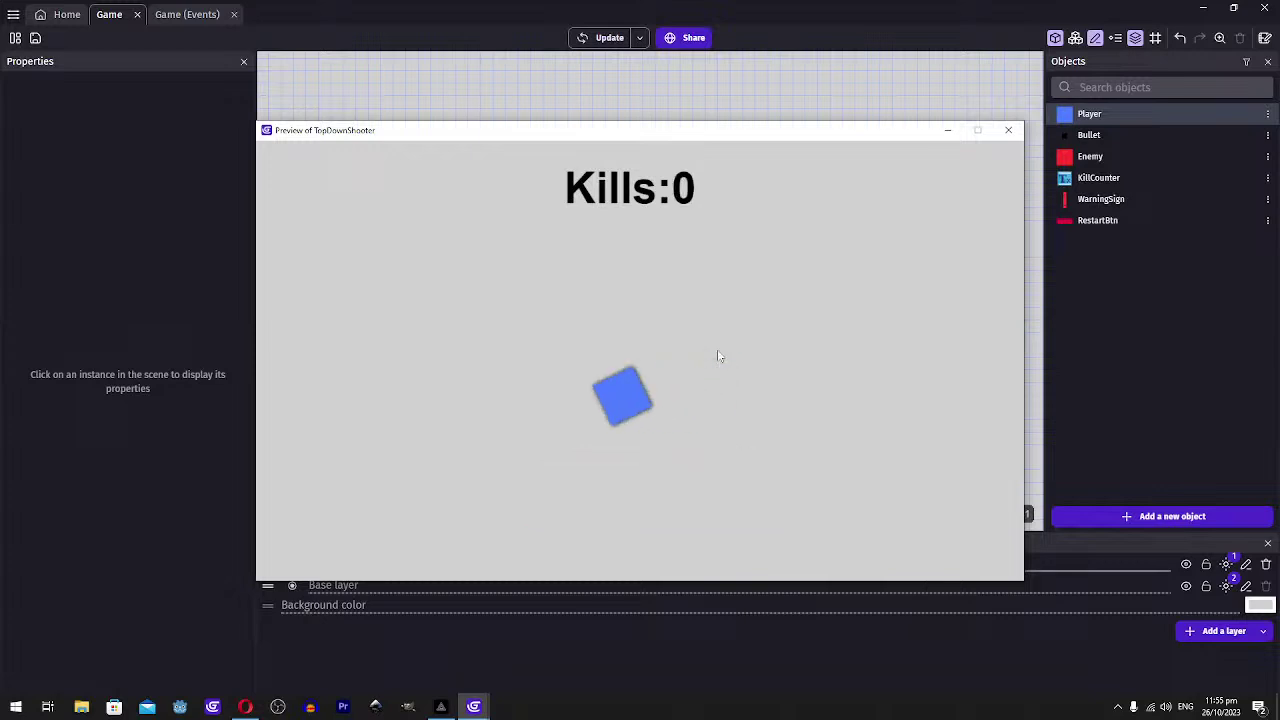
{"action": "key", "text": "a"}
{"action": "key", "text": "w"}
{"action": "key", "text": "d"}
{"action": "key", "text": "w"}
{"action": "key", "text": "a"}
{"action": "key", "text": "s"}
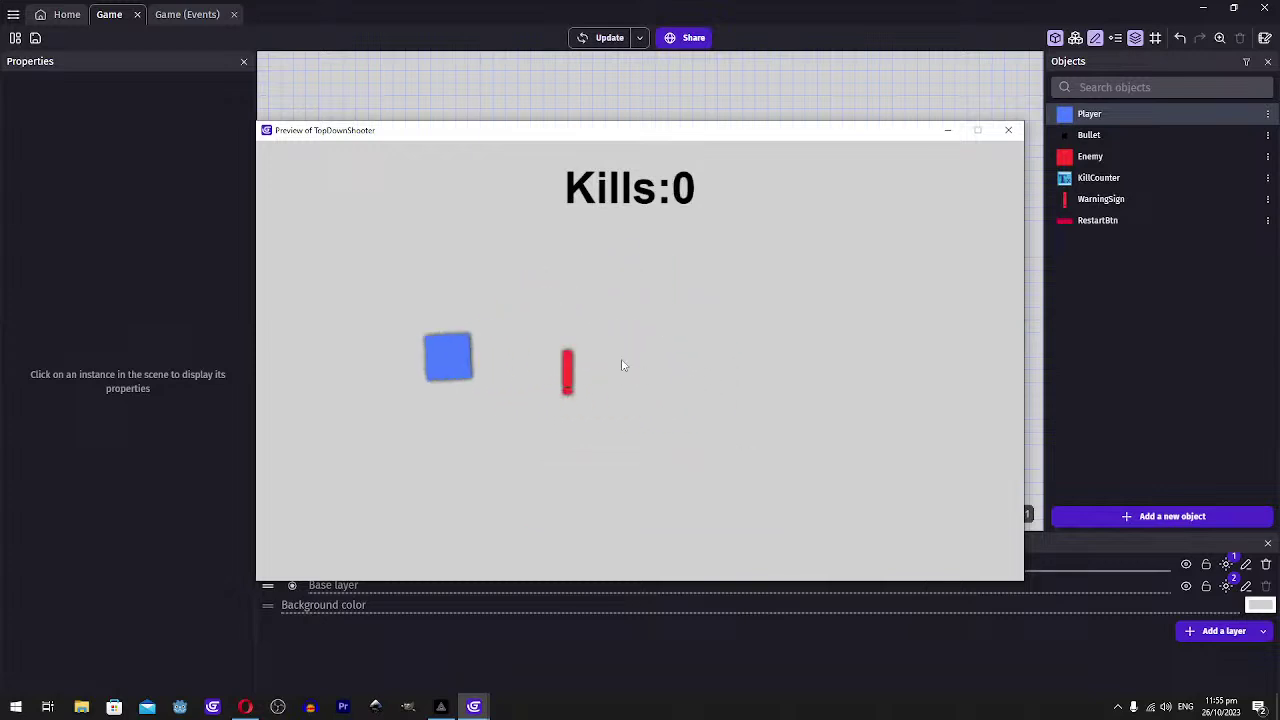
{"action": "key", "text": "s"}
{"action": "left_click", "coordinate": [576, 364]}
{"action": "key", "text": "w"}
{"action": "key", "text": "d"}
{"action": "left_click", "coordinate": [1008, 131]}
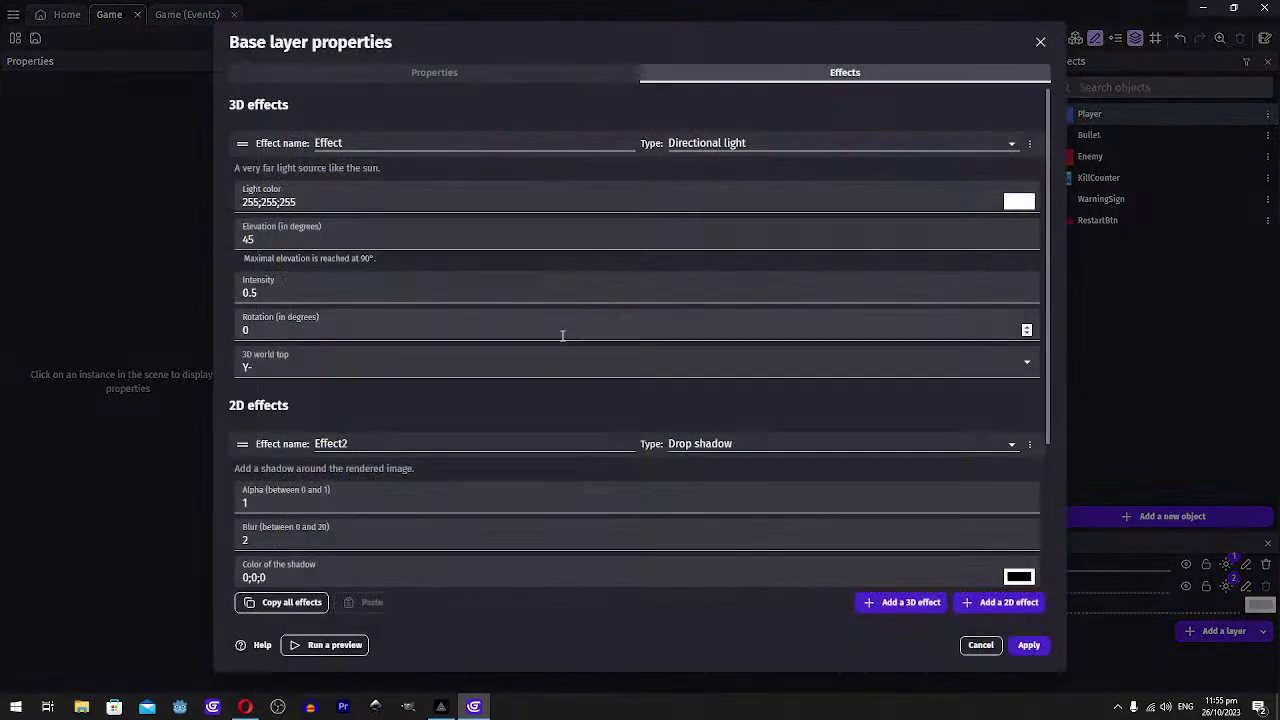
Change the Base layer's 2D effect type to ASCII and apply the change
{"action": "scroll", "coordinate": [549, 429], "scroll_direction": "down", "scroll_amount": 3}
{"action": "left_click", "coordinate": [700, 245]}
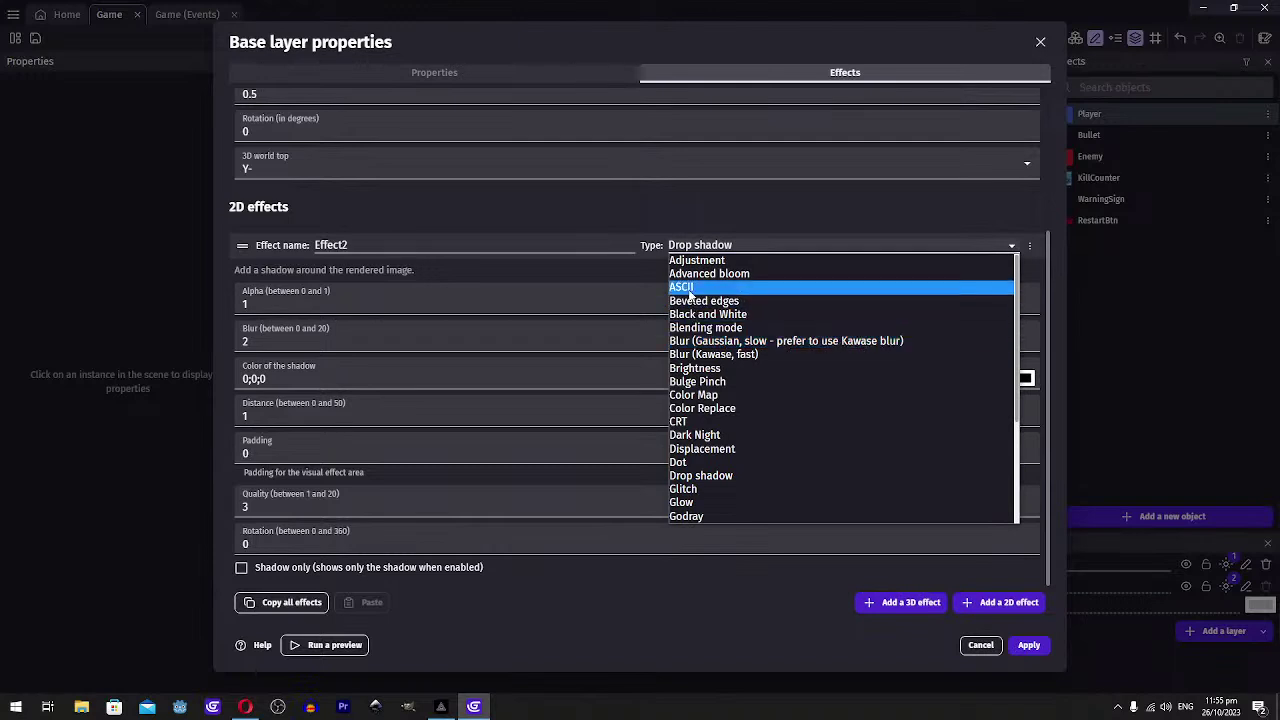
{"action": "left_click", "coordinate": [686, 286]}
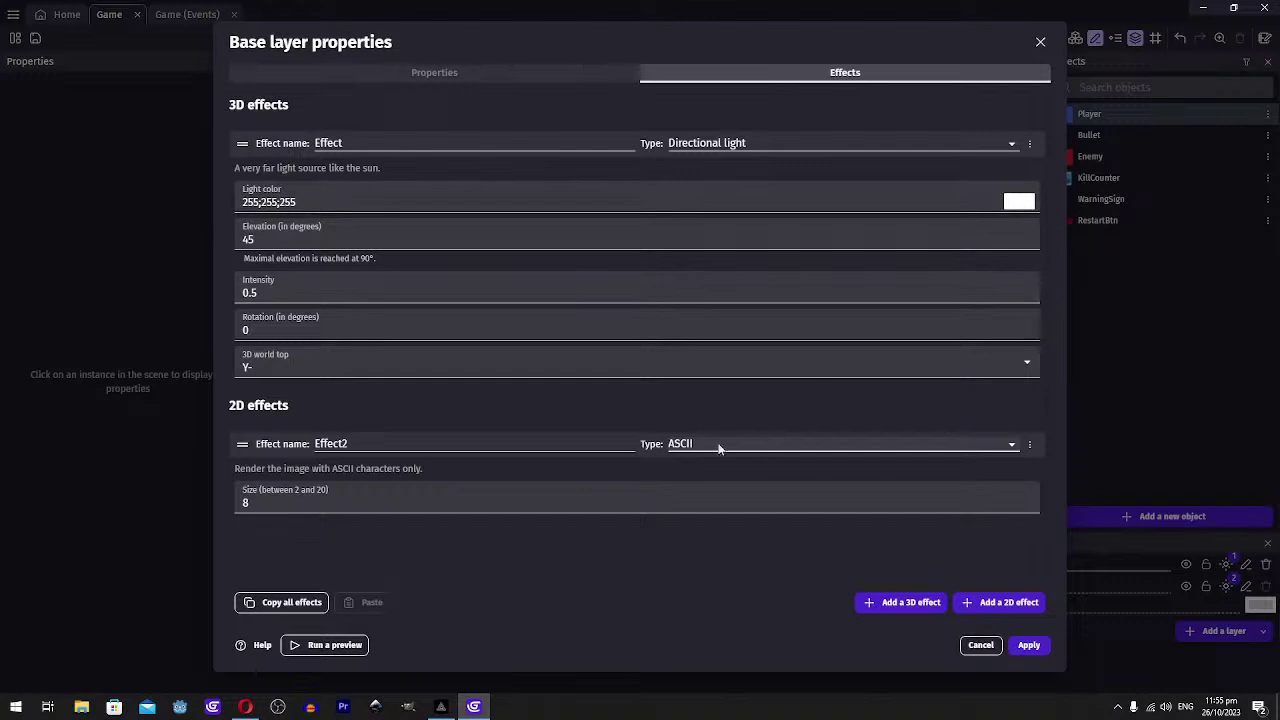
{"action": "left_click", "coordinate": [1028, 646]}
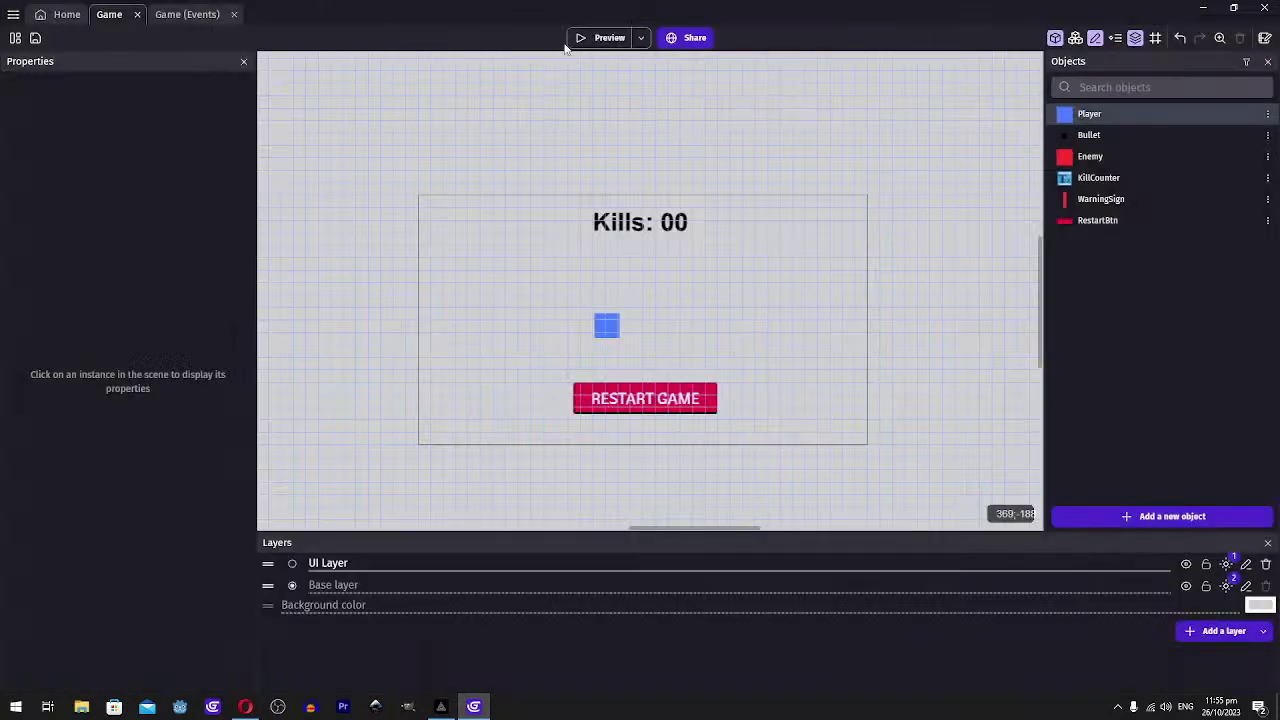
Preview the game with the ASCII effect by moving the player and shooting enemies, and close the preview
{"action": "left_click", "coordinate": [598, 38]}
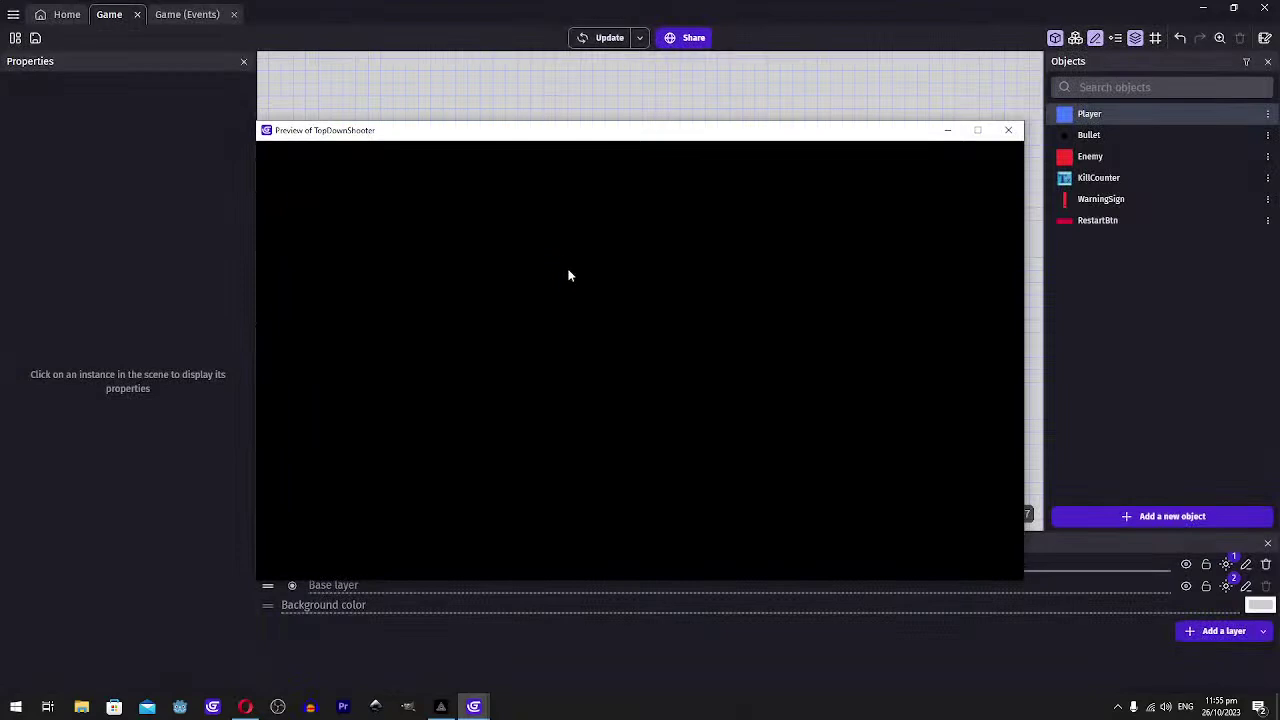
{"action": "key", "text": "a"}
{"action": "key", "text": "w"}
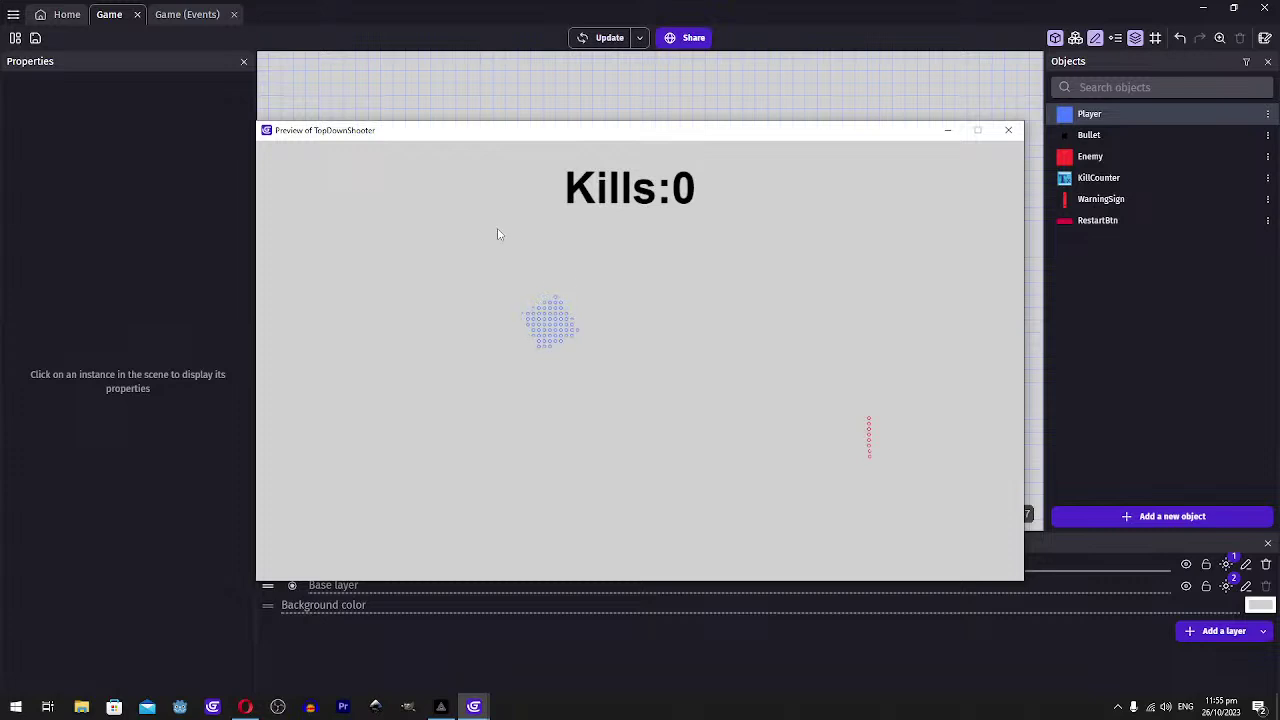
{"action": "left_click", "coordinate": [871, 440]}
{"action": "key", "text": "a"}
{"action": "key", "text": "s"}
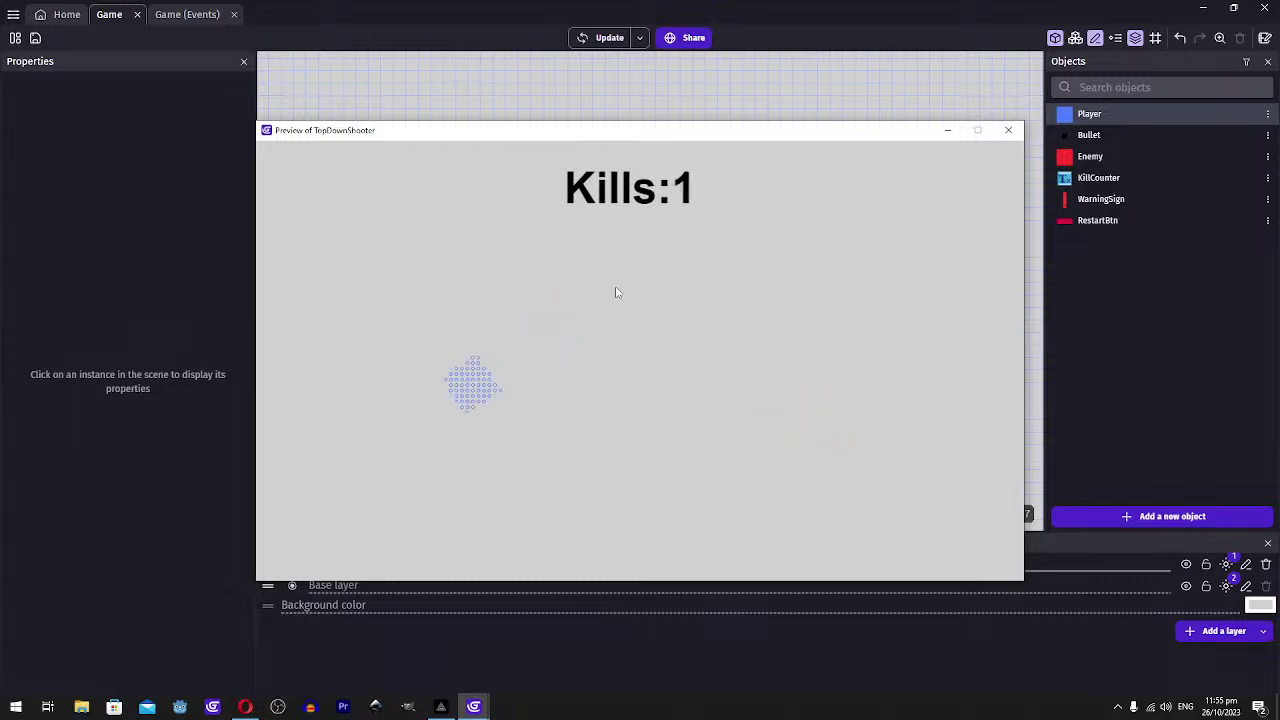
{"action": "key", "text": "d"}
{"action": "key", "text": "s"}
{"action": "left_click", "coordinate": [512, 300]}
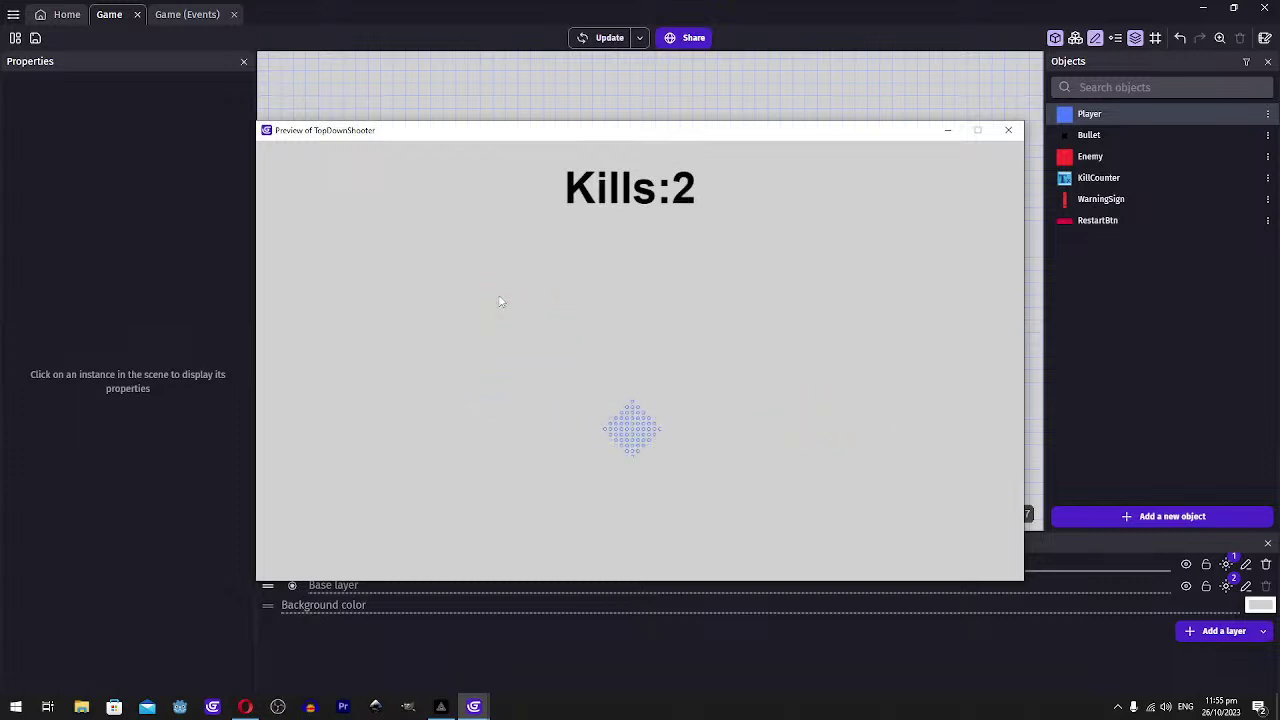
{"action": "key", "text": "w"}
{"action": "key", "text": "a"}
{"action": "key", "text": "s"}
{"action": "left_click", "coordinate": [1008, 131]}
Change the Base layer's 2D effect type to Glitch and apply the change
{"action": "left_click", "coordinate": [1226, 586]}
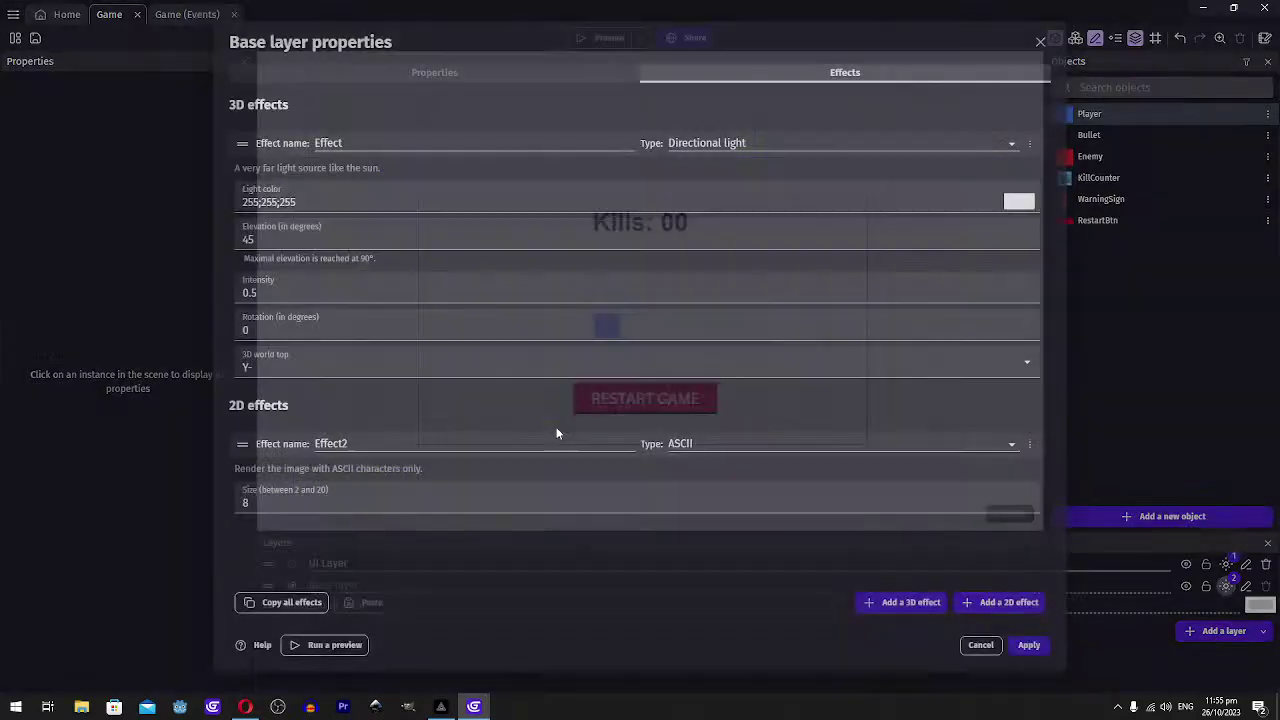
{"action": "left_click", "coordinate": [696, 441]}
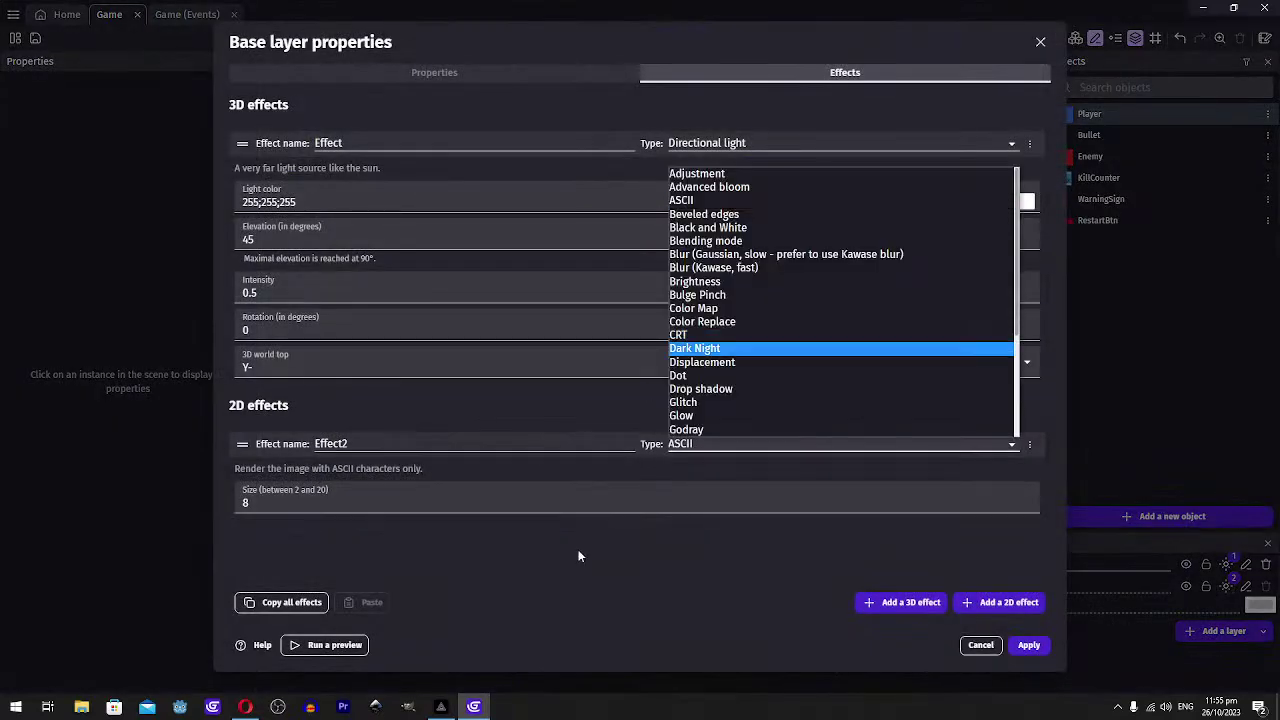
{"action": "scroll", "coordinate": [695, 355], "scroll_direction": "down", "scroll_amount": 4}
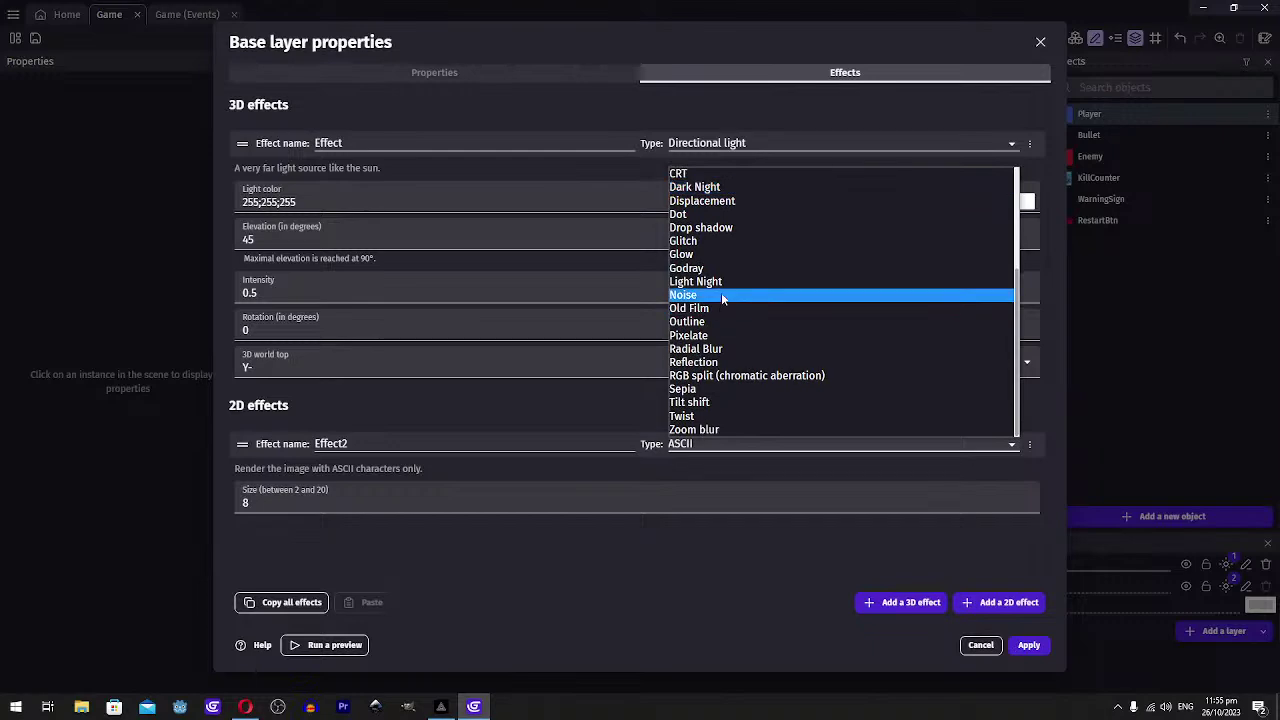
{"action": "left_click", "coordinate": [684, 244]}
{"action": "scroll", "coordinate": [444, 562], "scroll_direction": "down", "scroll_amount": 3}
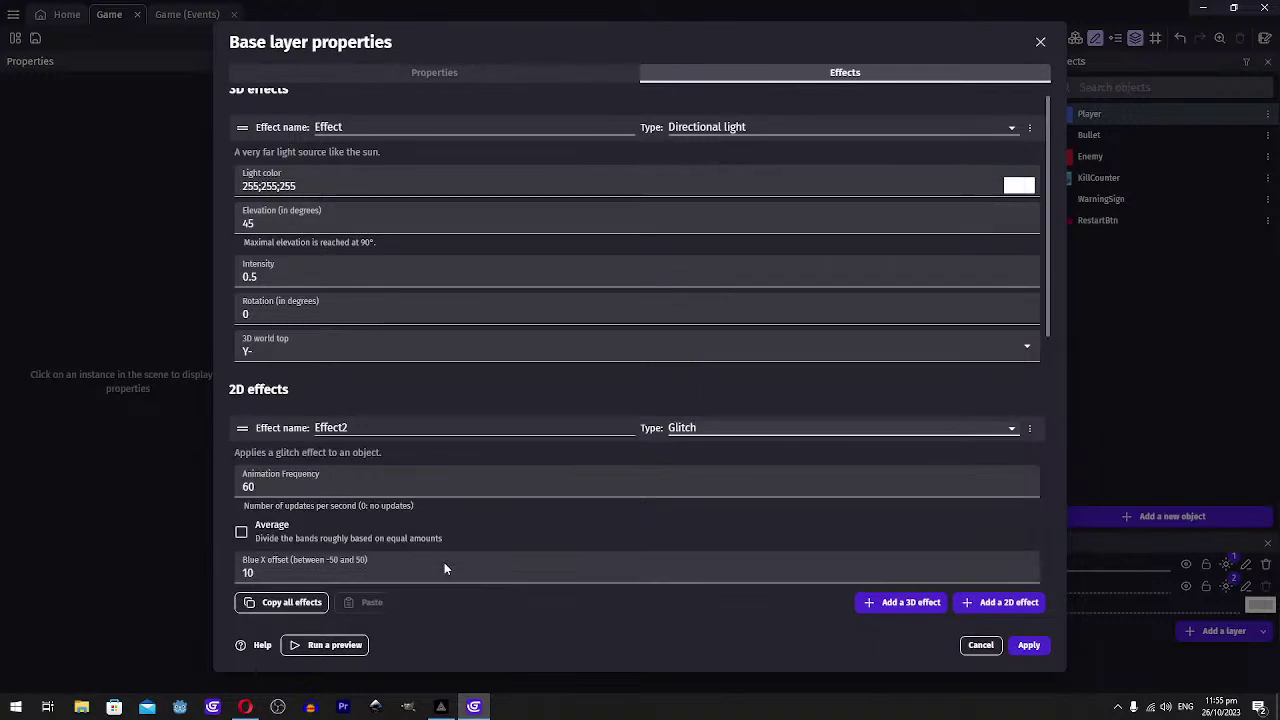
{"action": "left_click", "coordinate": [1029, 645]}
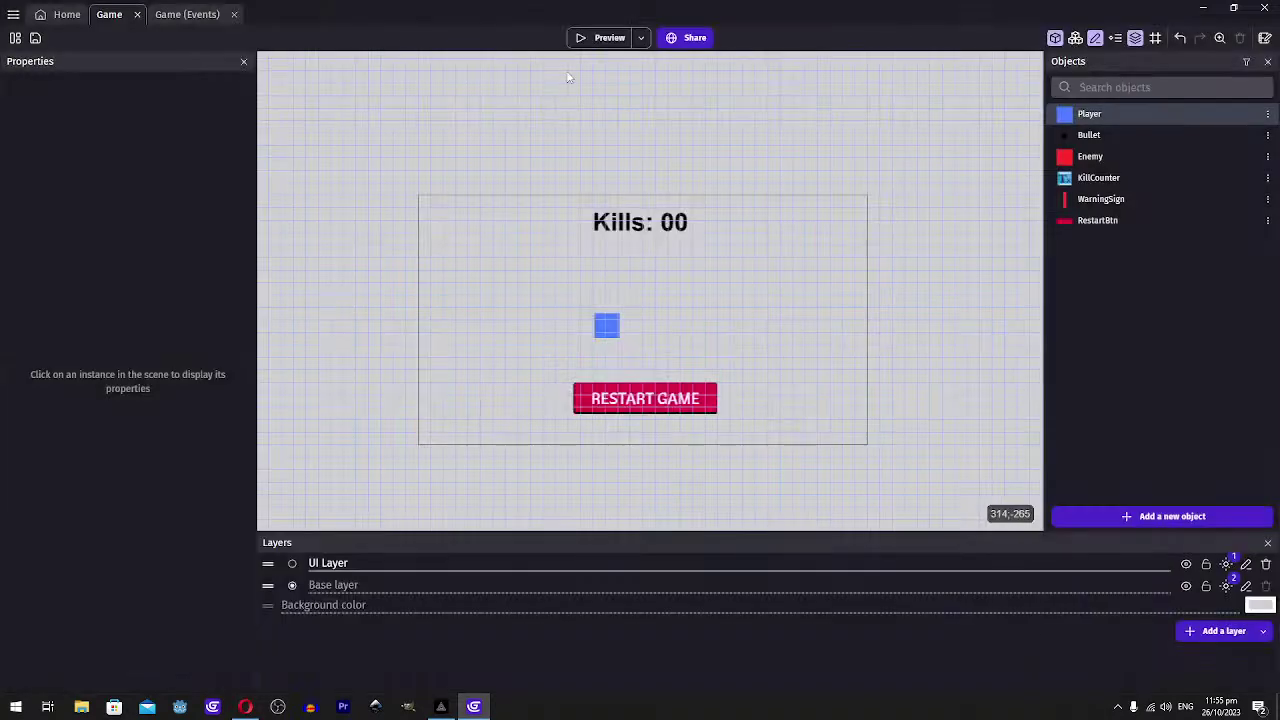
Preview the game with the Glitch effect by moving the player and shooting enemies, and close the preview
{"action": "left_click", "coordinate": [583, 46]}
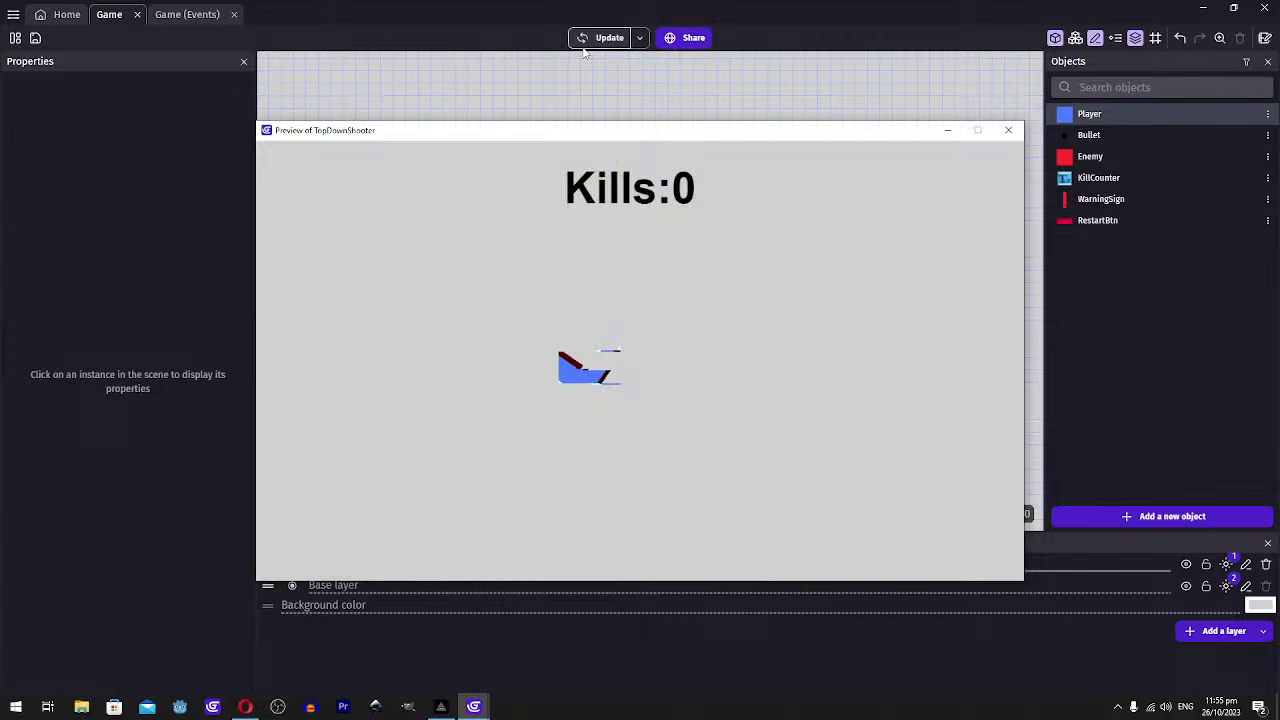
{"action": "key", "text": "w"}
{"action": "key", "text": "a"}
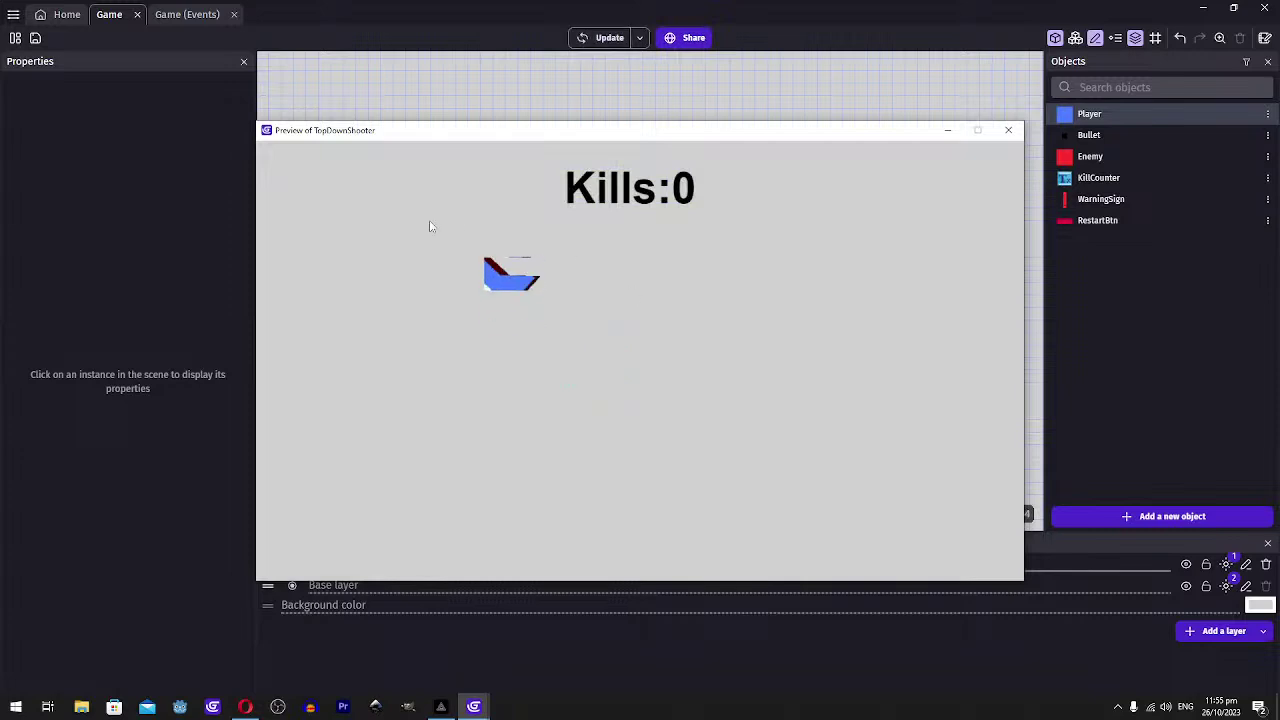
{"action": "key", "text": "s"}
{"action": "key", "text": "a"}
{"action": "left_click", "coordinate": [680, 325]}
{"action": "key", "text": "d"}
{"action": "key", "text": "s"}
{"action": "left_click", "coordinate": [696, 290]}
{"action": "key", "text": "w"}
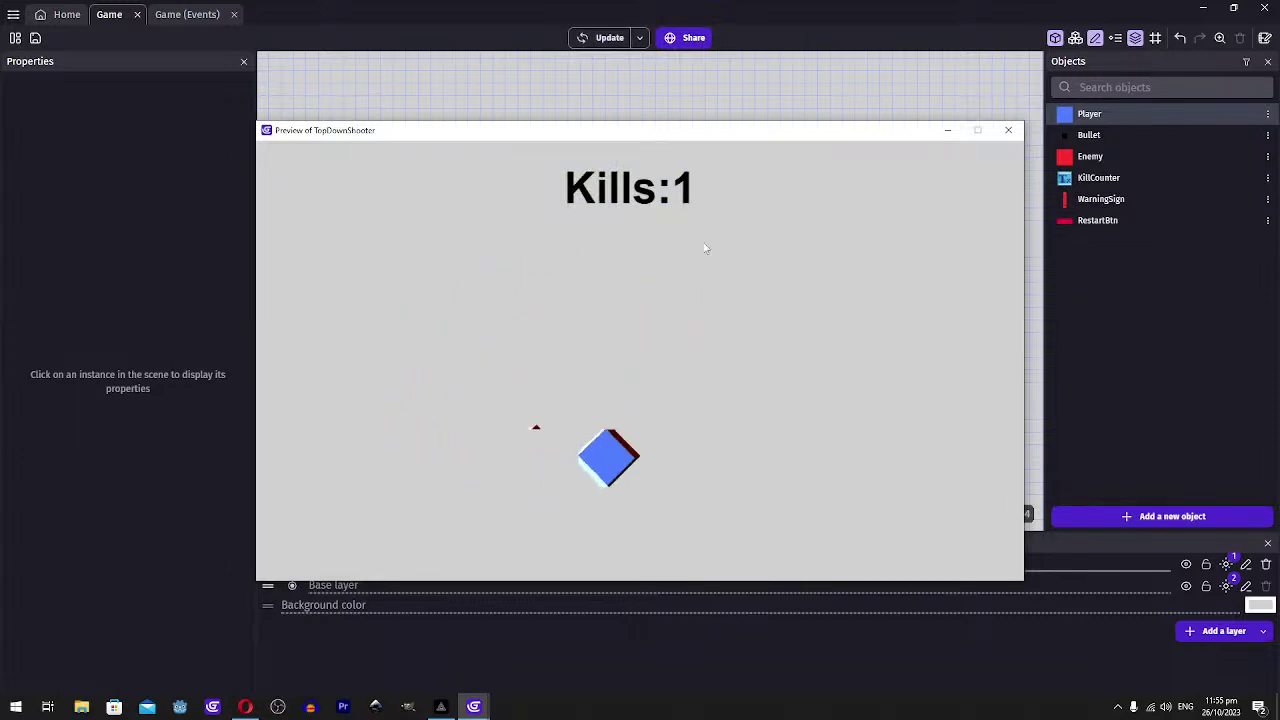
{"action": "key", "text": "s"}
{"action": "left_click", "coordinate": [750, 412]}
{"action": "key", "text": "a"}
{"action": "key", "text": "w"}
{"action": "key", "text": "d"}
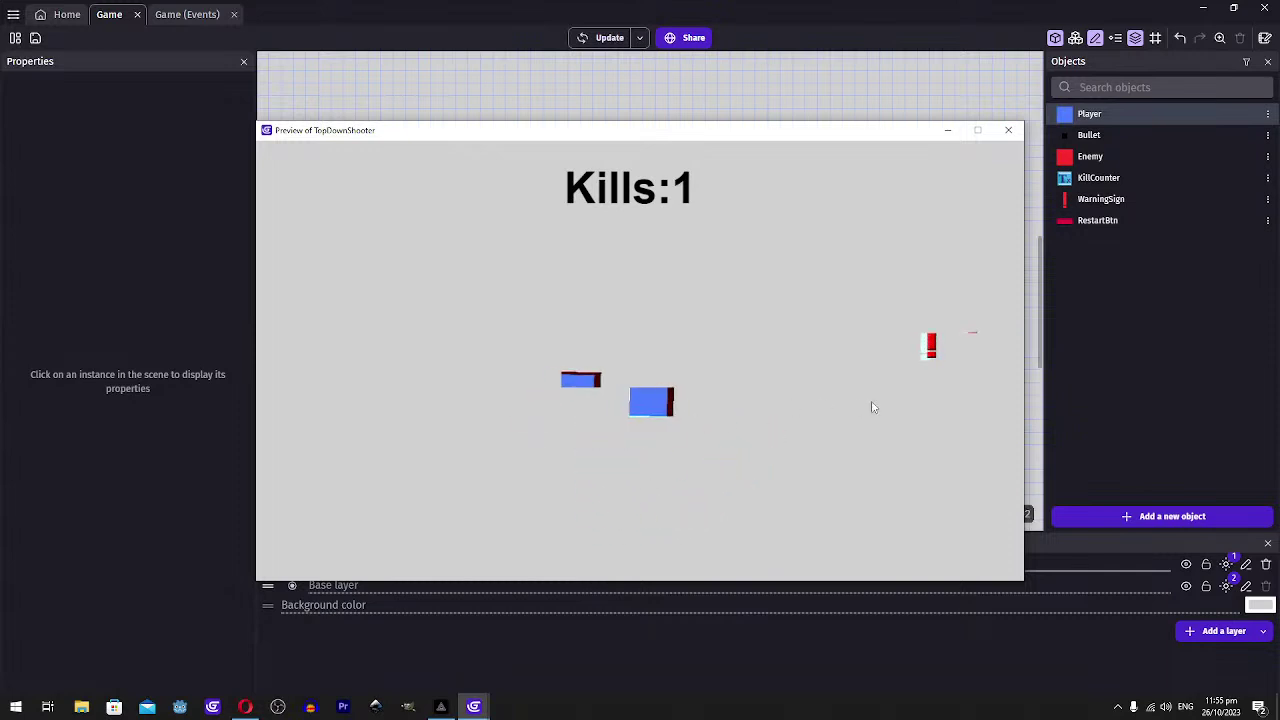
{"action": "left_click", "coordinate": [888, 384]}
{"action": "key", "text": "a"}
{"action": "key", "text": "a"}
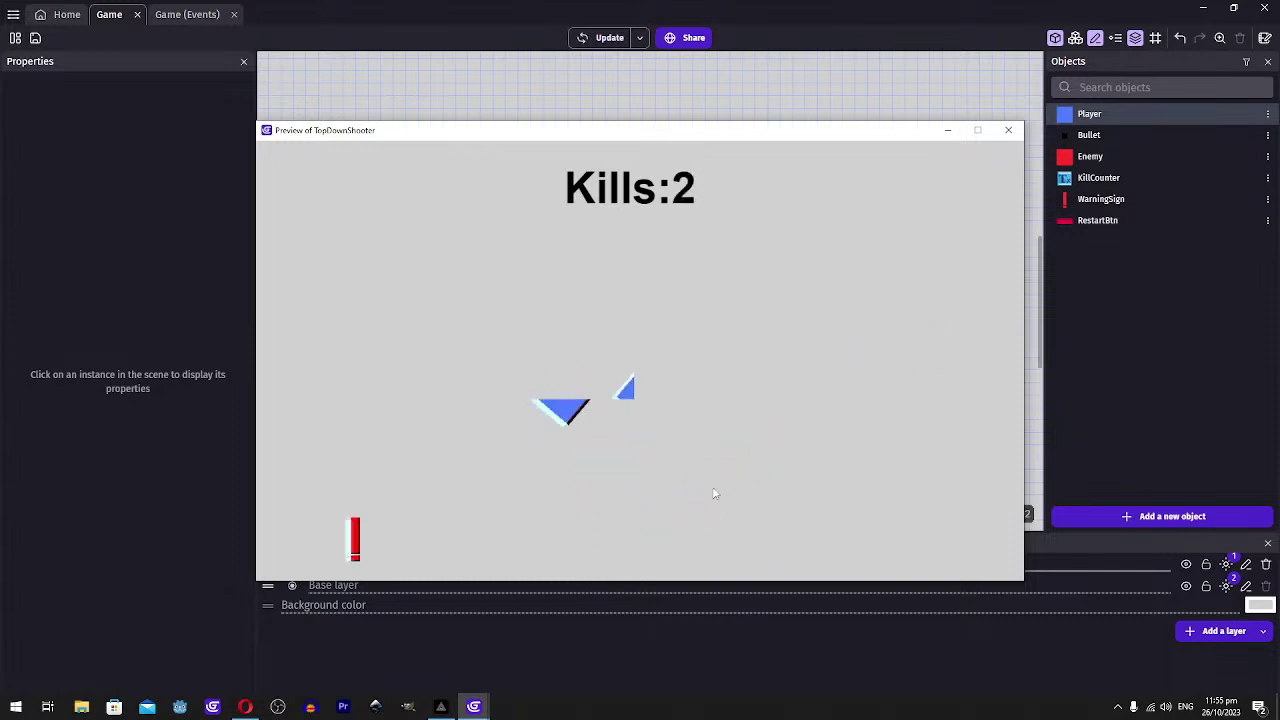
{"action": "key", "text": "d"}
{"action": "key", "text": "w"}
{"action": "left_click", "coordinate": [360, 541]}
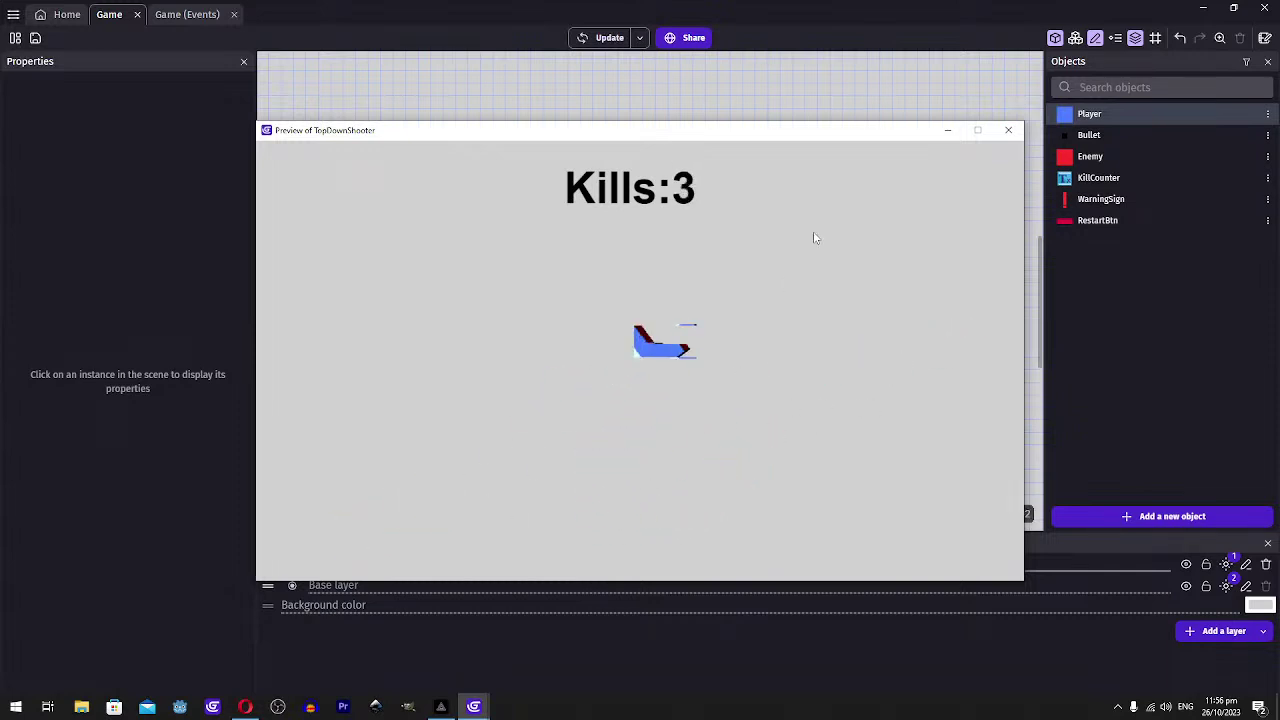
{"action": "left_click", "coordinate": [1008, 130]}
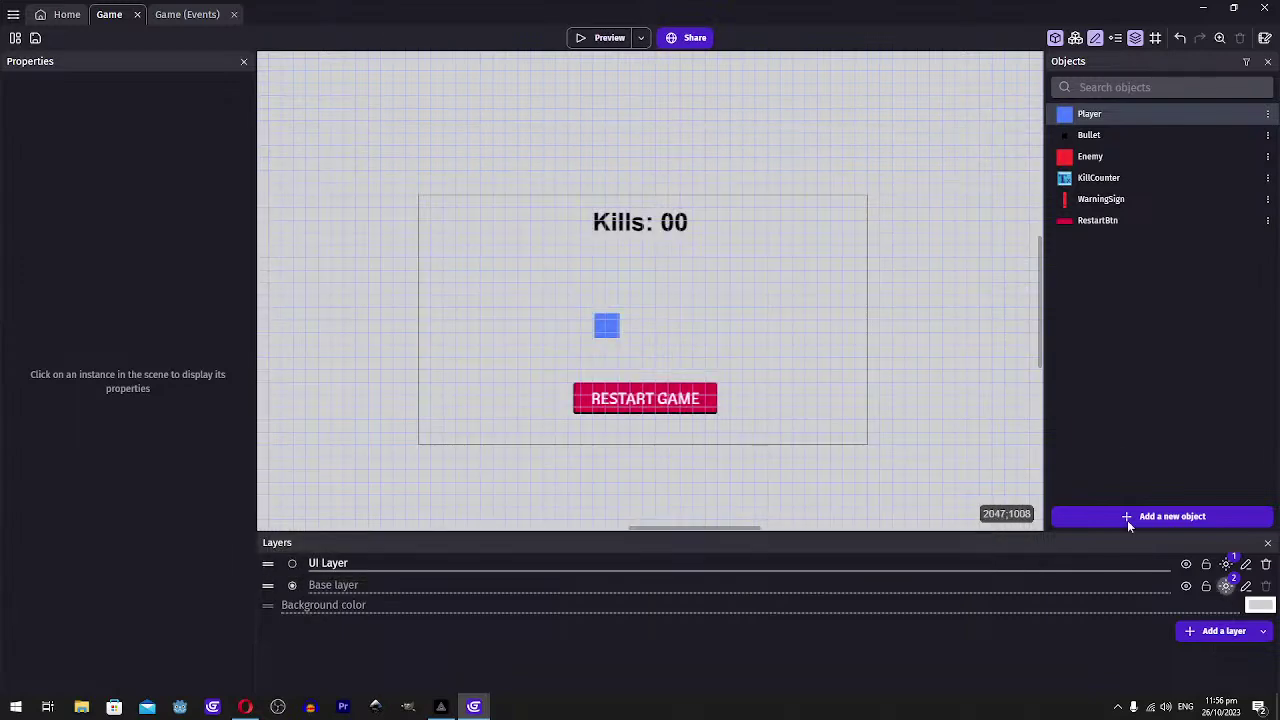
Change the Base layer's 2D effect type to Advanced bloom and apply the change
{"action": "left_click", "coordinate": [1226, 586]}
{"action": "scroll", "coordinate": [338, 403], "scroll_direction": "down", "scroll_amount": 3}
{"action": "scroll", "coordinate": [319, 418], "scroll_direction": "down", "scroll_amount": 3}
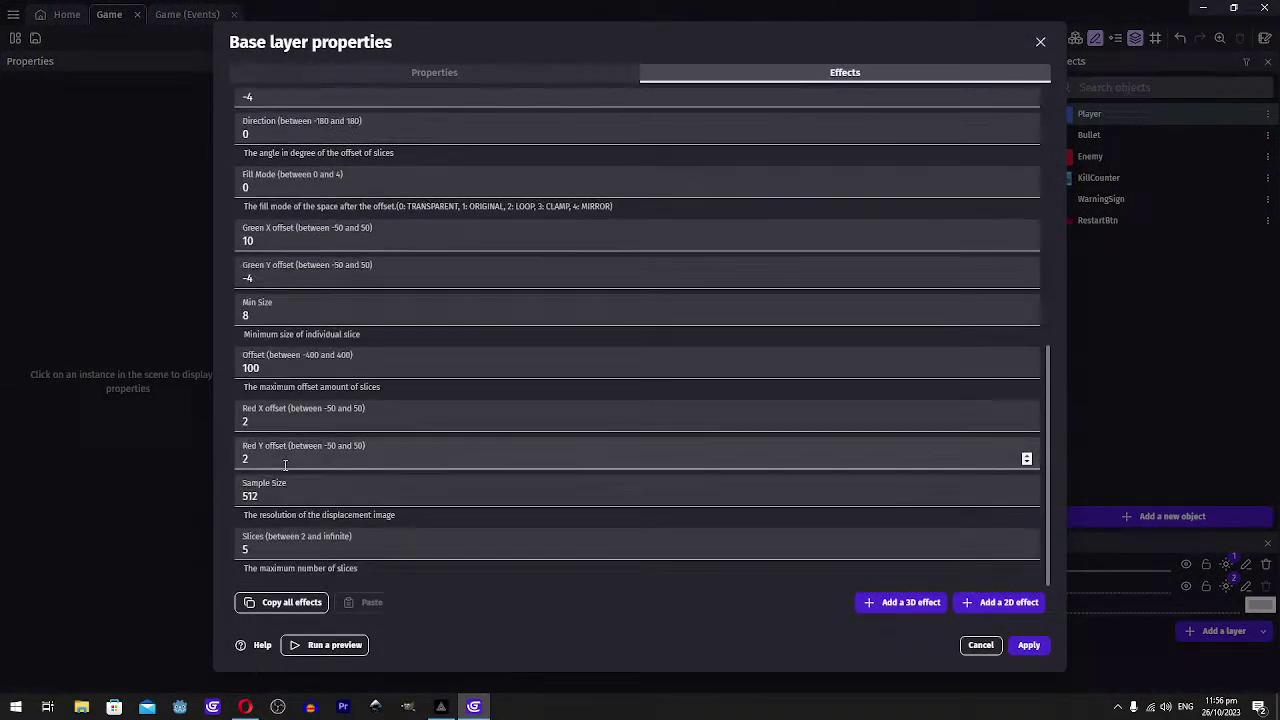
{"action": "scroll", "coordinate": [762, 280], "scroll_direction": "up", "scroll_amount": 4}
{"action": "left_click", "coordinate": [740, 248]}
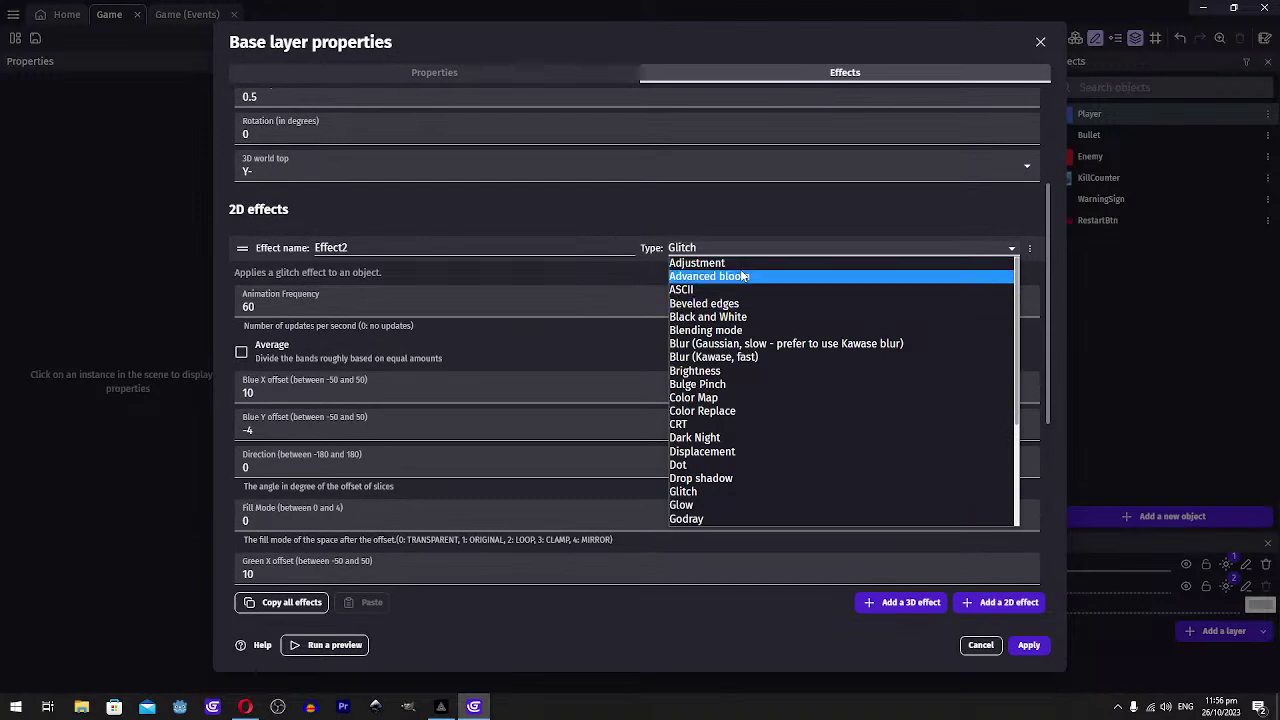
{"action": "left_click", "coordinate": [700, 276]}
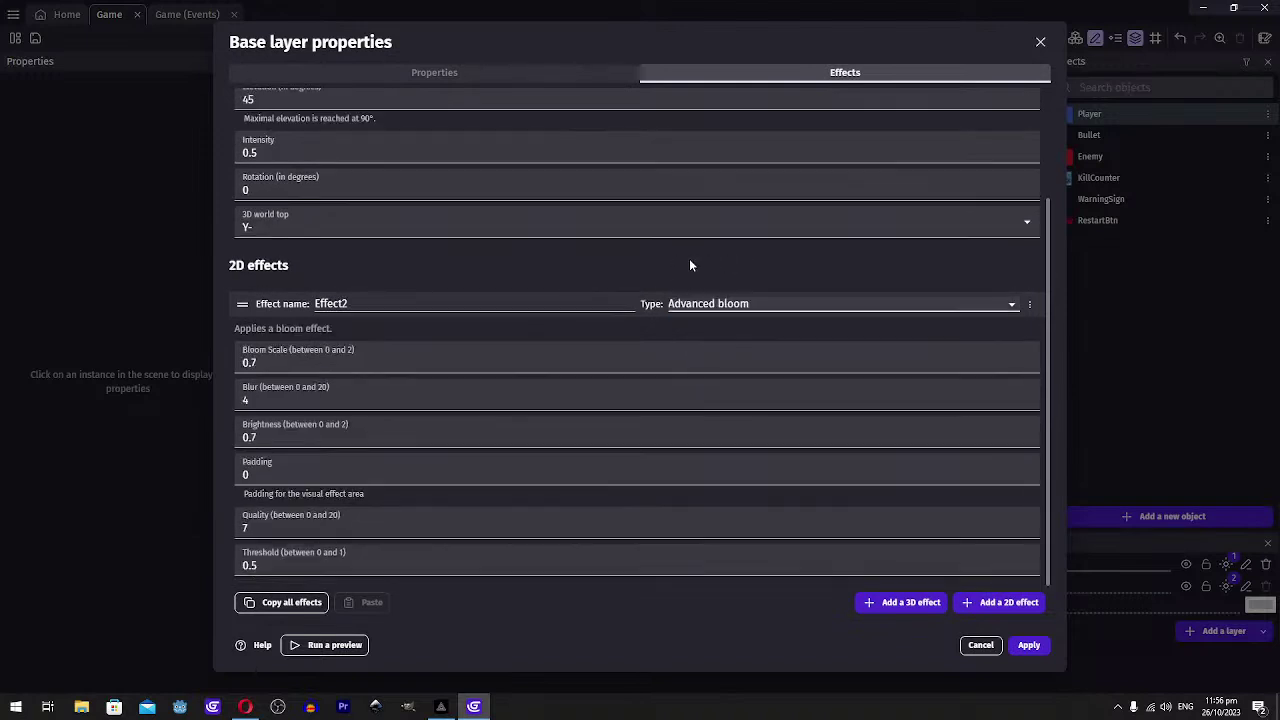
{"action": "left_click", "coordinate": [1029, 645]}
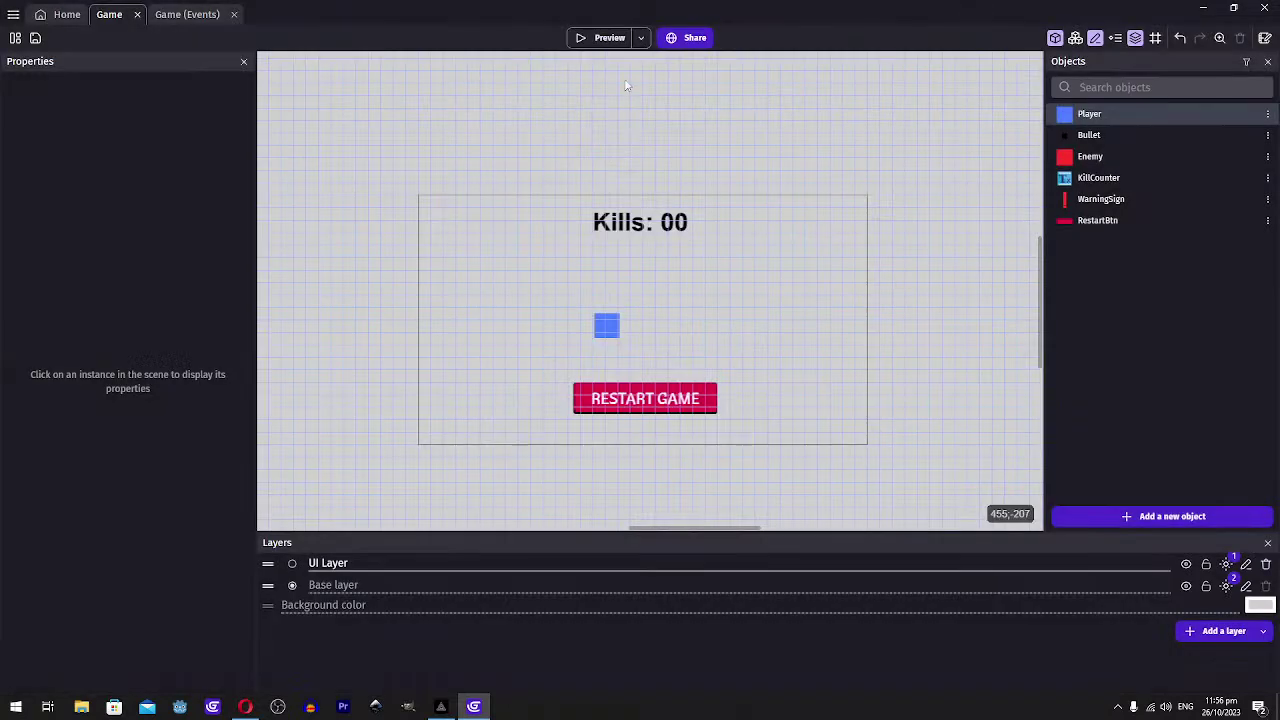
Set the scene's background color to the dark grey 161616
{"action": "left_click", "coordinate": [14, 15]}
{"action": "left_click", "coordinate": [517, 600]}
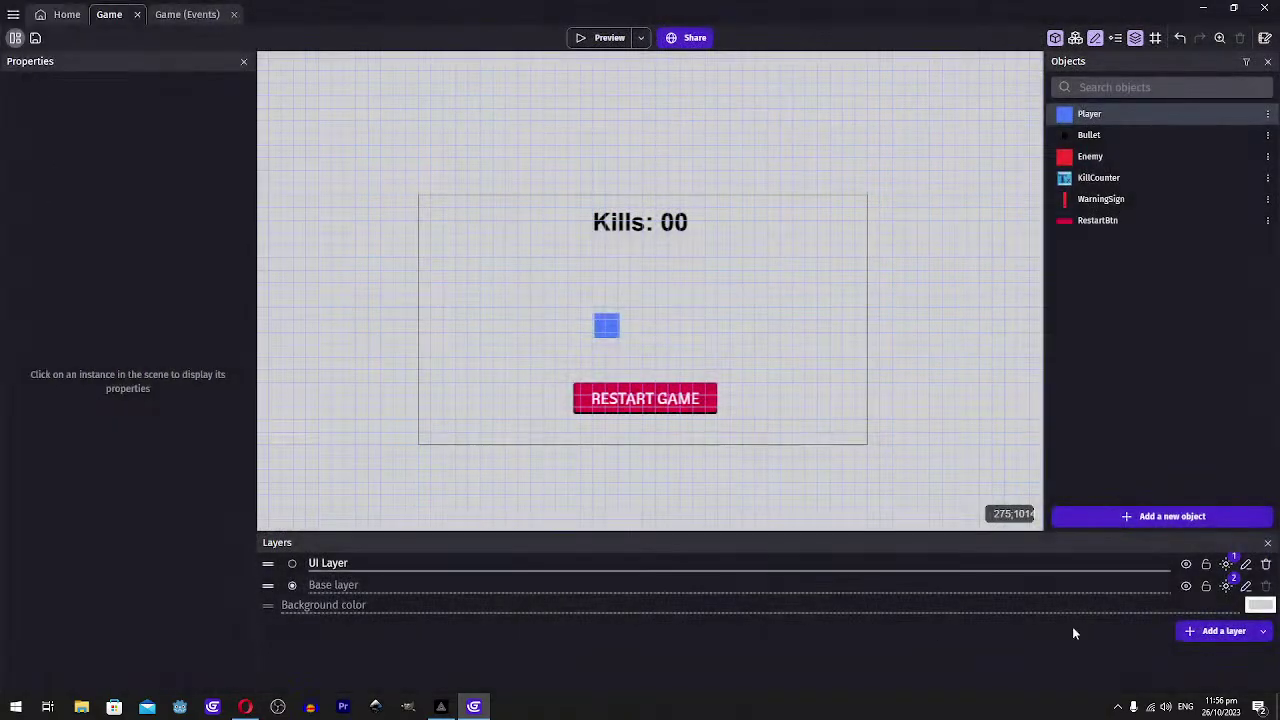
{"action": "left_click", "coordinate": [1260, 605]}
{"action": "mouse_move", "coordinate": [1140, 580]}
{"action": "left_mouse_down"}
{"action": "mouse_move", "coordinate": [1105, 600]}
{"action": "mouse_move", "coordinate": [1117, 572]}
{"action": "mouse_move", "coordinate": [1099, 597]}
{"action": "mouse_move", "coordinate": [1120, 595]}
{"action": "left_mouse_up"}
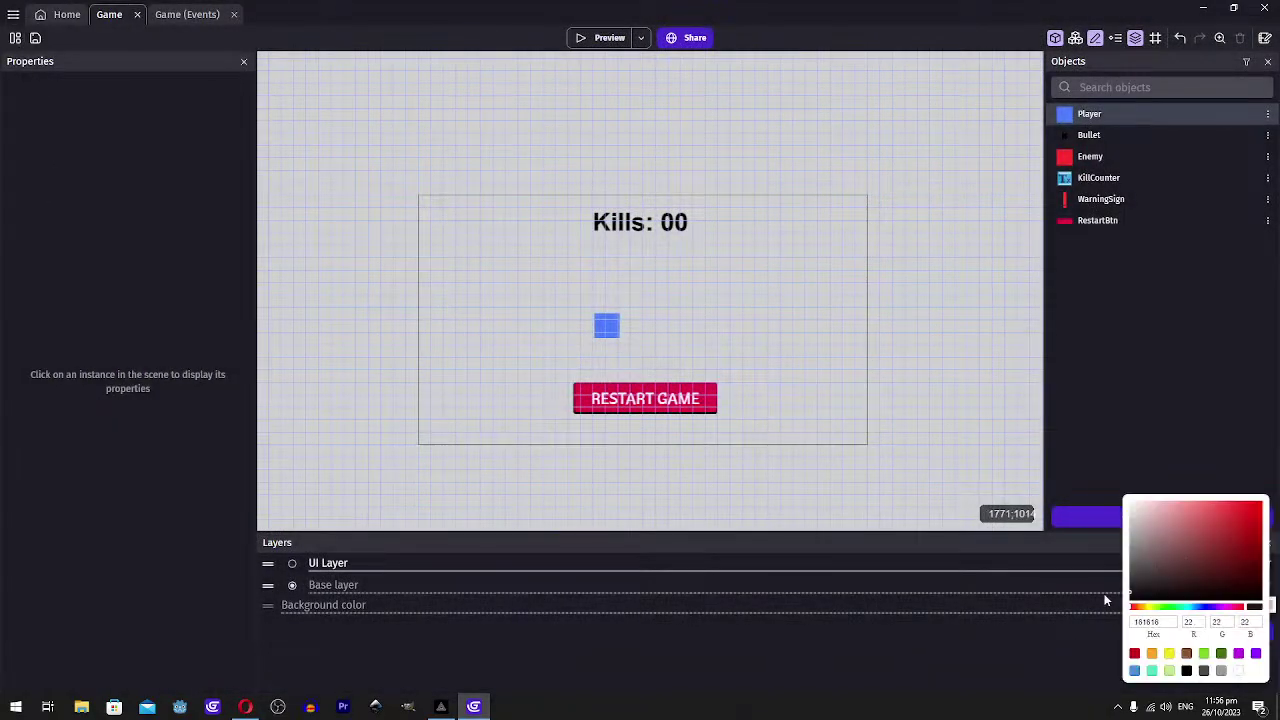
{"action": "left_click", "coordinate": [995, 473]}
{"action": "left_click", "coordinate": [1251, 607]}
{"action": "left_click", "coordinate": [1115, 588]}
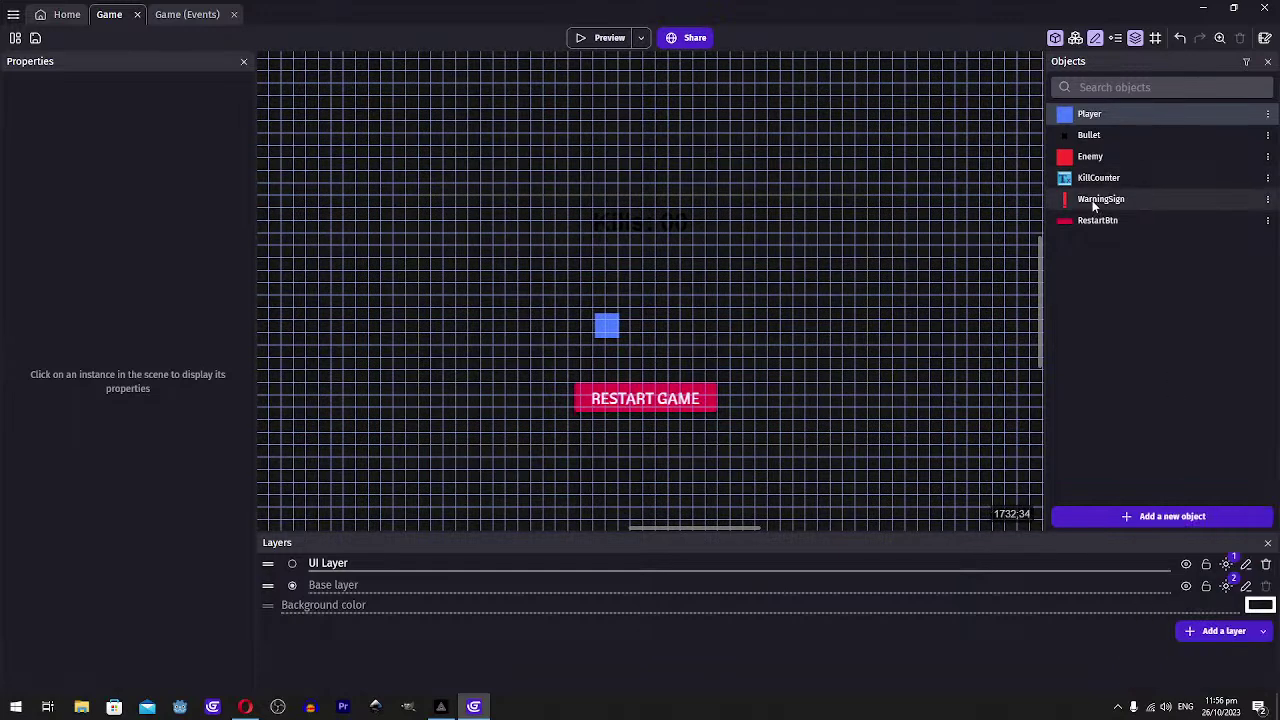
Change the KillCounter object's text color to white and apply the change
{"action": "double_click", "coordinate": [1098, 177]}
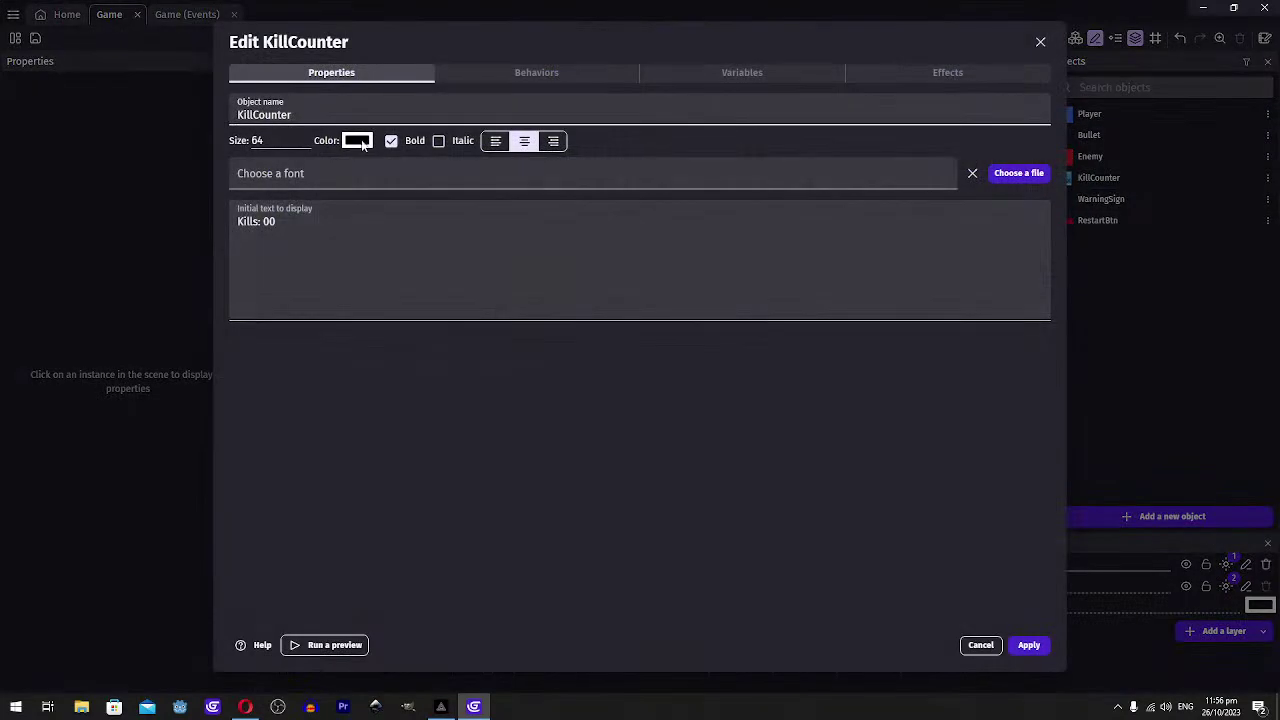
{"action": "left_click", "coordinate": [357, 140]}
{"action": "left_click_drag", "start_coordinate": [391, 220], "coordinate": [328, 121]}
{"action": "left_click", "coordinate": [588, 424]}
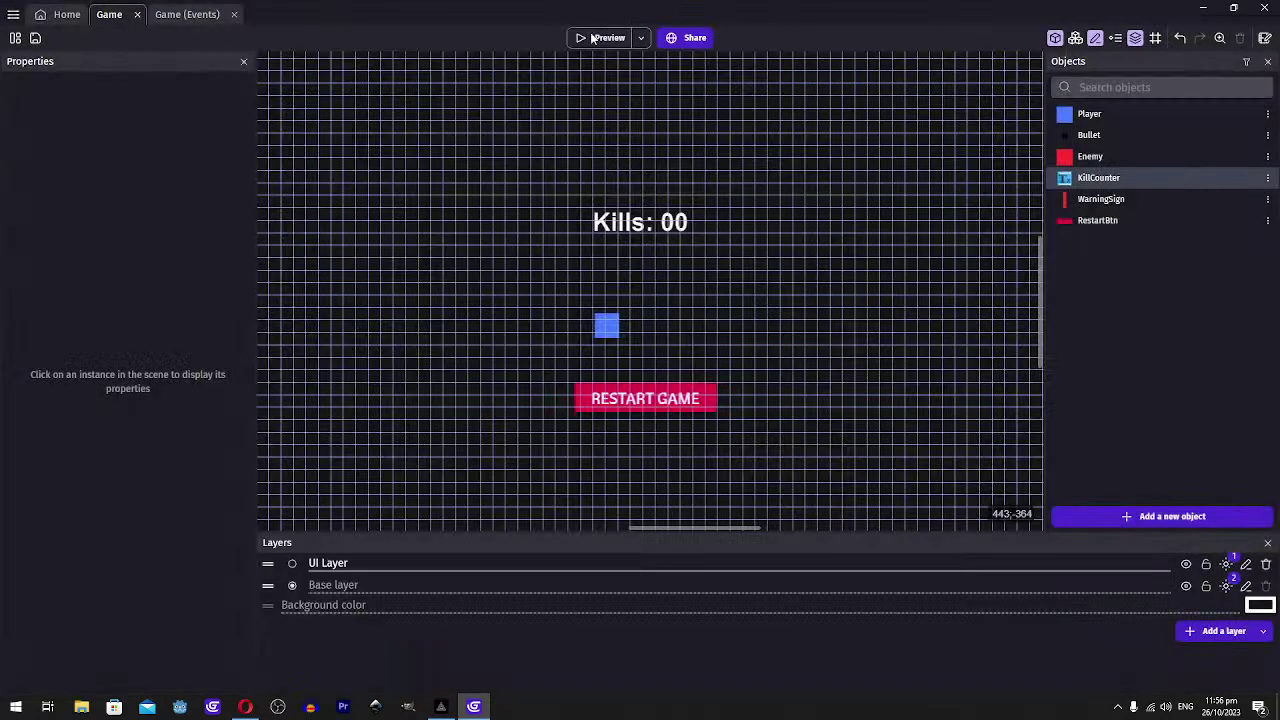
Preview the game with the Advanced bloom effect, shoot the approaching enemy and restart the game
{"action": "left_click", "coordinate": [594, 38]}
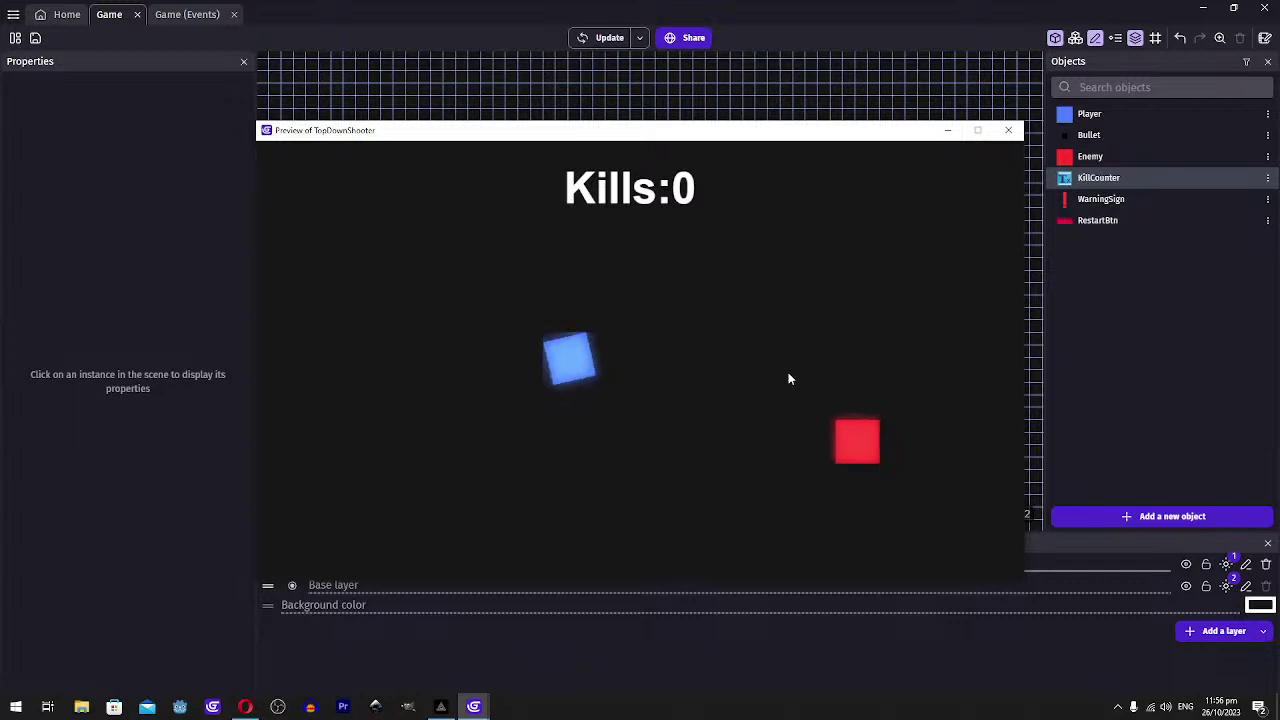
{"action": "left_click", "coordinate": [819, 420]}
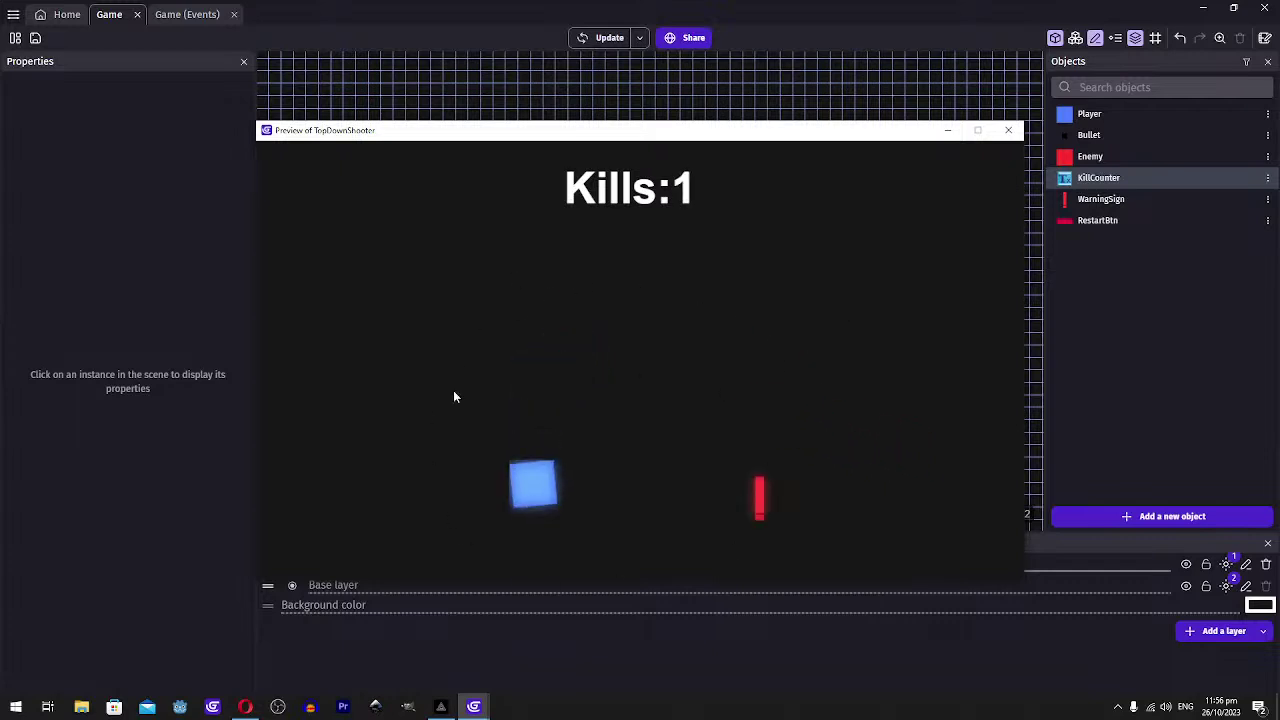
{"action": "key", "text": "w"}
{"action": "key", "text": "d"}
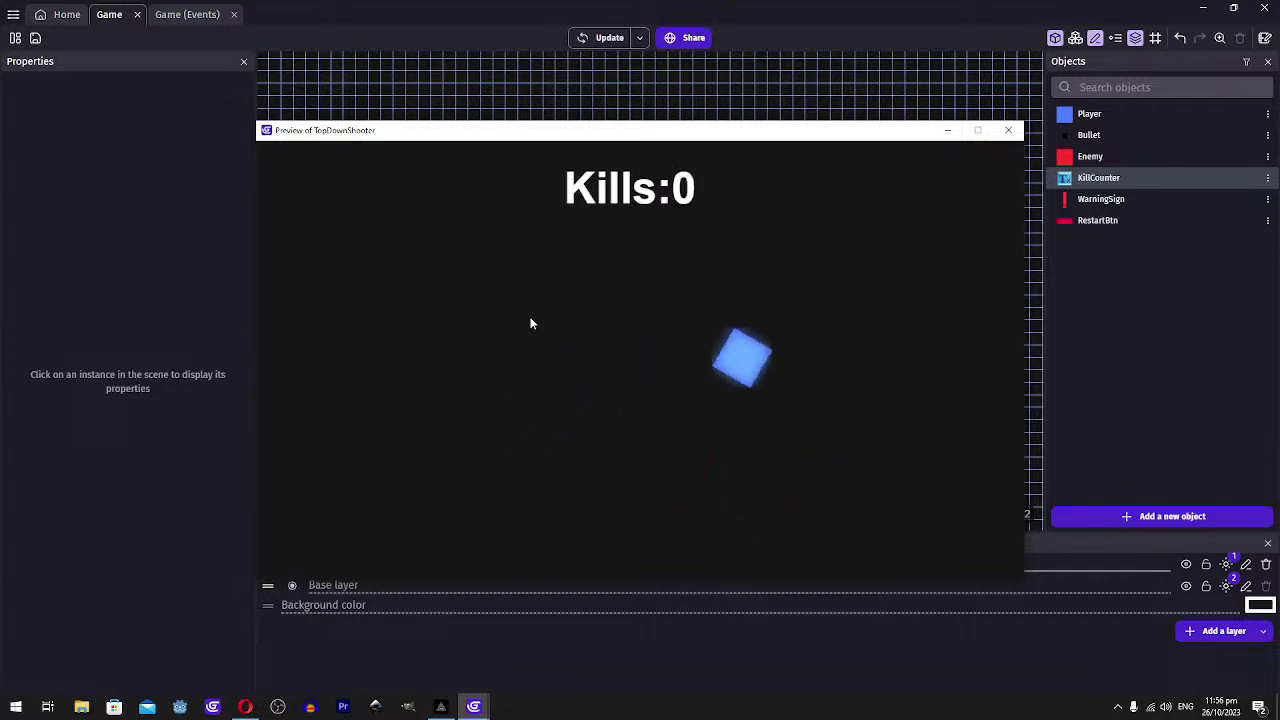
Play the restarted bloom preview by moving the player around the arena and shooting the spawning enemies
{"action": "key", "text": "w"}
{"action": "key", "text": "a"}
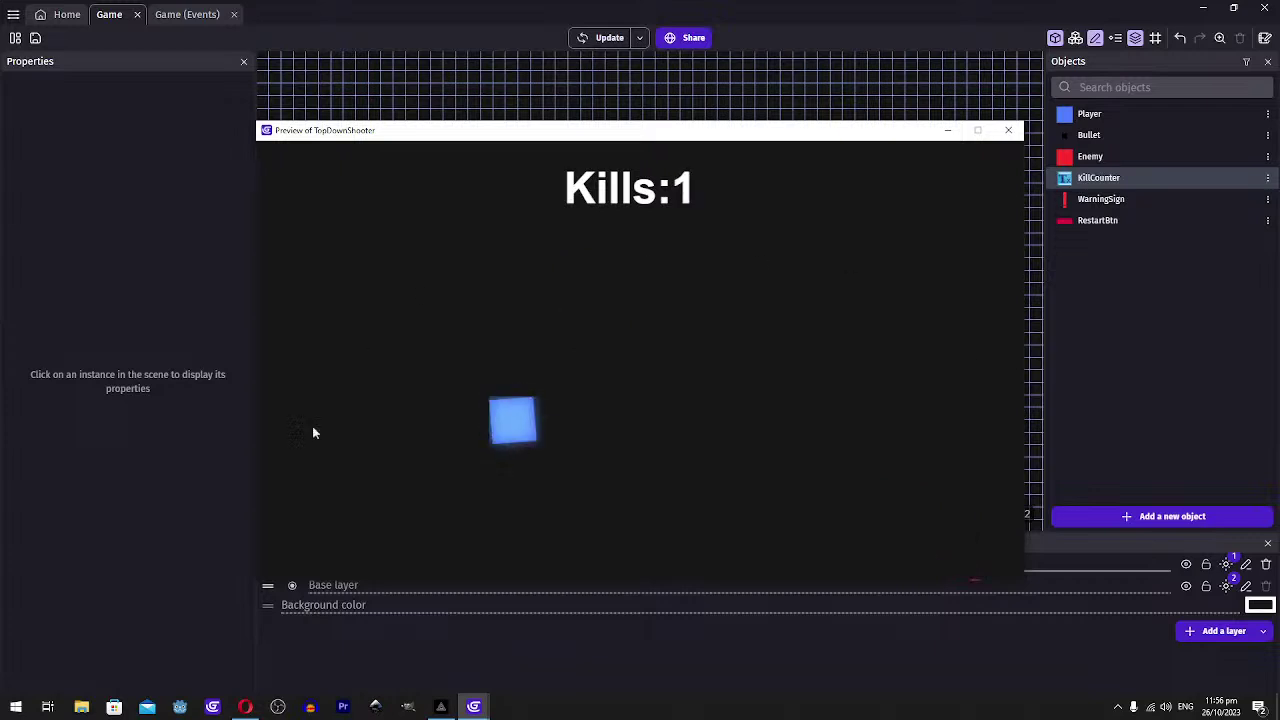
{"action": "key", "text": "w"}
{"action": "key", "text": "d"}
{"action": "left_click", "coordinate": [776, 510]}
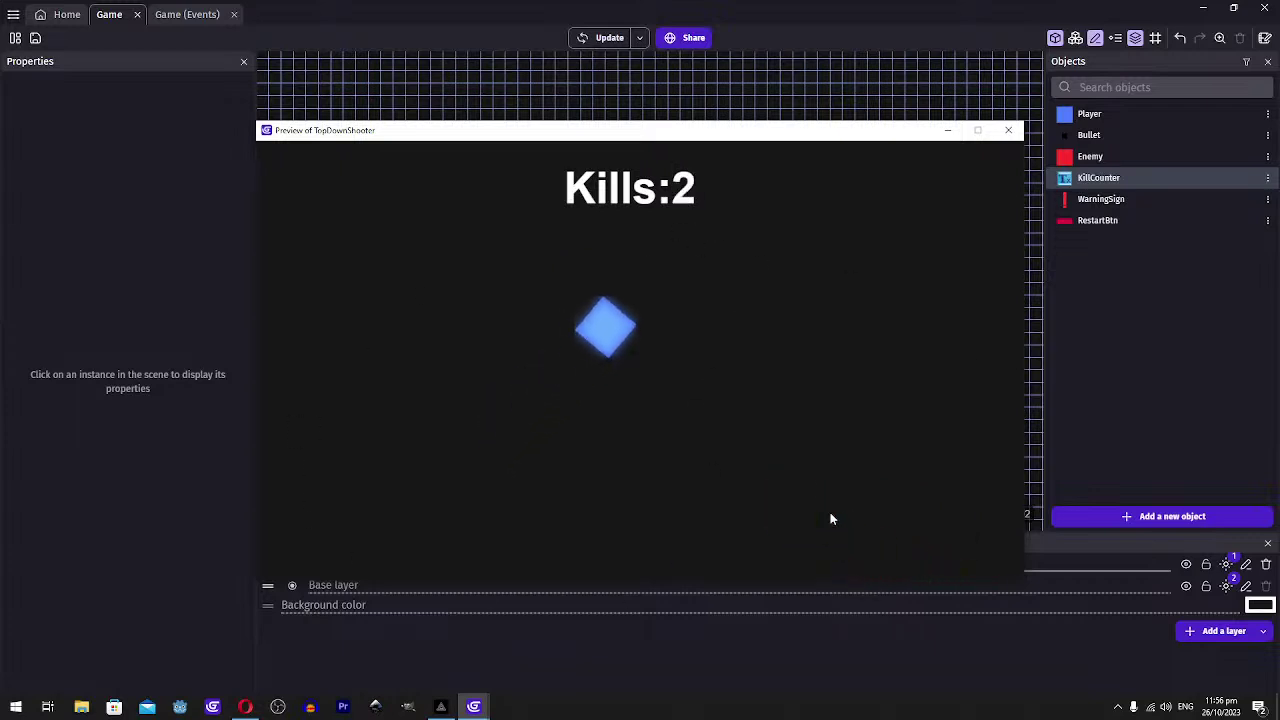
{"action": "key", "text": "s"}
{"action": "key", "text": "w"}
{"action": "key", "text": "d"}
{"action": "key", "text": "a"}
{"action": "left_click", "coordinate": [576, 218]}
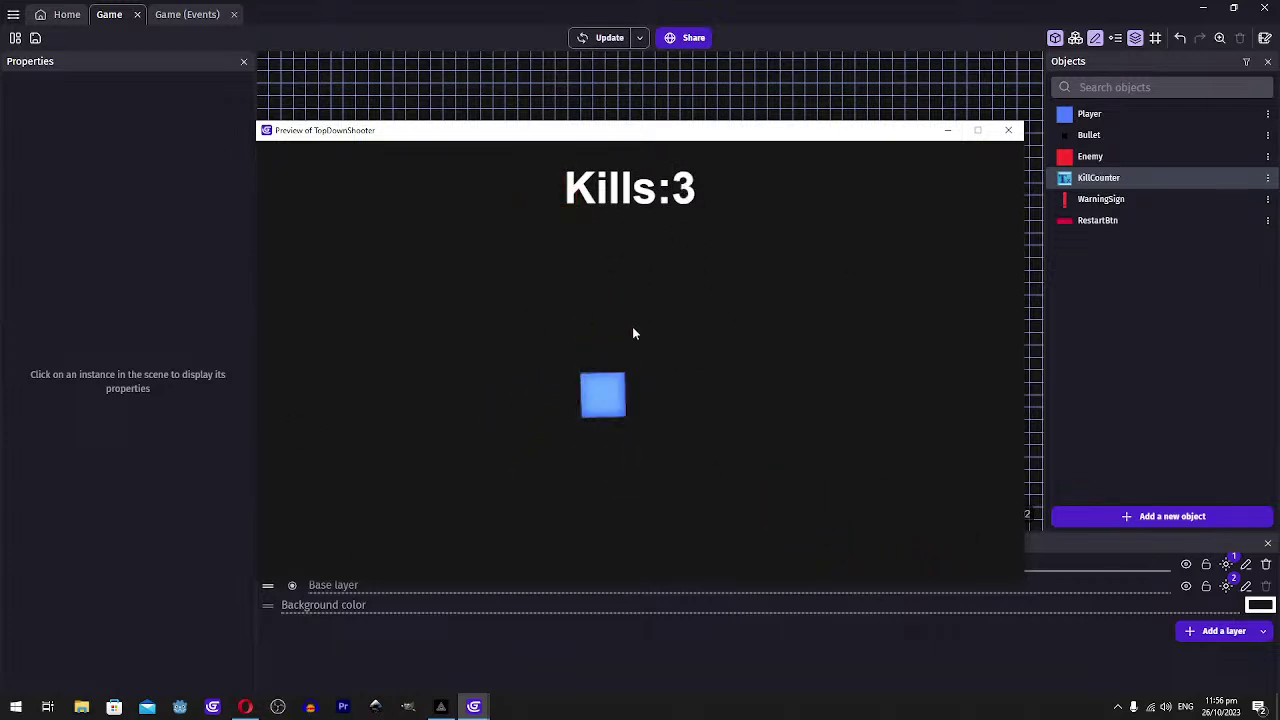
{"action": "key", "text": "d"}
{"action": "key", "text": "w"}
{"action": "key", "text": "a"}
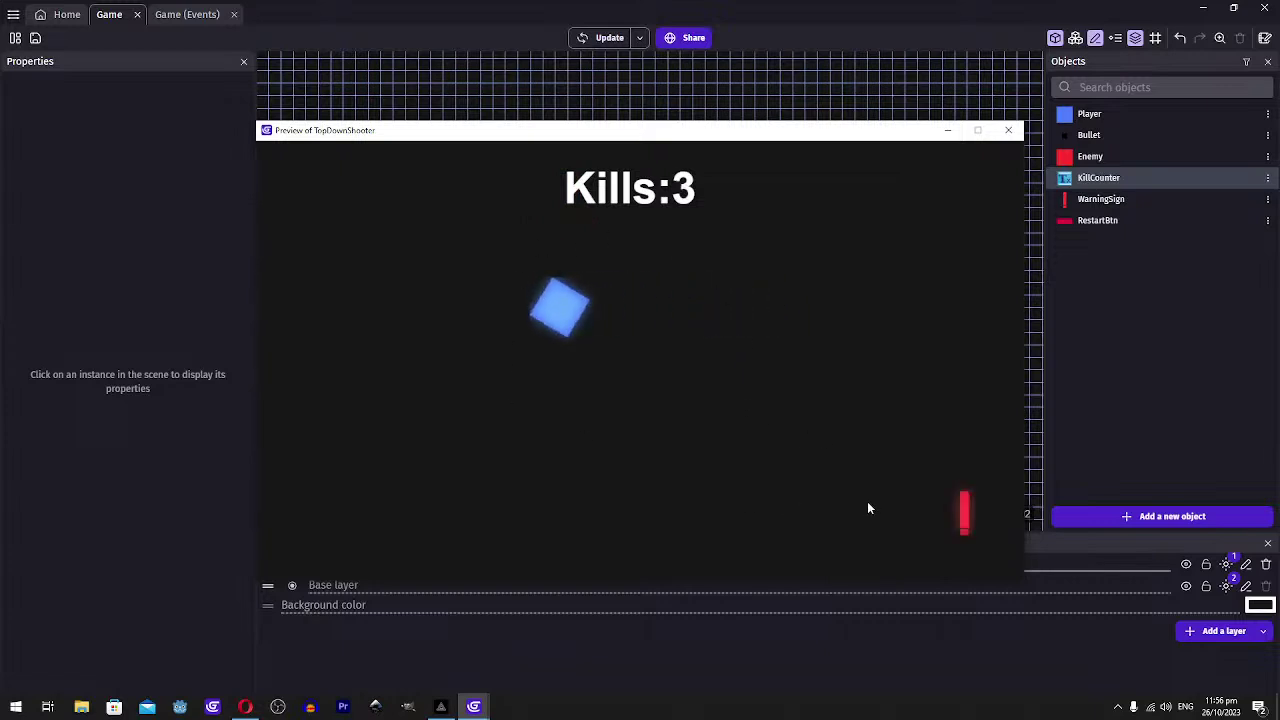
{"action": "key", "text": "d"}
{"action": "key", "text": "s"}
{"action": "left_click", "coordinate": [909, 504]}
{"action": "key", "text": "d"}
{"action": "key", "text": "a"}
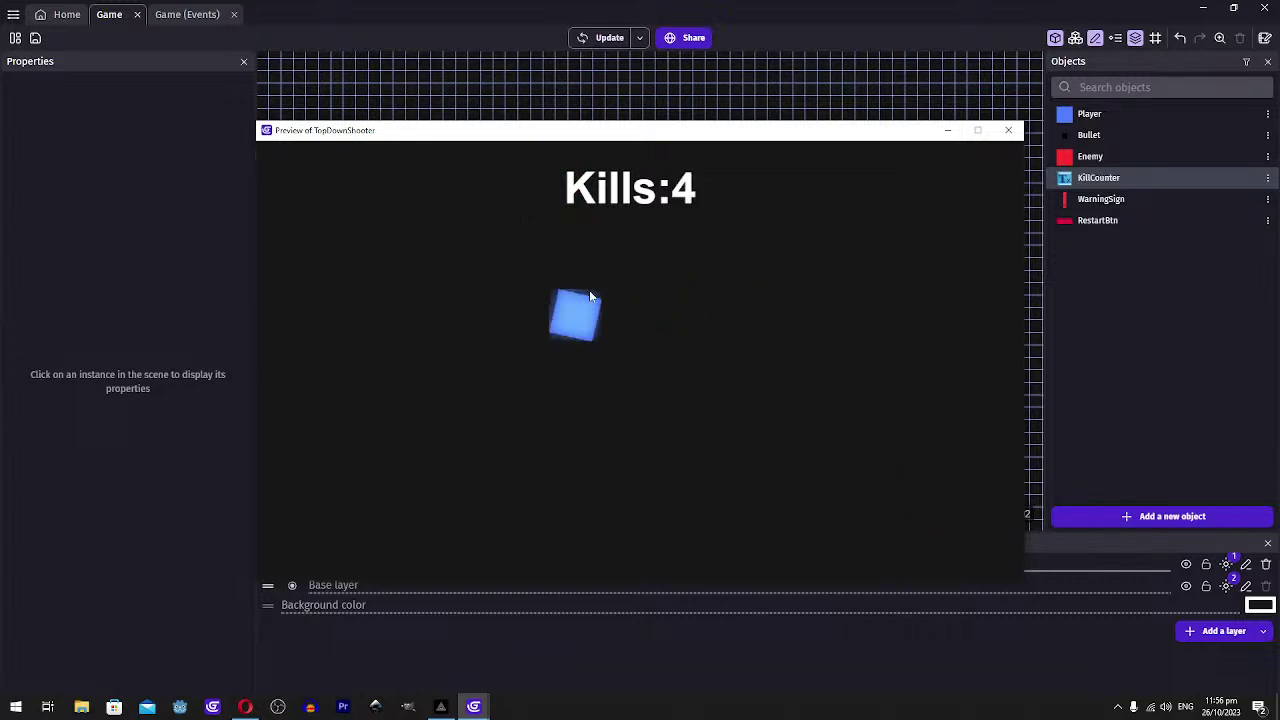
{"action": "key", "text": "s"}
{"action": "key", "text": "d"}
{"action": "key", "text": "w"}
{"action": "key", "text": "a"}
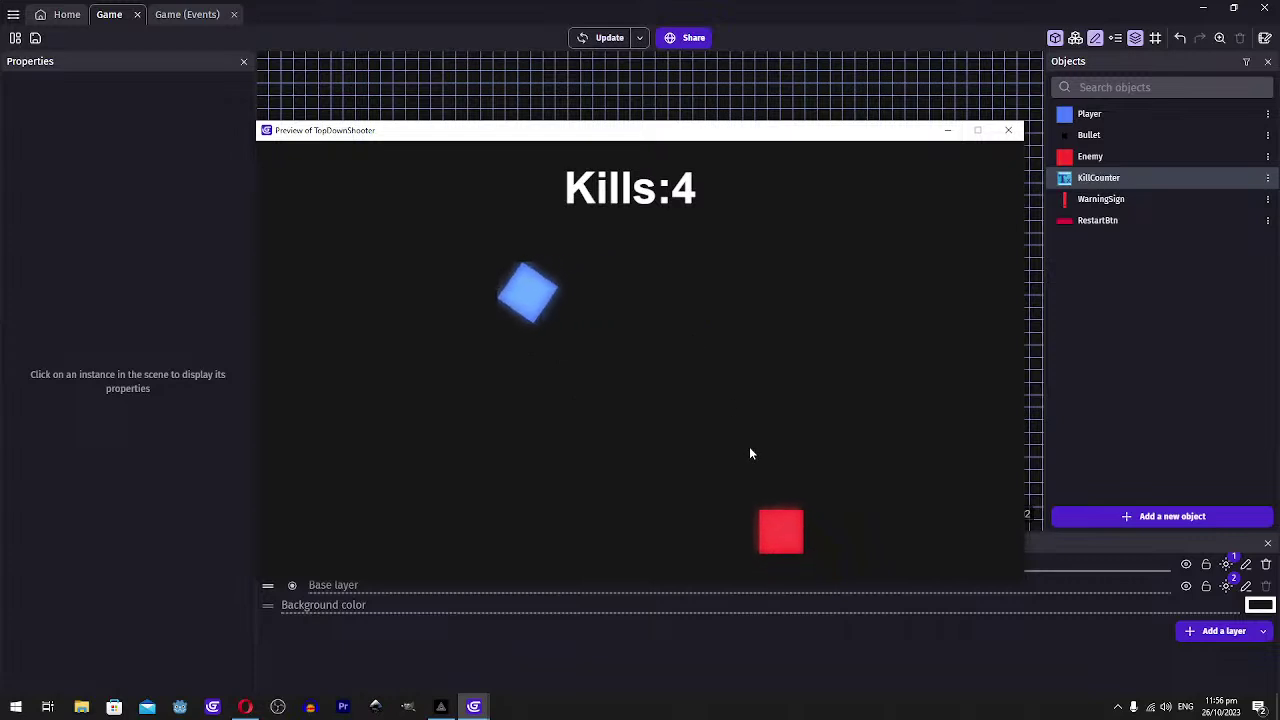
{"action": "key", "text": "s"}
{"action": "key", "text": "d"}
Restart the game in the bloom preview, move the player briefly and close the preview
{"action": "left_click", "coordinate": [608, 505]}
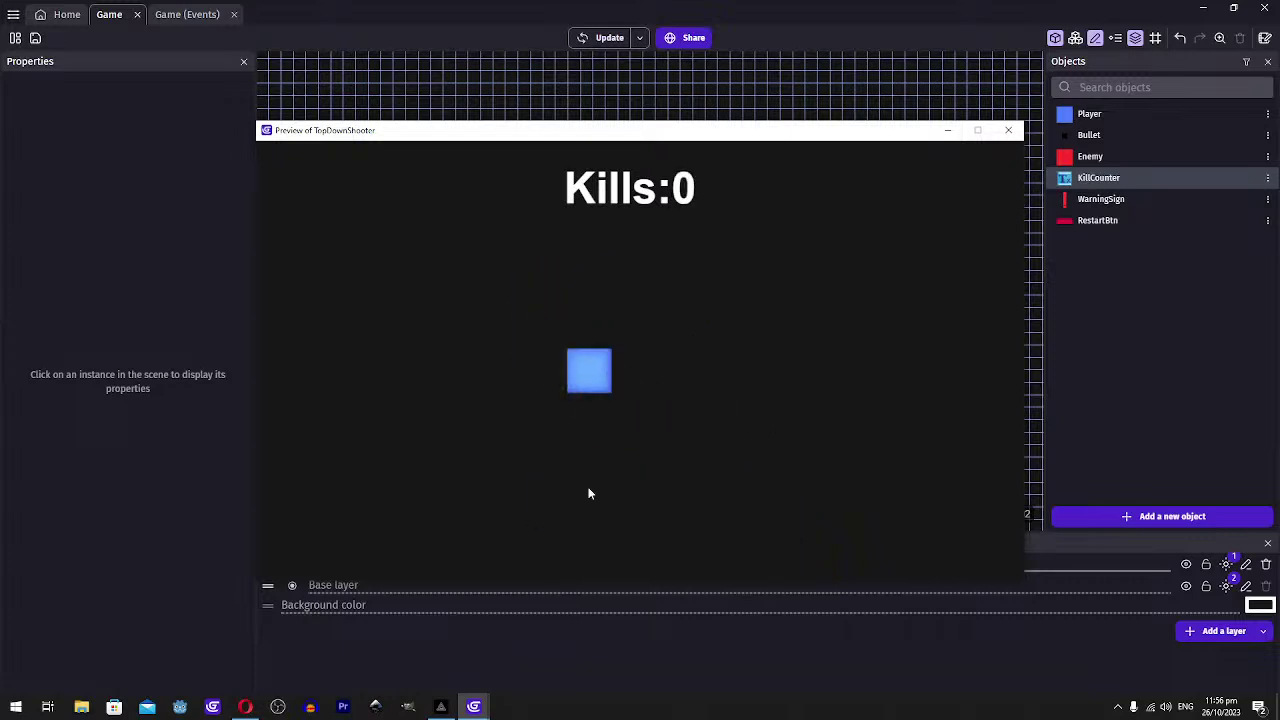
{"action": "key", "text": "d"}
{"action": "key", "text": "s"}
{"action": "left_click", "coordinate": [1009, 132]}
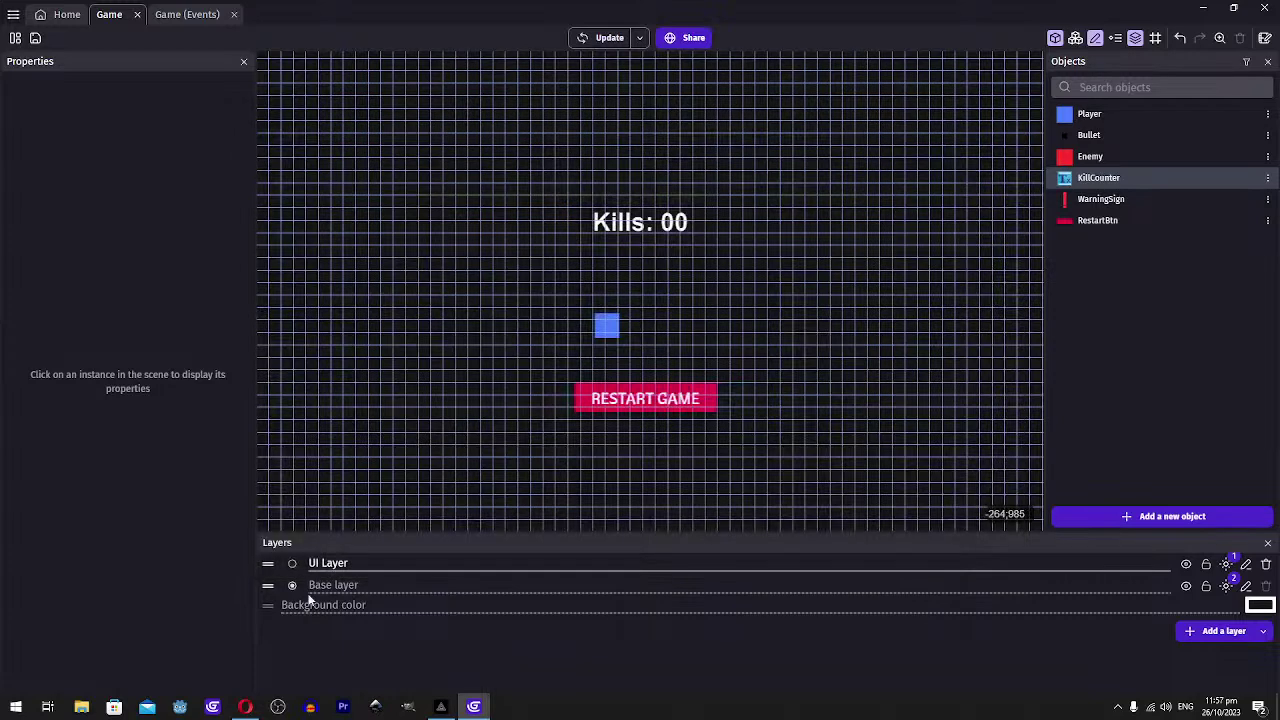
Close the layers list and hide the grid in the scene editor
{"action": "left_click", "coordinate": [1268, 545]}
{"action": "scroll", "coordinate": [661, 442], "scroll_direction": "down", "scroll_amount": 1}
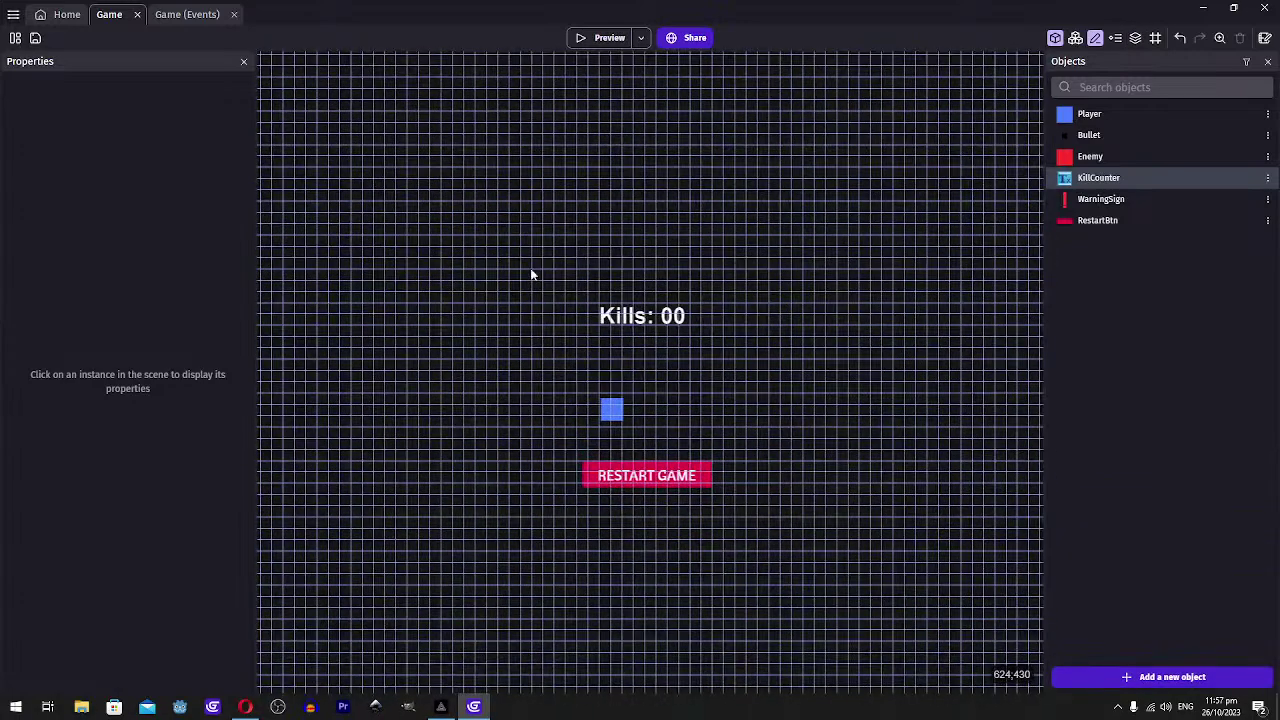
{"action": "left_click", "coordinate": [1155, 38]}
{"action": "left_click", "coordinate": [1170, 97]}
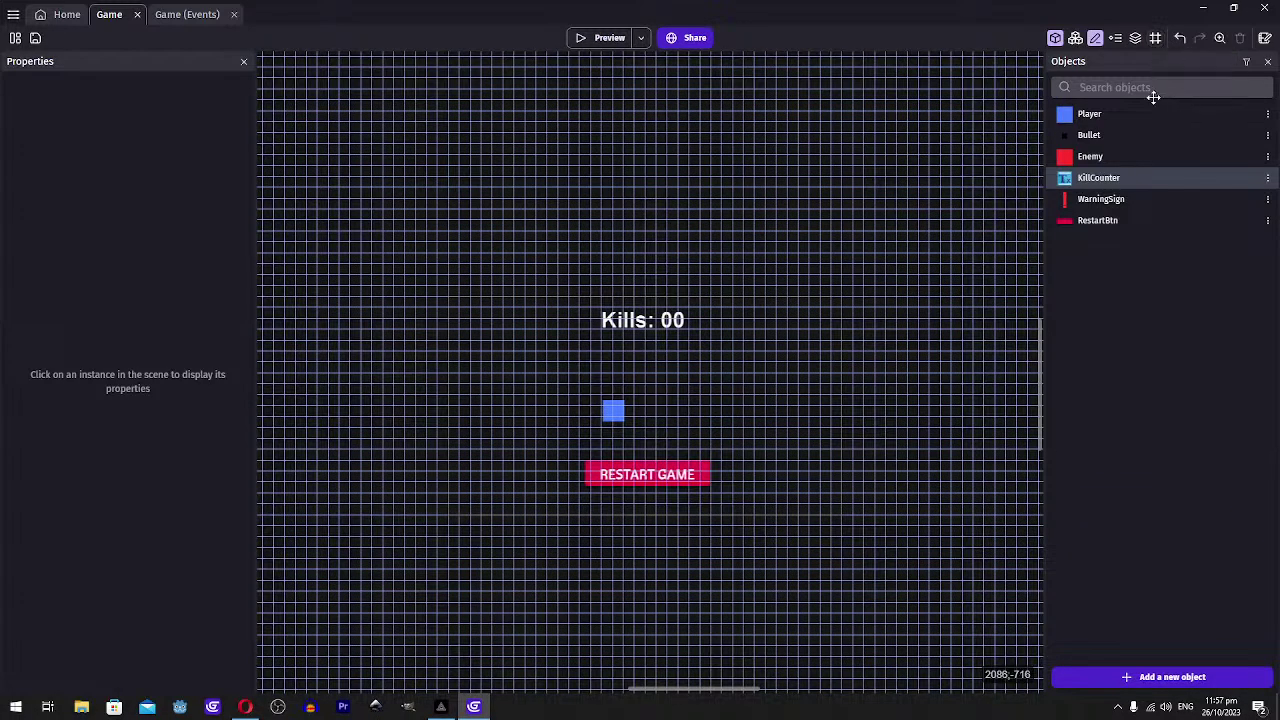
{"action": "left_click", "coordinate": [1134, 87]}
{"action": "left_click", "coordinate": [1155, 38]}
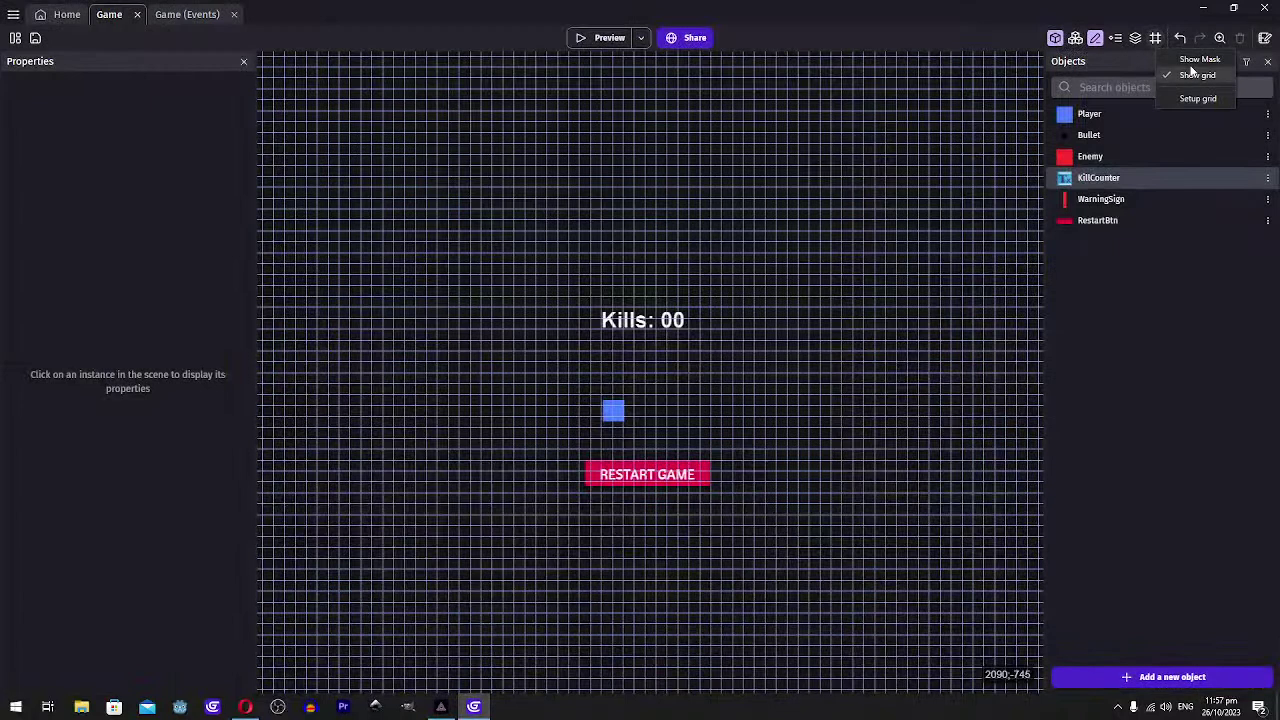
{"action": "left_click", "coordinate": [1188, 58]}
{"action": "scroll", "coordinate": [657, 418], "scroll_direction": "up", "scroll_amount": 1}
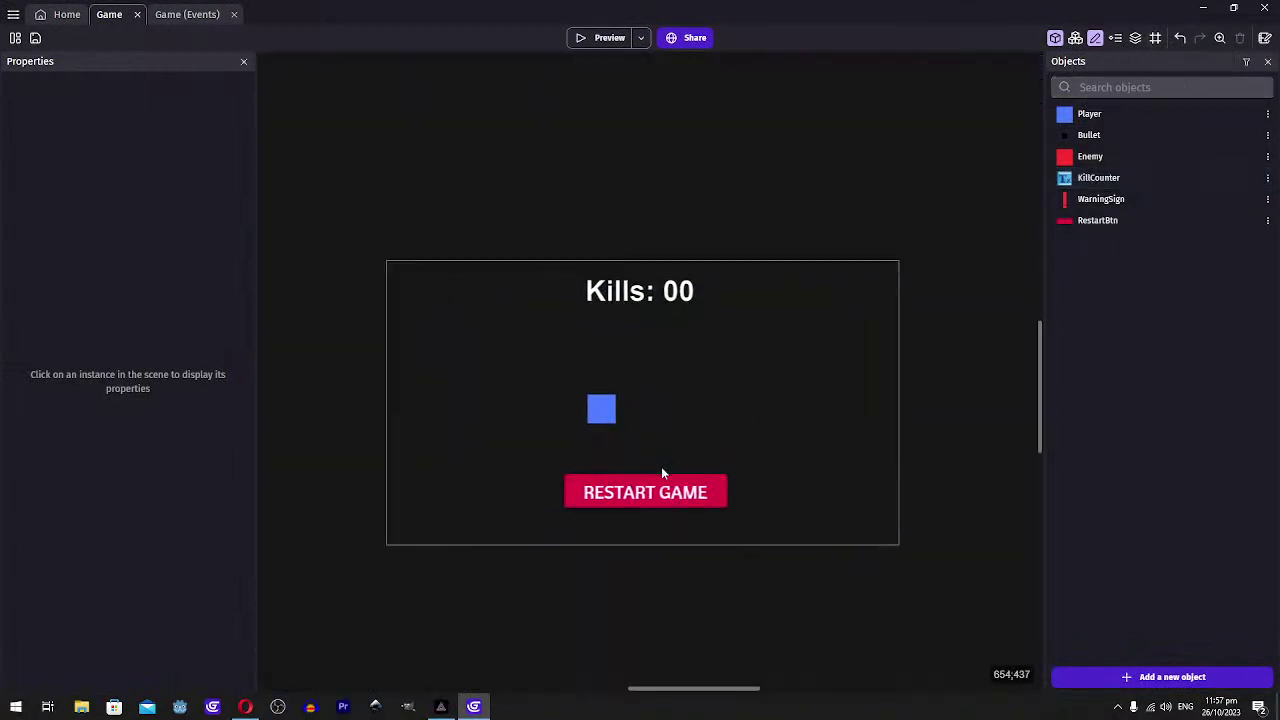
{"action": "scroll", "coordinate": [700, 445], "scroll_direction": "up", "scroll_amount": 1}
{"action": "middle_click_drag", "start_coordinate": [755, 391], "coordinate": [754, 431]}
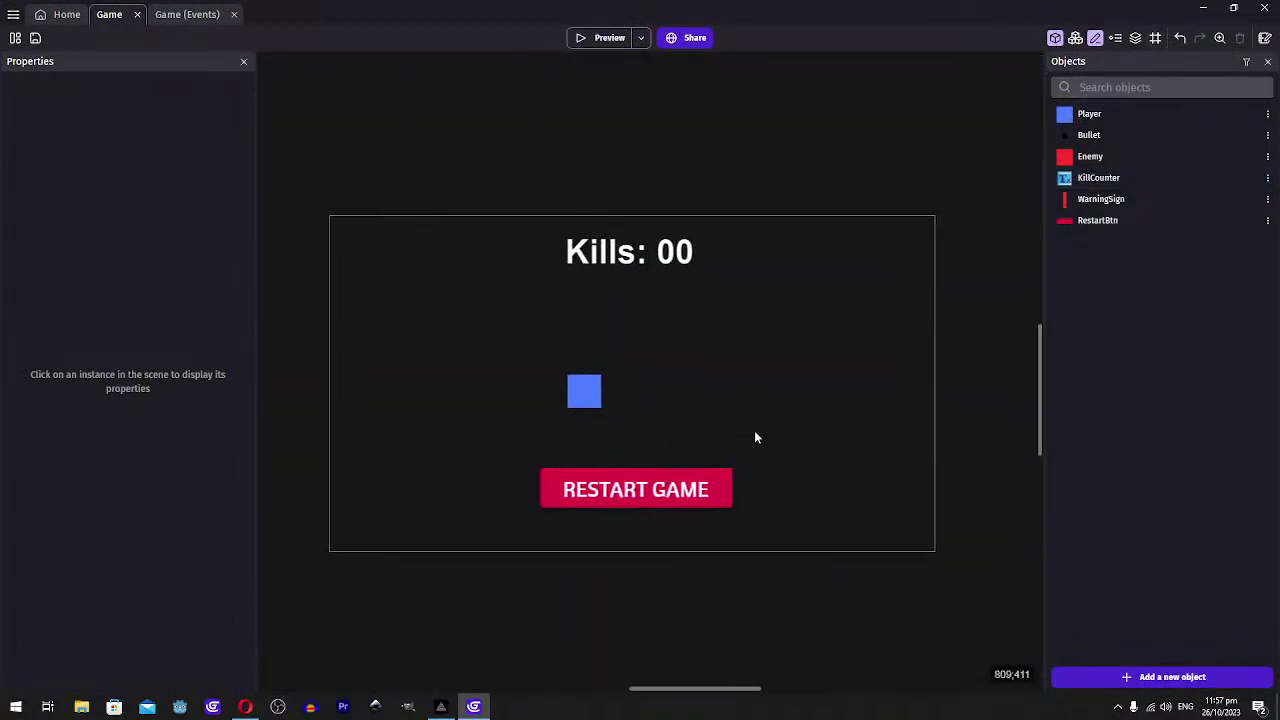
Switch to PRISM Live Studio to check the live chat, and return to the game's scene editor
{"action": "left_click", "coordinate": [445, 706]}
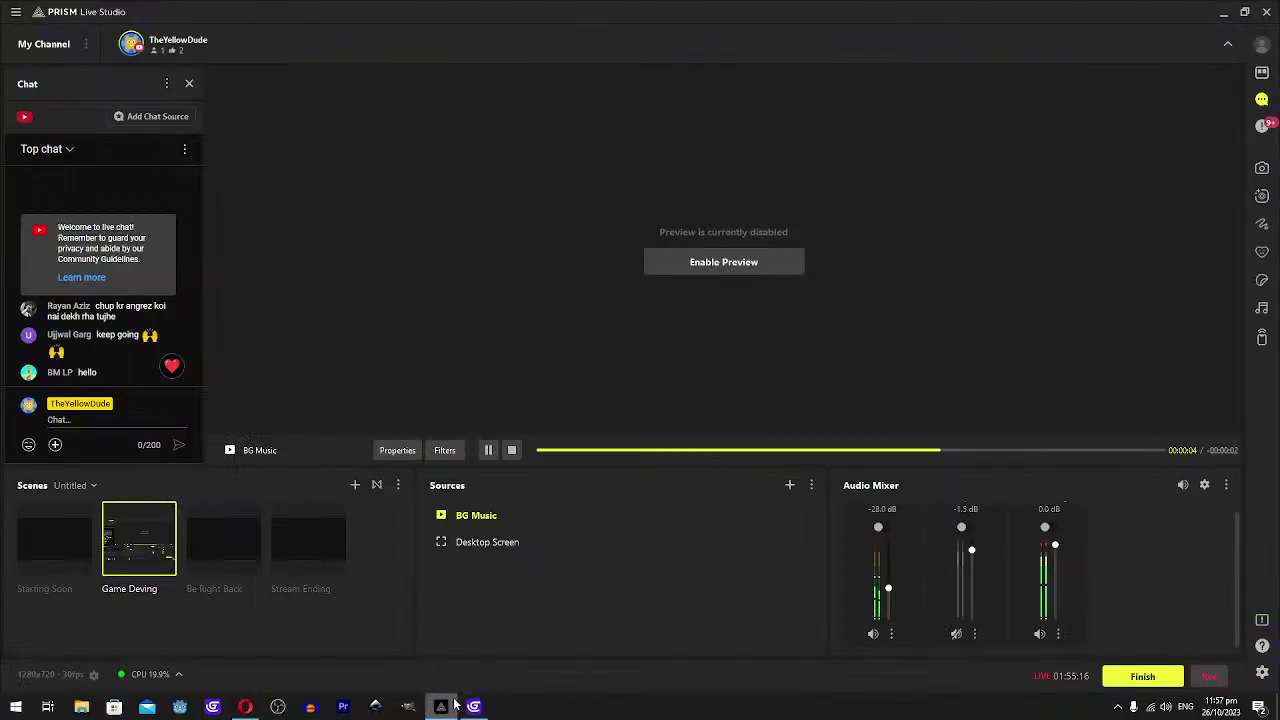
{"action": "left_click", "coordinate": [450, 706]}
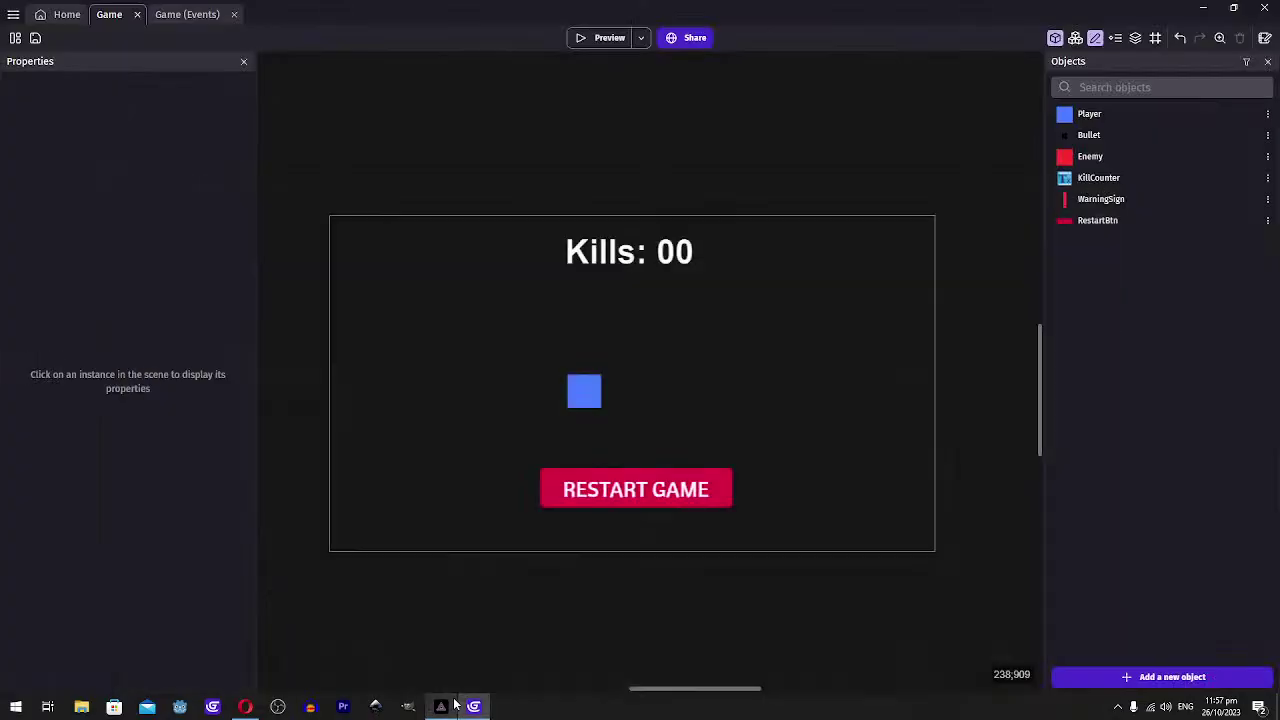
{"action": "scroll", "coordinate": [582, 452], "scroll_direction": "up", "scroll_amount": 1}
{"action": "scroll", "coordinate": [727, 395], "scroll_direction": "down", "scroll_amount": 1}
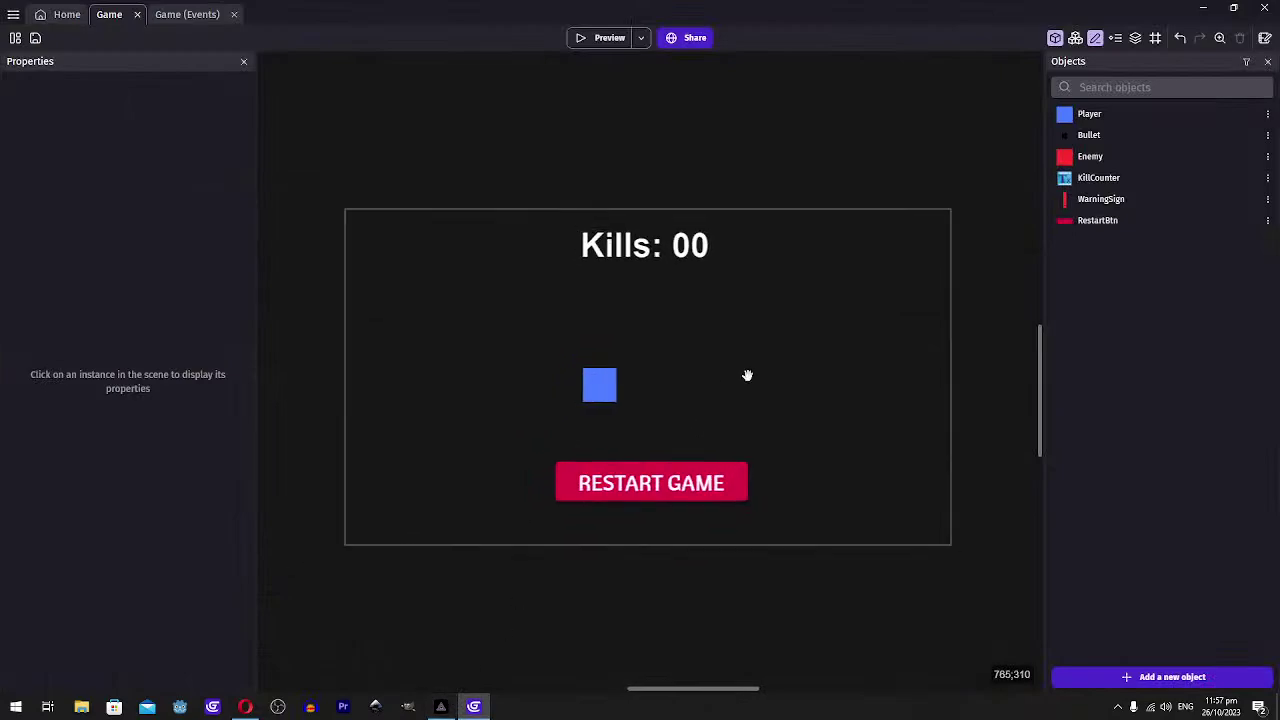
Switch to PRISM Live Studio to check the live chat, and return to the game's scene editor
{"action": "left_click", "coordinate": [442, 707]}
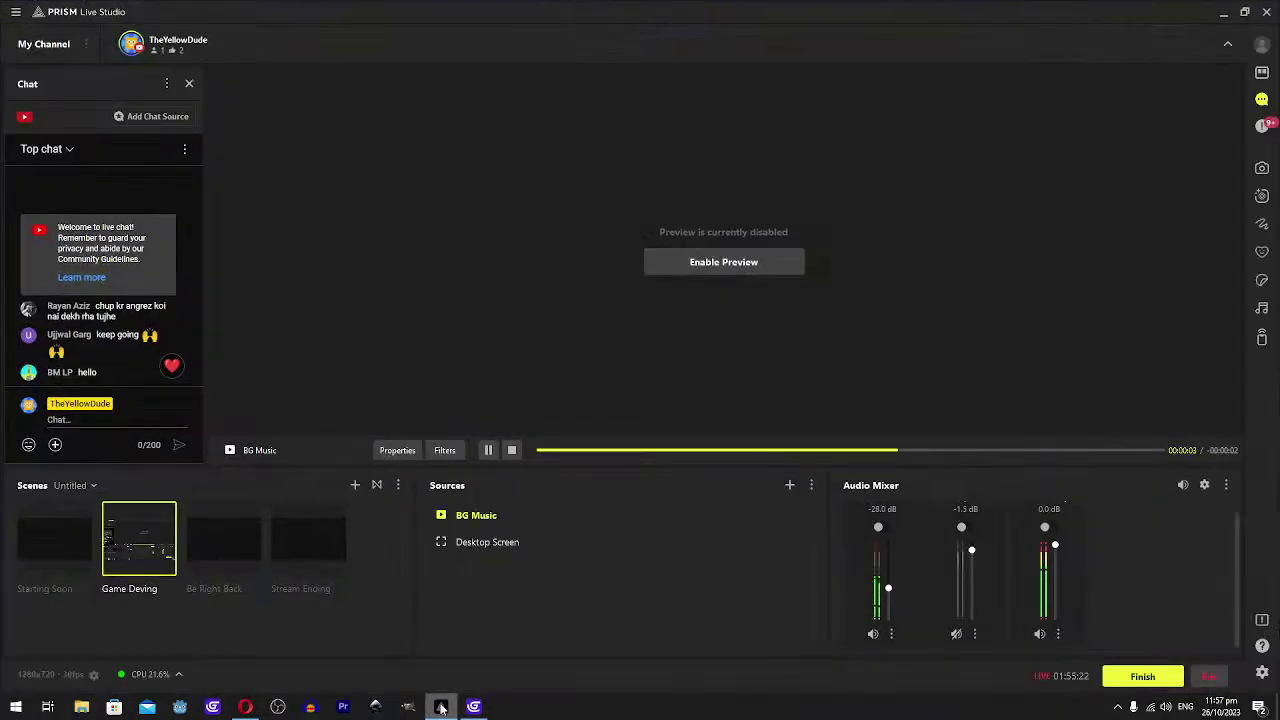
{"action": "left_click", "coordinate": [441, 707]}
{"action": "middle_click_drag", "start_coordinate": [810, 432], "coordinate": [797, 421]}
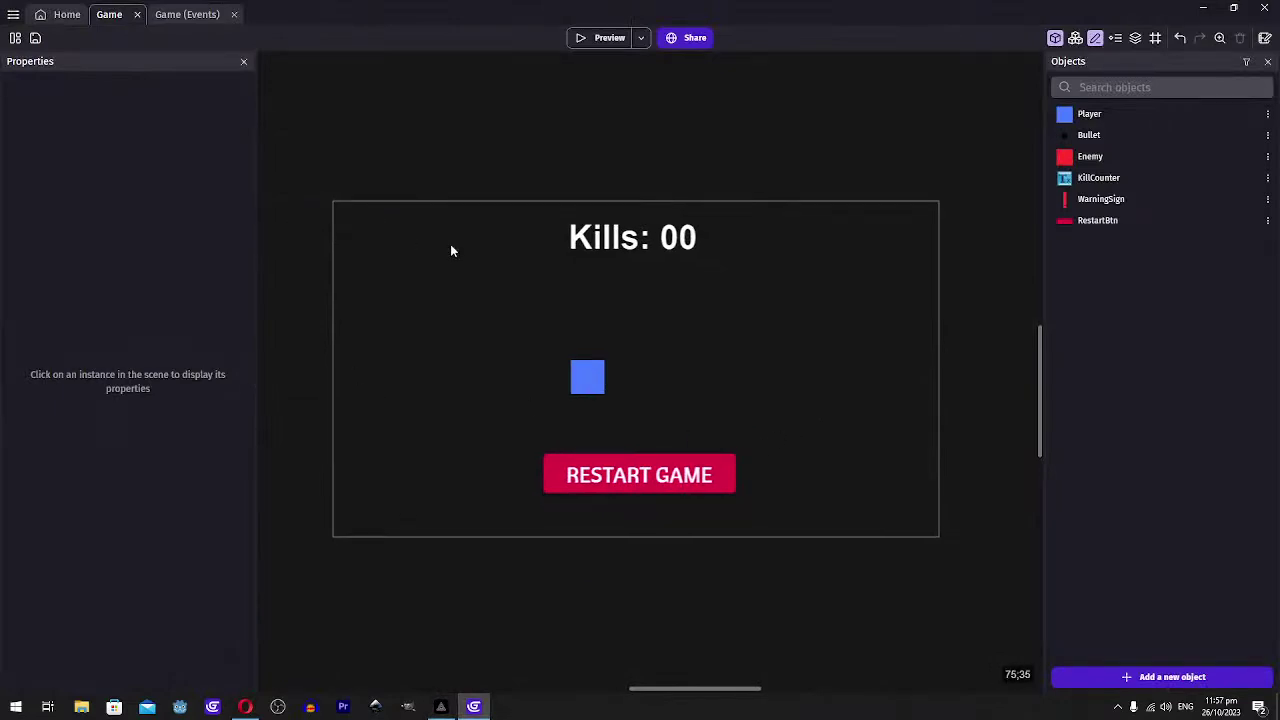
Save the game project from the scene editor
{"action": "middle_click_drag", "start_coordinate": [666, 300], "coordinate": [676, 305]}
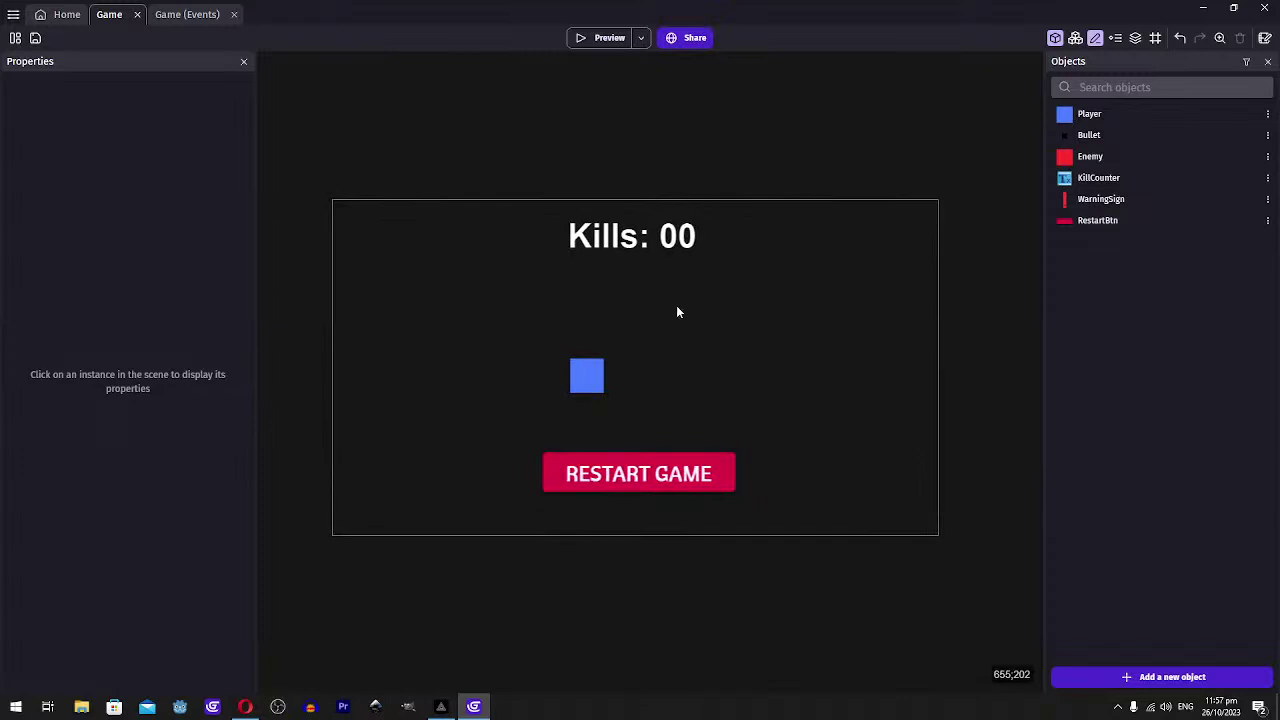
{"action": "scroll", "coordinate": [675, 280], "scroll_direction": "down", "scroll_amount": 1}
{"action": "scroll", "coordinate": [694, 286], "scroll_direction": "up", "scroll_amount": 1}
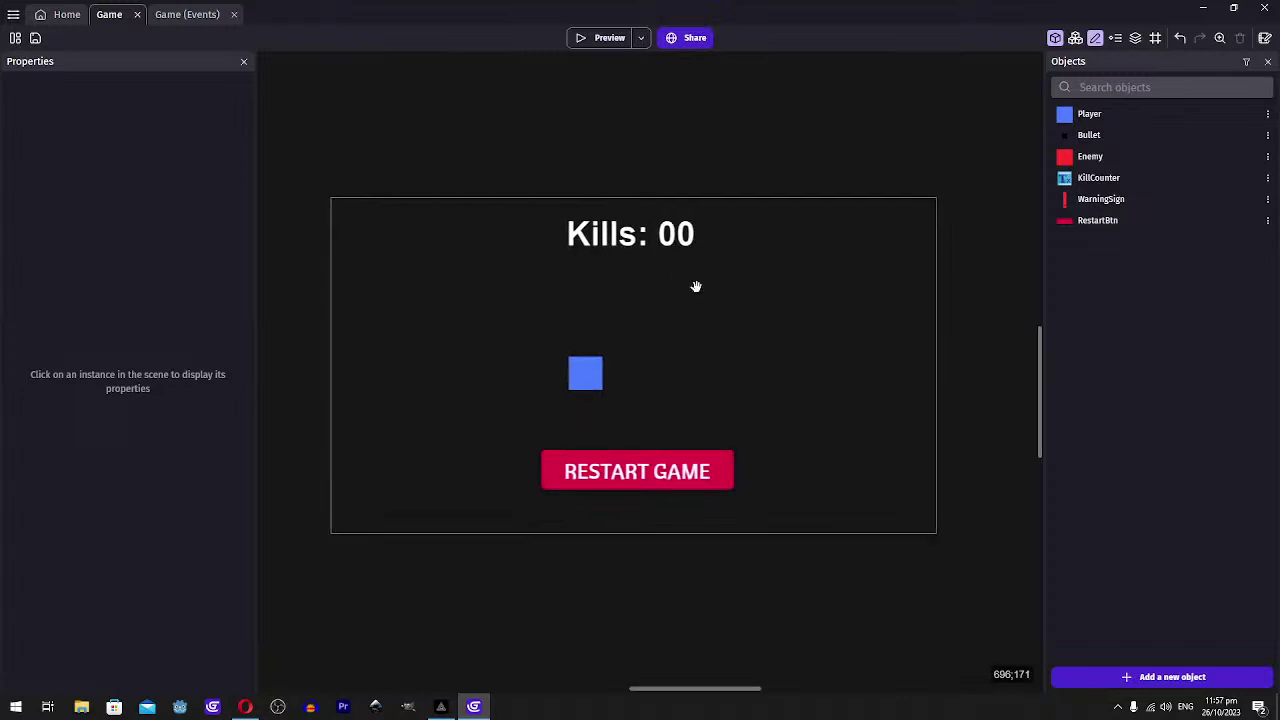
{"action": "middle_click_drag", "start_coordinate": [707, 285], "coordinate": [709, 292]}
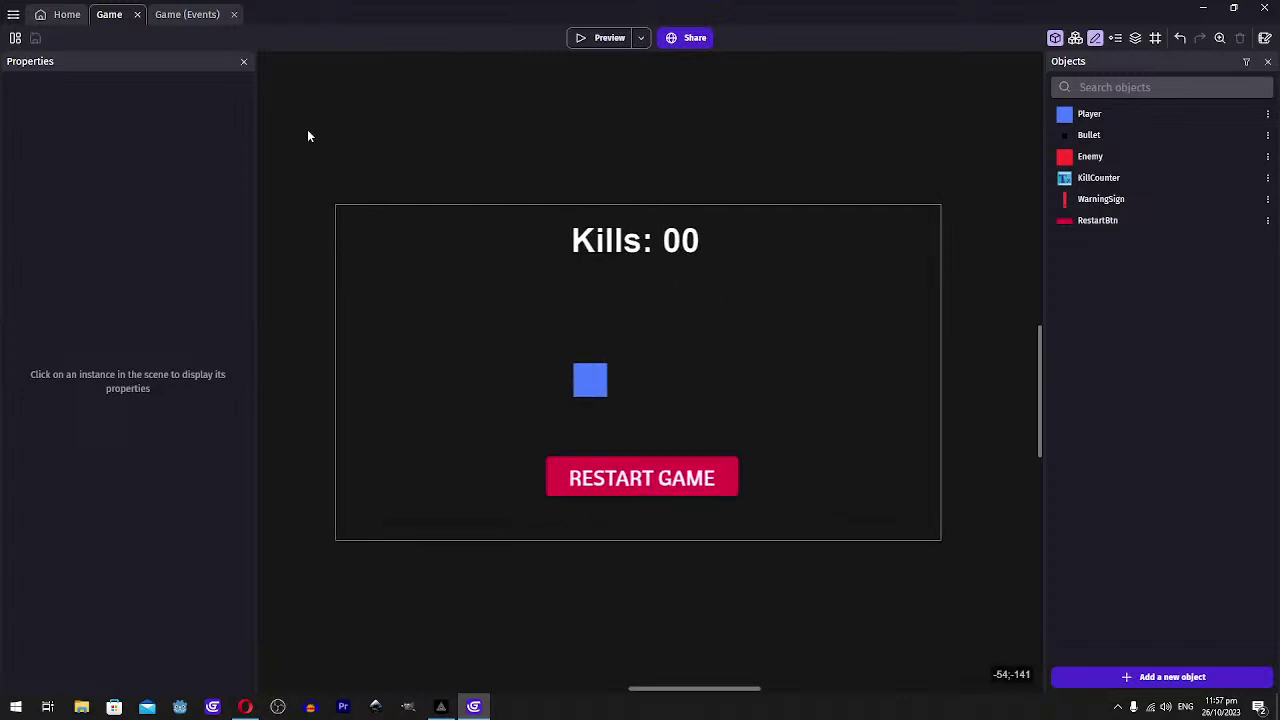
{"action": "key", "text": "ctrl+s"}
{"action": "scroll", "coordinate": [667, 406], "scroll_direction": "up", "scroll_amount": 1}
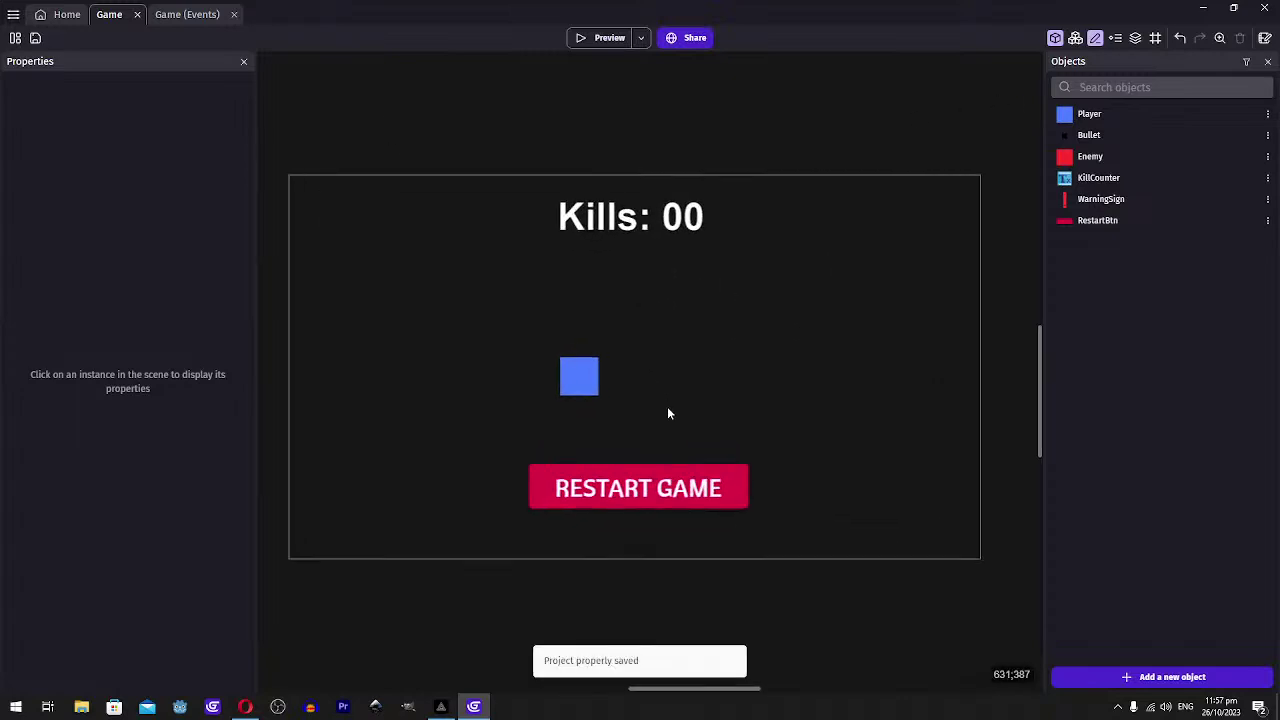
{"action": "scroll", "coordinate": [664, 406], "scroll_direction": "down", "scroll_amount": 1}
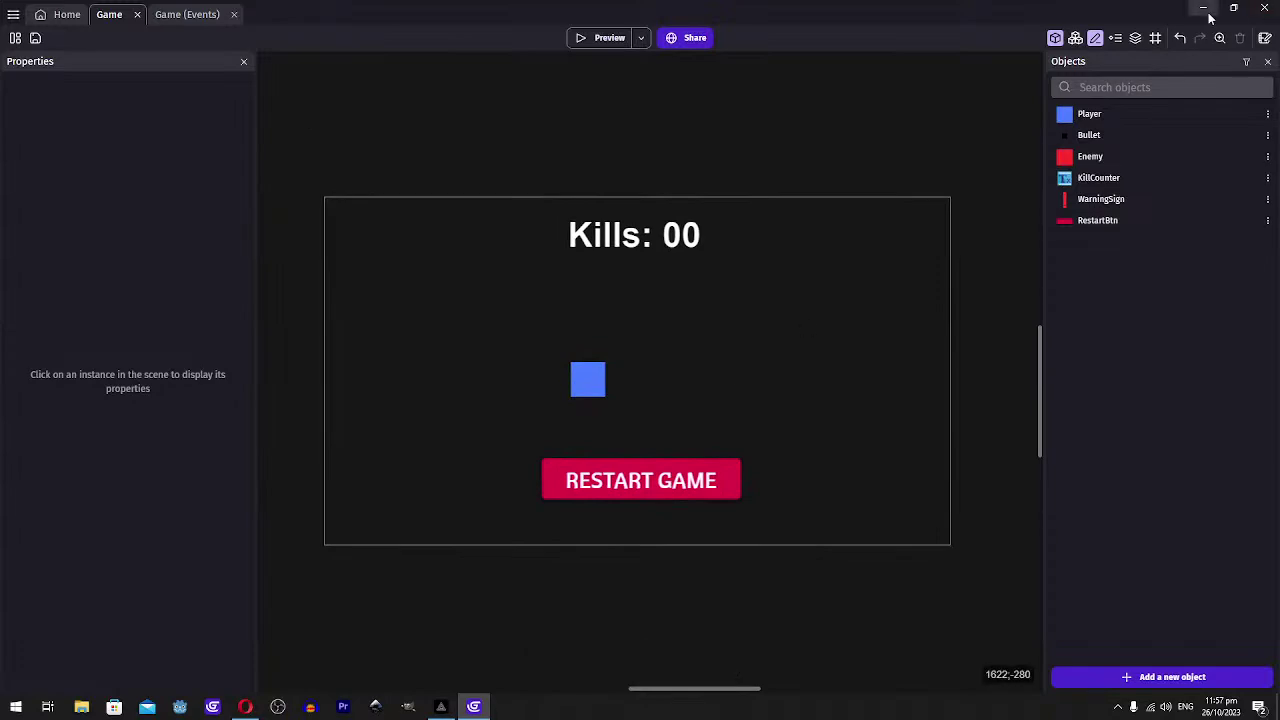
Check the stream chat in PRISM Live Studio again and go back to the GDevelop scene
{"action": "key", "text": "alt+Tab"}
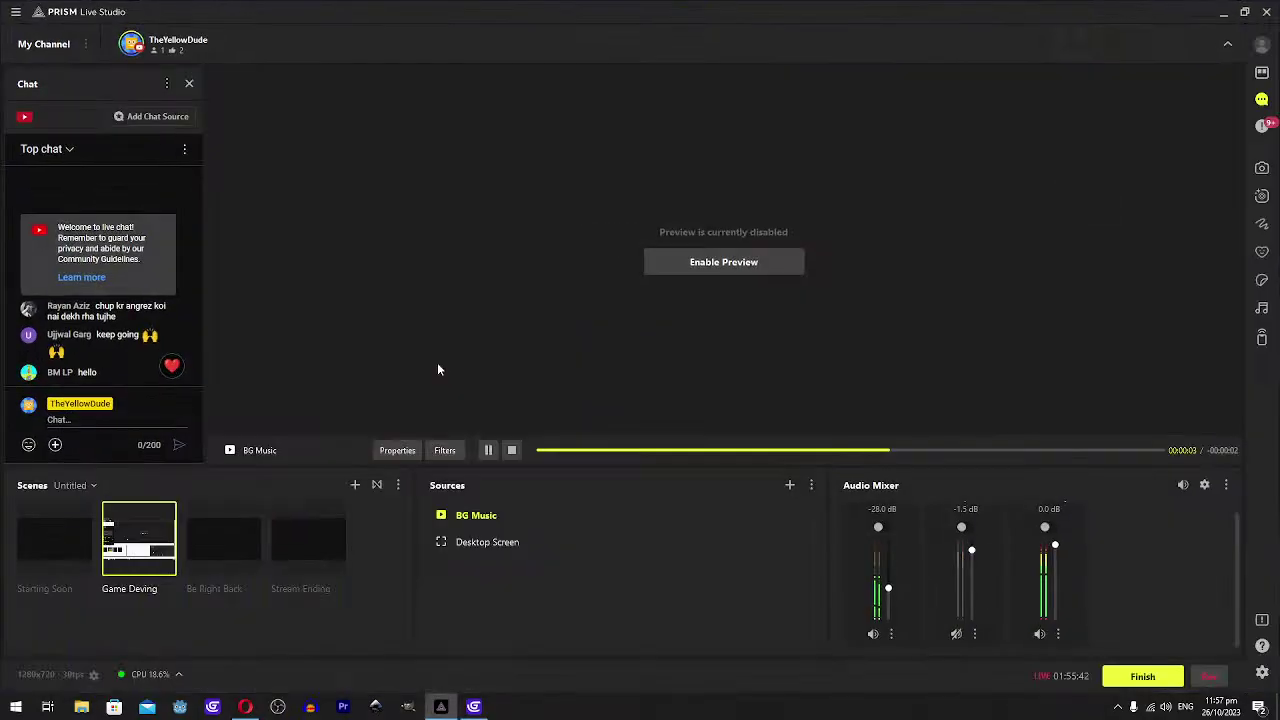
{"action": "key", "text": "alt+Tab"}
{"action": "scroll", "coordinate": [661, 340], "scroll_direction": "down", "scroll_amount": 1}
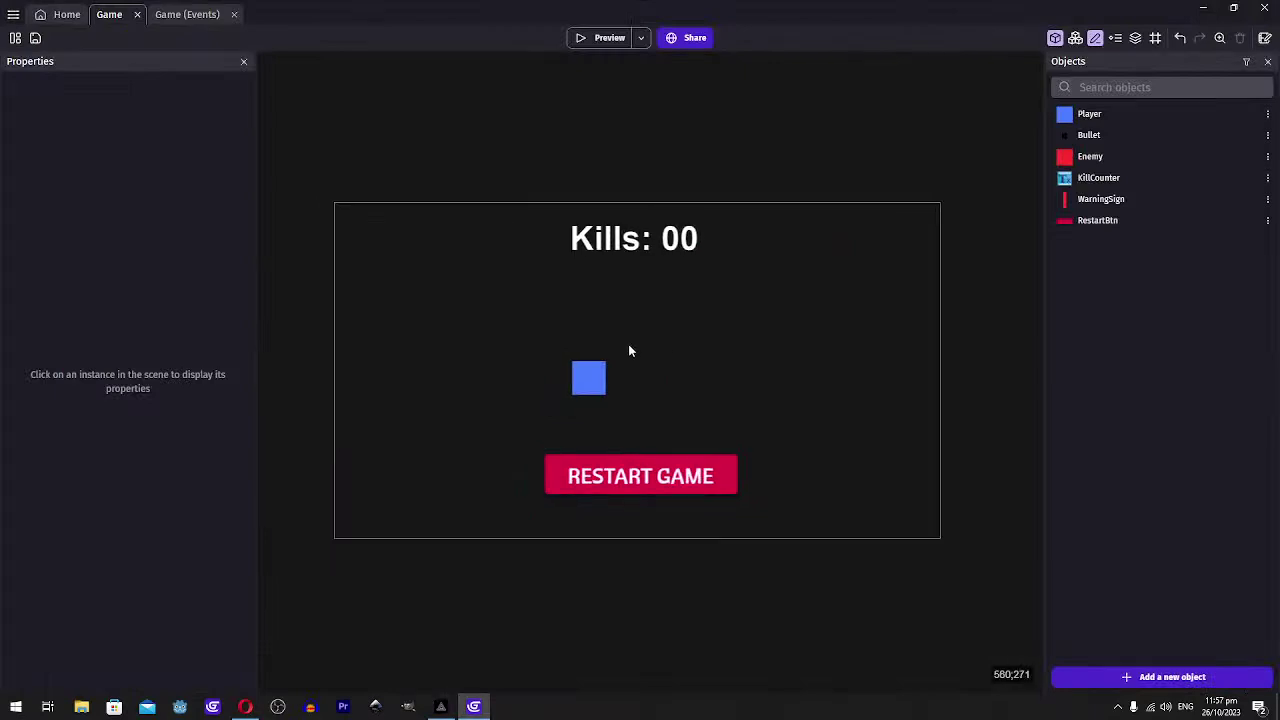
{"action": "middle_click_drag", "start_coordinate": [677, 308], "coordinate": [671, 307]}
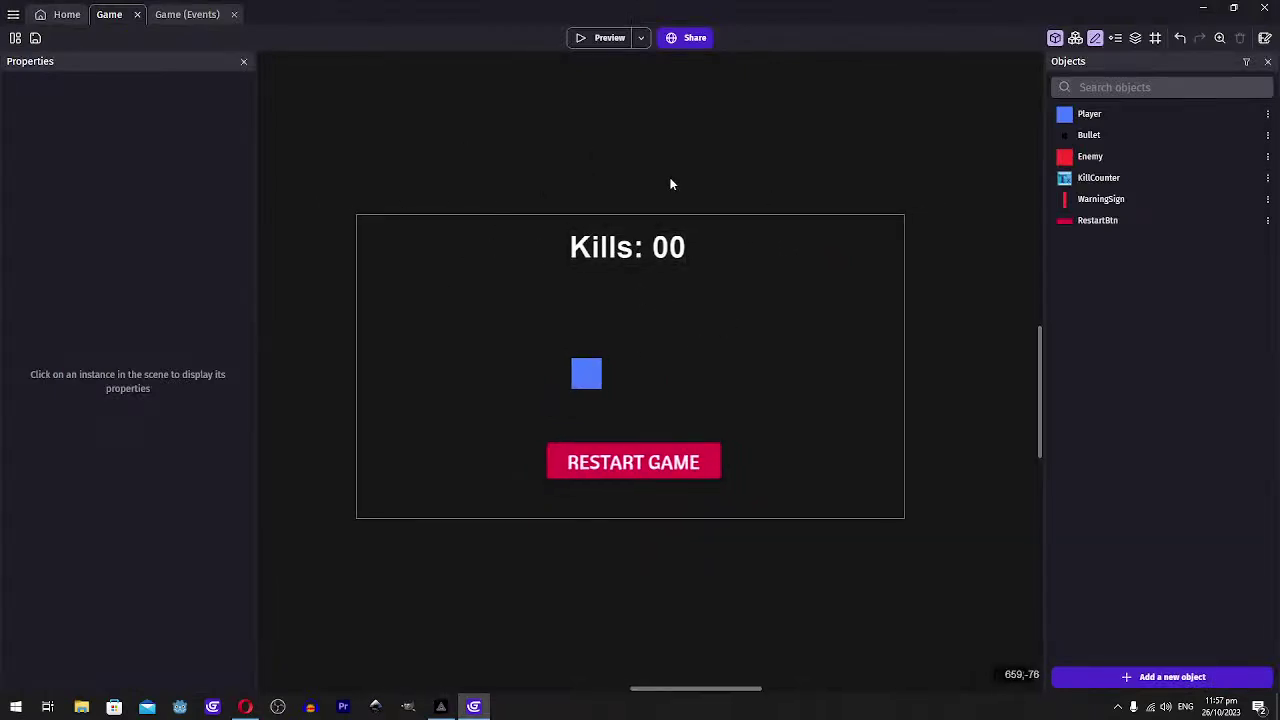
{"action": "middle_click_drag", "start_coordinate": [663, 177], "coordinate": [666, 181]}
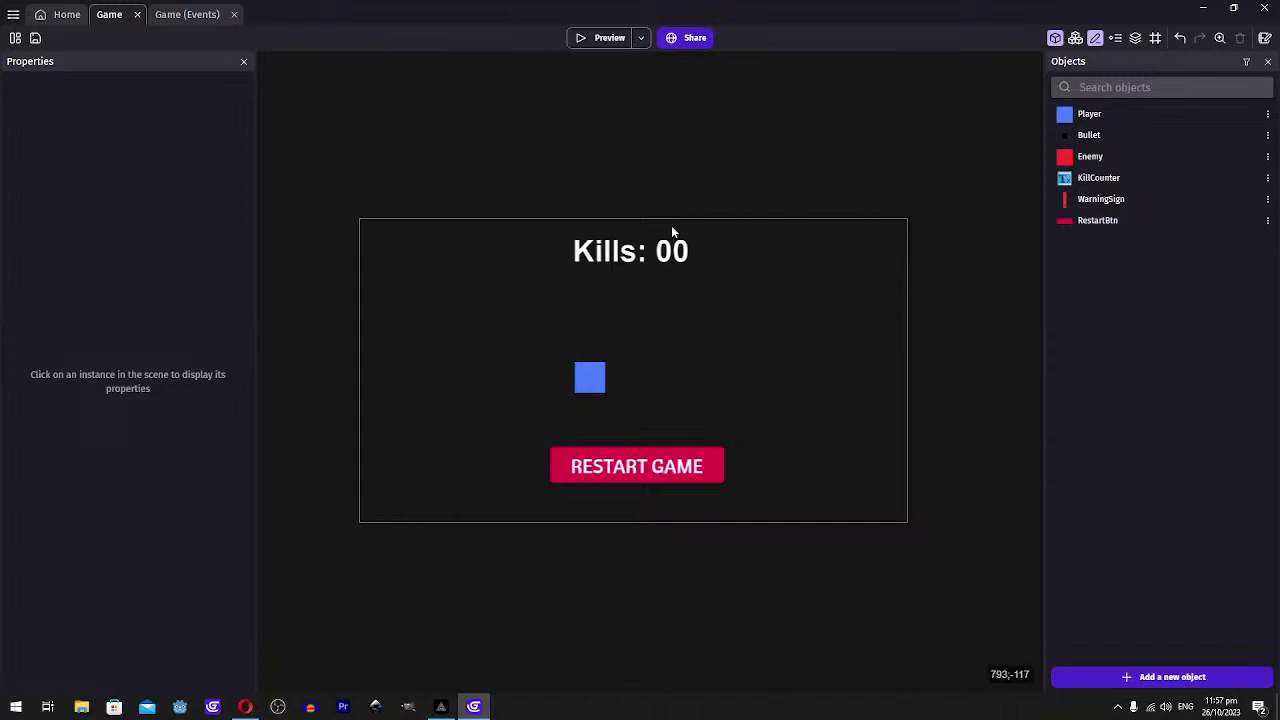
{"action": "scroll", "coordinate": [685, 234], "scroll_direction": "down", "scroll_amount": 1}
{"action": "scroll", "coordinate": [716, 174], "scroll_direction": "up", "scroll_amount": 1}
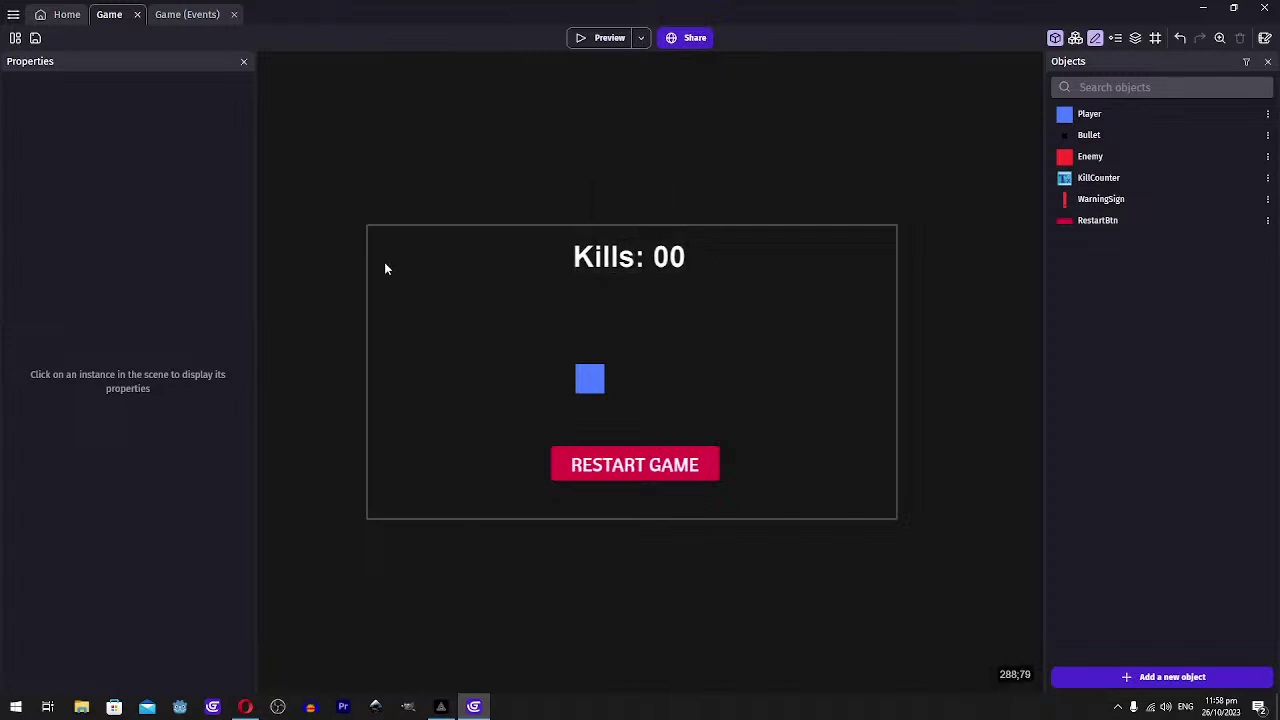
{"action": "left_click_drag", "start_coordinate": [359, 206], "coordinate": [920, 537]}
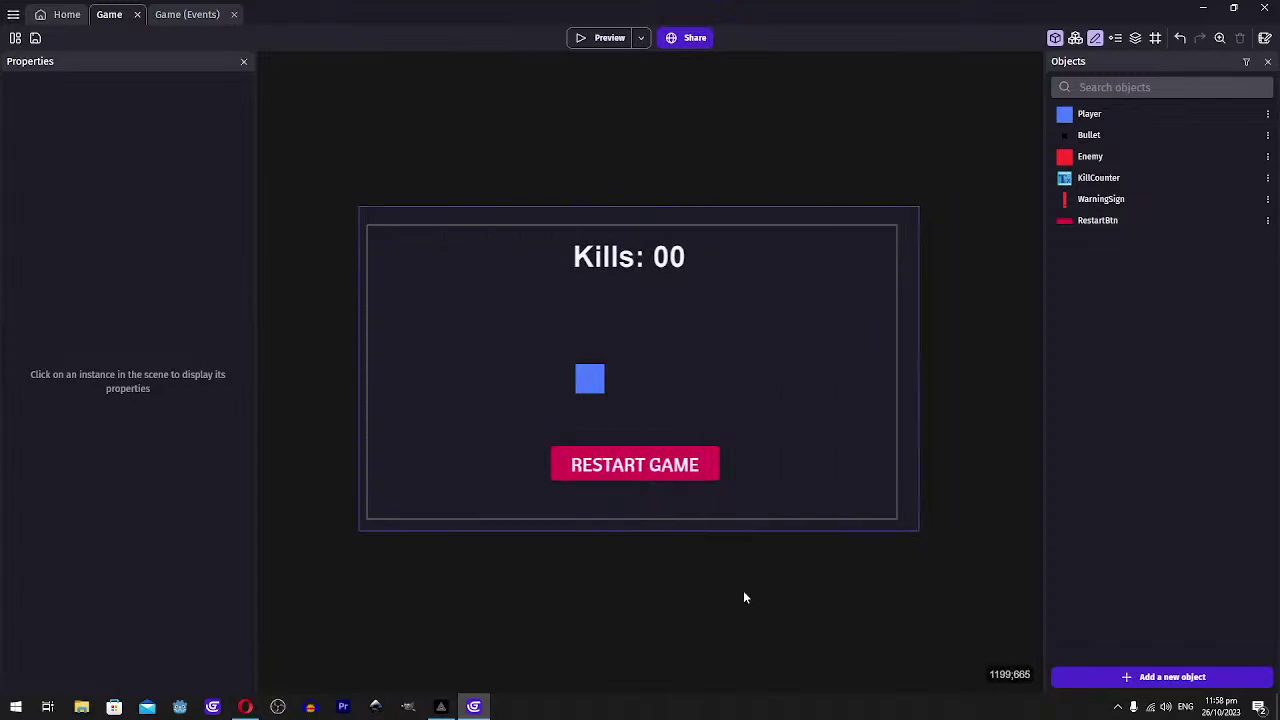
Look at the live chat in PRISM Live Studio once more and return to the Game scene
{"action": "left_click", "coordinate": [441, 706]}
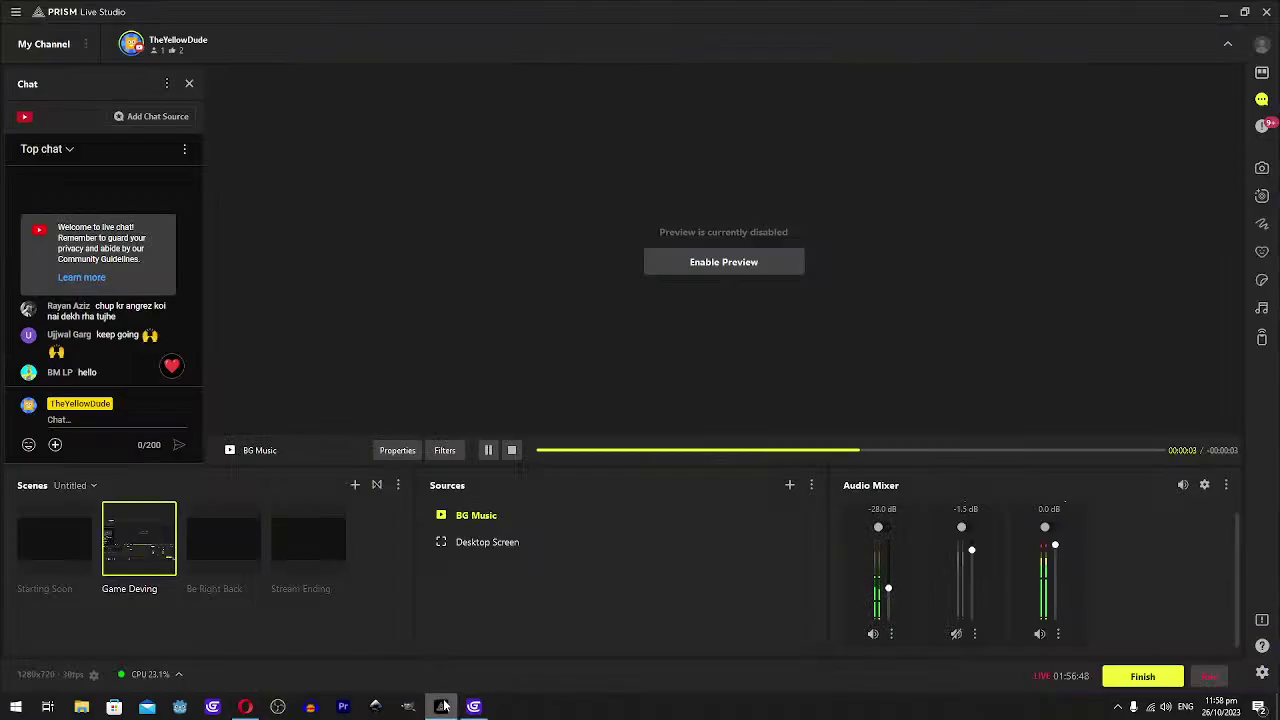
{"action": "left_click", "coordinate": [441, 706]}
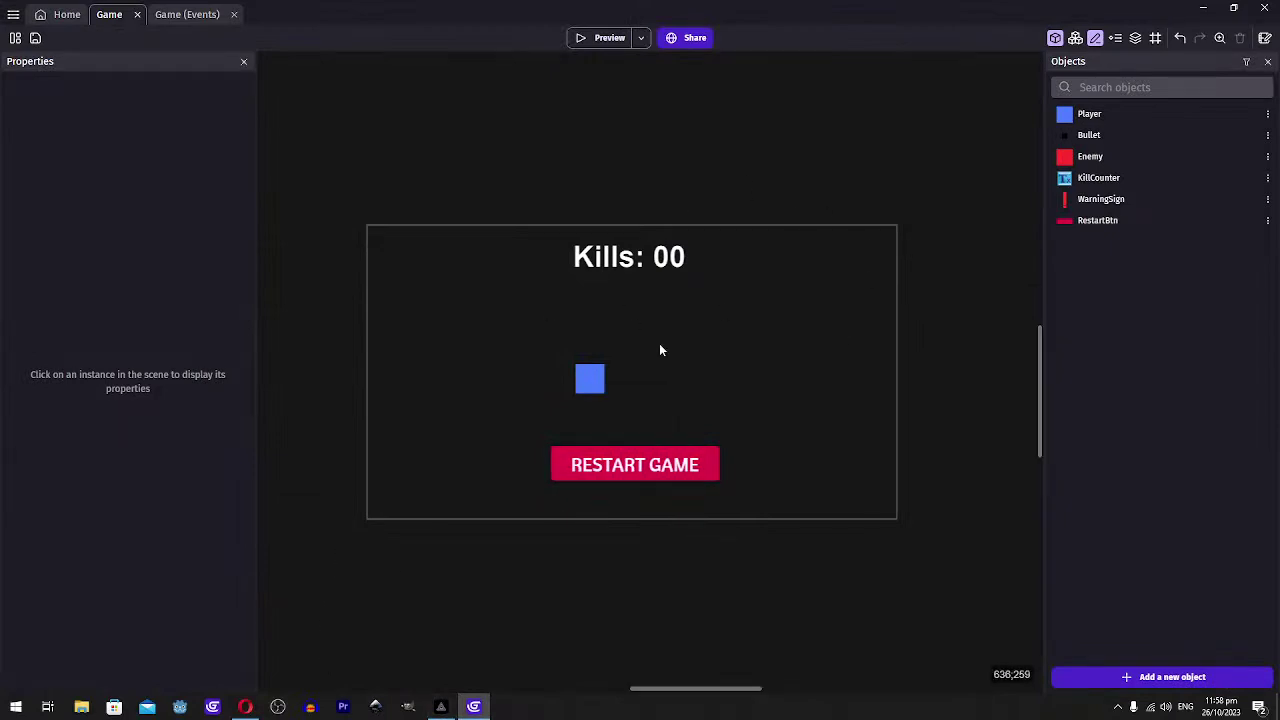
{"action": "scroll", "coordinate": [659, 343], "scroll_direction": "down", "scroll_amount": 2}
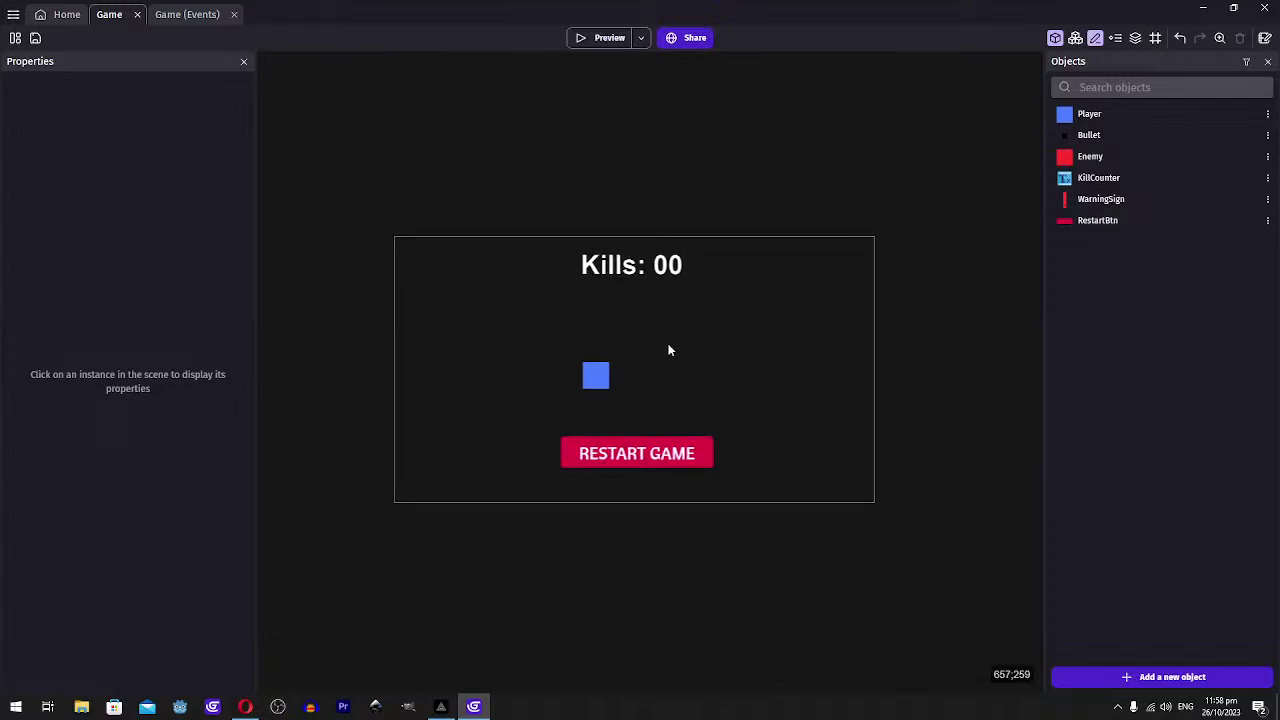